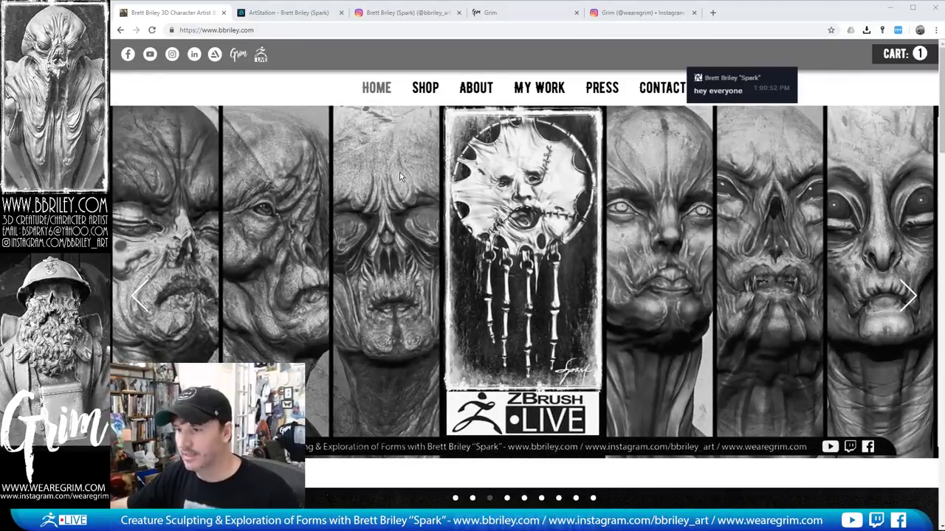
# Browse the artist's website through its Shop, About, My Work, Press and Contact pages
pyautogui.click(425, 86)
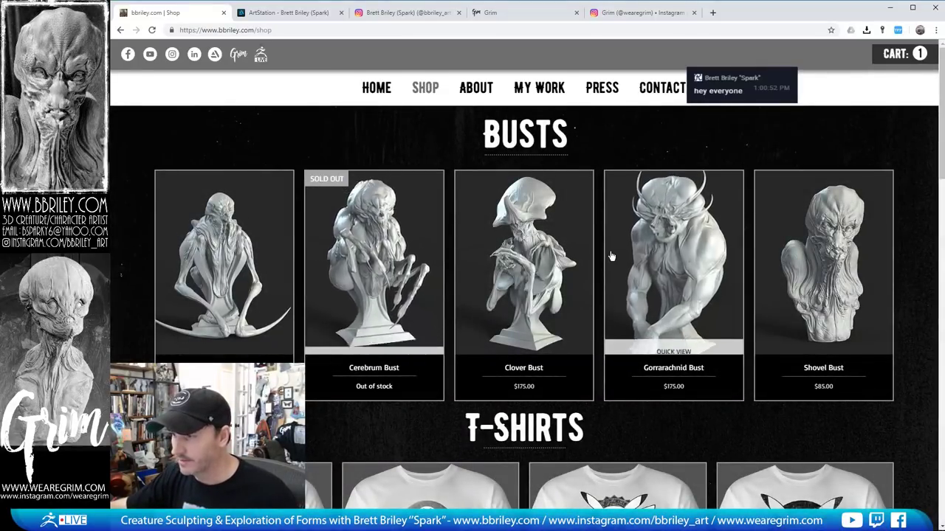
pyautogui.click(481, 78)
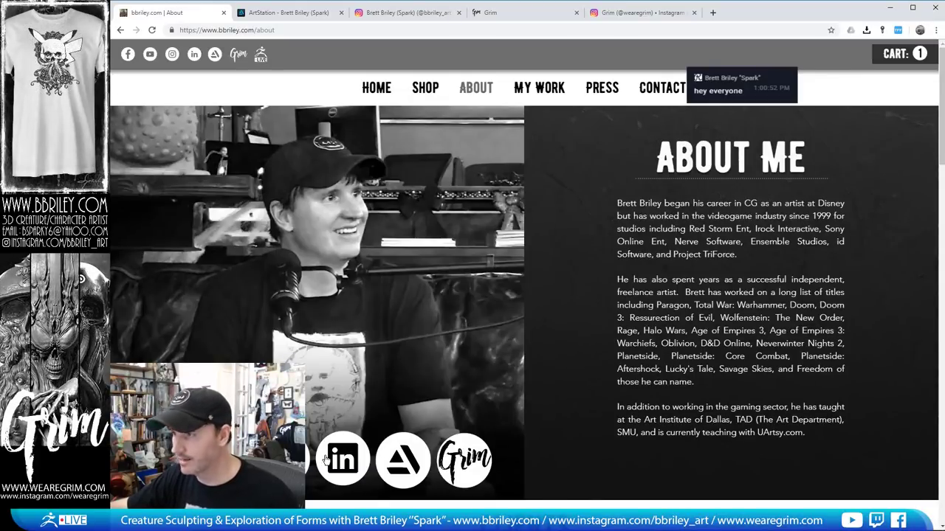
pyautogui.click(537, 87)
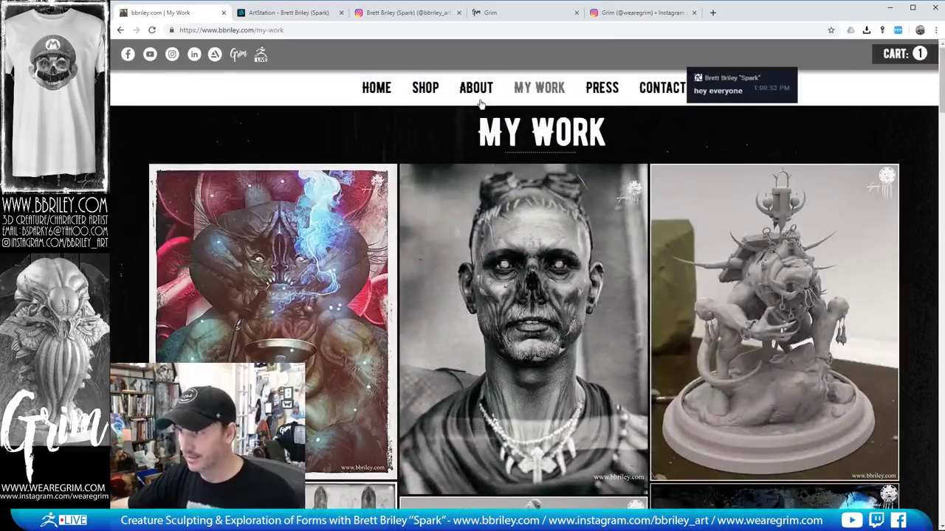
pyautogui.moveTo(526, 90)
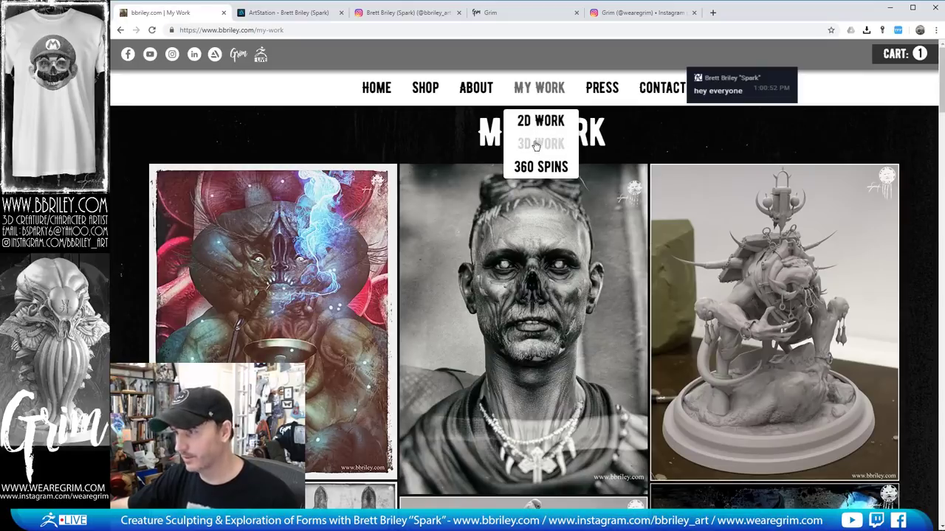
pyautogui.click(594, 88)
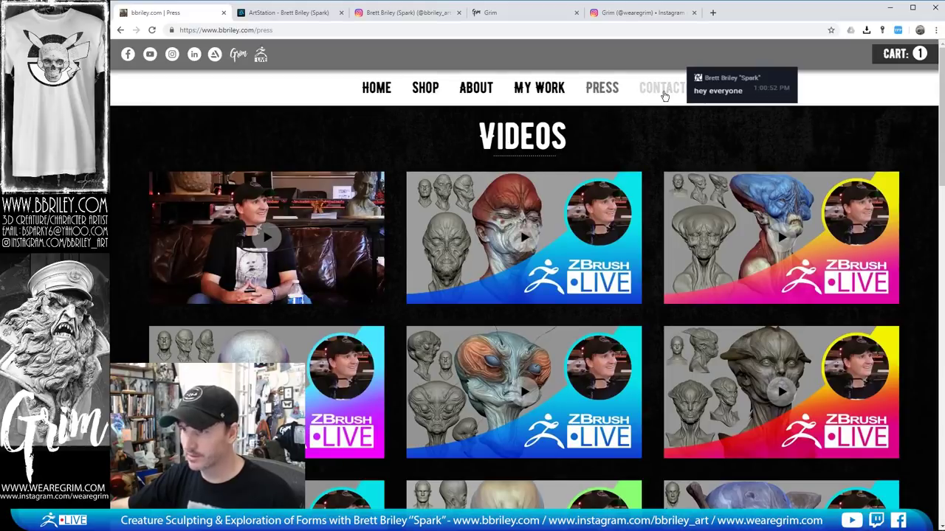
pyautogui.click(662, 90)
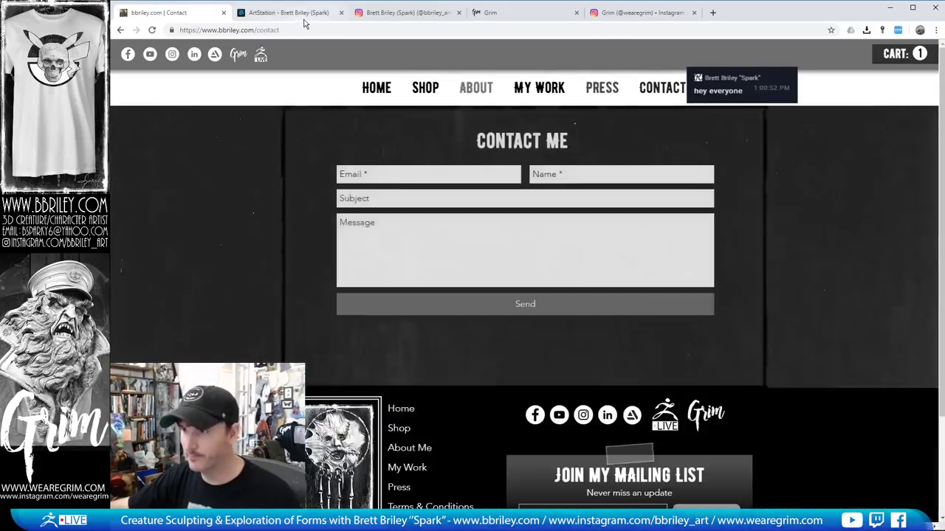
# Switch to the artist's ArtStation profile and look over the portfolio artwork
pyautogui.click(296, 14)
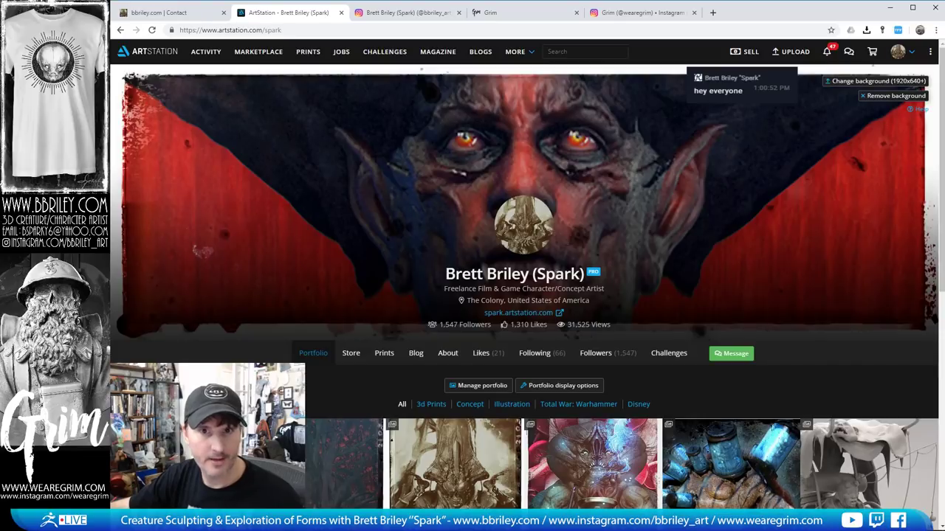
pyautogui.scroll(-3, 262, 152)
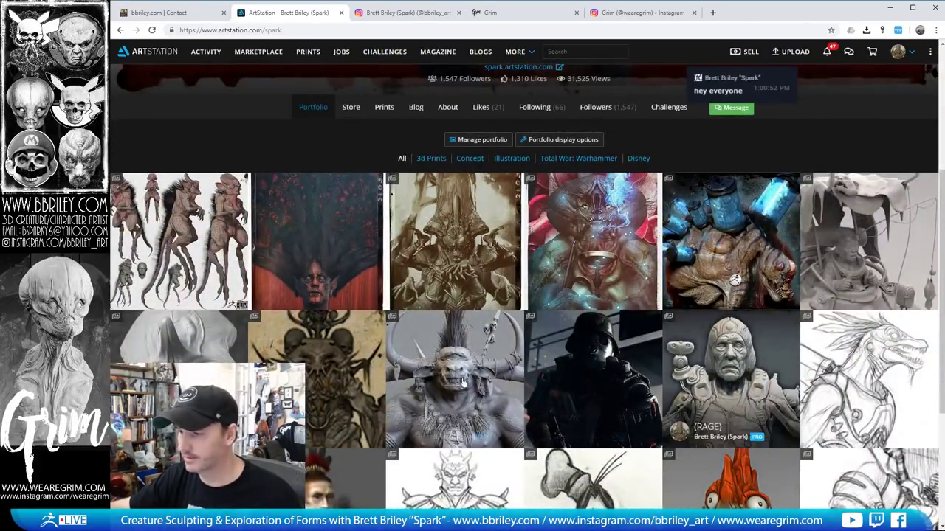
pyautogui.scroll(3, 354, 355)
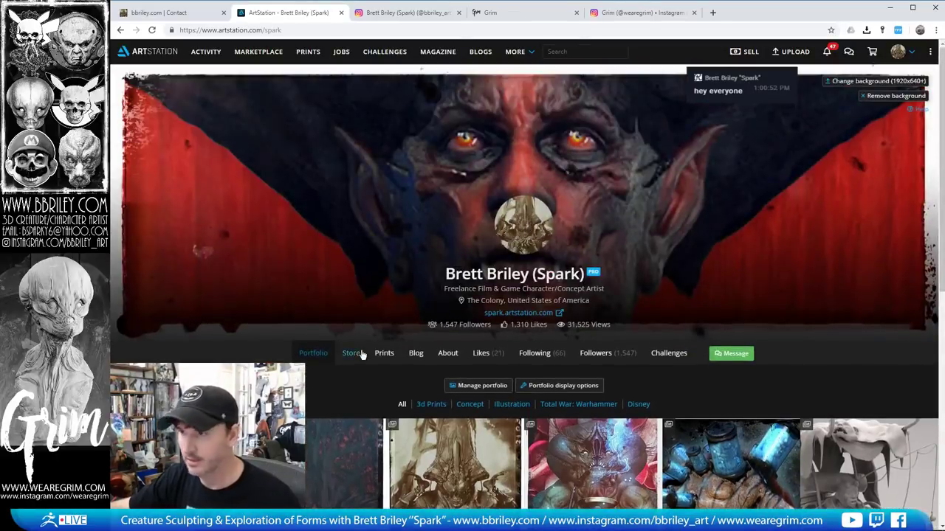
# Look through the 3D print and creature posts on the artist's own Instagram profile
pyautogui.click(401, 13)
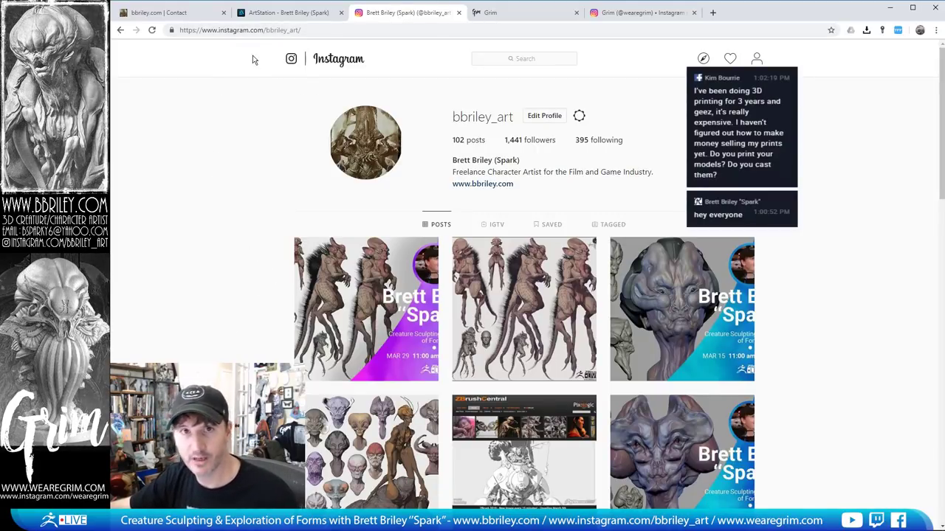
pyautogui.scroll(-3, 436, 292)
pyautogui.scroll(-4, 436, 291)
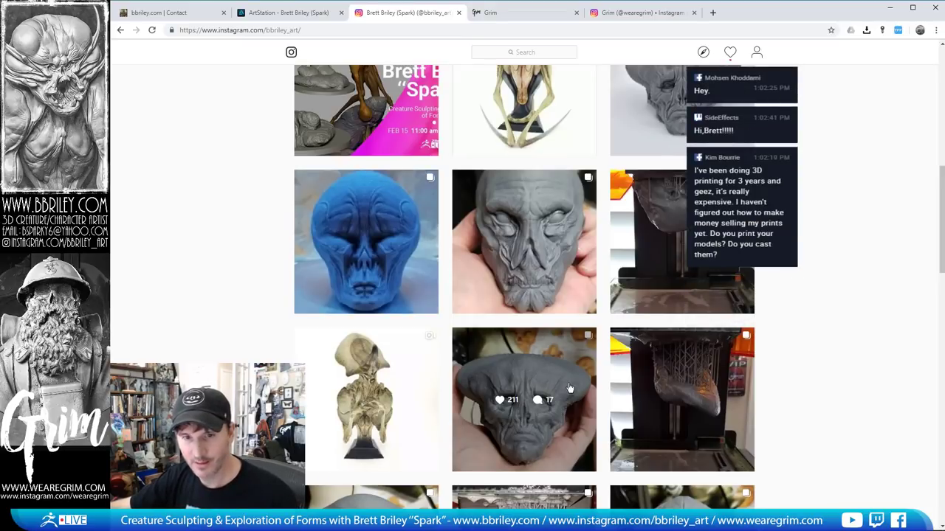
pyautogui.scroll(-2, 574, 389)
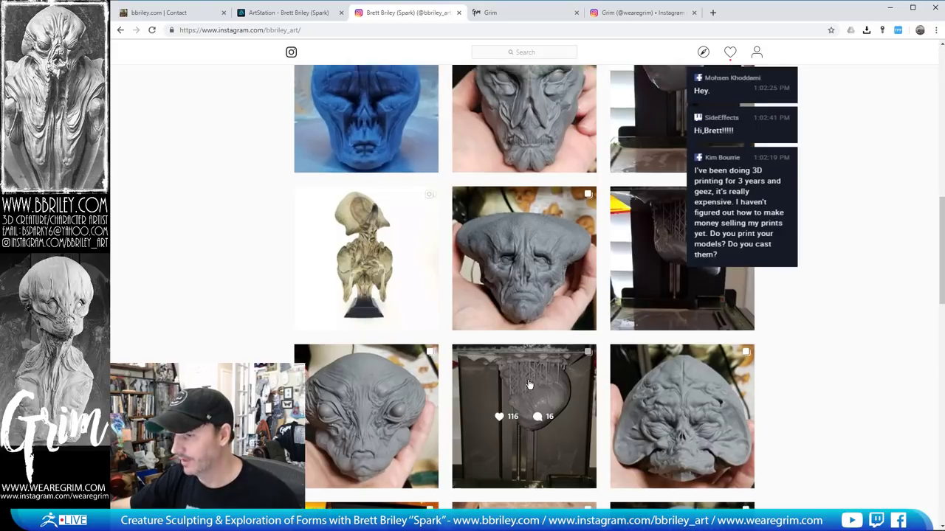
pyautogui.scroll(5, 529, 384)
pyautogui.scroll(2, 529, 384)
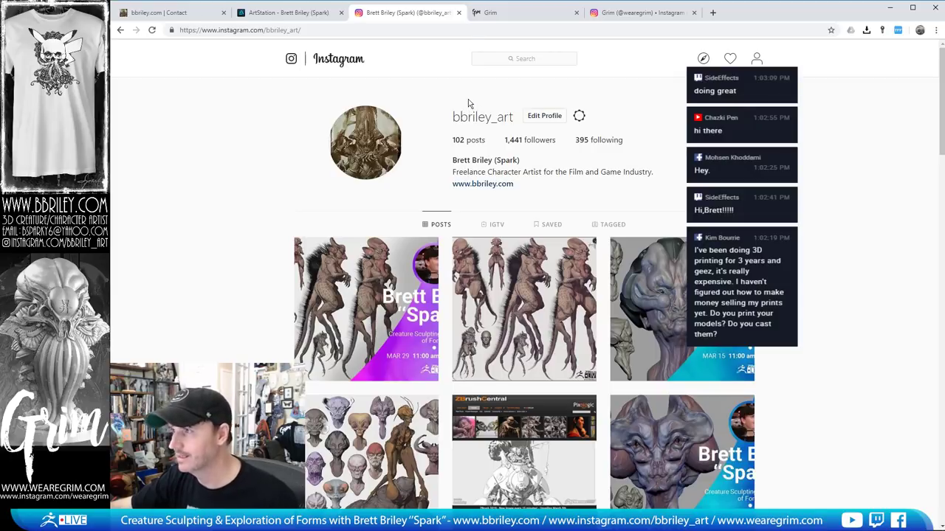
# Look over the Grim website's home page, including its featured busts and new releases
pyautogui.click(524, 15)
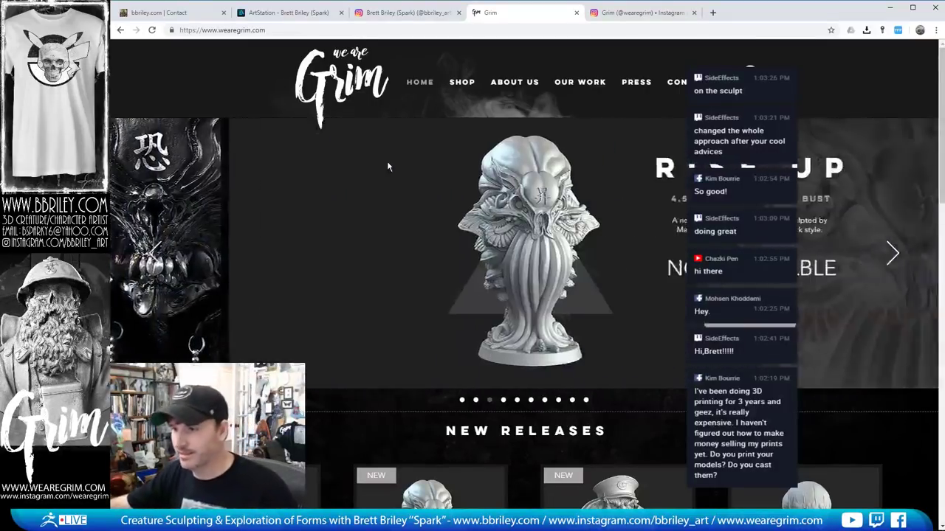
pyautogui.scroll(-3, 353, 260)
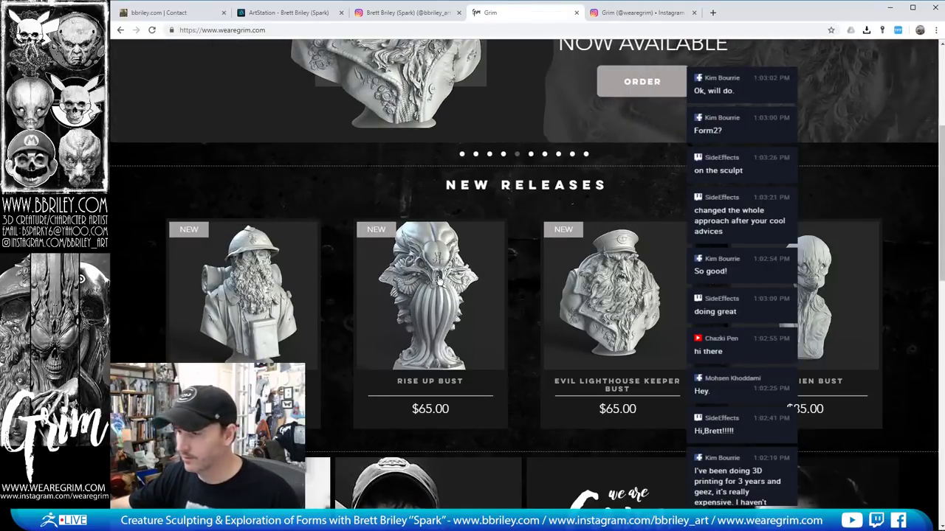
pyautogui.scroll(1, 511, 274)
pyautogui.scroll(2, 510, 271)
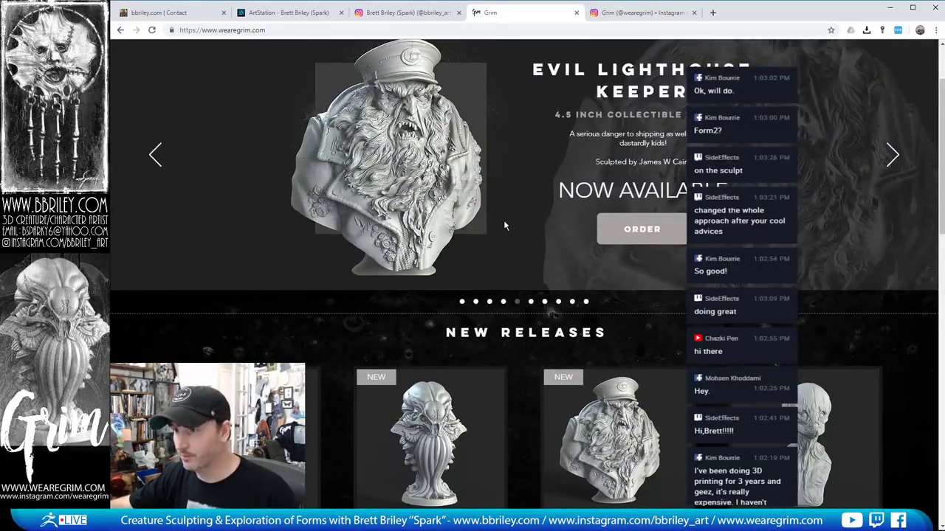
pyautogui.scroll(2, 526, 187)
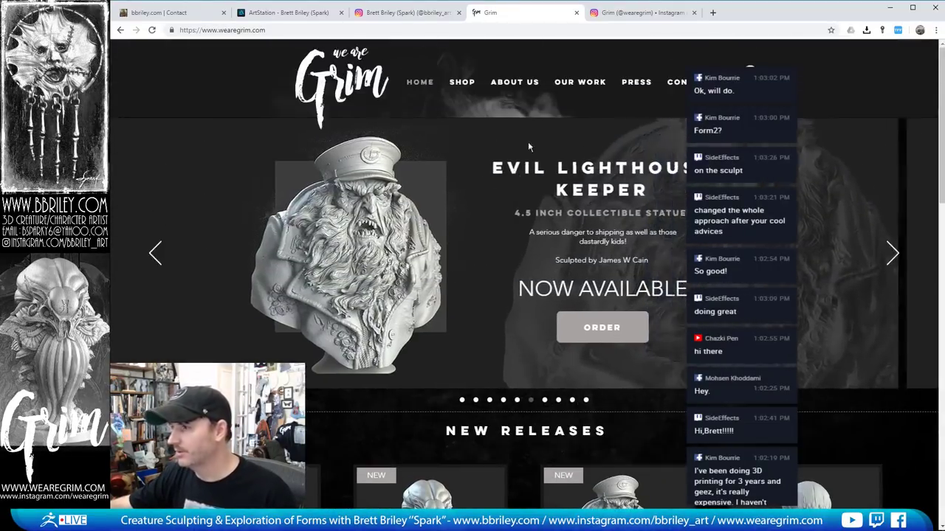
# Visit the Grim website's Shop, About Us, Our Work and Press pages
pyautogui.click(462, 82)
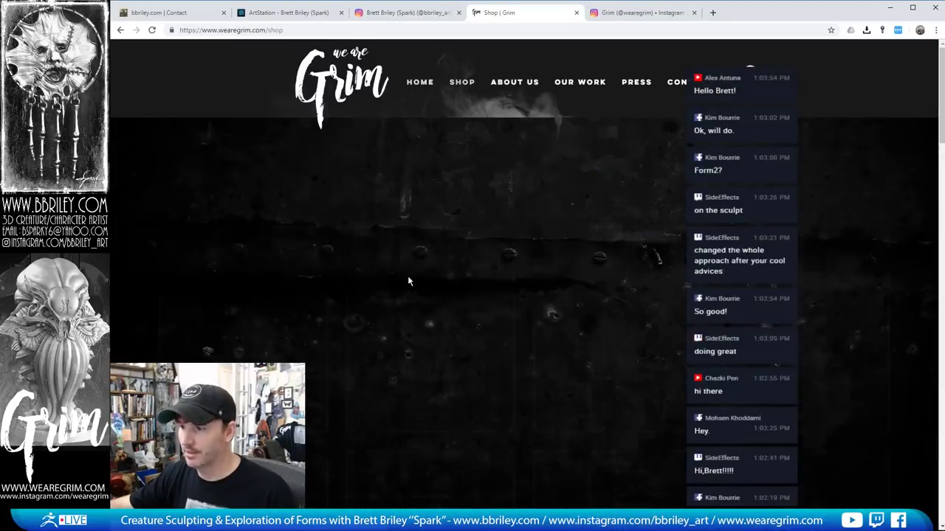
pyautogui.click(520, 84)
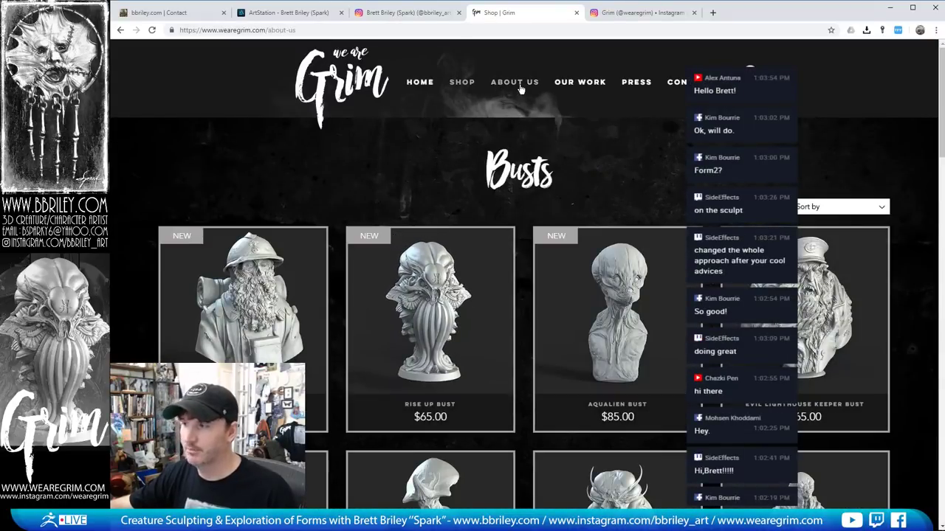
pyautogui.scroll(-2, 508, 127)
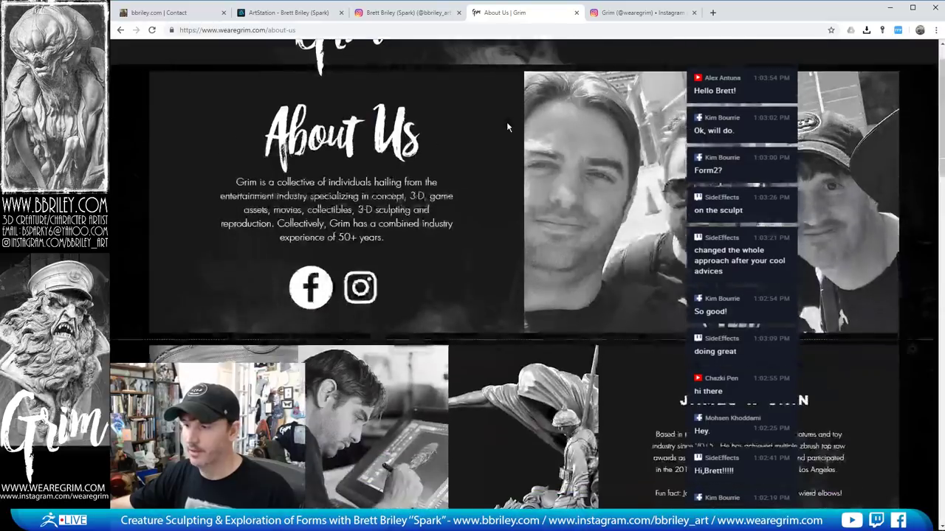
pyautogui.scroll(2, 613, 141)
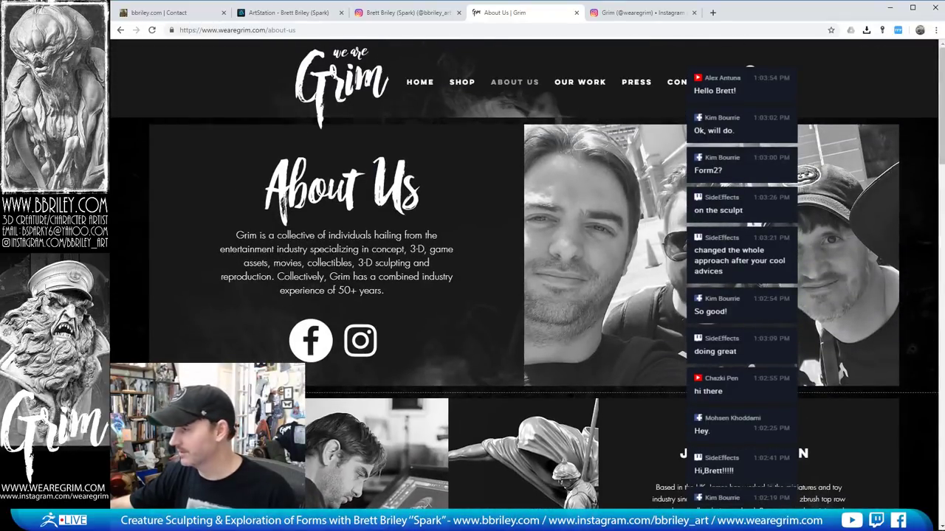
pyautogui.click(579, 82)
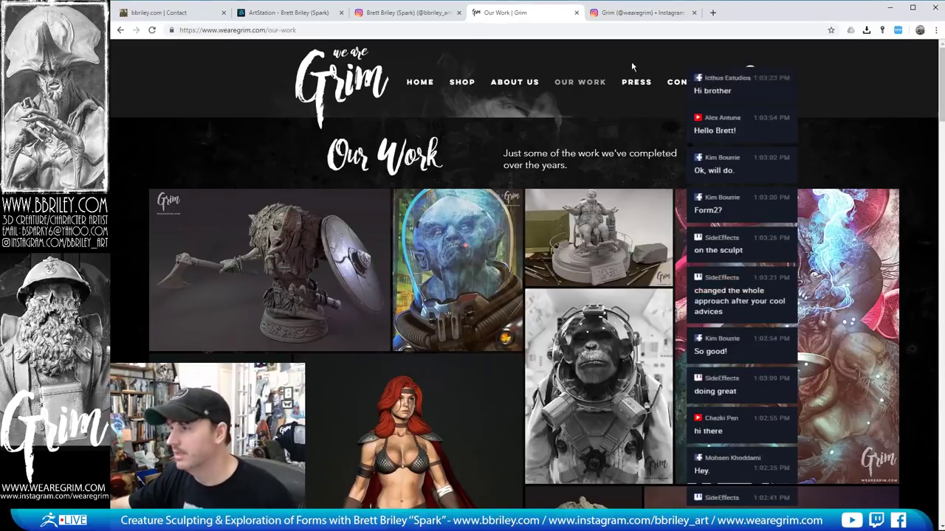
pyautogui.click(635, 83)
# View Grim's Instagram profile, and bring the ZBrush Live episode 19 creature image into view over the browser
pyautogui.click(641, 13)
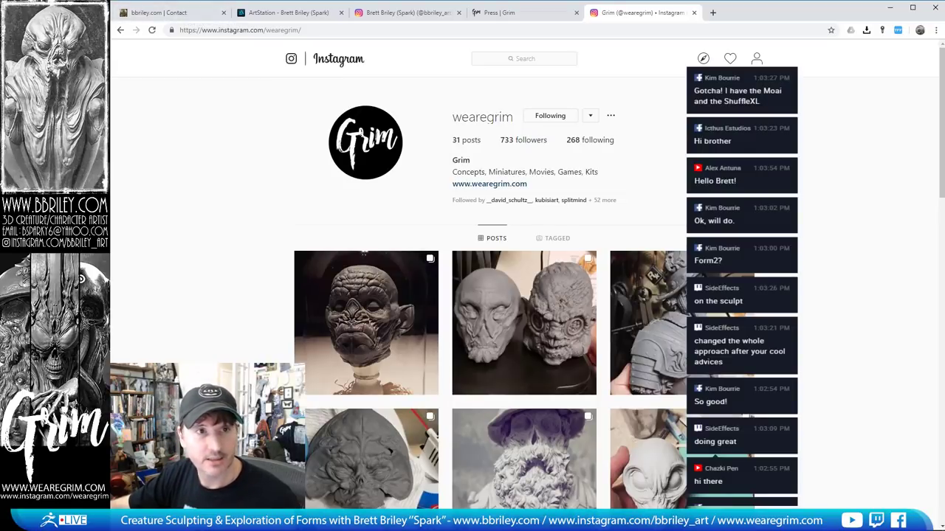
pyautogui.moveTo(0, 74); pyautogui.dragTo(477, 63)
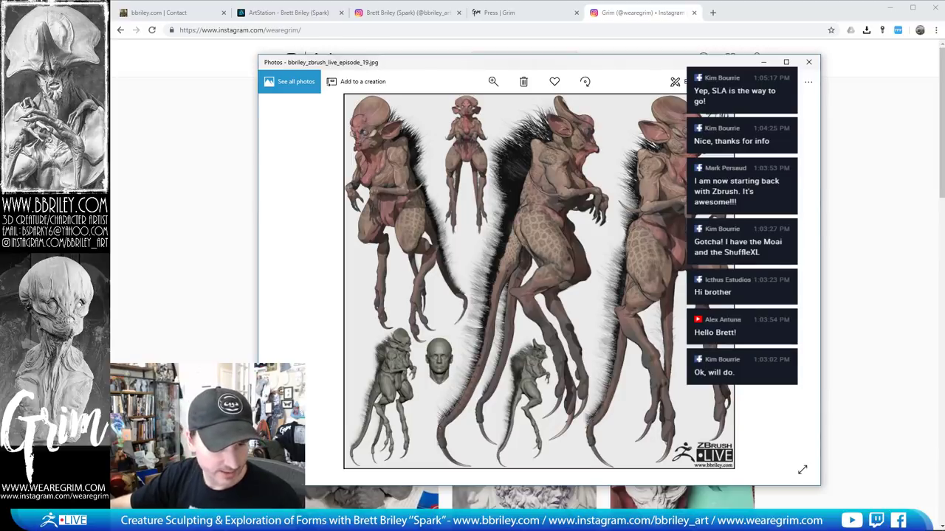
# Switch to ZBrush and display the Termite-mound tool in place of the sphere
pyautogui.hotkey('alt', 'Tab')
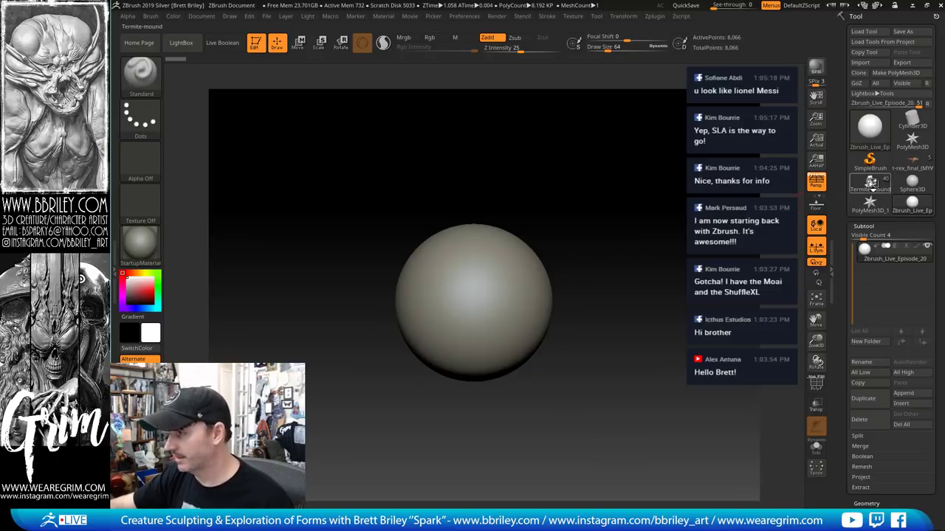
pyautogui.moveTo(873, 188)
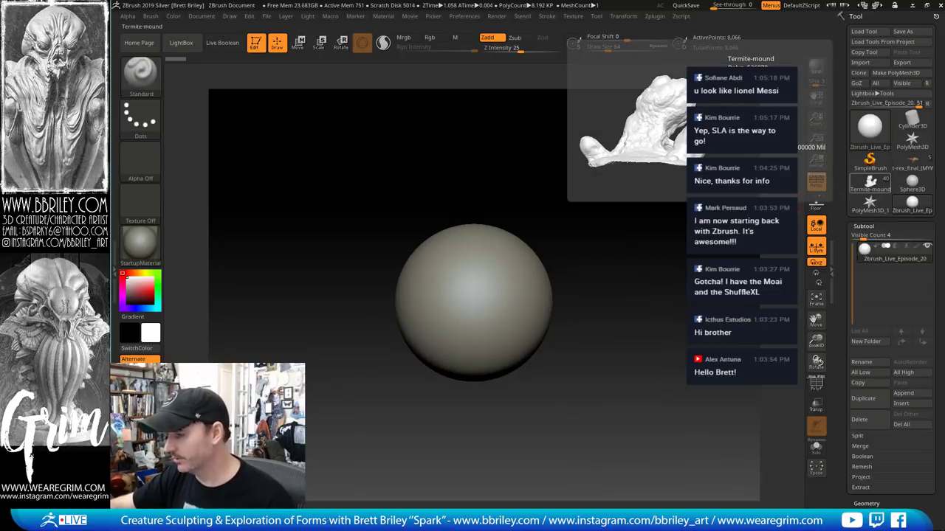
pyautogui.click(871, 184)
pyautogui.keyDown('alt'); pyautogui.moveTo(713, 384); pyautogui.dragTo(713, 281); pyautogui.keyUp('alt')
pyautogui.moveTo(664, 203)
pyautogui.mouseDown()
pyautogui.moveTo(724, 194)
pyautogui.moveTo(655, 217)
pyautogui.mouseUp()
# Make the Base subtool active and examine the whole diorama around its round base
pyautogui.keyDown('alt'); pyautogui.click(561, 391); pyautogui.keyUp('alt')
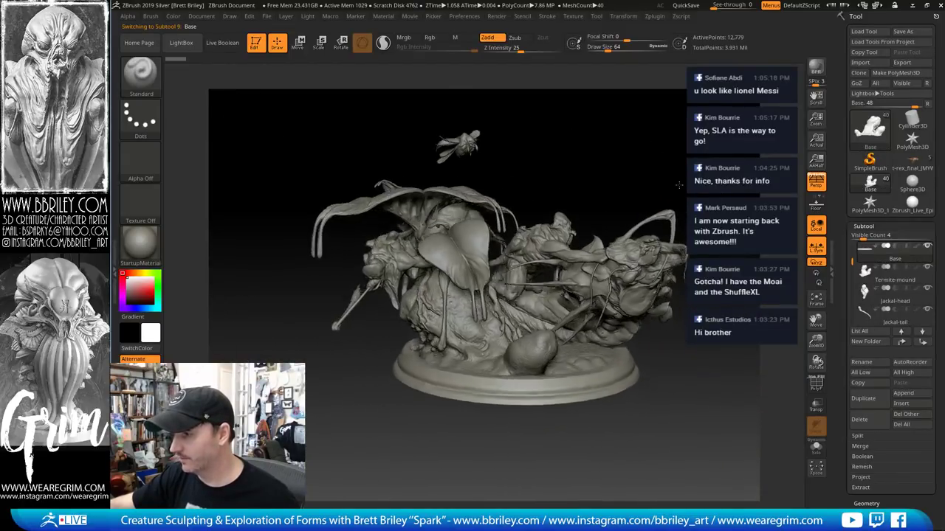
pyautogui.moveTo(700, 121)
pyautogui.keyDown('alt'); pyautogui.mouseDown()
pyautogui.moveTo(616, 159)
pyautogui.moveTo(622, 179)
pyautogui.moveTo(678, 162)
pyautogui.mouseUp(); pyautogui.keyUp('alt')
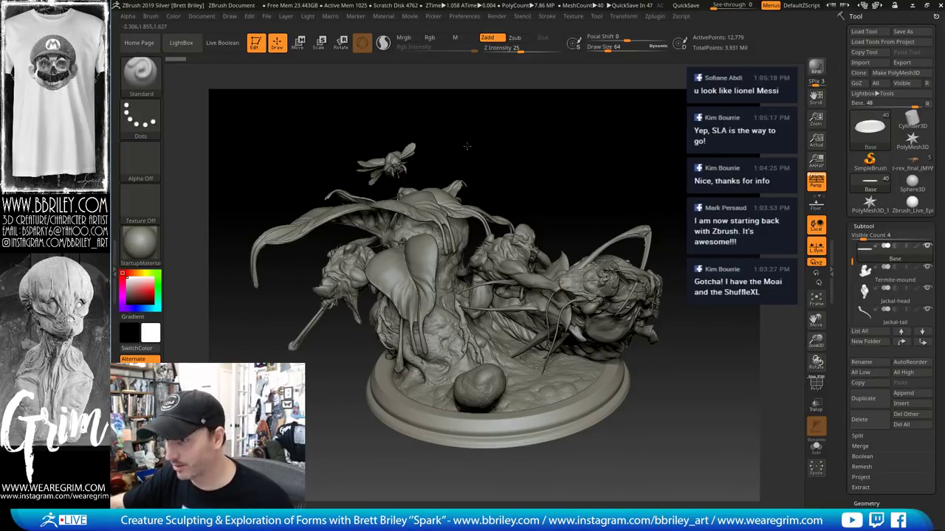
pyautogui.moveTo(450, 144)
pyautogui.mouseDown()
pyautogui.moveTo(468, 143)
pyautogui.moveTo(484, 302)
pyautogui.mouseUp()
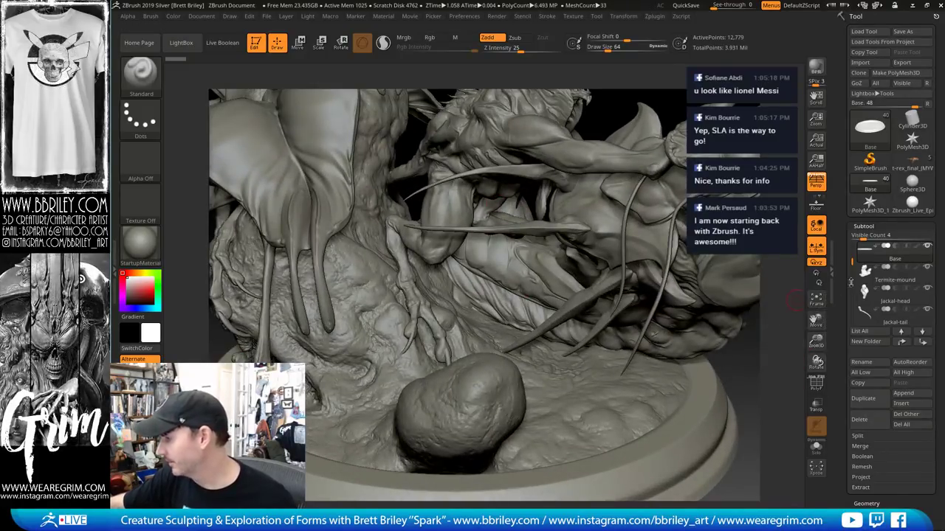
pyautogui.moveTo(744, 340)
pyautogui.keyDown('alt'); pyautogui.mouseDown()
pyautogui.moveTo(664, 281)
pyautogui.moveTo(555, 230)
pyautogui.mouseUp(); pyautogui.keyUp('alt')
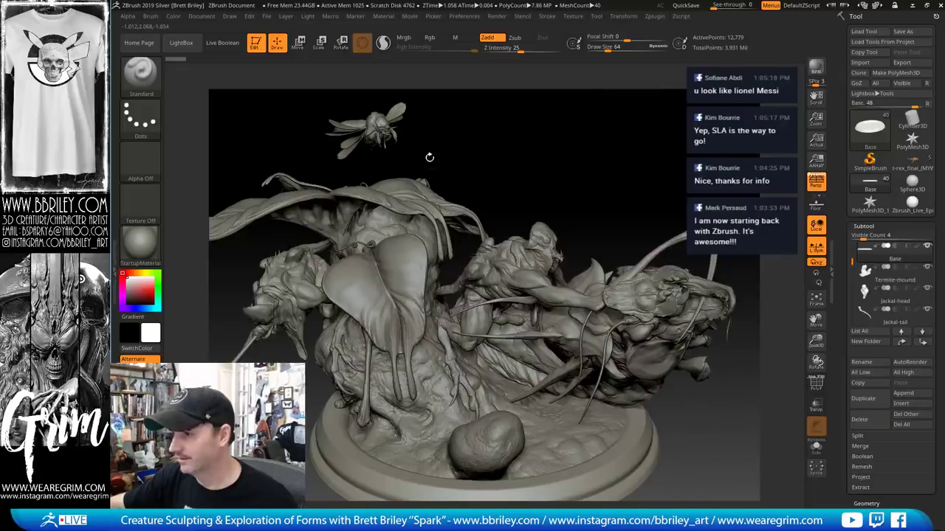
# Make the flying rhino_monster_wings_open subtool active and examine it and the leaves beneath it up close
pyautogui.keyDown('alt'); pyautogui.click(382, 130); pyautogui.keyUp('alt')
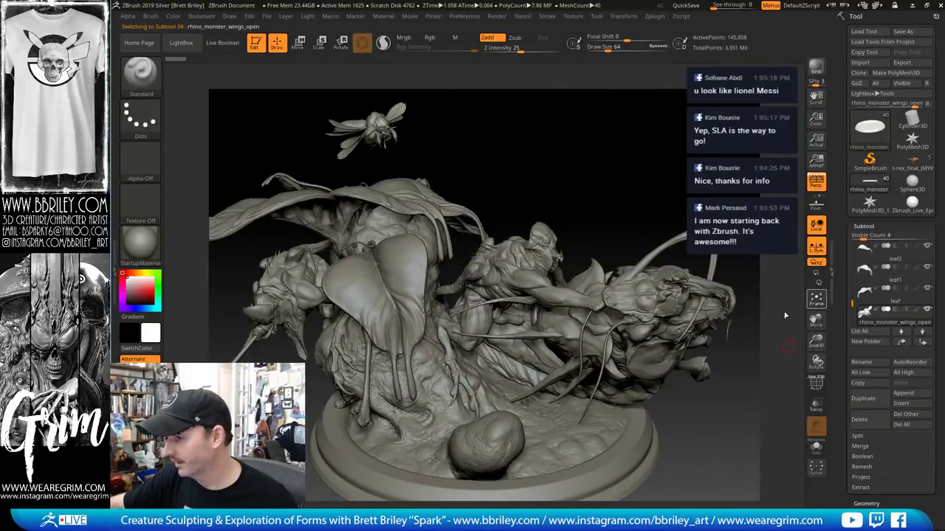
pyautogui.moveTo(616, 181)
pyautogui.keyDown('alt'); pyautogui.mouseDown()
pyautogui.moveTo(610, 306)
pyautogui.moveTo(630, 341)
pyautogui.moveTo(619, 161)
pyautogui.moveTo(651, 278)
pyautogui.mouseUp(); pyautogui.keyUp('alt')
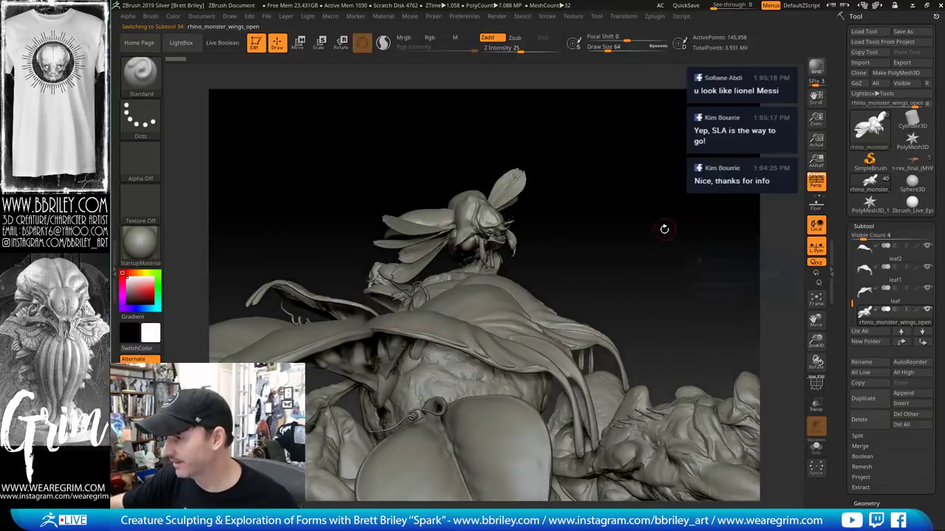
pyautogui.moveTo(664, 229)
pyautogui.mouseDown(button='right')
pyautogui.moveTo(589, 297)
pyautogui.moveTo(392, 317)
pyautogui.mouseUp(button='right')
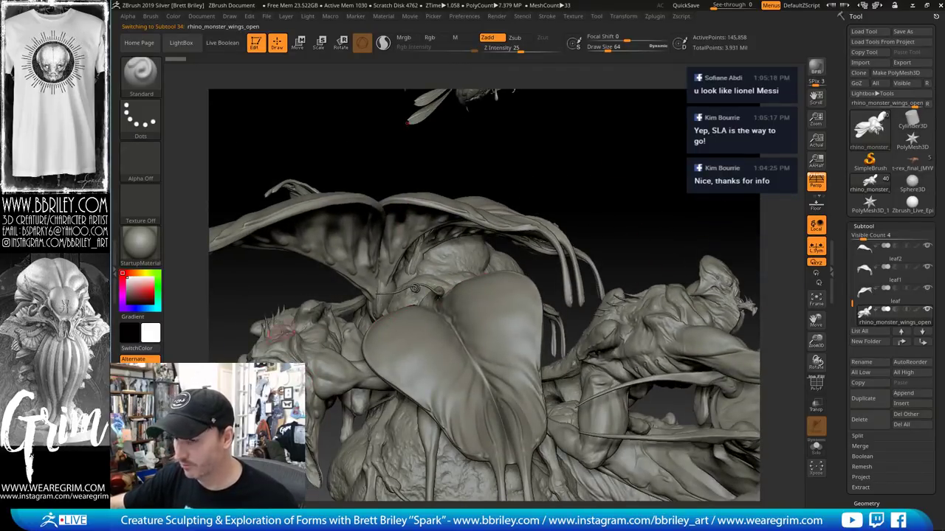
# Make the Bug-body subtool active and examine the large bug creature up close
pyautogui.moveTo(281, 291)
pyautogui.mouseDown(button='right')
pyautogui.moveTo(627, 196)
pyautogui.moveTo(676, 156)
pyautogui.moveTo(624, 167)
pyautogui.moveTo(644, 164)
pyautogui.moveTo(640, 172)
pyautogui.mouseUp(button='right')
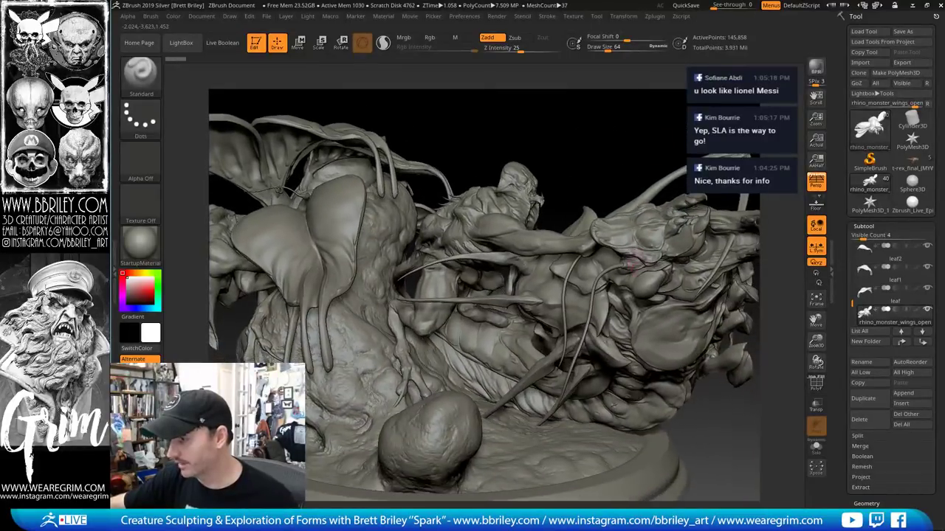
pyautogui.keyDown('alt'); pyautogui.click(654, 310); pyautogui.keyUp('alt')
pyautogui.moveTo(729, 415); pyautogui.dragTo(659, 473)
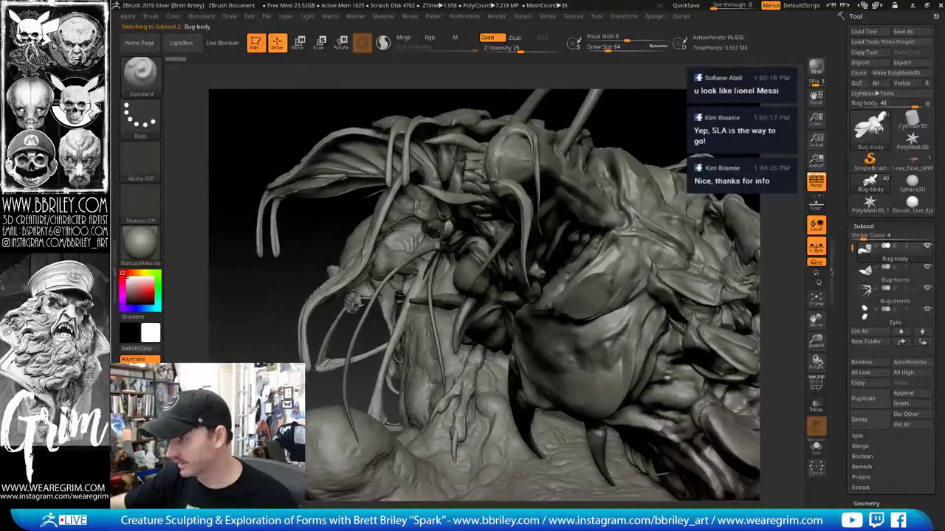
# Examine the whole termite-mound diorama from the side and from slightly above its base
pyautogui.moveTo(694, 391)
pyautogui.mouseDown(button='right')
pyautogui.moveTo(741, 443)
pyautogui.moveTo(733, 408)
pyautogui.mouseUp(button='right')
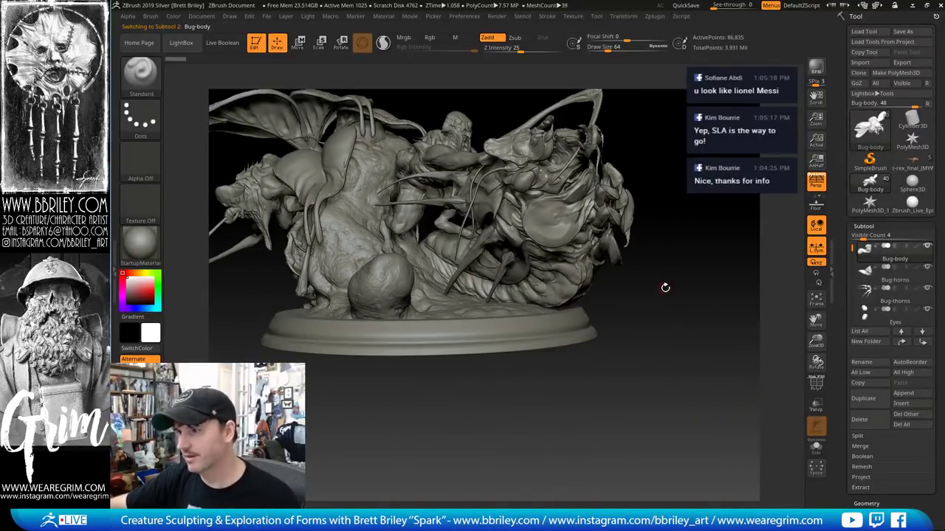
pyautogui.moveTo(665, 287)
pyautogui.mouseDown(button='right')
pyautogui.moveTo(694, 354)
pyautogui.moveTo(699, 338)
pyautogui.mouseUp(button='right')
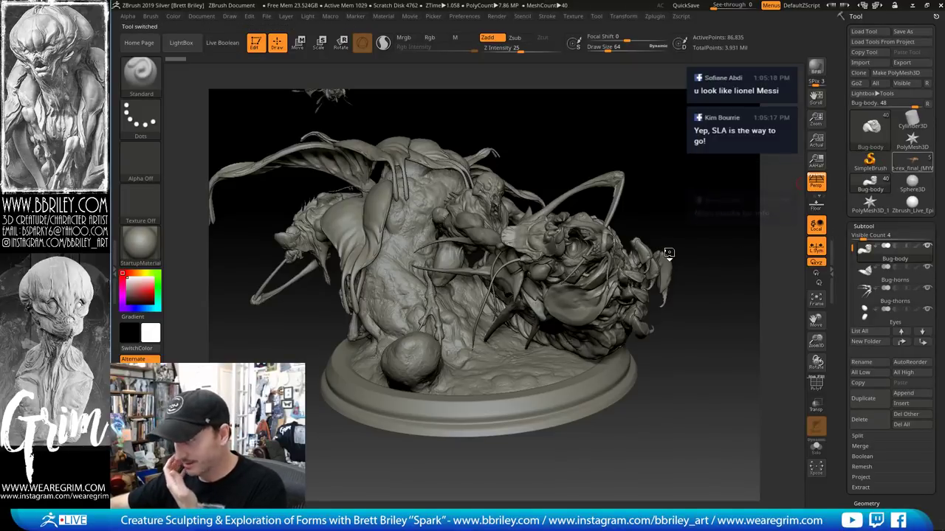
# Display the t-rex_final tool fully framed and open its texture map settings
pyautogui.click(816, 299)
pyautogui.moveTo(718, 370); pyautogui.dragTo(677, 327)
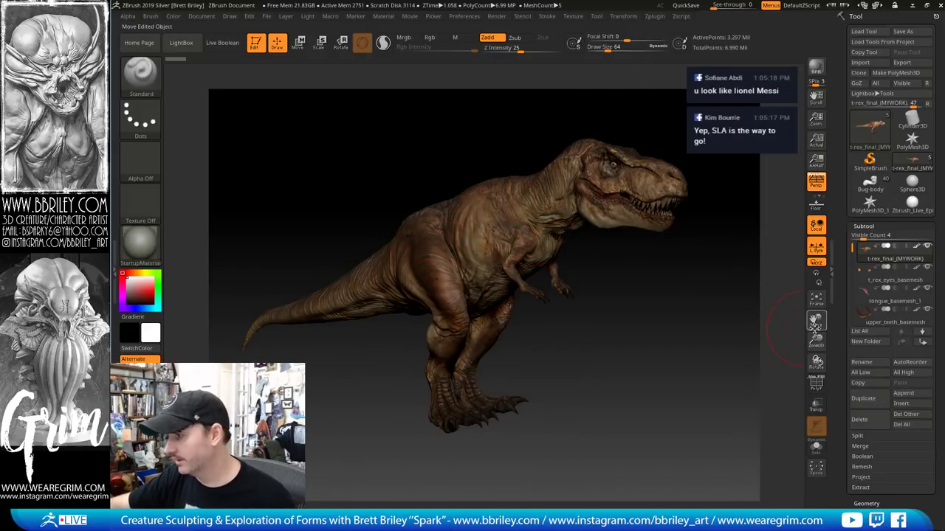
pyautogui.scroll(-5, 841, 232)
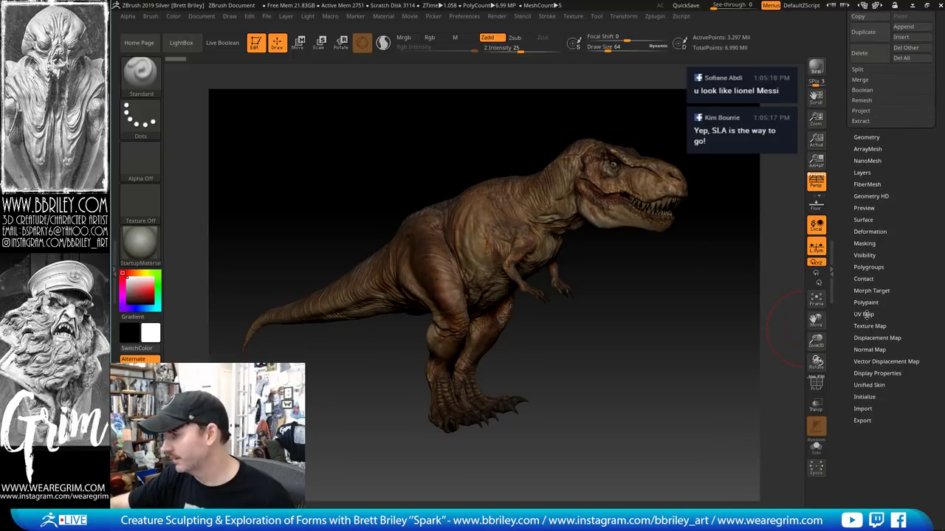
pyautogui.click(864, 326)
pyautogui.moveTo(869, 353)
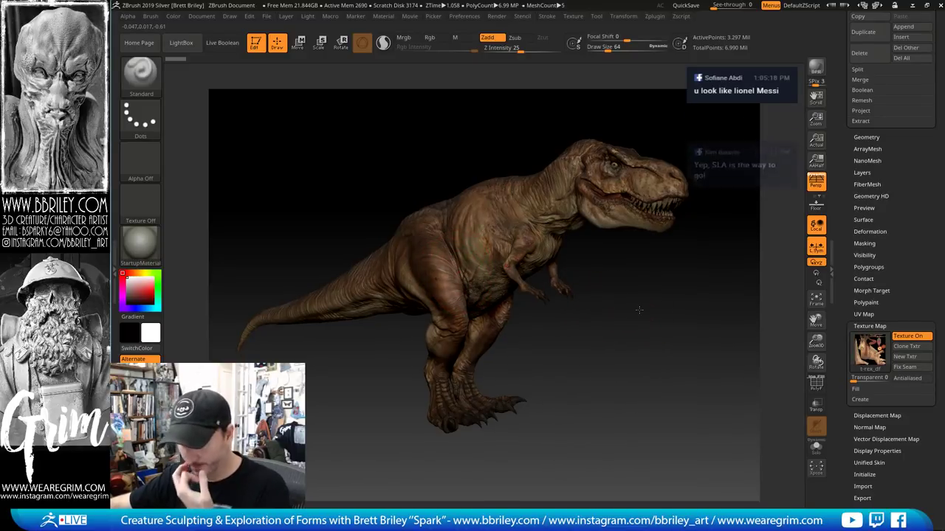
pyautogui.moveTo(678, 306); pyautogui.dragTo(669, 328)
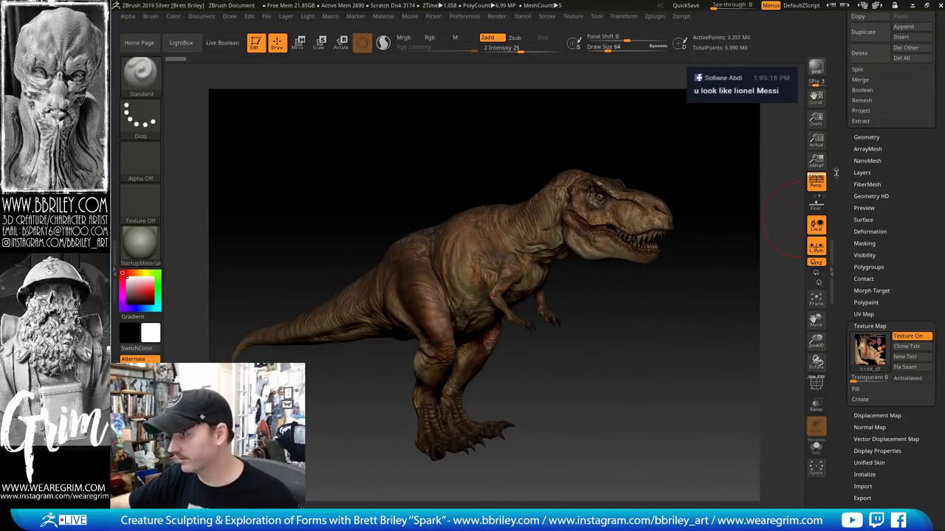
# Switch to the Zbrush_Live_Episode_20 sphere tool and append the t-rex_final model to it as a subtool
pyautogui.scroll(10, 841, 156)
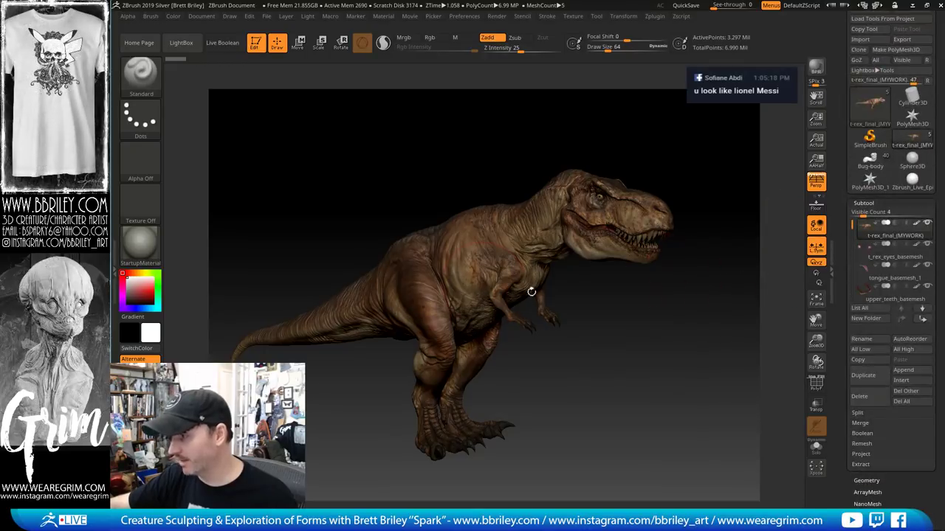
pyautogui.click(913, 179)
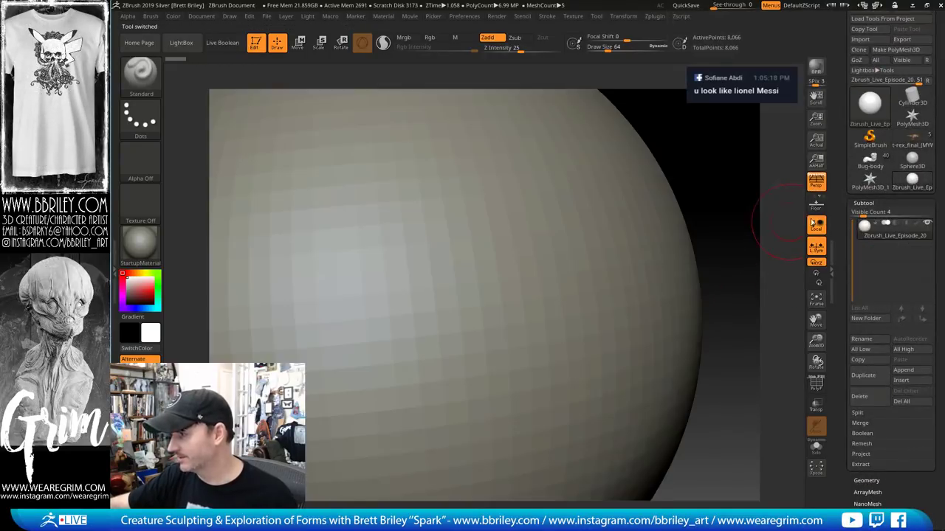
pyautogui.click(815, 299)
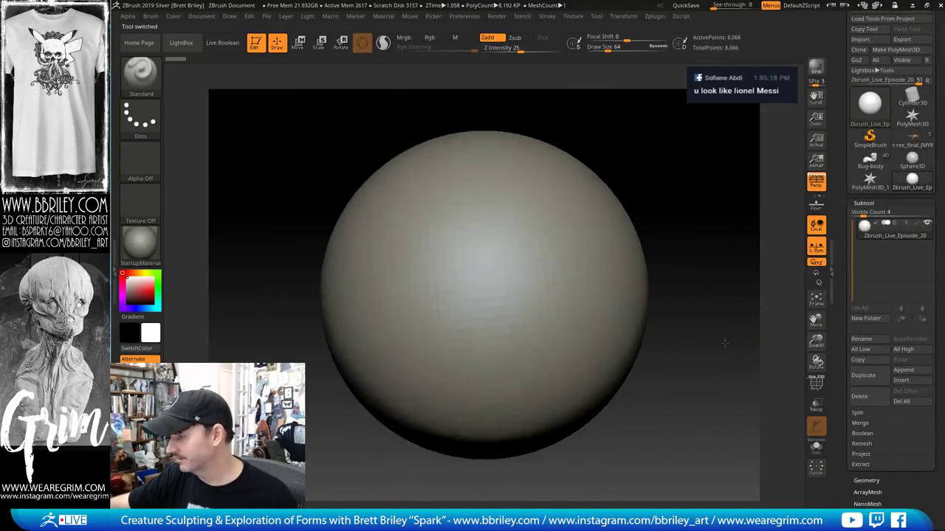
pyautogui.click(904, 370)
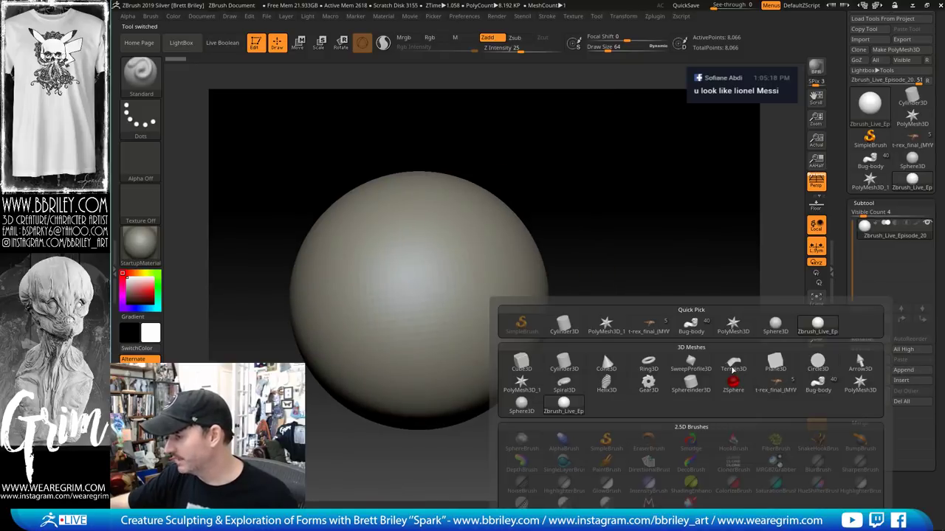
pyautogui.click(648, 329)
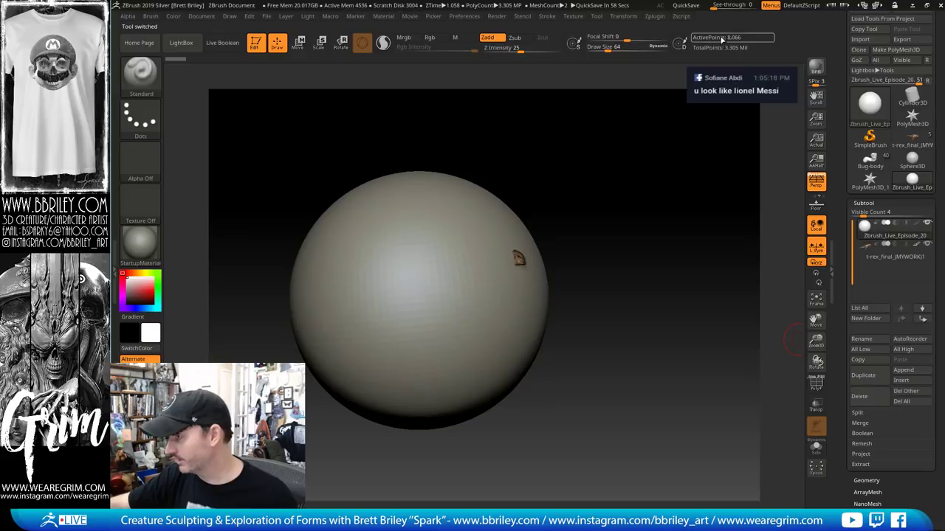
# Lower the appended T-rex by one subdivision level, isolate it and delete its higher subdivision level
pyautogui.click(868, 256)
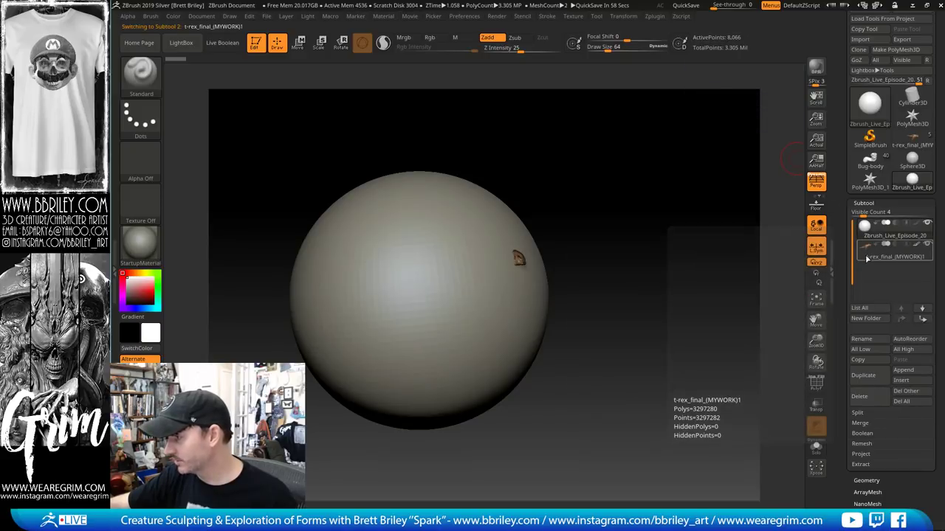
pyautogui.moveTo(842, 306); pyautogui.dragTo(839, 247)
pyautogui.hotkey('shift', 'd')
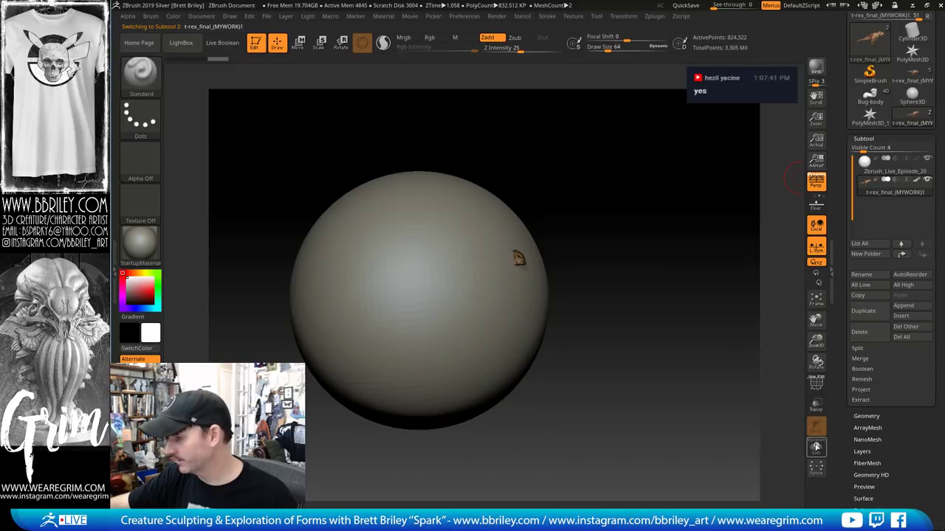
pyautogui.click(815, 446)
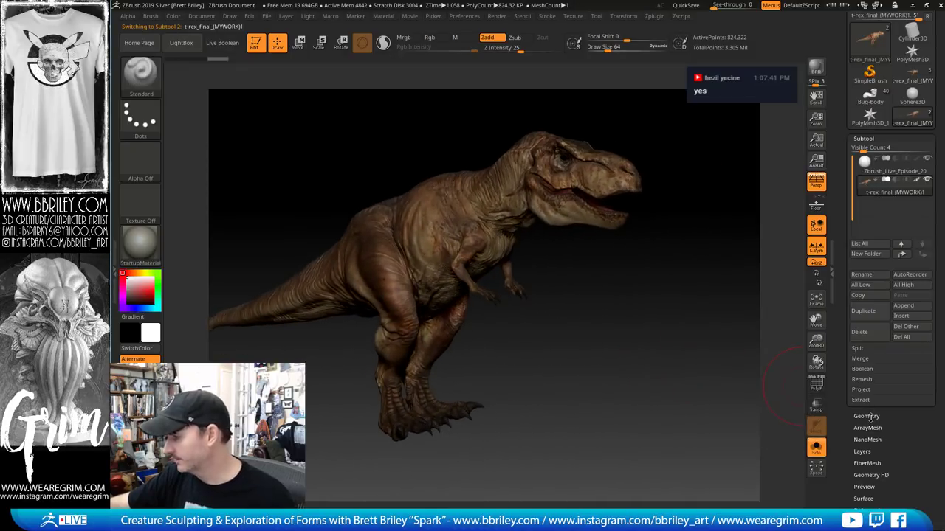
pyautogui.click(867, 417)
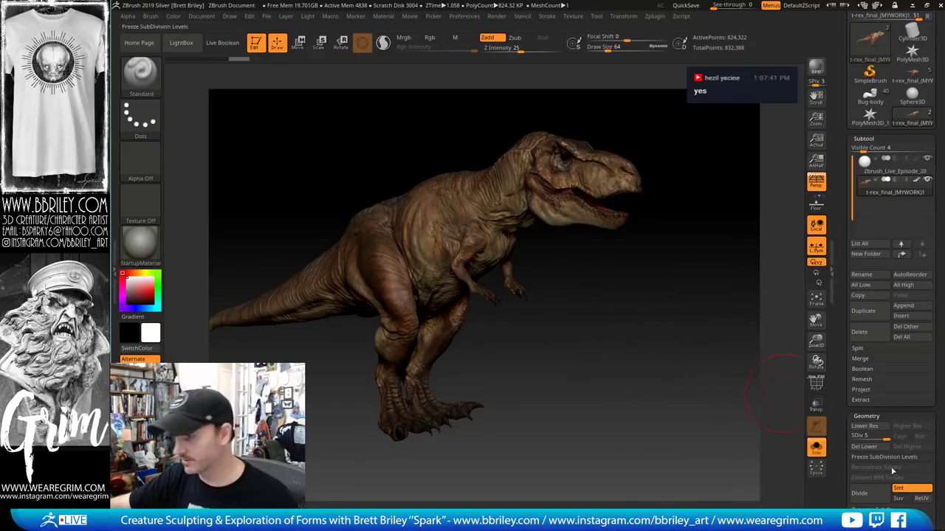
# Show the sphere again and unify the T-rex's size and position with the deformation settings
pyautogui.click(815, 448)
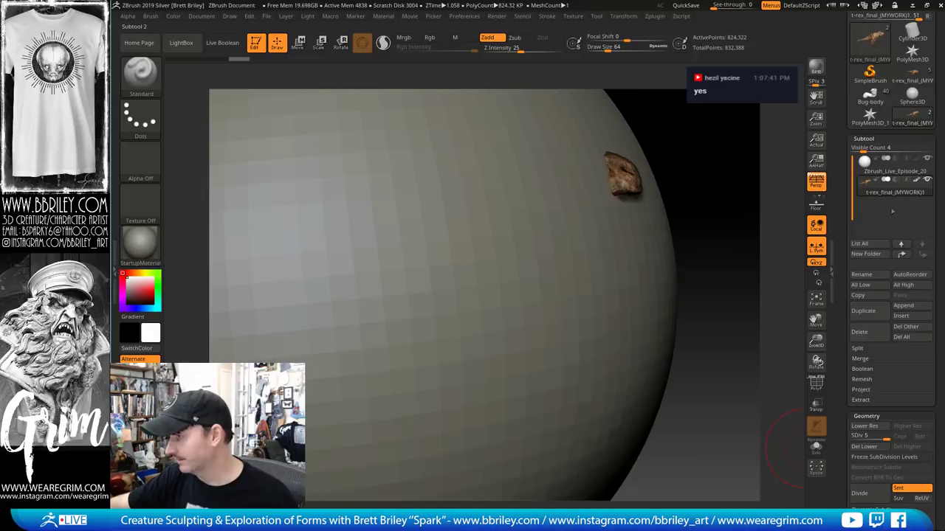
pyautogui.moveTo(843, 316); pyautogui.dragTo(843, 161)
pyautogui.keyDown('alt'); pyautogui.moveTo(775, 295); pyautogui.dragTo(778, 178); pyautogui.keyUp('alt')
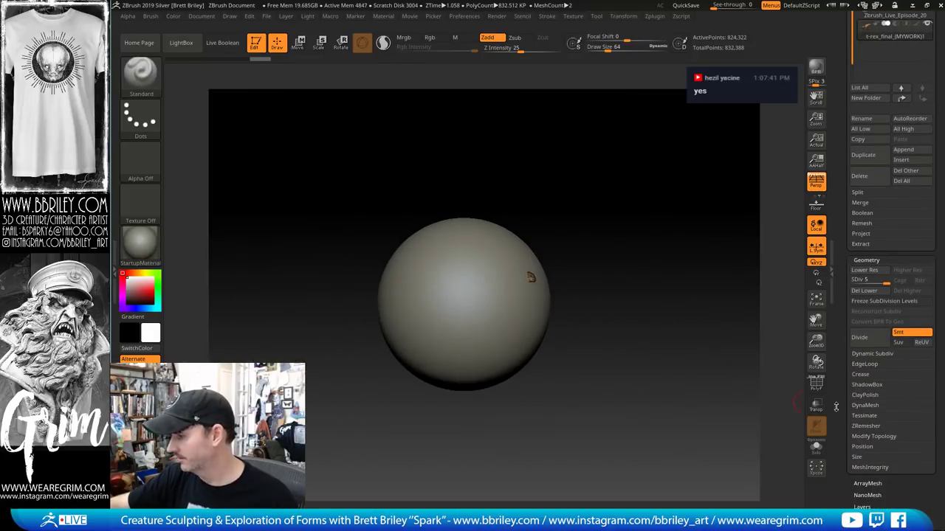
pyautogui.moveTo(842, 486); pyautogui.dragTo(842, 341)
pyautogui.click(870, 420)
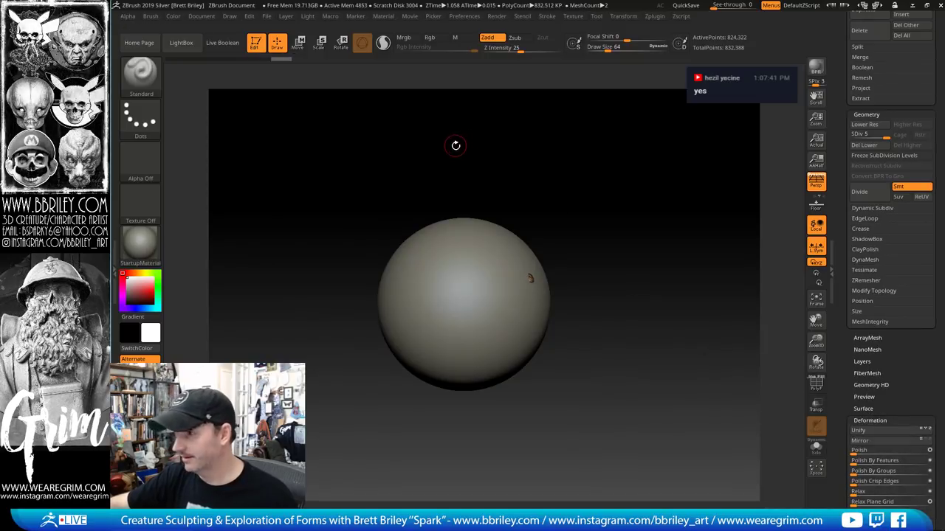
# Scale the T-rex up with the transform gizmo until its body extends well beyond the sphere
pyautogui.click(299, 43)
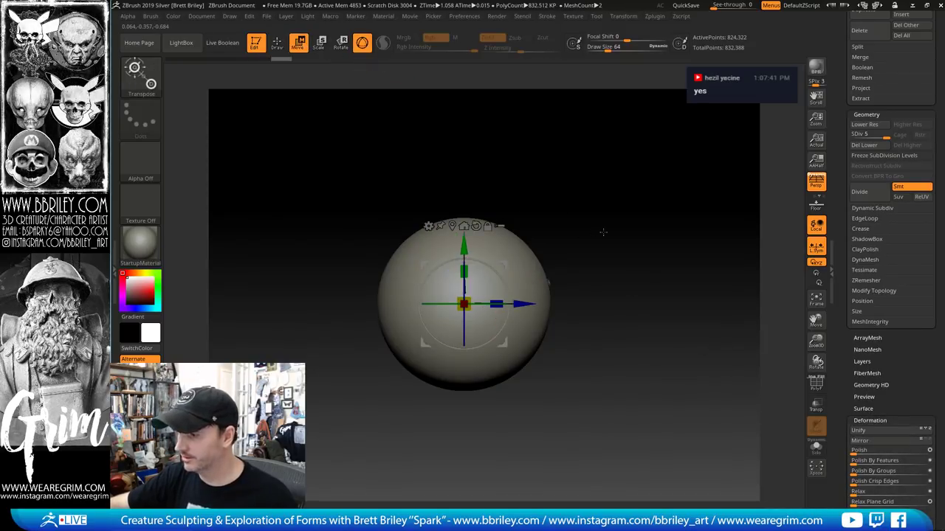
pyautogui.moveTo(464, 303); pyautogui.dragTo(329, 351)
pyautogui.moveTo(513, 345); pyautogui.dragTo(461, 341, button='right')
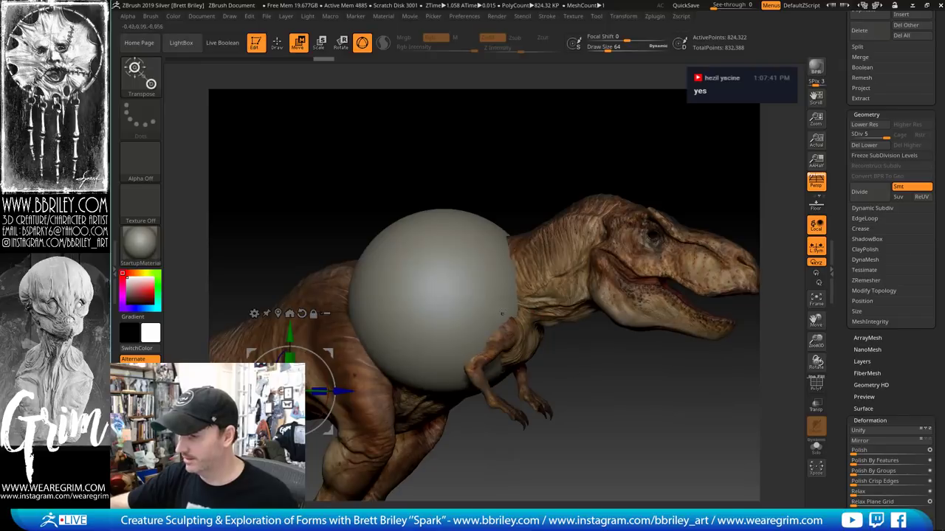
# Make the sphere subtool active and examine its size against the enlarged T-rex
pyautogui.press('q')
pyautogui.keyDown('alt'); pyautogui.click(485, 251); pyautogui.keyUp('alt')
pyautogui.keyDown('ctrl'); pyautogui.moveTo(633, 376); pyautogui.dragTo(624, 324, button='right'); pyautogui.keyUp('ctrl')
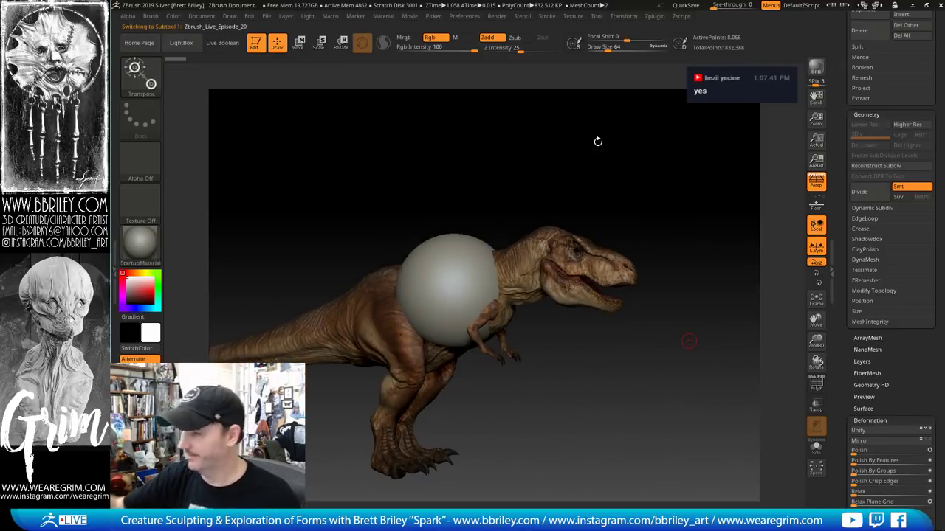
pyautogui.moveTo(649, 174)
pyautogui.keyDown('shift'); pyautogui.mouseDown()
pyautogui.moveTo(671, 164)
pyautogui.moveTo(580, 217)
pyautogui.moveTo(612, 196)
pyautogui.moveTo(625, 207)
pyautogui.mouseUp(); pyautogui.keyUp('shift')
pyautogui.press('w')
pyautogui.press('q')
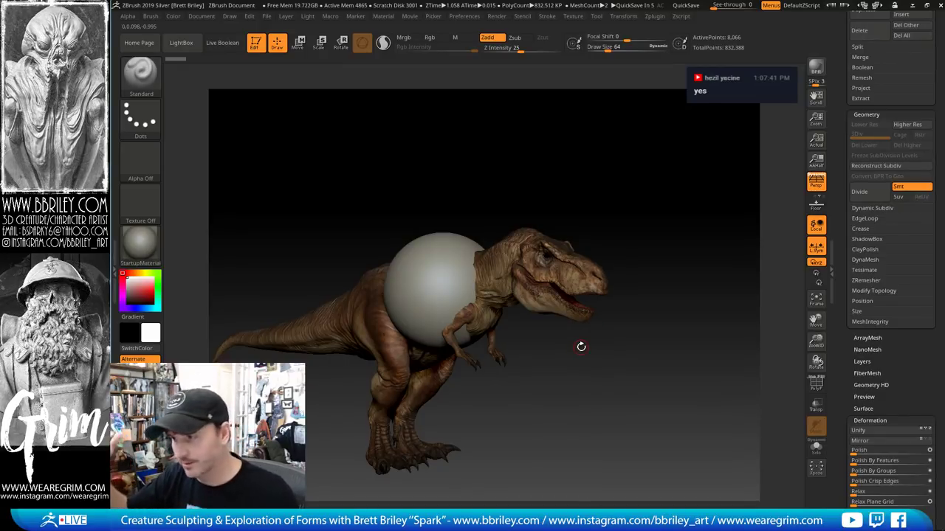
pyautogui.moveTo(606, 196); pyautogui.dragTo(662, 227)
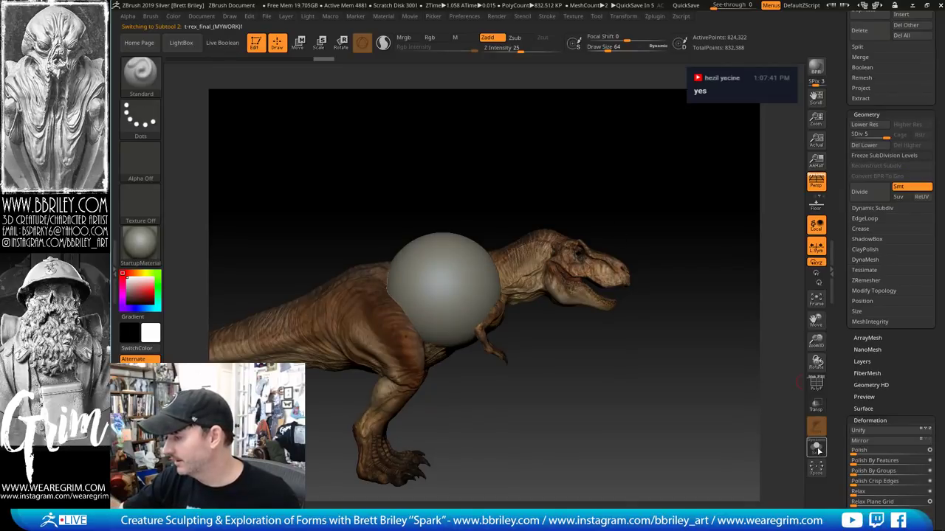
# Isolate the T-rex subtool, drop it to subdivision level 1 and display its polygon wireframe
pyautogui.click(817, 449)
pyautogui.hotkey('shift', 'd')
pyautogui.hotkey('shift', 'd')
pyautogui.hotkey('shift', 'd')
pyautogui.hotkey('shift', 'd')
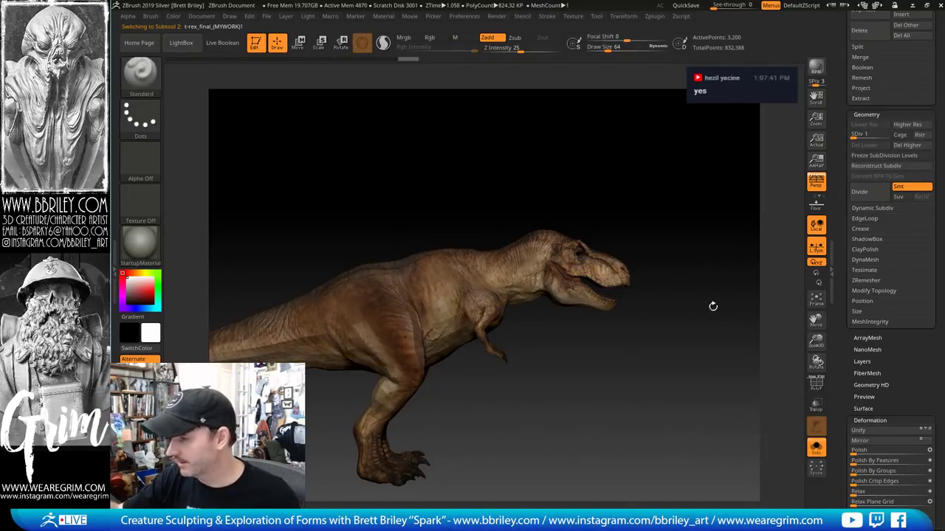
pyautogui.click(816, 384)
# Turn off the T-rex's texture map and view the bare low-resolution topology of its upper body
pyautogui.scroll(5, 908, 244)
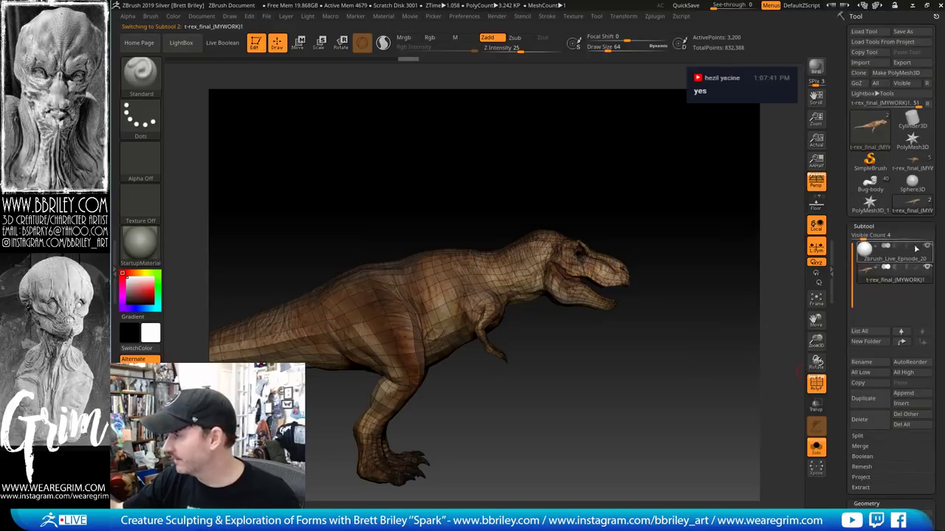
pyautogui.scroll(-3, 914, 192)
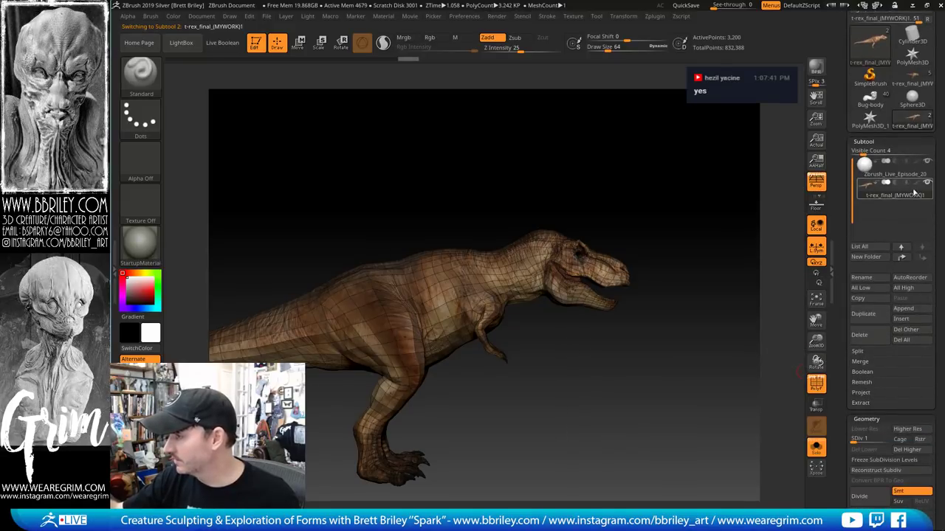
pyautogui.scroll(-8, 840, 337)
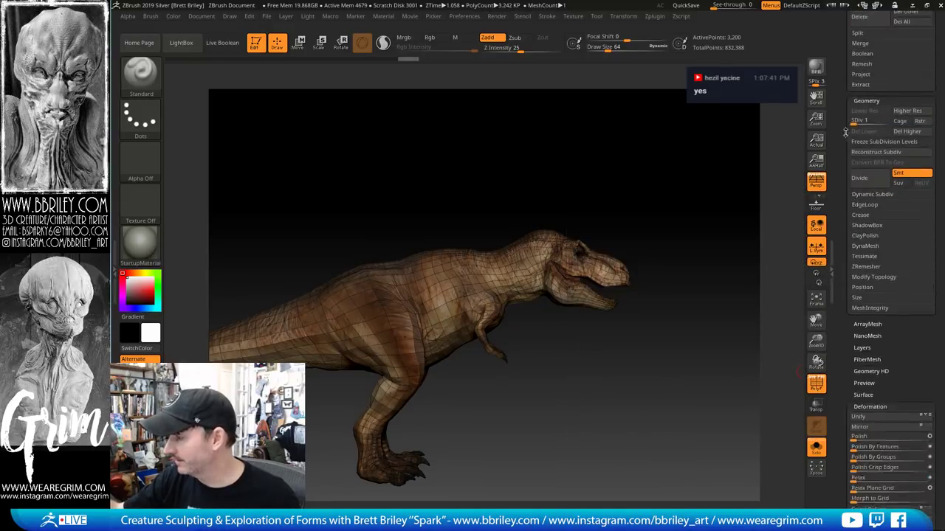
pyautogui.scroll(-10, 879, 339)
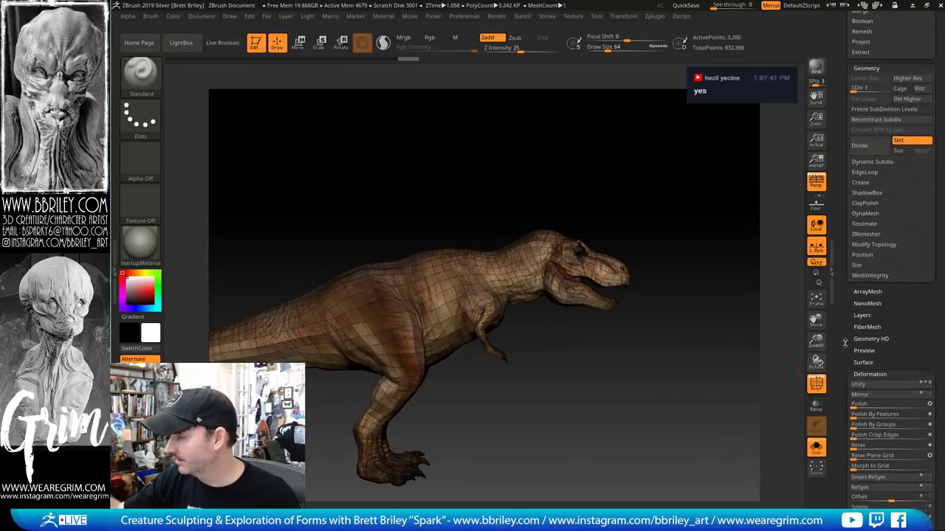
pyautogui.click(908, 290)
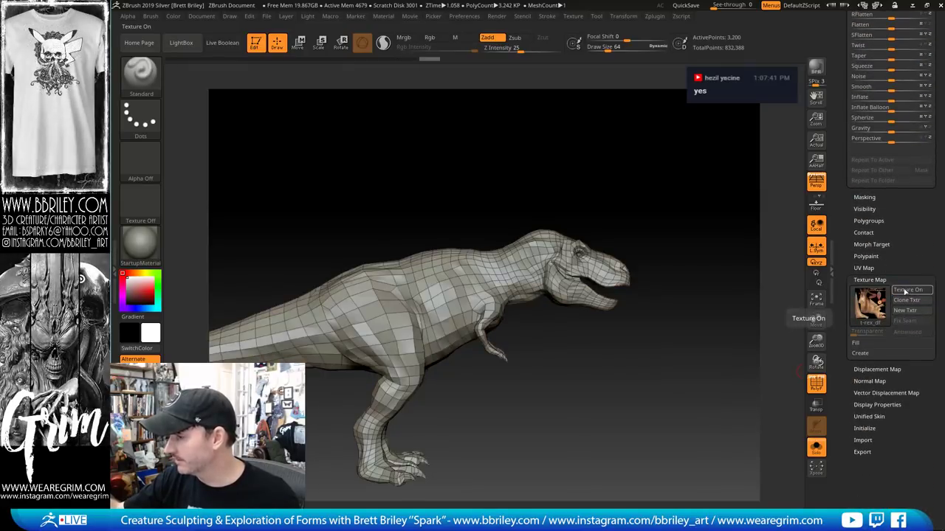
pyautogui.moveTo(705, 235); pyautogui.dragTo(626, 114)
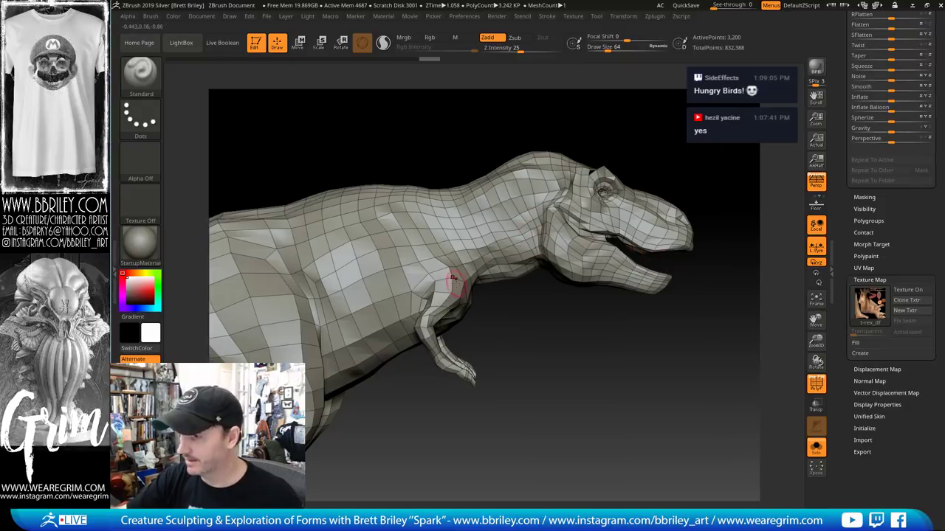
# Hide the polygon loop around the T-rex's torso just behind the forelimbs with the SelectLasso brush
pyautogui.hotkey('ctrl', 'shift')
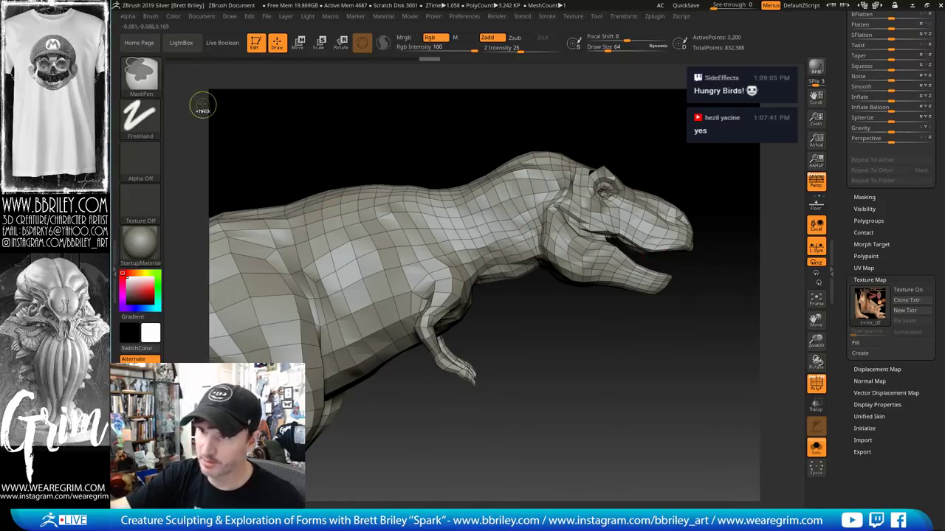
pyautogui.click(147, 79)
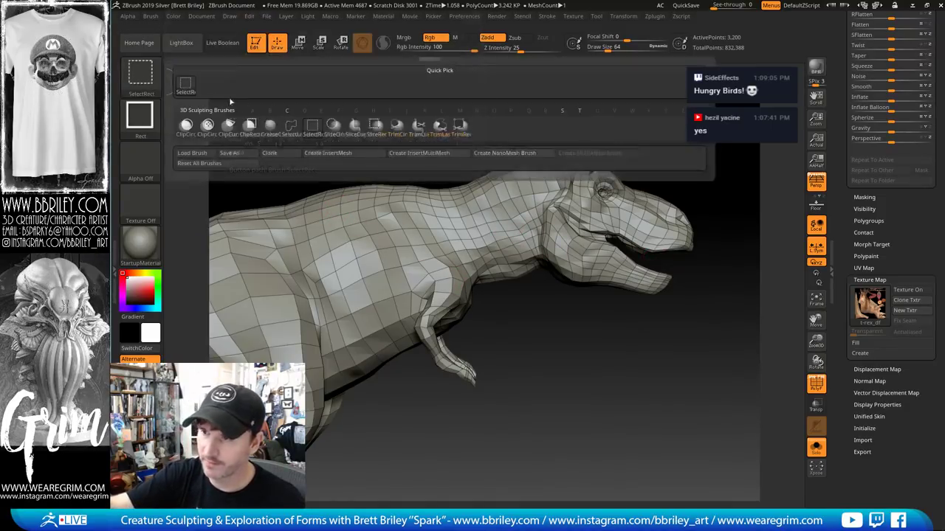
pyautogui.click(291, 127)
pyautogui.keyDown('ctrl'); pyautogui.keyDown('shift'); pyautogui.click(395, 268); pyautogui.keyUp('shift'); pyautogui.keyUp('ctrl')
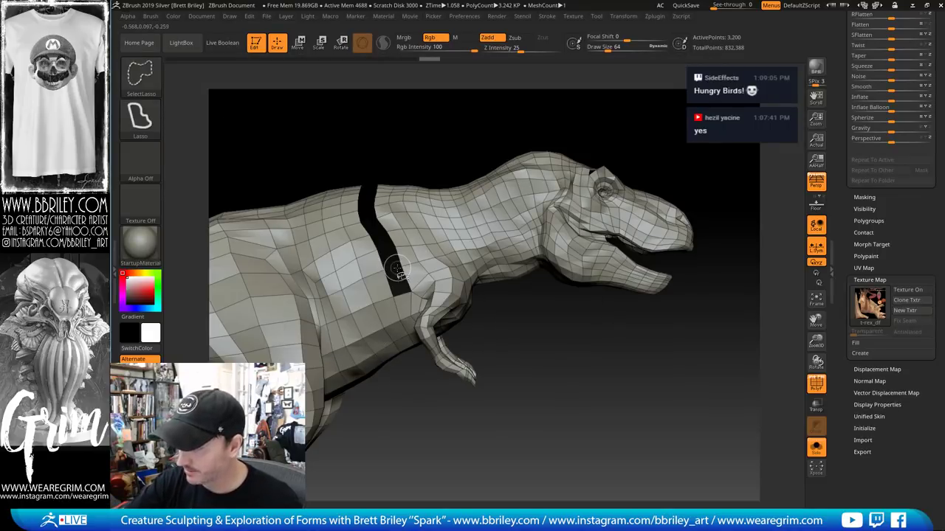
pyautogui.keyDown('ctrl'); pyautogui.keyDown('shift'); pyautogui.click(404, 303); pyautogui.keyUp('shift'); pyautogui.keyUp('ctrl')
pyautogui.moveTo(409, 319); pyautogui.dragTo(414, 258, button='right')
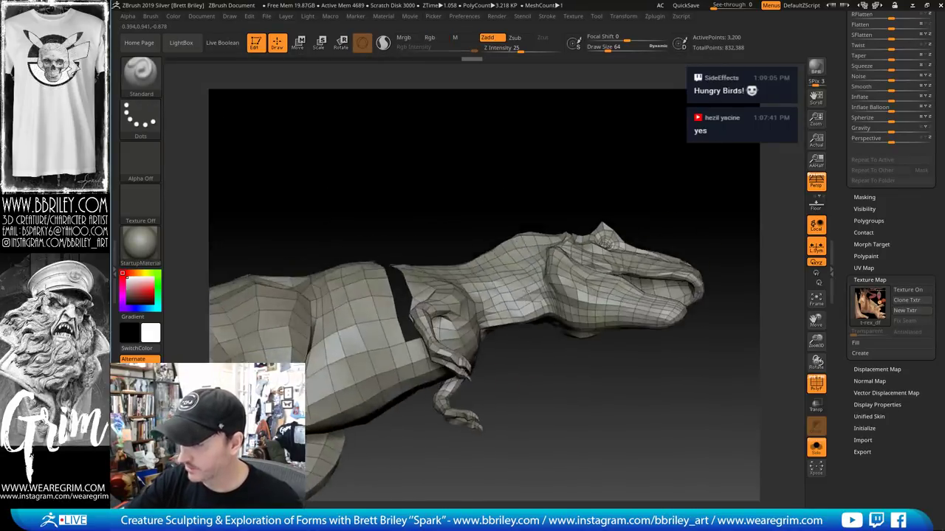
pyautogui.keyDown('ctrl'); pyautogui.keyDown('shift'); pyautogui.click(421, 358); pyautogui.keyUp('shift'); pyautogui.keyUp('ctrl')
pyautogui.moveTo(521, 141); pyautogui.dragTo(517, 226)
pyautogui.keyDown('shift'); pyautogui.moveTo(694, 136); pyautogui.dragTo(693, 121); pyautogui.keyUp('shift')
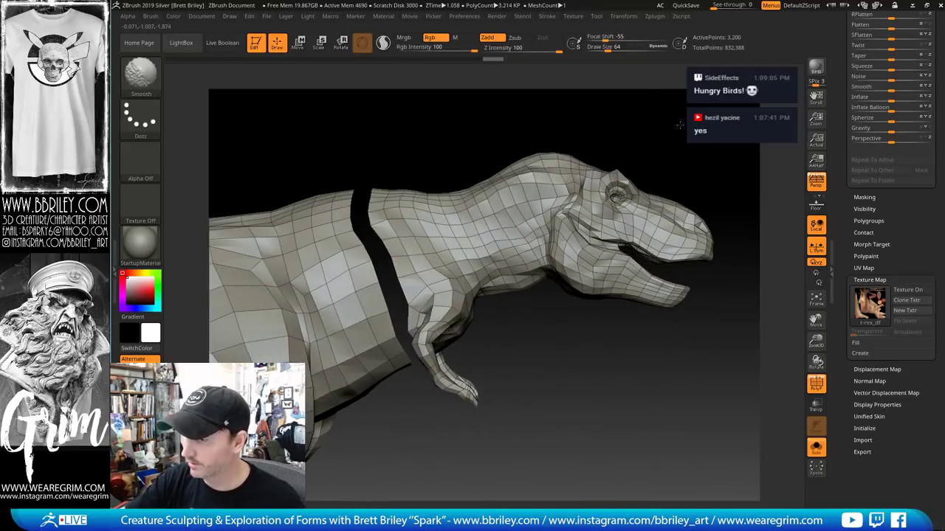
# Turn off perspective, then assign the T-rex's body behind the forelimbs its own polygroup using SelectLasso
pyautogui.click(816, 182)
pyautogui.moveTo(731, 192); pyautogui.dragTo(679, 169, button='right')
pyautogui.moveTo(673, 157)
pyautogui.keyDown('ctrl'); pyautogui.keyDown('shift'); pyautogui.mouseDown()
pyautogui.moveTo(693, 281)
pyautogui.moveTo(480, 446)
pyautogui.moveTo(347, 414)
pyautogui.moveTo(318, 332)
pyautogui.moveTo(314, 198)
pyautogui.mouseUp(); pyautogui.keyUp('shift'); pyautogui.keyUp('ctrl')
pyautogui.moveTo(671, 196); pyautogui.dragTo(714, 193, button='right')
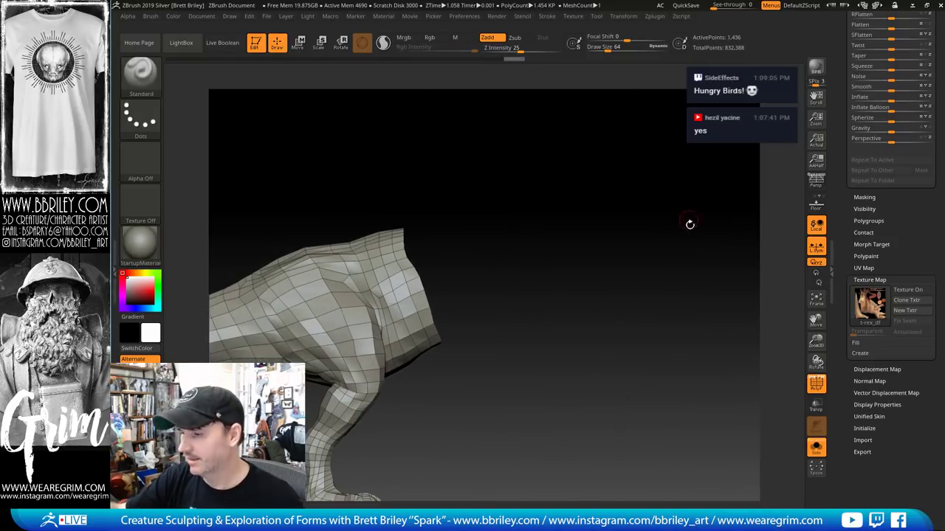
pyautogui.hotkey('ctrl', 'w')
pyautogui.keyDown('alt'); pyautogui.moveTo(665, 272); pyautogui.dragTo(704, 266, button='right'); pyautogui.keyUp('alt')
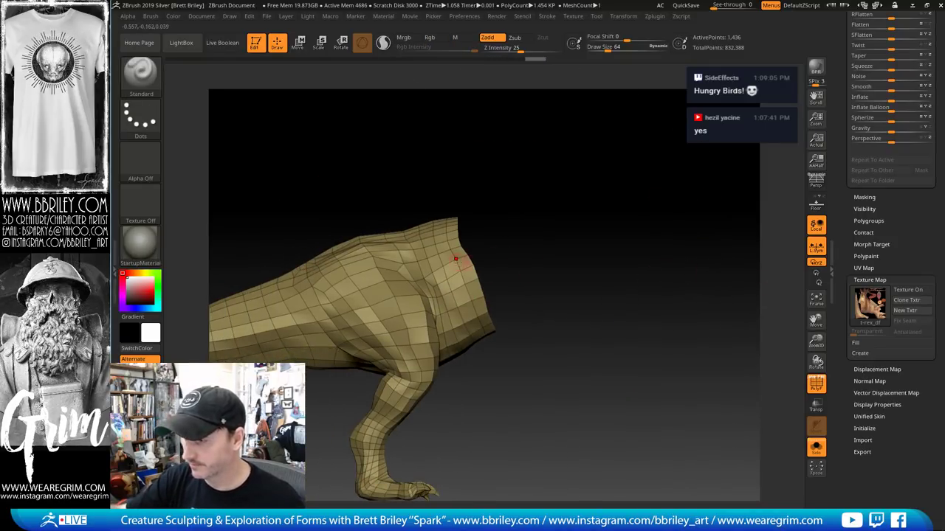
pyautogui.moveTo(617, 223); pyautogui.dragTo(698, 186, button='right')
pyautogui.keyDown('ctrl'); pyautogui.keyDown('shift'); pyautogui.click(701, 242); pyautogui.keyUp('shift'); pyautogui.keyUp('ctrl')
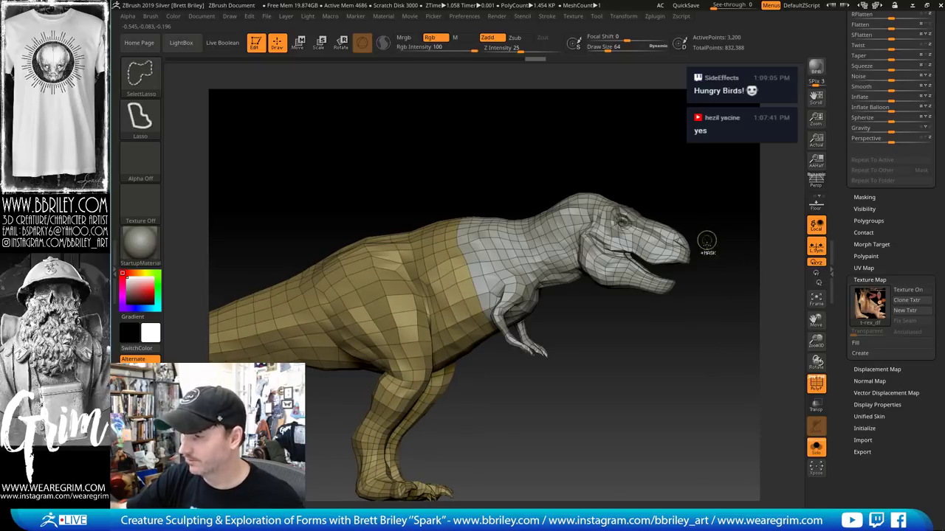
pyautogui.moveTo(705, 242); pyautogui.dragTo(694, 177, button='right')
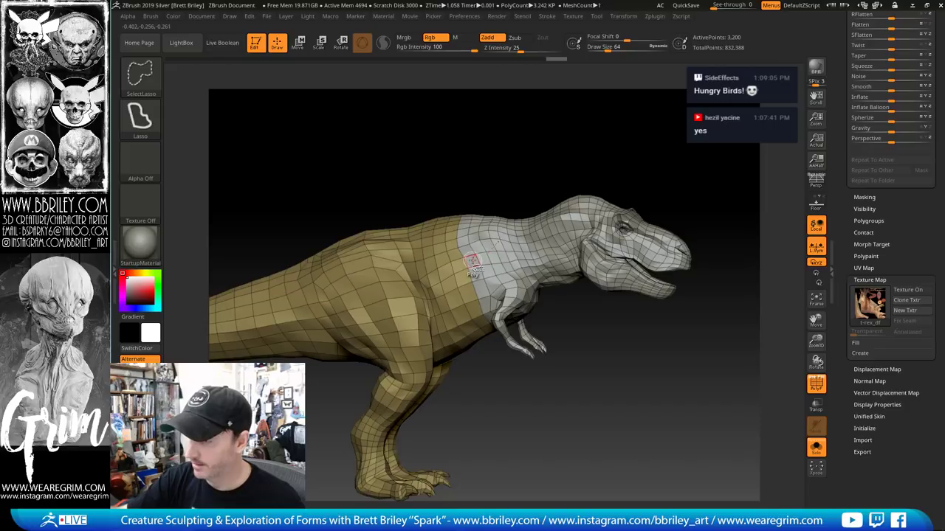
# Isolate the T-rex's head-and-forelimb section with the SelectRect brush, give it a new polygroup and unhide the whole mesh
pyautogui.press('b')
pyautogui.click(313, 129)
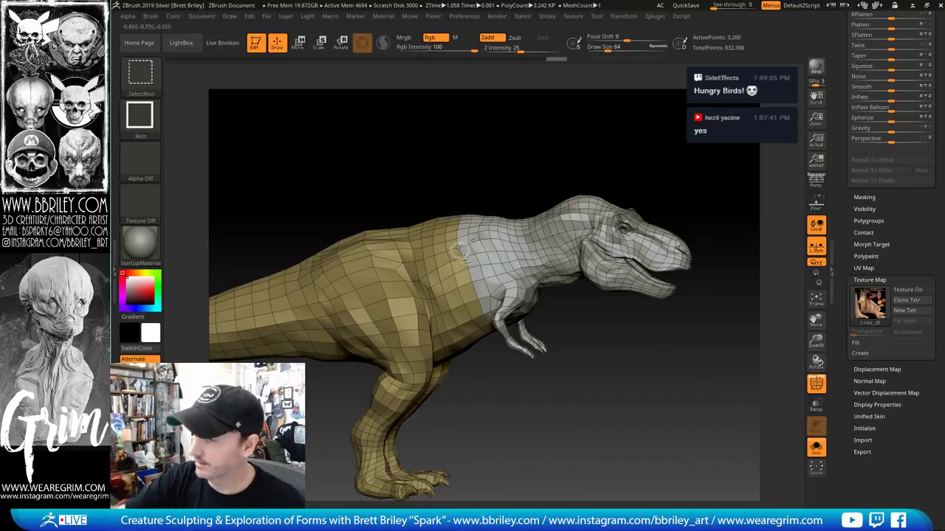
pyautogui.keyDown('ctrl'); pyautogui.keyDown('shift'); pyautogui.click(457, 266); pyautogui.keyUp('shift'); pyautogui.keyUp('ctrl')
pyautogui.keyDown('ctrl'); pyautogui.keyDown('shift'); pyautogui.click(458, 274); pyautogui.keyUp('shift'); pyautogui.keyUp('ctrl')
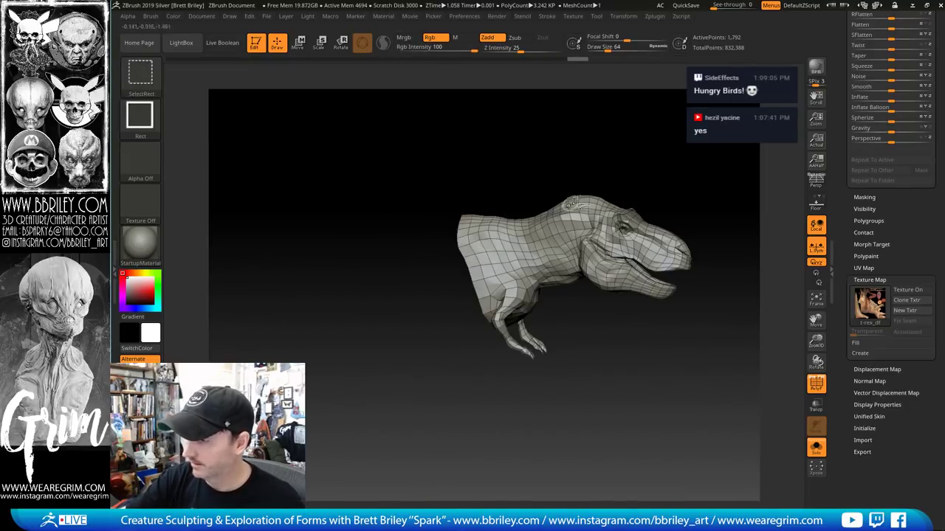
pyautogui.hotkey('ctrl', 'w')
pyautogui.moveTo(645, 168); pyautogui.dragTo(678, 152)
pyautogui.keyDown('ctrl'); pyautogui.keyDown('shift'); pyautogui.click(619, 149); pyautogui.keyUp('shift'); pyautogui.keyUp('ctrl')
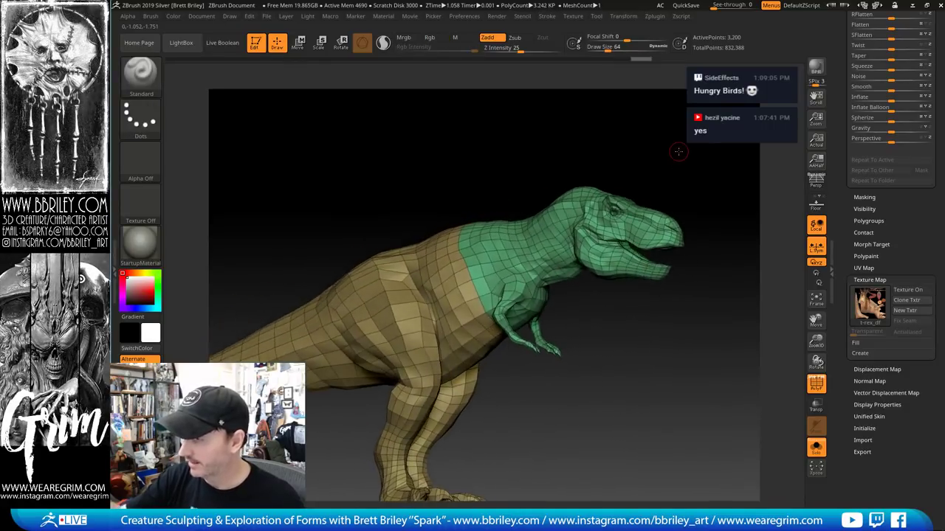
# Raise the T-rex to subdivision level 5
pyautogui.press('d')
pyautogui.press('d')
pyautogui.press('d')
pyautogui.press('d')
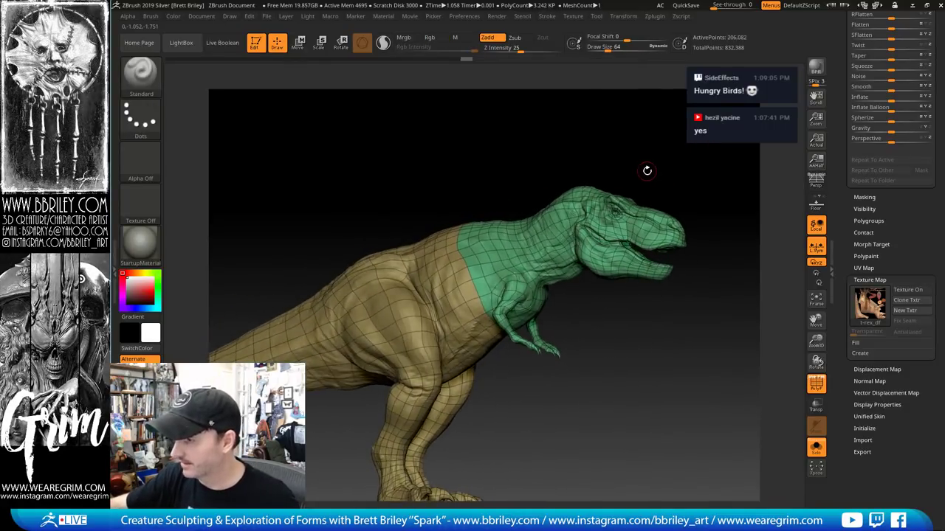
pyautogui.moveTo(677, 347)
pyautogui.mouseDown()
pyautogui.moveTo(692, 363)
pyautogui.moveTo(679, 364)
pyautogui.mouseUp()
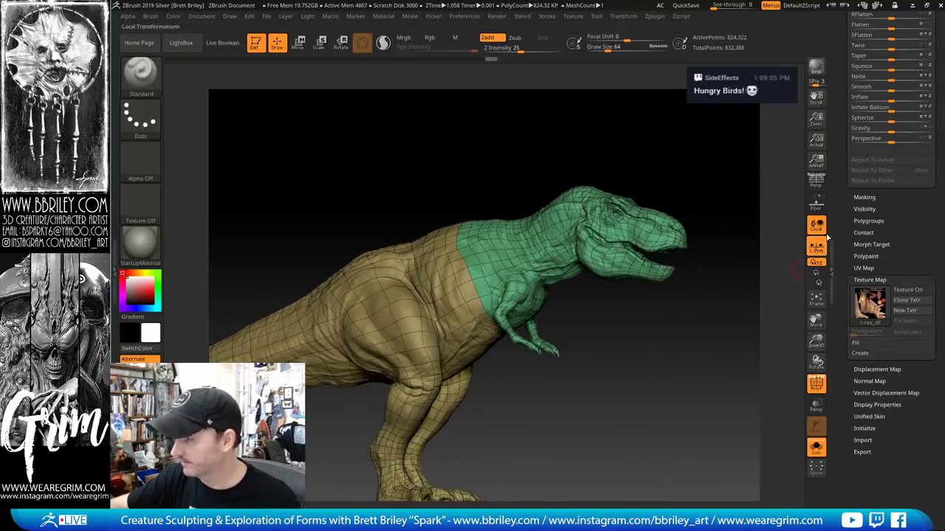
# Split the T-rex into separate front and rear subtools by polygroup with Groups Split
pyautogui.moveTo(843, 212); pyautogui.dragTo(843, 391)
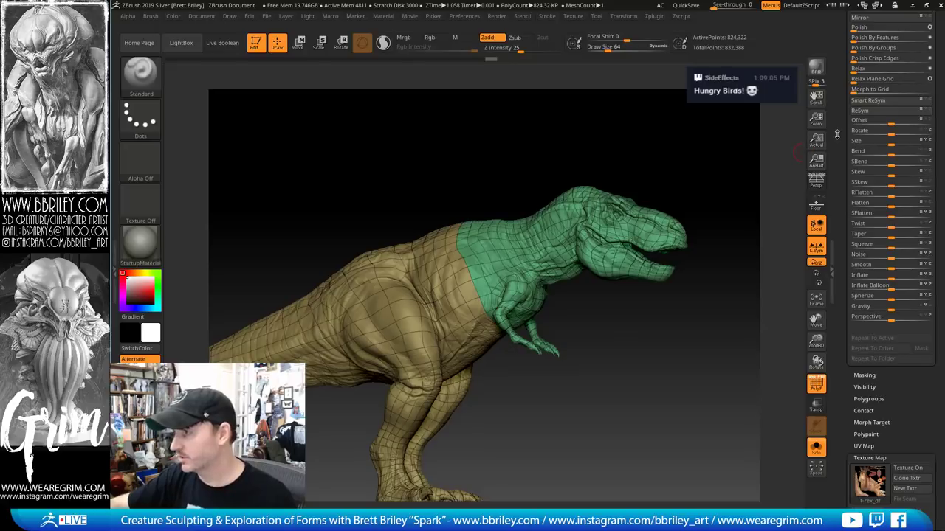
pyautogui.moveTo(841, 133); pyautogui.dragTo(841, 256)
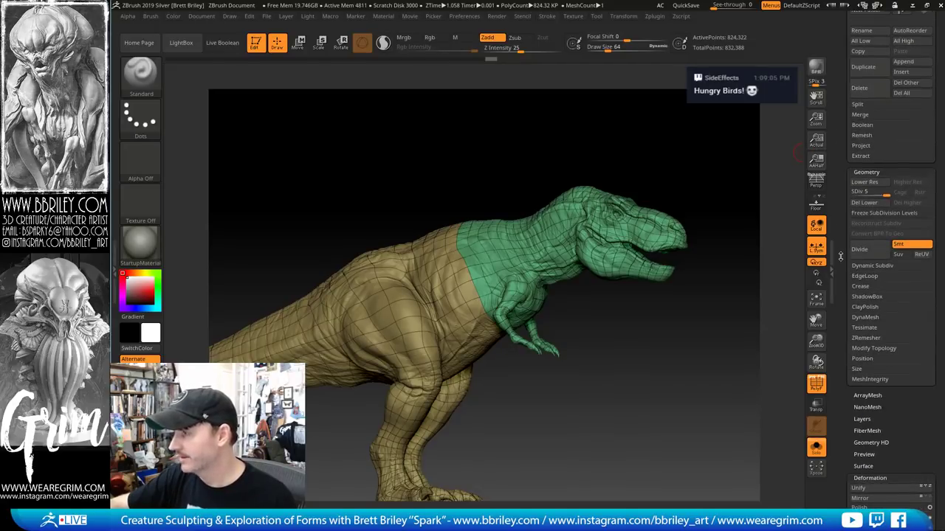
pyautogui.click(858, 104)
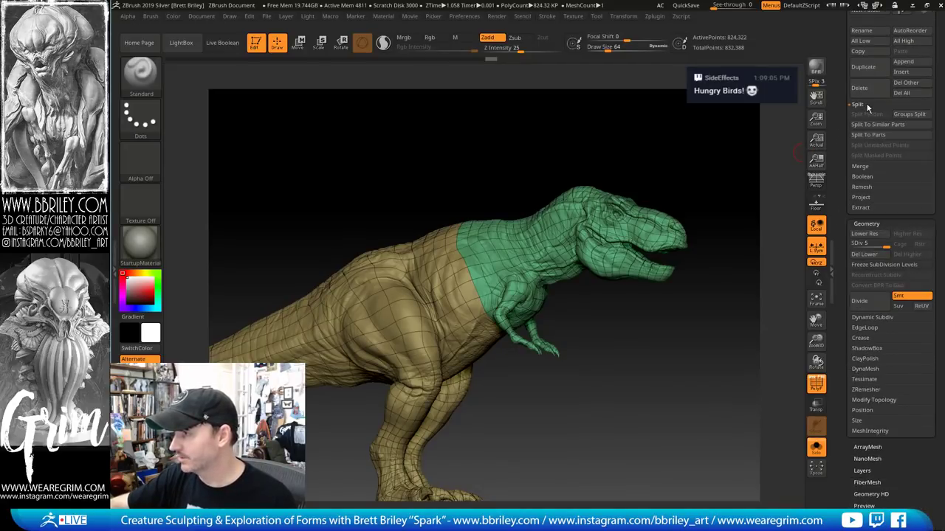
pyautogui.click(908, 115)
pyautogui.click(780, 134)
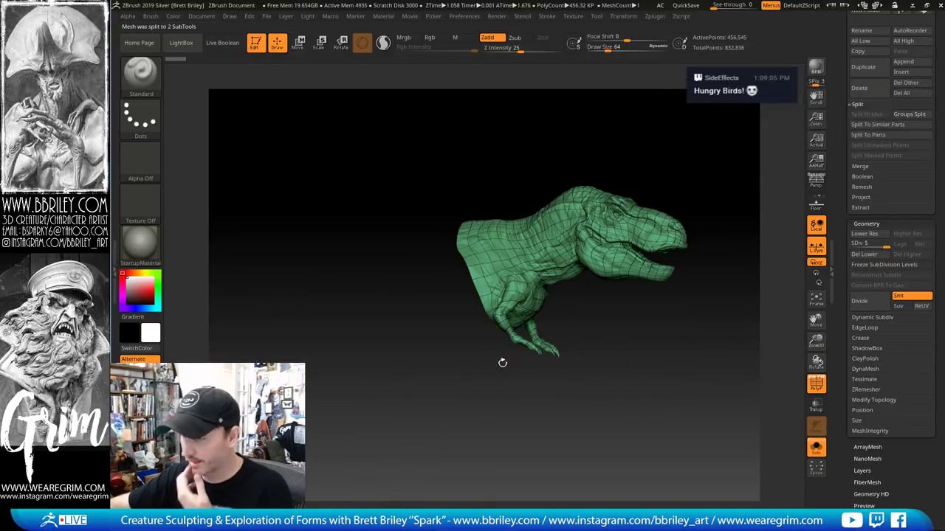
# Move the T-rex's rear-half subtool up to sit directly below the sphere subtool and turn off Solo
pyautogui.moveTo(841, 169); pyautogui.dragTo(846, 267)
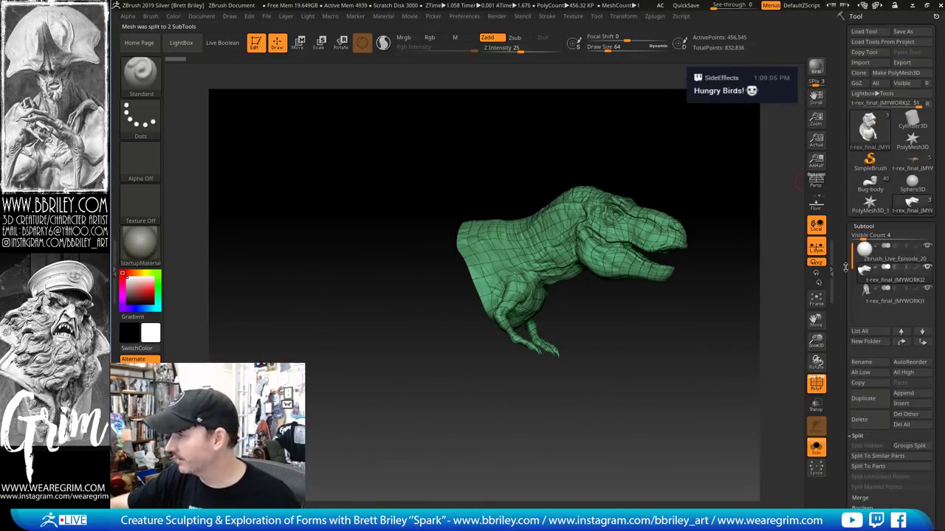
pyautogui.click(908, 294)
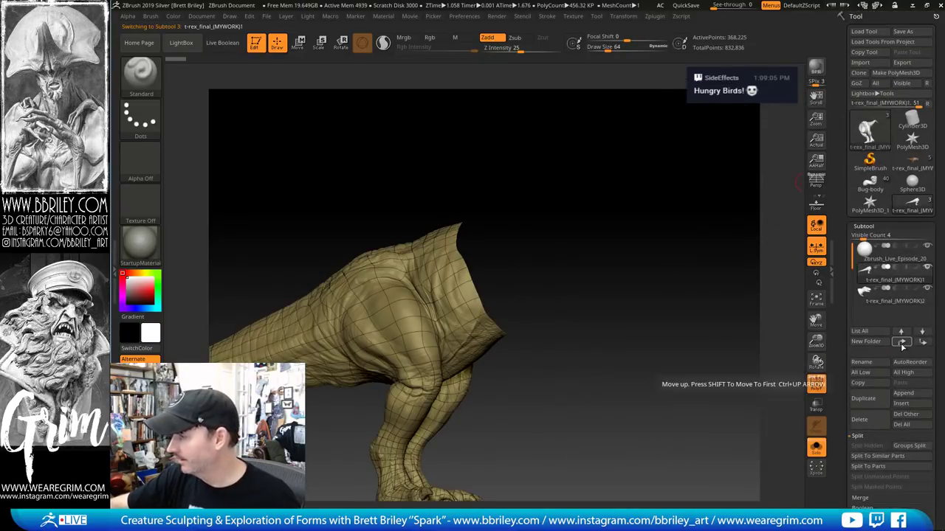
pyautogui.click(817, 448)
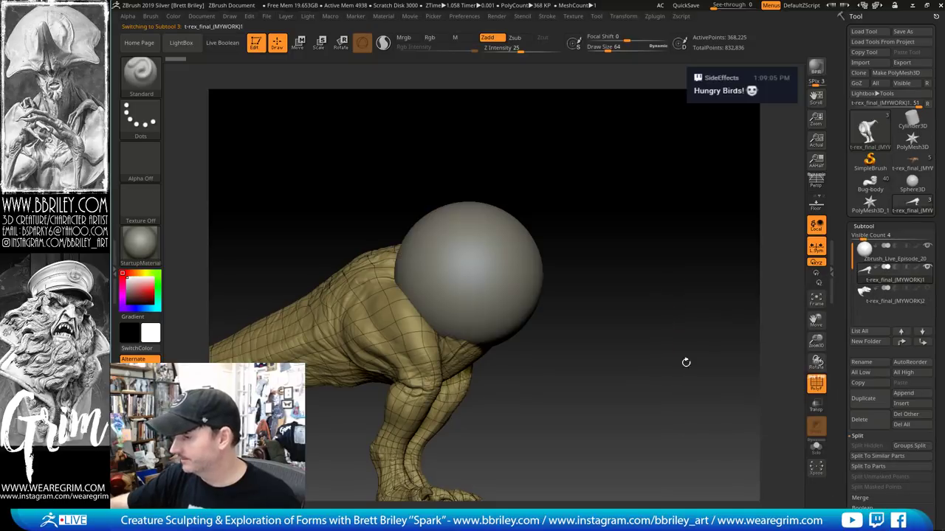
# Lower the T-rex's rear half to subdivision level 4 and check how the sphere fits as its torso
pyautogui.hotkey('shift', 'd')
pyautogui.hotkey('shift', 'd')
pyautogui.hotkey('shift', 'd')
pyautogui.hotkey('shift', 'd')
pyautogui.press('d')
pyautogui.press('d')
pyautogui.press('d')
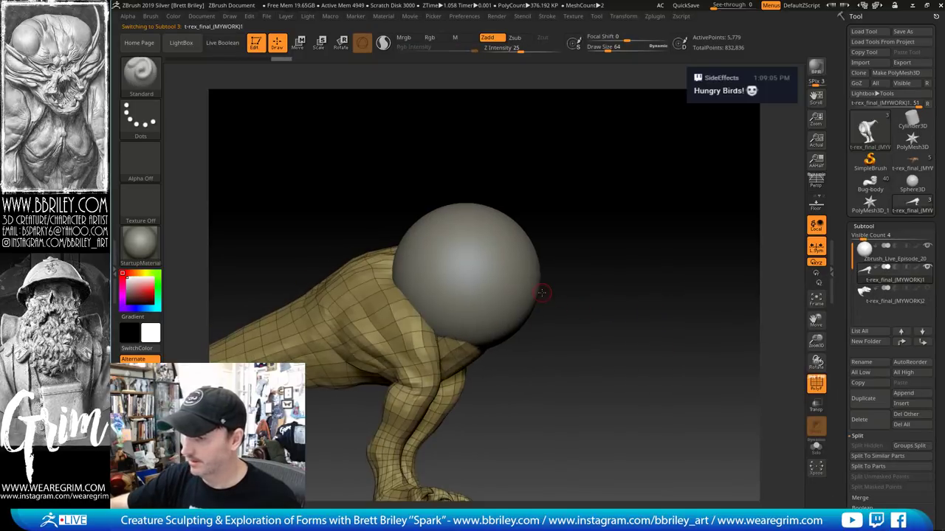
pyautogui.keyDown('alt'); pyautogui.moveTo(628, 283); pyautogui.dragTo(628, 259); pyautogui.keyUp('alt')
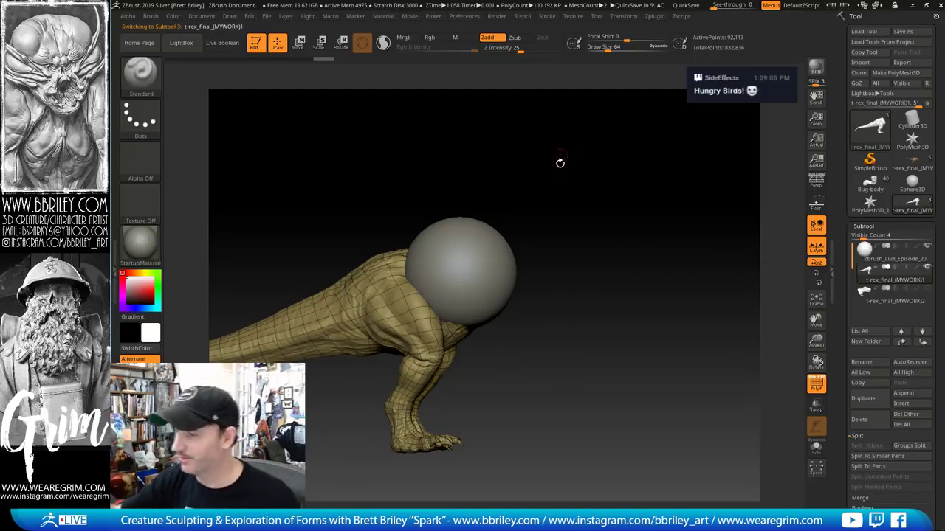
pyautogui.moveTo(566, 185); pyautogui.dragTo(534, 186)
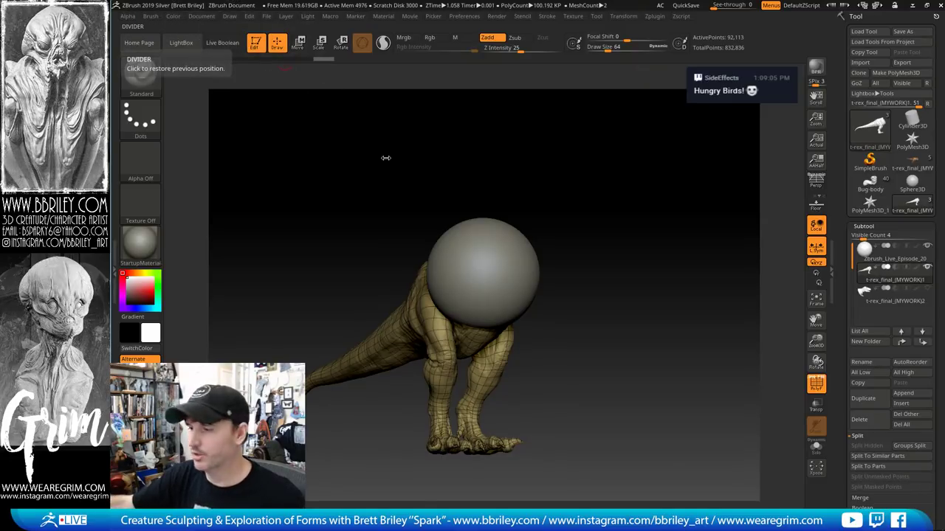
pyautogui.moveTo(677, 192)
pyautogui.mouseDown()
pyautogui.moveTo(637, 192)
pyautogui.moveTo(633, 215)
pyautogui.moveTo(667, 209)
pyautogui.moveTo(673, 220)
pyautogui.mouseUp()
# Choose the TrimDynamic brush, make the sphere subtool active and turn off the polygon wireframe
pyautogui.press('b')
pyautogui.press('t')
pyautogui.press('d')
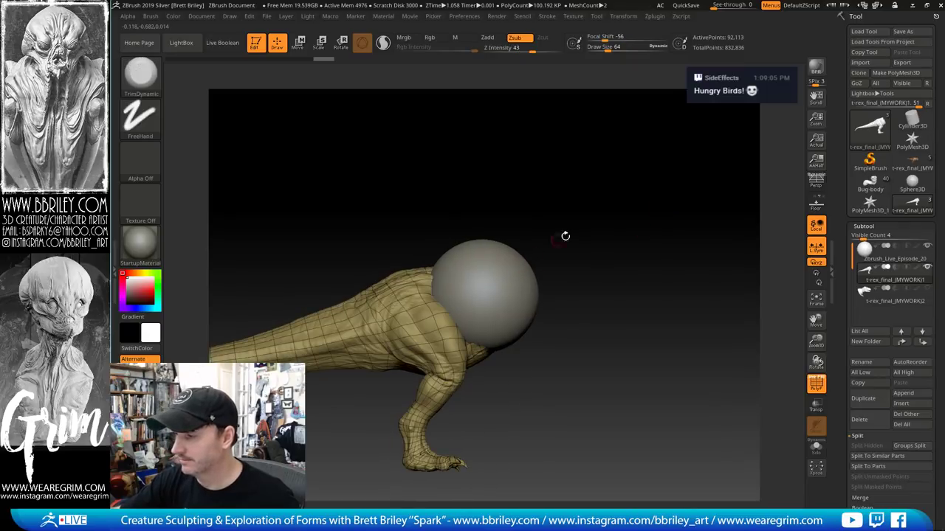
pyautogui.moveTo(564, 236)
pyautogui.mouseDown()
pyautogui.moveTo(515, 262)
pyautogui.moveTo(512, 254)
pyautogui.moveTo(572, 234)
pyautogui.moveTo(628, 303)
pyautogui.mouseUp()
pyautogui.keyDown('alt'); pyautogui.click(506, 258); pyautogui.keyUp('alt')
pyautogui.hotkey('shift', 'f')
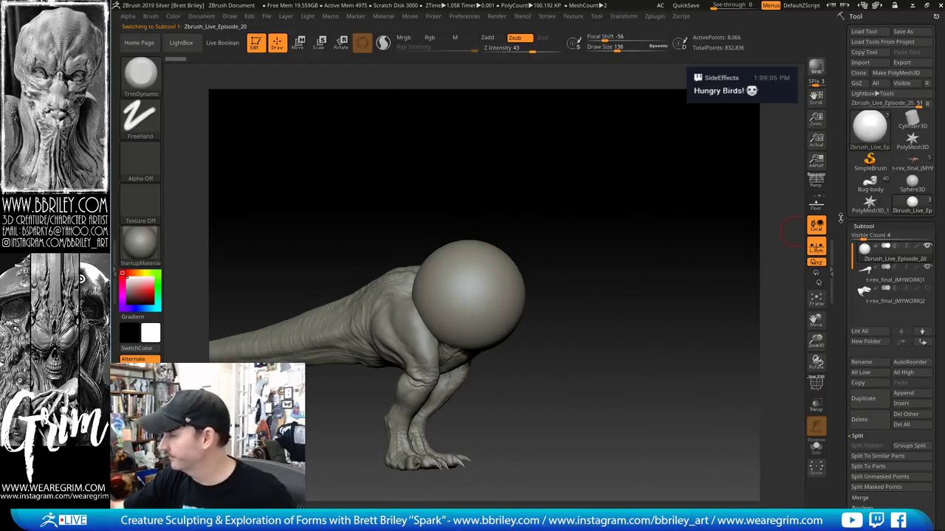
# Turn on Sculptris Pro for the sphere and face the model straight from the front
pyautogui.scroll(-5, 840, 214)
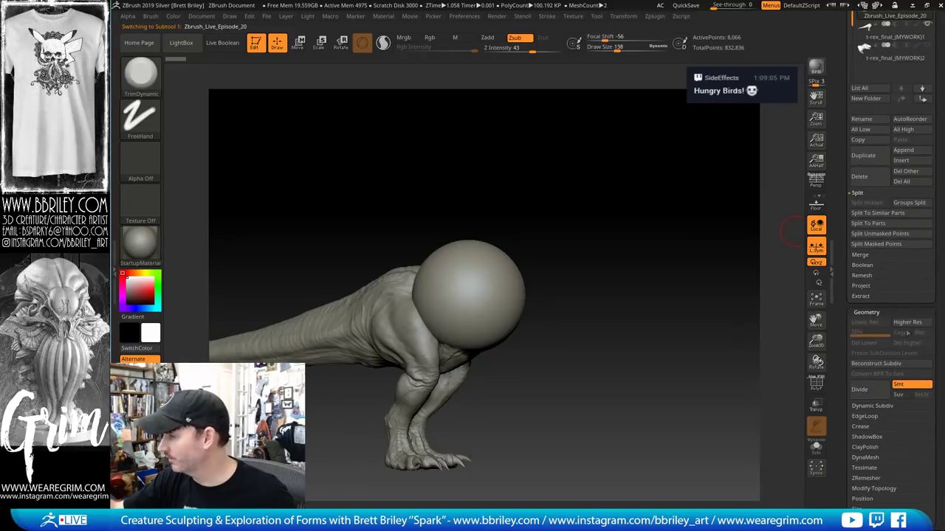
pyautogui.click(384, 43)
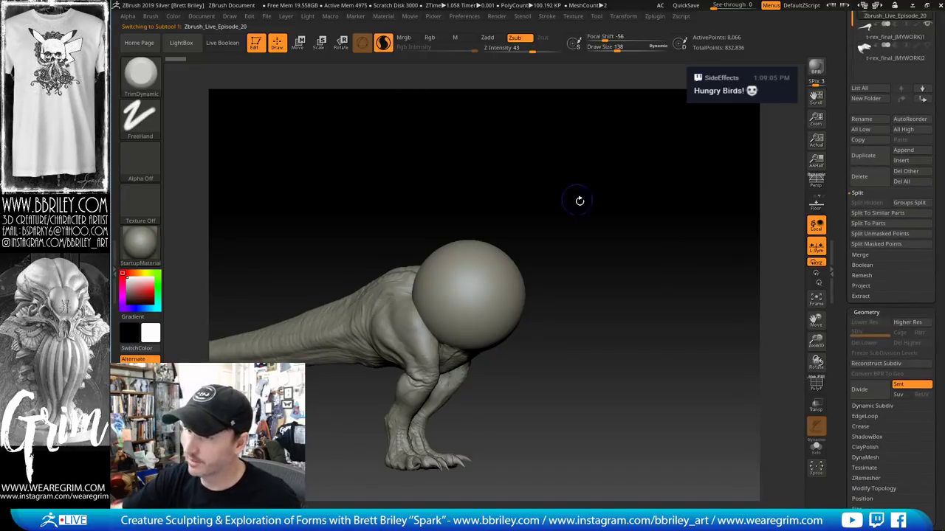
pyautogui.moveTo(573, 200); pyautogui.dragTo(513, 247)
pyautogui.moveTo(527, 209); pyautogui.dragTo(487, 262)
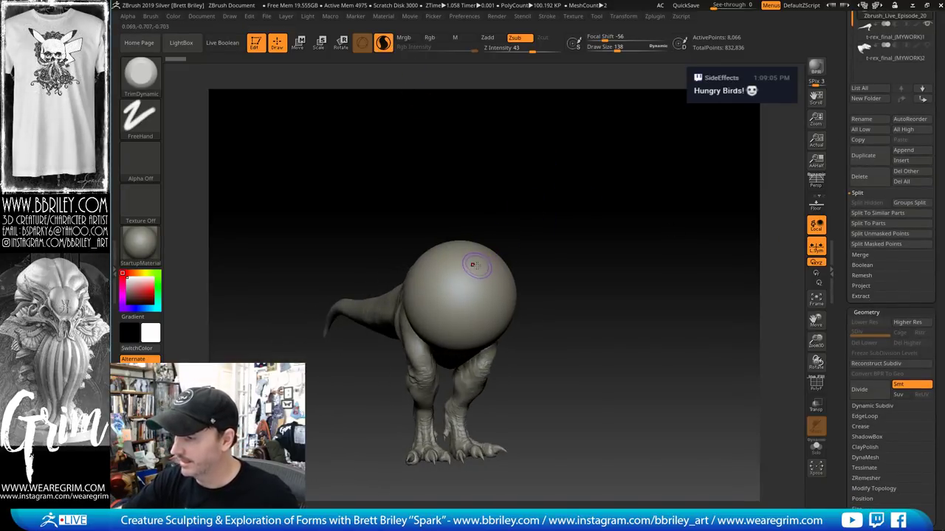
pyautogui.keyDown('shift'); pyautogui.moveTo(607, 212); pyautogui.dragTo(605, 217); pyautogui.keyUp('shift')
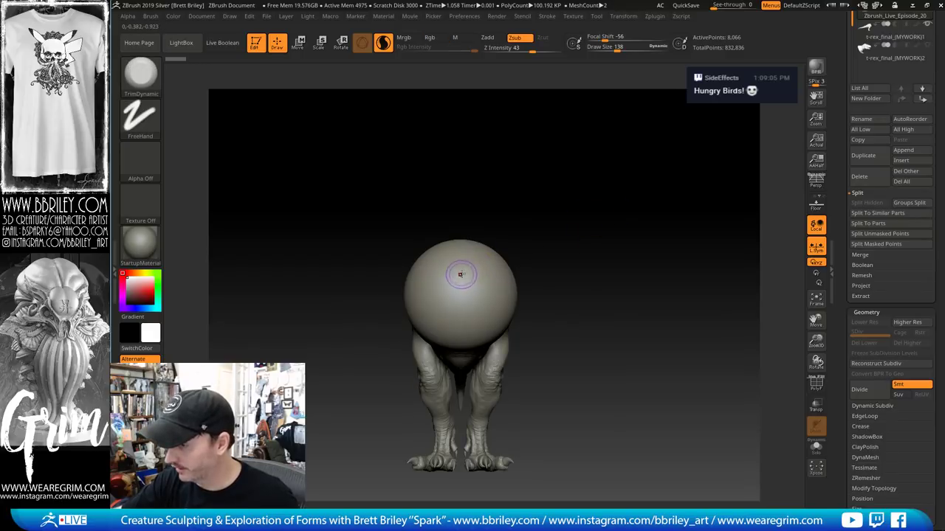
# Pull the sphere's upper front out into a rounded neck bump with the Move brush at draw size 298
pyautogui.press('b')
pyautogui.press('m')
pyautogui.press('v')
pyautogui.moveTo(486, 268); pyautogui.dragTo(492, 235, button='right')
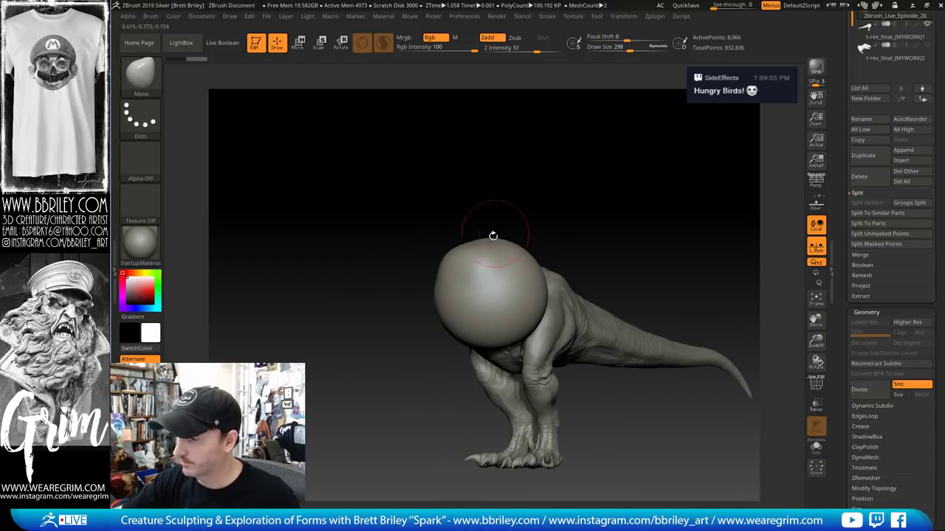
pyautogui.moveTo(485, 250); pyautogui.dragTo(462, 236)
pyautogui.moveTo(510, 215); pyautogui.dragTo(480, 219)
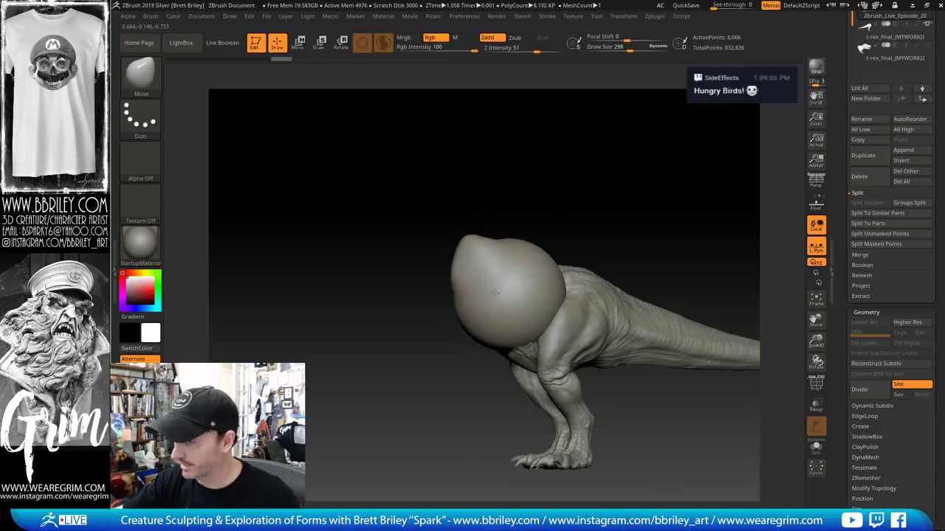
# Reshape the sphere's chest and back toward the T-rex's hips with the Move brush, enlarging its draw size to 474
pyautogui.moveTo(484, 275)
pyautogui.mouseDown()
pyautogui.moveTo(501, 305)
pyautogui.moveTo(521, 311)
pyautogui.moveTo(502, 327)
pyautogui.moveTo(505, 315)
pyautogui.mouseUp()
pyautogui.press('s')
pyautogui.moveTo(578, 209); pyautogui.dragTo(548, 213)
pyautogui.moveTo(537, 250); pyautogui.dragTo(542, 271)
pyautogui.moveTo(559, 236); pyautogui.dragTo(551, 237)
pyautogui.press('s')
pyautogui.moveTo(564, 263)
pyautogui.mouseDown()
pyautogui.moveTo(554, 264)
pyautogui.moveTo(574, 250)
pyautogui.mouseUp()
# Try to subdivide the T-rex's rear half, and return to the reshaped sphere subtool
pyautogui.keyDown('alt'); pyautogui.click(600, 265); pyautogui.keyUp('alt')
pyautogui.hotkey('ctrl', 'd')
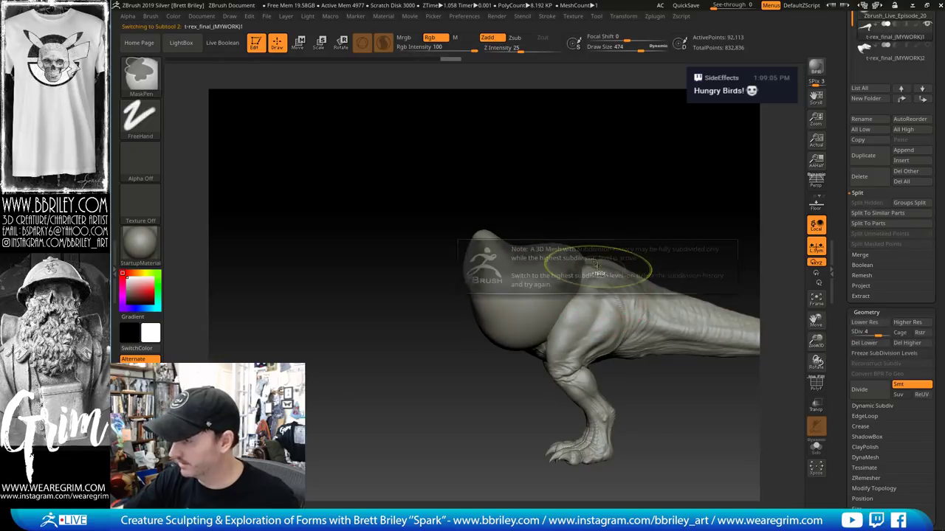
pyautogui.moveTo(569, 217)
pyautogui.mouseDown()
pyautogui.moveTo(583, 186)
pyautogui.moveTo(595, 183)
pyautogui.mouseUp()
pyautogui.keyDown('alt'); pyautogui.click(552, 264); pyautogui.keyUp('alt')
# Append a new sphere subtool and make it the active one
pyautogui.scroll(3, 839, 127)
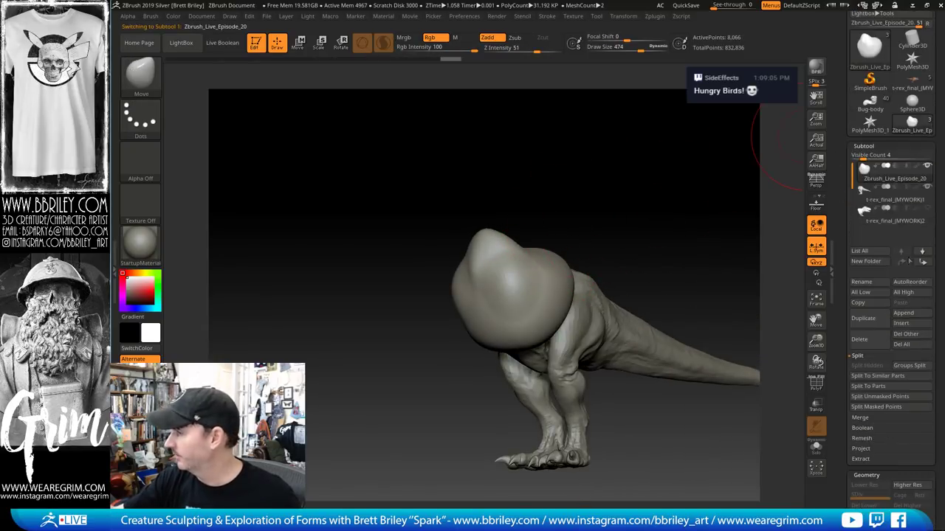
pyautogui.click(914, 313)
pyautogui.click(522, 403)
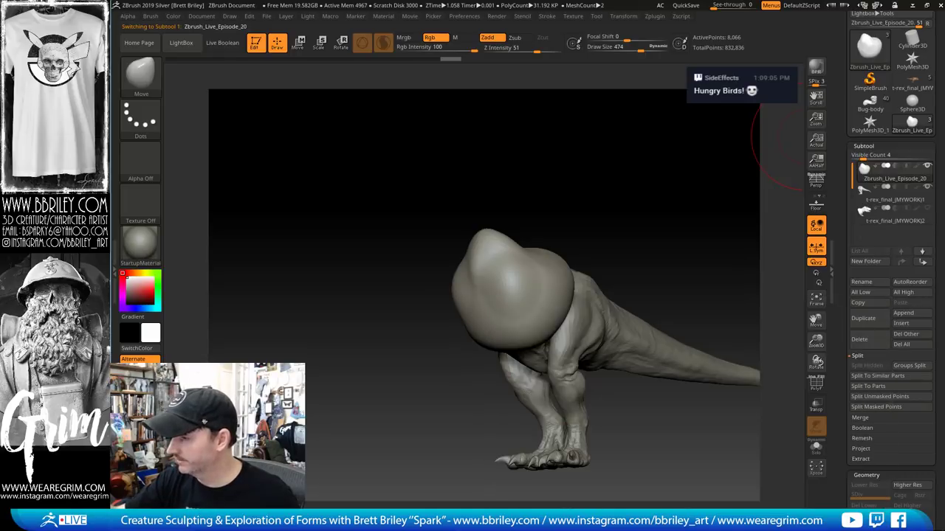
pyautogui.moveTo(635, 221); pyautogui.dragTo(576, 201)
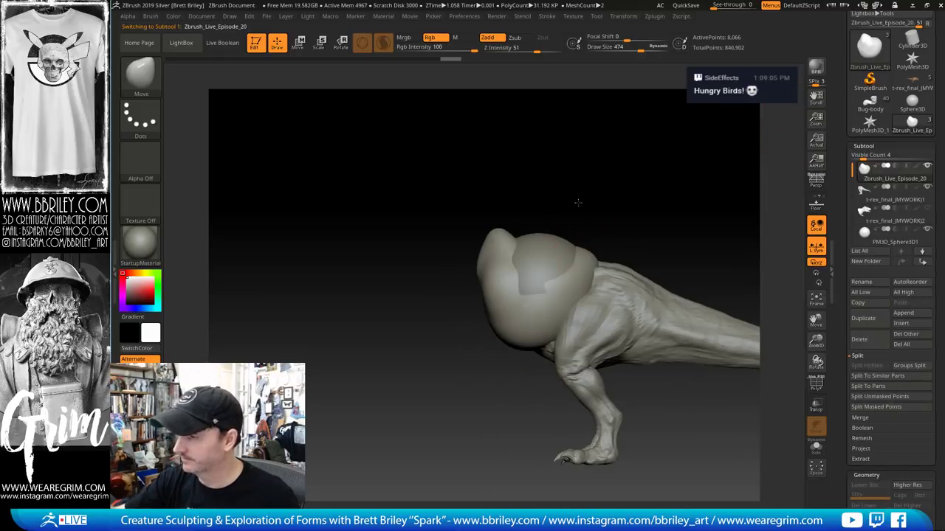
pyautogui.keyDown('alt'); pyautogui.click(543, 252); pyautogui.keyUp('alt')
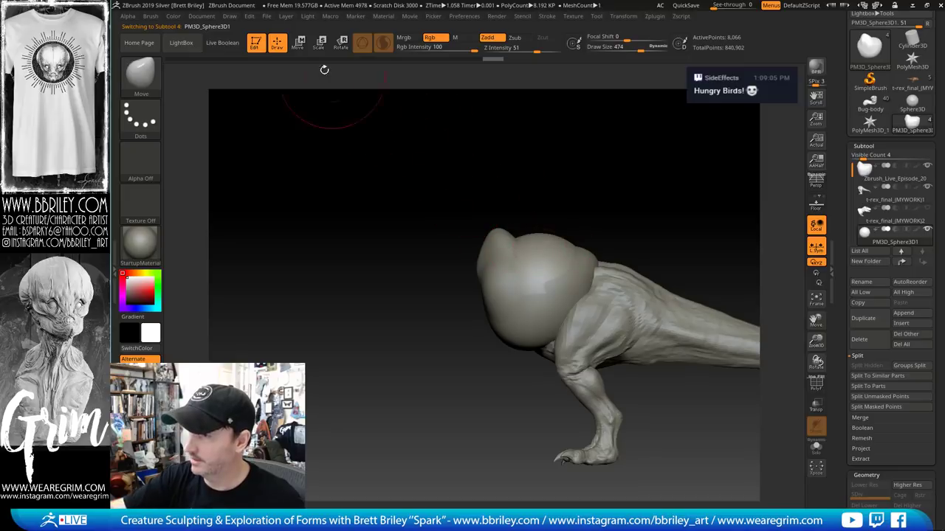
# Move the new sphere above the neck bump as a head, scale it to about 0.74 and return to Draw mode
pyautogui.press('w')
pyautogui.moveTo(578, 251); pyautogui.dragTo(516, 148)
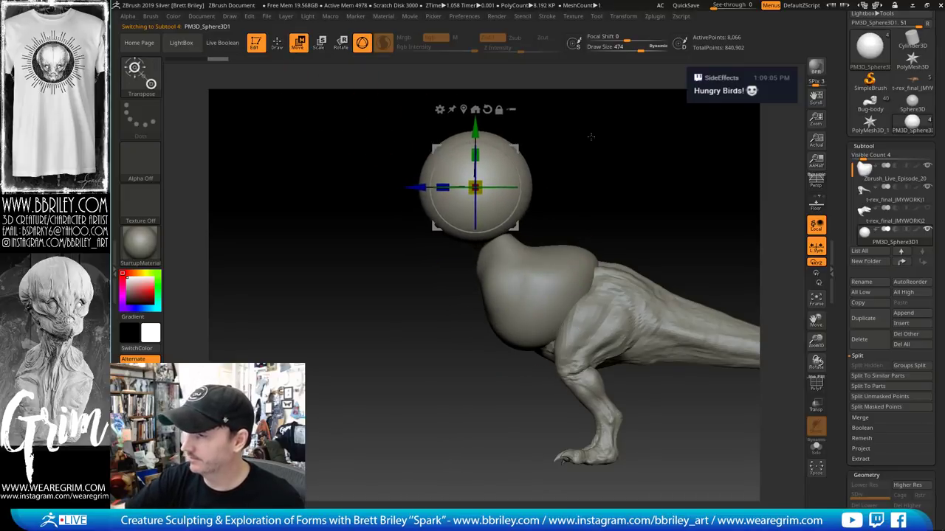
pyautogui.keyDown('alt'); pyautogui.moveTo(591, 136); pyautogui.dragTo(596, 295); pyautogui.keyUp('alt')
pyautogui.moveTo(468, 285); pyautogui.dragTo(455, 307)
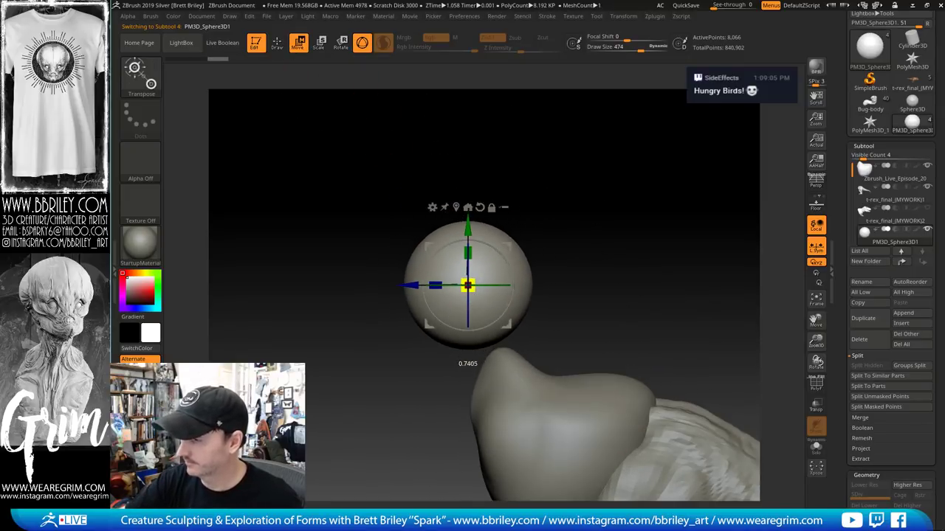
pyautogui.moveTo(507, 246)
pyautogui.mouseDown()
pyautogui.moveTo(504, 200)
pyautogui.moveTo(621, 184)
pyautogui.moveTo(418, 66)
pyautogui.mouseUp()
pyautogui.press('q')
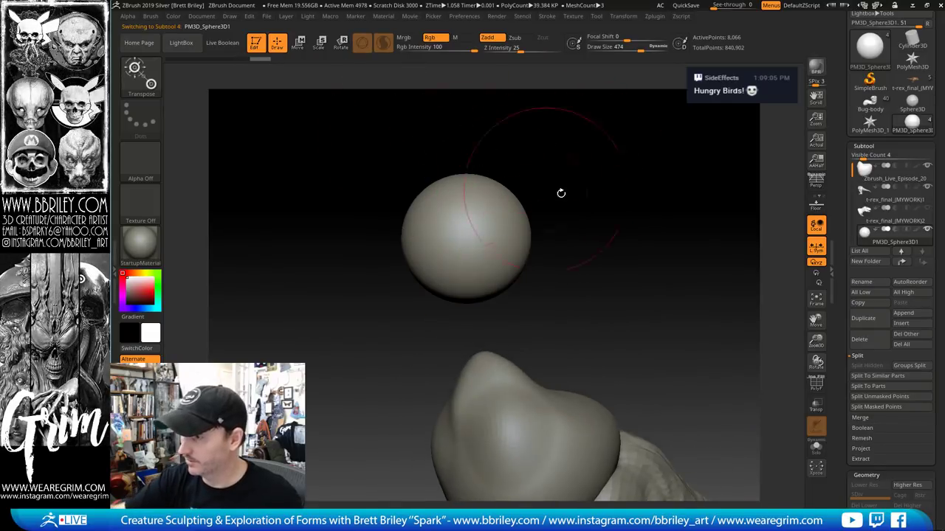
pyautogui.keyDown('alt'); pyautogui.moveTo(561, 193); pyautogui.dragTo(546, 124); pyautogui.keyUp('alt')
pyautogui.moveTo(447, 221)
pyautogui.mouseDown()
pyautogui.moveTo(437, 264)
pyautogui.moveTo(418, 274)
pyautogui.mouseUp()
pyautogui.moveTo(447, 243); pyautogui.dragTo(520, 235)
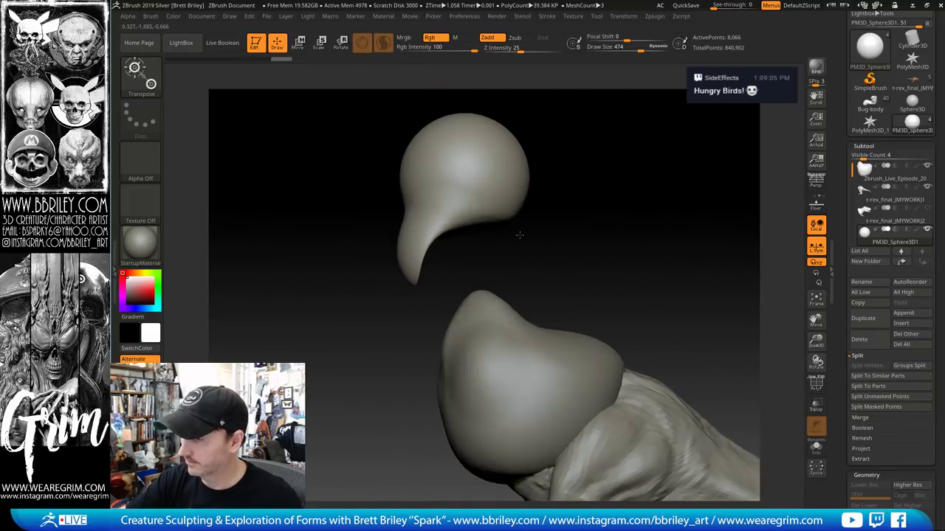
pyautogui.press('w')
pyautogui.hotkey('ctrl', 'z')
pyautogui.press('q')
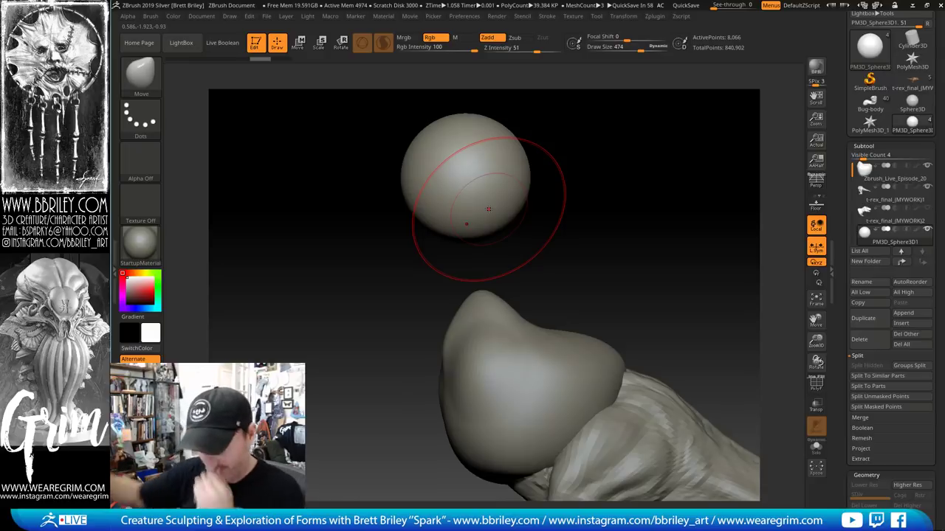
# Pull the head sphere's underside down the front of the chest into a long neck with the Move brush, enlarging its draw size to 608
pyautogui.moveTo(466, 237); pyautogui.dragTo(470, 281)
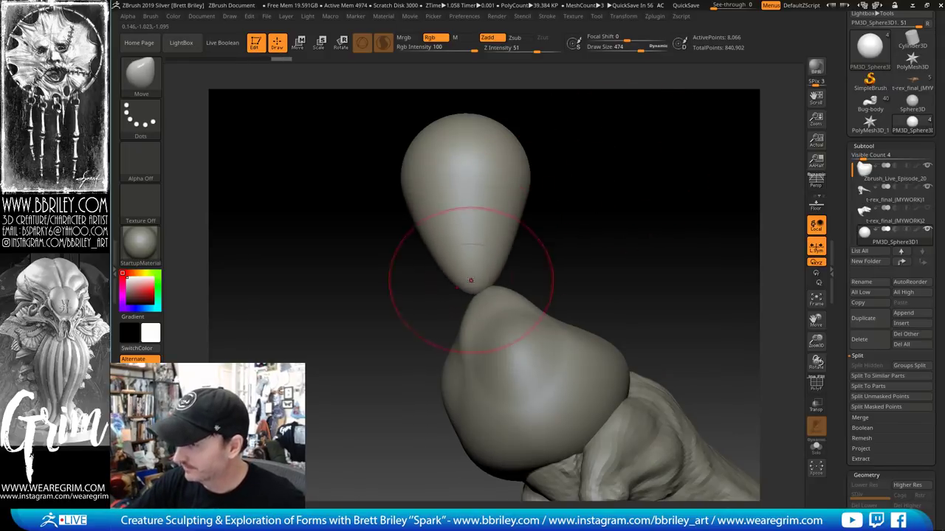
pyautogui.moveTo(544, 257); pyautogui.dragTo(565, 256)
pyautogui.moveTo(488, 290)
pyautogui.mouseDown()
pyautogui.moveTo(455, 322)
pyautogui.moveTo(468, 356)
pyautogui.mouseUp()
pyautogui.moveTo(593, 259); pyautogui.dragTo(566, 263)
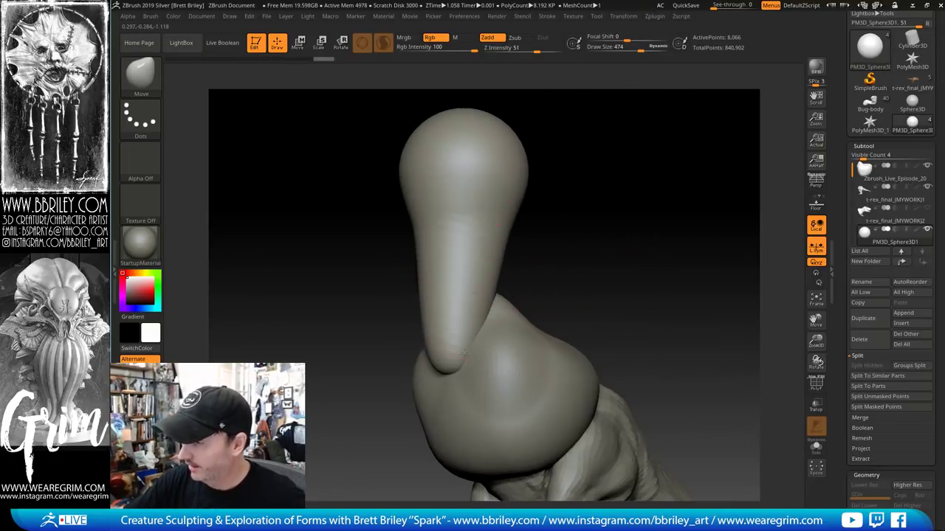
pyautogui.moveTo(464, 355); pyautogui.dragTo(459, 391)
pyautogui.moveTo(590, 270); pyautogui.dragTo(528, 273)
pyautogui.press('s')
pyautogui.moveTo(474, 301)
pyautogui.mouseDown()
pyautogui.moveTo(487, 301)
pyautogui.moveTo(452, 279)
pyautogui.mouseUp()
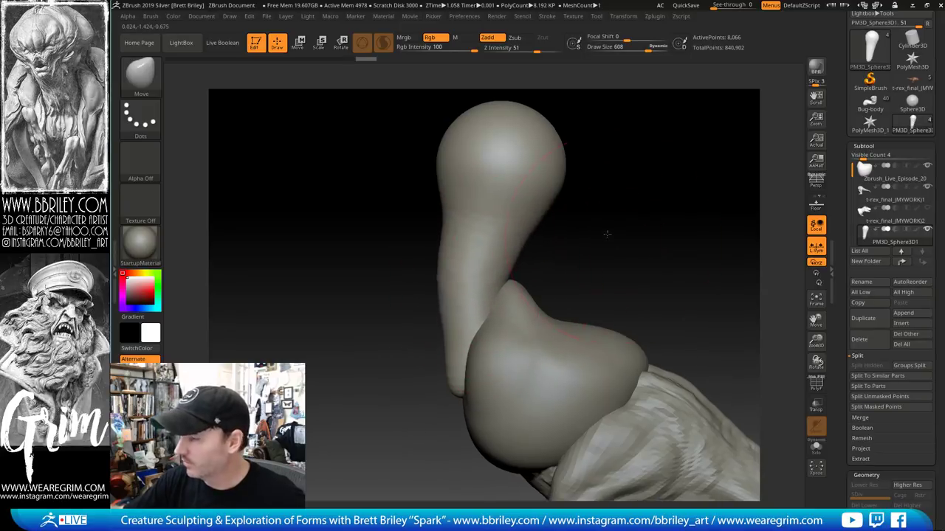
# Drop the T-rex's rear half to subdivision level 1 and widen its tail tip into a paddle with the Move brush
pyautogui.moveTo(607, 234)
pyautogui.mouseDown()
pyautogui.moveTo(612, 212)
pyautogui.moveTo(652, 253)
pyautogui.moveTo(509, 347)
pyautogui.mouseUp()
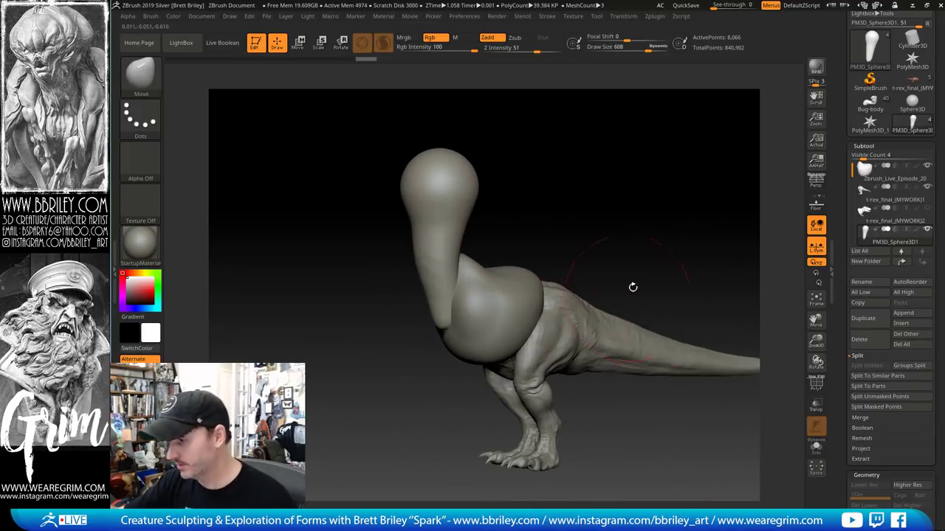
pyautogui.moveTo(628, 271); pyautogui.dragTo(619, 277)
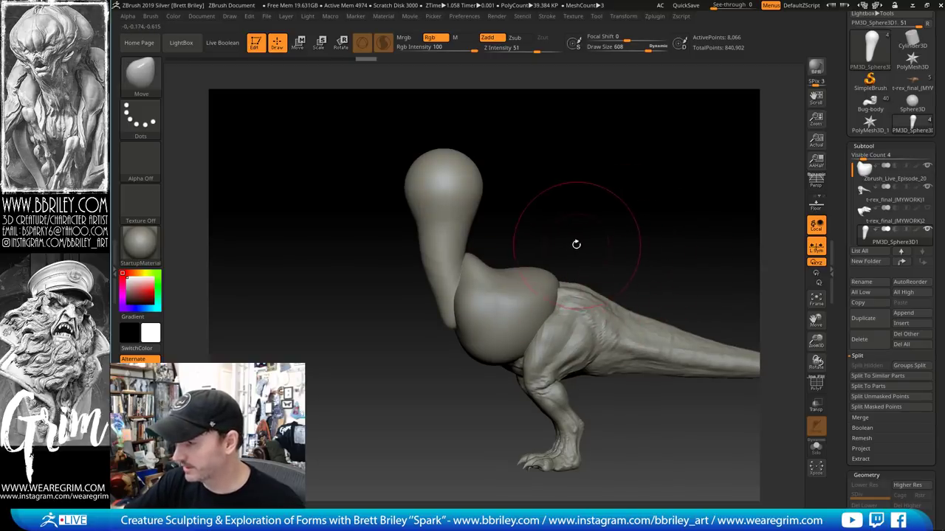
pyautogui.moveTo(576, 243)
pyautogui.mouseDown()
pyautogui.moveTo(487, 250)
pyautogui.moveTo(517, 287)
pyautogui.mouseUp()
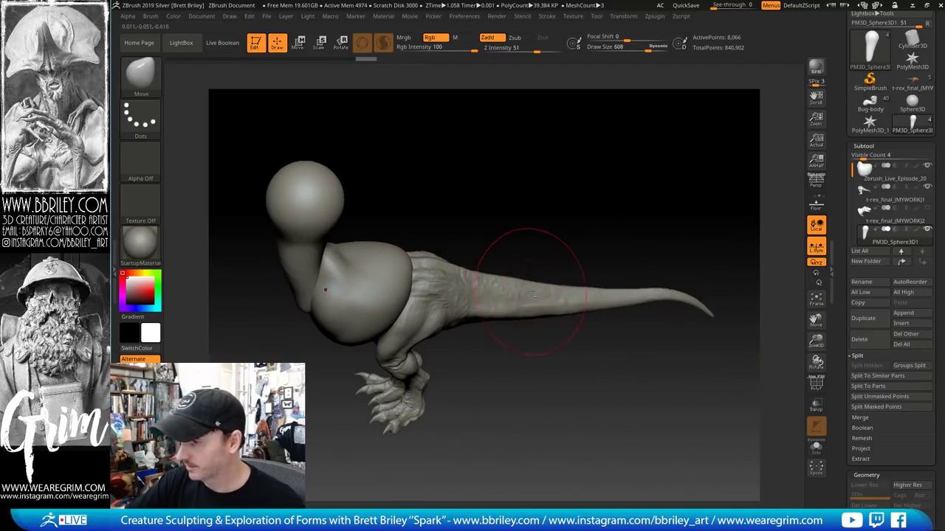
pyautogui.keyDown('alt'); pyautogui.click(534, 295); pyautogui.keyUp('alt')
pyautogui.moveTo(665, 196); pyautogui.dragTo(674, 232)
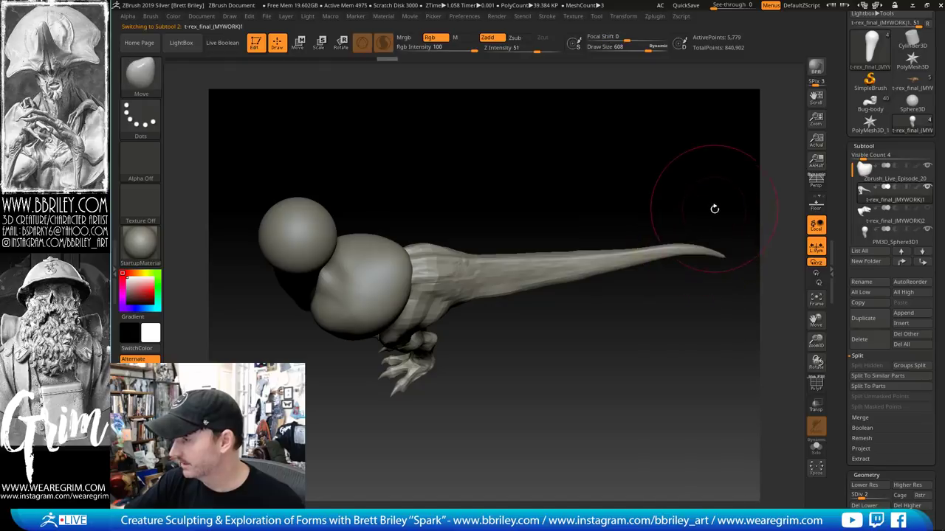
pyautogui.moveTo(714, 209)
pyautogui.mouseDown()
pyautogui.moveTo(705, 230)
pyautogui.moveTo(671, 249)
pyautogui.moveTo(528, 276)
pyautogui.mouseUp()
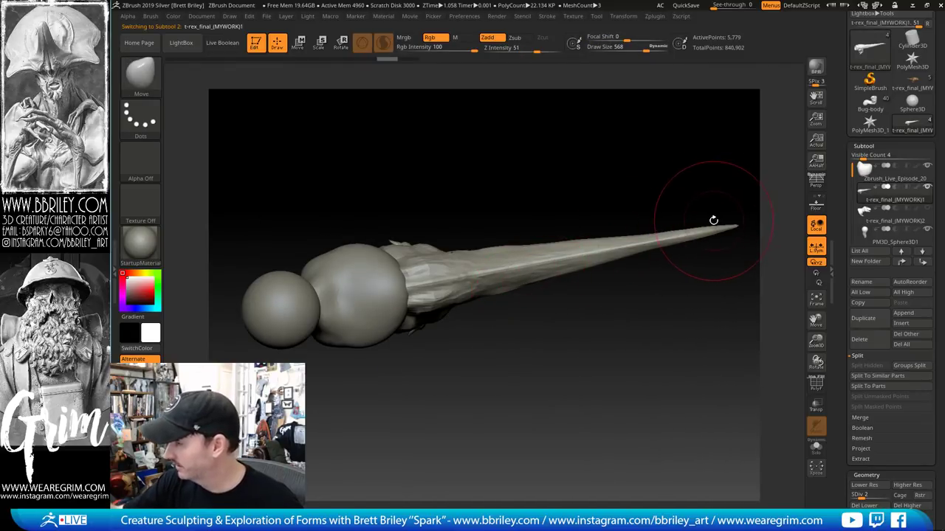
pyautogui.moveTo(713, 220)
pyautogui.mouseDown()
pyautogui.moveTo(707, 231)
pyautogui.moveTo(701, 214)
pyautogui.moveTo(722, 211)
pyautogui.moveTo(720, 179)
pyautogui.moveTo(620, 273)
pyautogui.mouseUp()
pyautogui.hotkey('shift', 'd')
pyautogui.moveTo(603, 305); pyautogui.dragTo(615, 279)
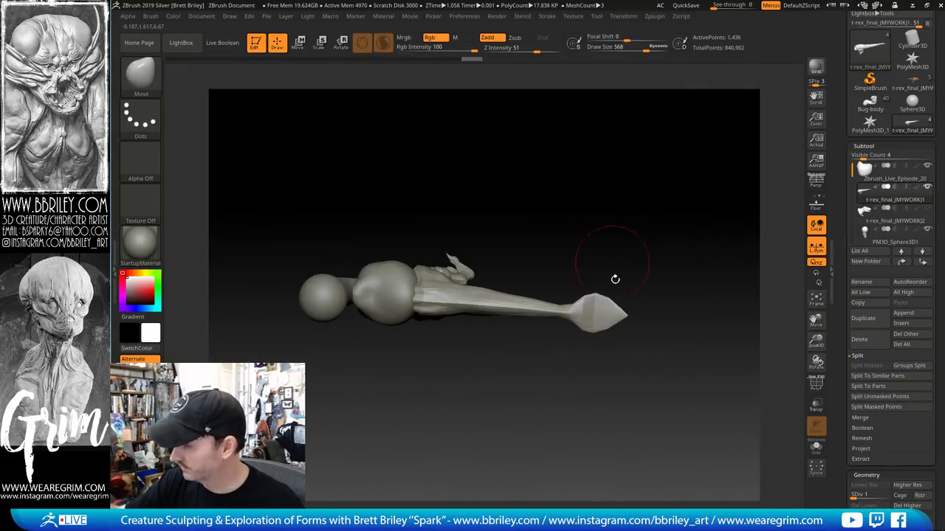
pyautogui.keyDown('shift'); pyautogui.moveTo(654, 250); pyautogui.dragTo(662, 171); pyautogui.keyUp('shift')
# Raise the tail's end into an upward curve with the Move brush at draw size 1000 and smooth the bend
pyautogui.press('s')
pyautogui.moveTo(588, 288)
pyautogui.mouseDown()
pyautogui.moveTo(626, 289)
pyautogui.moveTo(676, 259)
pyautogui.mouseUp()
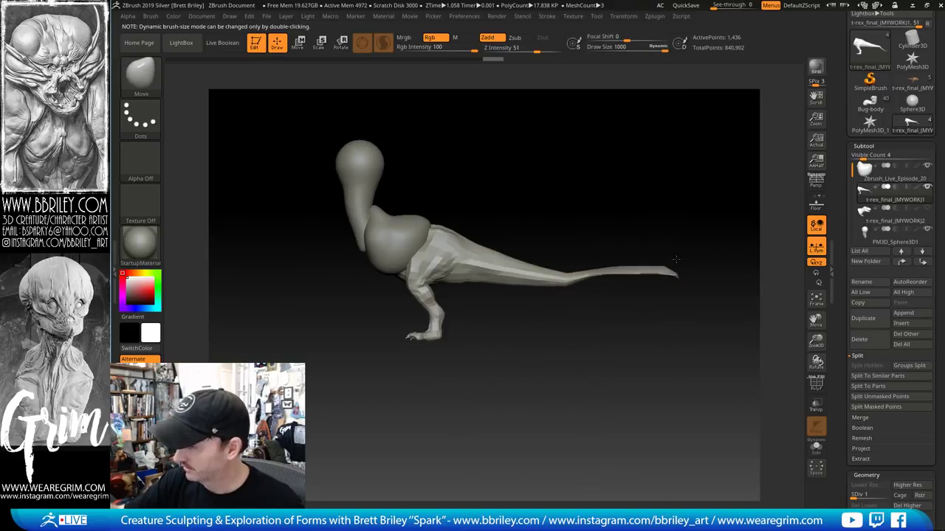
pyautogui.moveTo(720, 221); pyautogui.dragTo(717, 225)
pyautogui.moveTo(606, 261); pyautogui.dragTo(616, 282)
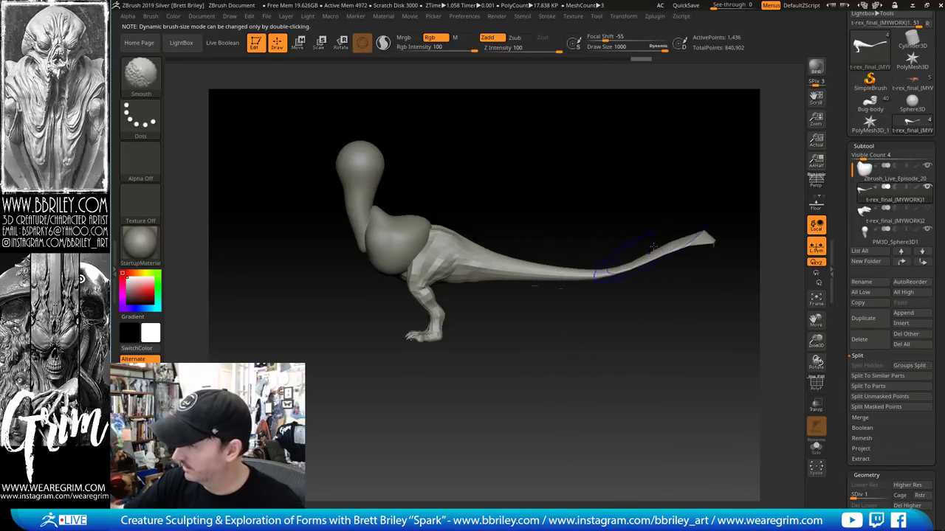
pyautogui.moveTo(676, 169); pyautogui.dragTo(665, 280)
pyautogui.keyDown('alt'); pyautogui.moveTo(705, 177); pyautogui.dragTo(625, 219); pyautogui.keyUp('alt')
# Broaden the tail's paddle from above with the Move brush, then lower and smooth the tail's curve in side view
pyautogui.press('b')
pyautogui.press('t')
pyautogui.press('d')
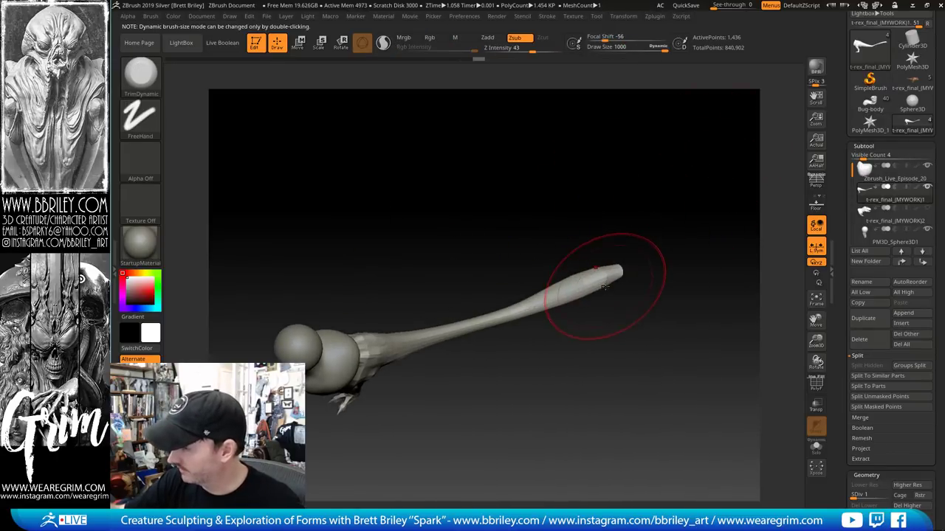
pyautogui.press('b')
pyautogui.press('m')
pyautogui.press('v')
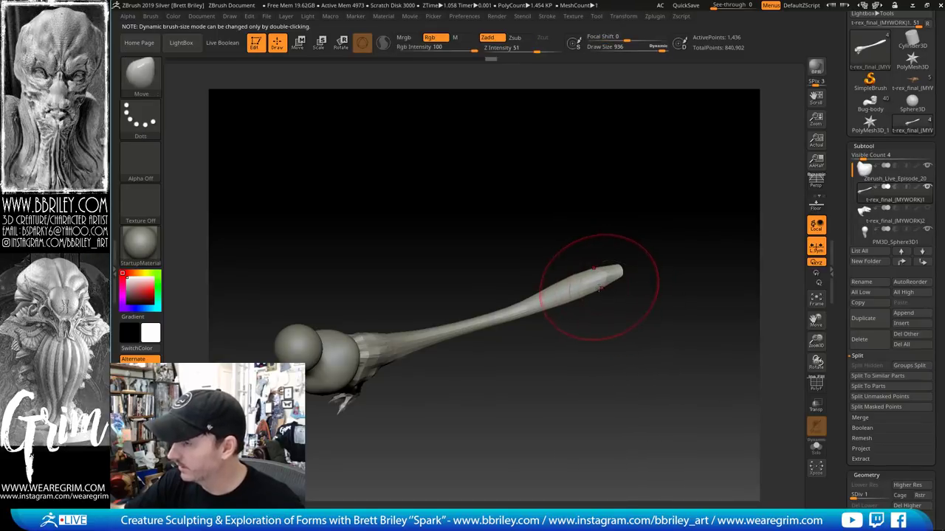
pyautogui.keyDown('shift'); pyautogui.moveTo(642, 284); pyautogui.dragTo(643, 266); pyautogui.keyUp('shift')
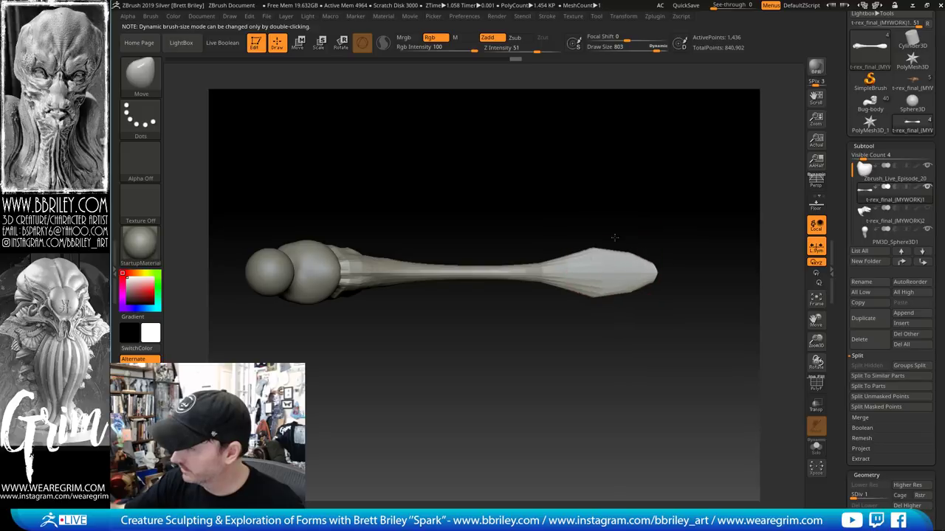
pyautogui.moveTo(612, 243); pyautogui.dragTo(622, 155)
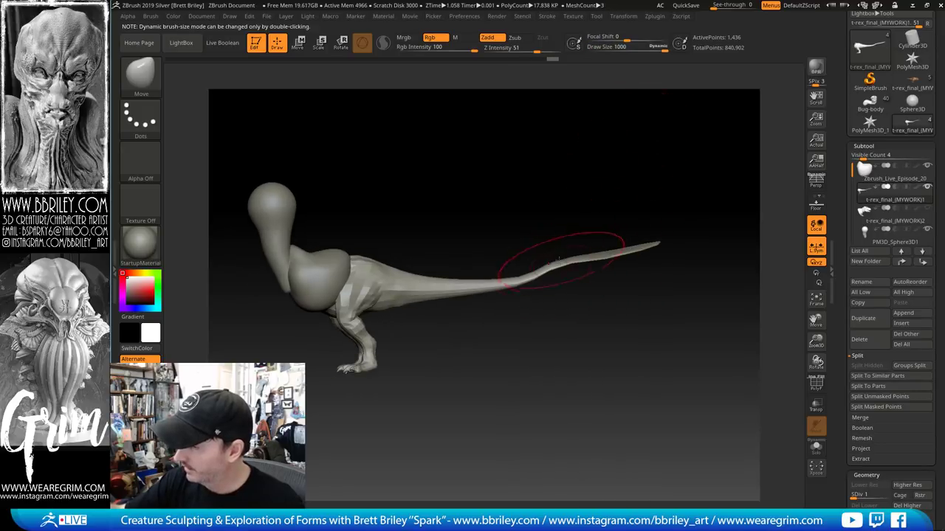
pyautogui.moveTo(561, 262)
pyautogui.mouseDown()
pyautogui.moveTo(547, 269)
pyautogui.moveTo(552, 239)
pyautogui.mouseUp()
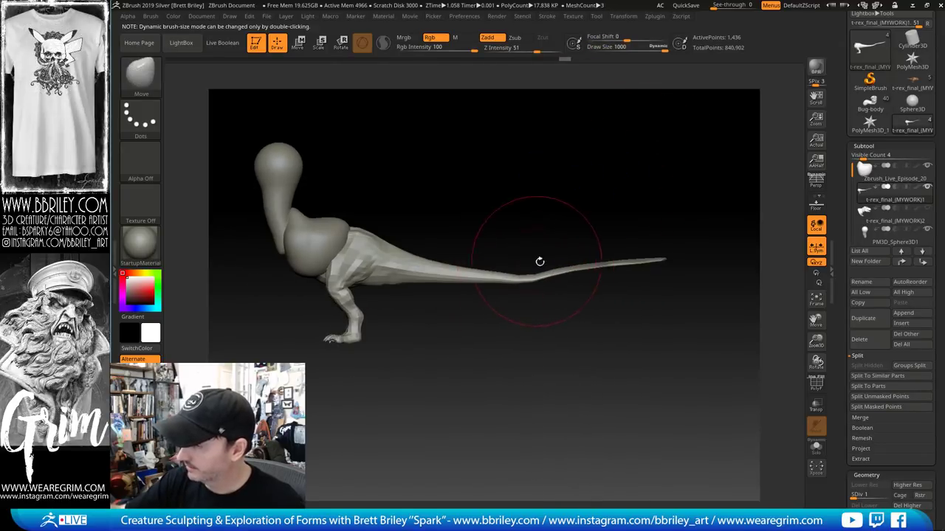
pyautogui.keyDown('shift'); pyautogui.moveTo(531, 271); pyautogui.dragTo(662, 222); pyautogui.keyUp('shift')
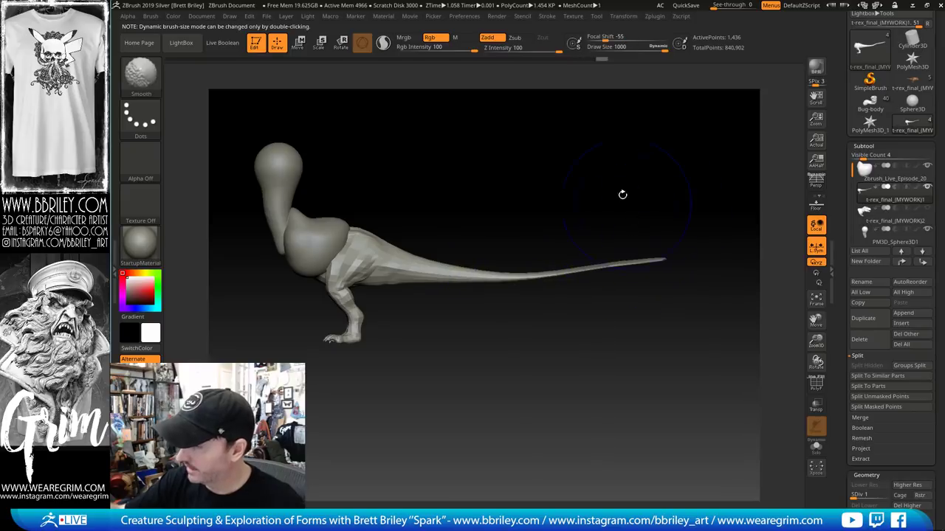
# Scale up the T-rex's rear half relative to the torso with the transform gizmo and return to Draw mode
pyautogui.moveTo(622, 194)
pyautogui.mouseDown()
pyautogui.moveTo(608, 331)
pyautogui.moveTo(499, 234)
pyautogui.moveTo(539, 200)
pyautogui.moveTo(447, 145)
pyautogui.mouseUp()
pyautogui.press('w')
pyautogui.moveTo(390, 96); pyautogui.dragTo(449, 222)
pyautogui.moveTo(401, 245); pyautogui.dragTo(430, 206)
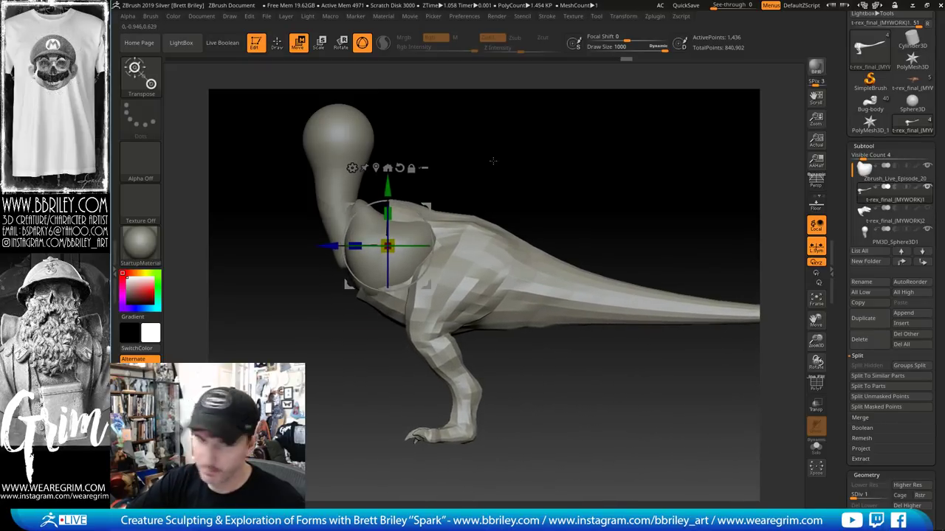
pyautogui.press('q')
# Tuck the front of the rear half in behind the torso with the Move brush at draw size 827
pyautogui.press('b')
pyautogui.press('m')
pyautogui.press('v')
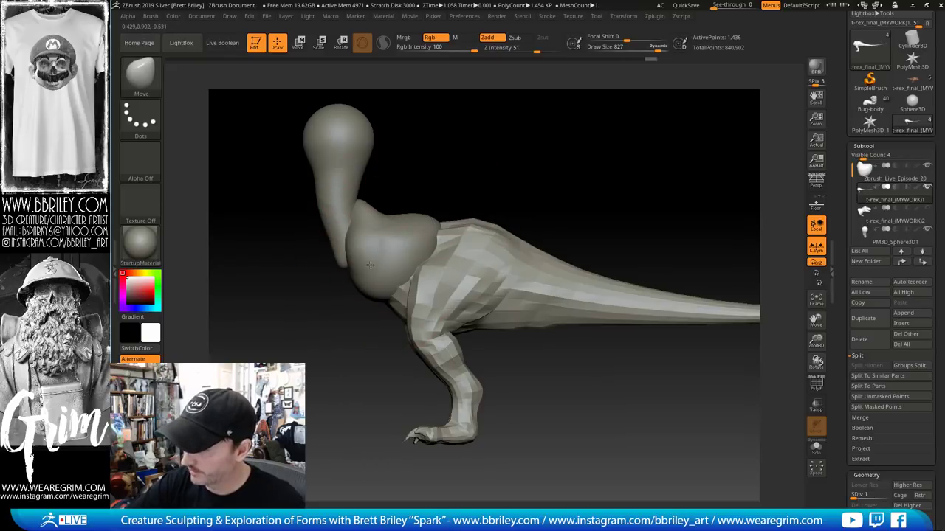
pyautogui.moveTo(445, 154); pyautogui.dragTo(459, 271)
# Make the head-and-neck subtool active and pull the head's top up and back into a crest, reducing the Move brush's draw size to 483
pyautogui.keyDown('alt'); pyautogui.click(461, 270); pyautogui.keyUp('alt')
pyautogui.keyDown('alt'); pyautogui.moveTo(520, 156); pyautogui.dragTo(473, 246); pyautogui.keyUp('alt')
pyautogui.keyDown('alt'); pyautogui.click(457, 248); pyautogui.keyUp('alt')
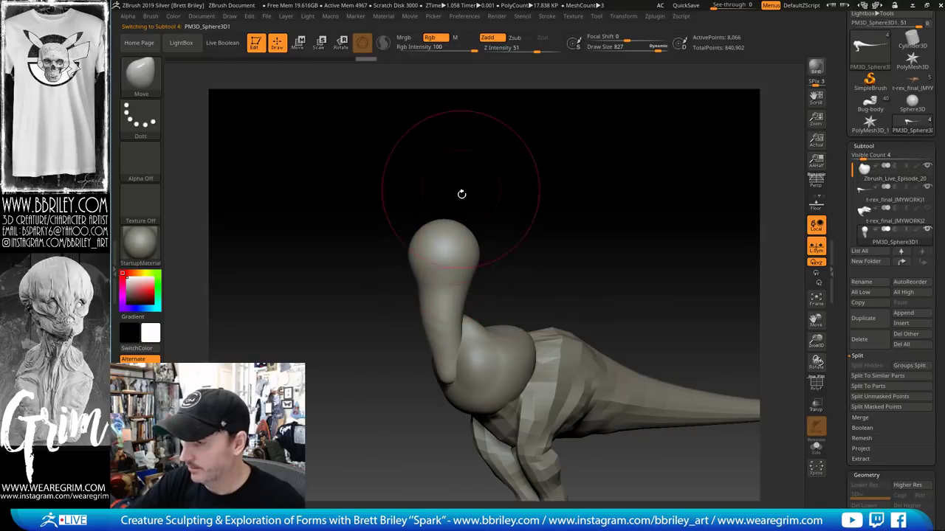
pyautogui.press('s')
pyautogui.click(456, 233)
pyautogui.moveTo(468, 206)
pyautogui.mouseDown()
pyautogui.moveTo(465, 218)
pyautogui.moveTo(473, 199)
pyautogui.mouseUp()
pyautogui.moveTo(472, 207); pyautogui.dragTo(520, 180)
pyautogui.press('s')
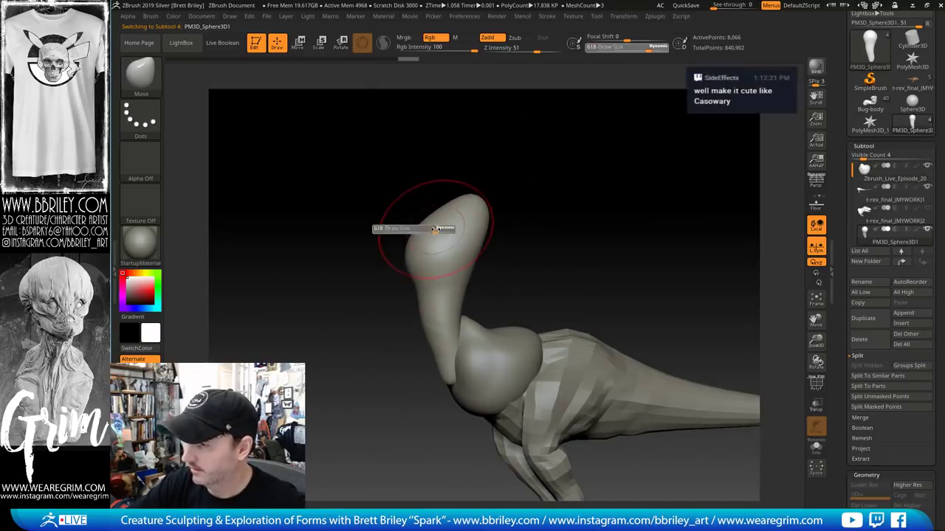
pyautogui.click(429, 229)
pyautogui.moveTo(464, 197); pyautogui.dragTo(384, 258)
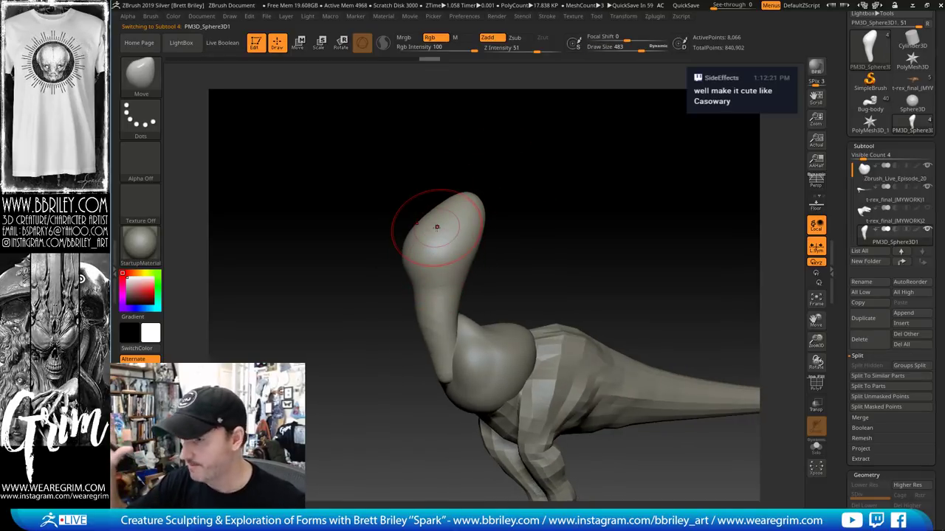
# Pull paired bumps out of the sides of the head with the Move brush at a draw size of about 320
pyautogui.press('s')
pyautogui.moveTo(565, 156)
pyautogui.mouseDown()
pyautogui.moveTo(448, 253)
pyautogui.moveTo(459, 267)
pyautogui.mouseUp()
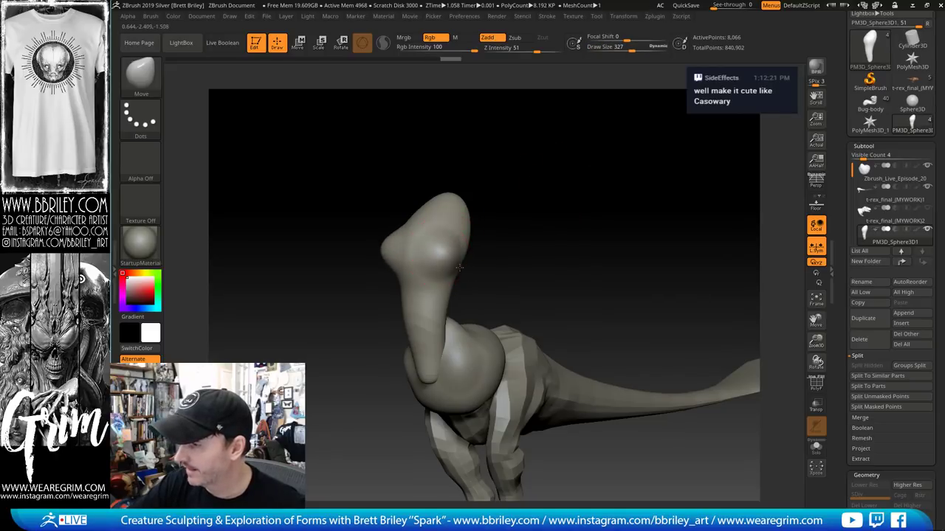
pyautogui.moveTo(504, 172)
pyautogui.mouseDown()
pyautogui.moveTo(455, 247)
pyautogui.moveTo(458, 239)
pyautogui.mouseUp()
pyautogui.moveTo(520, 161); pyautogui.dragTo(474, 216)
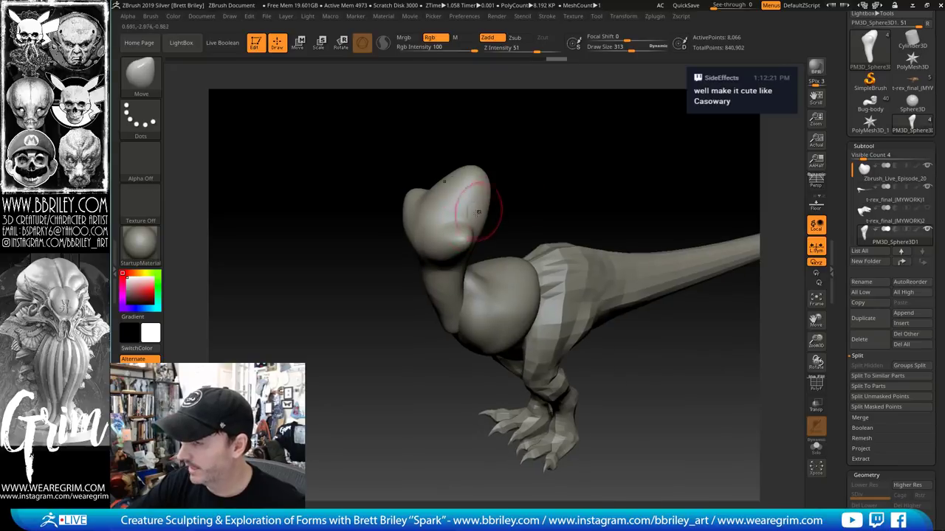
# Build up the snout and side bumps with the Clay brush in Sculptris Pro mode, and smooth them at draw size 232
pyautogui.press('b')
pyautogui.press('c')
pyautogui.press('l')
pyautogui.click(460, 240)
pyautogui.moveTo(516, 166)
pyautogui.mouseDown()
pyautogui.moveTo(446, 250)
pyautogui.moveTo(464, 238)
pyautogui.moveTo(409, 250)
pyautogui.moveTo(404, 266)
pyautogui.moveTo(416, 251)
pyautogui.moveTo(410, 240)
pyautogui.moveTo(404, 251)
pyautogui.moveTo(422, 247)
pyautogui.mouseUp()
pyautogui.click(383, 42)
pyautogui.press('s')
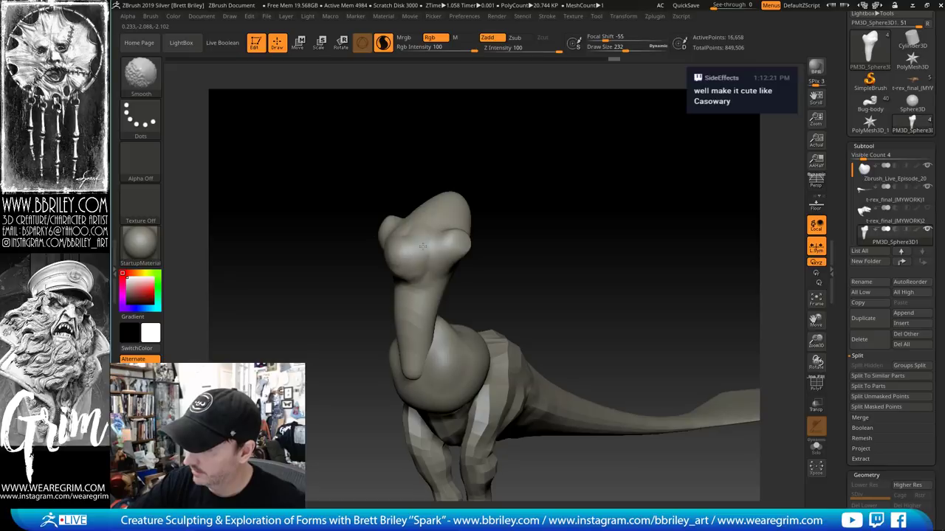
pyautogui.moveTo(492, 182); pyautogui.dragTo(423, 266)
pyautogui.moveTo(470, 180); pyautogui.dragTo(439, 169)
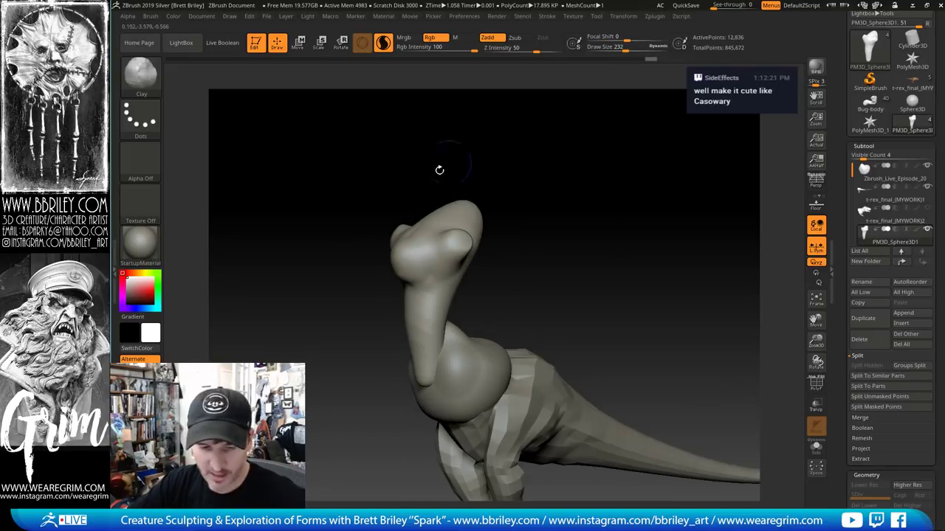
# Carve a short crease under the snout with the DamStandard brush at draw size 174
pyautogui.press('b')
pyautogui.press('d')
pyautogui.press('s')
pyautogui.moveTo(424, 264); pyautogui.dragTo(413, 276)
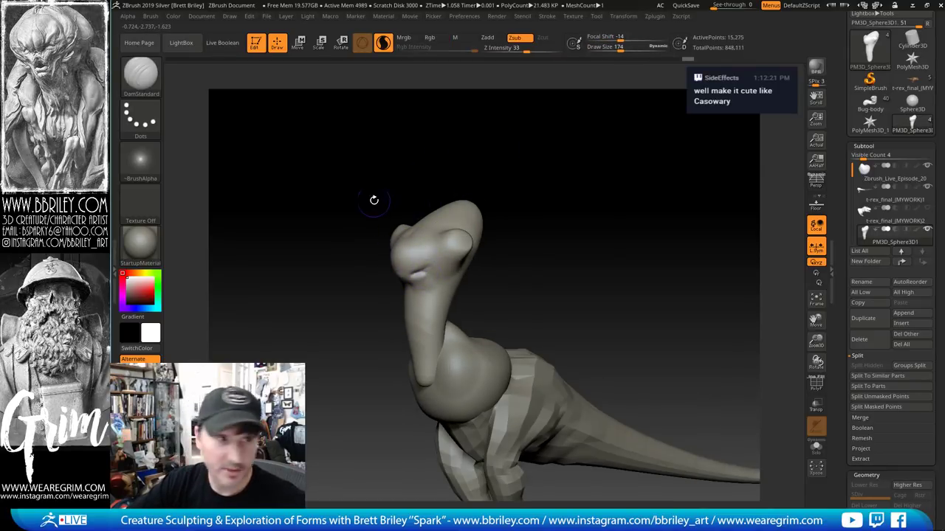
# Stretch the head's side bumps outward into protruding stalks with the Move brush at draw size 271
pyautogui.moveTo(516, 141); pyautogui.dragTo(453, 242)
pyautogui.press('b')
pyautogui.press('m')
pyautogui.press('v')
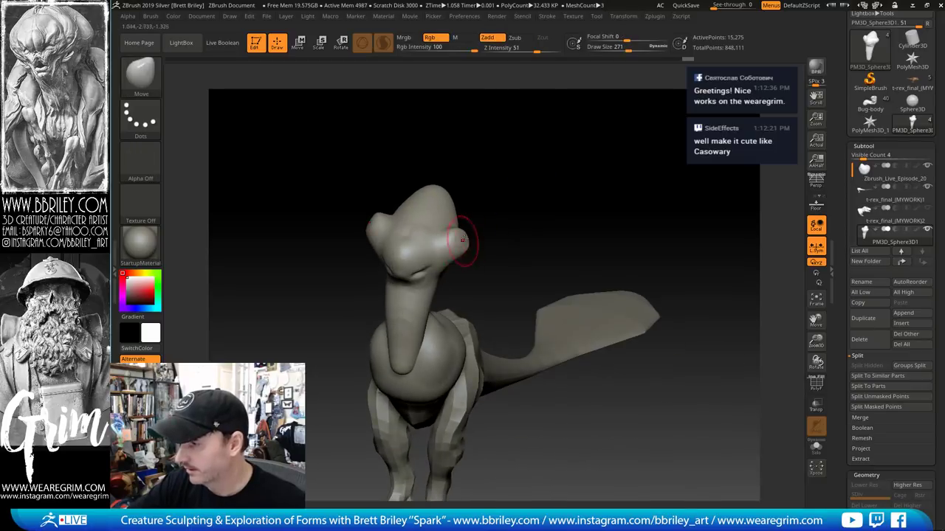
pyautogui.moveTo(517, 170); pyautogui.dragTo(461, 245)
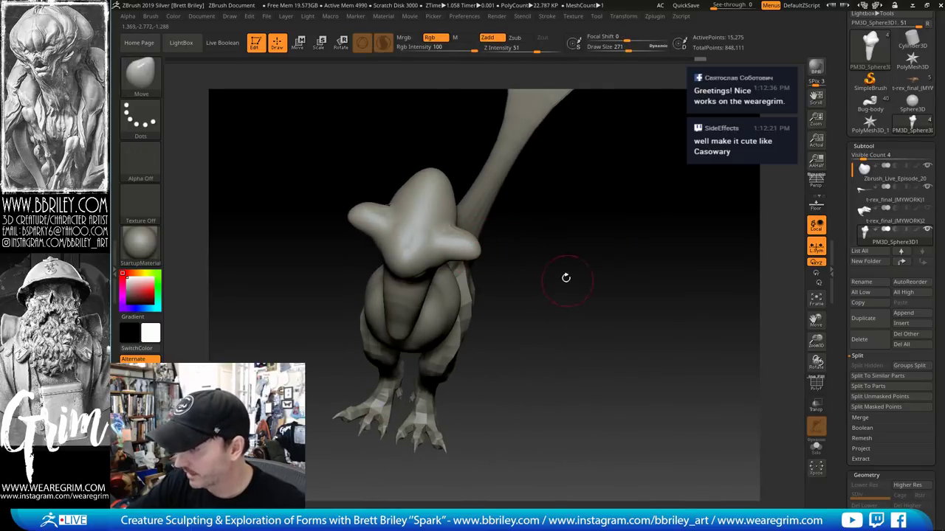
pyautogui.moveTo(566, 277); pyautogui.dragTo(522, 221)
pyautogui.moveTo(481, 256); pyautogui.dragTo(473, 254)
pyautogui.moveTo(516, 193); pyautogui.dragTo(443, 236)
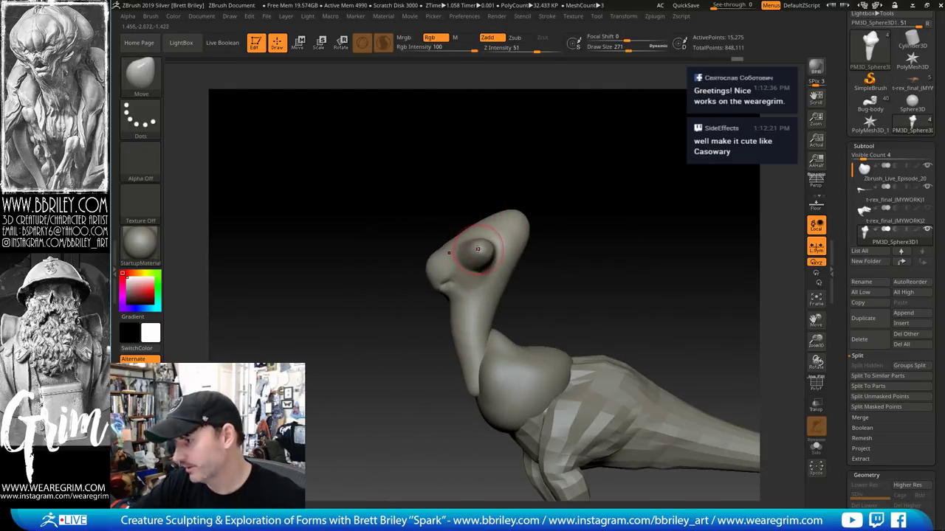
# Carve into the head's side stalks with the DamStandard brush, smooth them, and shape their ends with the Standard brush at draw size 133
pyautogui.moveTo(516, 177); pyautogui.dragTo(525, 150)
pyautogui.press('b')
pyautogui.press('d')
pyautogui.press('s')
pyautogui.moveTo(477, 260); pyautogui.dragTo(471, 257)
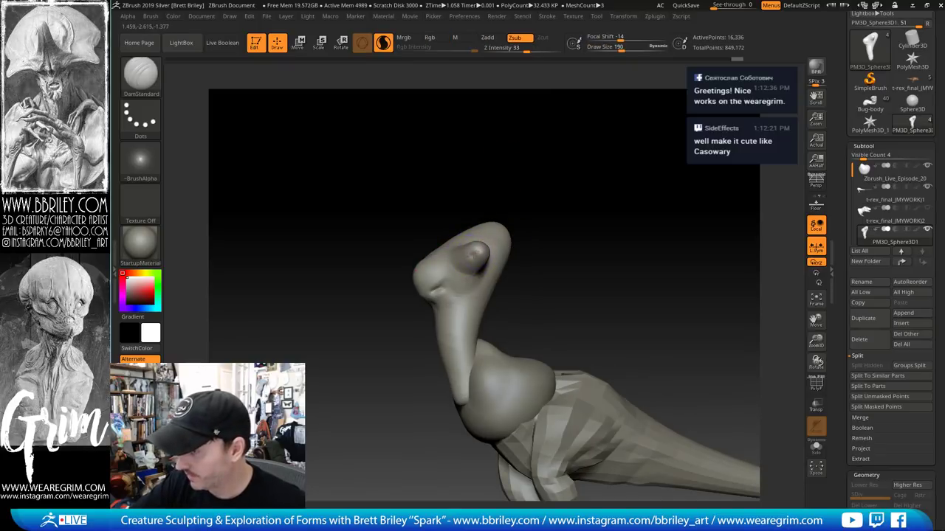
pyautogui.moveTo(491, 239); pyautogui.dragTo(485, 245, button='right')
pyautogui.moveTo(502, 250)
pyautogui.keyDown('shift'); pyautogui.mouseDown()
pyautogui.moveTo(529, 245)
pyautogui.moveTo(544, 200)
pyautogui.moveTo(492, 217)
pyautogui.mouseUp(); pyautogui.keyUp('shift')
pyautogui.press('b')
pyautogui.press('s')
pyautogui.press('t')
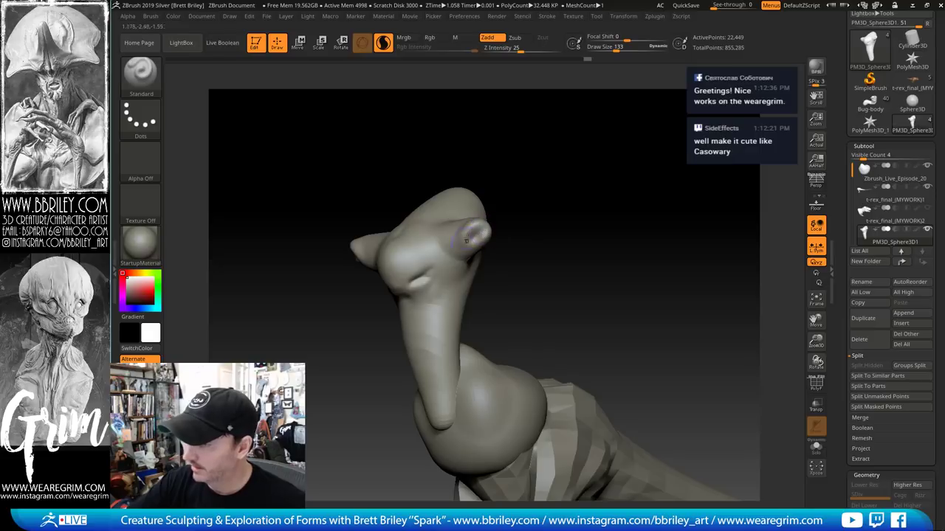
# Add volume between the snout and the side stalks with the Clay brush and smooth it
pyautogui.press('b')
pyautogui.press('c')
pyautogui.press('l')
pyautogui.moveTo(427, 270); pyautogui.dragTo(446, 238)
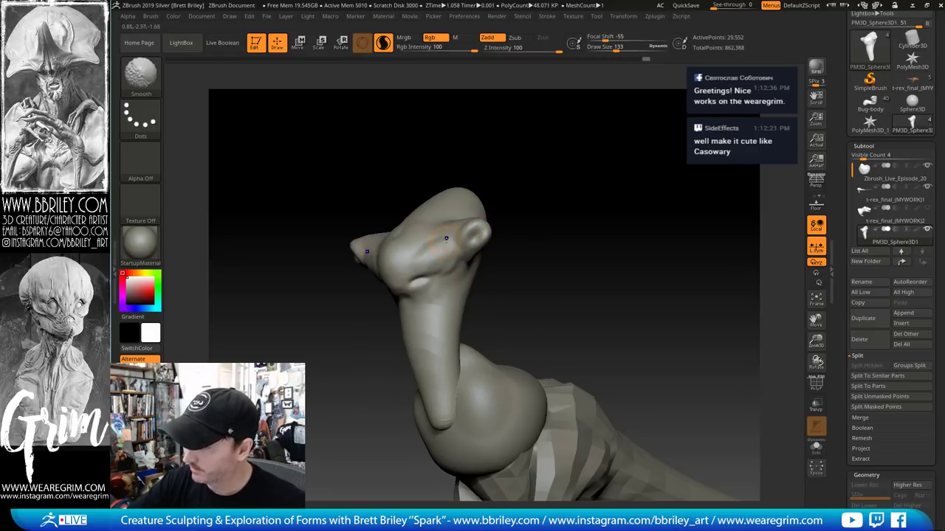
# Pull the neck's base down and fit it against the torso's front with the Move brush at draw sizes 271 and 414
pyautogui.moveTo(561, 188)
pyautogui.mouseDown()
pyautogui.moveTo(549, 171)
pyautogui.moveTo(497, 172)
pyautogui.mouseUp()
pyautogui.press('b')
pyautogui.press('m')
pyautogui.press('v')
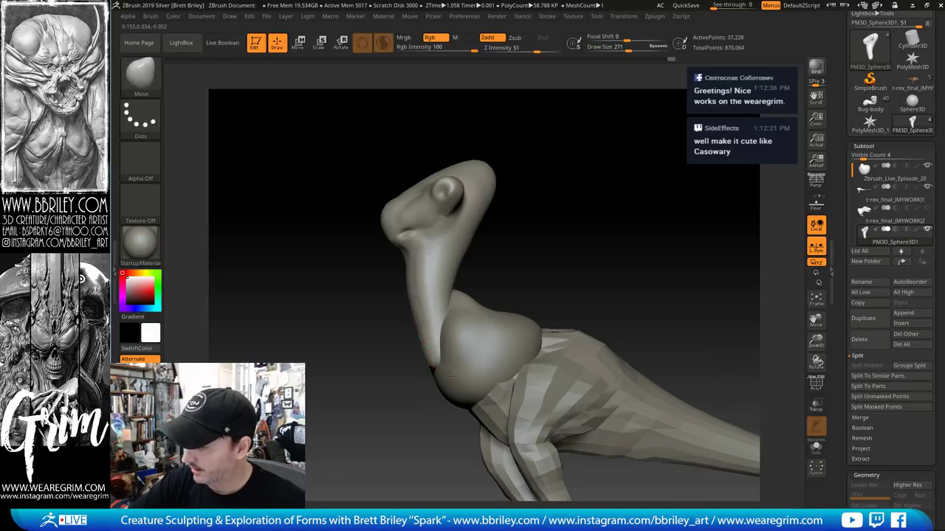
pyautogui.moveTo(457, 380); pyautogui.dragTo(432, 369)
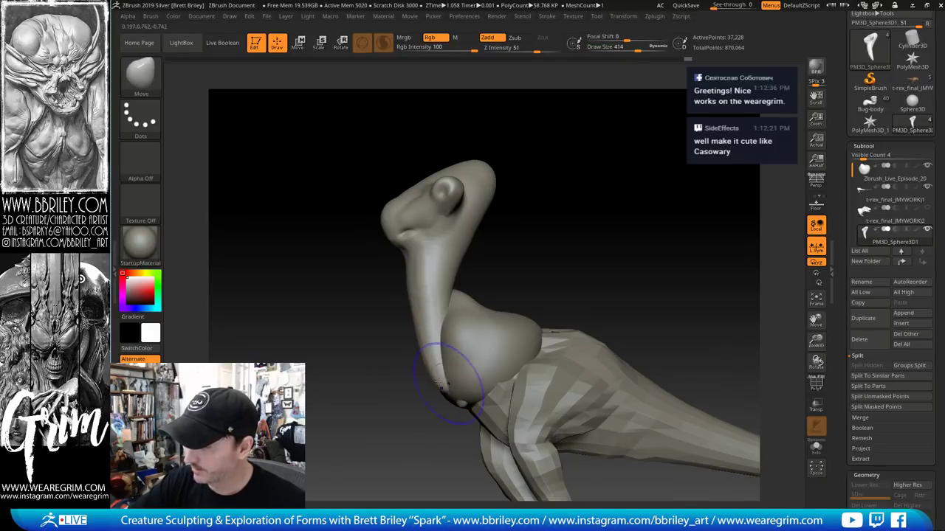
pyautogui.press('shift')
pyautogui.moveTo(554, 218); pyautogui.dragTo(523, 235)
pyautogui.press('s')
pyautogui.moveTo(462, 297); pyautogui.dragTo(474, 297)
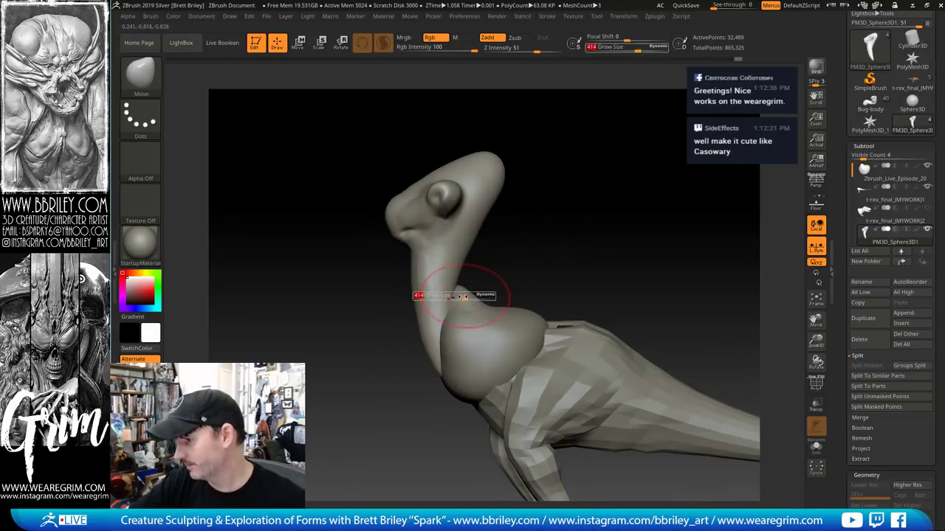
pyautogui.moveTo(490, 259); pyautogui.dragTo(520, 256)
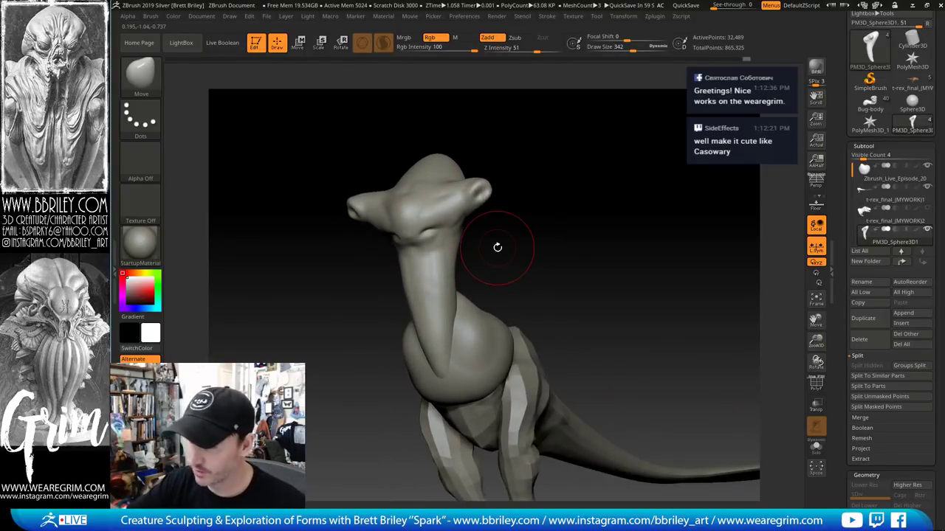
# Subdivide the head-and-neck mesh once and delete its lower subdivision level
pyautogui.moveTo(498, 247)
pyautogui.mouseDown()
pyautogui.moveTo(502, 217)
pyautogui.moveTo(453, 264)
pyautogui.mouseUp()
pyautogui.press('s')
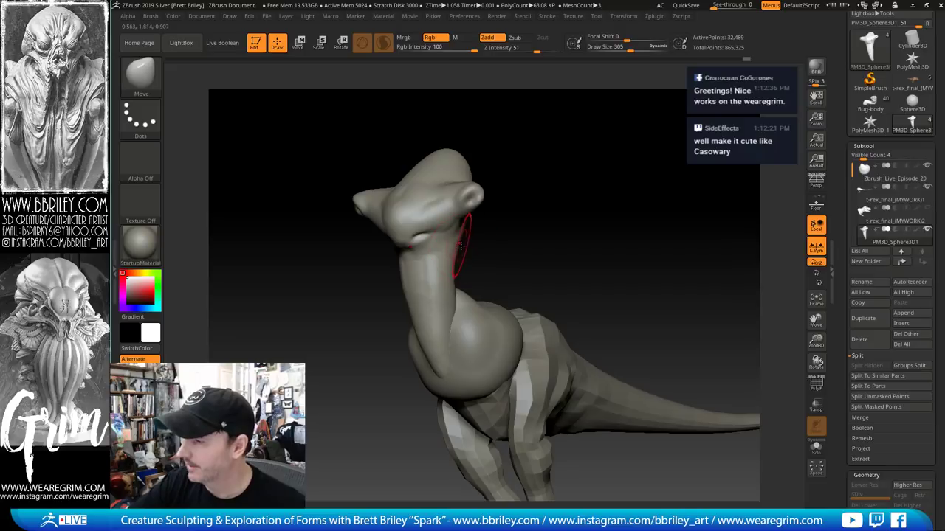
pyautogui.hotkey('ctrl', 'd')
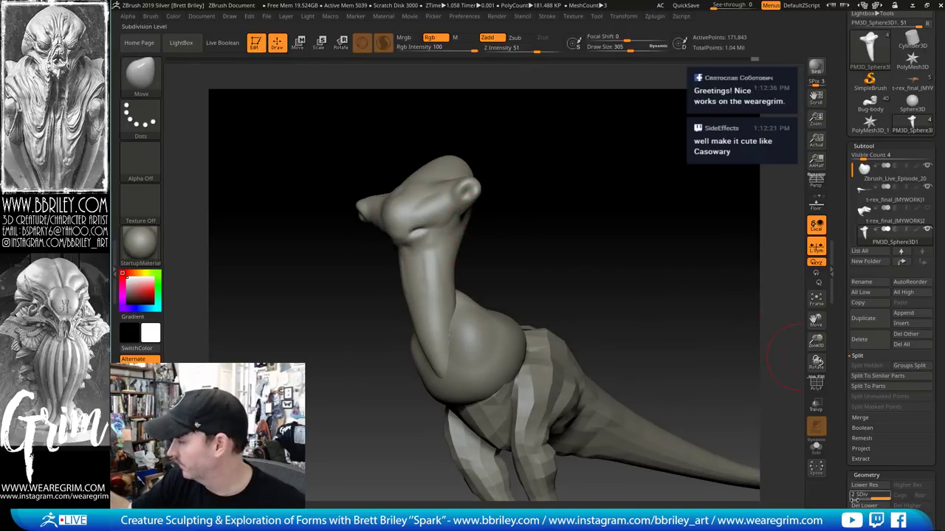
pyautogui.click(864, 505)
pyautogui.moveTo(646, 220); pyautogui.dragTo(636, 240)
pyautogui.press('s')
pyautogui.moveTo(447, 251); pyautogui.dragTo(436, 251)
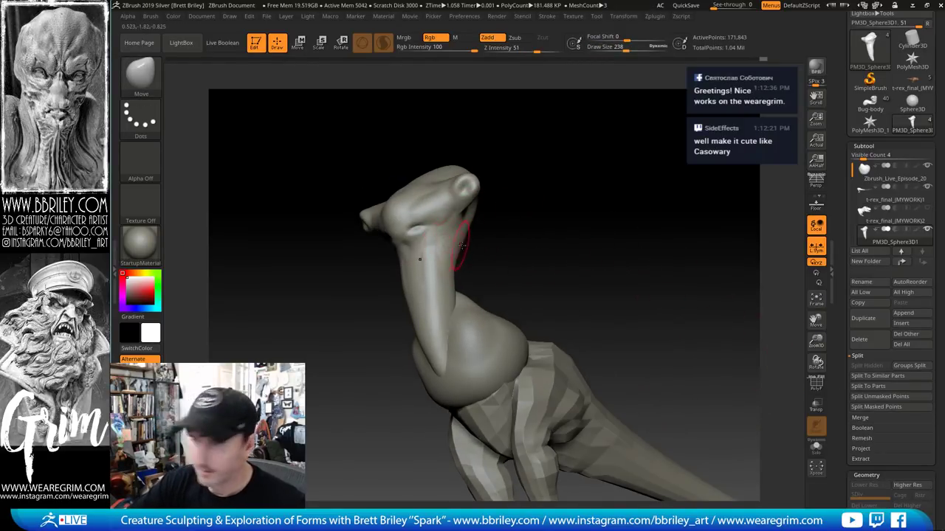
# Mask three round spots down the side of the neck at draw size 98 and invert the mask
pyautogui.moveTo(506, 238)
pyautogui.mouseDown()
pyautogui.moveTo(490, 230)
pyautogui.moveTo(443, 243)
pyautogui.mouseUp()
pyautogui.press('s')
pyautogui.keyDown('ctrl'); pyautogui.click(446, 250); pyautogui.keyUp('ctrl')
pyautogui.press('s')
pyautogui.moveTo(435, 278); pyautogui.dragTo(425, 278)
pyautogui.keyDown('ctrl'); pyautogui.click(444, 281); pyautogui.keyUp('ctrl')
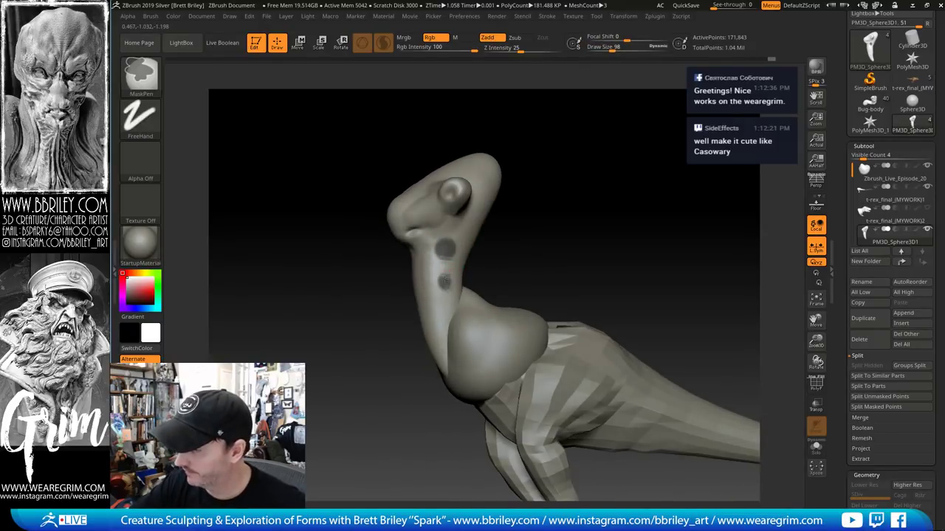
pyautogui.moveTo(539, 219); pyautogui.dragTo(548, 225)
pyautogui.keyDown('ctrl'); pyautogui.click(522, 226); pyautogui.keyUp('ctrl')
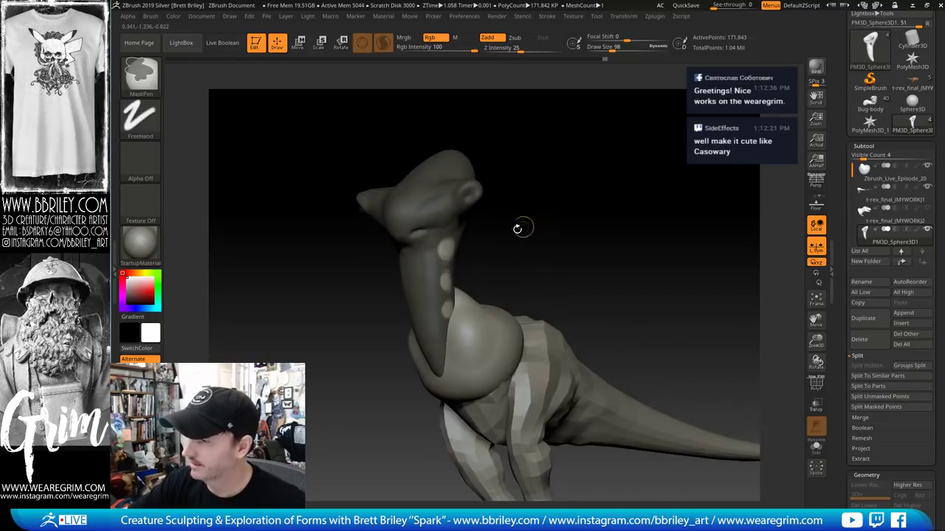
# Pull the three unmasked neck spots outward into stubs with the Move brush at draw sizes 174 and 106
pyautogui.moveTo(459, 234); pyautogui.dragTo(473, 237)
pyautogui.press(']')
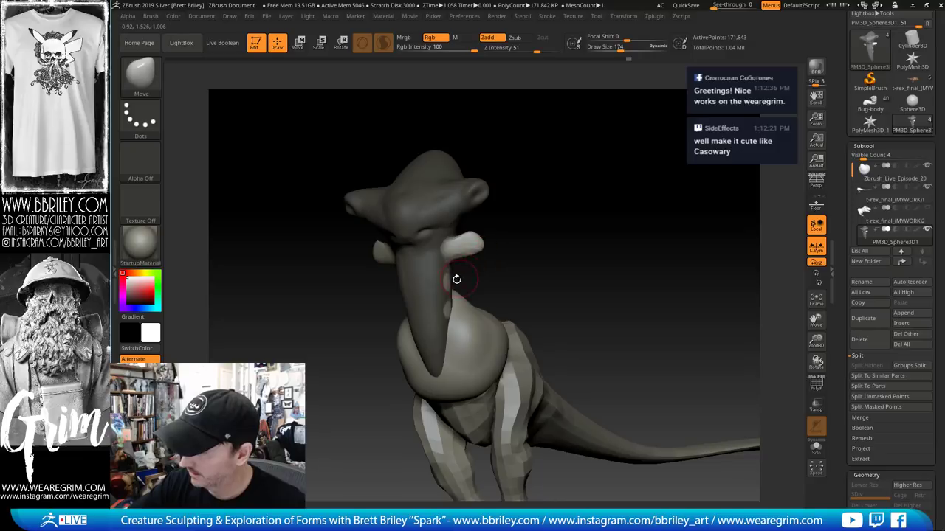
pyautogui.moveTo(472, 276)
pyautogui.mouseDown()
pyautogui.moveTo(499, 282)
pyautogui.moveTo(463, 285)
pyautogui.mouseUp()
pyautogui.press('s')
pyautogui.moveTo(462, 285)
pyautogui.mouseDown()
pyautogui.moveTo(479, 292)
pyautogui.moveTo(451, 306)
pyautogui.moveTo(458, 311)
pyautogui.mouseUp()
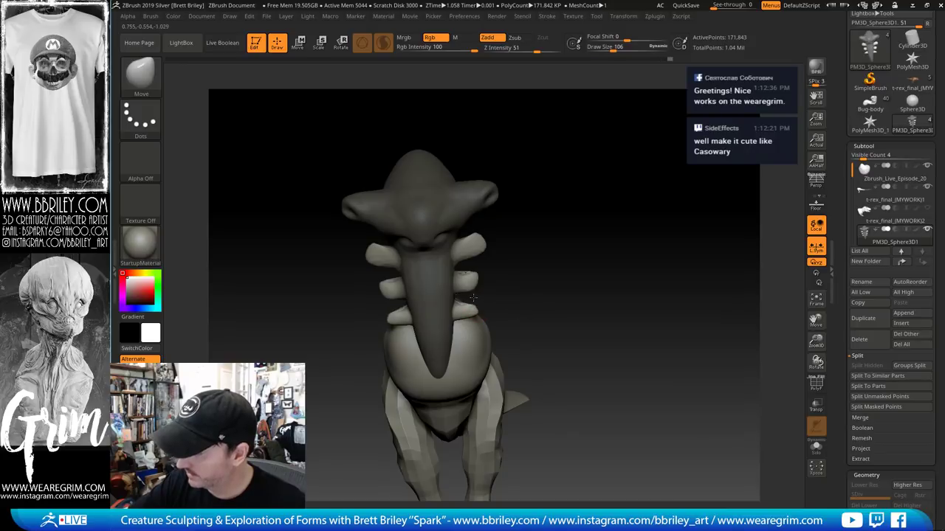
pyautogui.moveTo(539, 271); pyautogui.dragTo(466, 316)
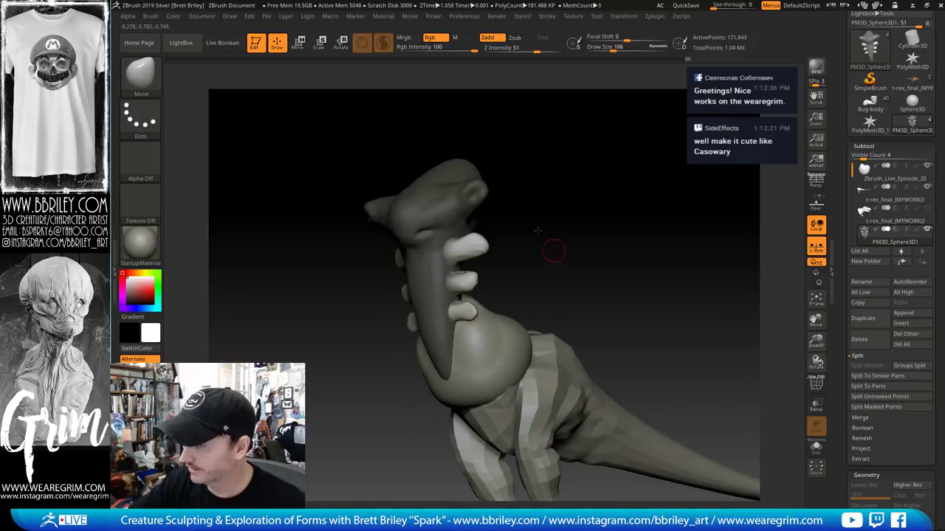
pyautogui.moveTo(553, 251); pyautogui.dragTo(528, 207)
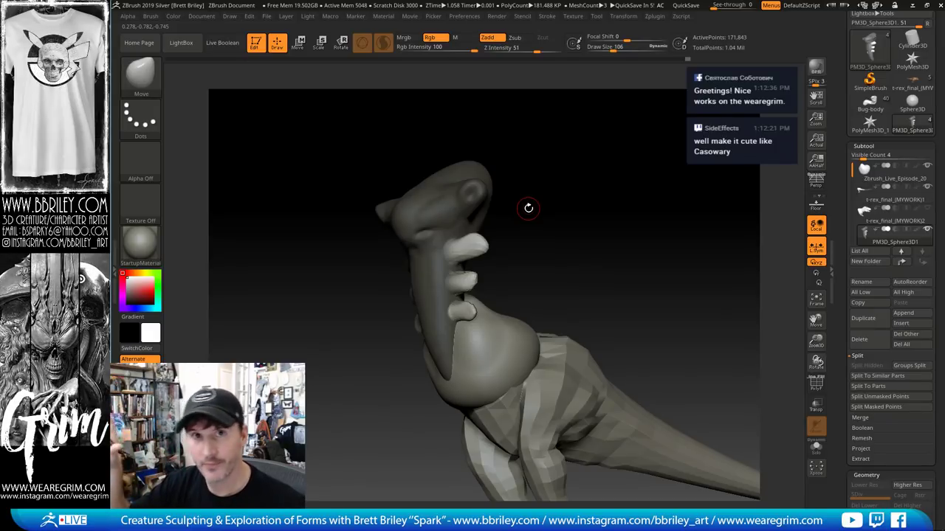
pyautogui.moveTo(528, 208)
pyautogui.mouseDown()
pyautogui.moveTo(565, 192)
pyautogui.moveTo(546, 214)
pyautogui.mouseUp()
# Clear the mask and smooth the neck stubs at draw size 83
pyautogui.press('s')
pyautogui.moveTo(473, 247); pyautogui.dragTo(458, 247)
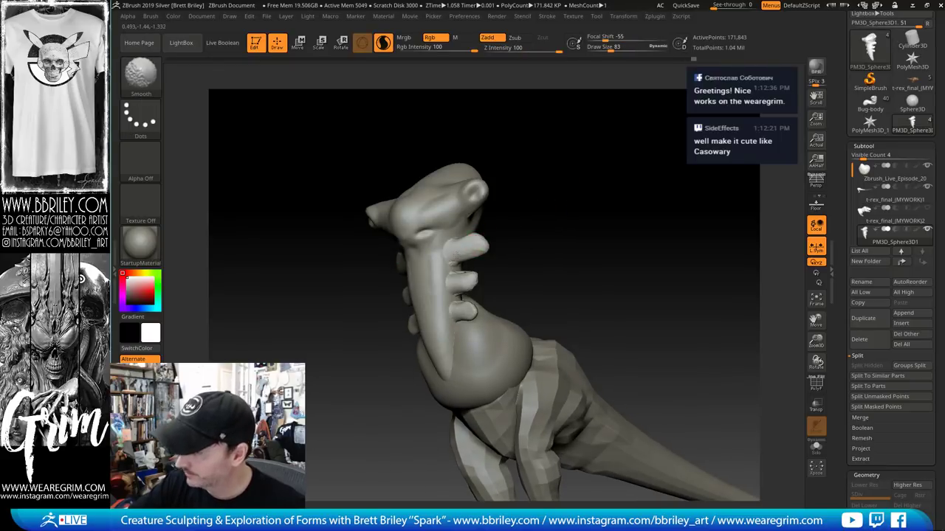
pyautogui.keyDown('shift'); pyautogui.moveTo(467, 280); pyautogui.dragTo(453, 284); pyautogui.keyUp('shift')
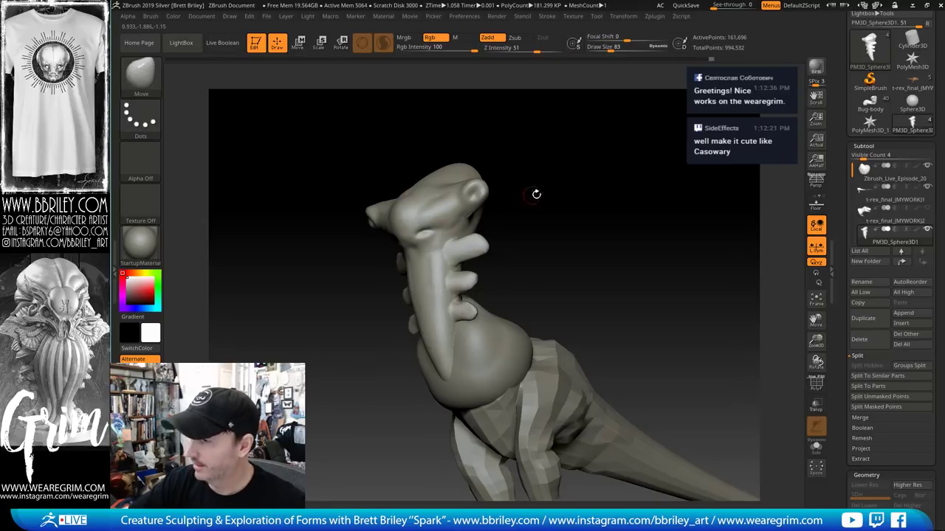
pyautogui.moveTo(536, 194); pyautogui.dragTo(415, 264)
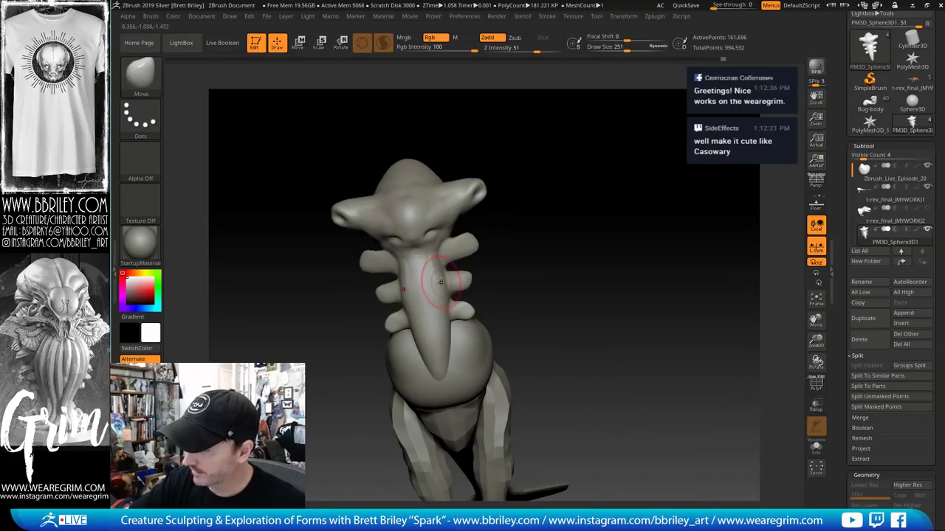
# Raise the head-and-neck piece above the torso with the transform gizmo
pyautogui.moveTo(492, 158); pyautogui.dragTo(534, 180)
pyautogui.press('w')
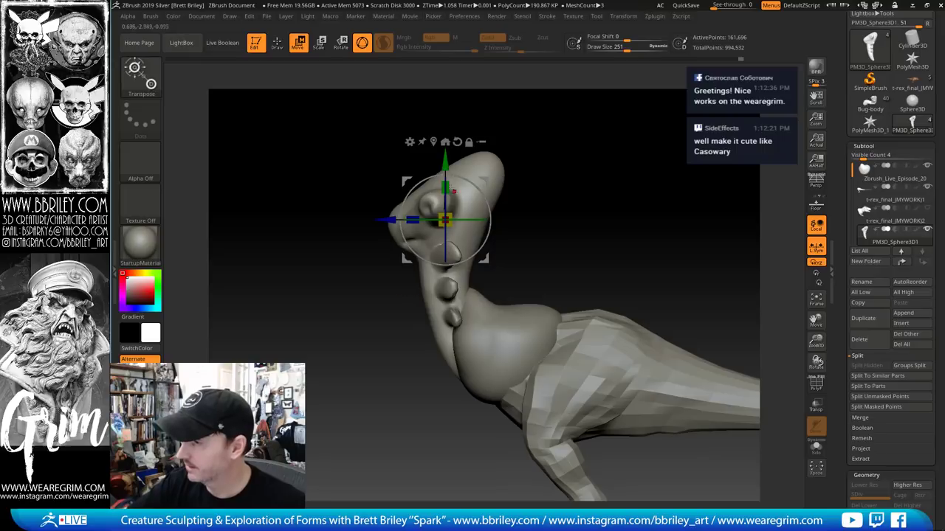
pyautogui.moveTo(445, 187); pyautogui.dragTo(446, 147)
pyautogui.moveTo(484, 214); pyautogui.dragTo(521, 228)
# Mask the face and upper neck, and stretch the neck's unmasked base down the torso's front with the Move brush at draw size 439
pyautogui.moveTo(515, 151)
pyautogui.keyDown('ctrl'); pyautogui.mouseDown()
pyautogui.moveTo(455, 291)
pyautogui.moveTo(381, 297)
pyautogui.mouseUp(); pyautogui.keyUp('ctrl')
pyautogui.moveTo(576, 202); pyautogui.dragTo(525, 211)
pyautogui.press('q')
pyautogui.press('b')
pyautogui.press('m')
pyautogui.press('v')
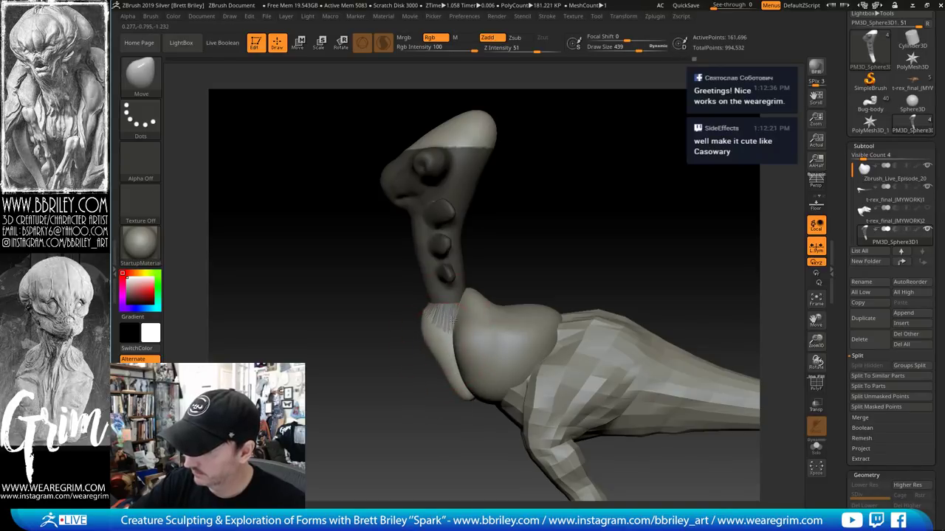
# Clear the mask, smooth the stretched lower neck at draw size 335, and refine its contour with the Move brush
pyautogui.keyDown('ctrl'); pyautogui.moveTo(500, 266); pyautogui.dragTo(520, 285); pyautogui.keyUp('ctrl')
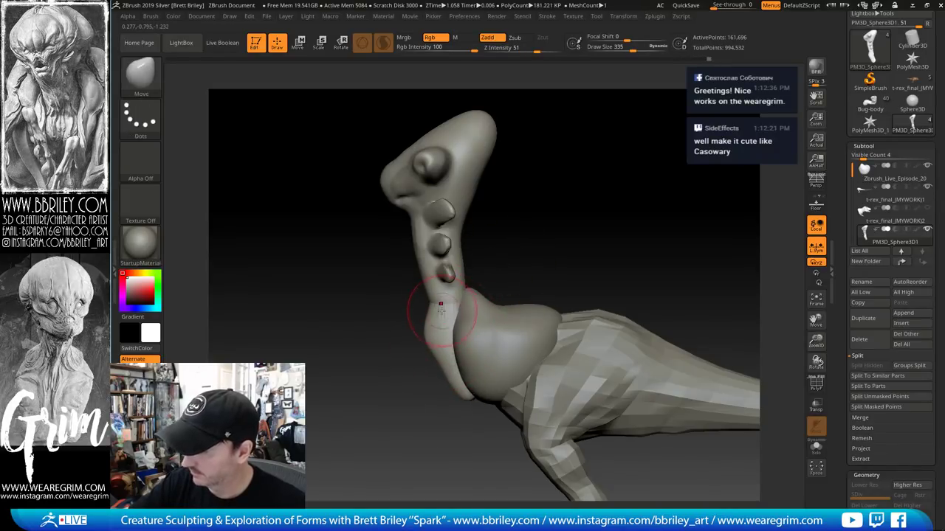
pyautogui.moveTo(440, 303)
pyautogui.keyDown('shift'); pyautogui.mouseDown()
pyautogui.moveTo(435, 321)
pyautogui.moveTo(443, 325)
pyautogui.moveTo(435, 324)
pyautogui.mouseUp(); pyautogui.keyUp('shift')
pyautogui.press('s')
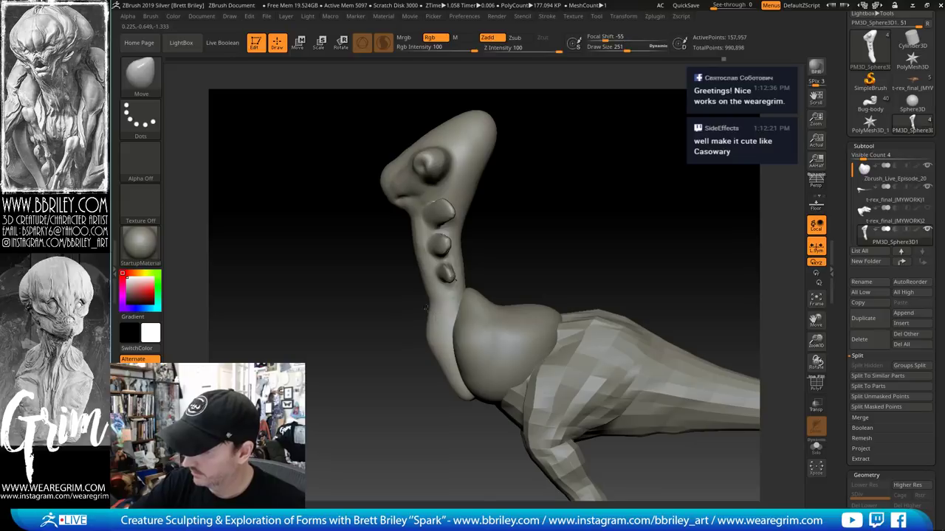
pyautogui.moveTo(523, 245); pyautogui.dragTo(544, 248)
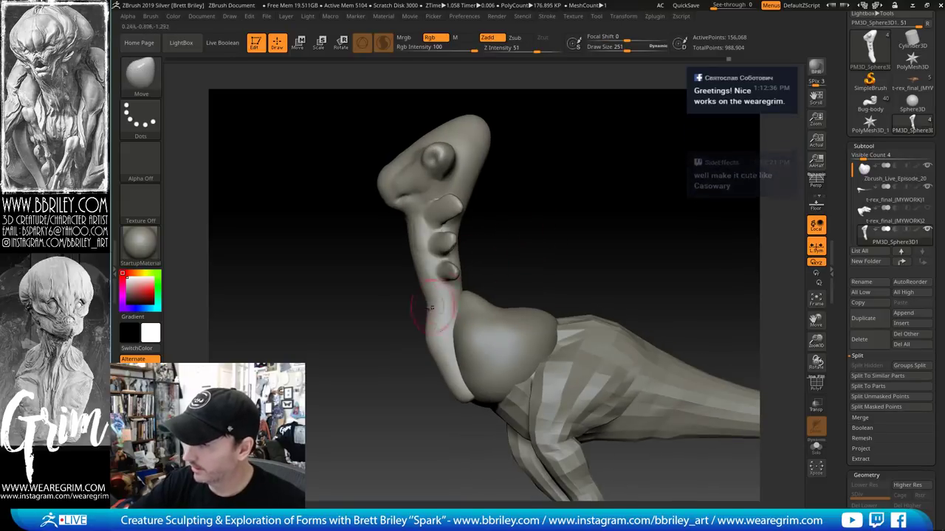
pyautogui.moveTo(521, 211); pyautogui.dragTo(500, 204)
# Shift the head-and-neck piece slightly upward with the gizmo and undo the last operation before resuming sculpting
pyautogui.click(299, 43)
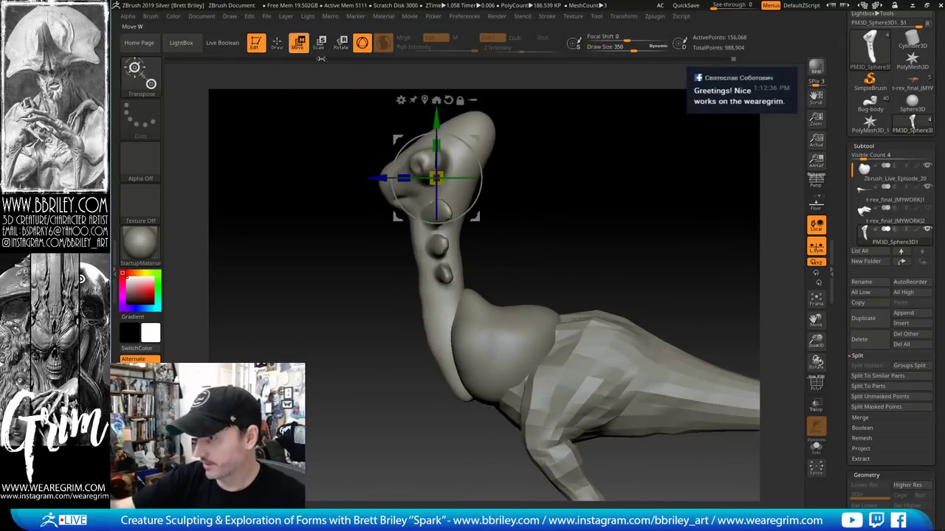
pyautogui.moveTo(455, 162); pyautogui.dragTo(452, 153)
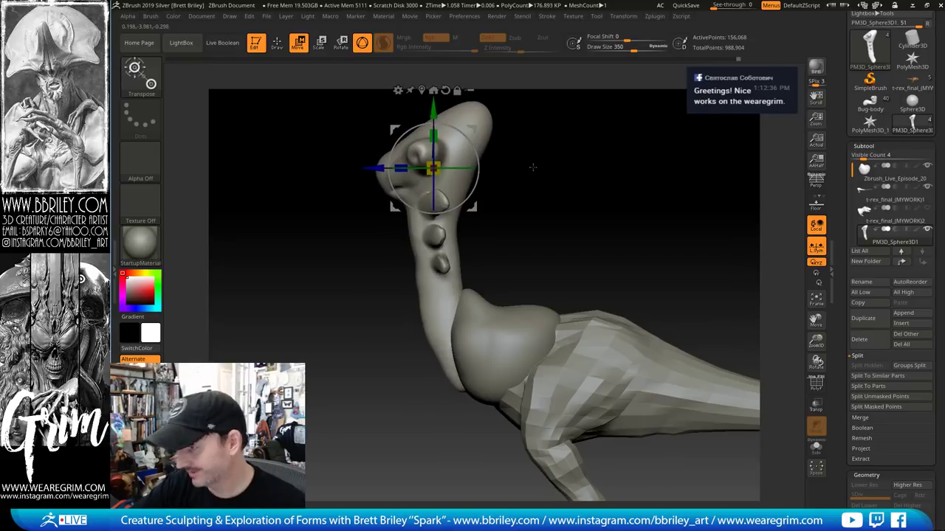
pyautogui.moveTo(536, 169)
pyautogui.mouseDown()
pyautogui.moveTo(567, 186)
pyautogui.moveTo(561, 202)
pyautogui.moveTo(449, 200)
pyautogui.mouseUp()
pyautogui.press('q')
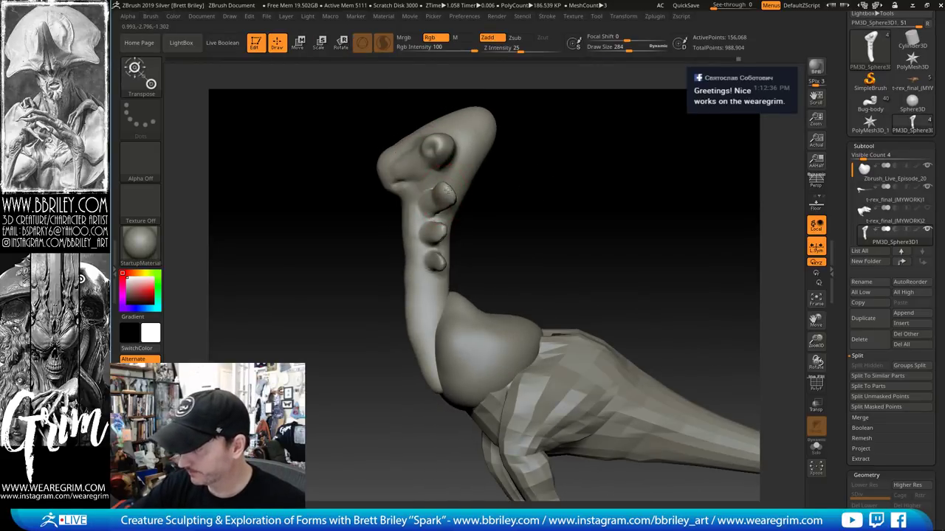
pyautogui.hotkey('ctrl', 'z')
pyautogui.press('q')
# Flatten the uppermost neck stub with the TrimDynamic brush at draw size 207
pyautogui.press('s')
pyautogui.moveTo(452, 206); pyautogui.dragTo(445, 205)
pyautogui.moveTo(530, 206)
pyautogui.keyDown('alt'); pyautogui.mouseDown()
pyautogui.moveTo(547, 219)
pyautogui.moveTo(556, 193)
pyautogui.mouseUp(); pyautogui.keyUp('alt')
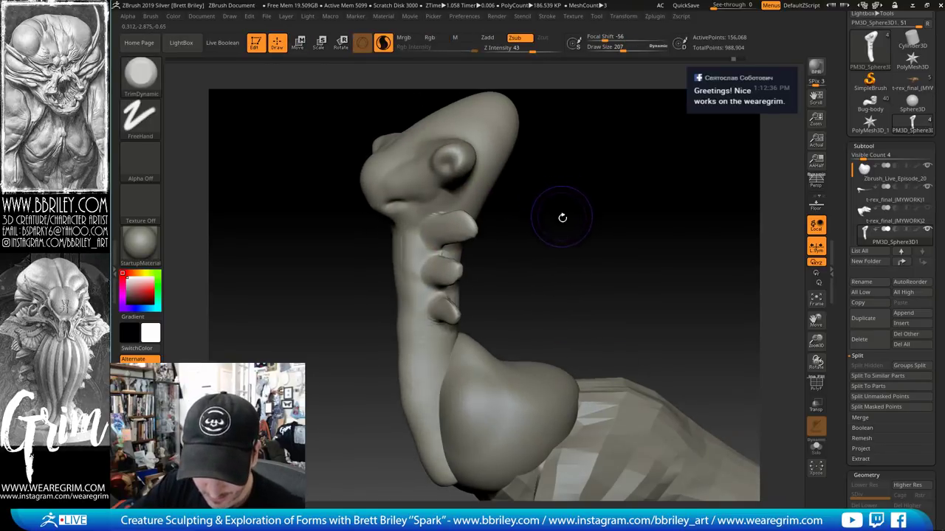
pyautogui.moveTo(572, 229); pyautogui.dragTo(572, 212)
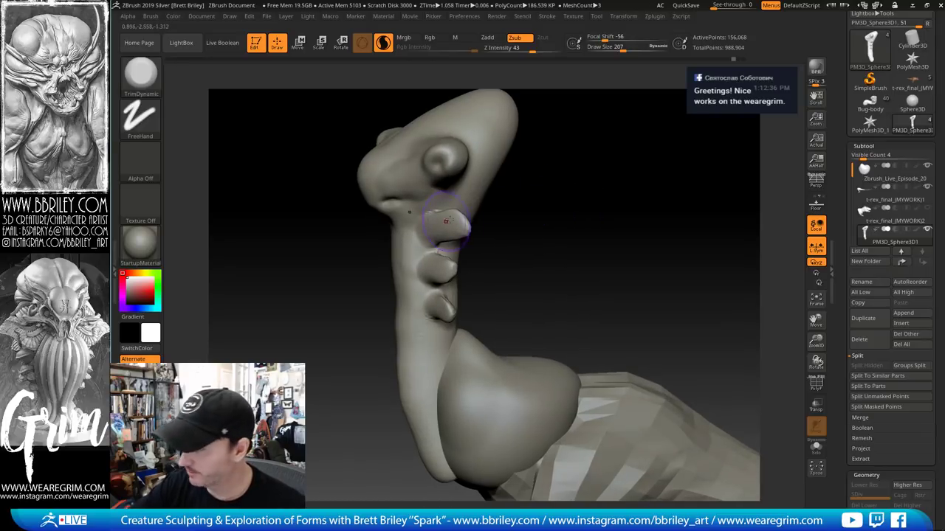
# Reshape the tip of the uppermost neck stub with the Move brush
pyautogui.press('b')
pyautogui.press('m')
pyautogui.press('v')
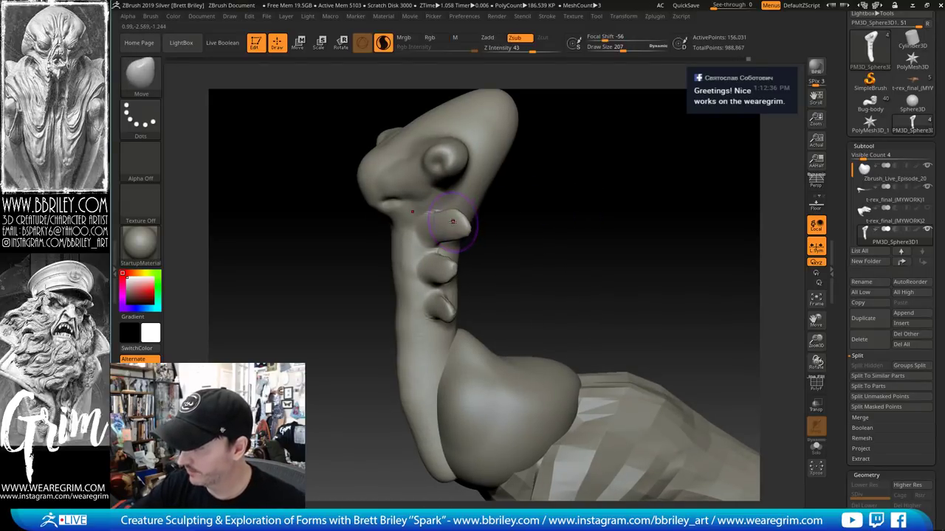
pyautogui.moveTo(526, 176); pyautogui.dragTo(538, 239)
pyautogui.moveTo(451, 220); pyautogui.dragTo(450, 217)
pyautogui.press('s')
pyautogui.moveTo(451, 220)
pyautogui.mouseDown()
pyautogui.moveTo(461, 220)
pyautogui.moveTo(448, 218)
pyautogui.mouseUp()
# Build up volume on the head's crest with the Clay brush and smooth it
pyautogui.moveTo(558, 193)
pyautogui.mouseDown()
pyautogui.moveTo(561, 219)
pyautogui.moveTo(493, 174)
pyautogui.moveTo(500, 184)
pyautogui.mouseUp()
pyautogui.press('b')
pyautogui.press('c')
pyautogui.press('l')
pyautogui.moveTo(552, 166); pyautogui.dragTo(545, 196)
pyautogui.press('s')
pyautogui.moveTo(490, 184); pyautogui.dragTo(482, 184)
pyautogui.moveTo(484, 208)
pyautogui.keyDown('shift'); pyautogui.mouseDown()
pyautogui.moveTo(506, 185)
pyautogui.moveTo(501, 145)
pyautogui.mouseUp(); pyautogui.keyUp('shift')
# Widen the head's crest outward and upward with the Move brush at draw sizes 548 and 448
pyautogui.moveTo(553, 193)
pyautogui.keyDown('alt'); pyautogui.mouseDown()
pyautogui.moveTo(561, 162)
pyautogui.moveTo(548, 218)
pyautogui.moveTo(590, 221)
pyautogui.mouseUp(); pyautogui.keyUp('alt')
pyautogui.press('b')
pyautogui.press('m')
pyautogui.press('v')
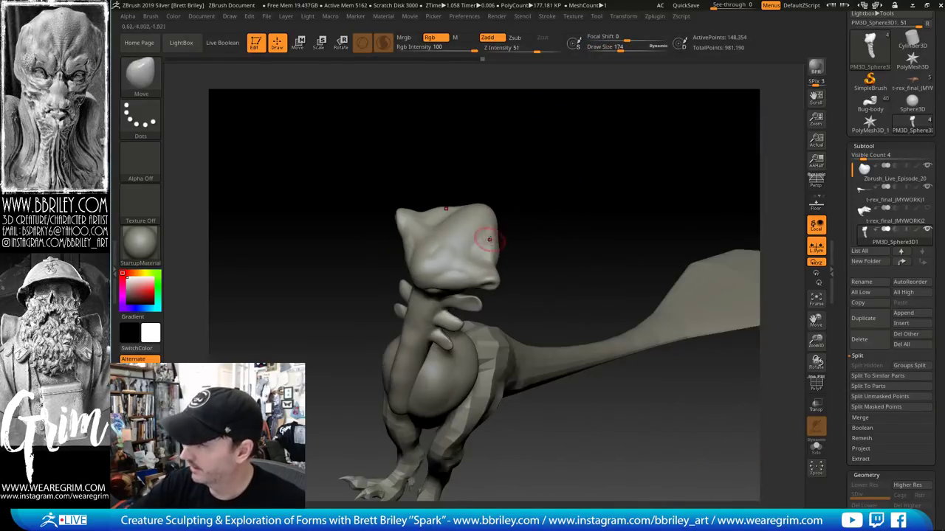
pyautogui.press('s')
pyautogui.moveTo(487, 245)
pyautogui.mouseDown()
pyautogui.moveTo(512, 245)
pyautogui.moveTo(483, 220)
pyautogui.moveTo(519, 247)
pyautogui.moveTo(496, 235)
pyautogui.mouseUp()
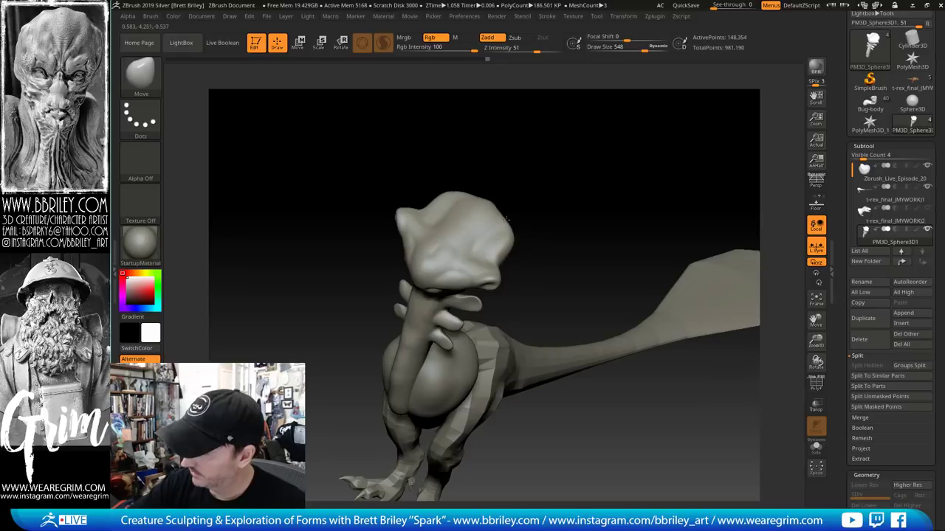
pyautogui.moveTo(553, 244); pyautogui.dragTo(494, 248)
pyautogui.press('[')
pyautogui.moveTo(591, 236)
pyautogui.mouseDown()
pyautogui.moveTo(544, 188)
pyautogui.moveTo(594, 172)
pyautogui.mouseUp()
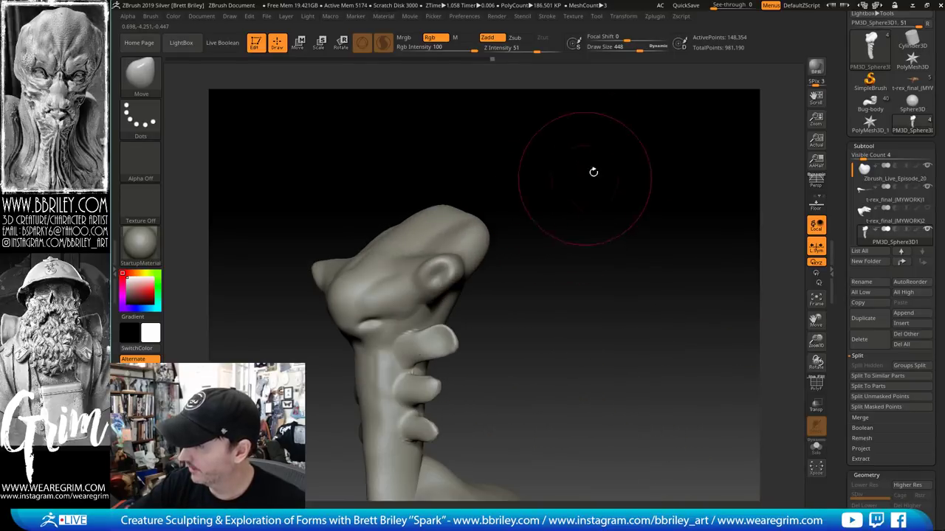
# Append a sphere as a new subtool and move it from the torso up to the head
pyautogui.click(902, 314)
pyautogui.click(775, 325)
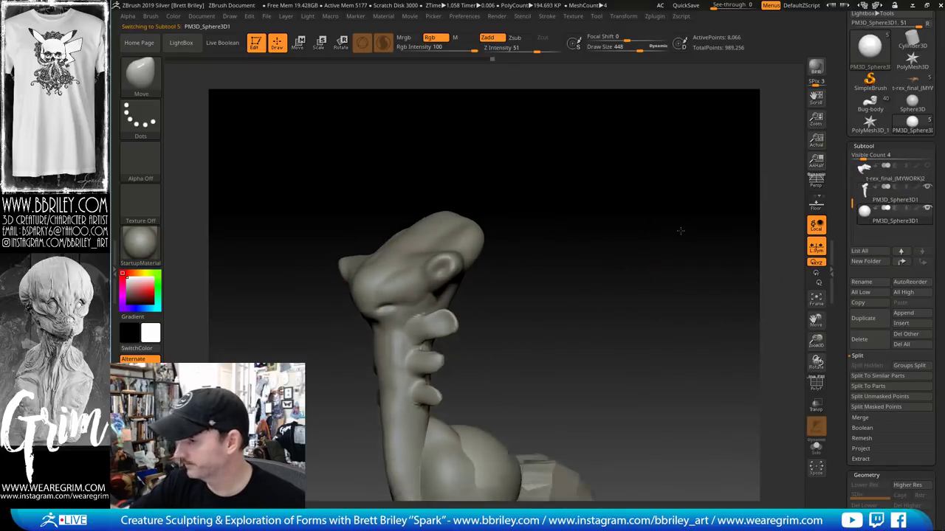
pyautogui.keyDown('alt'); pyautogui.moveTo(681, 231); pyautogui.dragTo(485, 152); pyautogui.keyUp('alt')
pyautogui.press('w')
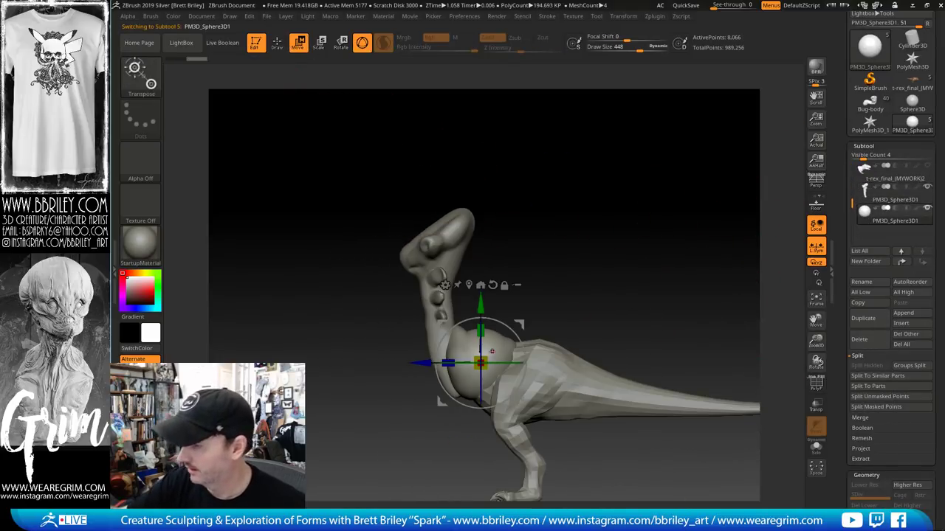
pyautogui.moveTo(519, 324); pyautogui.dragTo(479, 221)
pyautogui.keyDown('shift'); pyautogui.moveTo(595, 169); pyautogui.dragTo(629, 222); pyautogui.keyUp('shift')
# Fit the new sphere into the eye bulge on the side of the head by moving and uniformly scaling it
pyautogui.moveTo(483, 220); pyautogui.dragTo(566, 188)
pyautogui.moveTo(522, 226); pyautogui.dragTo(525, 249)
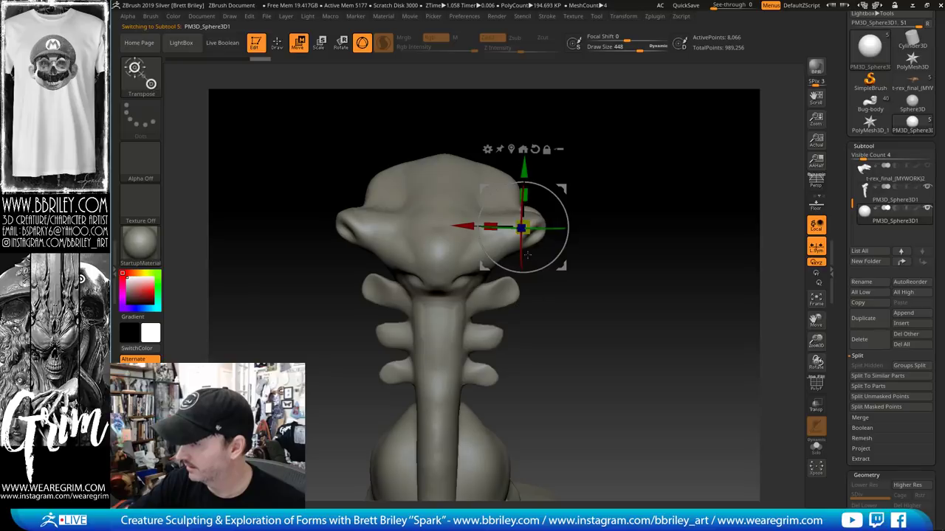
pyautogui.moveTo(626, 212); pyautogui.dragTo(570, 211)
pyautogui.moveTo(562, 188); pyautogui.dragTo(528, 189)
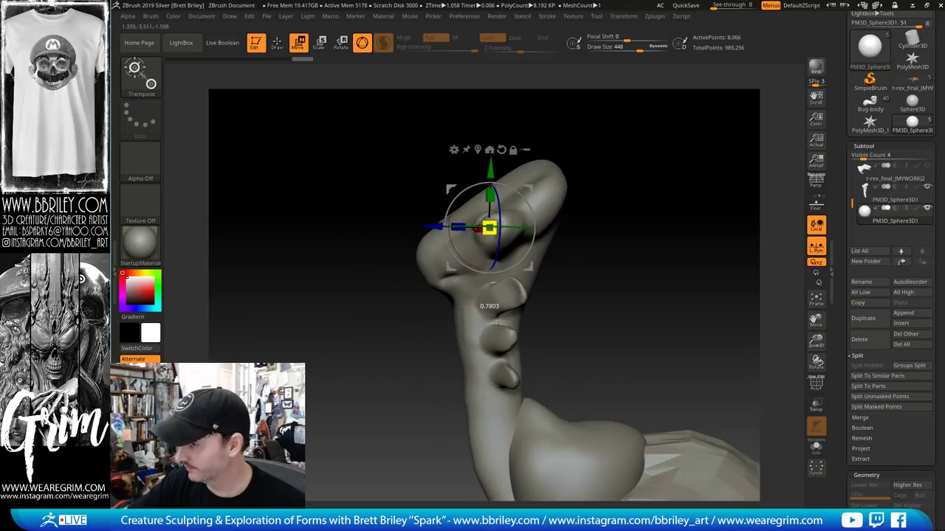
pyautogui.moveTo(614, 153); pyautogui.dragTo(668, 155)
pyautogui.moveTo(529, 189); pyautogui.dragTo(554, 189)
pyautogui.moveTo(613, 165); pyautogui.dragTo(555, 165)
pyautogui.moveTo(514, 225); pyautogui.dragTo(516, 224)
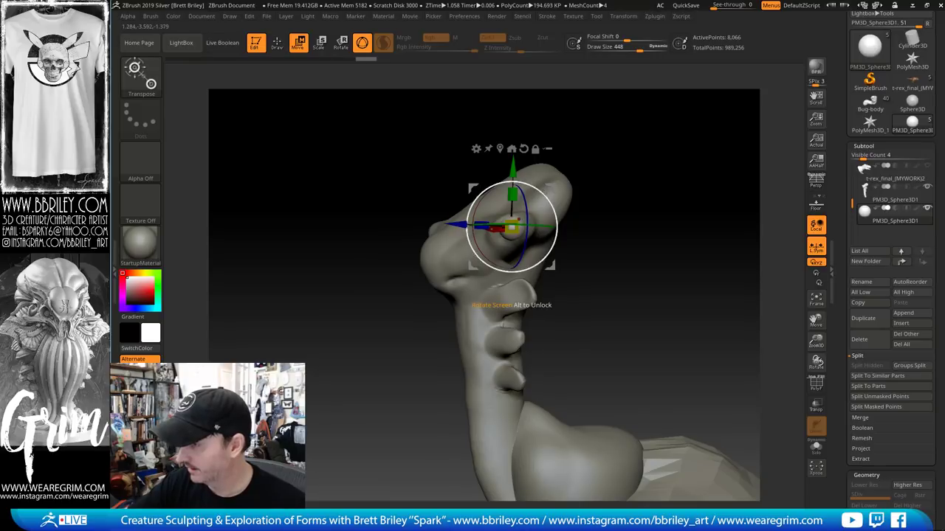
pyautogui.moveTo(551, 188); pyautogui.dragTo(549, 190)
pyautogui.moveTo(617, 154); pyautogui.dragTo(665, 154)
pyautogui.moveTo(623, 178)
pyautogui.mouseDown()
pyautogui.moveTo(626, 211)
pyautogui.moveTo(628, 186)
pyautogui.mouseUp()
# Subdivide the eye sphere once and swell it slightly with the Inflat brush, reducing the draw size to 50
pyautogui.hotkey('ctrl', 'd')
pyautogui.press('s')
pyautogui.press('q')
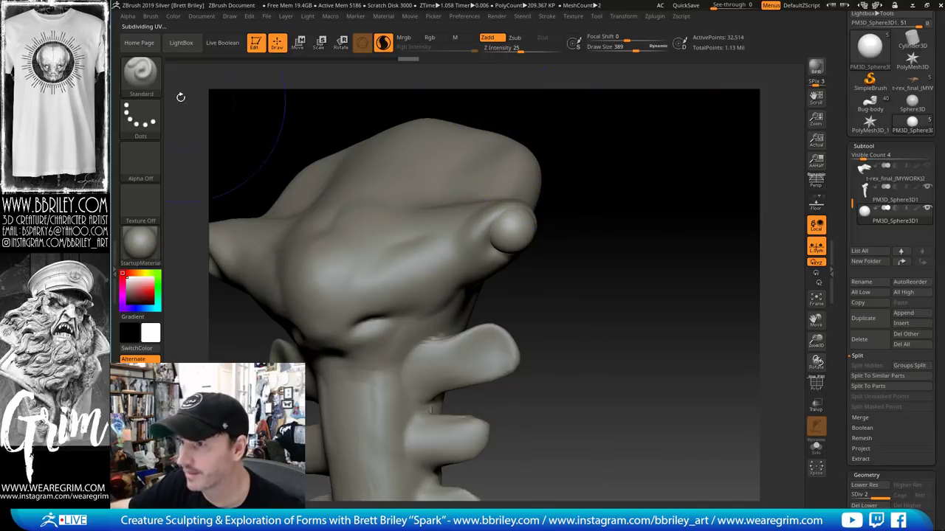
pyautogui.moveTo(146, 244)
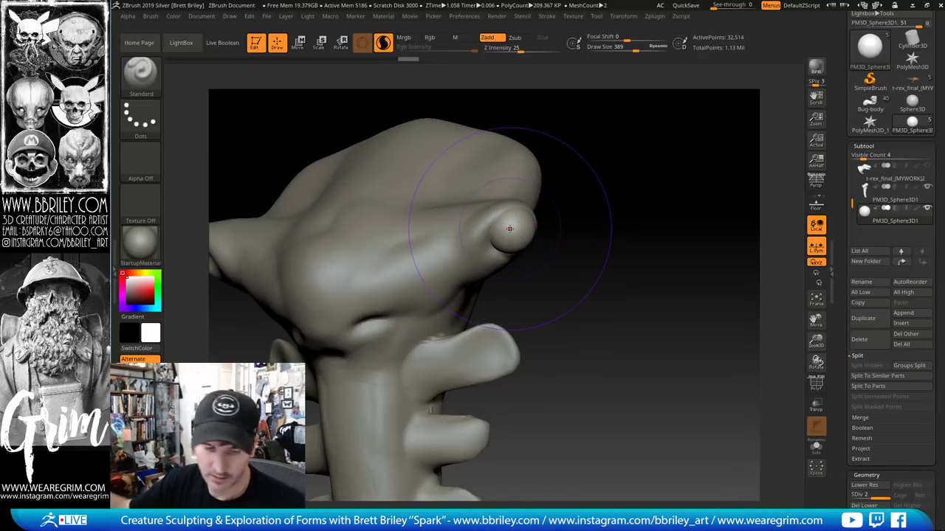
pyautogui.press('s')
pyautogui.press('s')
pyautogui.moveTo(502, 240)
pyautogui.mouseDown()
pyautogui.moveTo(492, 238)
pyautogui.moveTo(507, 229)
pyautogui.mouseUp()
pyautogui.press('b')
pyautogui.press('i')
pyautogui.press('n')
pyautogui.press('s')
pyautogui.click(511, 229)
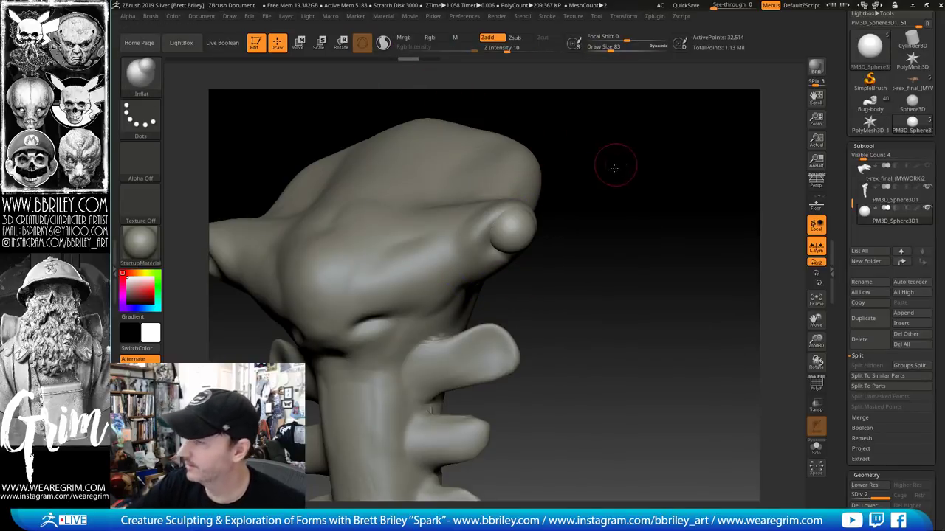
pyautogui.keyDown('alt'); pyautogui.moveTo(614, 168); pyautogui.dragTo(602, 214); pyautogui.keyUp('alt')
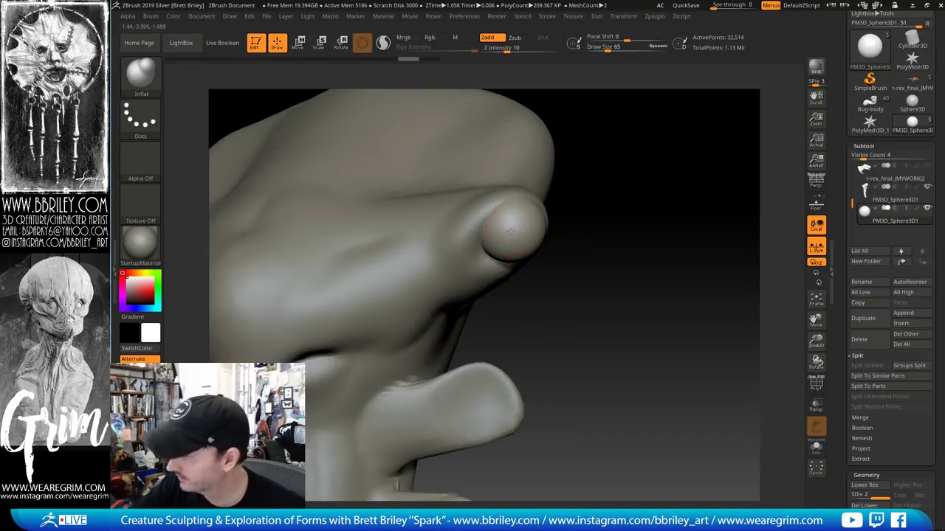
pyautogui.moveTo(603, 176)
pyautogui.mouseDown()
pyautogui.moveTo(650, 170)
pyautogui.moveTo(700, 137)
pyautogui.mouseUp()
pyautogui.press('s')
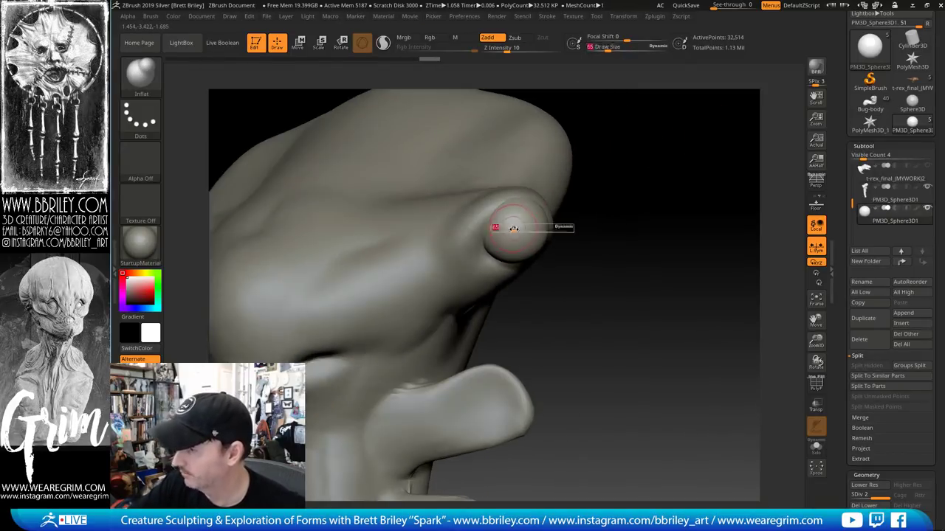
pyautogui.moveTo(626, 234); pyautogui.dragTo(662, 246, button='right')
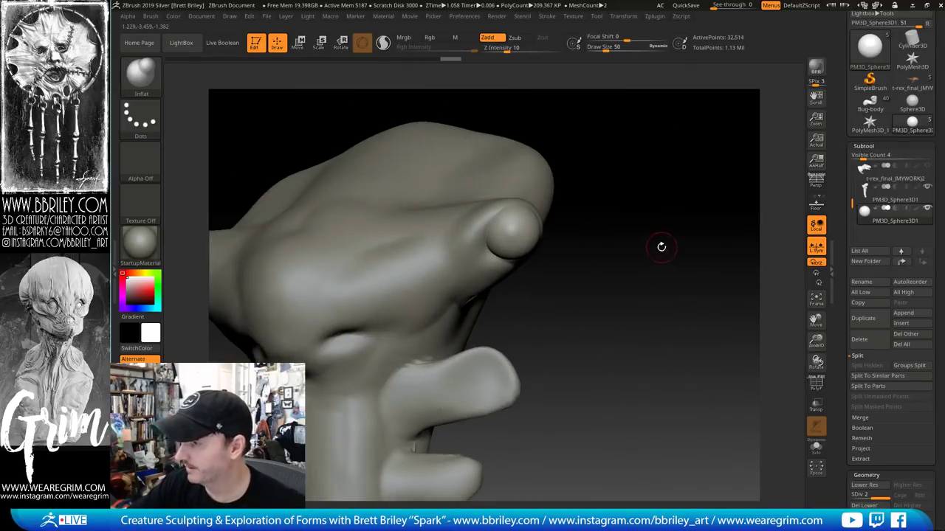
# Fill the eye sphere with the JellyBean material using the material-only channel
pyautogui.click(153, 244)
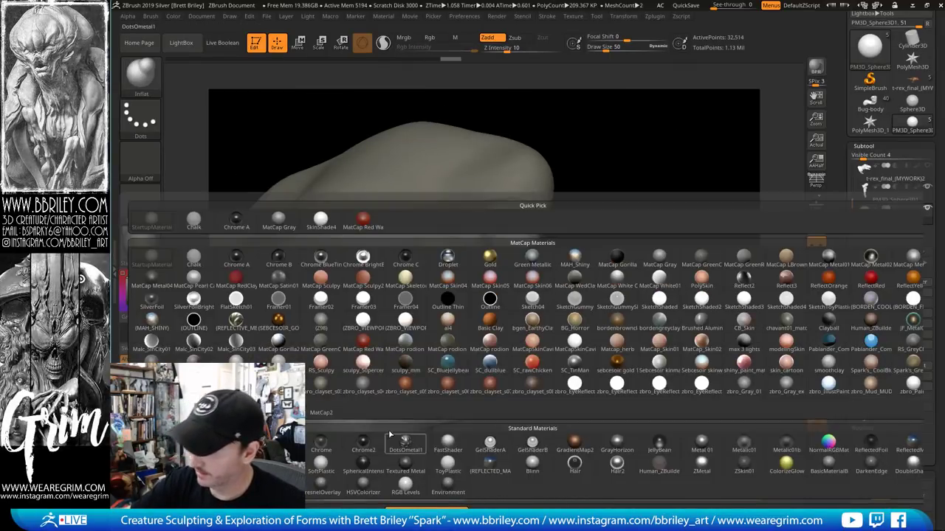
pyautogui.click(659, 444)
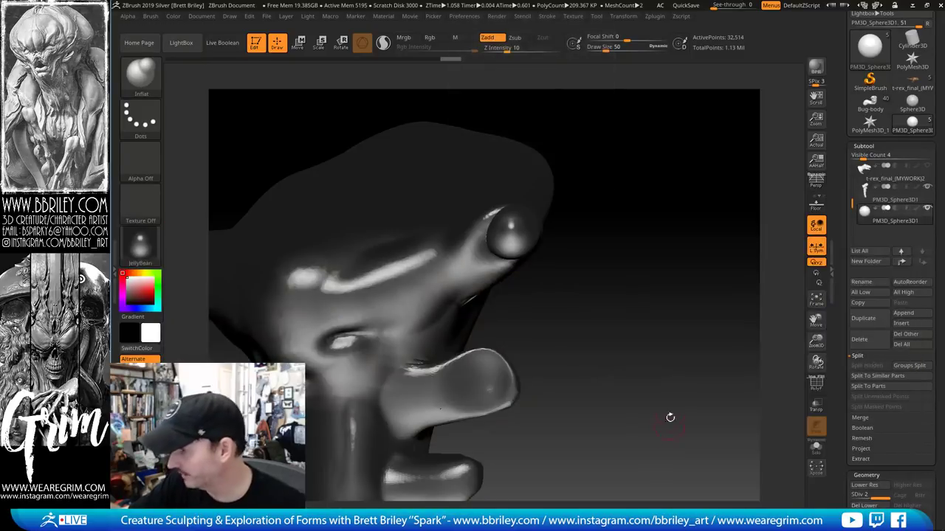
pyautogui.click(454, 38)
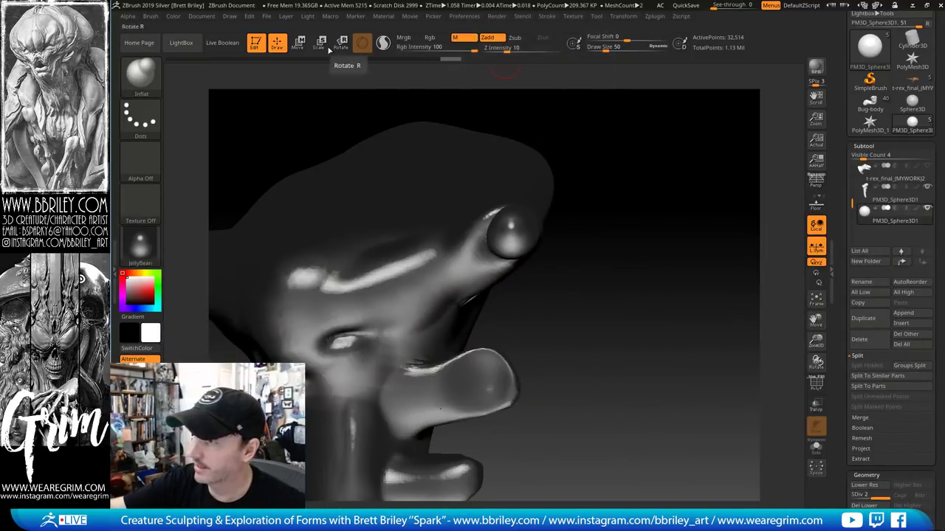
pyautogui.click(173, 16)
pyautogui.click(203, 209)
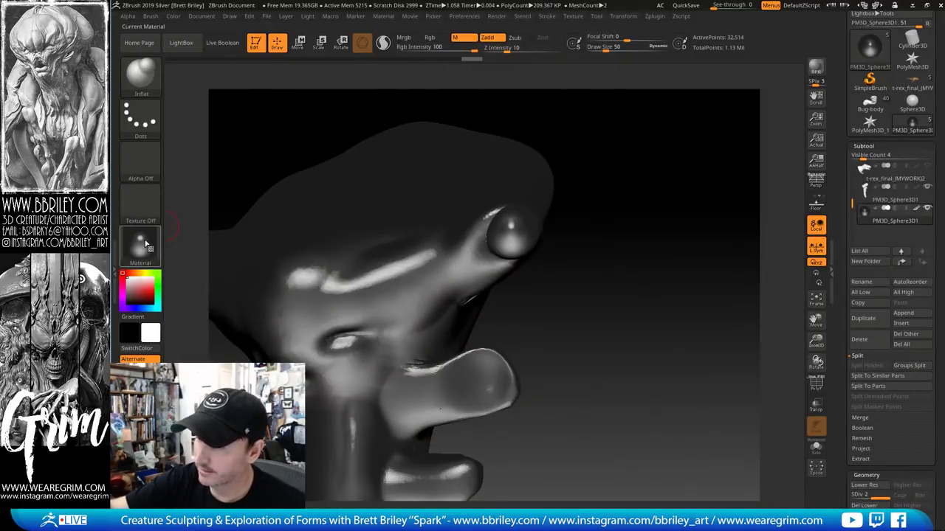
# Set the current material to (298) for the unfilled parts of the model, keeping JellyBean on the eye
pyautogui.click(140, 243)
pyautogui.click(320, 326)
pyautogui.moveTo(620, 186)
pyautogui.mouseDown()
pyautogui.moveTo(662, 160)
pyautogui.moveTo(675, 170)
pyautogui.moveTo(568, 161)
pyautogui.mouseUp()
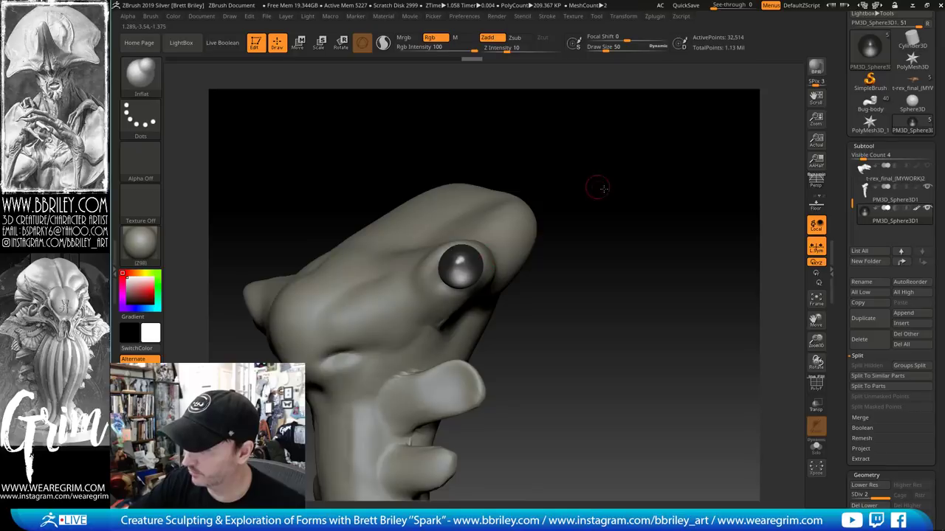
pyautogui.moveTo(598, 189)
pyautogui.mouseDown()
pyautogui.moveTo(612, 153)
pyautogui.moveTo(607, 211)
pyautogui.mouseUp()
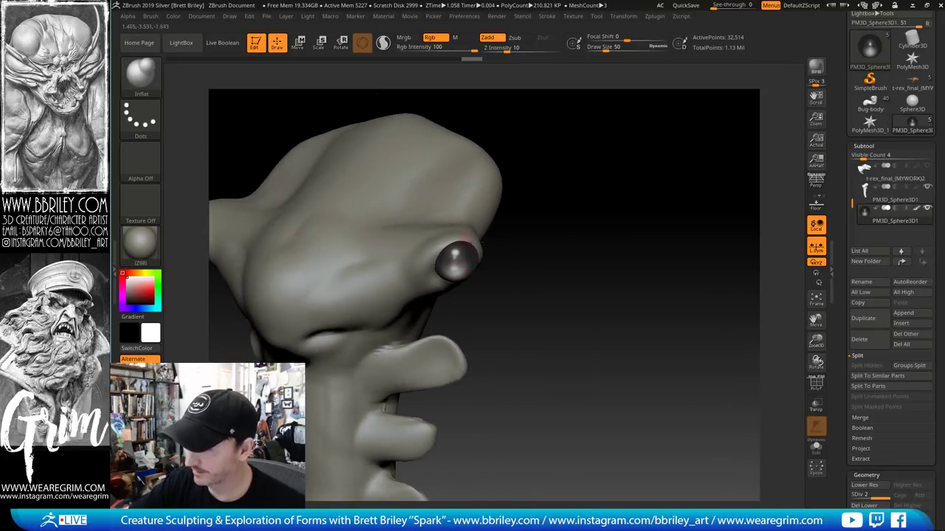
# Paint the eye light beige with the Standard brush, using only Rgb at intensity 32 and draw size 106, without Zadd
pyautogui.moveTo(550, 247)
pyautogui.keyDown('alt'); pyautogui.mouseDown()
pyautogui.moveTo(567, 264)
pyautogui.moveTo(564, 255)
pyautogui.mouseUp(); pyautogui.keyUp('alt')
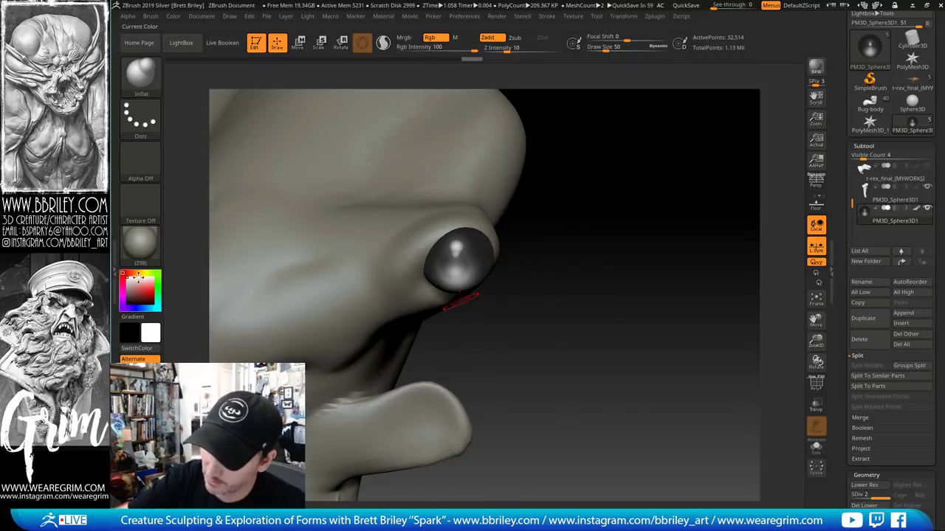
pyautogui.click(134, 274)
pyautogui.moveTo(130, 280); pyautogui.dragTo(130, 284)
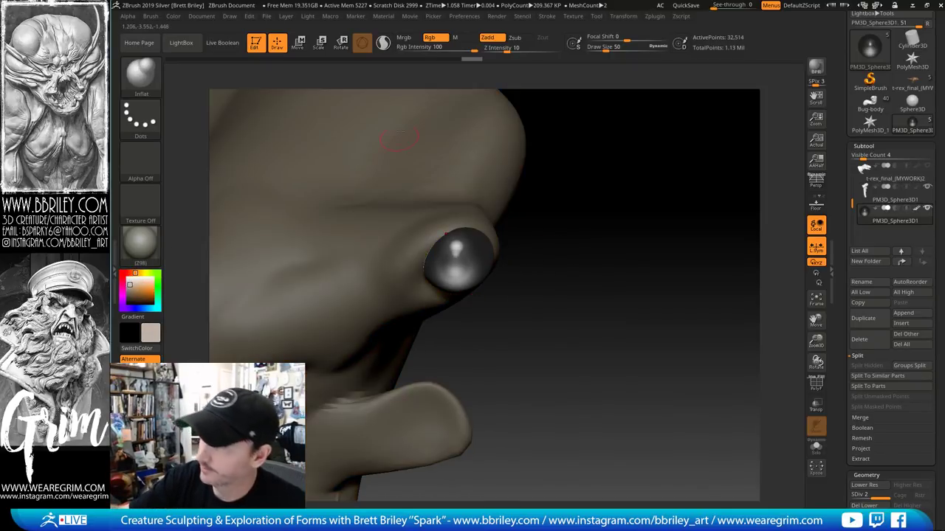
pyautogui.press('b')
pyautogui.press('s')
pyautogui.press('t')
pyautogui.click(429, 37)
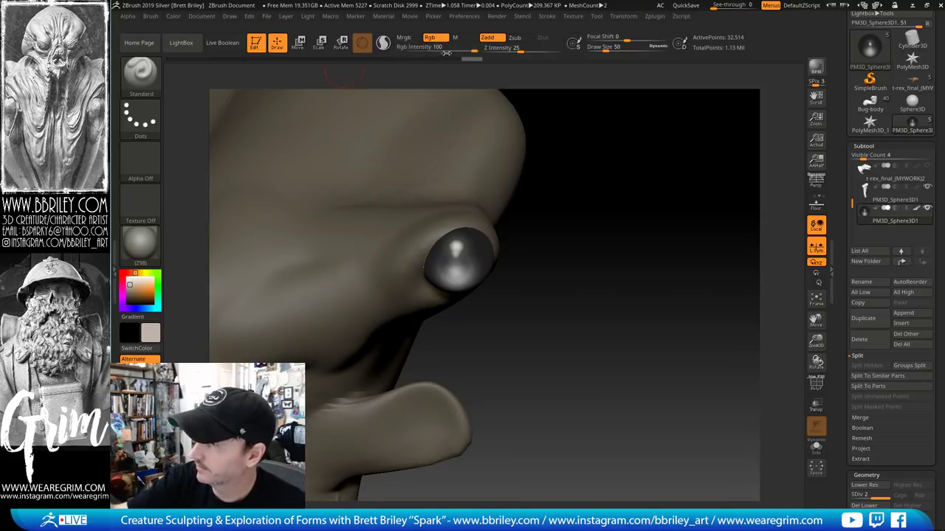
pyautogui.moveTo(463, 49); pyautogui.dragTo(441, 50)
pyautogui.press('s')
pyautogui.moveTo(440, 263)
pyautogui.mouseDown()
pyautogui.moveTo(477, 243)
pyautogui.moveTo(480, 252)
pyautogui.mouseUp()
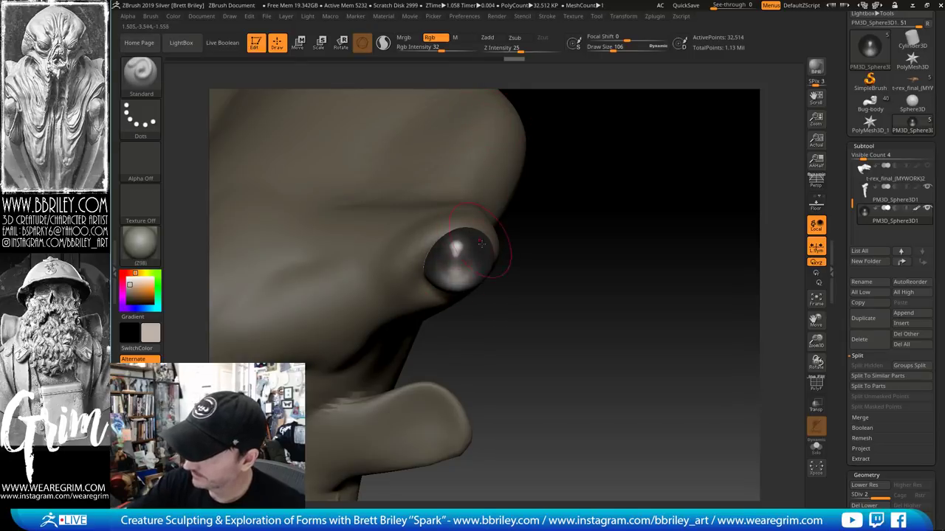
# Add a tan tint to the middle of the eye at draw size 75
pyautogui.moveTo(545, 253); pyautogui.dragTo(554, 274)
pyautogui.click(135, 287)
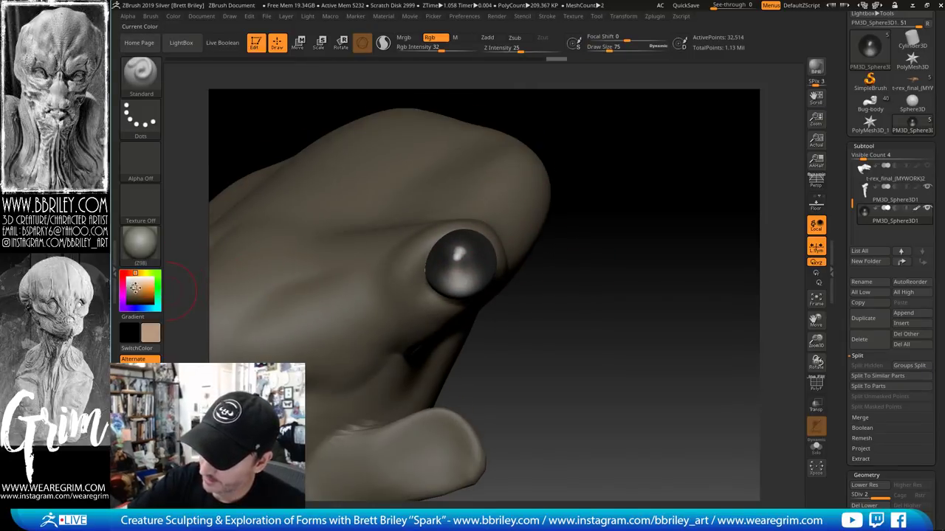
pyautogui.moveTo(458, 258); pyautogui.dragTo(463, 258)
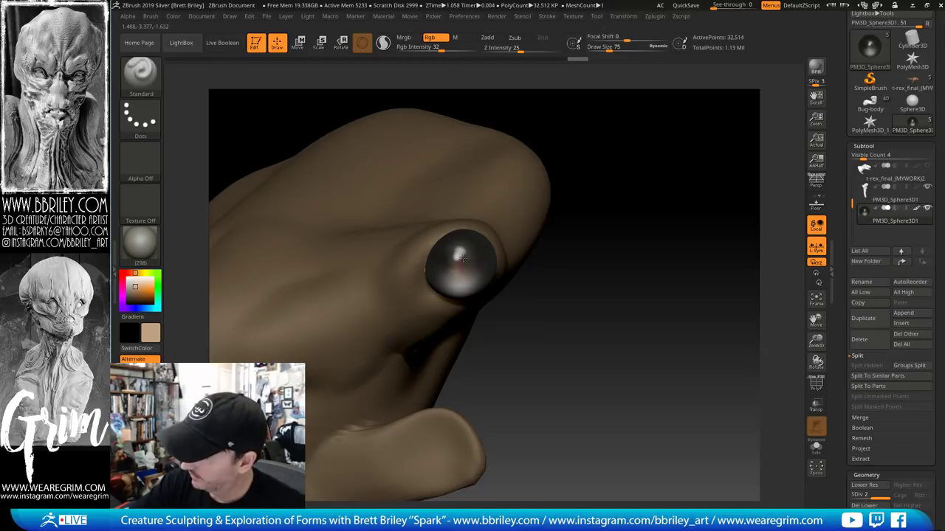
# Paint blue tones over the eye, using a pale blue and a more saturated blue
pyautogui.click(139, 306)
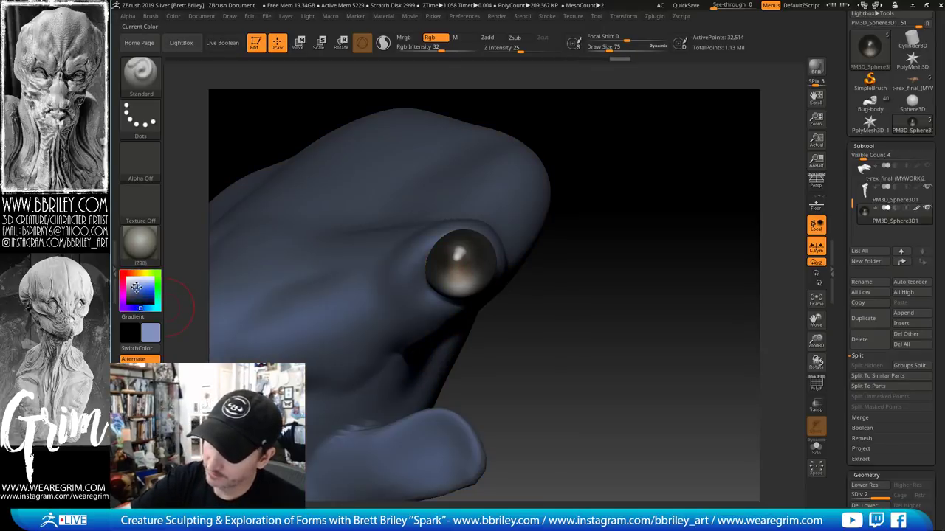
pyautogui.moveTo(458, 264); pyautogui.dragTo(469, 255)
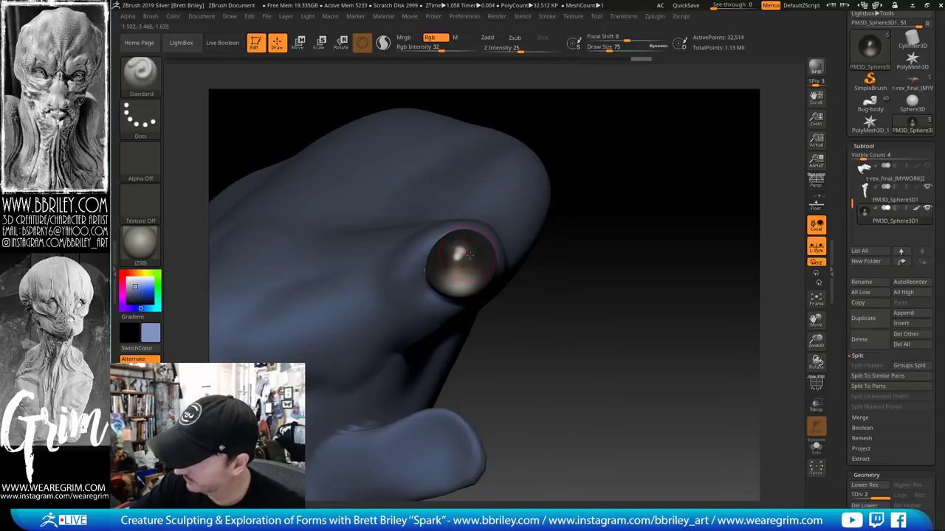
pyautogui.click(140, 286)
pyautogui.press('[')
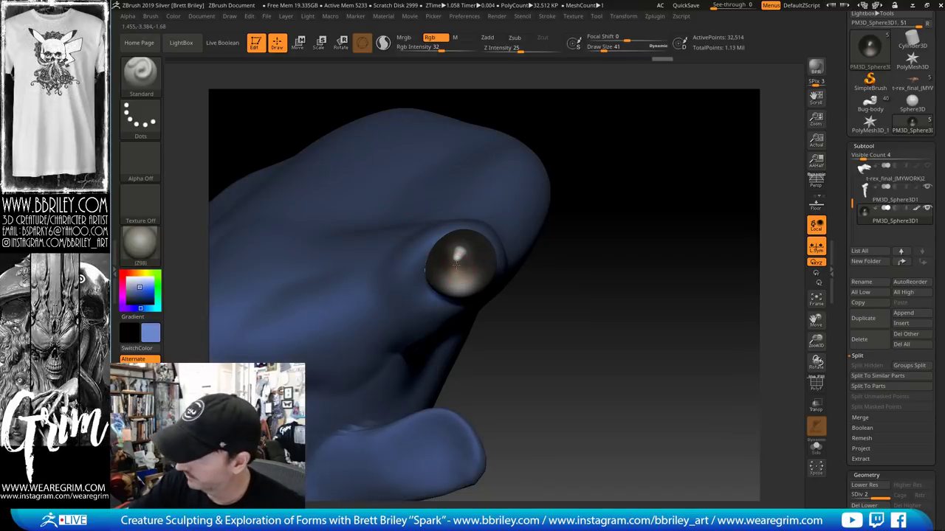
pyautogui.moveTo(595, 305); pyautogui.dragTo(455, 269)
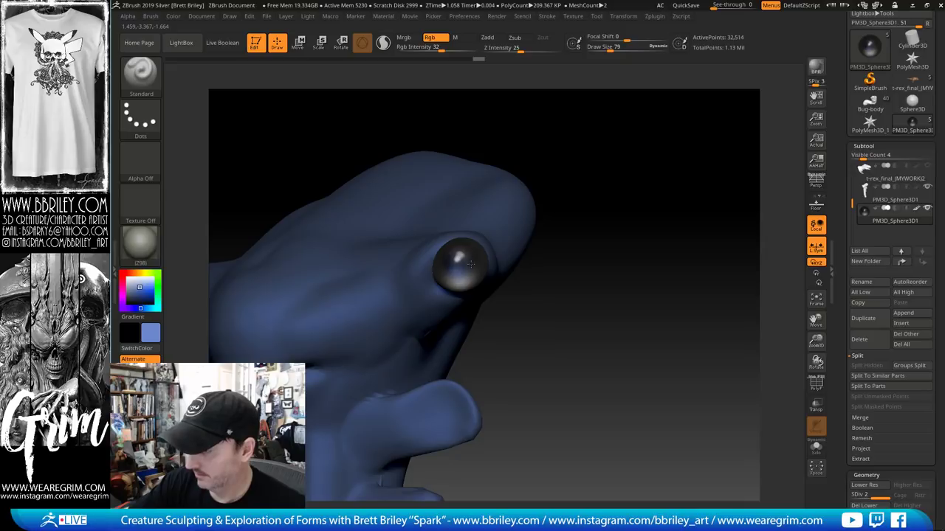
# Add a small near-white highlight tint over the blue of the eye
pyautogui.moveTo(537, 309); pyautogui.dragTo(546, 315)
pyautogui.click(130, 278)
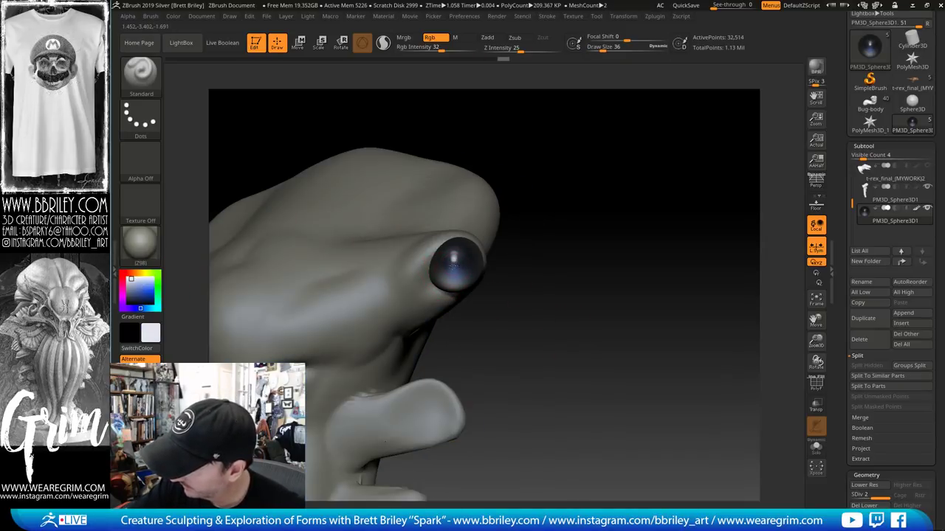
pyautogui.moveTo(581, 215)
pyautogui.mouseDown()
pyautogui.moveTo(578, 180)
pyautogui.moveTo(554, 207)
pyautogui.mouseUp()
pyautogui.press('s')
pyautogui.moveTo(440, 266); pyautogui.dragTo(446, 266)
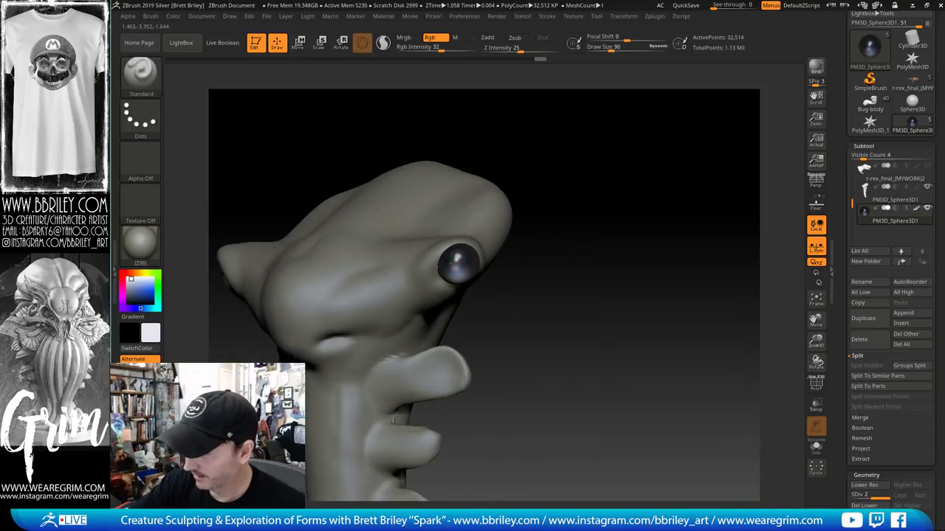
pyautogui.moveTo(528, 166); pyautogui.dragTo(523, 179)
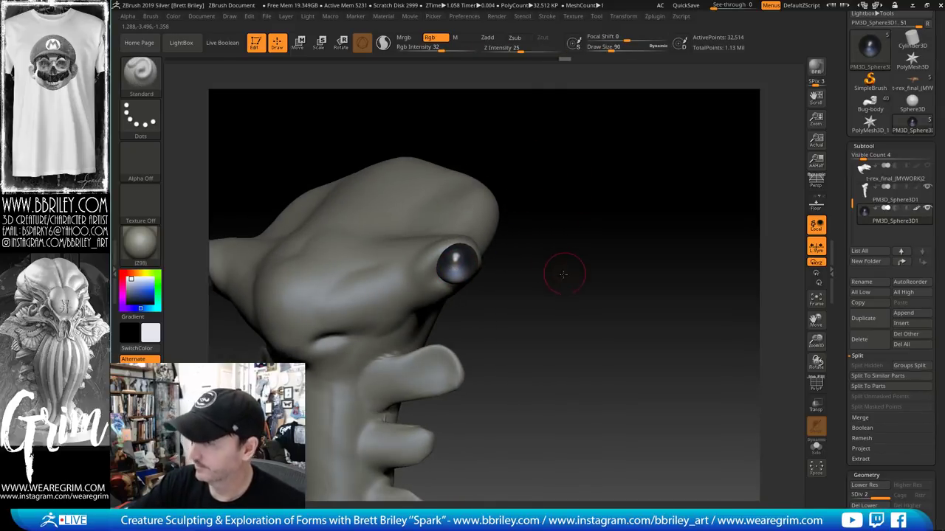
# Mirror the painted eye to the other side of the head with SubTool Master
pyautogui.moveTo(563, 274)
pyautogui.mouseDown()
pyautogui.moveTo(544, 230)
pyautogui.moveTo(569, 241)
pyautogui.moveTo(554, 236)
pyautogui.moveTo(559, 247)
pyautogui.moveTo(632, 96)
pyautogui.mouseUp()
pyautogui.click(654, 16)
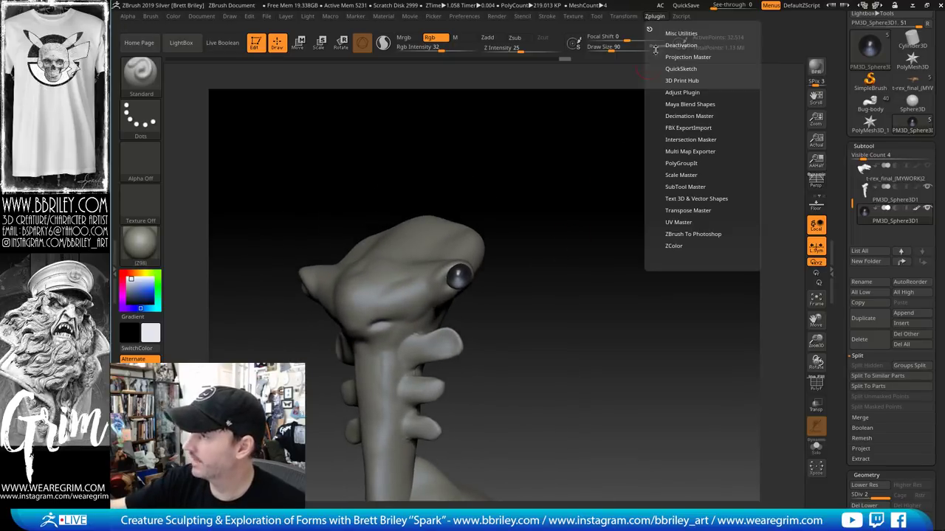
pyautogui.click(690, 190)
pyautogui.click(686, 207)
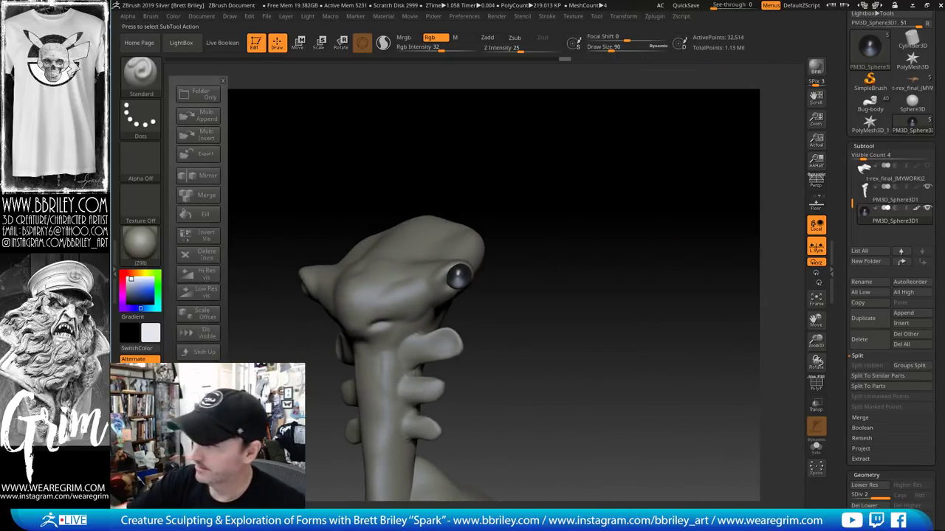
pyautogui.click(201, 175)
pyautogui.click(481, 252)
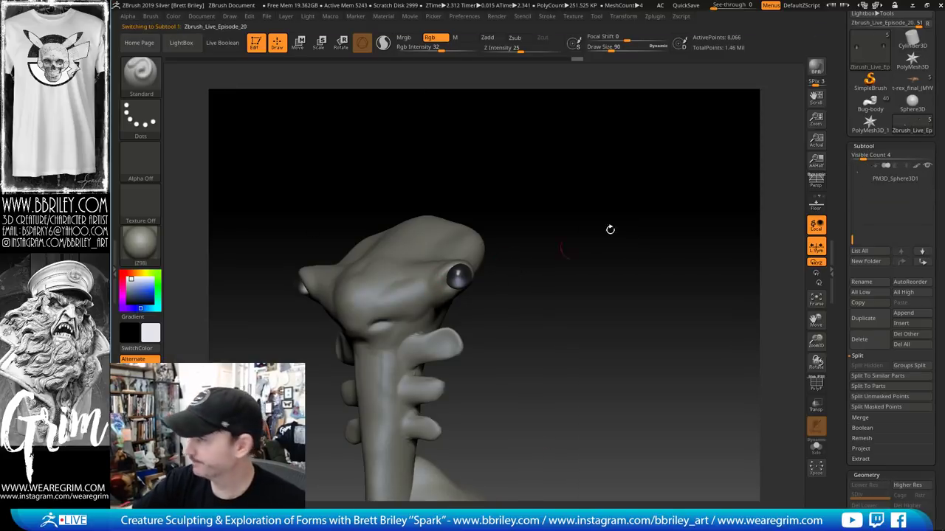
# Duplicate the torso subtool and activate the Move transform gizmo on it
pyautogui.moveTo(771, 207)
pyautogui.mouseDown()
pyautogui.moveTo(639, 243)
pyautogui.moveTo(595, 203)
pyautogui.moveTo(482, 261)
pyautogui.mouseUp()
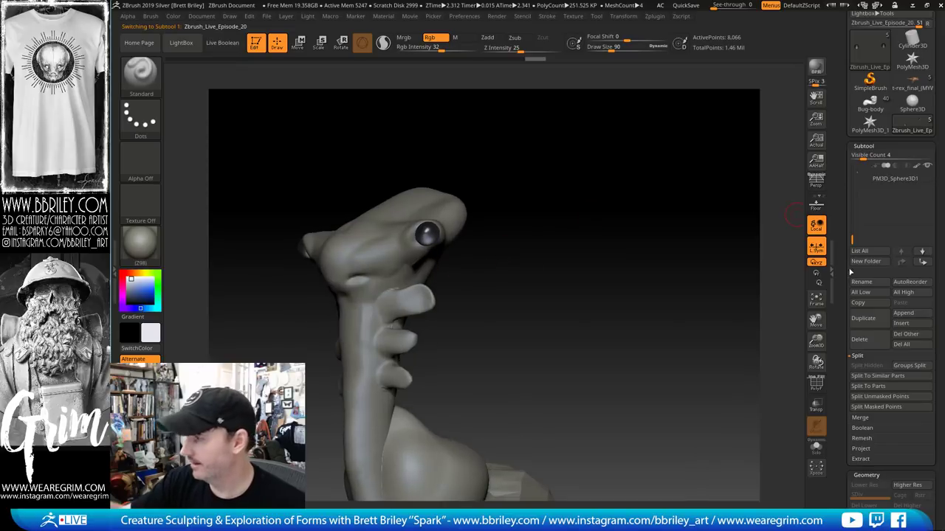
pyautogui.click(865, 323)
pyautogui.click(299, 43)
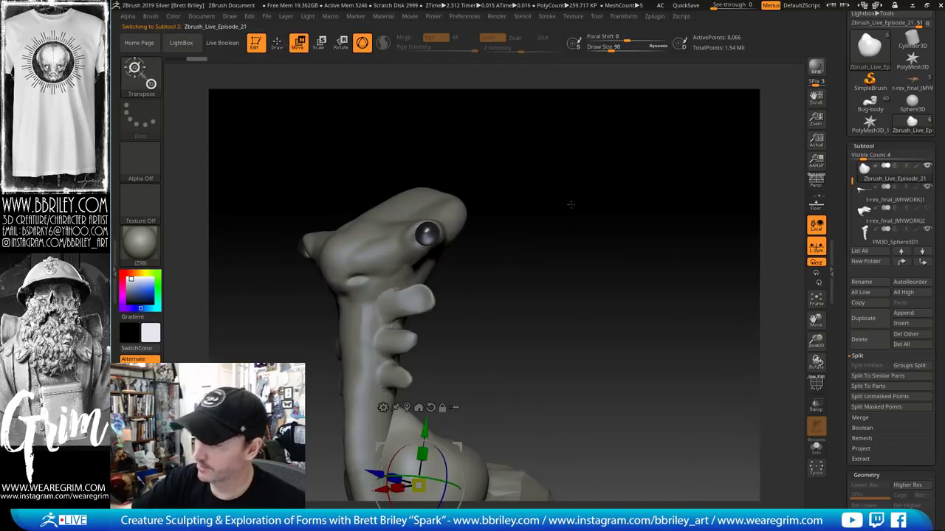
pyautogui.keyDown('shift'); pyautogui.moveTo(569, 203); pyautogui.dragTo(473, 221); pyautogui.keyUp('shift')
pyautogui.keyDown('alt'); pyautogui.click(407, 408); pyautogui.keyUp('alt')
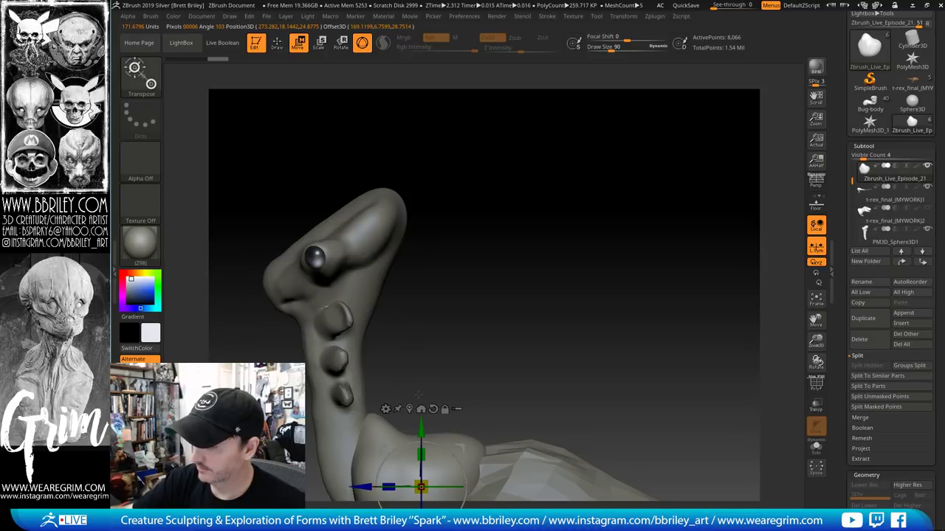
pyautogui.keyDown('alt'); pyautogui.moveTo(476, 302); pyautogui.dragTo(499, 230); pyautogui.keyUp('alt')
pyautogui.scroll(-2, 867, 189)
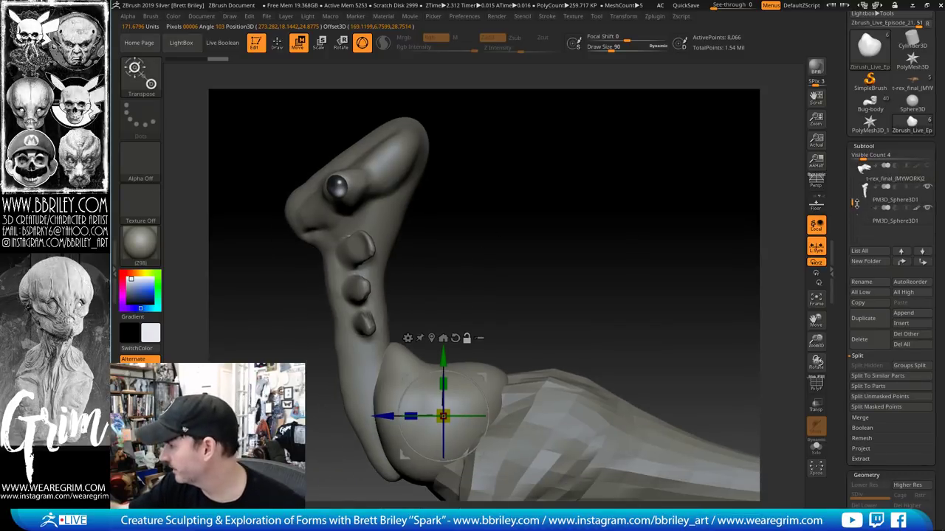
# Duplicate the painted eye pair's subtool and centre the transform gizmo on the copy
pyautogui.click(889, 221)
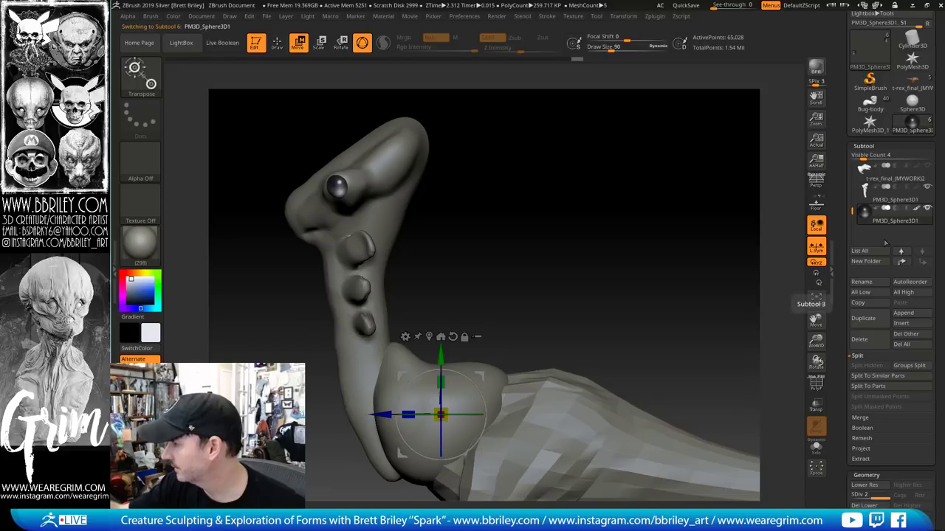
pyautogui.moveTo(635, 247); pyautogui.dragTo(728, 242)
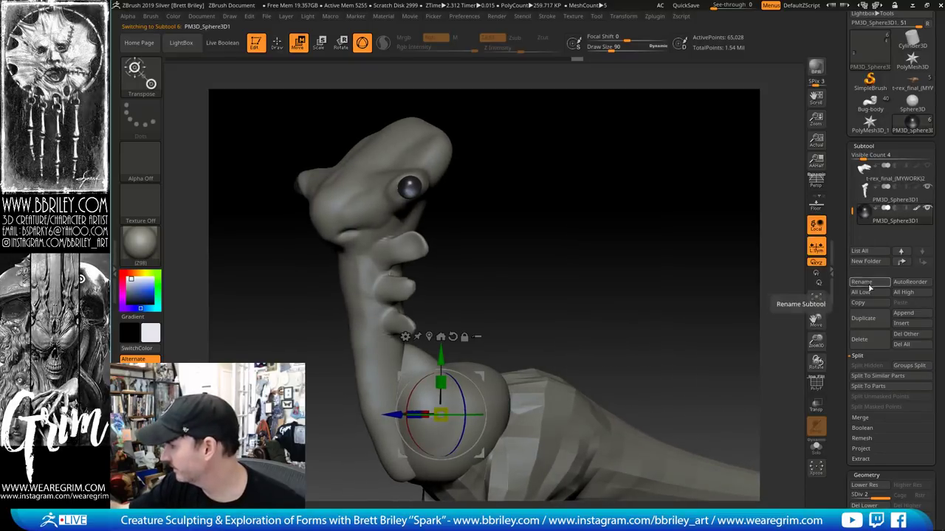
pyautogui.click(860, 320)
pyautogui.moveTo(681, 285); pyautogui.dragTo(668, 281)
pyautogui.moveTo(852, 205); pyautogui.dragTo(886, 218)
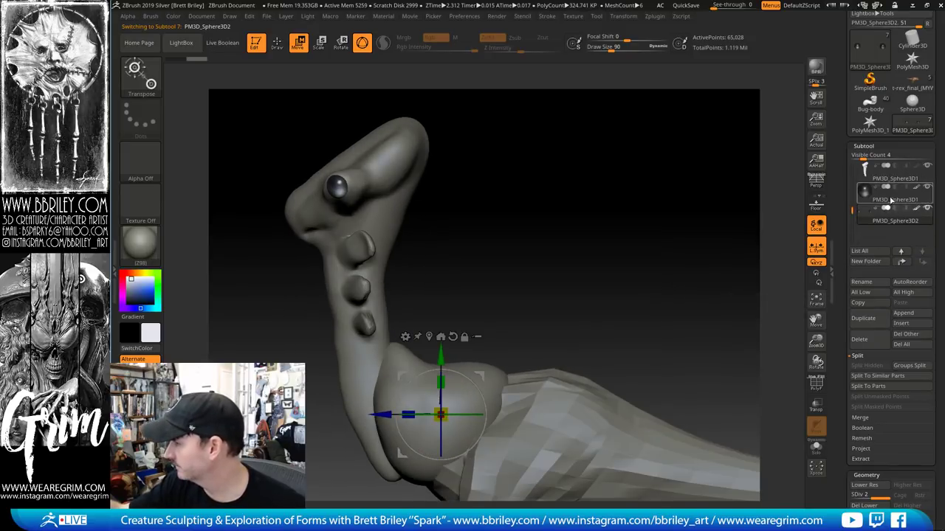
pyautogui.click(430, 336)
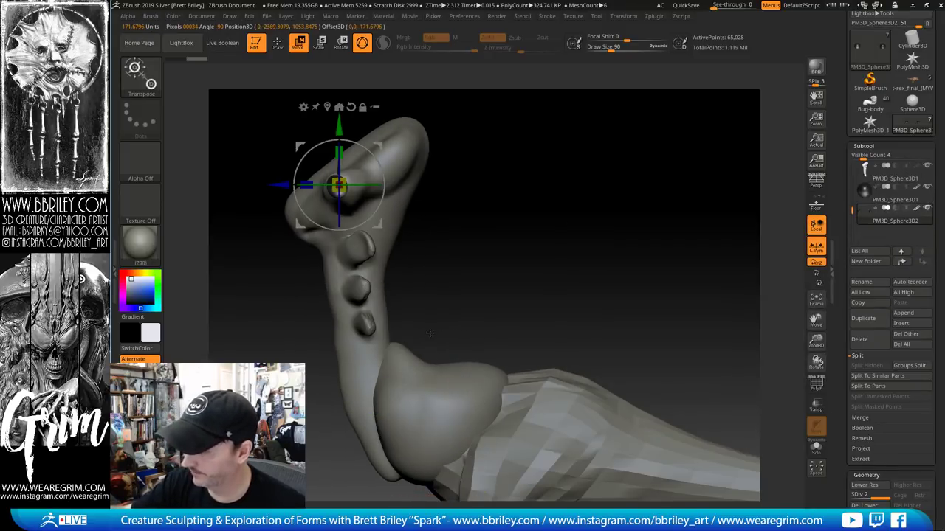
# Move the copied eyes down from the head to the ends of the uppermost pair of neck stubs
pyautogui.moveTo(379, 224); pyautogui.dragTo(396, 284)
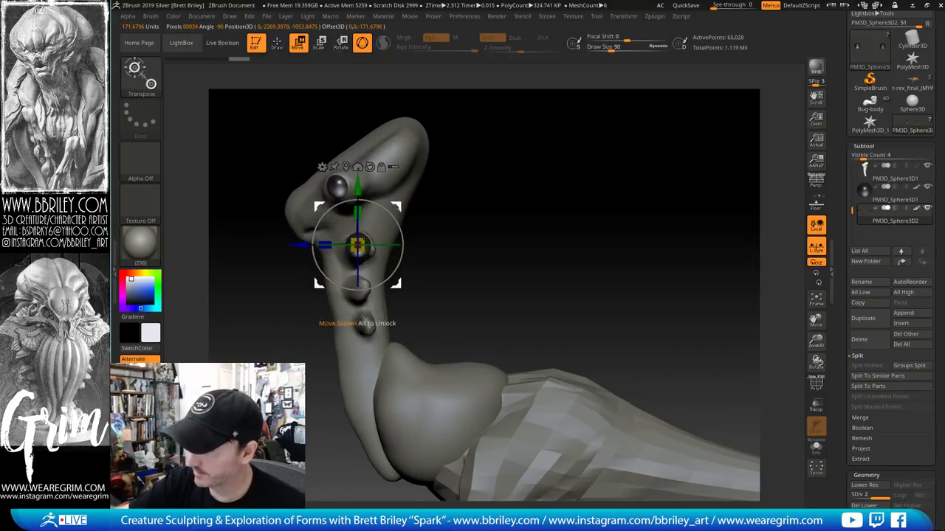
pyautogui.moveTo(479, 251); pyautogui.dragTo(554, 247)
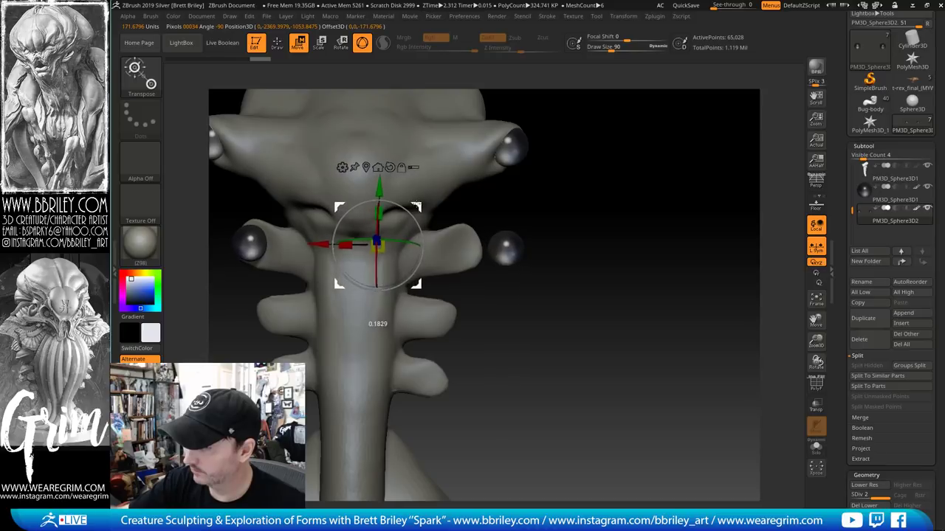
pyautogui.moveTo(396, 206); pyautogui.dragTo(480, 207)
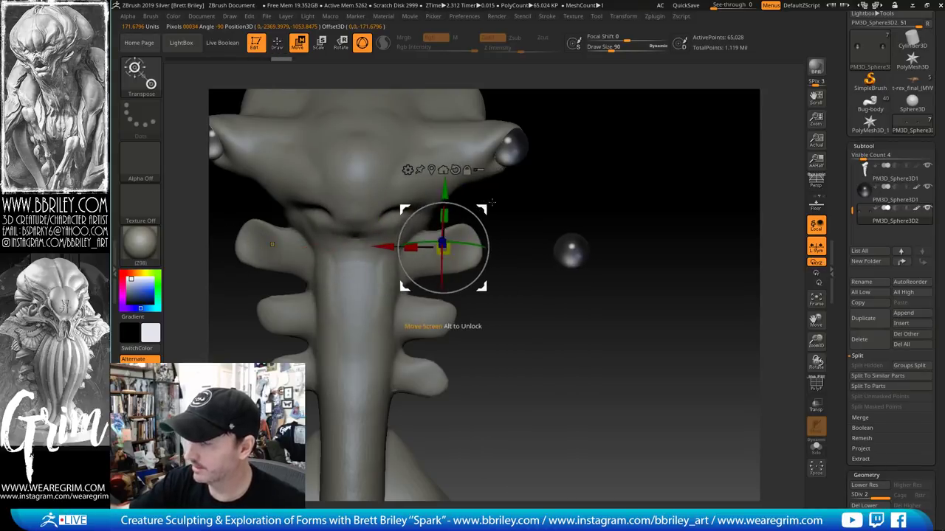
pyautogui.hotkey('ctrl', 'z')
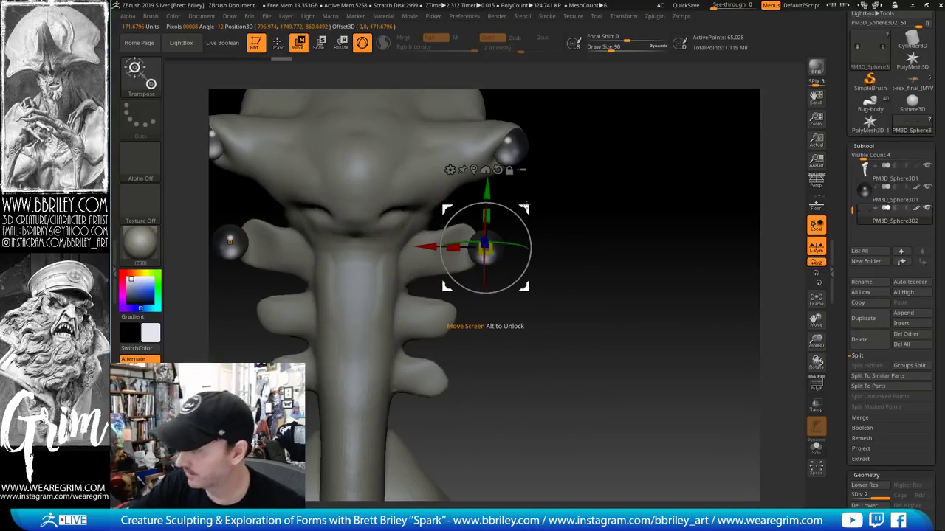
pyautogui.moveTo(526, 209); pyautogui.dragTo(500, 209)
# Scale the copied eyes down slightly and seat them in the tips of the uppermost neck stubs
pyautogui.moveTo(576, 215); pyautogui.dragTo(529, 217)
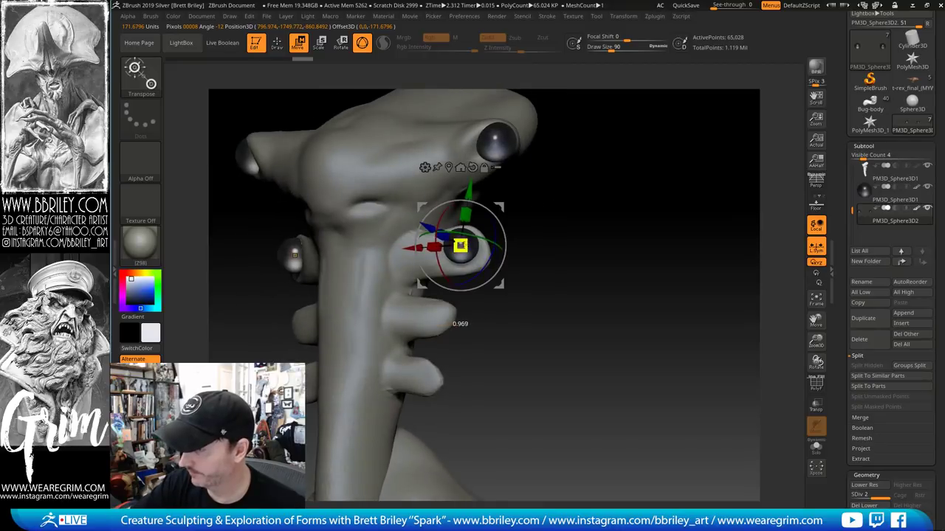
pyautogui.moveTo(464, 249); pyautogui.dragTo(467, 250)
pyautogui.moveTo(467, 250); pyautogui.dragTo(398, 251, button='right')
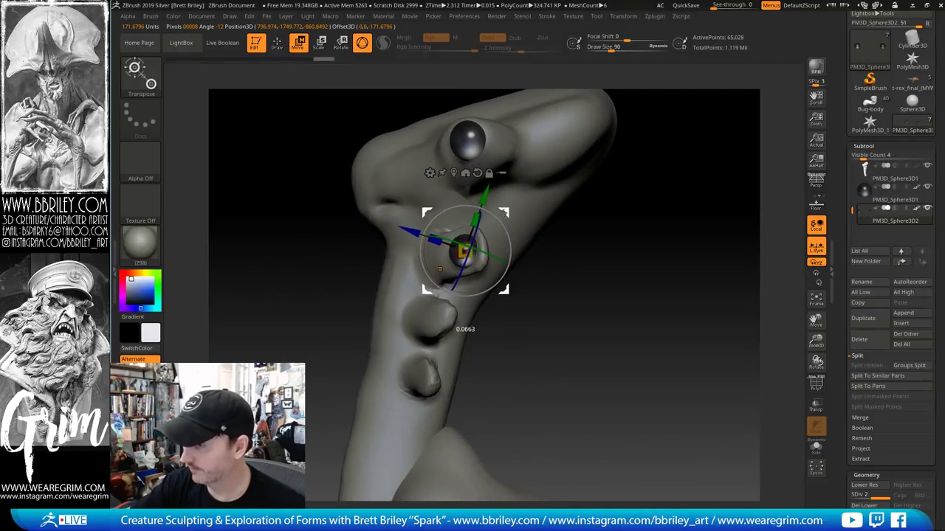
pyautogui.moveTo(464, 251); pyautogui.dragTo(466, 251)
pyautogui.moveTo(580, 290); pyautogui.dragTo(553, 248, button='right')
# Duplicate the neck eyes and fit the copy into the tips of the middle pair of neck stubs
pyautogui.click(861, 326)
pyautogui.moveTo(504, 289); pyautogui.dragTo(488, 335)
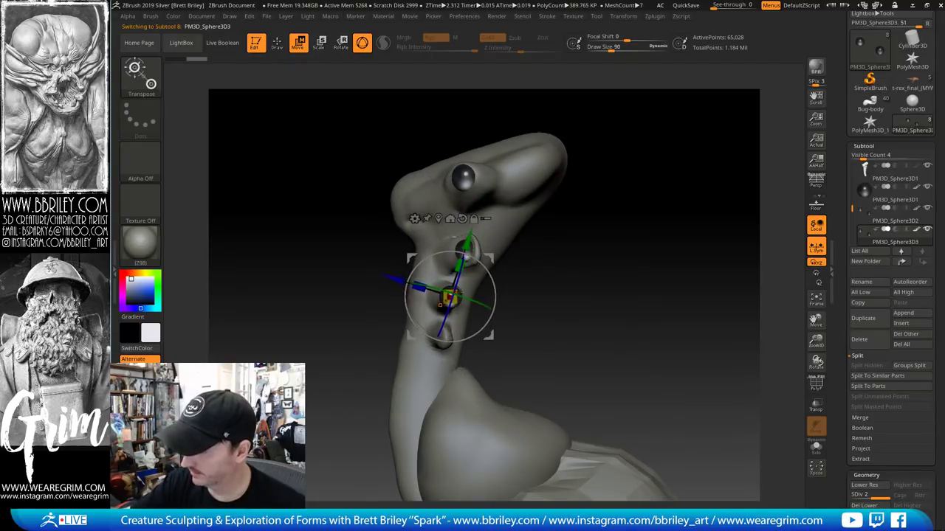
pyautogui.moveTo(533, 294); pyautogui.dragTo(602, 291, button='right')
pyautogui.keyDown('ctrl'); pyautogui.moveTo(602, 291); pyautogui.dragTo(602, 332, button='right'); pyautogui.keyUp('ctrl')
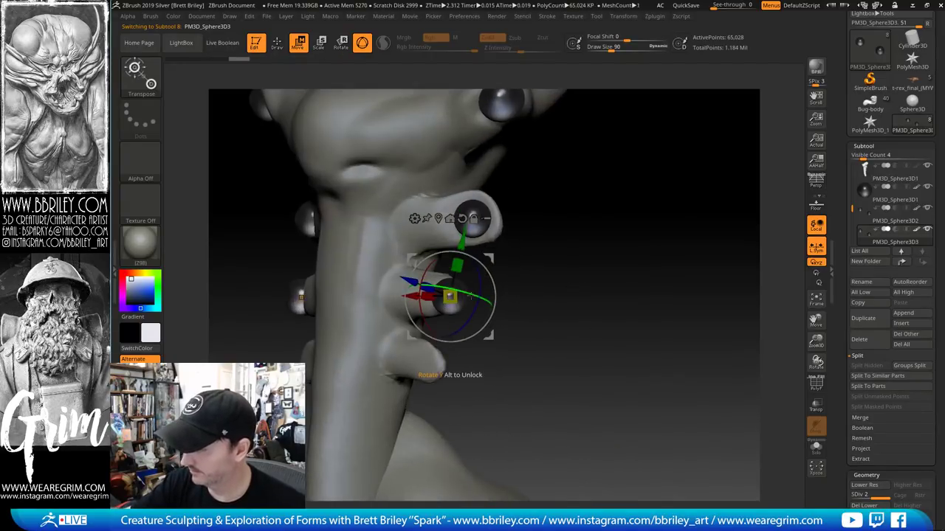
pyautogui.moveTo(565, 281); pyautogui.dragTo(596, 295, button='right')
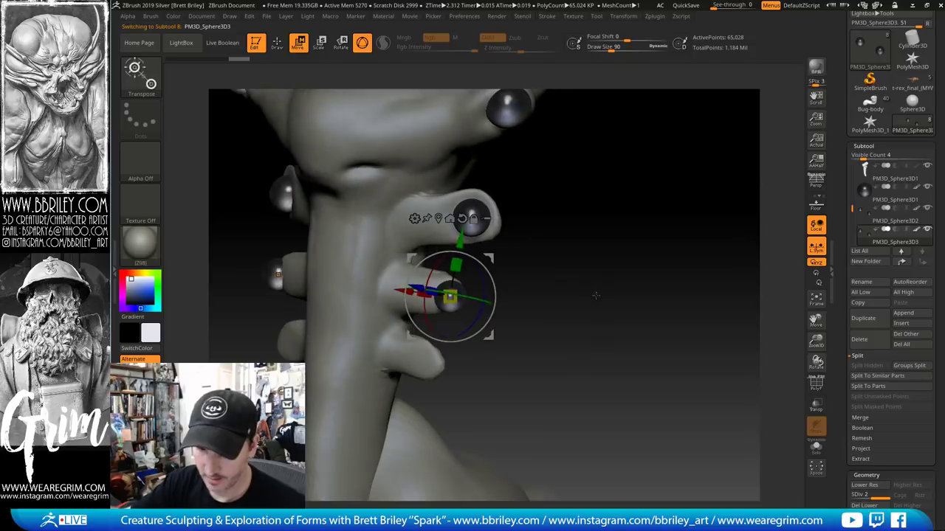
pyautogui.moveTo(412, 334); pyautogui.dragTo(399, 327)
pyautogui.moveTo(561, 256)
pyautogui.mouseDown(button='right')
pyautogui.moveTo(582, 270)
pyautogui.moveTo(569, 256)
pyautogui.mouseUp(button='right')
pyautogui.moveTo(482, 251); pyautogui.dragTo(487, 253)
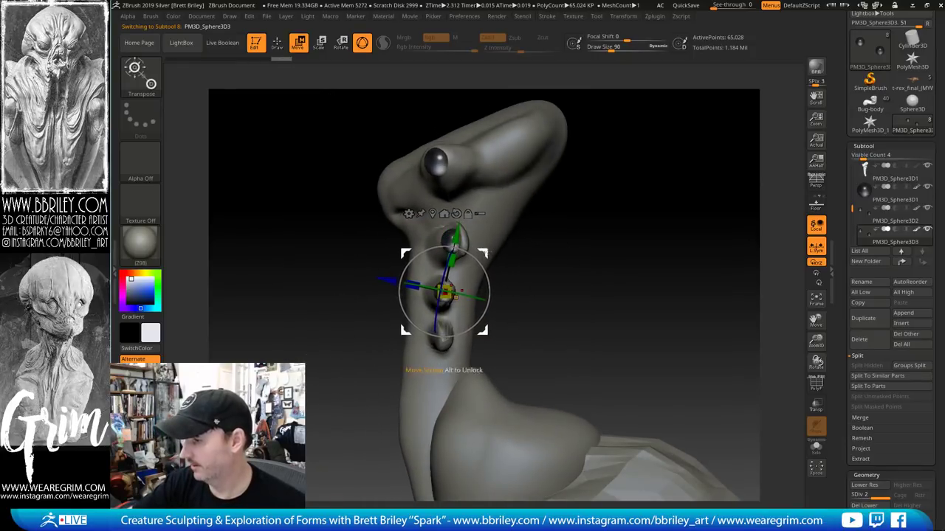
# Duplicate the neck eyes again, place the copy on the lowest pair of stubs and return to Draw mode
pyautogui.click(864, 318)
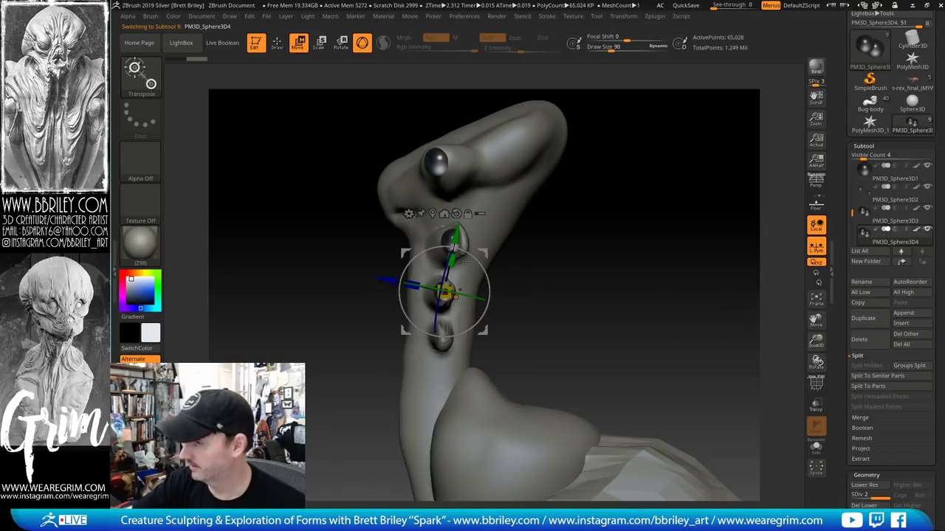
pyautogui.moveTo(443, 293); pyautogui.dragTo(441, 340)
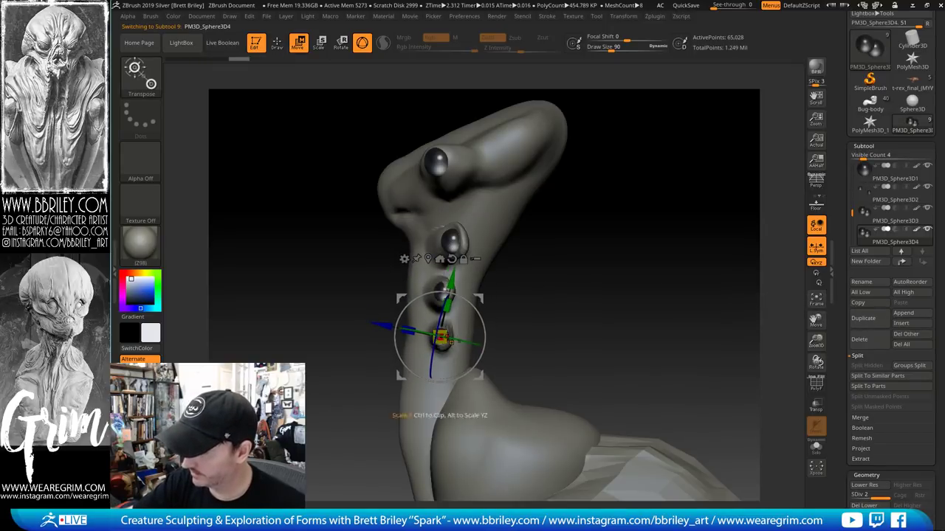
pyautogui.moveTo(528, 321); pyautogui.dragTo(640, 316, button='right')
pyautogui.moveTo(479, 299); pyautogui.dragTo(472, 297)
pyautogui.moveTo(583, 247)
pyautogui.keyDown('ctrl'); pyautogui.mouseDown(button='right')
pyautogui.moveTo(580, 224)
pyautogui.moveTo(610, 224)
pyautogui.moveTo(585, 208)
pyautogui.mouseUp(button='right'); pyautogui.keyUp('ctrl')
pyautogui.press('q')
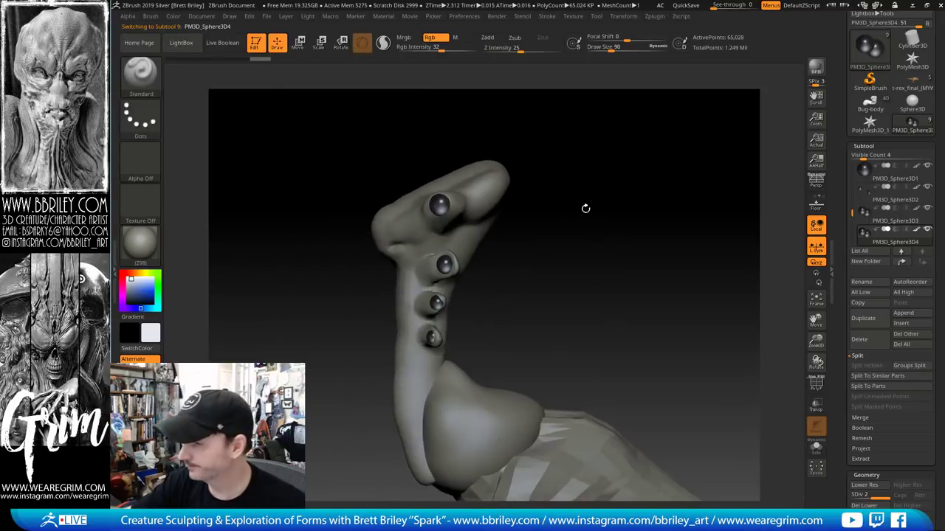
# Build up the neck surface beside the upper eye stubs with the Clay brush at draw size 83, smoothing the strokes
pyautogui.keyDown('alt'); pyautogui.click(422, 271); pyautogui.keyUp('alt')
pyautogui.press('b')
pyautogui.press('c')
pyautogui.press('l')
pyautogui.press('s')
pyautogui.moveTo(416, 273); pyautogui.dragTo(412, 273)
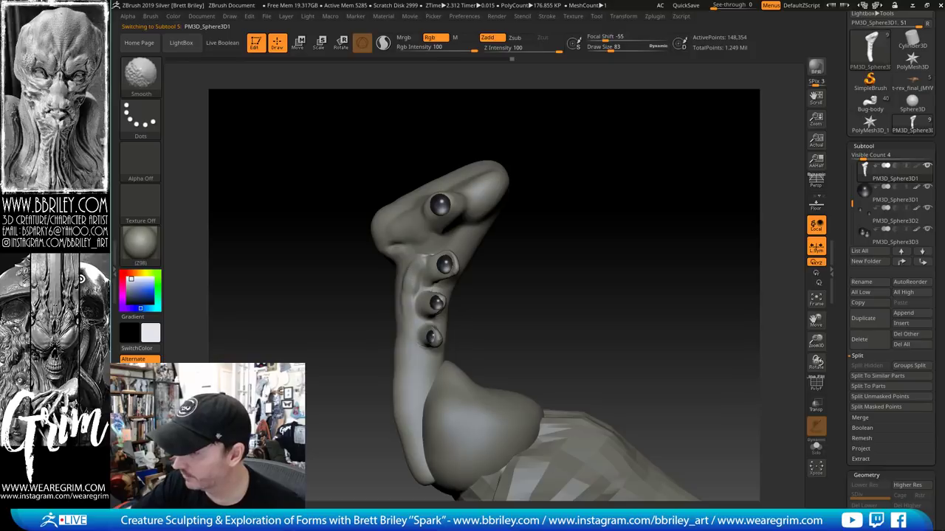
pyautogui.moveTo(583, 251); pyautogui.dragTo(399, 84)
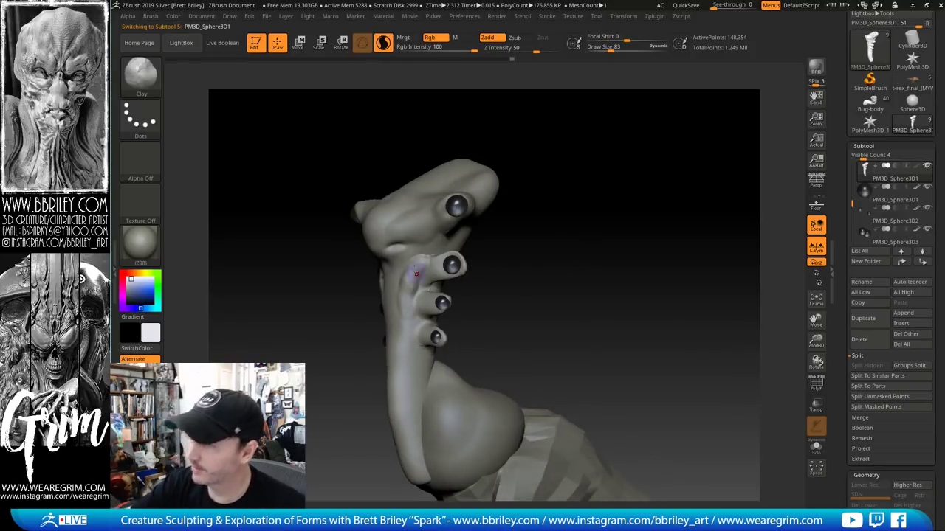
pyautogui.keyDown('shift'); pyautogui.moveTo(415, 282); pyautogui.dragTo(422, 275); pyautogui.keyUp('shift')
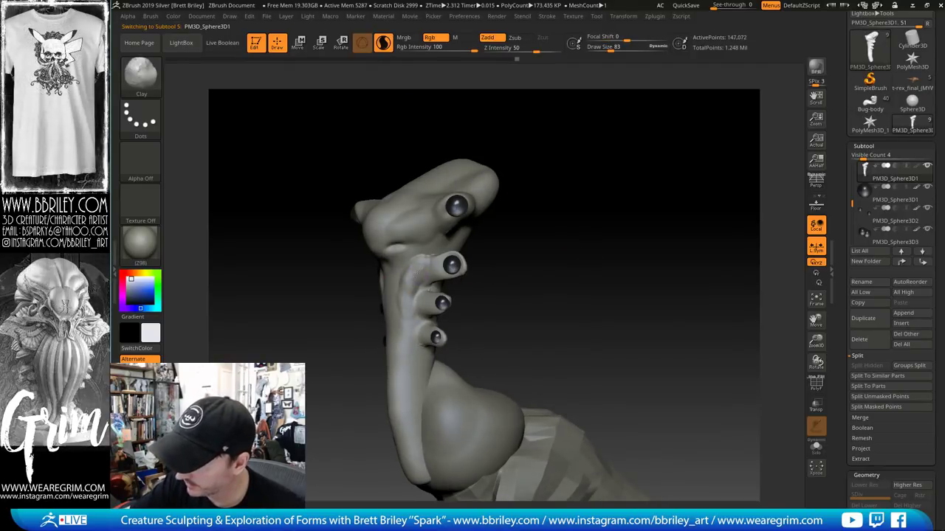
pyautogui.moveTo(532, 310); pyautogui.dragTo(514, 295)
# Sculpt and smooth the side of the head below the main eye at draw size 119
pyautogui.press('s')
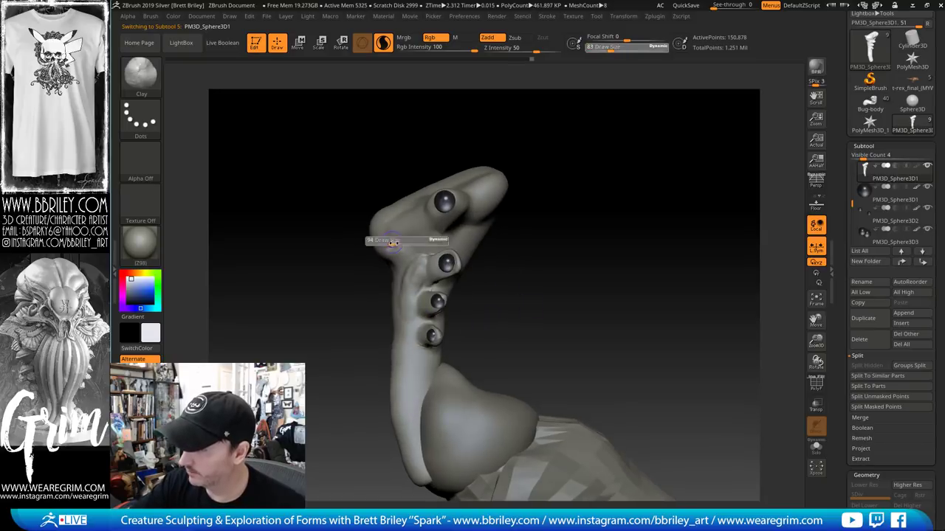
pyautogui.moveTo(385, 243); pyautogui.dragTo(392, 243)
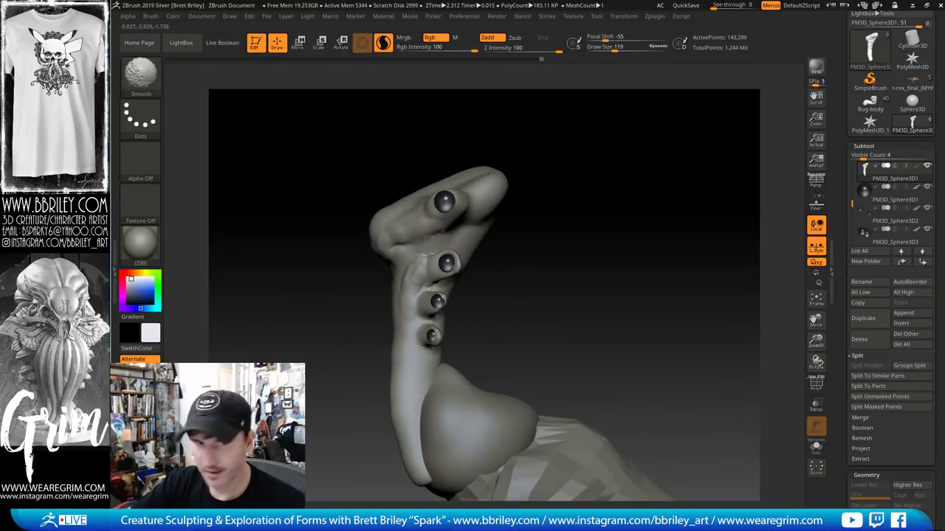
pyautogui.moveTo(549, 181); pyautogui.dragTo(570, 167)
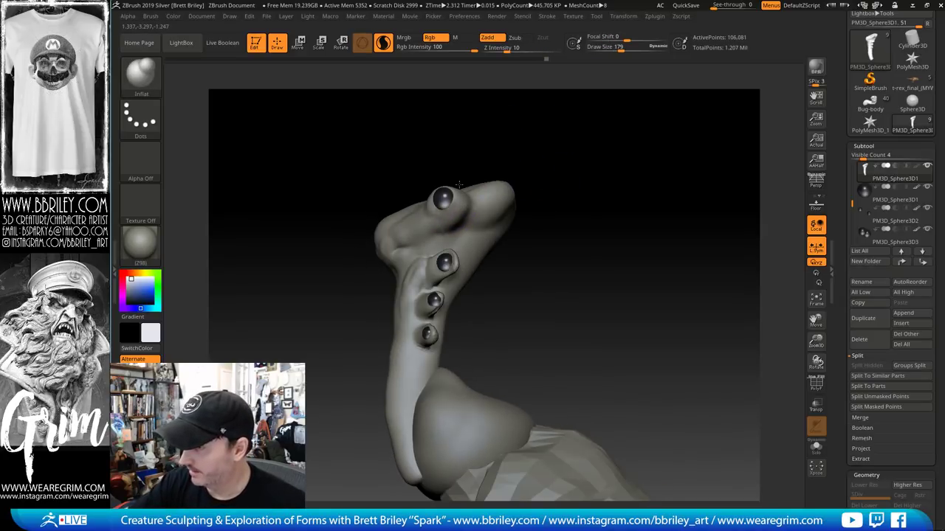
# Inflate the head behind the main eye with the Inflat brush at draw size 179 and smooth the crest
pyautogui.click(450, 185)
pyautogui.moveTo(499, 148); pyautogui.dragTo(539, 124)
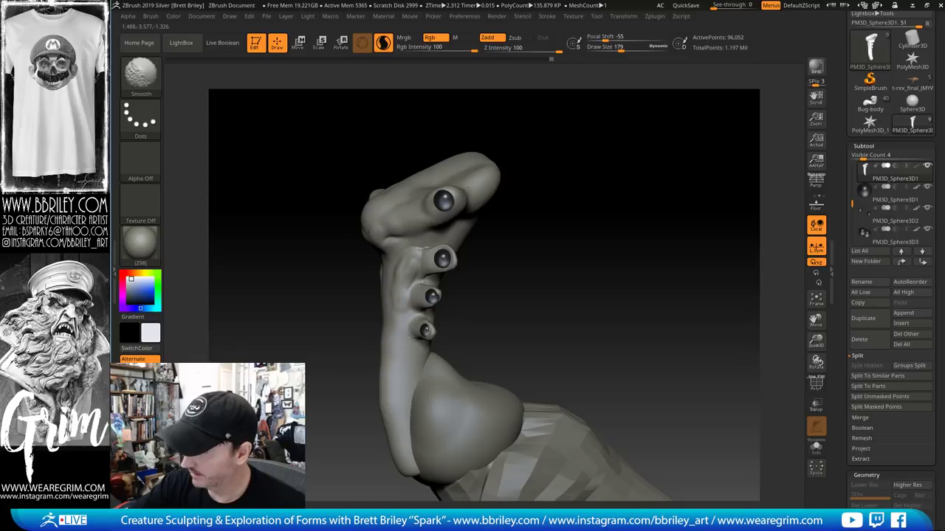
pyautogui.moveTo(487, 143); pyautogui.dragTo(477, 164)
# Build up the top of the head crest symmetrically with the Clay brush, enlarging the draw size to 373
pyautogui.press('b')
pyautogui.press('c')
pyautogui.press('l')
pyautogui.press('s')
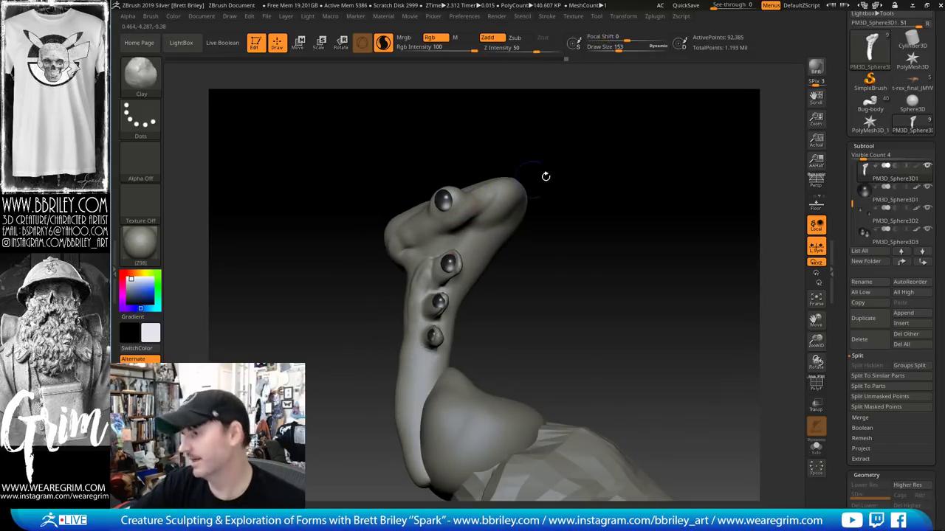
pyautogui.moveTo(544, 175); pyautogui.dragTo(473, 240)
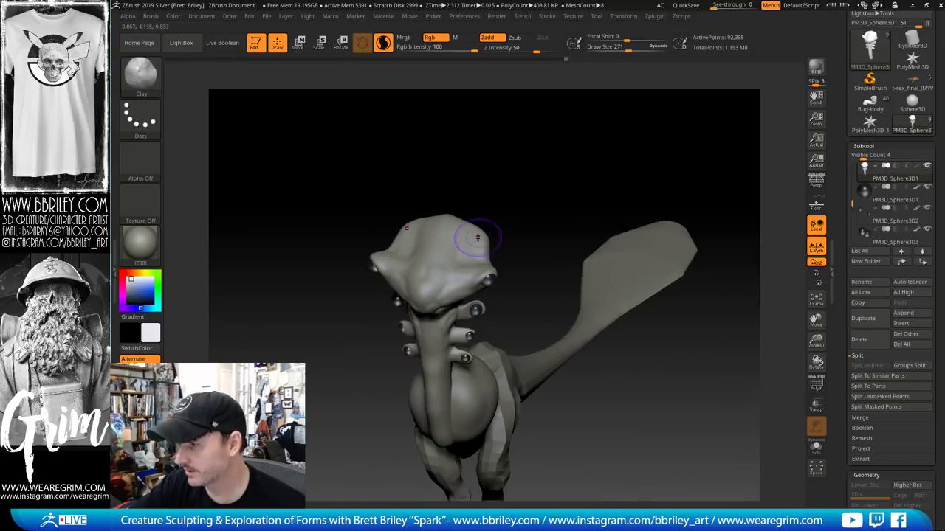
pyautogui.press(']')
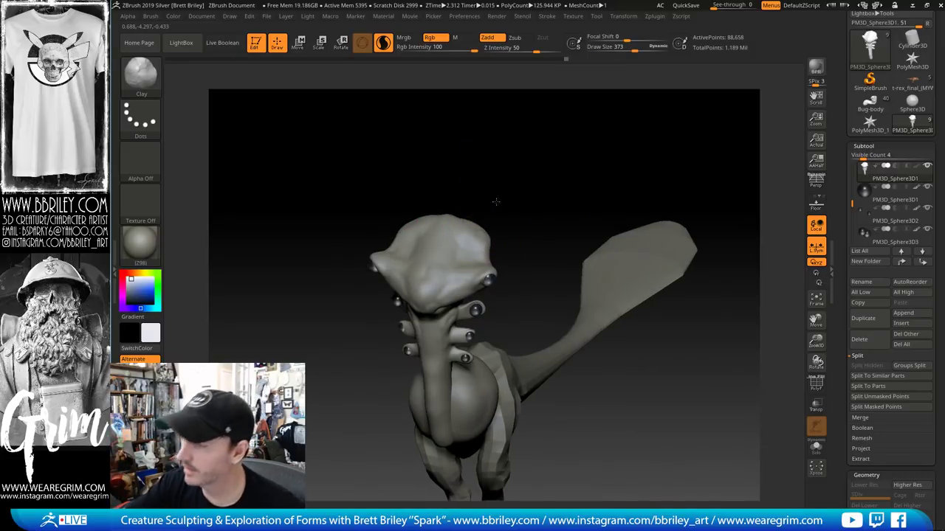
pyautogui.moveTo(496, 201); pyautogui.dragTo(477, 251)
# Inflate the top and rear of the head crest with the Inflat brush at draw size 305
pyautogui.press('b')
pyautogui.press('i')
pyautogui.press('n')
pyautogui.moveTo(525, 195); pyautogui.dragTo(479, 243)
pyautogui.press('[')
pyautogui.moveTo(527, 203); pyautogui.dragTo(494, 229)
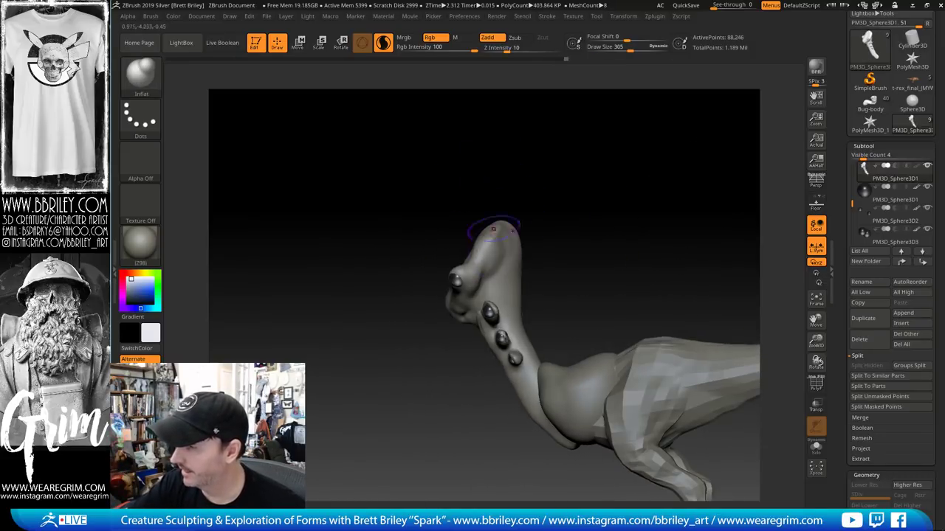
pyautogui.moveTo(492, 281); pyautogui.dragTo(512, 268)
# Reshape the transition from the back of the head into the neck with the Clay brush at draw size 257
pyautogui.keyDown('alt'); pyautogui.moveTo(557, 240); pyautogui.dragTo(514, 195); pyautogui.keyUp('alt')
pyautogui.press('b')
pyautogui.press('c')
pyautogui.press('l')
pyautogui.press('[')
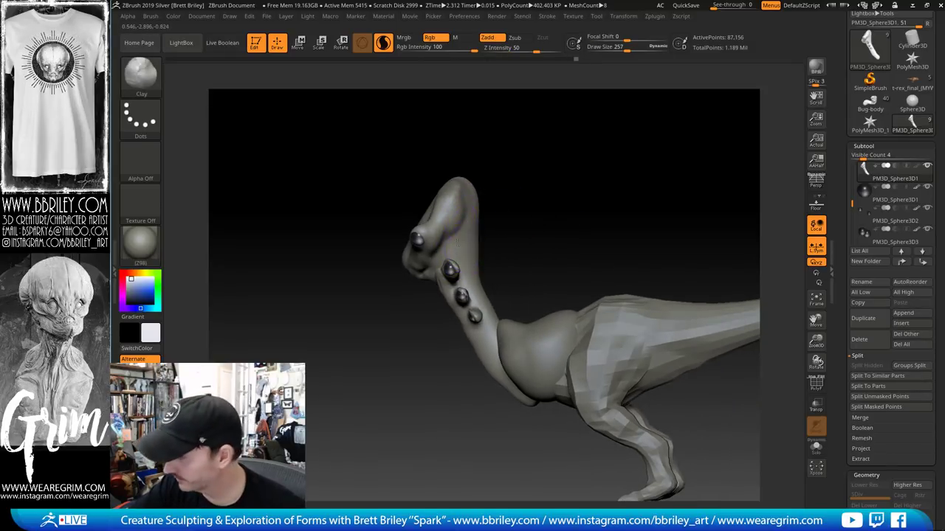
pyautogui.moveTo(504, 212); pyautogui.dragTo(481, 258)
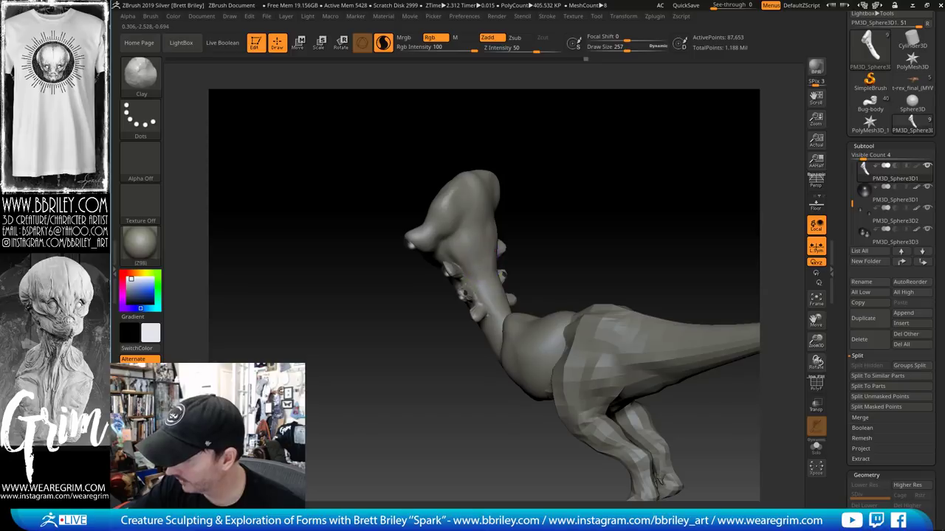
pyautogui.moveTo(510, 311); pyautogui.dragTo(491, 260)
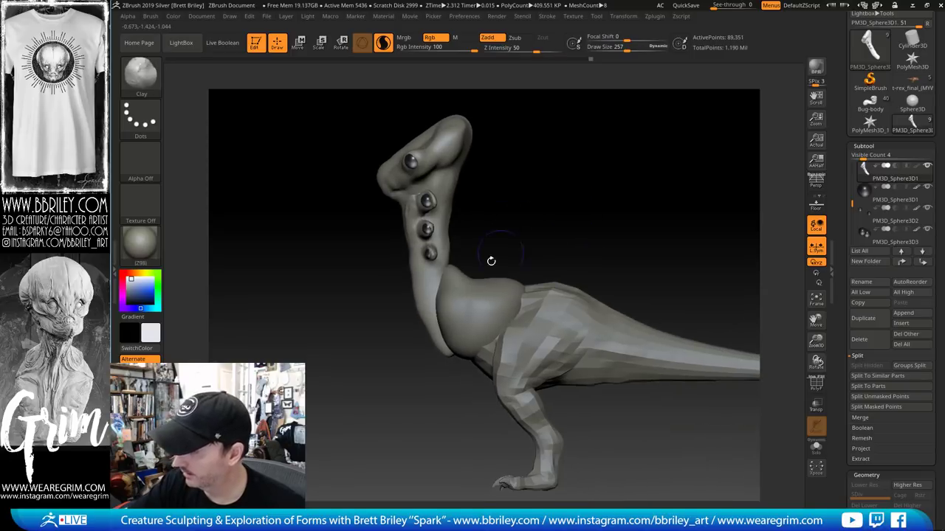
# Pull the upper edge of the torso sphere up toward the neck with the Move brush at draw size 431
pyautogui.press('b')
pyautogui.press('m')
pyautogui.press('v')
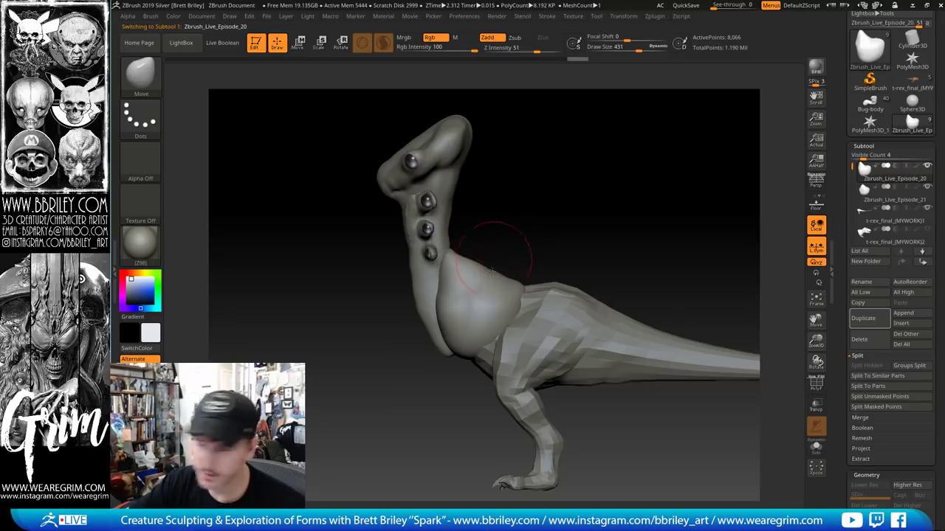
pyautogui.press('s')
pyautogui.moveTo(505, 245); pyautogui.dragTo(490, 247)
# Build up a rounded mound on the side of the torso with the Clay brush and smooth its edges
pyautogui.press('b')
pyautogui.press('c')
pyautogui.press('l')
pyautogui.press('s')
pyautogui.moveTo(462, 298)
pyautogui.mouseDown()
pyautogui.moveTo(452, 300)
pyautogui.moveTo(521, 206)
pyautogui.mouseUp()
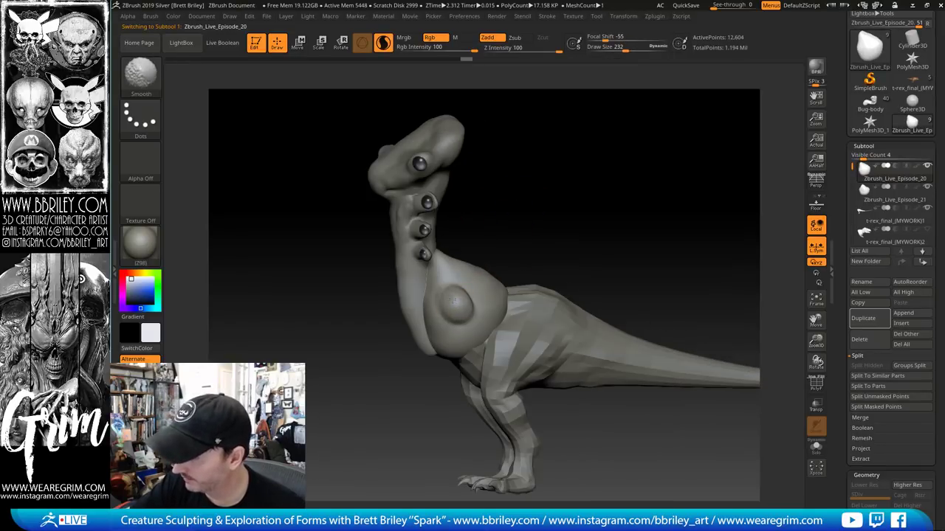
pyautogui.keyDown('shift'); pyautogui.moveTo(455, 291); pyautogui.dragTo(460, 286); pyautogui.keyUp('shift')
pyautogui.keyDown('shift'); pyautogui.moveTo(499, 200); pyautogui.dragTo(479, 253); pyautogui.keyUp('shift')
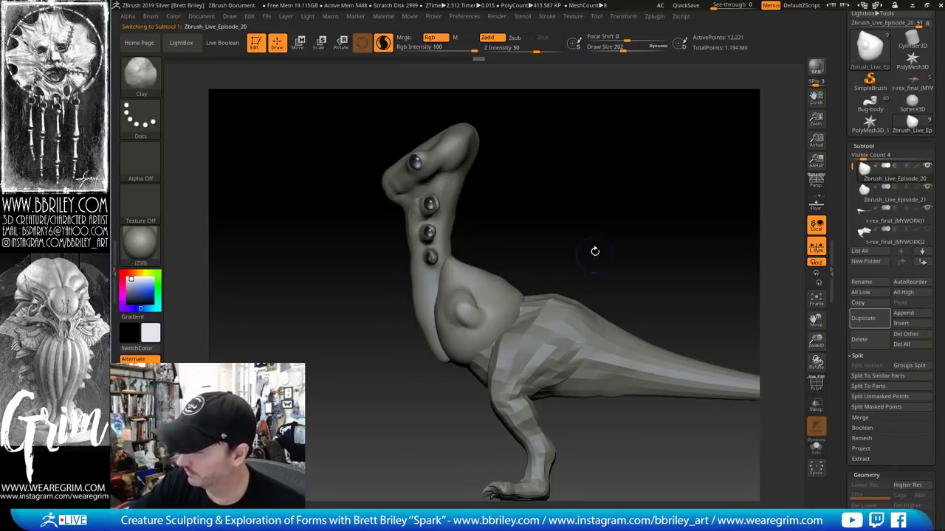
# Switch to the T-rex body, raise it to subdivision level 3 and adjust the hips with the Move brush
pyautogui.keyDown('alt'); pyautogui.moveTo(595, 251); pyautogui.dragTo(516, 185); pyautogui.keyUp('alt')
pyautogui.keyDown('alt'); pyautogui.click(491, 230); pyautogui.keyUp('alt')
pyautogui.press('d')
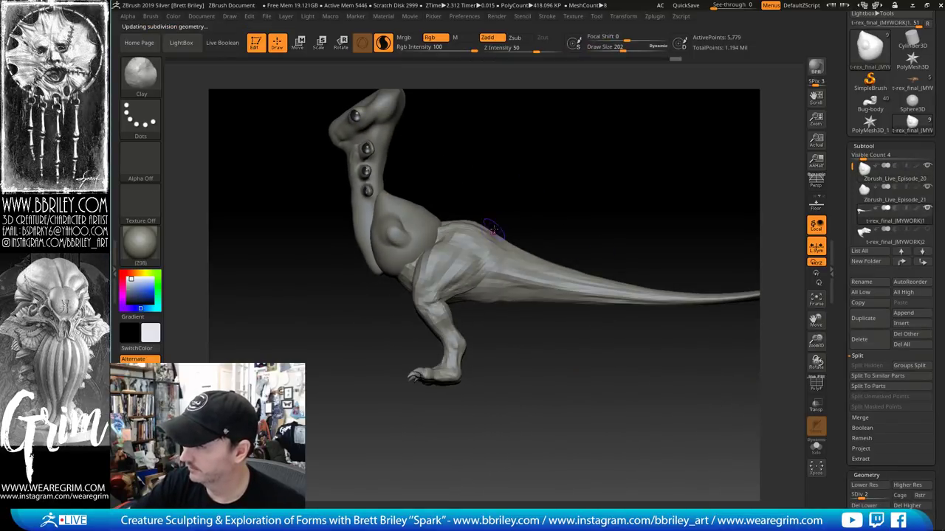
pyautogui.press('b')
pyautogui.press('m')
pyautogui.press('v')
pyautogui.press('s')
pyautogui.moveTo(426, 220)
pyautogui.mouseDown()
pyautogui.moveTo(453, 219)
pyautogui.moveTo(438, 211)
pyautogui.moveTo(497, 143)
pyautogui.moveTo(497, 204)
pyautogui.mouseUp()
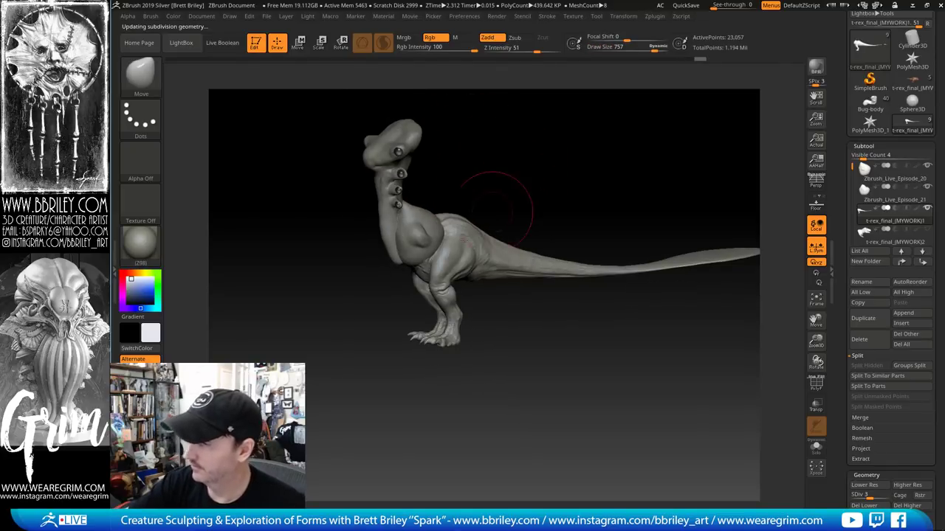
pyautogui.press('s')
pyautogui.moveTo(466, 243); pyautogui.dragTo(454, 242)
pyautogui.moveTo(489, 186)
pyautogui.keyDown('alt'); pyautogui.mouseDown()
pyautogui.moveTo(499, 190)
pyautogui.moveTo(481, 247)
pyautogui.moveTo(454, 259)
pyautogui.mouseUp(); pyautogui.keyUp('alt')
# Mask both legs from thigh to foot at subdivision level 1 and invert the mask to protect the body and tail
pyautogui.press('s')
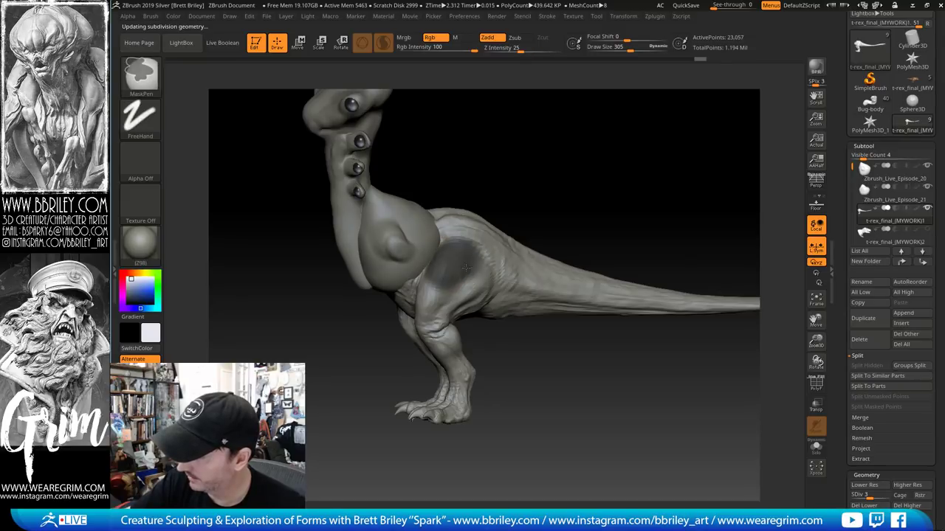
pyautogui.hotkey('shift', 'd')
pyautogui.hotkey('shift', 'd')
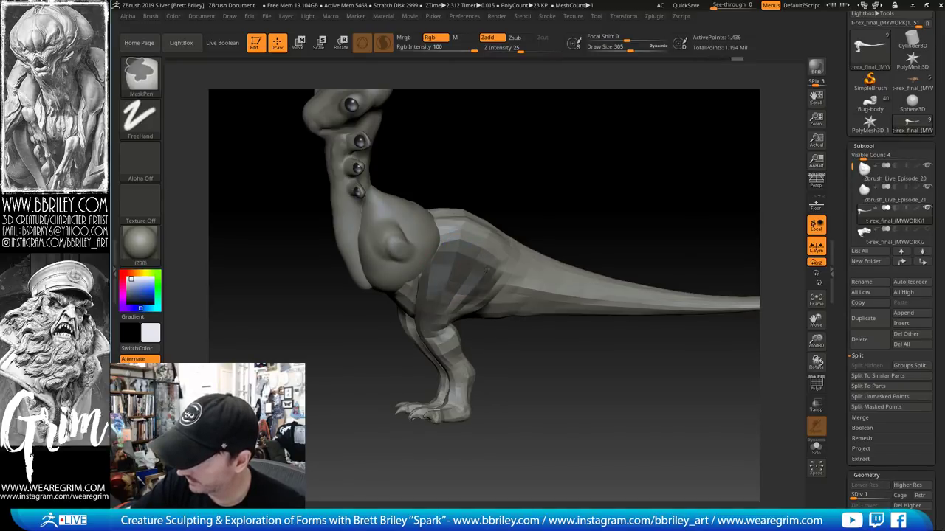
pyautogui.moveTo(497, 196)
pyautogui.mouseDown()
pyautogui.moveTo(528, 194)
pyautogui.moveTo(516, 222)
pyautogui.mouseUp()
pyautogui.moveTo(446, 319)
pyautogui.keyDown('ctrl'); pyautogui.mouseDown()
pyautogui.moveTo(432, 391)
pyautogui.moveTo(402, 406)
pyautogui.mouseUp(); pyautogui.keyUp('ctrl')
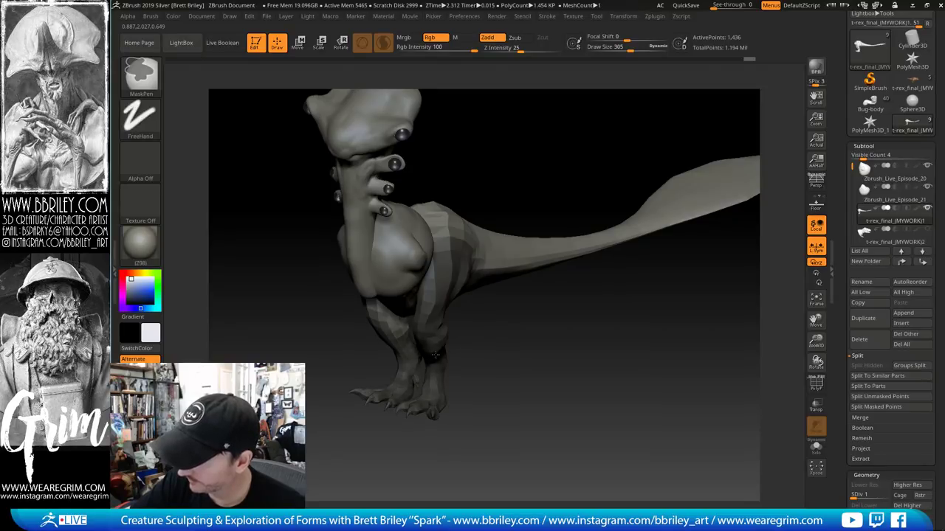
pyautogui.moveTo(497, 354)
pyautogui.mouseDown()
pyautogui.moveTo(432, 328)
pyautogui.moveTo(453, 345)
pyautogui.mouseUp()
pyautogui.press('ctrl')
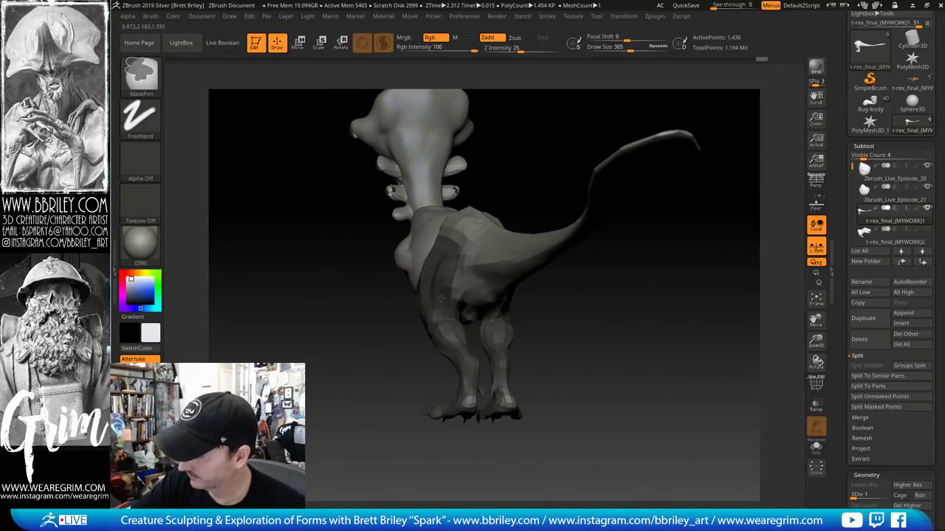
pyautogui.moveTo(485, 167); pyautogui.dragTo(553, 342)
pyautogui.keyDown('ctrl'); pyautogui.click(554, 363); pyautogui.keyUp('ctrl')
pyautogui.keyDown('ctrl'); pyautogui.click(455, 280); pyautogui.keyUp('ctrl')
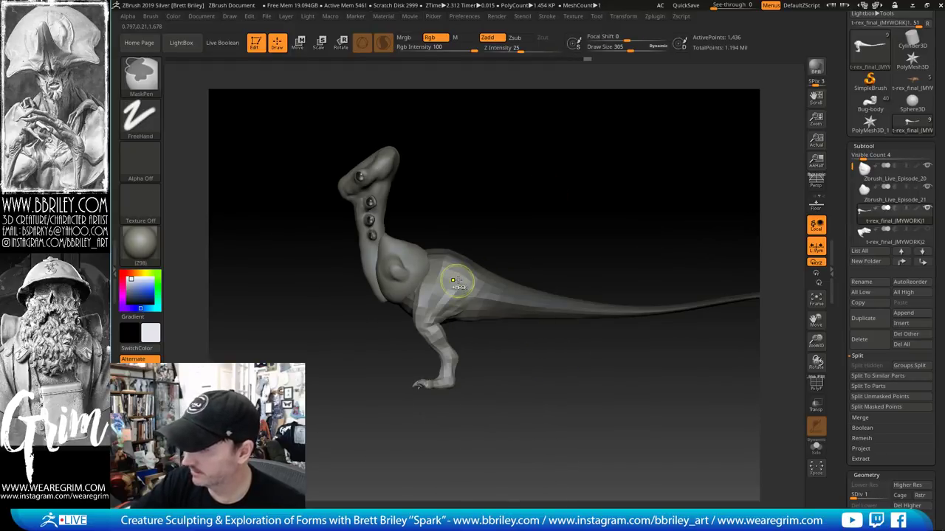
# Lengthen the unmasked legs downward with a Transpose move
pyautogui.press('w')
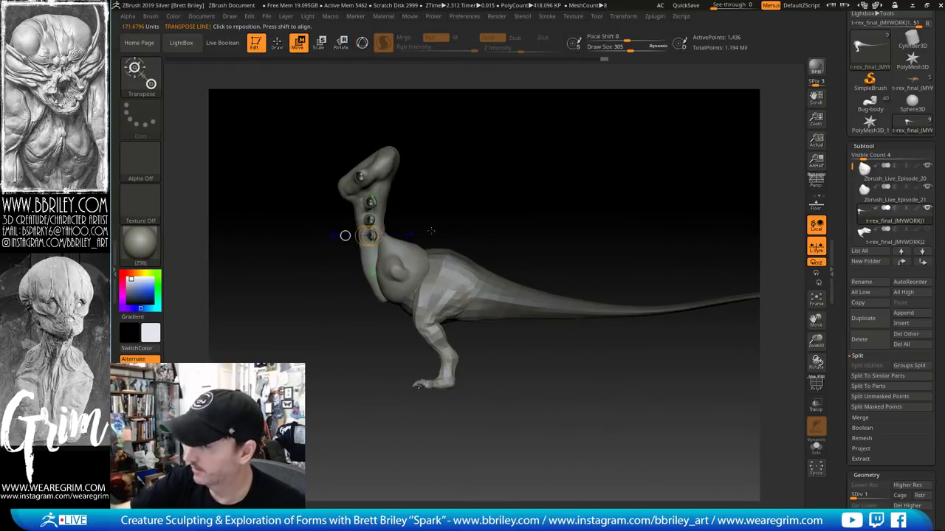
pyautogui.moveTo(435, 349); pyautogui.dragTo(434, 385)
pyautogui.moveTo(516, 210); pyautogui.dragTo(525, 194)
pyautogui.press('q')
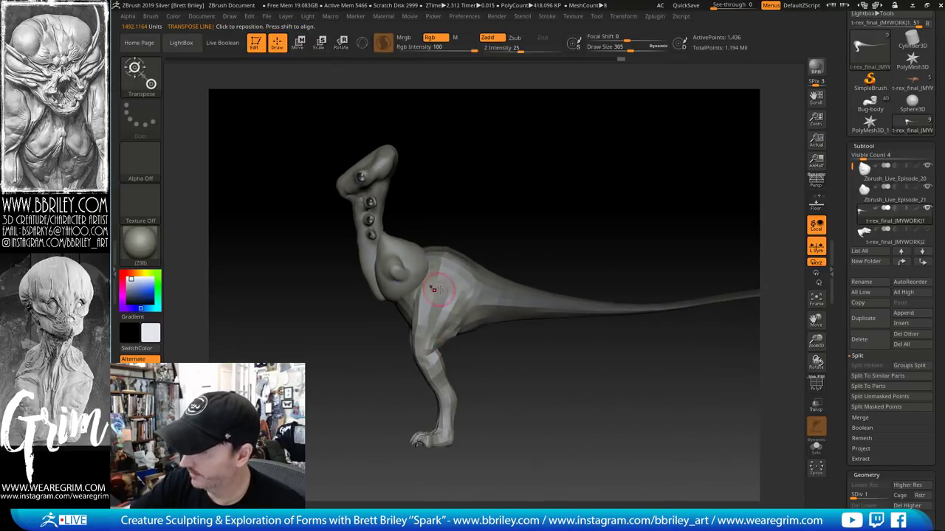
# Angle the legs slightly outward in the front view with a Transpose rotation
pyautogui.moveTo(465, 203); pyautogui.dragTo(546, 198)
pyautogui.click(340, 42)
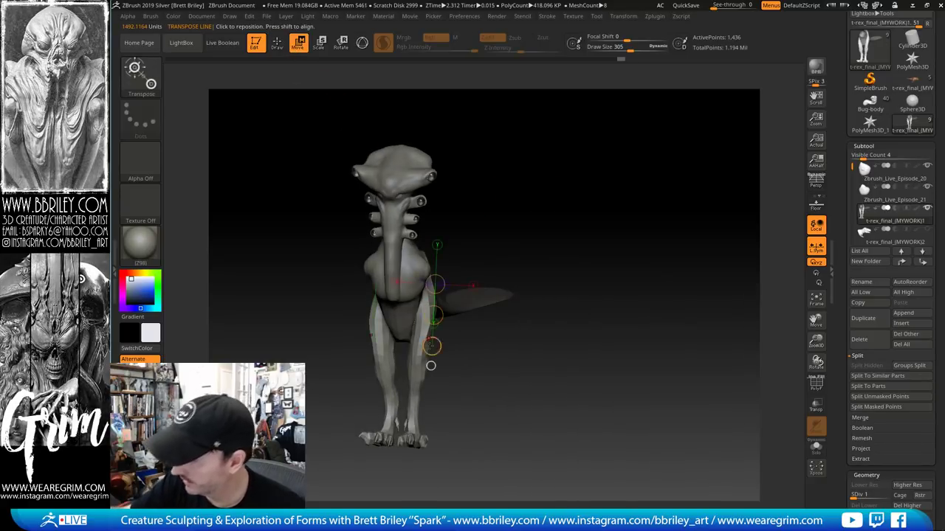
pyautogui.moveTo(431, 345); pyautogui.dragTo(436, 347)
pyautogui.moveTo(561, 195); pyautogui.dragTo(493, 199)
pyautogui.press('q')
# Reshape the thighs and hips with the Move brush at draw sizes between 649 and 780
pyautogui.press('b')
pyautogui.press('m')
pyautogui.press('v')
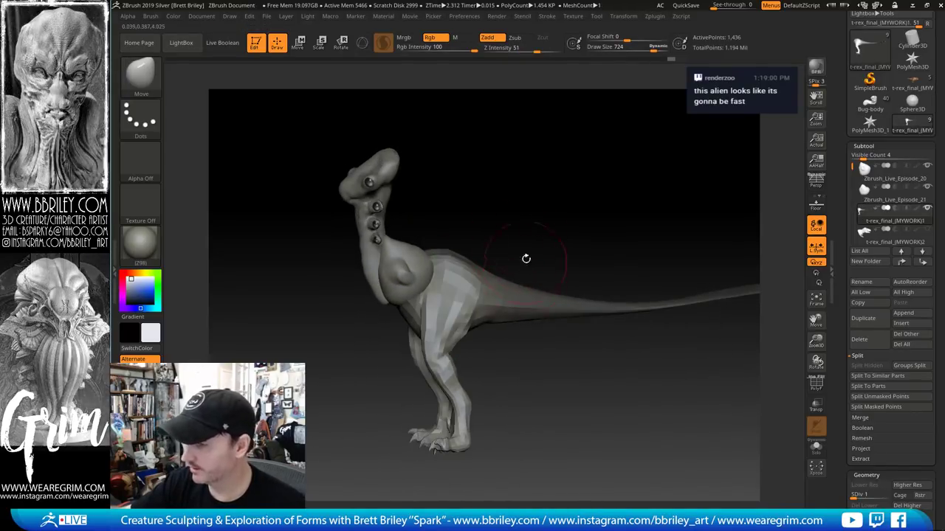
pyautogui.moveTo(525, 258); pyautogui.dragTo(447, 299)
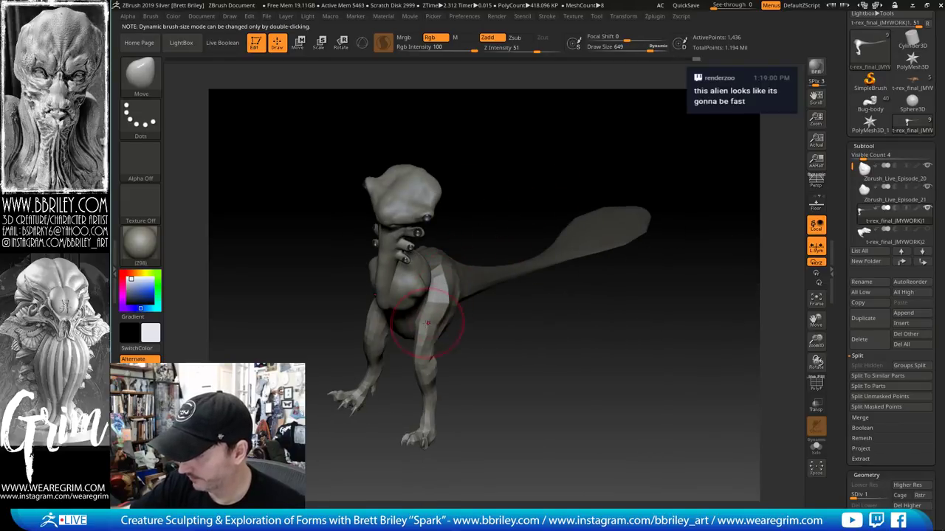
pyautogui.press('s')
pyautogui.moveTo(492, 206)
pyautogui.mouseDown()
pyautogui.moveTo(430, 322)
pyautogui.moveTo(459, 196)
pyautogui.moveTo(468, 195)
pyautogui.moveTo(477, 226)
pyautogui.mouseUp()
pyautogui.press('s')
pyautogui.keyDown('alt'); pyautogui.moveTo(515, 180); pyautogui.dragTo(510, 246); pyautogui.keyUp('alt')
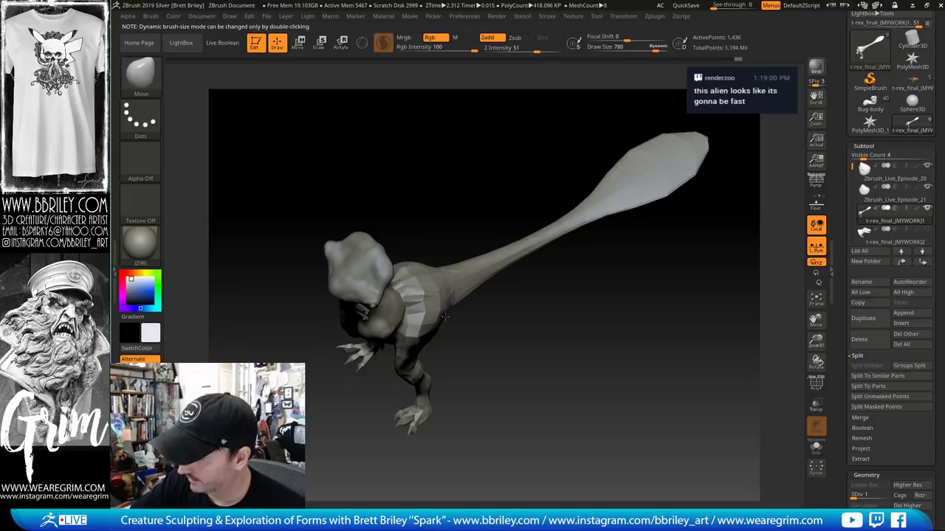
pyautogui.moveTo(441, 301); pyautogui.dragTo(441, 314)
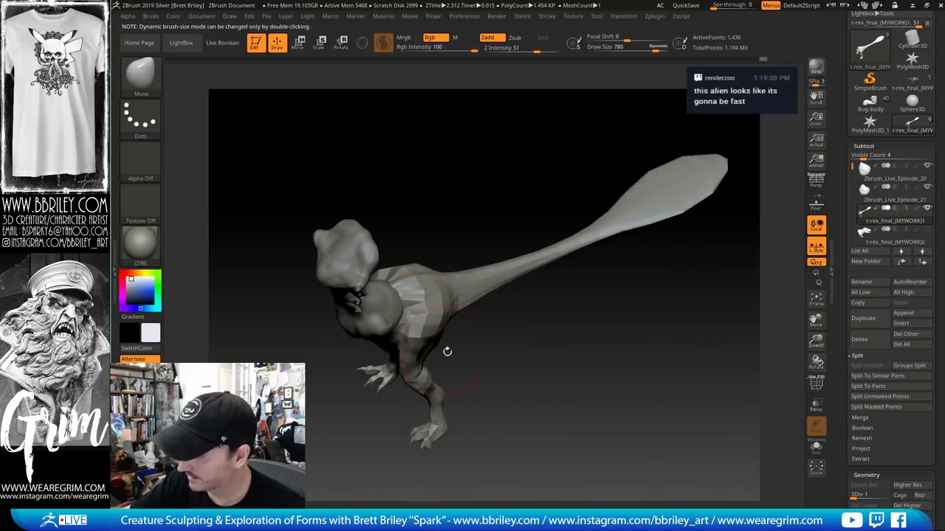
# Pull the legs outward into a wider stance with the Move brush at draw size 1000
pyautogui.moveTo(447, 352)
pyautogui.mouseDown()
pyautogui.moveTo(494, 308)
pyautogui.moveTo(495, 250)
pyautogui.mouseUp()
pyautogui.press(']')
pyautogui.moveTo(417, 399); pyautogui.dragTo(425, 396)
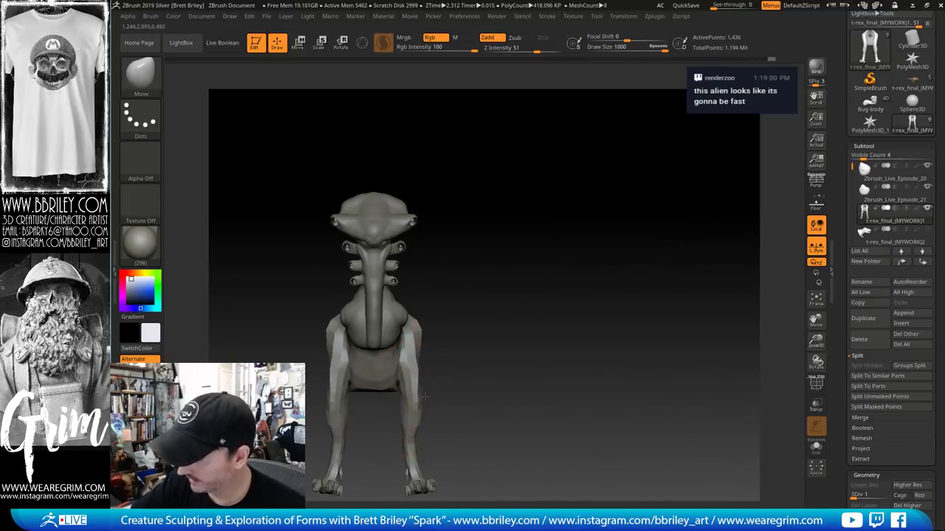
pyautogui.keyDown('alt'); pyautogui.moveTo(536, 293); pyautogui.dragTo(472, 231); pyautogui.keyUp('alt')
pyautogui.keyDown('alt'); pyautogui.moveTo(581, 184); pyautogui.dragTo(569, 221); pyautogui.keyUp('alt')
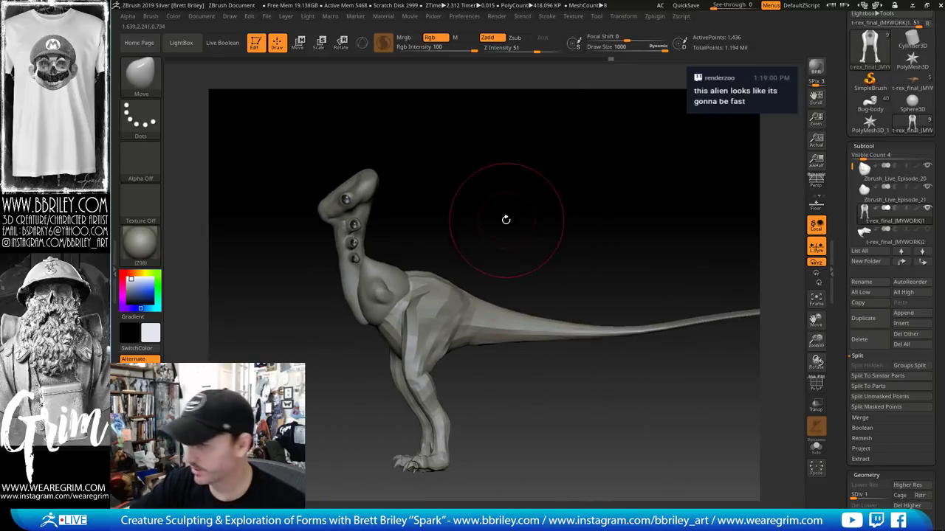
pyautogui.moveTo(506, 219)
pyautogui.mouseDown()
pyautogui.moveTo(481, 190)
pyautogui.moveTo(497, 223)
pyautogui.moveTo(433, 277)
pyautogui.mouseUp()
# Pull the tops of the hips up into raised shoulder-like humps with the Move brush at draw sizes 439 to 358
pyautogui.press('s')
pyautogui.moveTo(469, 194); pyautogui.dragTo(417, 214)
pyautogui.press('s')
pyautogui.moveTo(426, 287); pyautogui.dragTo(403, 287)
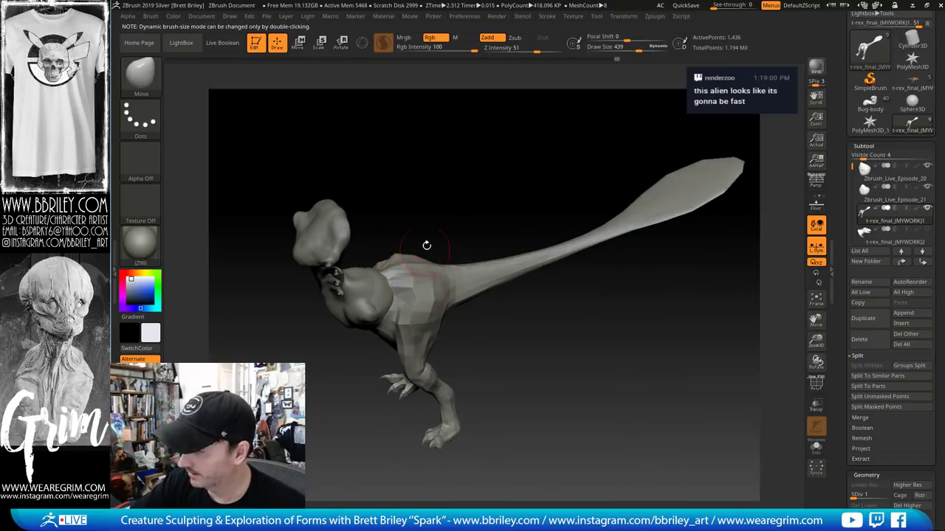
pyautogui.moveTo(426, 245)
pyautogui.mouseDown()
pyautogui.moveTo(416, 286)
pyautogui.moveTo(443, 275)
pyautogui.moveTo(414, 260)
pyautogui.moveTo(529, 224)
pyautogui.mouseUp()
pyautogui.press('s')
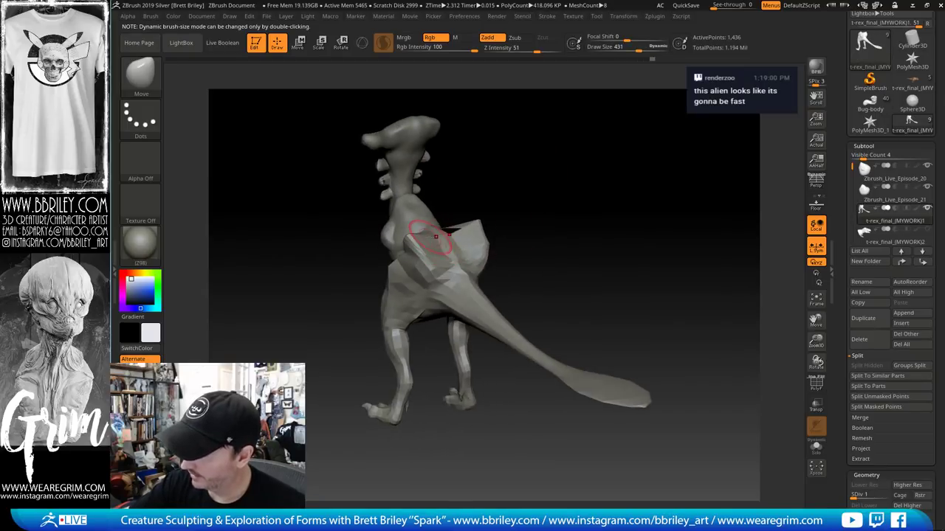
pyautogui.moveTo(484, 184)
pyautogui.mouseDown()
pyautogui.moveTo(547, 165)
pyautogui.moveTo(517, 229)
pyautogui.mouseUp()
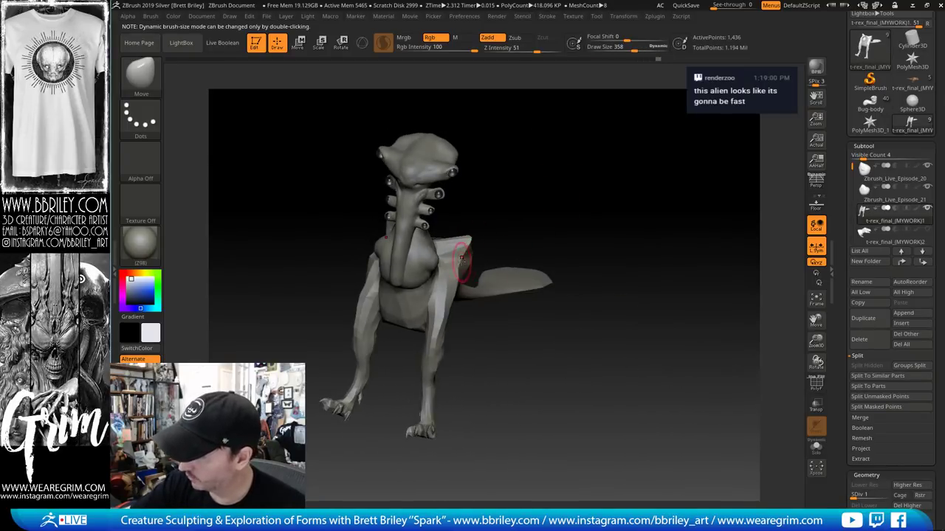
pyautogui.press('[')
# Raise the body to subdivision level 2 and round out the hip humps with the Move brush, enlarging it to 887
pyautogui.press('d')
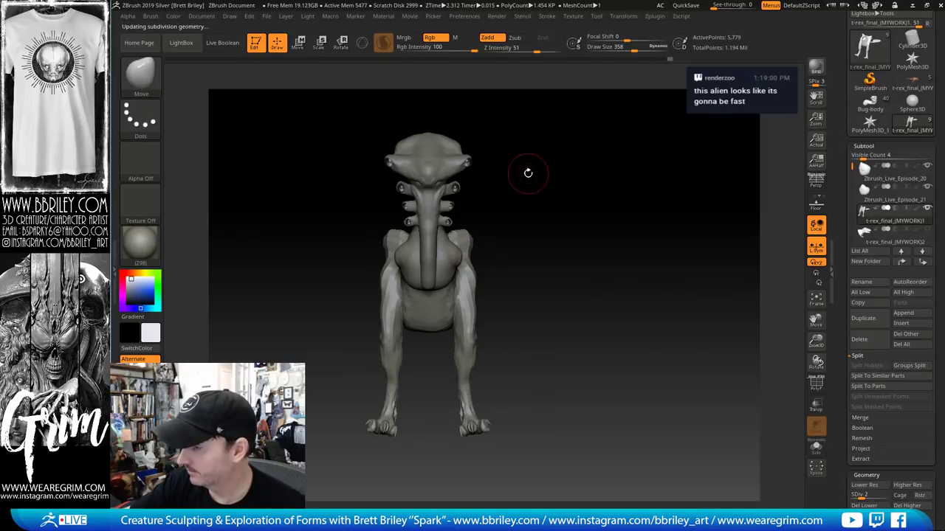
pyautogui.moveTo(524, 175)
pyautogui.mouseDown()
pyautogui.moveTo(471, 235)
pyautogui.moveTo(477, 251)
pyautogui.moveTo(433, 248)
pyautogui.mouseUp()
pyautogui.press(']')
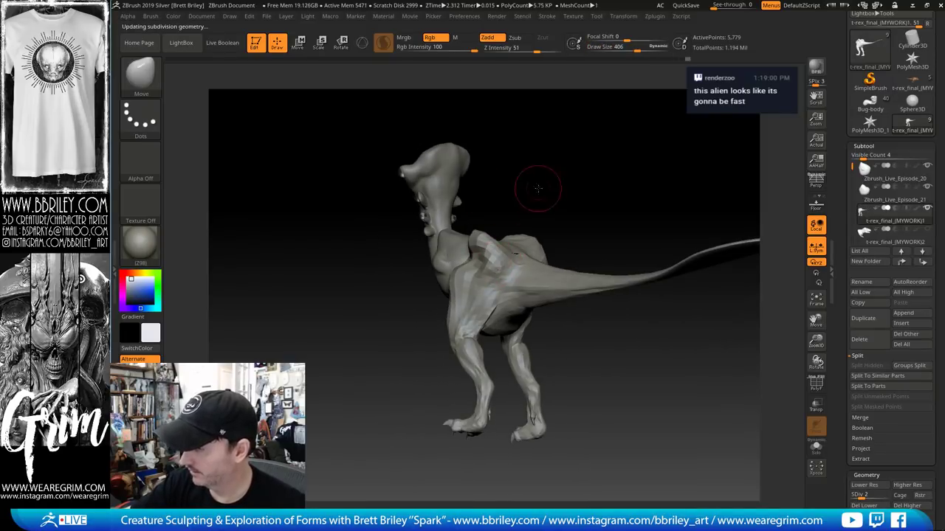
pyautogui.moveTo(538, 189); pyautogui.dragTo(523, 269)
pyautogui.press(']')
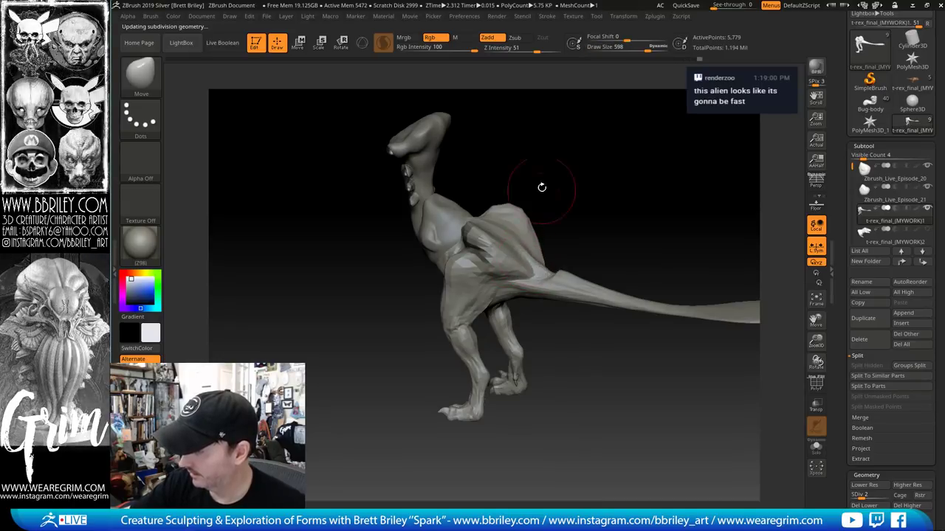
pyautogui.moveTo(542, 188); pyautogui.dragTo(555, 173)
pyautogui.press(']')
pyautogui.press(']')
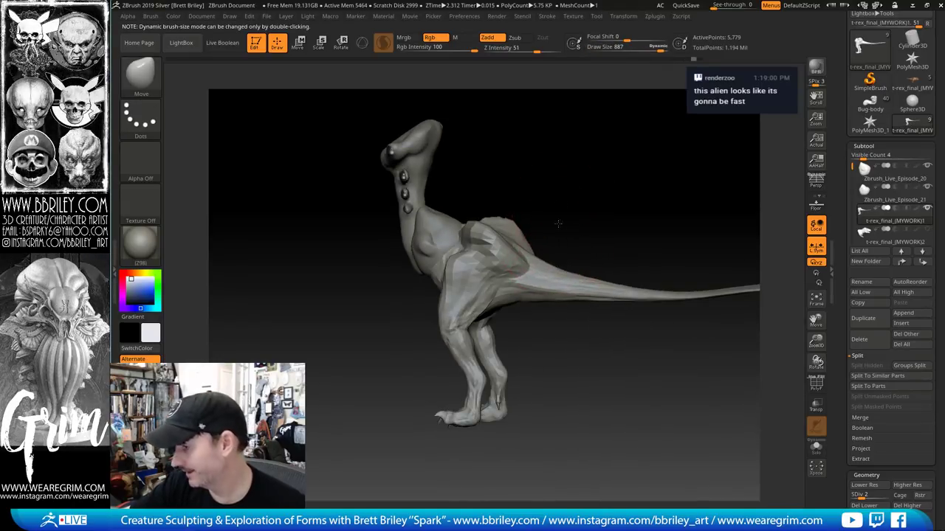
pyautogui.moveTo(558, 223); pyautogui.dragTo(507, 230)
# Reshape the back, thighs and lower legs with the Move brush at draw sizes between 492 and 862
pyautogui.moveTo(496, 159)
pyautogui.mouseDown()
pyautogui.moveTo(452, 216)
pyautogui.moveTo(454, 196)
pyautogui.mouseUp()
pyautogui.press('[')
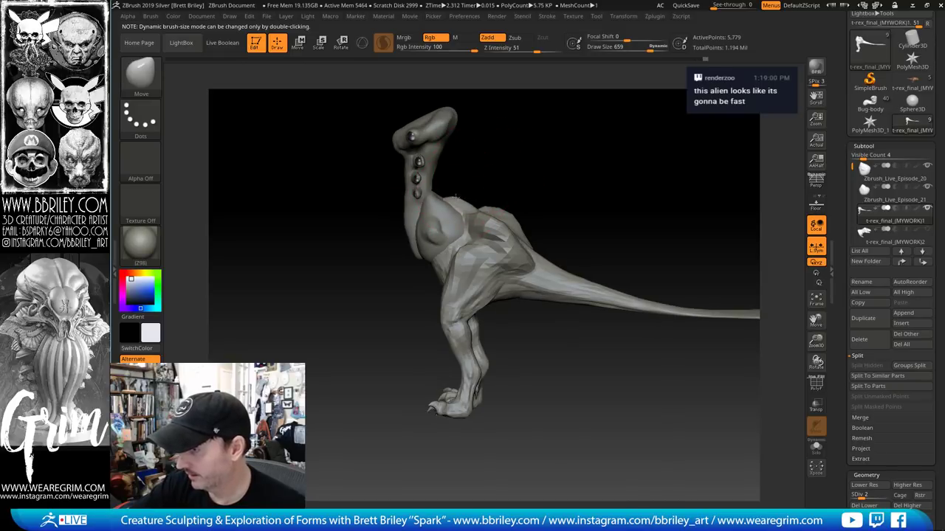
pyautogui.press('[')
pyautogui.moveTo(465, 203)
pyautogui.mouseDown()
pyautogui.moveTo(544, 152)
pyautogui.moveTo(549, 168)
pyautogui.moveTo(481, 317)
pyautogui.mouseUp()
pyautogui.press('[')
pyautogui.press(']')
pyautogui.moveTo(545, 200); pyautogui.dragTo(480, 301)
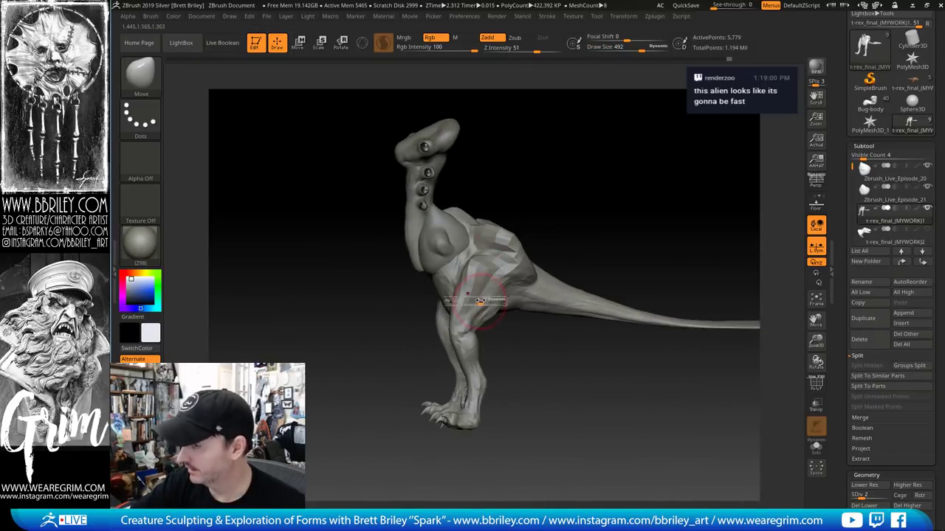
pyautogui.moveTo(589, 181)
pyautogui.mouseDown()
pyautogui.moveTo(395, 237)
pyautogui.moveTo(476, 354)
pyautogui.moveTo(401, 331)
pyautogui.mouseUp()
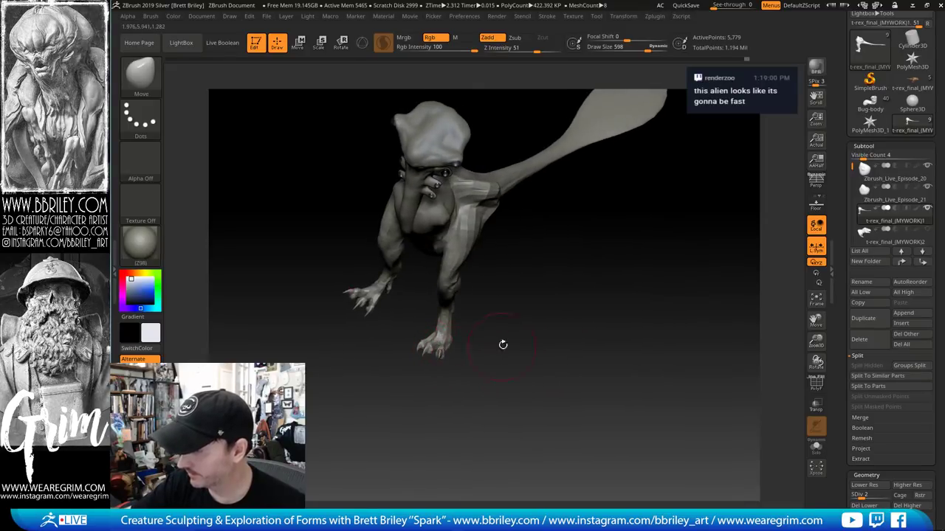
pyautogui.moveTo(502, 342)
pyautogui.mouseDown()
pyautogui.moveTo(490, 363)
pyautogui.moveTo(504, 342)
pyautogui.moveTo(517, 343)
pyautogui.moveTo(489, 315)
pyautogui.mouseUp()
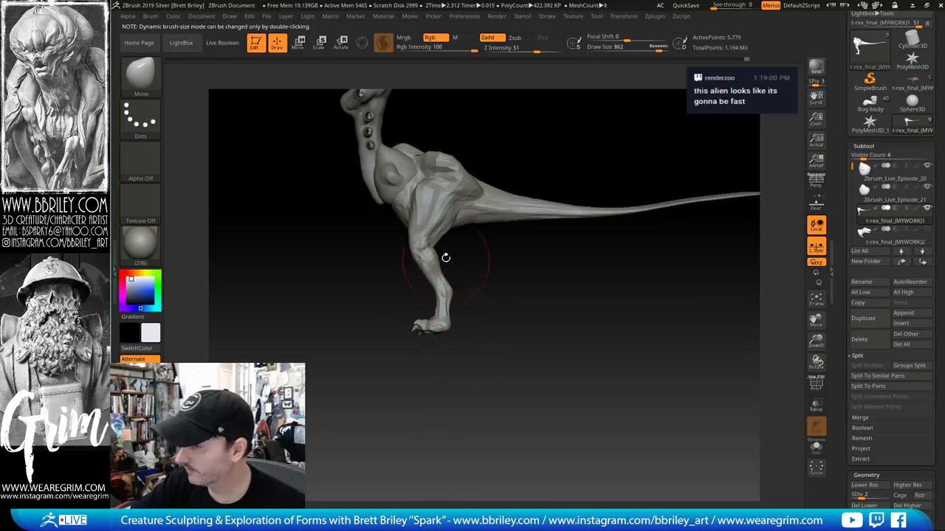
# Mask the body down to the shins and reposition the unmasked lower legs with a Transpose move
pyautogui.moveTo(470, 131)
pyautogui.keyDown('ctrl'); pyautogui.mouseDown()
pyautogui.moveTo(464, 214)
pyautogui.moveTo(418, 292)
pyautogui.mouseUp(); pyautogui.keyUp('ctrl')
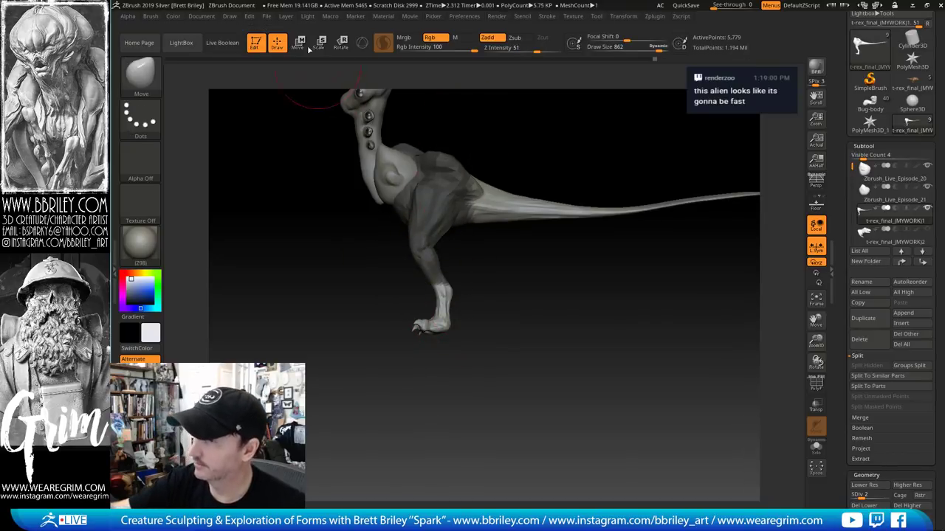
pyautogui.press('w')
pyautogui.keyDown('alt'); pyautogui.moveTo(521, 284); pyautogui.dragTo(517, 222); pyautogui.keyUp('alt')
pyautogui.moveTo(669, 158)
pyautogui.keyDown('ctrl'); pyautogui.mouseDown()
pyautogui.moveTo(435, 268)
pyautogui.moveTo(375, 282)
pyautogui.moveTo(410, 366)
pyautogui.moveTo(423, 440)
pyautogui.mouseUp(); pyautogui.keyUp('ctrl')
pyautogui.moveTo(477, 401)
pyautogui.mouseDown()
pyautogui.moveTo(493, 376)
pyautogui.moveTo(591, 358)
pyautogui.mouseUp()
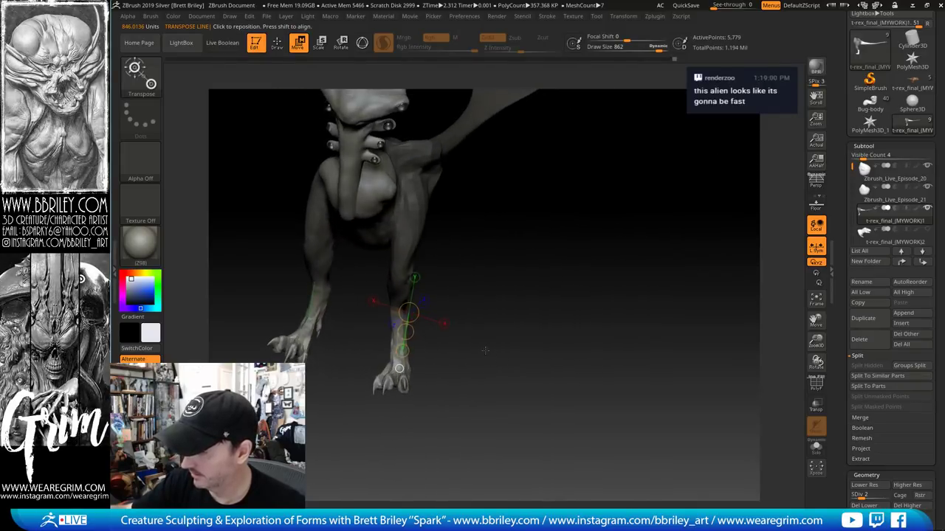
# Extend the mask down to the ankles, then scale and rotate the feet with Transpose
pyautogui.moveTo(440, 268)
pyautogui.keyDown('ctrl'); pyautogui.mouseDown()
pyautogui.moveTo(405, 352)
pyautogui.moveTo(375, 361)
pyautogui.mouseUp(); pyautogui.keyUp('ctrl')
pyautogui.moveTo(455, 375)
pyautogui.mouseDown()
pyautogui.moveTo(414, 373)
pyautogui.moveTo(397, 403)
pyautogui.mouseUp()
pyautogui.press('e')
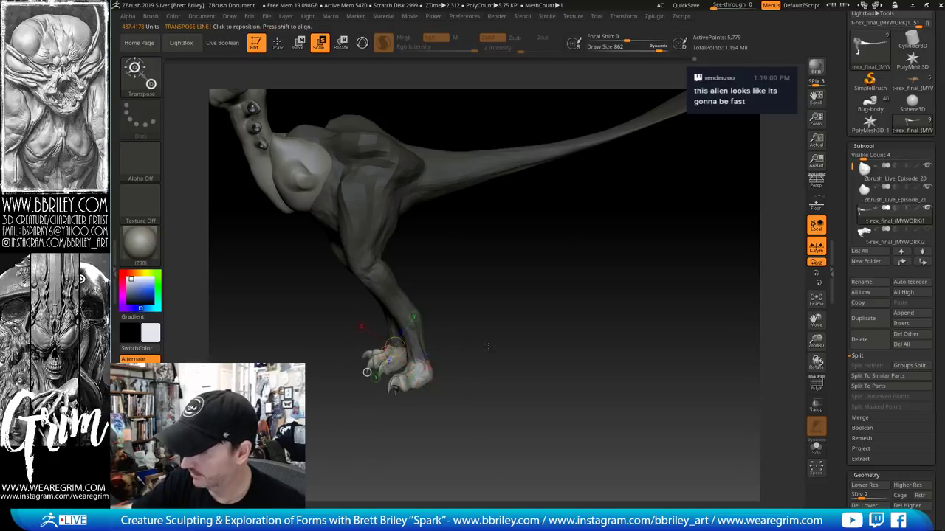
pyautogui.moveTo(397, 403)
pyautogui.mouseDown()
pyautogui.moveTo(365, 371)
pyautogui.moveTo(567, 302)
pyautogui.moveTo(527, 330)
pyautogui.moveTo(530, 316)
pyautogui.mouseUp()
pyautogui.press('r')
pyautogui.moveTo(580, 251)
pyautogui.mouseDown()
pyautogui.moveTo(549, 297)
pyautogui.moveTo(538, 295)
pyautogui.moveTo(533, 316)
pyautogui.mouseUp()
# Adjust the feet with the Move brush at draw size 529 and clear the mask
pyautogui.press('q')
pyautogui.press('s')
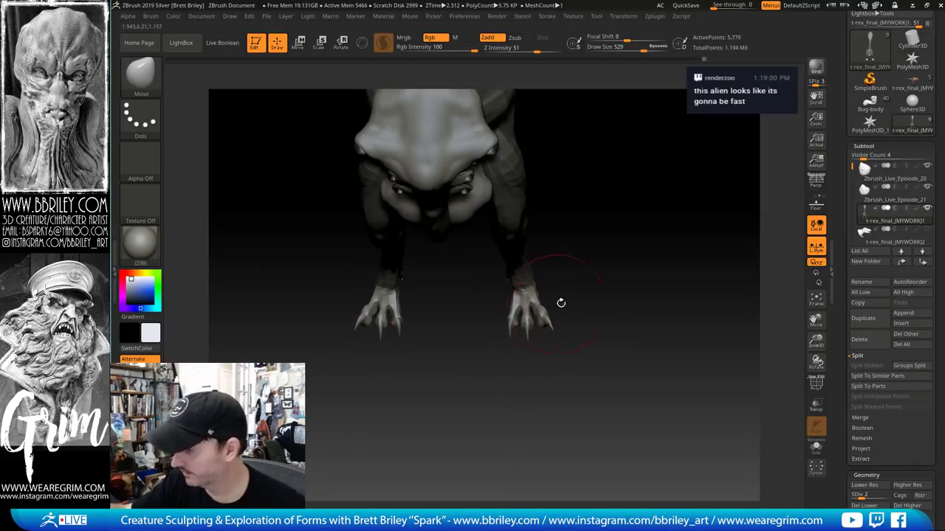
pyautogui.moveTo(559, 301)
pyautogui.mouseDown()
pyautogui.moveTo(643, 273)
pyautogui.moveTo(605, 217)
pyautogui.moveTo(631, 232)
pyautogui.moveTo(620, 337)
pyautogui.moveTo(549, 325)
pyautogui.moveTo(498, 353)
pyautogui.mouseUp()
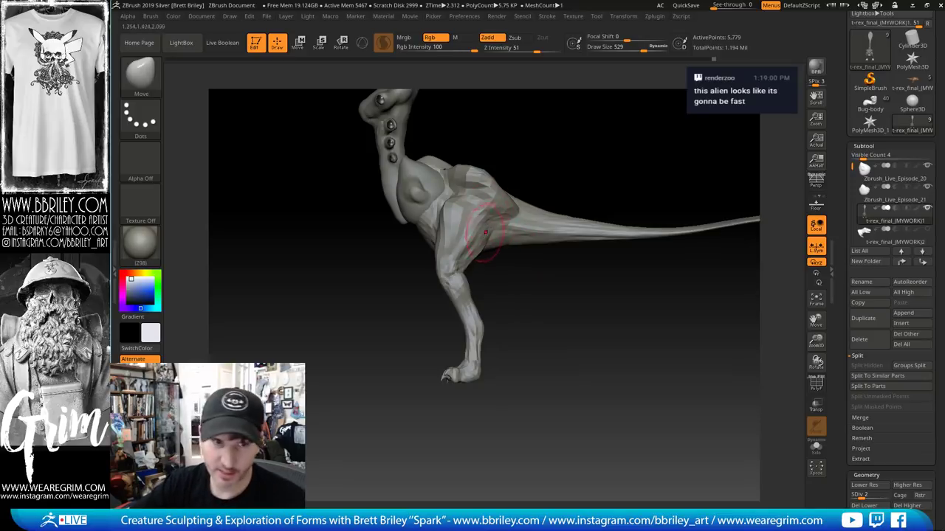
# Reshape the back of the thighs and the hips with the Move brush at draw sizes 887 and 792
pyautogui.press('s')
pyautogui.moveTo(465, 231); pyautogui.dragTo(485, 231)
pyautogui.press('s')
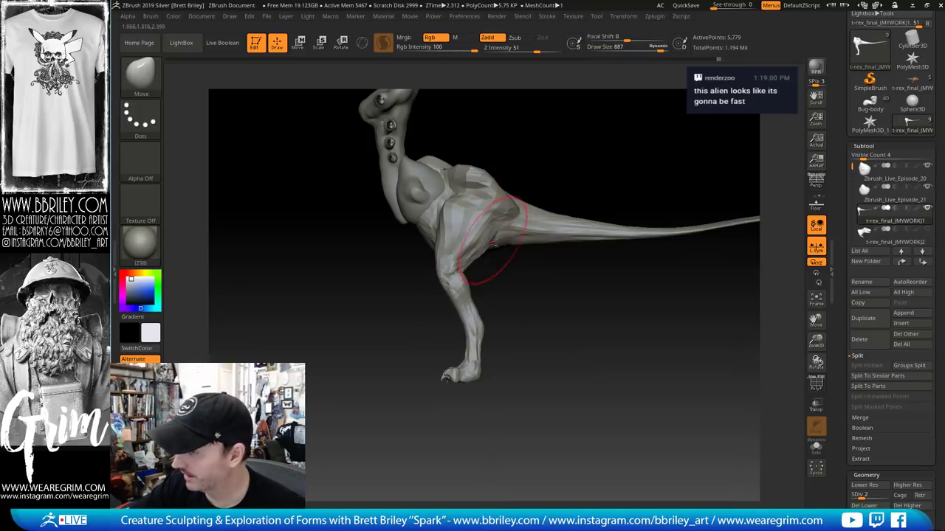
pyautogui.press('[')
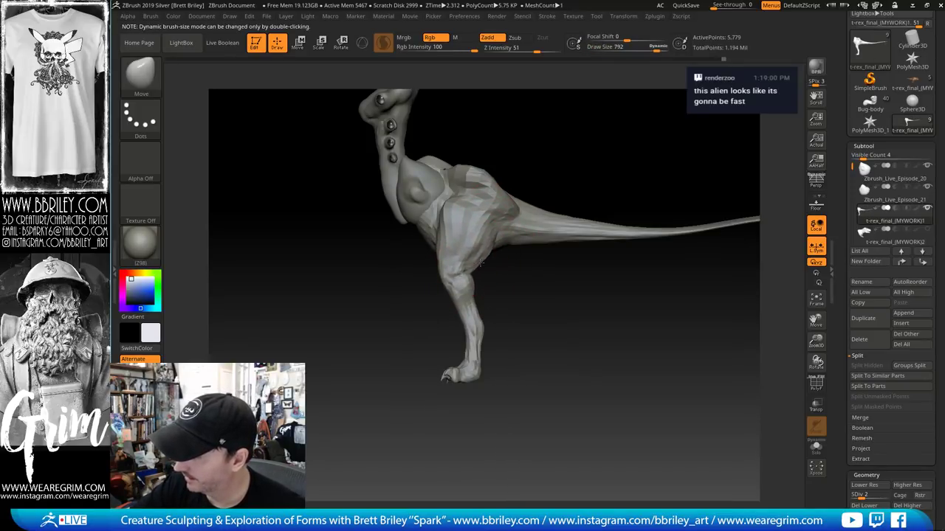
pyautogui.keyDown('alt'); pyautogui.moveTo(531, 146); pyautogui.dragTo(472, 220); pyautogui.keyUp('alt')
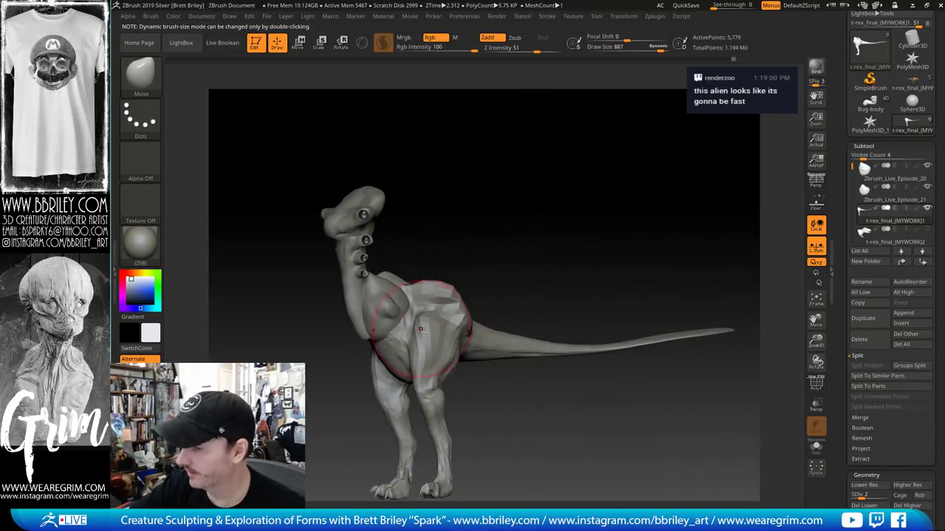
pyautogui.moveTo(532, 295)
pyautogui.mouseDown()
pyautogui.moveTo(490, 250)
pyautogui.moveTo(409, 320)
pyautogui.moveTo(441, 222)
pyautogui.moveTo(362, 320)
pyautogui.moveTo(475, 218)
pyautogui.moveTo(414, 326)
pyautogui.mouseUp()
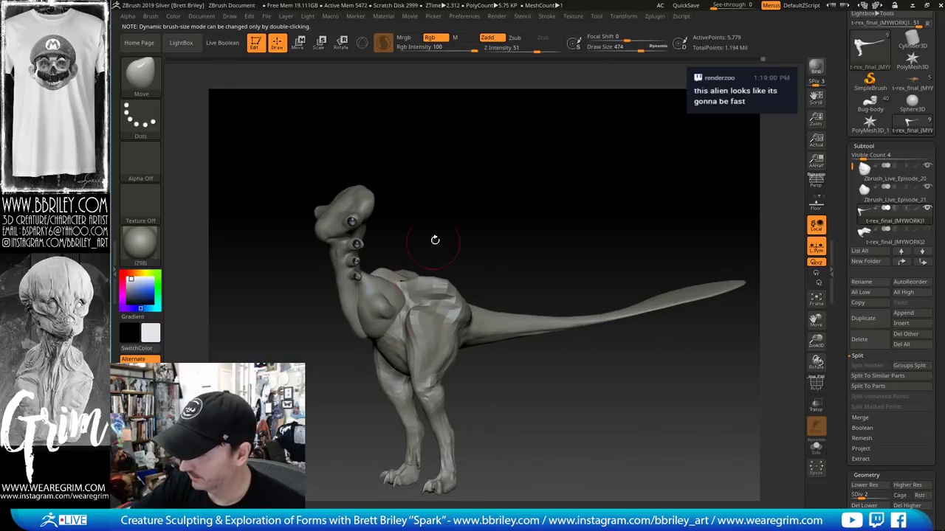
pyautogui.moveTo(472, 227); pyautogui.dragTo(362, 280)
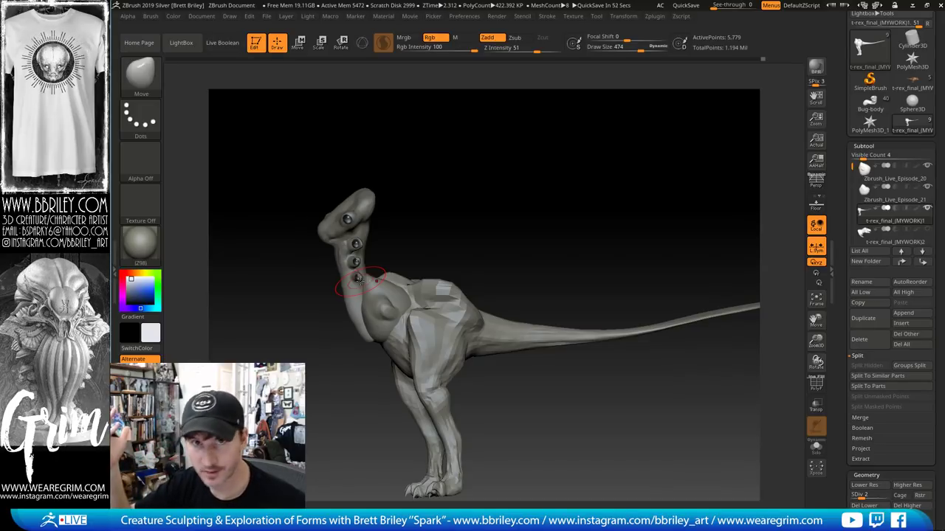
# Make the head-and-neck subtool active and append a Sphere3D to the tool
pyautogui.moveTo(533, 201); pyautogui.dragTo(572, 225)
pyautogui.keyDown('alt'); pyautogui.click(432, 255); pyautogui.keyUp('alt')
pyautogui.moveTo(446, 230); pyautogui.dragTo(390, 264)
pyautogui.moveTo(500, 233); pyautogui.dragTo(537, 280)
pyautogui.click(897, 323)
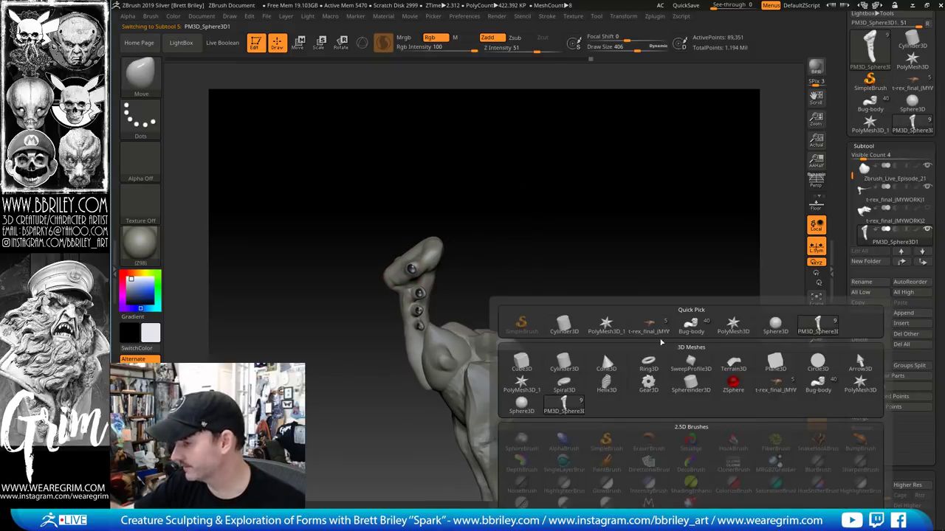
pyautogui.click(523, 384)
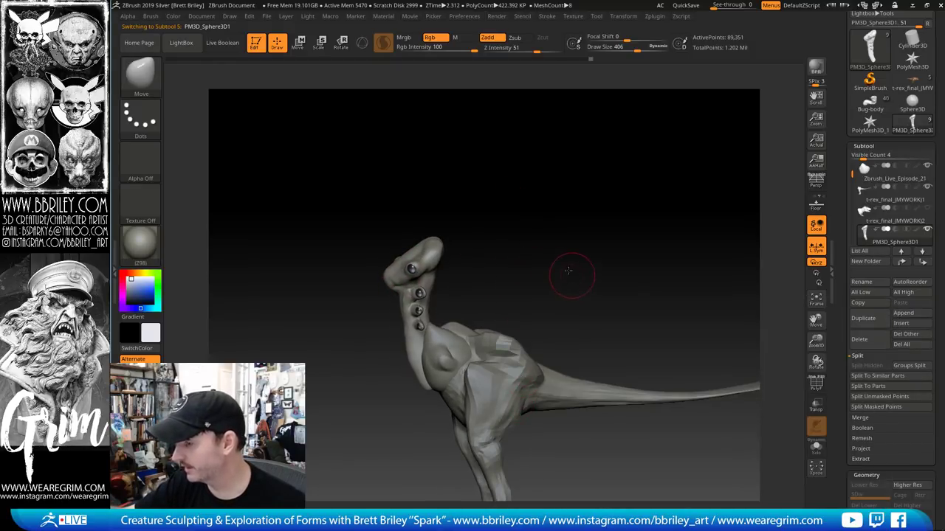
# Save the creature tool to disk
pyautogui.moveTo(568, 271); pyautogui.dragTo(805, 194)
pyautogui.moveTo(851, 175); pyautogui.dragTo(851, 199)
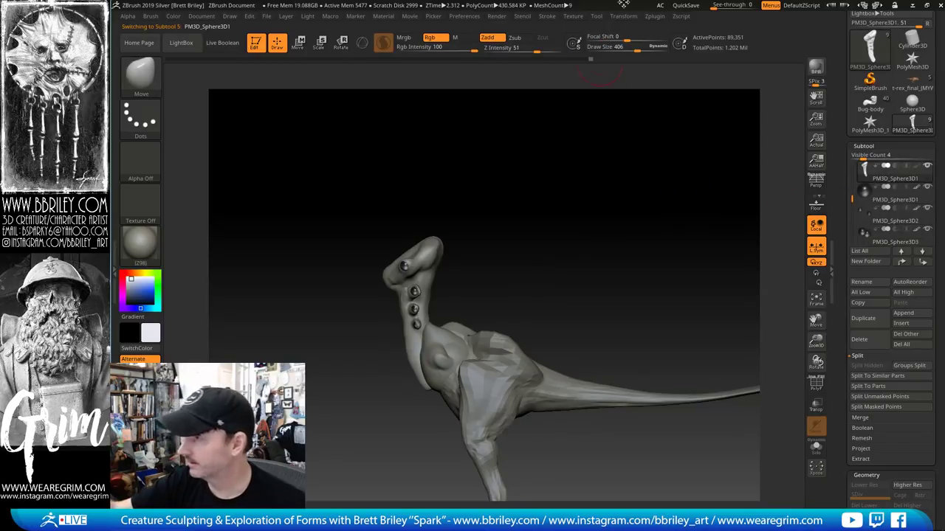
pyautogui.click(596, 16)
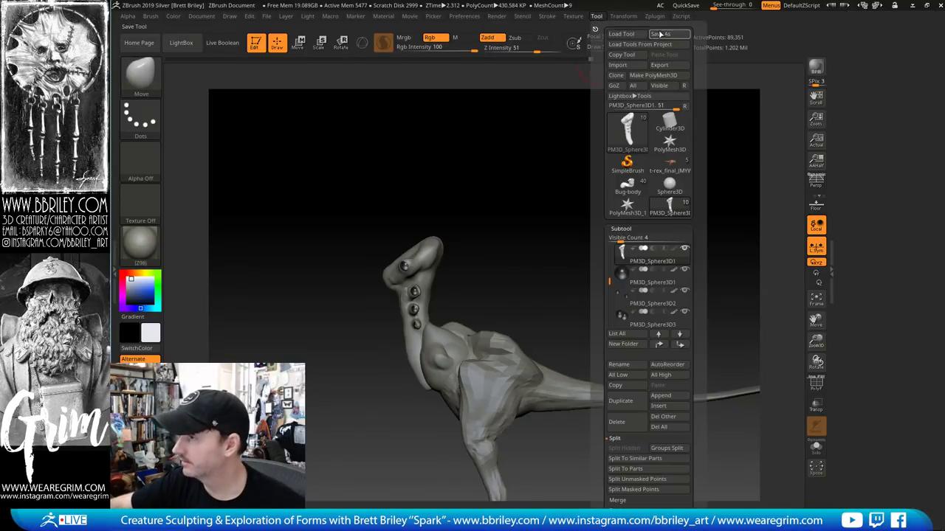
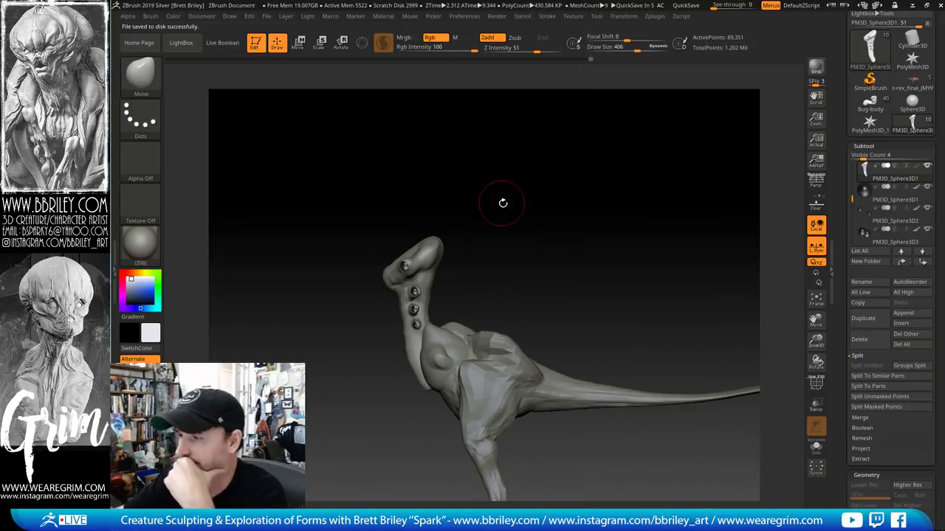
# Select the appended sphere subtool, then scale it down and position it near the head with the gizmo
pyautogui.moveTo(502, 202); pyautogui.dragTo(537, 219)
pyautogui.moveTo(852, 198); pyautogui.dragTo(853, 224)
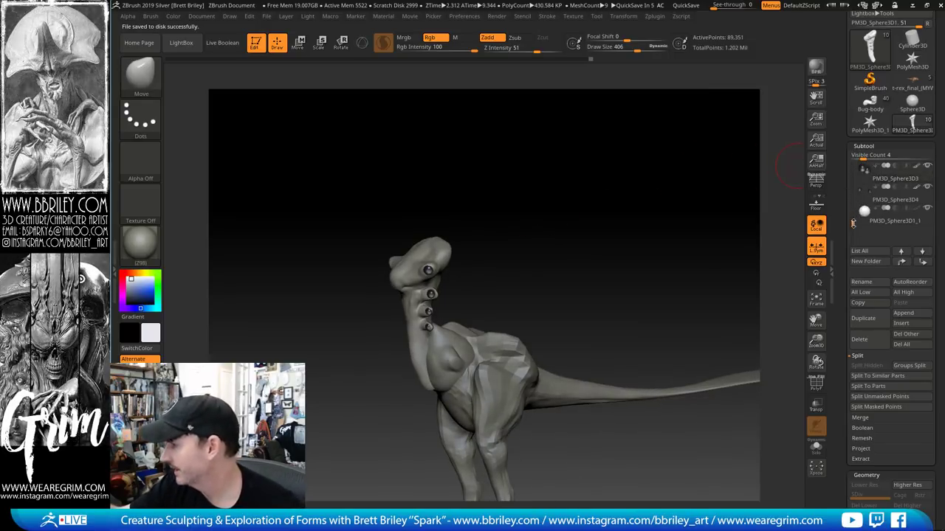
pyautogui.click(890, 223)
pyautogui.keyDown('shift'); pyautogui.moveTo(767, 227); pyautogui.dragTo(656, 234); pyautogui.keyUp('shift')
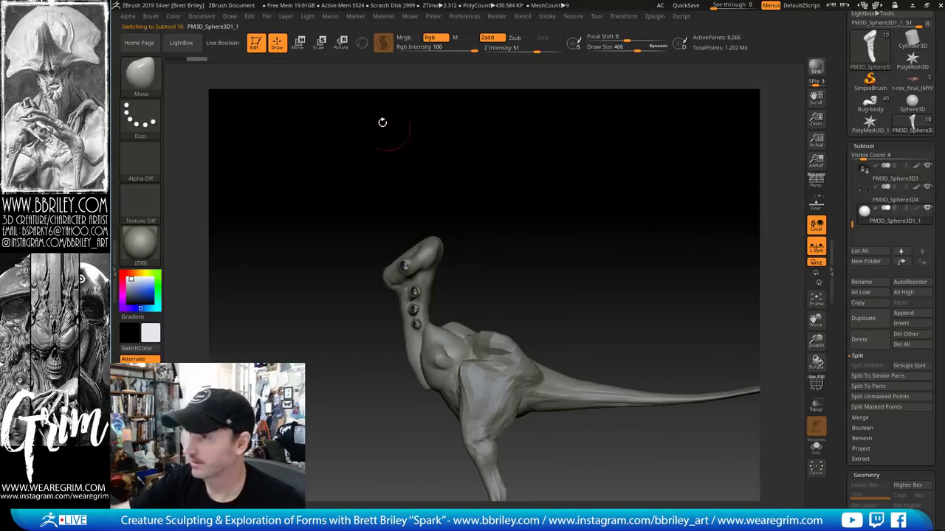
pyautogui.click(298, 43)
pyautogui.keyDown('alt'); pyautogui.moveTo(509, 235); pyautogui.dragTo(478, 136); pyautogui.keyUp('alt')
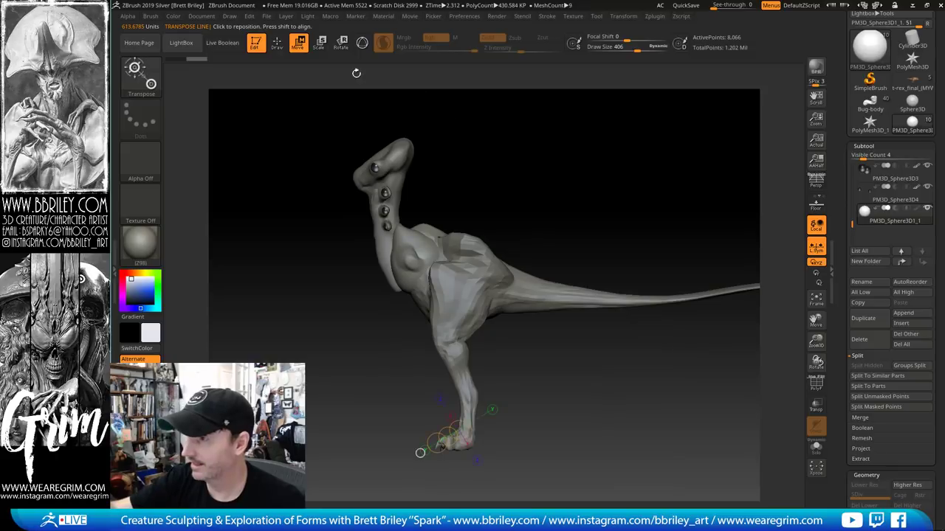
pyautogui.keyDown('shift'); pyautogui.moveTo(431, 252); pyautogui.dragTo(431, 378); pyautogui.keyUp('shift')
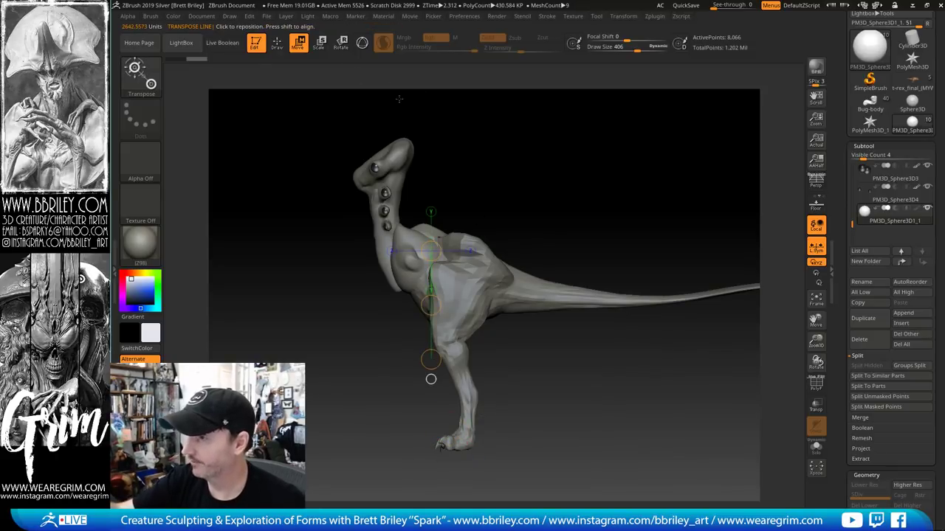
pyautogui.press('y')
pyautogui.click(369, 170)
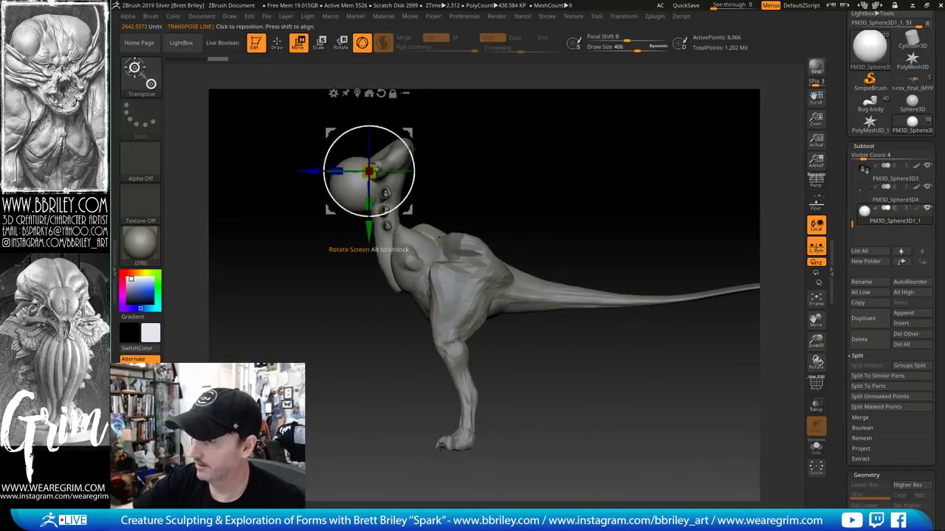
pyautogui.moveTo(372, 168); pyautogui.dragTo(355, 184)
# Center the sphere on the creature's midline and raise it to the front of the face
pyautogui.keyDown('alt'); pyautogui.moveTo(475, 122); pyautogui.dragTo(545, 253); pyautogui.keyUp('alt')
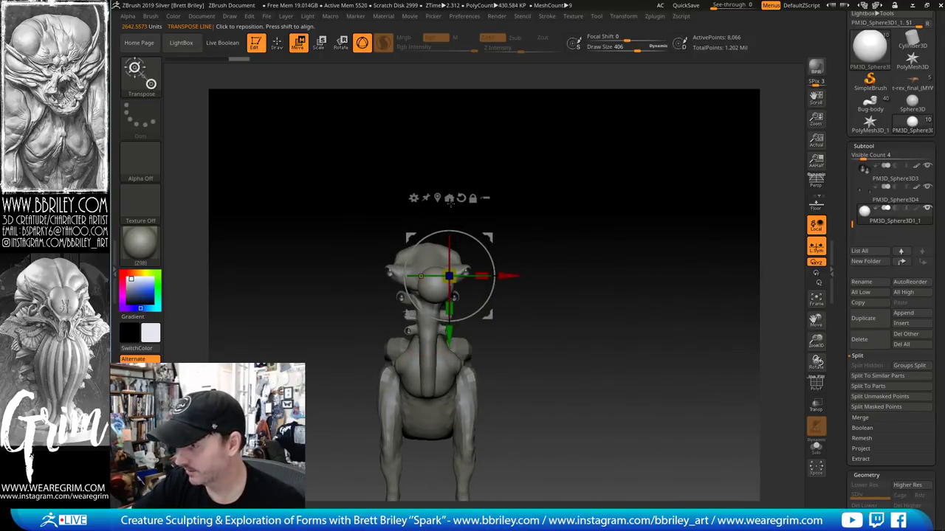
pyautogui.click(427, 367)
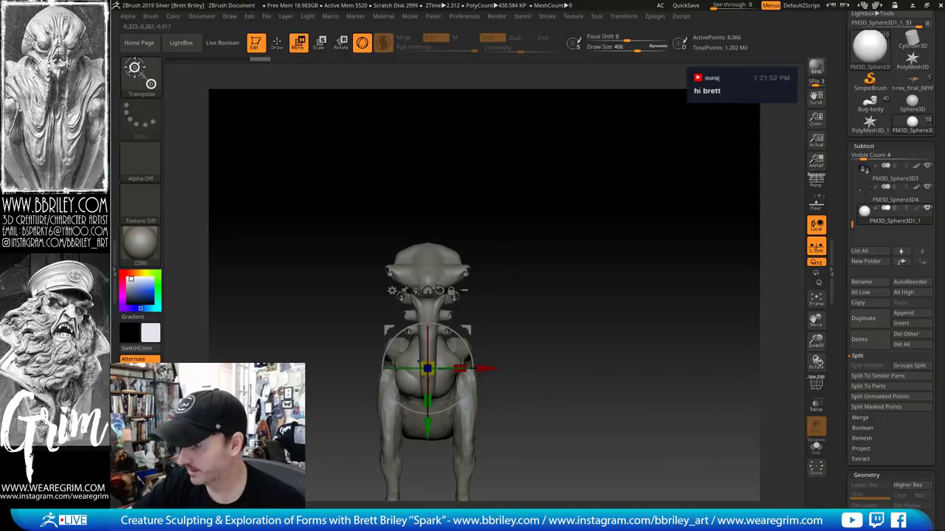
pyautogui.moveTo(440, 326); pyautogui.dragTo(439, 164)
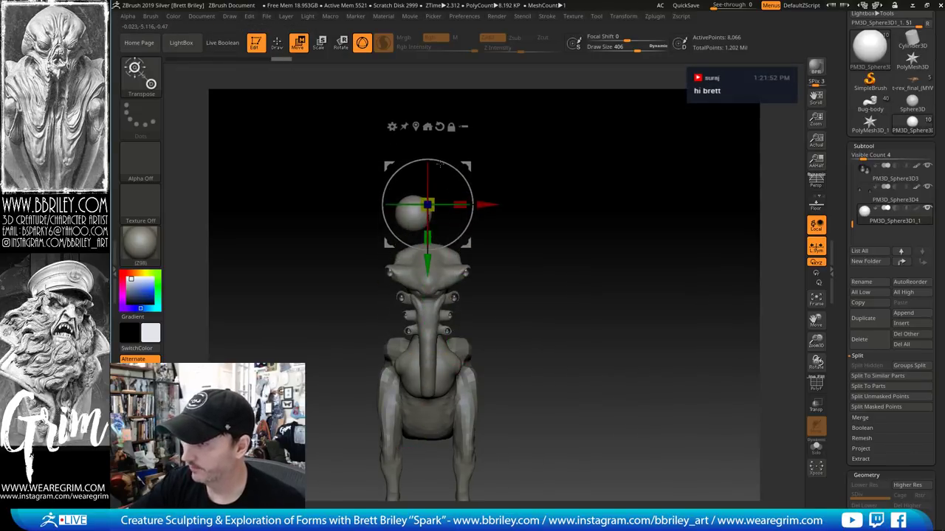
pyautogui.click(426, 126)
pyautogui.click(415, 137)
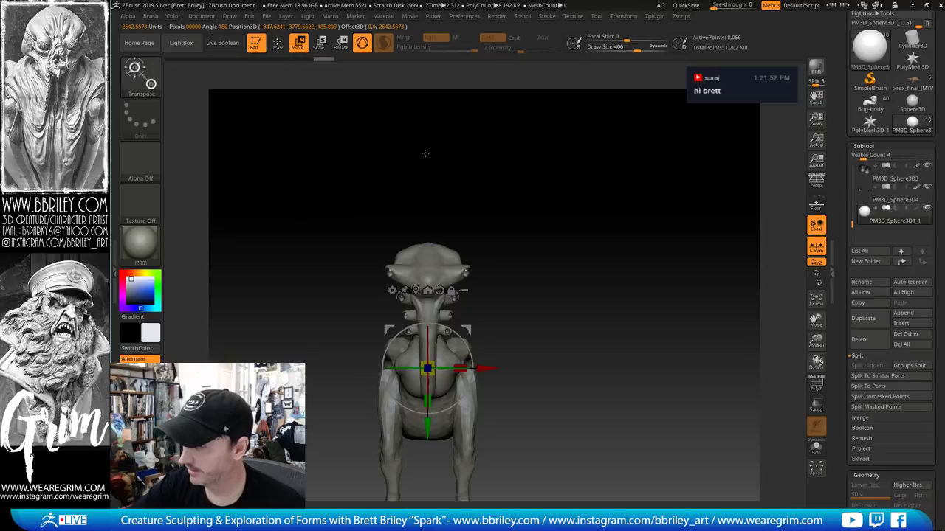
pyautogui.moveTo(428, 429); pyautogui.dragTo(428, 324)
pyautogui.keyDown('shift'); pyautogui.moveTo(584, 232); pyautogui.dragTo(401, 242); pyautogui.keyUp('shift')
pyautogui.moveTo(512, 181)
pyautogui.mouseDown()
pyautogui.moveTo(586, 230)
pyautogui.moveTo(634, 229)
pyautogui.mouseUp()
# Pull the top of the face sphere upward with the Move brush at draw size 350
pyautogui.press('q')
pyautogui.press('s')
pyautogui.moveTo(456, 260); pyautogui.dragTo(475, 259)
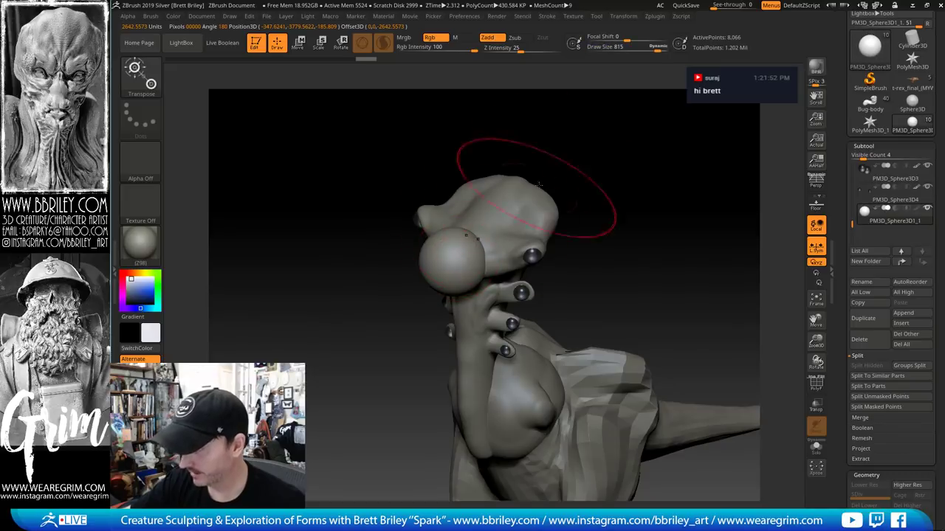
pyautogui.moveTo(591, 193); pyautogui.dragTo(510, 222)
pyautogui.press('s')
pyautogui.moveTo(462, 256); pyautogui.dragTo(435, 256)
pyautogui.moveTo(443, 235); pyautogui.dragTo(455, 237, button='right')
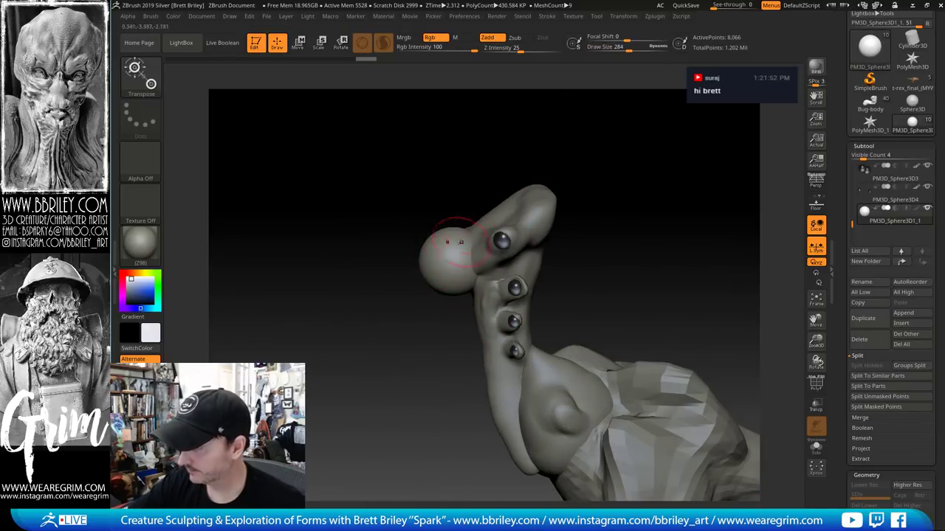
pyautogui.press('b')
pyautogui.press('m')
pyautogui.press('v')
pyautogui.press('s')
pyautogui.moveTo(449, 233)
pyautogui.mouseDown()
pyautogui.moveTo(469, 220)
pyautogui.moveTo(461, 208)
pyautogui.mouseUp()
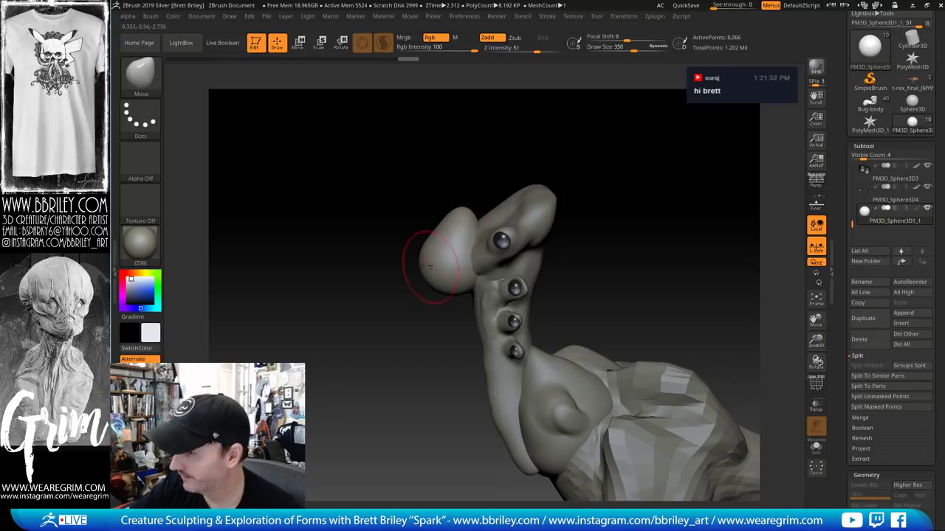
# Pull the lower front of the sphere forward and down into a hooked beak tip with the Move brush
pyautogui.press('s')
pyautogui.moveTo(441, 274); pyautogui.dragTo(425, 278)
pyautogui.moveTo(410, 312); pyautogui.dragTo(431, 304)
pyautogui.press('s')
pyautogui.moveTo(429, 301); pyautogui.dragTo(418, 286)
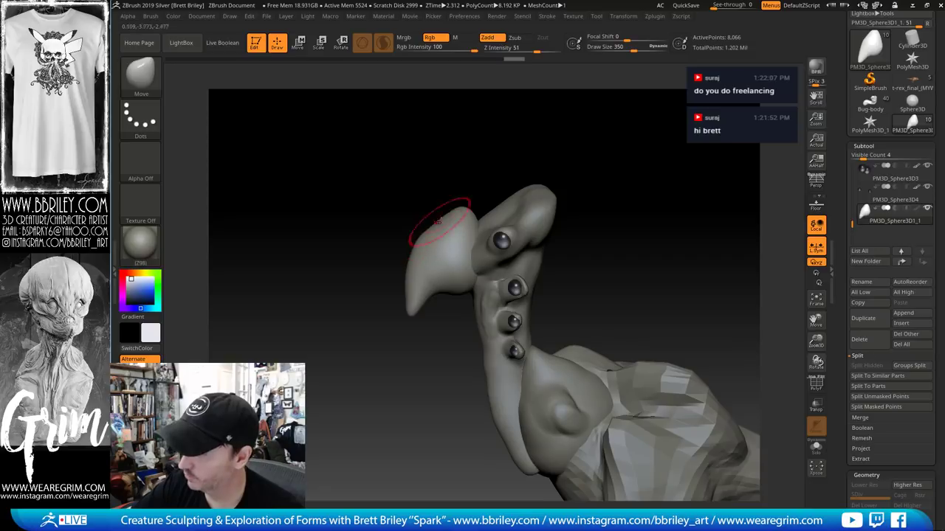
# Pull the beak's sides outward and draw its upper end into a point with the Move brush at draw size 244
pyautogui.moveTo(493, 158)
pyautogui.mouseDown()
pyautogui.moveTo(540, 158)
pyautogui.moveTo(441, 273)
pyautogui.mouseUp()
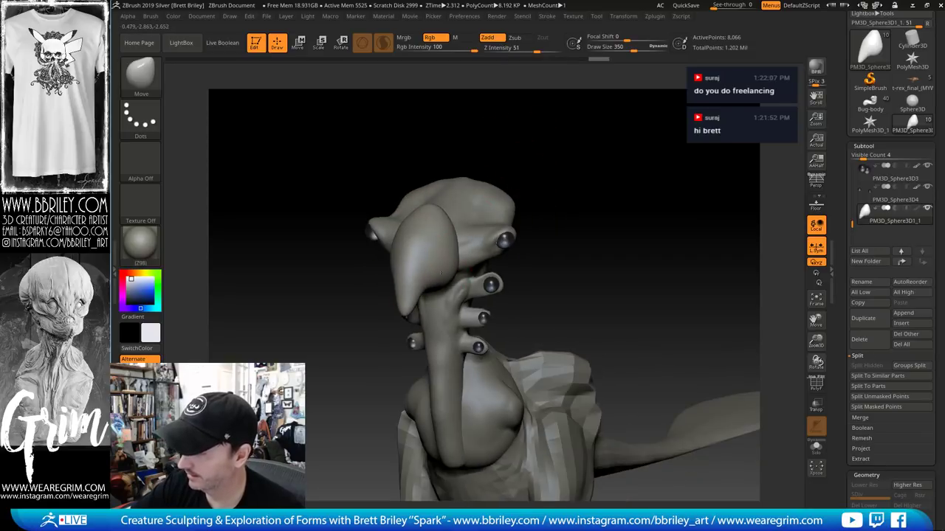
pyautogui.moveTo(443, 216)
pyautogui.mouseDown()
pyautogui.moveTo(448, 234)
pyautogui.moveTo(474, 232)
pyautogui.mouseUp()
pyautogui.press('s')
pyautogui.click(447, 238)
pyautogui.moveTo(598, 111)
pyautogui.mouseDown()
pyautogui.moveTo(531, 122)
pyautogui.moveTo(422, 194)
pyautogui.mouseUp()
pyautogui.press('s')
pyautogui.click(418, 198)
pyautogui.moveTo(546, 131); pyautogui.dragTo(448, 185)
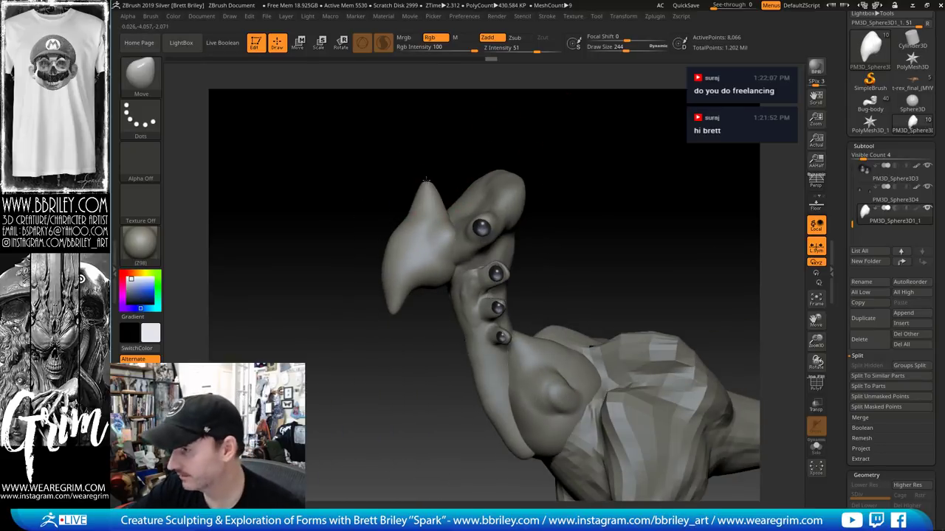
pyautogui.moveTo(515, 142)
pyautogui.mouseDown()
pyautogui.moveTo(531, 132)
pyautogui.moveTo(510, 154)
pyautogui.moveTo(558, 148)
pyautogui.moveTo(542, 143)
pyautogui.mouseUp()
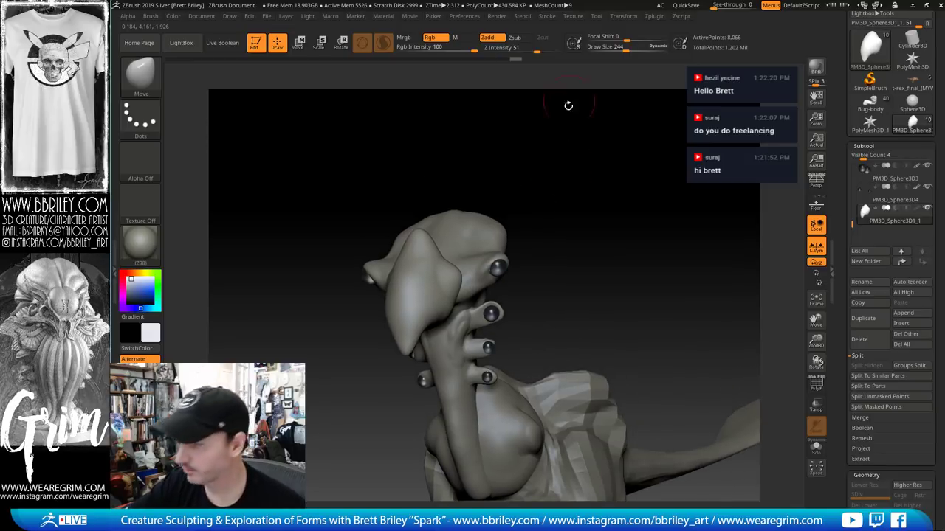
pyautogui.moveTo(568, 105); pyautogui.dragTo(363, 106)
# Scale the beak down slightly with the gizmo and return to drawing mode
pyautogui.press('w')
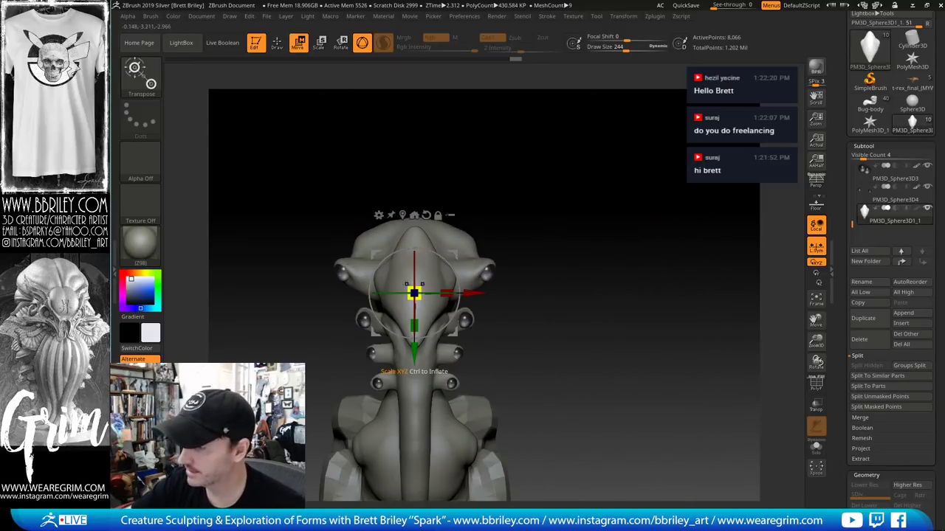
pyautogui.moveTo(414, 293); pyautogui.dragTo(408, 295)
pyautogui.moveTo(561, 178); pyautogui.dragTo(467, 185)
pyautogui.moveTo(453, 254); pyautogui.dragTo(453, 253)
pyautogui.press('q')
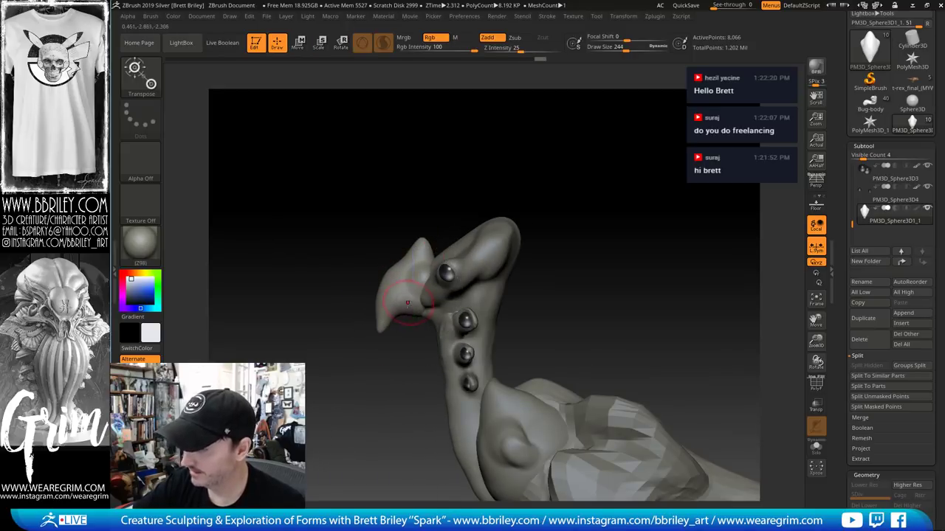
pyautogui.press(']')
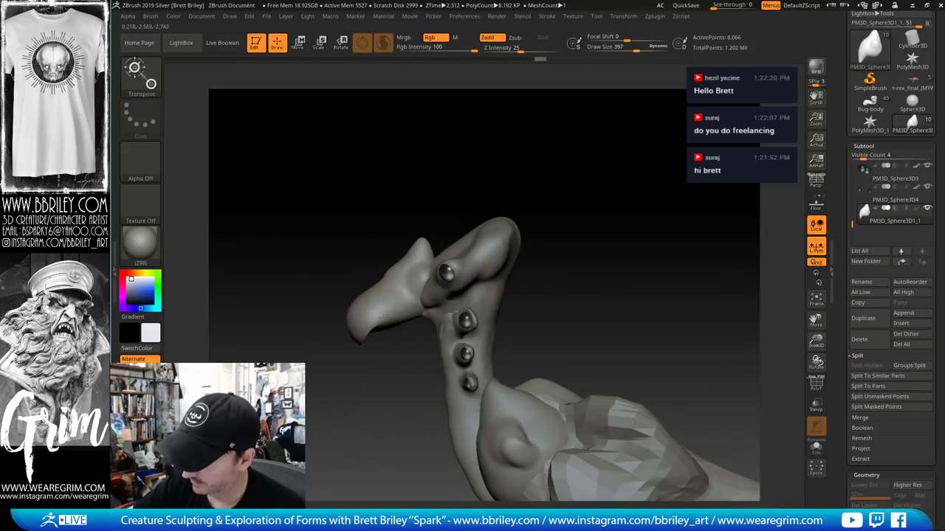
pyautogui.press(']')
pyautogui.press('w')
pyautogui.press('q')
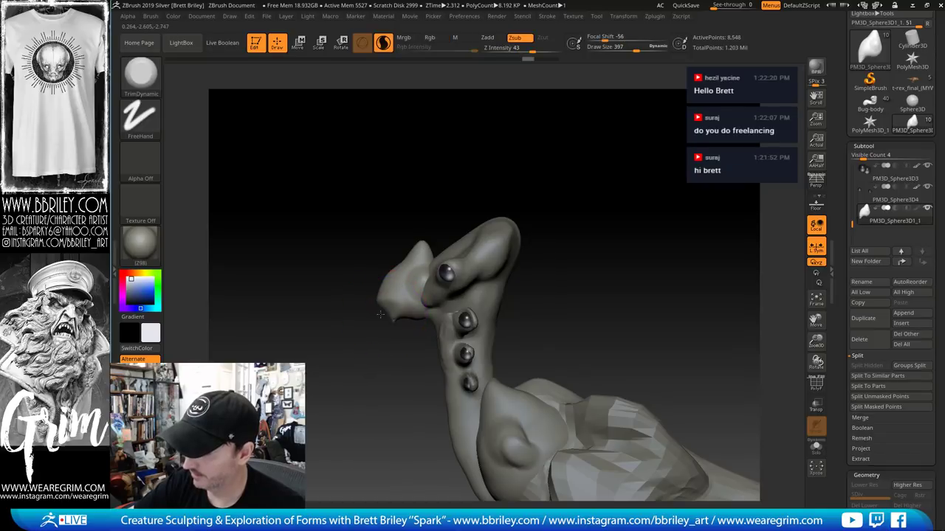
pyautogui.moveTo(380, 315); pyautogui.dragTo(394, 304)
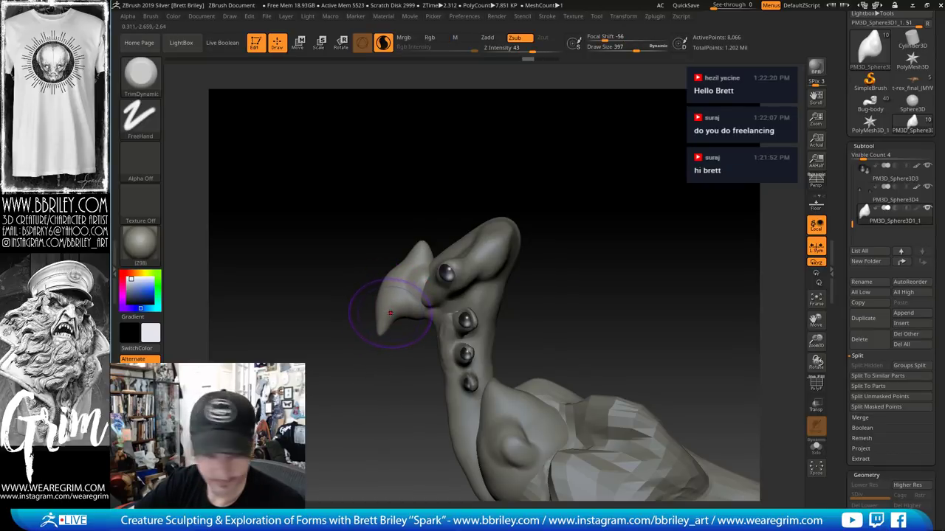
# Pull the front of the beak forward and refine its hook with the Move brush at draw size 397
pyautogui.press('b')
pyautogui.press('m')
pyautogui.press('v')
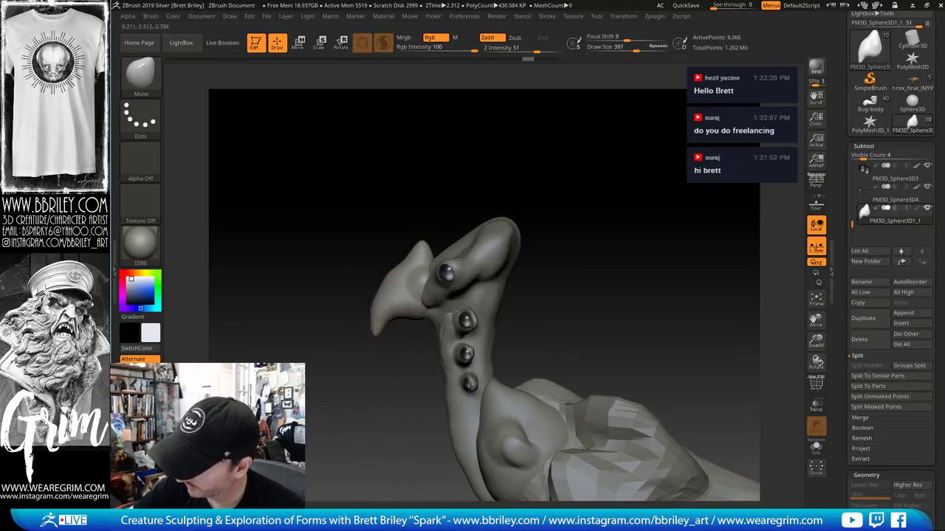
pyautogui.moveTo(376, 322); pyautogui.dragTo(388, 293)
pyautogui.moveTo(431, 273); pyautogui.dragTo(468, 237, button='right')
# Build up raised forms on the beak's sides and near its base with the Clay brush at a reduced draw size
pyautogui.press('b')
pyautogui.press('c')
pyautogui.press('l')
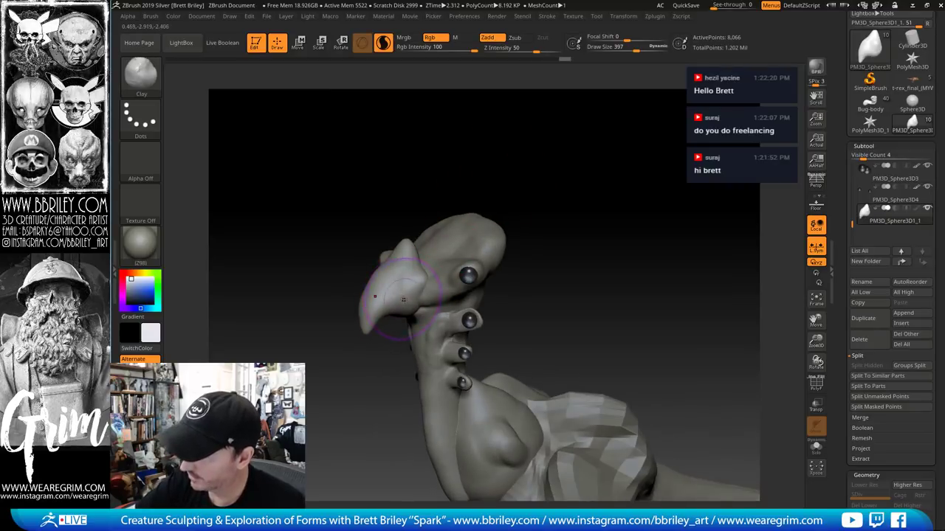
pyautogui.press('[')
pyautogui.moveTo(390, 258)
pyautogui.mouseDown()
pyautogui.moveTo(392, 285)
pyautogui.moveTo(402, 278)
pyautogui.mouseUp()
pyautogui.press('s')
pyautogui.hotkey('ctrl', 'z')
pyautogui.press('s')
pyautogui.moveTo(406, 268)
pyautogui.mouseDown()
pyautogui.moveTo(404, 294)
pyautogui.moveTo(379, 304)
pyautogui.moveTo(411, 299)
pyautogui.mouseUp()
# Carve a mouth crease along the side of the beak with the DamStandard brush at draw size 133, then smooth it
pyautogui.press('b')
pyautogui.press('d')
pyautogui.press('s')
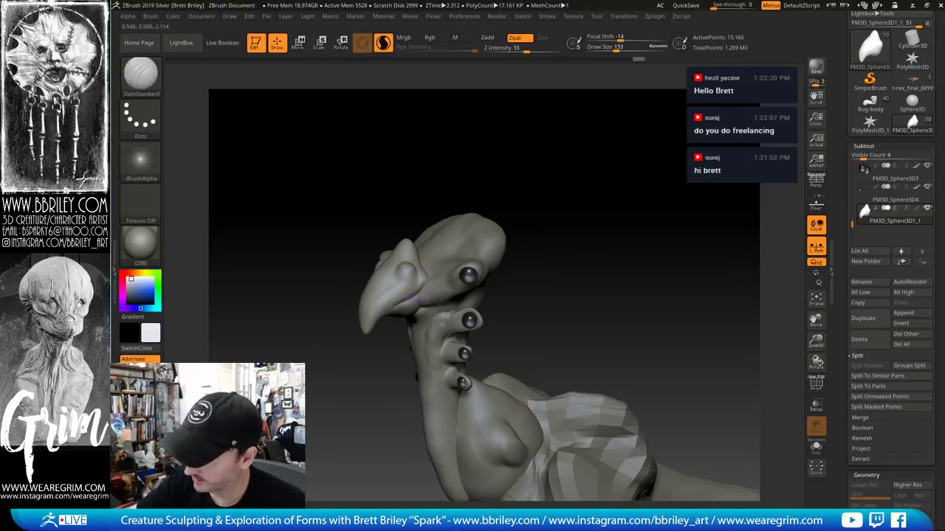
pyautogui.moveTo(441, 264); pyautogui.dragTo(405, 293, button='right')
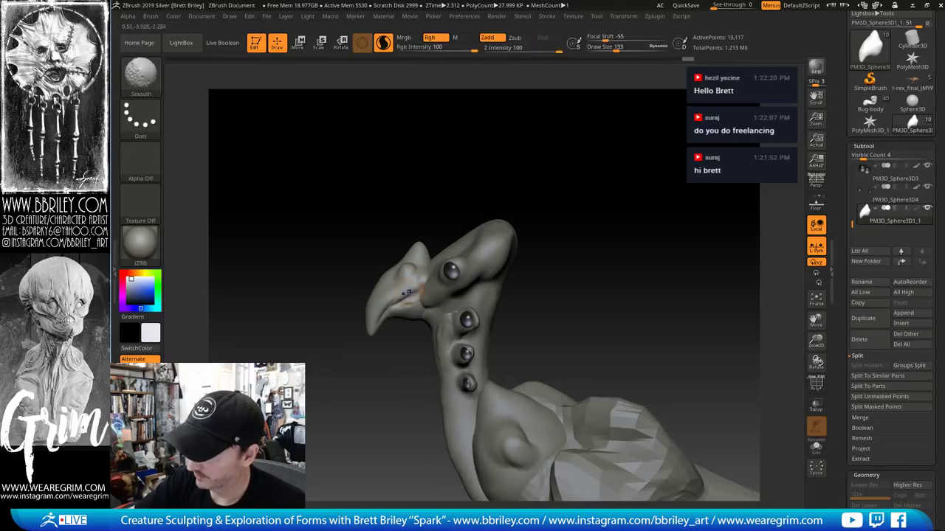
# Smooth the crease along the beak's side and build a small nostril mound near its base with the Clay brush at draw size 79
pyautogui.moveTo(416, 316)
pyautogui.keyDown('shift'); pyautogui.mouseDown()
pyautogui.moveTo(416, 301)
pyautogui.moveTo(399, 299)
pyautogui.mouseUp(); pyautogui.keyUp('shift')
pyautogui.press('b')
pyautogui.press('c')
pyautogui.press('l')
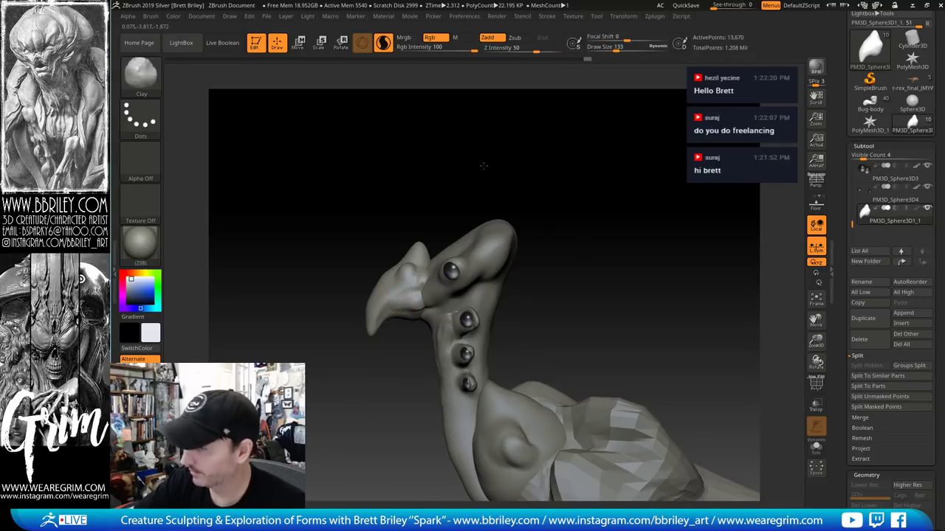
pyautogui.moveTo(484, 166); pyautogui.dragTo(390, 257)
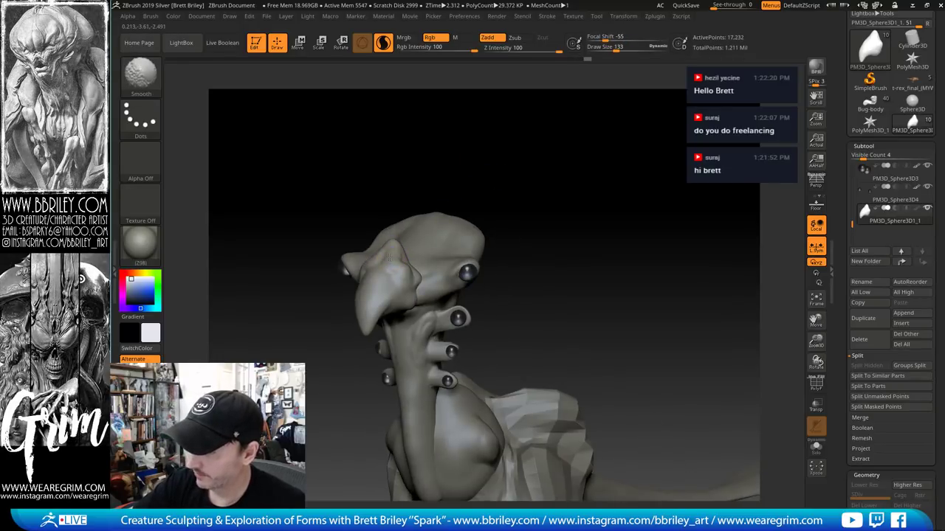
pyautogui.moveTo(546, 148); pyautogui.dragTo(570, 119)
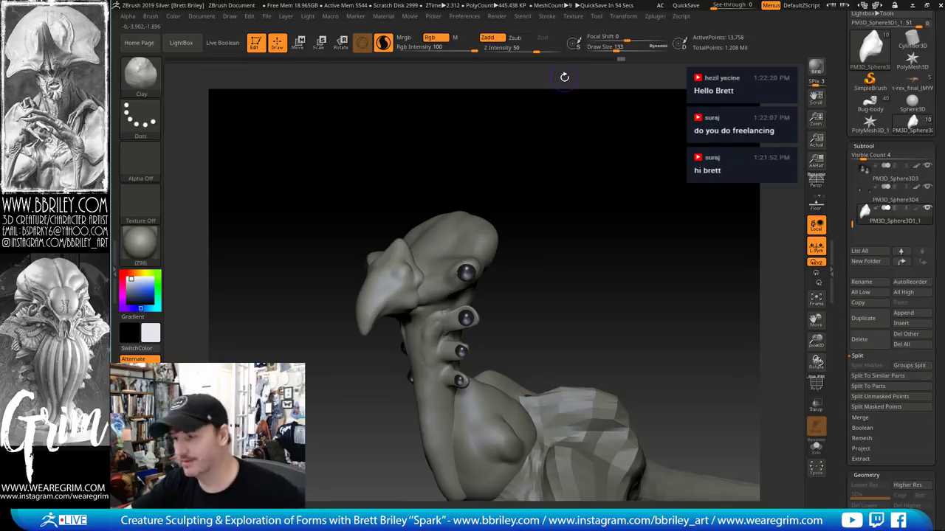
pyautogui.moveTo(566, 170)
pyautogui.mouseDown()
pyautogui.moveTo(563, 183)
pyautogui.moveTo(537, 183)
pyautogui.mouseUp()
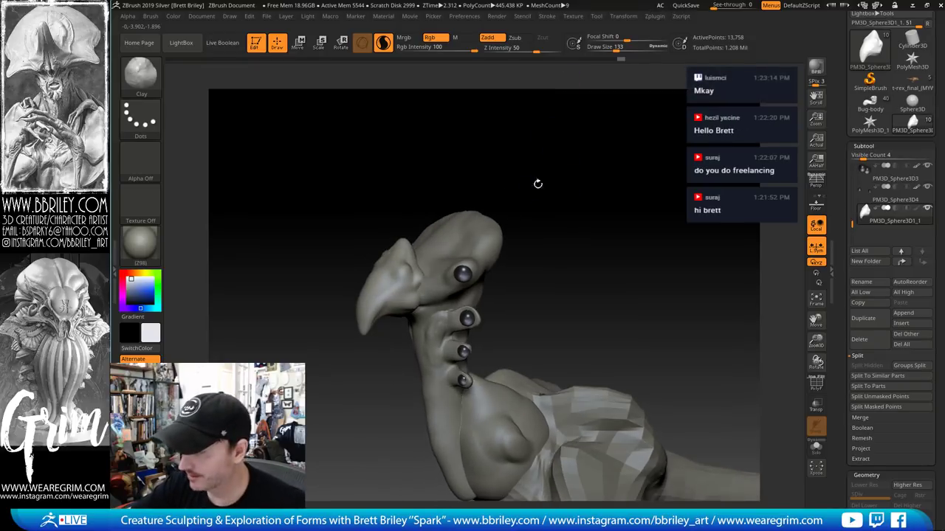
pyautogui.press('s')
pyautogui.click(397, 271)
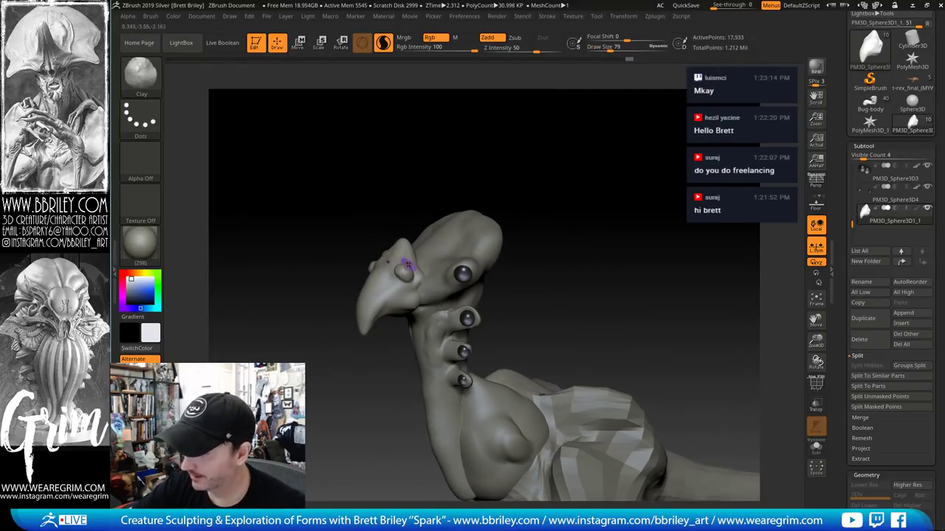
# Carve a nostril into the mound and define the creases around it with the DamStandard brush at draw size 79
pyautogui.press('b')
pyautogui.press('d')
pyautogui.press('s')
pyautogui.click(404, 273)
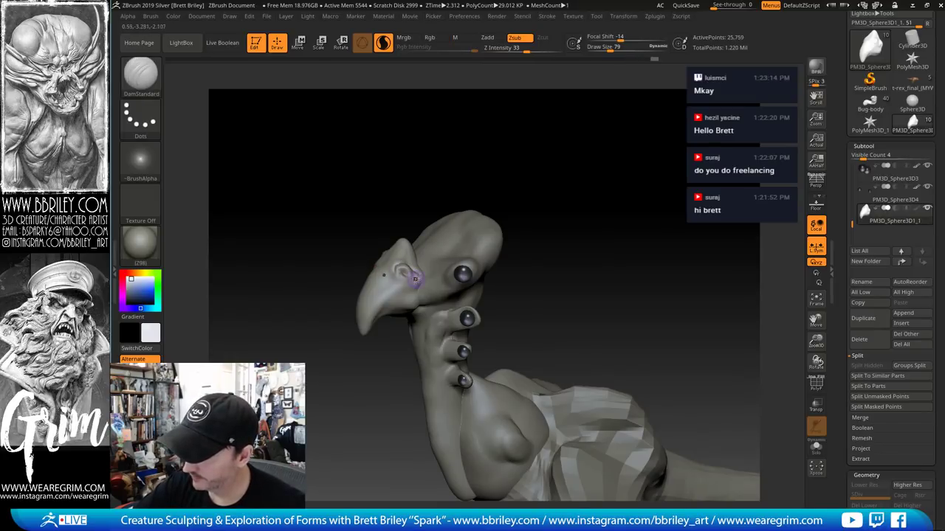
pyautogui.moveTo(415, 279); pyautogui.dragTo(399, 280)
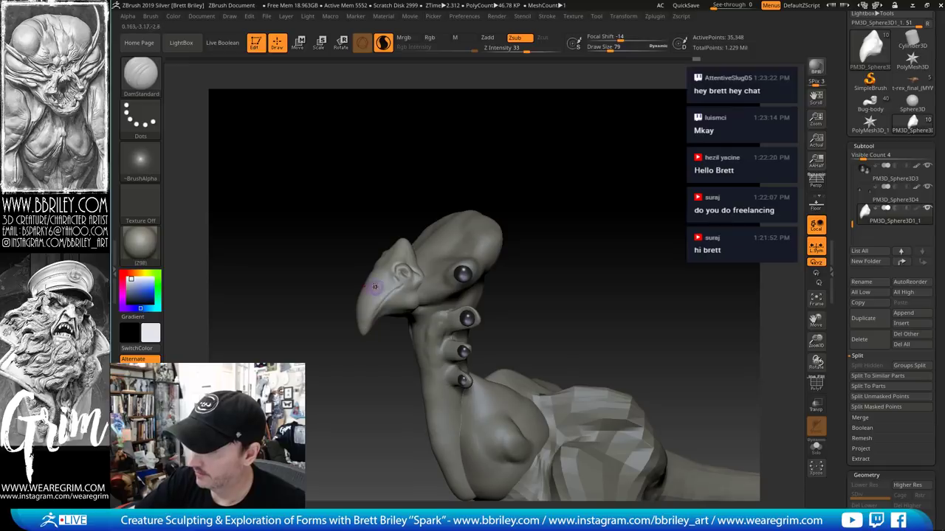
pyautogui.click(375, 287)
# Smooth the front of the beak and reshape its upper profile with the Move brush at draw size 257
pyautogui.moveTo(411, 219); pyautogui.dragTo(384, 221)
pyautogui.keyDown('shift'); pyautogui.moveTo(372, 275); pyautogui.dragTo(367, 283); pyautogui.keyUp('shift')
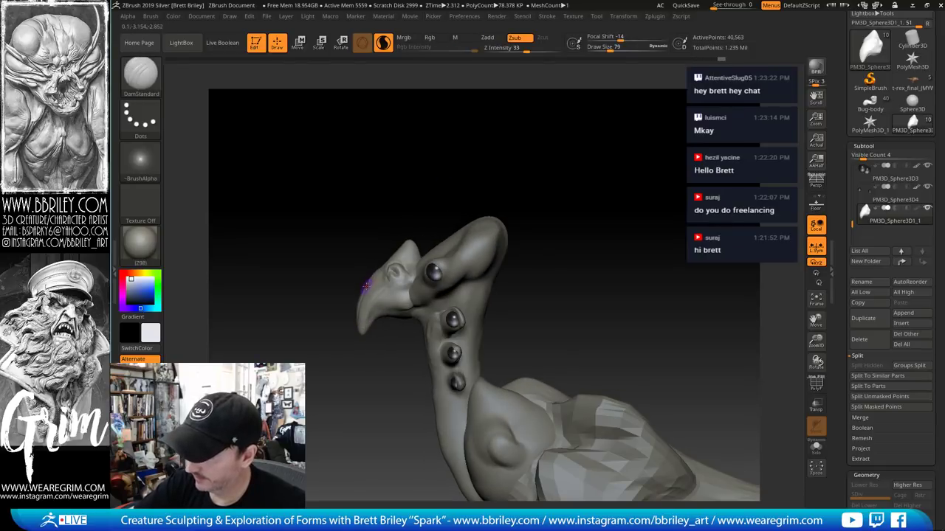
pyautogui.press('b')
pyautogui.press('m')
pyautogui.press('v')
pyautogui.press('s')
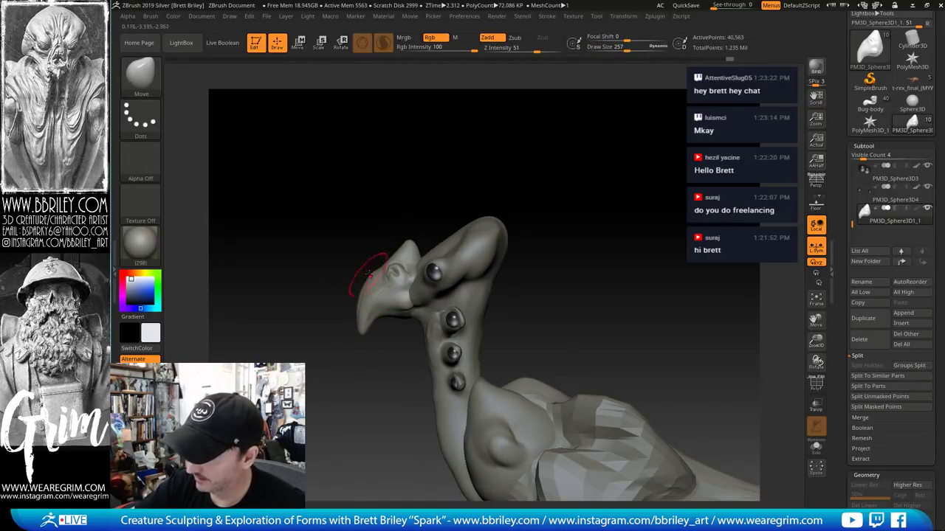
pyautogui.moveTo(433, 205); pyautogui.dragTo(415, 261)
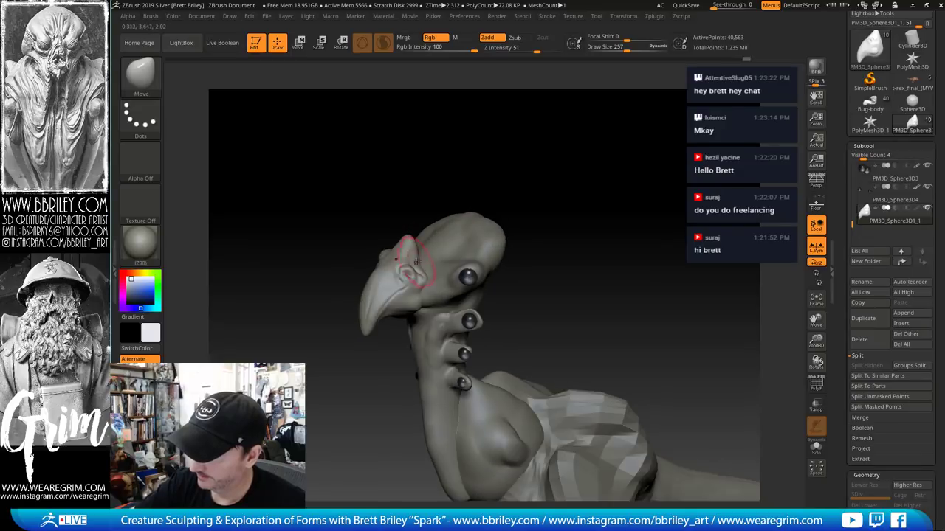
pyautogui.moveTo(446, 174)
pyautogui.mouseDown()
pyautogui.moveTo(473, 181)
pyautogui.moveTo(457, 193)
pyautogui.mouseUp()
# Flatten the lower side planes of the beak with the TrimDynamic brush
pyautogui.press('b')
pyautogui.press('t')
pyautogui.press('d')
pyautogui.moveTo(405, 295)
pyautogui.mouseDown()
pyautogui.moveTo(414, 308)
pyautogui.moveTo(418, 294)
pyautogui.mouseUp()
pyautogui.moveTo(462, 162); pyautogui.dragTo(417, 230)
pyautogui.press('s')
pyautogui.moveTo(402, 309); pyautogui.dragTo(392, 309)
pyautogui.moveTo(472, 166)
pyautogui.mouseDown()
pyautogui.moveTo(440, 190)
pyautogui.moveTo(420, 221)
pyautogui.mouseUp()
# Build up the beak's underside with the Clay brush and adjust its rear lower edge with the Move brush at draw size 158
pyautogui.press('b')
pyautogui.press('c')
pyautogui.press('l')
pyautogui.moveTo(390, 320)
pyautogui.mouseDown()
pyautogui.moveTo(386, 327)
pyautogui.moveTo(382, 315)
pyautogui.moveTo(396, 326)
pyautogui.moveTo(387, 315)
pyautogui.mouseUp()
pyautogui.moveTo(428, 195)
pyautogui.mouseDown()
pyautogui.moveTo(397, 246)
pyautogui.moveTo(405, 212)
pyautogui.moveTo(427, 315)
pyautogui.mouseUp()
pyautogui.press('b')
pyautogui.press('t')
pyautogui.press('d')
pyautogui.press('b')
pyautogui.press('m')
pyautogui.press('v')
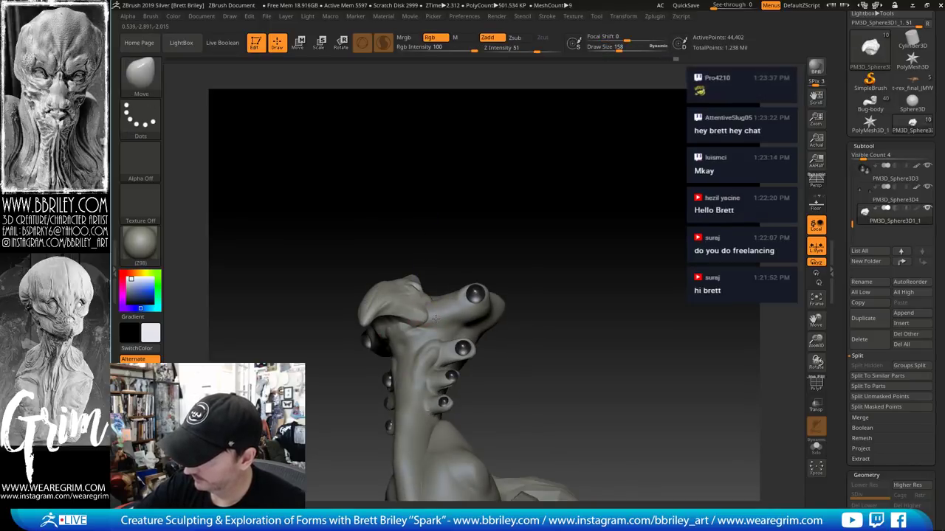
# Trim the side of the beak near its hooked tip with the TrimDynamic brush at draw size 102
pyautogui.moveTo(442, 220); pyautogui.dragTo(391, 221)
pyautogui.press('b')
pyautogui.press('t')
pyautogui.press('d')
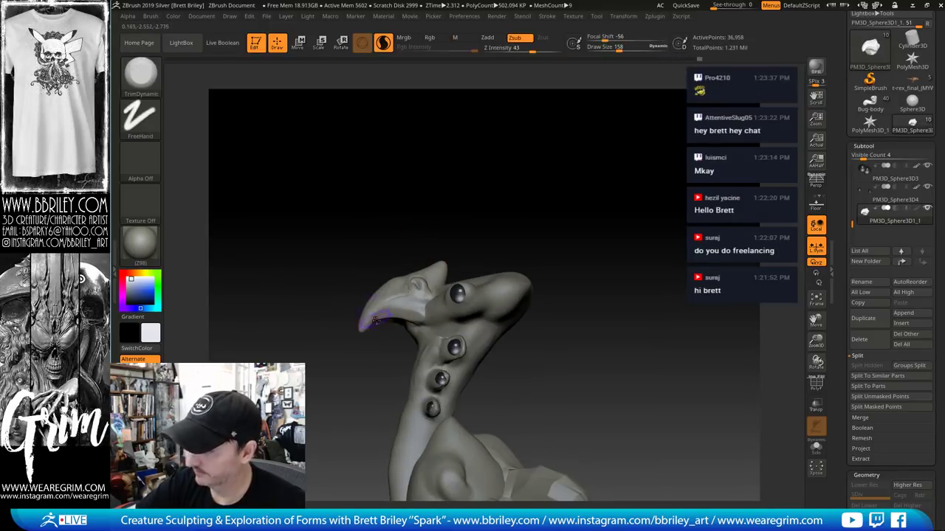
pyautogui.press('s')
pyautogui.click(371, 320)
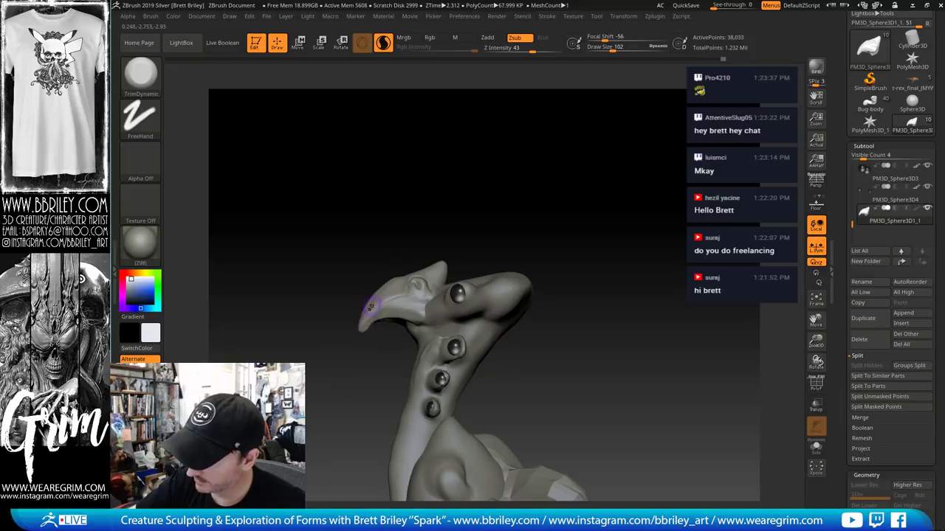
# Pull the beak's tip into a sharper hook with the Move brush at draw size 79
pyautogui.press('b')
pyautogui.press('m')
pyautogui.press('v')
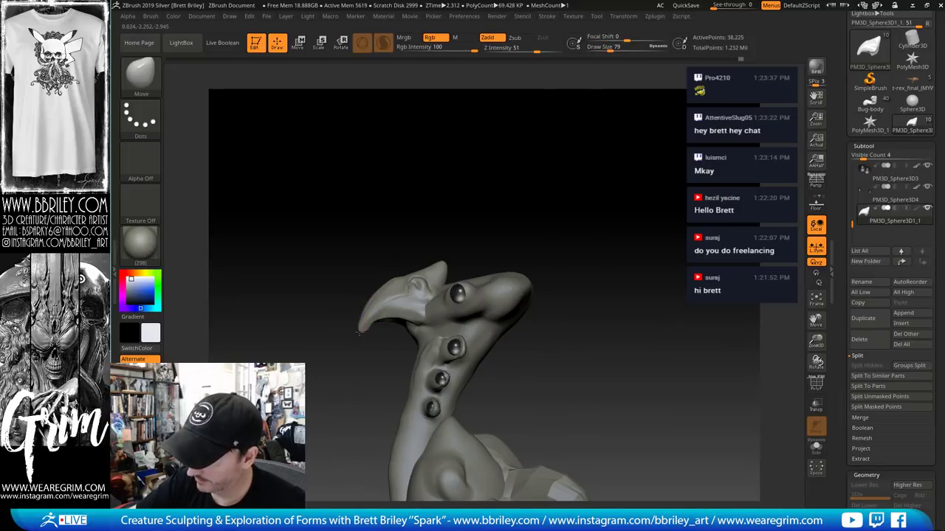
pyautogui.moveTo(409, 227)
pyautogui.mouseDown()
pyautogui.moveTo(431, 192)
pyautogui.moveTo(475, 199)
pyautogui.mouseUp()
# Flatten the front ridge of the beak up to its peak with the TrimDynamic brush at draw size 115
pyautogui.press('b')
pyautogui.press('t')
pyautogui.press('d')
pyautogui.moveTo(370, 291); pyautogui.dragTo(364, 308)
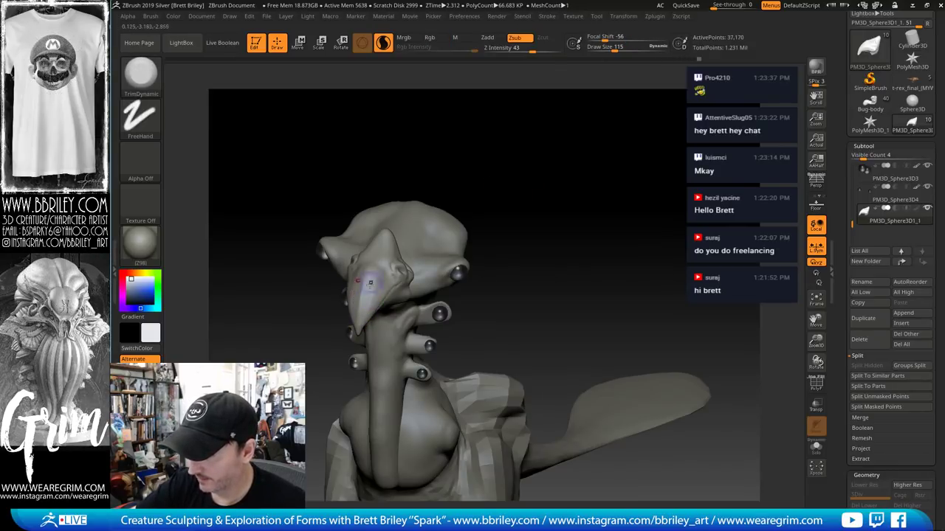
pyautogui.moveTo(374, 255); pyautogui.dragTo(387, 233)
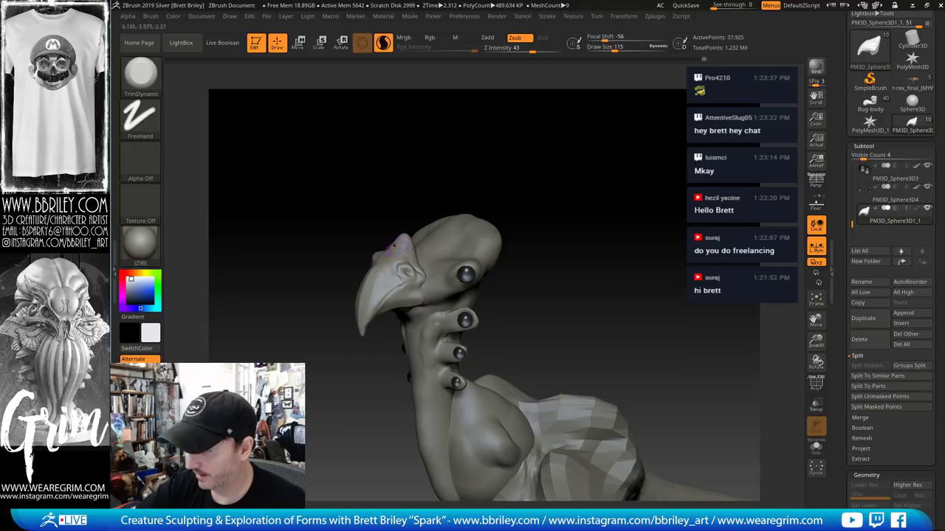
pyautogui.moveTo(445, 164); pyautogui.dragTo(431, 148)
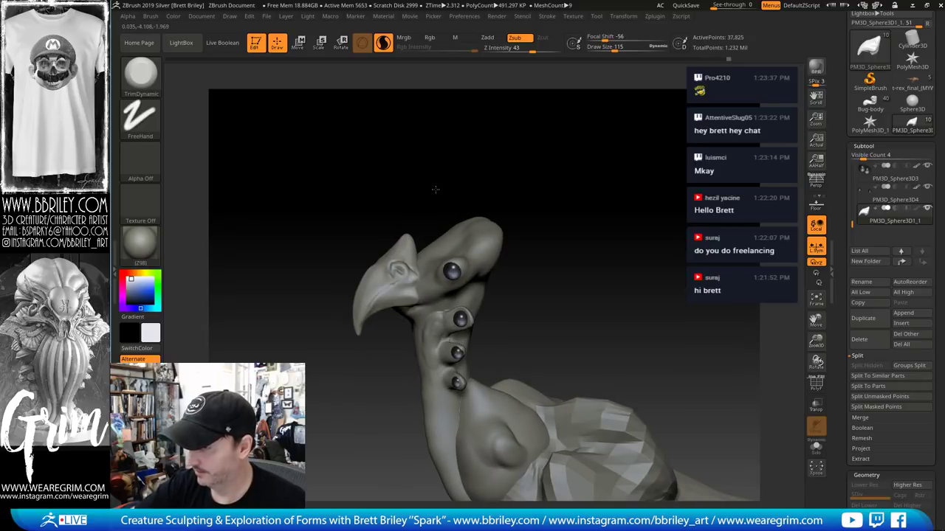
pyautogui.moveTo(436, 190); pyautogui.dragTo(445, 136)
# Reshape the beak's peak with the Move brush at draw size 213 and refine its front edge with the TrimDynamic brush at draw size 115
pyautogui.click(412, 248)
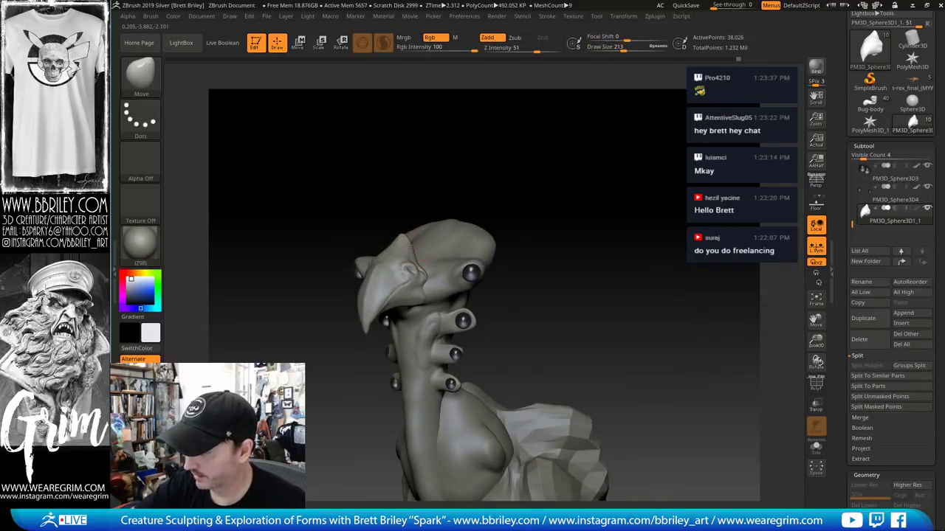
pyautogui.moveTo(481, 167); pyautogui.dragTo(413, 165)
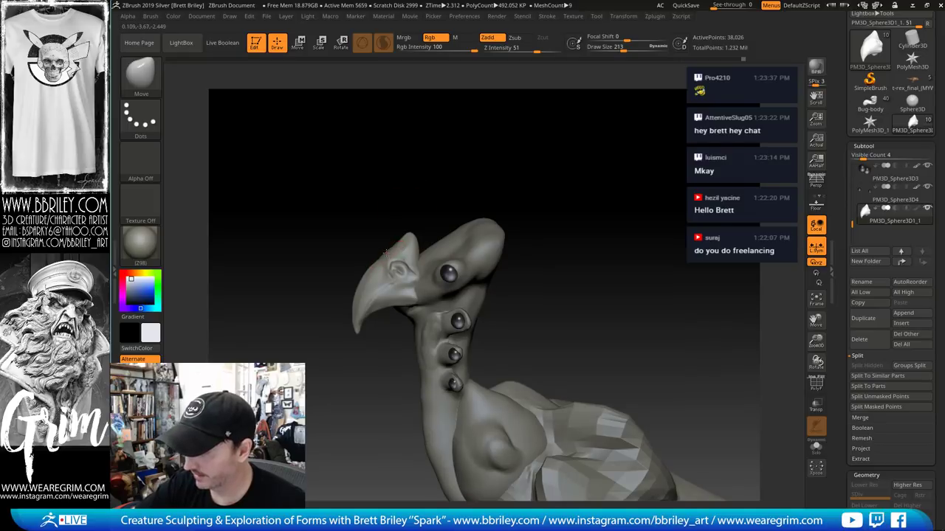
pyautogui.press('b')
pyautogui.press('t')
pyautogui.press('d')
pyautogui.press('s')
pyautogui.click(386, 270)
pyautogui.keyDown('ctrl'); pyautogui.moveTo(386, 254); pyautogui.dragTo(399, 295, button='right'); pyautogui.keyUp('ctrl')
pyautogui.moveTo(457, 192); pyautogui.dragTo(429, 221)
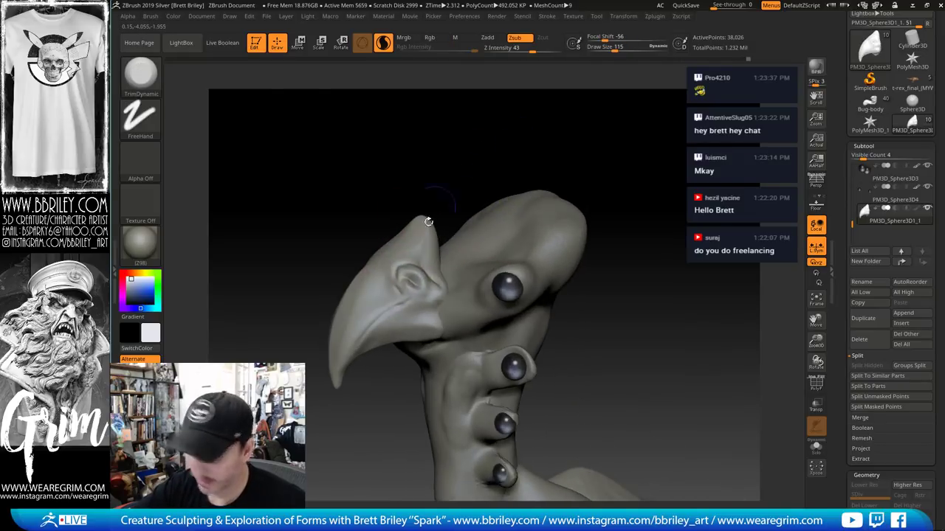
# Deepen the creases around the nostril with the DamStandard brush at draw size 62 and build up its rim with the Clay brush
pyautogui.press('b')
pyautogui.press('d')
pyautogui.press('s')
pyautogui.press('[')
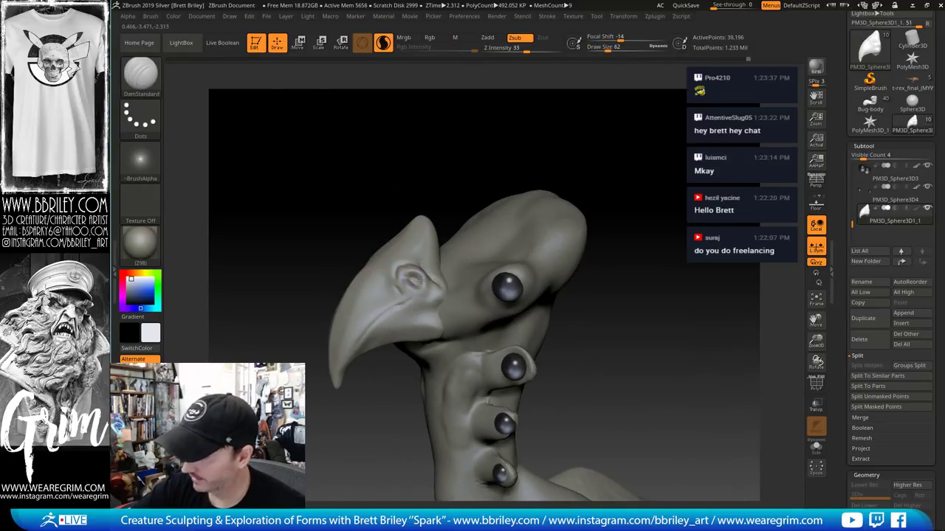
pyautogui.moveTo(408, 263); pyautogui.dragTo(424, 271)
pyautogui.press('b')
pyautogui.press('c')
pyautogui.press('l')
pyautogui.moveTo(424, 272)
pyautogui.mouseDown(button='right')
pyautogui.moveTo(426, 254)
pyautogui.moveTo(417, 252)
pyautogui.mouseUp(button='right')
# Sharpen the planes along the beak's sides and lower edge with the TrimDynamic brush at draw size 62
pyautogui.press('b')
pyautogui.press('t')
pyautogui.press('d')
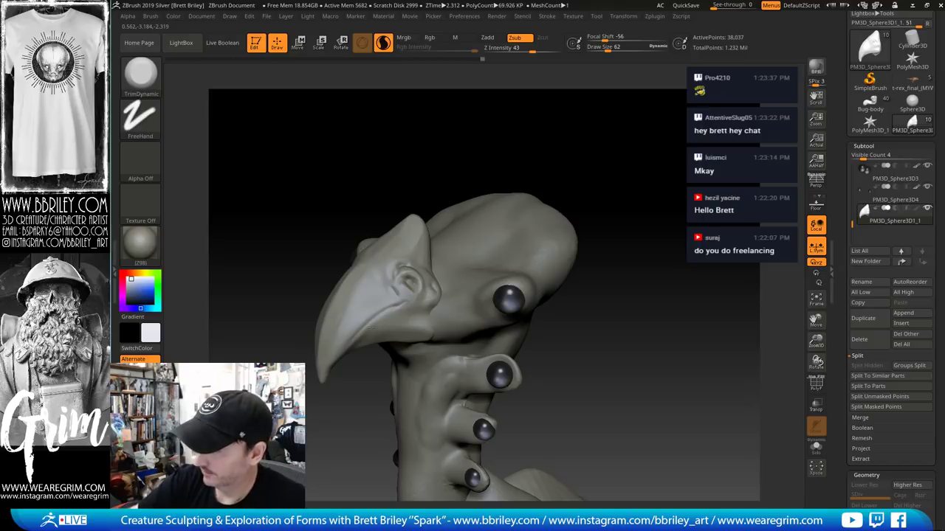
pyautogui.keyDown('ctrl'); pyautogui.moveTo(527, 184); pyautogui.dragTo(612, 144, button='right'); pyautogui.keyUp('ctrl')
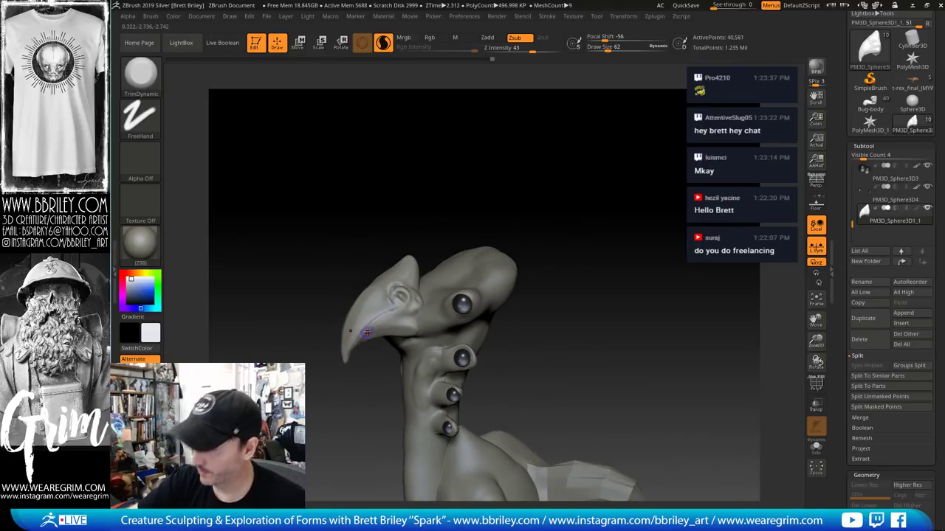
pyautogui.moveTo(548, 201); pyautogui.dragTo(552, 186, button='right')
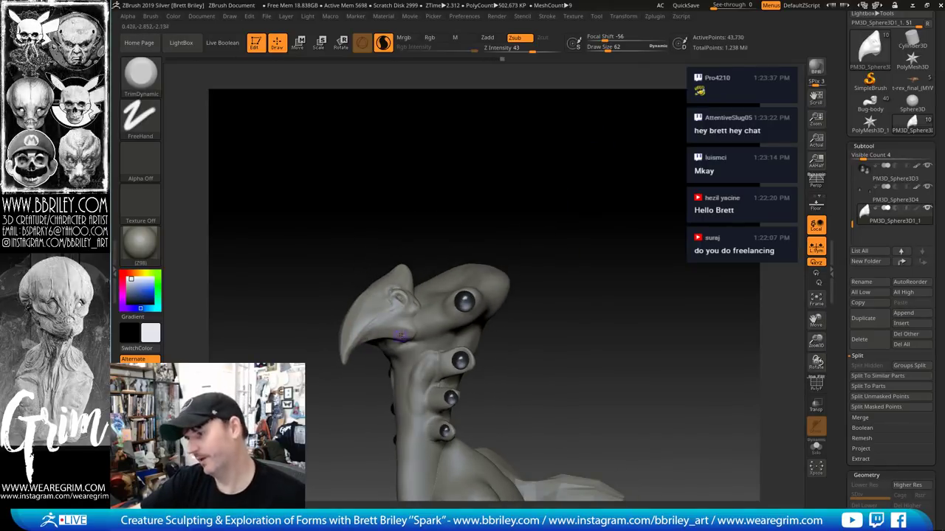
pyautogui.moveTo(492, 247); pyautogui.dragTo(568, 143, button='right')
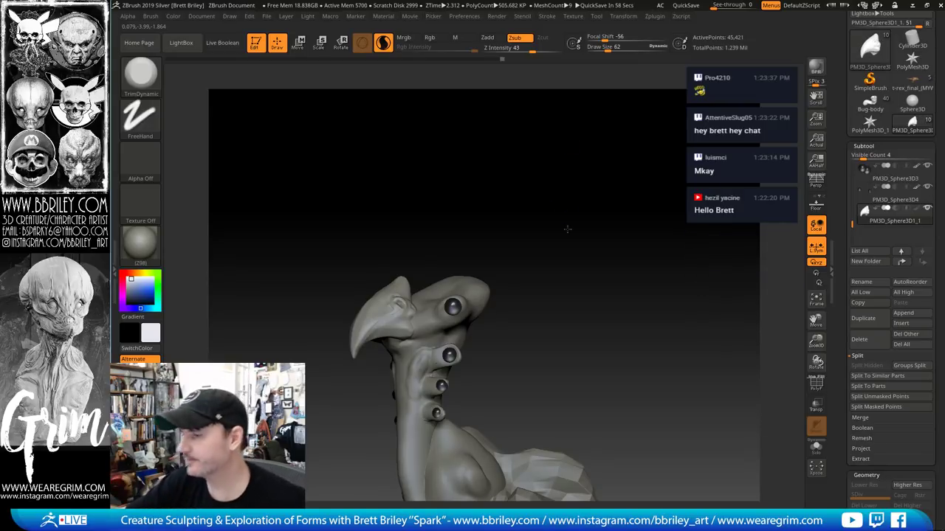
pyautogui.moveTo(567, 229); pyautogui.dragTo(546, 196, button='right')
# Select the head and neck subtool, build raised forms on the crest with the Clay brush at draw size 133, and smooth them
pyautogui.keyDown('alt'); pyautogui.click(457, 288); pyautogui.keyUp('alt')
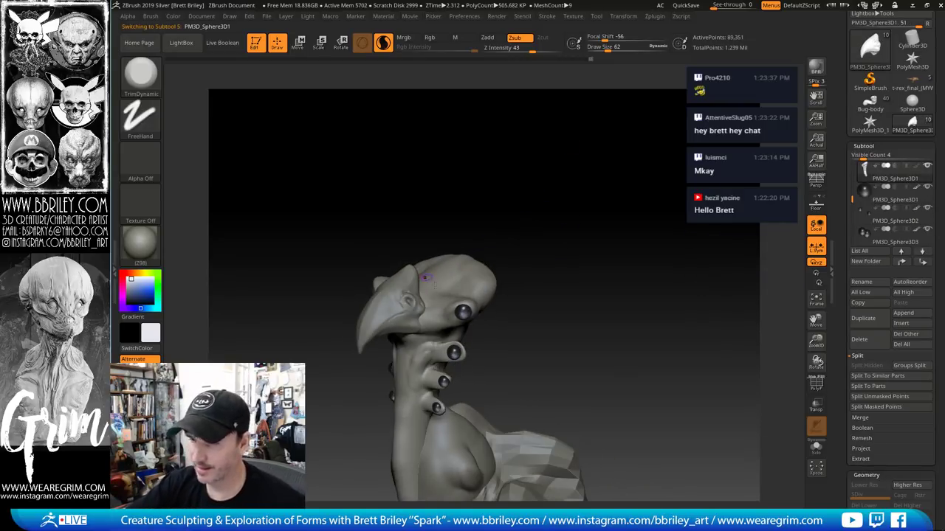
pyautogui.press('b')
pyautogui.press('c')
pyautogui.press('l')
pyautogui.moveTo(464, 243)
pyautogui.mouseDown(button='right')
pyautogui.moveTo(468, 236)
pyautogui.moveTo(459, 256)
pyautogui.mouseUp(button='right')
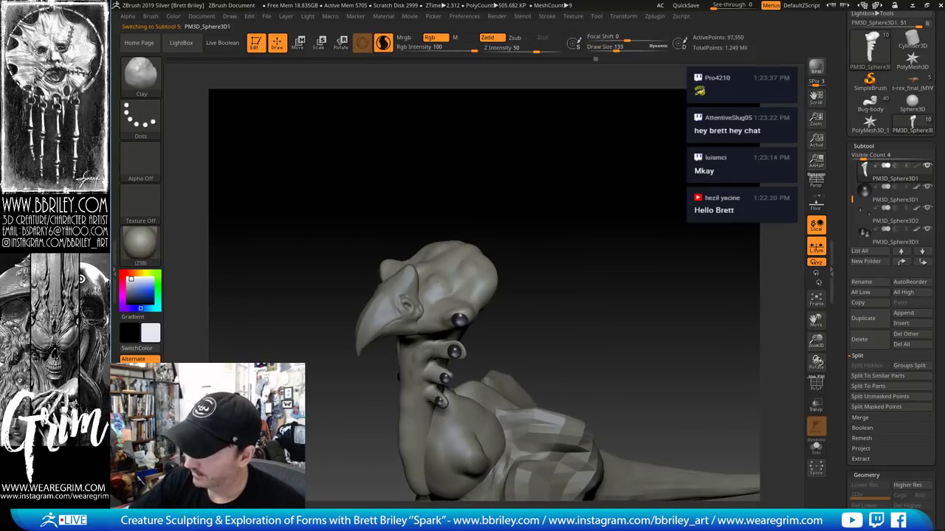
pyautogui.keyDown('shift'); pyautogui.moveTo(438, 282); pyautogui.dragTo(432, 290); pyautogui.keyUp('shift')
pyautogui.moveTo(465, 233); pyautogui.dragTo(426, 280)
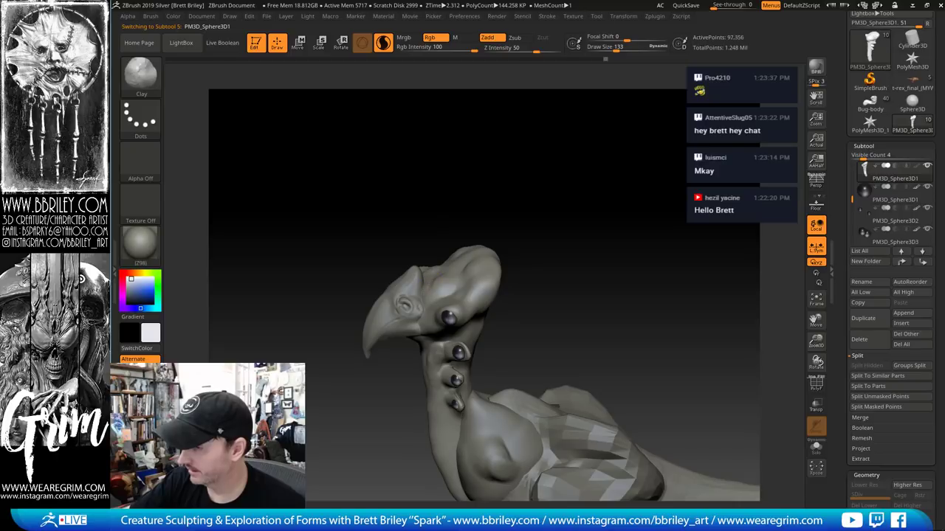
# Adjust the silhouette of the head crest with the Move brush
pyautogui.moveTo(523, 198); pyautogui.dragTo(555, 220)
pyautogui.press('b')
pyautogui.press('m')
pyautogui.press('v')
pyautogui.press('s')
pyautogui.moveTo(486, 261)
pyautogui.mouseDown()
pyautogui.moveTo(502, 261)
pyautogui.moveTo(483, 248)
pyautogui.moveTo(520, 164)
pyautogui.mouseUp()
pyautogui.moveTo(553, 217)
pyautogui.keyDown('alt'); pyautogui.mouseDown()
pyautogui.moveTo(557, 169)
pyautogui.moveTo(567, 169)
pyautogui.mouseUp(); pyautogui.keyUp('alt')
# Build up the throat beneath the beak with the Clay brush at draw size 158
pyautogui.press('b')
pyautogui.press('c')
pyautogui.press('l')
pyautogui.press('s')
pyautogui.moveTo(412, 277); pyautogui.dragTo(401, 278)
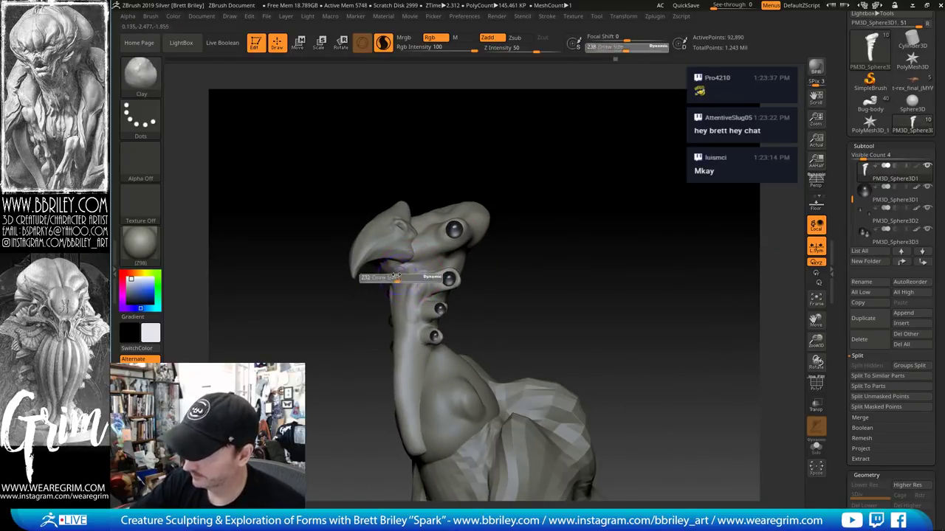
pyautogui.moveTo(526, 154)
pyautogui.keyDown('alt'); pyautogui.mouseDown()
pyautogui.moveTo(519, 148)
pyautogui.moveTo(544, 177)
pyautogui.mouseUp(); pyautogui.keyUp('alt')
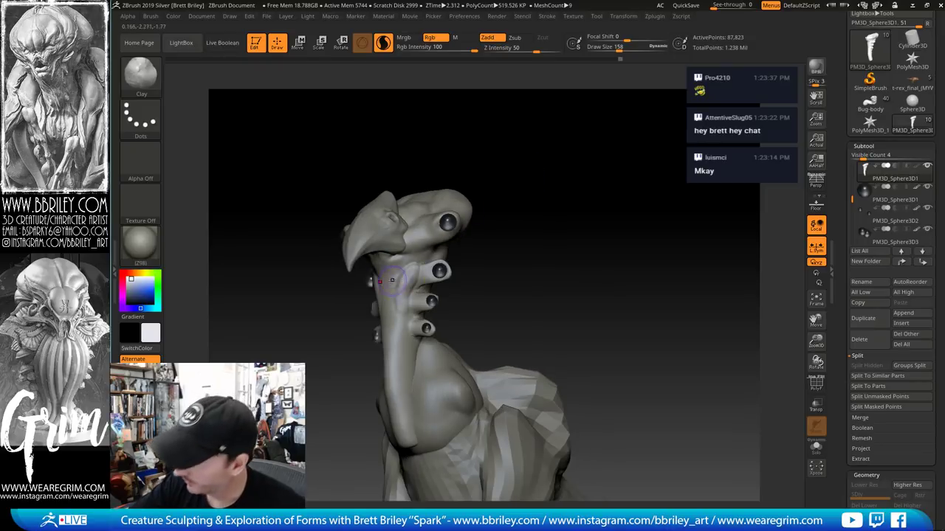
pyautogui.moveTo(392, 282); pyautogui.dragTo(382, 263)
# Swell the lower front of the neck with the Inflat brush and smooth the bulge, finishing at draw size 207
pyautogui.press('b')
pyautogui.press('i')
pyautogui.press('n')
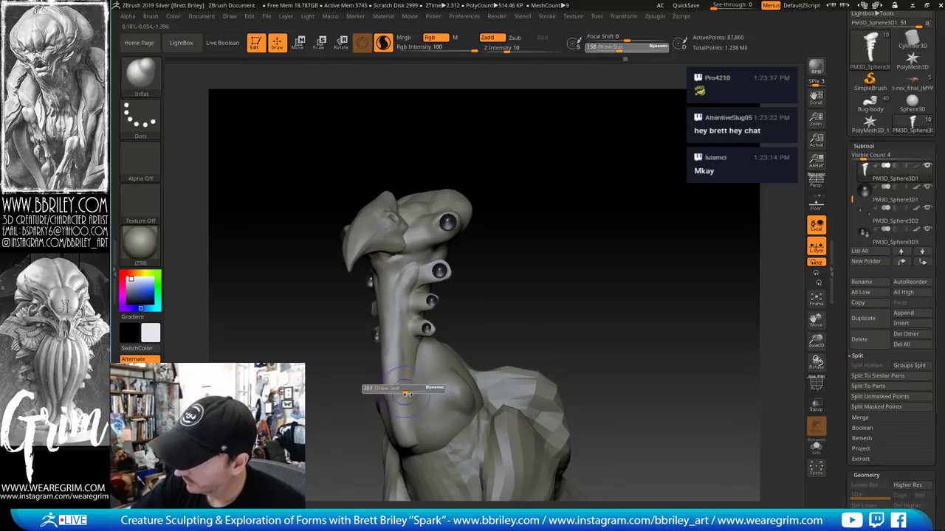
pyautogui.moveTo(387, 353)
pyautogui.mouseDown()
pyautogui.moveTo(386, 420)
pyautogui.moveTo(391, 414)
pyautogui.mouseUp()
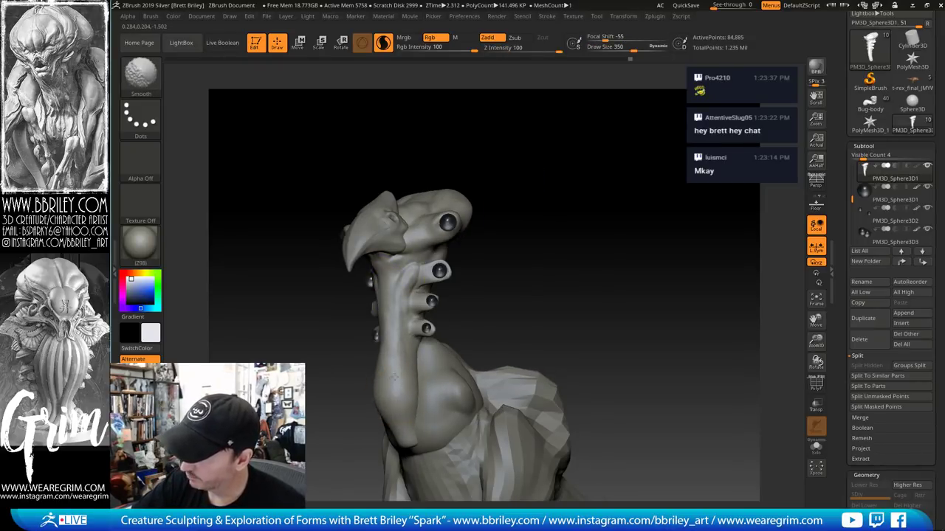
pyautogui.moveTo(555, 215); pyautogui.dragTo(496, 215)
pyautogui.moveTo(586, 251)
pyautogui.keyDown('alt'); pyautogui.mouseDown()
pyautogui.moveTo(582, 202)
pyautogui.moveTo(642, 203)
pyautogui.mouseUp(); pyautogui.keyUp('alt')
pyautogui.press('s')
pyautogui.moveTo(384, 335); pyautogui.dragTo(373, 336)
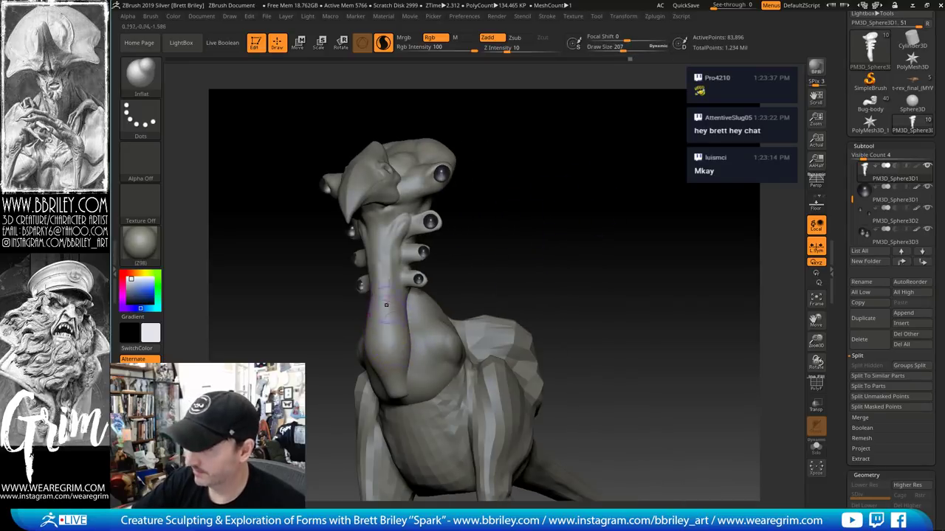
pyautogui.moveTo(393, 380)
pyautogui.mouseDown()
pyautogui.moveTo(383, 375)
pyautogui.moveTo(391, 347)
pyautogui.mouseUp()
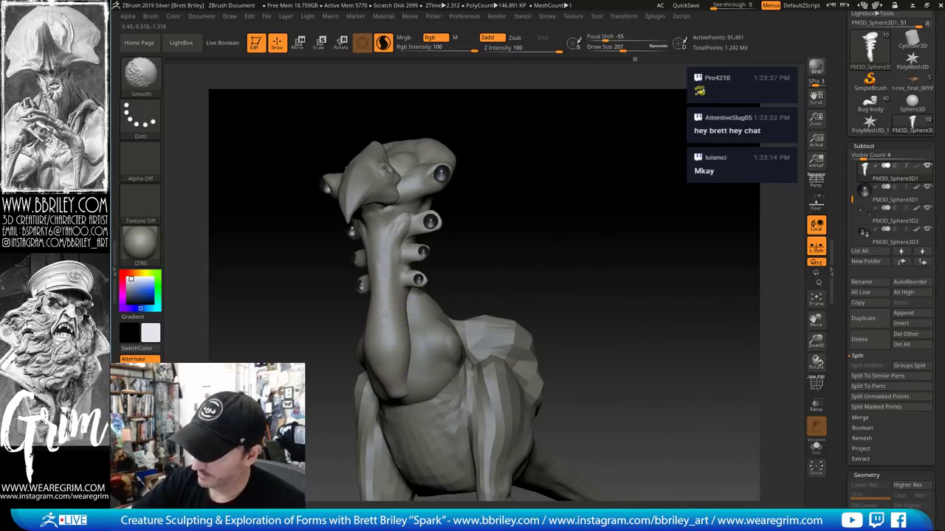
# Carve a long groove down the side of the neck with the DamStandard brush at draw size 128, and smooth it
pyautogui.moveTo(502, 192)
pyautogui.mouseDown()
pyautogui.moveTo(460, 194)
pyautogui.moveTo(560, 194)
pyautogui.moveTo(507, 199)
pyautogui.moveTo(527, 184)
pyautogui.moveTo(504, 178)
pyautogui.mouseUp()
pyautogui.press('b')
pyautogui.press('d')
pyautogui.press('s')
pyautogui.press('s')
pyautogui.click(395, 236)
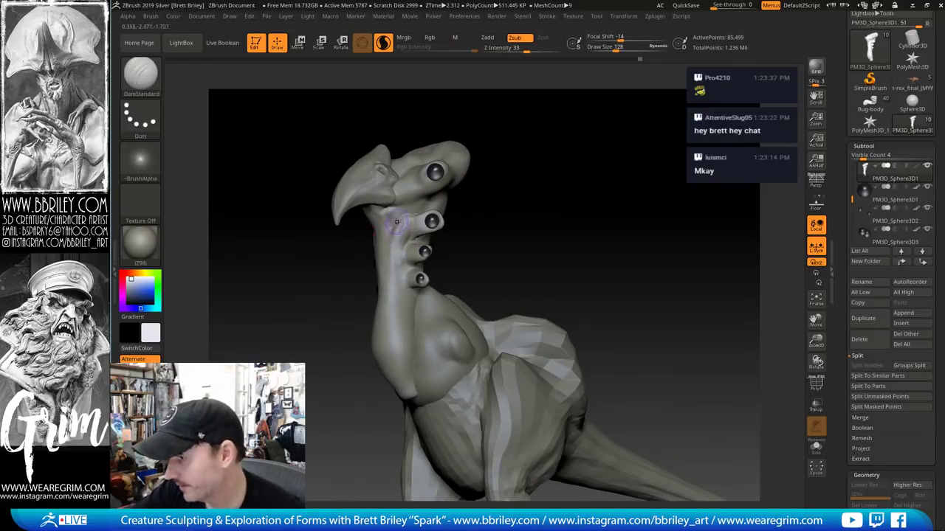
pyautogui.moveTo(404, 220); pyautogui.dragTo(391, 361)
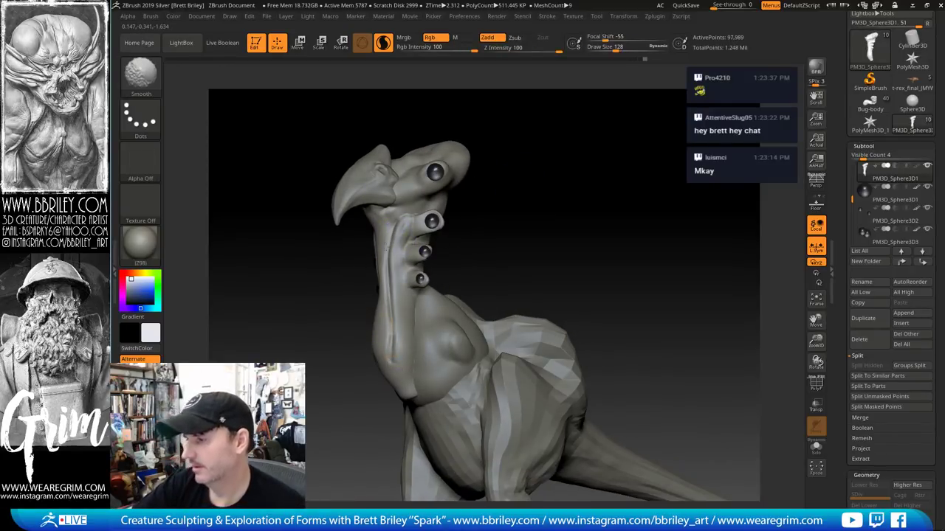
# Carve finer creases around the eye stalks and upper neck with the DamStandard brush at draw size 72
pyautogui.moveTo(527, 147)
pyautogui.mouseDown()
pyautogui.moveTo(495, 197)
pyautogui.moveTo(533, 169)
pyautogui.moveTo(569, 177)
pyautogui.mouseUp()
pyautogui.keyDown('alt'); pyautogui.moveTo(499, 200); pyautogui.dragTo(479, 221); pyautogui.keyUp('alt')
pyautogui.press('s')
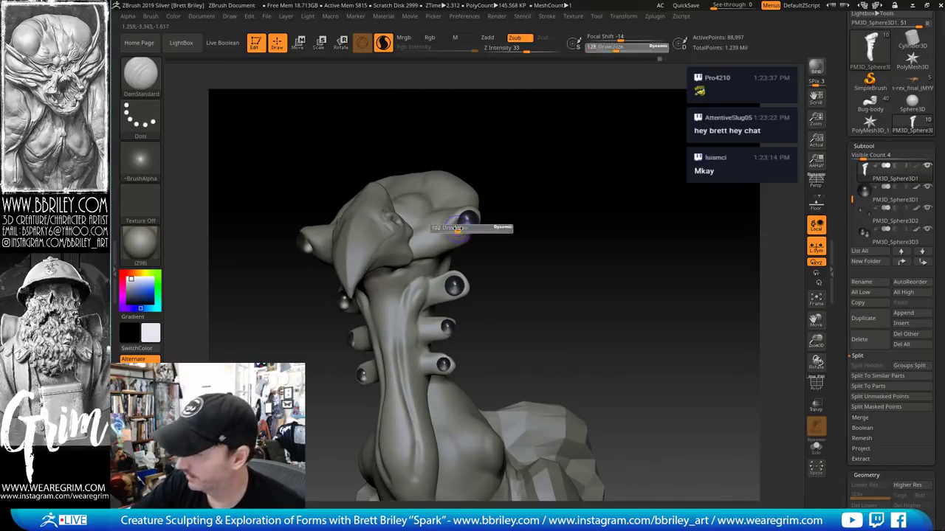
pyautogui.click(458, 229)
pyautogui.press('[')
pyautogui.press('[')
pyautogui.press('[')
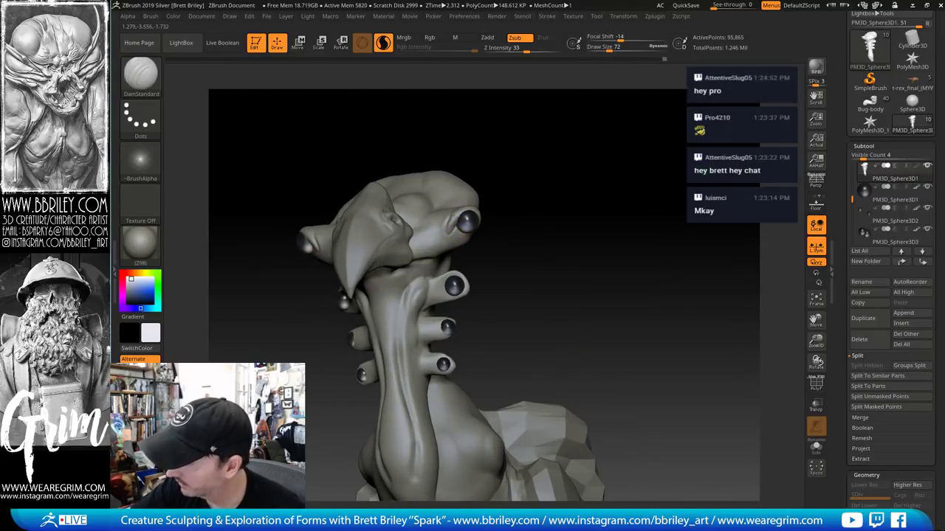
pyautogui.moveTo(431, 237); pyautogui.dragTo(436, 234)
pyautogui.moveTo(545, 215); pyautogui.dragTo(478, 222)
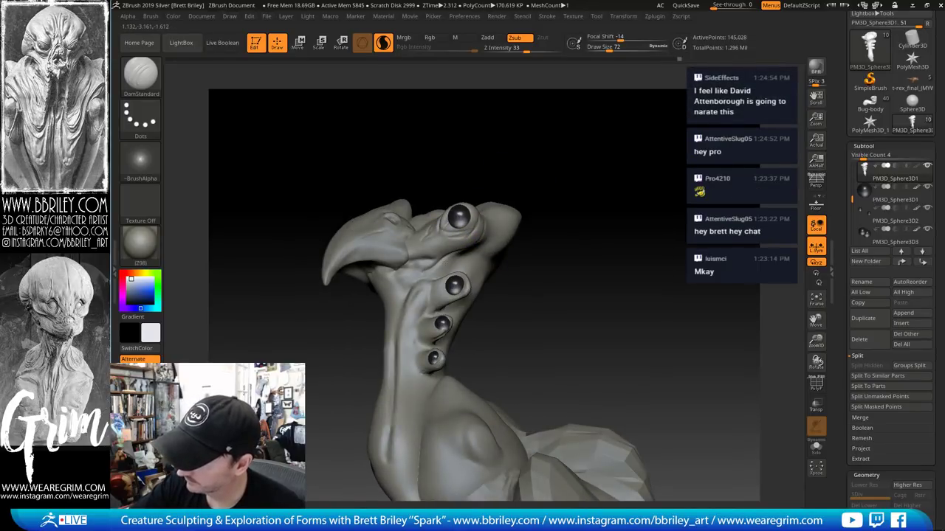
pyautogui.moveTo(437, 272); pyautogui.dragTo(463, 251)
# Insert a Sphere3D as a new subtool and make it the active one
pyautogui.moveTo(555, 204)
pyautogui.mouseDown()
pyautogui.moveTo(603, 194)
pyautogui.moveTo(597, 175)
pyautogui.moveTo(583, 205)
pyautogui.moveTo(601, 194)
pyautogui.moveTo(588, 154)
pyautogui.mouseUp()
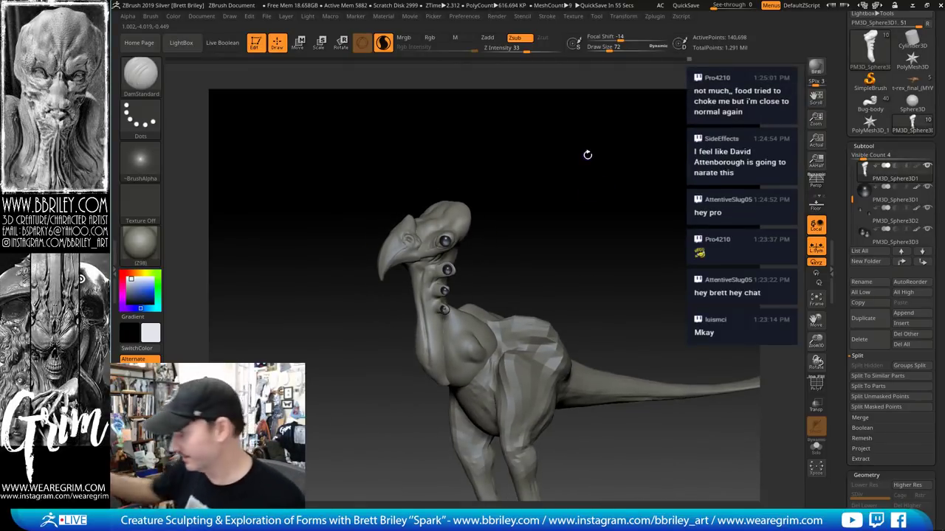
pyautogui.moveTo(647, 214); pyautogui.dragTo(661, 214)
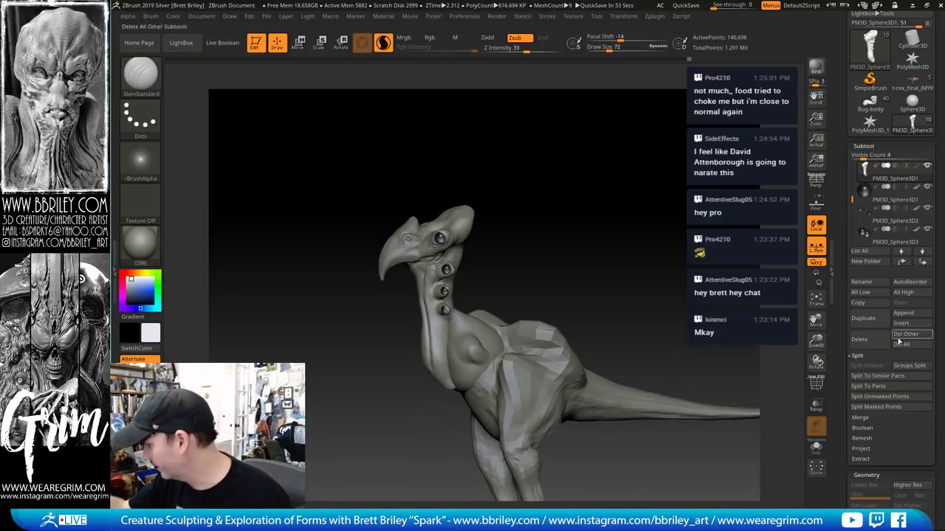
pyautogui.click(902, 323)
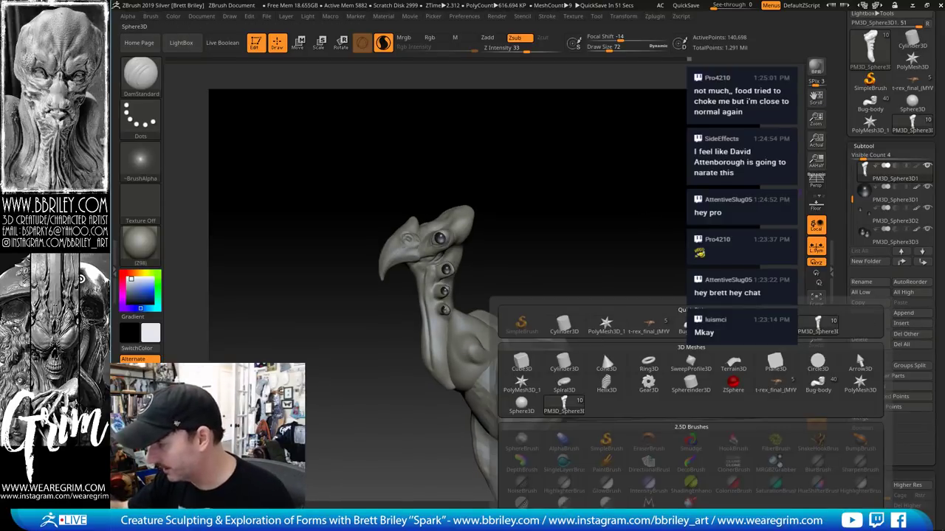
pyautogui.click(521, 405)
pyautogui.moveTo(650, 221); pyautogui.dragTo(654, 185)
pyautogui.moveTo(849, 198); pyautogui.dragTo(849, 225)
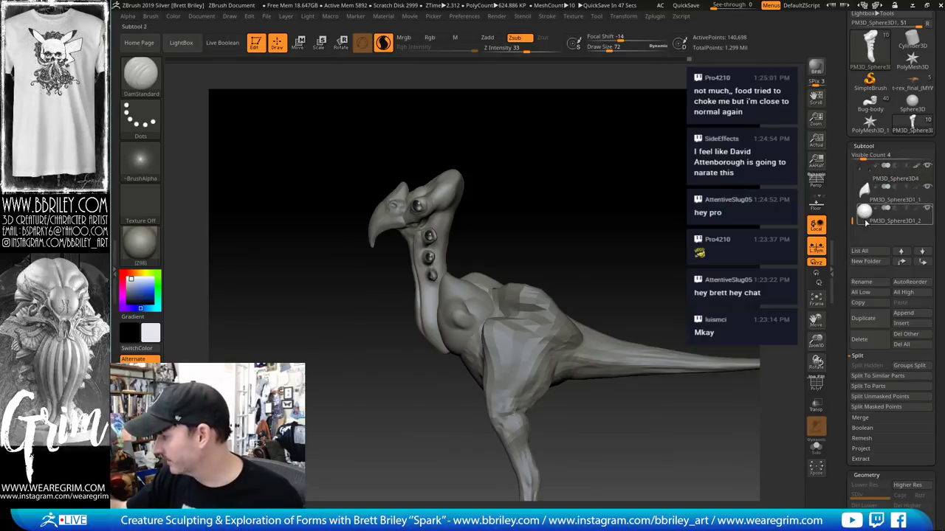
pyautogui.click(865, 218)
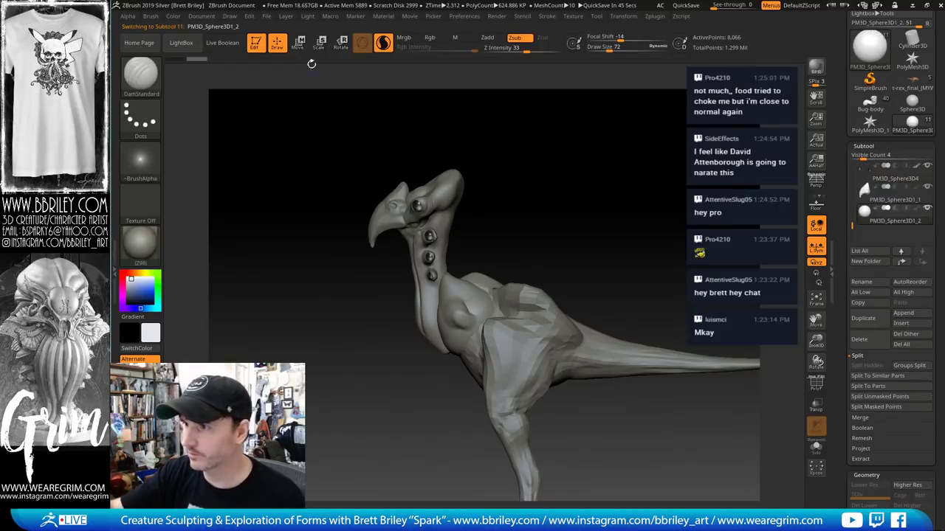
# Move the new sphere beneath the beak and scale it down to form the base of a lower jaw
pyautogui.click(299, 42)
pyautogui.moveTo(507, 284); pyautogui.dragTo(455, 204)
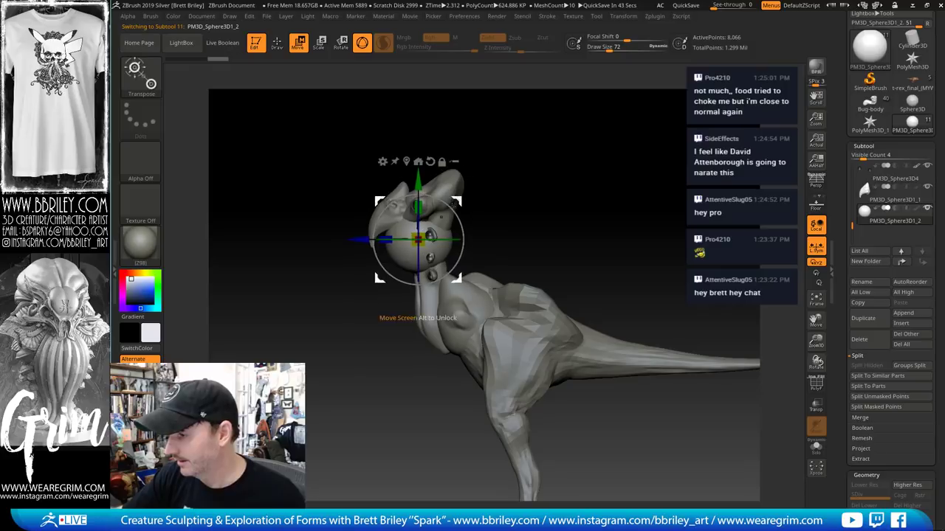
pyautogui.moveTo(419, 238); pyautogui.dragTo(409, 249)
pyautogui.moveTo(455, 204); pyautogui.dragTo(451, 198)
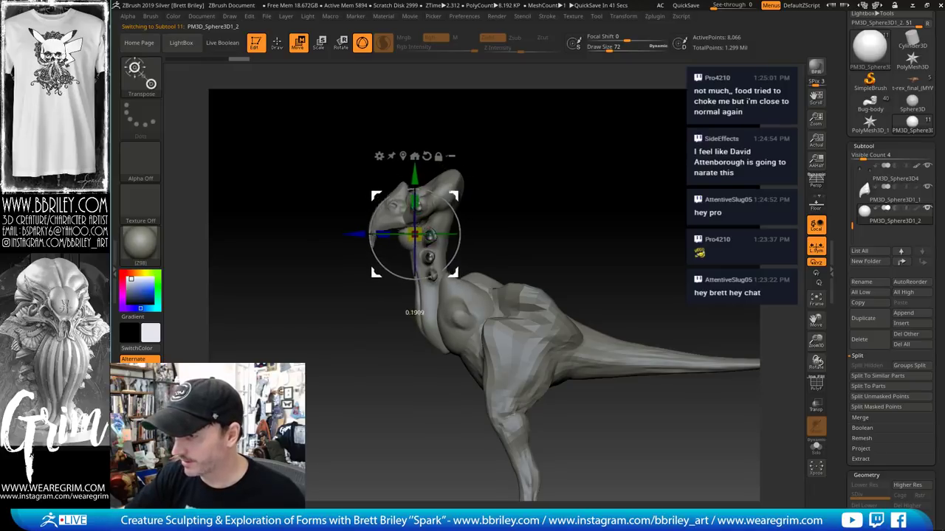
pyautogui.moveTo(414, 235); pyautogui.dragTo(406, 231)
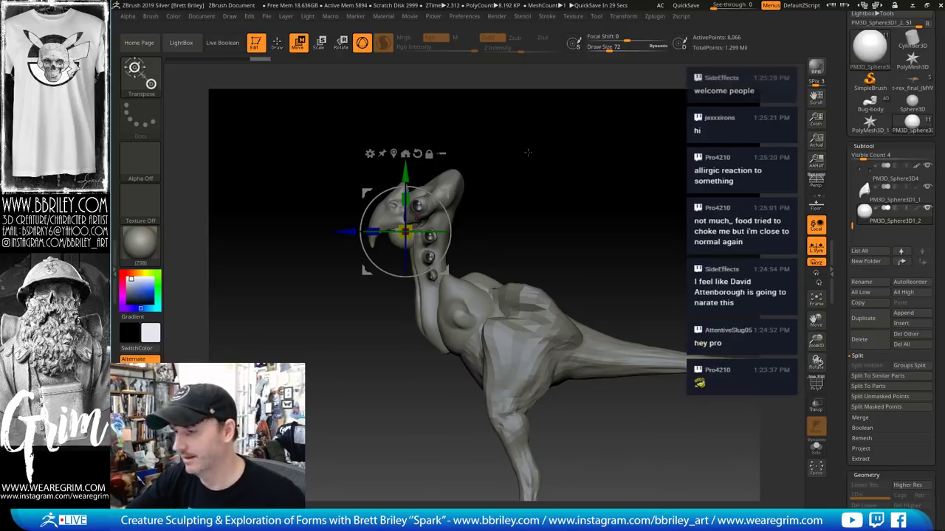
pyautogui.moveTo(455, 170); pyautogui.dragTo(500, 121)
pyautogui.moveTo(405, 231); pyautogui.dragTo(420, 230)
pyautogui.moveTo(492, 137)
pyautogui.mouseDown()
pyautogui.moveTo(502, 162)
pyautogui.moveTo(528, 176)
pyautogui.mouseUp()
# Shape the sphere into a pointed lower jaw with the Move brush, stepping the draw size down from 284 to 163
pyautogui.press('q')
pyautogui.press('s')
pyautogui.moveTo(412, 232); pyautogui.dragTo(427, 232)
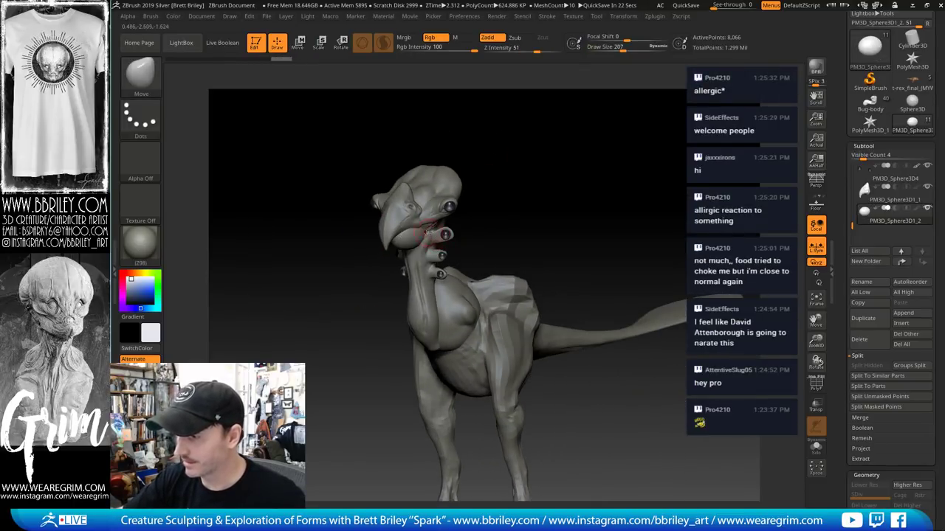
pyautogui.moveTo(485, 177); pyautogui.dragTo(431, 213)
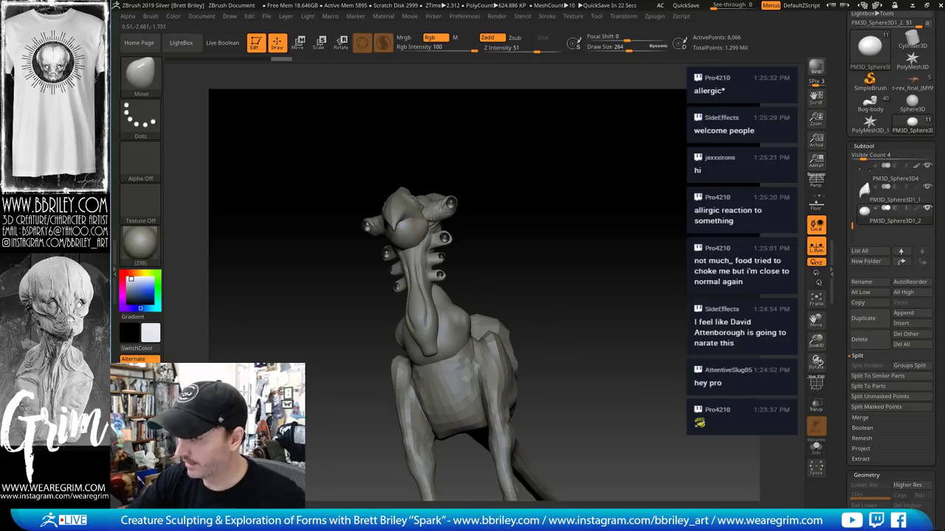
pyautogui.moveTo(459, 180)
pyautogui.mouseDown()
pyautogui.moveTo(512, 93)
pyautogui.moveTo(509, 71)
pyautogui.mouseUp()
pyautogui.press('s')
pyautogui.moveTo(417, 217)
pyautogui.mouseDown()
pyautogui.moveTo(406, 216)
pyautogui.moveTo(418, 209)
pyautogui.mouseUp()
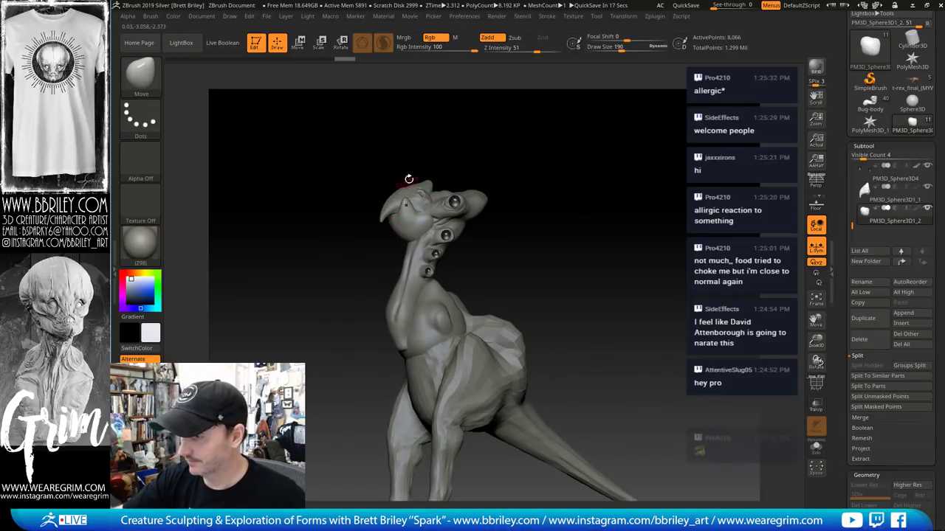
pyautogui.moveTo(445, 138); pyautogui.dragTo(425, 142)
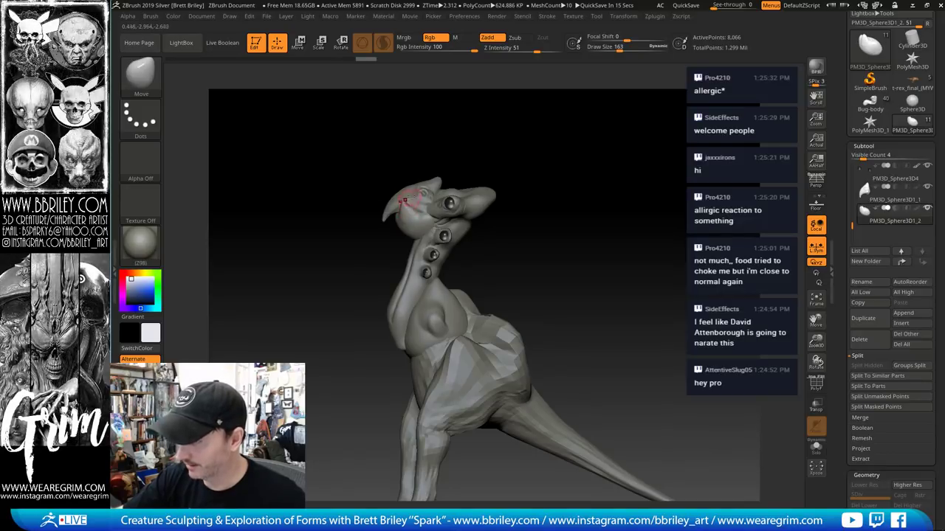
# Define the raised side tusk of the lower jaw with the DamStandard and Clay brushes at draw size 102
pyautogui.moveTo(487, 129)
pyautogui.mouseDown()
pyautogui.moveTo(547, 135)
pyautogui.moveTo(509, 138)
pyautogui.mouseUp()
pyautogui.press('b')
pyautogui.press('d')
pyautogui.press('s')
pyautogui.press('s')
pyautogui.moveTo(418, 218)
pyautogui.mouseDown()
pyautogui.moveTo(400, 218)
pyautogui.moveTo(415, 209)
pyautogui.moveTo(420, 217)
pyautogui.mouseUp()
pyautogui.press('b')
pyautogui.press('c')
pyautogui.press('l')
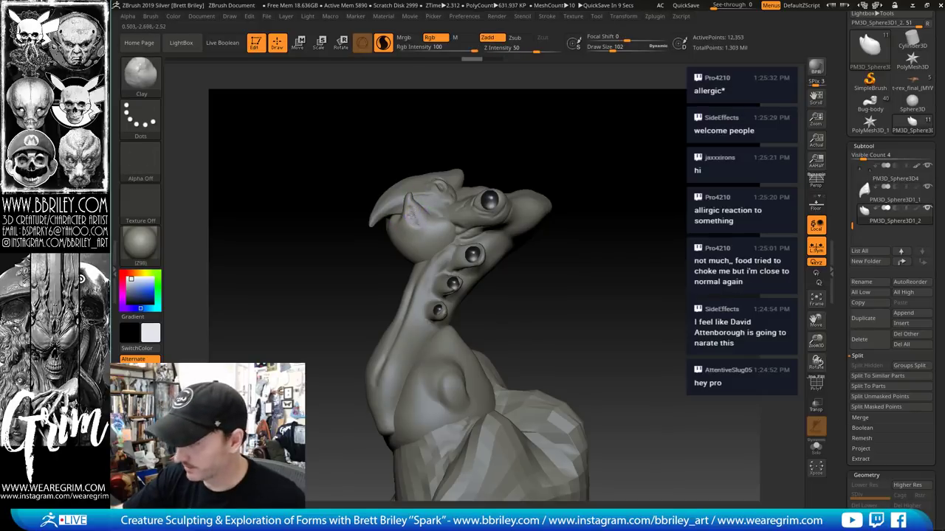
# Carve creases around the base of the lower jaw's tusk with the DamStandard brush at draw size 102
pyautogui.press('b')
pyautogui.press('d')
pyautogui.press('s')
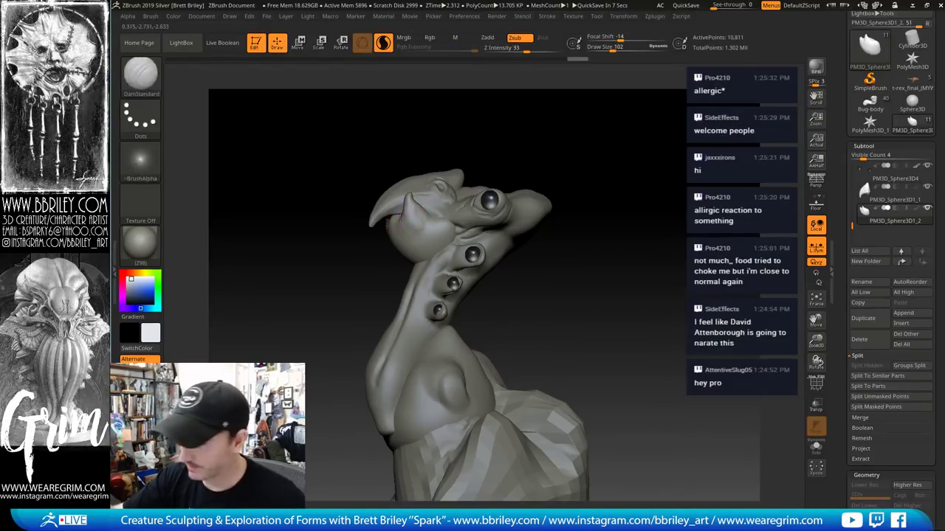
pyautogui.moveTo(418, 227); pyautogui.dragTo(406, 225)
pyautogui.moveTo(469, 147)
pyautogui.mouseDown()
pyautogui.moveTo(482, 114)
pyautogui.moveTo(476, 130)
pyautogui.mouseUp()
pyautogui.moveTo(411, 208); pyautogui.dragTo(402, 220)
pyautogui.moveTo(420, 154); pyautogui.dragTo(417, 140)
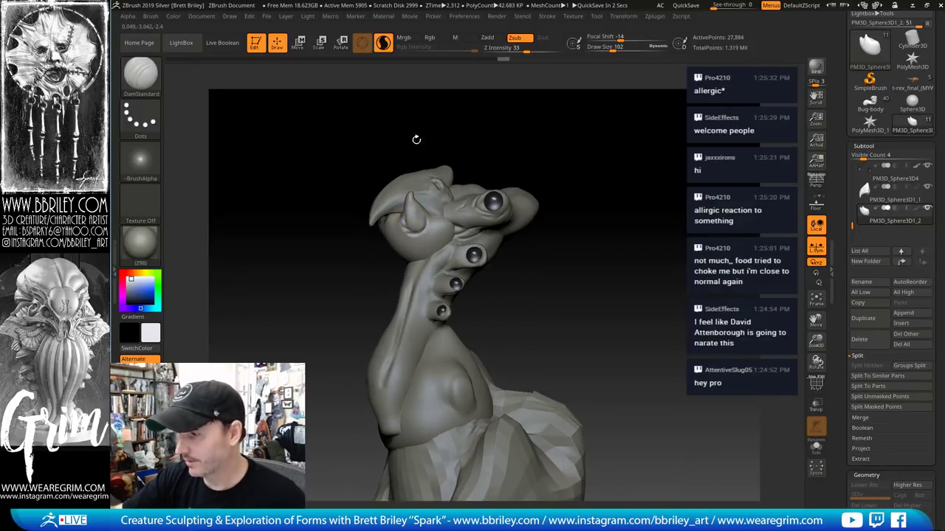
pyautogui.moveTo(394, 225); pyautogui.dragTo(405, 230)
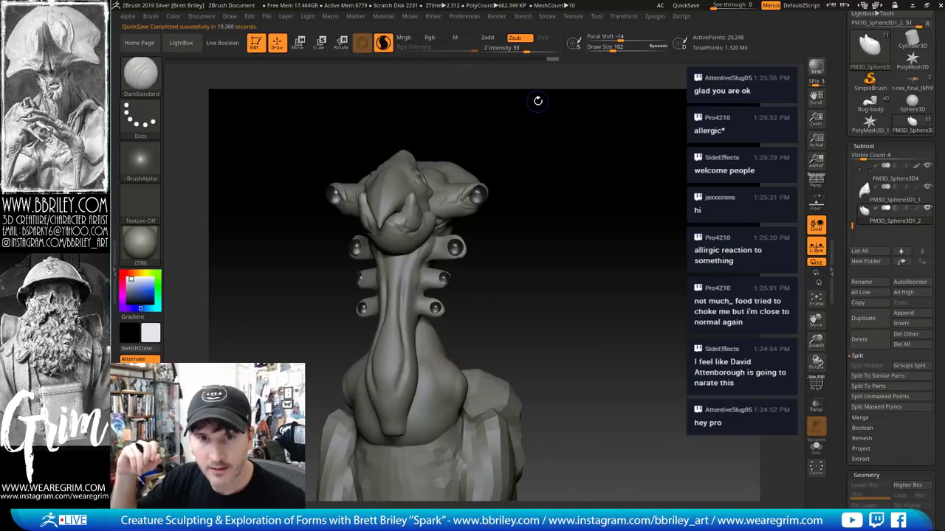
# Pull the rear of the lower jaw back toward the head with the Move brush at draw size 207
pyautogui.moveTo(539, 101)
pyautogui.mouseDown()
pyautogui.moveTo(585, 160)
pyautogui.moveTo(579, 133)
pyautogui.moveTo(563, 119)
pyautogui.moveTo(565, 137)
pyautogui.mouseUp()
pyautogui.press('b')
pyautogui.press('m')
pyautogui.press('v')
pyautogui.press('s')
pyautogui.moveTo(447, 223); pyautogui.dragTo(459, 222)
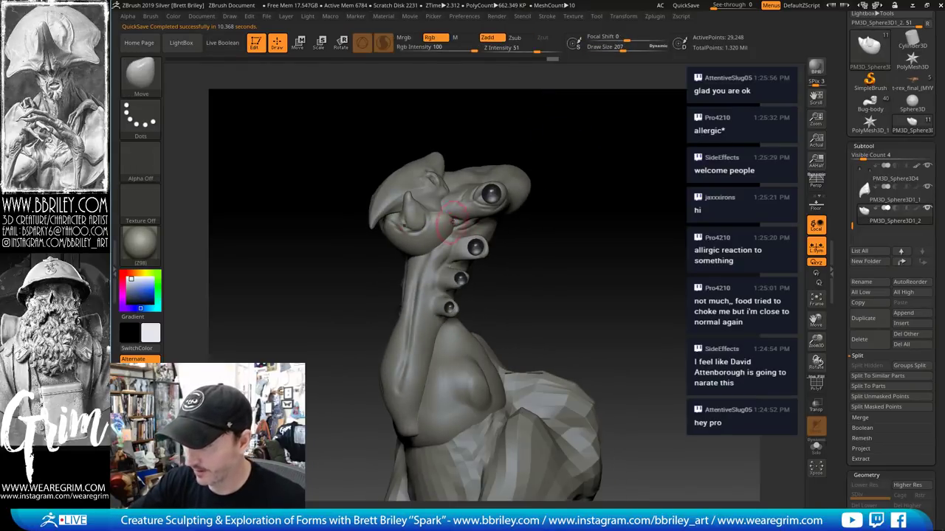
# Carve folds into the rear corner of the lower jaw with the DamStandard brush, and smooth them at draw size 86
pyautogui.press('b')
pyautogui.press('d')
pyautogui.press('s')
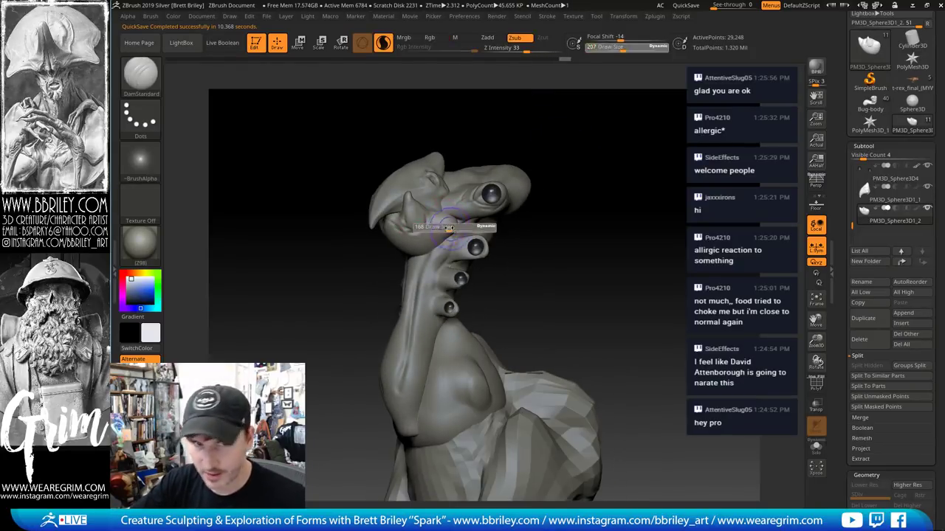
pyautogui.moveTo(452, 234)
pyautogui.mouseDown()
pyautogui.moveTo(432, 231)
pyautogui.moveTo(443, 221)
pyautogui.mouseUp()
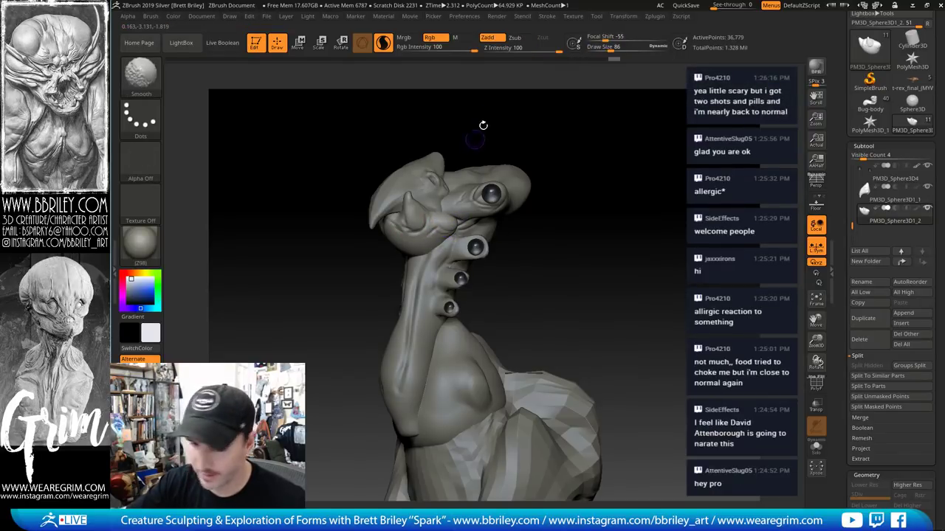
# Flatten and build up the side planes of the lower jaw with the TrimDynamic and Clay brushes at draw size 86
pyautogui.moveTo(482, 126); pyautogui.dragTo(451, 139)
pyautogui.press('b')
pyautogui.press('t')
pyautogui.press('d')
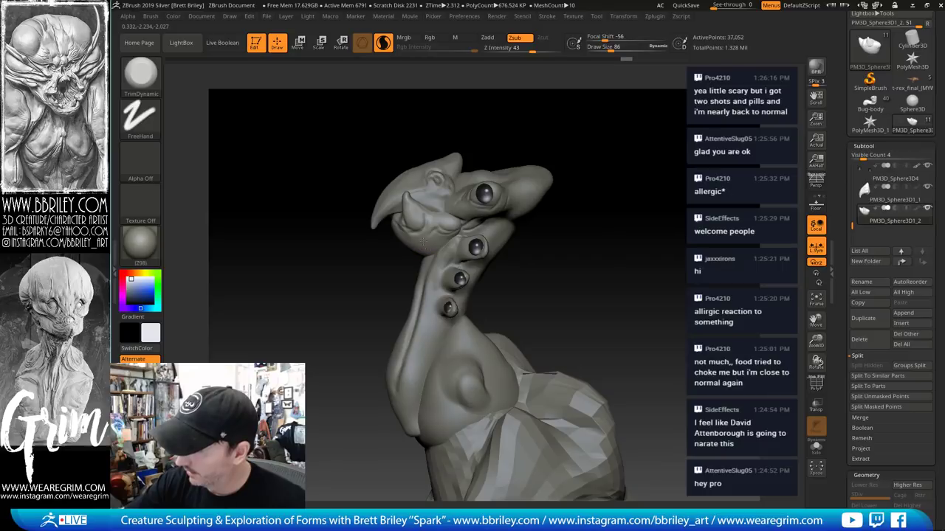
pyautogui.press('b')
pyautogui.press('c')
pyautogui.press('l')
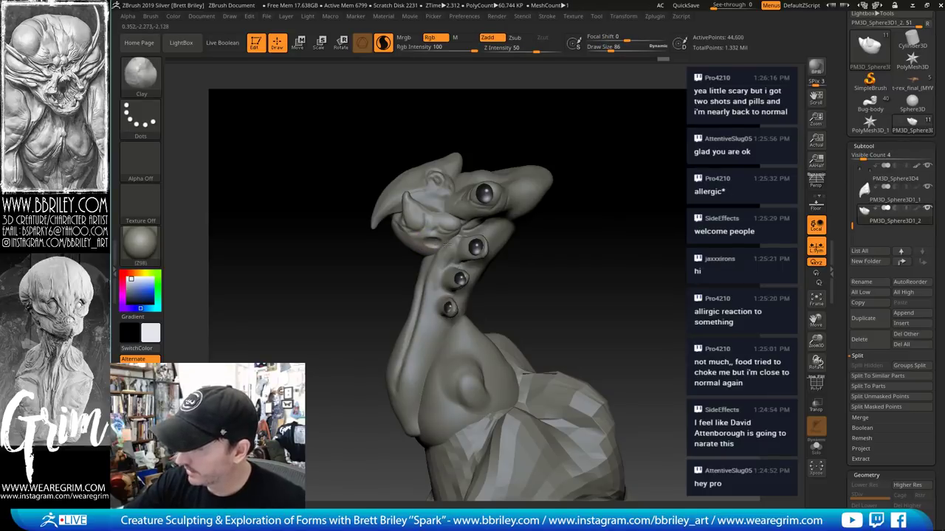
pyautogui.press('b')
pyautogui.press('t')
pyautogui.press('d')
pyautogui.moveTo(441, 239)
pyautogui.mouseDown()
pyautogui.moveTo(417, 247)
pyautogui.moveTo(458, 221)
pyautogui.mouseUp()
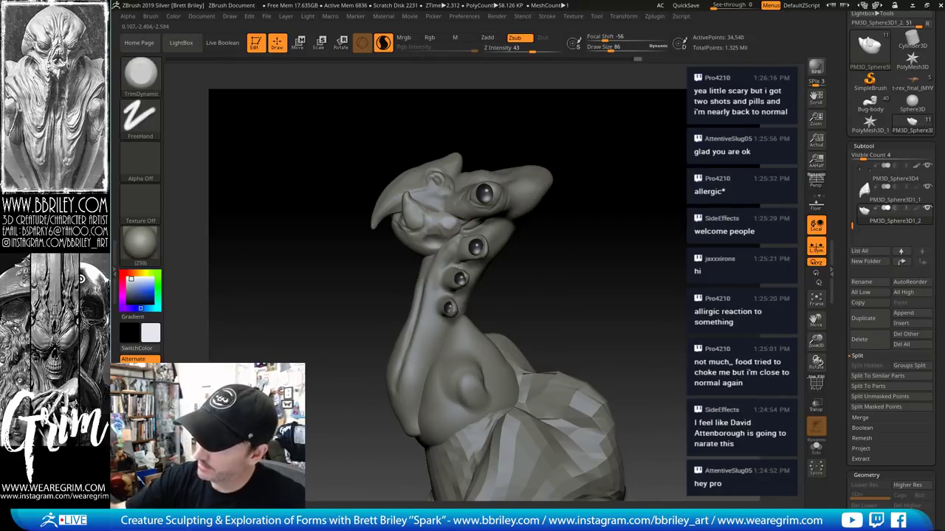
# Carve the underside of the lower jaw toward the throat with the DamStandard brush
pyautogui.moveTo(486, 100); pyautogui.dragTo(464, 125)
pyautogui.press('b')
pyautogui.press('d')
pyautogui.press('s')
pyautogui.moveTo(413, 234)
pyautogui.mouseDown()
pyautogui.moveTo(423, 238)
pyautogui.moveTo(411, 267)
pyautogui.mouseUp()
# Stretch the underside of the lower jaw down over the front of the neck with the Move brush at draw size 184
pyautogui.press('b')
pyautogui.press('m')
pyautogui.press('v')
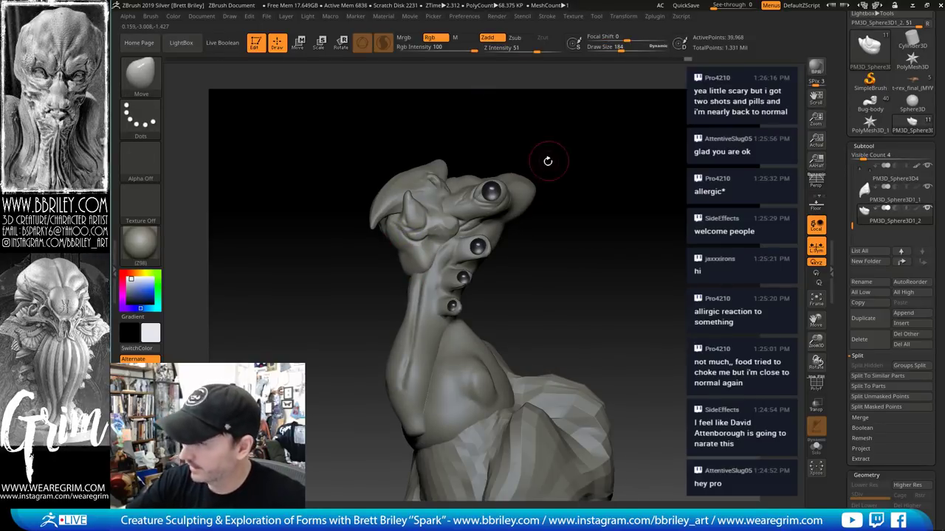
pyautogui.moveTo(548, 160); pyautogui.dragTo(539, 164)
pyautogui.press('s')
pyautogui.moveTo(403, 277); pyautogui.dragTo(403, 277)
pyautogui.moveTo(569, 277); pyautogui.dragTo(620, 260)
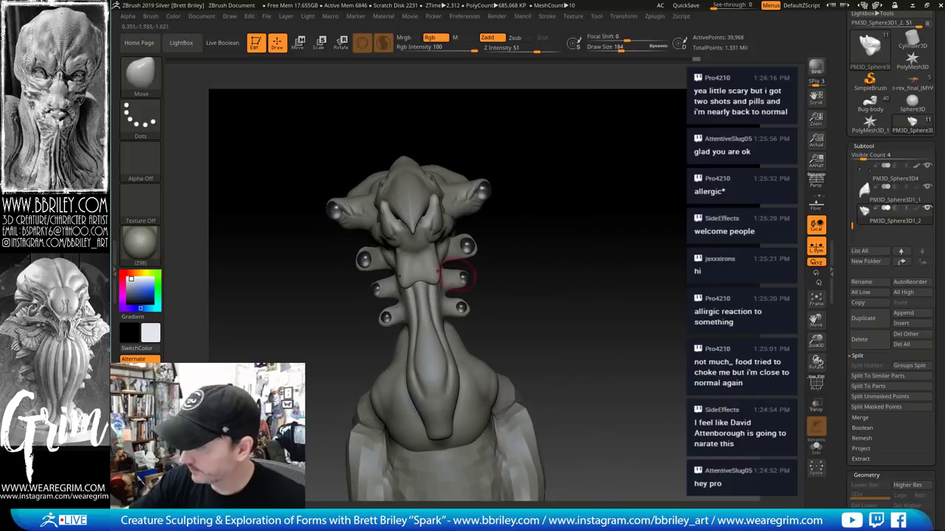
pyautogui.moveTo(420, 283); pyautogui.dragTo(426, 331)
pyautogui.moveTo(492, 276)
pyautogui.mouseDown()
pyautogui.moveTo(428, 291)
pyautogui.moveTo(419, 325)
pyautogui.moveTo(415, 282)
pyautogui.mouseUp()
pyautogui.moveTo(517, 229)
pyautogui.mouseDown()
pyautogui.moveTo(636, 156)
pyautogui.moveTo(651, 158)
pyautogui.mouseUp()
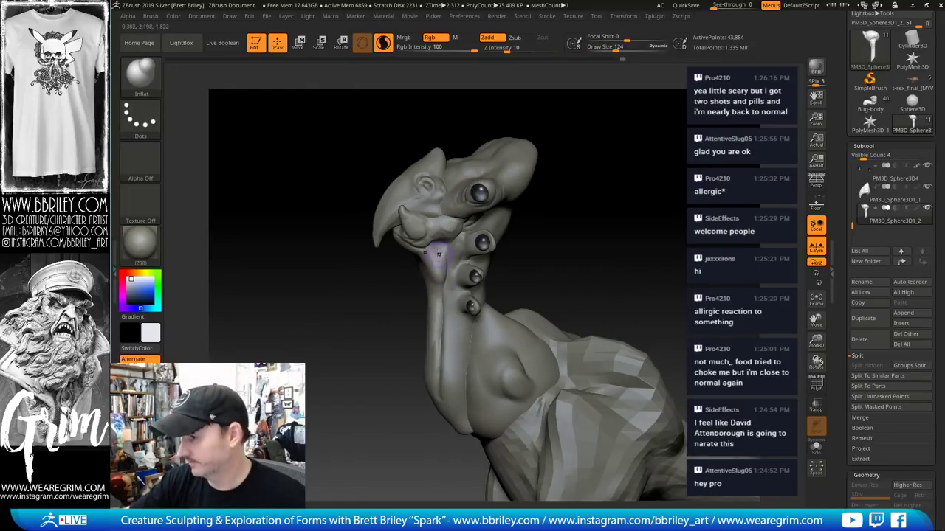
# Carve grooves around the throat form below the lower jaw with the DamStandard brush at draw size 94
pyautogui.press('b')
pyautogui.press('d')
pyautogui.press('s')
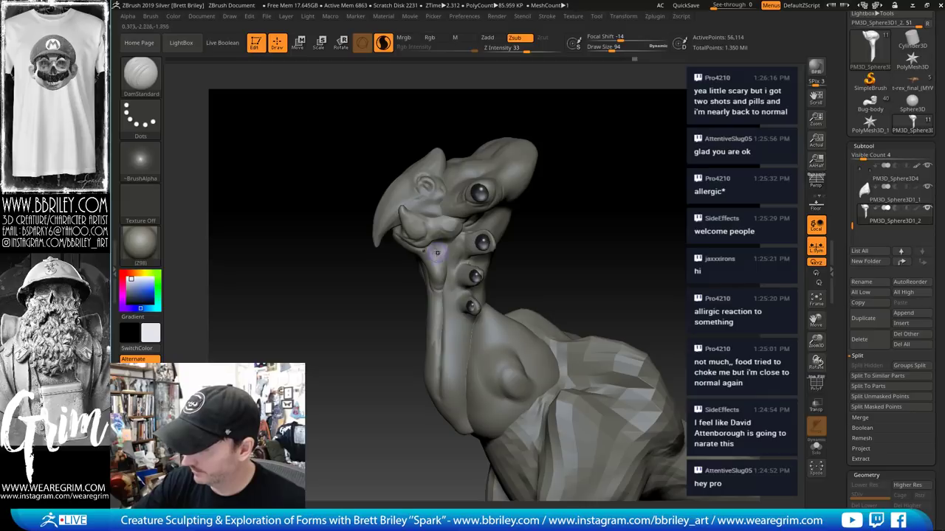
pyautogui.moveTo(582, 140); pyautogui.dragTo(452, 239)
pyautogui.moveTo(517, 91)
pyautogui.mouseDown()
pyautogui.moveTo(564, 113)
pyautogui.moveTo(611, 162)
pyautogui.moveTo(608, 257)
pyautogui.mouseUp()
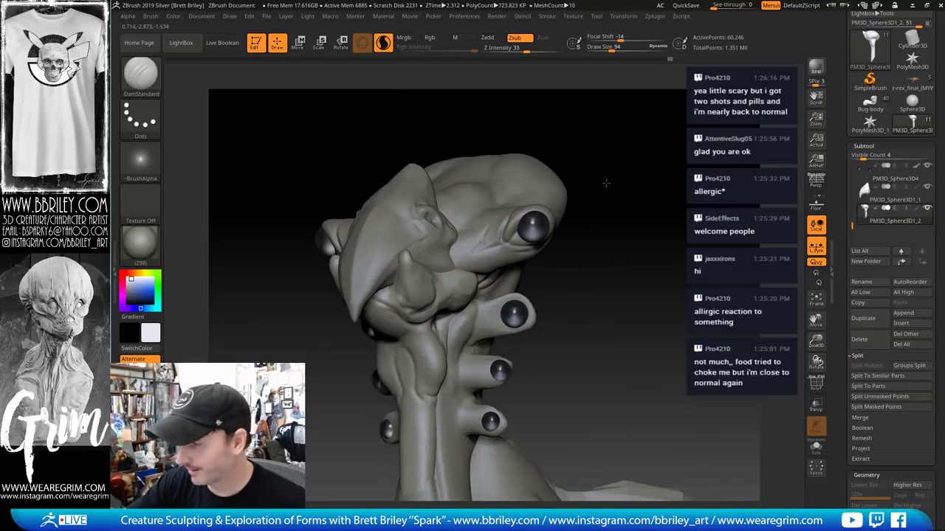
# Pull the lower jaw's tusk into a taller, hooked point with the Move brush at draw size 79, and smooth its base
pyautogui.moveTo(608, 183); pyautogui.dragTo(631, 186)
pyautogui.write('bmvs59')
pyautogui.press('Return')
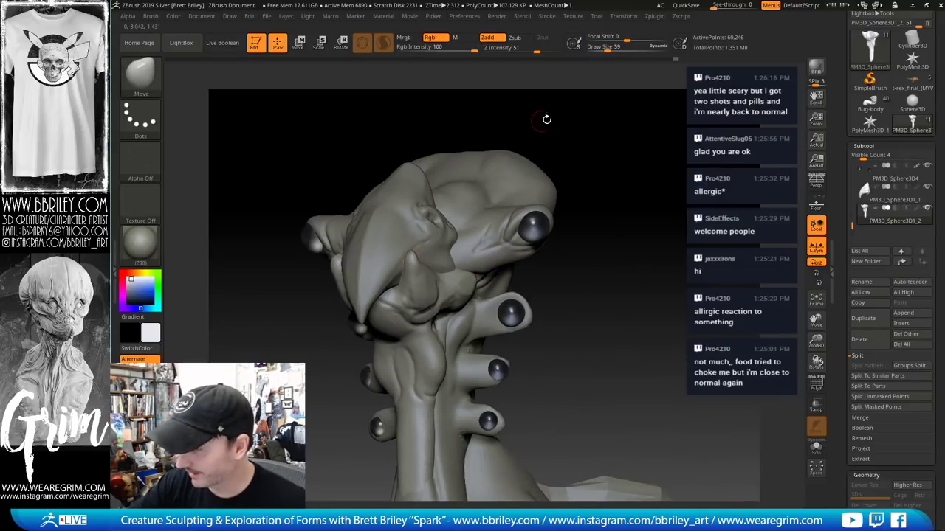
pyautogui.moveTo(546, 120); pyautogui.dragTo(549, 119)
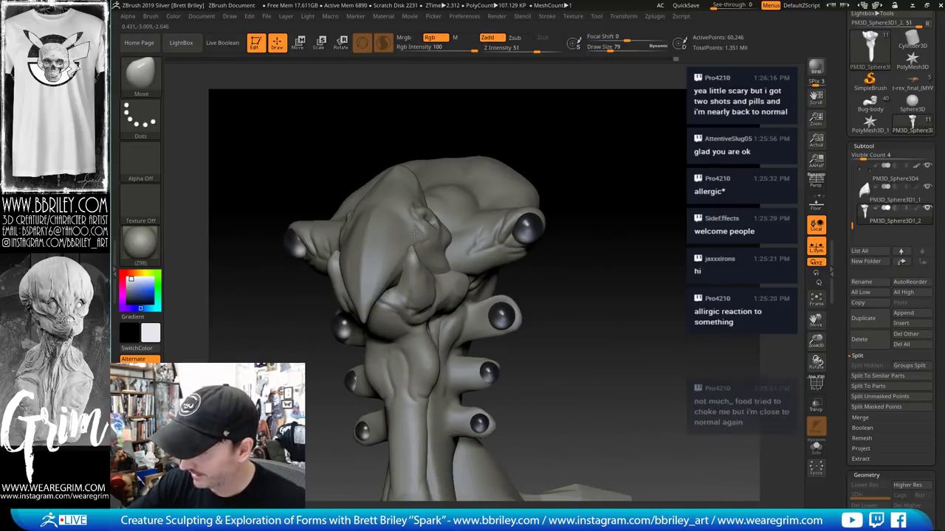
pyautogui.moveTo(489, 131)
pyautogui.mouseDown()
pyautogui.moveTo(512, 130)
pyautogui.moveTo(462, 138)
pyautogui.mouseUp()
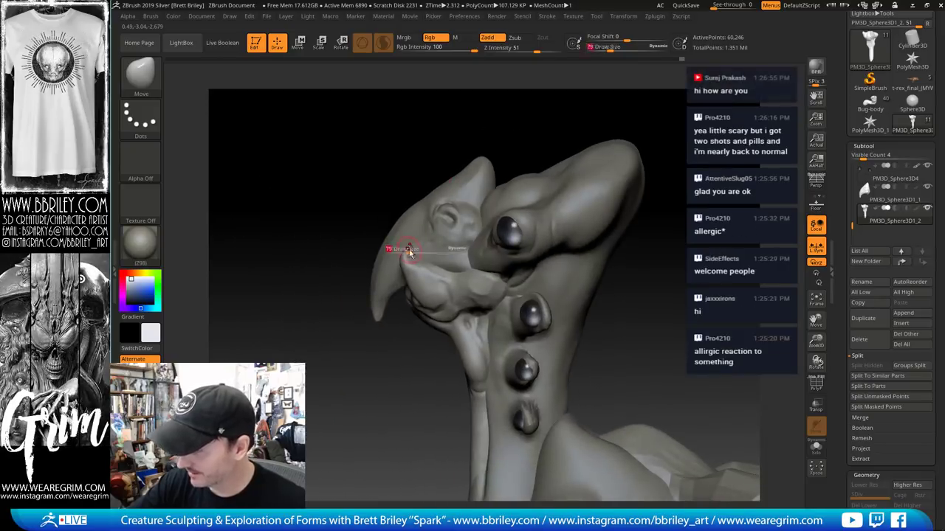
pyautogui.press('shift')
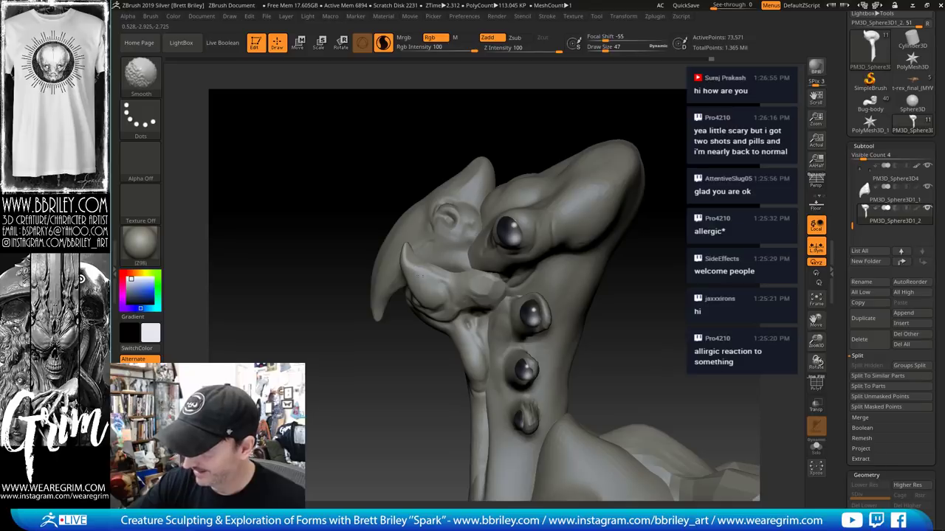
# Flatten the tusk's sides with the TrimDynamic brush and carve creases along it with the DamStandard brush at draw size 47
pyautogui.hotkey('ctrl', 'shift', 'z')
pyautogui.hotkey('ctrl', 'shift', 'z')
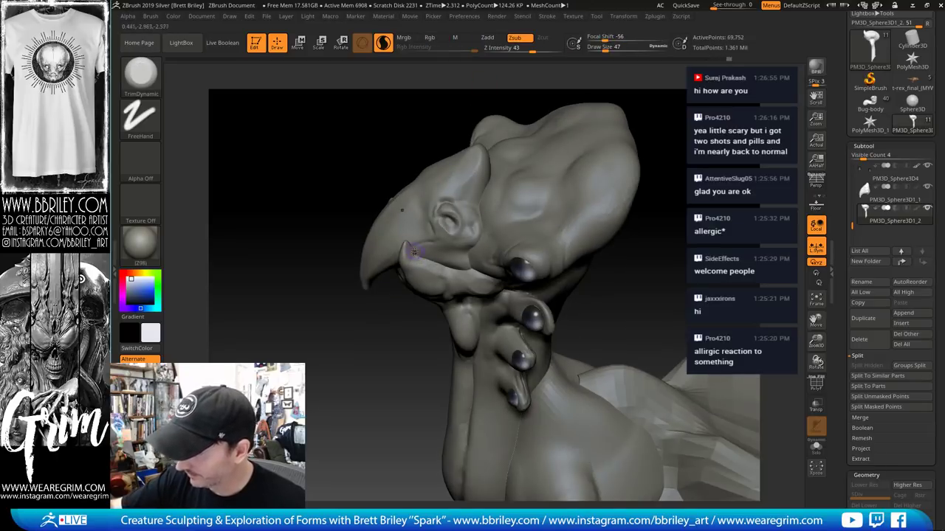
pyautogui.moveTo(415, 252); pyautogui.dragTo(405, 272, button='right')
pyautogui.press('b')
pyautogui.press('d')
pyautogui.press('s')
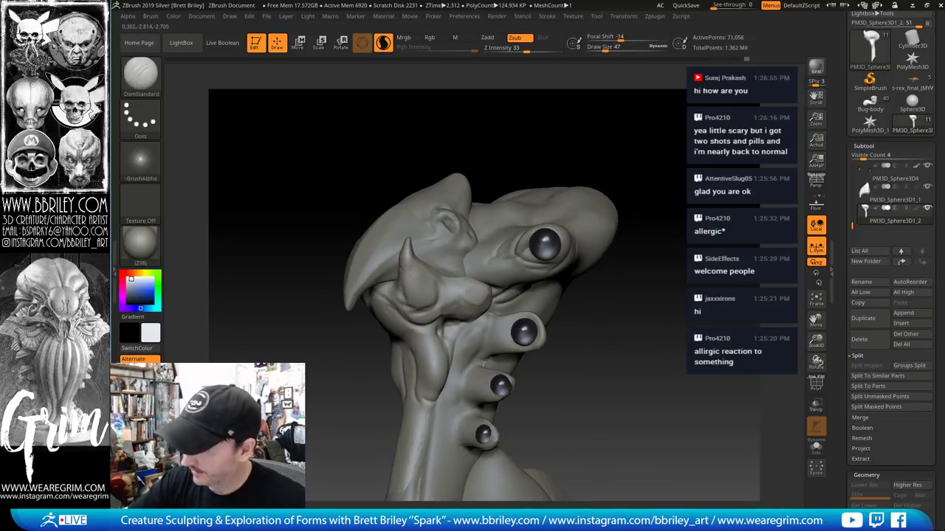
pyautogui.moveTo(401, 272)
pyautogui.mouseDown()
pyautogui.moveTo(403, 279)
pyautogui.moveTo(404, 263)
pyautogui.mouseUp()
pyautogui.moveTo(554, 118); pyautogui.dragTo(650, 118)
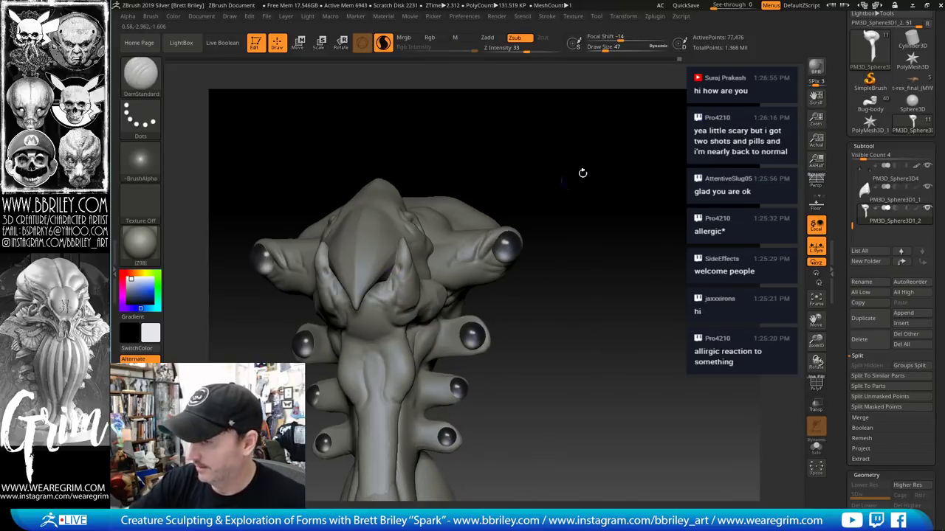
# Isolate the lower jaw mesh, hollow out the mouth floor behind the tusks with the Clay brush at draw size 102, and show the whole creature again
pyautogui.moveTo(583, 173); pyautogui.dragTo(735, 381, button='right')
pyautogui.click(816, 447)
pyautogui.press('b')
pyautogui.press('c')
pyautogui.press('l')
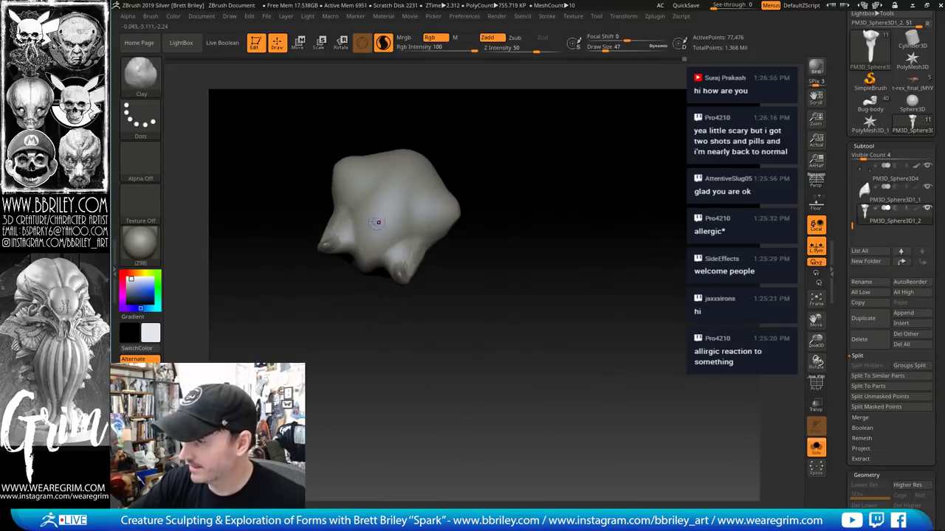
pyautogui.moveTo(385, 185)
pyautogui.keyDown('alt'); pyautogui.mouseDown()
pyautogui.moveTo(406, 190)
pyautogui.moveTo(380, 210)
pyautogui.moveTo(378, 225)
pyautogui.moveTo(361, 196)
pyautogui.moveTo(376, 177)
pyautogui.moveTo(361, 173)
pyautogui.mouseUp(); pyautogui.keyUp('alt')
pyautogui.press('s')
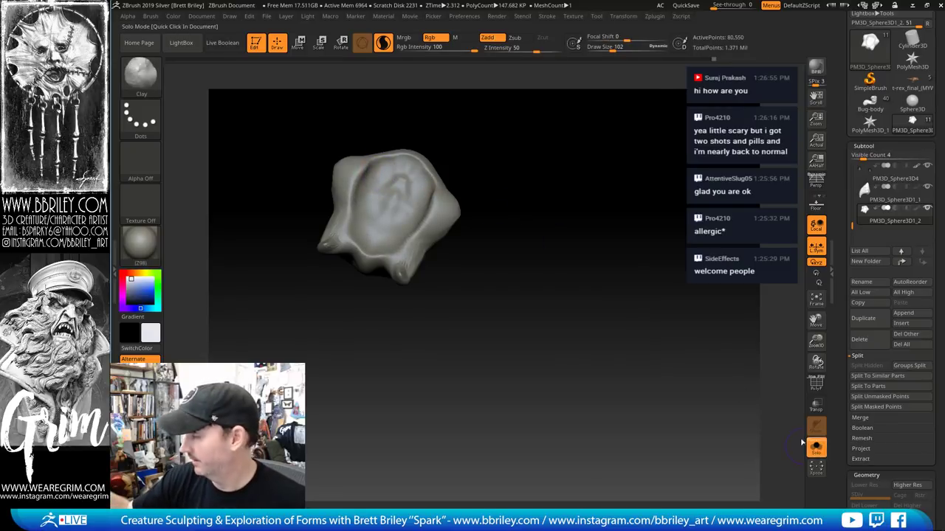
pyautogui.click(815, 446)
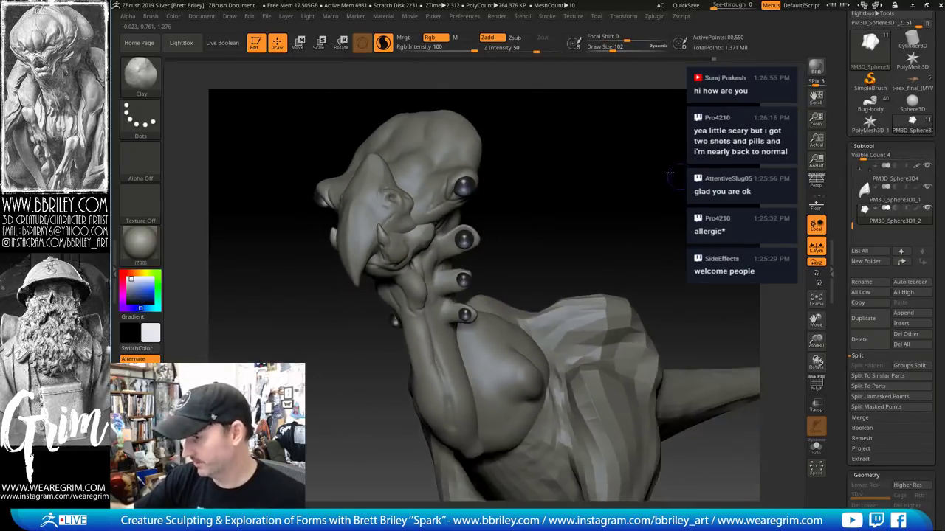
# Reshape the rear of the lower jaw below the large eye with the Move brush at draw size 148
pyautogui.moveTo(670, 172); pyautogui.dragTo(669, 154)
pyautogui.press('b')
pyautogui.press('m')
pyautogui.press('v')
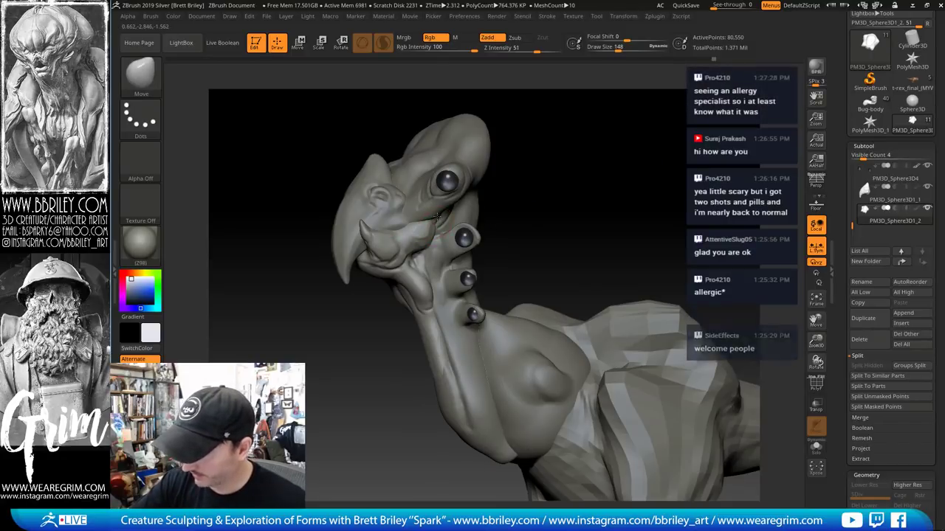
pyautogui.moveTo(587, 176); pyautogui.dragTo(572, 160)
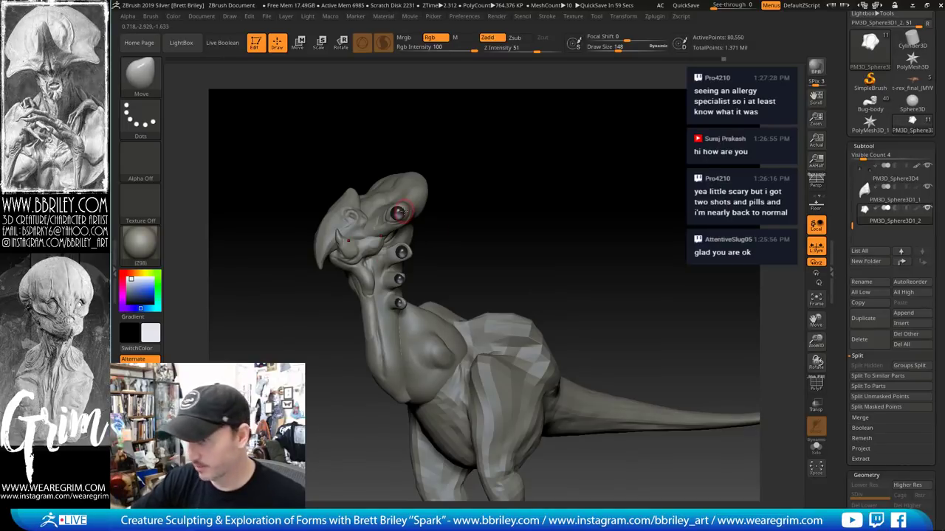
# Make the t-rex body subtool active and reshape the tail's paddle tip with the Move brush at draw sizes 850 and 1000
pyautogui.moveTo(561, 196); pyautogui.dragTo(613, 218)
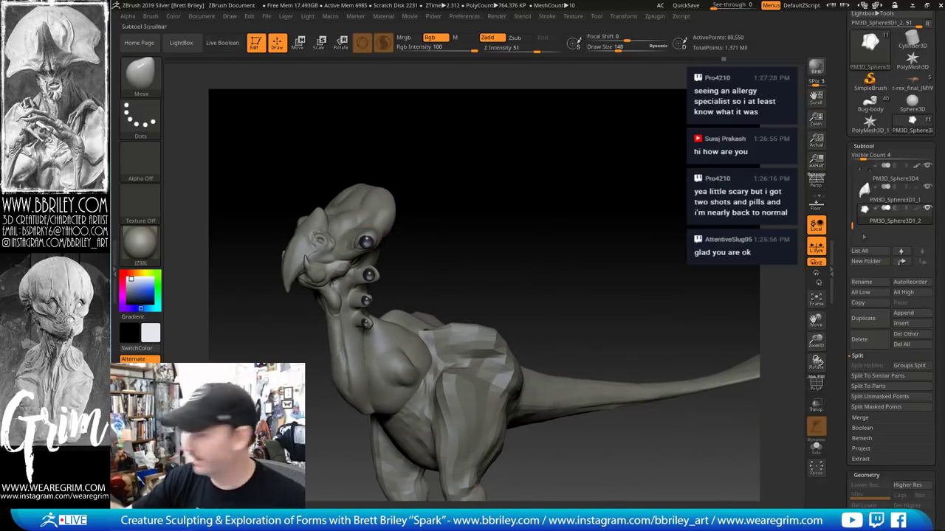
pyautogui.moveTo(654, 269); pyautogui.dragTo(559, 209)
pyautogui.keyDown('alt'); pyautogui.click(538, 144); pyautogui.keyUp('alt')
pyautogui.moveTo(555, 156)
pyautogui.keyDown('alt'); pyautogui.mouseDown()
pyautogui.moveTo(567, 258)
pyautogui.moveTo(584, 280)
pyautogui.mouseUp(); pyautogui.keyUp('alt')
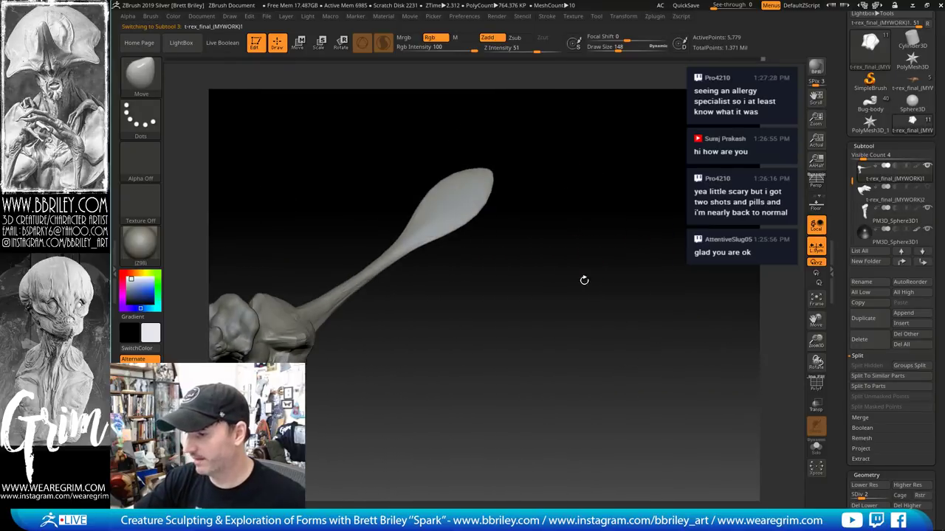
pyautogui.press('s')
pyautogui.moveTo(462, 228)
pyautogui.mouseDown()
pyautogui.moveTo(487, 228)
pyautogui.moveTo(481, 222)
pyautogui.moveTo(495, 194)
pyautogui.moveTo(460, 228)
pyautogui.mouseUp()
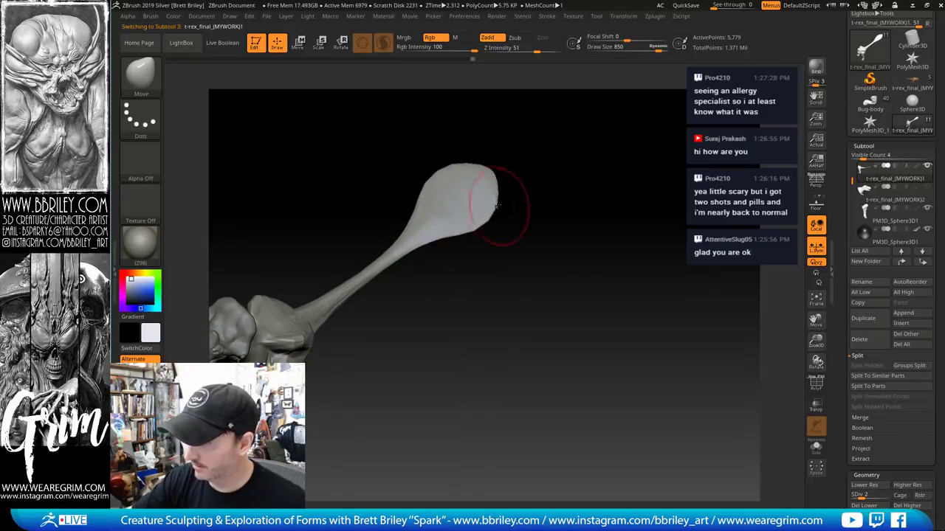
pyautogui.moveTo(507, 202); pyautogui.dragTo(537, 118)
pyautogui.press('s')
pyautogui.moveTo(456, 198)
pyautogui.mouseDown()
pyautogui.moveTo(530, 156)
pyautogui.moveTo(551, 194)
pyautogui.mouseUp()
pyautogui.press('s')
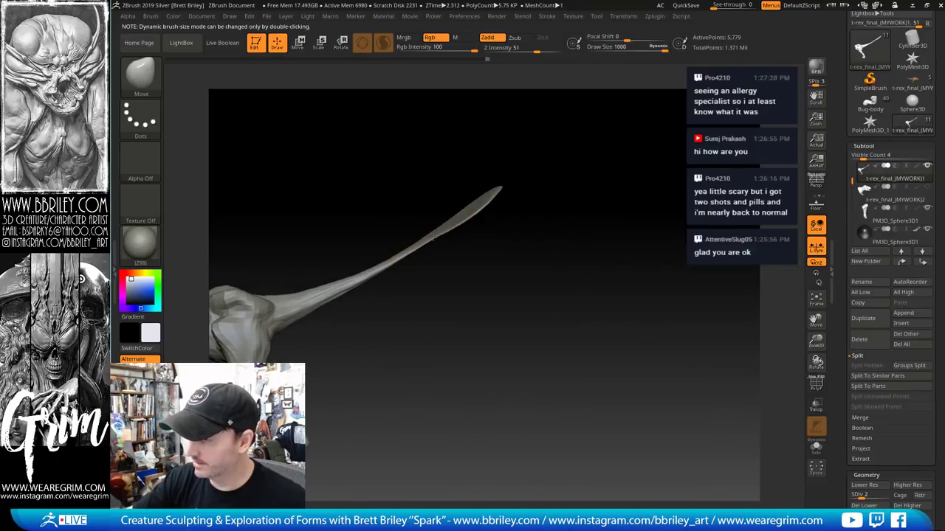
# Adjust the body and leg silhouette with the Move brush, reducing the draw size through 659 and 558 to 284
pyautogui.moveTo(463, 243)
pyautogui.keyDown('alt'); pyautogui.mouseDown()
pyautogui.moveTo(588, 196)
pyautogui.moveTo(597, 221)
pyautogui.moveTo(574, 234)
pyautogui.moveTo(565, 277)
pyautogui.moveTo(385, 242)
pyautogui.moveTo(322, 257)
pyautogui.mouseUp(); pyautogui.keyUp('alt')
pyautogui.press('s')
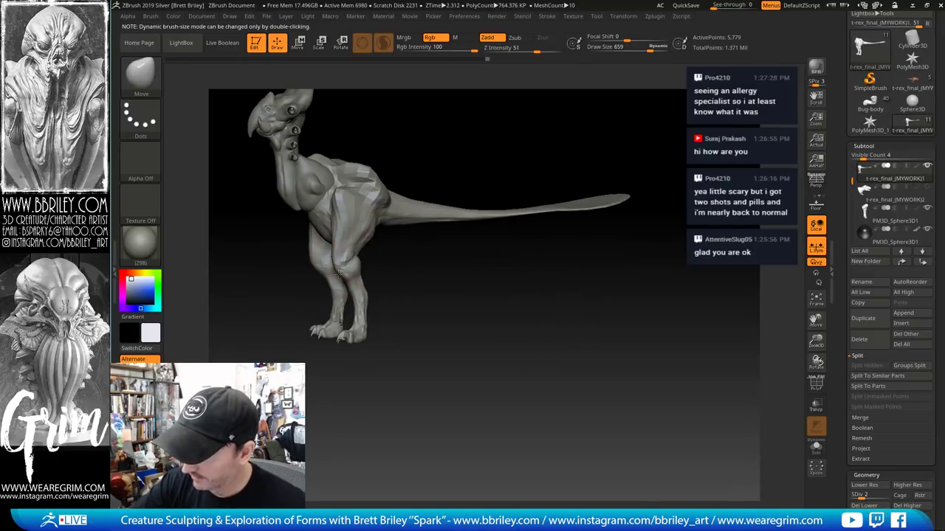
pyautogui.moveTo(409, 284); pyautogui.dragTo(336, 287)
pyautogui.press('s')
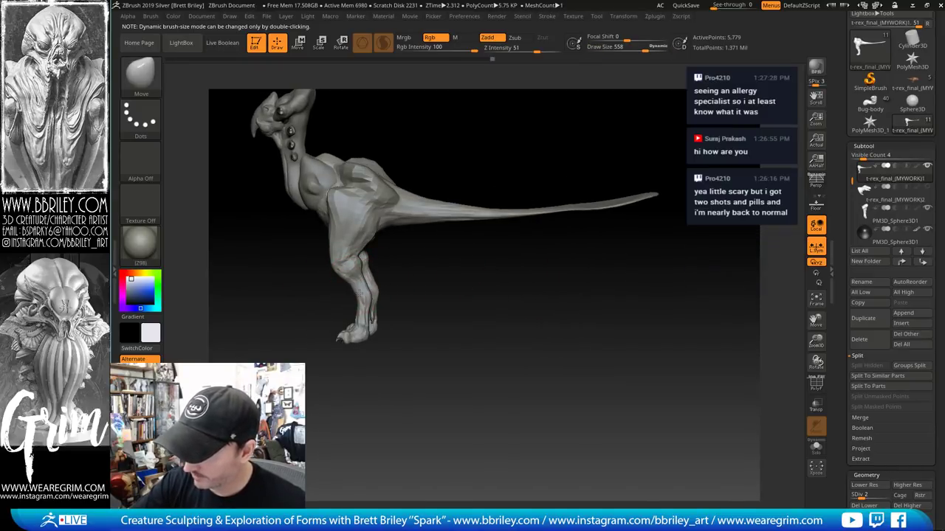
pyautogui.moveTo(412, 283); pyautogui.dragTo(436, 286)
pyautogui.press('s')
pyautogui.moveTo(351, 275)
pyautogui.mouseDown()
pyautogui.moveTo(415, 300)
pyautogui.moveTo(409, 332)
pyautogui.moveTo(424, 362)
pyautogui.mouseUp()
pyautogui.moveTo(419, 317)
pyautogui.mouseDown()
pyautogui.moveTo(432, 366)
pyautogui.moveTo(472, 274)
pyautogui.moveTo(433, 300)
pyautogui.moveTo(398, 273)
pyautogui.mouseUp()
pyautogui.press('s')
# Lasso-mask the outer toe with the MaskLasso brush and invert the mask so only that toe is editable
pyautogui.keyDown('ctrl'); pyautogui.click(141, 76); pyautogui.keyUp('ctrl')
pyautogui.keyDown('ctrl'); pyautogui.click(271, 123); pyautogui.keyUp('ctrl')
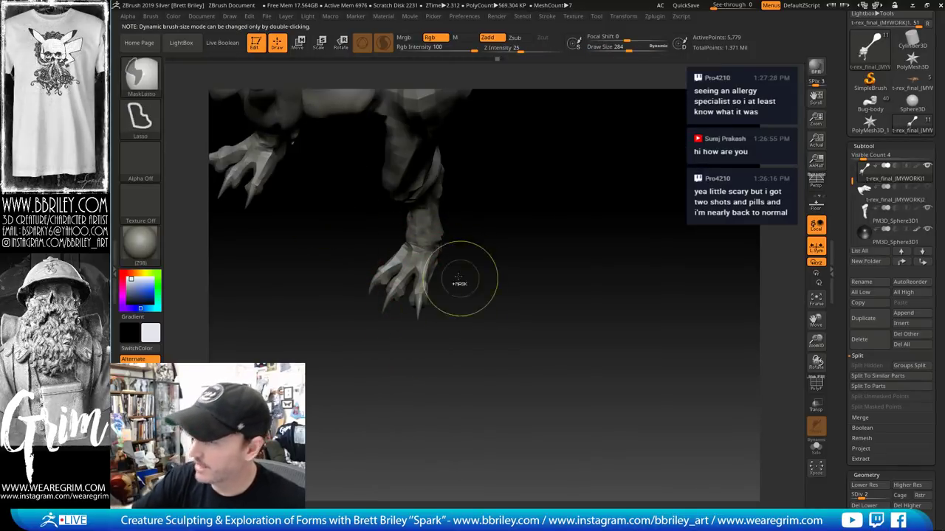
pyautogui.keyDown('ctrl'); pyautogui.moveTo(450, 266); pyautogui.dragTo(448, 256); pyautogui.keyUp('ctrl')
pyautogui.keyDown('ctrl'); pyautogui.click(468, 283); pyautogui.keyUp('ctrl')
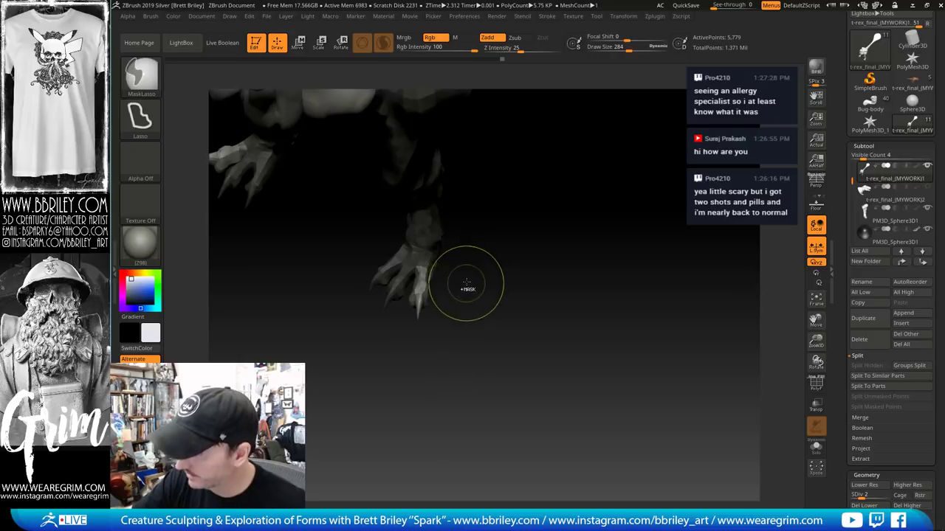
# Reposition the unmasked outer toe with a transpose line instead of the gizmo, and return to sculpting
pyautogui.press('w')
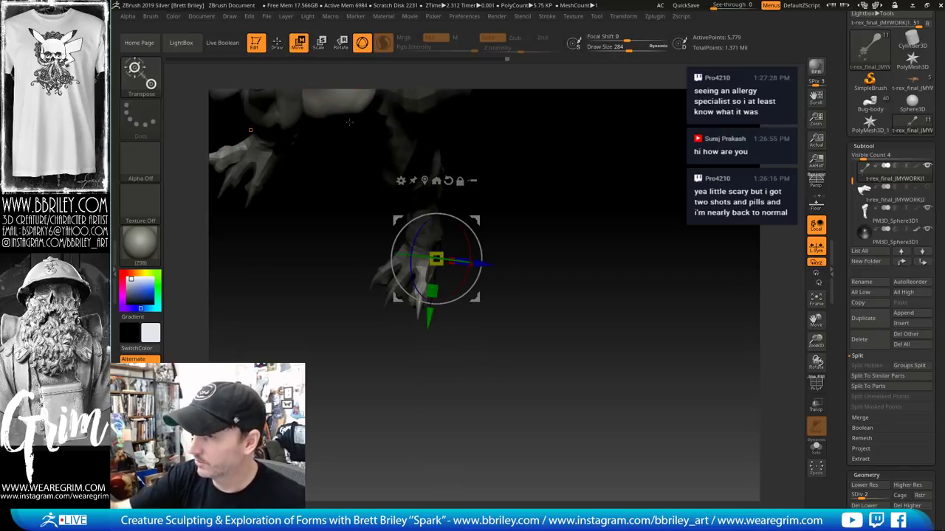
pyautogui.click(362, 43)
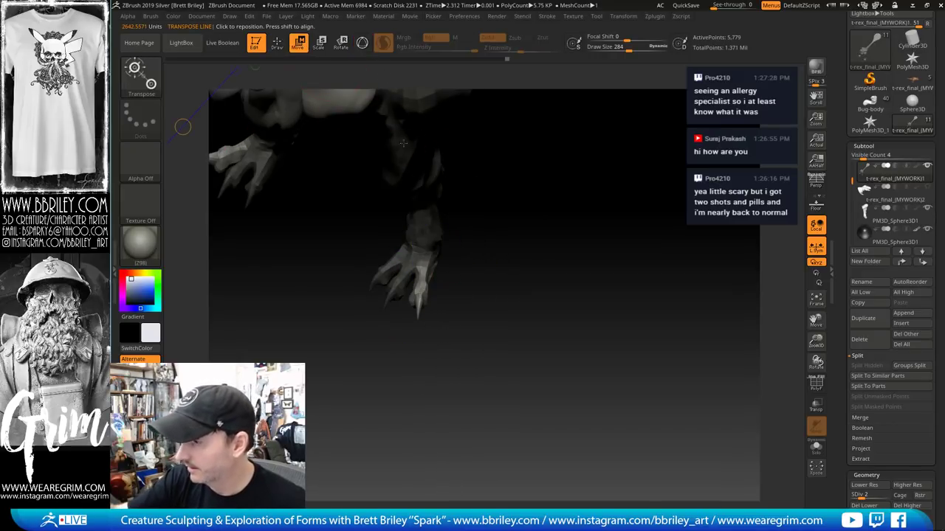
pyautogui.moveTo(421, 265)
pyautogui.mouseDown()
pyautogui.moveTo(446, 273)
pyautogui.moveTo(418, 315)
pyautogui.moveTo(419, 299)
pyautogui.mouseUp()
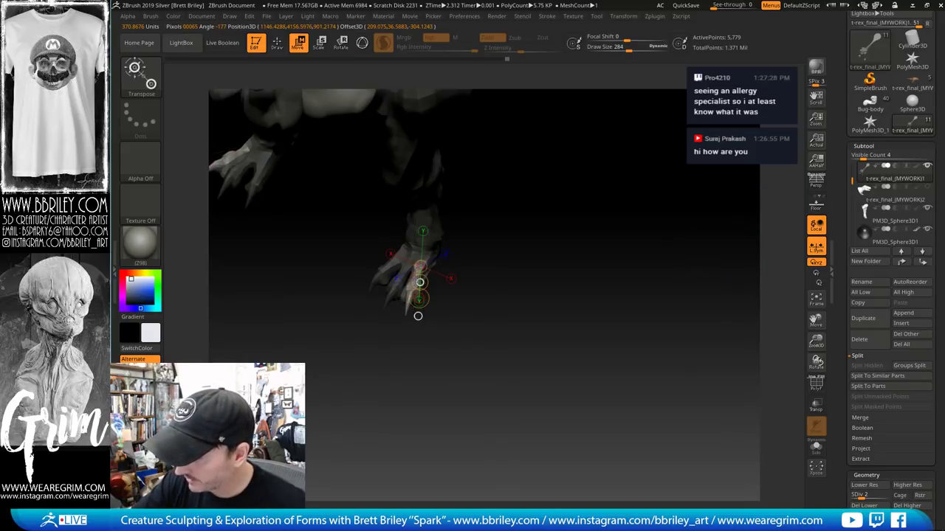
pyautogui.moveTo(517, 317); pyautogui.dragTo(420, 319)
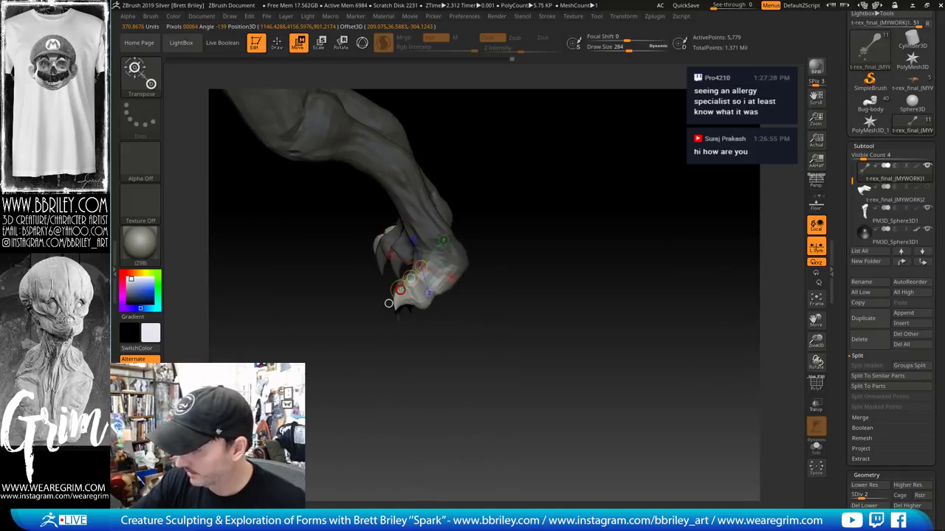
pyautogui.press('q')
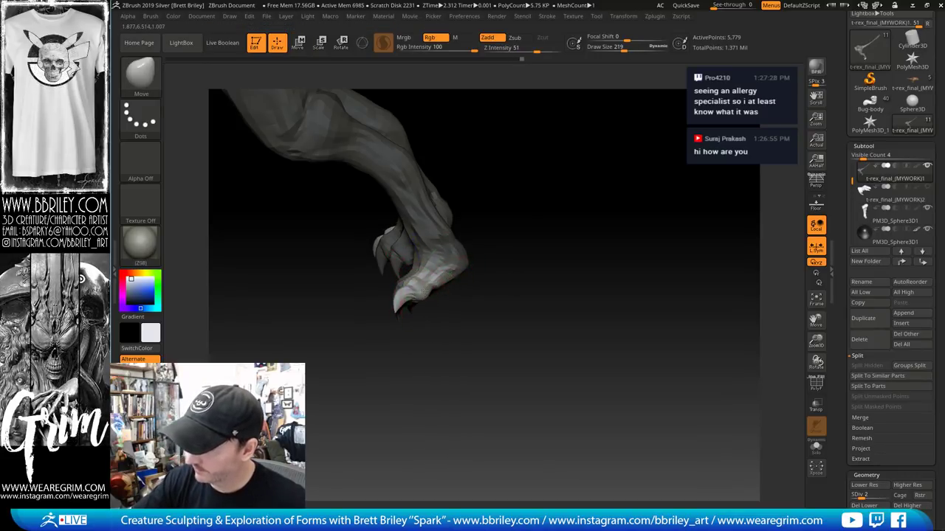
# Reshape the outer toe's claw with the Move brush and smooth its tip with the Smooth brush at draw size 94
pyautogui.moveTo(413, 318)
pyautogui.mouseDown()
pyautogui.moveTo(430, 310)
pyautogui.moveTo(392, 311)
pyautogui.mouseUp()
pyautogui.press('s')
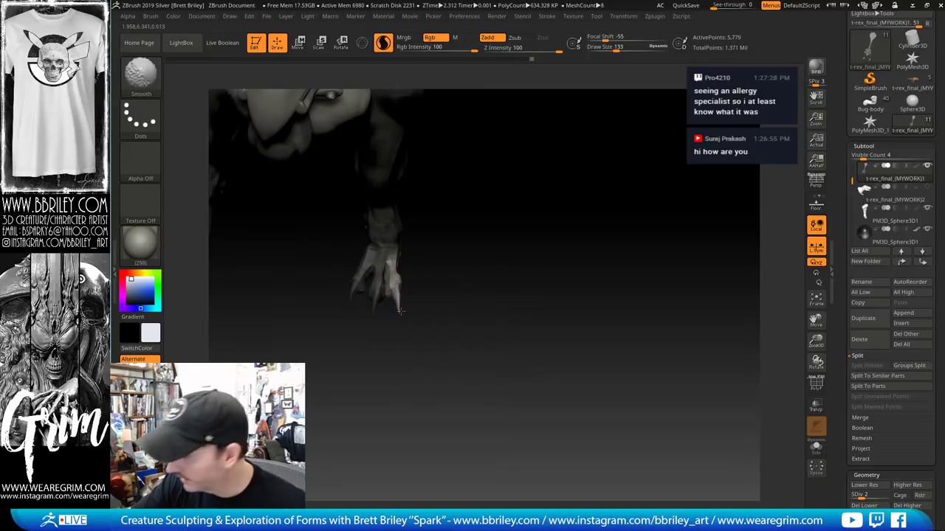
pyautogui.keyDown('shift'); pyautogui.click(399, 308); pyautogui.keyUp('shift')
pyautogui.press('shift')
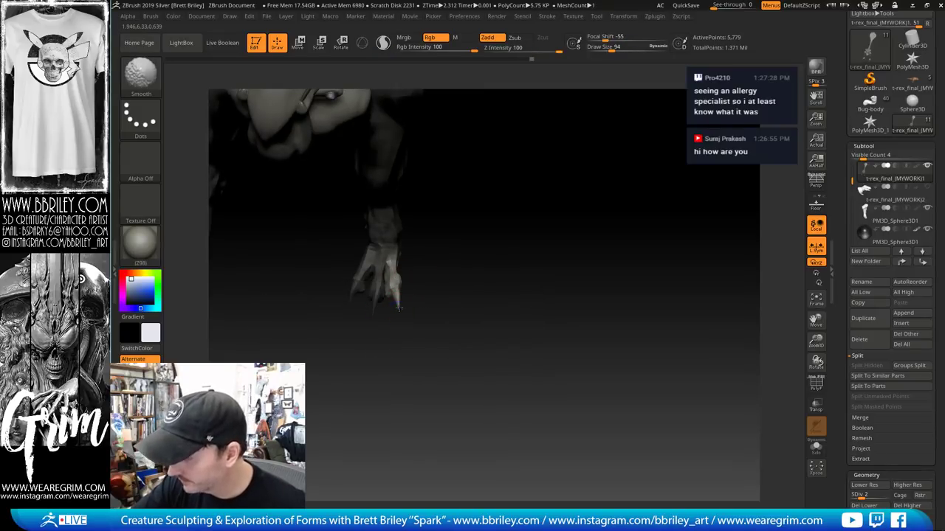
# Refine the outer toe's form from the side and front with the Move brush at draw size 168
pyautogui.moveTo(327, 268); pyautogui.dragTo(415, 249)
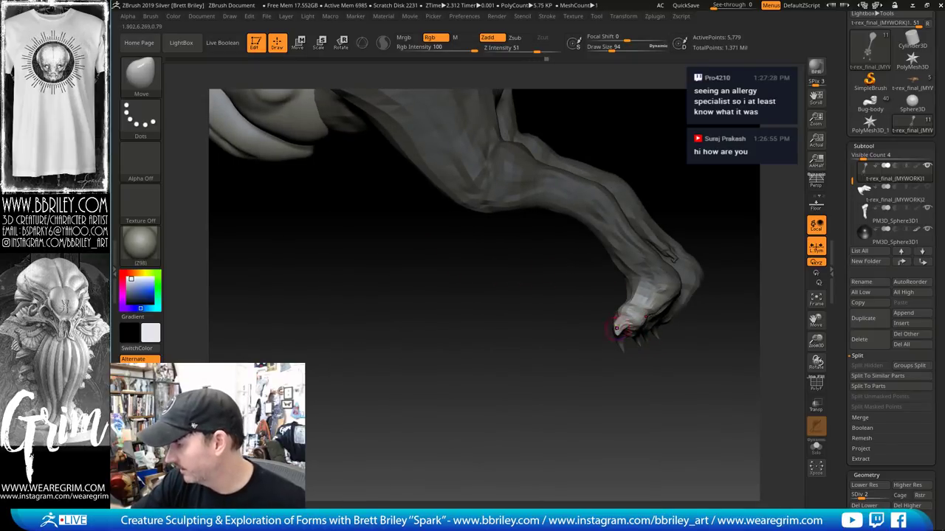
pyautogui.moveTo(685, 388)
pyautogui.mouseDown()
pyautogui.moveTo(713, 357)
pyautogui.moveTo(579, 318)
pyautogui.moveTo(606, 295)
pyautogui.moveTo(588, 287)
pyautogui.mouseUp()
pyautogui.press('s')
pyautogui.moveTo(481, 304)
pyautogui.mouseDown()
pyautogui.moveTo(498, 305)
pyautogui.moveTo(465, 291)
pyautogui.mouseUp()
pyautogui.press('s')
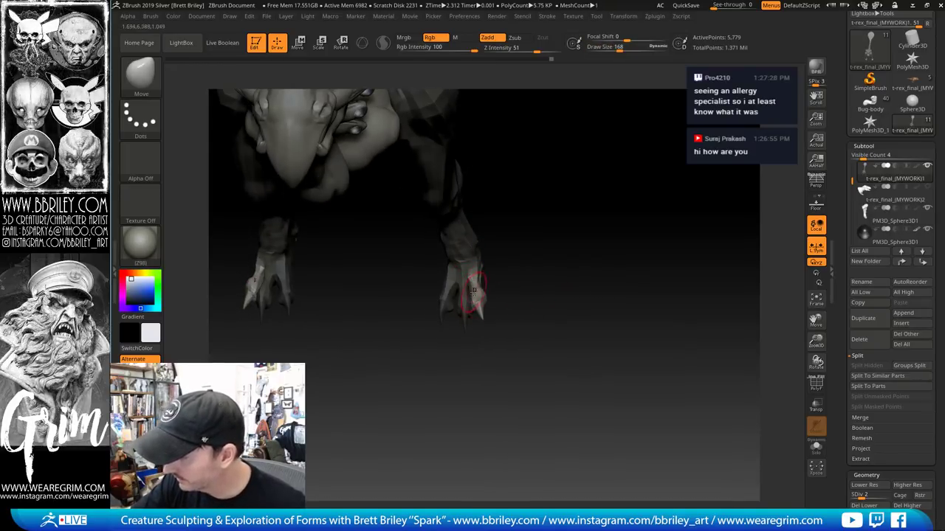
pyautogui.moveTo(485, 322)
pyautogui.mouseDown()
pyautogui.moveTo(531, 268)
pyautogui.moveTo(524, 268)
pyautogui.mouseUp()
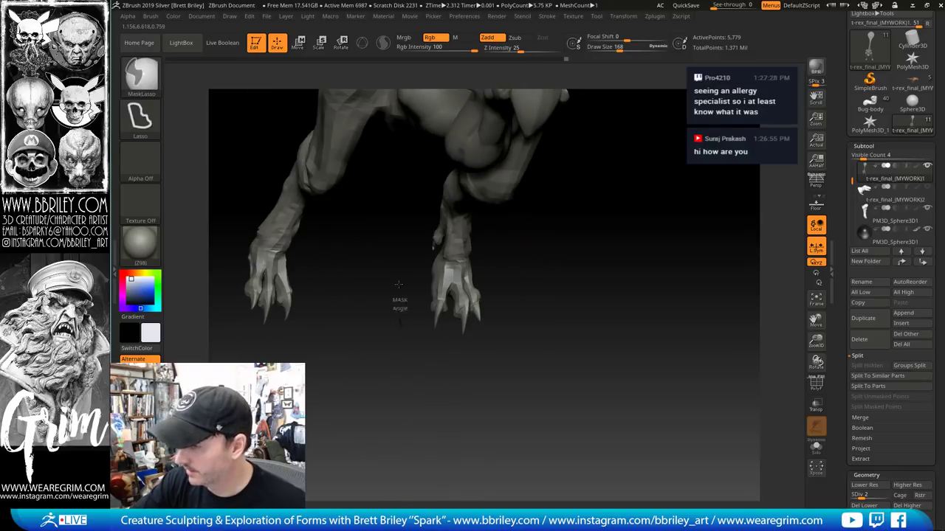
# Lasso-mask the inner toe, invert the mask, and rotate that toe with a transpose line
pyautogui.keyDown('ctrl'); pyautogui.moveTo(448, 322); pyautogui.dragTo(442, 346); pyautogui.keyUp('ctrl')
pyautogui.keyDown('shift'); pyautogui.moveTo(539, 249); pyautogui.dragTo(534, 253); pyautogui.keyUp('shift')
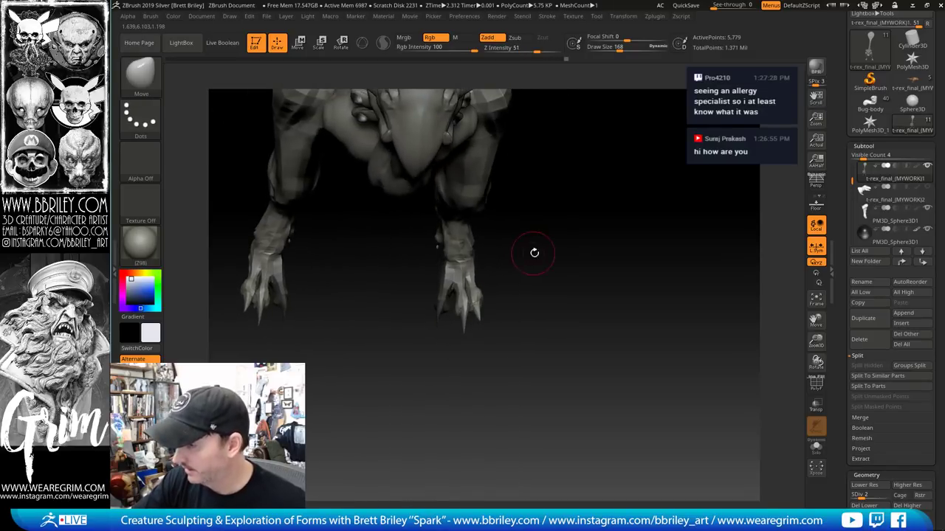
pyautogui.keyDown('ctrl'); pyautogui.click(527, 251); pyautogui.keyUp('ctrl')
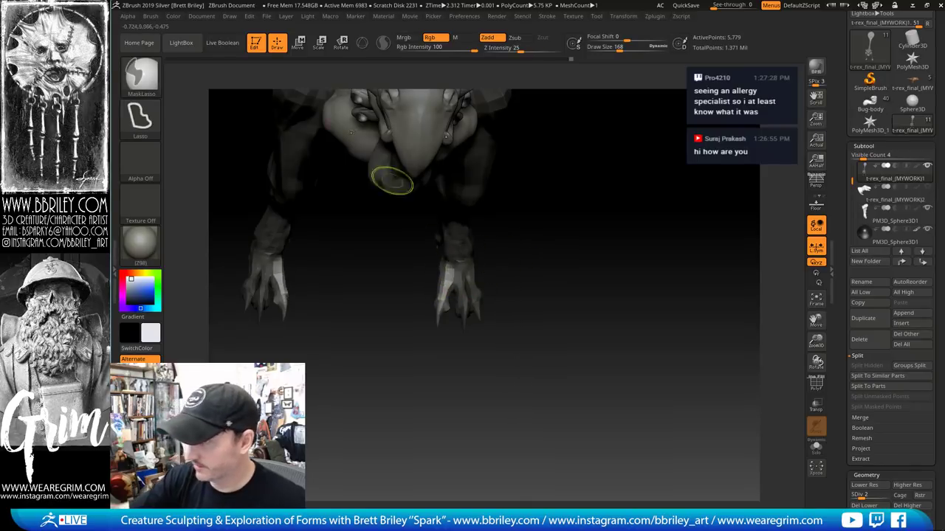
pyautogui.press('w')
pyautogui.press('r')
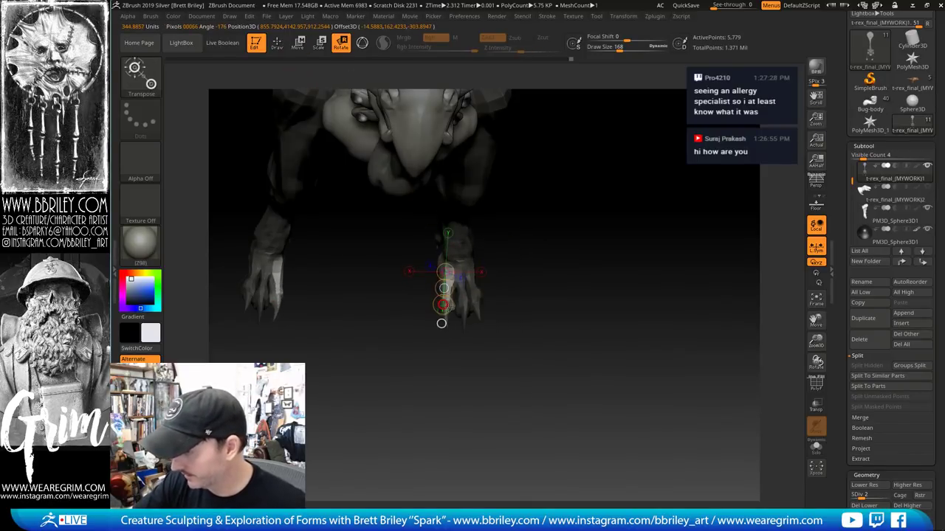
pyautogui.press('q')
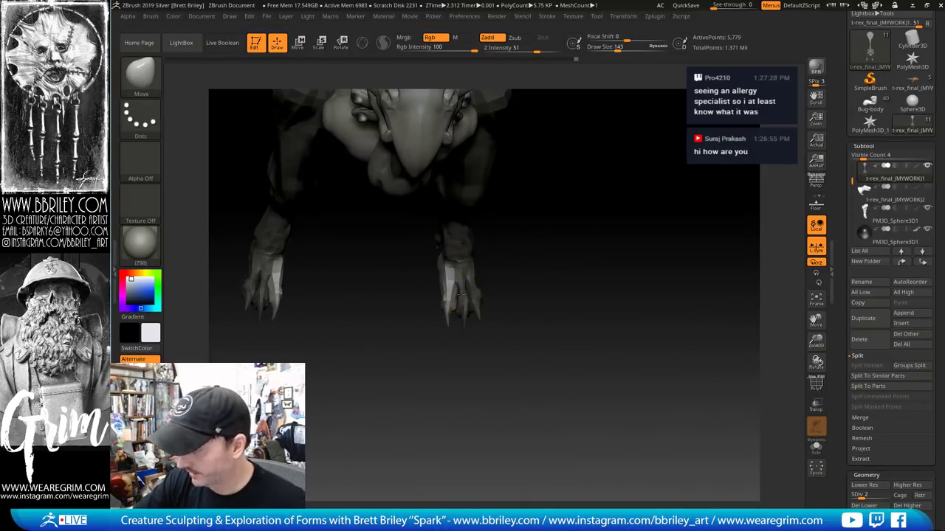
# Shape the unmasked inner toe with the Move brush at draw sizes 153 and 174, and clear the mask
pyautogui.moveTo(526, 266); pyautogui.dragTo(599, 248)
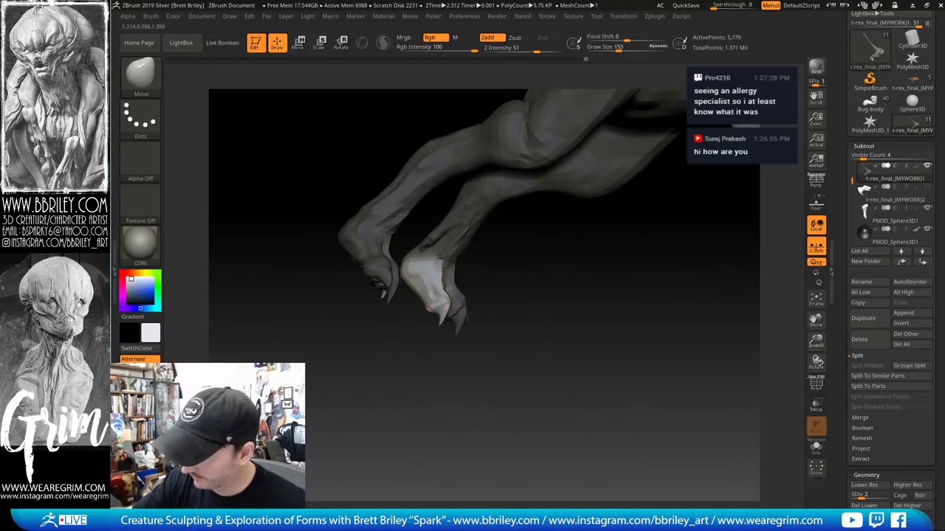
pyautogui.keyDown('shift'); pyautogui.moveTo(521, 310); pyautogui.dragTo(563, 295); pyautogui.keyUp('shift')
pyautogui.moveTo(489, 283); pyautogui.dragTo(447, 285)
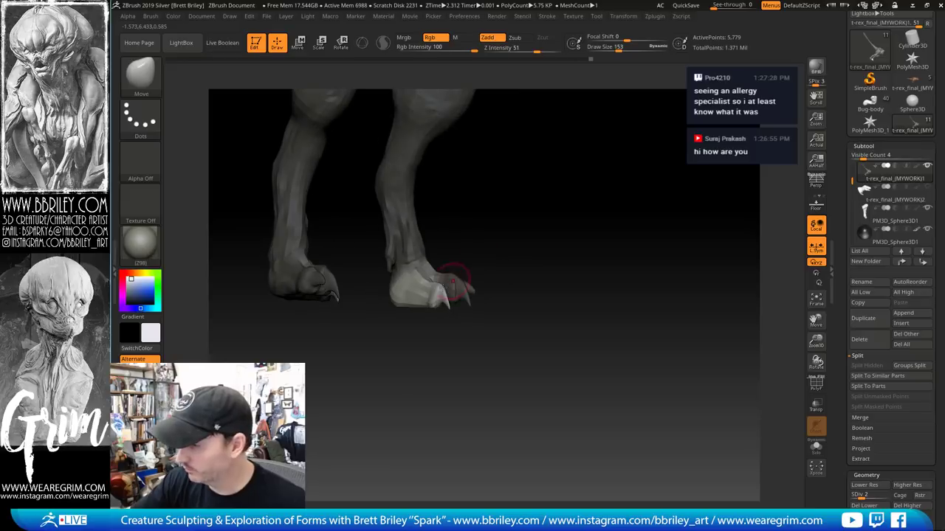
pyautogui.press('s')
pyautogui.click(415, 306)
pyautogui.moveTo(441, 304)
pyautogui.mouseDown(button='right')
pyautogui.moveTo(482, 281)
pyautogui.moveTo(462, 259)
pyautogui.mouseUp(button='right')
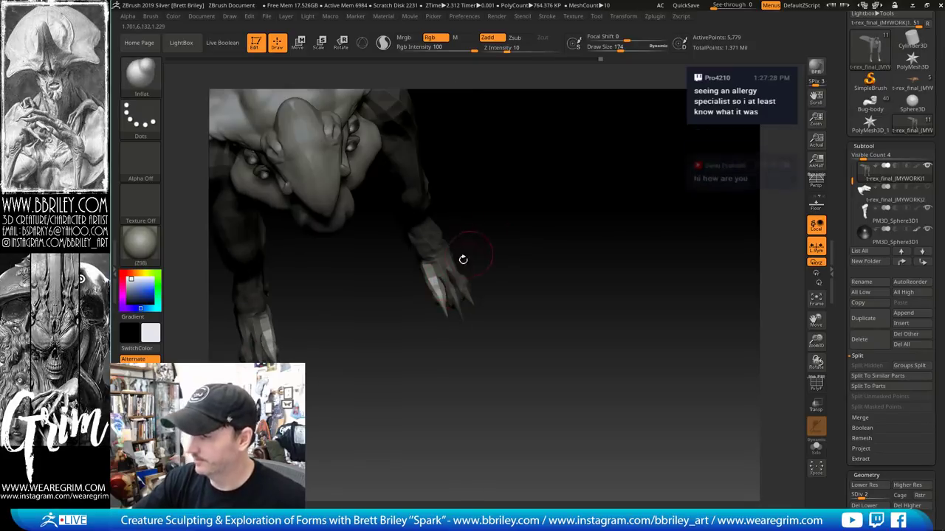
pyautogui.moveTo(508, 227)
pyautogui.mouseDown(button='right')
pyautogui.moveTo(686, 219)
pyautogui.moveTo(614, 226)
pyautogui.mouseUp(button='right')
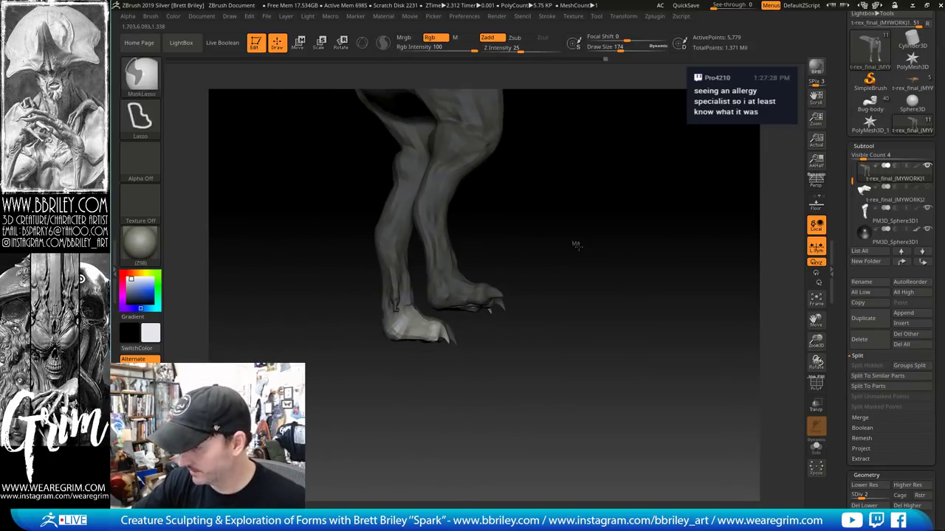
pyautogui.keyDown('ctrl'); pyautogui.moveTo(575, 244); pyautogui.dragTo(563, 255); pyautogui.keyUp('ctrl')
# Smooth the back of the lower leg above the foot and reshape the ankles from behind with the Move brush at draw sizes 342 and 264
pyautogui.moveTo(394, 301)
pyautogui.keyDown('shift'); pyautogui.mouseDown()
pyautogui.moveTo(395, 310)
pyautogui.moveTo(395, 295)
pyautogui.mouseUp(); pyautogui.keyUp('shift')
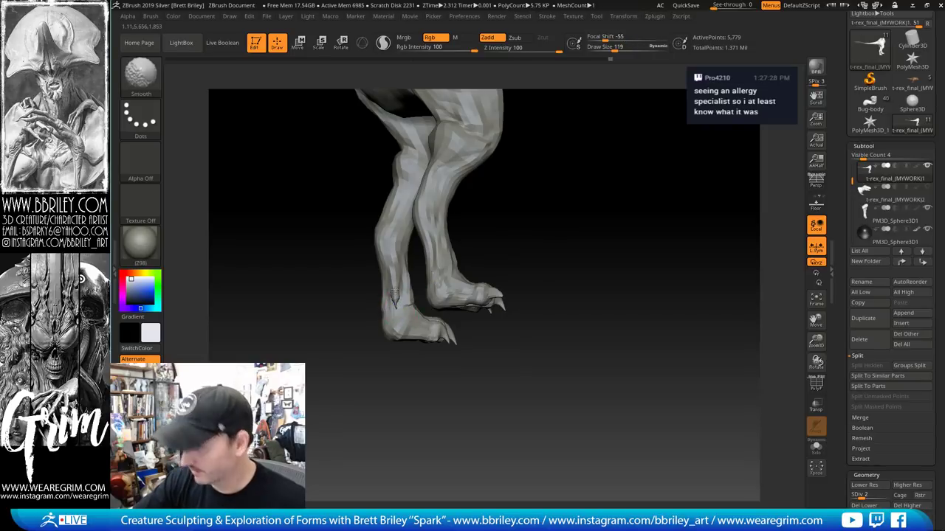
pyautogui.moveTo(462, 250)
pyautogui.mouseDown(button='right')
pyautogui.moveTo(612, 236)
pyautogui.moveTo(615, 218)
pyautogui.moveTo(550, 299)
pyautogui.mouseUp(button='right')
pyautogui.press('s')
pyautogui.click(518, 339)
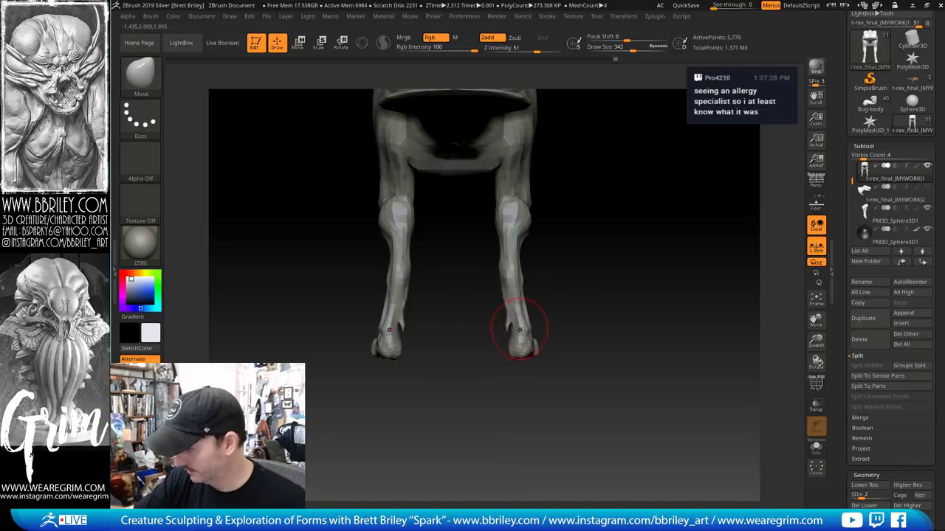
pyautogui.moveTo(519, 329); pyautogui.dragTo(517, 303)
pyautogui.press('s')
pyautogui.click(515, 329)
pyautogui.press('s')
pyautogui.click(513, 329)
pyautogui.press('s')
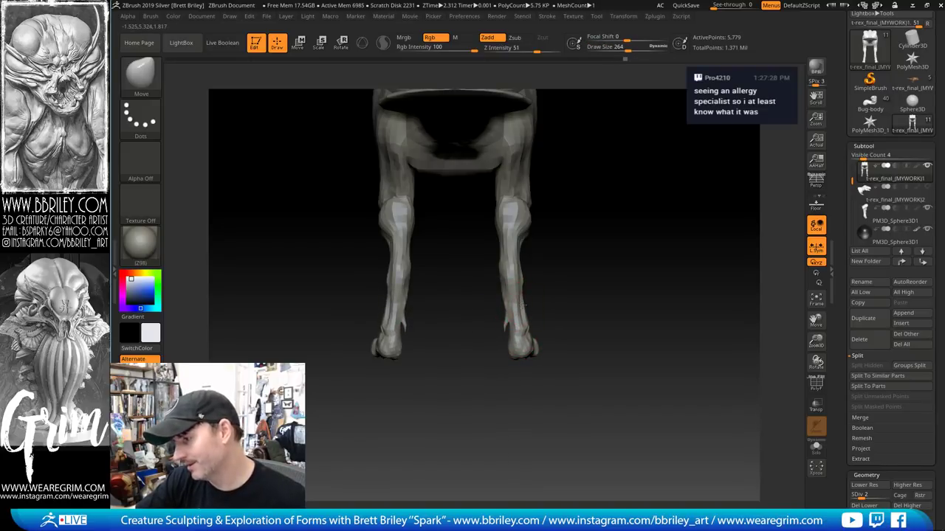
# Refine the lower legs' contours from the back and side with the Move brush at draw sizes 365 and 327
pyautogui.moveTo(596, 301); pyautogui.dragTo(593, 280)
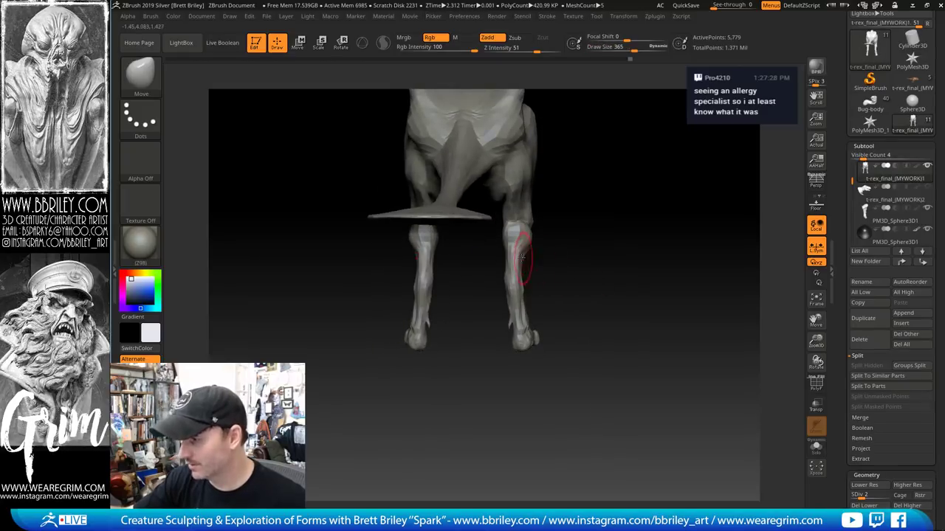
pyautogui.moveTo(547, 257)
pyautogui.mouseDown()
pyautogui.moveTo(645, 272)
pyautogui.moveTo(609, 295)
pyautogui.moveTo(542, 234)
pyautogui.moveTo(554, 273)
pyautogui.mouseUp()
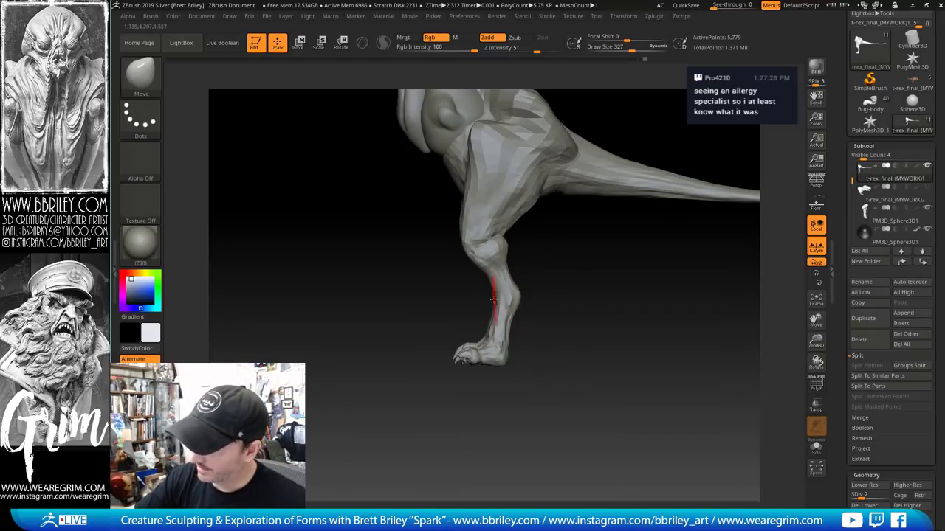
pyautogui.moveTo(539, 330)
pyautogui.mouseDown()
pyautogui.moveTo(600, 335)
pyautogui.moveTo(582, 313)
pyautogui.moveTo(545, 304)
pyautogui.mouseUp()
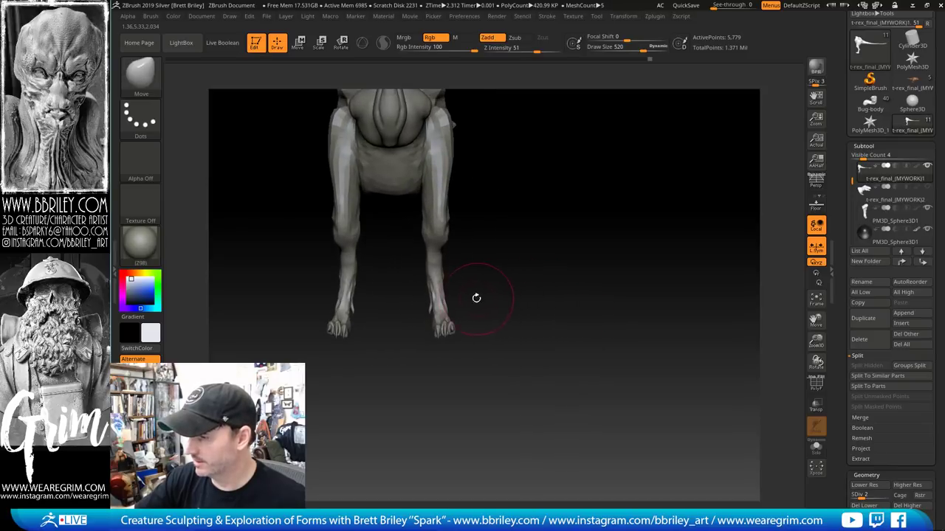
# Isolate the lower legs and feet with an inverted lasso mask and rotate them slightly inward using a transpose line
pyautogui.moveTo(470, 305)
pyautogui.keyDown('ctrl'); pyautogui.mouseDown()
pyautogui.moveTo(411, 289)
pyautogui.moveTo(472, 286)
pyautogui.mouseUp(); pyautogui.keyUp('ctrl')
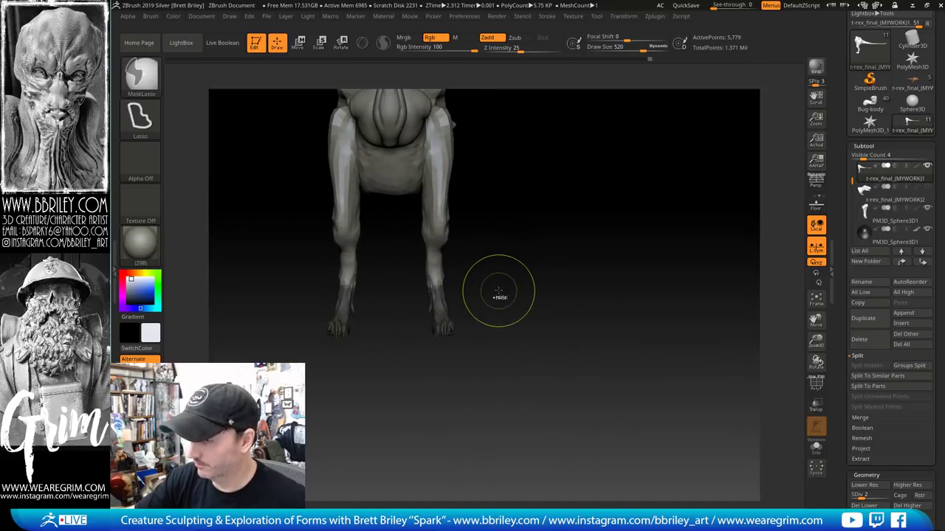
pyautogui.keyDown('ctrl'); pyautogui.click(499, 295); pyautogui.keyUp('ctrl')
pyautogui.press('w')
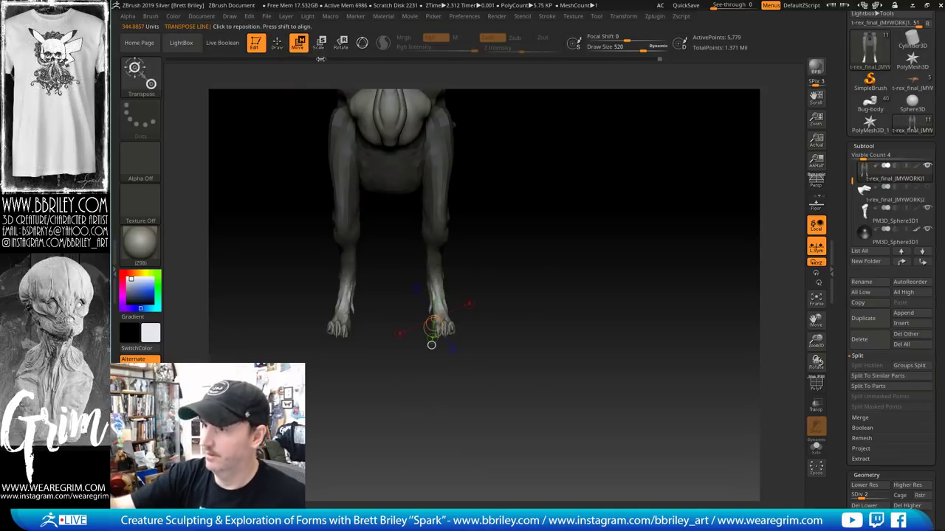
pyautogui.moveTo(436, 281); pyautogui.dragTo(443, 341)
pyautogui.press('r')
pyautogui.moveTo(439, 304); pyautogui.dragTo(446, 304)
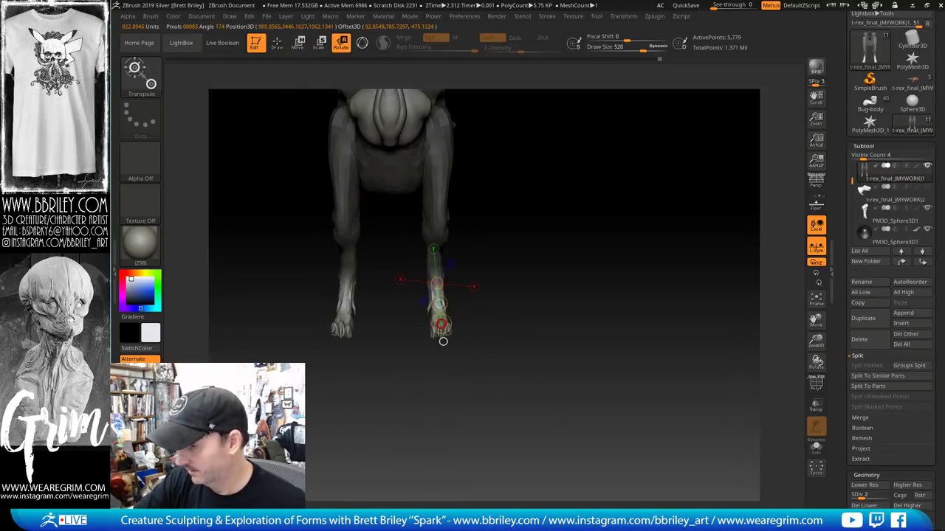
# Refine the feet, heels and lower legs from the front and side with the Move brush at draw sizes 168, 213 and 327
pyautogui.moveTo(561, 259); pyautogui.dragTo(504, 262)
pyautogui.moveTo(628, 274); pyautogui.dragTo(528, 288)
pyautogui.press('q')
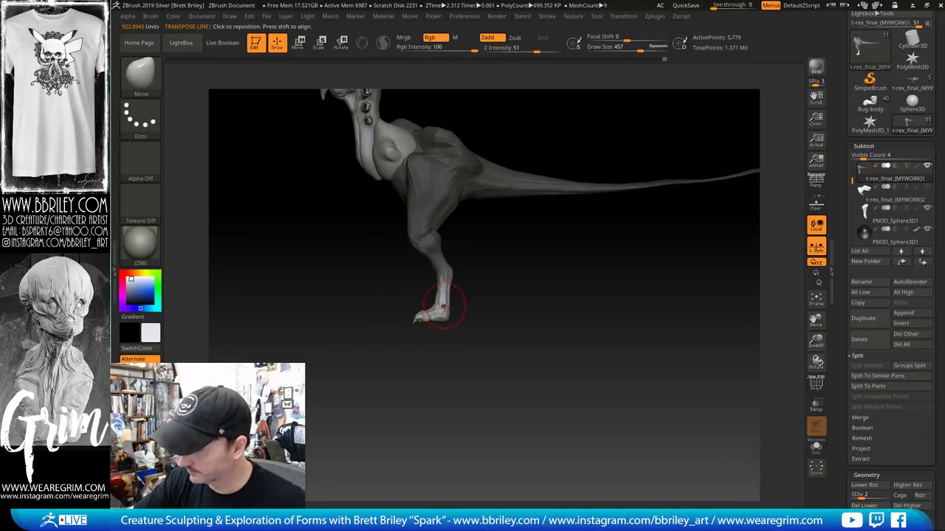
pyautogui.moveTo(532, 290)
pyautogui.keyDown('alt'); pyautogui.mouseDown()
pyautogui.moveTo(548, 327)
pyautogui.moveTo(434, 342)
pyautogui.mouseUp(); pyautogui.keyUp('alt')
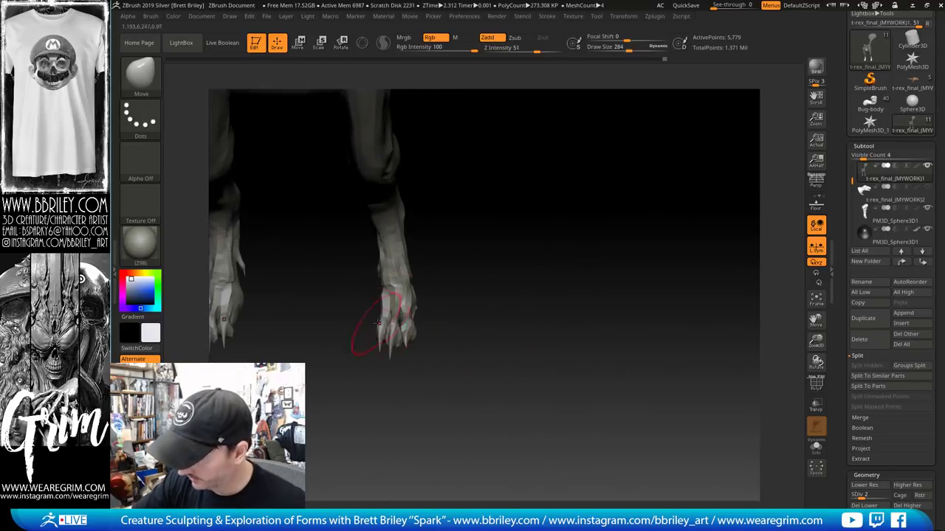
pyautogui.press('[')
pyautogui.press('[')
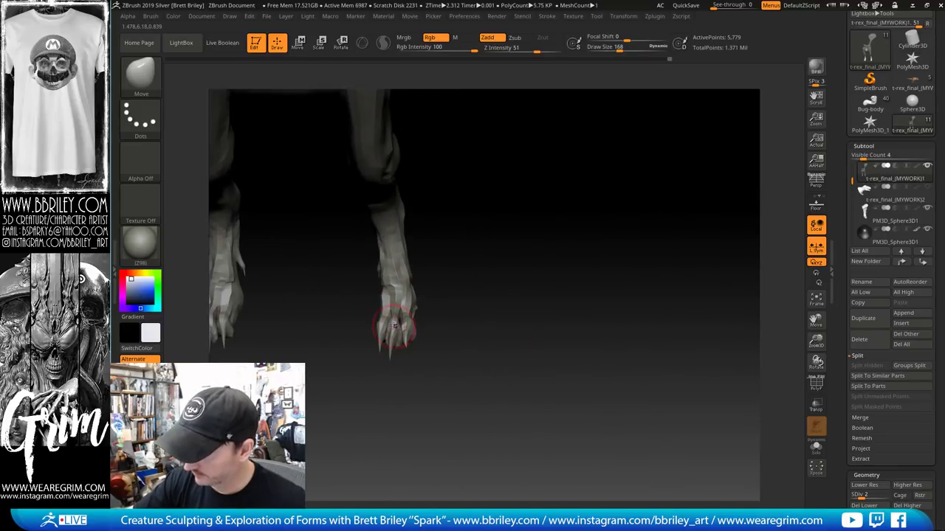
pyautogui.moveTo(544, 294); pyautogui.dragTo(450, 289)
pyautogui.press(']')
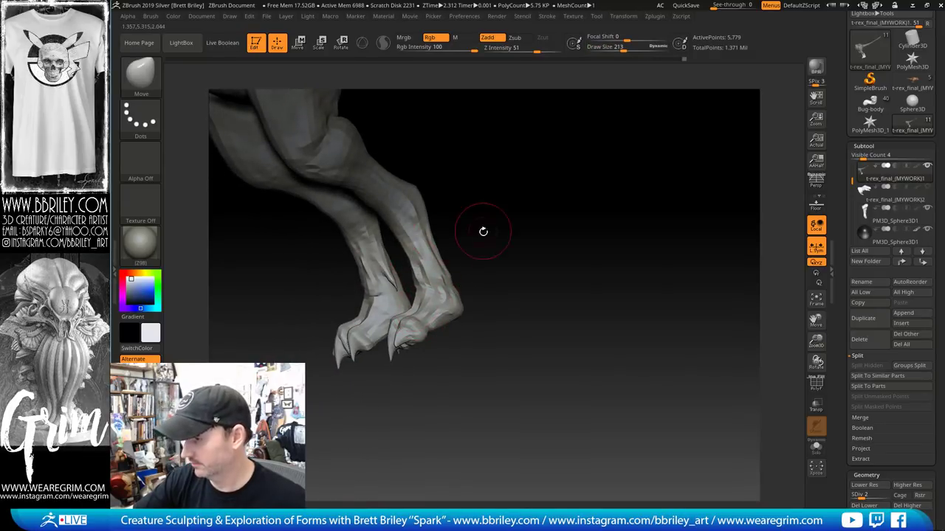
pyautogui.moveTo(483, 231); pyautogui.dragTo(445, 249, button='right')
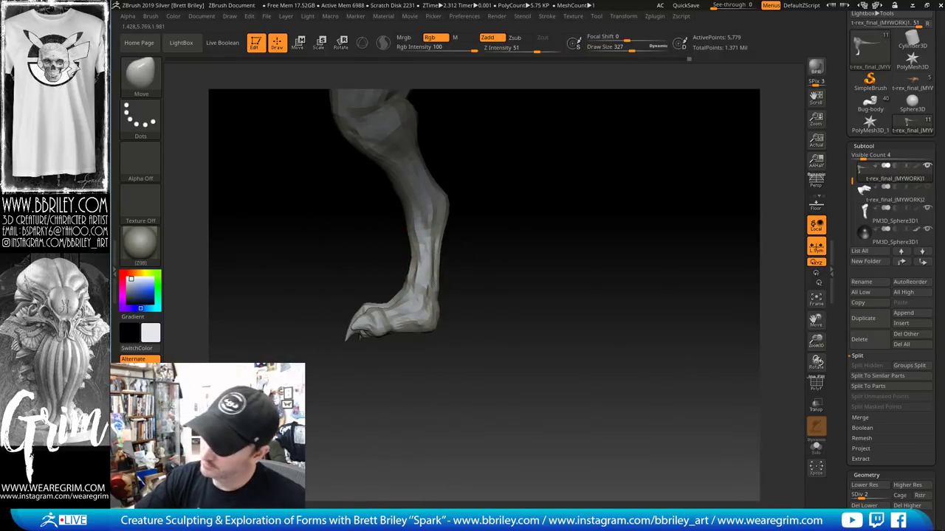
# Reshape the thigh and hip from the side and front with the Move brush at draw sizes 702, 588 and 874
pyautogui.moveTo(466, 291)
pyautogui.keyDown('ctrl'); pyautogui.mouseDown(button='right')
pyautogui.moveTo(498, 272)
pyautogui.moveTo(526, 295)
pyautogui.moveTo(549, 276)
pyautogui.moveTo(543, 338)
pyautogui.moveTo(546, 285)
pyautogui.mouseUp(button='right'); pyautogui.keyUp('ctrl')
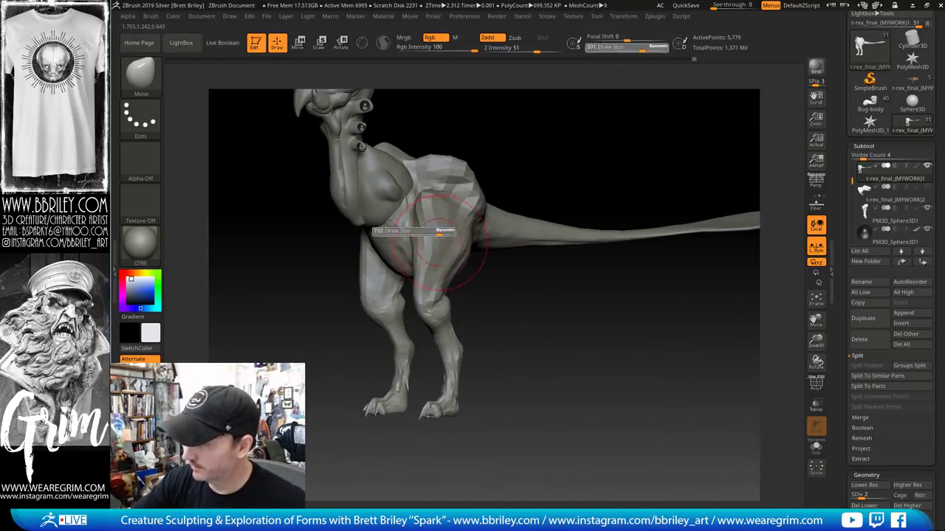
pyautogui.moveTo(468, 119); pyautogui.dragTo(441, 170, button='right')
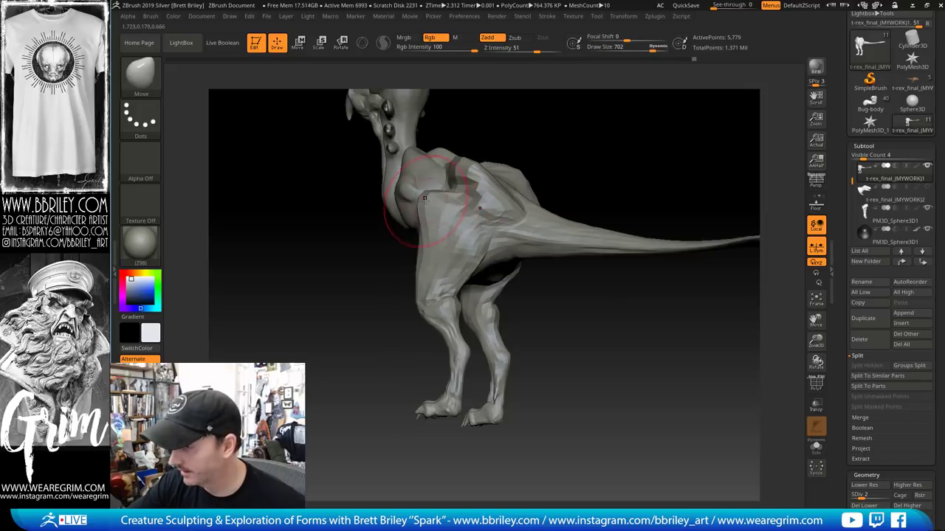
pyautogui.moveTo(421, 237); pyautogui.dragTo(420, 238)
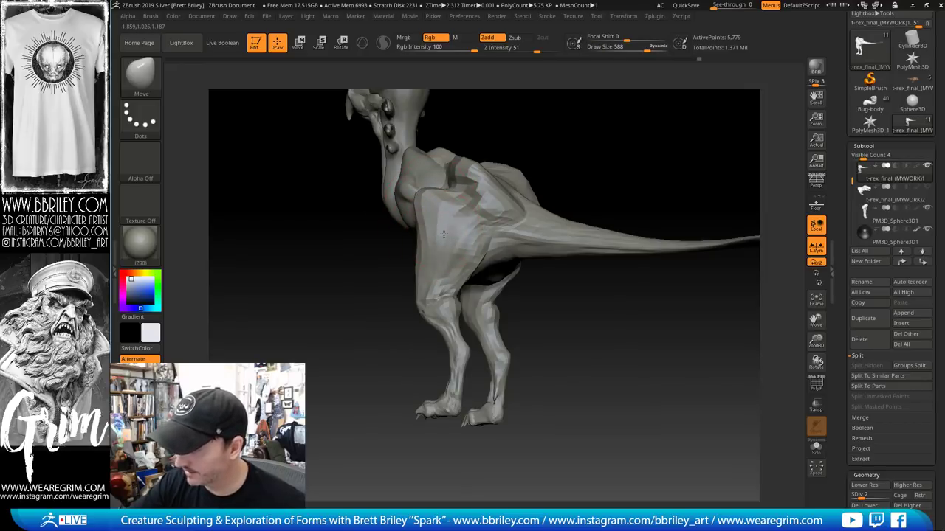
pyautogui.moveTo(444, 235)
pyautogui.mouseDown(button='right')
pyautogui.moveTo(519, 306)
pyautogui.moveTo(415, 307)
pyautogui.mouseUp(button='right')
pyautogui.press('s')
pyautogui.moveTo(407, 308)
pyautogui.mouseDown()
pyautogui.moveTo(423, 308)
pyautogui.moveTo(415, 292)
pyautogui.mouseUp()
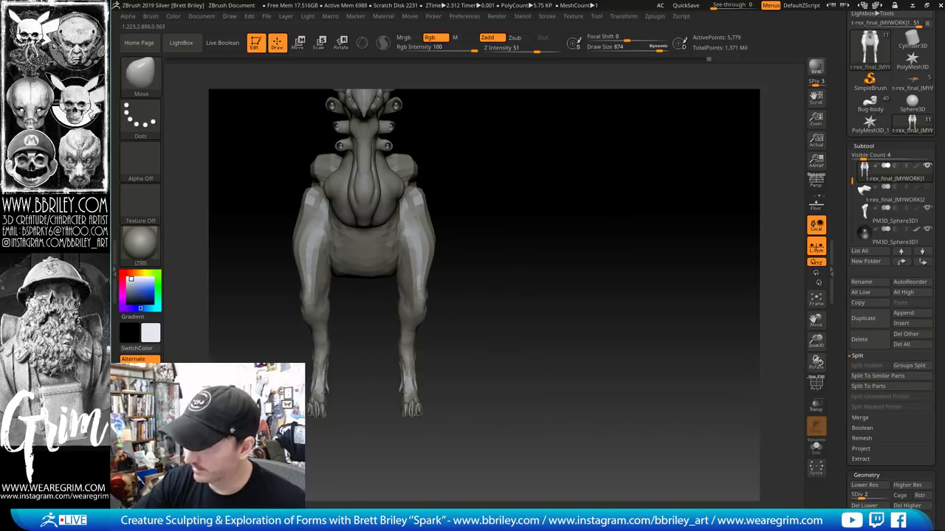
# Adjust the contours of the thighs, inner legs and knees from the front with the Move brush at draw sizes 638 and 568
pyautogui.moveTo(491, 293); pyautogui.dragTo(495, 263, button='right')
pyautogui.press('s')
pyautogui.moveTo(367, 277)
pyautogui.mouseDown()
pyautogui.moveTo(359, 277)
pyautogui.moveTo(385, 270)
pyautogui.mouseUp()
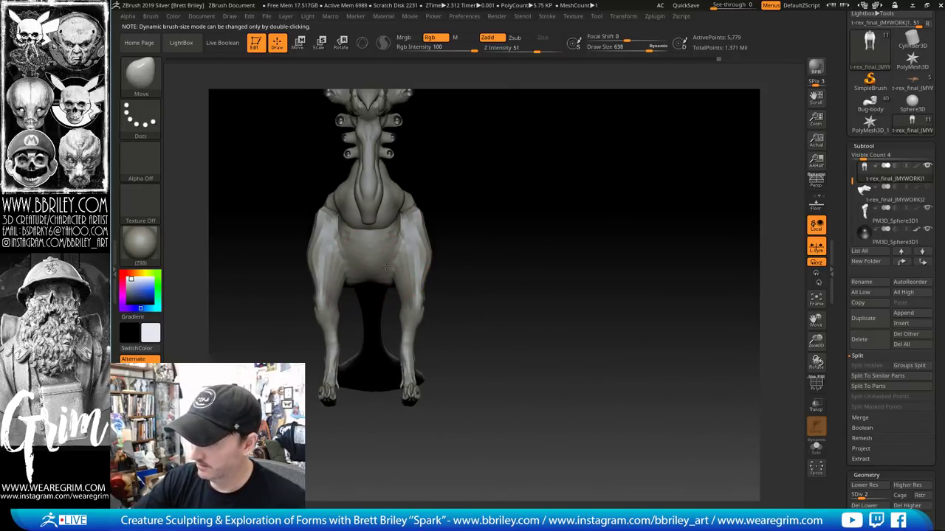
pyautogui.moveTo(494, 265); pyautogui.dragTo(411, 272, button='right')
pyautogui.press('s')
pyautogui.moveTo(411, 271); pyautogui.dragTo(401, 278)
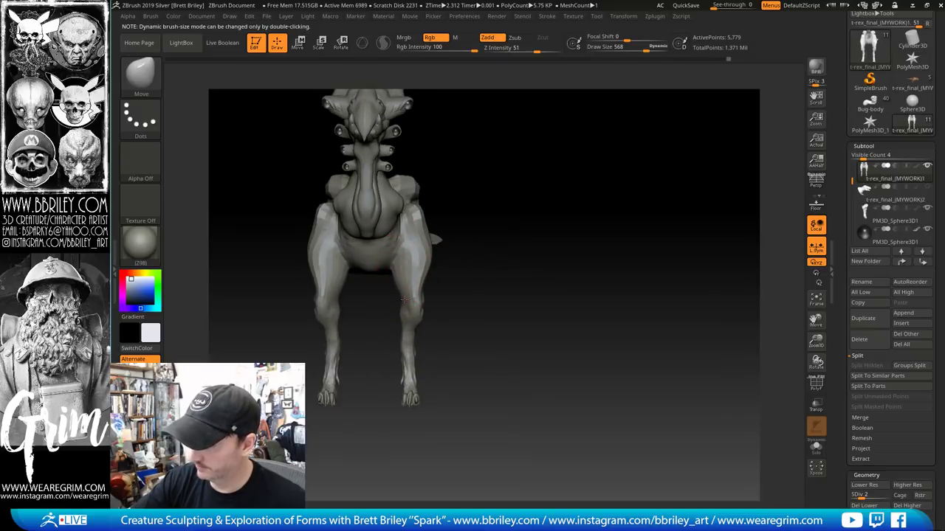
pyautogui.moveTo(446, 312); pyautogui.dragTo(414, 266, button='right')
# Check the torso subtool, reselect the t-rex legs-and-tail subtool and raise it to subdivision level 4
pyautogui.moveTo(490, 227); pyautogui.dragTo(467, 215, button='right')
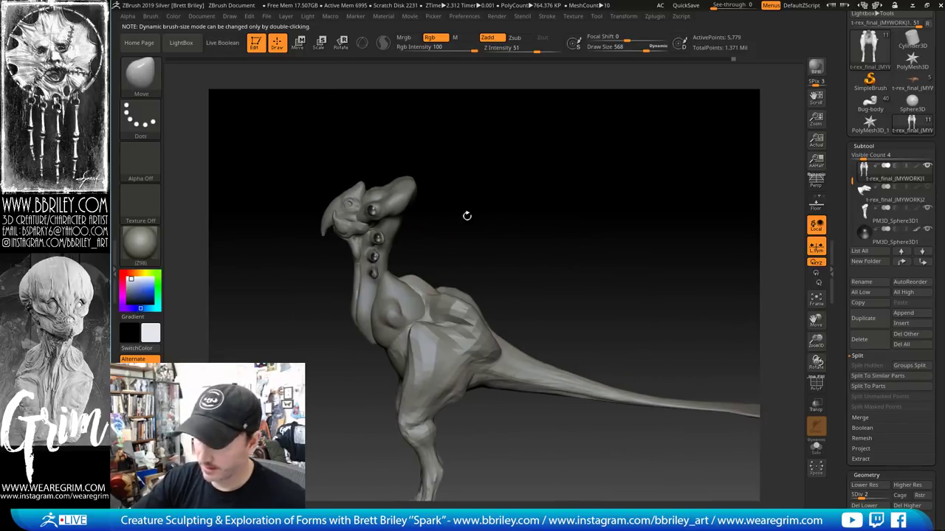
pyautogui.keyDown('alt'); pyautogui.click(410, 309); pyautogui.keyUp('alt')
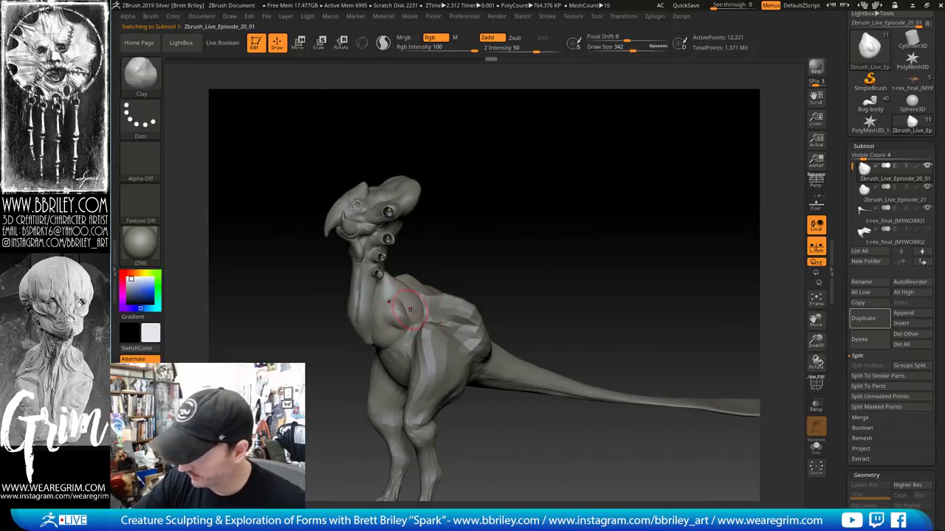
pyautogui.press('s')
pyautogui.moveTo(409, 311); pyautogui.dragTo(402, 312)
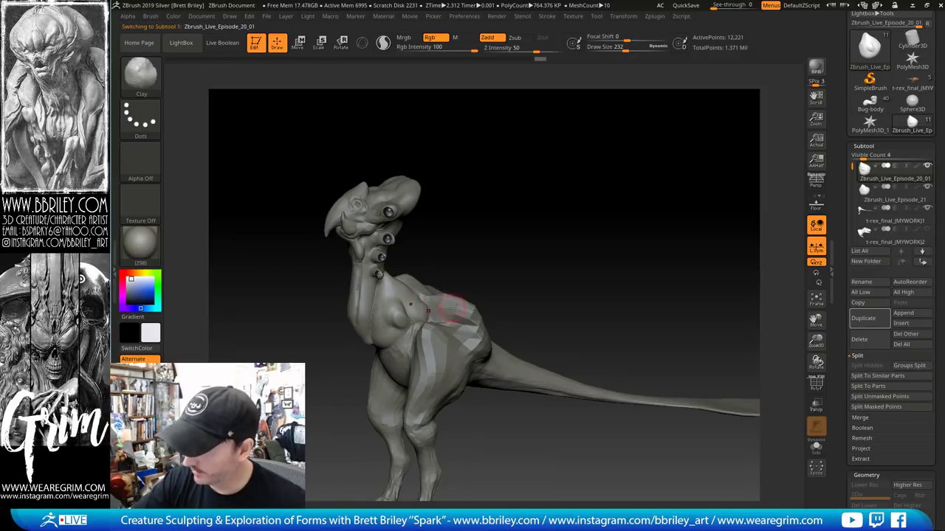
pyautogui.keyDown('alt'); pyautogui.click(451, 302); pyautogui.keyUp('alt')
pyautogui.moveTo(446, 279)
pyautogui.mouseDown(button='right')
pyautogui.moveTo(440, 290)
pyautogui.moveTo(495, 197)
pyautogui.moveTo(390, 246)
pyautogui.mouseUp(button='right')
pyautogui.press('shift')
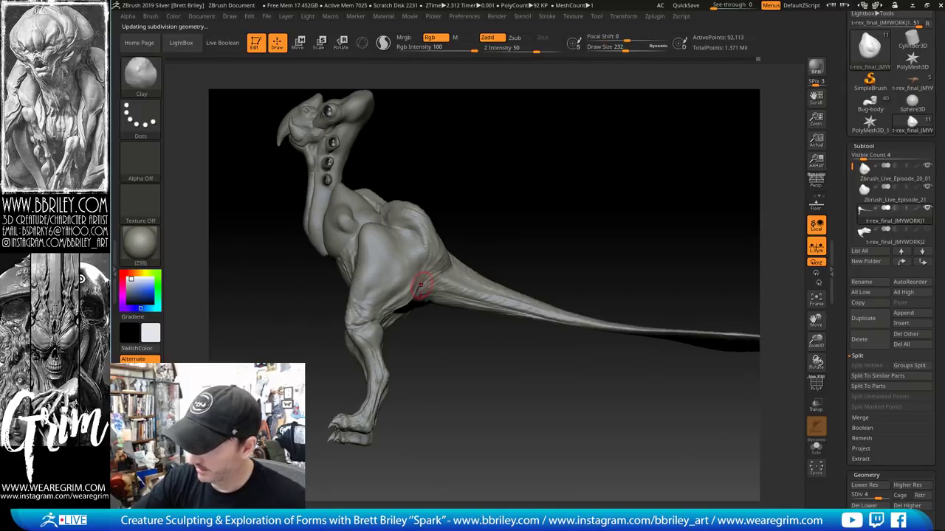
# Shape the junction of hip and tail with the Move brush at draw size 422 and smooth it
pyautogui.press('s')
pyautogui.moveTo(421, 285); pyautogui.dragTo(432, 283)
pyautogui.press('b')
pyautogui.press('m')
pyautogui.press('v')
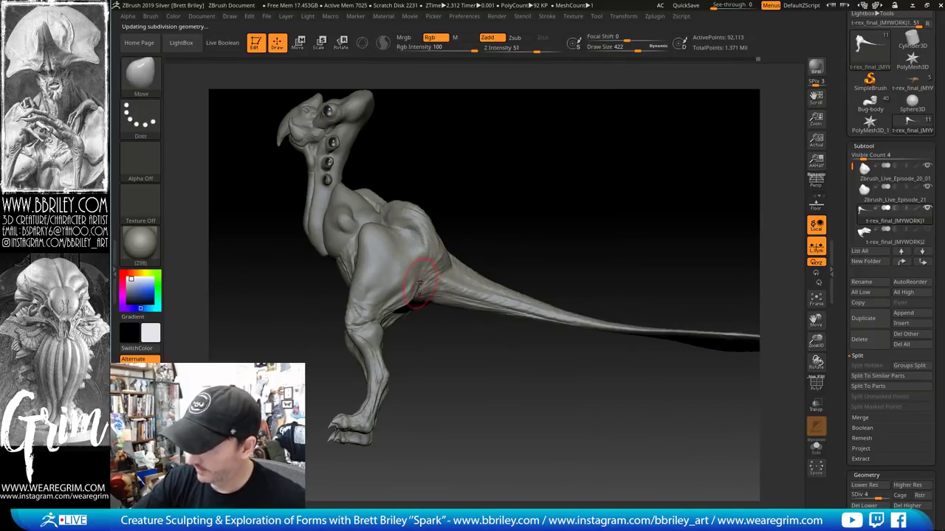
pyautogui.moveTo(500, 220); pyautogui.dragTo(472, 241)
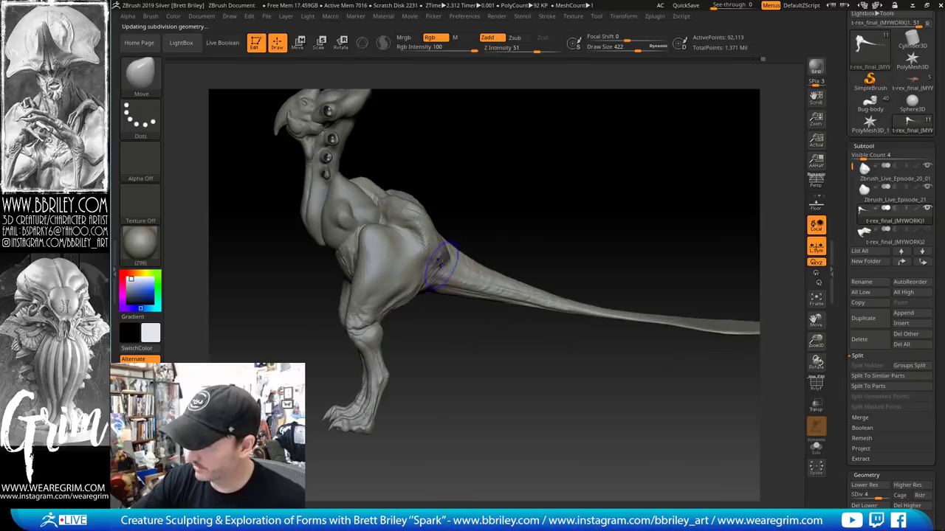
pyautogui.press('shift')
pyautogui.moveTo(572, 211); pyautogui.dragTo(519, 261)
pyautogui.press('shift')
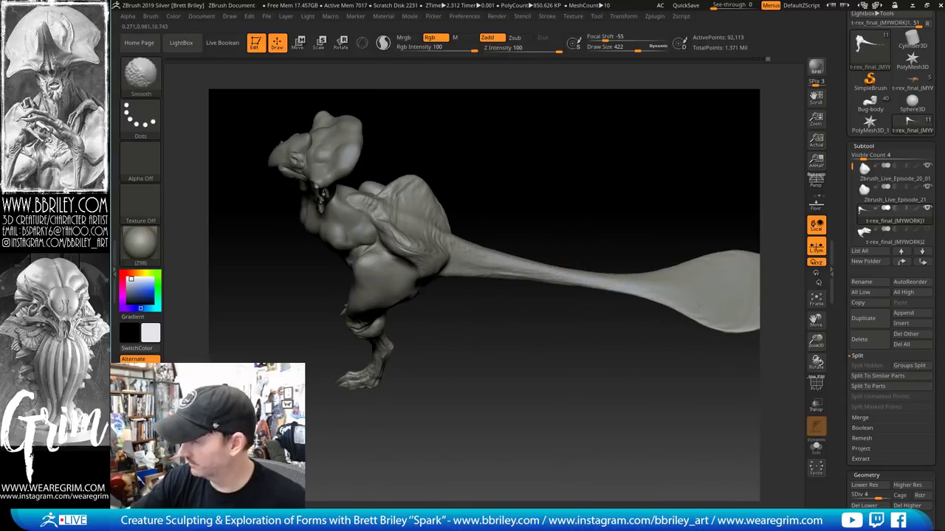
pyautogui.moveTo(575, 193); pyautogui.dragTo(573, 230)
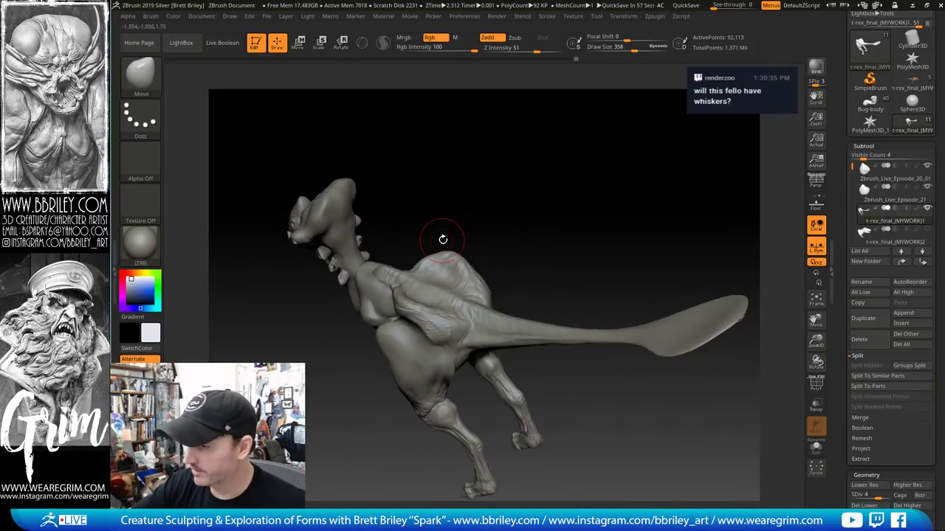
# Reshape the hip crests from above and behind with the Move brush at draw sizes 638 and 465
pyautogui.moveTo(559, 191)
pyautogui.mouseDown()
pyautogui.moveTo(580, 197)
pyautogui.moveTo(590, 268)
pyautogui.mouseUp()
pyautogui.press('s')
pyautogui.moveTo(435, 322); pyautogui.dragTo(443, 321)
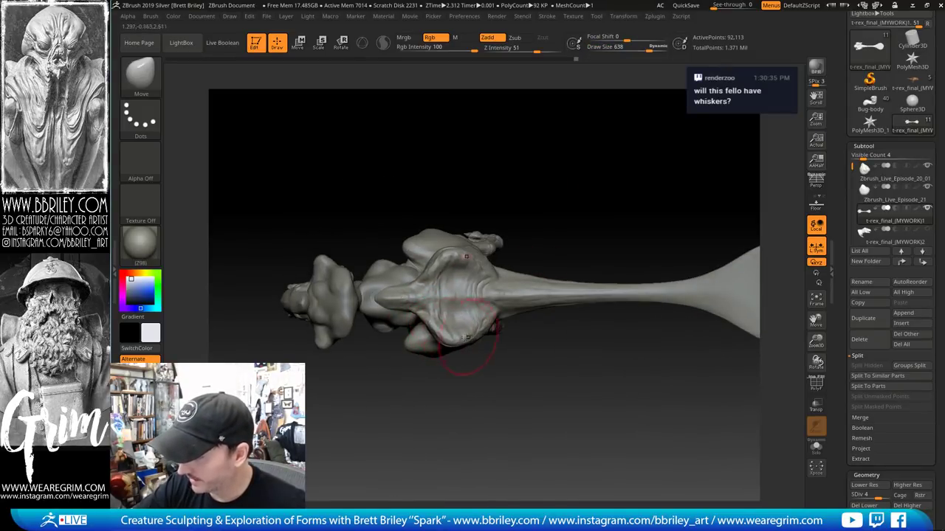
pyautogui.press('s')
pyautogui.moveTo(449, 332); pyautogui.dragTo(440, 332)
pyautogui.moveTo(511, 186)
pyautogui.mouseDown()
pyautogui.moveTo(543, 194)
pyautogui.moveTo(554, 218)
pyautogui.moveTo(558, 202)
pyautogui.moveTo(573, 210)
pyautogui.mouseUp()
pyautogui.press('s')
pyautogui.moveTo(432, 272)
pyautogui.mouseDown()
pyautogui.moveTo(432, 254)
pyautogui.moveTo(546, 198)
pyautogui.moveTo(460, 292)
pyautogui.moveTo(466, 299)
pyautogui.mouseUp()
pyautogui.press('[')
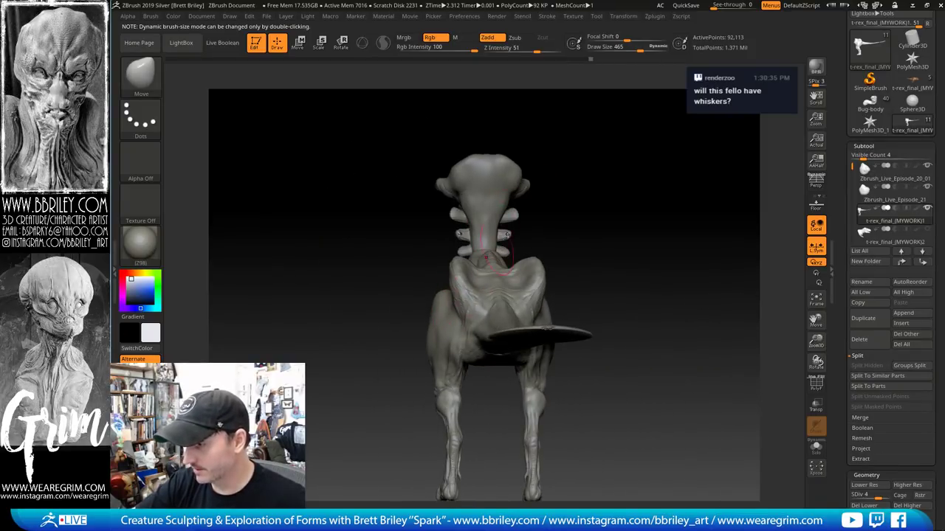
# Refine the hip crests where they meet the back with the Move brush at draw sizes 638, 520 and 457
pyautogui.moveTo(539, 229)
pyautogui.mouseDown()
pyautogui.moveTo(605, 200)
pyautogui.moveTo(532, 244)
pyautogui.mouseUp()
pyautogui.press(']')
pyautogui.press(']')
pyautogui.moveTo(437, 264); pyautogui.dragTo(443, 274)
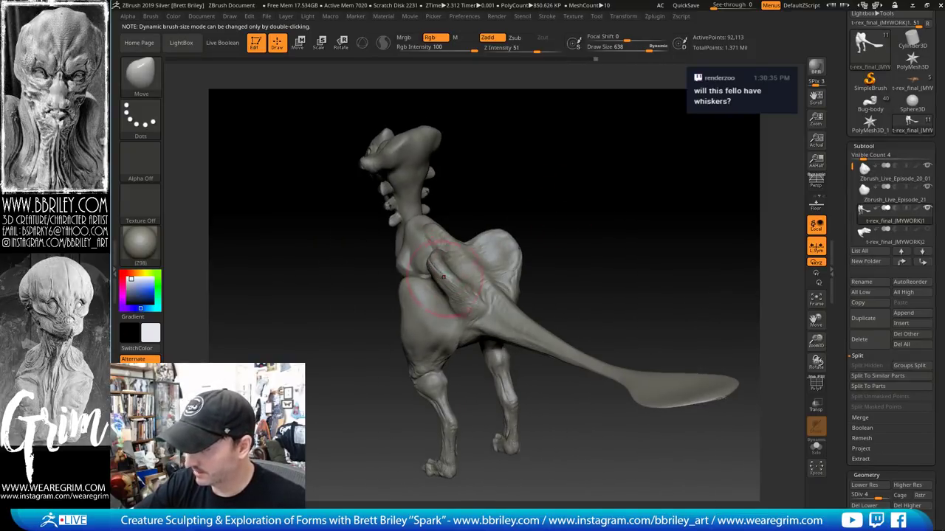
pyautogui.moveTo(443, 274); pyautogui.dragTo(470, 319, button='right')
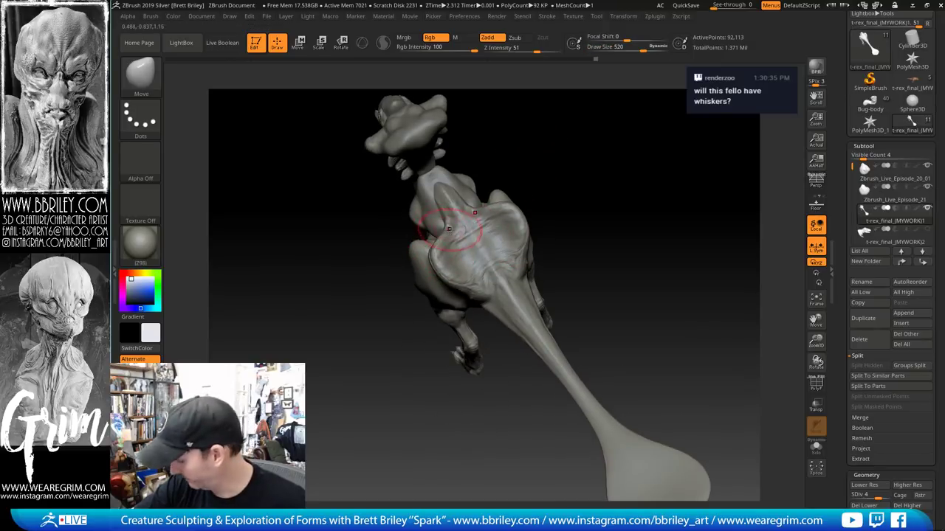
pyautogui.moveTo(446, 242); pyautogui.dragTo(459, 229)
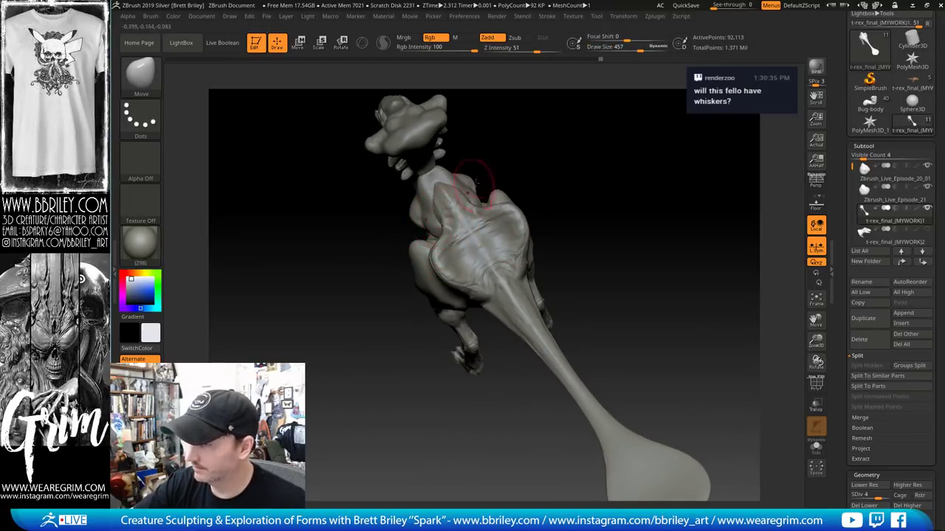
pyautogui.moveTo(499, 147)
pyautogui.mouseDown()
pyautogui.moveTo(451, 204)
pyautogui.moveTo(443, 200)
pyautogui.moveTo(511, 121)
pyautogui.moveTo(546, 219)
pyautogui.moveTo(528, 186)
pyautogui.mouseUp()
pyautogui.press('s')
# Select the torso subtool and define the edge of the shoulder bump with the DamStandard brush at draw size 168
pyautogui.keyDown('alt'); pyautogui.click(415, 248); pyautogui.keyUp('alt')
pyautogui.moveTo(444, 164)
pyautogui.mouseDown()
pyautogui.moveTo(410, 275)
pyautogui.moveTo(393, 262)
pyautogui.mouseUp()
pyautogui.press('2')
pyautogui.press('b')
pyautogui.press('d')
pyautogui.press('s')
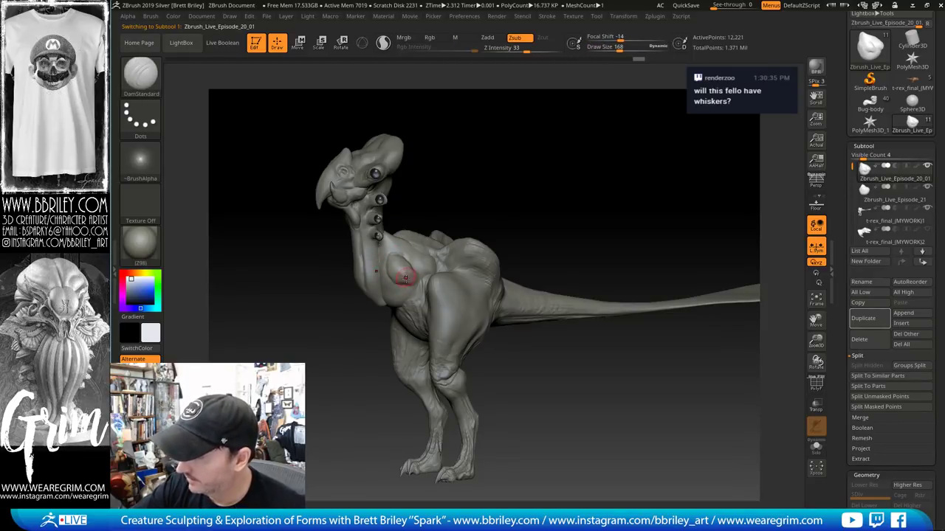
# Work the torso's shoulder bump with the Standard brush at draw size 202 and extend it downward with the Move brush at 365
pyautogui.press('b')
pyautogui.press('m')
pyautogui.press('v')
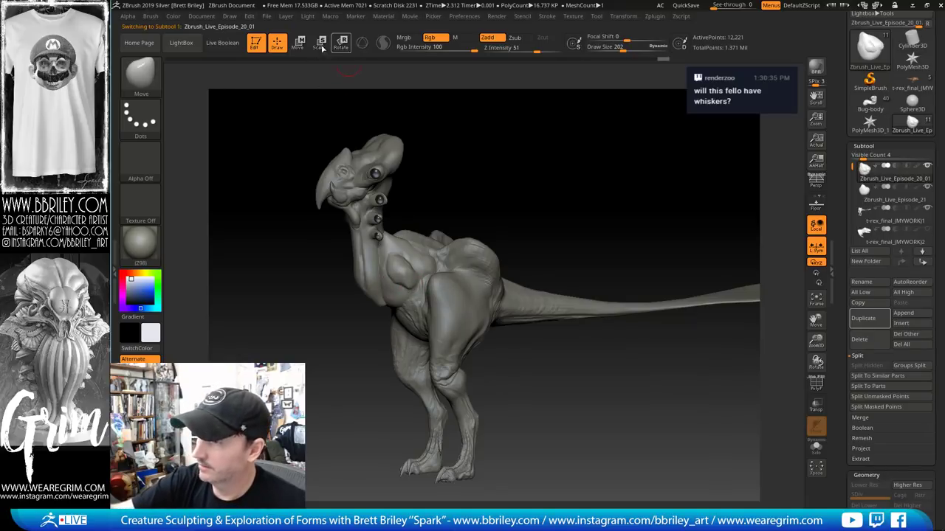
pyautogui.press('b')
pyautogui.press('s')
pyautogui.press('t')
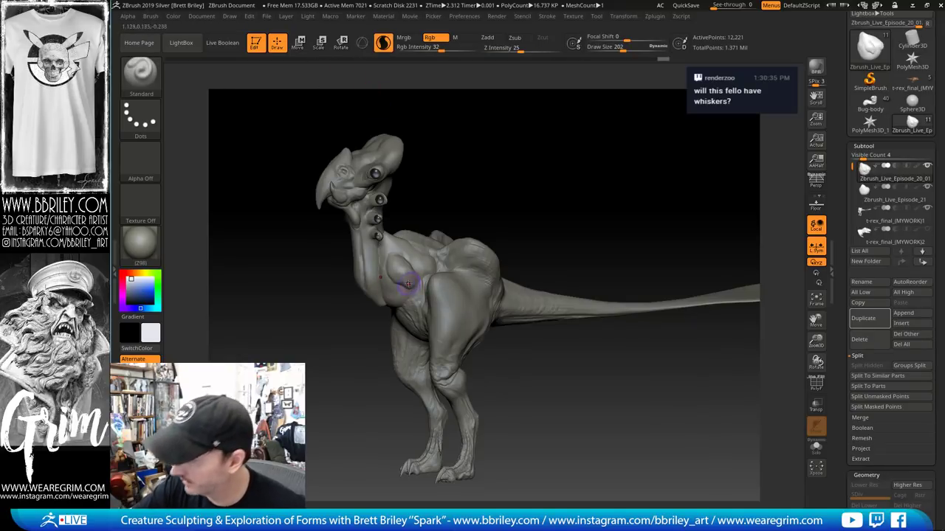
pyautogui.press('b')
pyautogui.press('m')
pyautogui.press('v')
pyautogui.moveTo(431, 218)
pyautogui.mouseDown()
pyautogui.moveTo(420, 293)
pyautogui.moveTo(410, 274)
pyautogui.mouseUp()
pyautogui.press('s')
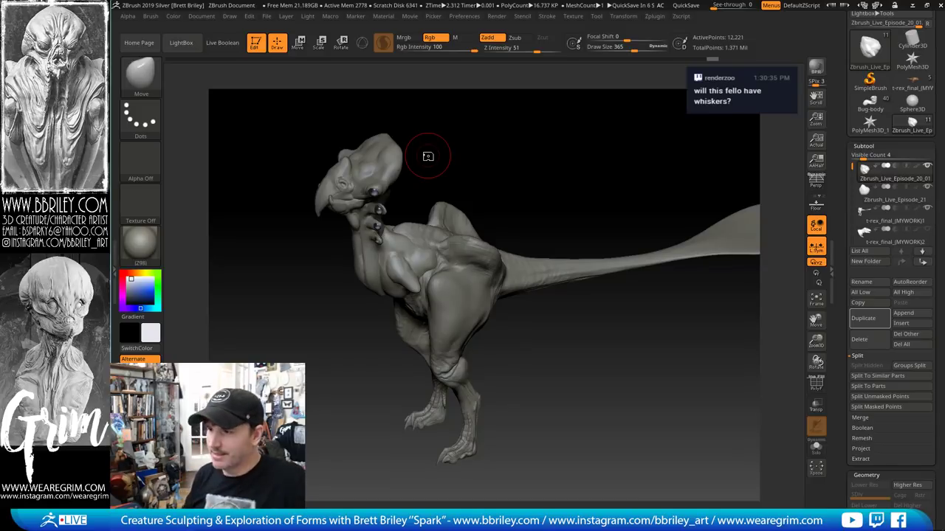
pyautogui.moveTo(506, 143)
pyautogui.mouseDown()
pyautogui.moveTo(507, 131)
pyautogui.moveTo(550, 206)
pyautogui.moveTo(566, 183)
pyautogui.moveTo(517, 193)
pyautogui.mouseUp()
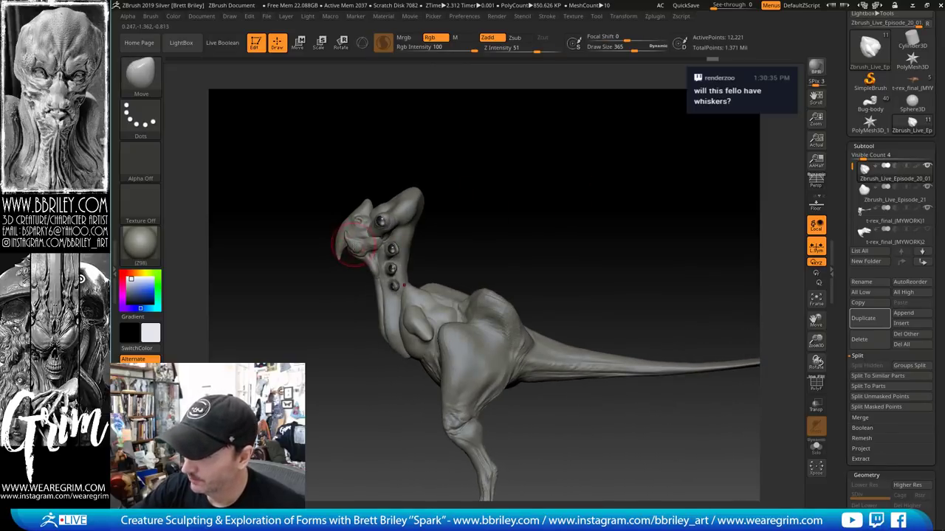
# Select the beak and face subtool and pull the beak and brow outward with the Move brush at draw sizes 827 and 608
pyautogui.keyDown('alt'); pyautogui.click(350, 242); pyautogui.keyUp('alt')
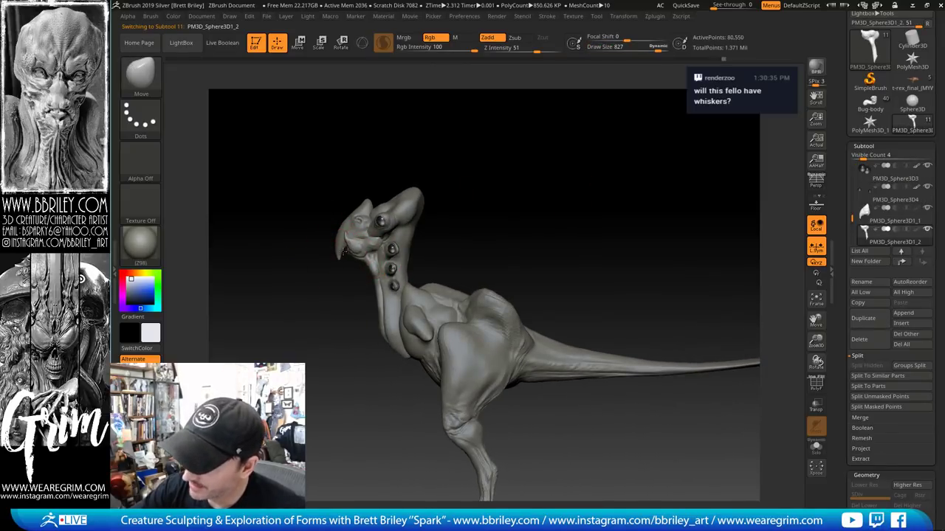
pyautogui.keyDown('alt'); pyautogui.click(334, 250); pyautogui.keyUp('alt')
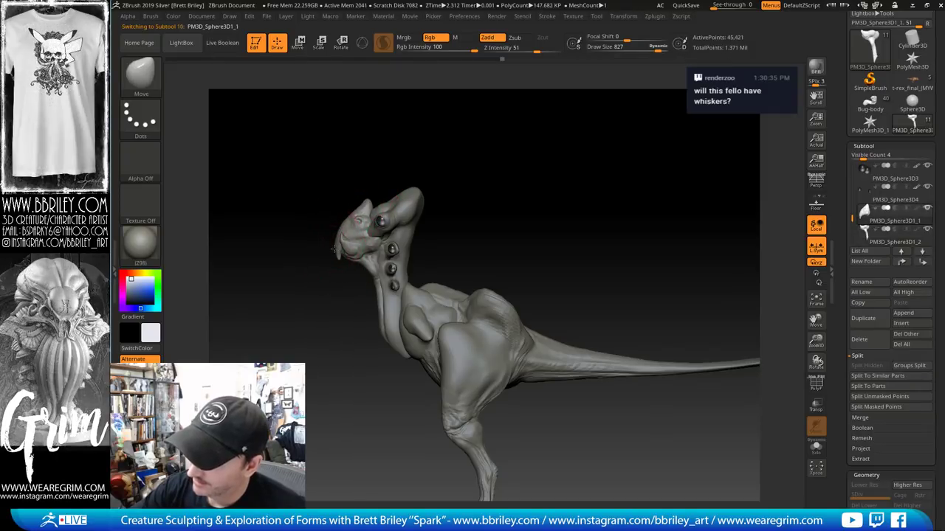
pyautogui.moveTo(334, 249); pyautogui.dragTo(325, 254)
pyautogui.press('s')
pyautogui.moveTo(347, 218)
pyautogui.mouseDown()
pyautogui.moveTo(366, 192)
pyautogui.moveTo(358, 194)
pyautogui.mouseUp()
pyautogui.press('s')
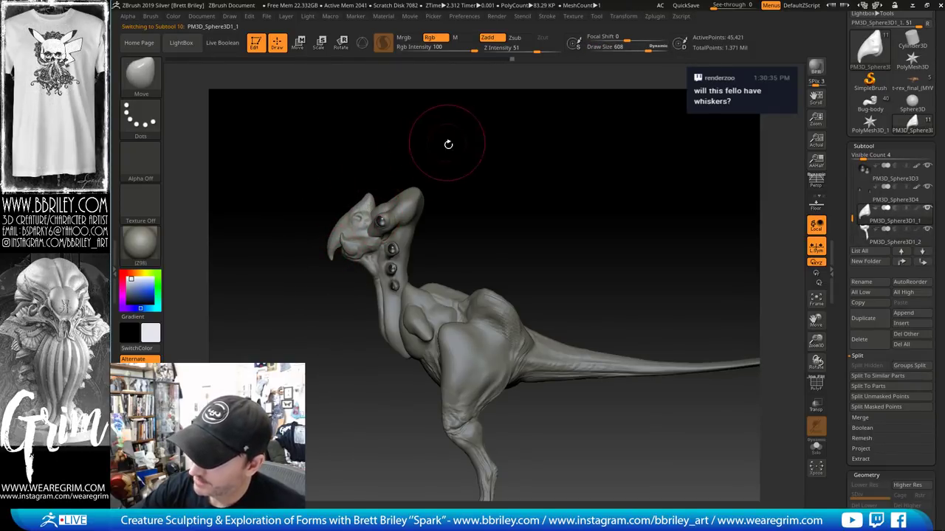
# Append a Sphere3D mesh to the creature as a new subtool
pyautogui.moveTo(448, 145); pyautogui.dragTo(511, 235)
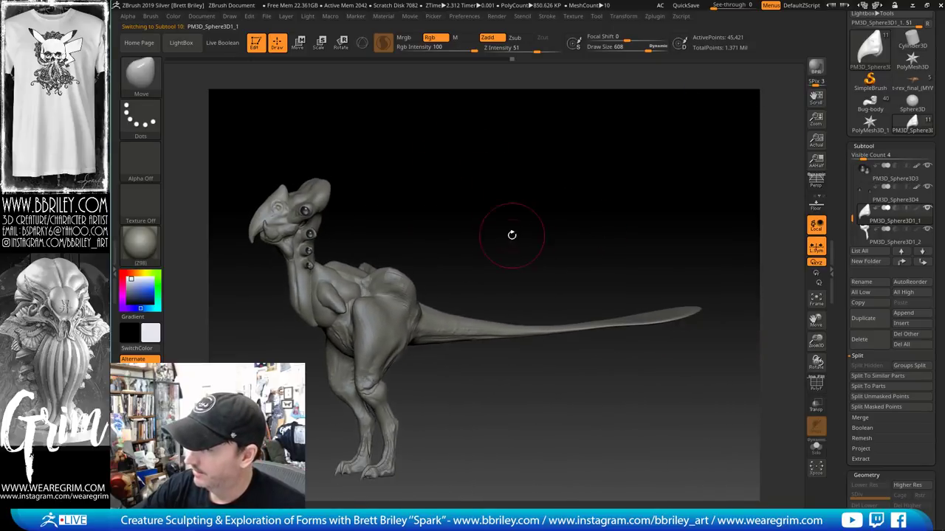
pyautogui.moveTo(621, 299); pyautogui.dragTo(384, 203)
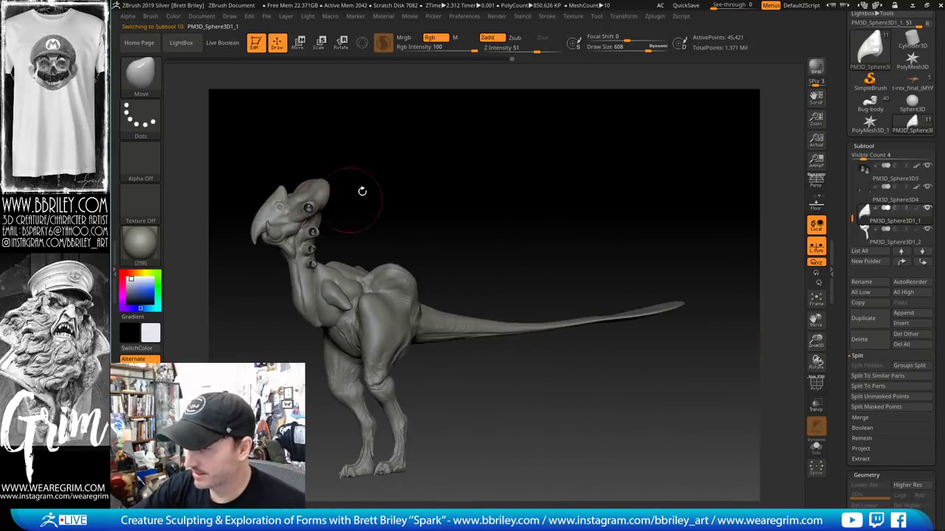
pyautogui.moveTo(623, 204); pyautogui.dragTo(746, 312)
pyautogui.click(906, 313)
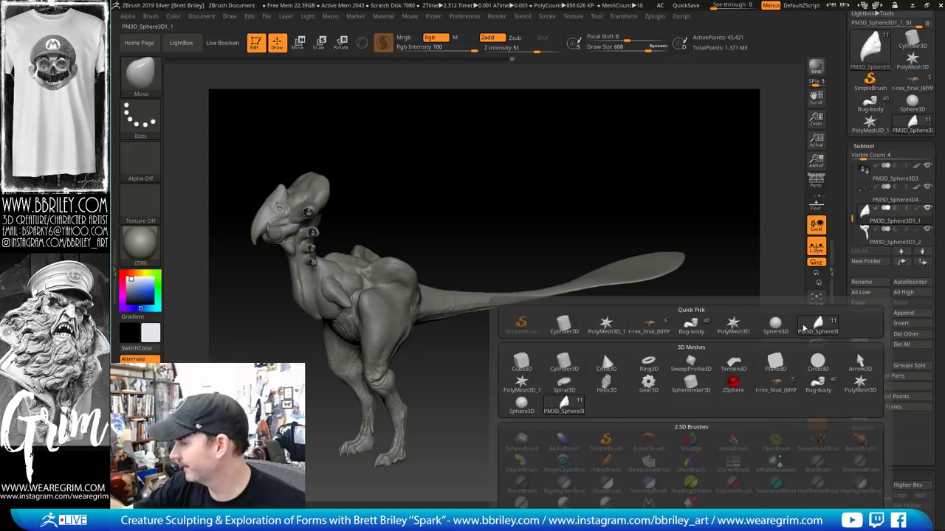
pyautogui.click(527, 406)
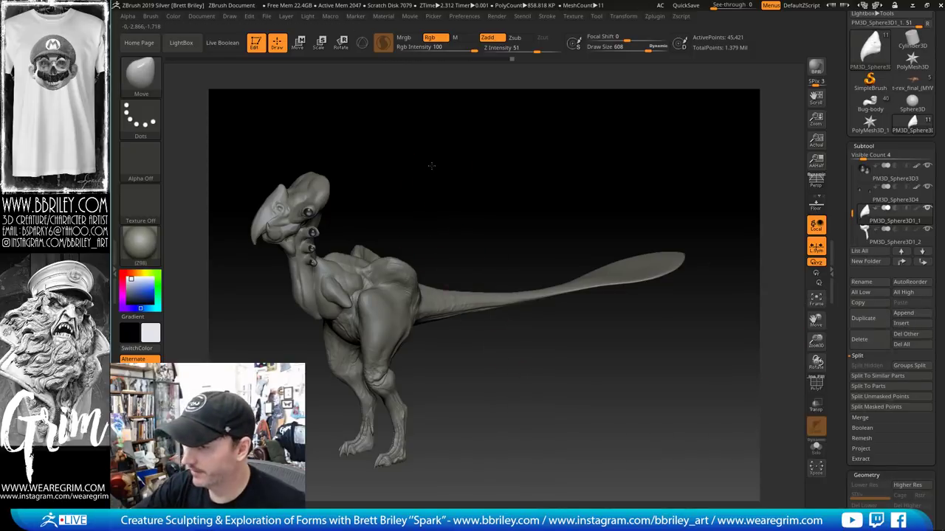
# Select the new sphere subtool and move it up to the back of the creature's head with the gizmo
pyautogui.keyDown('shift'); pyautogui.moveTo(430, 164); pyautogui.dragTo(418, 171); pyautogui.keyUp('shift')
pyautogui.moveTo(852, 213); pyautogui.dragTo(852, 234)
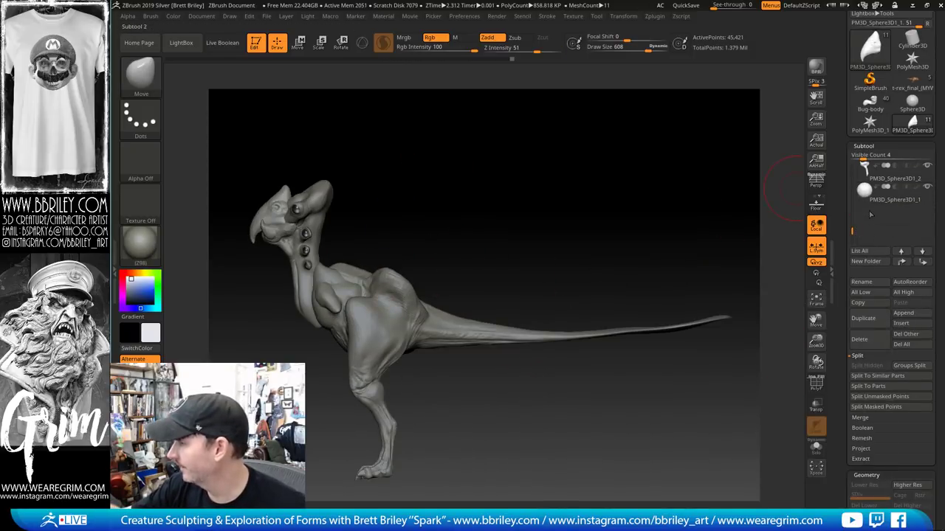
pyautogui.click(886, 194)
pyautogui.press('w')
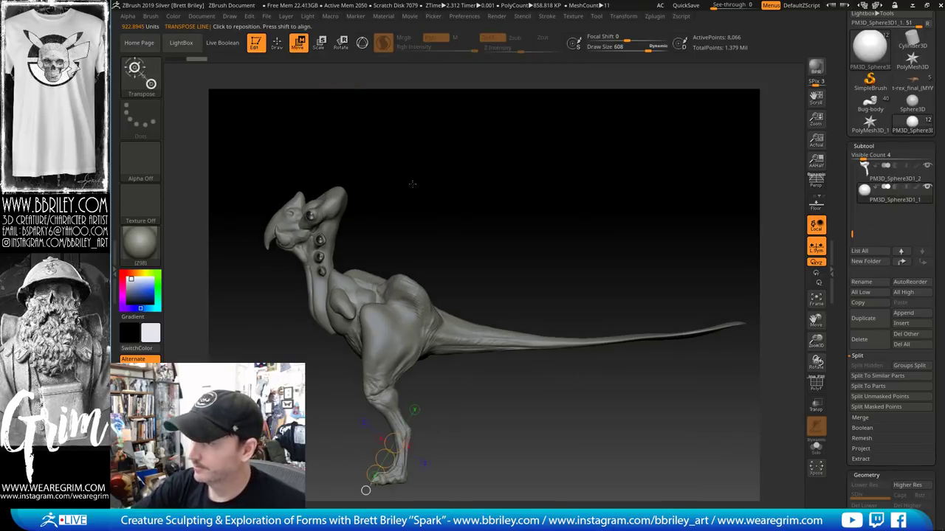
pyautogui.click(362, 42)
pyautogui.moveTo(337, 316); pyautogui.dragTo(346, 203)
pyautogui.keyDown('alt'); pyautogui.moveTo(448, 140); pyautogui.dragTo(513, 180); pyautogui.keyUp('alt')
pyautogui.keyDown('alt'); pyautogui.moveTo(559, 205); pyautogui.dragTo(553, 187); pyautogui.keyUp('alt')
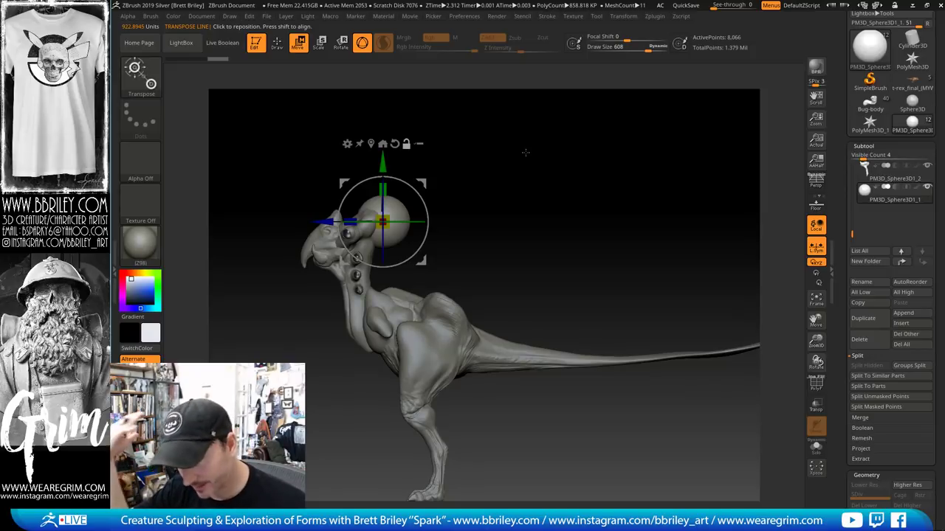
# Fine-tune the sphere at the back of the head with the transform gizmo
pyautogui.moveTo(526, 152); pyautogui.dragTo(428, 281)
pyautogui.keyDown('shift'); pyautogui.moveTo(499, 201); pyautogui.dragTo(419, 238); pyautogui.keyUp('shift')
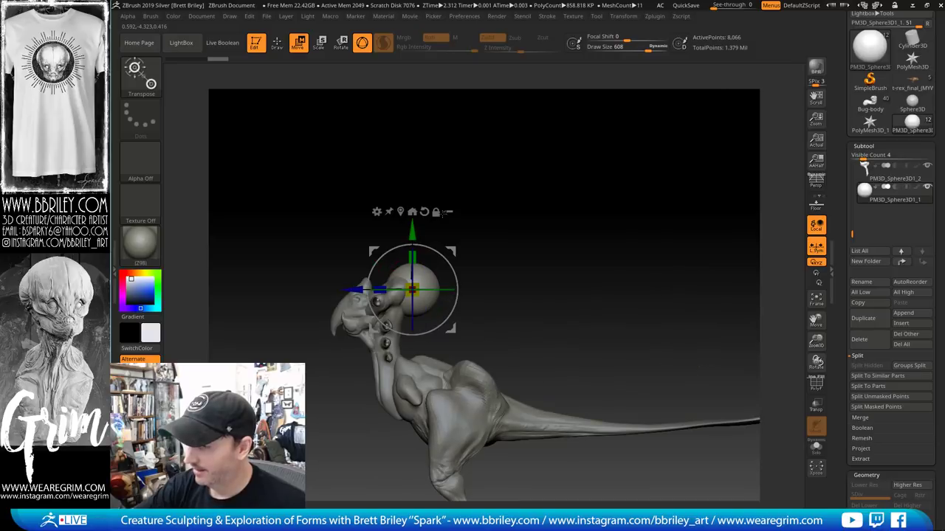
pyautogui.moveTo(448, 189); pyautogui.dragTo(505, 221)
pyautogui.moveTo(382, 276); pyautogui.dragTo(398, 283)
pyautogui.moveTo(516, 192); pyautogui.dragTo(460, 162)
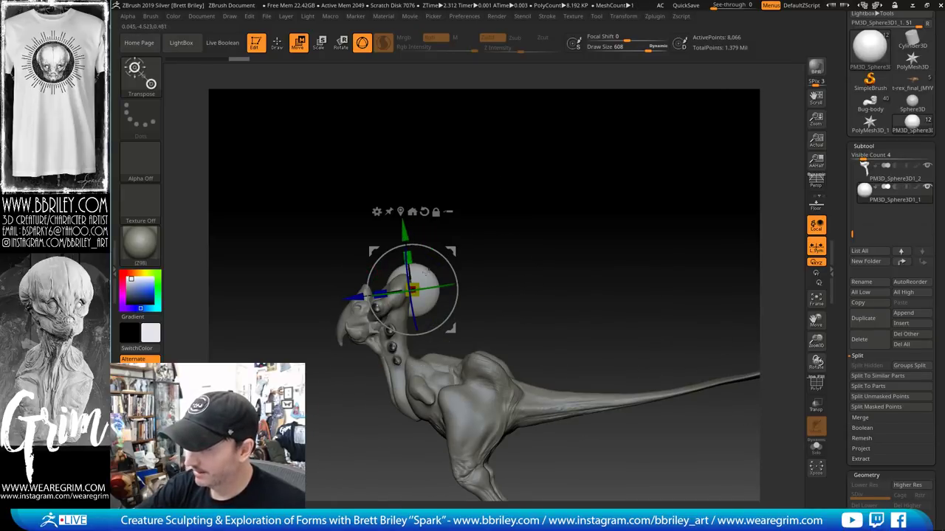
# Try enlarging the sphere and pulling its surface at draw size 911, and undo the last three changes
pyautogui.moveTo(413, 290); pyautogui.dragTo(466, 226)
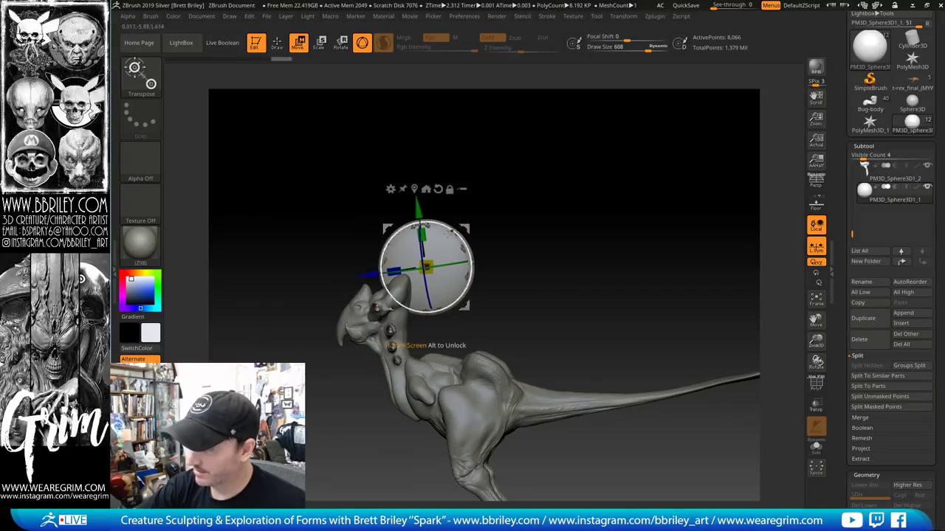
pyautogui.press('q')
pyautogui.press('s')
pyautogui.moveTo(375, 255); pyautogui.dragTo(411, 248)
pyautogui.moveTo(454, 181)
pyautogui.mouseDown()
pyautogui.moveTo(515, 192)
pyautogui.moveTo(505, 190)
pyautogui.mouseUp()
pyautogui.hotkey('ctrl', 'z')
pyautogui.hotkey('ctrl', 'z')
pyautogui.hotkey('ctrl', 'z')
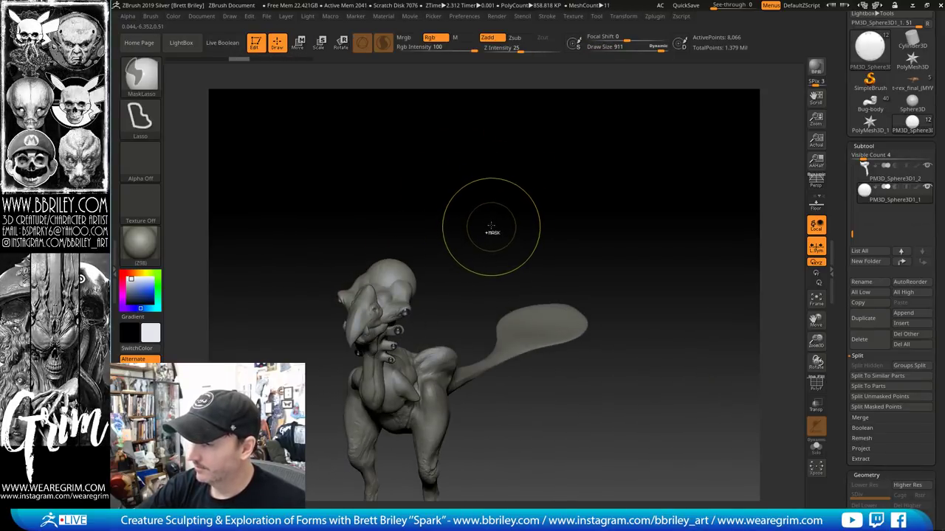
# Flatten the sphere into a disc, enlarge it and tilt it up behind the head with the gizmo
pyautogui.moveTo(473, 221); pyautogui.dragTo(428, 222)
pyautogui.click(299, 47)
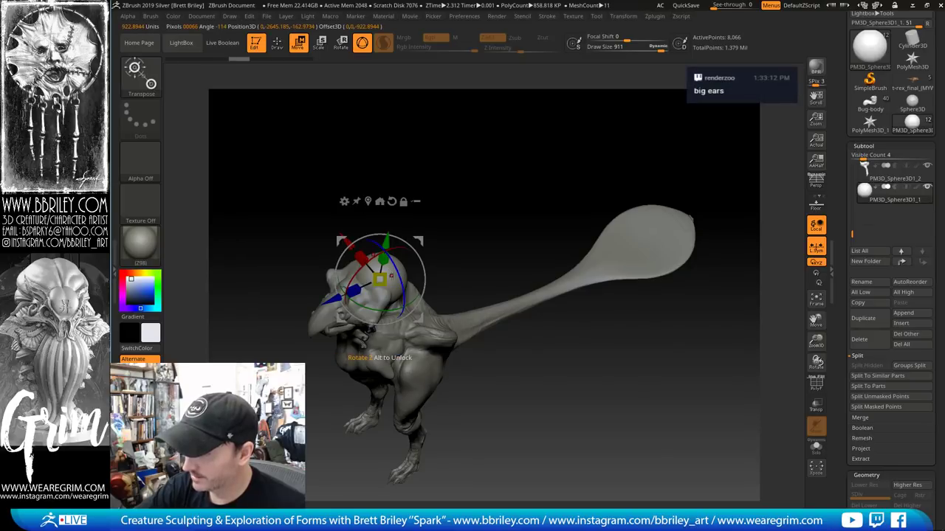
pyautogui.moveTo(381, 283); pyautogui.dragTo(371, 291)
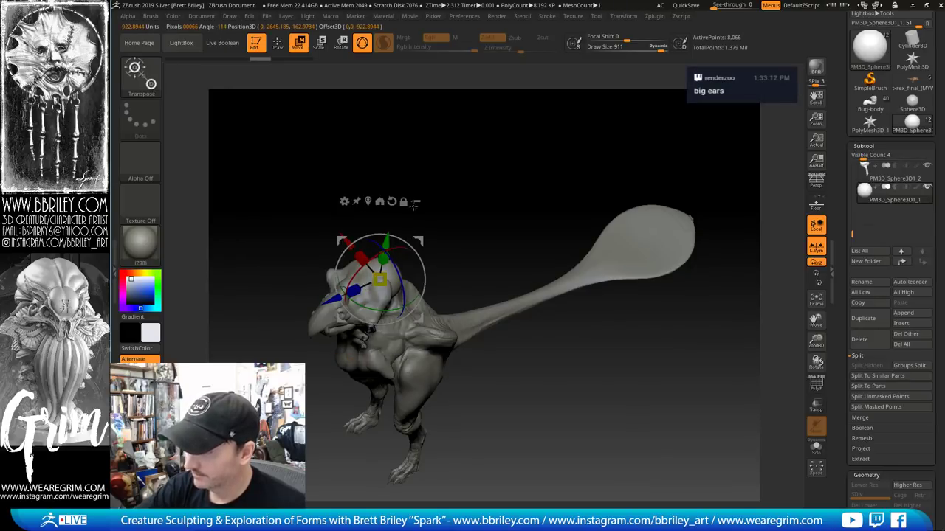
pyautogui.keyDown('shift'); pyautogui.moveTo(472, 177); pyautogui.dragTo(409, 152); pyautogui.keyUp('shift')
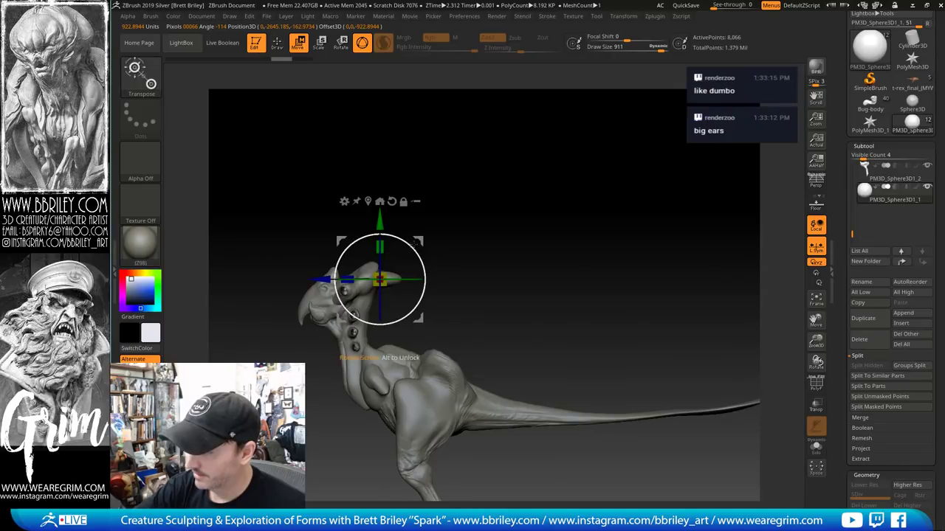
pyautogui.moveTo(405, 229); pyautogui.dragTo(399, 228)
pyautogui.moveTo(418, 241); pyautogui.dragTo(425, 224)
pyautogui.moveTo(386, 262); pyautogui.dragTo(378, 239)
pyautogui.moveTo(428, 229)
pyautogui.mouseDown()
pyautogui.moveTo(428, 241)
pyautogui.moveTo(427, 229)
pyautogui.moveTo(483, 194)
pyautogui.moveTo(504, 231)
pyautogui.moveTo(497, 260)
pyautogui.mouseUp()
# Pull the disc into an elongated head crest with the Move brush at draw sizes 670, 1000 and 757
pyautogui.press('q')
pyautogui.press('[')
pyautogui.press('[')
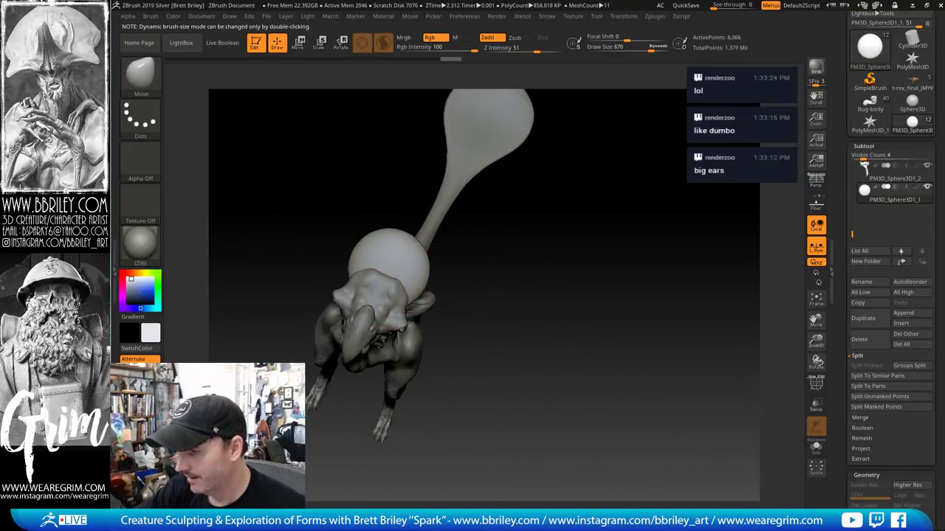
pyautogui.moveTo(411, 303); pyautogui.dragTo(406, 314)
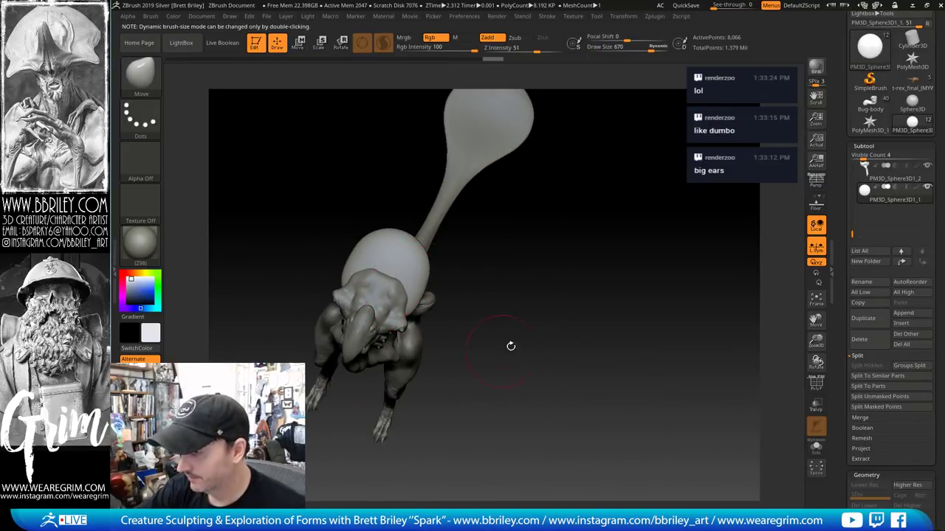
pyautogui.moveTo(511, 347); pyautogui.dragTo(341, 274)
pyautogui.press(']')
pyautogui.press(']')
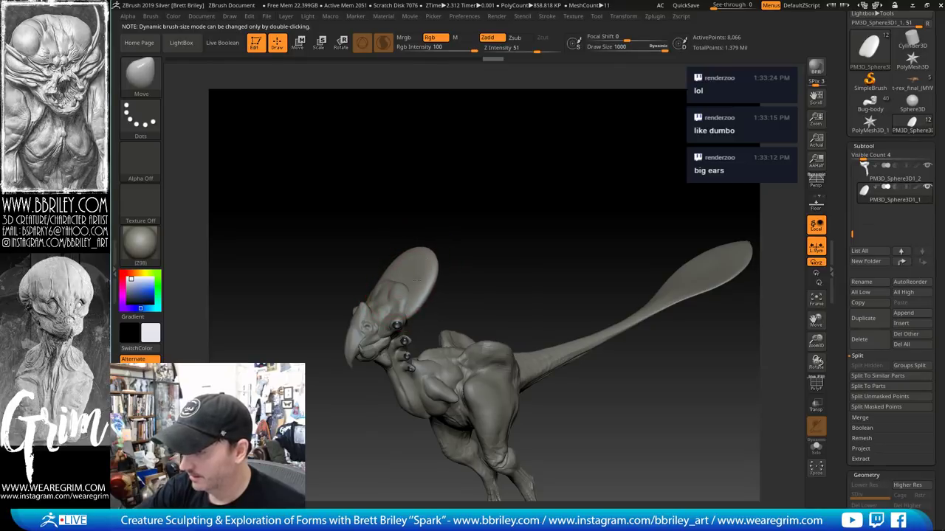
pyautogui.moveTo(458, 234)
pyautogui.mouseDown()
pyautogui.moveTo(453, 259)
pyautogui.moveTo(443, 202)
pyautogui.mouseUp()
pyautogui.press('[')
pyautogui.press('[')
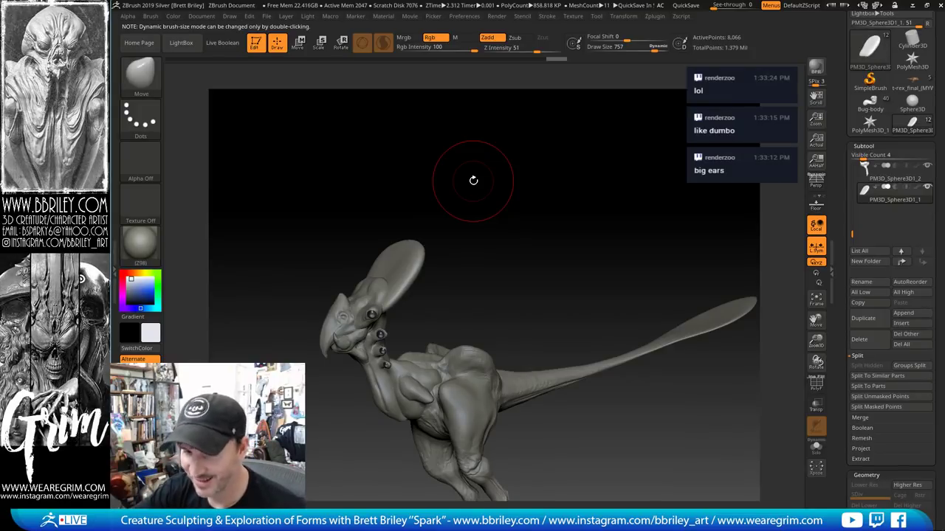
# Thicken the crest's lower part with the Inflat brush at draw size 608 and intensity 10, and smooth it at draw size 381
pyautogui.moveTo(473, 180)
pyautogui.mouseDown()
pyautogui.moveTo(499, 213)
pyautogui.moveTo(512, 200)
pyautogui.moveTo(502, 184)
pyautogui.moveTo(472, 203)
pyautogui.mouseUp()
pyautogui.press('b')
pyautogui.press('i')
pyautogui.press('n')
pyautogui.press('s')
pyautogui.moveTo(379, 313); pyautogui.dragTo(366, 313)
pyautogui.moveTo(380, 310); pyautogui.dragTo(393, 298)
pyautogui.moveTo(439, 192); pyautogui.dragTo(423, 220)
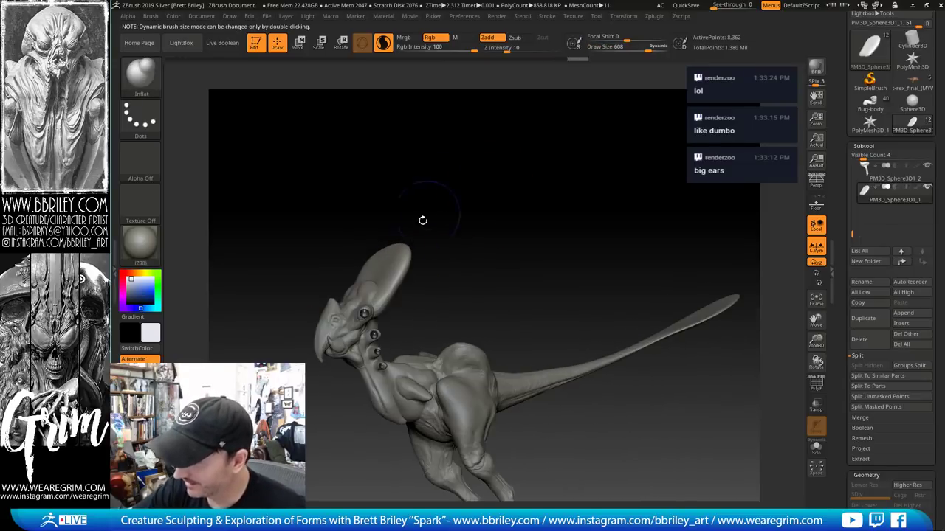
pyautogui.press('s')
pyautogui.moveTo(391, 302)
pyautogui.mouseDown()
pyautogui.moveTo(375, 317)
pyautogui.moveTo(397, 288)
pyautogui.mouseUp()
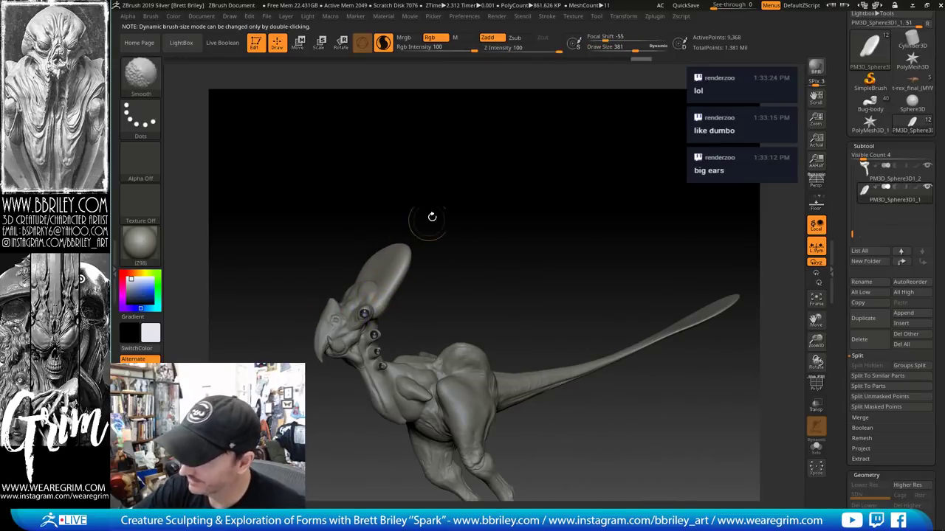
pyautogui.moveTo(432, 217); pyautogui.dragTo(404, 228)
pyautogui.moveTo(388, 308)
pyautogui.keyDown('shift'); pyautogui.mouseDown()
pyautogui.moveTo(382, 317)
pyautogui.moveTo(402, 284)
pyautogui.mouseUp(); pyautogui.keyUp('shift')
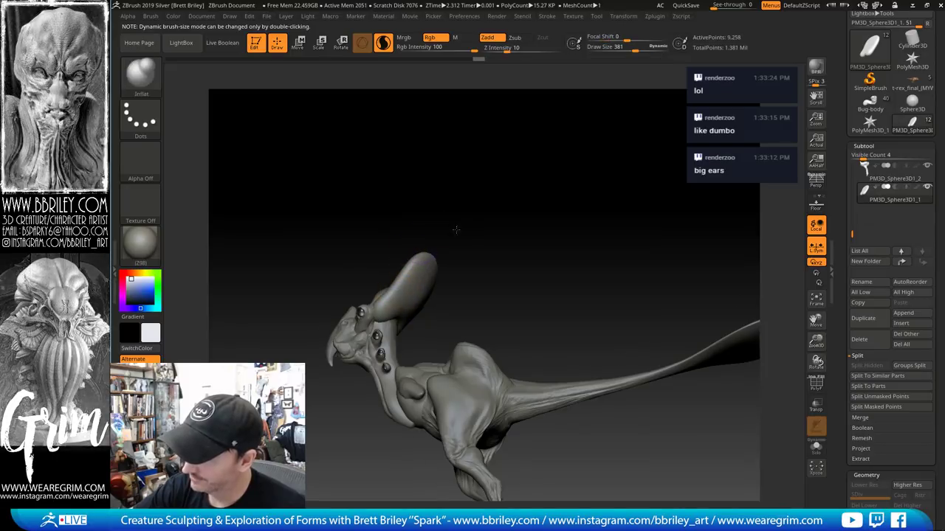
# Broaden the crest's upper edge and bend its profile with the Move brush at draw size 924
pyautogui.moveTo(455, 228); pyautogui.dragTo(509, 234)
pyautogui.press('b')
pyautogui.press('m')
pyautogui.press('v')
pyautogui.moveTo(391, 270); pyautogui.dragTo(391, 254)
pyautogui.moveTo(382, 204); pyautogui.dragTo(419, 204)
pyautogui.moveTo(359, 251); pyautogui.dragTo(377, 241)
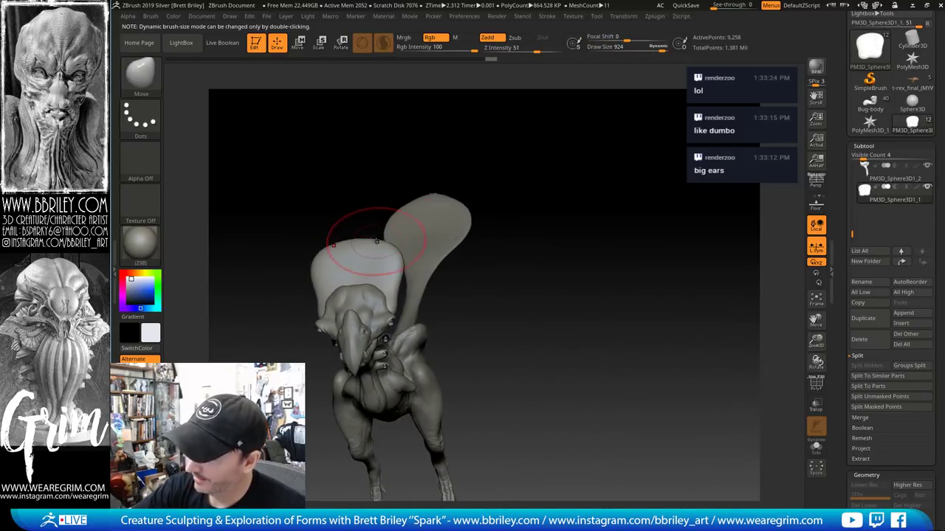
pyautogui.moveTo(393, 161); pyautogui.dragTo(346, 161)
pyautogui.moveTo(374, 241)
pyautogui.mouseDown()
pyautogui.moveTo(372, 231)
pyautogui.moveTo(354, 236)
pyautogui.mouseUp()
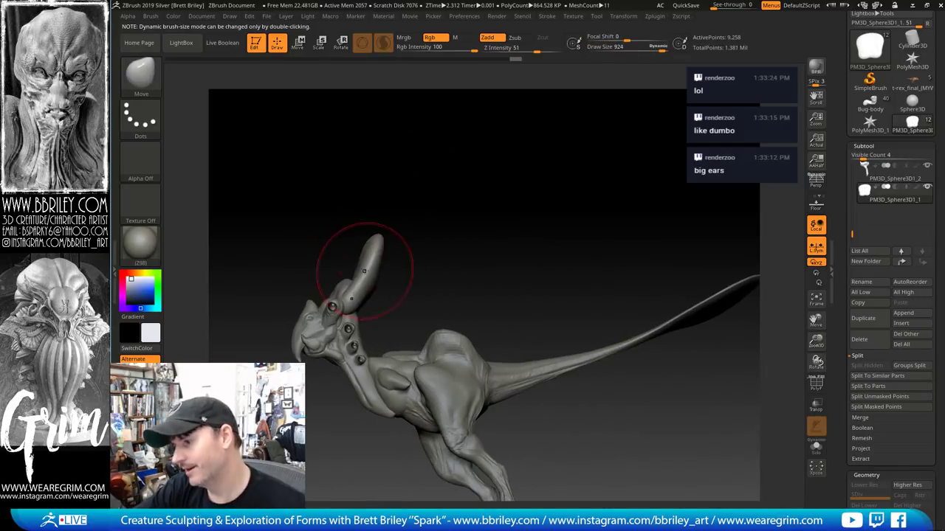
pyautogui.moveTo(365, 275); pyautogui.dragTo(375, 253)
# Shape the crest's lower back edge with the Move brush and switch to the Clay brush at draw size 529
pyautogui.moveTo(420, 212); pyautogui.dragTo(387, 276)
pyautogui.press('s')
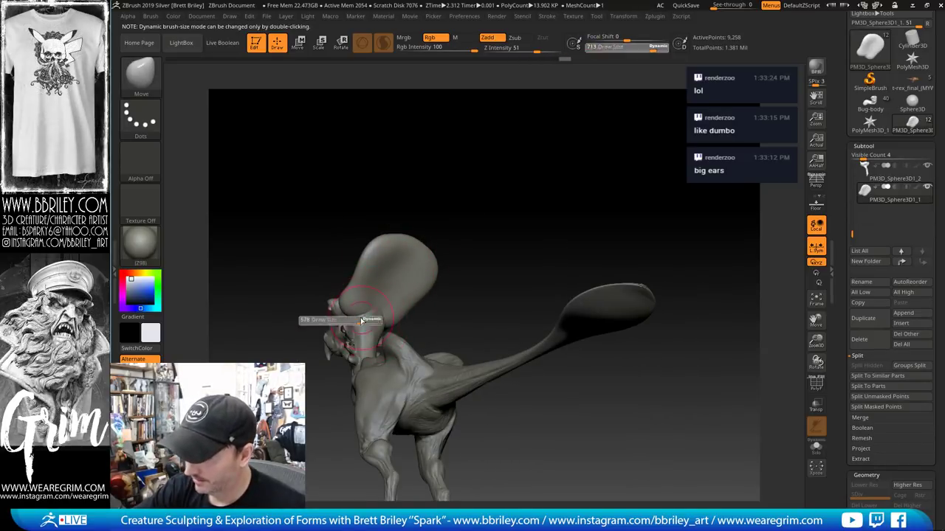
pyautogui.moveTo(366, 322); pyautogui.dragTo(354, 322)
pyautogui.moveTo(347, 314); pyautogui.dragTo(371, 327, button='right')
pyautogui.press('b')
pyautogui.press('c')
pyautogui.press('l')
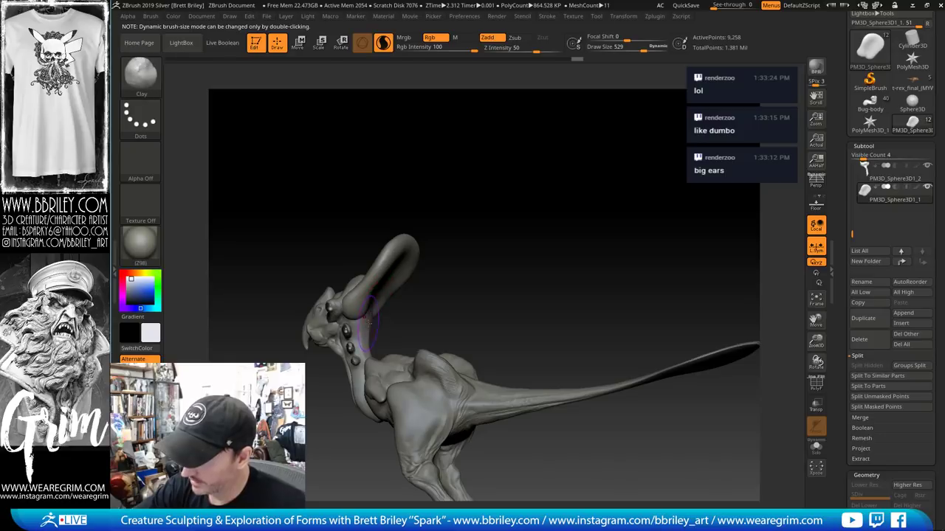
# Select the neck subtool and pull the back of the neck up over the crest's base with the Move brush at draw size 558
pyautogui.keyDown('alt'); pyautogui.click(366, 320); pyautogui.keyUp('alt')
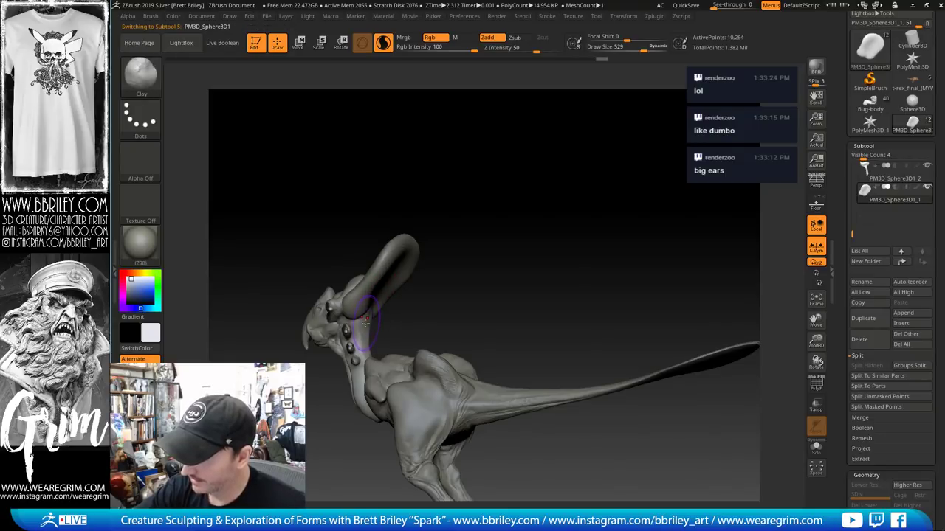
pyautogui.moveTo(423, 291); pyautogui.dragTo(390, 314)
pyautogui.press('b')
pyautogui.press('i')
pyautogui.press('n')
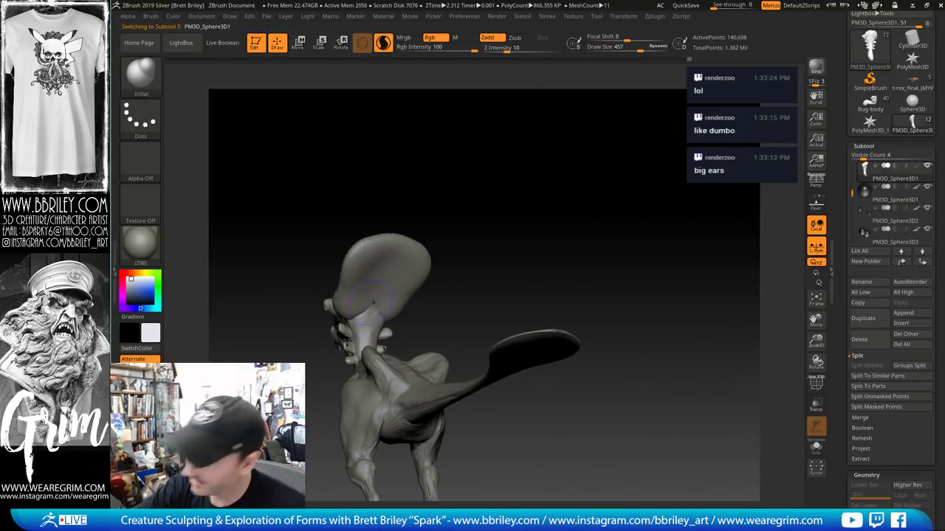
pyautogui.press('b')
pyautogui.press('m')
pyautogui.press('v')
pyautogui.press('s')
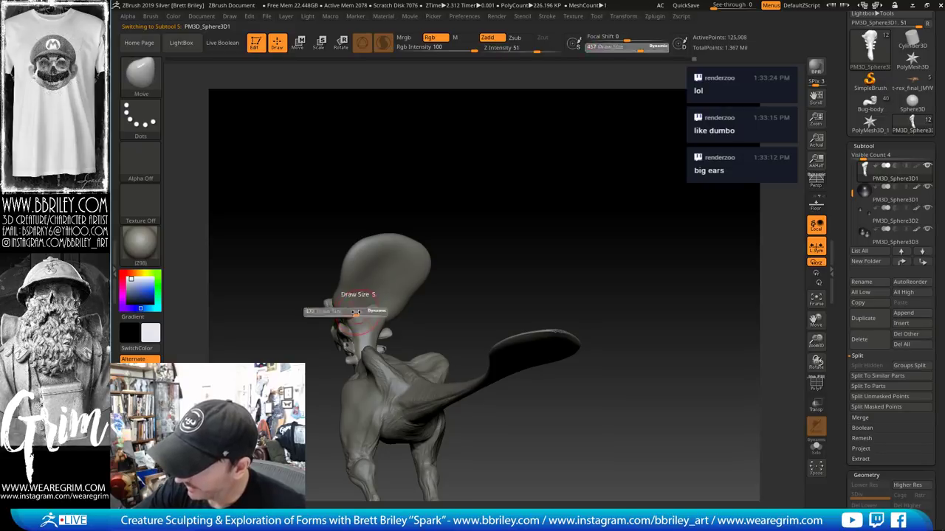
pyautogui.moveTo(356, 314)
pyautogui.mouseDown()
pyautogui.moveTo(345, 314)
pyautogui.moveTo(393, 304)
pyautogui.mouseUp()
# Refine the back contour of the neck below the crest with the Move brush at draw sizes 422 and 350
pyautogui.press('s')
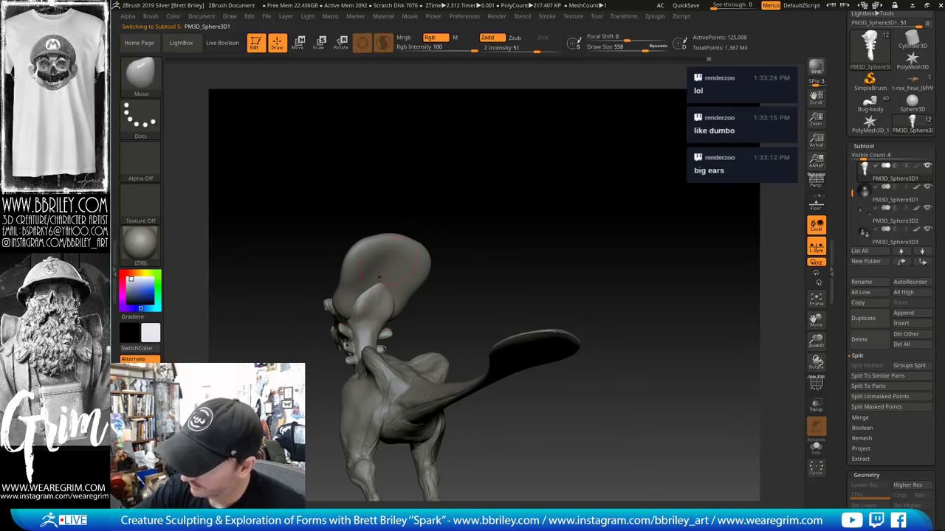
pyautogui.moveTo(389, 257); pyautogui.dragTo(373, 300, button='right')
pyautogui.moveTo(427, 314)
pyautogui.mouseDown(button='right')
pyautogui.moveTo(363, 319)
pyautogui.moveTo(413, 362)
pyautogui.moveTo(408, 375)
pyautogui.moveTo(414, 320)
pyautogui.mouseUp(button='right')
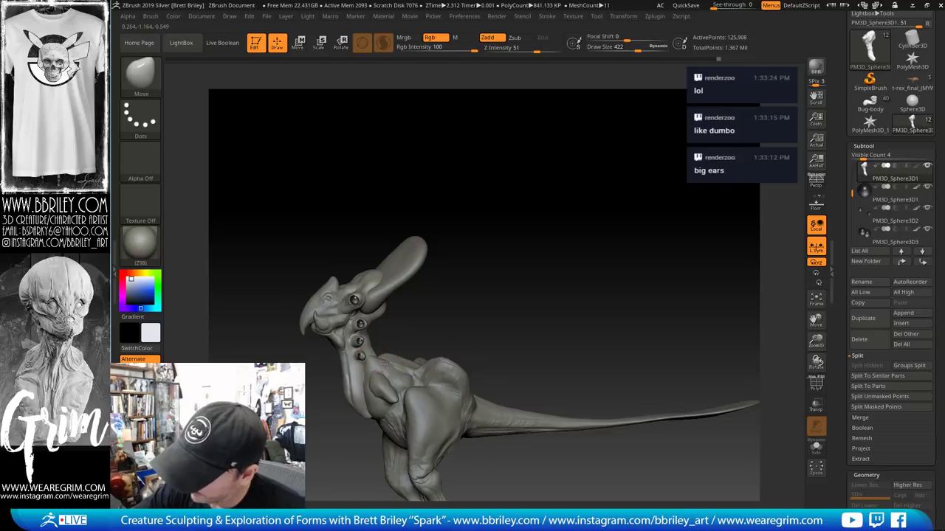
pyautogui.moveTo(395, 363); pyautogui.dragTo(369, 357, button='right')
pyautogui.press('[')
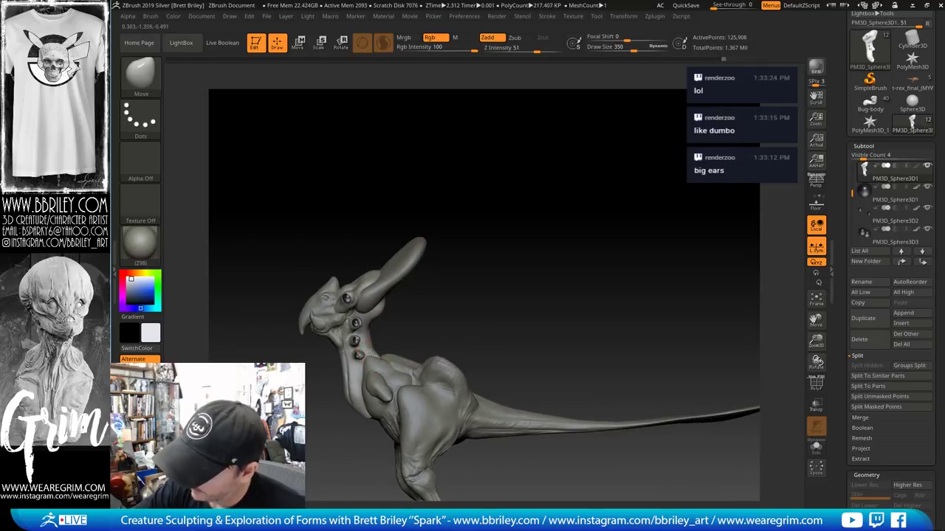
pyautogui.press('[')
pyautogui.press('[')
pyautogui.press('[')
pyautogui.press('[')
pyautogui.press('[')
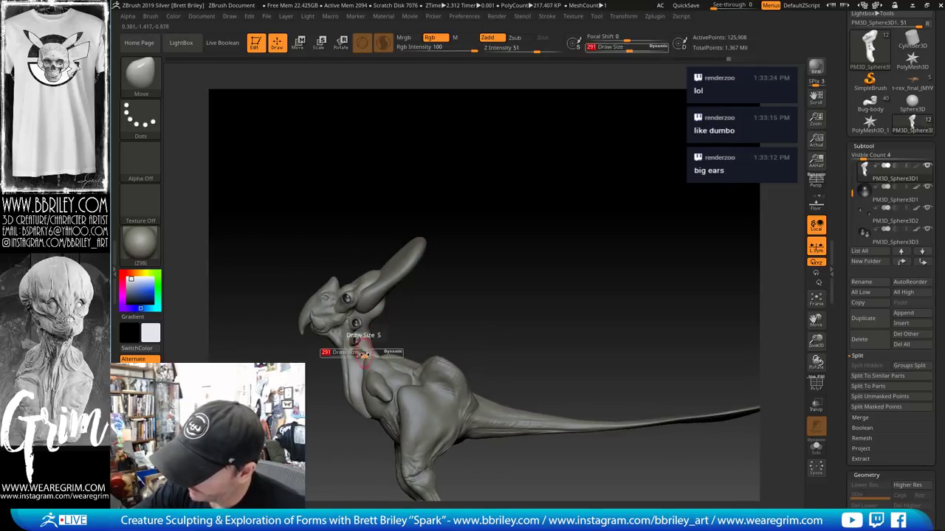
# Adjust the neck's rear contour just under the crest with the Move brush at draw size 389
pyautogui.moveTo(449, 296)
pyautogui.mouseDown(button='right')
pyautogui.moveTo(443, 228)
pyautogui.moveTo(464, 238)
pyautogui.moveTo(464, 226)
pyautogui.moveTo(342, 231)
pyautogui.mouseUp(button='right')
pyautogui.press('s')
pyautogui.moveTo(349, 234); pyautogui.dragTo(341, 229)
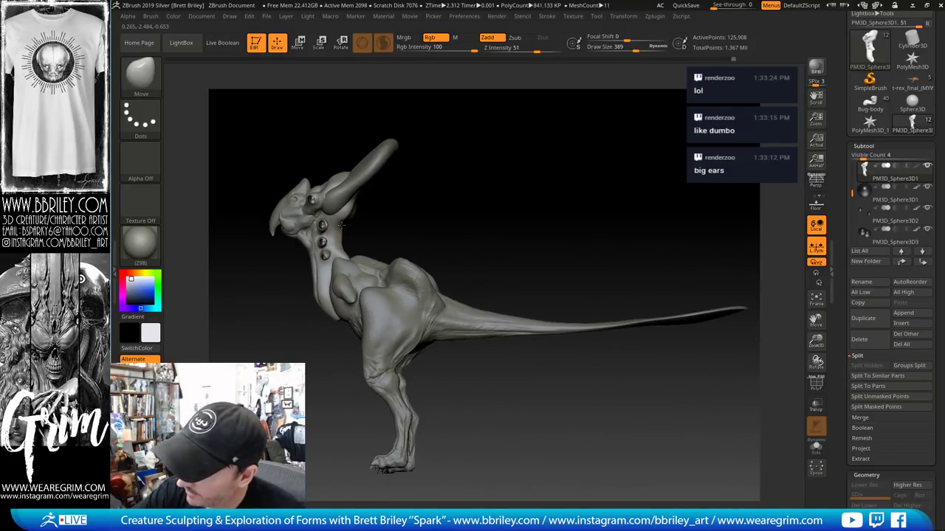
# Refine the neck surface around the lowest eyes with the Move brush at draw size 119
pyautogui.moveTo(350, 207)
pyautogui.mouseDown(button='right')
pyautogui.moveTo(416, 194)
pyautogui.moveTo(459, 203)
pyautogui.moveTo(501, 229)
pyautogui.moveTo(525, 204)
pyautogui.moveTo(502, 204)
pyautogui.moveTo(505, 247)
pyautogui.mouseUp(button='right')
pyautogui.moveTo(329, 294)
pyautogui.mouseDown(button='right')
pyautogui.moveTo(309, 299)
pyautogui.moveTo(307, 316)
pyautogui.mouseUp(button='right')
pyautogui.press('s')
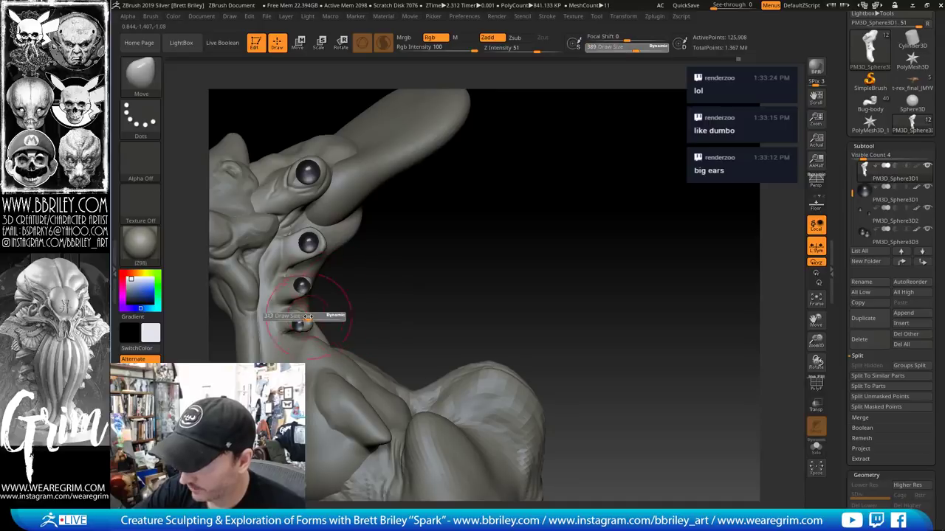
pyautogui.moveTo(292, 312); pyautogui.dragTo(290, 311)
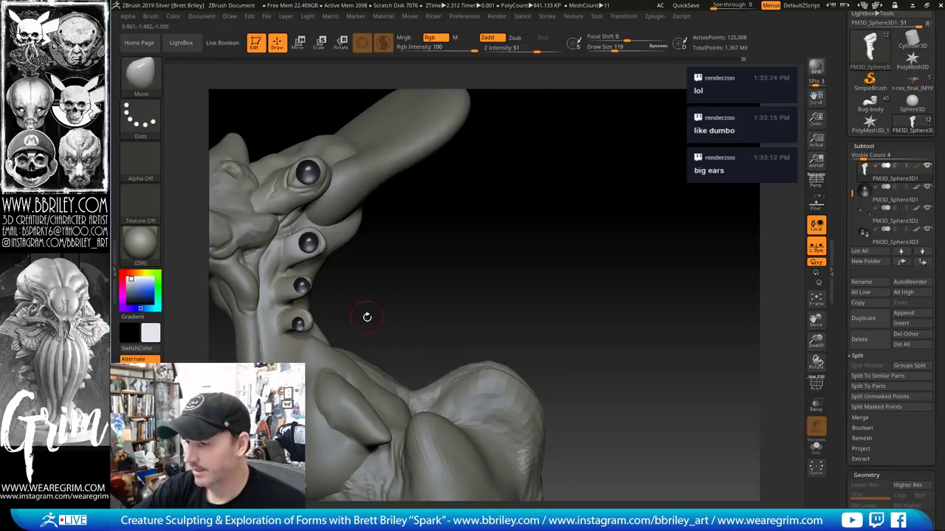
# Create a single posing mesh from all visible subtools using Transpose Master's TPoseMesh
pyautogui.moveTo(367, 317); pyautogui.dragTo(302, 319, button='right')
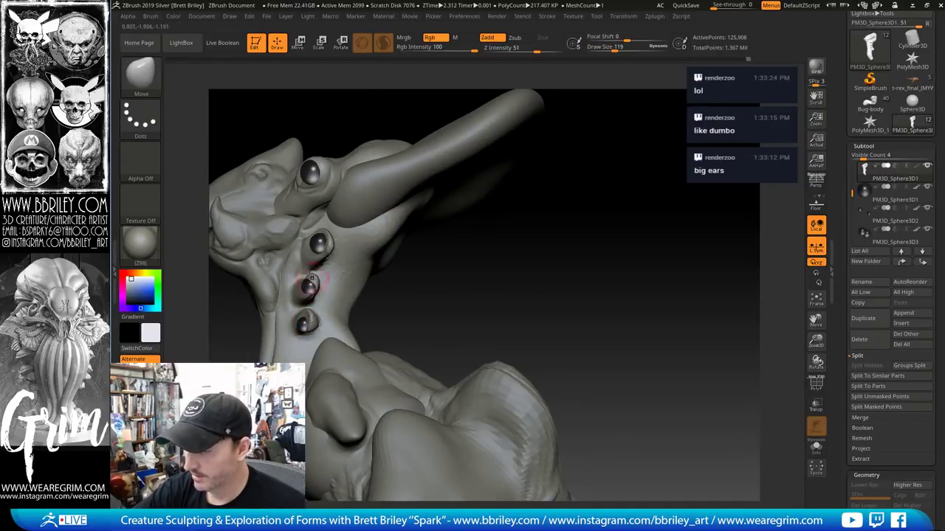
pyautogui.moveTo(314, 286); pyautogui.dragTo(449, 310, button='right')
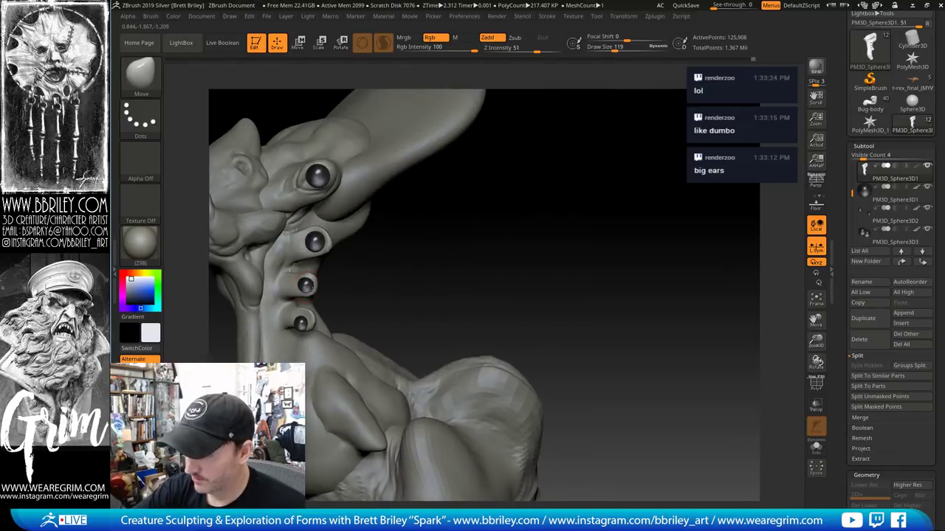
pyautogui.moveTo(390, 270)
pyautogui.keyDown('ctrl'); pyautogui.mouseDown(button='right')
pyautogui.moveTo(538, 248)
pyautogui.moveTo(563, 224)
pyautogui.moveTo(579, 228)
pyautogui.moveTo(520, 153)
pyautogui.mouseUp(button='right'); pyautogui.keyUp('ctrl')
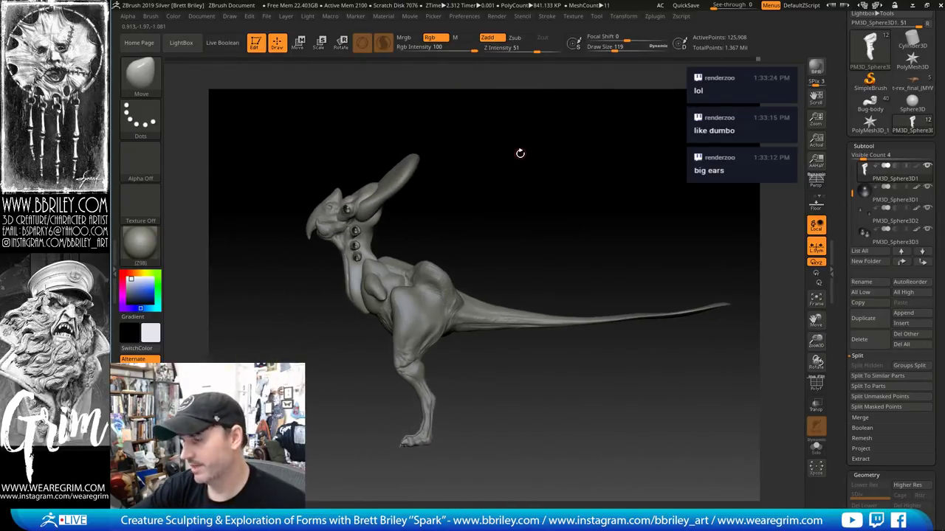
pyautogui.click(815, 382)
pyautogui.click(815, 384)
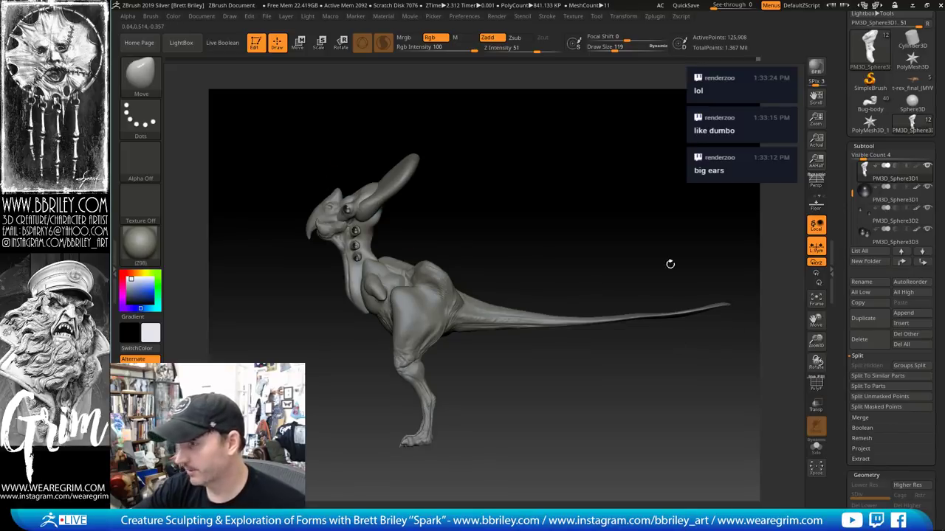
pyautogui.moveTo(728, 263); pyautogui.dragTo(584, 239, button='right')
pyautogui.click(596, 16)
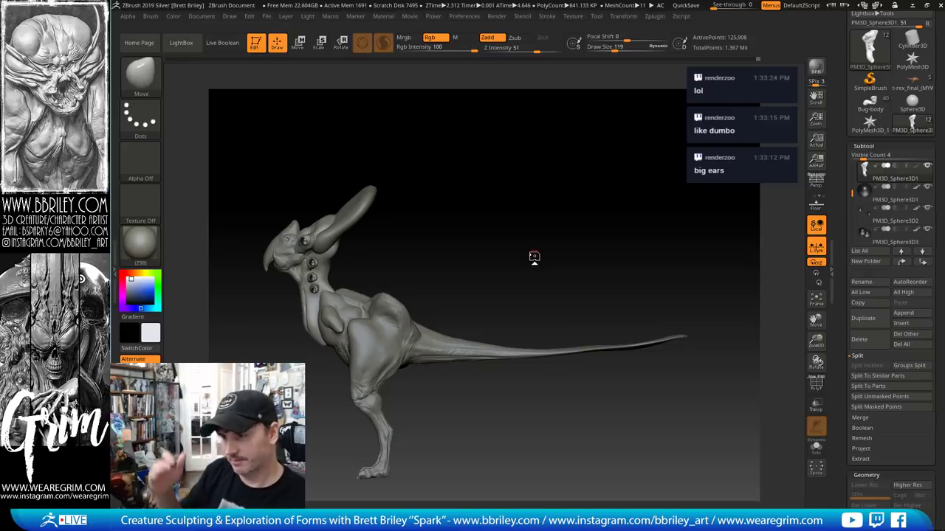
pyautogui.click(655, 16)
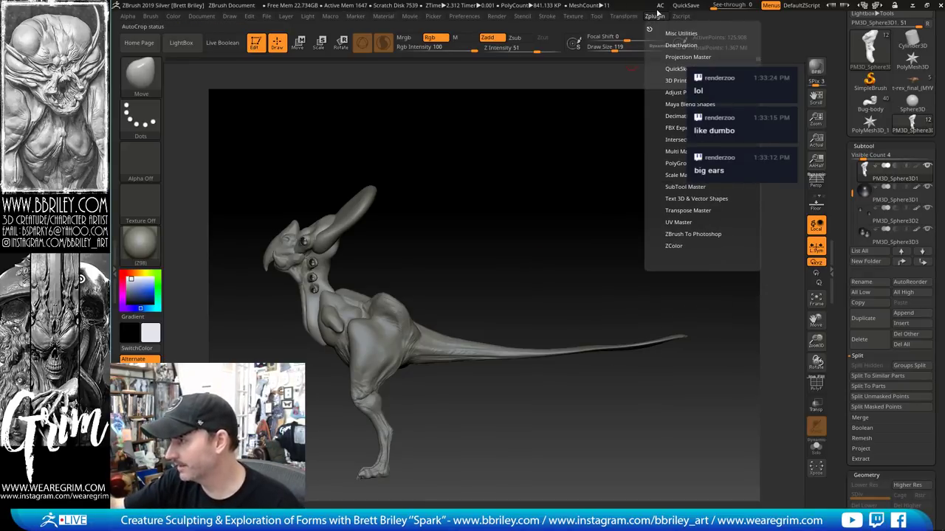
pyautogui.click(685, 210)
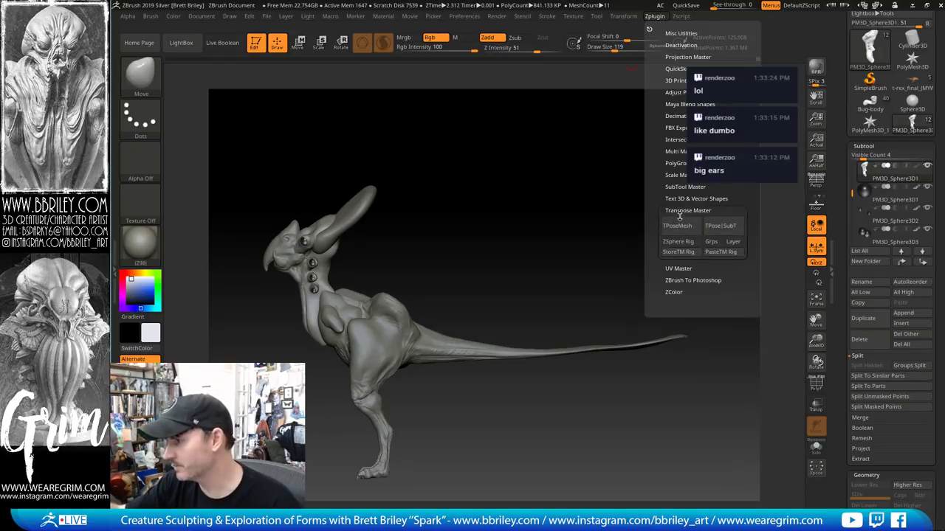
pyautogui.click(683, 225)
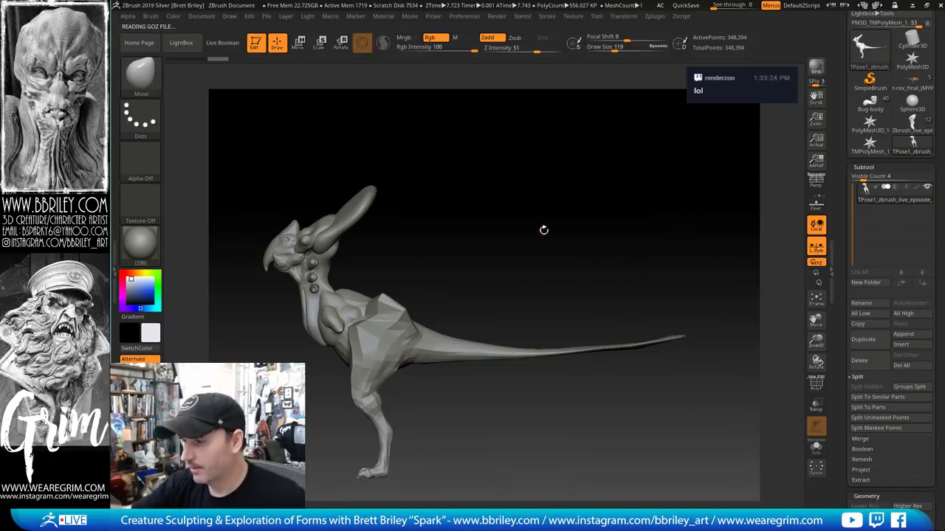
# Examine the wireframe and polygroups of the combined posing mesh around the neck and torso
pyautogui.click(816, 382)
pyautogui.moveTo(611, 248); pyautogui.dragTo(539, 249)
pyautogui.moveTo(467, 250); pyautogui.dragTo(521, 217)
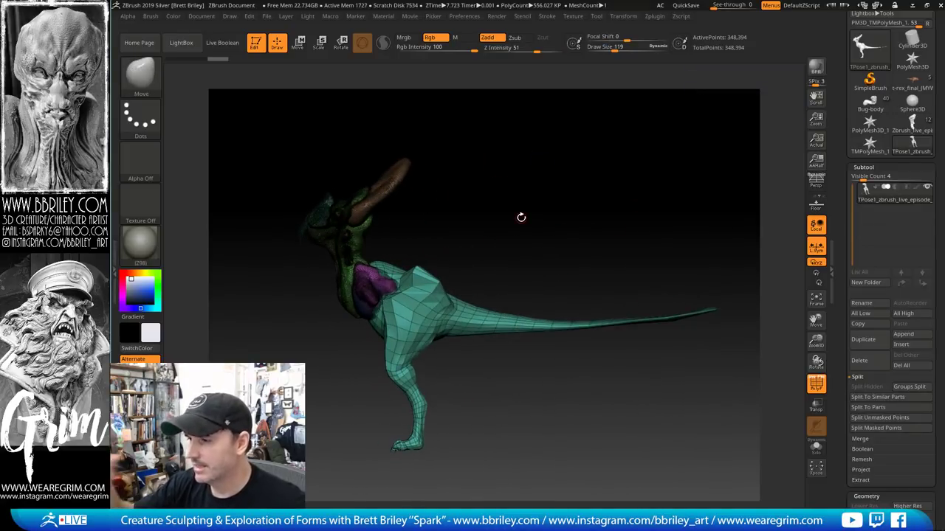
pyautogui.keyDown('alt'); pyautogui.moveTo(548, 179); pyautogui.dragTo(741, 339); pyautogui.keyUp('alt')
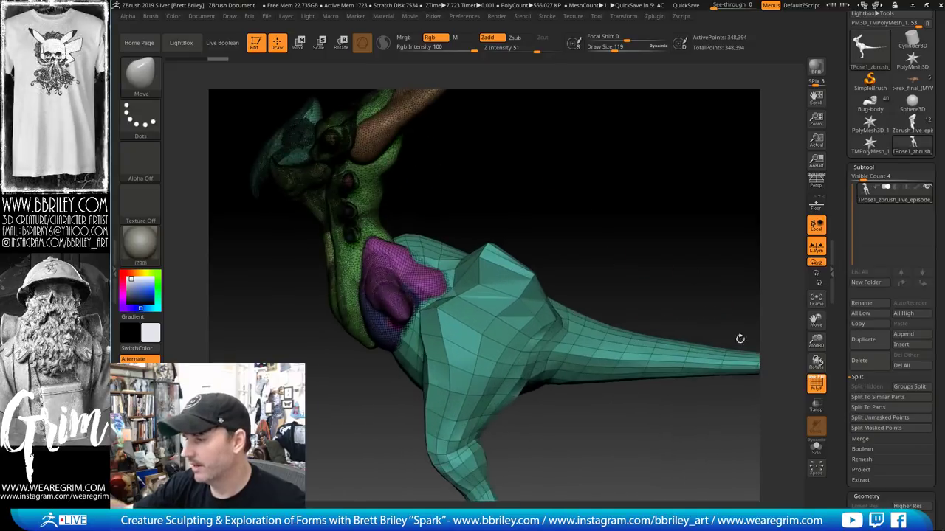
pyautogui.click(814, 389)
# Mask the body, legs and tail of the posing mesh, keeping the neck and crest free for transforming
pyautogui.keyDown('alt'); pyautogui.moveTo(557, 210); pyautogui.dragTo(605, 277); pyautogui.keyUp('alt')
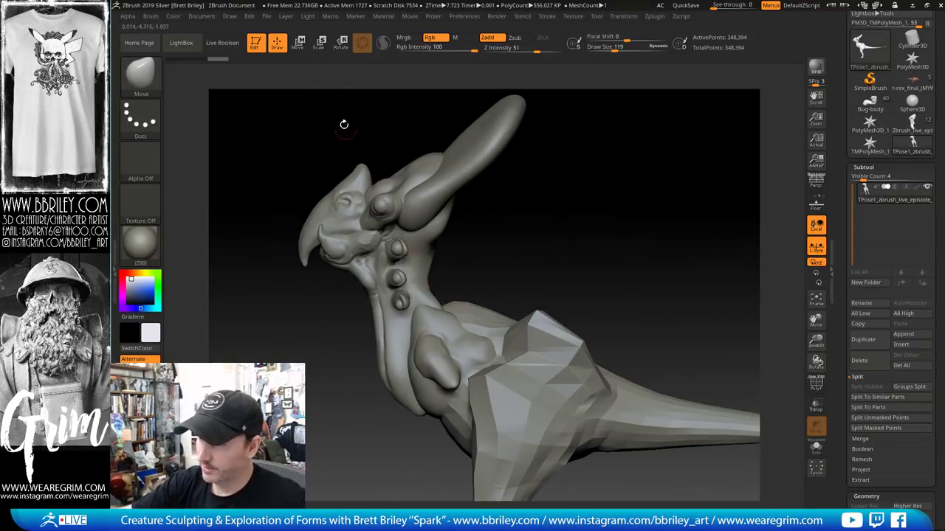
pyautogui.click(299, 42)
pyautogui.keyDown('ctrl'); pyautogui.moveTo(429, 238); pyautogui.dragTo(440, 329); pyautogui.keyUp('ctrl')
pyautogui.keyDown('ctrl'); pyautogui.moveTo(484, 151); pyautogui.dragTo(497, 328); pyautogui.keyUp('ctrl')
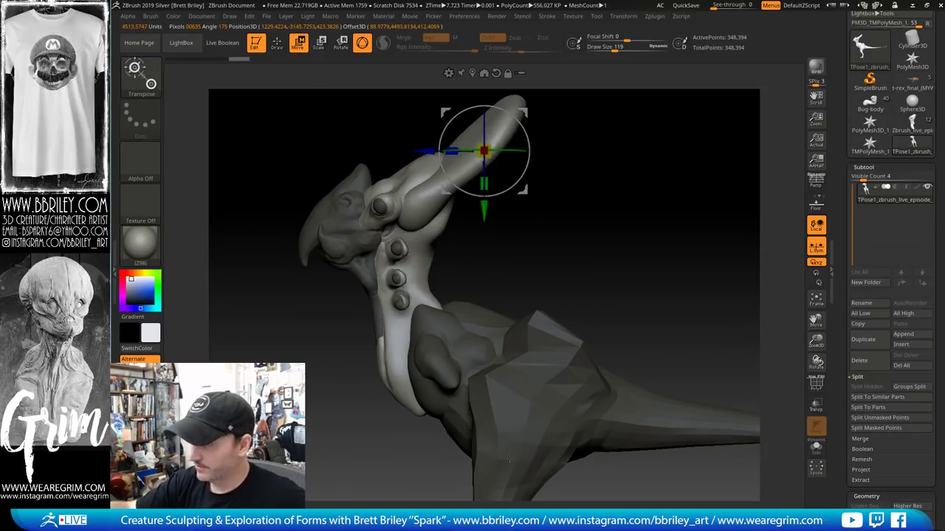
# Unmask the eyes along the side of the neck so they transform together with it
pyautogui.keyDown('alt'); pyautogui.click(380, 202); pyautogui.keyUp('alt')
pyautogui.moveTo(542, 200); pyautogui.dragTo(590, 220)
pyautogui.moveTo(491, 251); pyautogui.dragTo(570, 234)
pyautogui.hotkey('ctrl', 'z')
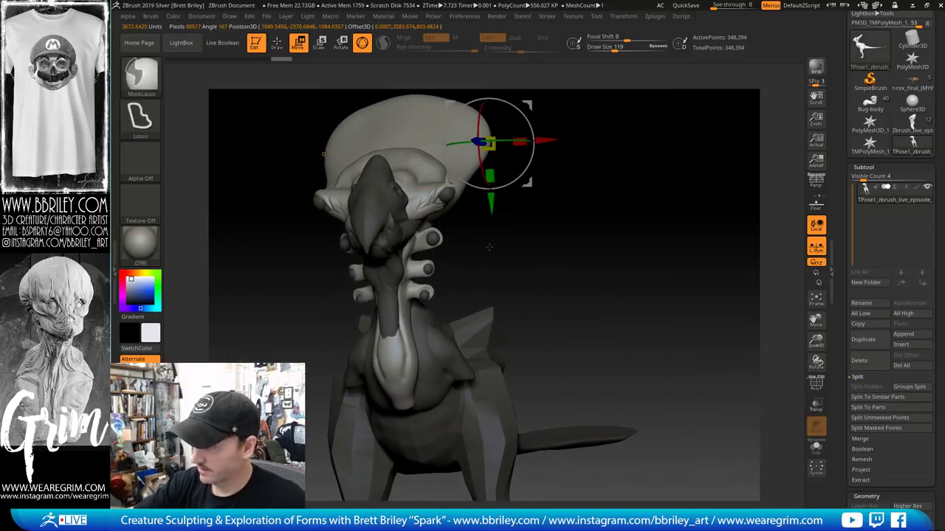
pyautogui.keyDown('alt'); pyautogui.click(432, 239); pyautogui.keyUp('alt')
pyautogui.moveTo(437, 193); pyautogui.dragTo(496, 316)
pyautogui.hotkey('ctrl', 'z')
pyautogui.moveTo(555, 188); pyautogui.dragTo(502, 195)
pyautogui.keyDown('alt'); pyautogui.click(426, 297); pyautogui.keyUp('alt')
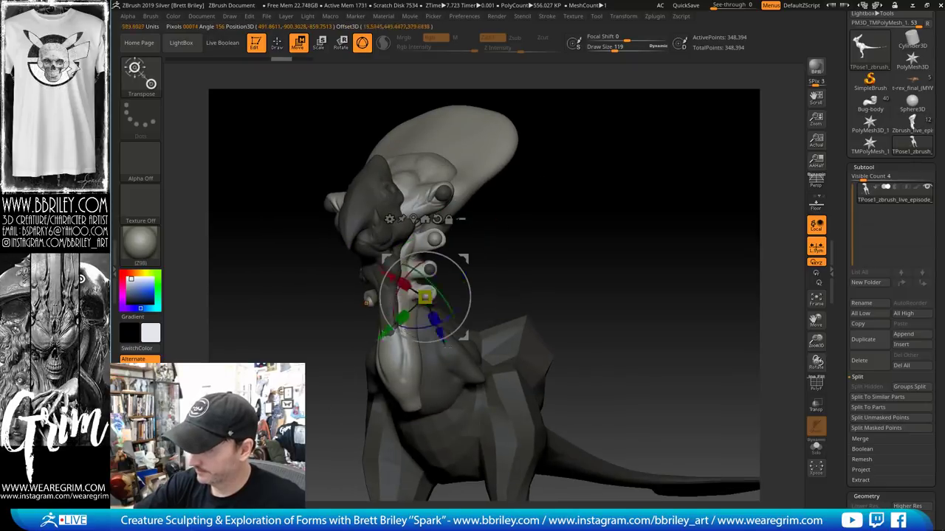
# Unmask the beaked face, the throat and the remaining eyes
pyautogui.keyDown('alt'); pyautogui.click(366, 193); pyautogui.keyUp('alt')
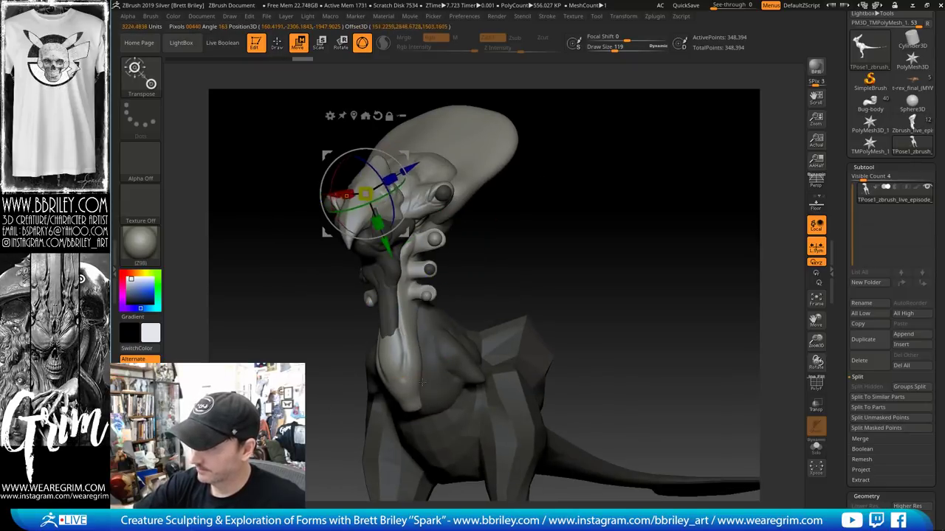
pyautogui.click(378, 293)
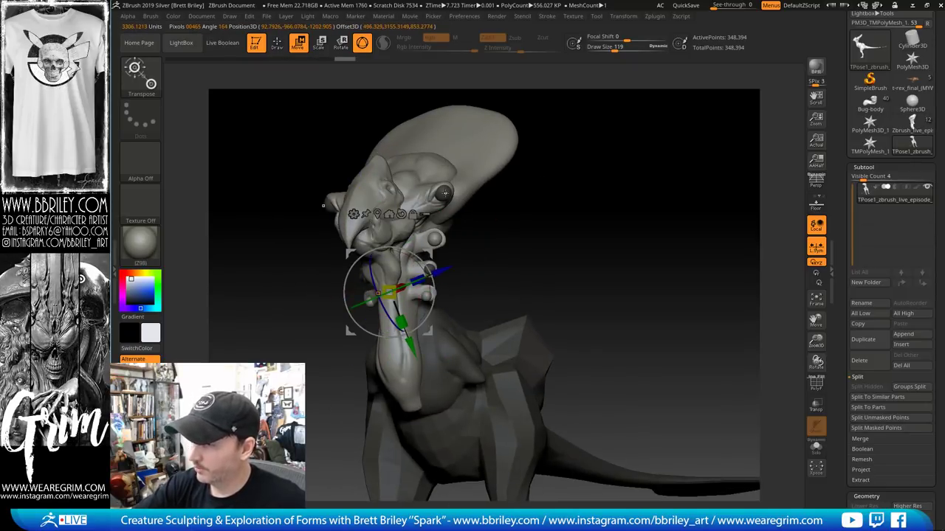
pyautogui.click(444, 194)
pyautogui.moveTo(509, 281); pyautogui.dragTo(547, 239)
pyautogui.click(428, 264)
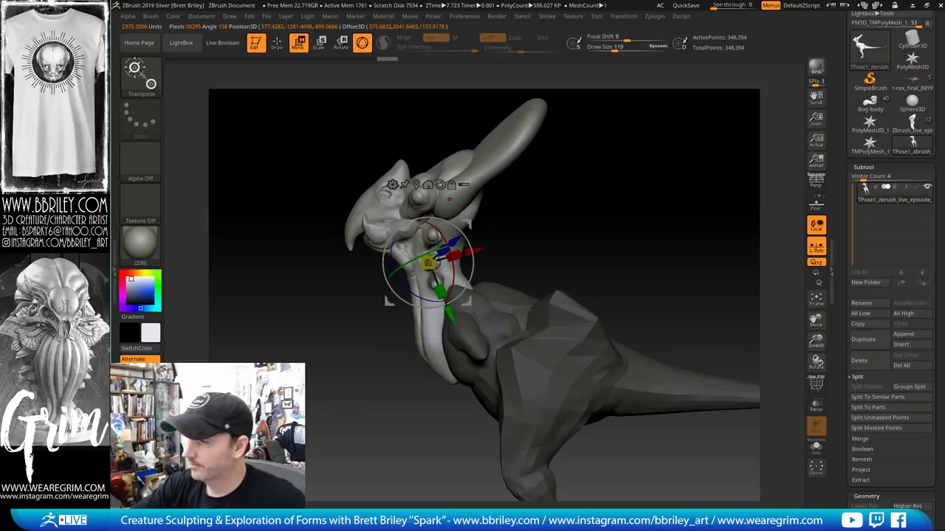
# Reset the transform gizmo's orientation and centre it on the unmasked head and neck
pyautogui.keyDown('alt'); pyautogui.click(440, 185); pyautogui.keyUp('alt')
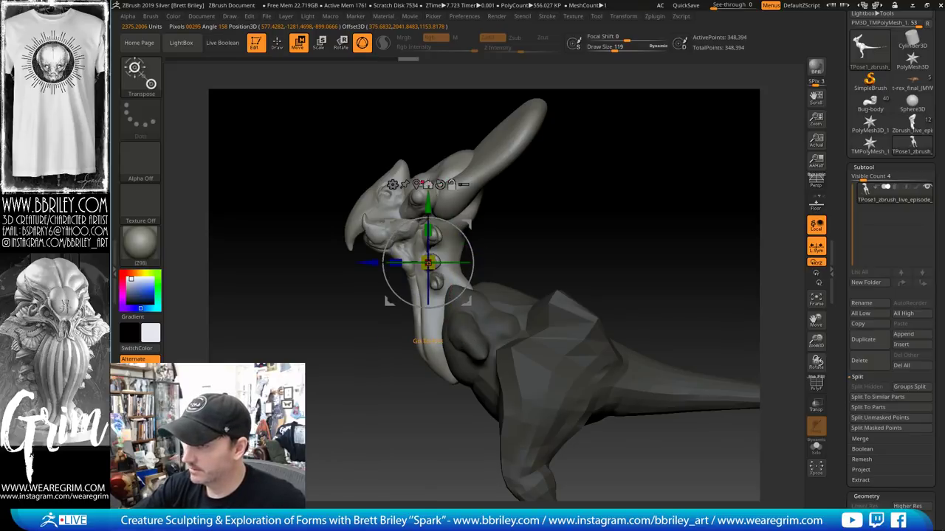
pyautogui.click(416, 184)
pyautogui.moveTo(545, 226); pyautogui.dragTo(629, 223)
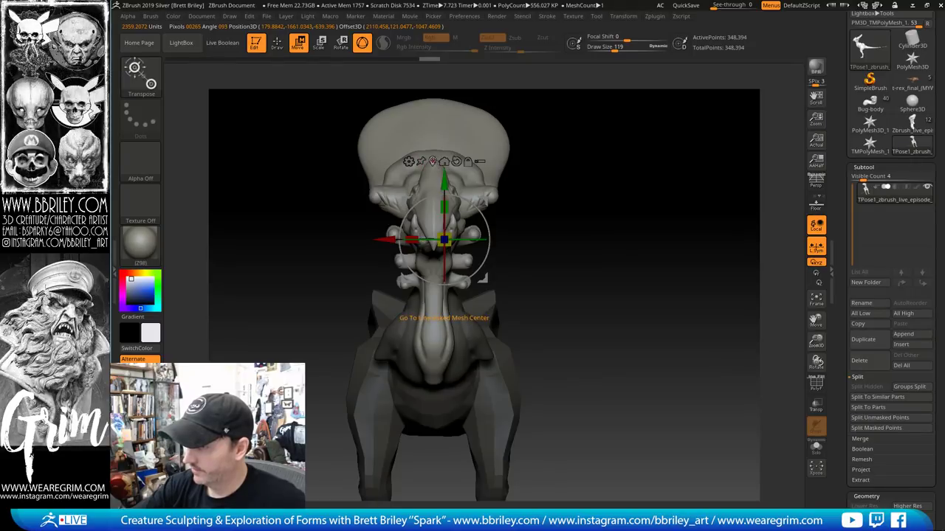
pyautogui.click(433, 161)
# Try to move the unmasked head and neck up and away from the body
pyautogui.moveTo(588, 236); pyautogui.dragTo(496, 163)
pyautogui.moveTo(471, 202); pyautogui.dragTo(343, 117)
pyautogui.keyDown('alt'); pyautogui.moveTo(550, 196); pyautogui.dragTo(539, 169); pyautogui.keyUp('alt')
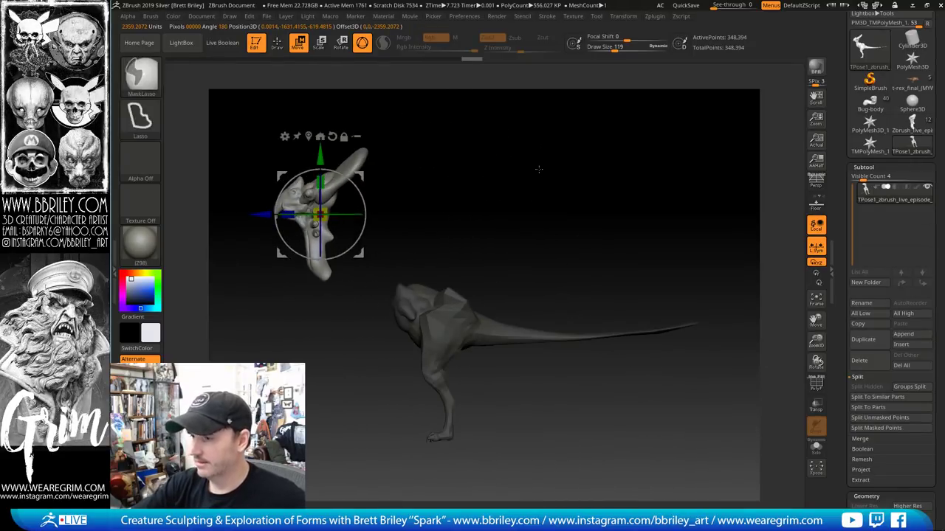
pyautogui.hotkey('ctrl', 'z')
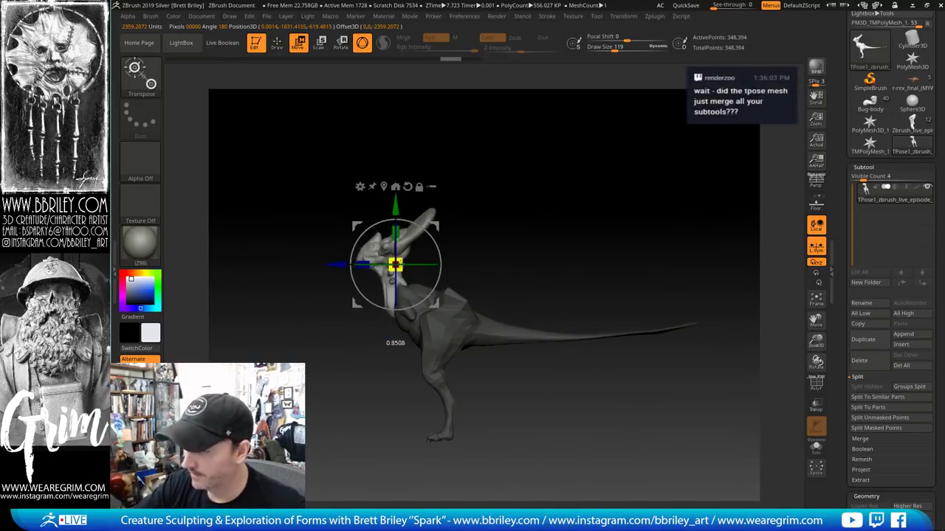
# Scale down the head and neck and raise them above the chest
pyautogui.moveTo(395, 264); pyautogui.dragTo(400, 244)
pyautogui.hotkey('ctrl', 'z')
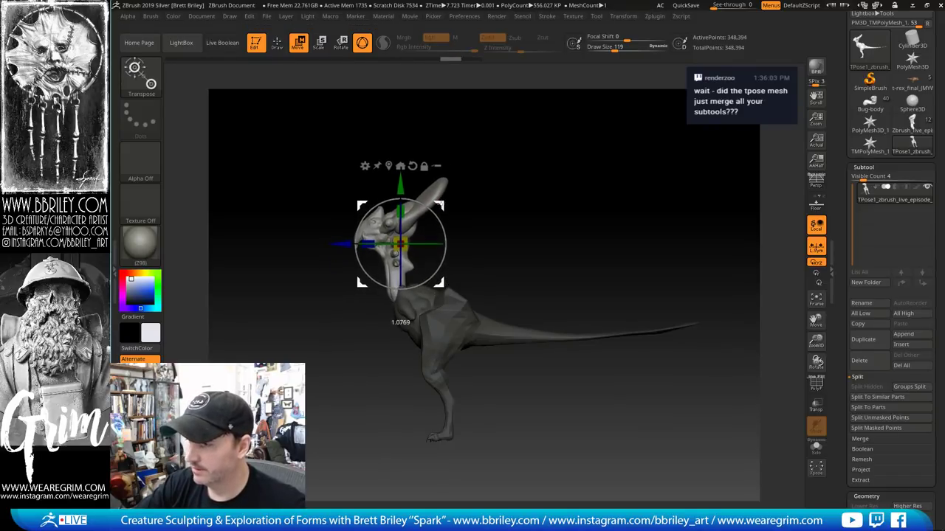
pyautogui.moveTo(442, 204); pyautogui.dragTo(438, 207)
pyautogui.press('q')
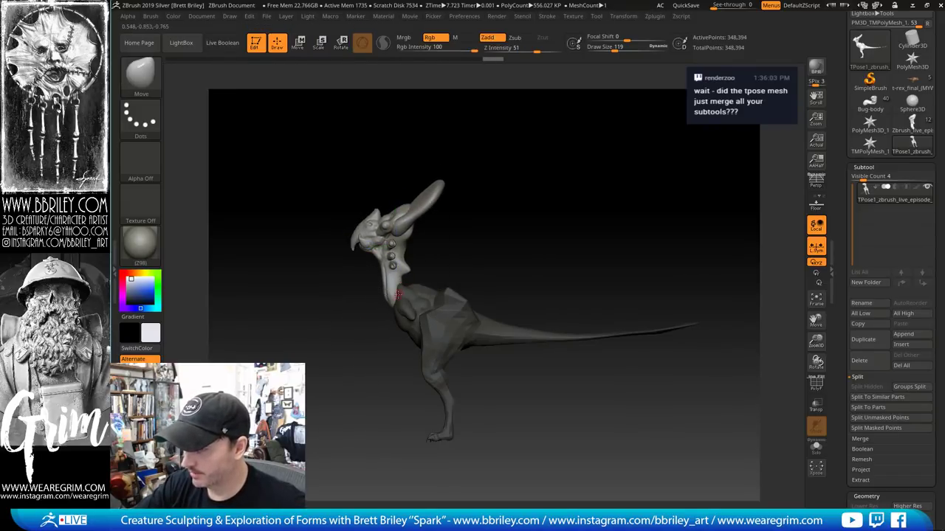
# Pull the base of the neck down into the chest with the Move brush at draw size 578
pyautogui.press('s')
pyautogui.moveTo(397, 297)
pyautogui.mouseDown()
pyautogui.moveTo(423, 298)
pyautogui.moveTo(392, 294)
pyautogui.moveTo(401, 313)
pyautogui.mouseUp()
pyautogui.press('s')
pyautogui.moveTo(400, 311); pyautogui.dragTo(369, 298, button='right')
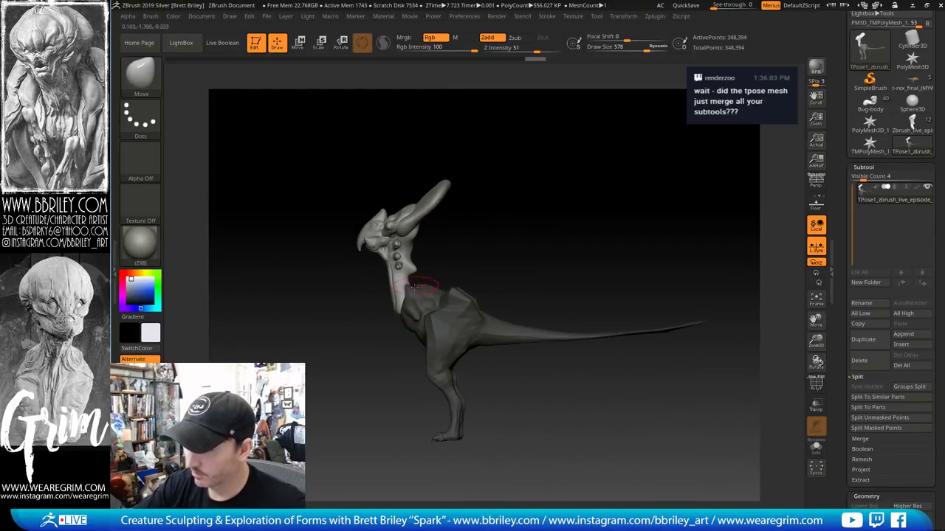
# Pull the back of the lower neck out towards the shoulders with the Move brush at draw sizes 638 and 448
pyautogui.press('s')
pyautogui.moveTo(389, 288); pyautogui.dragTo(417, 289)
pyautogui.press('[')
pyautogui.press('[')
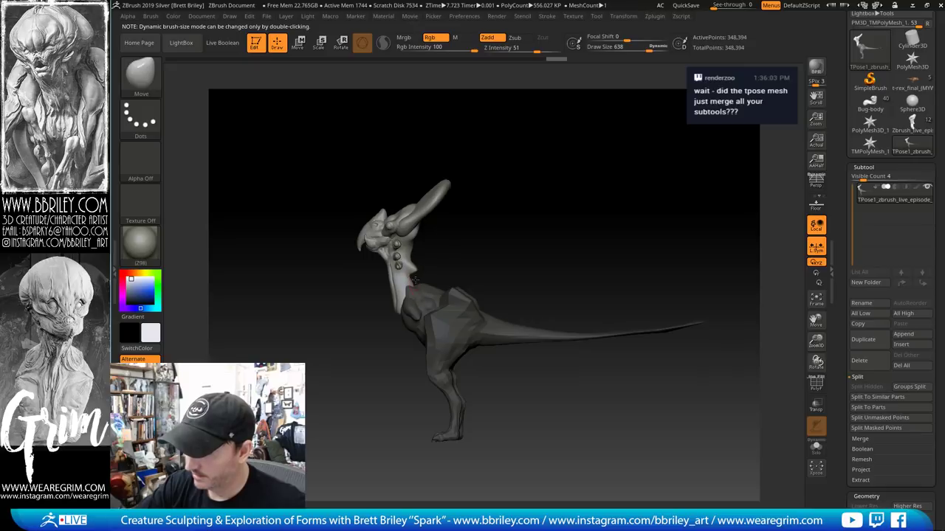
pyautogui.moveTo(429, 244); pyautogui.dragTo(402, 262, button='right')
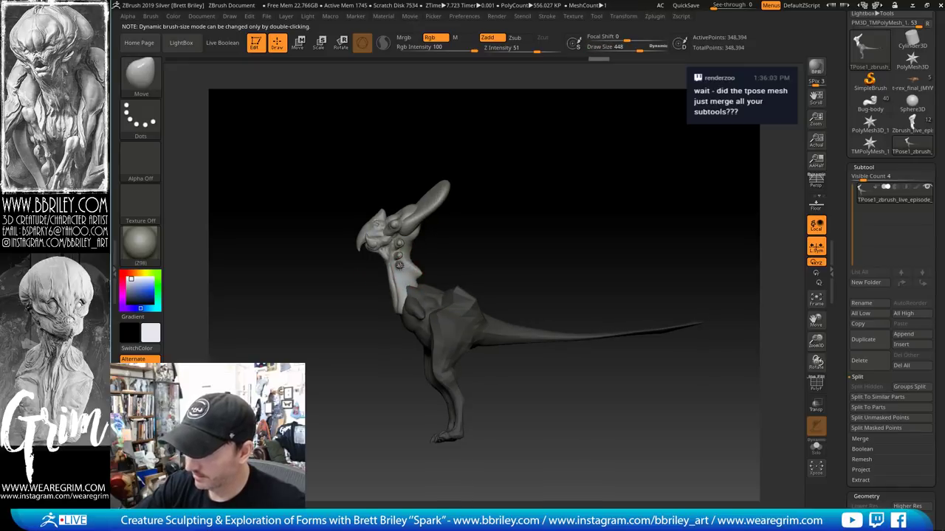
pyautogui.moveTo(453, 239)
pyautogui.mouseDown(button='right')
pyautogui.moveTo(413, 277)
pyautogui.moveTo(449, 247)
pyautogui.moveTo(427, 280)
pyautogui.moveTo(482, 246)
pyautogui.moveTo(452, 240)
pyautogui.mouseUp(button='right')
# Fill out the lower neck where it meets the chest, finishing with the Move brush at draw size 558
pyautogui.press('b')
pyautogui.press('i')
pyautogui.press('n')
pyautogui.press('b')
pyautogui.press('m')
pyautogui.press('v')
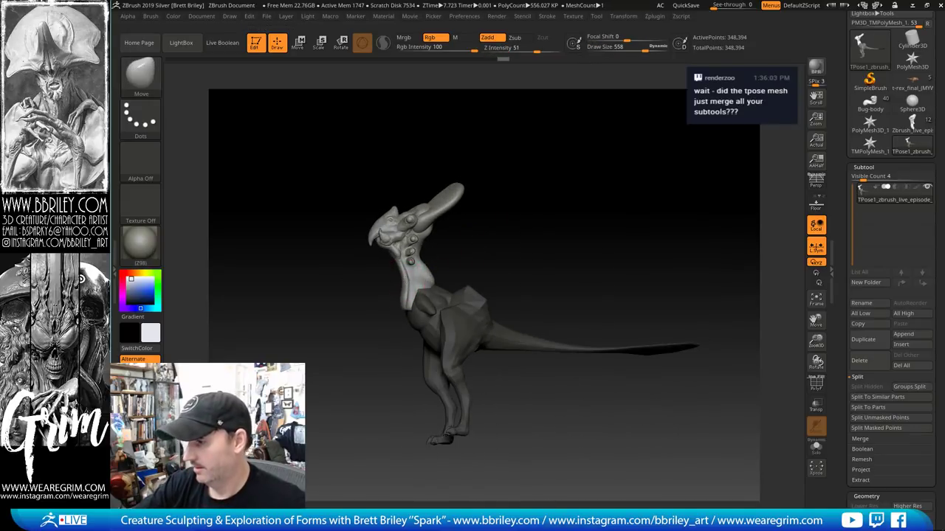
pyautogui.moveTo(403, 304); pyautogui.dragTo(410, 315)
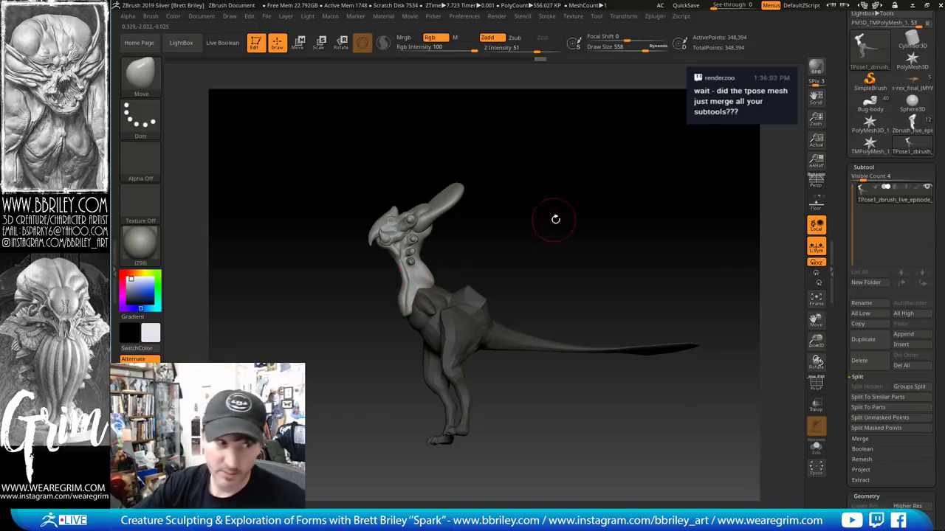
# Invert the mask and adjust the shoulder area around the neck base with the Move brush at draw size 874
pyautogui.moveTo(553, 217); pyautogui.dragTo(536, 195)
pyautogui.press(']')
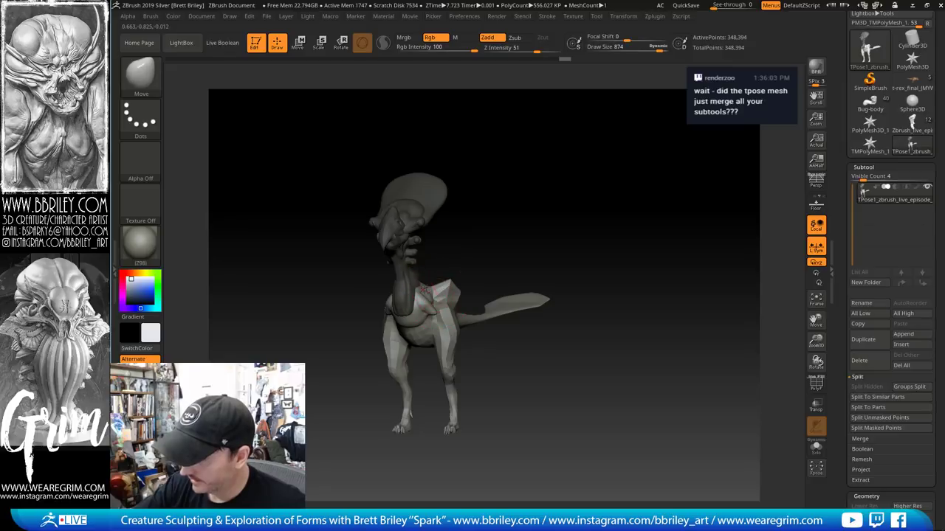
pyautogui.moveTo(428, 281); pyautogui.dragTo(475, 186)
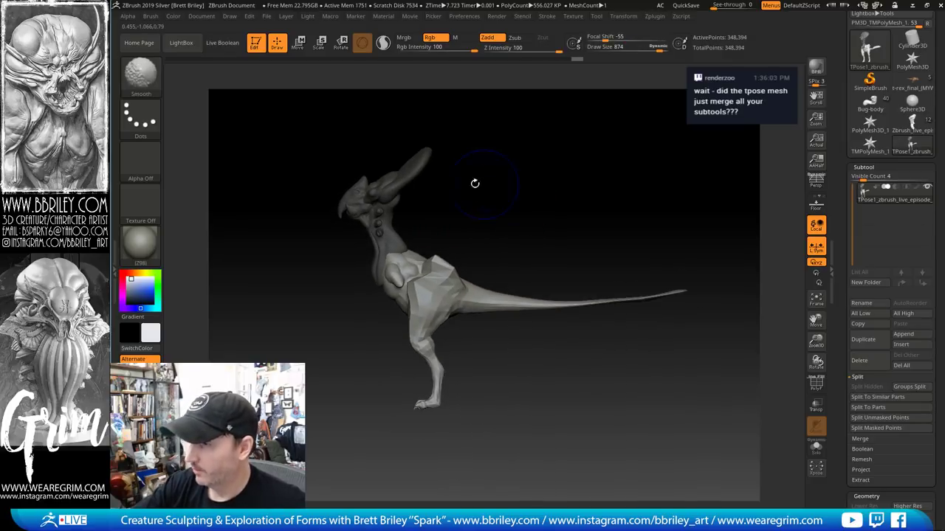
# Centre the gizmo on the unmasked body, enlarge the torso, legs and tail, and reposition them against the neck
pyautogui.click(297, 42)
pyautogui.click(372, 136)
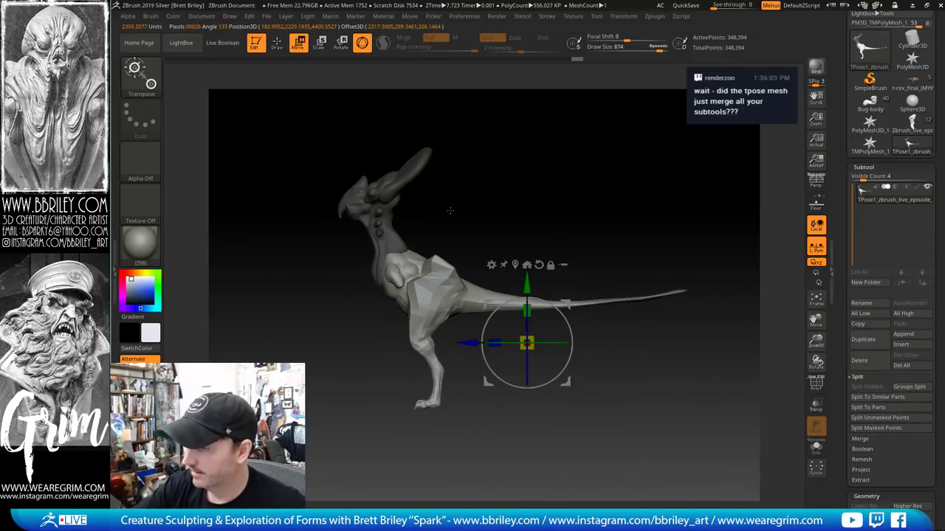
pyautogui.moveTo(562, 245); pyautogui.dragTo(547, 337)
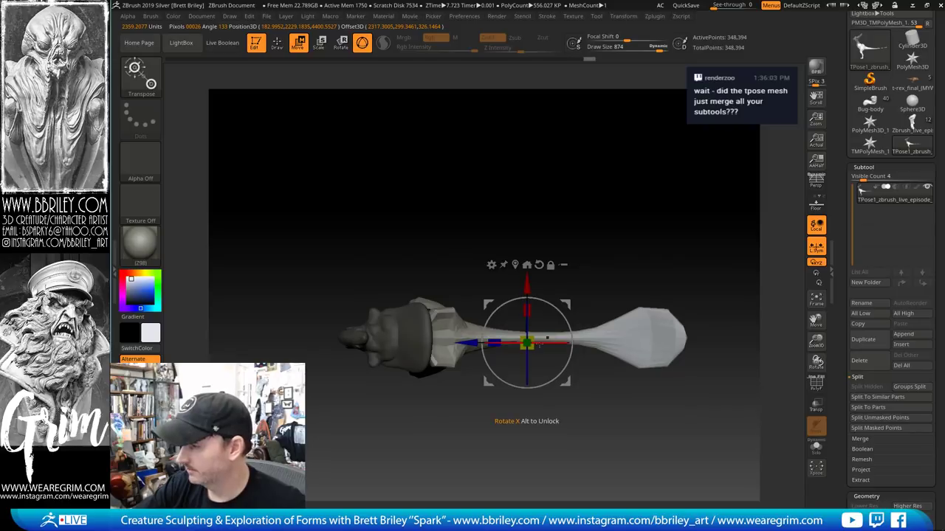
pyautogui.click(515, 265)
pyautogui.moveTo(584, 225); pyautogui.dragTo(598, 111)
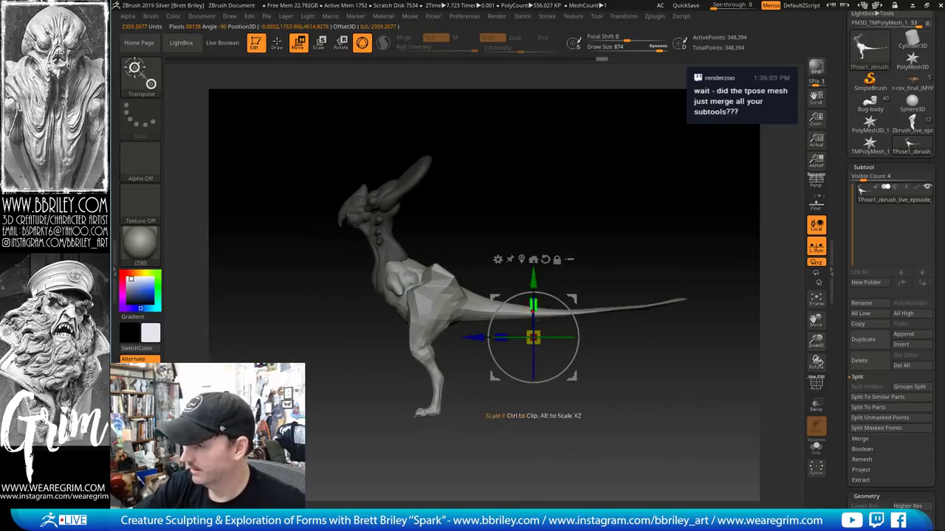
pyautogui.moveTo(534, 338)
pyautogui.mouseDown()
pyautogui.moveTo(581, 302)
pyautogui.moveTo(606, 311)
pyautogui.moveTo(528, 348)
pyautogui.mouseUp()
pyautogui.moveTo(613, 312)
pyautogui.mouseDown()
pyautogui.moveTo(625, 313)
pyautogui.moveTo(602, 301)
pyautogui.mouseUp()
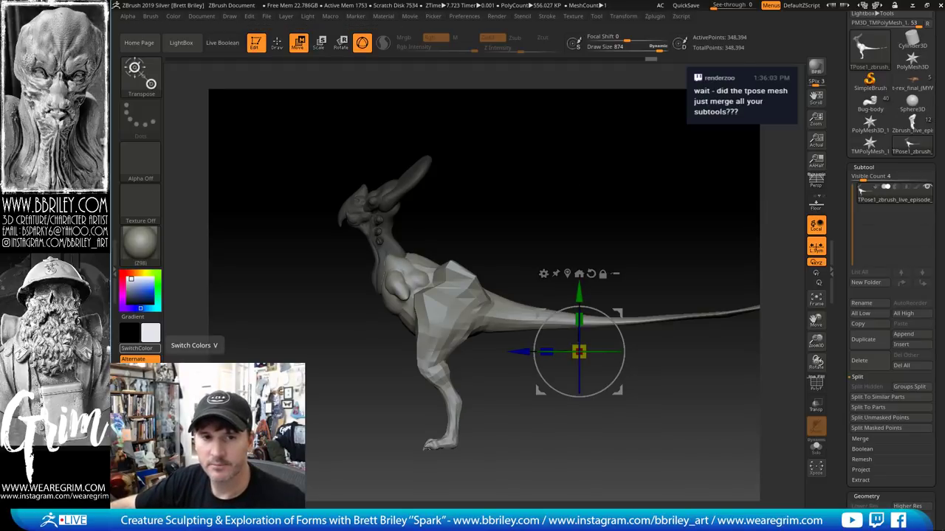
pyautogui.keyDown('shift'); pyautogui.moveTo(544, 229); pyautogui.dragTo(683, 221); pyautogui.keyUp('shift')
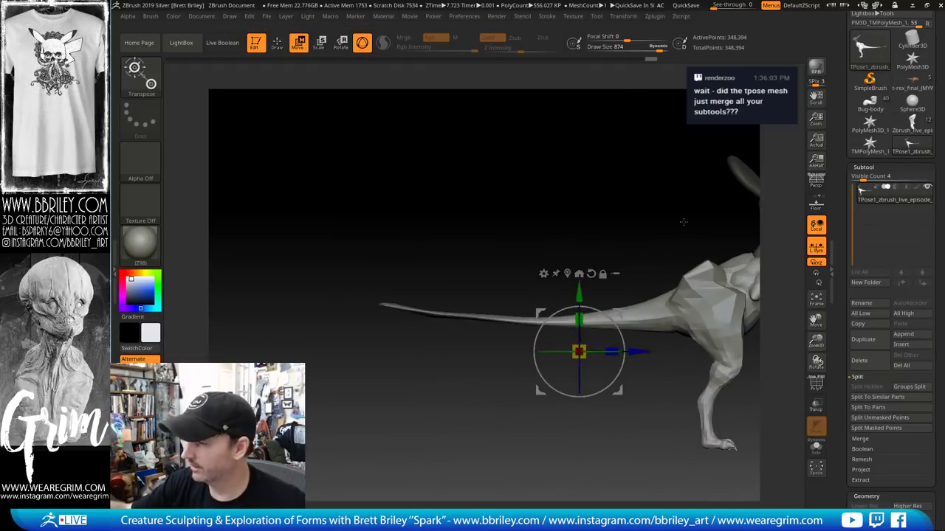
# Tilt, scale and shift the unmasked body with the gizmo so the tail angles upward and the chest sits under the neck
pyautogui.keyDown('alt'); pyautogui.moveTo(566, 204); pyautogui.dragTo(292, 217); pyautogui.keyUp('alt')
pyautogui.moveTo(552, 147); pyautogui.dragTo(521, 213)
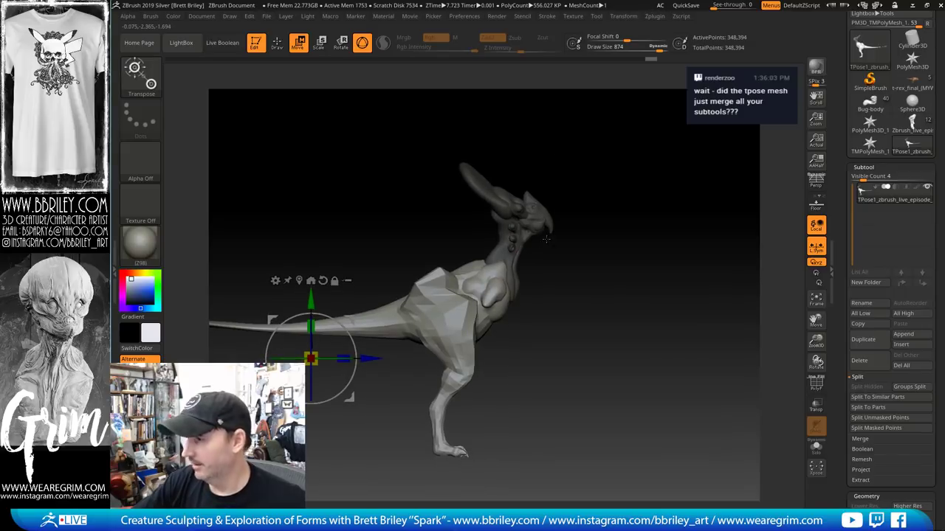
pyautogui.keyDown('alt'); pyautogui.moveTo(581, 232); pyautogui.dragTo(580, 220); pyautogui.keyUp('alt')
pyautogui.moveTo(347, 309)
pyautogui.mouseDown()
pyautogui.moveTo(346, 285)
pyautogui.moveTo(354, 324)
pyautogui.mouseUp()
pyautogui.moveTo(346, 285); pyautogui.dragTo(343, 272)
pyautogui.keyDown('alt'); pyautogui.moveTo(632, 238); pyautogui.dragTo(650, 235); pyautogui.keyUp('alt')
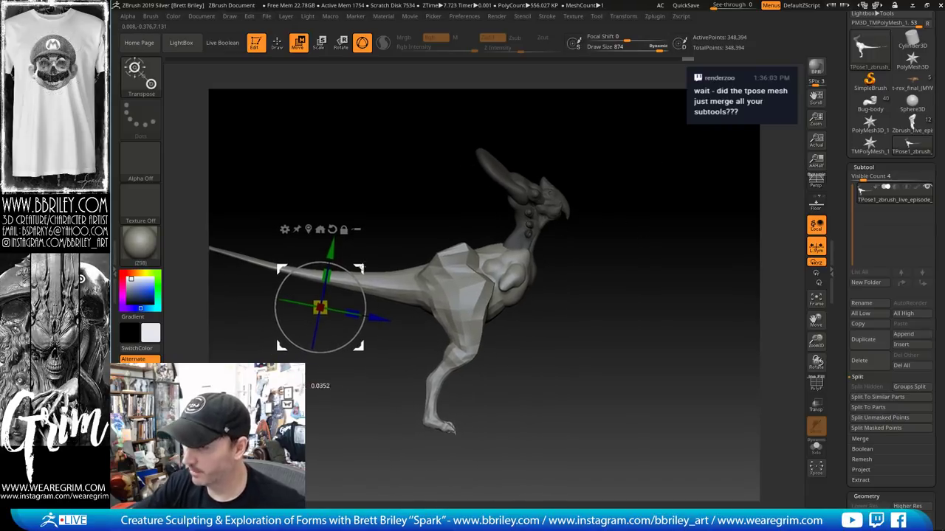
pyautogui.moveTo(360, 267); pyautogui.dragTo(358, 268)
pyautogui.keyDown('alt'); pyautogui.moveTo(548, 272); pyautogui.dragTo(539, 263); pyautogui.keyUp('alt')
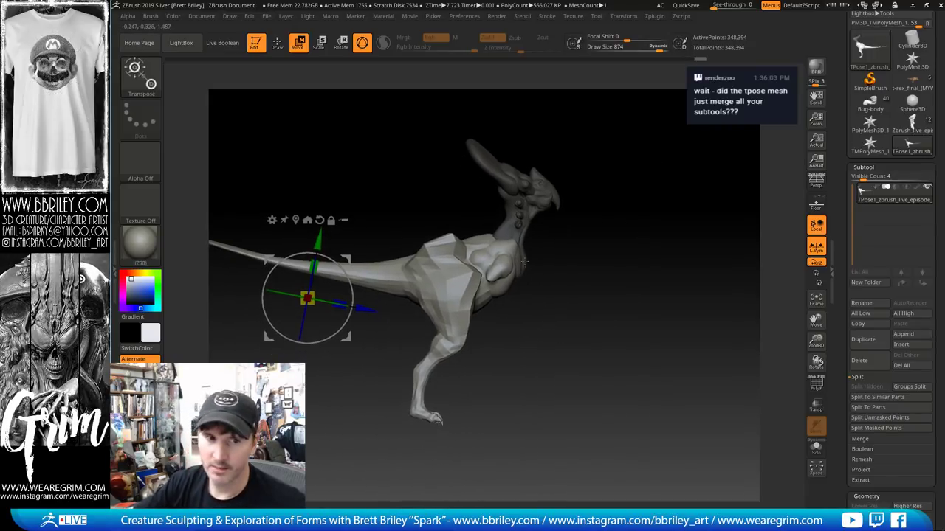
# Reshape the back, upper hips and tail base with the Move brush at draw size 1000
pyautogui.press('q')
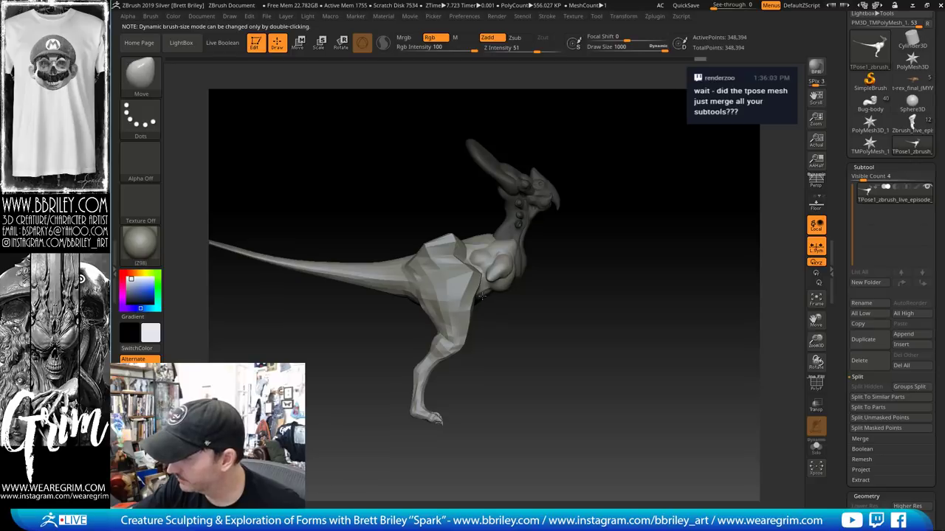
pyautogui.press('[')
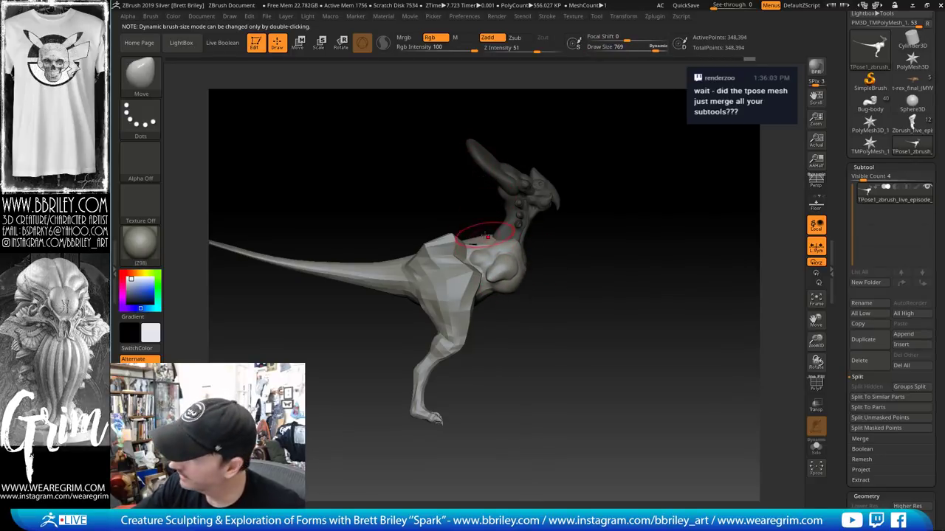
pyautogui.press(']')
pyautogui.press(']')
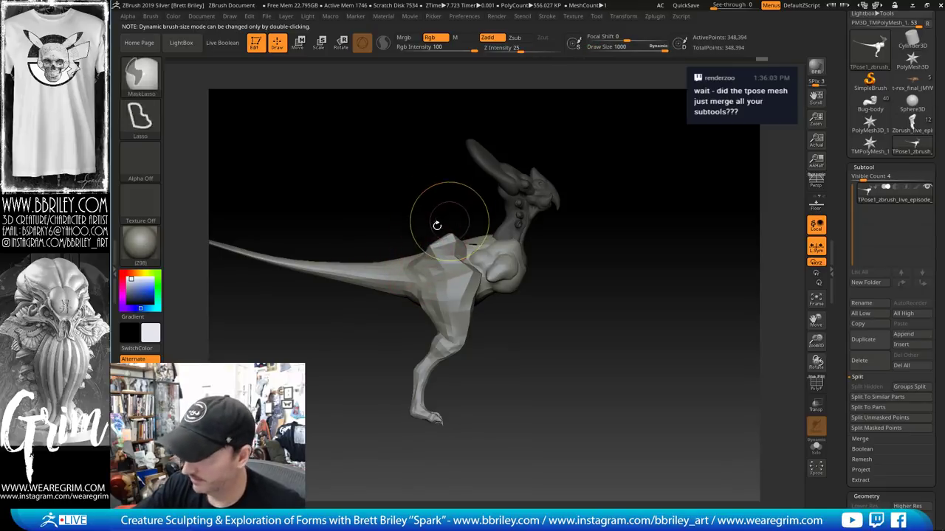
pyautogui.moveTo(424, 202); pyautogui.dragTo(414, 248)
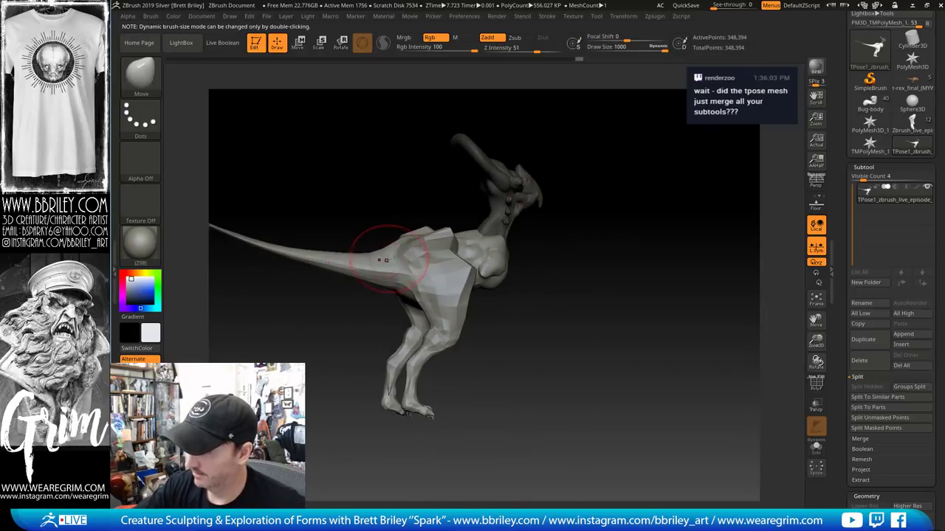
pyautogui.keyDown('shift'); pyautogui.moveTo(601, 295); pyautogui.dragTo(622, 296); pyautogui.keyUp('shift')
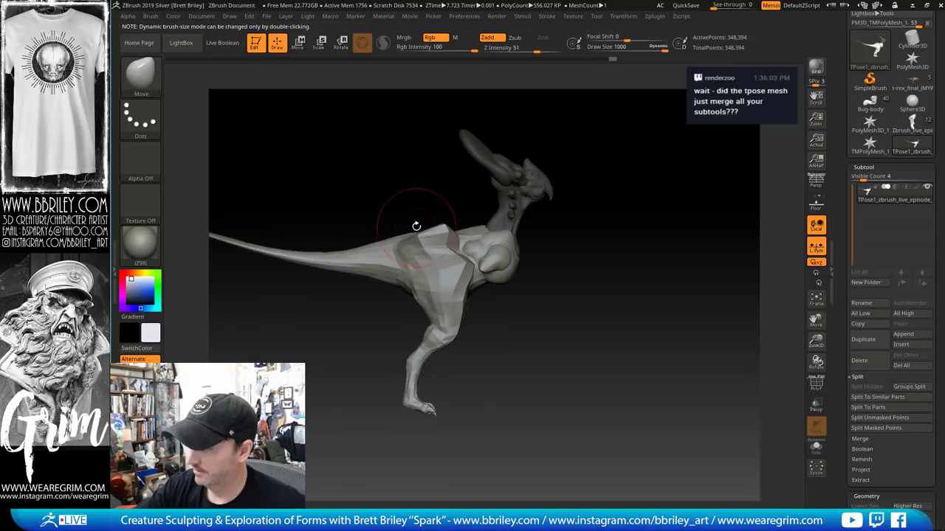
pyautogui.moveTo(411, 229); pyautogui.dragTo(405, 232)
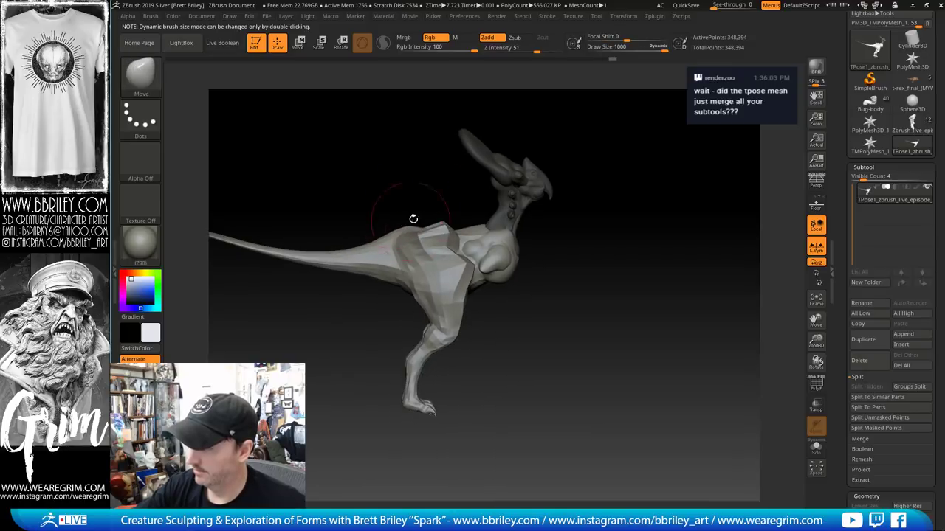
pyautogui.moveTo(435, 186); pyautogui.dragTo(448, 187)
pyautogui.moveTo(443, 223); pyautogui.dragTo(523, 221)
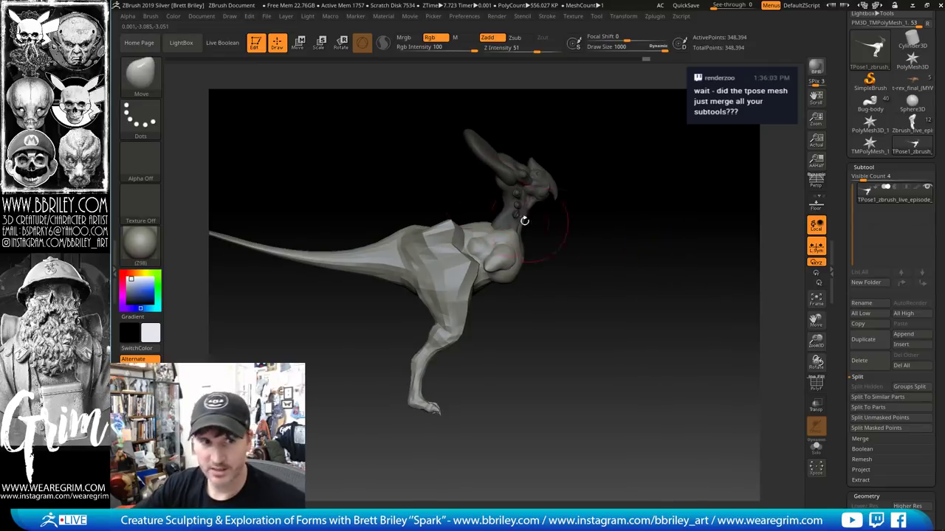
# Adjust the top of the hips and the thigh with the Move brush at draw sizes 850, 724 and 1000
pyautogui.press('[')
pyautogui.press('[')
pyautogui.press('[')
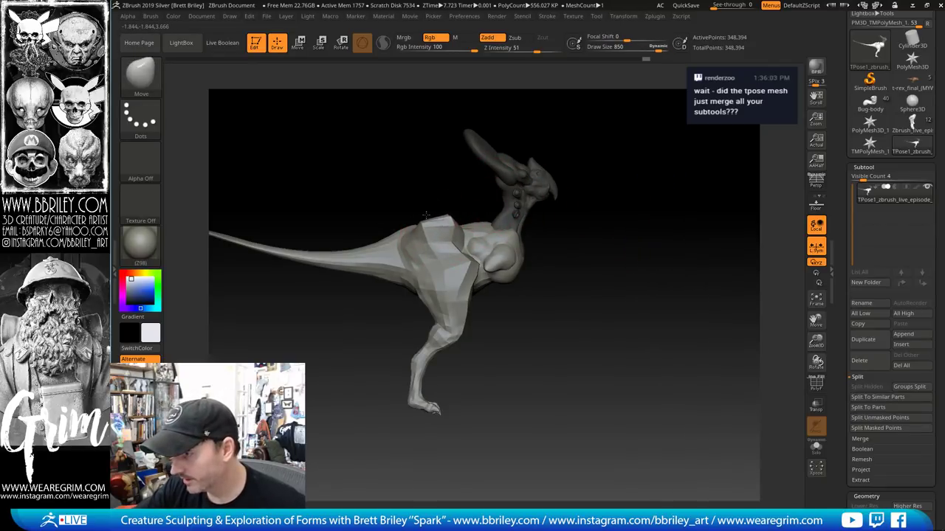
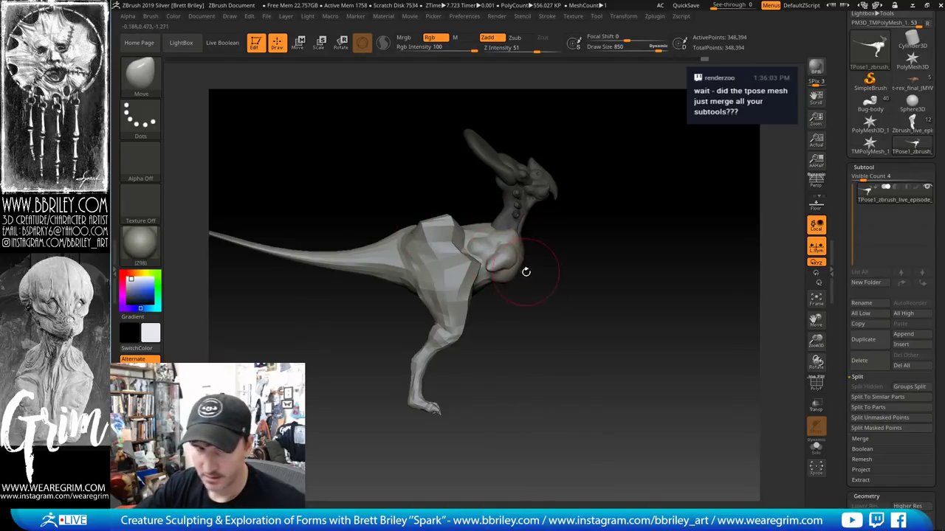
pyautogui.press('[')
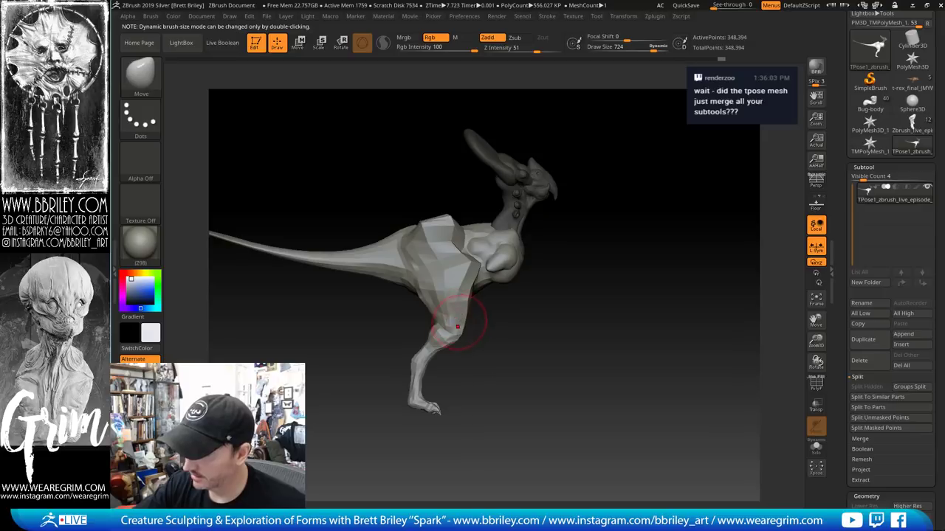
pyautogui.press(']')
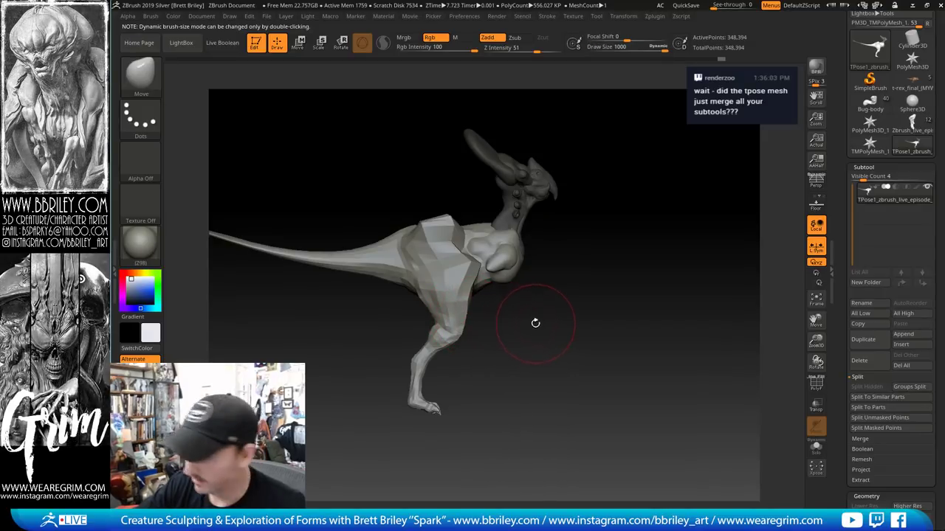
pyautogui.moveTo(536, 323); pyautogui.dragTo(535, 328)
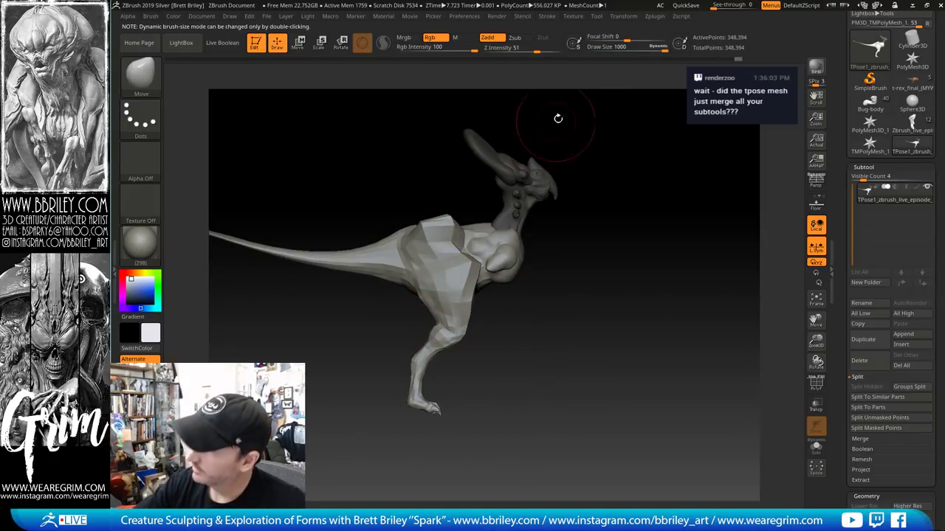
# Lasso-mask the head, torso, thighs and tail, leaving only the lower legs unmasked
pyautogui.moveTo(558, 127)
pyautogui.keyDown('ctrl'); pyautogui.mouseDown()
pyautogui.moveTo(542, 311)
pyautogui.moveTo(422, 292)
pyautogui.moveTo(362, 200)
pyautogui.mouseUp(); pyautogui.keyUp('ctrl')
pyautogui.keyDown('alt'); pyautogui.moveTo(614, 225); pyautogui.dragTo(666, 241); pyautogui.keyUp('alt')
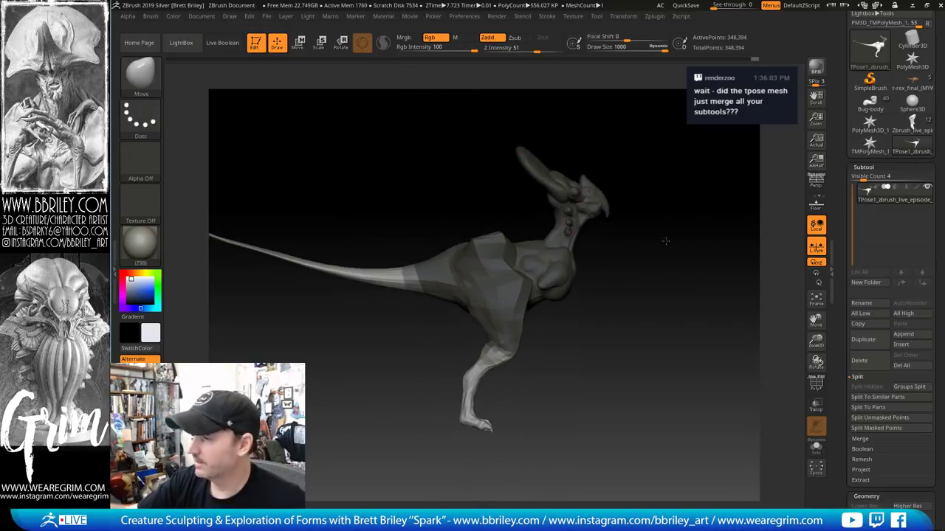
pyautogui.moveTo(456, 167)
pyautogui.keyDown('ctrl'); pyautogui.mouseDown()
pyautogui.moveTo(228, 173)
pyautogui.moveTo(307, 94)
pyautogui.mouseUp(); pyautogui.keyUp('ctrl')
pyautogui.moveTo(641, 330)
pyautogui.keyDown('alt'); pyautogui.mouseDown()
pyautogui.moveTo(565, 260)
pyautogui.moveTo(565, 310)
pyautogui.mouseUp(); pyautogui.keyUp('alt')
# Replace the gizmo with a transpose line from the knee to the foot and swing the lower legs forward
pyautogui.click(299, 43)
pyautogui.click(362, 43)
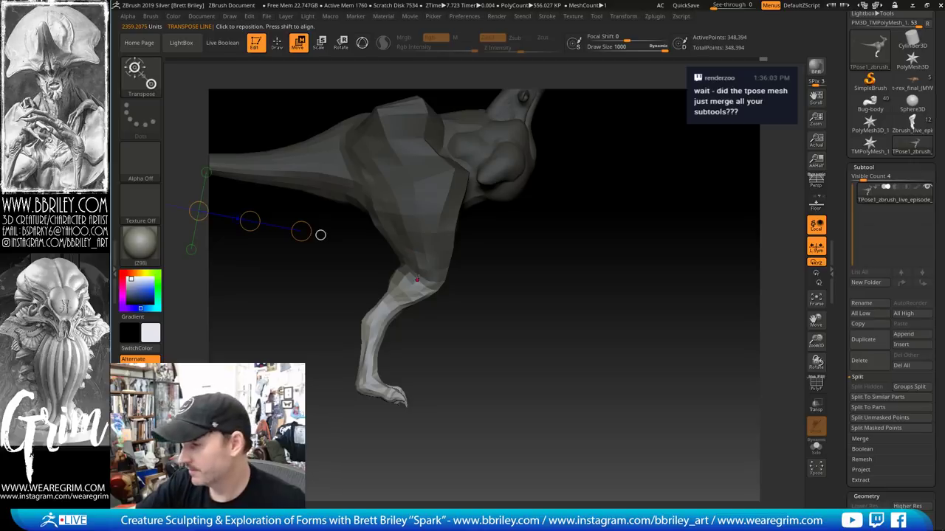
pyautogui.moveTo(417, 279)
pyautogui.mouseDown()
pyautogui.moveTo(361, 408)
pyautogui.moveTo(395, 413)
pyautogui.mouseUp()
pyautogui.press('r')
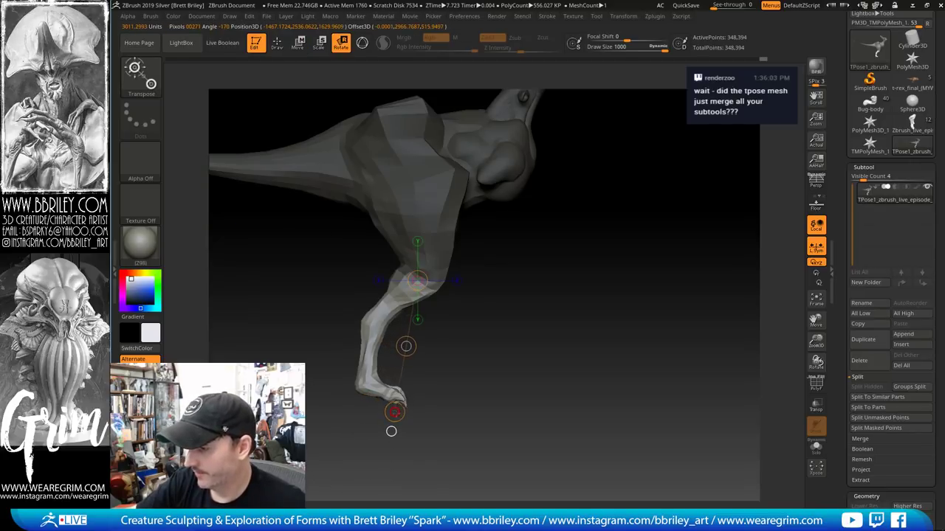
pyautogui.hotkey('ctrl', 'z')
pyautogui.hotkey('ctrl', 'z')
pyautogui.hotkey('ctrl', 'z')
pyautogui.press('w')
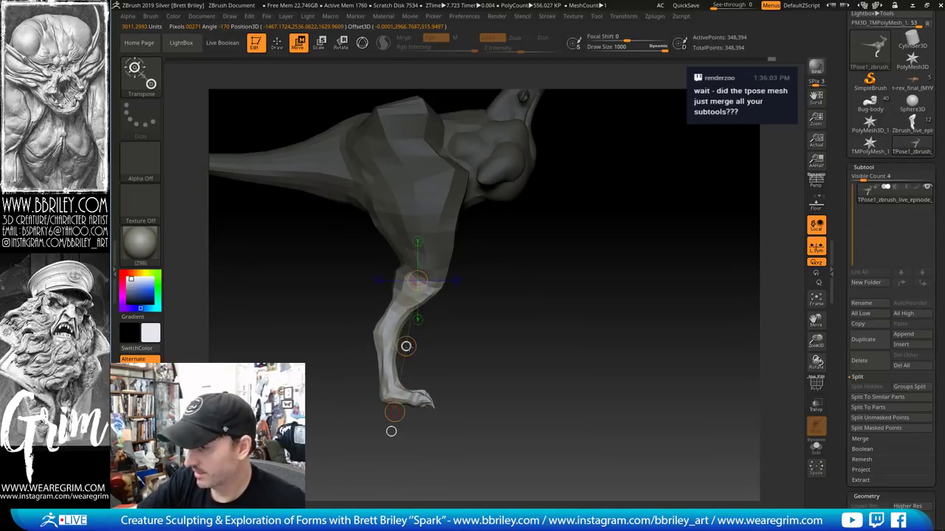
pyautogui.hotkey('ctrl', 'z')
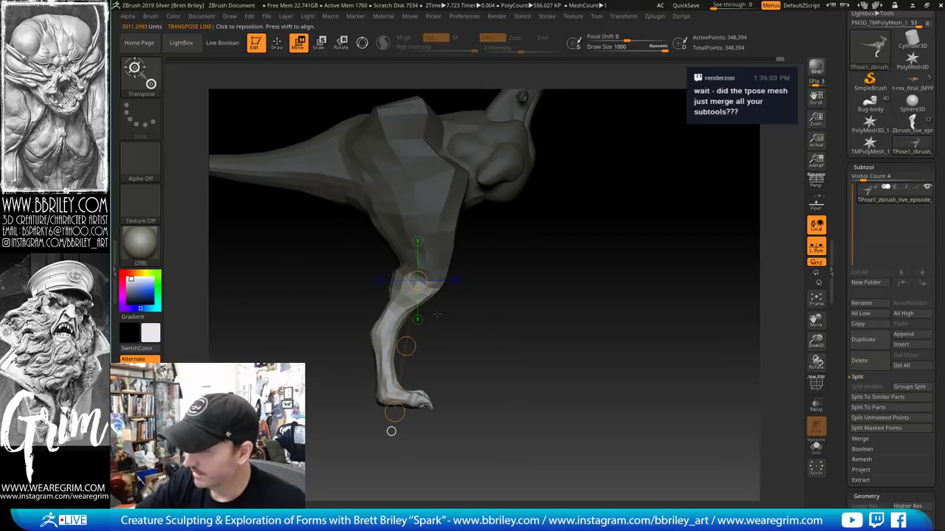
# Extend the mask down to the ankle and move the unmasked feet downward with a transpose line to lengthen the legs
pyautogui.moveTo(459, 267)
pyautogui.keyDown('ctrl'); pyautogui.mouseDown()
pyautogui.moveTo(383, 341)
pyautogui.moveTo(341, 253)
pyautogui.mouseUp(); pyautogui.keyUp('ctrl')
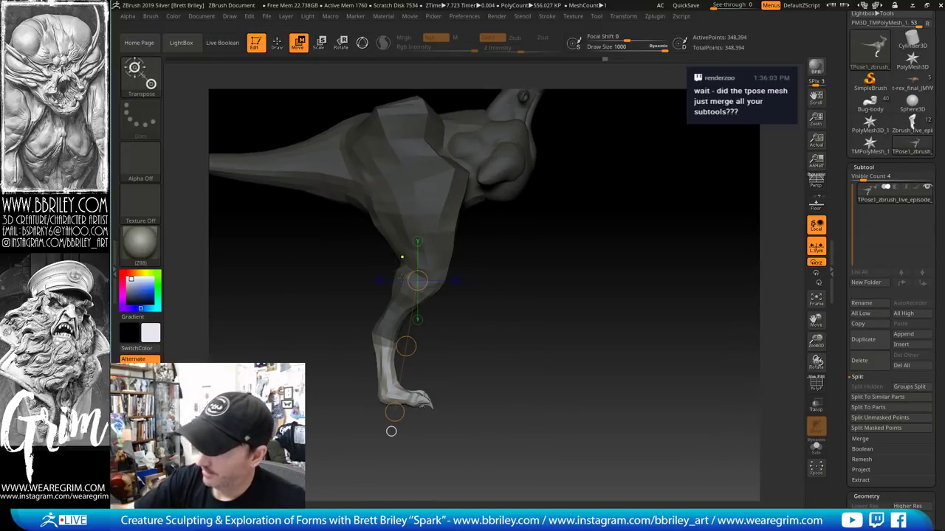
pyautogui.moveTo(388, 355); pyautogui.dragTo(393, 412)
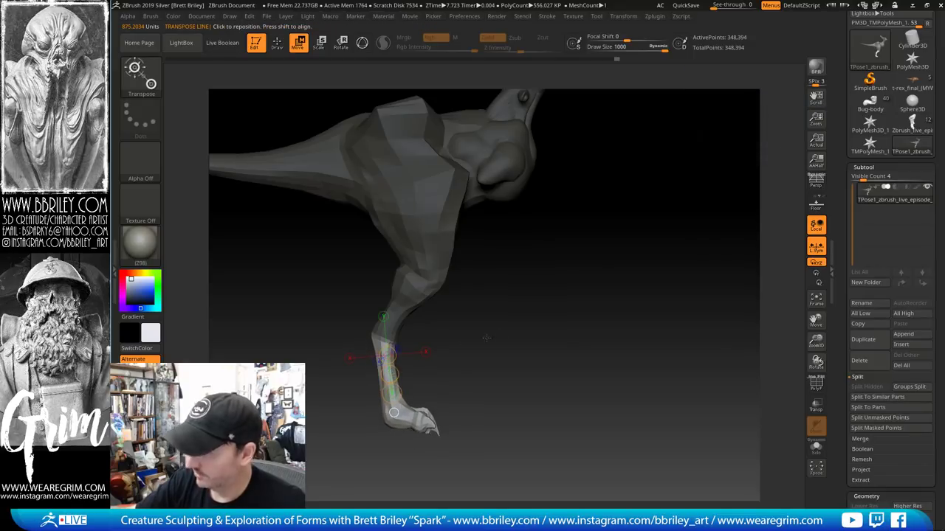
pyautogui.keyDown('alt'); pyautogui.moveTo(485, 337); pyautogui.dragTo(510, 305); pyautogui.keyUp('alt')
# Switch to the Move brush and mask everything except the shoulder muscles by isolating, masking and inverting that polygroup
pyautogui.press('q')
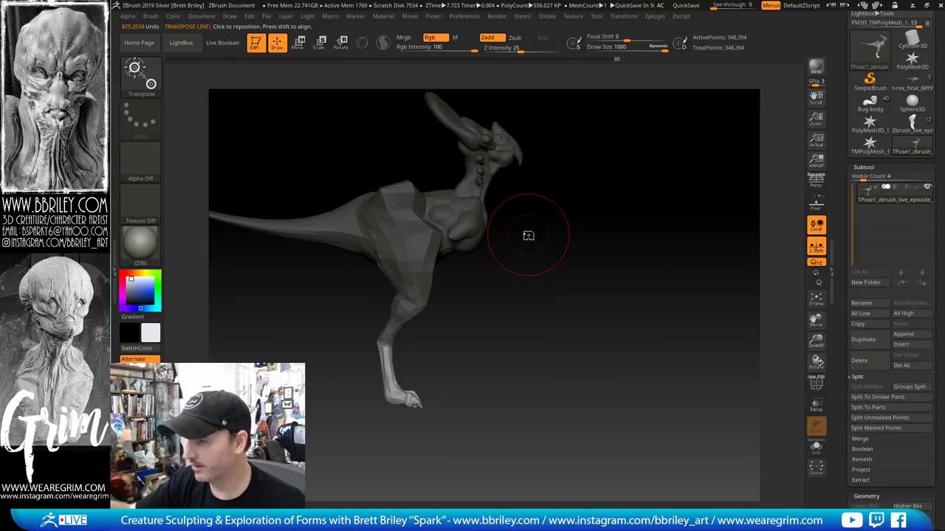
pyautogui.moveTo(528, 236); pyautogui.dragTo(587, 232)
pyautogui.press('b')
pyautogui.press('m')
pyautogui.press('v')
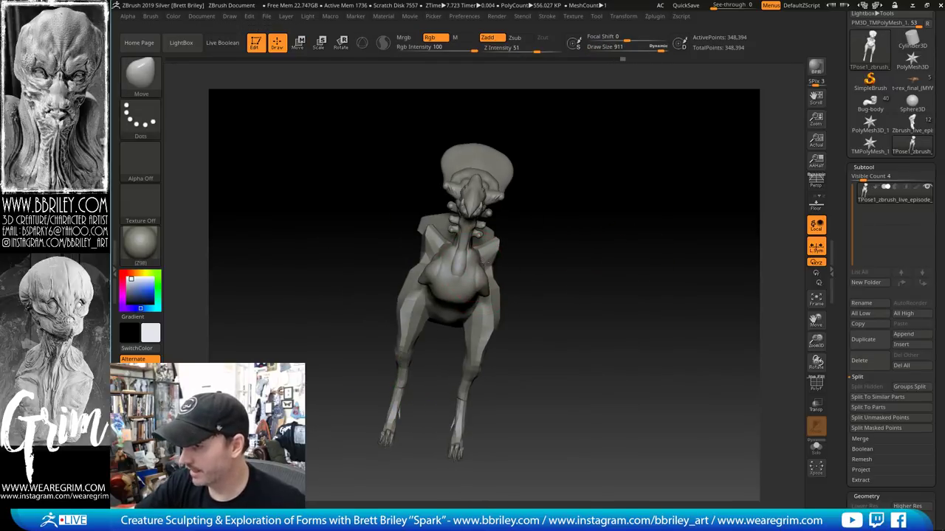
pyautogui.moveTo(486, 259); pyautogui.dragTo(475, 264, button='right')
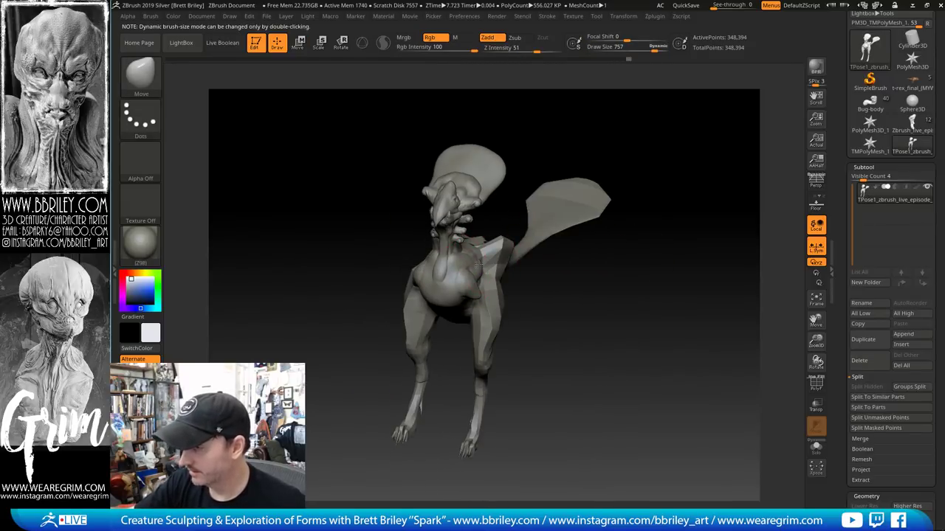
pyautogui.keyDown('ctrl'); pyautogui.keyDown('shift'); pyautogui.click(464, 272); pyautogui.keyUp('shift'); pyautogui.keyUp('ctrl')
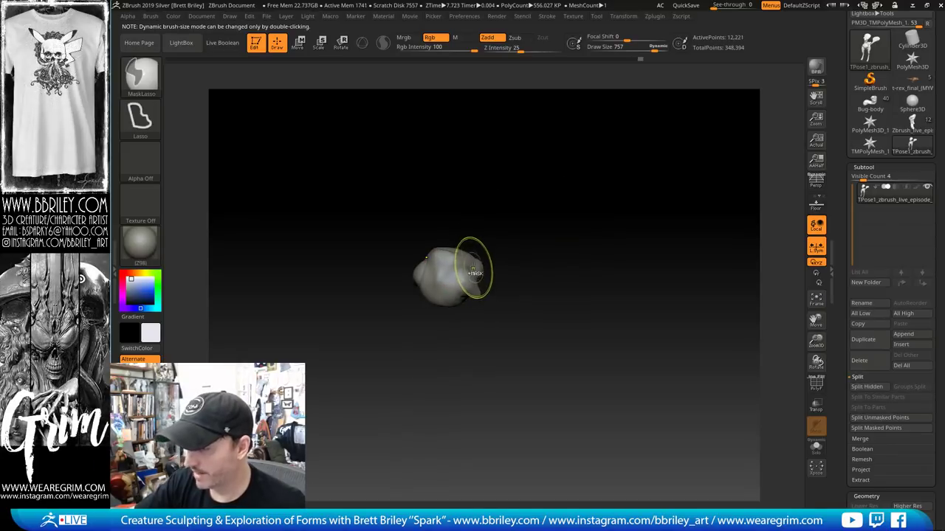
pyautogui.moveTo(502, 210)
pyautogui.keyDown('ctrl'); pyautogui.mouseDown()
pyautogui.moveTo(352, 287)
pyautogui.moveTo(413, 214)
pyautogui.mouseUp(); pyautogui.keyUp('ctrl')
pyautogui.keyDown('ctrl'); pyautogui.keyDown('shift'); pyautogui.click(578, 215); pyautogui.keyUp('shift'); pyautogui.keyUp('ctrl')
pyautogui.keyDown('ctrl'); pyautogui.click(587, 269); pyautogui.keyUp('ctrl')
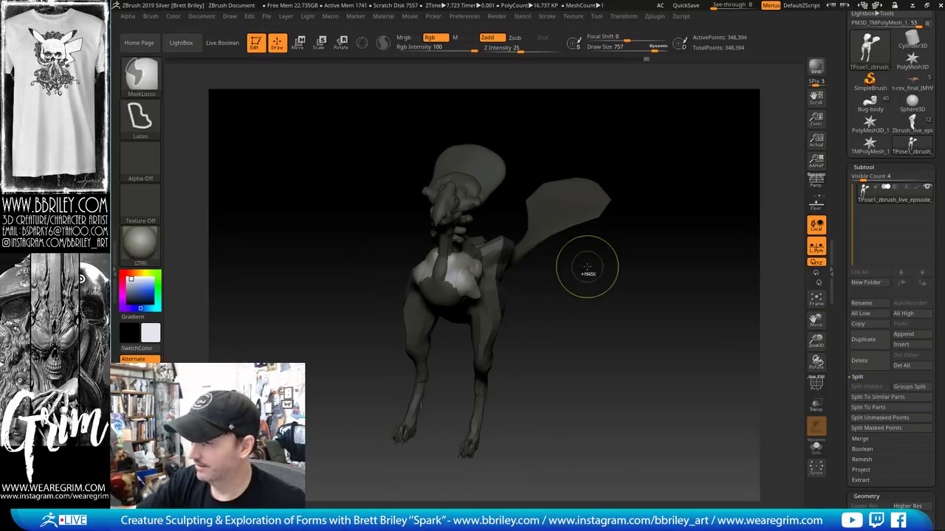
# Reshape the unmasked shoulder muscles around the chest with the Move brush at draw size 803
pyautogui.press('s')
pyautogui.moveTo(473, 275); pyautogui.dragTo(483, 275)
pyautogui.click(484, 277)
pyautogui.moveTo(501, 285); pyautogui.dragTo(442, 294, button='right')
pyautogui.press('s')
pyautogui.moveTo(442, 298); pyautogui.dragTo(435, 299)
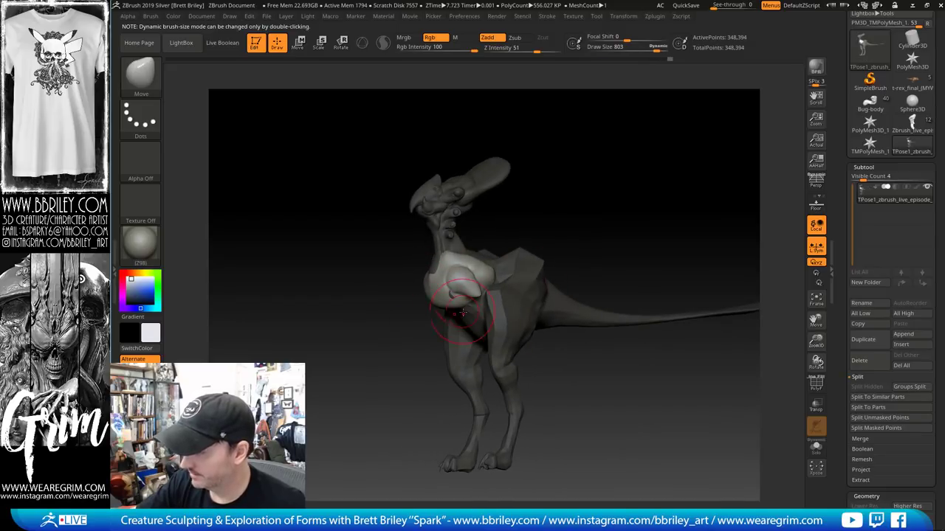
pyautogui.moveTo(476, 314); pyautogui.dragTo(497, 251, button='right')
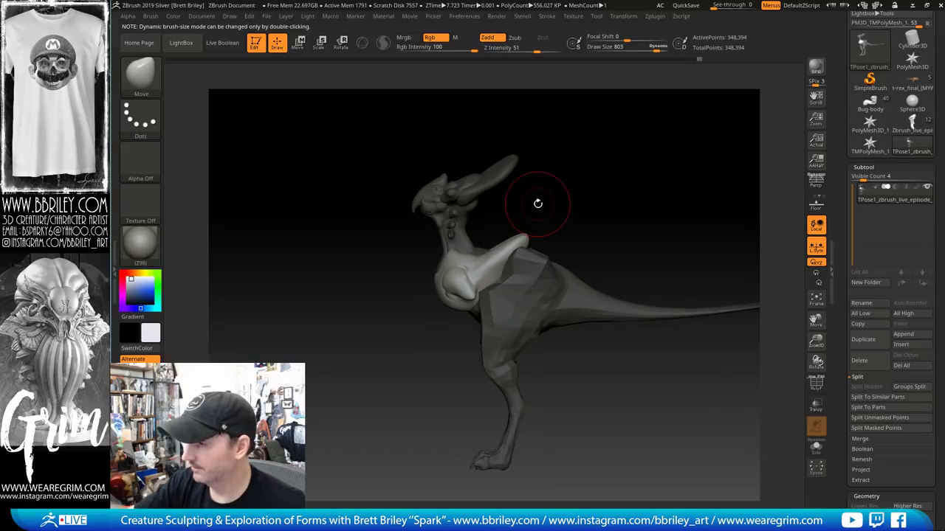
pyautogui.moveTo(538, 205)
pyautogui.mouseDown(button='right')
pyautogui.moveTo(574, 201)
pyautogui.moveTo(542, 186)
pyautogui.moveTo(544, 213)
pyautogui.moveTo(504, 229)
pyautogui.mouseUp(button='right')
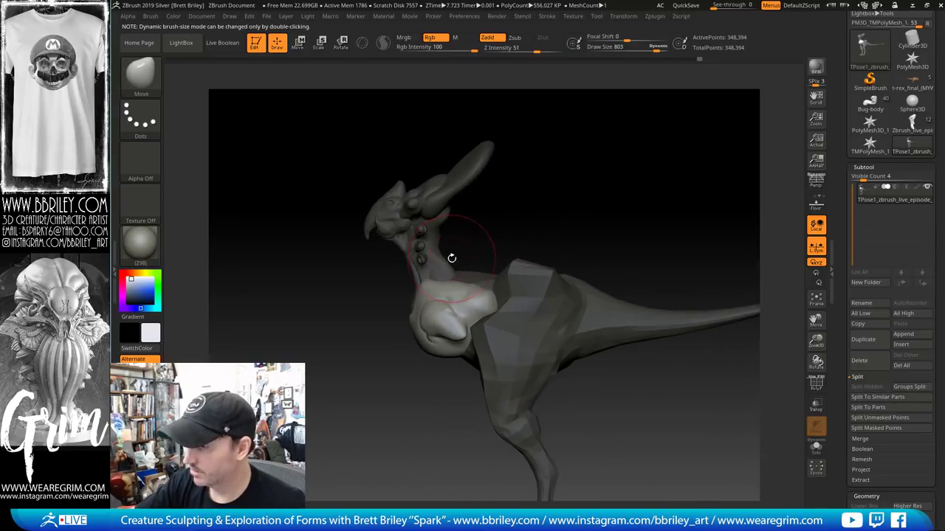
# Isolate and hide the neck in turn, restore the whole creature, and invert the mask so only the shoulders are protected
pyautogui.keyDown('ctrl'); pyautogui.keyDown('shift'); pyautogui.click(445, 262); pyautogui.keyUp('shift'); pyautogui.keyUp('ctrl')
pyautogui.keyDown('ctrl'); pyautogui.click(468, 261); pyautogui.keyUp('ctrl')
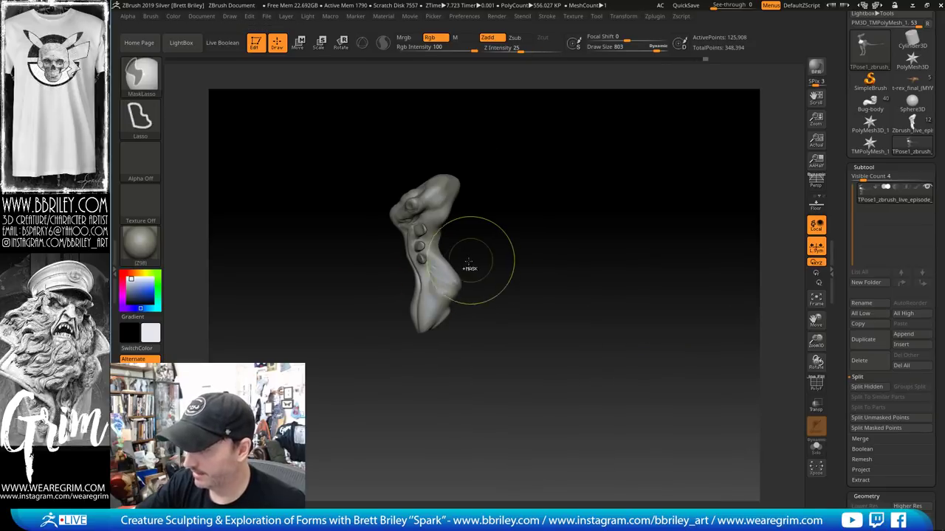
pyautogui.keyDown('ctrl'); pyautogui.keyDown('shift'); pyautogui.click(481, 254); pyautogui.keyUp('shift'); pyautogui.keyUp('ctrl')
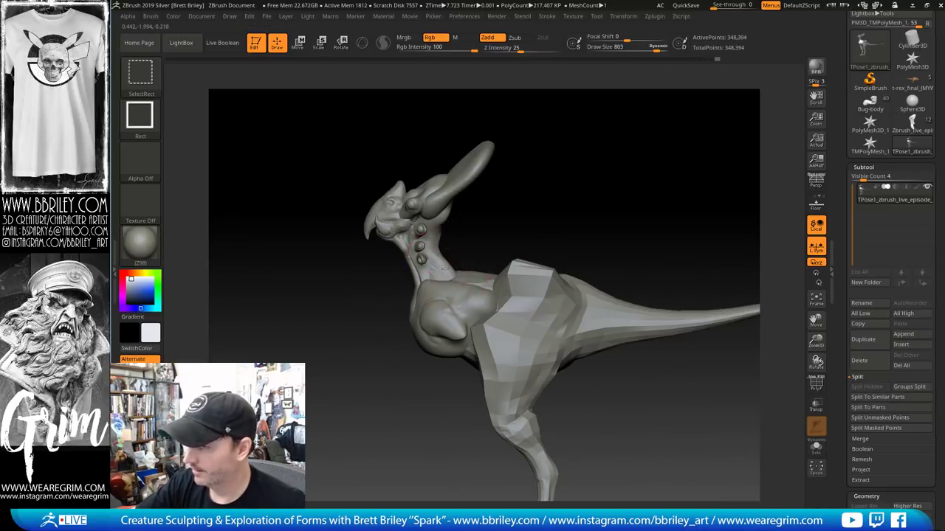
pyautogui.keyDown('ctrl'); pyautogui.keyDown('shift'); pyautogui.click(422, 250); pyautogui.keyUp('shift'); pyautogui.keyUp('ctrl')
pyautogui.moveTo(493, 141)
pyautogui.keyDown('ctrl'); pyautogui.mouseDown()
pyautogui.moveTo(321, 132)
pyautogui.moveTo(518, 135)
pyautogui.mouseUp(); pyautogui.keyUp('ctrl')
pyautogui.keyDown('ctrl'); pyautogui.keyDown('shift'); pyautogui.moveTo(536, 251); pyautogui.dragTo(543, 258); pyautogui.keyUp('shift'); pyautogui.keyUp('ctrl')
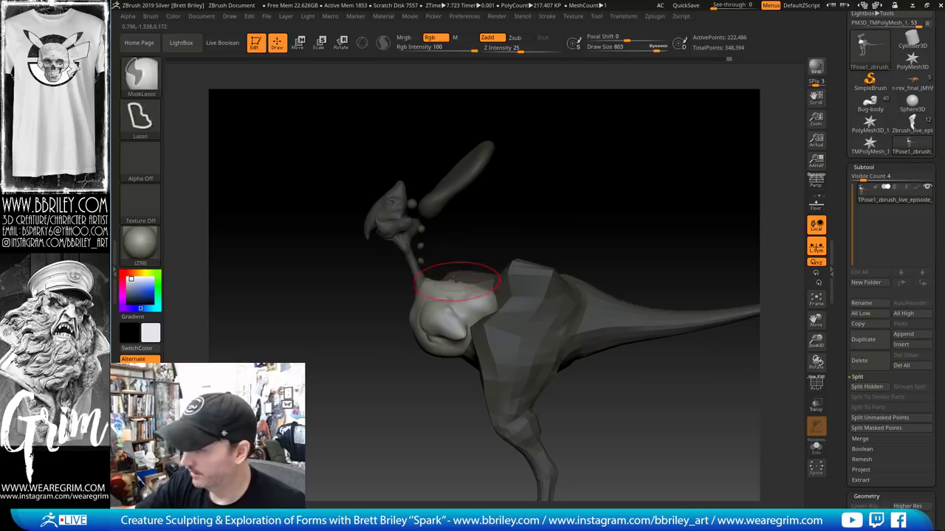
pyautogui.keyDown('ctrl'); pyautogui.keyDown('shift'); pyautogui.moveTo(475, 254); pyautogui.dragTo(510, 232); pyautogui.keyUp('shift'); pyautogui.keyUp('ctrl')
pyautogui.keyDown('ctrl'); pyautogui.keyDown('shift'); pyautogui.click(510, 235); pyautogui.keyUp('shift'); pyautogui.keyUp('ctrl')
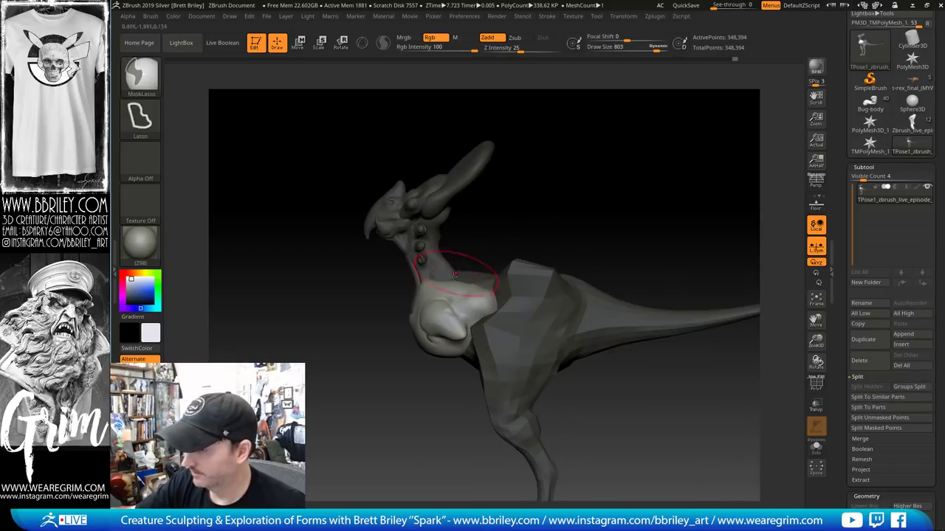
pyautogui.keyDown('ctrl'); pyautogui.click(479, 238); pyautogui.keyUp('ctrl')
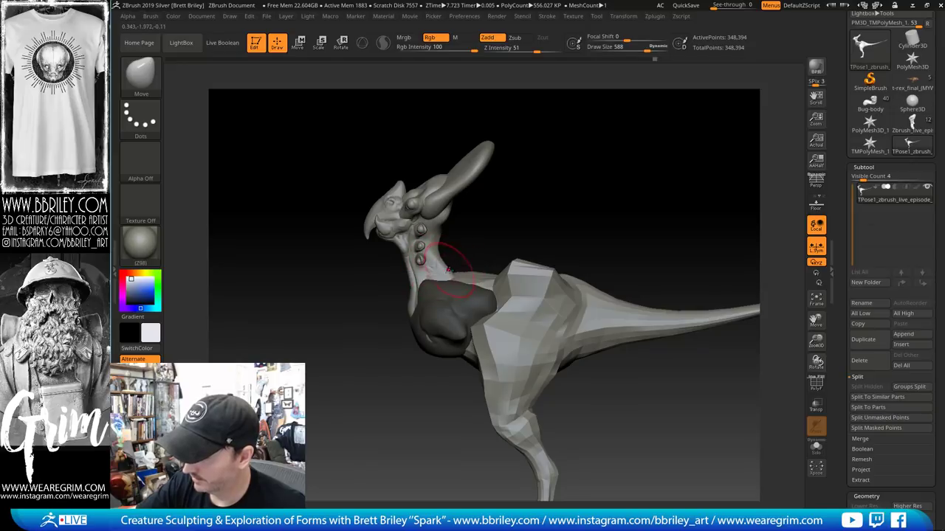
# Reshape the upper back behind the masked shoulders with the Move brush and smooth the surface beside the hips
pyautogui.moveTo(487, 213); pyautogui.dragTo(464, 273)
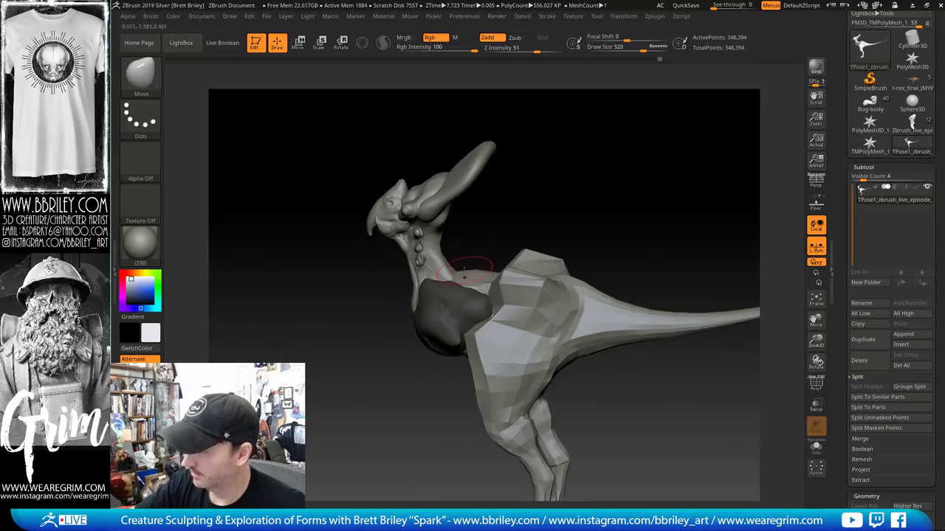
pyautogui.keyDown('ctrl'); pyautogui.keyDown('shift'); pyautogui.click(475, 274); pyautogui.keyUp('shift'); pyautogui.keyUp('ctrl')
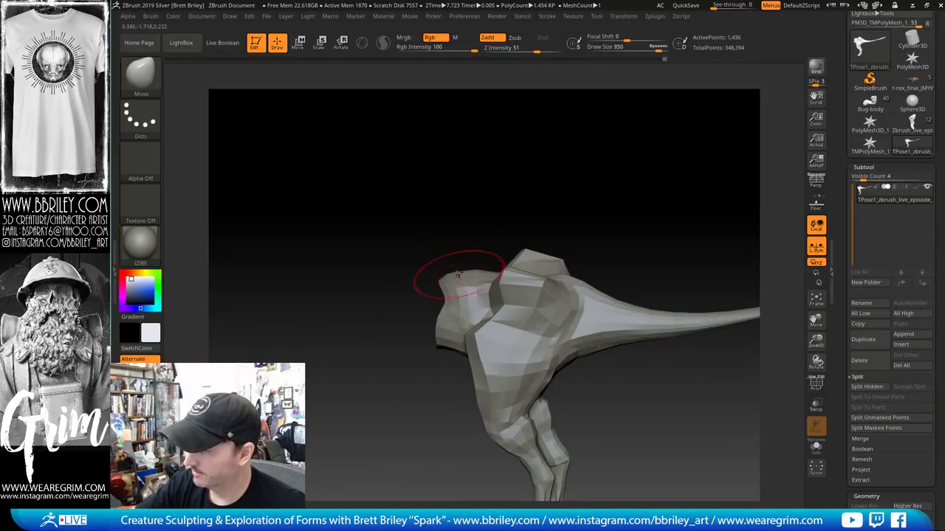
pyautogui.keyDown('ctrl'); pyautogui.keyDown('shift'); pyautogui.click(483, 220); pyautogui.keyUp('shift'); pyautogui.keyUp('ctrl')
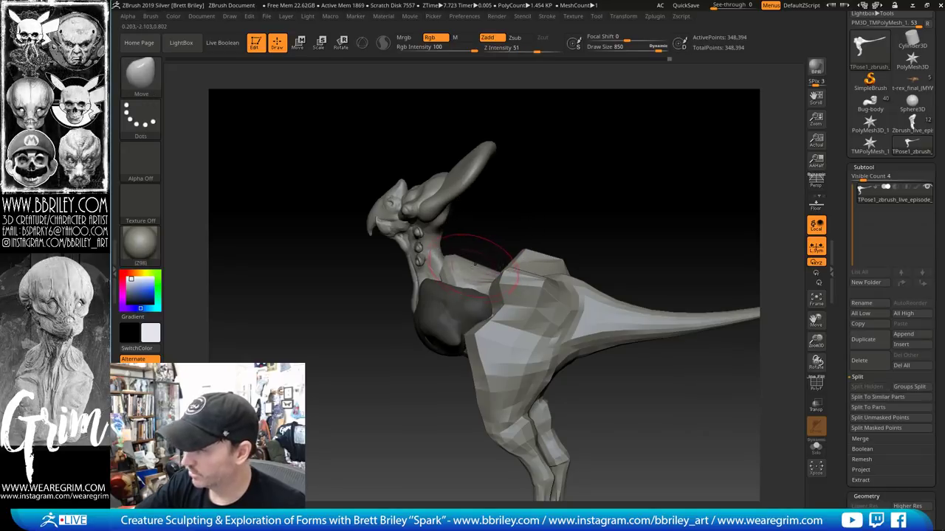
pyautogui.moveTo(494, 227); pyautogui.dragTo(482, 182)
pyautogui.moveTo(545, 148)
pyautogui.mouseDown()
pyautogui.moveTo(541, 209)
pyautogui.moveTo(476, 282)
pyautogui.mouseUp()
pyautogui.keyDown('shift'); pyautogui.moveTo(513, 213); pyautogui.dragTo(499, 284); pyautogui.keyUp('shift')
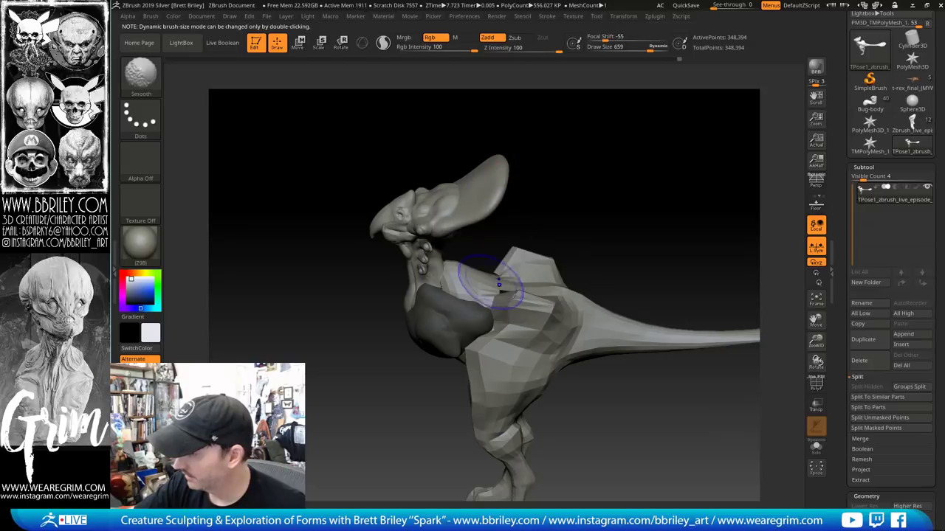
pyautogui.moveTo(509, 219)
pyautogui.mouseDown()
pyautogui.moveTo(548, 197)
pyautogui.moveTo(553, 206)
pyautogui.moveTo(549, 181)
pyautogui.moveTo(563, 184)
pyautogui.moveTo(441, 257)
pyautogui.moveTo(472, 260)
pyautogui.moveTo(463, 254)
pyautogui.mouseUp()
# Isolate the neck, restore the whole creature with its mask cleared, and check the overall proportions from the side
pyautogui.keyDown('ctrl'); pyautogui.keyDown('shift'); pyautogui.click(442, 257); pyautogui.keyUp('shift'); pyautogui.keyUp('ctrl')
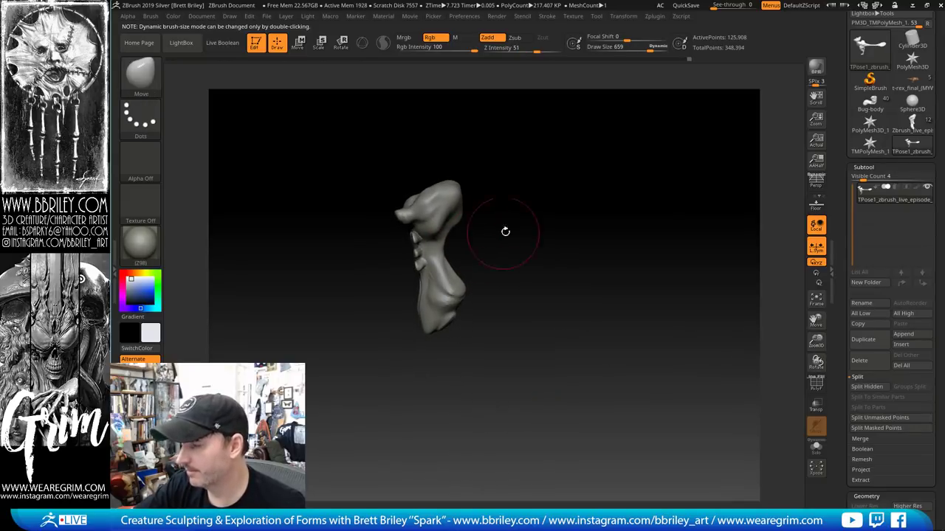
pyautogui.keyDown('ctrl'); pyautogui.keyDown('shift'); pyautogui.click(514, 200); pyautogui.keyUp('shift'); pyautogui.keyUp('ctrl')
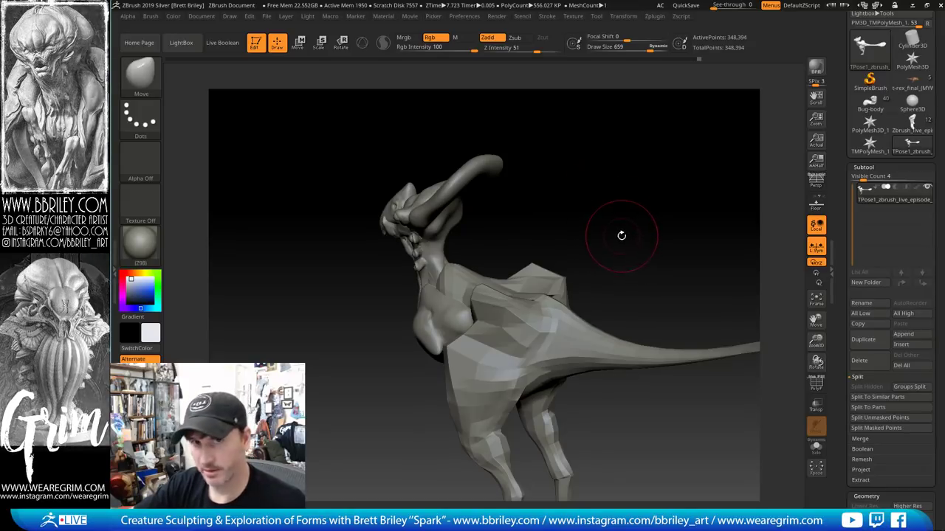
pyautogui.moveTo(616, 204); pyautogui.dragTo(628, 175)
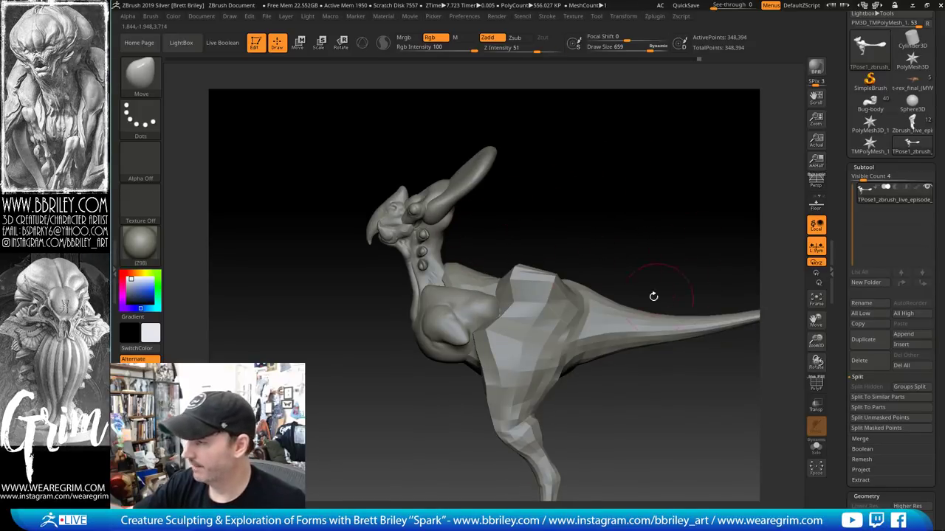
pyautogui.moveTo(654, 296); pyautogui.dragTo(607, 197)
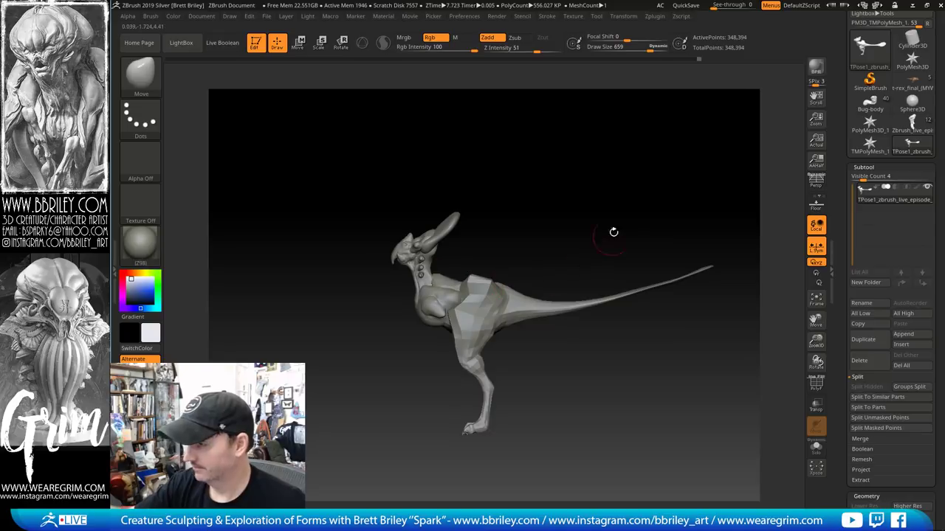
pyautogui.moveTo(613, 232); pyautogui.dragTo(619, 272)
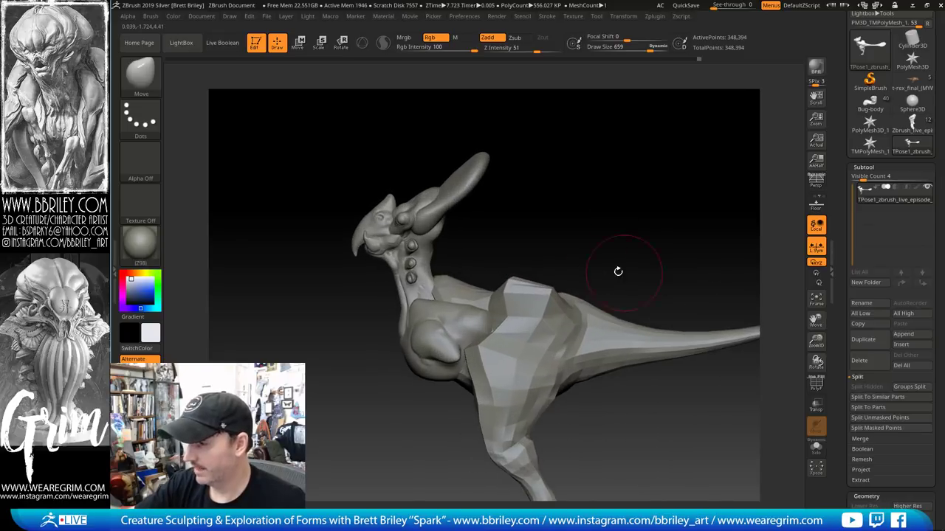
# Mask everything except the neck by isolating, masking and inverting that polygroup
pyautogui.keyDown('ctrl'); pyautogui.keyDown('shift'); pyautogui.click(429, 269); pyautogui.keyUp('shift'); pyautogui.keyUp('ctrl')
pyautogui.moveTo(504, 191)
pyautogui.keyDown('ctrl'); pyautogui.mouseDown()
pyautogui.moveTo(506, 222)
pyautogui.moveTo(344, 398)
pyautogui.moveTo(473, 177)
pyautogui.mouseUp(); pyautogui.keyUp('ctrl')
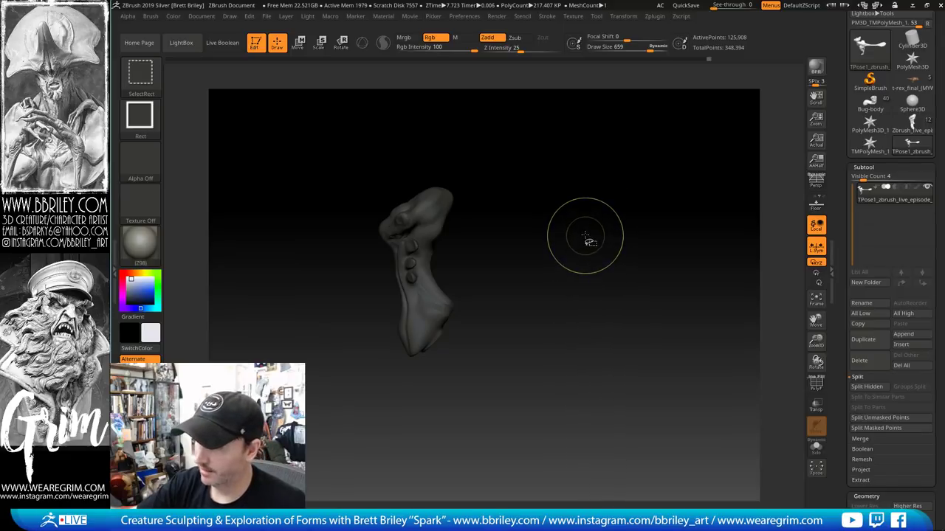
pyautogui.keyDown('ctrl'); pyautogui.keyDown('shift'); pyautogui.click(589, 229); pyautogui.keyUp('shift'); pyautogui.keyUp('ctrl')
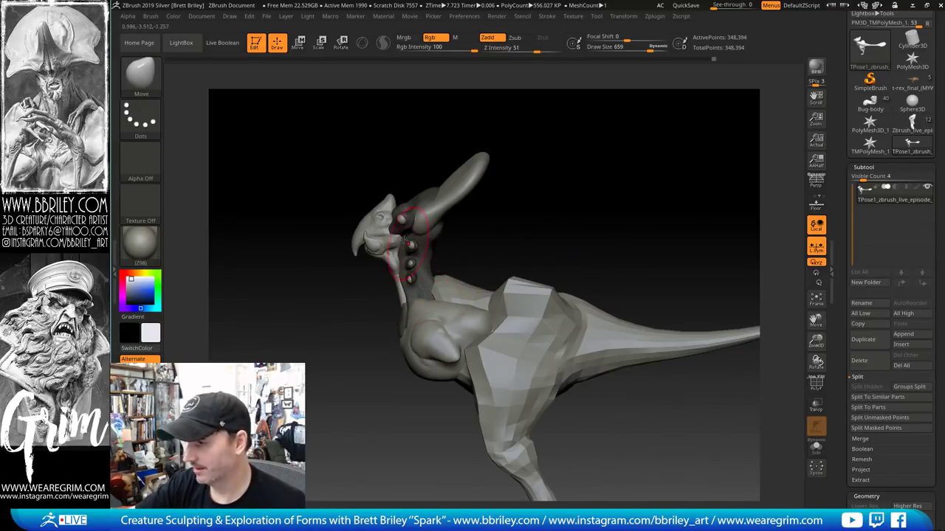
pyautogui.press('ctrl')
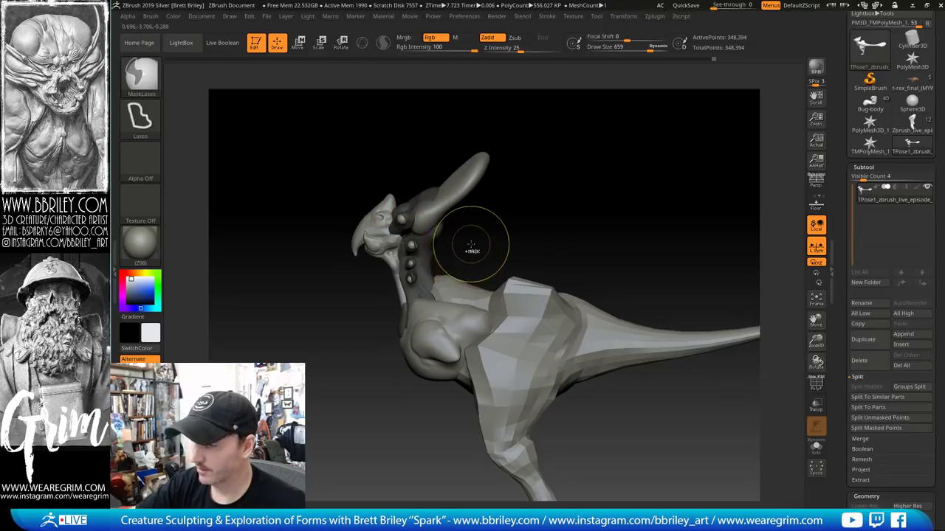
pyautogui.keyDown('ctrl'); pyautogui.click(477, 235); pyautogui.keyUp('ctrl')
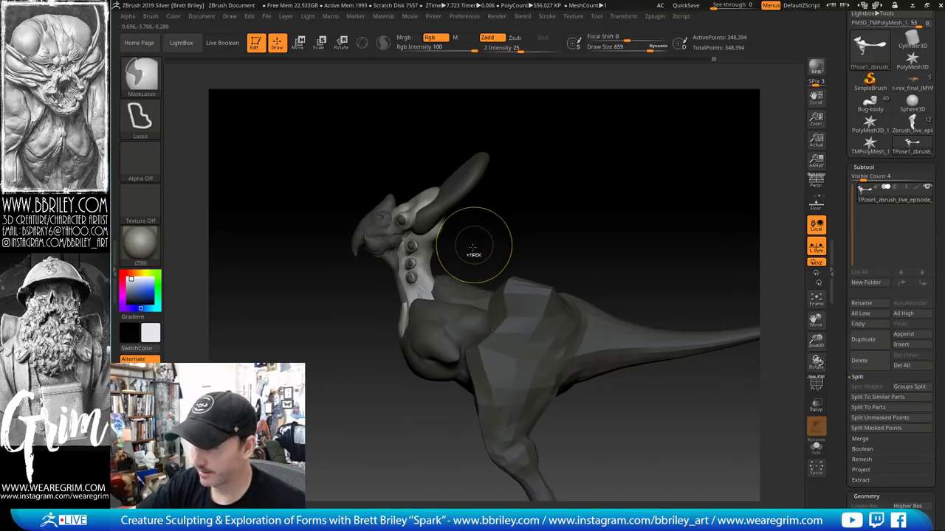
# Reshape the back and base of the unmasked neck with the Move brush, reducing the draw size from 670 to 588
pyautogui.press('s')
pyautogui.click(445, 270)
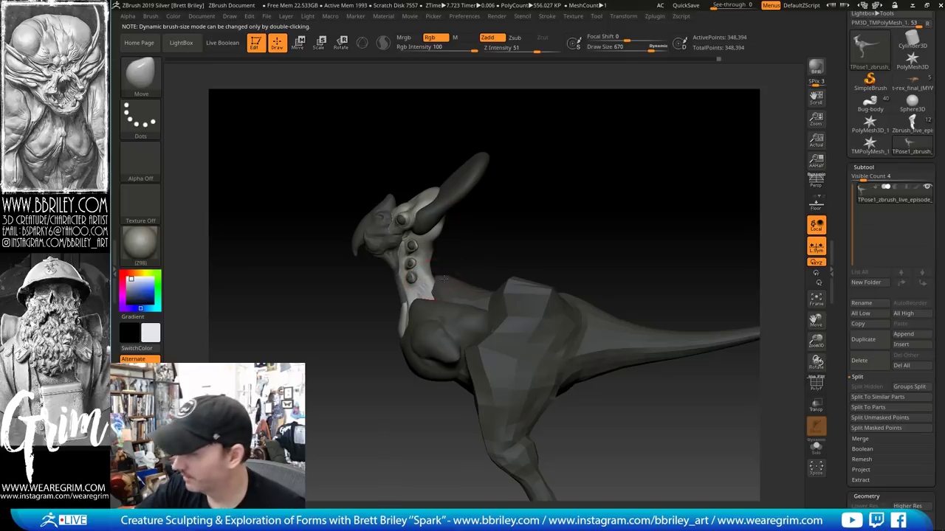
pyautogui.moveTo(477, 219); pyautogui.dragTo(443, 211)
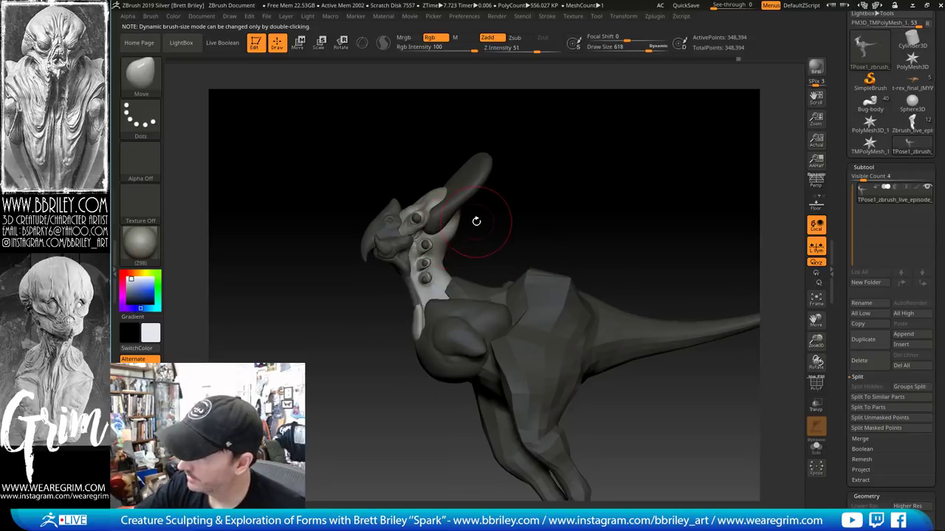
pyautogui.moveTo(490, 234); pyautogui.dragTo(450, 280)
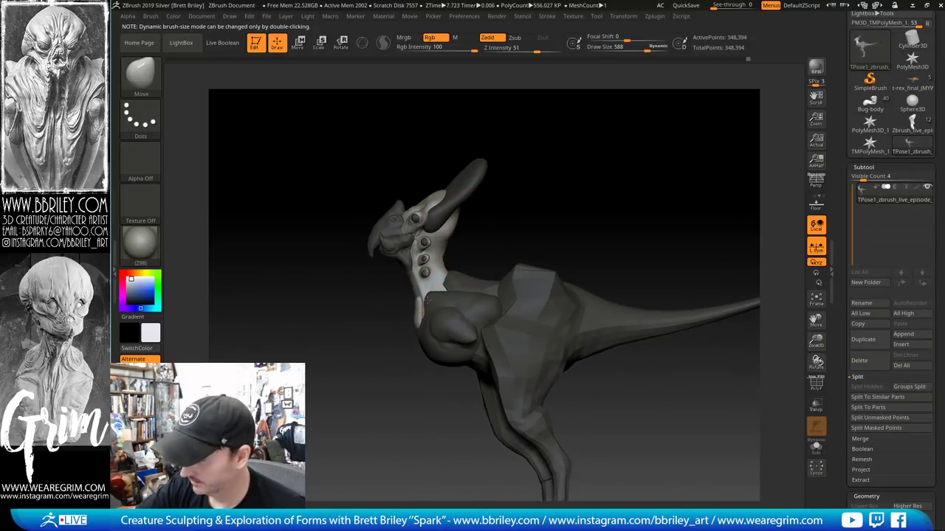
pyautogui.moveTo(483, 219); pyautogui.dragTo(495, 219)
# Adjust the front of the neck above the chest with the Move brush at draw size 578 and clear the mask
pyautogui.press('s')
pyautogui.moveTo(420, 340)
pyautogui.mouseDown()
pyautogui.moveTo(435, 337)
pyautogui.moveTo(480, 194)
pyautogui.moveTo(529, 220)
pyautogui.moveTo(429, 294)
pyautogui.moveTo(422, 289)
pyautogui.mouseUp()
pyautogui.press('s')
pyautogui.press('s')
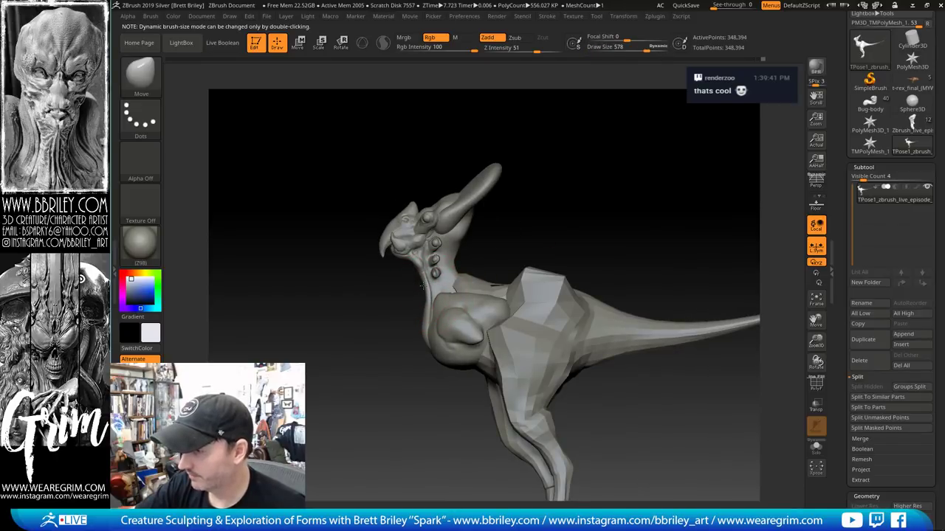
pyautogui.moveTo(508, 208)
pyautogui.mouseDown()
pyautogui.moveTo(603, 197)
pyautogui.moveTo(546, 209)
pyautogui.moveTo(504, 250)
pyautogui.mouseUp()
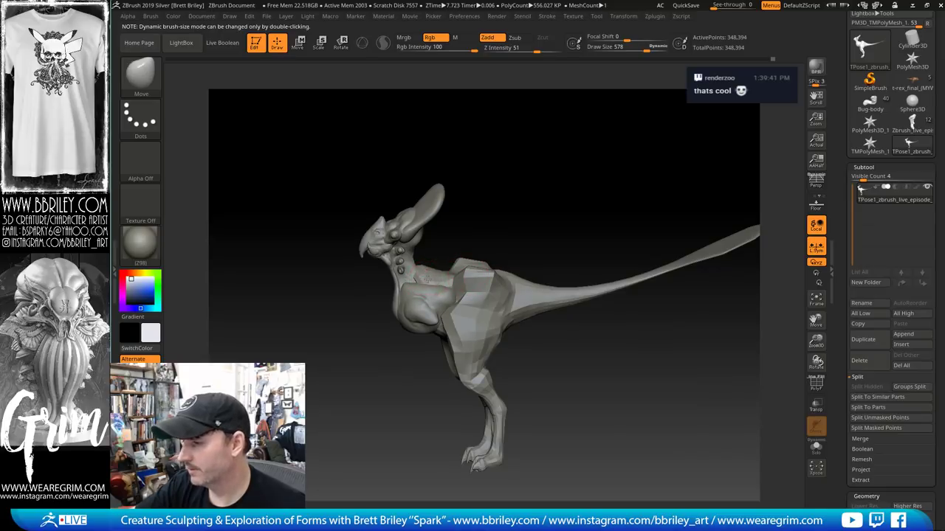
pyautogui.keyDown('ctrl'); pyautogui.keyDown('shift'); pyautogui.click(425, 274); pyautogui.keyUp('shift'); pyautogui.keyUp('ctrl')
pyautogui.press('w')
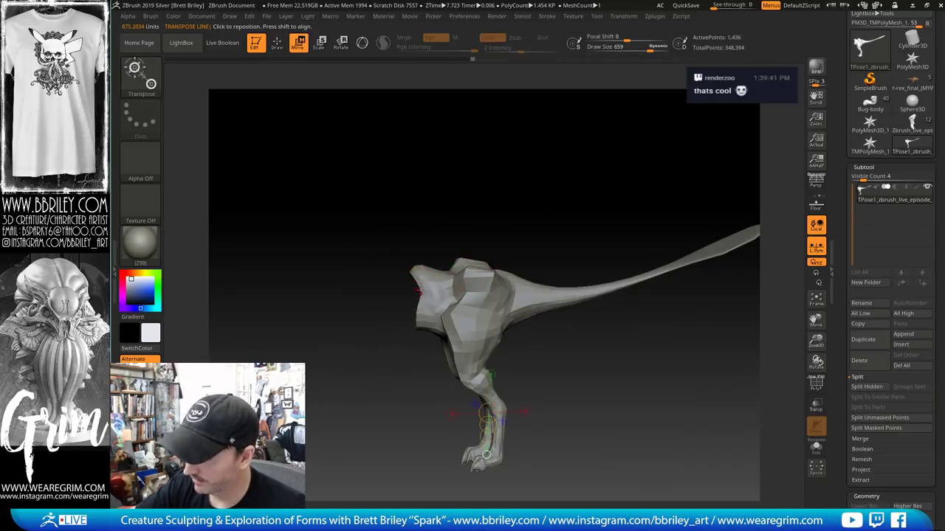
pyautogui.press('q')
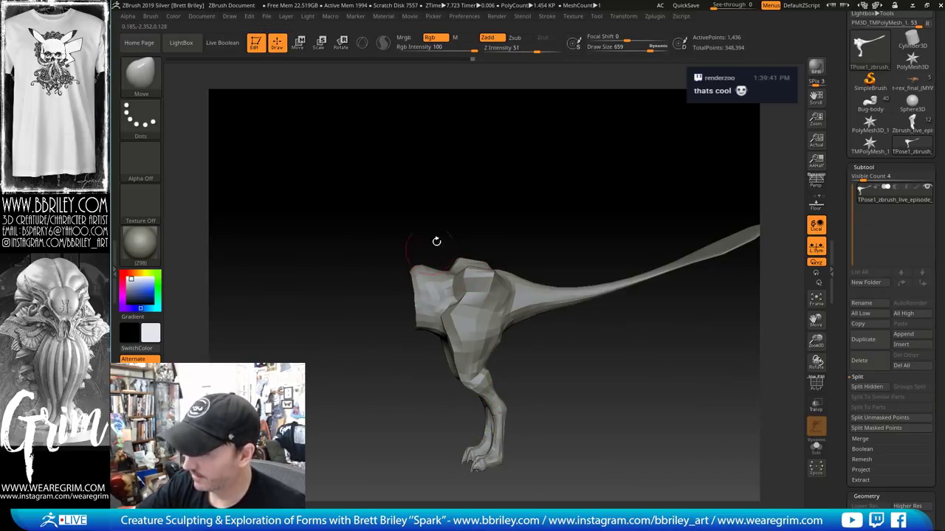
pyautogui.keyDown('ctrl'); pyautogui.keyDown('shift'); pyautogui.click(502, 193); pyautogui.keyUp('shift'); pyautogui.keyUp('ctrl')
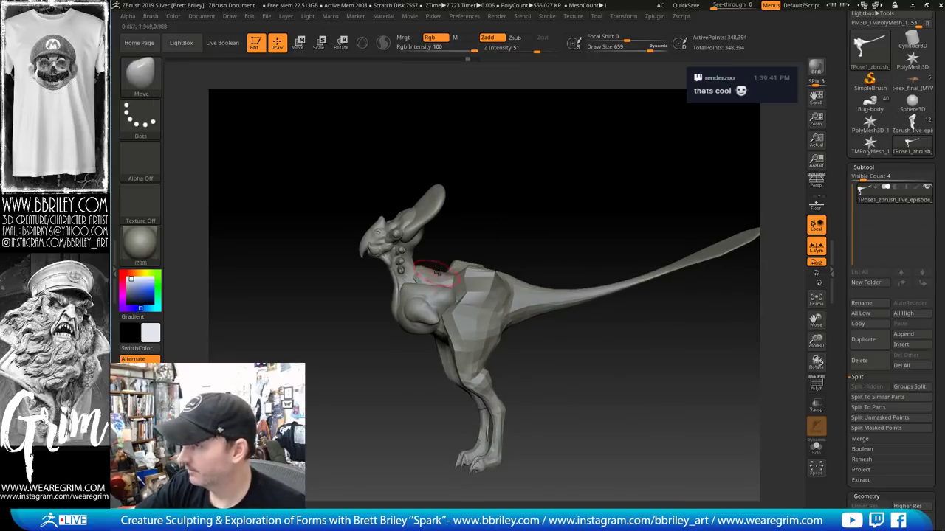
# Isolate the body polygroup and restore the whole creature in turn to check where the torso meets the neck
pyautogui.moveTo(839, 337); pyautogui.dragTo(839, 184)
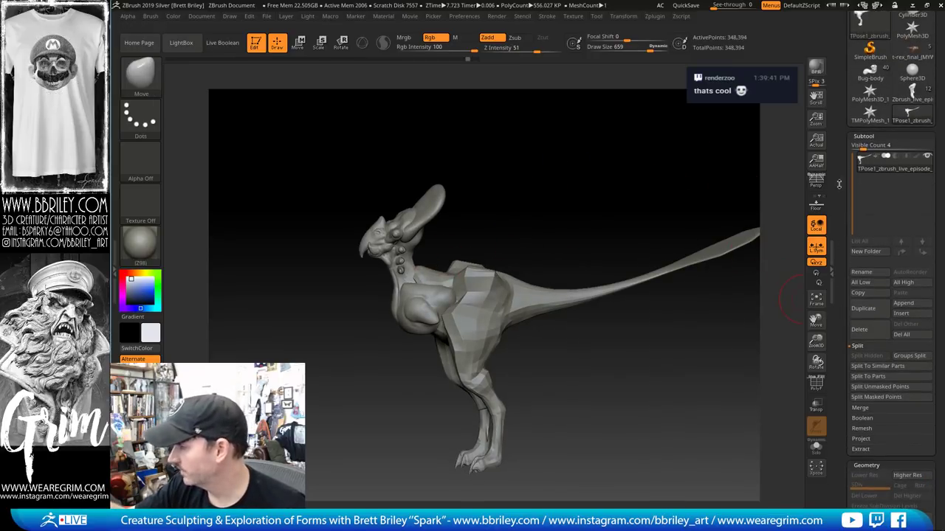
pyautogui.keyDown('ctrl'); pyautogui.keyDown('shift'); pyautogui.click(426, 280); pyautogui.keyUp('shift'); pyautogui.keyUp('ctrl')
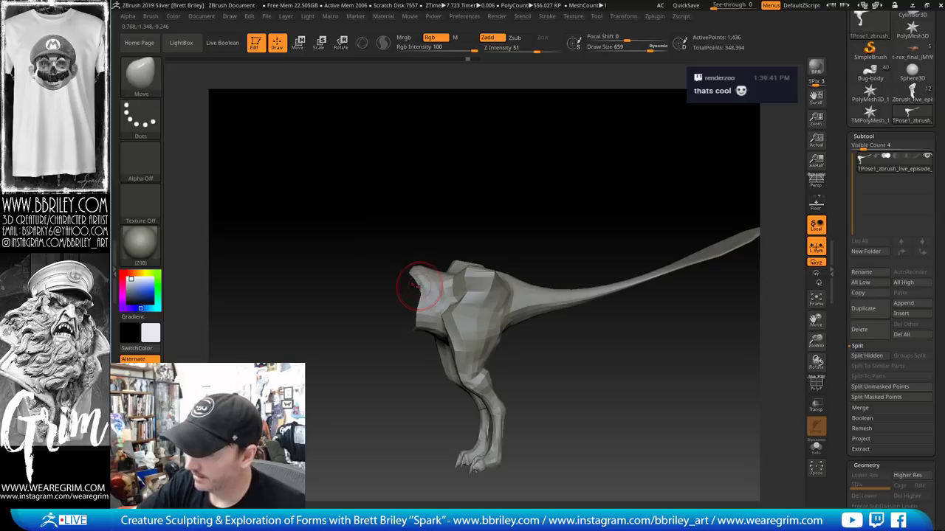
pyautogui.keyDown('ctrl'); pyautogui.keyDown('shift'); pyautogui.click(468, 200); pyautogui.keyUp('shift'); pyautogui.keyUp('ctrl')
pyautogui.moveTo(468, 200); pyautogui.dragTo(527, 173)
pyautogui.keyDown('ctrl'); pyautogui.keyDown('shift'); pyautogui.click(433, 273); pyautogui.keyUp('shift'); pyautogui.keyUp('ctrl')
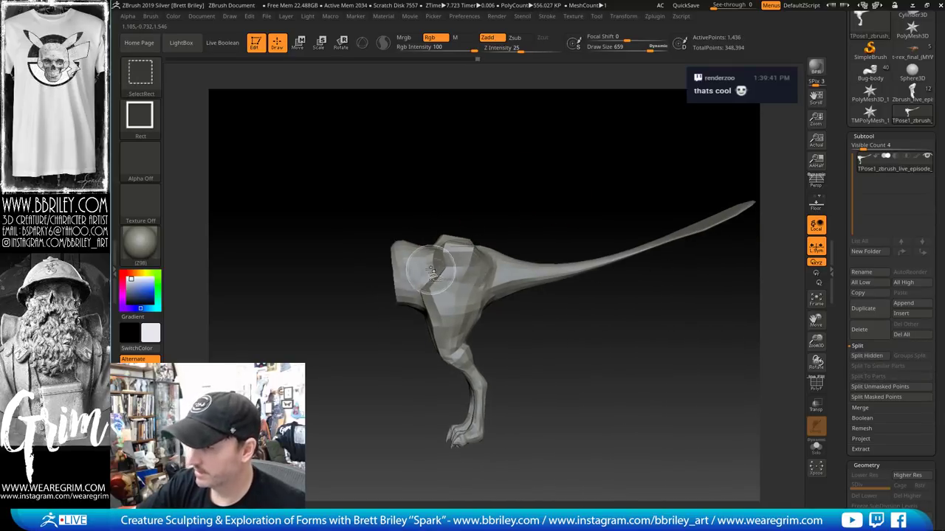
pyautogui.keyDown('ctrl'); pyautogui.keyDown('shift'); pyautogui.click(435, 275); pyautogui.keyUp('shift'); pyautogui.keyUp('ctrl')
# Hide the body, examine the polygroups of the head, neck and chest in PolyFrame, and restore the normal full view
pyautogui.keyDown('ctrl'); pyautogui.keyDown('alt'); pyautogui.keyDown('shift'); pyautogui.click(427, 270); pyautogui.keyUp('shift'); pyautogui.keyUp('alt'); pyautogui.keyUp('ctrl')
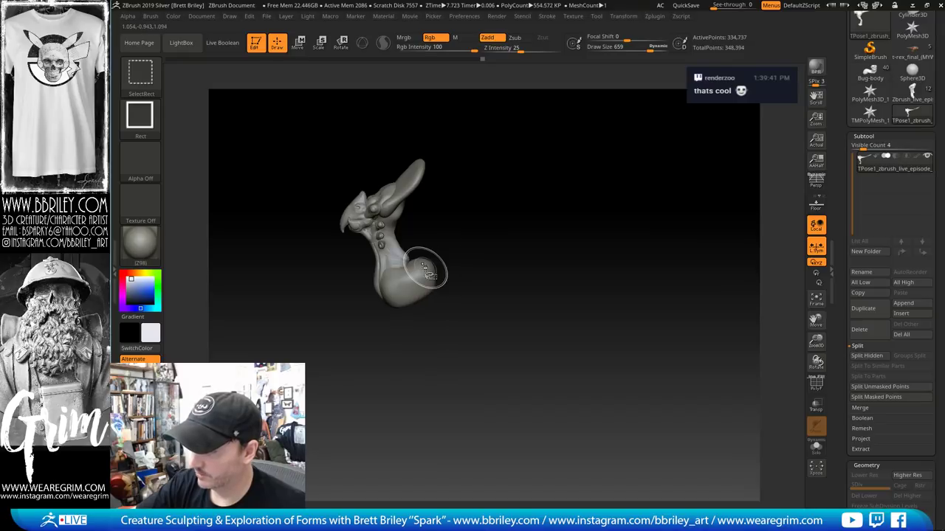
pyautogui.click(815, 384)
pyautogui.keyDown('alt'); pyautogui.moveTo(513, 215); pyautogui.dragTo(607, 346); pyautogui.keyUp('alt')
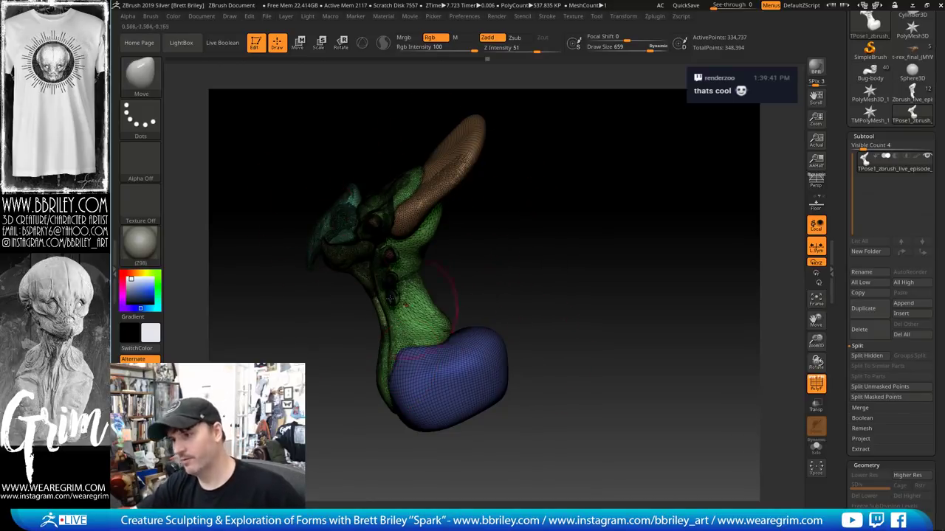
pyautogui.moveTo(556, 270)
pyautogui.mouseDown()
pyautogui.moveTo(563, 259)
pyautogui.moveTo(549, 221)
pyautogui.moveTo(564, 216)
pyautogui.mouseUp()
pyautogui.keyDown('ctrl'); pyautogui.keyDown('shift'); pyautogui.click(558, 247); pyautogui.keyUp('shift'); pyautogui.keyUp('ctrl')
pyautogui.click(816, 382)
# Reshape the upper back between the neck and hips with the Move brush at draw size 520
pyautogui.moveTo(654, 219)
pyautogui.mouseDown()
pyautogui.moveTo(642, 200)
pyautogui.moveTo(588, 224)
pyautogui.mouseUp()
pyautogui.press('s')
pyautogui.moveTo(450, 301); pyautogui.dragTo(437, 302)
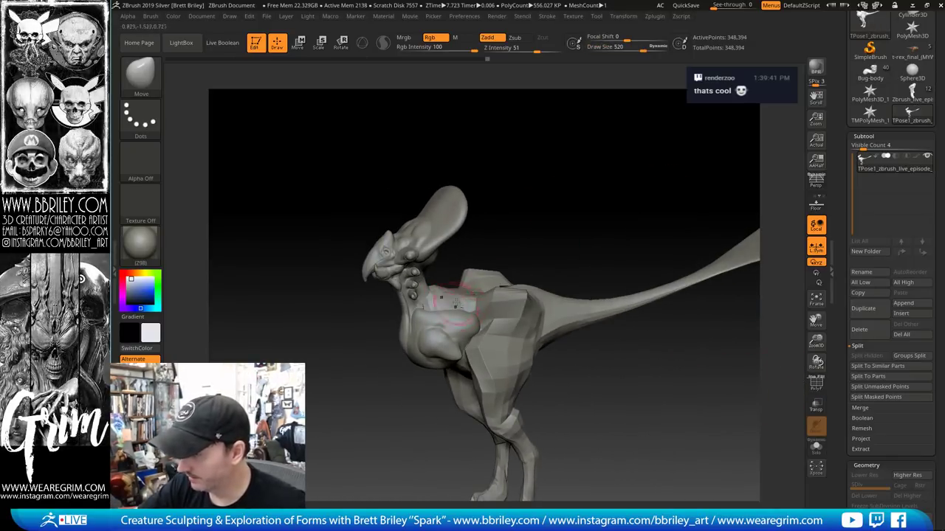
pyautogui.moveTo(524, 213); pyautogui.dragTo(533, 235)
pyautogui.moveTo(527, 197); pyautogui.dragTo(470, 291)
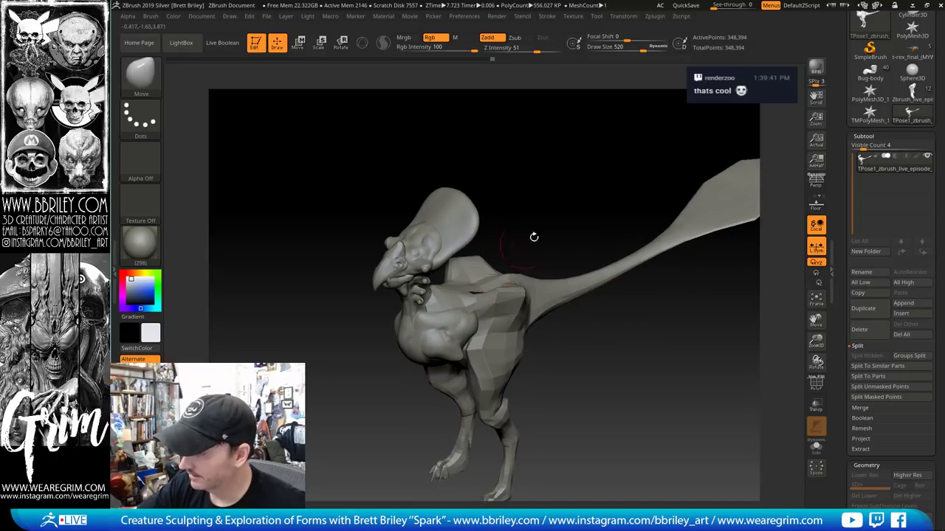
pyautogui.moveTo(533, 237)
pyautogui.mouseDown()
pyautogui.moveTo(586, 380)
pyautogui.moveTo(500, 260)
pyautogui.mouseUp()
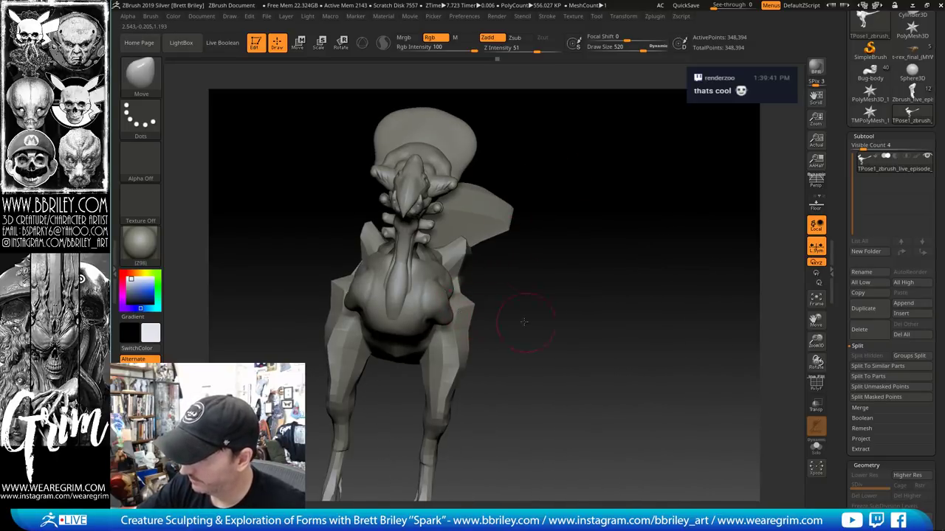
# Adjust the shoulder muscles from the front with the Move brush at draw size 448, and hide their polygroup
pyautogui.press('s')
pyautogui.moveTo(524, 322); pyautogui.dragTo(452, 315)
pyautogui.moveTo(509, 233); pyautogui.dragTo(479, 185)
pyautogui.keyDown('ctrl'); pyautogui.keyDown('shift'); pyautogui.click(446, 288); pyautogui.keyUp('shift'); pyautogui.keyUp('ctrl')
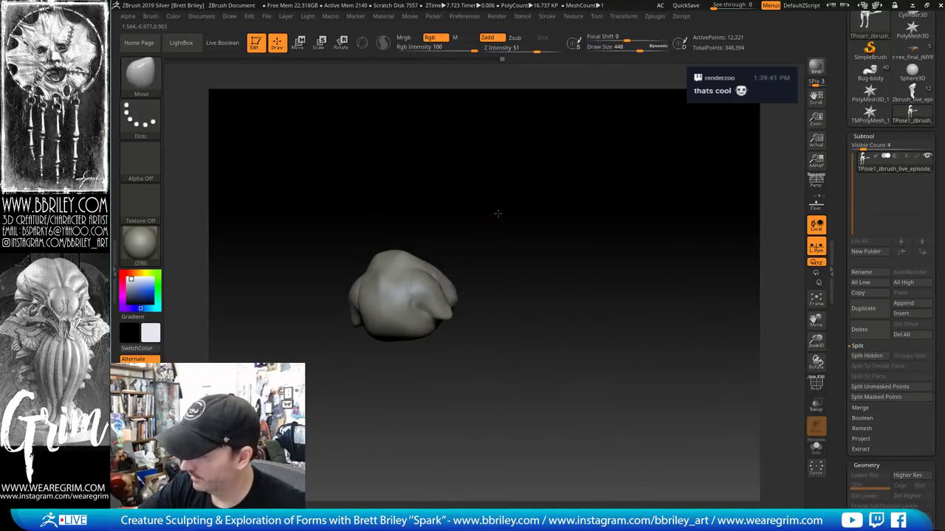
pyautogui.keyDown('ctrl'); pyautogui.keyDown('shift'); pyautogui.click(494, 245); pyautogui.keyUp('shift'); pyautogui.keyUp('ctrl')
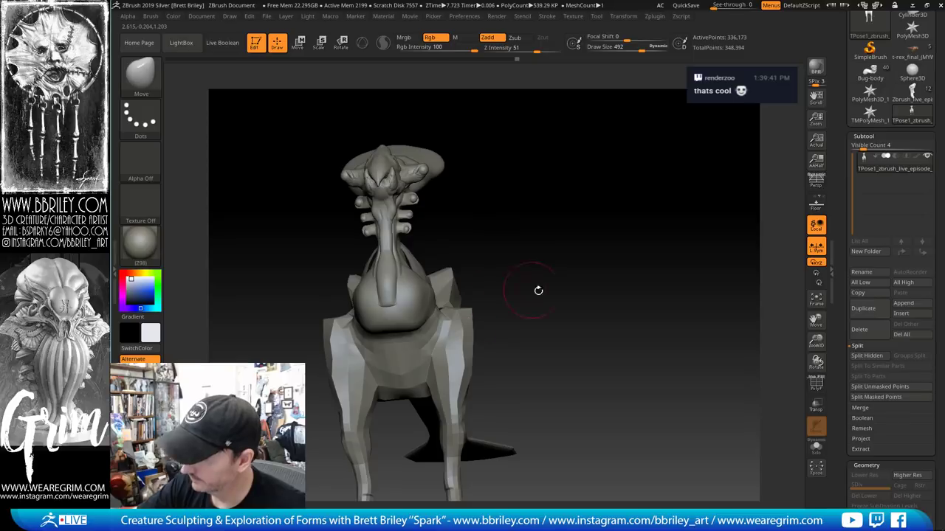
# Reshape the torso and upper back around the hips with the Move brush at draw sizes 448 and 501, keeping the shoulders hidden
pyautogui.moveTo(538, 291); pyautogui.dragTo(452, 279)
pyautogui.moveTo(494, 182); pyautogui.dragTo(447, 252)
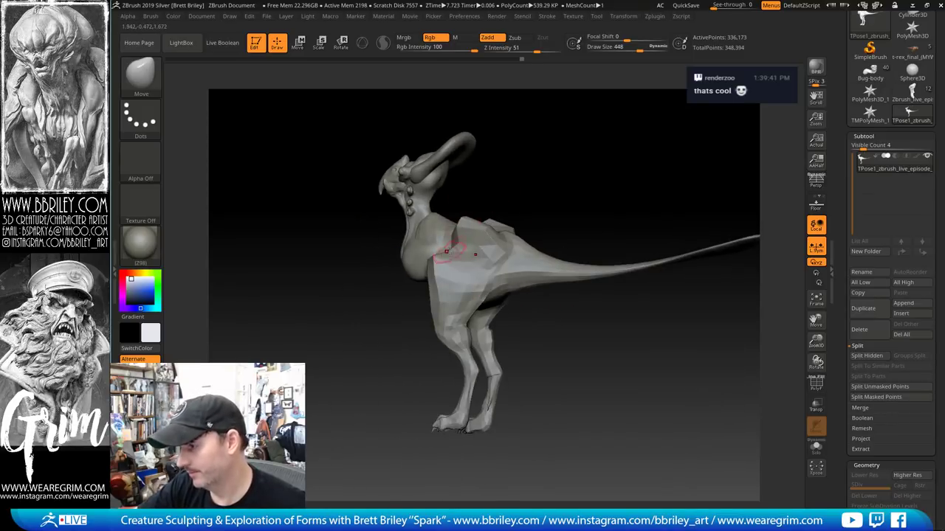
pyautogui.keyDown('shift'); pyautogui.moveTo(494, 148); pyautogui.dragTo(475, 221); pyautogui.keyUp('shift')
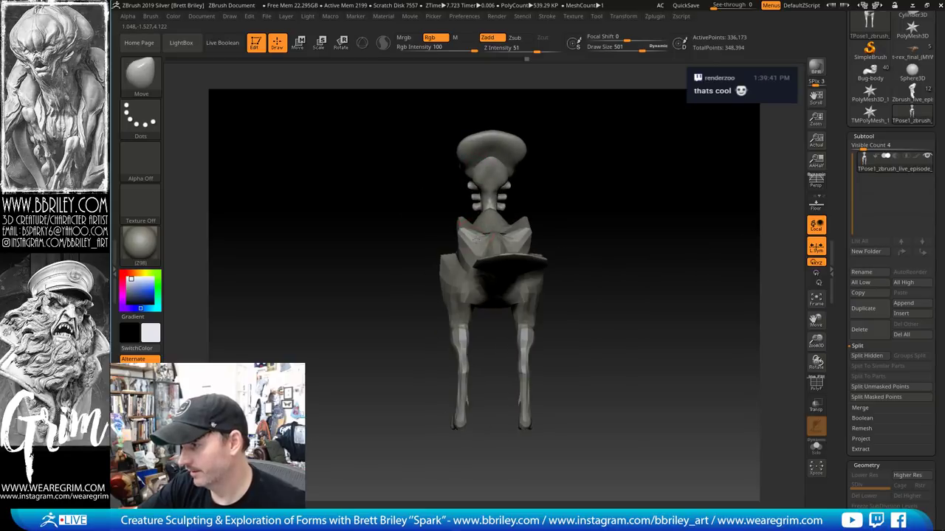
pyautogui.moveTo(540, 160); pyautogui.dragTo(582, 181)
pyautogui.moveTo(490, 224); pyautogui.dragTo(574, 228)
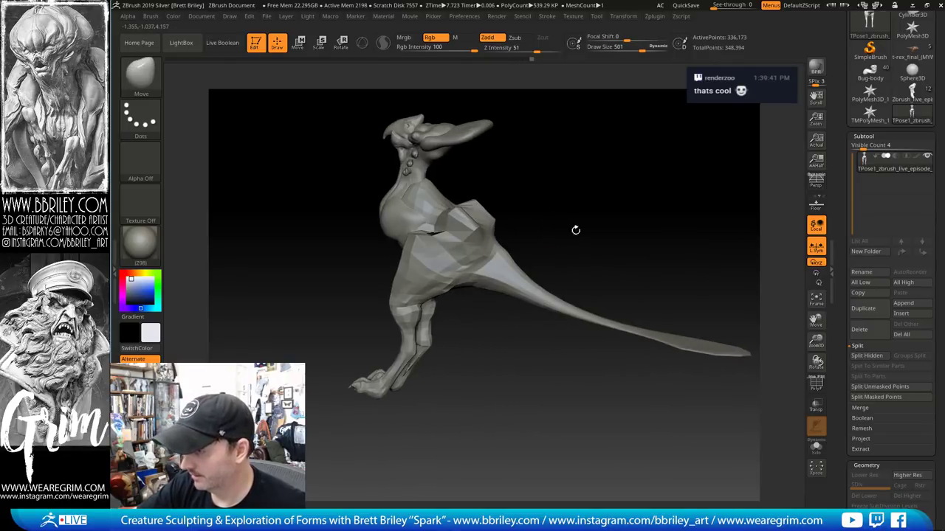
pyautogui.moveTo(519, 249)
pyautogui.mouseDown()
pyautogui.moveTo(563, 200)
pyautogui.moveTo(540, 211)
pyautogui.mouseUp()
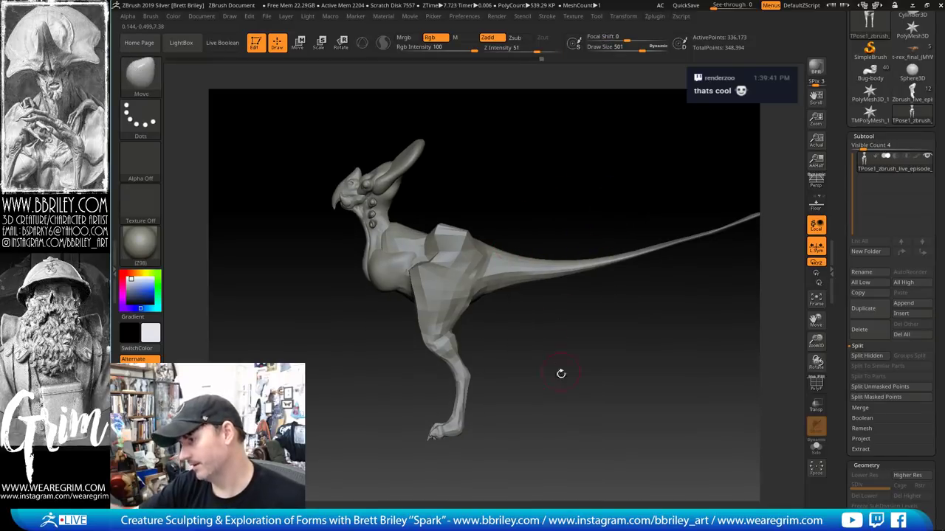
# Unhide the shoulder polygroup and adjust the shoulder muscles with the Move brush at draw sizes 365 and 335
pyautogui.moveTo(618, 375); pyautogui.dragTo(569, 363)
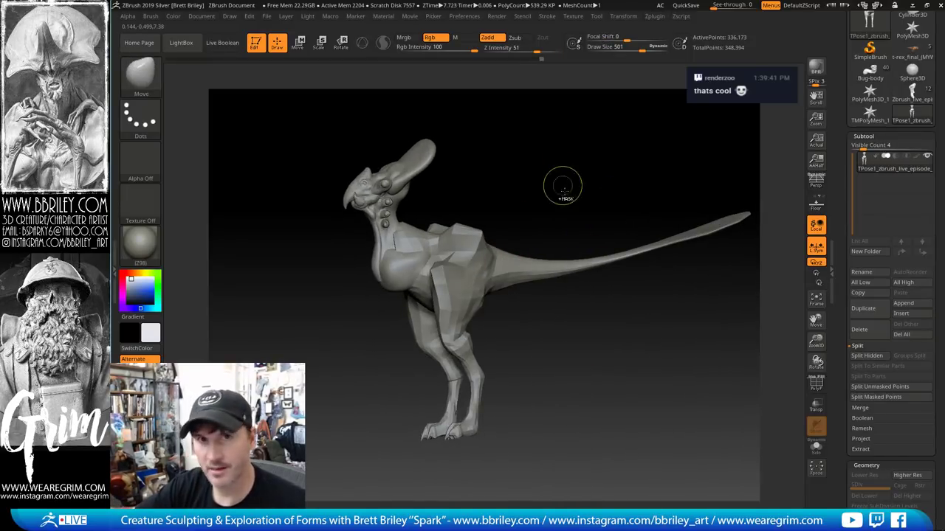
pyautogui.keyDown('ctrl'); pyautogui.keyDown('shift'); pyautogui.click(587, 190); pyautogui.keyUp('shift'); pyautogui.keyUp('ctrl')
pyautogui.moveTo(590, 188)
pyautogui.mouseDown()
pyautogui.moveTo(619, 177)
pyautogui.moveTo(553, 179)
pyautogui.mouseUp()
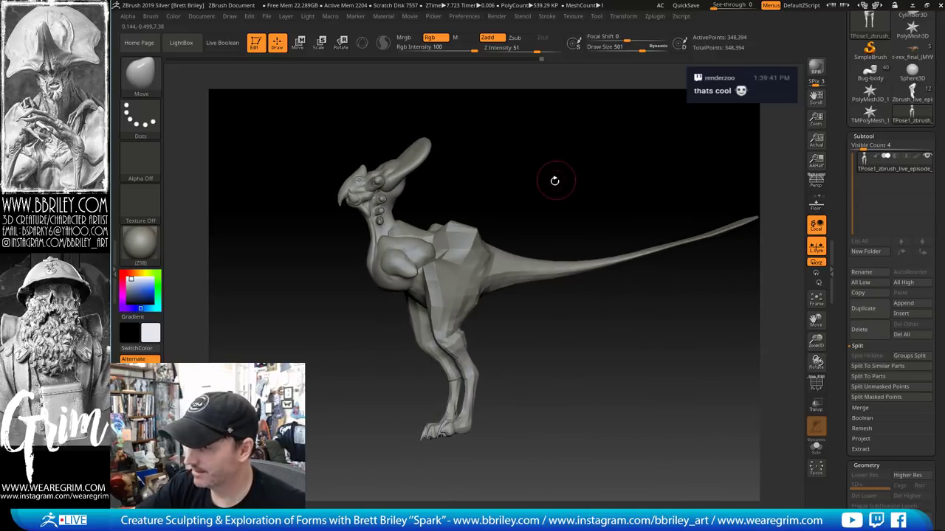
pyautogui.press('s')
pyautogui.click(401, 260)
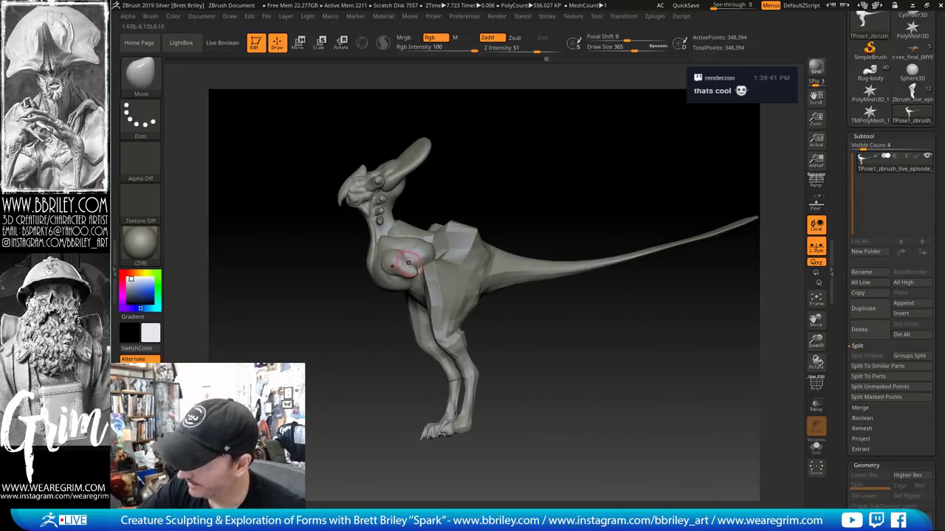
pyautogui.moveTo(521, 162)
pyautogui.mouseDown()
pyautogui.moveTo(620, 154)
pyautogui.moveTo(533, 165)
pyautogui.mouseUp()
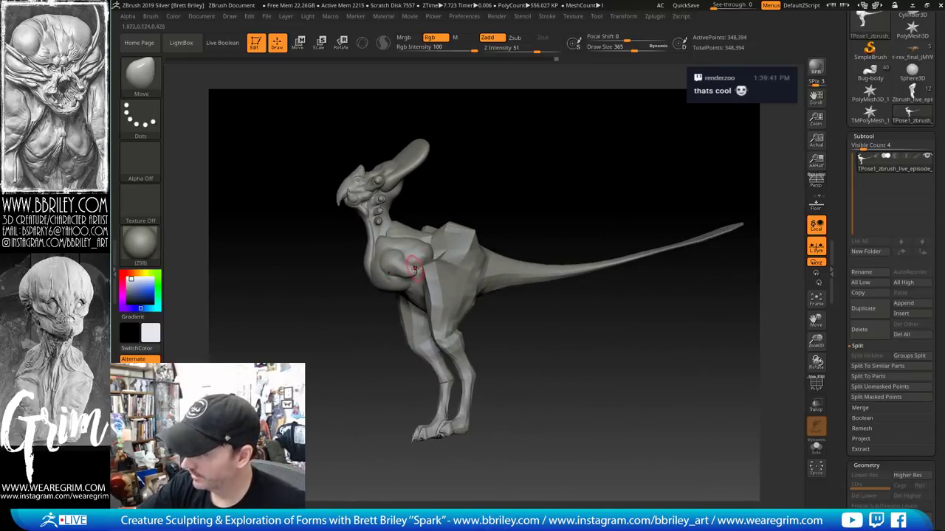
pyautogui.press('s')
pyautogui.click(409, 268)
pyautogui.moveTo(470, 173)
pyautogui.mouseDown()
pyautogui.moveTo(490, 158)
pyautogui.moveTo(504, 213)
pyautogui.moveTo(563, 217)
pyautogui.moveTo(609, 258)
pyautogui.moveTo(640, 207)
pyautogui.moveTo(626, 193)
pyautogui.moveTo(609, 197)
pyautogui.moveTo(606, 173)
pyautogui.moveTo(672, 175)
pyautogui.moveTo(607, 165)
pyautogui.moveTo(603, 225)
pyautogui.mouseUp()
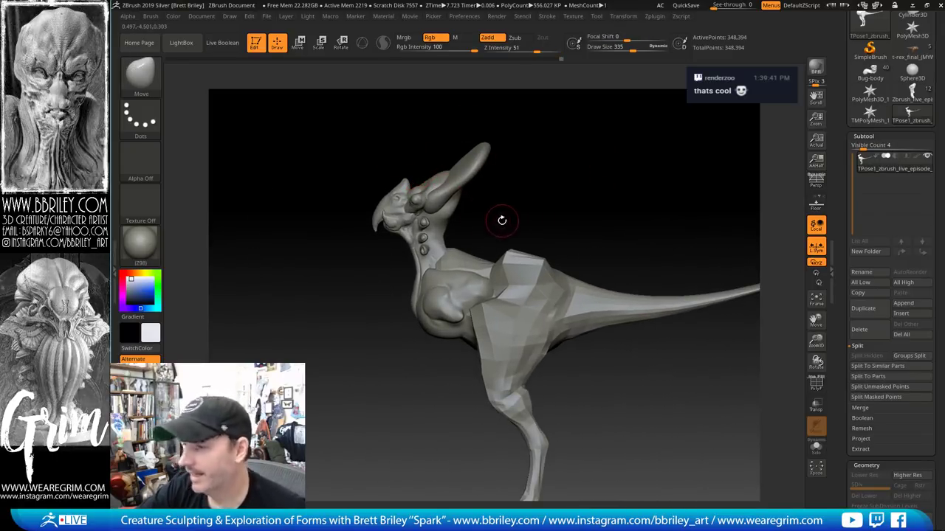
pyautogui.keyDown('ctrl'); pyautogui.keyDown('shift'); pyautogui.click(456, 219); pyautogui.keyUp('shift'); pyautogui.keyUp('ctrl')
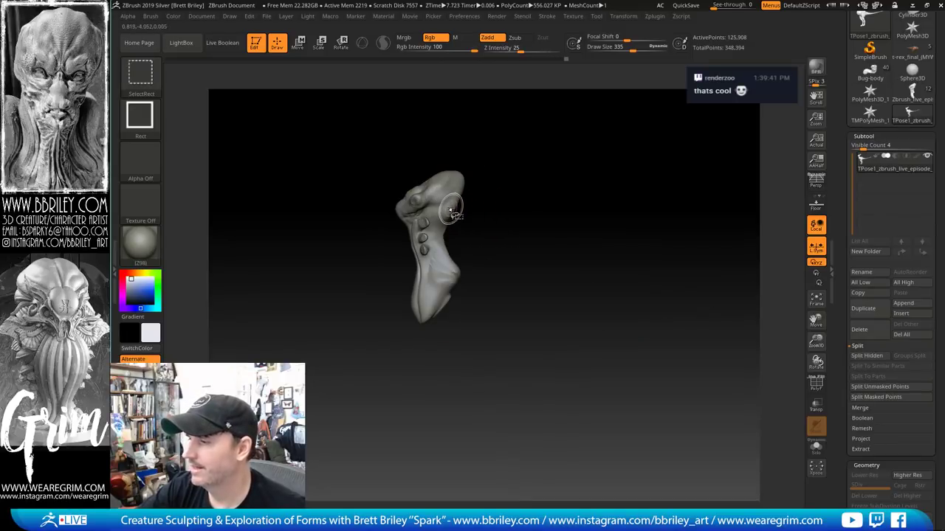
pyautogui.keyDown('ctrl'); pyautogui.keyDown('shift'); pyautogui.click(446, 213); pyautogui.keyUp('shift'); pyautogui.keyUp('ctrl')
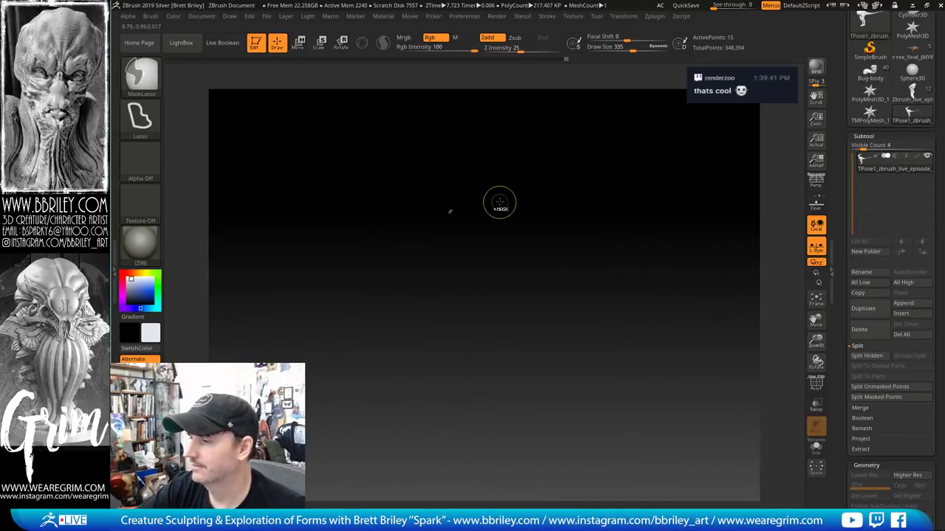
pyautogui.keyDown('ctrl'); pyautogui.keyDown('shift'); pyautogui.click(523, 191); pyautogui.keyUp('shift'); pyautogui.keyUp('ctrl')
pyautogui.keyDown('ctrl'); pyautogui.keyDown('shift'); pyautogui.click(547, 196); pyautogui.keyUp('shift'); pyautogui.keyUp('ctrl')
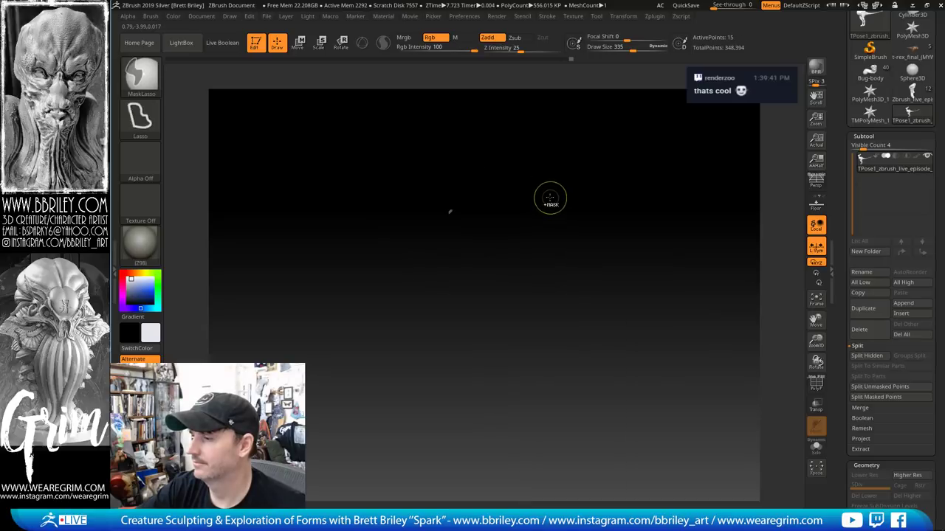
pyautogui.keyDown('ctrl'); pyautogui.keyDown('shift'); pyautogui.click(552, 197); pyautogui.keyUp('shift'); pyautogui.keyUp('ctrl')
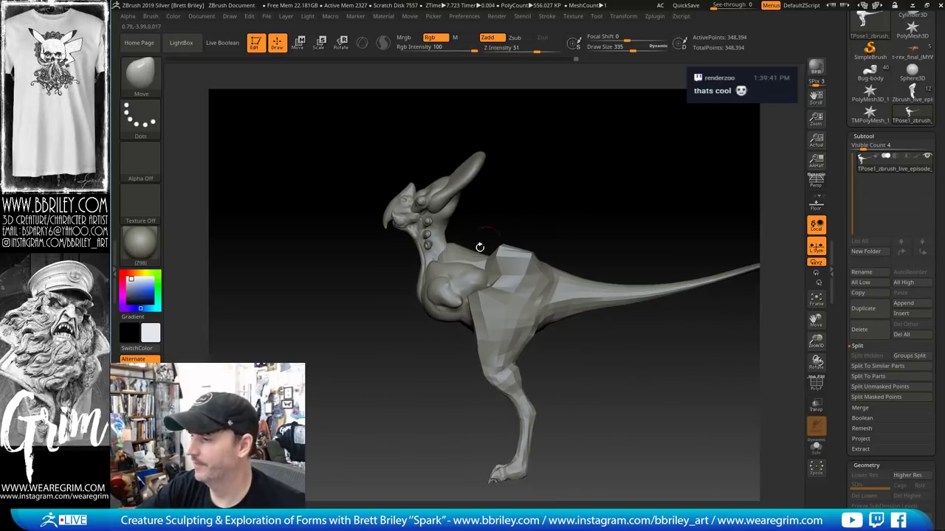
# Isolate the head and neck polygroups, restore full visibility, and mask the rest of the body, leaving the head and neck unmasked
pyautogui.keyDown('ctrl'); pyautogui.keyDown('shift'); pyautogui.click(470, 267); pyautogui.keyUp('shift'); pyautogui.keyUp('ctrl')
pyautogui.keyDown('ctrl'); pyautogui.keyDown('shift'); pyautogui.click(470, 264); pyautogui.keyUp('shift'); pyautogui.keyUp('ctrl')
pyautogui.keyDown('ctrl'); pyautogui.keyDown('shift'); pyautogui.click(497, 281); pyautogui.keyUp('shift'); pyautogui.keyUp('ctrl')
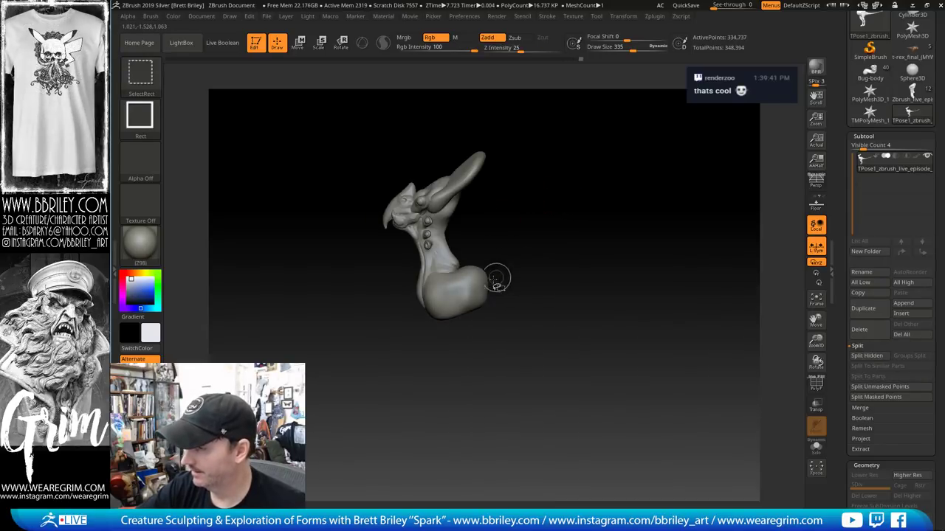
pyautogui.keyDown('ctrl'); pyautogui.keyDown('shift'); pyautogui.click(488, 270); pyautogui.keyUp('shift'); pyautogui.keyUp('ctrl')
pyautogui.moveTo(620, 212)
pyautogui.mouseDown()
pyautogui.moveTo(637, 212)
pyautogui.moveTo(590, 197)
pyautogui.moveTo(546, 225)
pyautogui.moveTo(500, 160)
pyautogui.mouseUp()
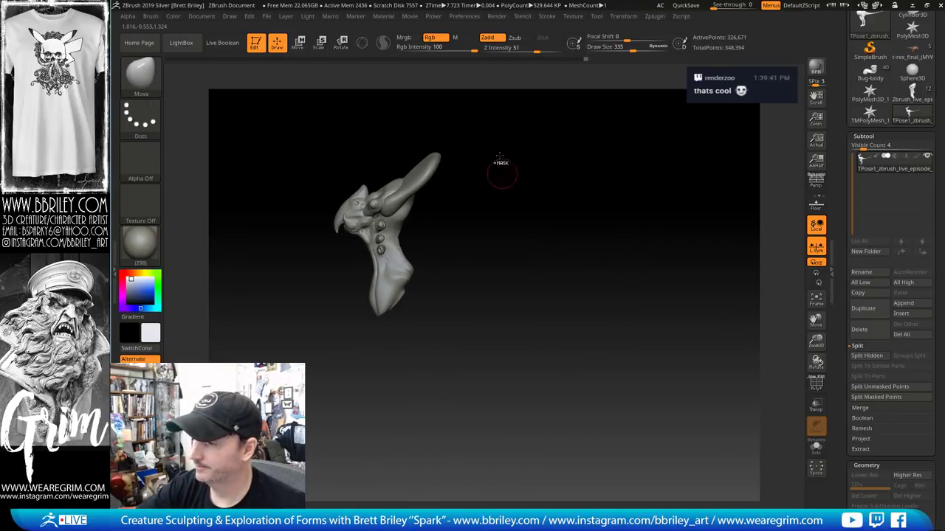
pyautogui.keyDown('ctrl'); pyautogui.keyDown('shift'); pyautogui.click(579, 214); pyautogui.keyUp('shift'); pyautogui.keyUp('ctrl')
pyautogui.keyDown('ctrl'); pyautogui.click(591, 220); pyautogui.keyUp('ctrl')
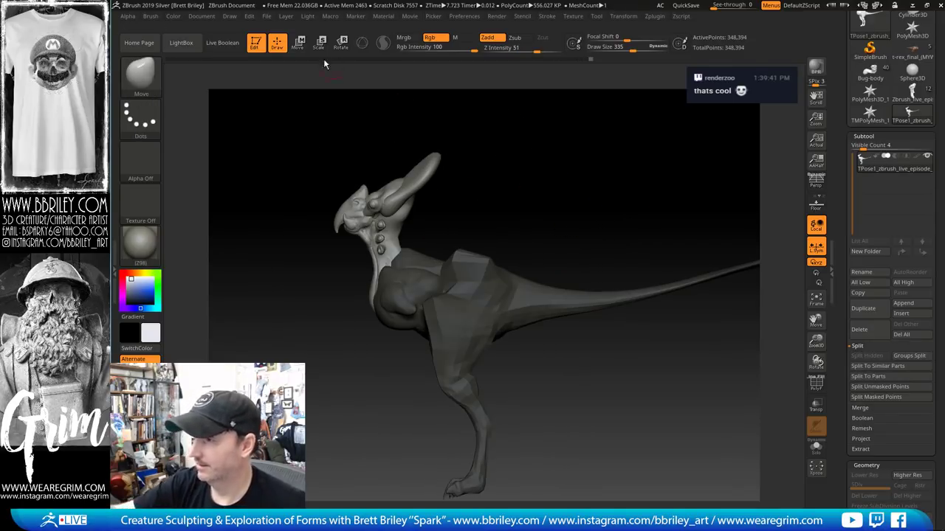
# Switch to the Move gizmo, reset its orientation, and centre it on the unmasked head and neck
pyautogui.click(298, 42)
pyautogui.click(362, 43)
pyautogui.moveTo(418, 152); pyautogui.dragTo(530, 363)
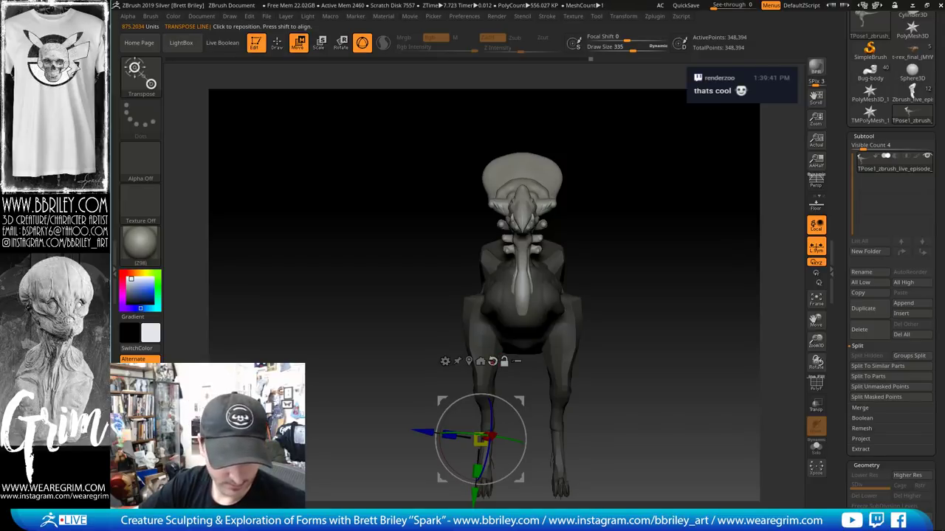
pyautogui.click(493, 360)
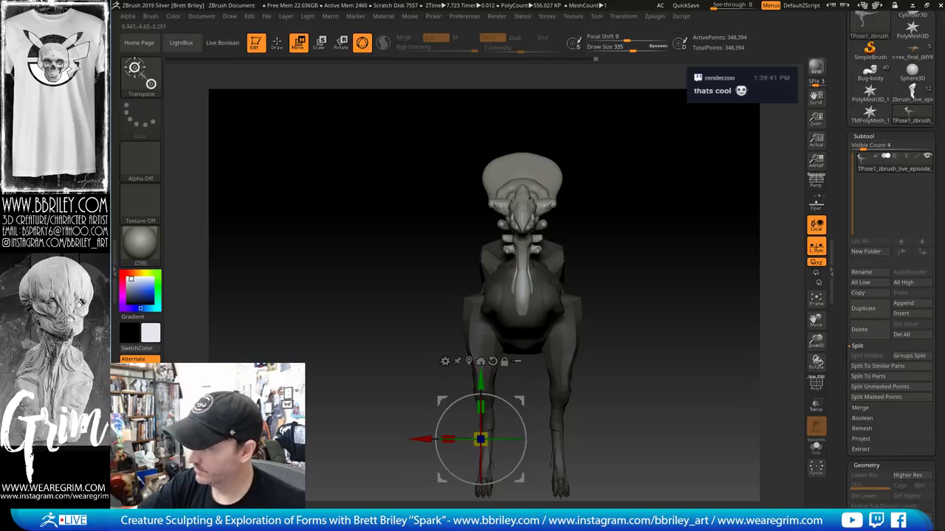
pyautogui.click(481, 361)
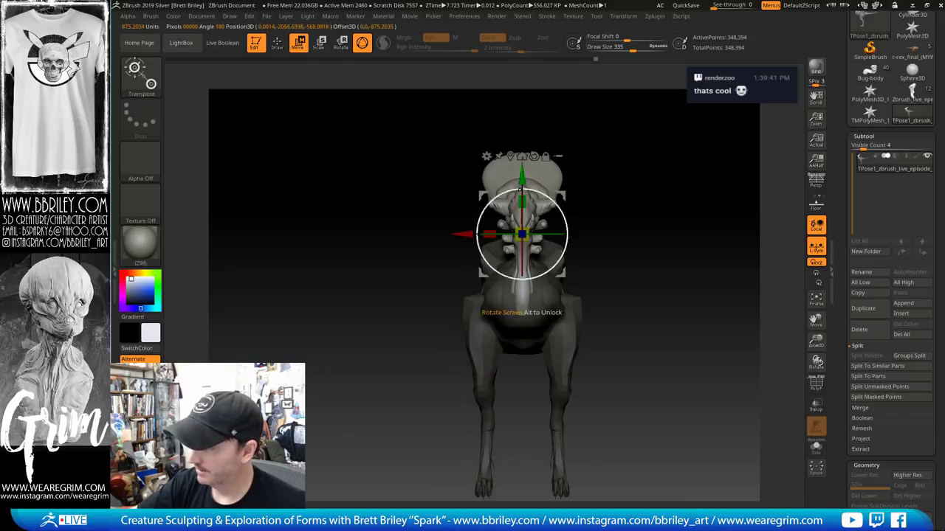
# Enlarge the head and neck slightly by scaling them along their depth and height from the side view
pyautogui.moveTo(662, 167); pyautogui.dragTo(508, 215)
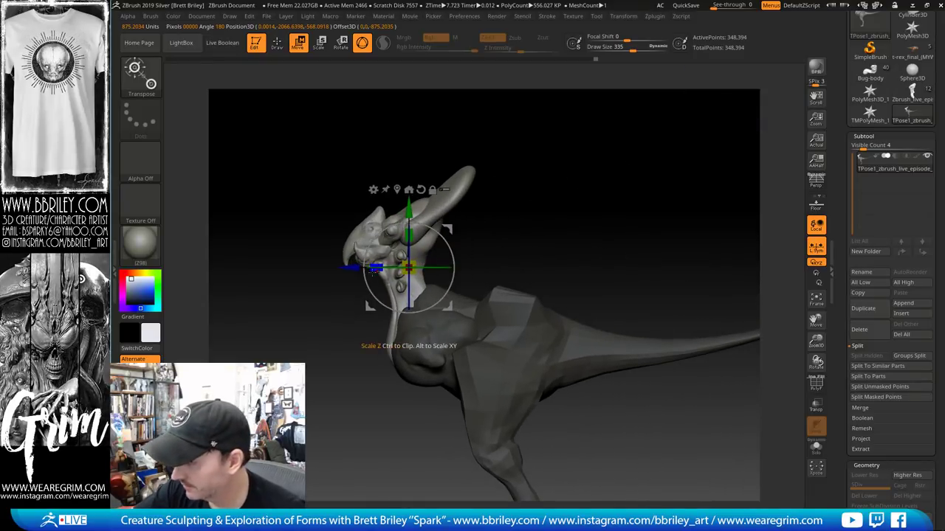
pyautogui.moveTo(376, 267); pyautogui.dragTo(341, 267)
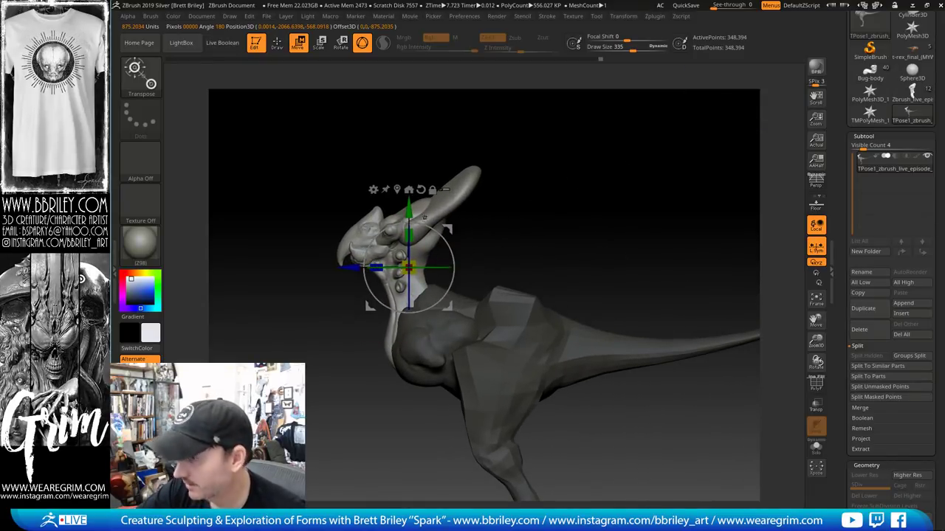
pyautogui.moveTo(409, 235); pyautogui.dragTo(408, 202)
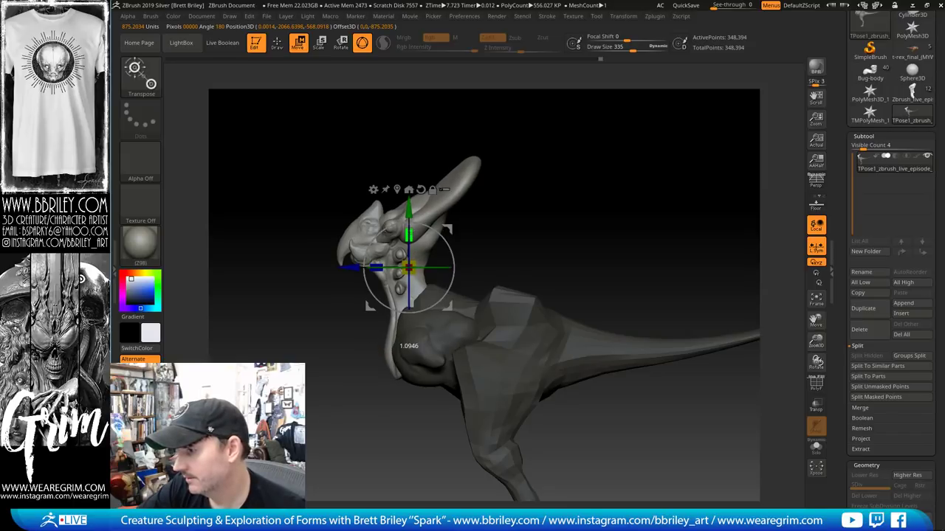
pyautogui.moveTo(449, 233); pyautogui.dragTo(447, 225)
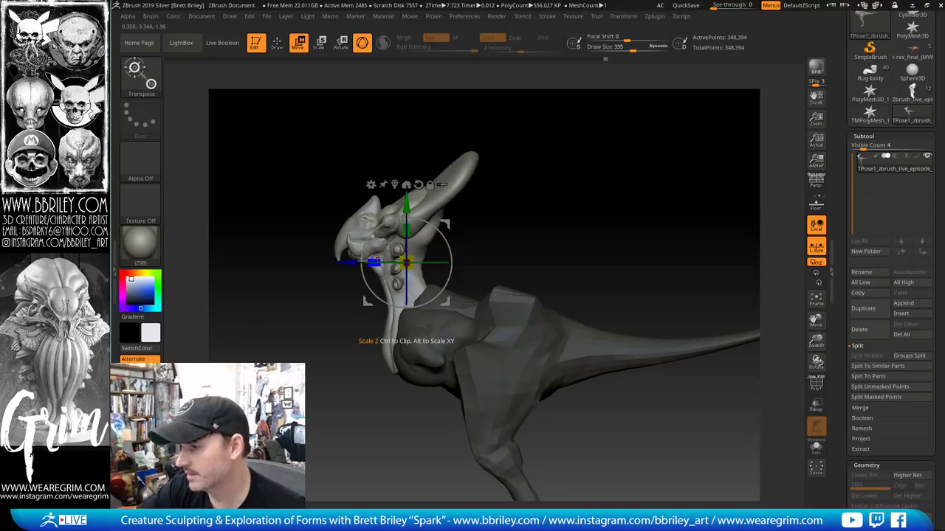
pyautogui.moveTo(379, 262); pyautogui.dragTo(352, 262)
# Try to rotate the head and neck forward about the chest with a transpose line, and undo the rotation
pyautogui.keyDown('shift'); pyautogui.moveTo(412, 211); pyautogui.dragTo(412, 372); pyautogui.keyUp('shift')
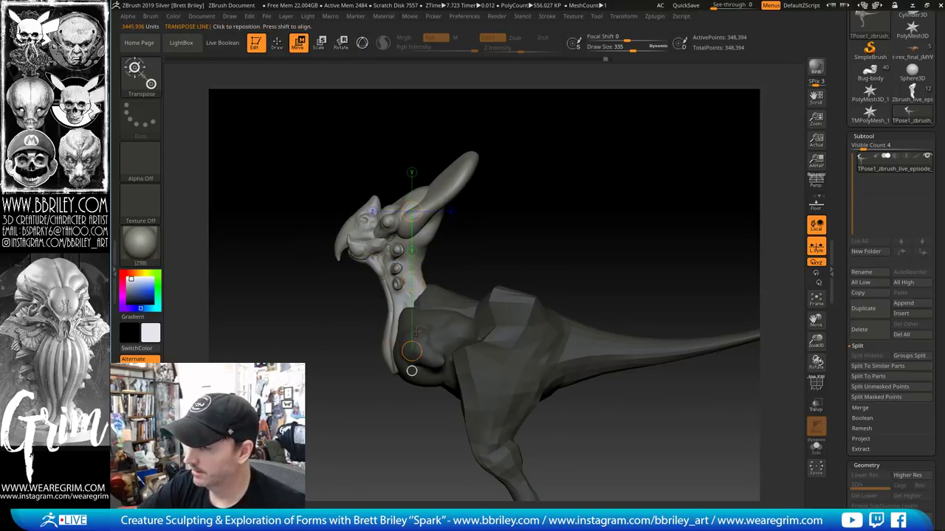
pyautogui.press('r')
pyautogui.moveTo(412, 211); pyautogui.dragTo(402, 178)
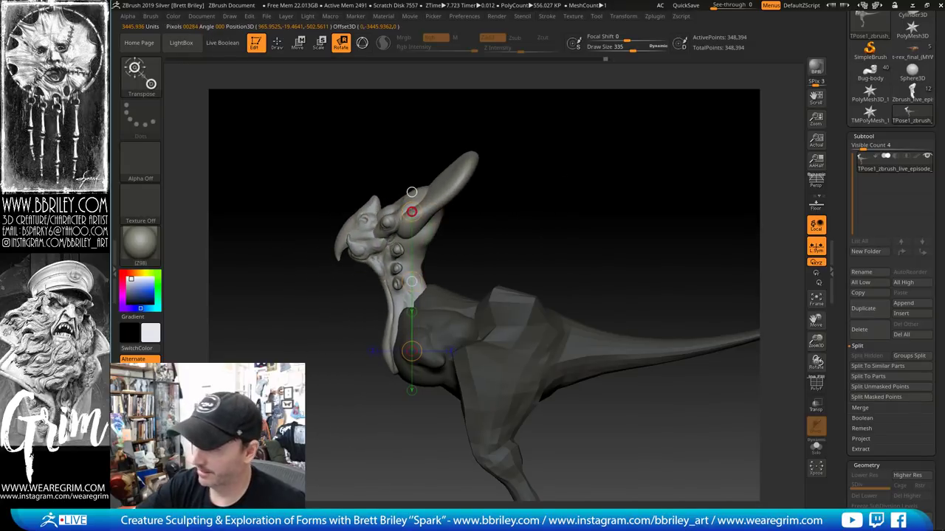
pyautogui.moveTo(412, 212); pyautogui.dragTo(369, 225)
pyautogui.moveTo(525, 253); pyautogui.dragTo(534, 226)
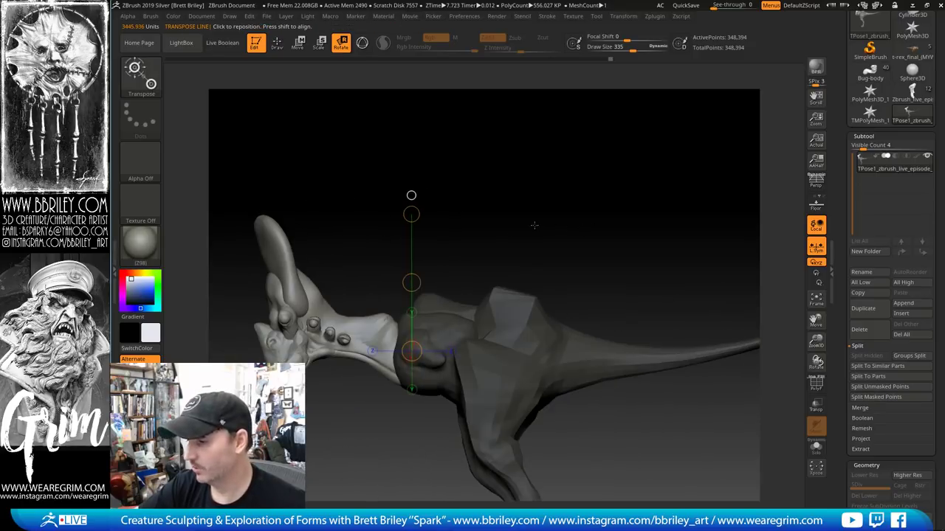
pyautogui.hotkey('ctrl', 'z')
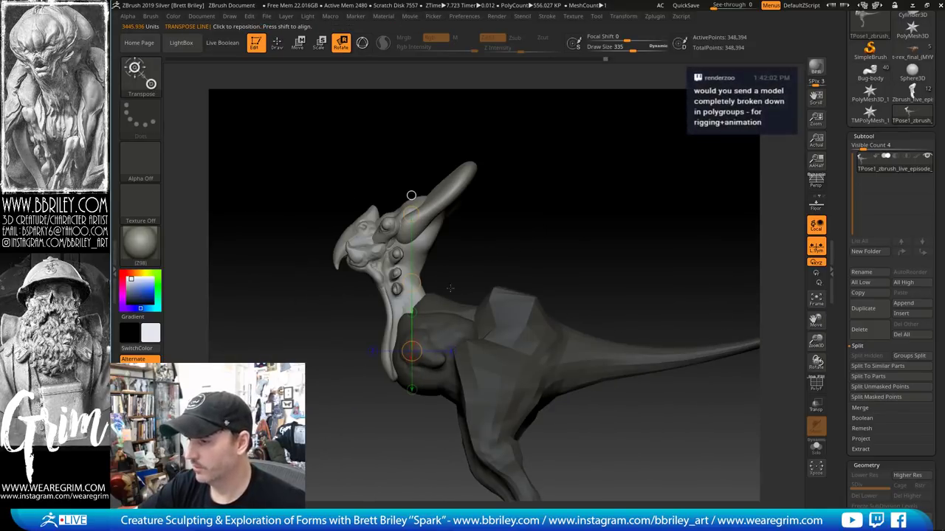
# Stretch the head and neck slightly upward with the gizmo, and return to the Move brush
pyautogui.press('y')
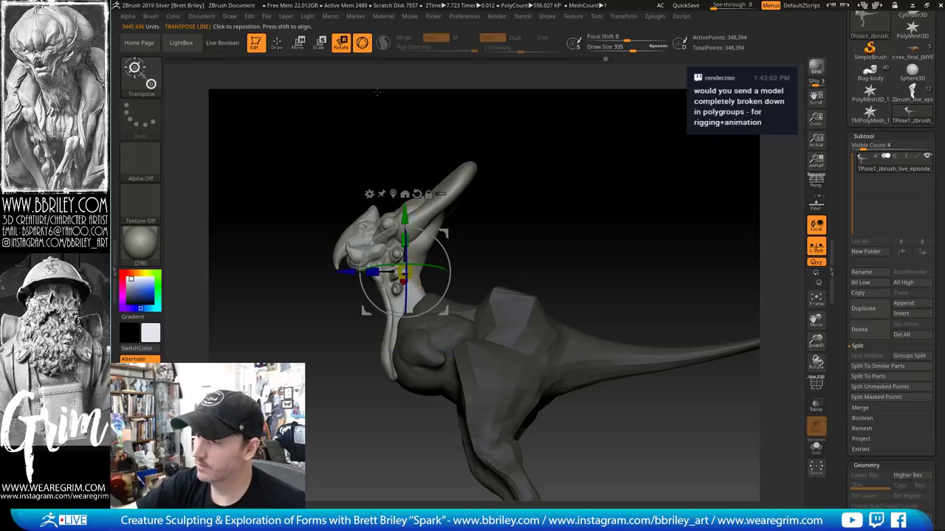
pyautogui.moveTo(406, 237)
pyautogui.mouseDown()
pyautogui.moveTo(406, 212)
pyautogui.moveTo(405, 228)
pyautogui.mouseUp()
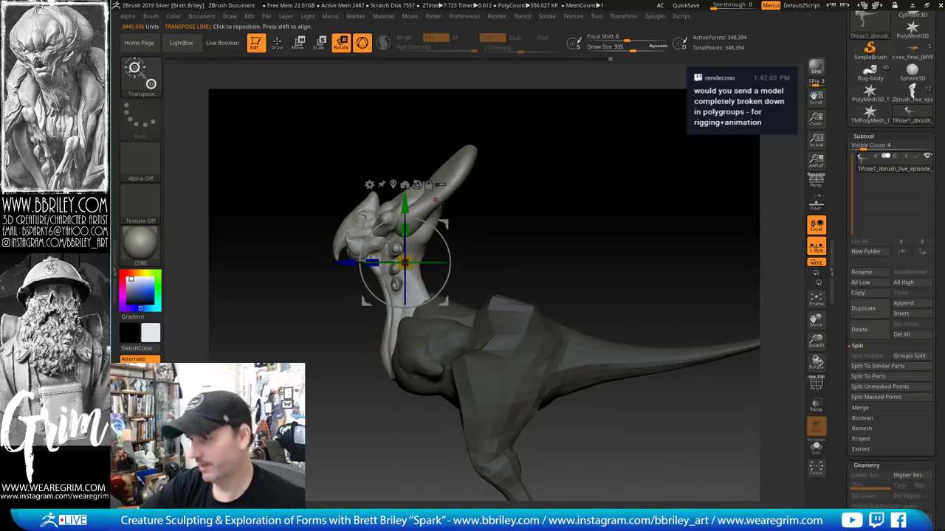
pyautogui.press('q')
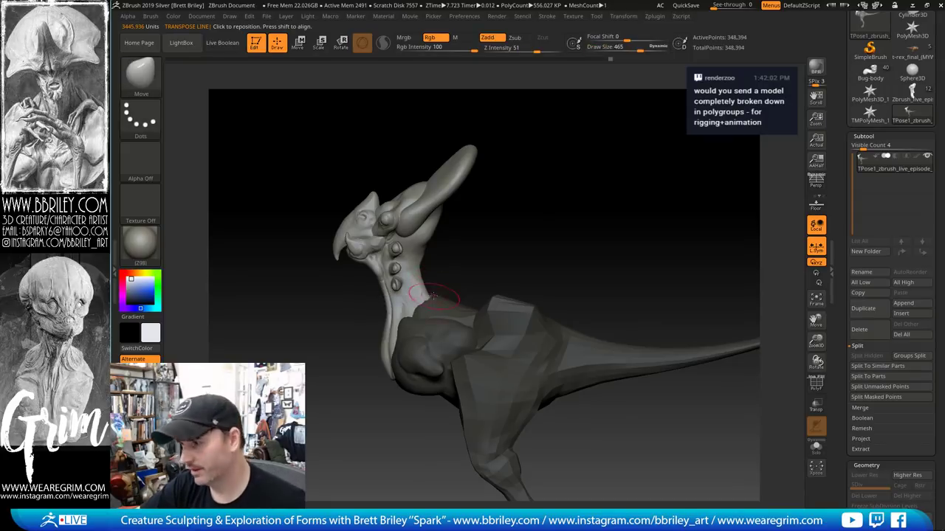
# Reshape the neck and its base from the back and sides with the Move brush at draw sizes 659 and 501
pyautogui.moveTo(517, 273); pyautogui.dragTo(435, 275)
pyautogui.moveTo(485, 232); pyautogui.dragTo(452, 261)
pyautogui.press('s')
pyautogui.click(452, 259)
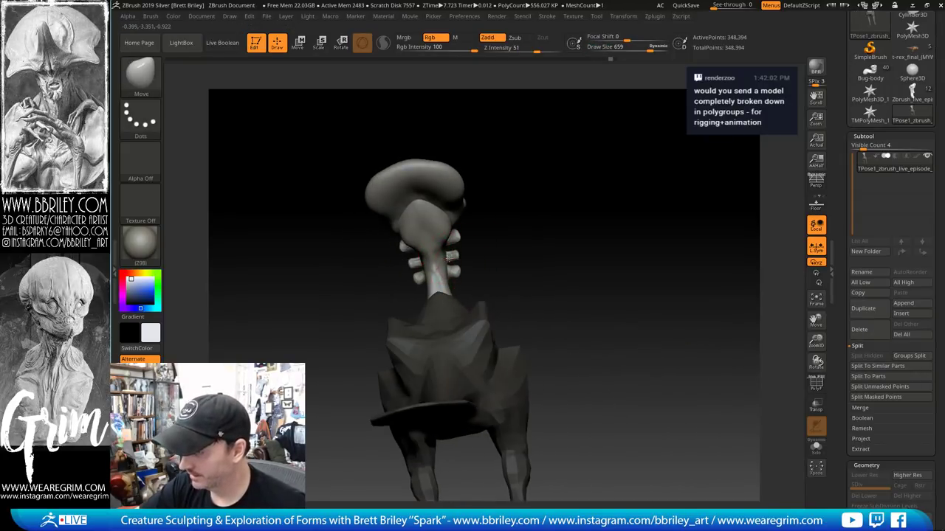
pyautogui.moveTo(465, 290); pyautogui.dragTo(441, 292, button='right')
pyautogui.press('s')
pyautogui.click(439, 292)
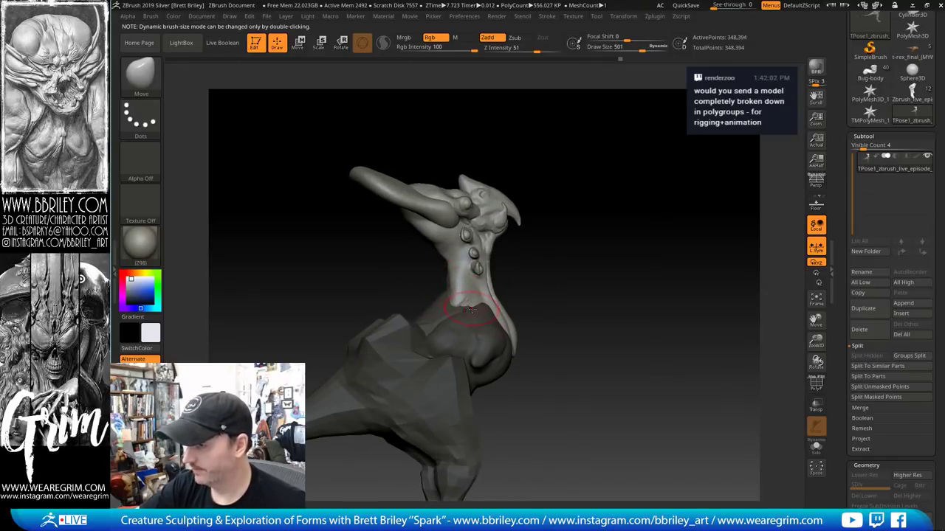
pyautogui.moveTo(607, 275)
pyautogui.mouseDown(button='right')
pyautogui.moveTo(561, 282)
pyautogui.moveTo(562, 265)
pyautogui.moveTo(589, 286)
pyautogui.mouseUp(button='right')
# Adjust the lowest pair of side knobs on the neck with the Move brush at draw size 124
pyautogui.moveTo(594, 244)
pyautogui.keyDown('alt'); pyautogui.mouseDown(button='right')
pyautogui.moveTo(557, 250)
pyautogui.moveTo(571, 283)
pyautogui.mouseUp(button='right'); pyautogui.keyUp('alt')
pyautogui.press('s')
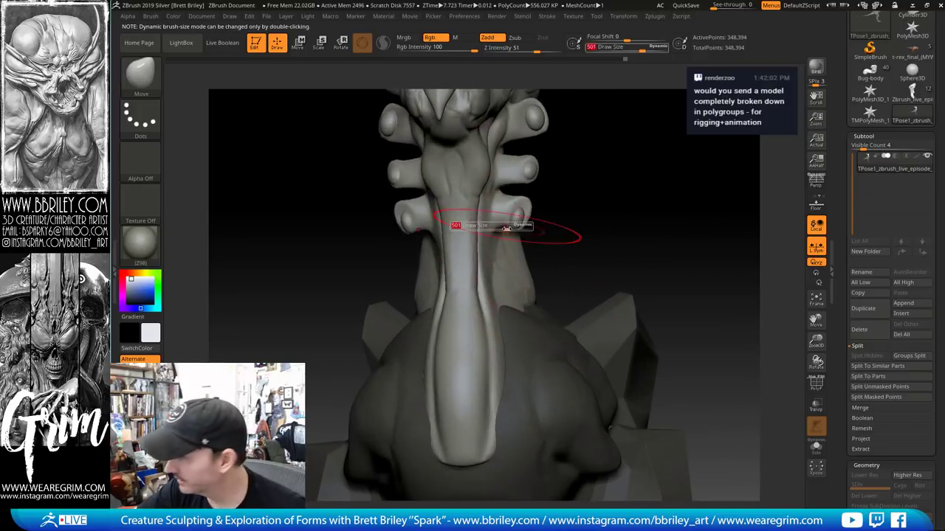
pyautogui.click(496, 225)
pyautogui.press('[')
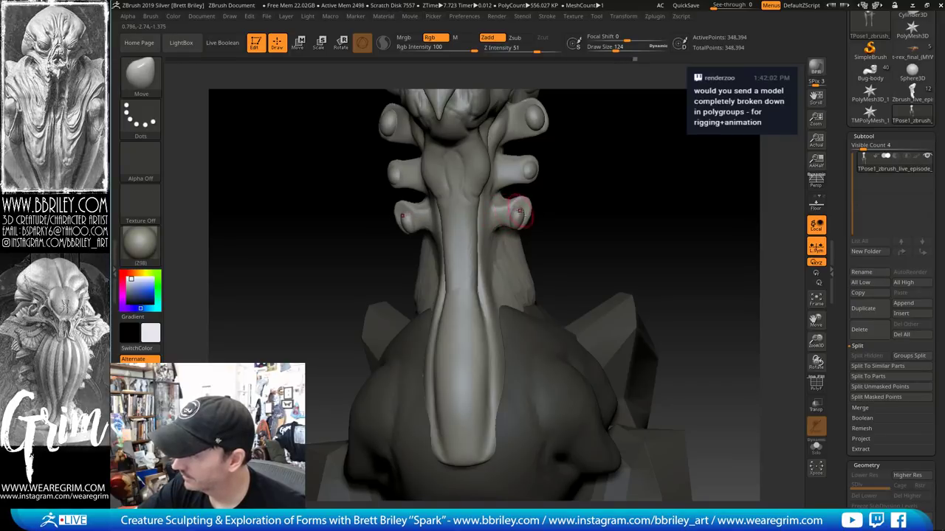
pyautogui.moveTo(574, 204); pyautogui.dragTo(523, 219, button='right')
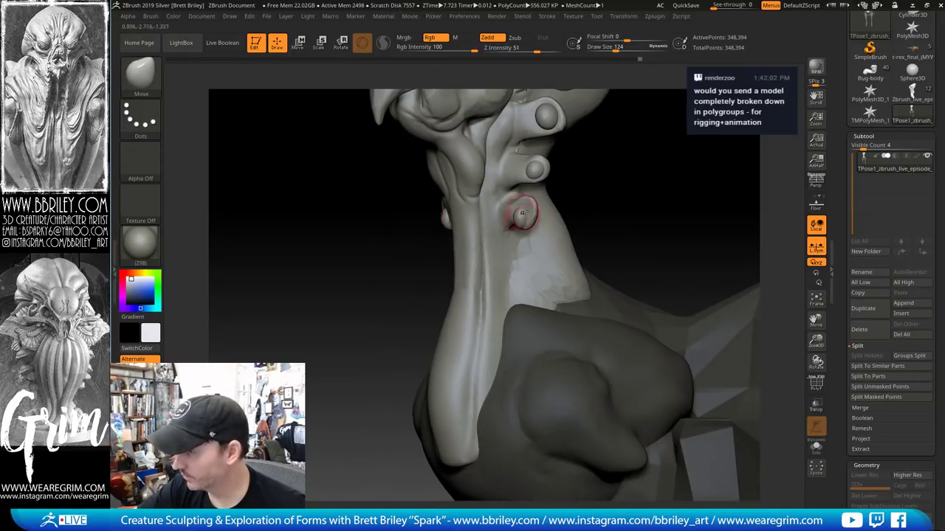
pyautogui.moveTo(625, 184); pyautogui.dragTo(525, 211, button='right')
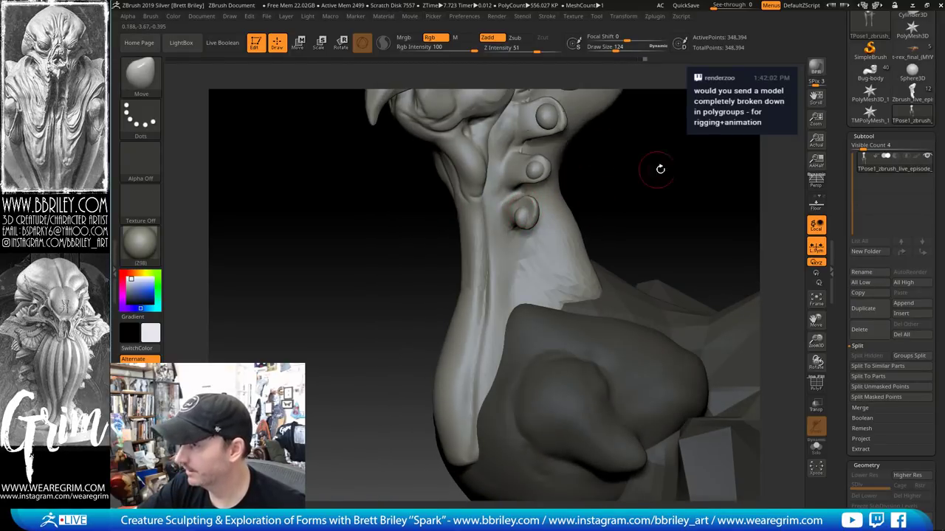
# Transfer the adjusted pose back to the original subtools with Transpose Master's TPose|SubT
pyautogui.moveTo(660, 169); pyautogui.dragTo(639, 185, button='right')
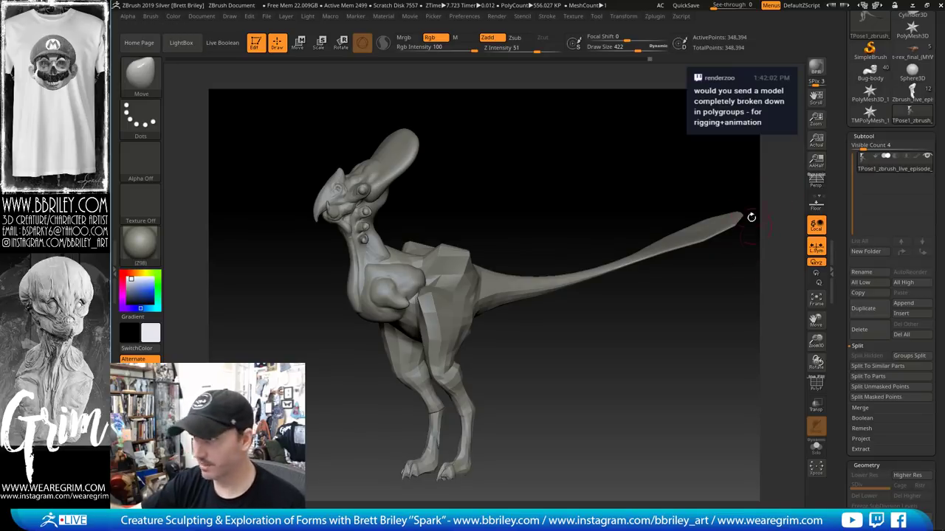
pyautogui.click(655, 16)
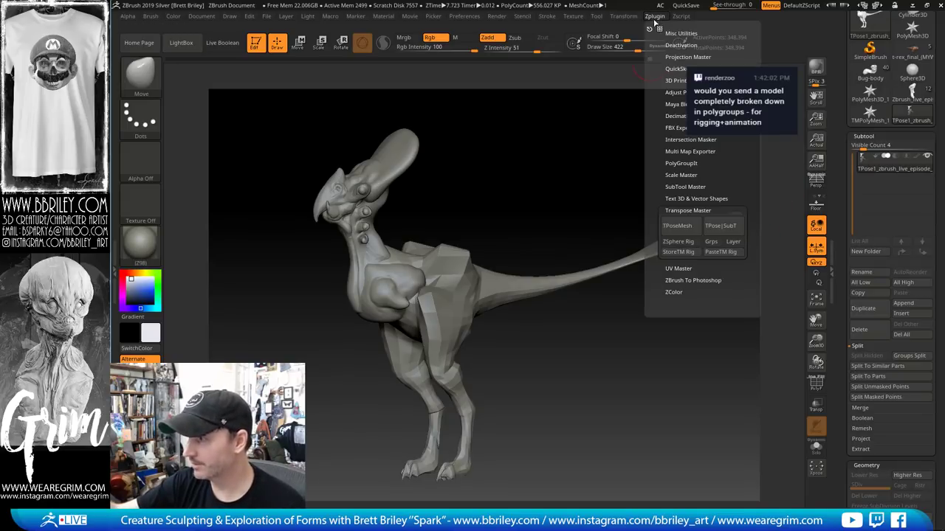
pyautogui.click(713, 225)
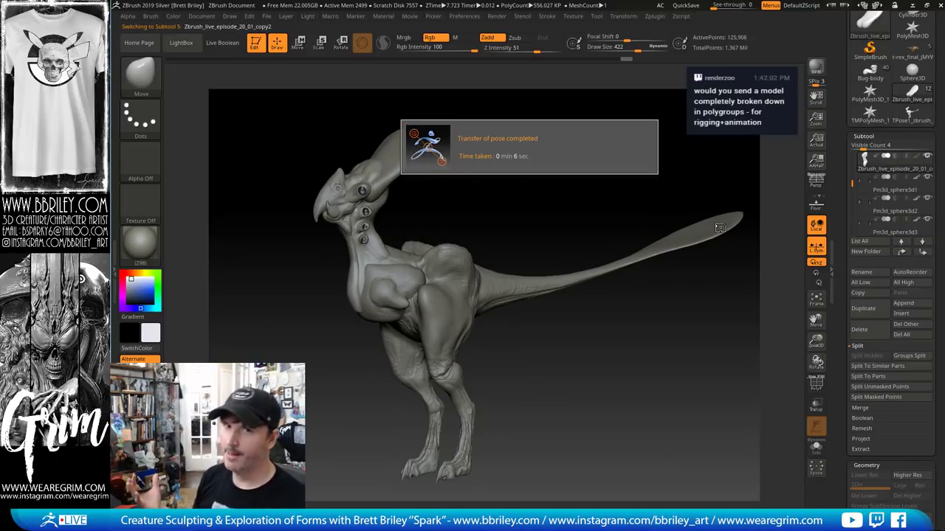
# Save the re-posed creature tool to file with Save As
pyautogui.moveTo(629, 354); pyautogui.dragTo(616, 378)
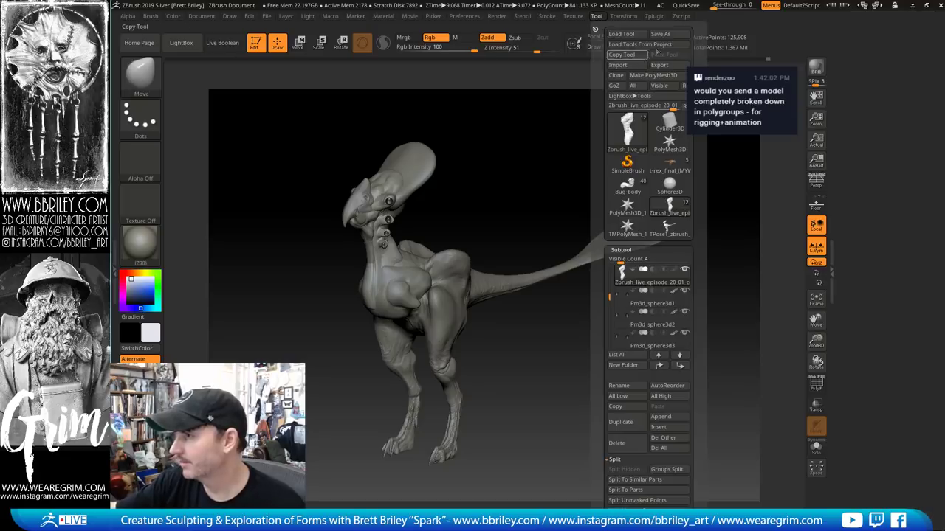
pyautogui.click(597, 16)
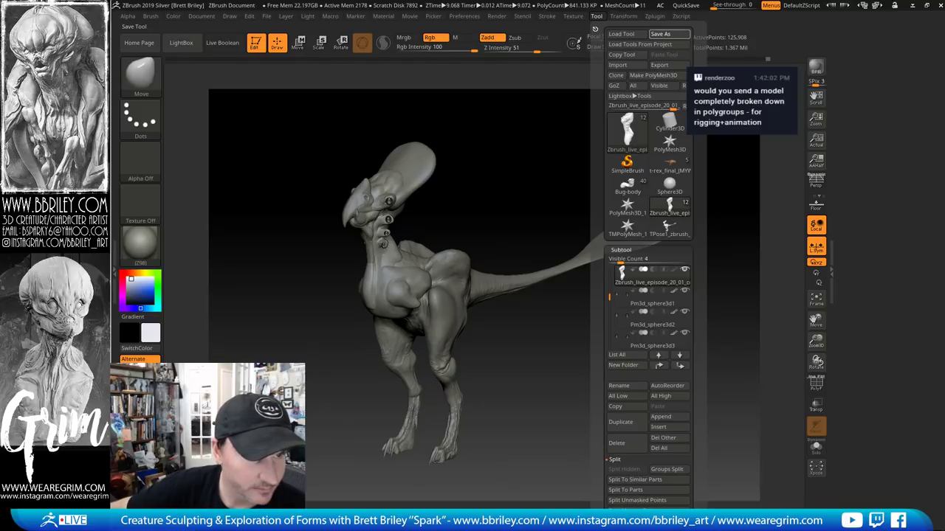
pyautogui.hotkey('ctrl', 's')
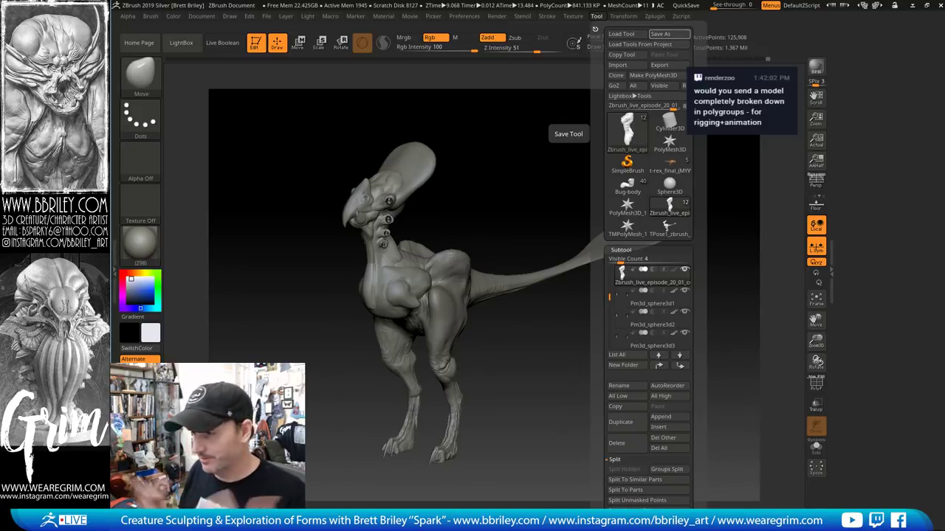
pyautogui.click(595, 29)
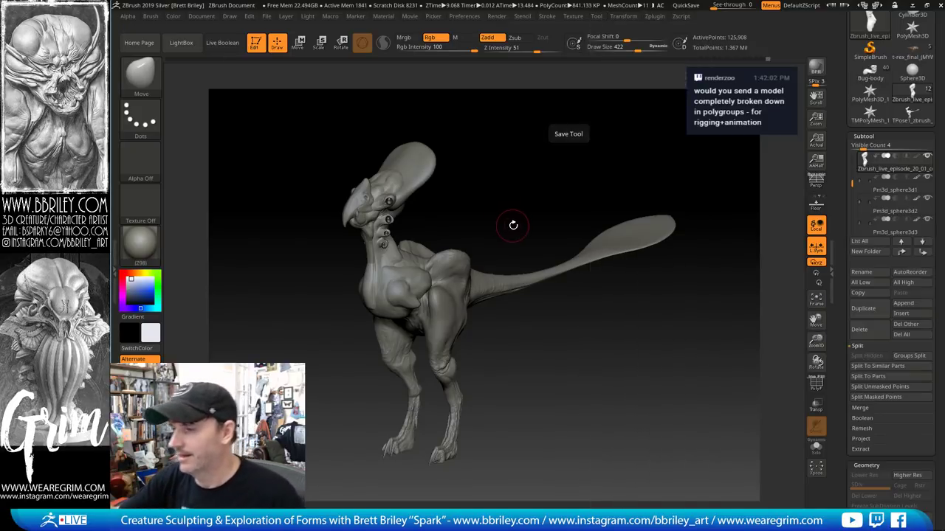
pyautogui.moveTo(551, 213)
pyautogui.mouseDown()
pyautogui.moveTo(555, 201)
pyautogui.moveTo(549, 220)
pyautogui.mouseUp()
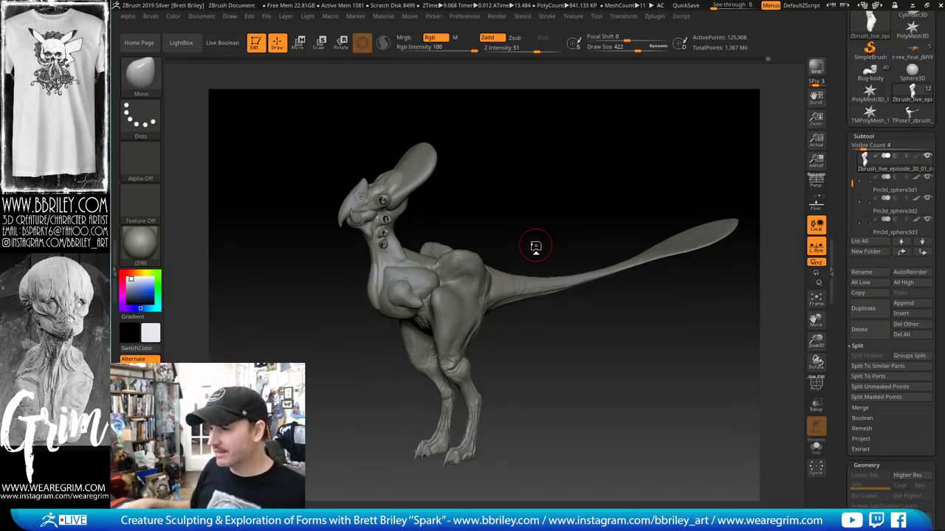
# Activate the chest subtool Zbrush_live_episode_20_02 and enable Sculptris Pro for the DamStandard brush
pyautogui.moveTo(528, 196); pyautogui.dragTo(448, 251)
pyautogui.keyDown('alt'); pyautogui.click(442, 257); pyautogui.keyUp('alt')
pyautogui.moveTo(480, 215); pyautogui.dragTo(565, 185)
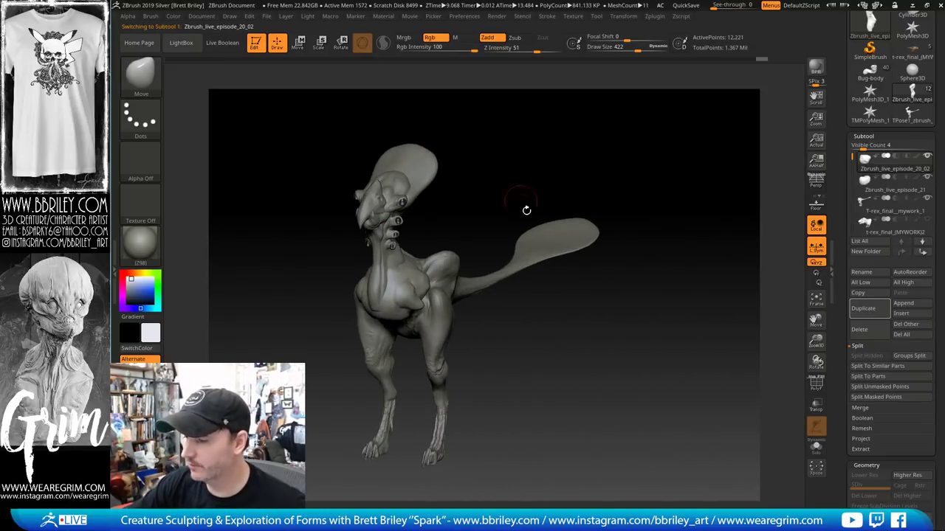
pyautogui.moveTo(527, 210)
pyautogui.mouseDown()
pyautogui.moveTo(531, 163)
pyautogui.moveTo(499, 178)
pyautogui.mouseUp()
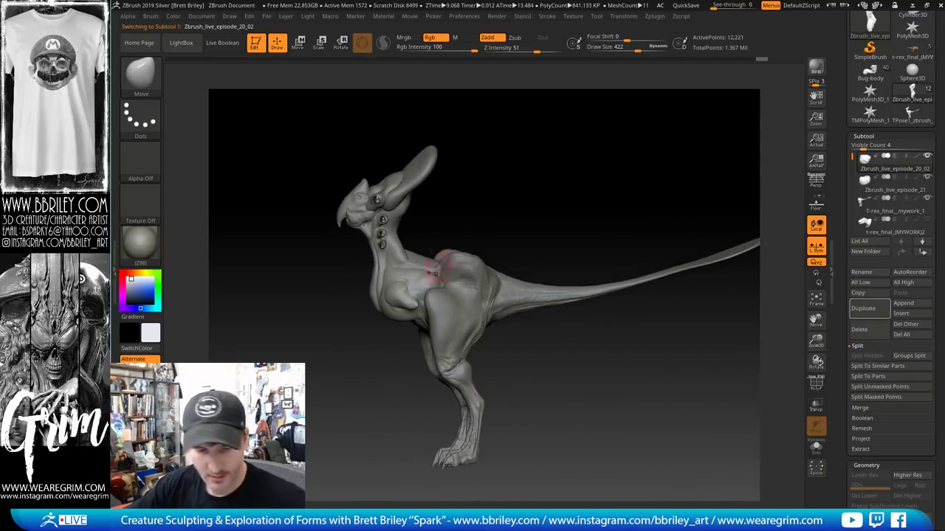
pyautogui.press('b')
pyautogui.press('d')
pyautogui.press('s')
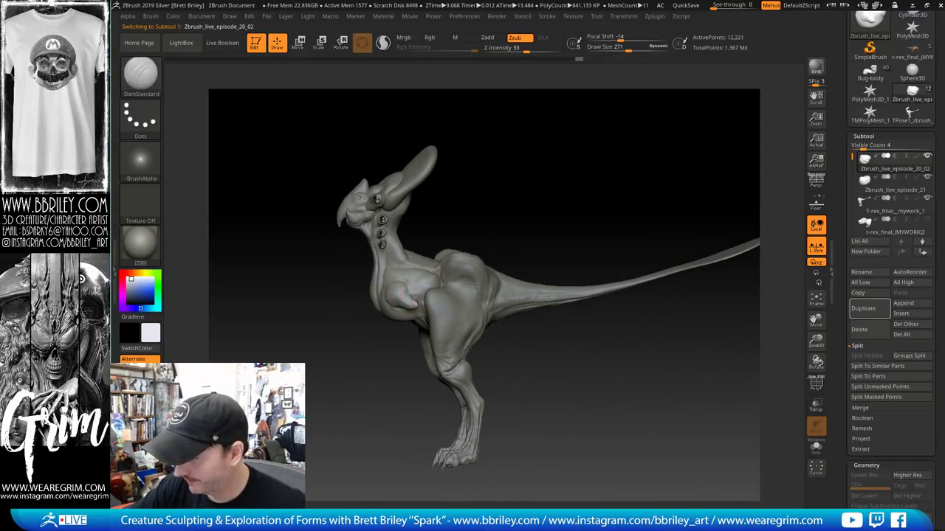
pyautogui.moveTo(474, 177)
pyautogui.mouseDown()
pyautogui.moveTo(488, 172)
pyautogui.moveTo(470, 206)
pyautogui.mouseUp()
pyautogui.click(383, 43)
# Pull the tip of the small forearm out into a pointed, upward-angled spike with the Move brush, starting at draw size 511
pyautogui.press('b')
pyautogui.press('m')
pyautogui.press('v')
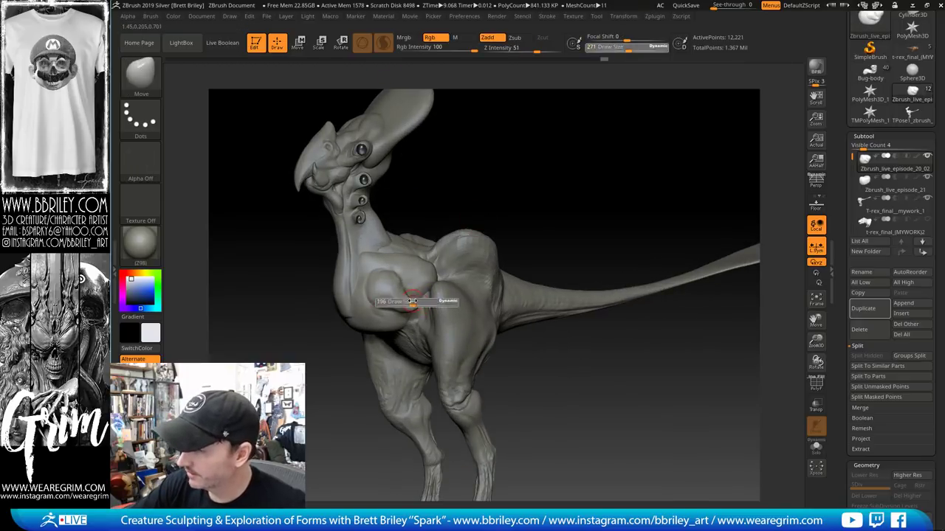
pyautogui.moveTo(484, 184); pyautogui.dragTo(428, 221)
pyautogui.press('s')
pyautogui.click(428, 281)
pyautogui.moveTo(440, 279)
pyautogui.mouseDown(button='right')
pyautogui.moveTo(427, 298)
pyautogui.moveTo(441, 268)
pyautogui.mouseUp(button='right')
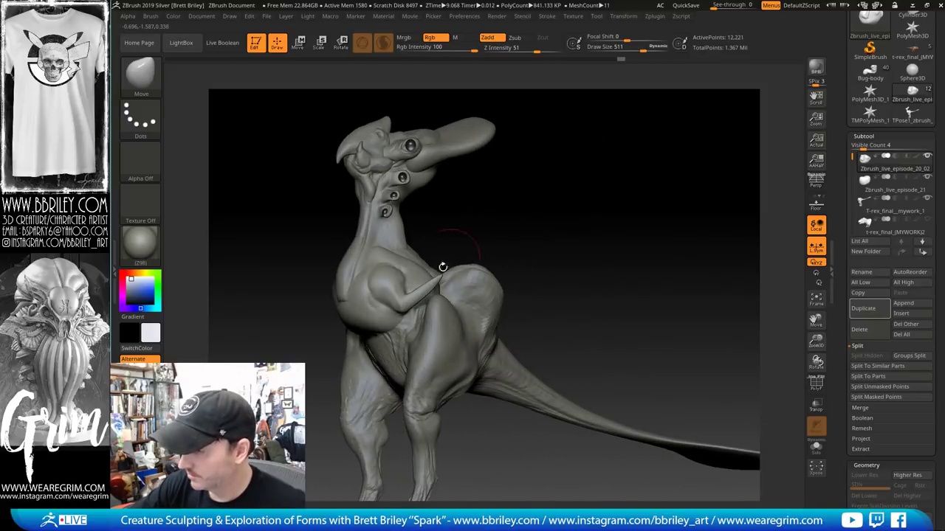
pyautogui.keyDown('shift'); pyautogui.moveTo(419, 294); pyautogui.dragTo(441, 277); pyautogui.keyUp('shift')
pyautogui.moveTo(472, 211); pyautogui.dragTo(489, 205)
pyautogui.press('s')
pyautogui.moveTo(436, 285)
pyautogui.mouseDown()
pyautogui.moveTo(421, 284)
pyautogui.moveTo(433, 284)
pyautogui.moveTo(413, 304)
pyautogui.mouseUp()
pyautogui.moveTo(498, 197); pyautogui.dragTo(485, 198)
# Carve creases around the shoulder and the base of the arm spike with the DamStandard brush at draw size 158
pyautogui.press('b')
pyautogui.press('d')
pyautogui.press('s')
pyautogui.press('s')
pyautogui.moveTo(421, 298); pyautogui.dragTo(402, 298)
pyautogui.moveTo(417, 291); pyautogui.dragTo(418, 272, button='right')
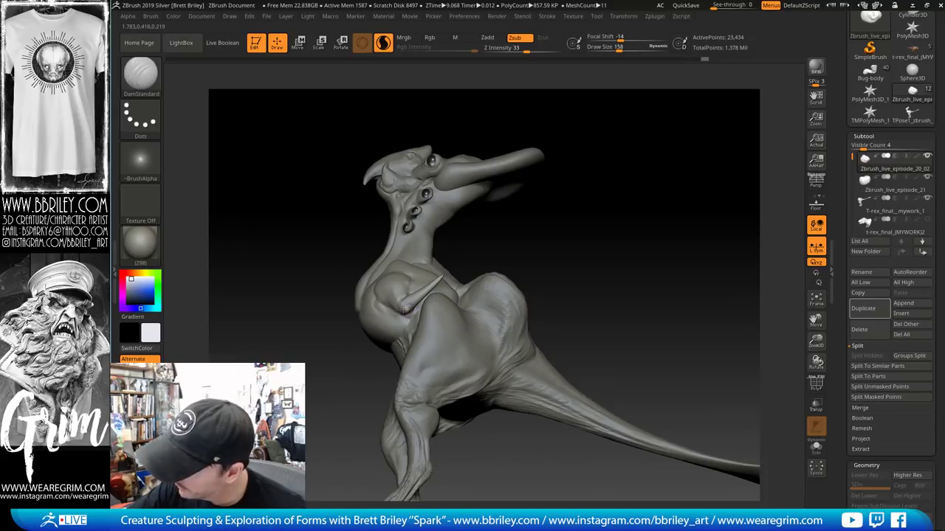
pyautogui.moveTo(439, 244); pyautogui.dragTo(428, 266, button='right')
pyautogui.moveTo(386, 298); pyautogui.dragTo(381, 303)
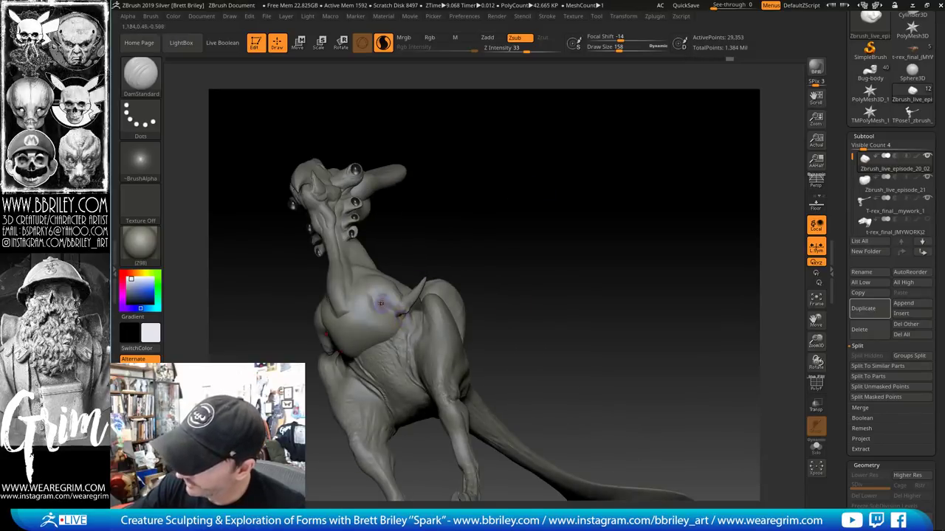
pyautogui.moveTo(400, 256); pyautogui.dragTo(388, 295, button='right')
pyautogui.moveTo(372, 284); pyautogui.dragTo(382, 302)
pyautogui.moveTo(459, 200)
pyautogui.mouseDown(button='right')
pyautogui.moveTo(377, 295)
pyautogui.moveTo(466, 204)
pyautogui.moveTo(528, 168)
pyautogui.moveTo(573, 177)
pyautogui.moveTo(428, 278)
pyautogui.mouseUp(button='right')
# Shift the shoulder and small arm slightly upward on the chest with the Move brush at draw size 862
pyautogui.press('b')
pyautogui.press('m')
pyautogui.press('v')
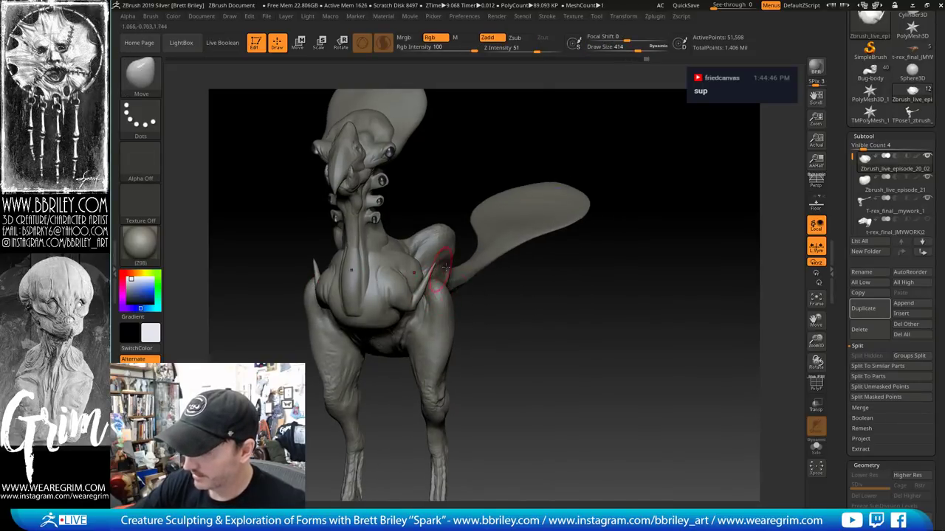
pyautogui.moveTo(445, 267); pyautogui.dragTo(586, 248, button='right')
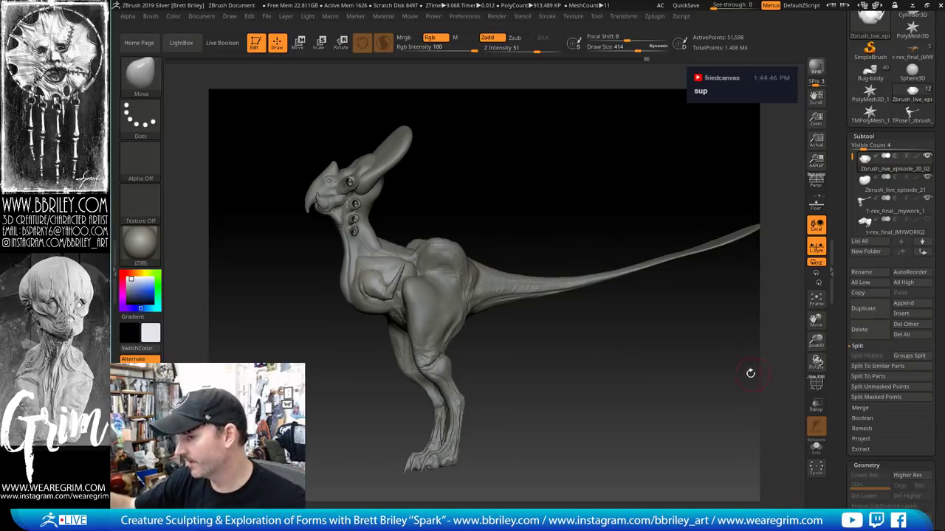
pyautogui.moveTo(750, 373); pyautogui.dragTo(780, 361, button='right')
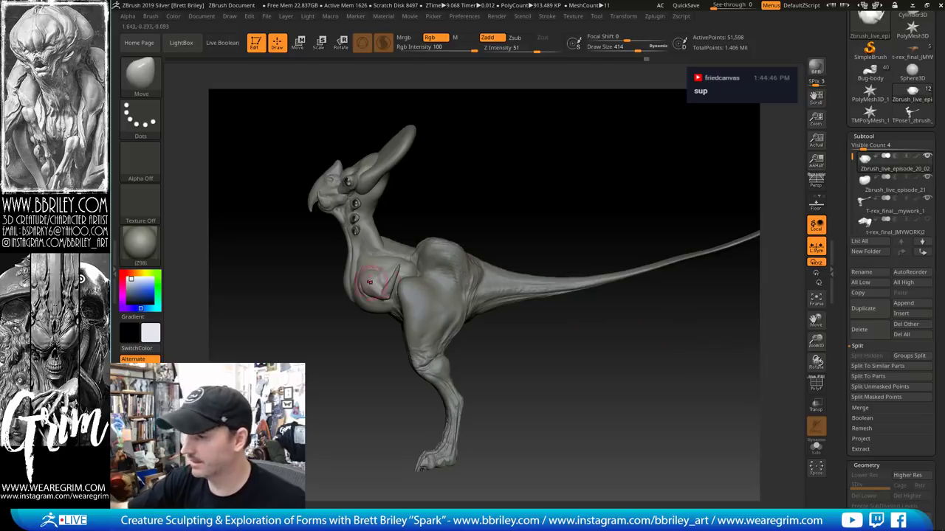
pyautogui.press('s')
pyautogui.moveTo(369, 283)
pyautogui.mouseDown()
pyautogui.moveTo(402, 285)
pyautogui.moveTo(362, 299)
pyautogui.moveTo(369, 271)
pyautogui.mouseUp()
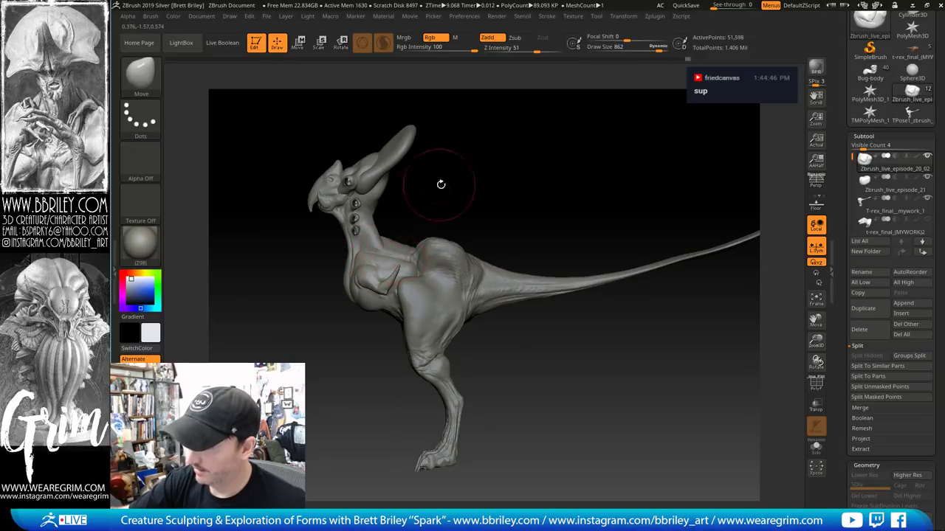
pyautogui.keyDown('shift'); pyautogui.moveTo(441, 185); pyautogui.dragTo(430, 258); pyautogui.keyUp('shift')
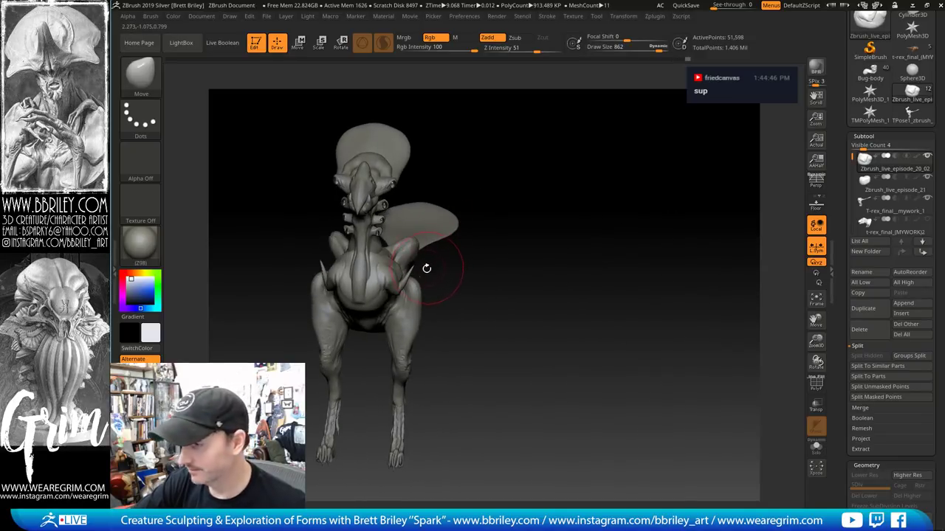
# Append a sphere to the creature as an additional subtool
pyautogui.click(903, 303)
pyautogui.click(521, 382)
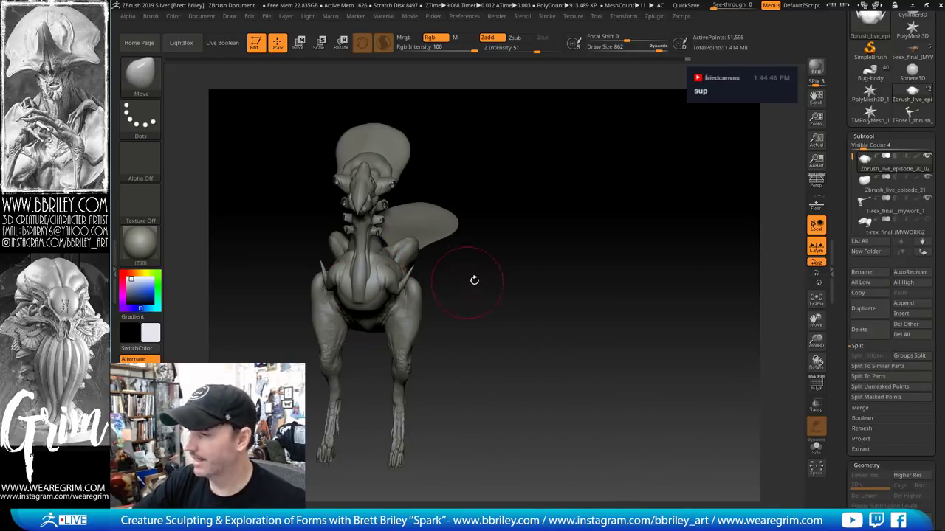
pyautogui.moveTo(475, 281); pyautogui.dragTo(679, 204)
# Create a subtool folder named Eyes from the first eye sphere, Pm3d_sphere3d1
pyautogui.moveTo(850, 155); pyautogui.dragTo(854, 196)
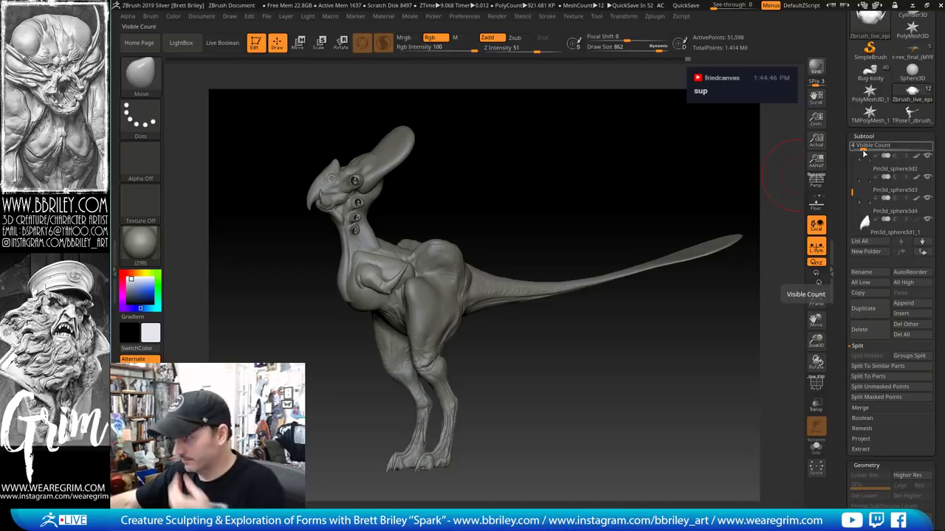
pyautogui.moveTo(852, 194); pyautogui.dragTo(850, 176)
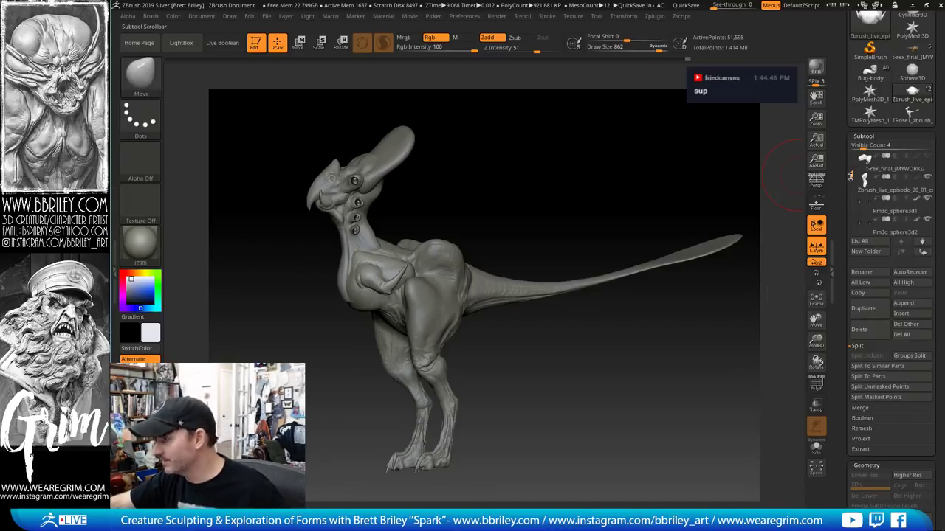
pyautogui.click(866, 208)
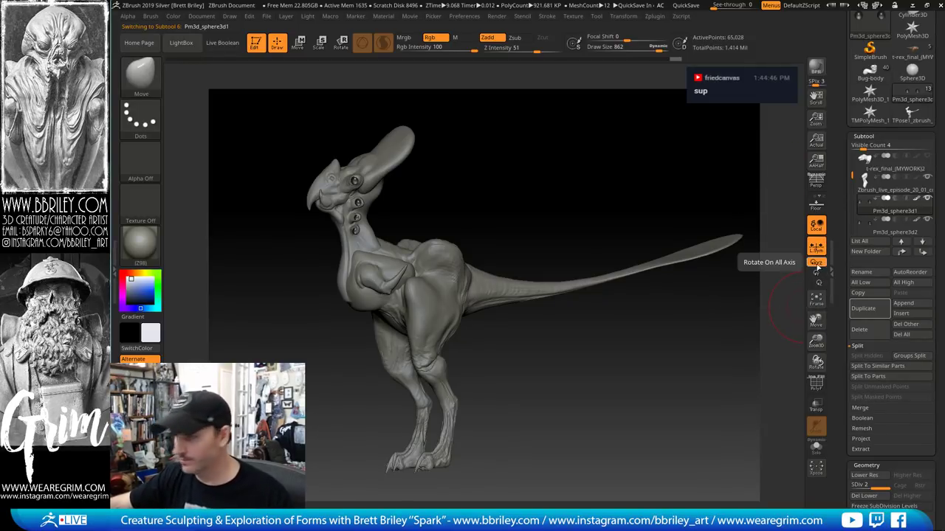
pyautogui.click(858, 255)
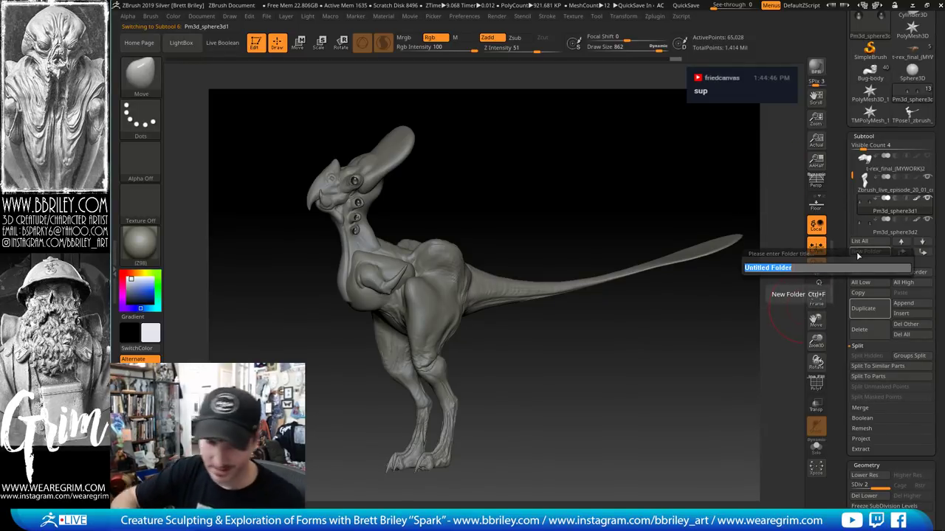
pyautogui.write('Eyes')
pyautogui.press('Return')
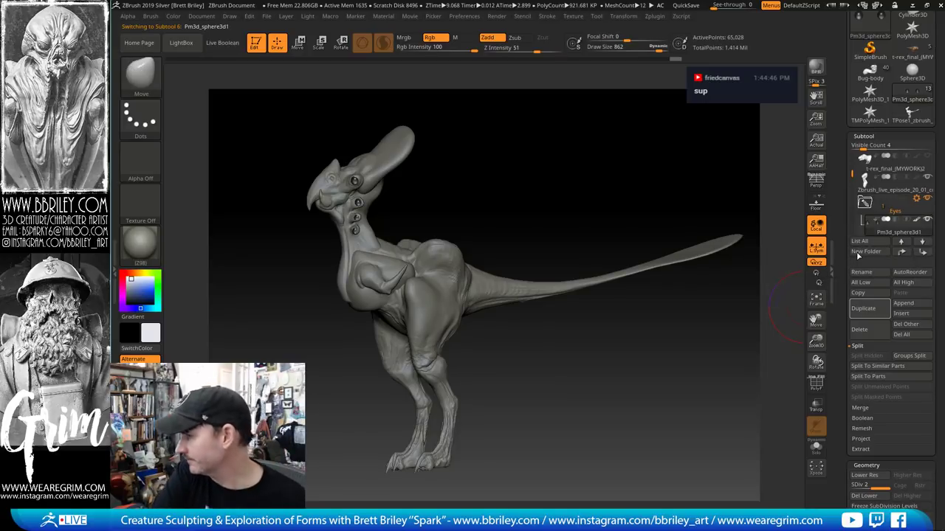
# Put Pm3d_sphere3d2, Pm3d_sphere3d3 and Pm3d_sphere3d4 into the Eyes folder, collapse it, and select the appended sphere
pyautogui.moveTo(852, 157); pyautogui.dragTo(853, 177)
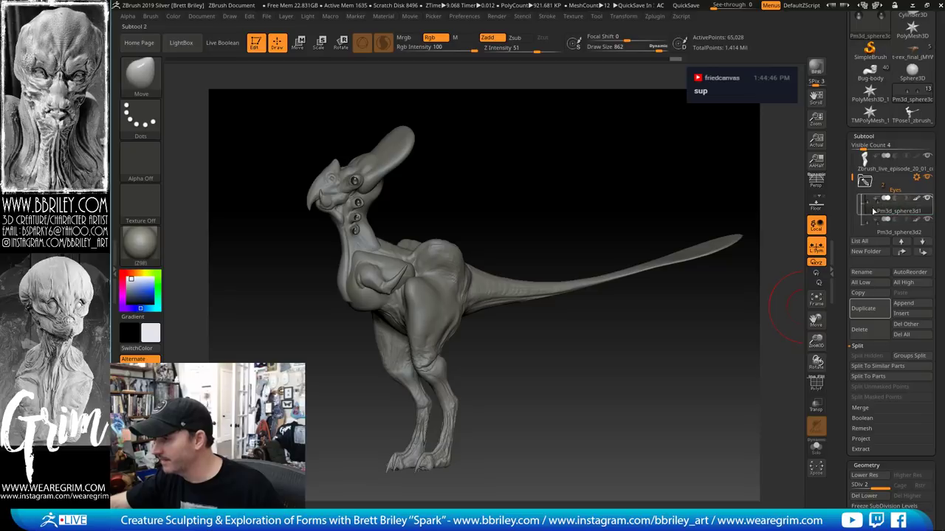
pyautogui.scroll(-2, 871, 209)
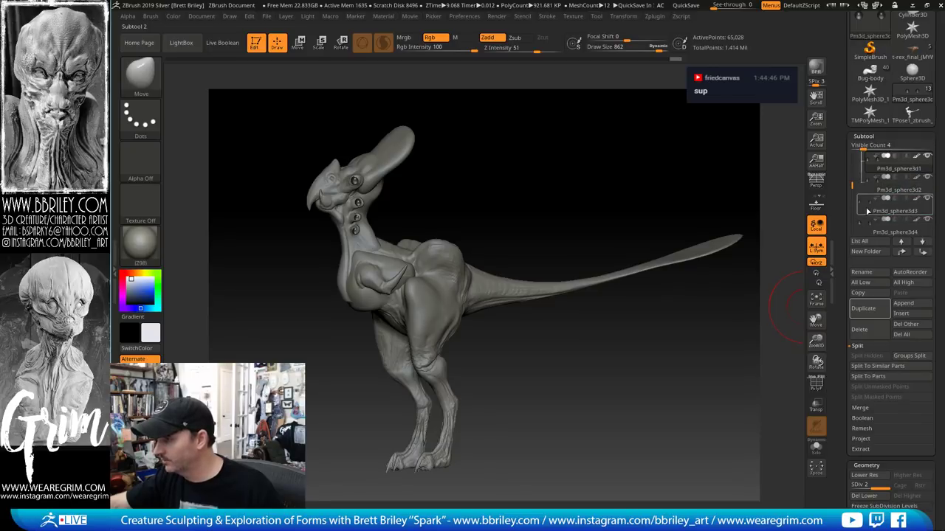
pyautogui.scroll(-1, 869, 230)
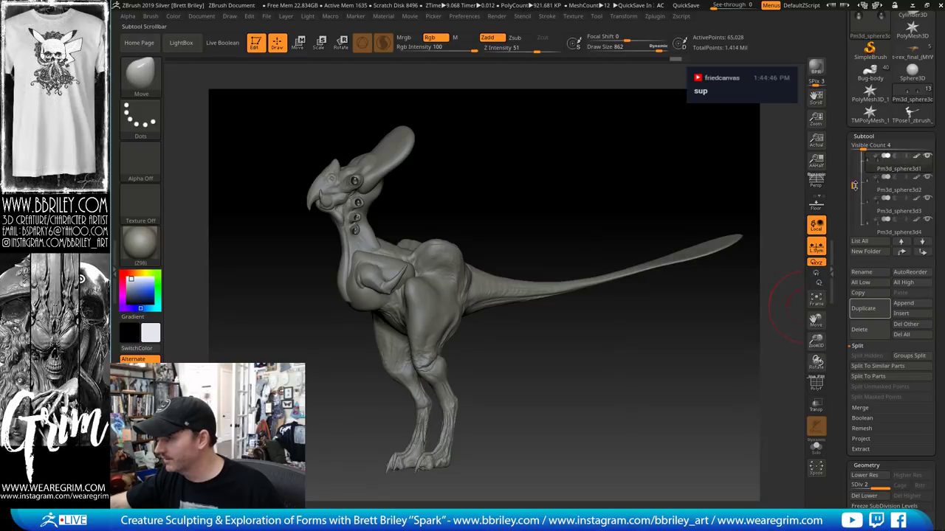
pyautogui.scroll(2, 854, 184)
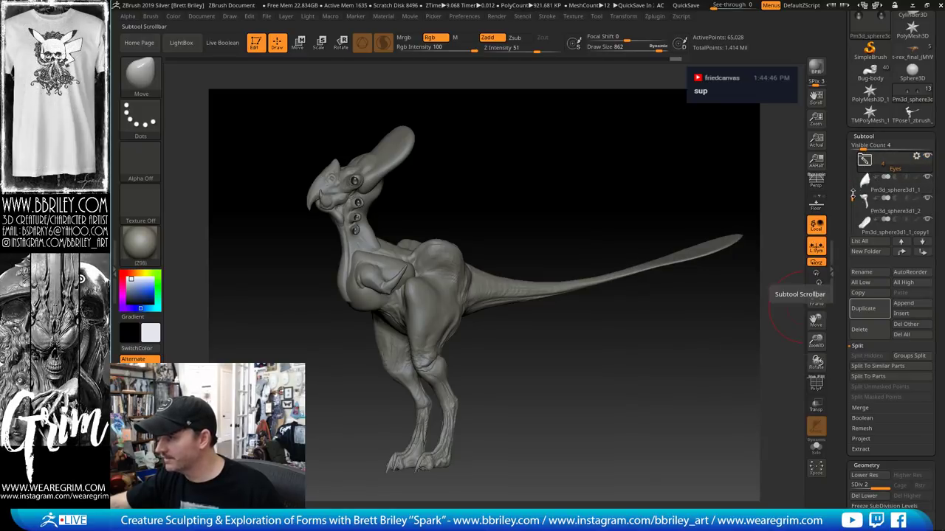
pyautogui.scroll(3, 854, 170)
pyautogui.moveTo(854, 169); pyautogui.dragTo(855, 201)
pyautogui.click(861, 212)
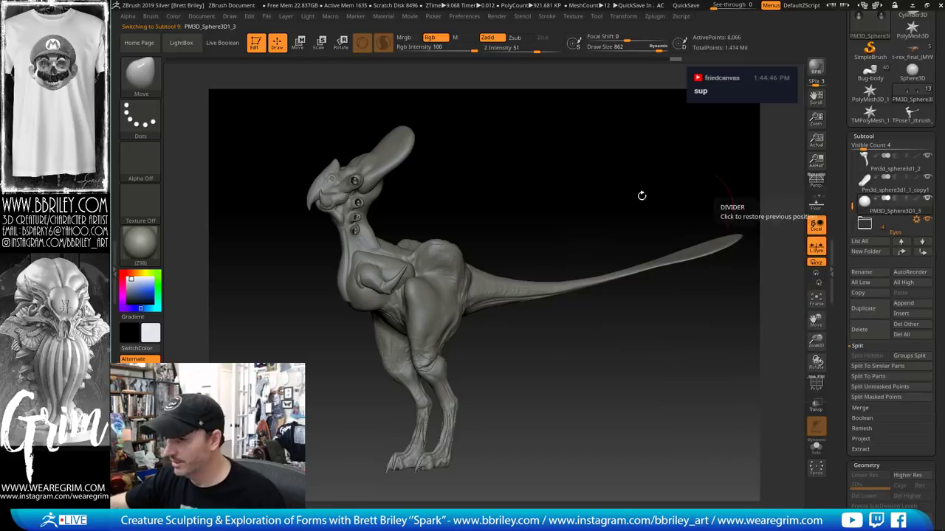
pyautogui.moveTo(882, 230)
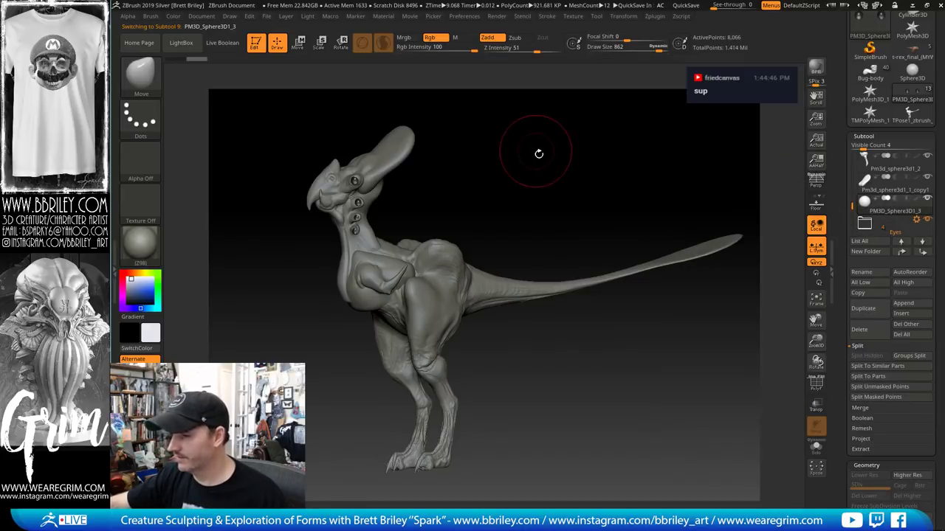
# Move the appended sphere with the gizmo to the outer side of the chest beside the shoulder
pyautogui.moveTo(539, 154); pyautogui.dragTo(536, 180)
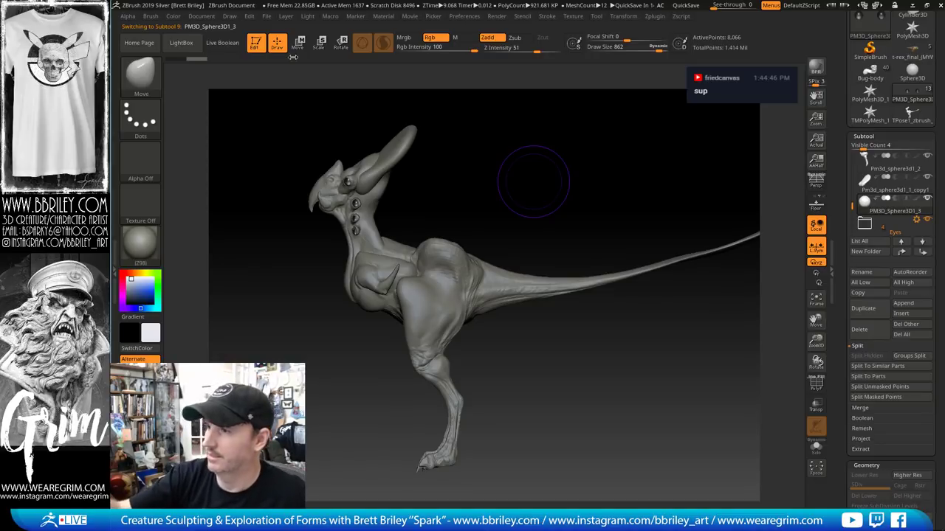
pyautogui.click(299, 43)
pyautogui.moveTo(473, 177); pyautogui.dragTo(576, 183)
pyautogui.moveTo(422, 244); pyautogui.dragTo(470, 229)
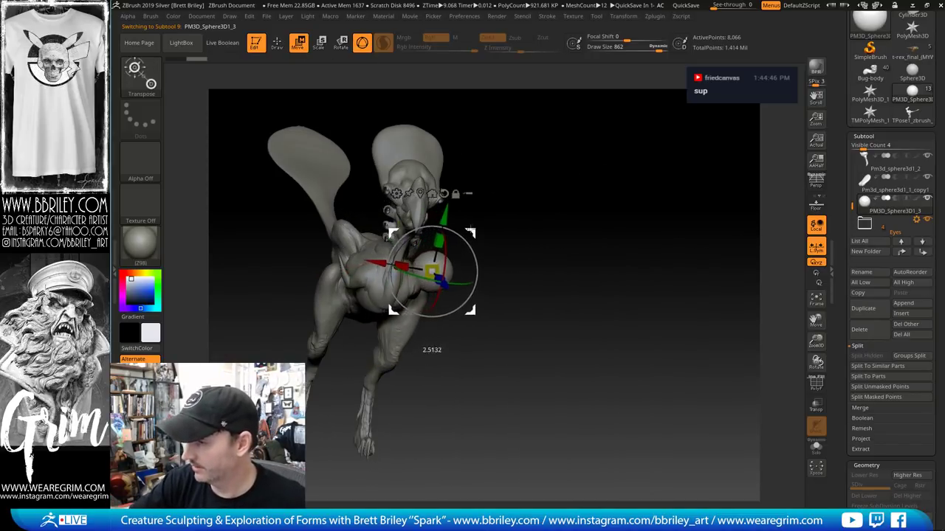
pyautogui.moveTo(576, 192); pyautogui.dragTo(540, 270)
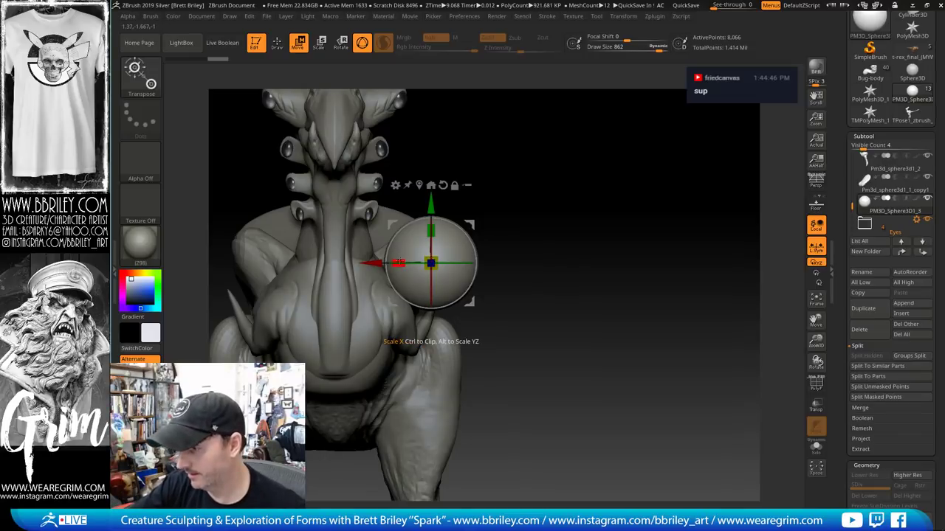
# Flatten the sphere along X and stretch it along Y into a long, upright ellipsoid beside the neck and chest
pyautogui.moveTo(398, 262); pyautogui.dragTo(424, 263)
pyautogui.moveTo(555, 190); pyautogui.dragTo(500, 181)
pyautogui.moveTo(432, 231); pyautogui.dragTo(435, 151)
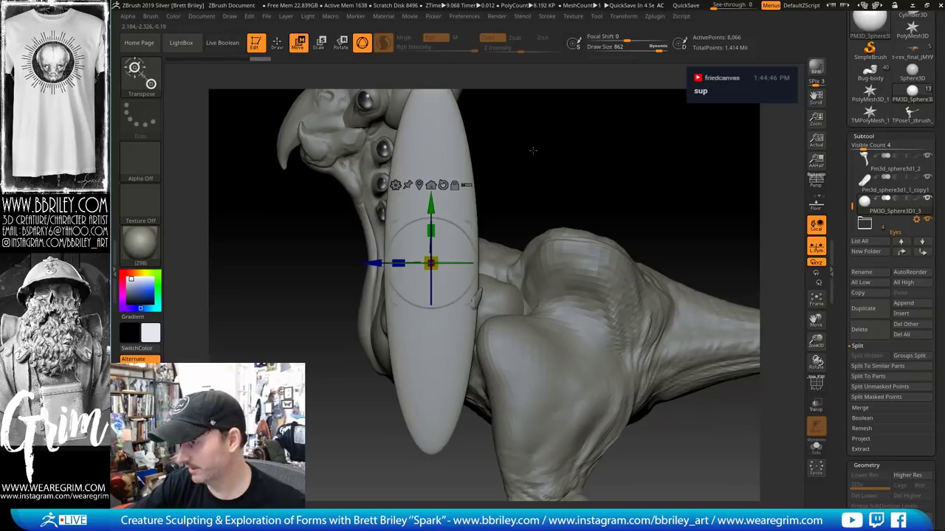
pyautogui.keyDown('alt'); pyautogui.moveTo(533, 151); pyautogui.dragTo(519, 173); pyautogui.keyUp('alt')
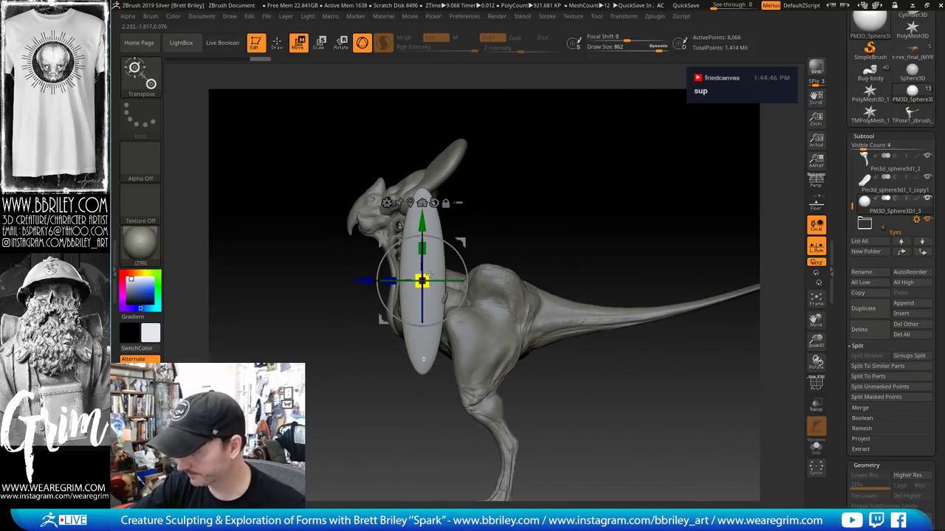
pyautogui.hotkey('ctrl', 's')
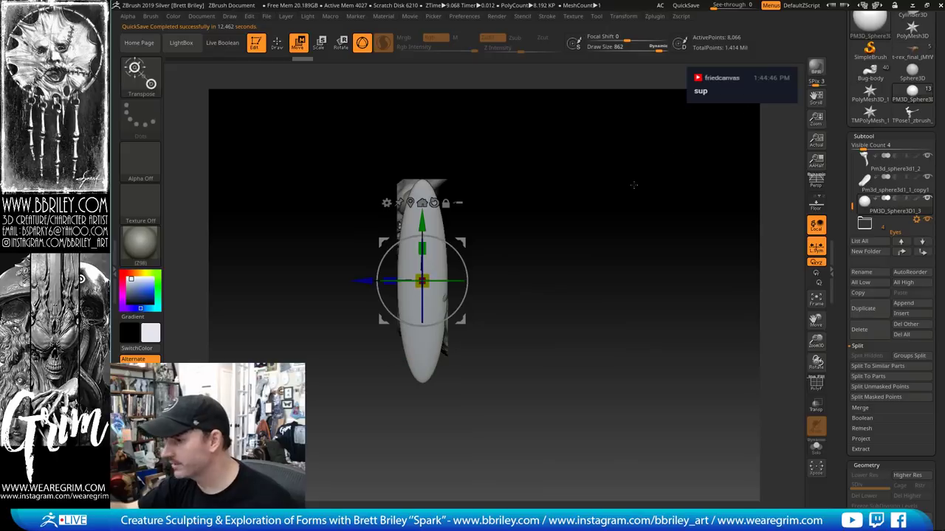
# Slim the upright ellipsoid front to back and turn off dynamic draw sizing for the Move brush
pyautogui.moveTo(422, 279); pyautogui.dragTo(408, 277)
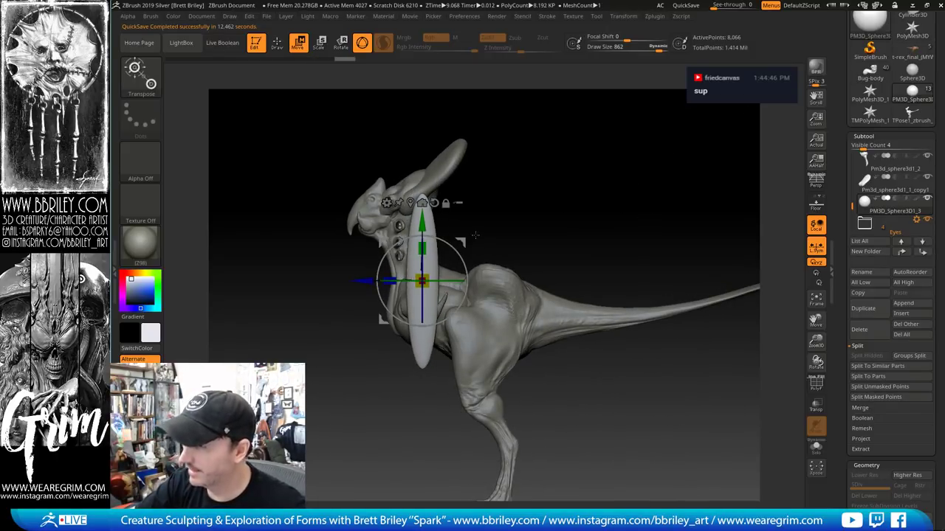
pyautogui.press('q')
pyautogui.press('w')
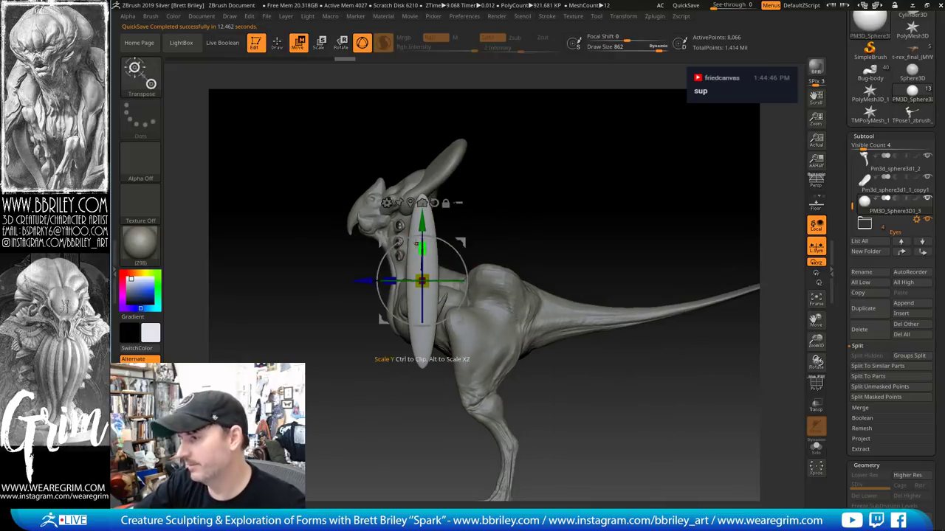
pyautogui.press('q')
pyautogui.press('s')
pyautogui.moveTo(419, 253)
pyautogui.mouseDown()
pyautogui.moveTo(440, 251)
pyautogui.moveTo(438, 222)
pyautogui.mouseUp()
pyautogui.press('s')
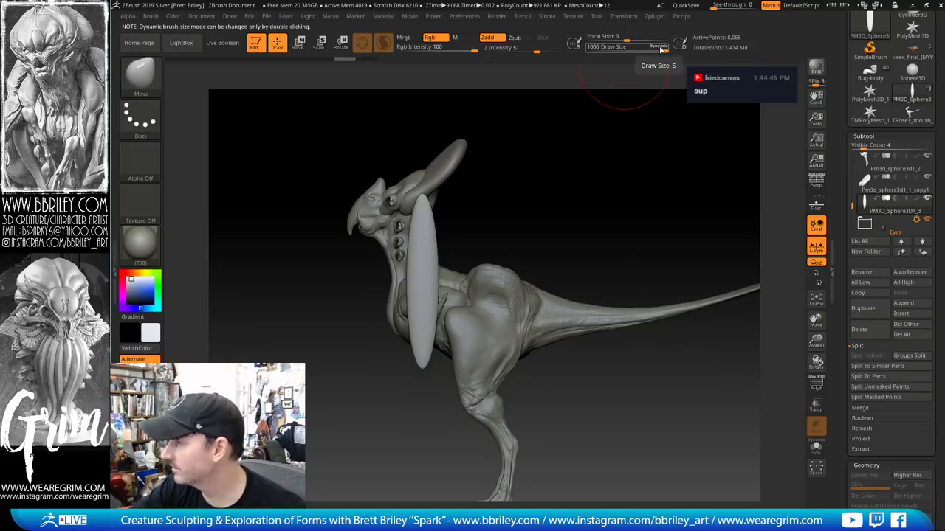
pyautogui.click(656, 49)
pyautogui.click(660, 49)
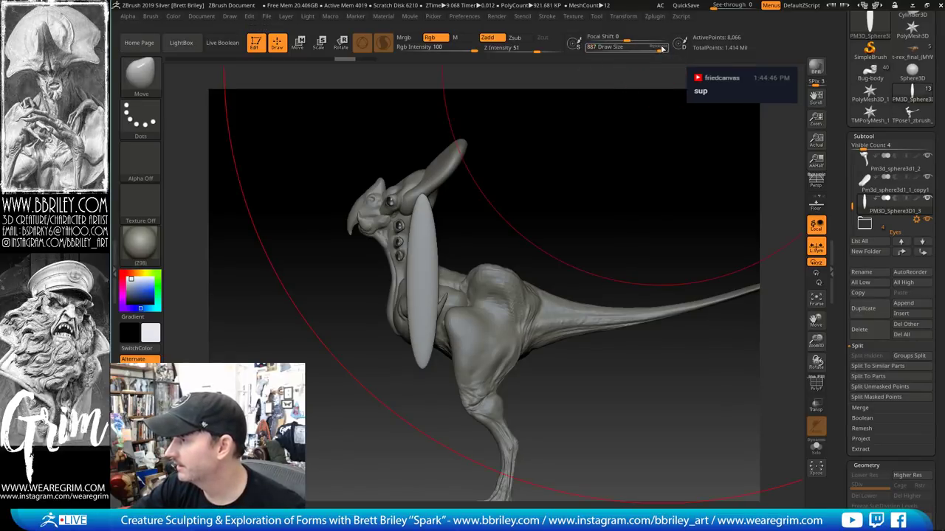
# Bend the ellipsoid toward the tail with the Move brush at draw size 284, drawing its upper end up and back
pyautogui.press('s')
pyautogui.moveTo(505, 220)
pyautogui.mouseDown()
pyautogui.moveTo(464, 214)
pyautogui.moveTo(466, 229)
pyautogui.moveTo(425, 237)
pyautogui.moveTo(459, 224)
pyautogui.moveTo(458, 214)
pyautogui.moveTo(451, 238)
pyautogui.mouseUp()
pyautogui.press('s')
pyautogui.press('s')
pyautogui.press('s')
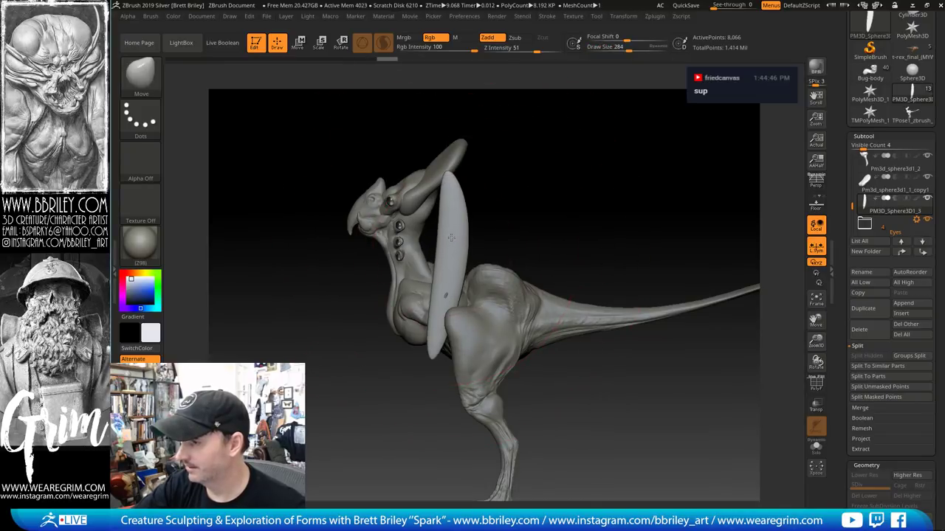
pyautogui.moveTo(458, 184); pyautogui.dragTo(469, 175)
pyautogui.press('s')
pyautogui.moveTo(480, 254); pyautogui.dragTo(466, 255)
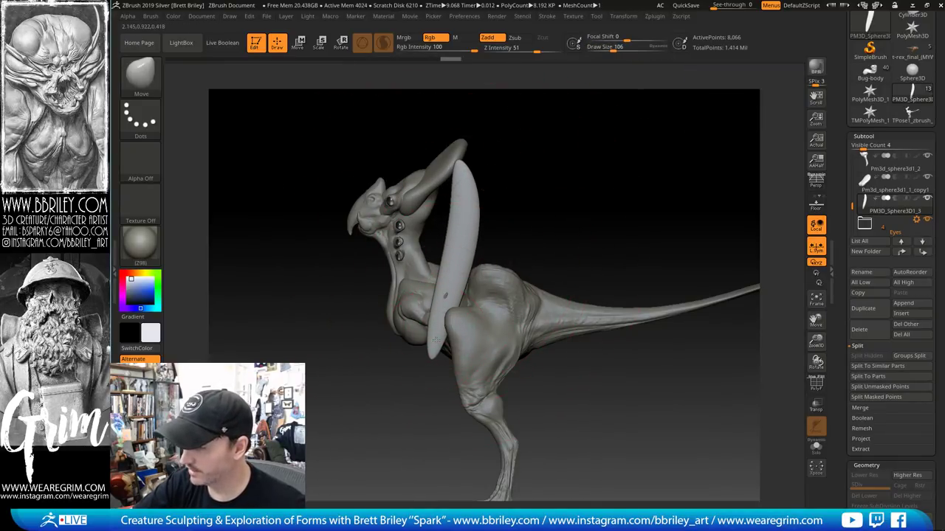
# Pull the blade's upper end into a narrower tip with a smaller Move brush and smooth its upper part
pyautogui.press('s')
pyautogui.moveTo(479, 229); pyautogui.dragTo(475, 229)
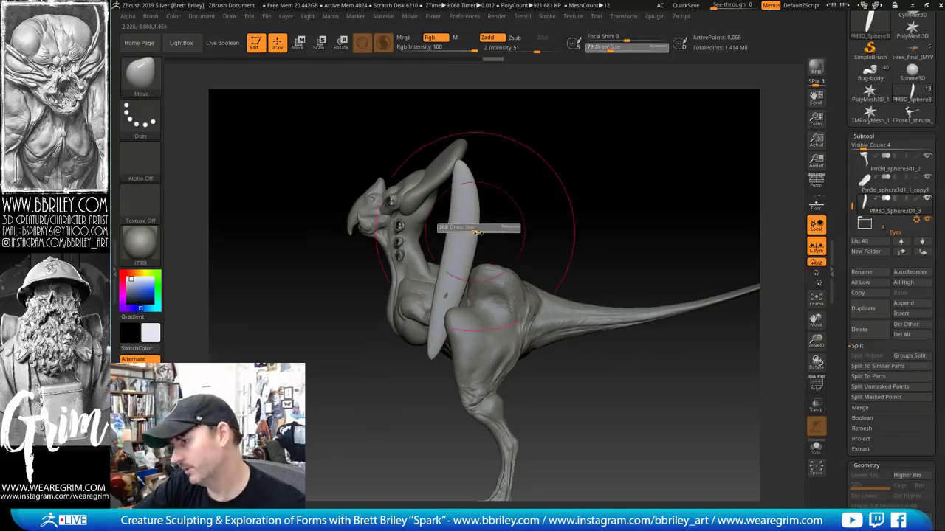
pyautogui.press('s')
pyautogui.click(466, 178)
pyautogui.press('s')
pyautogui.moveTo(466, 164); pyautogui.dragTo(458, 157)
pyautogui.press('s')
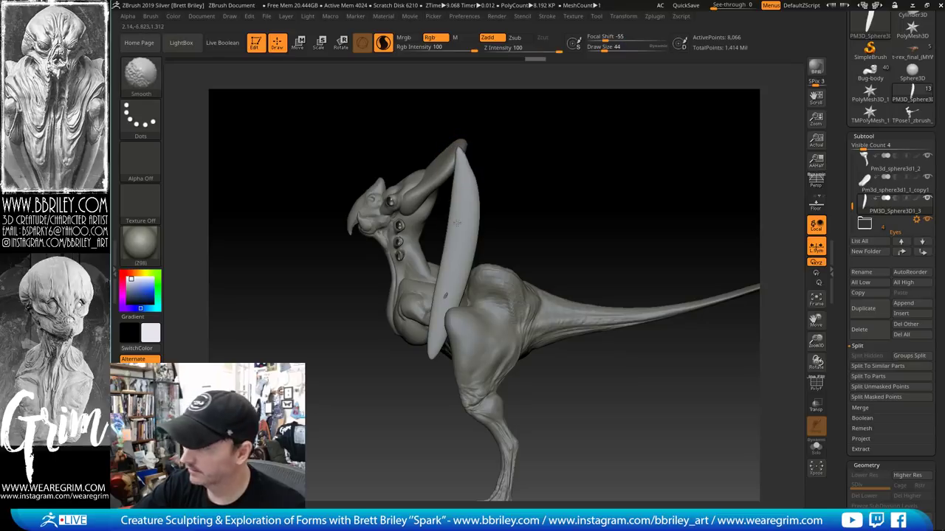
pyautogui.press('s')
pyautogui.press('shift')
pyautogui.moveTo(458, 187)
pyautogui.mouseDown()
pyautogui.moveTo(459, 151)
pyautogui.moveTo(476, 218)
pyautogui.mouseUp()
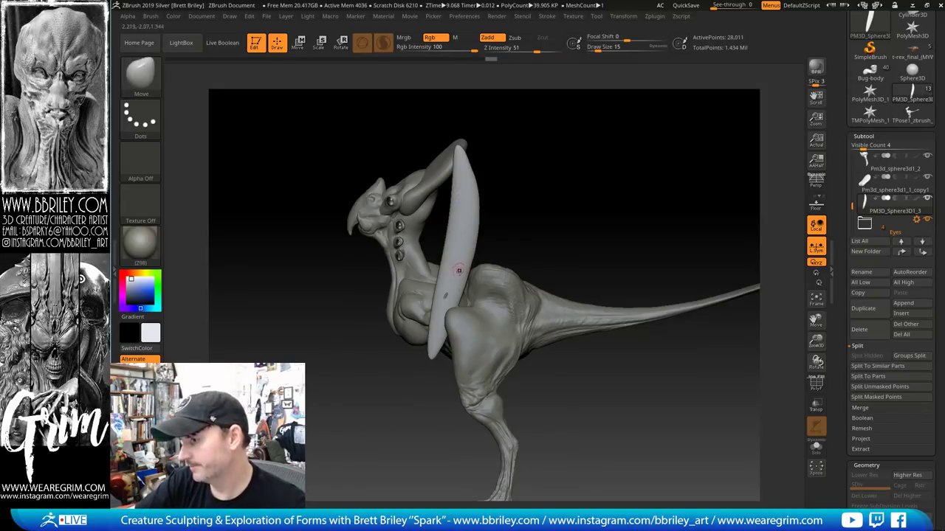
# Narrow the lower third of the blade into a thin stem with the Move brush and smooth it down to the tip
pyautogui.press('s')
pyautogui.moveTo(454, 274)
pyautogui.mouseDown()
pyautogui.moveTo(464, 274)
pyautogui.moveTo(452, 307)
pyautogui.mouseUp()
pyautogui.press('[')
pyautogui.press('[')
pyautogui.press('[')
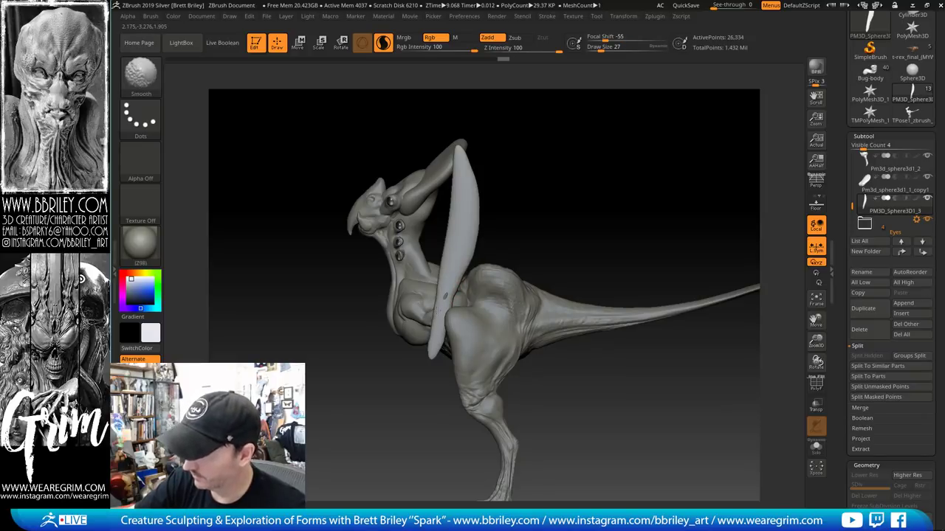
pyautogui.keyDown('shift'); pyautogui.moveTo(442, 321); pyautogui.dragTo(434, 353); pyautogui.keyUp('shift')
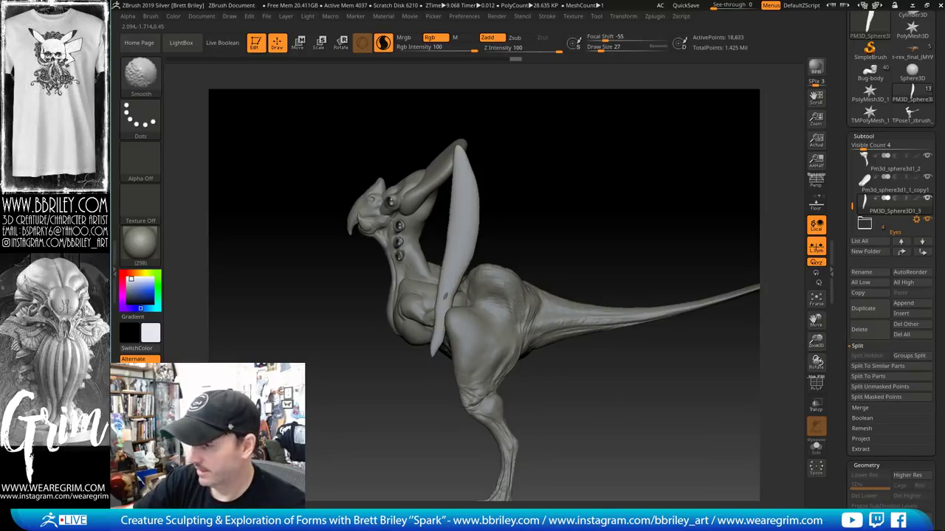
pyautogui.press('s')
pyautogui.click(434, 323)
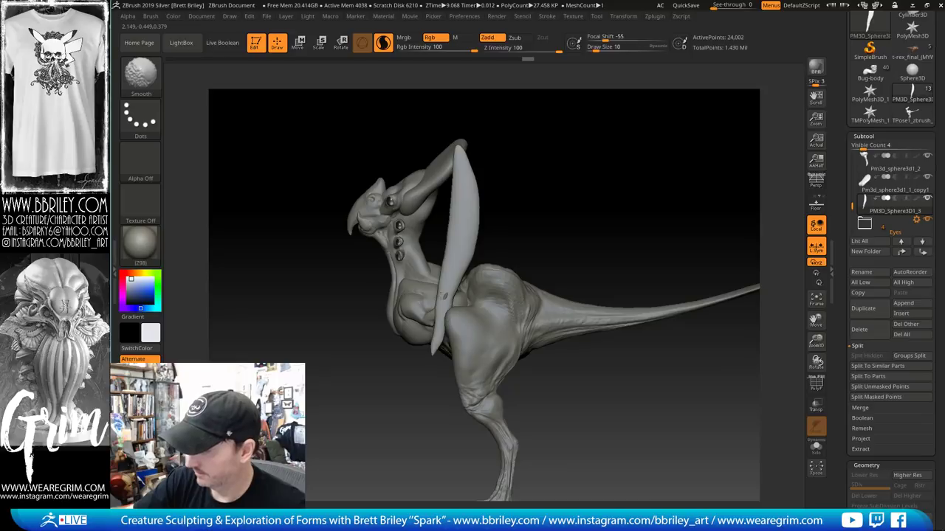
# Isolate the blade and refine its lower end with the Move and Smooth brushes into an even, pointed taper
pyautogui.click(815, 446)
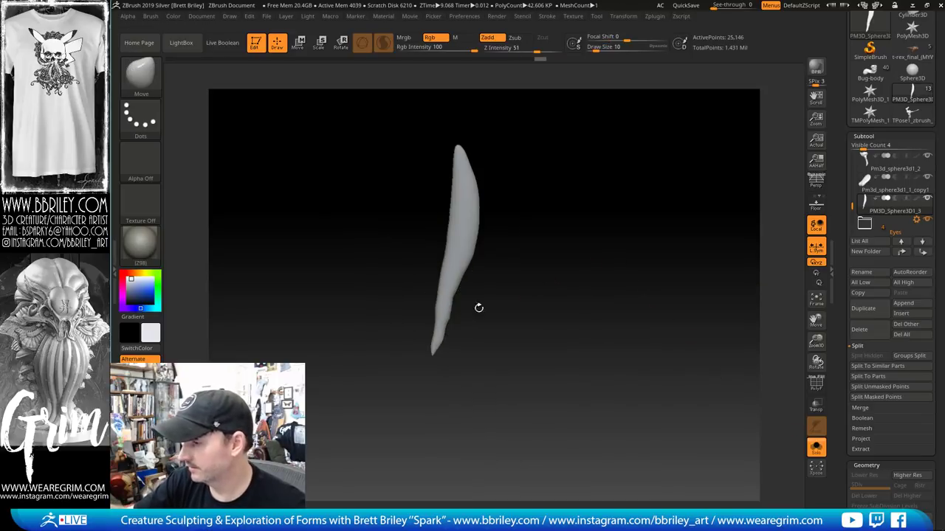
pyautogui.keyDown('shift'); pyautogui.moveTo(453, 310); pyautogui.dragTo(447, 313); pyautogui.keyUp('shift')
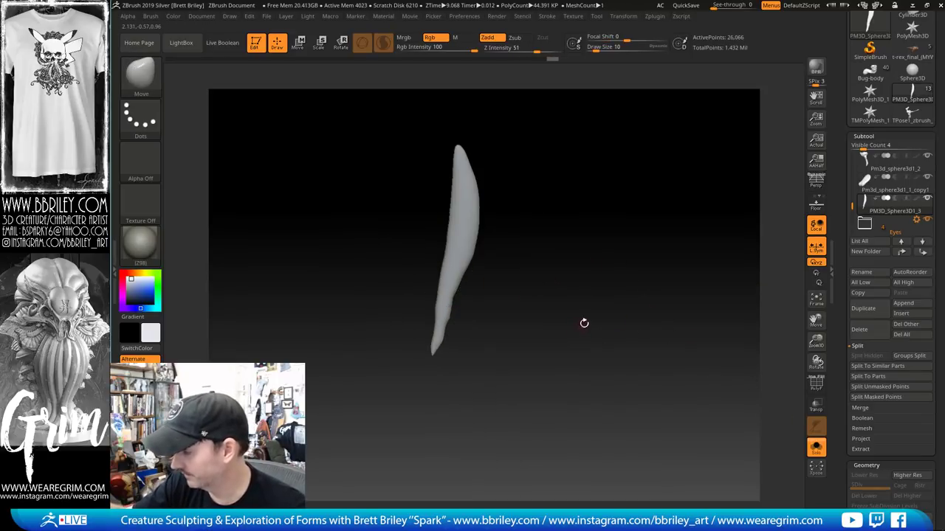
pyautogui.keyDown('alt'); pyautogui.moveTo(584, 322); pyautogui.dragTo(460, 325); pyautogui.keyUp('alt')
pyautogui.press('s')
pyautogui.click(445, 336)
pyautogui.press(']')
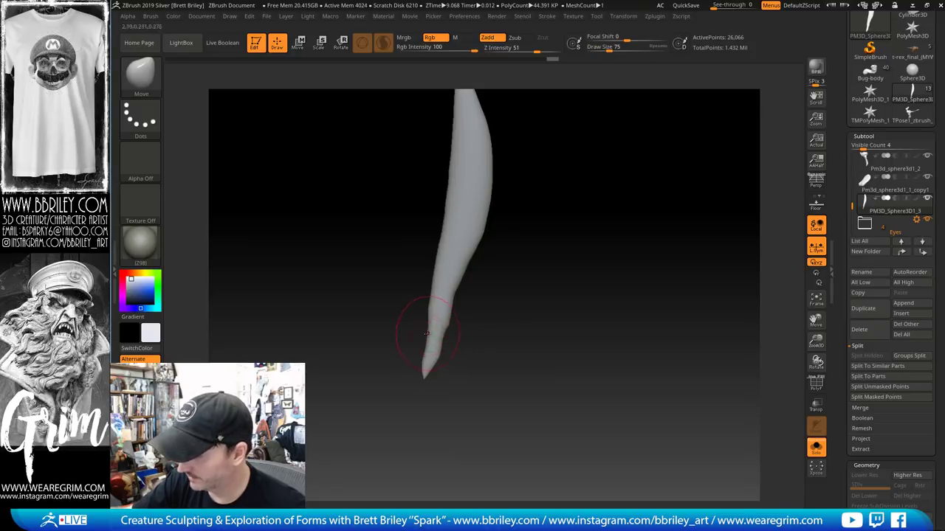
pyautogui.press('s')
pyautogui.moveTo(426, 341); pyautogui.dragTo(413, 341)
pyautogui.moveTo(443, 307)
pyautogui.keyDown('shift'); pyautogui.mouseDown()
pyautogui.moveTo(454, 327)
pyautogui.moveTo(439, 330)
pyautogui.mouseUp(); pyautogui.keyUp('shift')
pyautogui.press('s')
pyautogui.press('shift')
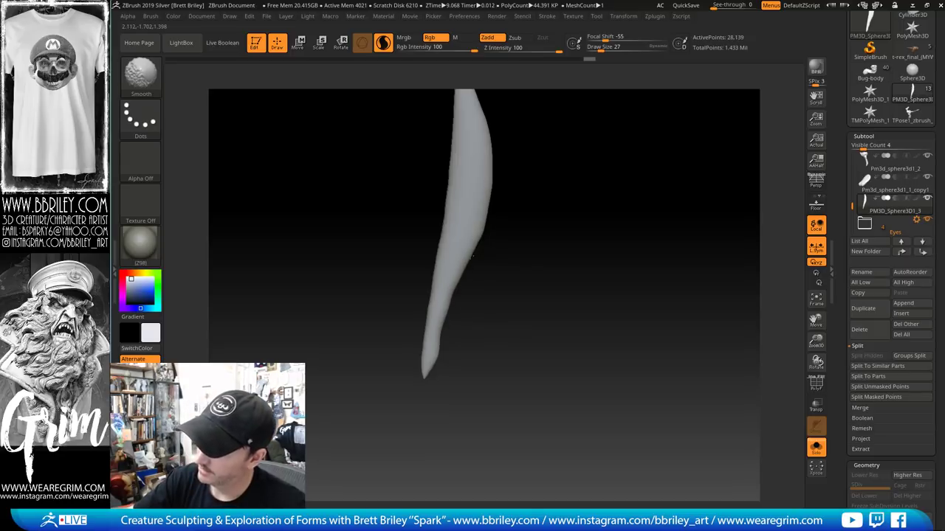
pyautogui.moveTo(457, 299)
pyautogui.keyDown('shift'); pyautogui.mouseDown()
pyautogui.moveTo(435, 354)
pyautogui.moveTo(449, 318)
pyautogui.mouseUp(); pyautogui.keyUp('shift')
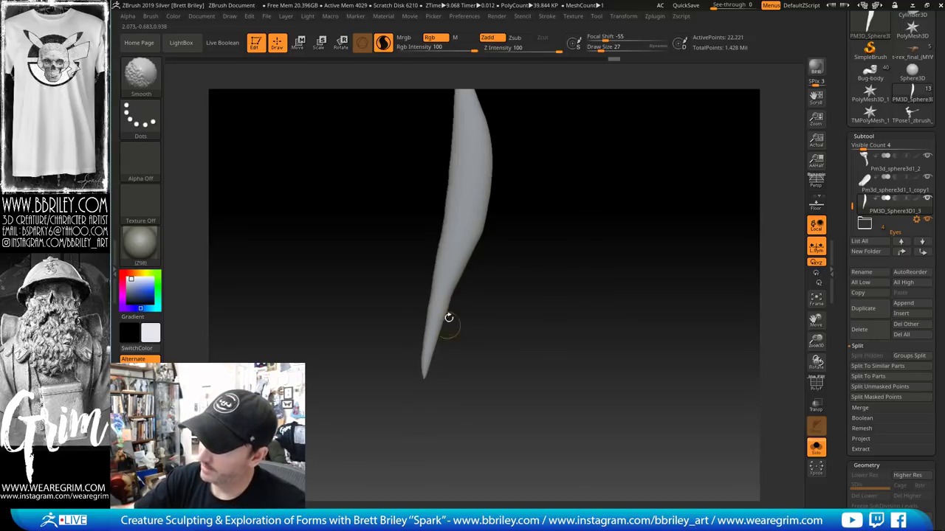
# Carve a lengthwise groove down the blade's lower half with the DamStandard brush and soften it by smoothing
pyautogui.moveTo(504, 288); pyautogui.dragTo(489, 284)
pyautogui.press('b')
pyautogui.press('d')
pyautogui.press('s')
pyautogui.press('s')
pyautogui.moveTo(448, 310)
pyautogui.mouseDown()
pyautogui.moveTo(508, 313)
pyautogui.moveTo(453, 305)
pyautogui.mouseUp()
pyautogui.moveTo(449, 244); pyautogui.dragTo(437, 375)
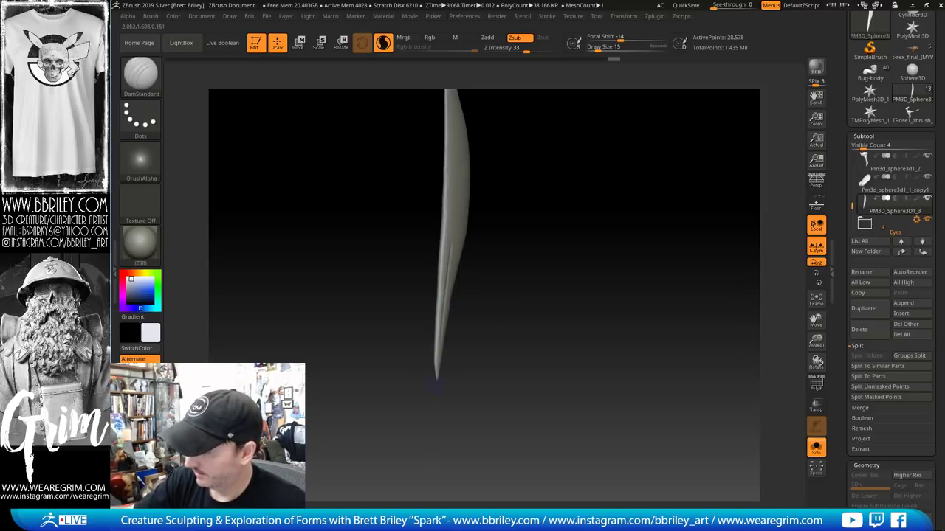
pyautogui.moveTo(473, 343); pyautogui.dragTo(443, 337)
pyautogui.press('shift')
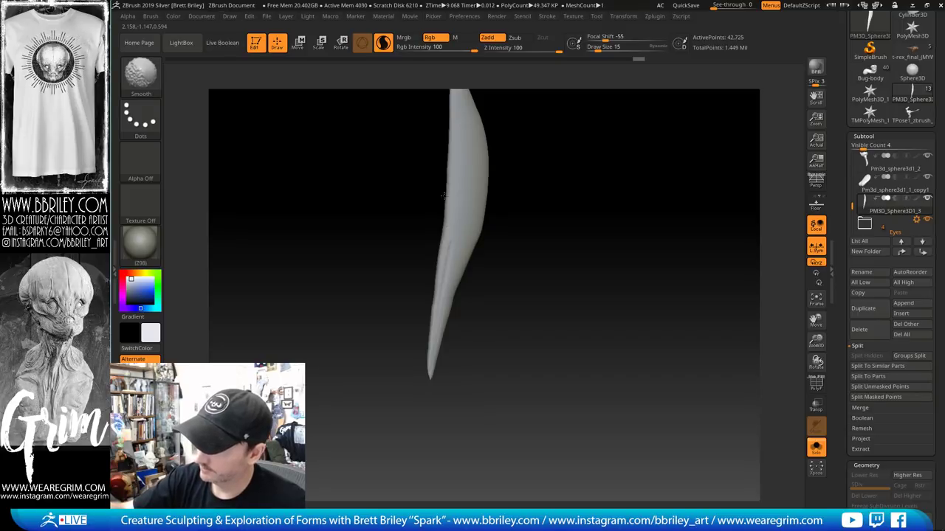
pyautogui.moveTo(534, 254)
pyautogui.mouseDown()
pyautogui.moveTo(601, 241)
pyautogui.moveTo(535, 265)
pyautogui.mouseUp()
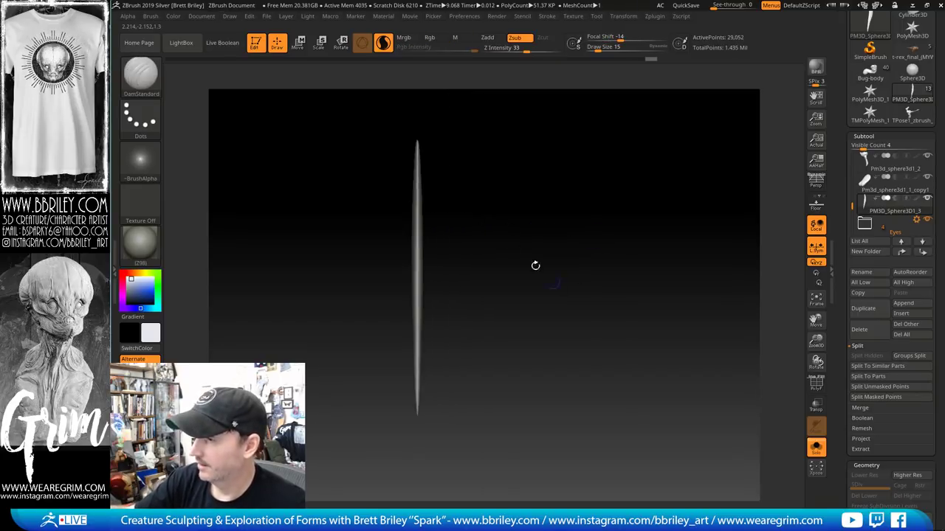
# Show the whole creature again and use the gizmo to tilt the blade outward, seating its lower end beside the small arm
pyautogui.click(298, 43)
pyautogui.moveTo(383, 317); pyautogui.dragTo(404, 317)
pyautogui.click(815, 447)
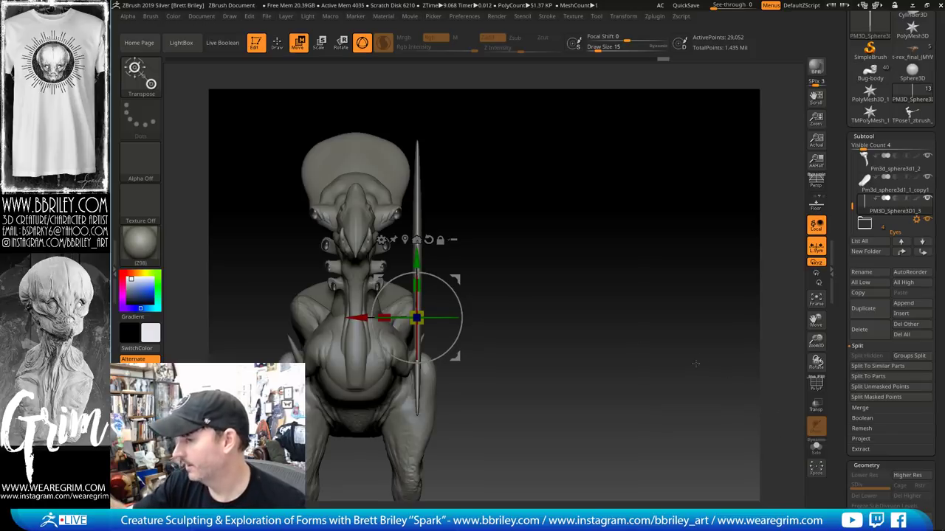
pyautogui.moveTo(696, 361); pyautogui.dragTo(668, 339)
pyautogui.moveTo(460, 276); pyautogui.dragTo(489, 243)
pyautogui.moveTo(575, 247); pyautogui.dragTo(493, 248)
pyautogui.click(442, 212)
pyautogui.moveTo(591, 244); pyautogui.dragTo(542, 240)
pyautogui.moveTo(618, 228); pyautogui.dragTo(561, 232)
pyautogui.moveTo(455, 251); pyautogui.dragTo(451, 254)
pyautogui.moveTo(488, 220); pyautogui.dragTo(496, 230)
pyautogui.moveTo(561, 211); pyautogui.dragTo(507, 220)
pyautogui.moveTo(616, 216); pyautogui.dragTo(669, 231)
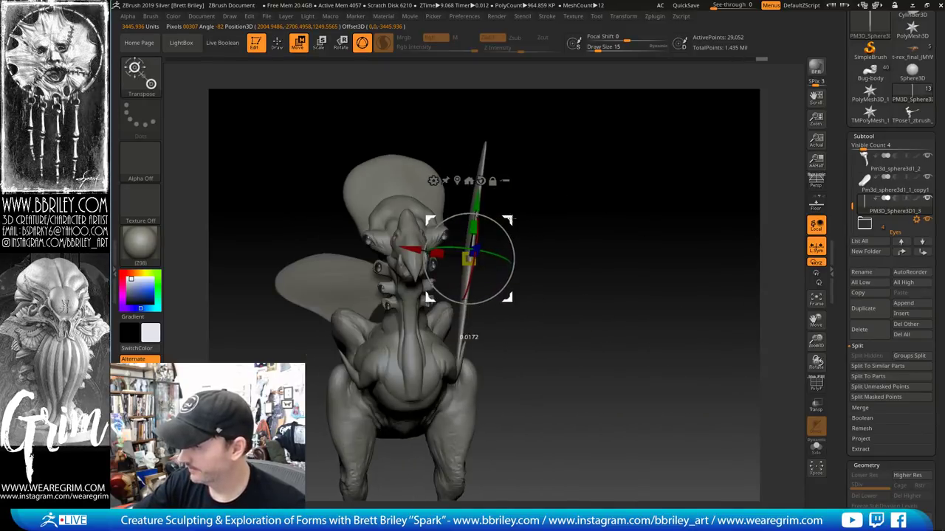
pyautogui.moveTo(507, 217); pyautogui.dragTo(521, 222)
# Bend the blade into a gentle outward curve with the Move brush and check it from several angles
pyautogui.press('q')
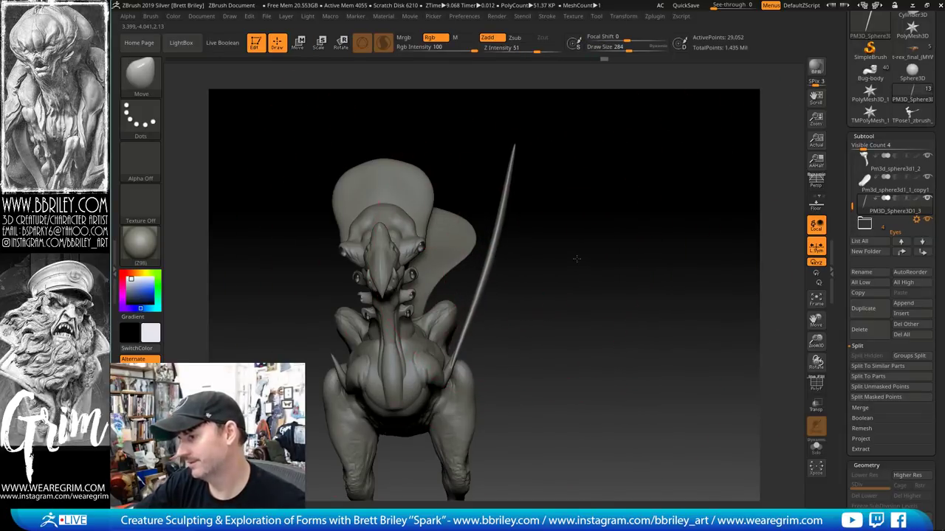
pyautogui.moveTo(491, 255); pyautogui.dragTo(580, 225)
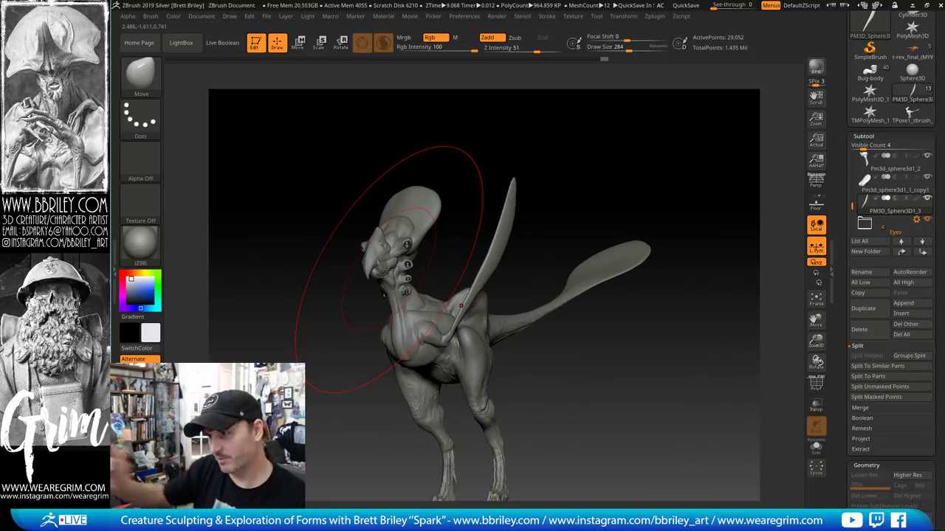
pyautogui.moveTo(649, 175); pyautogui.dragTo(472, 222)
pyautogui.moveTo(581, 160)
pyautogui.mouseDown()
pyautogui.moveTo(641, 268)
pyautogui.moveTo(663, 115)
pyautogui.moveTo(649, 170)
pyautogui.moveTo(608, 190)
pyautogui.moveTo(639, 140)
pyautogui.moveTo(628, 191)
pyautogui.mouseUp()
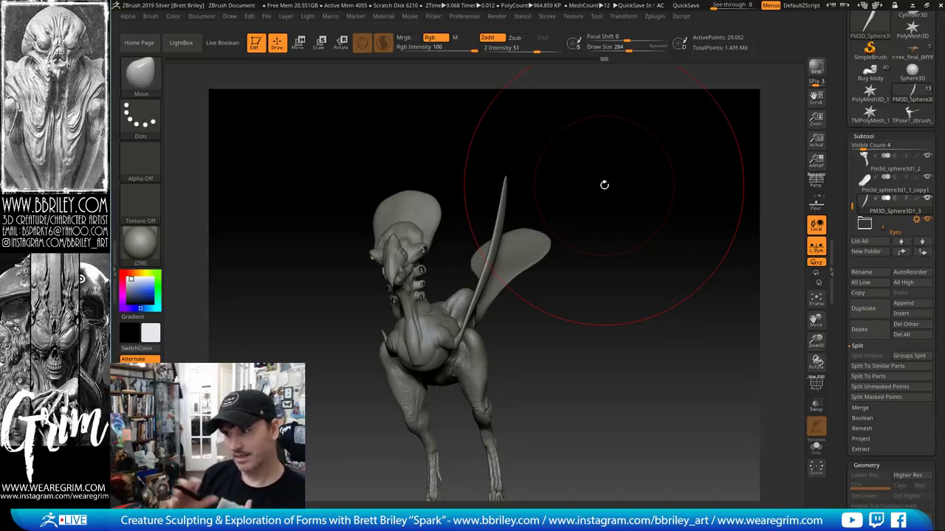
# Merge the visible subtools into a single copy with SubTool Master, using Merge only and leaving Preserve existing Polygroups off
pyautogui.click(654, 15)
pyautogui.click(674, 191)
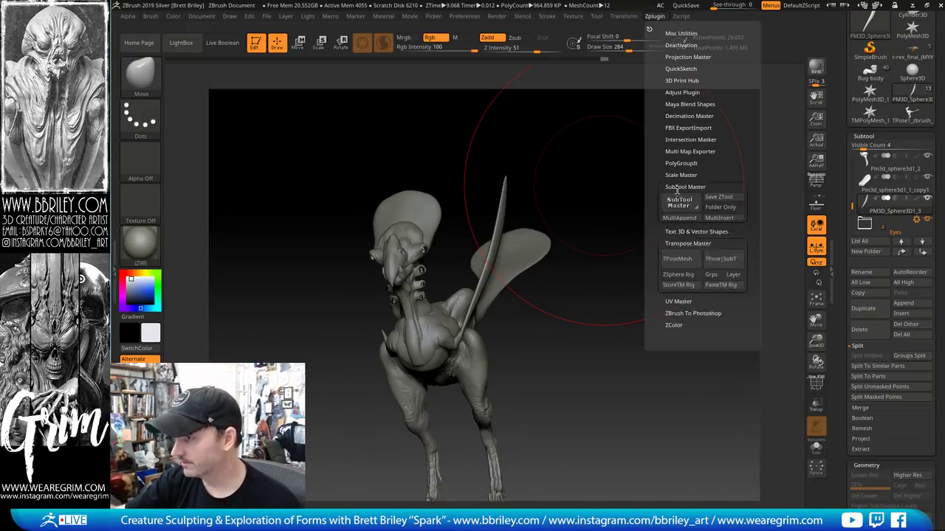
pyautogui.click(668, 215)
pyautogui.click(204, 194)
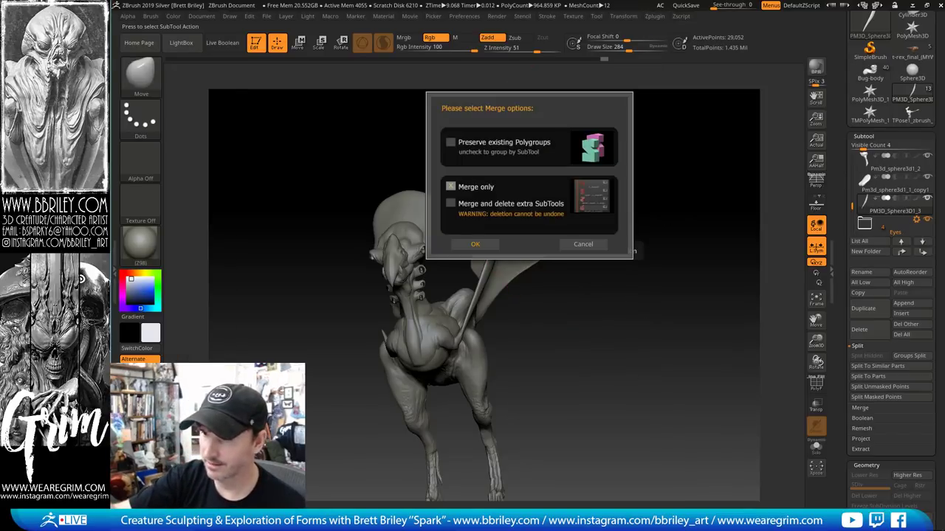
pyautogui.click(490, 248)
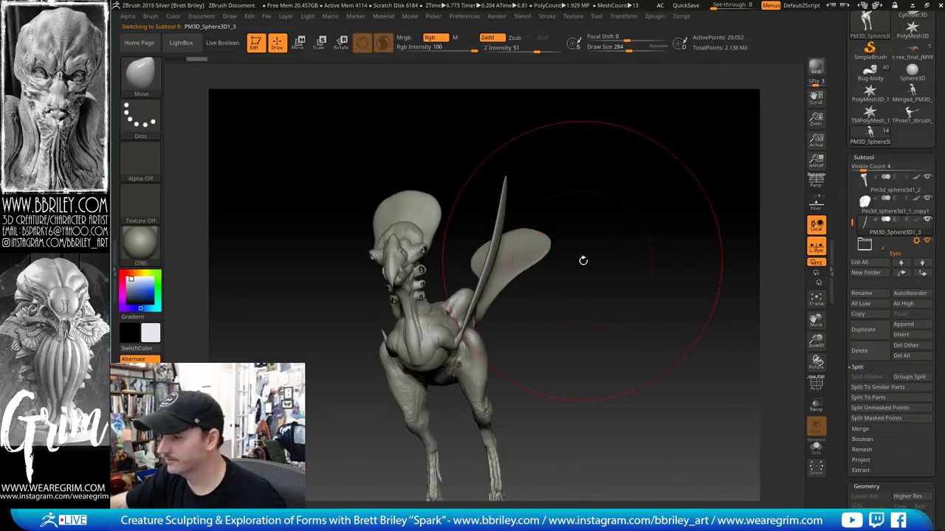
# Mirror the blade subtool across the X axis with SubTool Master, merging both sides into one SubTool
pyautogui.moveTo(583, 259); pyautogui.dragTo(689, 268)
pyautogui.moveTo(851, 225)
pyautogui.mouseDown()
pyautogui.moveTo(851, 193)
pyautogui.moveTo(851, 212)
pyautogui.mouseUp()
pyautogui.moveTo(726, 273); pyautogui.dragTo(804, 219)
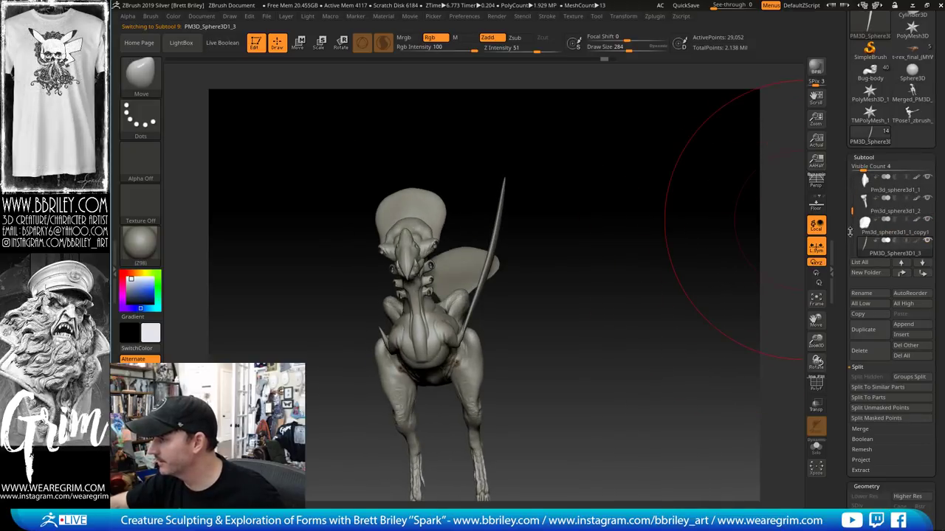
pyautogui.click(654, 15)
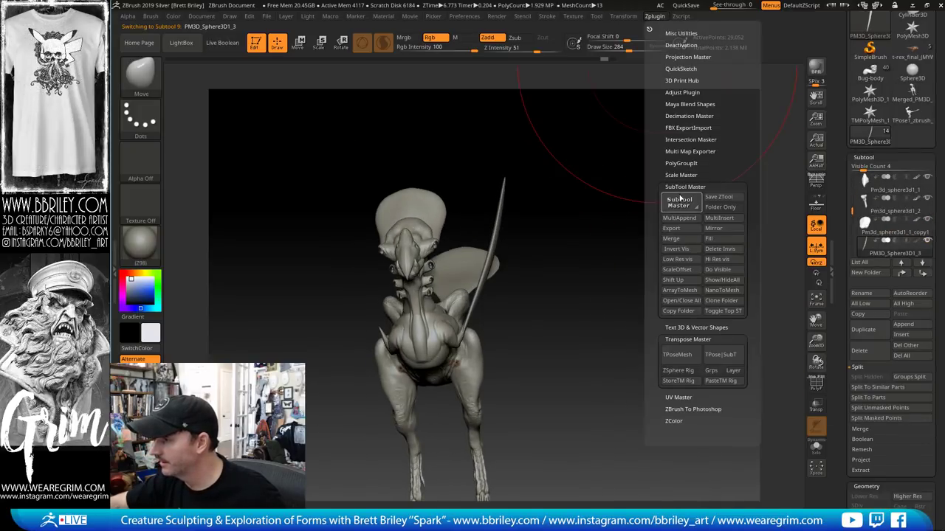
pyautogui.click(680, 202)
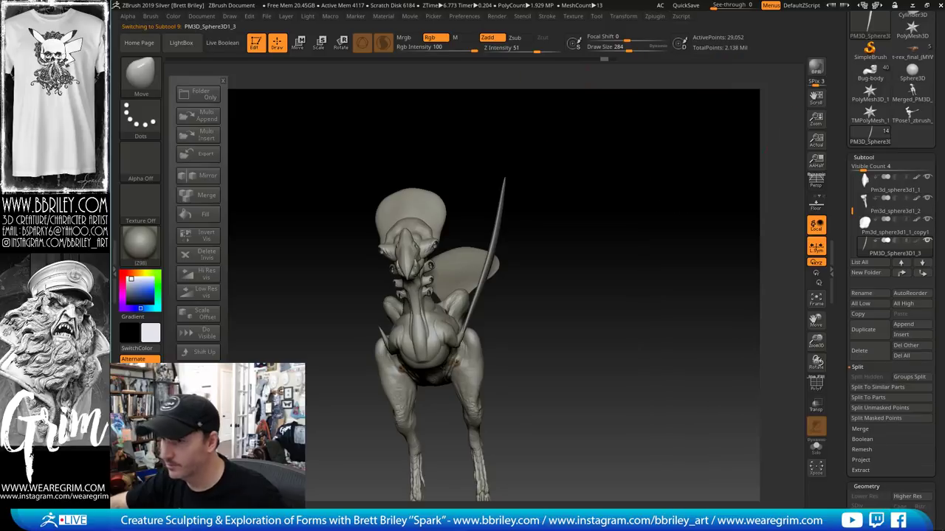
pyautogui.click(206, 176)
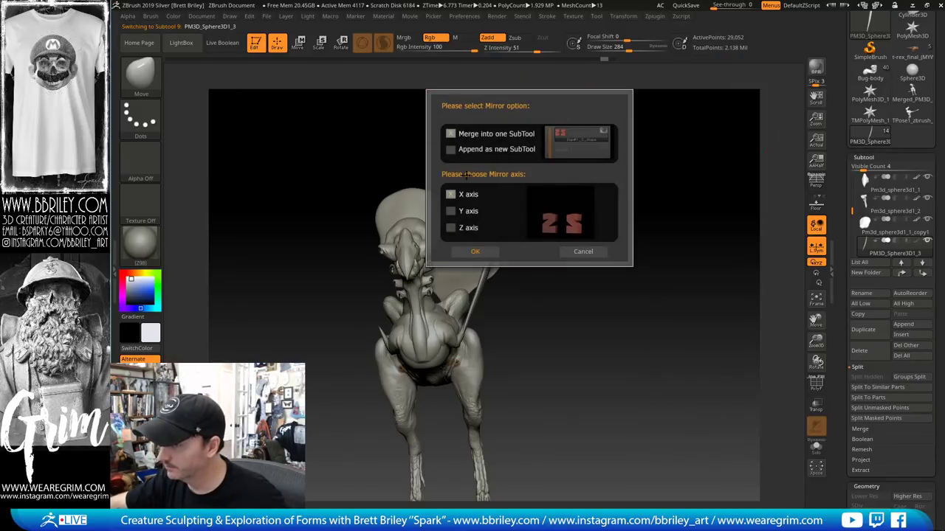
pyautogui.click(474, 251)
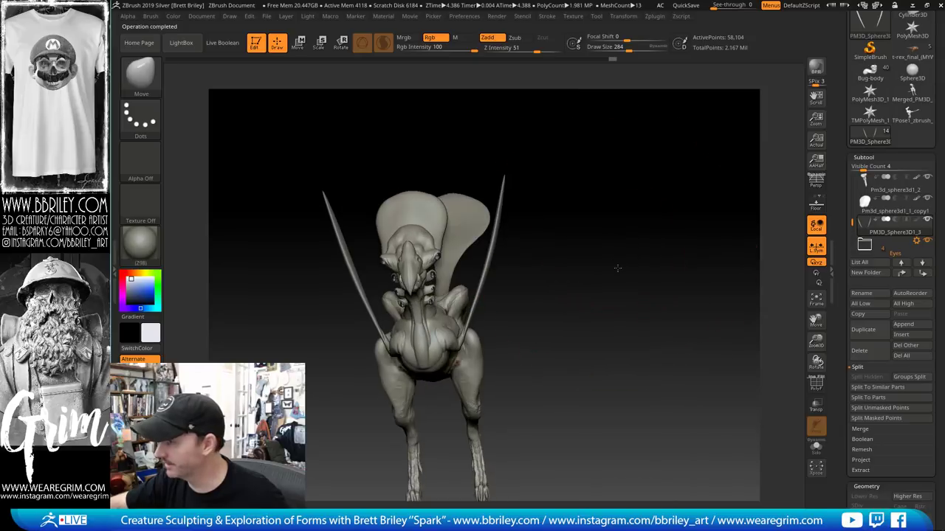
# Switch to the merged single-mesh copy of the creature and delete it from the loaded tools
pyautogui.moveTo(851, 214)
pyautogui.mouseDown()
pyautogui.moveTo(849, 173)
pyautogui.moveTo(845, 210)
pyautogui.mouseUp()
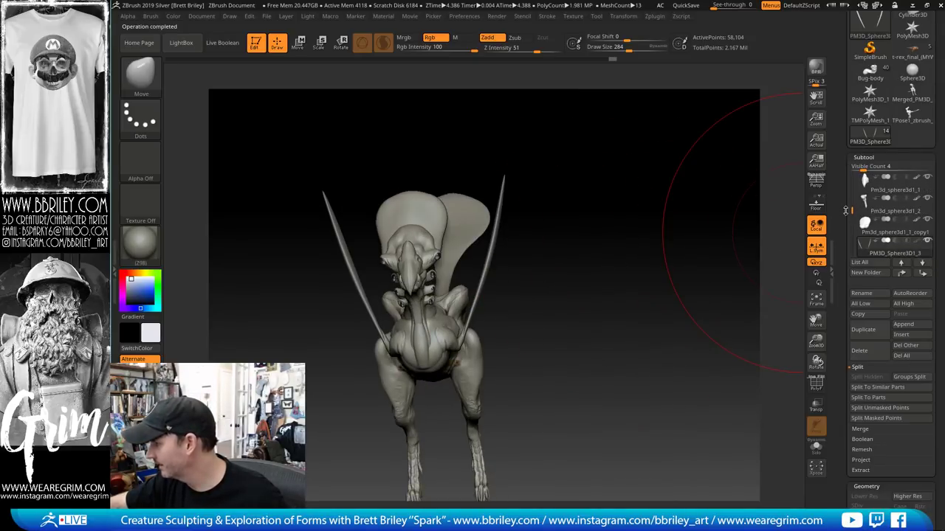
pyautogui.click(910, 94)
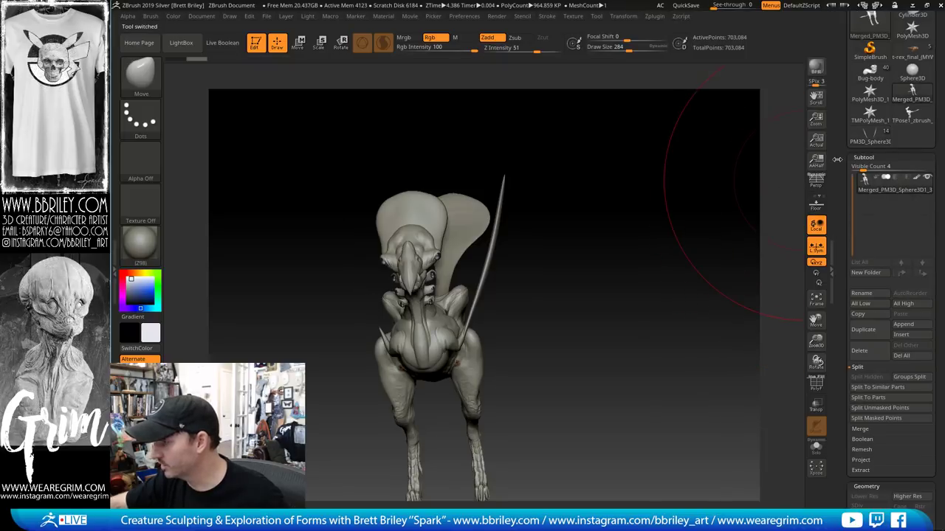
pyautogui.click(859, 351)
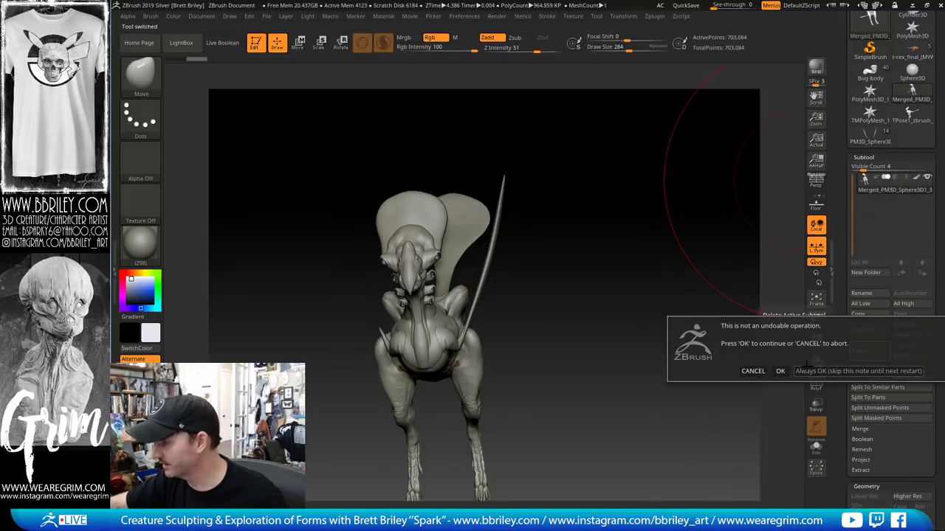
pyautogui.click(784, 370)
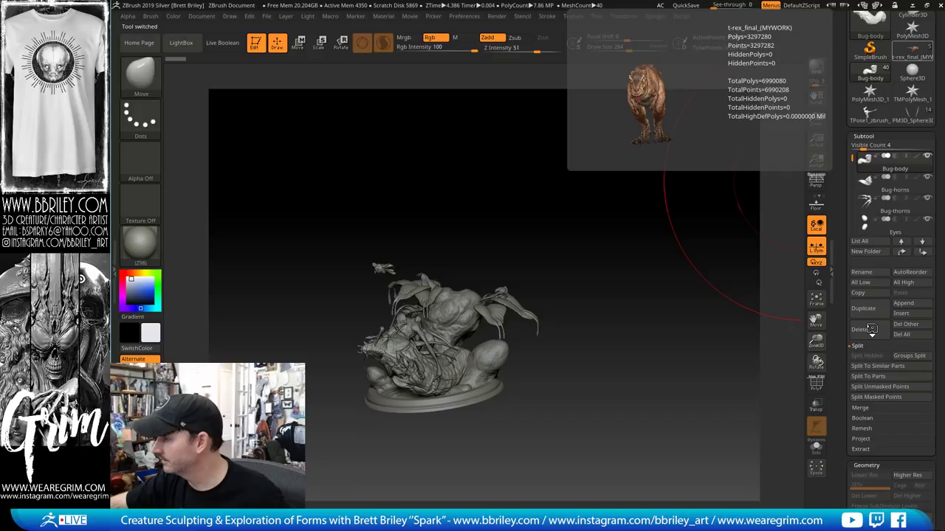
# Try to clear out the t-rex_final tool by deleting its body and eyes subtools one after another
pyautogui.click(868, 332)
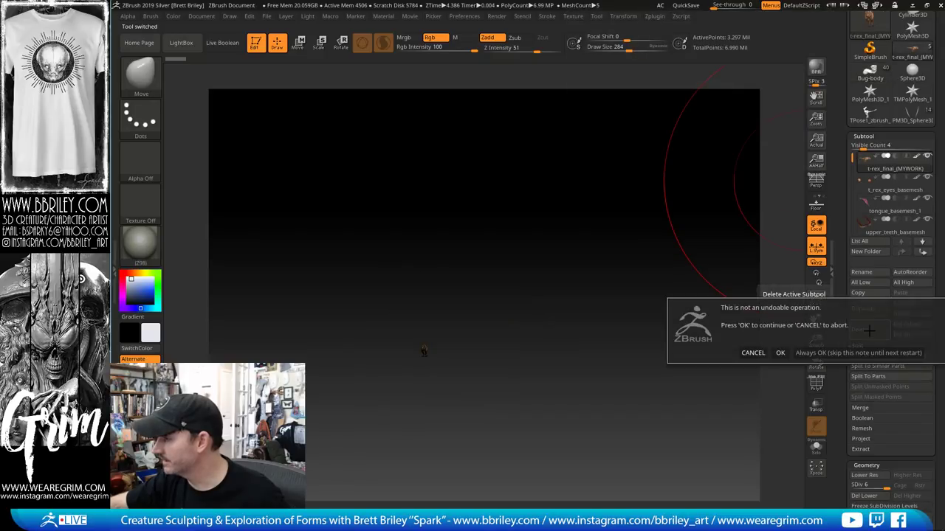
pyautogui.click(821, 352)
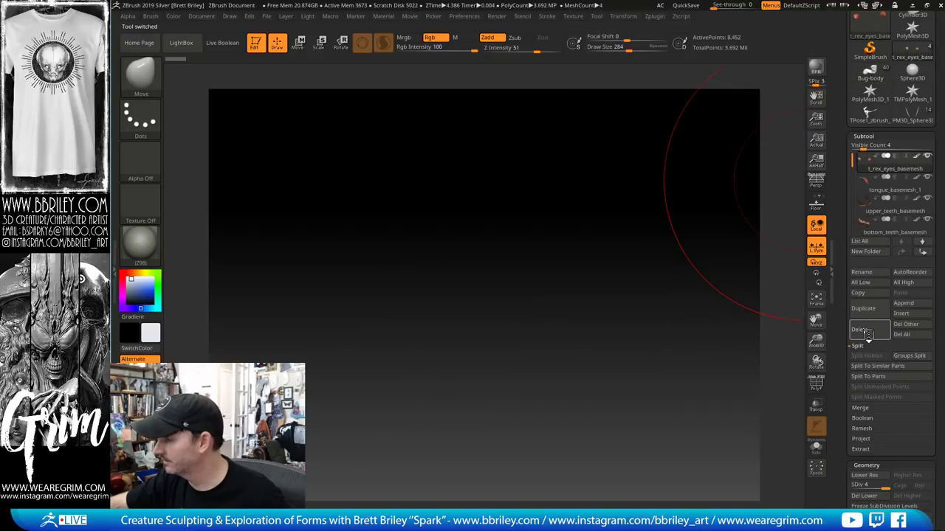
pyautogui.click(868, 331)
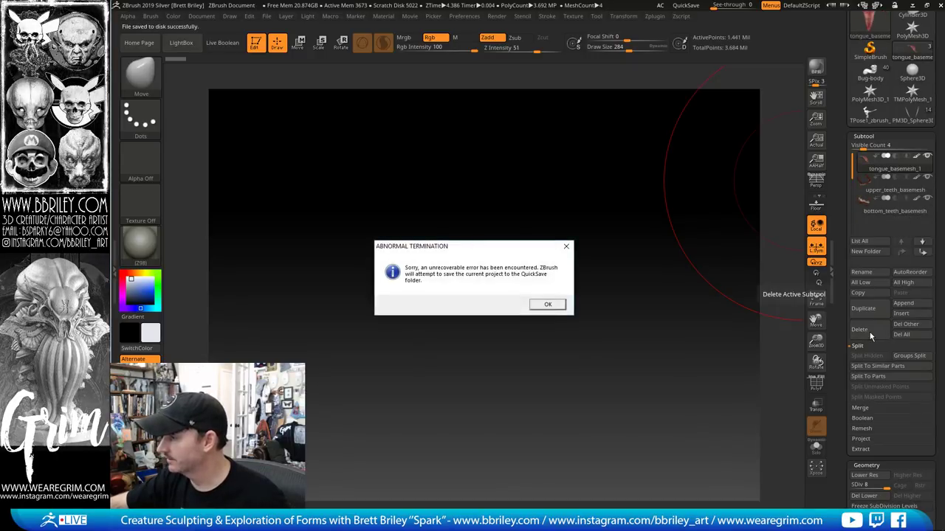
# Acknowledge the abnormal termination error, relaunch ZBrush and dismiss the note about the crashed session
pyautogui.click(547, 304)
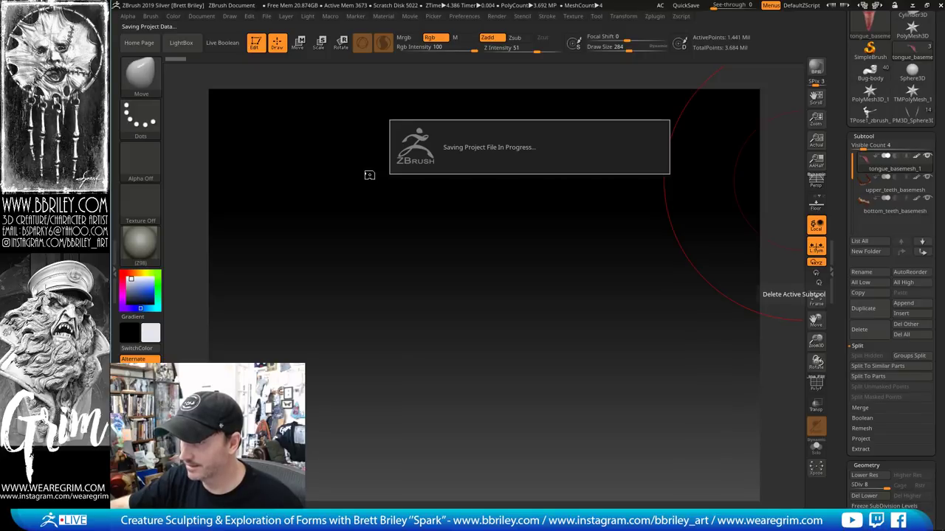
pyautogui.hotkey('alt', 'Tab')
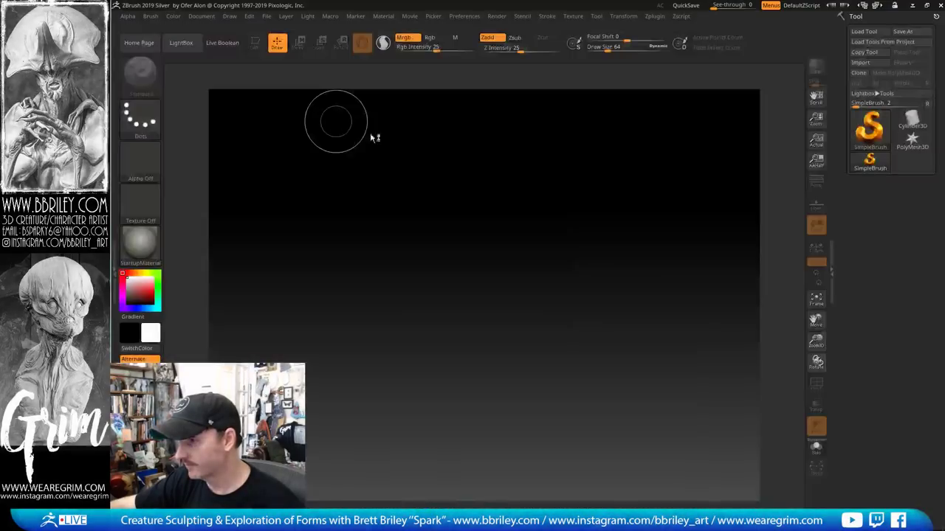
pyautogui.click(542, 303)
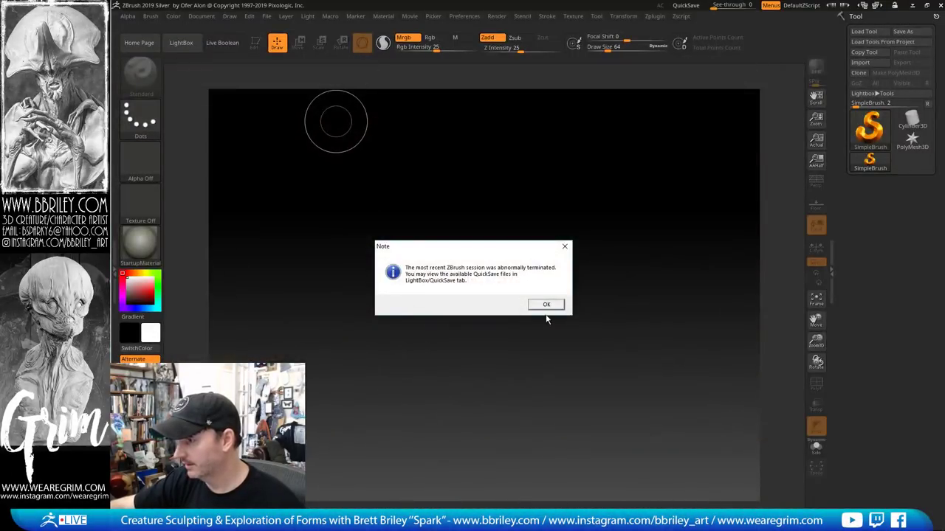
pyautogui.click(542, 304)
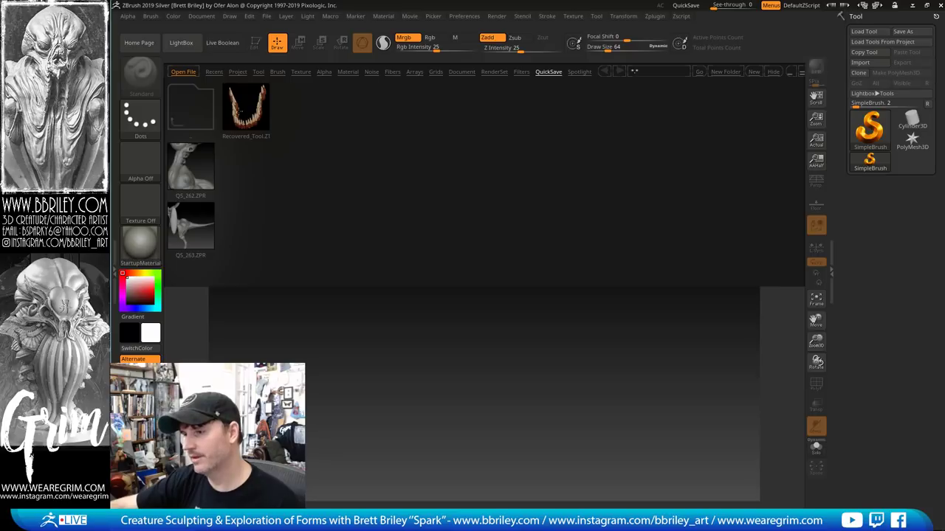
# Open Recovered_Tool from the QuickSave files and inspect its subtool list to see whether it contains the creature
pyautogui.doubleClick(238, 112)
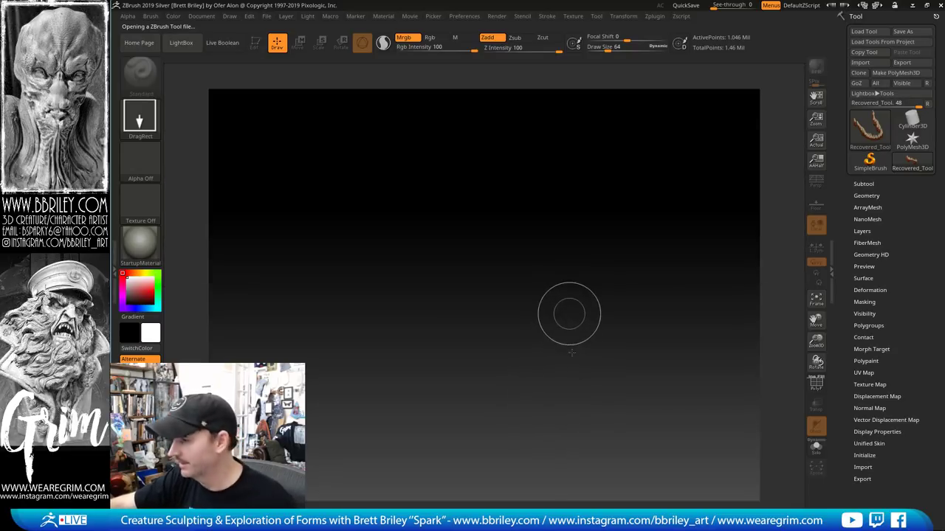
pyautogui.click(863, 183)
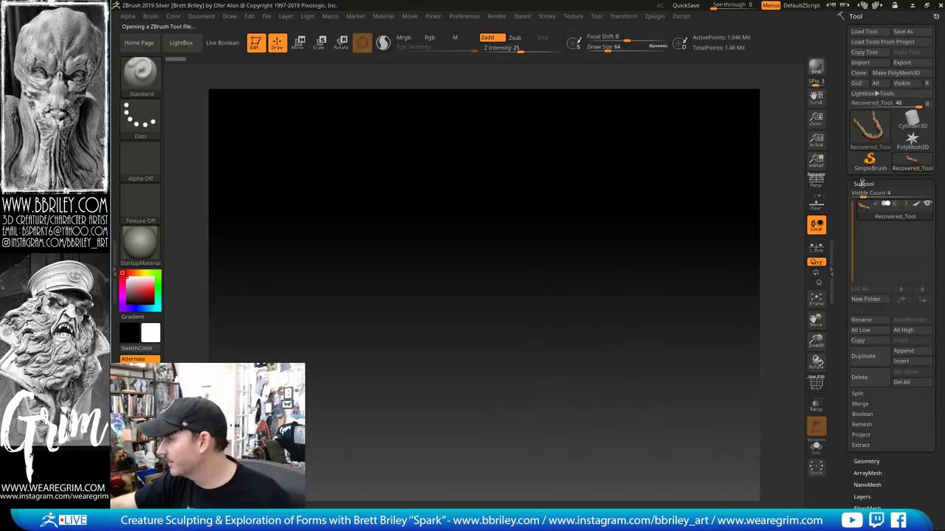
pyautogui.click(912, 143)
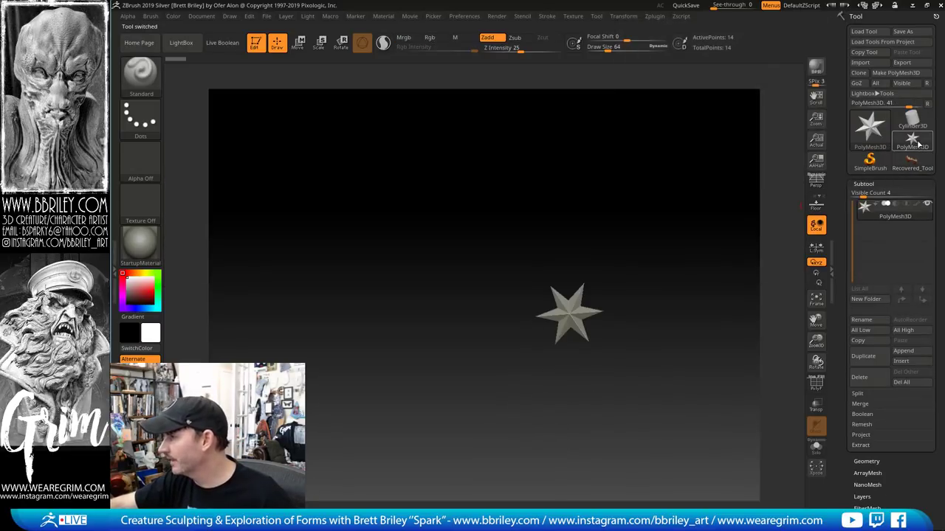
pyautogui.moveTo(916, 166)
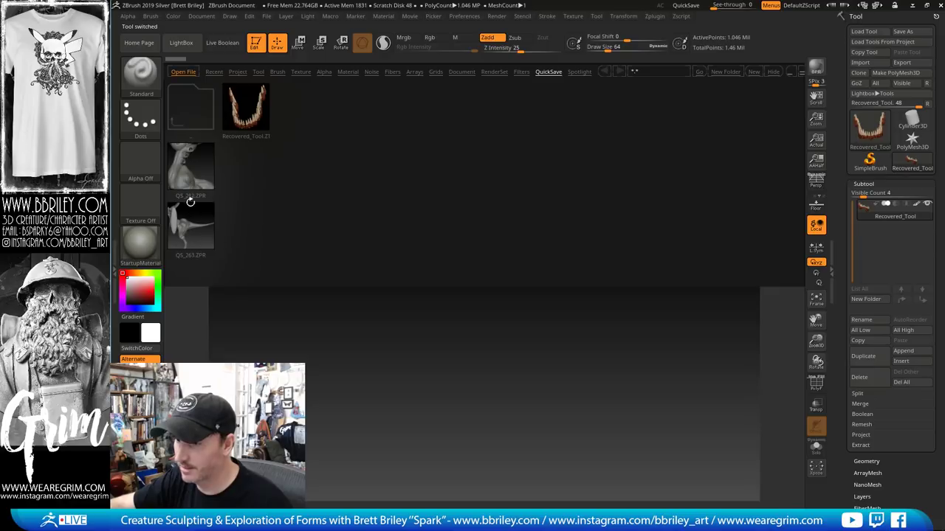
# Open the QS_263.ZPR quicksave without saving the current project and inspect the restored creature
pyautogui.doubleClick(190, 233)
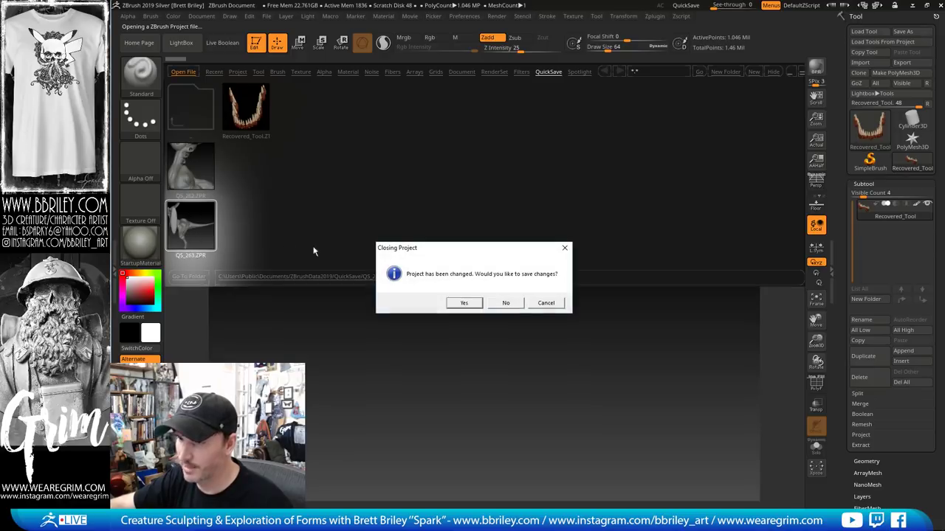
pyautogui.click(507, 303)
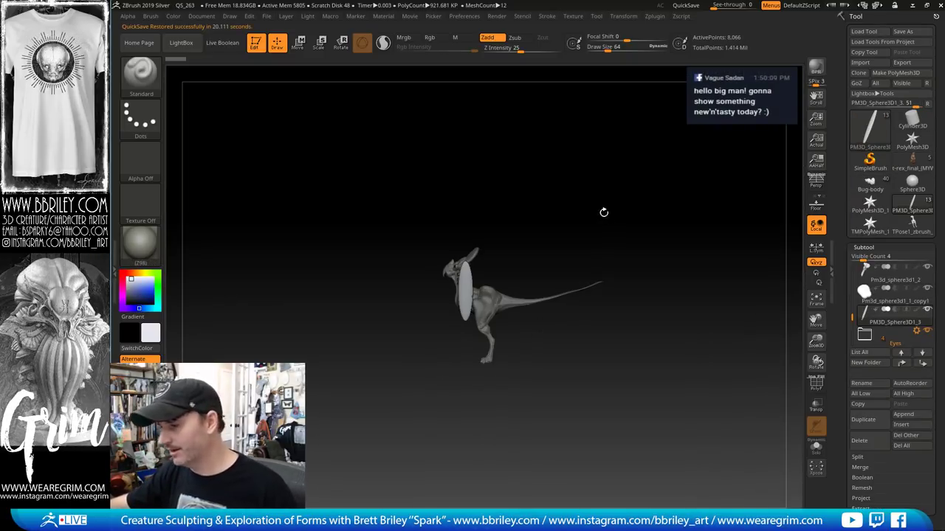
pyautogui.moveTo(604, 213); pyautogui.dragTo(771, 161)
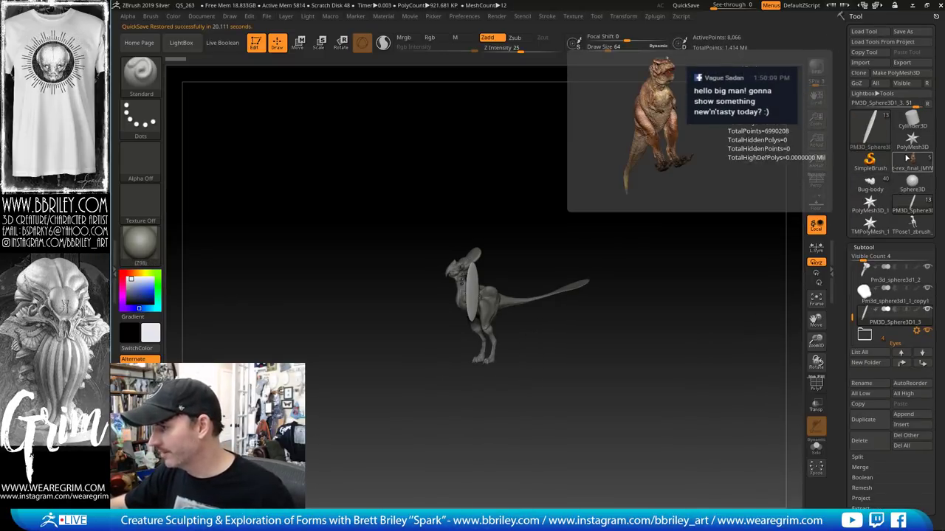
pyautogui.moveTo(693, 290); pyautogui.dragTo(713, 369)
# Save the restored creature to disk as a tool file
pyautogui.click(598, 15)
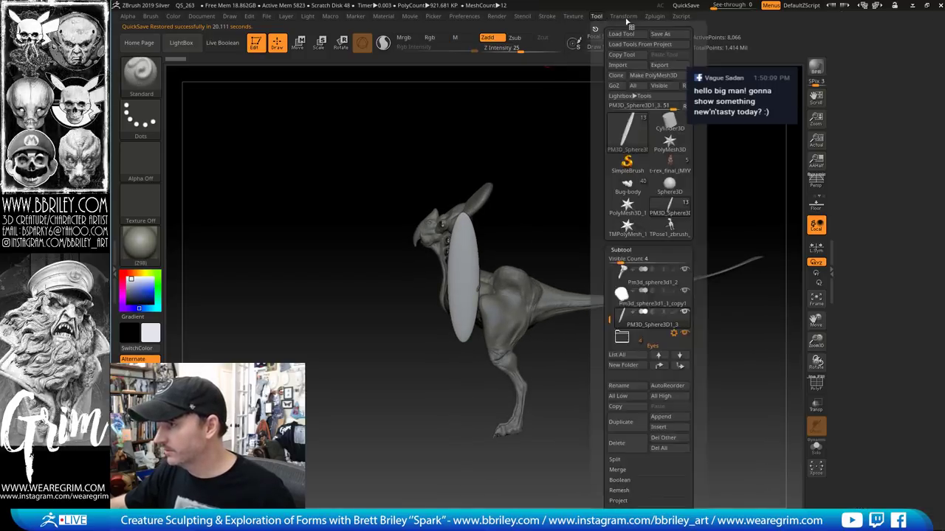
pyautogui.click(597, 17)
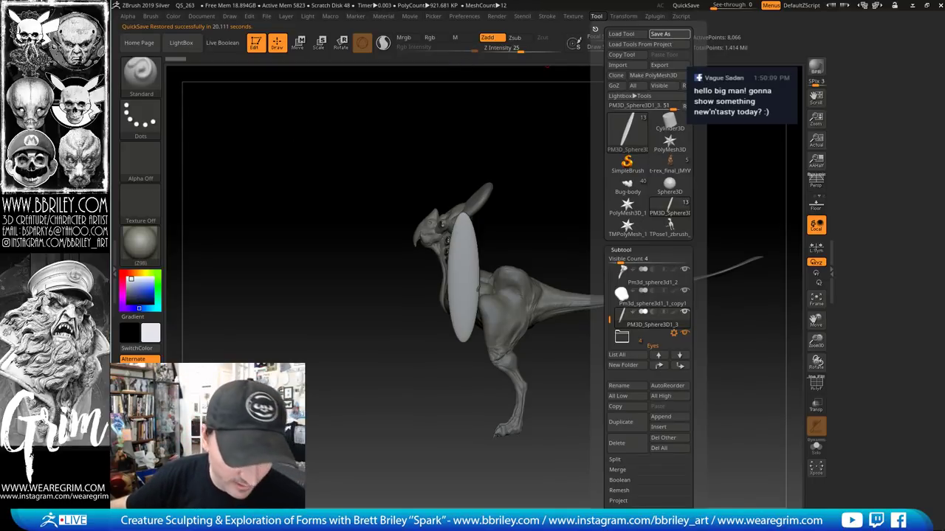
pyautogui.click(391, 330)
# Close ZBrush without saving the project, restart it and dismiss the Home Page and LightBox
pyautogui.click(938, 6)
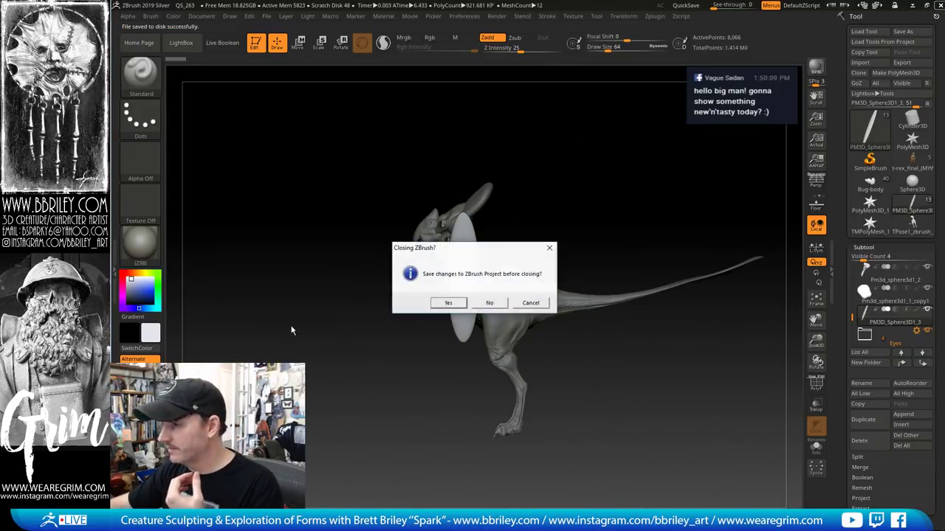
pyautogui.click(487, 302)
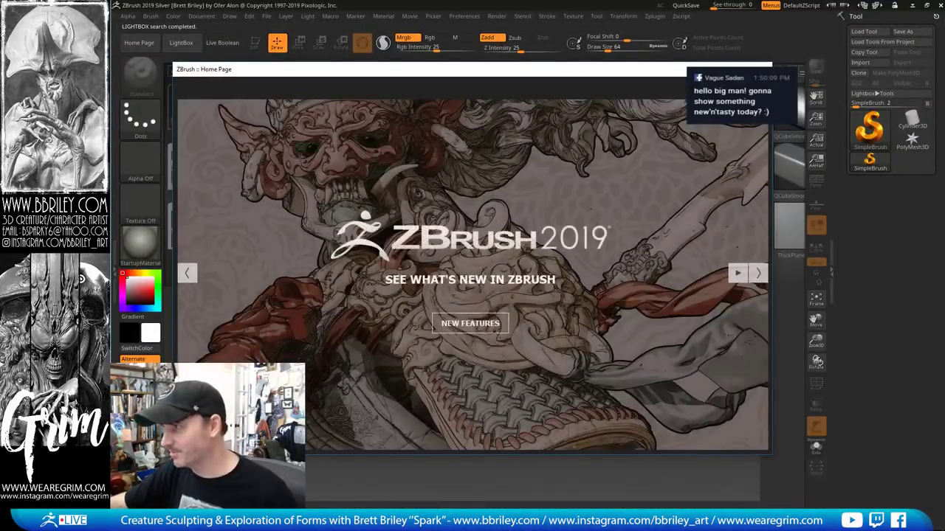
pyautogui.press('Escape')
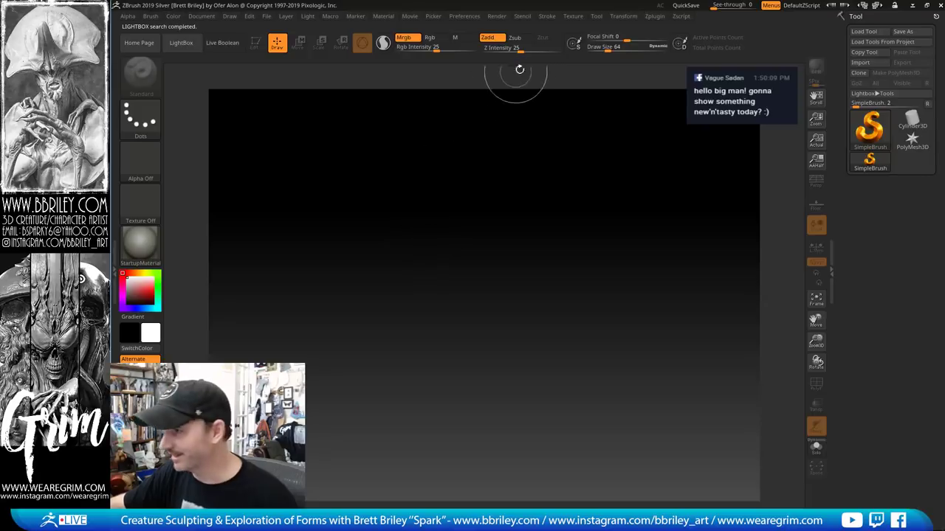
# Load the saved creature tool, place it on the canvas in Edit mode and turn it to check the blade
pyautogui.click(597, 16)
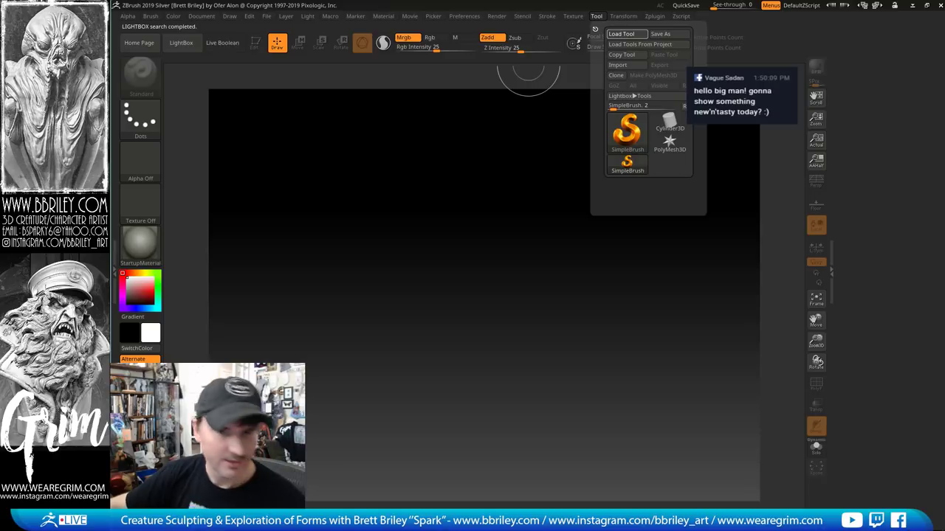
pyautogui.moveTo(541, 300)
pyautogui.mouseDown()
pyautogui.moveTo(681, 238)
pyautogui.moveTo(657, 177)
pyautogui.moveTo(620, 156)
pyautogui.moveTo(657, 201)
pyautogui.moveTo(670, 287)
pyautogui.moveTo(653, 313)
pyautogui.moveTo(643, 309)
pyautogui.mouseUp()
pyautogui.press('t')
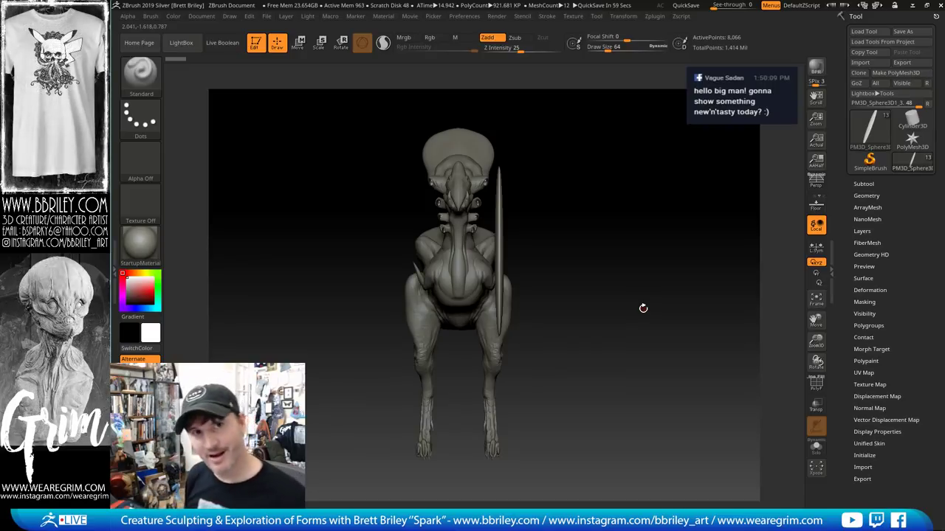
pyautogui.moveTo(653, 229); pyautogui.dragTo(610, 198)
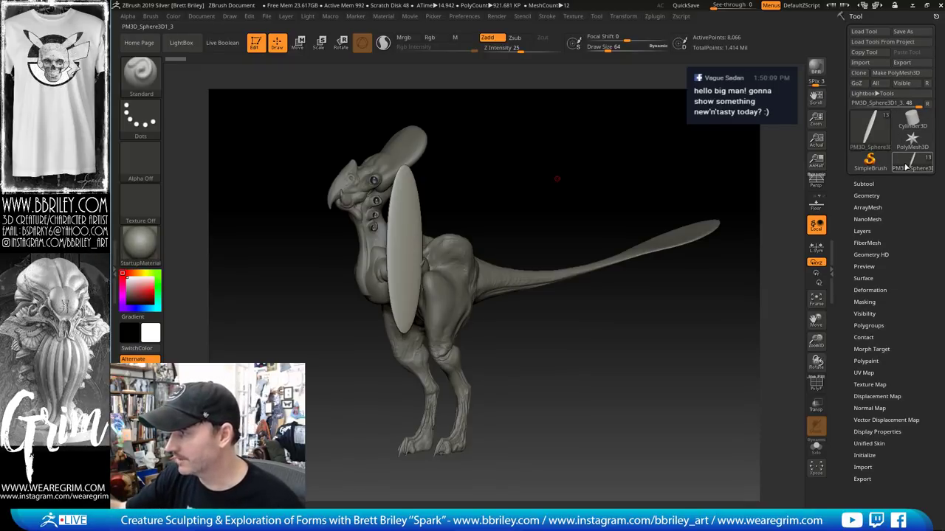
pyautogui.moveTo(901, 168)
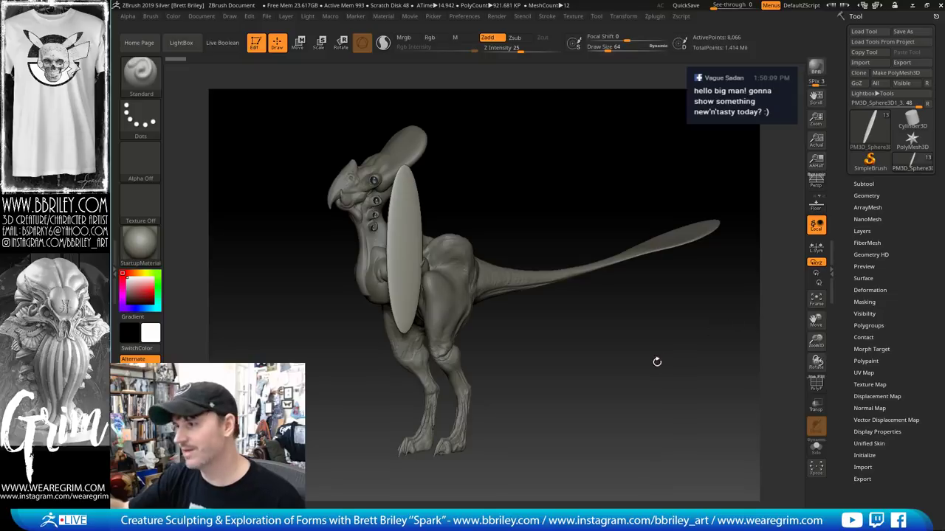
# Narrow the blade with the gizmo in side view and raise it so its lower end sits beside the small arm
pyautogui.moveTo(669, 330); pyautogui.dragTo(603, 253)
pyautogui.click(299, 42)
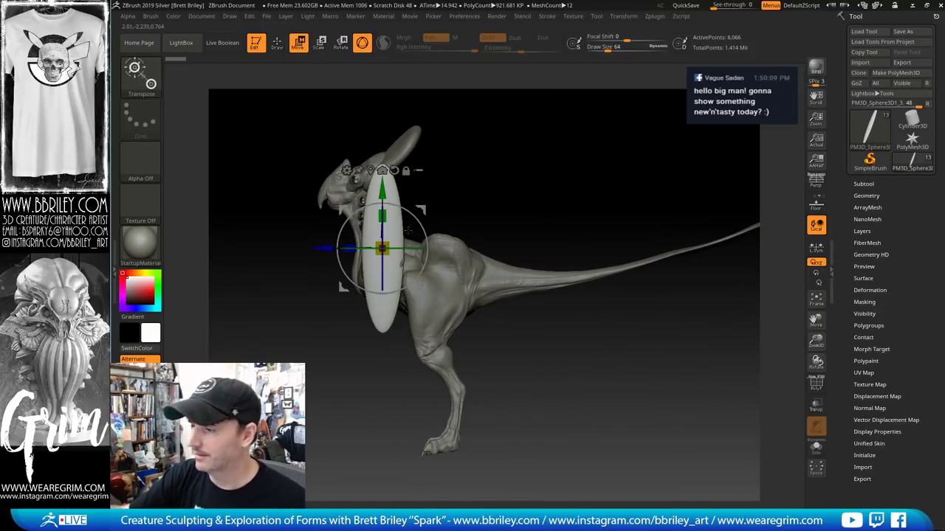
pyautogui.moveTo(377, 246); pyautogui.dragTo(366, 246)
pyautogui.moveTo(420, 210); pyautogui.dragTo(442, 170)
pyautogui.moveTo(514, 158)
pyautogui.keyDown('alt'); pyautogui.mouseDown()
pyautogui.moveTo(561, 244)
pyautogui.moveTo(555, 375)
pyautogui.mouseUp(); pyautogui.keyUp('alt')
# Set up the Move brush for bending the blade, with Dynamic brush size off and Draw Size 174
pyautogui.press('q')
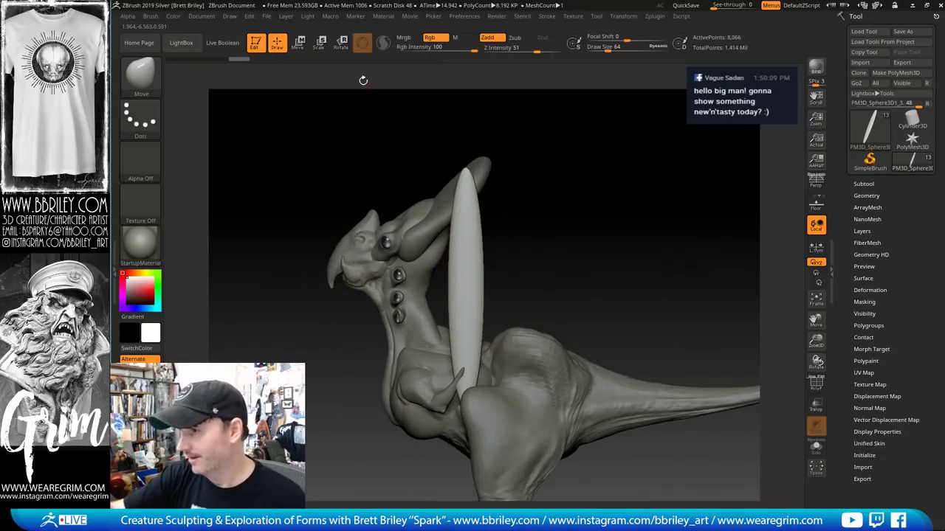
pyautogui.press('s')
pyautogui.moveTo(468, 269); pyautogui.dragTo(541, 275)
pyautogui.keyDown('alt'); pyautogui.moveTo(559, 234); pyautogui.dragTo(551, 216); pyautogui.keyUp('alt')
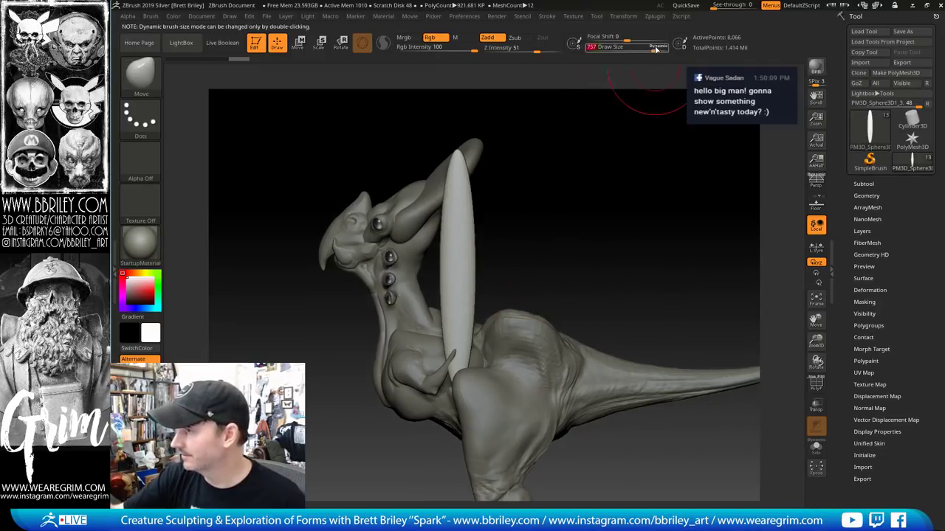
pyautogui.press('s')
pyautogui.moveTo(544, 249)
pyautogui.mouseDown()
pyautogui.moveTo(521, 254)
pyautogui.moveTo(506, 243)
pyautogui.moveTo(522, 204)
pyautogui.mouseUp()
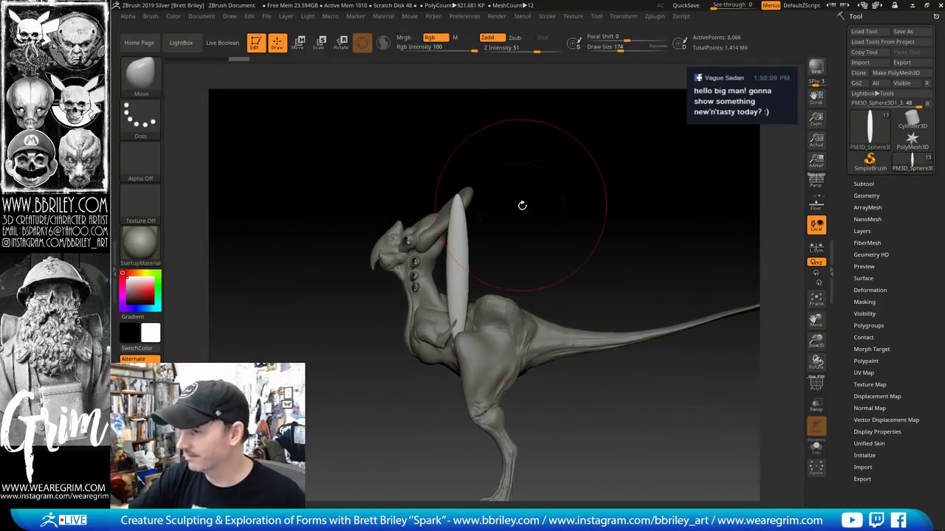
# Shift the blade up and back with the gizmo, then bow its upper part backward using the Move brush at Draw Size 143
pyautogui.press('w')
pyautogui.moveTo(495, 243)
pyautogui.mouseDown()
pyautogui.moveTo(498, 255)
pyautogui.moveTo(512, 219)
pyautogui.moveTo(504, 186)
pyautogui.moveTo(519, 161)
pyautogui.mouseUp()
pyautogui.press('q')
pyautogui.press('[')
pyautogui.moveTo(491, 217); pyautogui.dragTo(510, 205)
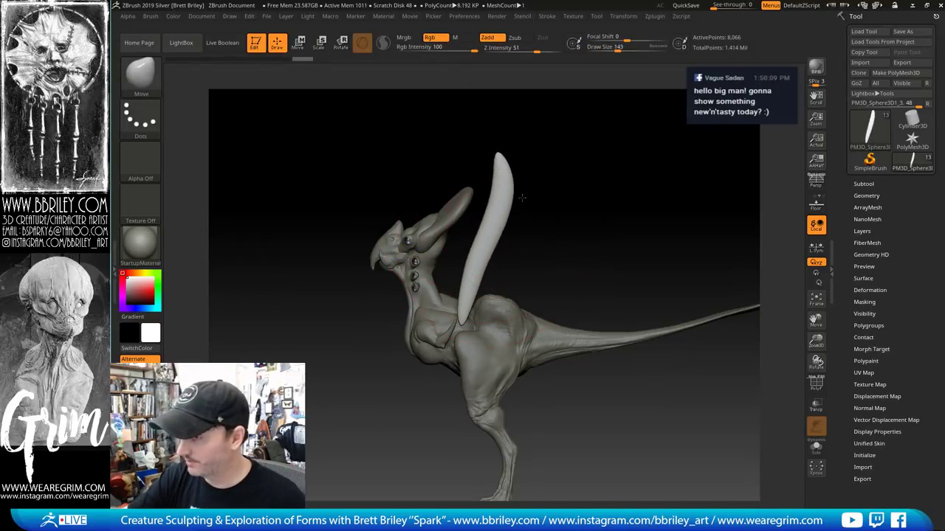
# Lengthen the blade's tip and refine its backward curve with the Move brush at Draw Sizes 94 and 119
pyautogui.press('s')
pyautogui.click(509, 192)
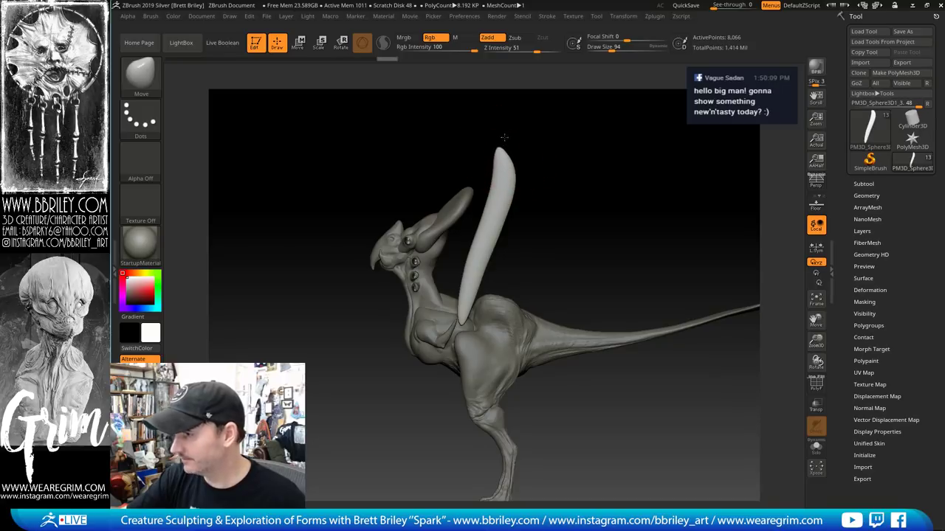
pyautogui.moveTo(504, 138); pyautogui.dragTo(505, 130)
pyautogui.press('s')
pyautogui.click(512, 200)
pyautogui.moveTo(503, 216); pyautogui.dragTo(507, 219)
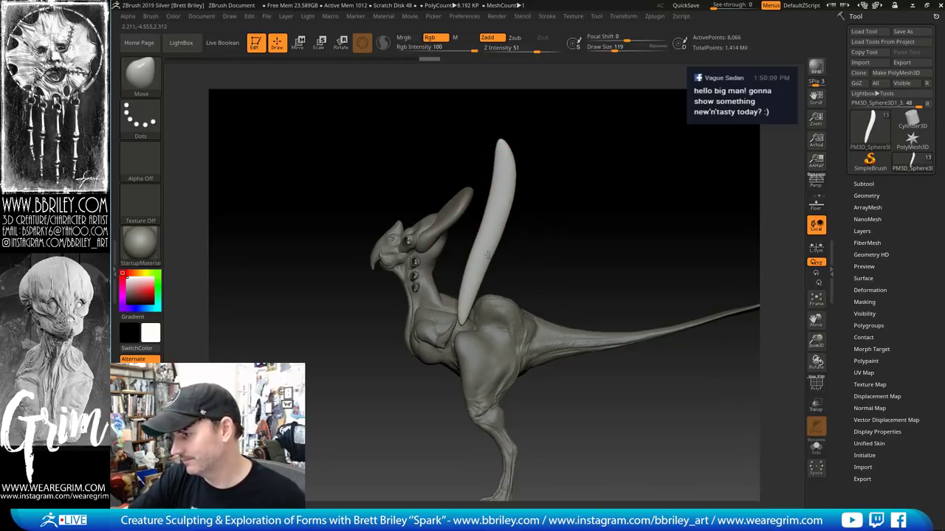
pyautogui.moveTo(487, 255); pyautogui.dragTo(476, 276)
# Smooth the blade's middle and taper its lower end toward the small arm, then set the Draw Size to 53
pyautogui.press('s')
pyautogui.click(470, 264)
pyautogui.moveTo(490, 226)
pyautogui.keyDown('shift'); pyautogui.mouseDown()
pyautogui.moveTo(502, 217)
pyautogui.moveTo(493, 213)
pyautogui.mouseUp(); pyautogui.keyUp('shift')
pyautogui.keyDown('shift'); pyautogui.moveTo(479, 266); pyautogui.dragTo(461, 321); pyautogui.keyUp('shift')
pyautogui.press('s')
pyautogui.click(467, 303)
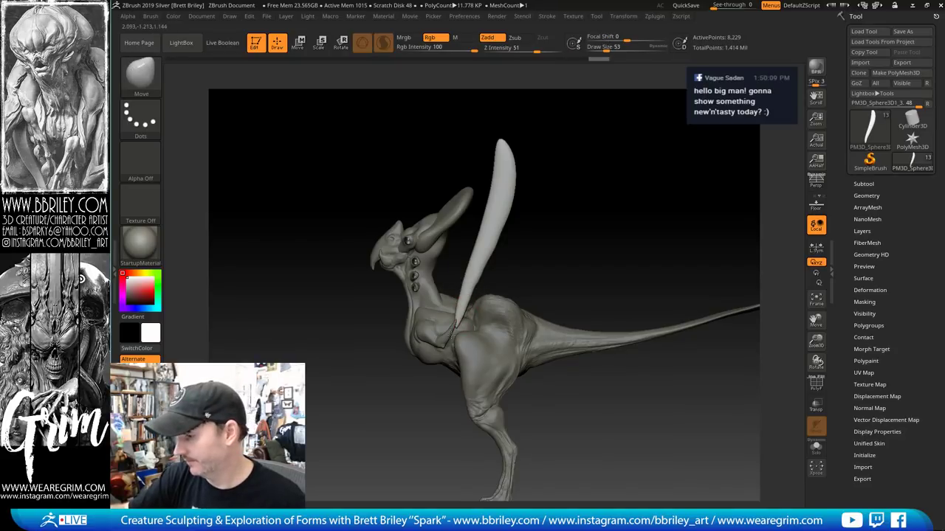
# Smooth the surface along the blade's length and check its shape, with the Draw Size reduced to 18
pyautogui.keyDown('shift'); pyautogui.moveTo(521, 273); pyautogui.dragTo(571, 237); pyautogui.keyUp('shift')
pyautogui.moveTo(468, 226)
pyautogui.keyDown('shift'); pyautogui.mouseDown()
pyautogui.moveTo(466, 211)
pyautogui.moveTo(474, 332)
pyautogui.mouseUp(); pyautogui.keyUp('shift')
pyautogui.press('s')
pyautogui.moveTo(518, 239)
pyautogui.mouseDown()
pyautogui.moveTo(473, 258)
pyautogui.moveTo(458, 238)
pyautogui.mouseUp()
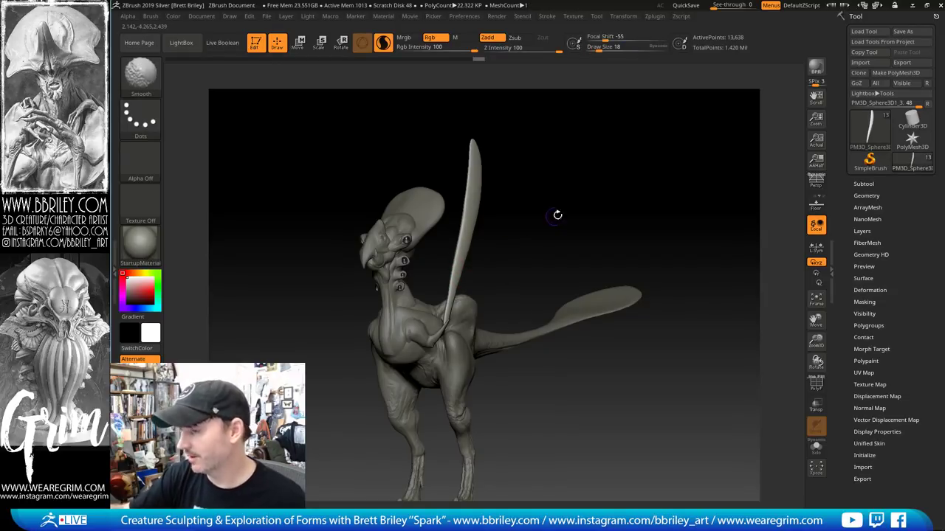
# Mirror the blade to the creature's opposite side with SubTool Master, so both small arms carry one
pyautogui.keyDown('shift'); pyautogui.moveTo(557, 213); pyautogui.dragTo(565, 210); pyautogui.keyUp('shift')
pyautogui.click(654, 16)
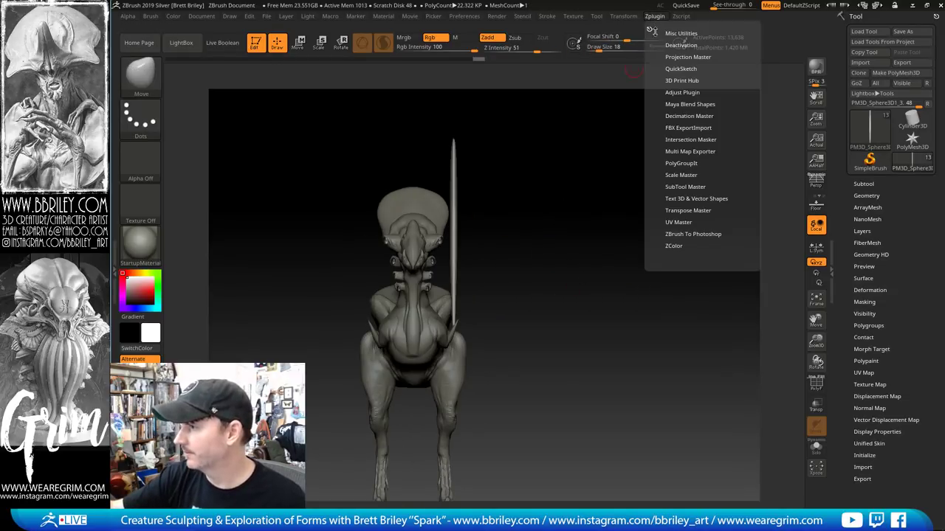
pyautogui.click(681, 188)
pyautogui.click(680, 199)
pyautogui.click(197, 194)
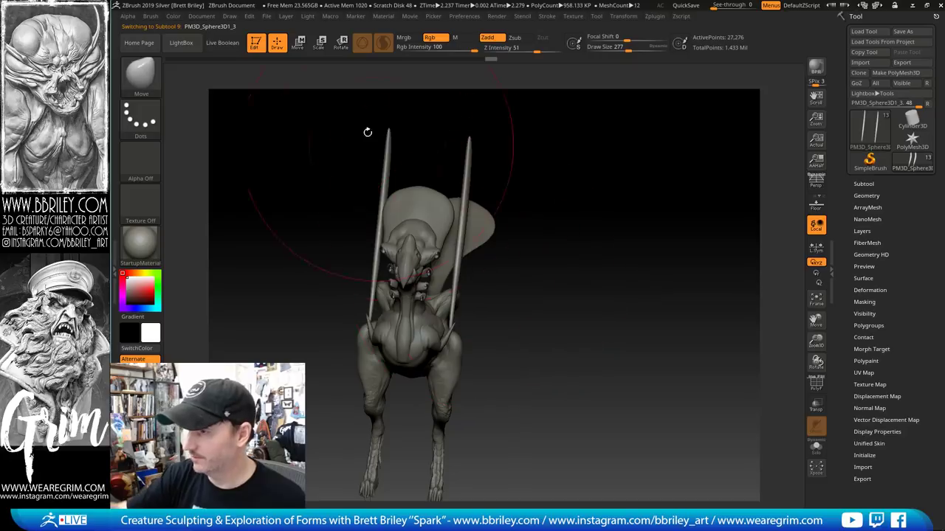
# Rotate the mirrored pair of blades outward from the body using a transpose line along the blade
pyautogui.press('w')
pyautogui.moveTo(504, 104); pyautogui.dragTo(432, 111)
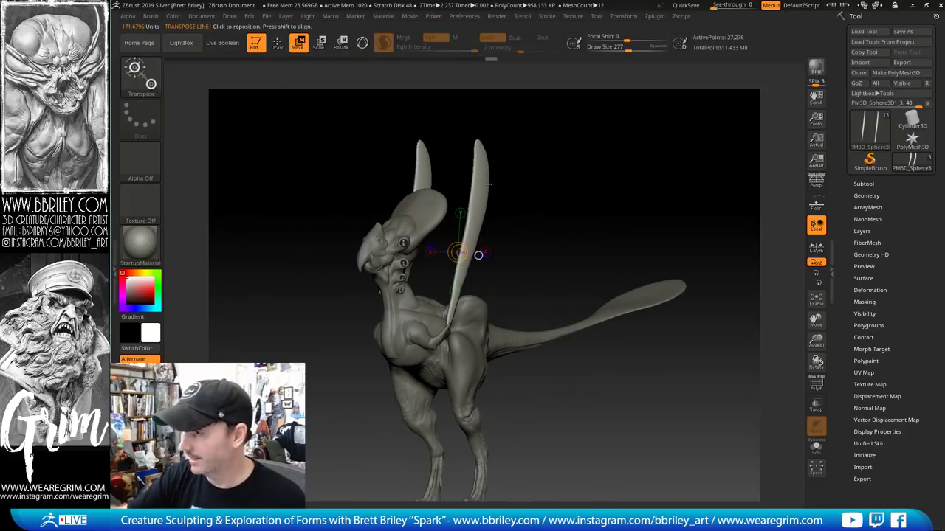
pyautogui.moveTo(451, 321); pyautogui.dragTo(485, 173)
pyautogui.keyDown('shift'); pyautogui.moveTo(530, 221); pyautogui.dragTo(498, 203); pyautogui.keyUp('shift')
pyautogui.press('r')
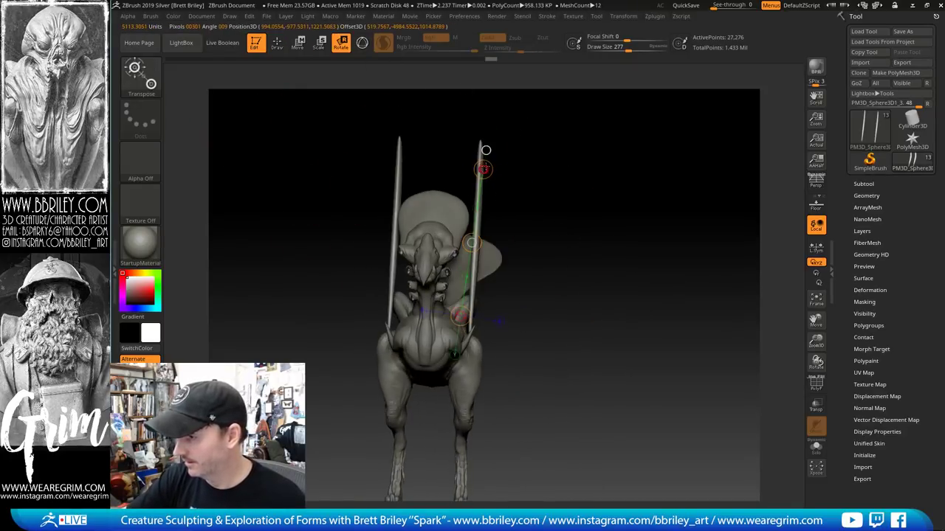
pyautogui.moveTo(483, 169); pyautogui.dragTo(515, 178)
pyautogui.press('q')
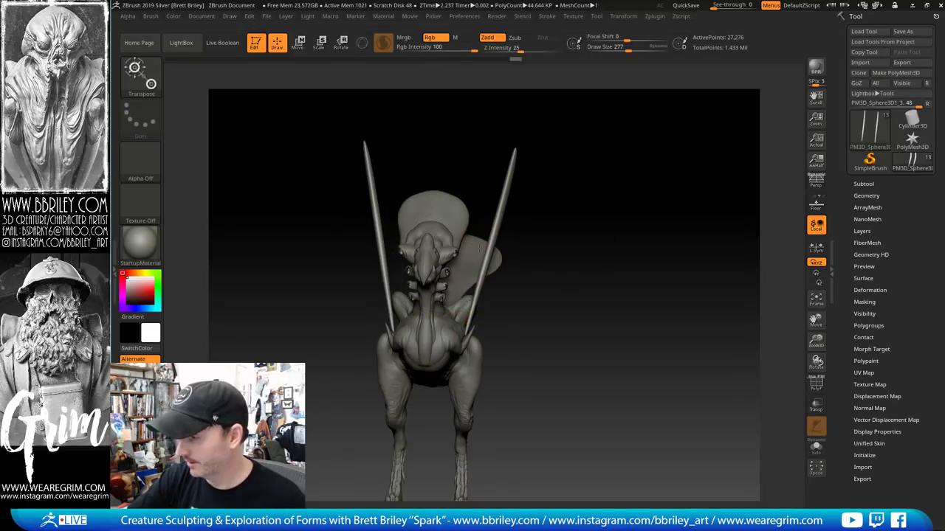
# Bow the middle of the blades outward with the Move brush at Draw Size 238
pyautogui.moveTo(588, 191); pyautogui.dragTo(555, 230)
pyautogui.press('b')
pyautogui.press('m')
pyautogui.press('v')
pyautogui.moveTo(472, 277); pyautogui.dragTo(483, 270)
pyautogui.moveTo(530, 233)
pyautogui.mouseDown()
pyautogui.moveTo(510, 215)
pyautogui.moveTo(512, 247)
pyautogui.moveTo(487, 229)
pyautogui.mouseUp()
pyautogui.click(298, 43)
pyautogui.moveTo(522, 199); pyautogui.dragTo(483, 314)
pyautogui.press('r')
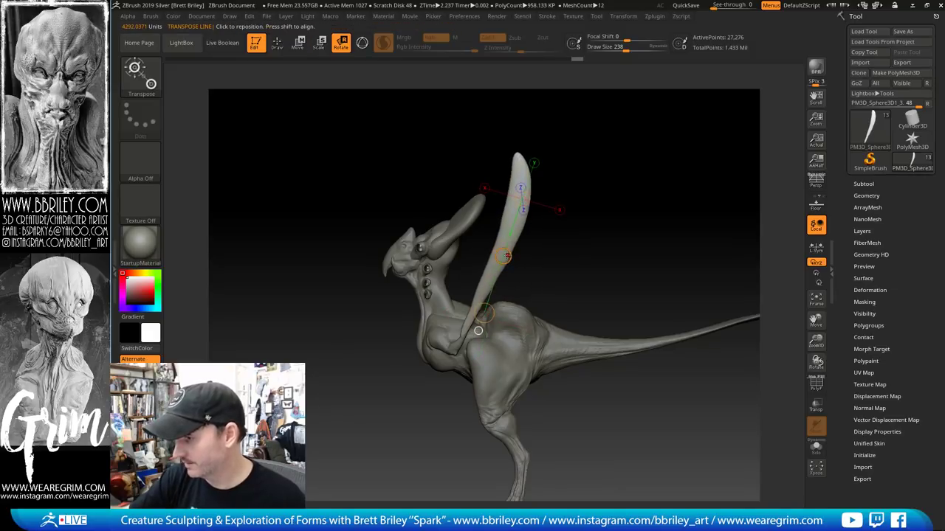
pyautogui.press('w')
pyautogui.moveTo(593, 235); pyautogui.dragTo(668, 243)
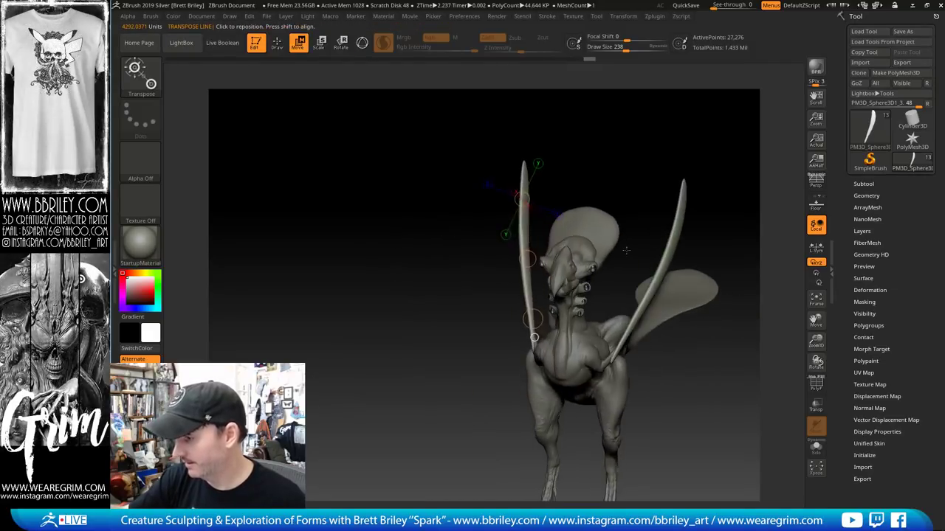
pyautogui.press('q')
# Adjust the curve of the blades' lower part with the Move brush at Draw Size 179
pyautogui.moveTo(622, 356)
pyautogui.mouseDown()
pyautogui.moveTo(530, 347)
pyautogui.moveTo(557, 348)
pyautogui.mouseUp()
pyautogui.press('s')
pyautogui.moveTo(516, 303); pyautogui.dragTo(515, 283)
pyautogui.moveTo(713, 259); pyautogui.dragTo(594, 189)
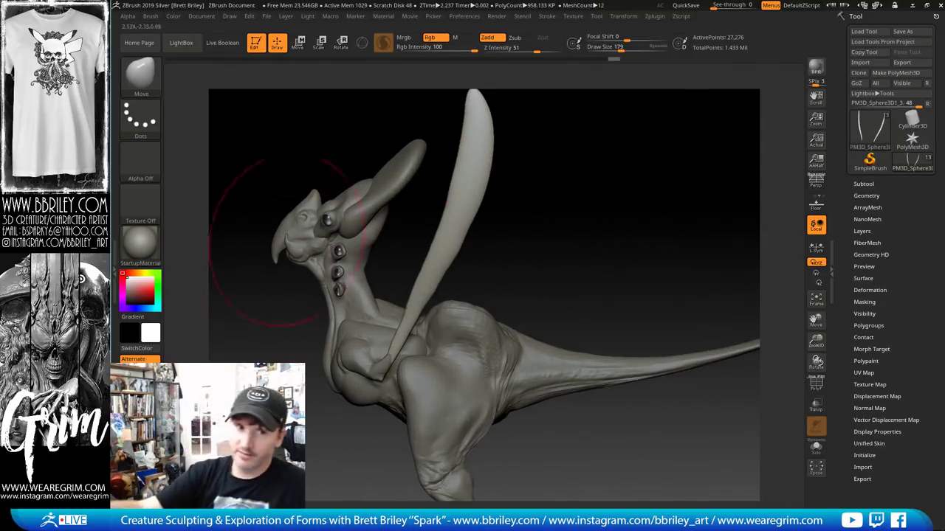
# Tilt the blades farther backward with transpose rotation, then shift them down and back over the small arms
pyautogui.press('w')
pyautogui.moveTo(479, 135); pyautogui.dragTo(425, 317)
pyautogui.press('r')
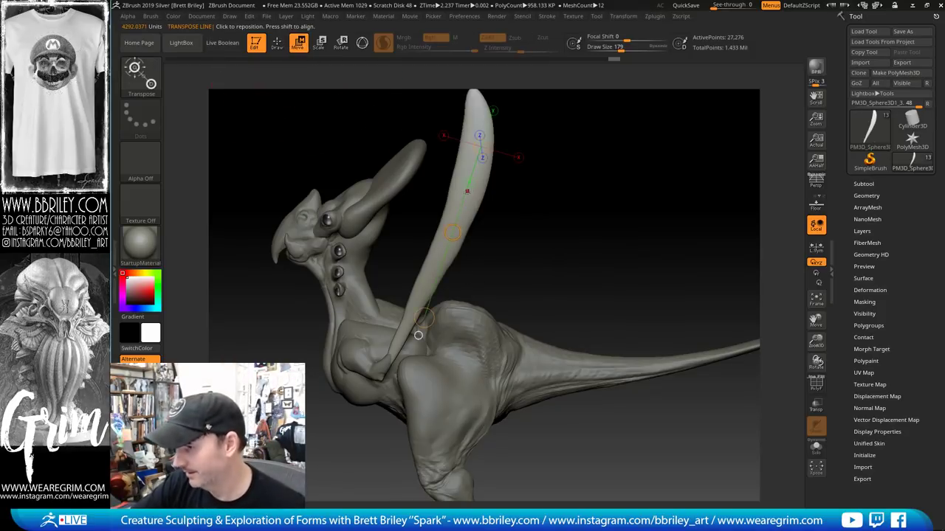
pyautogui.moveTo(464, 178)
pyautogui.keyDown('shift'); pyautogui.mouseDown()
pyautogui.moveTo(463, 303)
pyautogui.moveTo(449, 303)
pyautogui.mouseUp(); pyautogui.keyUp('shift')
pyautogui.press('w')
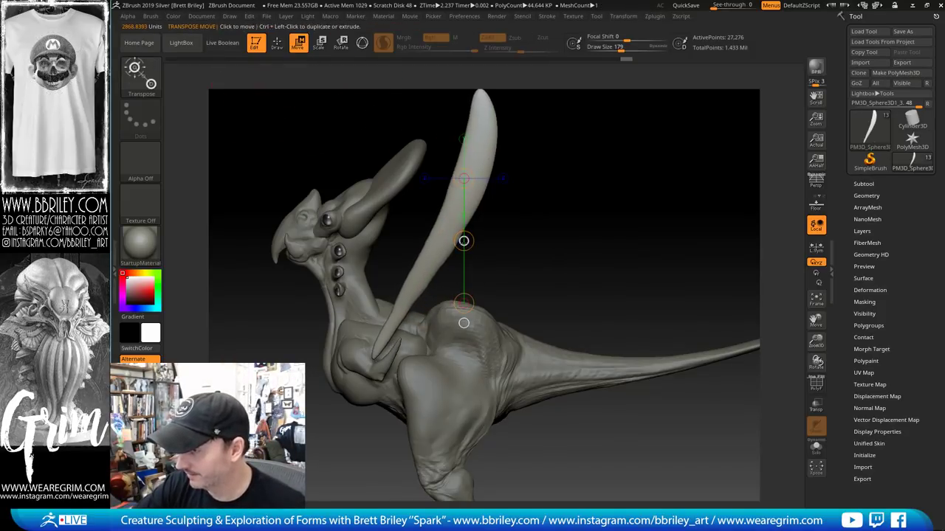
pyautogui.moveTo(463, 240); pyautogui.dragTo(474, 249)
pyautogui.press('q')
# Pull the blades' lower ends onto the small arms with the Move brush, then smooth them at Draw Size 29
pyautogui.press('b')
pyautogui.press('m')
pyautogui.press('v')
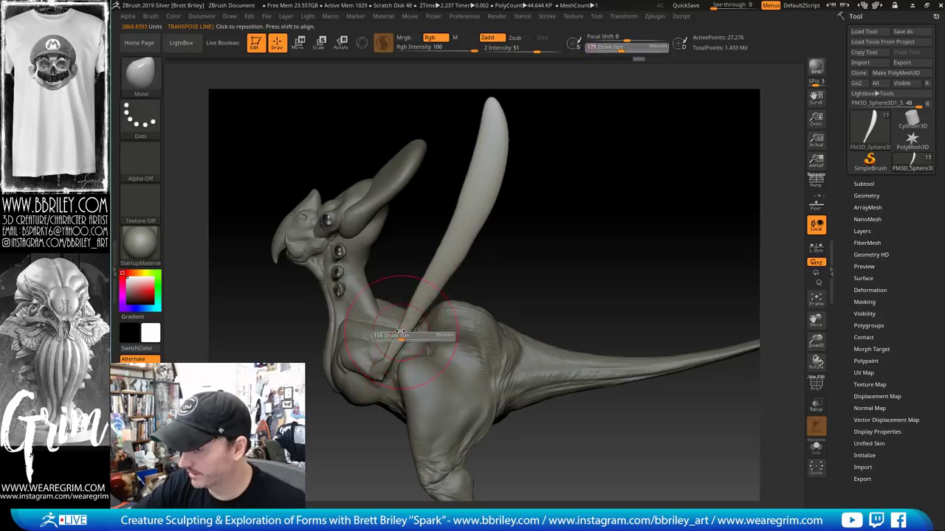
pyautogui.press('s')
pyautogui.moveTo(412, 313); pyautogui.dragTo(429, 289)
pyautogui.keyDown('shift'); pyautogui.moveTo(443, 229); pyautogui.dragTo(418, 291); pyautogui.keyUp('shift')
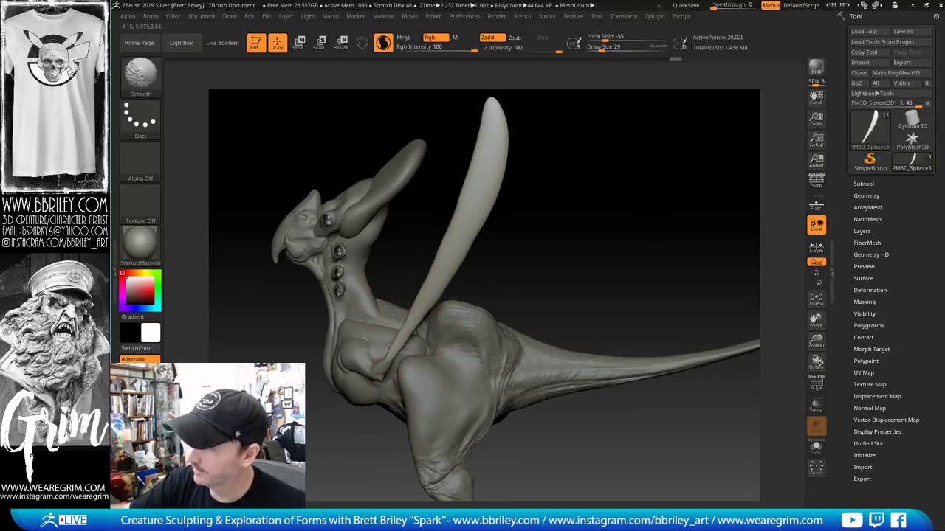
# Thin the blades from side to side with the gizmo and shift them inward toward the body
pyautogui.moveTo(569, 200); pyautogui.dragTo(591, 207)
pyautogui.click(299, 42)
pyautogui.moveTo(537, 176); pyautogui.dragTo(522, 180)
pyautogui.moveTo(461, 197); pyautogui.dragTo(423, 295)
pyautogui.moveTo(390, 72); pyautogui.dragTo(400, 86)
pyautogui.click(362, 43)
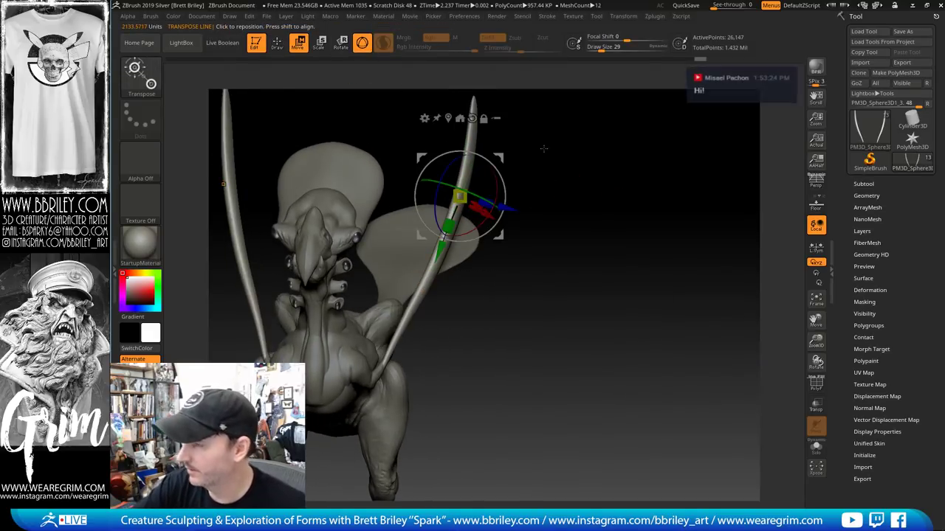
pyautogui.moveTo(544, 148); pyautogui.dragTo(476, 215)
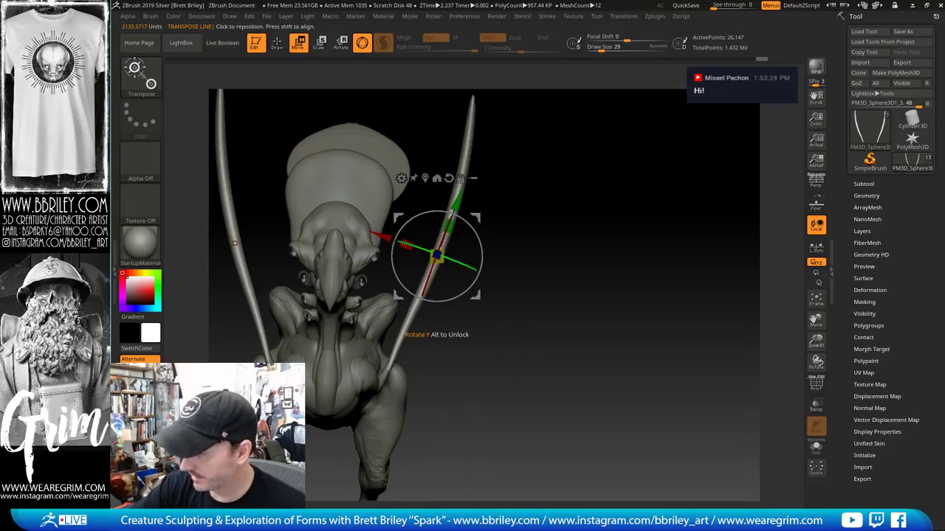
pyautogui.moveTo(405, 244); pyautogui.dragTo(450, 260)
pyautogui.moveTo(385, 233); pyautogui.dragTo(407, 240)
pyautogui.moveTo(484, 227); pyautogui.dragTo(506, 212)
# Curve the thinned blades outward along their length with the Move brush at Draw Size 232
pyautogui.press('q')
pyautogui.press('s')
pyautogui.moveTo(403, 347); pyautogui.dragTo(417, 347)
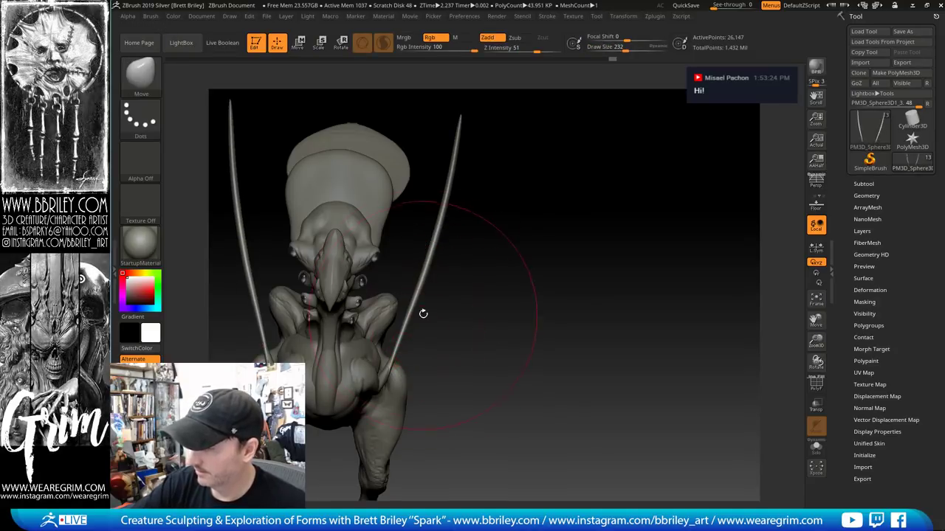
pyautogui.moveTo(423, 265); pyautogui.dragTo(429, 265)
pyautogui.moveTo(445, 191); pyautogui.dragTo(449, 190)
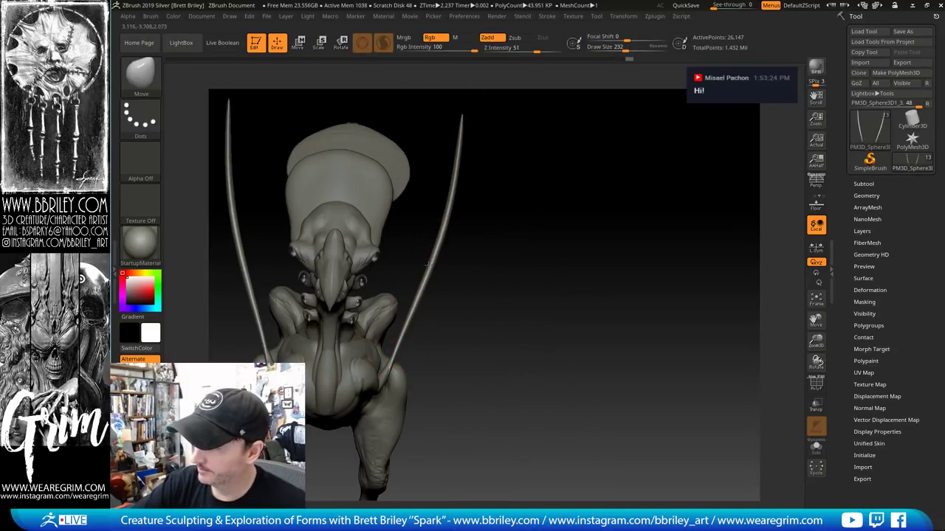
pyautogui.moveTo(427, 264); pyautogui.dragTo(657, 219)
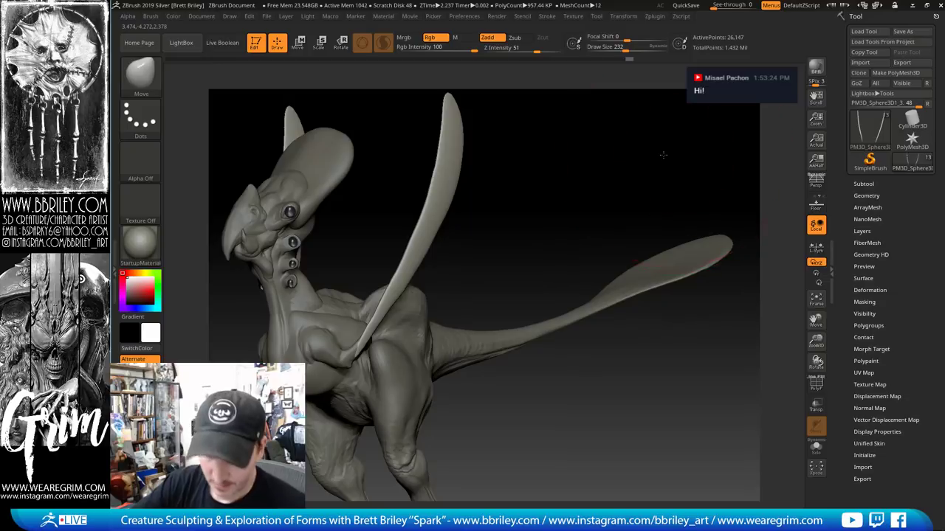
pyautogui.moveTo(663, 155)
pyautogui.mouseDown()
pyautogui.moveTo(641, 158)
pyautogui.moveTo(657, 170)
pyautogui.moveTo(635, 178)
pyautogui.moveTo(616, 158)
pyautogui.mouseUp()
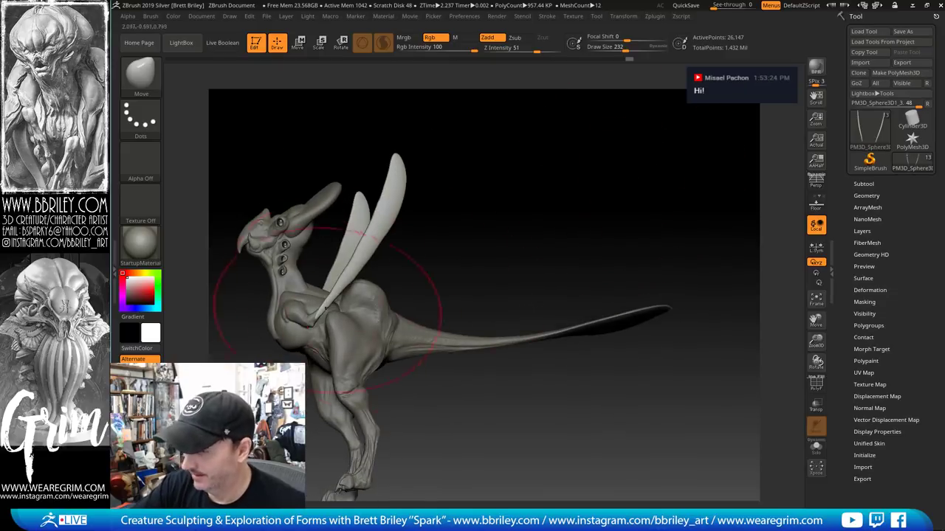
# Refine the blades' lower ends beside the small arms with the Move brush, reducing Draw Size to 102 and 56
pyautogui.press('s')
pyautogui.moveTo(327, 318); pyautogui.dragTo(315, 317)
pyautogui.press('s')
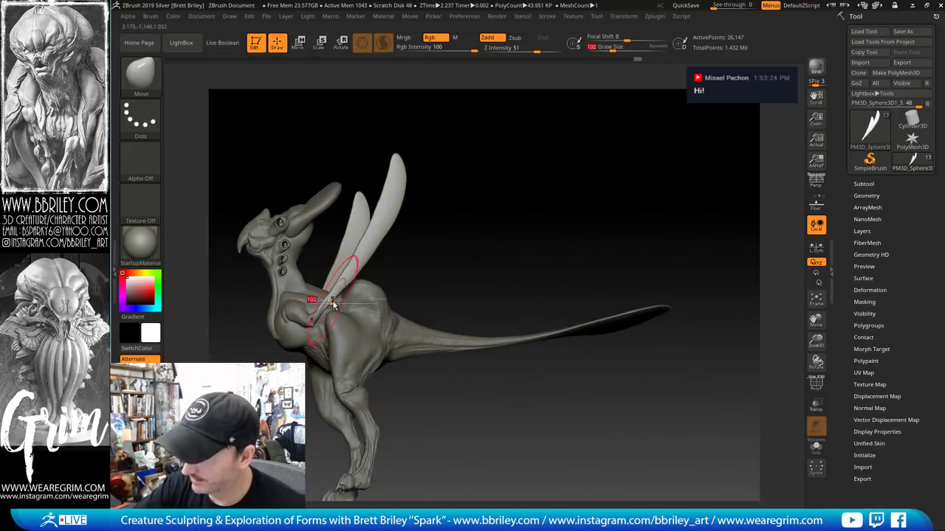
pyautogui.press('[')
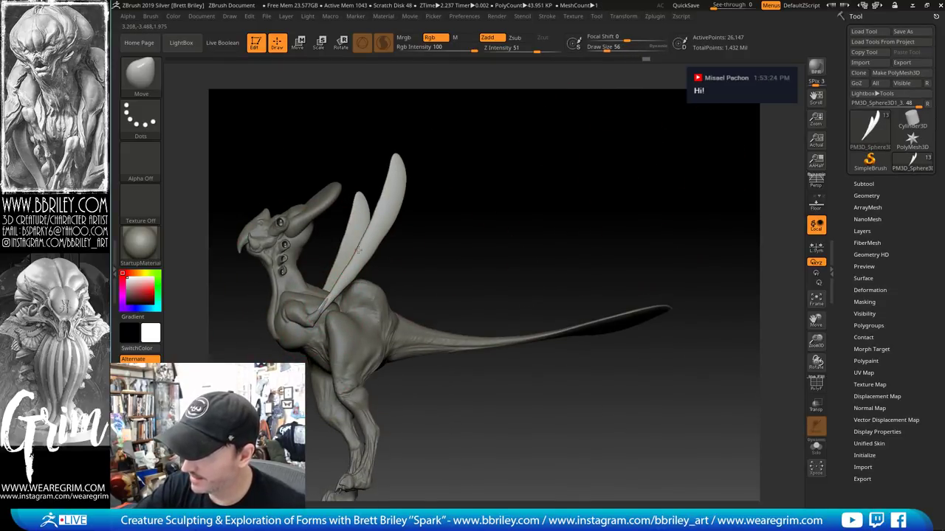
pyautogui.moveTo(462, 201); pyautogui.dragTo(600, 204)
pyautogui.moveTo(631, 189); pyautogui.dragTo(657, 190)
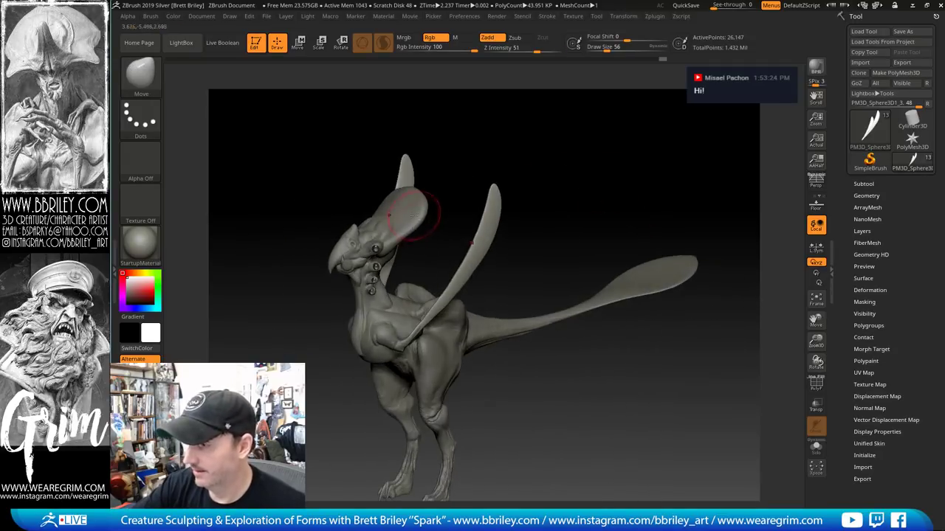
# Select the head crest and pull its side edge inward with the Move brush at Draw Size 102
pyautogui.keyDown('alt'); pyautogui.click(403, 217); pyautogui.keyUp('alt')
pyautogui.moveTo(403, 217); pyautogui.dragTo(445, 241, button='right')
pyautogui.press(']')
pyautogui.press('s')
pyautogui.moveTo(439, 219); pyautogui.dragTo(433, 219)
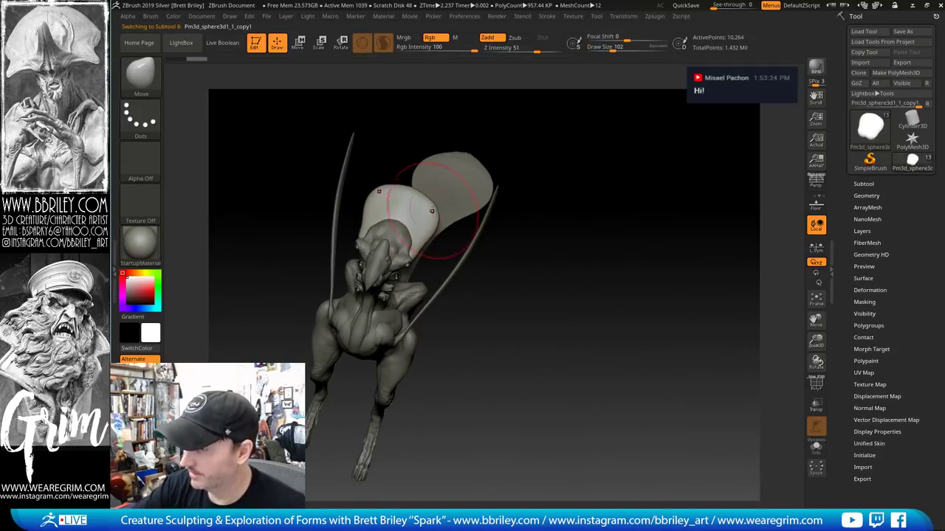
pyautogui.moveTo(538, 175); pyautogui.dragTo(415, 220)
# Reshape the rear end of the head crest with the Move brush at Draw Sizes 59 and 119
pyautogui.keyDown('alt'); pyautogui.click(415, 219); pyautogui.keyUp('alt')
pyautogui.press('[')
pyautogui.press('[')
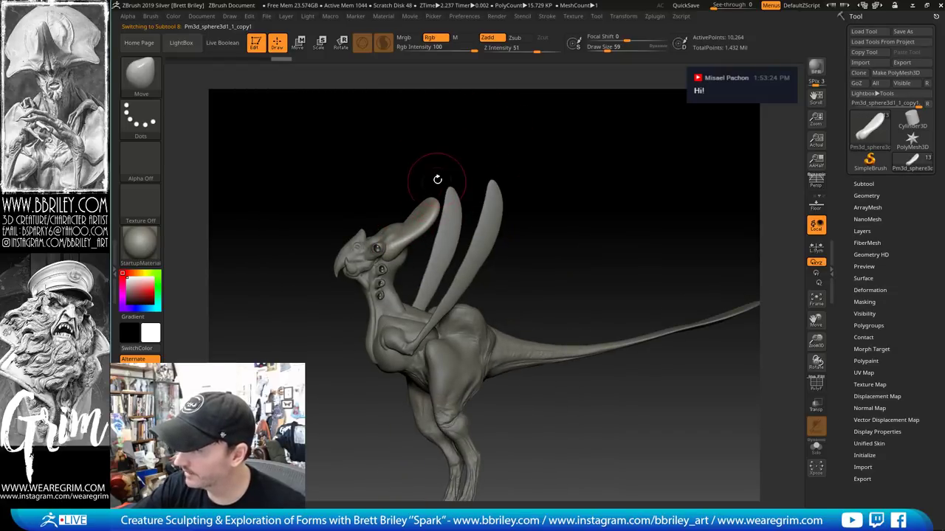
pyautogui.moveTo(438, 179); pyautogui.dragTo(502, 185)
pyautogui.press('s')
pyautogui.moveTo(432, 211); pyautogui.dragTo(443, 211)
pyautogui.moveTo(443, 218); pyautogui.dragTo(428, 208)
pyautogui.moveTo(462, 177); pyautogui.dragTo(402, 181)
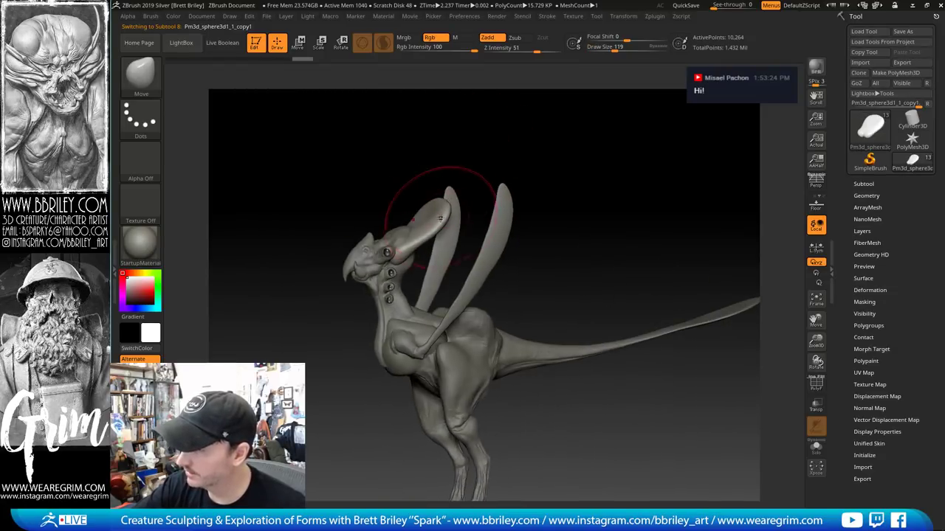
pyautogui.moveTo(546, 145); pyautogui.dragTo(463, 290)
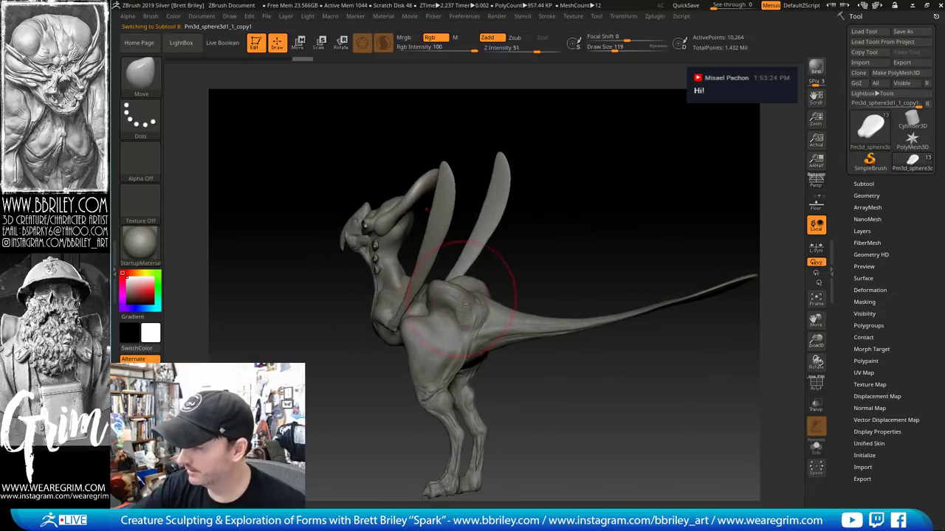
# Select the body and rework its back and hips with Smooth at Draw Sizes 23 and 15 and DamStandard
pyautogui.keyDown('alt'); pyautogui.click(460, 295); pyautogui.keyUp('alt')
pyautogui.moveTo(565, 284); pyautogui.dragTo(435, 296)
pyautogui.press('s')
pyautogui.moveTo(588, 263); pyautogui.dragTo(472, 283, button='right')
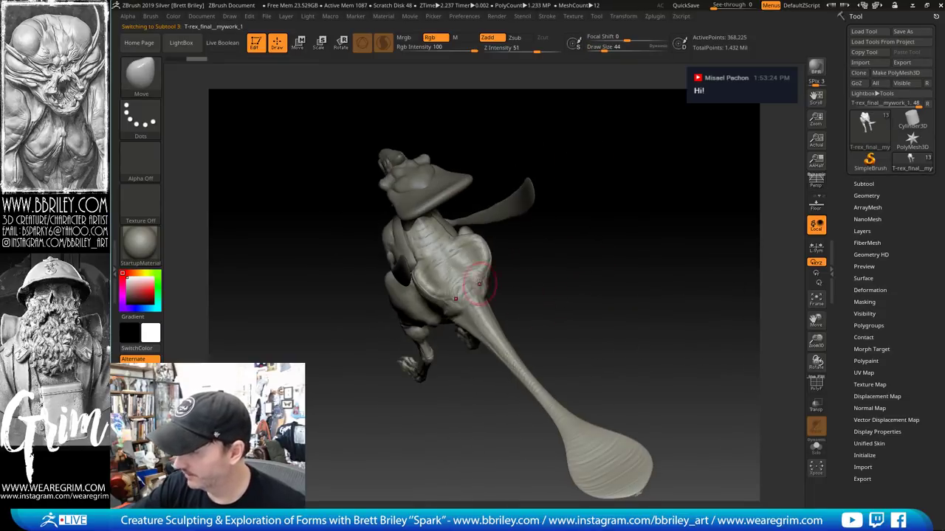
pyautogui.press('[')
pyautogui.press('shift')
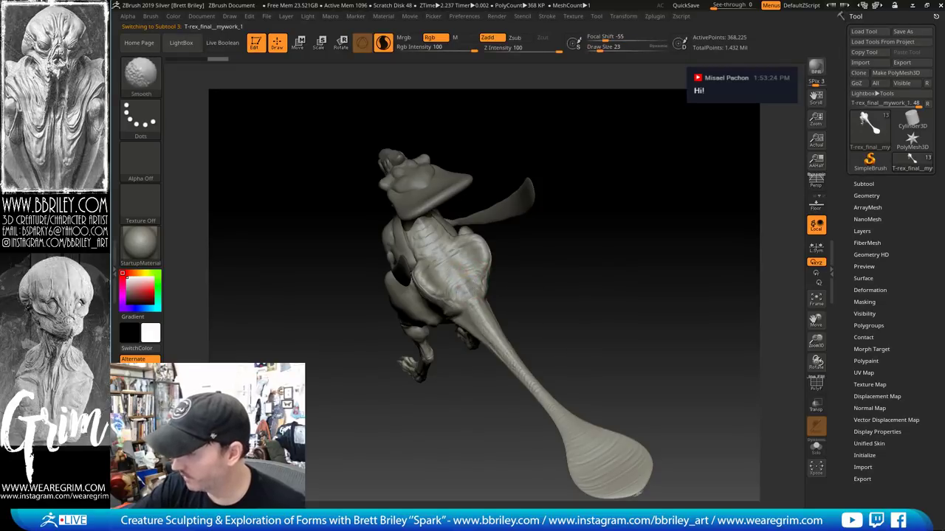
pyautogui.hotkey('shift', 'd')
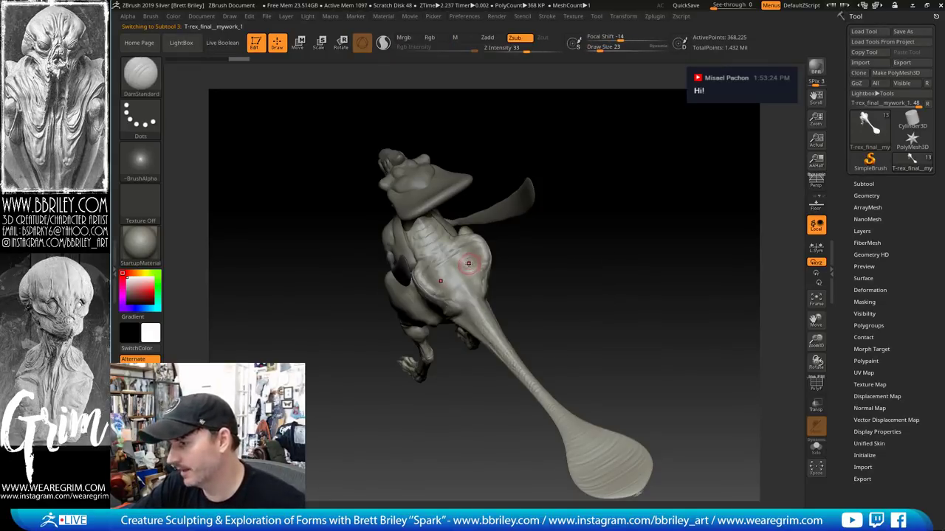
pyautogui.press('shift')
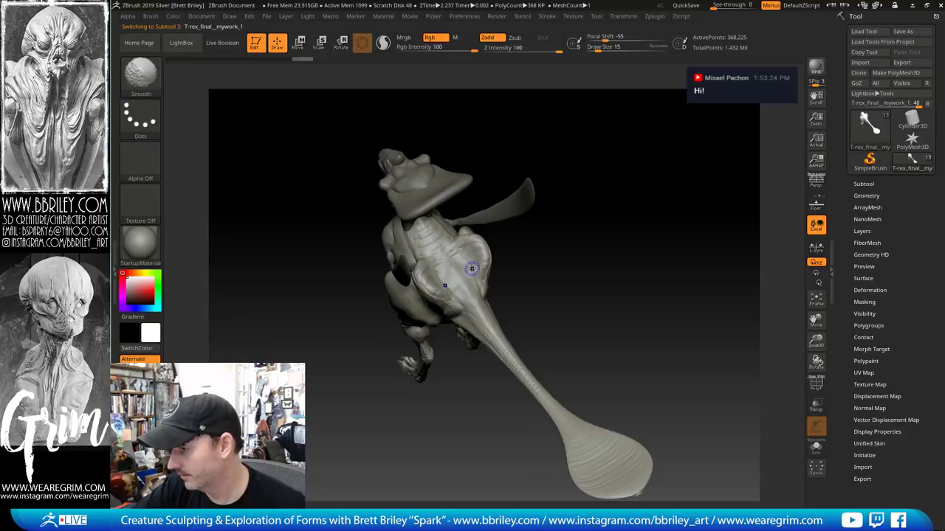
# Reshape the hips and tail base with the Move brush at Draw Size 124, then reduce the size to 36
pyautogui.press('b')
pyautogui.press('m')
pyautogui.press('v')
pyautogui.press('s')
pyautogui.moveTo(521, 291)
pyautogui.mouseDown()
pyautogui.moveTo(480, 301)
pyautogui.moveTo(500, 303)
pyautogui.mouseUp()
pyautogui.moveTo(508, 306)
pyautogui.mouseDown()
pyautogui.moveTo(485, 296)
pyautogui.moveTo(548, 241)
pyautogui.moveTo(498, 255)
pyautogui.mouseUp()
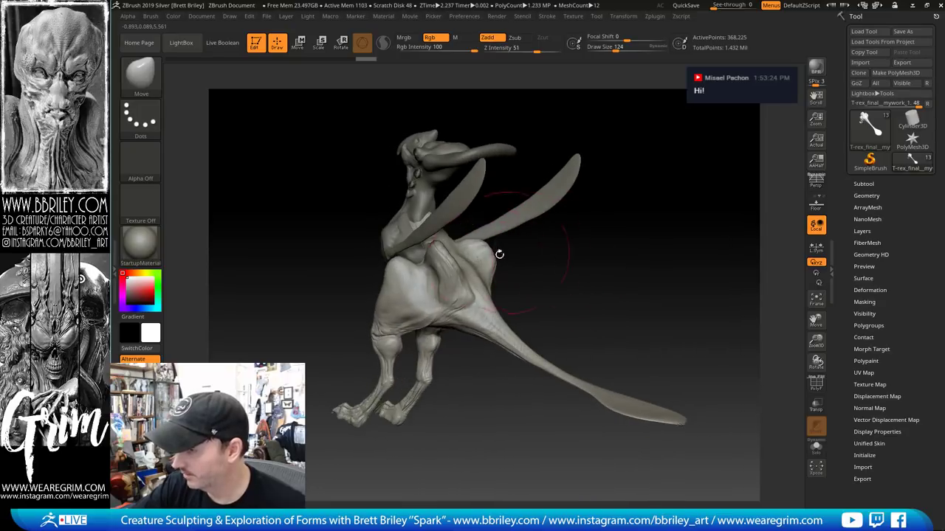
pyautogui.moveTo(649, 273); pyautogui.dragTo(671, 161)
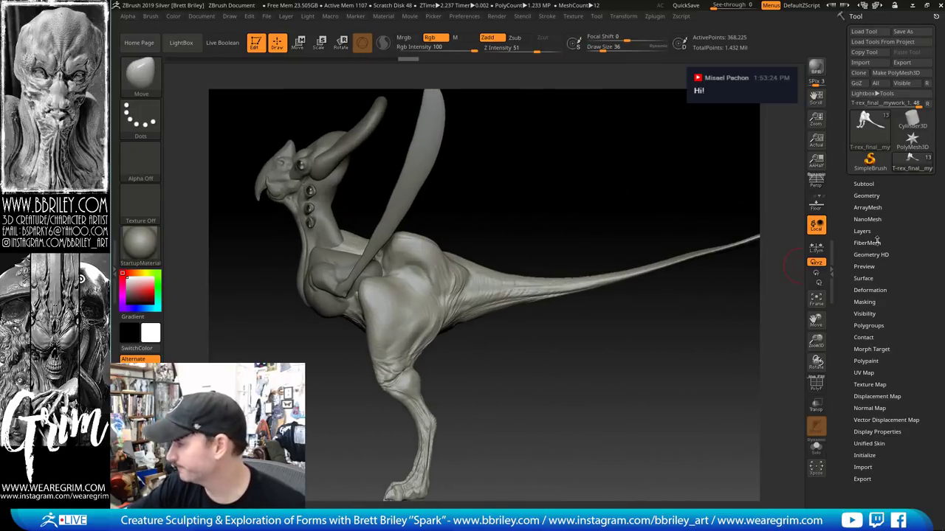
# Append a Sphere3D to the creature as a new subtool and find it at the end of the subtool list
pyautogui.click(862, 183)
pyautogui.click(903, 350)
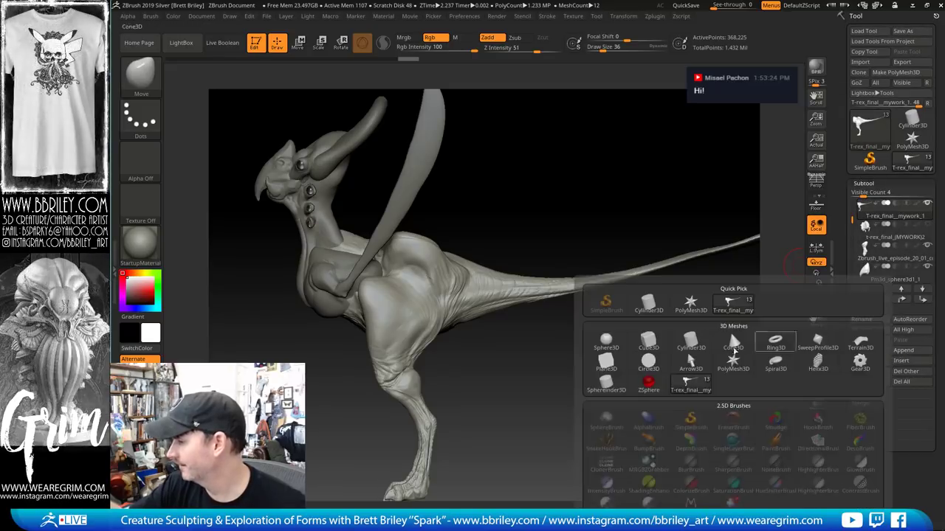
pyautogui.click(609, 344)
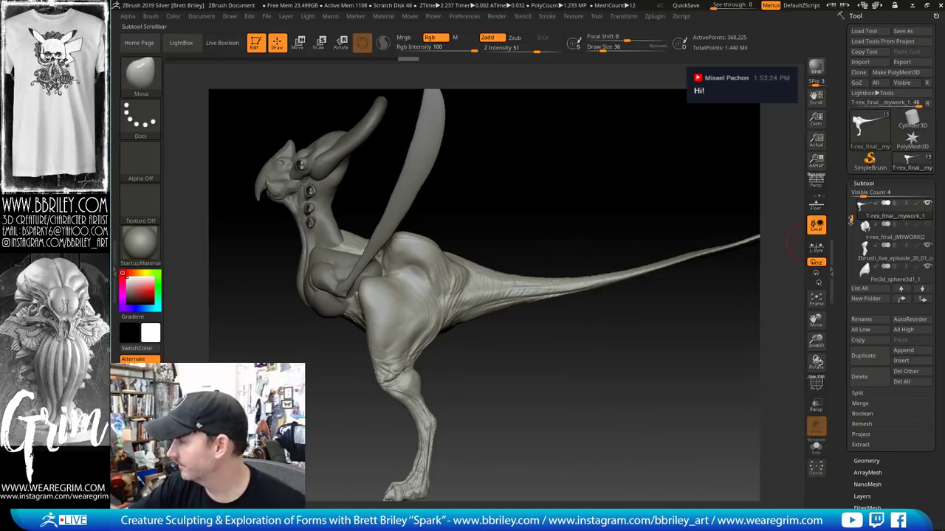
pyautogui.moveTo(851, 219); pyautogui.dragTo(852, 254)
pyautogui.click(884, 260)
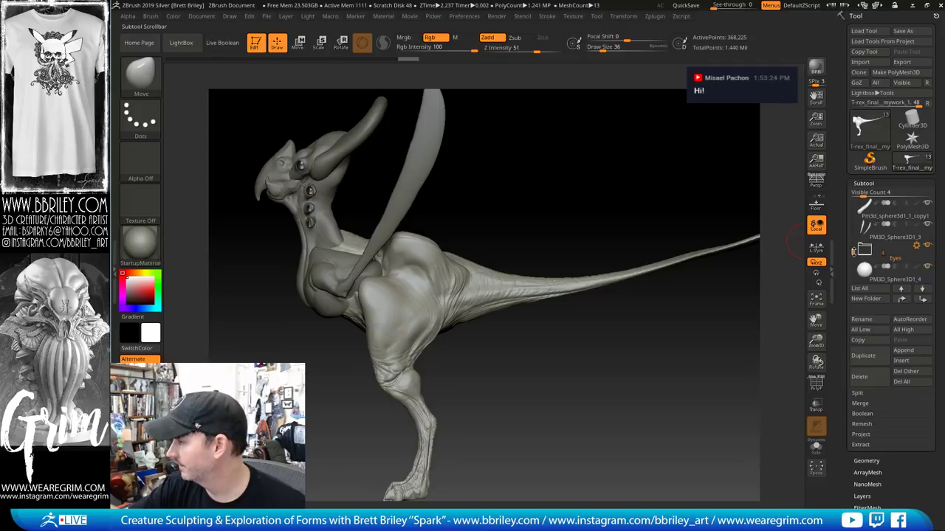
# Select the new sphere subtool and move it up over the creature's back
pyautogui.click(876, 280)
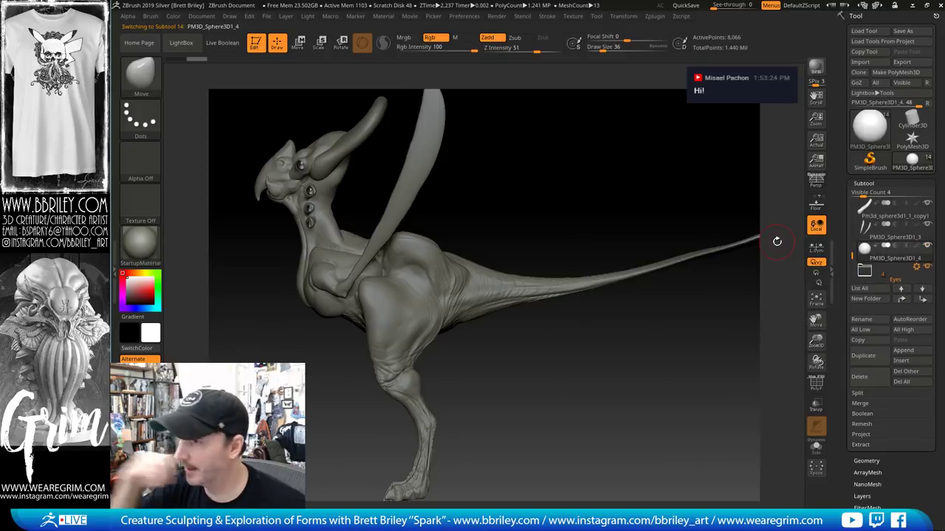
pyautogui.press('w')
pyautogui.moveTo(502, 194); pyautogui.dragTo(546, 194)
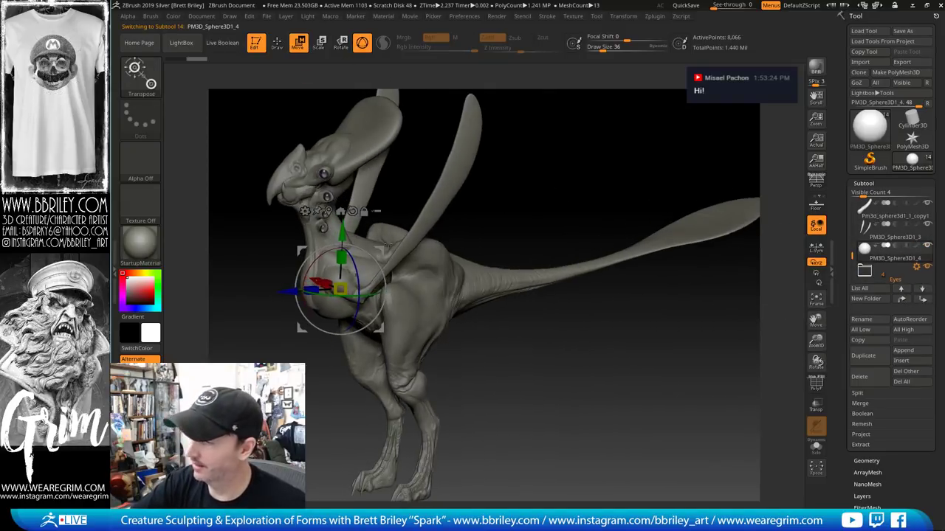
pyautogui.moveTo(382, 250); pyautogui.dragTo(521, 162)
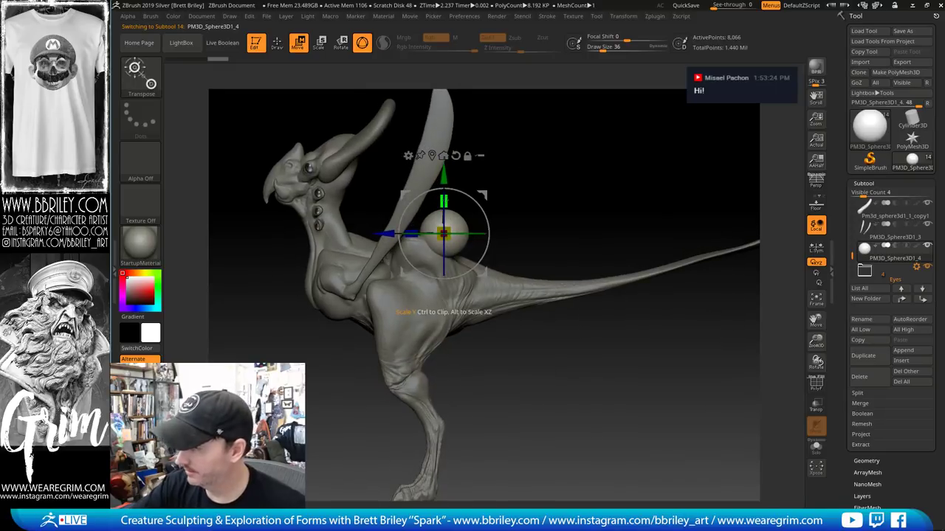
# Stretch the sphere along its Y axis into a slim, pointed spindle and adjust its overall scale
pyautogui.moveTo(444, 199); pyautogui.dragTo(448, 164)
pyautogui.moveTo(444, 233); pyautogui.dragTo(451, 255)
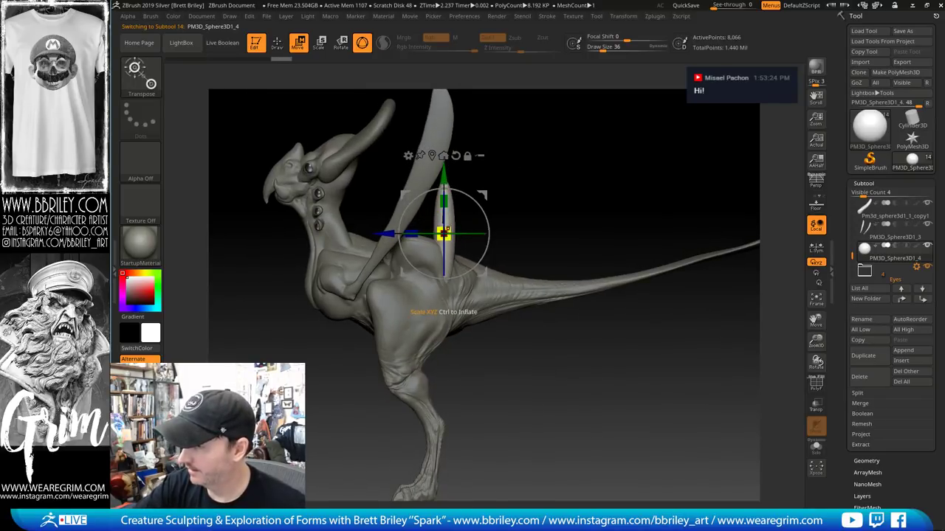
pyautogui.moveTo(516, 220); pyautogui.dragTo(527, 255)
pyautogui.moveTo(443, 231); pyautogui.dragTo(445, 235)
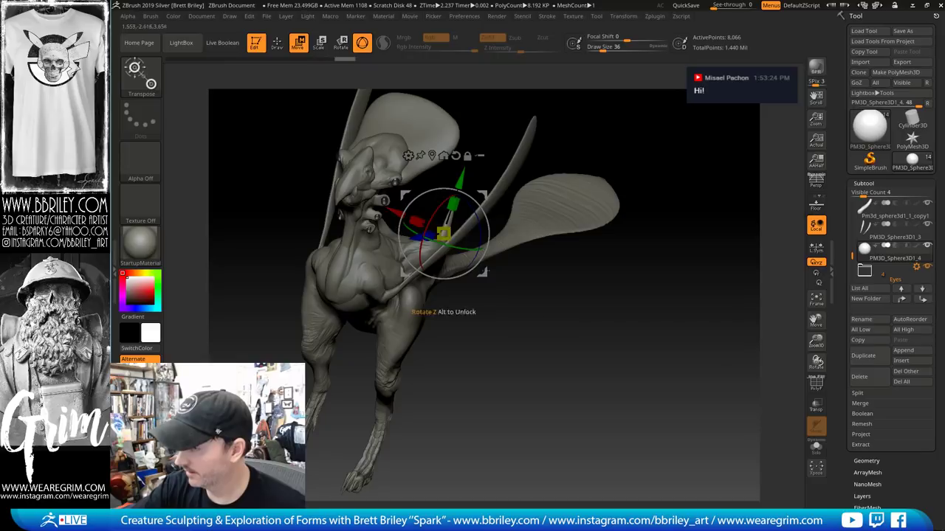
# Tilt the spindle outward beside the creature's upper back and return to the Move brush at Draw Size 163
pyautogui.moveTo(591, 275); pyautogui.dragTo(537, 277)
pyautogui.press('q')
pyautogui.moveTo(517, 214)
pyautogui.mouseDown()
pyautogui.moveTo(483, 180)
pyautogui.moveTo(515, 230)
pyautogui.moveTo(476, 212)
pyautogui.moveTo(469, 187)
pyautogui.mouseUp()
pyautogui.click(299, 43)
pyautogui.moveTo(559, 137); pyautogui.dragTo(432, 219)
pyautogui.press('q')
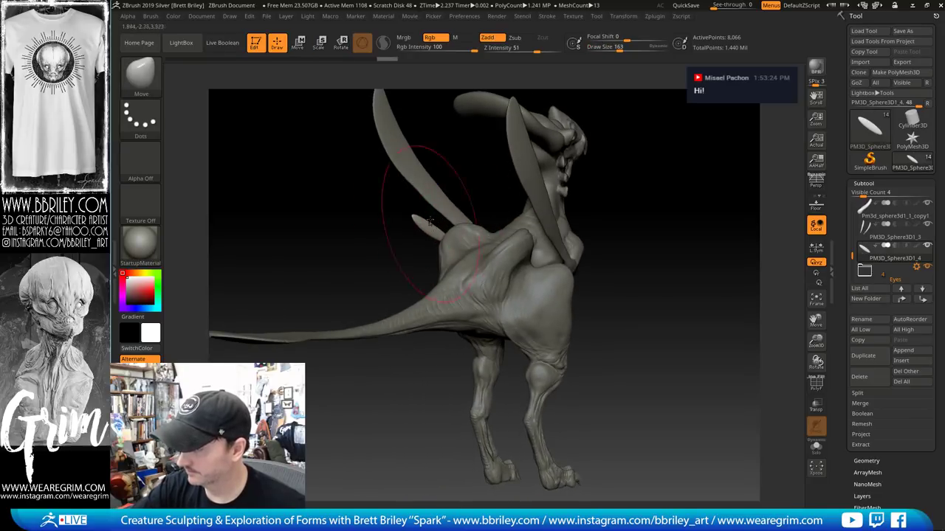
# Stretch the small spike on the creature's back into a longer, upward-curving horn with the Move brush
pyautogui.moveTo(358, 211); pyautogui.dragTo(580, 179)
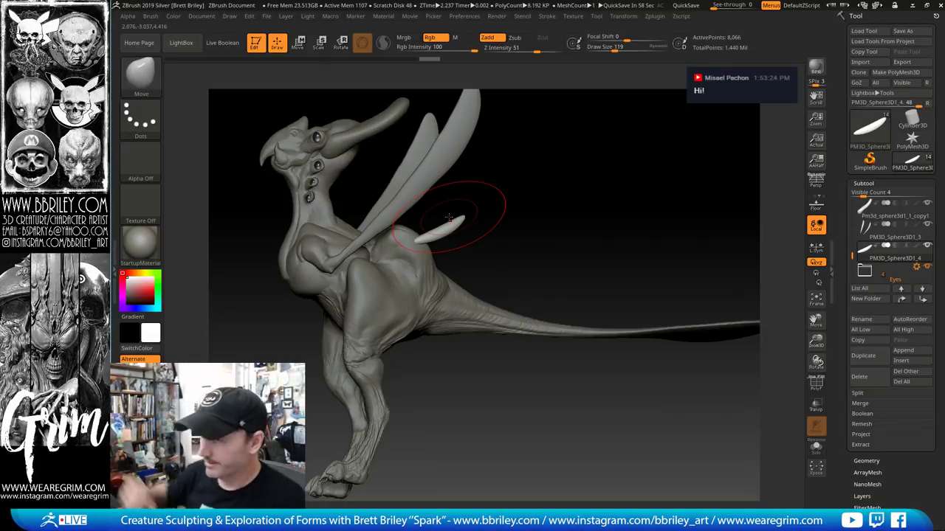
pyautogui.moveTo(591, 161); pyautogui.dragTo(588, 190)
pyautogui.press('s')
pyautogui.moveTo(452, 233)
pyautogui.mouseDown()
pyautogui.moveTo(440, 233)
pyautogui.moveTo(517, 194)
pyautogui.mouseUp()
pyautogui.press('s')
pyautogui.press('s')
pyautogui.press('s')
pyautogui.moveTo(415, 244); pyautogui.dragTo(434, 242)
pyautogui.moveTo(496, 214); pyautogui.dragTo(545, 194)
pyautogui.moveTo(545, 193); pyautogui.dragTo(428, 237, button='right')
pyautogui.press('shift')
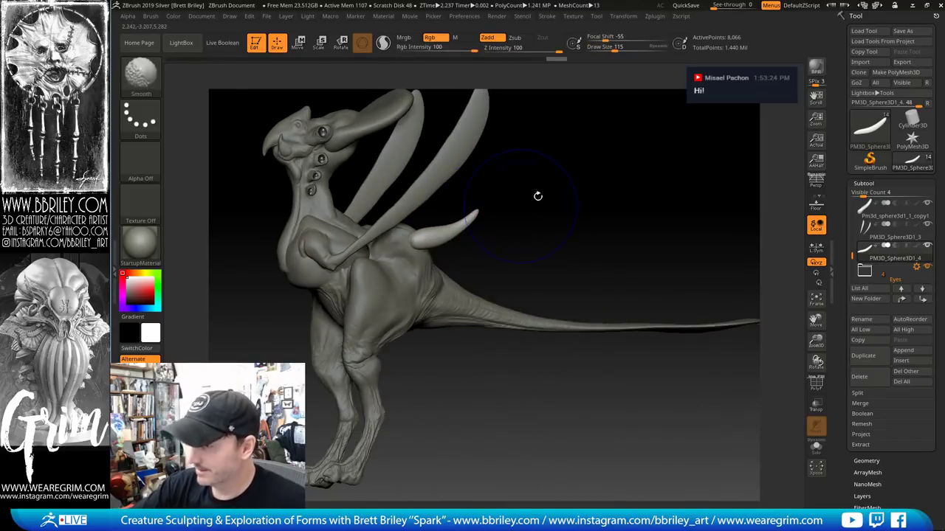
# Bend the back spike from the rear view with the Move brush and smooth its surface
pyautogui.moveTo(538, 196); pyautogui.dragTo(436, 232)
pyautogui.press('s')
pyautogui.moveTo(437, 237); pyautogui.dragTo(428, 236)
pyautogui.moveTo(465, 191); pyautogui.dragTo(456, 195)
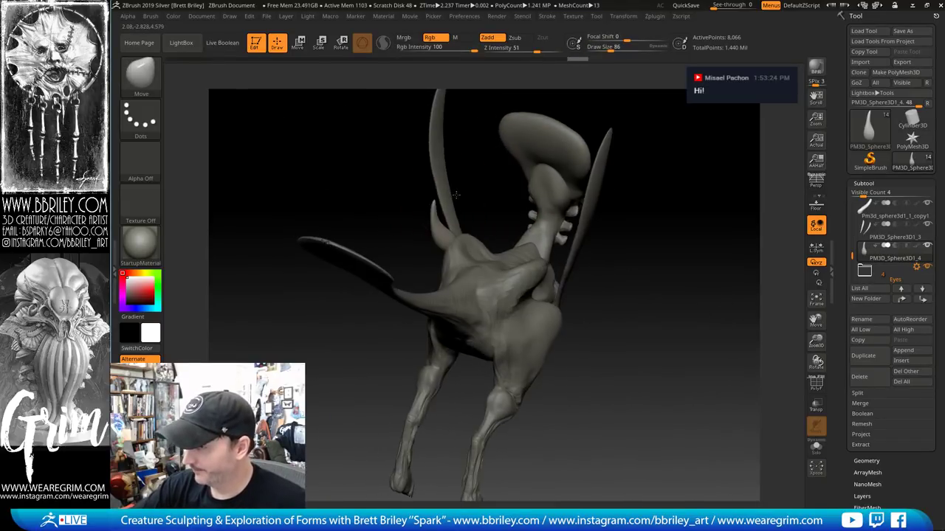
pyautogui.moveTo(457, 195); pyautogui.dragTo(467, 235, button='right')
pyautogui.press('shift')
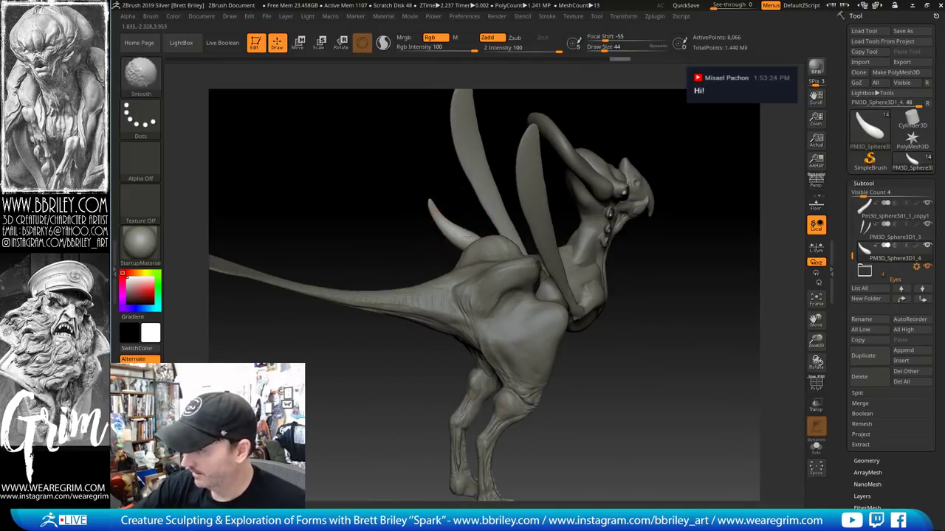
# Refine the tip and curve of the back spike with a smaller Move brush
pyautogui.moveTo(454, 195); pyautogui.dragTo(428, 213, button='right')
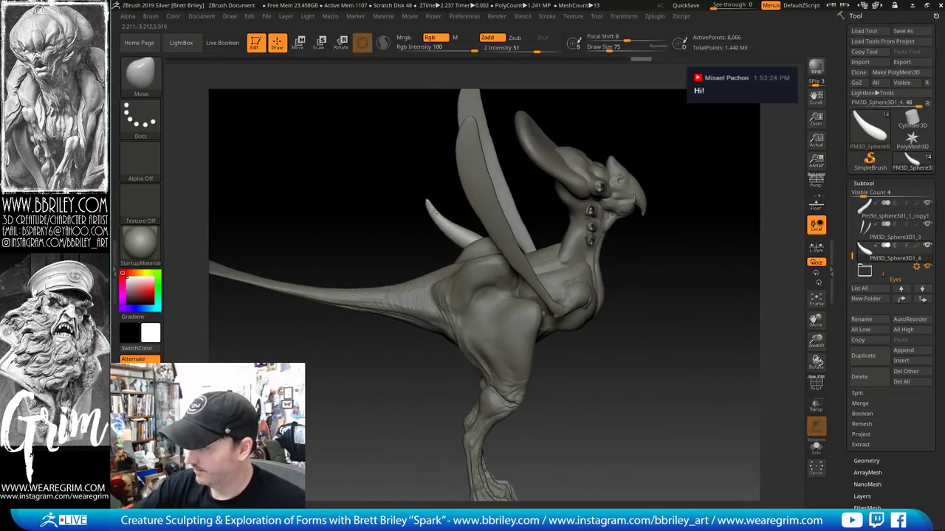
pyautogui.moveTo(437, 213); pyautogui.dragTo(428, 213)
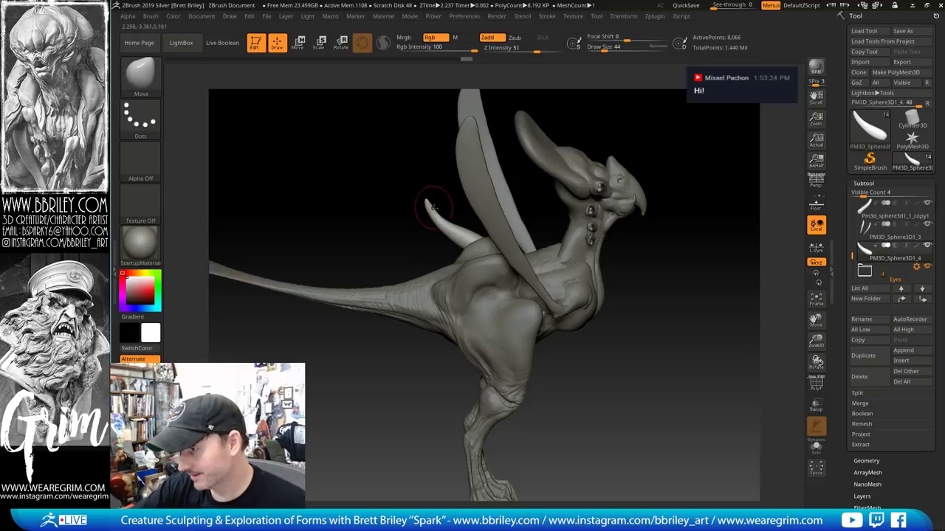
pyautogui.moveTo(444, 191)
pyautogui.mouseDown(button='right')
pyautogui.moveTo(527, 194)
pyautogui.moveTo(468, 209)
pyautogui.mouseUp(button='right')
pyautogui.press('s')
pyautogui.moveTo(443, 211); pyautogui.dragTo(438, 211)
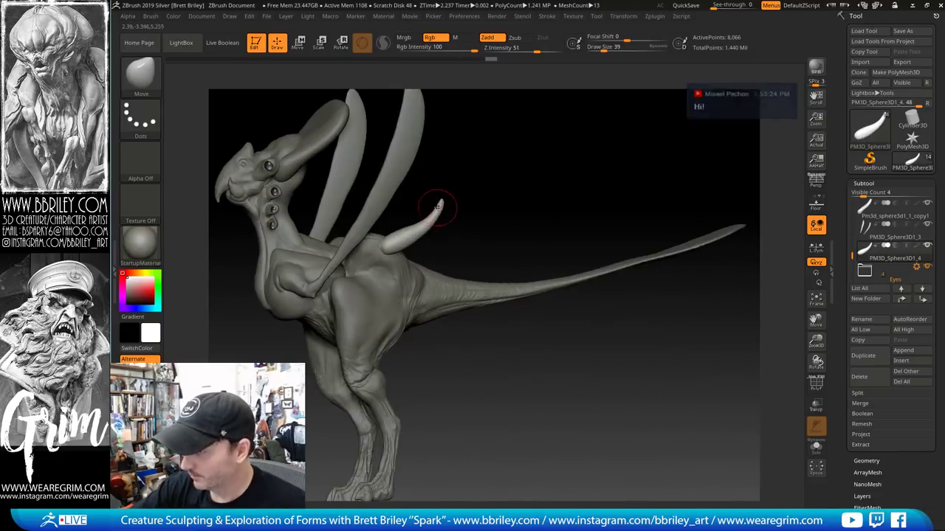
# Reposition the spike with the transform gizmo so its base sits against the creature's hip hump
pyautogui.moveTo(482, 185); pyautogui.dragTo(462, 182, button='right')
pyautogui.click(299, 43)
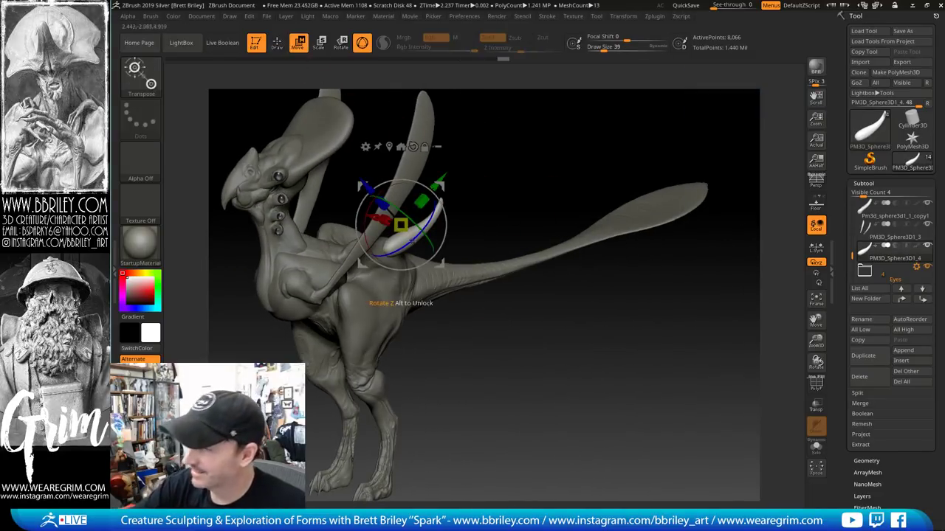
pyautogui.press('q')
pyautogui.click(299, 42)
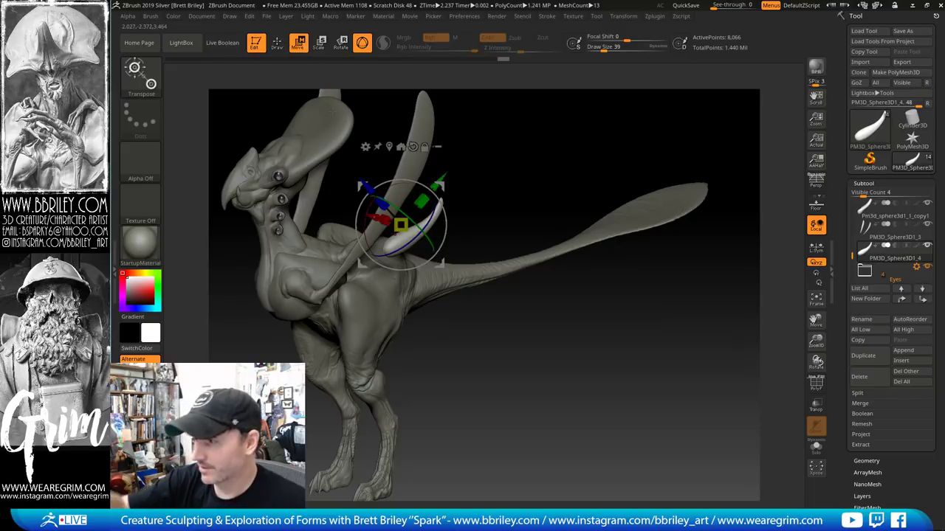
pyautogui.moveTo(521, 179); pyautogui.dragTo(472, 184, button='right')
pyautogui.moveTo(446, 187); pyautogui.dragTo(445, 202)
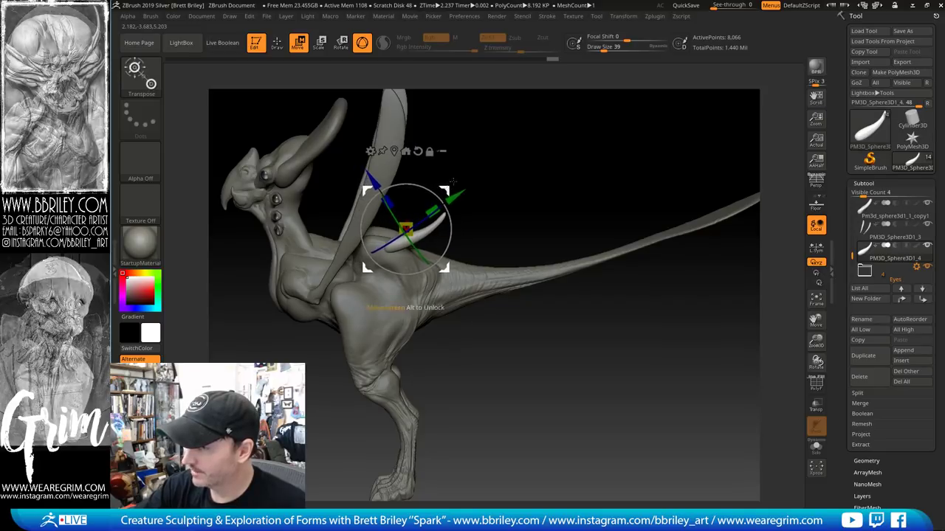
pyautogui.moveTo(453, 182); pyautogui.dragTo(369, 189, button='right')
pyautogui.moveTo(415, 209); pyautogui.dragTo(426, 214)
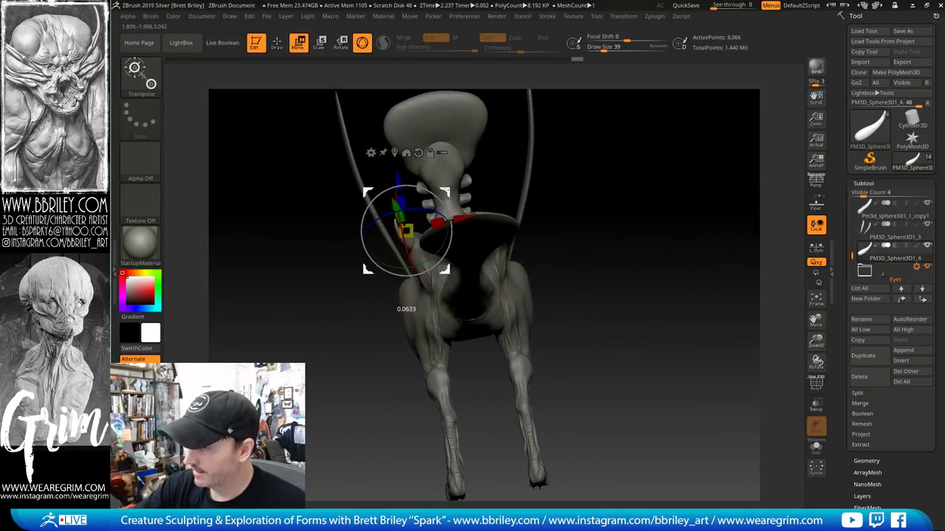
pyautogui.moveTo(637, 188); pyautogui.dragTo(683, 145, button='right')
pyautogui.press('q')
# Mirror the spike across the X axis with SubTool Master, merging both sides into one SubTool
pyautogui.moveTo(522, 181); pyautogui.dragTo(570, 214)
pyautogui.click(654, 16)
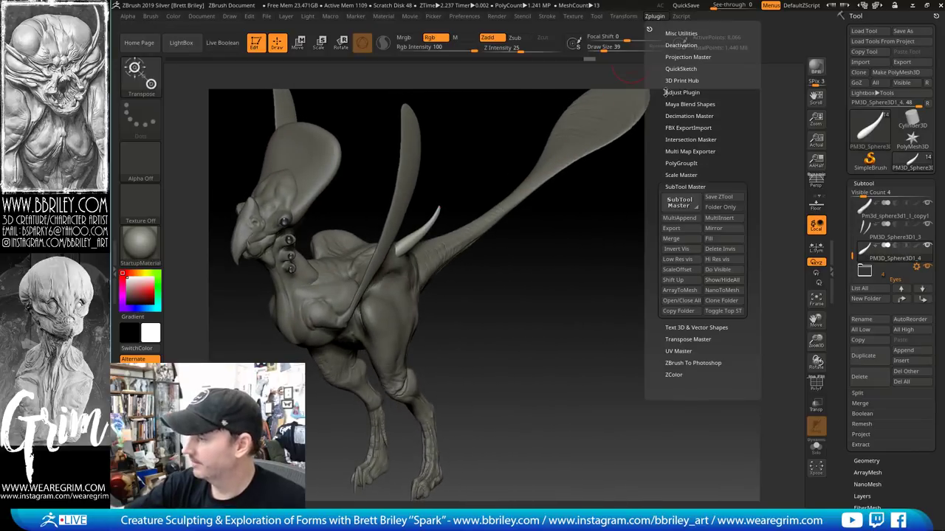
pyautogui.click(679, 202)
pyautogui.click(206, 195)
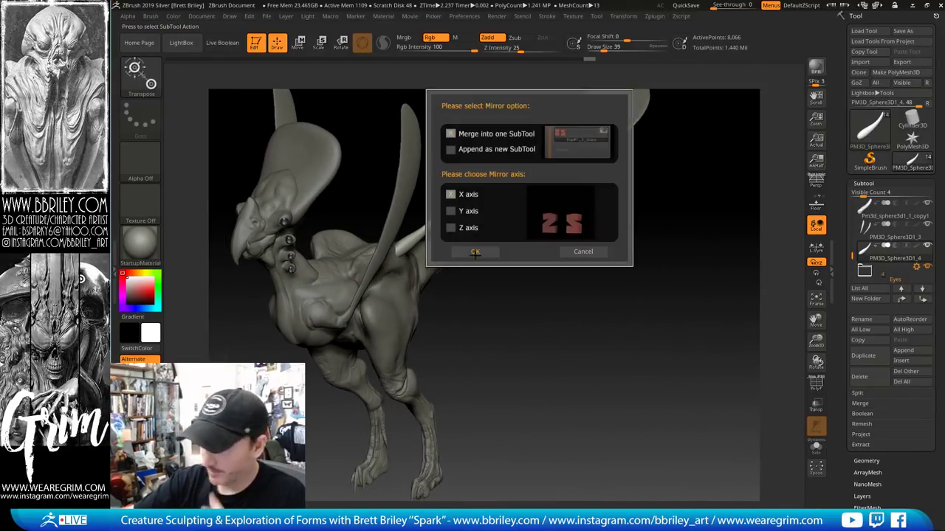
pyautogui.click(475, 252)
# Select the mirrored pair of spikes and adjust their curve from above with a large Move brush
pyautogui.moveTo(572, 290); pyautogui.dragTo(550, 284)
pyautogui.keyDown('alt'); pyautogui.click(432, 220); pyautogui.keyUp('alt')
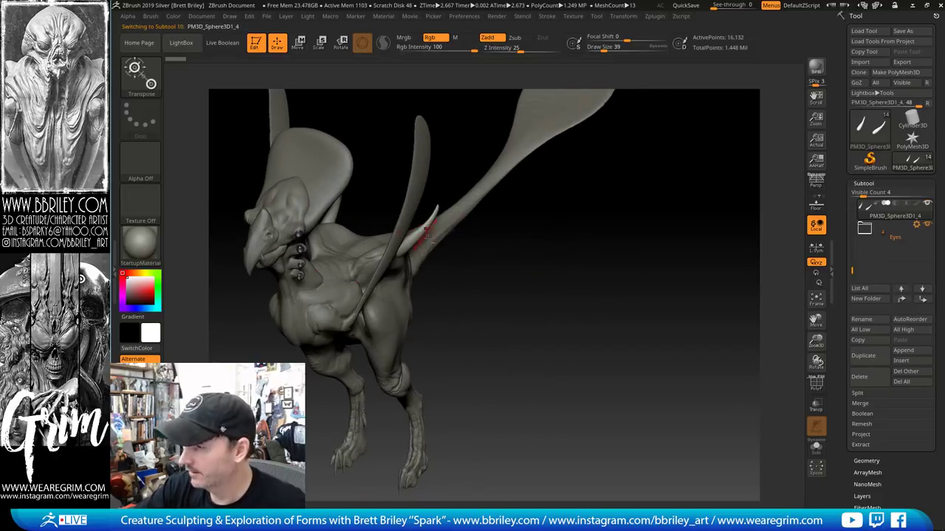
pyautogui.moveTo(462, 221)
pyautogui.mouseDown()
pyautogui.moveTo(441, 253)
pyautogui.moveTo(434, 243)
pyautogui.moveTo(479, 271)
pyautogui.mouseUp()
pyautogui.press('b')
pyautogui.press('m')
pyautogui.press('v')
pyautogui.press('s')
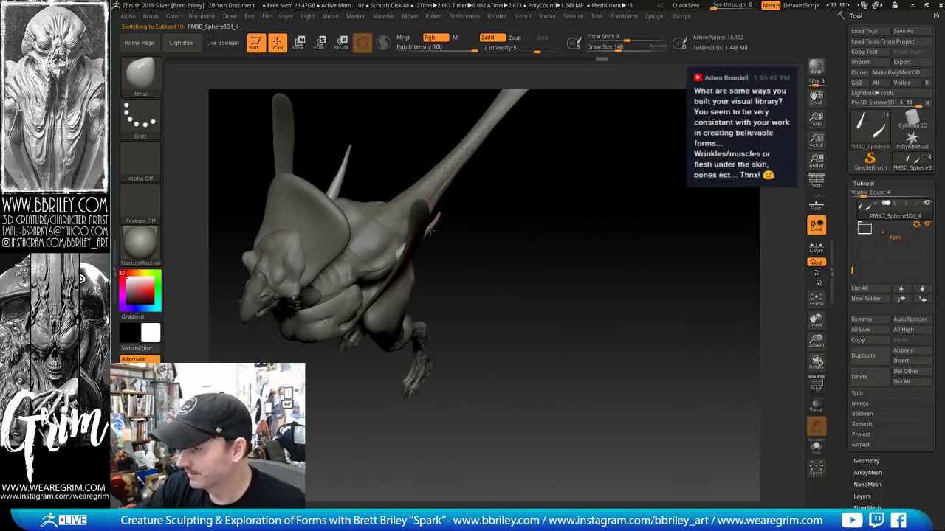
pyautogui.moveTo(428, 235); pyautogui.dragTo(437, 238)
pyautogui.press('s')
pyautogui.click(422, 238)
pyautogui.moveTo(492, 251); pyautogui.dragTo(514, 263)
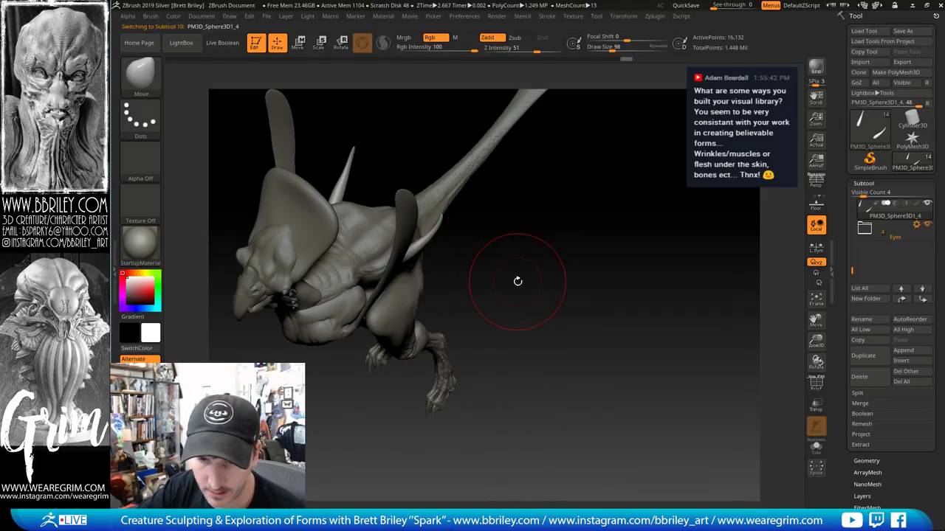
# Refine the shape and placement of the paired spikes from the side with the Move brush
pyautogui.moveTo(576, 250); pyautogui.dragTo(595, 189)
pyautogui.press('s')
pyautogui.moveTo(415, 223); pyautogui.dragTo(414, 224)
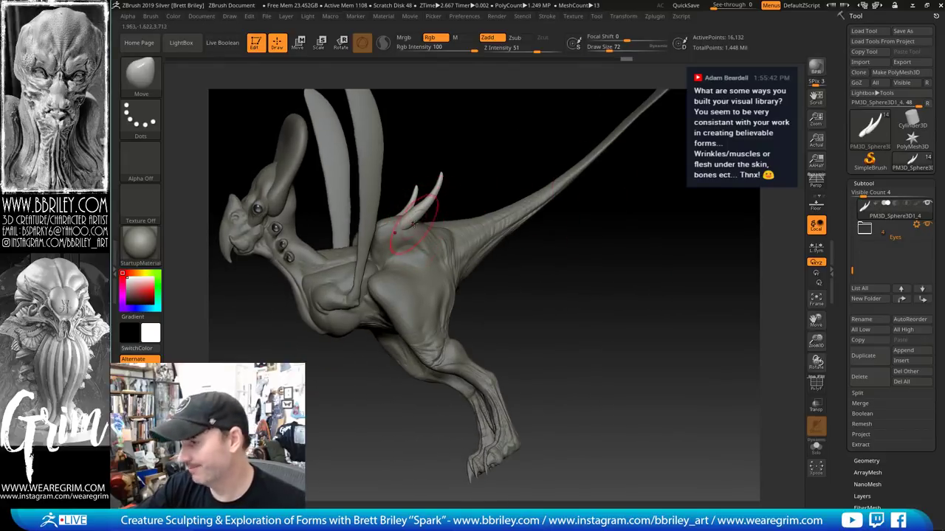
pyautogui.press(']')
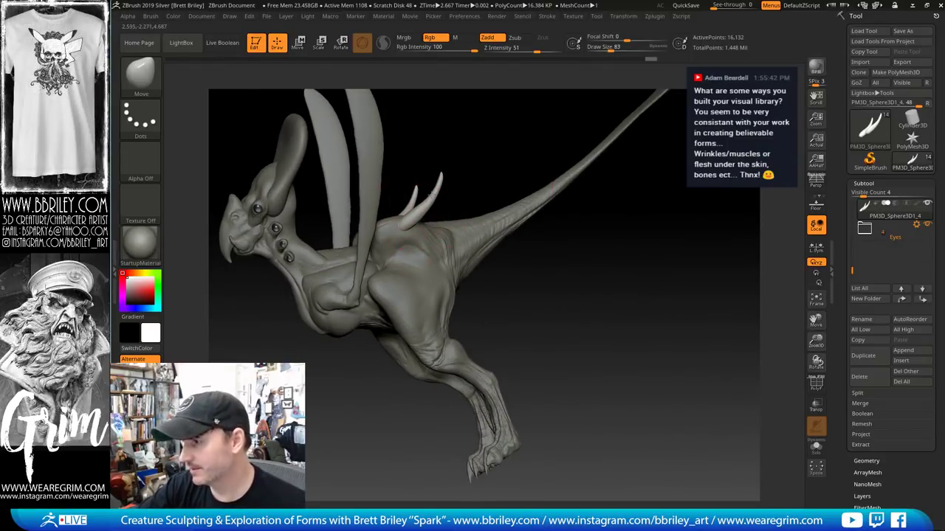
pyautogui.press('[')
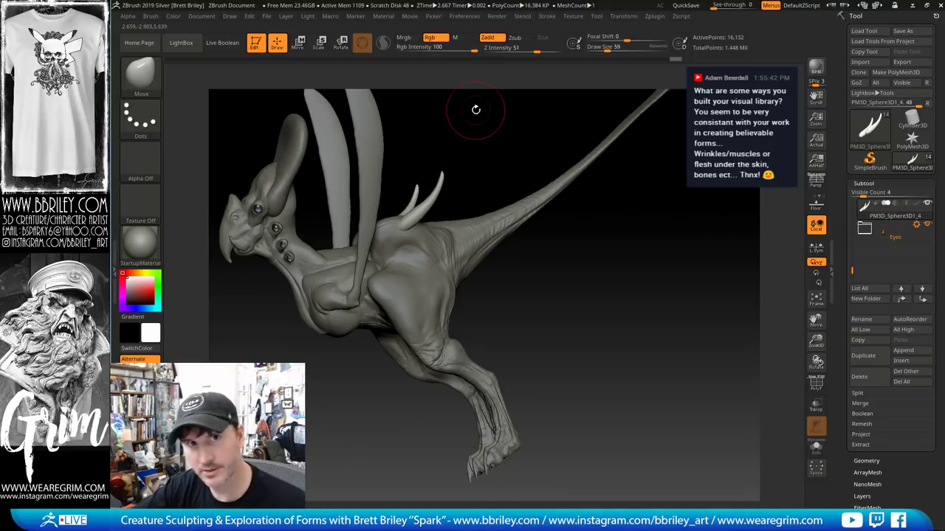
pyautogui.moveTo(476, 109); pyautogui.dragTo(414, 232)
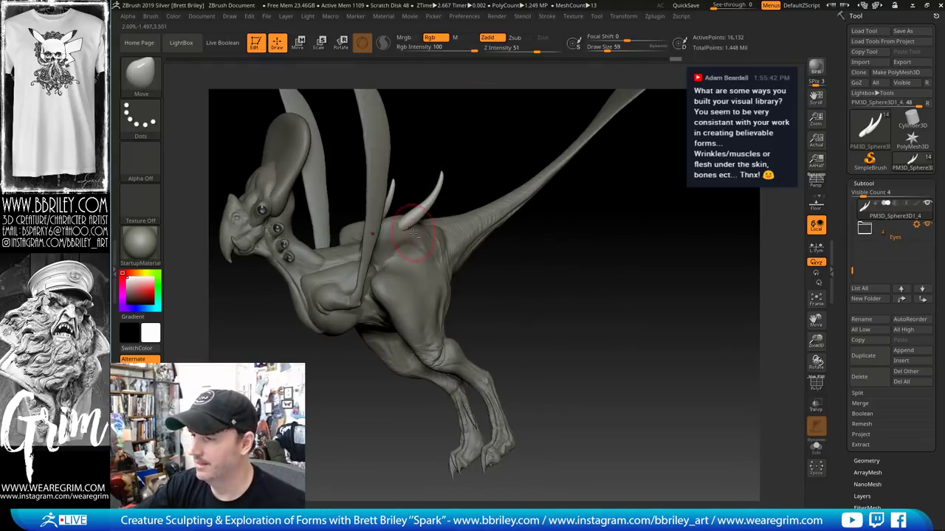
# Select the T-rex_final_mywork_1 body and swell the flesh around the spike bases with the Inflate brush
pyautogui.moveTo(468, 139); pyautogui.dragTo(409, 234)
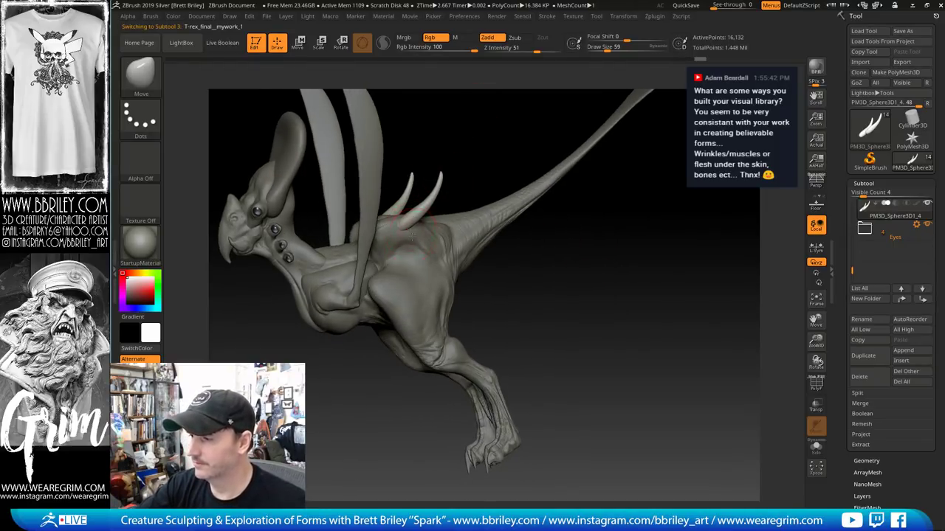
pyautogui.moveTo(436, 186); pyautogui.dragTo(414, 221)
pyautogui.press('b')
pyautogui.press('i')
pyautogui.press('n')
pyautogui.press('[')
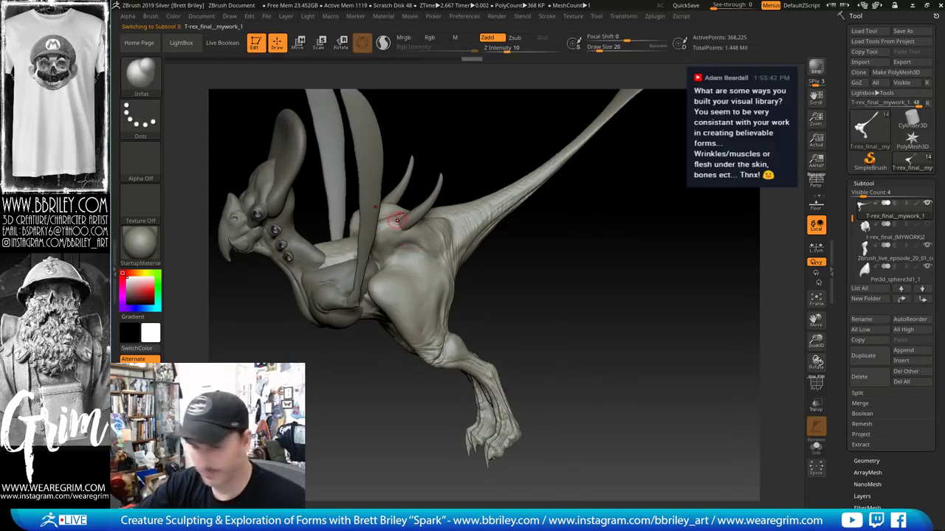
# Sculpt the skin around the spike bases on the body with the Standard brush
pyautogui.press('b')
pyautogui.press('d')
pyautogui.press('s')
pyautogui.press('b')
pyautogui.press('s')
pyautogui.press('t')
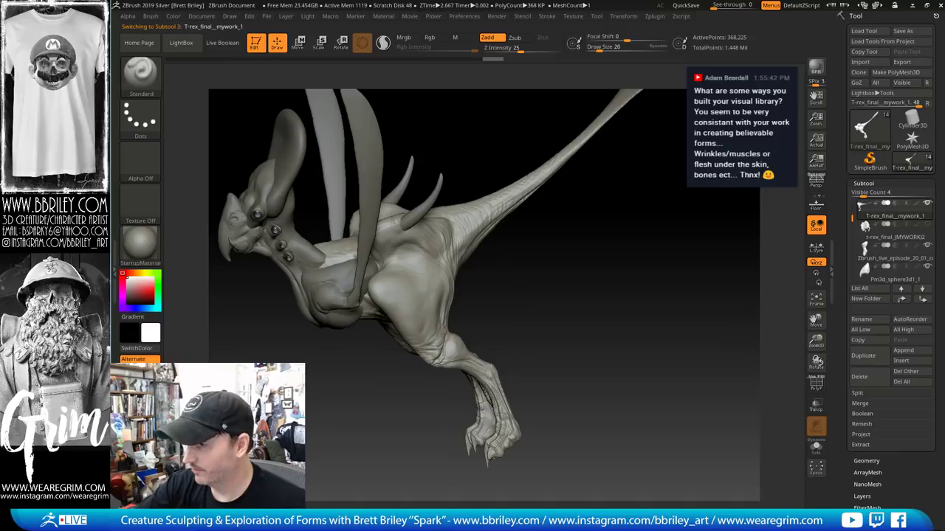
pyautogui.moveTo(473, 144); pyautogui.dragTo(410, 230)
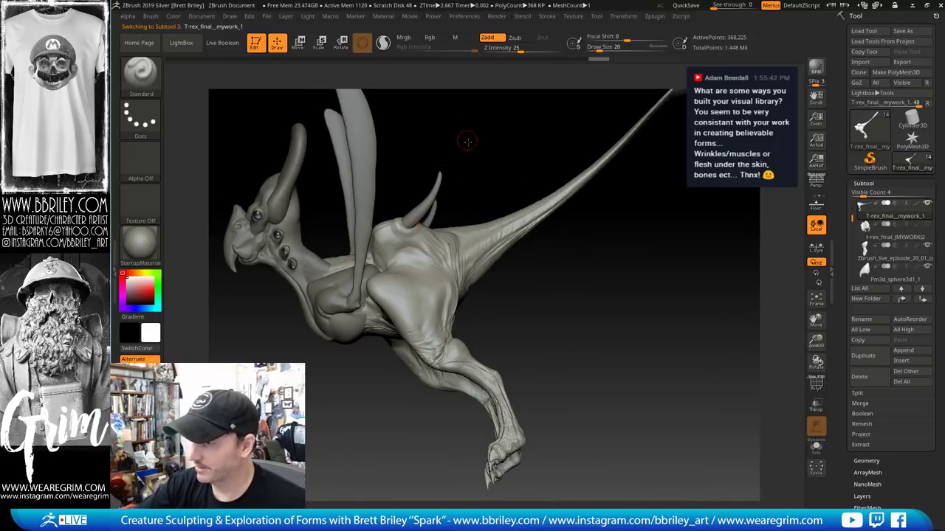
pyautogui.moveTo(467, 141); pyautogui.dragTo(469, 161)
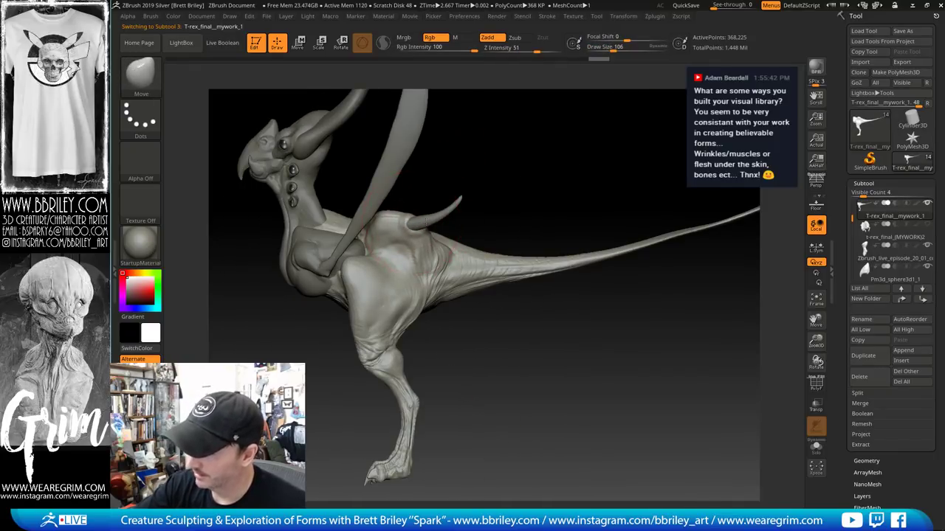
# Reshape the hip hump and back around the spikes with the Move brush
pyautogui.press('b')
pyautogui.press('m')
pyautogui.press('v')
pyautogui.moveTo(426, 182); pyautogui.dragTo(377, 223)
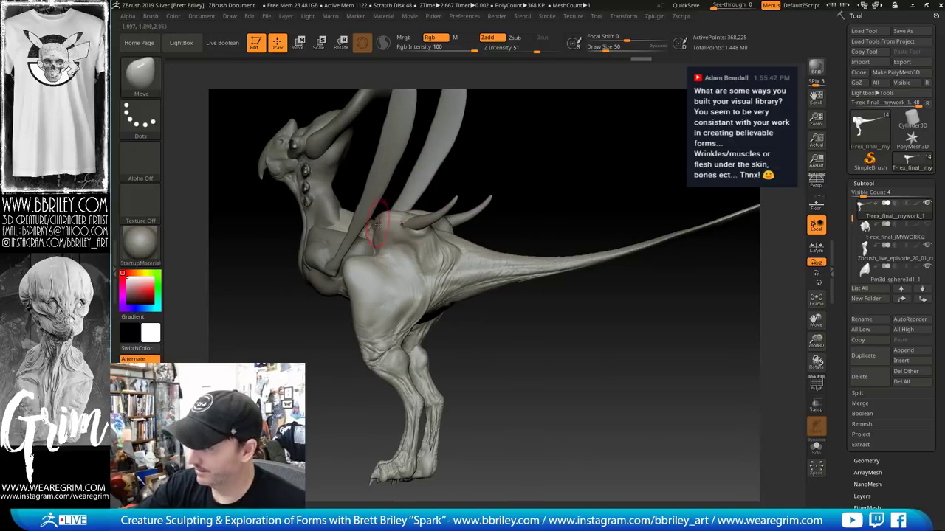
pyautogui.moveTo(433, 193); pyautogui.dragTo(475, 156)
pyautogui.moveTo(463, 188); pyautogui.dragTo(487, 160)
# Carve muscle creases into the creature's upper back with DamStandard and build up forms with the Clay brush
pyautogui.press('b')
pyautogui.press('d')
pyautogui.press('s')
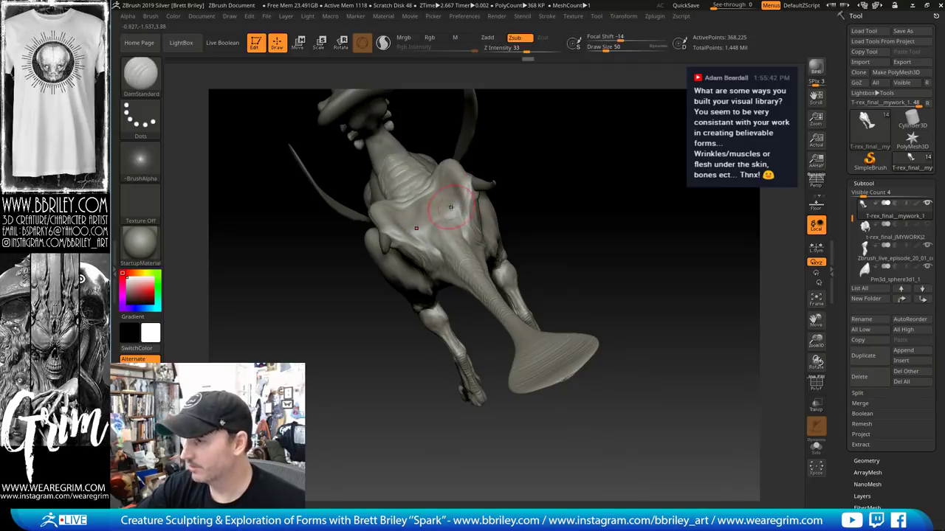
pyautogui.press('b')
pyautogui.press('c')
pyautogui.press('l')
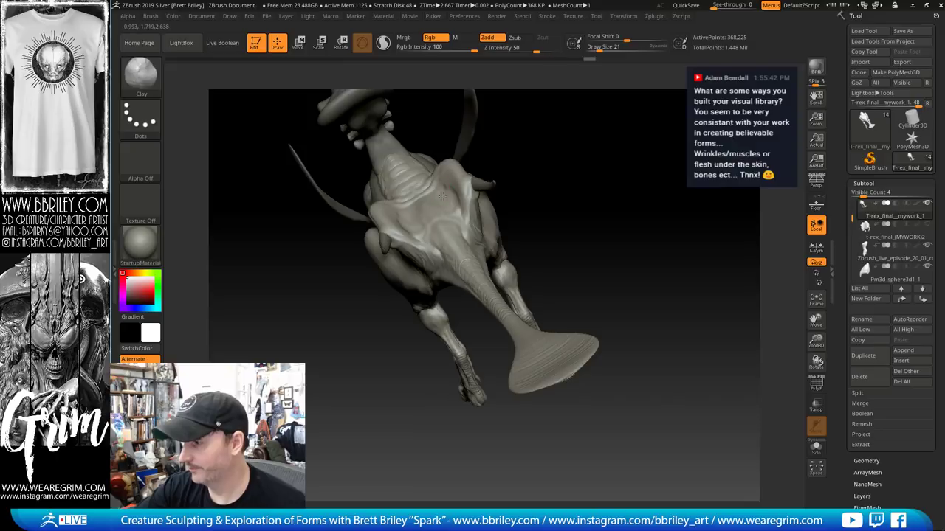
# Smooth the sculpted muscle forms across the creature's back and the base of the tail
pyautogui.moveTo(550, 151); pyautogui.dragTo(597, 164)
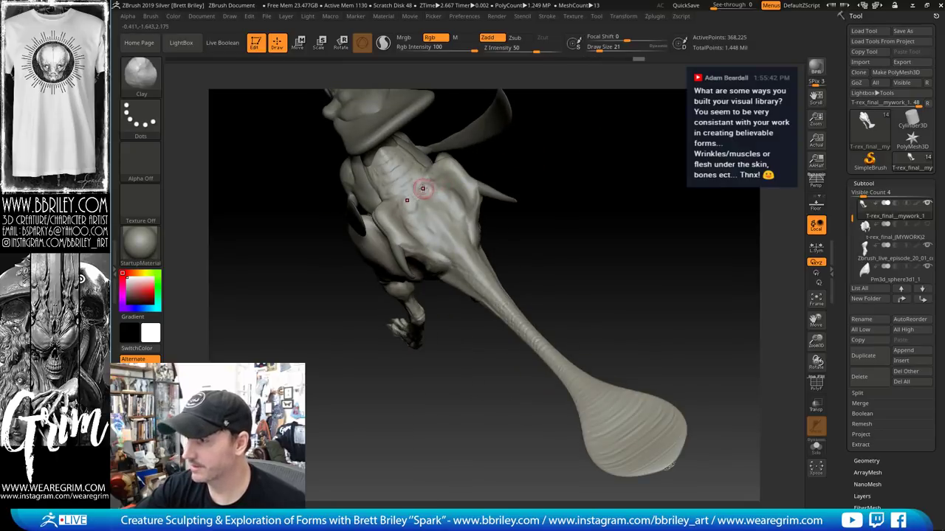
pyautogui.keyDown('shift'); pyautogui.moveTo(422, 189); pyautogui.dragTo(413, 186); pyautogui.keyUp('shift')
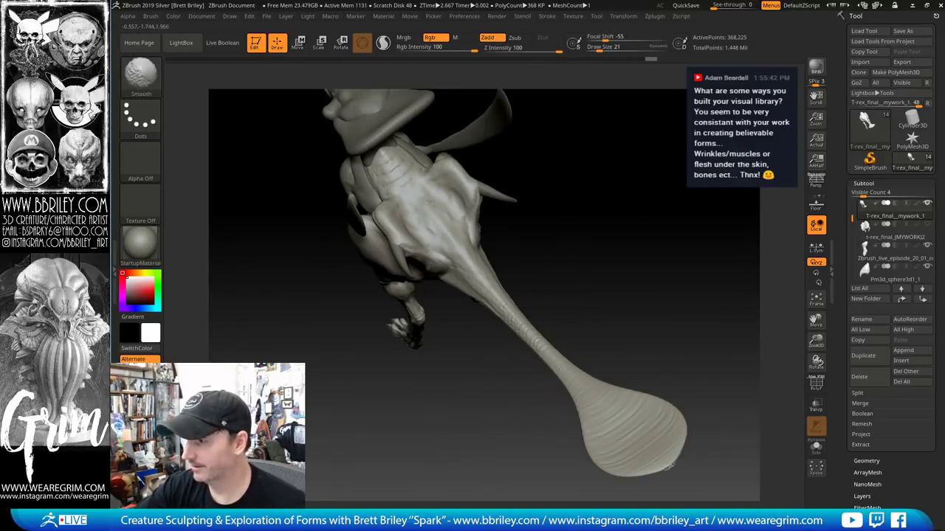
pyautogui.moveTo(561, 194); pyautogui.dragTo(540, 182)
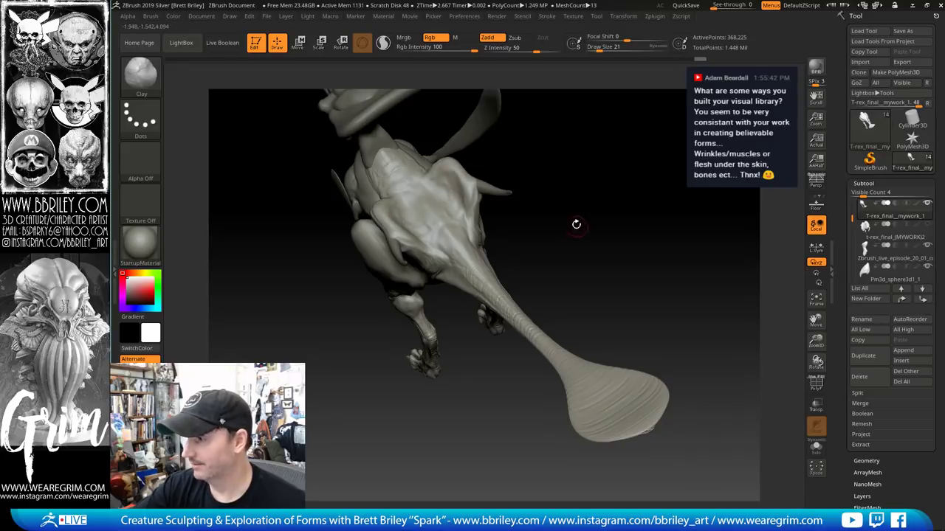
pyautogui.moveTo(576, 224); pyautogui.dragTo(514, 193)
pyautogui.press('shift')
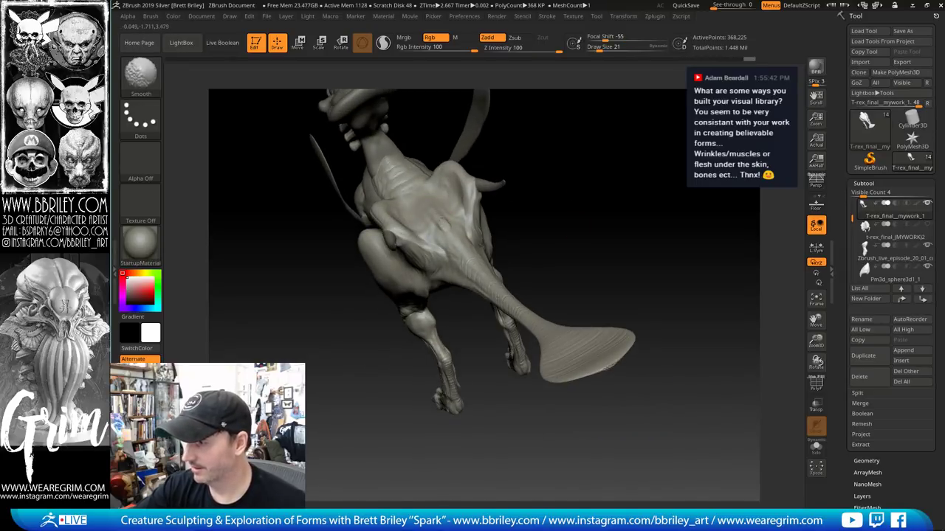
pyautogui.moveTo(584, 256)
pyautogui.keyDown('shift'); pyautogui.mouseDown()
pyautogui.moveTo(568, 204)
pyautogui.moveTo(500, 213)
pyautogui.moveTo(474, 256)
pyautogui.mouseUp(); pyautogui.keyUp('shift')
# Refine the silhouette of the hips and back around the spikes with the Move brush
pyautogui.press('s')
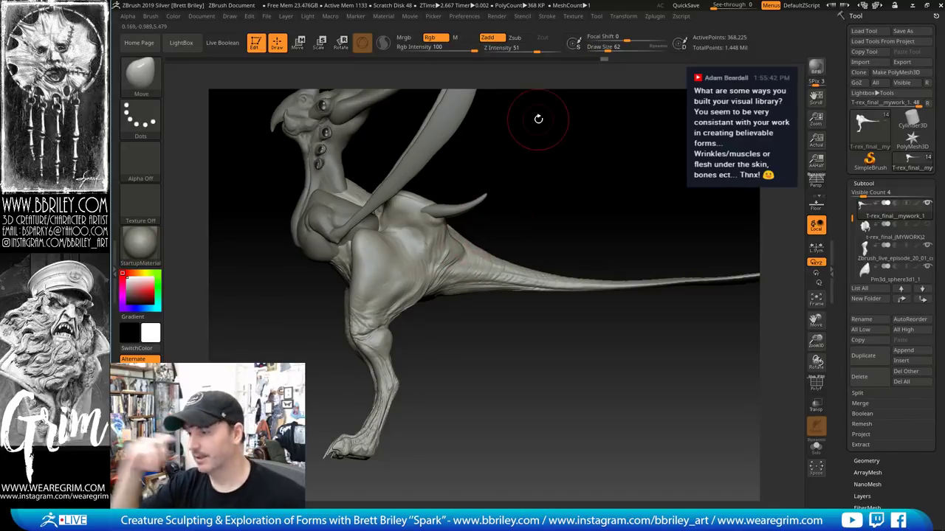
pyautogui.moveTo(538, 119); pyautogui.dragTo(444, 299)
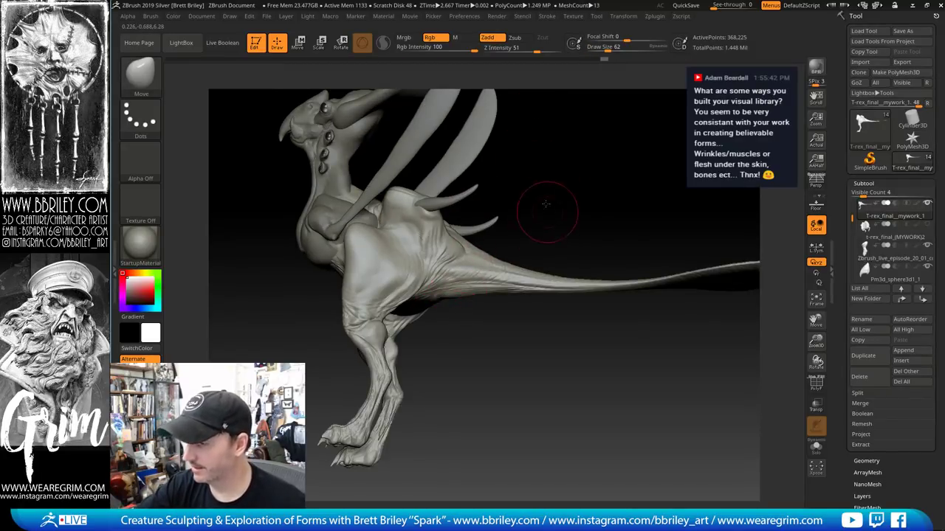
pyautogui.moveTo(546, 204)
pyautogui.mouseDown()
pyautogui.moveTo(432, 304)
pyautogui.moveTo(442, 301)
pyautogui.mouseUp()
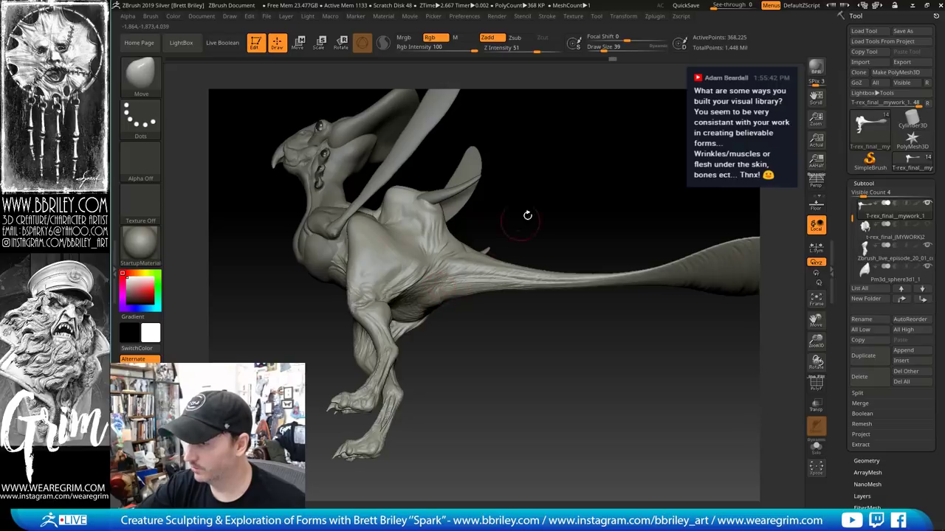
pyautogui.moveTo(527, 215); pyautogui.dragTo(542, 301)
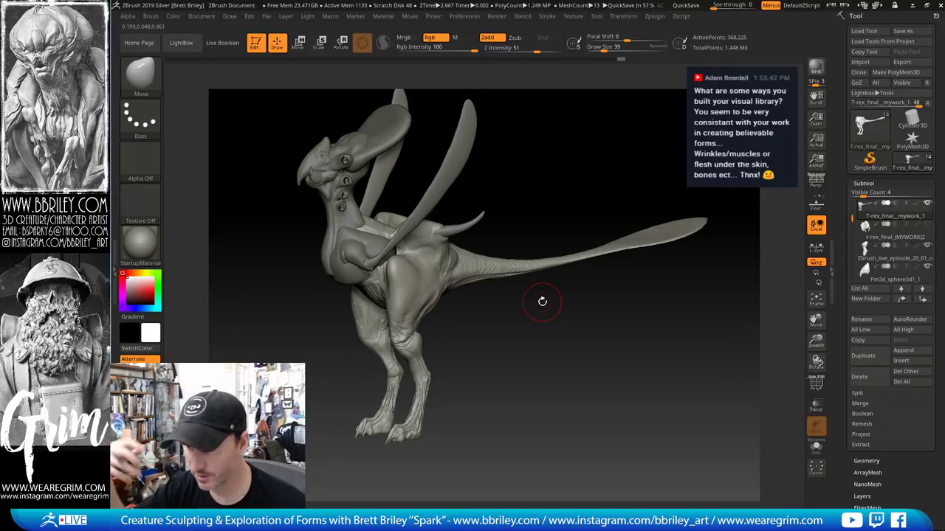
# Carve muscle creases around the shoulder of the chest piece with DamStandard at draw size 16 and smooth them
pyautogui.press('s')
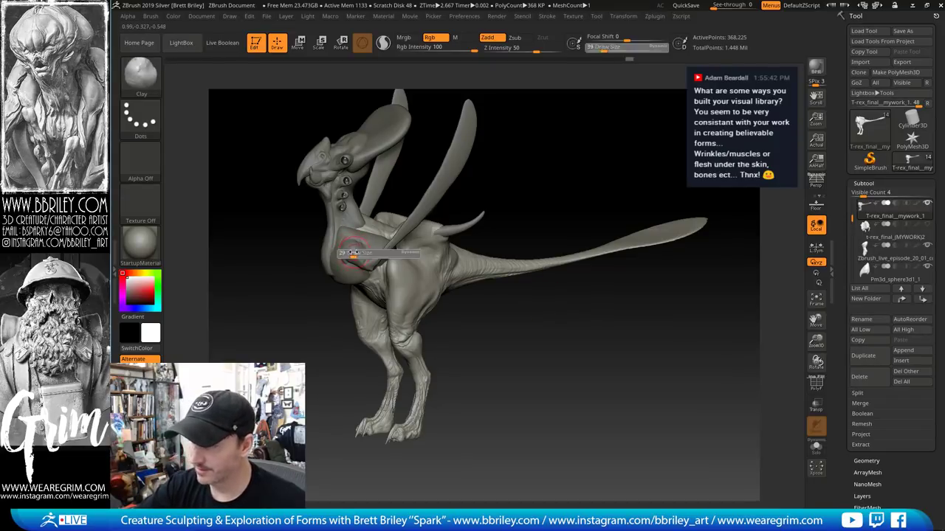
pyautogui.moveTo(356, 253); pyautogui.dragTo(353, 253)
pyautogui.keyDown('alt'); pyautogui.click(353, 250); pyautogui.keyUp('alt')
pyautogui.press('b')
pyautogui.press('c')
pyautogui.press('l')
pyautogui.keyDown('alt'); pyautogui.moveTo(392, 192); pyautogui.dragTo(376, 243); pyautogui.keyUp('alt')
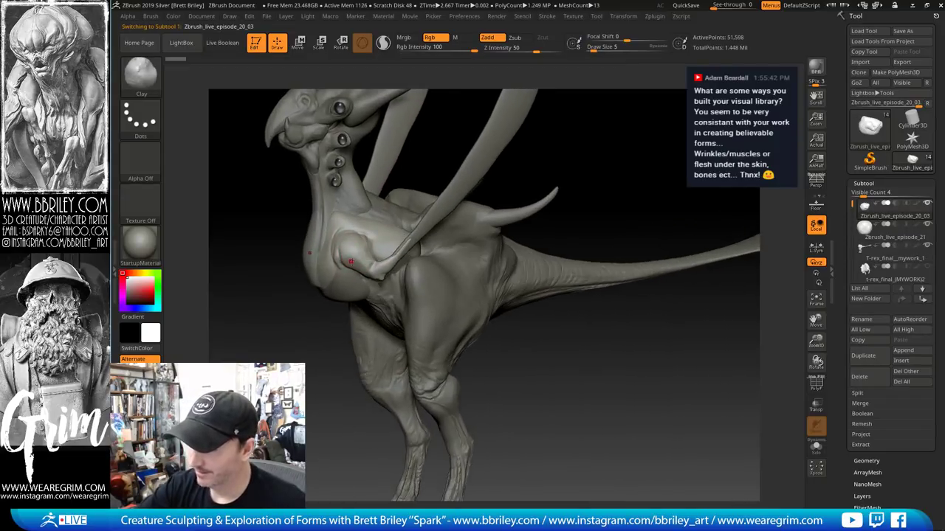
pyautogui.moveTo(414, 155); pyautogui.dragTo(432, 133)
pyautogui.press('b')
pyautogui.press('d')
pyautogui.press('s')
pyautogui.press('s')
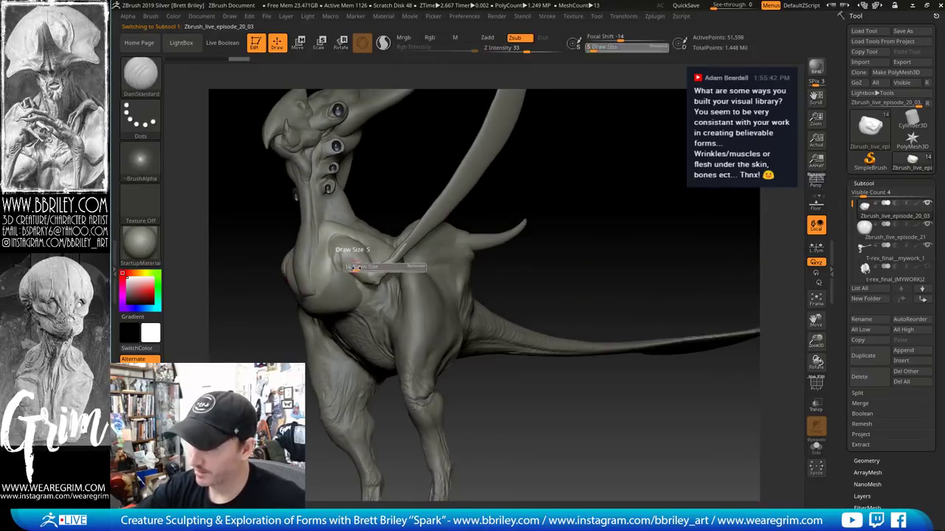
pyautogui.moveTo(350, 269); pyautogui.dragTo(356, 268)
pyautogui.press('shift')
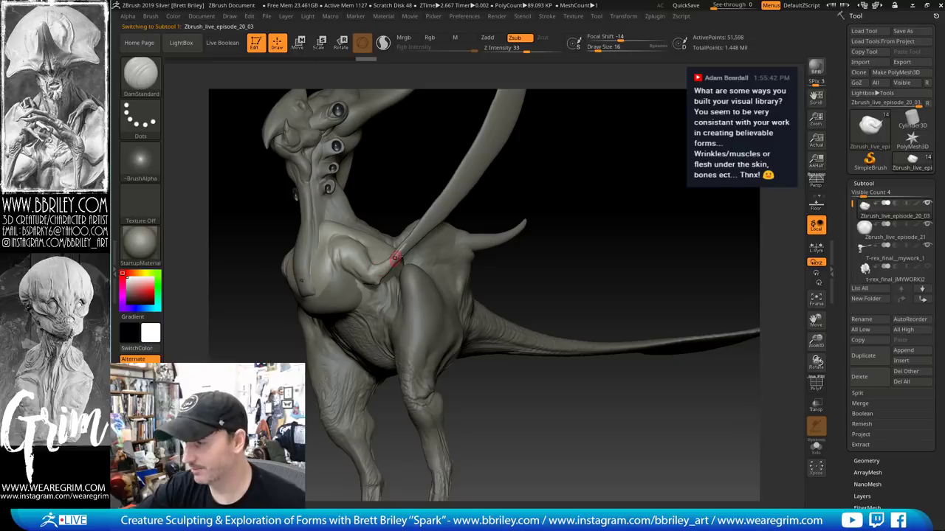
pyautogui.moveTo(586, 171)
pyautogui.mouseDown()
pyautogui.moveTo(605, 196)
pyautogui.moveTo(589, 217)
pyautogui.moveTo(603, 214)
pyautogui.moveTo(538, 199)
pyautogui.mouseUp()
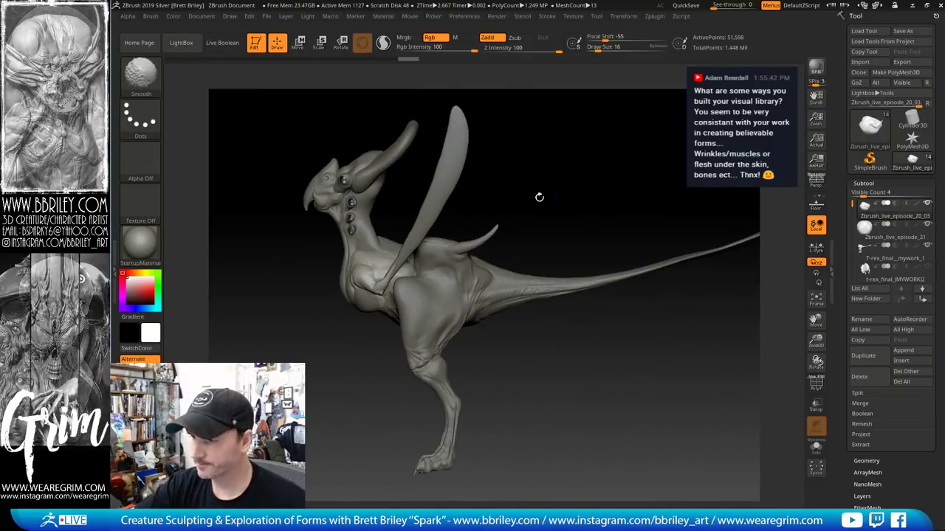
# Try to pull a spike out of the back of the neck piece with the Move brush
pyautogui.press('b')
pyautogui.press('m')
pyautogui.press('v')
pyautogui.keyDown('alt'); pyautogui.click(367, 235); pyautogui.keyUp('alt')
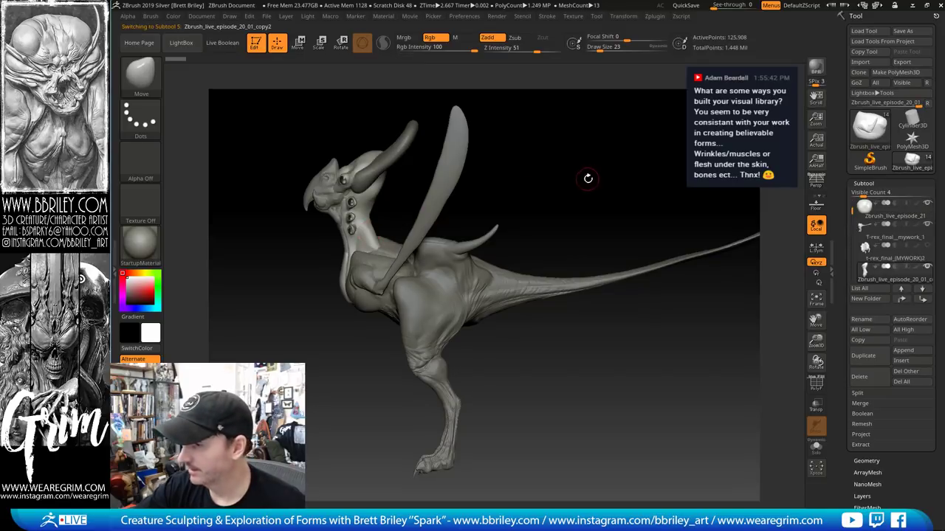
pyautogui.press('s')
pyautogui.moveTo(337, 253); pyautogui.dragTo(344, 247)
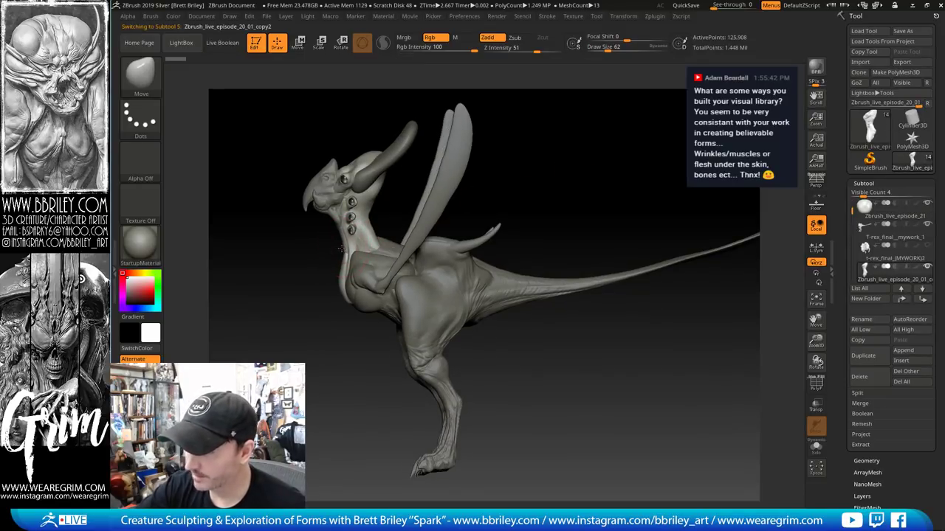
pyautogui.press('[')
pyautogui.press('[')
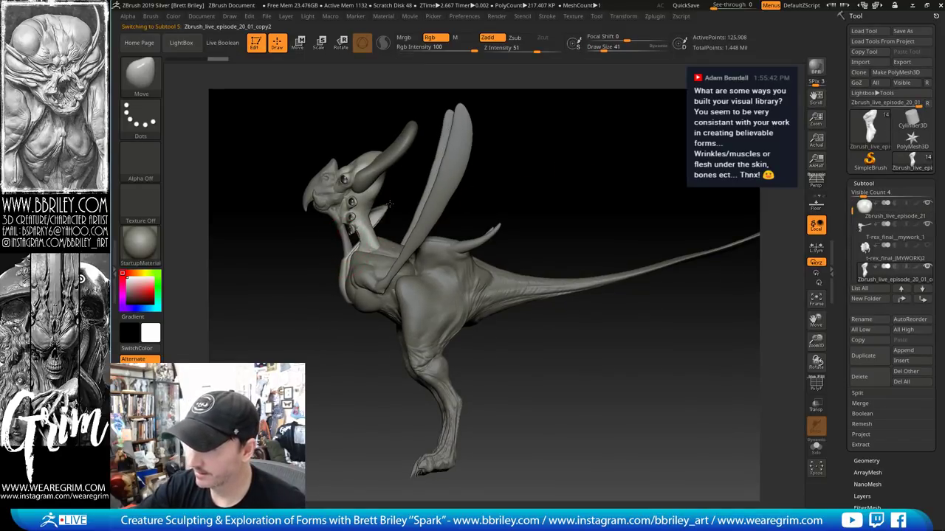
pyautogui.moveTo(564, 154); pyautogui.dragTo(620, 159)
pyautogui.hotkey('ctrl', 'z')
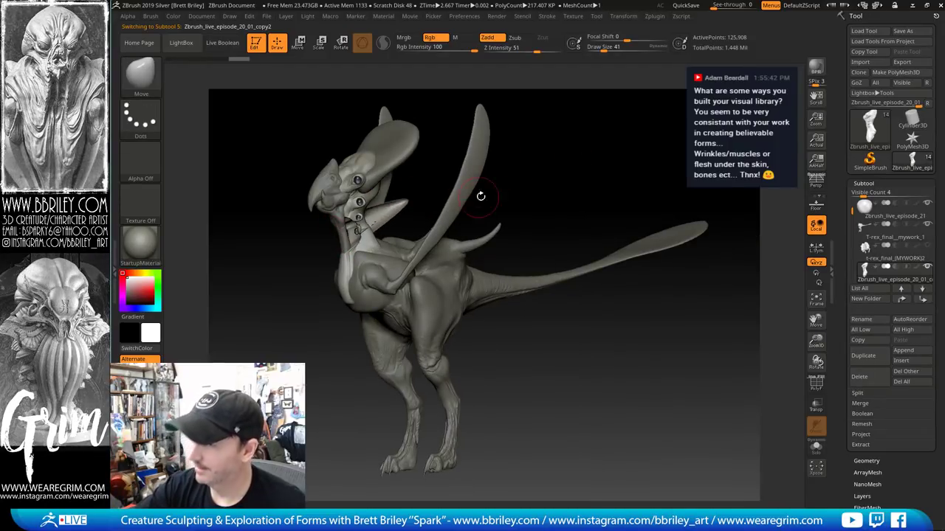
# Reshape the throat strip that runs down over the chest with the Move brush
pyautogui.moveTo(546, 175)
pyautogui.mouseDown()
pyautogui.moveTo(608, 152)
pyautogui.moveTo(608, 279)
pyautogui.moveTo(337, 249)
pyautogui.mouseUp()
pyautogui.press('[')
pyautogui.press('[')
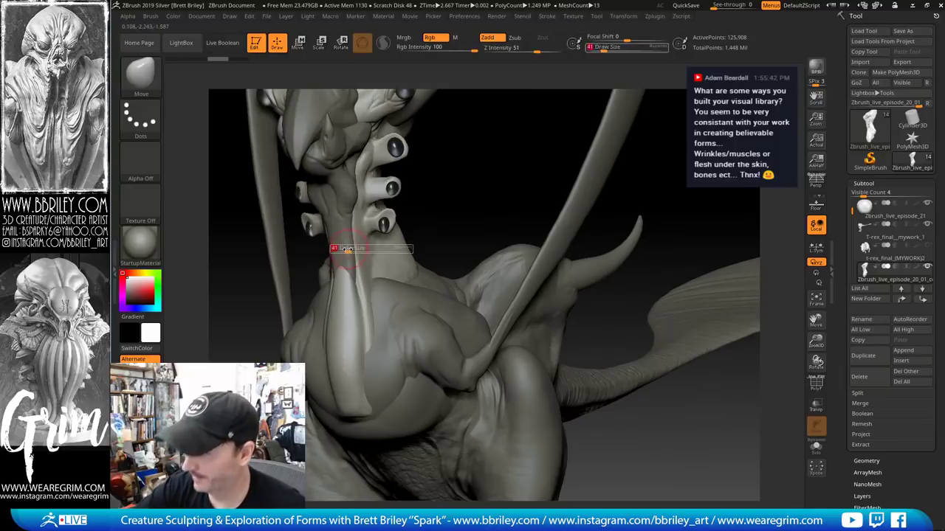
pyautogui.keyDown('alt'); pyautogui.click(343, 246); pyautogui.keyUp('alt')
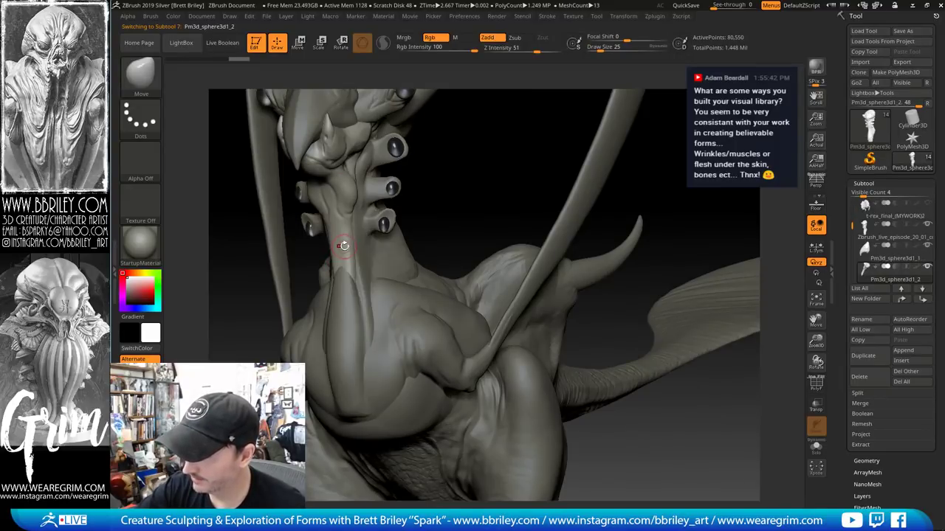
pyautogui.moveTo(449, 196); pyautogui.dragTo(421, 197)
pyautogui.moveTo(352, 277)
pyautogui.mouseDown()
pyautogui.moveTo(361, 278)
pyautogui.moveTo(339, 279)
pyautogui.moveTo(341, 303)
pyautogui.mouseUp()
pyautogui.press('s')
pyautogui.moveTo(341, 308); pyautogui.dragTo(342, 316)
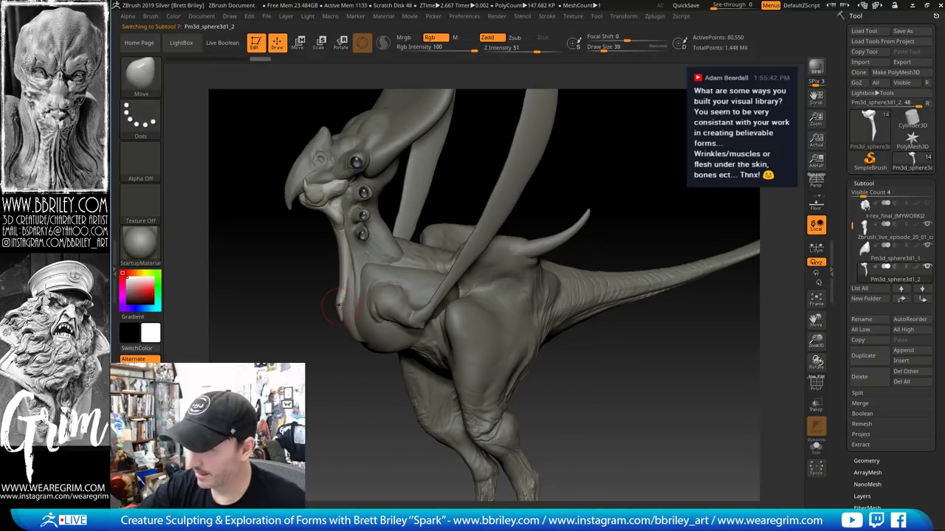
# Swell the lower throat strip with the Inflat brush
pyautogui.press('b')
pyautogui.press('i')
pyautogui.press('n')
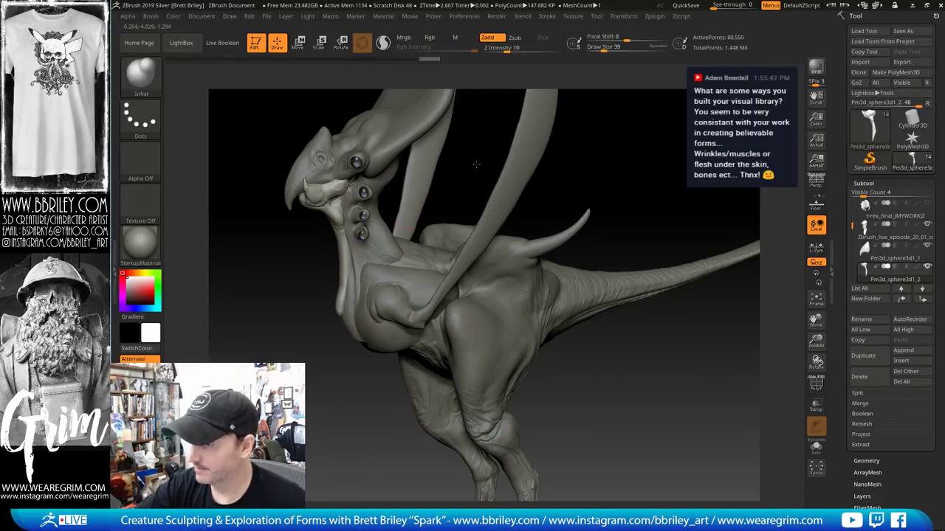
pyautogui.moveTo(429, 208)
pyautogui.mouseDown()
pyautogui.moveTo(459, 204)
pyautogui.moveTo(403, 181)
pyautogui.moveTo(376, 200)
pyautogui.moveTo(362, 274)
pyautogui.mouseUp()
# Carve creases into the chest piece beside the throat strip with DamStandard
pyautogui.keyDown('alt'); pyautogui.click(362, 310); pyautogui.keyUp('alt')
pyautogui.press('b')
pyautogui.press('d')
pyautogui.press('s')
pyautogui.moveTo(573, 120); pyautogui.dragTo(603, 64)
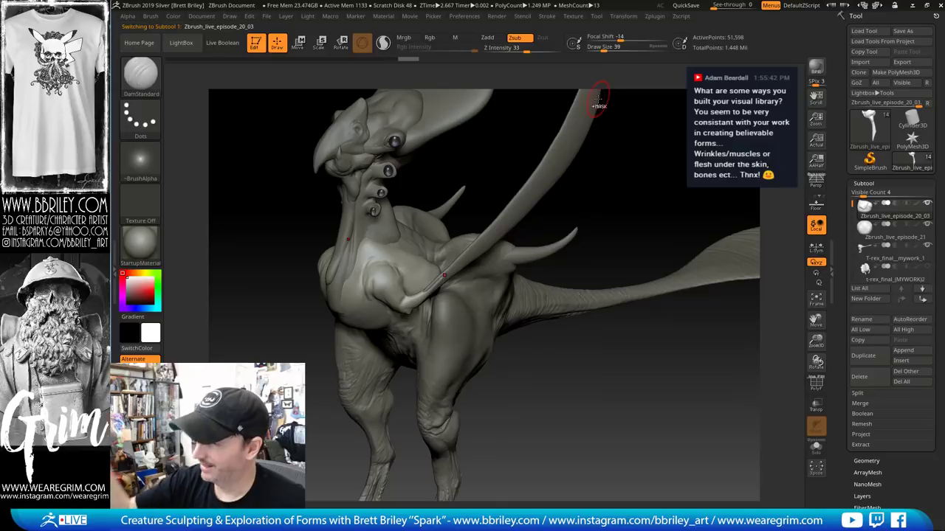
# Pull the lower chest into two hanging lobes with the Move brush at draw size 72
pyautogui.moveTo(672, 190); pyautogui.dragTo(674, 181)
pyautogui.press('b')
pyautogui.press('m')
pyautogui.press('v')
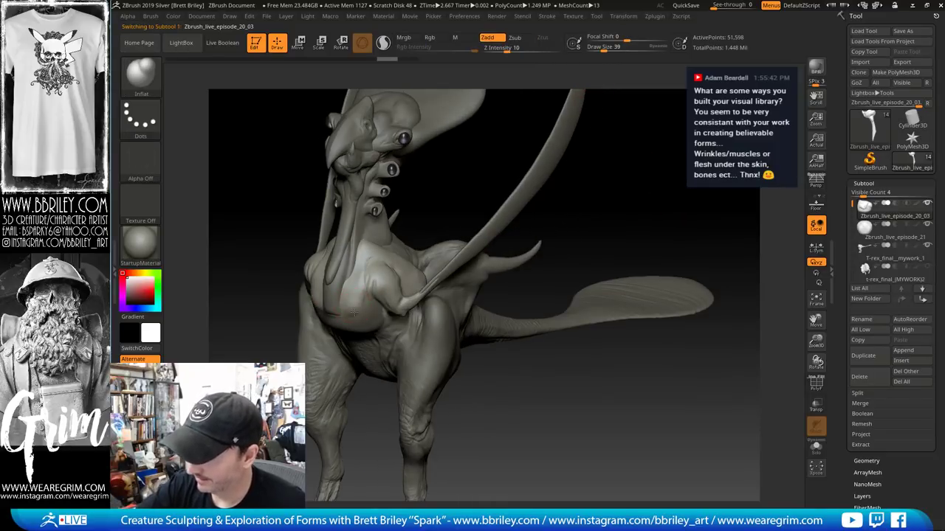
pyautogui.moveTo(352, 307); pyautogui.dragTo(354, 338)
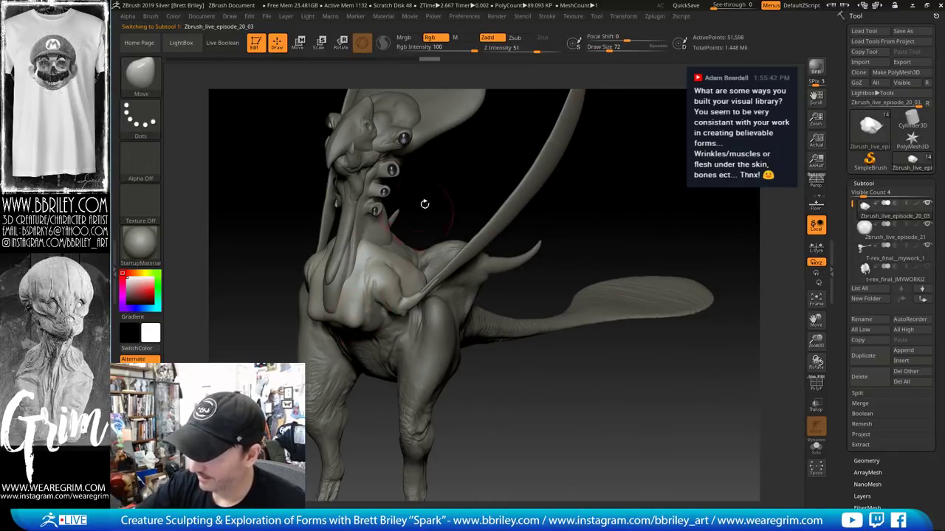
pyautogui.moveTo(424, 204); pyautogui.dragTo(389, 289, button='right')
pyautogui.moveTo(361, 314)
pyautogui.mouseDown()
pyautogui.moveTo(339, 332)
pyautogui.moveTo(346, 315)
pyautogui.mouseUp()
# Cut creases between the chest lobes and the shoulder muscle with DamStandard
pyautogui.press('b')
pyautogui.press('d')
pyautogui.press('s')
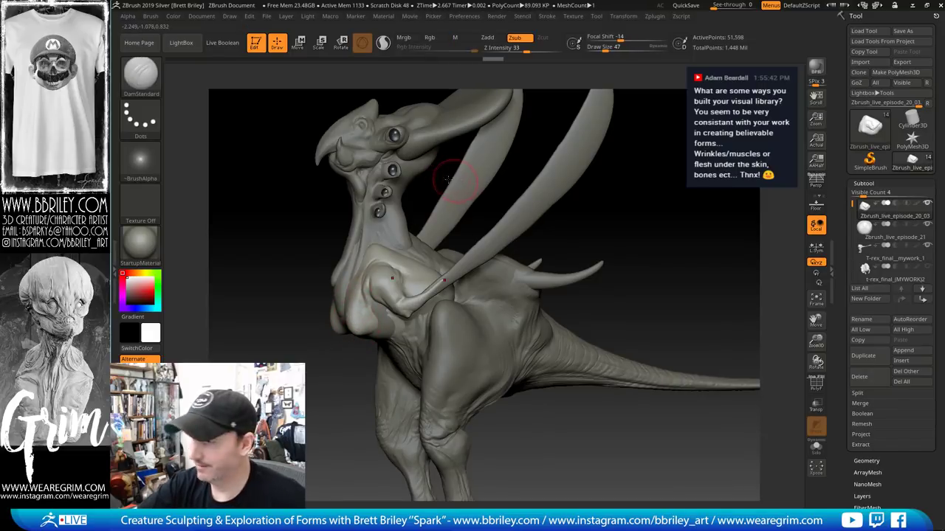
pyautogui.moveTo(428, 192); pyautogui.dragTo(386, 263, button='right')
pyautogui.press('s')
pyautogui.moveTo(389, 299)
pyautogui.mouseDown()
pyautogui.moveTo(373, 299)
pyautogui.moveTo(355, 341)
pyautogui.moveTo(355, 329)
pyautogui.mouseUp()
pyautogui.moveTo(436, 310); pyautogui.dragTo(369, 325, button='right')
# Adjust the tip of the chest lobe with a small Move brush
pyautogui.press('b')
pyautogui.press('m')
pyautogui.press('v')
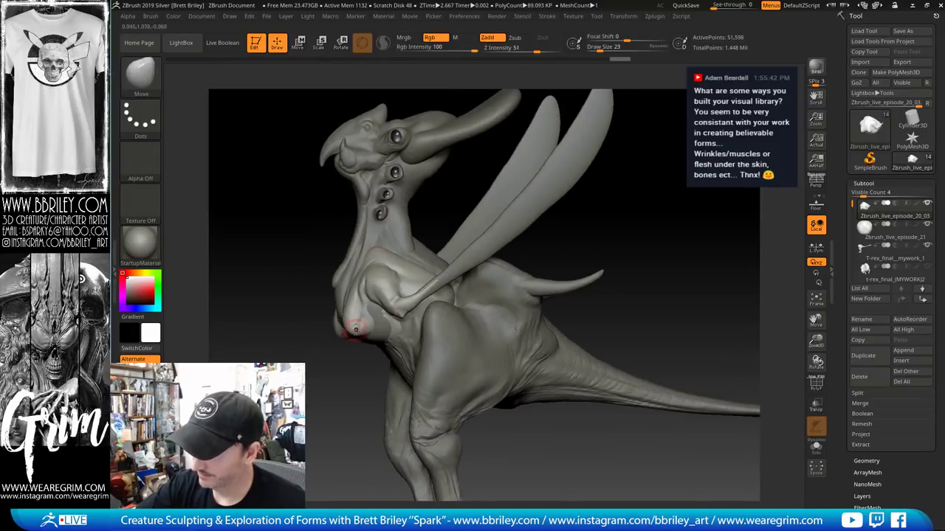
pyautogui.moveTo(355, 332)
pyautogui.mouseDown()
pyautogui.moveTo(362, 338)
pyautogui.moveTo(363, 325)
pyautogui.mouseUp()
pyautogui.press('s')
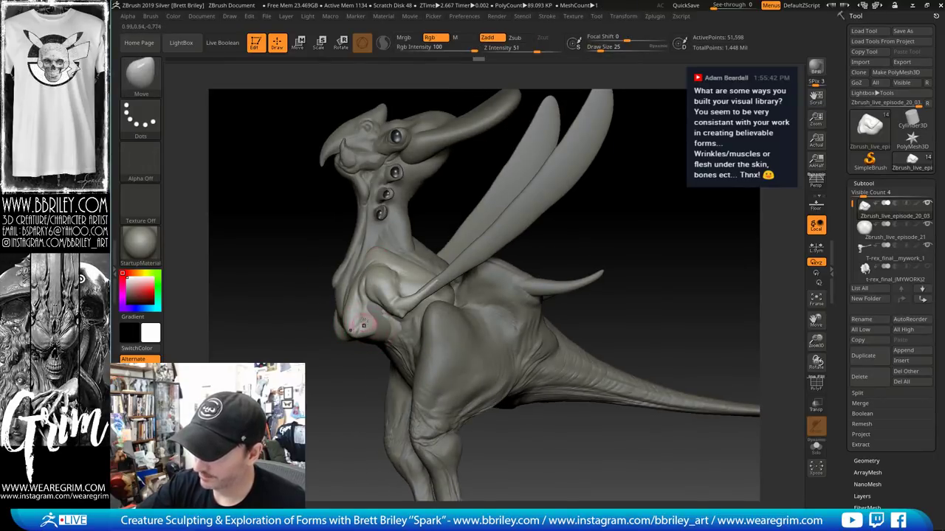
# Carve small folds into the chest lobe with DamStandard and swell its surface with the Inflat brush
pyautogui.press('b')
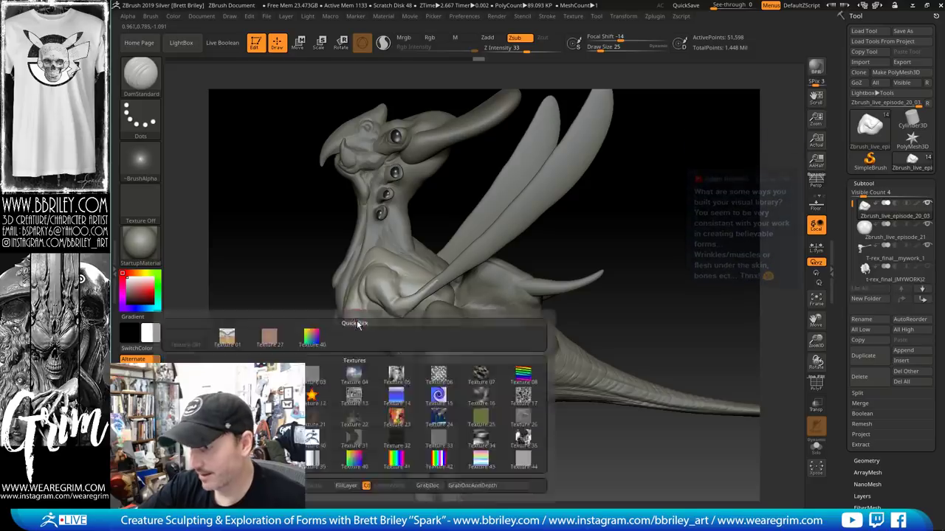
pyautogui.press('d')
pyautogui.press('s')
pyautogui.press(']')
pyautogui.press('b')
pyautogui.press('i')
pyautogui.press('n')
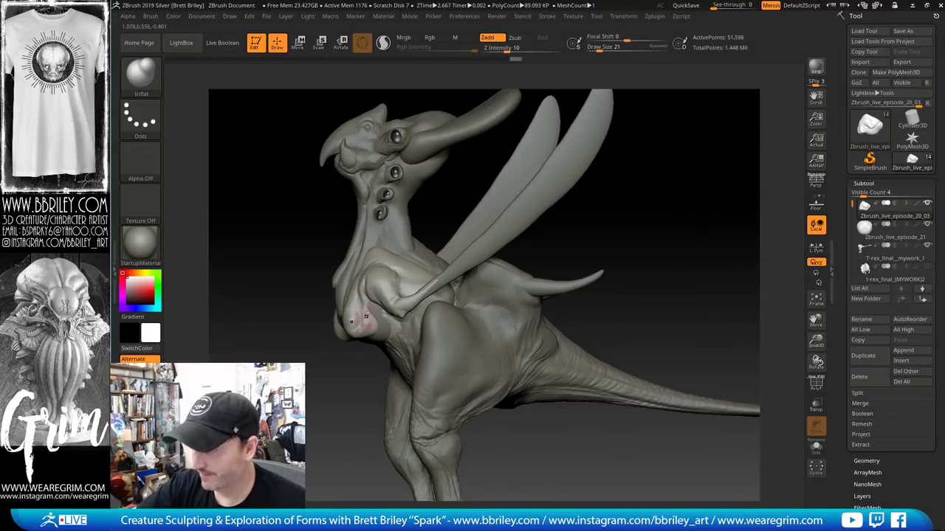
# Deepen the creases at the tip of the chest lobe with DamStandard at draw size 21
pyautogui.press('b')
pyautogui.press('d')
pyautogui.press('s')
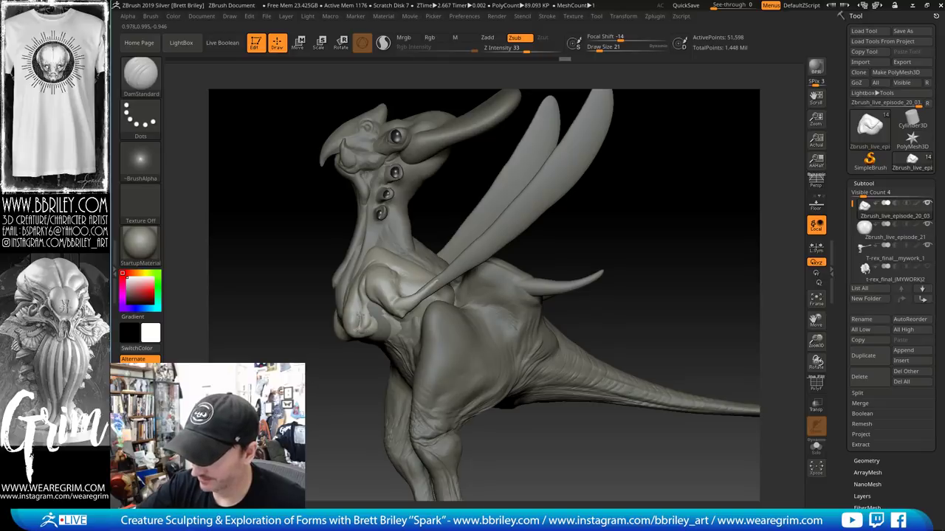
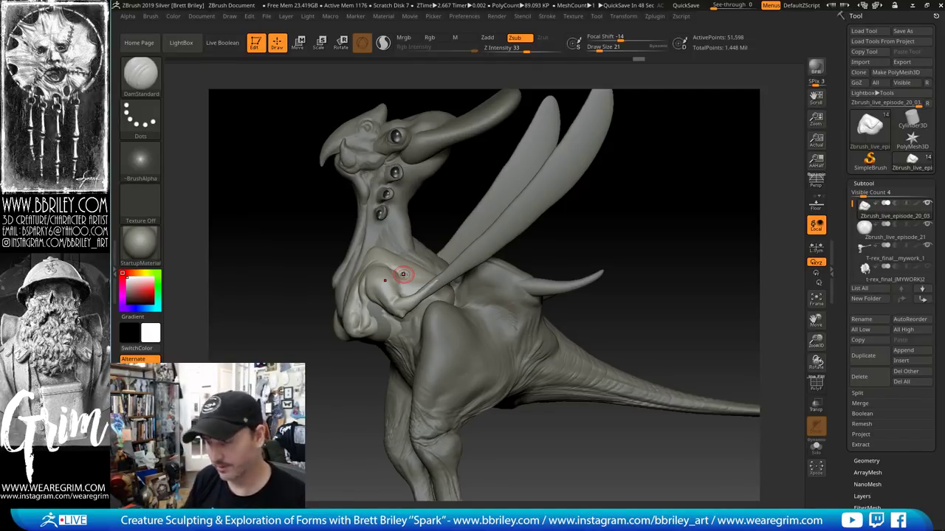
# Push the inner torso mass in behind the chest lobes with the Move brush at draw size 115
pyautogui.moveTo(650, 188); pyautogui.dragTo(613, 190)
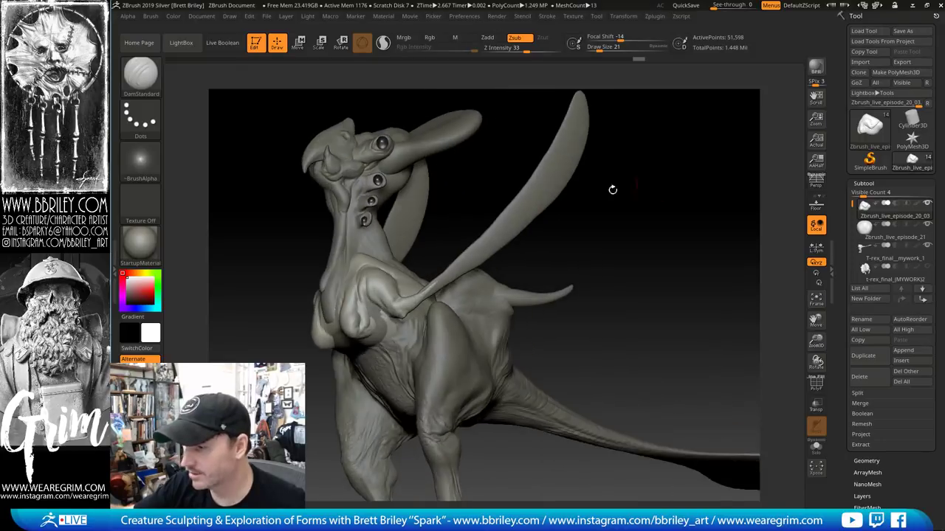
pyautogui.keyDown('alt'); pyautogui.click(377, 332); pyautogui.keyUp('alt')
pyautogui.press('b')
pyautogui.press('m')
pyautogui.press('v')
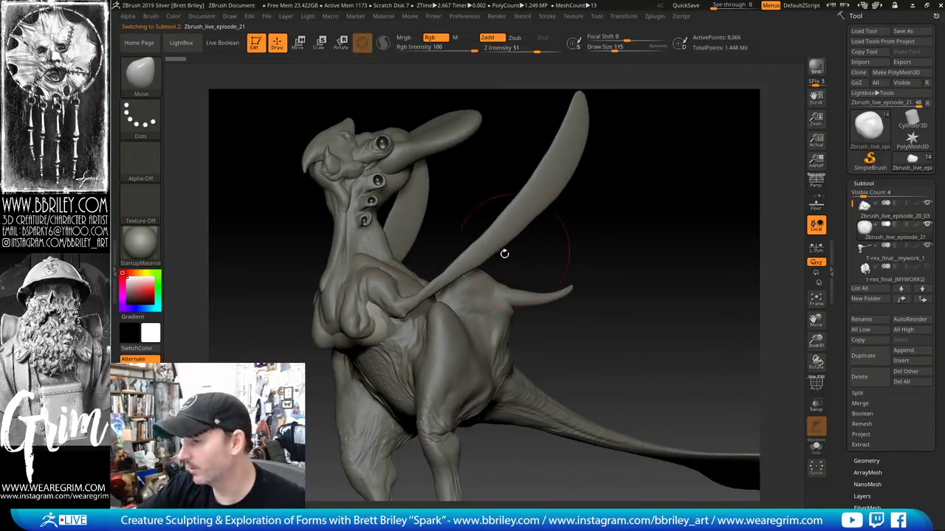
pyautogui.moveTo(374, 325); pyautogui.dragTo(362, 309)
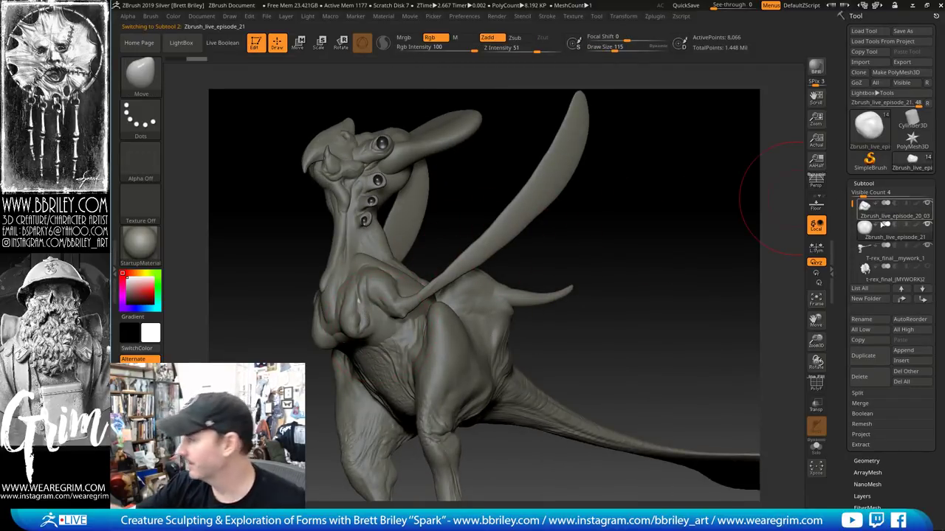
# Reposition and rotate the inner torso mass within the body using the transform gizmo
pyautogui.moveTo(742, 197); pyautogui.dragTo(680, 248)
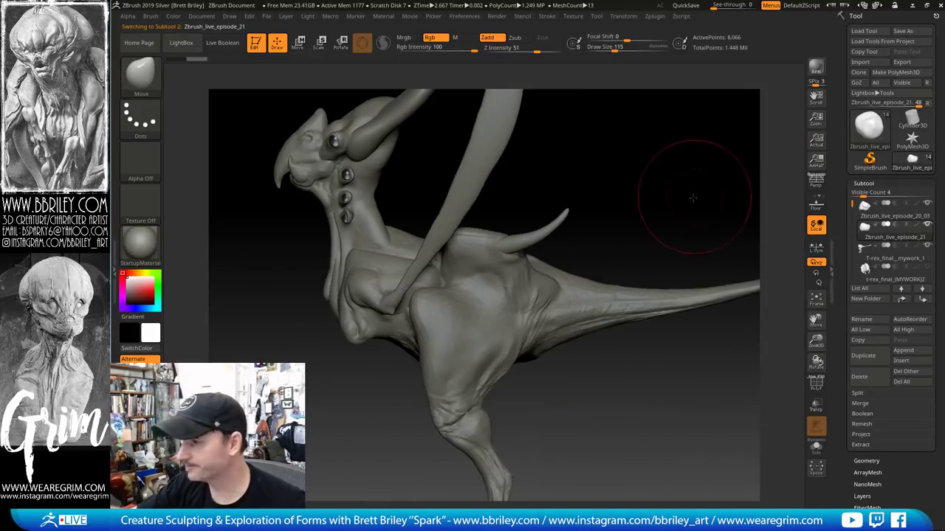
pyautogui.moveTo(707, 158); pyautogui.dragTo(364, 141)
pyautogui.press('w')
pyautogui.moveTo(430, 262); pyautogui.dragTo(436, 235)
pyautogui.moveTo(534, 185); pyautogui.dragTo(564, 180)
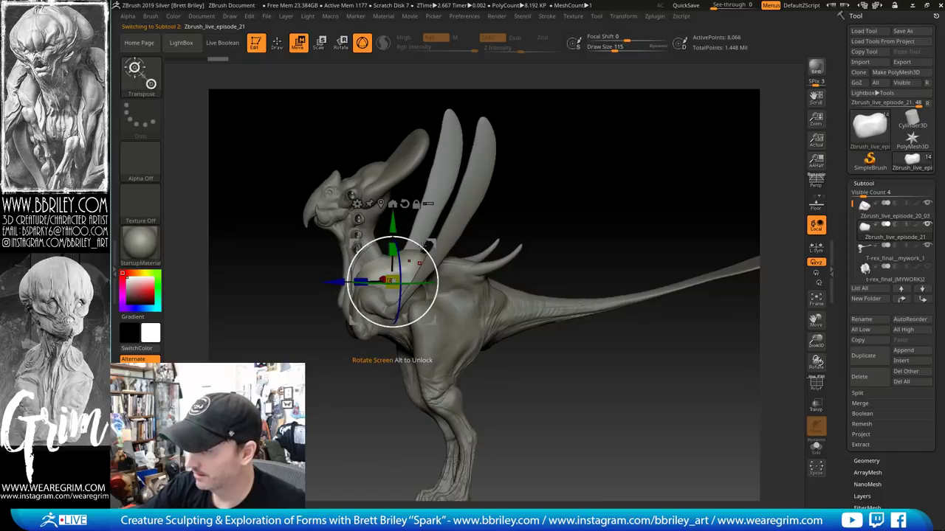
pyautogui.moveTo(434, 265); pyautogui.dragTo(432, 300)
pyautogui.moveTo(565, 173)
pyautogui.mouseDown()
pyautogui.moveTo(528, 237)
pyautogui.moveTo(435, 260)
pyautogui.mouseUp()
# Reshape the torso mass across the upper back with the Move brush, reducing the draw size to 56
pyautogui.press('q')
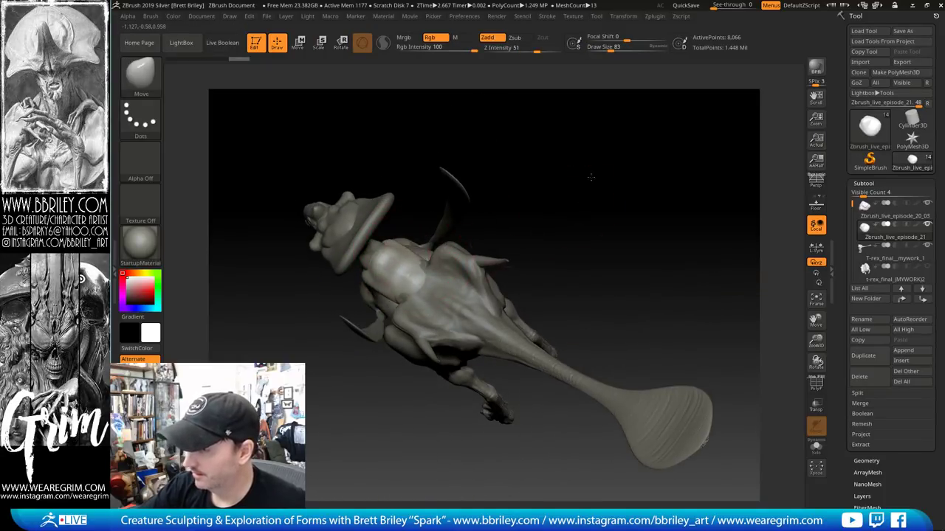
pyautogui.moveTo(591, 180); pyautogui.dragTo(443, 288)
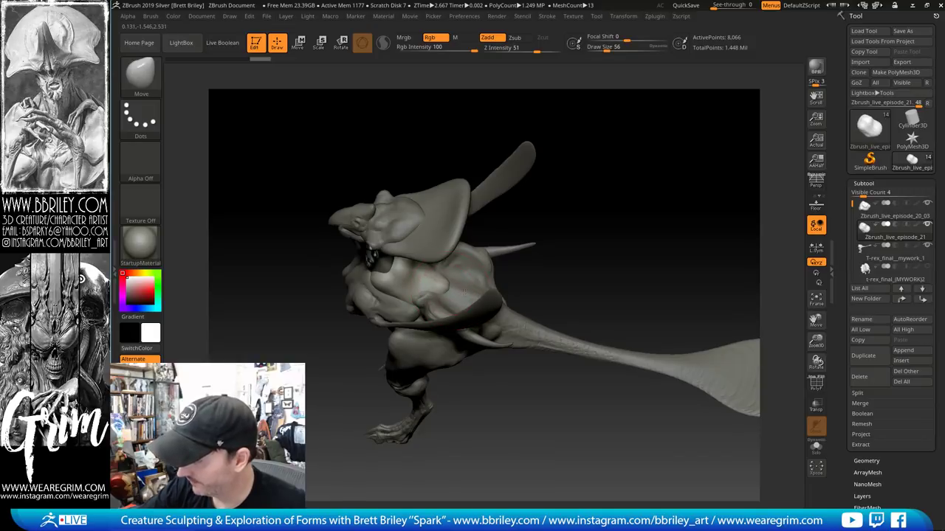
pyautogui.moveTo(603, 271); pyautogui.dragTo(473, 293, button='right')
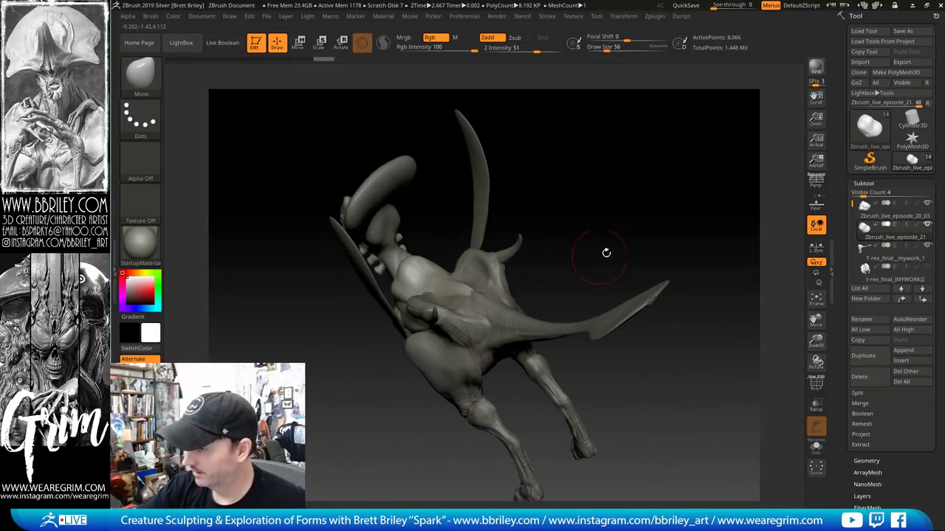
# Enable Sculptris Pro and smooth the inner torso mass along the upper back at draw size 18
pyautogui.moveTo(606, 253)
pyautogui.mouseDown(button='right')
pyautogui.moveTo(589, 219)
pyautogui.moveTo(495, 234)
pyautogui.mouseUp(button='right')
pyautogui.press('b')
pyautogui.press('s')
pyautogui.press('t')
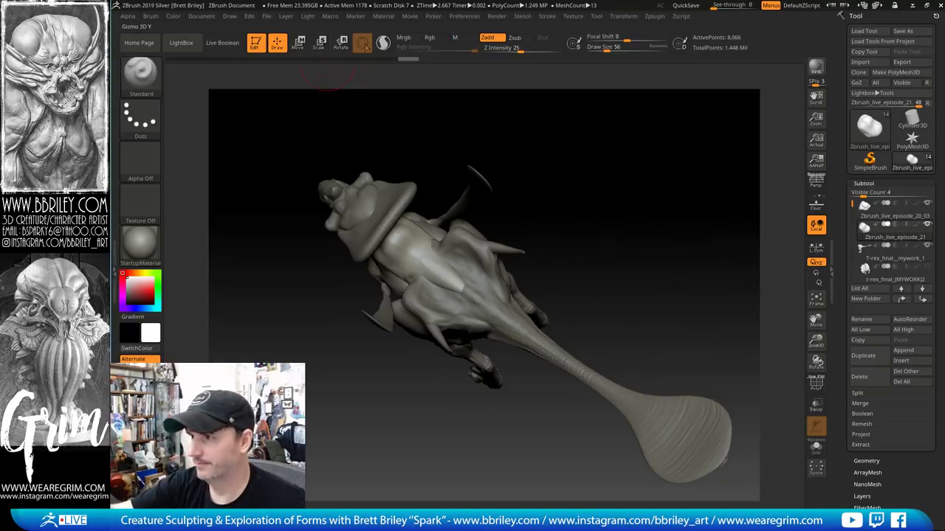
pyautogui.click(383, 42)
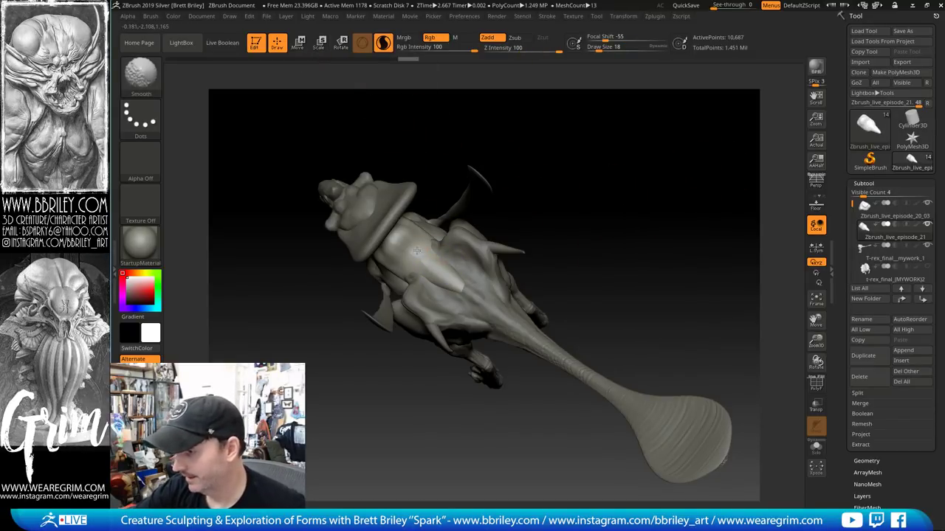
pyautogui.keyDown('shift'); pyautogui.moveTo(411, 246); pyautogui.dragTo(432, 258); pyautogui.keyUp('shift')
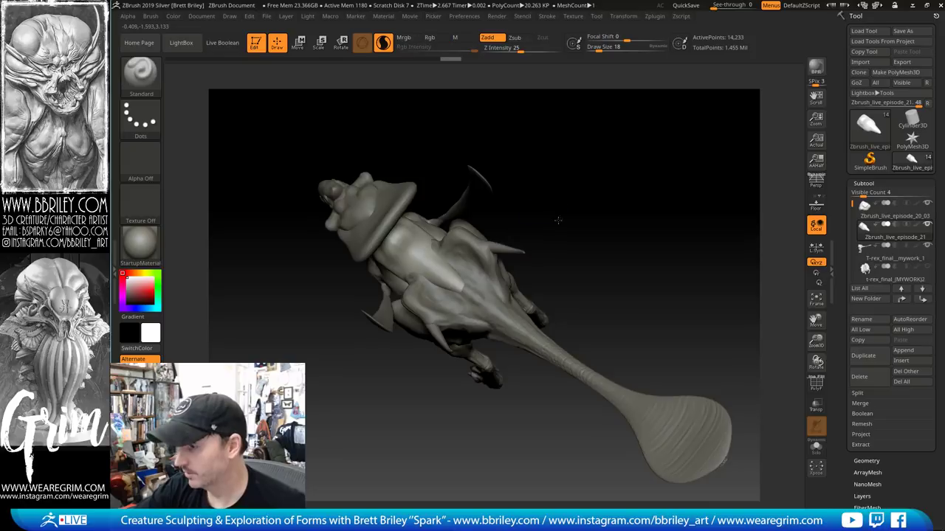
pyautogui.moveTo(556, 220); pyautogui.dragTo(557, 236)
pyautogui.keyDown('shift'); pyautogui.moveTo(443, 259); pyautogui.dragTo(444, 265); pyautogui.keyUp('shift')
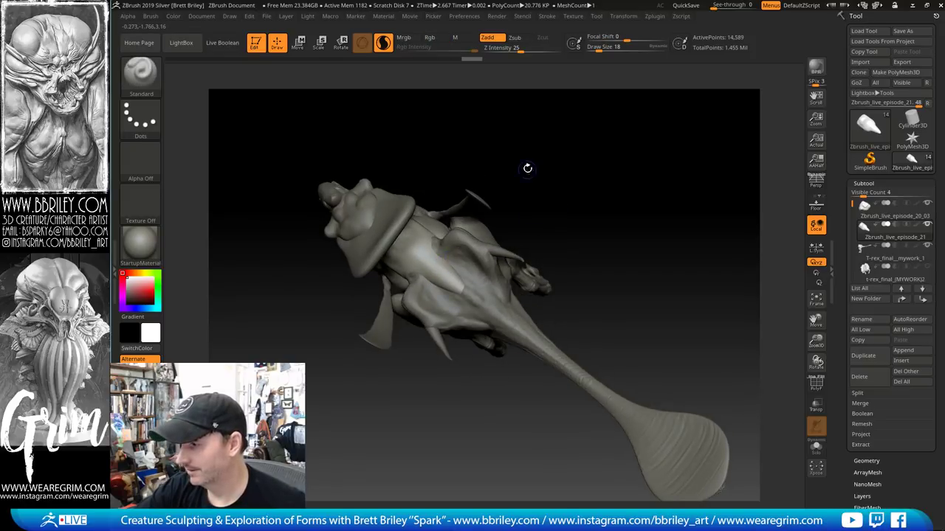
pyautogui.moveTo(527, 168)
pyautogui.mouseDown(button='right')
pyautogui.moveTo(517, 165)
pyautogui.moveTo(567, 106)
pyautogui.moveTo(527, 133)
pyautogui.mouseUp(button='right')
pyautogui.keyDown('shift'); pyautogui.moveTo(426, 246); pyautogui.dragTo(461, 233); pyautogui.keyUp('shift')
# Crease the torso mass behind the neck with DamStandard and build up its forms with the Standard brush at draw size 18
pyautogui.press('b')
pyautogui.press('d')
pyautogui.press('s')
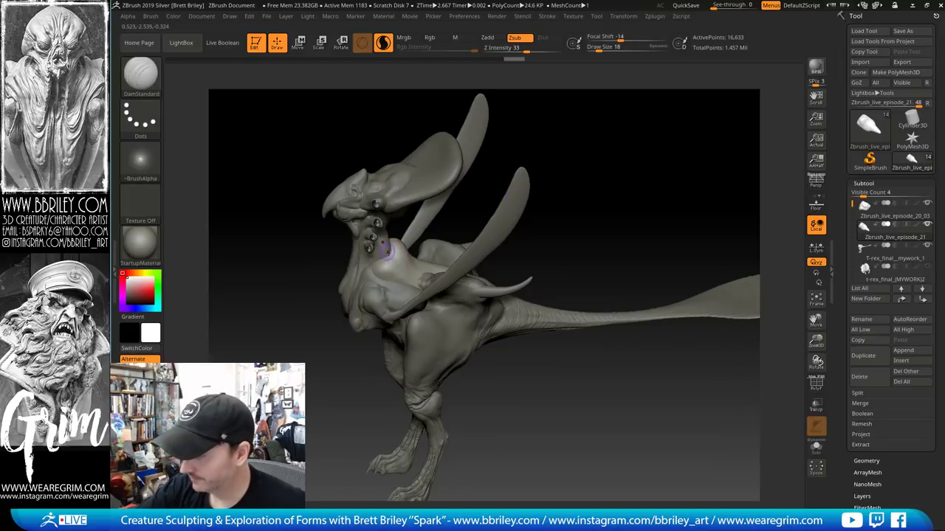
pyautogui.moveTo(536, 191); pyautogui.dragTo(404, 262, button='right')
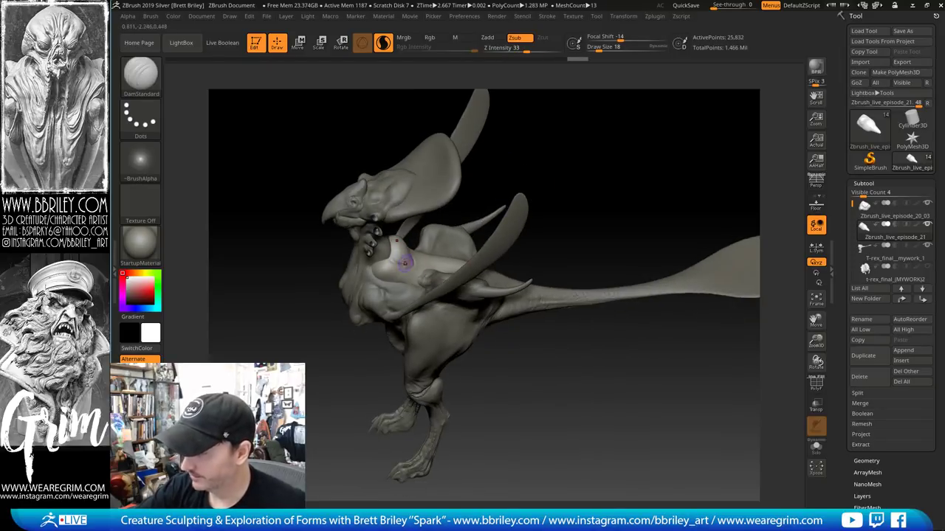
pyautogui.press('b')
pyautogui.press('s')
pyautogui.press('t')
pyautogui.moveTo(403, 254); pyautogui.dragTo(413, 261)
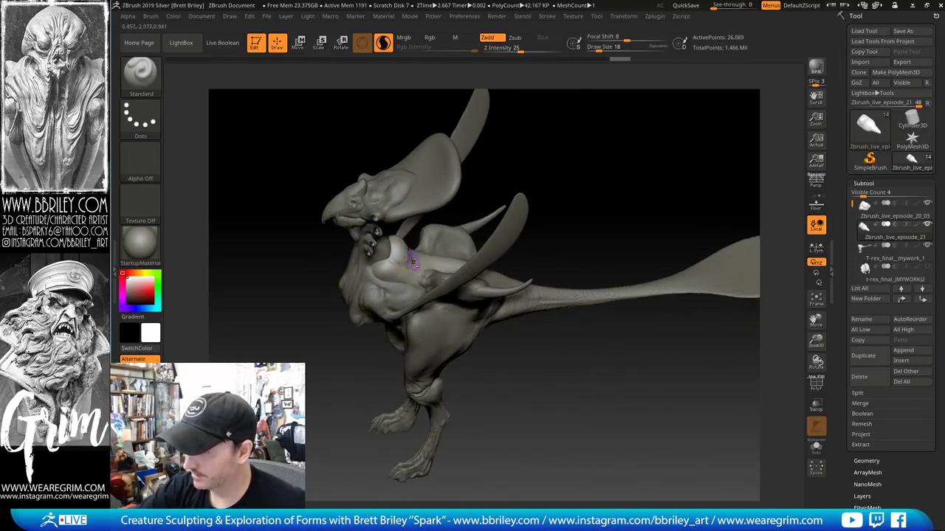
pyautogui.moveTo(542, 166)
pyautogui.mouseDown()
pyautogui.moveTo(405, 259)
pyautogui.moveTo(403, 250)
pyautogui.mouseUp()
# Swell the torso mass behind the neck with the Inflat brush at draw size 18
pyautogui.press('b')
pyautogui.press('i')
pyautogui.press('n')
pyautogui.moveTo(401, 251); pyautogui.dragTo(383, 268, button='right')
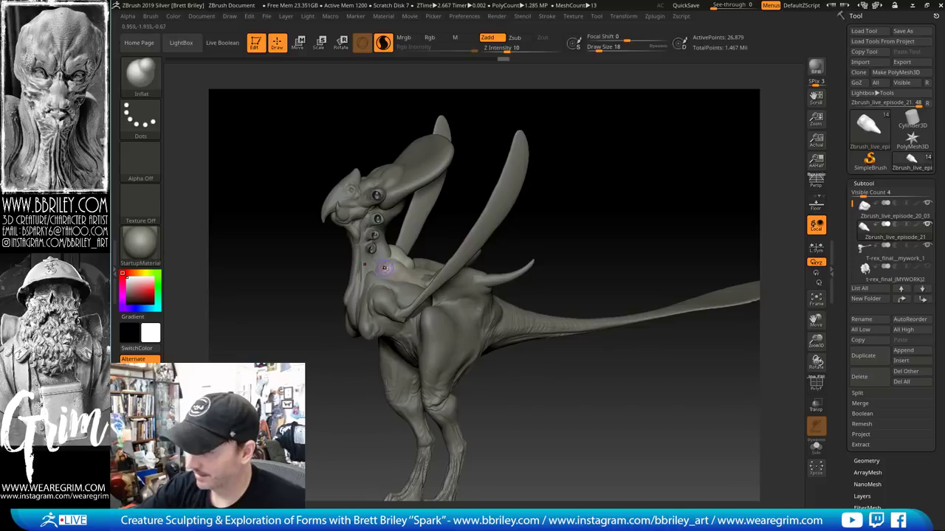
# Cut fine creases where the torso mass meets the neck and shoulder with DamStandard at draw size 9
pyautogui.press('b')
pyautogui.press('d')
pyautogui.press('s')
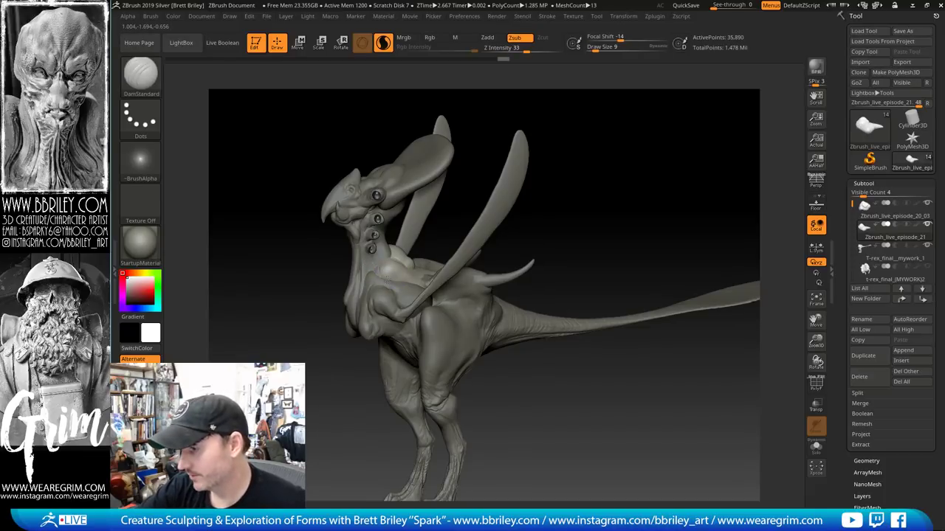
pyautogui.moveTo(388, 279); pyautogui.dragTo(394, 273)
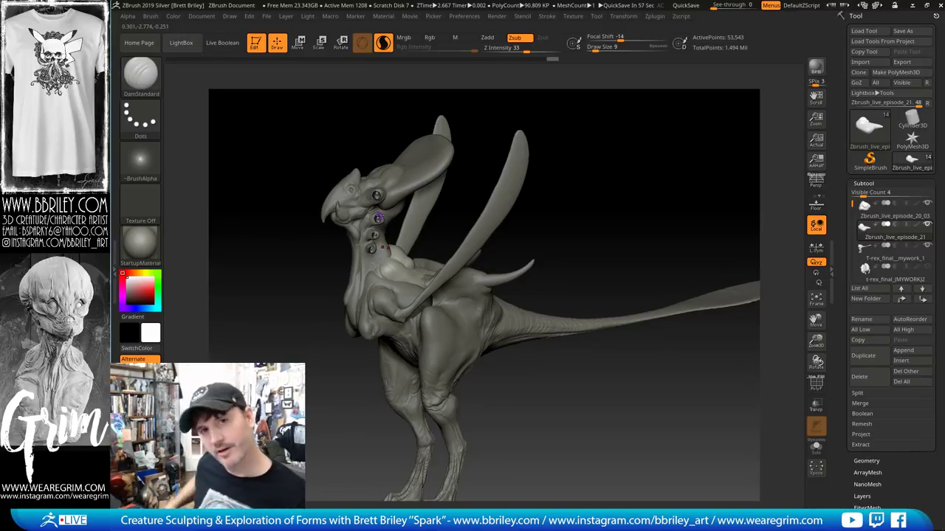
pyautogui.moveTo(574, 155); pyautogui.dragTo(401, 272)
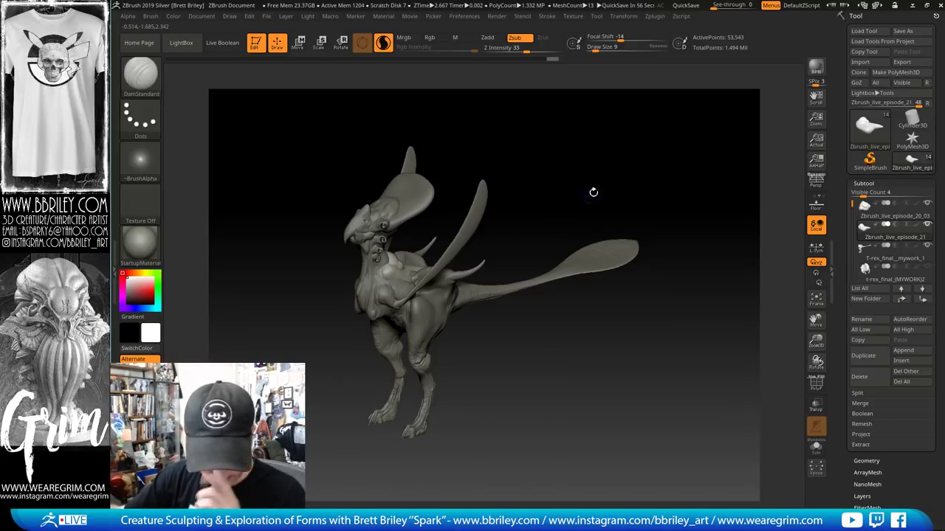
# Select the T-rex_final_mywork_1 body subtool and smooth the ridges on the tail paddle at draw size 59
pyautogui.moveTo(593, 194); pyautogui.dragTo(523, 296)
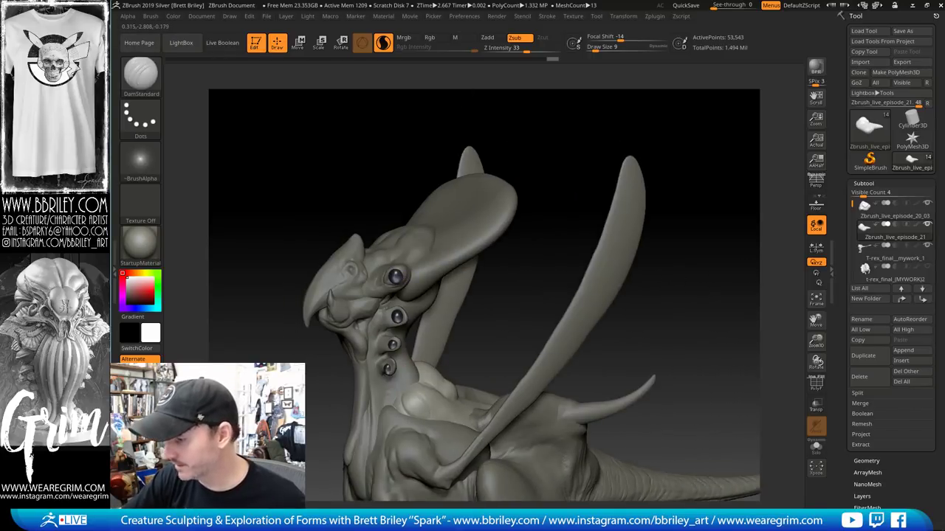
pyautogui.keyDown('alt'); pyautogui.moveTo(667, 251); pyautogui.dragTo(628, 240); pyautogui.keyUp('alt')
pyautogui.keyDown('alt'); pyautogui.click(628, 238); pyautogui.keyUp('alt')
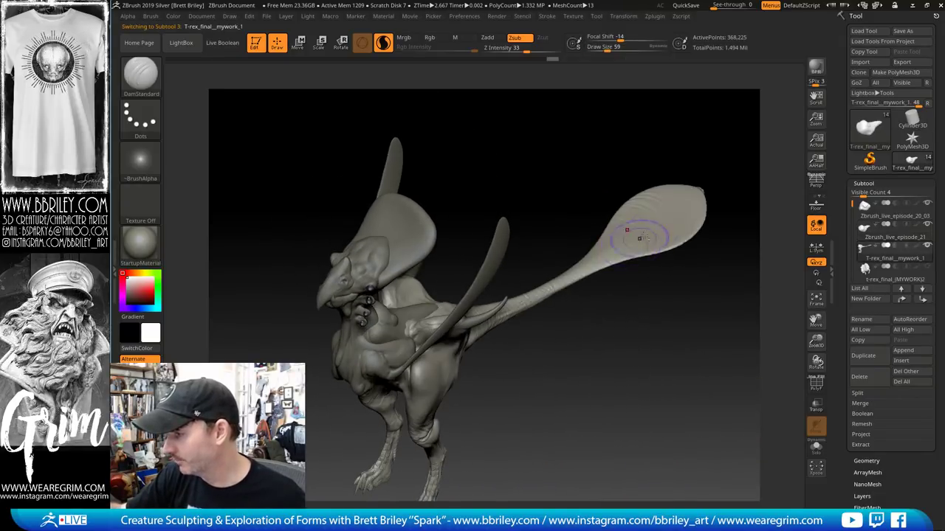
pyautogui.press('shift')
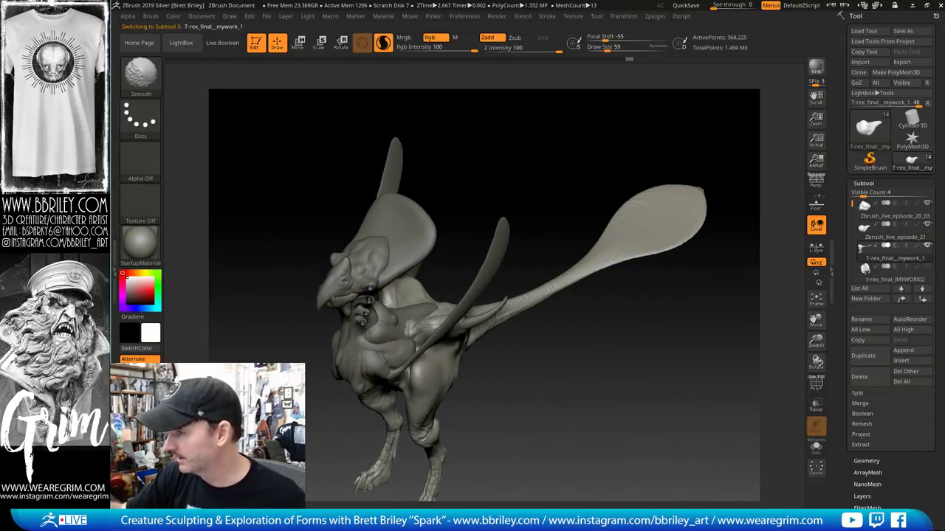
pyautogui.keyDown('shift'); pyautogui.click(609, 295); pyautogui.keyUp('shift')
pyautogui.moveTo(650, 284)
pyautogui.mouseDown()
pyautogui.moveTo(631, 349)
pyautogui.moveTo(611, 300)
pyautogui.moveTo(637, 312)
pyautogui.moveTo(599, 320)
pyautogui.mouseUp()
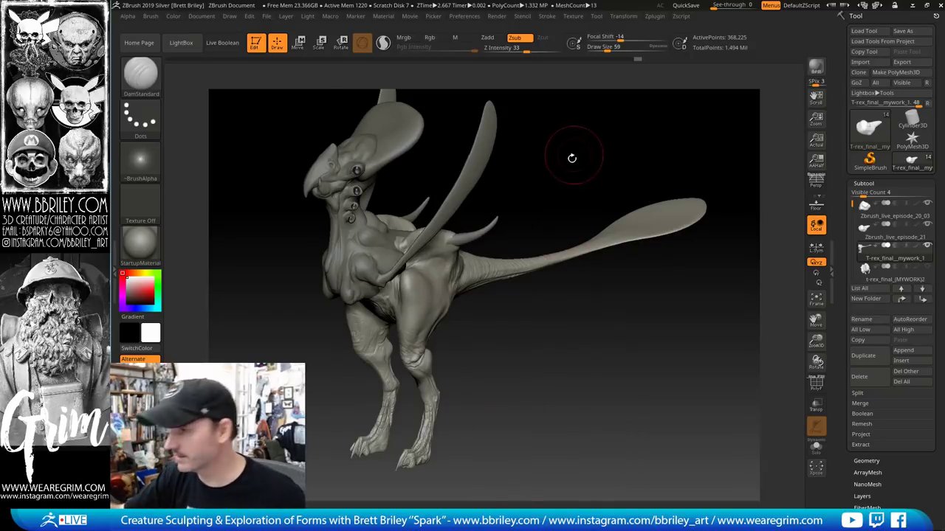
pyautogui.keyDown('shift'); pyautogui.moveTo(572, 158); pyautogui.dragTo(602, 193); pyautogui.keyUp('shift')
# Select the head-and-neck subtool and smooth the back of the neck below the crest at draw size 20
pyautogui.keyDown('alt'); pyautogui.click(358, 213); pyautogui.keyUp('alt')
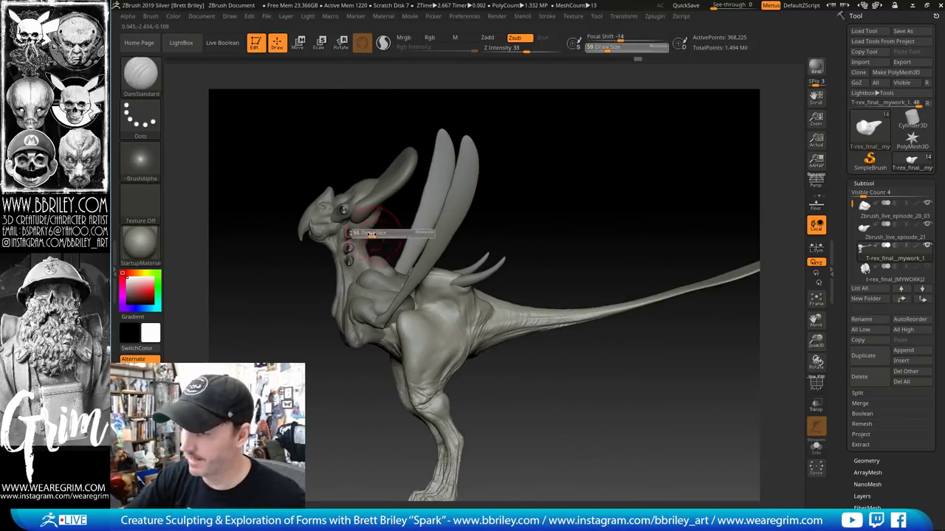
pyautogui.press('shift')
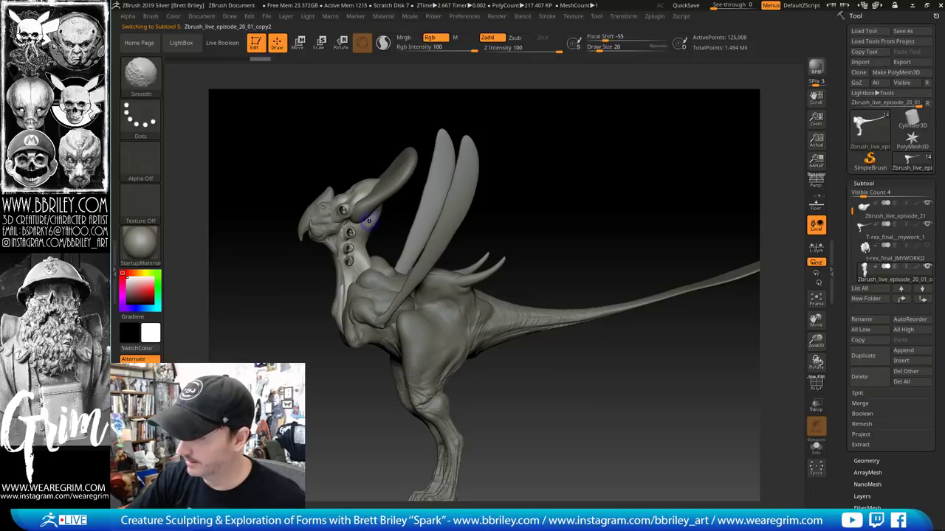
pyautogui.keyDown('alt'); pyautogui.moveTo(549, 175); pyautogui.dragTo(580, 207); pyautogui.keyUp('alt')
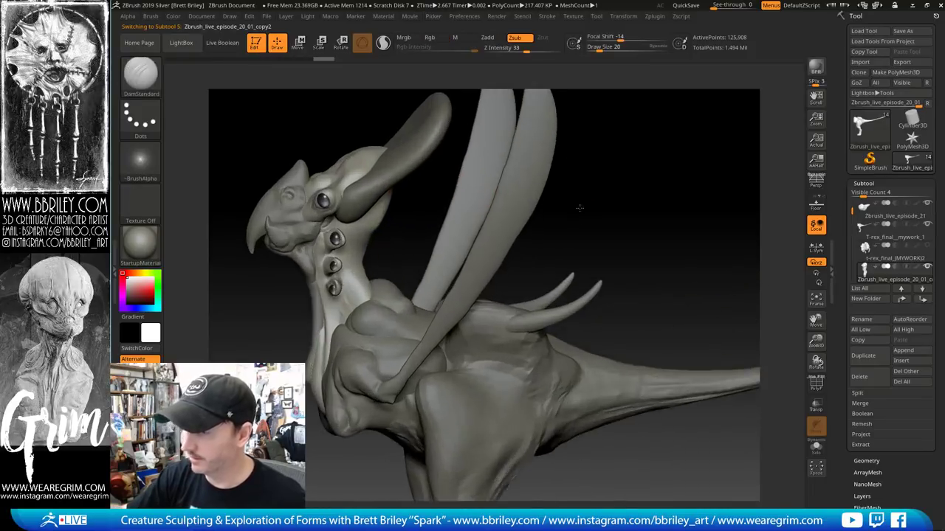
pyautogui.moveTo(632, 183); pyautogui.dragTo(559, 217)
pyautogui.moveTo(469, 238); pyautogui.dragTo(498, 234)
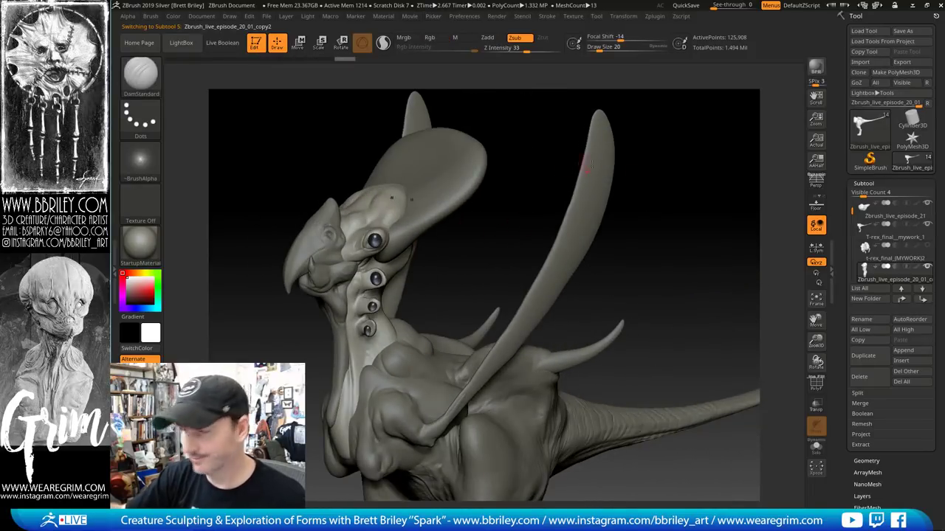
pyautogui.moveTo(547, 166); pyautogui.dragTo(544, 221)
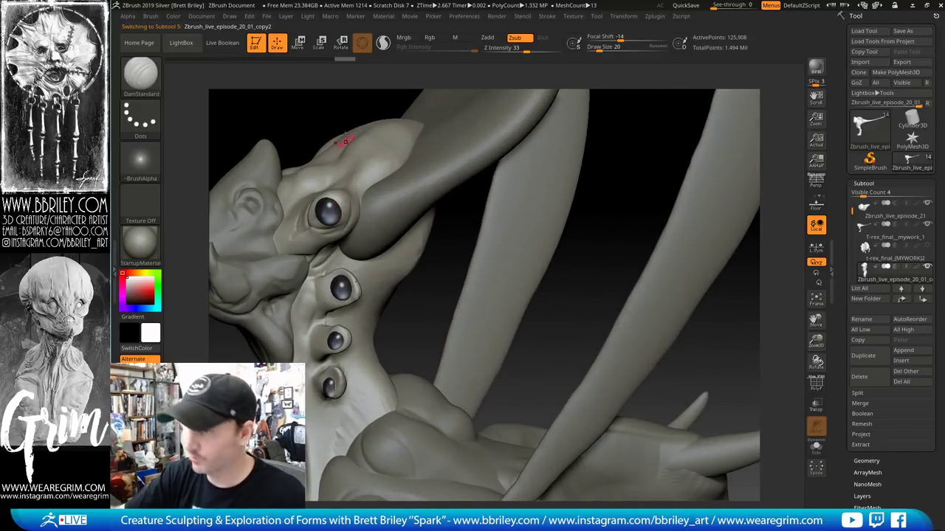
# Build up the lid around the uppermost eye with the Clay brush at draw size 10
pyautogui.moveTo(319, 111); pyautogui.dragTo(348, 116)
pyautogui.press('b')
pyautogui.press('c')
pyautogui.press('l')
pyautogui.press('s')
pyautogui.moveTo(351, 217); pyautogui.dragTo(353, 202)
pyautogui.press('s')
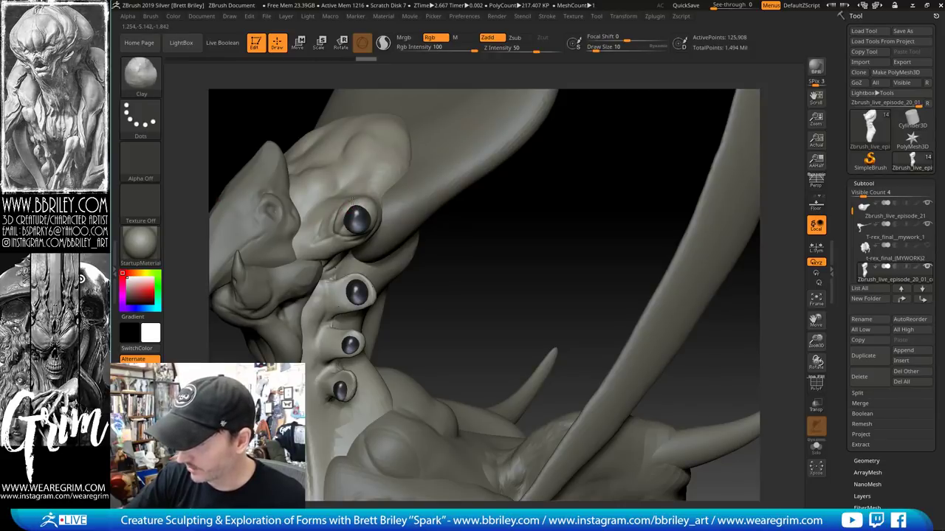
# Refine the rim of the uppermost eye with the Standard brush at draw size 10
pyautogui.moveTo(443, 264); pyautogui.dragTo(539, 267)
pyautogui.press('b')
pyautogui.press('s')
pyautogui.press('t')
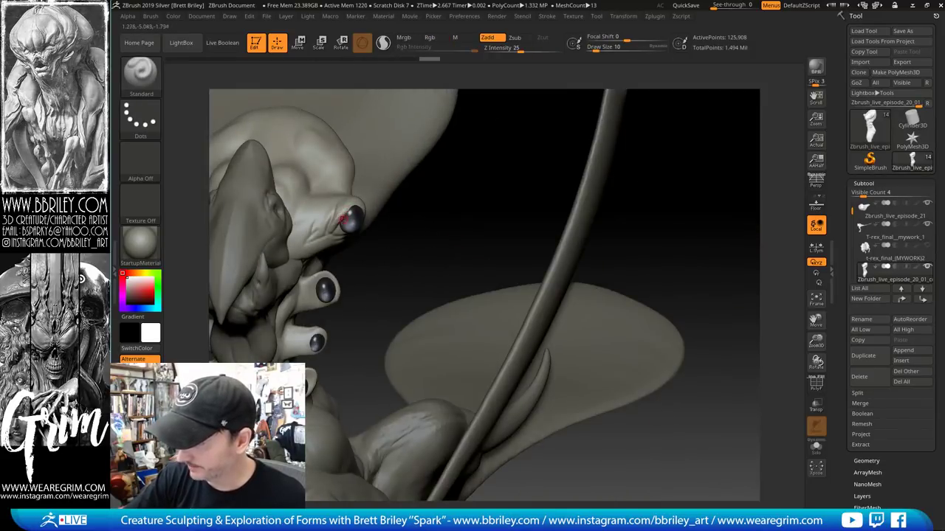
pyautogui.moveTo(436, 206); pyautogui.dragTo(411, 208)
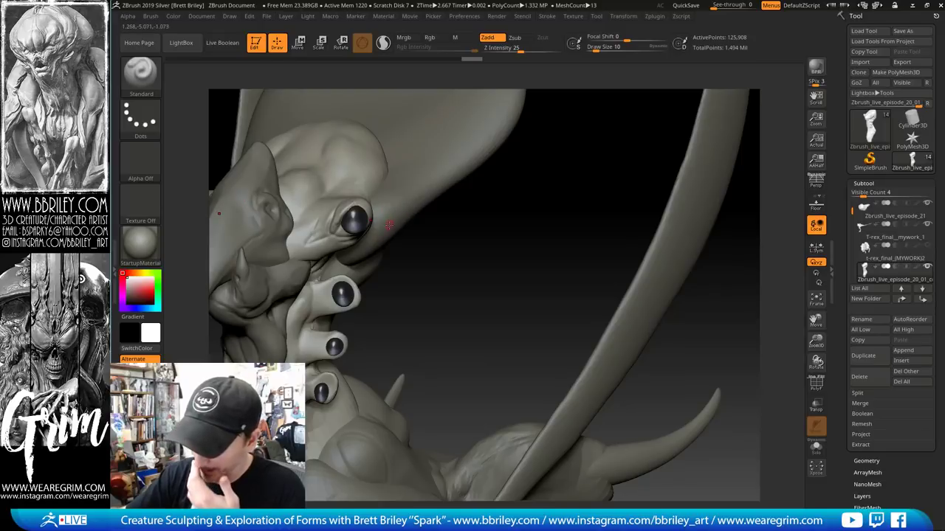
pyautogui.moveTo(438, 237); pyautogui.dragTo(468, 238)
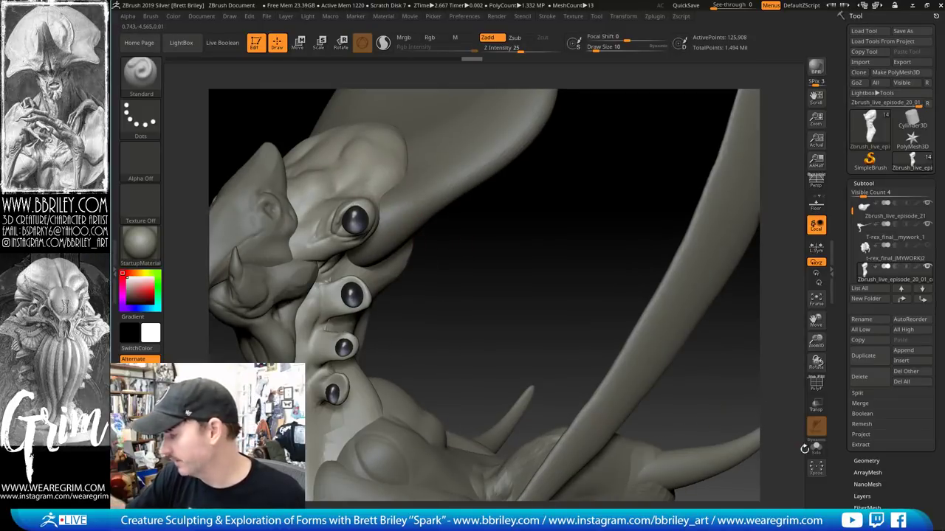
# Isolate the head and neck and, with Sculptris Pro enabled, sculpt the uppermost eye socket with the Standard brush at draw size 29
pyautogui.click(815, 447)
pyautogui.click(383, 44)
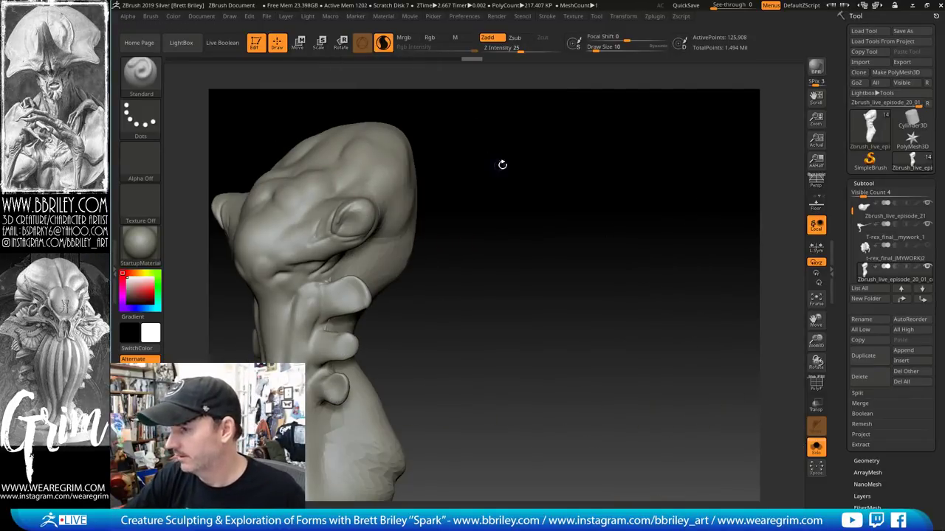
pyautogui.moveTo(502, 164); pyautogui.dragTo(530, 167)
pyautogui.press('s')
pyautogui.click(357, 213)
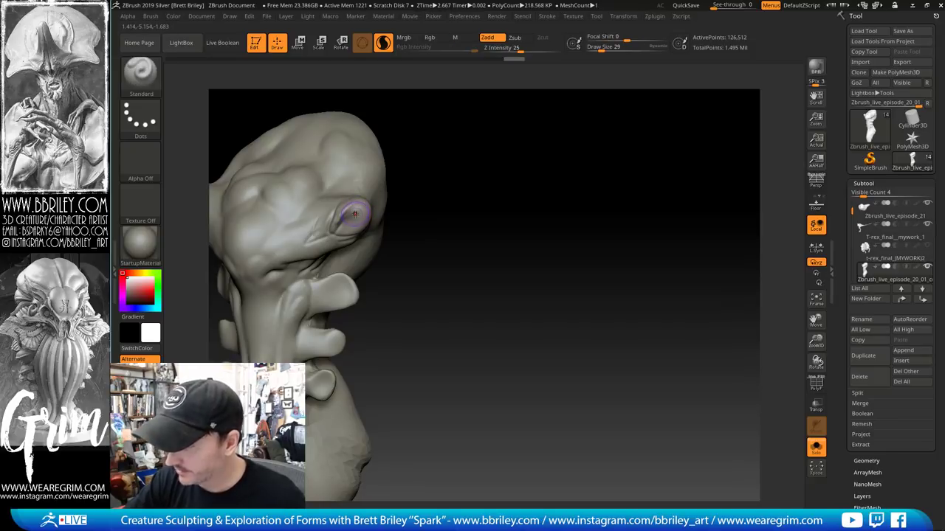
# Shape the inside of the uppermost eye socket with the Clay brush at draw size 23
pyautogui.press('s')
pyautogui.click(350, 215)
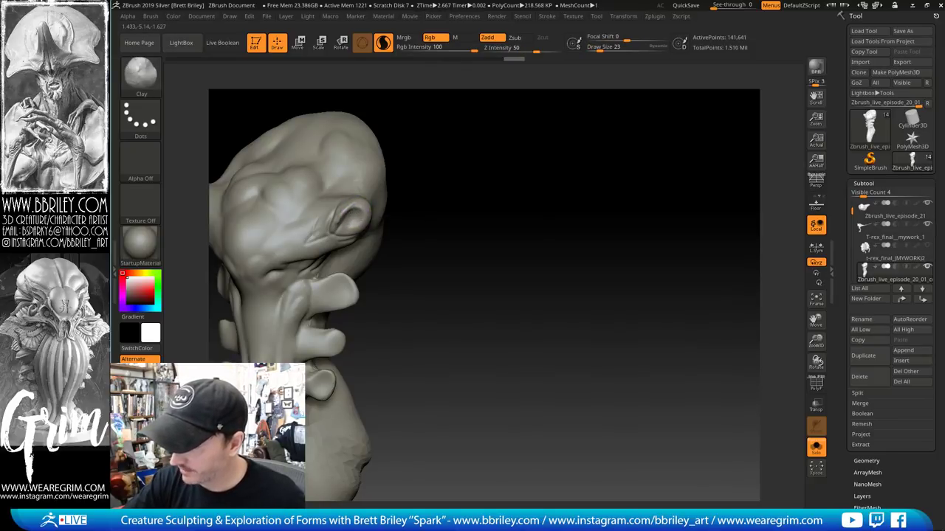
pyautogui.moveTo(354, 211); pyautogui.dragTo(360, 222)
pyautogui.moveTo(471, 243); pyautogui.dragTo(421, 228)
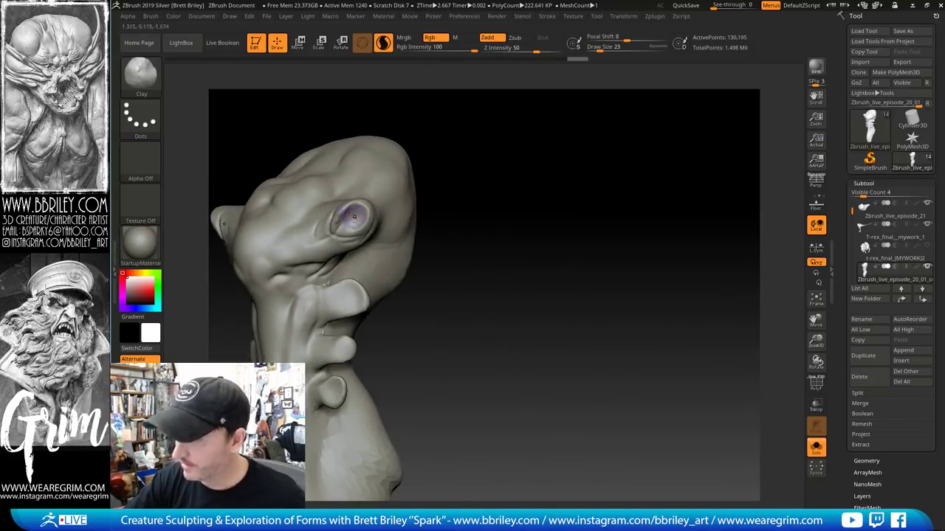
pyautogui.moveTo(355, 215); pyautogui.dragTo(339, 228)
pyautogui.moveTo(418, 281); pyautogui.dragTo(470, 297)
# Reshape the uppermost eye socket and the eye stalk beneath it with the Move brush, using draw size 29
pyautogui.press('b')
pyautogui.press('m')
pyautogui.press('v')
pyautogui.press('s')
pyautogui.moveTo(315, 288)
pyautogui.mouseDown()
pyautogui.moveTo(347, 286)
pyautogui.moveTo(332, 291)
pyautogui.mouseUp()
pyautogui.press('[')
pyautogui.press('shift')
pyautogui.press('s')
pyautogui.moveTo(395, 274); pyautogui.dragTo(452, 281)
pyautogui.moveTo(499, 155); pyautogui.dragTo(508, 158)
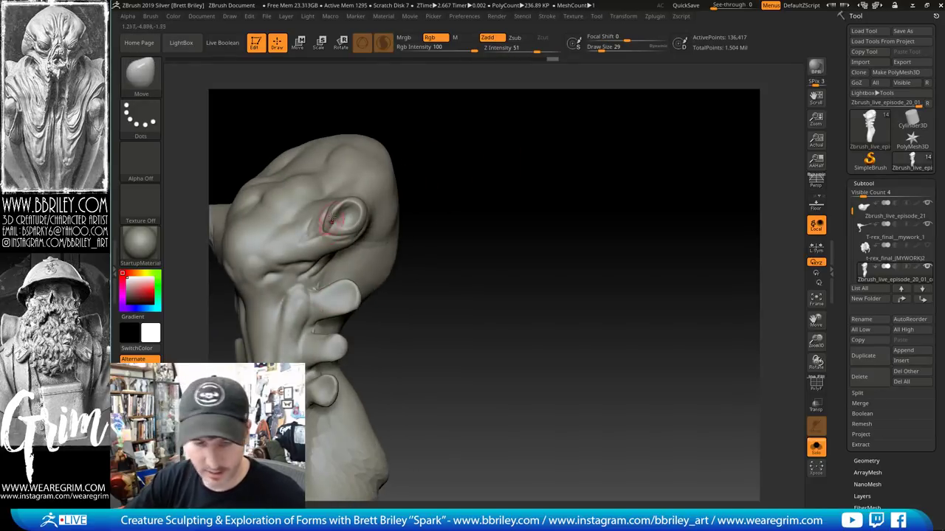
# Cut a crease inside the rim of the uppermost eye socket with DamStandard at draw size 20
pyautogui.press('b')
pyautogui.press('d')
pyautogui.press('s')
pyautogui.press('s')
pyautogui.moveTo(344, 214)
pyautogui.mouseDown()
pyautogui.moveTo(332, 226)
pyautogui.moveTo(355, 204)
pyautogui.mouseUp()
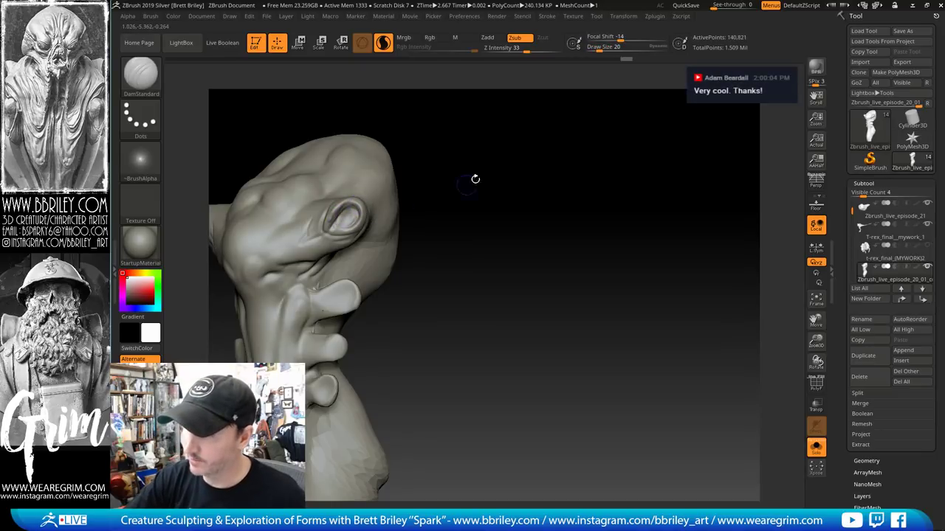
pyautogui.moveTo(475, 178); pyautogui.dragTo(352, 230)
# Thicken the uppermost eye socket's rim with the Standard brush at draw size 15 and smooth the strokes
pyautogui.press('b')
pyautogui.press('s')
pyautogui.press('t')
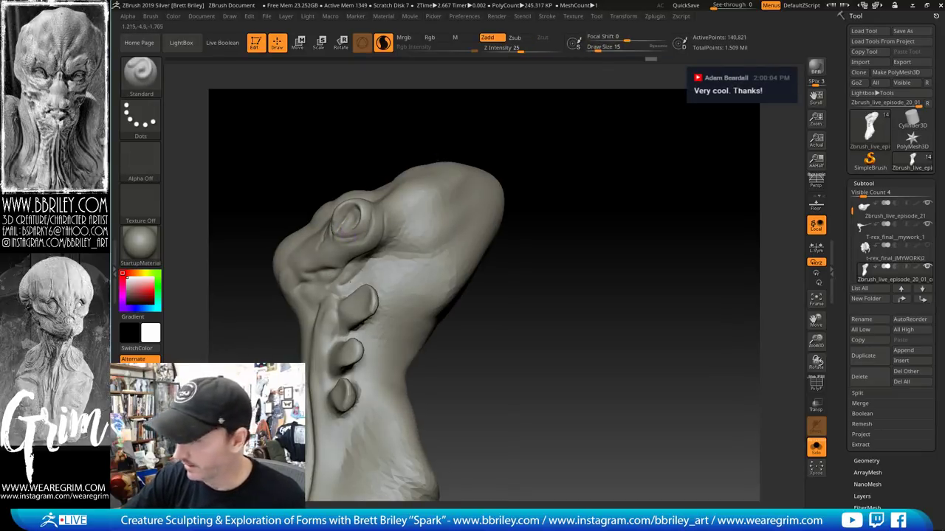
pyautogui.moveTo(432, 119); pyautogui.dragTo(361, 221)
pyautogui.press('shift')
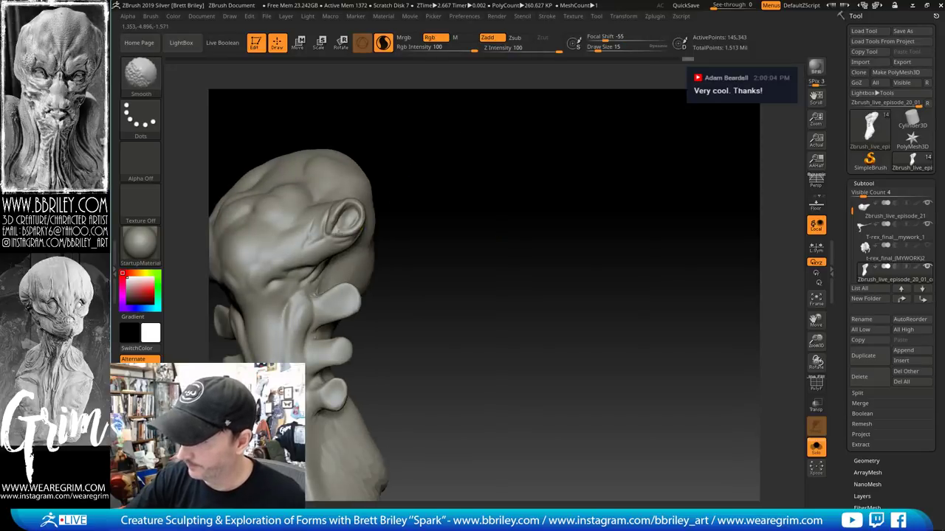
# Carve wrinkle folds in front of the uppermost eye socket with DamStandard at draw size 15
pyautogui.moveTo(441, 185); pyautogui.dragTo(448, 185)
pyautogui.press('b')
pyautogui.press('d')
pyautogui.press('s')
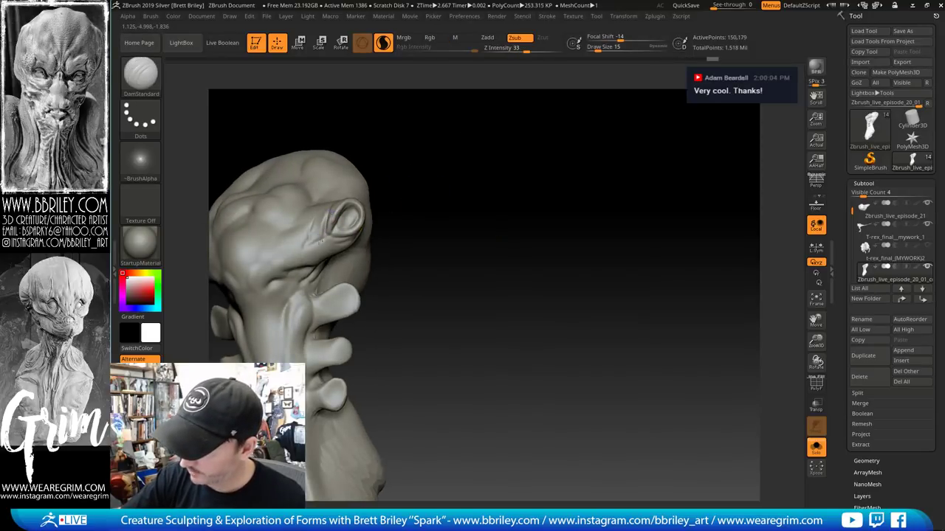
pyautogui.moveTo(309, 239); pyautogui.dragTo(319, 236)
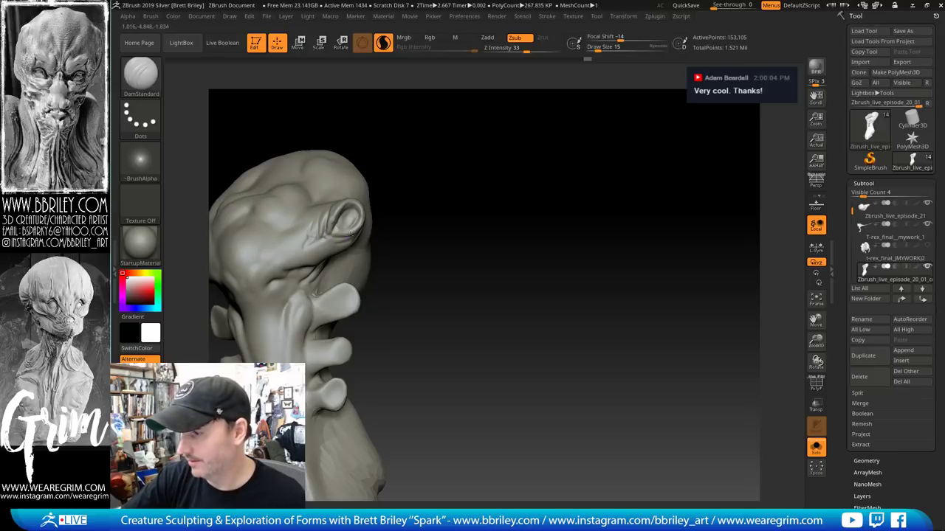
pyautogui.moveTo(425, 257)
pyautogui.mouseDown()
pyautogui.moveTo(373, 238)
pyautogui.moveTo(321, 248)
pyautogui.mouseUp()
# Smooth the wrinkle folds in front of the uppermost eye socket and build them up with the Clay brush
pyautogui.press('s')
pyautogui.press('shift')
pyautogui.press('b')
pyautogui.press('c')
pyautogui.press('l')
pyautogui.press('s')
pyautogui.moveTo(415, 250)
pyautogui.mouseDown()
pyautogui.moveTo(536, 220)
pyautogui.moveTo(489, 240)
pyautogui.moveTo(507, 151)
pyautogui.moveTo(458, 240)
pyautogui.mouseUp()
# Build up the eyeball inside the uppermost eye socket with the Clay brush at draw size 15
pyautogui.press('b')
pyautogui.press('d')
pyautogui.press('s')
pyautogui.press('b')
pyautogui.press('c')
pyautogui.press('l')
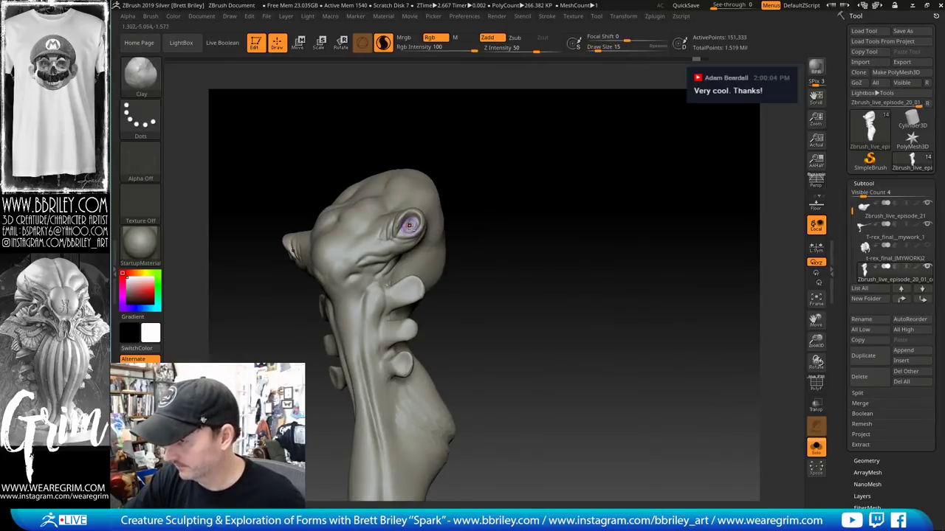
pyautogui.moveTo(509, 174); pyautogui.dragTo(474, 185)
# Build up and smooth the side of the head behind the uppermost eye socket, undoing the last stroke
pyautogui.press('s')
pyautogui.moveTo(430, 224); pyautogui.dragTo(459, 190)
pyautogui.press('shift')
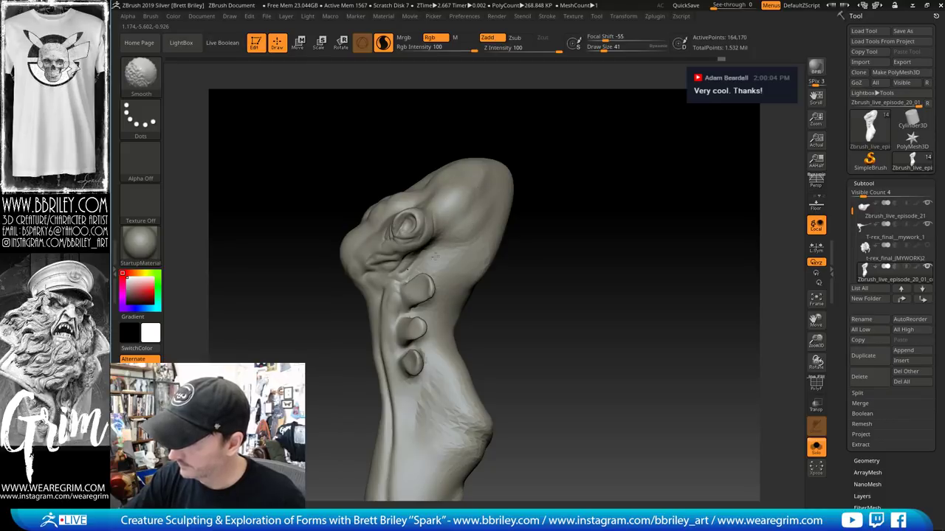
pyautogui.moveTo(546, 272)
pyautogui.mouseDown()
pyautogui.moveTo(582, 266)
pyautogui.moveTo(570, 234)
pyautogui.moveTo(559, 257)
pyautogui.moveTo(477, 268)
pyautogui.mouseUp()
pyautogui.moveTo(432, 311)
pyautogui.mouseDown()
pyautogui.moveTo(423, 322)
pyautogui.moveTo(441, 334)
pyautogui.mouseUp()
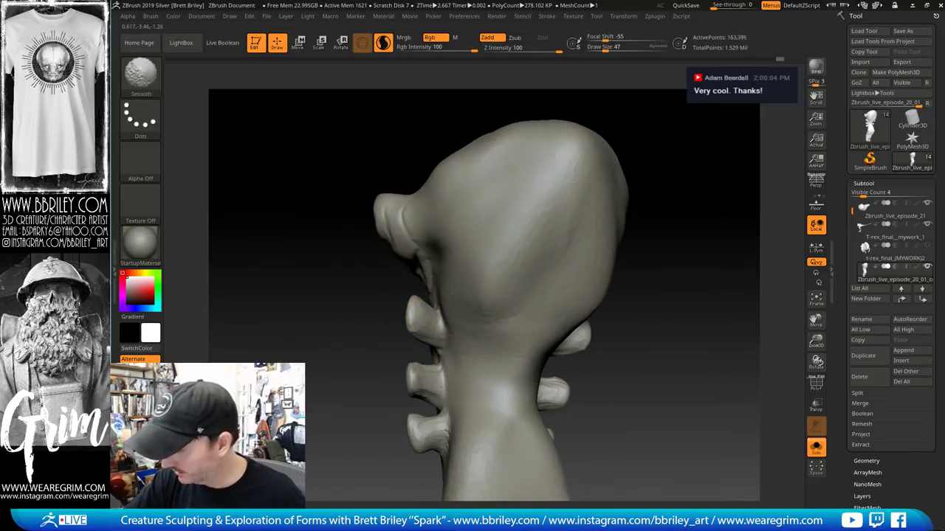
pyautogui.hotkey('ctrl', 'z')
# Reshape the base of the middle neck stalk from behind with the Move brush at draw size 36
pyautogui.moveTo(690, 295)
pyautogui.mouseDown()
pyautogui.moveTo(658, 261)
pyautogui.moveTo(620, 262)
pyautogui.mouseUp()
pyautogui.press('b')
pyautogui.press('m')
pyautogui.press('v')
pyautogui.moveTo(421, 327); pyautogui.dragTo(415, 319)
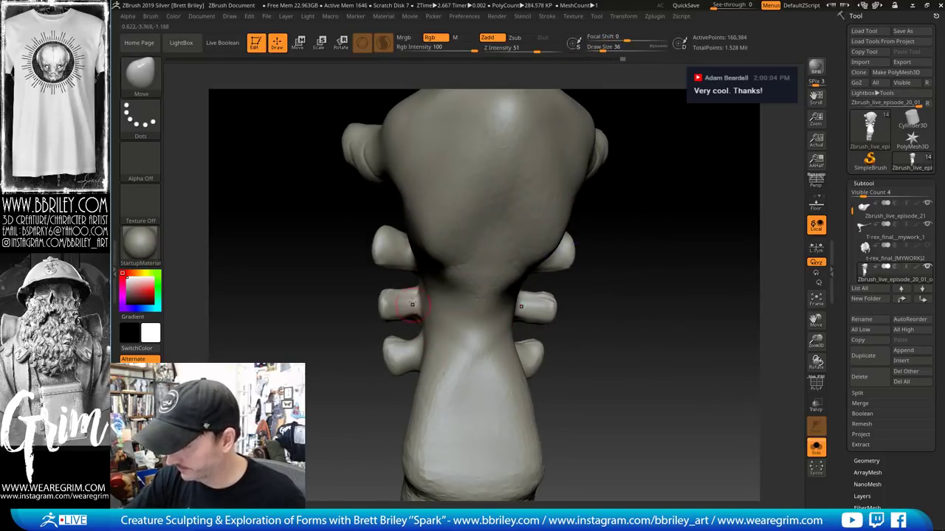
pyautogui.moveTo(579, 254); pyautogui.dragTo(686, 210)
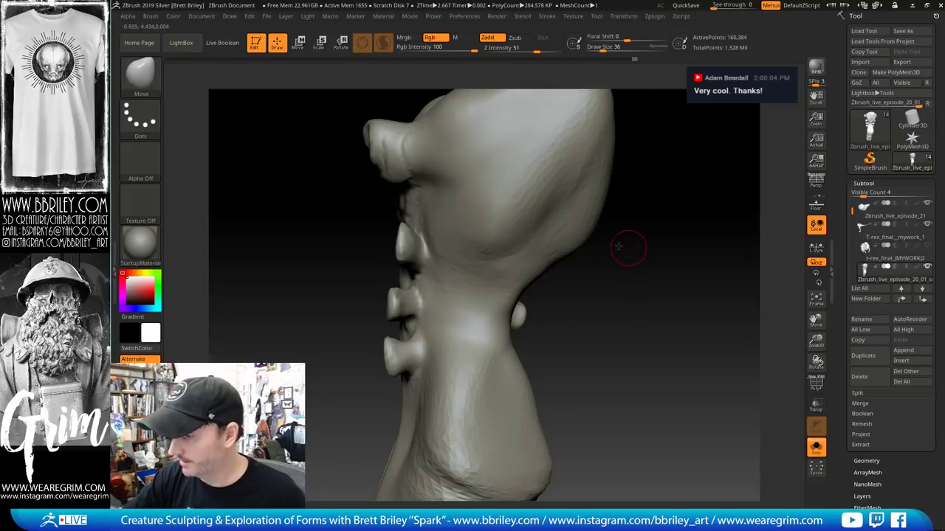
pyautogui.moveTo(627, 246)
pyautogui.mouseDown()
pyautogui.moveTo(686, 232)
pyautogui.moveTo(463, 153)
pyautogui.mouseUp()
# Smooth the upper neck stalk at draw size 25 and build up its tip with the Clay brush
pyautogui.press('s')
pyautogui.press('shift')
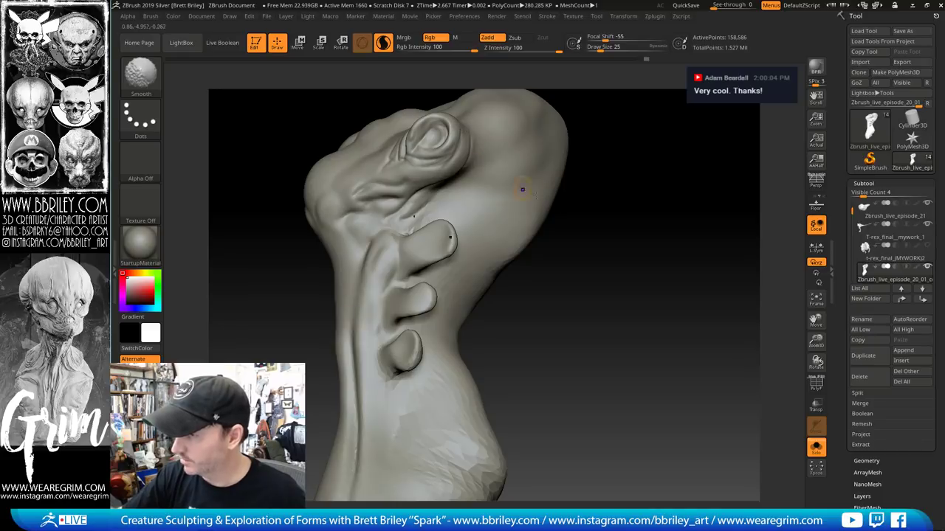
pyautogui.moveTo(608, 241)
pyautogui.mouseDown()
pyautogui.moveTo(584, 224)
pyautogui.moveTo(443, 238)
pyautogui.mouseUp()
pyautogui.press('s')
pyautogui.press('b')
pyautogui.press('c')
pyautogui.press('l')
pyautogui.press('s')
pyautogui.moveTo(448, 233)
pyautogui.mouseDown()
pyautogui.moveTo(456, 230)
pyautogui.moveTo(441, 247)
pyautogui.moveTo(461, 235)
pyautogui.moveTo(471, 246)
pyautogui.moveTo(457, 240)
pyautogui.mouseUp()
# Shape a rim around the upper neck stalk's tip with the Standard brush and smooth it at draw size 16
pyautogui.press('b')
pyautogui.press('s')
pyautogui.press('t')
pyautogui.press('s')
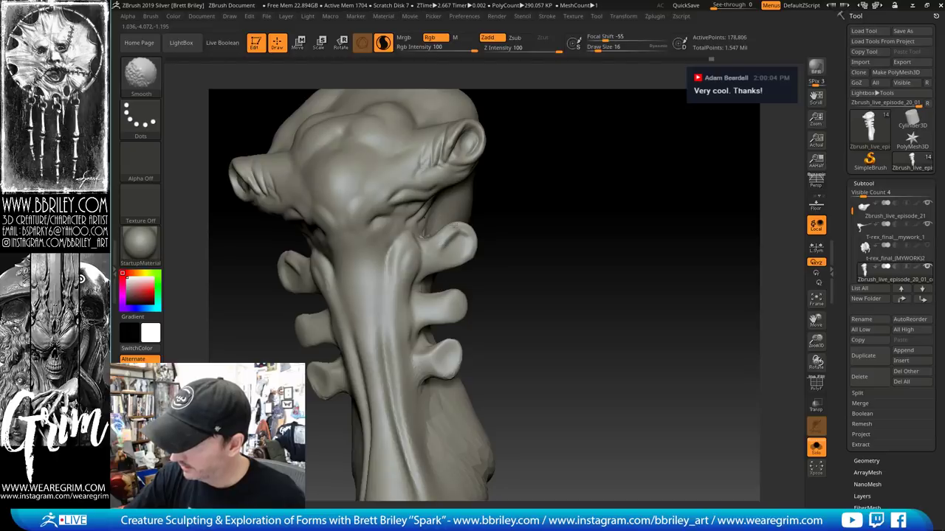
pyautogui.press('b')
pyautogui.press('m')
pyautogui.press('v')
pyautogui.moveTo(517, 273)
pyautogui.mouseDown()
pyautogui.moveTo(536, 254)
pyautogui.moveTo(526, 255)
pyautogui.mouseUp()
# Carve creases at the upper neck stalk's base with DamStandard at draw size 20 and smooth the folds around it
pyautogui.press('b')
pyautogui.press('d')
pyautogui.press('s')
pyautogui.moveTo(418, 266)
pyautogui.mouseDown()
pyautogui.moveTo(446, 263)
pyautogui.moveTo(427, 260)
pyautogui.mouseUp()
pyautogui.keyDown('shift'); pyautogui.moveTo(430, 220); pyautogui.dragTo(396, 313); pyautogui.keyUp('shift')
pyautogui.moveTo(397, 312); pyautogui.dragTo(460, 282, button='right')
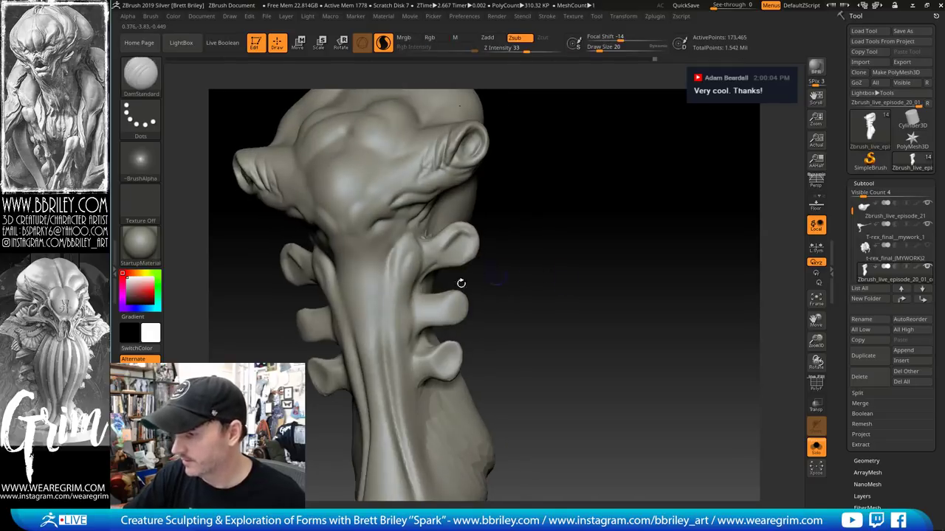
# Pull the middle neck stalk inward with the Move brush
pyautogui.press('b')
pyautogui.press('m')
pyautogui.press('v')
pyautogui.moveTo(442, 300); pyautogui.dragTo(423, 303)
pyautogui.moveTo(572, 288)
pyautogui.mouseDown()
pyautogui.moveTo(507, 284)
pyautogui.moveTo(590, 314)
pyautogui.mouseUp()
# Sculpt a socket form into the middle neck stalk's tip with the Clay brush
pyautogui.press('b')
pyautogui.press('c')
pyautogui.press('l')
pyautogui.press('s')
pyautogui.moveTo(452, 303); pyautogui.dragTo(449, 308)
# Reshape the lower neck stalk's tip with the Move brush at draw size 53
pyautogui.press('b')
pyautogui.press('m')
pyautogui.press('v')
pyautogui.press('s')
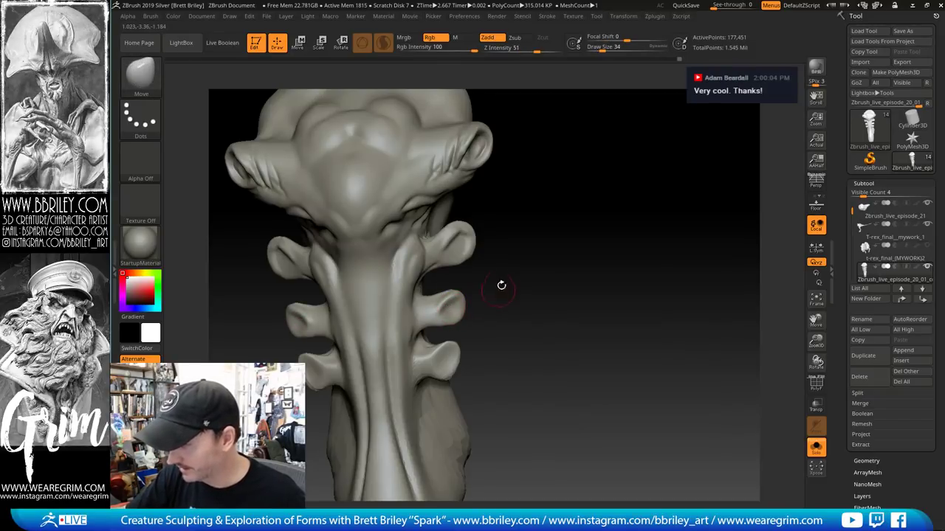
pyautogui.moveTo(501, 285); pyautogui.dragTo(475, 317, button='right')
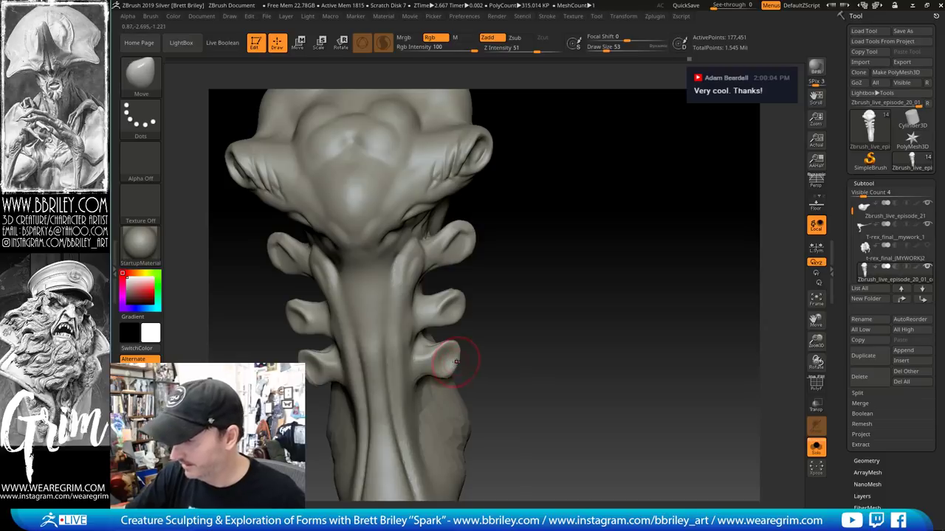
pyautogui.moveTo(456, 362); pyautogui.dragTo(445, 363)
pyautogui.moveTo(514, 319); pyautogui.dragTo(511, 344, button='right')
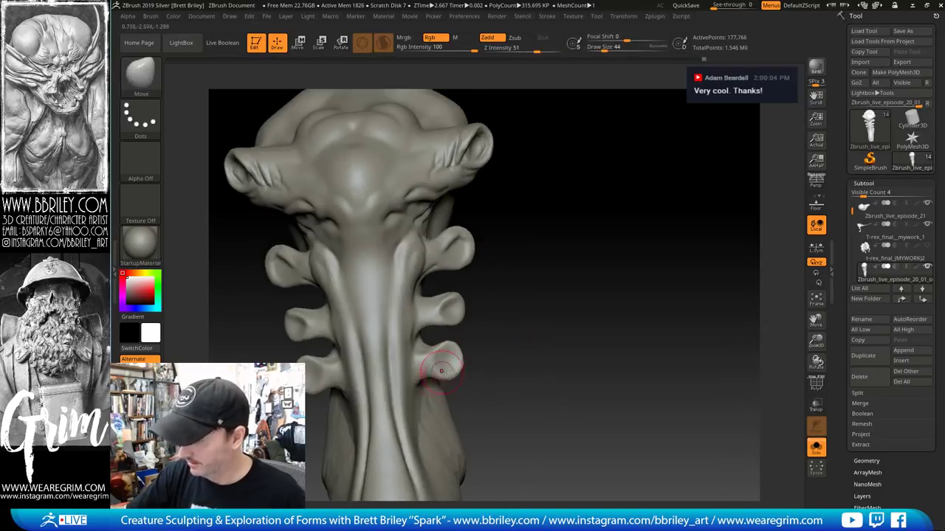
# Smooth the lower neck stalk where it joins the neck, finishing at draw size 21
pyautogui.press('shift')
pyautogui.moveTo(419, 369)
pyautogui.keyDown('shift'); pyautogui.mouseDown()
pyautogui.moveTo(448, 367)
pyautogui.moveTo(446, 377)
pyautogui.moveTo(457, 353)
pyautogui.moveTo(447, 370)
pyautogui.moveTo(438, 354)
pyautogui.mouseUp(); pyautogui.keyUp('shift')
pyautogui.press('s')
pyautogui.press('s')
pyautogui.press('shift')
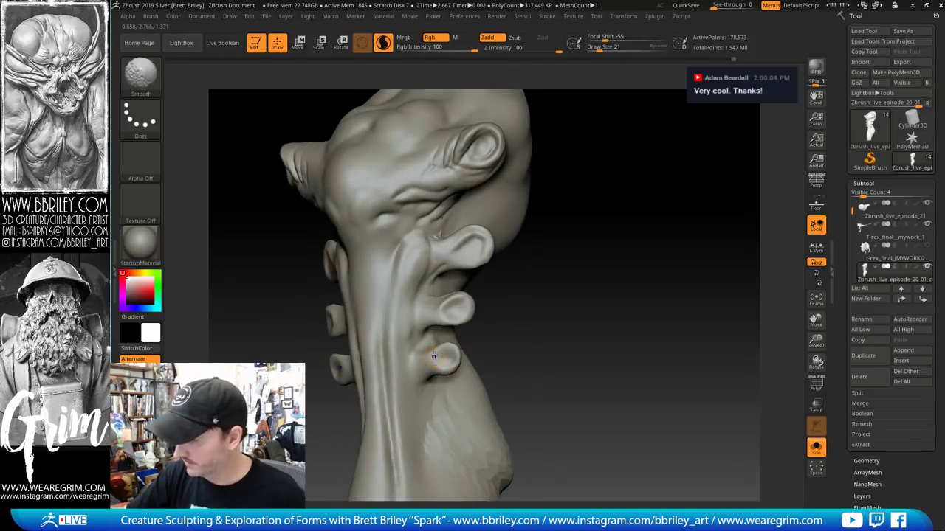
# Slim the middle neck stalk's base with the Move brush at draw size 41 and smooth it at draw size 25
pyautogui.moveTo(624, 327); pyautogui.dragTo(434, 310)
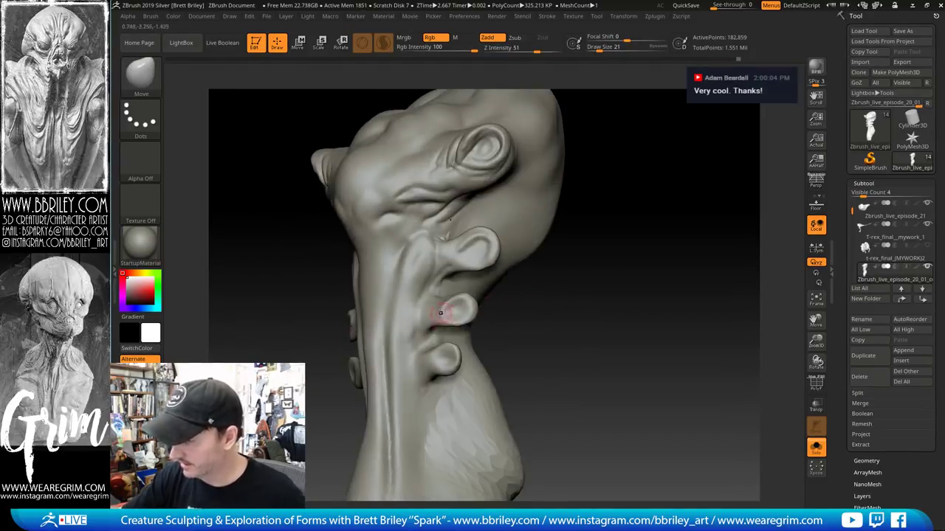
pyautogui.moveTo(436, 314); pyautogui.dragTo(456, 311, button='right')
pyautogui.press('s')
pyautogui.moveTo(439, 318); pyautogui.dragTo(428, 329)
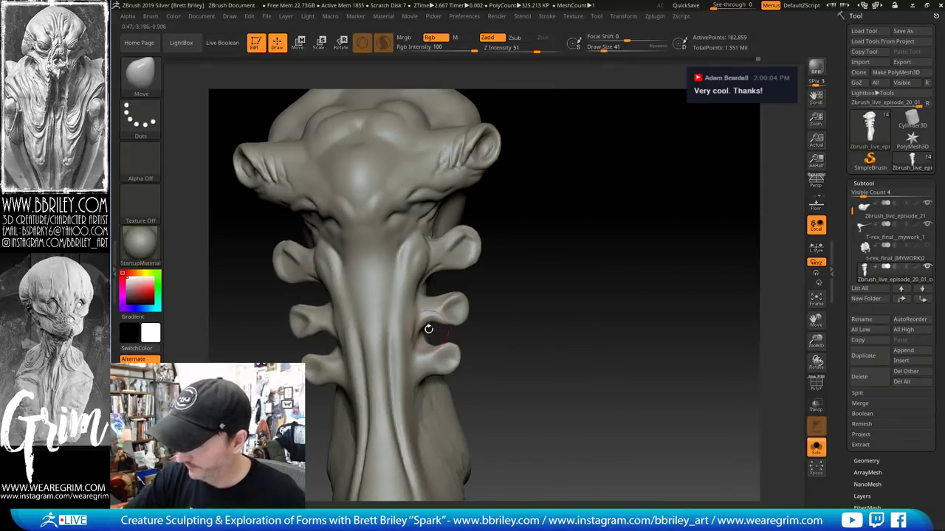
pyautogui.press('shift')
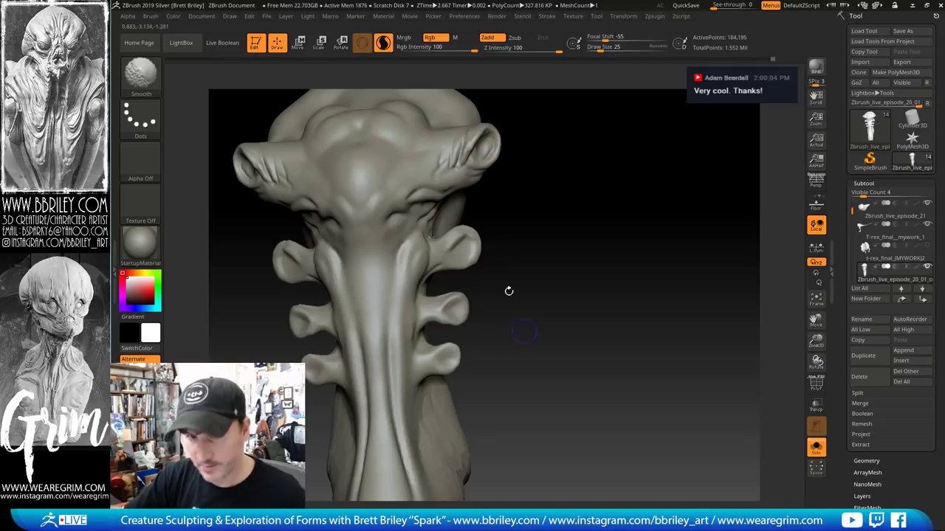
pyautogui.moveTo(508, 289); pyautogui.dragTo(458, 310)
# Adjust the underside of the upper neck stalk with the Move brush at draw size 44
pyautogui.moveTo(539, 286)
pyautogui.mouseDown()
pyautogui.moveTo(556, 280)
pyautogui.moveTo(502, 276)
pyautogui.mouseUp()
pyautogui.press('s')
pyautogui.moveTo(430, 271); pyautogui.dragTo(434, 272)
pyautogui.moveTo(441, 279); pyautogui.dragTo(446, 266)
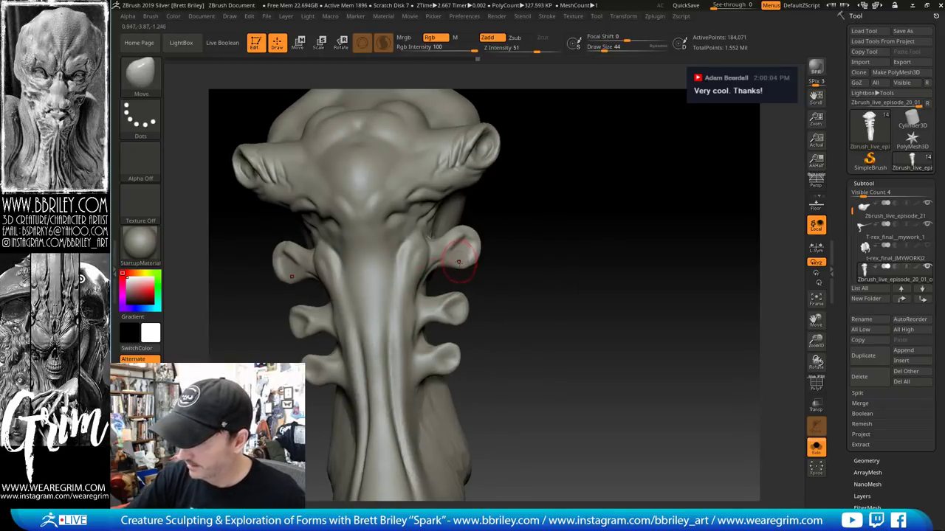
# Build up the upper neck stalk's eye and rim with the Clay brush at draw size 13 and smooth the strokes
pyautogui.press('b')
pyautogui.press('c')
pyautogui.press('l')
pyautogui.moveTo(530, 214); pyautogui.dragTo(466, 252)
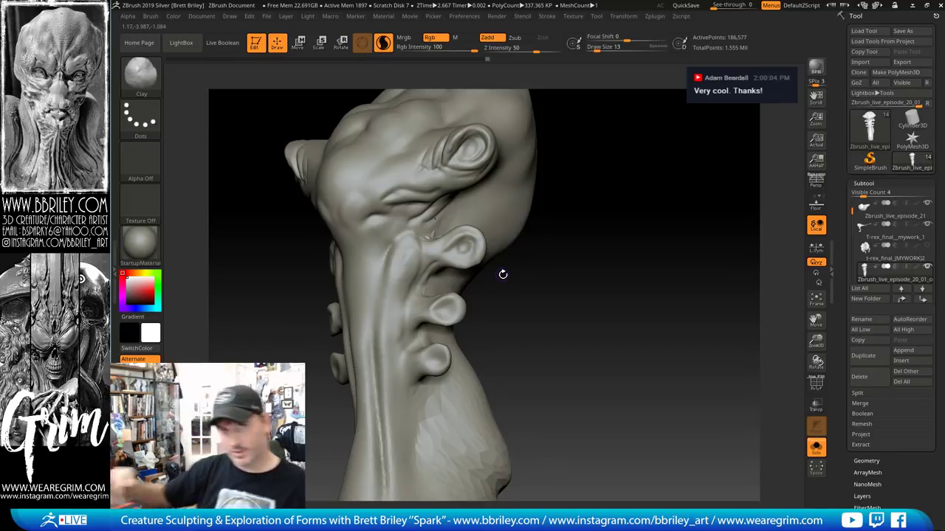
pyautogui.moveTo(561, 226); pyautogui.dragTo(567, 226)
pyautogui.moveTo(447, 255); pyautogui.dragTo(475, 258)
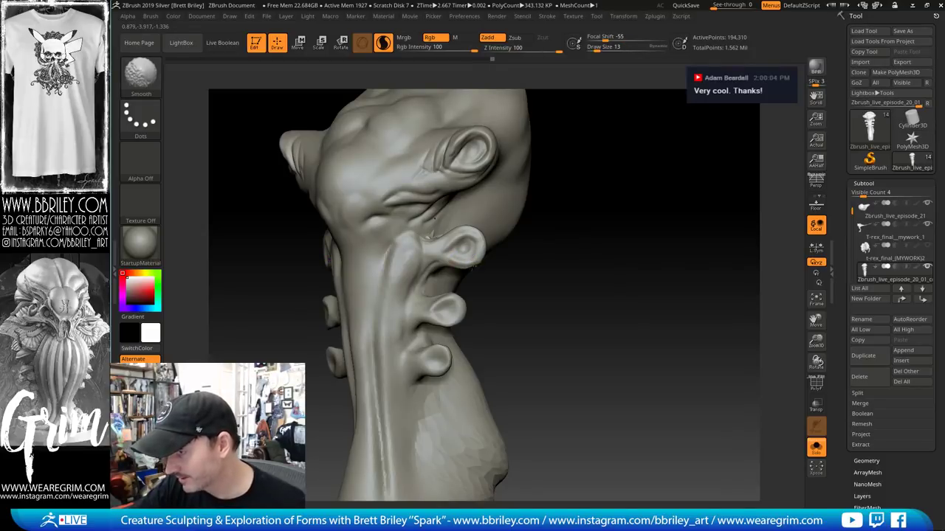
pyautogui.moveTo(544, 273); pyautogui.dragTo(512, 253)
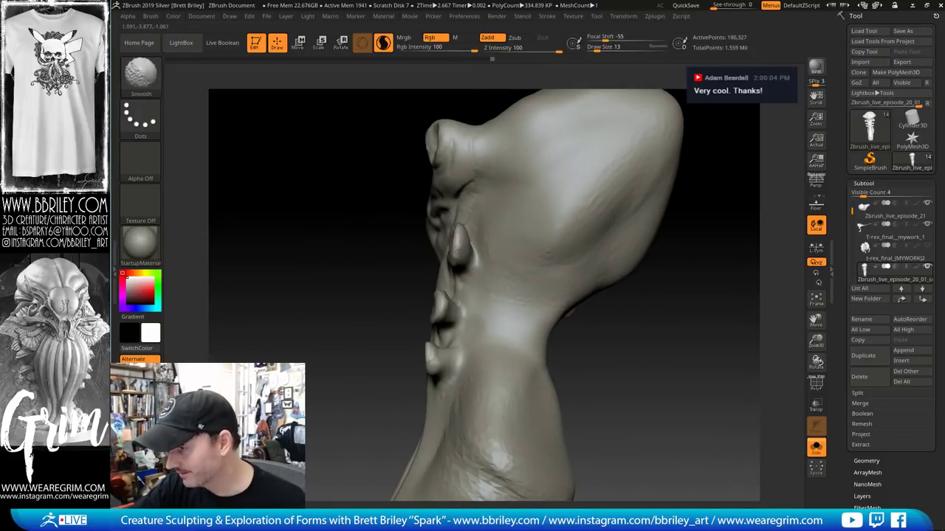
pyautogui.moveTo(539, 298); pyautogui.dragTo(481, 278, button='right')
# Flatten the back of the upper neck stalk with TrimDynamic at draw size 16 and smooth the neck stalks
pyautogui.press('b')
pyautogui.press('t')
pyautogui.press('d')
pyautogui.moveTo(480, 257); pyautogui.dragTo(462, 257)
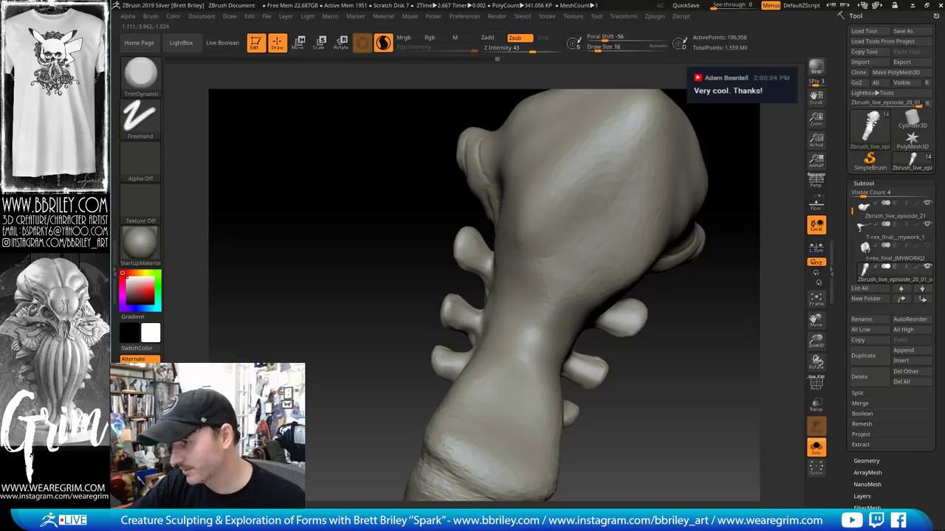
pyautogui.press('shift')
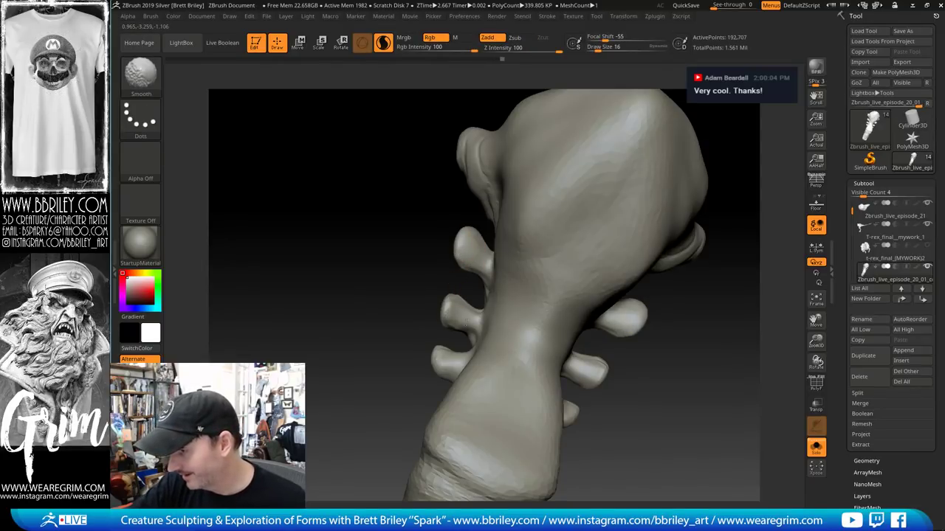
pyautogui.moveTo(354, 299); pyautogui.dragTo(448, 292)
pyautogui.press('shift')
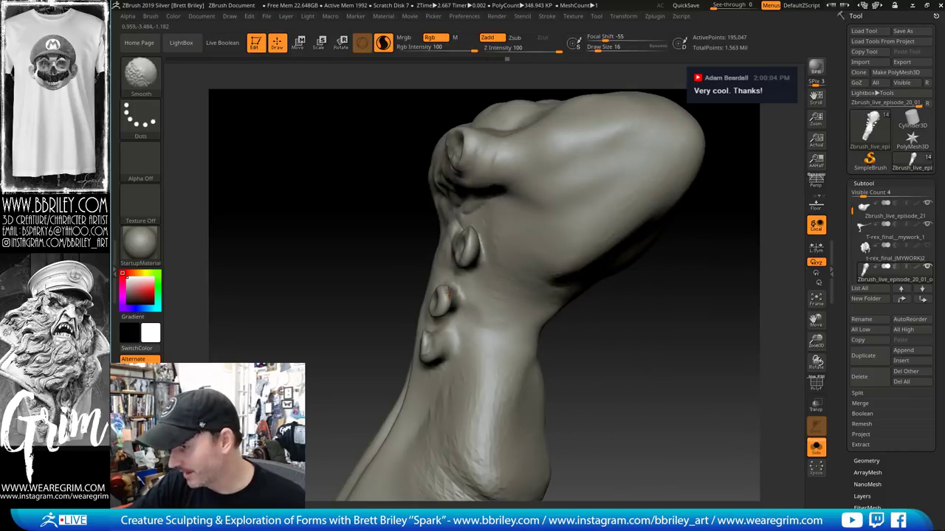
# Reshape the lower neck stalk's stem with the Move brush at draw size 34 and smooth it
pyautogui.moveTo(612, 359); pyautogui.dragTo(565, 358, button='right')
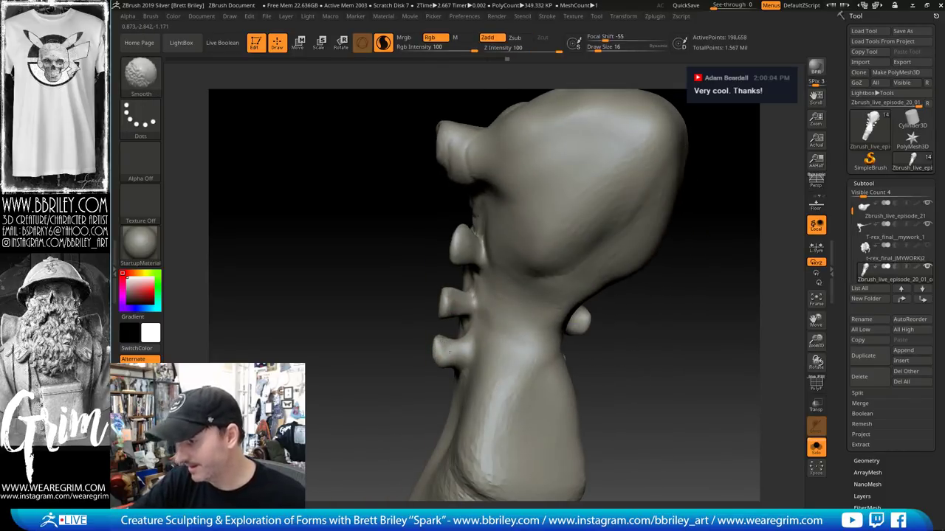
pyautogui.hotkey('ctrl', 'shift', 'z')
pyautogui.press('s')
pyautogui.moveTo(458, 342); pyautogui.dragTo(463, 351)
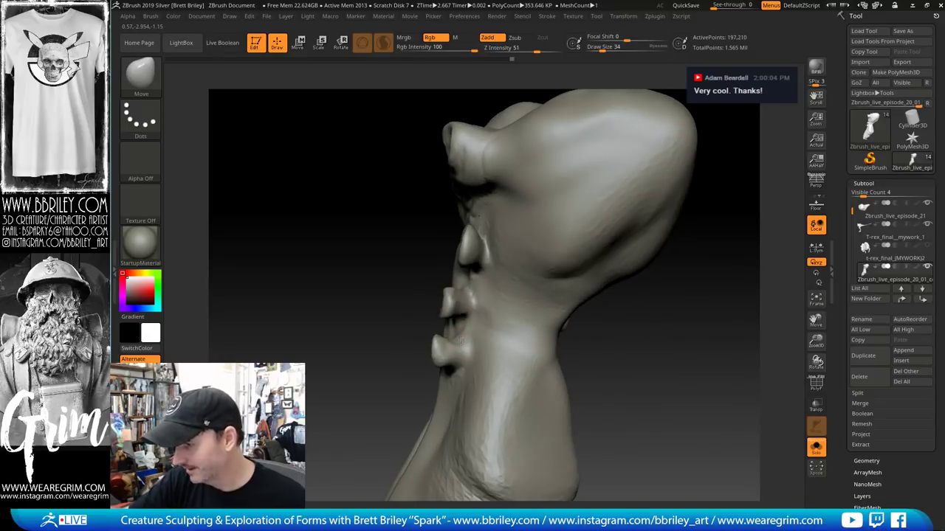
pyautogui.moveTo(668, 364)
pyautogui.mouseDown(button='right')
pyautogui.moveTo(654, 315)
pyautogui.moveTo(696, 304)
pyautogui.moveTo(563, 288)
pyautogui.mouseUp(button='right')
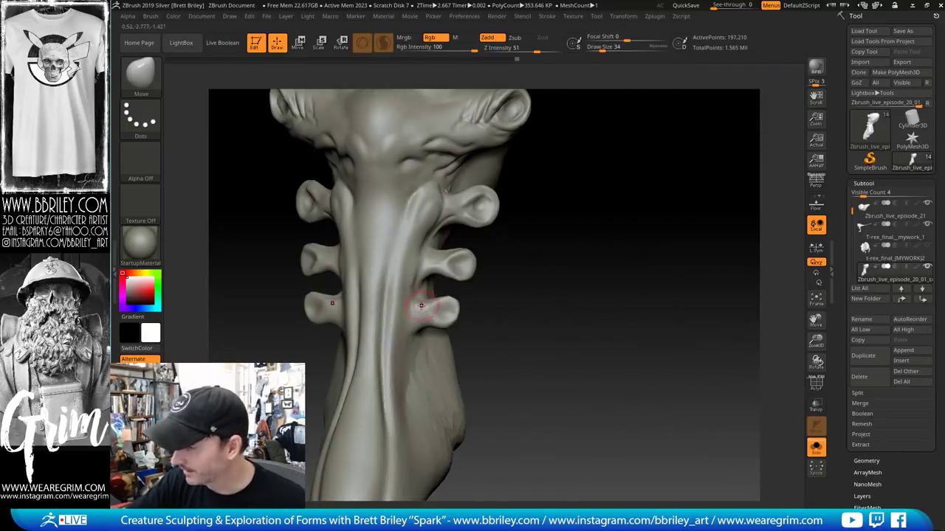
pyautogui.moveTo(520, 317); pyautogui.dragTo(481, 302, button='right')
pyautogui.moveTo(423, 304); pyautogui.dragTo(424, 293)
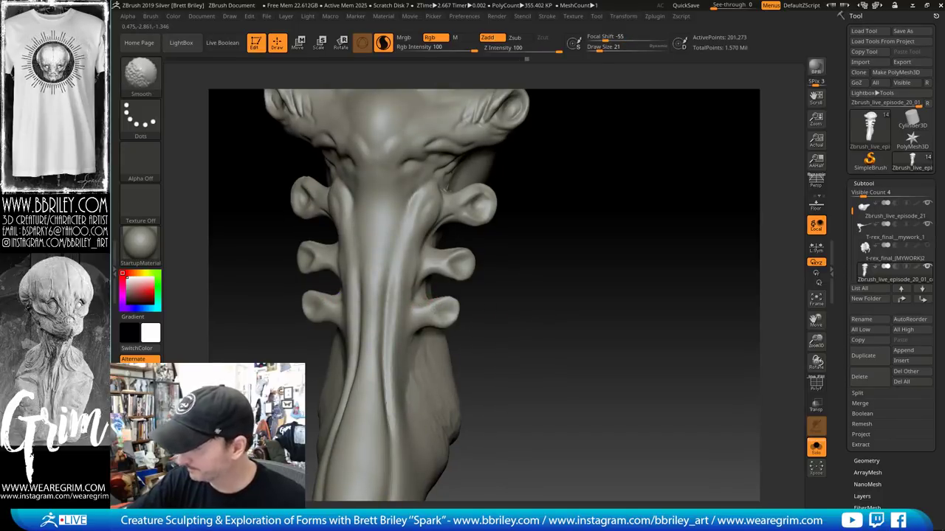
# Carve a socket crease into the lower neck stalk's tip with DamStandard at draw size 21
pyautogui.press('b')
pyautogui.press('d')
pyautogui.press('s')
pyautogui.moveTo(473, 283); pyautogui.dragTo(444, 301, button='right')
pyautogui.moveTo(433, 313); pyautogui.dragTo(445, 305)
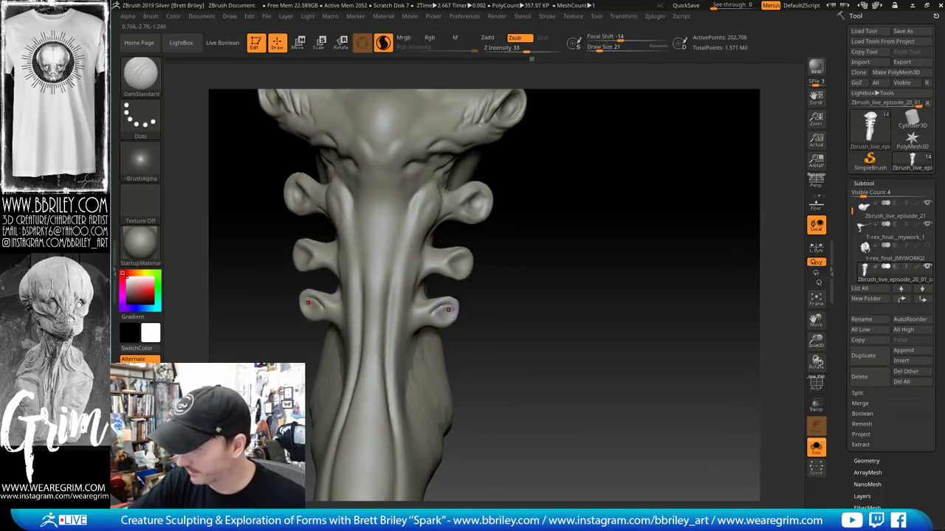
# Thicken the rim of the lower neck stalk's socket with the Standard brush at draw size 18
pyautogui.press('b')
pyautogui.press('s')
pyautogui.press('t')
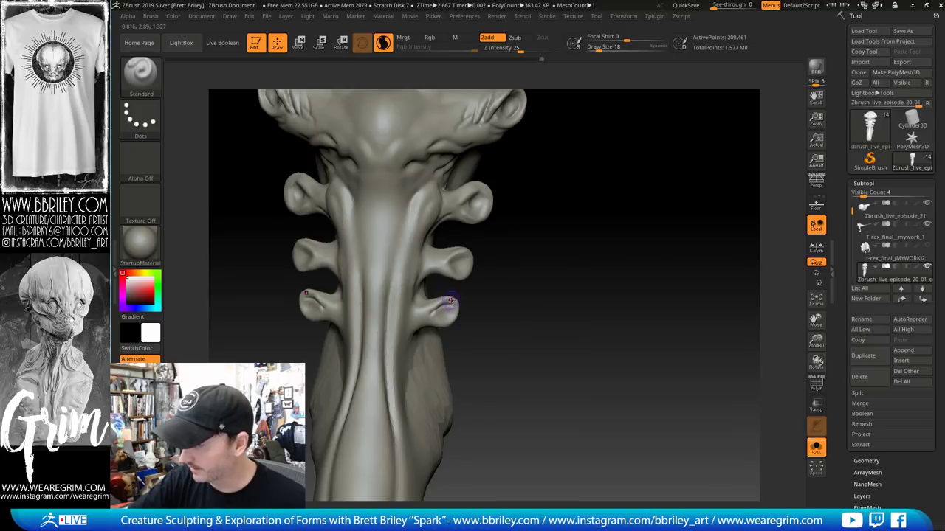
# Carve a socket crease into the middle neck stalk's tip with DamStandard at draw size 18 and smooth it
pyautogui.moveTo(450, 258); pyautogui.dragTo(457, 260)
pyautogui.press('b')
pyautogui.press('d')
pyautogui.press('s')
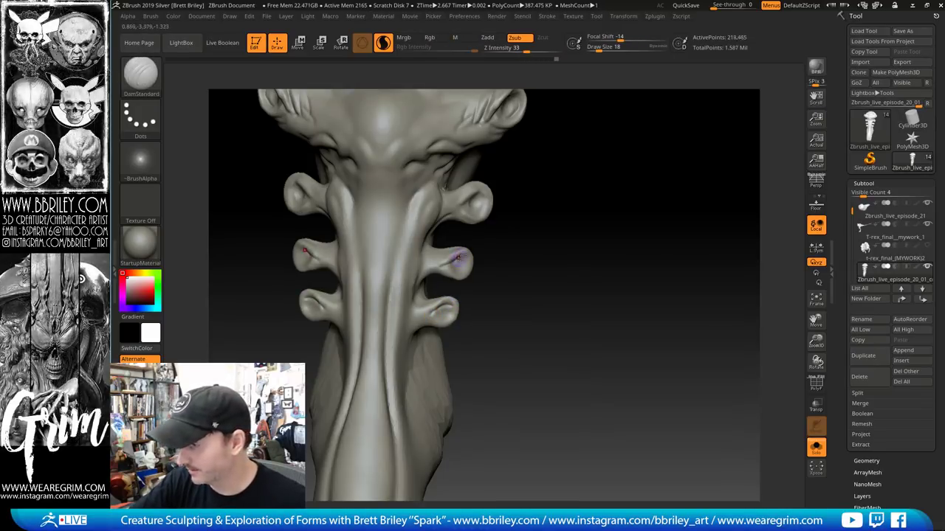
pyautogui.press('shift')
# Reshape the middle neck stalk's tip with the Move brush, reducing the draw size to 29
pyautogui.moveTo(539, 264); pyautogui.dragTo(514, 250)
pyautogui.press('b')
pyautogui.press('m')
pyautogui.press('v')
pyautogui.press('s')
pyautogui.moveTo(462, 268)
pyautogui.mouseDown()
pyautogui.moveTo(469, 280)
pyautogui.moveTo(542, 283)
pyautogui.mouseUp()
pyautogui.press('s')
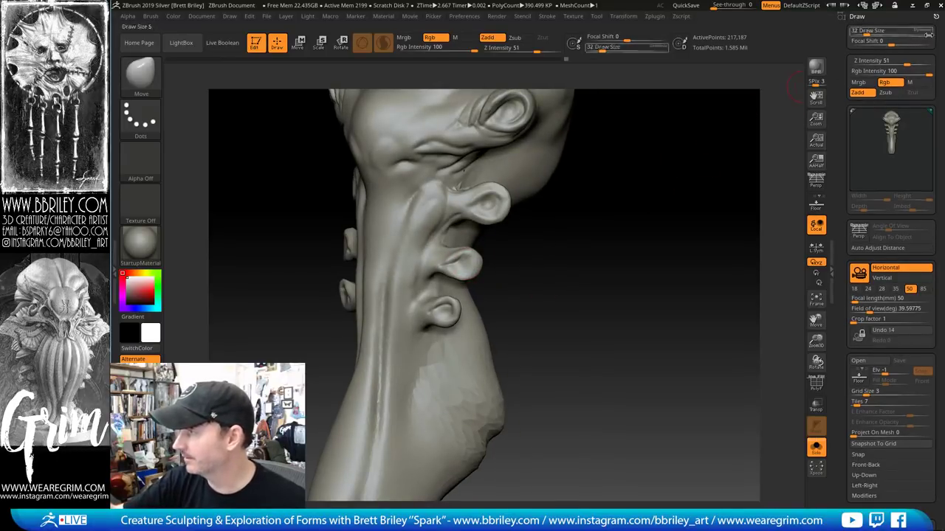
pyautogui.moveTo(712, 164)
pyautogui.mouseDown()
pyautogui.moveTo(635, 230)
pyautogui.moveTo(591, 222)
pyautogui.mouseUp()
pyautogui.click(937, 17)
pyautogui.press('[')
pyautogui.moveTo(465, 266); pyautogui.dragTo(475, 268)
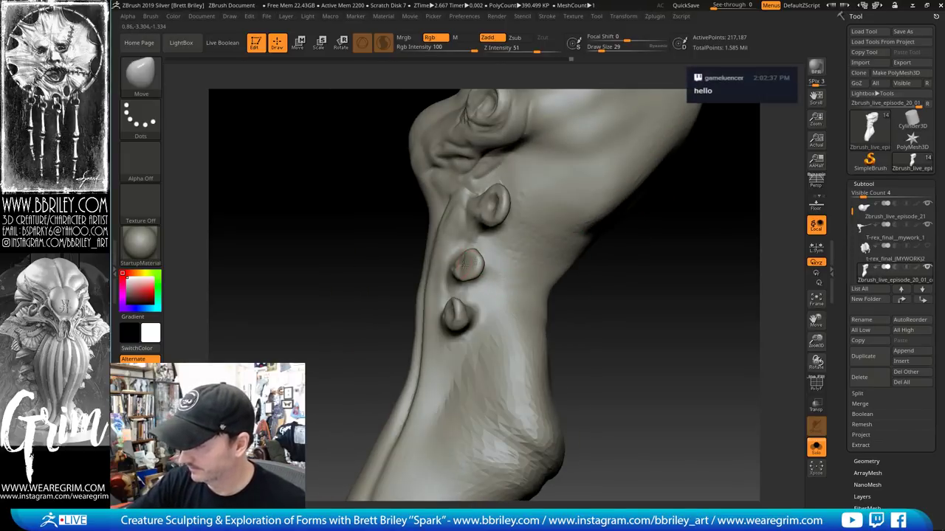
pyautogui.moveTo(631, 317); pyautogui.dragTo(539, 281)
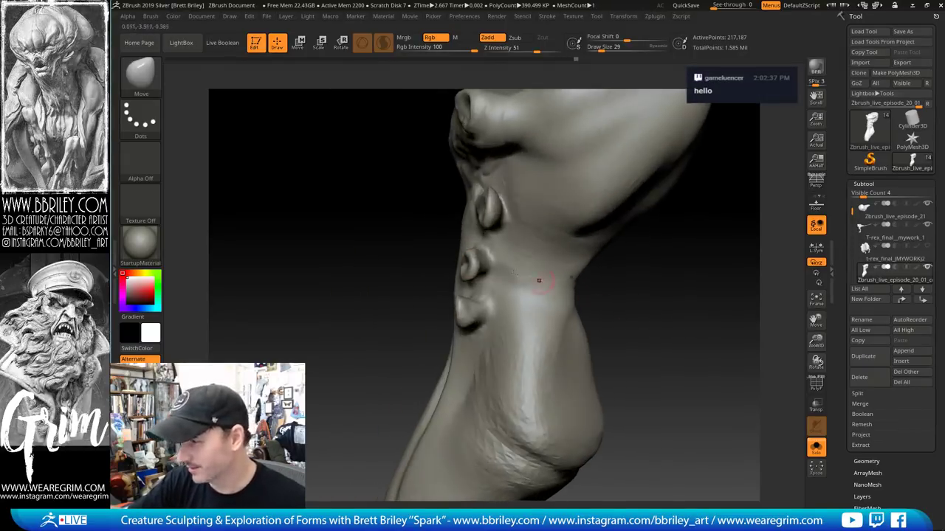
# Build up the back of the middle neck stalk with the Clay brush at draw size 29
pyautogui.moveTo(664, 313); pyautogui.dragTo(649, 288)
pyautogui.press('b')
pyautogui.press('c')
pyautogui.press('l')
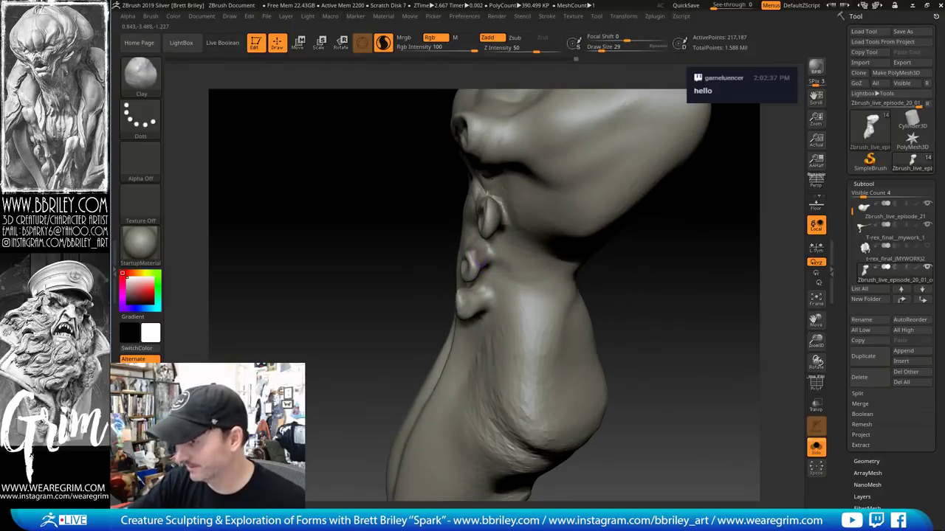
pyautogui.moveTo(480, 265); pyautogui.dragTo(475, 252)
pyautogui.moveTo(530, 279); pyautogui.dragTo(714, 284, button='right')
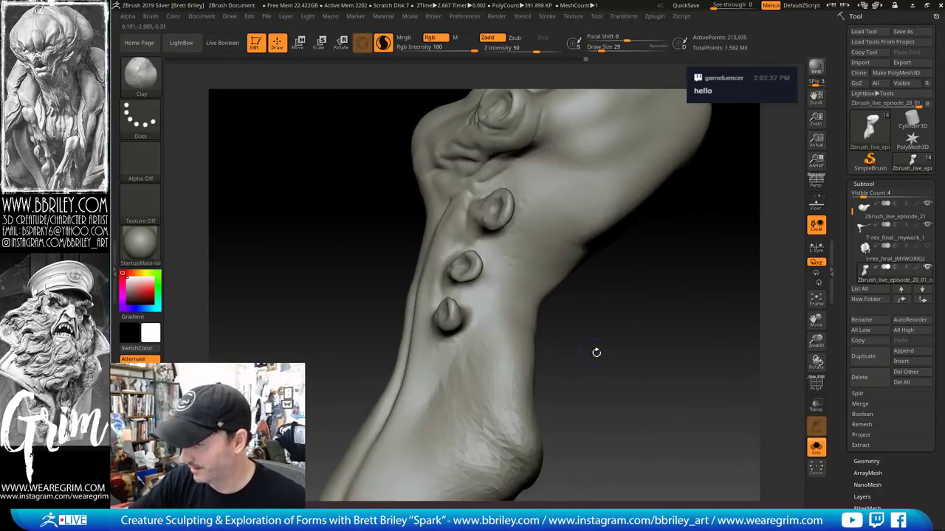
pyautogui.moveTo(596, 352); pyautogui.dragTo(520, 352, button='right')
pyautogui.moveTo(495, 310); pyautogui.dragTo(523, 302, button='right')
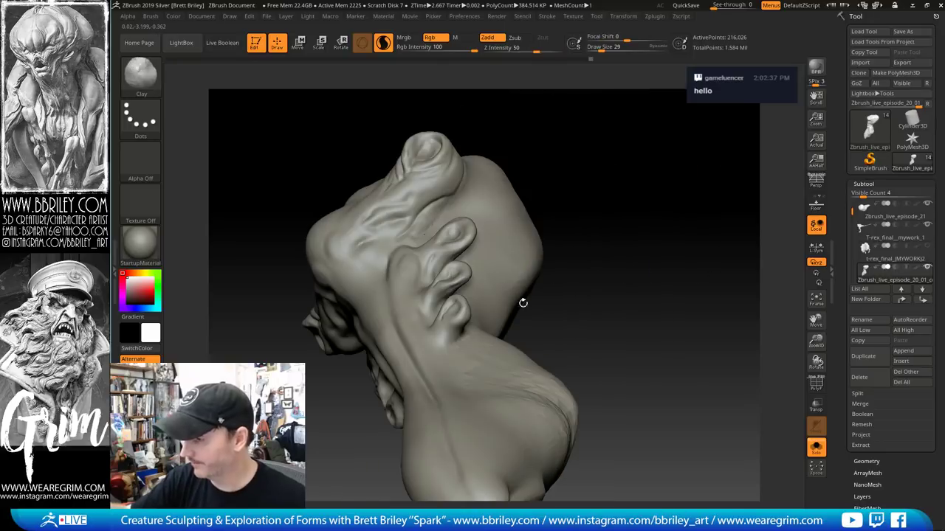
# Reshape and smooth the tips of the lower and middle neck stalks, using the Move brush at draw size 29
pyautogui.press('shift')
pyautogui.moveTo(423, 234); pyautogui.dragTo(654, 306, button='right')
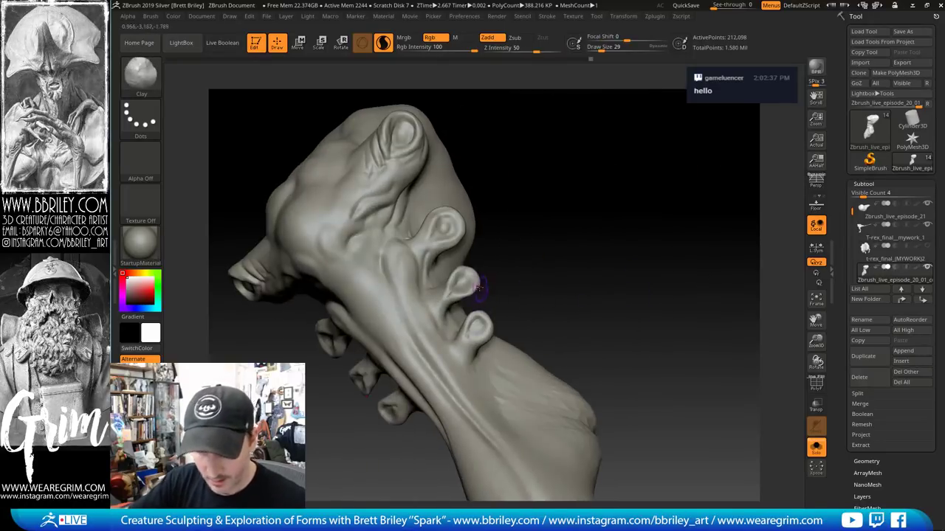
pyautogui.press('b')
pyautogui.press('m')
pyautogui.press('v')
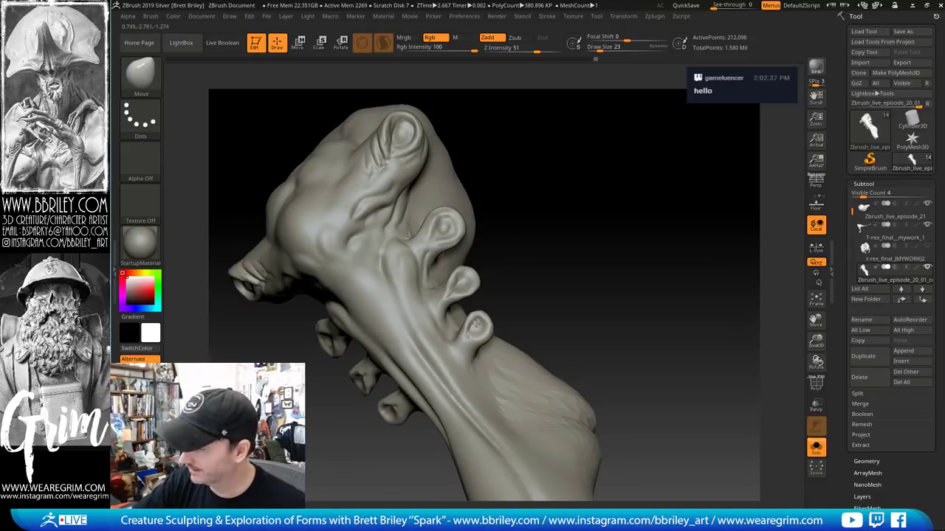
pyautogui.moveTo(476, 325); pyautogui.dragTo(482, 322, button='right')
pyautogui.press('s')
pyautogui.click(484, 322)
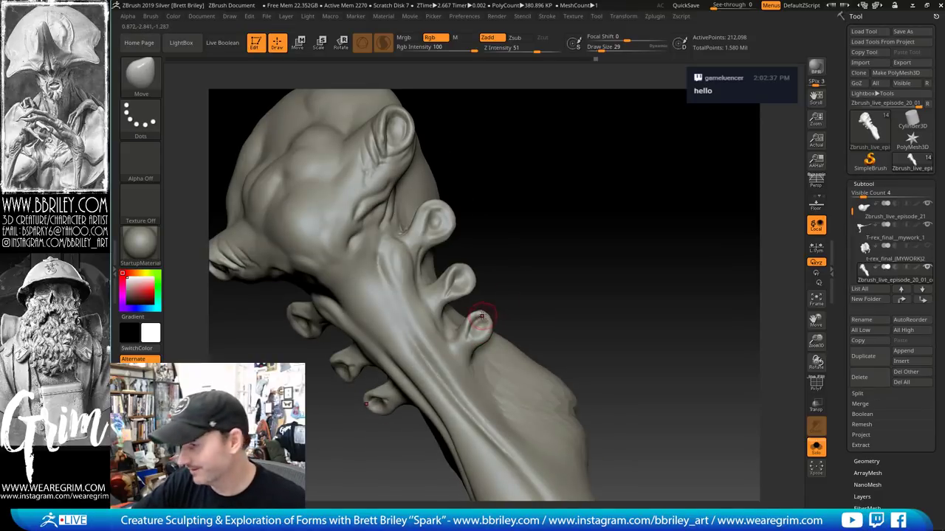
pyautogui.moveTo(506, 253); pyautogui.dragTo(488, 259)
pyautogui.press('s')
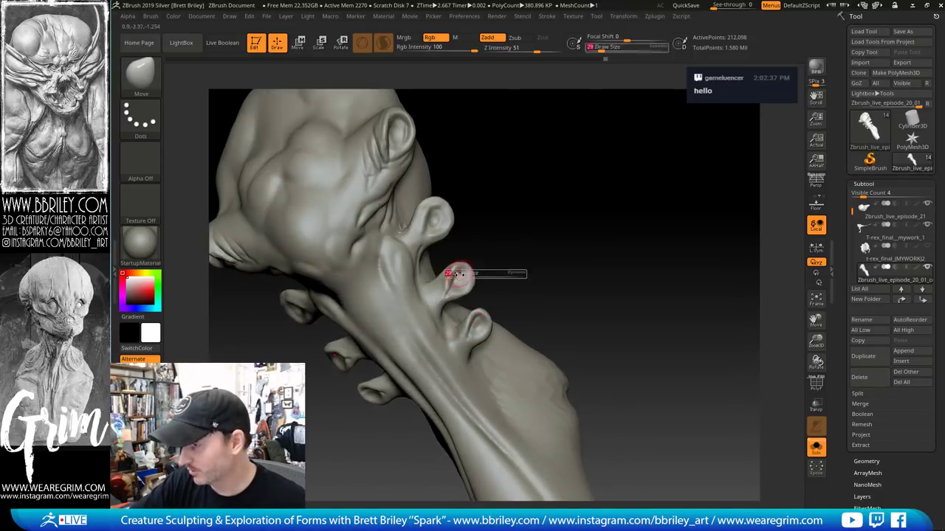
pyautogui.moveTo(510, 214); pyautogui.dragTo(496, 181)
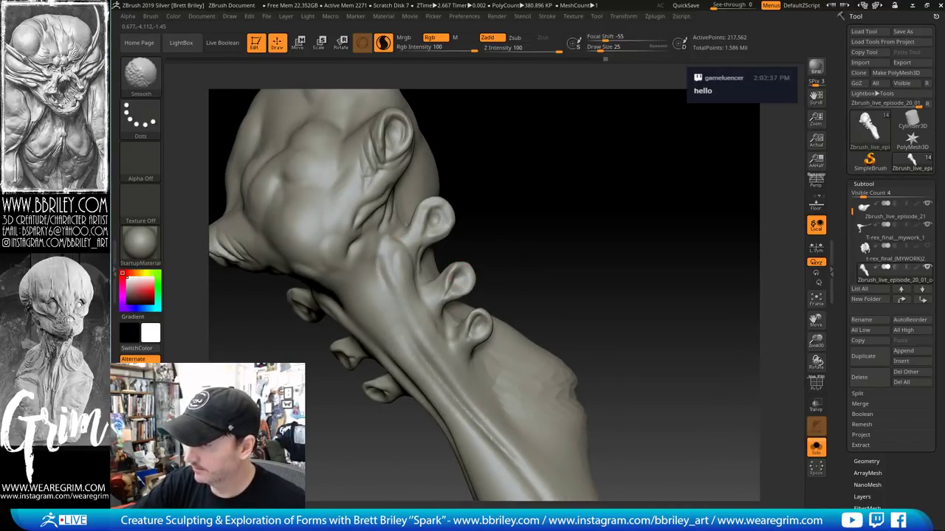
# Turn off Solo and fit the upper and middle neck eyeballs into their sockets with the Move brush, reducing the draw size to 29
pyautogui.moveTo(511, 232)
pyautogui.mouseDown(button='right')
pyautogui.moveTo(573, 189)
pyautogui.moveTo(403, 217)
pyautogui.moveTo(475, 204)
pyautogui.moveTo(428, 221)
pyautogui.moveTo(502, 196)
pyautogui.moveTo(422, 217)
pyautogui.mouseUp(button='right')
pyautogui.click(816, 445)
pyautogui.keyDown('alt'); pyautogui.click(426, 221); pyautogui.keyUp('alt')
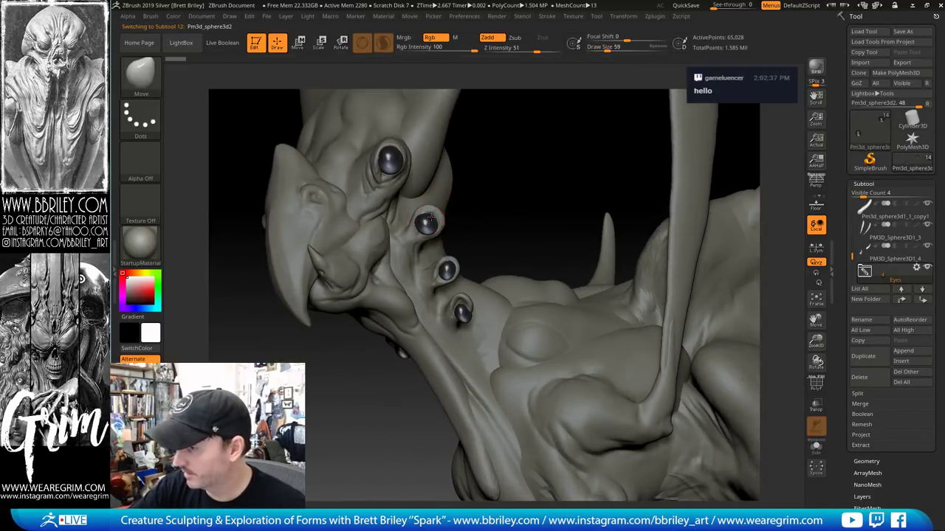
pyautogui.moveTo(498, 201); pyautogui.dragTo(432, 212, button='right')
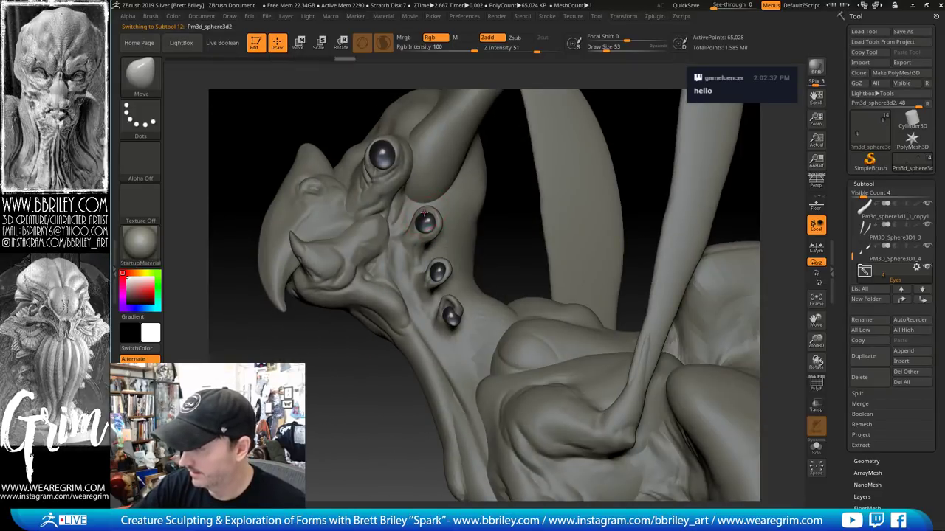
pyautogui.moveTo(502, 224); pyautogui.dragTo(528, 226)
pyautogui.press('s')
pyautogui.moveTo(432, 224); pyautogui.dragTo(426, 224)
pyautogui.moveTo(501, 233)
pyautogui.mouseDown()
pyautogui.moveTo(512, 232)
pyautogui.moveTo(502, 232)
pyautogui.mouseUp()
pyautogui.moveTo(480, 239); pyautogui.dragTo(442, 273, button='right')
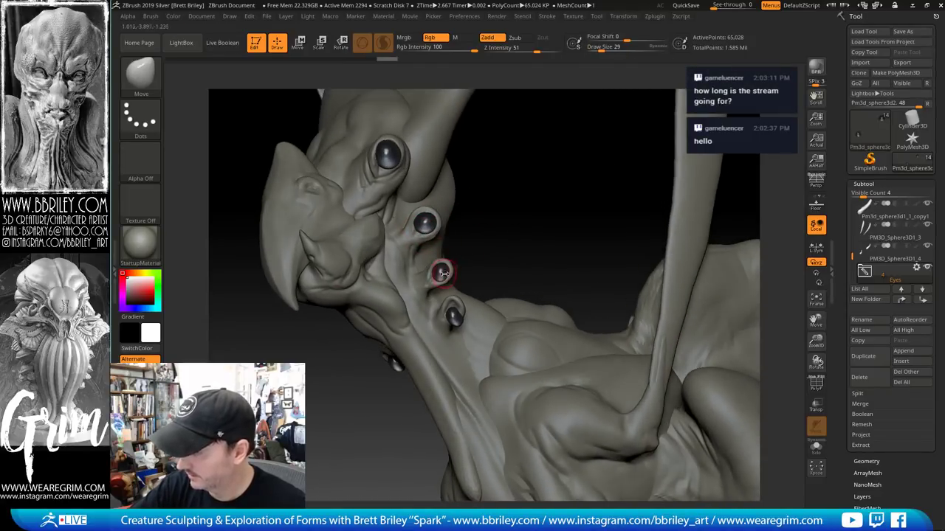
pyautogui.keyDown('alt'); pyautogui.click(440, 274); pyautogui.keyUp('alt')
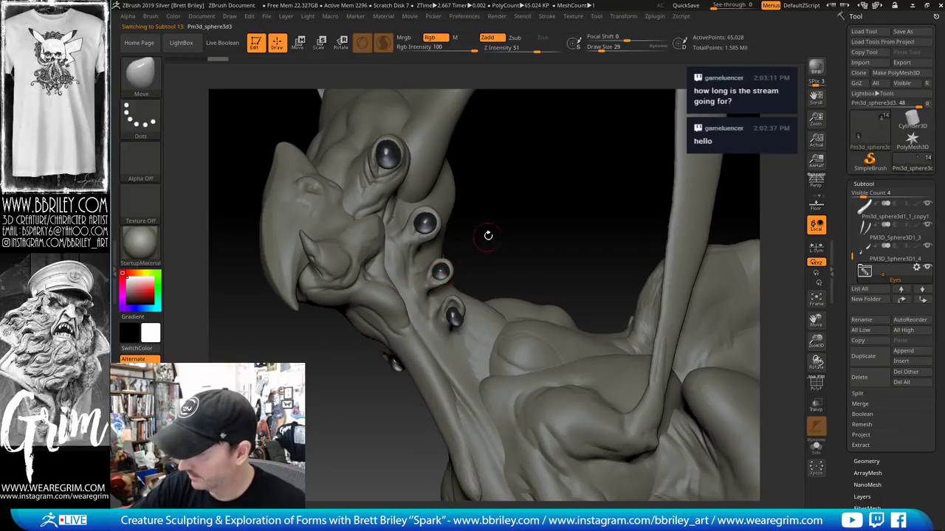
pyautogui.moveTo(488, 234)
pyautogui.mouseDown(button='right')
pyautogui.moveTo(437, 274)
pyautogui.moveTo(448, 258)
pyautogui.moveTo(453, 318)
pyautogui.mouseUp(button='right')
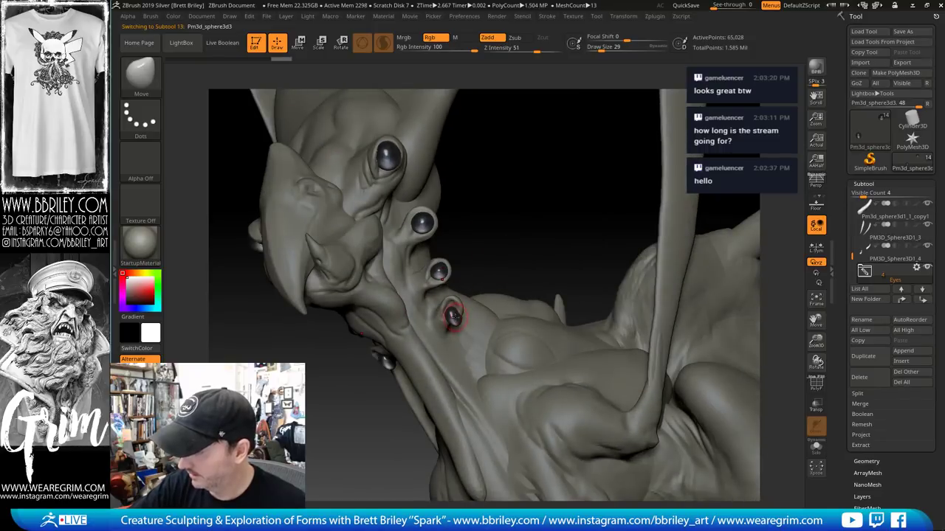
# Move the lower neck stalk's eyeball into its socket with the Move brush, reducing the draw size to 16
pyautogui.press(']')
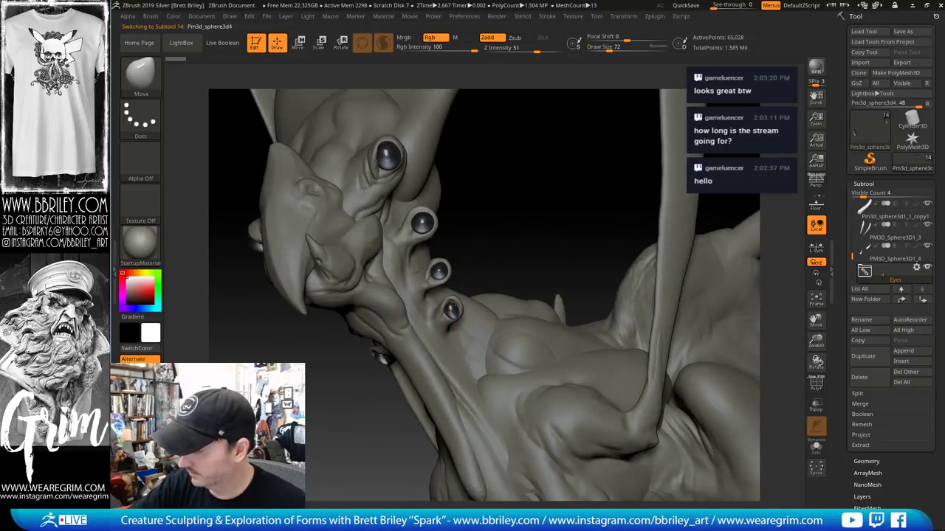
pyautogui.press(']')
pyautogui.press(']')
pyautogui.press('[')
pyautogui.press('[')
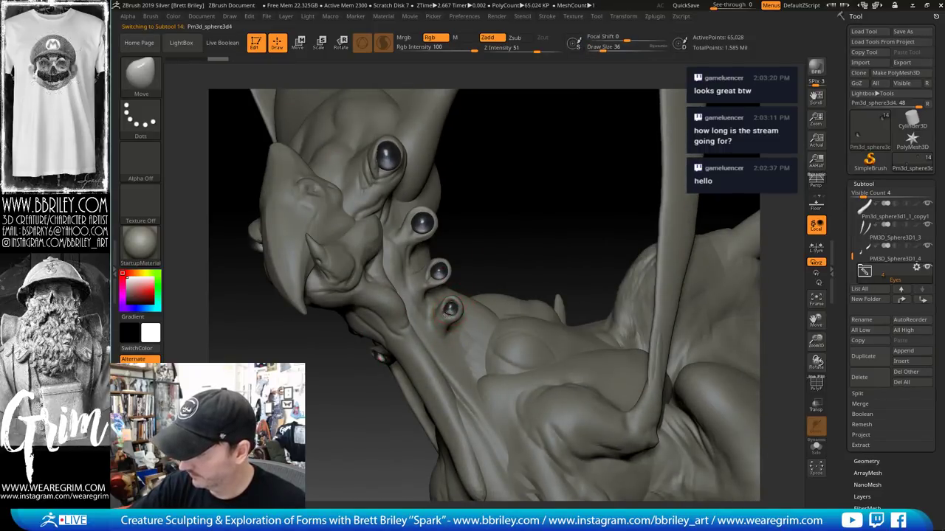
pyautogui.press('s')
pyautogui.moveTo(451, 314); pyautogui.dragTo(442, 314)
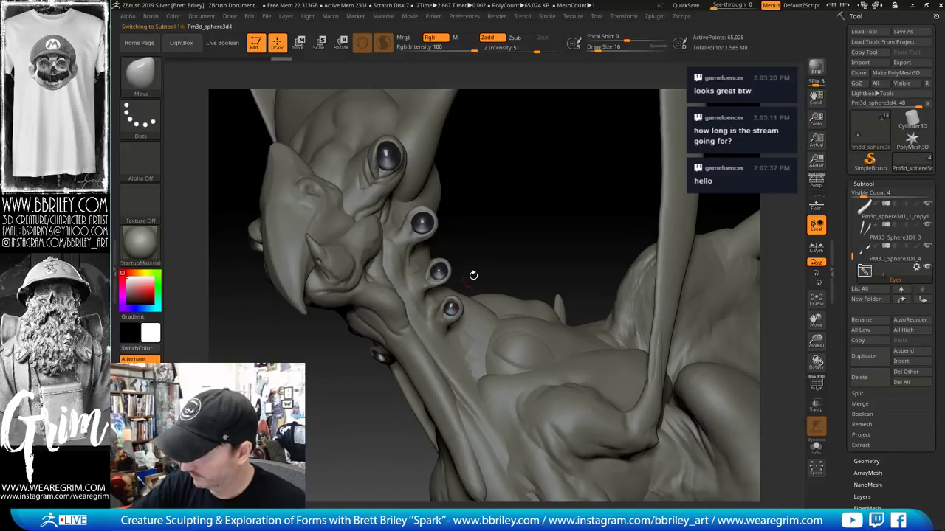
# Refine the lower neck eyeball's fit from the front and side with the Move brush, setting the draw size to 27
pyautogui.moveTo(472, 274); pyautogui.dragTo(515, 276)
pyautogui.press(']')
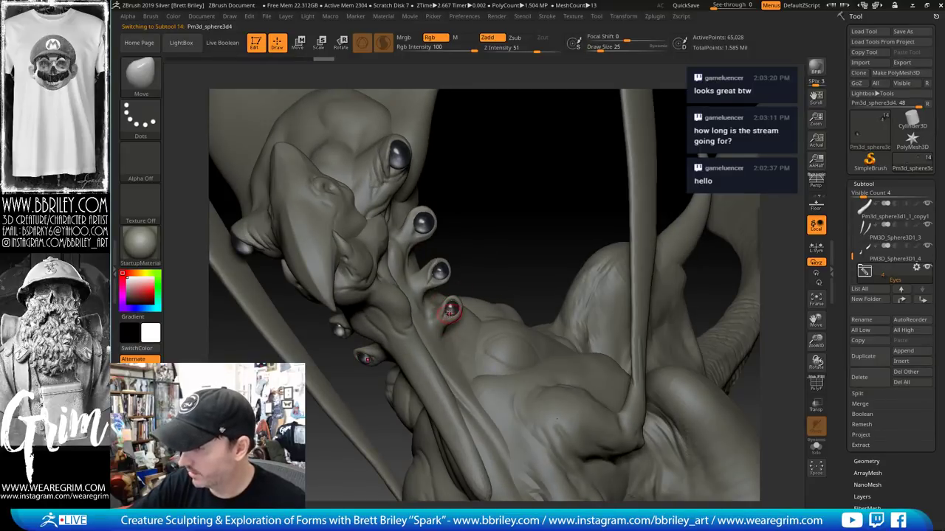
pyautogui.moveTo(465, 264); pyautogui.dragTo(452, 307)
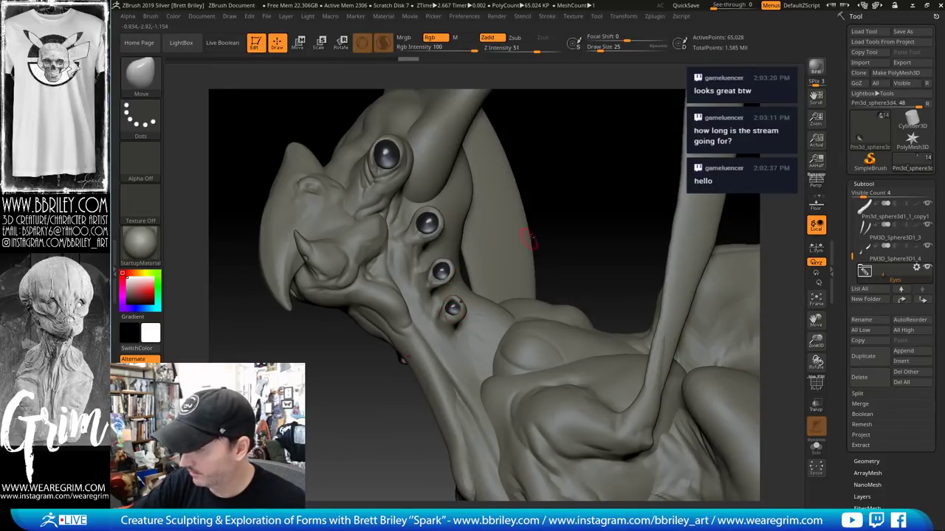
pyautogui.moveTo(528, 238); pyautogui.dragTo(480, 288)
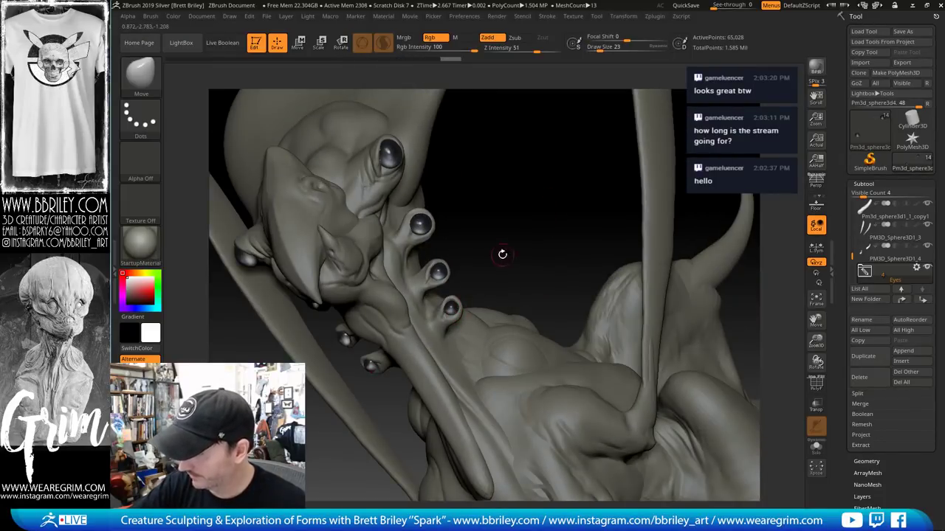
pyautogui.moveTo(442, 253); pyautogui.dragTo(451, 310)
pyautogui.press('s')
pyautogui.press('[')
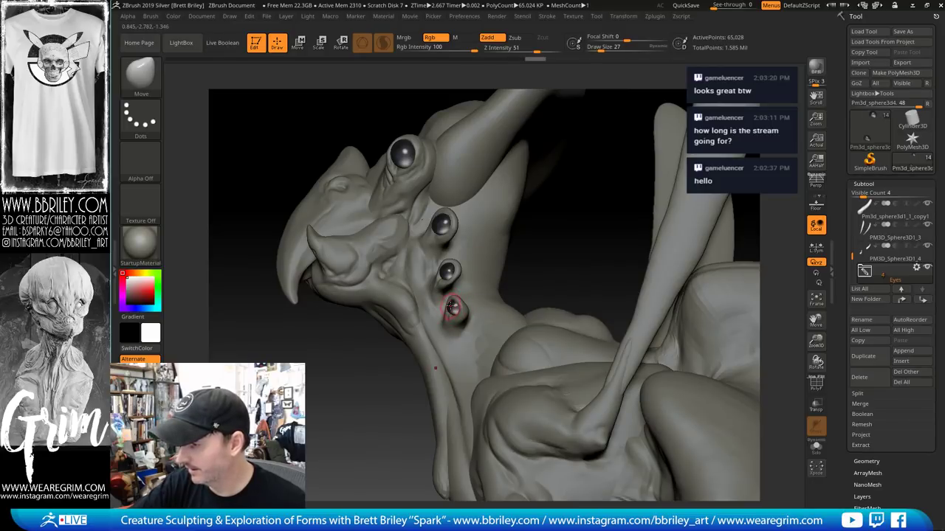
pyautogui.moveTo(565, 239)
pyautogui.mouseDown()
pyautogui.moveTo(507, 242)
pyautogui.moveTo(450, 319)
pyautogui.mouseUp()
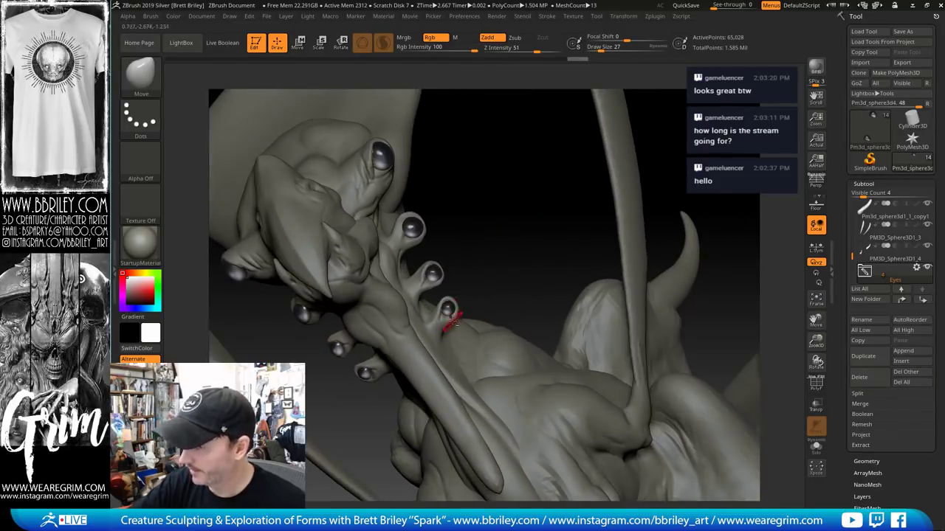
# Select the head and neck mesh and carve creases around the lower and middle stalks with DamStandard at draw size 15
pyautogui.keyDown('alt'); pyautogui.click(452, 320); pyautogui.keyUp('alt')
pyautogui.press('b')
pyautogui.press('d')
pyautogui.press('s')
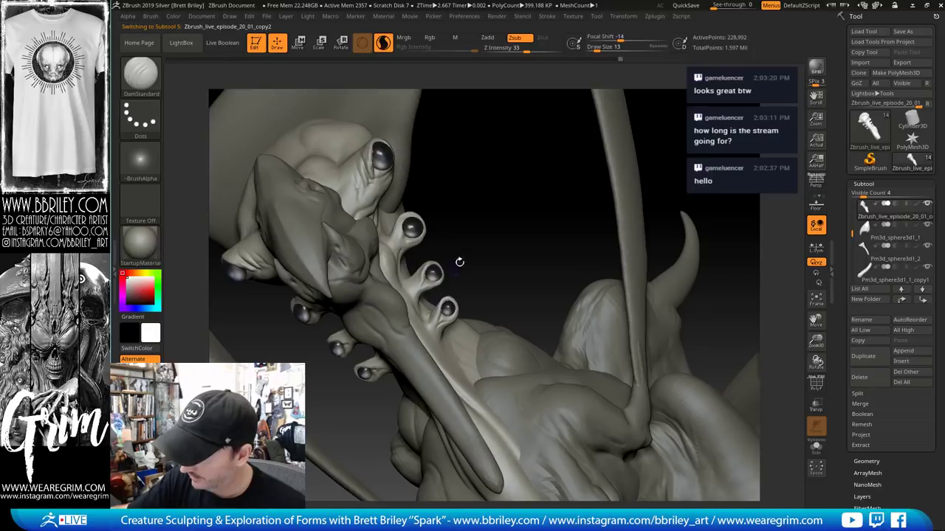
pyautogui.moveTo(459, 262); pyautogui.dragTo(422, 312)
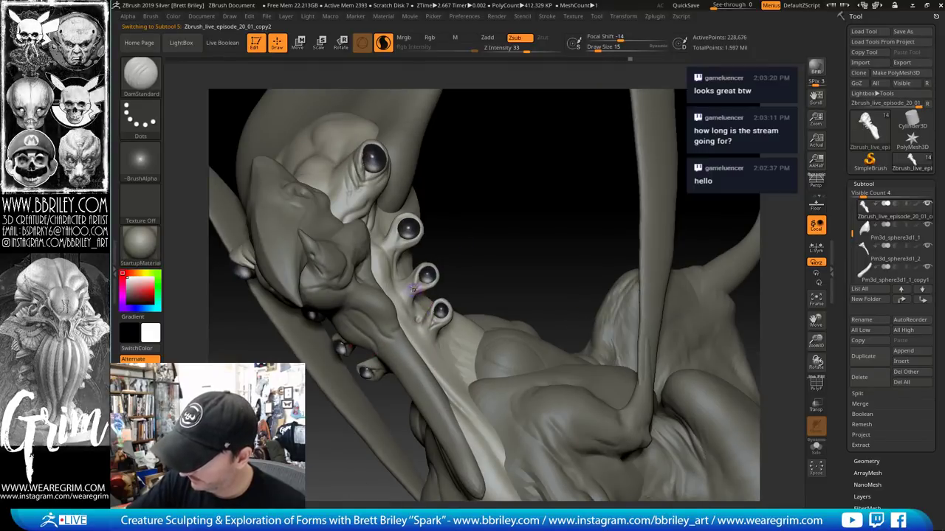
pyautogui.moveTo(451, 216); pyautogui.dragTo(428, 229)
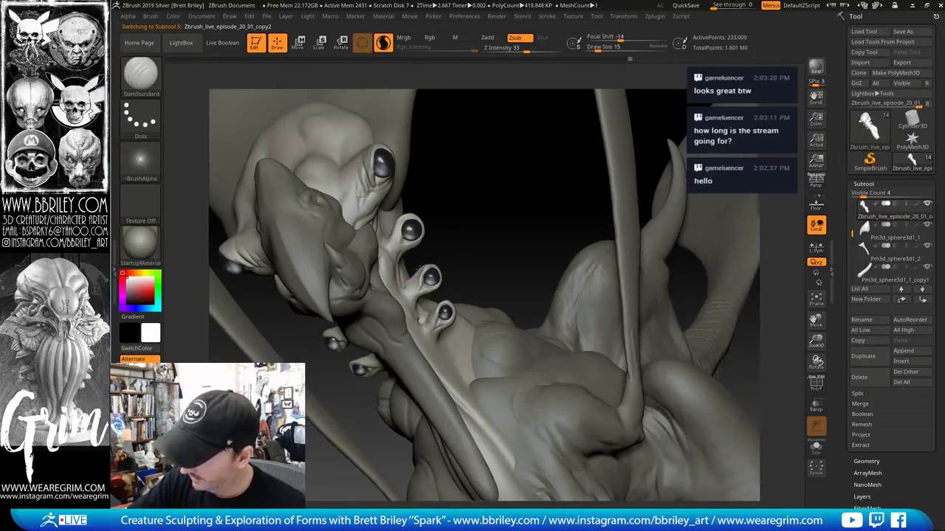
pyautogui.moveTo(413, 289); pyautogui.dragTo(406, 277)
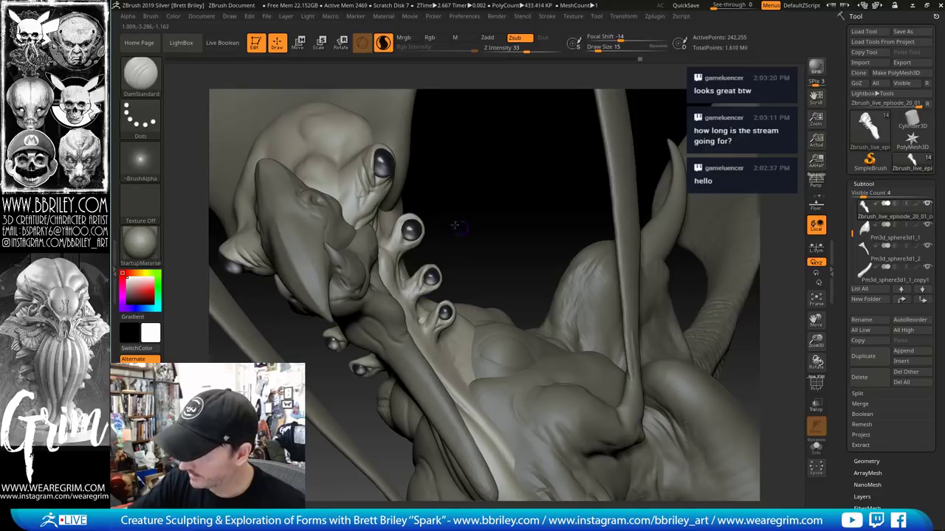
# Reshape the upper neck stalk's socket around its eyeball with the Move brush, reducing the draw size to 29
pyautogui.moveTo(456, 225); pyautogui.dragTo(400, 223)
pyautogui.press('b')
pyautogui.press('m')
pyautogui.press('v')
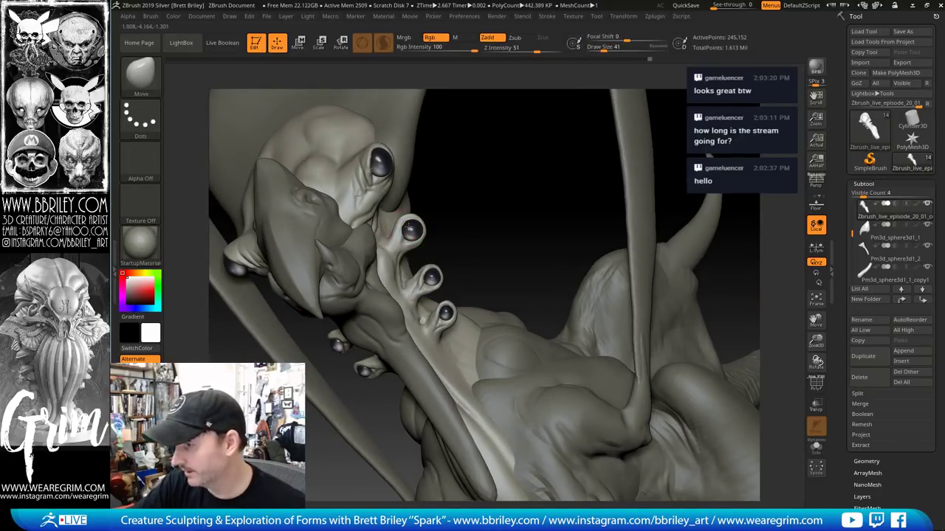
pyautogui.moveTo(437, 190); pyautogui.dragTo(480, 193)
pyautogui.press('s')
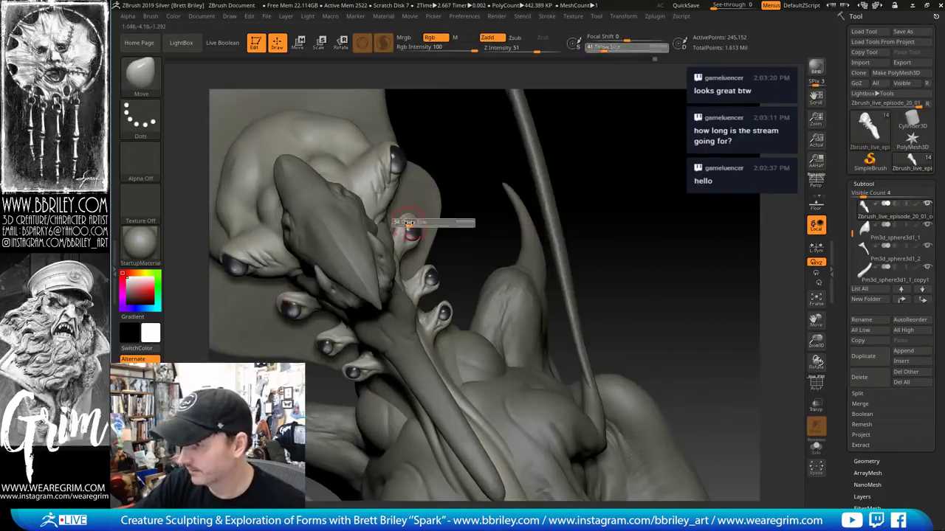
pyautogui.moveTo(412, 226); pyautogui.dragTo(409, 226)
pyautogui.moveTo(449, 161); pyautogui.dragTo(329, 174)
# Carve creases around and beneath the upper neck socket with DamStandard at draw size 13
pyautogui.press('b')
pyautogui.press('d')
pyautogui.press('s')
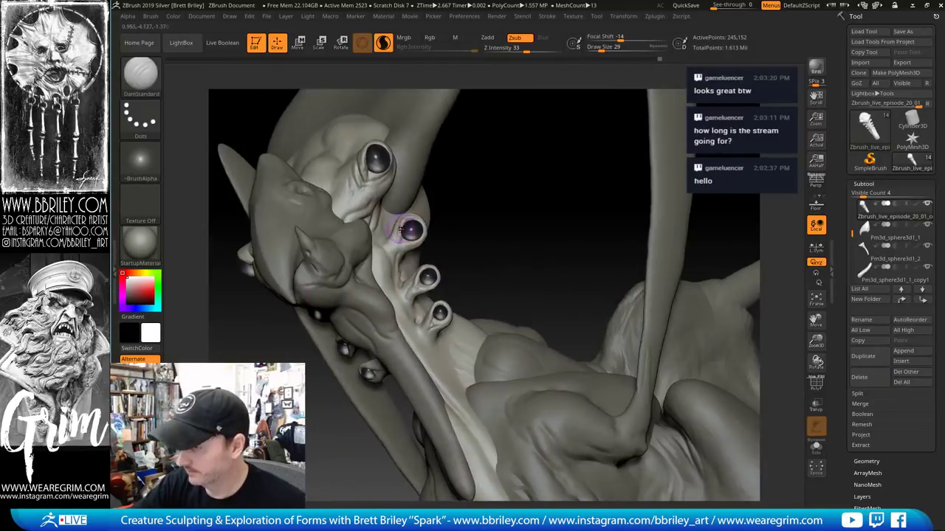
pyautogui.moveTo(400, 227); pyautogui.dragTo(400, 230)
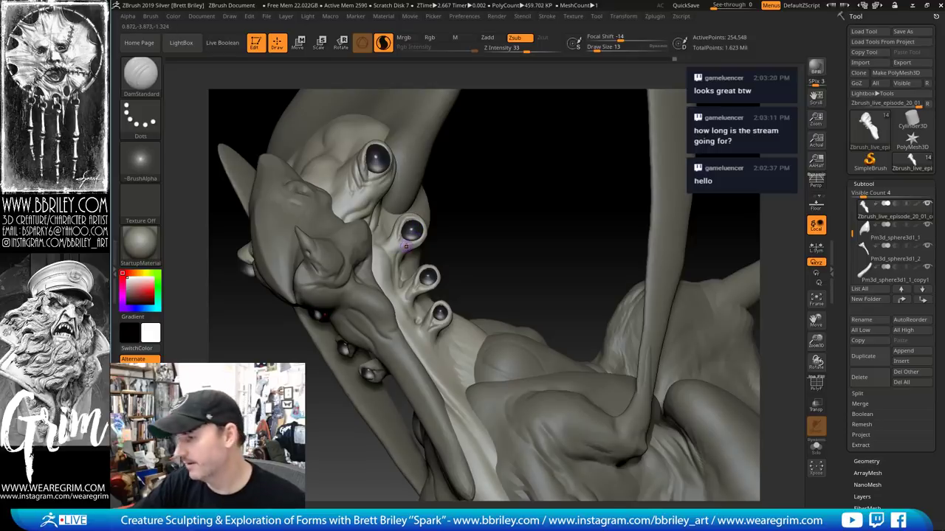
pyautogui.moveTo(415, 233); pyautogui.dragTo(403, 244, button='right')
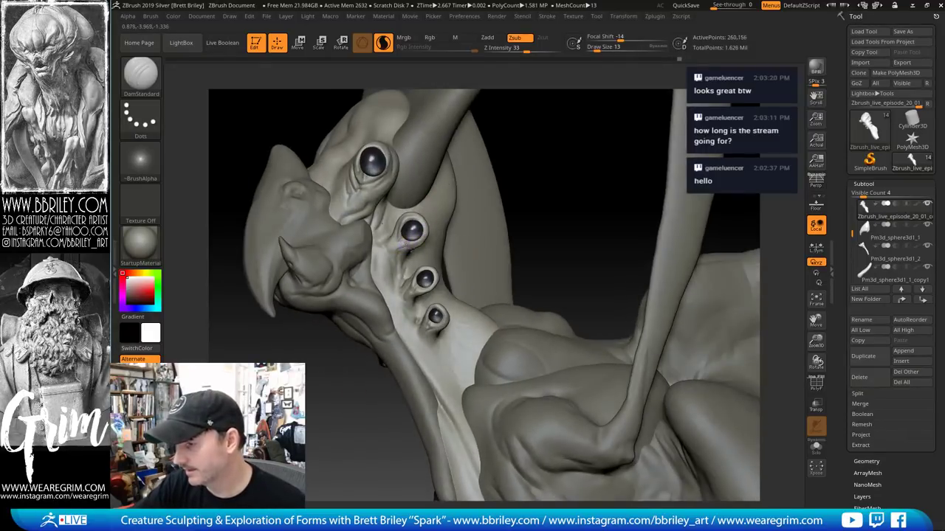
pyautogui.moveTo(416, 242); pyautogui.dragTo(411, 242)
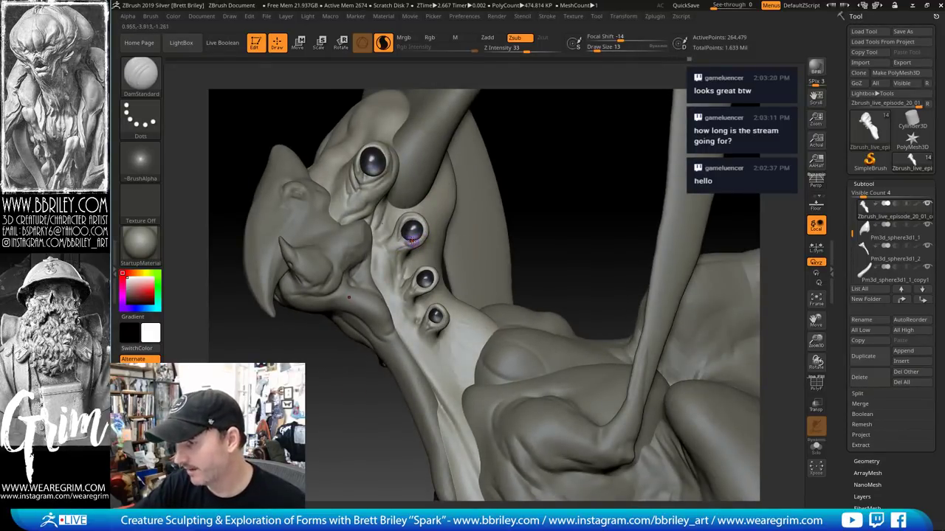
pyautogui.keyDown('alt'); pyautogui.click(397, 260); pyautogui.keyUp('alt')
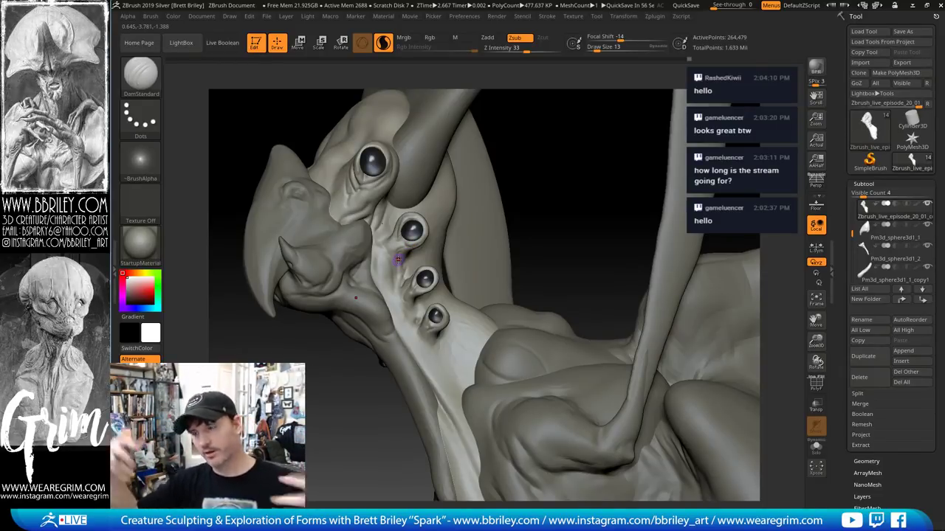
# Adjust the neck stalks' shape from the side and back with the Move brush at draw size 32
pyautogui.moveTo(525, 176); pyautogui.dragTo(466, 229)
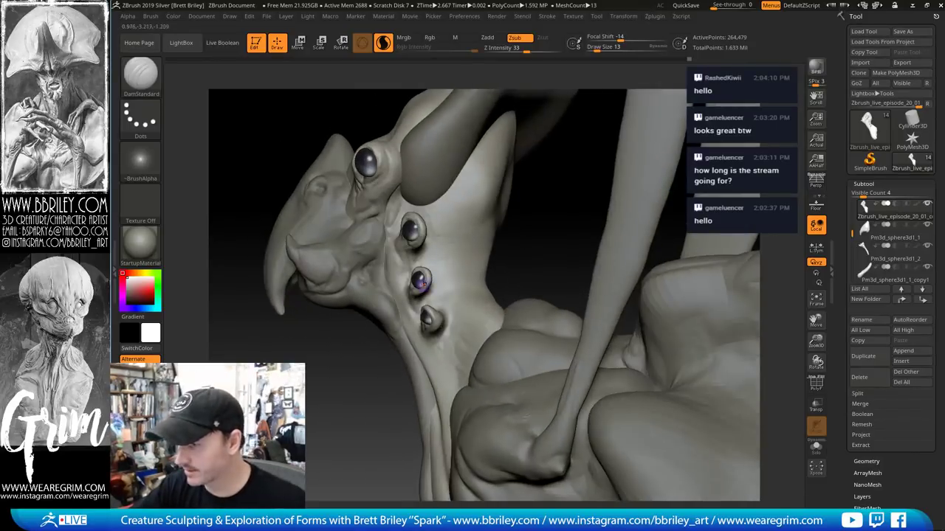
pyautogui.press('b')
pyautogui.press('m')
pyautogui.press('v')
pyautogui.press(']')
pyautogui.moveTo(526, 219); pyautogui.dragTo(519, 228)
pyautogui.moveTo(520, 229); pyautogui.dragTo(422, 287, button='right')
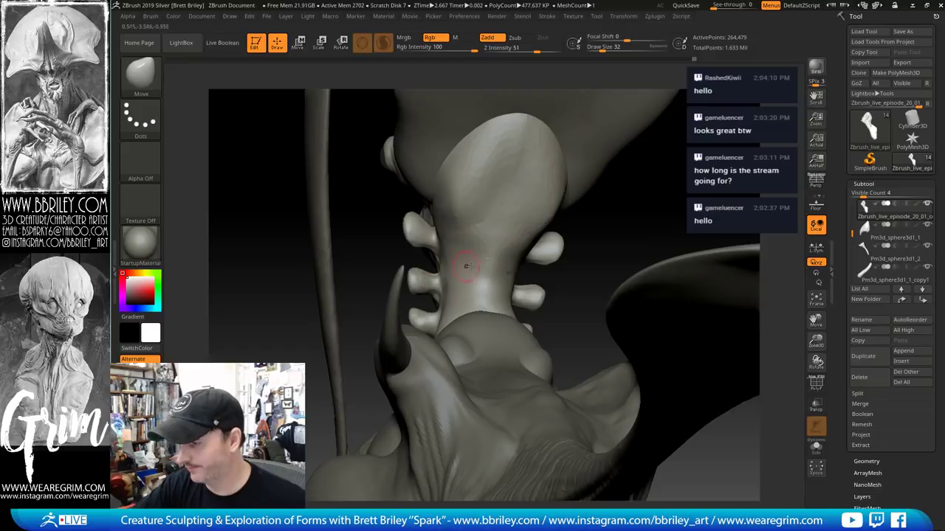
pyautogui.moveTo(622, 215); pyautogui.dragTo(677, 228, button='right')
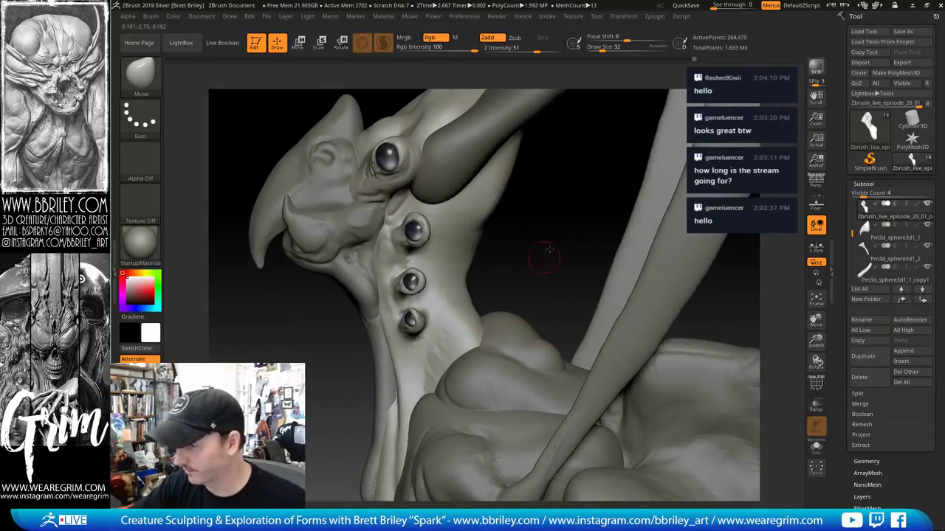
# Build up the lower neck socket's rim with the Standard brush at draw size 10 and crease it with DamStandard
pyautogui.moveTo(544, 249); pyautogui.dragTo(551, 189, button='right')
pyautogui.press('b')
pyautogui.press('s')
pyautogui.press('t')
pyautogui.press('s')
pyautogui.moveTo(421, 308); pyautogui.dragTo(416, 305)
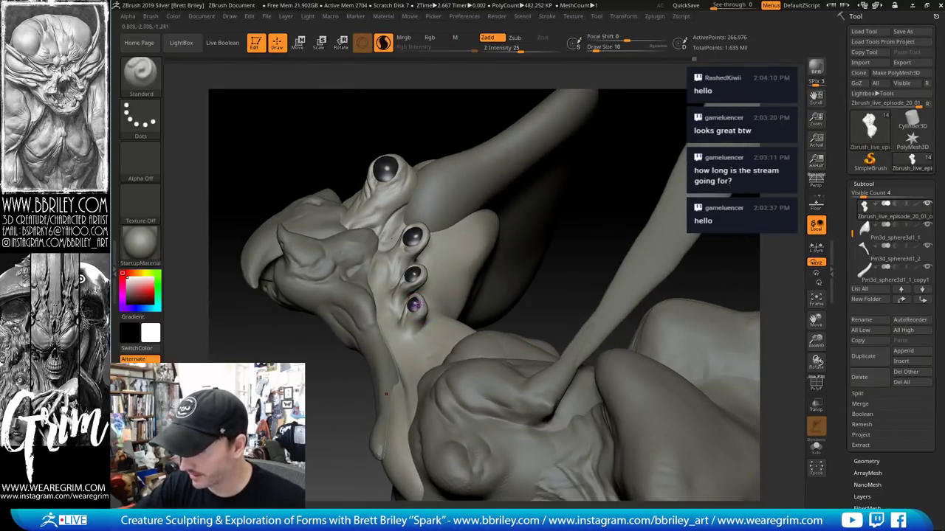
pyautogui.press('b')
pyautogui.press('d')
pyautogui.press('s')
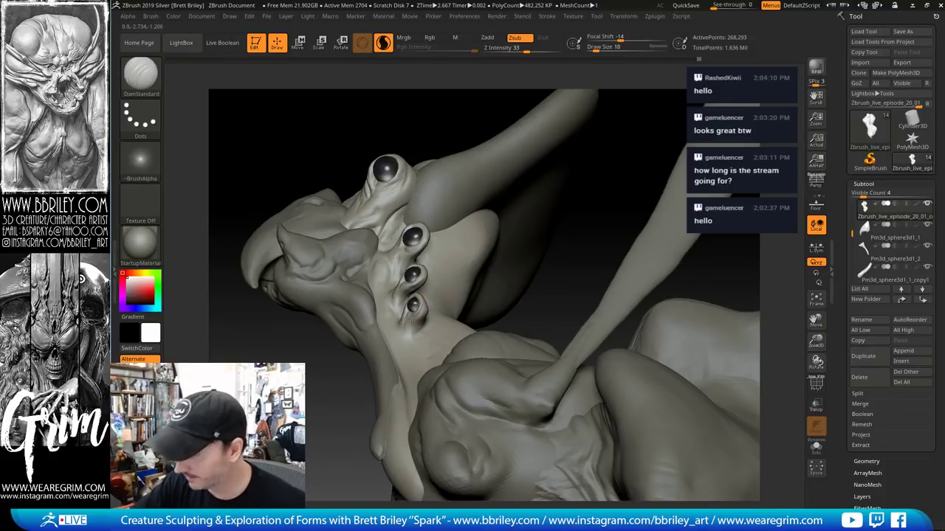
# Nudge the neck forms with the Move brush and carve creases around the lowest neck socket with DamStandard, both at draw size 20
pyautogui.press('b')
pyautogui.press('m')
pyautogui.press('v')
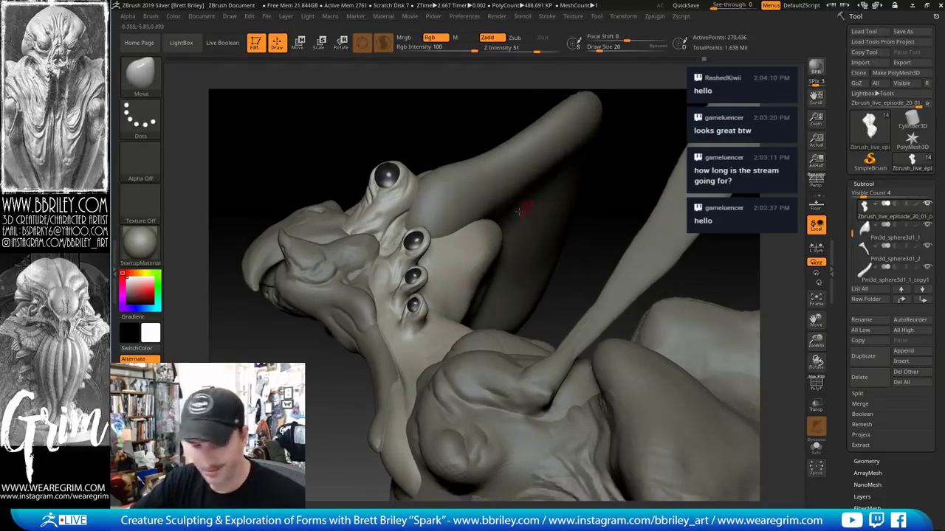
pyautogui.press('b')
pyautogui.press('d')
pyautogui.press('s')
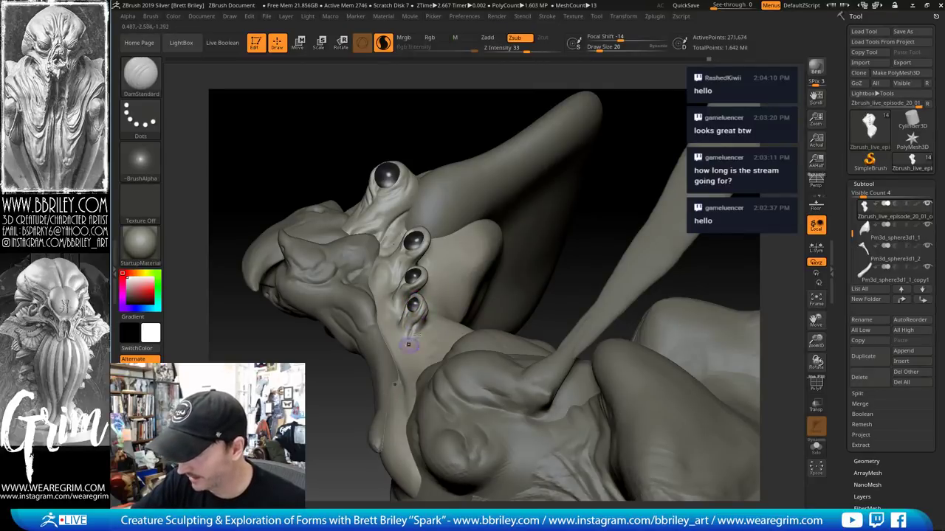
# Adjust the lower neck sockets from several angles with the Move brush at draw sizes 36 and 21
pyautogui.press('b')
pyautogui.press('m')
pyautogui.press('v')
pyautogui.moveTo(566, 271); pyautogui.dragTo(484, 267)
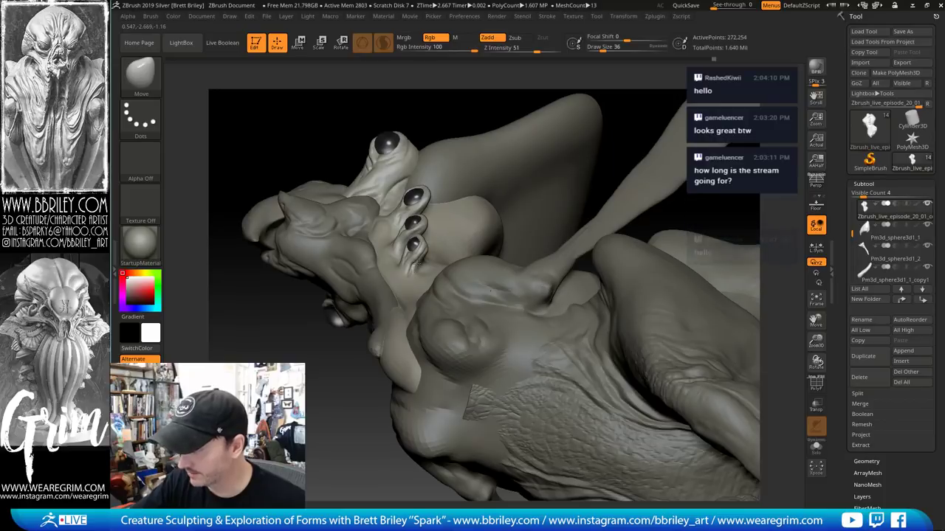
pyautogui.moveTo(502, 104); pyautogui.dragTo(434, 109)
pyautogui.moveTo(479, 157); pyautogui.dragTo(424, 243)
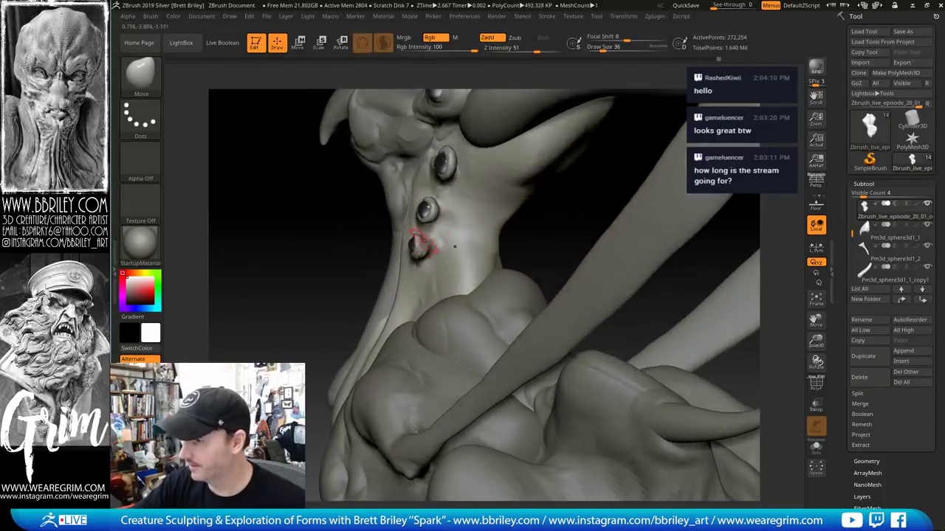
pyautogui.press('[')
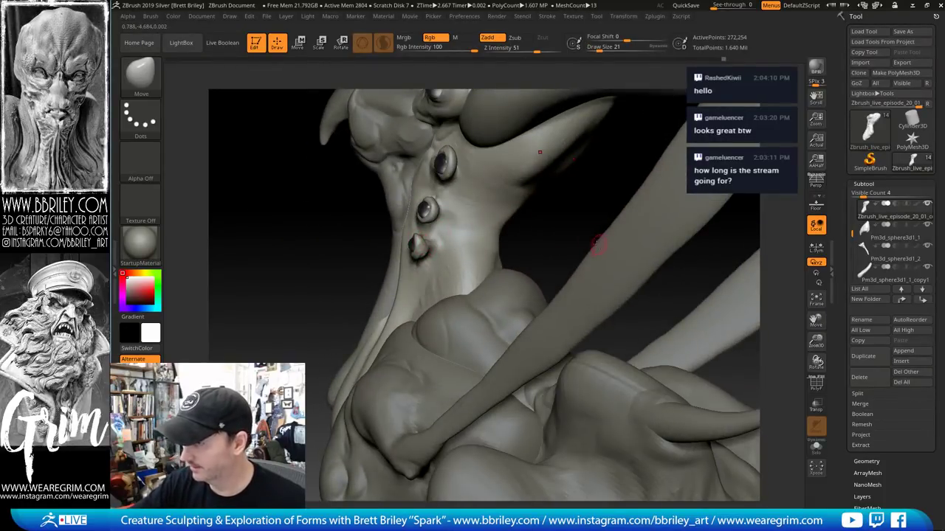
pyautogui.moveTo(567, 214); pyautogui.dragTo(545, 233)
# Carve creases between the middle and lowest neck sockets with DamStandard at draw size 13
pyautogui.press('b')
pyautogui.press('d')
pyautogui.press('s')
pyautogui.moveTo(429, 235); pyautogui.dragTo(434, 234)
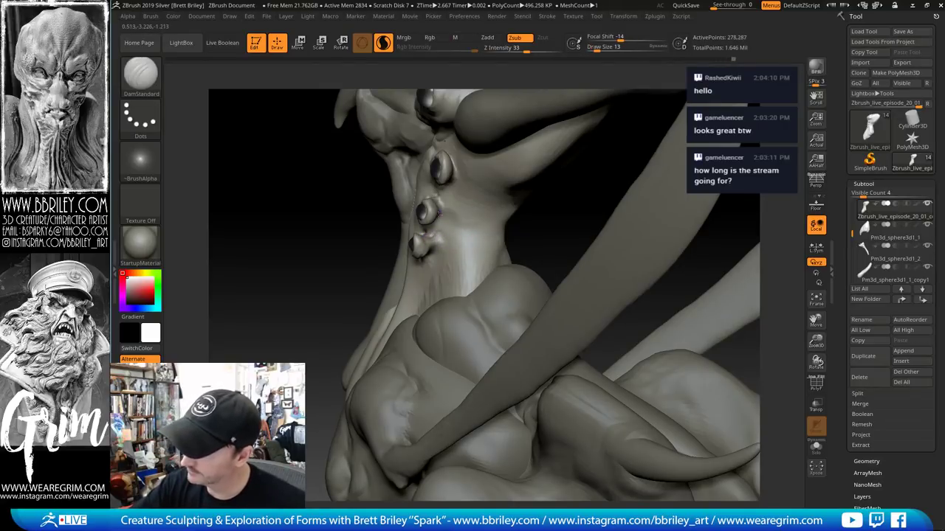
pyautogui.moveTo(569, 226); pyautogui.dragTo(422, 200)
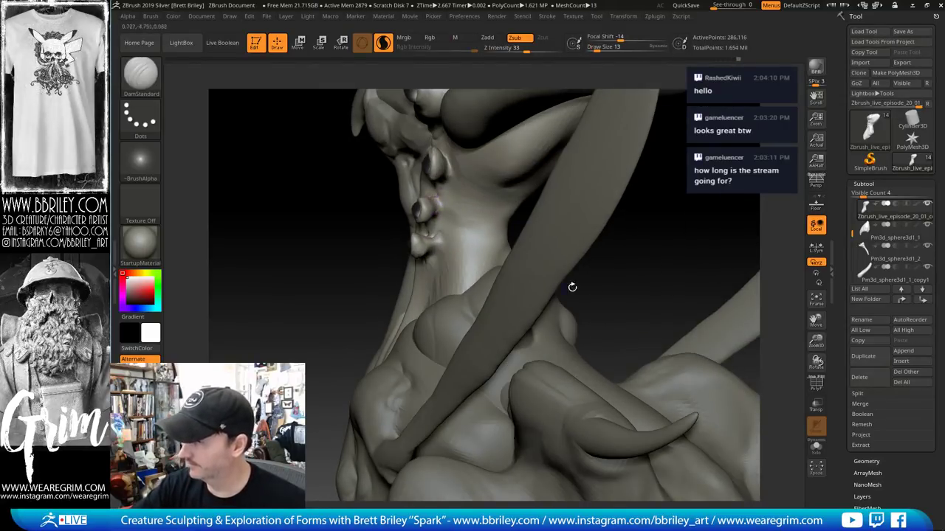
pyautogui.moveTo(573, 287)
pyautogui.mouseDown()
pyautogui.moveTo(714, 260)
pyautogui.moveTo(612, 213)
pyautogui.moveTo(594, 216)
pyautogui.mouseUp()
# Reshape the middle and lower neck sockets from the front with the Move brush at draw sizes 25 and 20
pyautogui.press('b')
pyautogui.press('m')
pyautogui.press('v')
pyautogui.moveTo(434, 206); pyautogui.dragTo(443, 202)
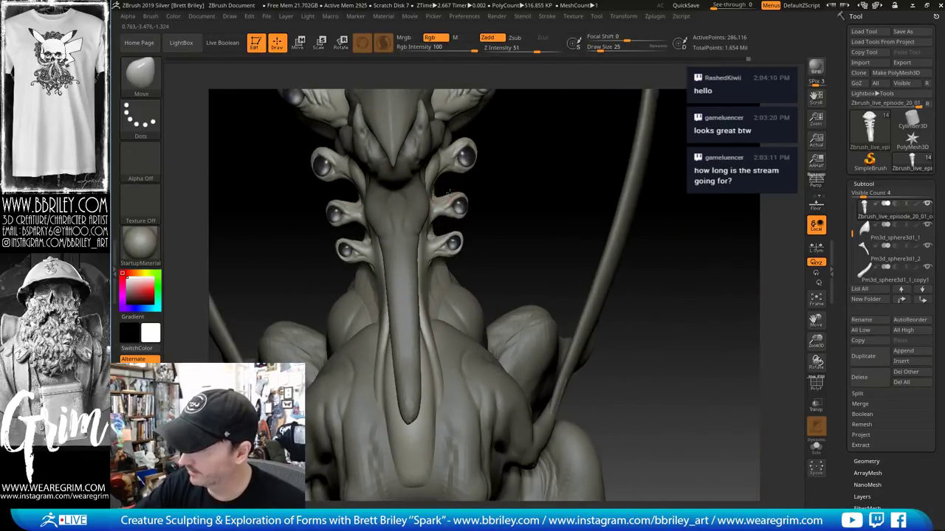
pyautogui.press('[')
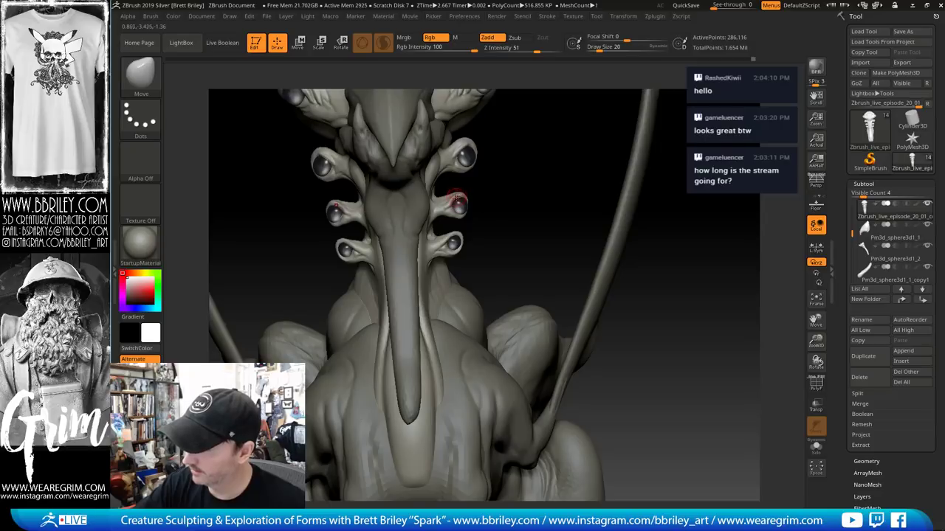
pyautogui.keyDown('shift'); pyautogui.moveTo(457, 198); pyautogui.dragTo(473, 180); pyautogui.keyUp('shift')
pyautogui.moveTo(468, 213); pyautogui.dragTo(450, 240)
pyautogui.press(']')
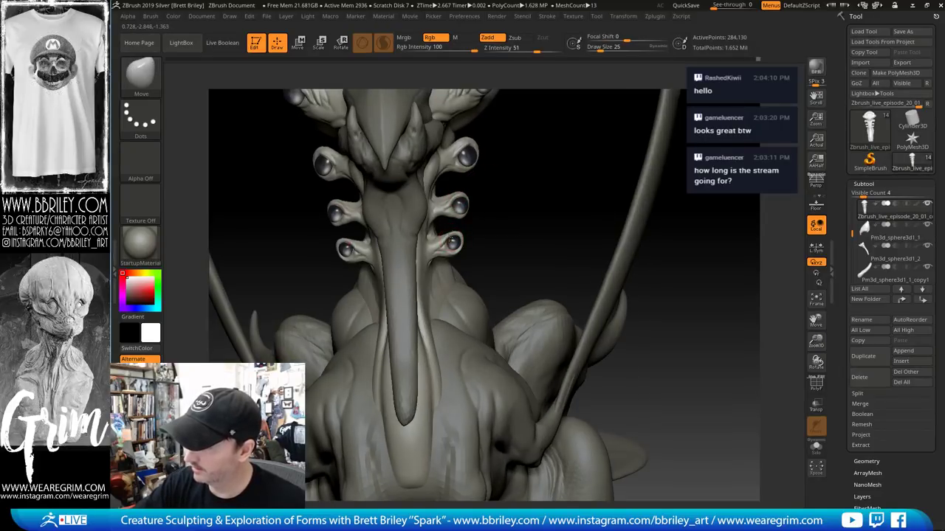
pyautogui.keyDown('alt'); pyautogui.moveTo(489, 195); pyautogui.dragTo(451, 231); pyautogui.keyUp('alt')
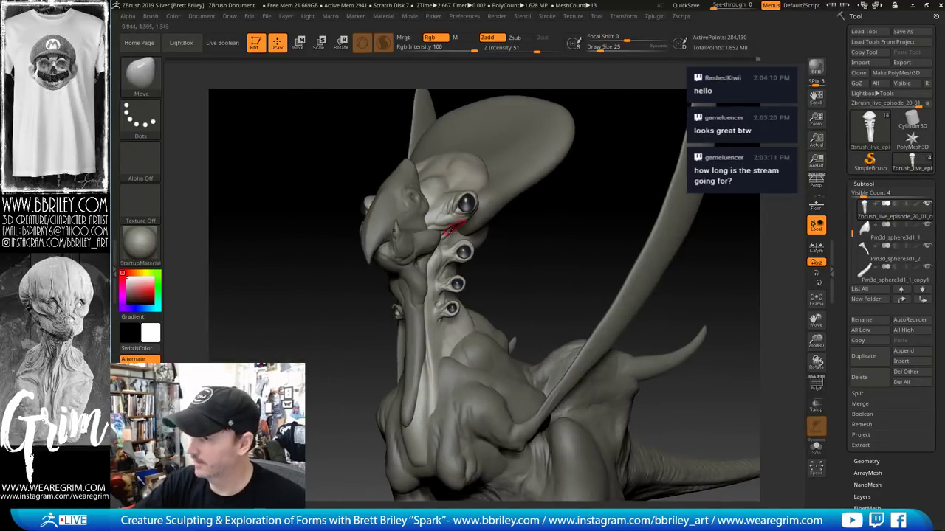
# Carve fine wrinkles at the base of the upper neck stalk with DamStandard at draw size 10
pyautogui.press('b')
pyautogui.press('d')
pyautogui.press('s')
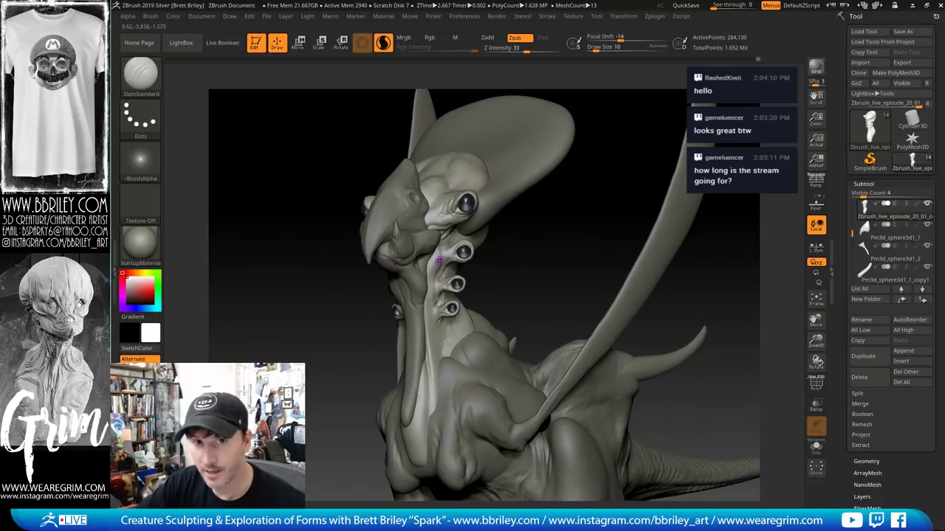
pyautogui.moveTo(437, 258); pyautogui.dragTo(440, 259)
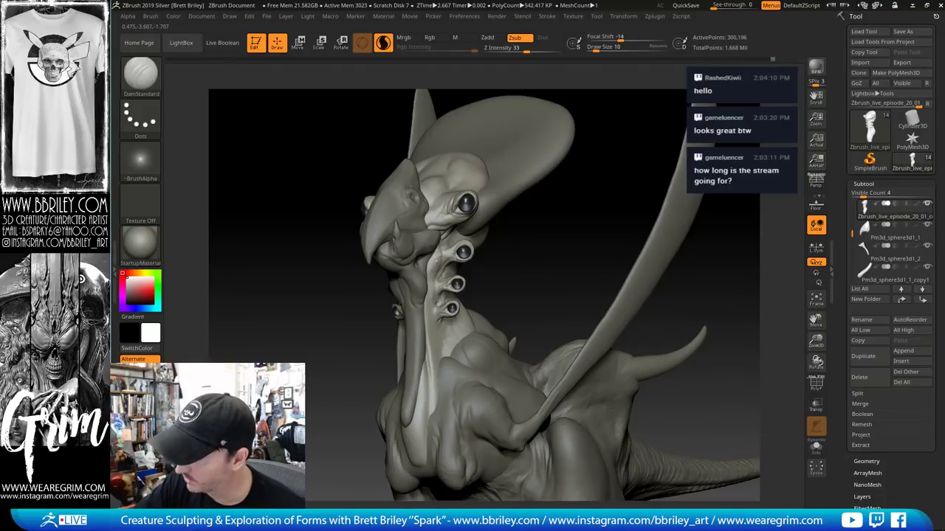
pyautogui.moveTo(443, 262); pyautogui.dragTo(444, 247)
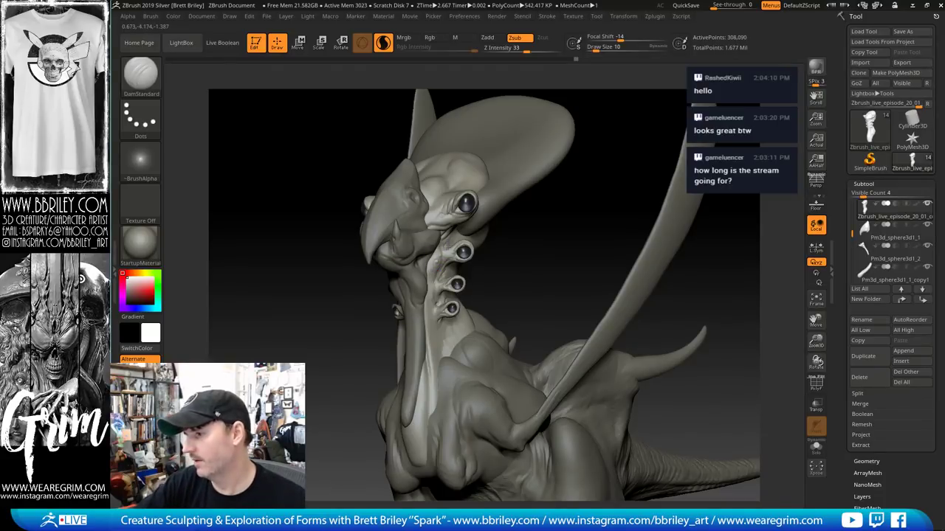
# Build up small folds around the upper neck socket with the Standard brush at draw size 10
pyautogui.moveTo(582, 147); pyautogui.dragTo(537, 135)
pyautogui.press('b')
pyautogui.press('s')
pyautogui.press('t')
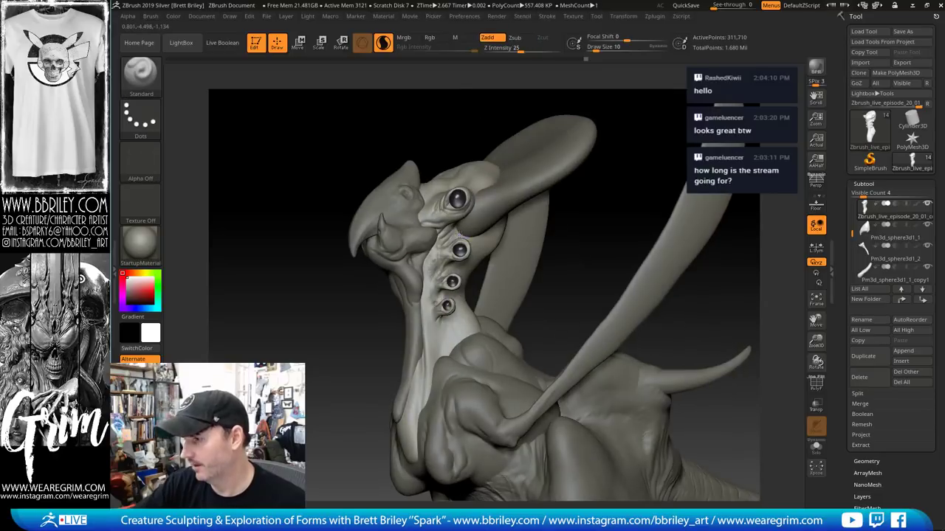
pyautogui.moveTo(586, 224); pyautogui.dragTo(531, 221)
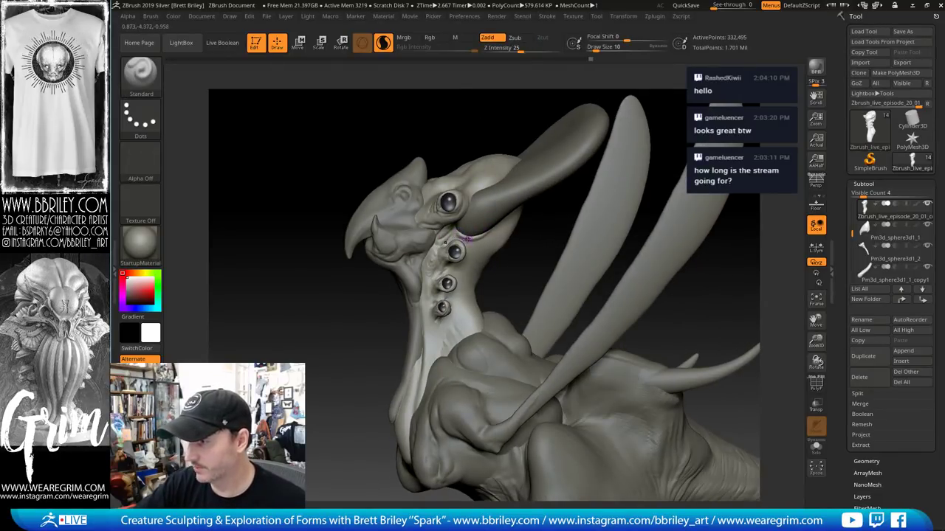
# Cut a crease behind the upper neck socket, beneath the head crest, with DamStandard at draw size 10
pyautogui.press('b')
pyautogui.press('d')
pyautogui.press('s')
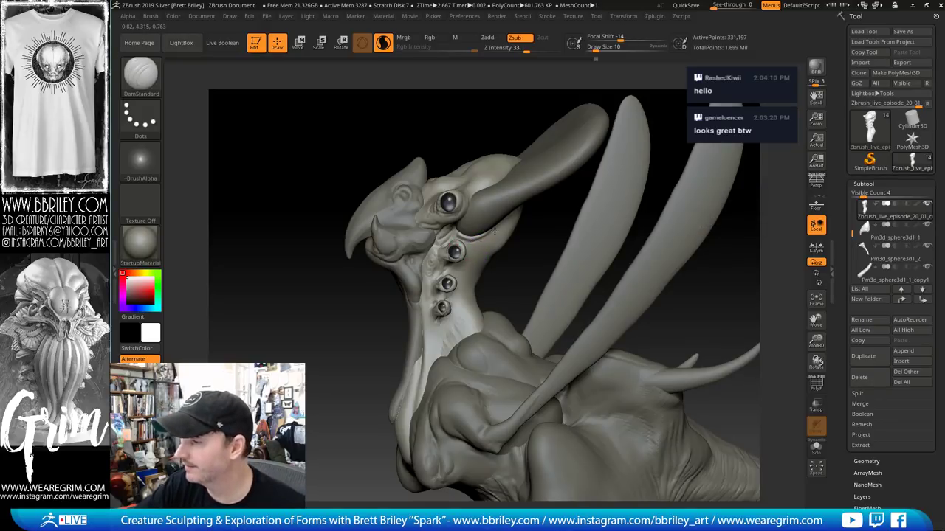
pyautogui.moveTo(510, 254); pyautogui.dragTo(484, 240)
# Swell the area behind the upper neck socket with Inflat at draw size 23, then build it up with Clay and smooth it
pyautogui.press('b')
pyautogui.press('i')
pyautogui.press('n')
pyautogui.press('s')
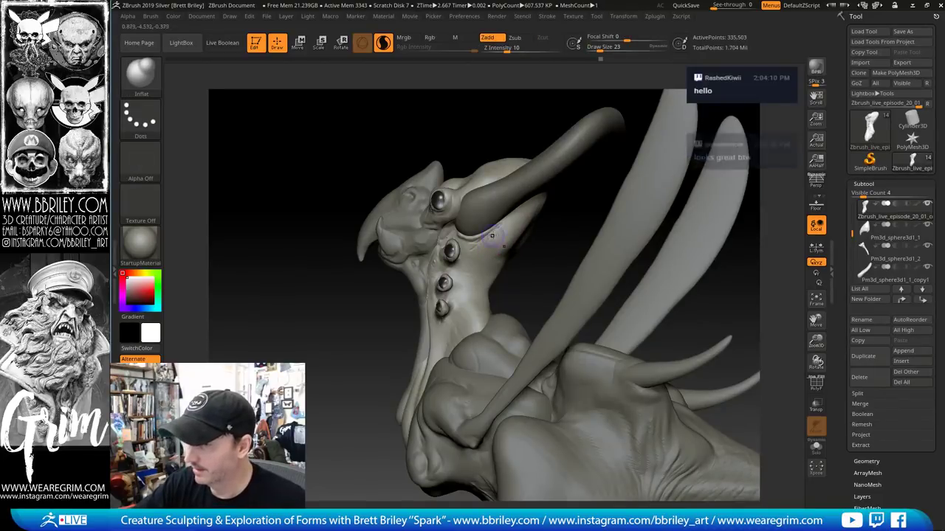
pyautogui.press('b')
pyautogui.press('c')
pyautogui.press('l')
pyautogui.press('shift')
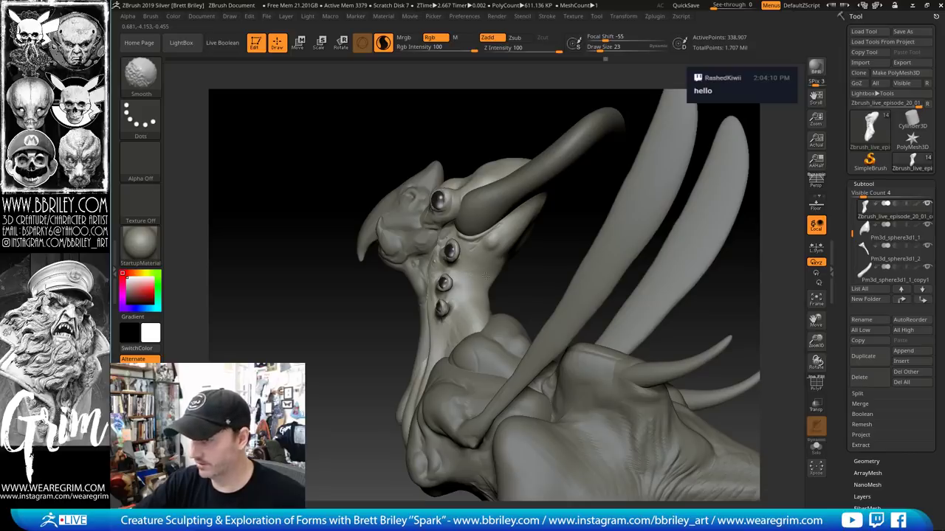
# Carve folds from the neck sockets toward the back of the neck with DamStandard at draw size 23
pyautogui.press('b')
pyautogui.press('d')
pyautogui.press('s')
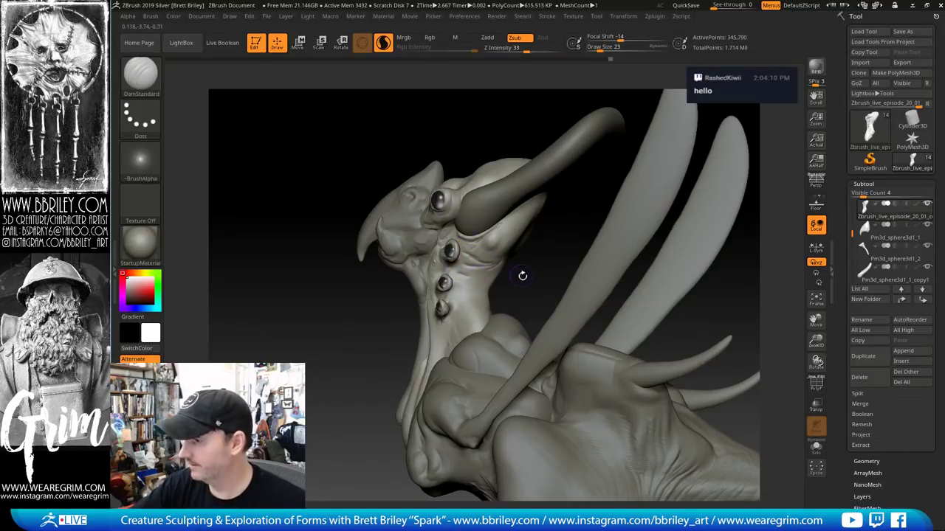
pyautogui.moveTo(521, 275); pyautogui.dragTo(462, 272)
# Plump up the folds beside the neck sockets with the Inflat brush at draw sizes 23 and 18
pyautogui.press('b')
pyautogui.press('i')
pyautogui.press('n')
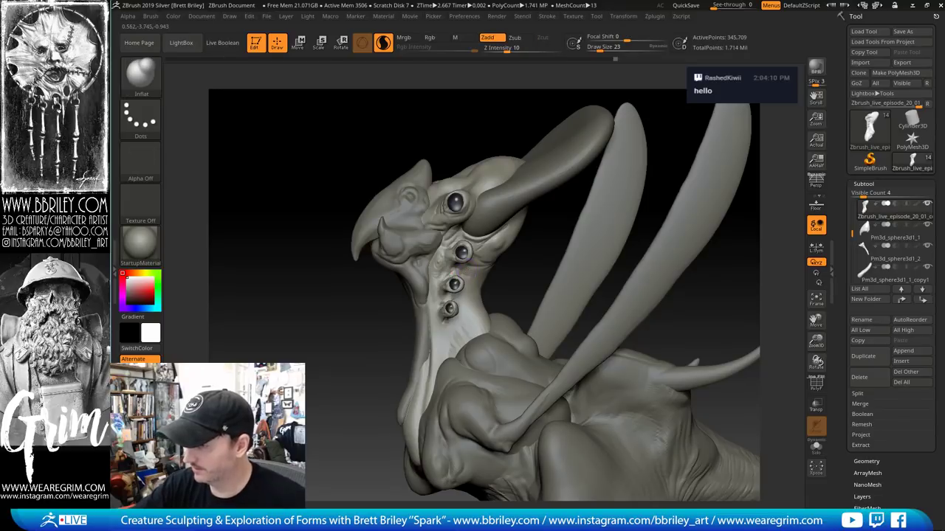
pyautogui.moveTo(534, 270); pyautogui.dragTo(480, 255)
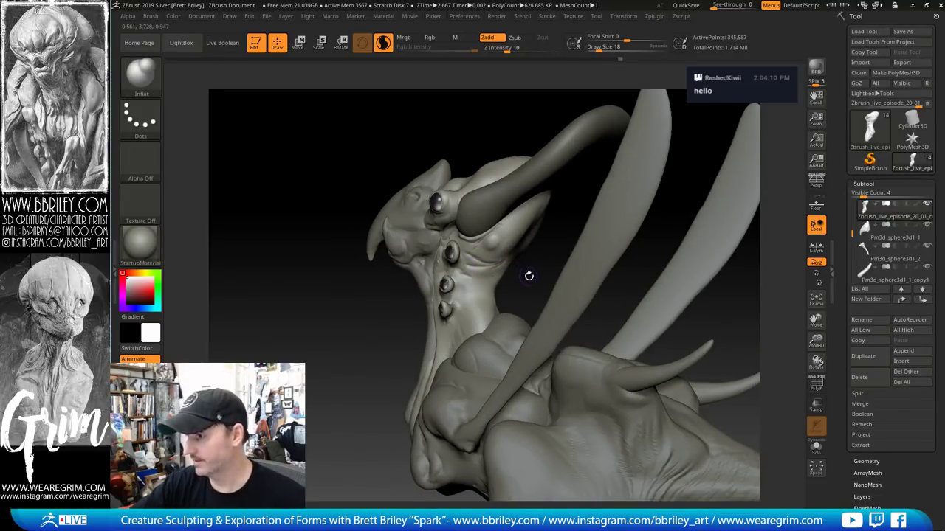
pyautogui.moveTo(529, 274); pyautogui.dragTo(512, 266)
# Carve creases along the pointed neck frill beneath the head crest with DamStandard at draw size 18
pyautogui.press('b')
pyautogui.press('d')
pyautogui.press('s')
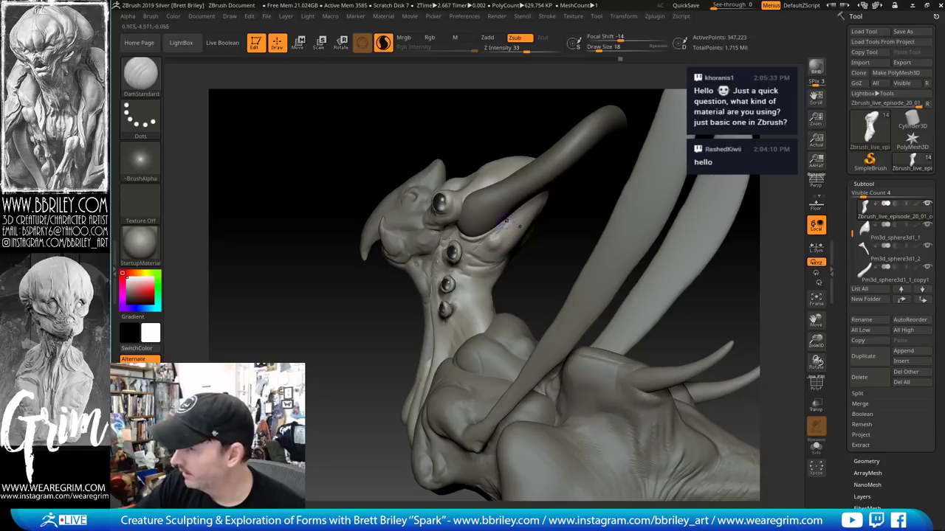
pyautogui.moveTo(489, 220); pyautogui.dragTo(528, 214)
# Raise forms on the pointed neck frill with the Standard brush at draw size 18 and smooth the surrounding surface
pyautogui.press('b')
pyautogui.press('s')
pyautogui.press('t')
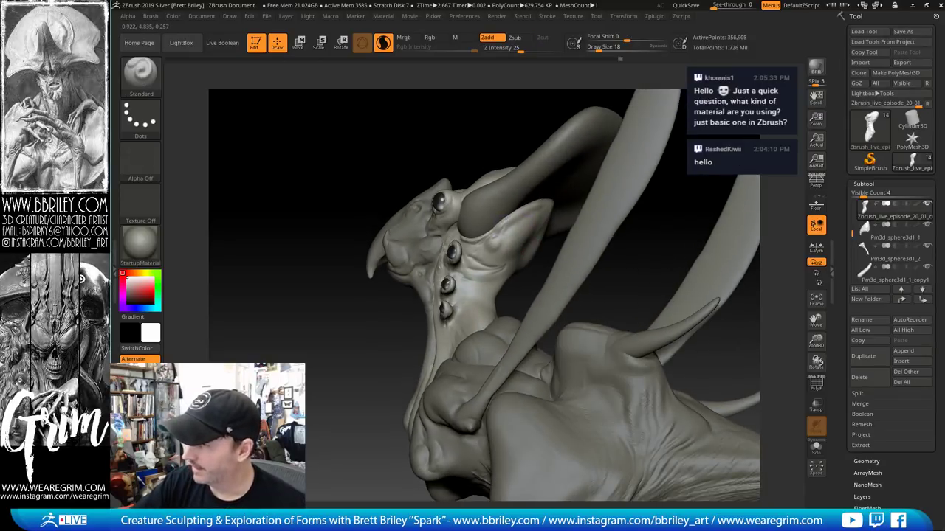
pyautogui.press('shift')
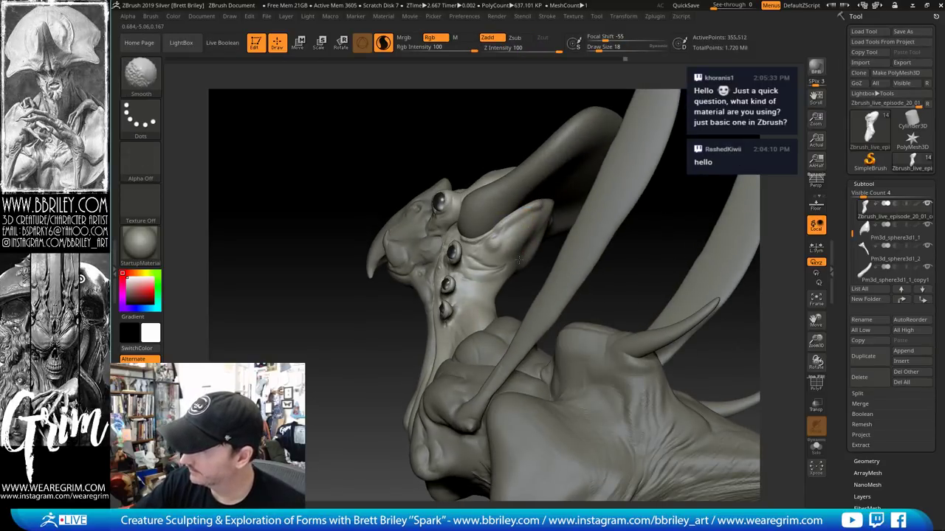
# Adjust the silhouette of the head's crown from the front with the Move brush at draw size 94
pyautogui.moveTo(450, 214)
pyautogui.mouseDown(button='right')
pyautogui.moveTo(524, 210)
pyautogui.moveTo(604, 184)
pyautogui.mouseUp(button='right')
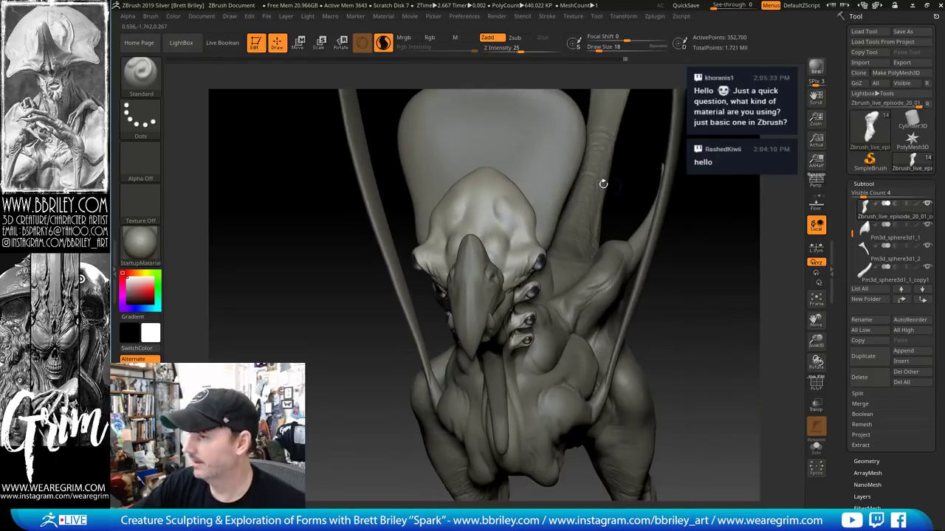
pyautogui.press('b')
pyautogui.press('m')
pyautogui.press('v')
pyautogui.press('s')
pyautogui.moveTo(500, 193); pyautogui.dragTo(517, 192)
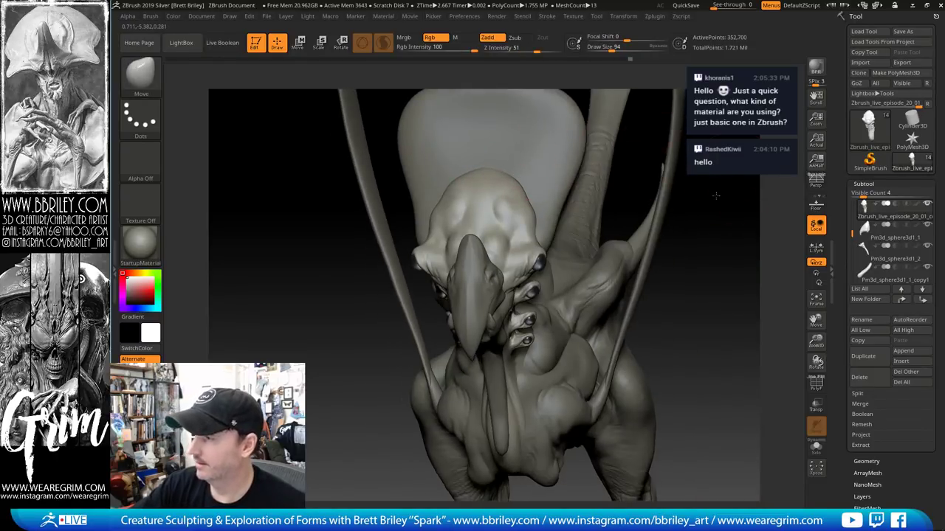
# Switch to the large head crest subtool and carve a groove along each side with DamStandard at draw size 47
pyautogui.keyDown('alt'); pyautogui.moveTo(730, 157); pyautogui.dragTo(663, 224, button='right'); pyautogui.keyUp('alt')
pyautogui.moveTo(663, 223); pyautogui.dragTo(472, 177)
pyautogui.keyDown('alt'); pyautogui.click(450, 173); pyautogui.keyUp('alt')
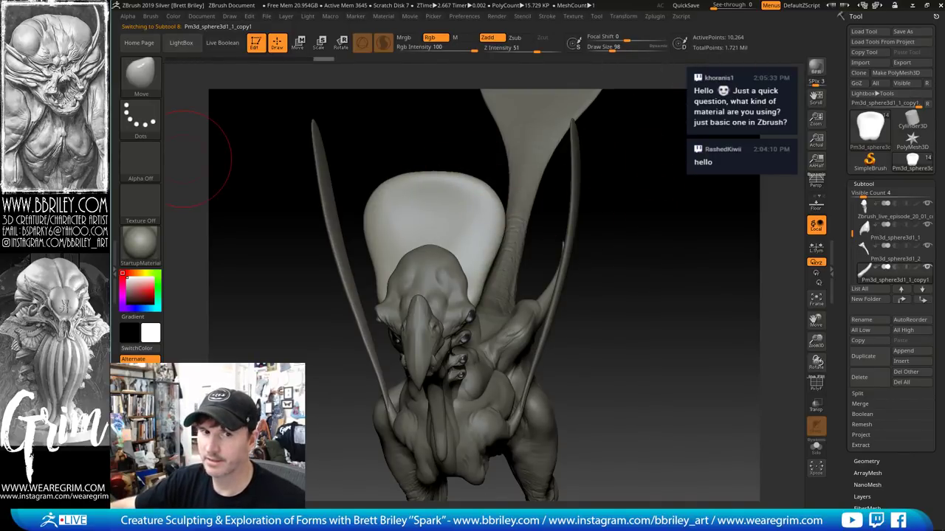
pyautogui.moveTo(207, 151); pyautogui.dragTo(564, 185)
pyautogui.press('b')
pyautogui.press('d')
pyautogui.press('s')
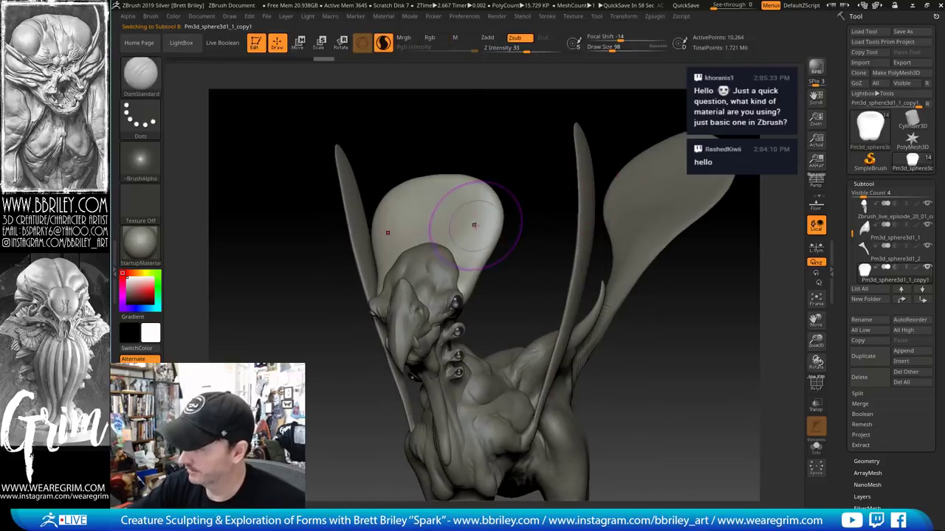
# Swell the head crest's side ridges with the Inflat brush and smooth them at draw size 29
pyautogui.press('b')
pyautogui.press('i')
pyautogui.press('n')
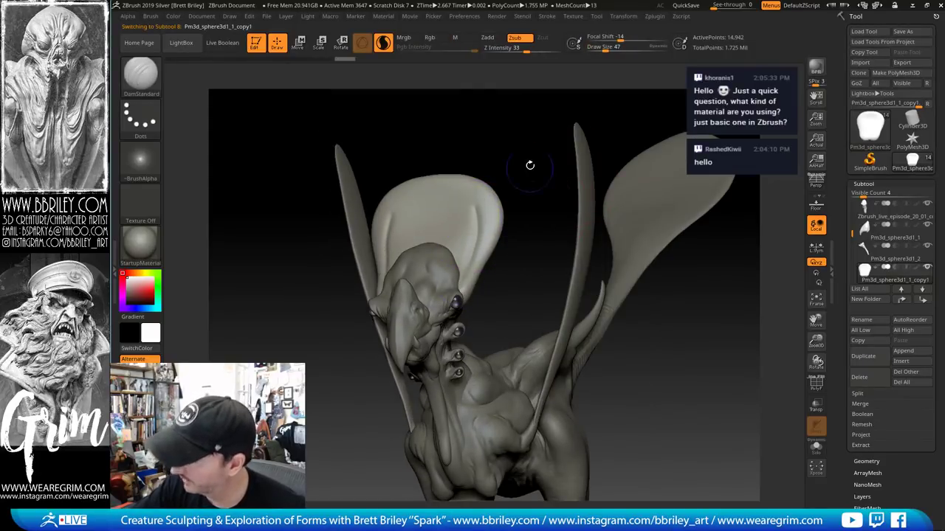
pyautogui.moveTo(531, 162)
pyautogui.mouseDown()
pyautogui.moveTo(468, 273)
pyautogui.moveTo(443, 283)
pyautogui.moveTo(455, 294)
pyautogui.moveTo(458, 272)
pyautogui.mouseUp()
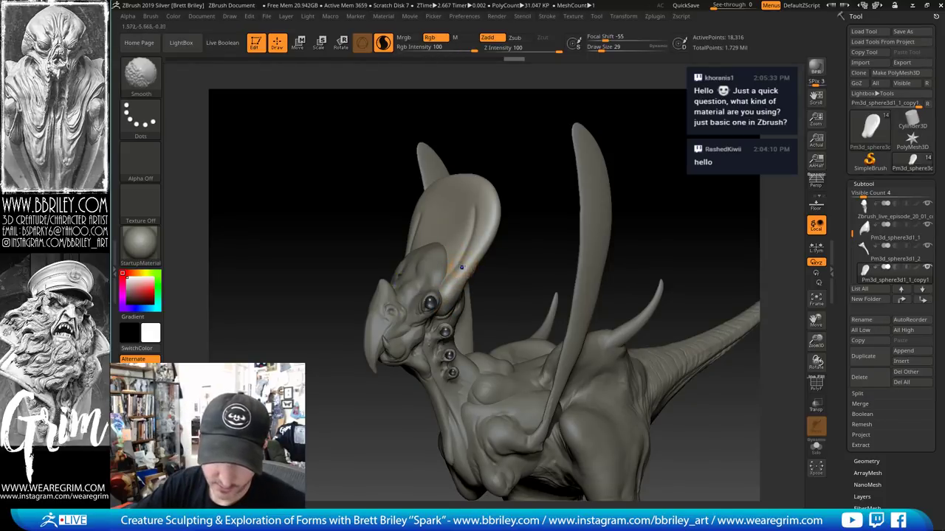
pyautogui.moveTo(479, 229)
pyautogui.keyDown('shift'); pyautogui.mouseDown()
pyautogui.moveTo(483, 222)
pyautogui.moveTo(458, 256)
pyautogui.moveTo(483, 219)
pyautogui.mouseUp(); pyautogui.keyUp('shift')
# Flatten the head crest's side ridges and upper rim with TrimDynamic at draw size 32
pyautogui.press('s')
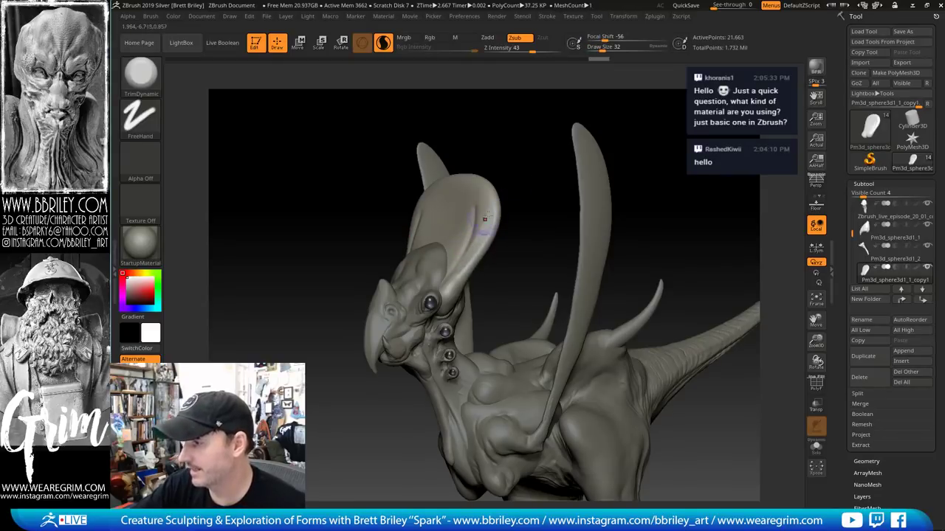
pyautogui.moveTo(547, 198); pyautogui.dragTo(490, 194)
pyautogui.moveTo(487, 235)
pyautogui.mouseDown()
pyautogui.moveTo(464, 276)
pyautogui.moveTo(493, 214)
pyautogui.mouseUp()
pyautogui.moveTo(447, 186)
pyautogui.mouseDown()
pyautogui.moveTo(571, 158)
pyautogui.moveTo(620, 195)
pyautogui.moveTo(522, 250)
pyautogui.mouseUp()
pyautogui.moveTo(459, 247); pyautogui.dragTo(445, 244)
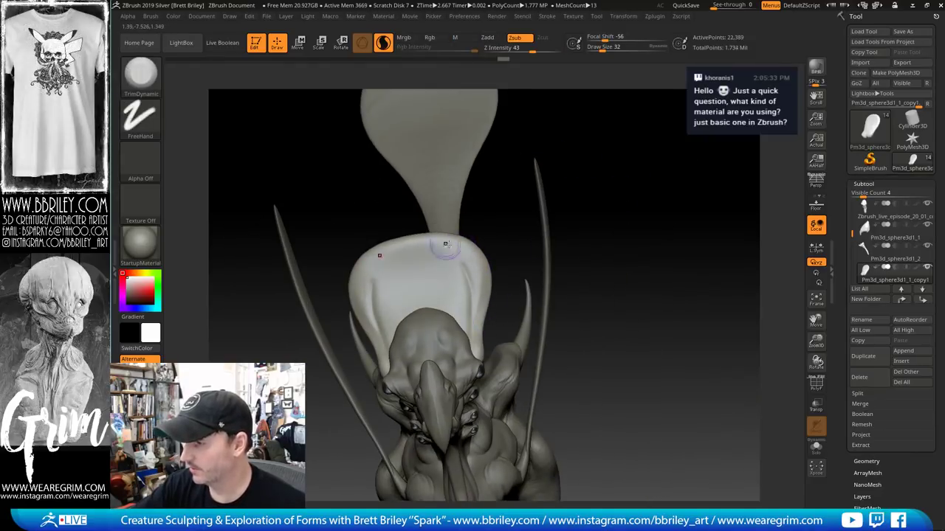
pyautogui.moveTo(511, 190); pyautogui.dragTo(470, 207)
pyautogui.moveTo(441, 247)
pyautogui.mouseDown()
pyautogui.moveTo(432, 253)
pyautogui.moveTo(426, 239)
pyautogui.moveTo(448, 247)
pyautogui.mouseUp()
# Reshape the upper edge of the head crest with the Move brush at draw size 90
pyautogui.press('s')
pyautogui.press('s')
pyautogui.moveTo(447, 246); pyautogui.dragTo(409, 236, button='right')
pyautogui.press('s')
pyautogui.moveTo(411, 241); pyautogui.dragTo(429, 237)
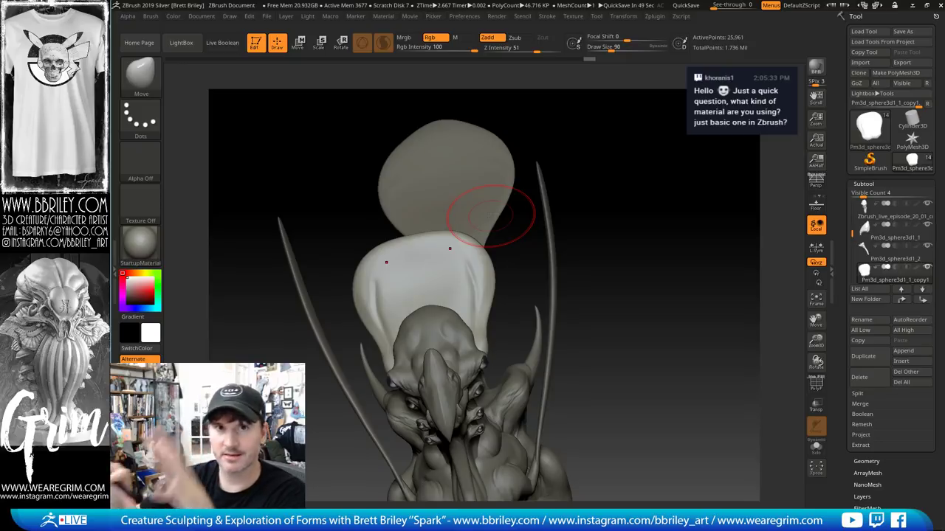
pyautogui.moveTo(603, 140); pyautogui.dragTo(551, 238)
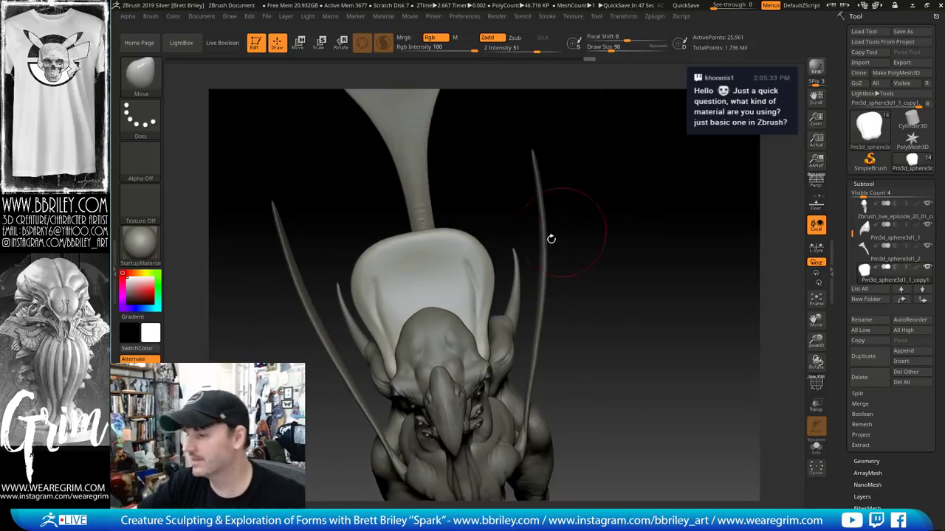
# Push out the upper side of the head crest with the Move brush at draw size 115
pyautogui.press('s')
pyautogui.moveTo(469, 263); pyautogui.dragTo(487, 262)
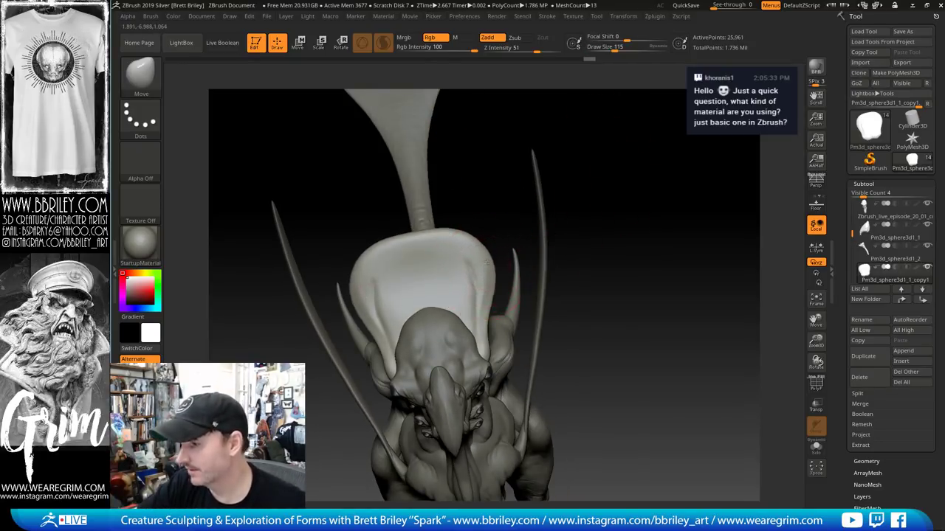
pyautogui.moveTo(485, 205); pyautogui.dragTo(445, 227)
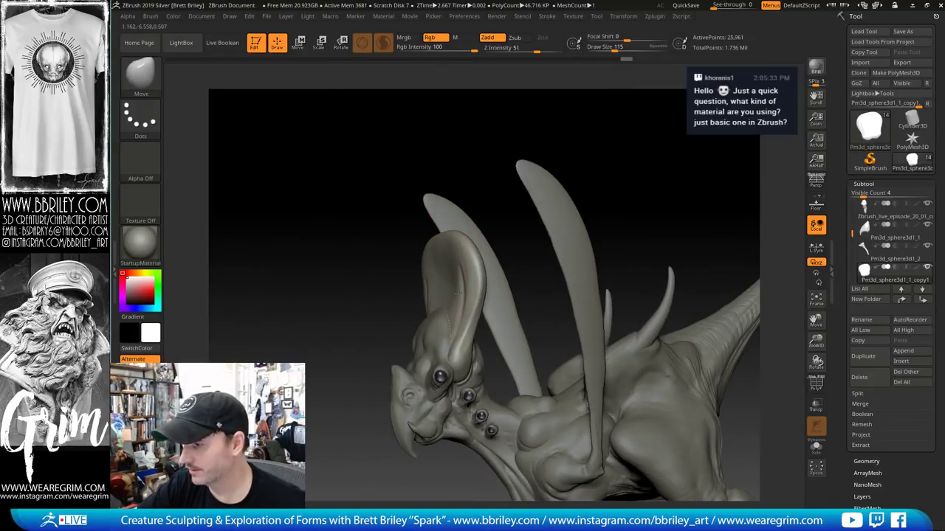
# Build up the front face of the head crest with the Clay brush at draw size 16 and smooth it
pyautogui.moveTo(480, 179); pyautogui.dragTo(475, 237)
pyautogui.press('b')
pyautogui.press('d')
pyautogui.press('s')
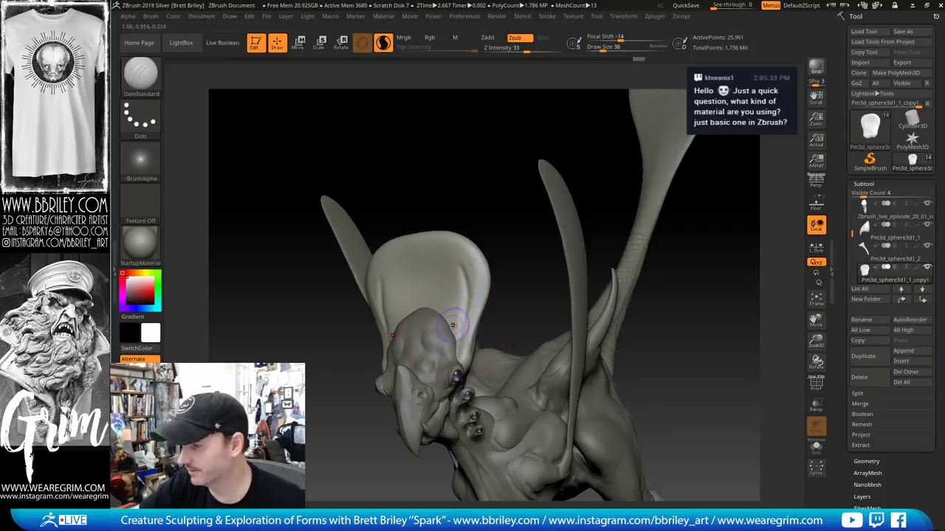
pyautogui.press('b')
pyautogui.press('c')
pyautogui.press('l')
pyautogui.press('shift')
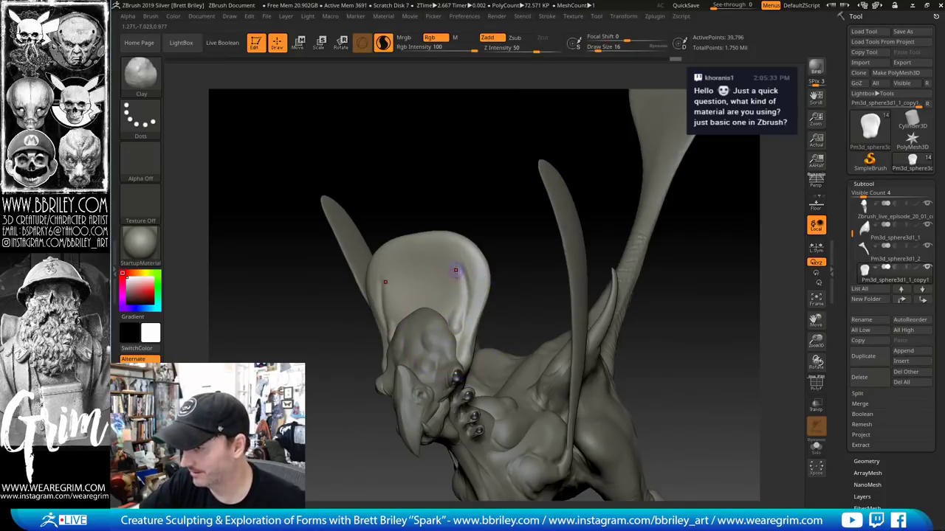
pyautogui.press('shift')
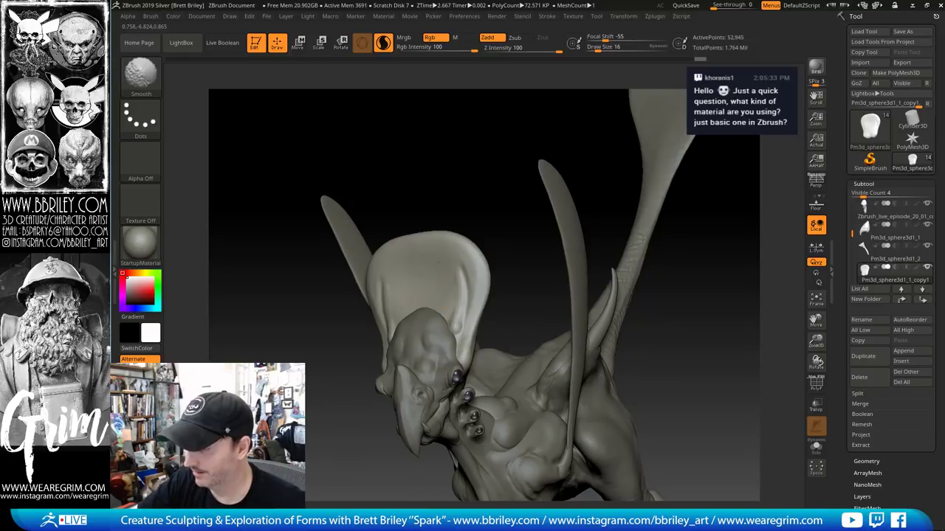
pyautogui.keyDown('shift'); pyautogui.moveTo(439, 263); pyautogui.dragTo(428, 283); pyautogui.keyUp('shift')
# Preview the SC_BlueJellybean material on the creature and switch to a matte grey-green MatCap
pyautogui.click(148, 247)
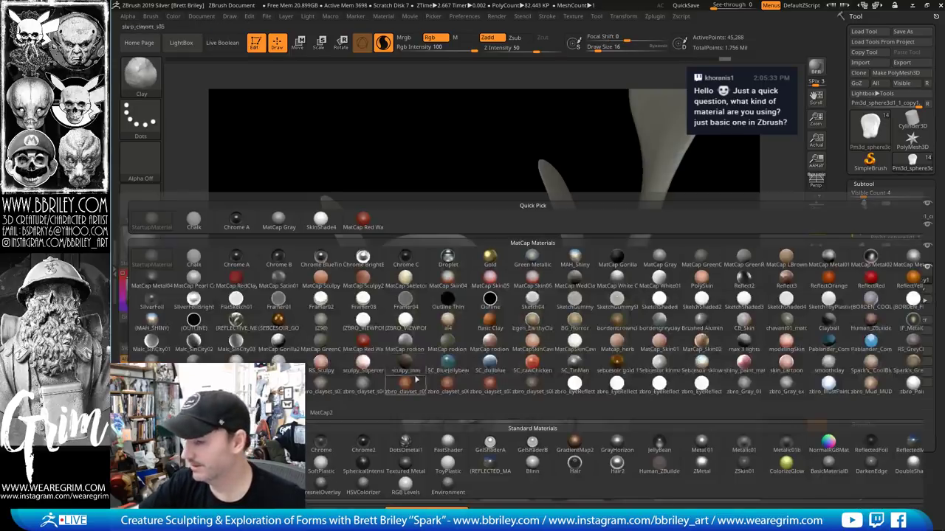
pyautogui.click(448, 362)
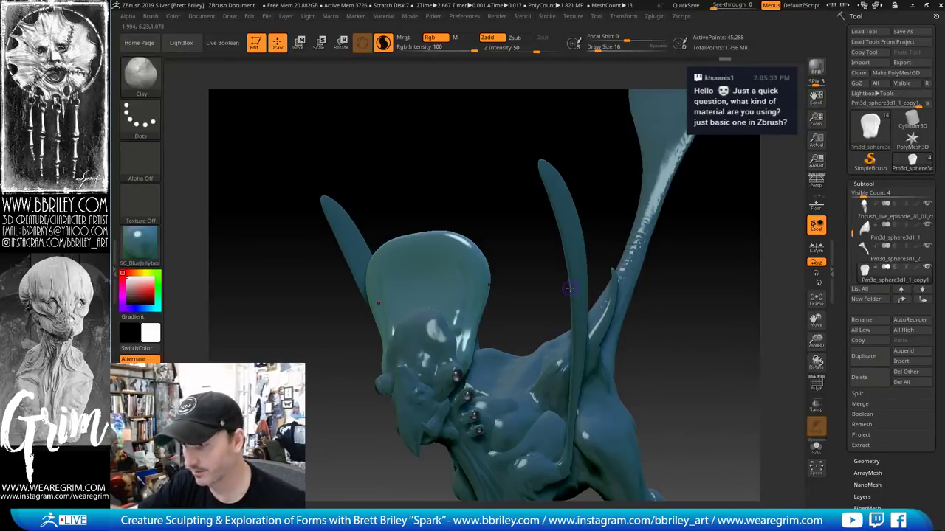
pyautogui.click(154, 254)
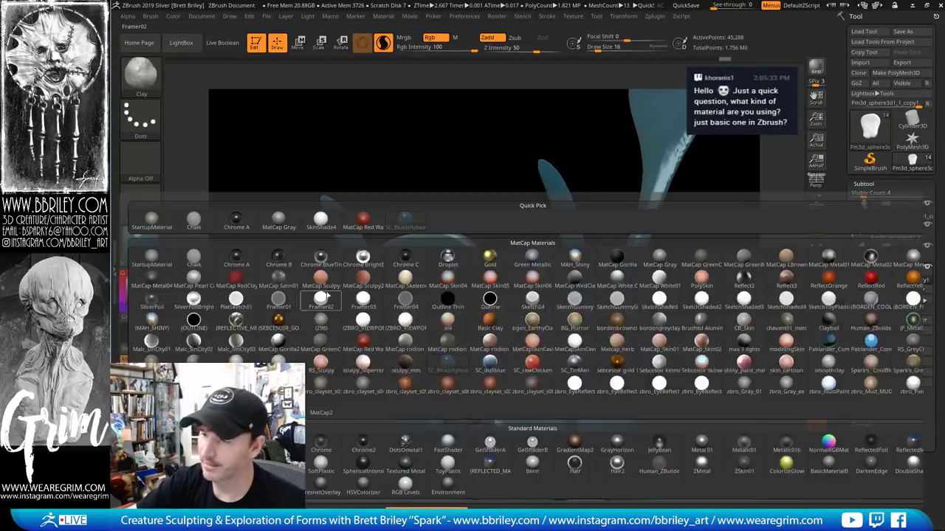
pyautogui.click(322, 326)
# Add soft folds to the upper front face of the head crest with Clay at draw size 20 and smooth them
pyautogui.moveTo(498, 191); pyautogui.dragTo(477, 211)
pyautogui.press(']')
pyautogui.moveTo(447, 270); pyautogui.dragTo(443, 253)
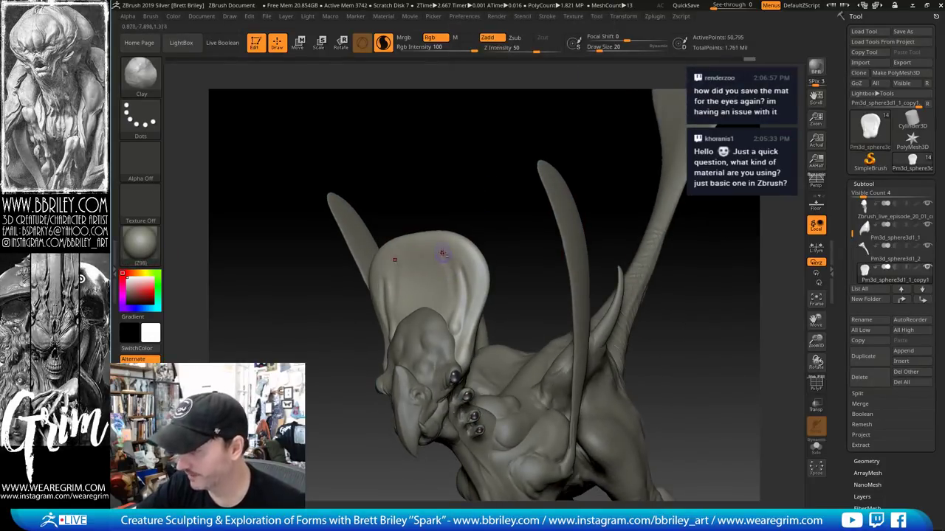
pyautogui.press('shift')
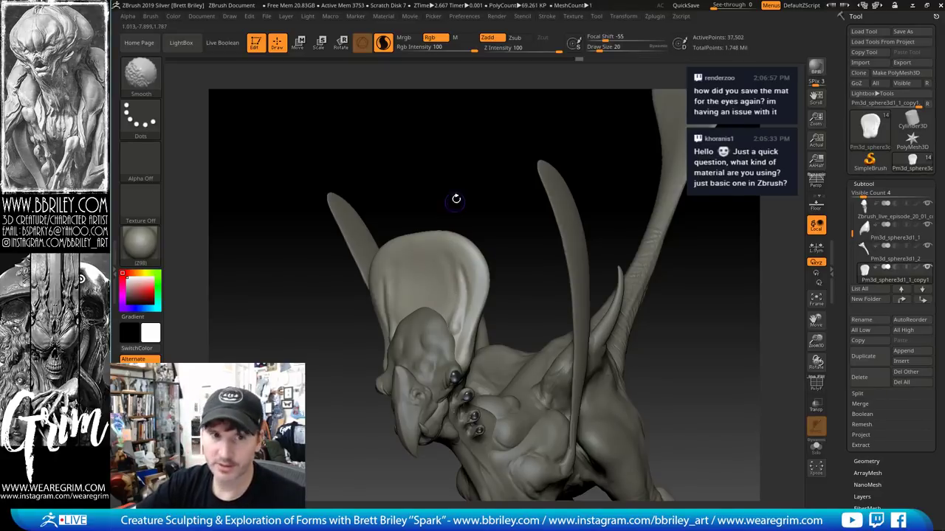
# Carve mirrored vertical grooves into the head crest just above the skull with DamStandard at draw size 20 and smooth them
pyautogui.moveTo(450, 197); pyautogui.dragTo(429, 298)
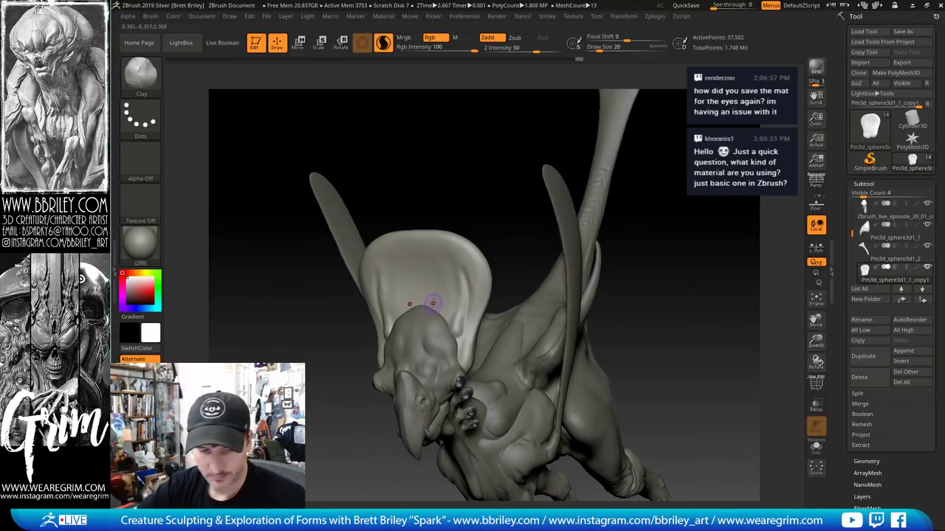
pyautogui.press('b')
pyautogui.press('d')
pyautogui.press('s')
pyautogui.moveTo(443, 315); pyautogui.dragTo(431, 287)
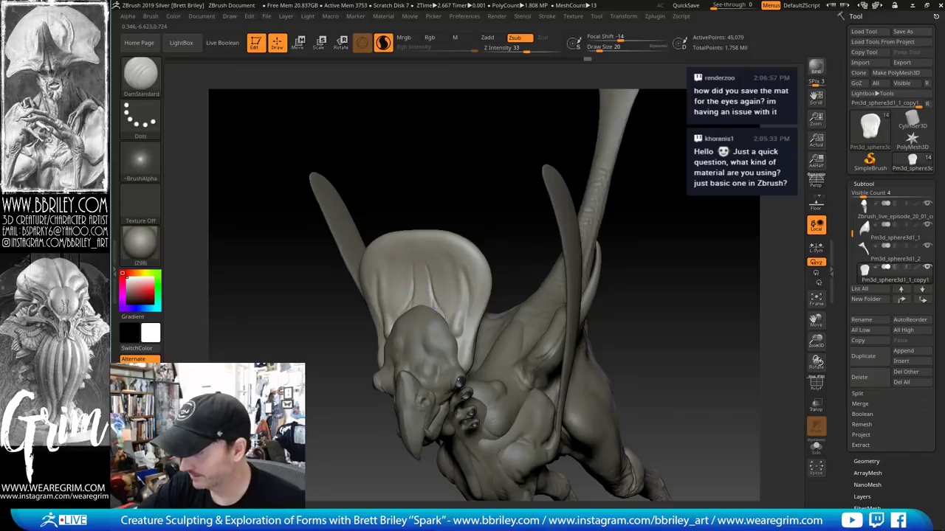
pyautogui.press('shift')
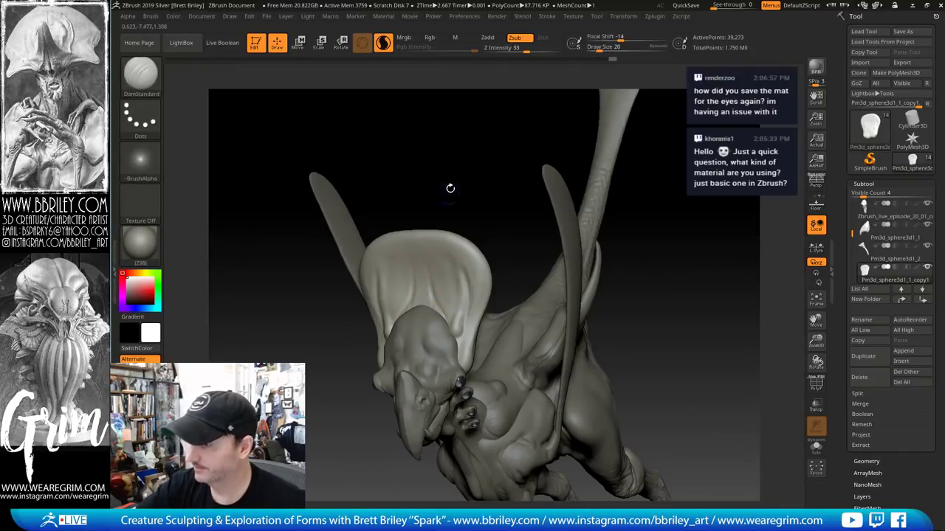
# Soften the vertical folds across the front of the head crest with the Smooth brush at draw size 34
pyautogui.moveTo(449, 185)
pyautogui.mouseDown()
pyautogui.moveTo(431, 272)
pyautogui.moveTo(442, 268)
pyautogui.moveTo(442, 246)
pyautogui.moveTo(439, 258)
pyautogui.mouseUp()
pyautogui.press('shift')
pyautogui.press('s')
pyautogui.keyDown('shift'); pyautogui.moveTo(437, 265); pyautogui.dragTo(437, 270); pyautogui.keyUp('shift')
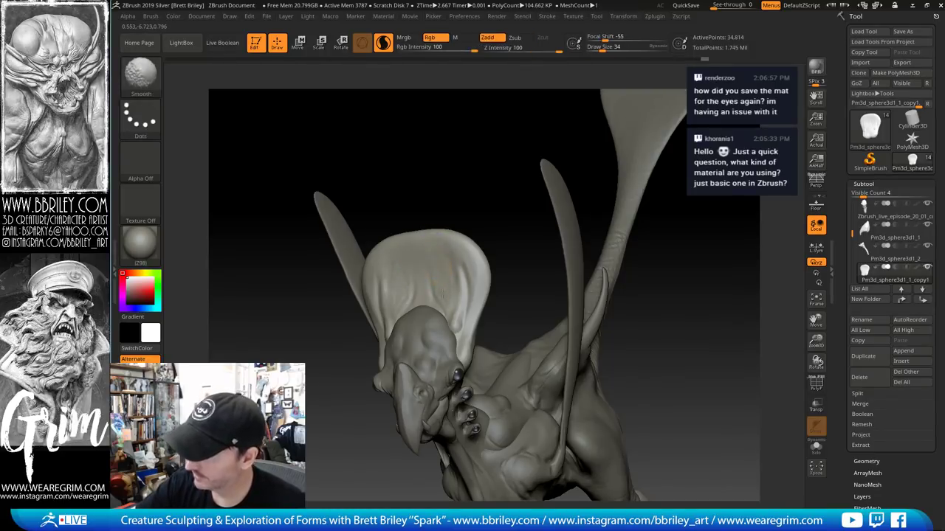
pyautogui.moveTo(502, 190)
pyautogui.mouseDown()
pyautogui.moveTo(436, 191)
pyautogui.moveTo(467, 279)
pyautogui.mouseUp()
pyautogui.press('shift')
# Switch to the head and body subtool and rework the top of the skull with Clay, DamStandard and Smooth at draw size 21
pyautogui.keyDown('alt'); pyautogui.click(431, 319); pyautogui.keyUp('alt')
pyautogui.press('b')
pyautogui.press('c')
pyautogui.press('l')
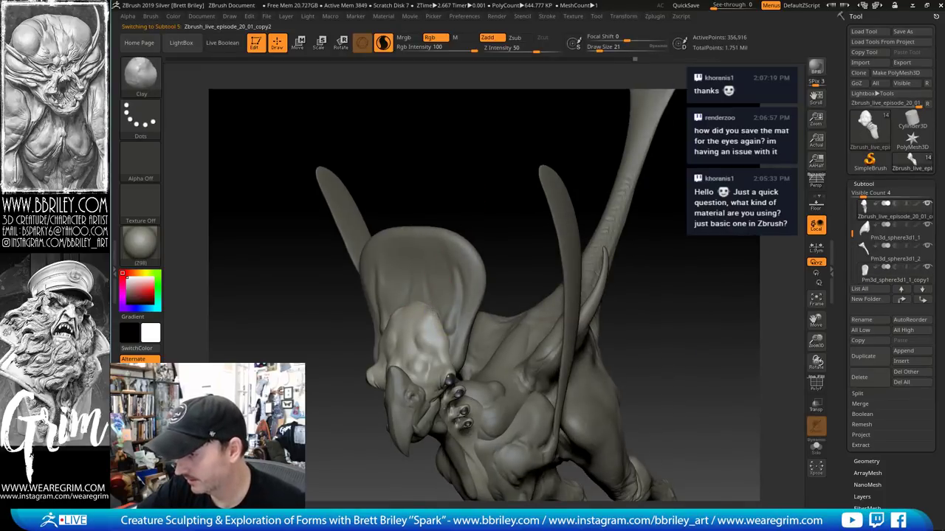
pyautogui.press('b')
pyautogui.press('d')
pyautogui.press('s')
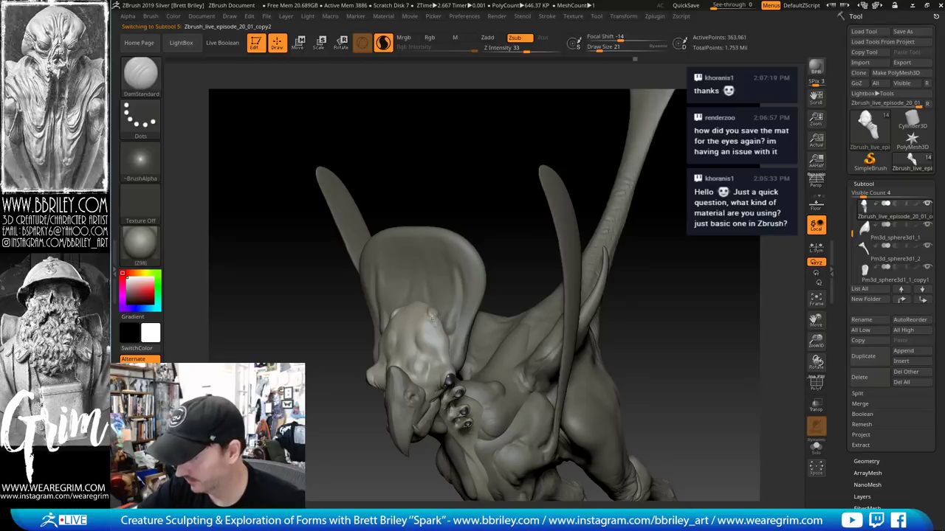
pyautogui.press('shift')
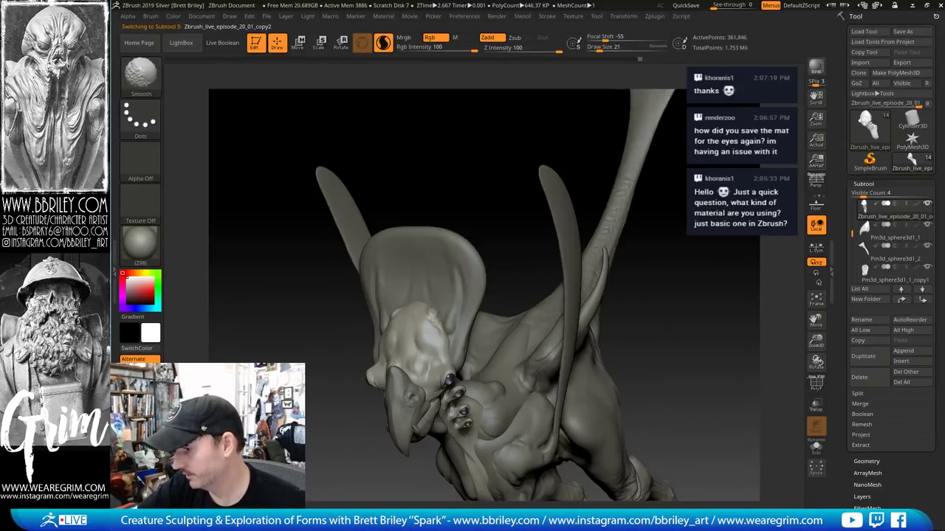
# Carve fine creases on the face in front of the main eye with DamStandard at draw size 12
pyautogui.moveTo(491, 168); pyautogui.dragTo(435, 140)
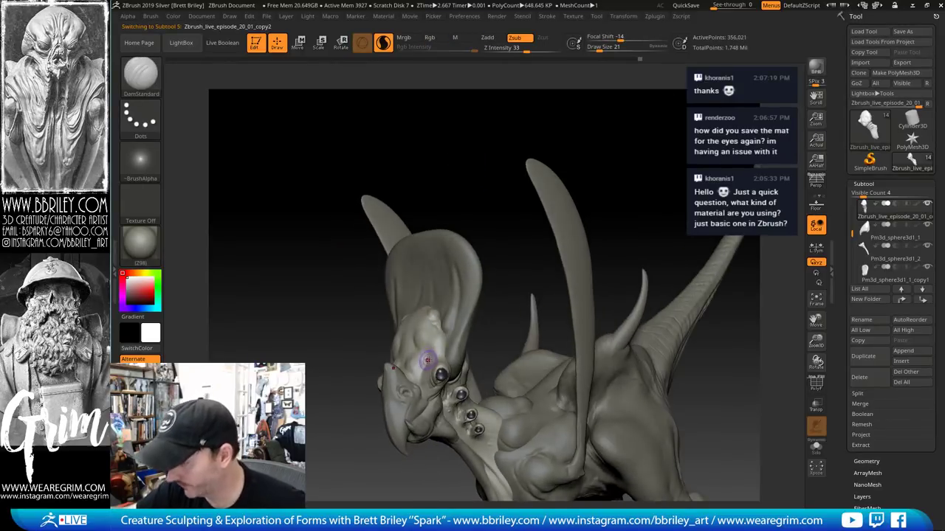
pyautogui.press('s')
pyautogui.moveTo(428, 361); pyautogui.dragTo(425, 360)
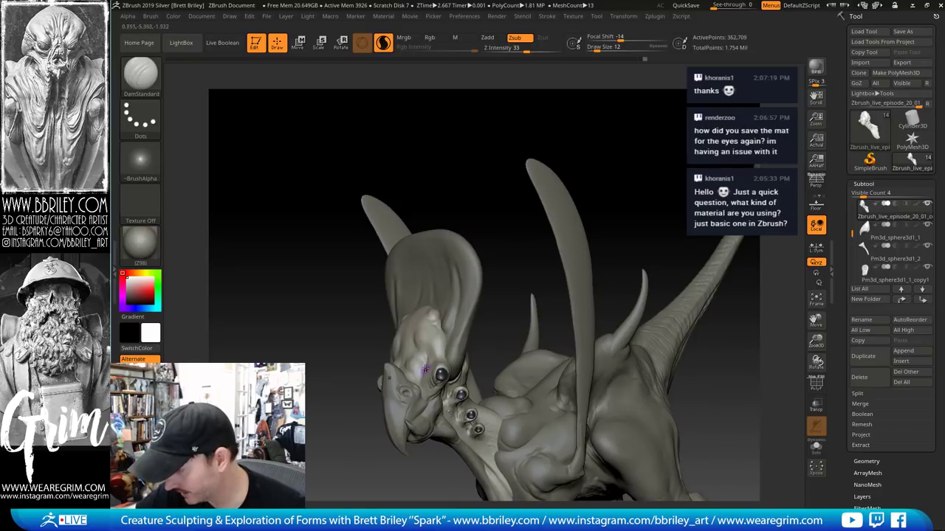
pyautogui.moveTo(421, 371)
pyautogui.mouseDown()
pyautogui.moveTo(414, 368)
pyautogui.moveTo(418, 376)
pyautogui.mouseUp()
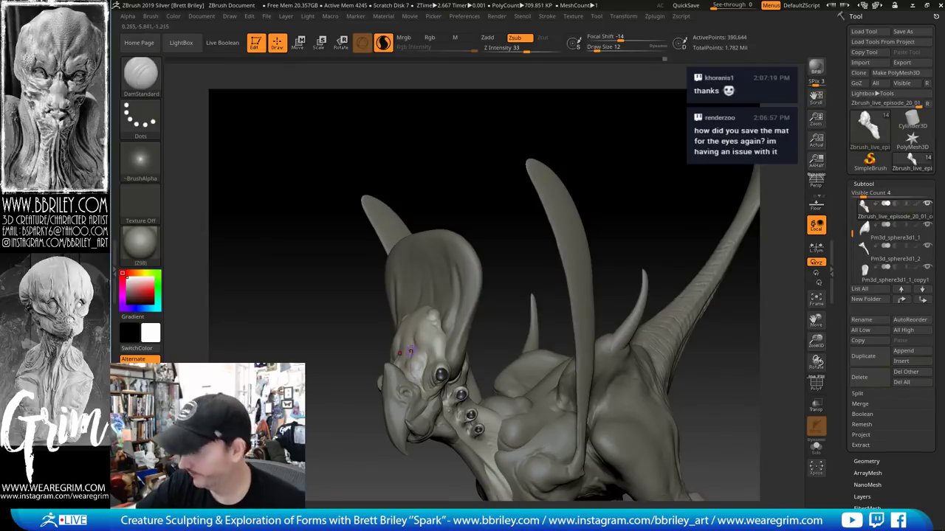
# Switch to the beak subtool and adjust its rear edge with the Move brush at draw size 36
pyautogui.moveTo(458, 211); pyautogui.dragTo(398, 236)
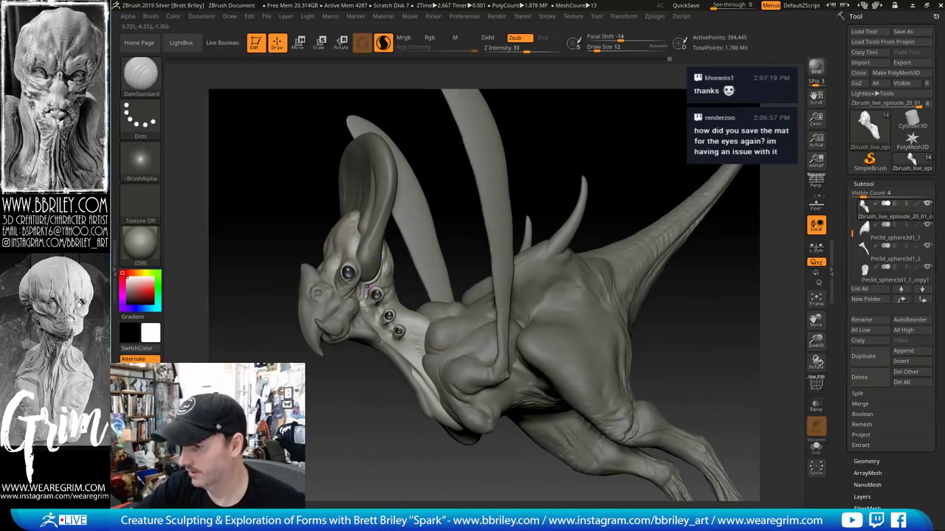
pyautogui.keyDown('alt'); pyautogui.click(339, 299); pyautogui.keyUp('alt')
pyautogui.press('b')
pyautogui.press('m')
pyautogui.press('v')
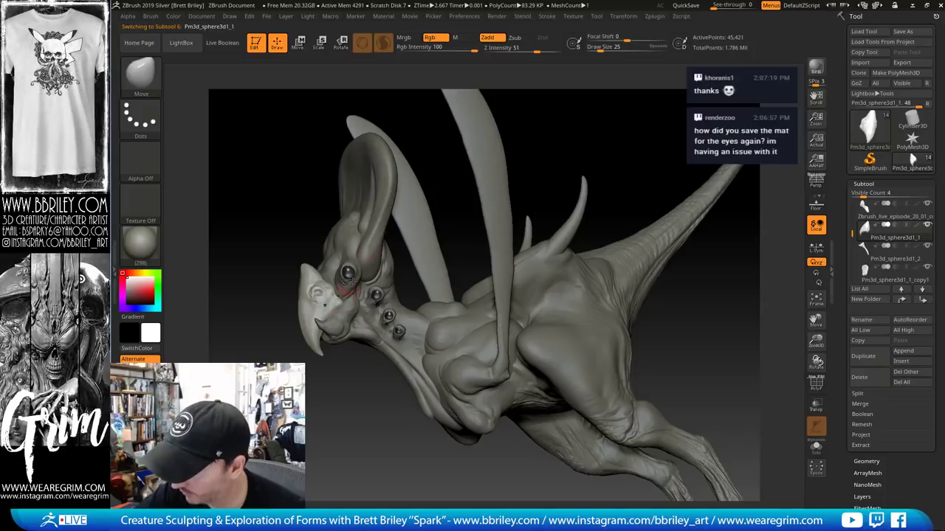
pyautogui.moveTo(432, 172); pyautogui.dragTo(444, 171)
pyautogui.moveTo(443, 171); pyautogui.dragTo(348, 294, button='right')
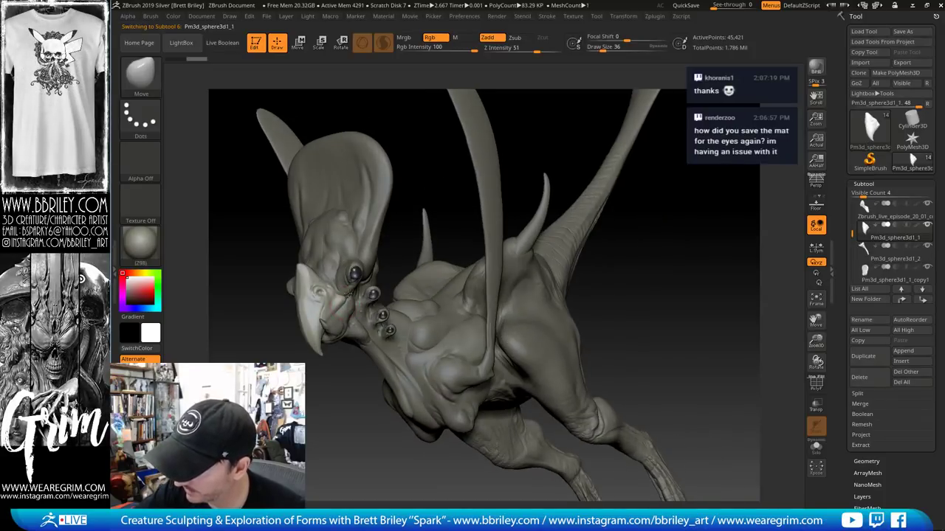
# Build up the beak area behind the nostril with the Clay brush at draw size 7
pyautogui.press('b')
pyautogui.press('c')
pyautogui.press('l')
pyautogui.press('s')
pyautogui.keyDown('ctrl'); pyautogui.moveTo(415, 198); pyautogui.dragTo(375, 268, button='right'); pyautogui.keyUp('ctrl')
pyautogui.press('s')
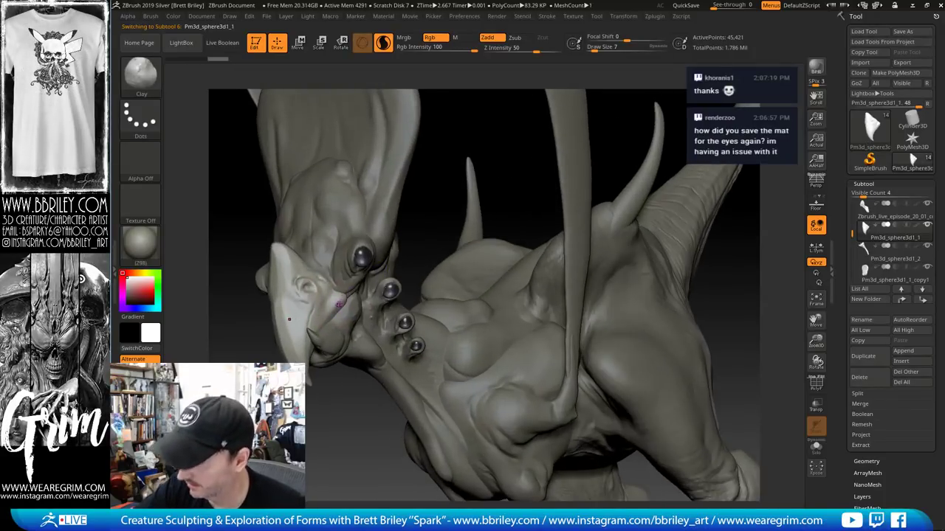
# Flatten the beak surface behind the nostril with TrimDynamic and define its creases with DamStandard at draw size 16
pyautogui.press('b')
pyautogui.press('t')
pyautogui.press('d')
pyautogui.moveTo(420, 202); pyautogui.dragTo(336, 309, button='right')
pyautogui.press('s')
pyautogui.moveTo(333, 309)
pyautogui.mouseDown()
pyautogui.moveTo(334, 300)
pyautogui.moveTo(324, 312)
pyautogui.mouseUp()
pyautogui.press('b')
pyautogui.press('d')
pyautogui.press('s')
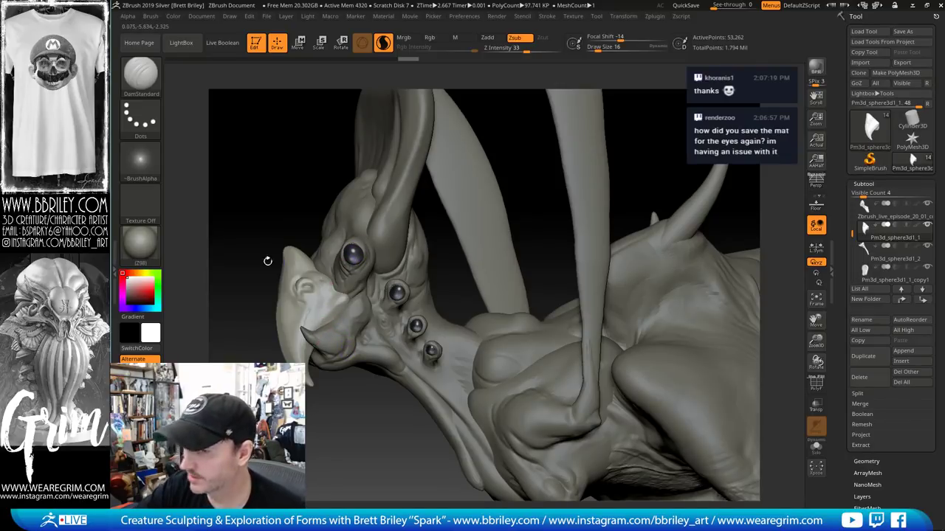
# Point out the JellyBean material among the available materials and select the main eye's subtool
pyautogui.press('m')
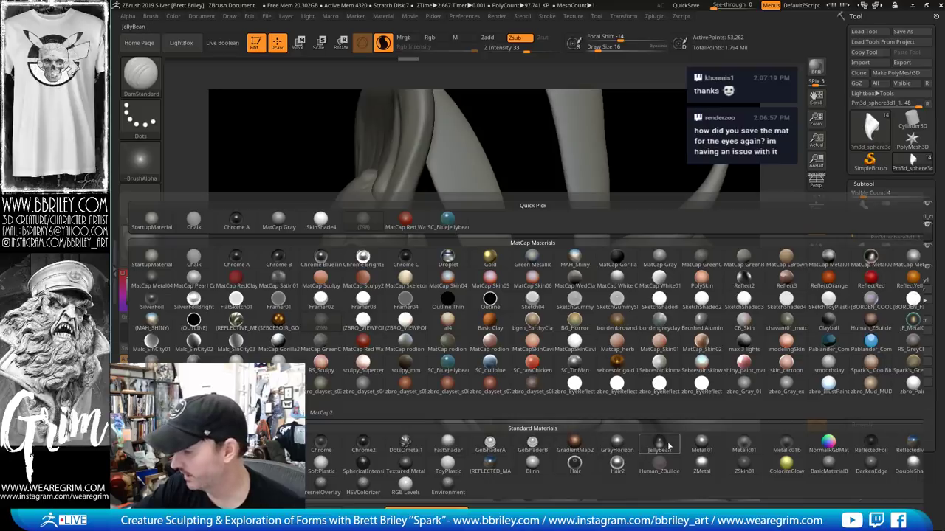
pyautogui.moveTo(662, 448)
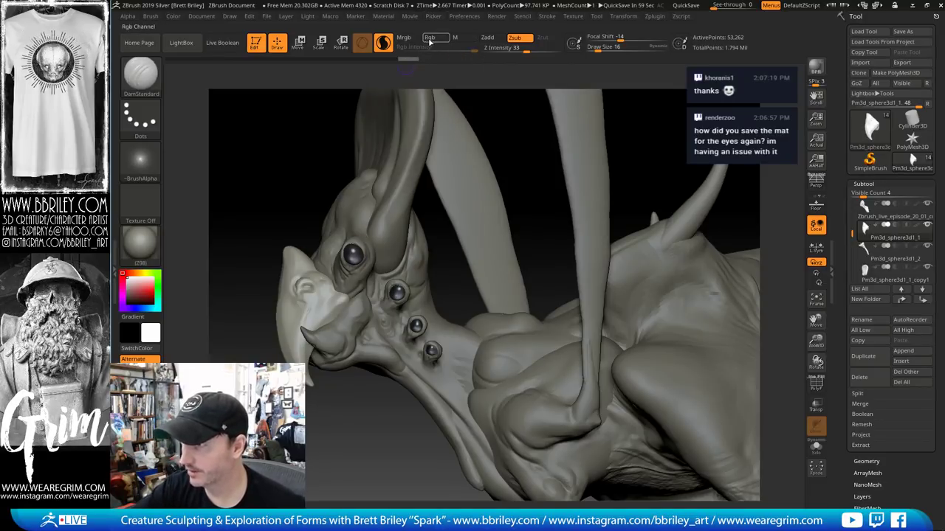
pyautogui.moveTo(485, 126)
pyautogui.mouseDown()
pyautogui.moveTo(527, 140)
pyautogui.moveTo(540, 127)
pyautogui.moveTo(460, 207)
pyautogui.moveTo(428, 215)
pyautogui.mouseUp()
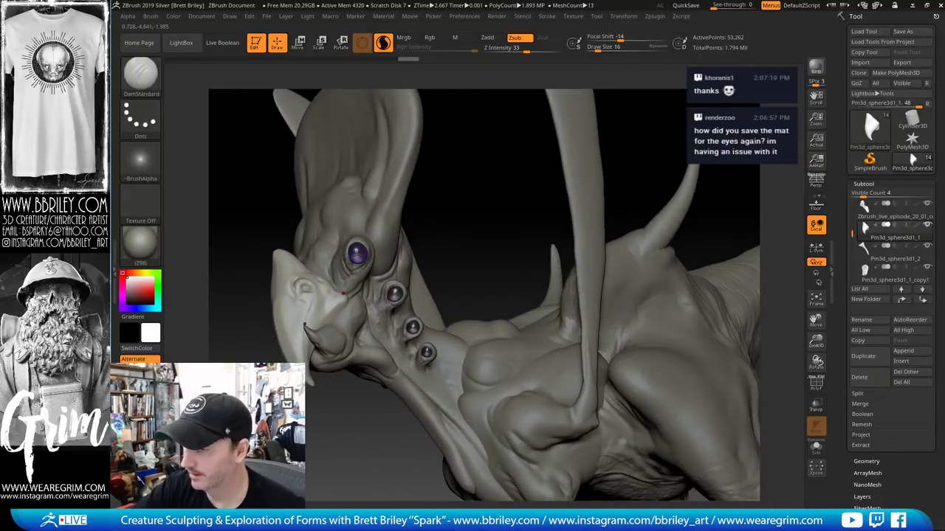
pyautogui.keyDown('alt'); pyautogui.click(358, 253); pyautogui.keyUp('alt')
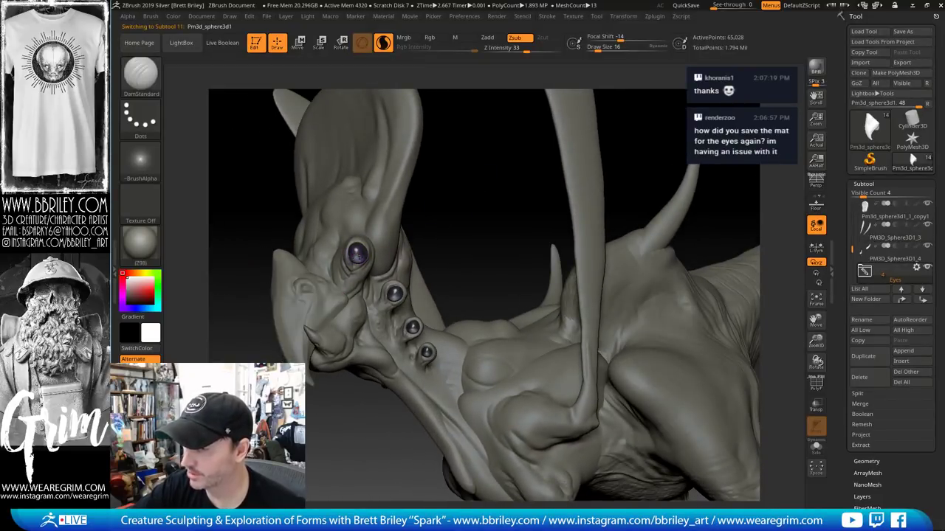
# Return to the beak subtool and carve creases from behind the nostril towards the mouth with DamStandard at draw size 16
pyautogui.keyDown('alt'); pyautogui.click(338, 294); pyautogui.keyUp('alt')
pyautogui.moveTo(453, 194); pyautogui.dragTo(409, 206)
pyautogui.press('b')
pyautogui.press('t')
pyautogui.press('d')
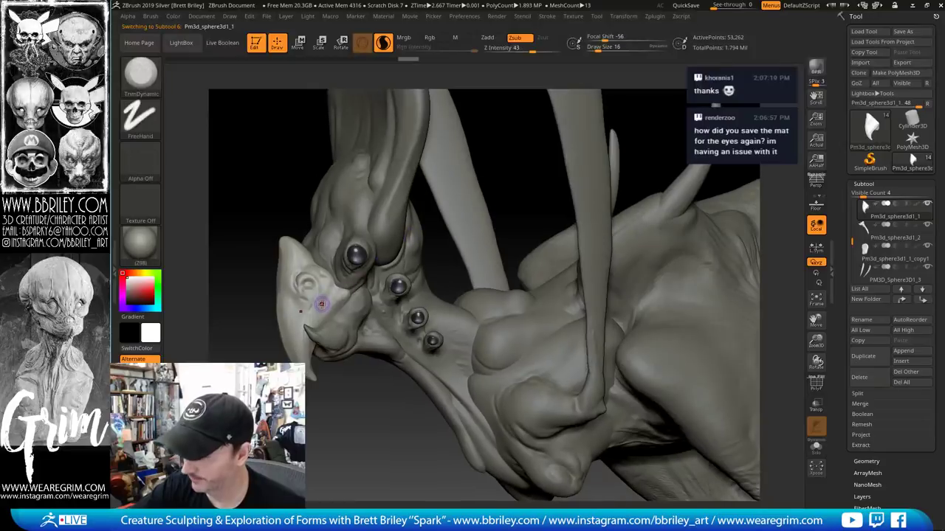
pyautogui.press('b')
pyautogui.press('d')
pyautogui.press('s')
pyautogui.moveTo(321, 293)
pyautogui.mouseDown()
pyautogui.moveTo(306, 325)
pyautogui.moveTo(312, 356)
pyautogui.mouseUp()
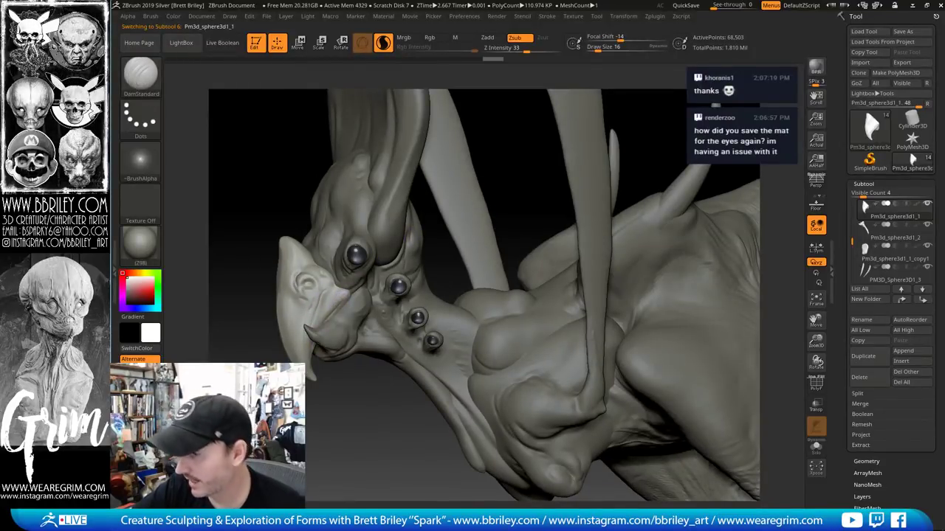
# Flatten the ridges between the beak's nostril and mouth corner with TrimDynamic
pyautogui.press('b')
pyautogui.press('t')
pyautogui.press('d')
pyautogui.press('s')
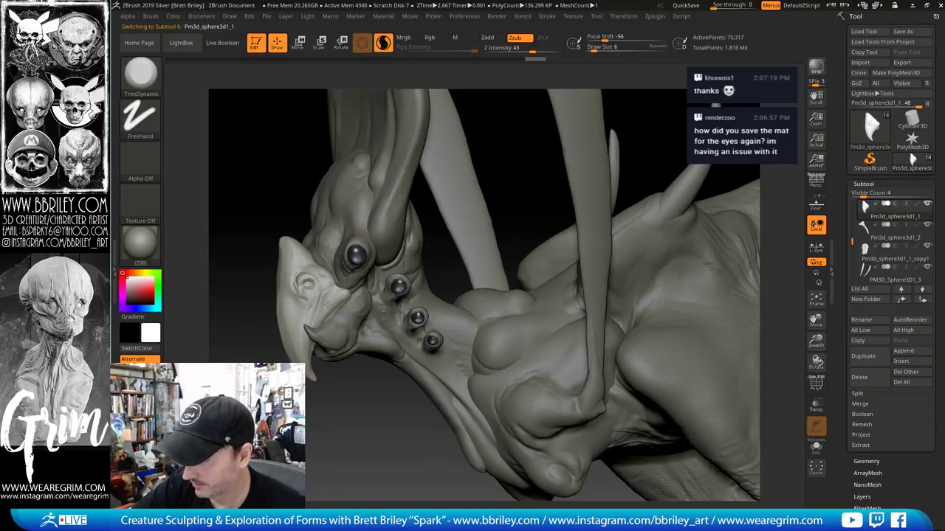
pyautogui.press(']')
pyautogui.moveTo(328, 304); pyautogui.dragTo(324, 313)
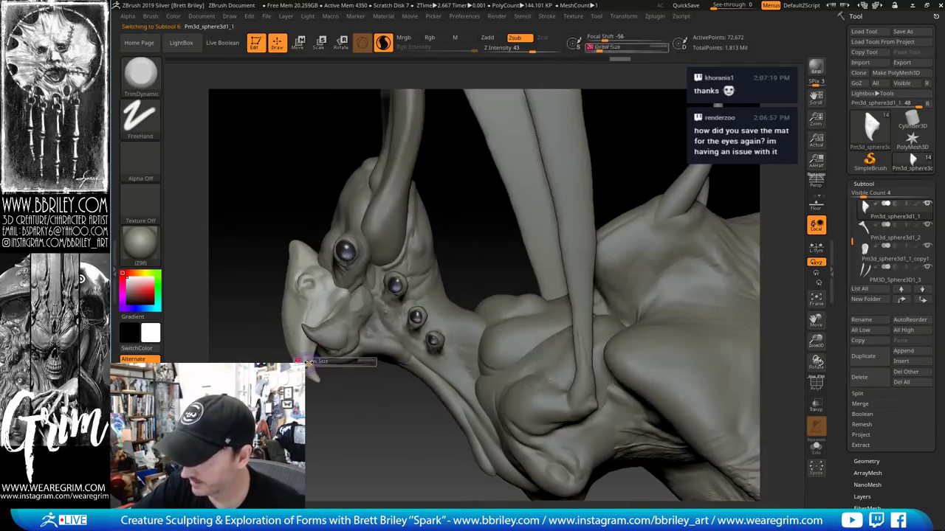
# Reshape the hooked tip of the beak with the Move brush at draw size 15 and enlarge the brush to 86
pyautogui.press('b')
pyautogui.press('m')
pyautogui.press('v')
pyautogui.press('[')
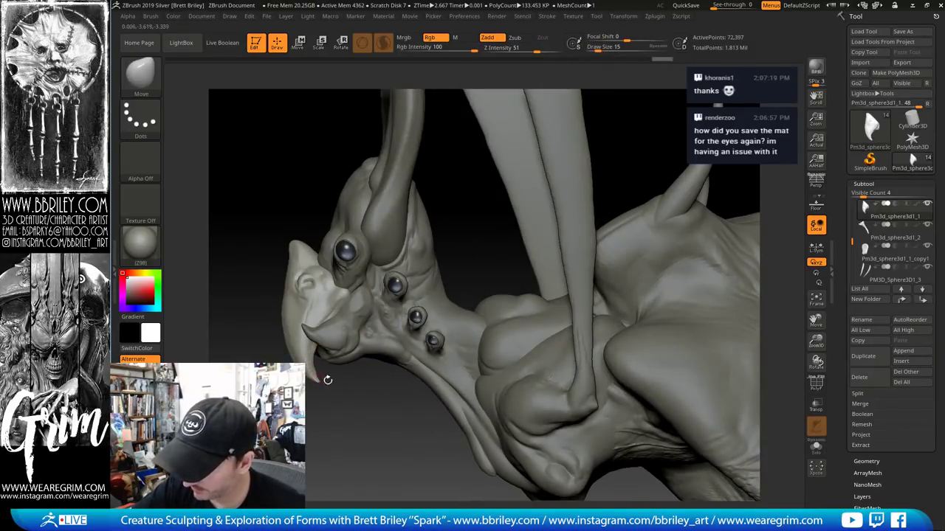
pyautogui.moveTo(328, 380); pyautogui.dragTo(338, 384)
pyautogui.press('s')
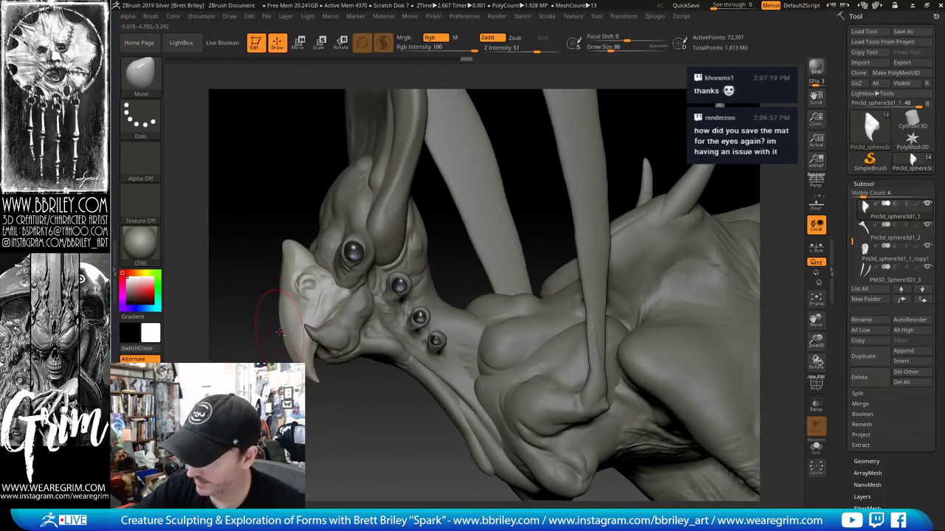
# Reshape the beak's front curve and hooked tip with the Move brush, undoing the stray stroke and reducing the draw size to 68
pyautogui.moveTo(279, 332); pyautogui.dragTo(278, 338)
pyautogui.moveTo(308, 358); pyautogui.dragTo(298, 356)
pyautogui.moveTo(358, 466)
pyautogui.keyDown('alt'); pyautogui.mouseDown()
pyautogui.moveTo(358, 432)
pyautogui.moveTo(418, 326)
pyautogui.moveTo(383, 262)
pyautogui.mouseUp(); pyautogui.keyUp('alt')
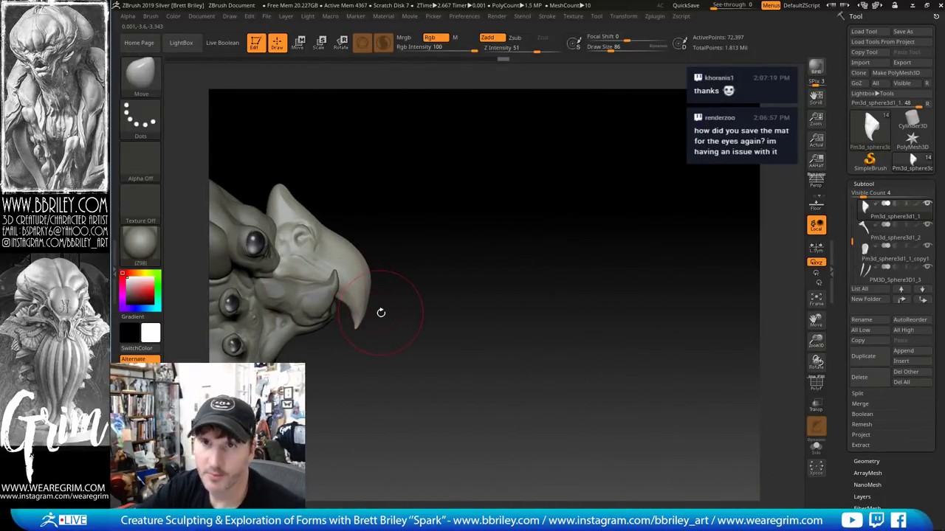
pyautogui.moveTo(370, 312); pyautogui.dragTo(371, 302)
pyautogui.hotkey('ctrl', 'z')
pyautogui.press('s')
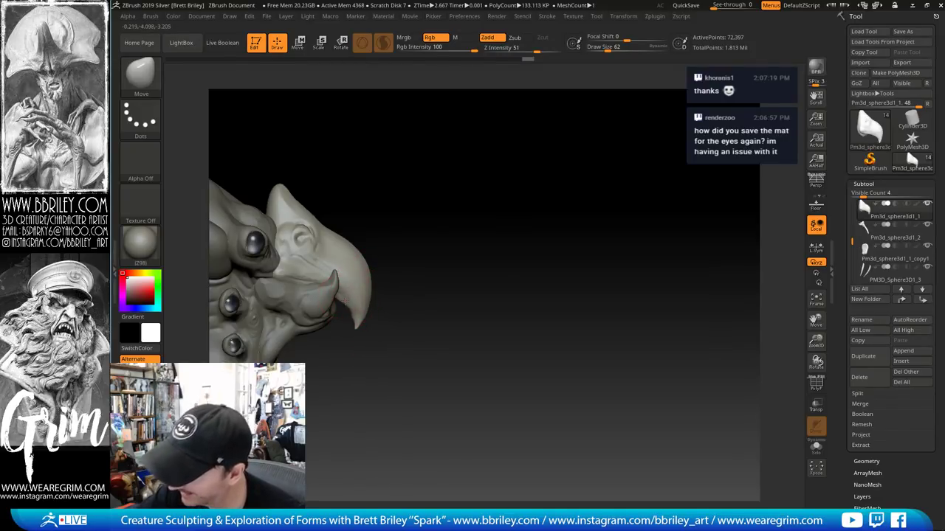
pyautogui.press('s')
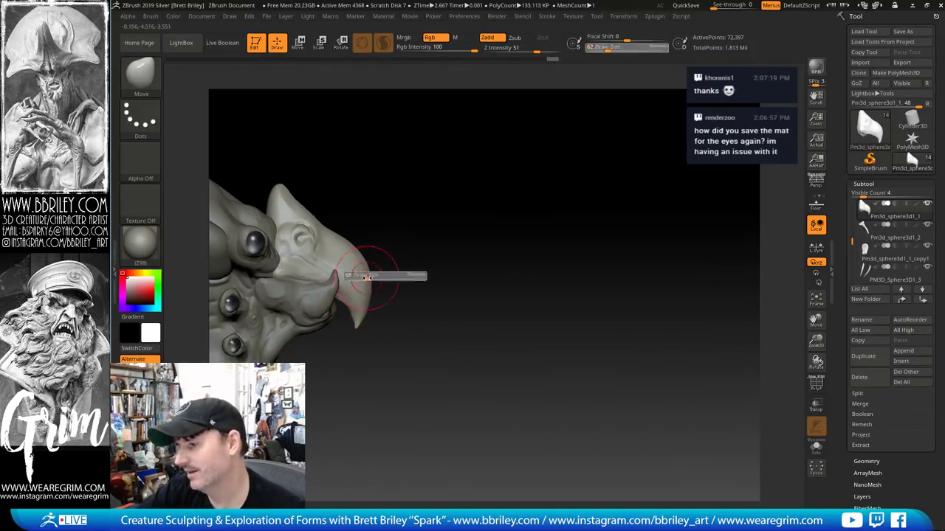
pyautogui.moveTo(357, 277); pyautogui.dragTo(360, 277)
pyautogui.moveTo(361, 275); pyautogui.dragTo(367, 273)
pyautogui.moveTo(412, 202)
pyautogui.mouseDown()
pyautogui.moveTo(401, 221)
pyautogui.moveTo(472, 255)
pyautogui.moveTo(359, 306)
pyautogui.mouseUp()
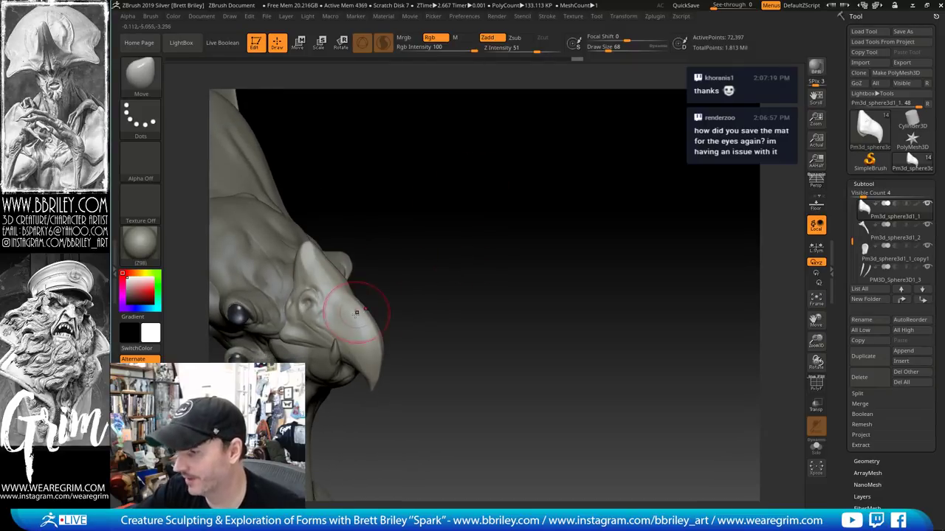
# Build up the front ridge of the beak above the hooked tip with the Clay brush at draw size 13
pyautogui.press('b')
pyautogui.press('t')
pyautogui.press('d')
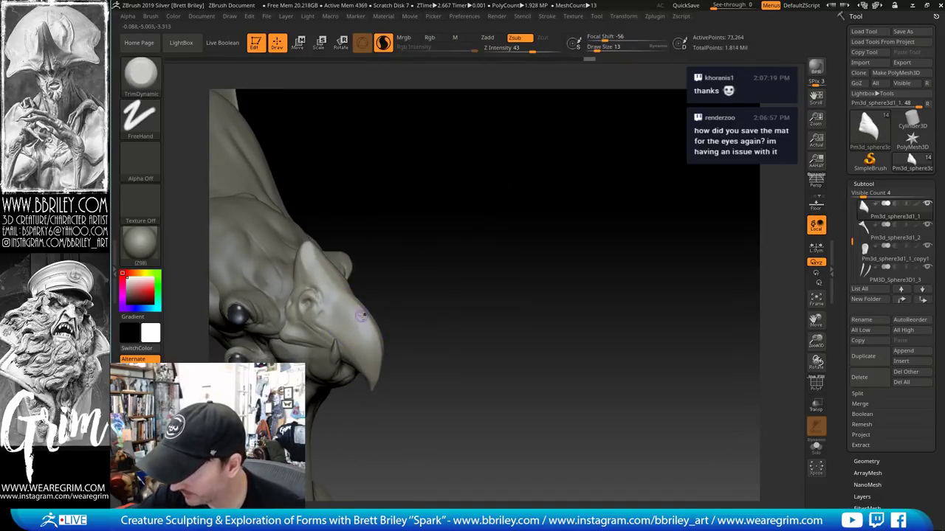
pyautogui.press('b')
pyautogui.press('c')
pyautogui.press('l')
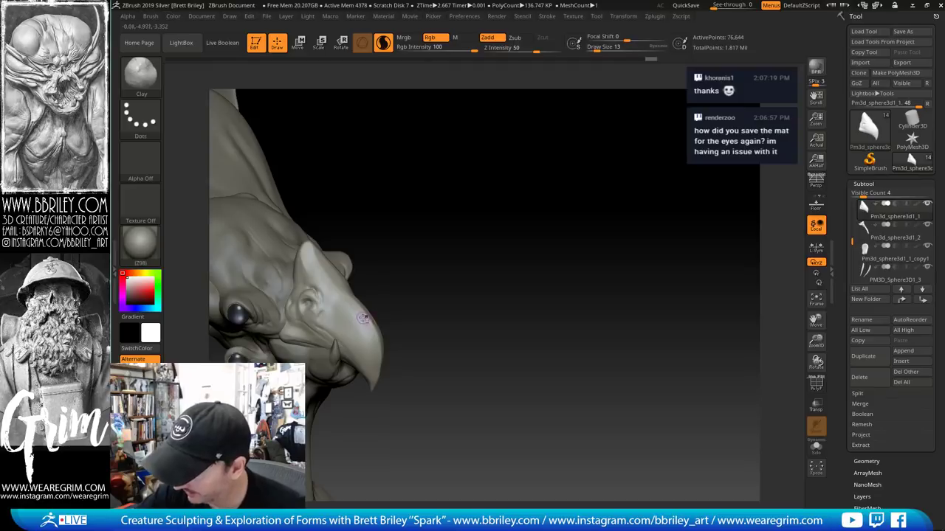
pyautogui.moveTo(366, 333)
pyautogui.mouseDown()
pyautogui.moveTo(372, 340)
pyautogui.moveTo(407, 312)
pyautogui.moveTo(405, 303)
pyautogui.mouseUp()
# Plane the front ridge of the beak down towards the hooked tip with TrimDynamic at draw size 13
pyautogui.press('b')
pyautogui.press('t')
pyautogui.press('d')
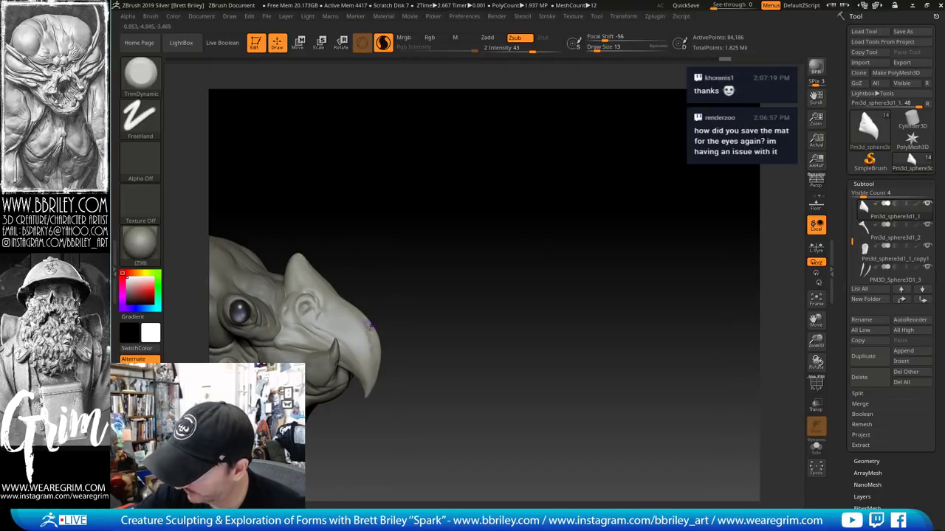
pyautogui.moveTo(372, 336); pyautogui.dragTo(373, 374)
pyautogui.moveTo(390, 285); pyautogui.dragTo(362, 336)
pyautogui.moveTo(373, 340); pyautogui.dragTo(361, 342)
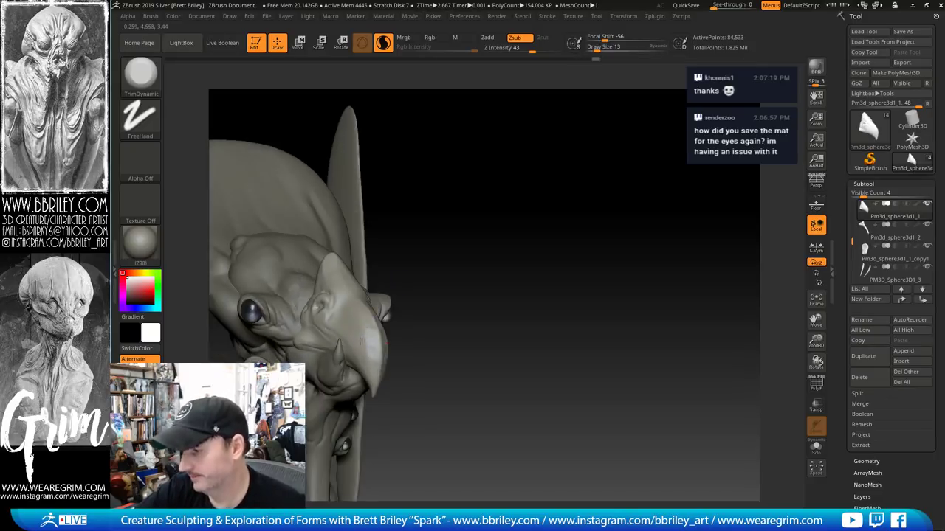
# Carve fine marks into the front of the beak near the hooked tip with DamStandard at draw size 13
pyautogui.press('b')
pyautogui.press('d')
pyautogui.press('s')
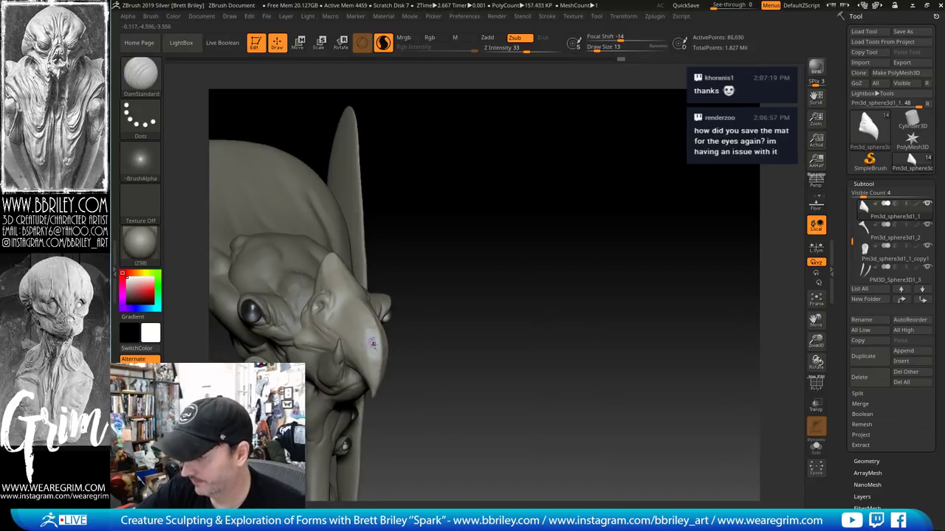
pyautogui.moveTo(439, 324); pyautogui.dragTo(377, 363)
# Flatten the beak's tip and the surface around the nostril with TrimDynamic
pyautogui.press('b')
pyautogui.press('t')
pyautogui.press('d')
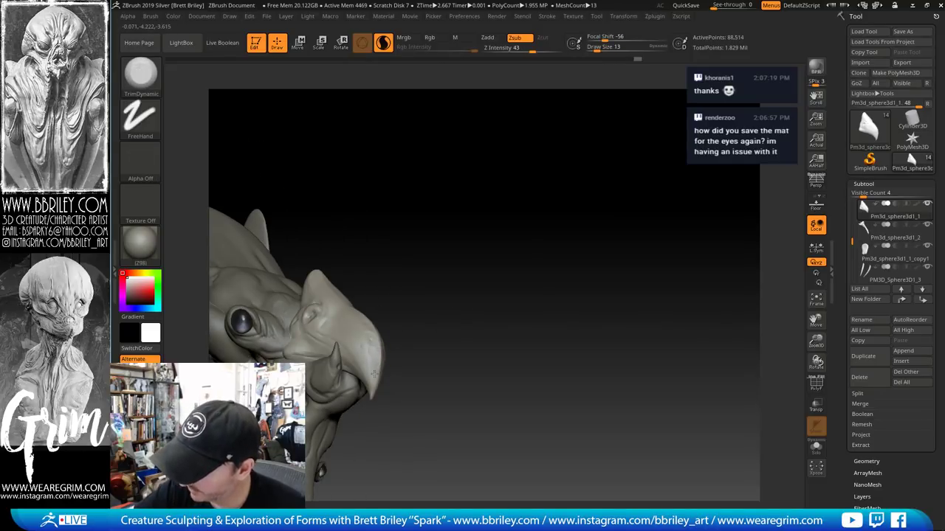
pyautogui.moveTo(414, 297); pyautogui.dragTo(450, 295)
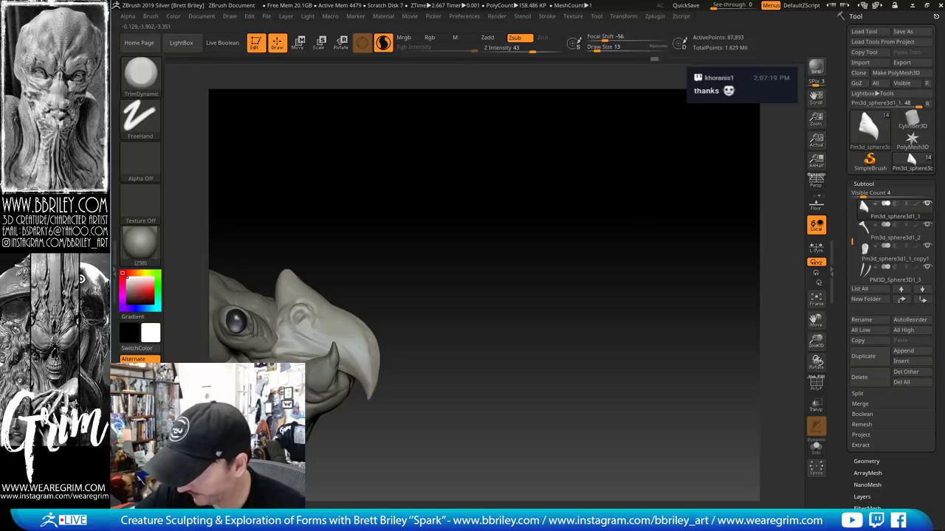
pyautogui.moveTo(356, 297)
pyautogui.mouseDown()
pyautogui.moveTo(284, 337)
pyautogui.moveTo(331, 251)
pyautogui.mouseUp()
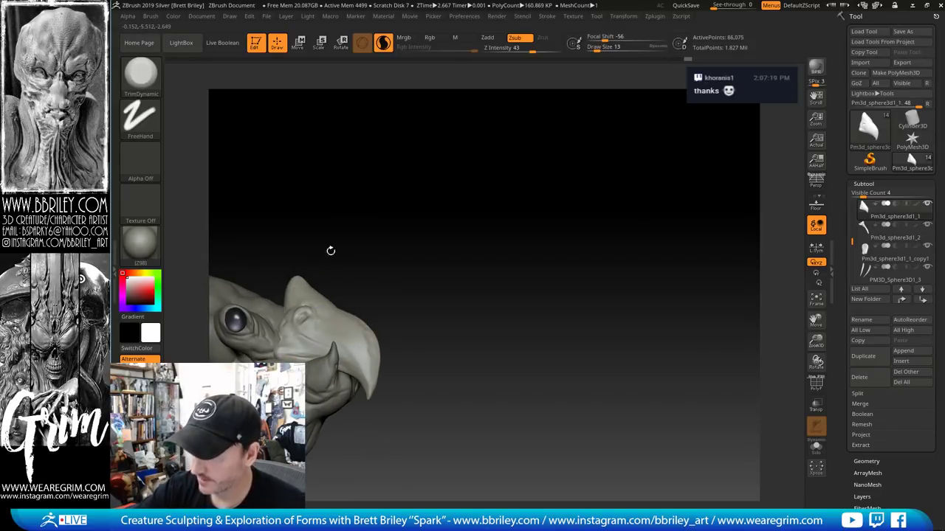
pyautogui.moveTo(320, 326); pyautogui.dragTo(344, 297)
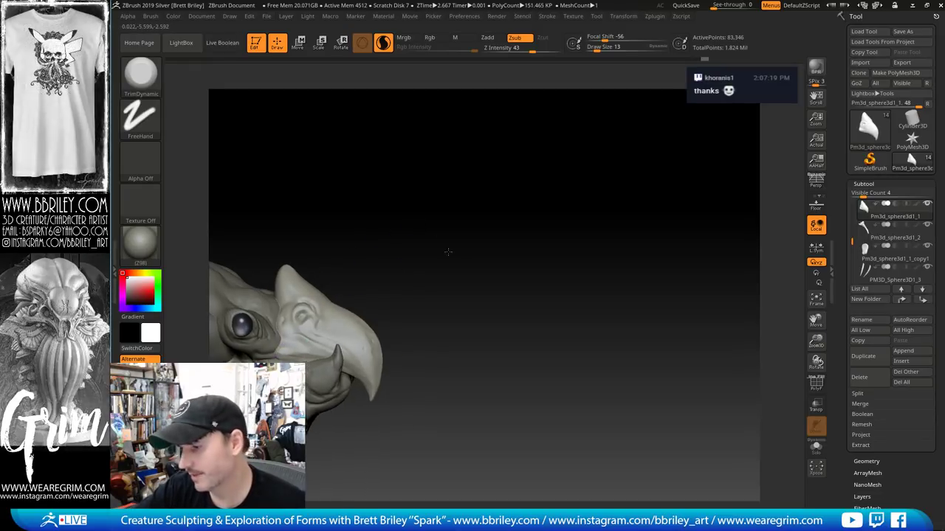
# Deepen the beak's nostril and its surrounding creases with DamStandard at draw size 13
pyautogui.moveTo(447, 250); pyautogui.dragTo(344, 349)
pyautogui.press('b')
pyautogui.press('d')
pyautogui.press('s')
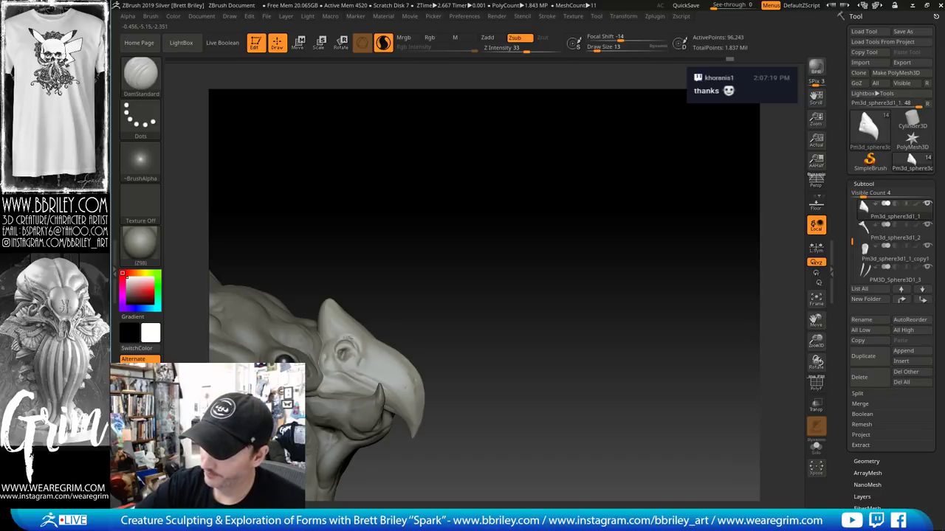
pyautogui.moveTo(344, 353); pyautogui.dragTo(350, 349)
pyautogui.moveTo(388, 223); pyautogui.dragTo(371, 249)
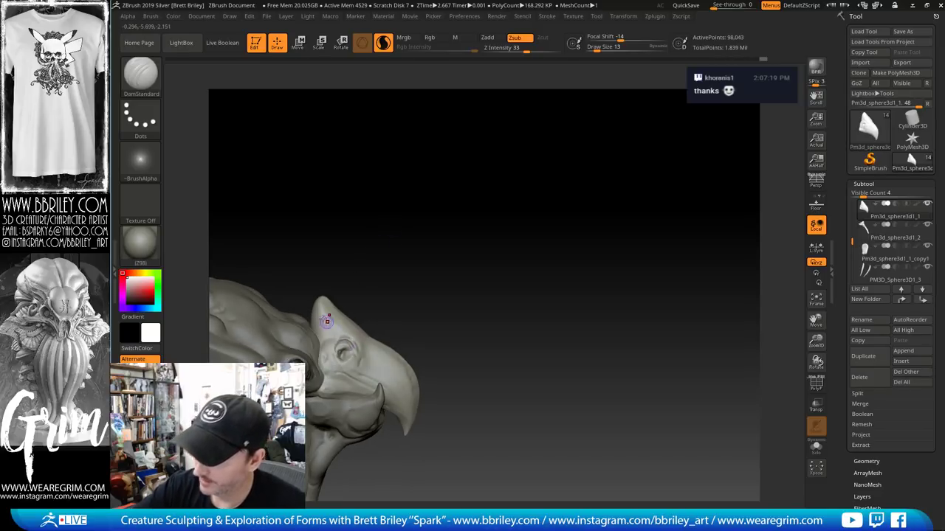
# Plane the raised point above the nostril and the beak's upper ridge with TrimDynamic, enlarging the brush to 23
pyautogui.press('b')
pyautogui.press('t')
pyautogui.press('d')
pyautogui.moveTo(331, 278)
pyautogui.mouseDown()
pyautogui.moveTo(313, 312)
pyautogui.moveTo(325, 266)
pyautogui.moveTo(330, 310)
pyautogui.moveTo(339, 303)
pyautogui.moveTo(344, 319)
pyautogui.mouseUp()
pyautogui.press('shift')
pyautogui.press('s')
pyautogui.click(316, 319)
pyautogui.moveTo(377, 204); pyautogui.dragTo(380, 231)
pyautogui.moveTo(373, 283); pyautogui.dragTo(347, 326)
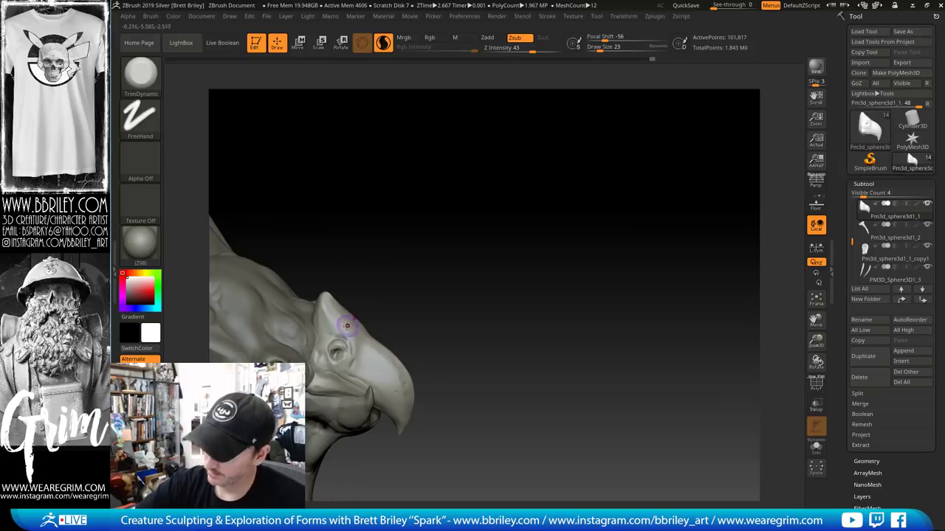
pyautogui.moveTo(426, 251); pyautogui.dragTo(350, 344)
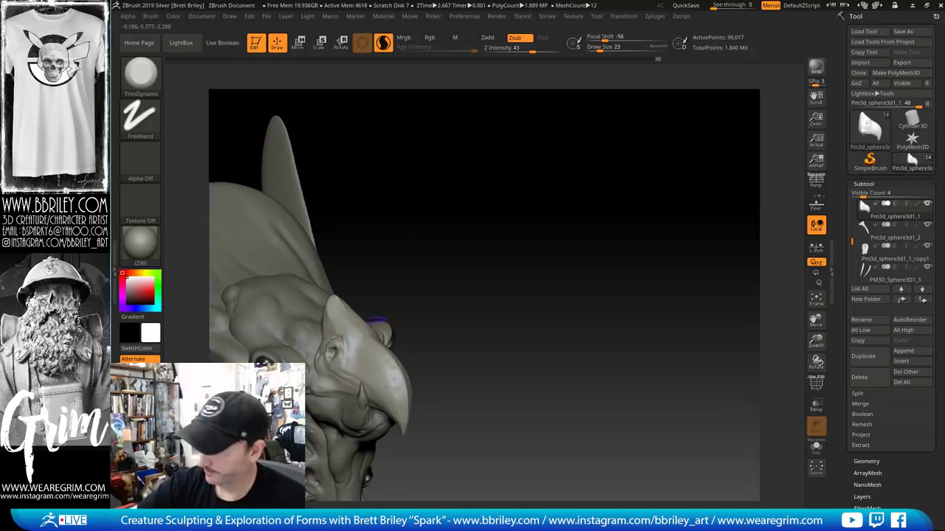
pyautogui.moveTo(437, 280); pyautogui.dragTo(372, 306)
# Carve a crease into the beak in front of the nostril with DamStandard
pyautogui.press('b')
pyautogui.press('d')
pyautogui.press('s')
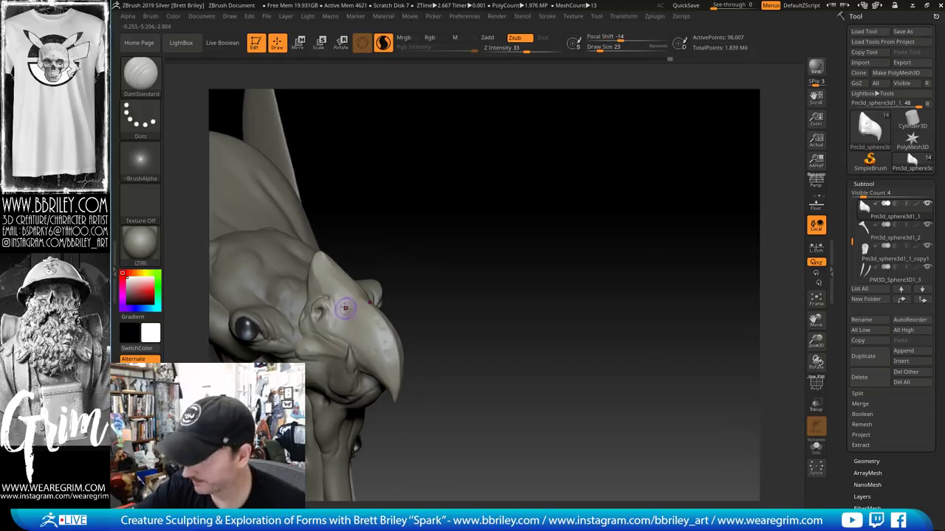
pyautogui.moveTo(427, 215); pyautogui.dragTo(355, 316)
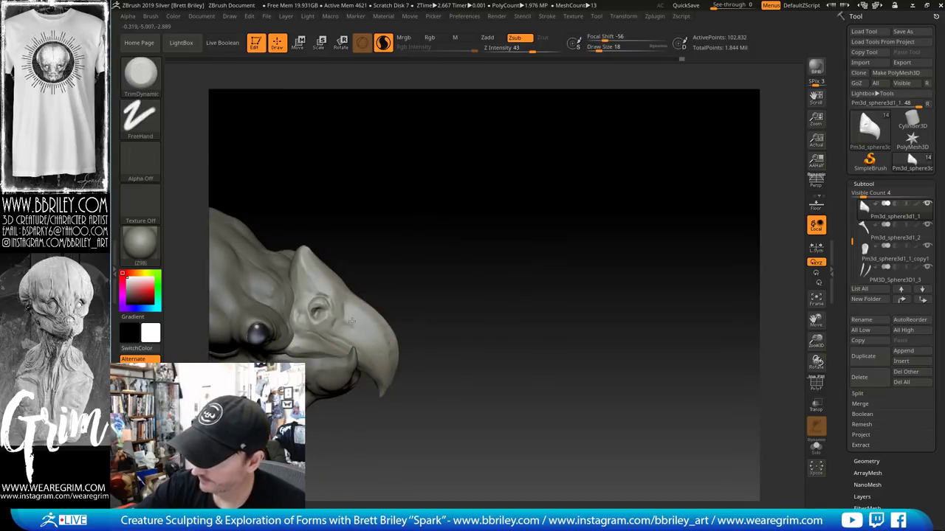
# Smooth and flatten the side of the beak in front of and below the nostril with TrimDynamic at draw size 18
pyautogui.press('shift')
pyautogui.press('b')
pyautogui.press('t')
pyautogui.press('d')
pyautogui.moveTo(338, 318); pyautogui.dragTo(329, 322, button='right')
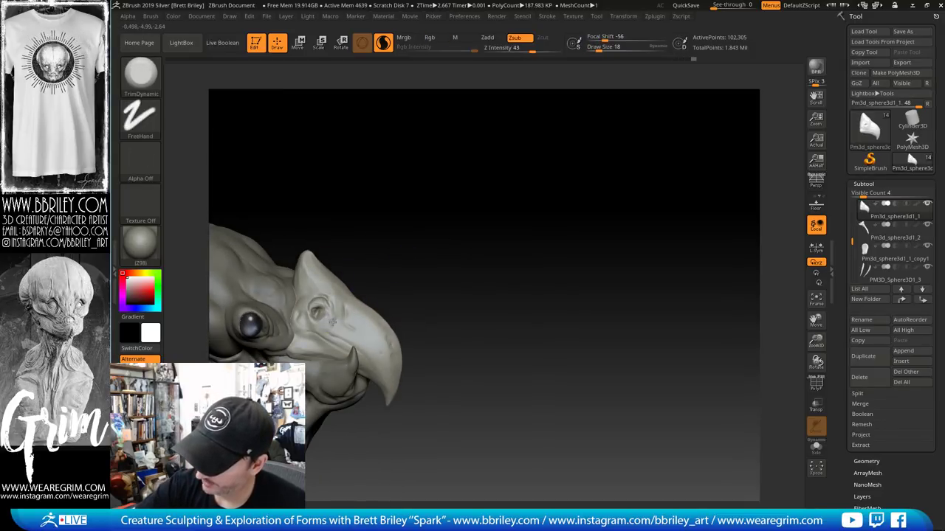
pyautogui.press('b')
pyautogui.press('c')
pyautogui.press('l')
pyautogui.press('b')
pyautogui.press('t')
pyautogui.press('d')
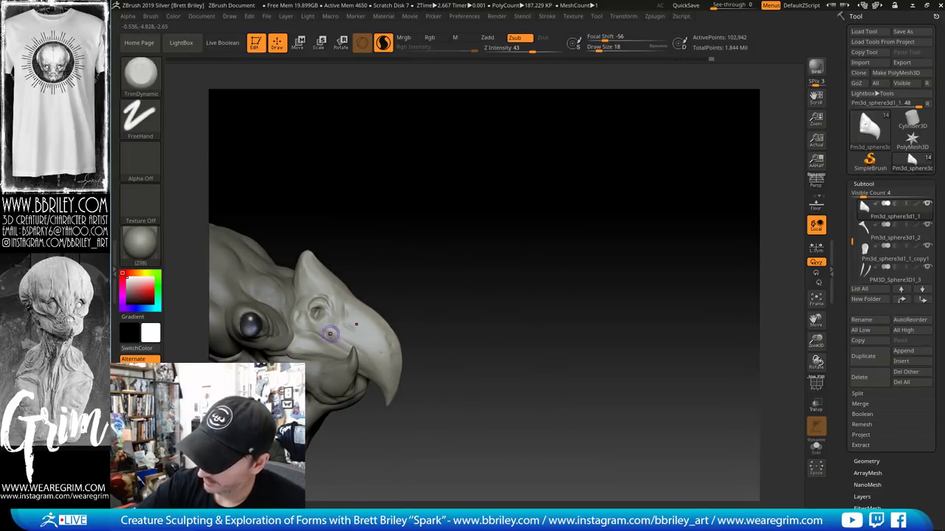
pyautogui.moveTo(406, 244); pyautogui.dragTo(374, 274)
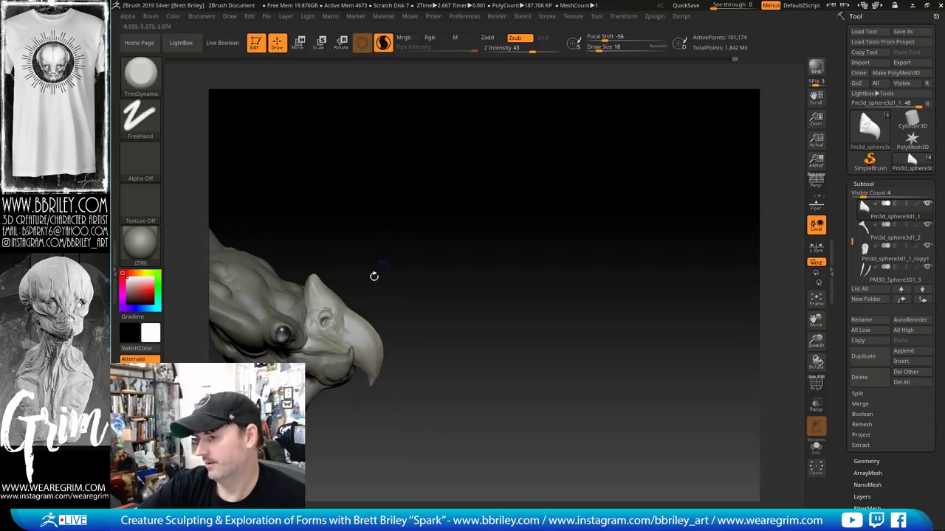
# Add volume in front of the nostril with the Clay brush at draw size 18 and smooth it into the beak
pyautogui.press('b')
pyautogui.press('c')
pyautogui.press('l')
pyautogui.moveTo(343, 322); pyautogui.dragTo(339, 312)
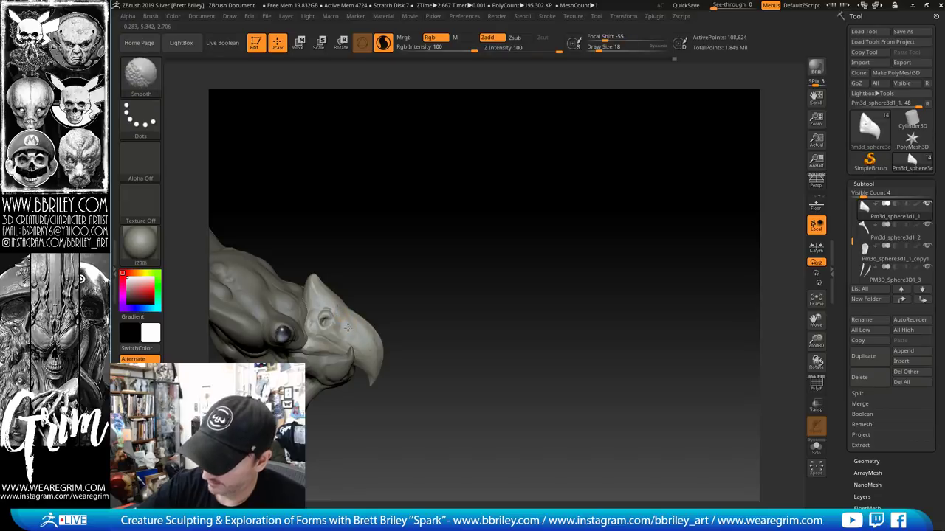
pyautogui.moveTo(388, 253)
pyautogui.mouseDown()
pyautogui.moveTo(382, 234)
pyautogui.moveTo(456, 217)
pyautogui.moveTo(443, 233)
pyautogui.moveTo(317, 234)
pyautogui.moveTo(303, 244)
pyautogui.mouseUp()
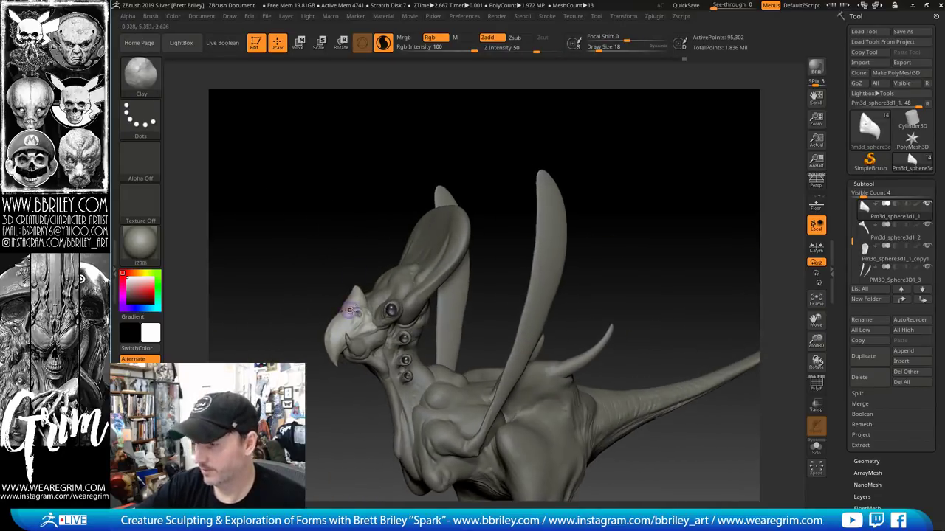
# Adjust the raised point above the nostril with the Move brush, reducing the draw size to 15
pyautogui.press('b')
pyautogui.press('m')
pyautogui.press('v')
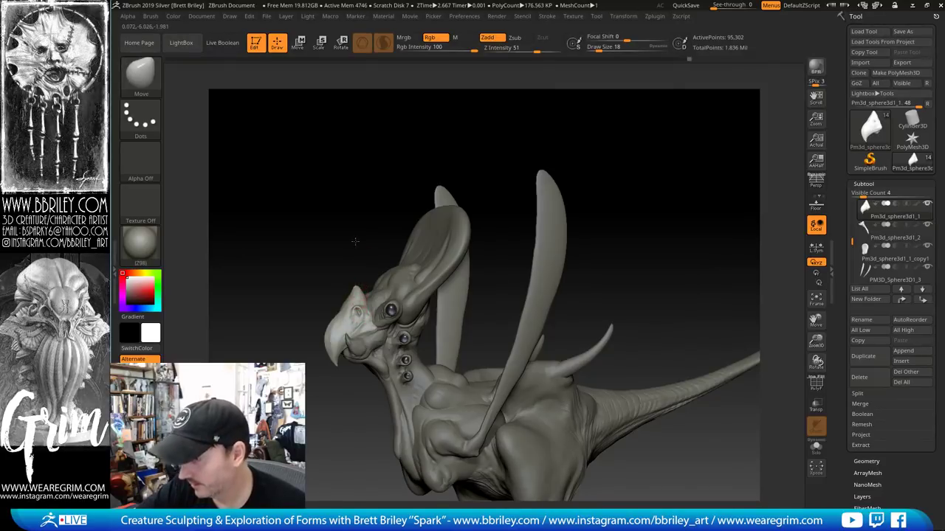
pyautogui.moveTo(356, 305); pyautogui.dragTo(334, 307, button='right')
pyautogui.press('s')
pyautogui.moveTo(360, 311); pyautogui.dragTo(358, 311)
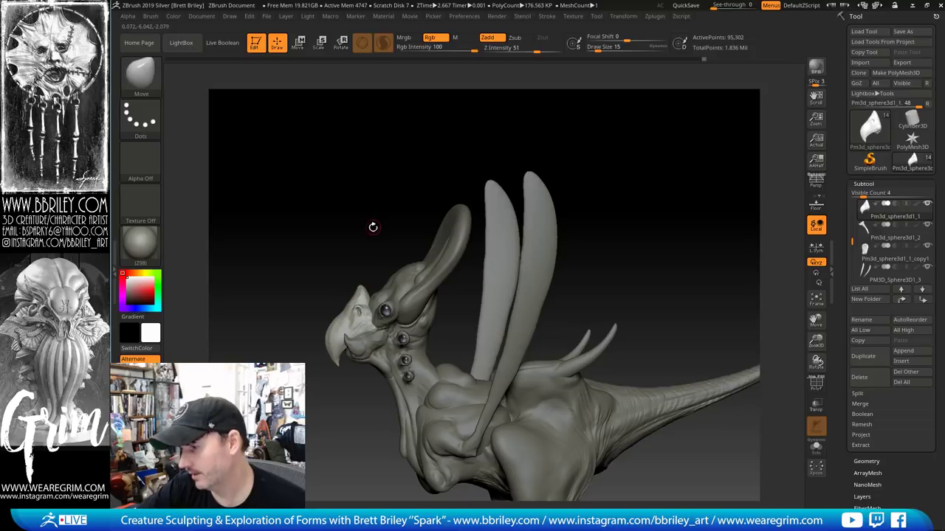
# Try to shift the beak's raised upper point with the Move brush at draw size 79, and undo the strokes
pyautogui.moveTo(373, 227); pyautogui.dragTo(448, 198)
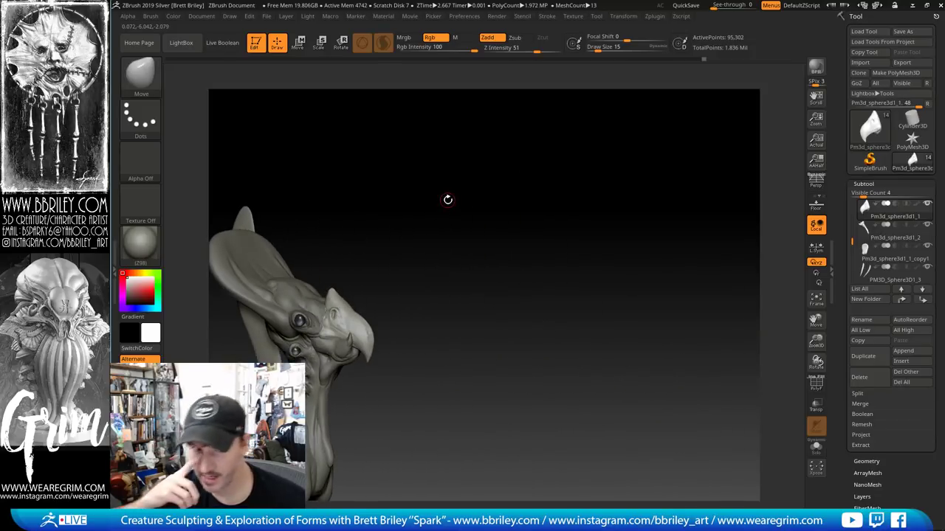
pyautogui.moveTo(415, 243); pyautogui.dragTo(350, 263)
pyautogui.press('s')
pyautogui.moveTo(344, 313)
pyautogui.mouseDown()
pyautogui.moveTo(352, 315)
pyautogui.moveTo(346, 306)
pyautogui.mouseUp()
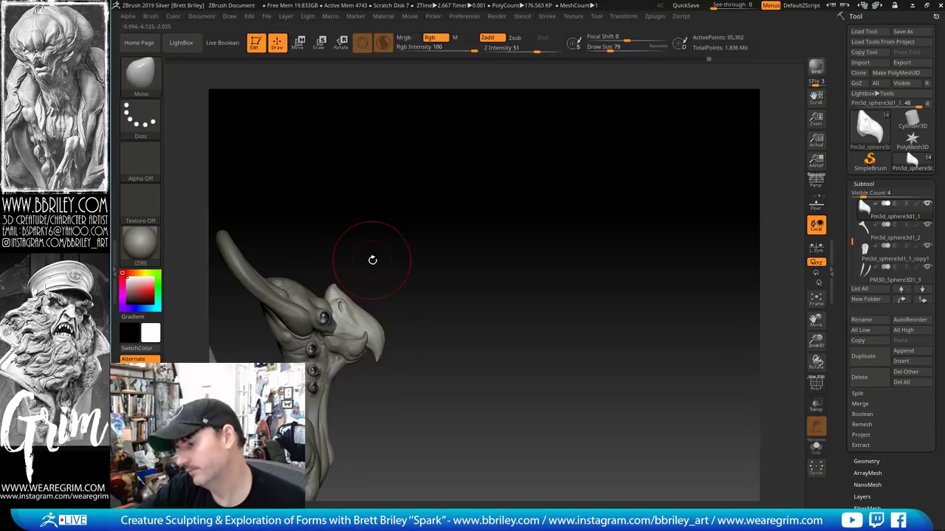
pyautogui.hotkey('ctrl', 'z')
pyautogui.hotkey('ctrl', 'z')
# Pull the beak's raised upper point back towards the forehead with the Move brush at draw size 148
pyautogui.press(']')
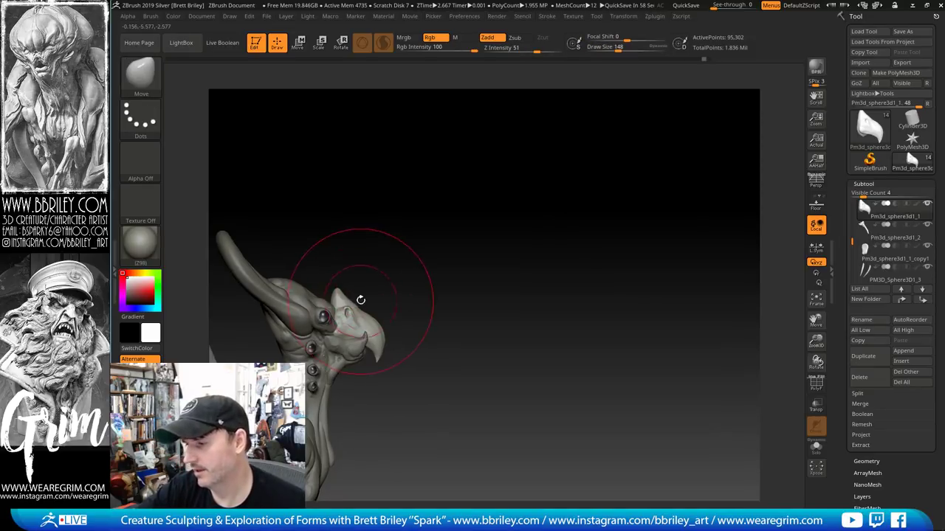
pyautogui.moveTo(332, 312); pyautogui.dragTo(322, 295)
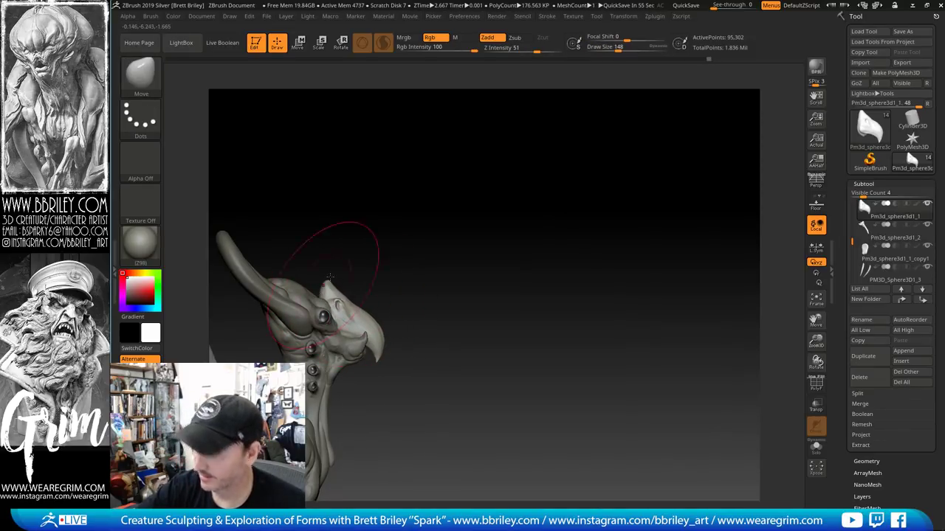
pyautogui.moveTo(457, 252)
pyautogui.mouseDown()
pyautogui.moveTo(393, 249)
pyautogui.moveTo(458, 249)
pyautogui.moveTo(519, 202)
pyautogui.moveTo(536, 215)
pyautogui.mouseUp()
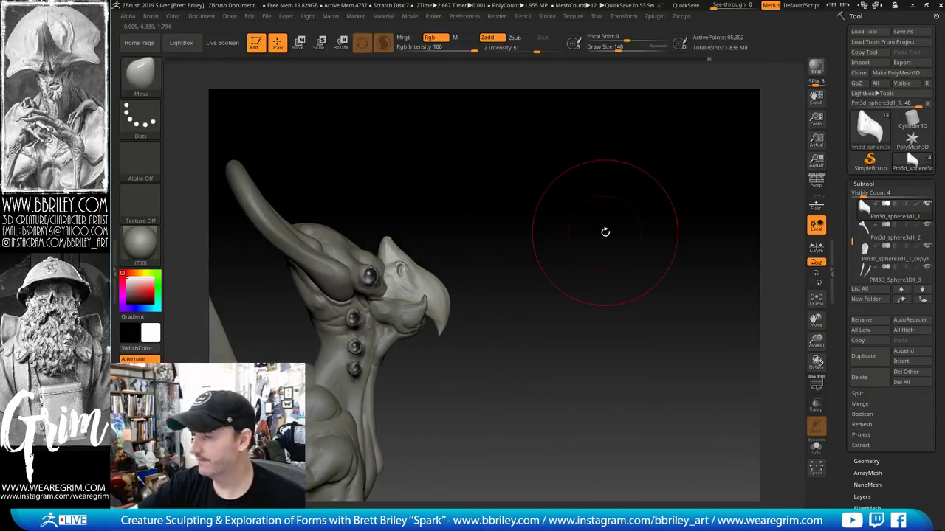
pyautogui.moveTo(605, 232); pyautogui.dragTo(582, 209)
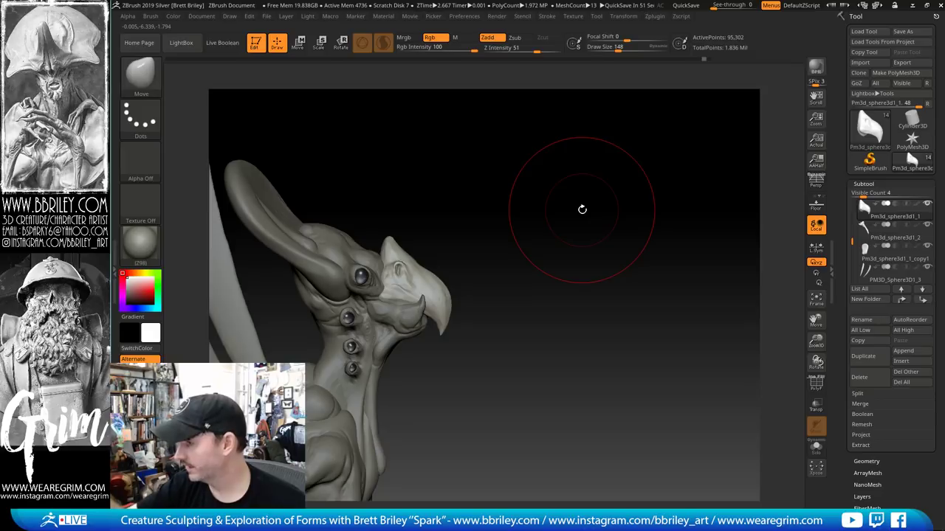
# Add a new sculpting layer to the beak subtool
pyautogui.scroll(-5, 886, 332)
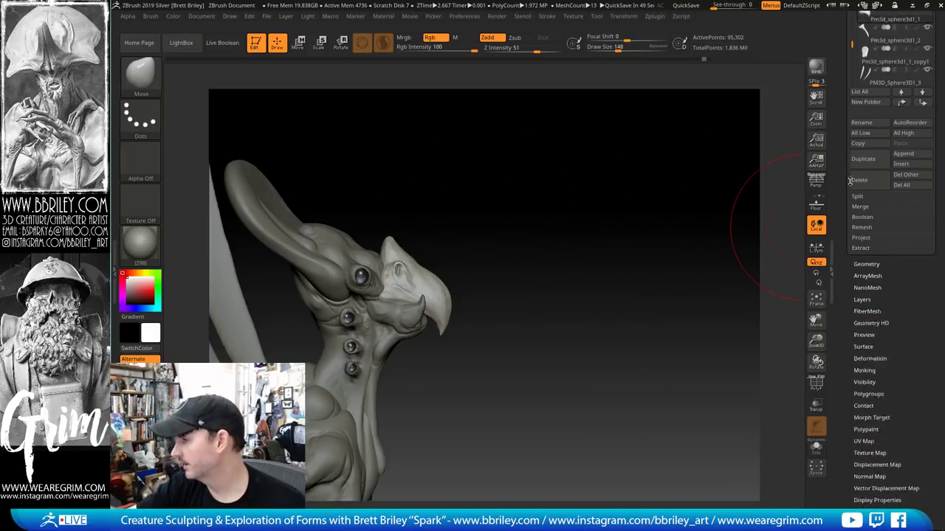
pyautogui.click(863, 270)
pyautogui.click(859, 397)
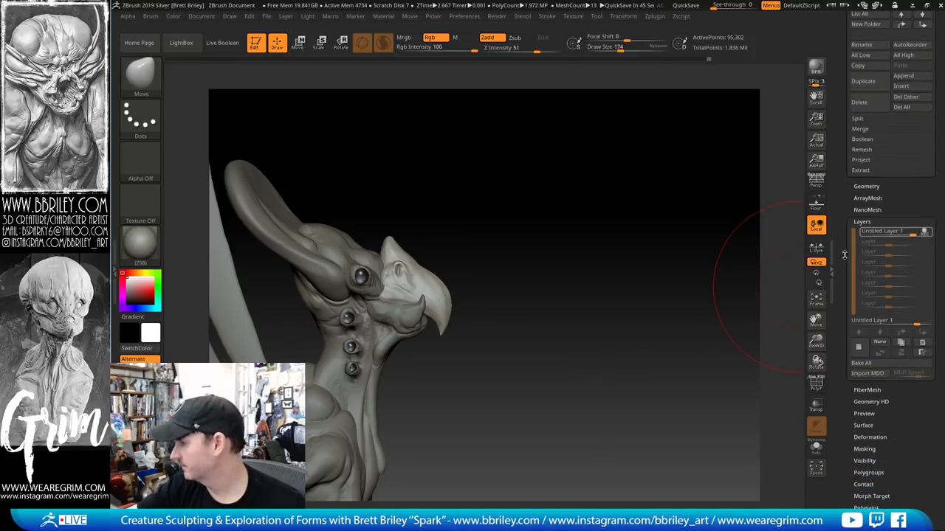
pyautogui.scroll(-1, 849, 258)
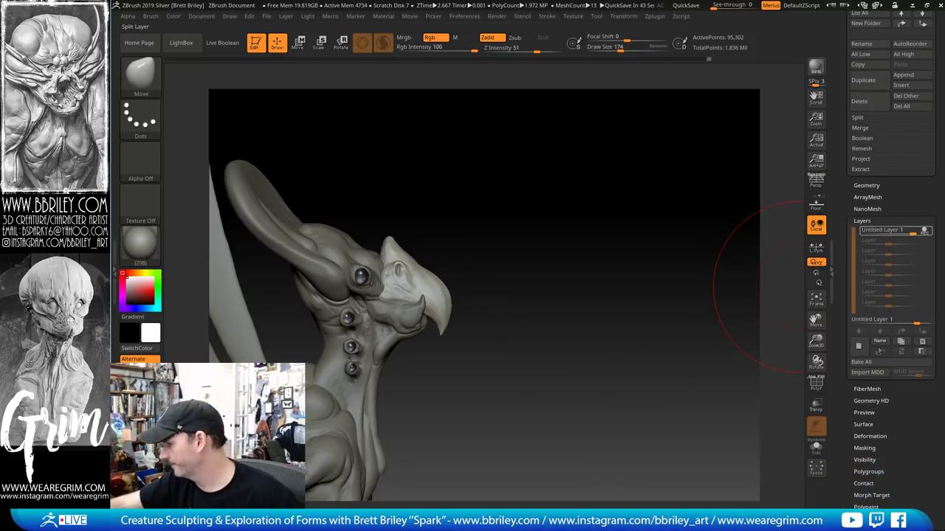
# Add a second sculpting layer to the beak subtool
pyautogui.scroll(-1, 849, 413)
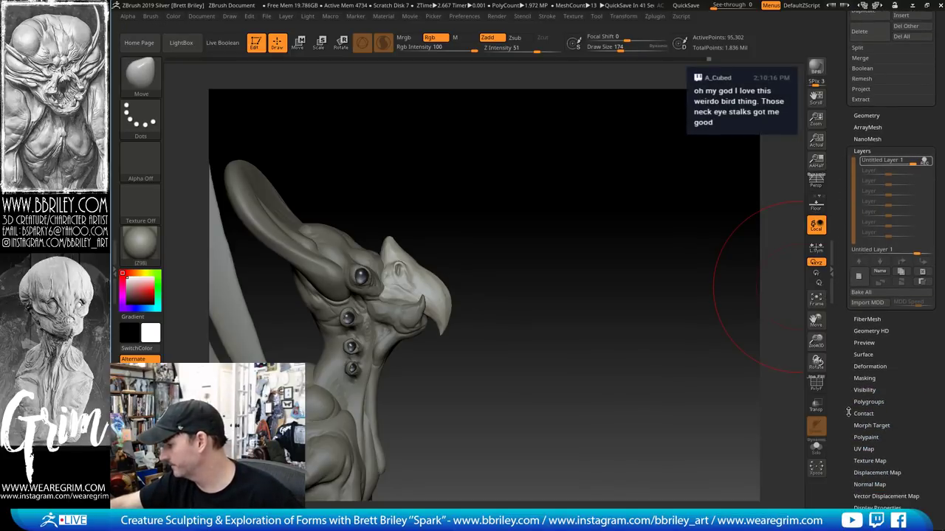
pyautogui.click(860, 424)
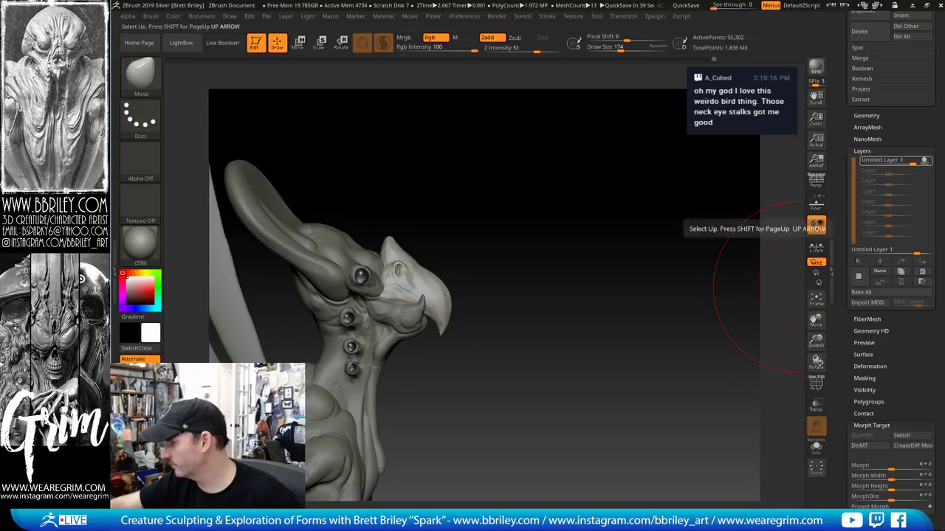
pyautogui.click(858, 275)
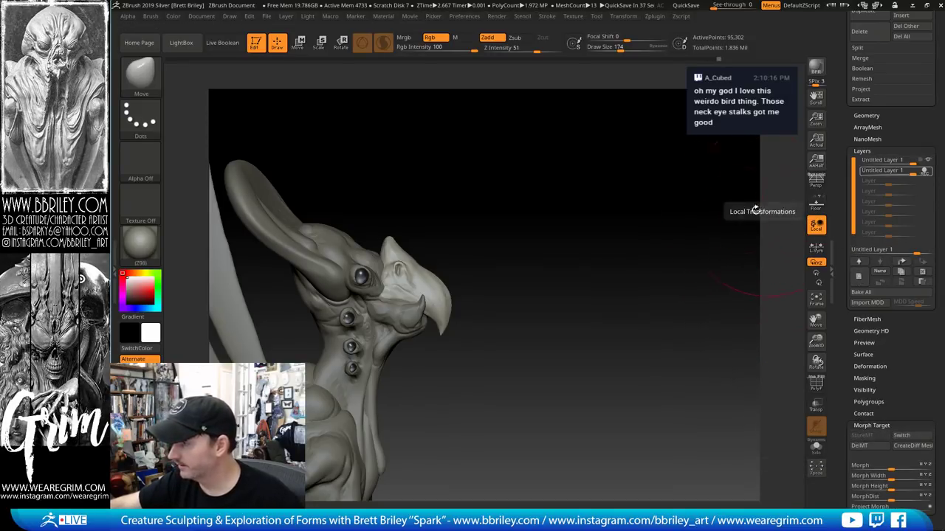
# Bulk out the upper beak and pull its raised rear point up and back with the Move brush, reducing the draw size to 83
pyautogui.keyDown('shift'); pyautogui.moveTo(632, 213); pyautogui.dragTo(466, 224); pyautogui.keyUp('shift')
pyautogui.press(']')
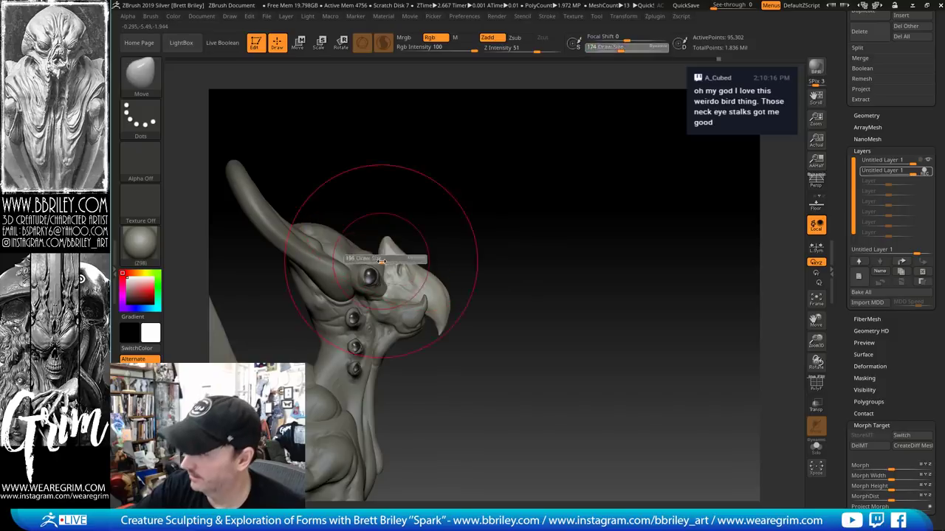
pyautogui.moveTo(381, 262)
pyautogui.mouseDown()
pyautogui.moveTo(362, 249)
pyautogui.moveTo(415, 254)
pyautogui.moveTo(406, 256)
pyautogui.moveTo(446, 267)
pyautogui.moveTo(447, 278)
pyautogui.mouseUp()
pyautogui.press('s')
pyautogui.press('[')
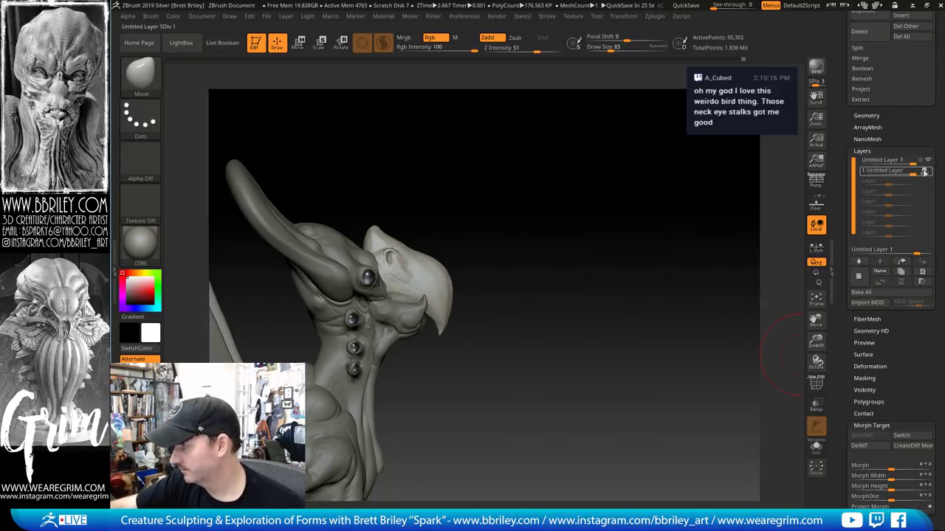
# Stop recording on the second layer and toggle its visibility to compare the two beak shapes
pyautogui.moveTo(922, 172)
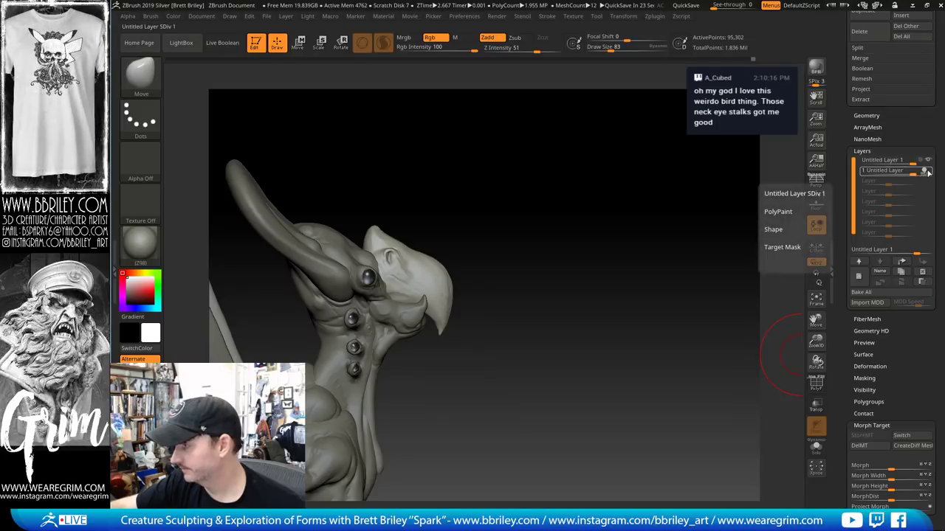
pyautogui.moveTo(923, 172)
pyautogui.mouseDown()
pyautogui.moveTo(860, 172)
pyautogui.moveTo(918, 173)
pyautogui.mouseUp()
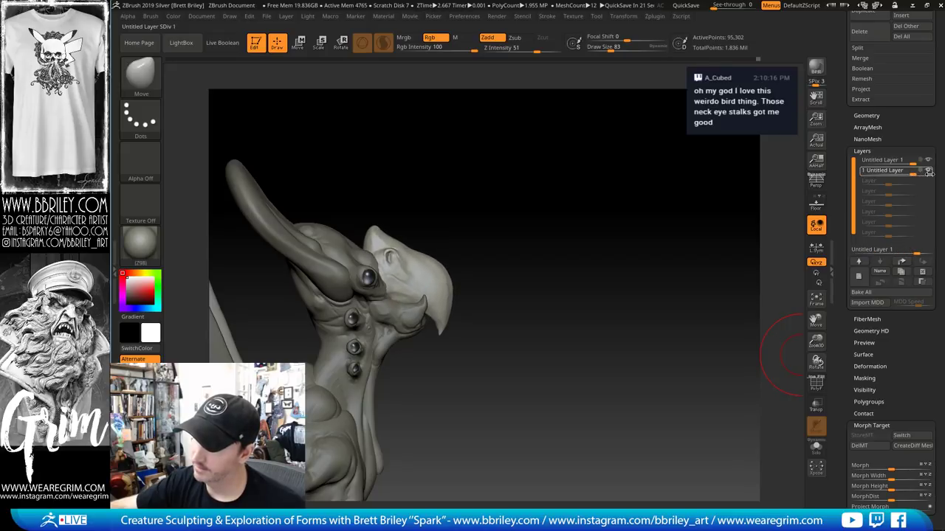
pyautogui.moveTo(633, 316)
pyautogui.mouseDown()
pyautogui.moveTo(608, 314)
pyautogui.moveTo(626, 315)
pyautogui.mouseUp()
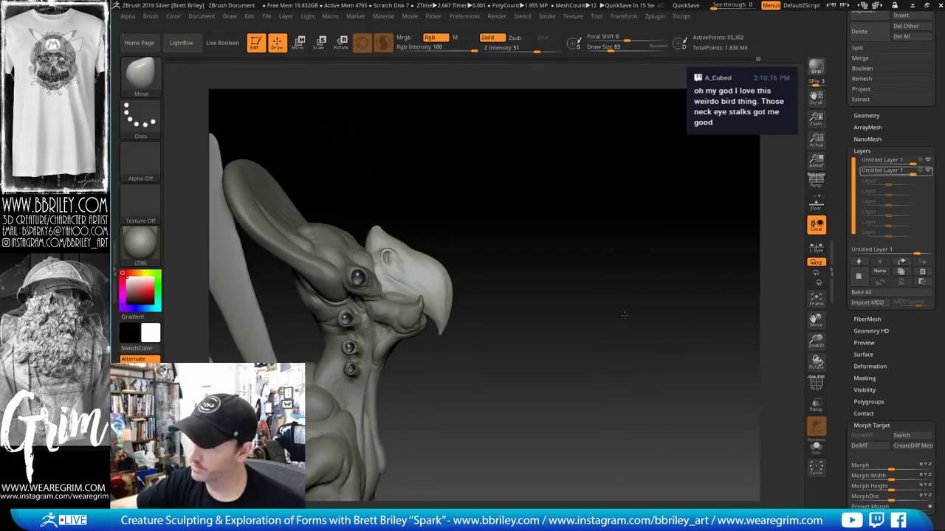
pyautogui.click(929, 171)
pyautogui.click(929, 172)
pyautogui.click(929, 171)
pyautogui.click(929, 171)
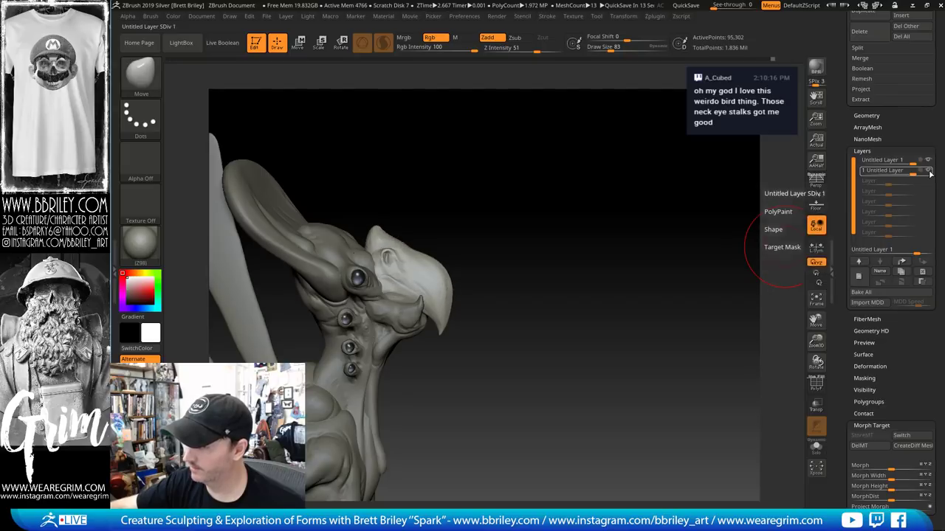
# Examine the whole creature's silhouette with the reshaped beak from several sides
pyautogui.moveTo(645, 377)
pyautogui.mouseDown()
pyautogui.moveTo(660, 386)
pyautogui.moveTo(624, 369)
pyautogui.moveTo(745, 268)
pyautogui.mouseUp()
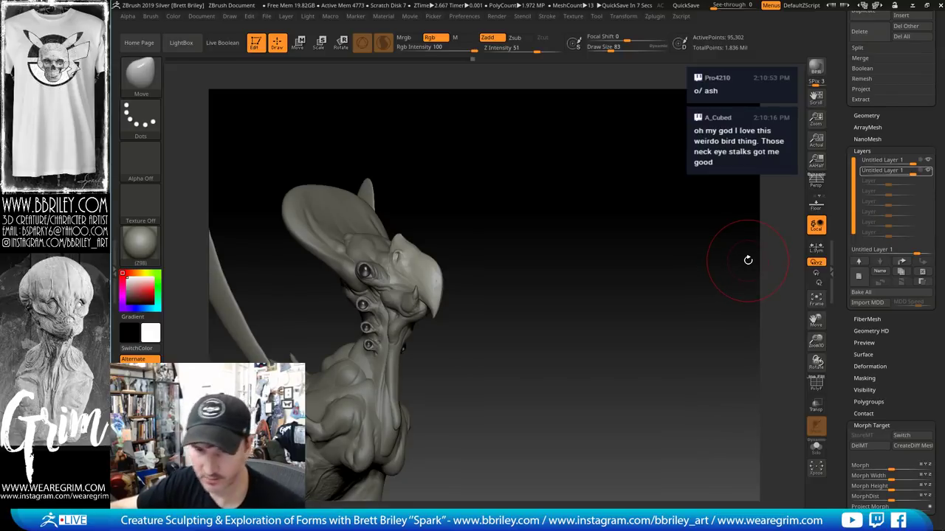
pyautogui.moveTo(660, 339)
pyautogui.mouseDown()
pyautogui.moveTo(702, 313)
pyautogui.moveTo(698, 301)
pyautogui.mouseUp()
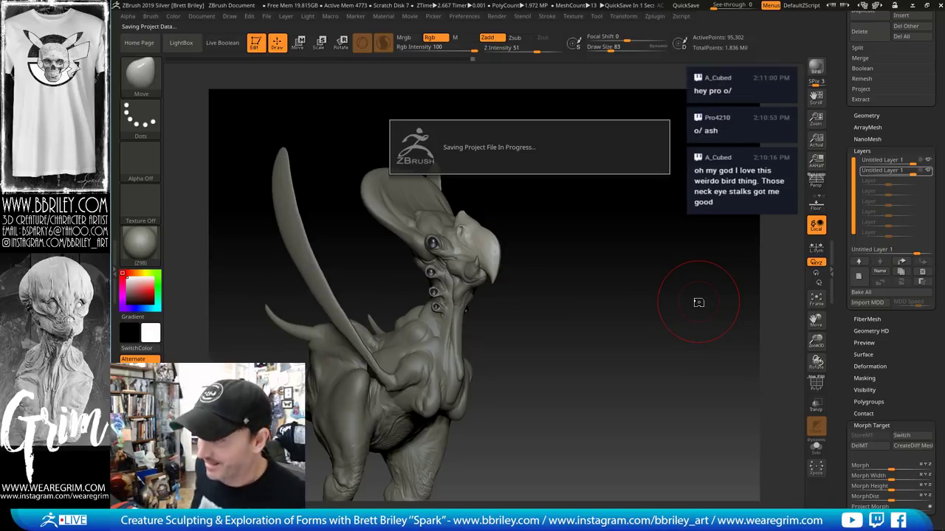
pyautogui.moveTo(697, 300)
pyautogui.mouseDown()
pyautogui.moveTo(624, 359)
pyautogui.moveTo(634, 363)
pyautogui.moveTo(657, 305)
pyautogui.moveTo(651, 316)
pyautogui.moveTo(695, 321)
pyautogui.moveTo(657, 319)
pyautogui.moveTo(700, 344)
pyautogui.moveTo(628, 344)
pyautogui.moveTo(664, 362)
pyautogui.mouseUp()
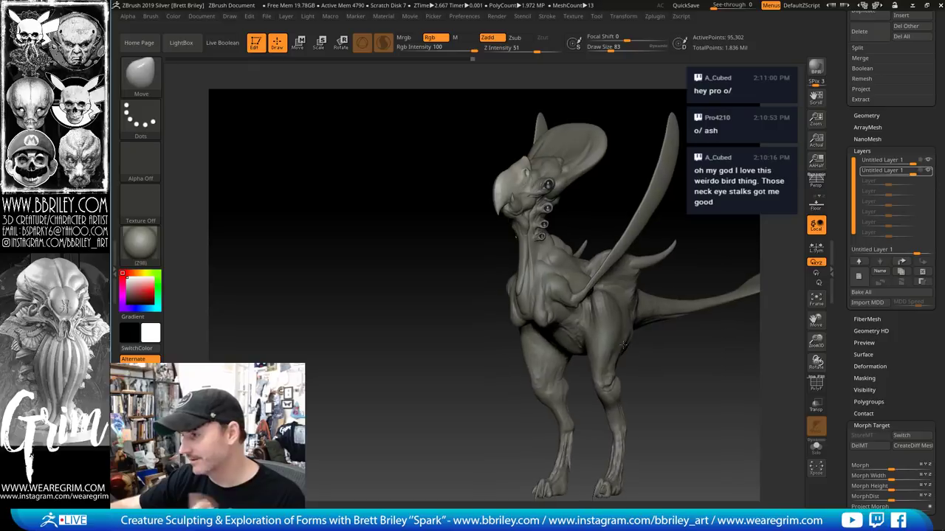
pyautogui.moveTo(714, 398); pyautogui.dragTo(624, 376)
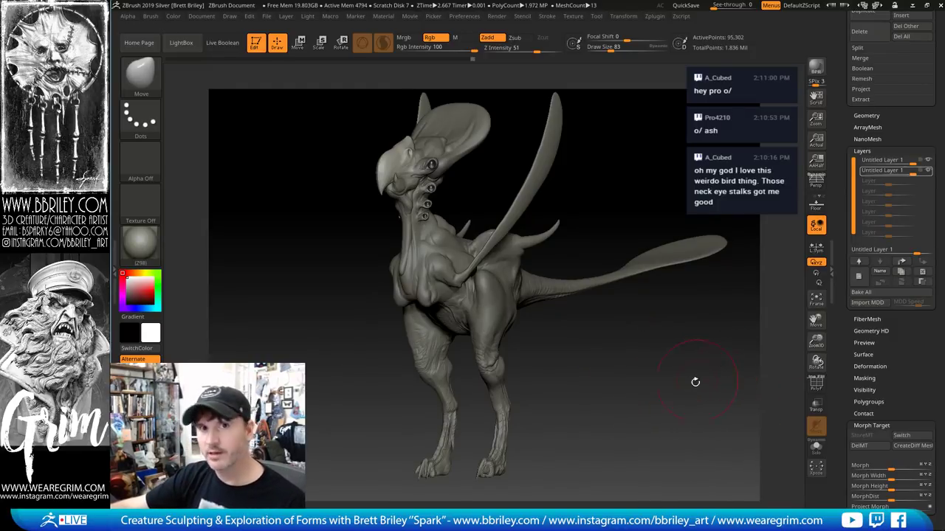
pyautogui.moveTo(677, 396); pyautogui.dragTo(669, 394)
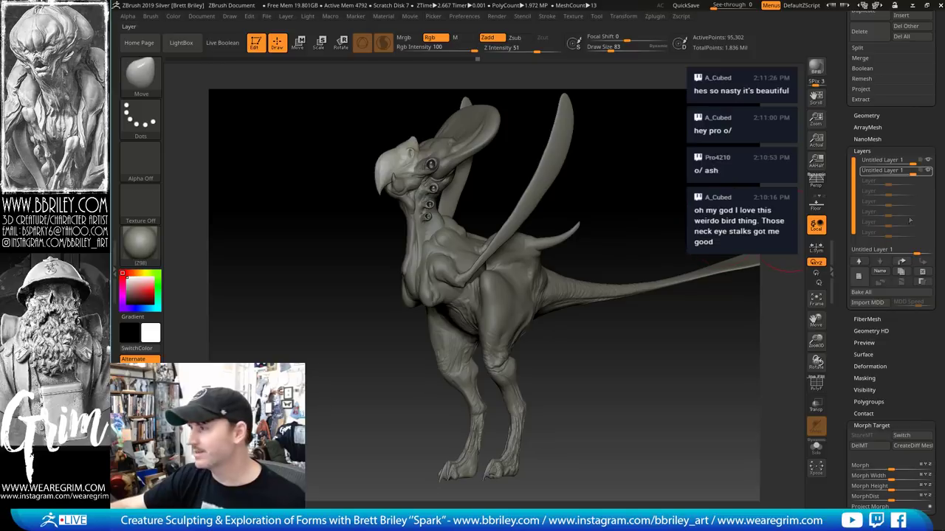
# Add a third sculpting layer and try a much larger, longer beak with the Move brush at draw sizes 62 and 79
pyautogui.click(858, 277)
pyautogui.moveTo(635, 251); pyautogui.dragTo(685, 246)
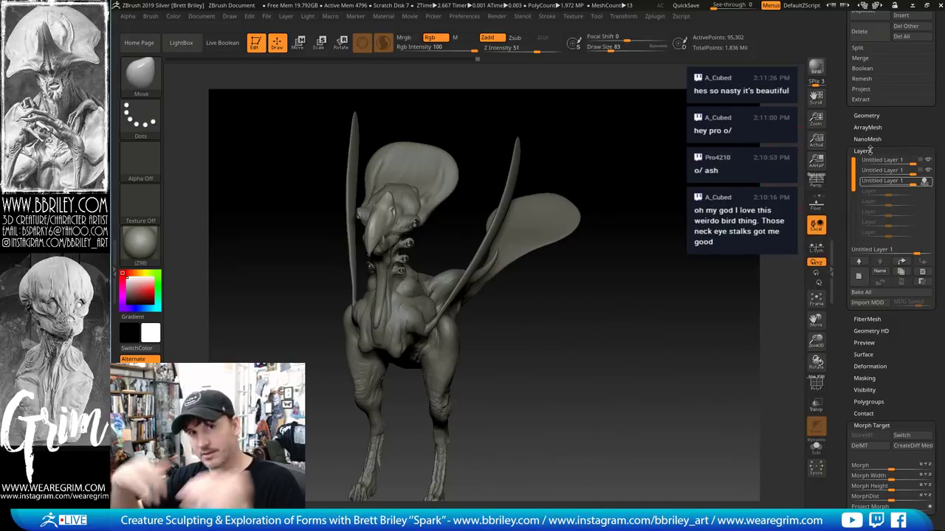
pyautogui.moveTo(626, 156); pyautogui.dragTo(564, 182)
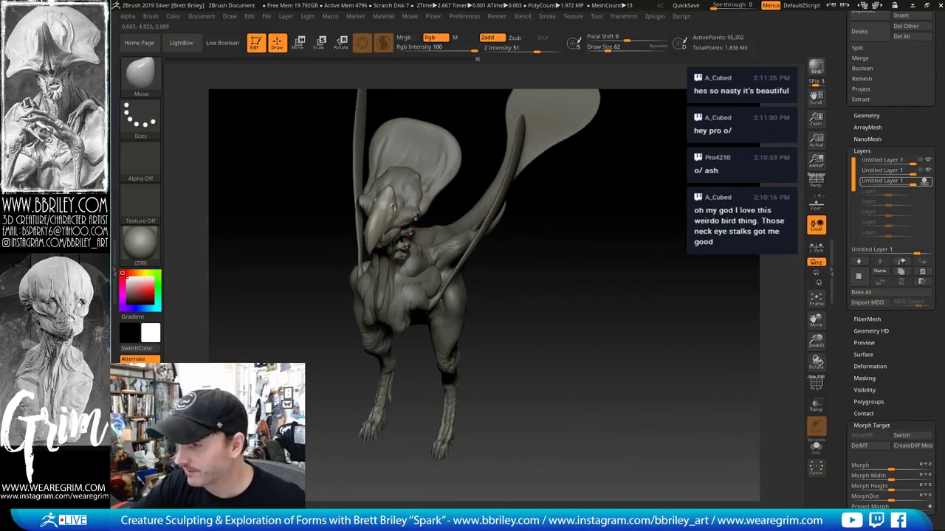
pyautogui.moveTo(393, 238); pyautogui.dragTo(422, 225)
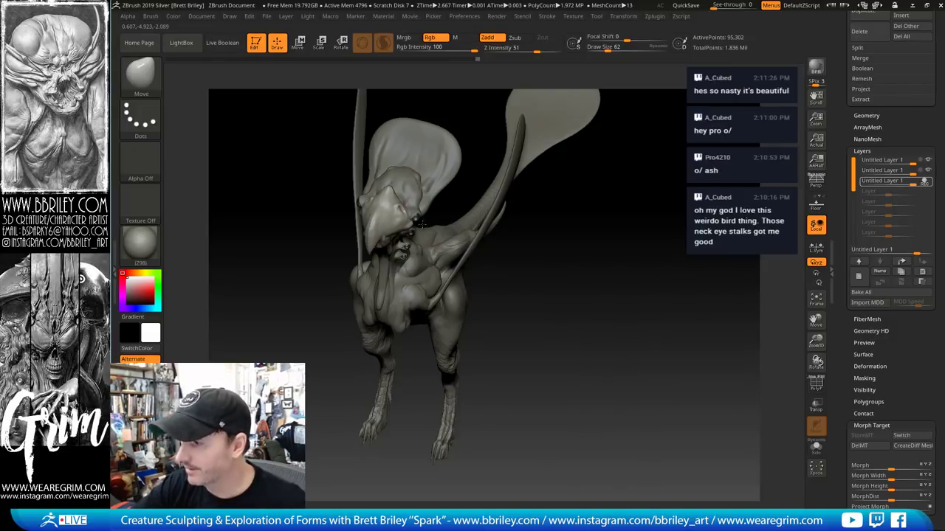
pyautogui.moveTo(462, 188); pyautogui.dragTo(361, 214)
pyautogui.press('s')
pyautogui.moveTo(373, 240)
pyautogui.mouseDown()
pyautogui.moveTo(365, 252)
pyautogui.moveTo(375, 223)
pyautogui.moveTo(364, 212)
pyautogui.moveTo(372, 200)
pyautogui.mouseUp()
pyautogui.press('s')
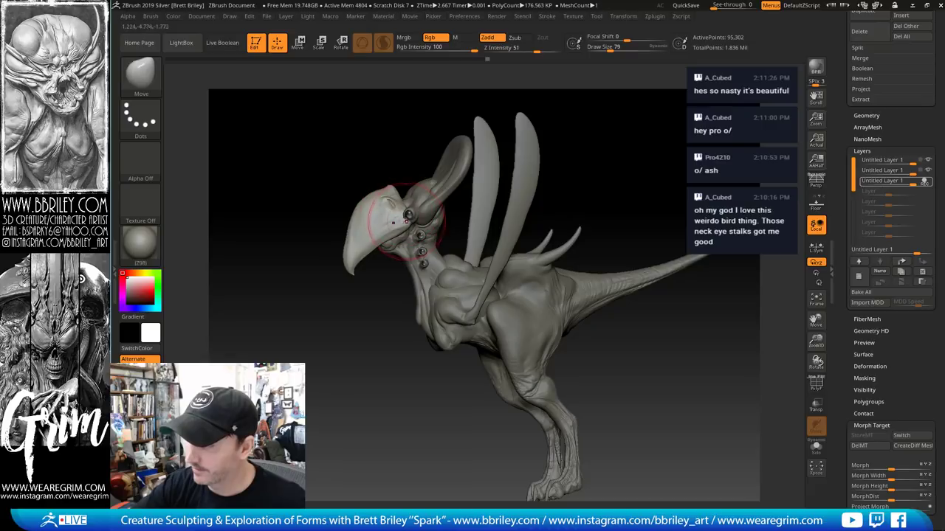
# Try to pull tooth-like hooks out of the enlarged beak's lower edge with the Move brush, using draw sizes 53, 32 and 47
pyautogui.moveTo(576, 112); pyautogui.dragTo(613, 125)
pyautogui.press('s')
pyautogui.moveTo(395, 235); pyautogui.dragTo(389, 234)
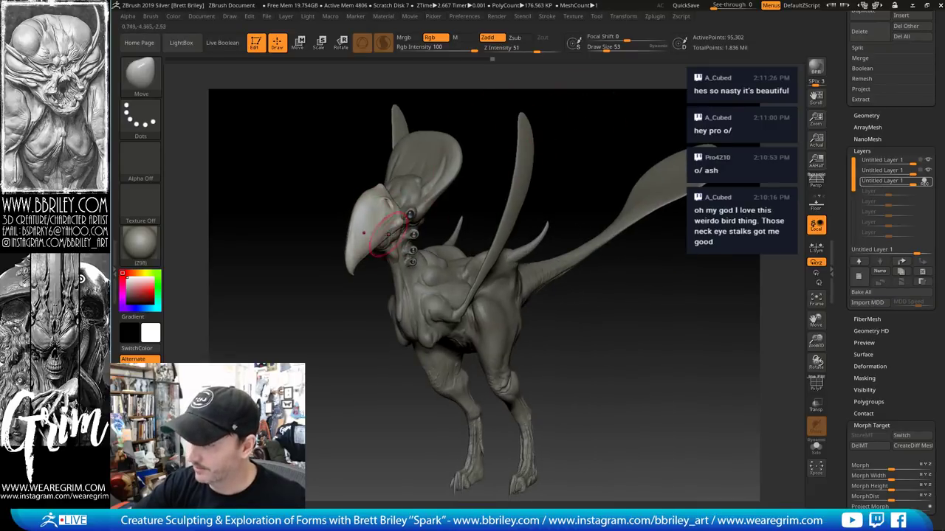
pyautogui.press('s')
pyautogui.moveTo(377, 268); pyautogui.dragTo(370, 268)
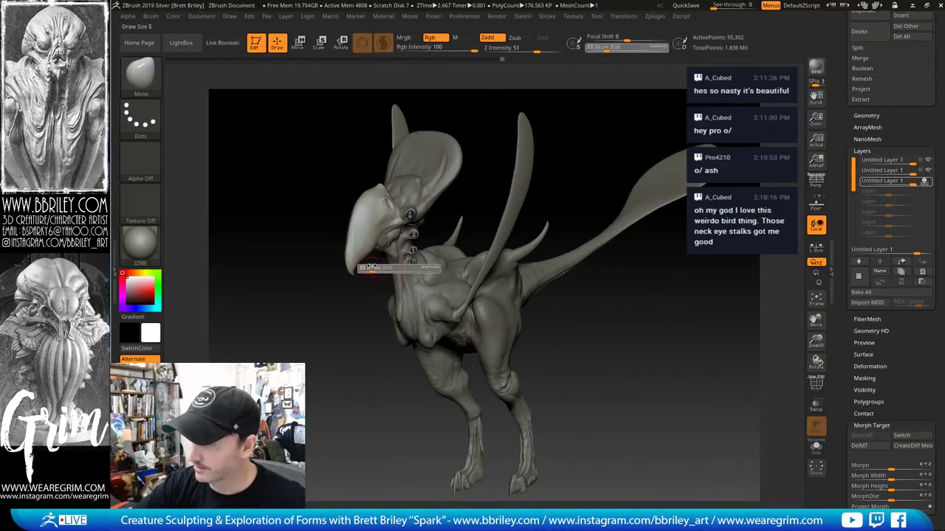
pyautogui.moveTo(435, 236); pyautogui.dragTo(368, 252)
pyautogui.press(']')
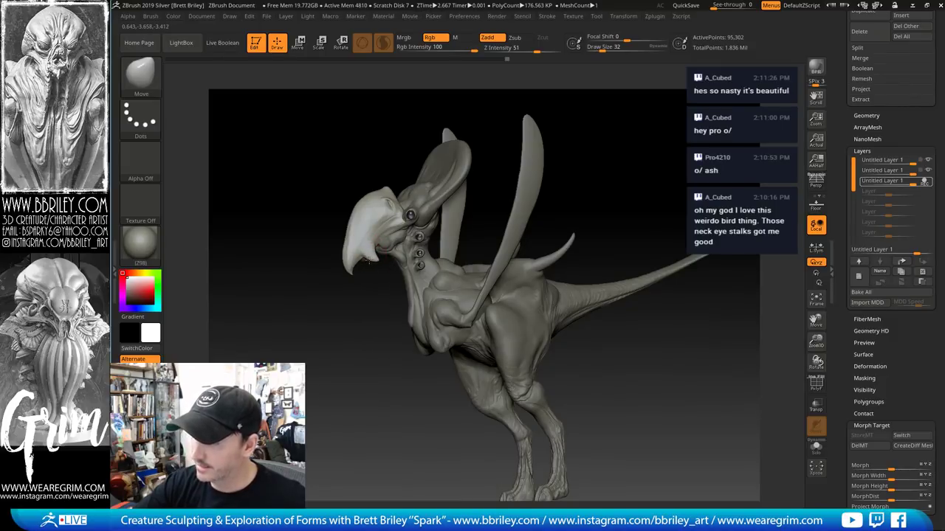
pyautogui.moveTo(397, 299); pyautogui.dragTo(373, 250, button='right')
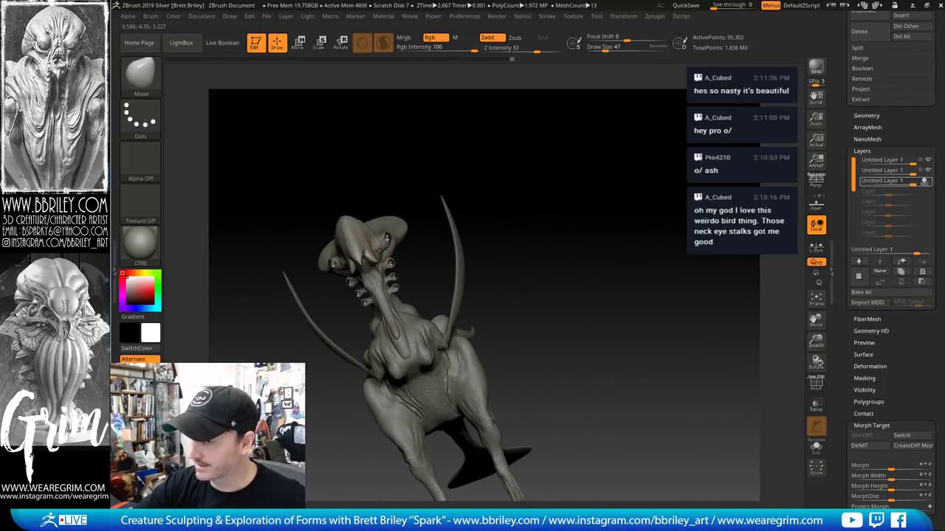
pyautogui.moveTo(438, 207); pyautogui.dragTo(510, 210, button='right')
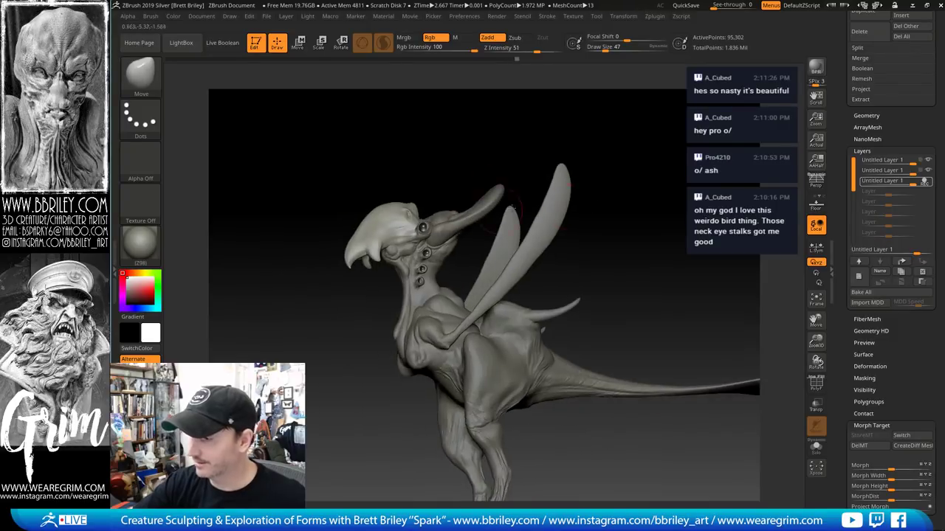
# Stop recording on the third layer, toggle its visibility to compare the beak shapes, and delete that layer
pyautogui.click(923, 183)
pyautogui.click(929, 182)
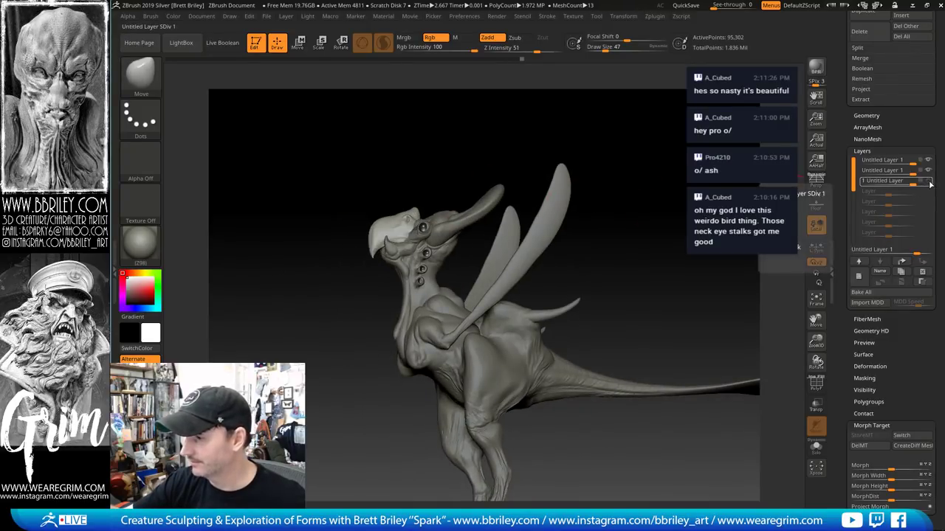
pyautogui.click(929, 182)
pyautogui.moveTo(635, 295); pyautogui.dragTo(724, 294, button='right')
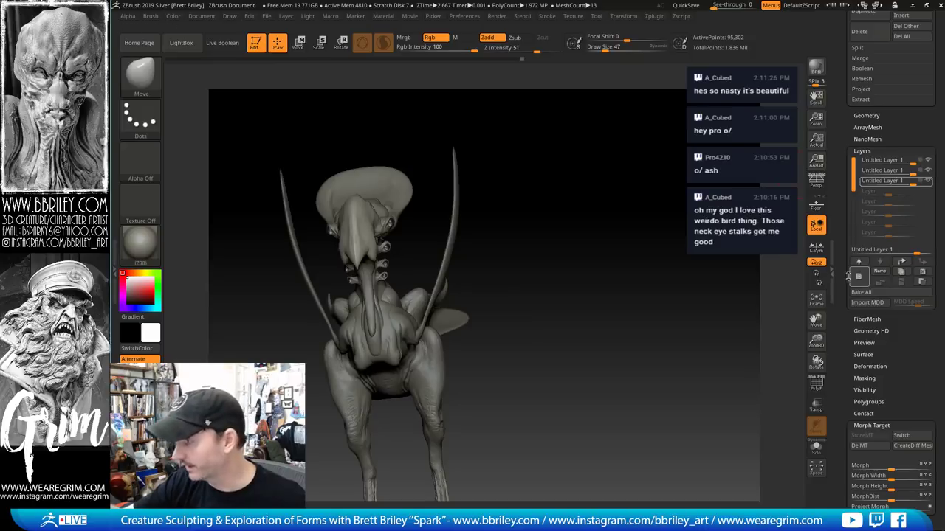
pyautogui.click(920, 272)
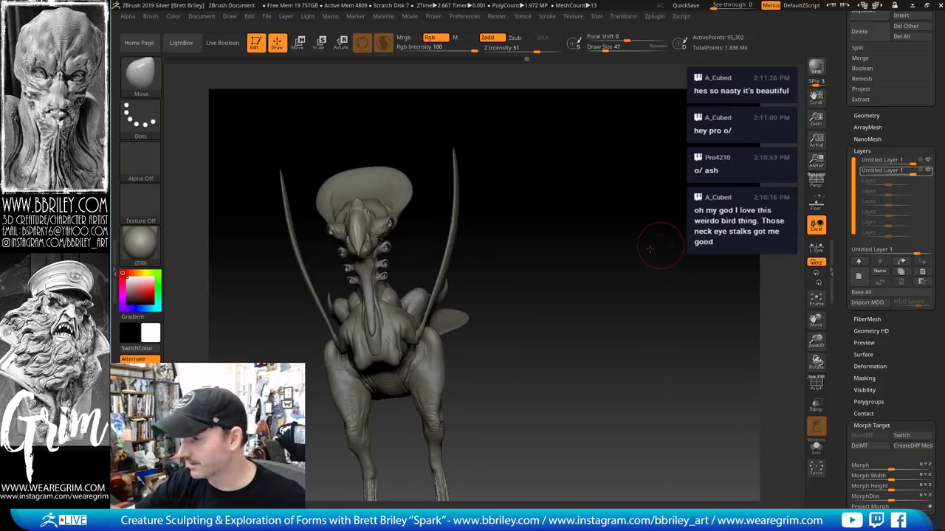
# Resume recording on the second layer after comparing its visibility, and adjust the beak's lower edge with the Move brush at draw size 25
pyautogui.moveTo(650, 249); pyautogui.dragTo(712, 243)
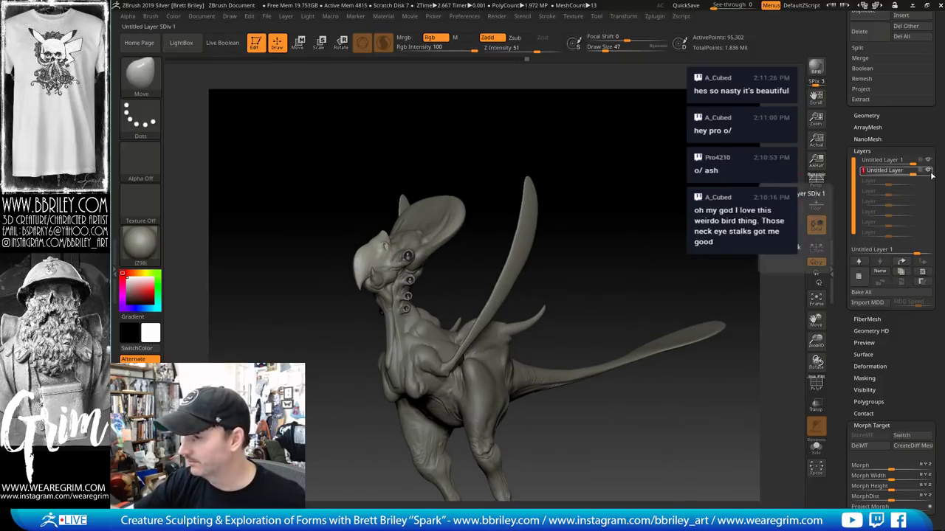
pyautogui.click(929, 172)
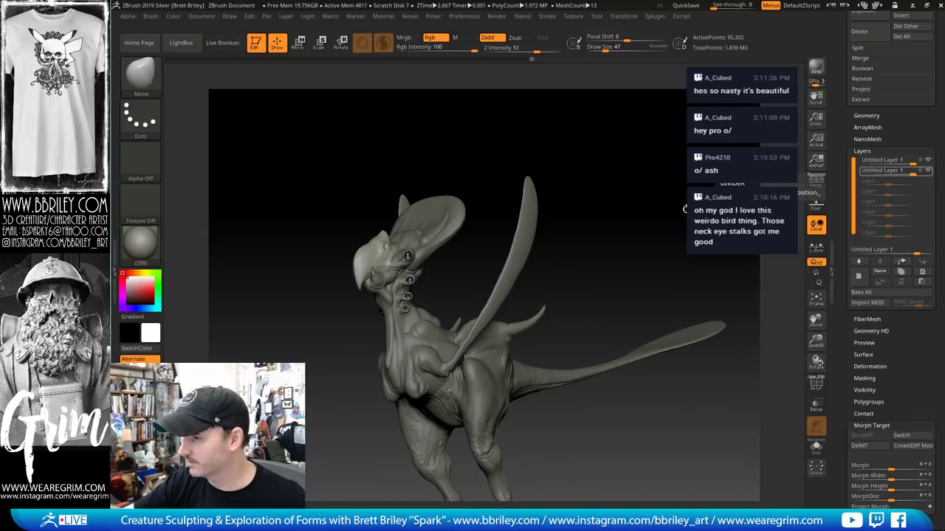
pyautogui.moveTo(685, 209)
pyautogui.mouseDown()
pyautogui.moveTo(664, 189)
pyautogui.moveTo(699, 182)
pyautogui.moveTo(685, 185)
pyautogui.mouseUp()
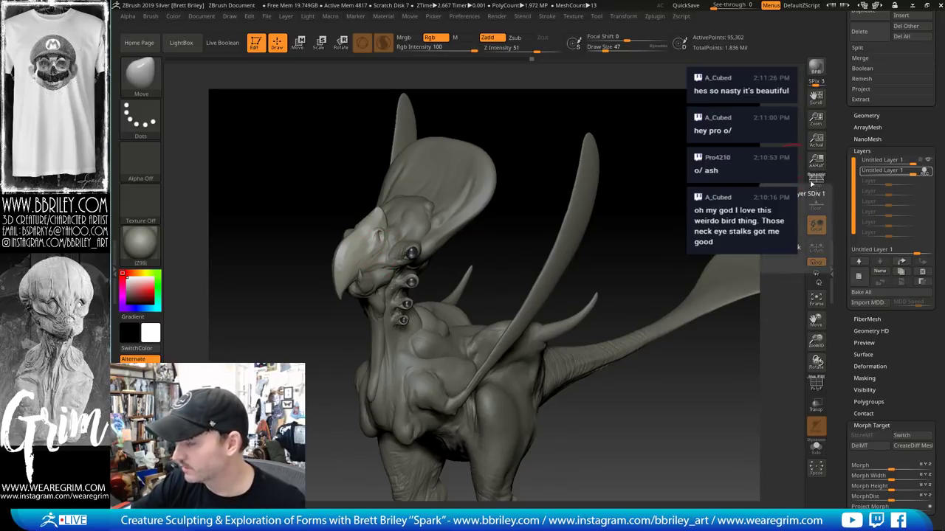
pyautogui.moveTo(639, 174)
pyautogui.mouseDown()
pyautogui.moveTo(616, 161)
pyautogui.moveTo(620, 207)
pyautogui.mouseUp()
pyautogui.press('s')
pyautogui.click(347, 274)
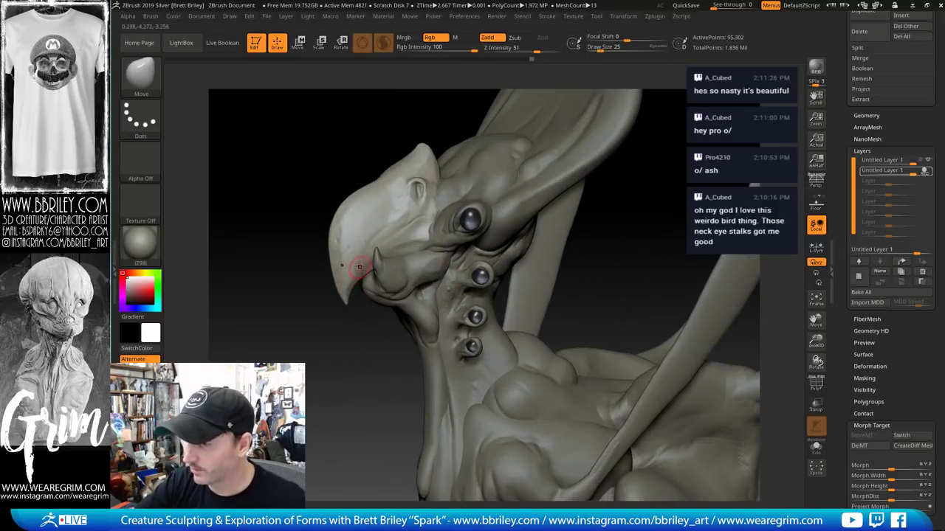
# Switch to the TrimDynamic brush at draw size 10 and smooth the beak's lower edge near the hooked tip
pyautogui.press('b')
pyautogui.press('t')
pyautogui.press('d')
pyautogui.keyDown('shift'); pyautogui.click(366, 258); pyautogui.keyUp('shift')
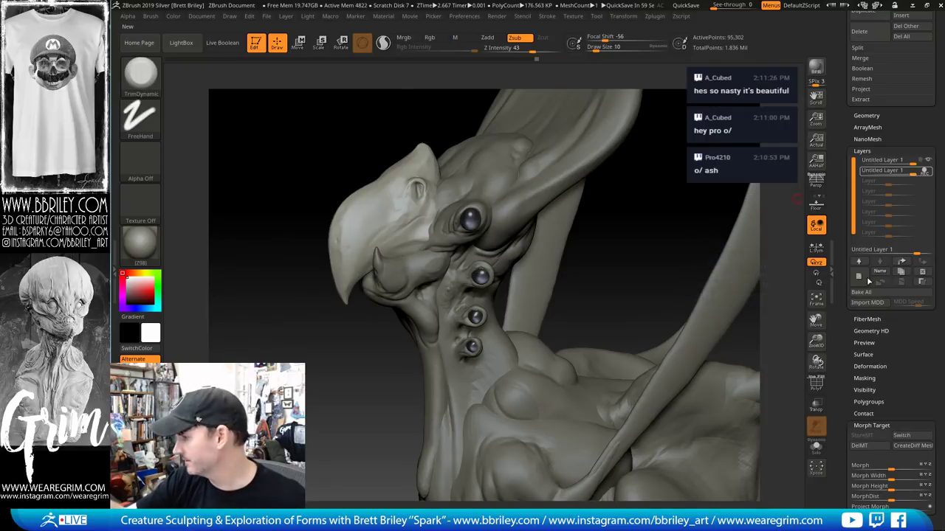
# Stop layer recording, raise the beak to a higher subdivision level and bake all its sculpting layers into the mesh
pyautogui.click(863, 318)
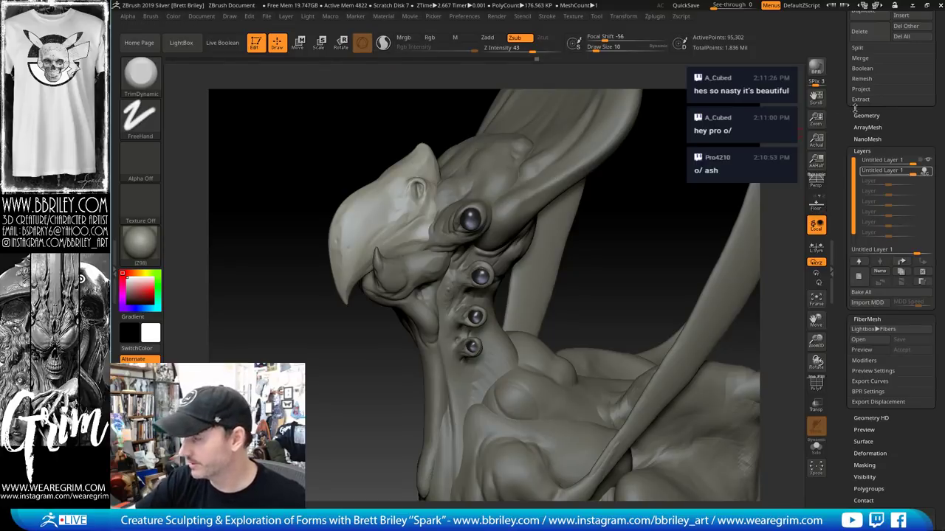
pyautogui.moveTo(686, 184); pyautogui.dragTo(664, 181)
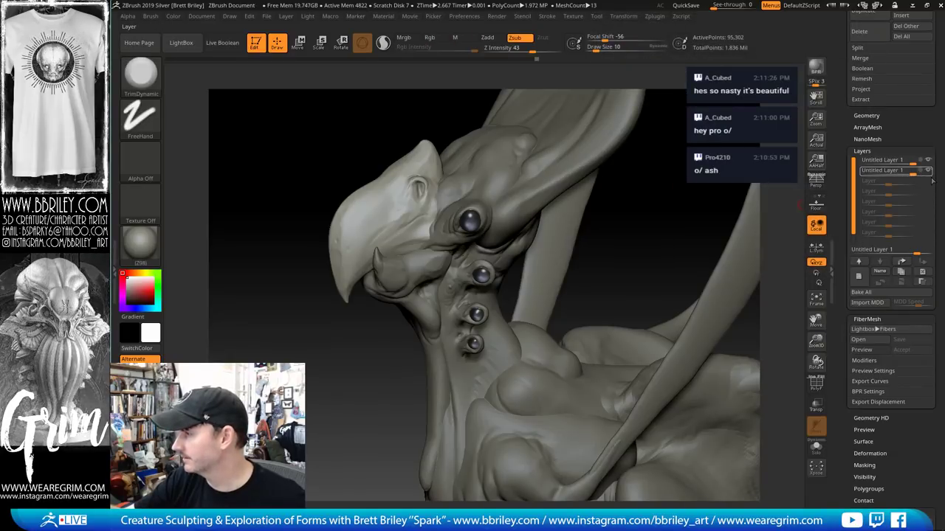
pyautogui.press('ctrl')
pyautogui.press('alt')
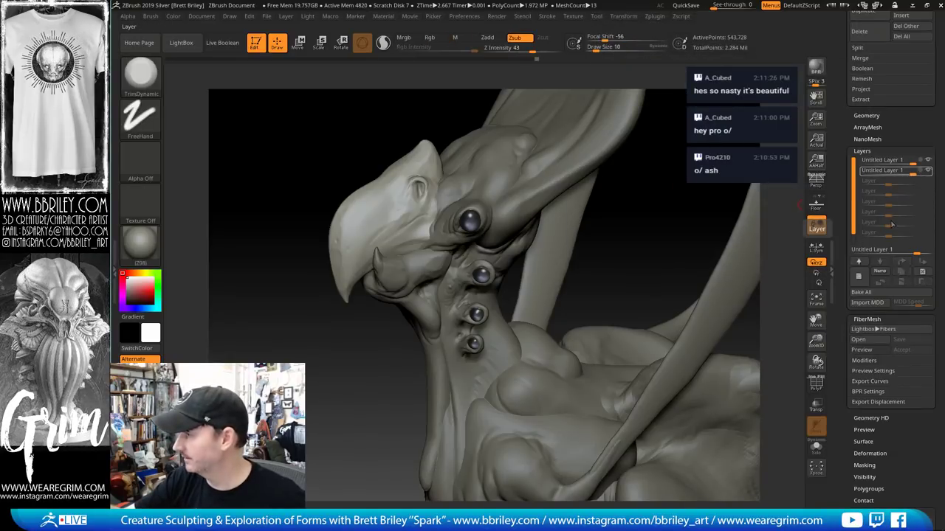
pyautogui.click(868, 294)
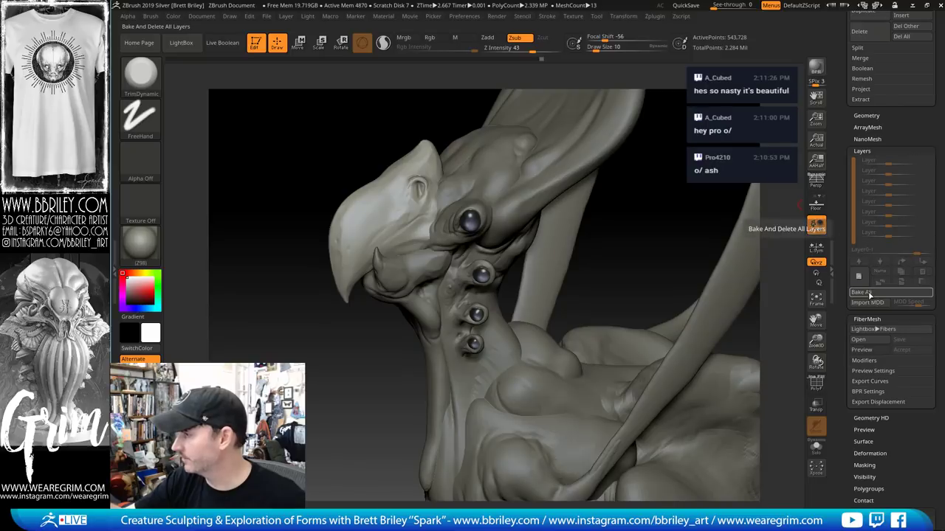
pyautogui.hotkey('ctrl', 'd')
pyautogui.moveTo(680, 194); pyautogui.dragTo(657, 203)
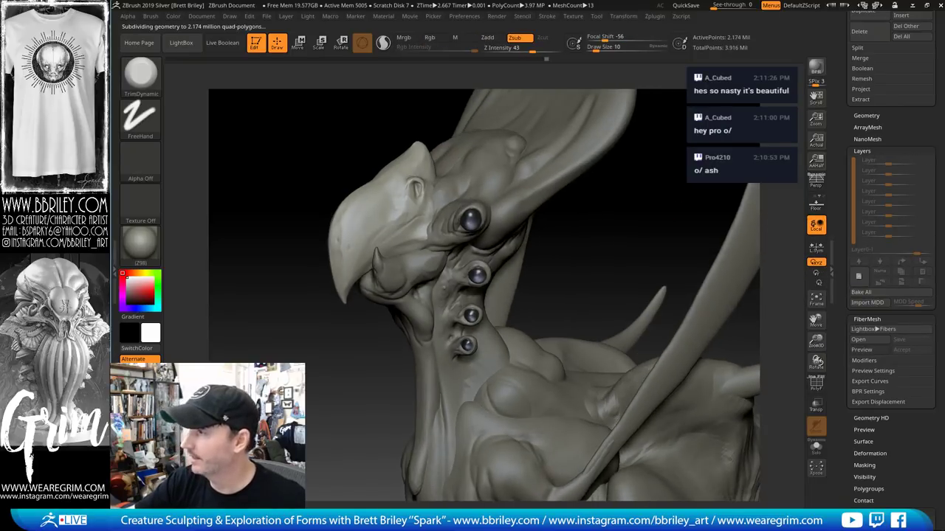
pyautogui.hotkey('ctrl', 'z')
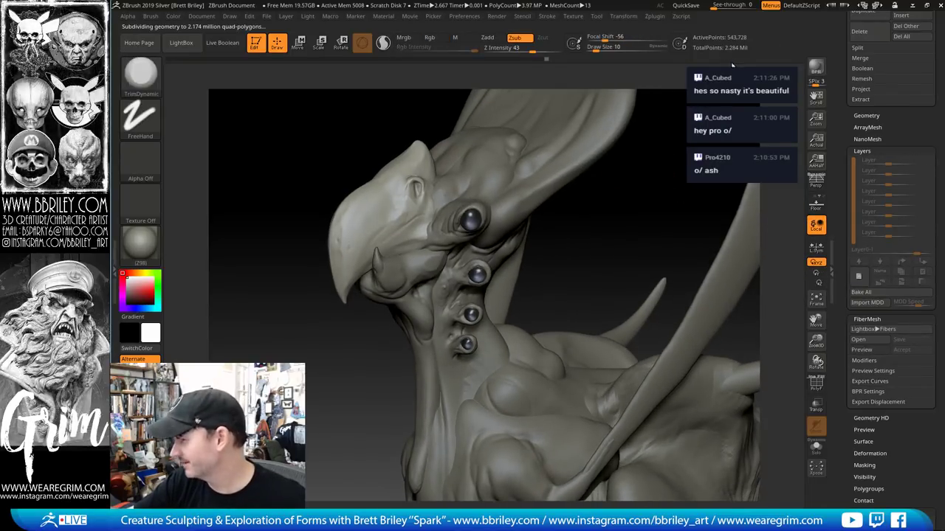
pyautogui.moveTo(662, 184); pyautogui.dragTo(642, 189)
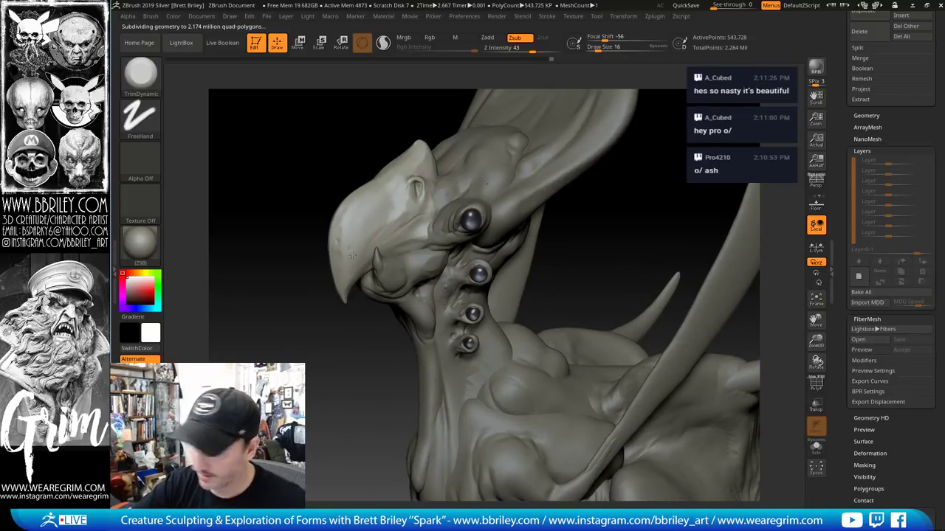
pyautogui.moveTo(338, 381)
pyautogui.mouseDown()
pyautogui.moveTo(354, 304)
pyautogui.moveTo(390, 330)
pyautogui.moveTo(381, 386)
pyautogui.moveTo(382, 310)
pyautogui.mouseUp()
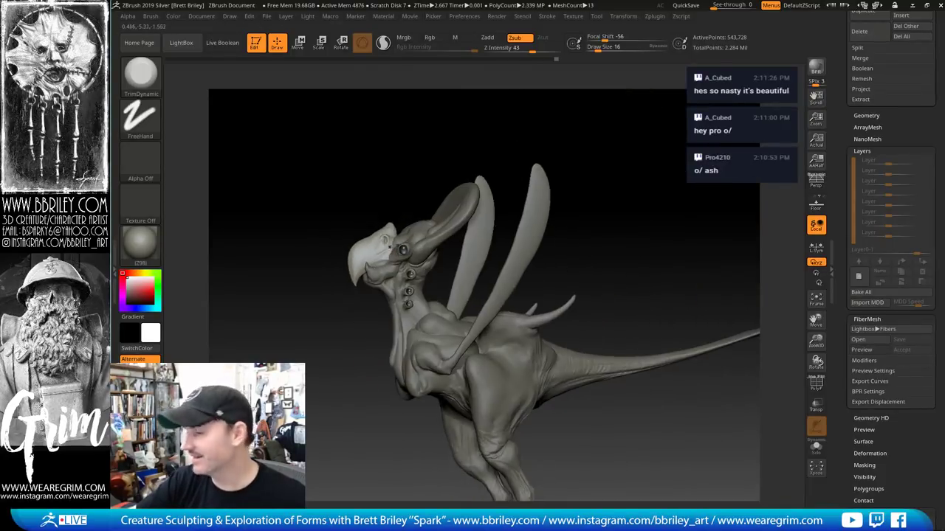
pyautogui.moveTo(662, 209)
pyautogui.mouseDown()
pyautogui.moveTo(679, 217)
pyautogui.moveTo(659, 211)
pyautogui.moveTo(669, 197)
pyautogui.moveTo(648, 158)
pyautogui.moveTo(654, 145)
pyautogui.moveTo(668, 148)
pyautogui.moveTo(635, 151)
pyautogui.moveTo(645, 150)
pyautogui.moveTo(620, 171)
pyautogui.moveTo(563, 169)
pyautogui.mouseUp()
pyautogui.keyDown('alt'); pyautogui.click(442, 292); pyautogui.keyUp('alt')
pyautogui.keyDown('alt'); pyautogui.click(529, 208); pyautogui.keyUp('alt')
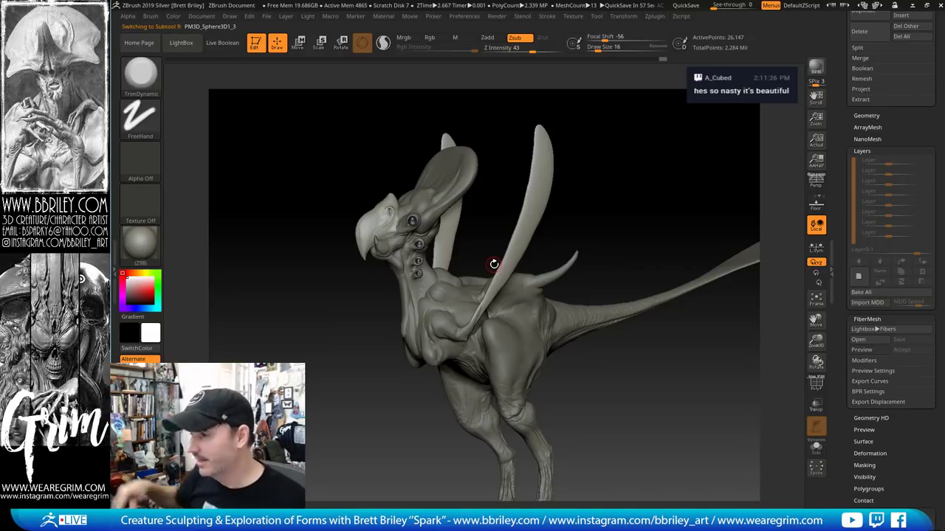
pyautogui.moveTo(581, 177); pyautogui.dragTo(594, 147)
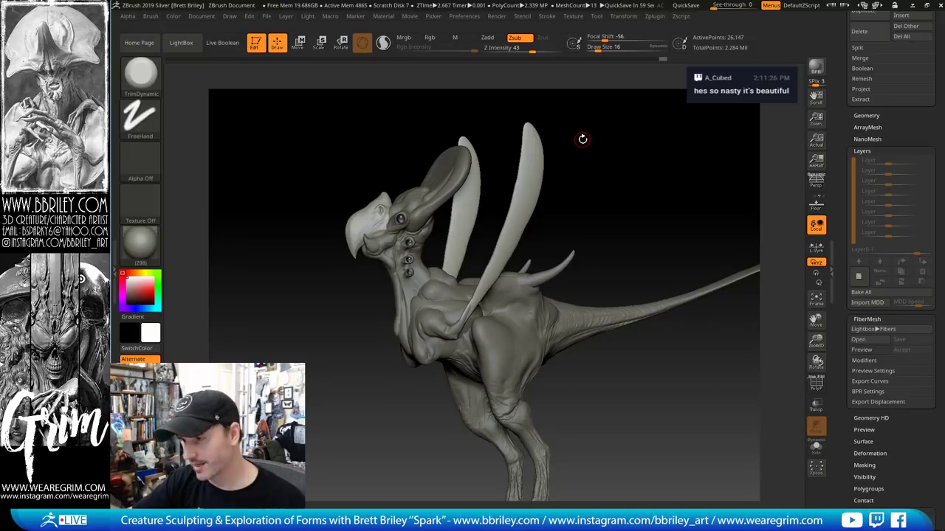
pyautogui.moveTo(624, 150); pyautogui.dragTo(643, 154)
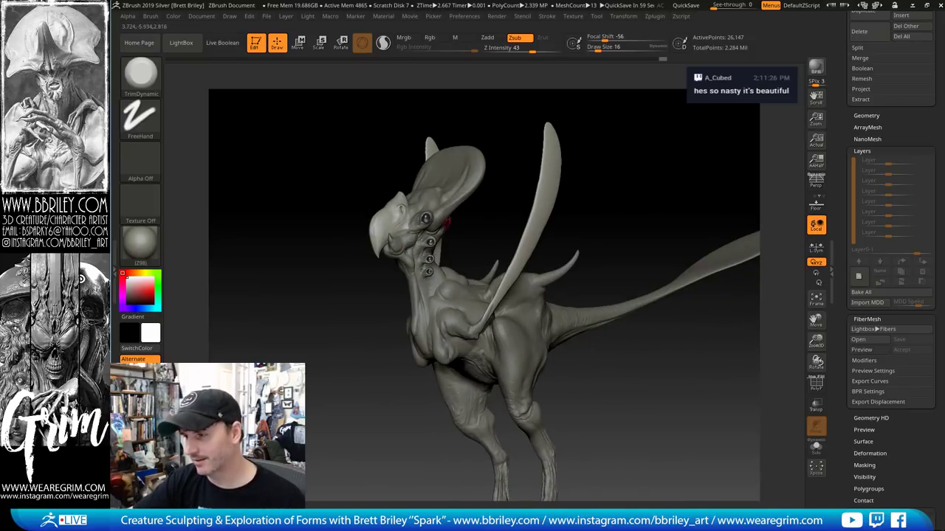
# Select the hanging throat piece, switch to the Move brush and add a new sculpting layer to that mesh
pyautogui.keyDown('alt'); pyautogui.click(398, 245); pyautogui.keyUp('alt')
pyautogui.keyDown('alt'); pyautogui.moveTo(473, 237); pyautogui.dragTo(453, 264); pyautogui.keyUp('alt')
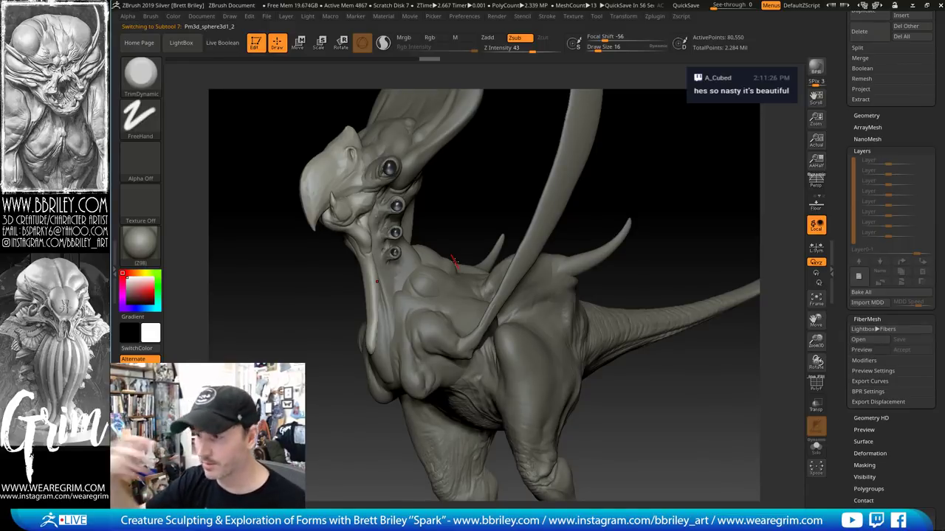
pyautogui.moveTo(470, 173)
pyautogui.mouseDown()
pyautogui.moveTo(485, 158)
pyautogui.moveTo(487, 214)
pyautogui.moveTo(463, 241)
pyautogui.moveTo(504, 331)
pyautogui.mouseUp()
pyautogui.press('b')
pyautogui.press('m')
pyautogui.press('v')
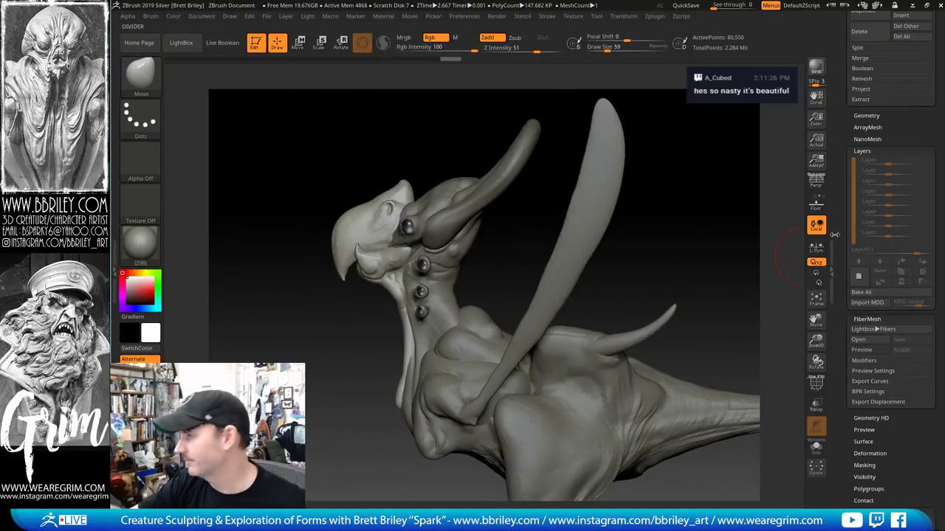
pyautogui.click(858, 276)
# Use the transform gizmo to enlarge and lower the throat piece so it hangs further down in front of the chest
pyautogui.press('w')
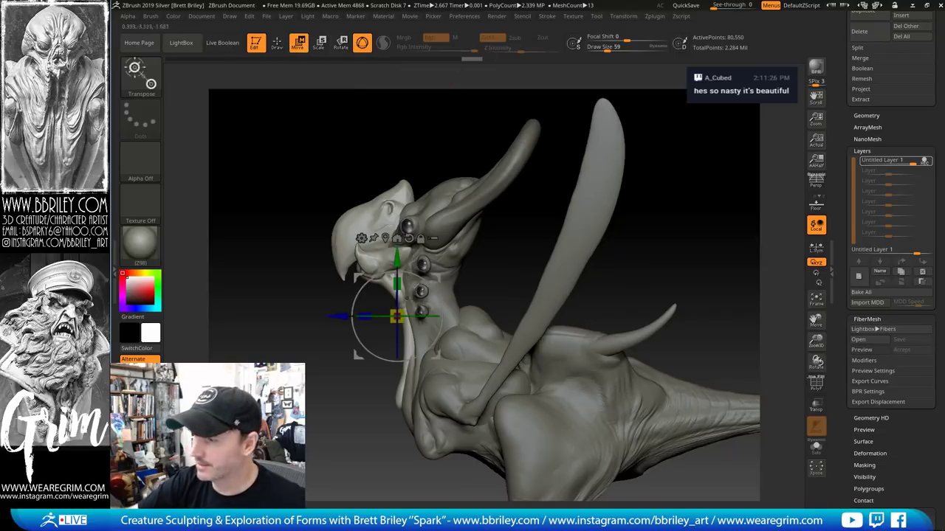
pyautogui.moveTo(401, 312); pyautogui.dragTo(436, 299)
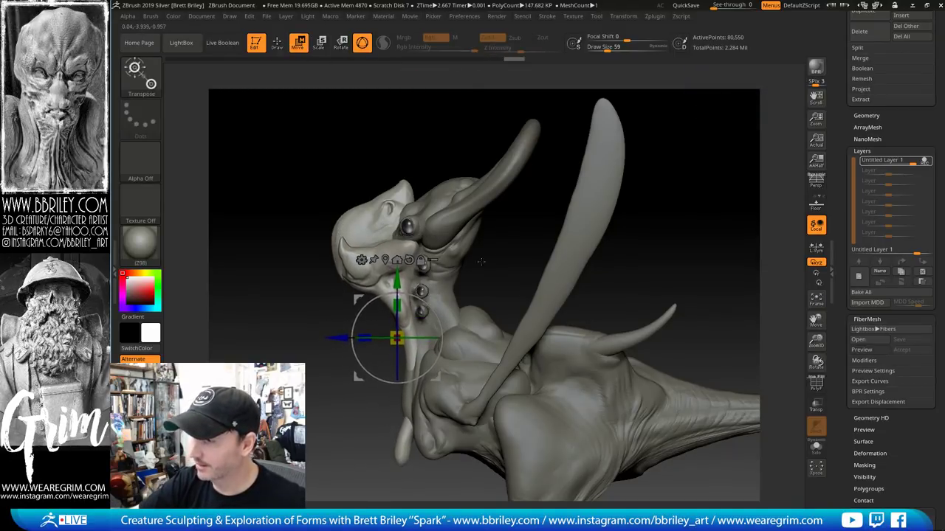
pyautogui.moveTo(481, 261)
pyautogui.mouseDown()
pyautogui.moveTo(527, 251)
pyautogui.moveTo(521, 228)
pyautogui.moveTo(500, 220)
pyautogui.moveTo(472, 228)
pyautogui.moveTo(457, 263)
pyautogui.mouseUp()
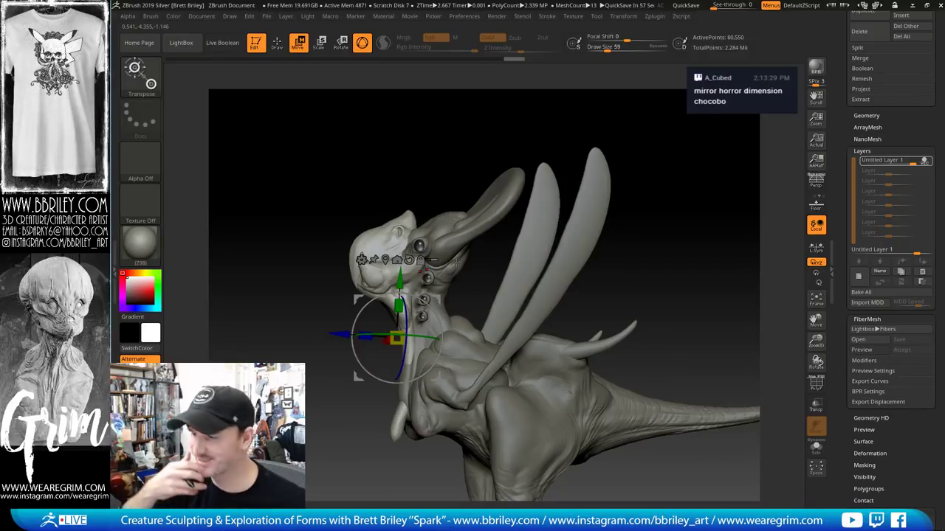
# Return to drawing with the Move brush and reshape the jaw and throat piece at draw sizes 102 and 41
pyautogui.moveTo(461, 146); pyautogui.dragTo(542, 148)
pyautogui.press('q')
pyautogui.press('s')
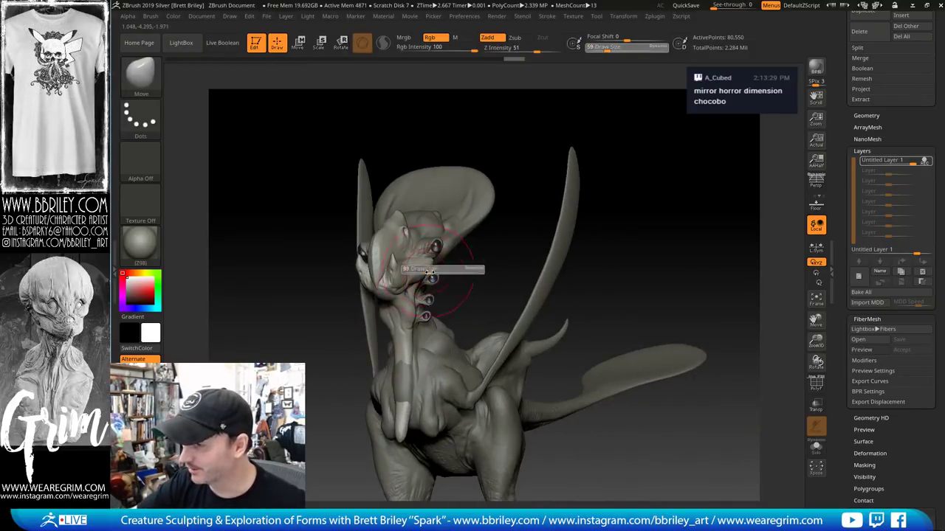
pyautogui.click(430, 271)
pyautogui.moveTo(478, 280)
pyautogui.mouseDown()
pyautogui.moveTo(550, 282)
pyautogui.moveTo(519, 297)
pyautogui.moveTo(415, 292)
pyautogui.mouseUp()
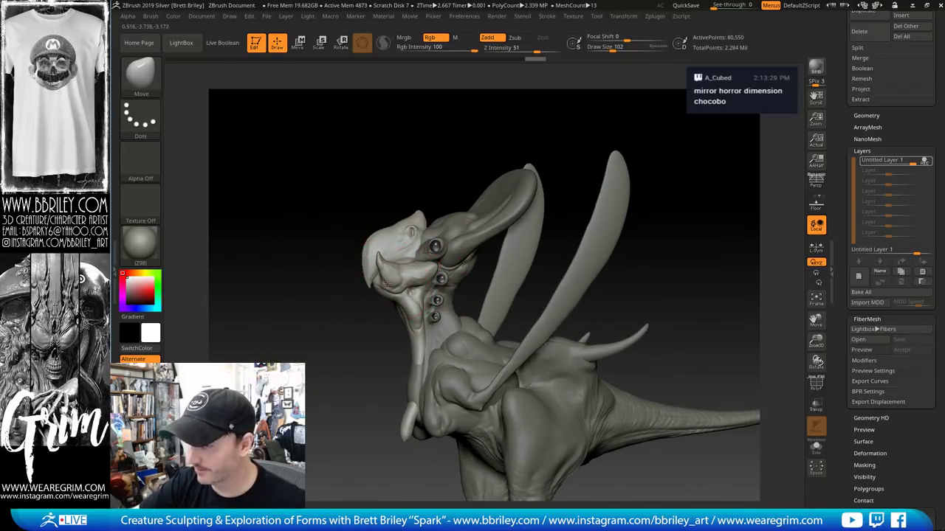
pyautogui.moveTo(453, 194)
pyautogui.mouseDown()
pyautogui.moveTo(456, 158)
pyautogui.moveTo(530, 193)
pyautogui.mouseUp()
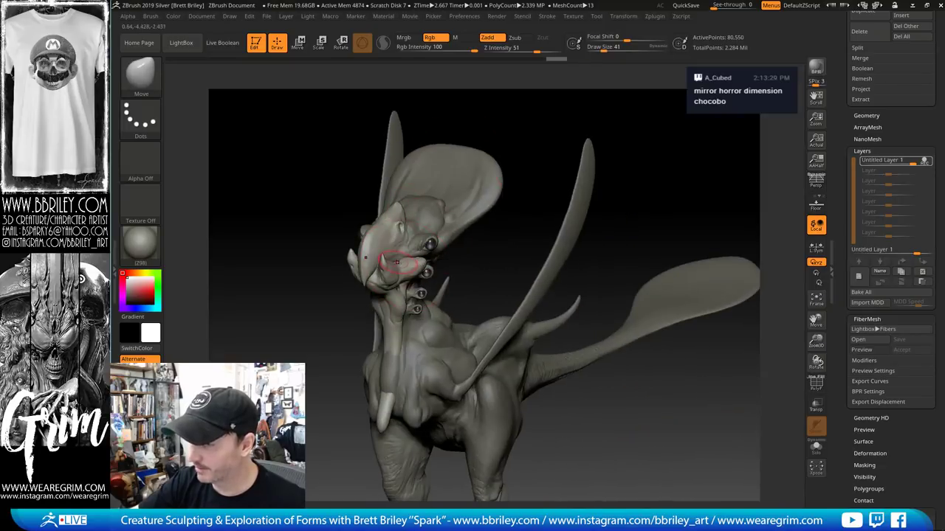
pyautogui.moveTo(499, 131); pyautogui.dragTo(399, 295)
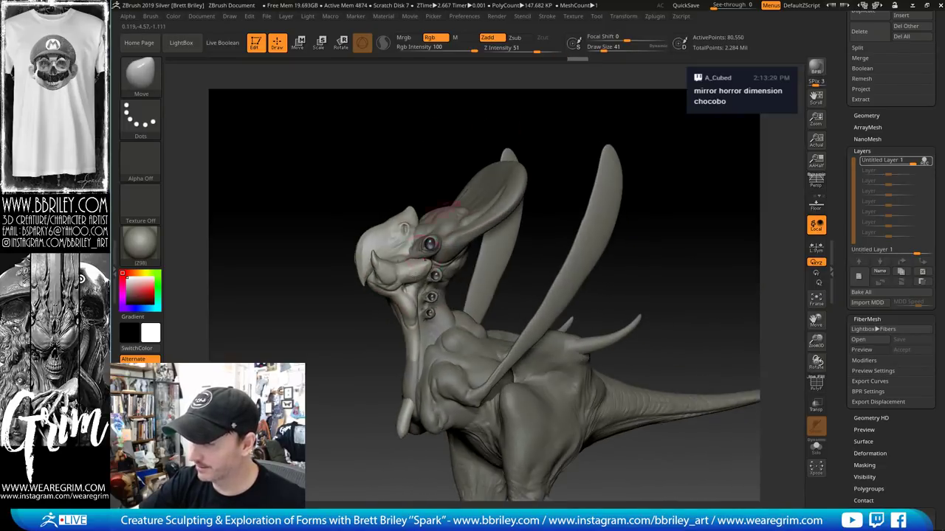
# Curl the throat strand's lower end in against the chest with the Move brush at draw sizes 115 and 65
pyautogui.press(']')
pyautogui.press(']')
pyautogui.press(']')
pyautogui.press(']')
pyautogui.press(']')
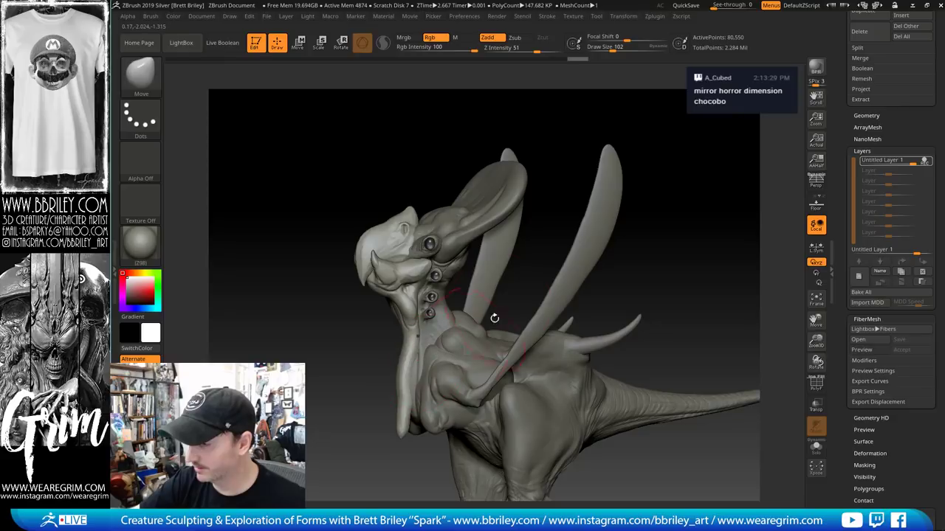
pyautogui.moveTo(495, 318)
pyautogui.keyDown('alt'); pyautogui.mouseDown()
pyautogui.moveTo(458, 221)
pyautogui.moveTo(386, 321)
pyautogui.mouseUp(); pyautogui.keyUp('alt')
pyautogui.press(']')
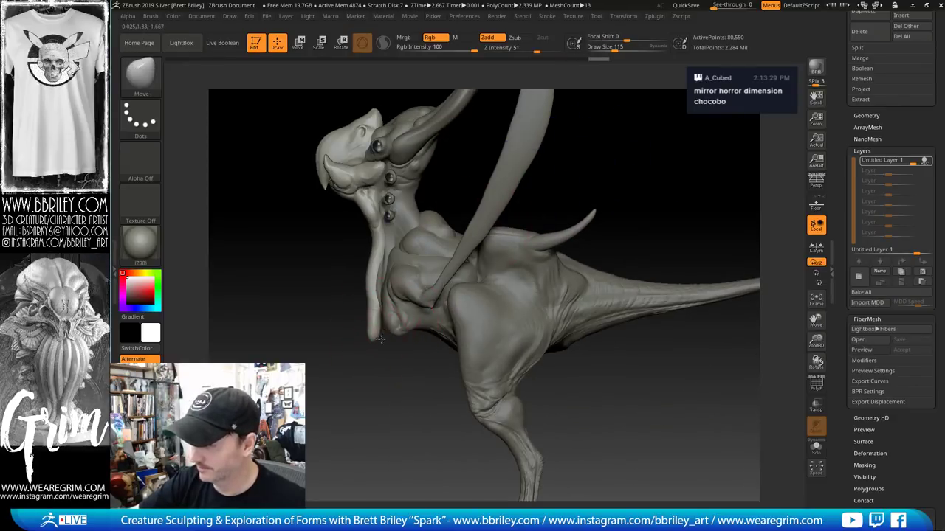
pyautogui.press('[')
pyautogui.press('[')
pyautogui.press('[')
pyautogui.press('[')
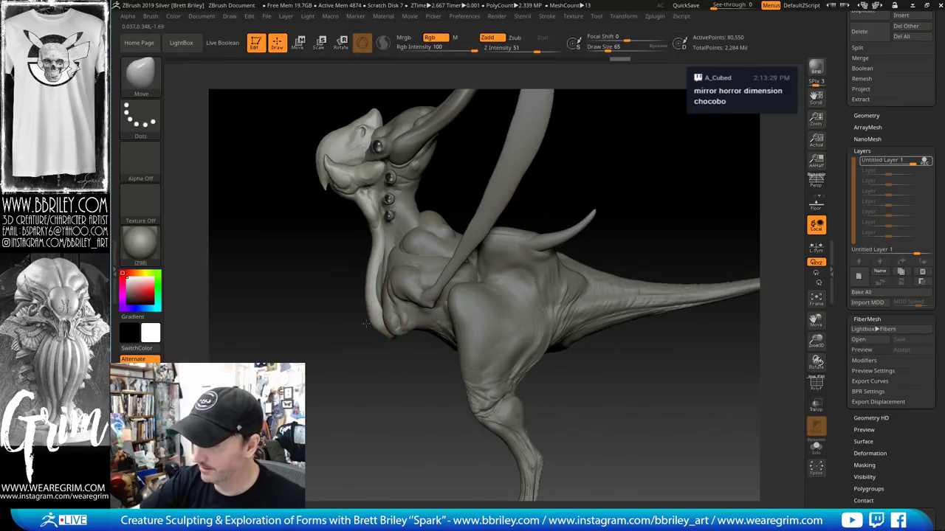
# Smooth the throat strand's lower end and thicken it with the Inflat brush at draw size 39
pyautogui.moveTo(363, 354); pyautogui.dragTo(401, 344)
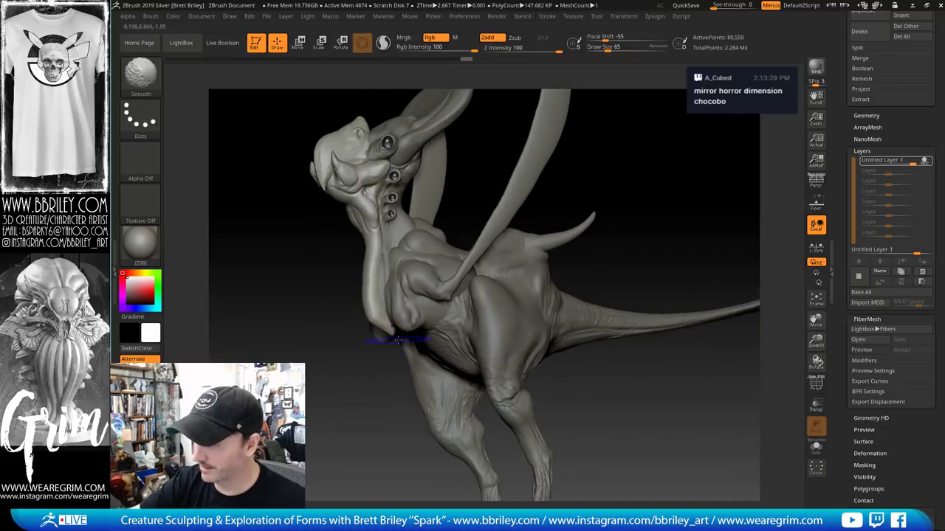
pyautogui.moveTo(403, 377)
pyautogui.mouseDown()
pyautogui.moveTo(398, 394)
pyautogui.moveTo(388, 337)
pyautogui.mouseUp()
pyautogui.press('b')
pyautogui.press('i')
pyautogui.press('n')
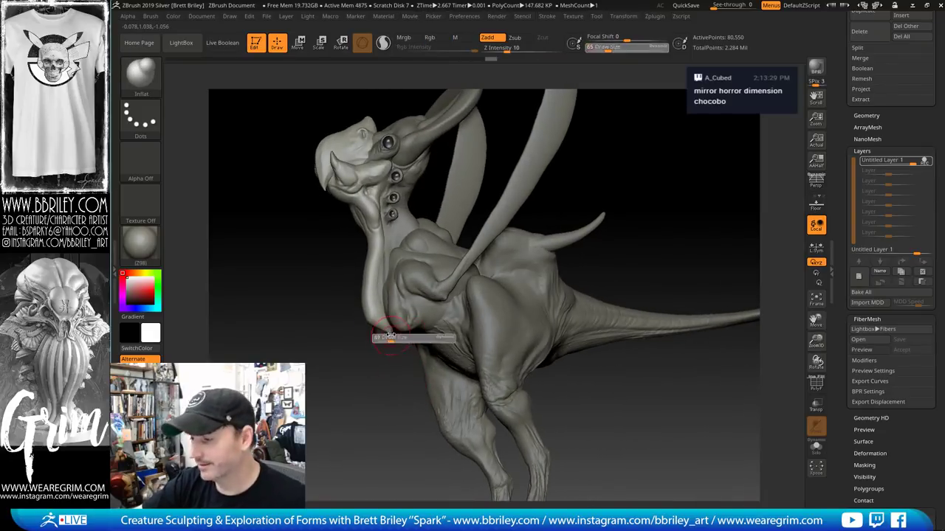
pyautogui.moveTo(564, 203); pyautogui.dragTo(628, 214)
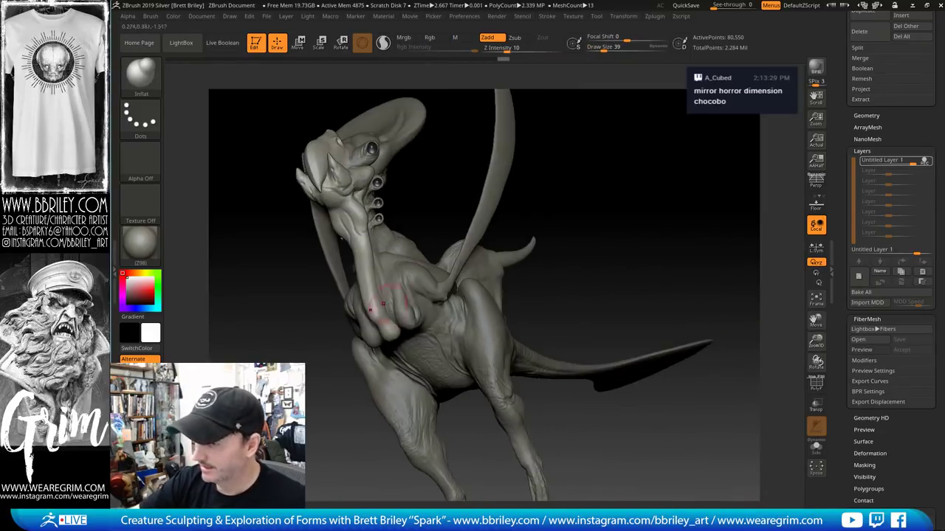
pyautogui.moveTo(376, 314)
pyautogui.keyDown('shift'); pyautogui.mouseDown()
pyautogui.moveTo(387, 331)
pyautogui.moveTo(403, 325)
pyautogui.mouseUp(); pyautogui.keyUp('shift')
# Switch to the Move brush and pull the throat strand's tip back beneath the chest at draw sizes 53 and 39
pyautogui.moveTo(571, 202); pyautogui.dragTo(517, 207)
pyautogui.press('b')
pyautogui.press('m')
pyautogui.press('v')
pyautogui.press('s')
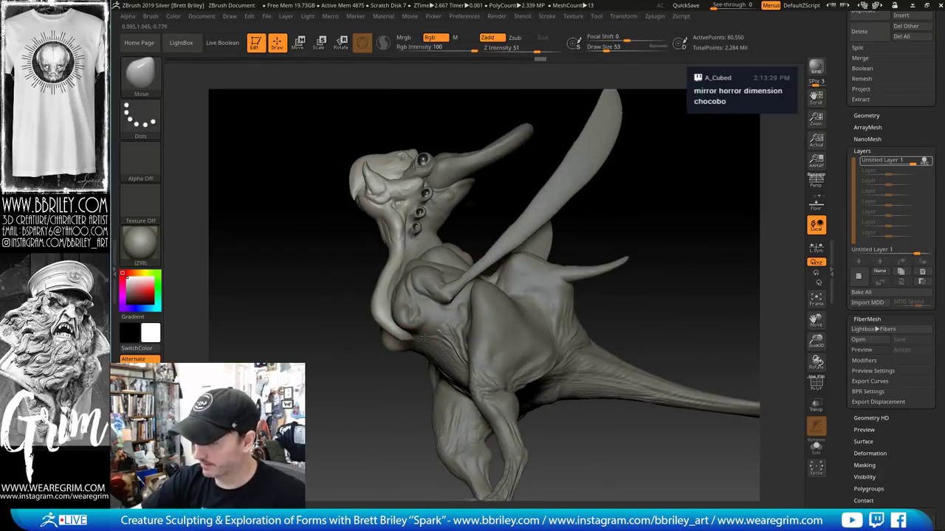
pyautogui.moveTo(402, 335); pyautogui.dragTo(413, 338)
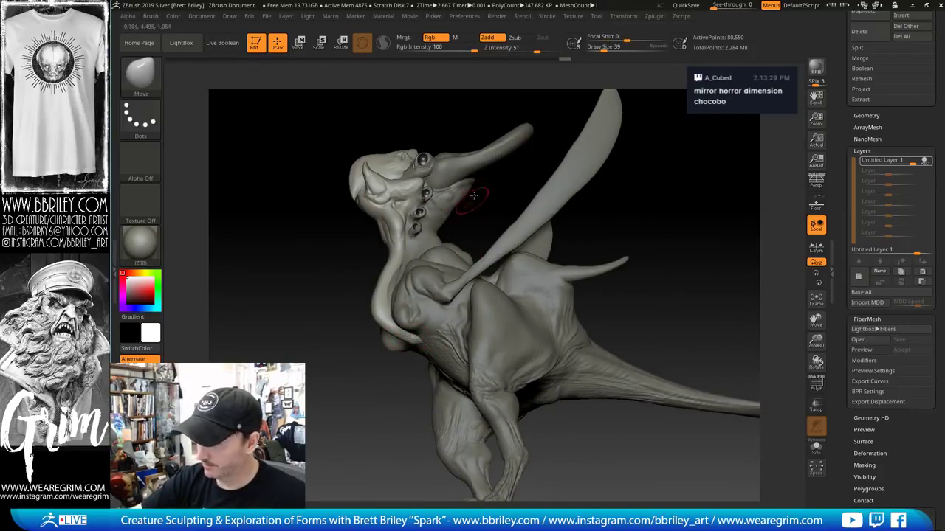
# Push the throat strand's lower end out into a fuller bulge with the Move brush at draw size 75
pyautogui.moveTo(637, 214); pyautogui.dragTo(590, 241)
pyautogui.press('s')
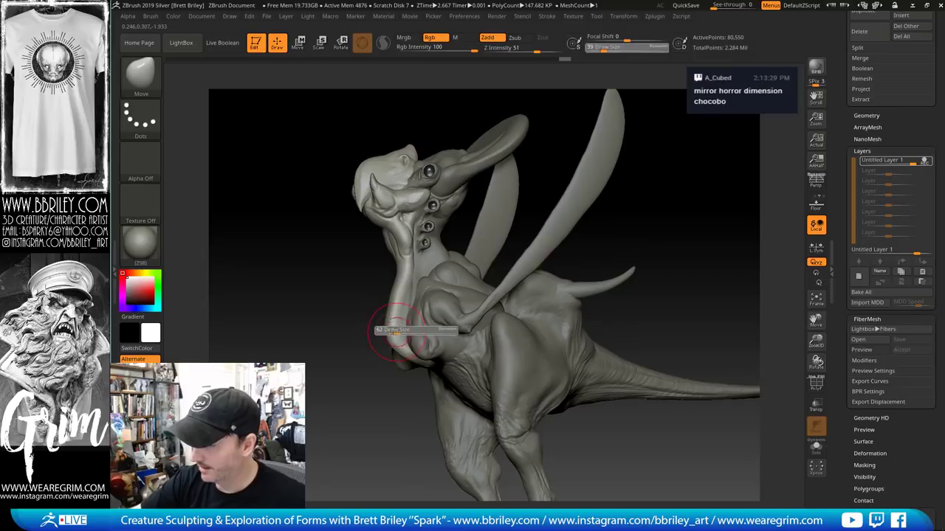
pyautogui.moveTo(387, 331); pyautogui.dragTo(393, 331)
pyautogui.moveTo(393, 329)
pyautogui.mouseDown()
pyautogui.moveTo(379, 327)
pyautogui.moveTo(381, 343)
pyautogui.mouseUp()
pyautogui.moveTo(637, 239); pyautogui.dragTo(651, 205)
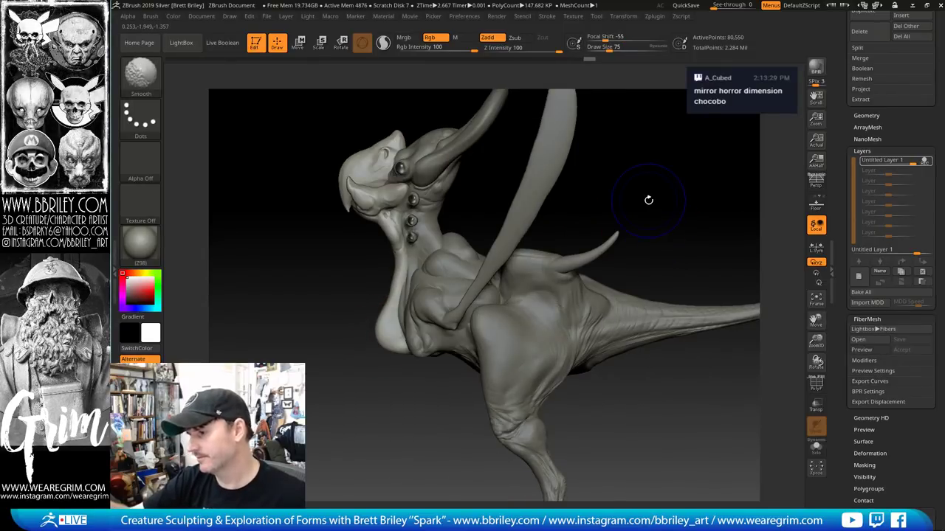
# Select the lumpy shoulder mesh at the neck base, fill it with red and reset the active colour to white
pyautogui.keyDown('alt'); pyautogui.click(457, 252); pyautogui.keyUp('alt')
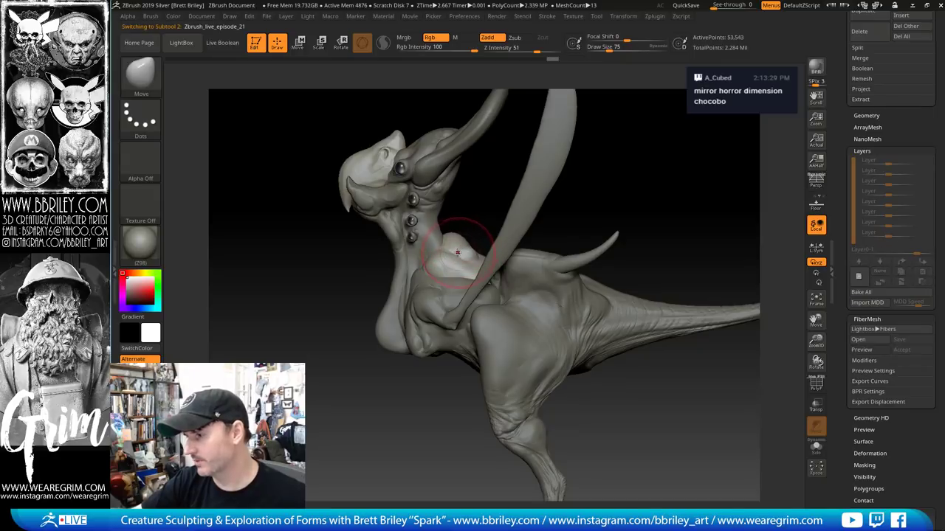
pyautogui.click(151, 289)
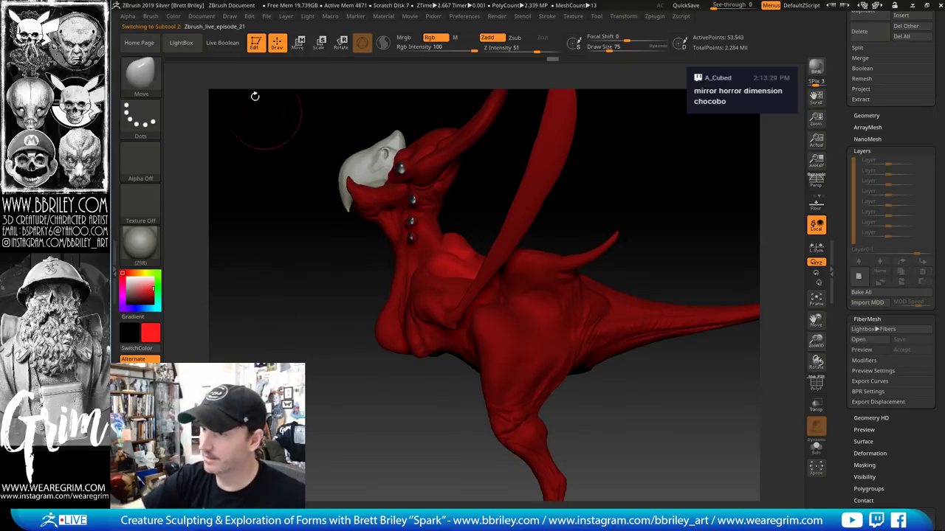
pyautogui.click(177, 15)
pyautogui.click(131, 280)
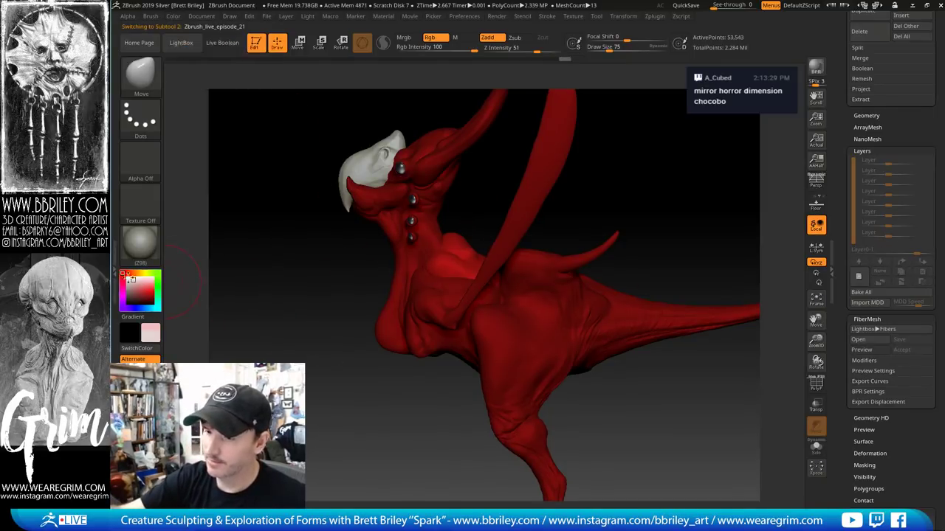
pyautogui.moveTo(132, 280); pyautogui.dragTo(125, 276)
pyautogui.moveTo(634, 189); pyautogui.dragTo(554, 217)
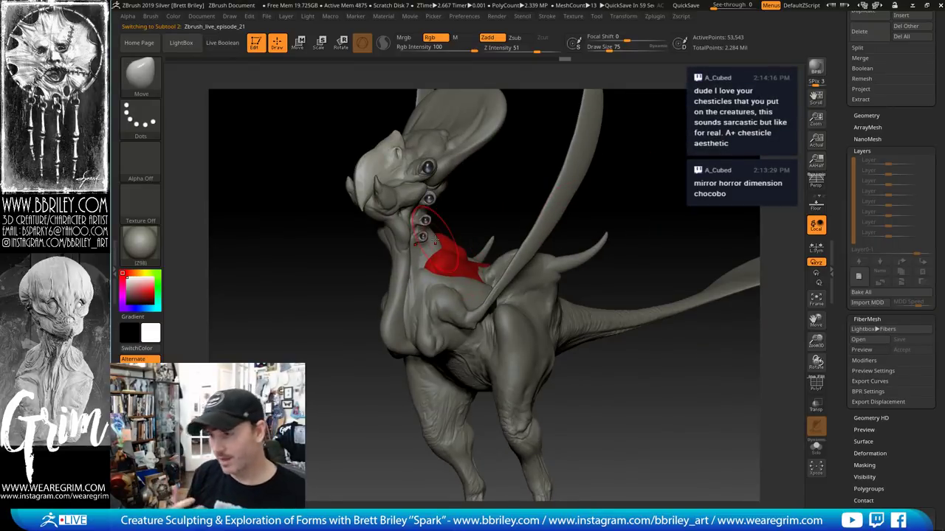
# Reselect the throat piece and push its lower bulge further forward with the Move brush, finishing at draw size 41
pyautogui.moveTo(489, 179); pyautogui.dragTo(461, 183)
pyautogui.keyDown('alt'); pyautogui.click(393, 255); pyautogui.keyUp('alt')
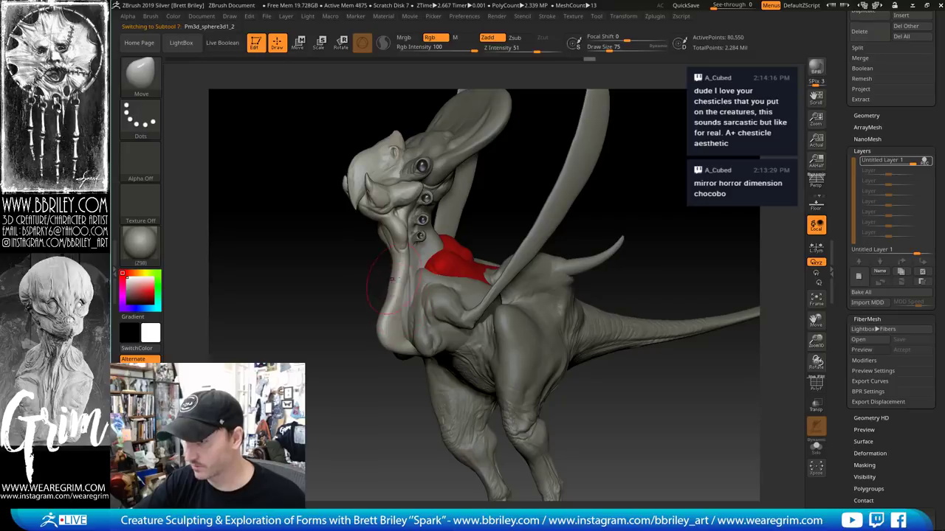
pyautogui.moveTo(516, 180); pyautogui.dragTo(452, 230)
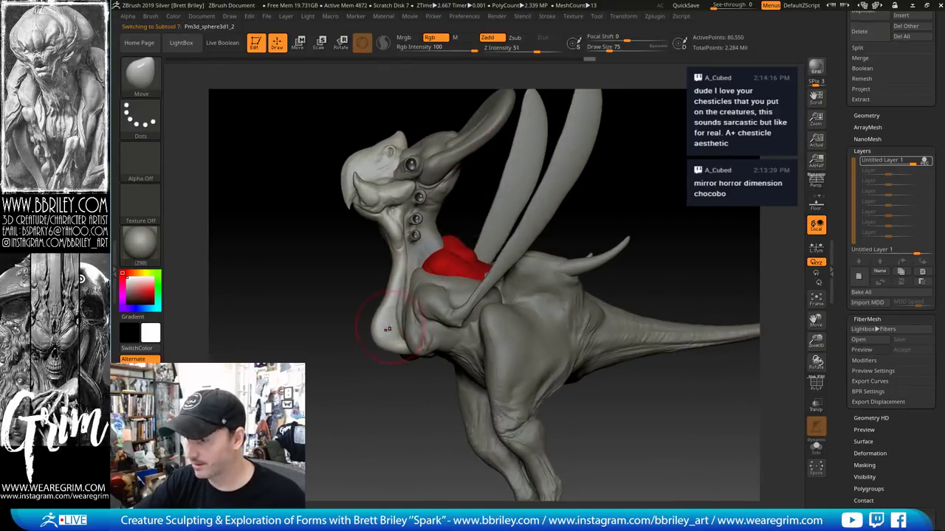
pyautogui.press(']')
pyautogui.moveTo(384, 335)
pyautogui.mouseDown()
pyautogui.moveTo(378, 342)
pyautogui.moveTo(389, 347)
pyautogui.mouseUp()
pyautogui.press('[')
pyautogui.press('[')
pyautogui.moveTo(664, 199); pyautogui.dragTo(672, 204)
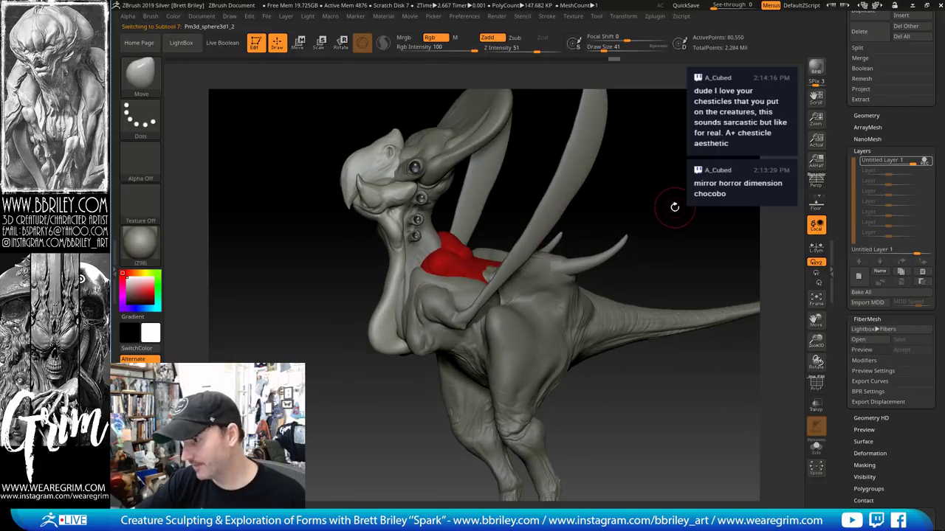
# Switch to the TrimDynamic brush at draw size 21 and flatten the front surface of the throat strand's lower bulge
pyautogui.press('b')
pyautogui.press('t')
pyautogui.press('d')
pyautogui.moveTo(506, 198); pyautogui.dragTo(568, 205)
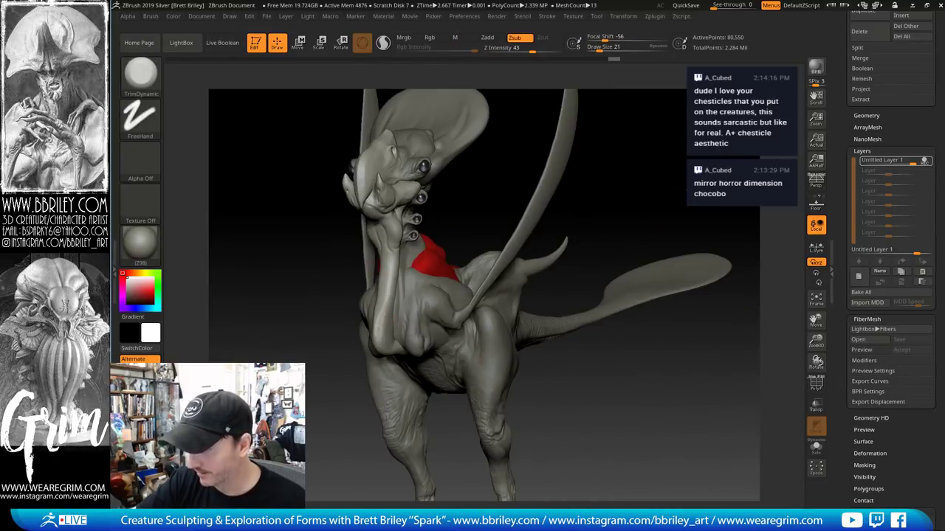
pyautogui.moveTo(375, 336); pyautogui.dragTo(390, 305)
pyautogui.moveTo(470, 193); pyautogui.dragTo(403, 198)
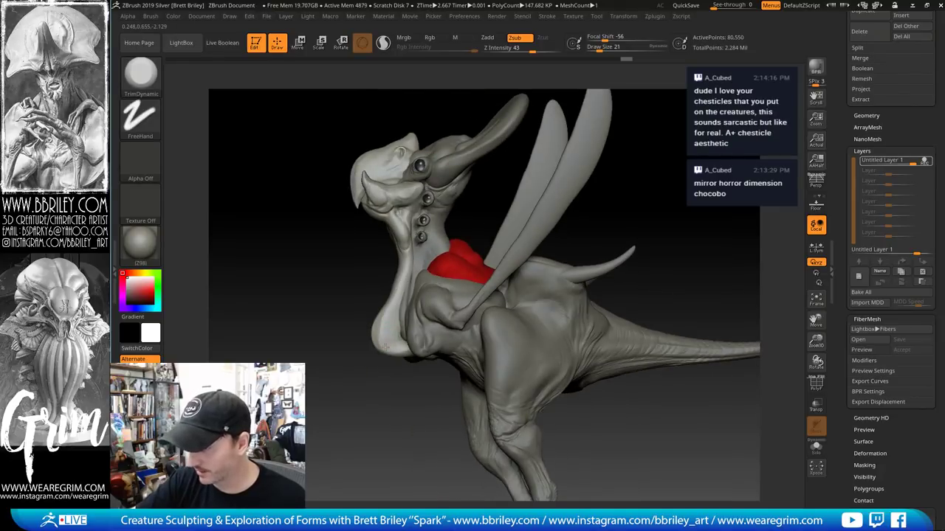
# Smooth the throat strand and adjust the shape of its lower end with the Move brush
pyautogui.press('shift')
pyautogui.press('shift')
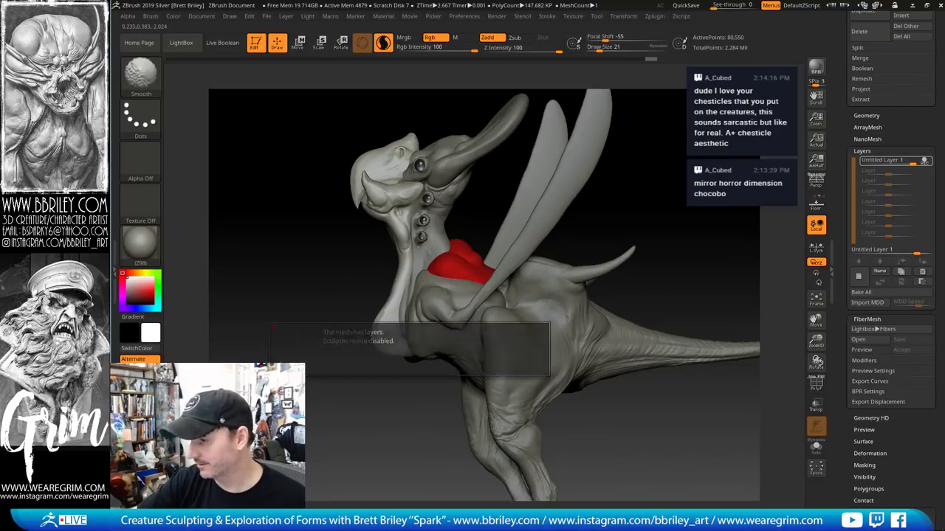
pyautogui.moveTo(657, 167); pyautogui.dragTo(650, 110)
pyautogui.press('shift')
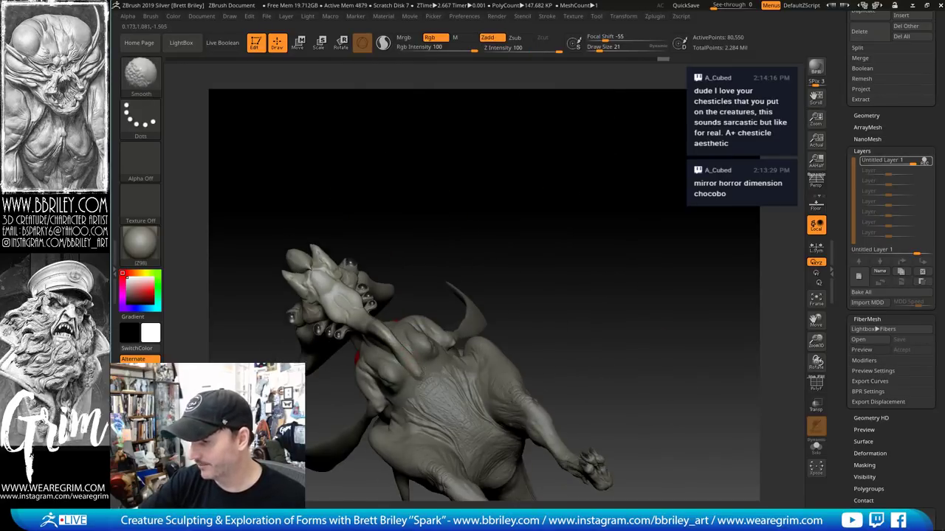
pyautogui.press('b')
pyautogui.press('m')
pyautogui.press('v')
pyautogui.moveTo(435, 381); pyautogui.dragTo(432, 367)
pyautogui.press('[')
pyautogui.moveTo(442, 269)
pyautogui.mouseDown()
pyautogui.moveTo(335, 281)
pyautogui.moveTo(324, 299)
pyautogui.mouseUp()
pyautogui.moveTo(424, 379)
pyautogui.keyDown('shift'); pyautogui.mouseDown()
pyautogui.moveTo(382, 345)
pyautogui.moveTo(381, 313)
pyautogui.mouseUp(); pyautogui.keyUp('shift')
# Flatten the throat strand with TrimDynamic, then carve its front with DamStandard at draw size 16
pyautogui.press('b')
pyautogui.press('t')
pyautogui.press('d')
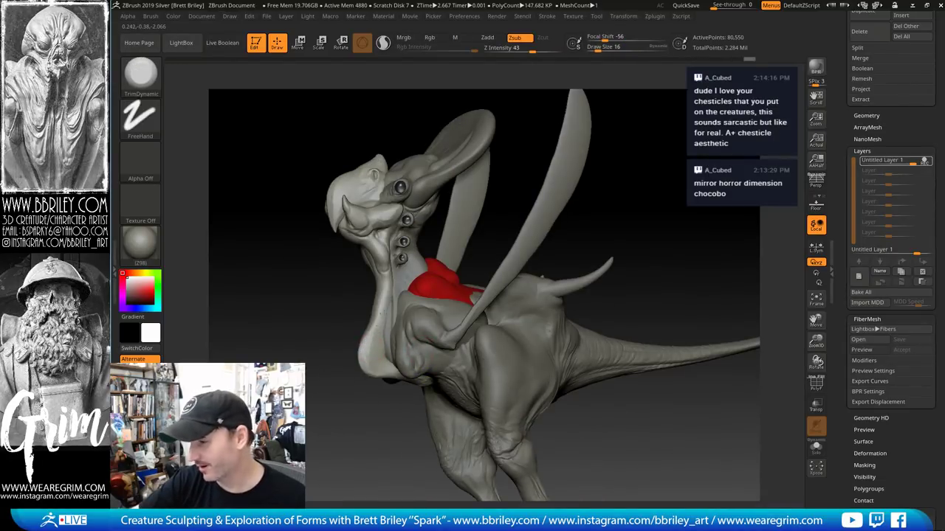
pyautogui.moveTo(493, 200); pyautogui.dragTo(377, 310, button='right')
pyautogui.press('b')
pyautogui.press('d')
pyautogui.press('s')
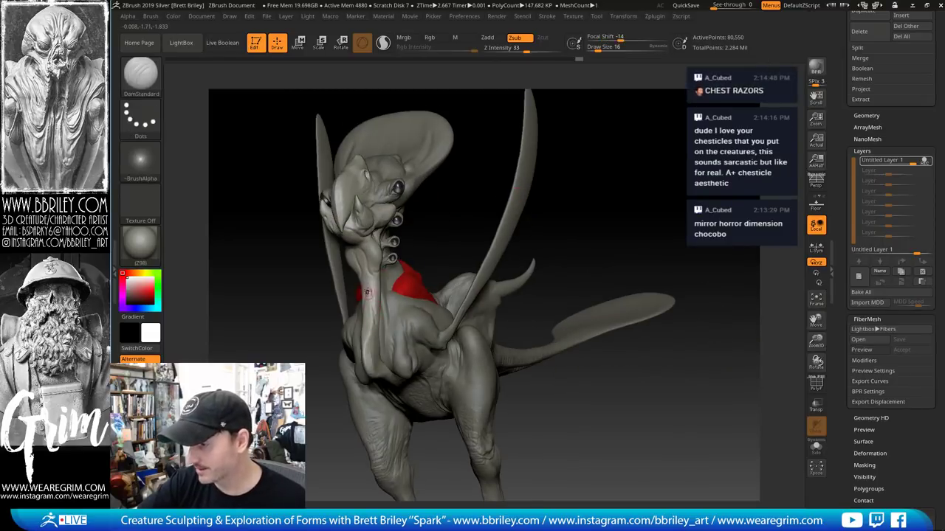
pyautogui.moveTo(484, 206); pyautogui.dragTo(373, 313, button='right')
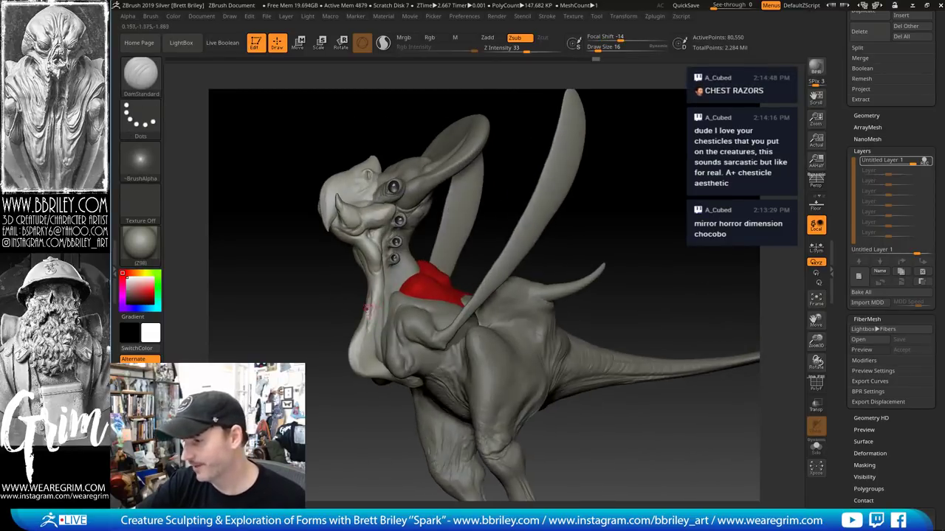
# Swell the rear side of the throat strand with the Inflate brush at draw size 16 and smooth it
pyautogui.press('b')
pyautogui.press('i')
pyautogui.press('n')
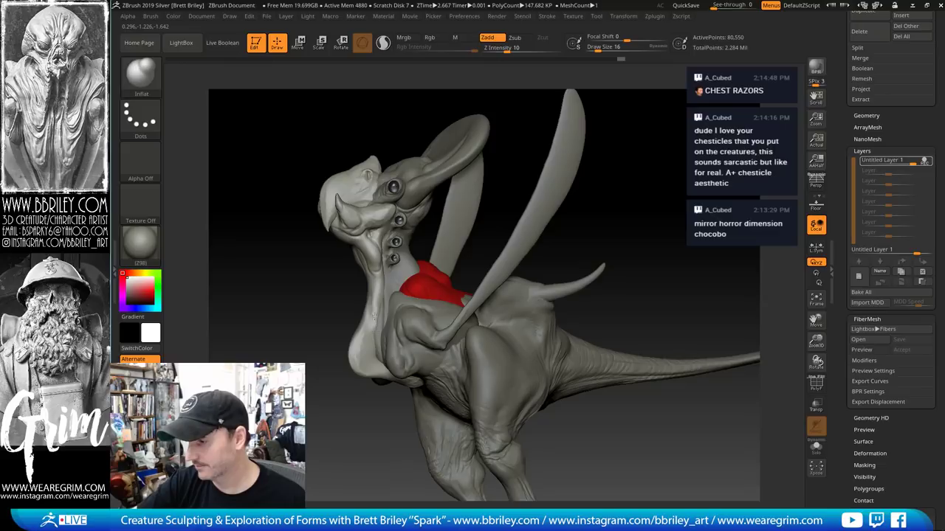
pyautogui.press('shift')
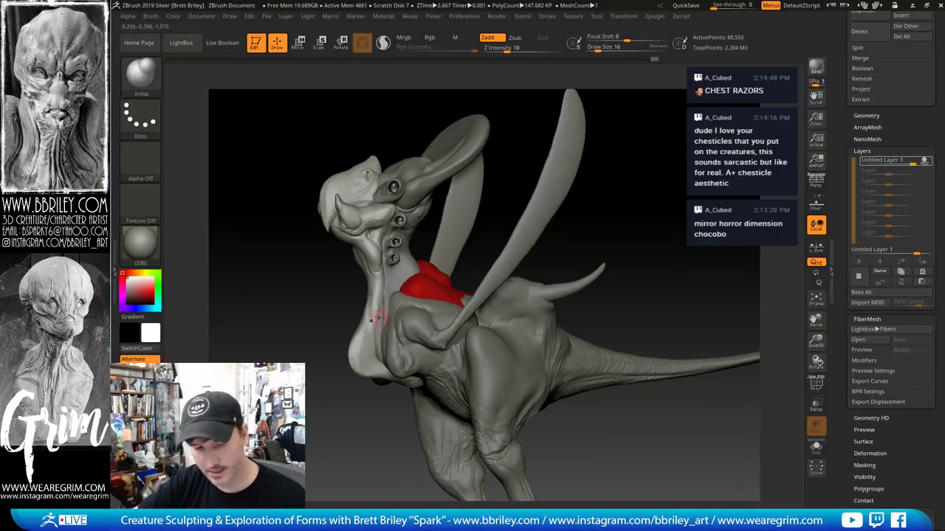
# Switch to the DamStandard brush and bake the throat piece's sculpting layer into its mesh
pyautogui.press('b')
pyautogui.press('d')
pyautogui.press('s')
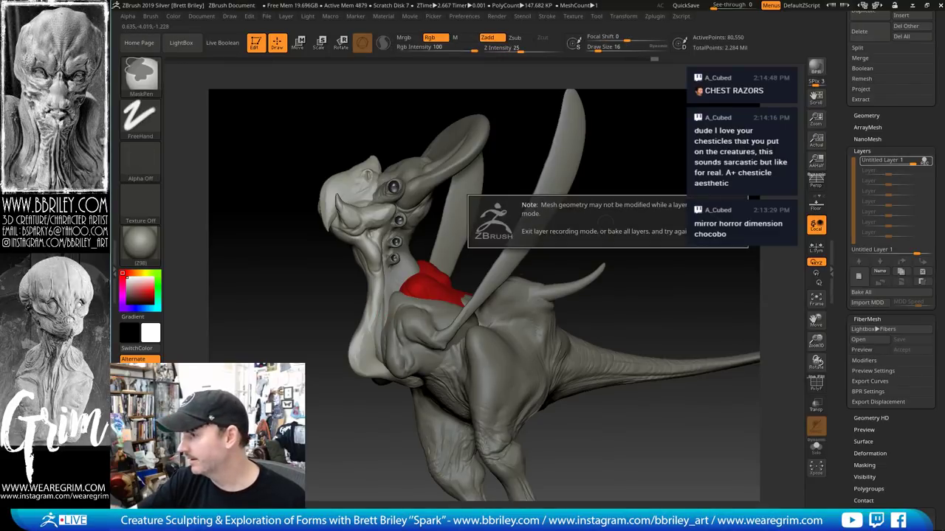
pyautogui.click(858, 276)
pyautogui.moveTo(633, 218); pyautogui.dragTo(627, 172)
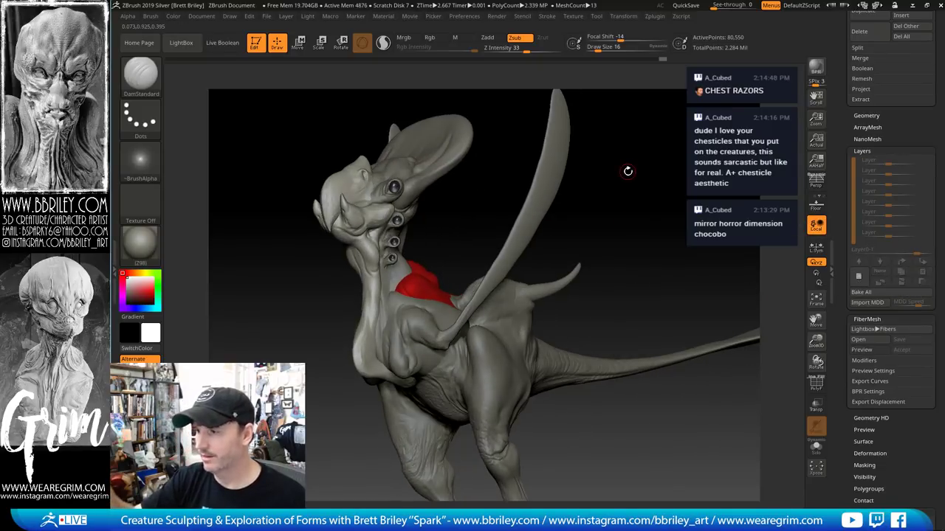
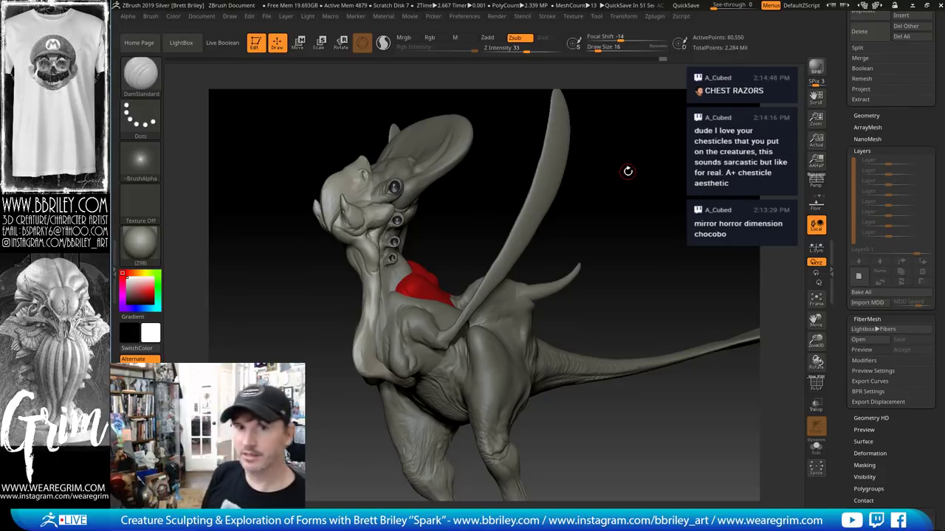
# Carve the throat strand's lower bulge with DamStandard at draw size 13 and subdivide the throat piece
pyautogui.moveTo(637, 177); pyautogui.dragTo(713, 181)
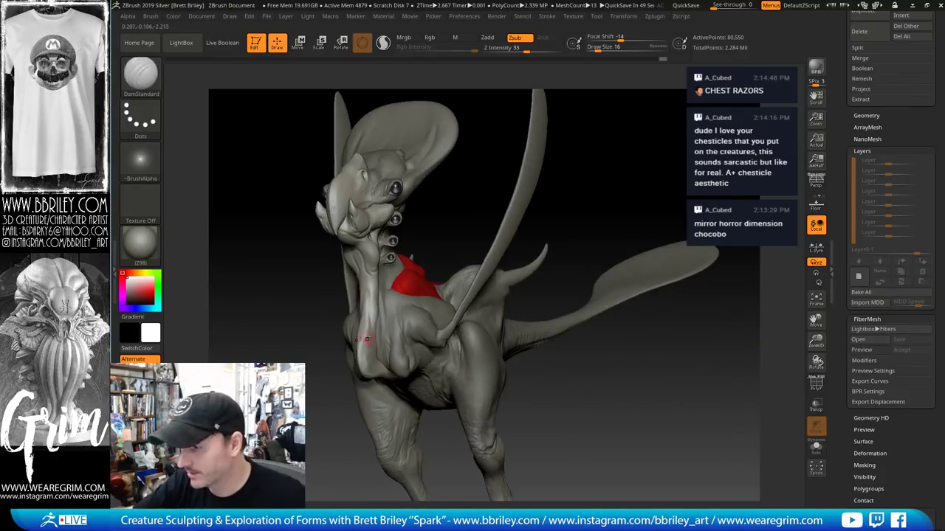
pyautogui.press('s')
pyautogui.click(364, 342)
pyautogui.moveTo(510, 222); pyautogui.dragTo(436, 243)
pyautogui.hotkey('ctrl', 'd')
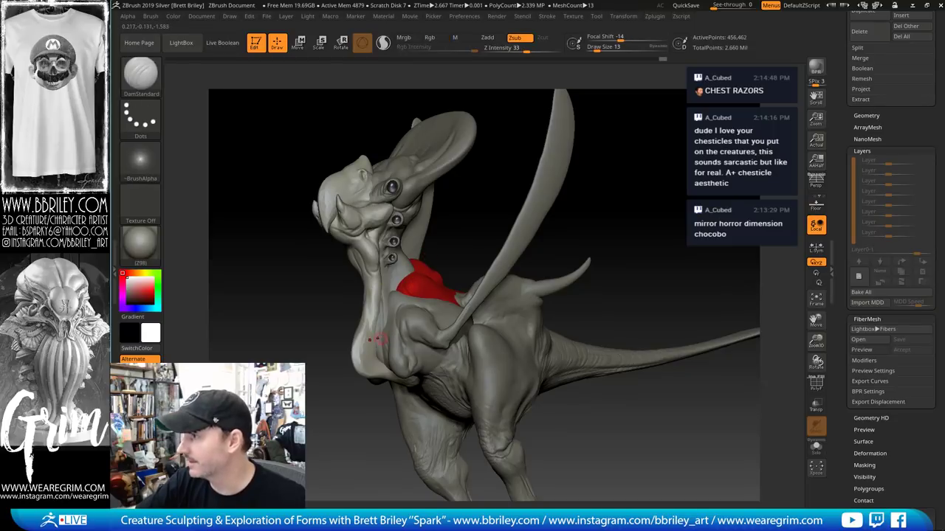
# Smooth the subdivided throat strand and flatten its planes with the TrimDynamic brush
pyautogui.press('shift')
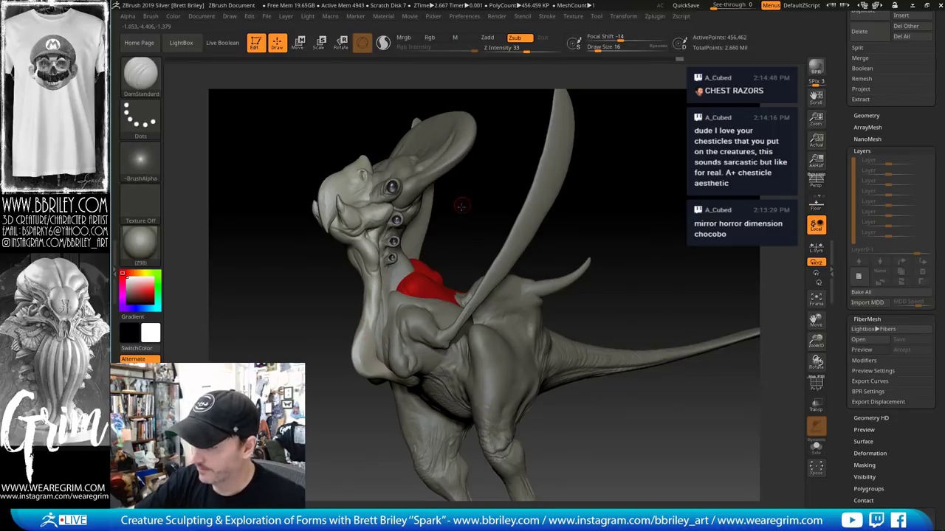
pyautogui.press('b')
pyautogui.press('t')
pyautogui.press('d')
pyautogui.moveTo(461, 205)
pyautogui.mouseDown()
pyautogui.moveTo(466, 221)
pyautogui.moveTo(413, 200)
pyautogui.mouseUp()
# Carve creases around the throat strand's lower bulge with DamStandard and smooth the bulge's rear side
pyautogui.press('b')
pyautogui.press('d')
pyautogui.press('s')
pyautogui.moveTo(367, 341); pyautogui.dragTo(362, 373, button='right')
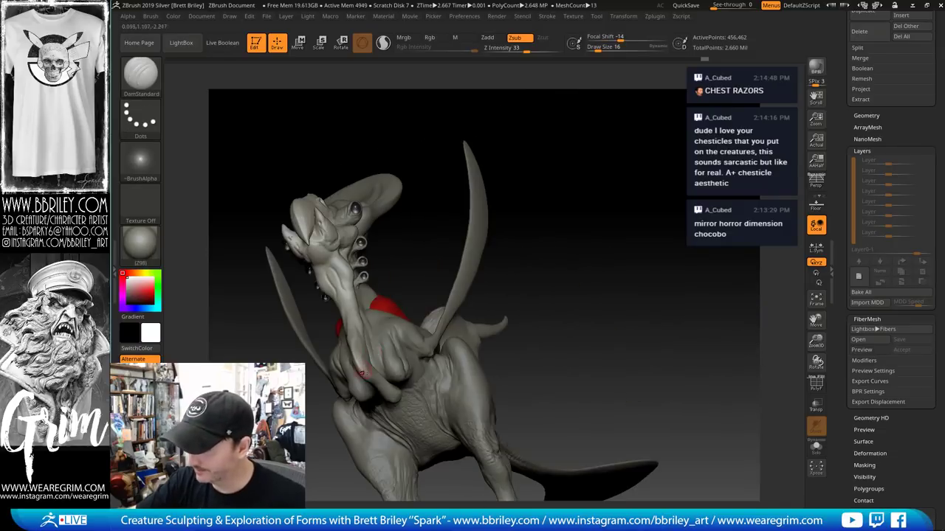
pyautogui.moveTo(408, 229); pyautogui.dragTo(380, 364, button='right')
pyautogui.keyDown('alt'); pyautogui.moveTo(385, 363); pyautogui.dragTo(381, 355); pyautogui.keyUp('alt')
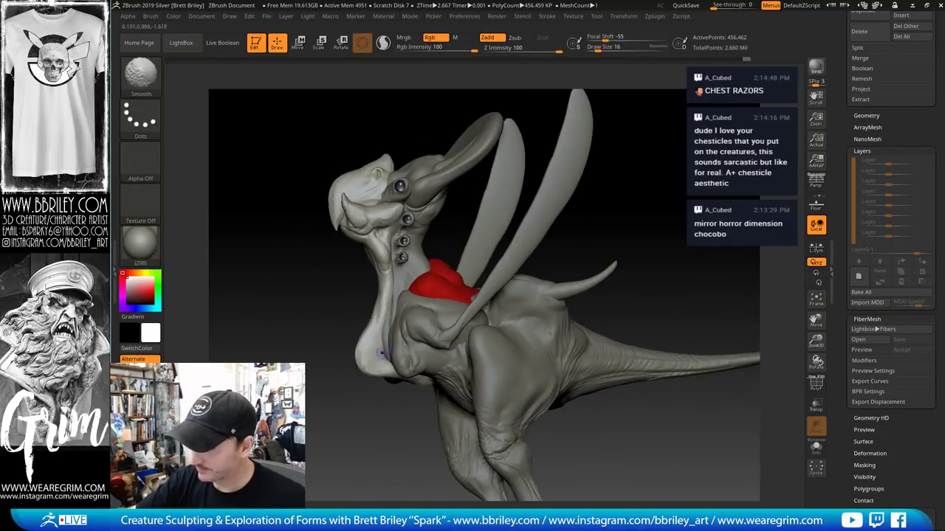
# Subdivide the throat piece to 1.825 million points, then smooth and trim its surface with TrimDynamic at draw size 21
pyautogui.moveTo(645, 212); pyautogui.dragTo(611, 216)
pyautogui.hotkey('ctrl', 'd')
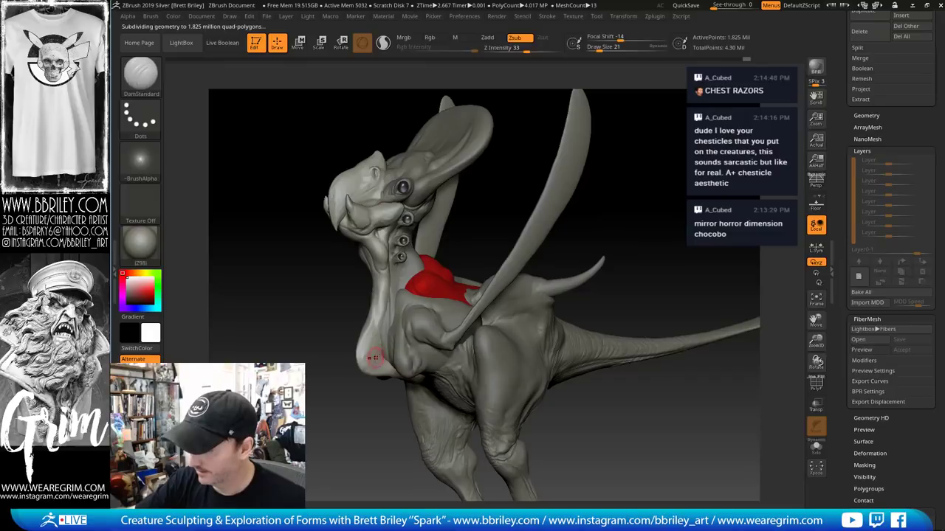
pyautogui.press('shift')
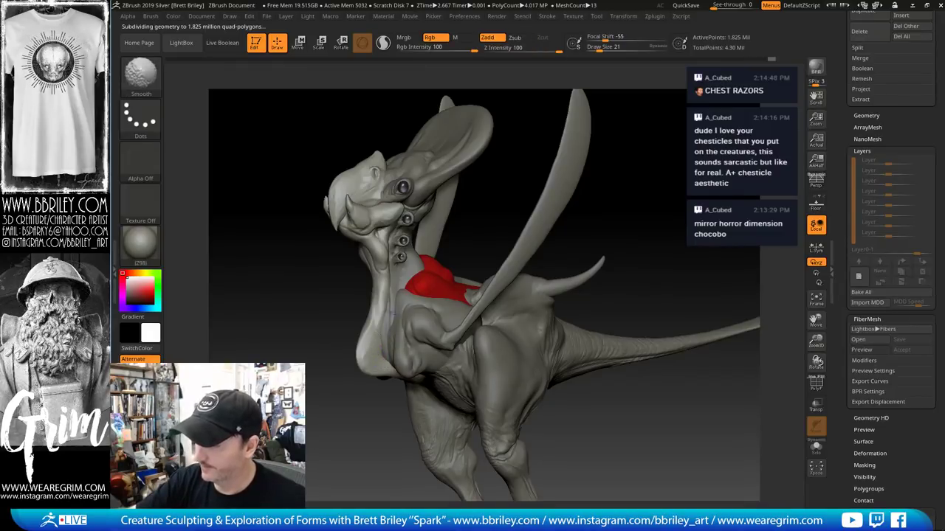
pyautogui.moveTo(367, 342); pyautogui.dragTo(370, 328, button='right')
pyautogui.press('alt')
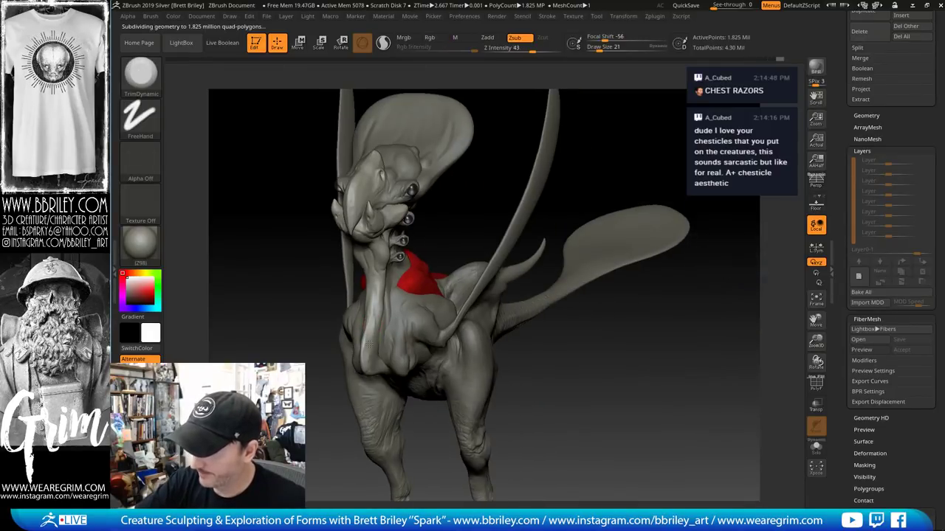
pyautogui.moveTo(364, 348); pyautogui.dragTo(362, 352, button='right')
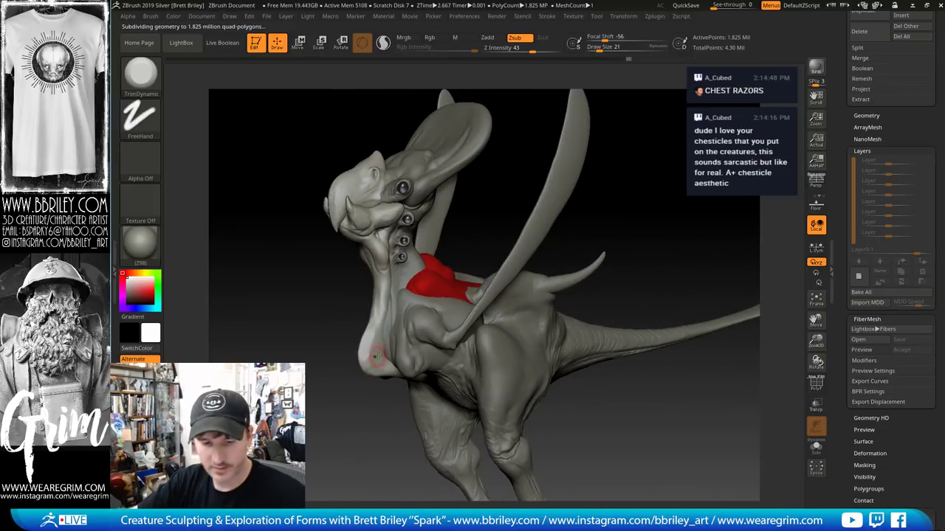
# Carve a small pit into the side of the throat's lower bulge with DamStandard at draw size 21
pyautogui.press('b')
pyautogui.press('d')
pyautogui.press('s')
pyautogui.moveTo(381, 305)
pyautogui.mouseDown(button='right')
pyautogui.moveTo(379, 318)
pyautogui.moveTo(381, 299)
pyautogui.mouseUp(button='right')
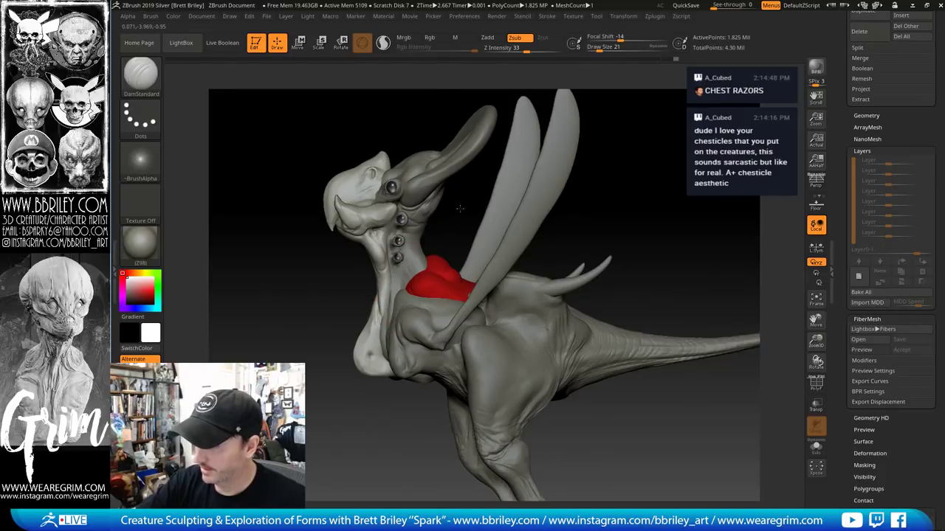
# Add fine raised skin detail along the throat strand with the Standard brush at draw size 10
pyautogui.moveTo(459, 209); pyautogui.dragTo(371, 310, button='right')
pyautogui.press('b')
pyautogui.press('s')
pyautogui.press('t')
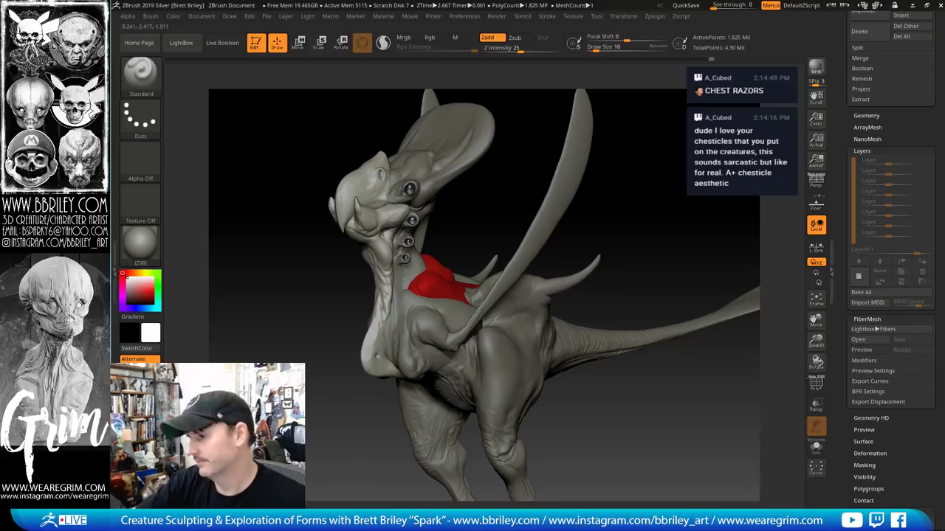
# Select the neck piece behind the throat strand, thicken it with Move and Inflate at draw size 34, and smooth it
pyautogui.keyDown('alt'); pyautogui.click(388, 326); pyautogui.keyUp('alt')
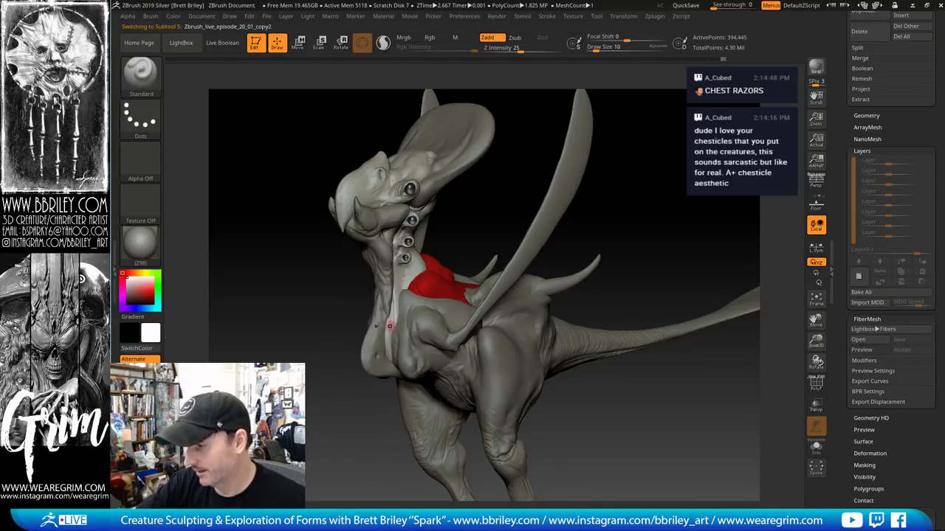
pyautogui.press('b')
pyautogui.press('m')
pyautogui.press('v')
pyautogui.press('b')
pyautogui.press('i')
pyautogui.press('n')
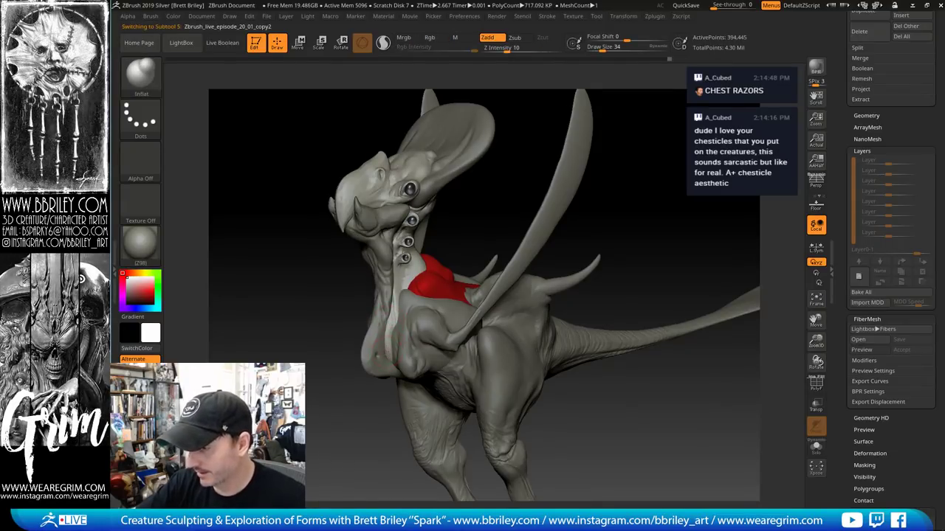
pyautogui.moveTo(465, 216); pyautogui.dragTo(527, 220)
pyautogui.keyDown('shift'); pyautogui.moveTo(392, 337); pyautogui.dragTo(395, 347); pyautogui.keyUp('shift')
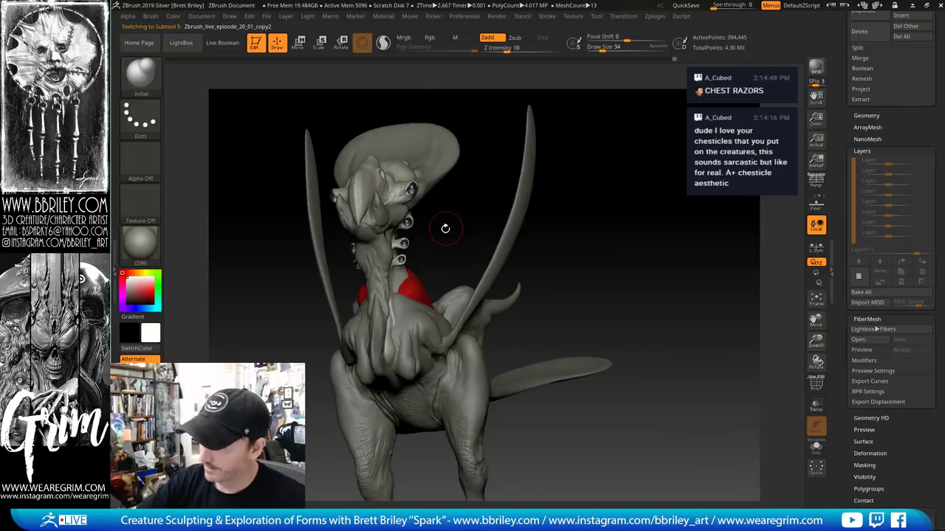
pyautogui.moveTo(445, 229); pyautogui.dragTo(384, 230)
# Carve creases into the neck piece with DamStandard at draw size 21 and subdivide it to 2.223 million points
pyautogui.press('b')
pyautogui.press('d')
pyautogui.press('s')
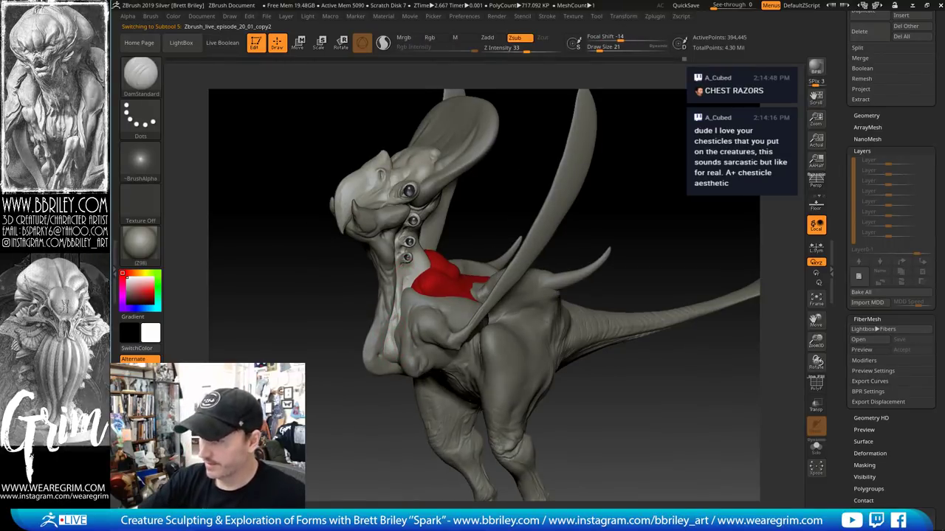
pyautogui.moveTo(482, 190); pyautogui.dragTo(495, 249)
pyautogui.hotkey('ctrl', 'd')
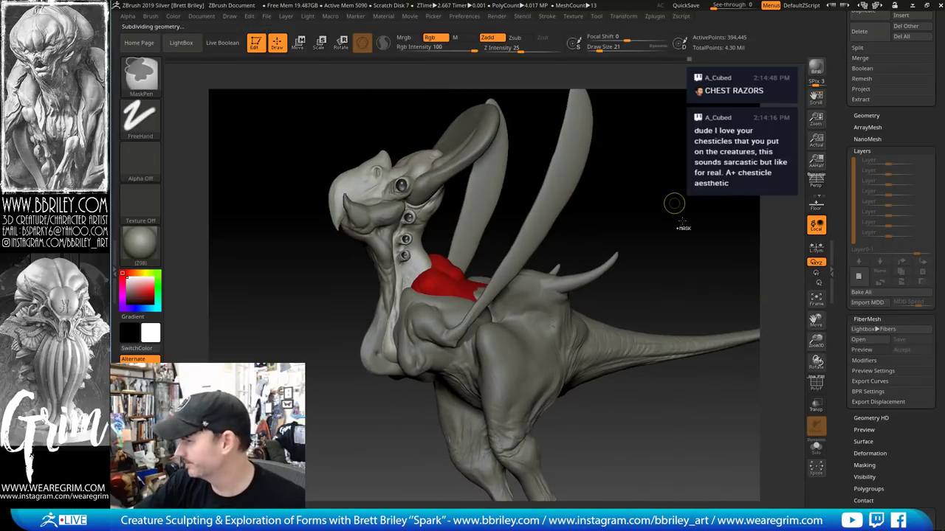
pyautogui.moveTo(705, 207); pyautogui.dragTo(727, 215)
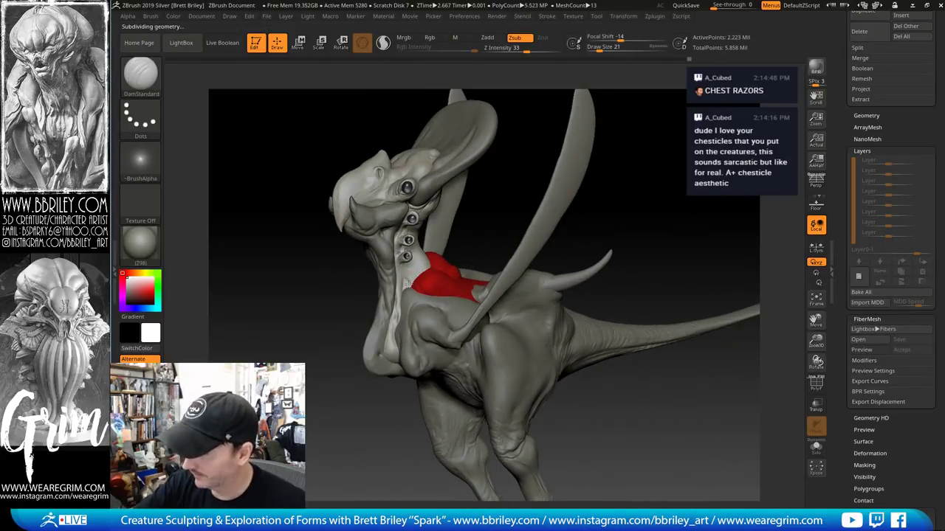
# Smooth the neck piece and build up its base beside the red shoulder mesh with Clay at draw size 15
pyautogui.press('shift')
pyautogui.moveTo(482, 217); pyautogui.dragTo(496, 241)
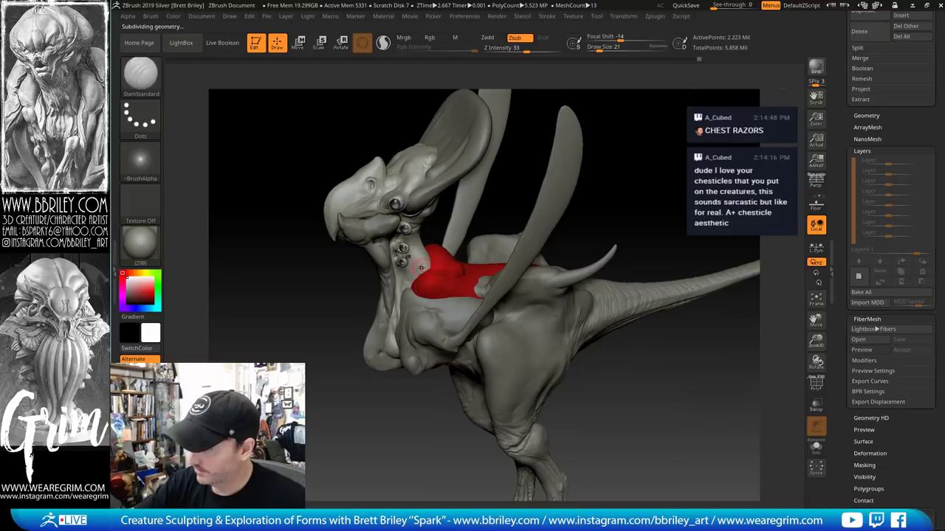
pyautogui.press('b')
pyautogui.press('c')
pyautogui.press('l')
pyautogui.press('s')
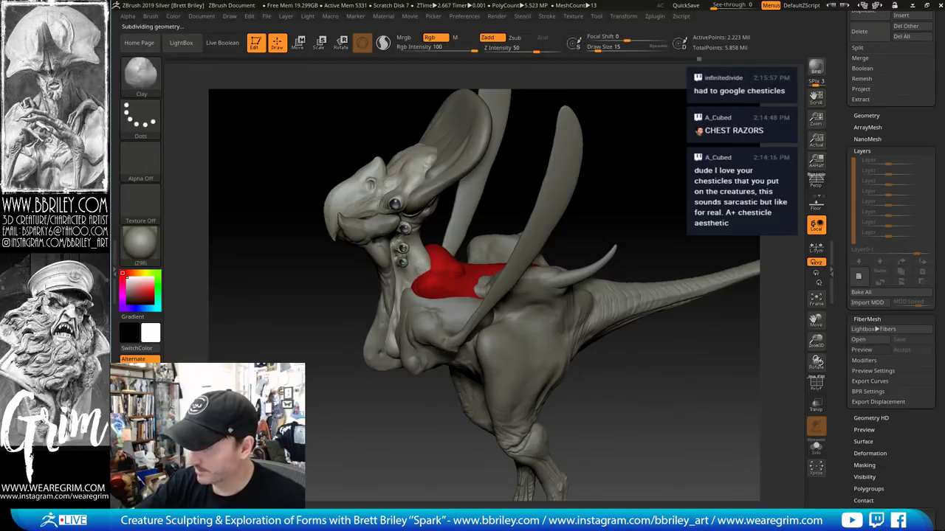
# Carve folds into the neck base beside the red mesh with DamStandard at draw size 15 and smooth them
pyautogui.press('b')
pyautogui.press('d')
pyautogui.press('s')
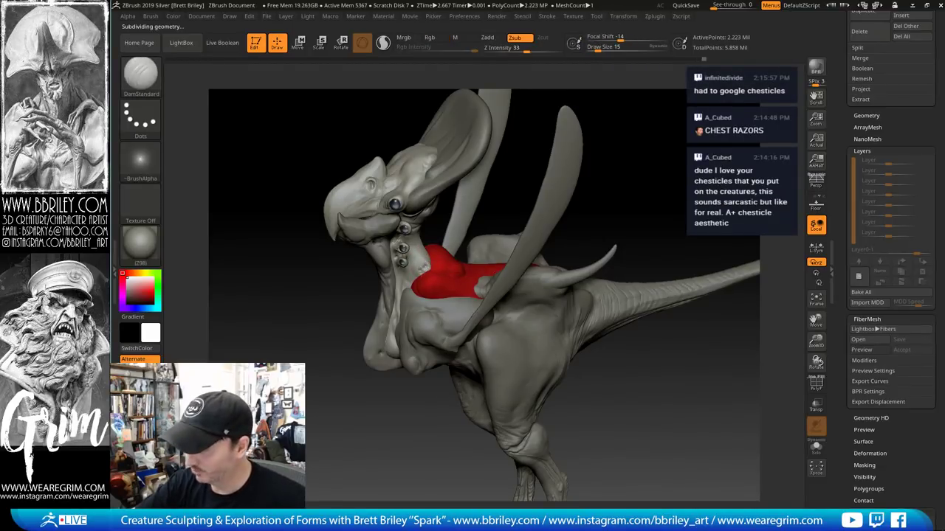
pyautogui.press('shift')
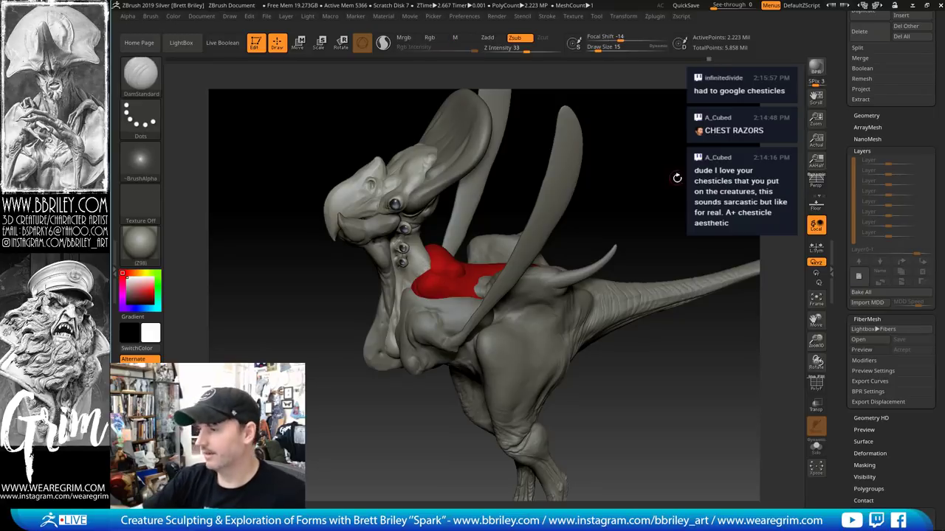
# Smooth the back of the neck and carve deeper creases where it meets the red mesh with DamStandard at draw size 23
pyautogui.keyDown('alt'); pyautogui.moveTo(677, 177); pyautogui.dragTo(653, 124); pyautogui.keyUp('alt')
pyautogui.moveTo(598, 170)
pyautogui.mouseDown()
pyautogui.moveTo(578, 174)
pyautogui.moveTo(605, 259)
pyautogui.mouseUp()
pyautogui.moveTo(646, 133); pyautogui.dragTo(531, 243)
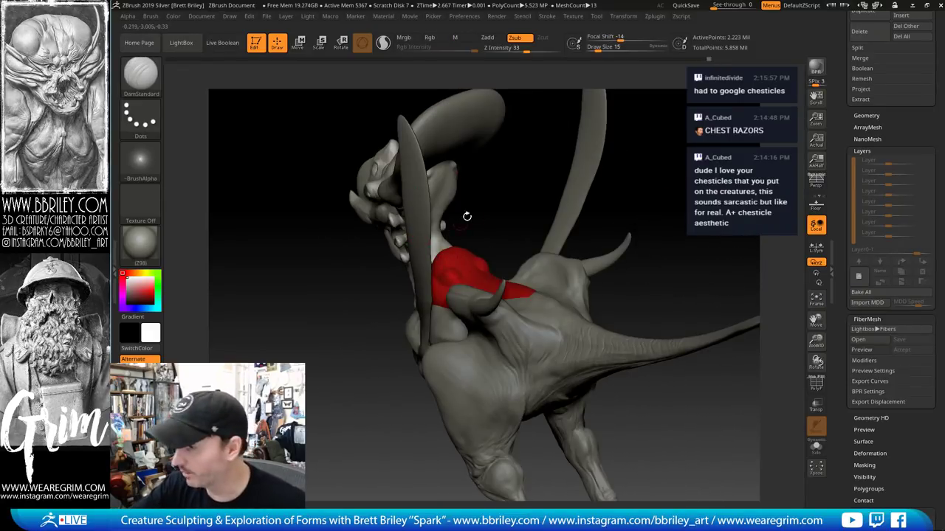
pyautogui.moveTo(466, 213); pyautogui.dragTo(438, 260)
pyautogui.press('shift')
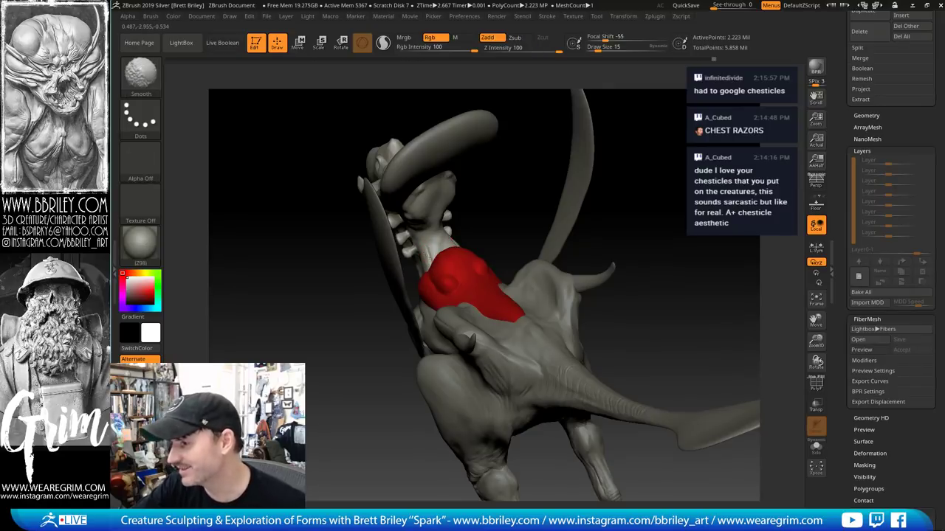
pyautogui.moveTo(468, 214)
pyautogui.mouseDown()
pyautogui.moveTo(571, 144)
pyautogui.moveTo(615, 158)
pyautogui.moveTo(492, 224)
pyautogui.mouseUp()
pyautogui.press('s')
pyautogui.moveTo(459, 265); pyautogui.dragTo(464, 266)
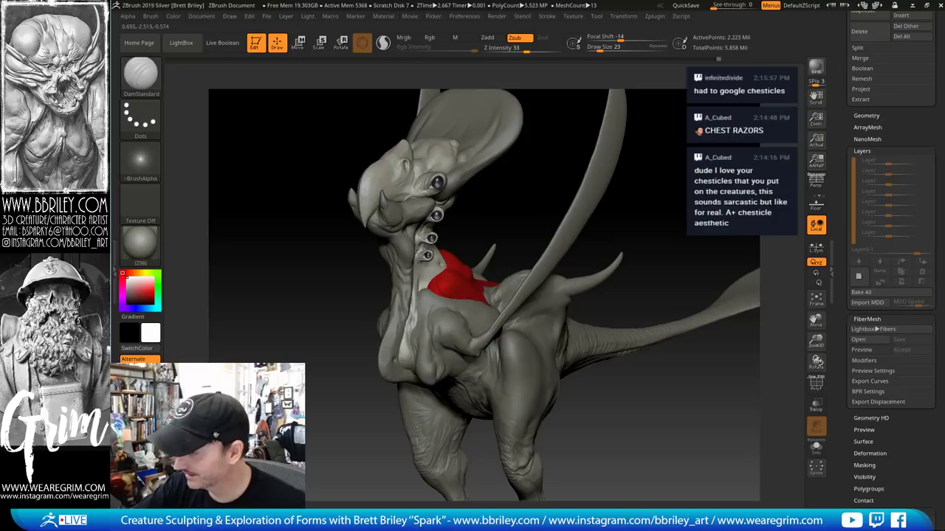
pyautogui.moveTo(480, 204); pyautogui.dragTo(448, 209)
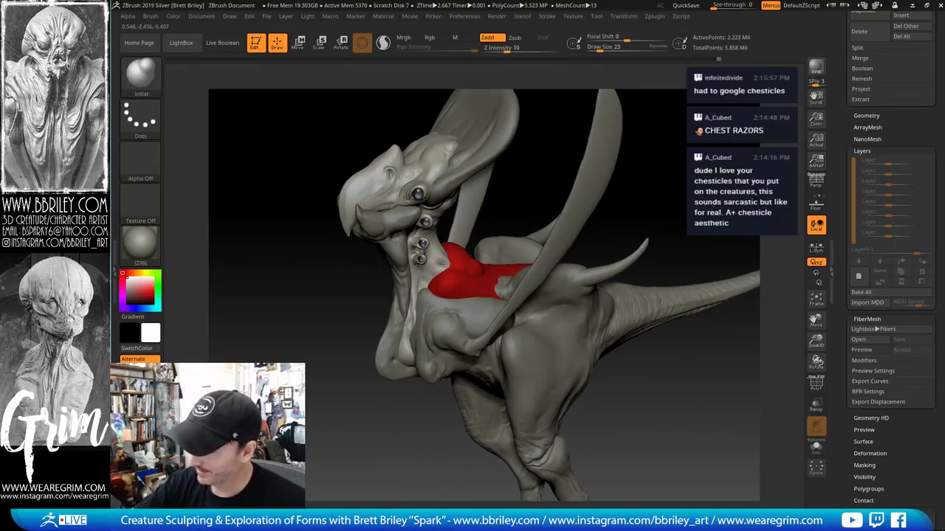
# Smooth the neck piece beside the red shoulder mesh and set up the DamStandard brush at draw size 12
pyautogui.press('shift')
pyautogui.keyDown('shift'); pyautogui.moveTo(443, 266); pyautogui.dragTo(441, 254); pyautogui.keyUp('shift')
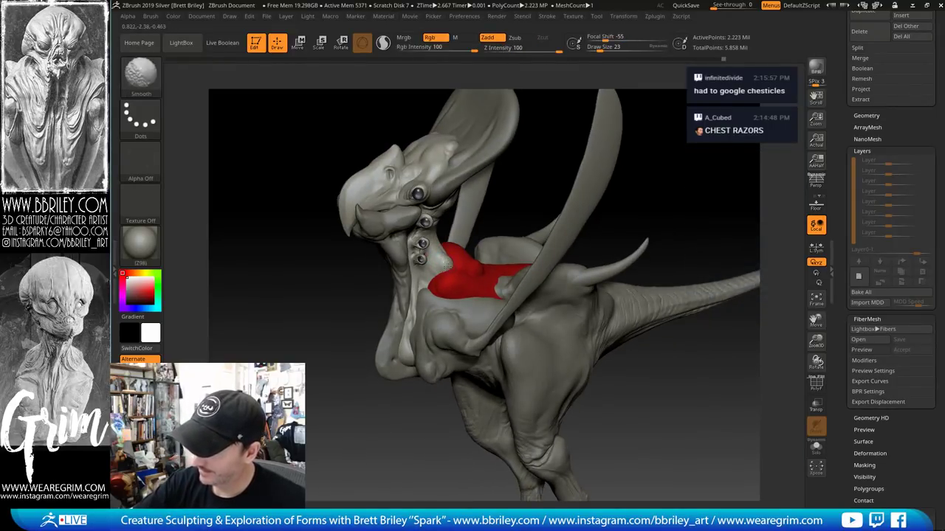
pyautogui.moveTo(511, 179); pyautogui.dragTo(472, 229)
pyautogui.press('b')
pyautogui.press('d')
pyautogui.press('s')
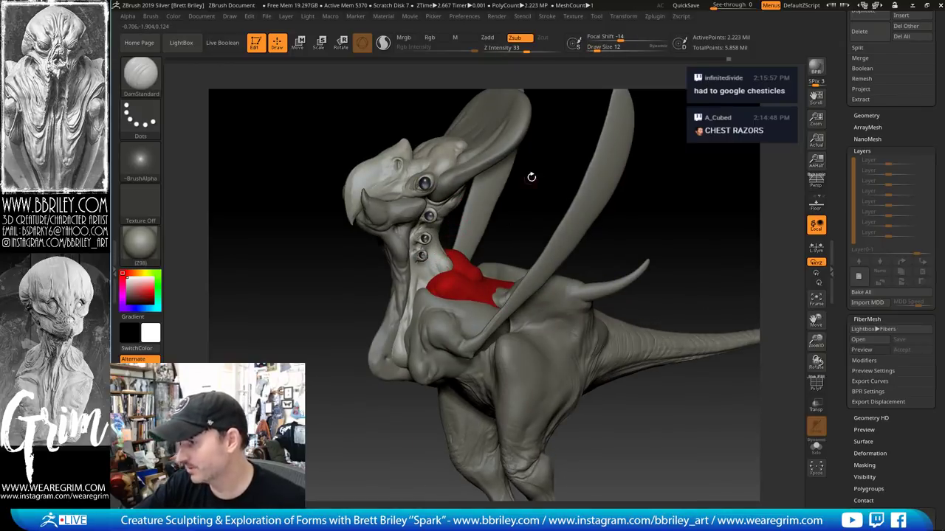
pyautogui.moveTo(531, 178); pyautogui.dragTo(599, 217)
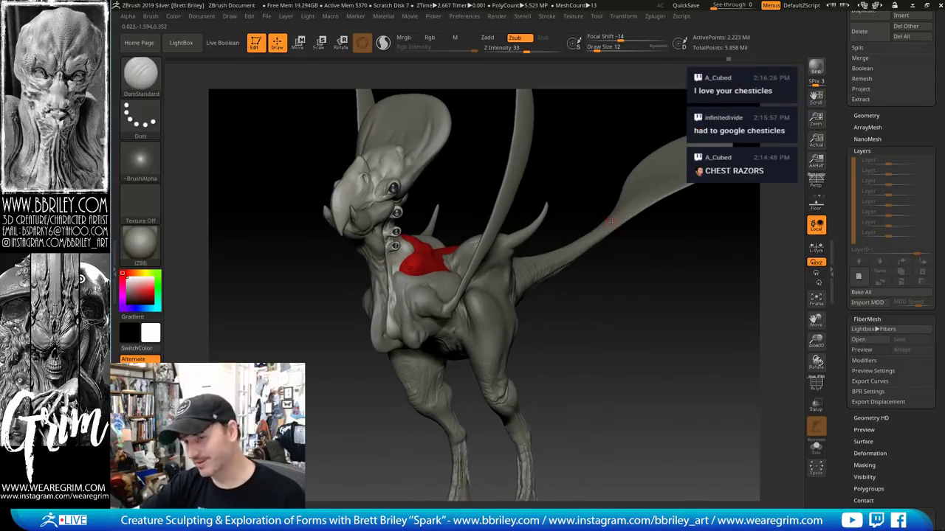
pyautogui.moveTo(627, 294); pyautogui.dragTo(620, 450)
# Select the head crest piece and trim its side edge and base with TrimDynamic at draw size 20
pyautogui.keyDown('alt'); pyautogui.click(433, 232); pyautogui.keyUp('alt')
pyautogui.moveTo(451, 197); pyautogui.dragTo(440, 226)
pyautogui.press('b')
pyautogui.press('t')
pyautogui.press('d')
pyautogui.press(']')
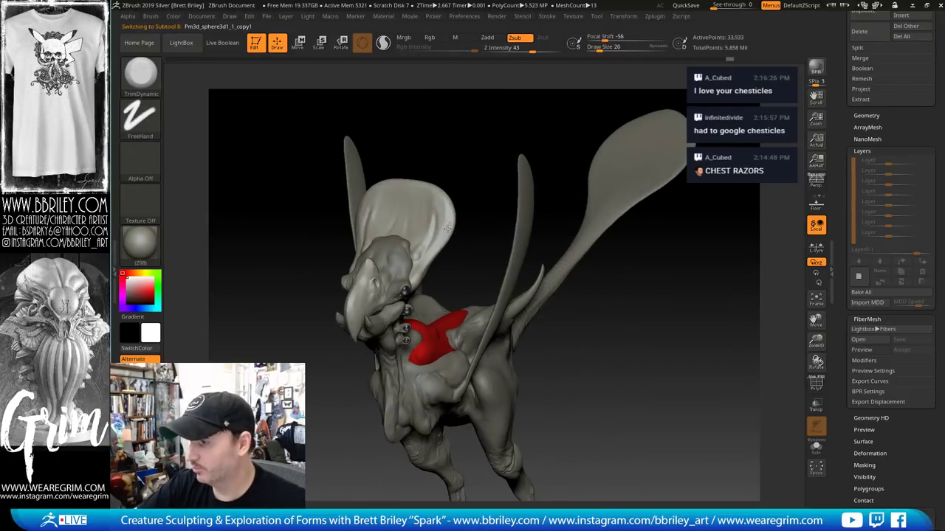
pyautogui.moveTo(470, 170); pyautogui.dragTo(435, 248)
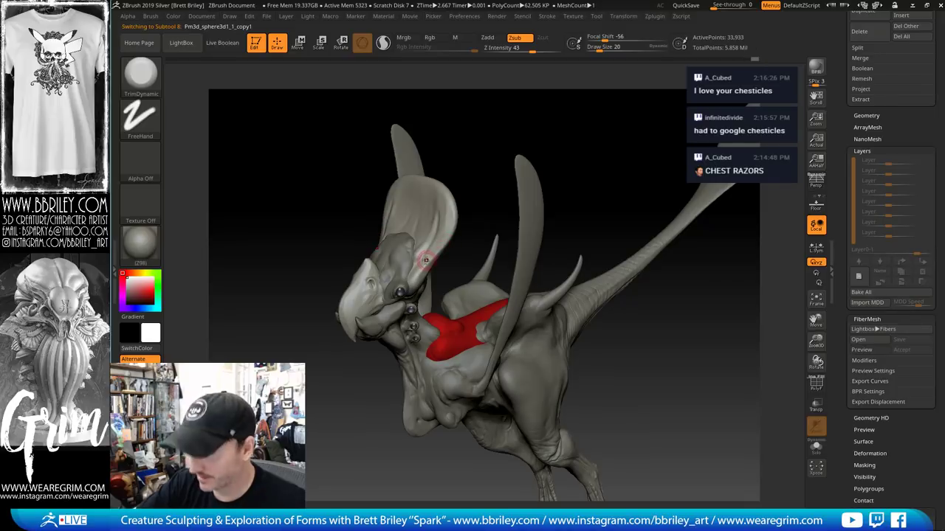
pyautogui.moveTo(492, 172); pyautogui.dragTo(431, 261)
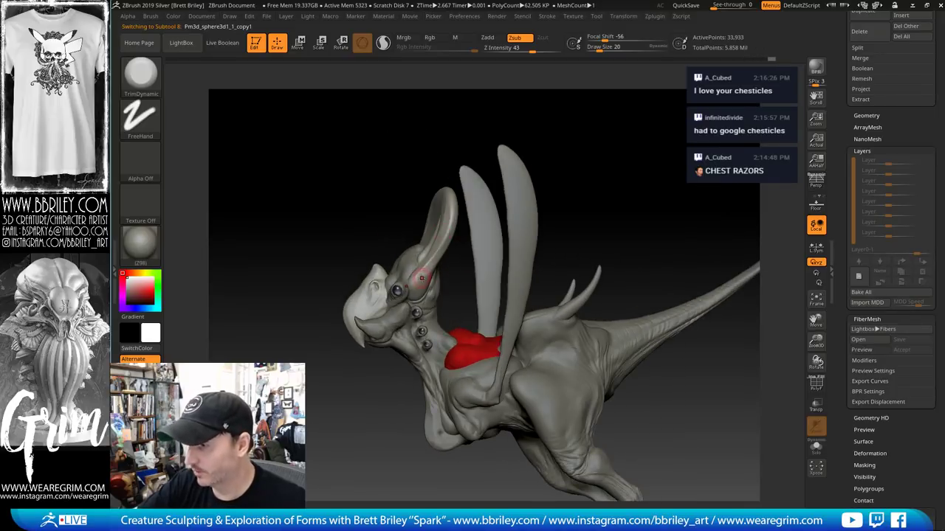
# Carve creases around the base of the head crest with the DamStandard brush at draw size 15
pyautogui.moveTo(471, 146)
pyautogui.mouseDown()
pyautogui.moveTo(445, 139)
pyautogui.moveTo(428, 294)
pyautogui.mouseUp()
pyautogui.press('b')
pyautogui.press('d')
pyautogui.press('s')
pyautogui.press('s')
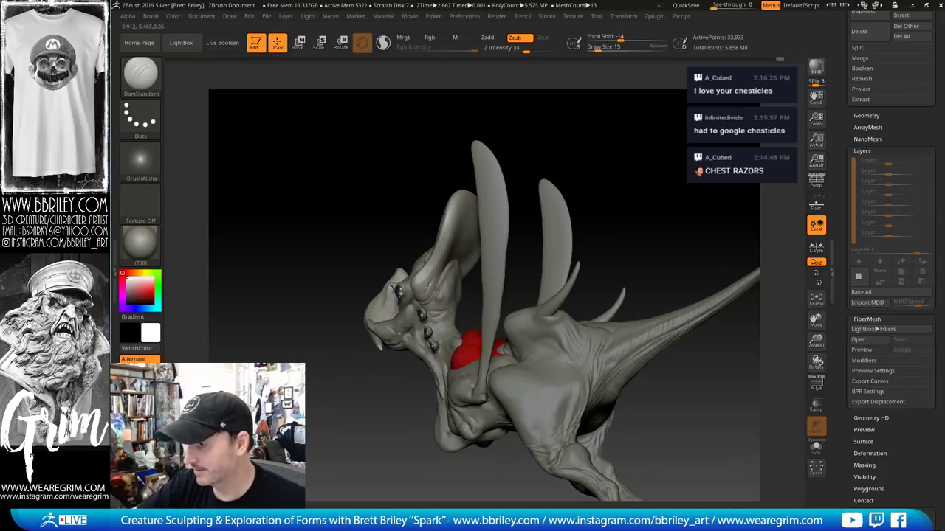
pyautogui.hotkey('ctrl', 'z')
pyautogui.moveTo(421, 186); pyautogui.dragTo(426, 286)
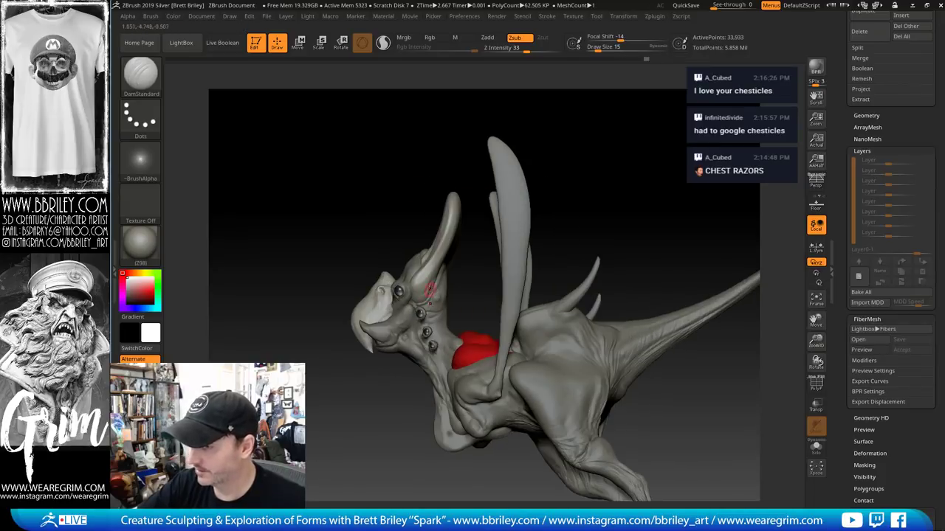
# Flatten the forms around the base and front of the head crest with TrimDynamic at draw size 15
pyautogui.press('b')
pyautogui.press('t')
pyautogui.press('d')
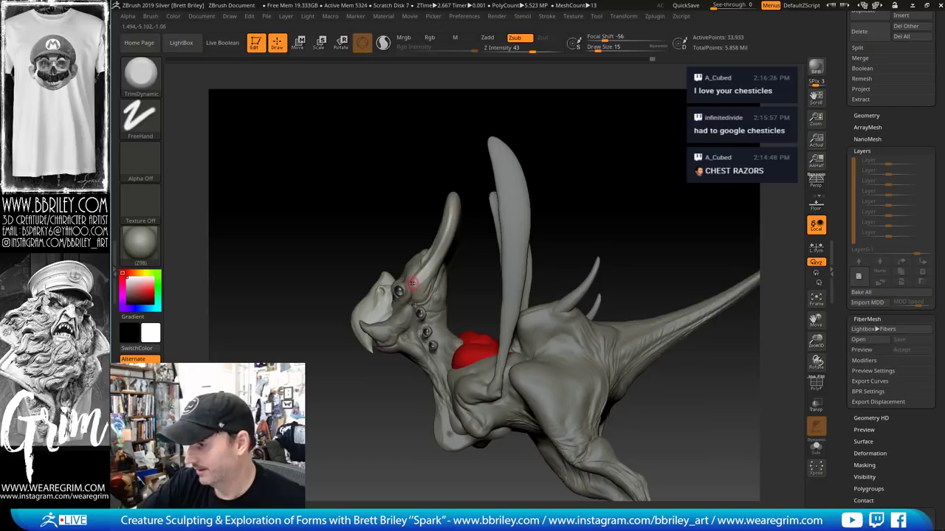
pyautogui.moveTo(437, 168); pyautogui.dragTo(419, 266)
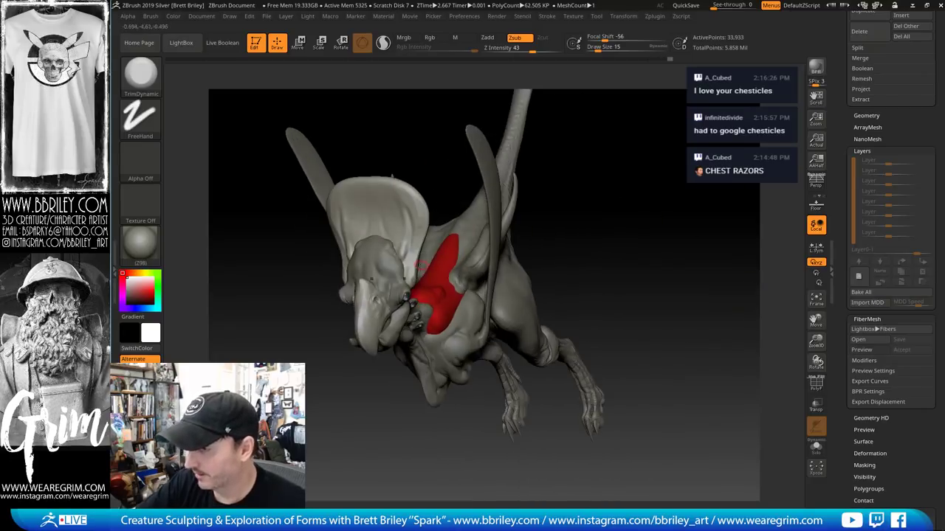
pyautogui.moveTo(449, 179); pyautogui.dragTo(400, 245)
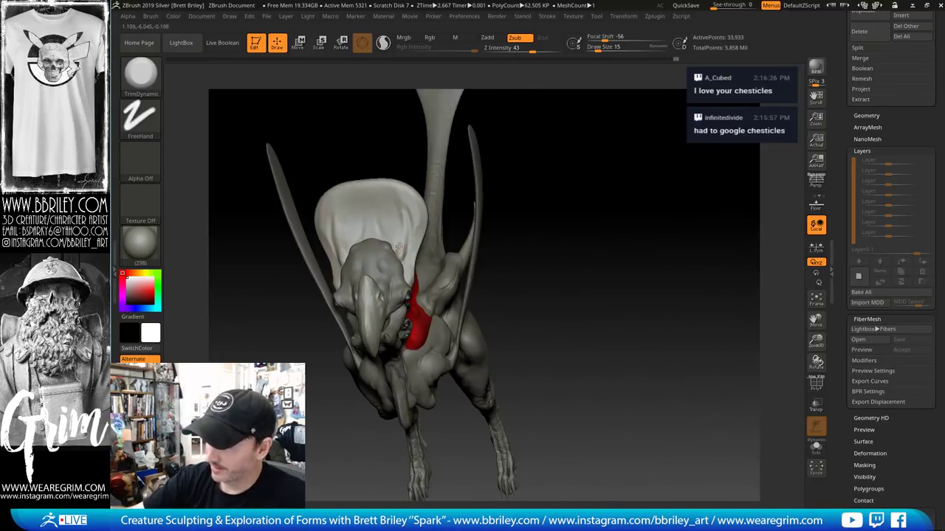
pyautogui.moveTo(408, 175); pyautogui.dragTo(392, 197)
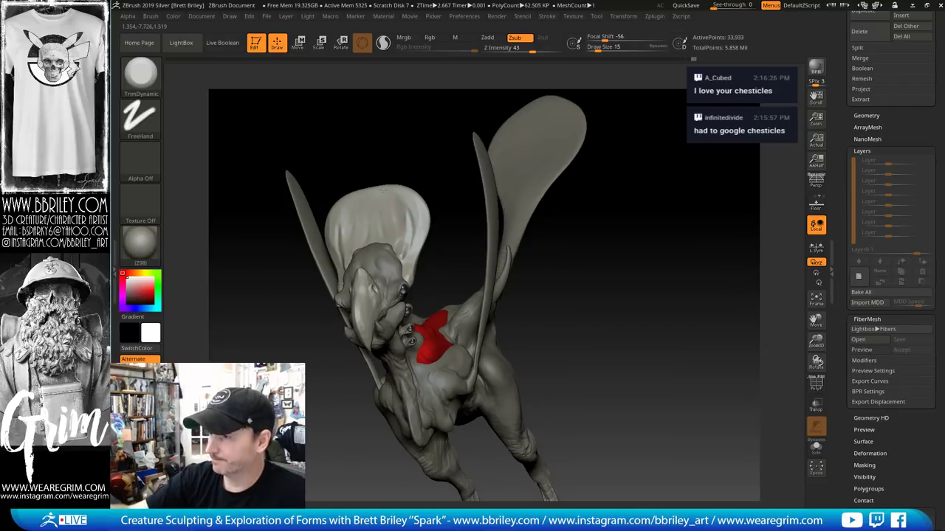
# Smooth the T-rex body's belly wrinkles at a lower subdivision level with draw size 47, and step back up one level
pyautogui.moveTo(591, 194); pyautogui.dragTo(650, 246)
pyautogui.keyDown('alt'); pyautogui.moveTo(634, 171); pyautogui.dragTo(620, 170); pyautogui.keyUp('alt')
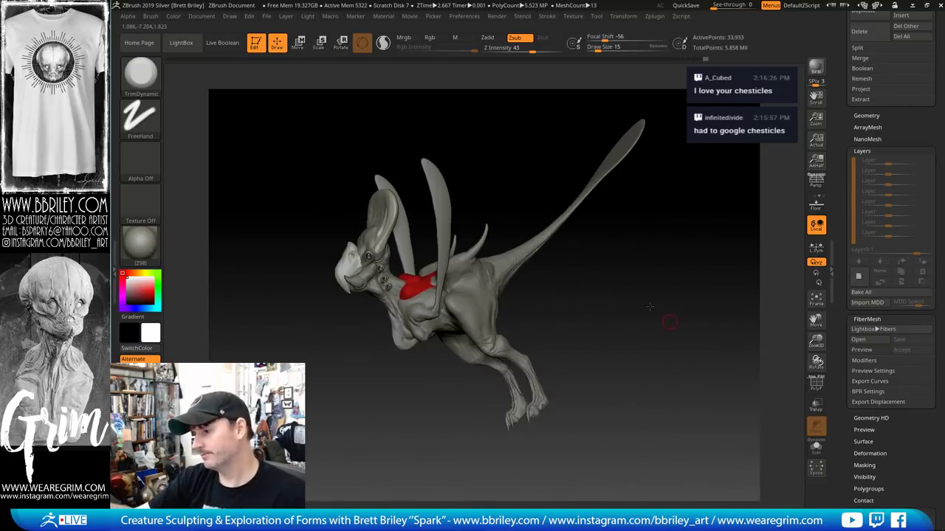
pyautogui.keyDown('alt'); pyautogui.moveTo(667, 320); pyautogui.dragTo(620, 306); pyautogui.keyUp('alt')
pyautogui.keyDown('shift'); pyautogui.moveTo(586, 270); pyautogui.dragTo(590, 310); pyautogui.keyUp('shift')
pyautogui.keyDown('alt'); pyautogui.click(359, 269); pyautogui.keyUp('alt')
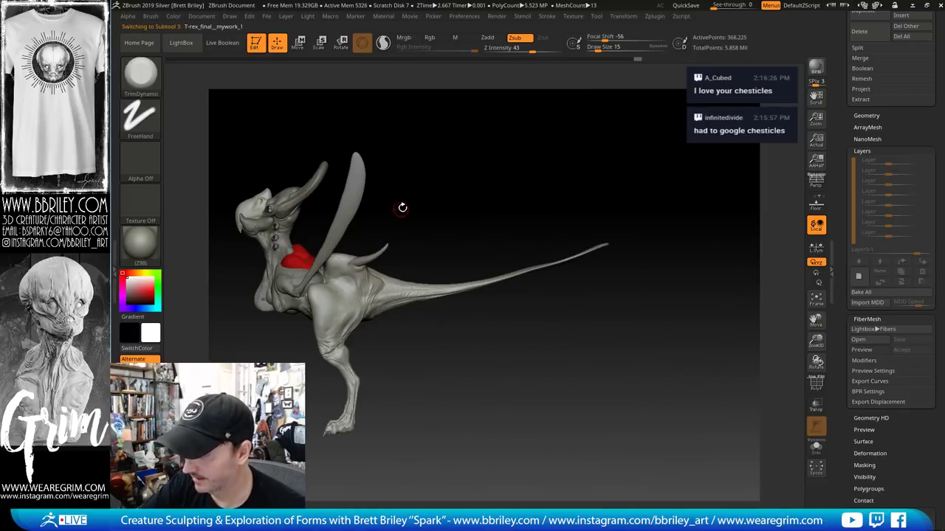
pyautogui.moveTo(401, 207)
pyautogui.mouseDown()
pyautogui.moveTo(420, 204)
pyautogui.moveTo(422, 342)
pyautogui.moveTo(522, 319)
pyautogui.moveTo(531, 279)
pyautogui.mouseUp()
pyautogui.press('s')
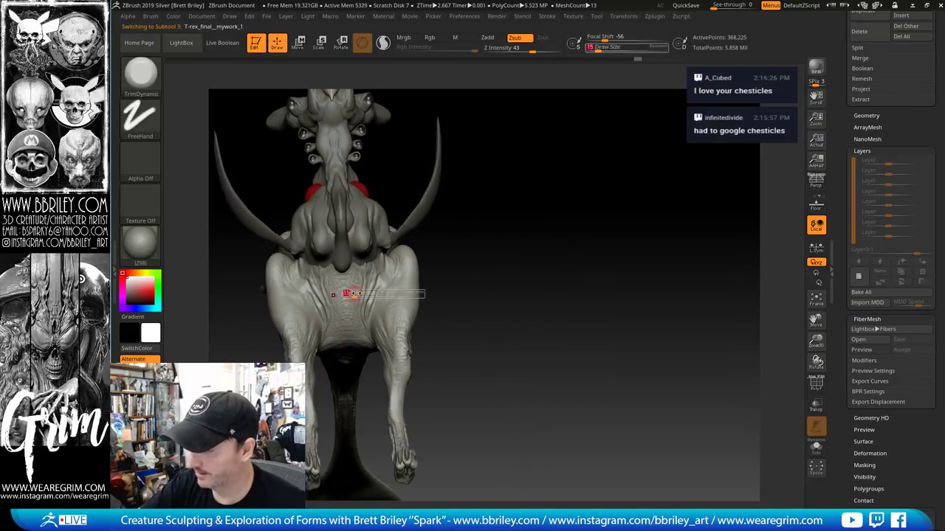
pyautogui.press('shift')
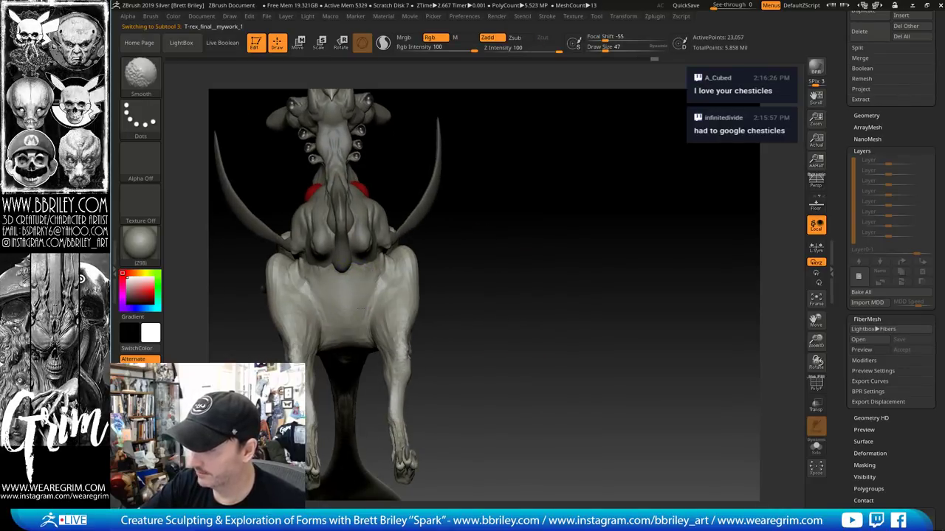
pyautogui.keyDown('shift'); pyautogui.moveTo(358, 309); pyautogui.dragTo(358, 298); pyautogui.keyUp('shift')
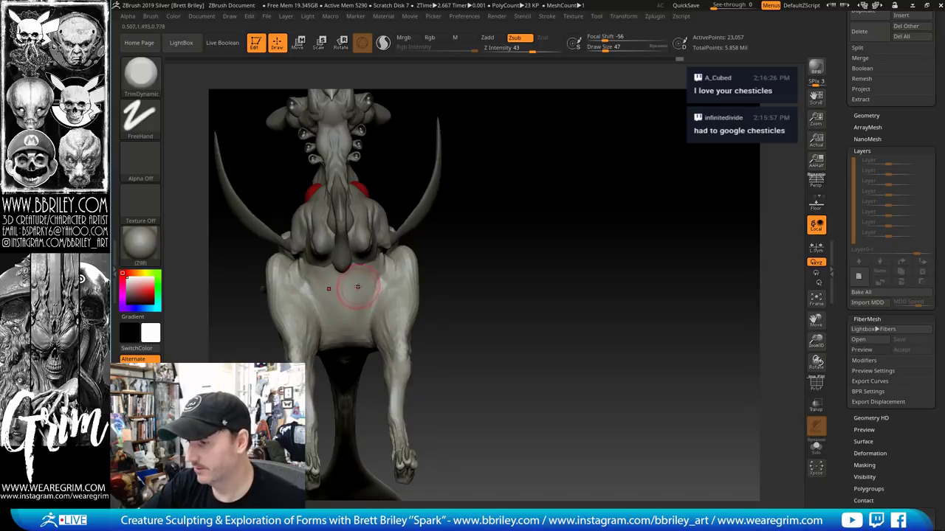
pyautogui.press('shift')
pyautogui.press('d')
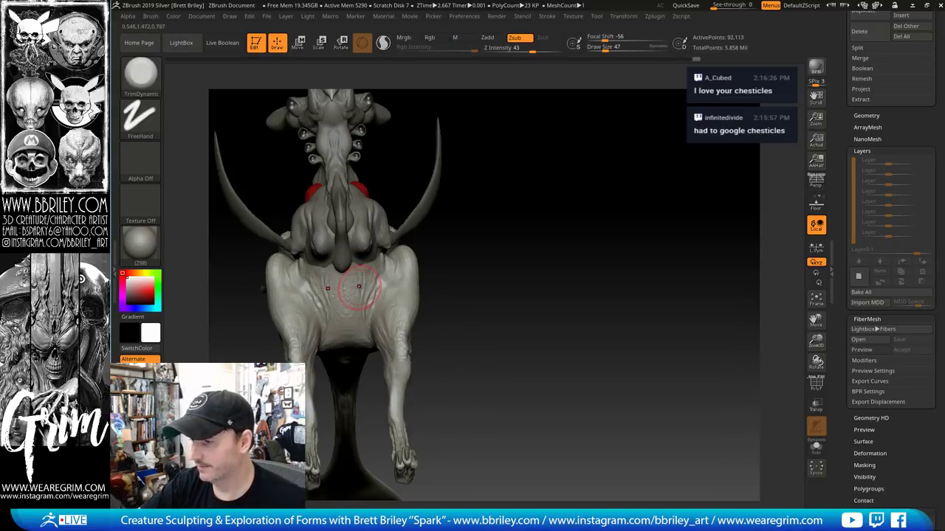
# Reshape the belly between the hind legs with the Move brush at draw size 94
pyautogui.keyDown('shift'); pyautogui.moveTo(476, 283); pyautogui.dragTo(476, 310); pyautogui.keyUp('shift')
pyautogui.press('b')
pyautogui.press('m')
pyautogui.press('v')
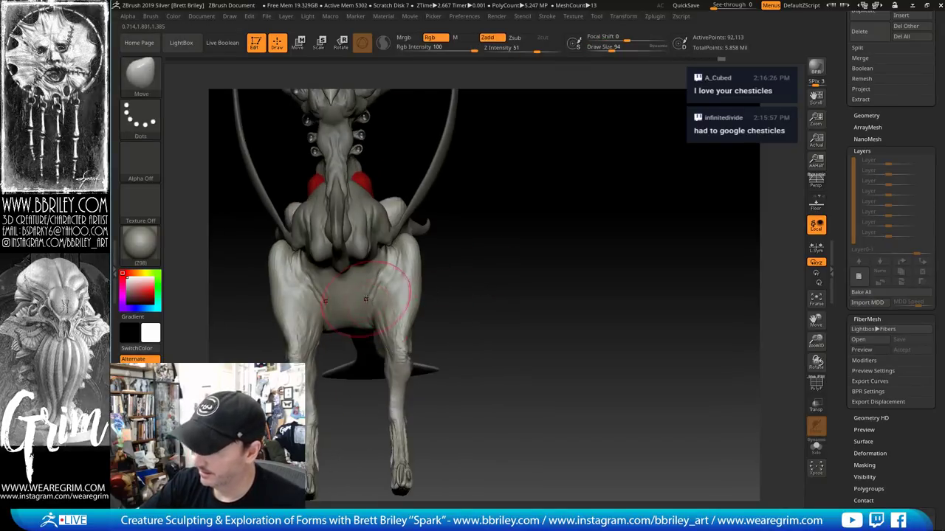
pyautogui.moveTo(493, 209); pyautogui.dragTo(399, 221)
# Carve skin folds along the sides of the belly with DamStandard, reducing the draw size to 25
pyautogui.press('b')
pyautogui.press('d')
pyautogui.press('s')
pyautogui.press('[')
pyautogui.press('[')
pyautogui.press('[')
pyautogui.press('[')
pyautogui.press('[')
pyautogui.press('[')
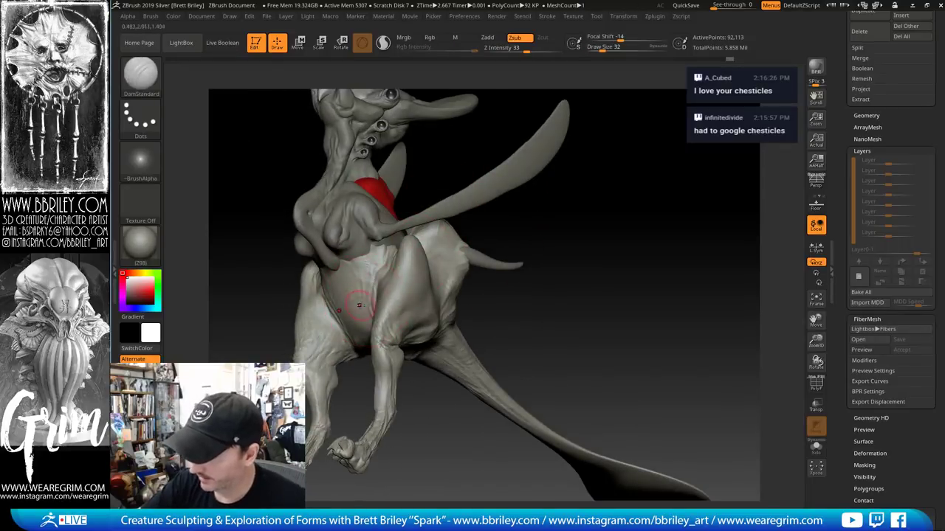
pyautogui.moveTo(561, 267); pyautogui.dragTo(635, 273)
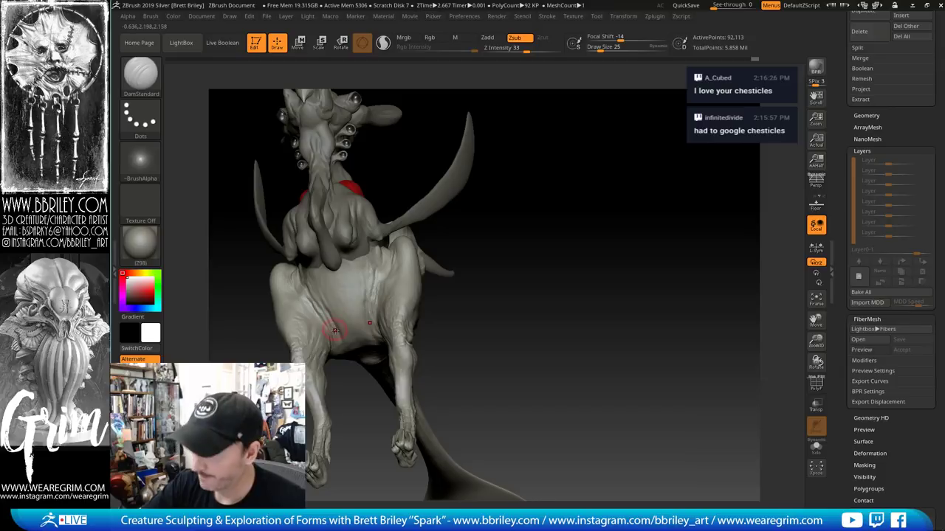
# Puff up the belly and flank skin folds with the Inflat brush at draw size 25 and intensity 10
pyautogui.press('b')
pyautogui.press('i')
pyautogui.press('n')
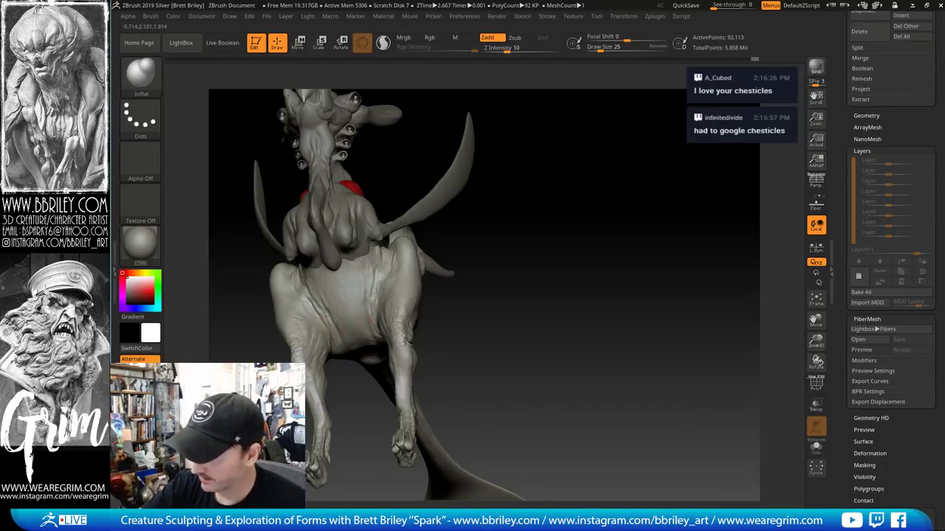
pyautogui.moveTo(569, 262); pyautogui.dragTo(518, 259)
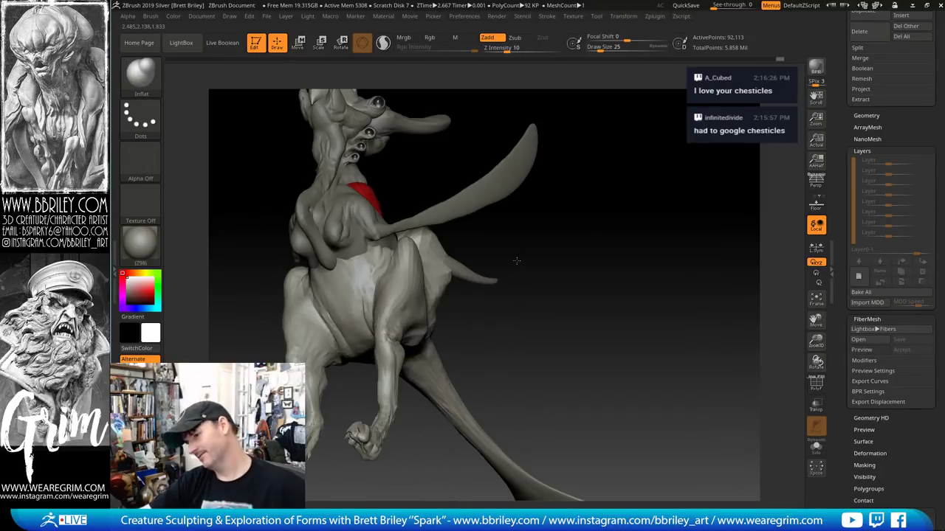
pyautogui.moveTo(359, 316); pyautogui.dragTo(369, 343)
pyautogui.moveTo(521, 310); pyautogui.dragTo(565, 355)
pyautogui.moveTo(483, 282); pyautogui.dragTo(531, 285)
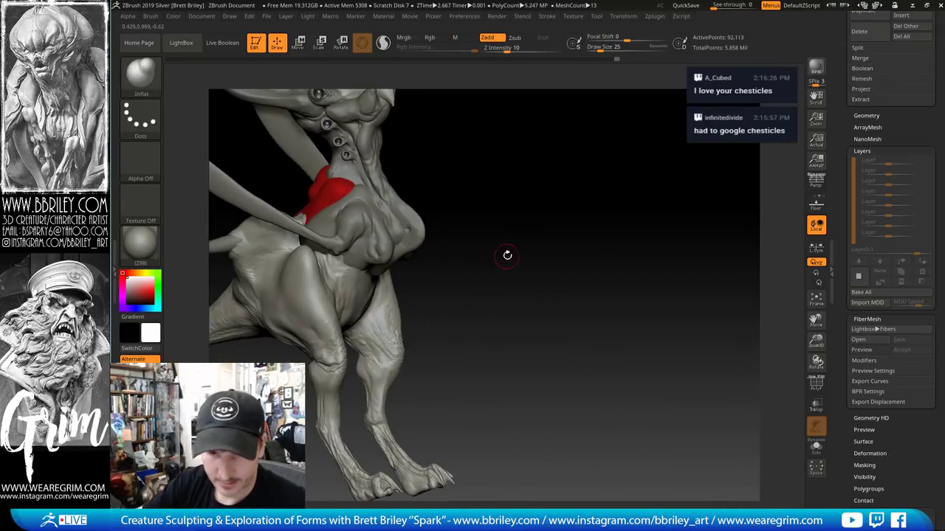
pyautogui.moveTo(506, 253); pyautogui.dragTo(497, 223)
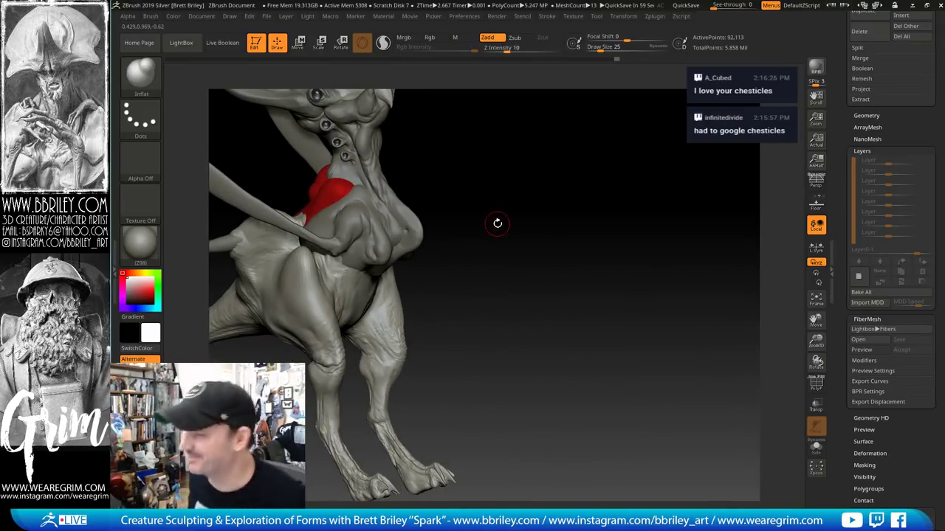
# Cut fine creases into the upper belly just below the chest with DamStandard at draw size 12
pyautogui.moveTo(473, 147)
pyautogui.mouseDown(button='right')
pyautogui.moveTo(364, 270)
pyautogui.moveTo(381, 283)
pyautogui.mouseUp(button='right')
pyautogui.press('b')
pyautogui.press('d')
pyautogui.press('s')
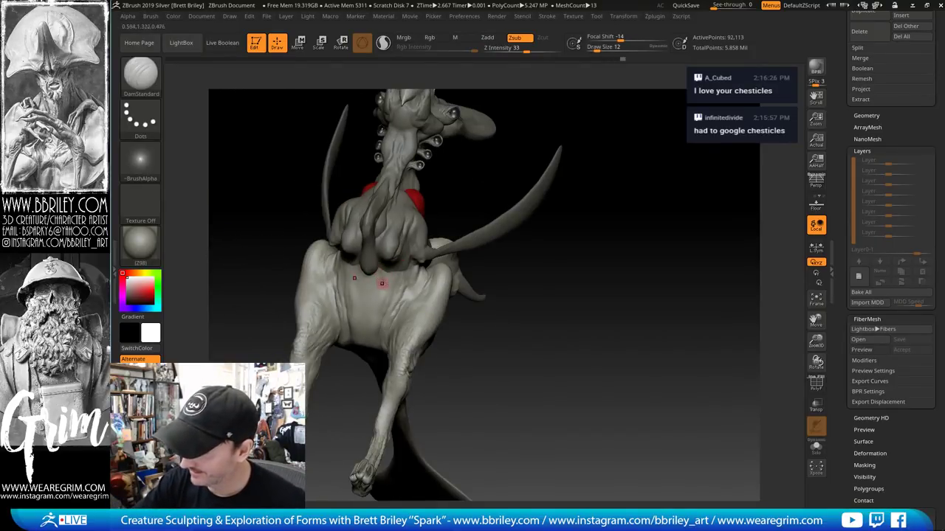
# Refine and smooth the lower edge of the chest subtool's side lump at draw size 29, undoing the last stroke
pyautogui.moveTo(571, 221); pyautogui.dragTo(398, 267, button='right')
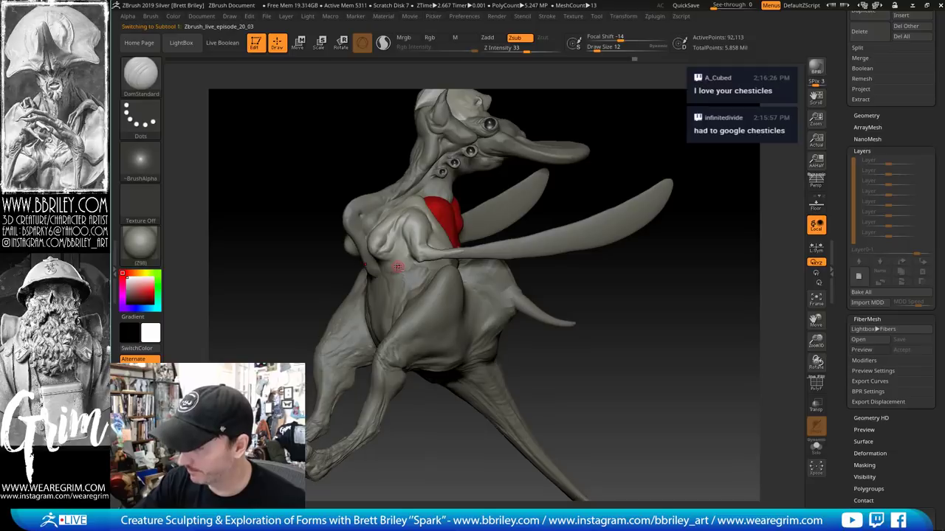
pyautogui.press(']')
pyautogui.moveTo(397, 268)
pyautogui.keyDown('shift'); pyautogui.mouseDown()
pyautogui.moveTo(391, 264)
pyautogui.moveTo(392, 274)
pyautogui.mouseUp(); pyautogui.keyUp('shift')
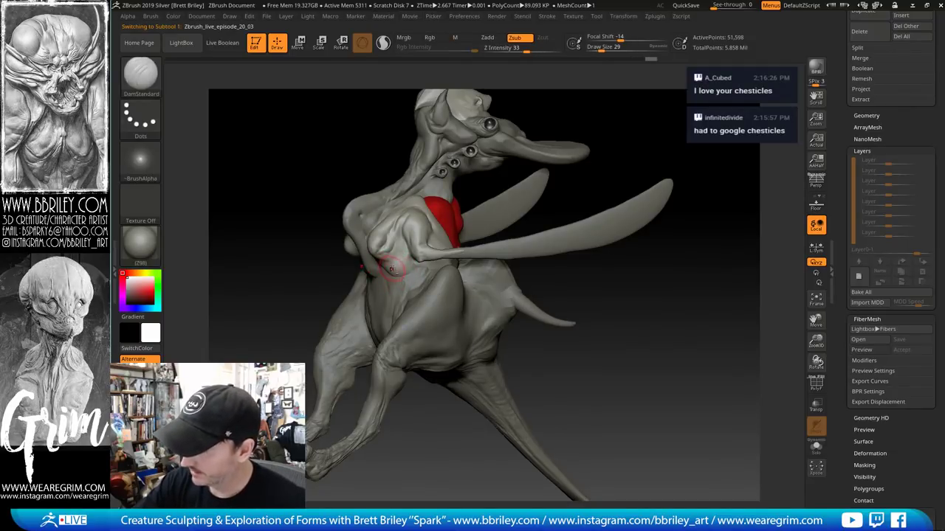
pyautogui.press('shift')
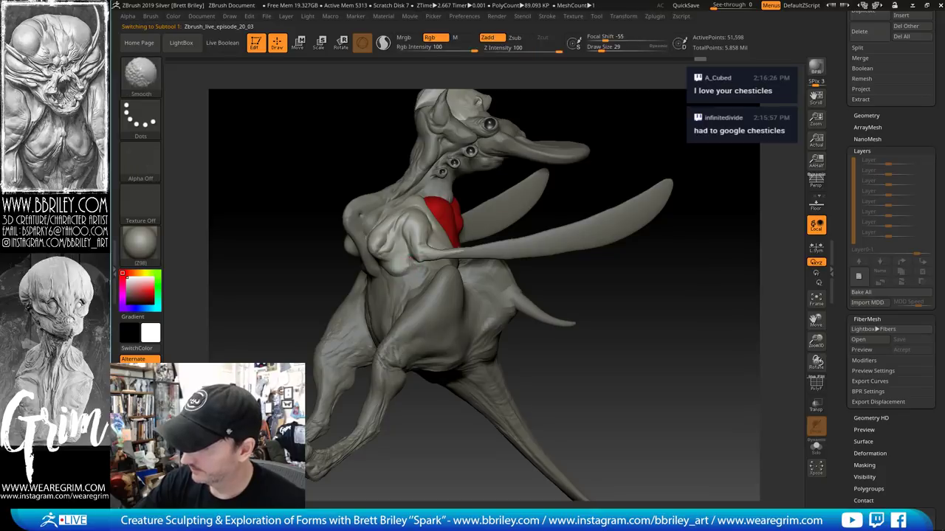
pyautogui.hotkey('ctrl', 'z')
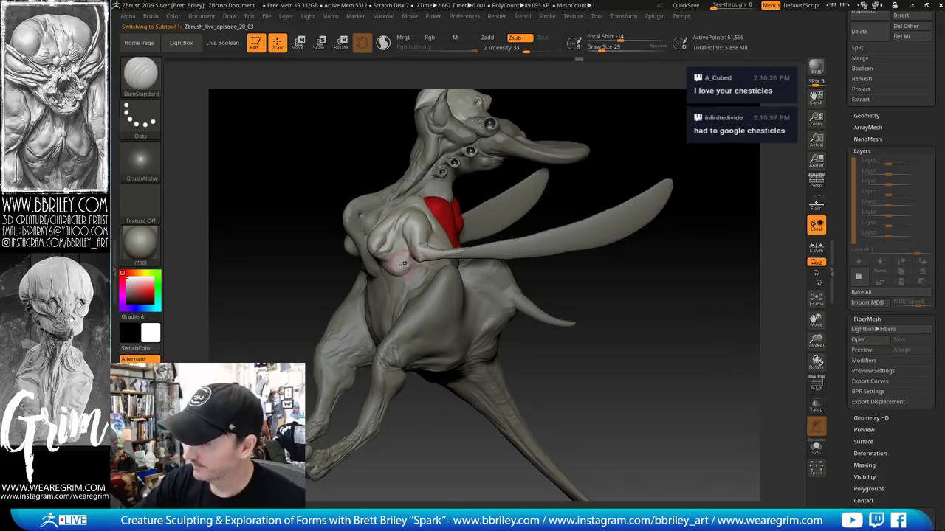
pyautogui.moveTo(596, 346); pyautogui.dragTo(557, 316)
# Reselect the T-rex body and flatten the upper belly below the chest with TrimDynamic
pyautogui.keyDown('alt'); pyautogui.click(380, 283); pyautogui.keyUp('alt')
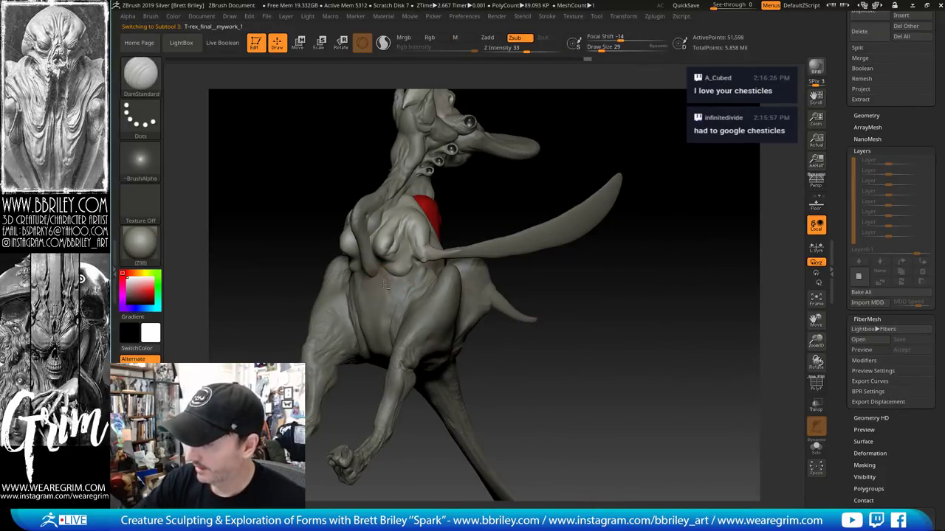
pyautogui.moveTo(648, 286)
pyautogui.mouseDown()
pyautogui.moveTo(369, 285)
pyautogui.moveTo(381, 290)
pyautogui.mouseUp()
pyautogui.press('b')
pyautogui.press('t')
pyautogui.press('d')
pyautogui.press('s')
pyautogui.moveTo(457, 296)
pyautogui.mouseDown()
pyautogui.moveTo(491, 295)
pyautogui.moveTo(450, 288)
pyautogui.moveTo(500, 280)
pyautogui.moveTo(437, 277)
pyautogui.moveTo(463, 313)
pyautogui.mouseUp()
# Select the Pm3d_sphere3d1_2 throat piece and reshape its rear end against the belly with Move at draw size 65
pyautogui.press('b')
pyautogui.press('m')
pyautogui.press('v')
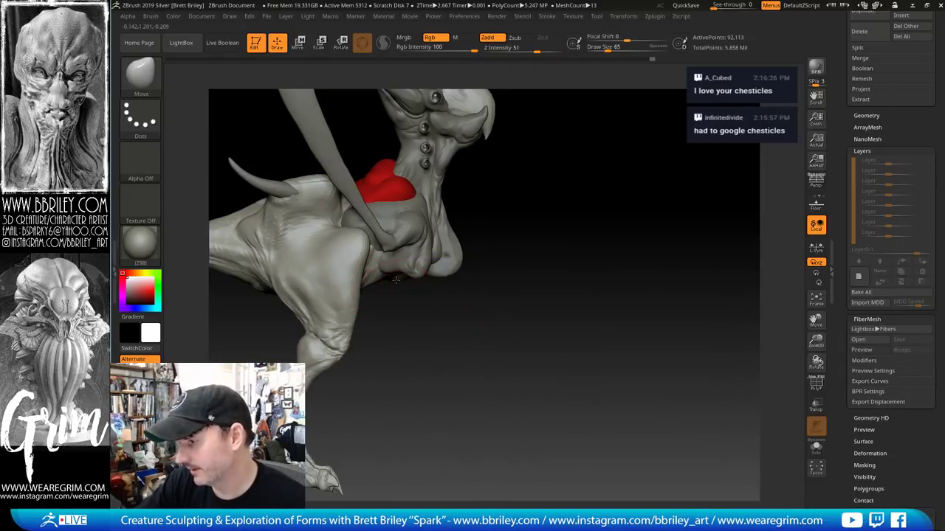
pyautogui.keyDown('alt'); pyautogui.click(397, 281); pyautogui.keyUp('alt')
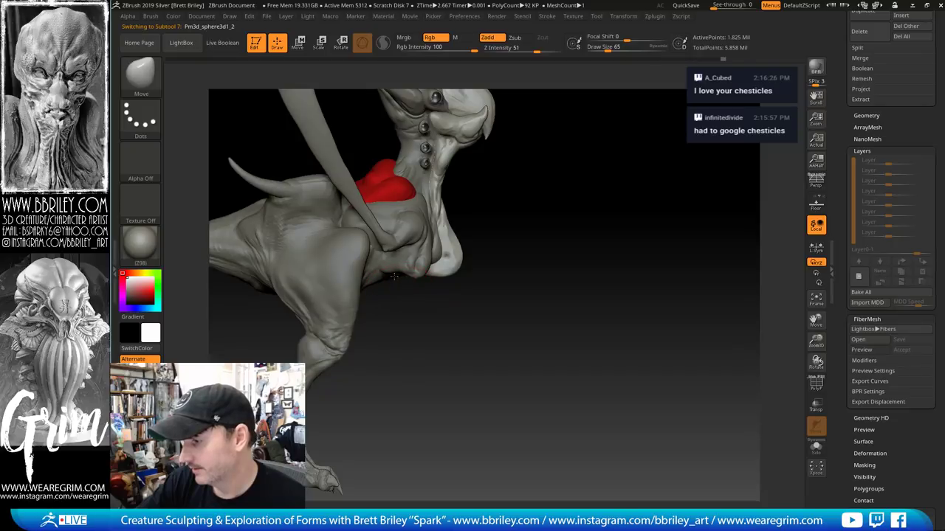
pyautogui.moveTo(515, 338); pyautogui.dragTo(502, 274)
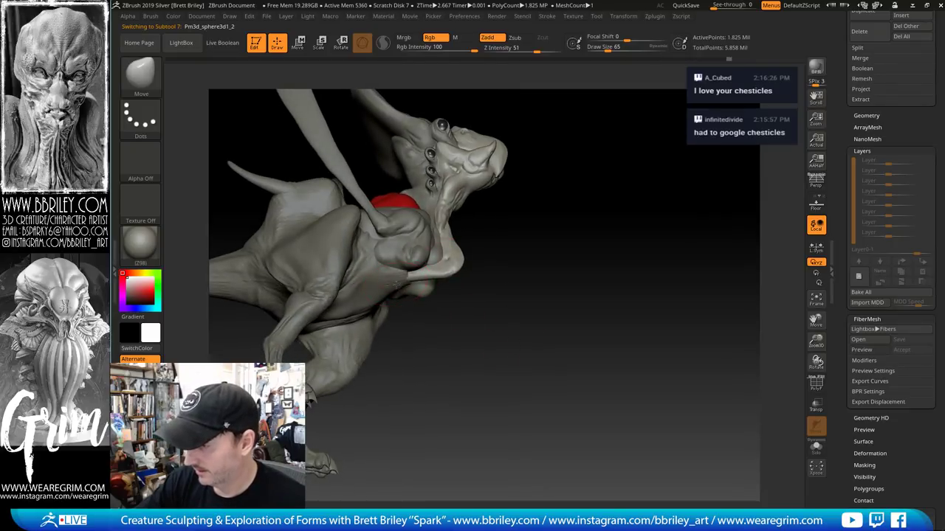
pyautogui.moveTo(397, 284); pyautogui.dragTo(406, 279)
pyautogui.moveTo(435, 352); pyautogui.dragTo(473, 336)
pyautogui.keyDown('alt'); pyautogui.moveTo(529, 339); pyautogui.dragTo(529, 376); pyautogui.keyUp('alt')
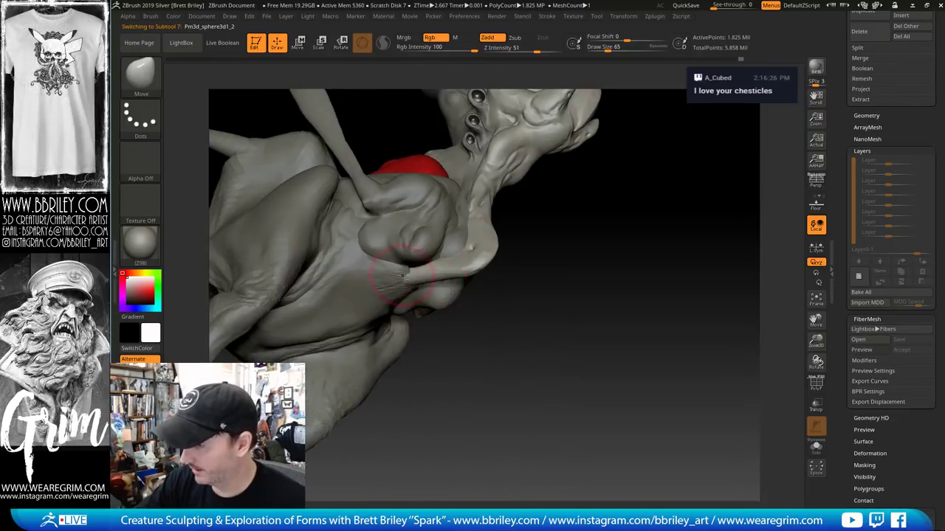
# Inflate the T-rex body's belly skin around the throat piece's tip with draw size 34, checking the body in isolation
pyautogui.keyDown('alt'); pyautogui.click(400, 275); pyautogui.keyUp('alt')
pyautogui.moveTo(545, 311); pyautogui.dragTo(410, 273)
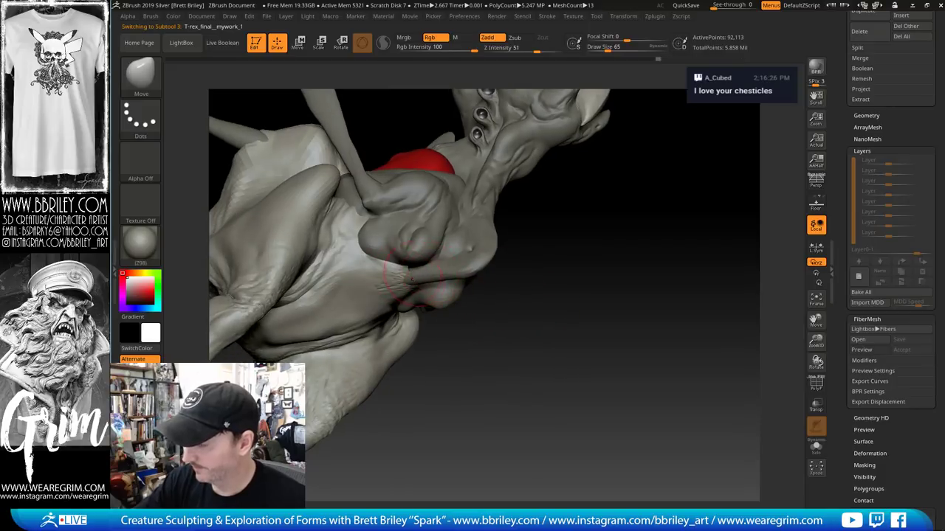
pyautogui.press('b')
pyautogui.press('i')
pyautogui.press('n')
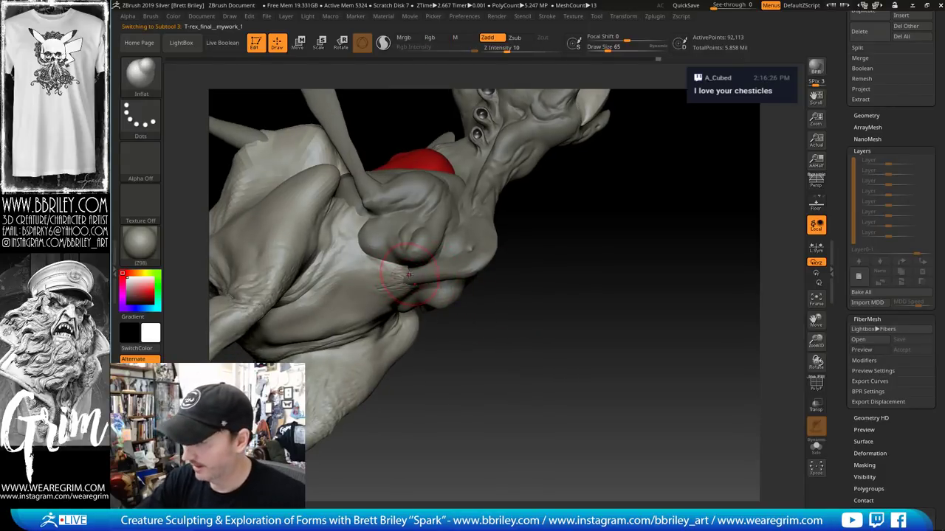
pyautogui.click(816, 448)
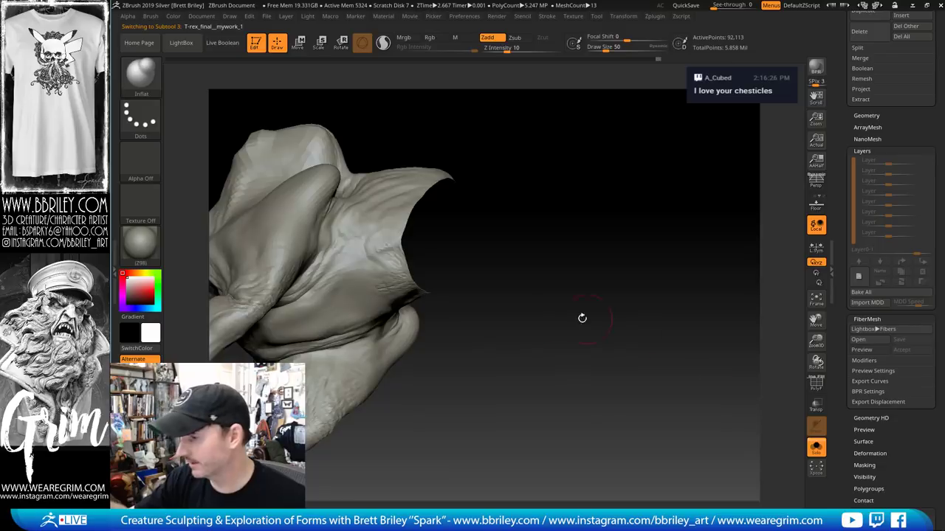
pyautogui.moveTo(580, 316); pyautogui.dragTo(396, 274)
pyautogui.moveTo(487, 214); pyautogui.dragTo(686, 327)
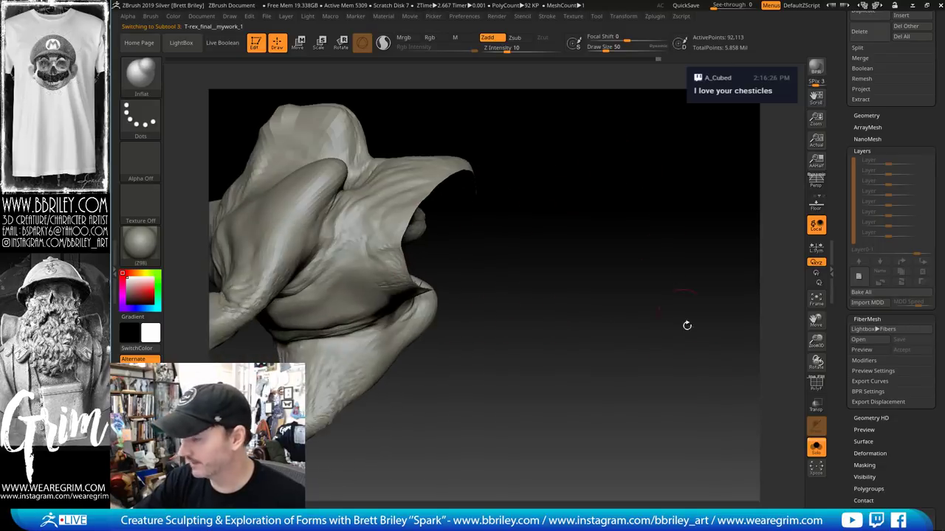
pyautogui.click(815, 448)
pyautogui.moveTo(735, 359); pyautogui.dragTo(407, 267)
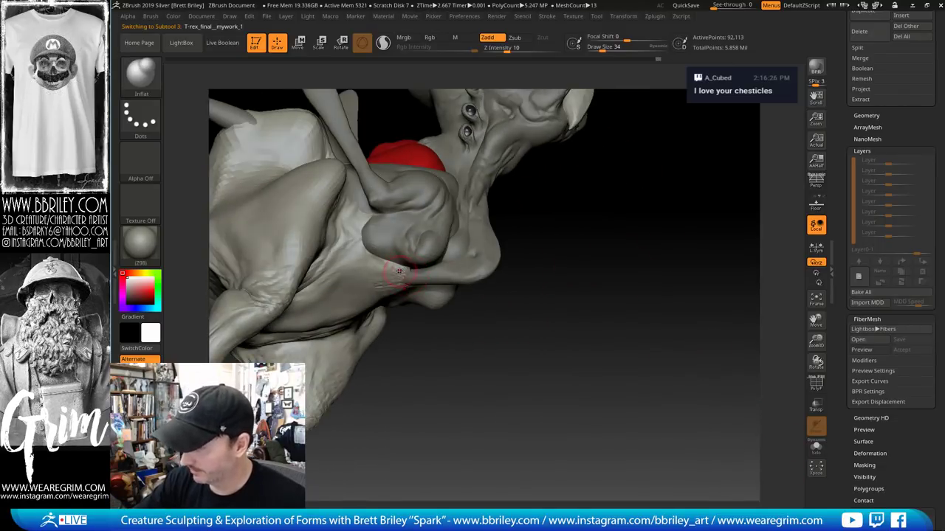
# Pull the belly skin's front edge into place with Move and smooth it at draw size 20
pyautogui.press('b')
pyautogui.press('m')
pyautogui.press('v')
pyautogui.moveTo(484, 361)
pyautogui.mouseDown()
pyautogui.moveTo(418, 269)
pyautogui.moveTo(437, 258)
pyautogui.mouseUp()
pyautogui.moveTo(553, 344); pyautogui.dragTo(399, 276)
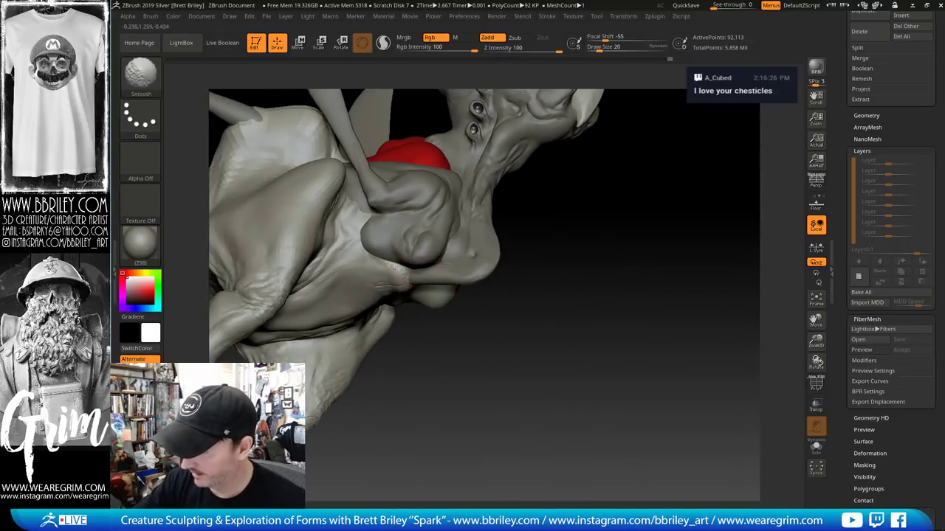
# Carve creases into the T-rex body's belly skin below the chest with DamStandard at draw size 20
pyautogui.press('b')
pyautogui.press('d')
pyautogui.press('s')
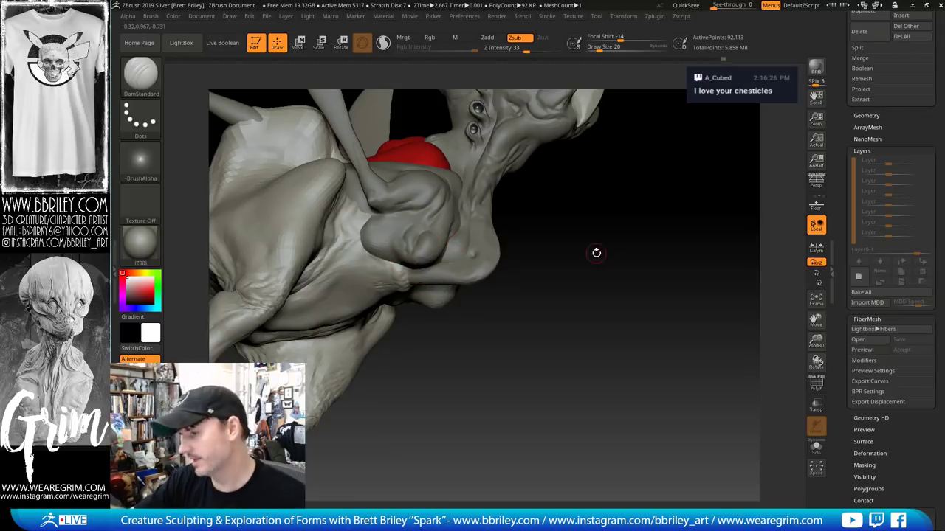
pyautogui.moveTo(656, 254); pyautogui.dragTo(397, 272)
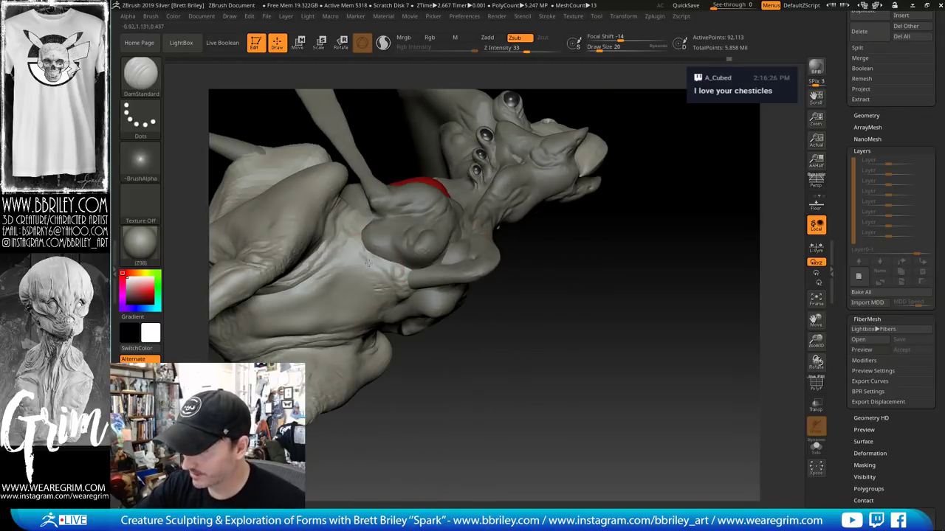
pyautogui.moveTo(584, 303); pyautogui.dragTo(561, 275)
# Raise the skin folds below the chest with Standard at draw size 16, undoing a stray stroke
pyautogui.press('b')
pyautogui.press('s')
pyautogui.press('t')
pyautogui.press('s')
pyautogui.moveTo(358, 258); pyautogui.dragTo(369, 260)
pyautogui.press('s')
pyautogui.hotkey('ctrl', 'z')
pyautogui.moveTo(513, 253)
pyautogui.mouseDown()
pyautogui.moveTo(534, 253)
pyautogui.moveTo(506, 240)
pyautogui.mouseUp()
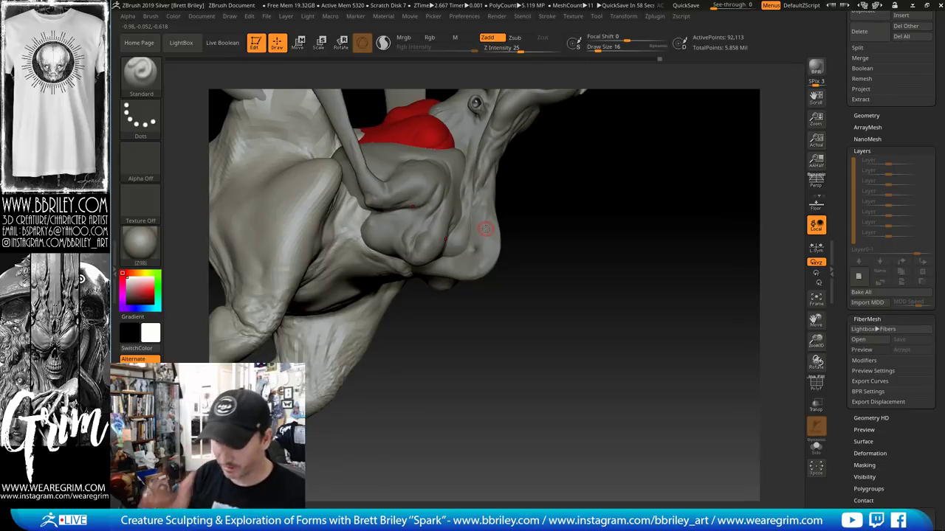
pyautogui.moveTo(635, 184); pyautogui.dragTo(435, 266)
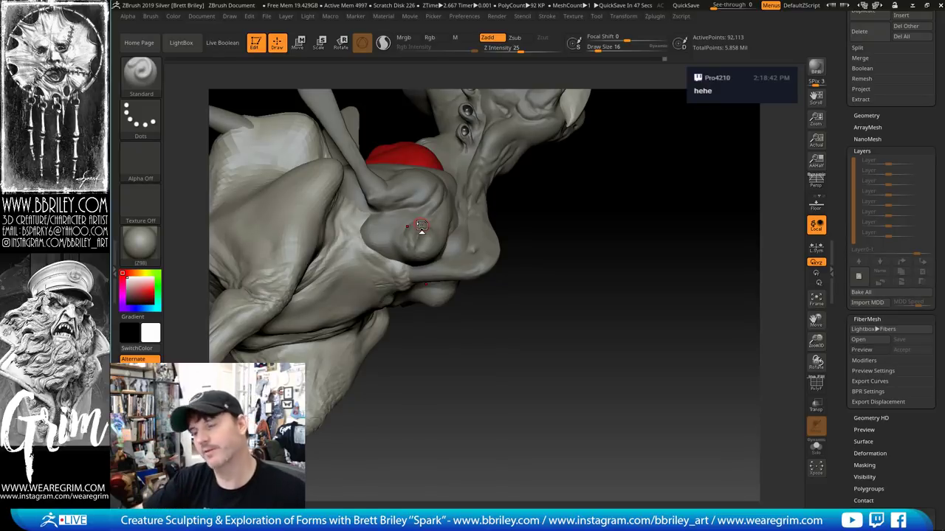
# Cut deeper wrinkles into the belly skin along the chest's lower edge with DamStandard at draw size 21
pyautogui.moveTo(589, 234)
pyautogui.mouseDown()
pyautogui.moveTo(601, 258)
pyautogui.moveTo(591, 264)
pyautogui.mouseUp()
pyautogui.press('b')
pyautogui.press('d')
pyautogui.press('s')
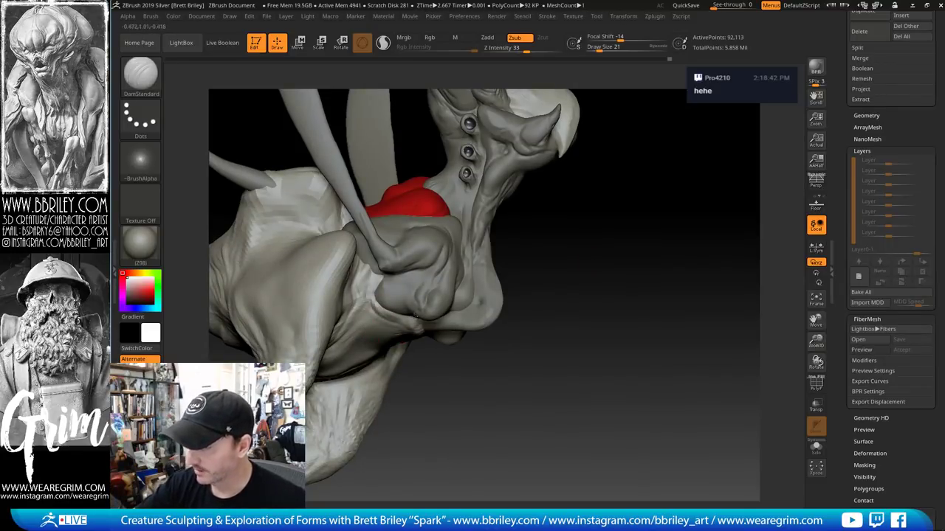
pyautogui.moveTo(559, 310)
pyautogui.mouseDown()
pyautogui.moveTo(570, 243)
pyautogui.moveTo(553, 248)
pyautogui.moveTo(580, 303)
pyautogui.moveTo(442, 281)
pyautogui.mouseUp()
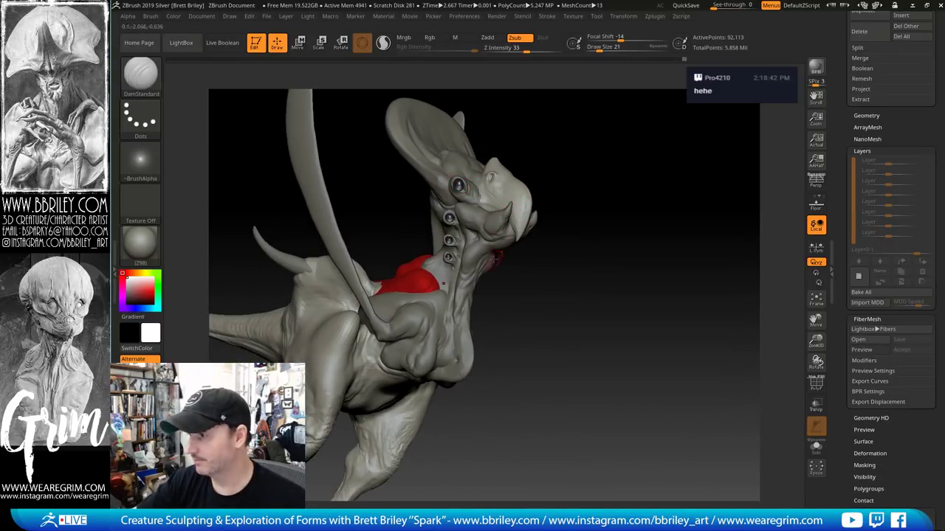
pyautogui.moveTo(563, 334)
pyautogui.mouseDown()
pyautogui.moveTo(556, 286)
pyautogui.moveTo(543, 304)
pyautogui.mouseUp()
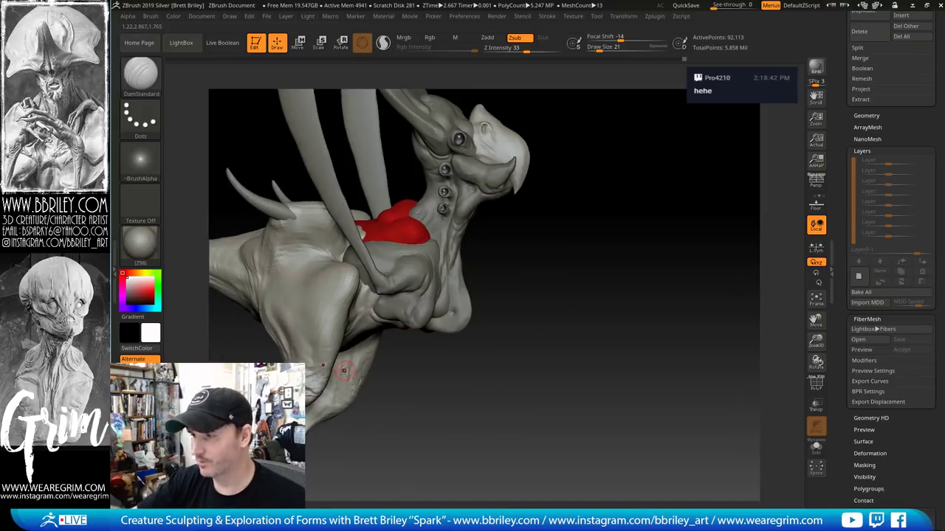
pyautogui.moveTo(535, 247)
pyautogui.mouseDown()
pyautogui.moveTo(544, 226)
pyautogui.moveTo(551, 231)
pyautogui.moveTo(533, 264)
pyautogui.mouseUp()
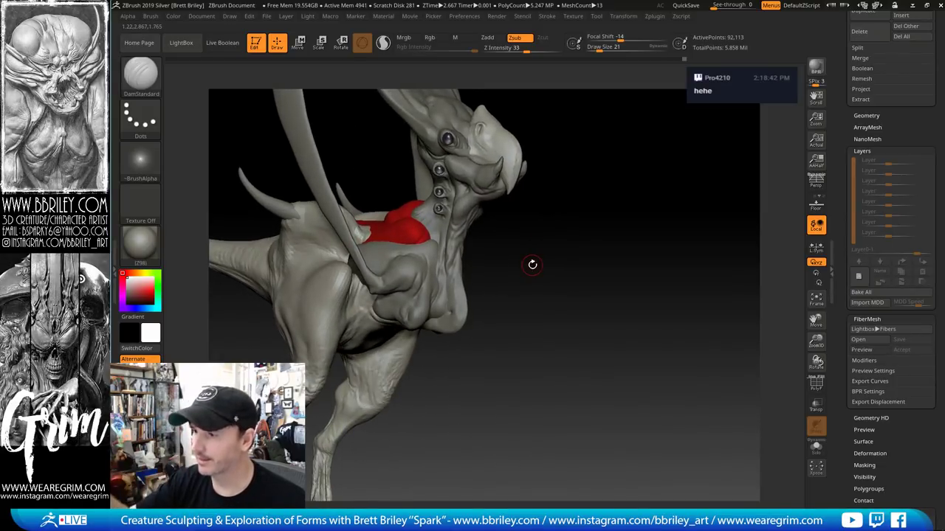
pyautogui.moveTo(497, 299)
pyautogui.mouseDown()
pyautogui.moveTo(510, 270)
pyautogui.moveTo(515, 285)
pyautogui.moveTo(449, 180)
pyautogui.mouseUp()
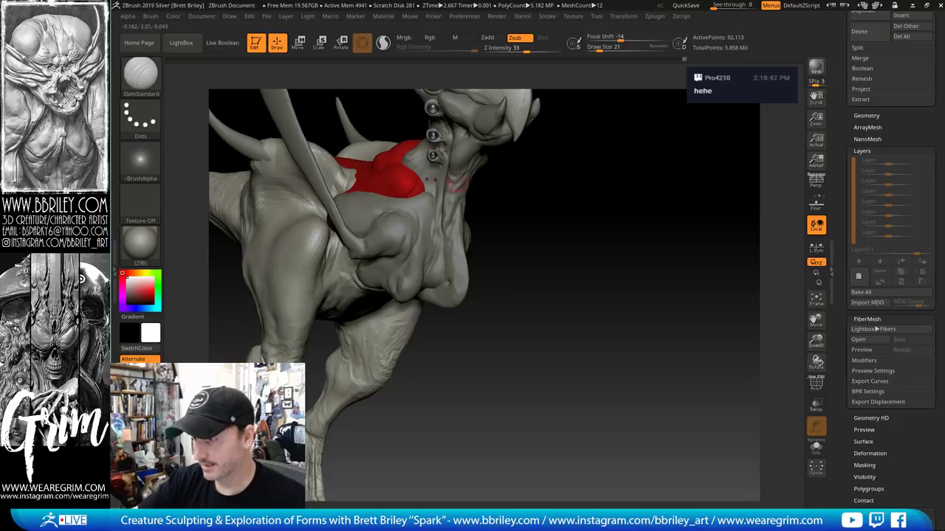
pyautogui.moveTo(586, 264); pyautogui.dragTo(333, 263)
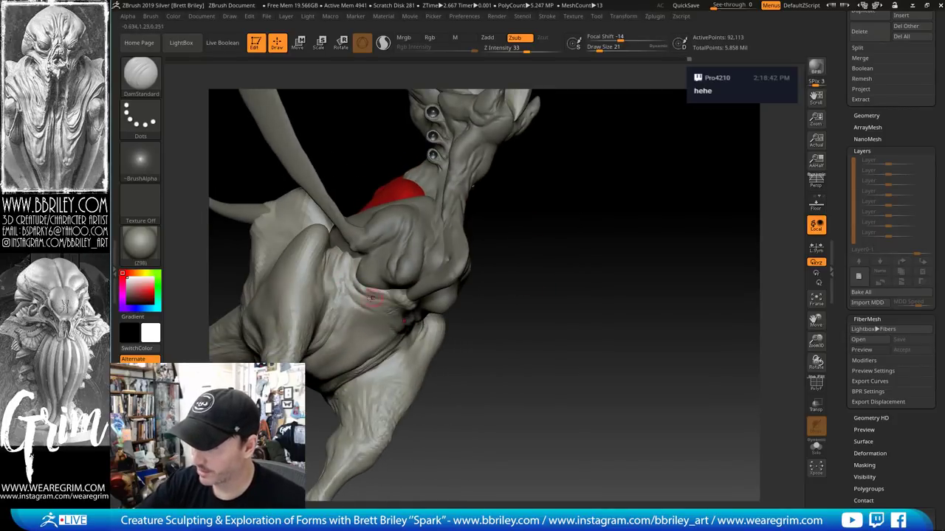
# Build up thin ridges between the wrinkles under the chest with Standard at draw size 8
pyautogui.press('b')
pyautogui.press('s')
pyautogui.press('t')
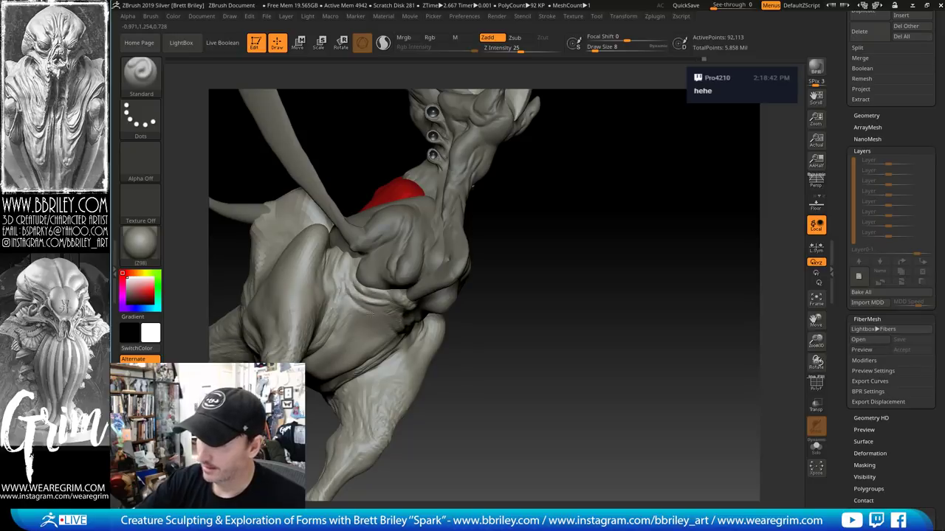
pyautogui.moveTo(496, 332)
pyautogui.mouseDown()
pyautogui.moveTo(539, 347)
pyautogui.moveTo(526, 338)
pyautogui.mouseUp()
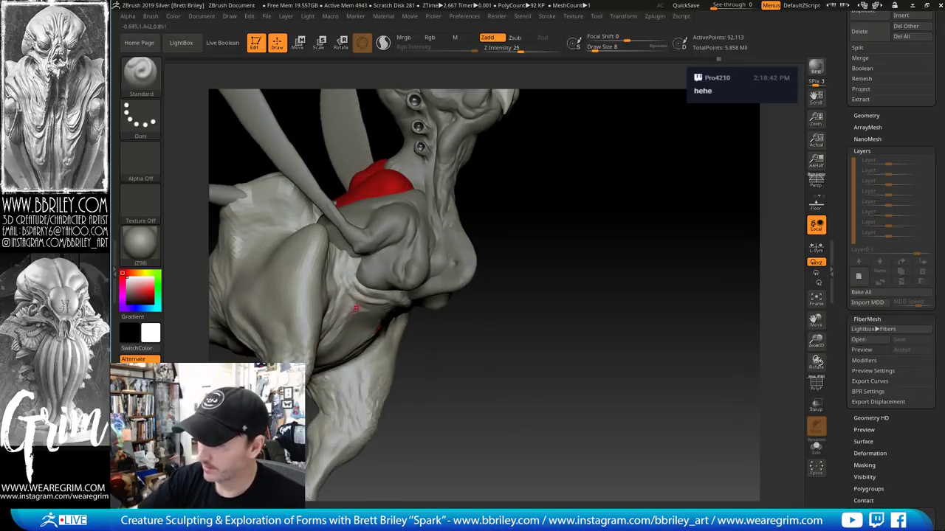
pyautogui.moveTo(505, 324)
pyautogui.mouseDown(button='right')
pyautogui.moveTo(607, 248)
pyautogui.moveTo(482, 217)
pyautogui.mouseUp(button='right')
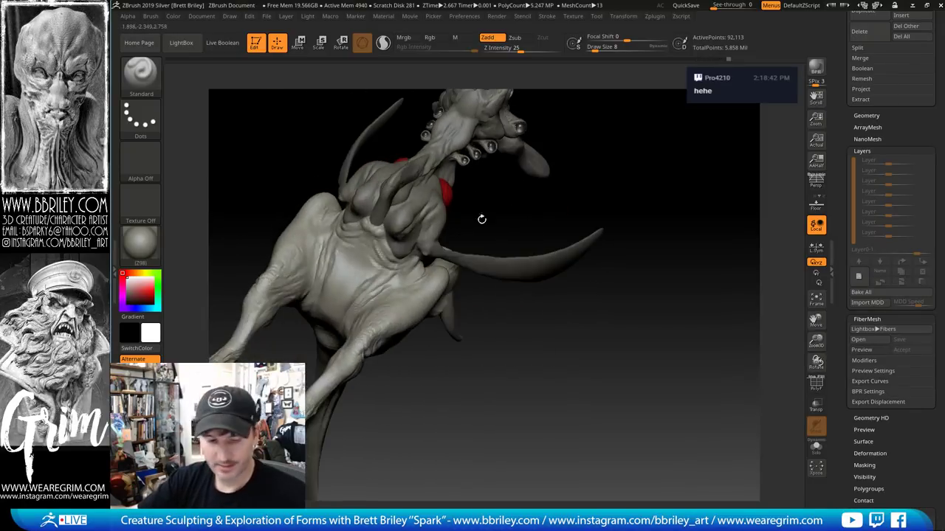
# Carve fold lines across the middle of the belly with DamStandard at draw size 16
pyautogui.press('b')
pyautogui.press('d')
pyautogui.press('s')
pyautogui.press('s')
pyautogui.moveTo(355, 271); pyautogui.dragTo(359, 270)
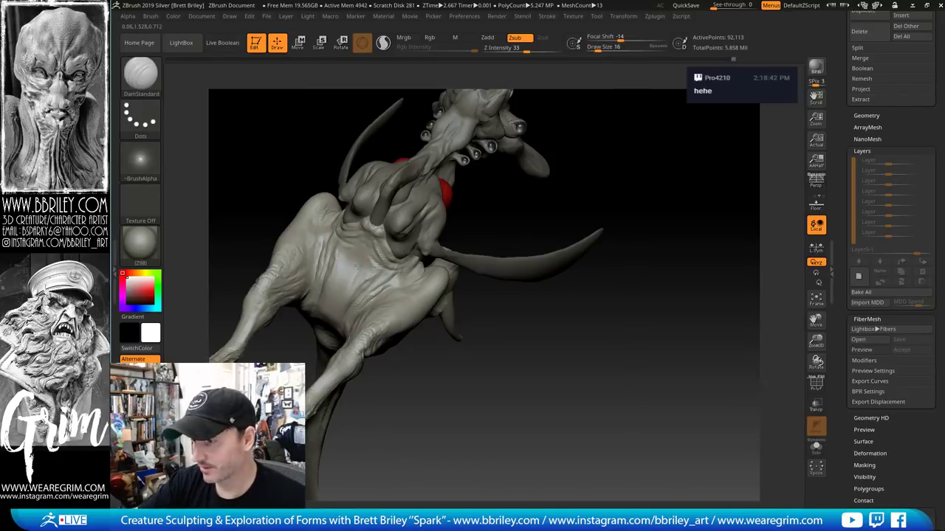
pyautogui.moveTo(485, 403); pyautogui.dragTo(342, 293, button='right')
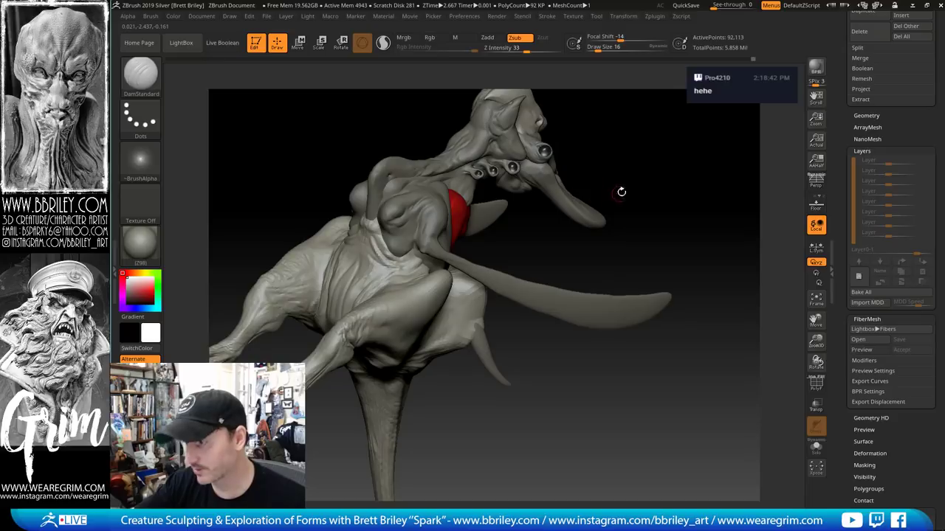
pyautogui.moveTo(621, 194); pyautogui.dragTo(445, 237, button='right')
# Build up fleshy folds across the belly between the hind legs with Clay at draw size 15
pyautogui.press('b')
pyautogui.press('c')
pyautogui.press('l')
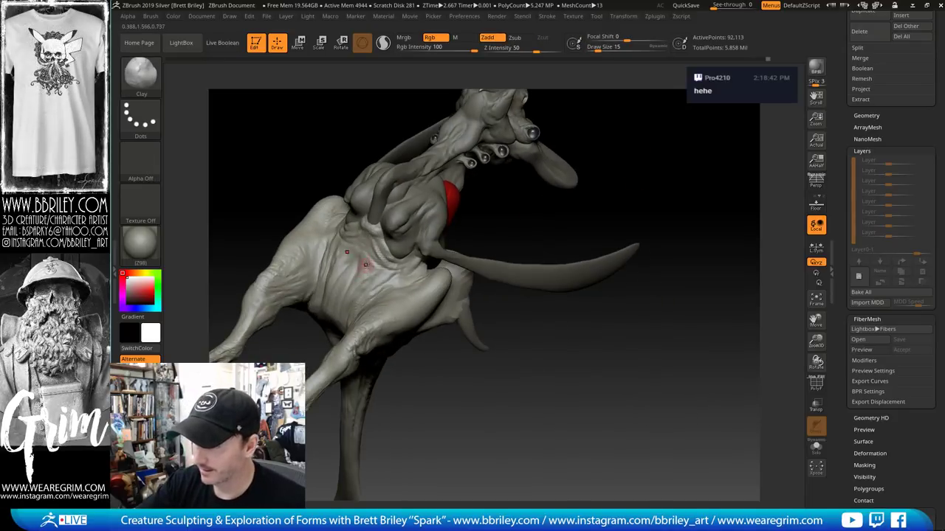
pyautogui.moveTo(370, 272); pyautogui.dragTo(378, 283)
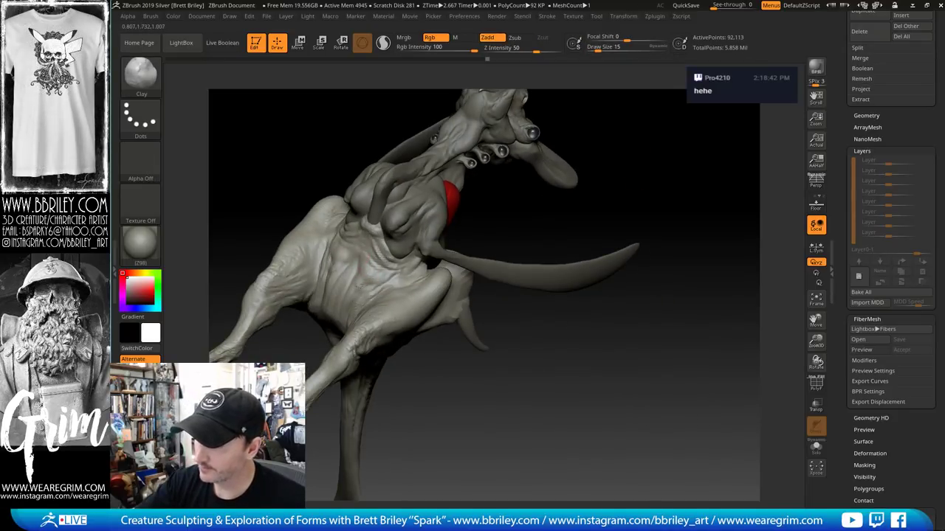
pyautogui.moveTo(438, 404); pyautogui.dragTo(344, 293)
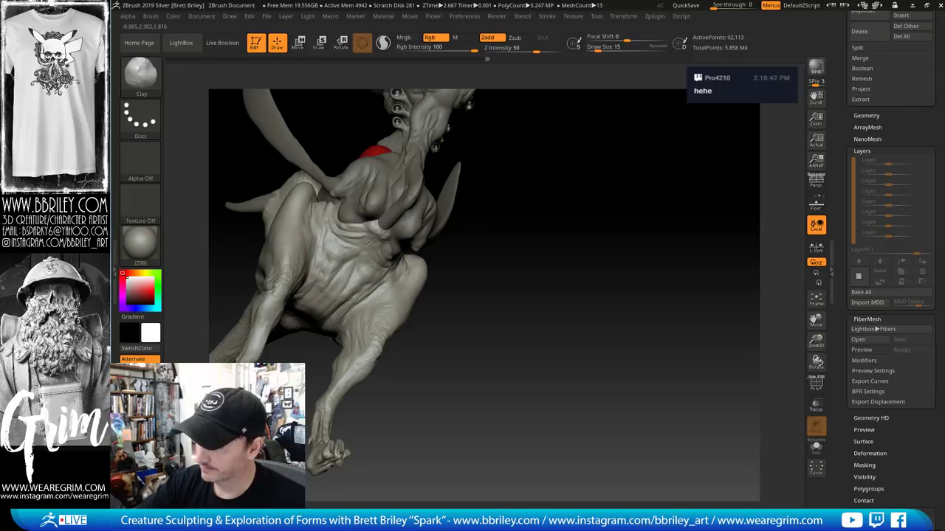
pyautogui.moveTo(487, 371); pyautogui.dragTo(389, 331)
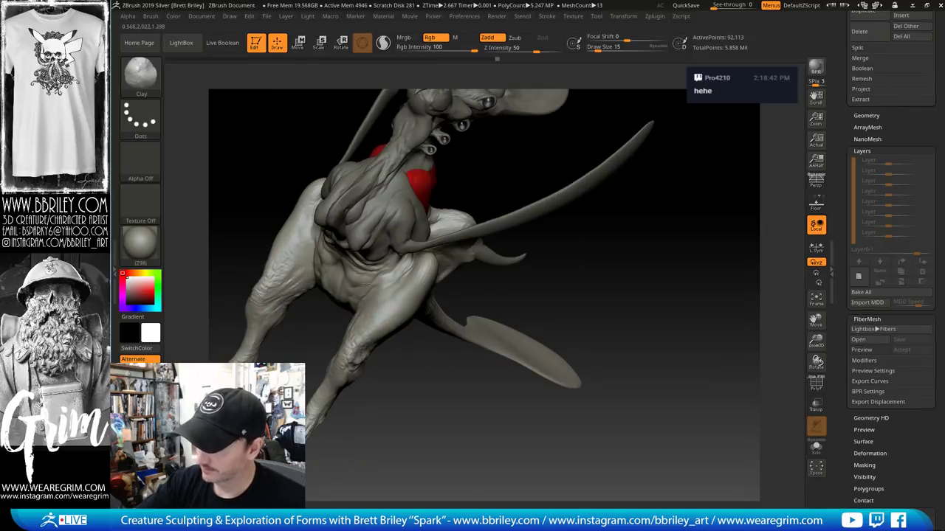
pyautogui.moveTo(523, 397)
pyautogui.mouseDown()
pyautogui.moveTo(578, 384)
pyautogui.moveTo(330, 273)
pyautogui.mouseUp()
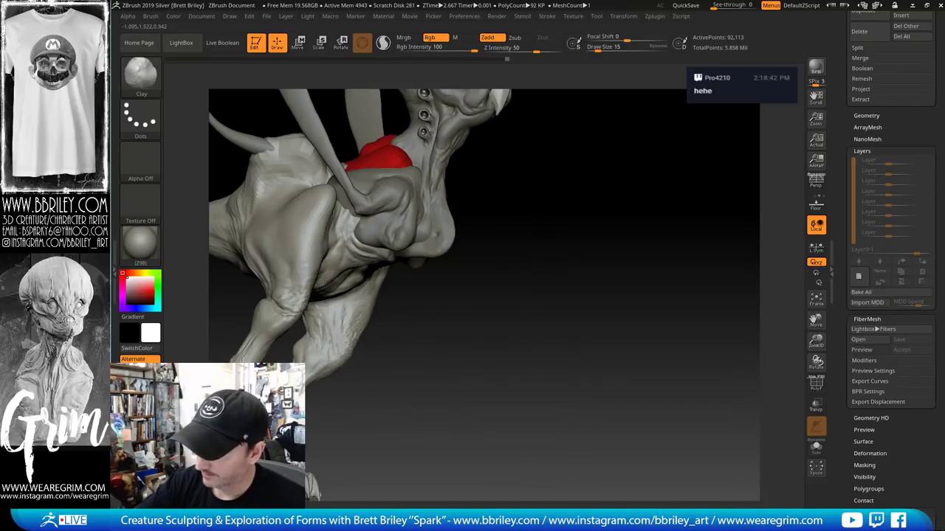
# Define the creases between the belly folds down to the lower belly with DamStandard at draw size 15
pyautogui.press('b')
pyautogui.press('d')
pyautogui.press('s')
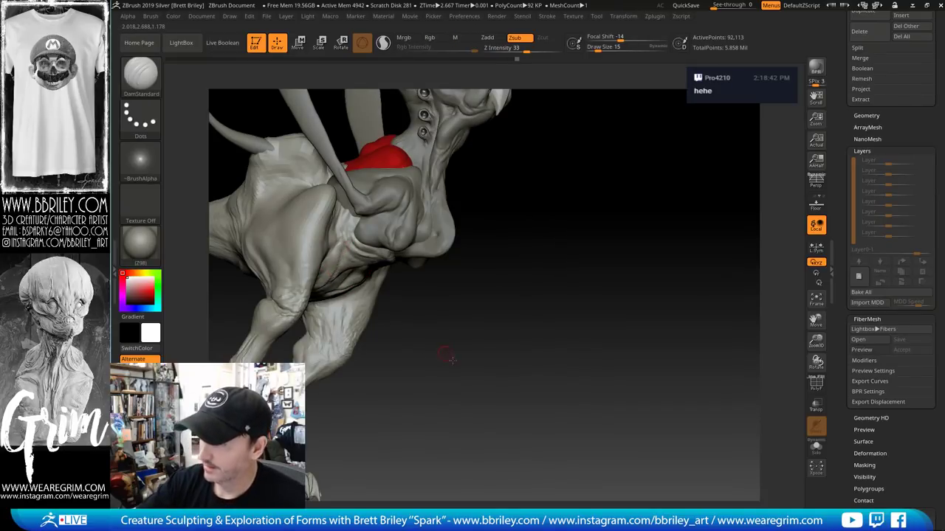
pyautogui.moveTo(448, 359)
pyautogui.mouseDown()
pyautogui.moveTo(559, 312)
pyautogui.moveTo(567, 267)
pyautogui.moveTo(556, 246)
pyautogui.moveTo(362, 316)
pyautogui.mouseUp()
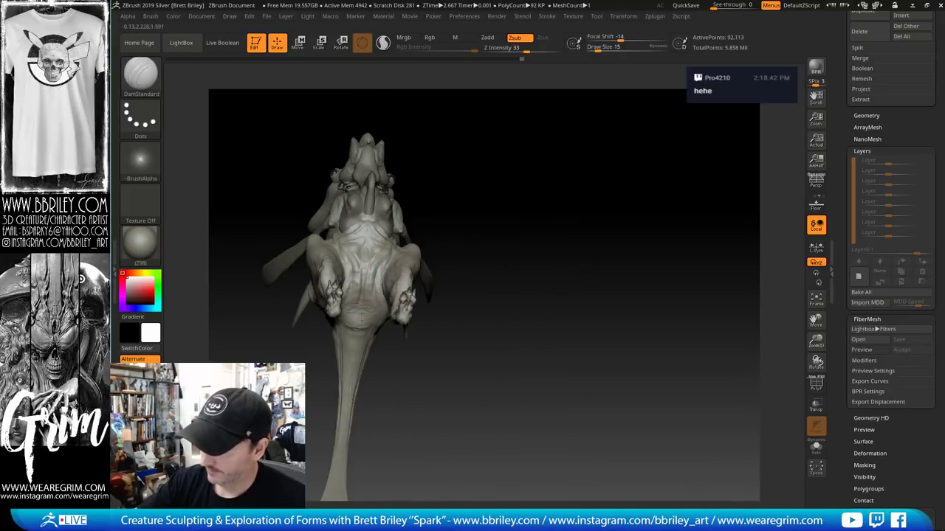
pyautogui.moveTo(507, 200); pyautogui.dragTo(363, 269)
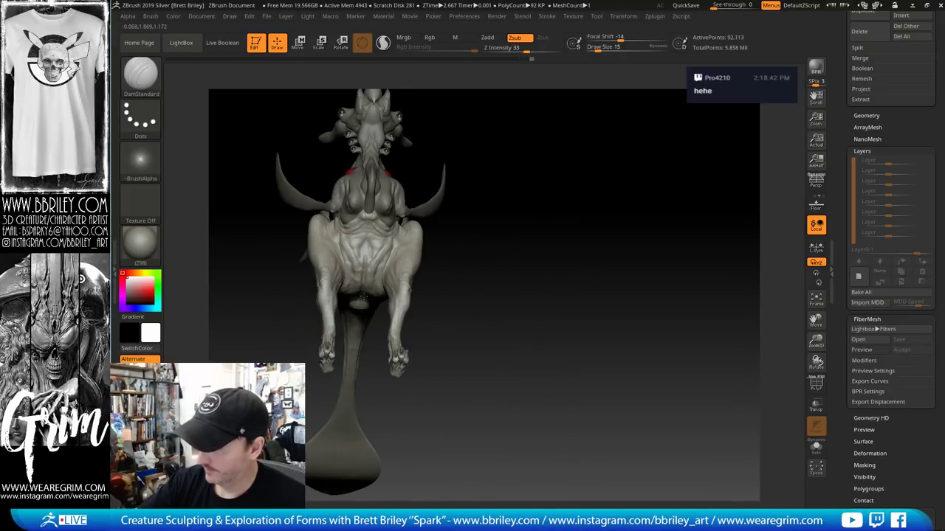
pyautogui.moveTo(501, 226); pyautogui.dragTo(366, 264)
pyautogui.moveTo(488, 306)
pyautogui.mouseDown()
pyautogui.moveTo(510, 241)
pyautogui.moveTo(473, 222)
pyautogui.mouseUp()
# Puff up the lower belly folds between the legs with Inflat at draw size 25
pyautogui.press('s')
pyautogui.moveTo(368, 278); pyautogui.dragTo(373, 275)
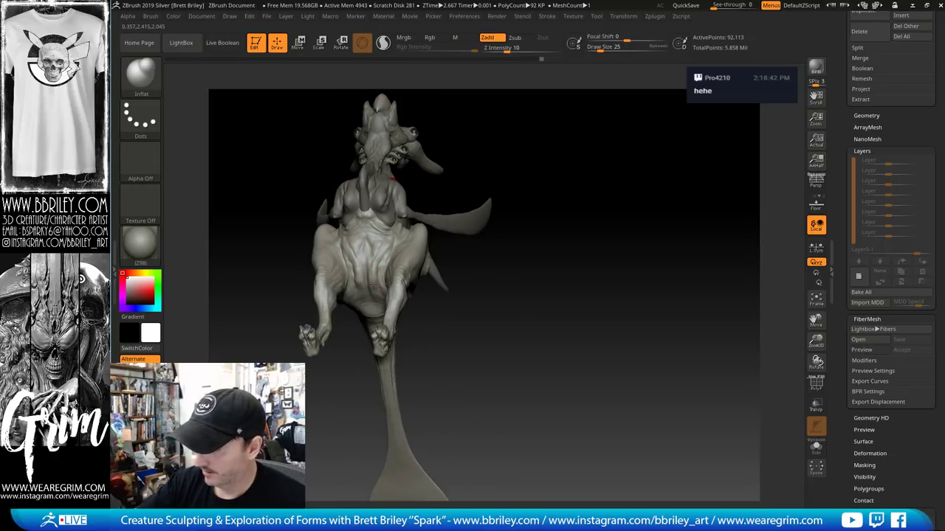
pyautogui.moveTo(506, 310); pyautogui.dragTo(410, 225)
# Adjust the underside near the tail base with Move at draw size 56 and crease it with DamStandard at size 15
pyautogui.press('b')
pyautogui.press('m')
pyautogui.press('v')
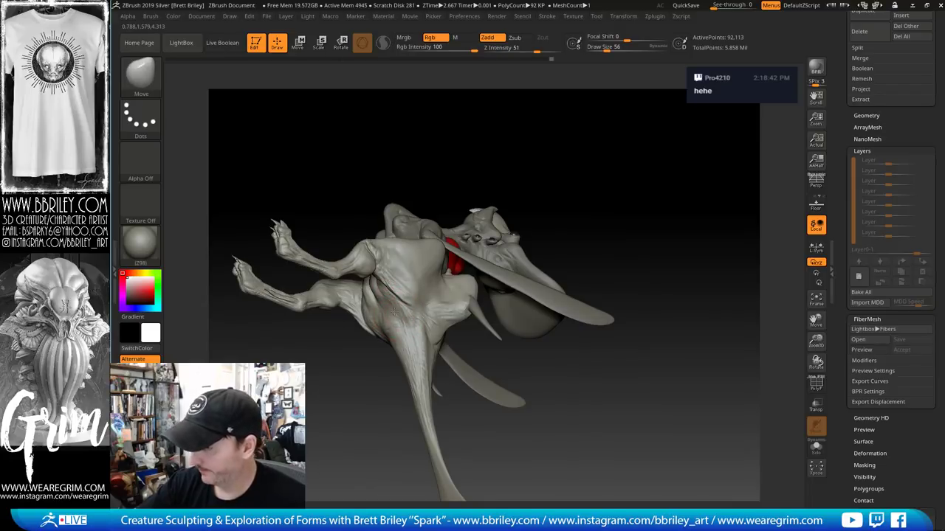
pyautogui.press('b')
pyautogui.press('d')
pyautogui.press('s')
pyautogui.moveTo(443, 135)
pyautogui.mouseDown()
pyautogui.moveTo(413, 177)
pyautogui.moveTo(439, 181)
pyautogui.mouseUp()
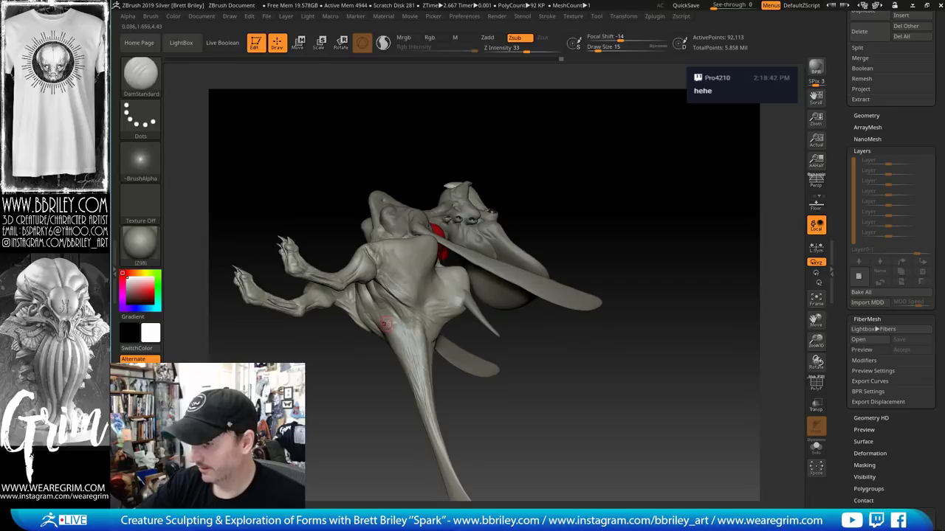
# Reshape the transition from the lower belly into the tail base with Move at draw size 39
pyautogui.press('b')
pyautogui.press('m')
pyautogui.press('v')
pyautogui.moveTo(517, 147); pyautogui.dragTo(665, 99)
pyautogui.press(']')
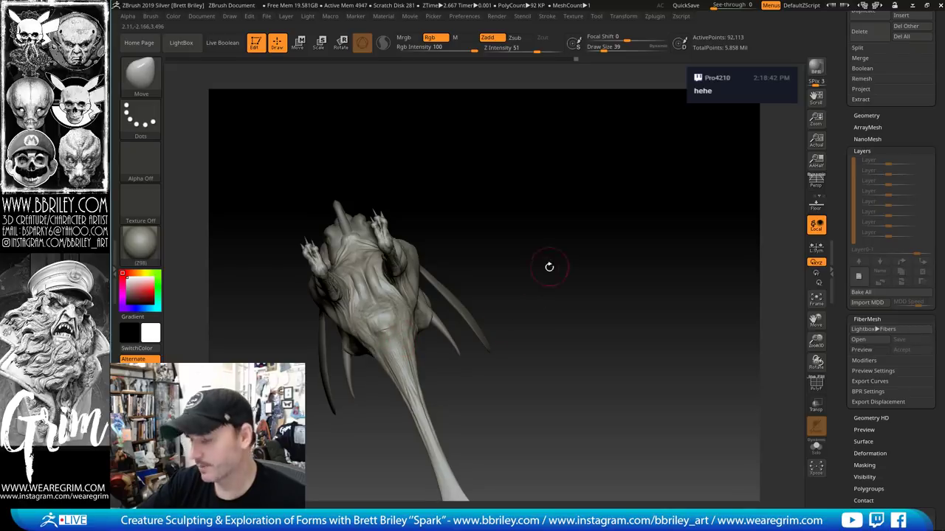
pyautogui.moveTo(549, 267); pyautogui.dragTo(519, 259)
pyautogui.moveTo(584, 140); pyautogui.dragTo(538, 190)
# Carve broad grooves where the thigh and hip meet the tail base with DamStandard at draw size 39
pyautogui.press('b')
pyautogui.press('d')
pyautogui.press('s')
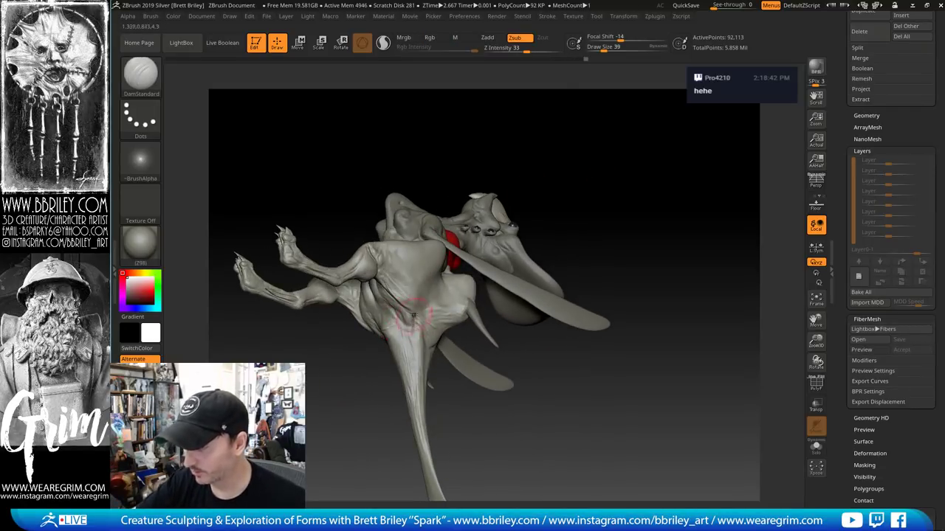
pyautogui.moveTo(591, 166); pyautogui.dragTo(598, 111)
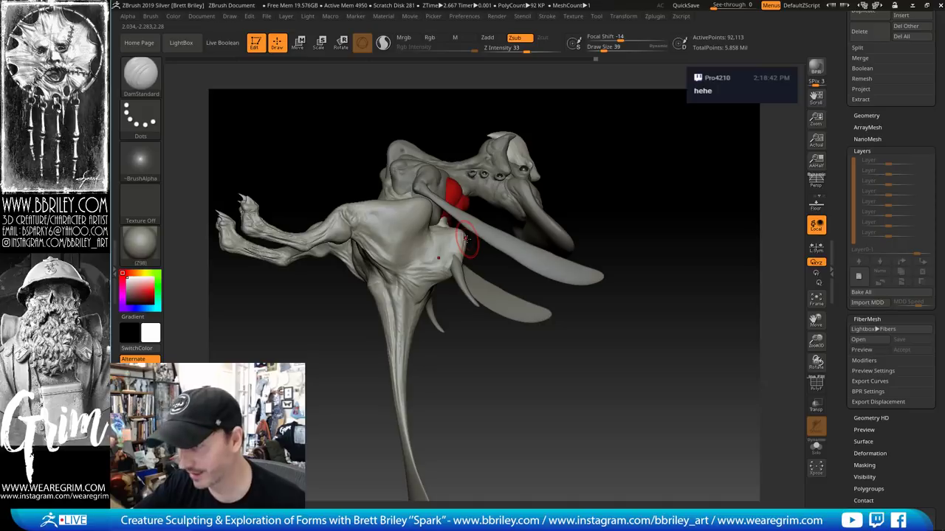
pyautogui.moveTo(602, 158)
pyautogui.mouseDown()
pyautogui.moveTo(619, 150)
pyautogui.moveTo(603, 133)
pyautogui.moveTo(565, 153)
pyautogui.mouseUp()
# Build up muscle forms from the hip into the tail base with Clay at draw size 21
pyautogui.press('b')
pyautogui.press('c')
pyautogui.press('l')
pyautogui.press('s')
pyautogui.moveTo(415, 300); pyautogui.dragTo(409, 300)
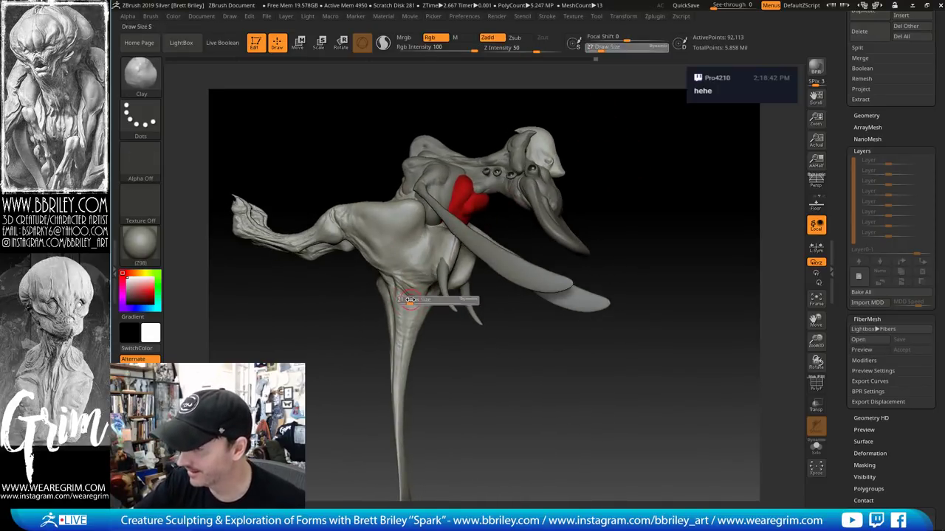
pyautogui.moveTo(489, 403); pyautogui.dragTo(442, 337)
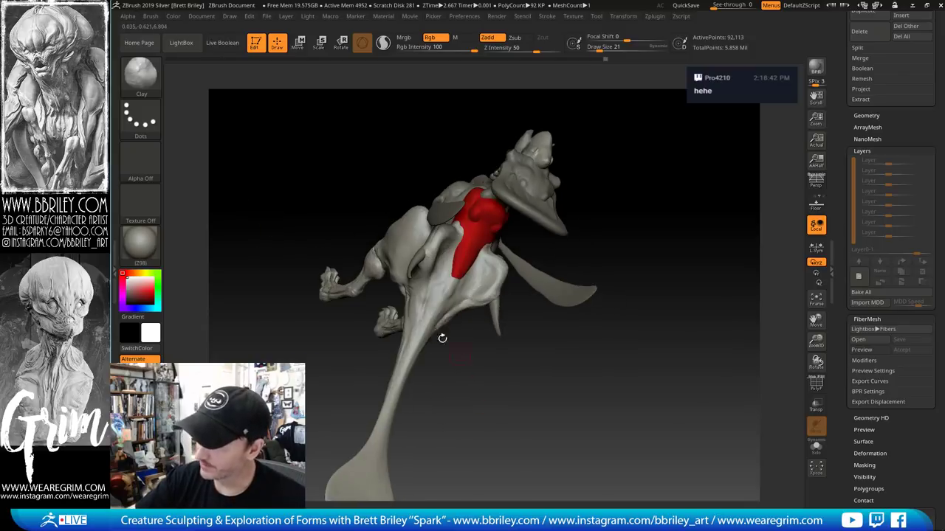
# Carve grooves between the hip ridges and the spine on the lower back with DamStandard at draw size 21
pyautogui.moveTo(465, 377)
pyautogui.mouseDown()
pyautogui.moveTo(454, 310)
pyautogui.moveTo(595, 325)
pyautogui.moveTo(537, 283)
pyautogui.mouseUp()
pyautogui.press('b')
pyautogui.press('d')
pyautogui.press('s')
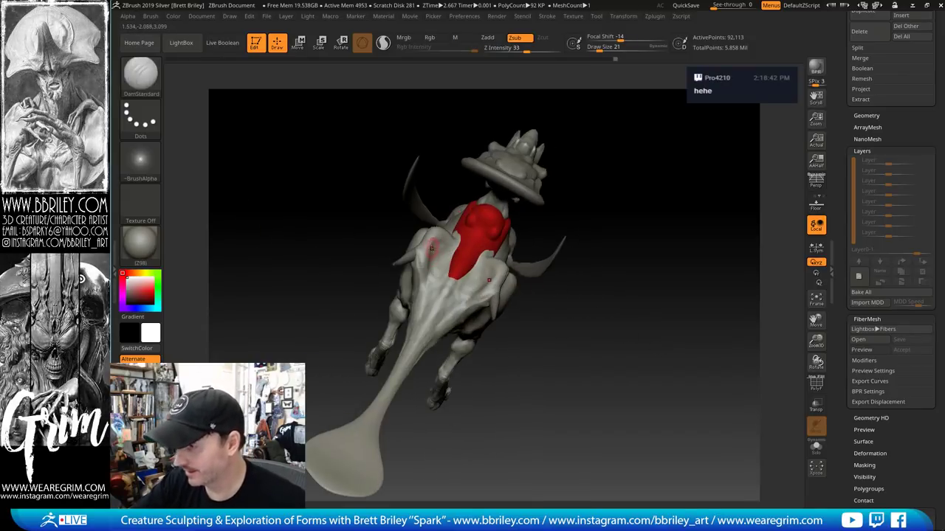
pyautogui.moveTo(432, 245); pyautogui.dragTo(443, 249)
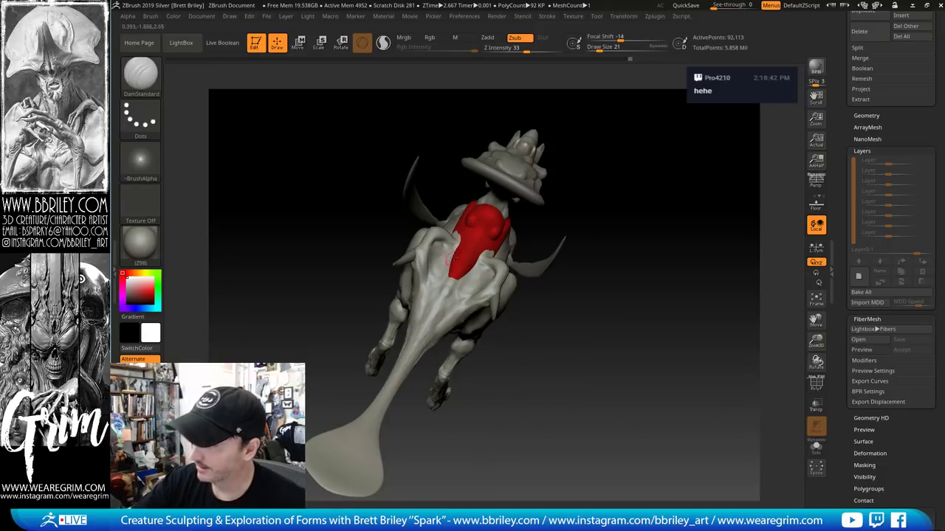
# Flatten the lower back forms beside the red back piece with TrimDynamic at draw size 21
pyautogui.press('b')
pyautogui.press('t')
pyautogui.press('d')
pyautogui.moveTo(571, 346); pyautogui.dragTo(456, 255)
# Extend the rear end of the red back piece toward the hips with Move at draw size 56
pyautogui.keyDown('alt'); pyautogui.click(459, 262); pyautogui.keyUp('alt')
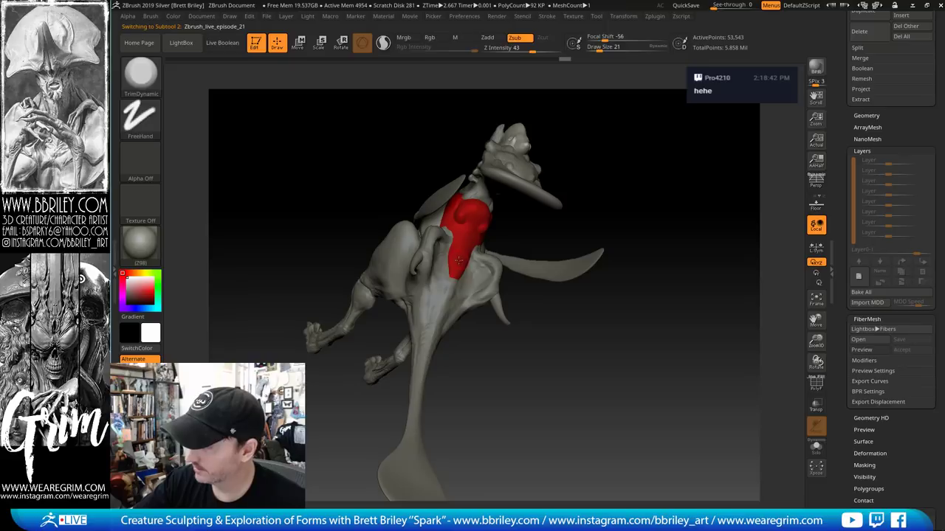
pyautogui.press('b')
pyautogui.press('m')
pyautogui.press('v')
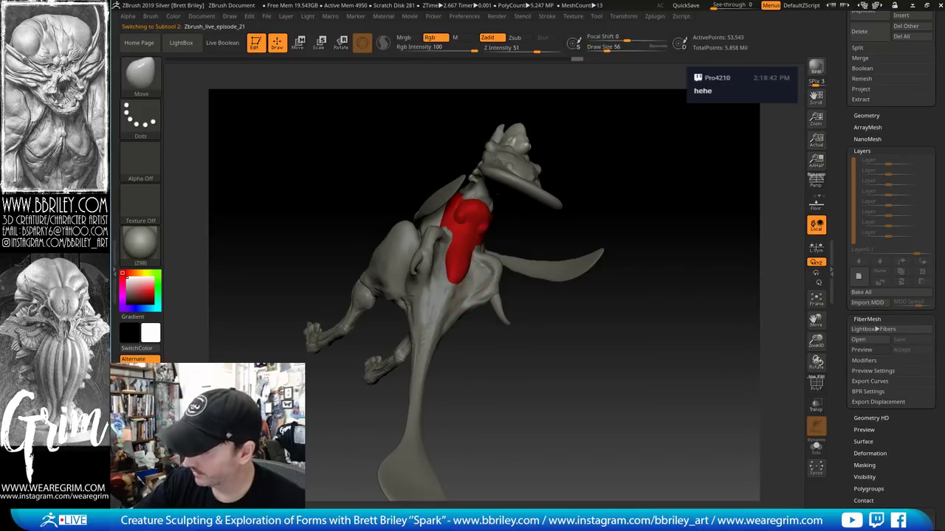
# Swell the rear lobe of the red back piece with Inflat at draw size 36, reducing the draw size to 21
pyautogui.press('b')
pyautogui.press('i')
pyautogui.press('n')
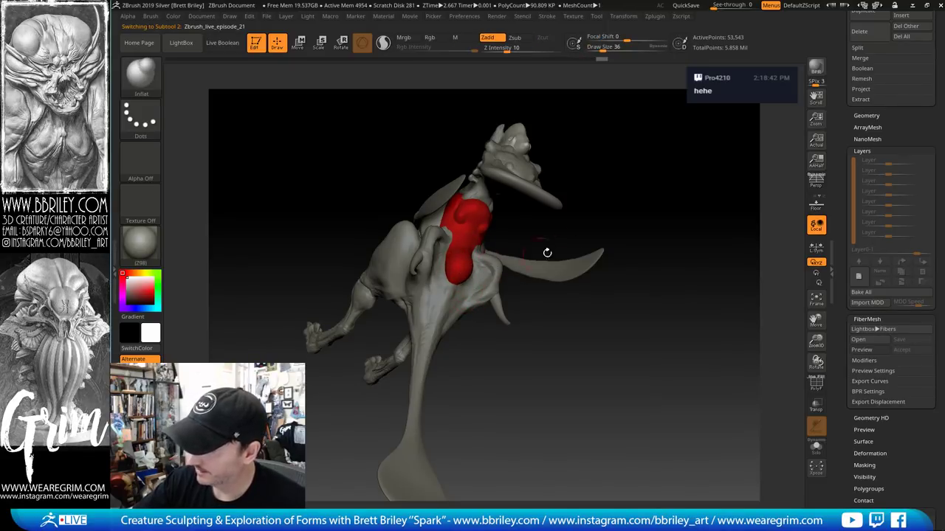
pyautogui.moveTo(634, 231)
pyautogui.mouseDown()
pyautogui.moveTo(586, 204)
pyautogui.moveTo(470, 246)
pyautogui.mouseUp()
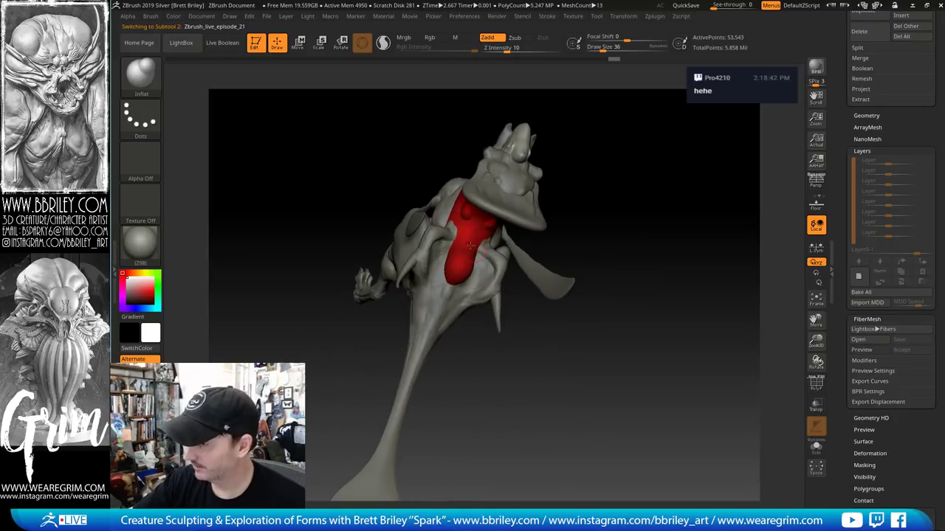
pyautogui.moveTo(634, 186)
pyautogui.mouseDown()
pyautogui.moveTo(600, 141)
pyautogui.moveTo(501, 239)
pyautogui.mouseUp()
pyautogui.press('s')
pyautogui.moveTo(652, 141)
pyautogui.mouseDown()
pyautogui.moveTo(468, 285)
pyautogui.moveTo(472, 294)
pyautogui.mouseUp()
pyautogui.moveTo(553, 201)
pyautogui.mouseDown()
pyautogui.moveTo(529, 226)
pyautogui.moveTo(642, 205)
pyautogui.moveTo(668, 217)
pyautogui.moveTo(661, 155)
pyautogui.moveTo(650, 209)
pyautogui.moveTo(616, 182)
pyautogui.moveTo(540, 243)
pyautogui.mouseUp()
# Select the tall wing blades and raise their geometry to subdivision level 2
pyautogui.keyDown('alt'); pyautogui.click(524, 251); pyautogui.keyUp('alt')
pyautogui.moveTo(617, 173)
pyautogui.mouseDown()
pyautogui.moveTo(606, 181)
pyautogui.moveTo(609, 212)
pyautogui.mouseUp()
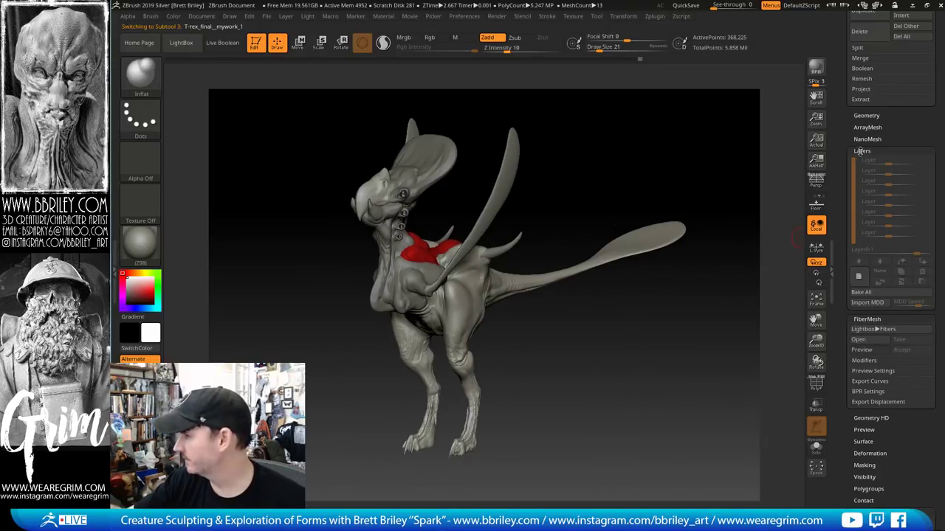
pyautogui.scroll(5, 850, 236)
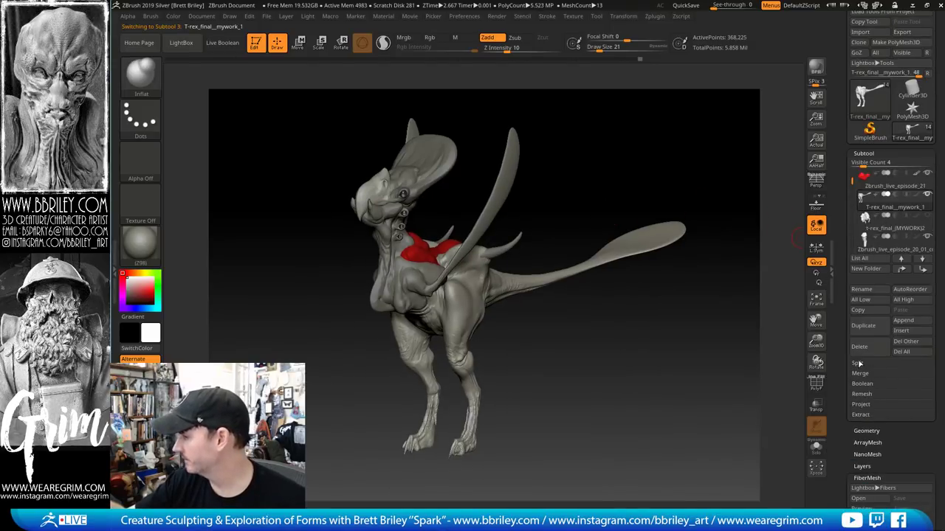
pyautogui.moveTo(840, 357); pyautogui.dragTo(846, 274)
pyautogui.click(866, 386)
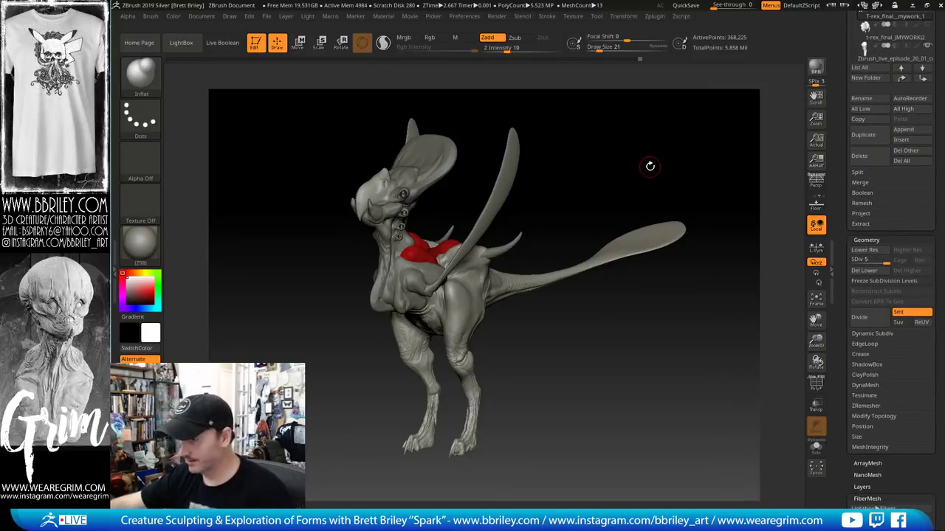
pyautogui.keyDown('alt'); pyautogui.click(509, 174); pyautogui.keyUp('alt')
pyautogui.moveTo(573, 139)
pyautogui.mouseDown()
pyautogui.moveTo(534, 147)
pyautogui.moveTo(542, 200)
pyautogui.moveTo(468, 214)
pyautogui.mouseUp()
pyautogui.press('d')
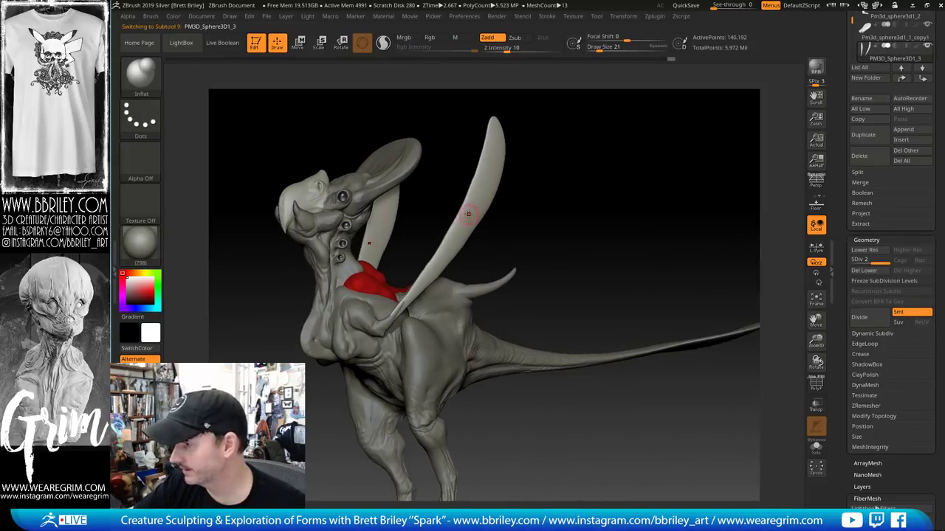
# Smooth the tall wing blades and carve a lengthwise groove along them with DamStandard at draw size 27
pyautogui.press('shift')
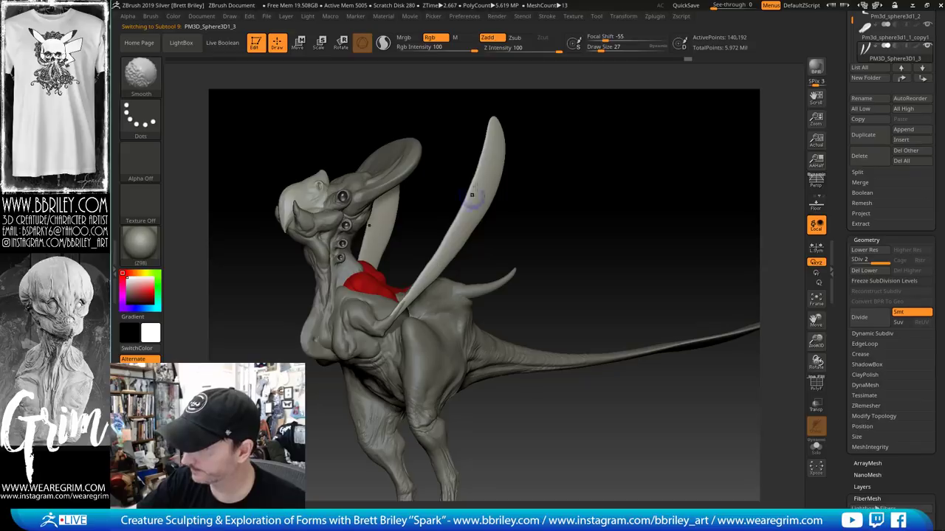
pyautogui.moveTo(426, 267)
pyautogui.mouseDown()
pyautogui.moveTo(464, 255)
pyautogui.moveTo(487, 159)
pyautogui.mouseUp()
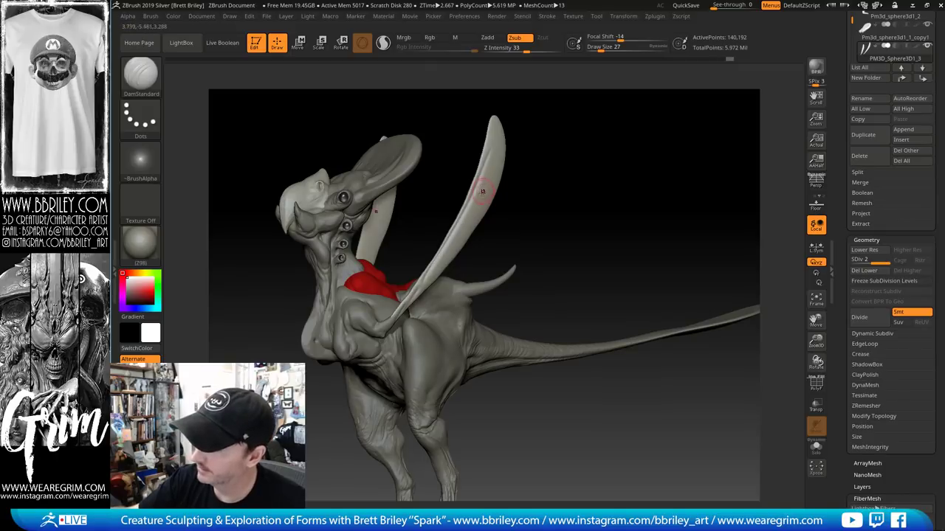
pyautogui.moveTo(508, 199); pyautogui.dragTo(534, 180)
# Try stamping Alpha 58 strands onto the wing blades using the Standard brush with a DragRect stroke, and undo the result
pyautogui.press('b')
pyautogui.press('s')
pyautogui.press('t')
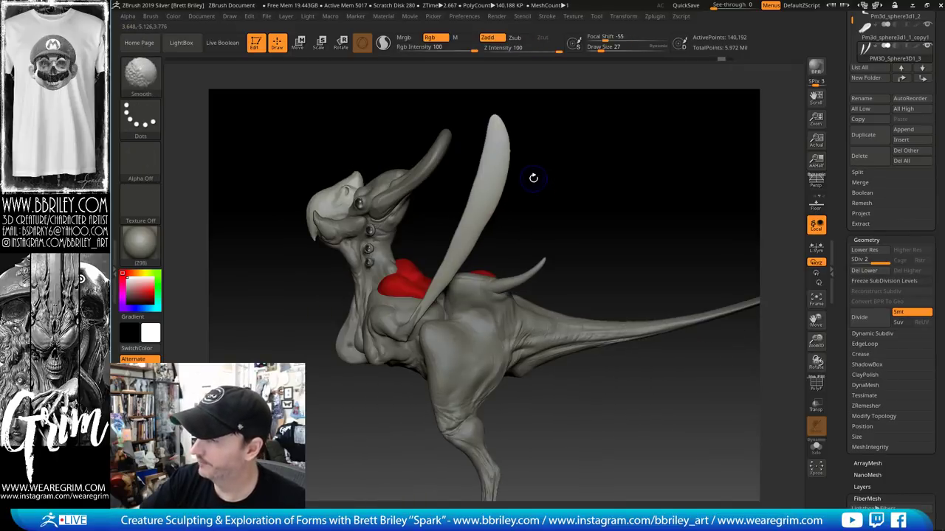
pyautogui.click(146, 127)
pyautogui.click(249, 127)
pyautogui.click(140, 158)
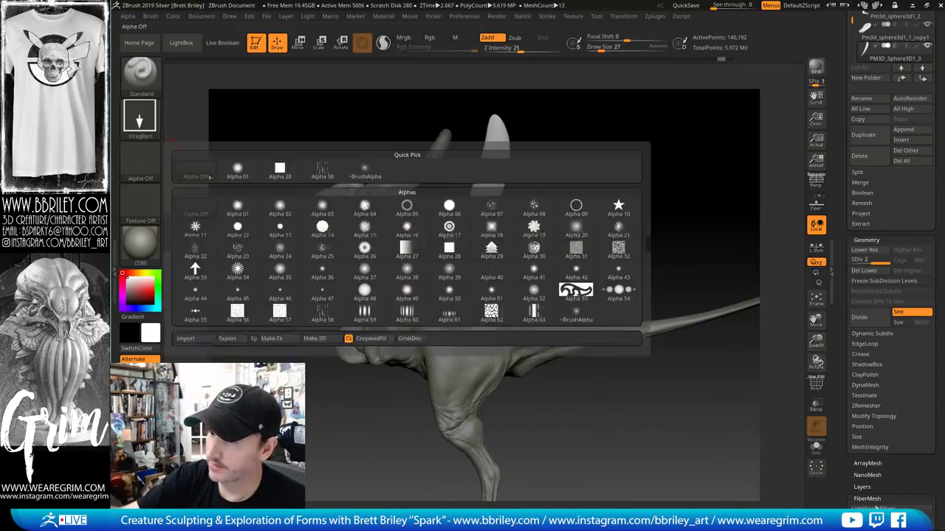
pyautogui.click(354, 390)
pyautogui.click(147, 155)
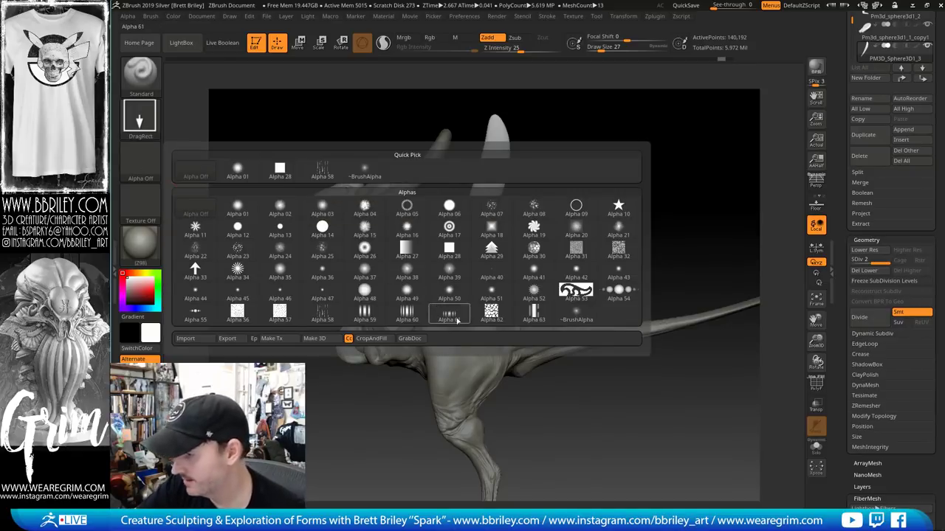
pyautogui.moveTo(491, 313)
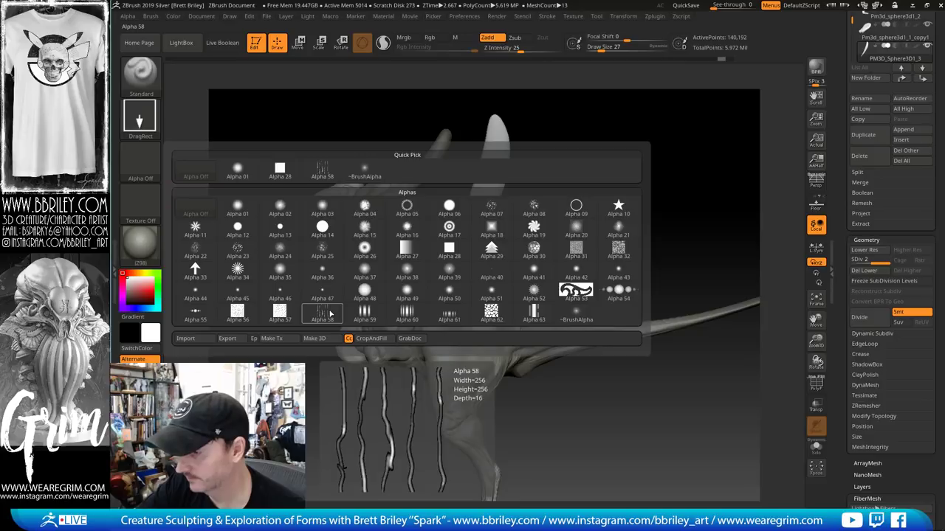
pyautogui.click(322, 313)
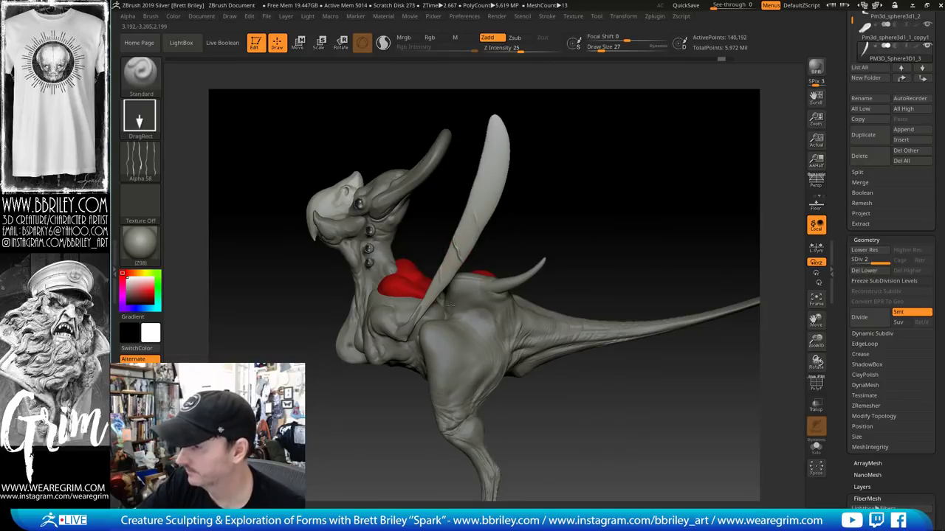
pyautogui.hotkey('ctrl', 'z')
# Try stamping the cracked skin pattern of Alpha 56 onto the base of the wing blades
pyautogui.click(140, 160)
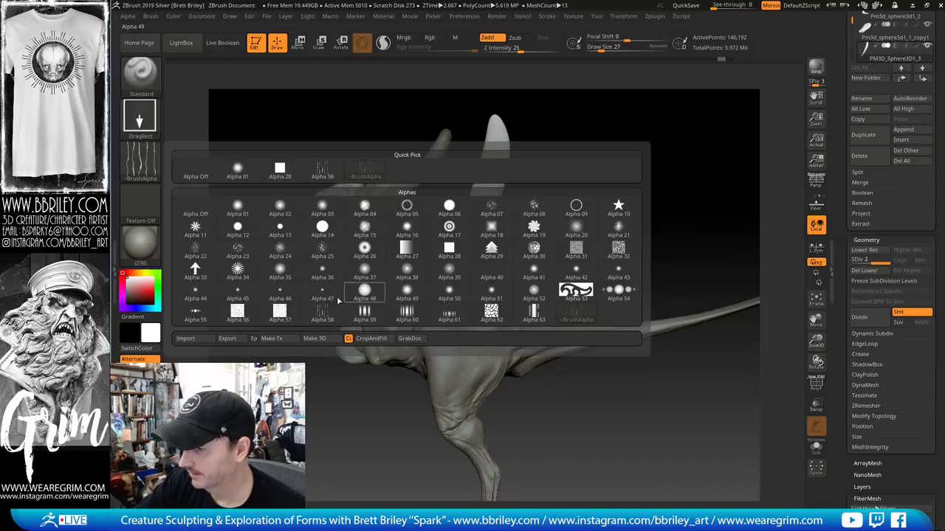
pyautogui.click(240, 315)
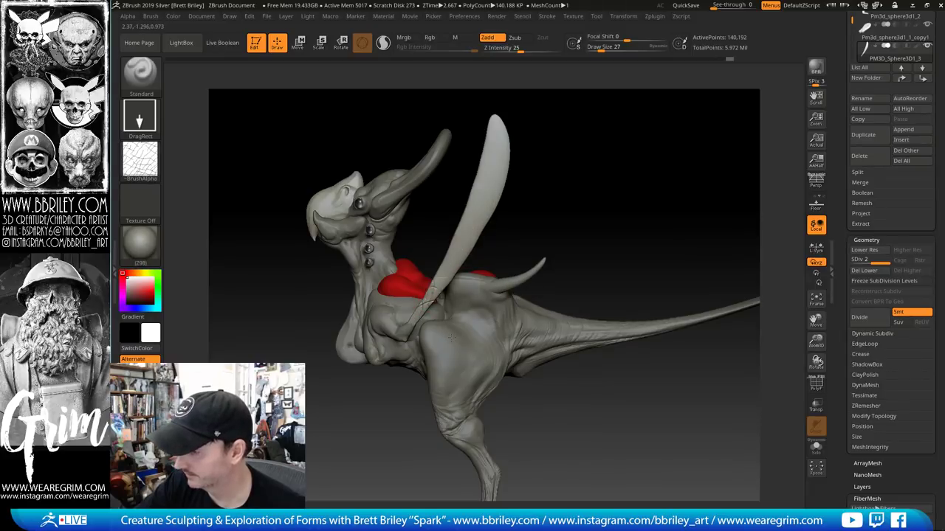
pyautogui.moveTo(518, 194); pyautogui.dragTo(521, 195)
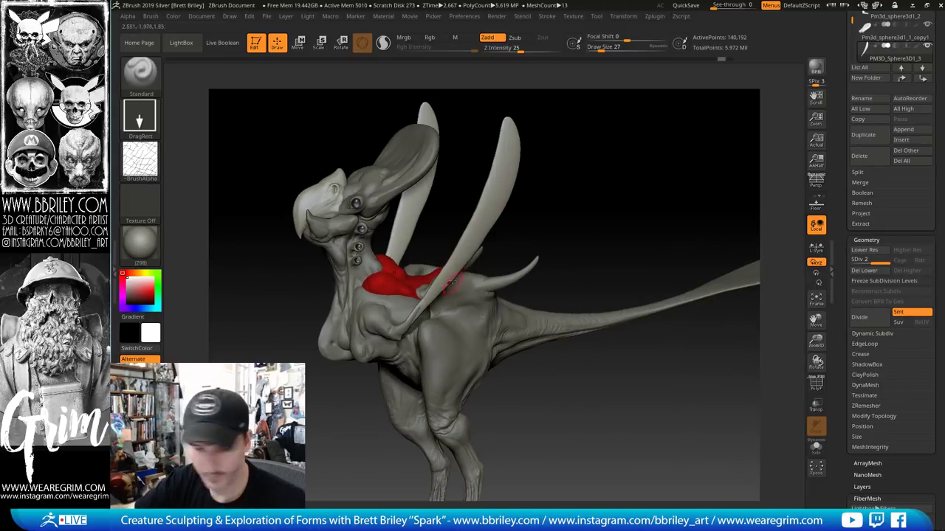
# Set the Standard brush to a FreeHand stroke with the alpha off
pyautogui.moveTo(583, 165); pyautogui.dragTo(620, 166)
pyautogui.click(154, 118)
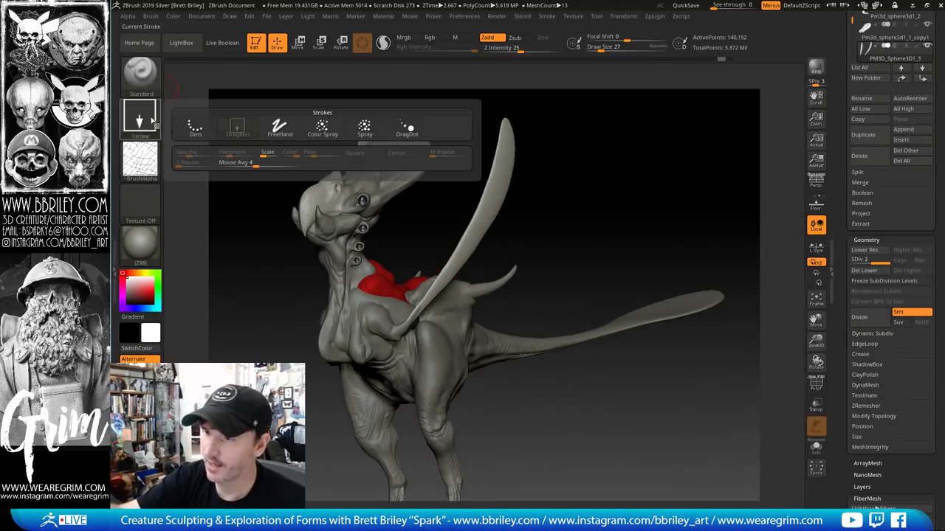
pyautogui.click(279, 127)
pyautogui.click(158, 168)
pyautogui.click(195, 207)
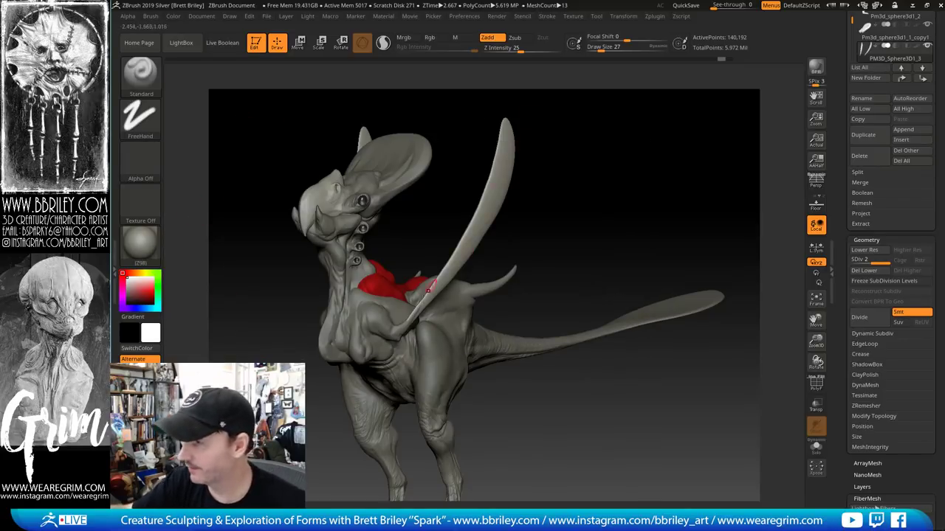
# Carve a groove up the lower half of the wing blades with DamStandard at draw size 16 and smooth it
pyautogui.press('b')
pyautogui.press('d')
pyautogui.press('s')
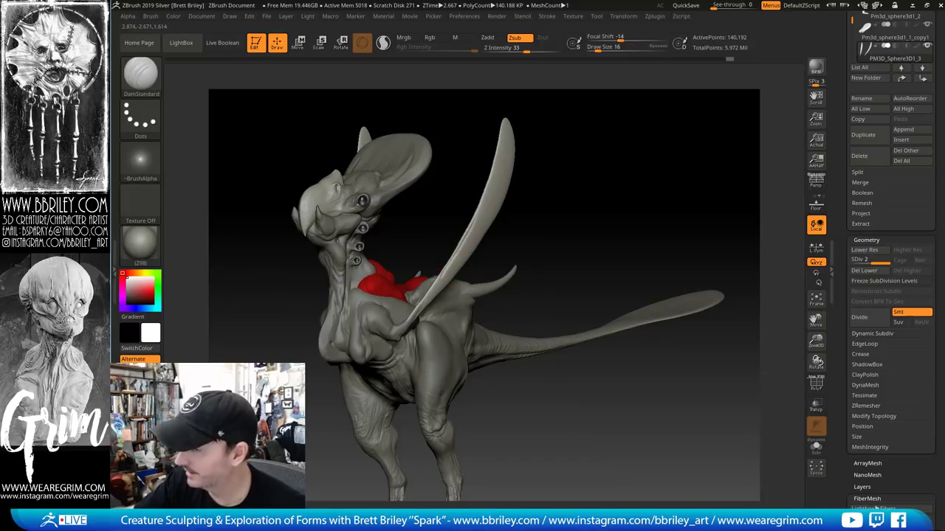
pyautogui.press('shift')
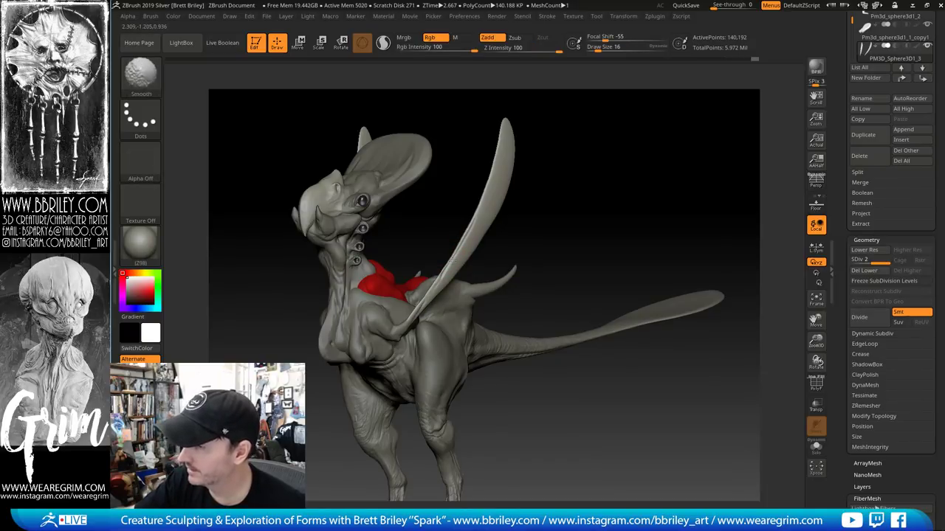
# Build up a thin ridge along the lower wing blades with the Standard brush at draw size 12 and soften it
pyautogui.moveTo(549, 185); pyautogui.dragTo(517, 203)
pyautogui.press('b')
pyautogui.press('s')
pyautogui.press('t')
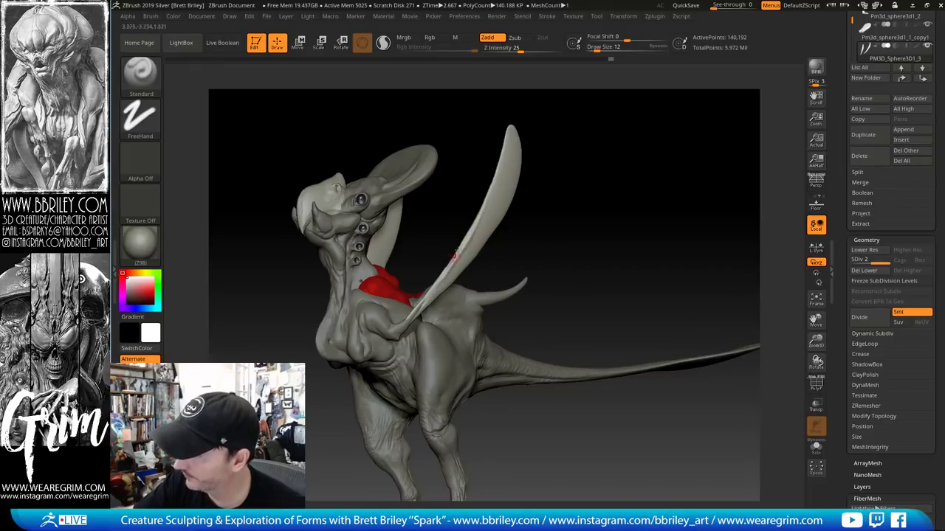
pyautogui.press('shift')
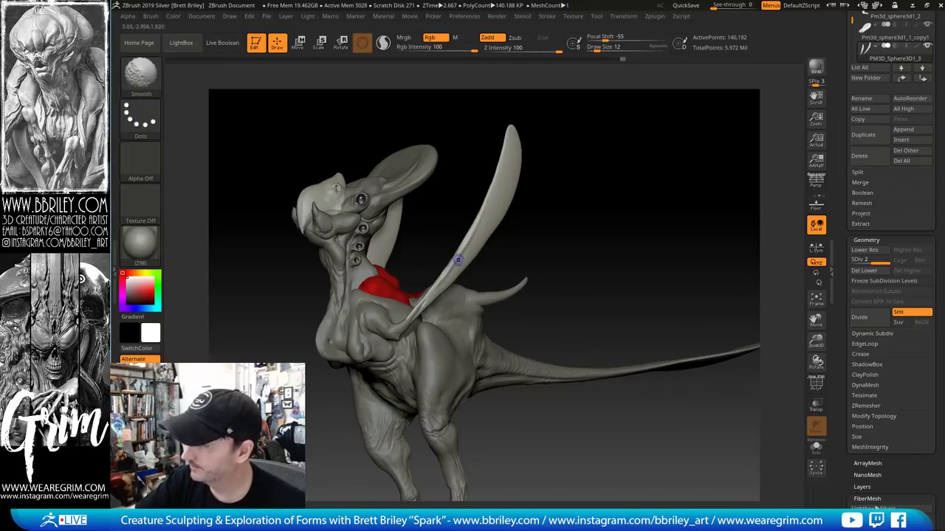
# Carve fine lengthwise grooves from the base up the wing blades with DamStandard at draw size 12, smoothing where they fade out
pyautogui.press('b')
pyautogui.press('d')
pyautogui.press('s')
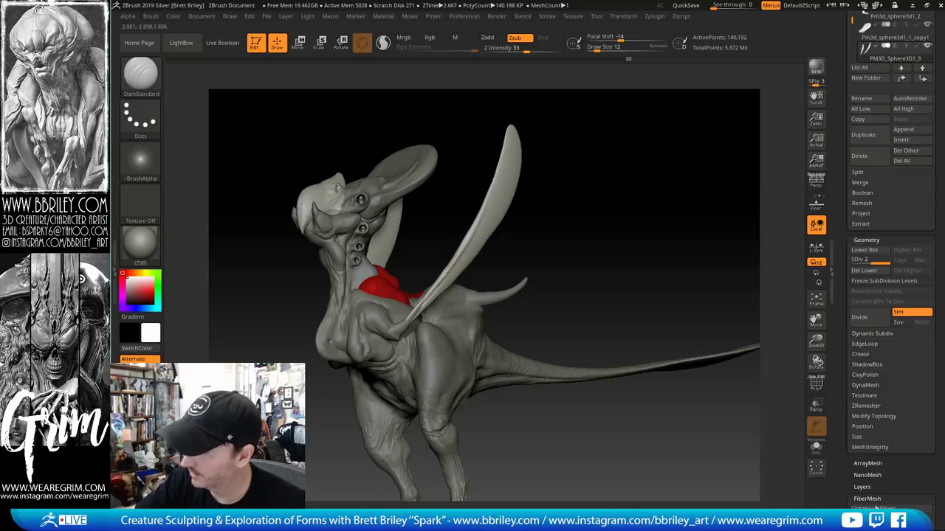
pyautogui.moveTo(549, 224); pyautogui.dragTo(480, 266)
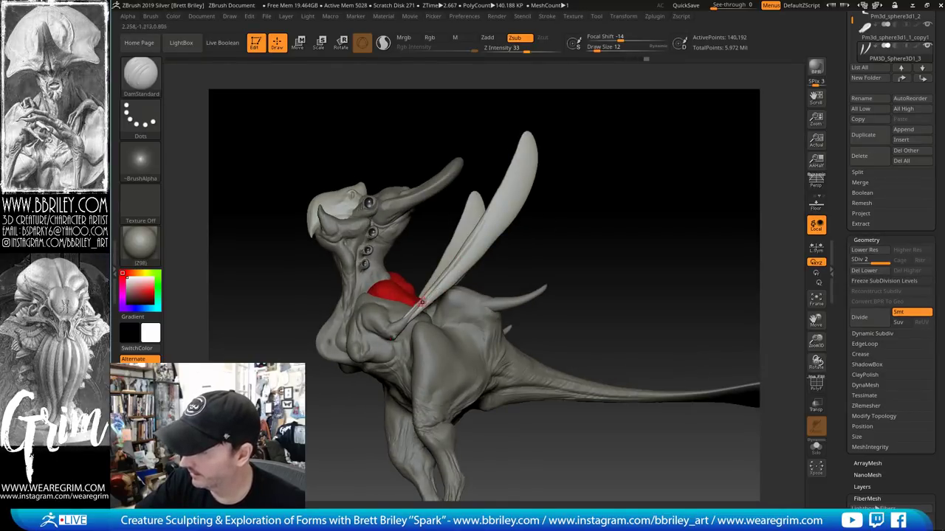
pyautogui.press('shift')
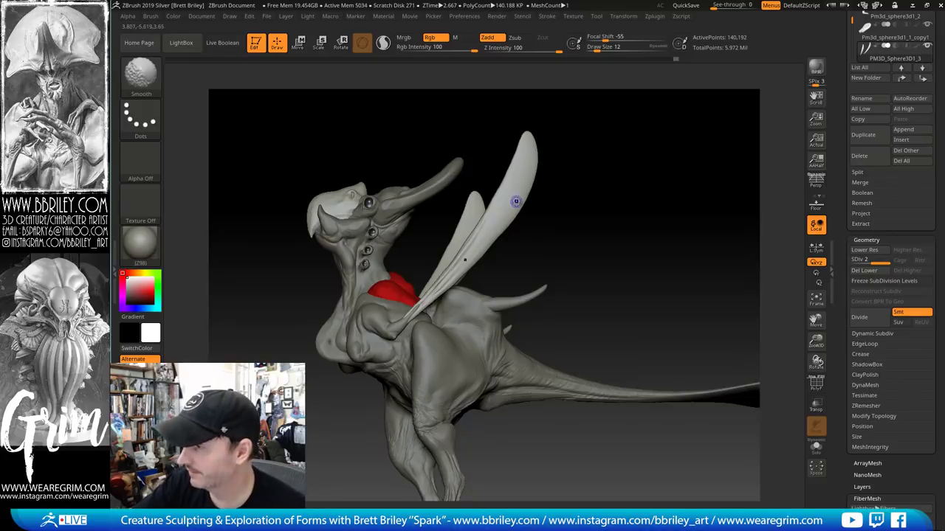
pyautogui.moveTo(501, 251); pyautogui.dragTo(539, 245)
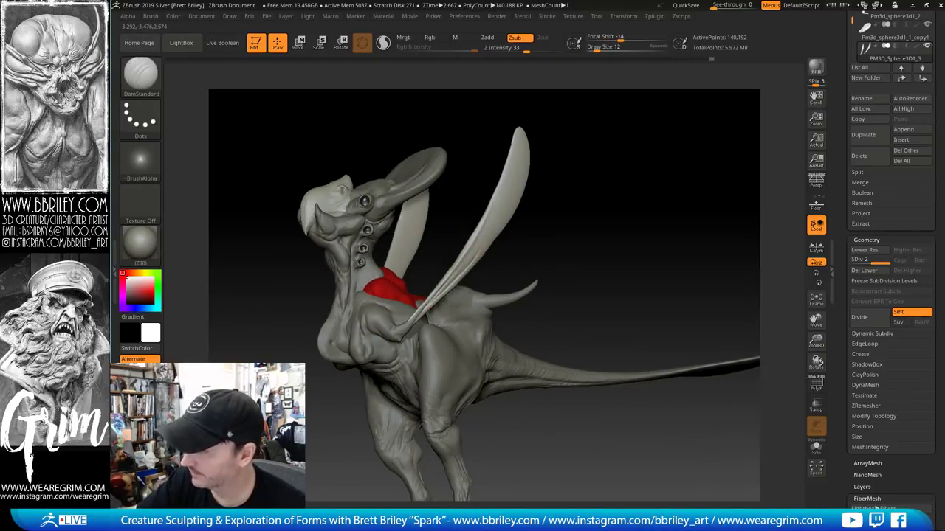
pyautogui.press('shift')
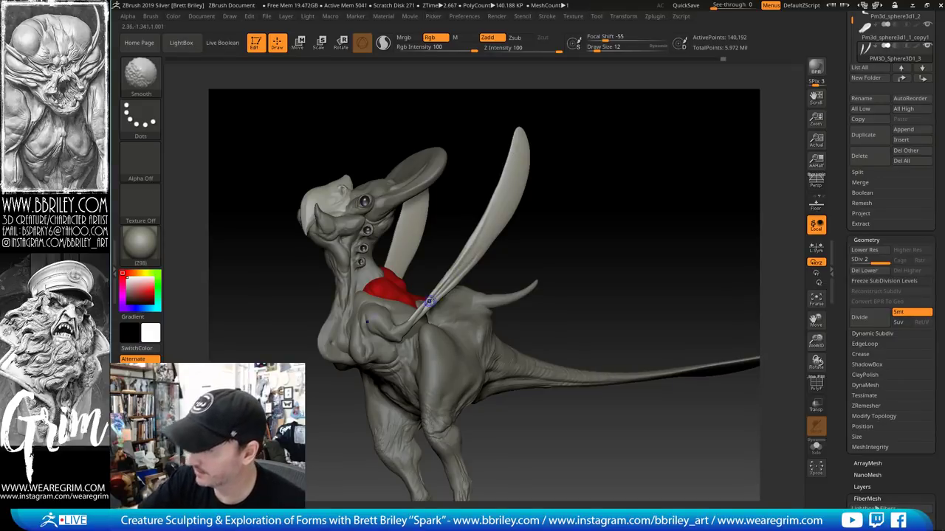
pyautogui.moveTo(518, 248)
pyautogui.mouseDown()
pyautogui.moveTo(546, 229)
pyautogui.moveTo(536, 231)
pyautogui.mouseUp()
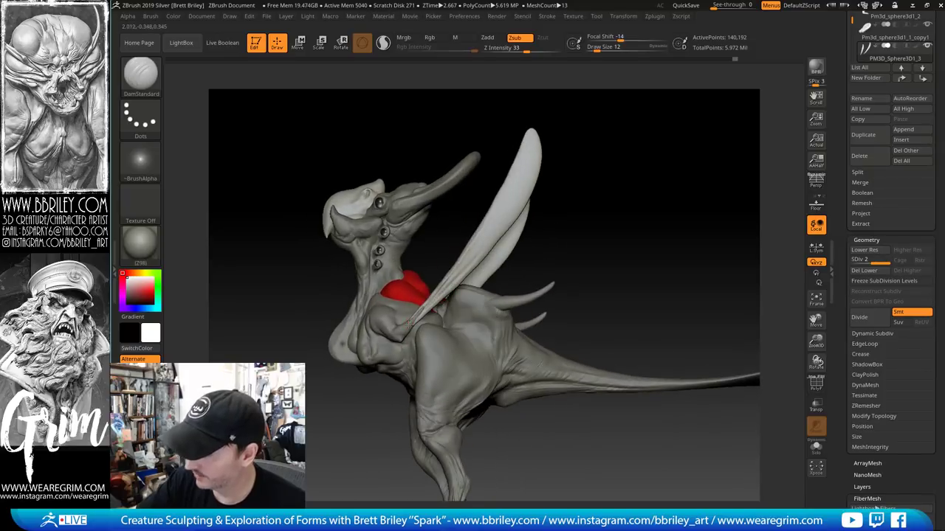
# Select the upper body and pull out the elbow corner below the wing blade's base with Move at draw size 39
pyautogui.keyDown('alt'); pyautogui.click(413, 318); pyautogui.keyUp('alt')
pyautogui.moveTo(641, 192); pyautogui.dragTo(643, 259)
pyautogui.press('s')
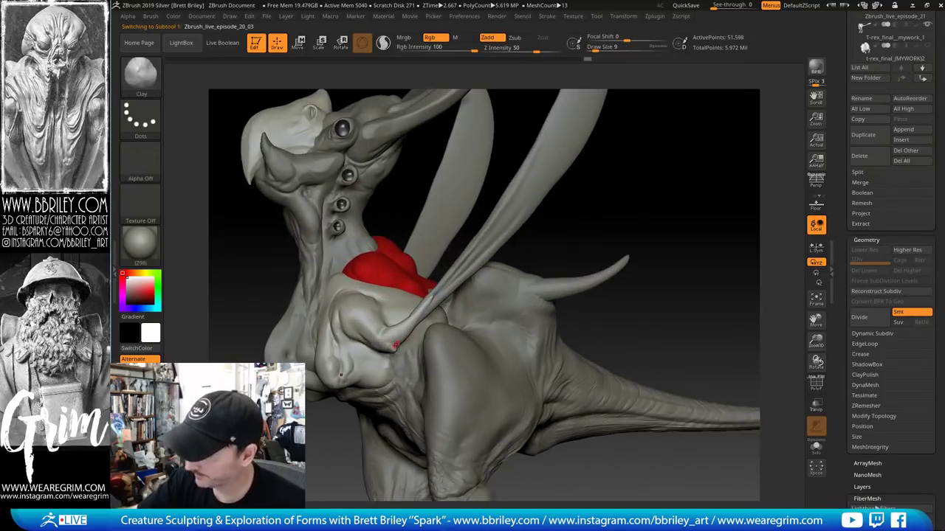
pyautogui.press('b')
pyautogui.press('m')
pyautogui.press('v')
pyautogui.moveTo(406, 344); pyautogui.dragTo(422, 344)
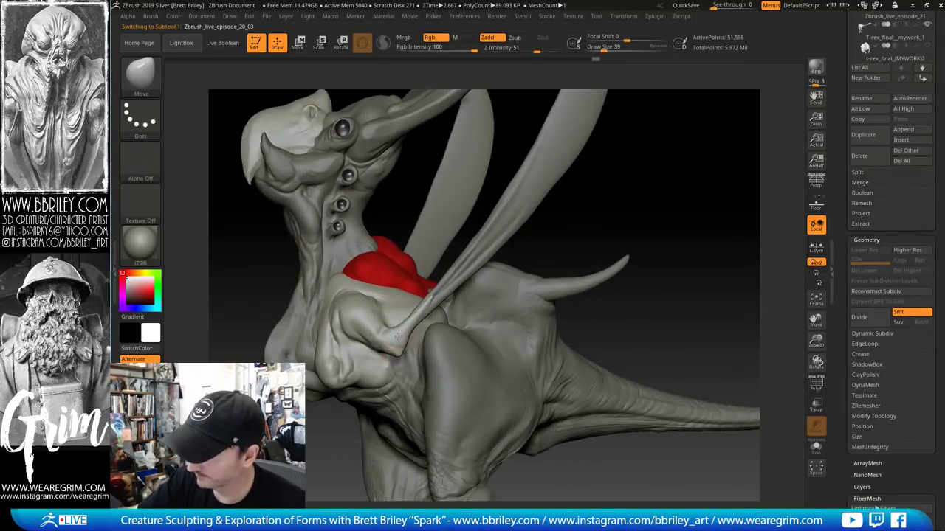
# Build up the elbow form around the wing blade's base with Clay at draw size 12
pyautogui.moveTo(619, 195)
pyautogui.mouseDown()
pyautogui.moveTo(490, 272)
pyautogui.moveTo(443, 275)
pyautogui.mouseUp()
pyautogui.press('b')
pyautogui.press('c')
pyautogui.press('l')
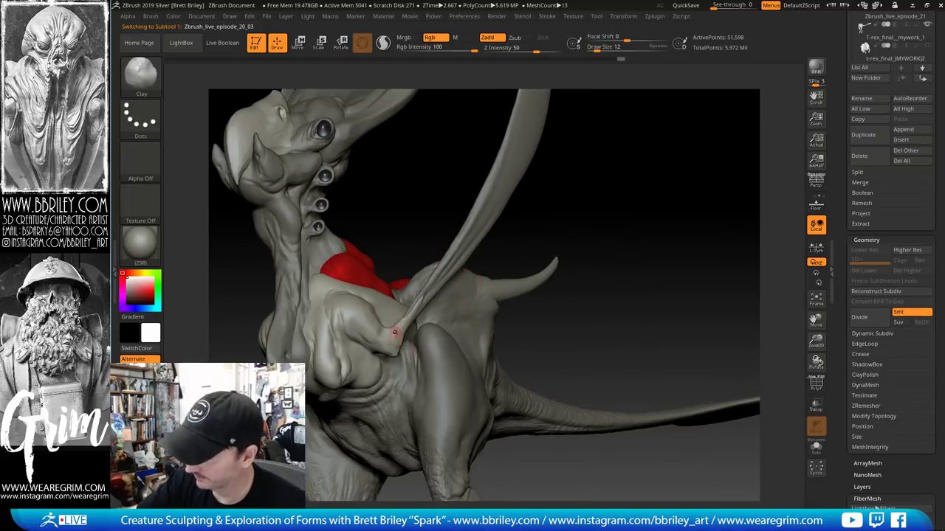
# Subdivide the upper body geometry to subdivision level 3
pyautogui.press('d')
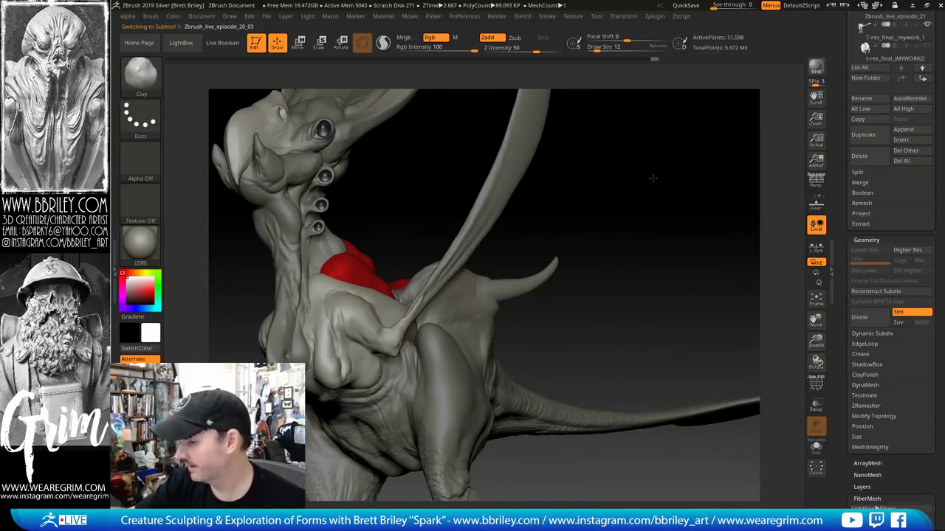
pyautogui.moveTo(661, 137); pyautogui.dragTo(650, 166)
pyautogui.hotkey('ctrl', 'd')
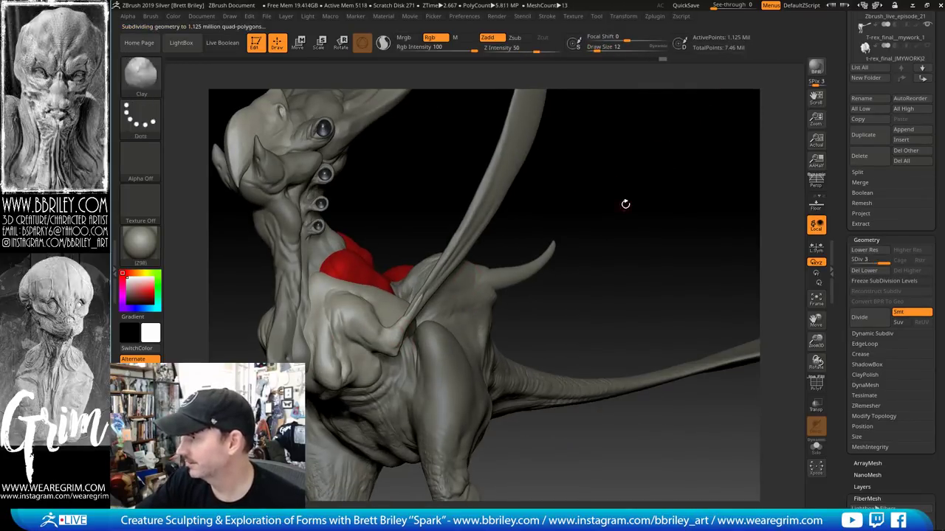
# Carve creases around the elbow below the wing blade with DamStandard at draw size 12, then fill with Clay and smooth
pyautogui.moveTo(625, 205); pyautogui.dragTo(602, 173)
pyautogui.press('b')
pyautogui.press('d')
pyautogui.press('s')
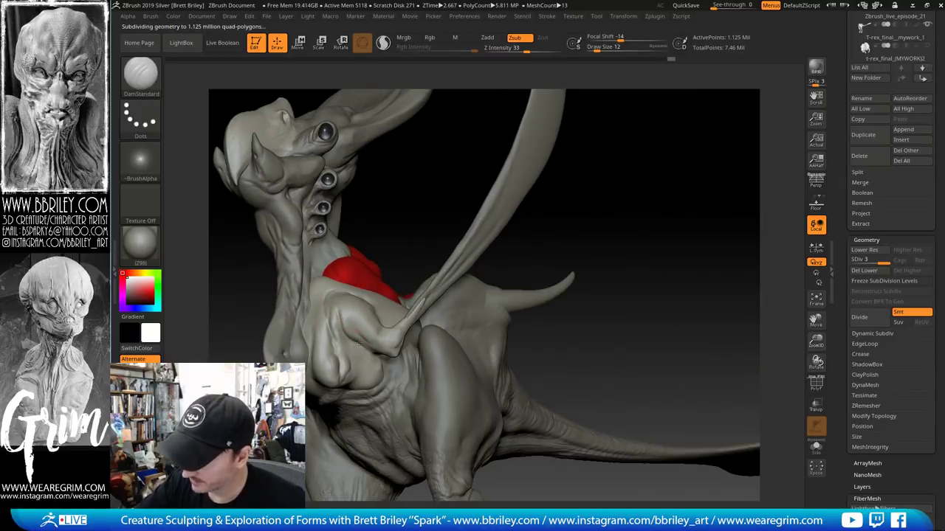
pyautogui.moveTo(428, 176)
pyautogui.mouseDown()
pyautogui.moveTo(427, 209)
pyautogui.moveTo(366, 309)
pyautogui.mouseUp()
pyautogui.press('b')
pyautogui.press('c')
pyautogui.press('l')
pyautogui.press('shift')
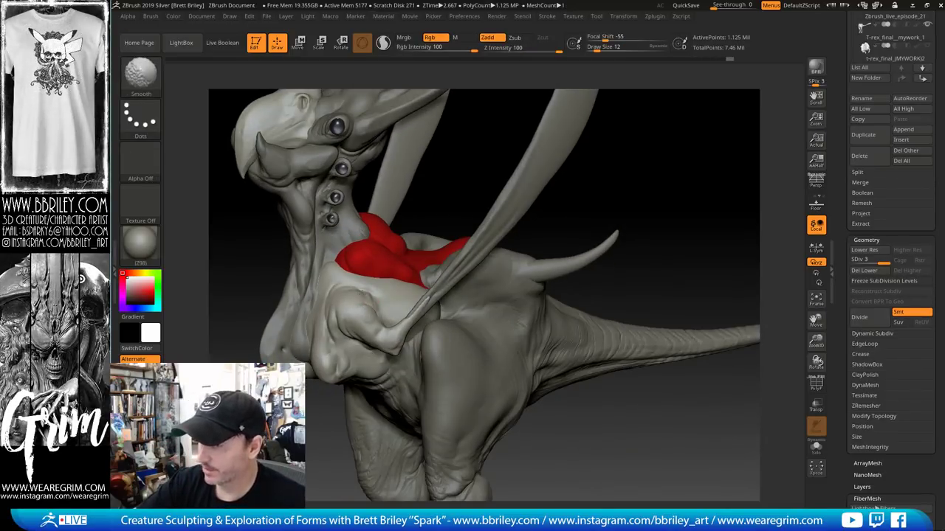
# Define the elbow's tip and underside with DamStandard at draw size 12
pyautogui.moveTo(455, 175); pyautogui.dragTo(428, 181)
pyautogui.press('b')
pyautogui.press('d')
pyautogui.press('s')
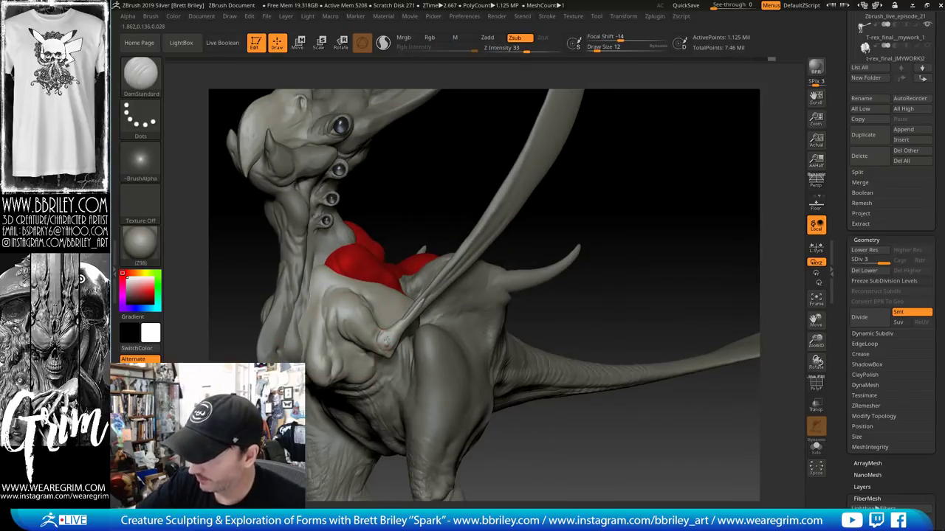
pyautogui.moveTo(606, 225)
pyautogui.mouseDown()
pyautogui.moveTo(635, 222)
pyautogui.moveTo(559, 170)
pyautogui.moveTo(396, 391)
pyautogui.mouseUp()
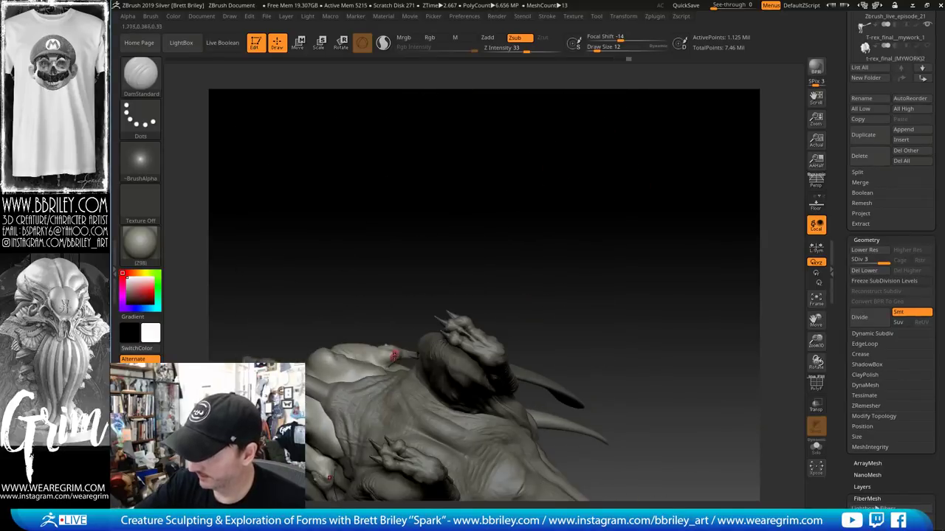
# Adjust the elbow's outline as seen from below with Move at draw size 25
pyautogui.press('b')
pyautogui.press('m')
pyautogui.press('v')
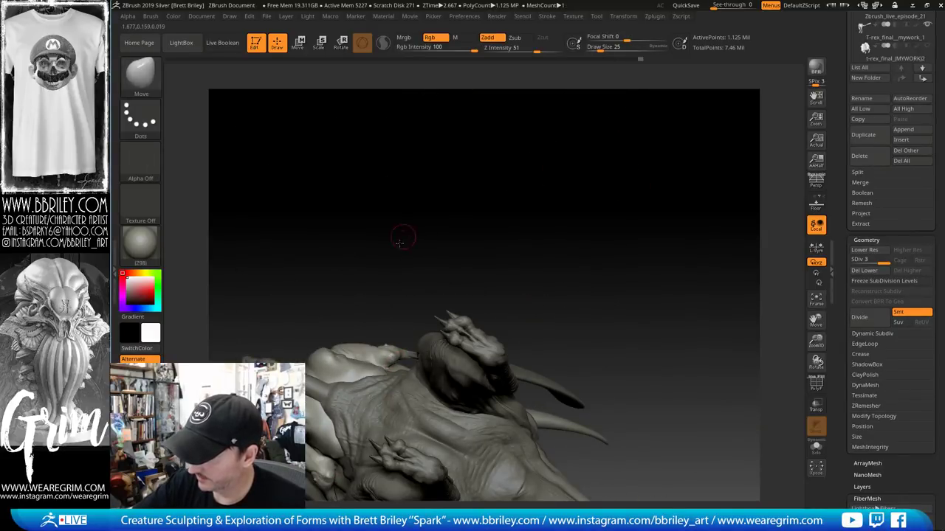
pyautogui.moveTo(399, 243); pyautogui.dragTo(384, 365)
# Carve finer creases beneath the elbow and along the upper arm with DamStandard at draw size 10
pyautogui.press('b')
pyautogui.press('d')
pyautogui.press('s')
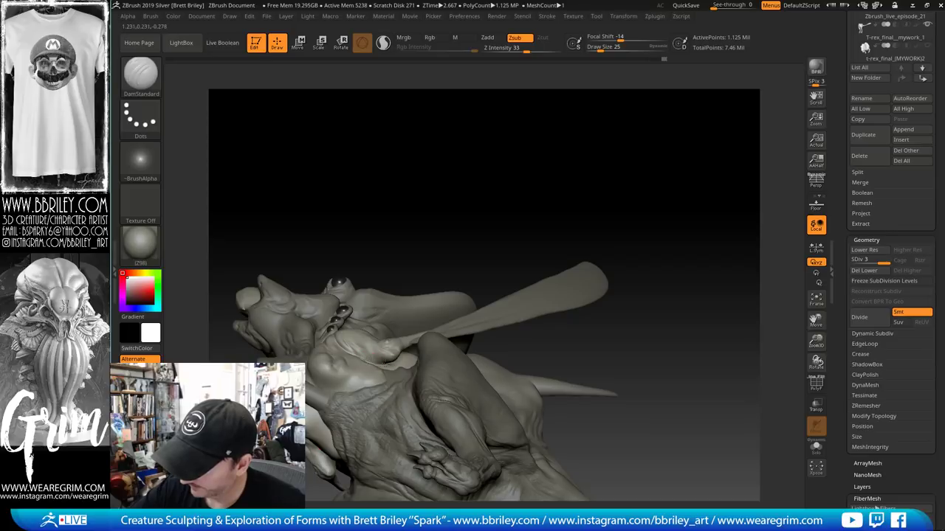
pyautogui.press('[')
pyautogui.press('[')
pyautogui.moveTo(390, 225); pyautogui.dragTo(370, 358)
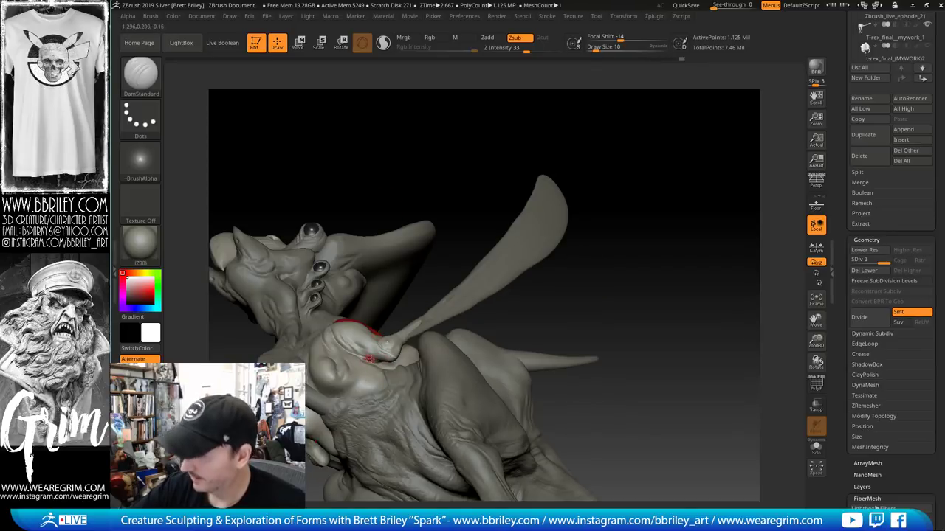
pyautogui.moveTo(443, 164); pyautogui.dragTo(383, 360)
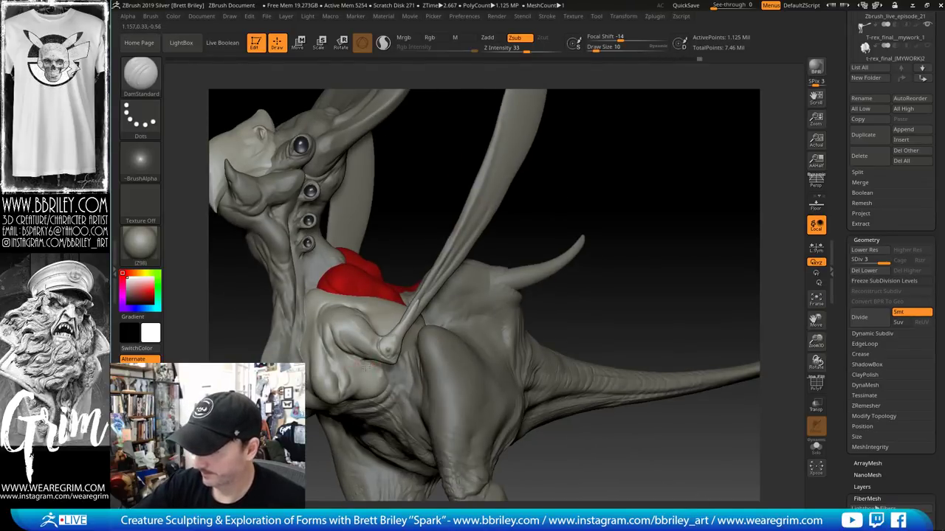
pyautogui.moveTo(389, 460); pyautogui.dragTo(346, 362)
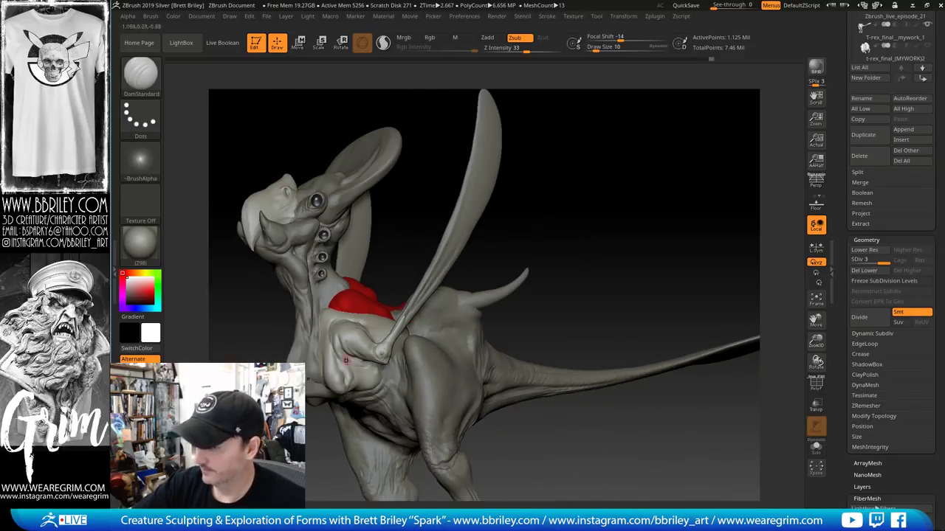
# Add small raised detail below the elbow with the Standard brush at draw size 10 and smooth it
pyautogui.press('b')
pyautogui.press('s')
pyautogui.press('t')
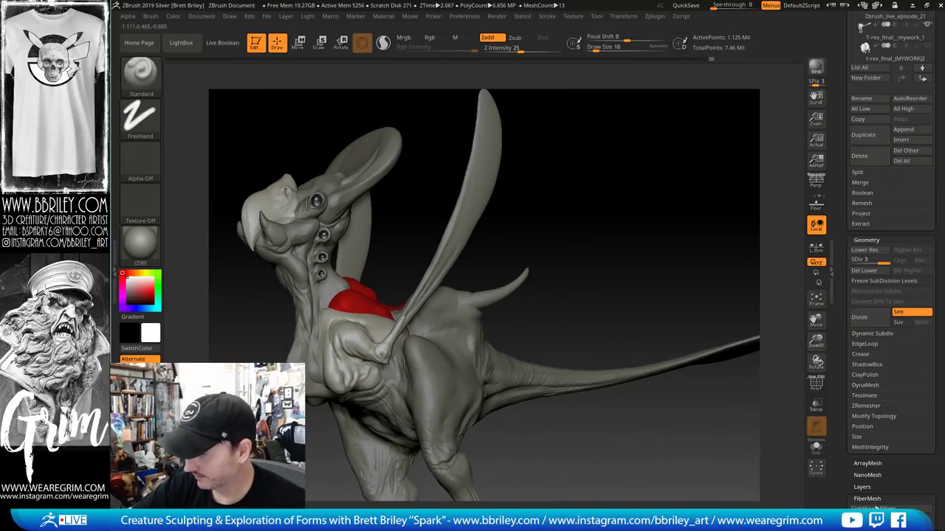
pyautogui.press('shift')
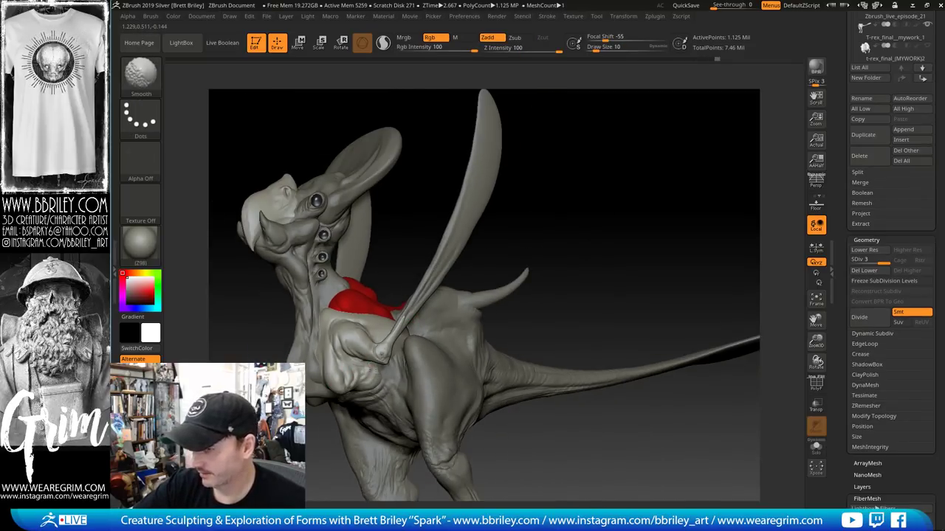
# Swell the muscle bulge below the elbow with Inflate at draw size 34 and smooth it
pyautogui.press('b')
pyautogui.press('i')
pyautogui.press('n')
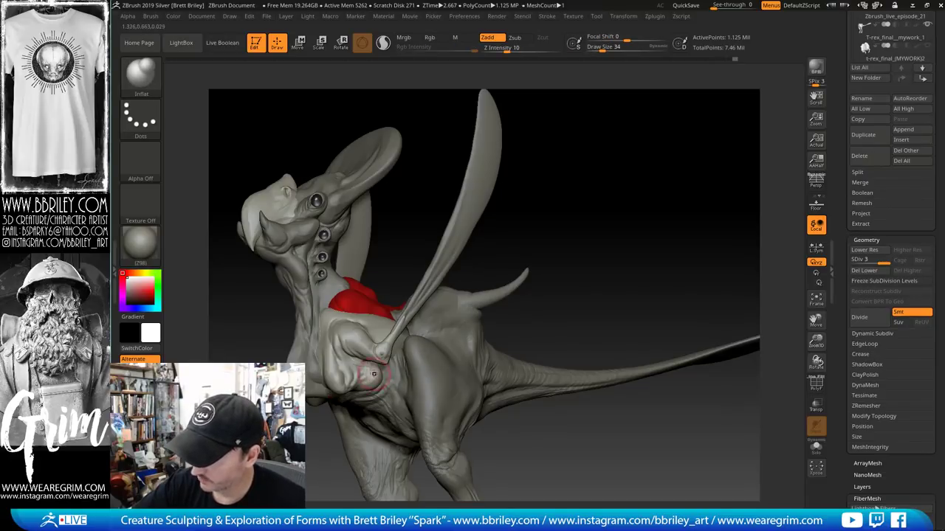
pyautogui.moveTo(571, 235)
pyautogui.mouseDown()
pyautogui.moveTo(571, 197)
pyautogui.moveTo(605, 174)
pyautogui.mouseUp()
pyautogui.press('shift')
# Reshape the upper body's shoulder area with Move at draw sizes 53 and 41
pyautogui.press('b')
pyautogui.press('m')
pyautogui.press('v')
pyautogui.press('s')
pyautogui.moveTo(332, 299); pyautogui.dragTo(337, 300)
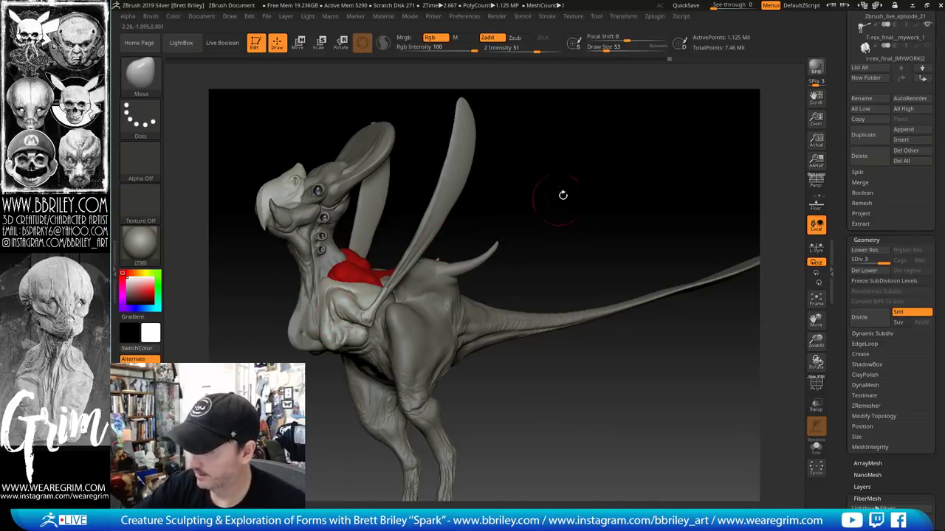
pyautogui.moveTo(562, 194); pyautogui.dragTo(531, 206)
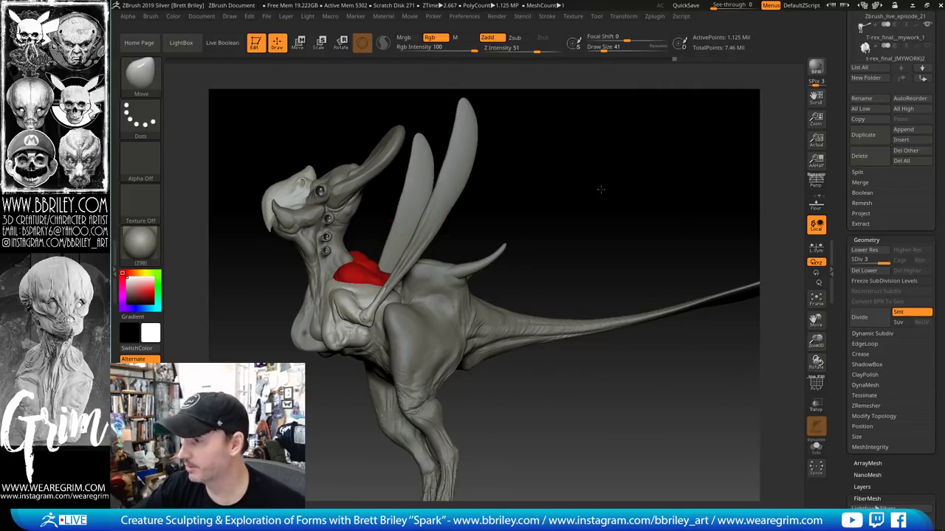
pyautogui.moveTo(601, 189); pyautogui.dragTo(631, 190)
pyautogui.moveTo(857, 456); pyautogui.dragTo(857, 241)
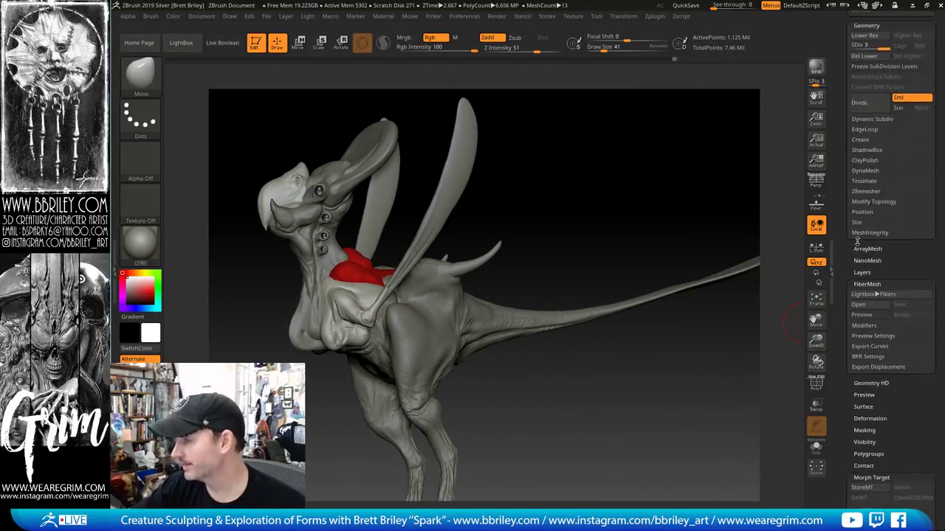
pyautogui.scroll(5, 856, 241)
pyautogui.click(871, 252)
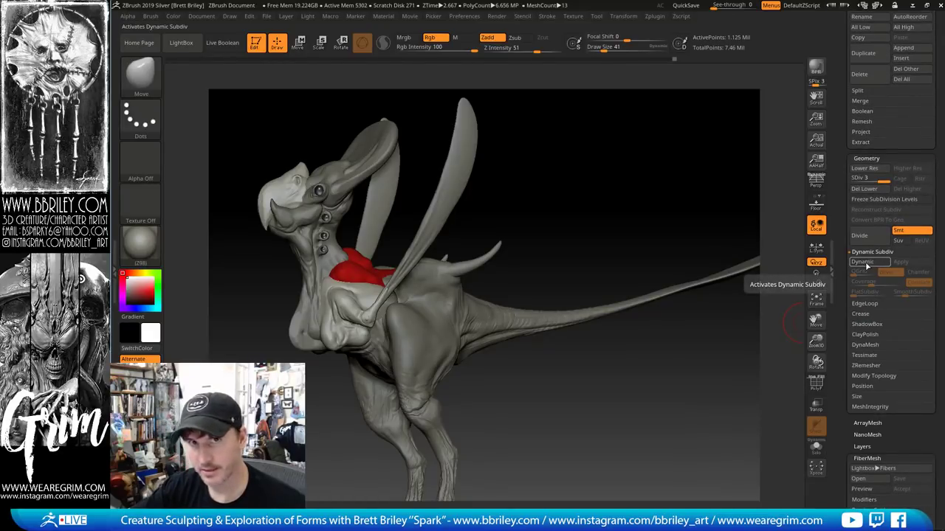
pyautogui.click(871, 252)
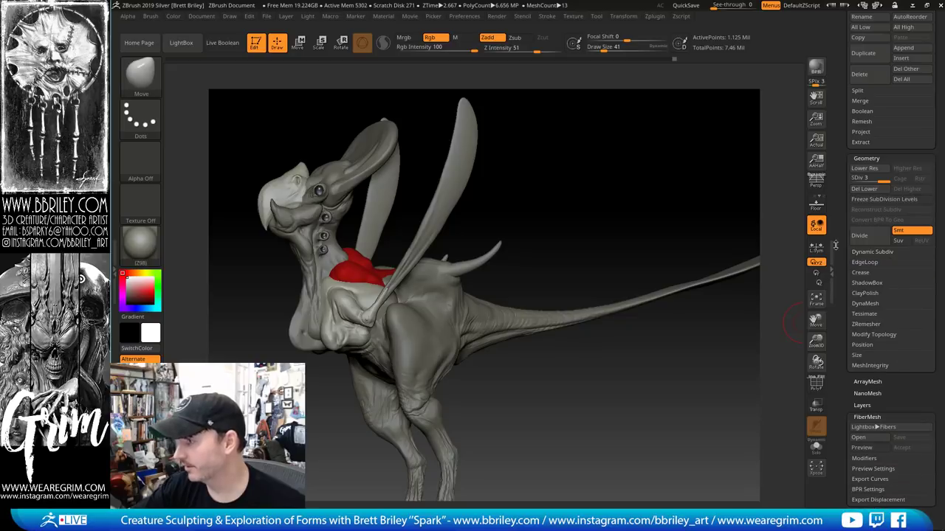
# Lower the upper body to subdivision level 1 and reshape its shoulder with Move at draw sizes 56 and 36
pyautogui.keyDown('alt'); pyautogui.click(355, 309); pyautogui.keyUp('alt')
pyautogui.hotkey('shift', 'd')
pyautogui.hotkey('shift', 'd')
pyautogui.moveTo(561, 208); pyautogui.dragTo(516, 189)
pyautogui.press('s')
pyautogui.moveTo(325, 312); pyautogui.dragTo(329, 312)
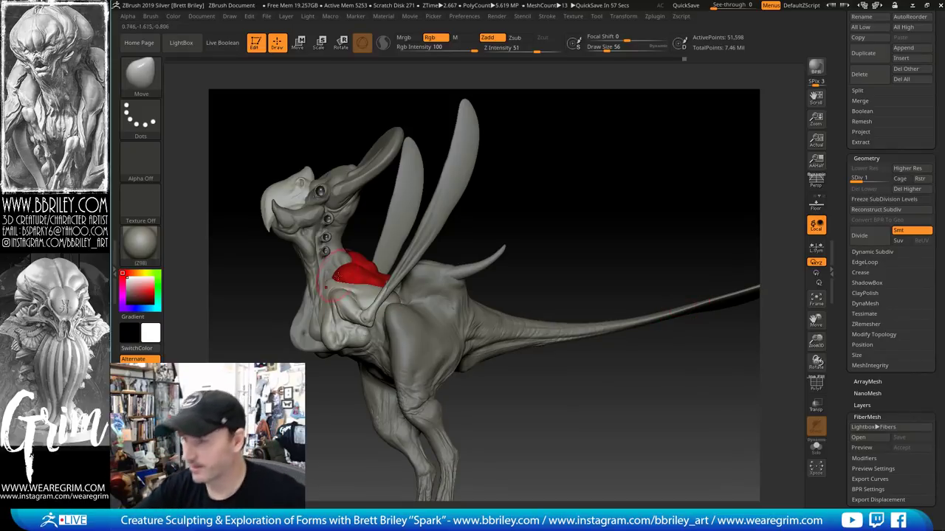
pyautogui.press('s')
pyautogui.moveTo(339, 290); pyautogui.dragTo(335, 289)
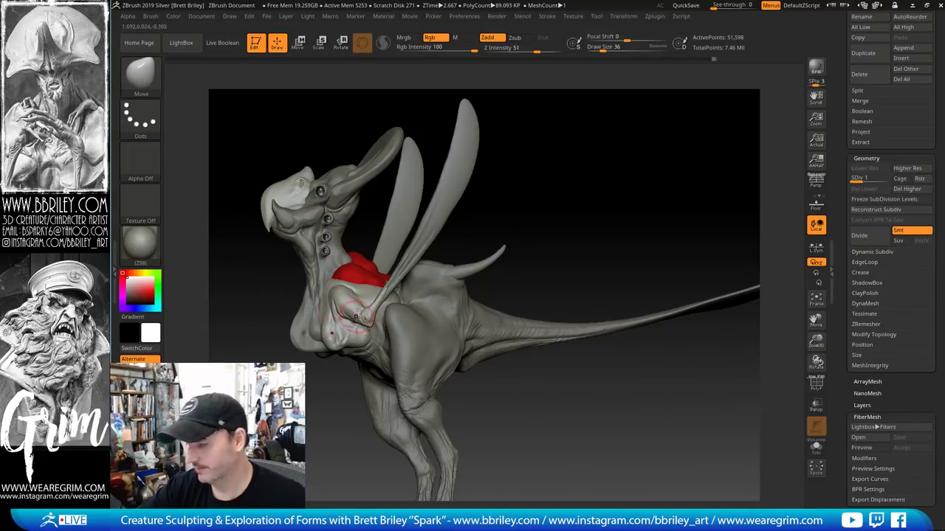
# Refine the shoulders and chest from the front with Move at draw sizes 36 and 21
pyautogui.moveTo(568, 222)
pyautogui.mouseDown()
pyautogui.moveTo(421, 262)
pyautogui.moveTo(356, 295)
pyautogui.mouseUp()
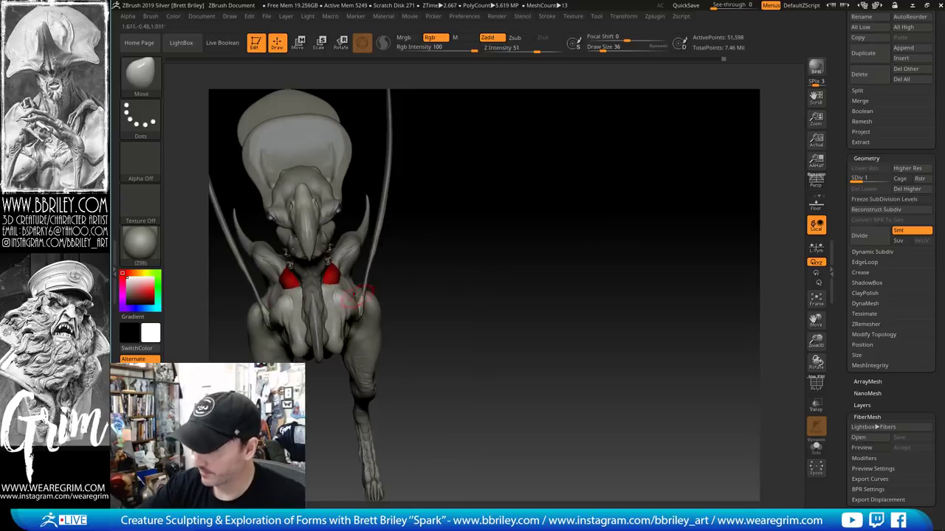
pyautogui.moveTo(478, 325); pyautogui.dragTo(481, 258)
pyautogui.press('s')
pyautogui.moveTo(356, 288); pyautogui.dragTo(352, 288)
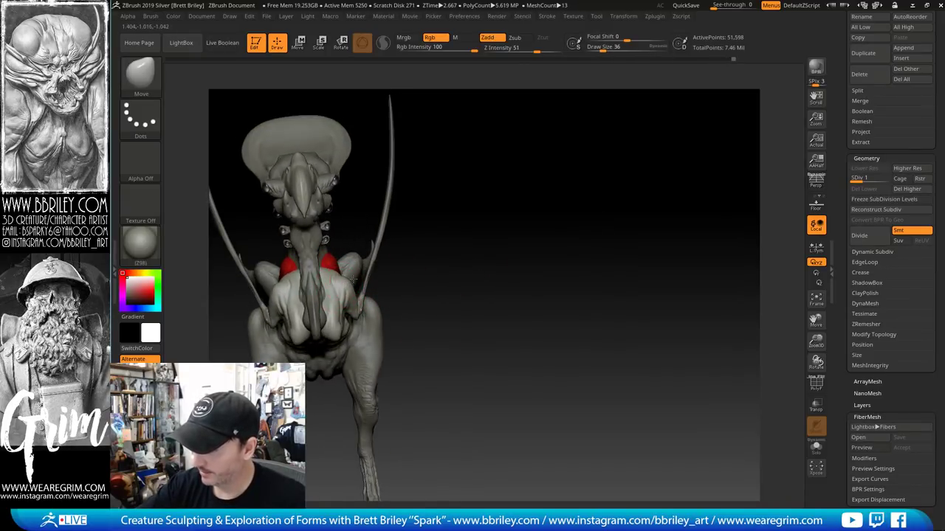
pyautogui.moveTo(500, 244)
pyautogui.mouseDown()
pyautogui.moveTo(510, 244)
pyautogui.moveTo(428, 235)
pyautogui.moveTo(379, 203)
pyautogui.mouseUp()
pyautogui.moveTo(502, 207)
pyautogui.mouseDown()
pyautogui.moveTo(505, 158)
pyautogui.moveTo(472, 185)
pyautogui.mouseUp()
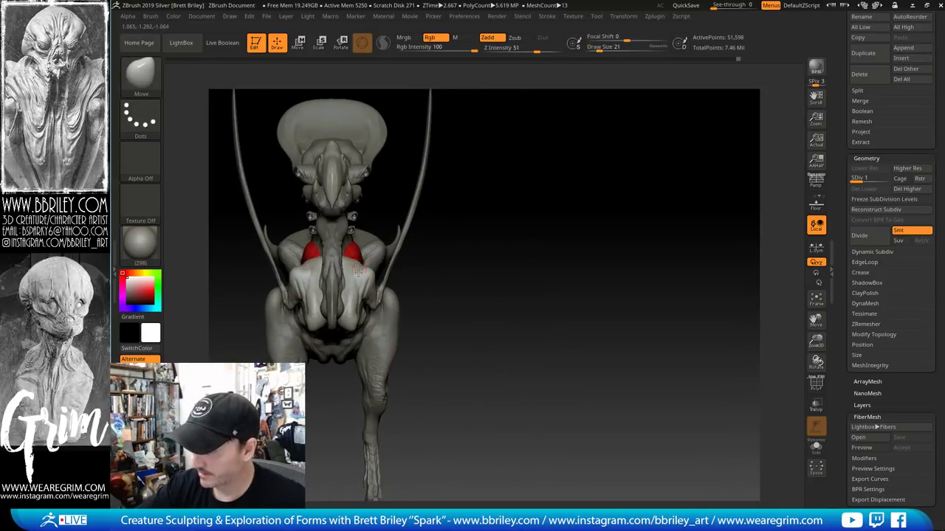
# Push the shoulder's upper edge below the red back piece into shape with Move at draw size 34
pyautogui.press('s')
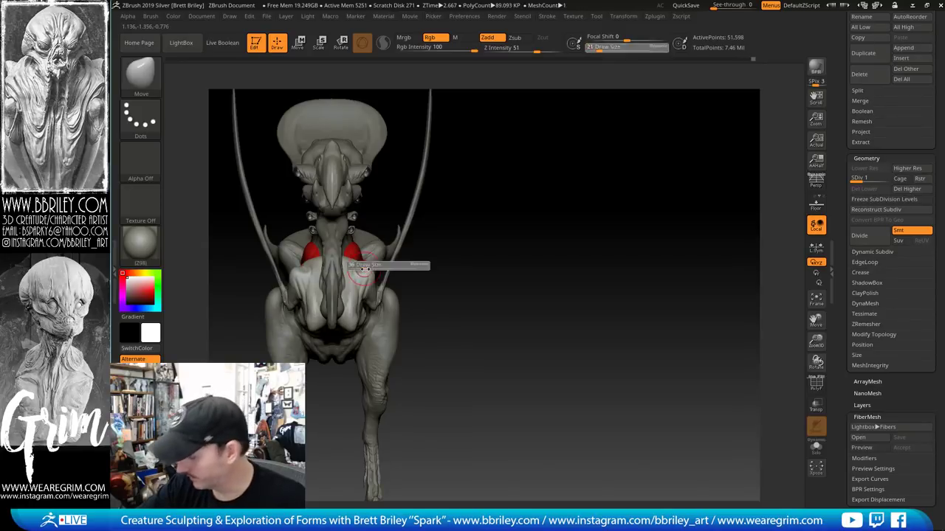
pyautogui.moveTo(357, 268)
pyautogui.mouseDown()
pyautogui.moveTo(369, 268)
pyautogui.moveTo(346, 270)
pyautogui.mouseUp()
pyautogui.press('s')
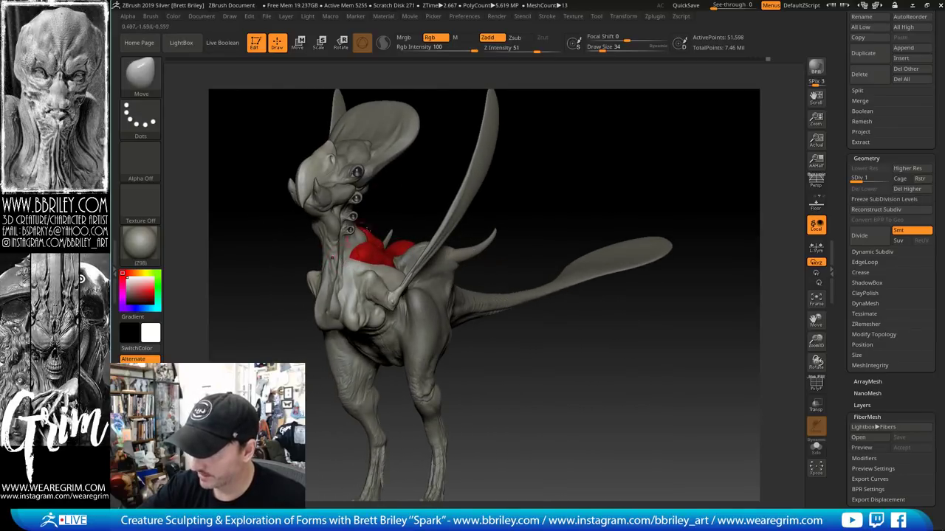
# Crease the front of the shoulder with DamStandard at draw size 34 and adjust the fold with Move at draw size 20
pyautogui.moveTo(459, 331); pyautogui.dragTo(496, 317)
pyautogui.press('b')
pyautogui.press('d')
pyautogui.press('s')
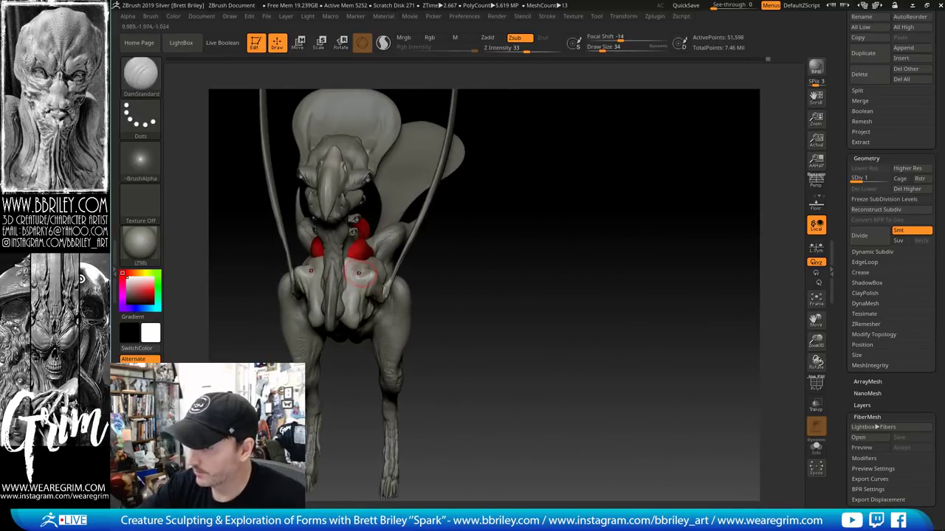
pyautogui.press('b')
pyautogui.press('m')
pyautogui.press('v')
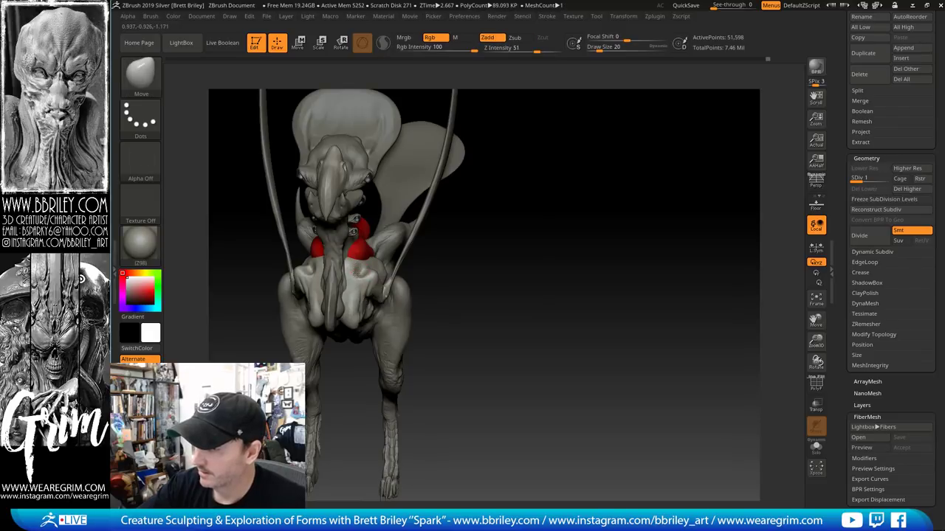
pyautogui.moveTo(512, 253); pyautogui.dragTo(481, 241)
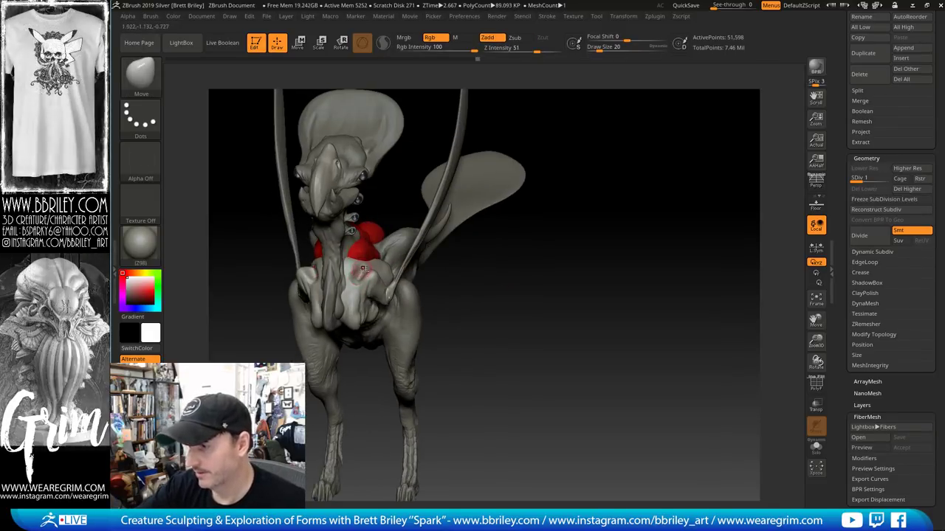
pyautogui.moveTo(491, 297); pyautogui.dragTo(363, 273)
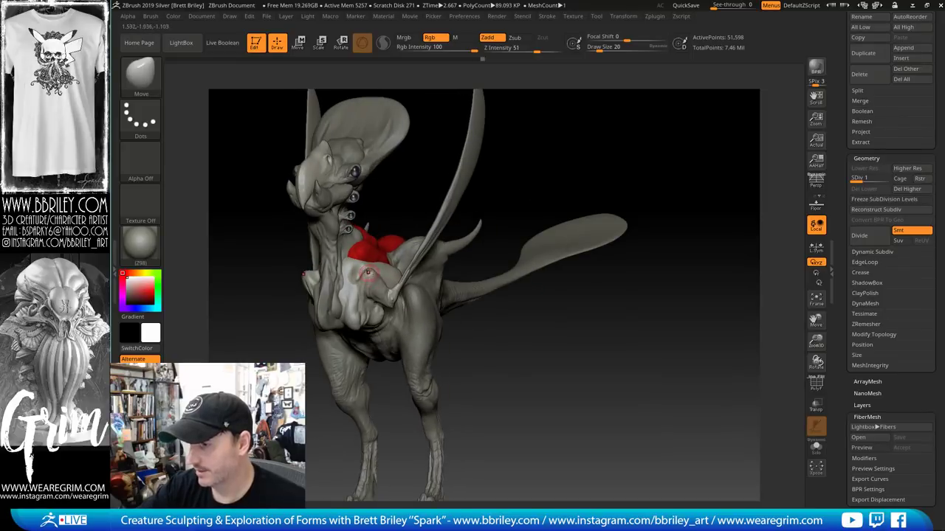
# Carve the hollow between chest and shoulder with DamStandard at draw size 20 and smooth it
pyautogui.moveTo(521, 185); pyautogui.dragTo(554, 184)
pyautogui.press('b')
pyautogui.press('d')
pyautogui.press('s')
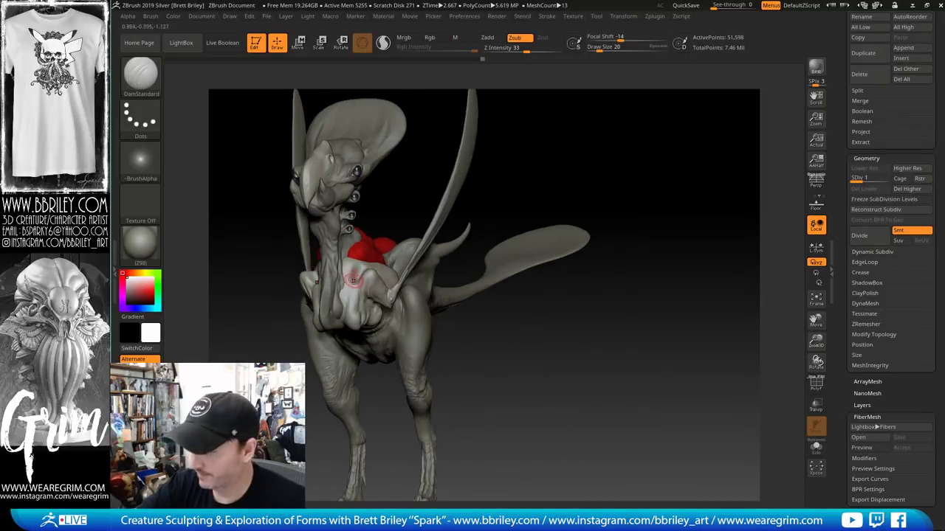
pyautogui.press('shift')
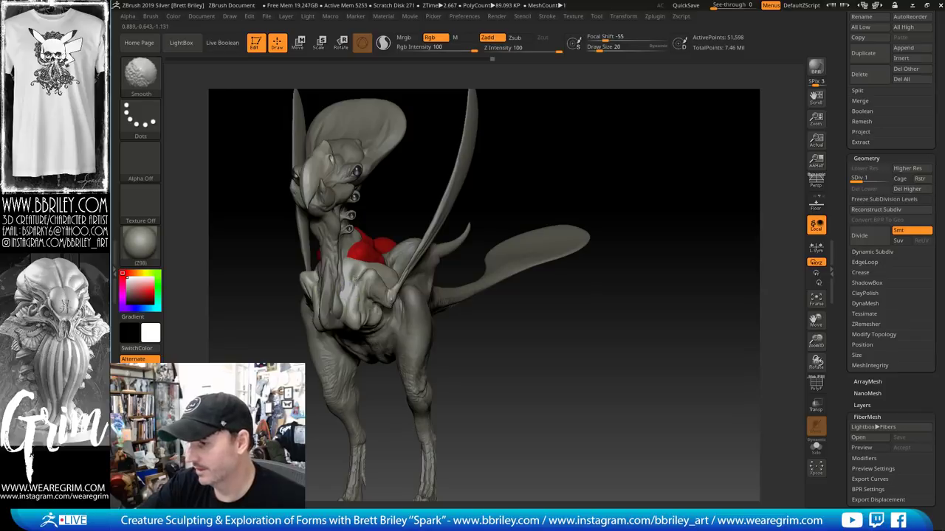
pyautogui.moveTo(358, 277); pyautogui.dragTo(359, 276)
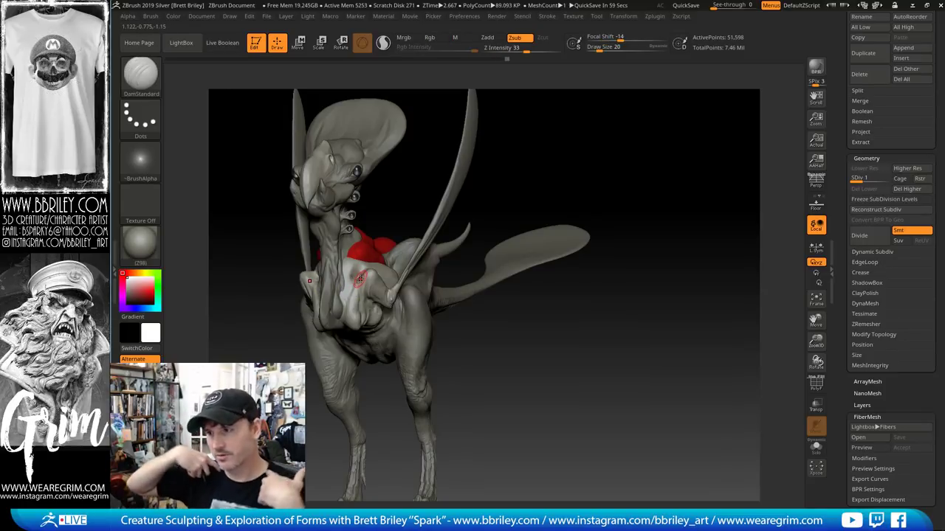
# Reposition the top of the shoulder and upper arm with Move at draw sizes 23 and 20
pyautogui.moveTo(544, 158); pyautogui.dragTo(463, 164)
pyautogui.press('b')
pyautogui.press('m')
pyautogui.press('v')
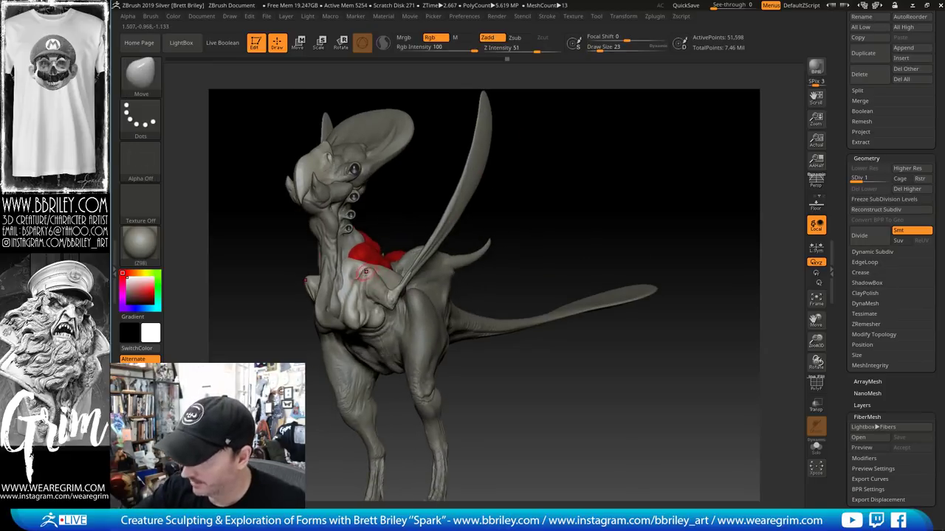
pyautogui.moveTo(547, 195); pyautogui.dragTo(480, 198)
pyautogui.press('s')
pyautogui.moveTo(380, 276); pyautogui.dragTo(378, 276)
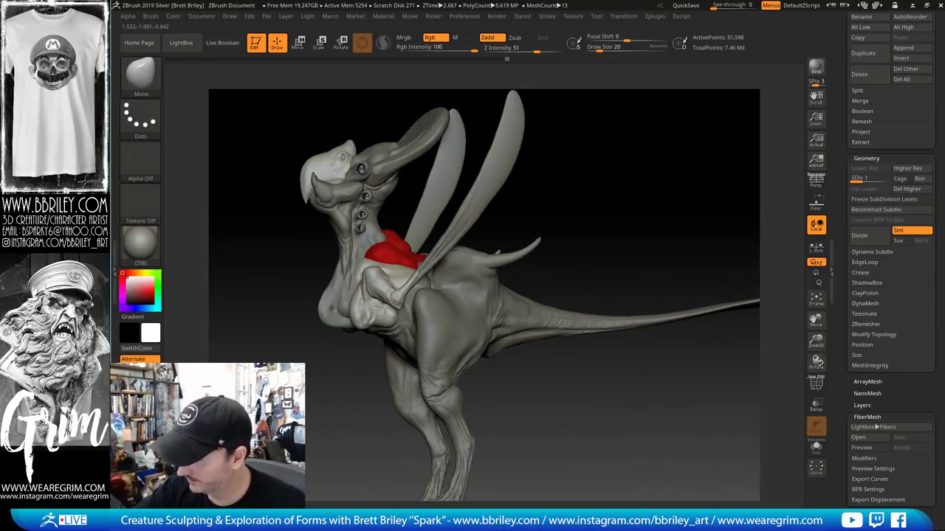
# Build up the upper arm below the shoulder with Clay, crease it with DamStandard at draw size 20 and smooth it
pyautogui.moveTo(594, 170); pyautogui.dragTo(628, 172)
pyautogui.press('b')
pyautogui.press('d')
pyautogui.press('s')
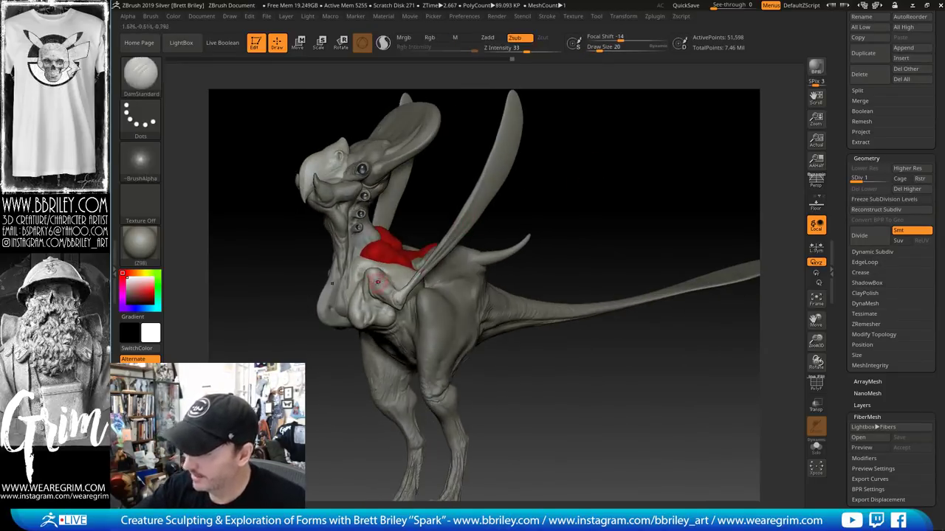
pyautogui.press('b')
pyautogui.press('c')
pyautogui.press('l')
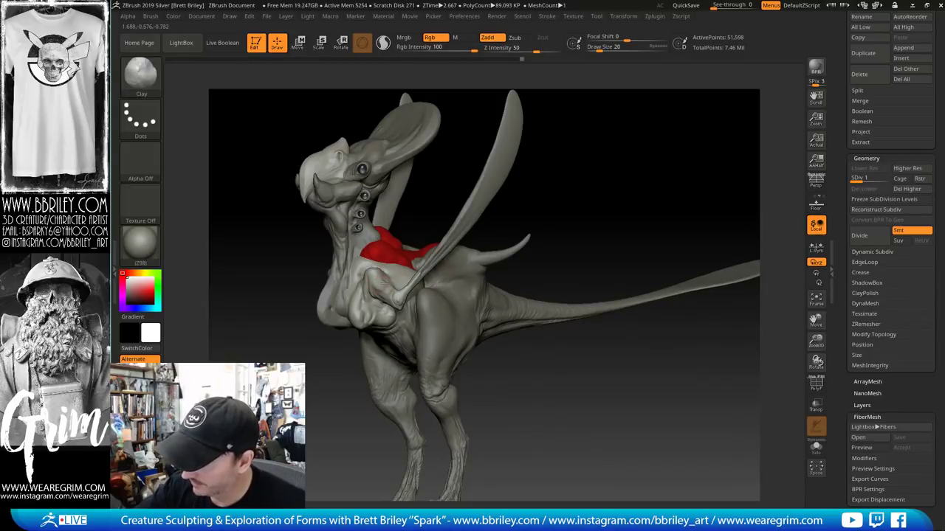
pyautogui.press('b')
pyautogui.press('d')
pyautogui.press('s')
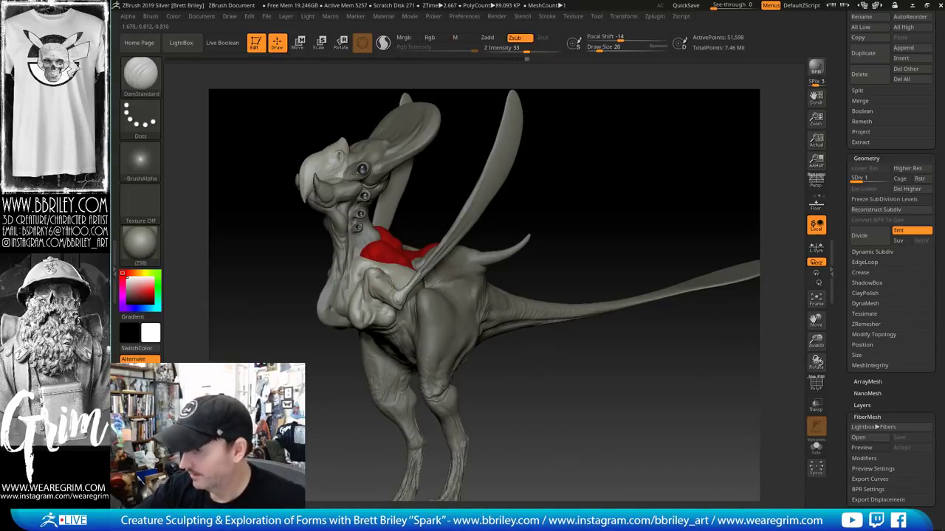
pyautogui.press('shift')
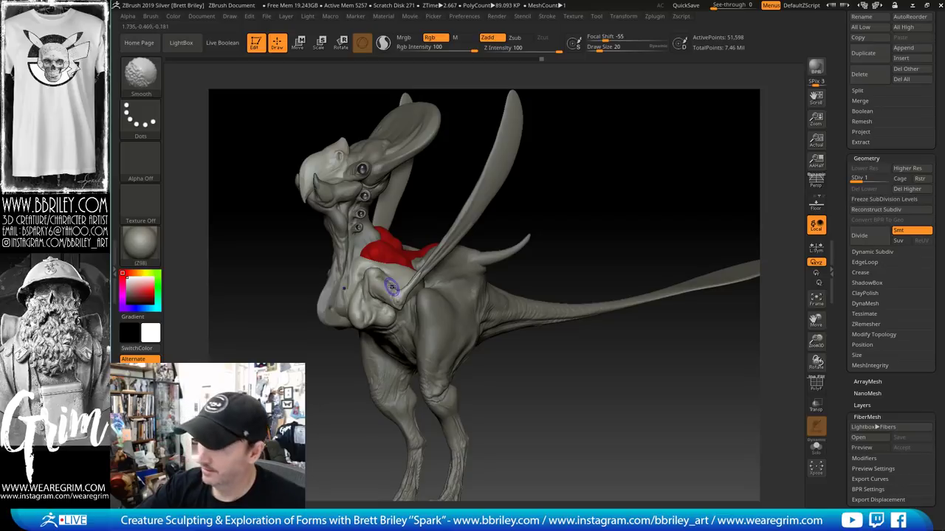
# Reshape the shoulder and chest contour with Move at draw sizes 20 and 29, smoothing the surface
pyautogui.moveTo(578, 210); pyautogui.dragTo(591, 206)
pyautogui.press('b')
pyautogui.press('m')
pyautogui.press('v')
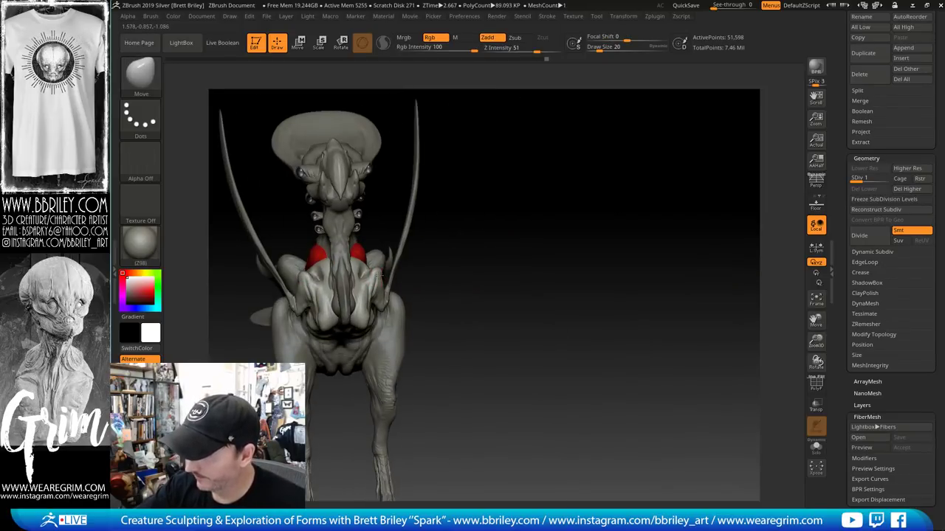
pyautogui.moveTo(533, 200)
pyautogui.mouseDown()
pyautogui.moveTo(475, 234)
pyautogui.moveTo(363, 257)
pyautogui.mouseUp()
pyautogui.press('shift')
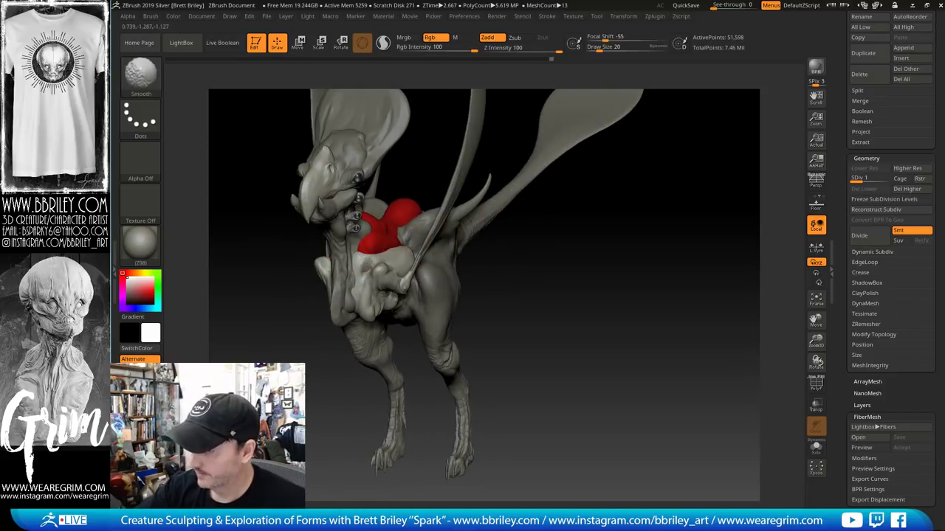
pyautogui.moveTo(576, 259); pyautogui.dragTo(590, 223)
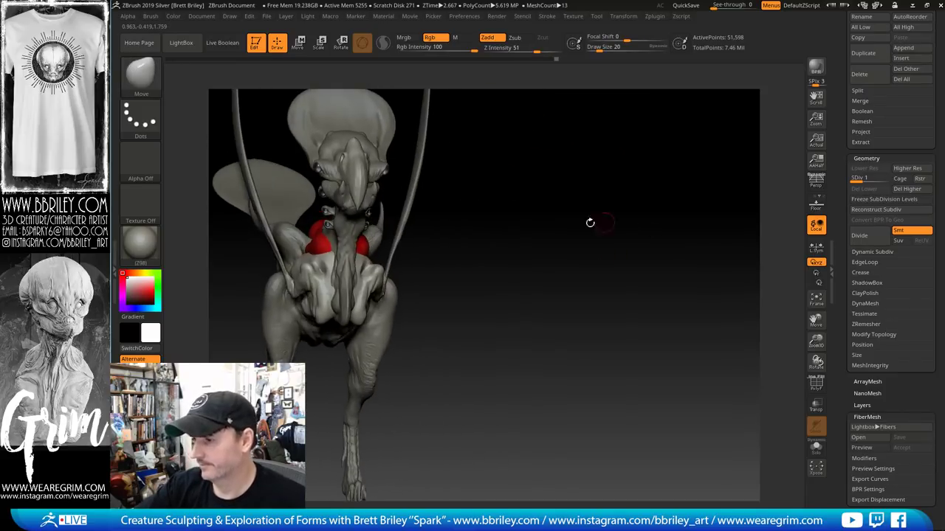
pyautogui.moveTo(472, 234); pyautogui.dragTo(367, 260)
pyautogui.press('[')
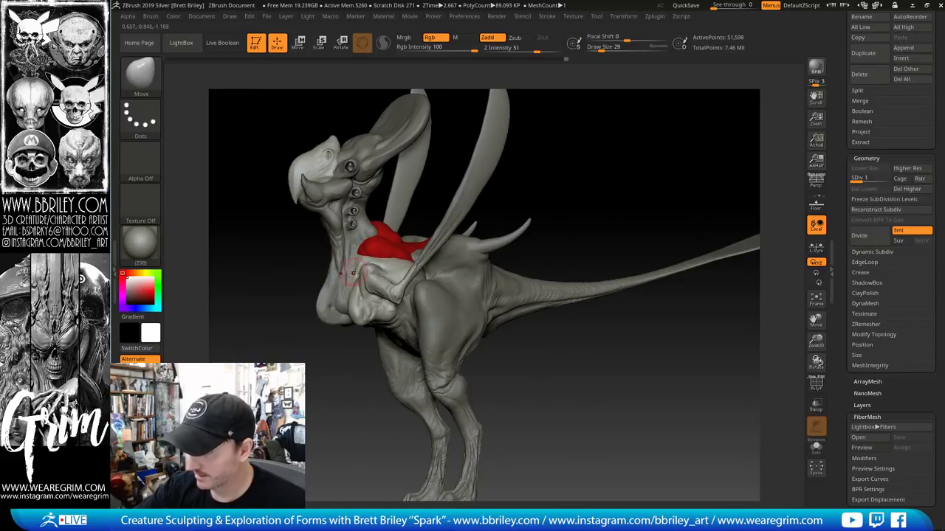
# Crease the front of the shoulder beneath the red back piece with DamStandard at draw sizes 29 and 15 and smooth the folds
pyautogui.moveTo(635, 175); pyautogui.dragTo(694, 198)
pyautogui.press('b')
pyautogui.press('d')
pyautogui.press('s')
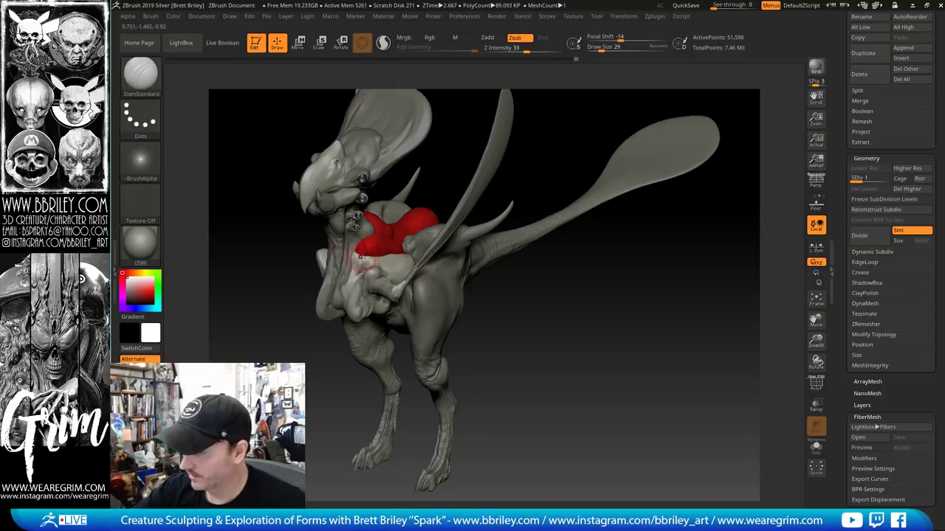
pyautogui.press('shift')
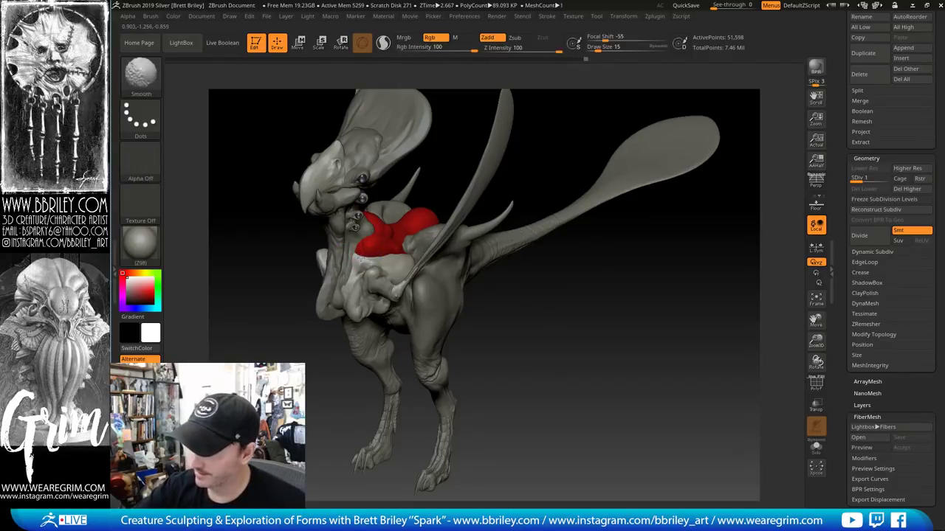
pyautogui.moveTo(517, 310); pyautogui.dragTo(634, 320)
pyautogui.moveTo(511, 289); pyautogui.dragTo(553, 289)
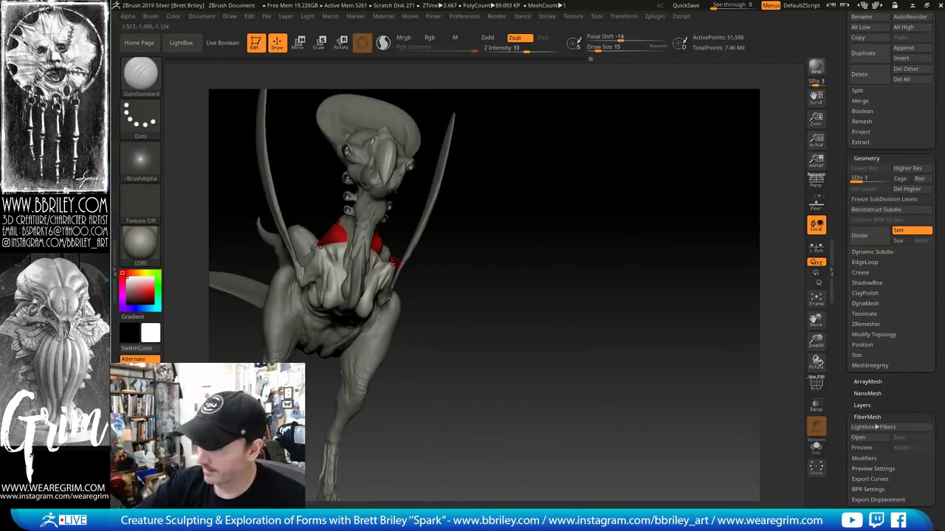
# Adjust the front chest lobes and shoulders with Move at draw sizes 27 and 34, working from the front
pyautogui.press('b')
pyautogui.press('m')
pyautogui.press('v')
pyautogui.moveTo(455, 315); pyautogui.dragTo(421, 315)
pyautogui.press('s')
pyautogui.moveTo(373, 287); pyautogui.dragTo(377, 282)
pyautogui.keyDown('shift'); pyautogui.moveTo(521, 262); pyautogui.dragTo(487, 266); pyautogui.keyUp('shift')
pyautogui.press('s')
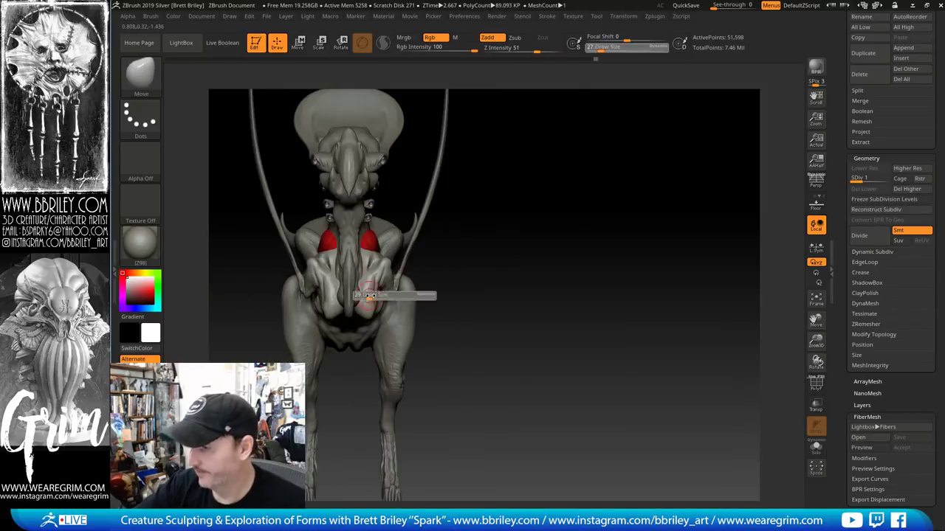
pyautogui.moveTo(366, 296); pyautogui.dragTo(361, 323)
pyautogui.press('[')
pyautogui.keyDown('alt'); pyautogui.moveTo(664, 177); pyautogui.dragTo(702, 141); pyautogui.keyUp('alt')
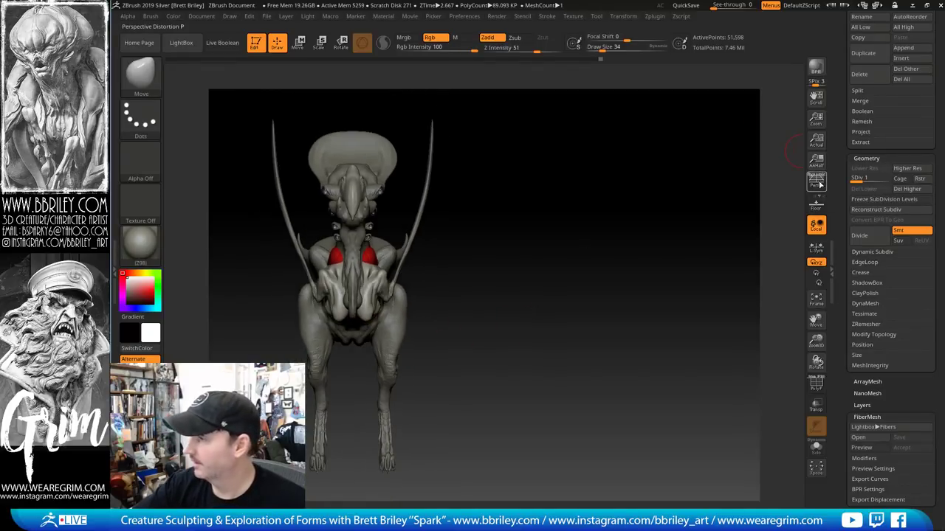
# Enable perspective distortion and compare the creature at 85, 50 and 35 mm focal lengths, finishing on 50 mm
pyautogui.click(816, 182)
pyautogui.moveTo(663, 222); pyautogui.dragTo(795, 164)
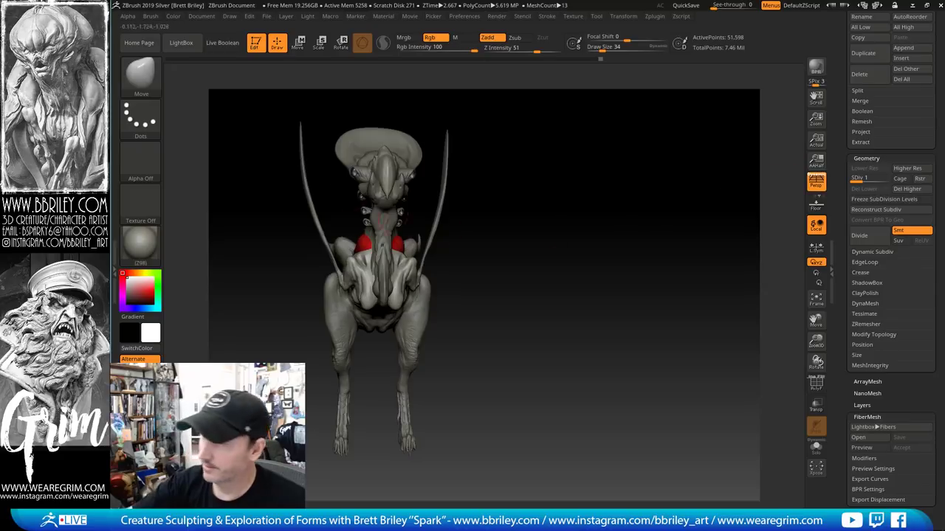
pyautogui.click(210, 18)
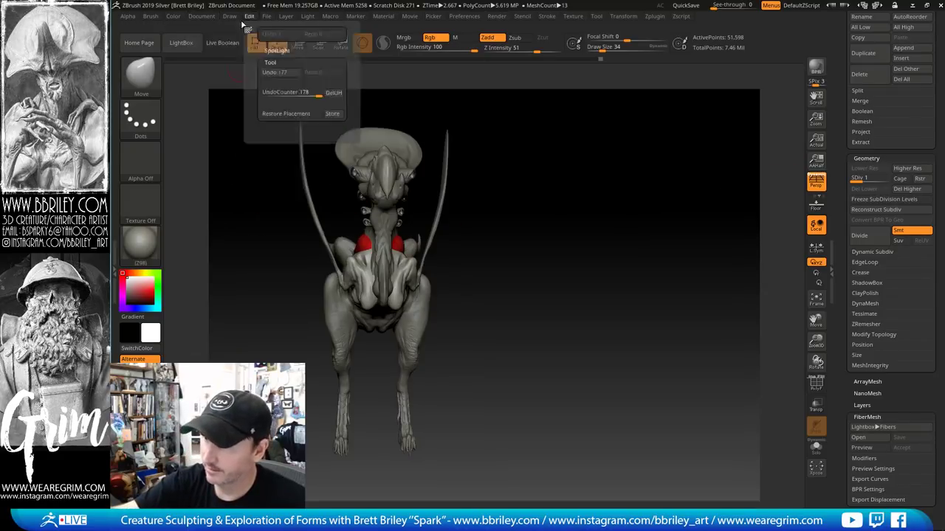
pyautogui.moveTo(229, 16)
pyautogui.click(312, 292)
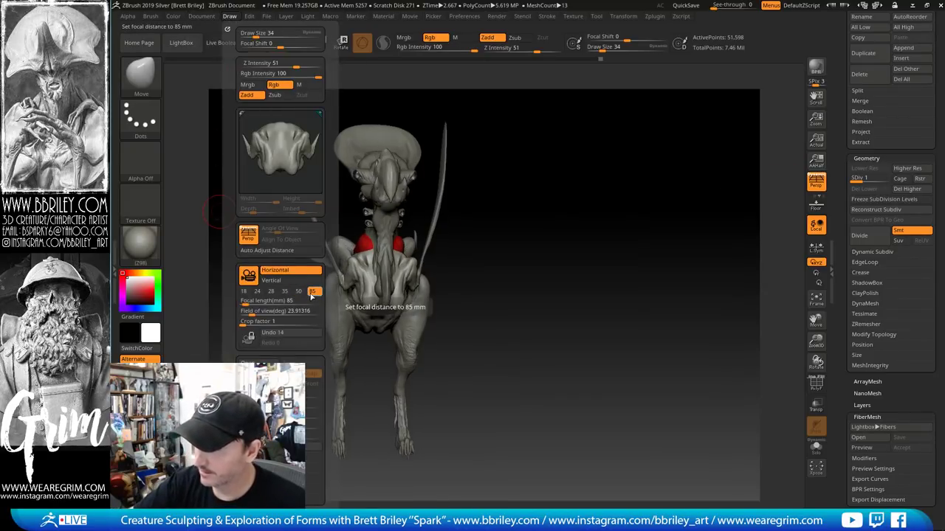
pyautogui.click(298, 291)
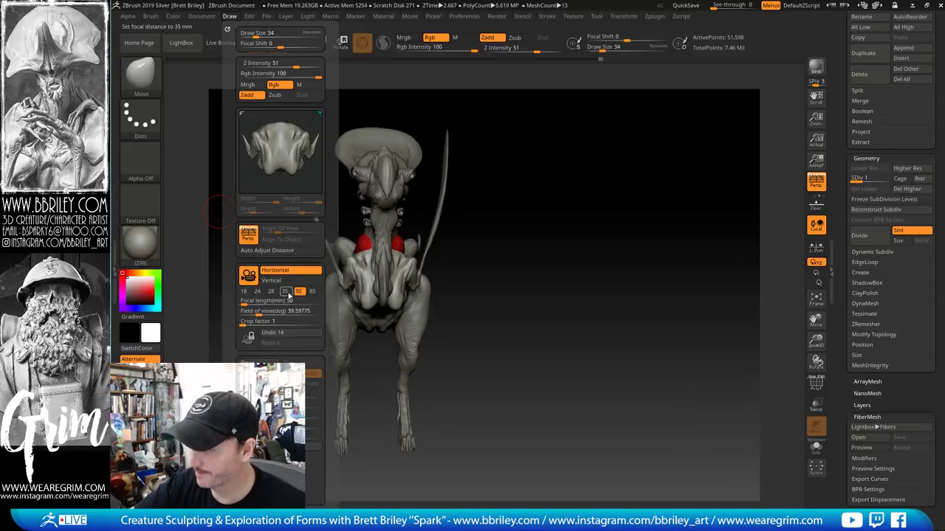
pyautogui.click(285, 291)
pyautogui.click(299, 291)
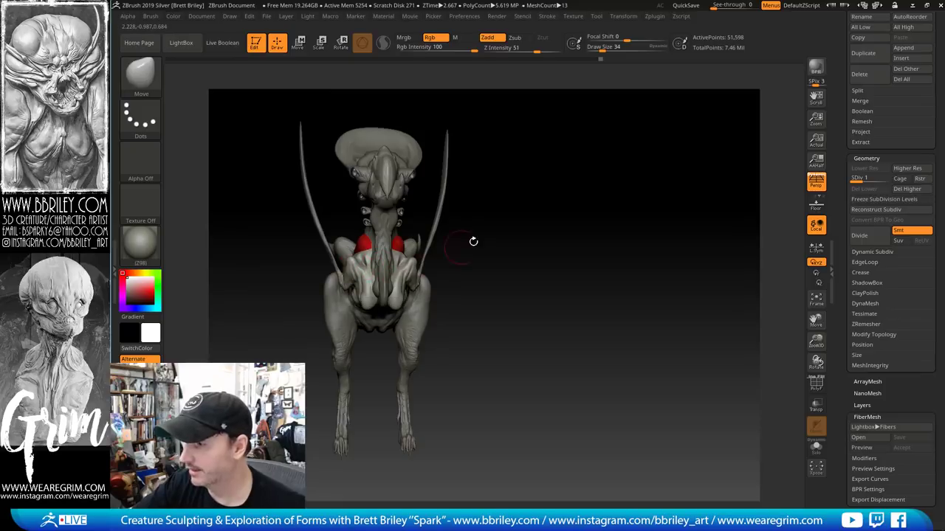
pyautogui.moveTo(557, 210); pyautogui.dragTo(572, 208)
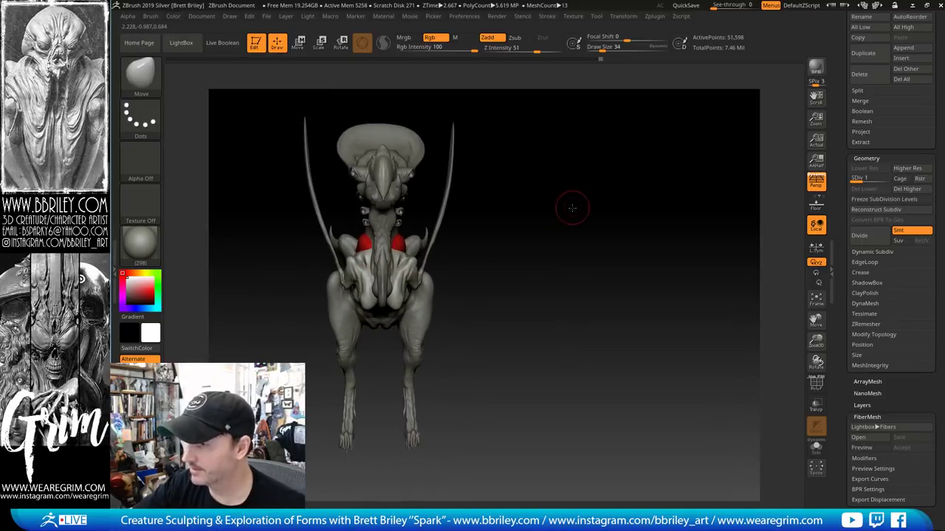
# Compare the creature with and without perspective distortion, make the T-rex body the active subtool and leave perspective off
pyautogui.click(816, 184)
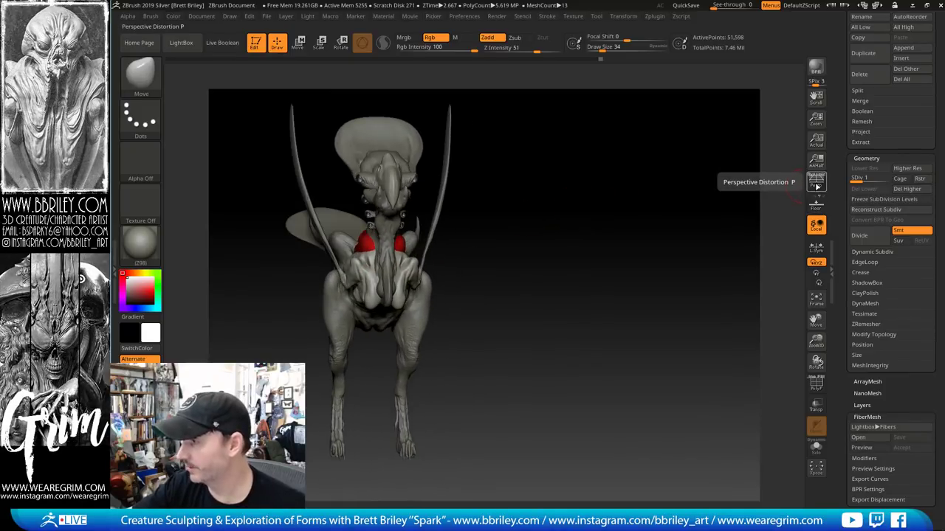
pyautogui.click(816, 185)
pyautogui.click(816, 186)
pyautogui.moveTo(643, 215); pyautogui.dragTo(540, 256)
pyautogui.keyDown('alt'); pyautogui.click(400, 335); pyautogui.keyUp('alt')
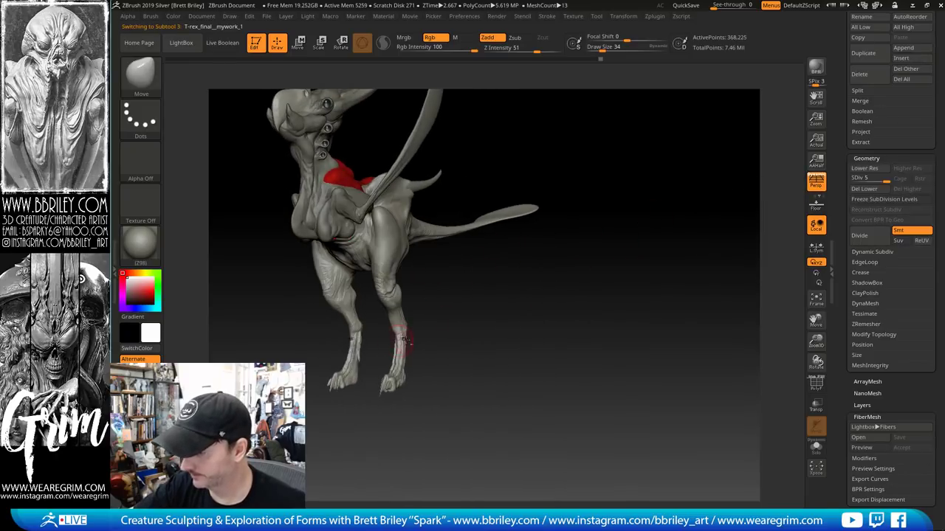
pyautogui.moveTo(449, 336); pyautogui.dragTo(426, 338)
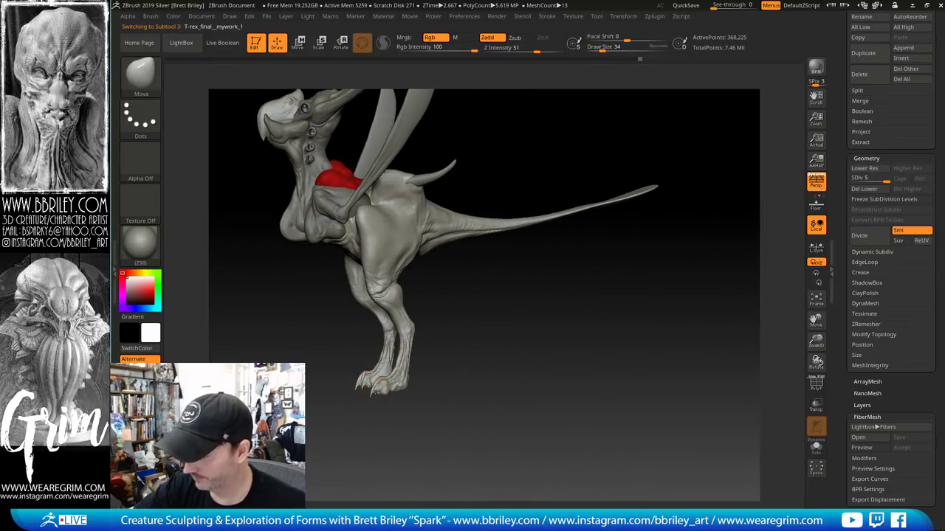
pyautogui.click(814, 183)
pyautogui.moveTo(698, 200); pyautogui.dragTo(550, 285)
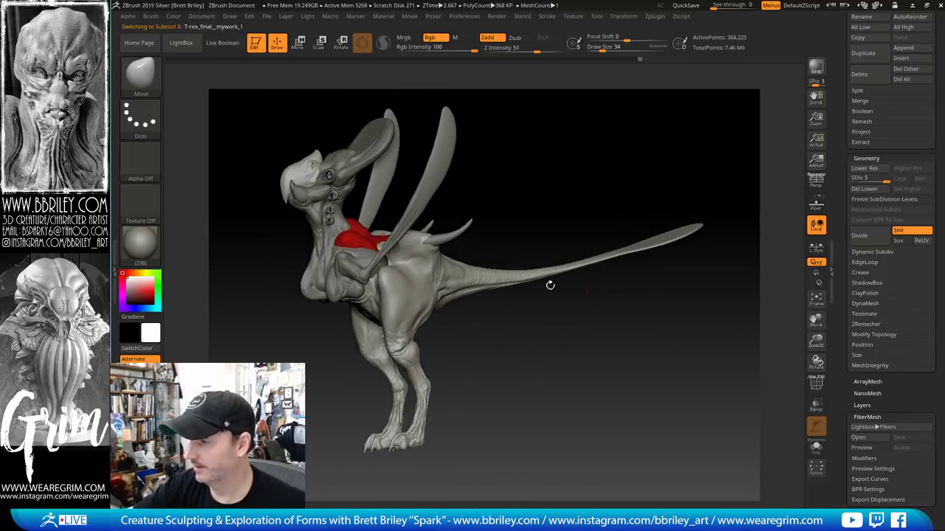
# Carve creases on the body around the base of the back spike with DamStandard at draw size 18
pyautogui.moveTo(513, 179); pyautogui.dragTo(550, 177)
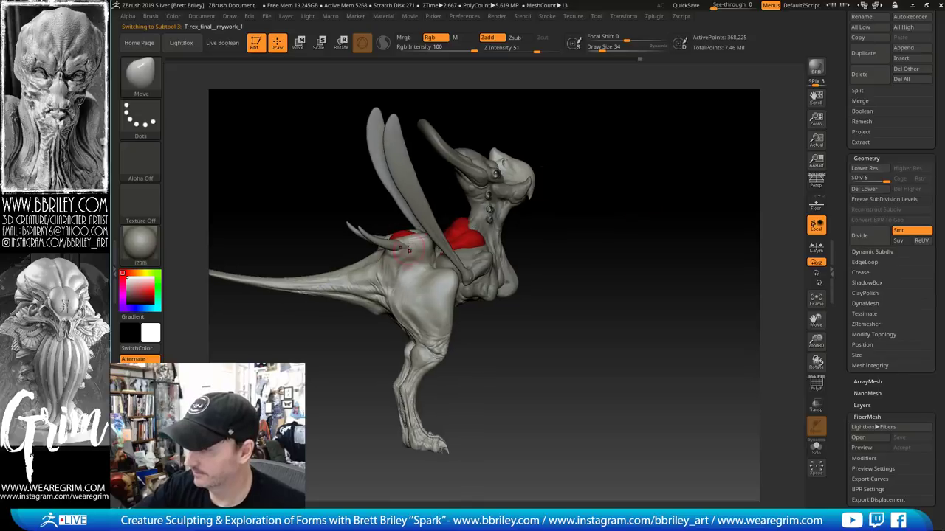
pyautogui.press('b')
pyautogui.press('d')
pyautogui.press('s')
pyautogui.press('s')
pyautogui.moveTo(409, 246); pyautogui.dragTo(405, 246)
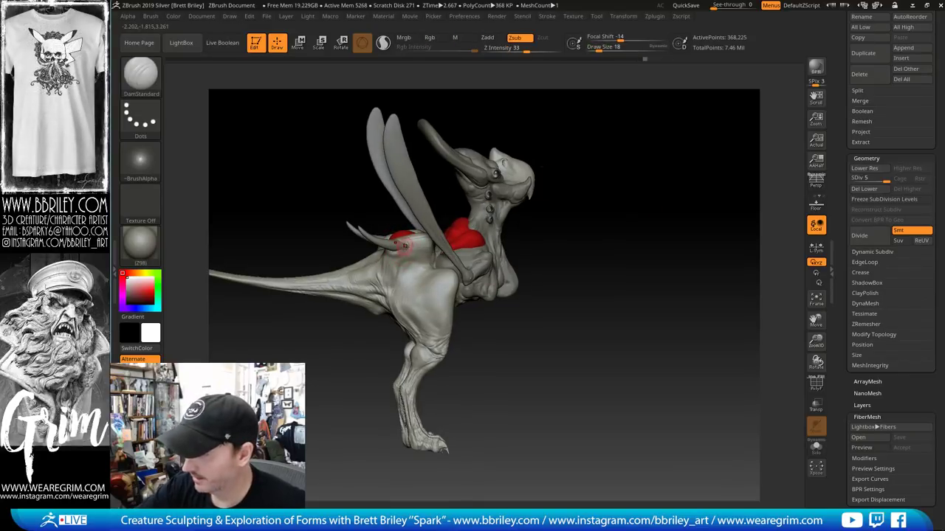
# Build up the hip and flank forms with the Standard brush and cut folds between them with DamStandard at draw size 13
pyautogui.press('b')
pyautogui.press('s')
pyautogui.press('t')
pyautogui.press('b')
pyautogui.press('d')
pyautogui.press('s')
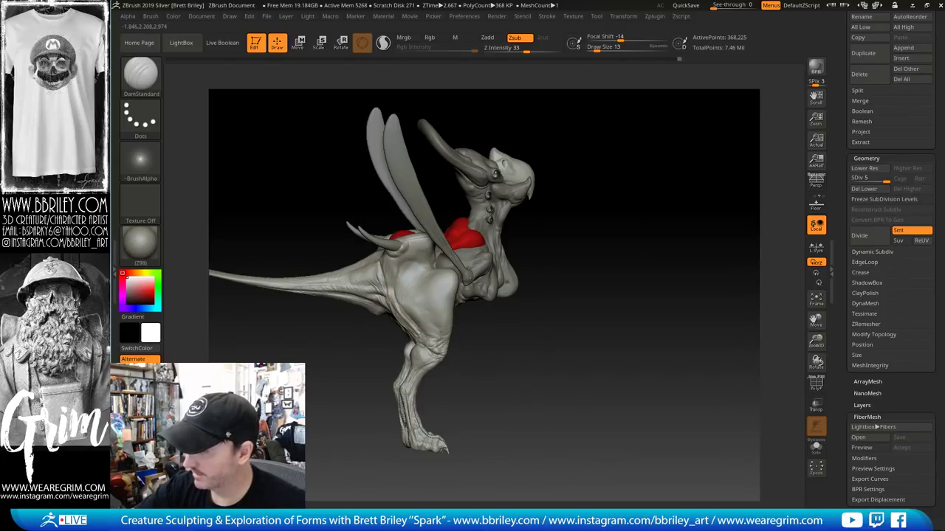
# Reshape the knee and lower thigh with Move at draw sizes 29 and 41
pyautogui.moveTo(474, 337)
pyautogui.mouseDown()
pyautogui.moveTo(527, 331)
pyautogui.moveTo(468, 324)
pyautogui.moveTo(462, 344)
pyautogui.moveTo(404, 329)
pyautogui.mouseUp()
pyautogui.press('b')
pyautogui.press('m')
pyautogui.press('v')
pyautogui.press('s')
pyautogui.press('s')
pyautogui.moveTo(495, 351)
pyautogui.mouseDown()
pyautogui.moveTo(416, 333)
pyautogui.moveTo(423, 327)
pyautogui.mouseUp()
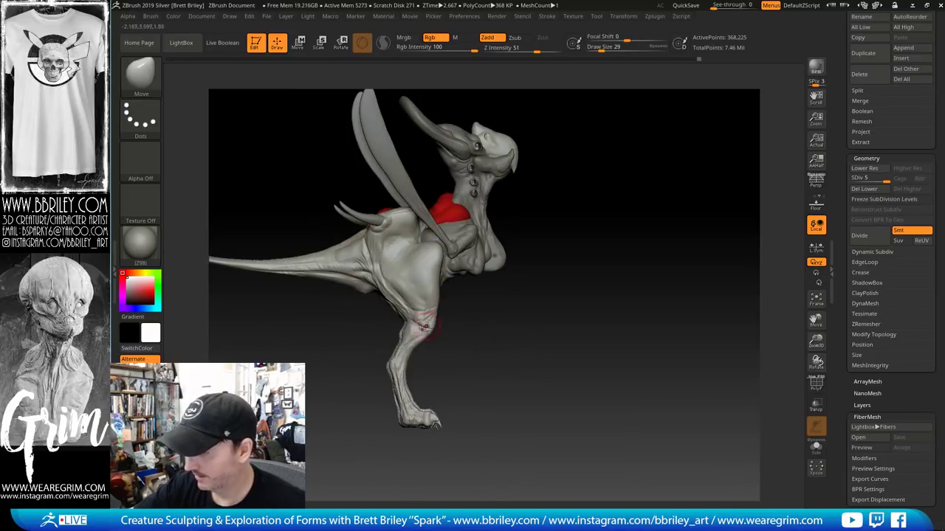
pyautogui.moveTo(511, 353)
pyautogui.keyDown('alt'); pyautogui.mouseDown()
pyautogui.moveTo(506, 329)
pyautogui.moveTo(480, 329)
pyautogui.mouseUp(); pyautogui.keyUp('alt')
pyautogui.press('s')
pyautogui.moveTo(394, 330); pyautogui.dragTo(396, 330)
pyautogui.moveTo(453, 346); pyautogui.dragTo(438, 341)
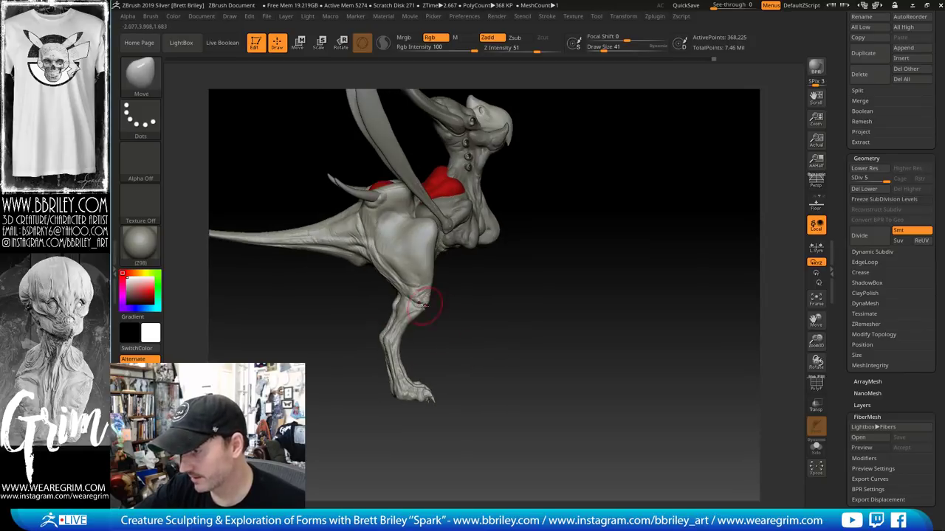
# Refine the knee and the upper front of the thigh with Move at draw size 36
pyautogui.press('s')
pyautogui.click(425, 305)
pyautogui.press('s')
pyautogui.moveTo(421, 303); pyautogui.dragTo(453, 311)
pyautogui.moveTo(456, 312)
pyautogui.mouseDown()
pyautogui.moveTo(510, 331)
pyautogui.moveTo(514, 346)
pyautogui.mouseUp()
pyautogui.moveTo(431, 239); pyautogui.dragTo(436, 247)
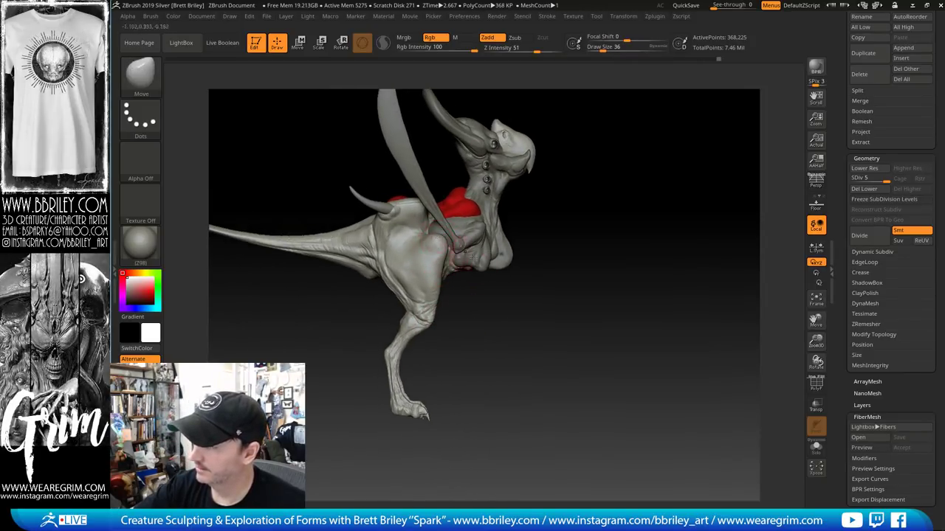
# Carve the hollow between the hip and the top of the thigh with DamStandard at draw size 25 and smooth it at 18
pyautogui.moveTo(436, 247); pyautogui.dragTo(500, 264, button='right')
pyautogui.press('b')
pyautogui.press('d')
pyautogui.press('s')
pyautogui.press('[')
pyautogui.press('[')
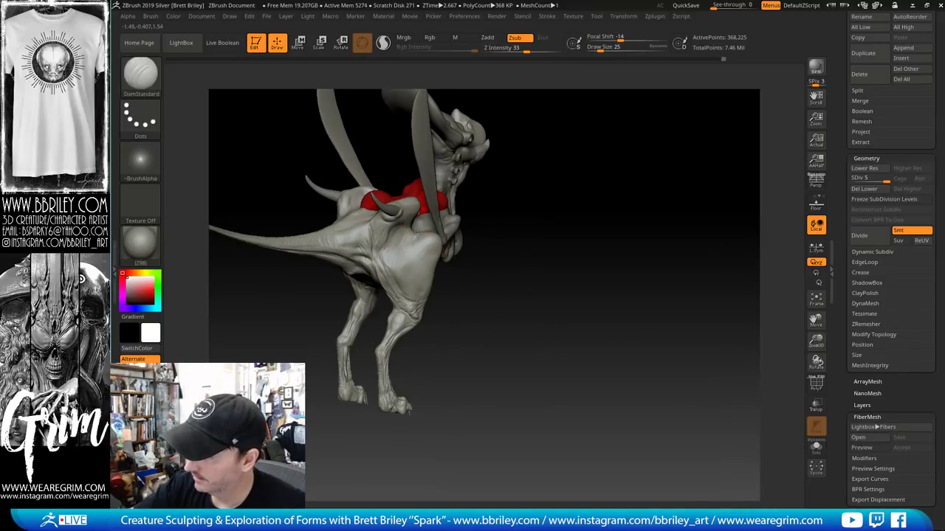
pyautogui.moveTo(496, 220); pyautogui.dragTo(404, 276)
pyautogui.moveTo(501, 346); pyautogui.dragTo(402, 278)
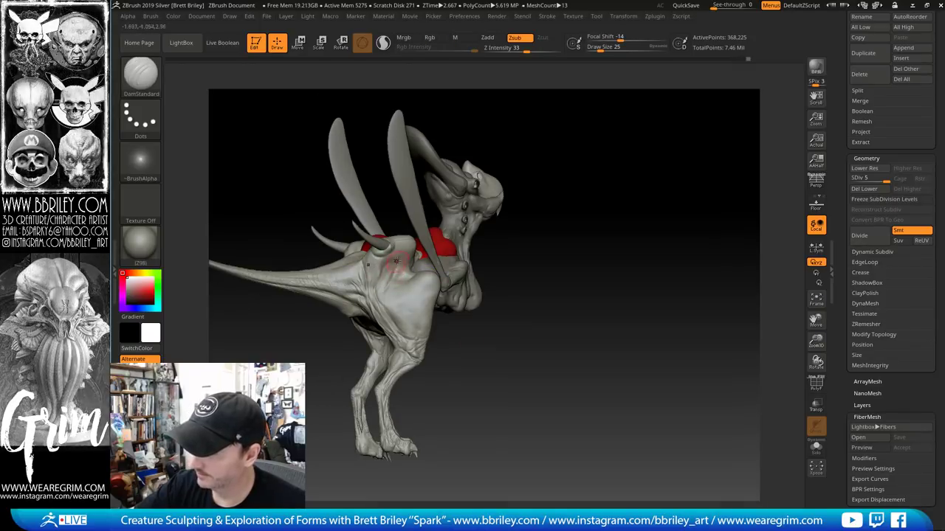
pyautogui.press('[')
pyautogui.press('shift')
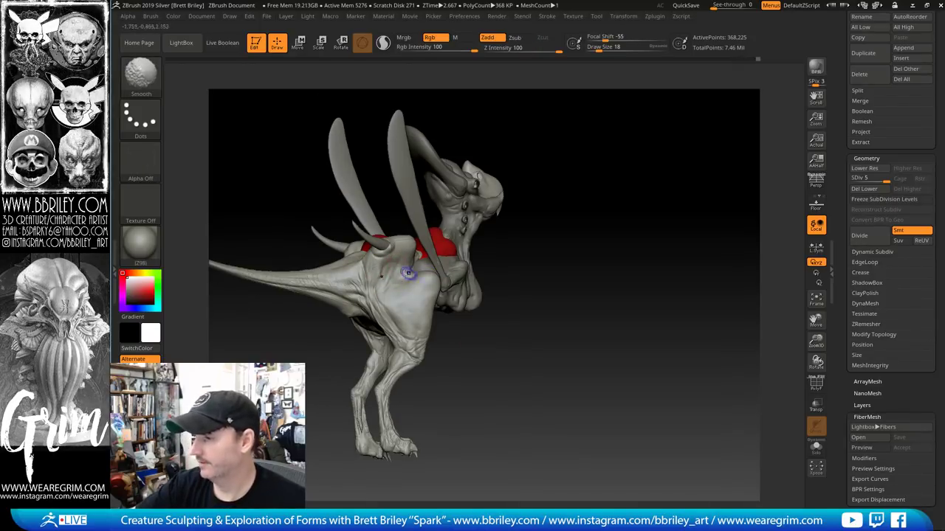
# Adjust the hip and the top of the thigh behind the wing blade with Move at draw size 36
pyautogui.press('b')
pyautogui.press('m')
pyautogui.press('v')
pyautogui.press('s')
pyautogui.moveTo(401, 278); pyautogui.dragTo(406, 278)
pyautogui.moveTo(515, 354)
pyautogui.mouseDown()
pyautogui.moveTo(407, 250)
pyautogui.moveTo(412, 240)
pyautogui.mouseUp()
pyautogui.press('s')
pyautogui.moveTo(578, 210); pyautogui.dragTo(580, 229)
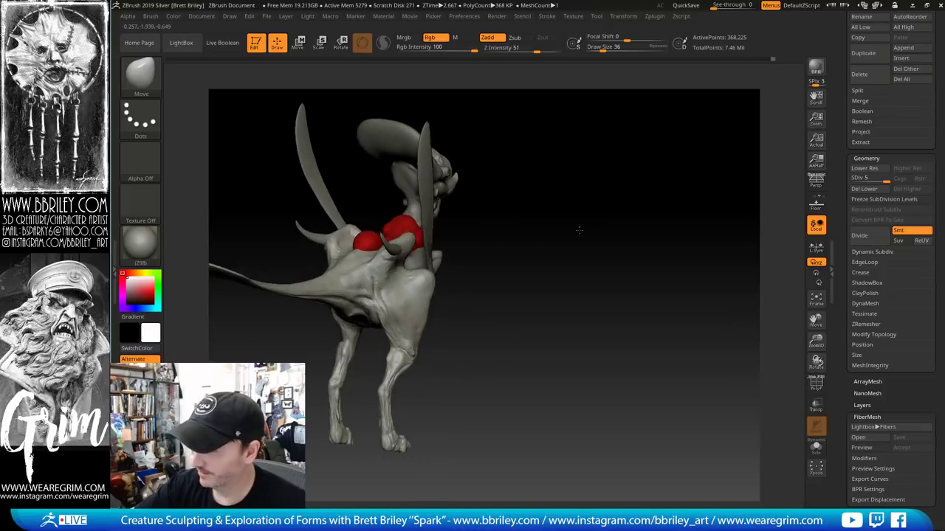
pyautogui.keyDown('alt'); pyautogui.click(427, 285); pyautogui.keyUp('alt')
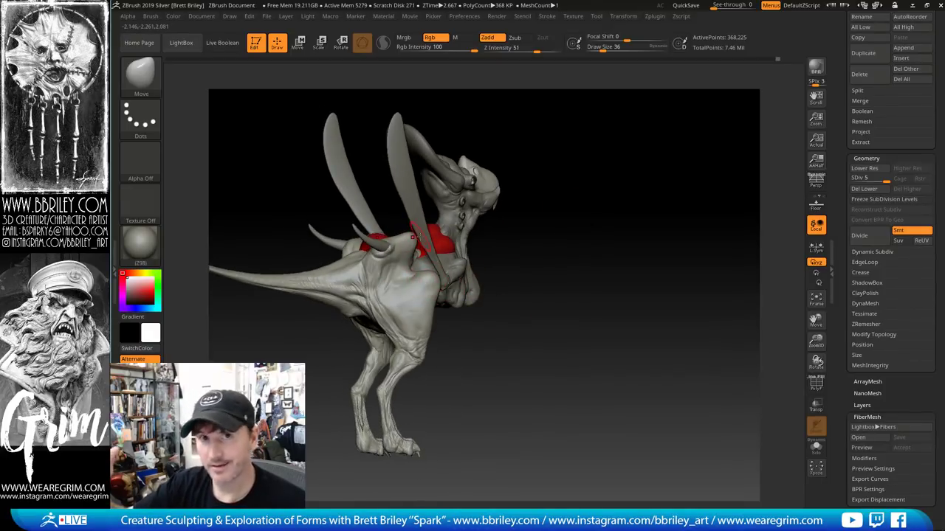
pyautogui.moveTo(512, 244); pyautogui.dragTo(472, 249)
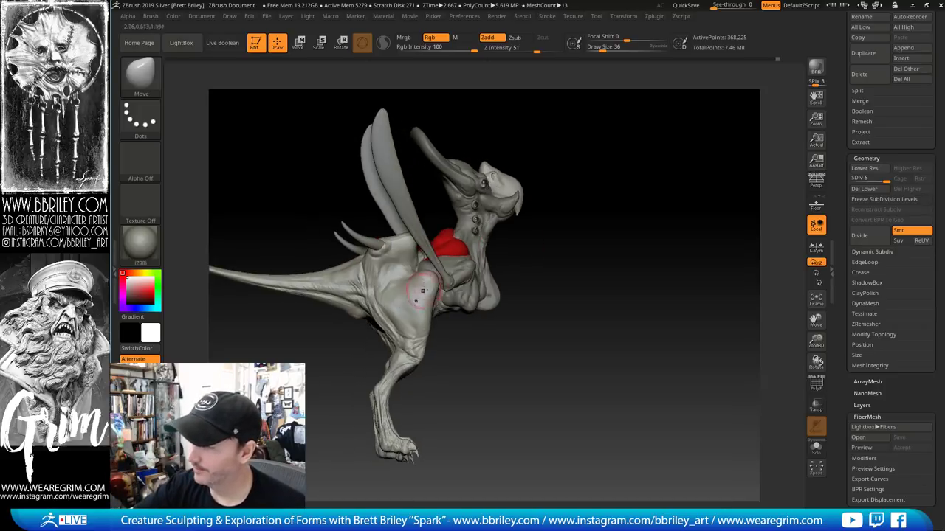
# Reshape the hip and the top of the thigh with Move at draw sizes 47 and 44
pyautogui.moveTo(602, 264); pyautogui.dragTo(442, 278, button='right')
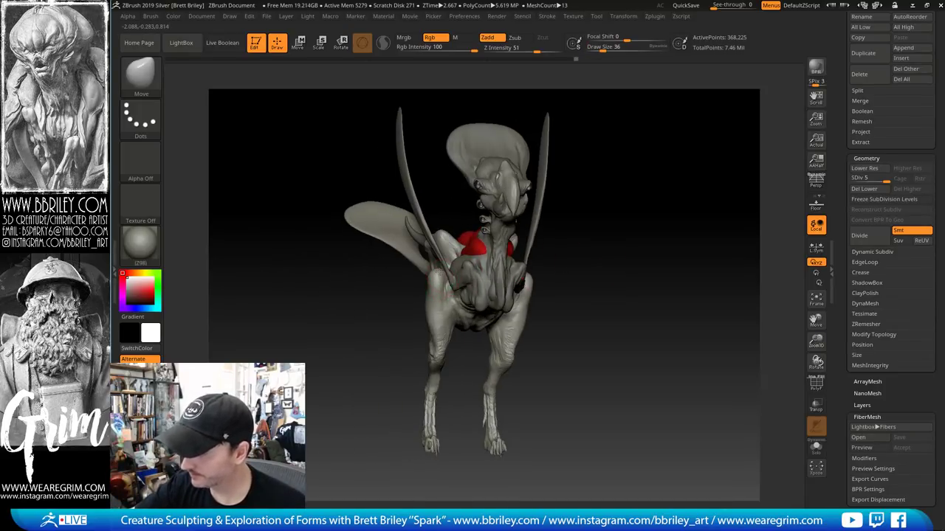
pyautogui.moveTo(634, 231); pyautogui.dragTo(679, 232, button='right')
pyautogui.press('s')
pyautogui.moveTo(432, 276); pyautogui.dragTo(437, 276)
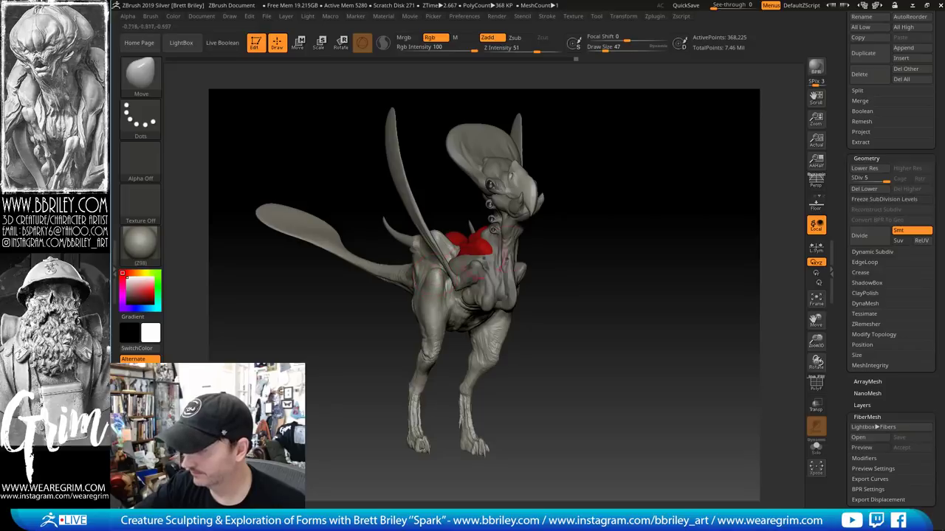
pyautogui.moveTo(596, 226); pyautogui.dragTo(640, 228, button='right')
pyautogui.press('s')
pyautogui.moveTo(429, 273); pyautogui.dragTo(427, 272)
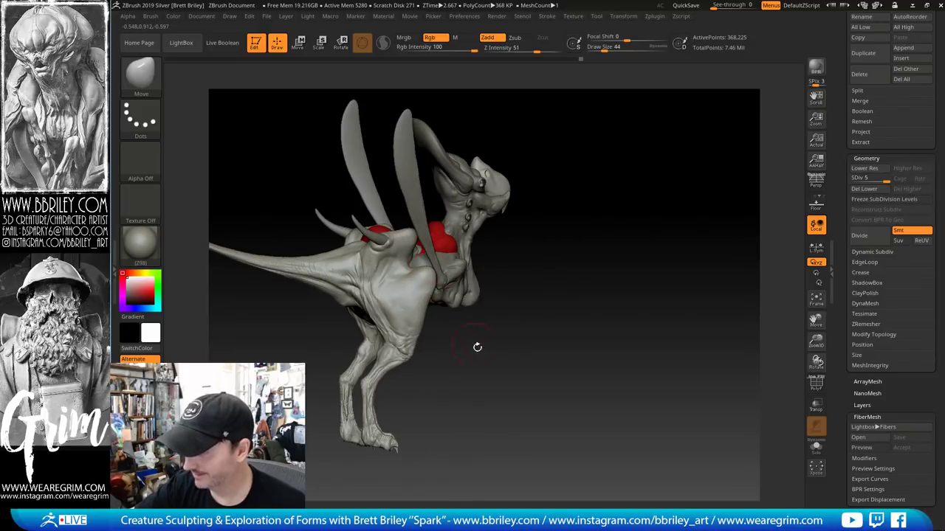
# Carve the muscle forms on the outer thigh with DamStandard at draw size 25
pyautogui.moveTo(477, 347); pyautogui.dragTo(417, 306, button='right')
pyautogui.press('b')
pyautogui.press('d')
pyautogui.press('s')
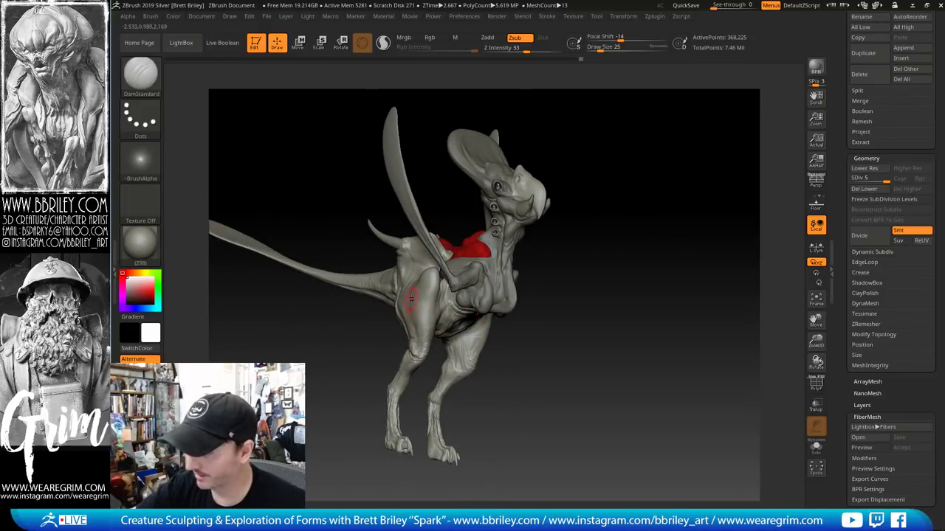
pyautogui.keyDown('shift'); pyautogui.moveTo(498, 354); pyautogui.dragTo(525, 353); pyautogui.keyUp('shift')
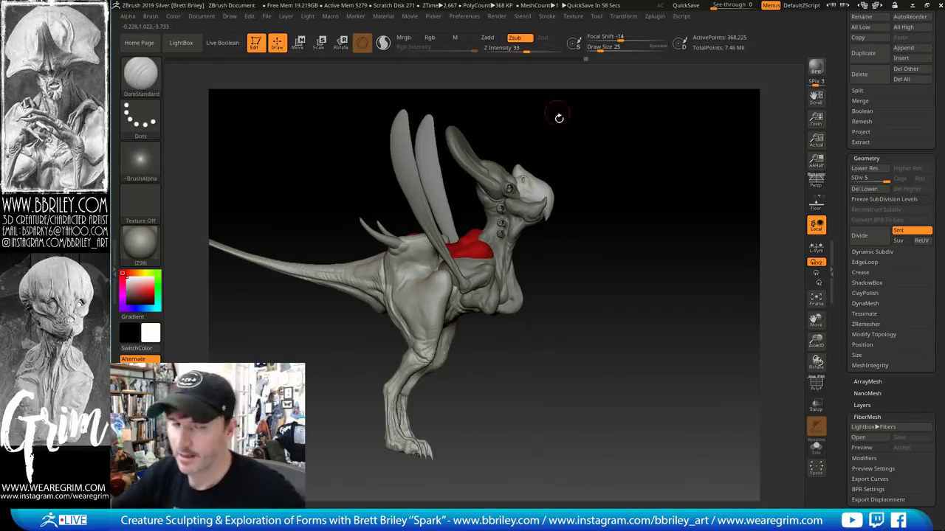
pyautogui.moveTo(583, 162)
pyautogui.mouseDown()
pyautogui.moveTo(583, 152)
pyautogui.moveTo(576, 158)
pyautogui.mouseUp()
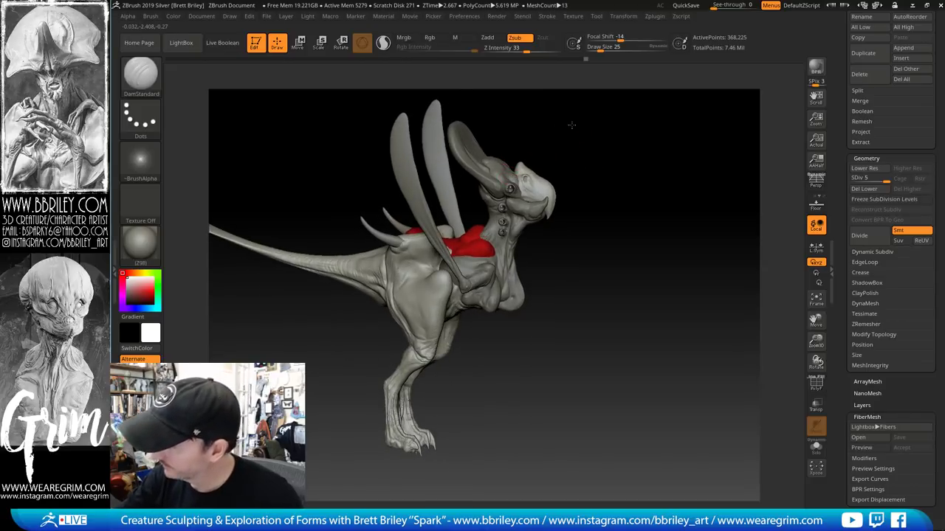
# Select the head, lower it to subdivision level 1 and reshape the area in front of the eye with Move at draw size 47
pyautogui.keyDown('alt'); pyautogui.moveTo(572, 125); pyautogui.dragTo(487, 238); pyautogui.keyUp('alt')
pyautogui.keyDown('alt'); pyautogui.click(528, 133); pyautogui.keyUp('alt')
pyautogui.keyDown('alt'); pyautogui.moveTo(533, 134); pyautogui.dragTo(530, 224, button='right'); pyautogui.keyUp('alt')
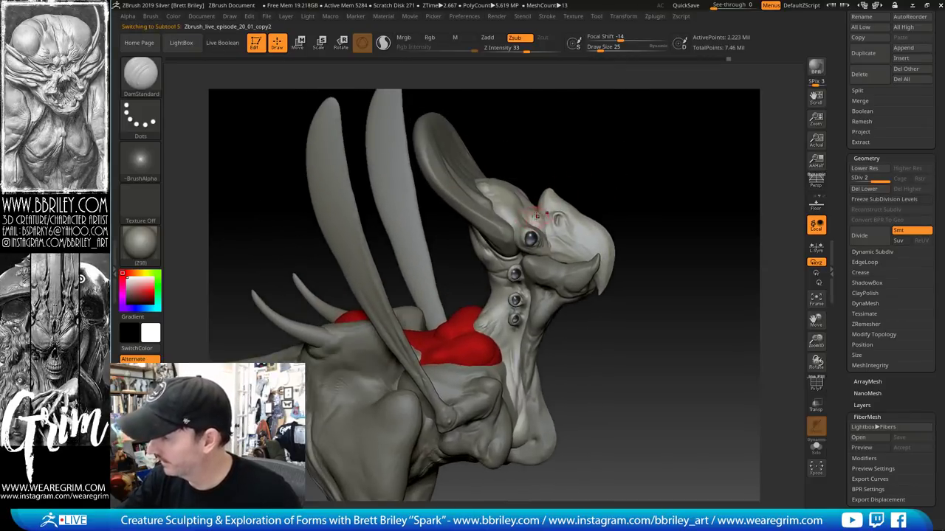
pyautogui.press('b')
pyautogui.press('m')
pyautogui.press('v')
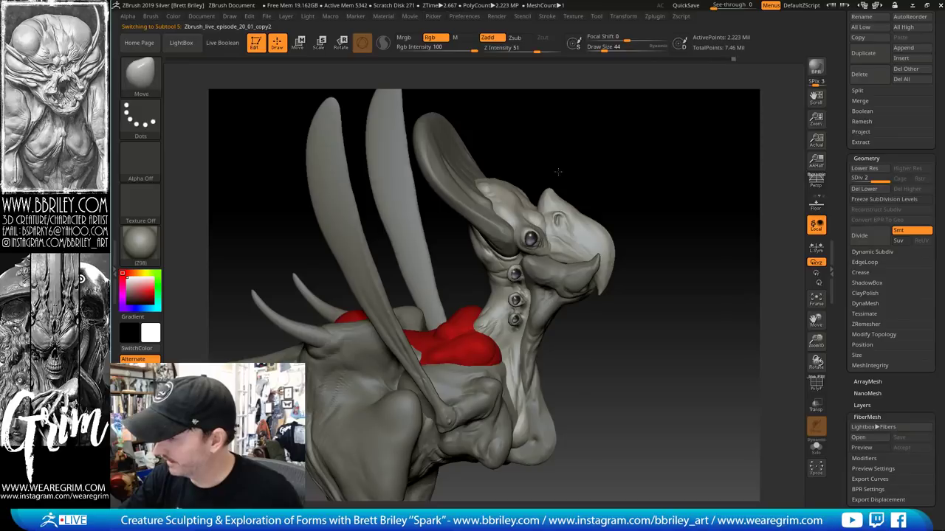
pyautogui.moveTo(558, 172)
pyautogui.mouseDown()
pyautogui.moveTo(578, 163)
pyautogui.moveTo(542, 220)
pyautogui.mouseUp()
pyautogui.hotkey('shift', 'd')
pyautogui.press('s')
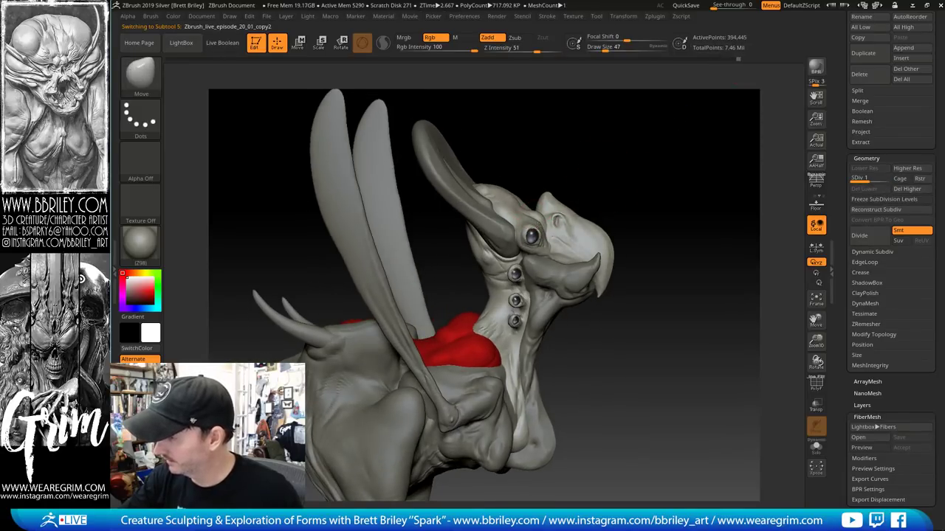
pyautogui.moveTo(581, 157); pyautogui.dragTo(550, 222)
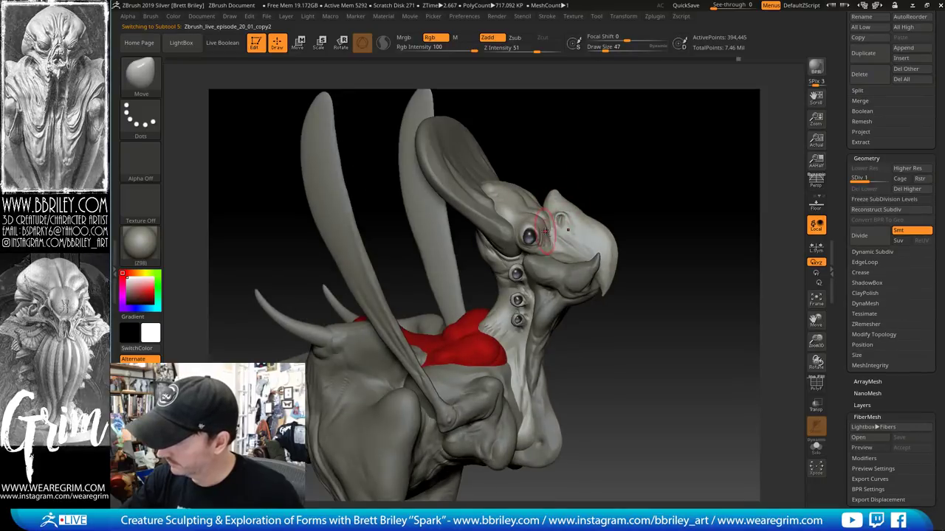
# Refine the brow and the rim around the eye with Move at draw sizes 32, 29 and 23
pyautogui.moveTo(603, 146)
pyautogui.mouseDown()
pyautogui.moveTo(590, 152)
pyautogui.moveTo(597, 139)
pyautogui.moveTo(520, 233)
pyautogui.mouseUp()
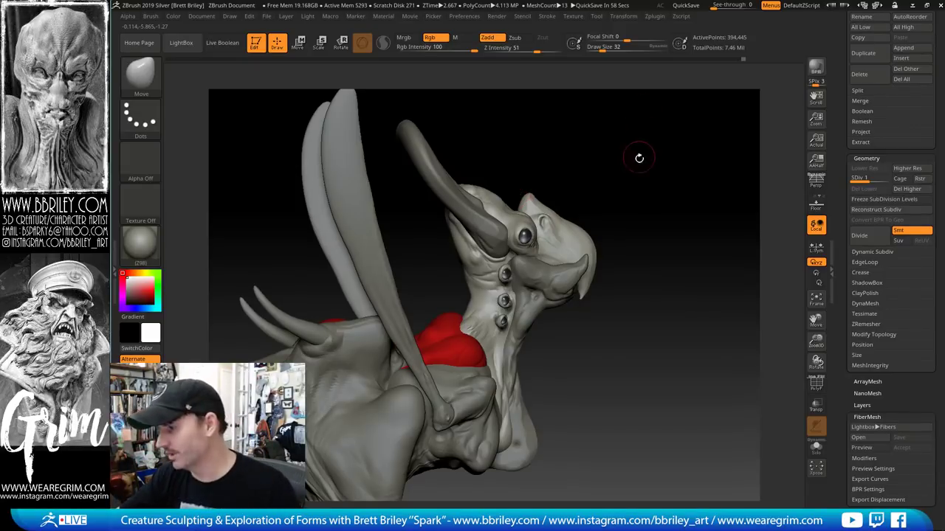
pyautogui.moveTo(639, 157); pyautogui.dragTo(552, 234)
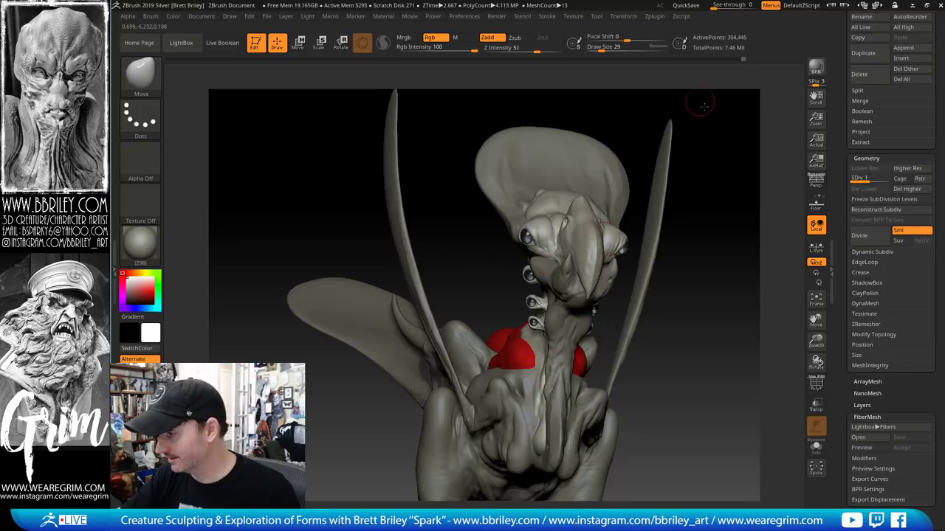
pyautogui.moveTo(703, 106); pyautogui.dragTo(516, 219)
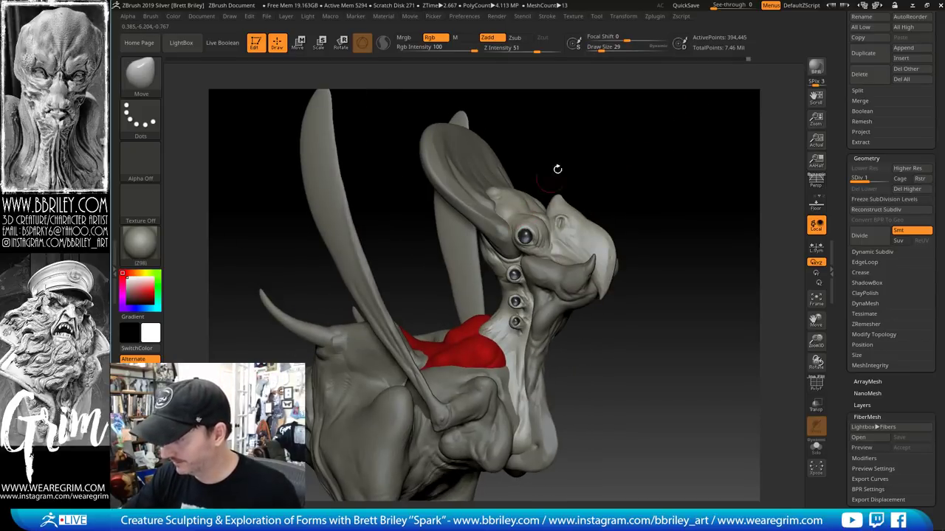
pyautogui.moveTo(558, 169); pyautogui.dragTo(516, 230)
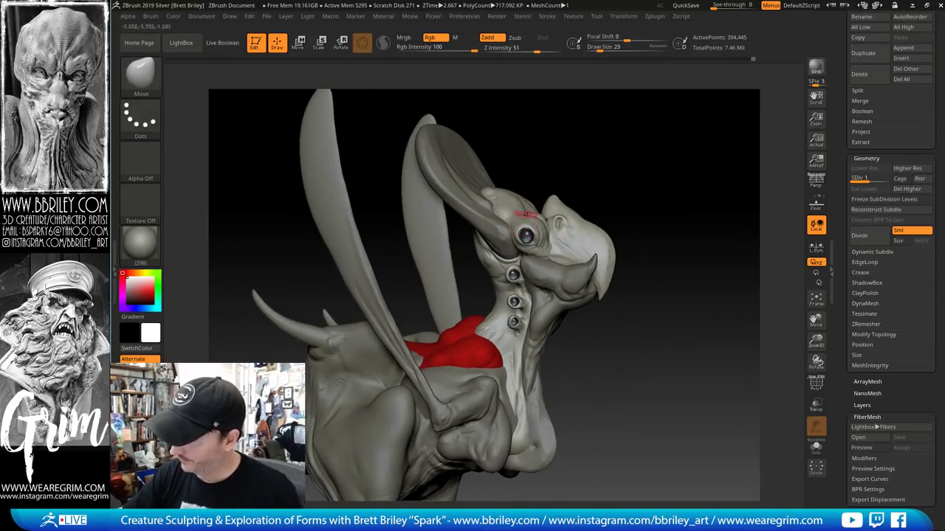
pyautogui.moveTo(557, 151)
pyautogui.mouseDown()
pyautogui.moveTo(590, 152)
pyautogui.moveTo(521, 235)
pyautogui.mouseUp()
# Inflate the flesh around the eye and adjust the brow beside it with Move at draw size 23
pyautogui.press('b')
pyautogui.press('i')
pyautogui.press('n')
pyautogui.press('b')
pyautogui.press('m')
pyautogui.press('v')
pyautogui.moveTo(591, 140); pyautogui.dragTo(561, 148)
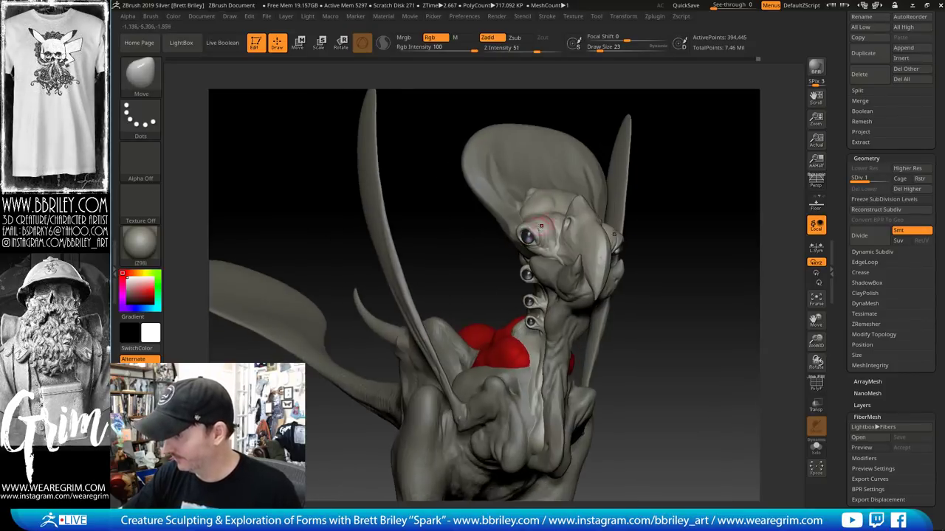
pyautogui.press('[')
pyautogui.moveTo(681, 135)
pyautogui.mouseDown()
pyautogui.moveTo(664, 141)
pyautogui.moveTo(705, 143)
pyautogui.moveTo(687, 171)
pyautogui.moveTo(605, 193)
pyautogui.mouseUp()
# Select the beak and reshape its upper part with Move at draw sizes 68 and 53
pyautogui.keyDown('alt'); pyautogui.click(569, 232); pyautogui.keyUp('alt')
pyautogui.moveTo(686, 162)
pyautogui.mouseDown()
pyautogui.moveTo(598, 221)
pyautogui.moveTo(610, 223)
pyautogui.mouseUp()
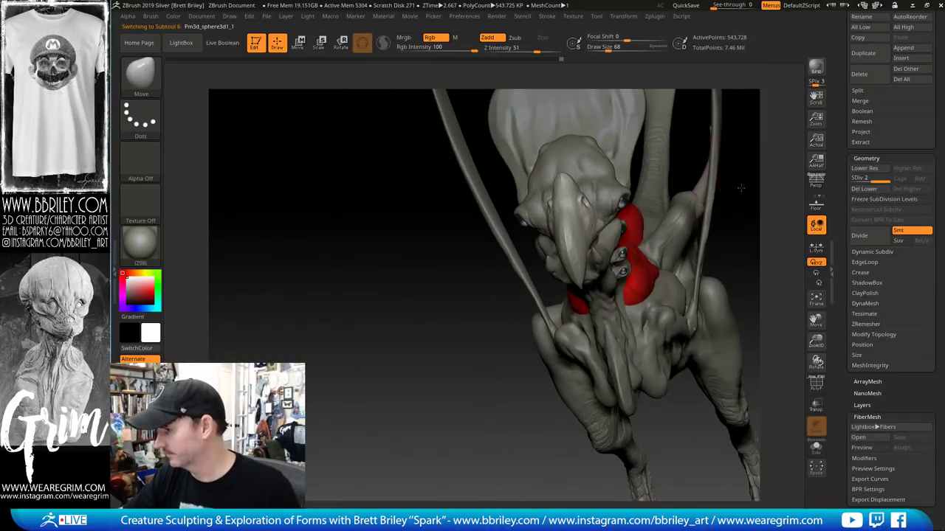
pyautogui.moveTo(740, 186); pyautogui.dragTo(622, 172)
pyautogui.press('s')
pyautogui.moveTo(614, 222); pyautogui.dragTo(610, 222)
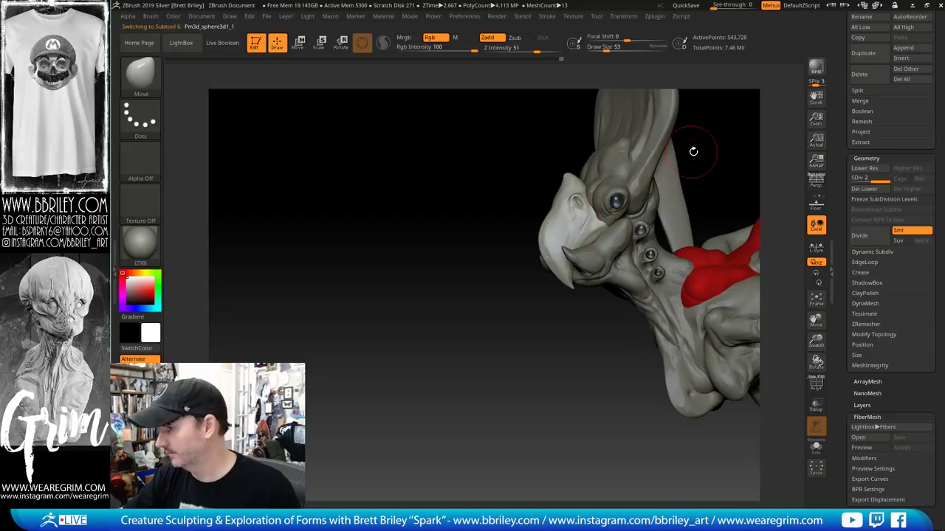
pyautogui.moveTo(693, 152)
pyautogui.keyDown('alt'); pyautogui.mouseDown()
pyautogui.moveTo(695, 133)
pyautogui.moveTo(688, 153)
pyautogui.moveTo(649, 151)
pyautogui.moveTo(664, 166)
pyautogui.moveTo(627, 159)
pyautogui.mouseUp(); pyautogui.keyUp('alt')
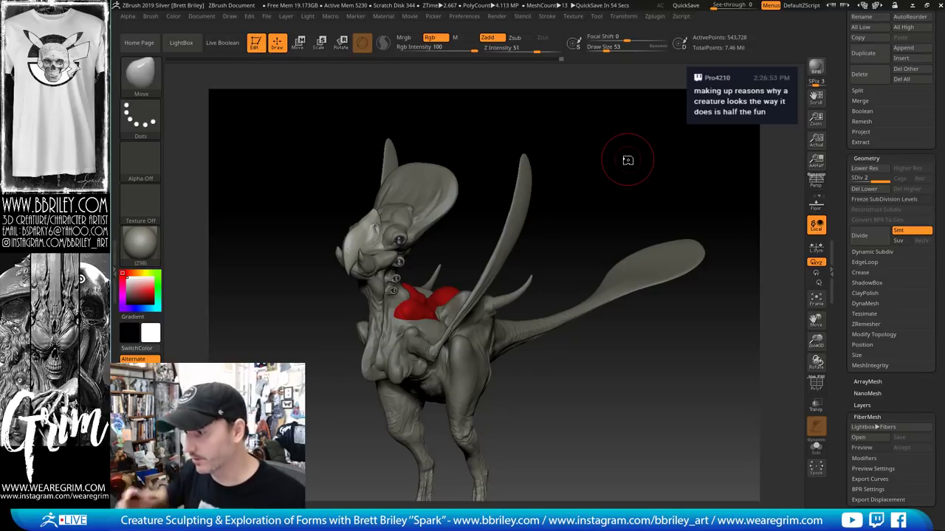
# Select the wing blades and bow them outward in front view with Move at draw sizes 174 and 207
pyautogui.moveTo(600, 153); pyautogui.dragTo(631, 181)
pyautogui.keyDown('alt'); pyautogui.click(482, 216); pyautogui.keyUp('alt')
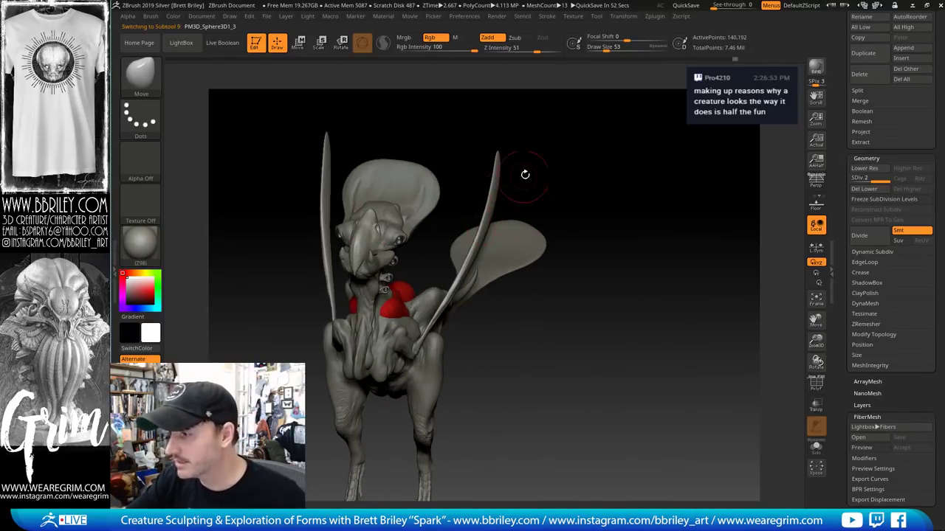
pyautogui.moveTo(530, 172)
pyautogui.mouseDown()
pyautogui.moveTo(511, 177)
pyautogui.moveTo(500, 202)
pyautogui.mouseUp()
pyautogui.press('s')
pyautogui.keyDown('shift'); pyautogui.moveTo(517, 194); pyautogui.dragTo(527, 183); pyautogui.keyUp('shift')
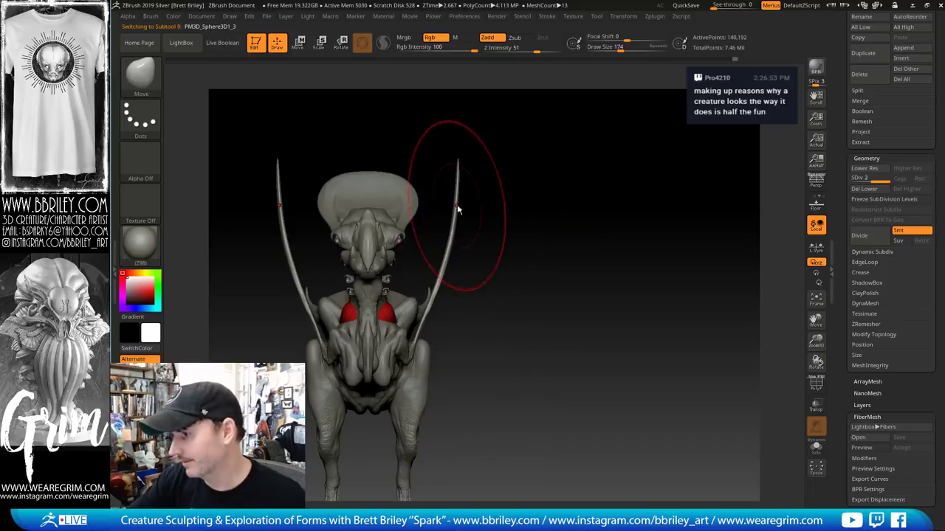
pyautogui.press('s')
pyautogui.moveTo(457, 205); pyautogui.dragTo(462, 192)
pyautogui.press('s')
pyautogui.moveTo(462, 192); pyautogui.dragTo(456, 192)
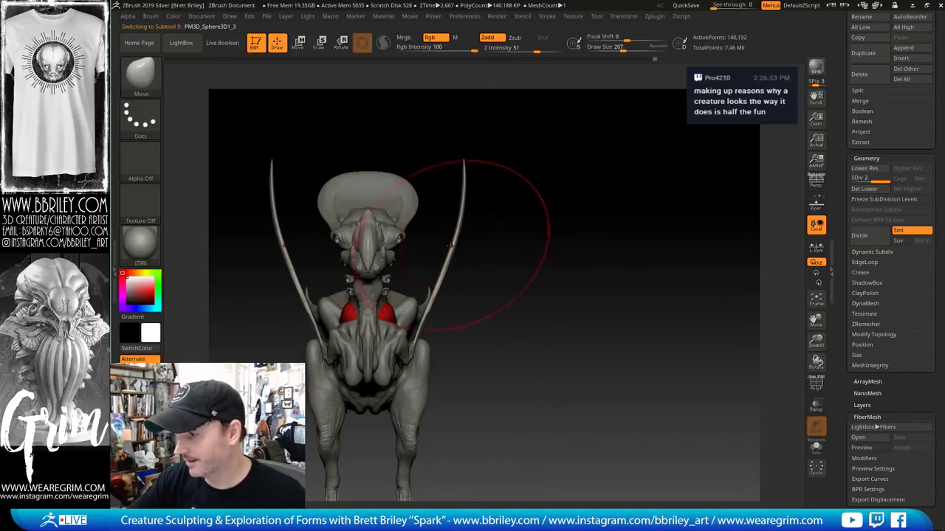
pyautogui.press('[')
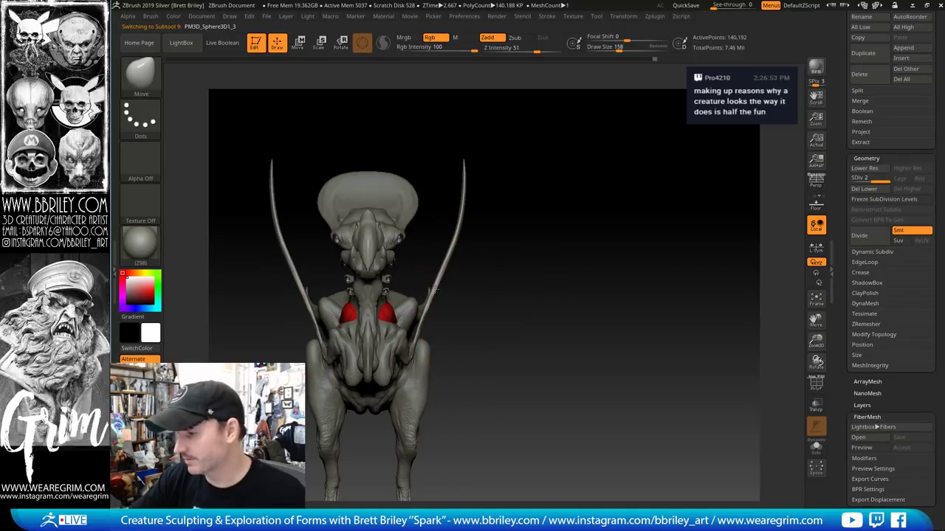
# Select the pair of horns on the back and subdivide them to level 2 for trimming with TrimDynamic
pyautogui.moveTo(573, 273); pyautogui.dragTo(481, 283)
pyautogui.keyDown('alt'); pyautogui.click(480, 282); pyautogui.keyUp('alt')
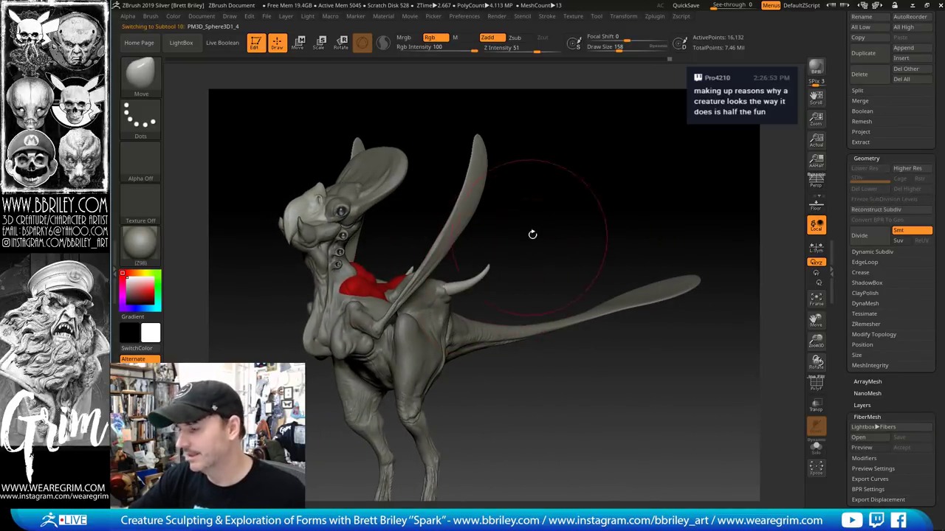
pyautogui.moveTo(564, 196)
pyautogui.mouseDown()
pyautogui.moveTo(597, 141)
pyautogui.moveTo(536, 184)
pyautogui.moveTo(642, 219)
pyautogui.moveTo(684, 184)
pyautogui.moveTo(668, 174)
pyautogui.mouseUp()
pyautogui.press('b')
pyautogui.press('c')
pyautogui.press('l')
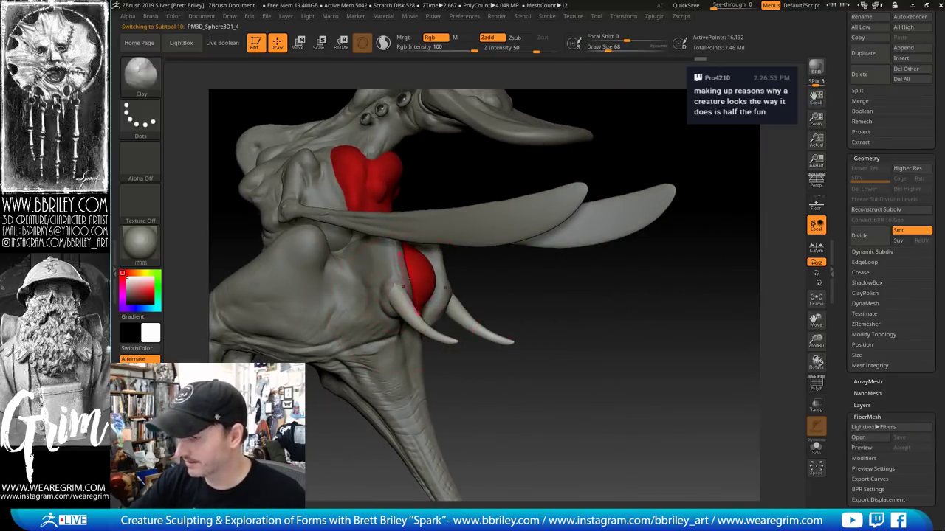
pyautogui.press('b')
pyautogui.press('t')
pyautogui.press('d')
pyautogui.hotkey('ctrl', 'd')
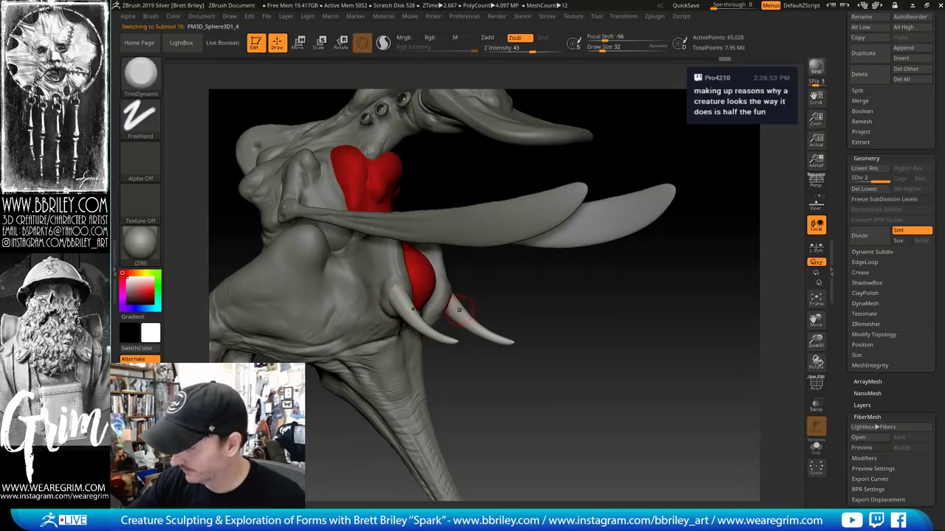
# Plane the sides of the back horns with TrimDynamic at draw sizes 32 and 25
pyautogui.moveTo(459, 310)
pyautogui.mouseDown()
pyautogui.moveTo(489, 331)
pyautogui.moveTo(450, 302)
pyautogui.moveTo(456, 319)
pyautogui.mouseUp()
pyautogui.press('[')
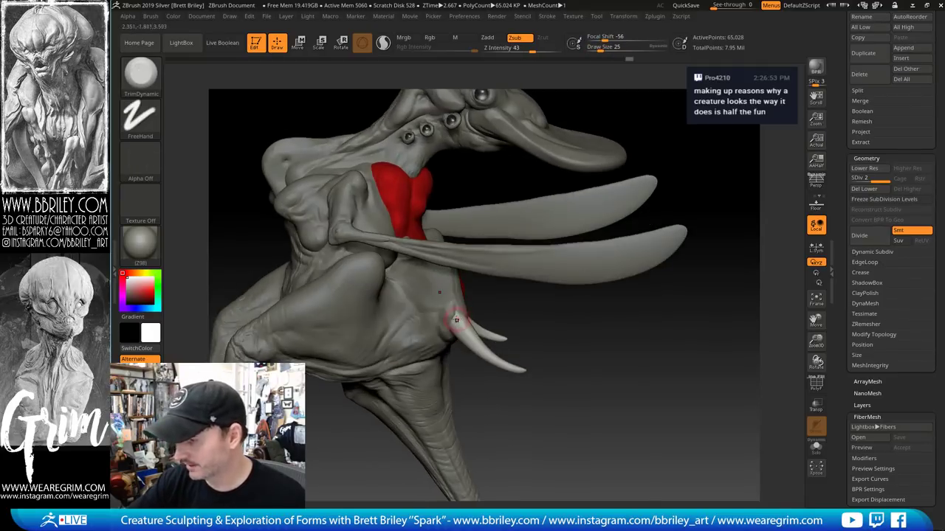
pyautogui.moveTo(521, 353)
pyautogui.mouseDown()
pyautogui.moveTo(630, 291)
pyautogui.moveTo(468, 292)
pyautogui.mouseUp()
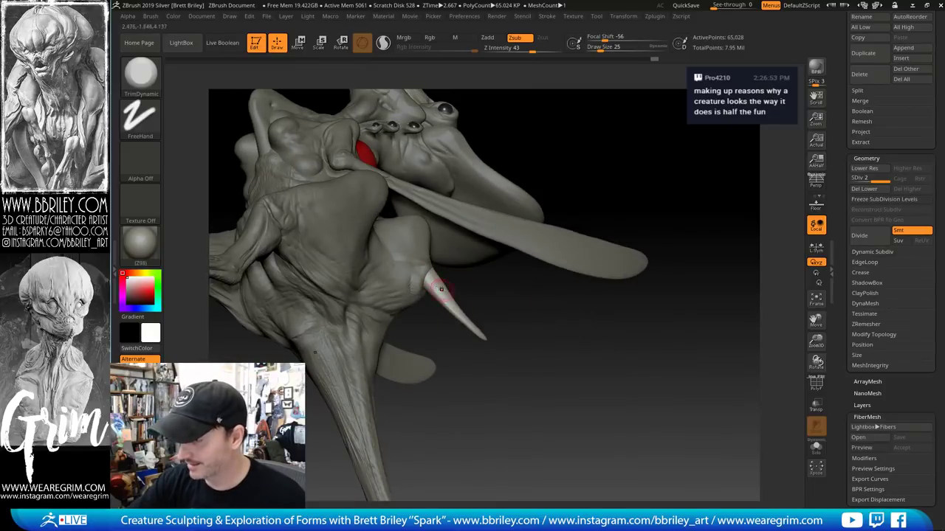
pyautogui.moveTo(515, 333); pyautogui.dragTo(472, 328)
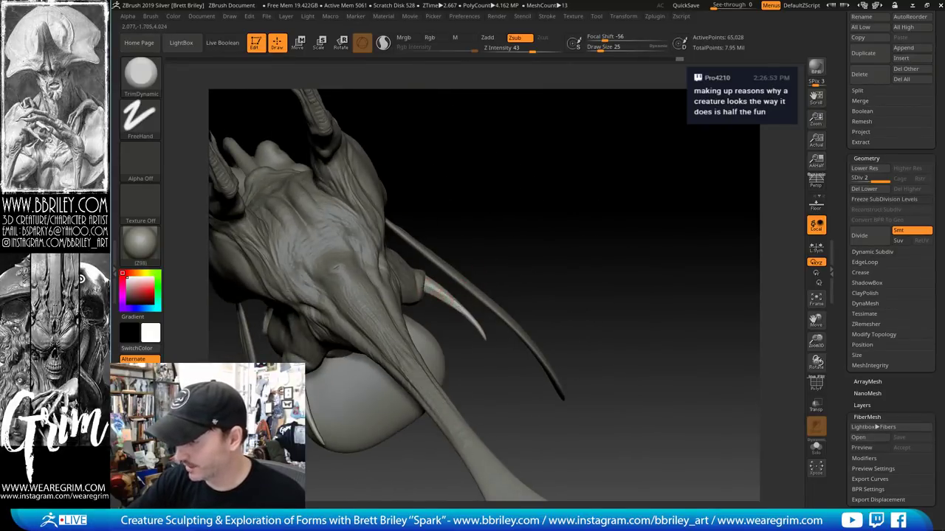
pyautogui.moveTo(468, 284); pyautogui.dragTo(439, 290)
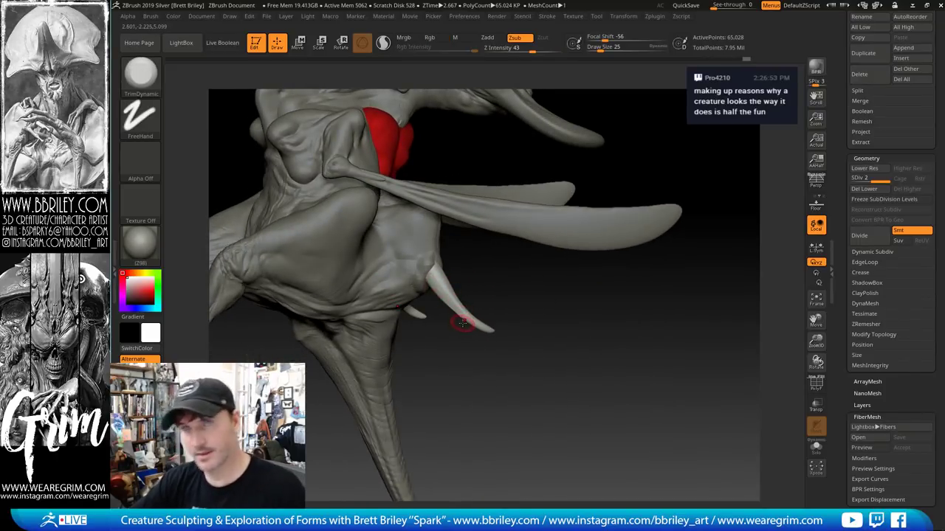
pyautogui.moveTo(470, 301); pyautogui.dragTo(464, 310)
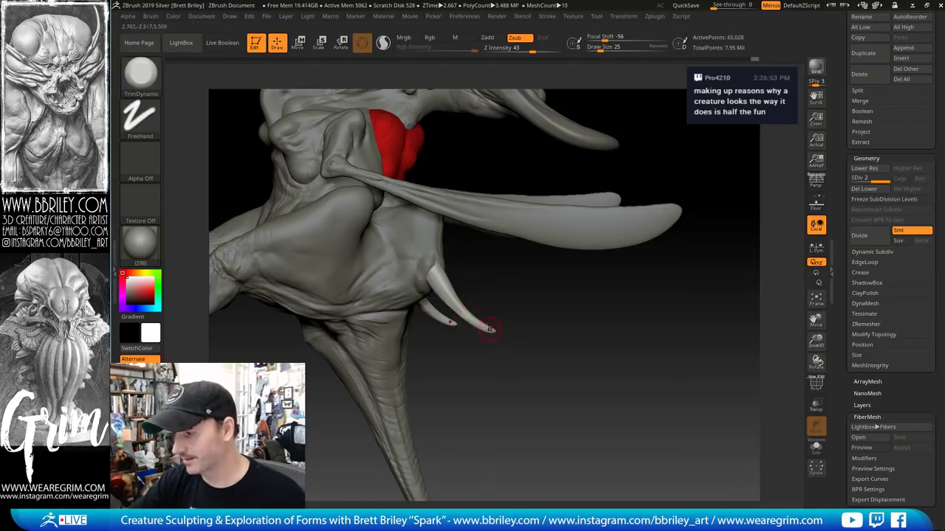
# Try to carve the base of the back horns with DamStandard at draw size 16
pyautogui.press('b')
pyautogui.press('d')
pyautogui.press('s')
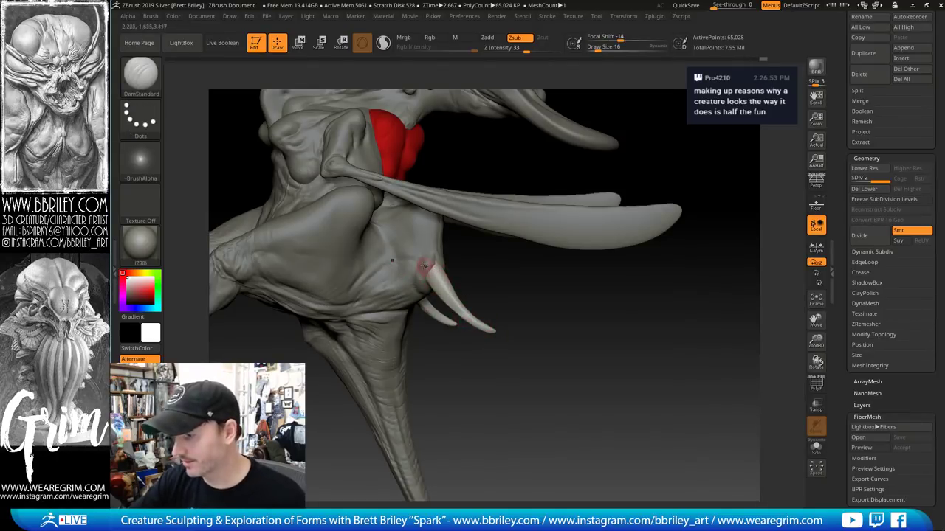
pyautogui.hotkey('ctrl', 'z')
pyautogui.hotkey('ctrl', 'z')
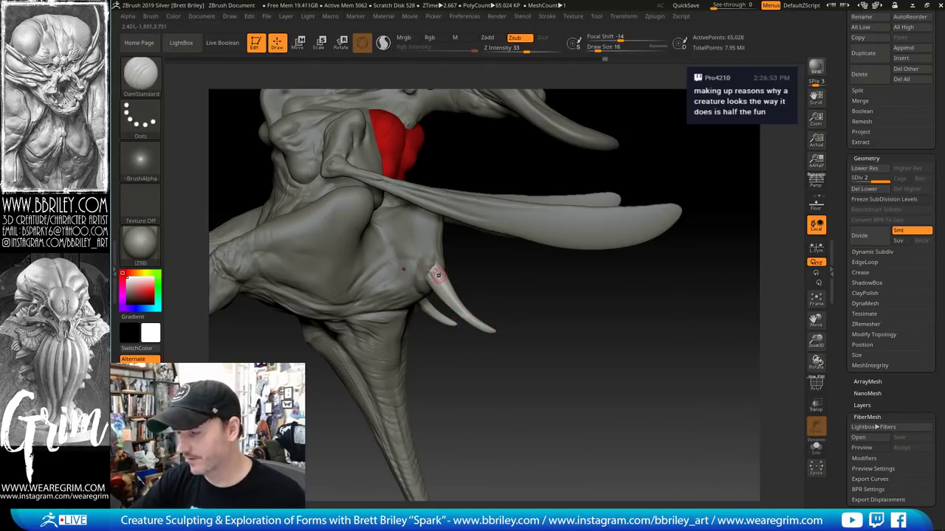
# Build up the back horns with the Standard brush at draw size 16 and flatten them with TrimDynamic at the same size
pyautogui.press('b')
pyautogui.press('s')
pyautogui.press('t')
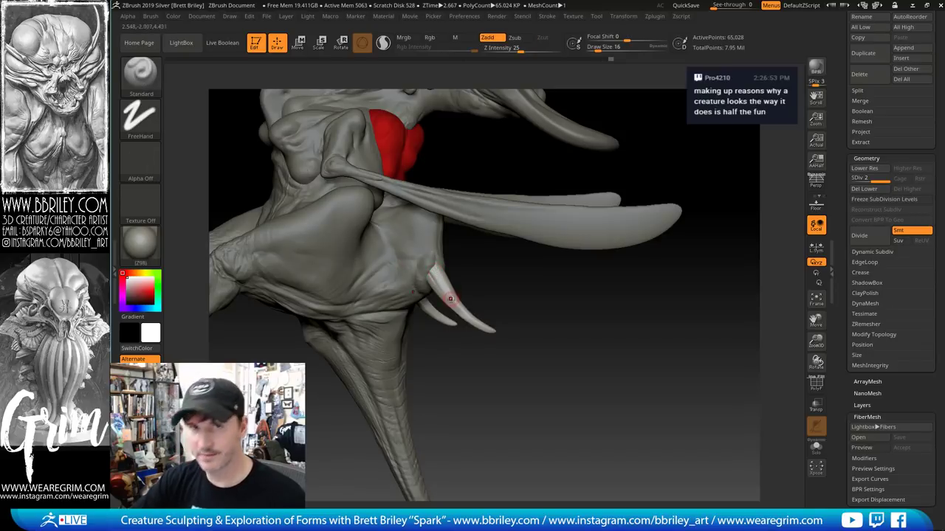
pyautogui.moveTo(541, 291); pyautogui.dragTo(480, 295)
pyautogui.press('b')
pyautogui.press('t')
pyautogui.press('d')
pyautogui.moveTo(438, 268); pyautogui.dragTo(446, 288)
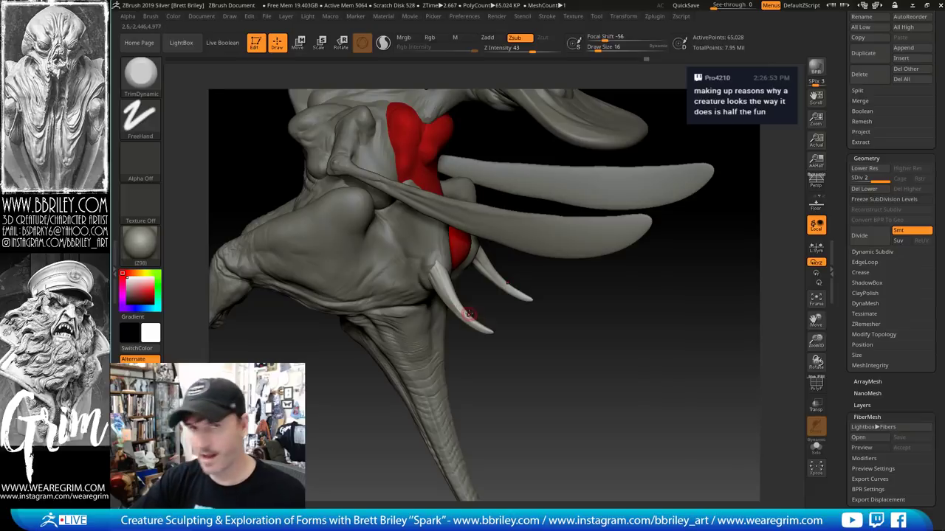
# Reshape the tips of the back horns with the Move brush at draw size 72
pyautogui.press('b')
pyautogui.press('d')
pyautogui.press('s')
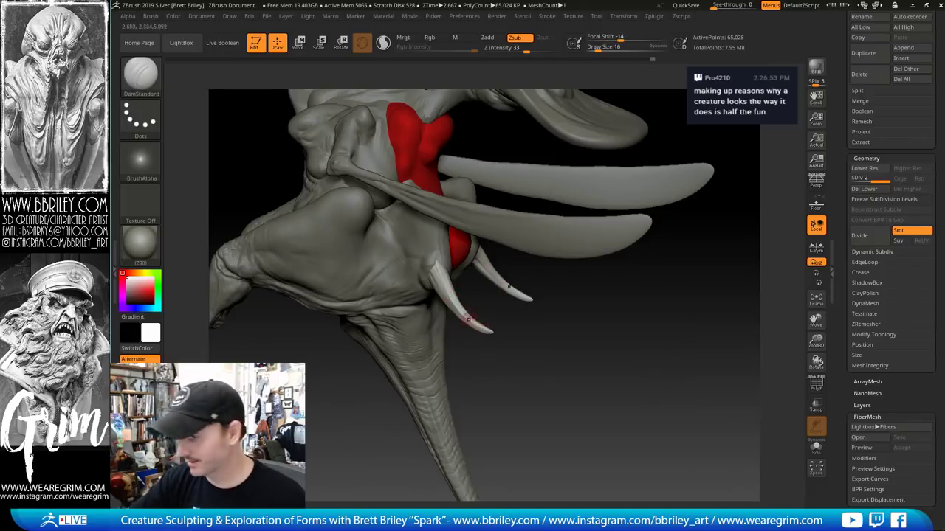
pyautogui.moveTo(542, 354)
pyautogui.mouseDown()
pyautogui.moveTo(468, 326)
pyautogui.moveTo(476, 330)
pyautogui.mouseUp()
pyautogui.press('b')
pyautogui.press('m')
pyautogui.press('v')
pyautogui.press('s')
pyautogui.press('s')
pyautogui.moveTo(477, 330); pyautogui.dragTo(489, 340)
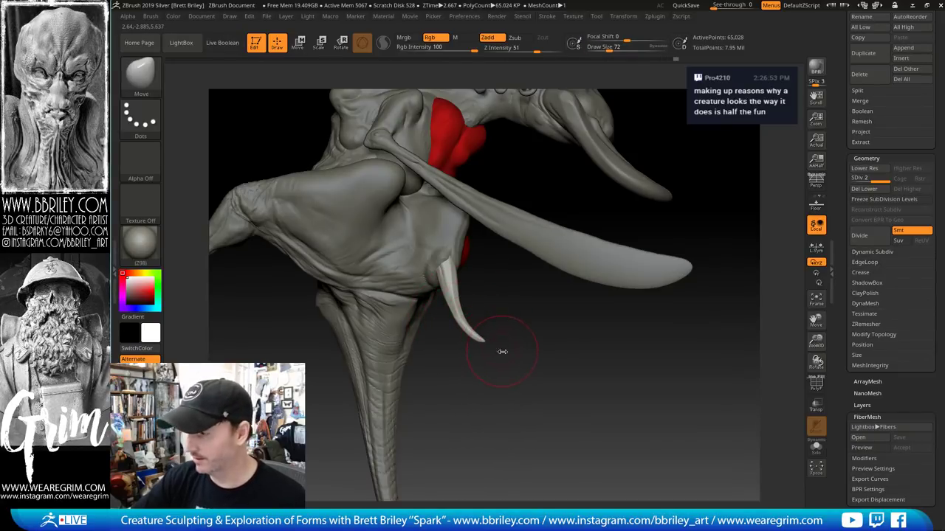
pyautogui.press('s')
pyautogui.moveTo(685, 163); pyautogui.dragTo(620, 246)
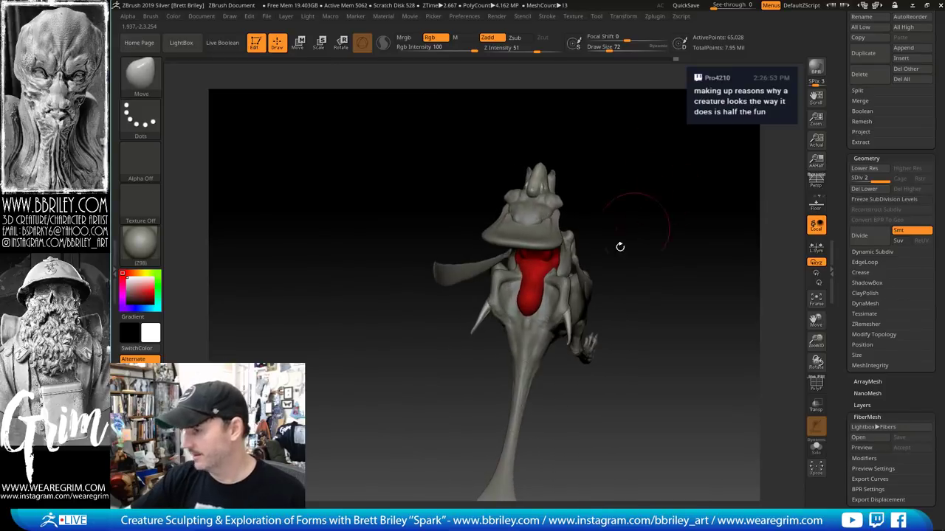
# Select the T-rex body subtool and adjust its form beside the back horns with the Move brush at draw size 47
pyautogui.keyDown('alt'); pyautogui.click(564, 312); pyautogui.keyUp('alt')
pyautogui.press('s')
pyautogui.moveTo(565, 311); pyautogui.dragTo(556, 311)
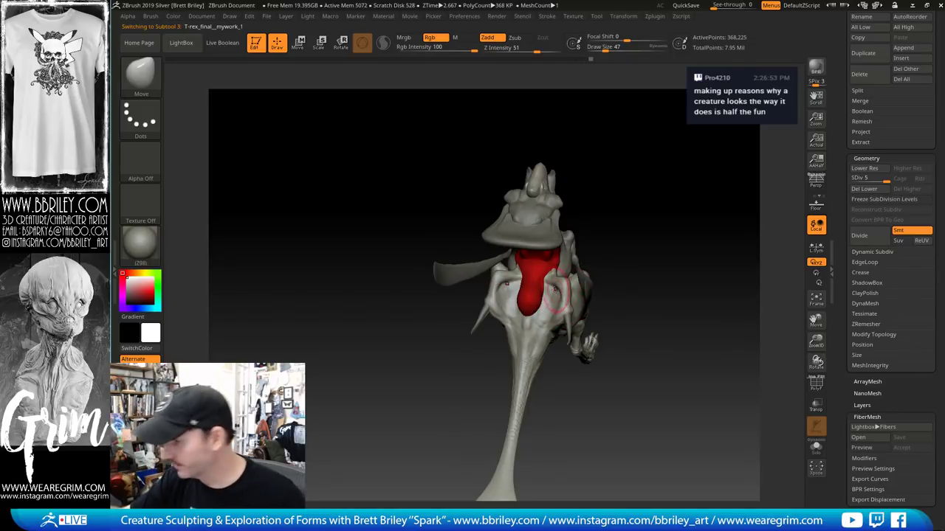
pyautogui.moveTo(668, 152)
pyautogui.mouseDown()
pyautogui.moveTo(639, 141)
pyautogui.moveTo(700, 155)
pyautogui.moveTo(632, 161)
pyautogui.moveTo(622, 179)
pyautogui.moveTo(604, 159)
pyautogui.moveTo(576, 214)
pyautogui.mouseUp()
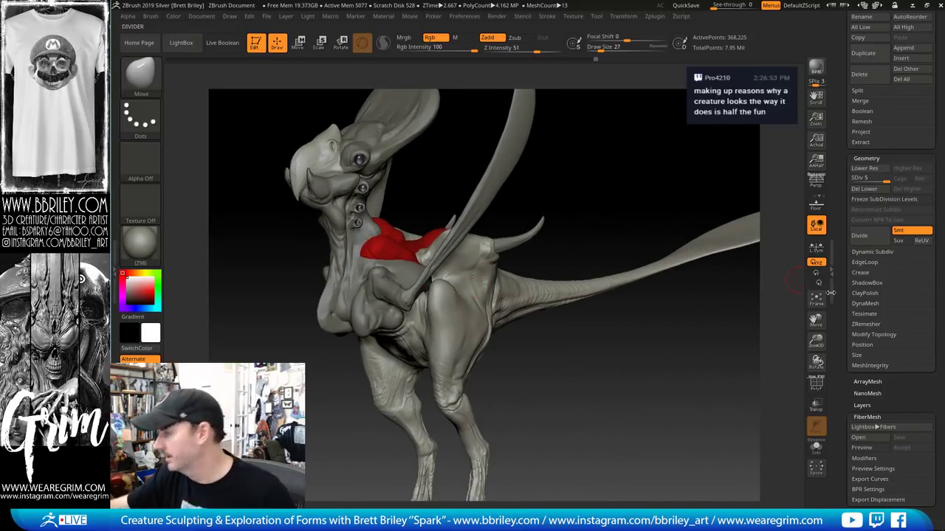
# Expand the body's Texture Map settings and subdivide the body to level 6
pyautogui.scroll(-2, 846, 296)
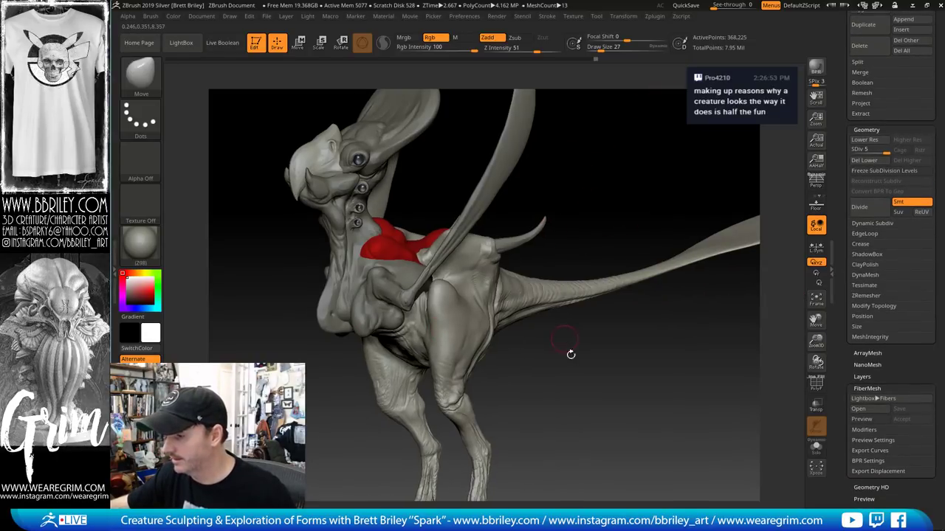
pyautogui.moveTo(569, 352); pyautogui.dragTo(546, 394)
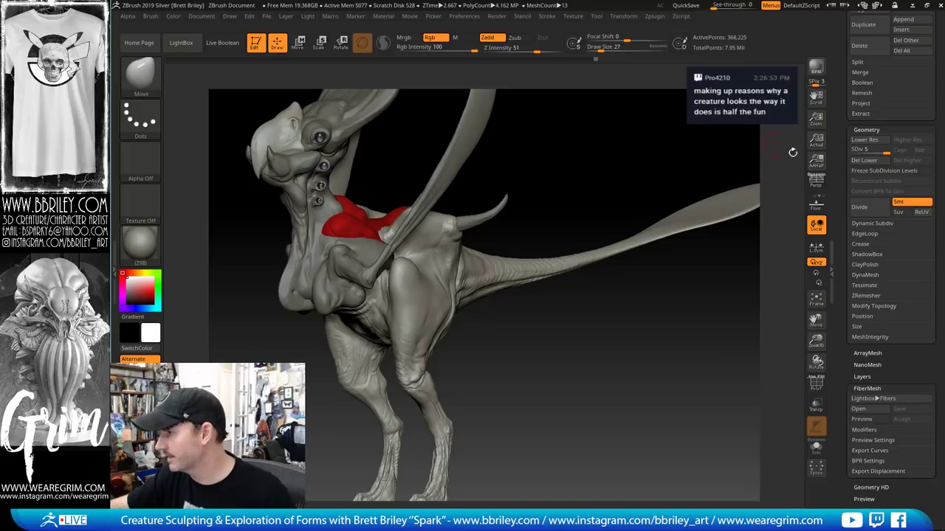
pyautogui.scroll(-10, 860, 287)
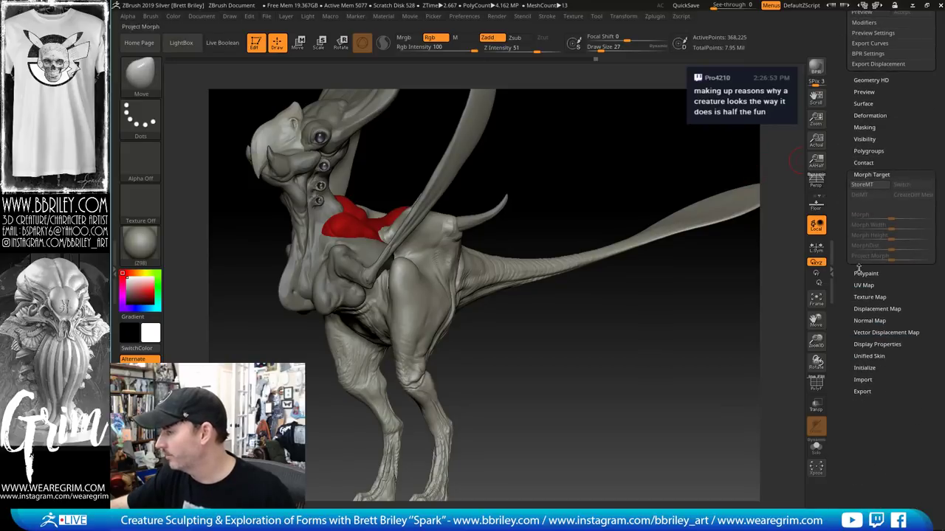
pyautogui.click(865, 296)
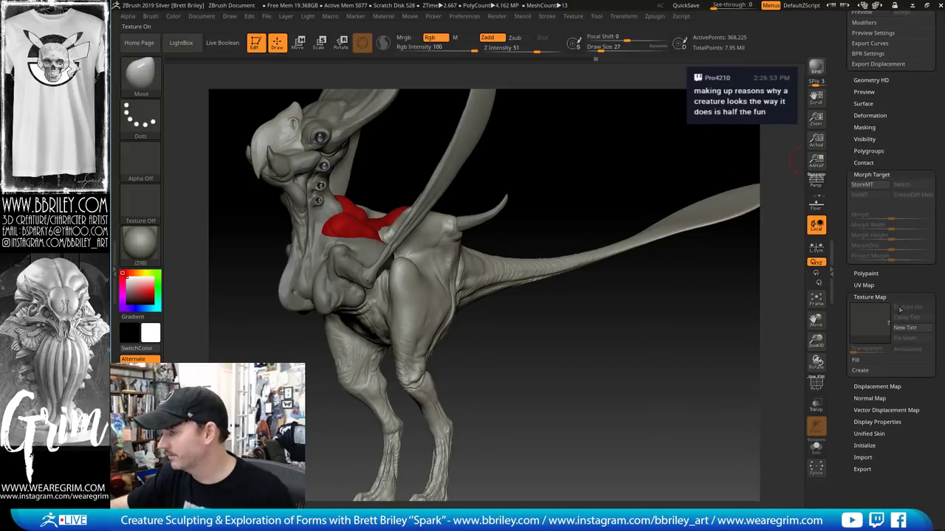
pyautogui.click(882, 317)
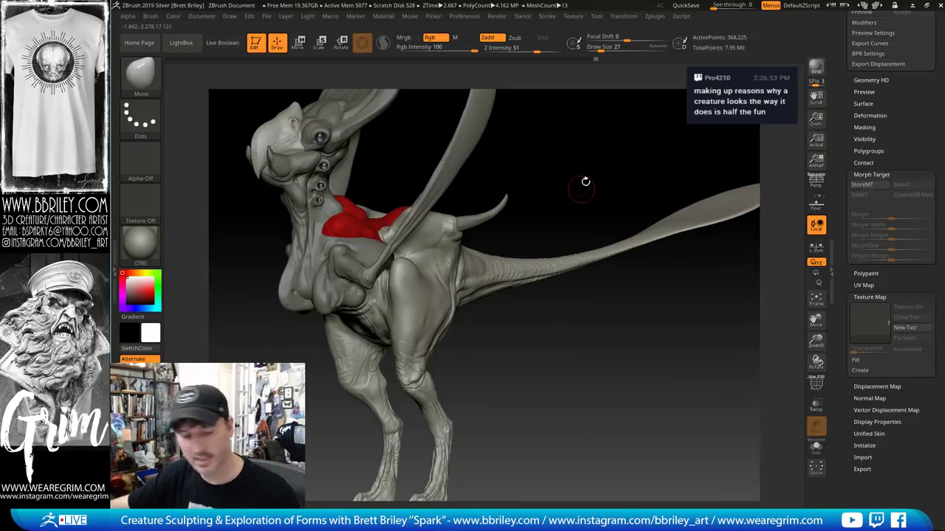
pyautogui.hotkey('ctrl', 'd')
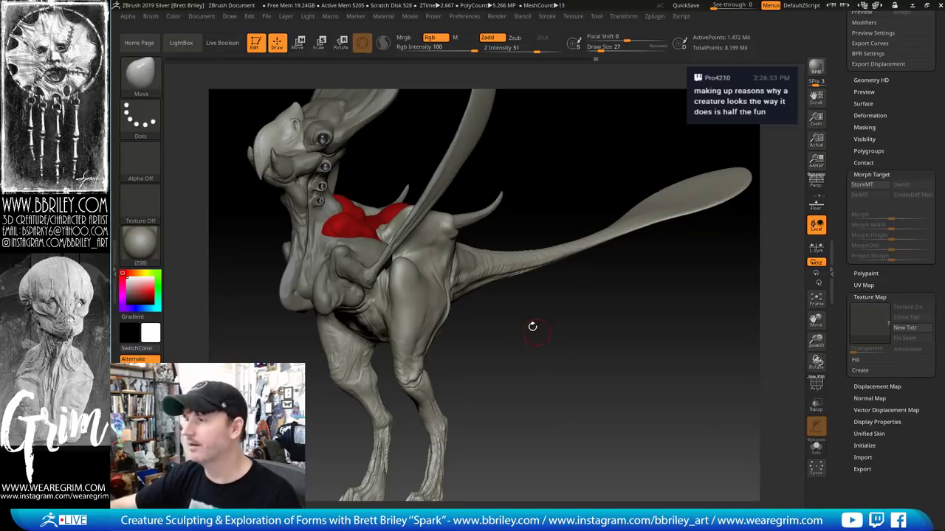
# Import the t-rex_df texture and expand the body's UV Map and Polypaint settings
pyautogui.click(580, 18)
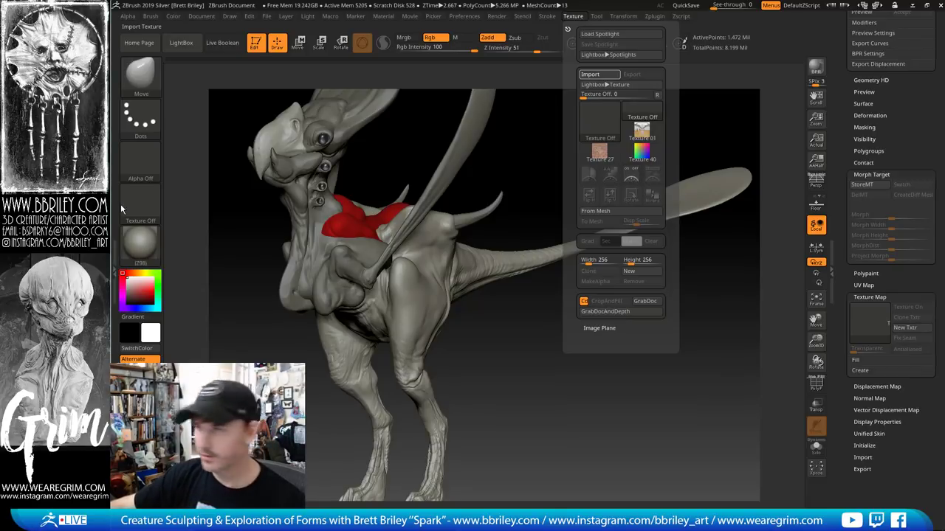
pyautogui.click(598, 74)
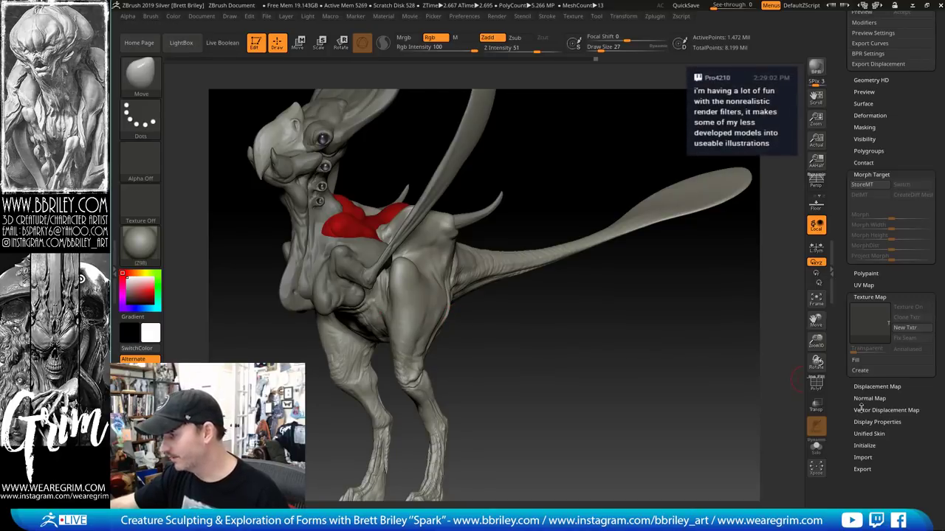
pyautogui.click(863, 285)
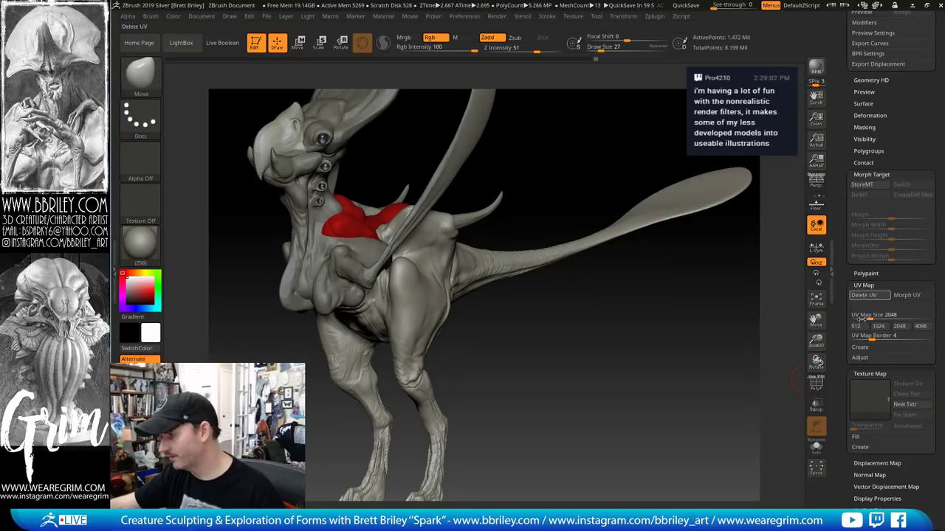
pyautogui.click(863, 274)
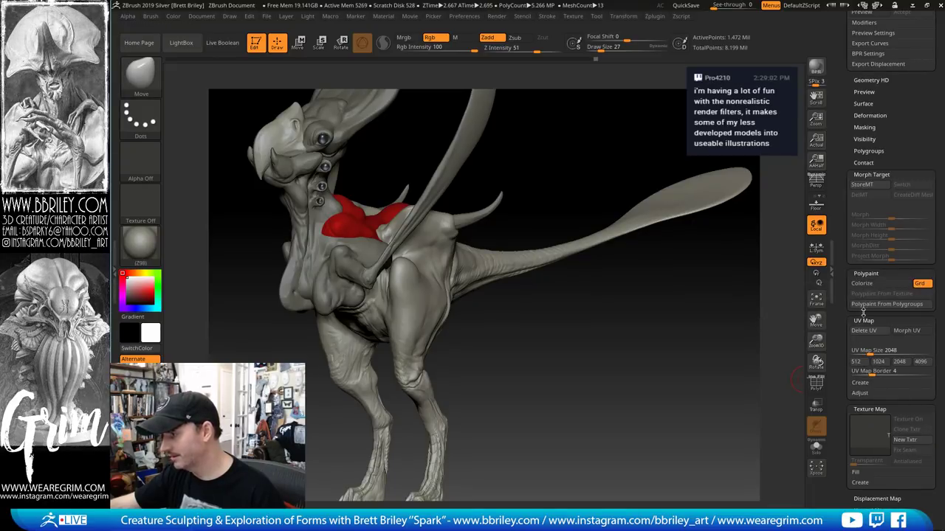
# Switch off the polypaint colour on all subtools of the creature
pyautogui.moveTo(844, 311); pyautogui.dragTo(856, 361)
pyautogui.moveTo(849, 127); pyautogui.dragTo(860, 418)
pyautogui.moveTo(846, 126); pyautogui.dragTo(853, 420)
pyautogui.keyDown('shift'); pyautogui.click(917, 136); pyautogui.keyUp('shift')
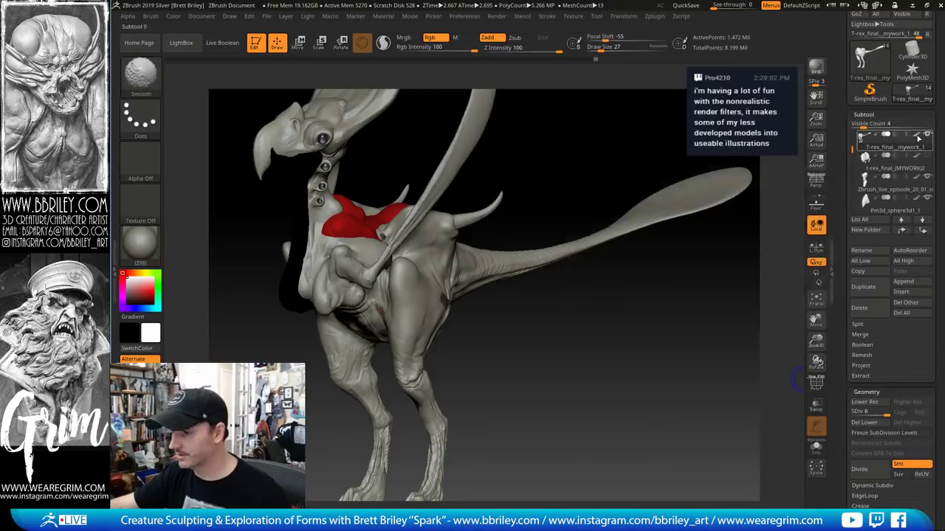
pyautogui.keyDown('shift'); pyautogui.click(918, 137); pyautogui.keyUp('shift')
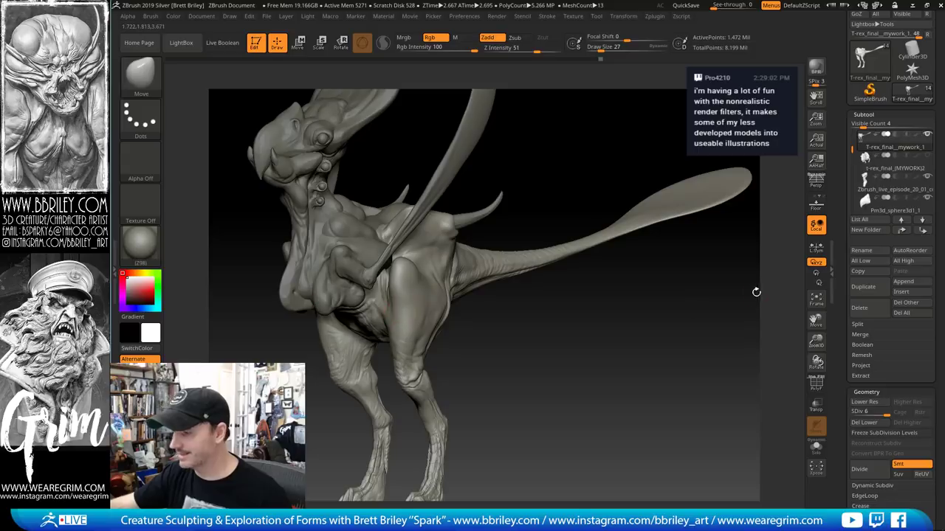
# Make the imported t-rex_df texture current and flip it vertically
pyautogui.moveTo(840, 306); pyautogui.dragTo(840, 140)
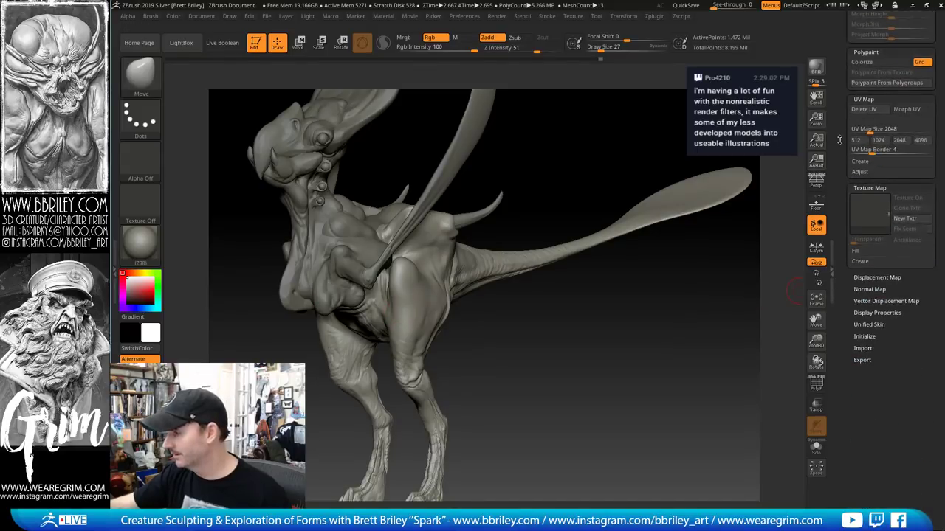
pyautogui.click(877, 313)
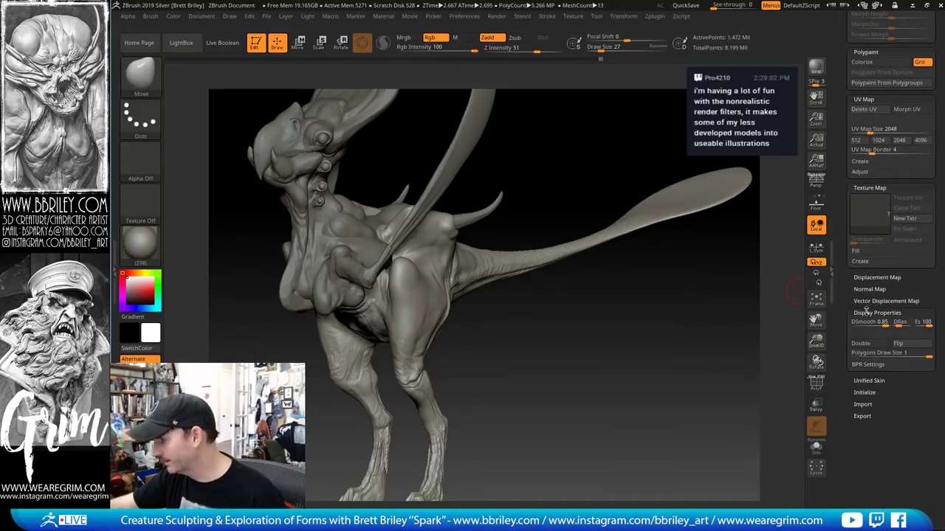
pyautogui.click(857, 251)
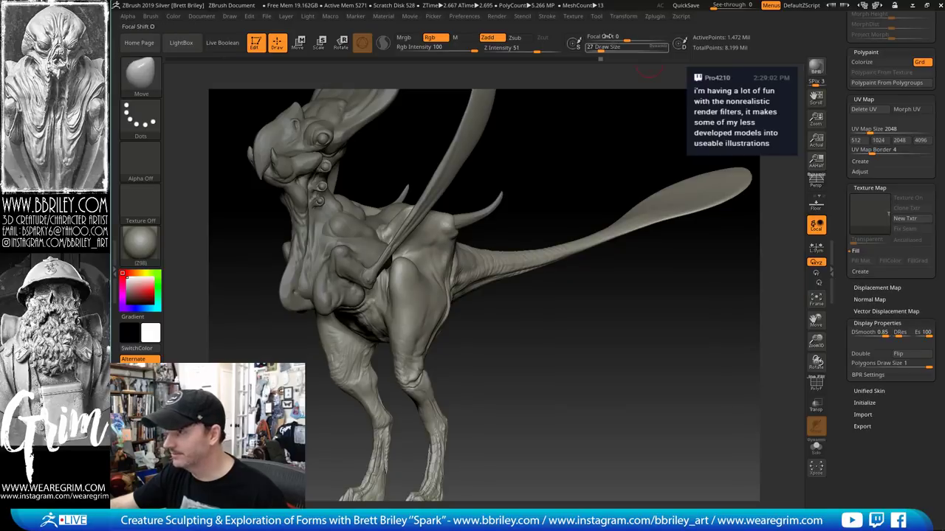
pyautogui.click(572, 16)
pyautogui.click(599, 173)
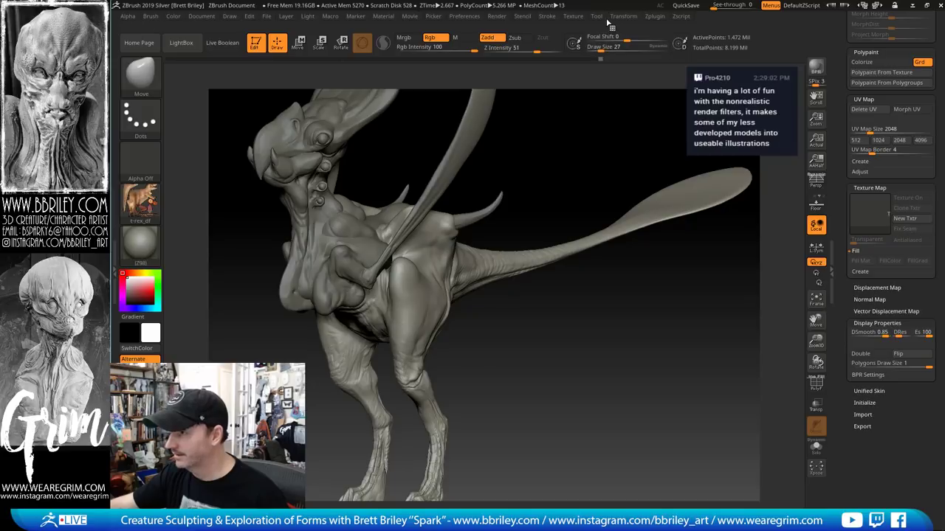
pyautogui.click(573, 16)
pyautogui.moveTo(603, 120)
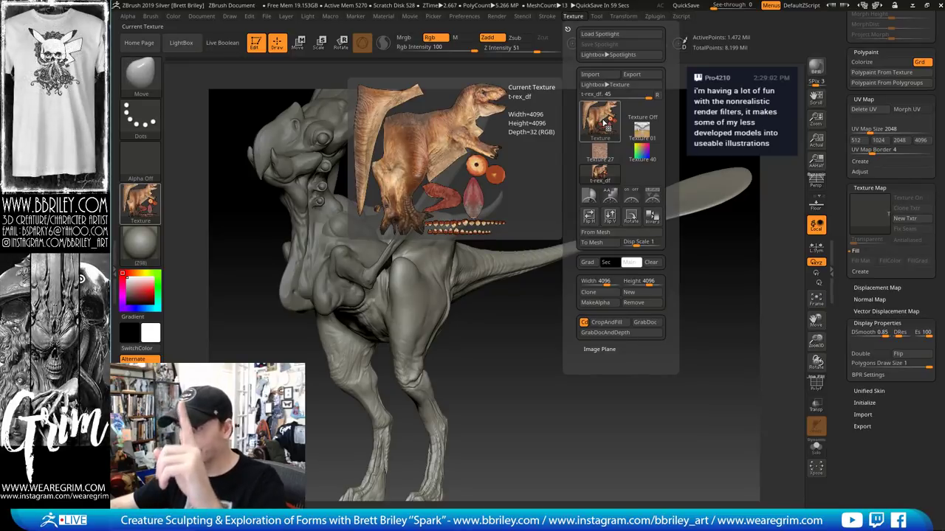
pyautogui.click(610, 215)
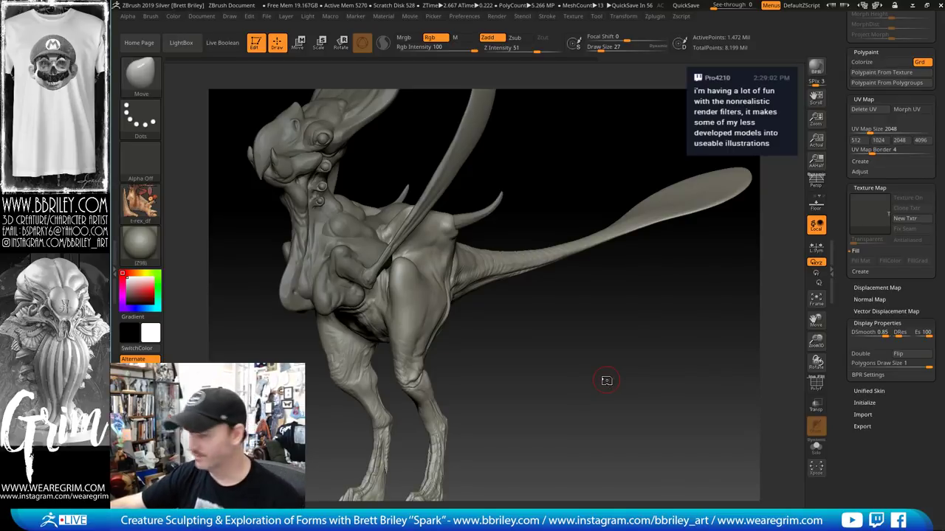
# Assign the flipped t-rex_df texture map to the T-rex body and inspect it on the legs and tail
pyautogui.click(869, 213)
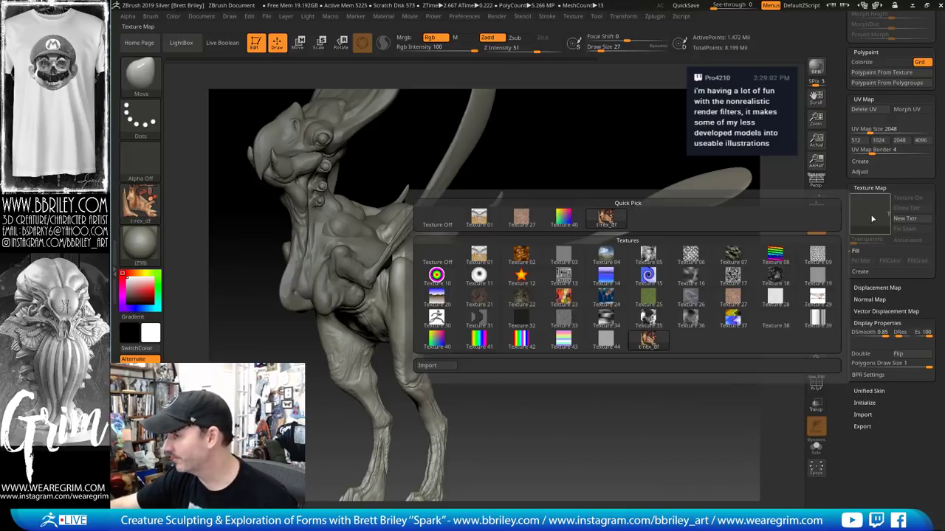
pyautogui.click(607, 220)
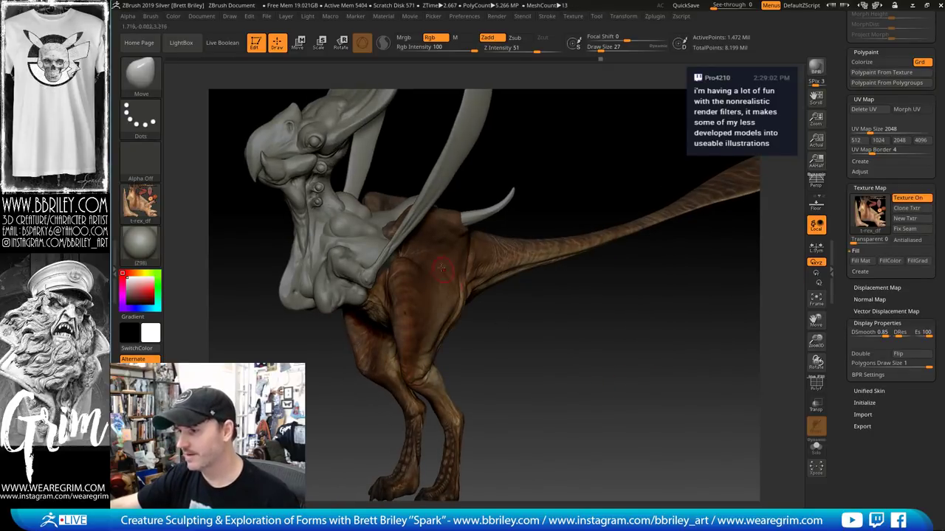
pyautogui.moveTo(582, 352); pyautogui.dragTo(557, 328)
pyautogui.moveTo(673, 239); pyautogui.dragTo(598, 228)
pyautogui.moveTo(616, 262); pyautogui.dragTo(639, 215)
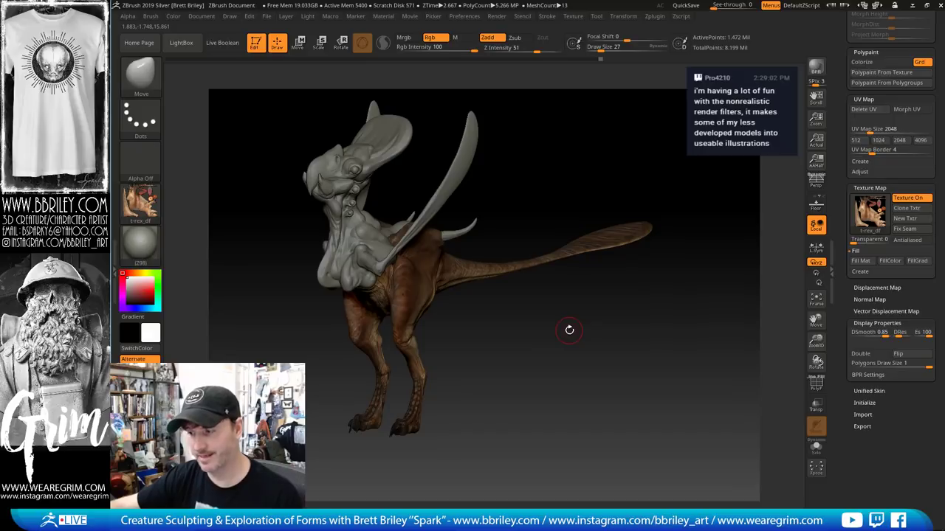
pyautogui.moveTo(569, 330); pyautogui.dragTo(570, 337)
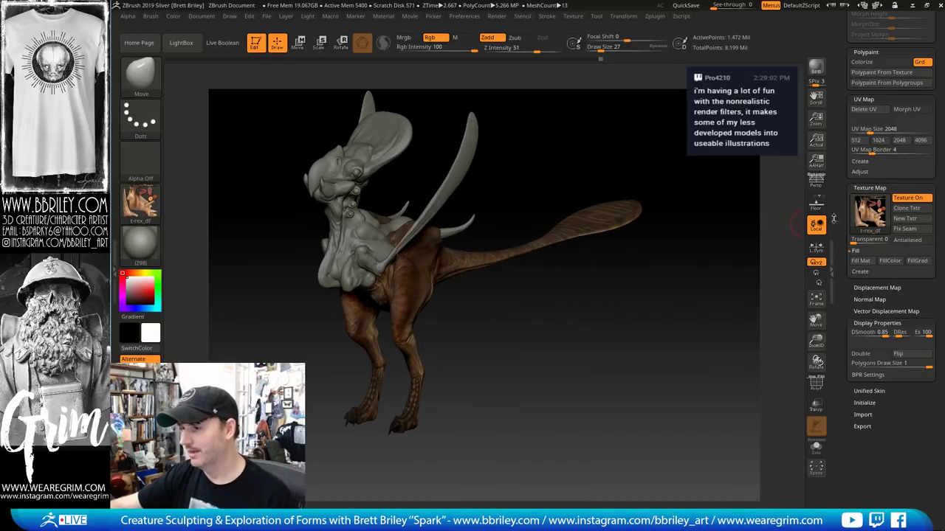
pyautogui.moveTo(651, 300); pyautogui.dragTo(587, 358)
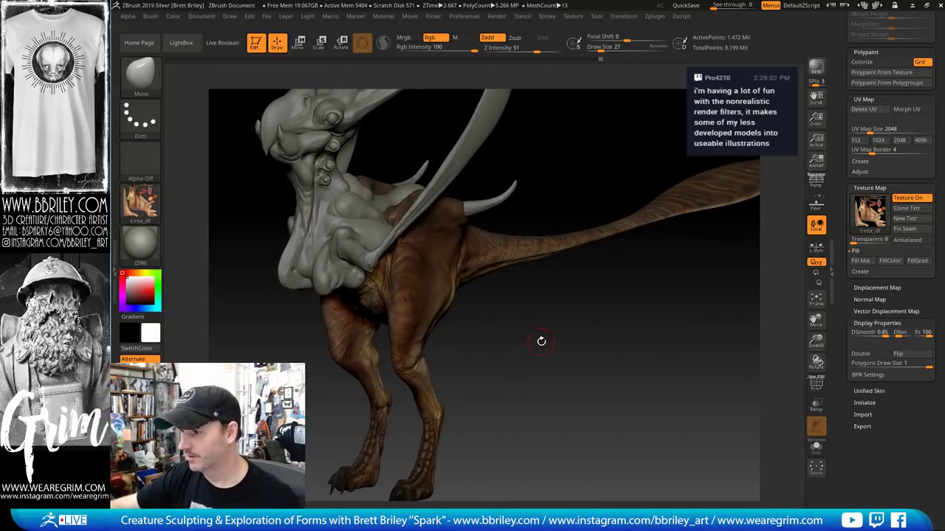
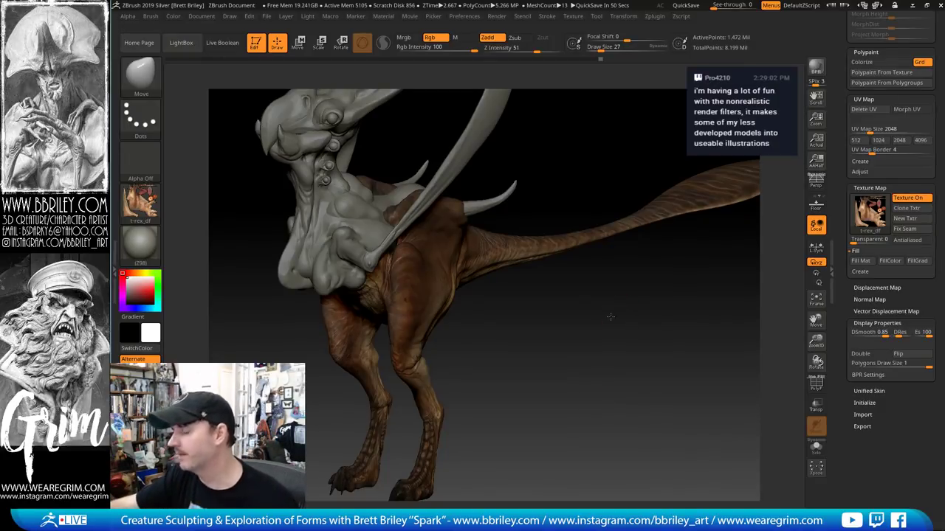
# Convert the body's texture into polypaint, then turn the texture map display off and set the map to Texture Off
pyautogui.moveTo(623, 309); pyautogui.dragTo(612, 339)
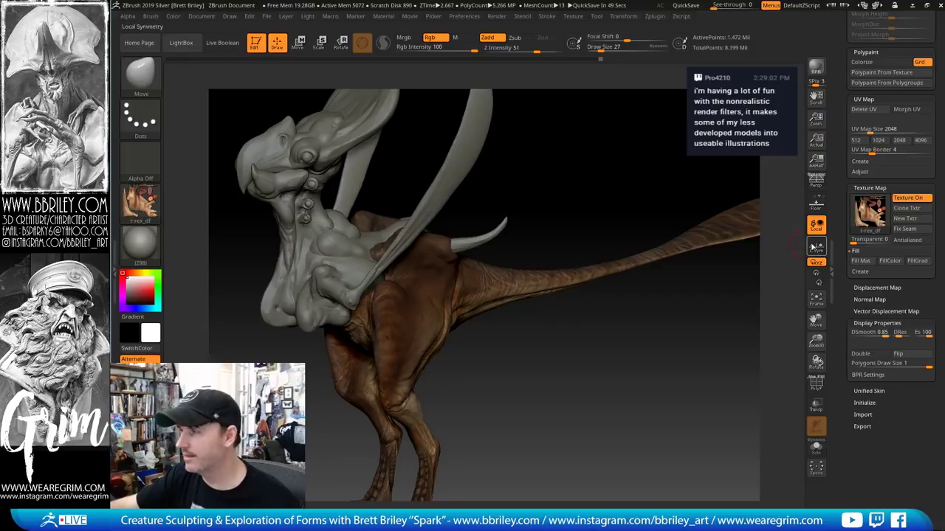
pyautogui.moveTo(857, 221)
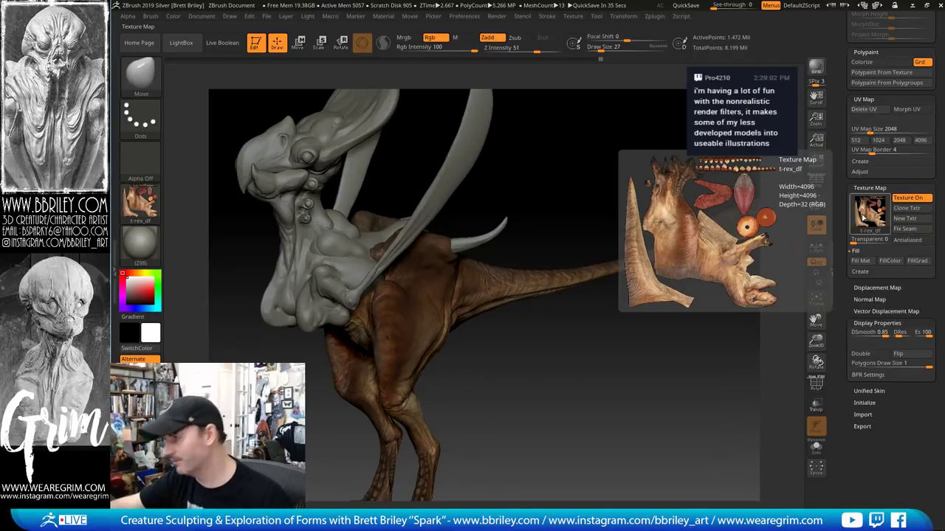
pyautogui.moveTo(849, 281); pyautogui.dragTo(851, 338)
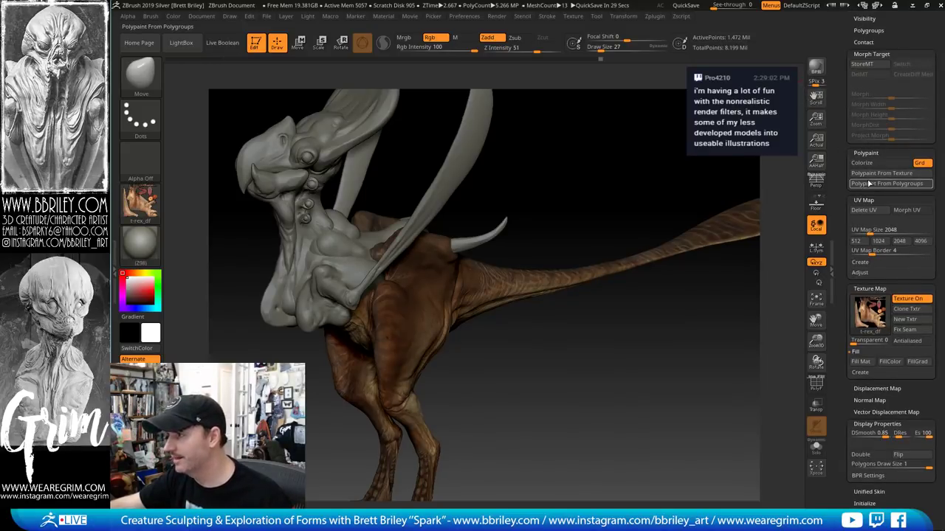
pyautogui.click(868, 175)
pyautogui.click(908, 298)
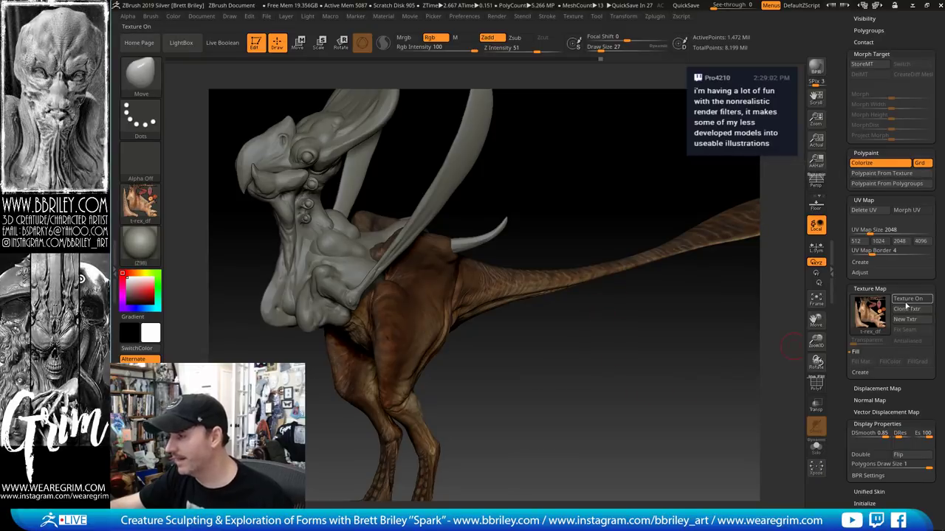
pyautogui.click(876, 312)
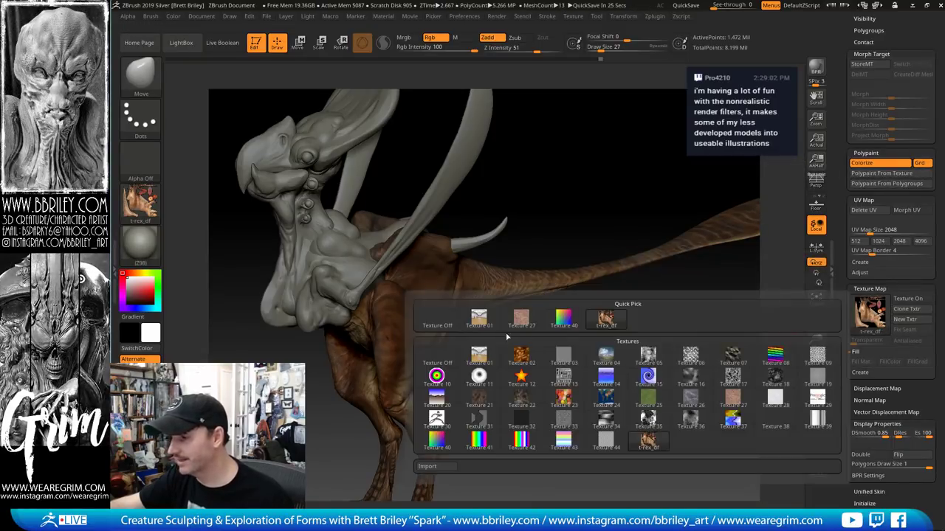
pyautogui.click(437, 319)
pyautogui.moveTo(605, 201); pyautogui.dragTo(520, 311)
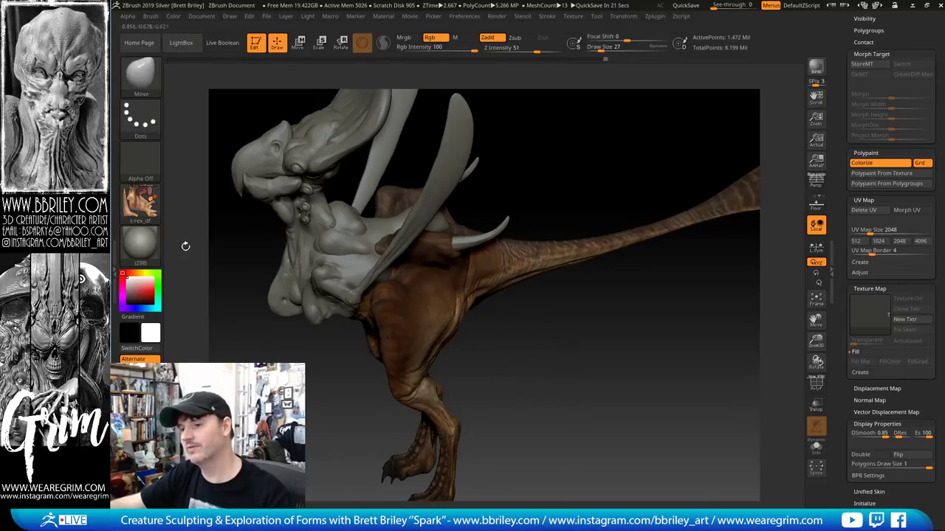
# Set the brush's current texture to Texture Off in place of t-rex_df
pyautogui.click(140, 200)
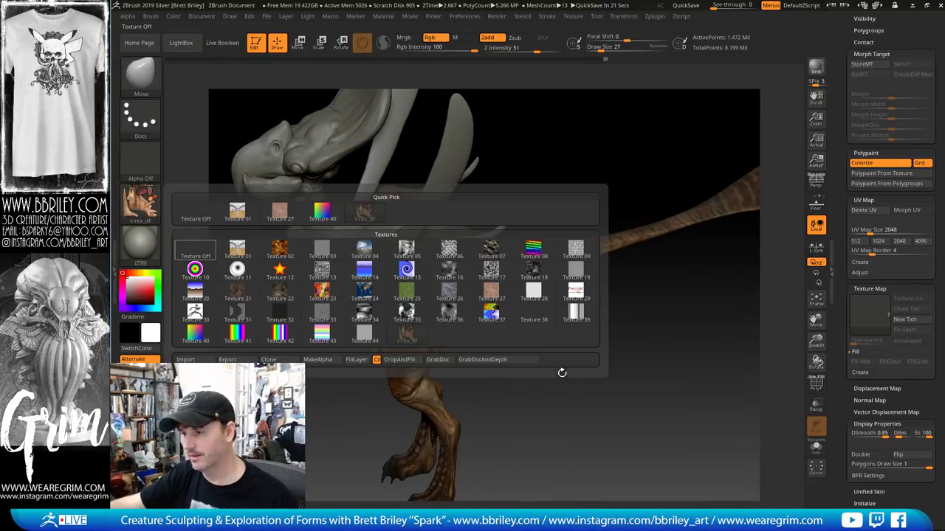
pyautogui.moveTo(578, 365); pyautogui.dragTo(503, 341)
pyautogui.keyDown('alt'); pyautogui.moveTo(570, 217); pyautogui.dragTo(546, 243); pyautogui.keyUp('alt')
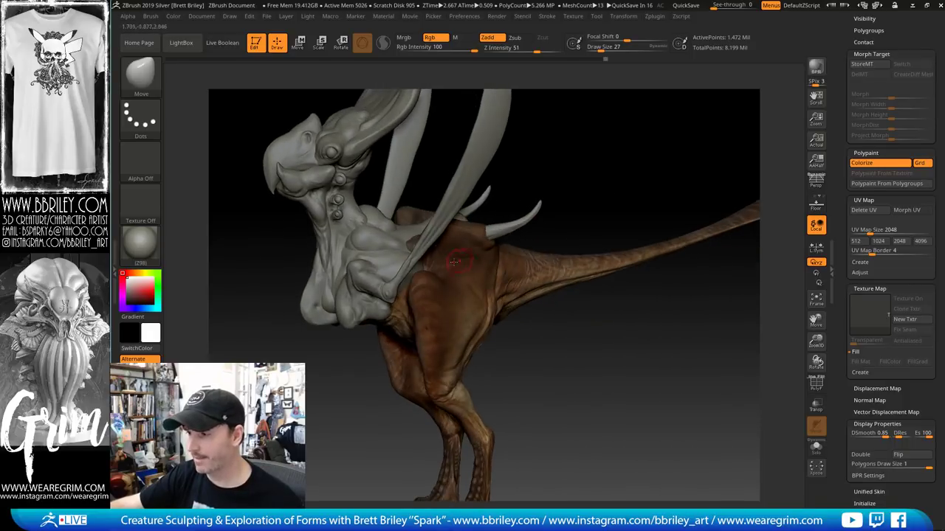
# Choose the Standard brush and give it the DragRect stroke with Alpha 35
pyautogui.press('b')
pyautogui.press('s')
pyautogui.press('t')
pyautogui.click(139, 119)
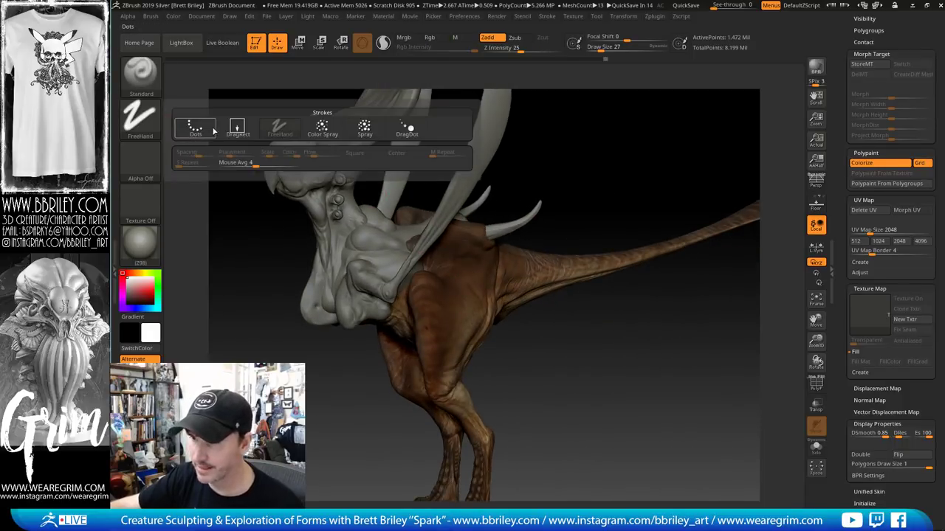
pyautogui.click(235, 128)
pyautogui.click(148, 161)
pyautogui.click(276, 275)
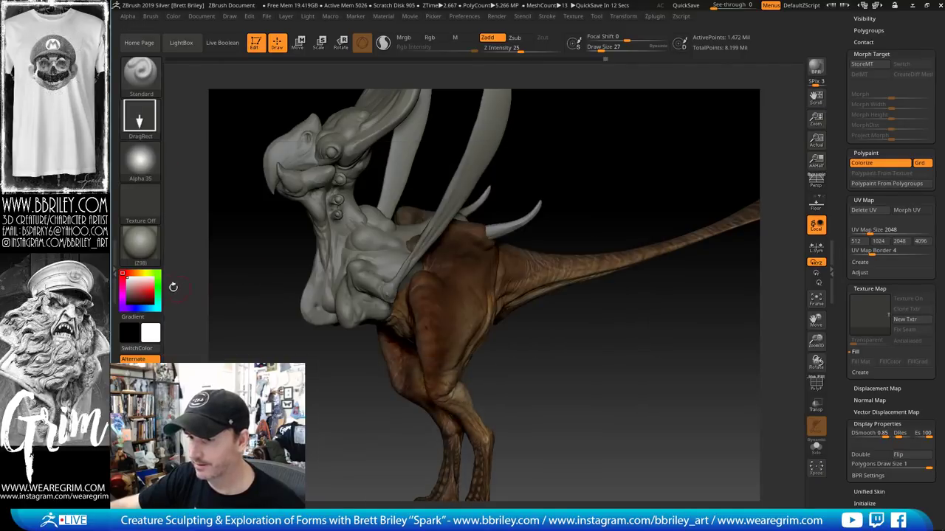
# Pick a red colour and set the Standard brush to paint colour only, with Rgb on and Zadd off
pyautogui.click(146, 288)
pyautogui.press('b')
pyautogui.press('s')
pyautogui.press('t')
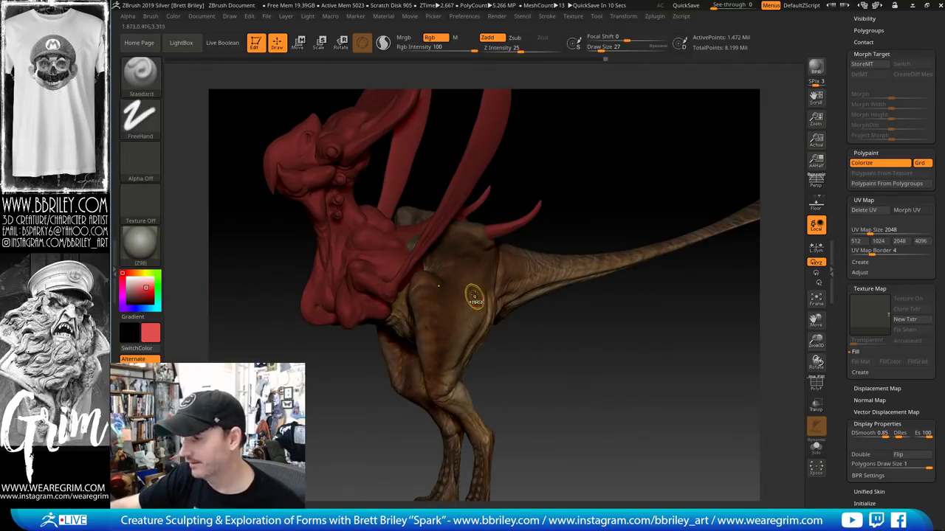
pyautogui.click(430, 37)
pyautogui.click(491, 37)
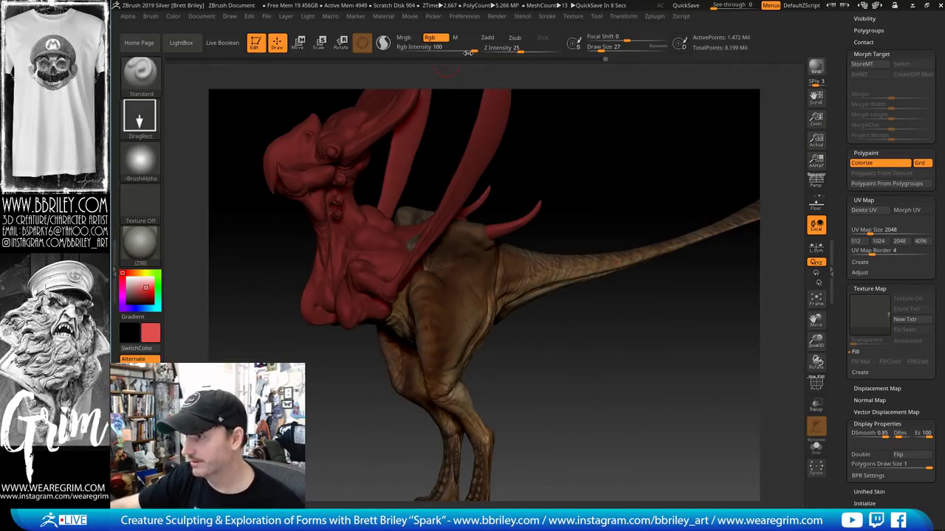
# Try a soft red paint patch on the T-rex's hip, undo it, and reset the current colour to white
pyautogui.moveTo(461, 282); pyautogui.dragTo(452, 267)
pyautogui.moveTo(669, 420); pyautogui.dragTo(500, 375)
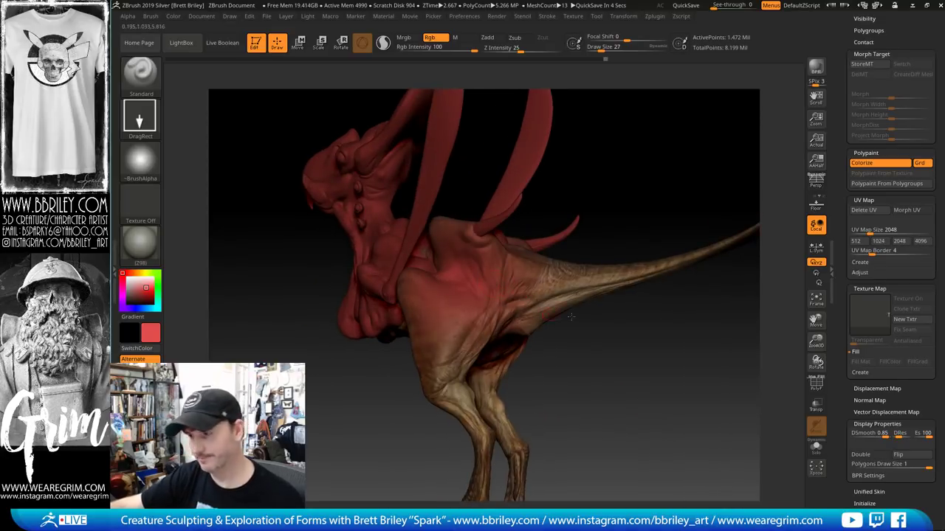
pyautogui.moveTo(568, 355); pyautogui.dragTo(635, 366)
pyautogui.press('ctrl')
pyautogui.hotkey('ctrl', 'z')
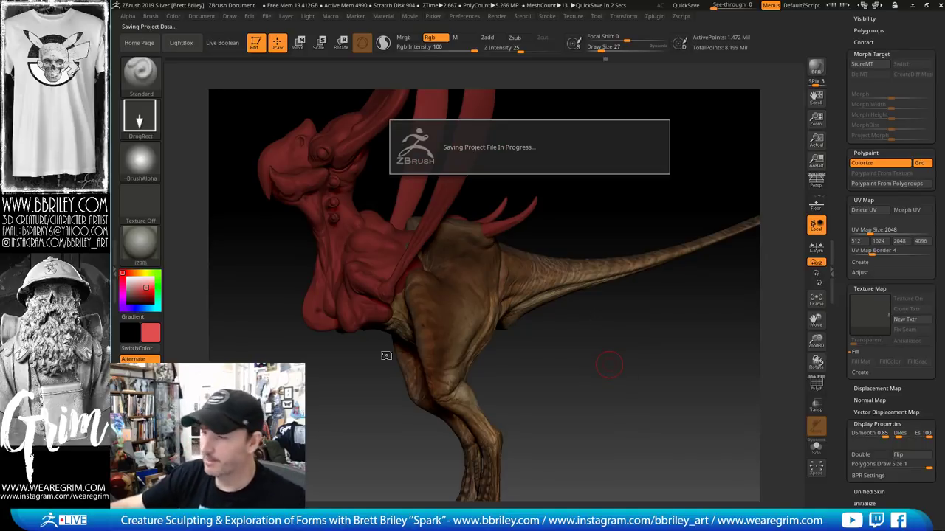
pyautogui.moveTo(384, 355); pyautogui.dragTo(369, 382)
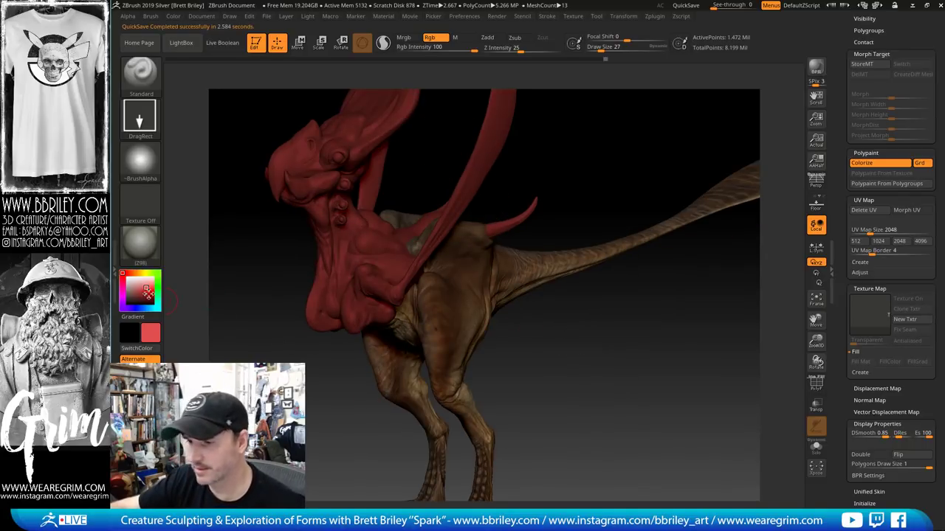
pyautogui.moveTo(142, 291); pyautogui.dragTo(124, 274)
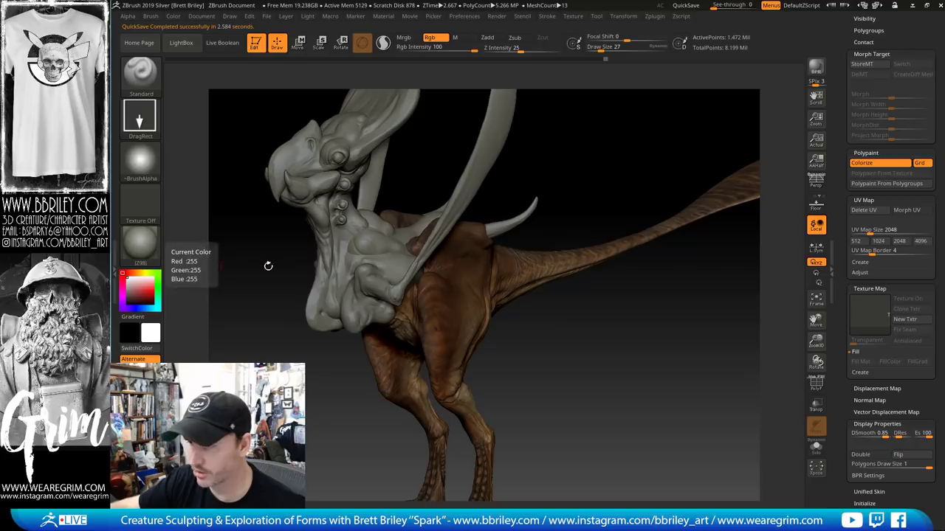
# Select the chest and front-arm subtool Zbrush_live_episode_20_03 and subdivide it up to level 3
pyautogui.keyDown('alt'); pyautogui.click(394, 266); pyautogui.keyUp('alt')
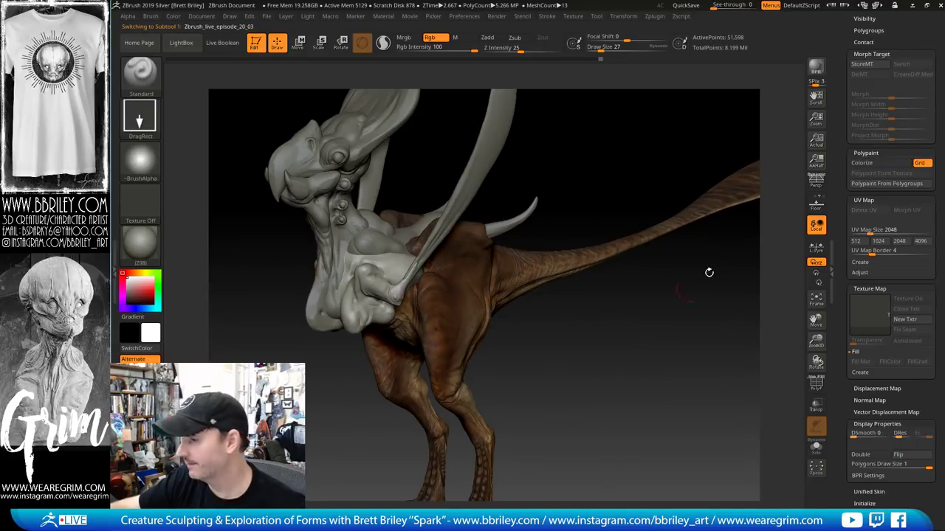
pyautogui.moveTo(682, 358); pyautogui.dragTo(583, 351)
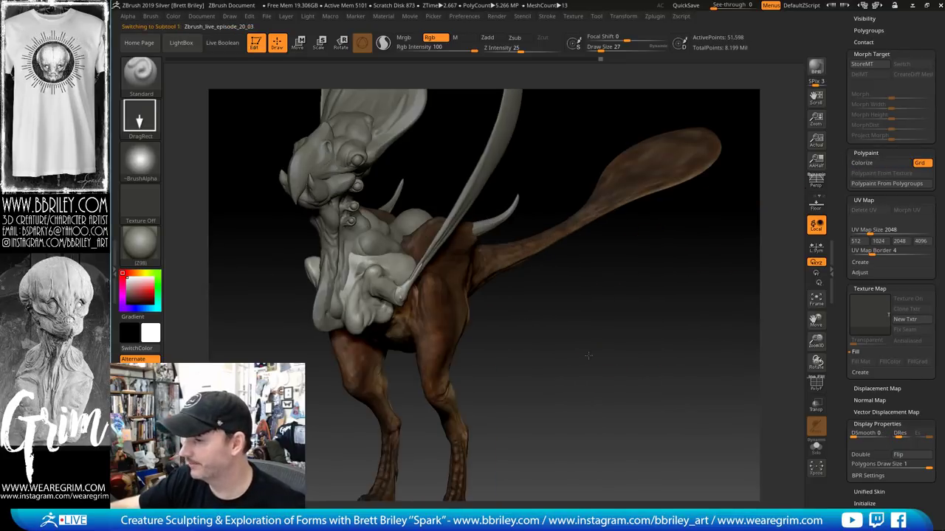
pyautogui.hotkey('ctrl', 'd')
pyautogui.moveTo(542, 153); pyautogui.dragTo(421, 268)
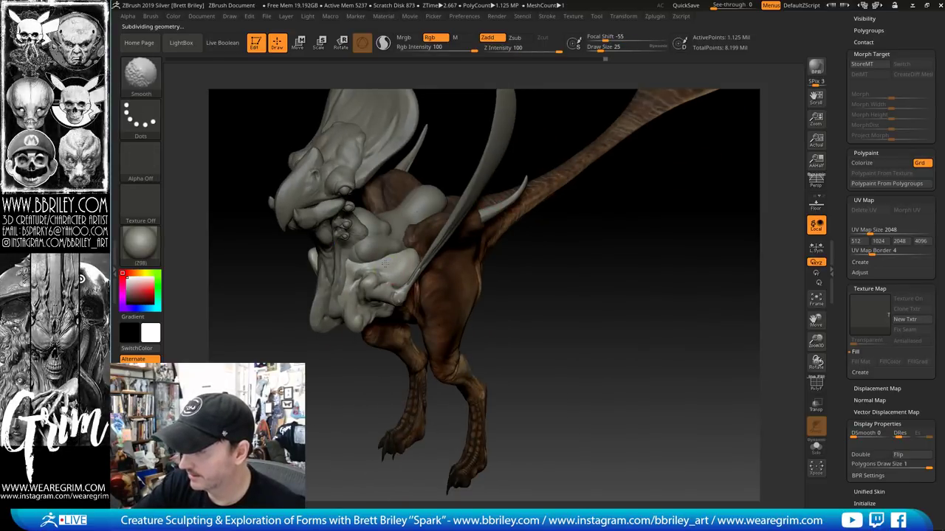
pyautogui.moveTo(573, 310); pyautogui.dragTo(728, 184)
# Switch off the polypaint colour of the T-rex_final__mywork_1 subtool
pyautogui.moveTo(842, 133); pyautogui.dragTo(844, 301)
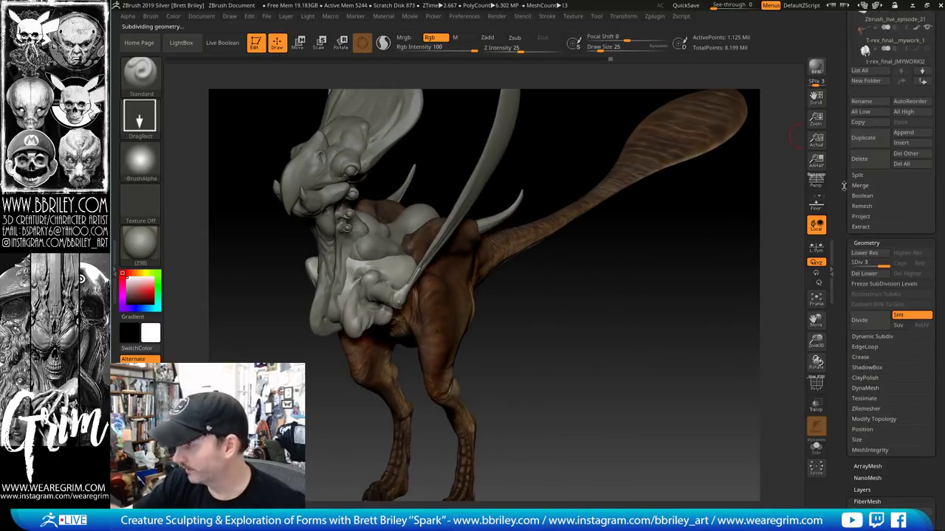
pyautogui.moveTo(844, 185); pyautogui.dragTo(846, 321)
pyautogui.click(916, 169)
pyautogui.moveTo(743, 277)
pyautogui.mouseDown()
pyautogui.moveTo(704, 299)
pyautogui.moveTo(704, 329)
pyautogui.moveTo(694, 325)
pyautogui.mouseUp()
pyautogui.press('shift')
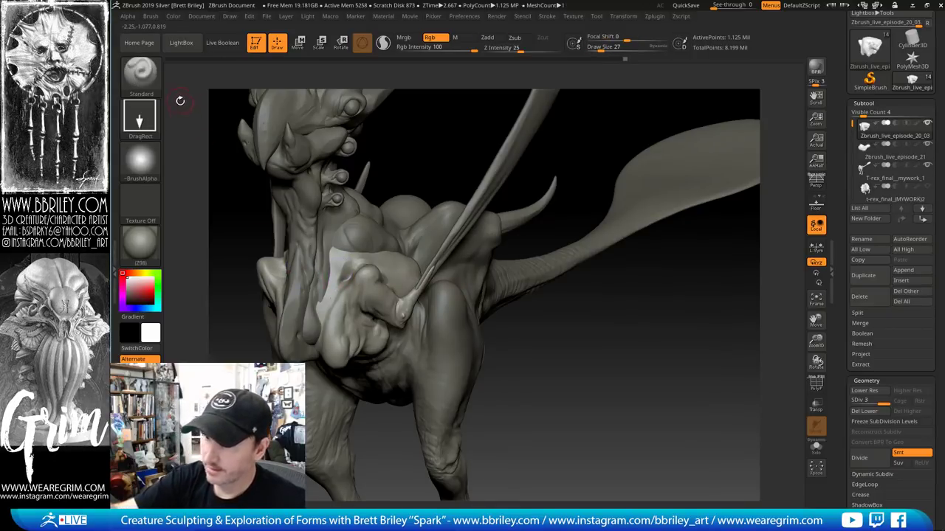
# Clear the Standard brush's alpha and import the elephant-skin image as its new alpha
pyautogui.click(140, 161)
pyautogui.click(195, 208)
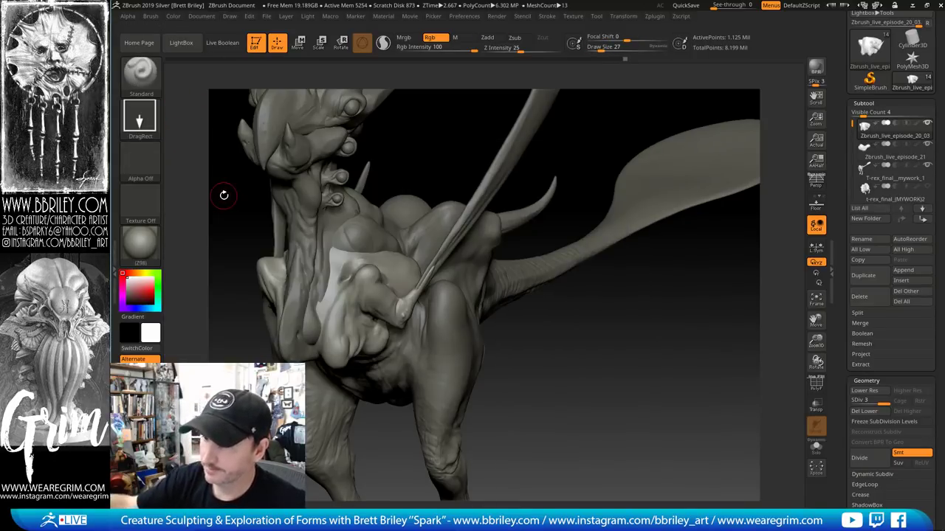
pyautogui.click(140, 159)
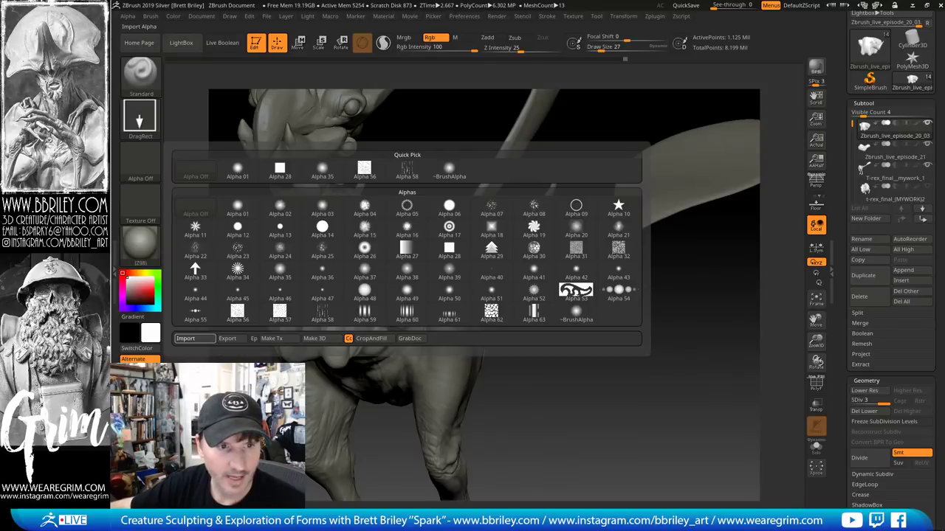
pyautogui.press('Return')
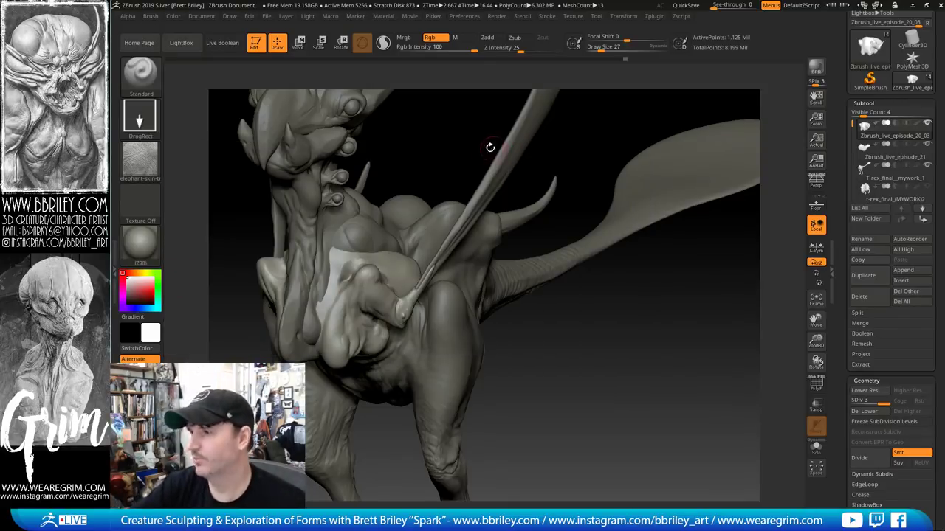
# Set the brush to sculpt with Zadd on, Rgb off and Z Intensity 13
pyautogui.keyDown('alt'); pyautogui.moveTo(420, 197); pyautogui.dragTo(443, 205); pyautogui.keyUp('alt')
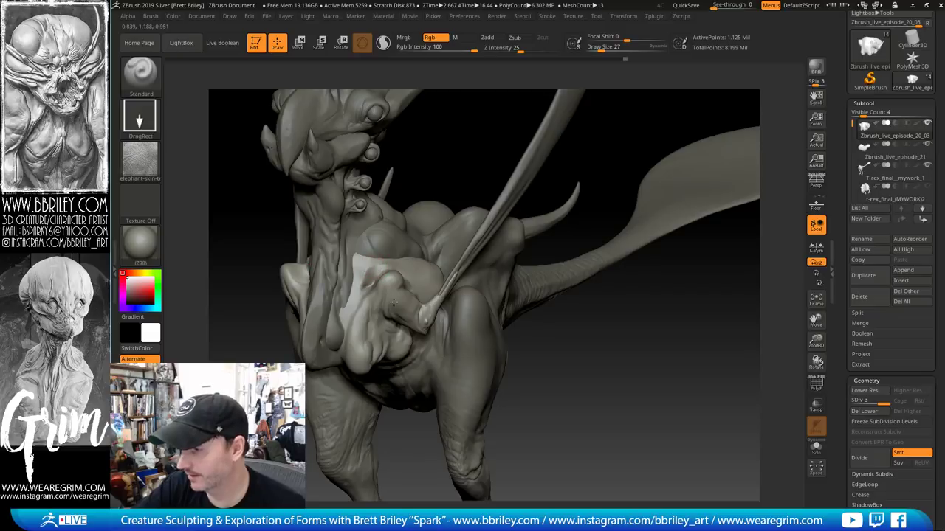
pyautogui.moveTo(538, 177); pyautogui.dragTo(446, 233)
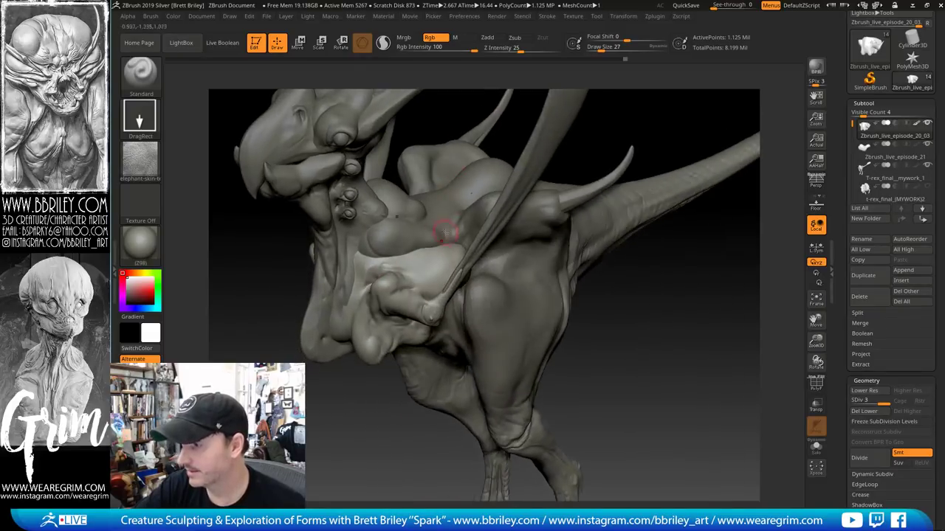
pyautogui.click(487, 36)
pyautogui.click(430, 37)
pyautogui.moveTo(509, 49); pyautogui.dragTo(508, 49)
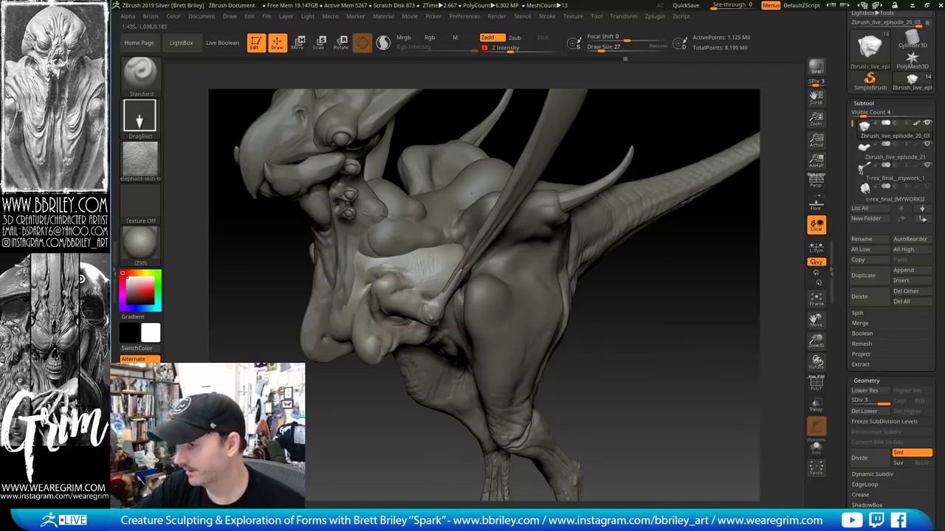
# Undo the test skin stamp on the chest and stamp elephant-skin detail around the small front arm
pyautogui.moveTo(590, 325); pyautogui.dragTo(659, 336)
pyautogui.hotkey('ctrl', 'z')
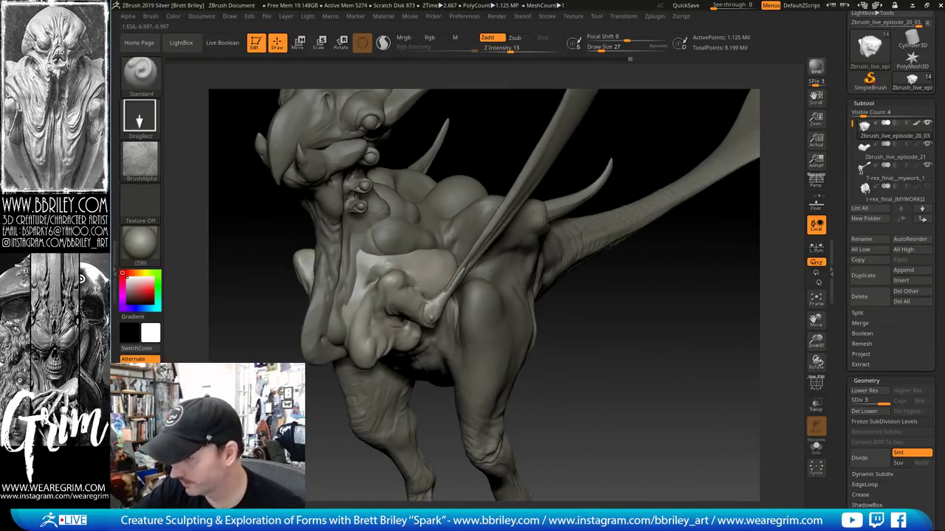
pyautogui.moveTo(478, 146); pyautogui.dragTo(406, 288)
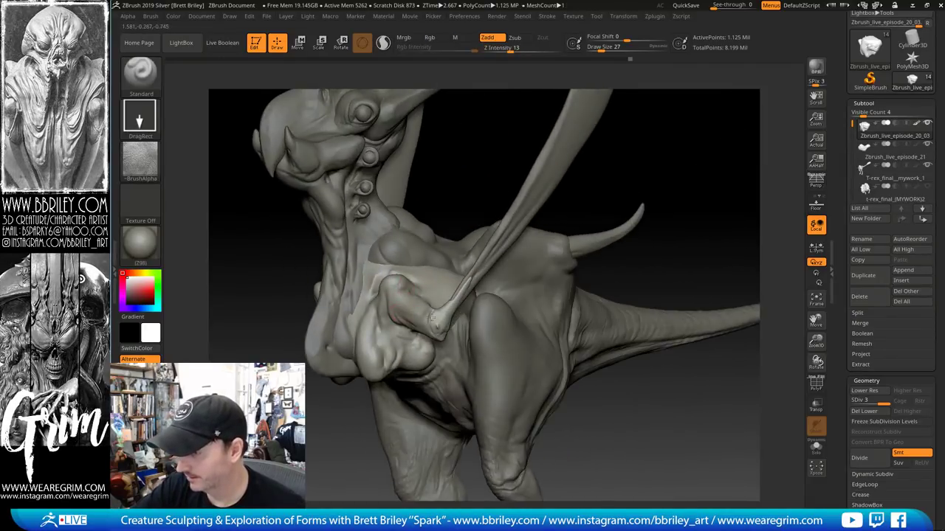
pyautogui.moveTo(487, 150); pyautogui.dragTo(532, 174)
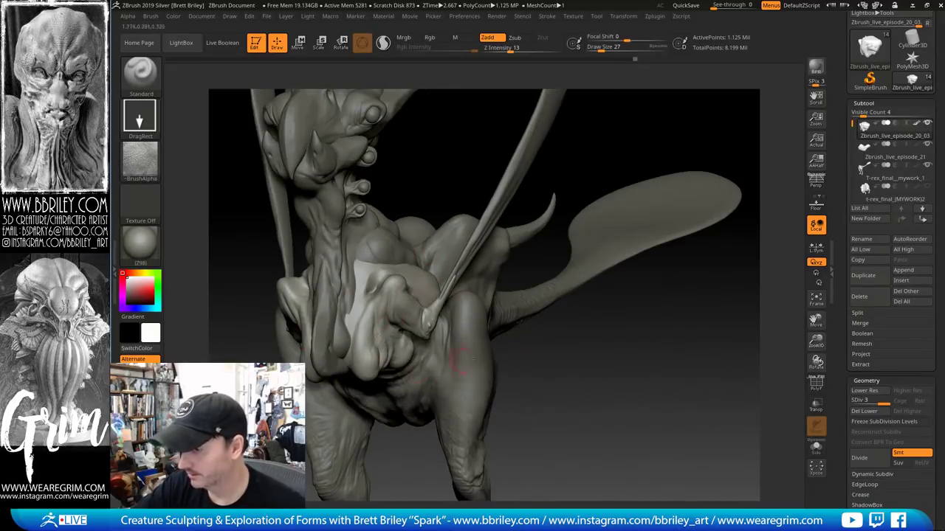
pyautogui.moveTo(579, 377)
pyautogui.mouseDown(button='right')
pyautogui.moveTo(514, 330)
pyautogui.moveTo(363, 389)
pyautogui.mouseUp(button='right')
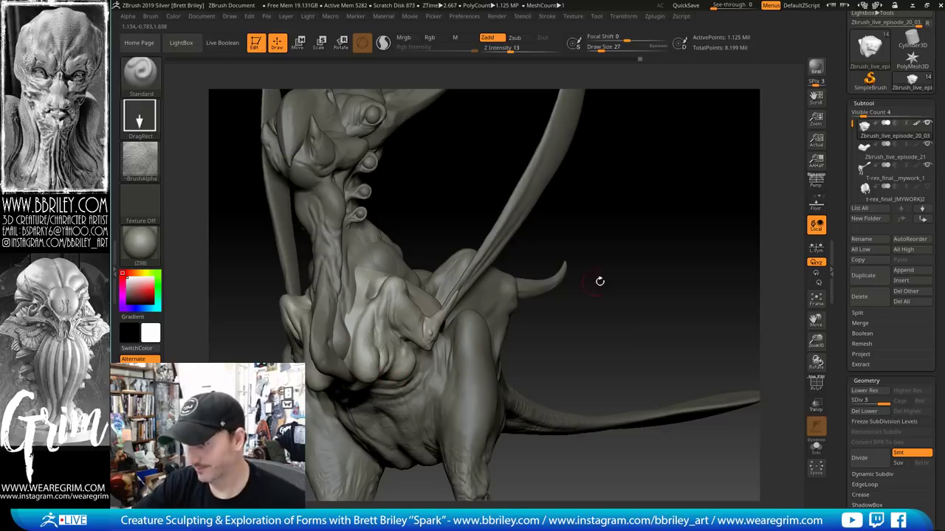
pyautogui.moveTo(599, 280); pyautogui.dragTo(358, 353, button='right')
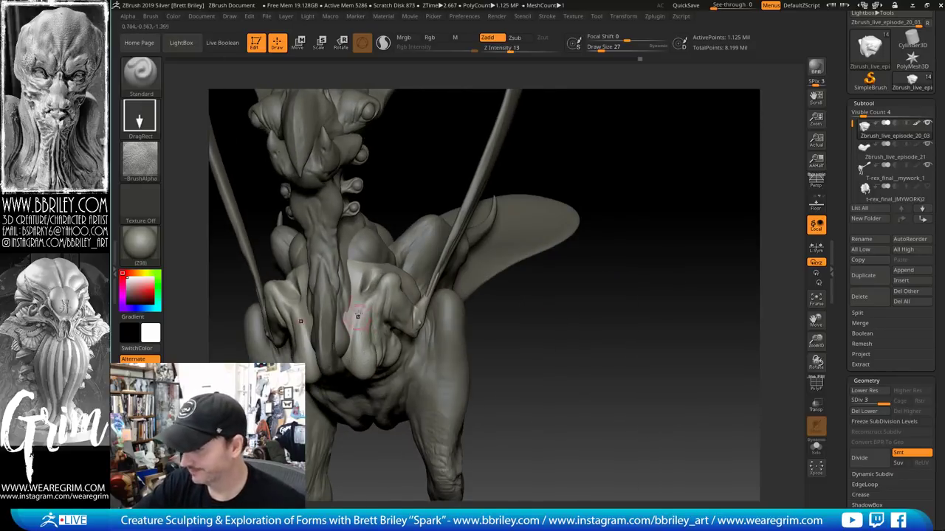
# Stamp more elephant-skin detail across the chest lobe and the shoulder above the front arm
pyautogui.moveTo(357, 316); pyautogui.dragTo(360, 296, button='right')
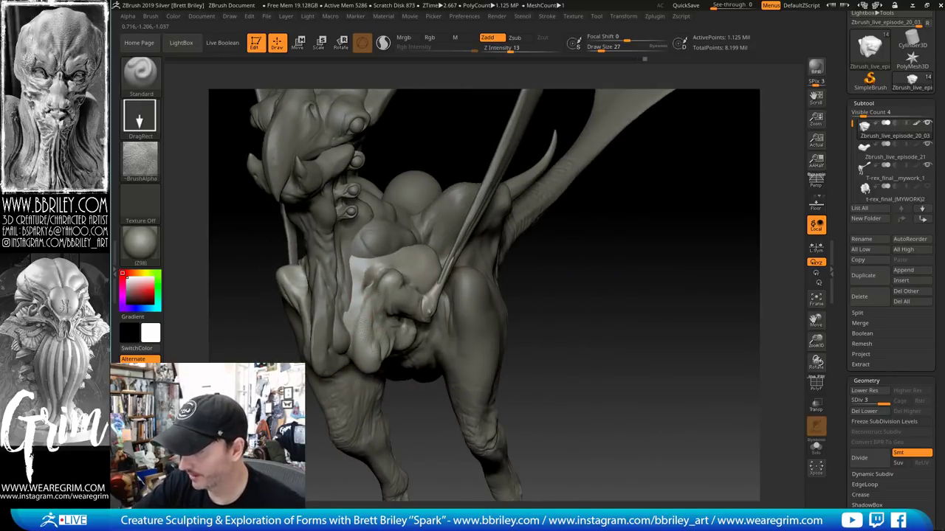
pyautogui.moveTo(436, 156); pyautogui.dragTo(369, 140, button='right')
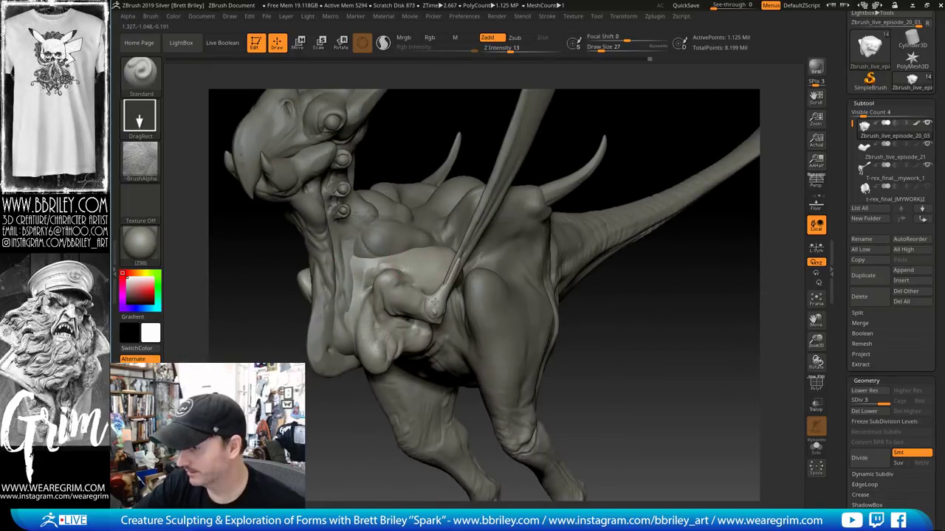
pyautogui.moveTo(665, 386); pyautogui.dragTo(495, 306, button='right')
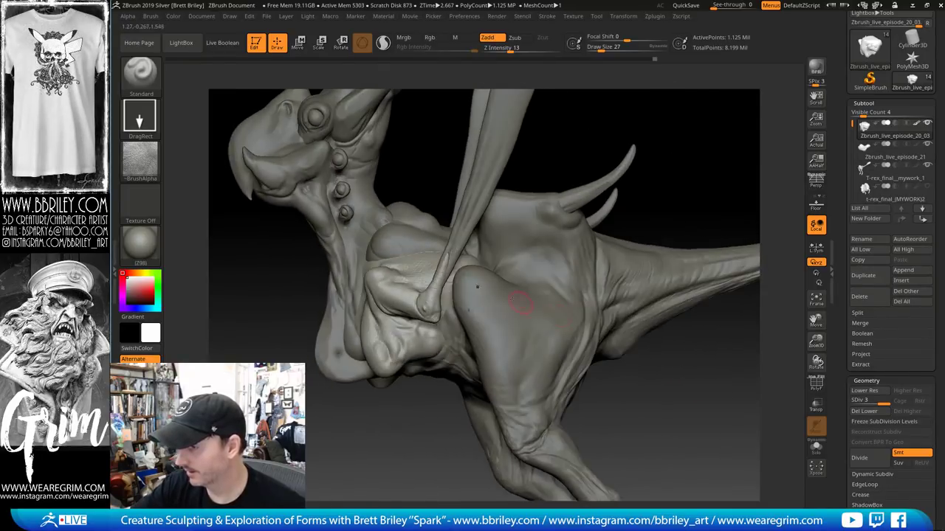
pyautogui.moveTo(468, 270)
pyautogui.mouseDown(button='right')
pyautogui.moveTo(567, 166)
pyautogui.moveTo(446, 291)
pyautogui.mouseUp(button='right')
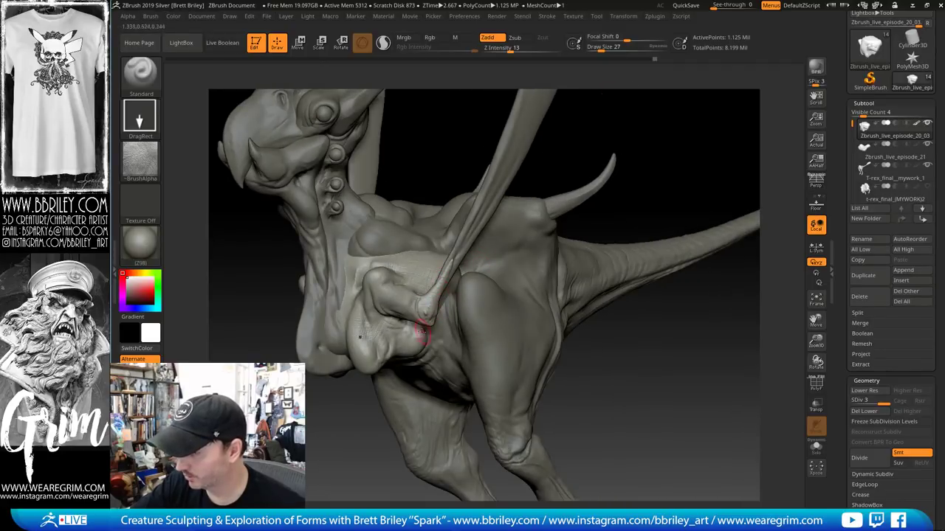
pyautogui.moveTo(456, 335); pyautogui.dragTo(396, 309, button='right')
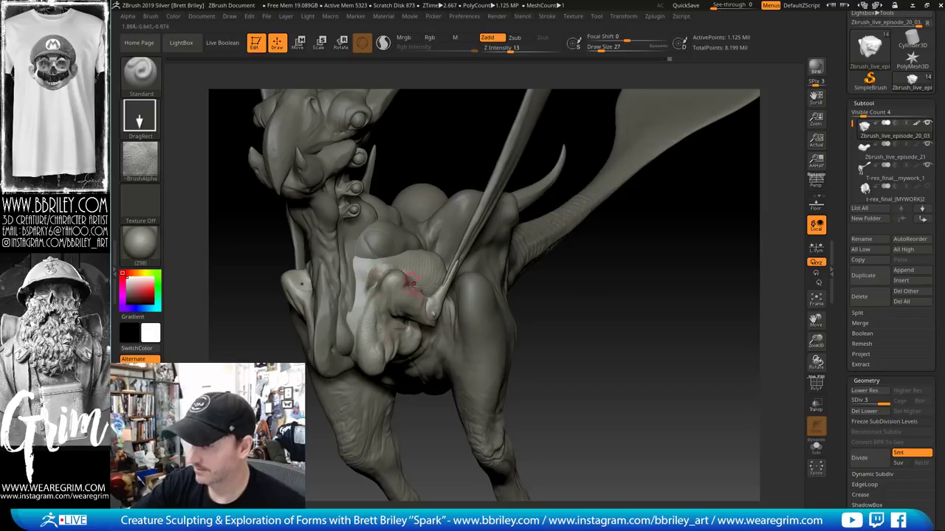
pyautogui.moveTo(603, 363); pyautogui.dragTo(554, 347, button='right')
# Select the neck subtool, subdivide it to level 2, and turn on its polyframe display
pyautogui.keyDown('alt'); pyautogui.click(347, 242); pyautogui.keyUp('alt')
pyautogui.moveTo(403, 147); pyautogui.dragTo(359, 211, button='right')
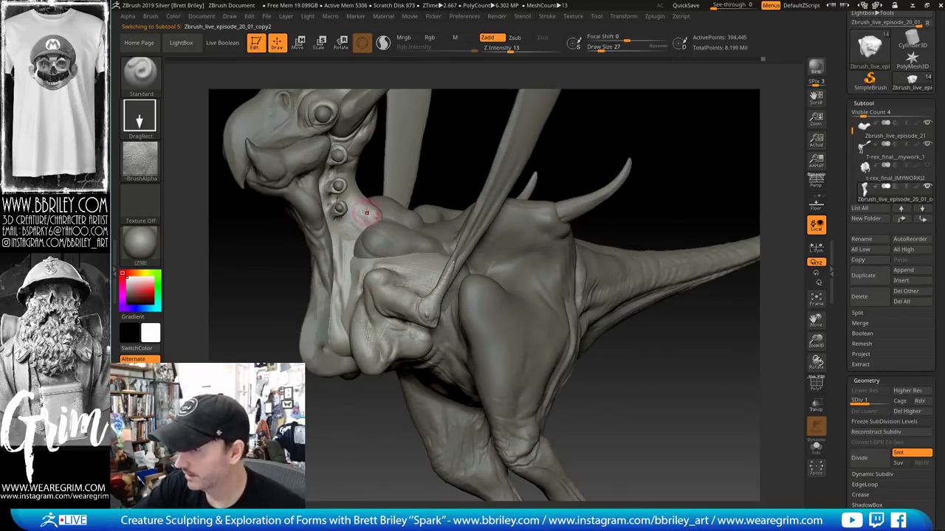
pyautogui.keyDown('alt'); pyautogui.moveTo(675, 141); pyautogui.dragTo(669, 201, button='right'); pyautogui.keyUp('alt')
pyautogui.hotkey('ctrl', 'd')
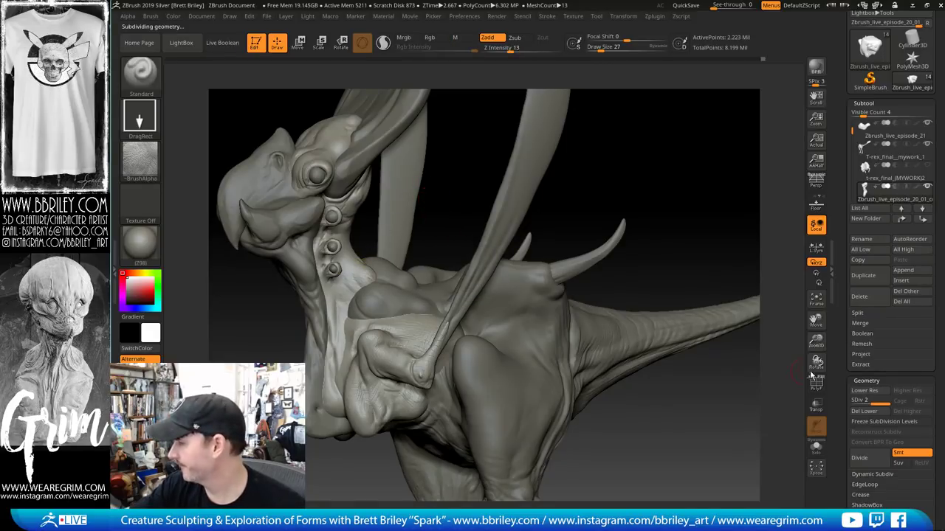
pyautogui.press('shift')
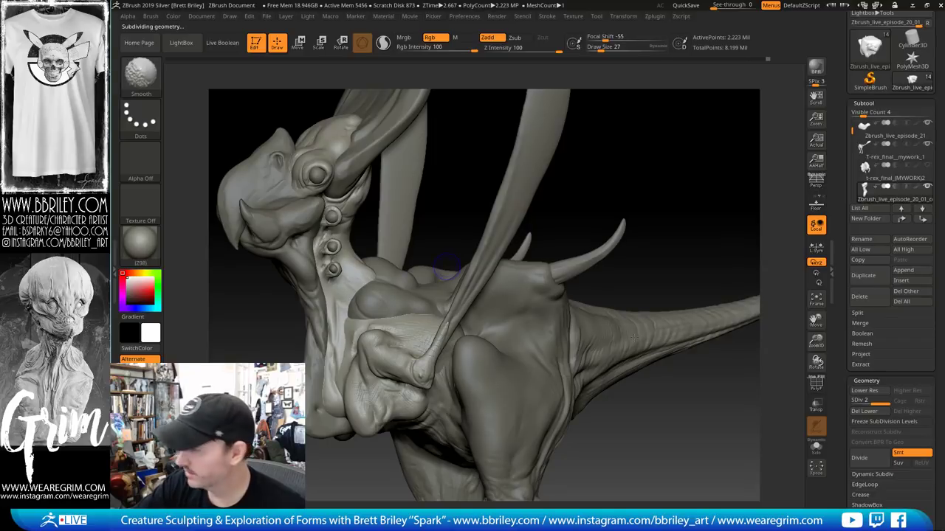
pyautogui.hotkey('shift', 'f')
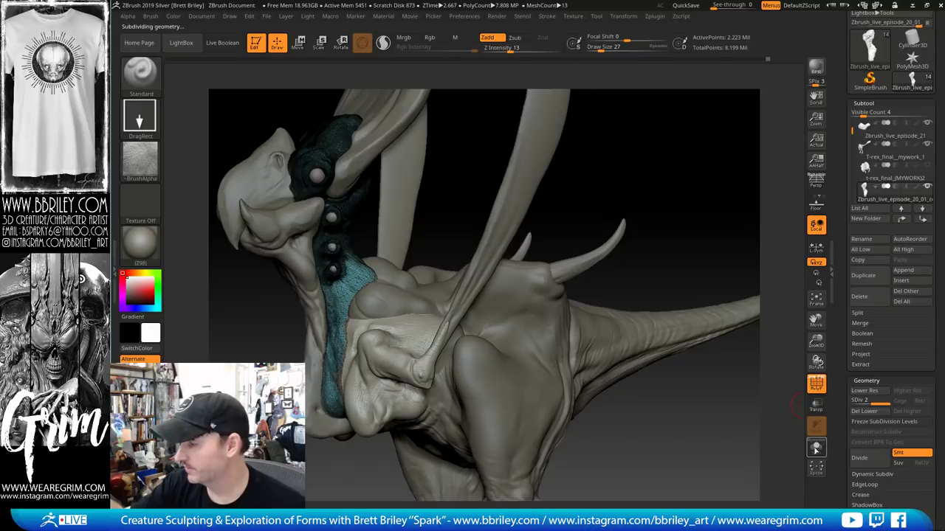
# Isolate the neck subtool, examine its mesh density up close, and turn off its polyframe display
pyautogui.click(816, 447)
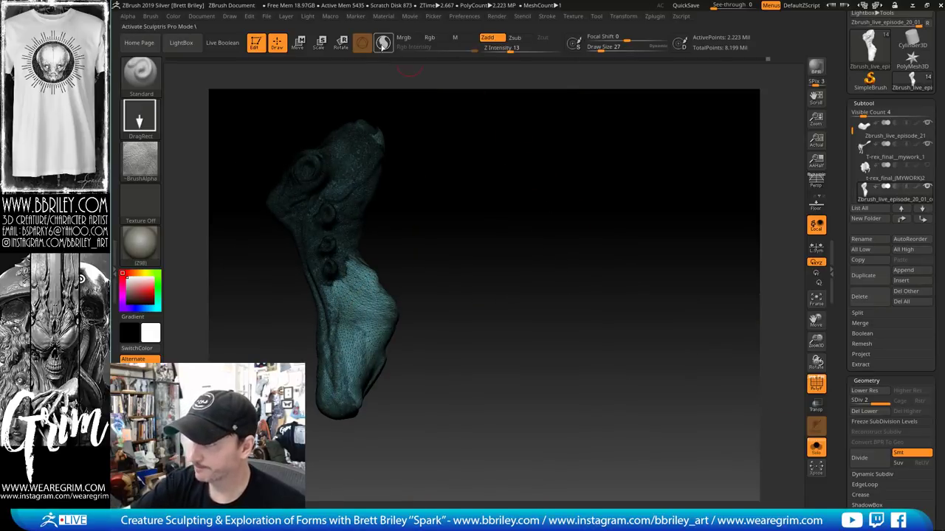
pyautogui.click(383, 42)
pyautogui.keyDown('ctrl'); pyautogui.moveTo(419, 269); pyautogui.dragTo(333, 355, button='right'); pyautogui.keyUp('ctrl')
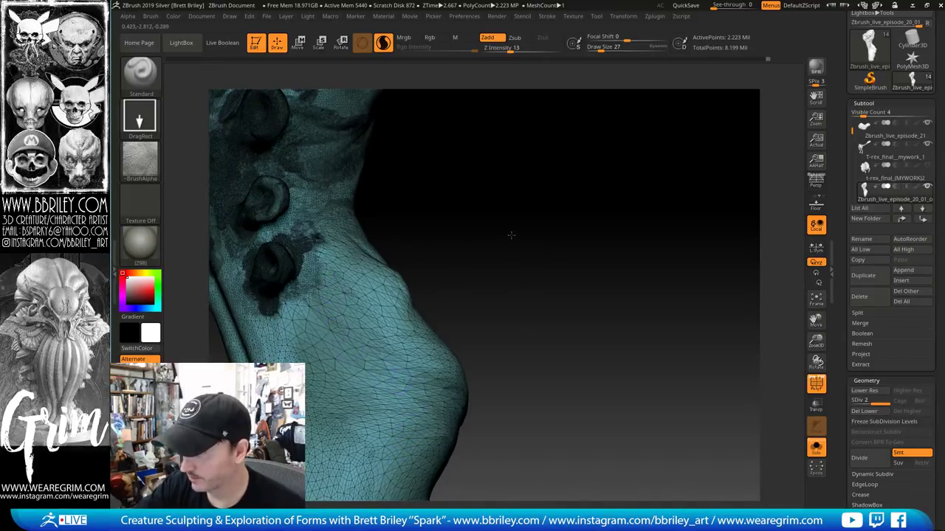
pyautogui.press('f')
pyautogui.click(383, 42)
pyautogui.moveTo(497, 213); pyautogui.dragTo(718, 333)
pyautogui.click(815, 385)
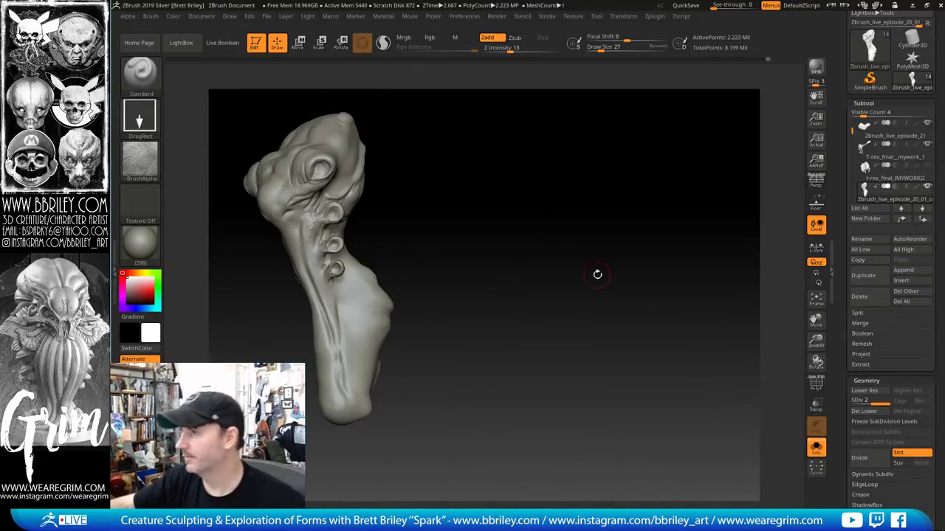
# Save the current tool to disk
pyautogui.click(596, 15)
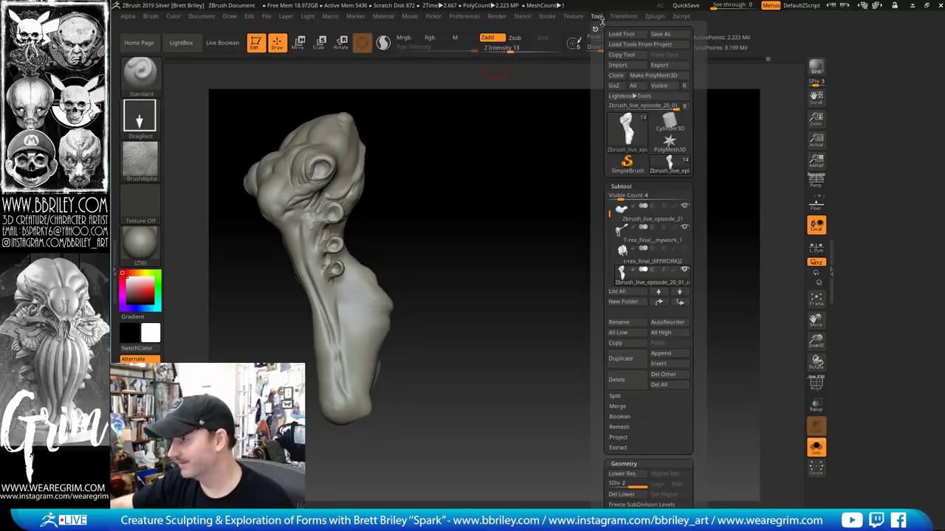
pyautogui.click(658, 34)
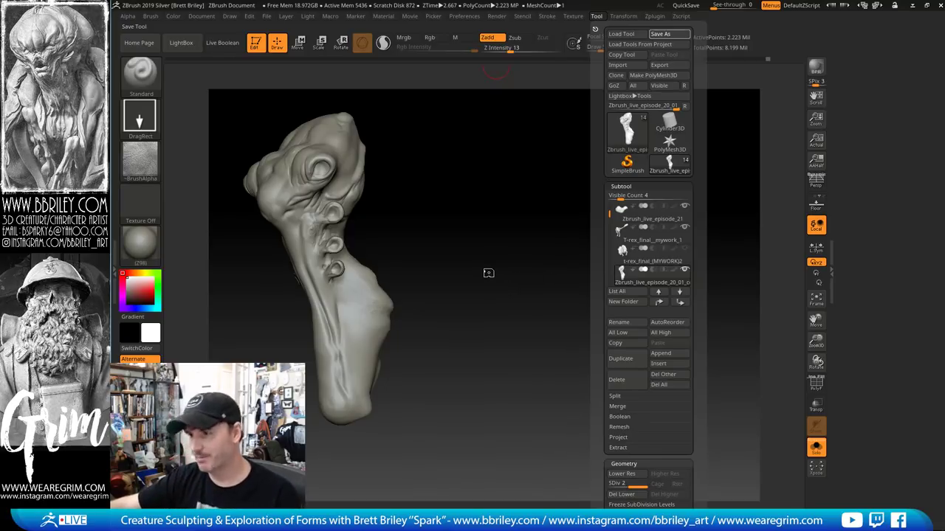
pyautogui.moveTo(574, 285)
pyautogui.mouseDown()
pyautogui.moveTo(572, 318)
pyautogui.moveTo(472, 221)
pyautogui.mouseUp()
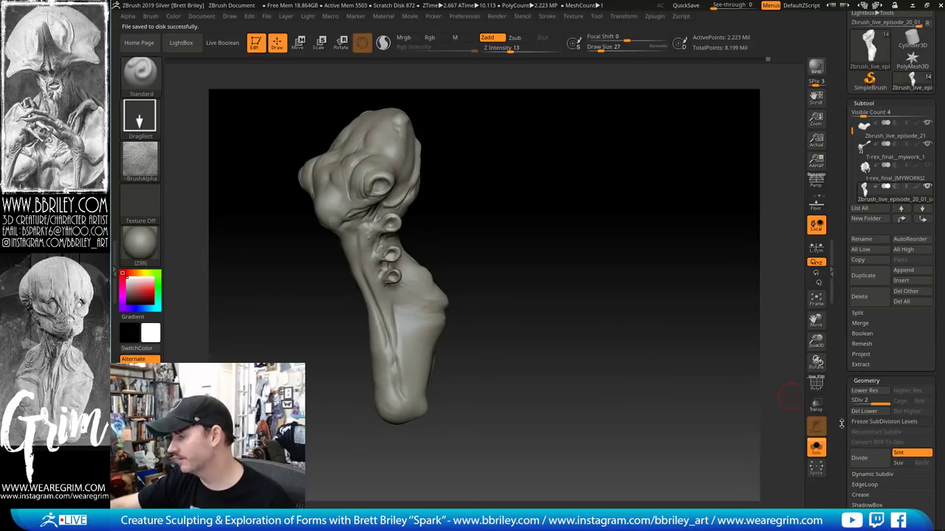
# DynaMesh the neck subtool at resolution 2048, freezing its subdivision levels
pyautogui.scroll(-3, 849, 383)
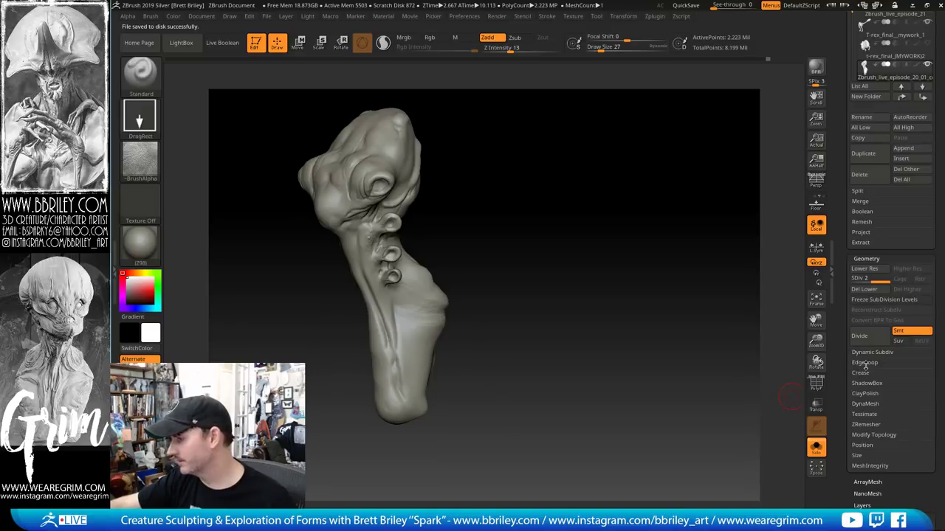
pyautogui.click(871, 405)
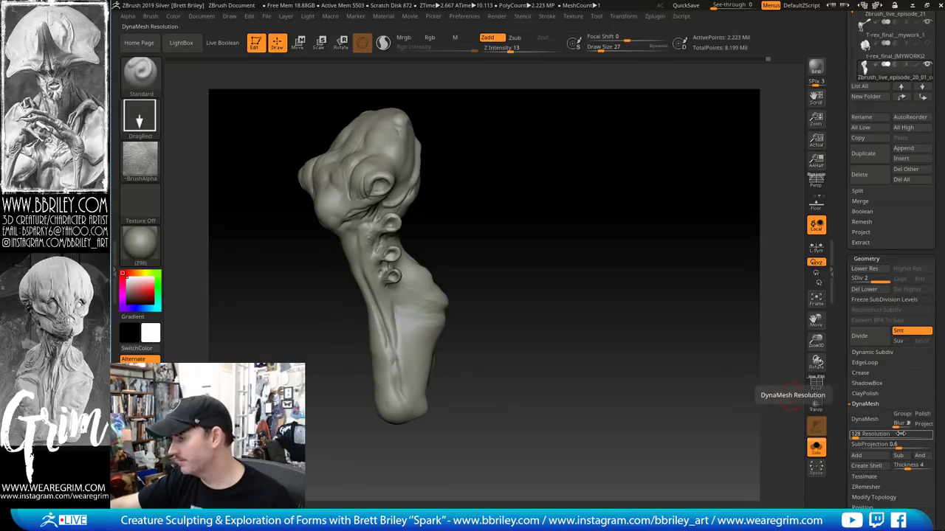
pyautogui.click(860, 436)
pyautogui.write('20')
pyautogui.press('Return')
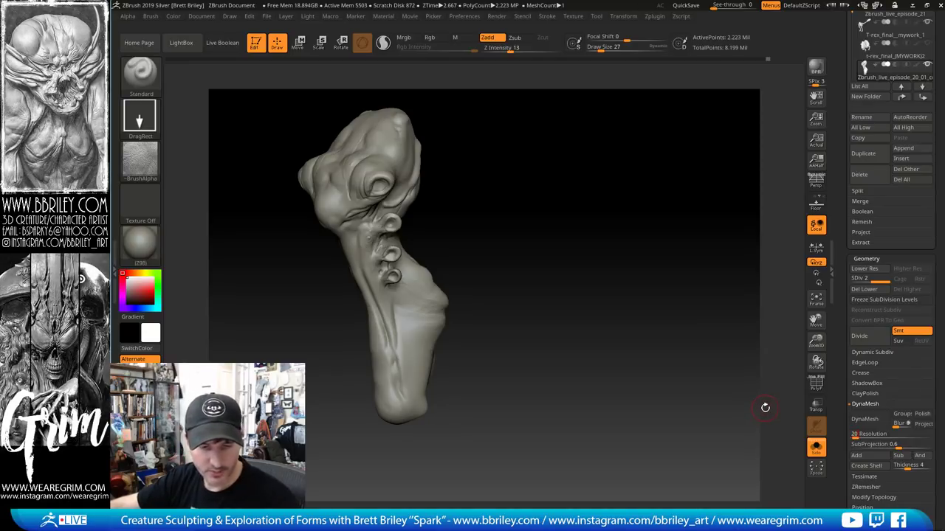
pyautogui.write('48')
pyautogui.moveTo(694, 347); pyautogui.dragTo(685, 366)
pyautogui.click(865, 423)
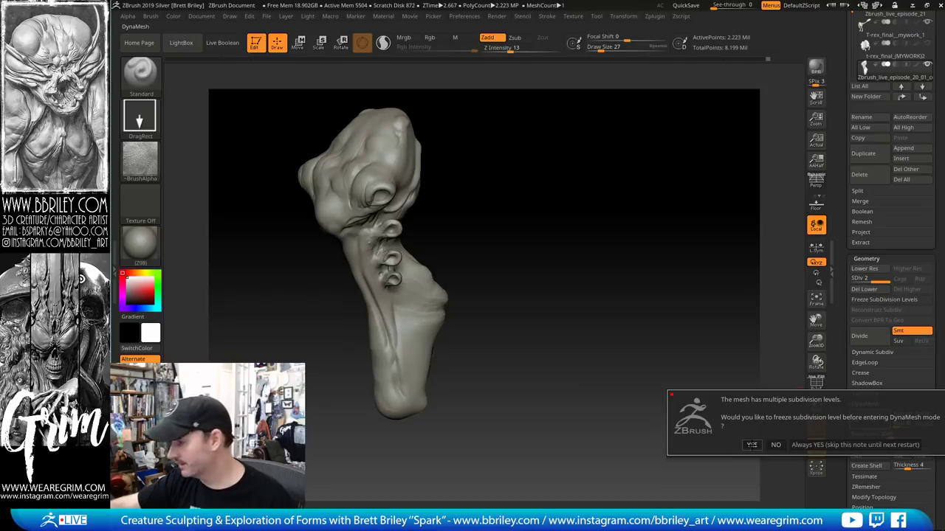
pyautogui.click(751, 445)
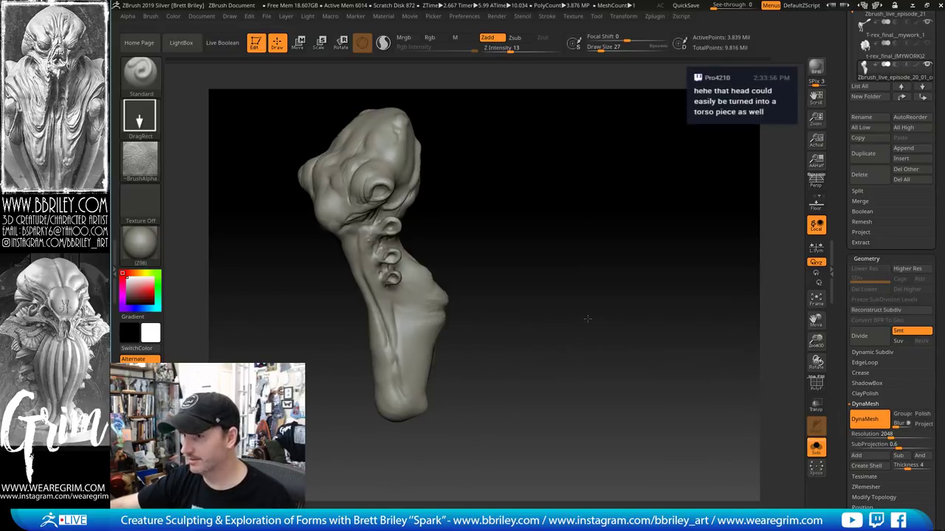
# Examine the DynaMeshed neck's wireframe density up close around the small eyes, and hide the wireframe
pyautogui.moveTo(587, 319); pyautogui.dragTo(778, 398)
pyautogui.click(811, 390)
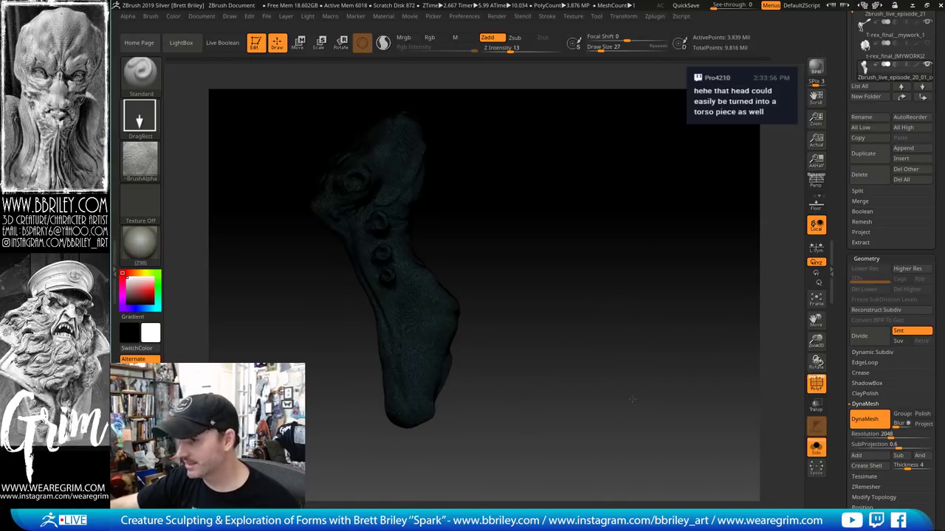
pyautogui.keyDown('ctrl'); pyautogui.moveTo(413, 267); pyautogui.dragTo(336, 297, button='right'); pyautogui.keyUp('ctrl')
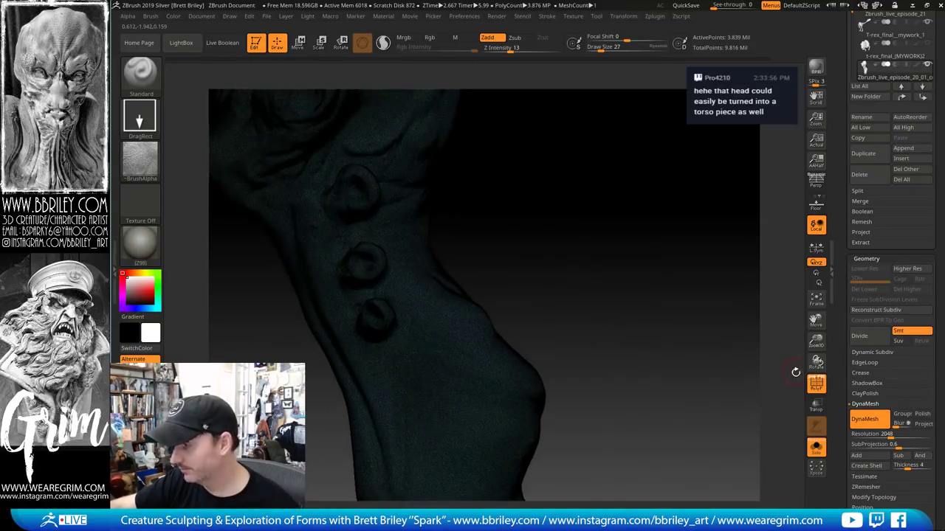
pyautogui.hotkey('shift', 'f')
pyautogui.moveTo(676, 359); pyautogui.dragTo(636, 306)
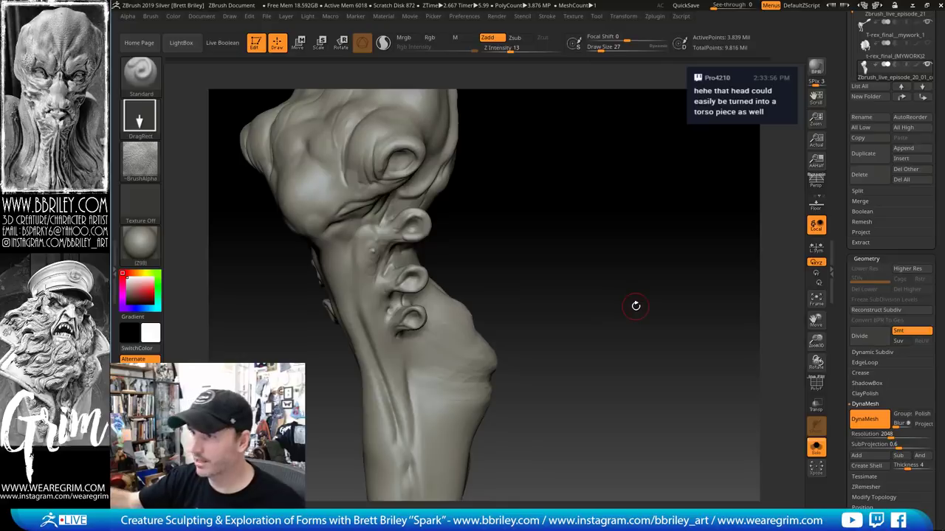
# Set the brush Draw Size to 41 and bring the rest of the creature back into view
pyautogui.moveTo(517, 196); pyautogui.dragTo(420, 320)
pyautogui.moveTo(460, 238); pyautogui.dragTo(441, 306)
pyautogui.press('s')
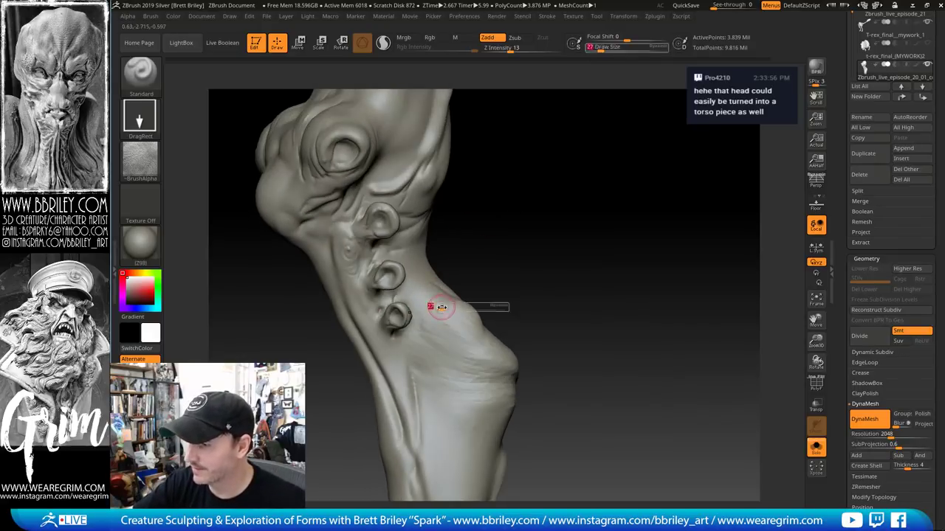
pyautogui.press('shift')
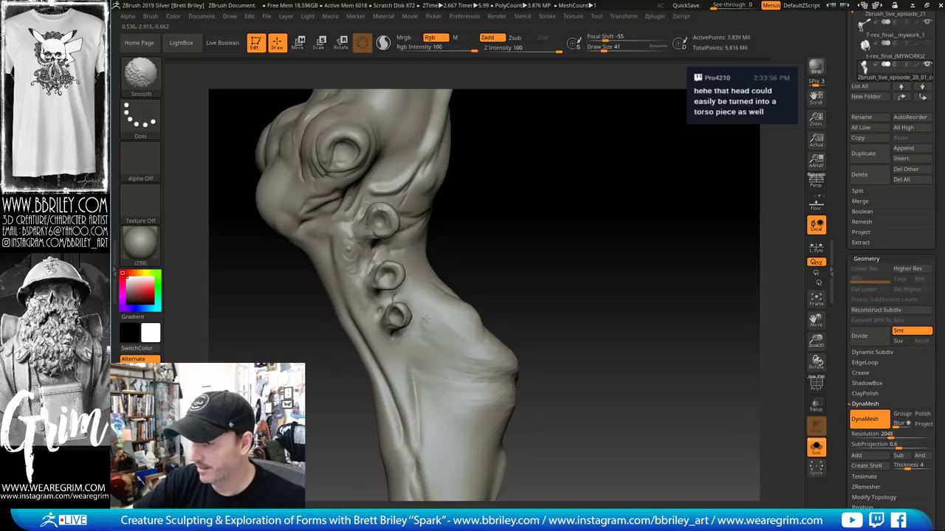
pyautogui.moveTo(555, 259)
pyautogui.keyDown('alt'); pyautogui.mouseDown()
pyautogui.moveTo(530, 195)
pyautogui.moveTo(513, 219)
pyautogui.mouseUp(); pyautogui.keyUp('alt')
pyautogui.press('shift')
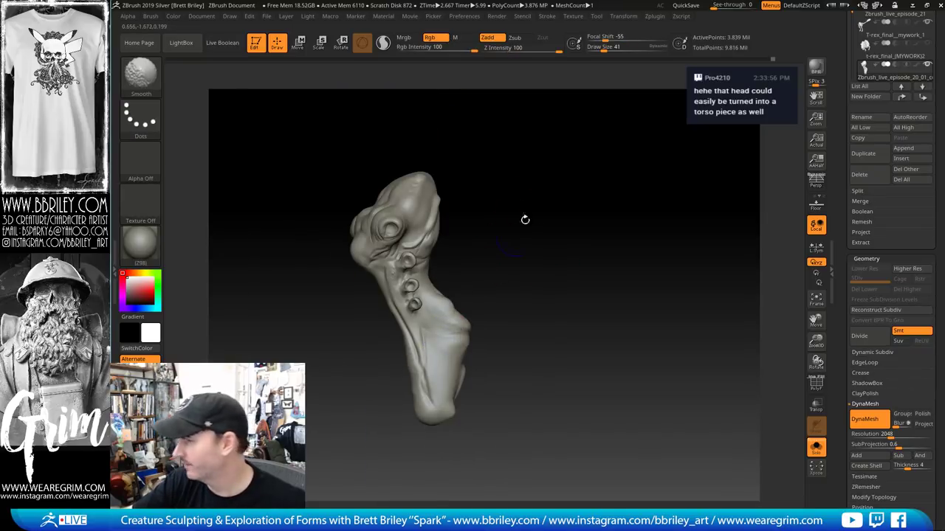
pyautogui.press('shift')
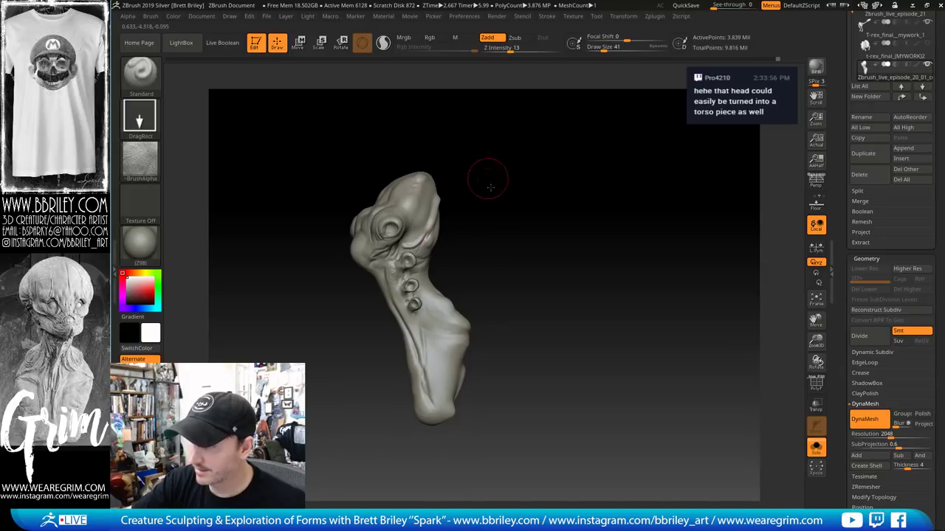
pyautogui.moveTo(485, 186)
pyautogui.mouseDown()
pyautogui.moveTo(425, 196)
pyautogui.moveTo(533, 177)
pyautogui.moveTo(470, 231)
pyautogui.mouseUp()
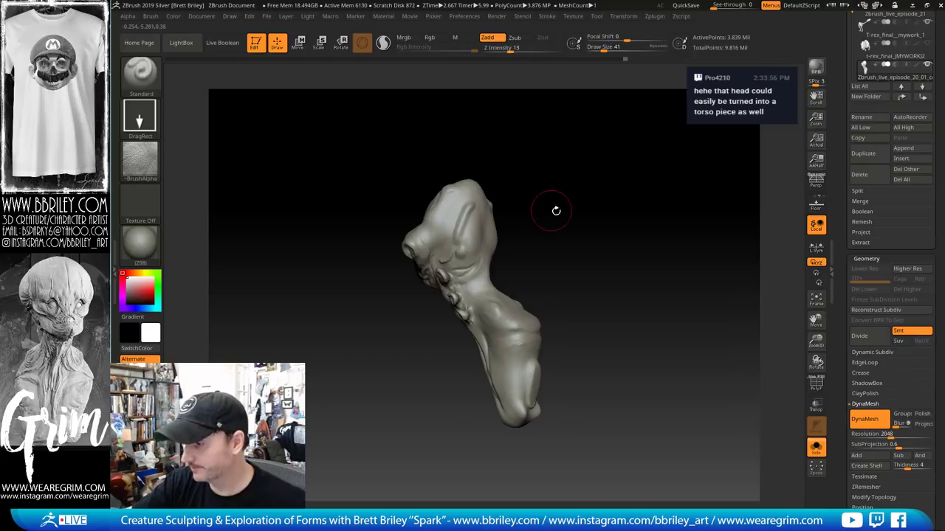
pyautogui.moveTo(557, 209)
pyautogui.mouseDown()
pyautogui.moveTo(586, 271)
pyautogui.moveTo(561, 340)
pyautogui.moveTo(503, 215)
pyautogui.moveTo(583, 214)
pyautogui.moveTo(591, 244)
pyautogui.mouseUp()
pyautogui.click(815, 447)
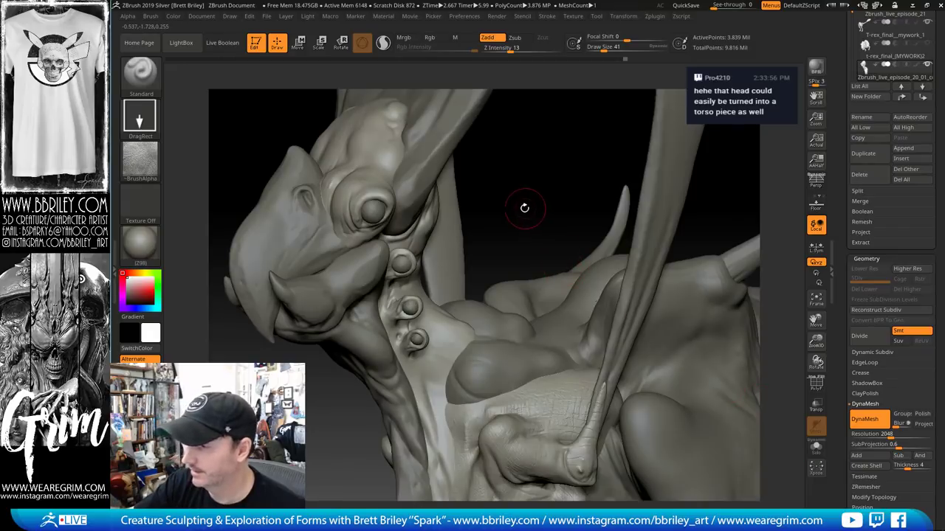
# Stamp elephant-skin detail along the side of the neck beside and behind the small stacked eyes
pyautogui.moveTo(525, 207); pyautogui.dragTo(438, 347)
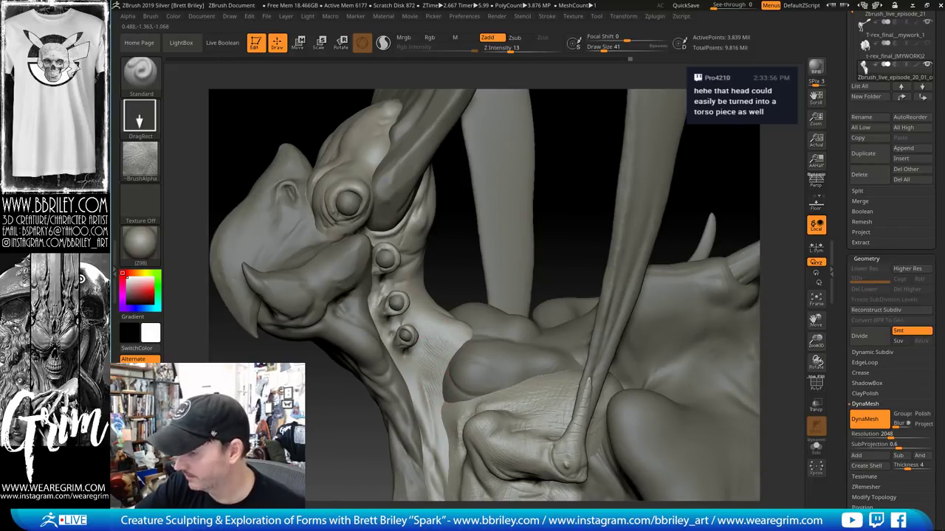
pyautogui.moveTo(563, 194); pyautogui.dragTo(389, 317)
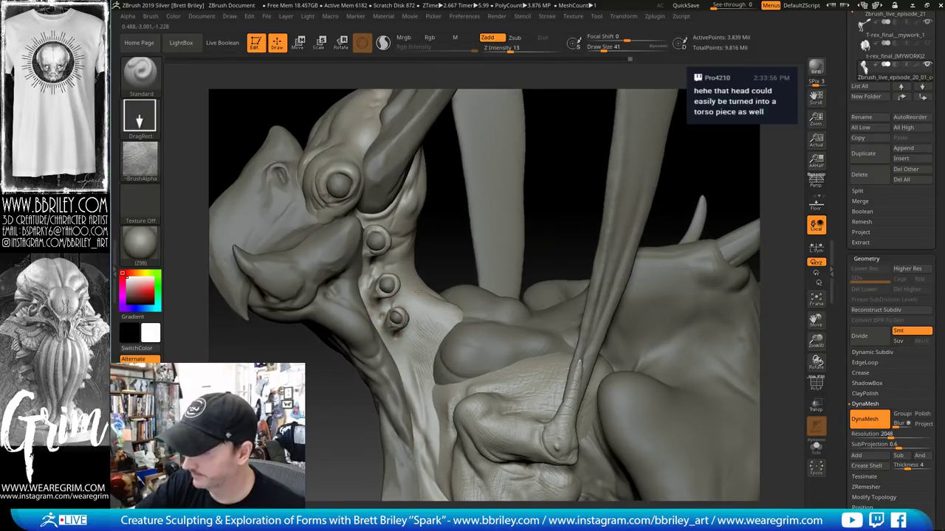
pyautogui.moveTo(446, 214); pyautogui.dragTo(456, 292)
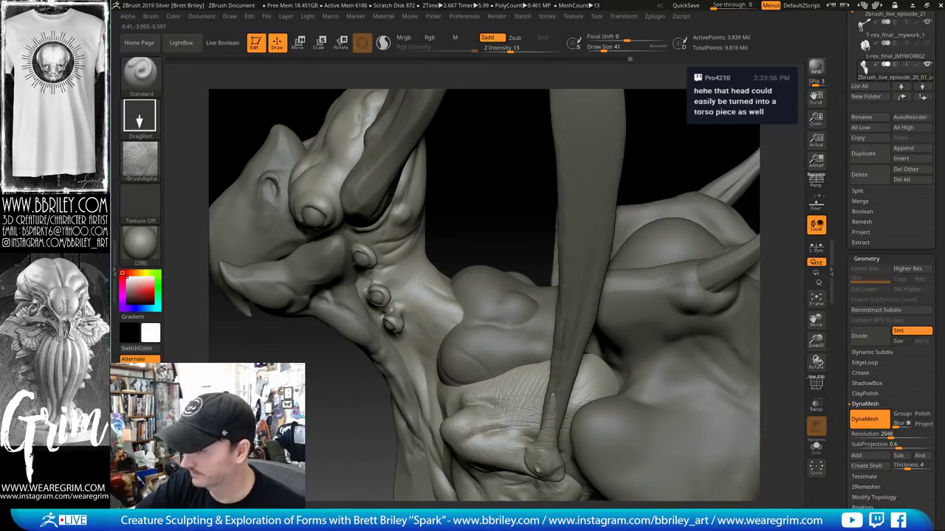
pyautogui.moveTo(464, 225); pyautogui.dragTo(395, 267)
pyautogui.moveTo(450, 176); pyautogui.dragTo(404, 251)
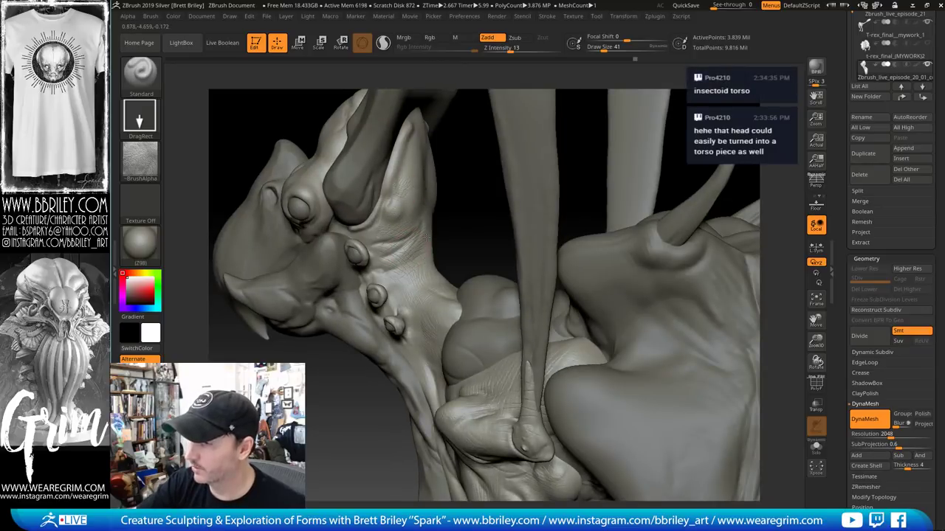
# Stamp elephant-skin detail up the back of the neck and onto the pointed ridge behind the head
pyautogui.moveTo(404, 197); pyautogui.dragTo(412, 148)
pyautogui.moveTo(462, 226); pyautogui.dragTo(434, 225)
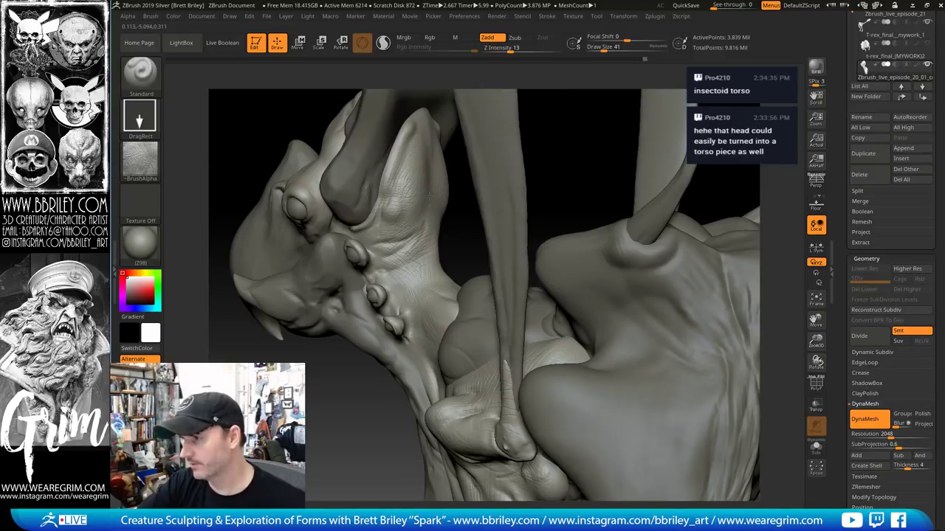
pyautogui.moveTo(464, 209); pyautogui.dragTo(357, 243)
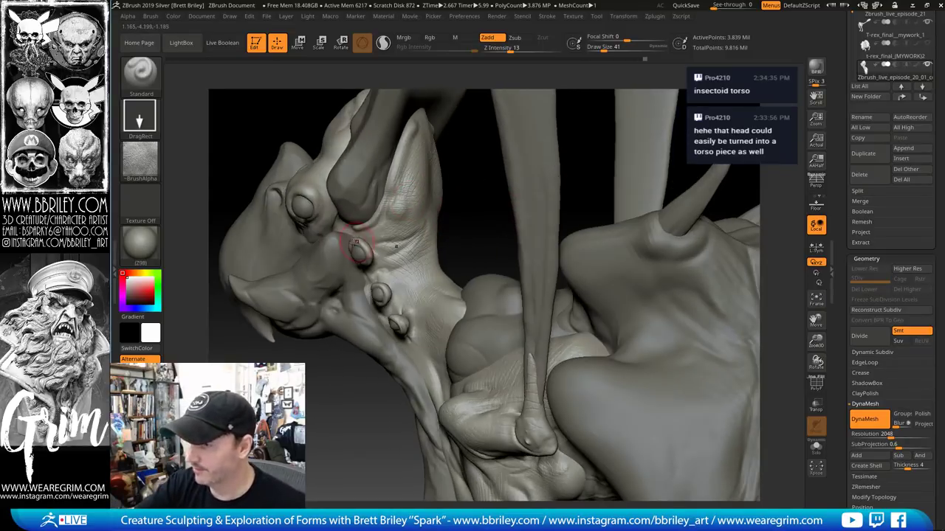
pyautogui.moveTo(480, 160); pyautogui.dragTo(340, 281)
# Stamp elephant-skin detail across the bulbous crown of the head above the large eye and soften it with the Smooth brush
pyautogui.moveTo(414, 268); pyautogui.dragTo(531, 299)
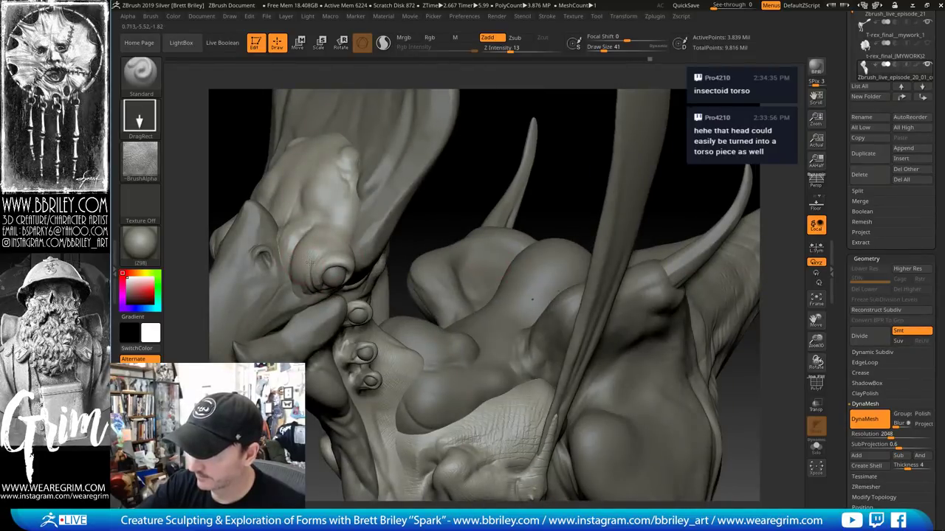
pyautogui.moveTo(443, 194); pyautogui.dragTo(565, 359)
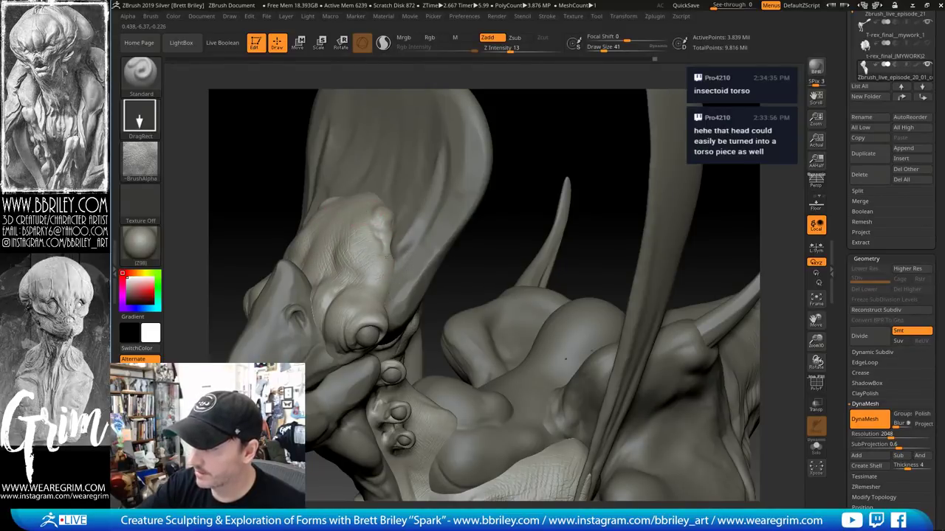
pyautogui.press('shift')
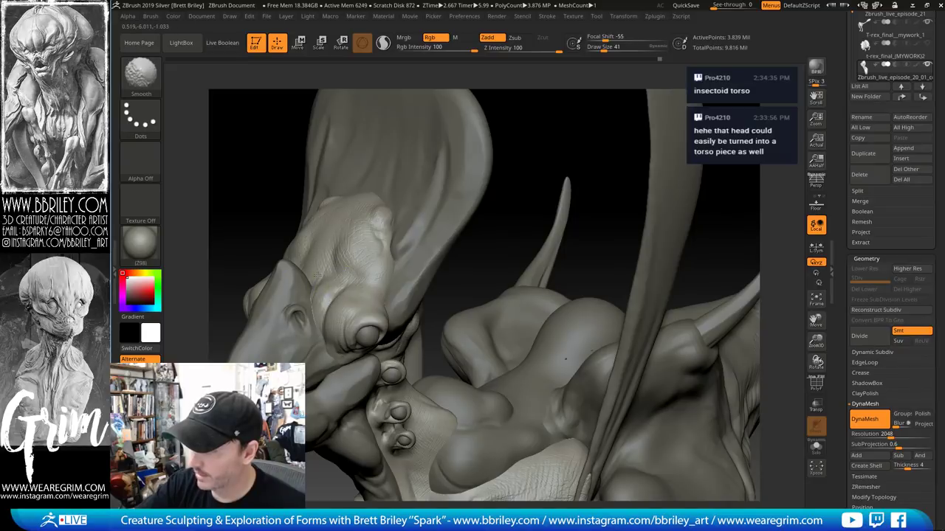
pyautogui.moveTo(549, 151); pyautogui.dragTo(354, 249)
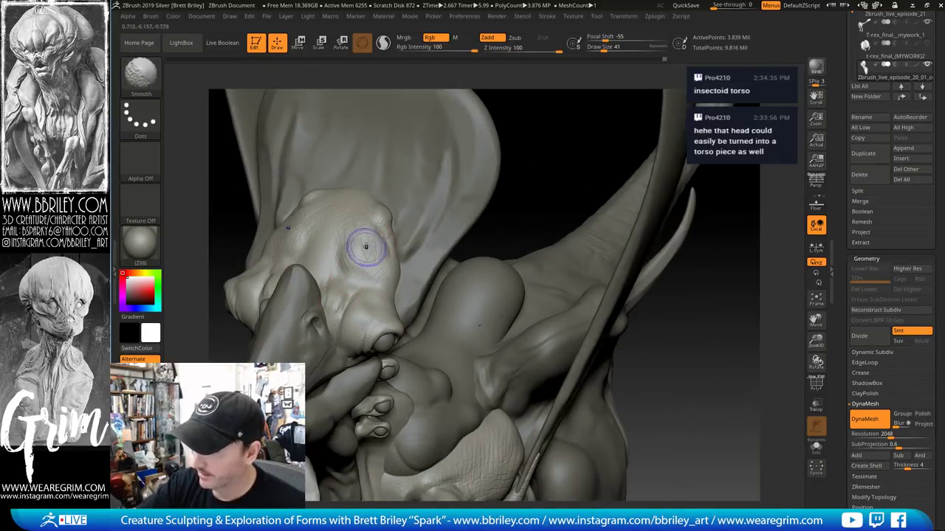
pyautogui.press('shift')
# Select the T-rex body subtool and stamp elephant-skin detail over its thigh and hip
pyautogui.moveTo(670, 344)
pyautogui.mouseDown()
pyautogui.moveTo(711, 340)
pyautogui.moveTo(511, 277)
pyautogui.mouseUp()
pyautogui.keyDown('alt'); pyautogui.click(411, 337); pyautogui.keyUp('alt')
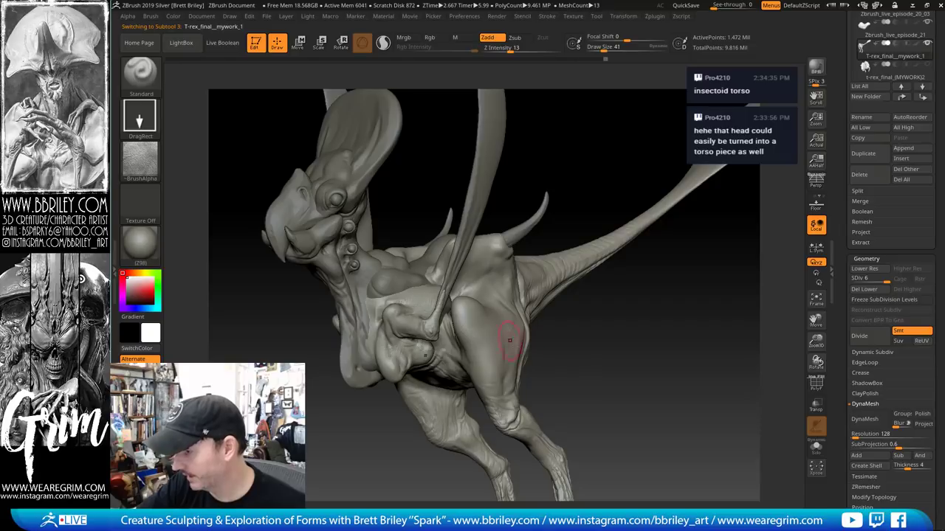
pyautogui.moveTo(620, 348); pyautogui.dragTo(477, 337)
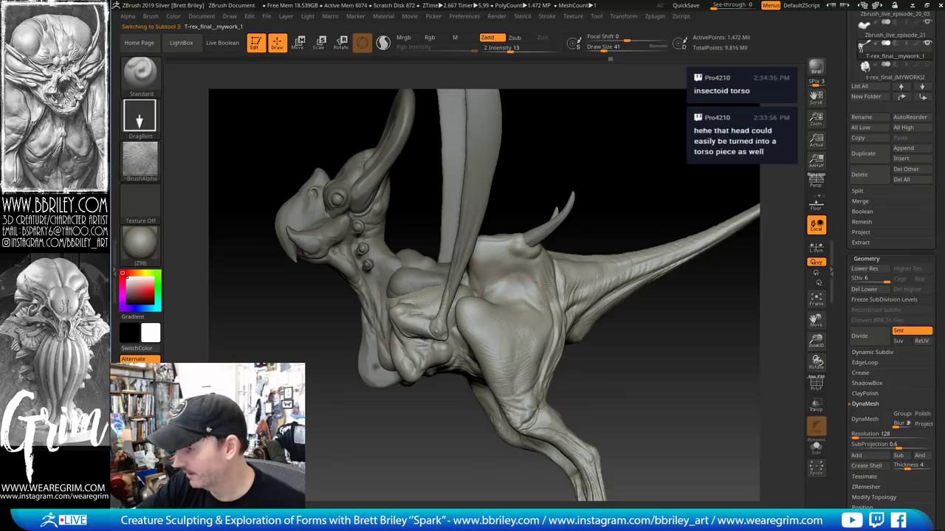
pyautogui.moveTo(541, 183); pyautogui.dragTo(508, 243)
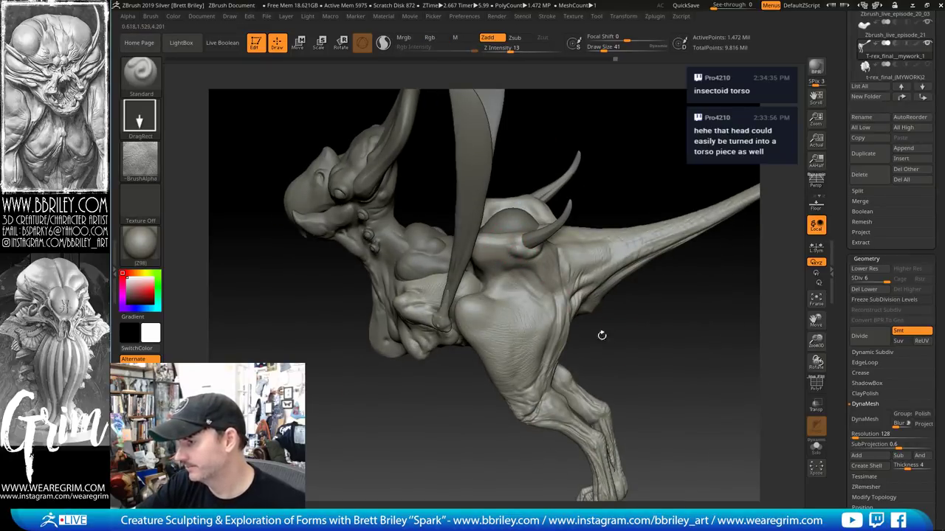
# Stamp elephant-skin detail on the body's upper flank between the thigh, the back spike and the wing
pyautogui.moveTo(603, 333); pyautogui.dragTo(633, 261)
pyautogui.moveTo(600, 161); pyautogui.dragTo(487, 258)
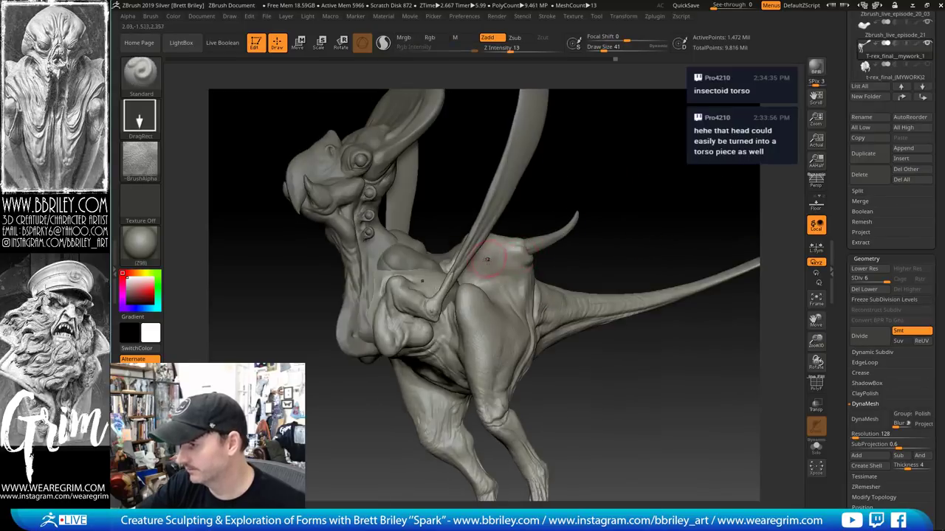
pyautogui.keyDown('shift'); pyautogui.click(487, 259); pyautogui.keyUp('shift')
pyautogui.moveTo(559, 200); pyautogui.dragTo(458, 275)
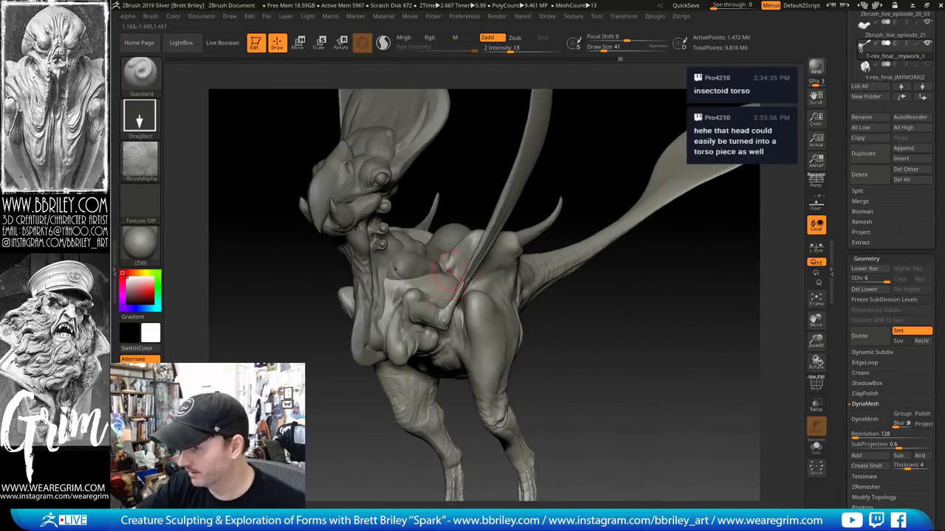
# Stamp more elephant-skin detail over the T-rex body's thigh, rear flank and the base of the tail
pyautogui.moveTo(609, 354); pyautogui.dragTo(469, 248)
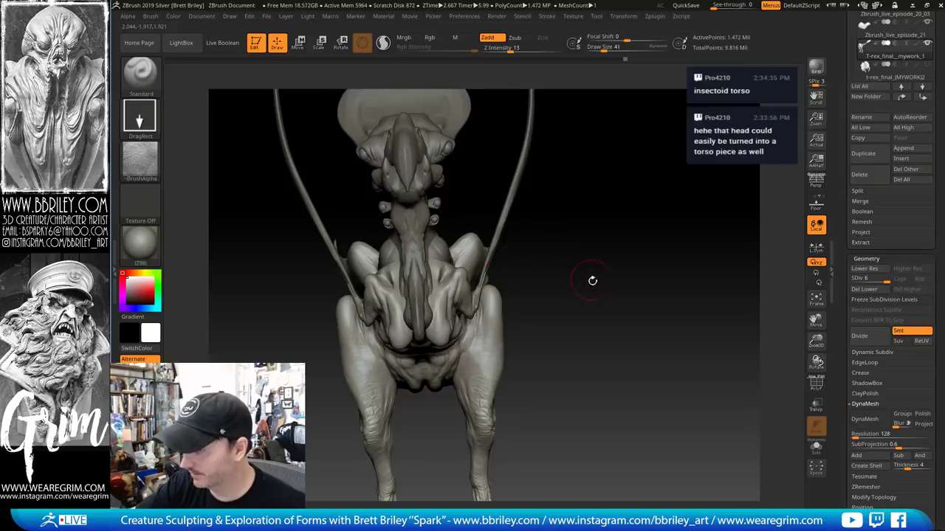
pyautogui.moveTo(594, 281); pyautogui.dragTo(439, 295)
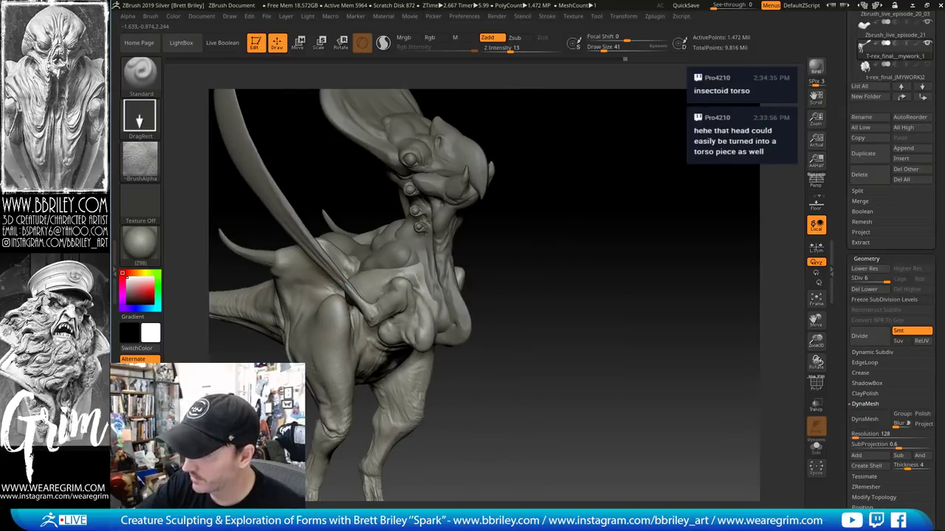
pyautogui.moveTo(348, 189); pyautogui.dragTo(328, 291)
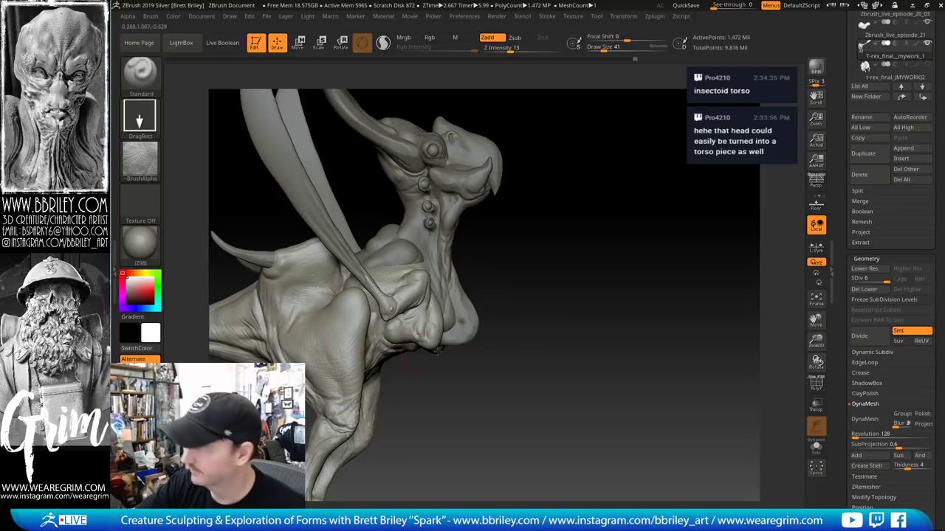
pyautogui.moveTo(611, 307)
pyautogui.mouseDown()
pyautogui.moveTo(682, 280)
pyautogui.moveTo(654, 260)
pyautogui.mouseUp()
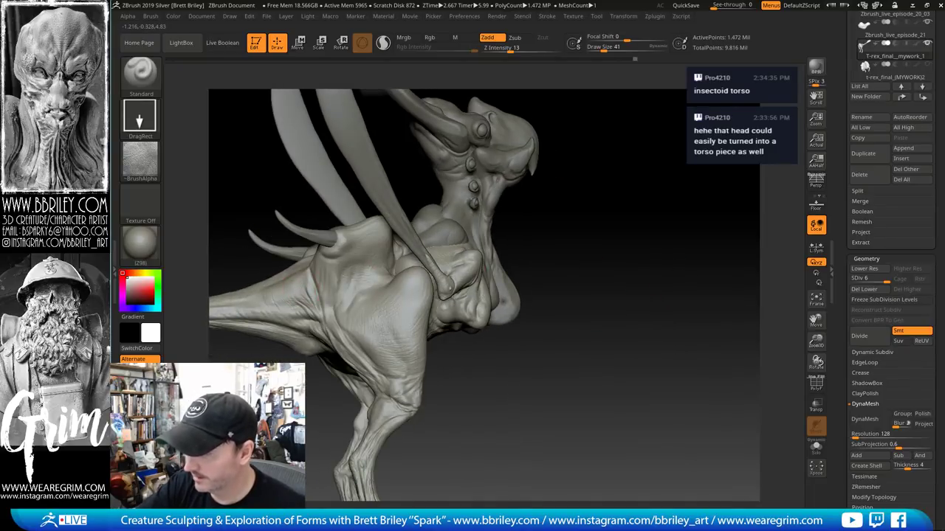
pyautogui.moveTo(292, 268); pyautogui.dragTo(298, 248)
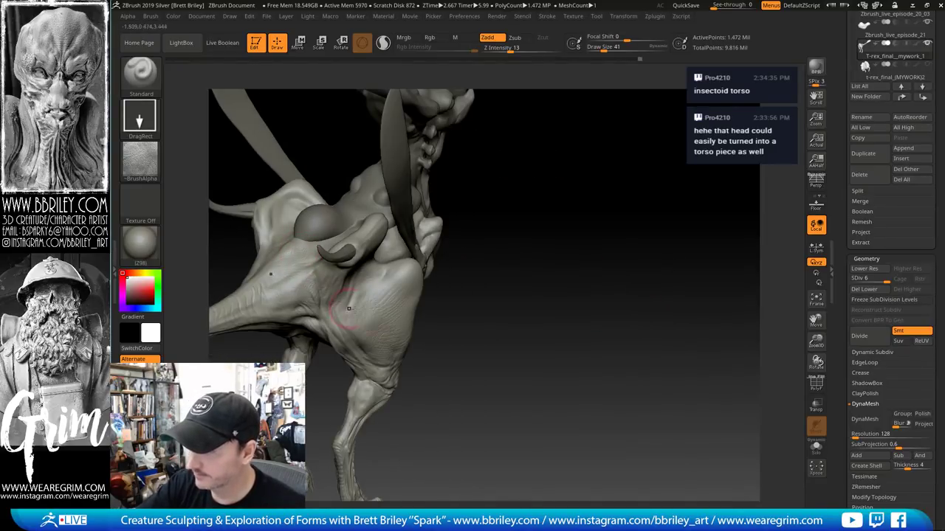
pyautogui.moveTo(349, 308); pyautogui.dragTo(394, 263)
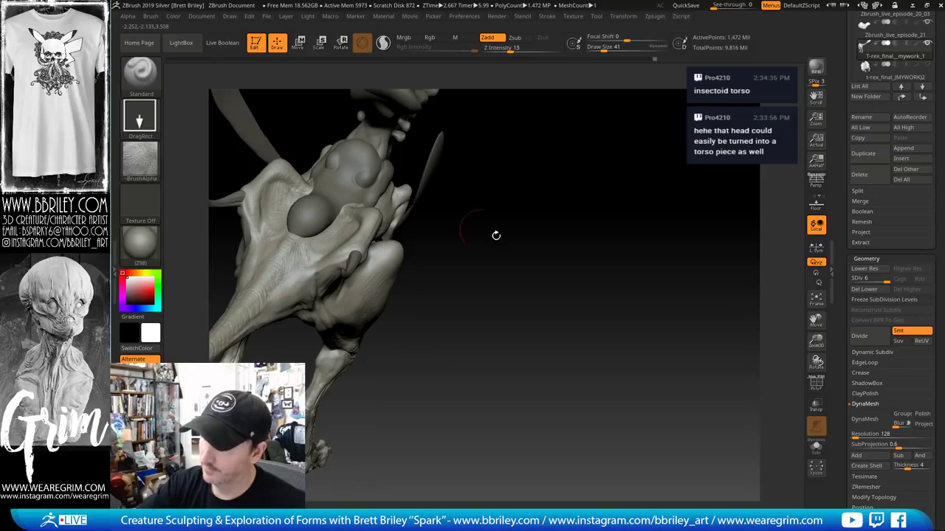
# Select the Zbrush_live_episode_21 torso subtool and subdivide it twice to subdivision level 3
pyautogui.keyDown('alt'); pyautogui.moveTo(496, 234); pyautogui.dragTo(468, 283); pyautogui.keyUp('alt')
pyautogui.keyDown('alt'); pyautogui.click(394, 288); pyautogui.keyUp('alt')
pyautogui.moveTo(561, 251)
pyautogui.mouseDown()
pyautogui.moveTo(495, 262)
pyautogui.moveTo(544, 251)
pyautogui.mouseUp()
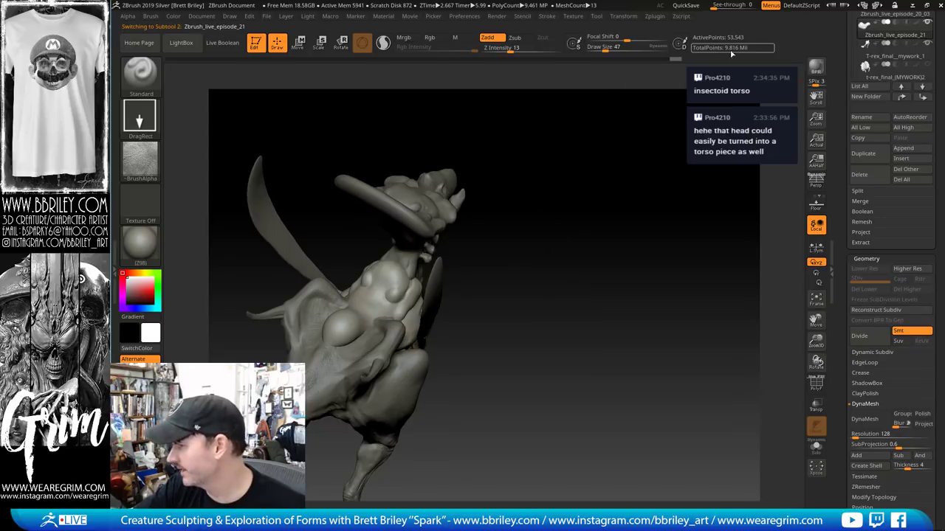
pyautogui.moveTo(646, 194)
pyautogui.mouseDown()
pyautogui.moveTo(630, 219)
pyautogui.moveTo(599, 227)
pyautogui.mouseUp()
pyautogui.hotkey('ctrl', 'd')
pyautogui.hotkey('ctrl', 'd')
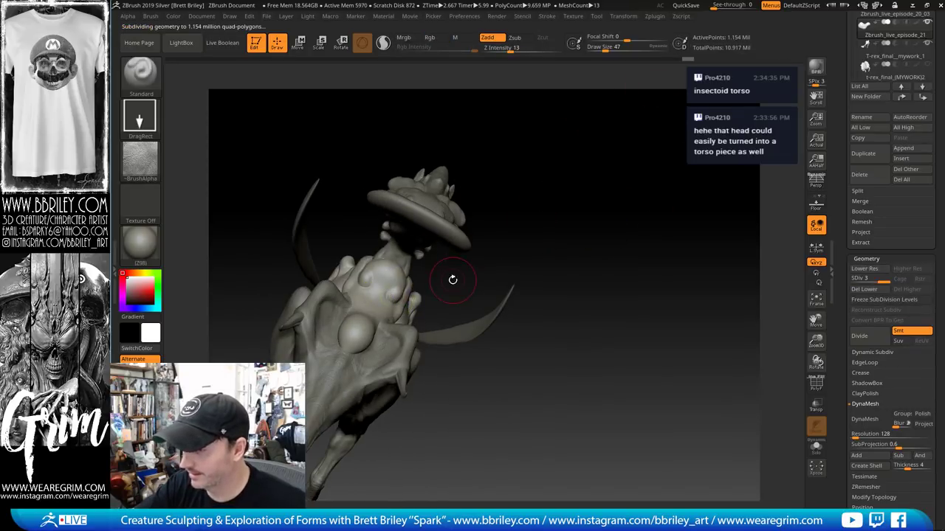
# Carve creases around the small nodules on the torso's upper back with the DamStandard brush at draw size 16
pyautogui.moveTo(453, 278); pyautogui.dragTo(383, 299)
pyautogui.press('b')
pyautogui.press('m')
pyautogui.press('v')
pyautogui.press('s')
pyautogui.moveTo(365, 345); pyautogui.dragTo(367, 342)
pyautogui.press('b')
pyautogui.press('d')
pyautogui.press('s')
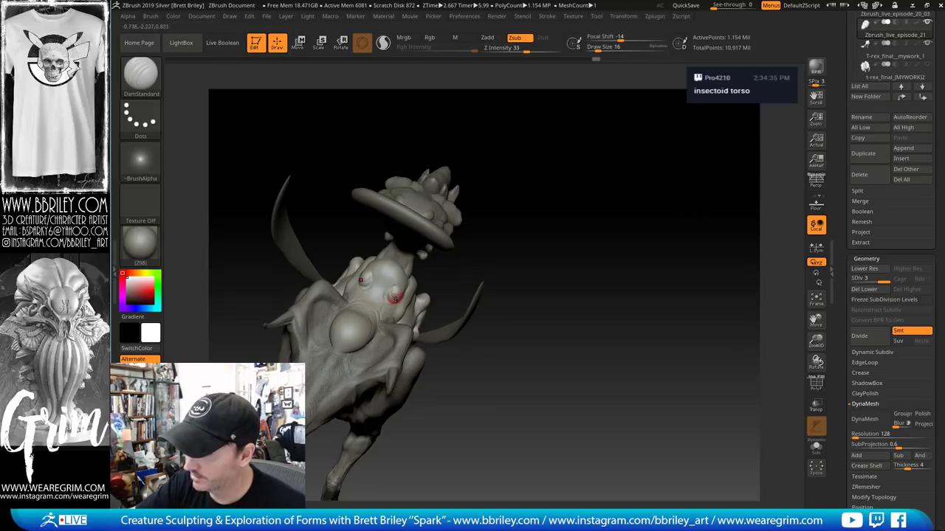
pyautogui.press('shift')
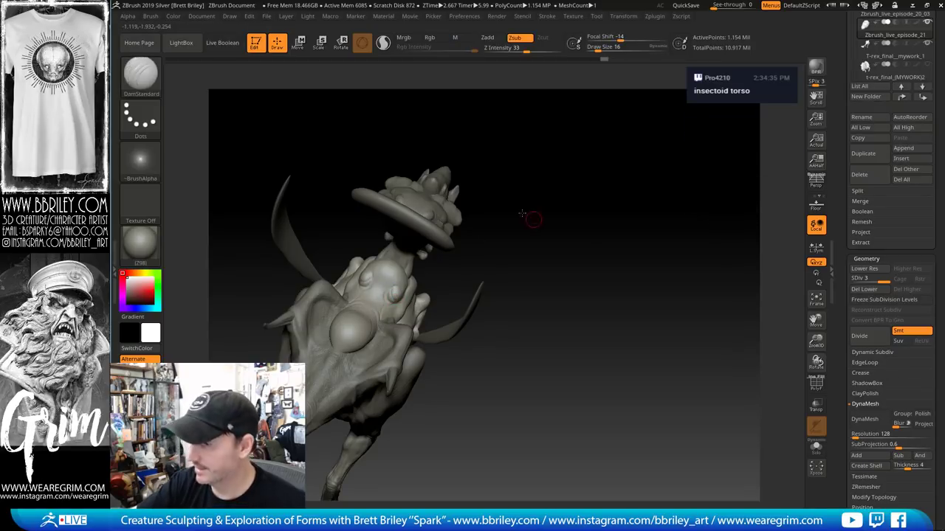
# Refine the creases around the rounded shoulder nodule beside the neck and soften them with the Smooth brush
pyautogui.moveTo(527, 217); pyautogui.dragTo(406, 312)
pyautogui.moveTo(527, 230); pyautogui.dragTo(473, 234)
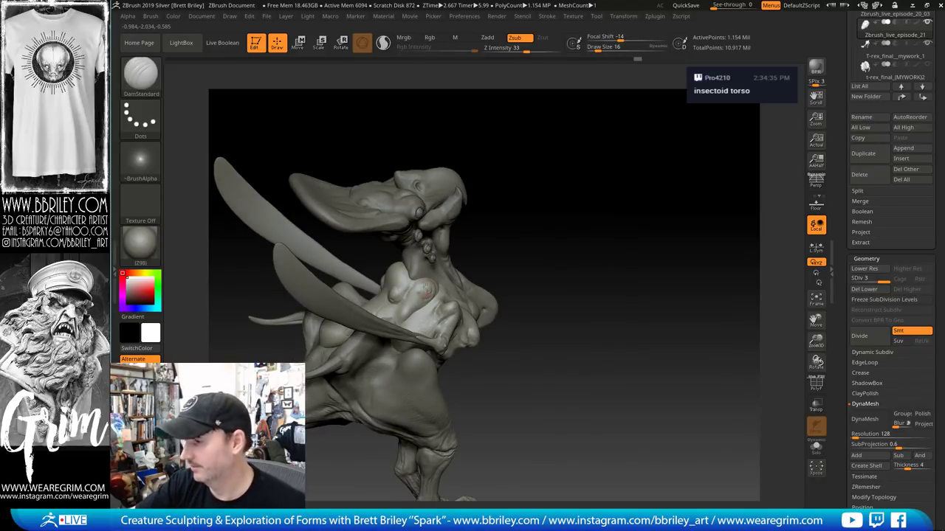
pyautogui.press('shift')
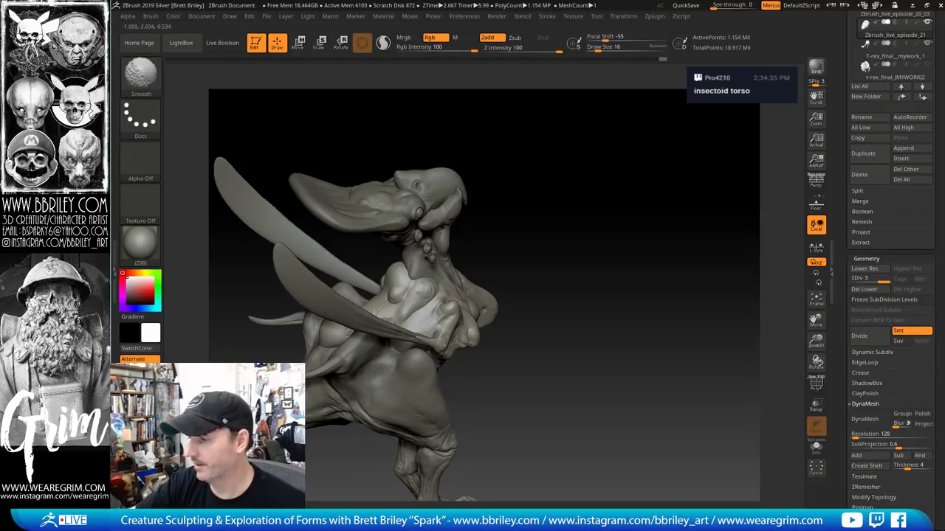
pyautogui.moveTo(527, 215); pyautogui.dragTo(553, 209)
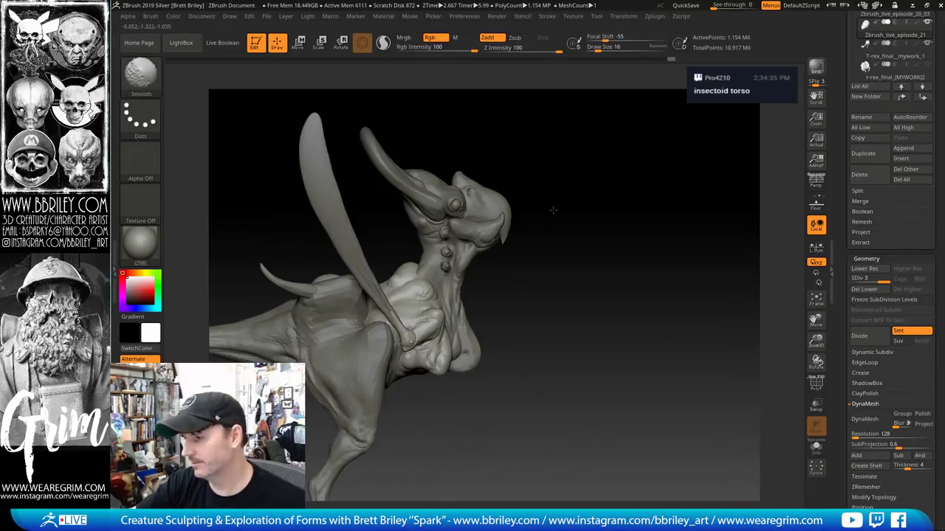
pyautogui.keyDown('alt'); pyautogui.moveTo(546, 300); pyautogui.dragTo(515, 303); pyautogui.keyUp('alt')
pyautogui.press('shift')
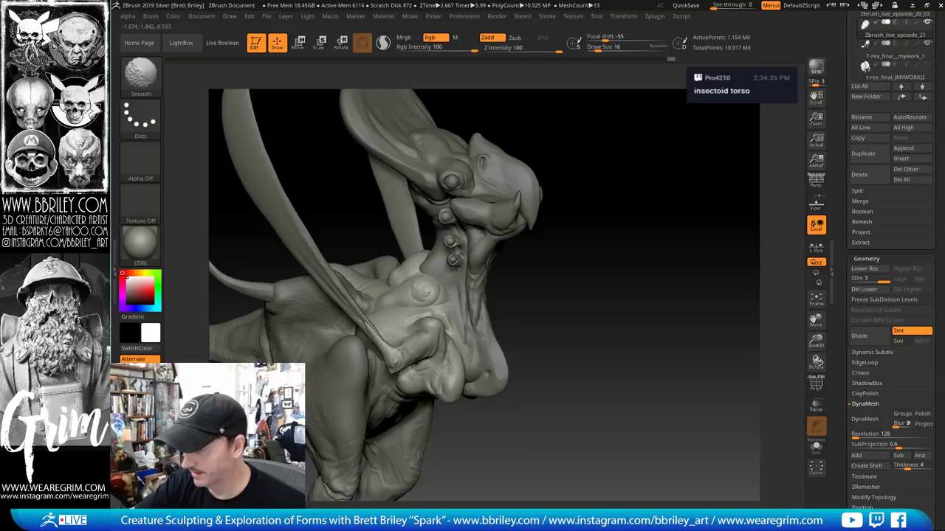
pyautogui.keyDown('shift'); pyautogui.moveTo(428, 302); pyautogui.dragTo(436, 299); pyautogui.keyUp('shift')
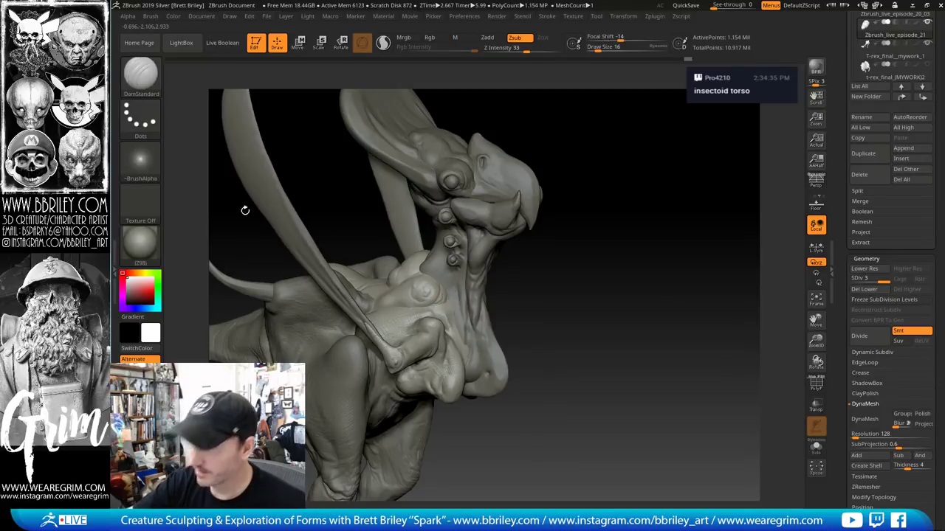
# Stamp elephant-skin detail on the torso below the shoulder nodule with the Standard brush, smoothing near the neck seam
pyautogui.press('b')
pyautogui.press('s')
pyautogui.press('t')
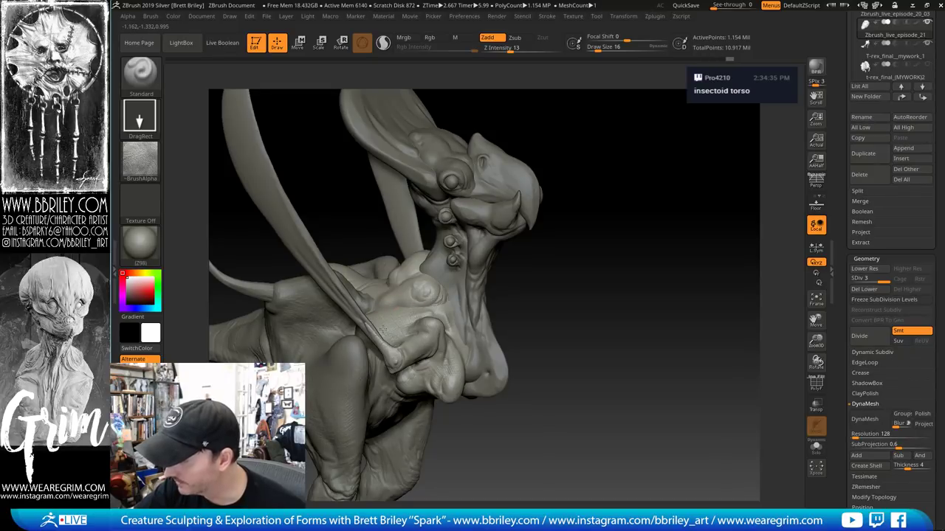
pyautogui.moveTo(578, 323); pyautogui.dragTo(397, 296)
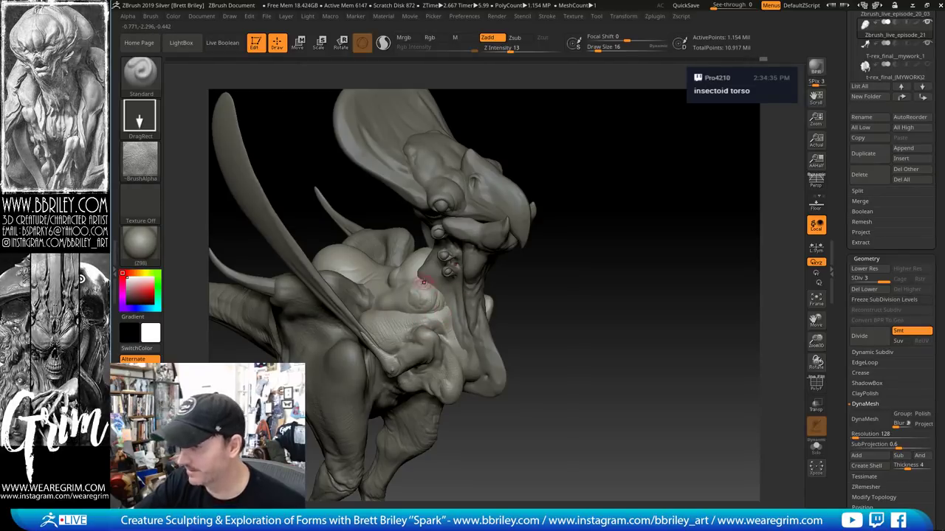
pyautogui.keyDown('shift'); pyautogui.moveTo(446, 273); pyautogui.dragTo(455, 303); pyautogui.keyUp('shift')
# Load the skin_01 alpha for the Standard brush and undo the latest trial stamps
pyautogui.click(140, 161)
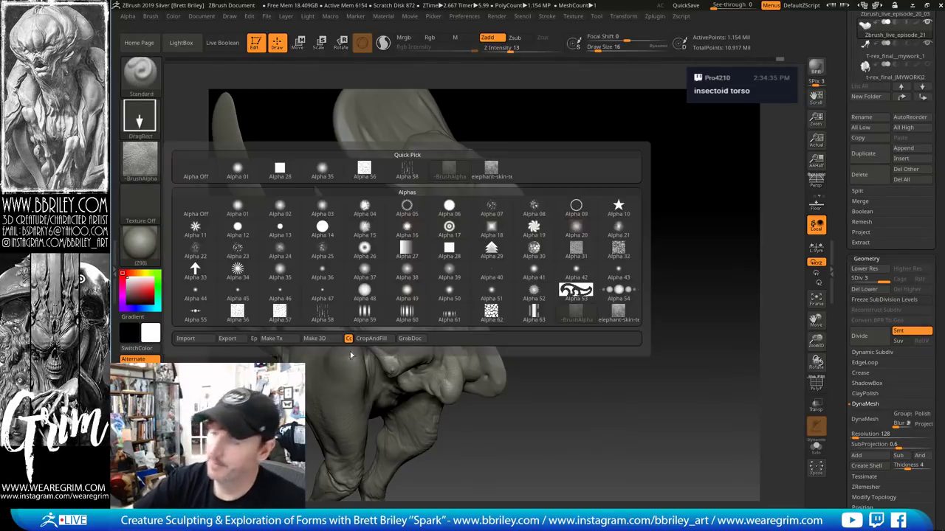
pyautogui.click(192, 336)
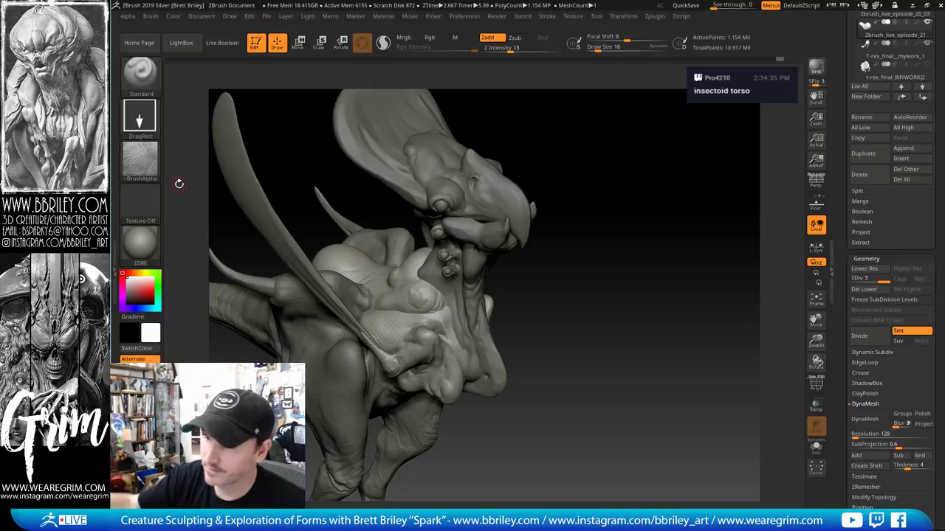
pyautogui.click(140, 160)
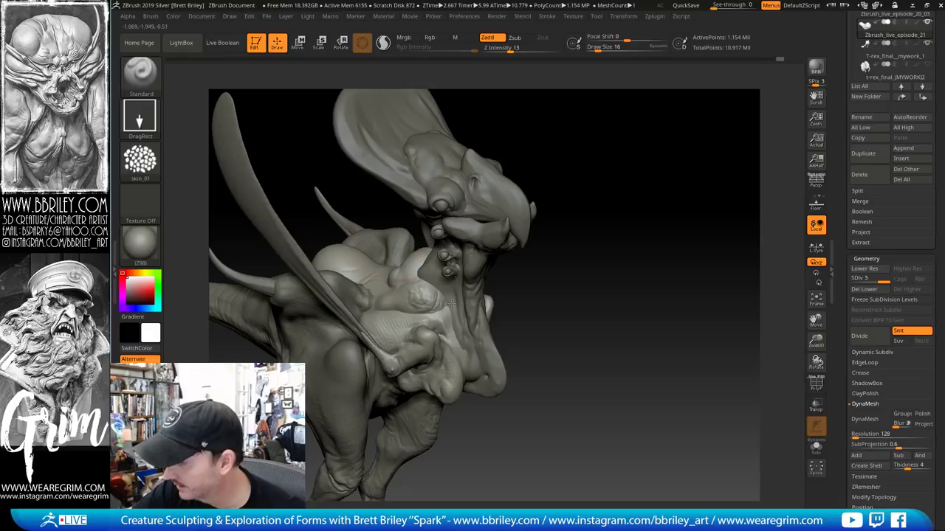
pyautogui.hotkey('ctrl', 'z')
pyautogui.hotkey('ctrl', 'z')
# Stamp skin_01 bumps over the rounded shoulder nodule and the surface around it
pyautogui.moveTo(536, 319); pyautogui.dragTo(620, 329)
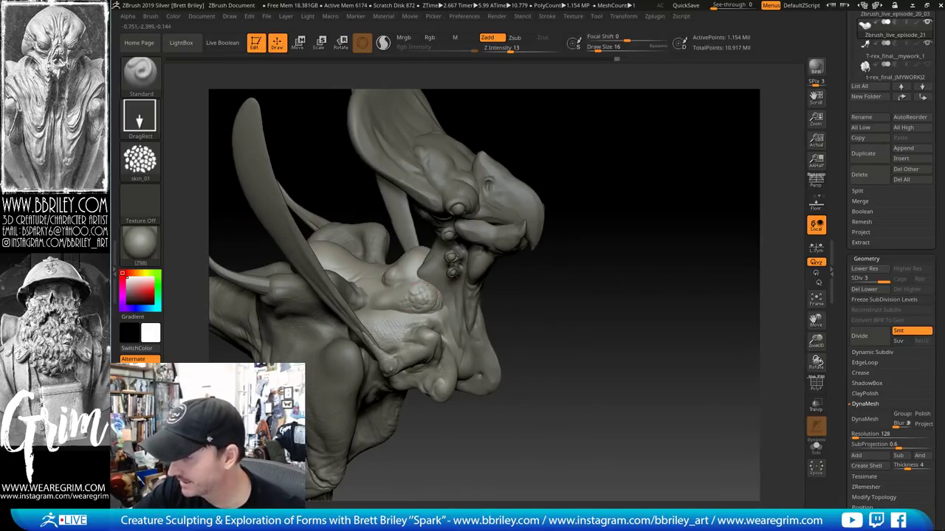
pyautogui.moveTo(407, 288); pyautogui.dragTo(398, 279)
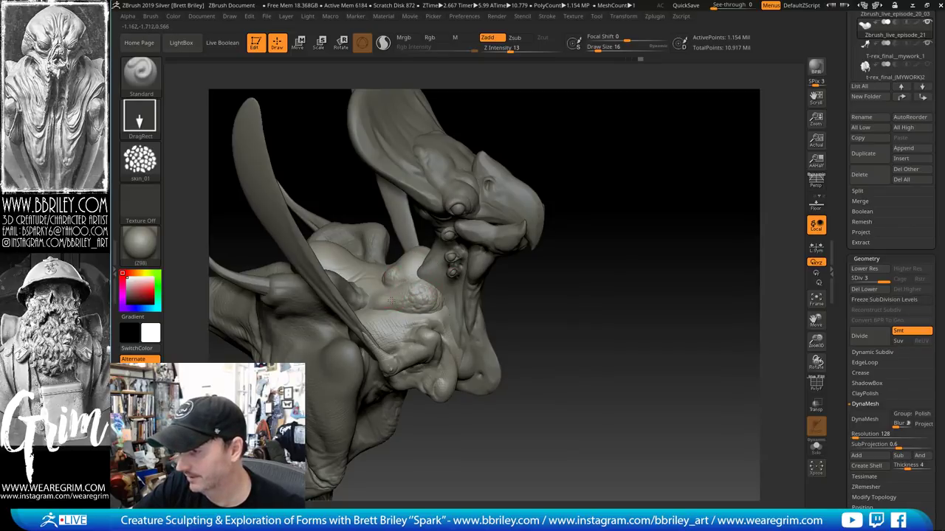
pyautogui.moveTo(391, 301); pyautogui.dragTo(417, 266, button='right')
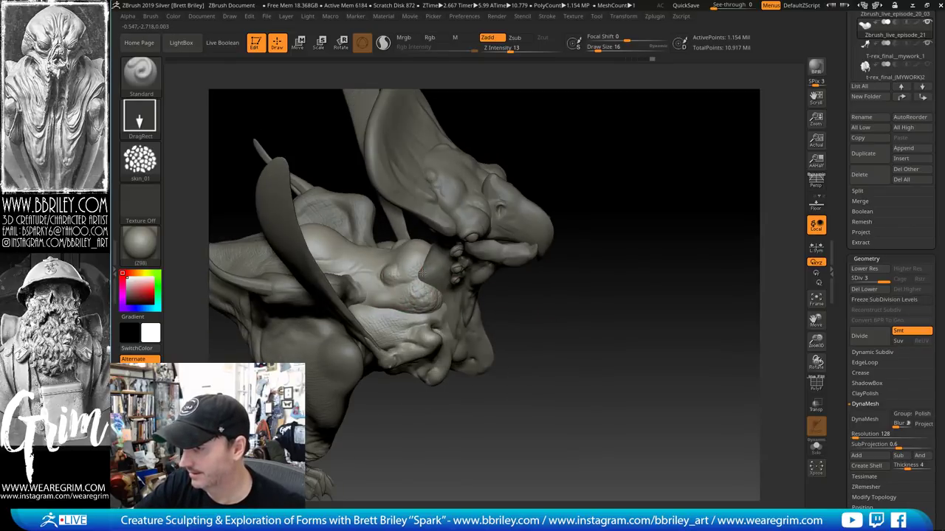
pyautogui.moveTo(544, 319); pyautogui.dragTo(392, 300, button='right')
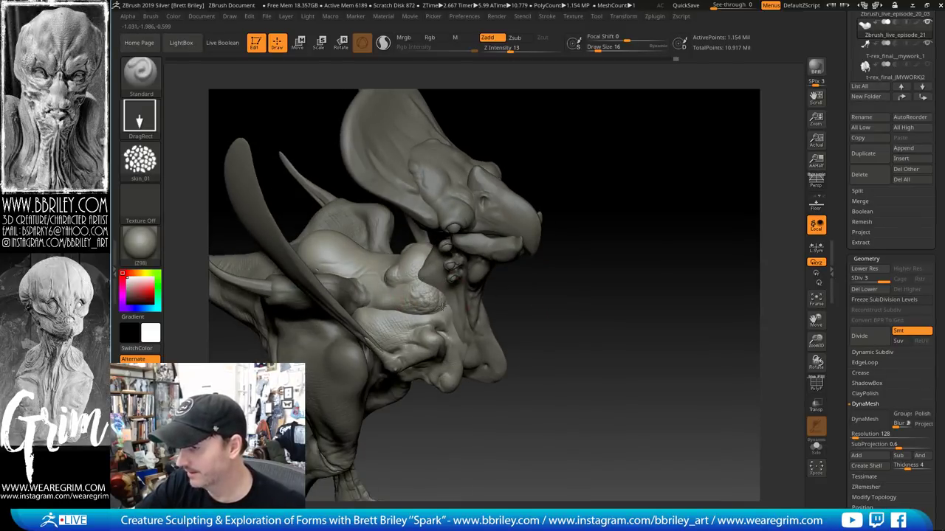
pyautogui.moveTo(443, 306); pyautogui.dragTo(428, 298)
# Swell the bumpy shoulder nodule with the Inflat brush at draw size 53 and soften its edges with the Smooth brush
pyautogui.press('b')
pyautogui.press('i')
pyautogui.press('n')
pyautogui.moveTo(561, 308)
pyautogui.mouseDown(button='right')
pyautogui.moveTo(576, 350)
pyautogui.moveTo(575, 399)
pyautogui.mouseUp(button='right')
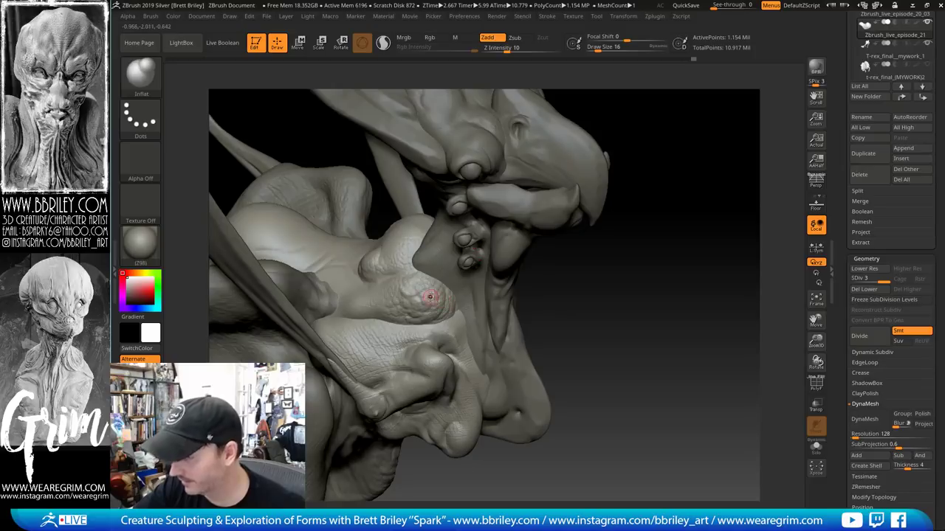
pyautogui.press('s')
pyautogui.moveTo(431, 296)
pyautogui.mouseDown()
pyautogui.moveTo(439, 296)
pyautogui.moveTo(427, 302)
pyautogui.moveTo(416, 281)
pyautogui.moveTo(462, 316)
pyautogui.mouseUp()
pyautogui.moveTo(478, 323); pyautogui.dragTo(451, 312, button='right')
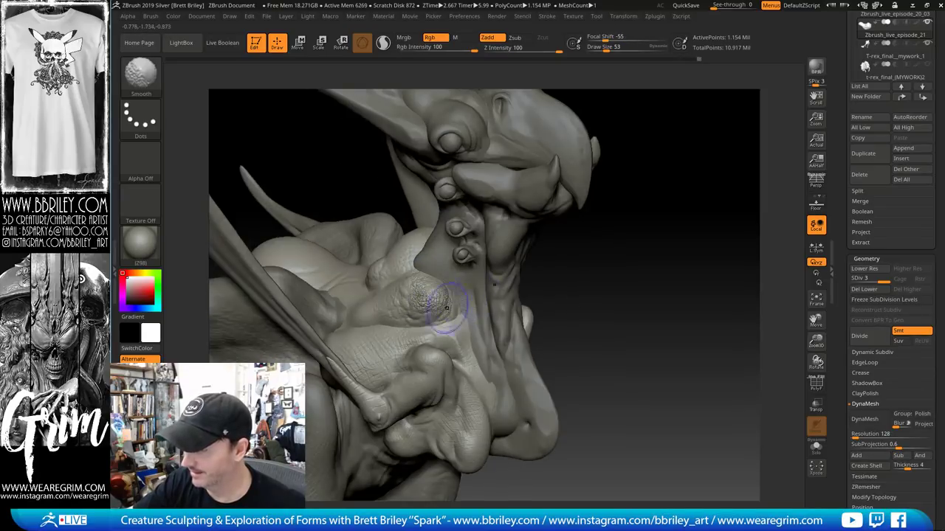
pyautogui.moveTo(452, 311)
pyautogui.keyDown('shift'); pyautogui.mouseDown()
pyautogui.moveTo(421, 313)
pyautogui.moveTo(440, 318)
pyautogui.moveTo(431, 299)
pyautogui.moveTo(463, 302)
pyautogui.mouseUp(); pyautogui.keyUp('shift')
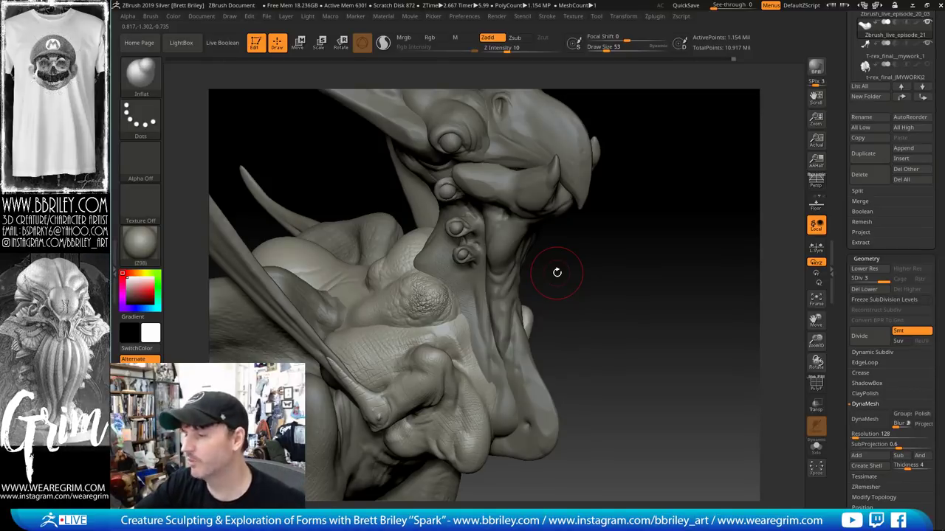
pyautogui.moveTo(391, 306); pyautogui.dragTo(416, 289)
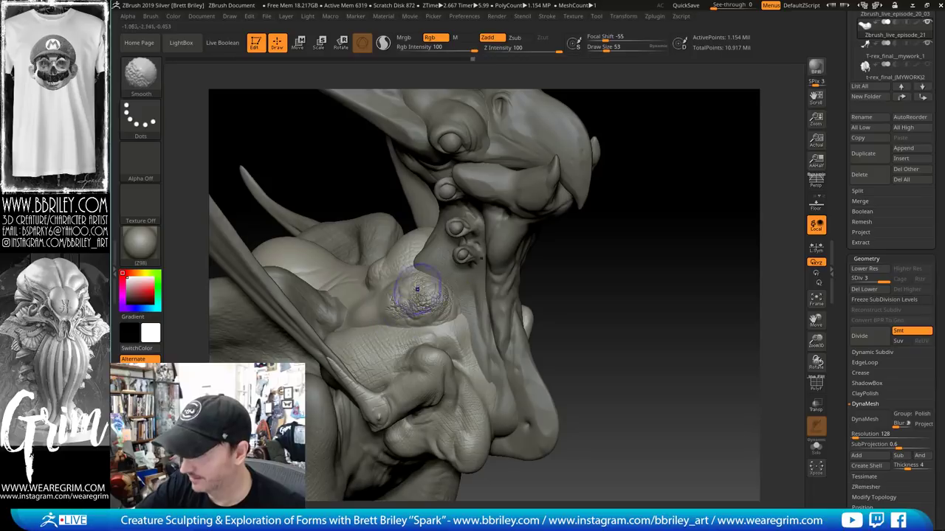
pyautogui.moveTo(590, 312); pyautogui.dragTo(639, 315)
pyautogui.press('1')
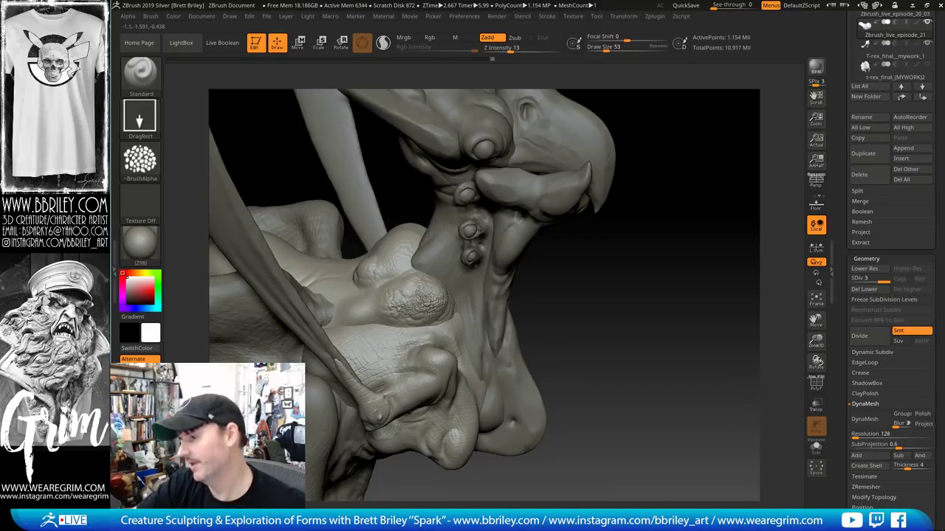
# Reshape the shoulder nodule's outline with the Move brush at draw size 39
pyautogui.press('b')
pyautogui.press('m')
pyautogui.press('v')
pyautogui.press('s')
pyautogui.moveTo(424, 322); pyautogui.dragTo(412, 293)
pyautogui.press('[')
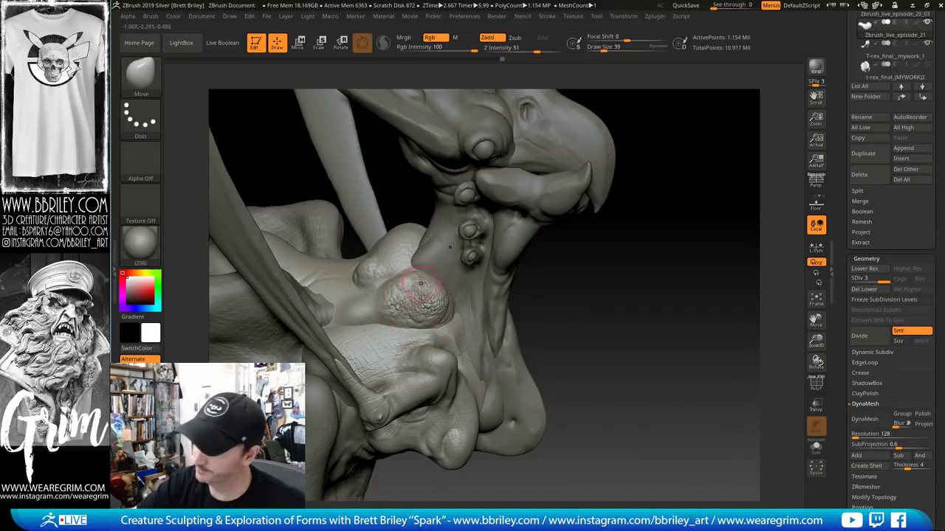
# Puff up the reshaped nodule's bumps with the Inflat brush at draw size 39 and smooth its side facing the neck
pyautogui.press('b')
pyautogui.press('i')
pyautogui.press('n')
pyautogui.moveTo(420, 283); pyautogui.dragTo(436, 292, button='right')
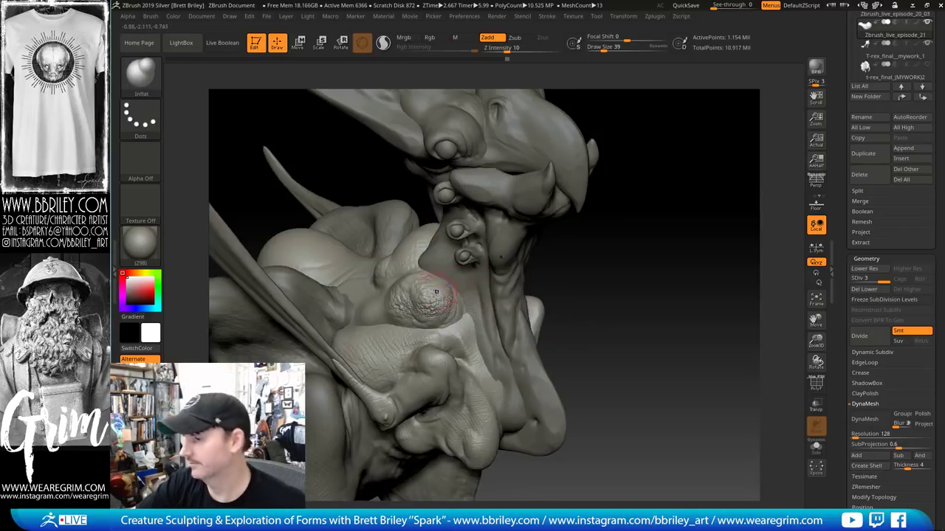
pyautogui.moveTo(437, 292)
pyautogui.keyDown('shift'); pyautogui.mouseDown()
pyautogui.moveTo(447, 310)
pyautogui.moveTo(443, 301)
pyautogui.mouseUp(); pyautogui.keyUp('shift')
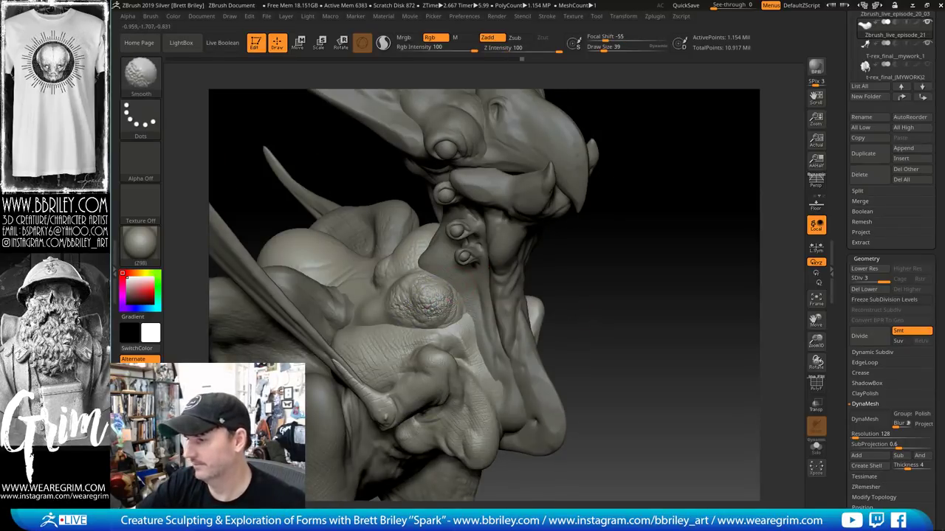
pyautogui.moveTo(633, 320); pyautogui.dragTo(516, 286)
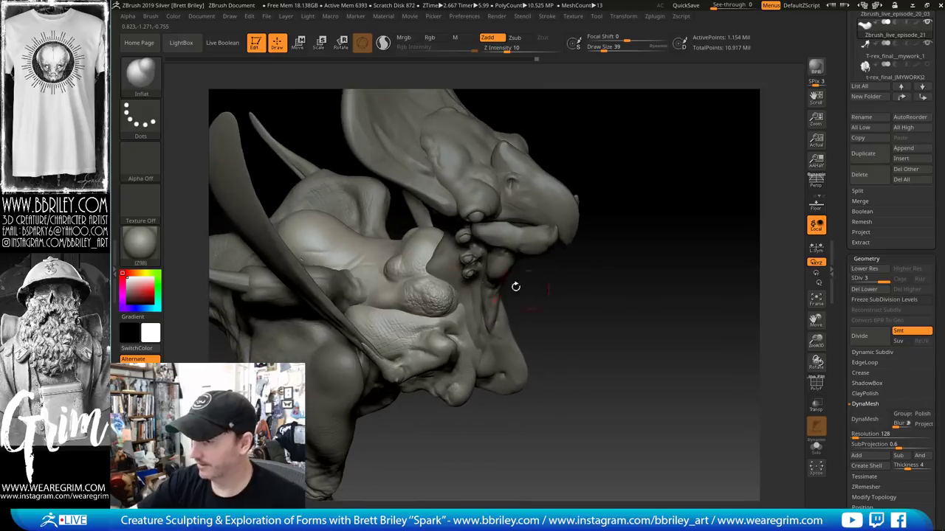
# Crease the folds around the neck-side nodules with DamStandard at draw size 21 and stamp ~BrushAlpha bumps over the upper nodule
pyautogui.press('b')
pyautogui.press('d')
pyautogui.press('s')
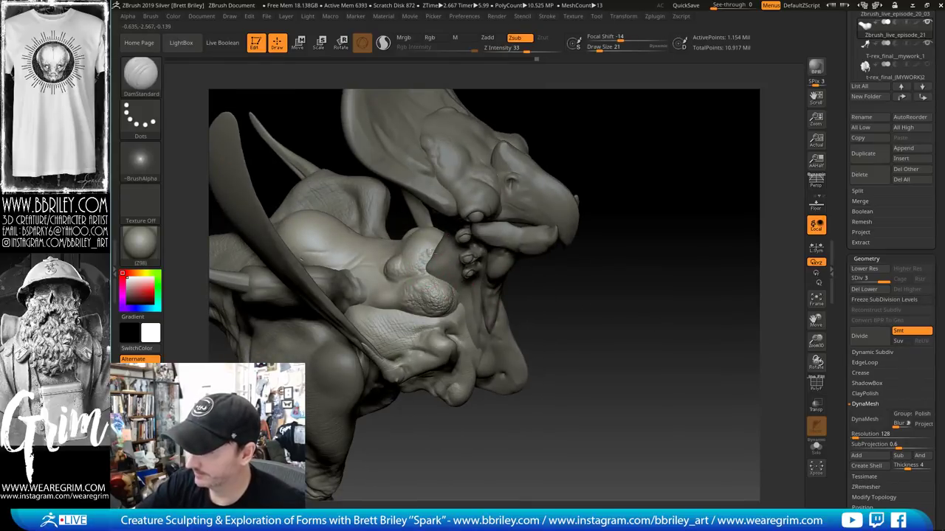
pyautogui.moveTo(565, 299); pyautogui.dragTo(520, 287)
pyautogui.press('b')
pyautogui.press('s')
pyautogui.press('t')
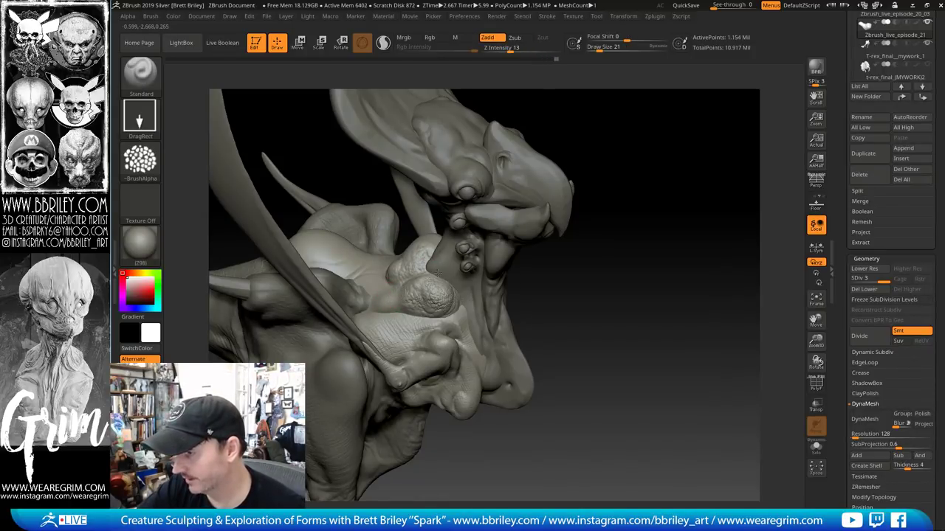
pyautogui.moveTo(576, 307); pyautogui.dragTo(439, 245)
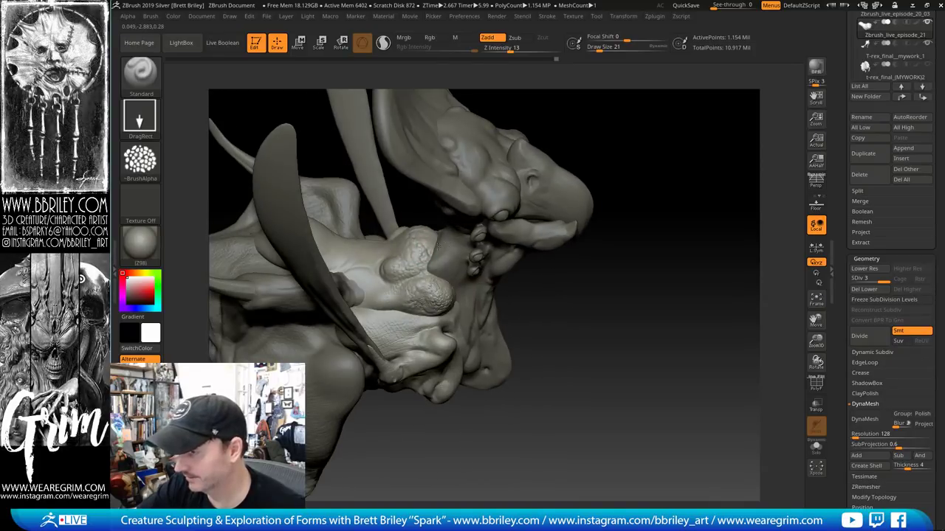
# Stamp ~BrushAlpha bumps with the Standard brush over the surface behind the nodules and the large oval mound, smoothing the transition
pyautogui.moveTo(566, 319); pyautogui.dragTo(399, 221)
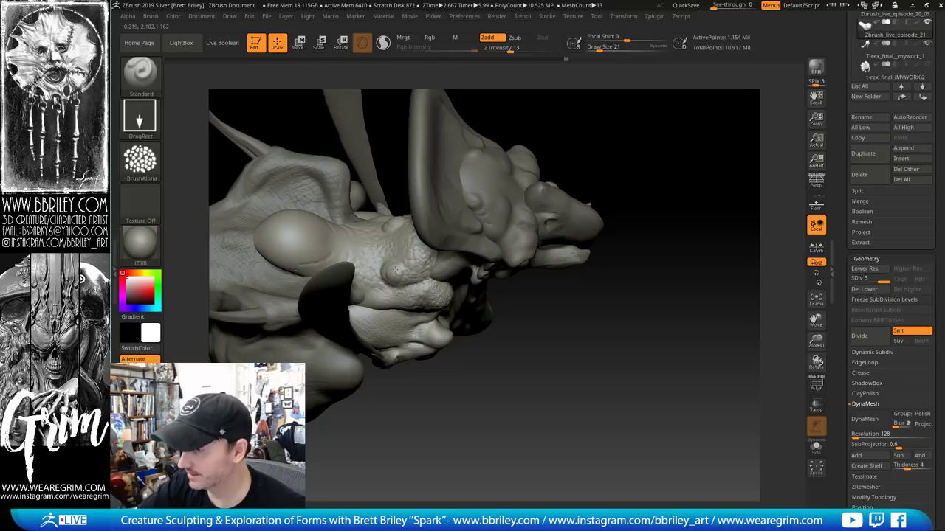
pyautogui.moveTo(561, 318); pyautogui.dragTo(416, 287)
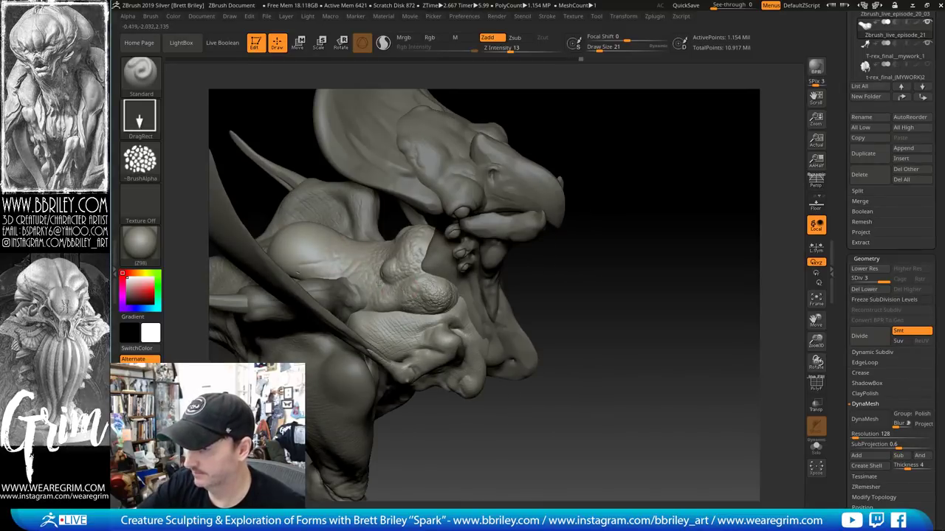
pyautogui.moveTo(569, 248)
pyautogui.mouseDown()
pyautogui.moveTo(652, 274)
pyautogui.moveTo(367, 291)
pyautogui.mouseUp()
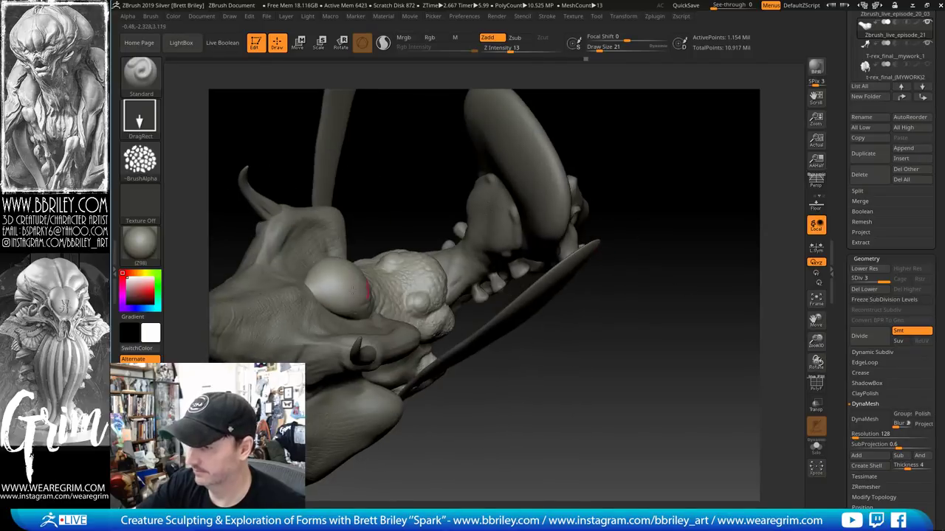
pyautogui.moveTo(613, 367); pyautogui.dragTo(380, 273)
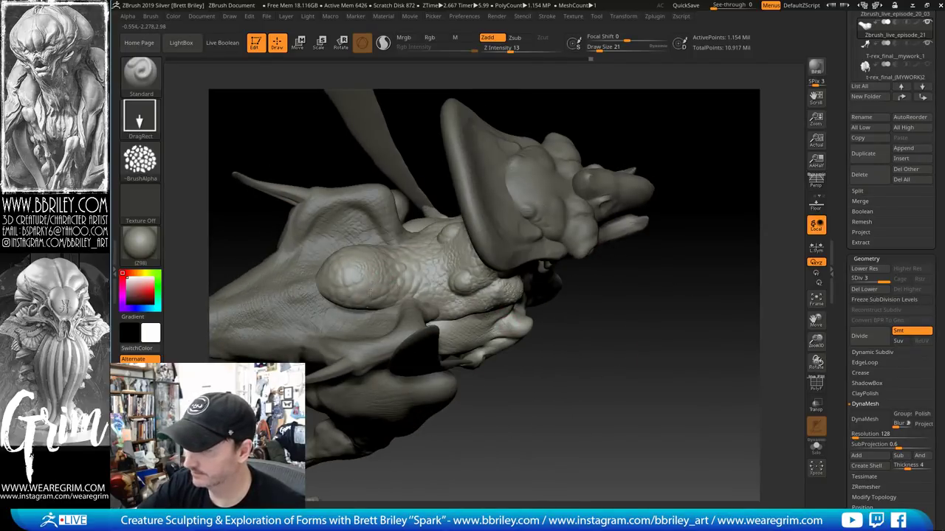
pyautogui.press('shift')
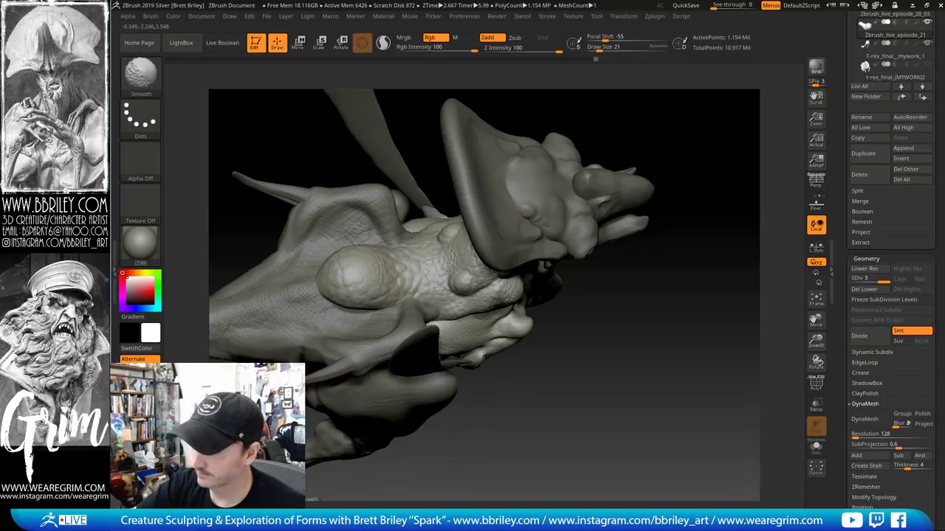
pyautogui.moveTo(485, 388); pyautogui.dragTo(476, 337)
# Reshape the lower edge of the large oval mound with the Move brush at draw size 68
pyautogui.press('b')
pyautogui.press('m')
pyautogui.press('v')
pyautogui.moveTo(356, 313)
pyautogui.mouseDown()
pyautogui.moveTo(354, 322)
pyautogui.moveTo(325, 303)
pyautogui.moveTo(375, 304)
pyautogui.moveTo(368, 308)
pyautogui.mouseUp()
pyautogui.moveTo(592, 391)
pyautogui.mouseDown()
pyautogui.moveTo(683, 342)
pyautogui.moveTo(671, 374)
pyautogui.moveTo(654, 377)
pyautogui.mouseUp()
# Carve the crease around the oval mound's base with DamStandard at draw size 10 and soften it with the Smooth brush
pyautogui.press('b')
pyautogui.press('d')
pyautogui.press('s')
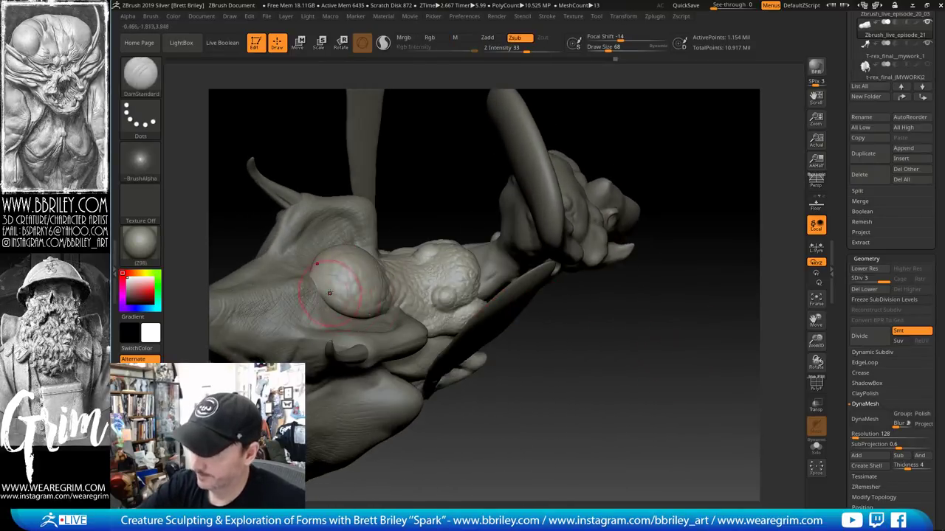
pyautogui.press('s')
pyautogui.moveTo(333, 297); pyautogui.dragTo(322, 296)
pyautogui.press('s')
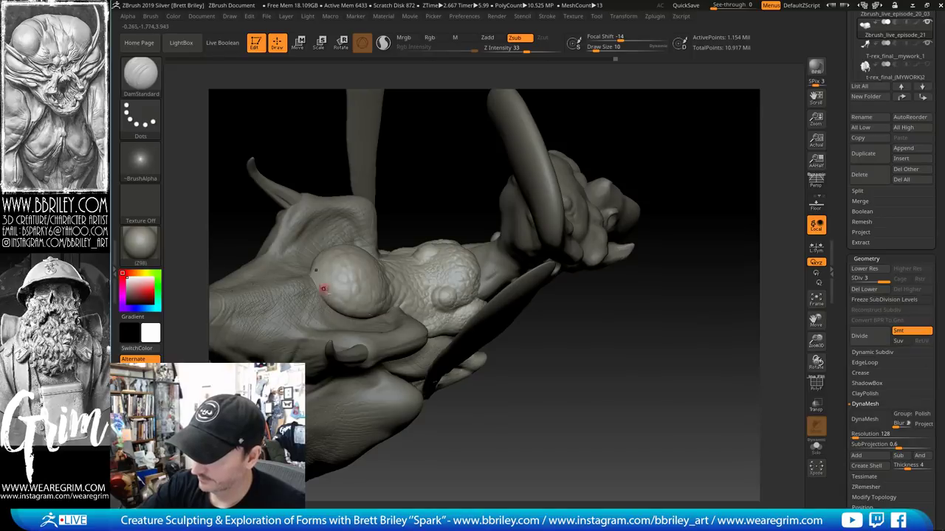
pyautogui.press('shift')
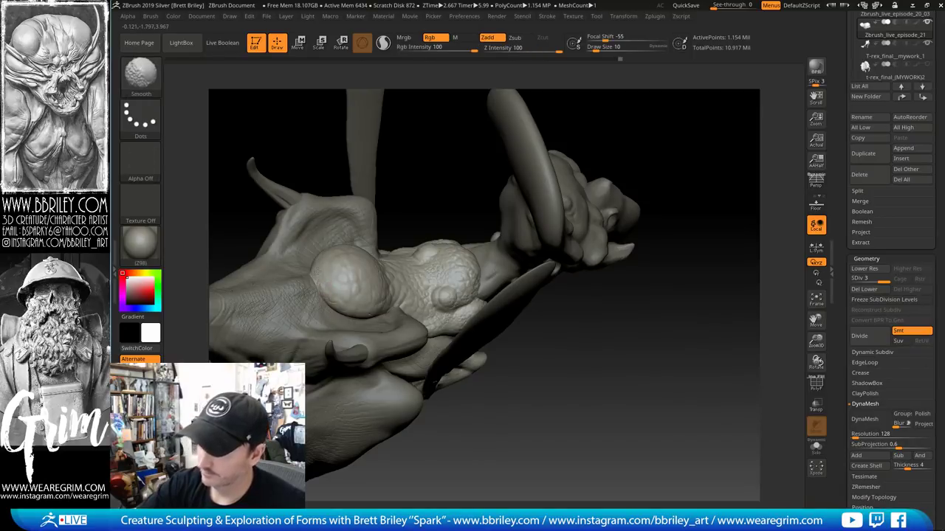
pyautogui.moveTo(583, 347); pyautogui.dragTo(612, 359)
# Load the pores lot big alpha on the Standard brush and stamp pores over the oval mound and bumpy nodules
pyautogui.press('b')
pyautogui.press('s')
pyautogui.press('t')
pyautogui.click(141, 160)
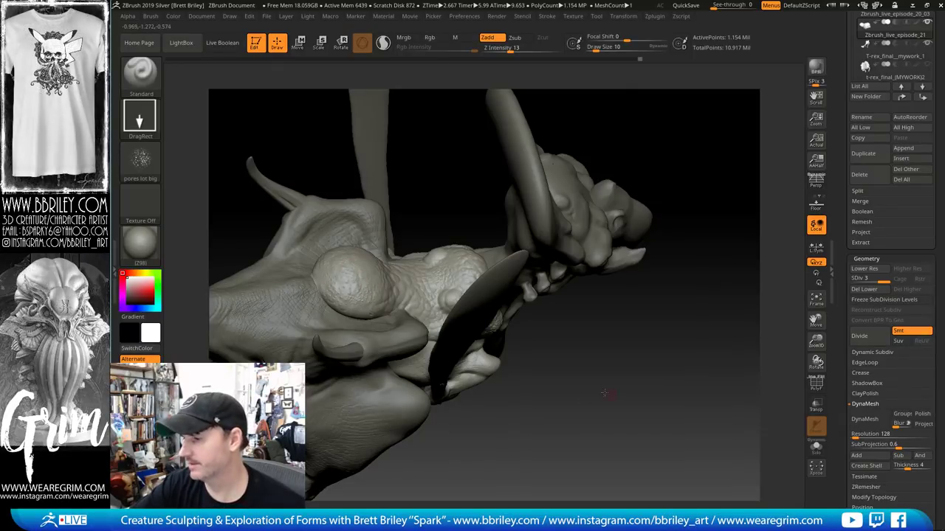
pyautogui.moveTo(605, 394); pyautogui.dragTo(375, 284)
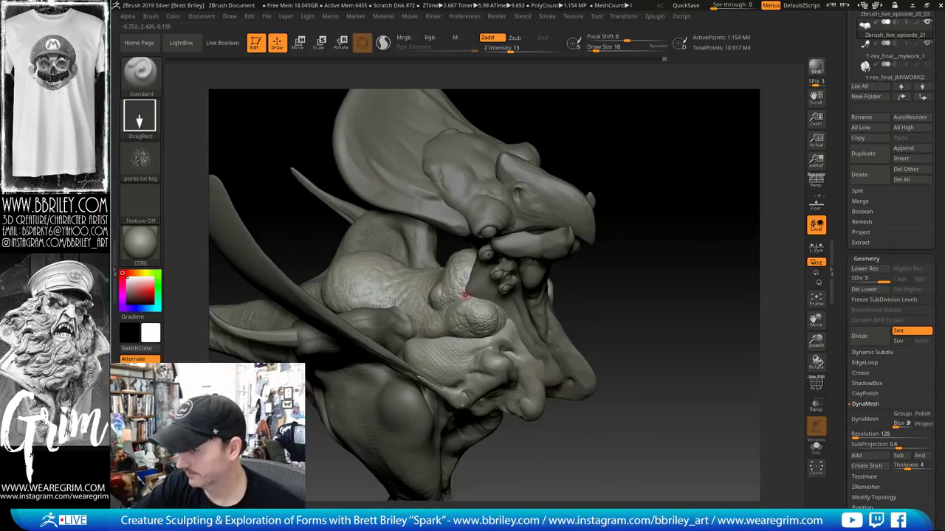
# Select the Zbrush_live_episode_20_03 chest piece and stamp the pores lot big texture over its folds
pyautogui.moveTo(692, 278); pyautogui.dragTo(641, 272)
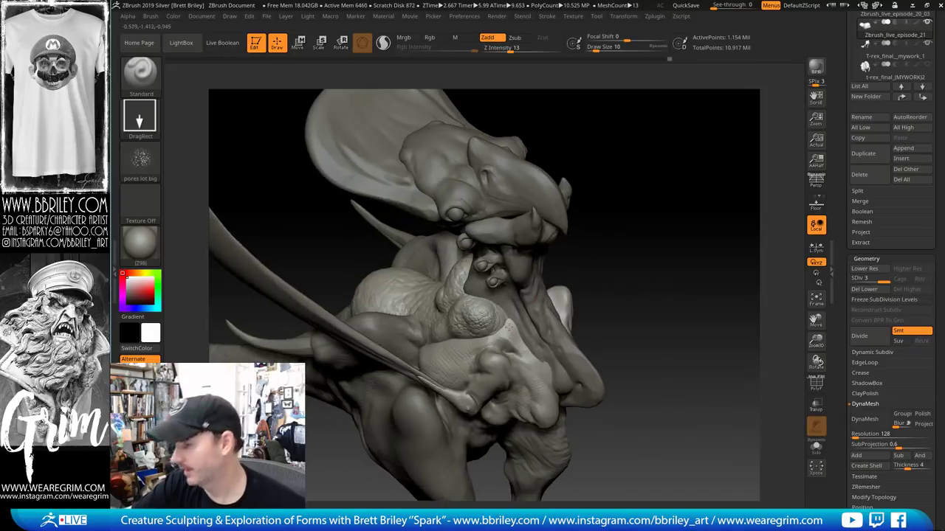
pyautogui.keyDown('alt'); pyautogui.click(511, 326); pyautogui.keyUp('alt')
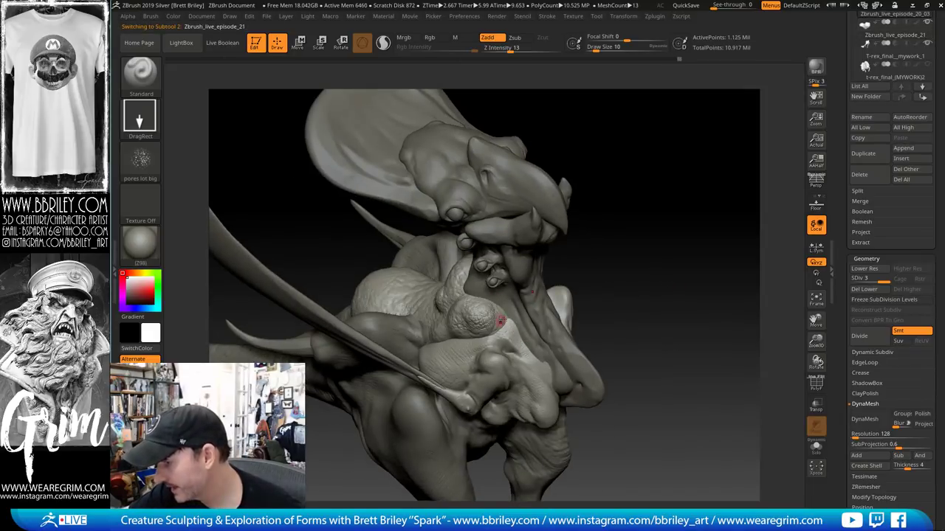
pyautogui.keyDown('alt'); pyautogui.click(506, 324); pyautogui.keyUp('alt')
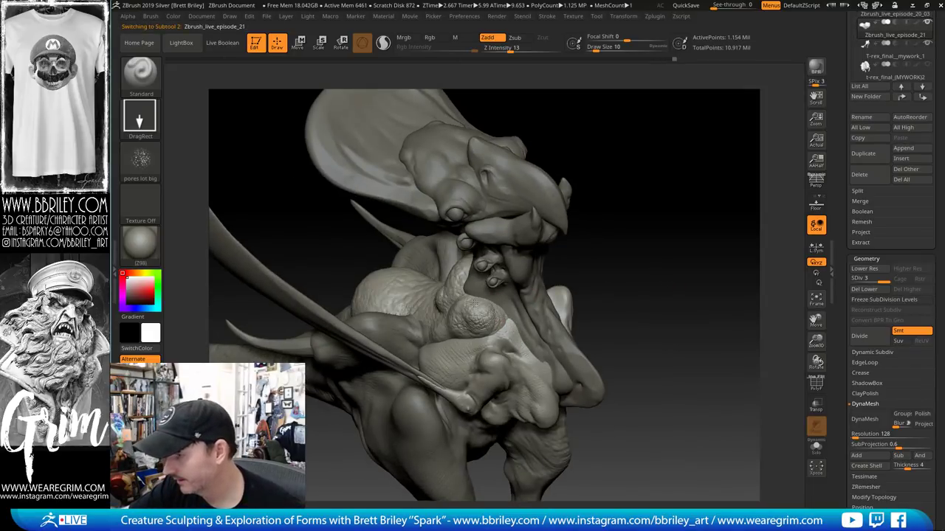
pyautogui.keyDown('alt'); pyautogui.click(496, 337); pyautogui.keyUp('alt')
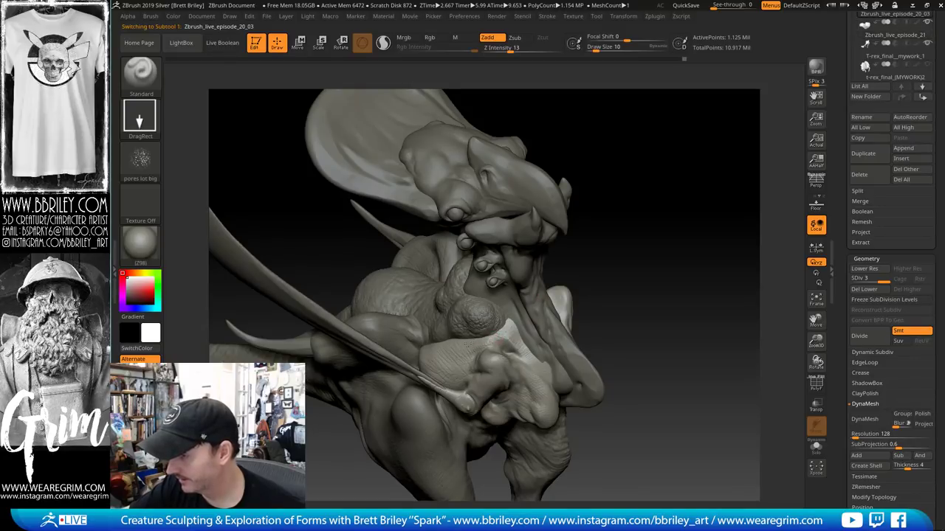
pyautogui.moveTo(628, 295); pyautogui.dragTo(449, 325)
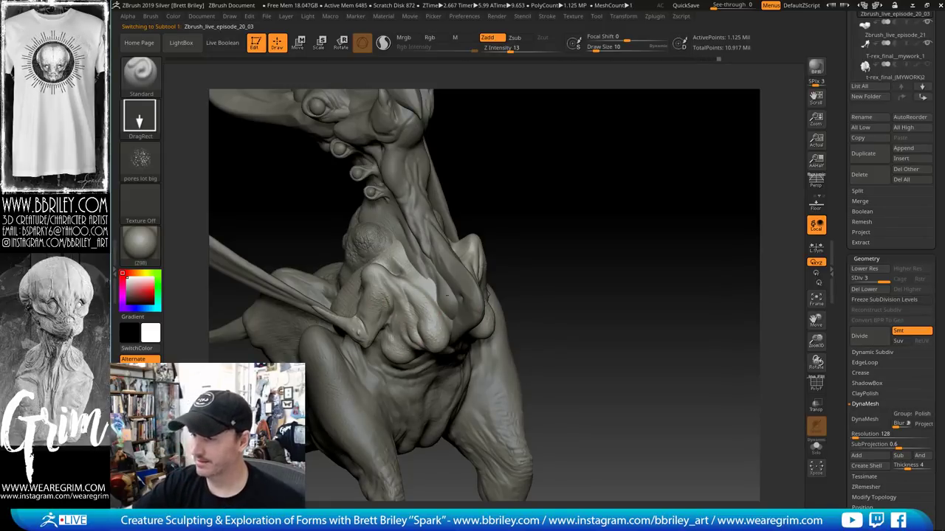
pyautogui.moveTo(580, 196); pyautogui.dragTo(449, 364)
# Stamp the pores lot big texture on the neck piece and on the long throat strands in front of it
pyautogui.keyDown('alt'); pyautogui.click(449, 363); pyautogui.keyUp('alt')
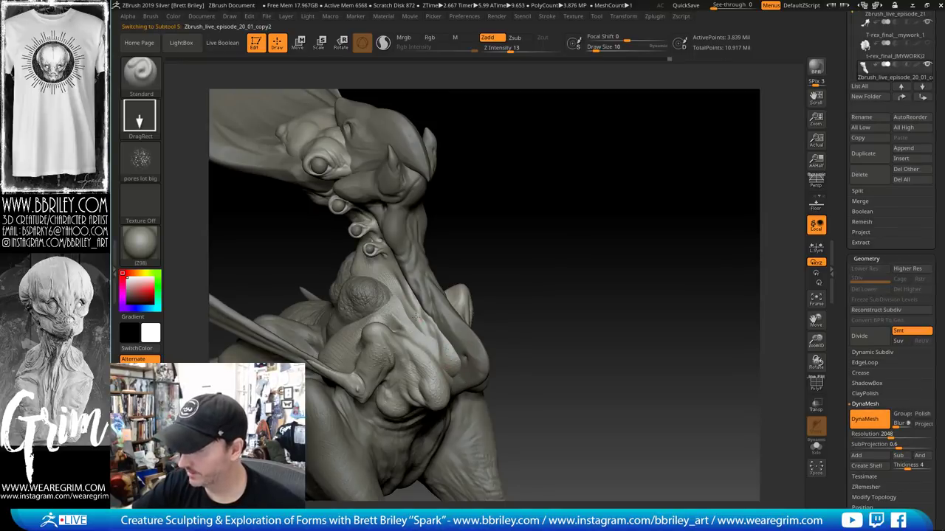
pyautogui.keyDown('alt'); pyautogui.click(424, 298); pyautogui.keyUp('alt')
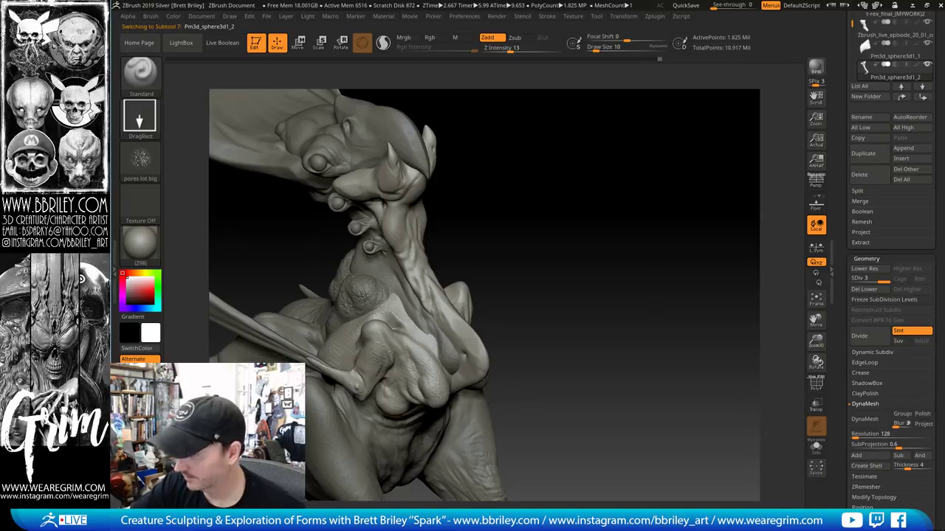
pyautogui.moveTo(506, 193); pyautogui.dragTo(440, 272)
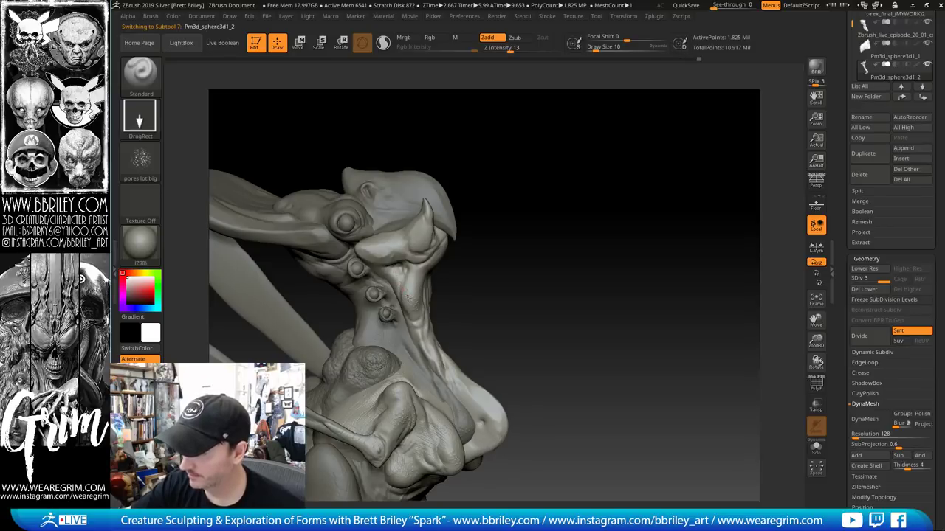
# Reselect the neck piece and stamp more pores lot big texture on its side around the small round growths
pyautogui.keyDown('alt'); pyautogui.click(401, 327); pyautogui.keyUp('alt')
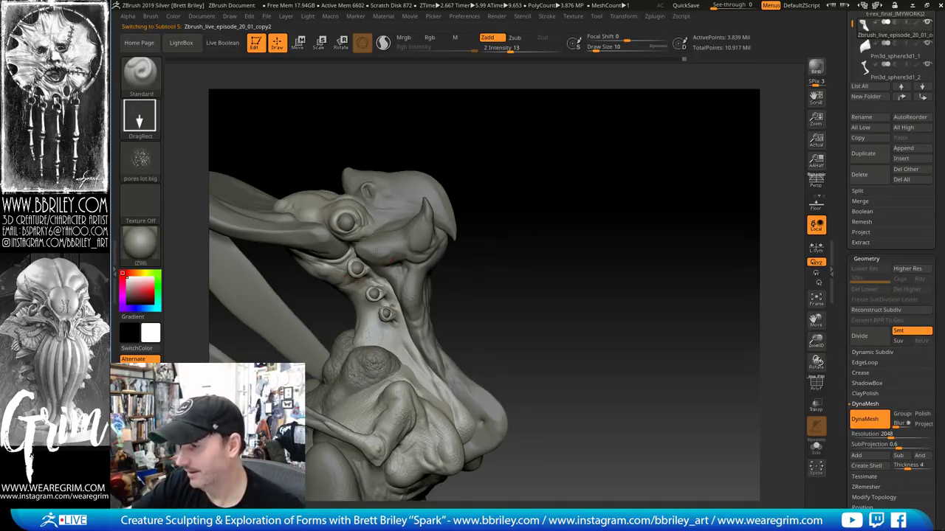
pyautogui.moveTo(553, 165); pyautogui.dragTo(567, 213)
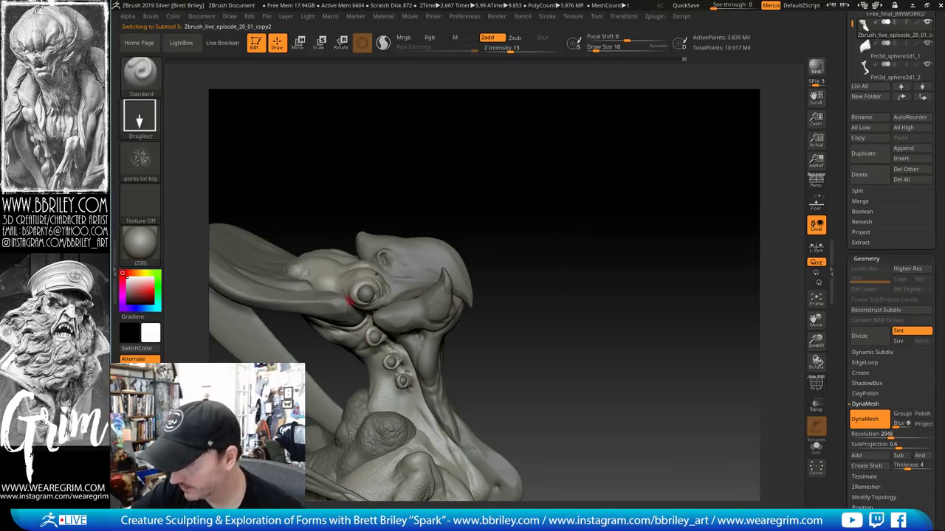
pyautogui.moveTo(408, 207); pyautogui.dragTo(451, 215)
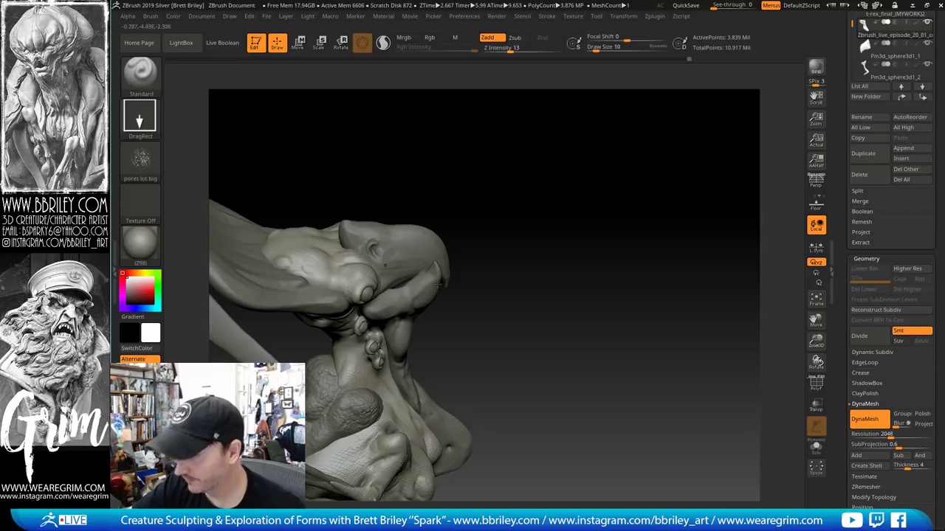
pyautogui.keyDown('alt'); pyautogui.moveTo(538, 241); pyautogui.dragTo(561, 284); pyautogui.keyUp('alt')
pyautogui.moveTo(561, 283); pyautogui.dragTo(499, 319)
# Select the T-rex_final__mywork_1 body and stamp the pores lot big texture over its leg and lower torso
pyautogui.keyDown('alt'); pyautogui.click(376, 339); pyautogui.keyUp('alt')
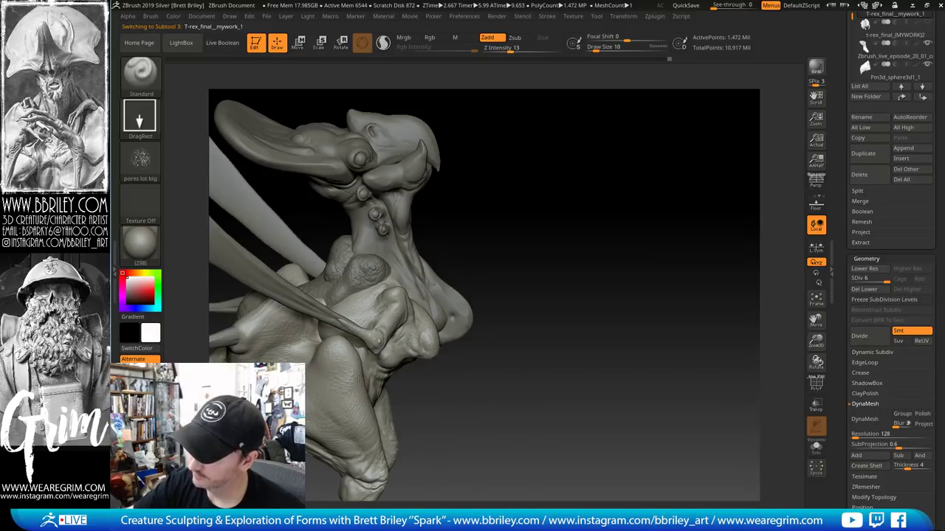
pyautogui.moveTo(358, 378)
pyautogui.mouseDown(button='right')
pyautogui.moveTo(442, 402)
pyautogui.moveTo(368, 394)
pyautogui.mouseUp(button='right')
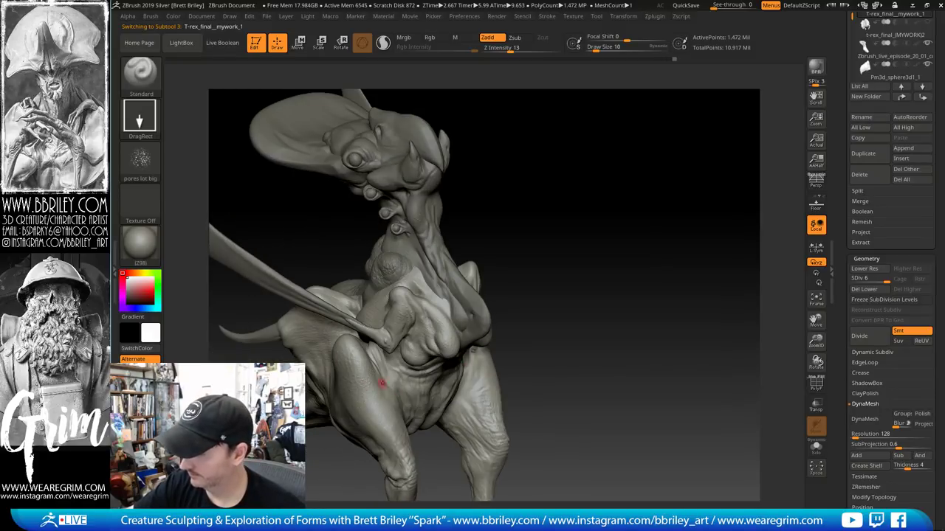
pyautogui.moveTo(394, 367); pyautogui.dragTo(413, 341, button='right')
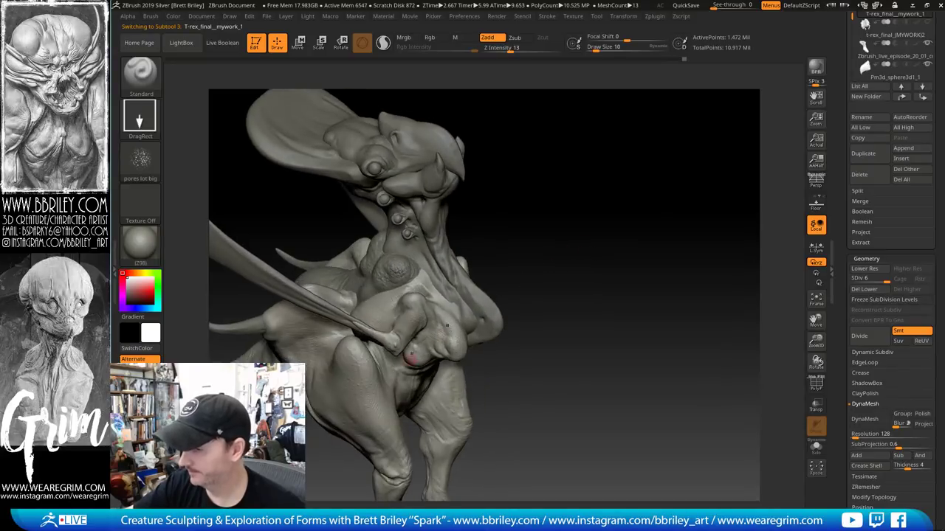
pyautogui.moveTo(533, 230); pyautogui.dragTo(561, 228)
# Select the chest piece again, switch to the elephant-skin alpha and stamp wrinkles across its folds
pyautogui.keyDown('alt'); pyautogui.click(391, 221); pyautogui.keyUp('alt')
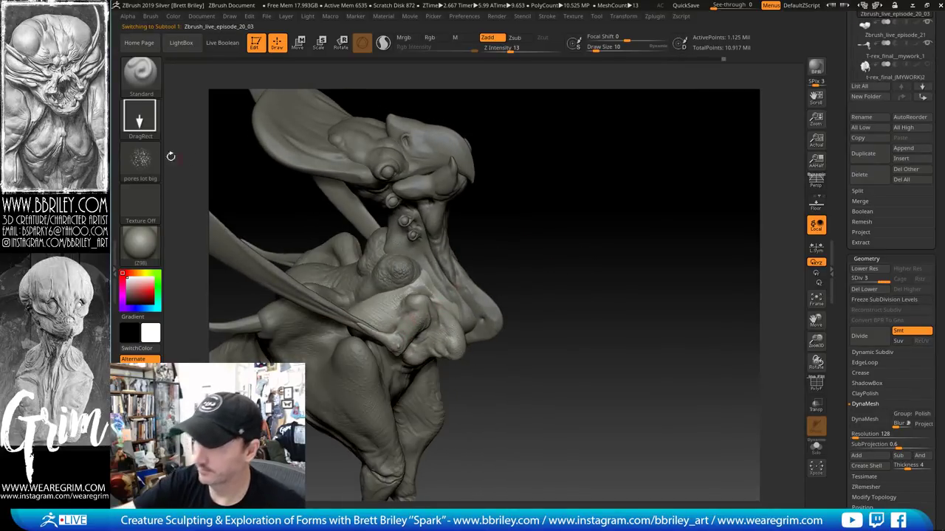
pyautogui.click(152, 172)
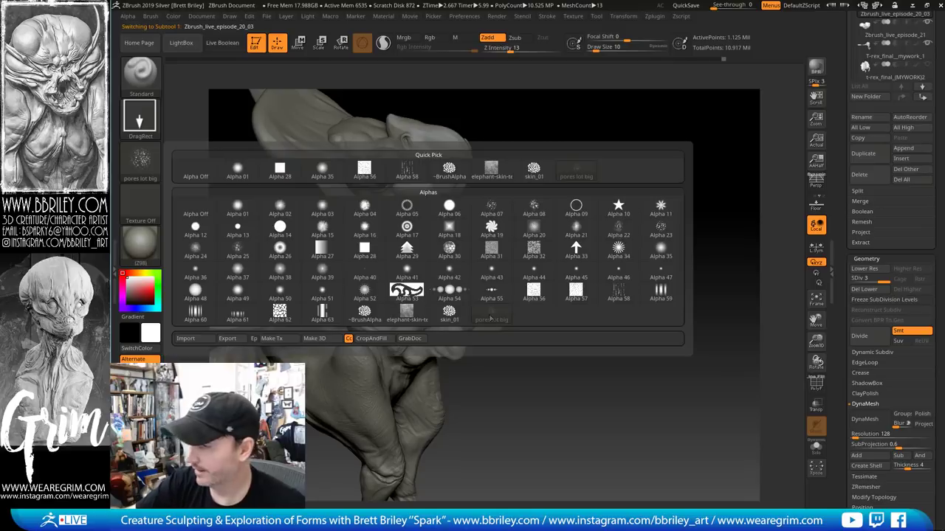
pyautogui.click(399, 314)
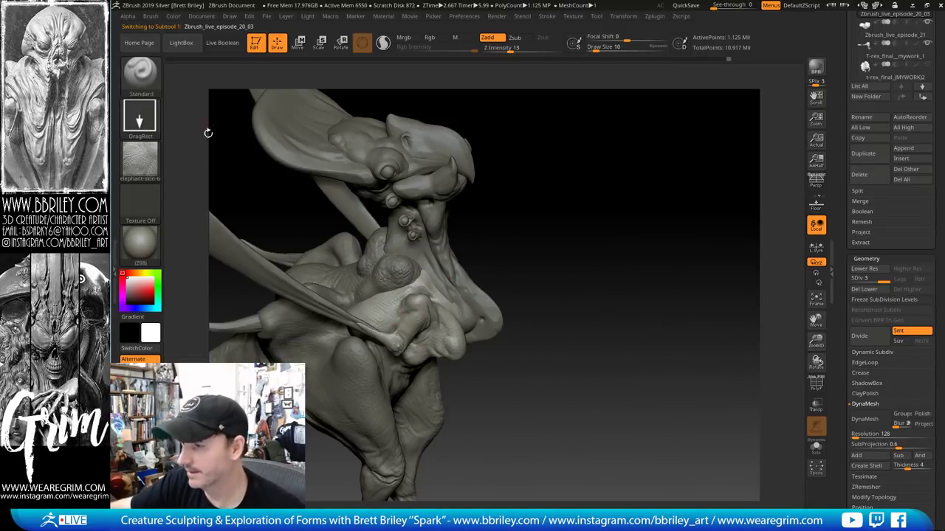
pyautogui.moveTo(534, 220)
pyautogui.mouseDown()
pyautogui.moveTo(566, 219)
pyautogui.moveTo(544, 248)
pyautogui.moveTo(502, 270)
pyautogui.mouseUp()
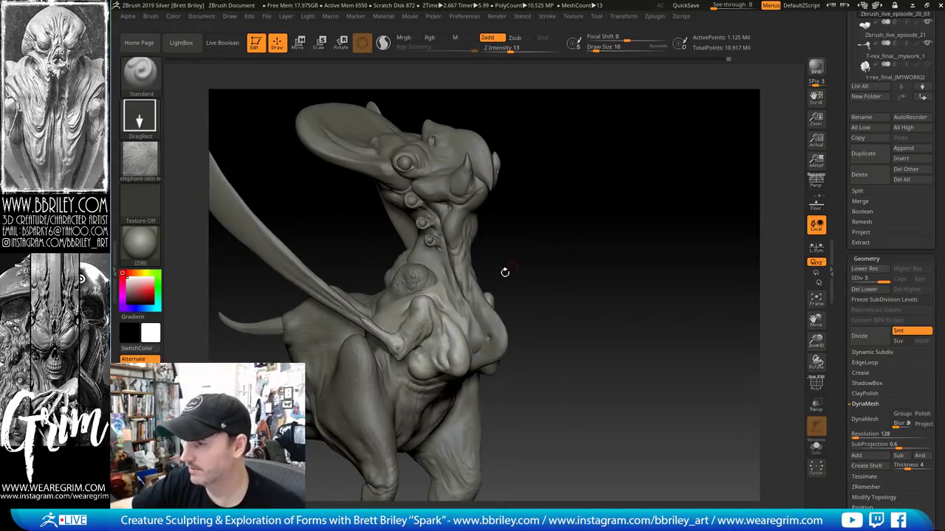
# Select the smooth skull-cap piece on the head and stamp Alpha 58 strands across its side above the horned jaw
pyautogui.keyDown('alt'); pyautogui.click(442, 273); pyautogui.keyUp('alt')
pyautogui.keyDown('alt'); pyautogui.moveTo(538, 205); pyautogui.dragTo(509, 320); pyautogui.keyUp('alt')
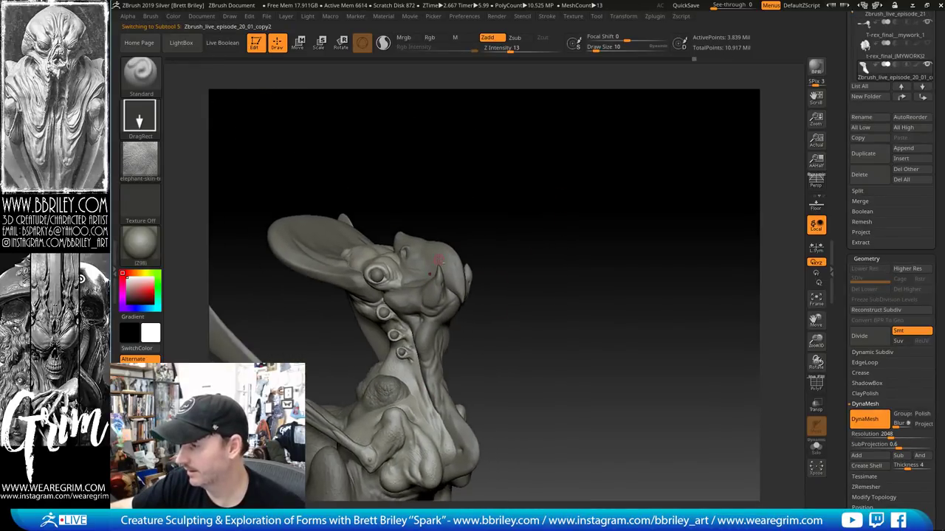
pyautogui.keyDown('alt'); pyautogui.click(438, 263); pyautogui.keyUp('alt')
pyautogui.keyDown('shift'); pyautogui.moveTo(578, 252); pyautogui.dragTo(584, 257); pyautogui.keyUp('shift')
pyautogui.moveTo(586, 317)
pyautogui.keyDown('alt'); pyautogui.mouseDown()
pyautogui.moveTo(624, 344)
pyautogui.moveTo(618, 381)
pyautogui.mouseUp(); pyautogui.keyUp('alt')
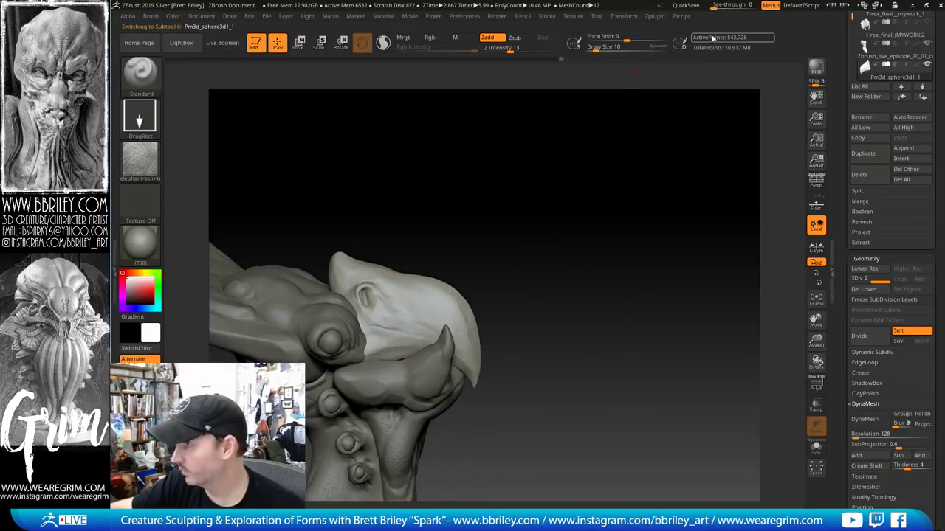
pyautogui.click(140, 157)
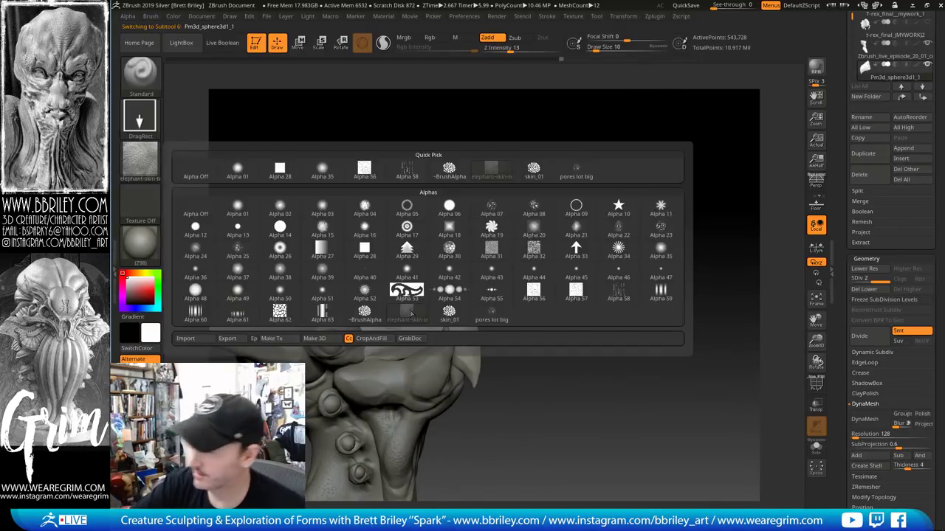
pyautogui.click(619, 292)
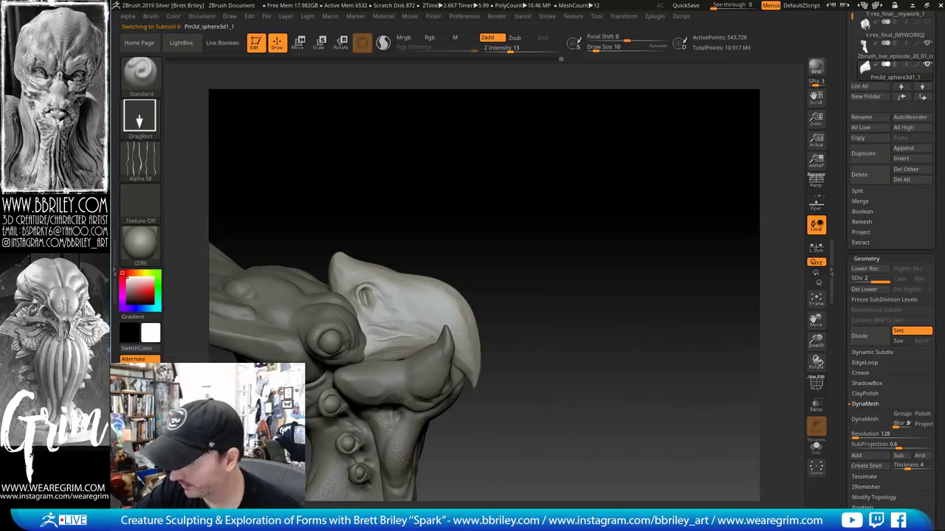
pyautogui.press('shift')
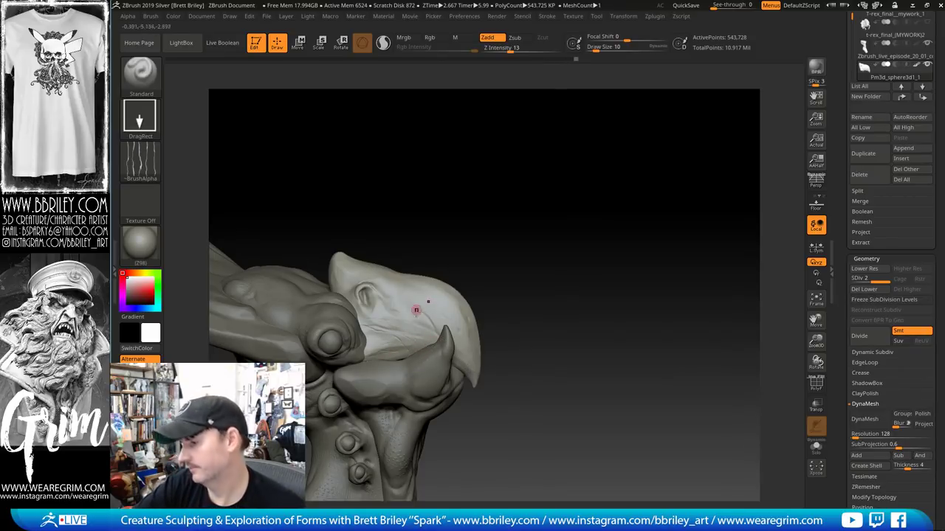
# Select the horned jaw piece and stamp the cracked-cell Alpha 62 over its horn and side
pyautogui.keyDown('alt'); pyautogui.click(405, 375); pyautogui.keyUp('alt')
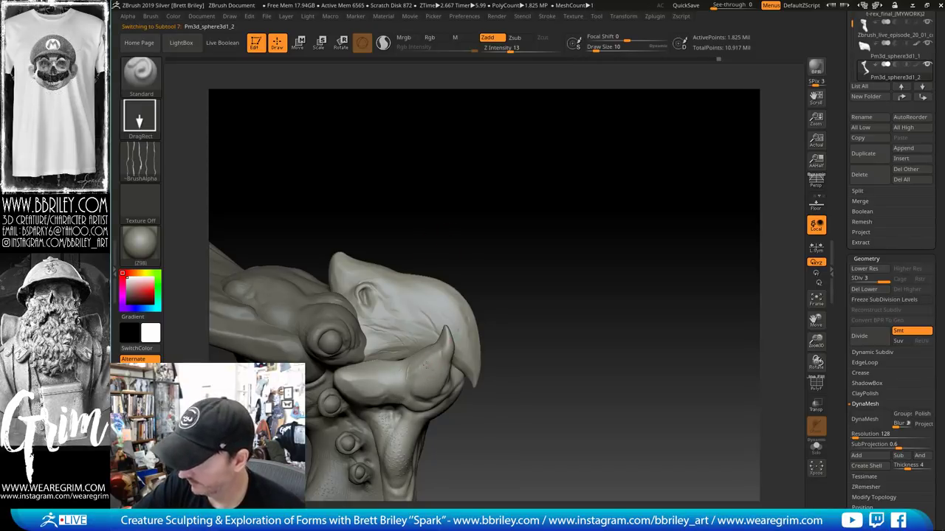
pyautogui.moveTo(497, 263); pyautogui.dragTo(355, 266)
pyautogui.click(140, 159)
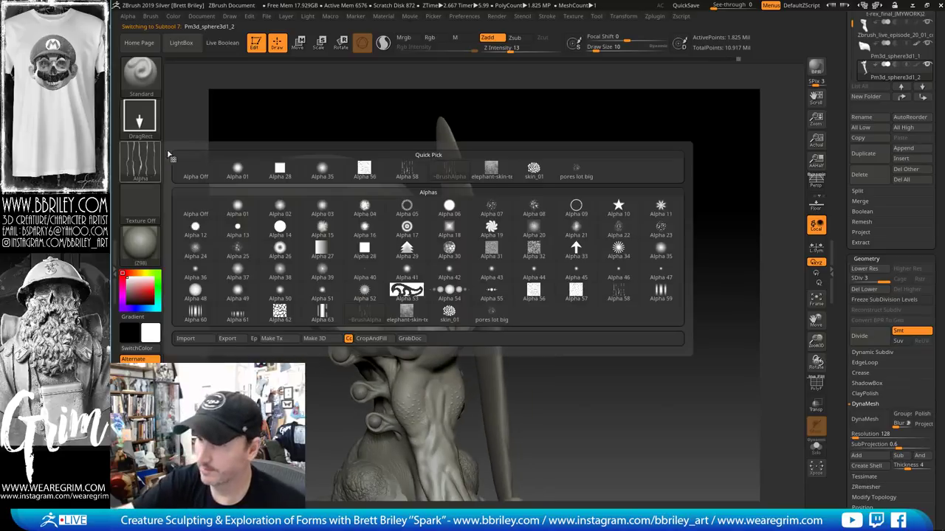
pyautogui.click(279, 311)
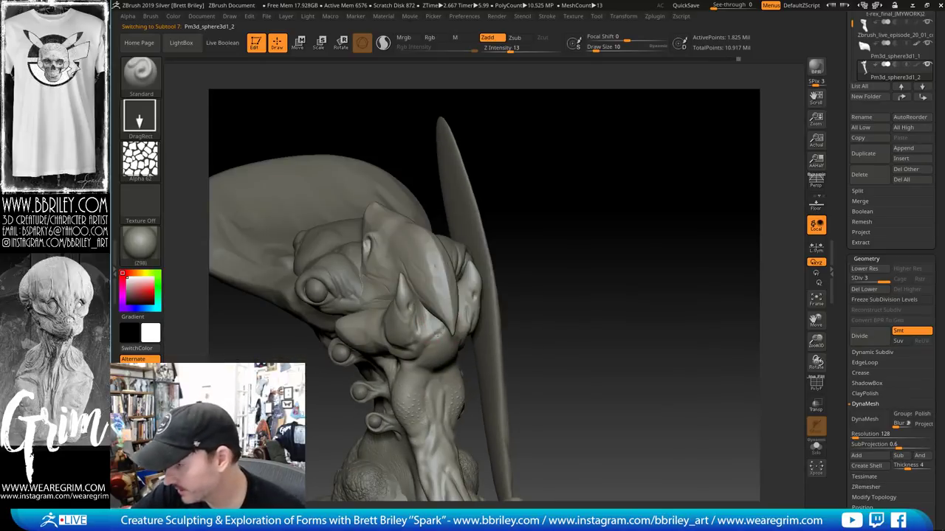
pyautogui.moveTo(516, 218); pyautogui.dragTo(583, 192)
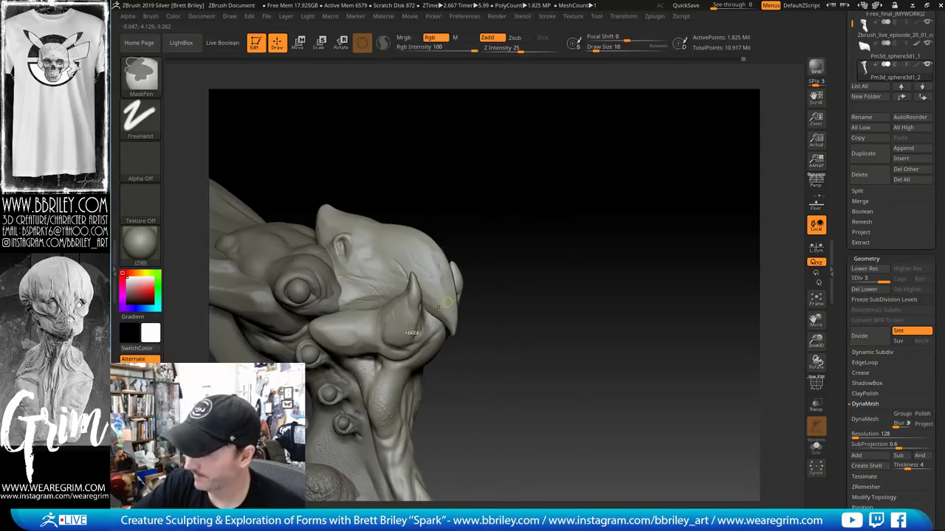
pyautogui.moveTo(543, 234)
pyautogui.mouseDown()
pyautogui.moveTo(549, 221)
pyautogui.moveTo(536, 217)
pyautogui.mouseUp()
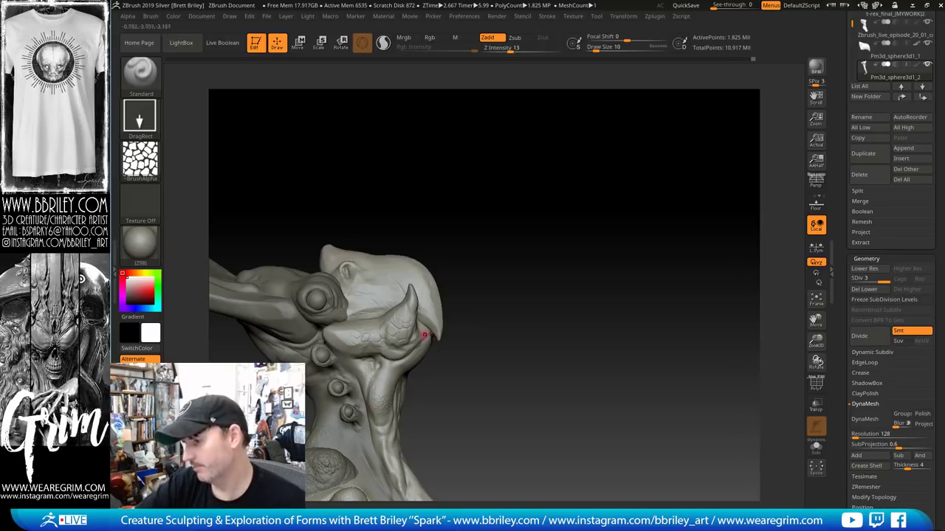
# Switch to the Clay brush at draw size 18 for working over the scales on the jaw horn
pyautogui.moveTo(519, 276)
pyautogui.mouseDown()
pyautogui.moveTo(488, 296)
pyautogui.moveTo(527, 279)
pyautogui.moveTo(512, 261)
pyautogui.moveTo(492, 262)
pyautogui.moveTo(521, 267)
pyautogui.moveTo(524, 291)
pyautogui.moveTo(538, 249)
pyautogui.moveTo(535, 266)
pyautogui.mouseUp()
pyautogui.press('b')
pyautogui.press('c')
pyautogui.press('l')
pyautogui.press('s')
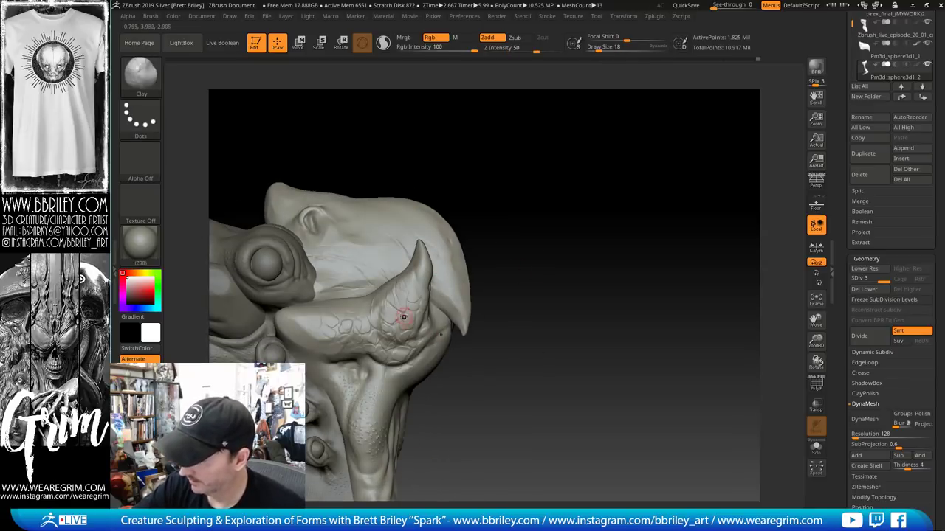
# Flatten the cracked surface on the lower part of the cheek horn with the TrimDynamic brush
pyautogui.press('b')
pyautogui.press('t')
pyautogui.press('d')
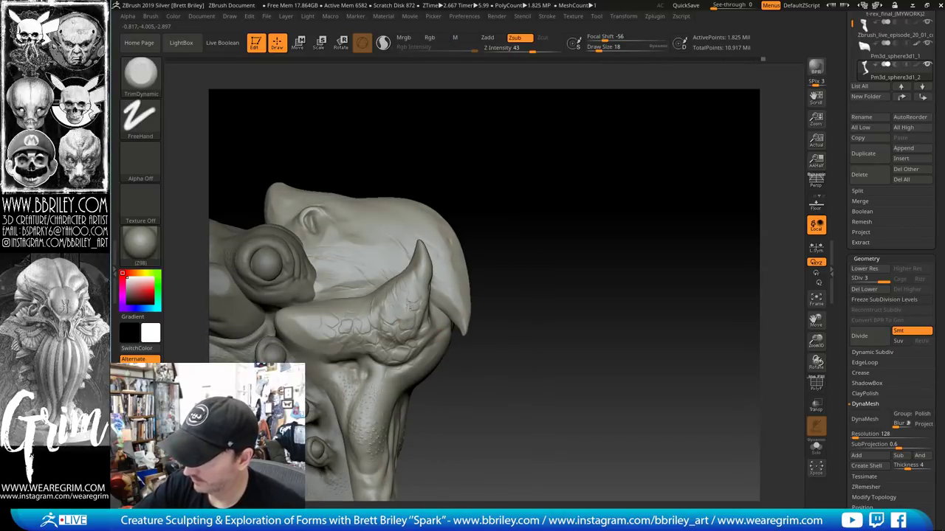
pyautogui.moveTo(396, 311); pyautogui.dragTo(408, 318)
# Build up the base of the cheek horn with the Clay brush and plane it down with TrimDynamic
pyautogui.press('b')
pyautogui.press('c')
pyautogui.press('l')
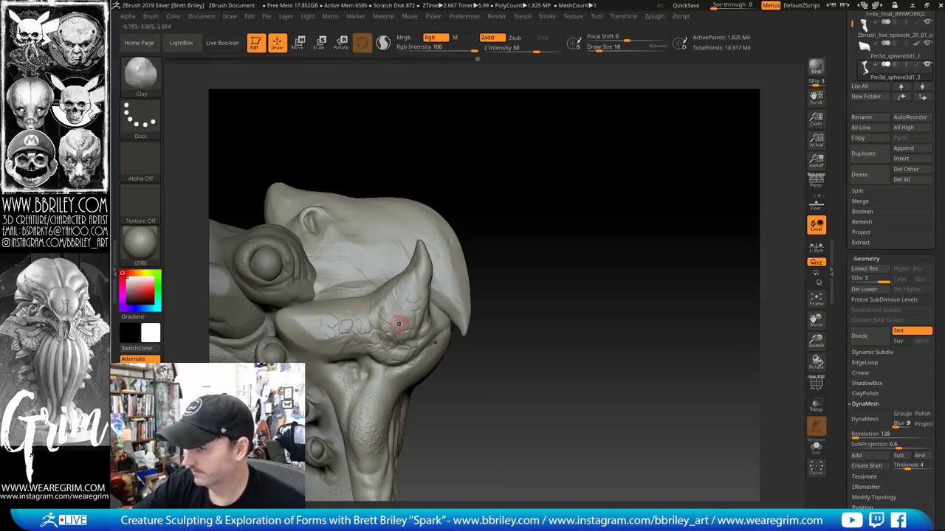
pyautogui.press('b')
pyautogui.press('t')
pyautogui.press('d')
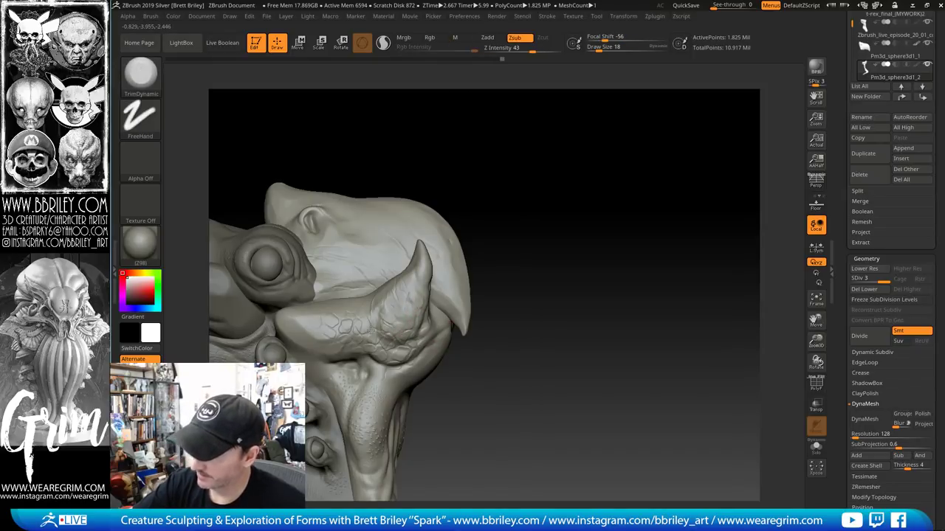
# Add form with Clay on the ridge in front of the horn and carve crack lines into it with DamStandard
pyautogui.press('b')
pyautogui.press('c')
pyautogui.press('l')
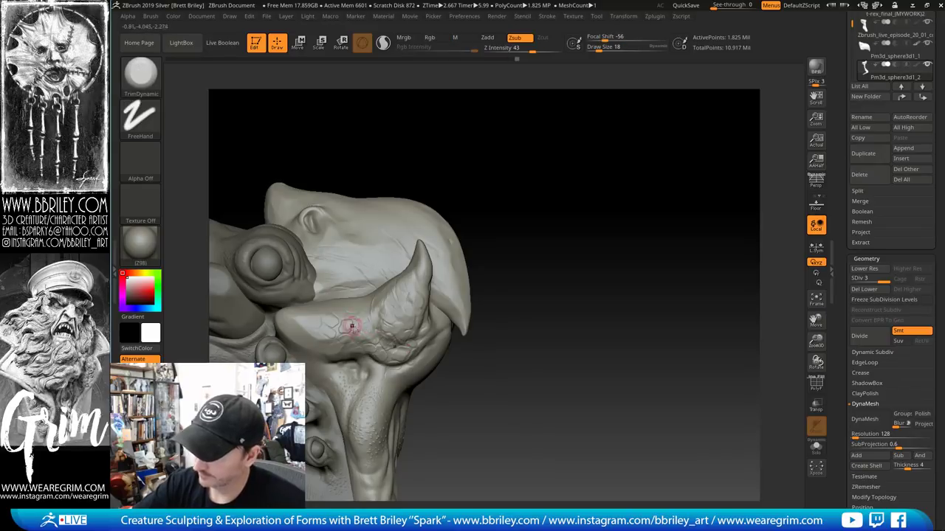
pyautogui.press('b')
pyautogui.press('d')
pyautogui.press('s')
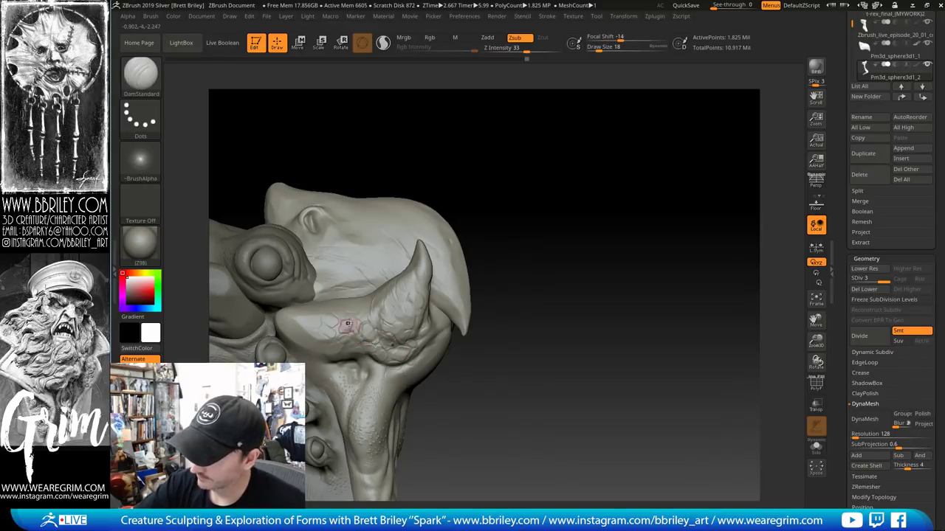
# Set the draw size to 34 and smooth the carved detail where the cheek ridge meets the horn
pyautogui.moveTo(464, 332)
pyautogui.mouseDown(button='right')
pyautogui.moveTo(519, 284)
pyautogui.moveTo(517, 258)
pyautogui.mouseUp(button='right')
pyautogui.press('s')
pyautogui.moveTo(384, 332); pyautogui.dragTo(389, 332)
pyautogui.press('shift')
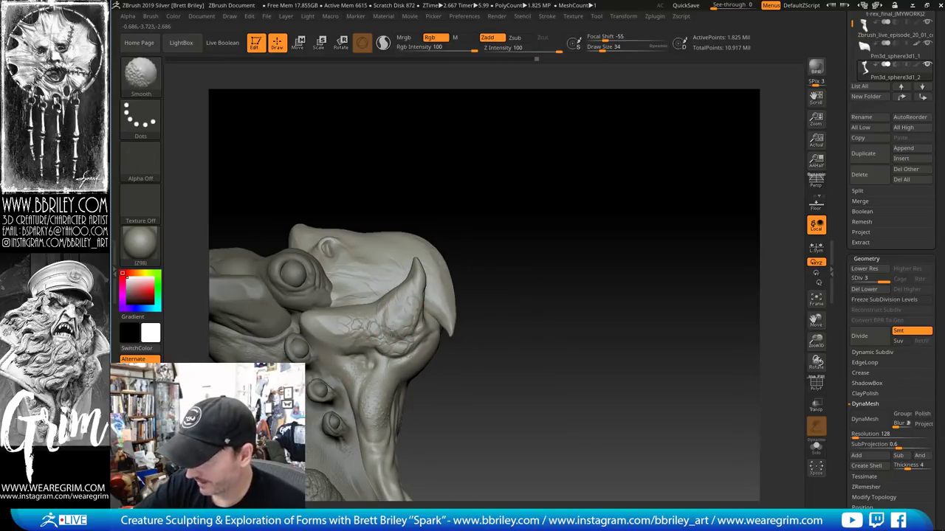
# Fill in the area under the horn's base with the Clay brush at draw size 15 and smooth it
pyautogui.press('b')
pyautogui.press('c')
pyautogui.press('l')
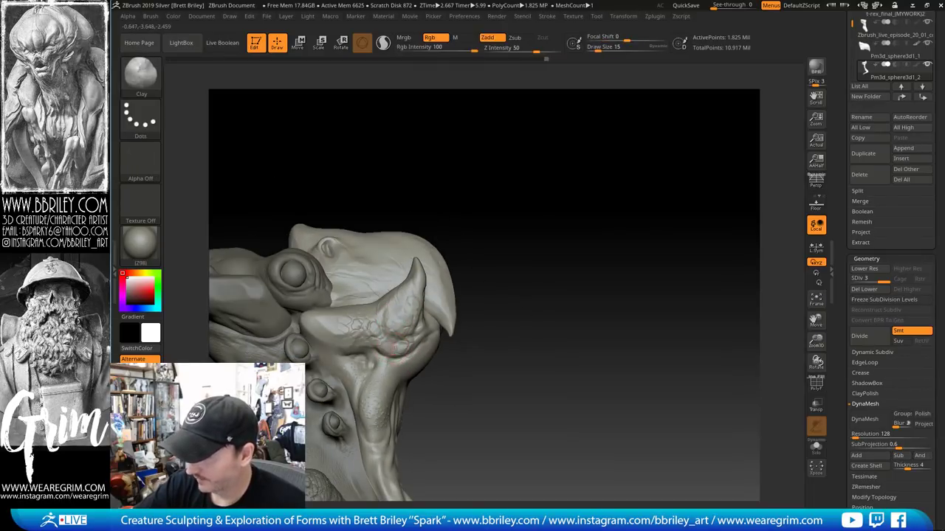
pyautogui.press('shift')
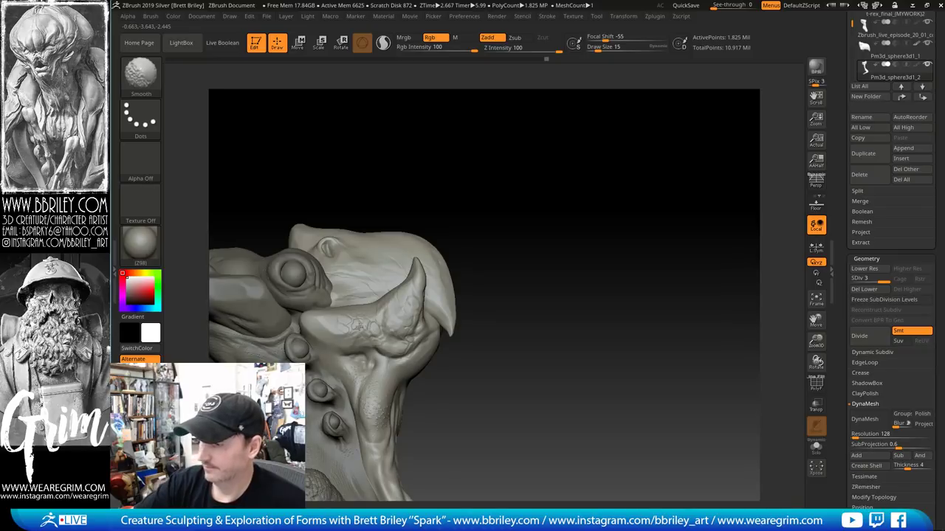
# Flatten the cracked cheek ridge with TrimDynamic at draw size 21 and smooth the remaining lines
pyautogui.press('b')
pyautogui.press('t')
pyautogui.press('d')
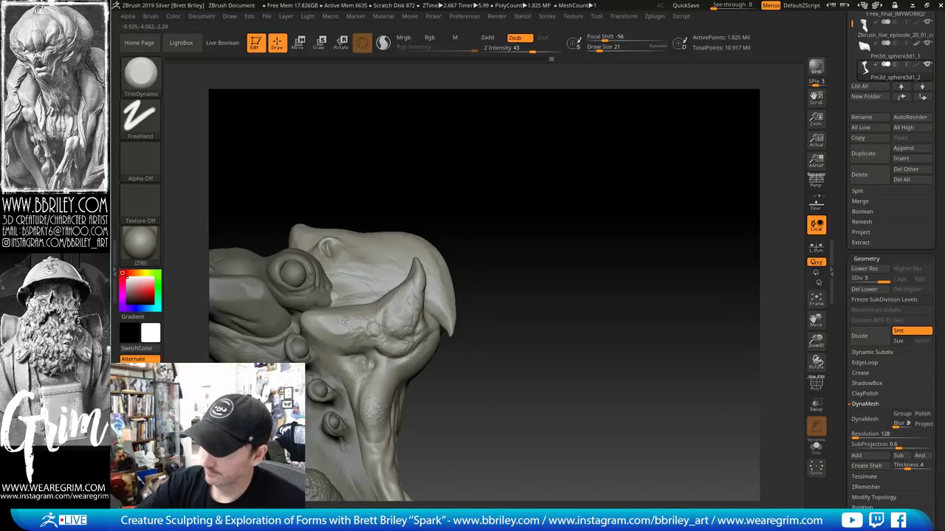
pyautogui.press('shift')
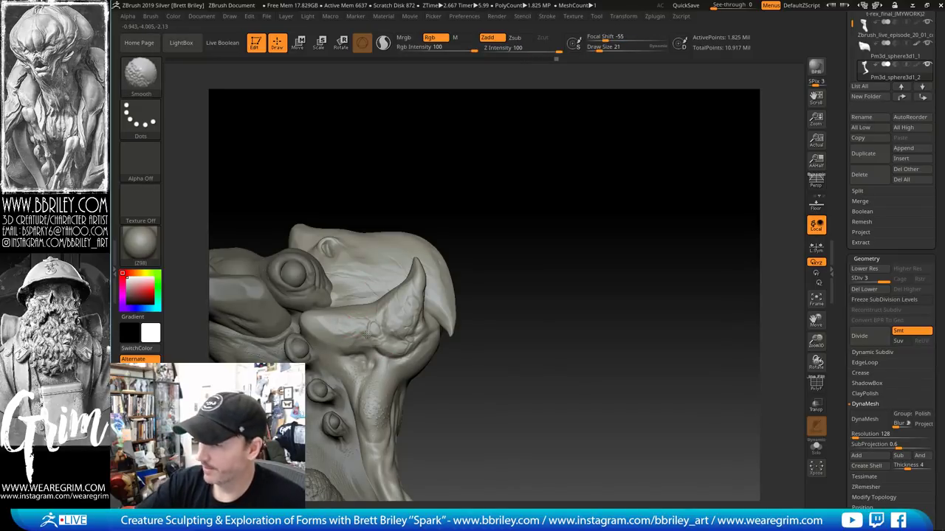
pyautogui.press('shift')
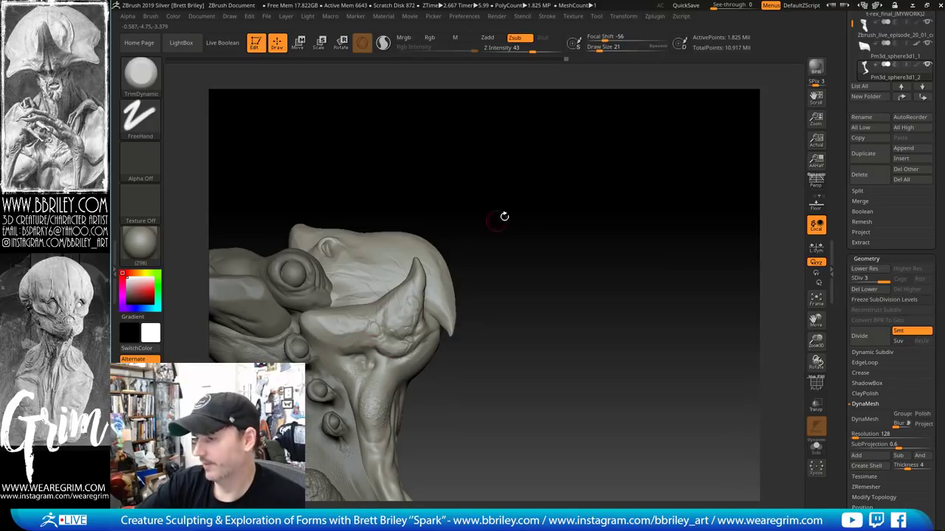
# Recut the crease between the cheek ridge and the horn with DamStandard and plane its edges with TrimDynamic
pyautogui.moveTo(500, 215)
pyautogui.mouseDown()
pyautogui.moveTo(489, 243)
pyautogui.moveTo(410, 313)
pyautogui.moveTo(385, 312)
pyautogui.moveTo(373, 325)
pyautogui.mouseUp()
pyautogui.press('b')
pyautogui.press('d')
pyautogui.press('s')
pyautogui.press('b')
pyautogui.press('t')
pyautogui.press('d')
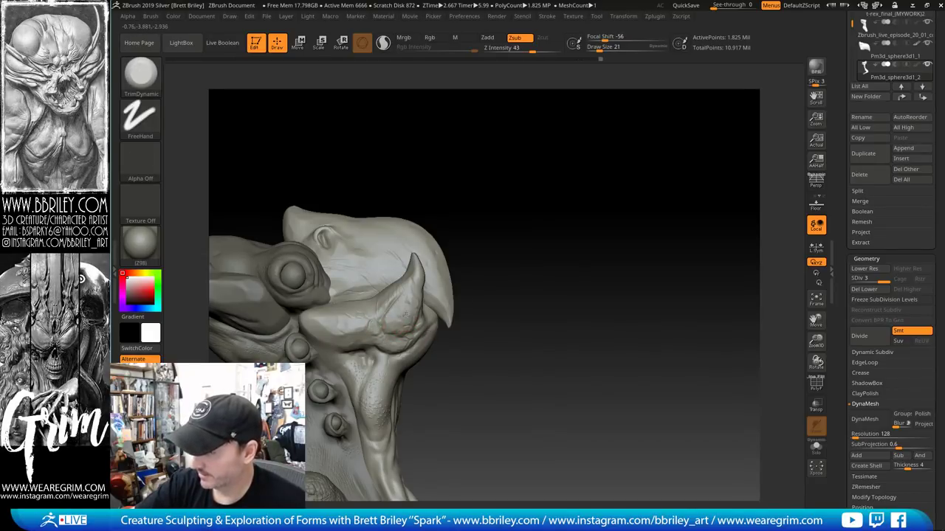
# Build up the front face of the cheek horn toward its tip with the Clay brush at draw size 18
pyautogui.moveTo(475, 226)
pyautogui.mouseDown()
pyautogui.moveTo(418, 312)
pyautogui.moveTo(423, 283)
pyautogui.mouseUp()
pyautogui.moveTo(491, 282); pyautogui.dragTo(532, 286)
pyautogui.press('b')
pyautogui.press('c')
pyautogui.press('l')
pyautogui.press('s')
pyautogui.click(427, 294)
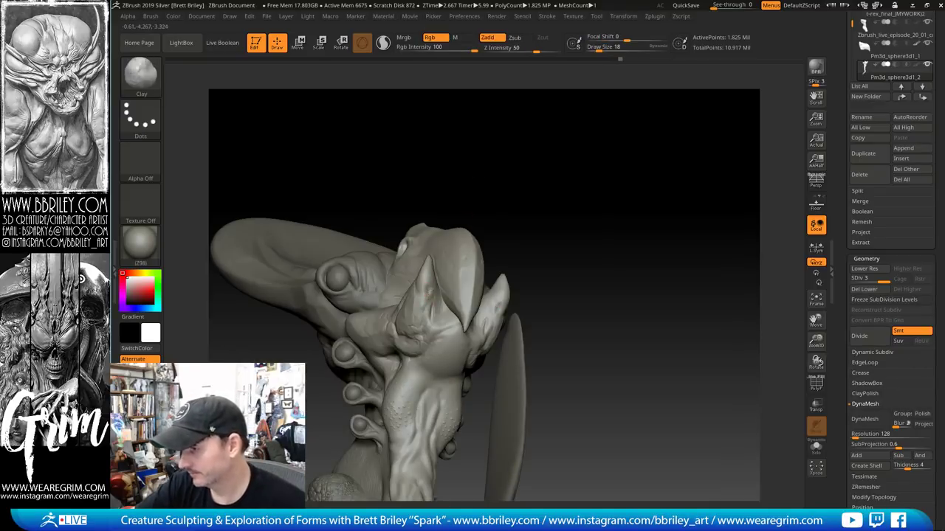
pyautogui.moveTo(429, 295); pyautogui.dragTo(430, 282)
# Trim flat planes along the shaft and tip of the cheek horn with TrimDynamic
pyautogui.press('b')
pyautogui.press('t')
pyautogui.press('d')
pyautogui.moveTo(462, 192); pyautogui.dragTo(516, 194)
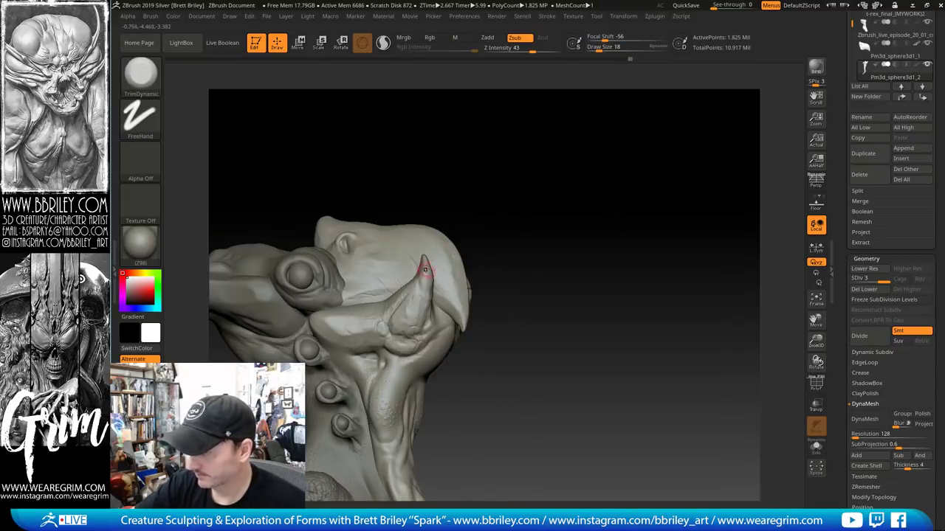
pyautogui.moveTo(454, 209); pyautogui.dragTo(452, 305)
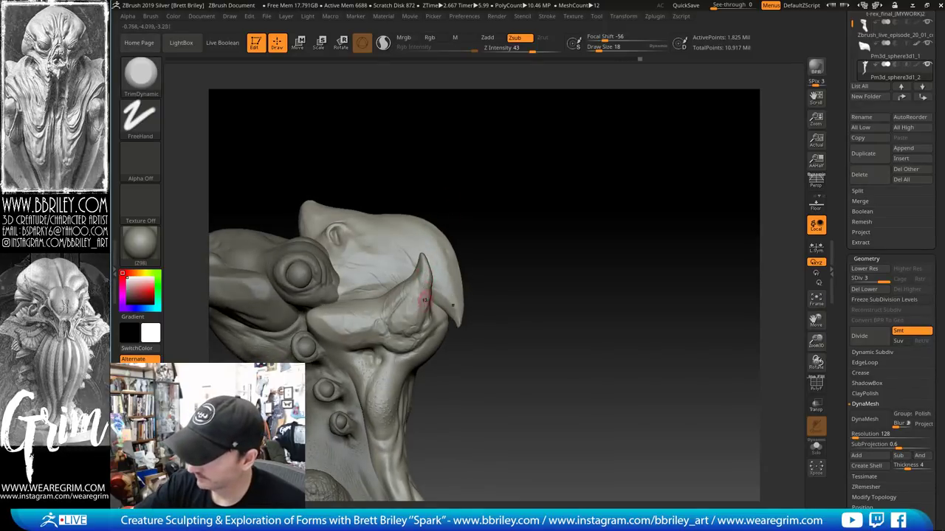
# Adjust the form at the horn's base with the Move brush and flatten it with TrimDynamic at draw size 12
pyautogui.moveTo(464, 208); pyautogui.dragTo(395, 347)
pyautogui.press('b')
pyautogui.press('m')
pyautogui.press('v')
pyautogui.press('b')
pyautogui.press('t')
pyautogui.press('d')
pyautogui.moveTo(457, 332); pyautogui.dragTo(463, 353)
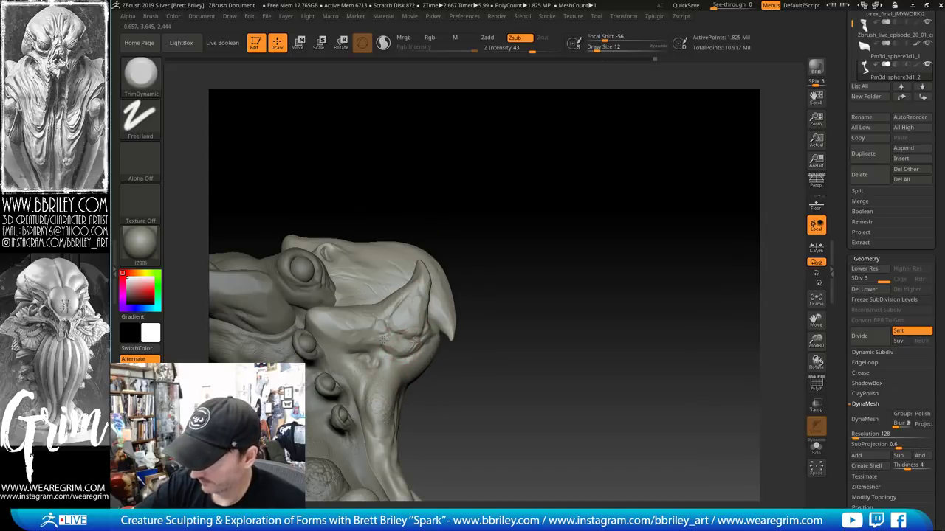
# Carve fine creases into the cheek ridge with DamStandard at draw size 12
pyautogui.press('b')
pyautogui.press('d')
pyautogui.press('s')
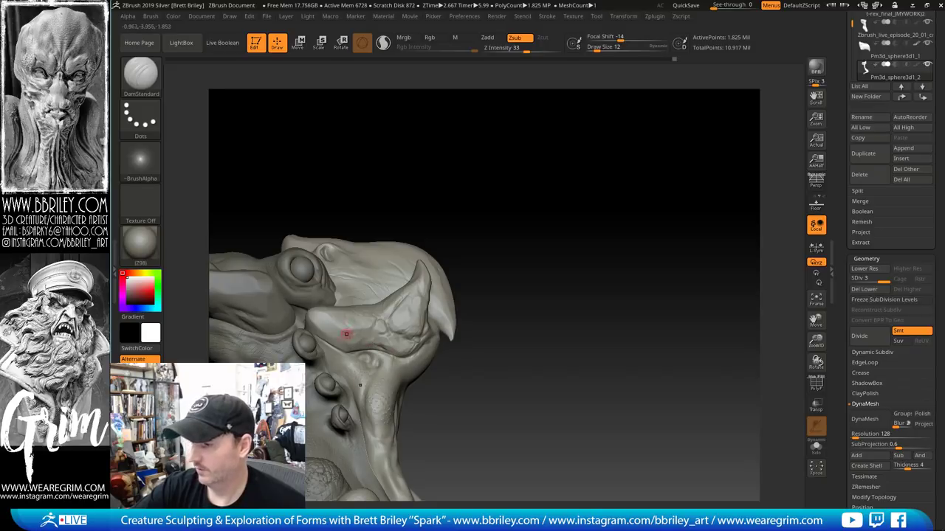
pyautogui.moveTo(383, 153); pyautogui.dragTo(306, 325)
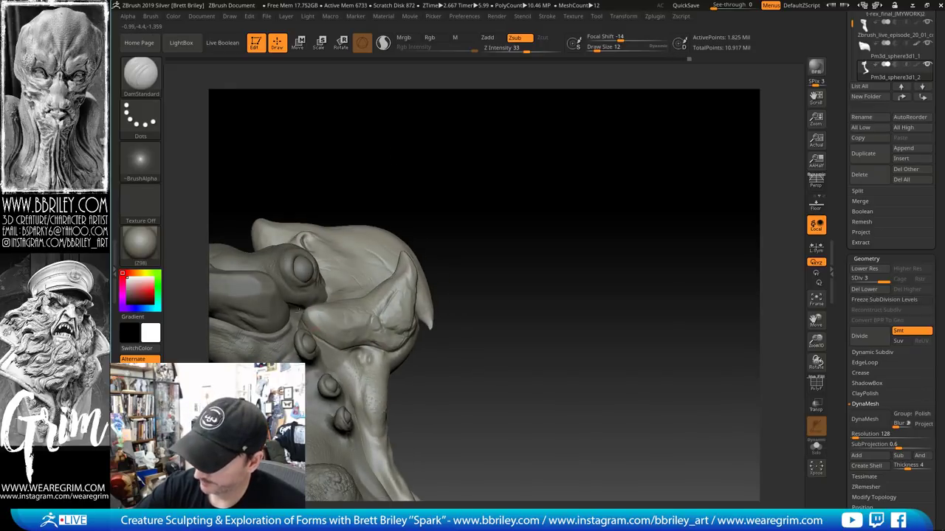
# Set the Standard brush to a FreeHand stroke with no alpha for sculpting beneath the cheek ridge
pyautogui.press('b')
pyautogui.press('s')
pyautogui.press('t')
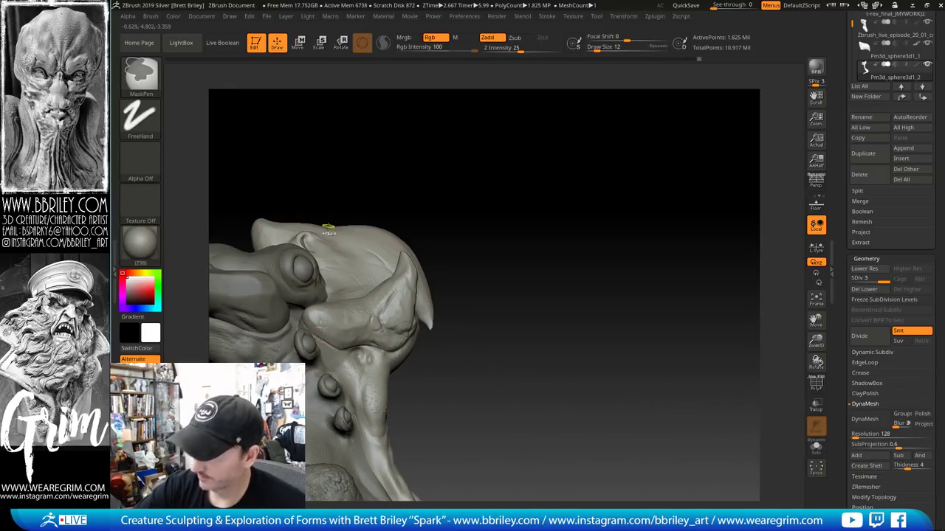
pyautogui.click(140, 116)
pyautogui.click(275, 129)
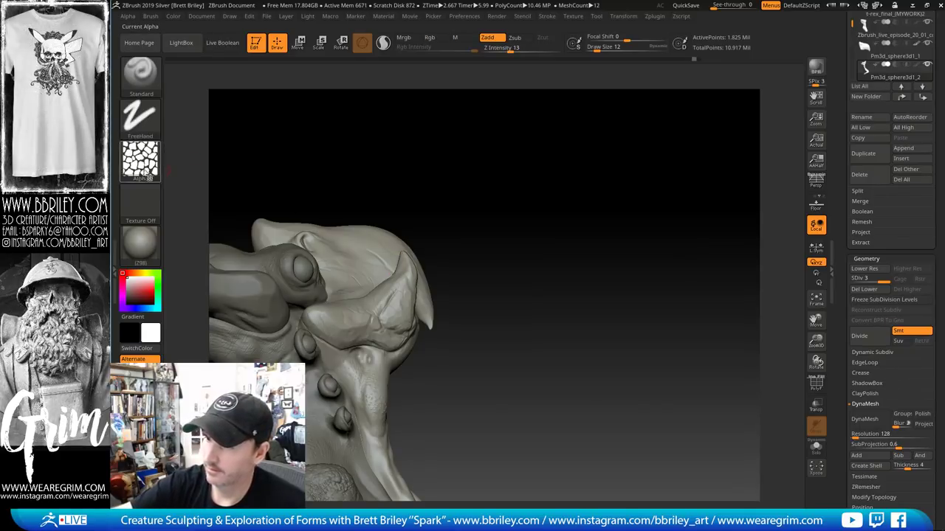
pyautogui.click(140, 157)
pyautogui.click(339, 341)
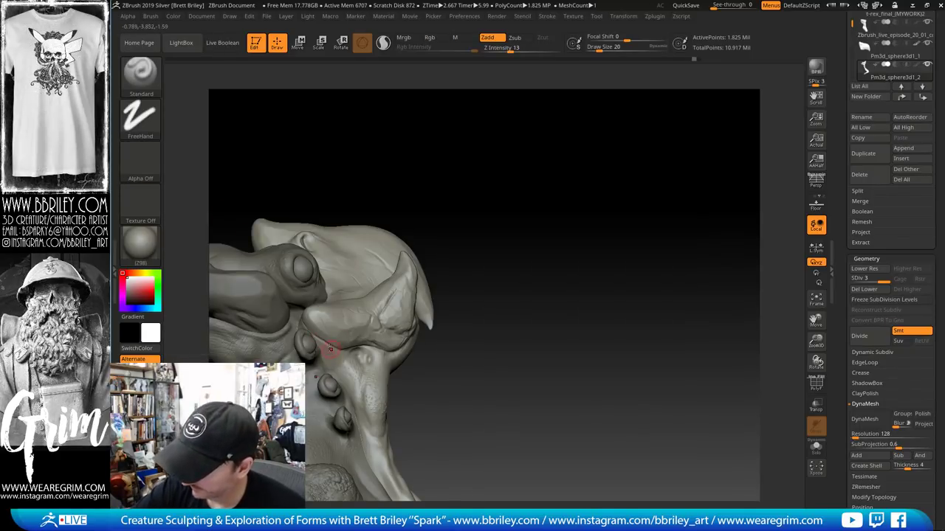
# Carve the crease beneath the cheek ridge with DamStandard and swell the adjoining fold with the Inflate brush
pyautogui.press('b')
pyautogui.press('d')
pyautogui.press('s')
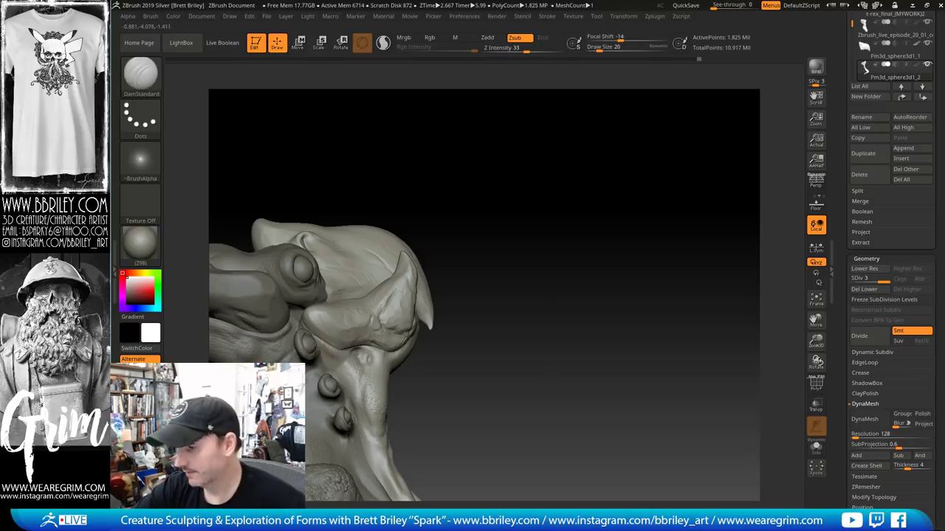
pyautogui.press('b')
pyautogui.press('i')
pyautogui.press('n')
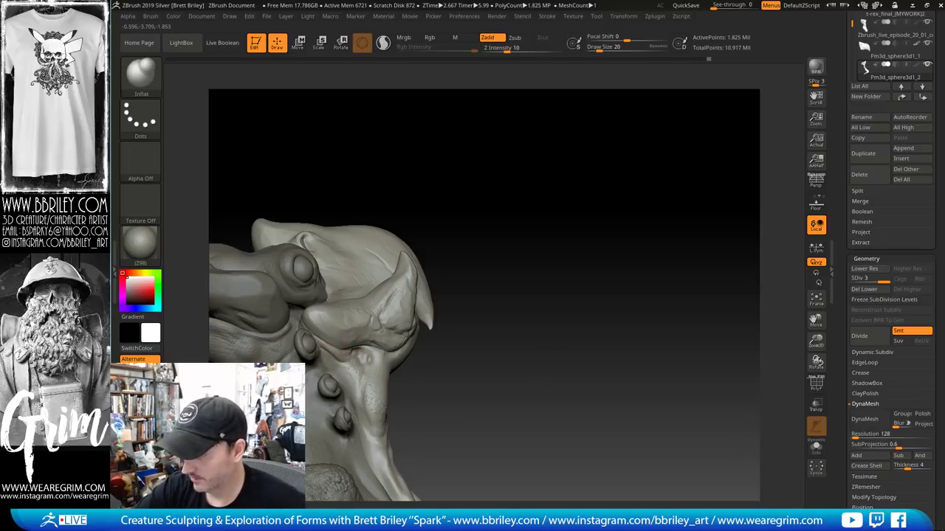
pyautogui.moveTo(523, 211); pyautogui.dragTo(386, 361)
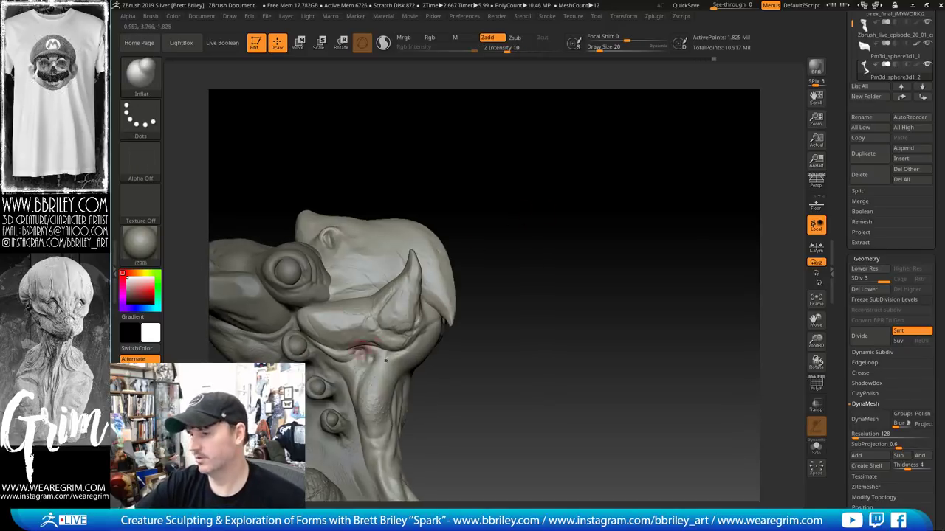
# Flatten the cheek ridge from its front end up to the horn with TrimDynamic at draw size 21
pyautogui.press('b')
pyautogui.press('t')
pyautogui.press('d')
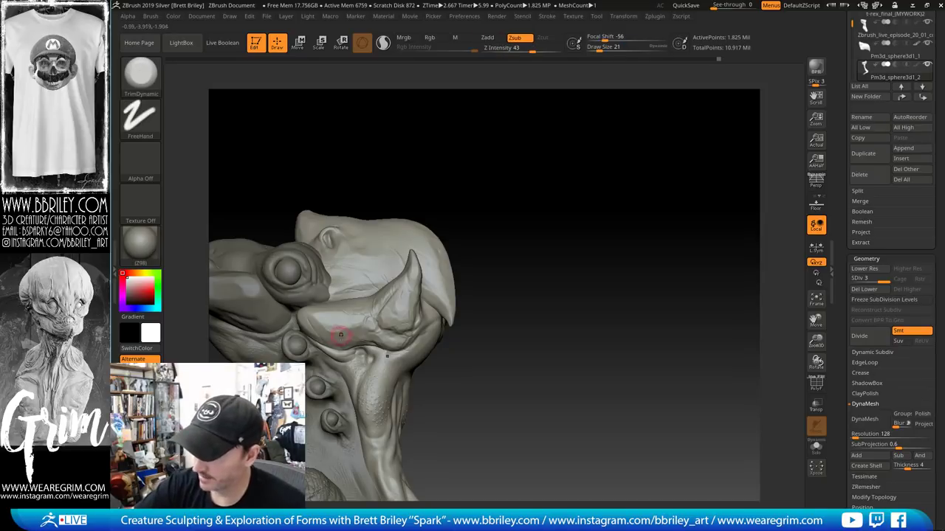
pyautogui.moveTo(380, 179); pyautogui.dragTo(304, 322)
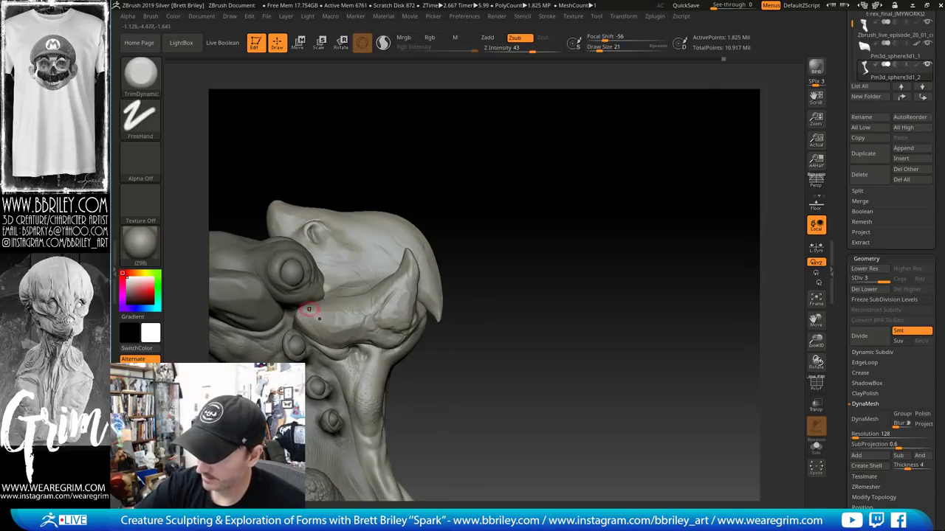
pyautogui.moveTo(435, 162); pyautogui.dragTo(343, 309)
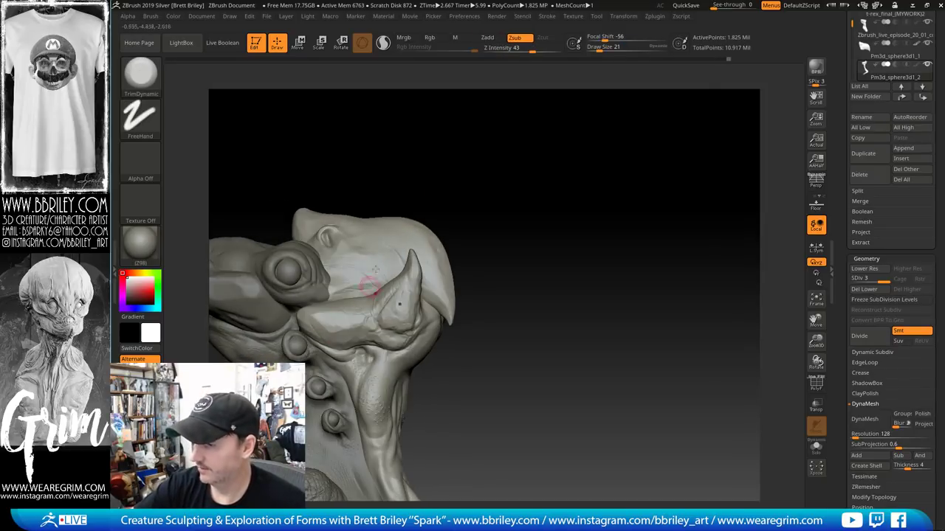
pyautogui.moveTo(450, 184); pyautogui.dragTo(355, 298)
pyautogui.moveTo(447, 185); pyautogui.dragTo(348, 294)
# Trim flat planes on the opposite cheek ridge and horn with TrimDynamic, working from above the head
pyautogui.moveTo(423, 443); pyautogui.dragTo(390, 217)
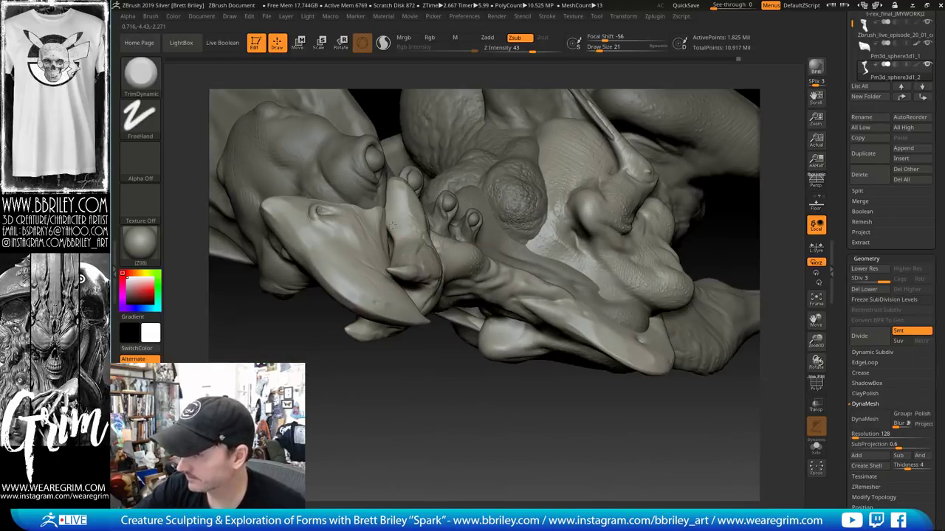
pyautogui.moveTo(458, 379); pyautogui.dragTo(402, 228)
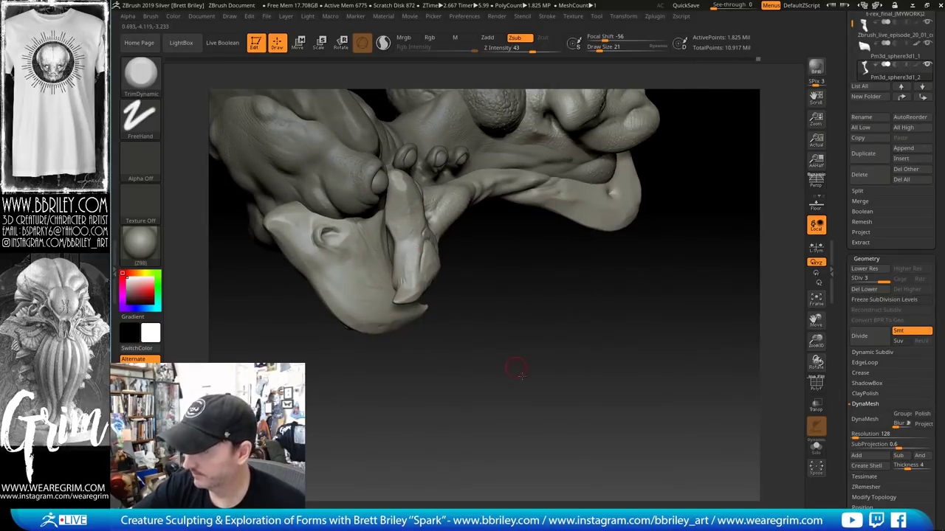
pyautogui.moveTo(506, 369)
pyautogui.mouseDown()
pyautogui.moveTo(410, 278)
pyautogui.moveTo(396, 251)
pyautogui.mouseUp()
# Cut a crease along the inner side of the cheek horn with DamStandard and smooth it
pyautogui.press('shift')
pyautogui.press('b')
pyautogui.press('d')
pyautogui.press('s')
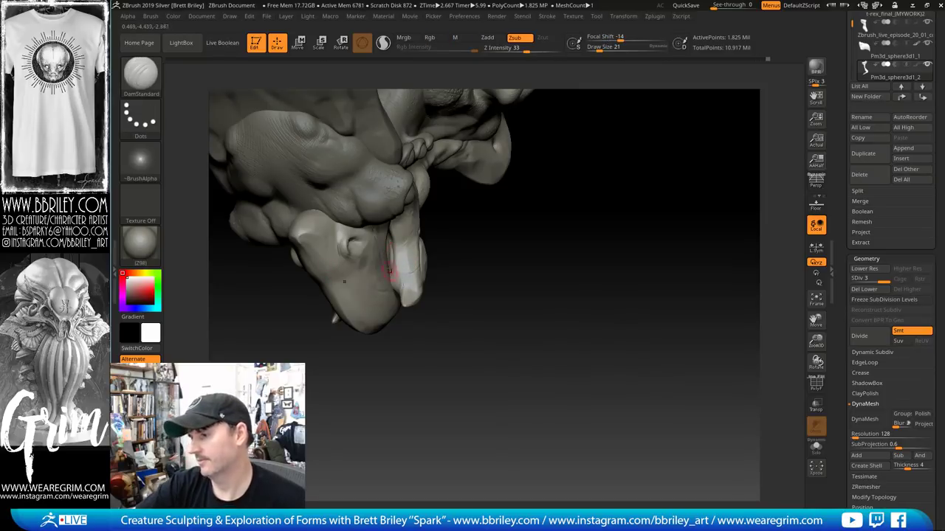
pyautogui.press('shift')
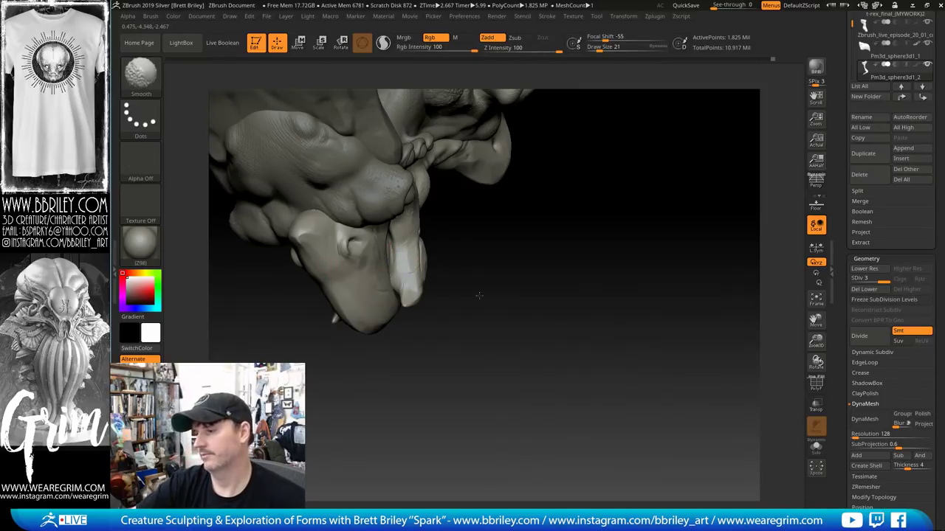
# Plane the outer facets of the opposite cheek horn with TrimDynamic
pyautogui.moveTo(479, 296)
pyautogui.mouseDown()
pyautogui.moveTo(406, 284)
pyautogui.moveTo(408, 231)
pyautogui.mouseUp()
pyautogui.moveTo(536, 327); pyautogui.dragTo(502, 326)
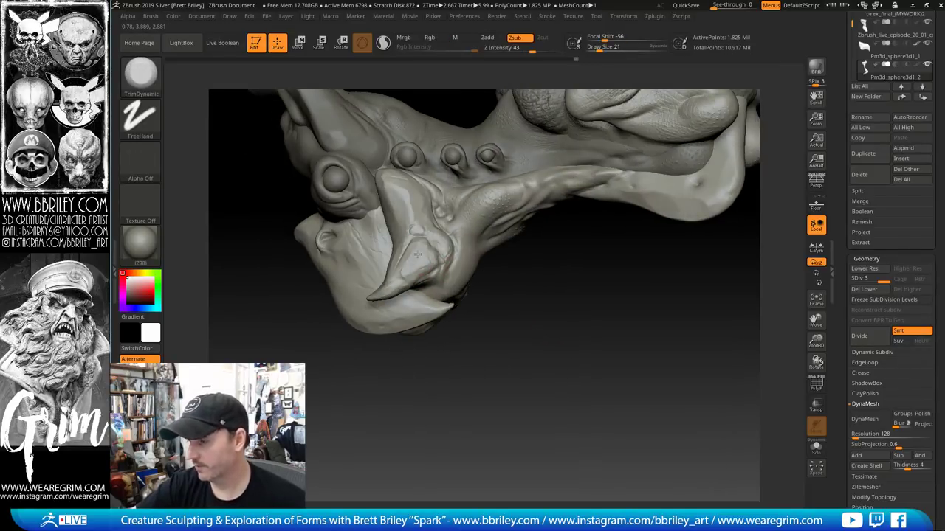
pyautogui.moveTo(544, 395)
pyautogui.mouseDown()
pyautogui.moveTo(529, 401)
pyautogui.moveTo(576, 163)
pyautogui.mouseUp()
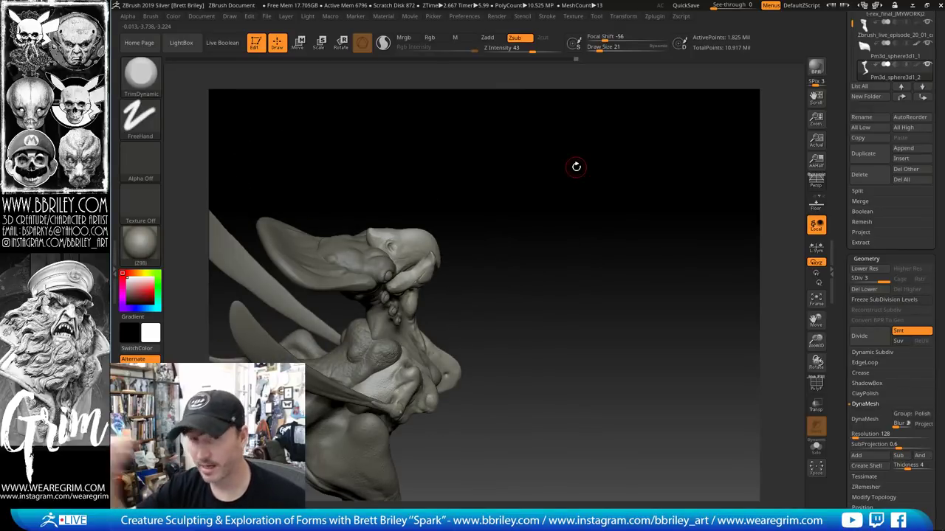
# Pull the eye stalks along the side of the neck mesh into shape with the Move brush
pyautogui.moveTo(551, 192)
pyautogui.mouseDown()
pyautogui.moveTo(568, 192)
pyautogui.moveTo(547, 186)
pyautogui.moveTo(461, 256)
pyautogui.moveTo(541, 227)
pyautogui.moveTo(419, 269)
pyautogui.moveTo(458, 248)
pyautogui.moveTo(432, 250)
pyautogui.moveTo(445, 258)
pyautogui.moveTo(432, 257)
pyautogui.moveTo(457, 252)
pyautogui.moveTo(439, 256)
pyautogui.mouseUp()
pyautogui.keyDown('alt'); pyautogui.click(443, 255); pyautogui.keyUp('alt')
pyautogui.press('b')
pyautogui.press('m')
pyautogui.press('v')
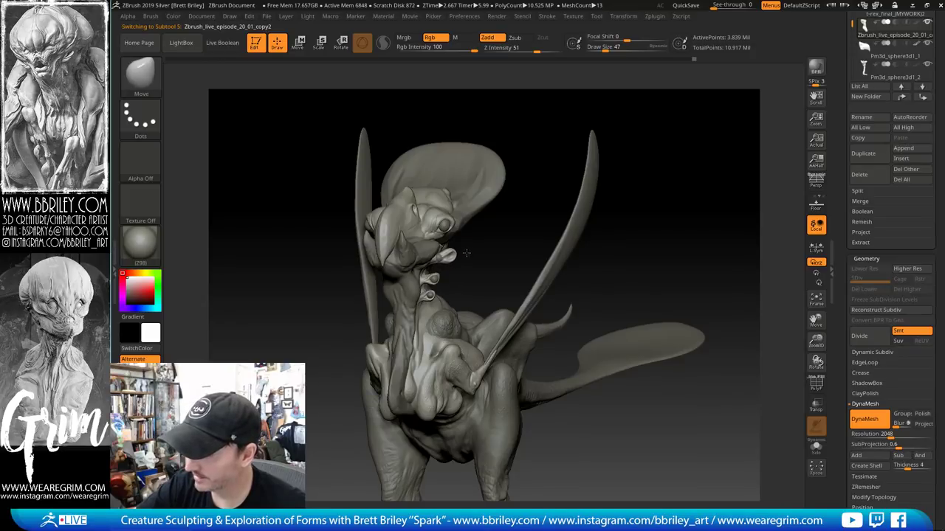
pyautogui.moveTo(466, 253); pyautogui.dragTo(438, 279)
pyautogui.press('s')
pyautogui.press('s')
pyautogui.press('s')
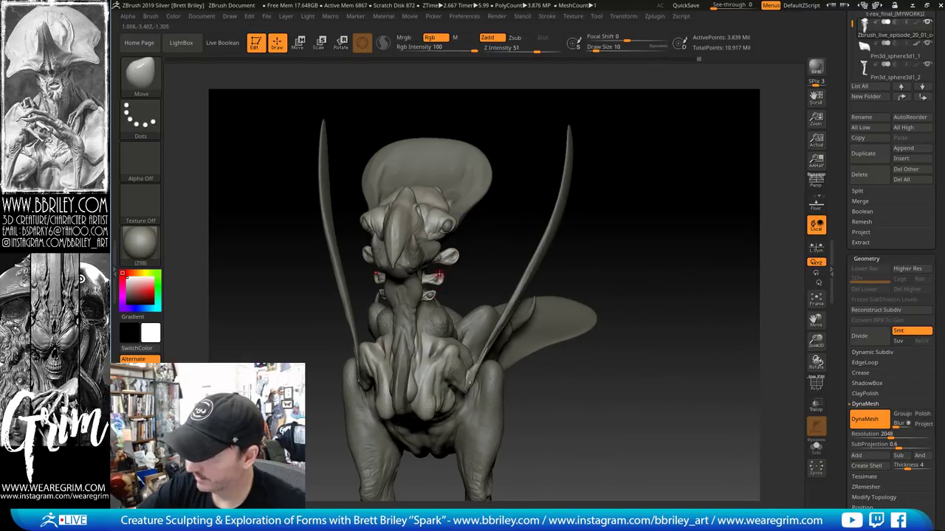
# Reposition the middle neck stalk's eyeball with the Move brush at draw size 41
pyautogui.moveTo(466, 294)
pyautogui.keyDown('ctrl'); pyautogui.mouseDown(button='right')
pyautogui.moveTo(438, 279)
pyautogui.moveTo(488, 281)
pyautogui.mouseUp(button='right'); pyautogui.keyUp('ctrl')
pyautogui.keyDown('alt'); pyautogui.click(438, 278); pyautogui.keyUp('alt')
pyautogui.press('s')
pyautogui.moveTo(436, 280); pyautogui.dragTo(445, 281)
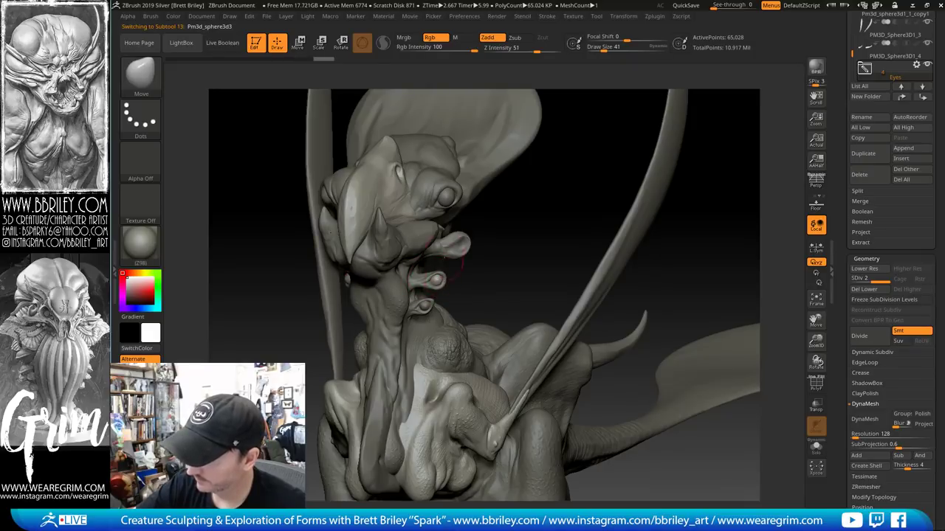
# Shift the uppermost neck stalk's eyeball in its socket with the Move brush, reducing the draw size from 98 to 62
pyautogui.keyDown('alt'); pyautogui.click(446, 247); pyautogui.keyUp('alt')
pyautogui.press('s')
pyautogui.moveTo(445, 247); pyautogui.dragTo(457, 245)
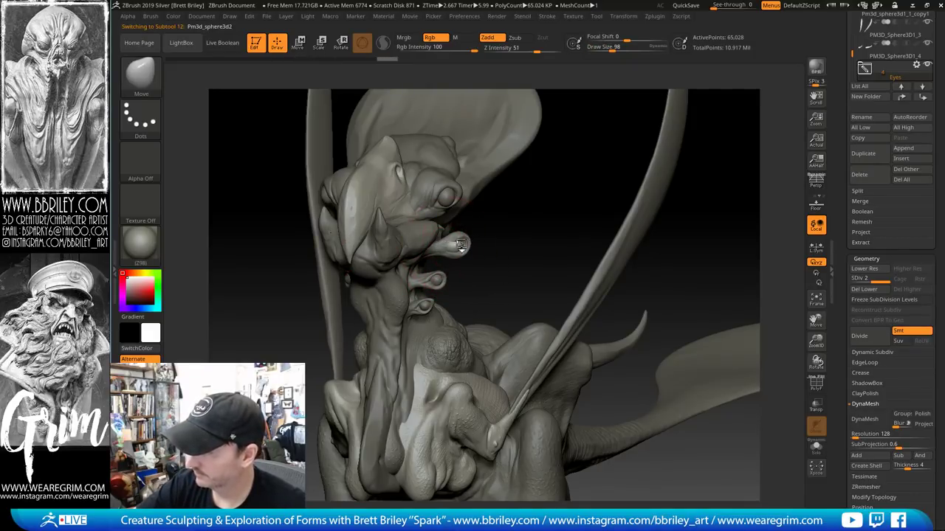
pyautogui.moveTo(506, 226); pyautogui.dragTo(459, 246)
pyautogui.moveTo(512, 262)
pyautogui.mouseDown()
pyautogui.moveTo(533, 288)
pyautogui.moveTo(422, 223)
pyautogui.mouseUp()
pyautogui.press('[')
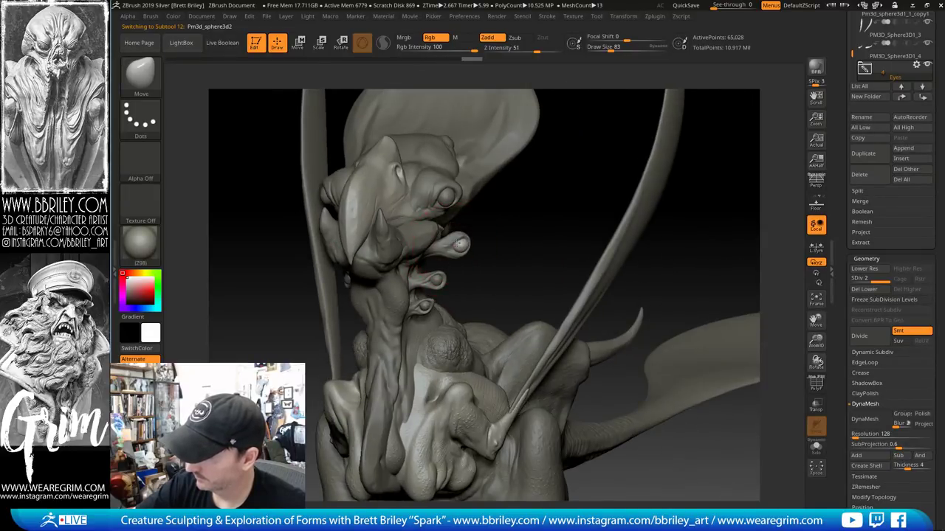
pyautogui.press('[')
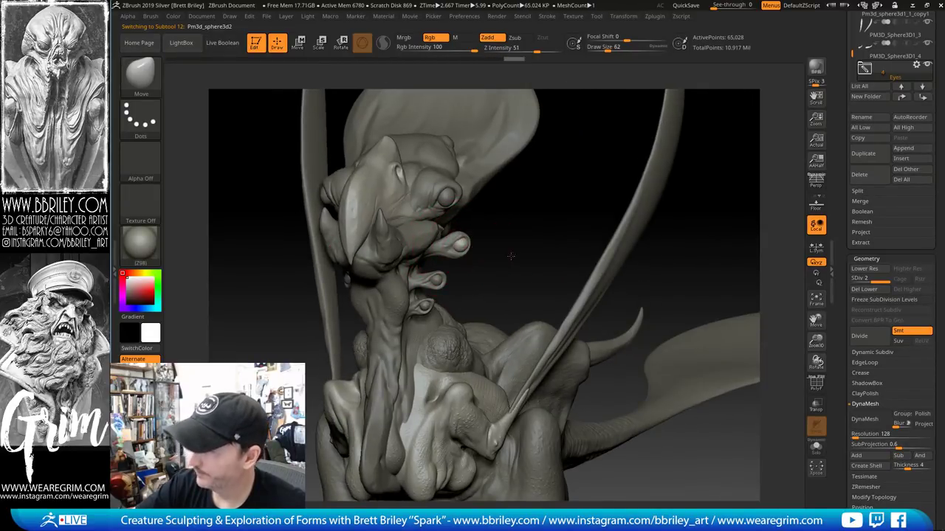
pyautogui.moveTo(511, 256)
pyautogui.mouseDown()
pyautogui.moveTo(480, 254)
pyautogui.moveTo(539, 230)
pyautogui.moveTo(520, 244)
pyautogui.moveTo(510, 239)
pyautogui.mouseUp()
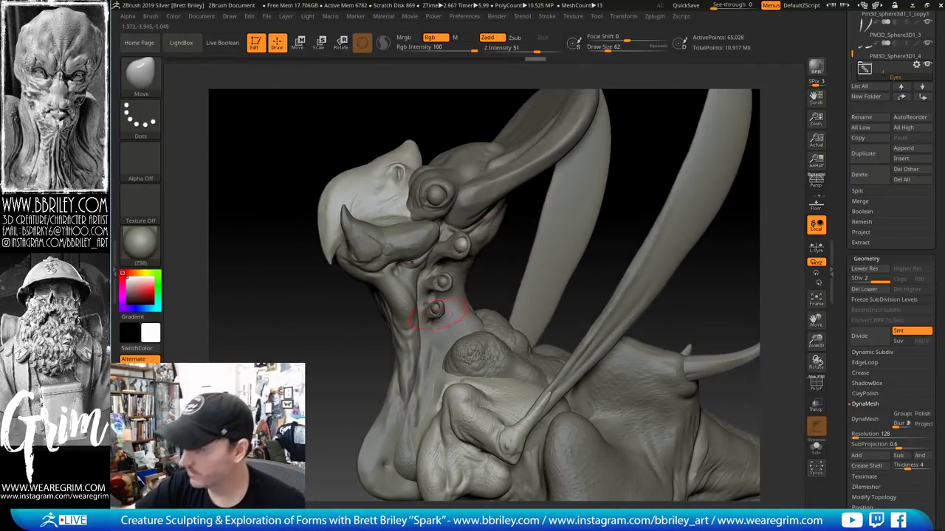
# Adjust the lowest neck stalk and its eyeball with the Move brush at draw size 32
pyautogui.keyDown('alt'); pyautogui.click(435, 310); pyautogui.keyUp('alt')
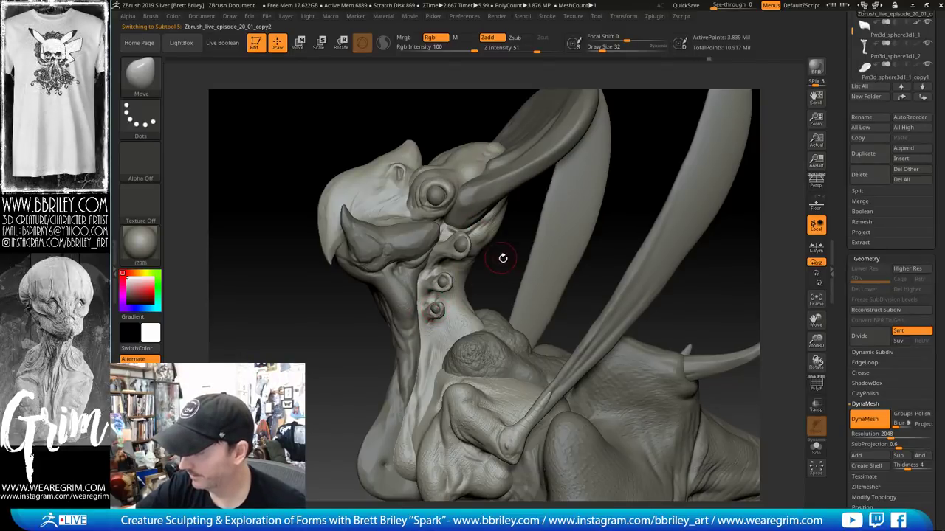
pyautogui.moveTo(502, 258); pyautogui.dragTo(541, 260)
pyautogui.keyDown('alt'); pyautogui.click(434, 310); pyautogui.keyUp('alt')
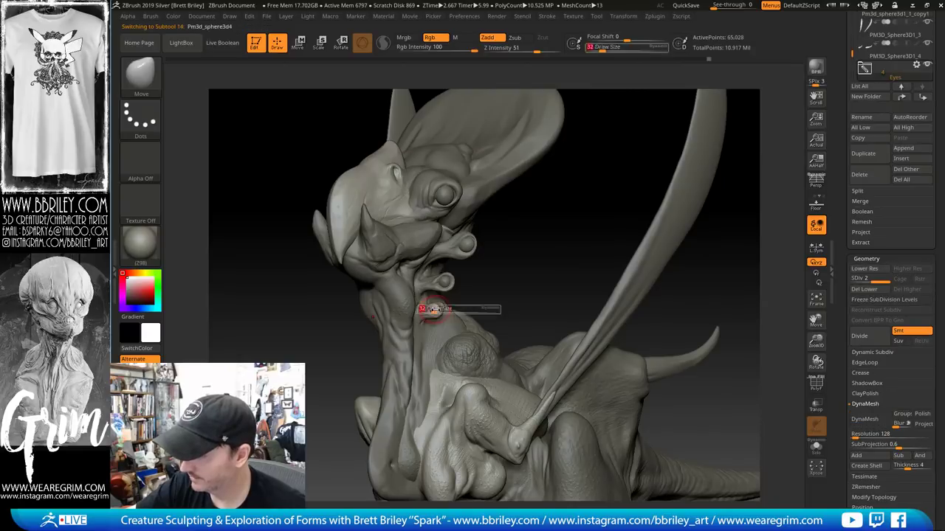
pyautogui.moveTo(503, 279)
pyautogui.keyDown('alt'); pyautogui.mouseDown()
pyautogui.moveTo(479, 245)
pyautogui.moveTo(482, 219)
pyautogui.mouseUp(); pyautogui.keyUp('alt')
# Carve creases down the side of the neck mesh with DamStandard at draw size 20 and smooth them
pyautogui.keyDown('alt'); pyautogui.click(431, 346); pyautogui.keyUp('alt')
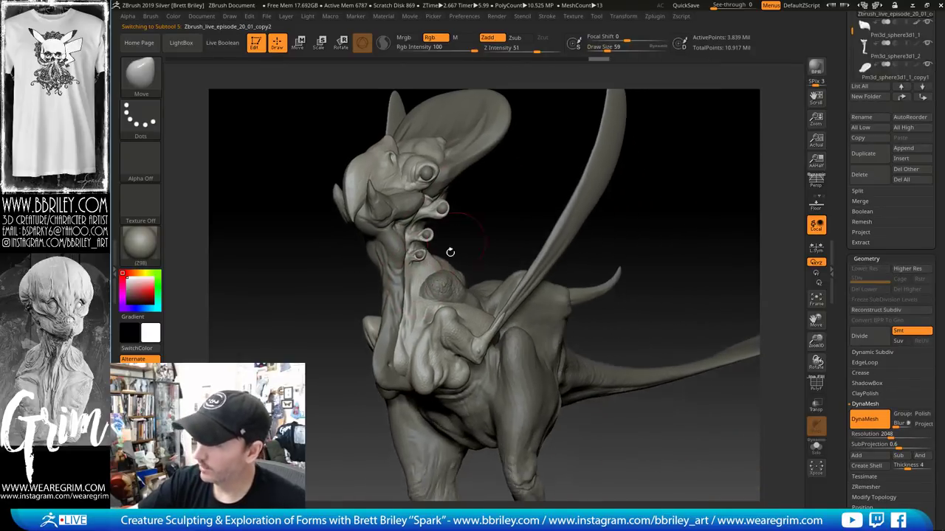
pyautogui.press('b')
pyautogui.press('d')
pyautogui.press('s')
pyautogui.press('[')
pyautogui.press('[')
pyautogui.press('[')
pyautogui.press('[')
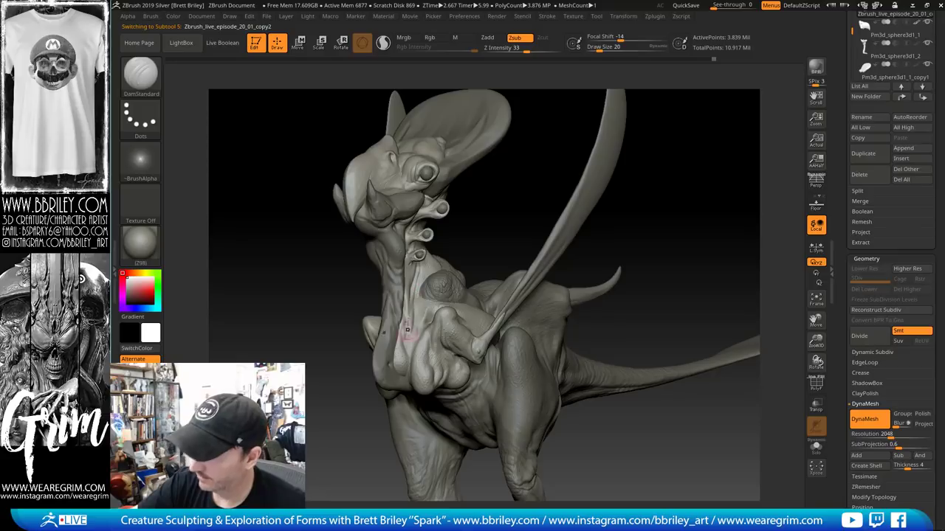
pyautogui.press('shift')
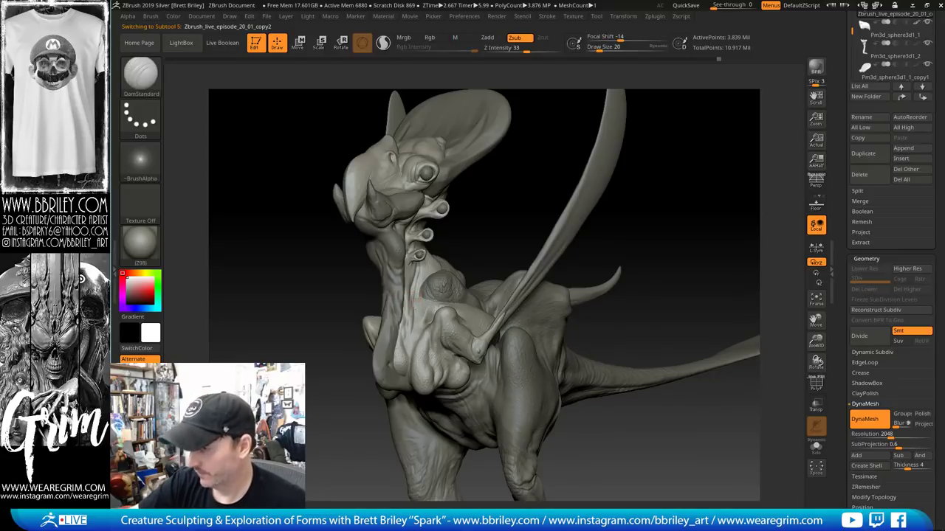
# Trim flat planes along the throat piece's folds with TrimDynamic at draw size 20
pyautogui.moveTo(464, 234); pyautogui.dragTo(401, 192)
pyautogui.keyDown('alt'); pyautogui.click(396, 274); pyautogui.keyUp('alt')
pyautogui.moveTo(390, 422); pyautogui.dragTo(393, 287)
pyautogui.press('b')
pyautogui.press('t')
pyautogui.press('d')
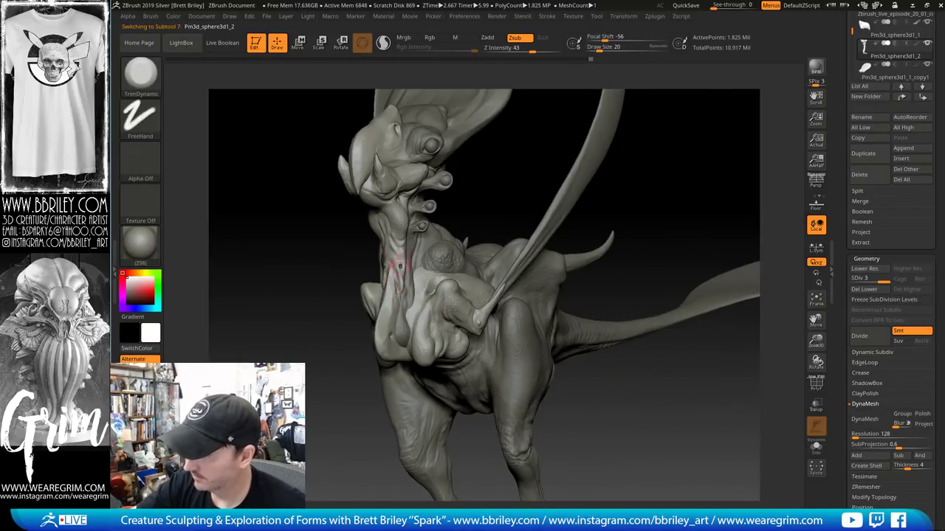
# Cut creases between the throat folds with DamStandard at draw size 18 and swell the folds with the Inflat brush
pyautogui.press('b')
pyautogui.press('d')
pyautogui.press('s')
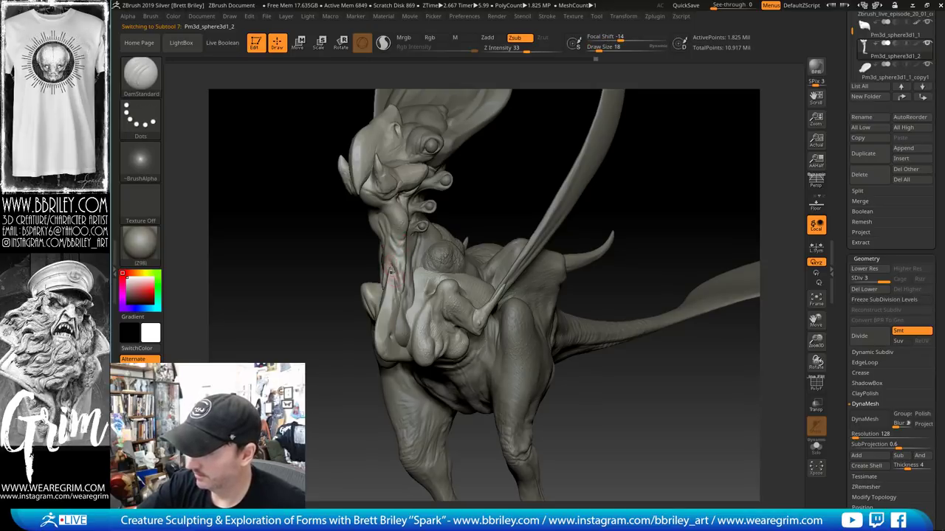
pyautogui.press('b')
pyautogui.press('i')
pyautogui.press('n')
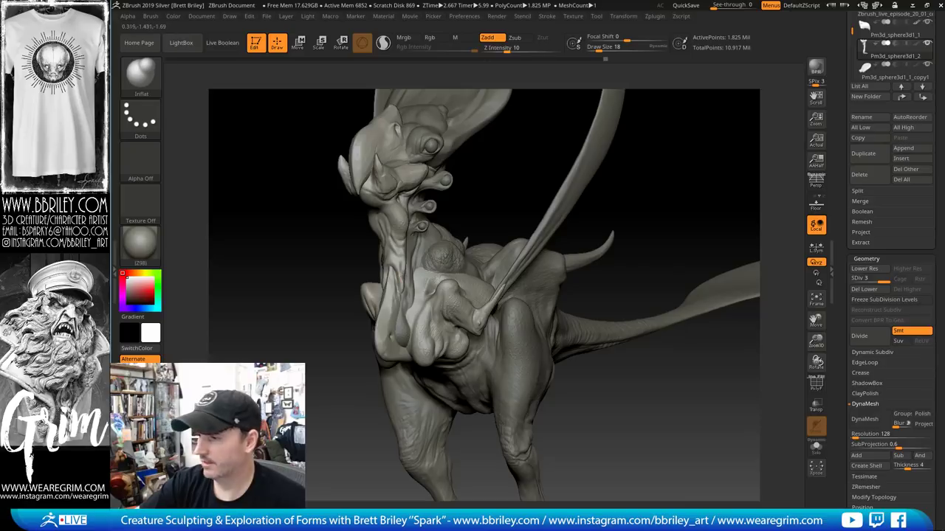
pyautogui.moveTo(482, 176); pyautogui.dragTo(441, 189)
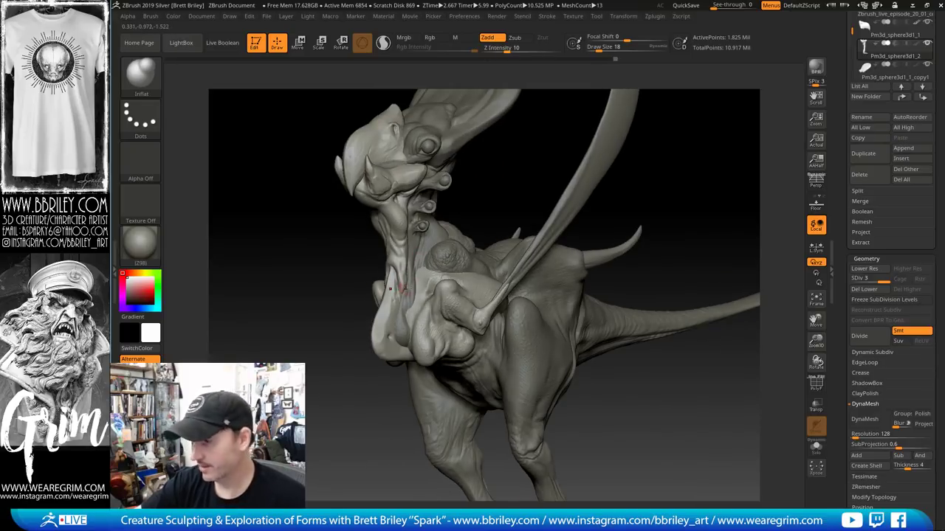
# Nudge the throat folds with the Move brush at draw size 16 and sharpen their creases with DamStandard
pyautogui.press('b')
pyautogui.press('m')
pyautogui.press('v')
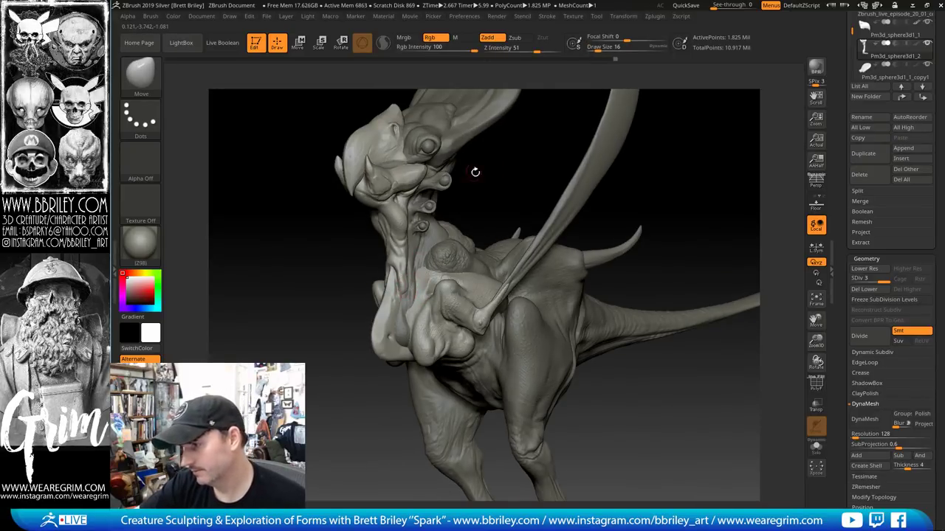
pyautogui.moveTo(475, 172); pyautogui.dragTo(420, 279)
pyautogui.press('b')
pyautogui.press('d')
pyautogui.press('s')
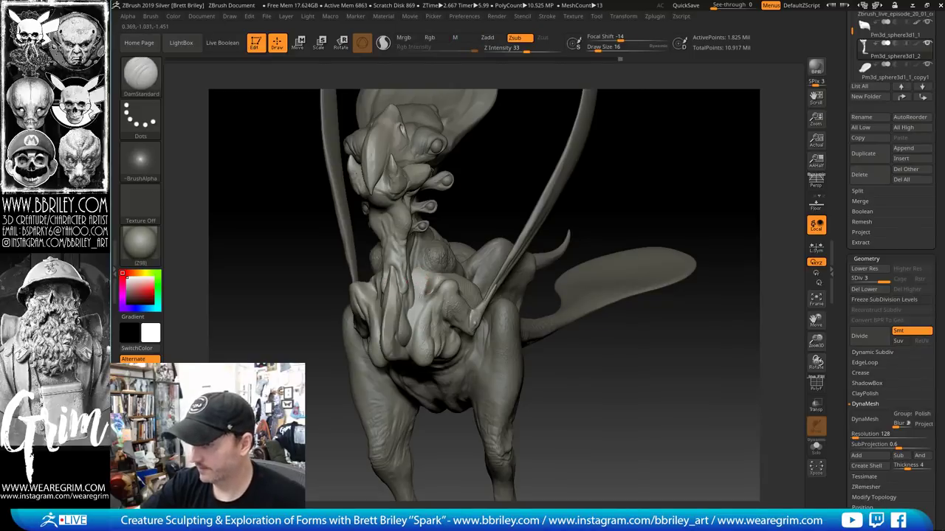
# Save the creature as a tool file
pyautogui.moveTo(495, 180); pyautogui.dragTo(582, 290)
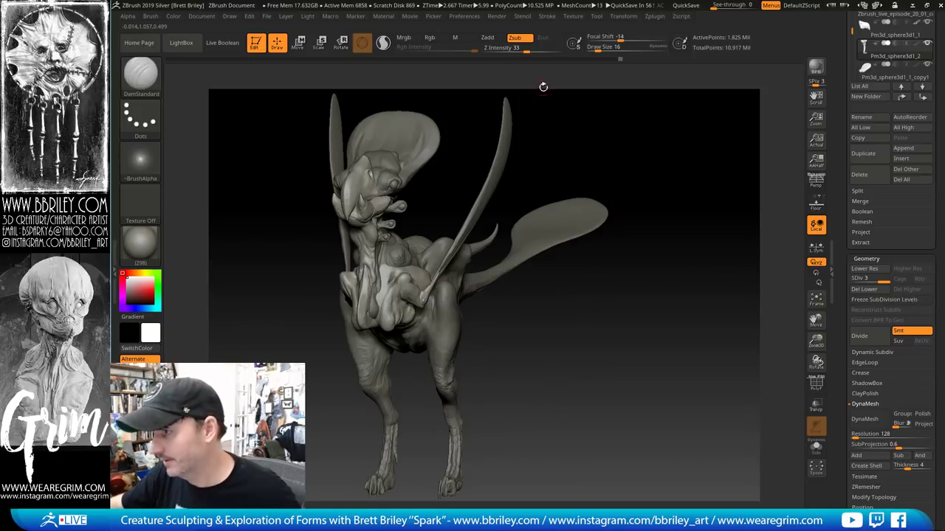
pyautogui.click(597, 16)
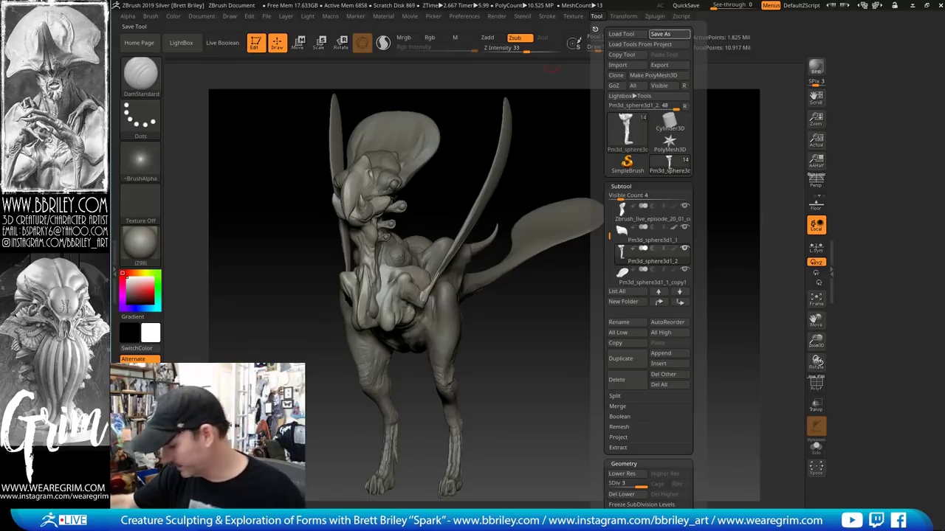
# Select the creature's body subtool and switch the material to zbro_IllustPaint
pyautogui.moveTo(548, 324); pyautogui.dragTo(510, 335)
pyautogui.keyDown('alt'); pyautogui.click(443, 340); pyautogui.keyUp('alt')
pyautogui.click(141, 161)
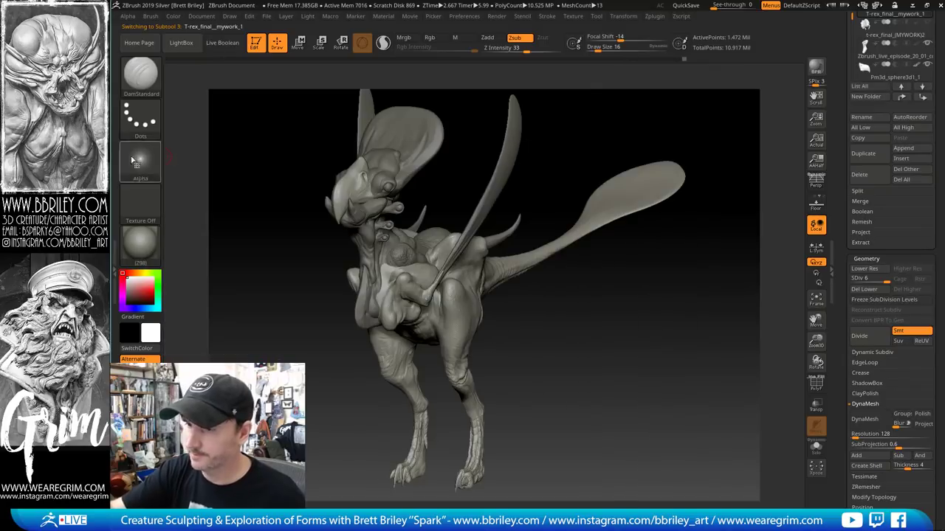
pyautogui.click(140, 242)
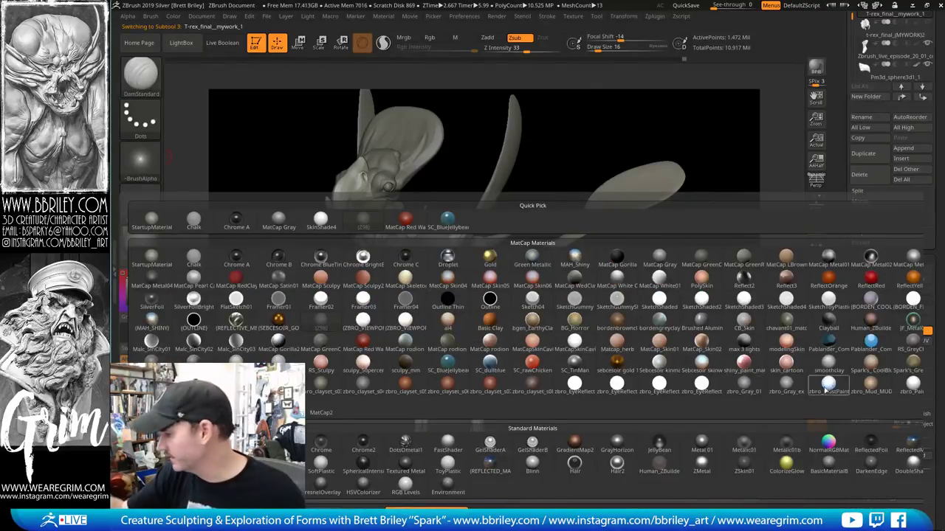
pyautogui.click(828, 382)
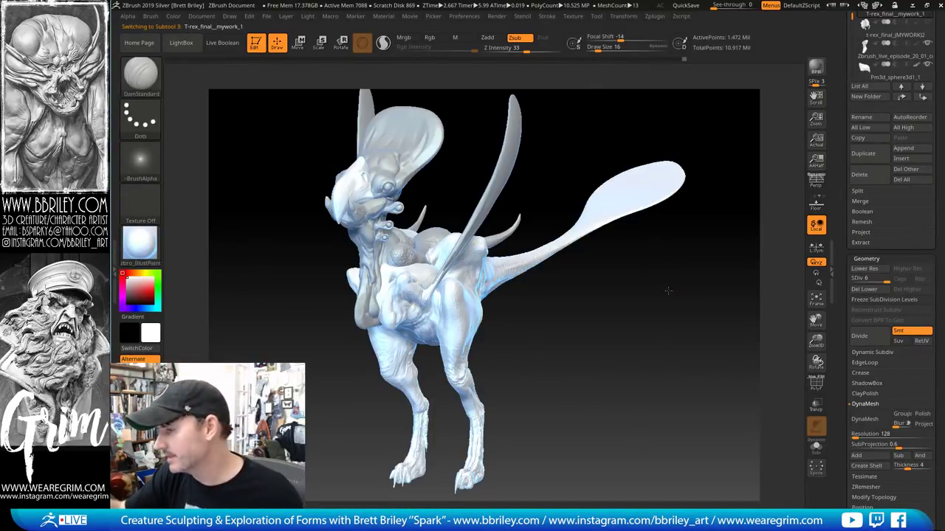
# Turn on polypaint display for all subtools and check the painted creature from the side
pyautogui.press('f')
pyautogui.moveTo(840, 223); pyautogui.dragTo(840, 372)
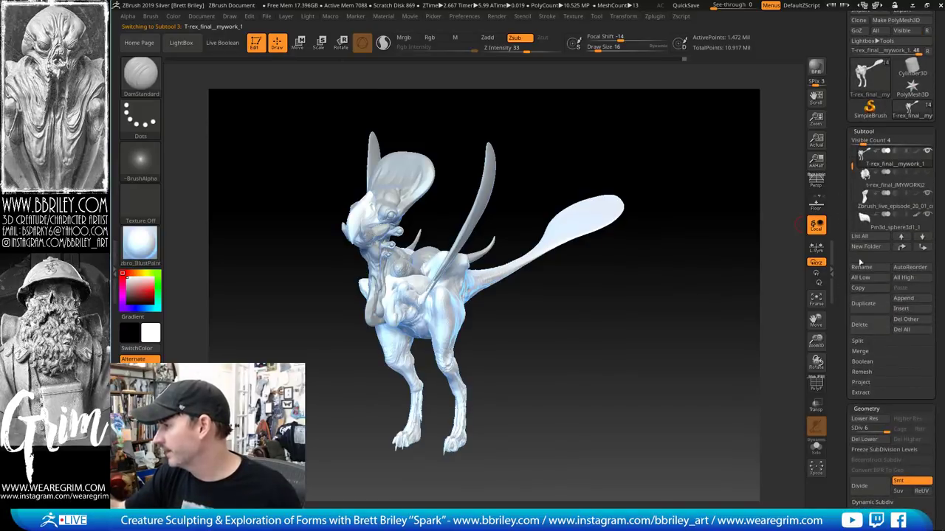
pyautogui.keyDown('shift'); pyautogui.click(916, 151); pyautogui.keyUp('shift')
pyautogui.moveTo(713, 293); pyautogui.dragTo(585, 325)
pyautogui.keyDown('shift'); pyautogui.moveTo(574, 361); pyautogui.dragTo(520, 347); pyautogui.keyUp('shift')
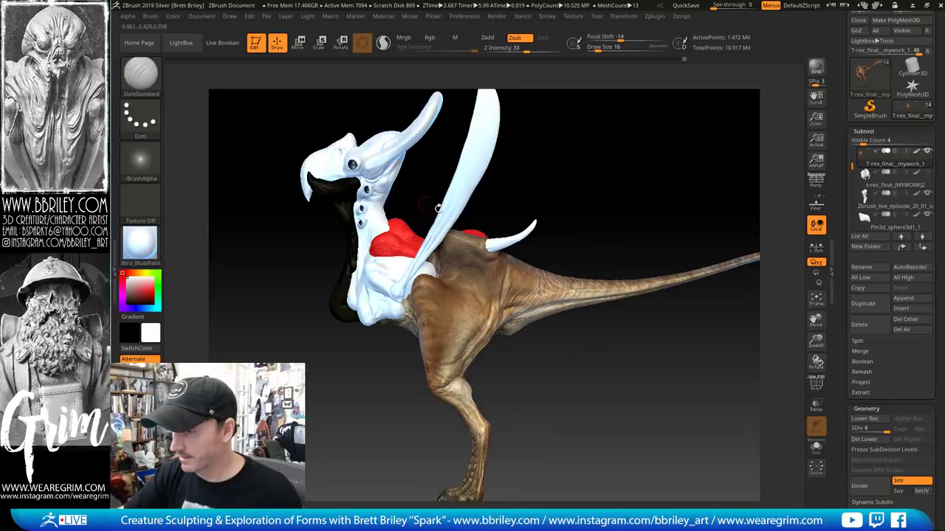
pyautogui.moveTo(613, 141); pyautogui.dragTo(657, 157)
# Sample brown RGB 113, 66, 40 from the upper leg and fill the throat piece with it
pyautogui.keyDown('alt'); pyautogui.click(360, 259); pyautogui.keyUp('alt')
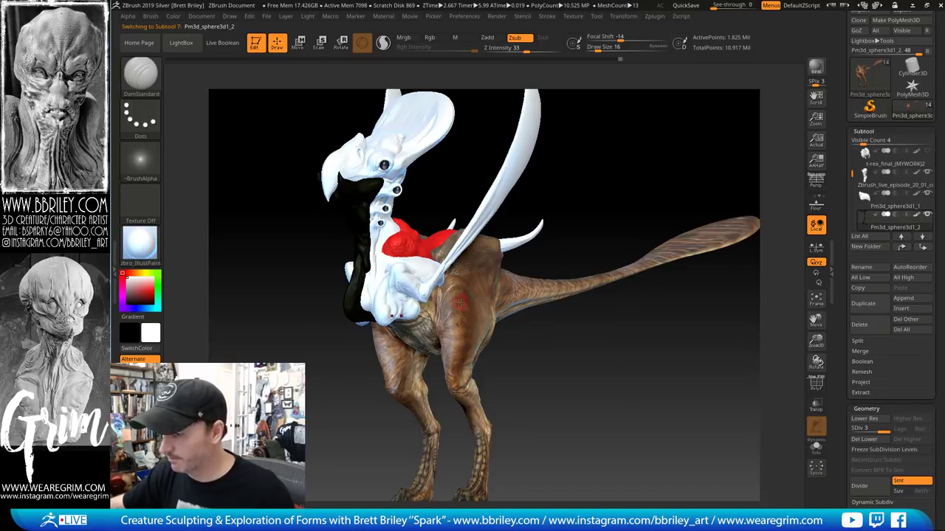
pyautogui.press('c')
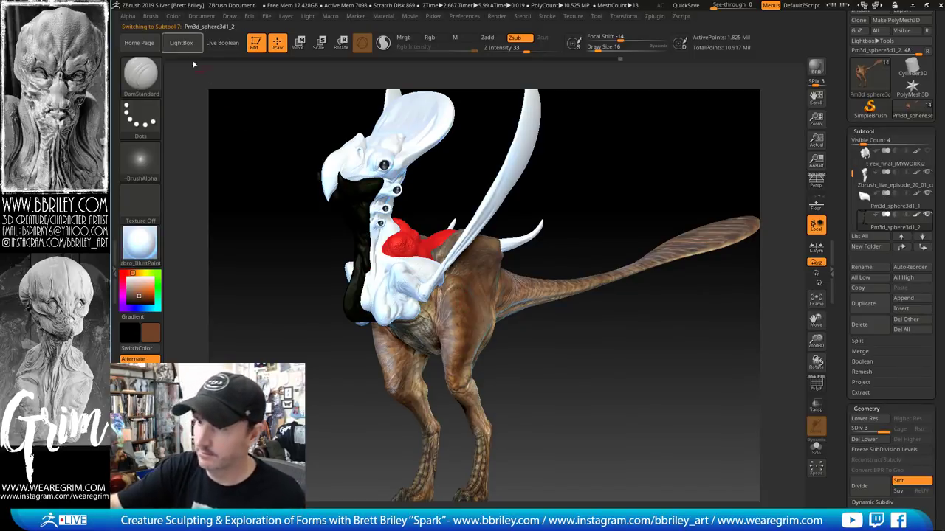
pyautogui.click(174, 16)
pyautogui.click(204, 209)
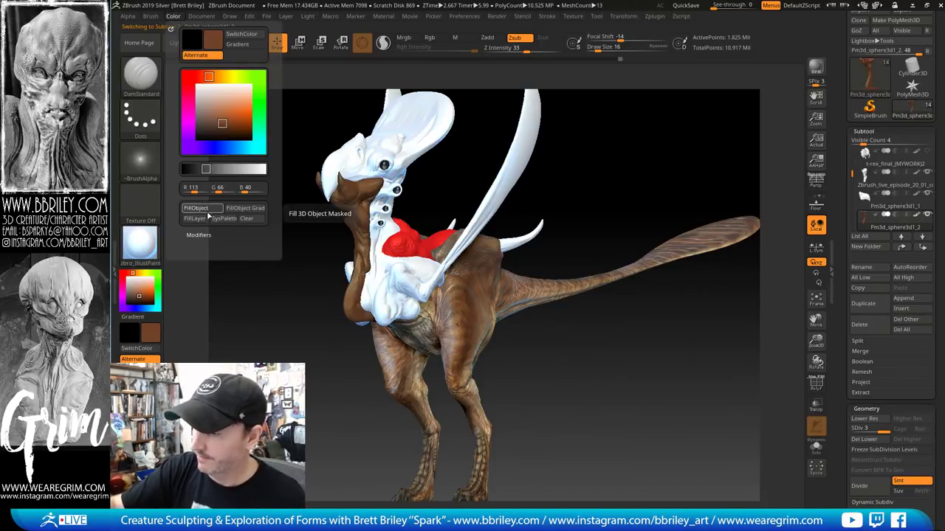
# Sample dark brown RGB 81, 56, 42 from the lower leg and fill the chest and shoulder piece with it
pyautogui.moveTo(443, 144); pyautogui.dragTo(428, 146)
pyautogui.keyDown('alt'); pyautogui.click(423, 274); pyautogui.keyUp('alt')
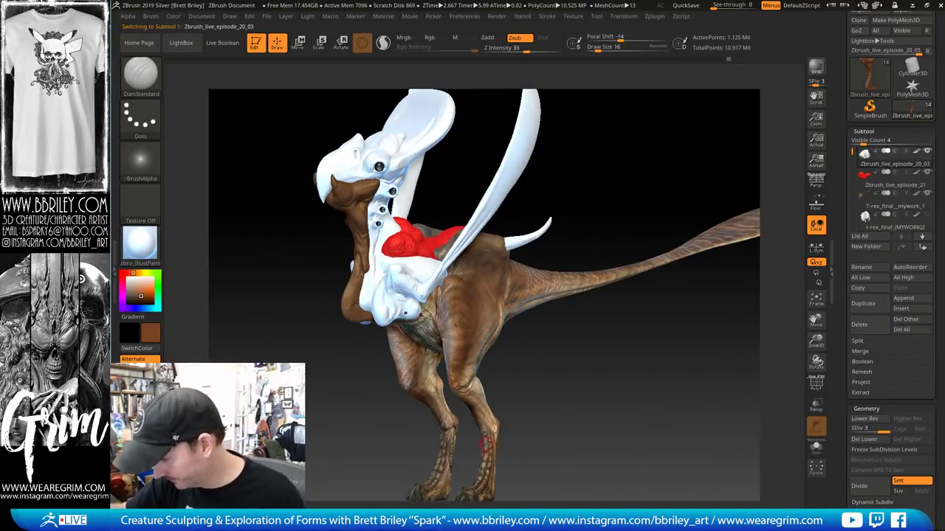
pyautogui.press('c')
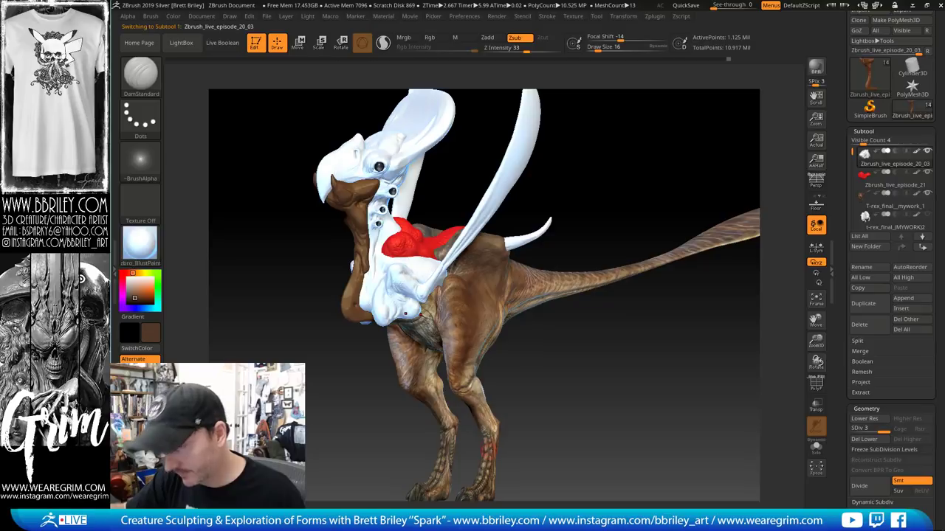
pyautogui.click(173, 16)
pyautogui.click(161, 198)
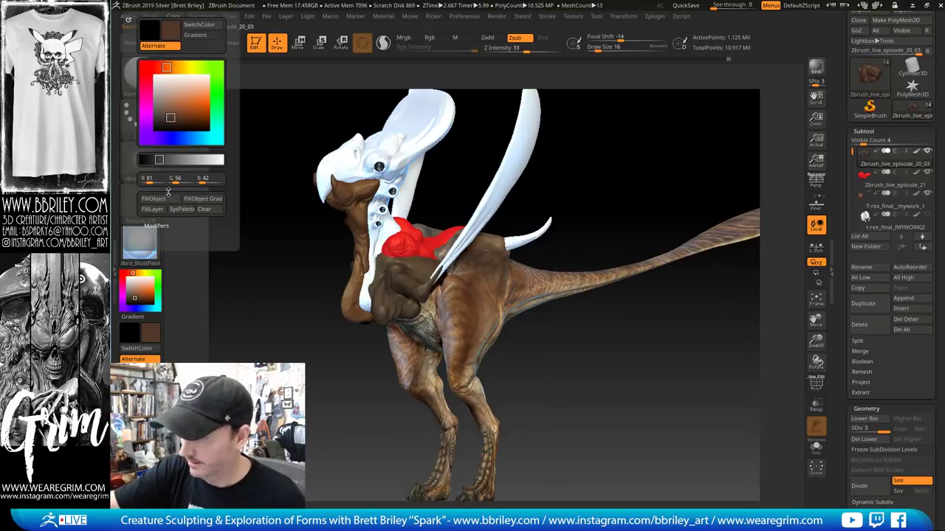
# Fill the throat and lower jaw piece with the dark brown RGB 81, 56, 42
pyautogui.keyDown('alt'); pyautogui.click(366, 230); pyautogui.keyUp('alt')
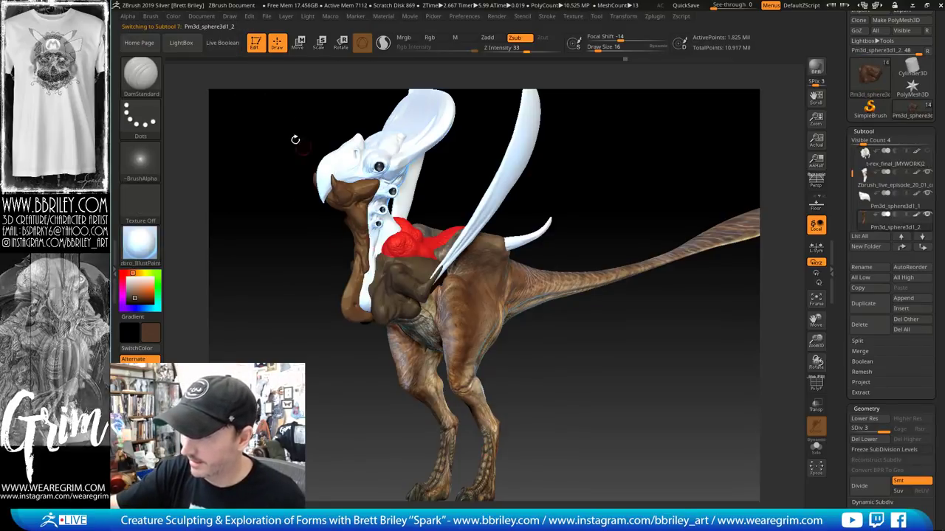
pyautogui.click(173, 16)
pyautogui.click(195, 206)
# Fill the neck and head mesh with the dark brown RGB 81, 56, 42
pyautogui.keyDown('alt'); pyautogui.click(376, 209); pyautogui.keyUp('alt')
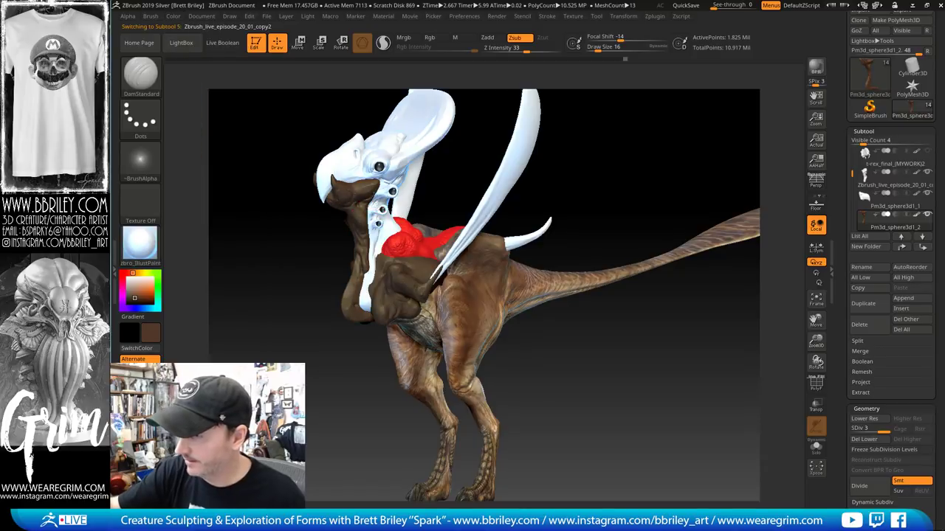
pyautogui.click(172, 15)
pyautogui.click(196, 207)
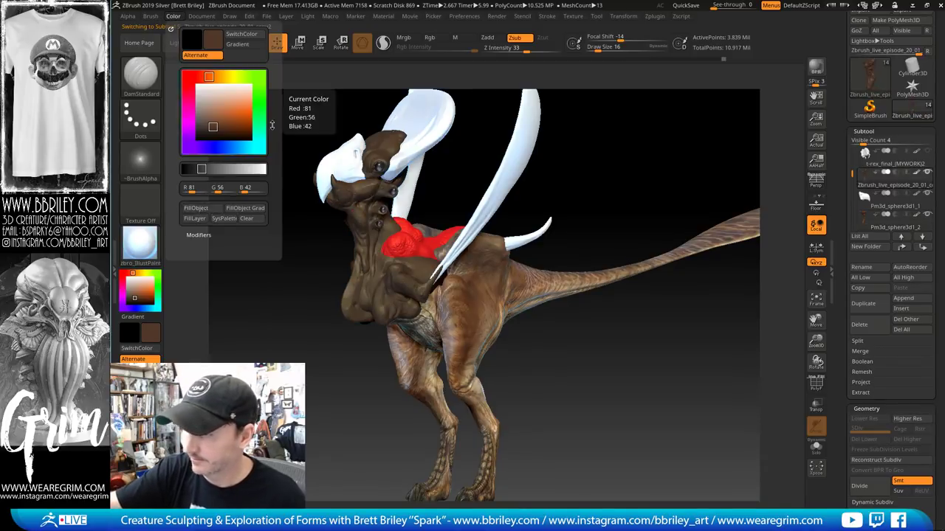
pyautogui.keyDown('alt'); pyautogui.moveTo(463, 130); pyautogui.dragTo(462, 156); pyautogui.keyUp('alt')
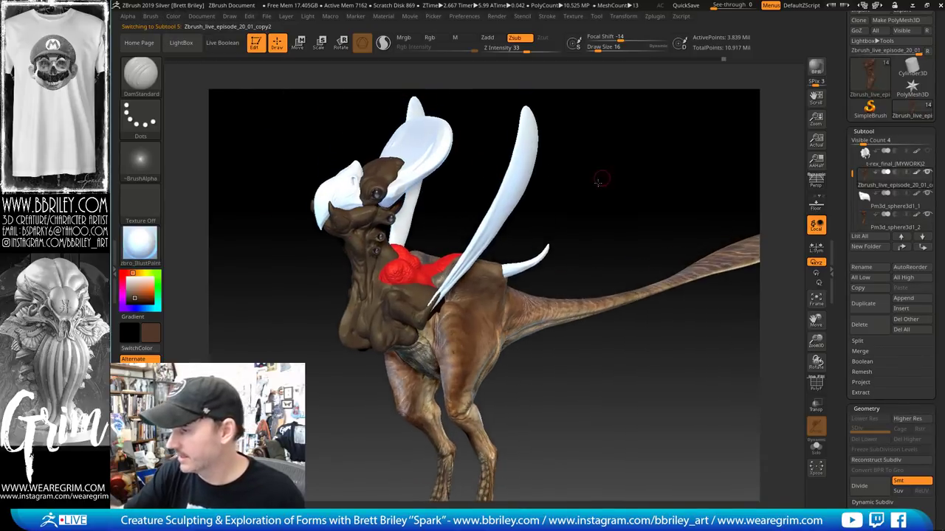
# Sample the tan RGB 199, 171, 137 from the painted body and fill the small curved back spikes with it
pyautogui.moveTo(598, 181); pyautogui.dragTo(502, 392)
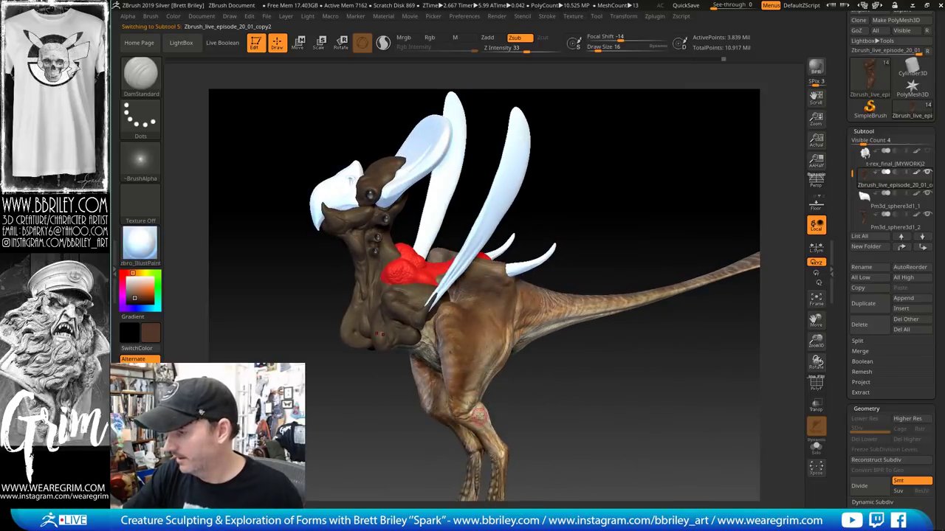
pyautogui.press('c')
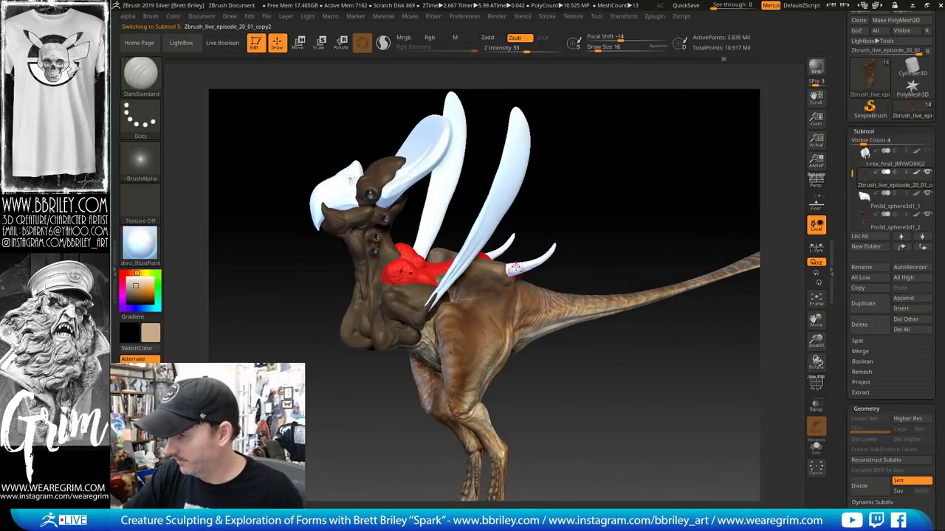
pyautogui.keyDown('alt'); pyautogui.click(514, 268); pyautogui.keyUp('alt')
pyautogui.click(173, 16)
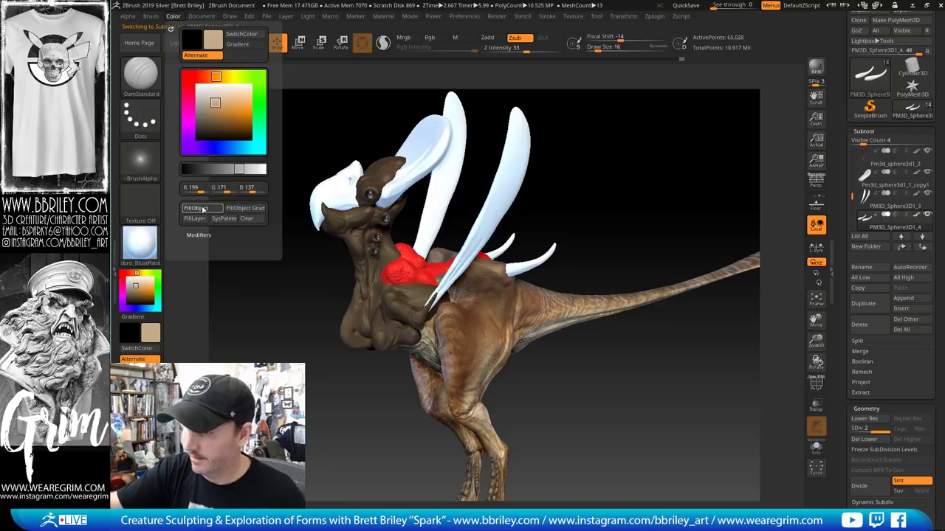
pyautogui.click(202, 209)
pyautogui.moveTo(569, 204); pyautogui.dragTo(456, 215)
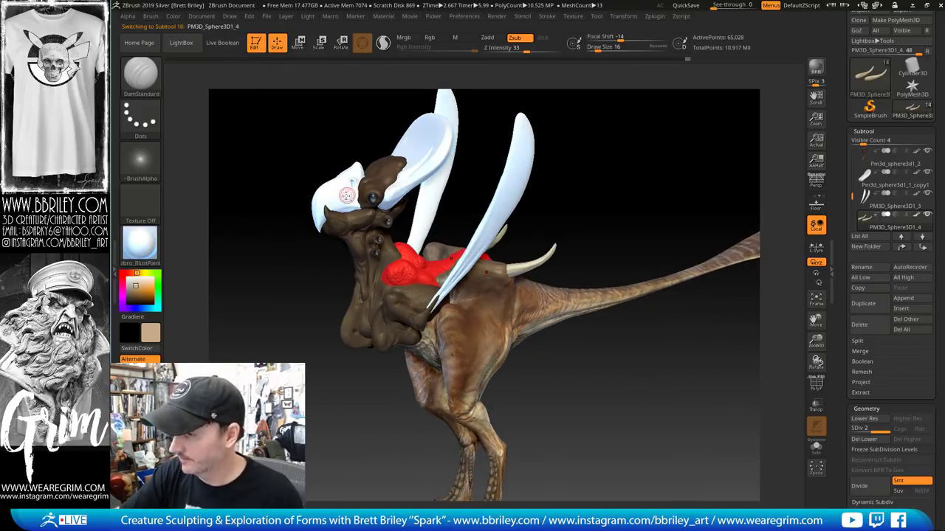
# Fill the beak piece with the tan RGB 199, 171, 137
pyautogui.keyDown('alt'); pyautogui.click(346, 195); pyautogui.keyUp('alt')
pyautogui.click(173, 15)
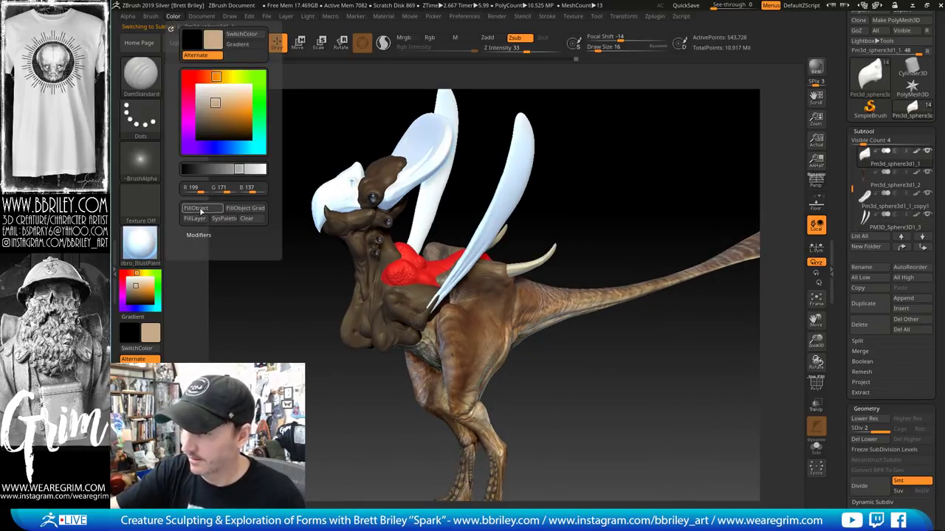
pyautogui.click(201, 210)
pyautogui.moveTo(357, 123); pyautogui.dragTo(369, 213)
# Set up the Standard brush with a DragRect stroke, Alpha 20 and a dark brown colour, painting Rgb only with Zadd off
pyautogui.click(131, 298)
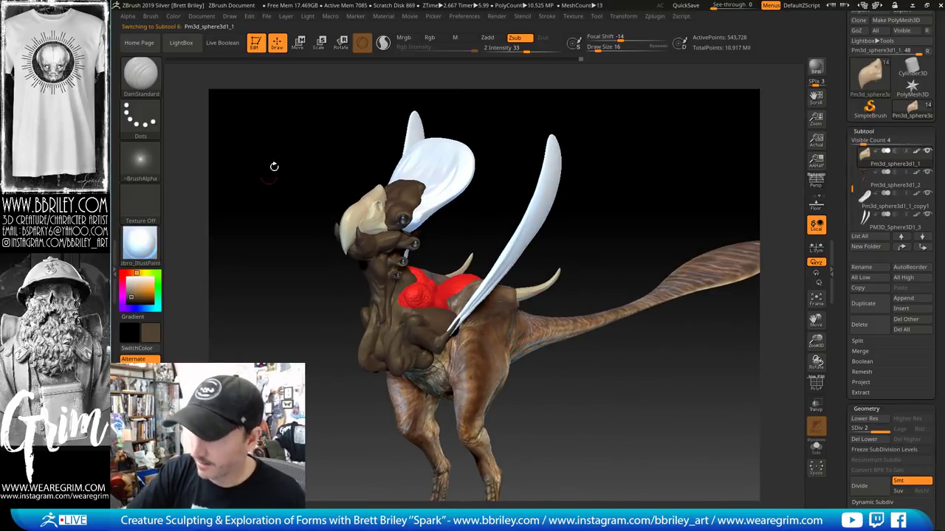
pyautogui.press('b')
pyautogui.press('s')
pyautogui.press('t')
pyautogui.click(140, 116)
pyautogui.click(237, 128)
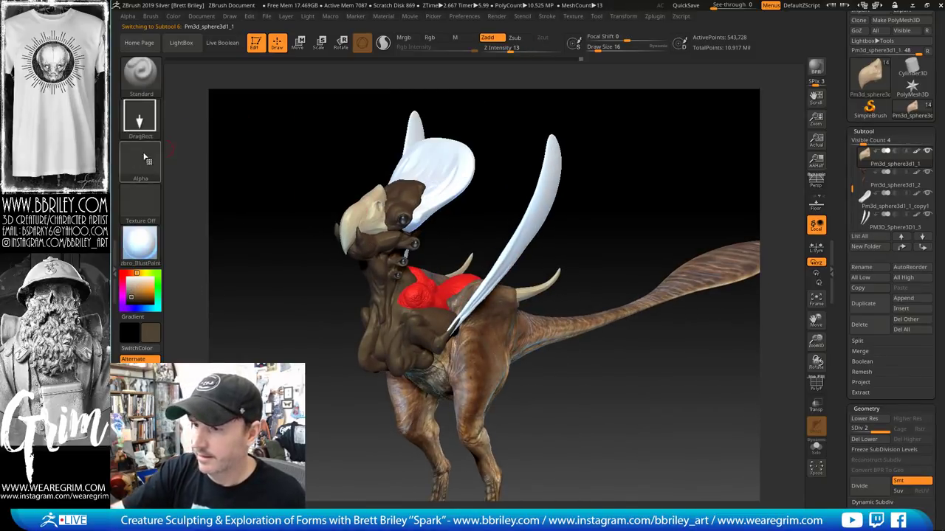
pyautogui.click(140, 158)
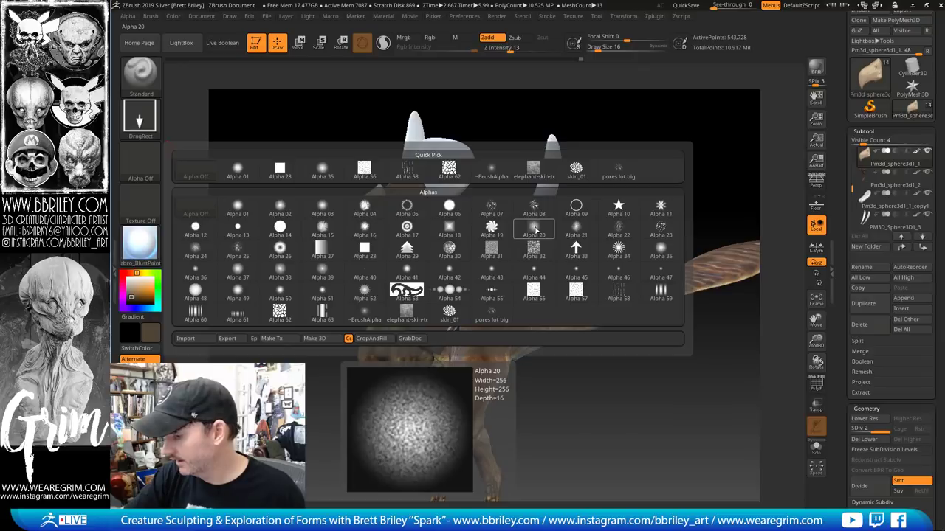
pyautogui.click(534, 231)
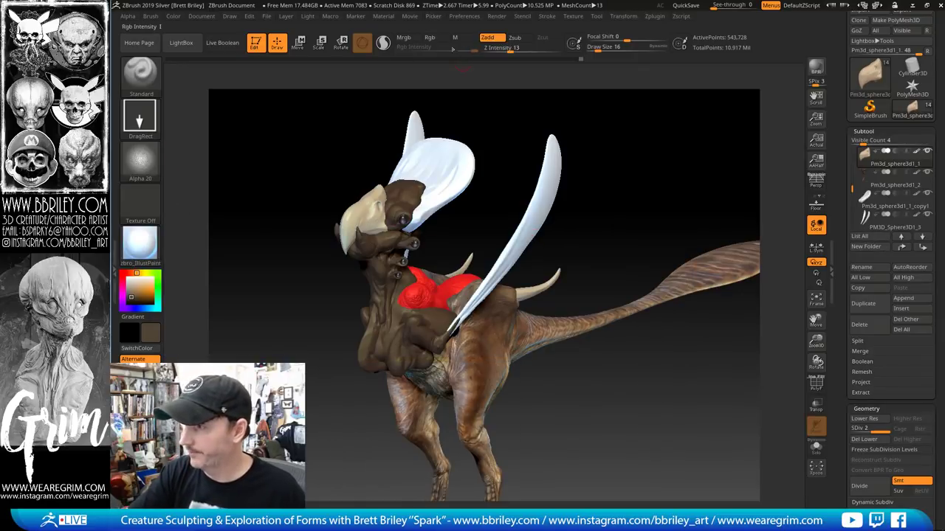
pyautogui.click(430, 37)
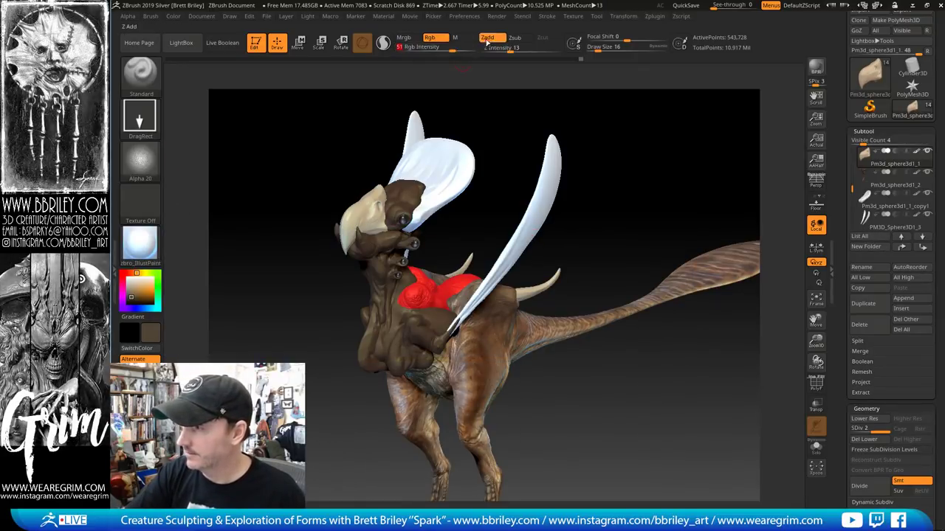
pyautogui.click(487, 39)
# Sample a dark brown from the model and paint mottled shading on the beak's rear lower edge with draw size 41
pyautogui.keyDown('alt'); pyautogui.moveTo(516, 153); pyautogui.dragTo(596, 336); pyautogui.keyUp('alt')
pyautogui.press('c')
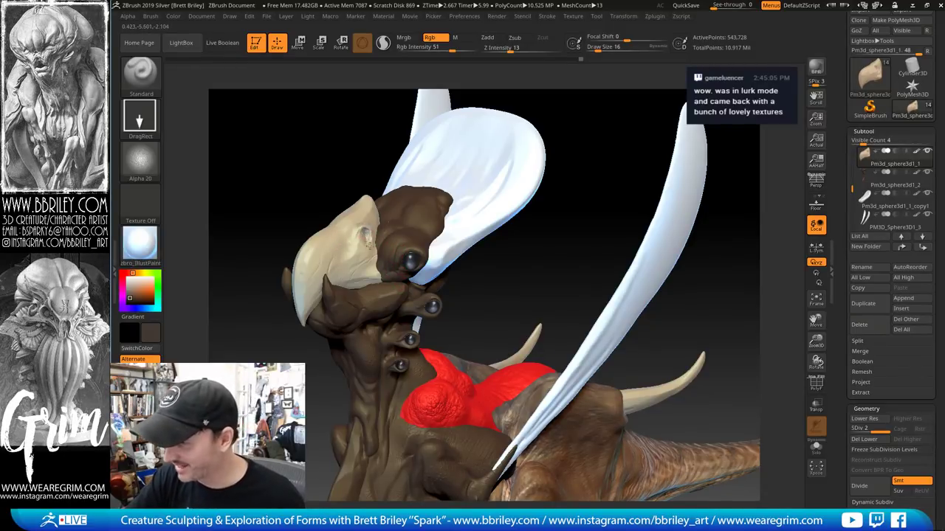
pyautogui.press('s')
pyautogui.moveTo(371, 269); pyautogui.dragTo(381, 270)
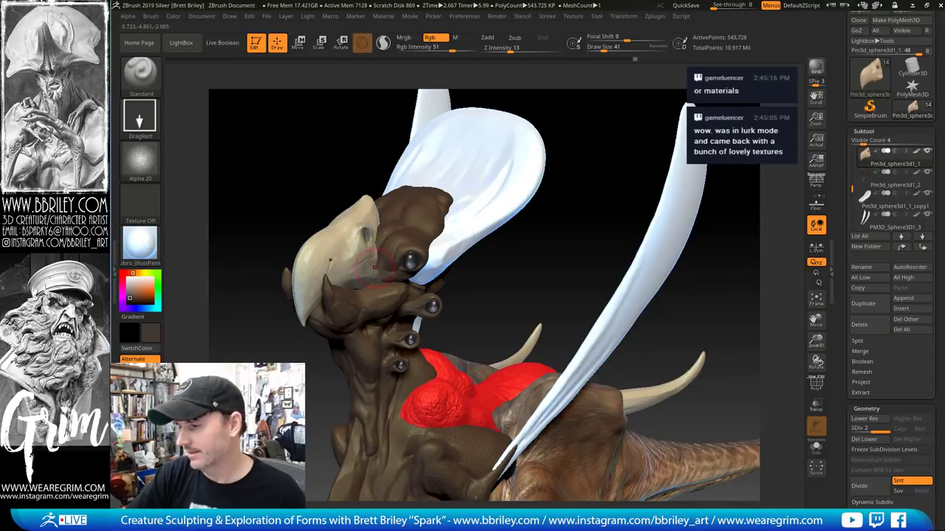
pyautogui.moveTo(535, 289); pyautogui.dragTo(494, 284)
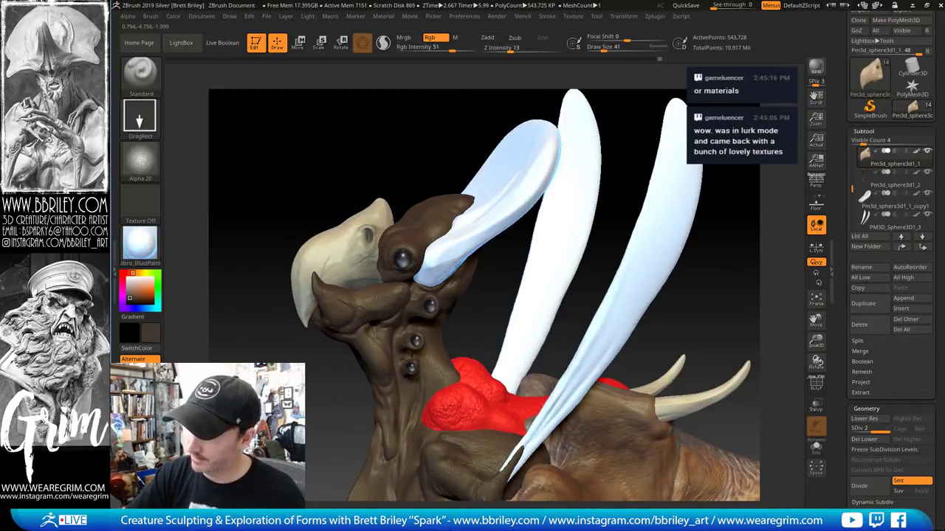
# Sample a pinkish tan and a muted brown from the model, pick a greyer brown, and mottle the beak's surface with these tones
pyautogui.keyDown('alt'); pyautogui.moveTo(668, 216); pyautogui.dragTo(623, 107); pyautogui.keyUp('alt')
pyautogui.press('c')
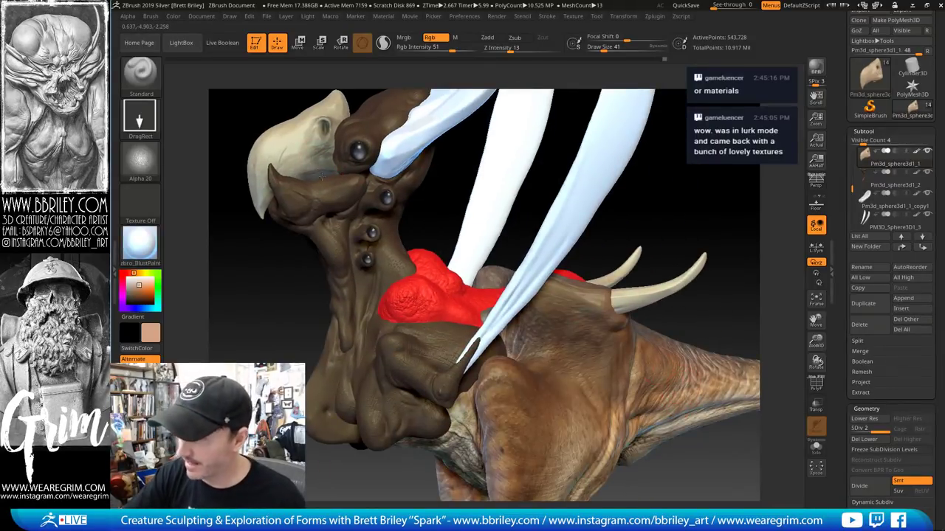
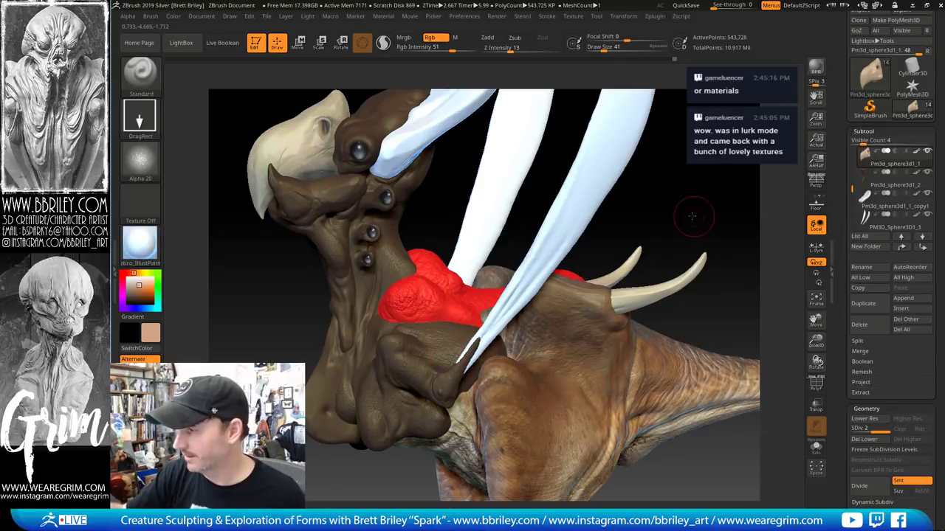
pyautogui.keyDown('alt'); pyautogui.moveTo(692, 216); pyautogui.dragTo(669, 170); pyautogui.keyUp('alt')
pyautogui.moveTo(628, 317); pyautogui.dragTo(443, 154)
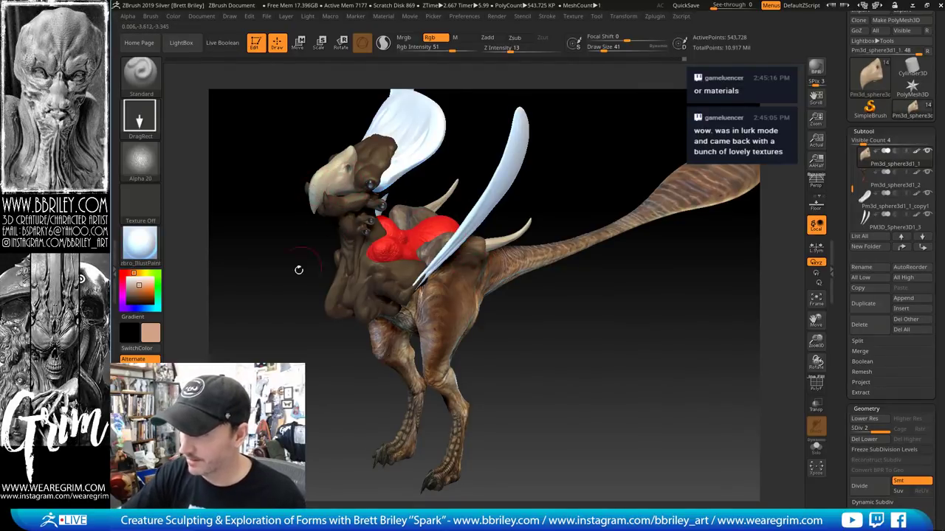
pyautogui.keyDown('alt'); pyautogui.moveTo(299, 270); pyautogui.dragTo(325, 347); pyautogui.keyUp('alt')
pyautogui.press('c')
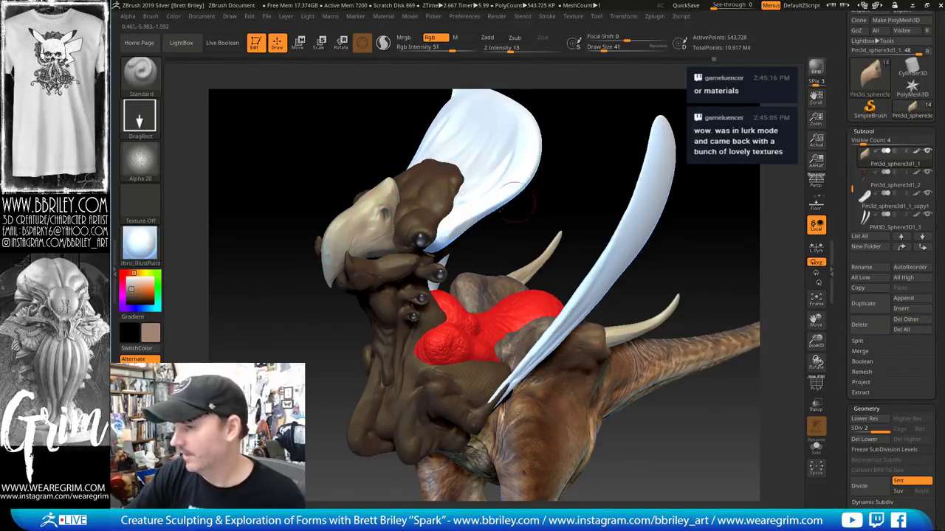
pyautogui.click(129, 295)
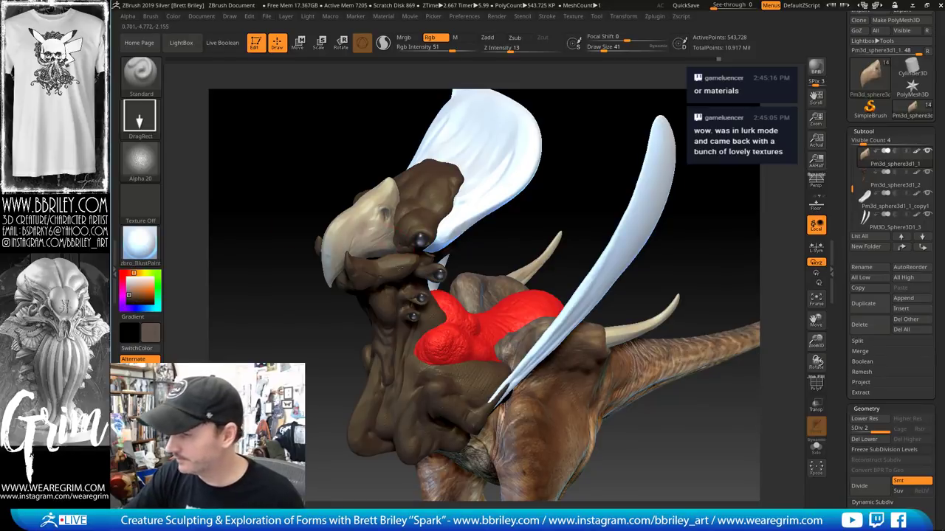
# Isolate the beak and paint its inner mouth surface with a muted dark red
pyautogui.click(815, 447)
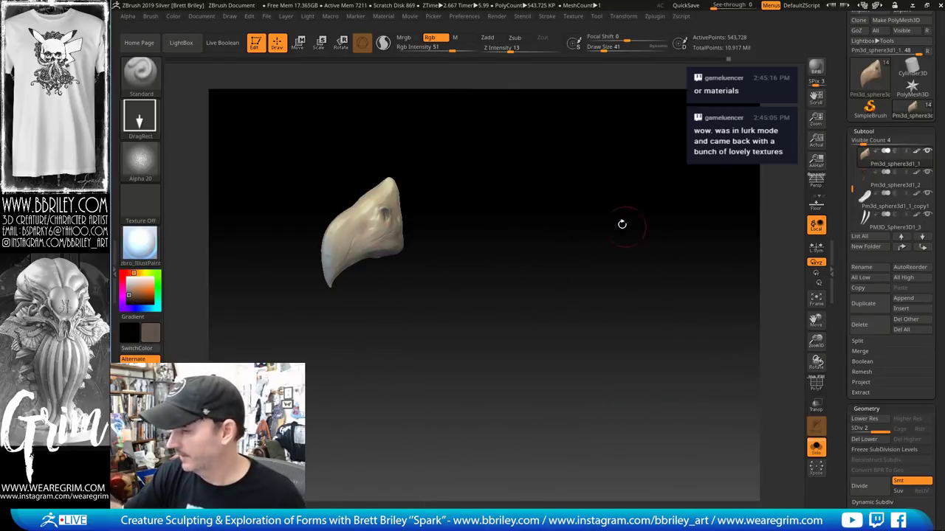
pyautogui.moveTo(622, 224); pyautogui.dragTo(562, 79)
pyautogui.click(123, 273)
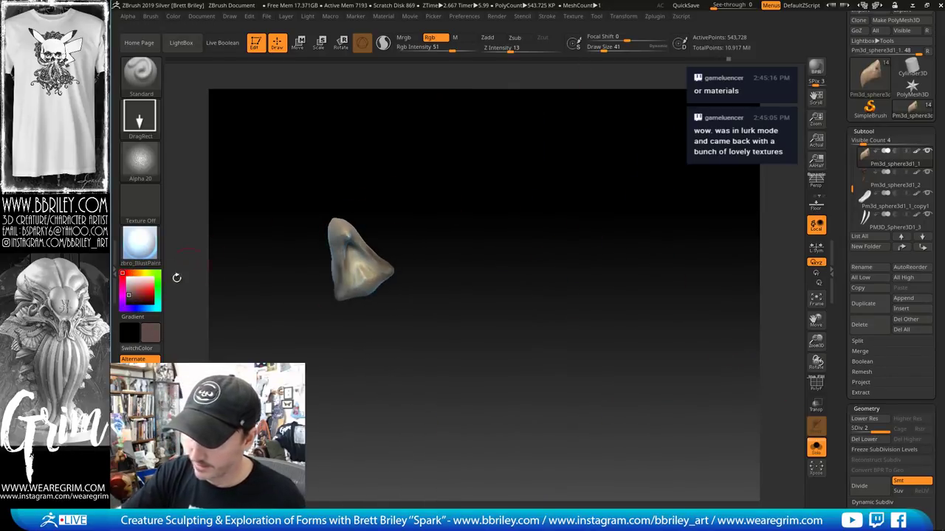
pyautogui.click(133, 296)
pyautogui.moveTo(359, 267)
pyautogui.mouseDown()
pyautogui.moveTo(372, 278)
pyautogui.moveTo(365, 272)
pyautogui.moveTo(358, 282)
pyautogui.moveTo(369, 273)
pyautogui.mouseUp()
pyautogui.moveTo(406, 221); pyautogui.dragTo(373, 194)
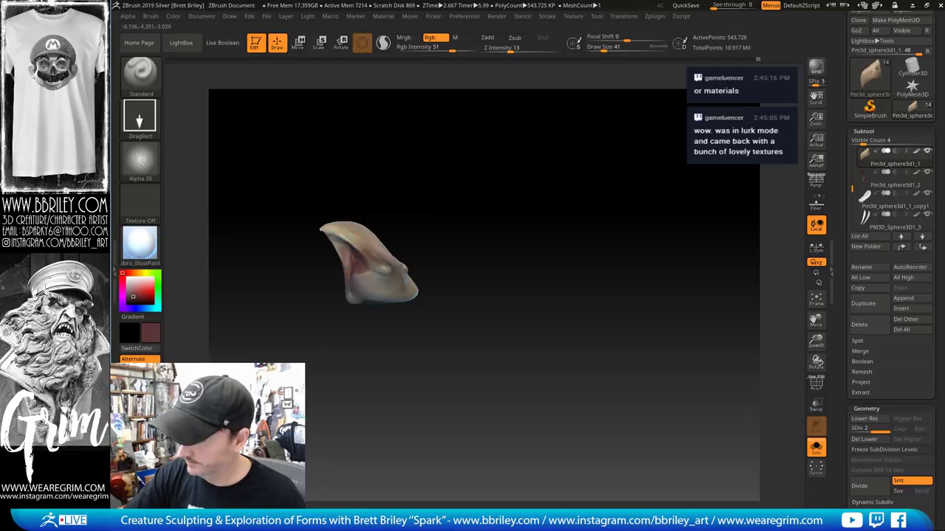
# Show all parts again and stipple the muted dark red along the beak's mouth edge and around its nostril
pyautogui.click(816, 448)
pyautogui.moveTo(644, 284); pyautogui.dragTo(361, 284)
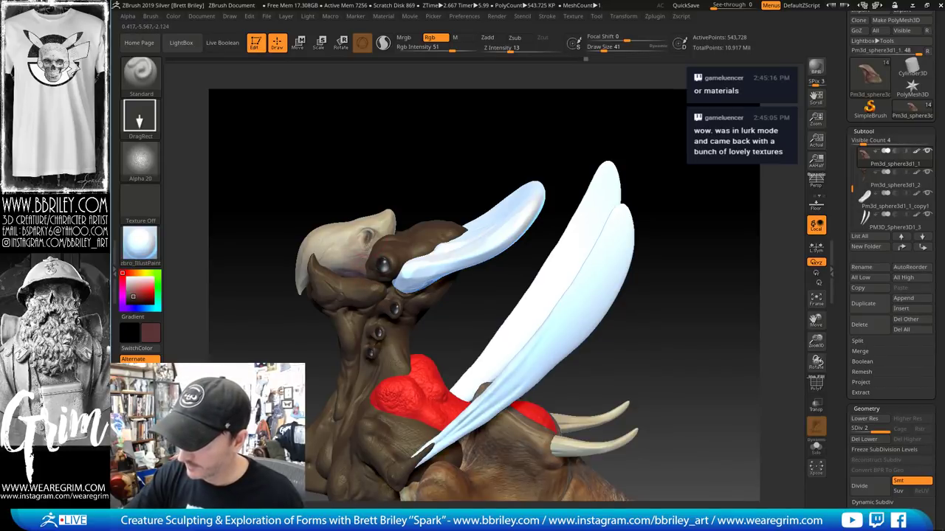
pyautogui.moveTo(411, 153); pyautogui.dragTo(373, 222)
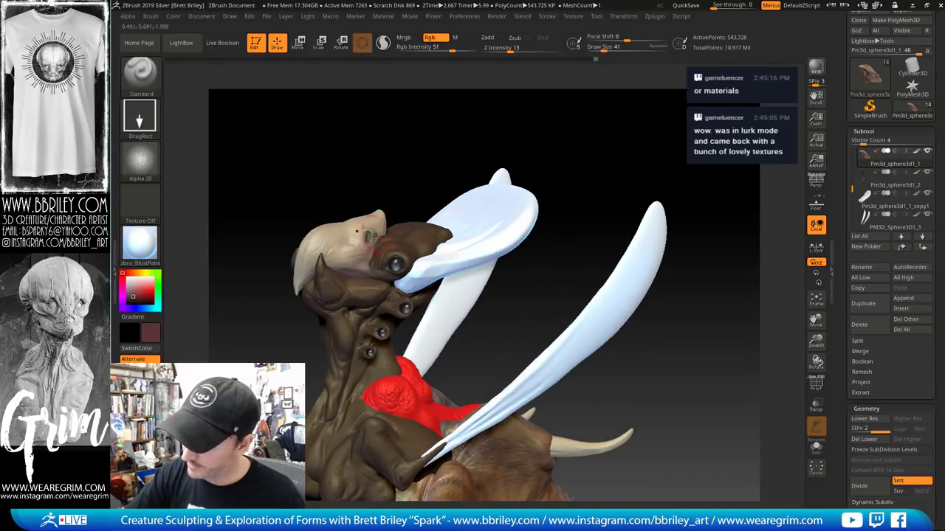
pyautogui.moveTo(403, 170); pyautogui.dragTo(344, 274)
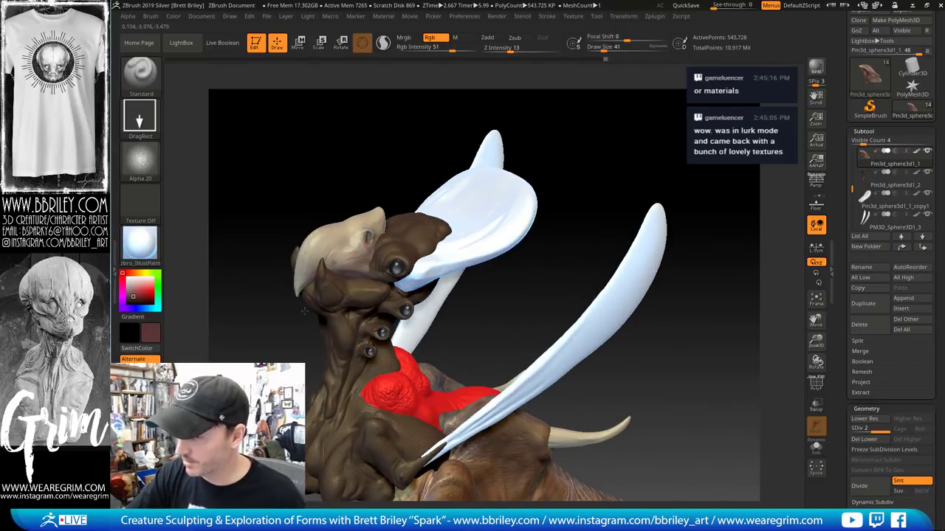
pyautogui.moveTo(443, 178); pyautogui.dragTo(410, 188)
# Isolate the throat and lower jaw piece, paint the inside of the jaw with the muted dark red, and show all parts again
pyautogui.keyDown('alt'); pyautogui.click(391, 324); pyautogui.keyUp('alt')
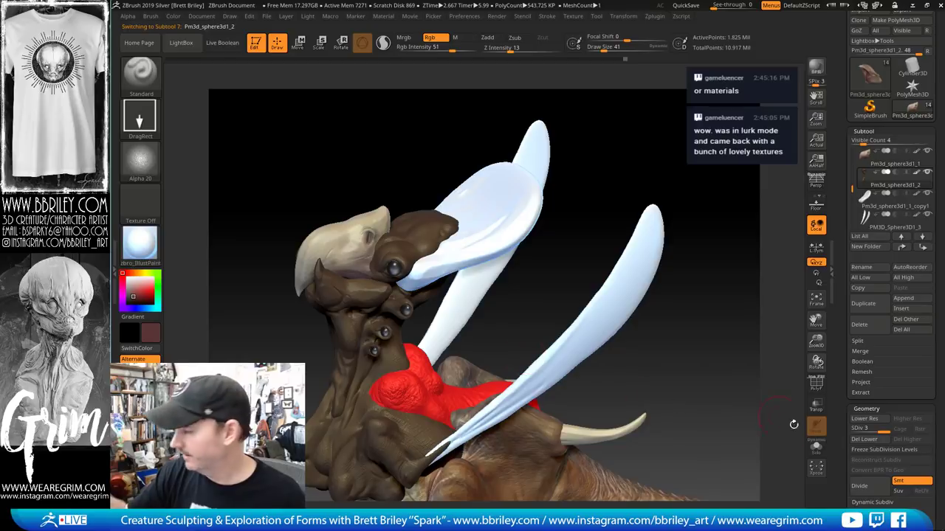
pyautogui.click(816, 447)
pyautogui.moveTo(685, 312); pyautogui.dragTo(515, 211)
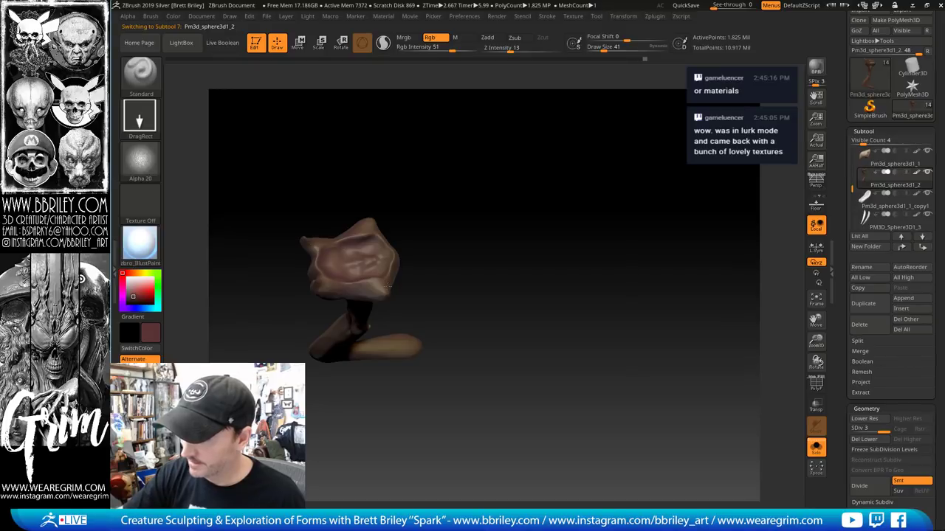
pyautogui.moveTo(501, 248); pyautogui.dragTo(690, 364)
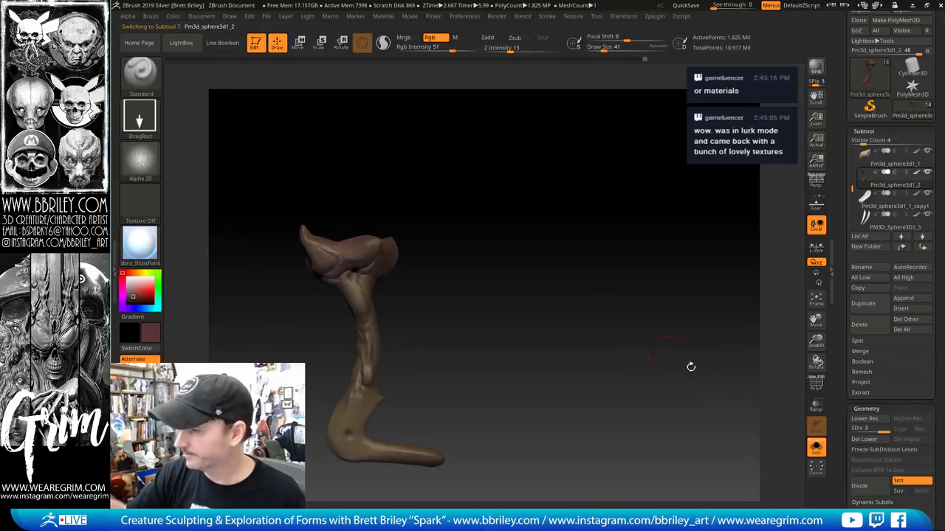
pyautogui.click(816, 446)
# Sample a reddish brown from the model and paint the side of the lower jaw, raising Rgb Intensity to 69
pyautogui.press('c')
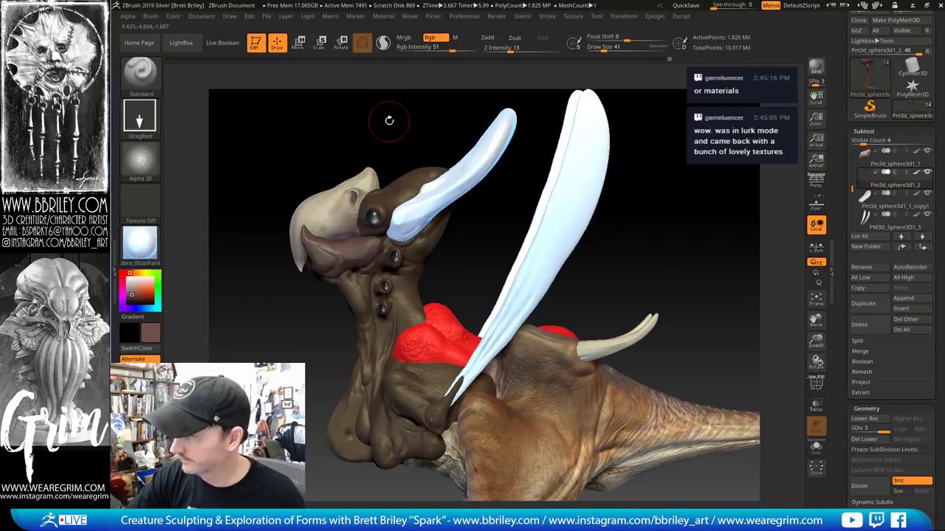
pyautogui.moveTo(386, 118); pyautogui.dragTo(360, 252)
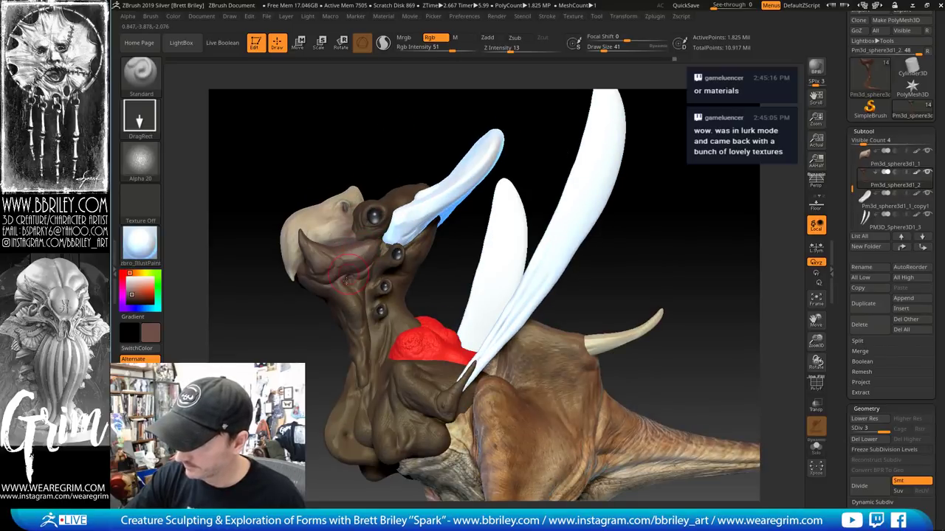
pyautogui.click(460, 49)
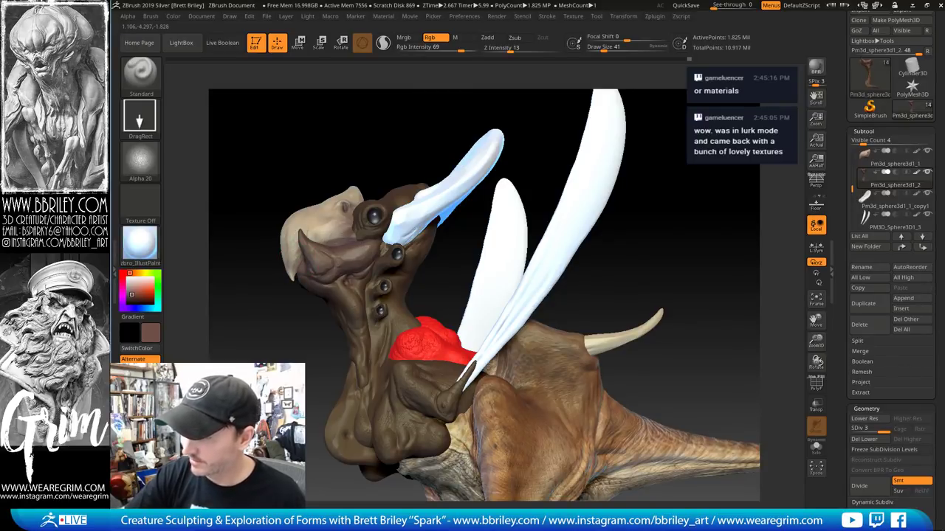
# Sample a lighter pinkish brown and a tan from the model and mottle the outer lower jaw and its lip with them
pyautogui.press('c')
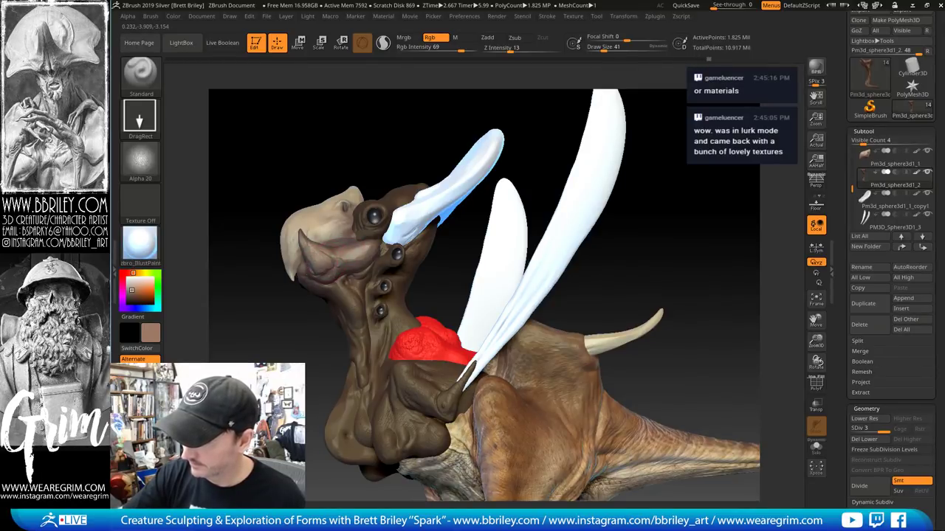
pyautogui.moveTo(375, 149); pyautogui.dragTo(328, 276)
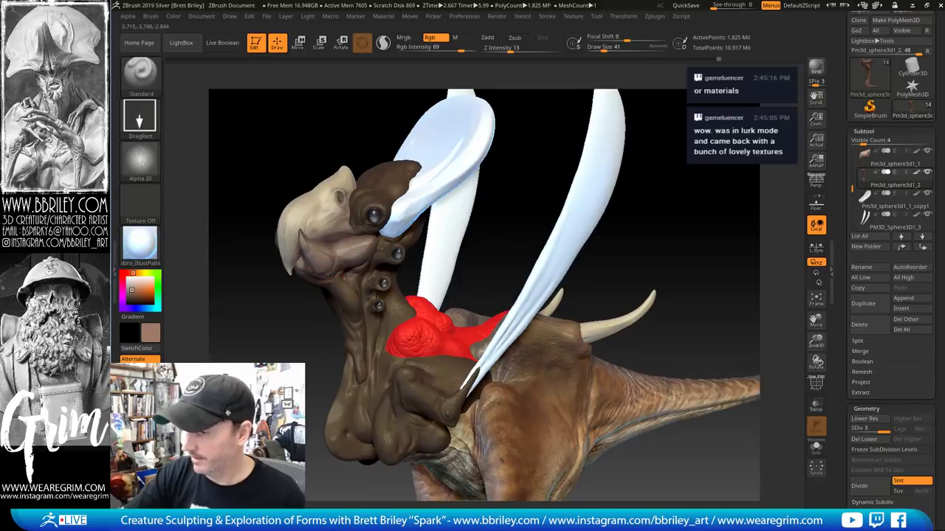
pyautogui.moveTo(350, 129); pyautogui.dragTo(314, 243)
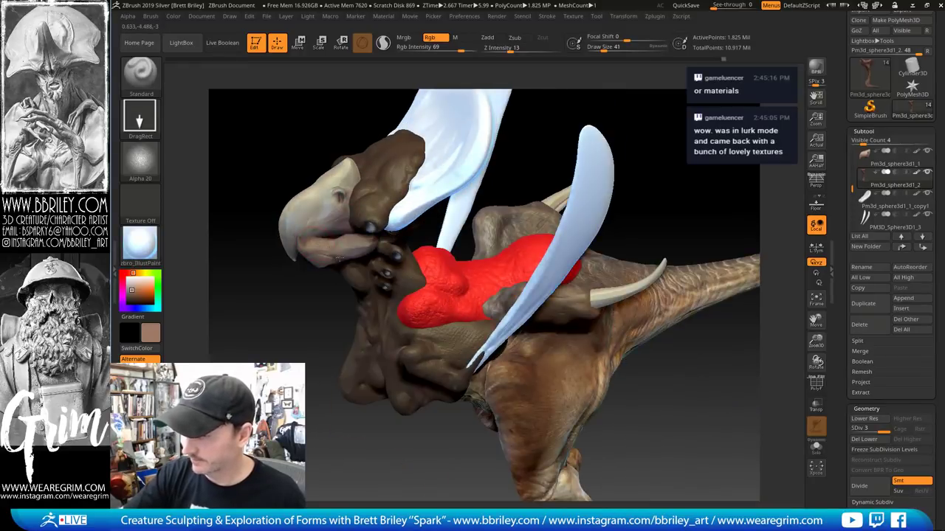
pyautogui.moveTo(325, 154); pyautogui.dragTo(323, 124)
pyautogui.press('c')
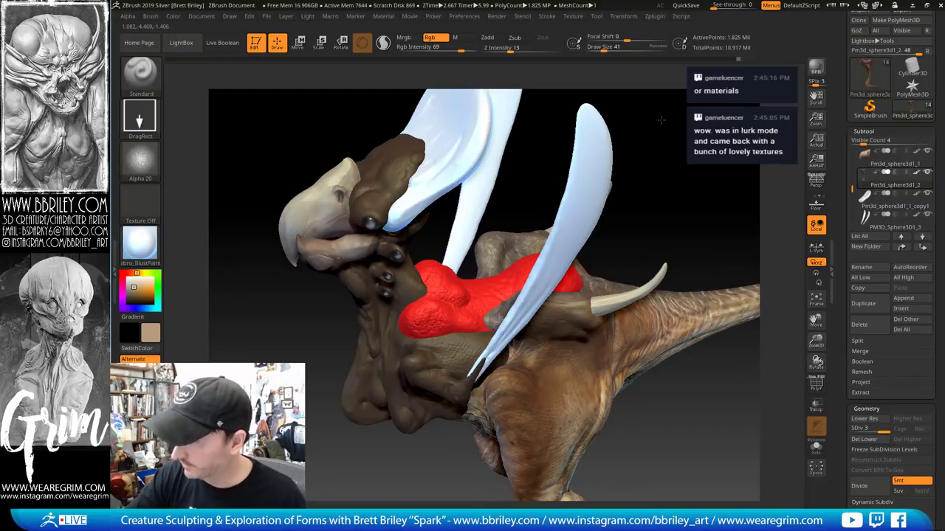
pyautogui.moveTo(639, 177); pyautogui.dragTo(636, 133)
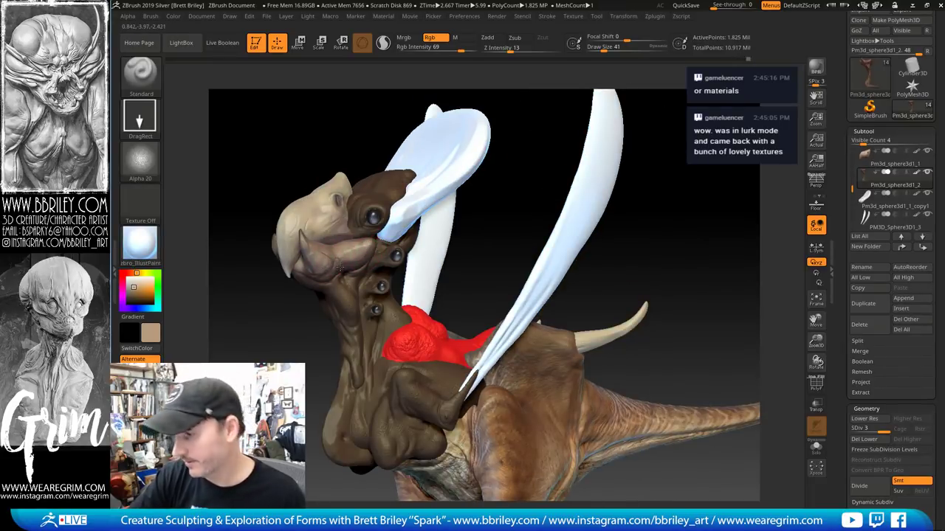
# Mottle the side and rear of the lower jaw with the tan, isolating the throat and jaw piece, and show all parts again
pyautogui.moveTo(324, 249); pyautogui.dragTo(318, 249)
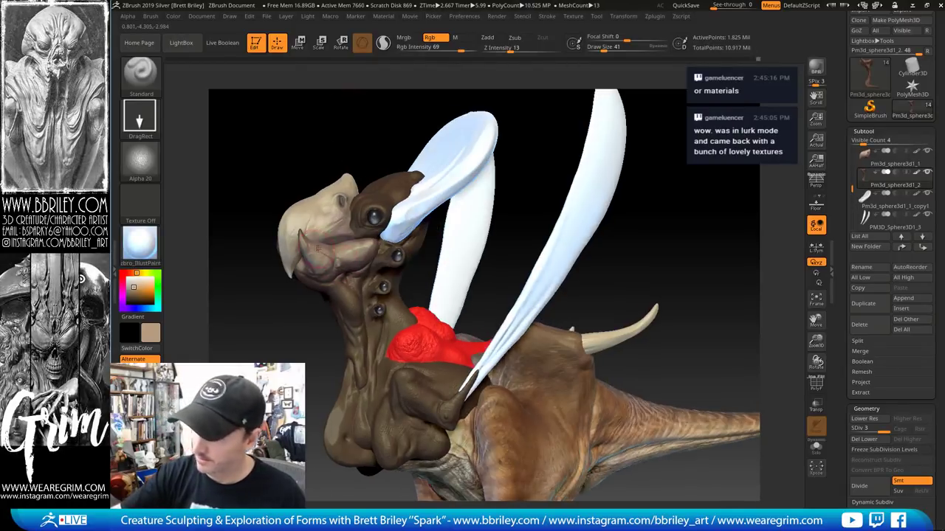
pyautogui.moveTo(322, 142); pyautogui.dragTo(334, 274)
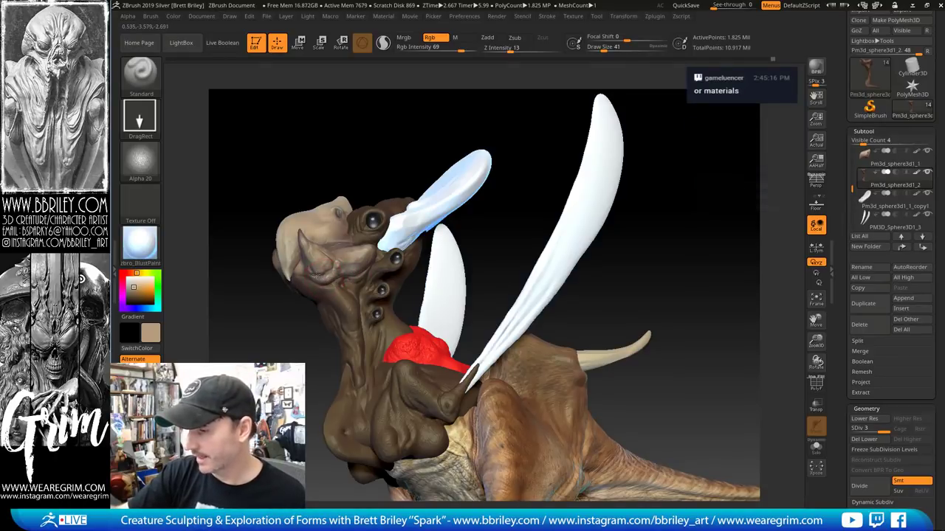
pyautogui.moveTo(337, 126); pyautogui.dragTo(288, 272)
pyautogui.click(816, 446)
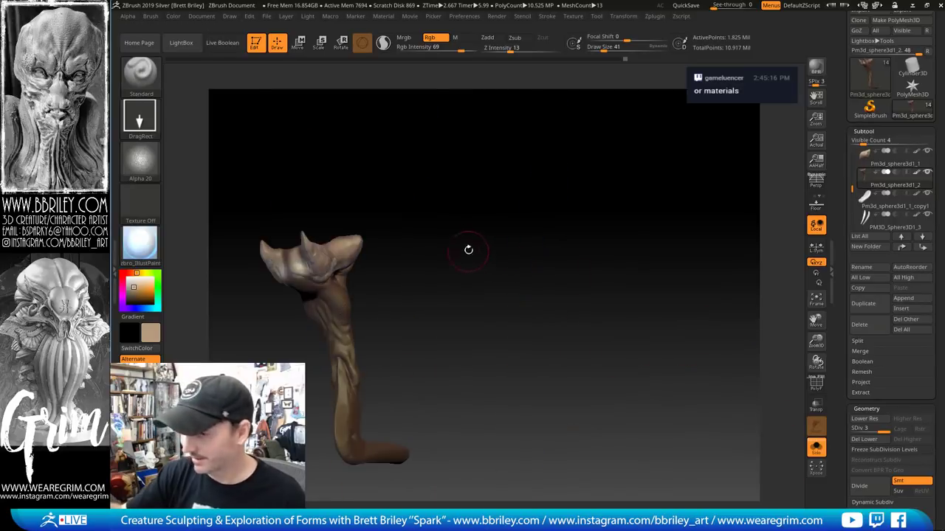
pyautogui.moveTo(468, 248)
pyautogui.mouseDown()
pyautogui.moveTo(298, 261)
pyautogui.moveTo(304, 273)
pyautogui.mouseUp()
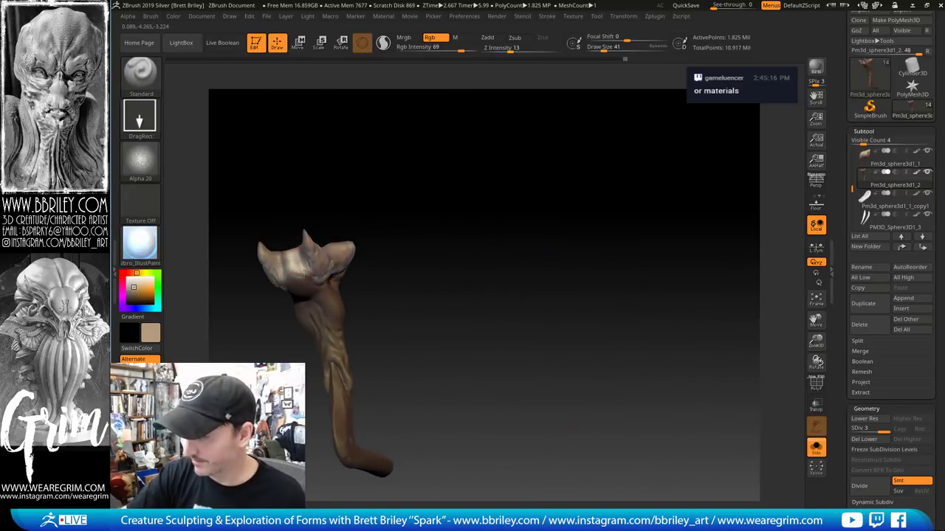
pyautogui.moveTo(343, 230); pyautogui.dragTo(330, 264)
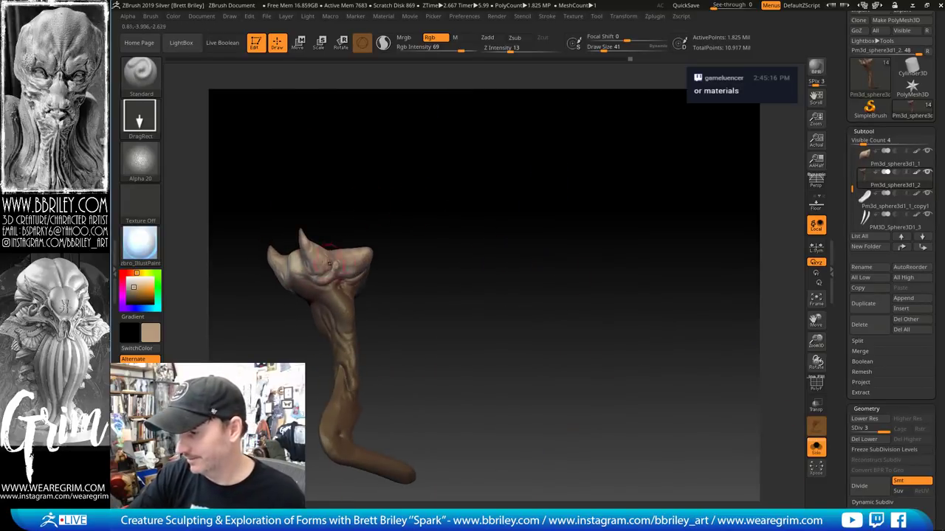
pyautogui.click(816, 446)
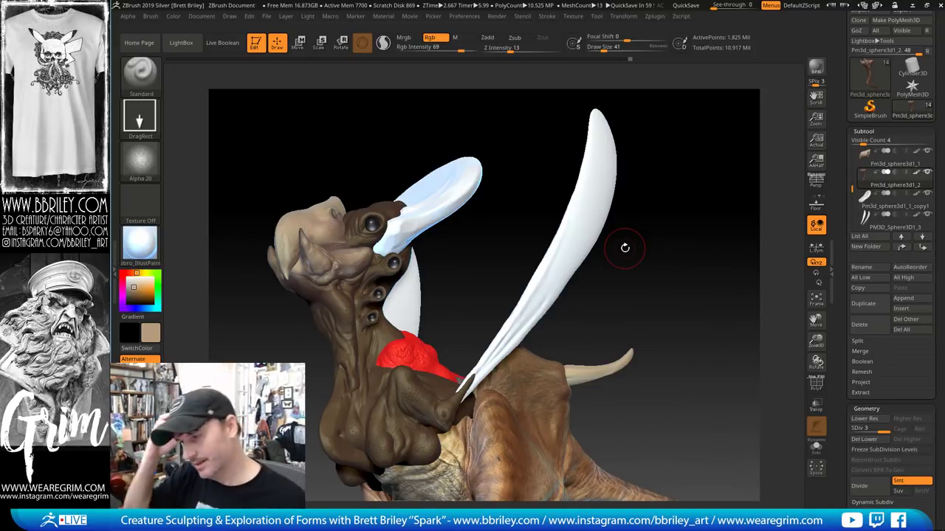
# Select the white head crest, sample a pinkish brown from the model, and paint it over the crest's inner face
pyautogui.moveTo(506, 135); pyautogui.dragTo(380, 255)
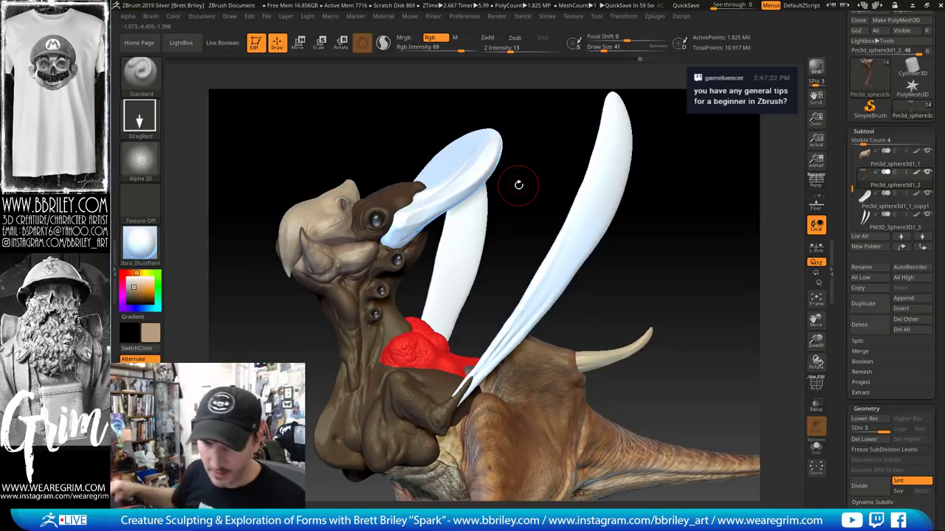
pyautogui.moveTo(546, 135); pyautogui.dragTo(502, 202)
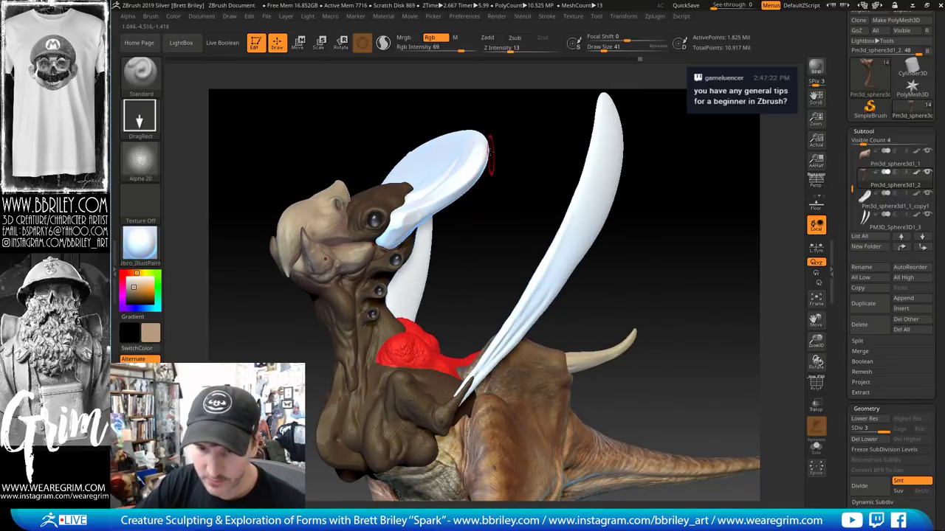
pyautogui.moveTo(502, 183); pyautogui.dragTo(501, 408)
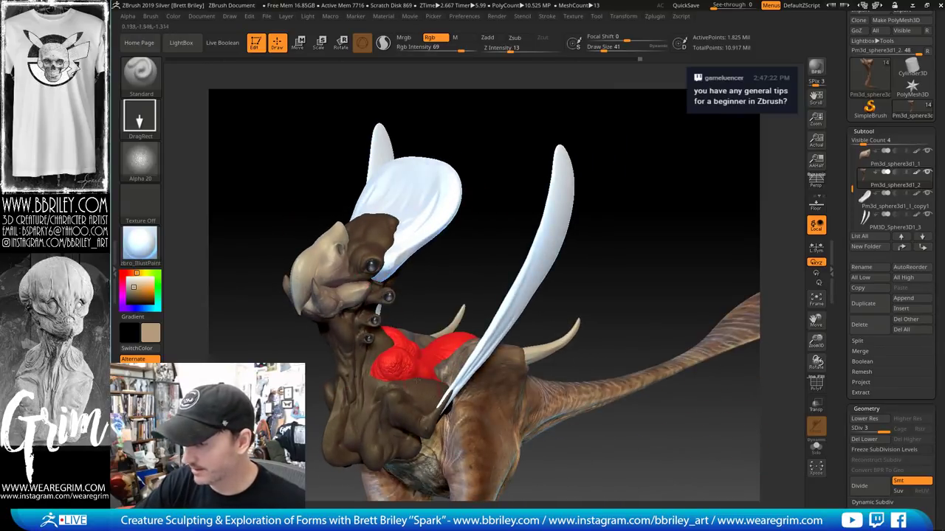
pyautogui.keyDown('alt'); pyautogui.click(473, 423); pyautogui.keyUp('alt')
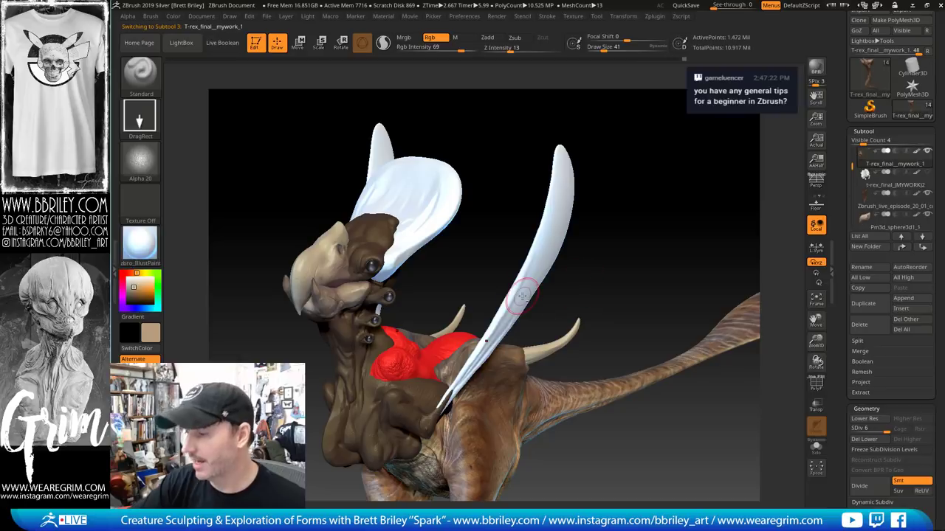
pyautogui.moveTo(656, 195); pyautogui.dragTo(449, 319)
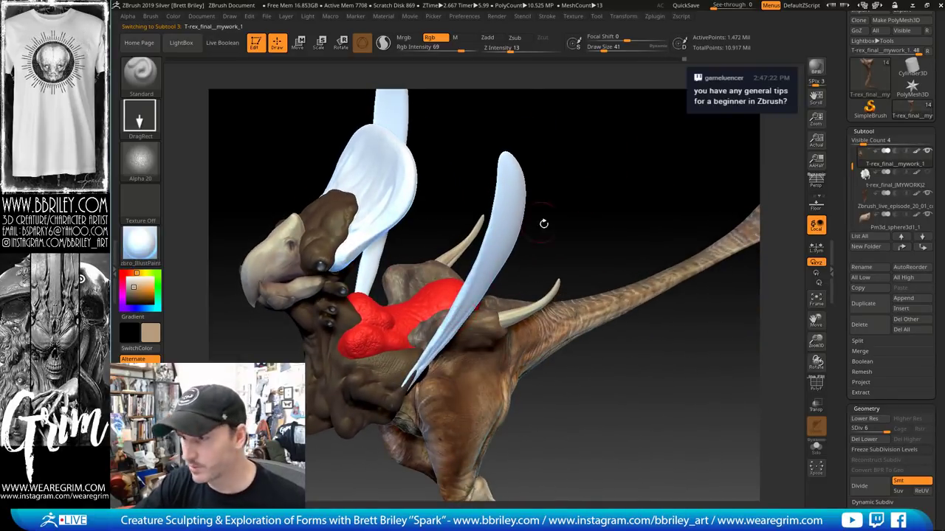
pyautogui.moveTo(581, 164); pyautogui.dragTo(487, 211)
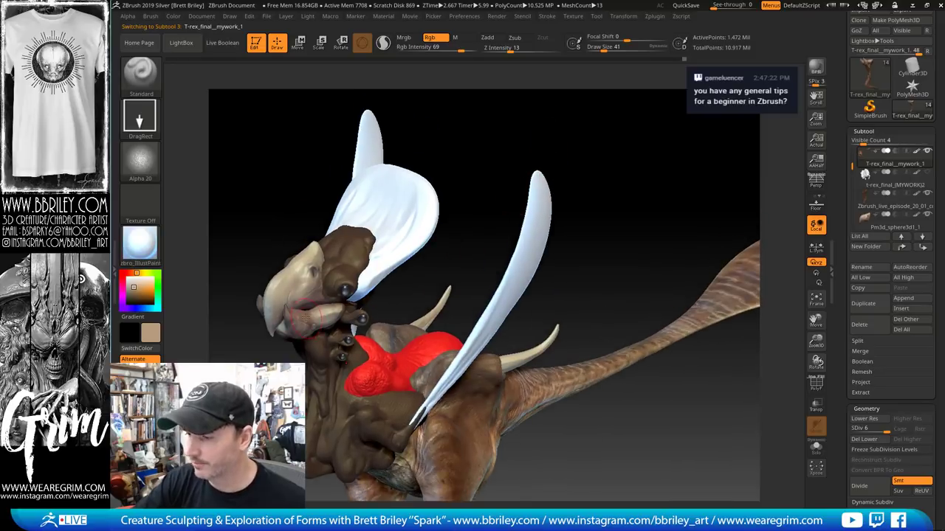
pyautogui.keyDown('alt'); pyautogui.click(377, 270); pyautogui.keyUp('alt')
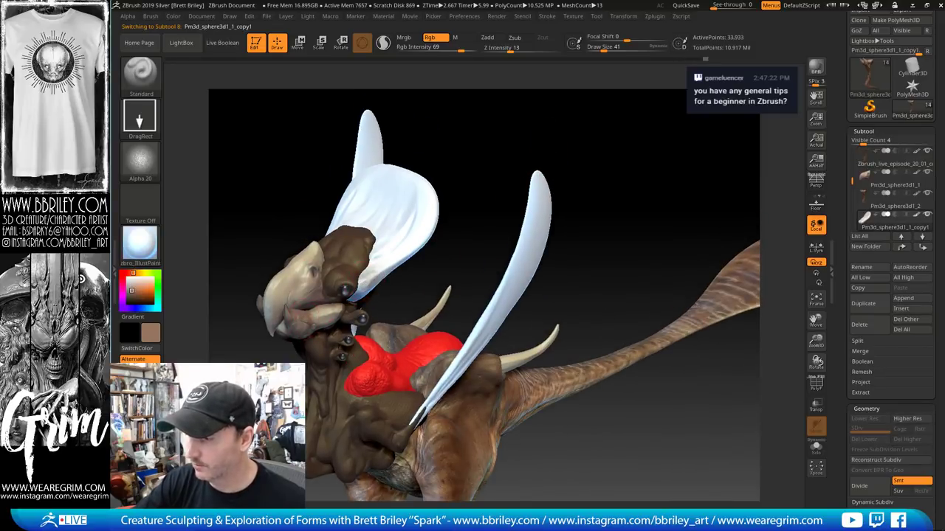
pyautogui.moveTo(376, 270)
pyautogui.mouseDown()
pyautogui.moveTo(384, 258)
pyautogui.moveTo(355, 221)
pyautogui.moveTo(396, 293)
pyautogui.mouseUp()
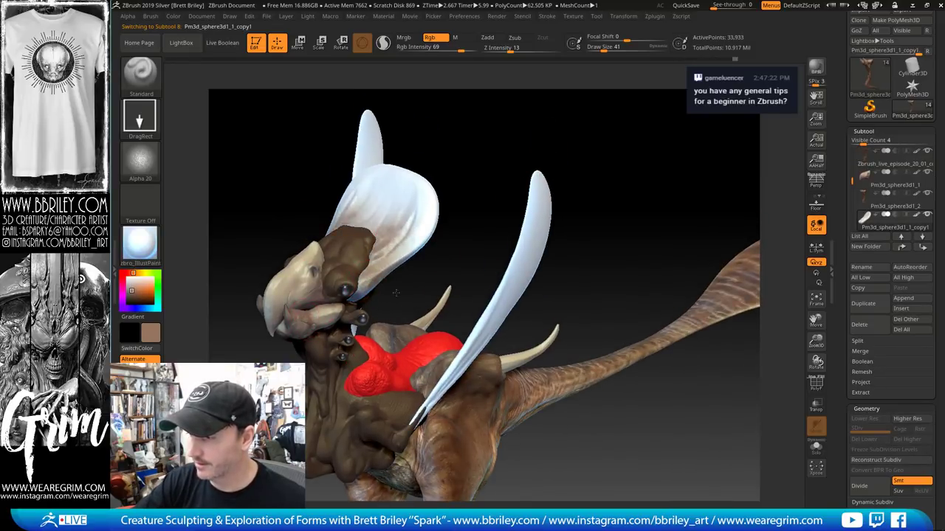
pyautogui.hotkey('ctrl', 'z')
pyautogui.hotkey('ctrl', 'z')
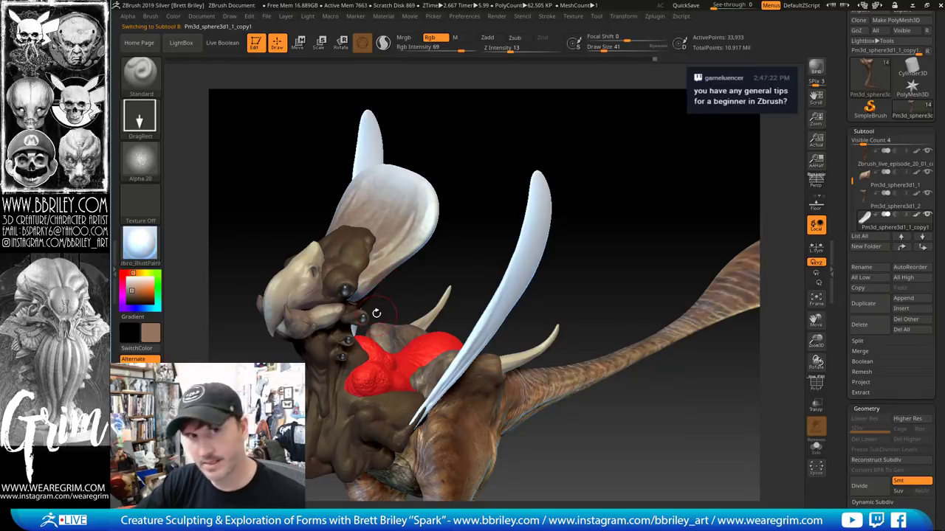
pyautogui.moveTo(372, 273)
pyautogui.mouseDown()
pyautogui.moveTo(393, 243)
pyautogui.moveTo(384, 207)
pyautogui.moveTo(402, 185)
pyautogui.moveTo(418, 226)
pyautogui.moveTo(422, 211)
pyautogui.moveTo(418, 226)
pyautogui.mouseUp()
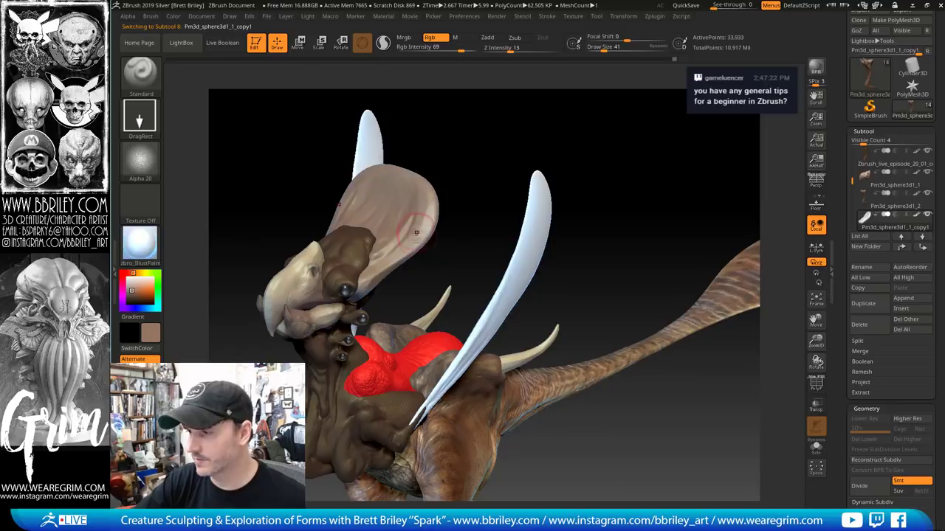
# Sample a darker reddish brown from the model and shade the base, underside and back of the head crest
pyautogui.moveTo(454, 161)
pyautogui.mouseDown()
pyautogui.moveTo(428, 141)
pyautogui.moveTo(367, 310)
pyautogui.mouseUp()
pyautogui.press('c')
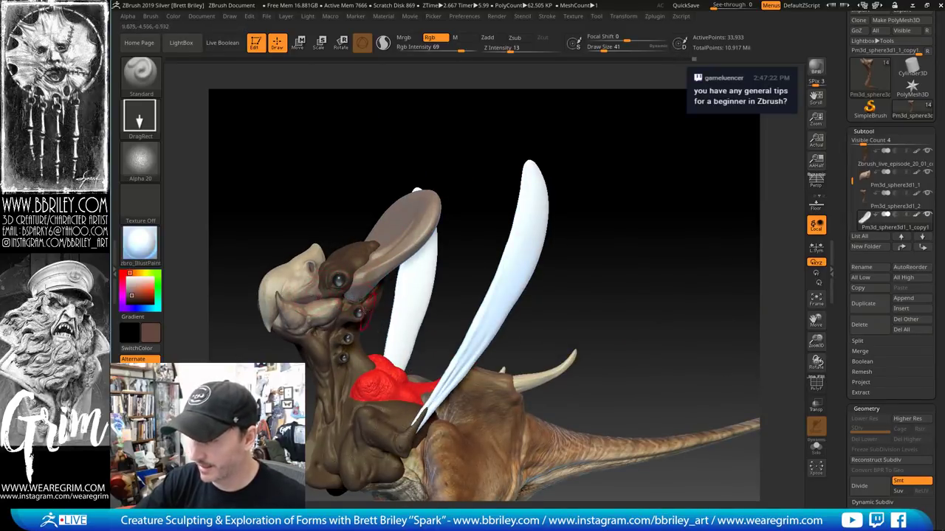
pyautogui.moveTo(462, 141); pyautogui.dragTo(373, 296)
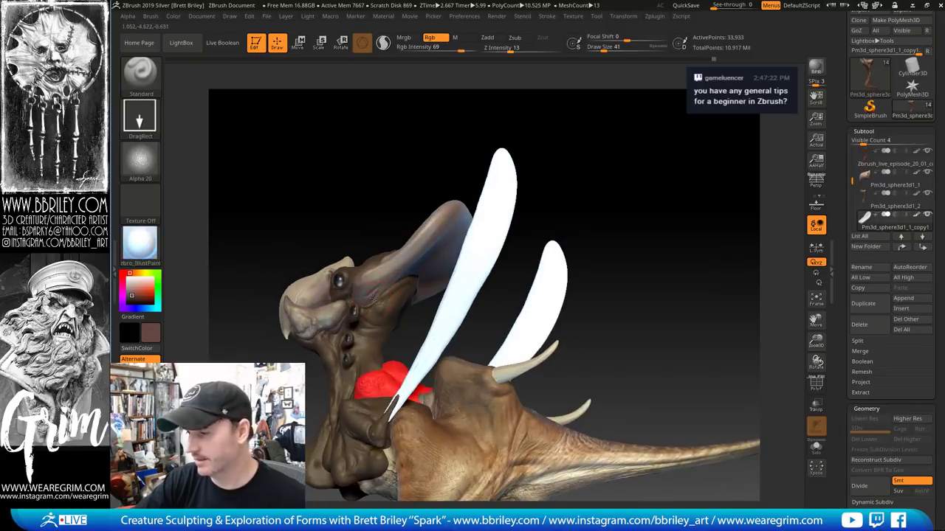
pyautogui.moveTo(574, 140); pyautogui.dragTo(432, 281)
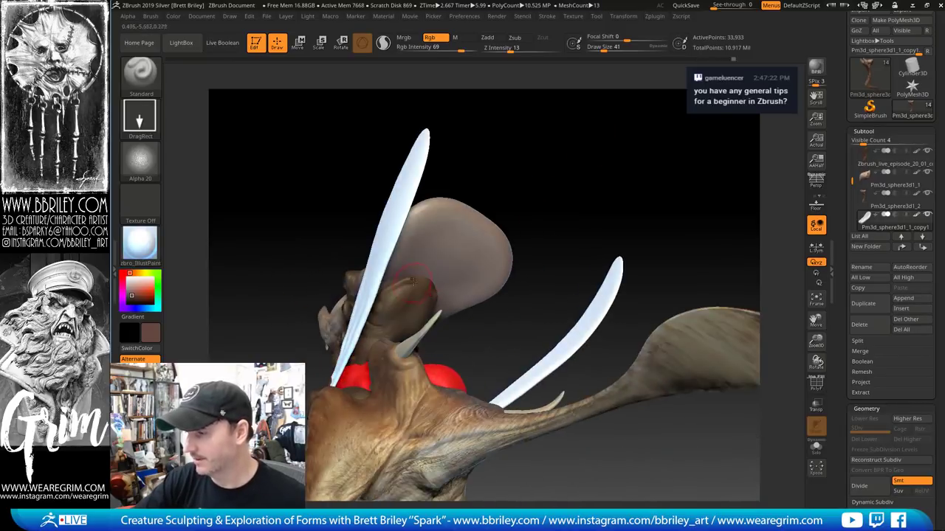
pyautogui.moveTo(434, 242); pyautogui.dragTo(414, 269)
pyautogui.moveTo(533, 159); pyautogui.dragTo(403, 274)
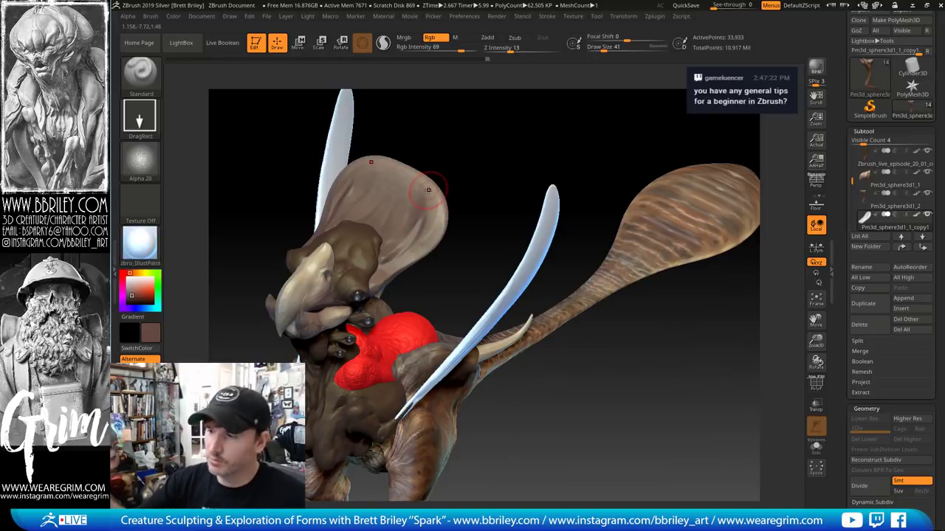
# Sample a lighter pinkish tan from the model and lighten the outer rim of the head crest
pyautogui.moveTo(475, 138); pyautogui.dragTo(327, 147)
pyautogui.press('c')
pyautogui.moveTo(327, 186); pyautogui.dragTo(370, 288)
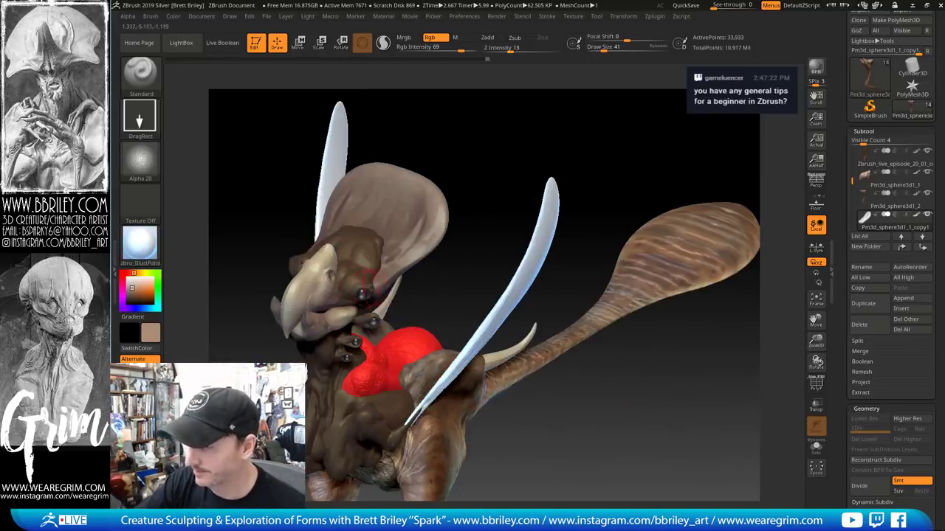
# Reduce Draw Size to 21 and paint fine mottled streaks over the head crest's inner face and rim
pyautogui.press('[')
pyautogui.press('[')
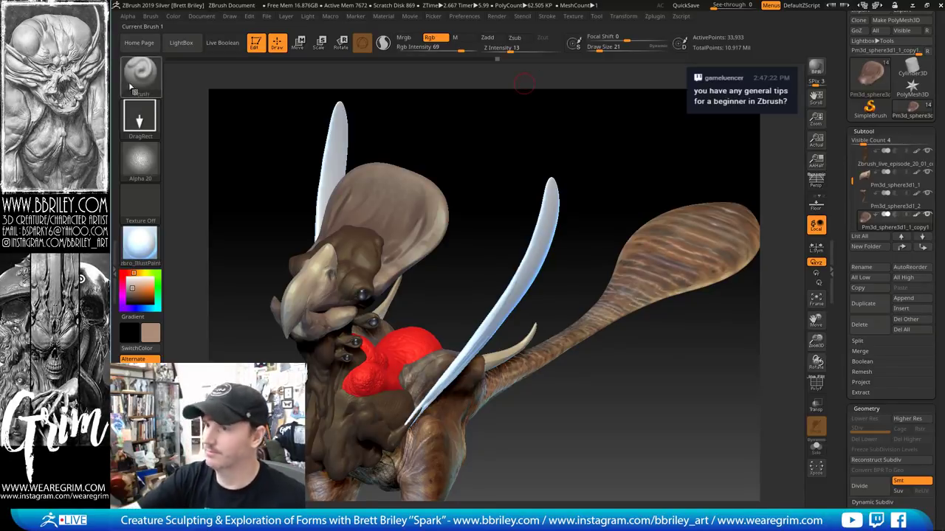
pyautogui.moveTo(488, 162); pyautogui.dragTo(430, 198)
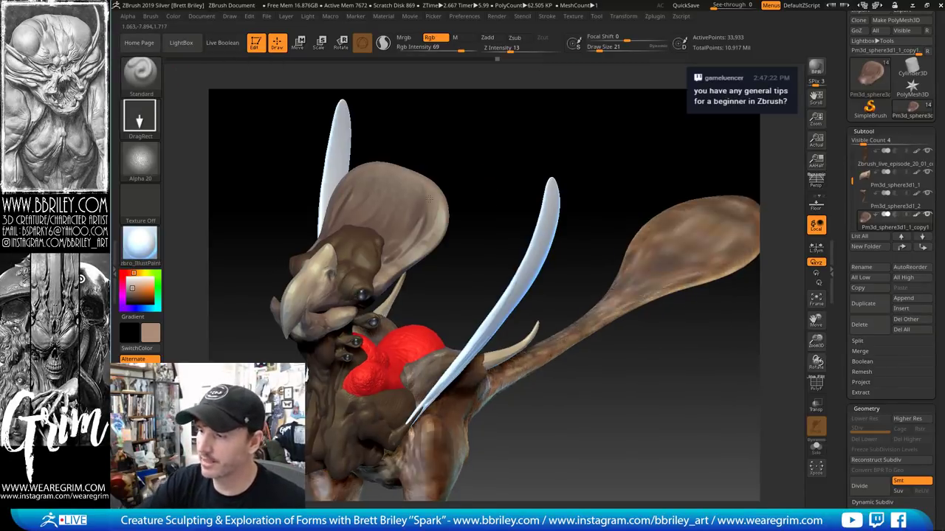
pyautogui.hotkey('ctrl', 'shift', 'z')
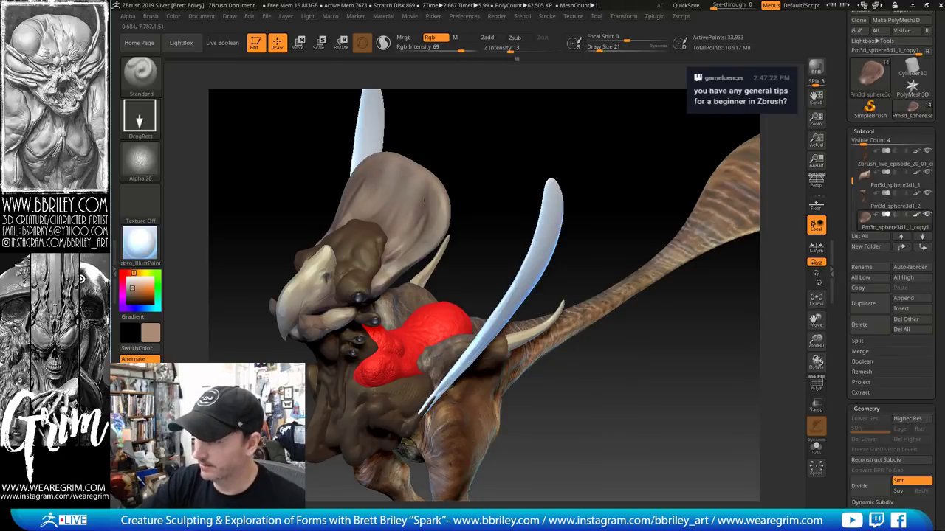
pyautogui.moveTo(468, 143); pyautogui.dragTo(364, 168)
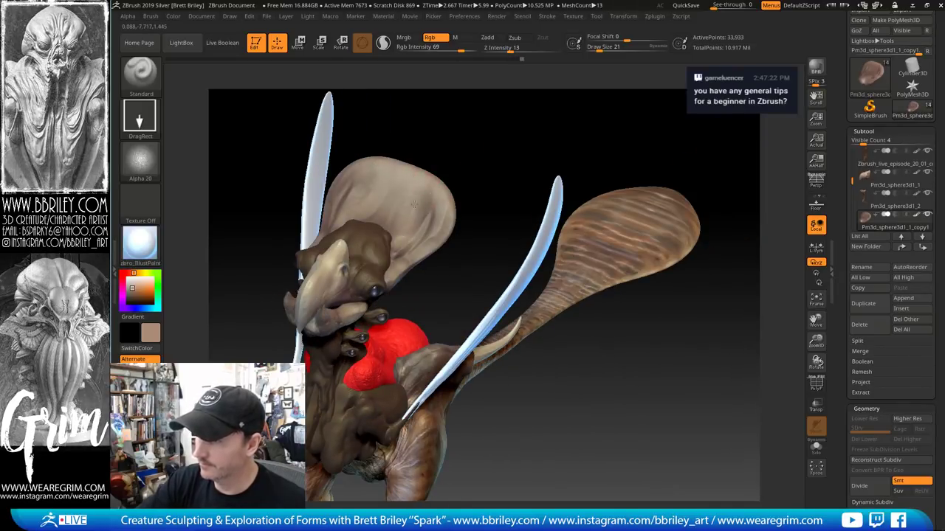
pyautogui.moveTo(468, 156); pyautogui.dragTo(439, 211)
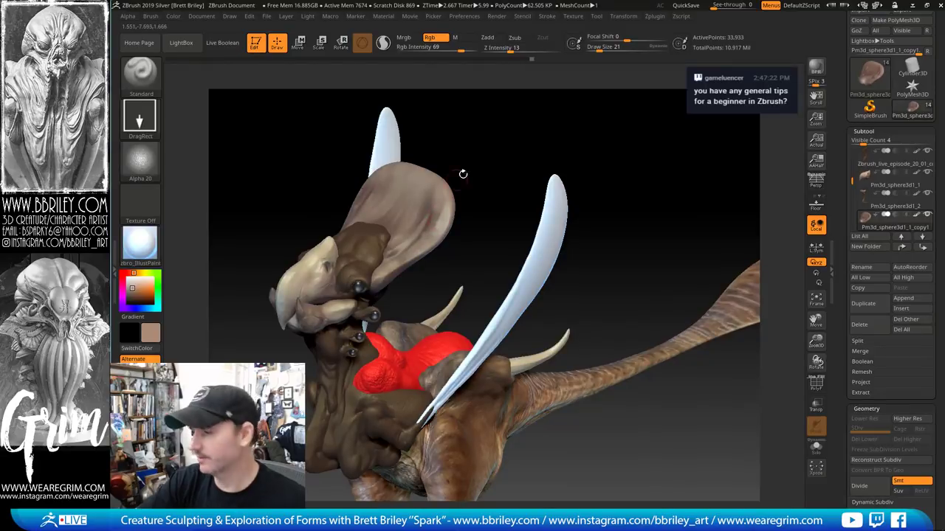
pyautogui.moveTo(463, 174); pyautogui.dragTo(418, 257)
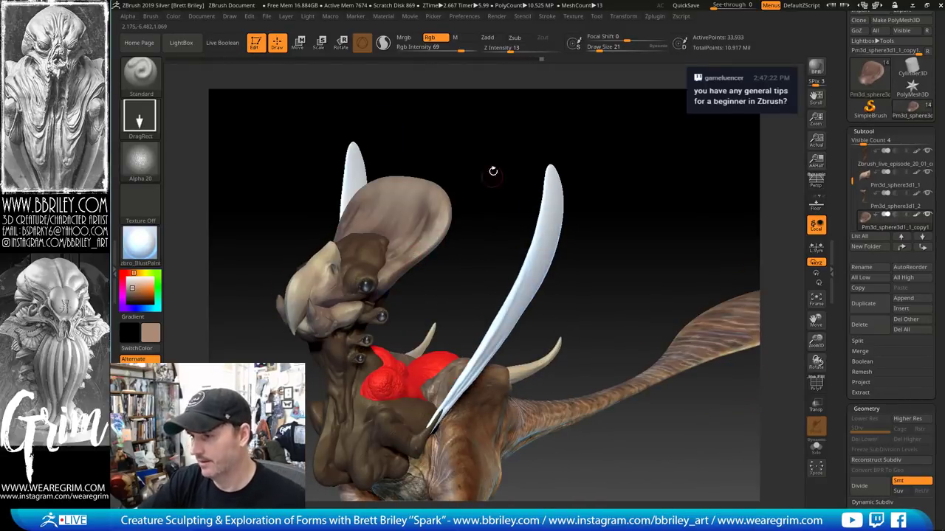
pyautogui.moveTo(493, 171); pyautogui.dragTo(519, 250)
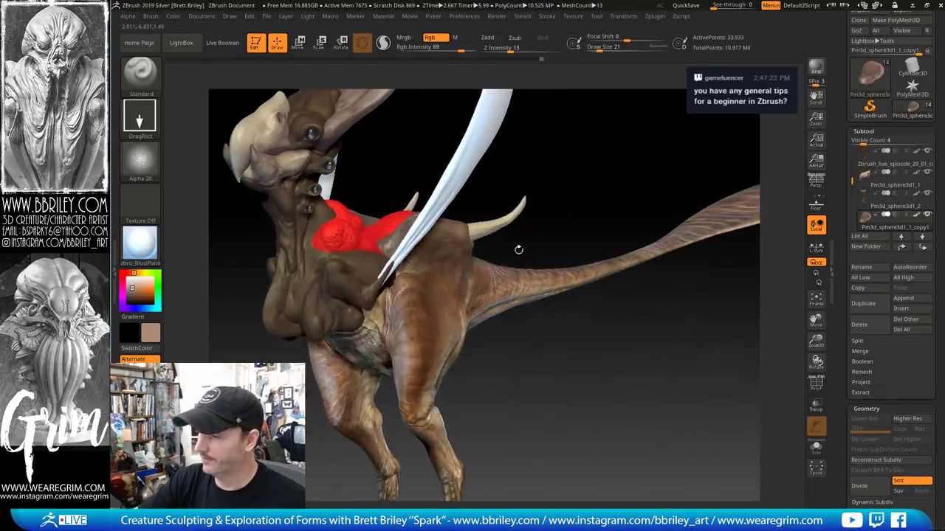
# Select the red growth on the back, darken its front lobe with a sampled dark reddish brown at Draw Size 50, and fill the whole piece
pyautogui.moveTo(442, 316); pyautogui.dragTo(355, 280)
pyautogui.keyDown('alt'); pyautogui.click(354, 280); pyautogui.keyUp('alt')
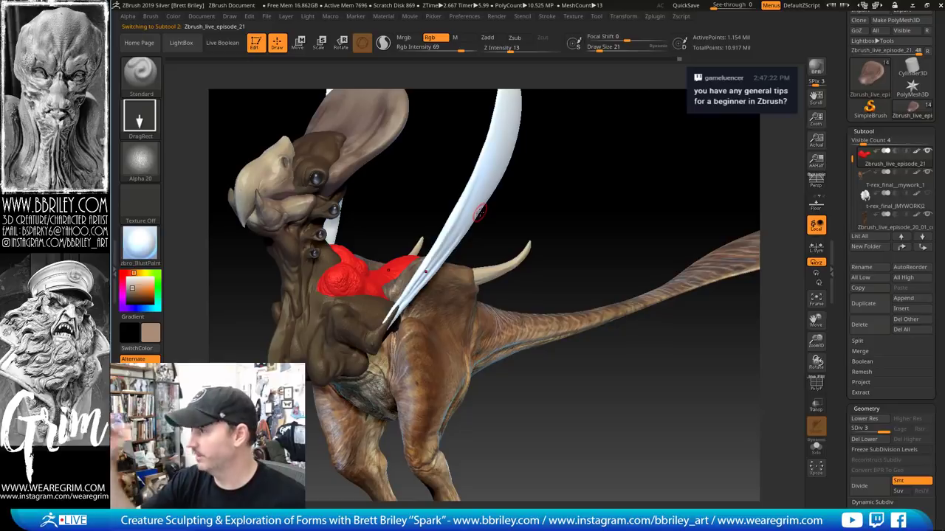
pyautogui.moveTo(567, 203); pyautogui.dragTo(620, 175)
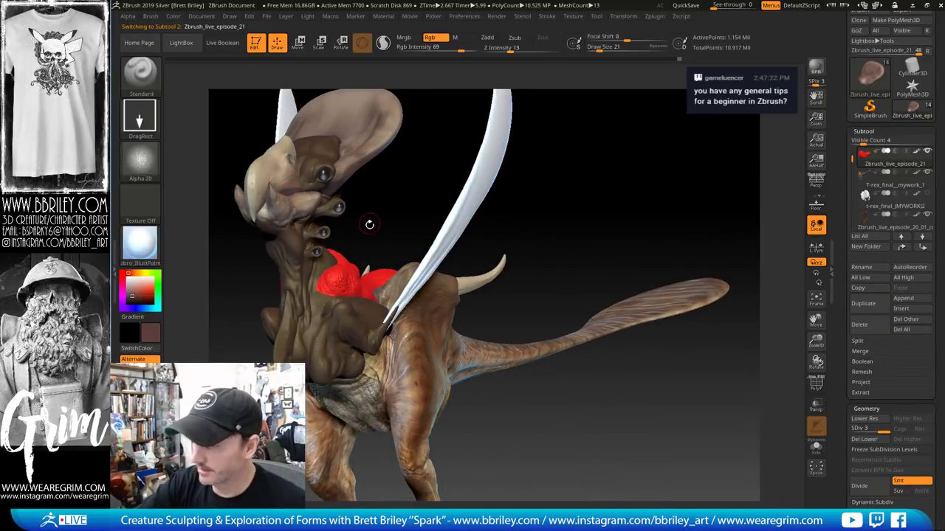
pyautogui.moveTo(367, 222); pyautogui.dragTo(279, 293)
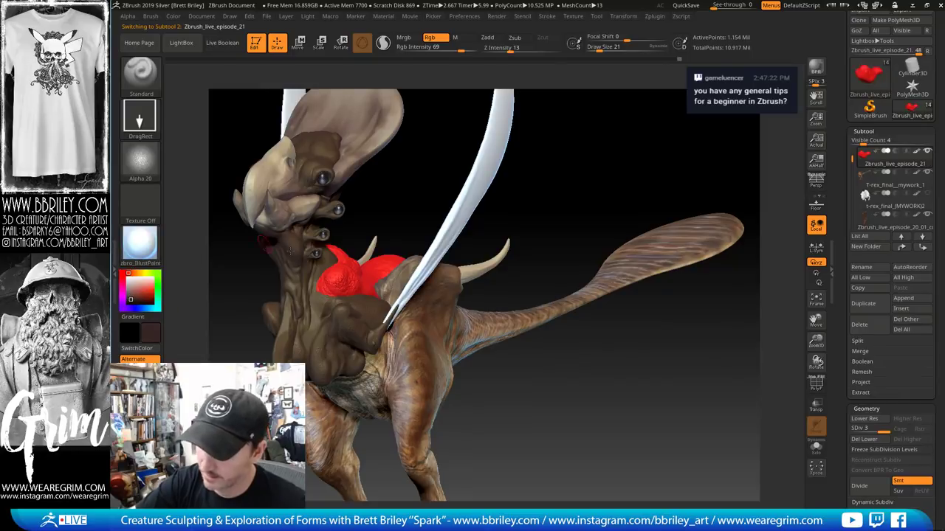
pyautogui.keyDown('alt'); pyautogui.click(322, 286); pyautogui.keyUp('alt')
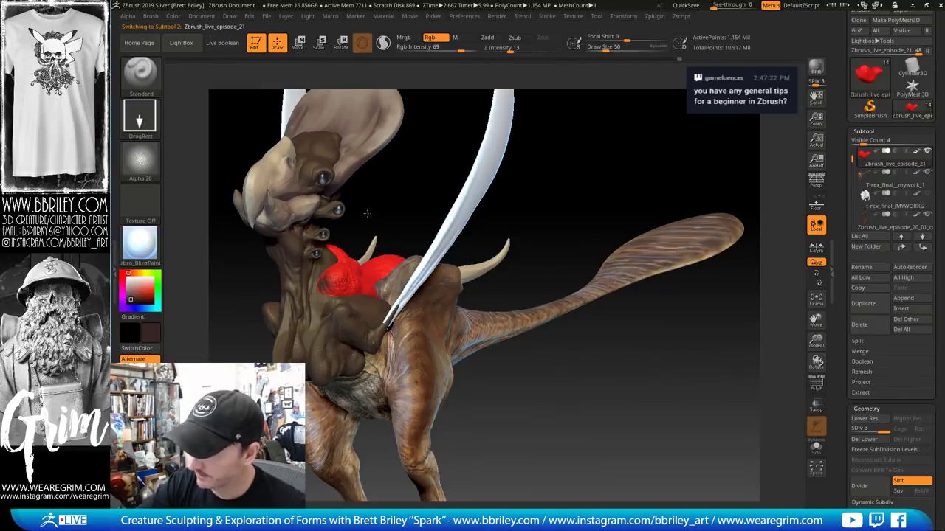
pyautogui.moveTo(368, 214); pyautogui.dragTo(428, 207)
pyautogui.moveTo(442, 296); pyautogui.dragTo(356, 299)
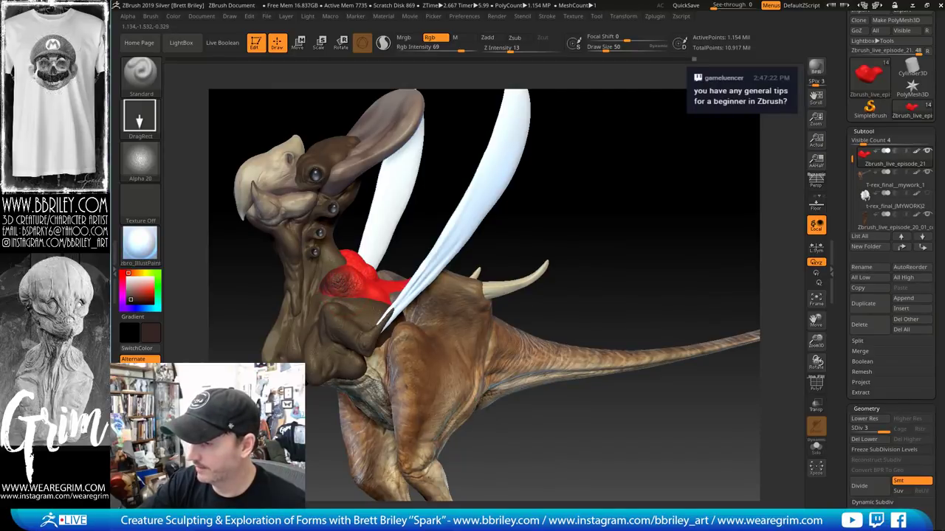
pyautogui.moveTo(391, 204); pyautogui.dragTo(360, 275, button='right')
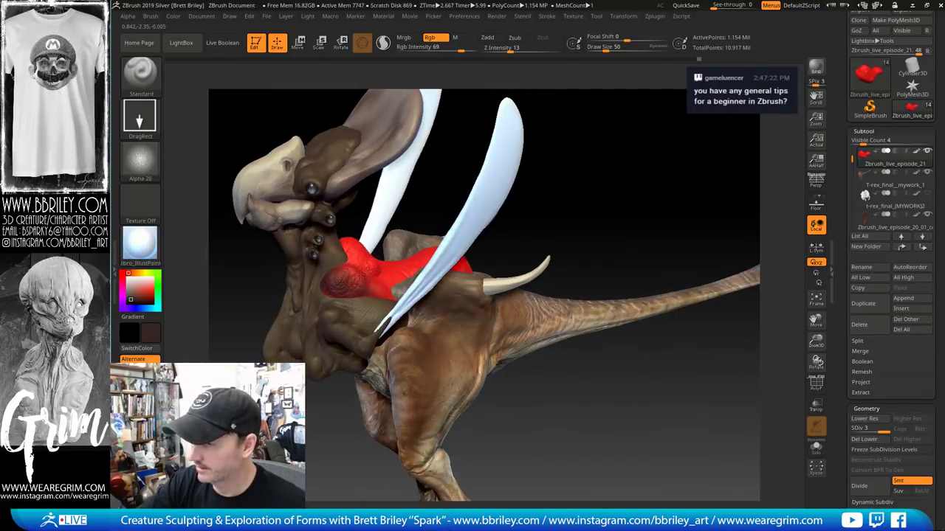
pyautogui.click(172, 15)
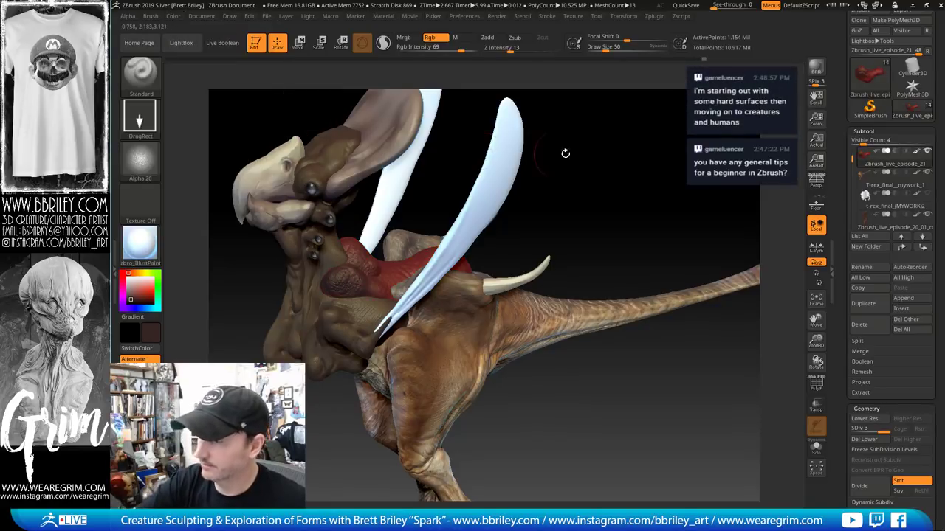
# Lower Rgb Intensity to 42 and Draw Size to 41, and shade the back growth's front lobe, sides and creases with the dark reddish brown
pyautogui.moveTo(565, 154); pyautogui.dragTo(431, 260)
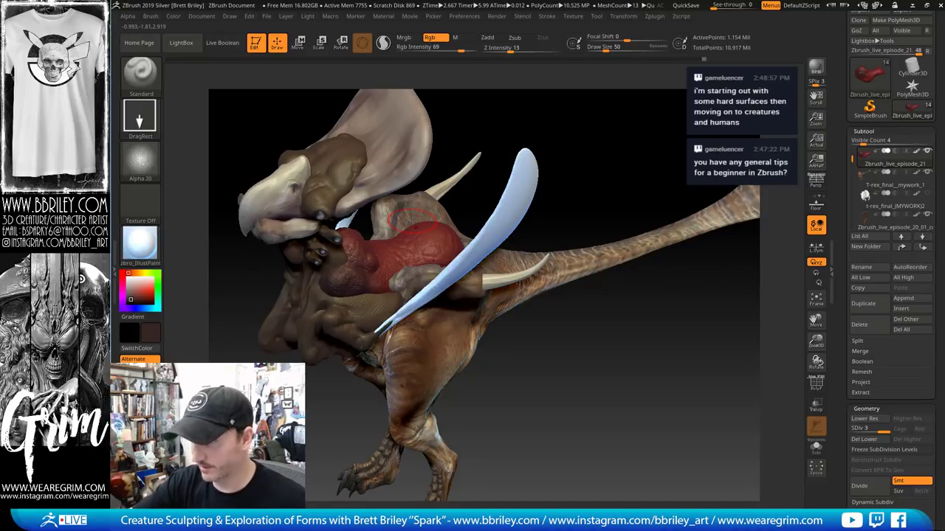
pyautogui.moveTo(524, 123); pyautogui.dragTo(413, 317)
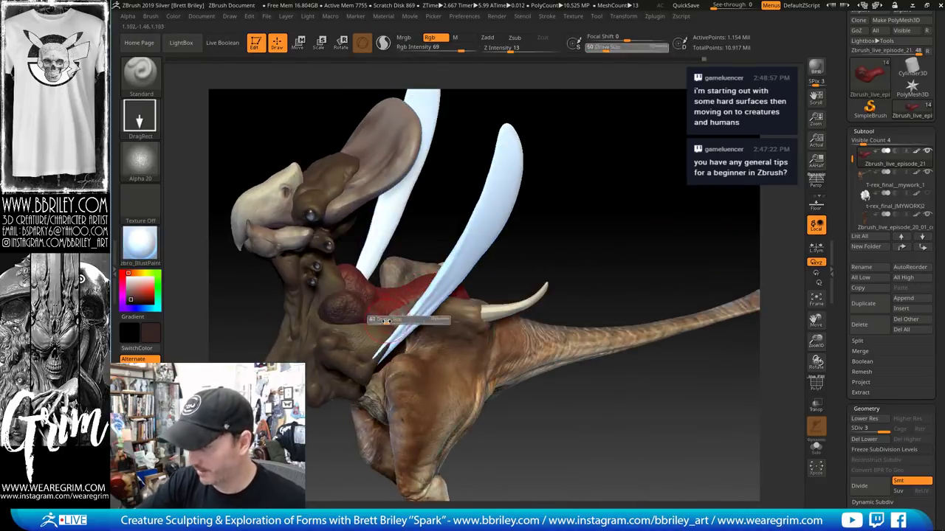
pyautogui.moveTo(354, 303); pyautogui.dragTo(335, 283)
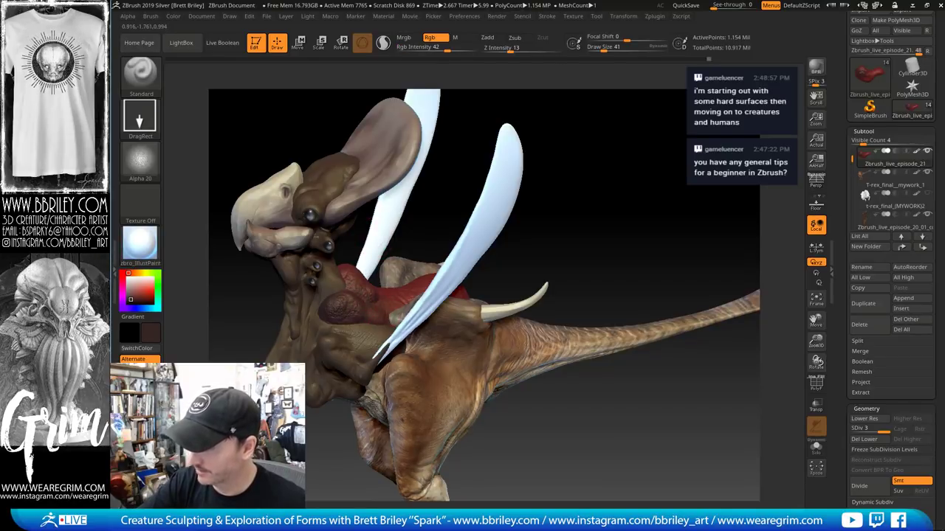
pyautogui.moveTo(612, 200); pyautogui.dragTo(461, 321)
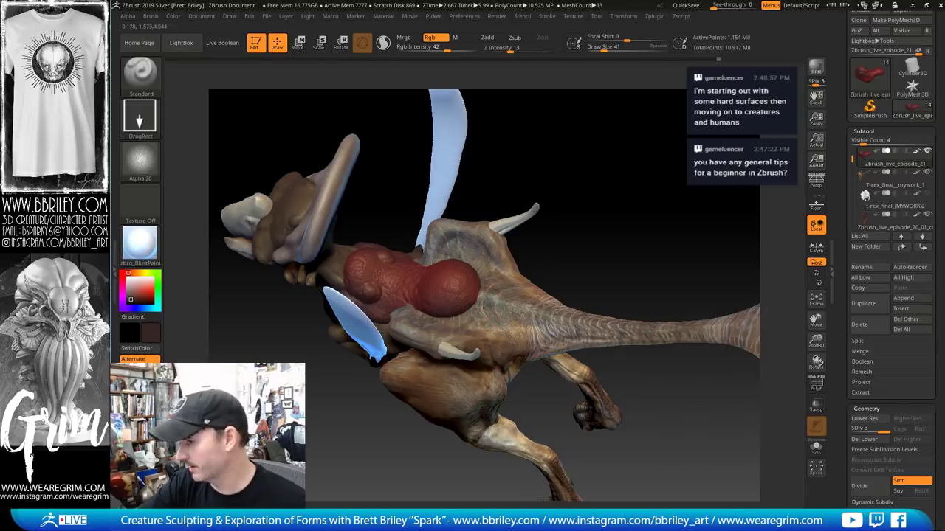
pyautogui.moveTo(561, 154); pyautogui.dragTo(507, 288)
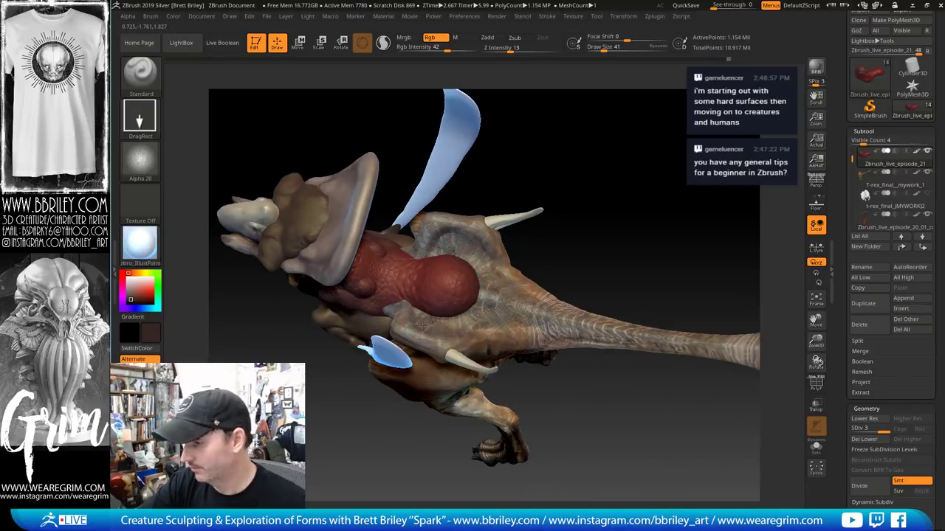
pyautogui.moveTo(576, 155); pyautogui.dragTo(408, 316)
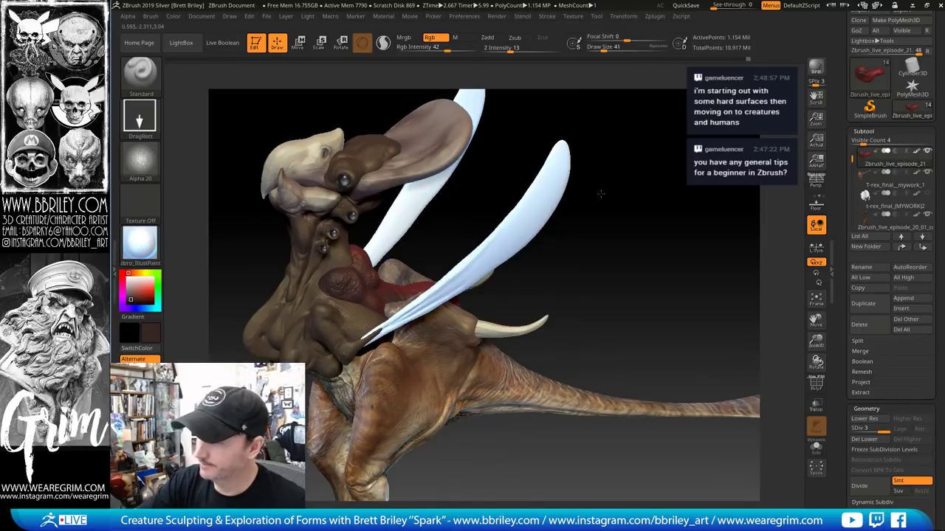
# Choose a lighter pinkish red, reduce Draw Size to 8 and paint fine mottling over the back growth's rear lobe and middle
pyautogui.moveTo(600, 193); pyautogui.dragTo(434, 266)
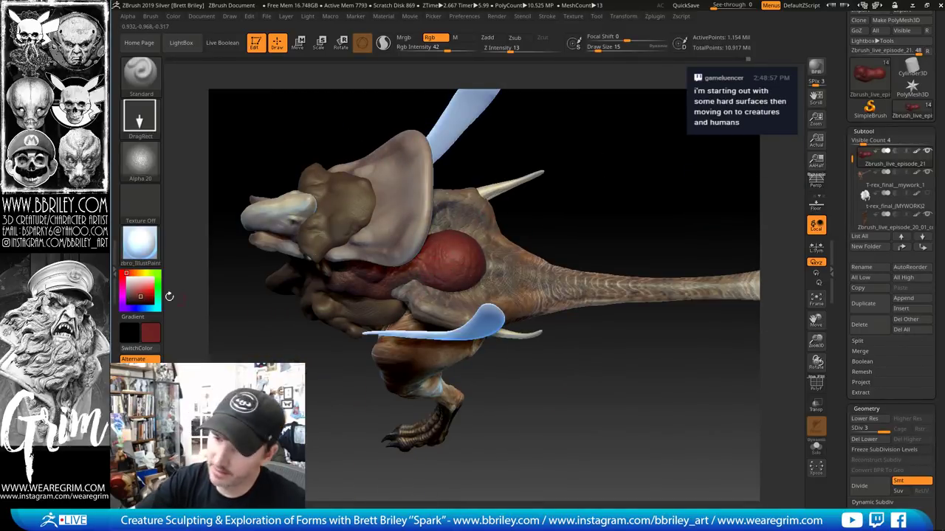
pyautogui.click(139, 292)
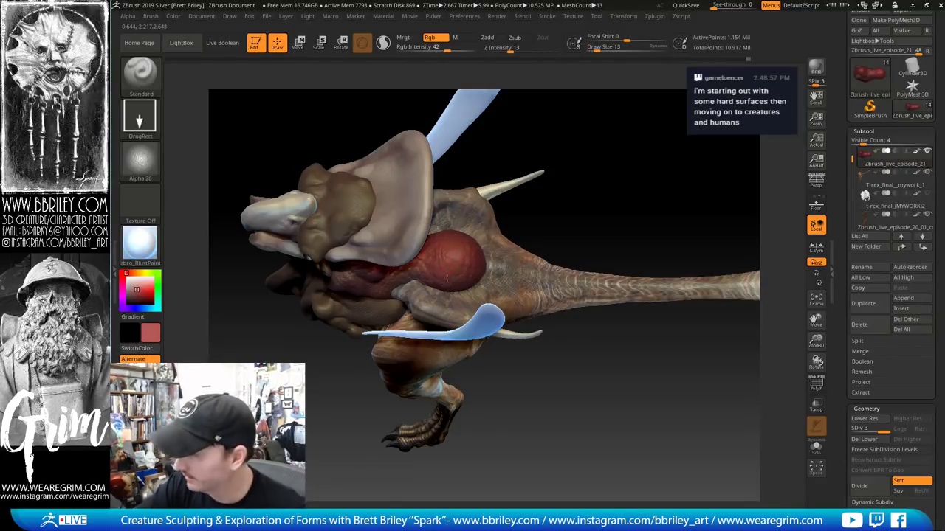
pyautogui.moveTo(451, 280); pyautogui.dragTo(449, 267)
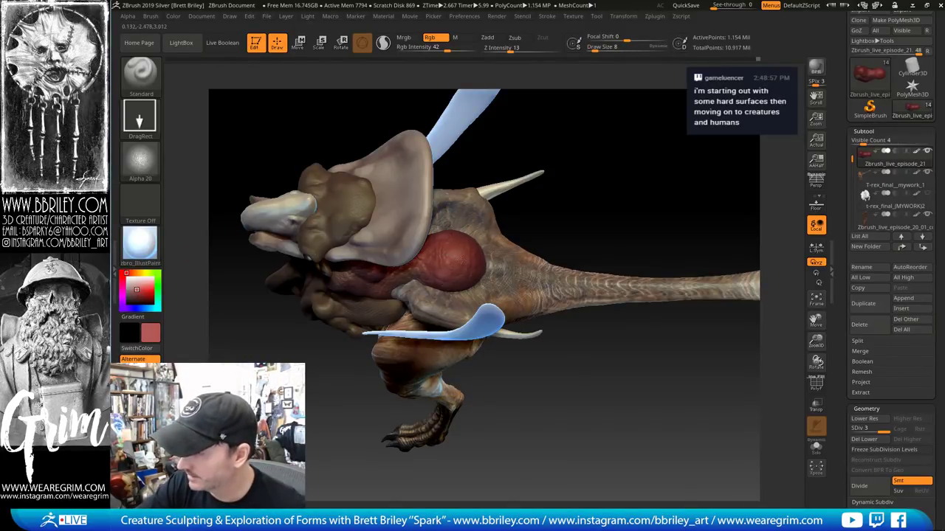
pyautogui.moveTo(550, 145); pyautogui.dragTo(472, 140)
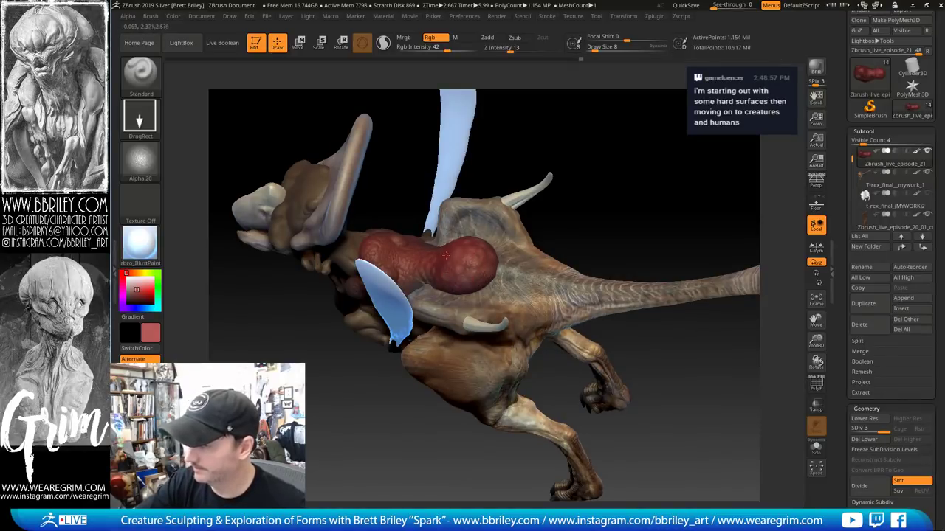
pyautogui.moveTo(547, 138); pyautogui.dragTo(424, 267, button='right')
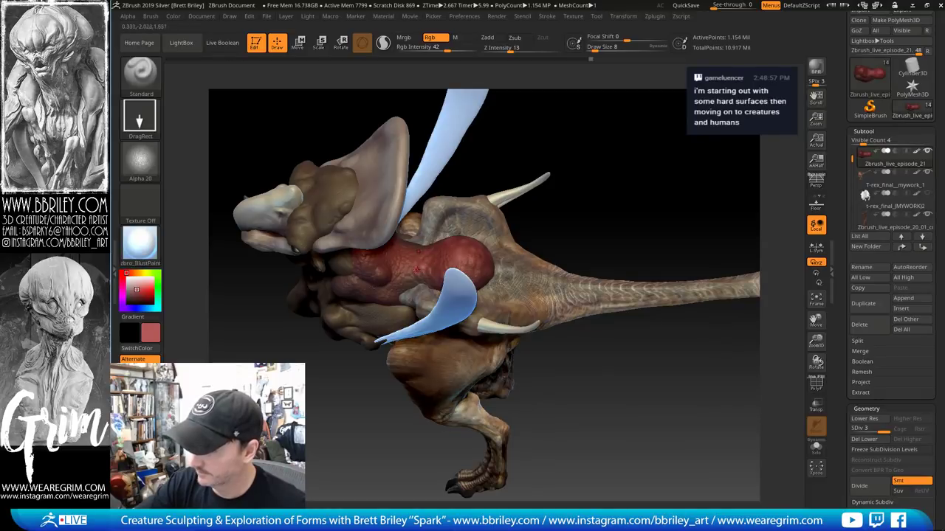
pyautogui.moveTo(520, 150); pyautogui.dragTo(514, 100)
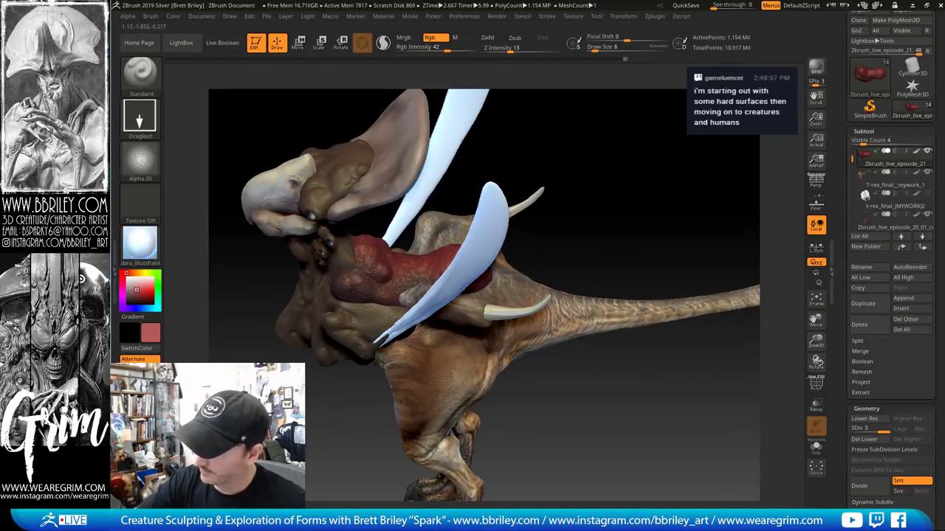
# Continue the fine pinkish-red mottling over the back growth's front lobes and the lower side behind the neck
pyautogui.moveTo(512, 141); pyautogui.dragTo(358, 293, button='right')
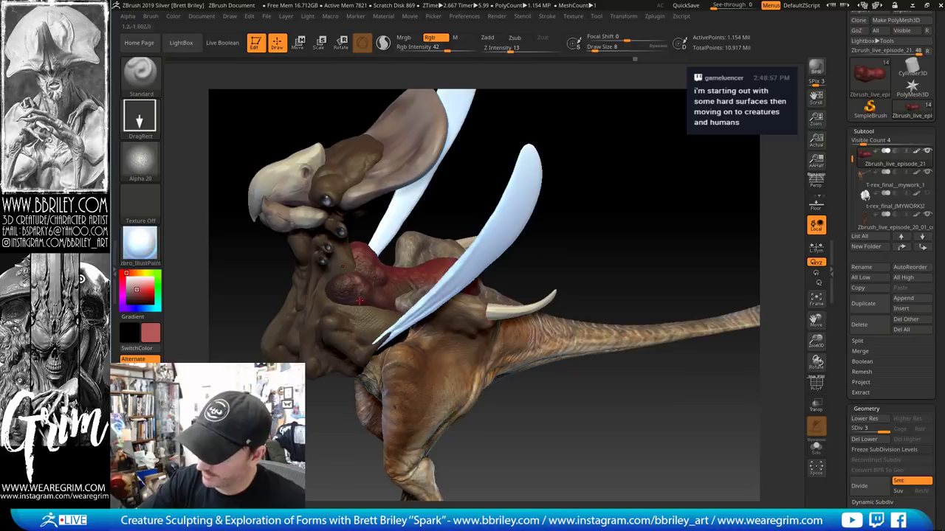
pyautogui.moveTo(425, 216); pyautogui.dragTo(437, 210, button='right')
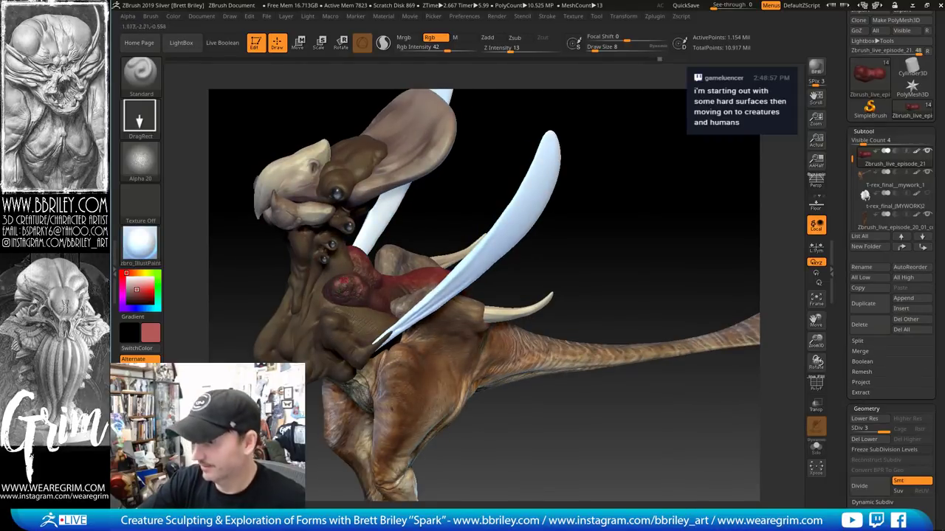
pyautogui.moveTo(340, 293); pyautogui.dragTo(330, 289, button='right')
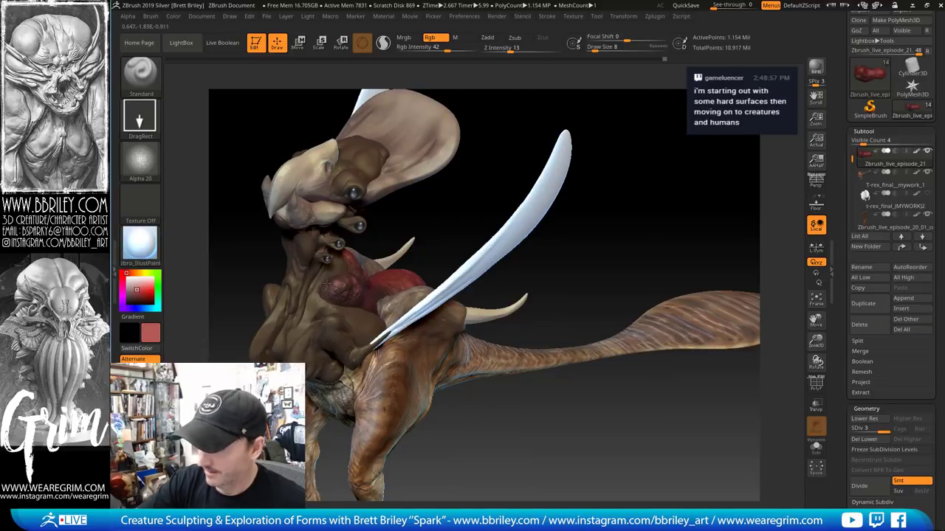
pyautogui.moveTo(424, 197); pyautogui.dragTo(344, 289, button='right')
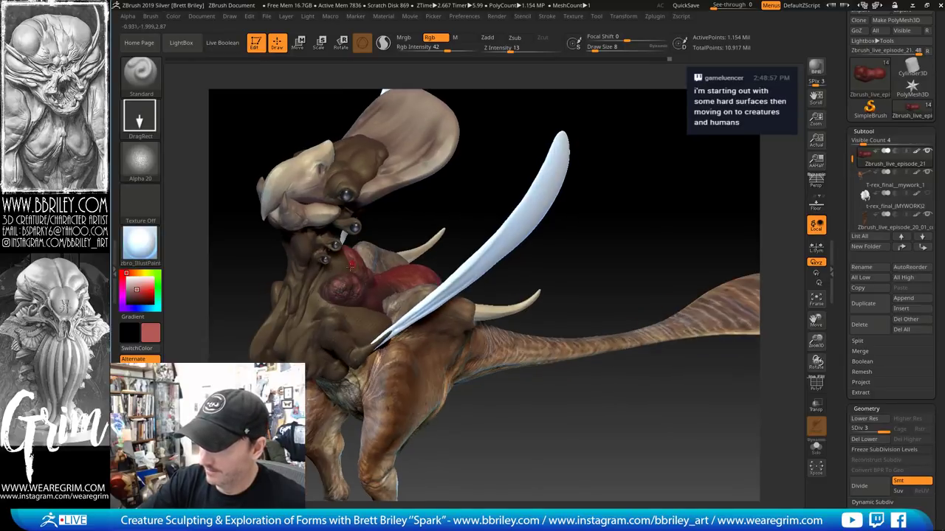
pyautogui.moveTo(406, 219); pyautogui.dragTo(378, 299, button='right')
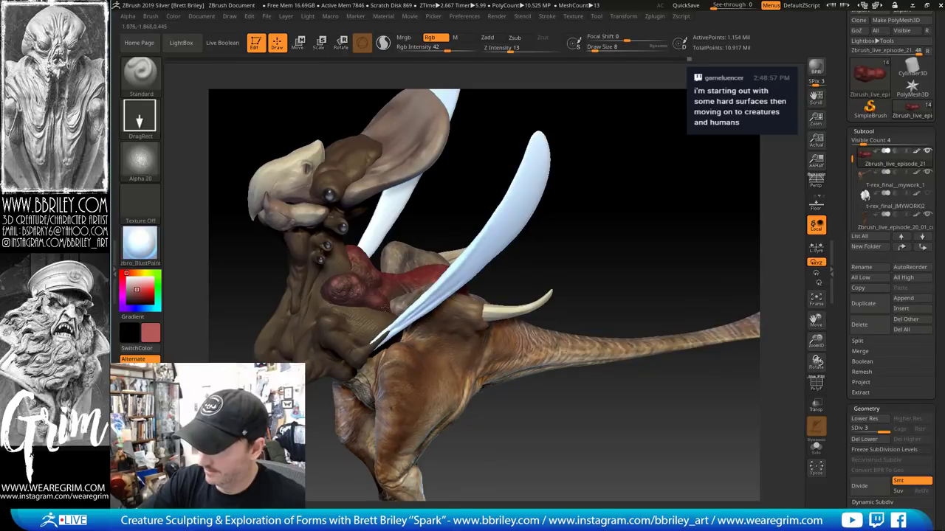
# Choose a muted blue, set Draw Size to 29 and Rgb Intensity to 27, and tint the growth's front lobe and middle
pyautogui.click(139, 309)
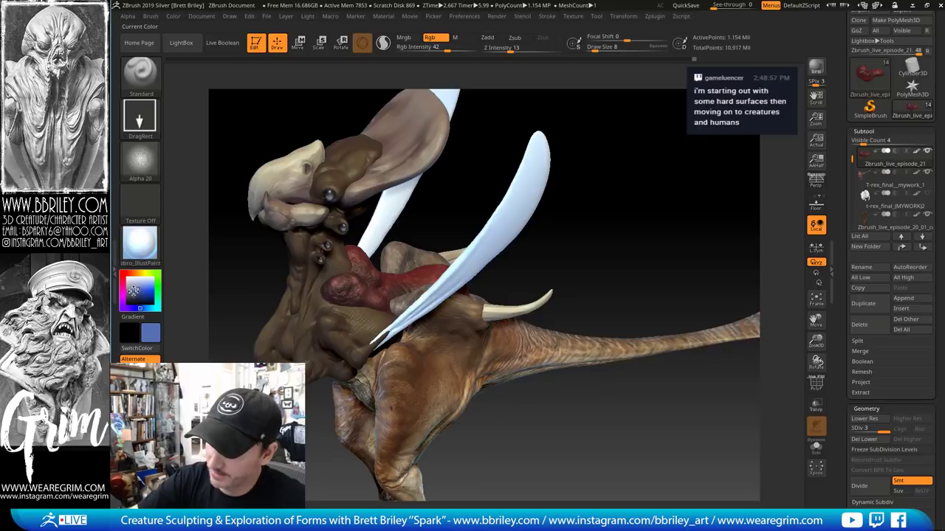
pyautogui.click(134, 290)
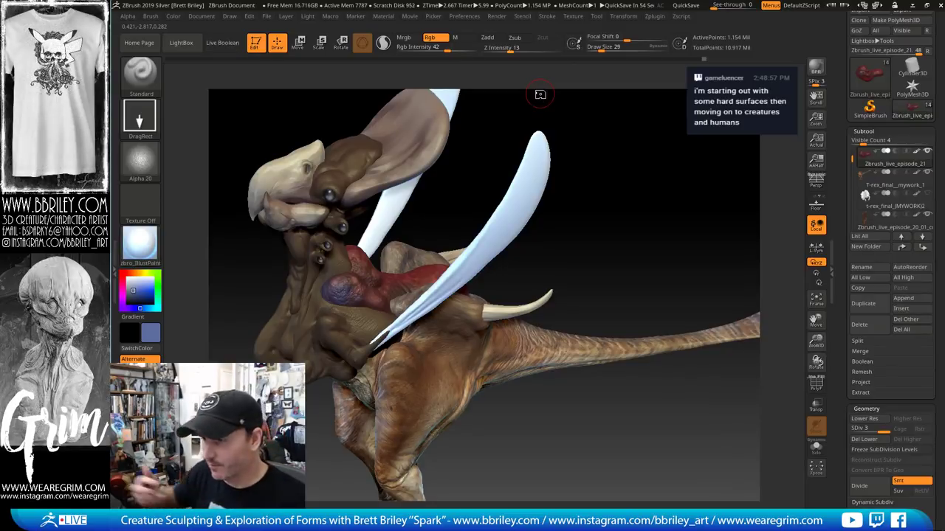
pyautogui.moveTo(540, 94); pyautogui.dragTo(517, 121)
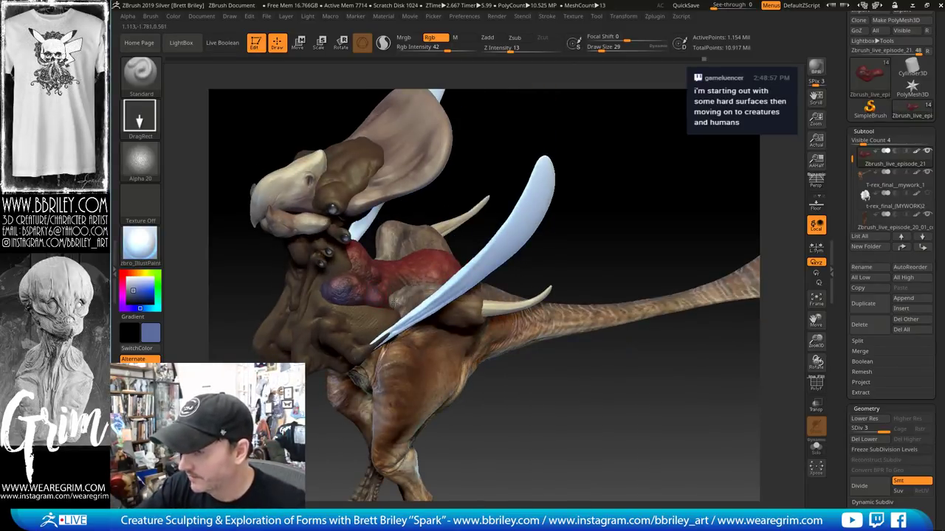
pyautogui.click(437, 47)
pyautogui.moveTo(370, 293); pyautogui.dragTo(365, 292)
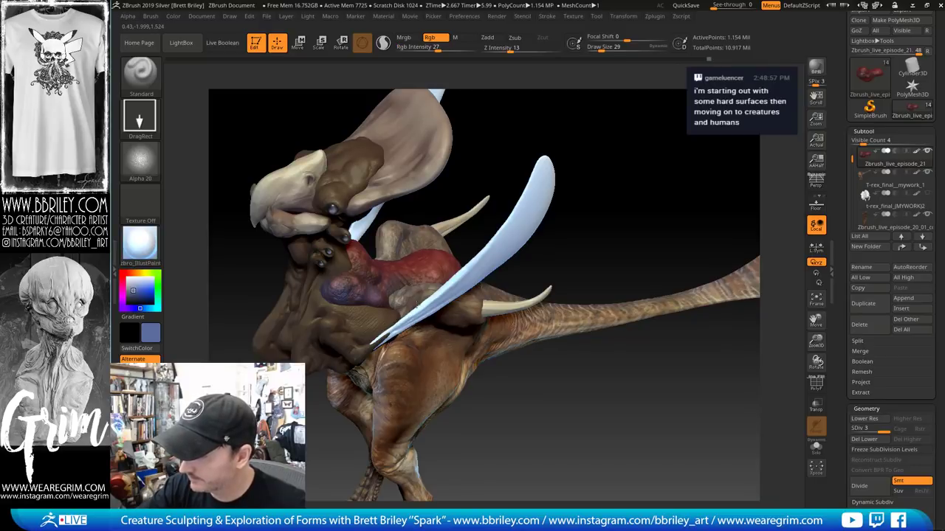
pyautogui.moveTo(453, 163); pyautogui.dragTo(424, 173)
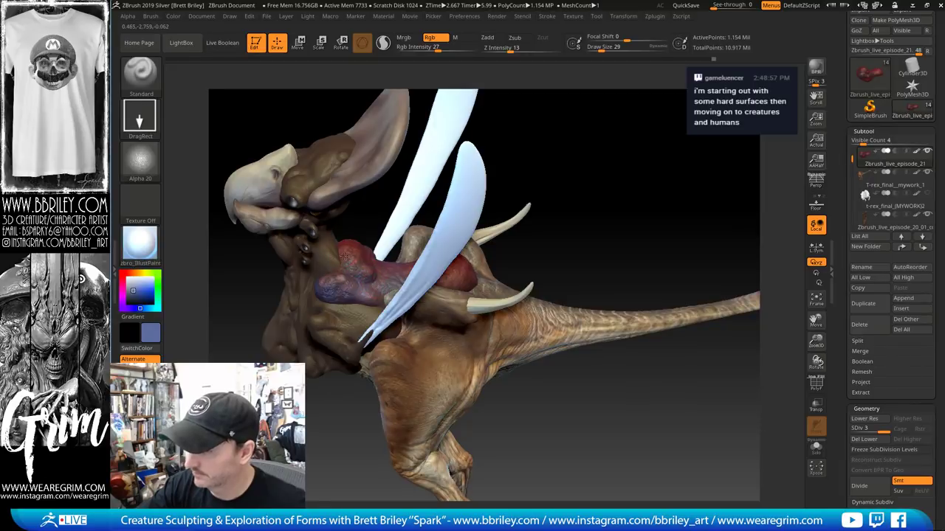
pyautogui.moveTo(377, 193); pyautogui.dragTo(462, 290)
# Select the brown head-and-neck piece, sample a muted purple from the growth and tint the throat and front of the neck
pyautogui.keyDown('alt'); pyautogui.click(320, 272); pyautogui.keyUp('alt')
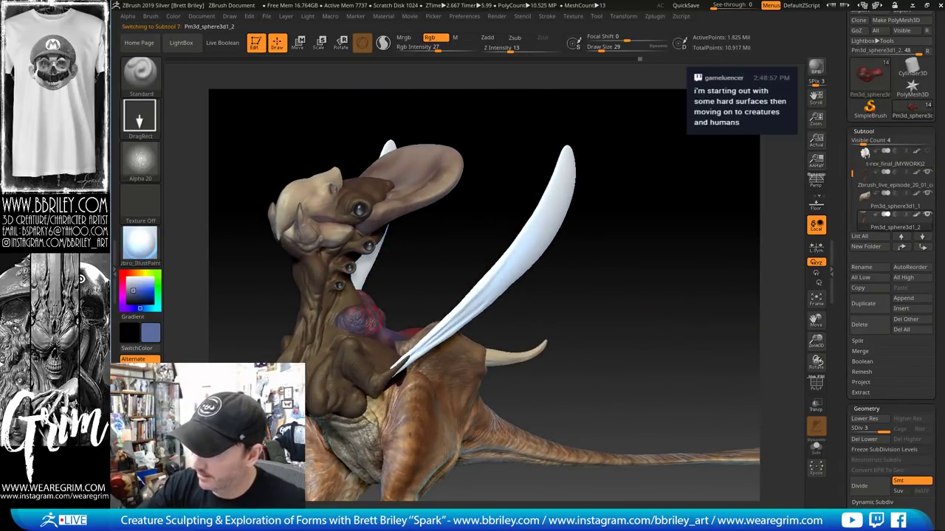
pyautogui.press('c')
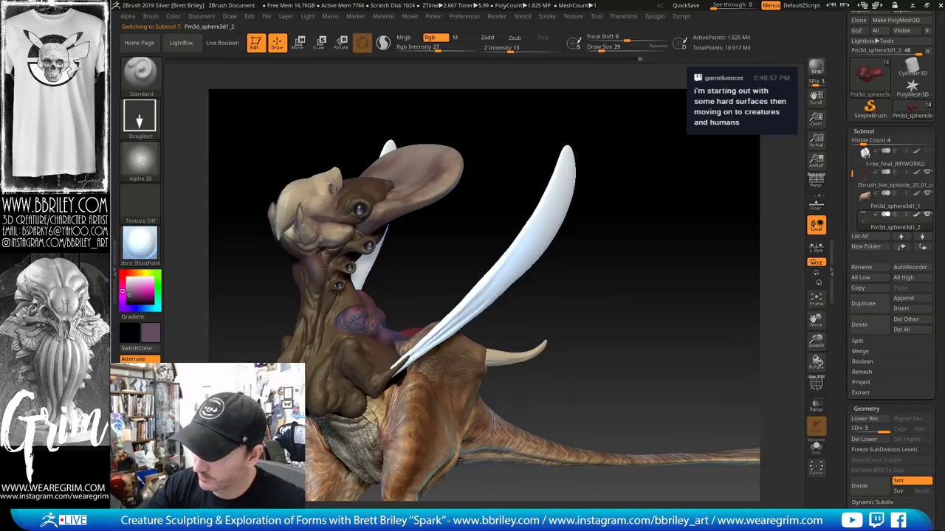
pyautogui.moveTo(415, 282); pyautogui.dragTo(293, 259)
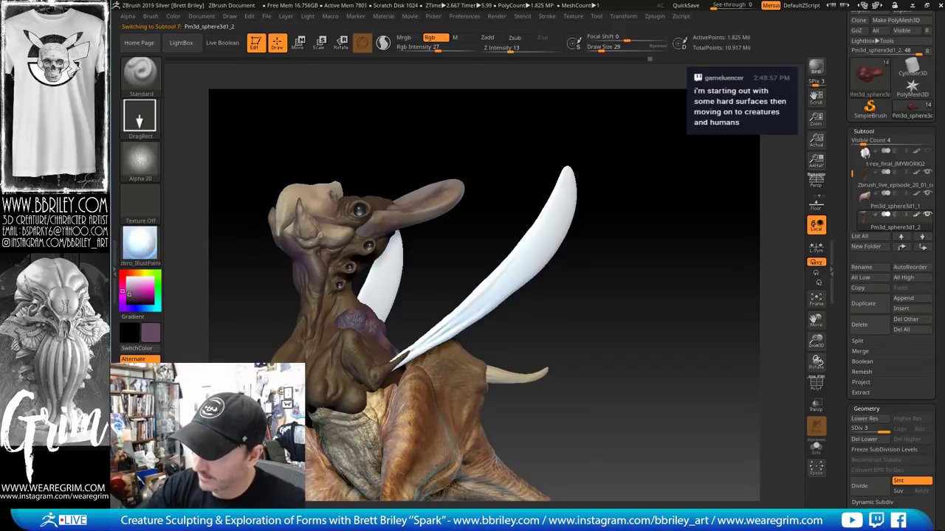
pyautogui.moveTo(424, 284); pyautogui.dragTo(328, 256)
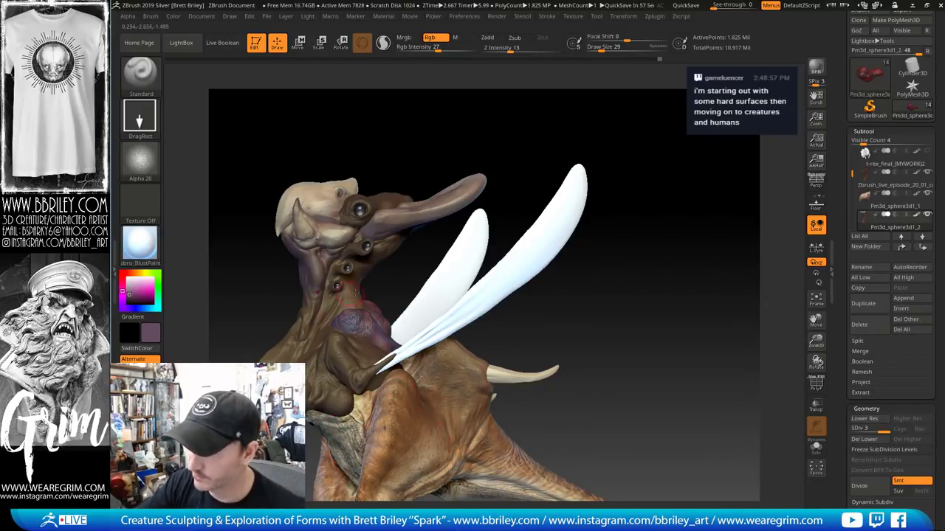
pyautogui.moveTo(399, 269); pyautogui.dragTo(332, 290)
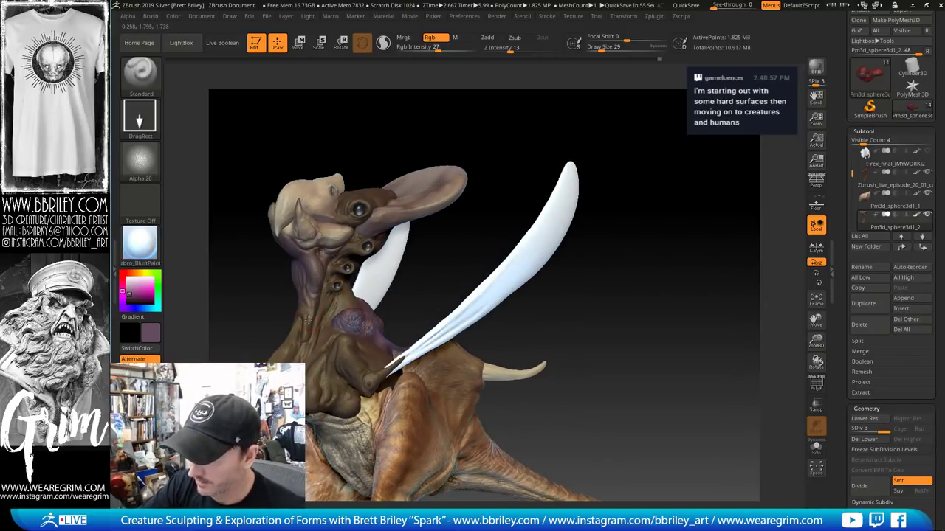
pyautogui.moveTo(409, 304); pyautogui.dragTo(309, 329)
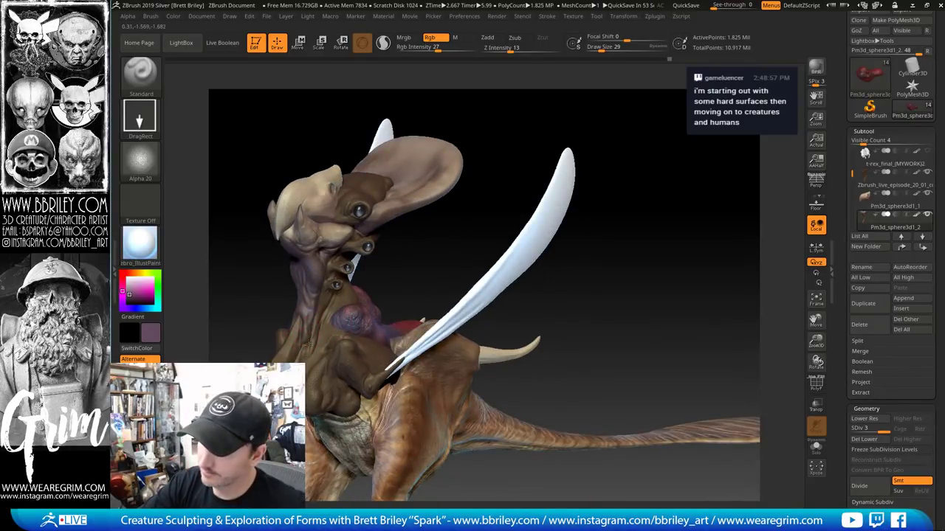
# Sample a dark reddish brown from the model and blend it into the purple throat and neck folds
pyautogui.press('c')
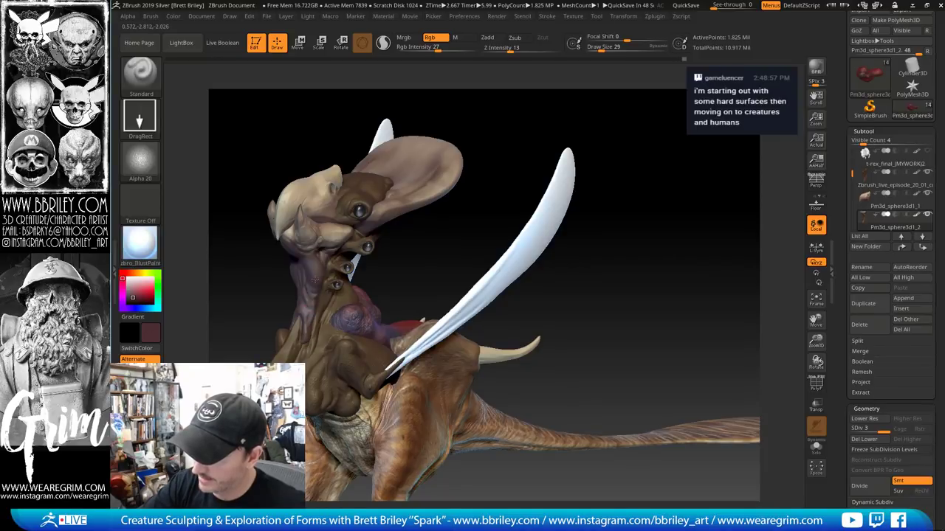
pyautogui.moveTo(420, 278); pyautogui.dragTo(330, 255)
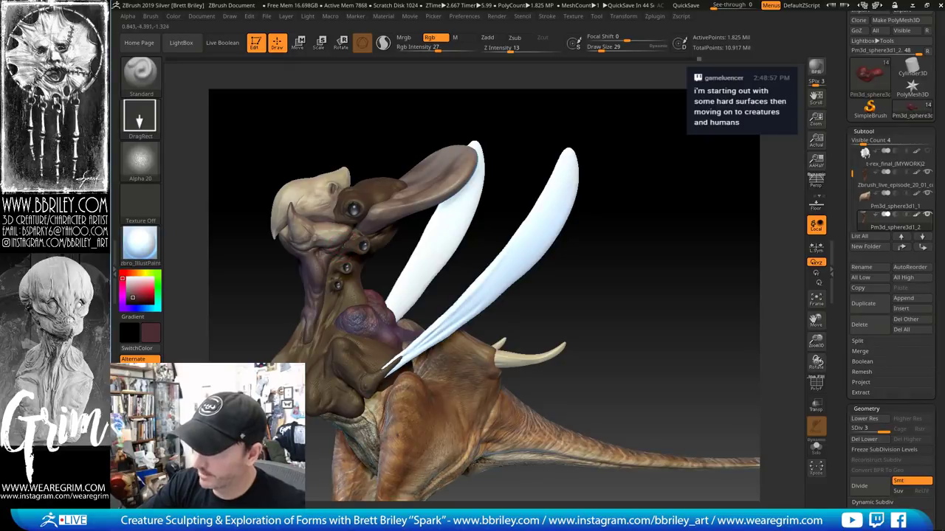
pyautogui.moveTo(458, 307); pyautogui.dragTo(488, 308)
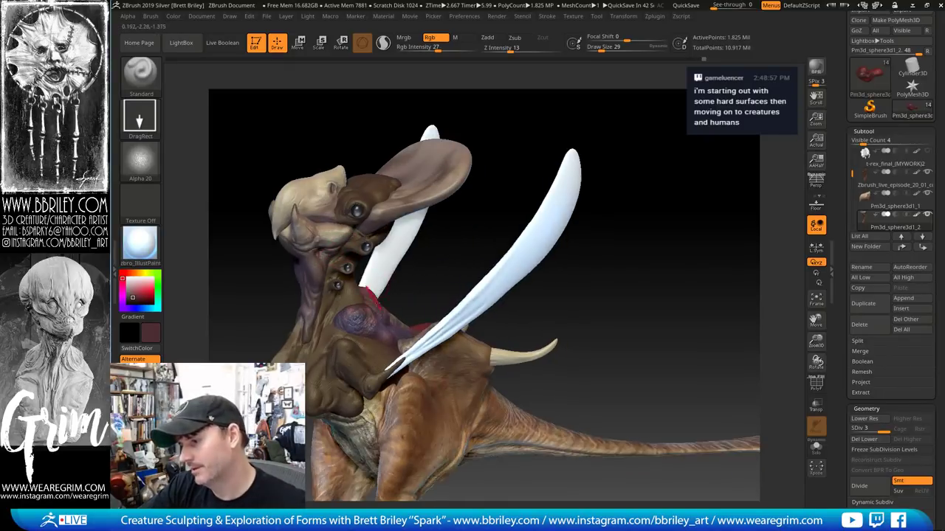
pyautogui.moveTo(426, 280); pyautogui.dragTo(429, 301)
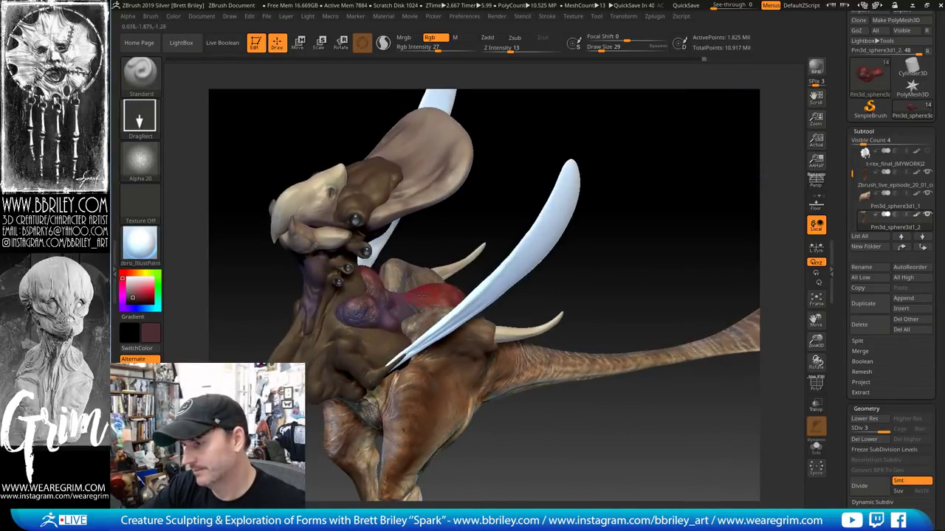
# Sample a deeper red from the back growth and glaze it over the throat and the neck's front folds
pyautogui.press('c')
pyautogui.moveTo(369, 239); pyautogui.dragTo(325, 268)
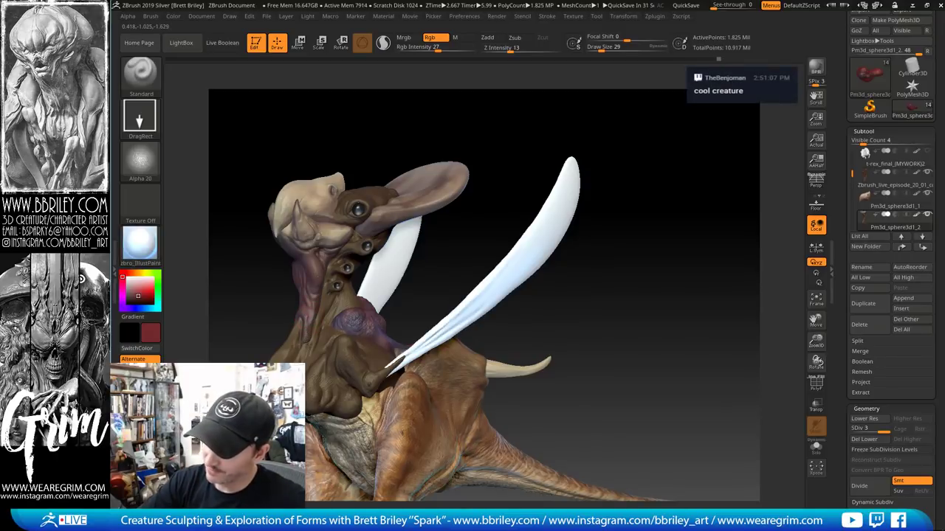
pyautogui.moveTo(420, 312); pyautogui.dragTo(462, 325)
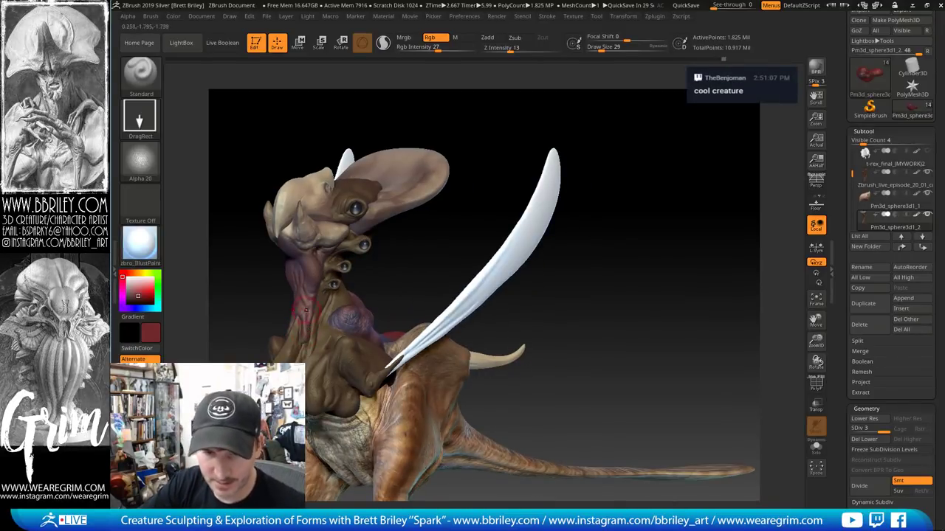
pyautogui.moveTo(413, 248); pyautogui.dragTo(410, 284, button='right')
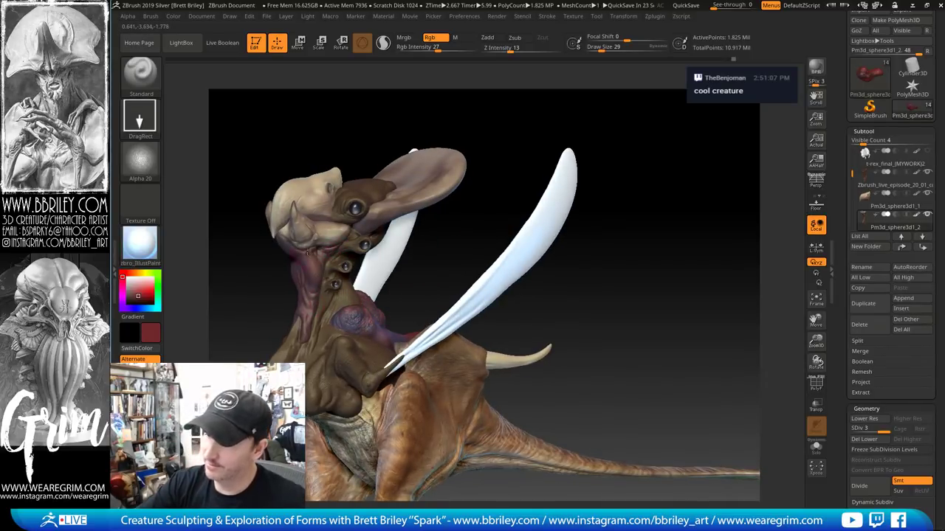
# Resample the dark red from the model and build up the glaze over the throat and neck folds from several angles
pyautogui.moveTo(607, 241); pyautogui.dragTo(583, 302)
pyautogui.press('c')
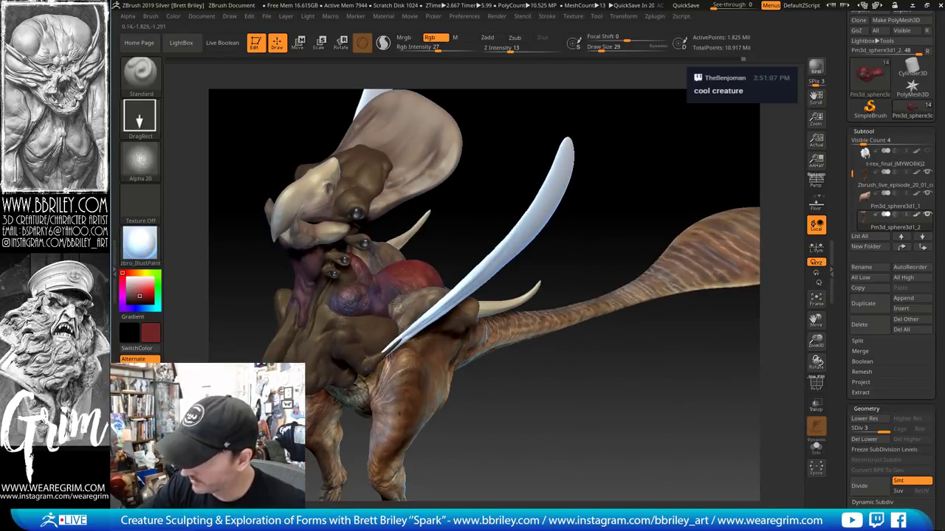
pyautogui.moveTo(451, 221); pyautogui.dragTo(395, 349)
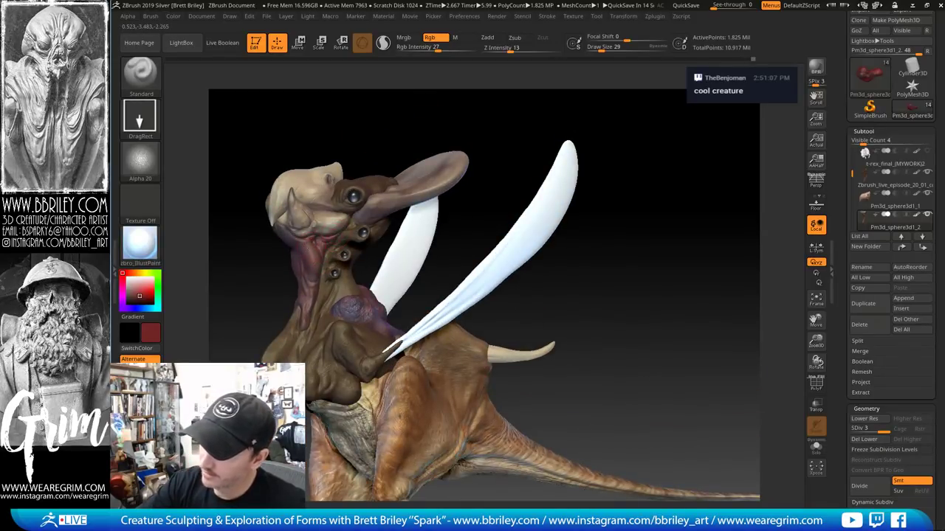
pyautogui.moveTo(352, 123)
pyautogui.mouseDown()
pyautogui.moveTo(292, 240)
pyautogui.moveTo(288, 227)
pyautogui.mouseUp()
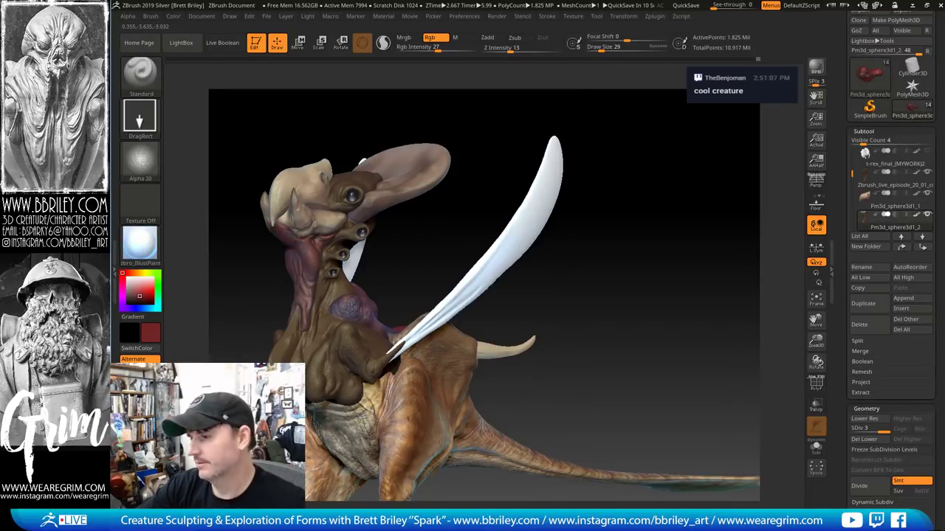
pyautogui.moveTo(402, 114); pyautogui.dragTo(316, 323)
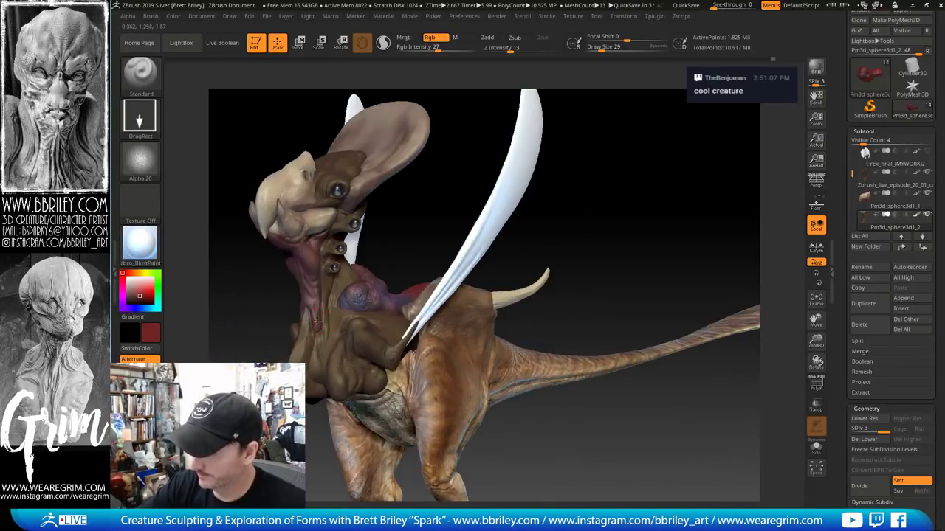
pyautogui.keyDown('alt'); pyautogui.moveTo(431, 210); pyautogui.dragTo(502, 214); pyautogui.keyUp('alt')
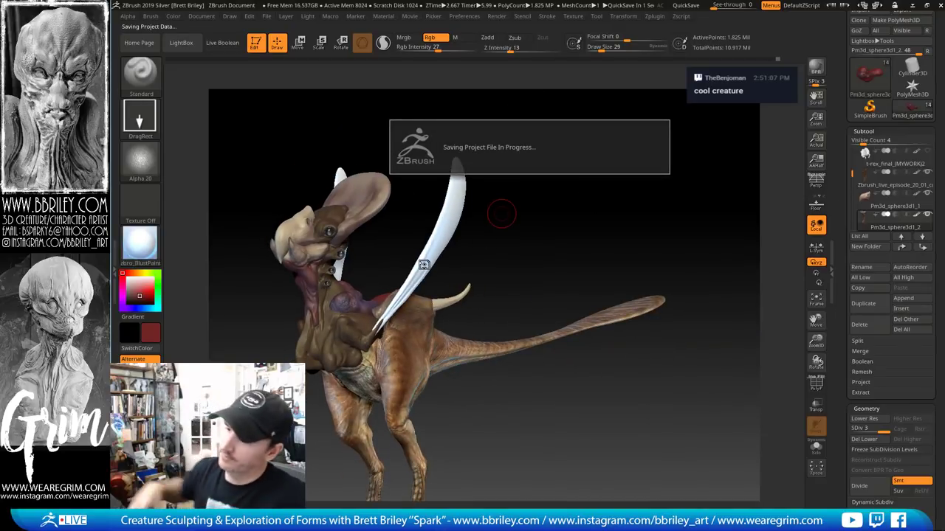
pyautogui.moveTo(423, 264); pyautogui.dragTo(342, 295)
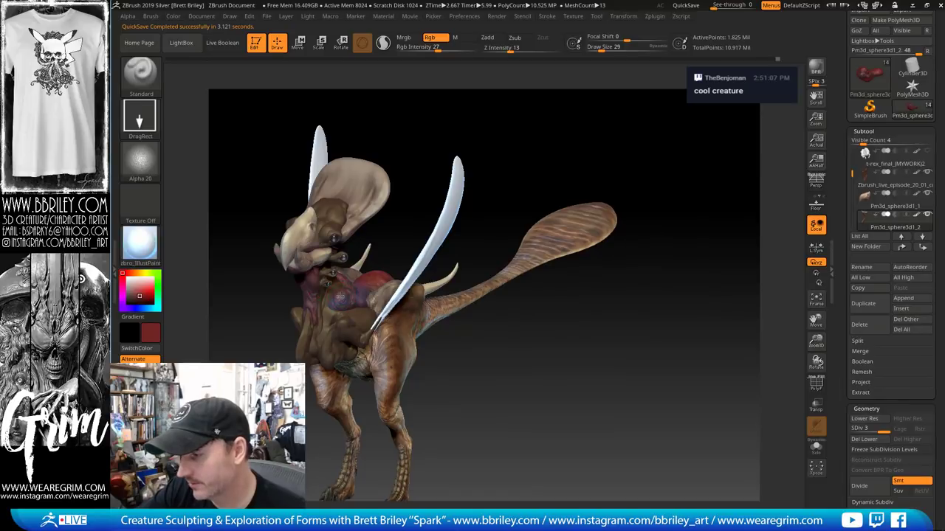
# Select the back growth, add more dark red over its lobes and sample a muted purple from it
pyautogui.keyDown('alt'); pyautogui.click(340, 297); pyautogui.keyUp('alt')
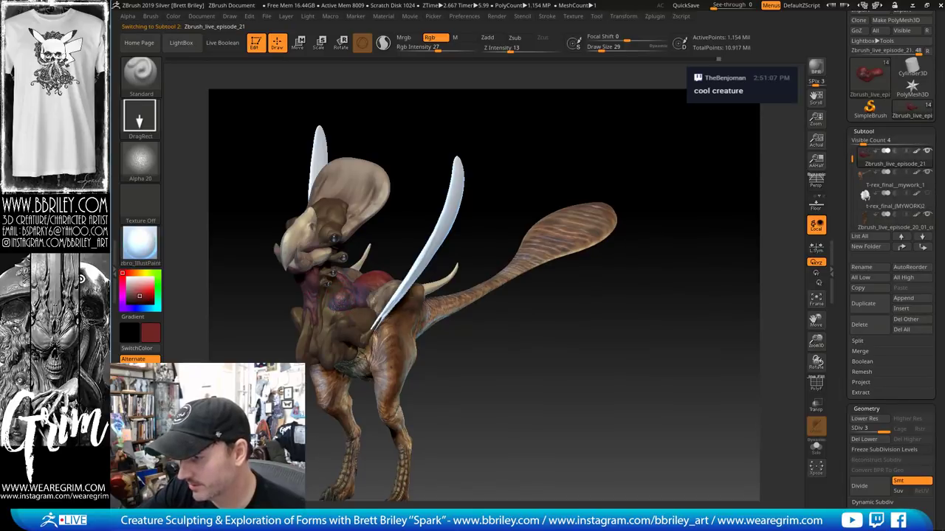
pyautogui.moveTo(391, 224); pyautogui.dragTo(358, 297)
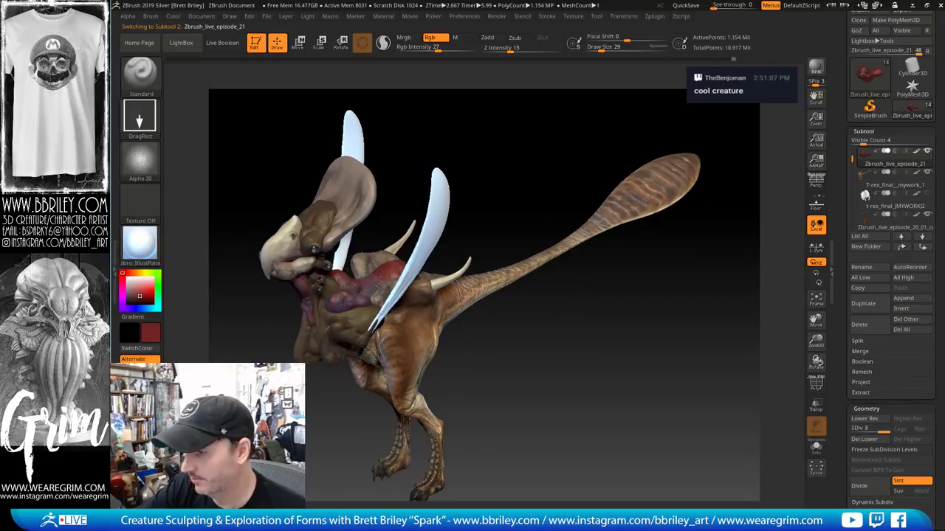
pyautogui.moveTo(402, 185); pyautogui.dragTo(376, 293)
pyautogui.press('c')
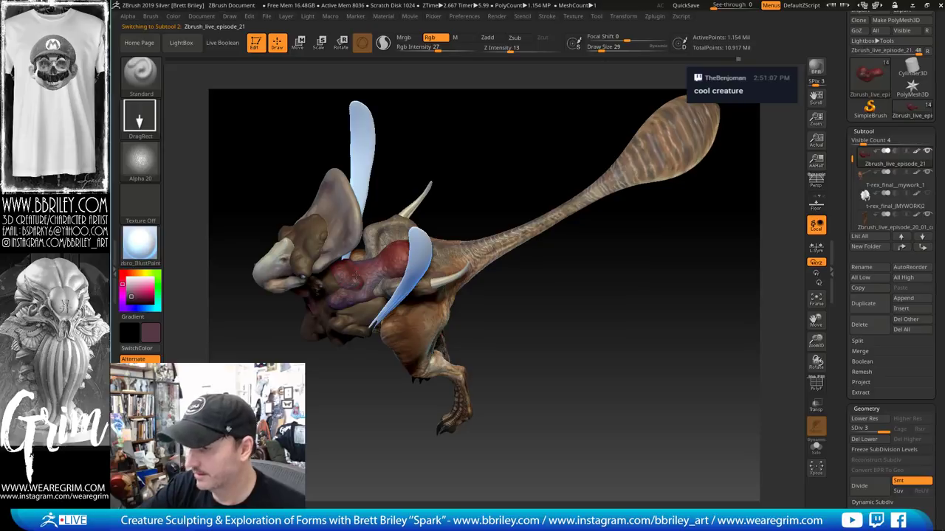
# Select the brown chest-and-shoulder piece, sample a reddish brown from the thigh and paint it over the shoulder and chest folds
pyautogui.moveTo(532, 378); pyautogui.dragTo(570, 300)
pyautogui.keyDown('alt'); pyautogui.moveTo(577, 389); pyautogui.dragTo(549, 358); pyautogui.keyUp('alt')
pyautogui.keyDown('alt'); pyautogui.click(329, 279); pyautogui.keyUp('alt')
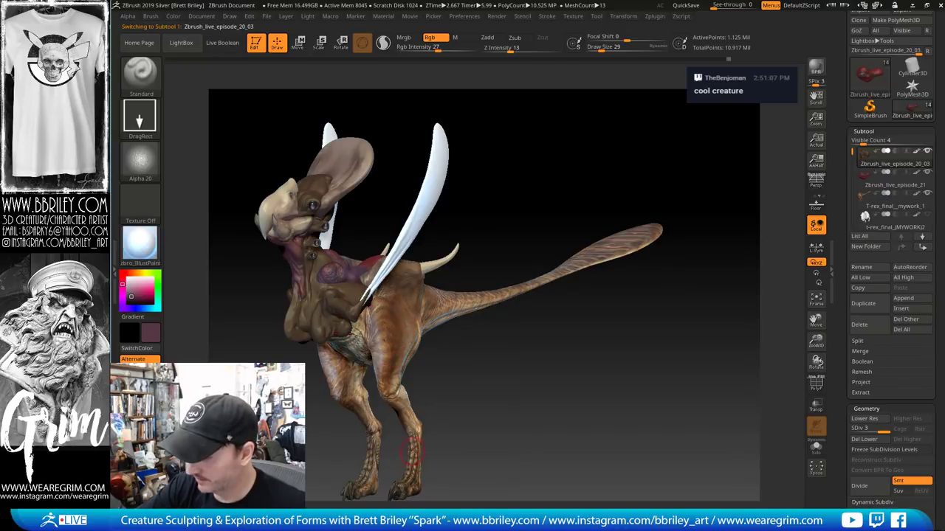
pyautogui.press('c')
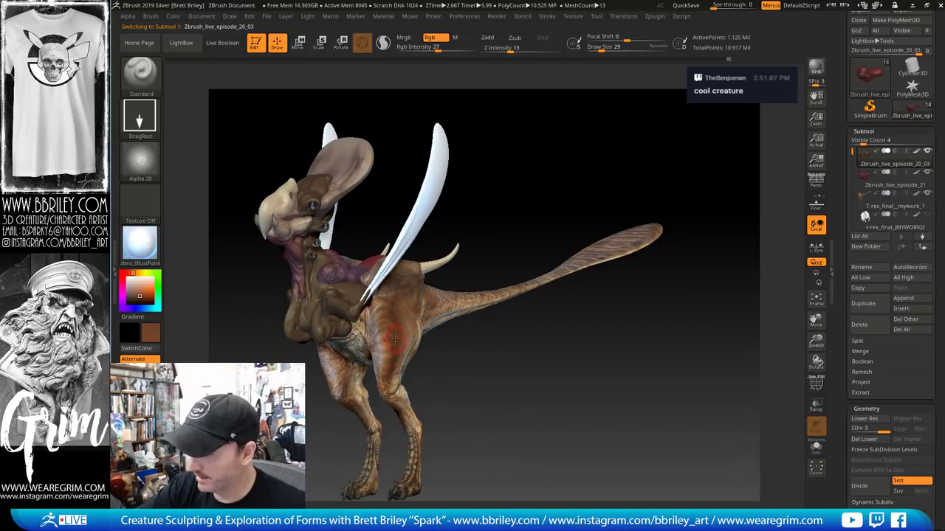
pyautogui.moveTo(384, 187); pyautogui.dragTo(348, 289)
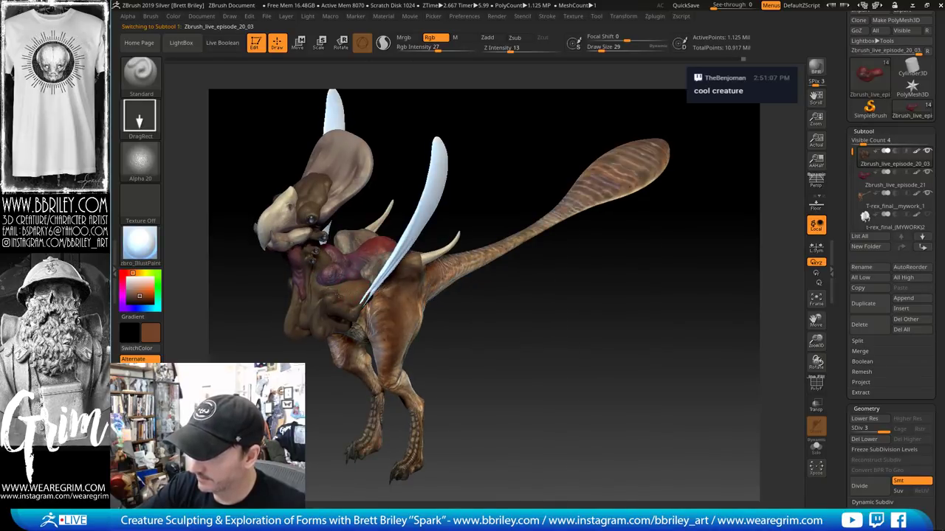
pyautogui.moveTo(398, 185); pyautogui.dragTo(338, 311)
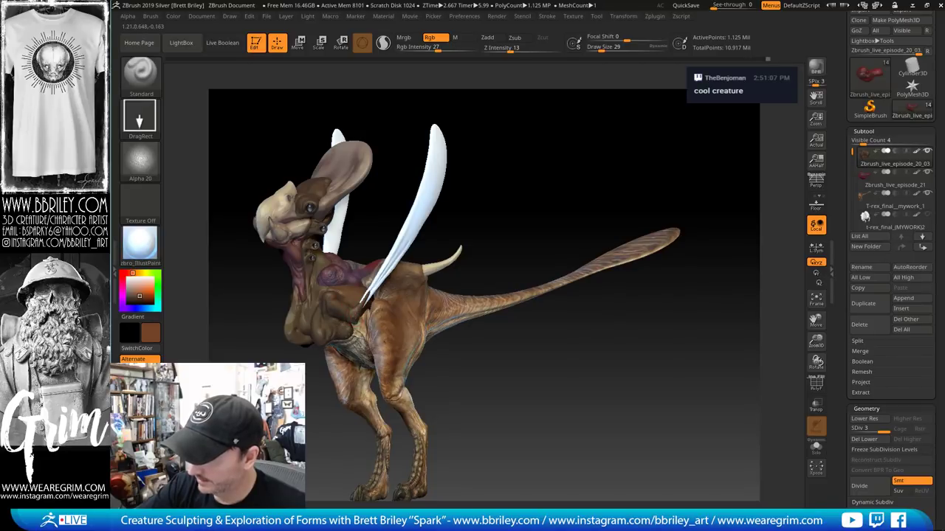
pyautogui.moveTo(376, 202); pyautogui.dragTo(418, 199)
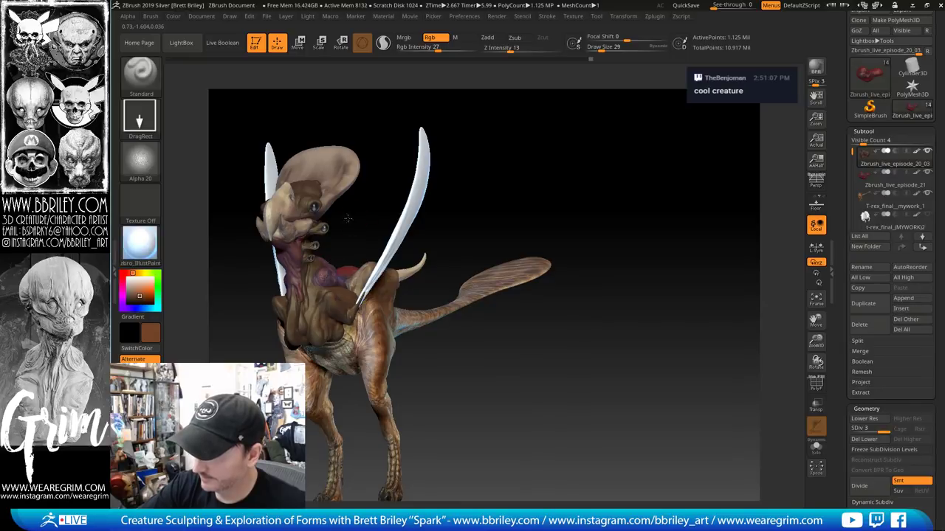
pyautogui.moveTo(348, 218); pyautogui.dragTo(307, 222)
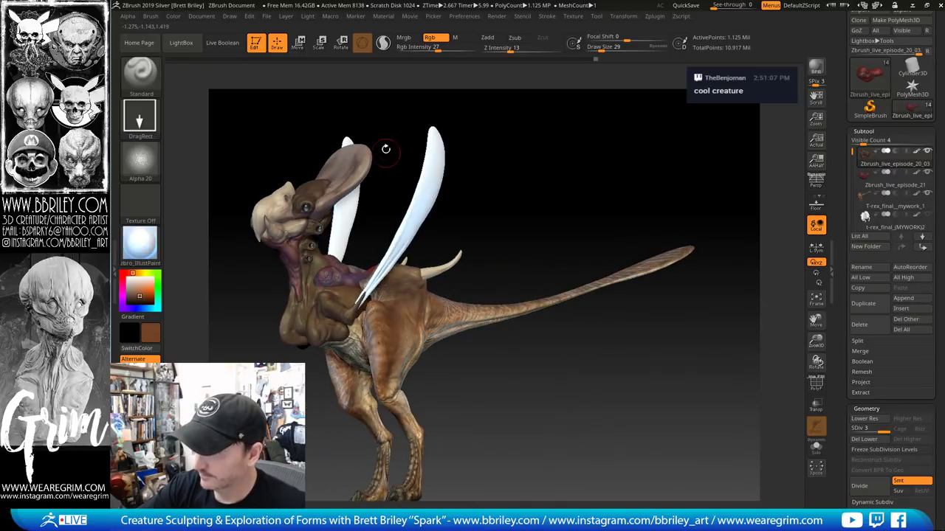
pyautogui.moveTo(386, 149); pyautogui.dragTo(305, 225)
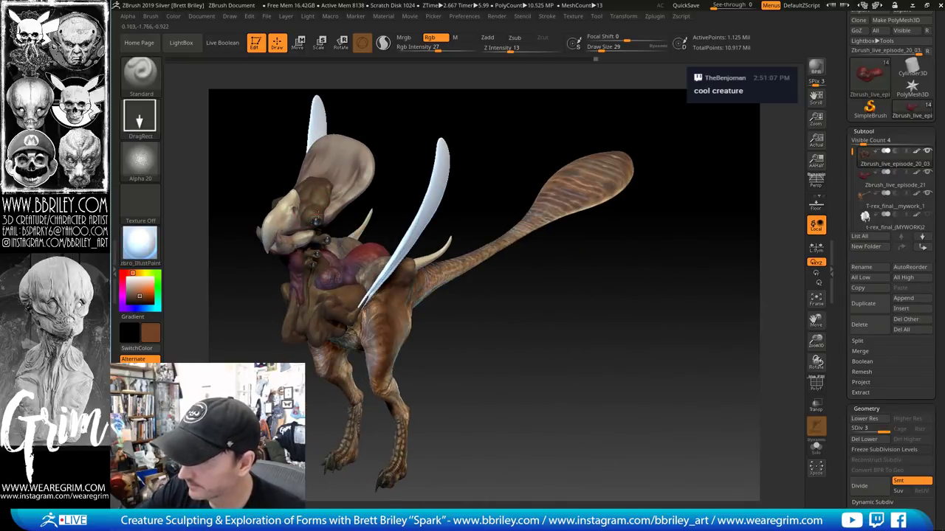
pyautogui.keyDown('alt'); pyautogui.moveTo(386, 126); pyautogui.dragTo(417, 156); pyautogui.keyUp('alt')
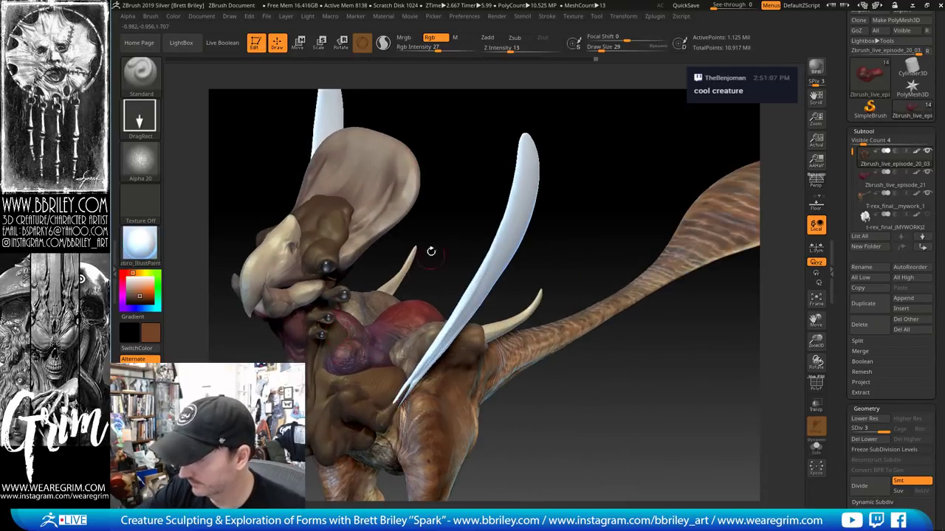
pyautogui.keyDown('alt'); pyautogui.moveTo(576, 433); pyautogui.dragTo(517, 377); pyautogui.keyUp('alt')
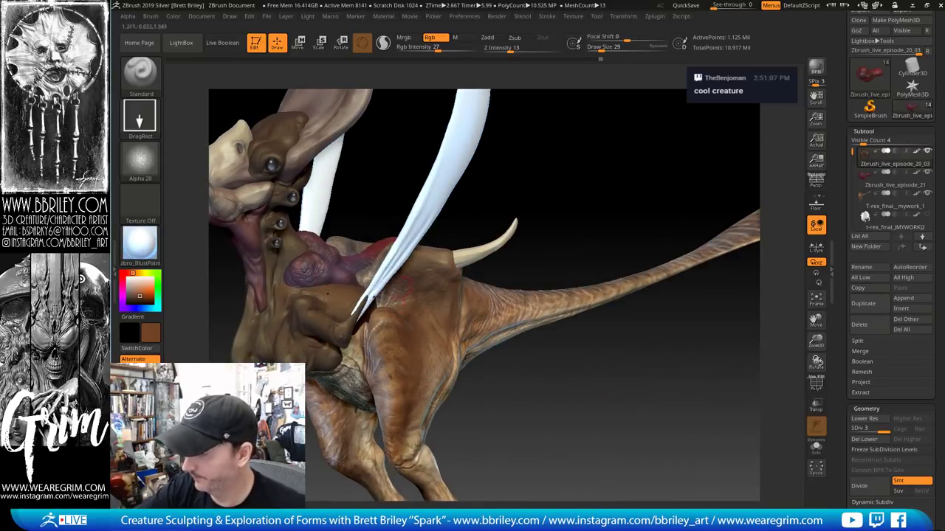
# Sample a lighter orange-brown from the body and blend it over the shoulder and chest bulges
pyautogui.press('c')
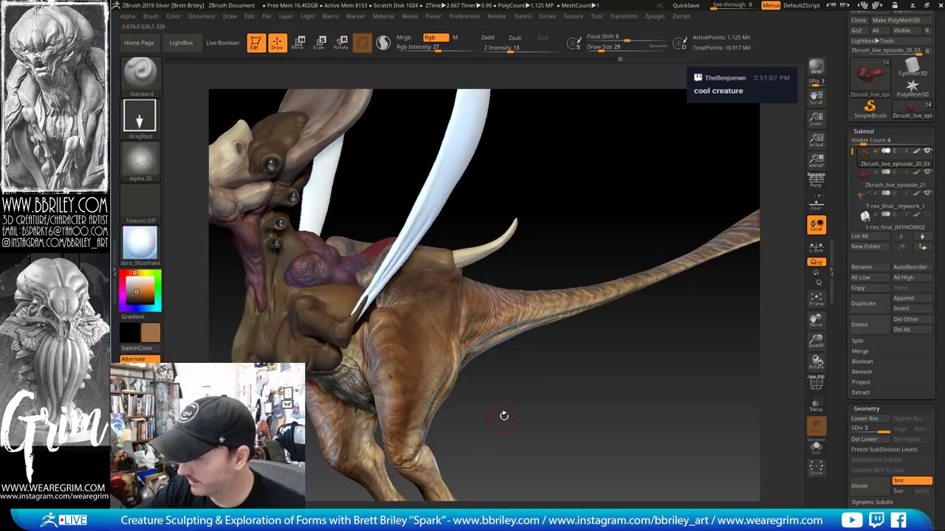
pyautogui.moveTo(504, 416); pyautogui.dragTo(324, 328)
pyautogui.moveTo(358, 201); pyautogui.dragTo(354, 251)
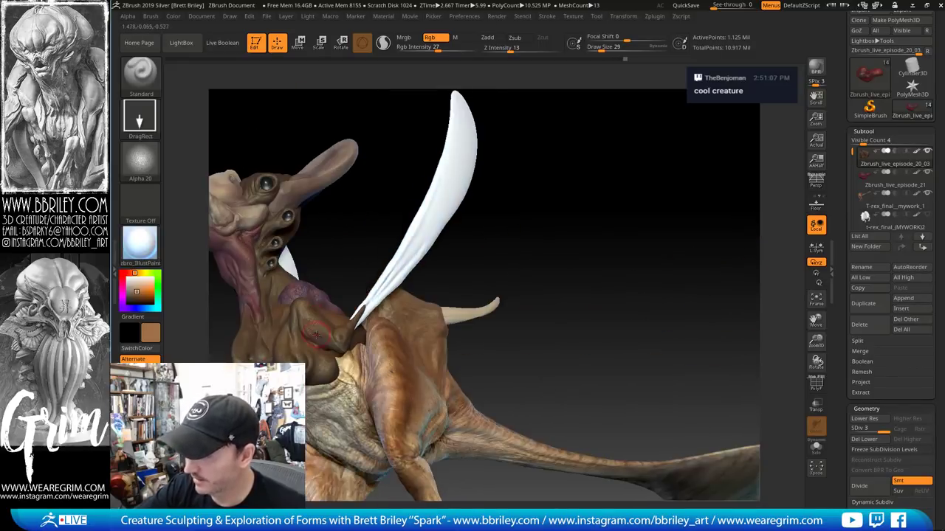
pyautogui.moveTo(323, 340); pyautogui.dragTo(326, 343)
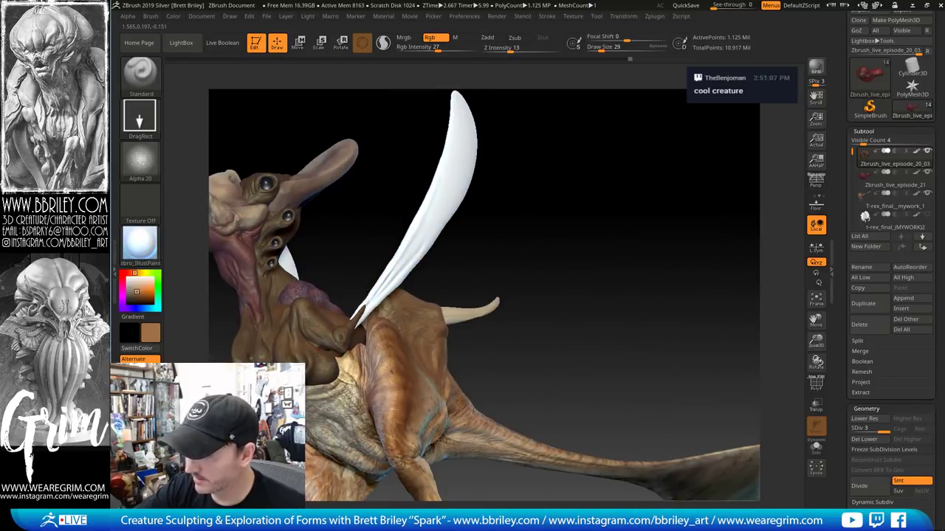
pyautogui.moveTo(561, 310); pyautogui.dragTo(564, 251)
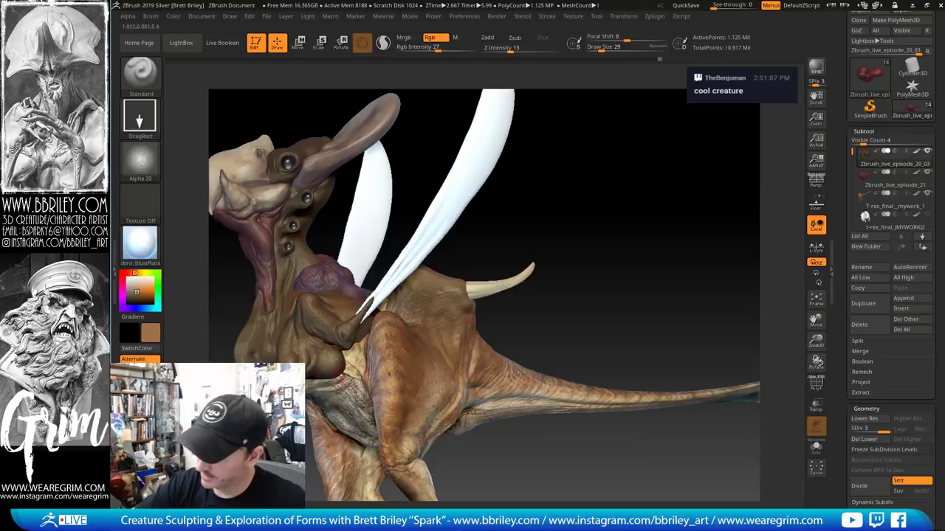
pyautogui.moveTo(550, 279); pyautogui.dragTo(544, 255)
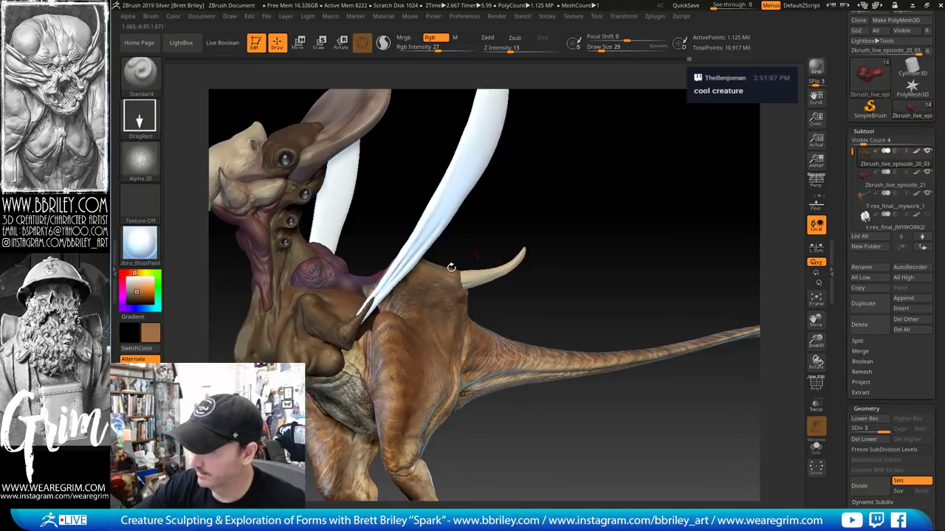
# Sample a warmer light brown from the body and glaze it over the shoulder and the chest's raised forms
pyautogui.press('c')
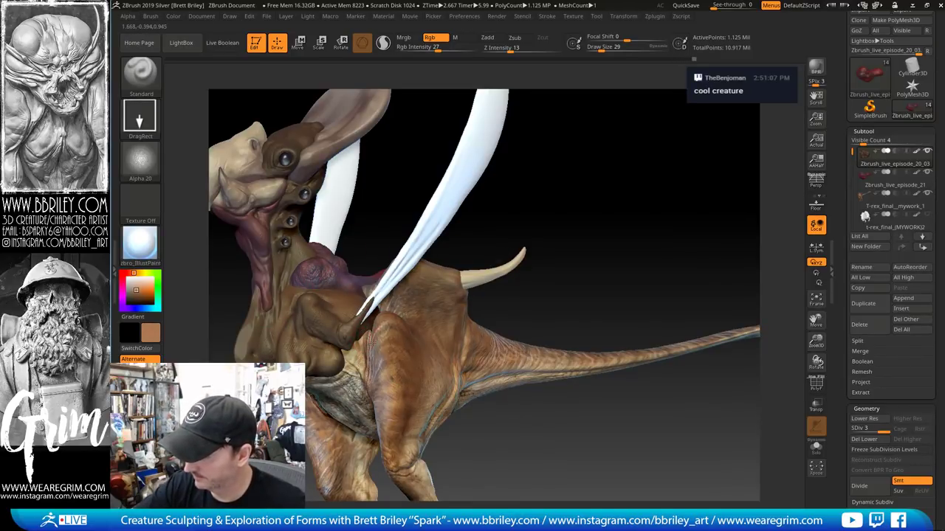
pyautogui.moveTo(535, 291)
pyautogui.mouseDown()
pyautogui.moveTo(527, 285)
pyautogui.moveTo(475, 315)
pyautogui.mouseUp()
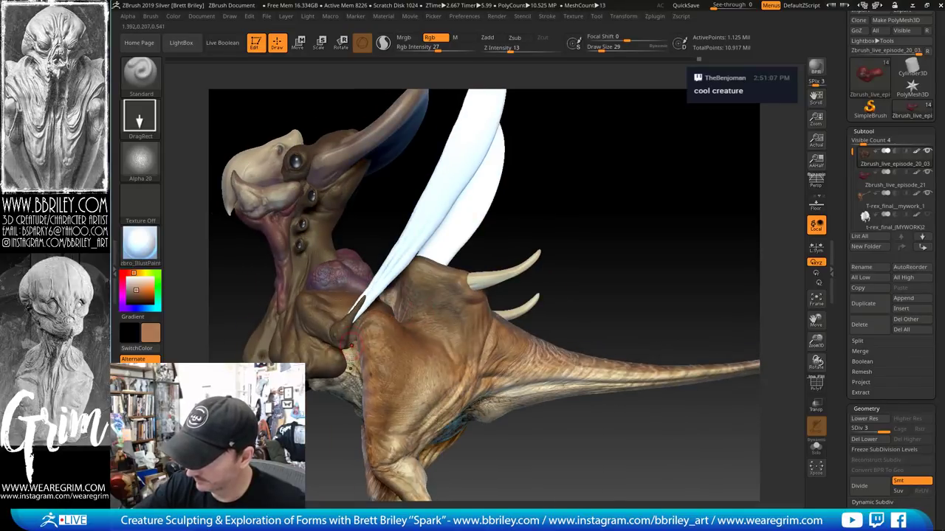
pyautogui.moveTo(578, 259); pyautogui.dragTo(380, 335)
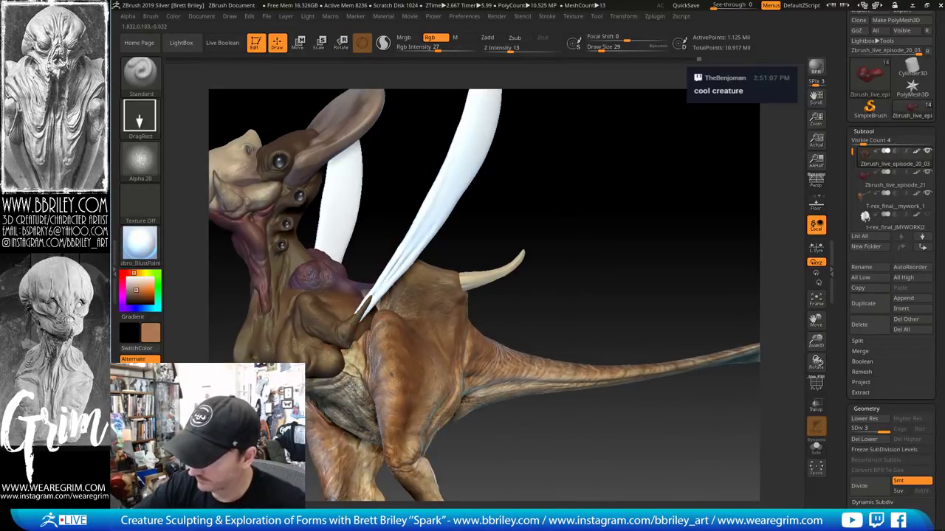
pyautogui.moveTo(542, 255); pyautogui.dragTo(408, 314)
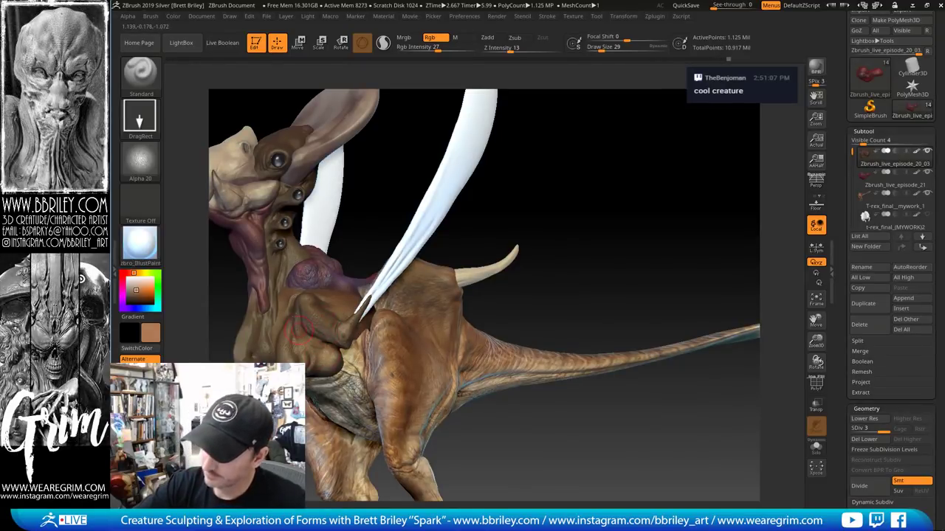
pyautogui.keyDown('alt'); pyautogui.moveTo(580, 217); pyautogui.dragTo(520, 214); pyautogui.keyUp('alt')
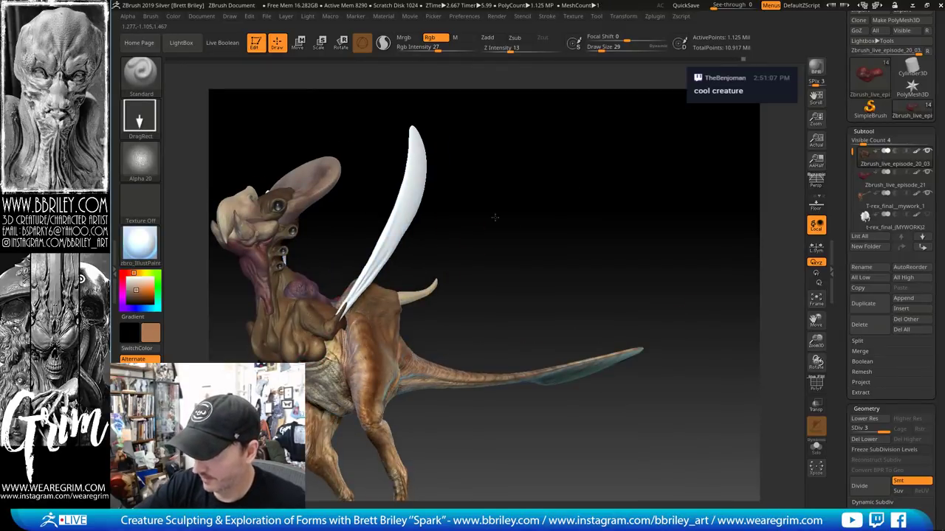
# Sample a light tan from the belly and lighten the chest bulges and shoulder folds with it
pyautogui.moveTo(493, 218); pyautogui.dragTo(324, 372)
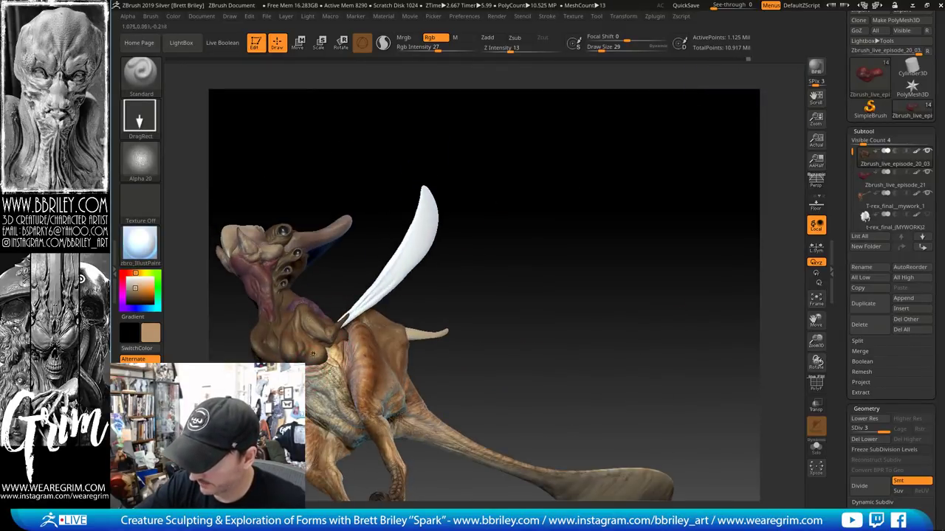
pyautogui.moveTo(451, 384); pyautogui.dragTo(334, 351)
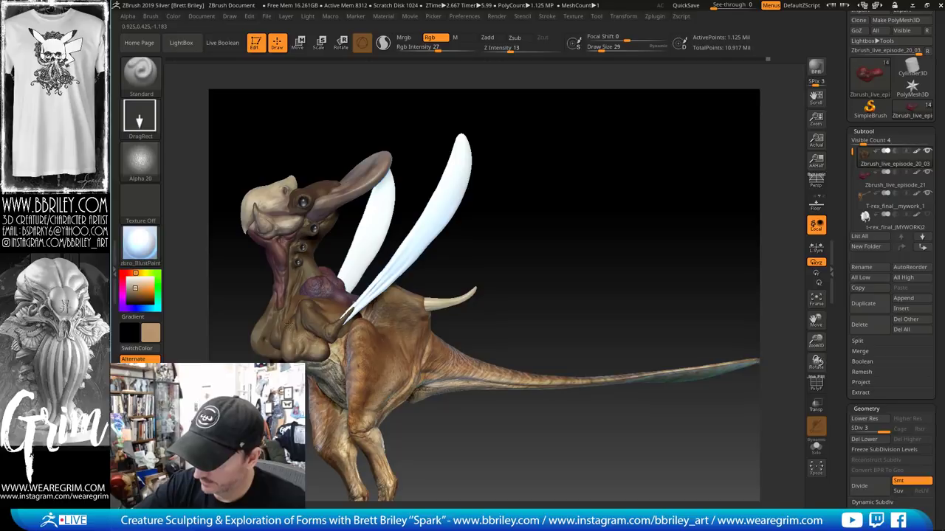
pyautogui.hotkey('ctrl', 'z')
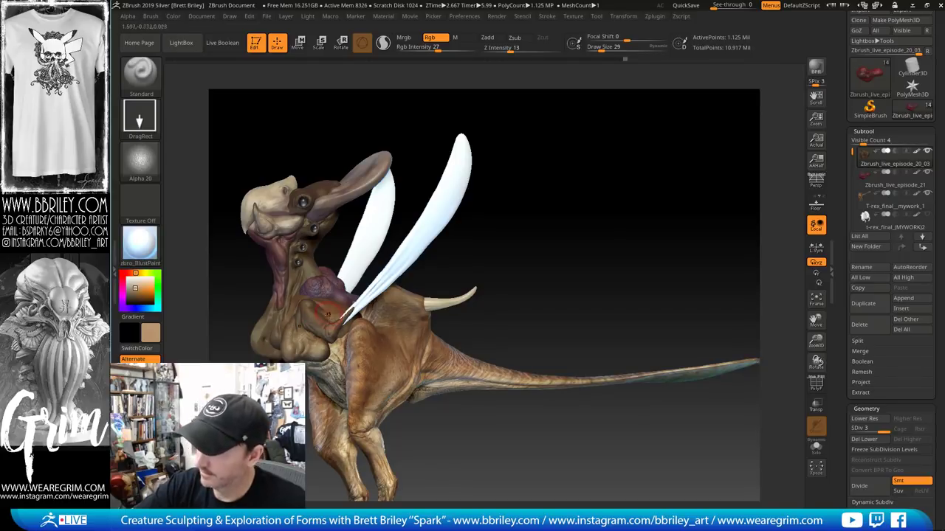
pyautogui.hotkey('ctrl', 'shift', 'z')
pyautogui.moveTo(502, 298); pyautogui.dragTo(561, 299)
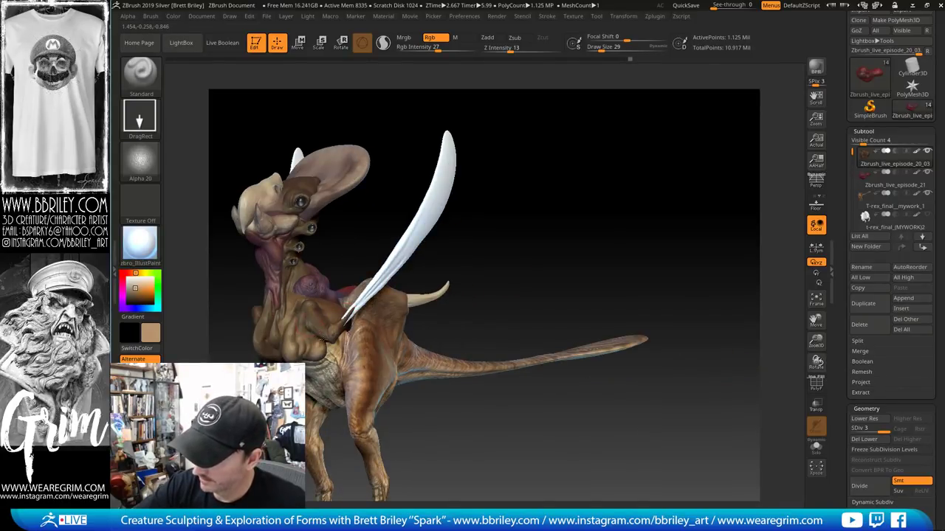
# Sample a pale tan from the belly and lighten the shoulder and chest folds with a brush size of 16
pyautogui.moveTo(519, 223)
pyautogui.mouseDown()
pyautogui.moveTo(542, 271)
pyautogui.moveTo(541, 324)
pyautogui.mouseUp()
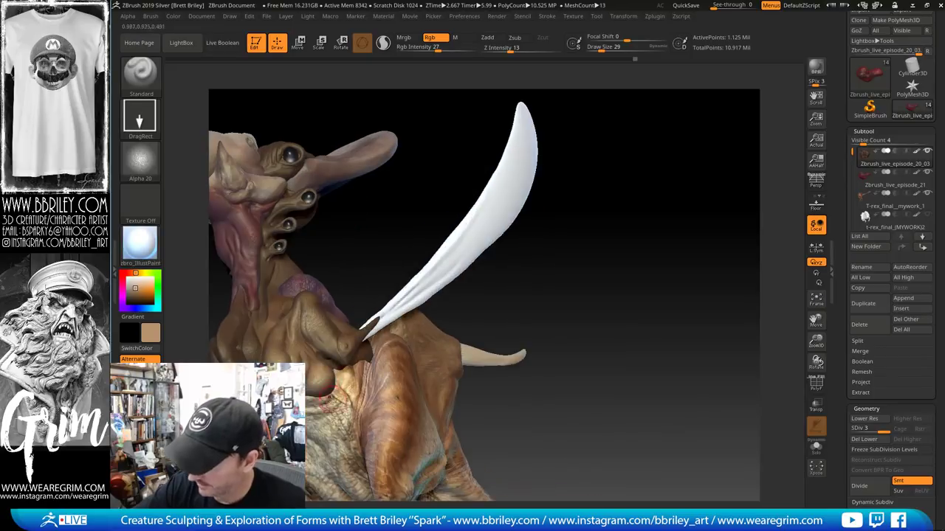
pyautogui.press('c')
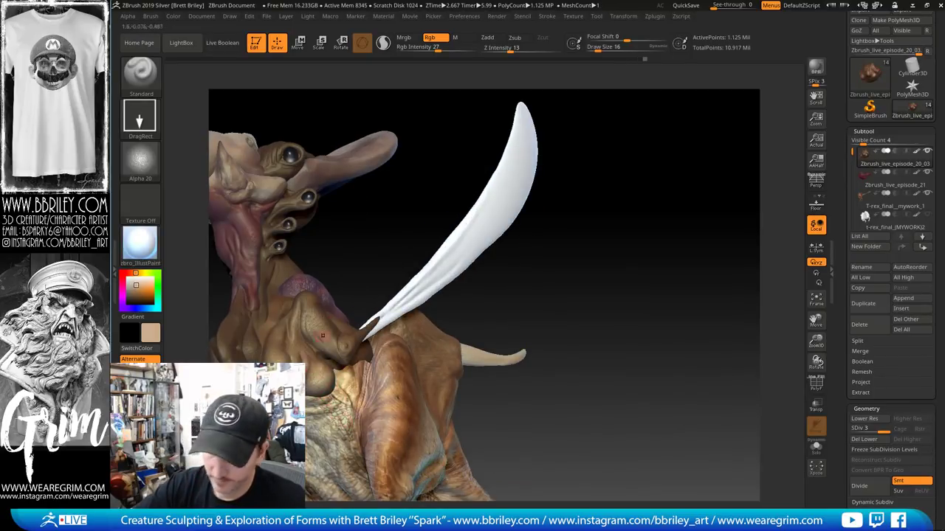
pyautogui.moveTo(385, 201); pyautogui.dragTo(386, 140)
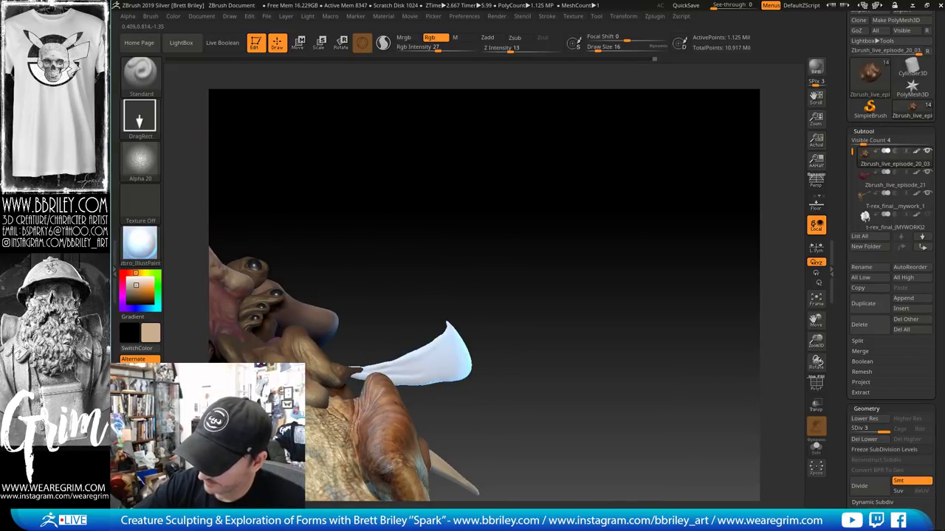
pyautogui.moveTo(324, 218); pyautogui.dragTo(247, 350)
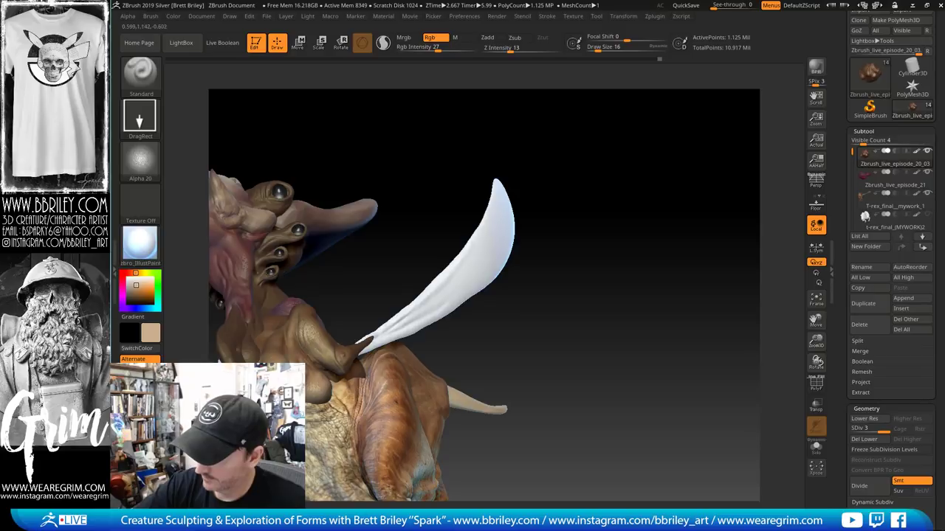
pyautogui.moveTo(356, 271); pyautogui.dragTo(398, 243)
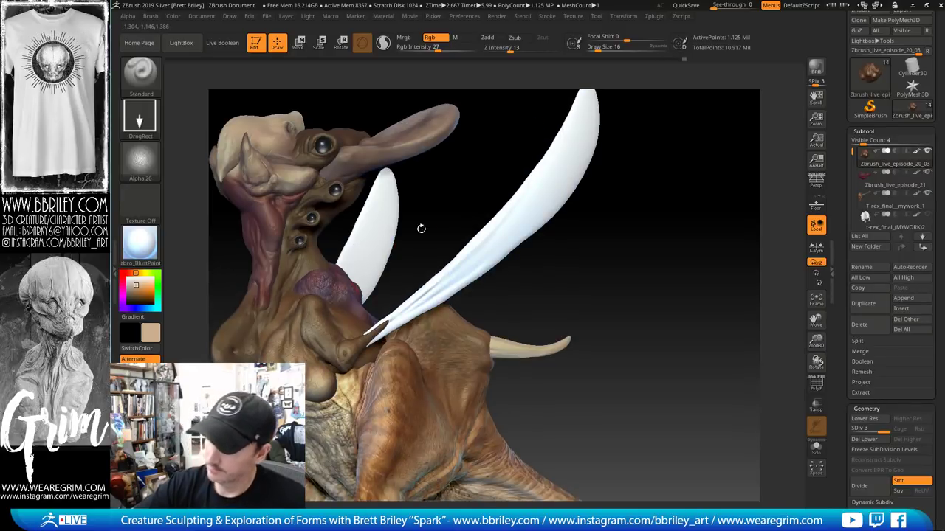
pyautogui.moveTo(450, 194); pyautogui.dragTo(365, 367)
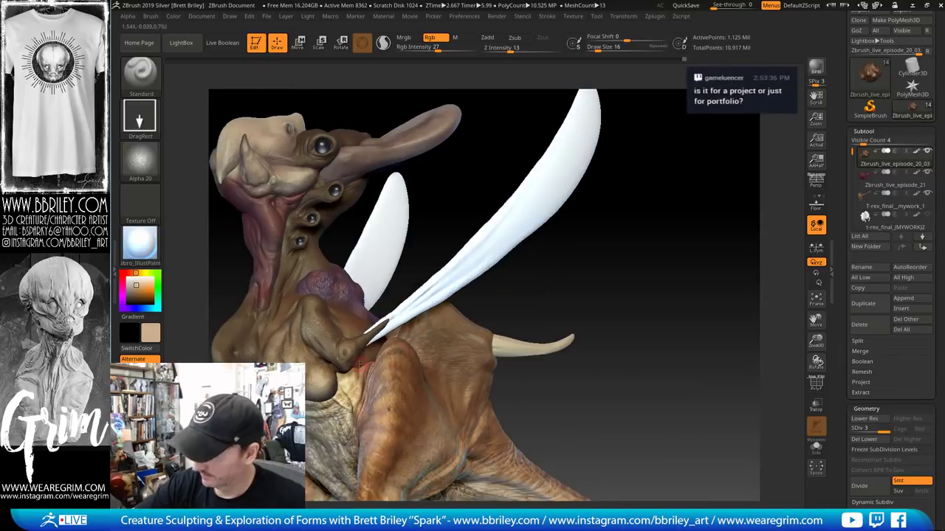
# Sample a reddish tan from the skin beside the shoulder and blend it along the chest's edge above the thigh
pyautogui.press('c')
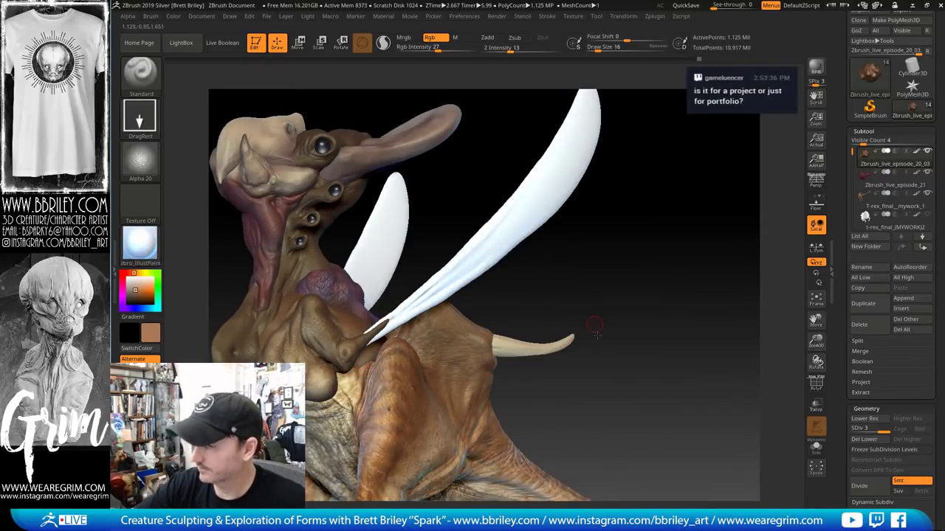
pyautogui.moveTo(358, 386); pyautogui.dragTo(371, 374)
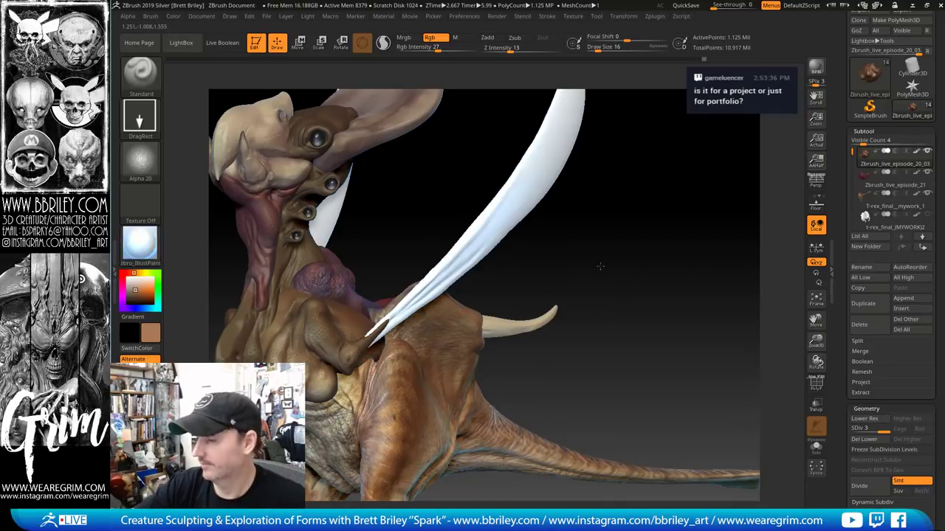
pyautogui.keyDown('alt'); pyautogui.moveTo(595, 268); pyautogui.dragTo(590, 220); pyautogui.keyUp('alt')
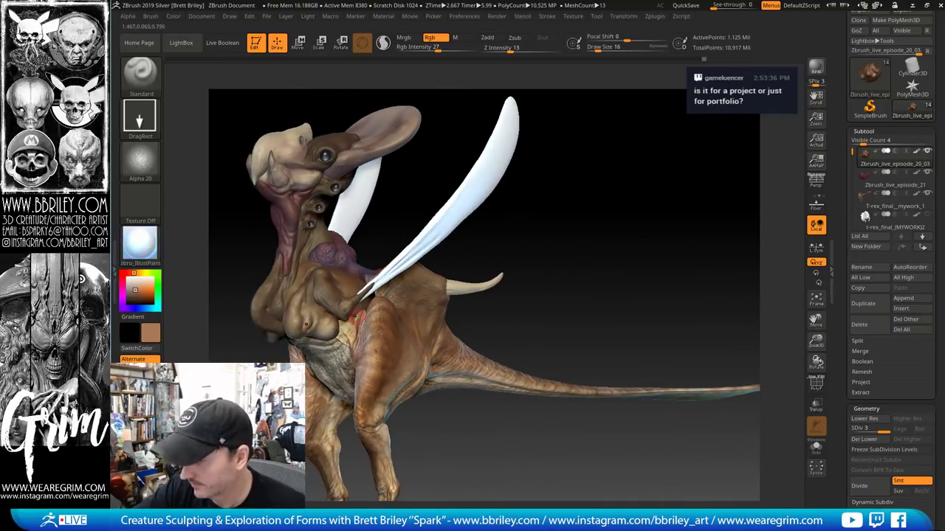
# Set the RGB intensity to 64, sample an orange-tan from the body and paint it on the chest bulges
pyautogui.press('c')
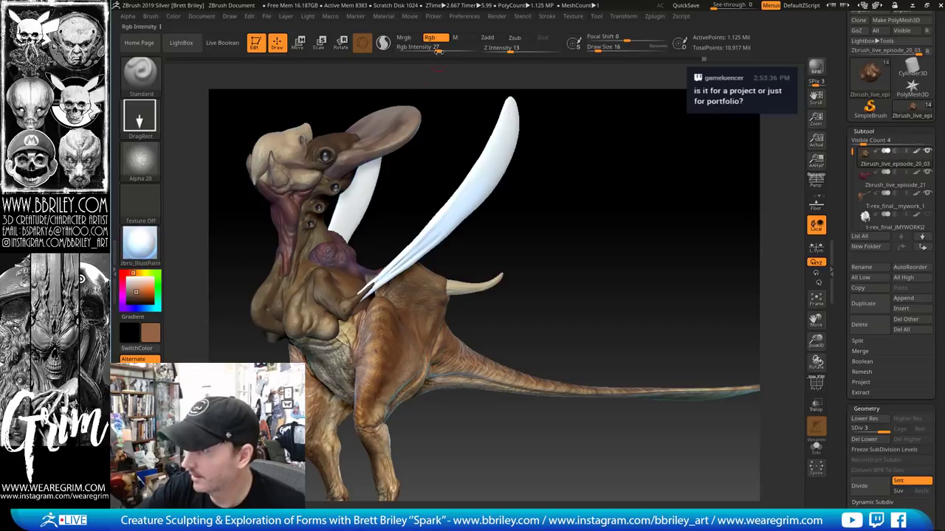
pyautogui.moveTo(439, 48); pyautogui.dragTo(460, 49)
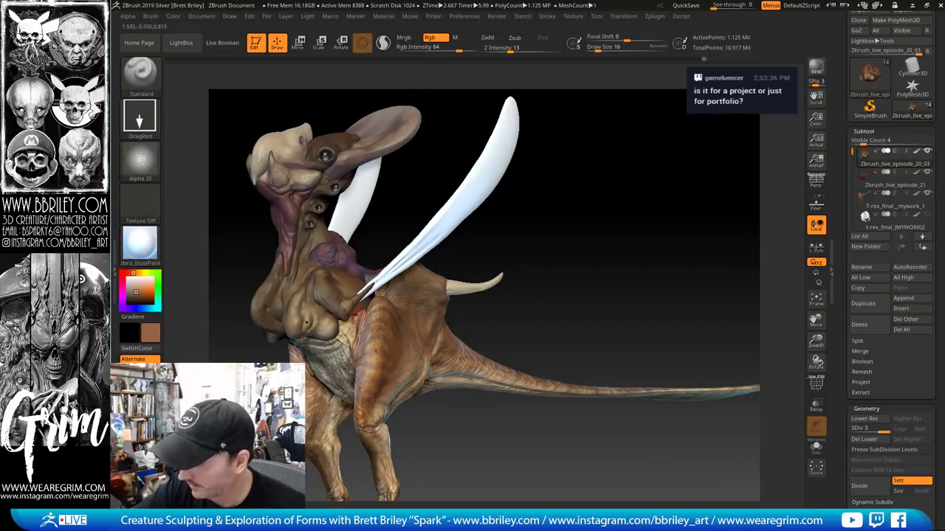
pyautogui.press('c')
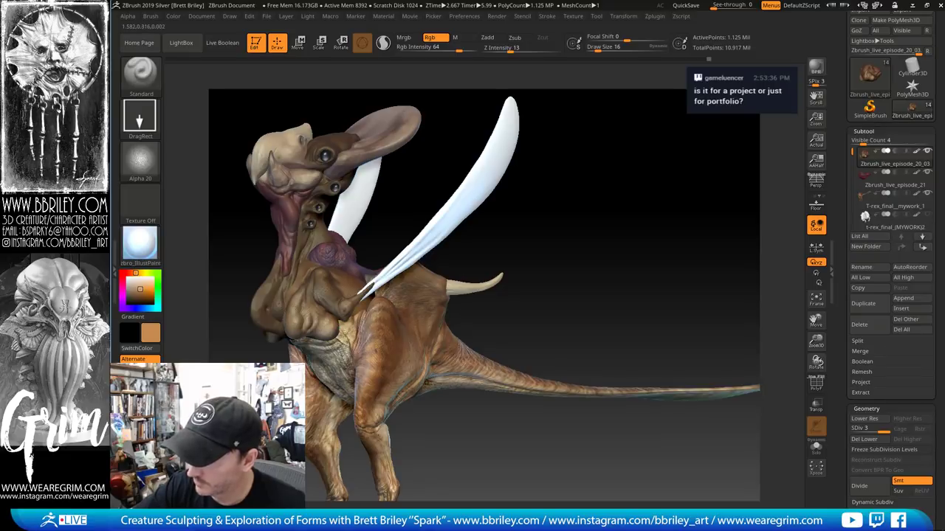
pyautogui.moveTo(544, 257); pyautogui.dragTo(561, 221)
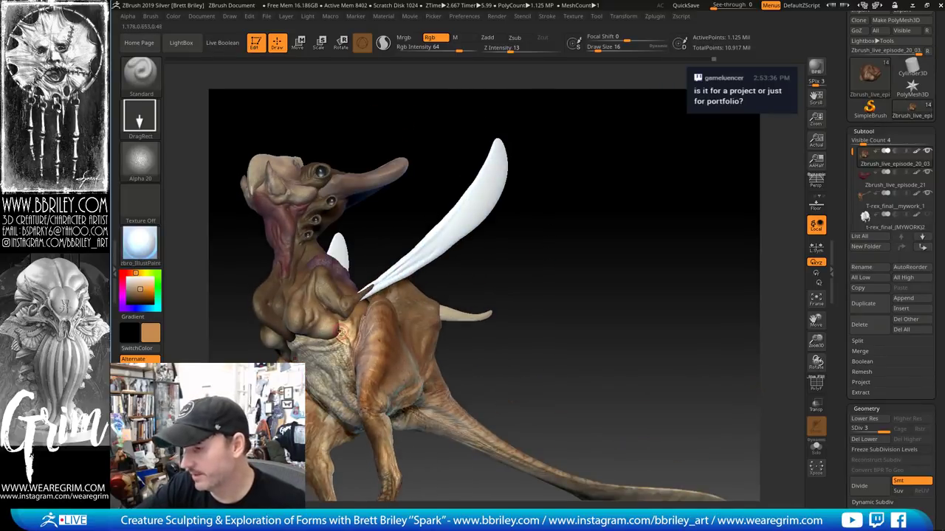
# Sample a lighter tan from the skin below the chest and brighten the lower chest bulges with it
pyautogui.press('c')
pyautogui.moveTo(520, 342); pyautogui.dragTo(343, 335)
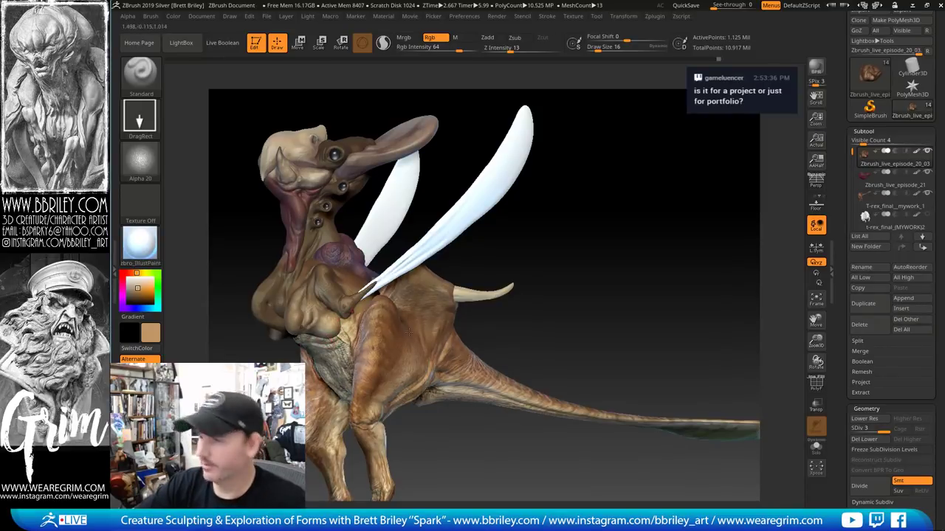
pyautogui.moveTo(542, 349); pyautogui.dragTo(568, 272)
pyautogui.moveTo(568, 231); pyautogui.dragTo(520, 221)
pyautogui.moveTo(510, 308); pyautogui.dragTo(443, 354)
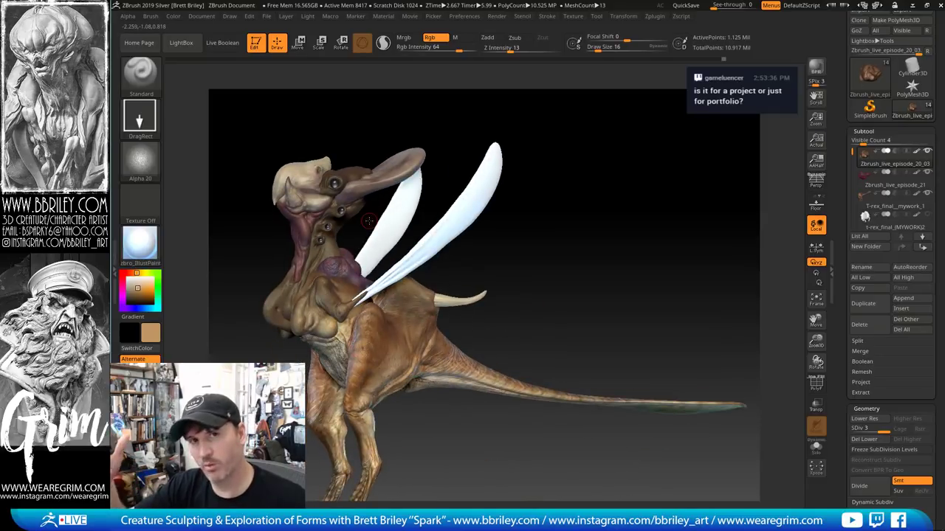
pyautogui.moveTo(571, 231); pyautogui.dragTo(579, 235)
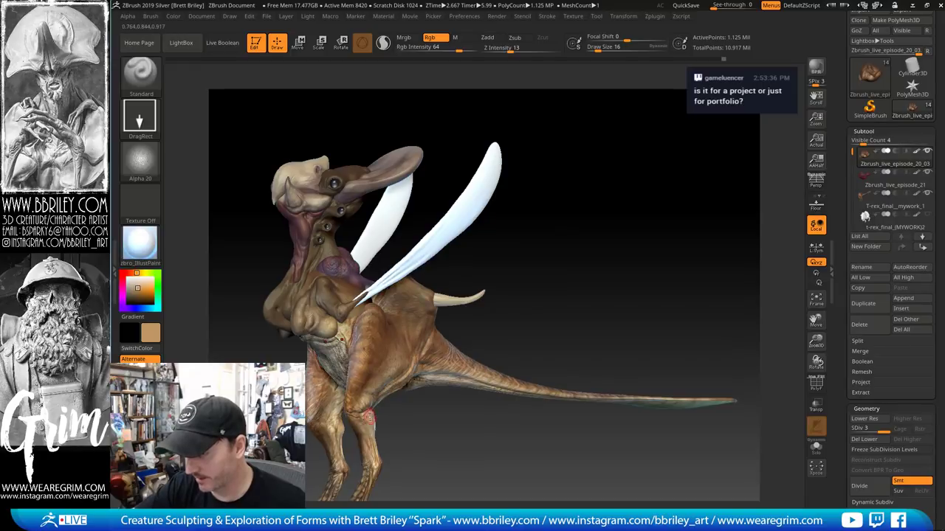
# Sample tan and dark brown tones from the leg and belly and touch up the chest's lower edge with them
pyautogui.press('c')
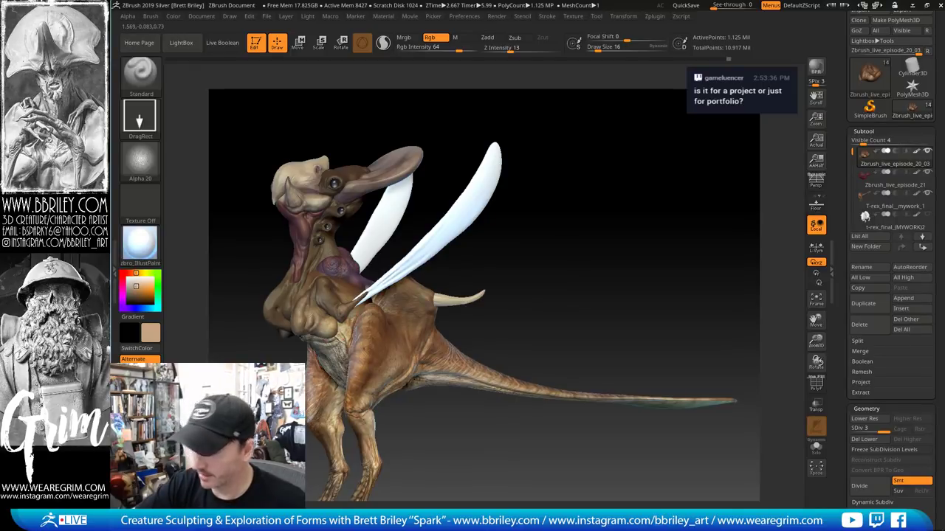
pyautogui.press('c')
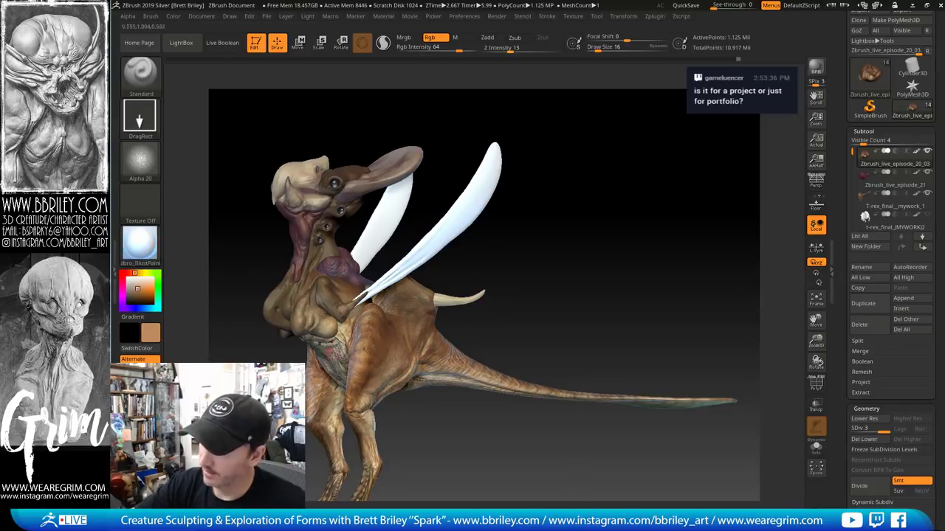
pyautogui.press('c')
pyautogui.moveTo(349, 322); pyautogui.dragTo(347, 325)
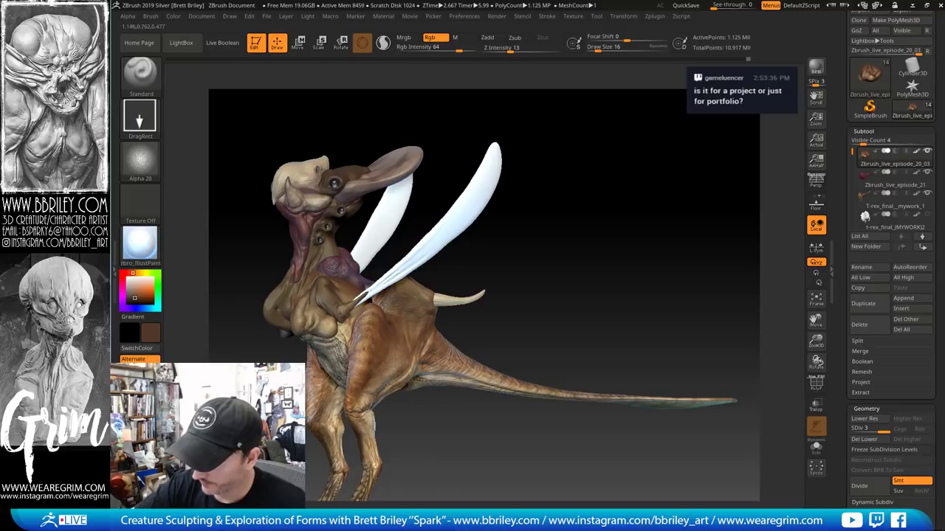
# Select the T-rex body and paint sampled brown tones where the belly and thigh meet the chest piece
pyautogui.keyDown('alt'); pyautogui.click(336, 322); pyautogui.keyUp('alt')
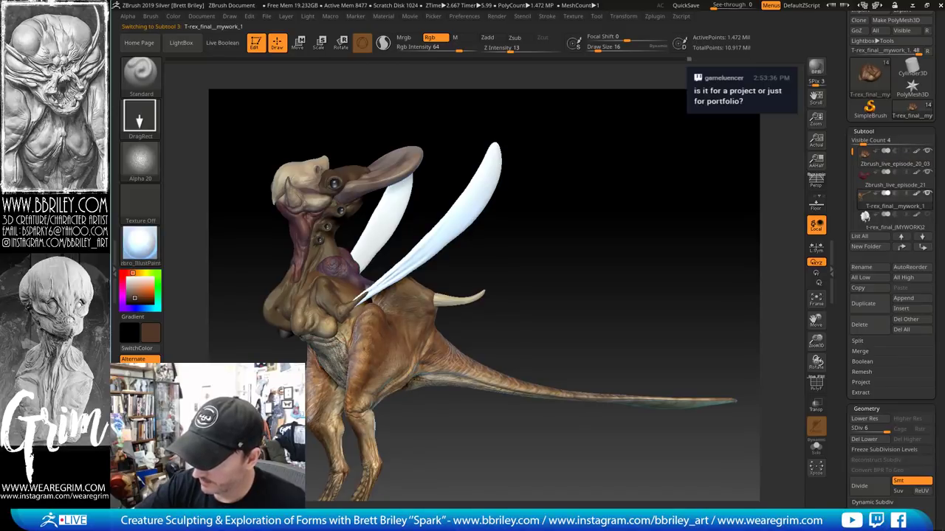
pyautogui.moveTo(516, 282); pyautogui.dragTo(590, 259)
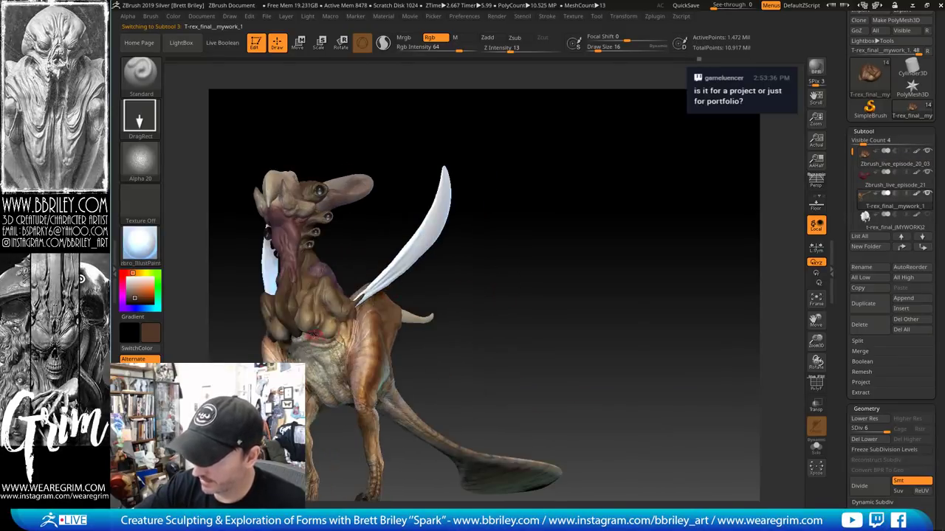
pyautogui.moveTo(517, 333); pyautogui.dragTo(447, 332)
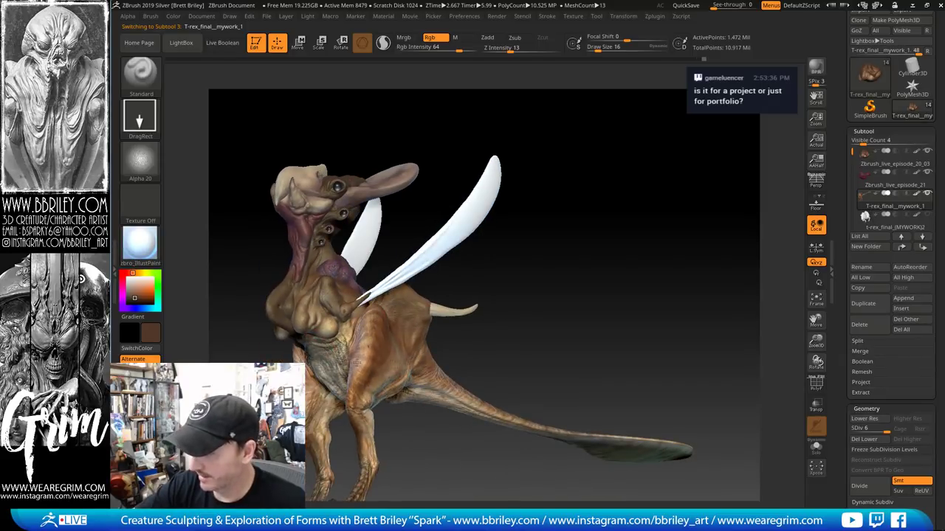
pyautogui.moveTo(500, 336); pyautogui.dragTo(369, 325, button='right')
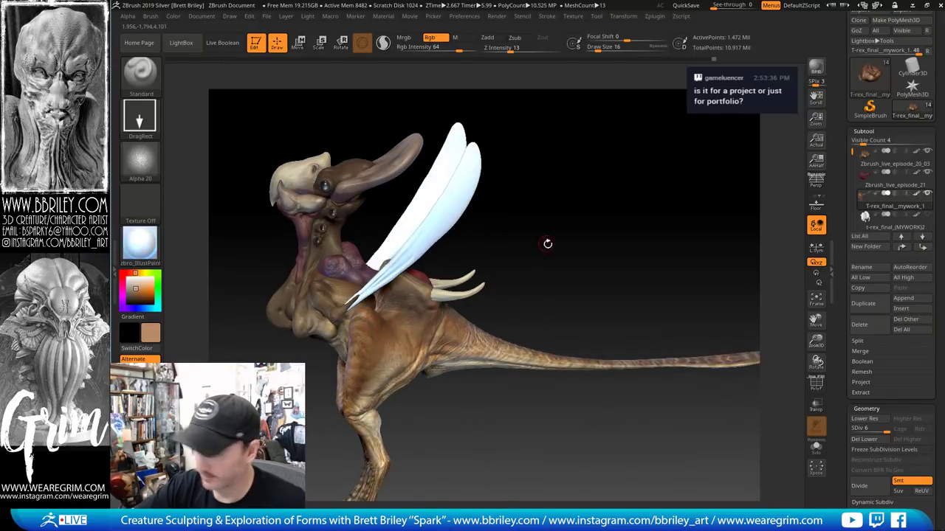
pyautogui.moveTo(549, 244); pyautogui.dragTo(352, 294, button='right')
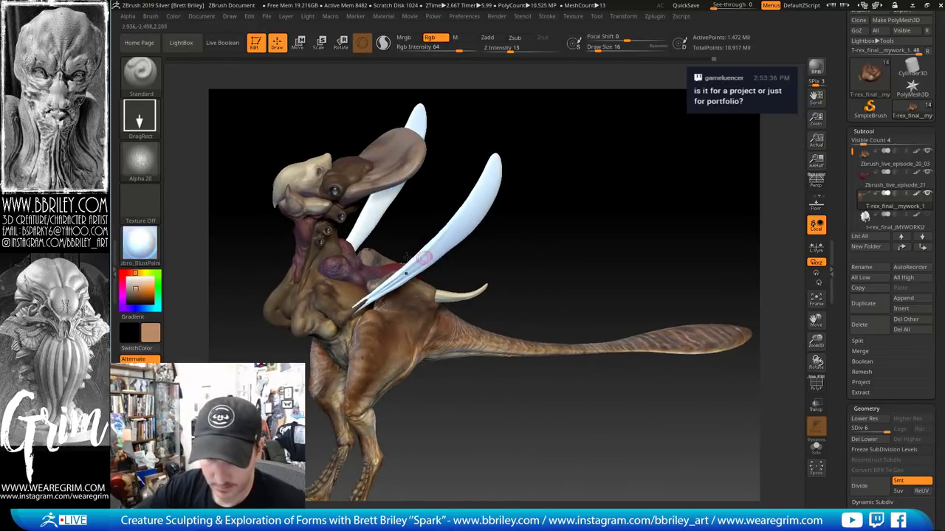
# Select the chest-and-shoulder piece again and blend light brown over its shoulder and chest folds
pyautogui.keyDown('alt'); pyautogui.click(351, 294); pyautogui.keyUp('alt')
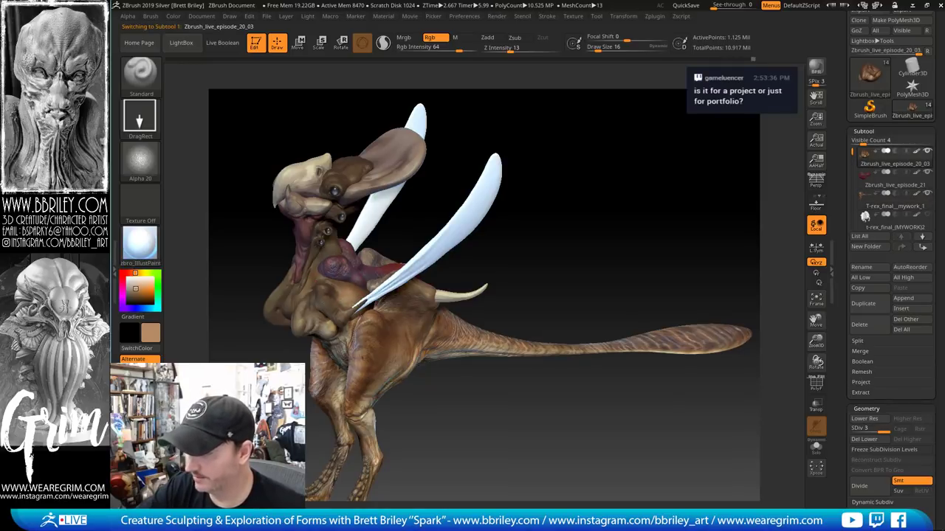
pyautogui.moveTo(569, 246); pyautogui.dragTo(605, 214)
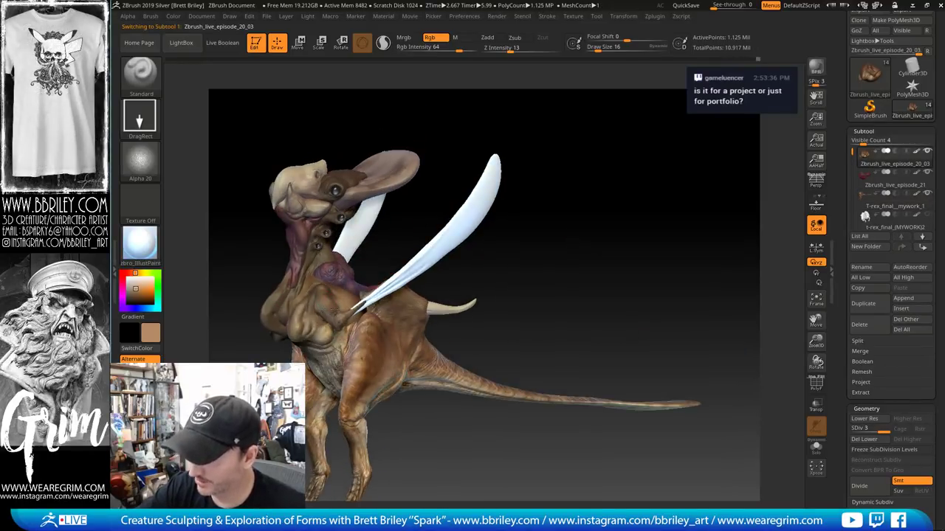
pyautogui.moveTo(581, 281); pyautogui.dragTo(312, 301, button='right')
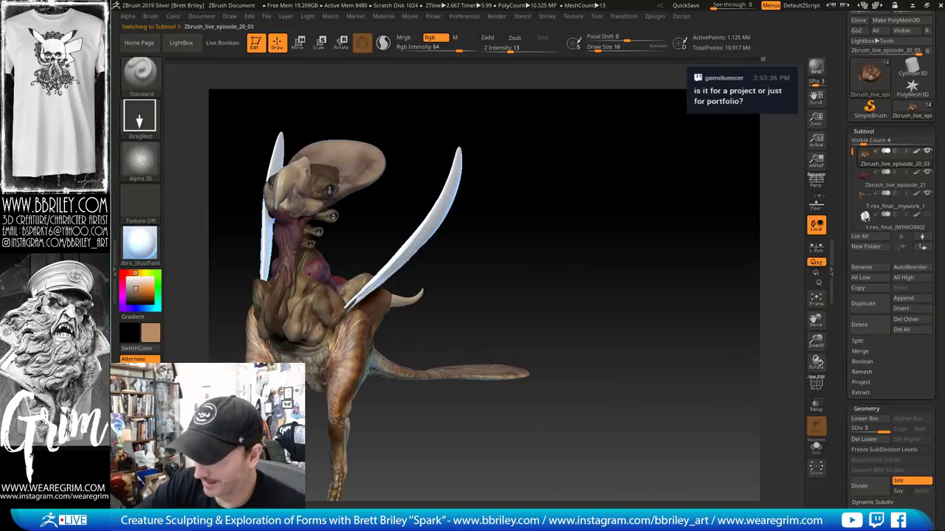
pyautogui.moveTo(491, 294); pyautogui.dragTo(317, 323, button='right')
pyautogui.moveTo(508, 306); pyautogui.dragTo(357, 320)
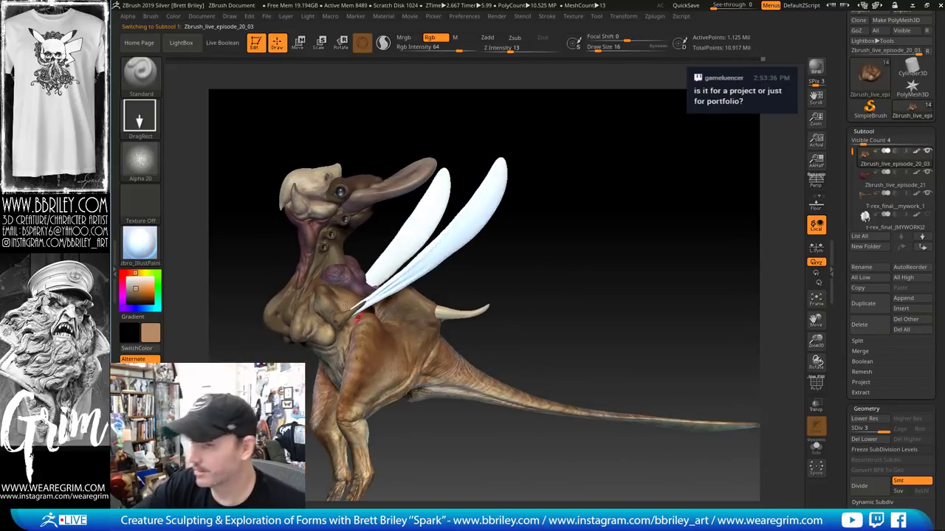
# Switch the brush alpha to Alpha 58 and stamp light brown streaks over the chest and shoulder bulges
pyautogui.click(139, 161)
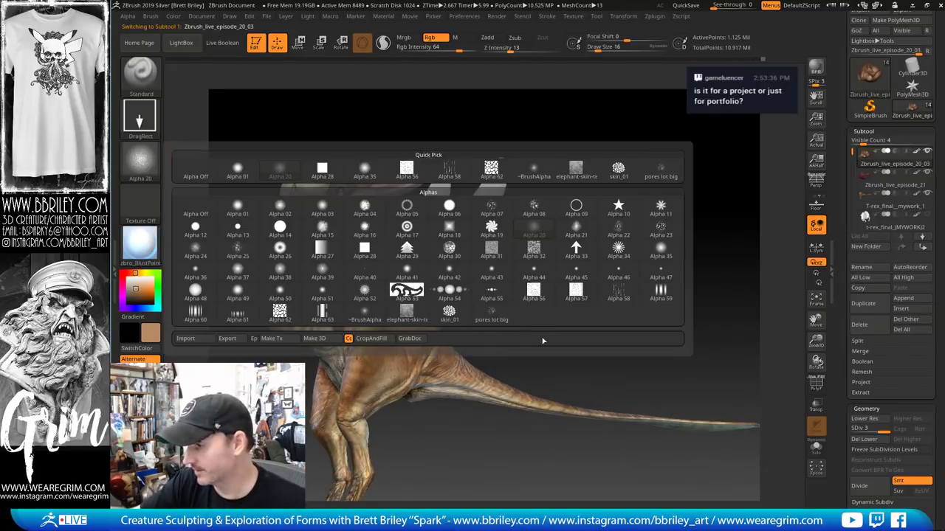
pyautogui.click(622, 296)
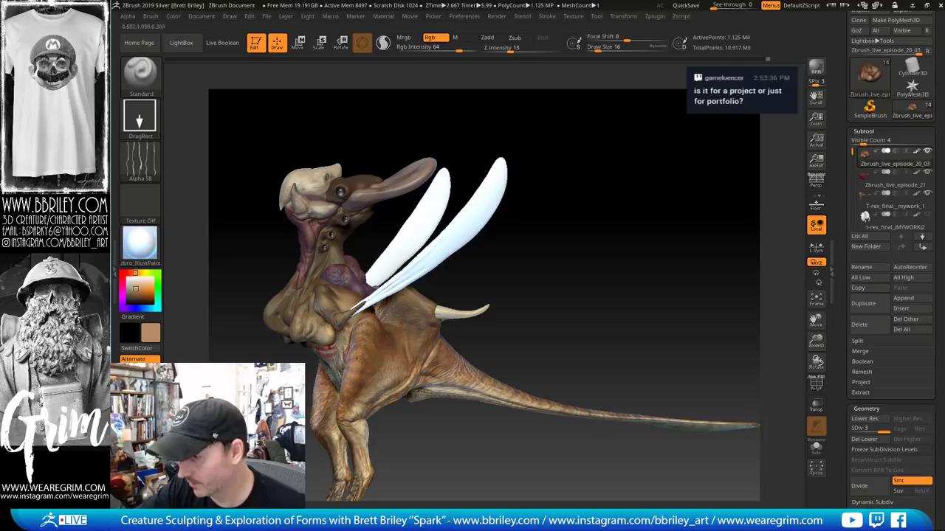
pyautogui.moveTo(332, 350); pyautogui.dragTo(319, 339, button='right')
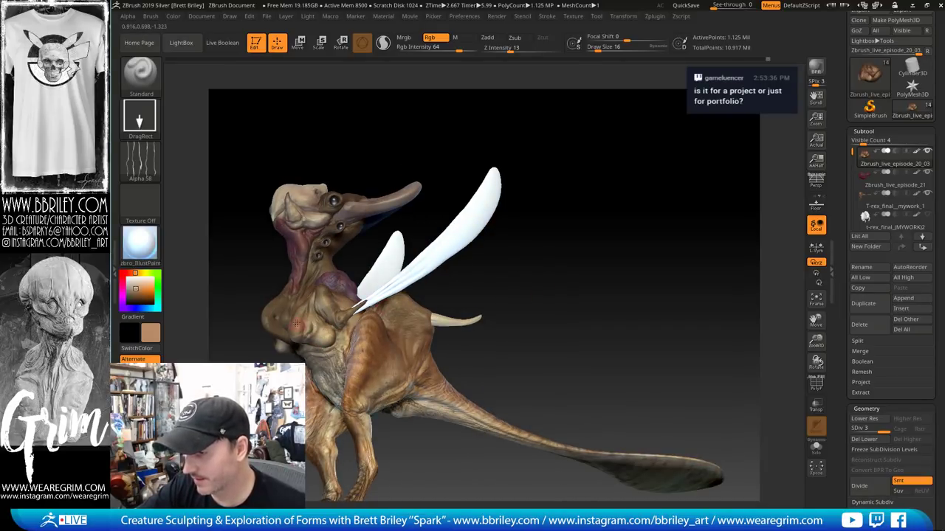
pyautogui.moveTo(417, 298); pyautogui.dragTo(461, 310, button='right')
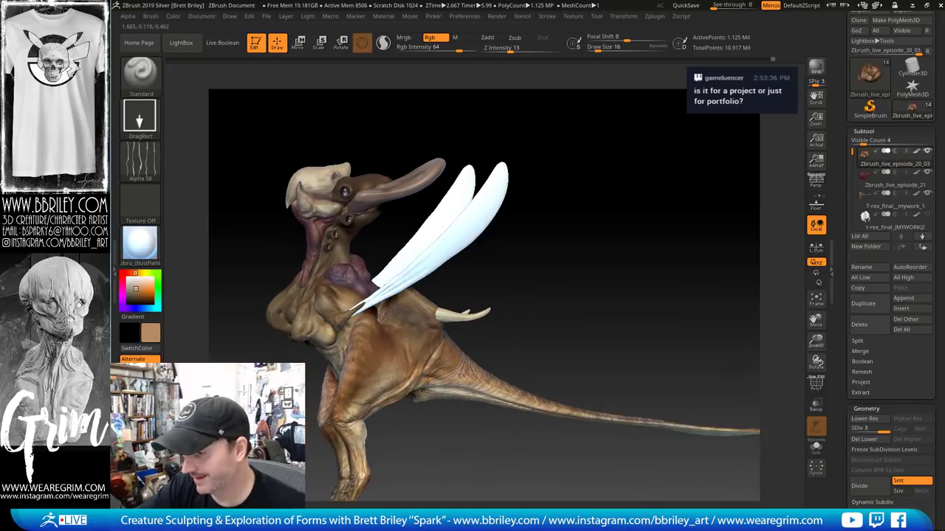
pyautogui.moveTo(567, 308); pyautogui.dragTo(606, 319)
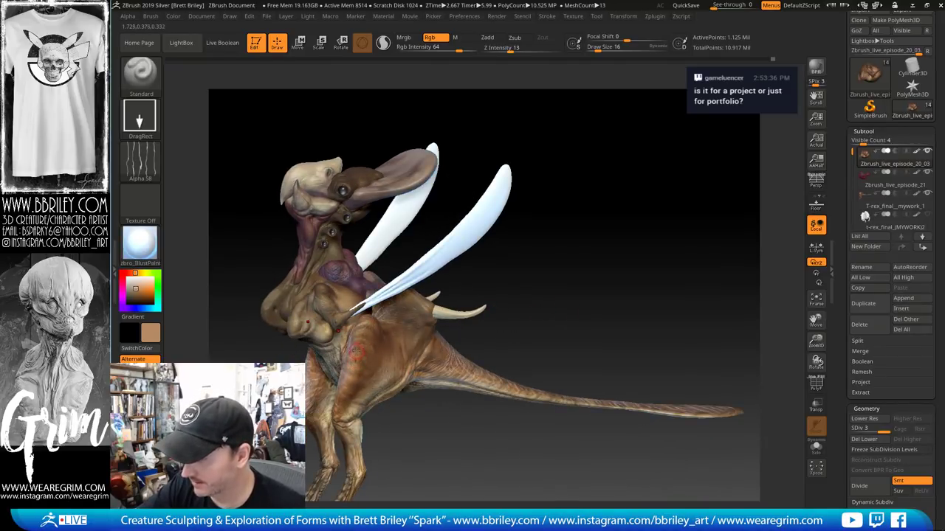
# Sample a reddish brown from the thigh and stamp streaks of it over the shoulder and chest bulges
pyautogui.press('c')
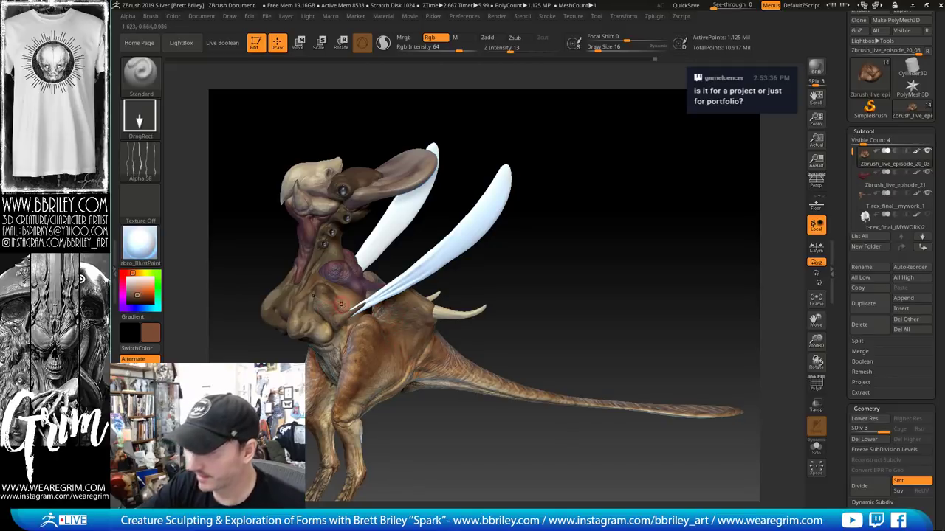
pyautogui.moveTo(540, 268)
pyautogui.mouseDown()
pyautogui.moveTo(565, 279)
pyautogui.moveTo(369, 295)
pyautogui.mouseUp()
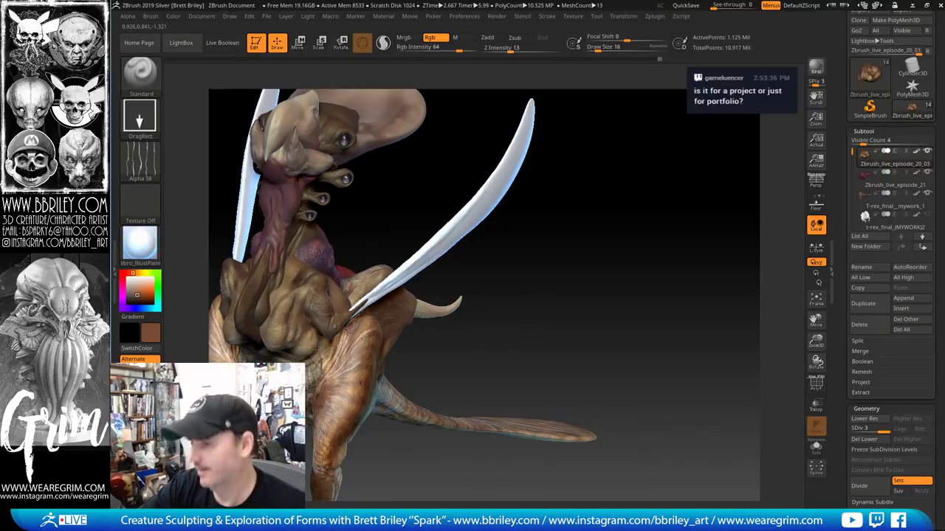
pyautogui.moveTo(527, 323); pyautogui.dragTo(487, 313)
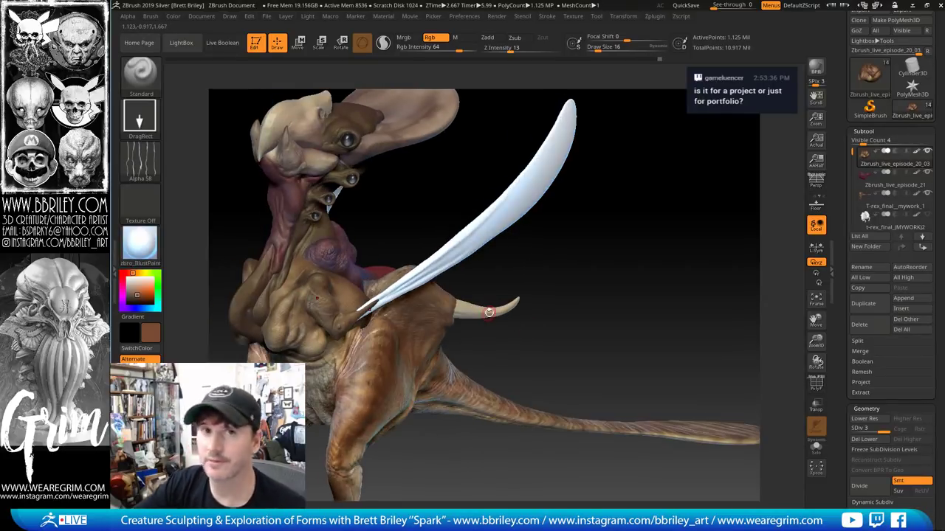
pyautogui.moveTo(533, 248); pyautogui.dragTo(521, 265)
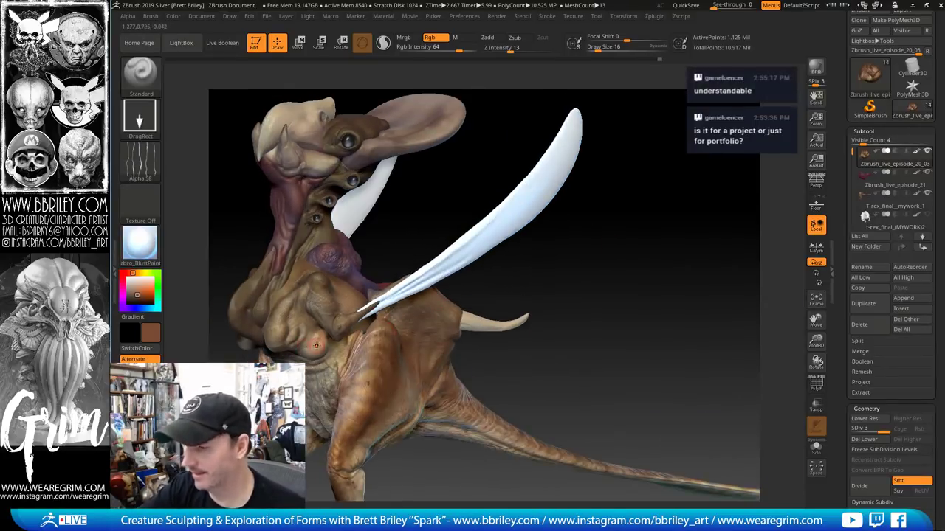
# Sample a light brown from the body and stamp streaks across the shoulder and chest folds
pyautogui.press('c')
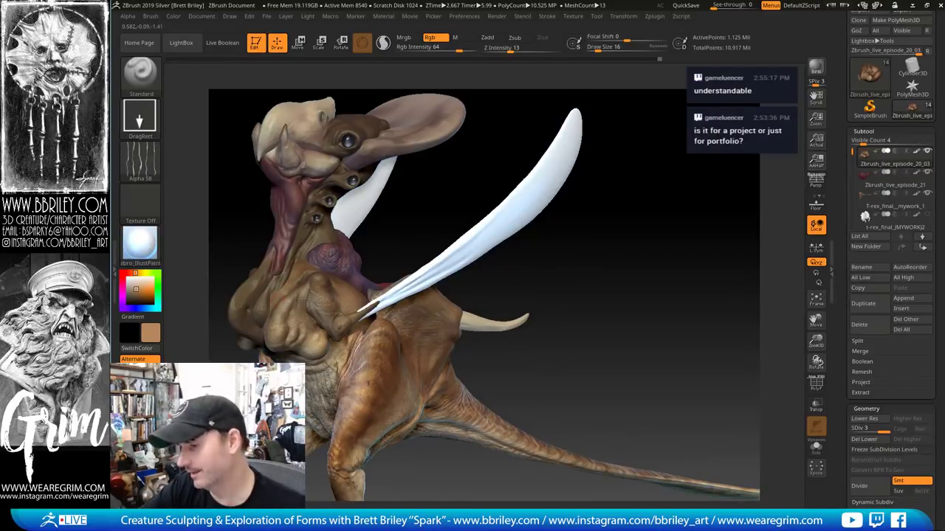
pyautogui.moveTo(404, 223); pyautogui.dragTo(322, 293)
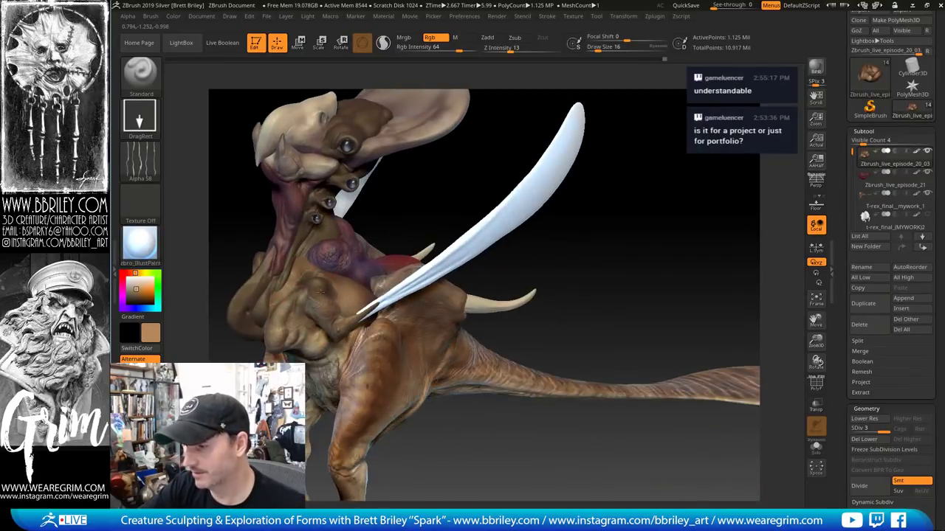
pyautogui.moveTo(390, 204); pyautogui.dragTo(342, 297)
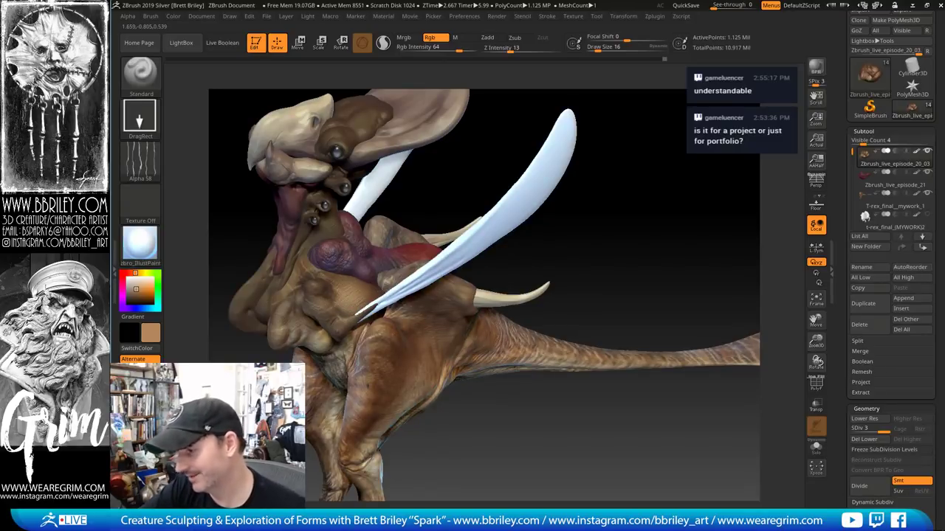
pyautogui.moveTo(430, 176); pyautogui.dragTo(418, 135)
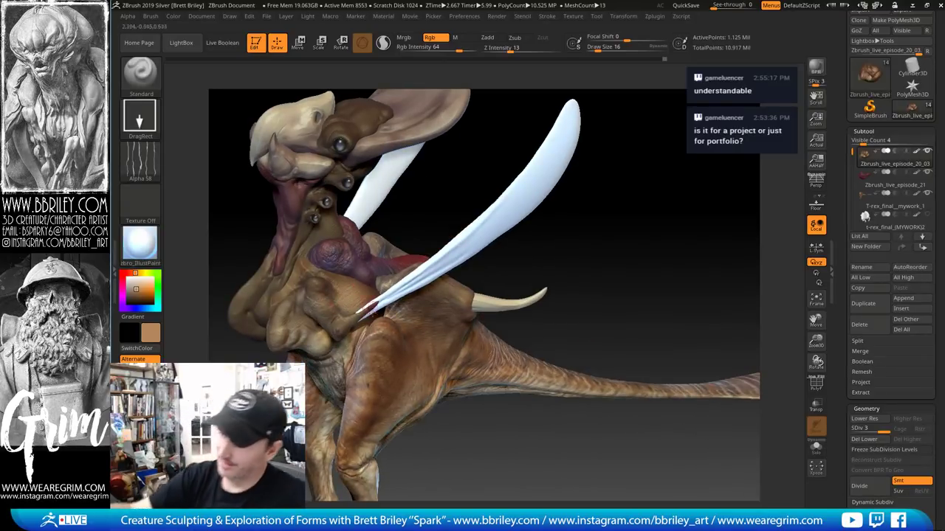
pyautogui.moveTo(575, 243); pyautogui.dragTo(484, 293)
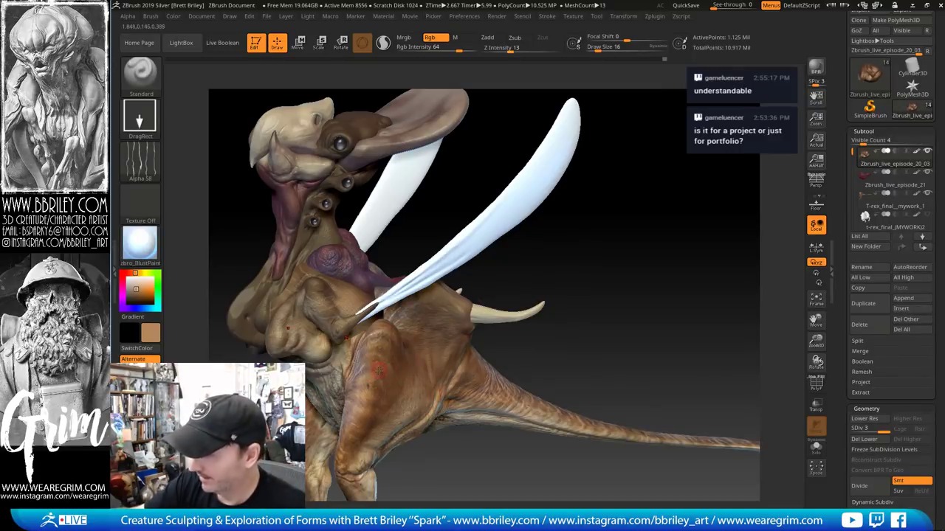
# Sample reddish brown and pale tan tones from the body and stamp them over the chest and shoulder bulges
pyautogui.press('c')
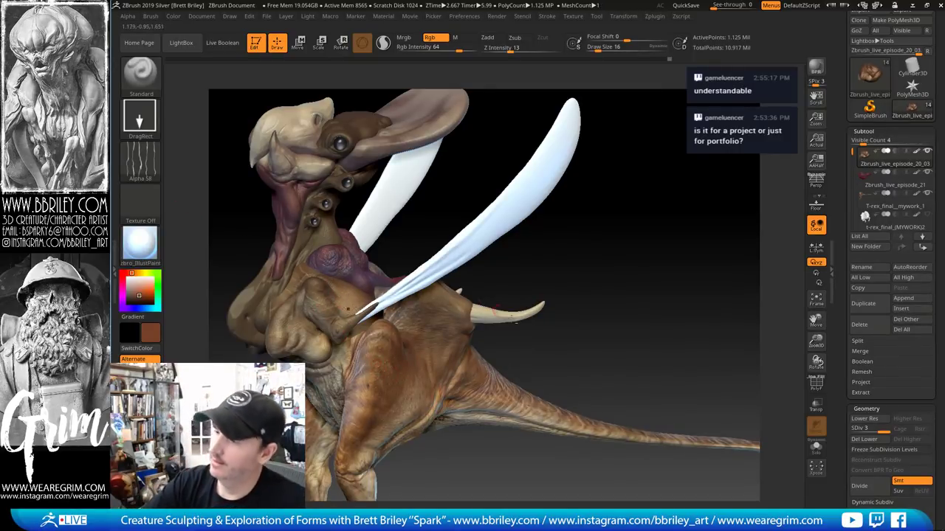
pyautogui.moveTo(574, 320)
pyautogui.keyDown('alt'); pyautogui.mouseDown()
pyautogui.moveTo(582, 295)
pyautogui.moveTo(531, 274)
pyautogui.moveTo(505, 299)
pyautogui.moveTo(499, 229)
pyautogui.mouseUp(); pyautogui.keyUp('alt')
pyautogui.press('c')
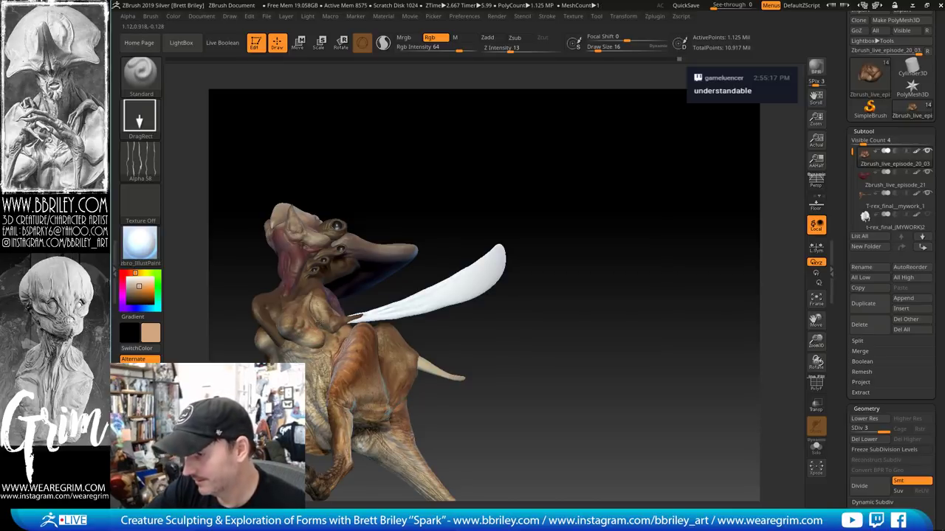
pyautogui.moveTo(399, 203); pyautogui.dragTo(344, 236)
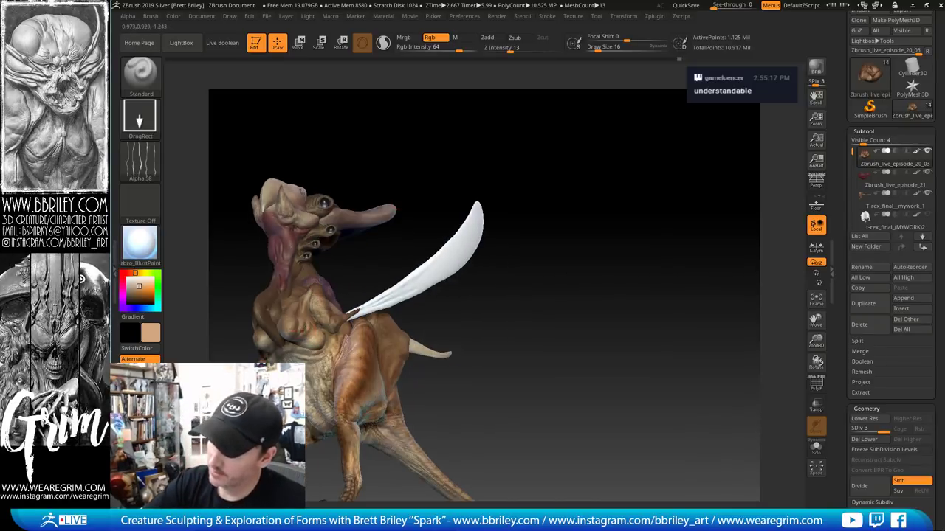
pyautogui.moveTo(344, 235); pyautogui.dragTo(365, 248, button='right')
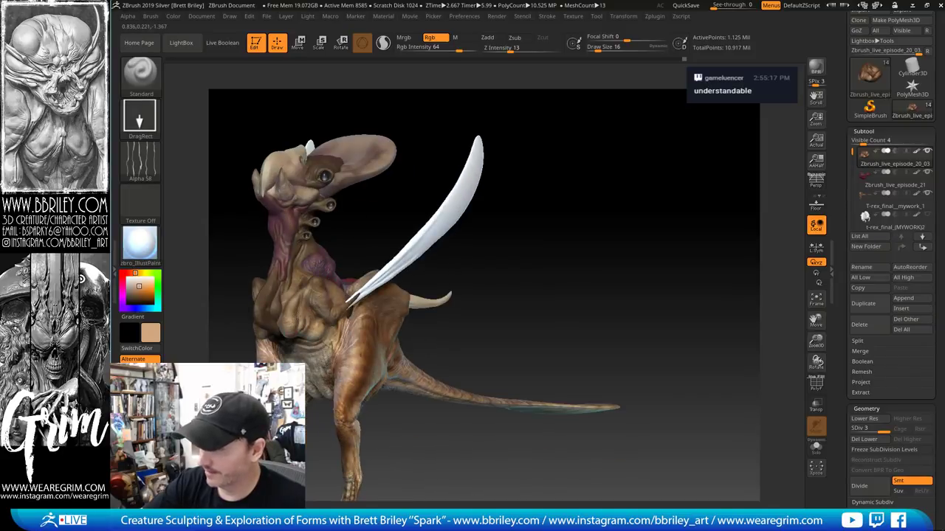
pyautogui.moveTo(566, 241); pyautogui.dragTo(522, 249)
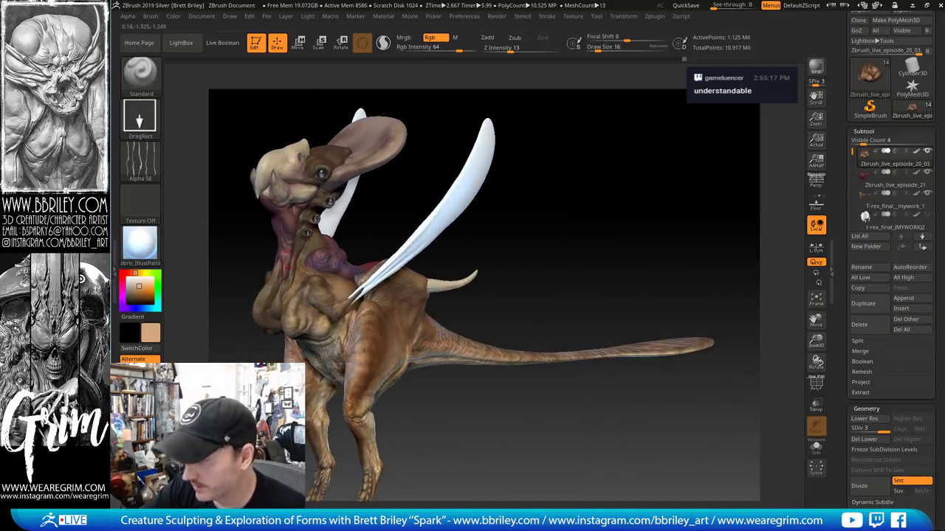
# Select the head-and-neck piece, switch the brush alpha to Alpha 20, and stamp dark red mottling on the neck
pyautogui.keyDown('alt'); pyautogui.click(288, 251); pyautogui.keyUp('alt')
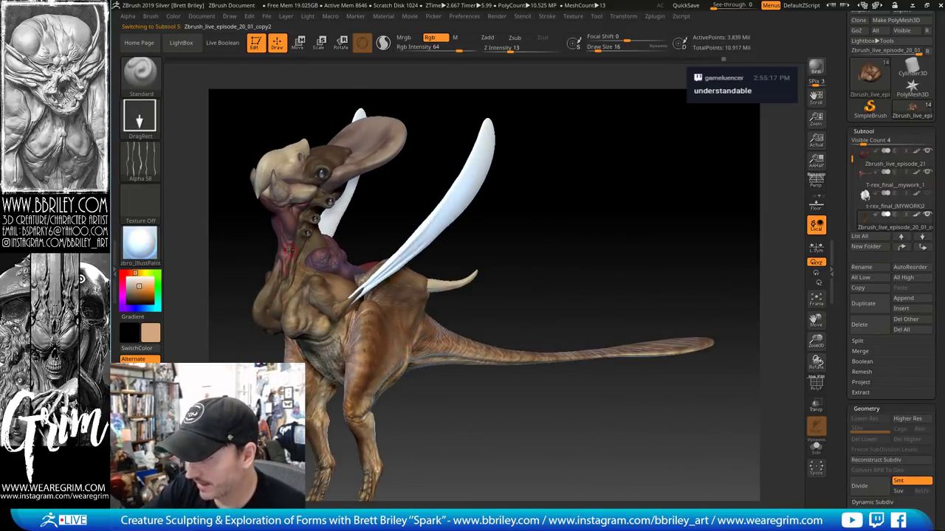
pyautogui.click(140, 161)
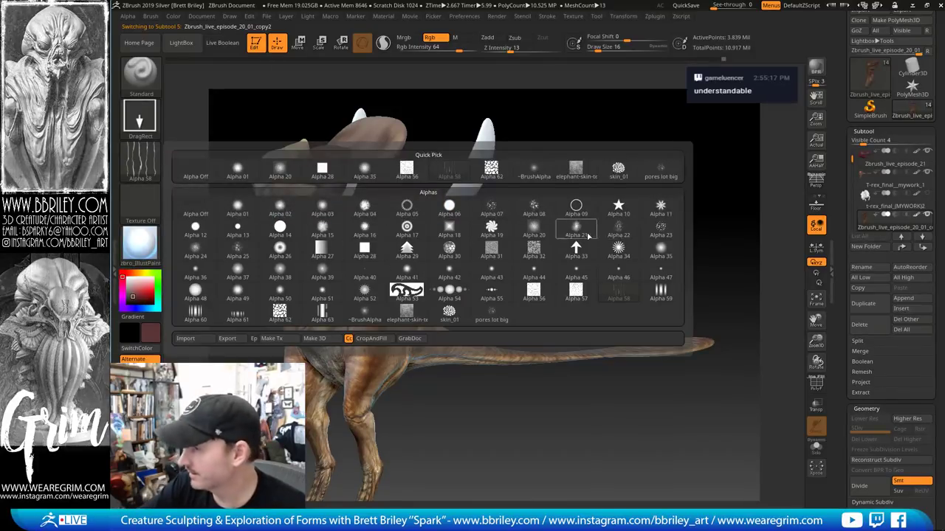
pyautogui.click(534, 230)
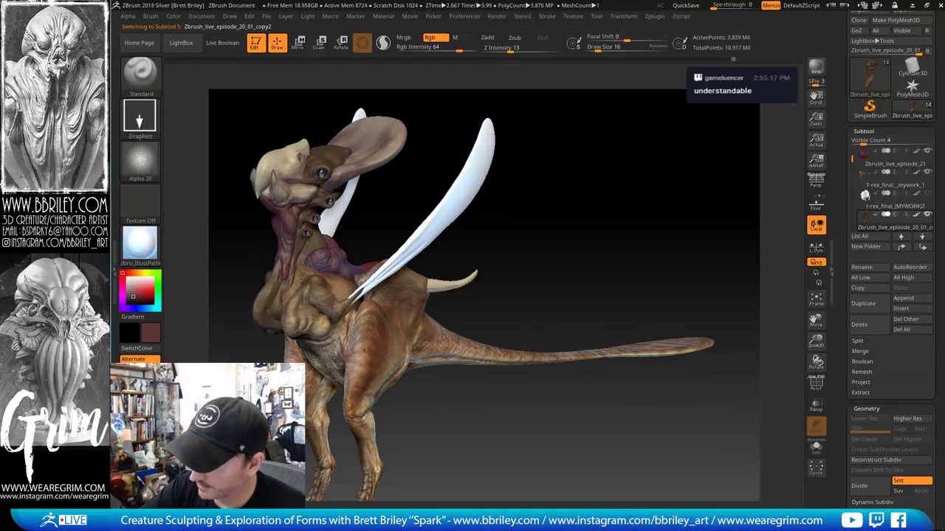
pyautogui.moveTo(378, 194); pyautogui.dragTo(414, 180)
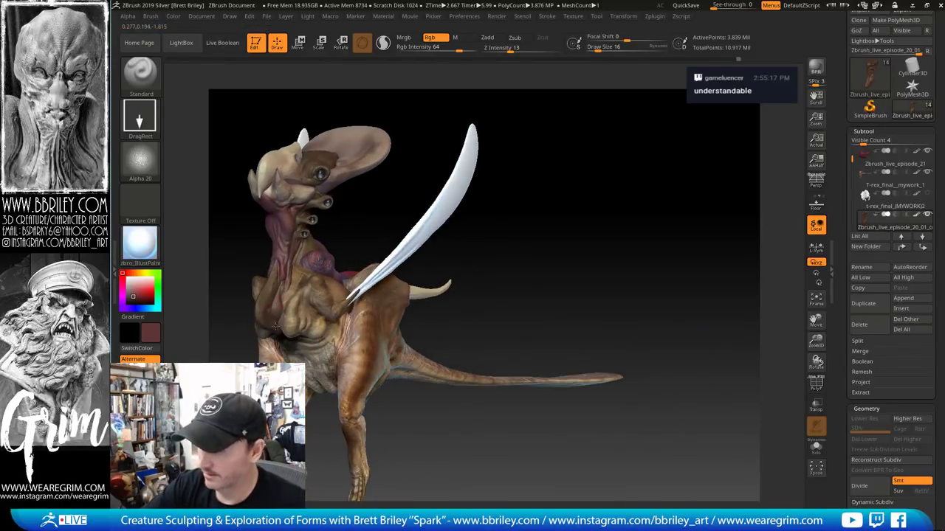
pyautogui.moveTo(353, 208); pyautogui.dragTo(282, 271)
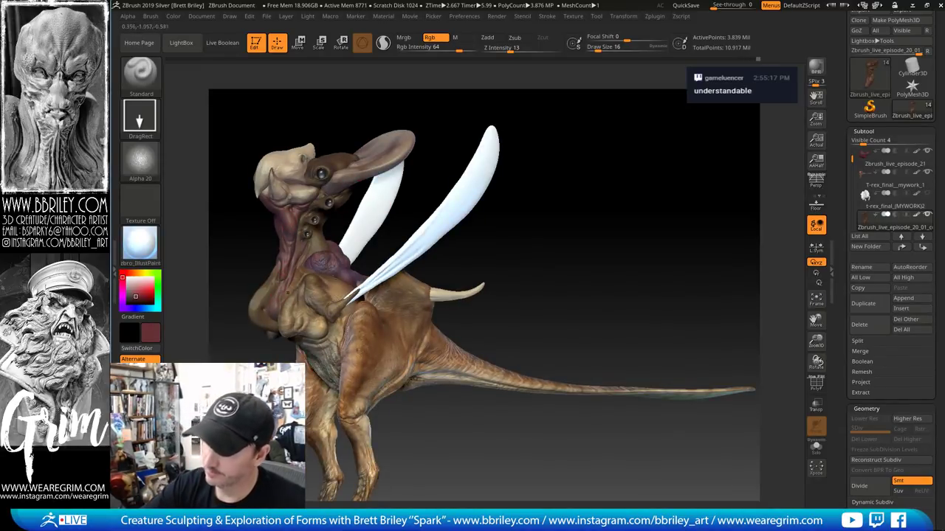
pyautogui.moveTo(574, 282); pyautogui.dragTo(596, 278)
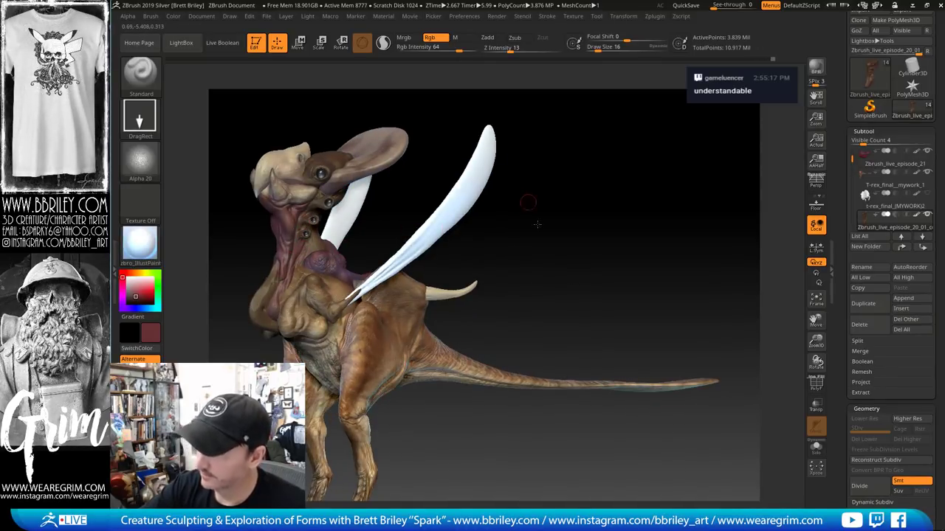
# Undo the last dab on the neck, sample a light brown from the chest, and stamp soft spots around the eyes
pyautogui.keyDown('alt'); pyautogui.moveTo(529, 200); pyautogui.dragTo(347, 221); pyautogui.keyUp('alt')
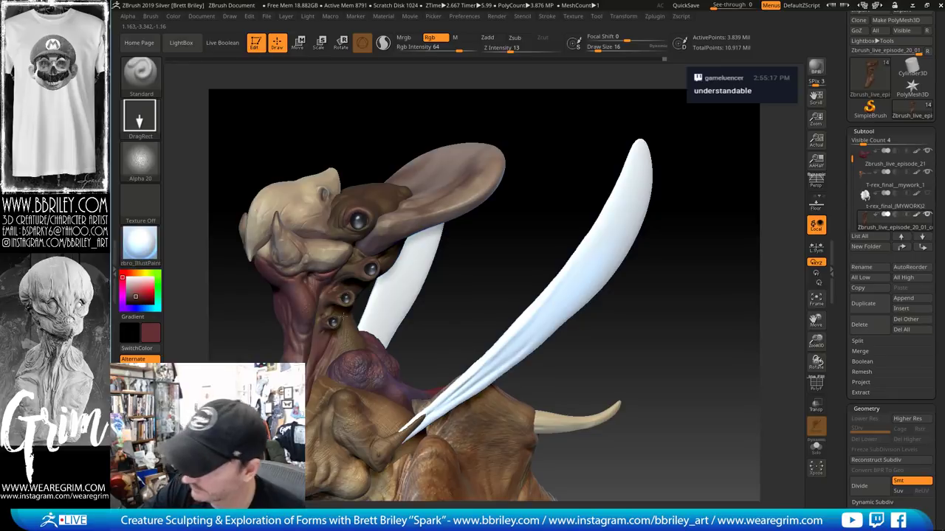
pyautogui.click(343, 316)
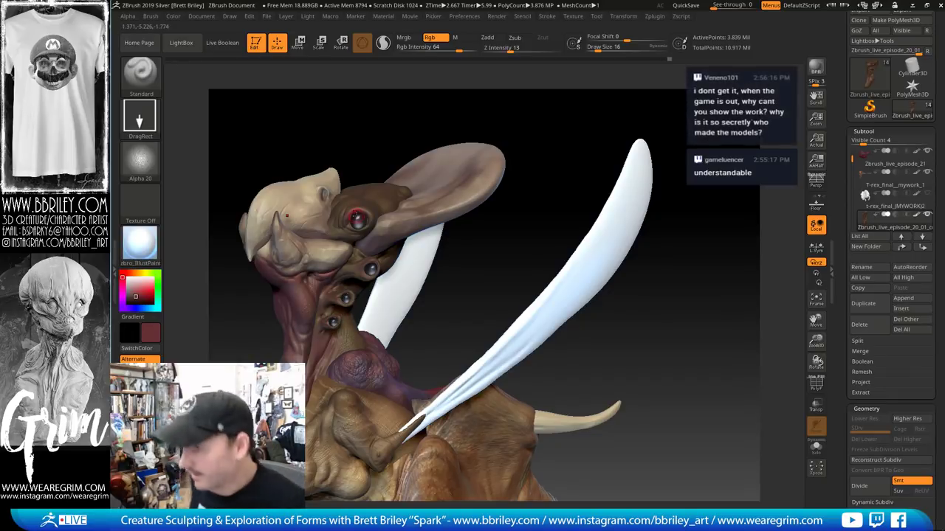
pyautogui.hotkey('ctrl', 'z')
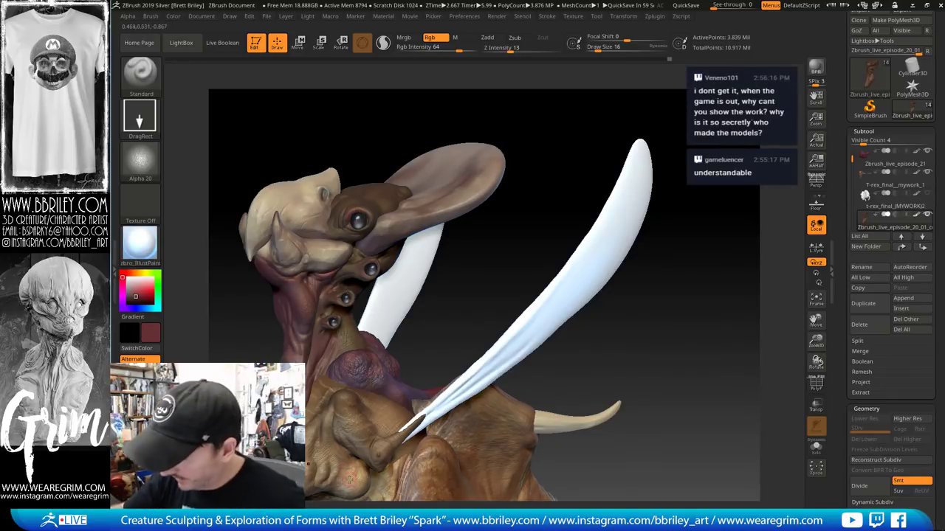
pyautogui.press('c')
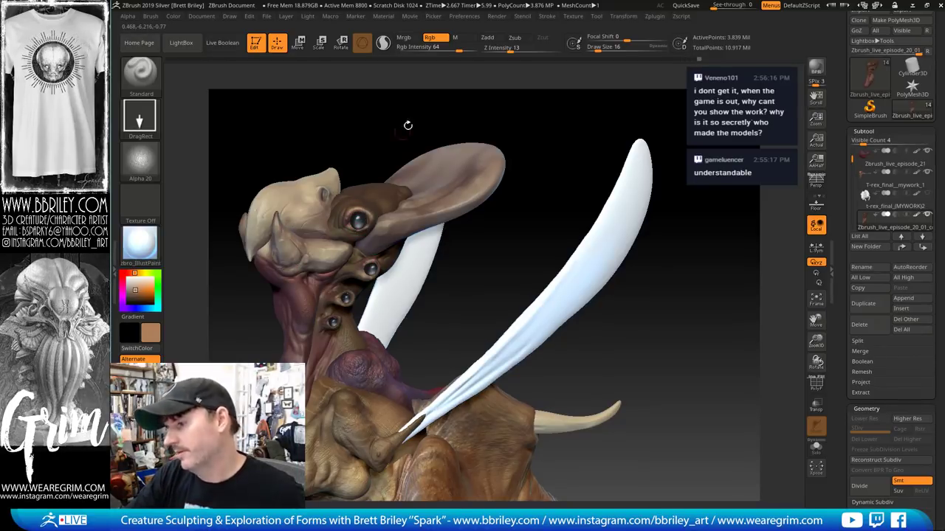
pyautogui.moveTo(408, 126); pyautogui.dragTo(341, 211)
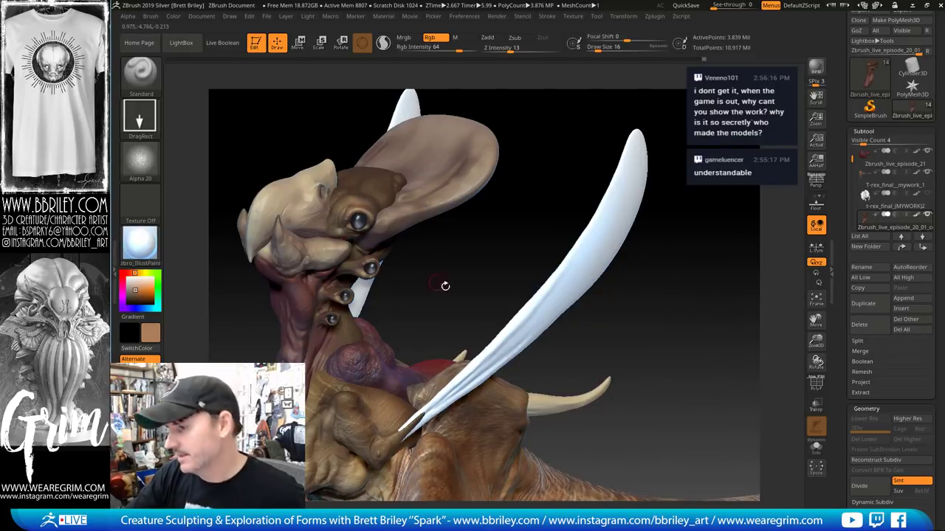
pyautogui.moveTo(445, 280); pyautogui.dragTo(358, 243)
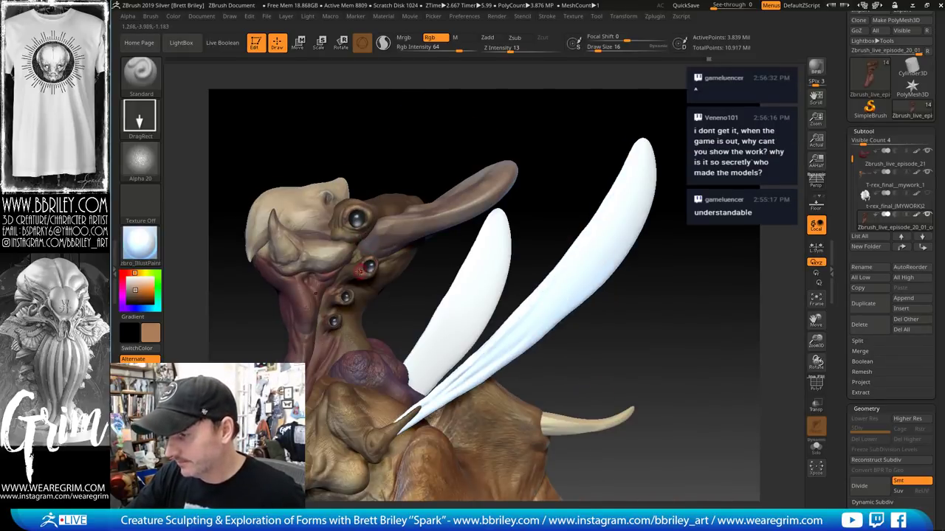
pyautogui.moveTo(237, 225); pyautogui.dragTo(345, 278)
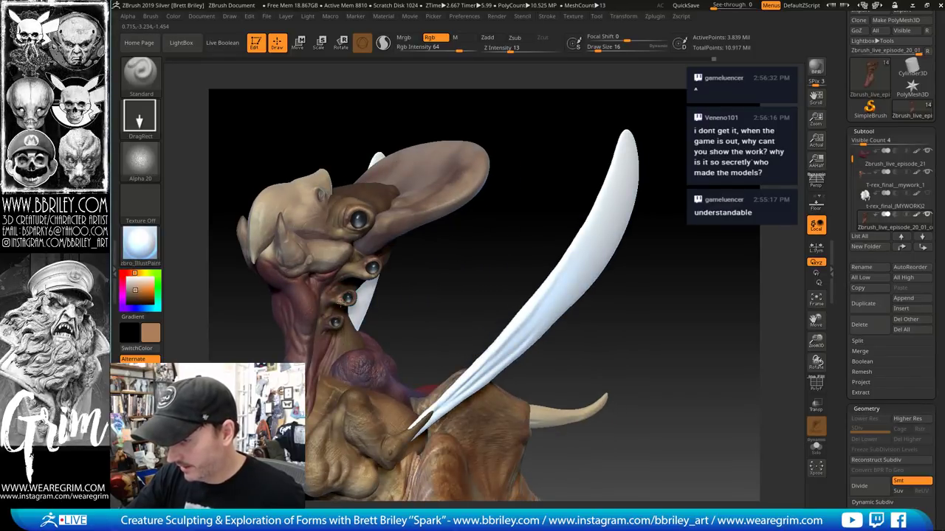
# Stamp more light brown mottling along the neck beside the small lower eyes
pyautogui.moveTo(377, 316); pyautogui.dragTo(353, 285)
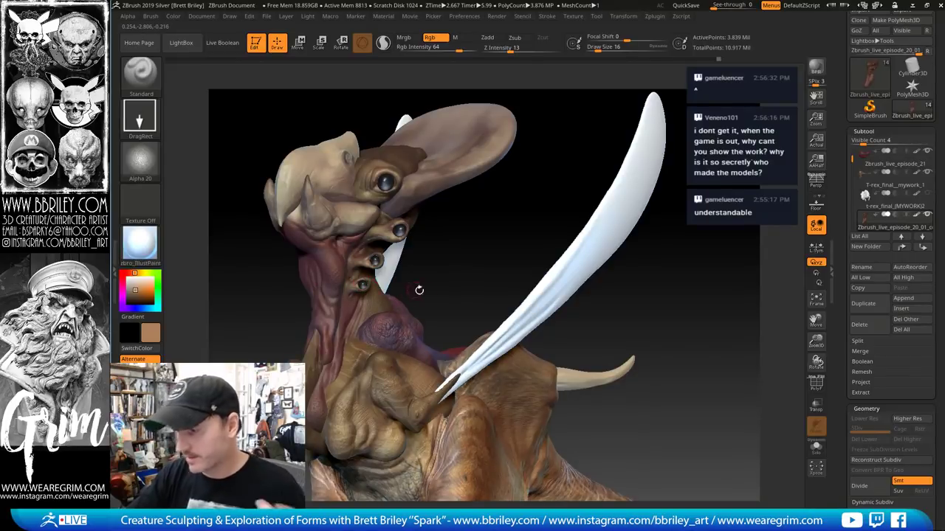
pyautogui.moveTo(457, 281); pyautogui.dragTo(356, 257)
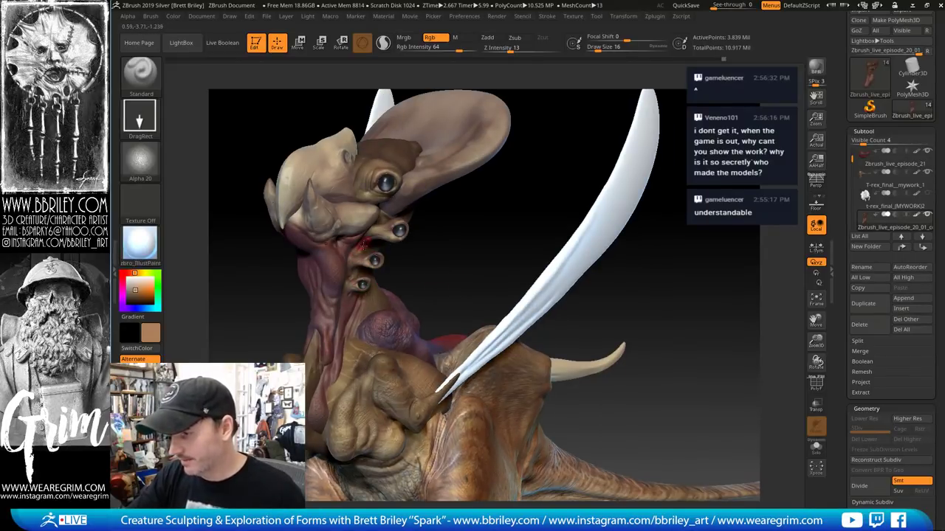
pyautogui.moveTo(453, 253); pyautogui.dragTo(353, 275)
pyautogui.moveTo(454, 247); pyautogui.dragTo(362, 254)
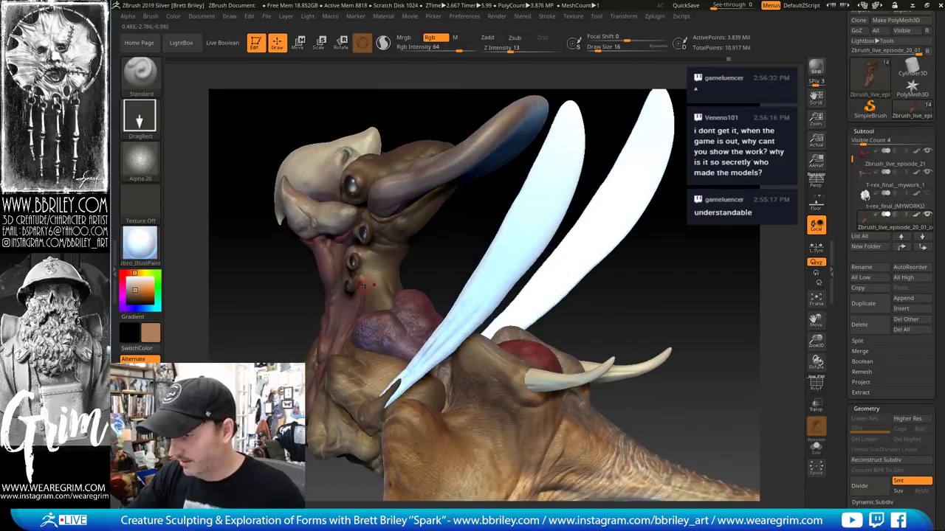
# Sample darker browns and stamp them on the side of the neck and behind the eyes
pyautogui.moveTo(449, 245)
pyautogui.mouseDown()
pyautogui.moveTo(462, 253)
pyautogui.moveTo(399, 283)
pyautogui.mouseUp()
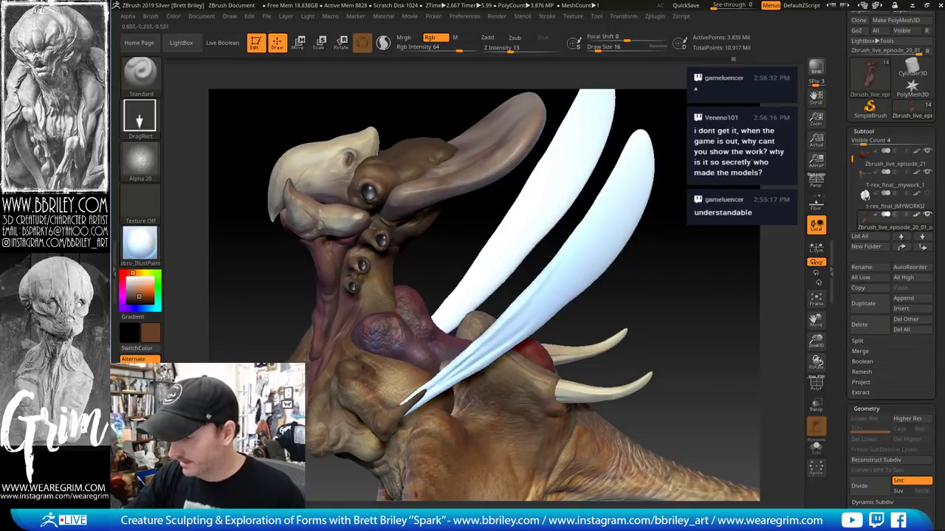
pyautogui.moveTo(403, 254); pyautogui.dragTo(397, 246)
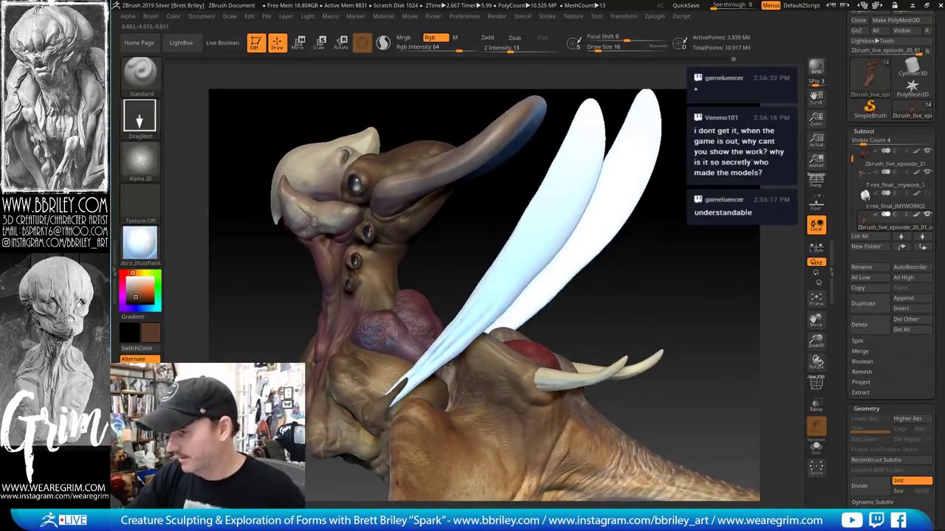
pyautogui.moveTo(447, 264); pyautogui.dragTo(405, 191)
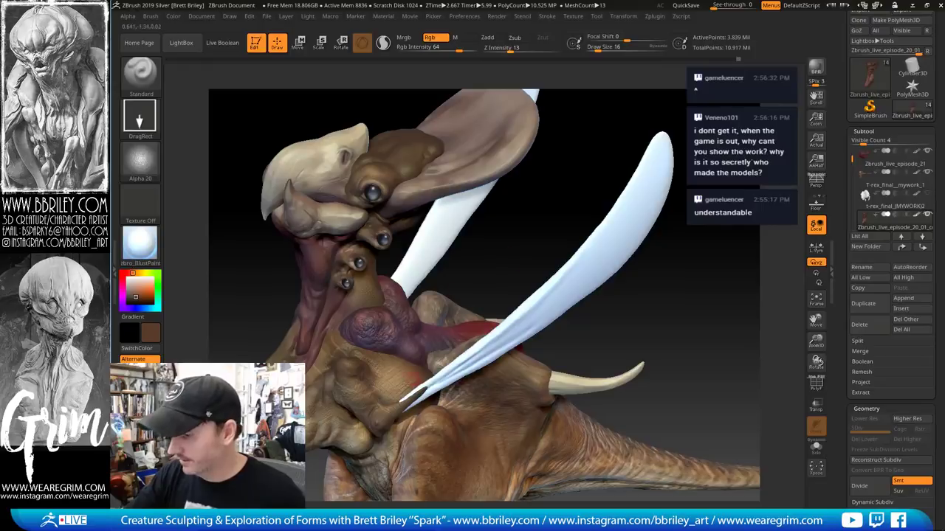
# Sample a medium brown from the body and stamp mottling over the brown brow and top of the head
pyautogui.press('c')
pyautogui.moveTo(509, 231)
pyautogui.mouseDown()
pyautogui.moveTo(514, 248)
pyautogui.moveTo(443, 70)
pyautogui.mouseUp()
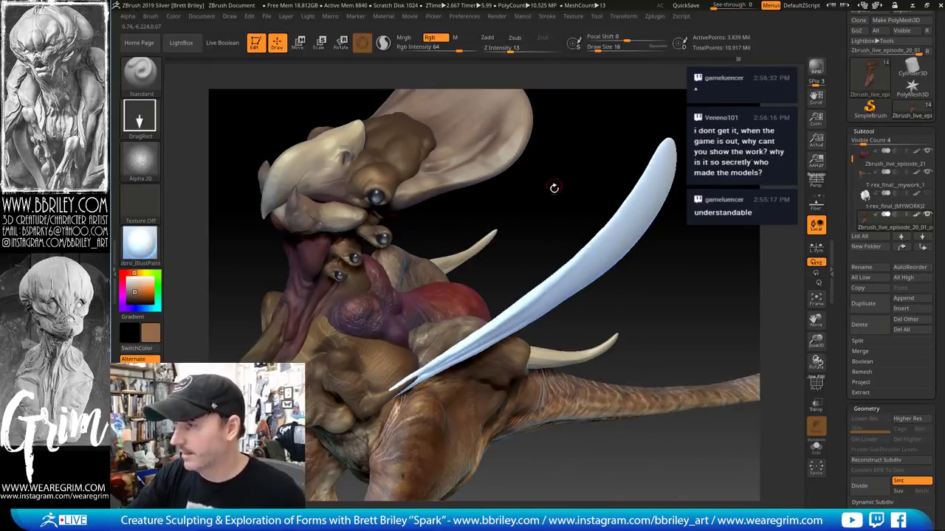
pyautogui.moveTo(554, 185); pyautogui.dragTo(387, 164)
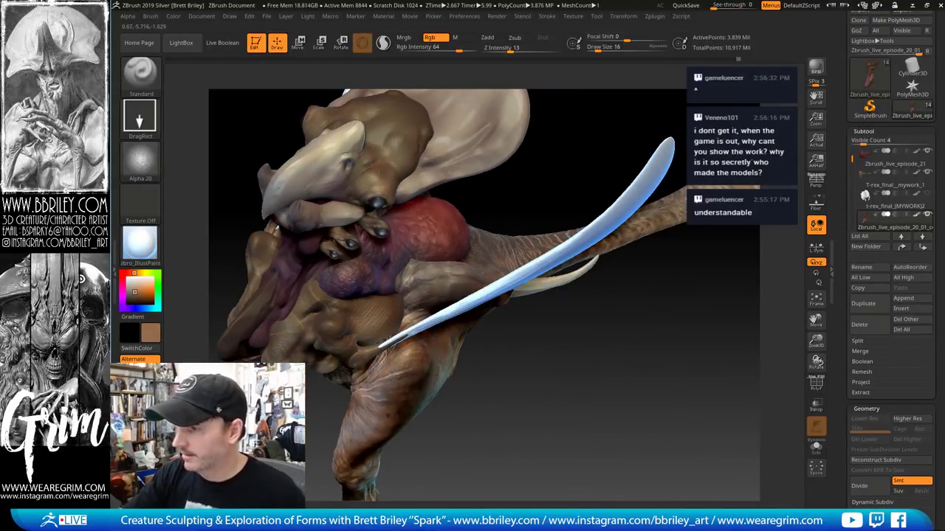
# Sample a light orange-brown from the thigh and stamp it over the brow and around the upper eye
pyautogui.moveTo(569, 161)
pyautogui.mouseDown()
pyautogui.moveTo(517, 143)
pyautogui.moveTo(461, 99)
pyautogui.moveTo(461, 73)
pyautogui.mouseUp()
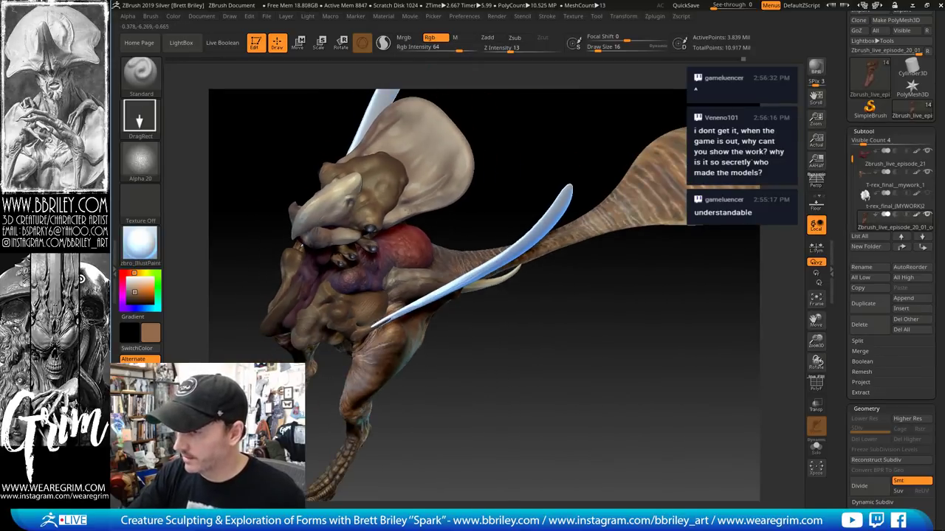
pyautogui.moveTo(502, 148); pyautogui.dragTo(381, 188)
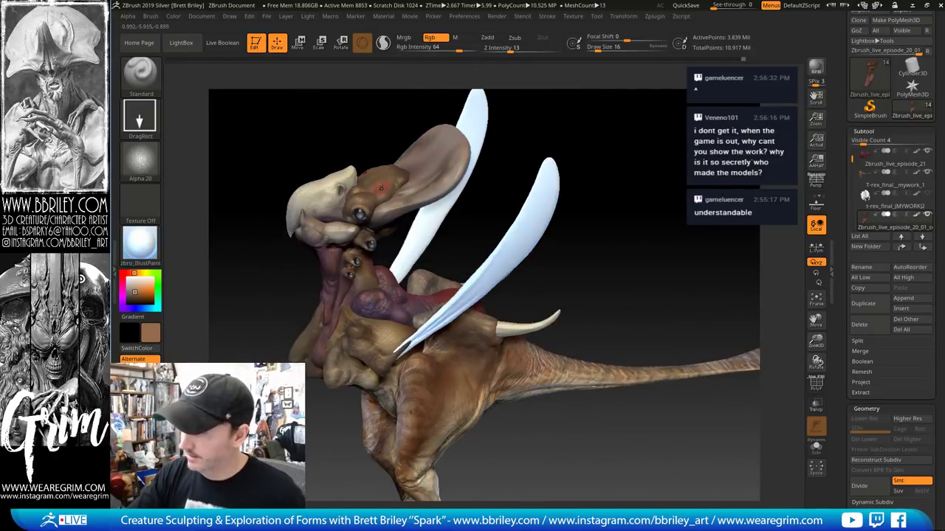
pyautogui.press('c')
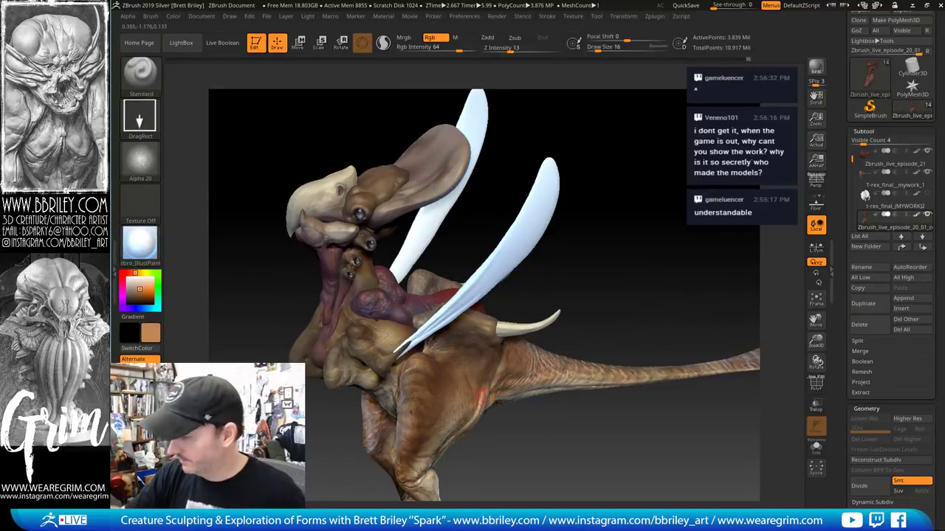
pyautogui.moveTo(383, 125); pyautogui.dragTo(351, 212)
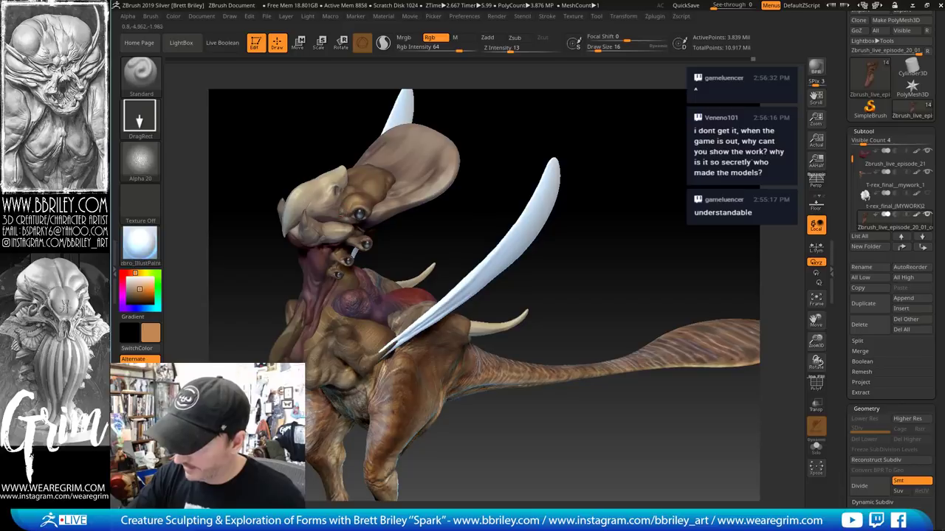
pyautogui.moveTo(432, 253); pyautogui.dragTo(345, 219)
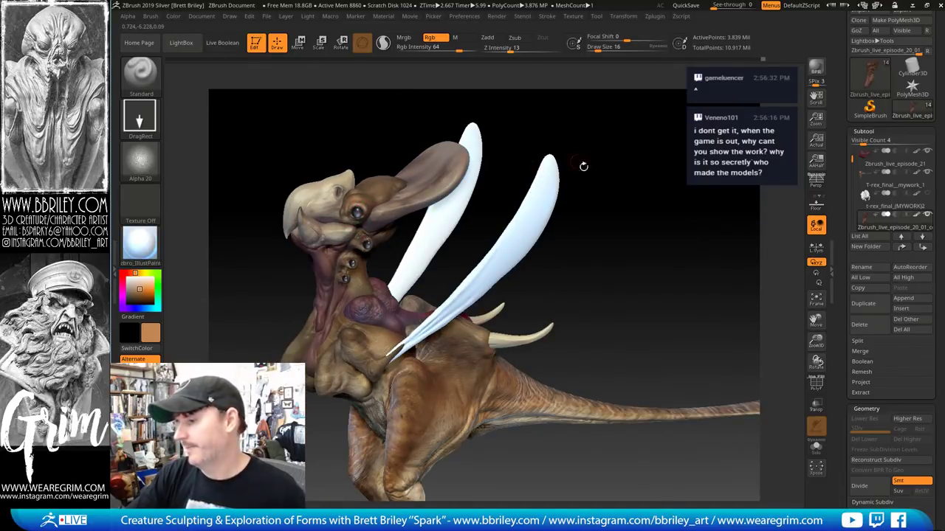
# Switch to the T-rex_final__mywork_1 body, set the draw size to 41, and stamp sampled browns over the lower back near the tail
pyautogui.keyDown('alt'); pyautogui.moveTo(598, 172); pyautogui.dragTo(545, 256); pyautogui.keyUp('alt')
pyautogui.keyDown('alt'); pyautogui.click(504, 291); pyautogui.keyUp('alt')
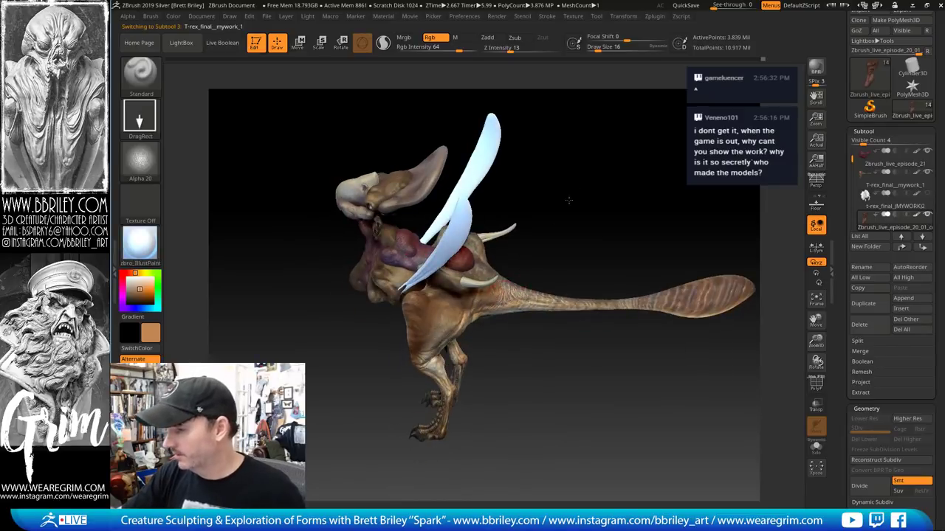
pyautogui.moveTo(567, 200); pyautogui.dragTo(481, 282)
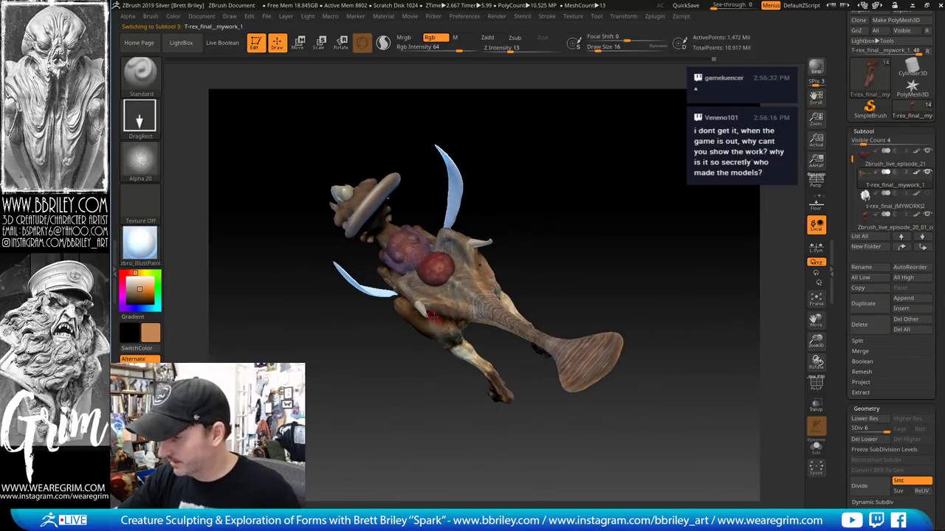
pyautogui.press('c')
pyautogui.press('s')
pyautogui.click(459, 298)
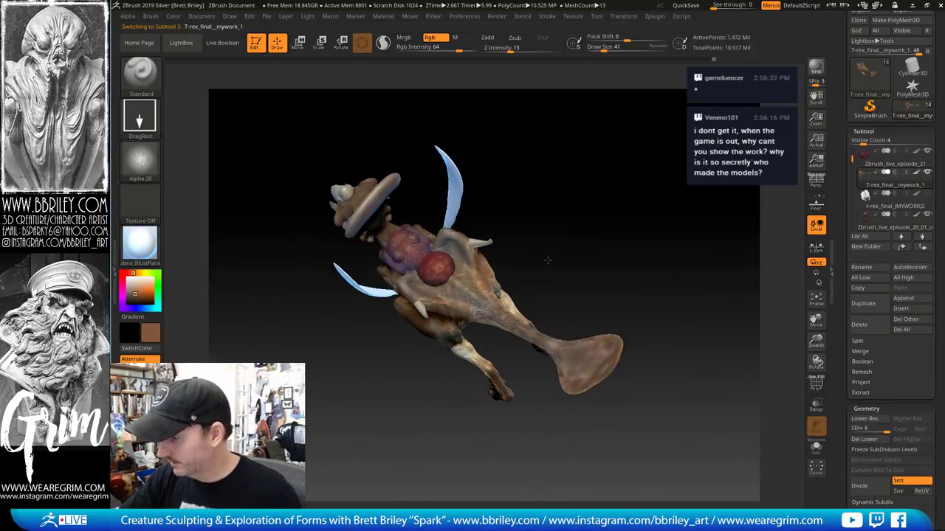
pyautogui.moveTo(548, 260); pyautogui.dragTo(507, 301)
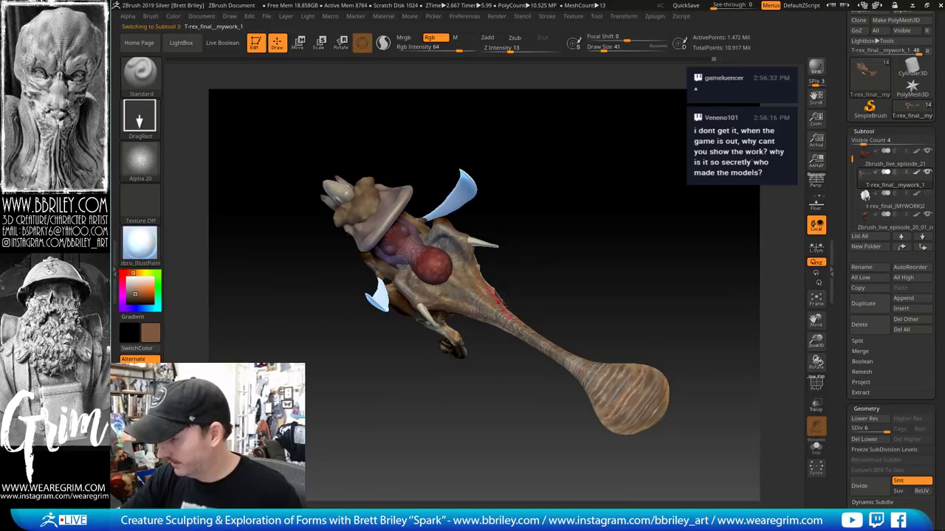
pyautogui.press('c')
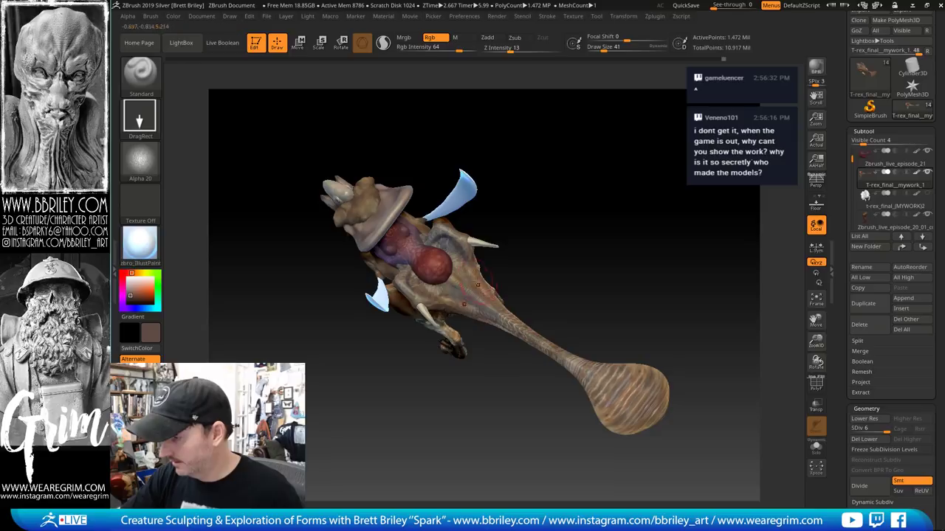
# Select the two long white blades and fill them with a dark slate blue of R 68, G 71, B 95
pyautogui.keyDown('alt'); pyautogui.moveTo(632, 293); pyautogui.dragTo(540, 320); pyautogui.keyUp('alt')
pyautogui.moveTo(536, 361); pyautogui.dragTo(590, 232)
pyautogui.keyDown('alt'); pyautogui.click(390, 235); pyautogui.keyUp('alt')
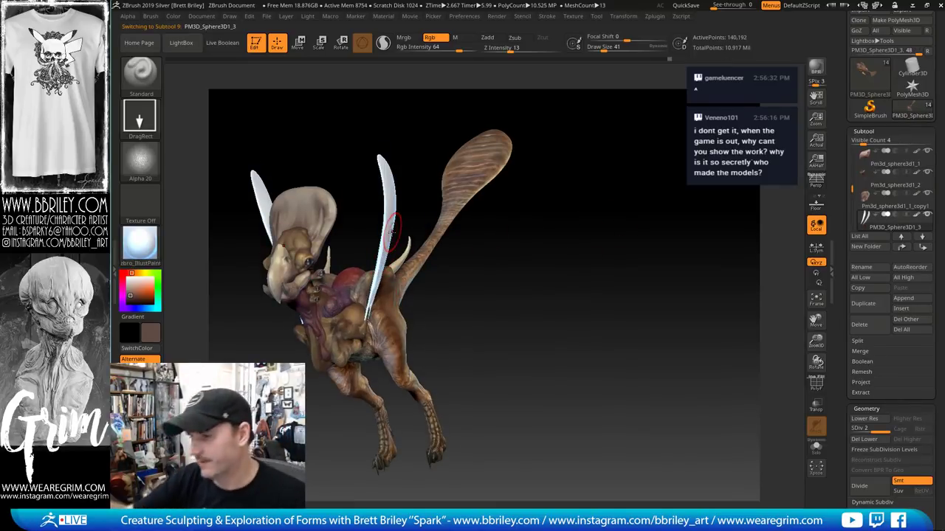
pyautogui.moveTo(576, 264); pyautogui.dragTo(565, 265)
pyautogui.click(137, 308)
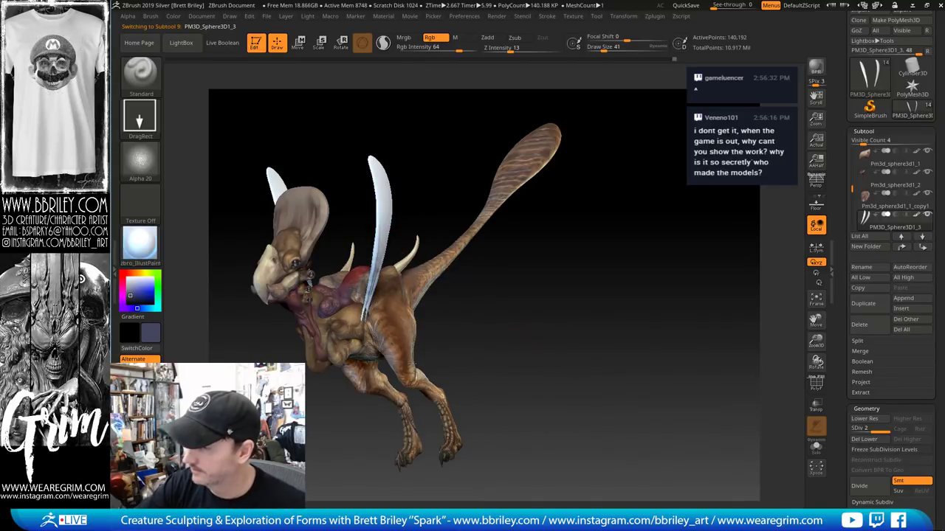
pyautogui.click(173, 15)
pyautogui.click(207, 210)
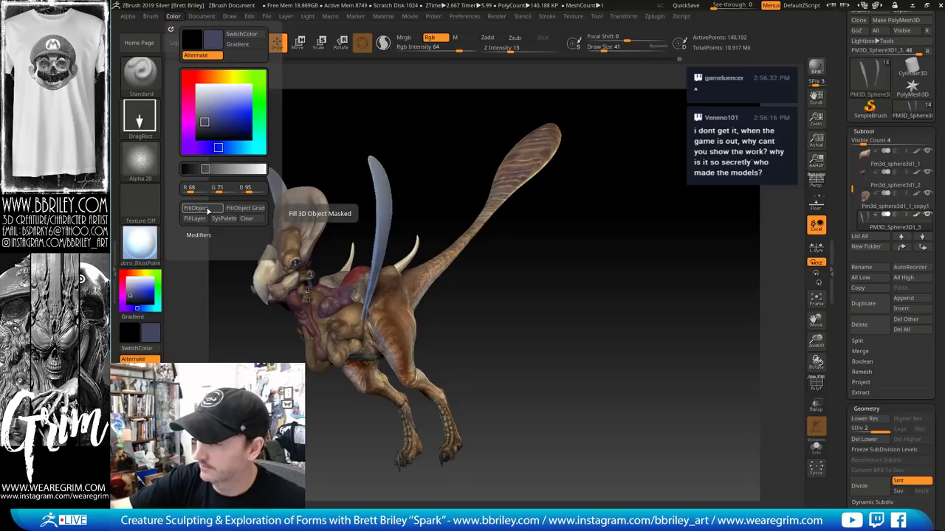
# Refill the long blades with a muted purple of R 88, G 68, B 95 and brighten the fill to a stronger violet
pyautogui.moveTo(664, 295)
pyautogui.mouseDown()
pyautogui.moveTo(606, 295)
pyautogui.moveTo(589, 246)
pyautogui.moveTo(603, 212)
pyautogui.moveTo(586, 213)
pyautogui.moveTo(590, 232)
pyautogui.moveTo(529, 246)
pyautogui.mouseUp()
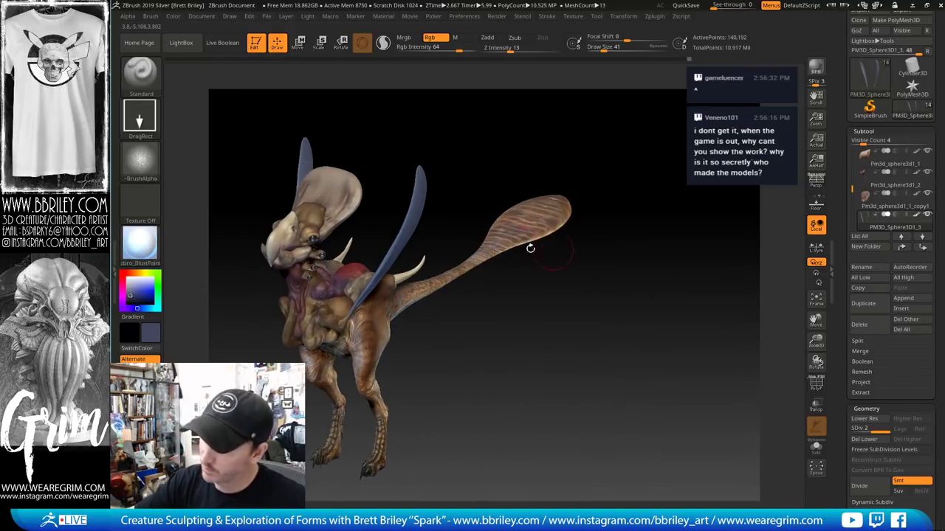
pyautogui.click(122, 300)
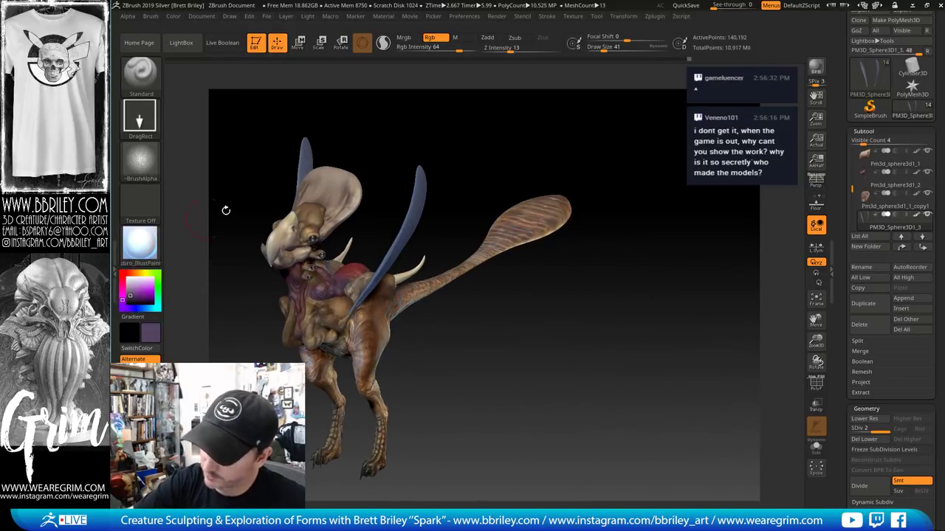
pyautogui.click(172, 15)
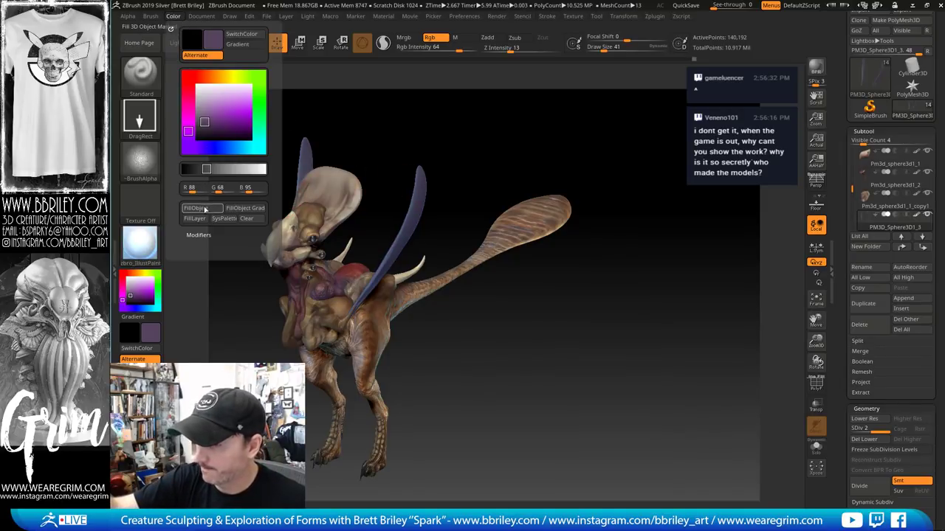
pyautogui.moveTo(580, 154)
pyautogui.mouseDown()
pyautogui.moveTo(571, 142)
pyautogui.moveTo(550, 156)
pyautogui.mouseUp()
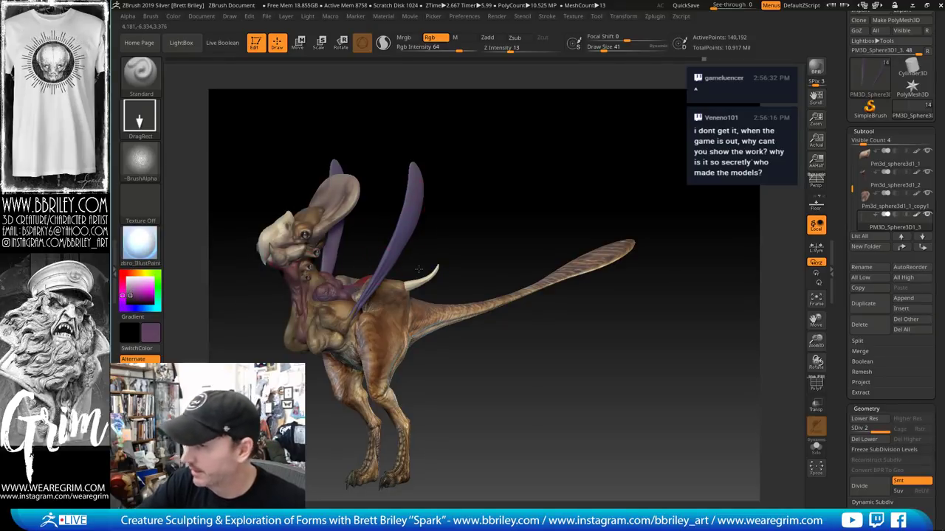
pyautogui.click(132, 293)
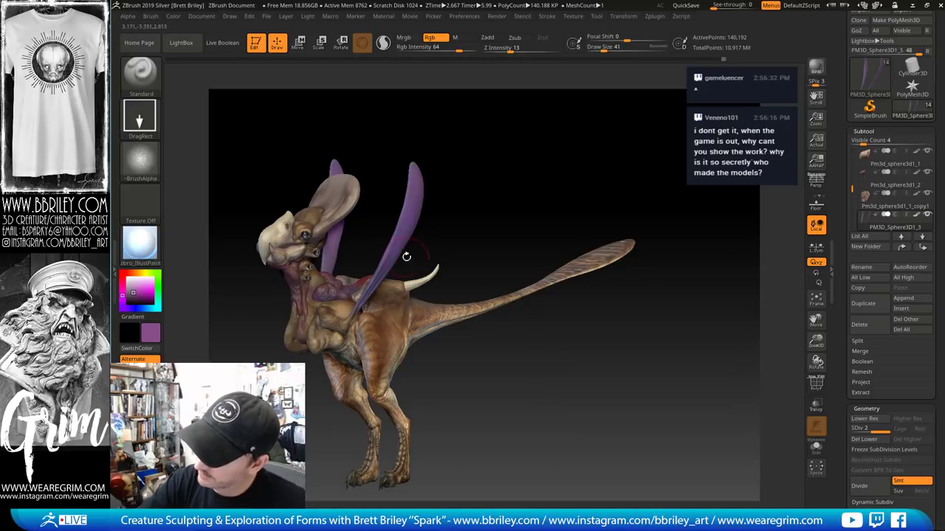
# Switch to the T-rex_final__mywork_1 body and stamp the violet over the whole paddle-shaped tail end
pyautogui.moveTo(477, 165); pyautogui.dragTo(601, 211)
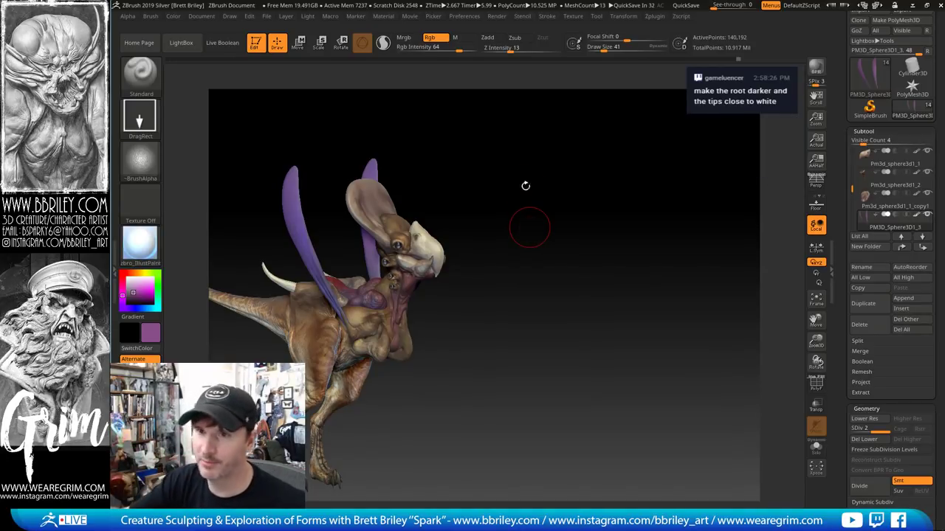
pyautogui.keyDown('alt'); pyautogui.moveTo(521, 182); pyautogui.dragTo(539, 215); pyautogui.keyUp('alt')
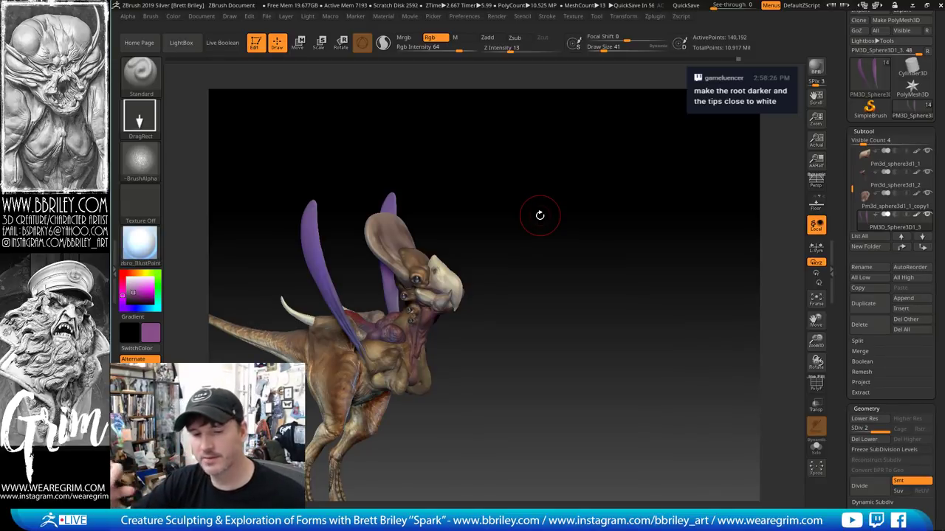
pyautogui.moveTo(540, 214); pyautogui.dragTo(580, 171)
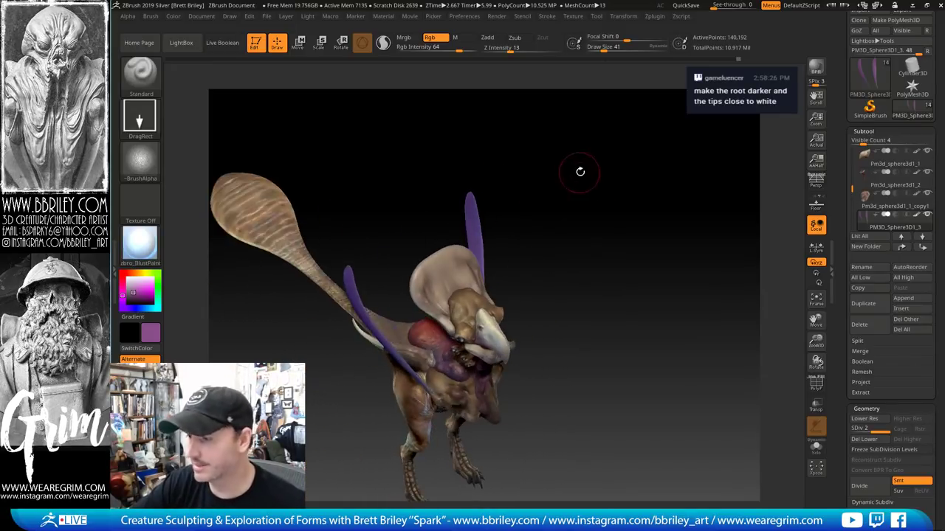
pyautogui.keyDown('alt'); pyautogui.moveTo(332, 202); pyautogui.dragTo(386, 284); pyautogui.keyUp('alt')
pyautogui.keyDown('alt'); pyautogui.click(313, 295); pyautogui.keyUp('alt')
pyautogui.moveTo(314, 295)
pyautogui.mouseDown()
pyautogui.moveTo(390, 319)
pyautogui.moveTo(380, 295)
pyautogui.moveTo(388, 299)
pyautogui.moveTo(409, 231)
pyautogui.moveTo(378, 341)
pyautogui.moveTo(381, 375)
pyautogui.mouseUp()
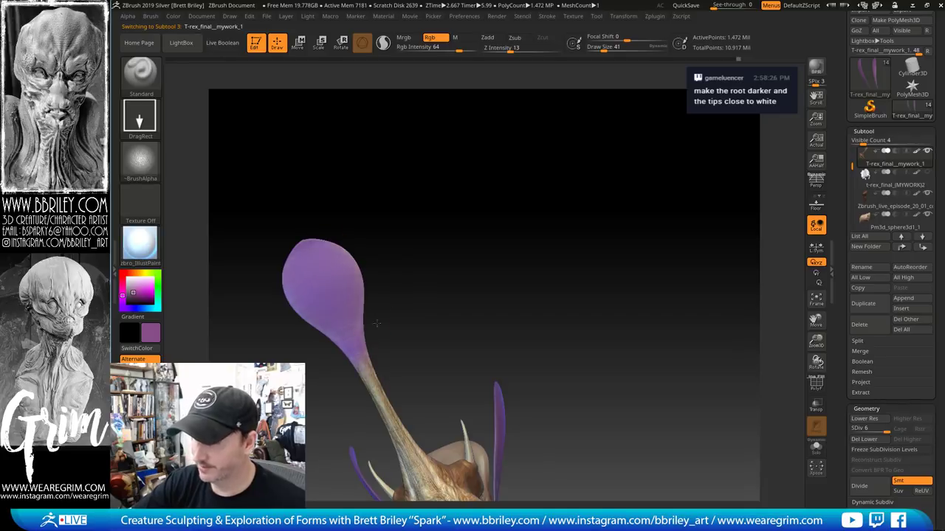
pyautogui.moveTo(376, 323); pyautogui.dragTo(487, 317)
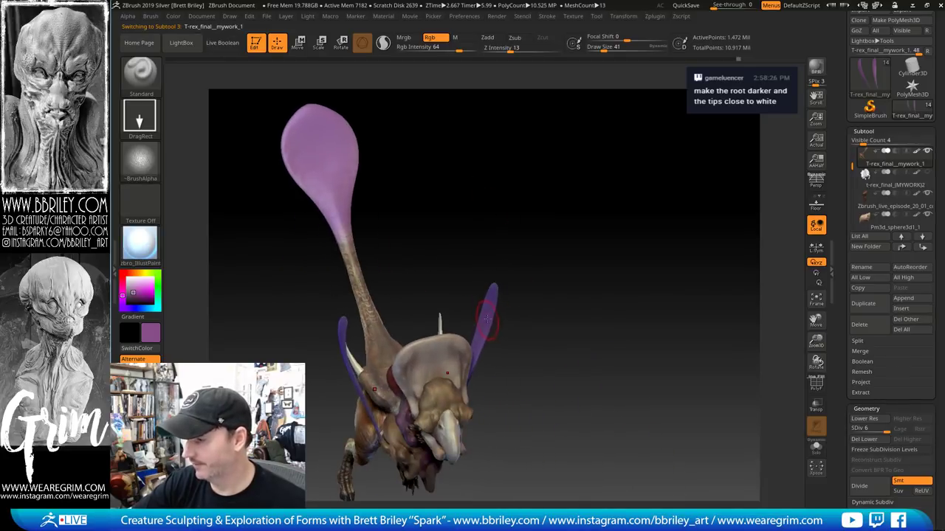
# Sample darker purples and stamp them over the tail paddle from several sides, reducing the draw size to 34
pyautogui.moveTo(524, 272); pyautogui.dragTo(392, 363)
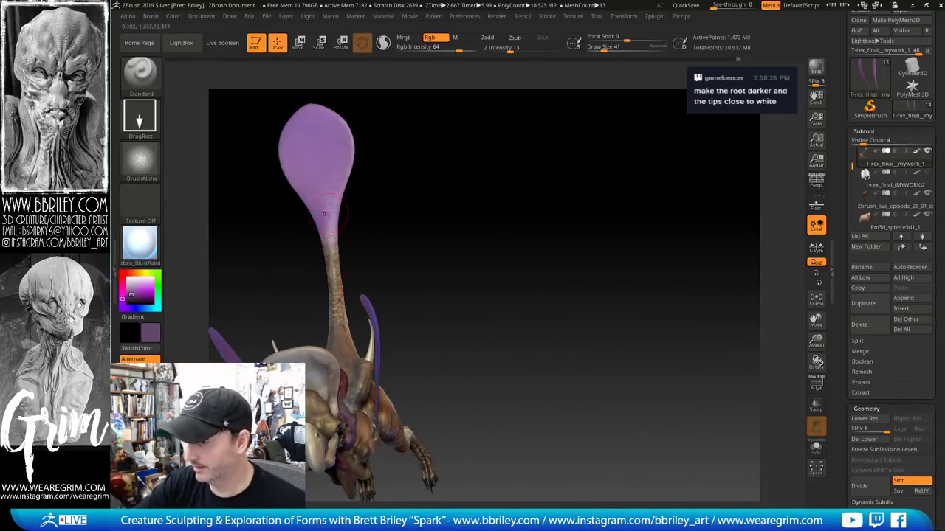
pyautogui.moveTo(357, 251); pyautogui.dragTo(389, 276)
pyautogui.moveTo(411, 319); pyautogui.dragTo(394, 240)
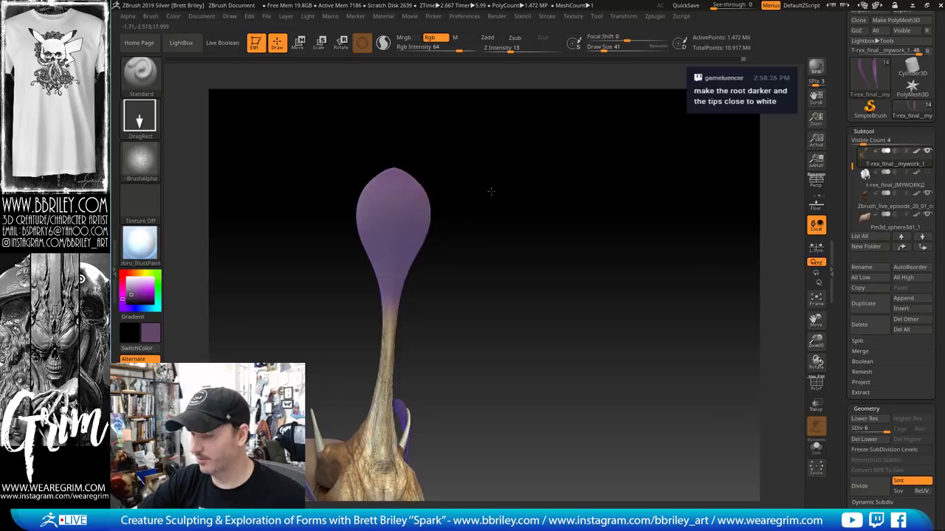
pyautogui.moveTo(489, 194); pyautogui.dragTo(345, 303)
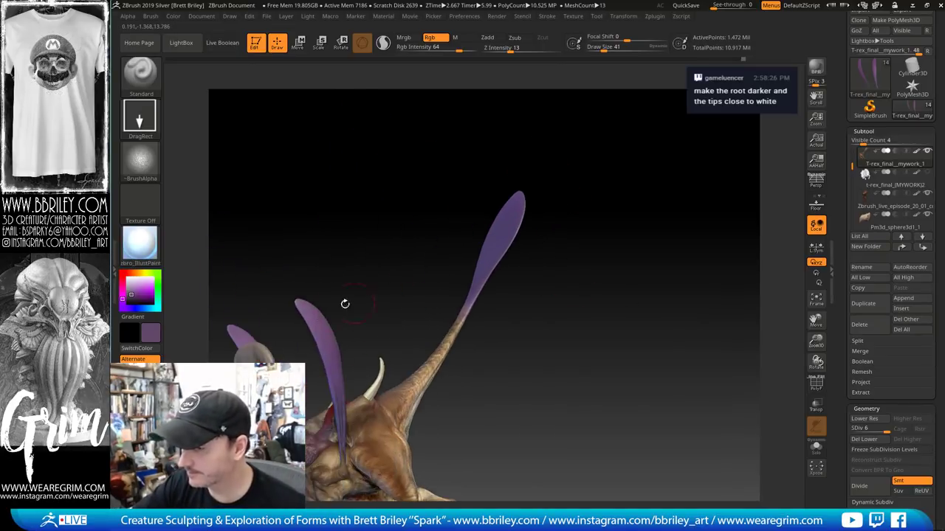
pyautogui.moveTo(529, 186); pyautogui.dragTo(519, 238)
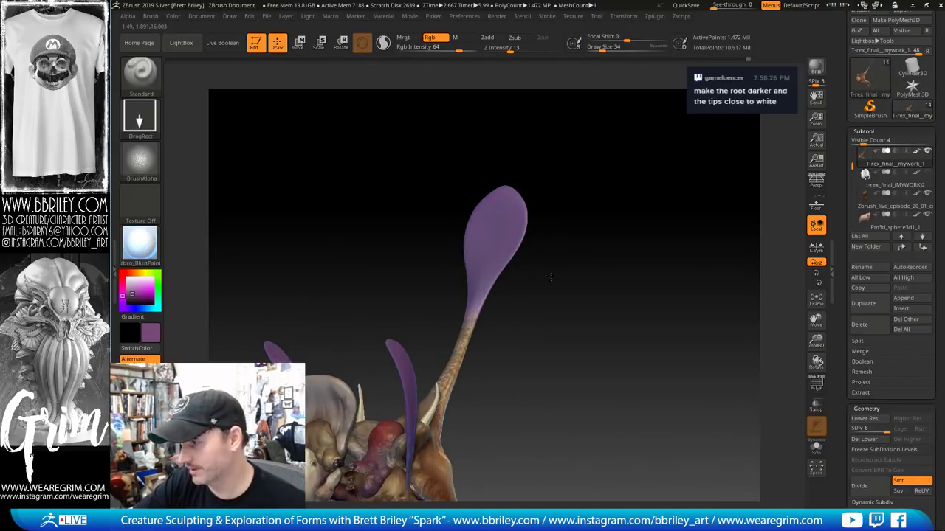
pyautogui.moveTo(491, 274); pyautogui.dragTo(553, 159)
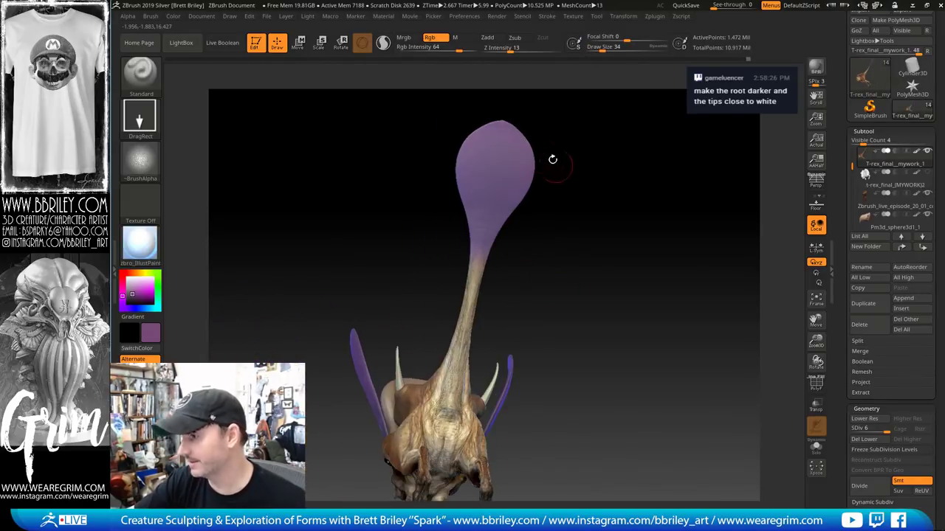
pyautogui.moveTo(557, 258)
pyautogui.mouseDown()
pyautogui.moveTo(625, 253)
pyautogui.moveTo(654, 268)
pyautogui.moveTo(507, 275)
pyautogui.moveTo(507, 254)
pyautogui.moveTo(432, 246)
pyautogui.mouseUp()
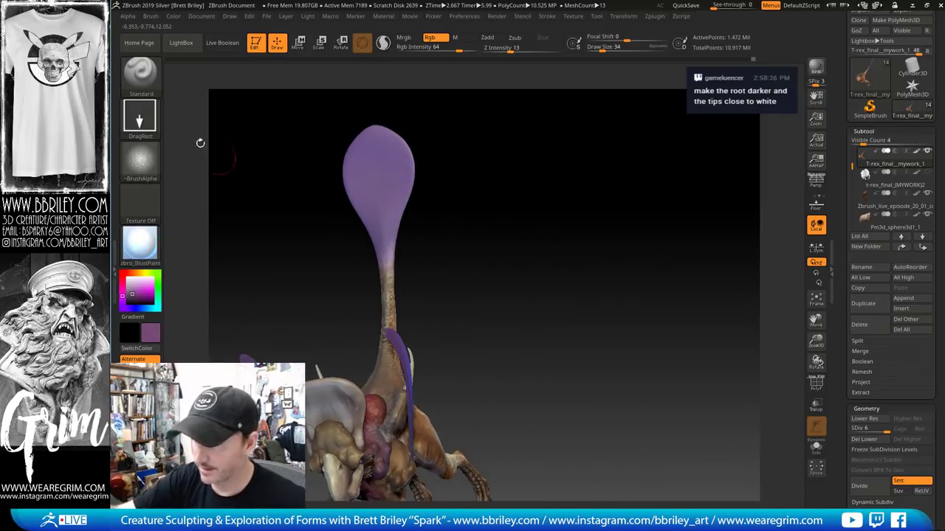
# Paint lengthwise streaks in a lighter purple along the tail paddle with the FreeHand stroke at draw size 18
pyautogui.click(139, 116)
pyautogui.click(280, 127)
pyautogui.click(150, 169)
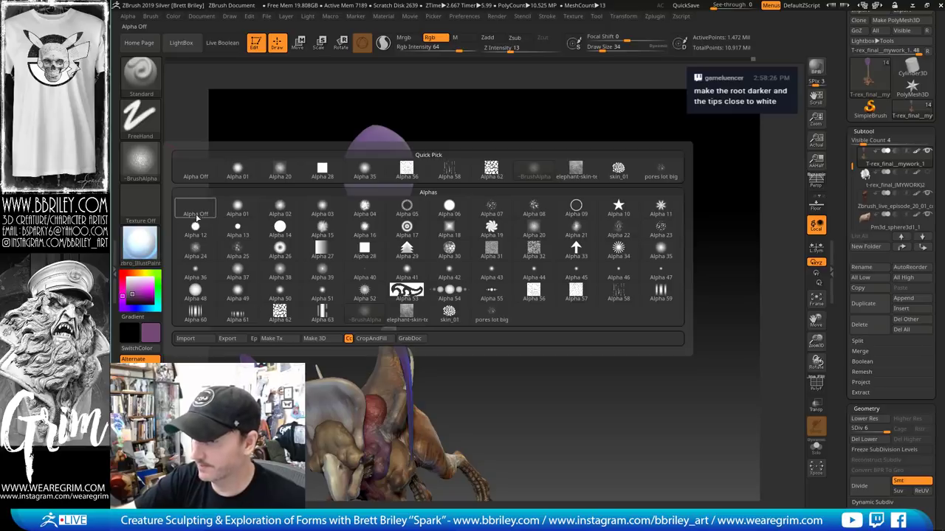
pyautogui.click(195, 208)
pyautogui.click(135, 287)
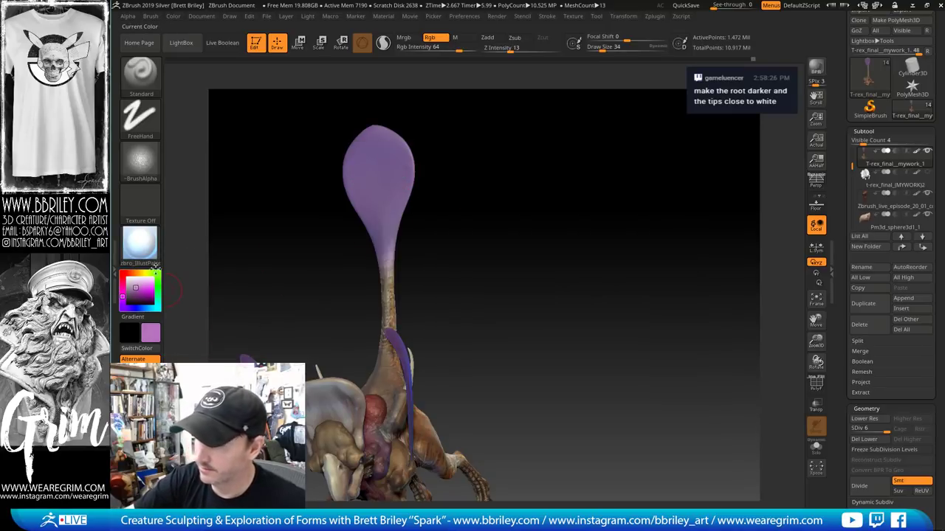
pyautogui.press('[')
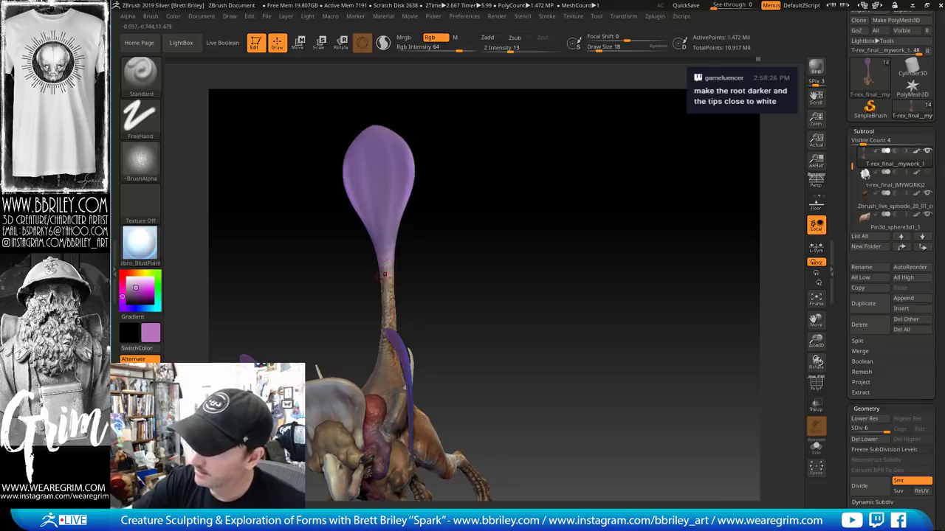
pyautogui.moveTo(489, 245); pyautogui.dragTo(365, 133)
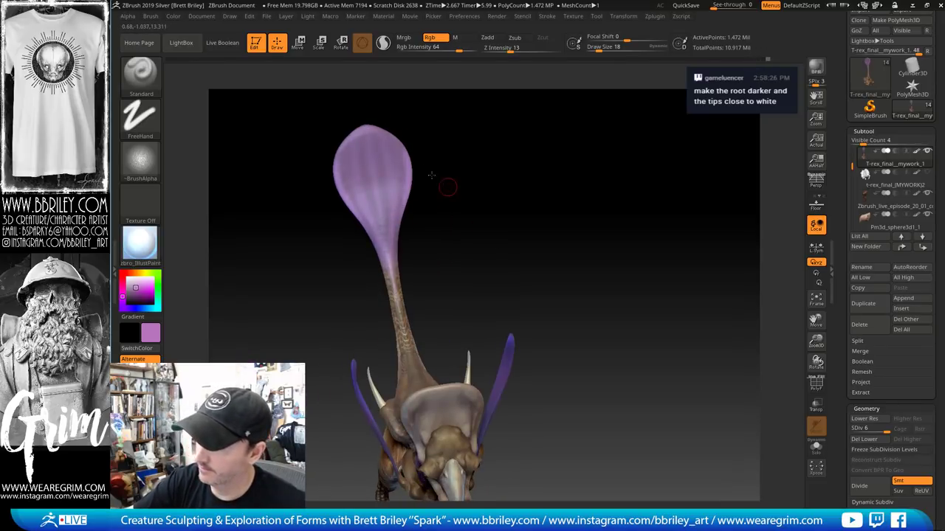
pyautogui.moveTo(431, 175); pyautogui.dragTo(414, 189)
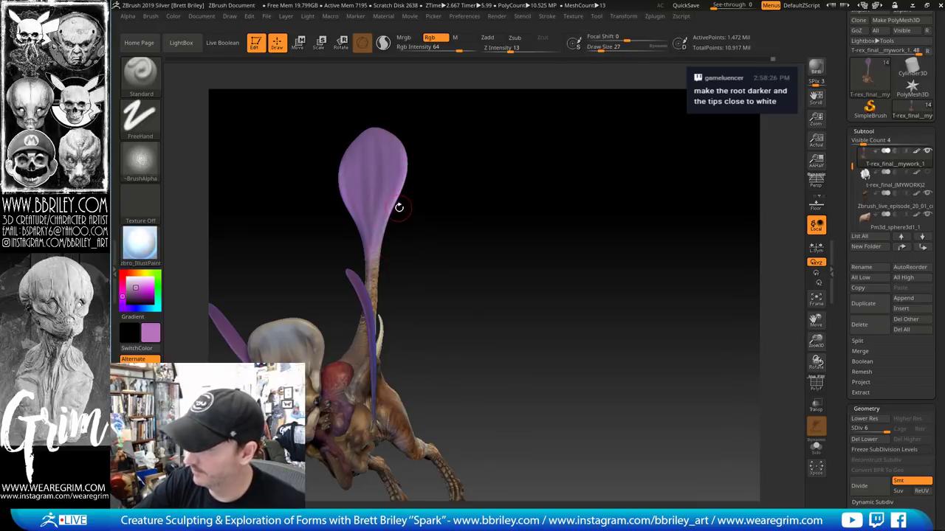
# Switch to the long blades PM3D_Sphere3D1_3 and paint lighter purple streaks lengthwise along them, mainly at draw size 15
pyautogui.moveTo(409, 259); pyautogui.dragTo(284, 260)
pyautogui.keyDown('alt'); pyautogui.click(280, 256); pyautogui.keyUp('alt')
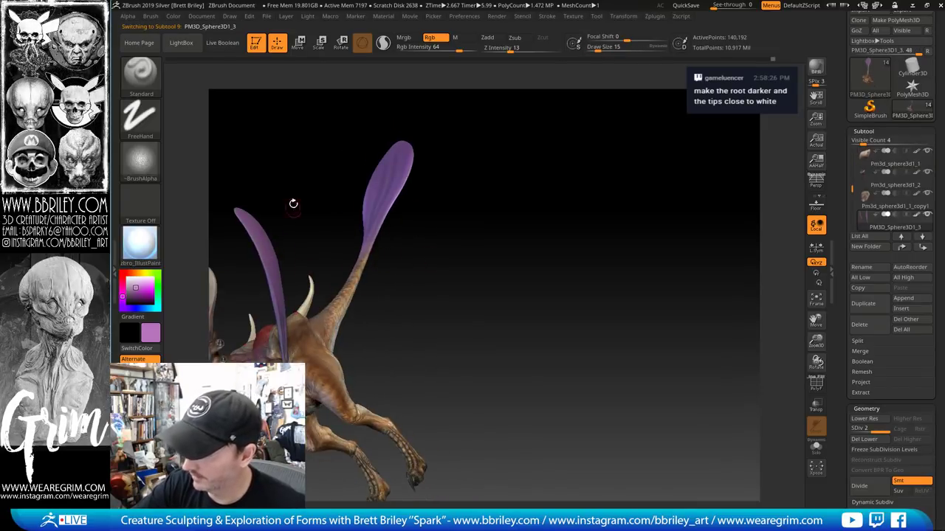
pyautogui.moveTo(293, 203); pyautogui.dragTo(274, 257)
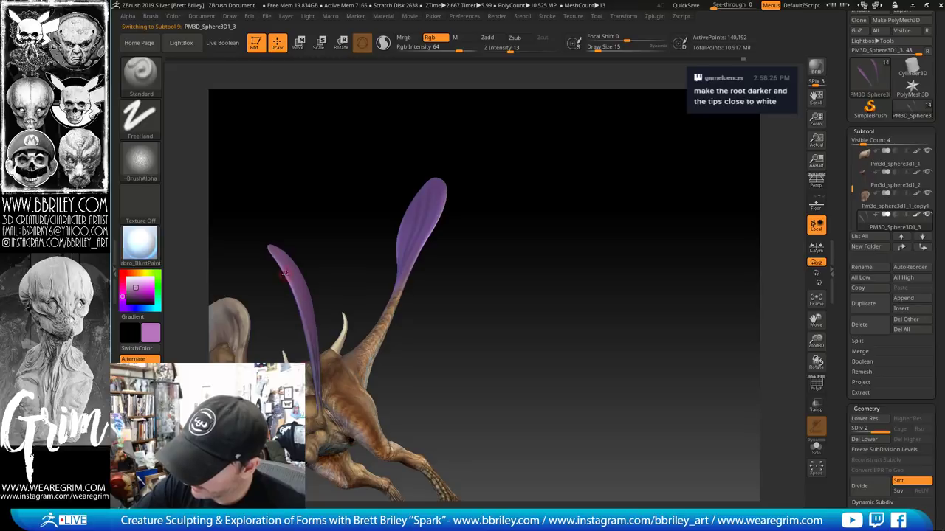
pyautogui.moveTo(327, 215); pyautogui.dragTo(359, 235)
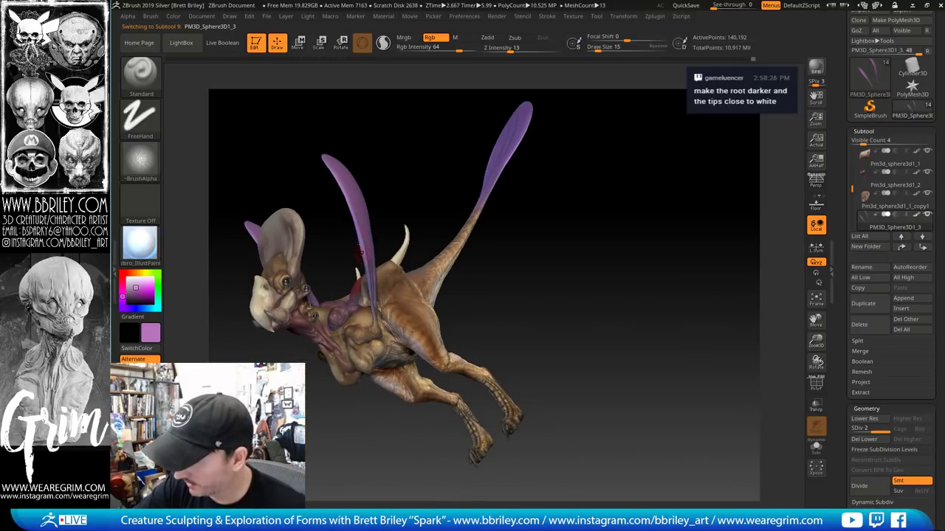
pyautogui.moveTo(387, 182); pyautogui.dragTo(370, 292)
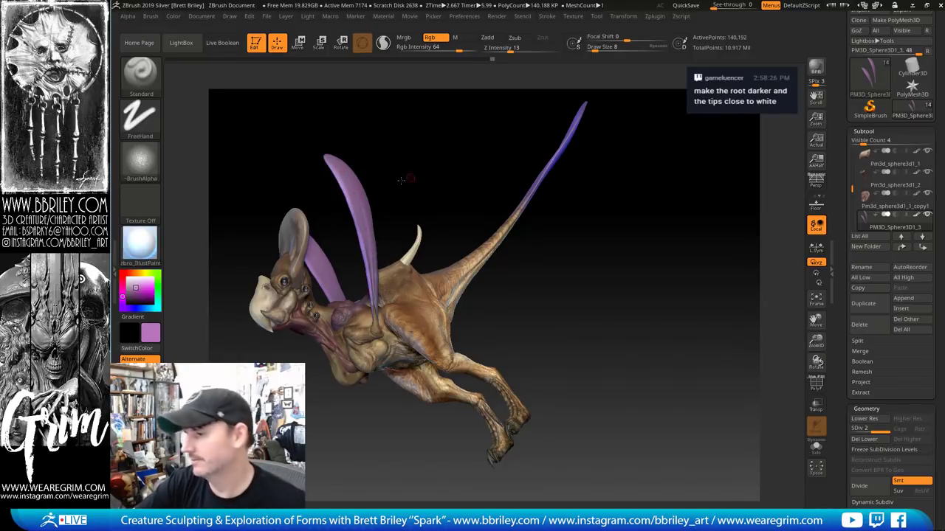
pyautogui.moveTo(400, 182); pyautogui.dragTo(362, 184)
pyautogui.press('s')
pyautogui.moveTo(371, 278); pyautogui.dragTo(379, 277)
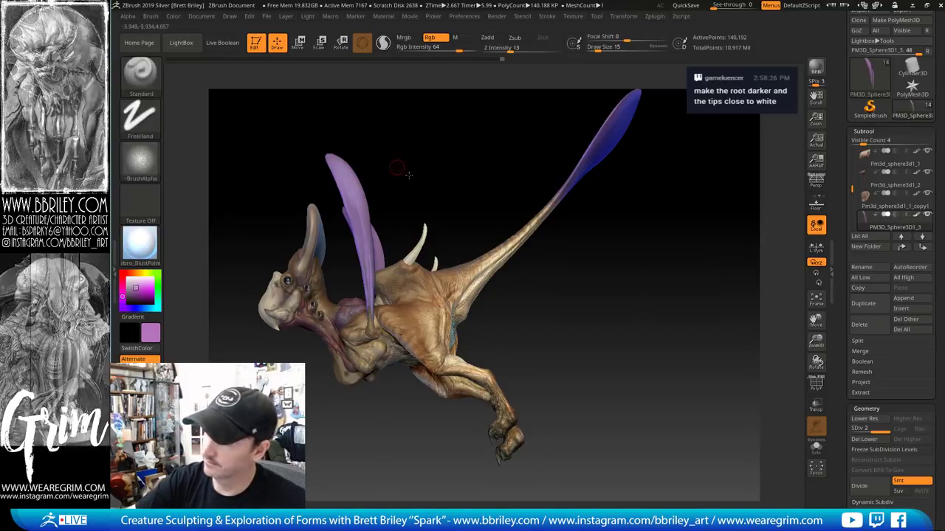
pyautogui.moveTo(408, 174); pyautogui.dragTo(372, 258)
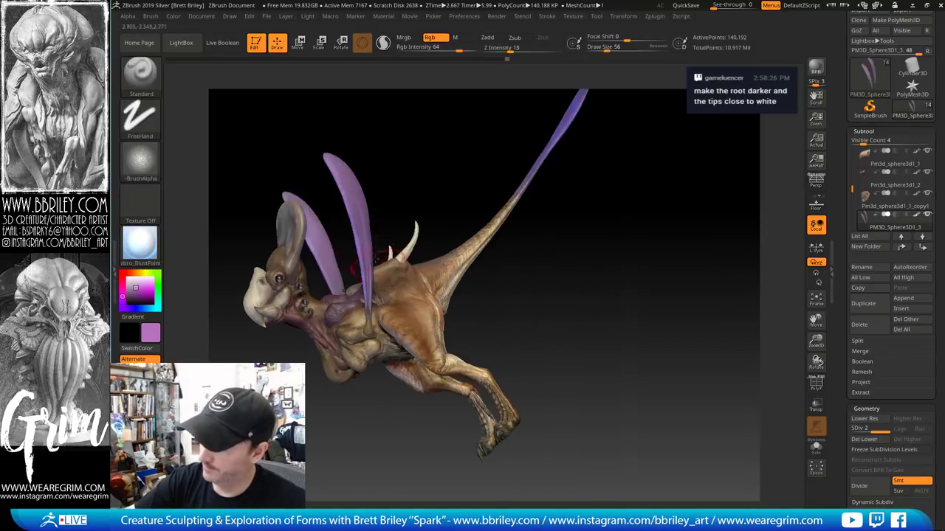
# Add more lighter purple strokes to the long blades from other angles at draw size 20
pyautogui.moveTo(618, 215)
pyautogui.keyDown('alt'); pyautogui.mouseDown()
pyautogui.moveTo(573, 283)
pyautogui.moveTo(558, 290)
pyautogui.mouseUp(); pyautogui.keyUp('alt')
pyautogui.keyDown('alt'); pyautogui.moveTo(465, 293); pyautogui.dragTo(526, 363); pyautogui.keyUp('alt')
pyautogui.press('s')
pyautogui.moveTo(393, 273); pyautogui.dragTo(378, 275)
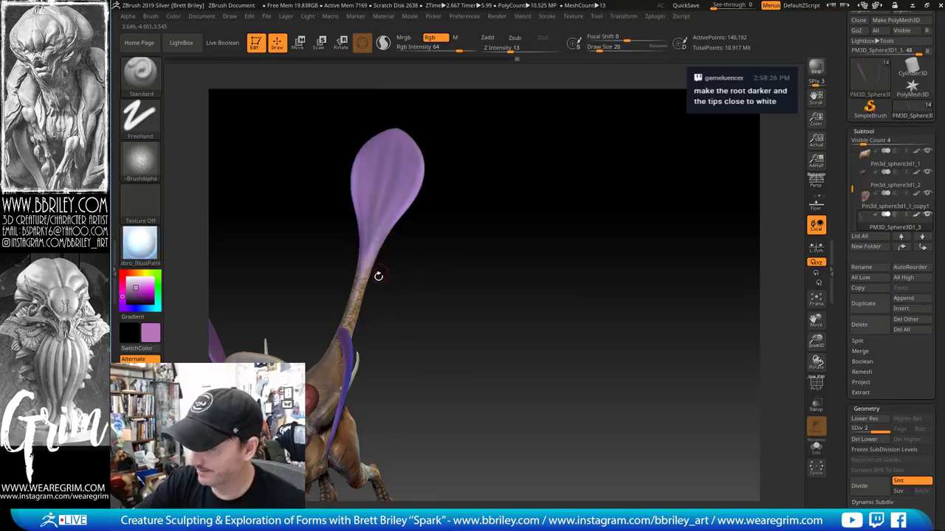
pyautogui.moveTo(428, 292); pyautogui.dragTo(472, 301)
pyautogui.moveTo(408, 273); pyautogui.dragTo(392, 286)
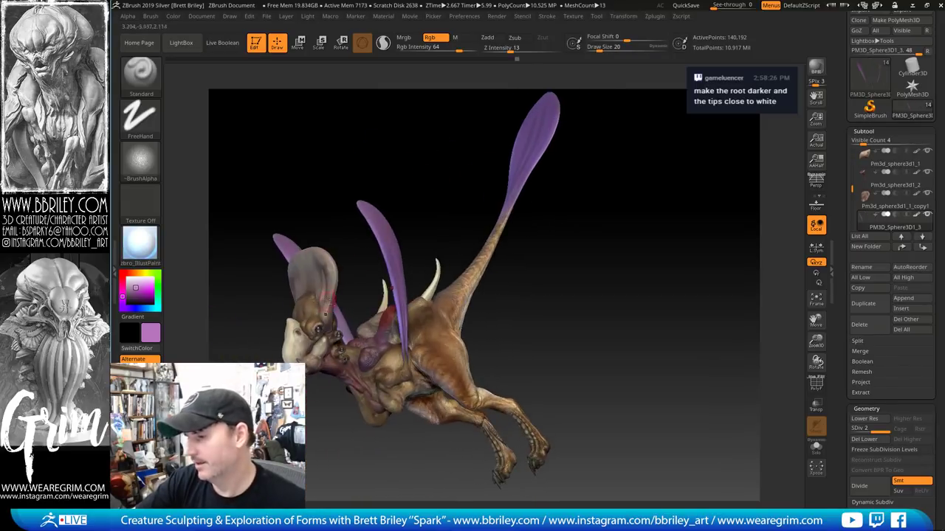
# Switch to the head crest Pm3d_sphere3d1_1_copy1, sample a light tan from it and reduce the draw size to 7
pyautogui.keyDown('alt'); pyautogui.click(392, 286); pyautogui.keyUp('alt')
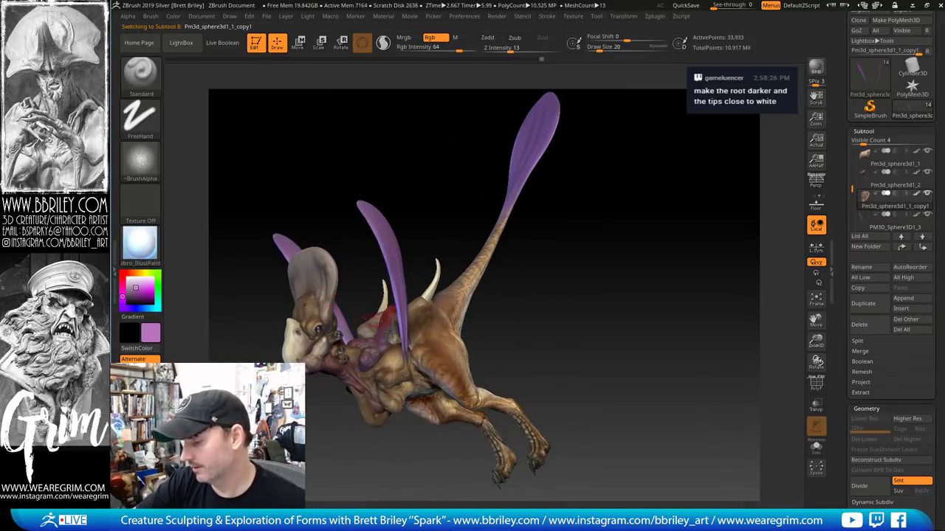
pyautogui.press('s')
pyautogui.moveTo(316, 301); pyautogui.dragTo(321, 301)
pyautogui.moveTo(323, 305)
pyautogui.mouseDown()
pyautogui.moveTo(327, 266)
pyautogui.moveTo(300, 254)
pyautogui.mouseUp()
pyautogui.moveTo(648, 228); pyautogui.dragTo(506, 200)
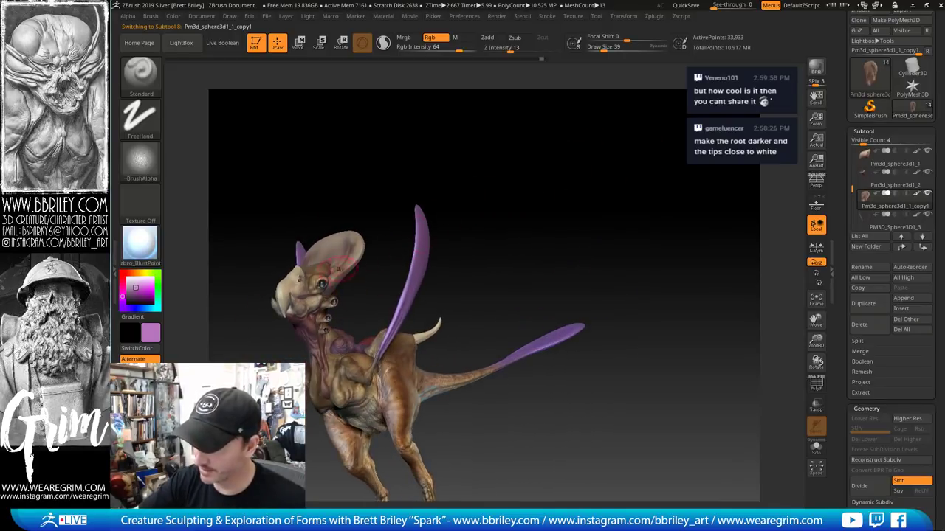
pyautogui.moveTo(385, 204); pyautogui.dragTo(366, 261)
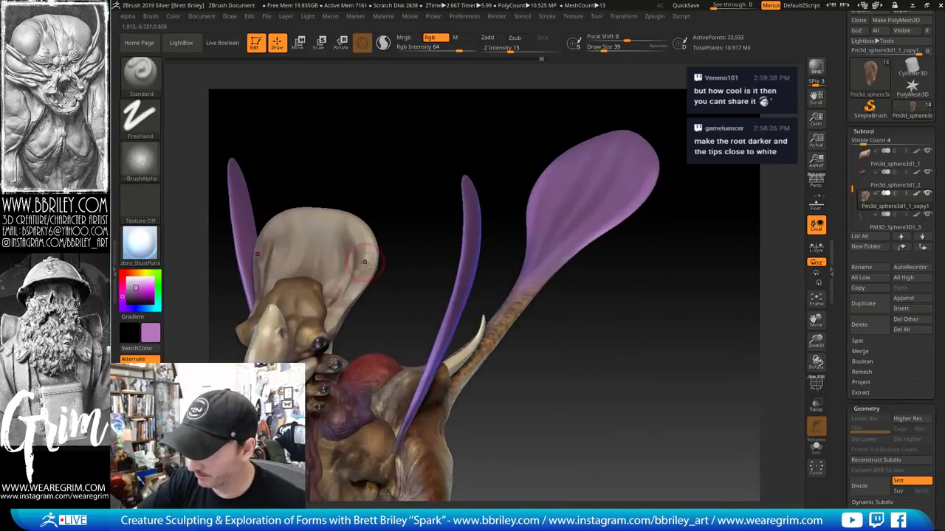
pyautogui.press('s')
pyautogui.moveTo(270, 335); pyautogui.dragTo(262, 335)
pyautogui.press('c')
pyautogui.press('s')
pyautogui.moveTo(330, 325); pyautogui.dragTo(324, 326)
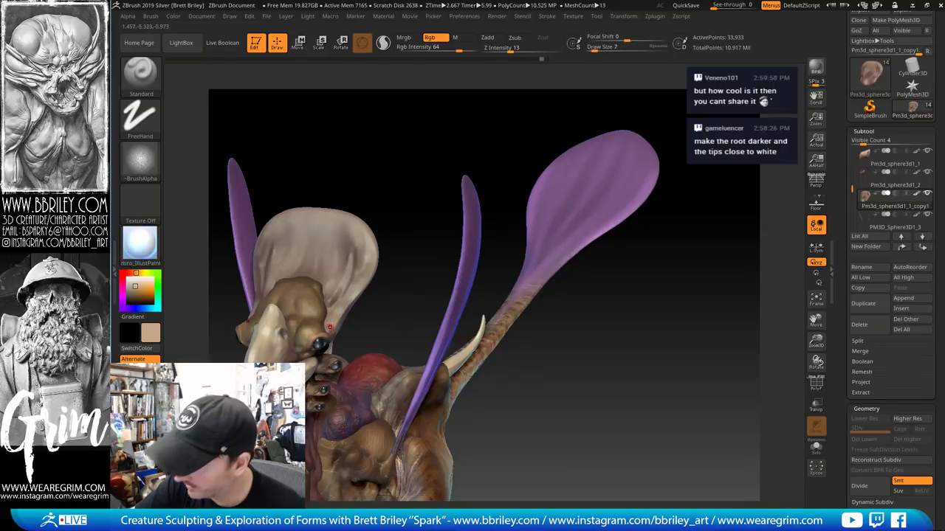
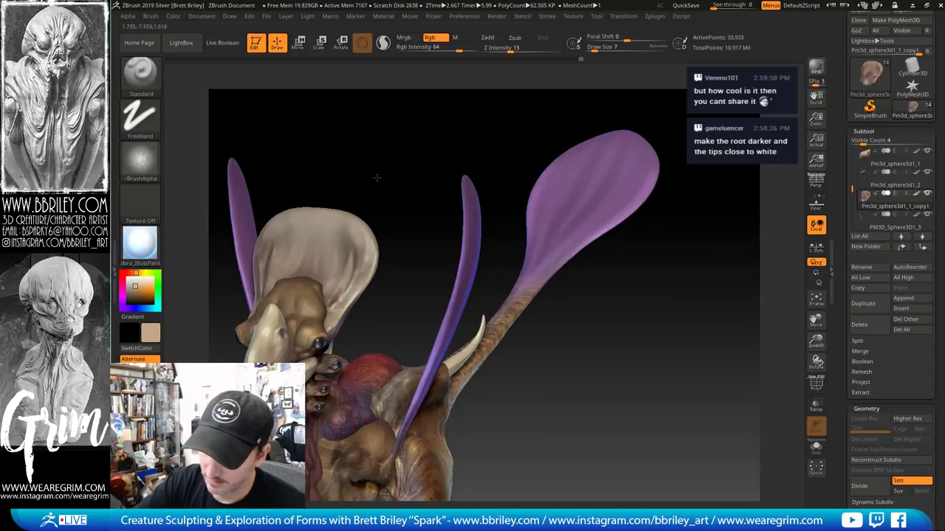
# Paint thin light tan streaks on the front face and rim of the head crest at draw size 7
pyautogui.moveTo(377, 178); pyautogui.dragTo(354, 250)
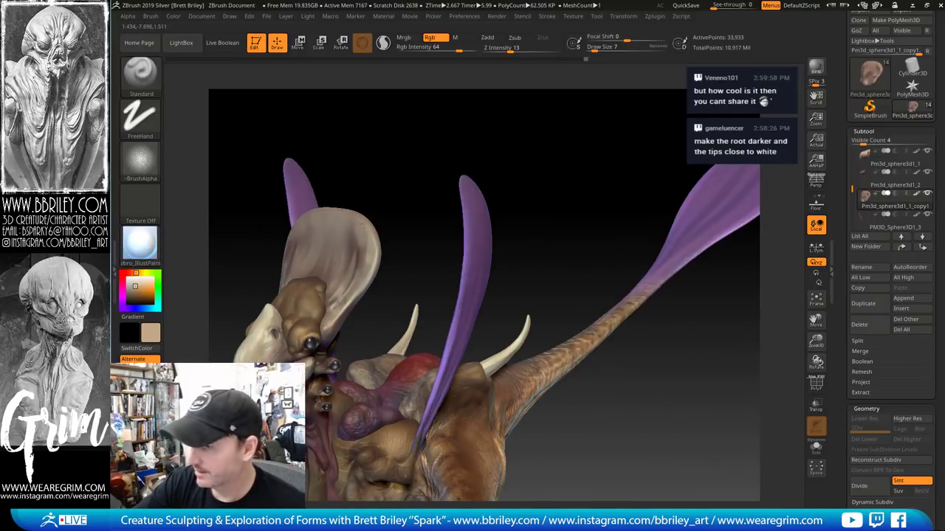
pyautogui.moveTo(363, 226); pyautogui.dragTo(340, 210)
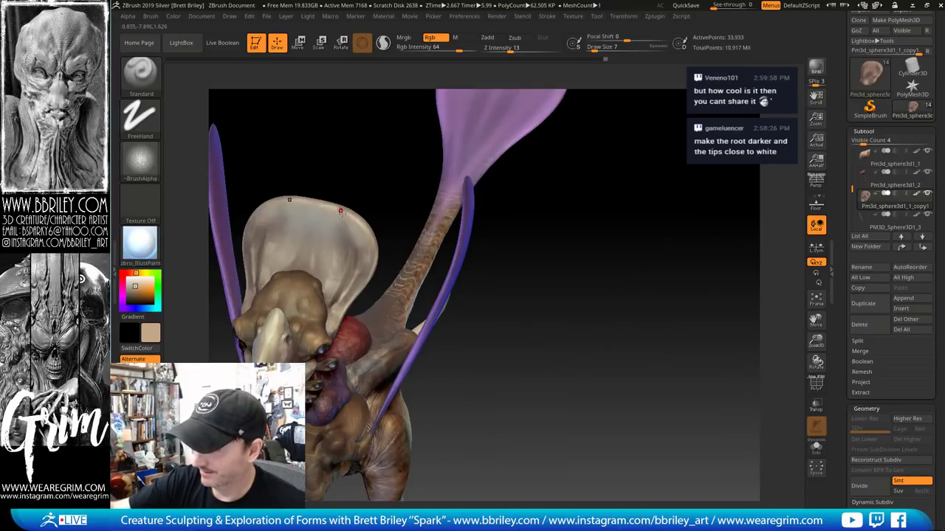
pyautogui.moveTo(354, 224); pyautogui.dragTo(365, 251)
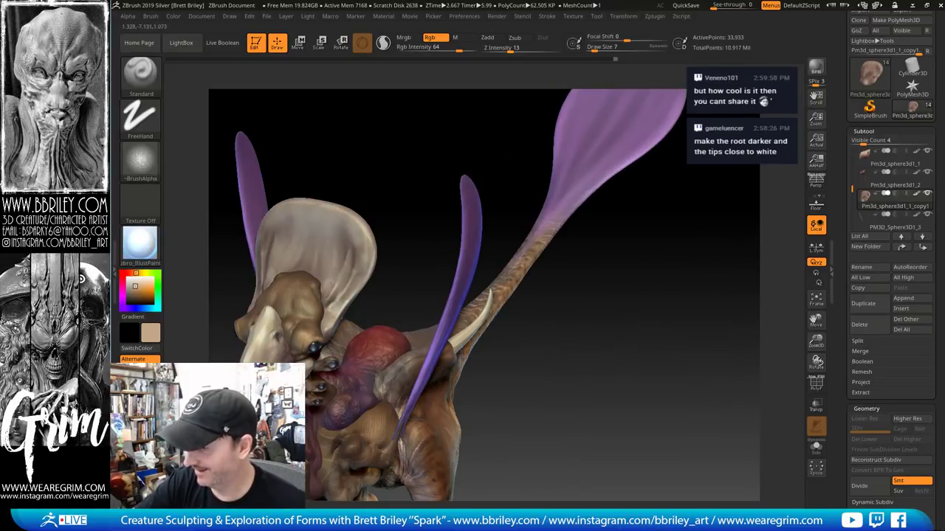
pyautogui.moveTo(380, 198); pyautogui.dragTo(330, 262)
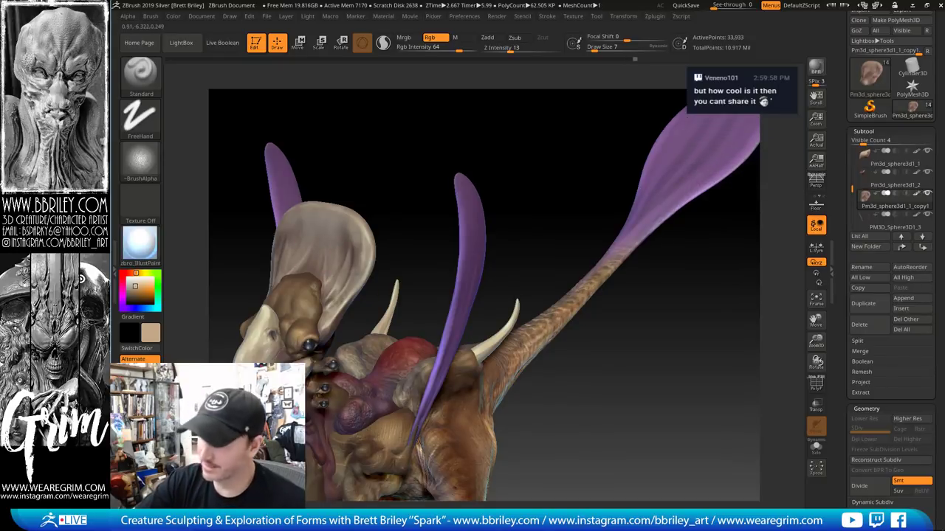
# Lighten the rim and side edges of the head crest with tan strokes at draw size 15
pyautogui.press(']')
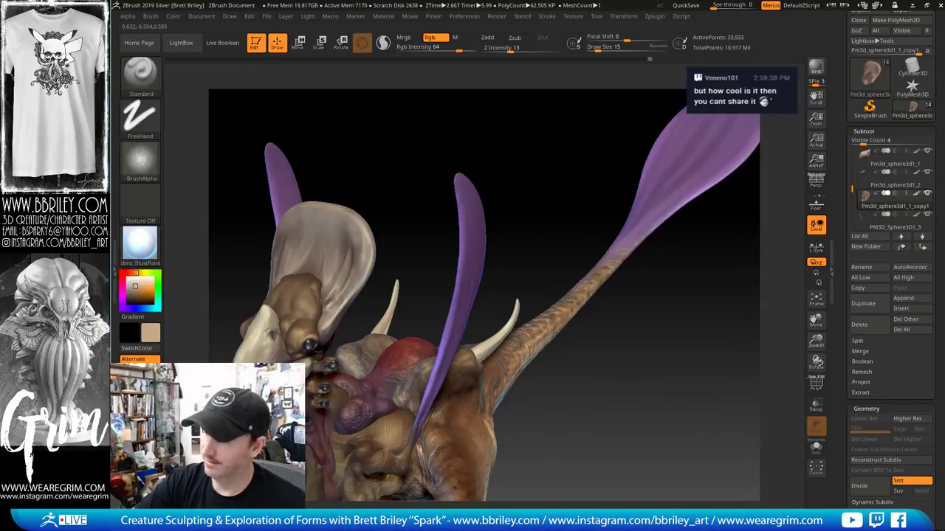
pyautogui.moveTo(363, 166); pyautogui.dragTo(334, 247)
pyautogui.moveTo(342, 164); pyautogui.dragTo(345, 227)
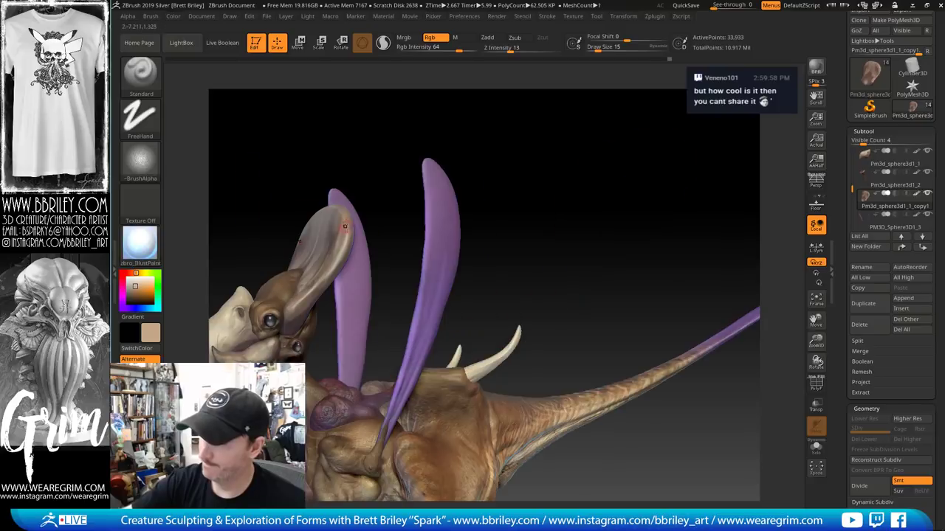
pyautogui.moveTo(390, 159); pyautogui.dragTo(340, 220)
pyautogui.moveTo(347, 214)
pyautogui.mouseDown()
pyautogui.moveTo(321, 187)
pyautogui.moveTo(302, 233)
pyautogui.mouseUp()
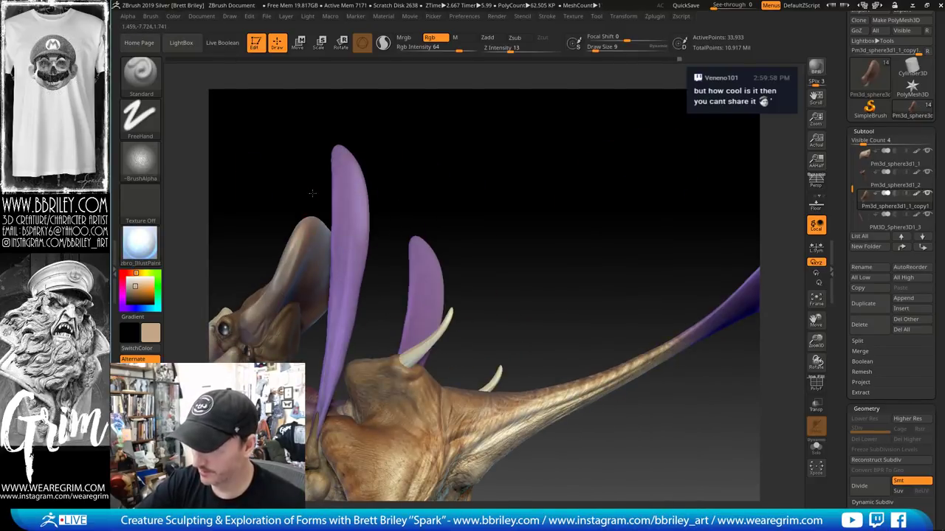
# Paint tan accents along the crest's side edge and its base above the eyes at draw size 9
pyautogui.moveTo(312, 193); pyautogui.dragTo(276, 287)
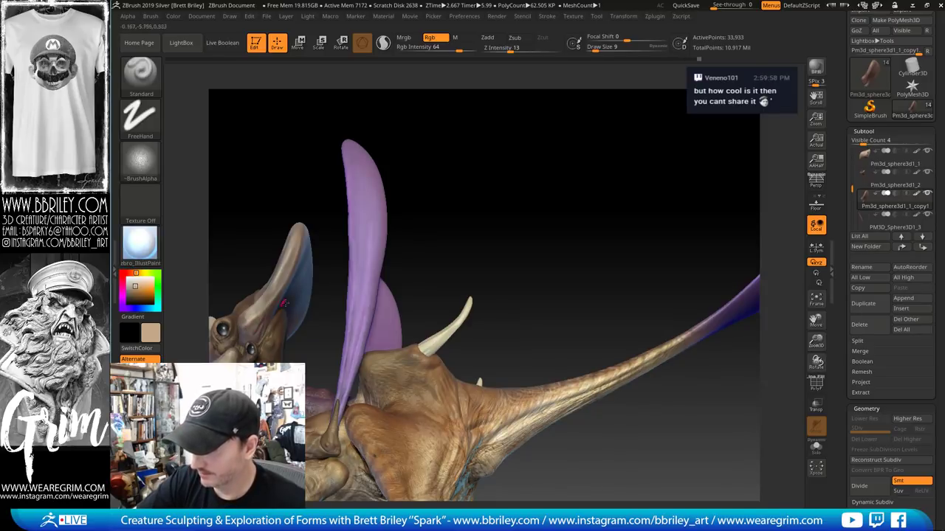
pyautogui.moveTo(313, 330); pyautogui.dragTo(276, 327)
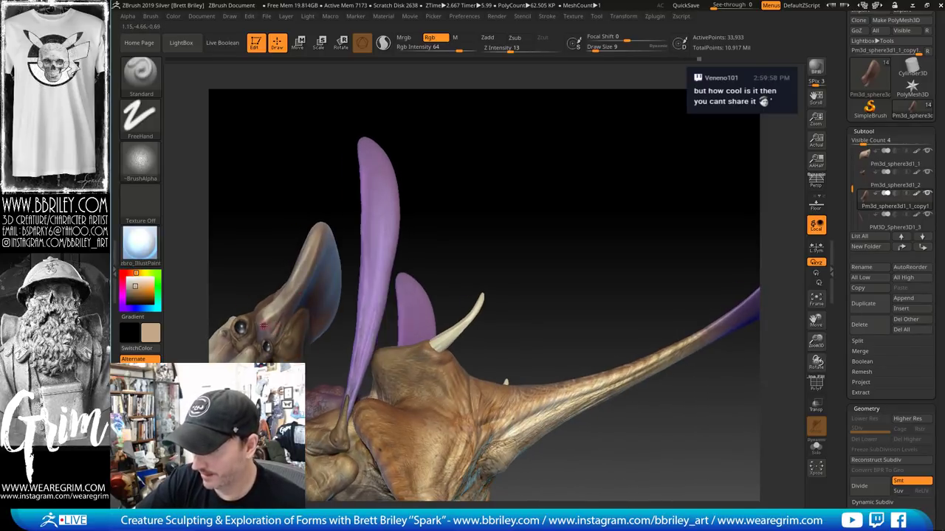
pyautogui.moveTo(336, 352); pyautogui.dragTo(325, 341)
pyautogui.press(']')
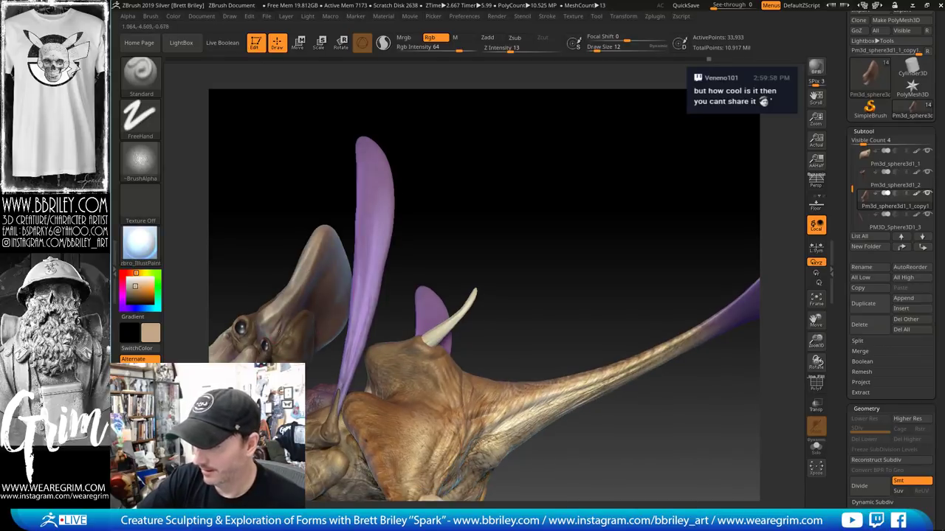
# Paint a light tan rim and the first curved bands across the back of the head crest, using draw sizes 12 to 21
pyautogui.moveTo(482, 173); pyautogui.dragTo(425, 255)
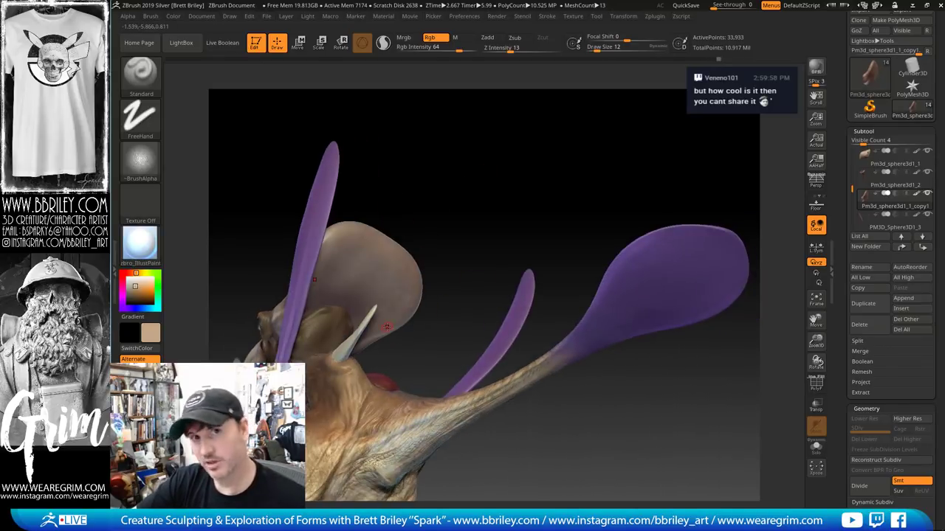
pyautogui.moveTo(474, 156); pyautogui.dragTo(380, 244)
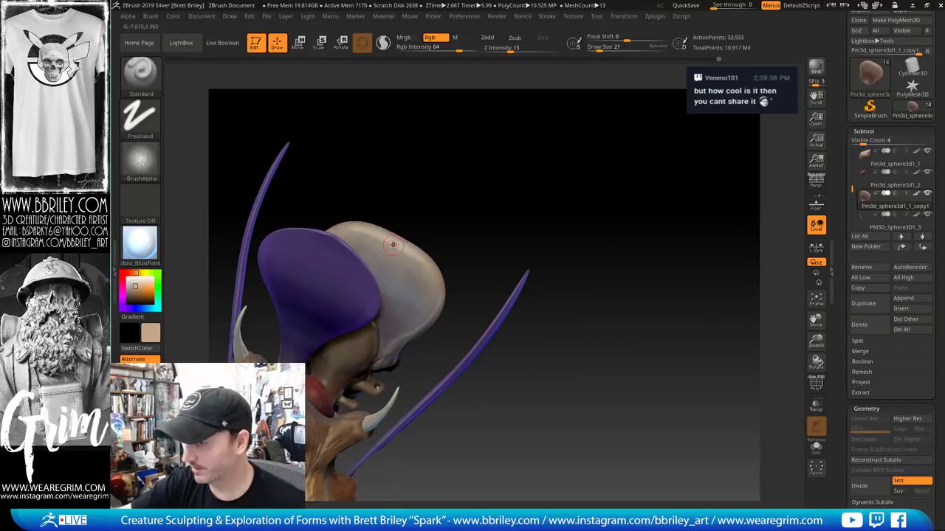
pyautogui.moveTo(443, 232); pyautogui.dragTo(406, 248)
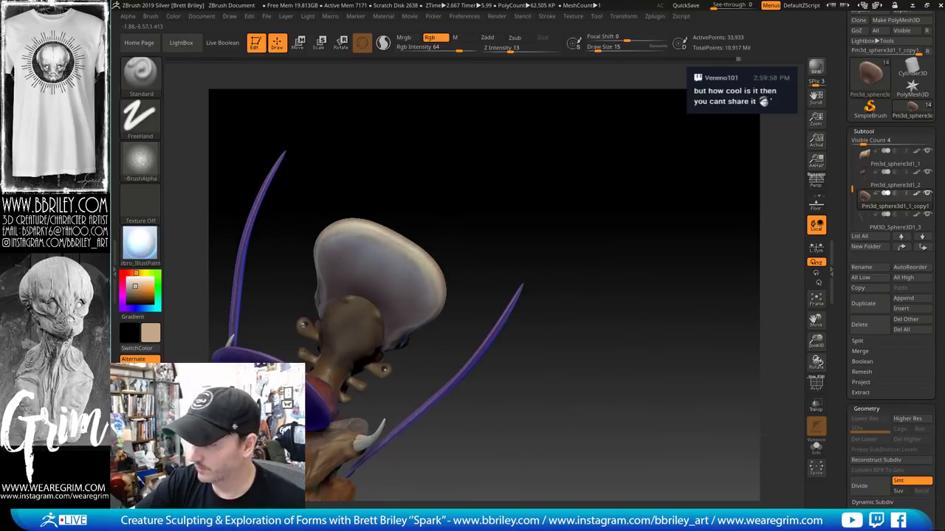
pyautogui.moveTo(423, 310)
pyautogui.mouseDown()
pyautogui.moveTo(404, 292)
pyautogui.moveTo(390, 303)
pyautogui.mouseUp()
pyautogui.press('[')
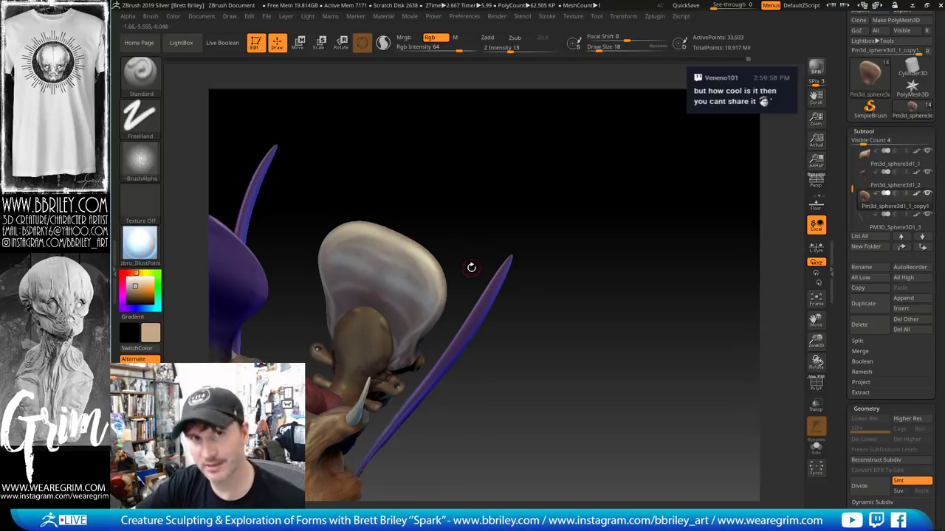
# Add finer concentric tan bands and a midline across the back of the head crest at draw sizes 9 to 15
pyautogui.moveTo(475, 219); pyautogui.dragTo(413, 266)
pyautogui.press('[')
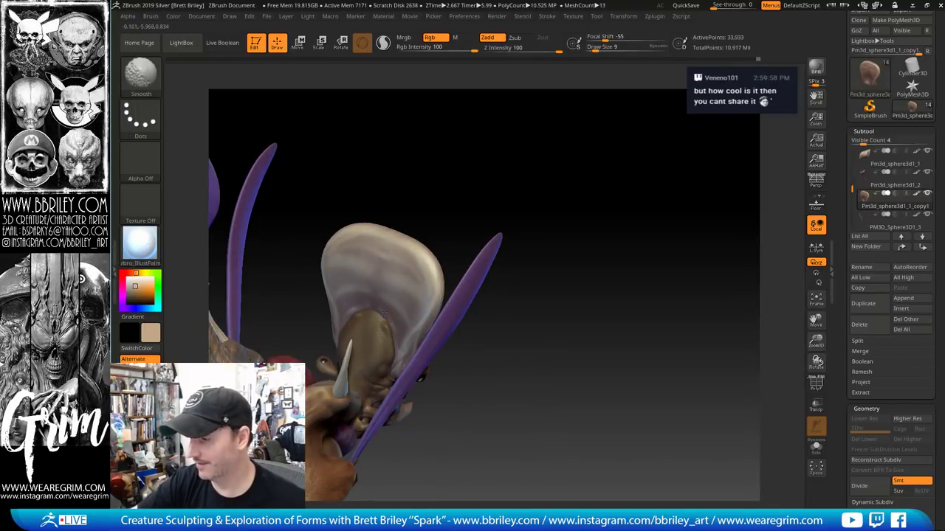
pyautogui.press(']')
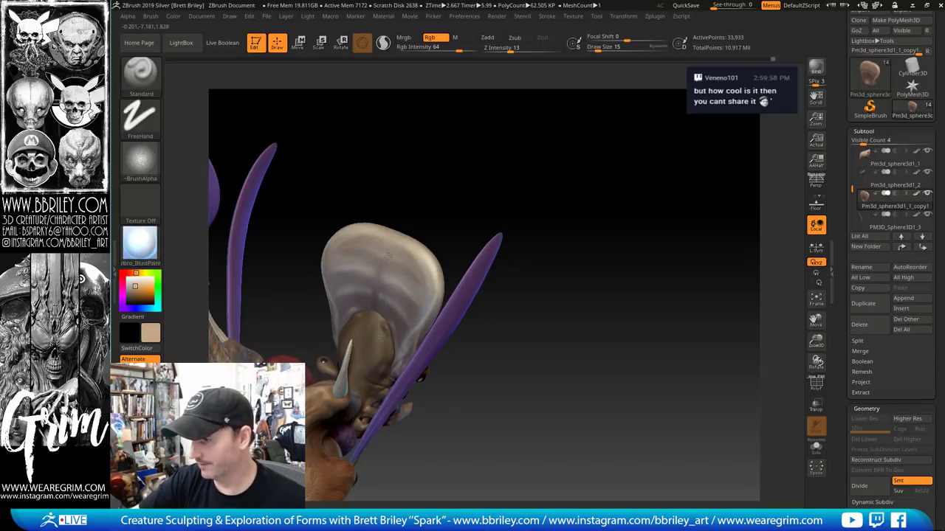
pyautogui.moveTo(464, 194)
pyautogui.mouseDown()
pyautogui.moveTo(477, 172)
pyautogui.moveTo(464, 194)
pyautogui.mouseUp()
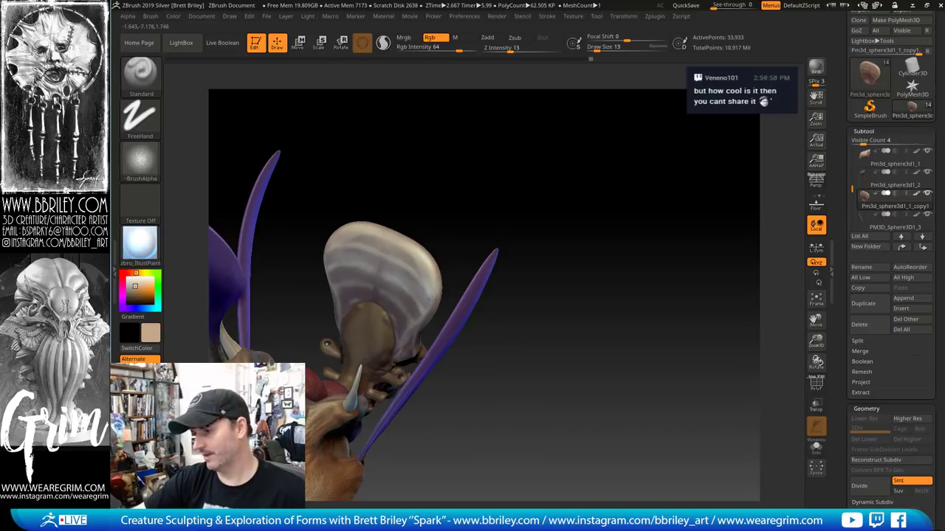
pyautogui.moveTo(462, 214); pyautogui.dragTo(496, 236)
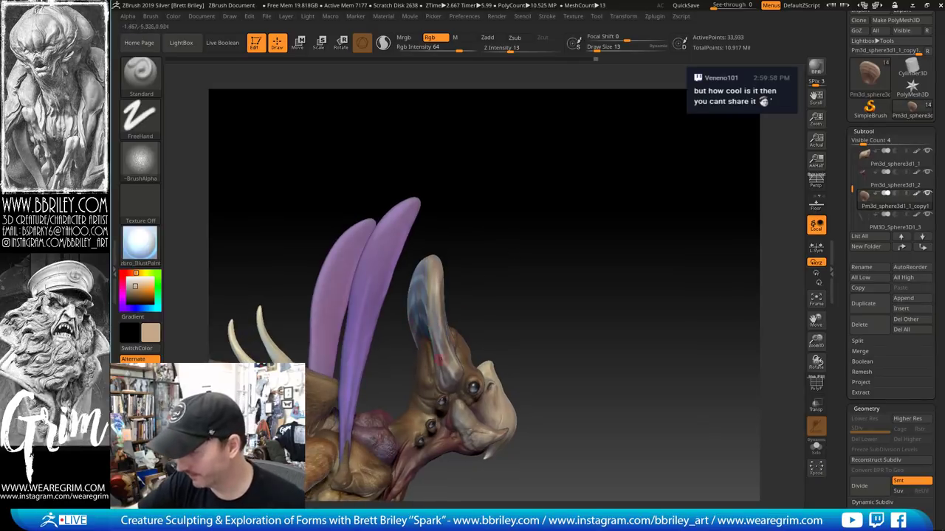
# Switch to the body, sample a light tan from its skin and paint accents around the side eye sockets at draw size 8
pyautogui.moveTo(479, 289); pyautogui.dragTo(378, 310)
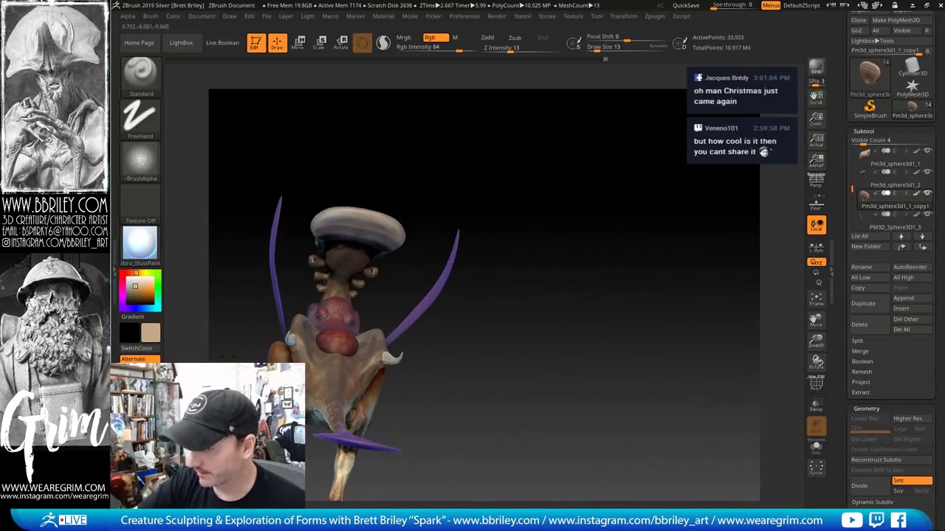
pyautogui.keyDown('alt'); pyautogui.click(337, 265); pyautogui.keyUp('alt')
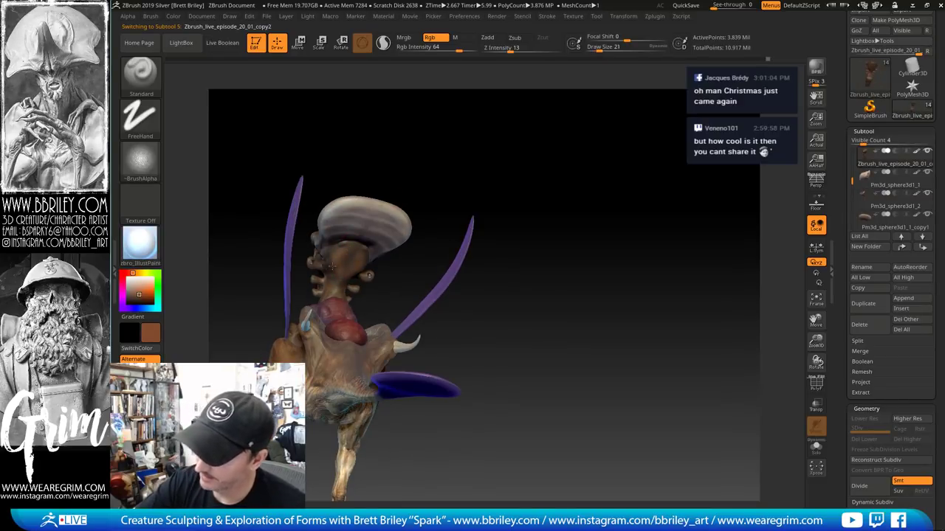
pyautogui.moveTo(371, 182); pyautogui.dragTo(347, 344)
pyautogui.moveTo(390, 163); pyautogui.dragTo(325, 172)
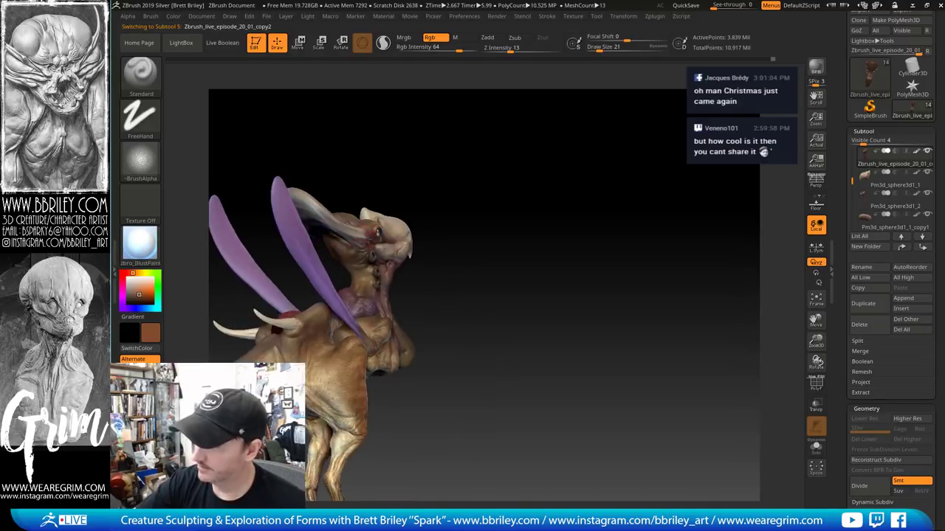
pyautogui.press('s')
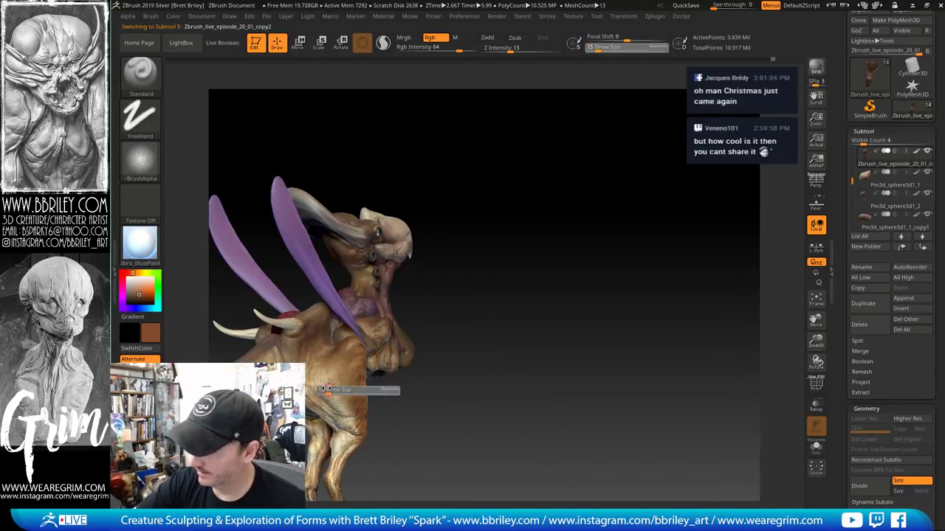
pyautogui.moveTo(328, 391); pyautogui.dragTo(324, 391)
pyautogui.press('c')
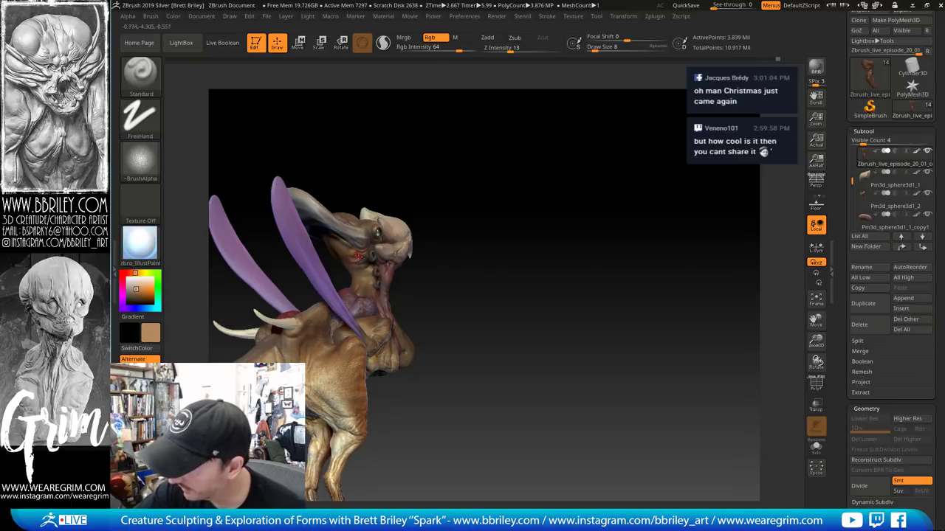
pyautogui.moveTo(391, 156); pyautogui.dragTo(359, 266)
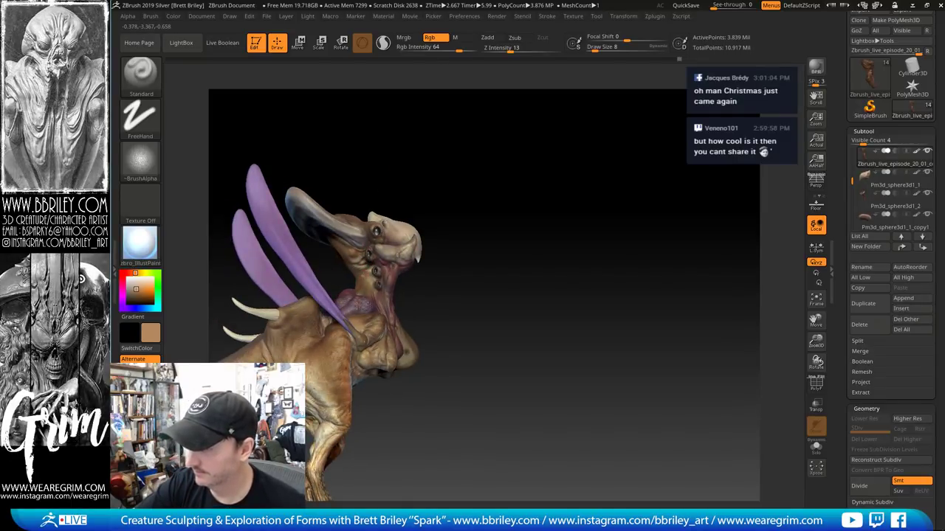
pyautogui.moveTo(406, 171); pyautogui.dragTo(366, 282)
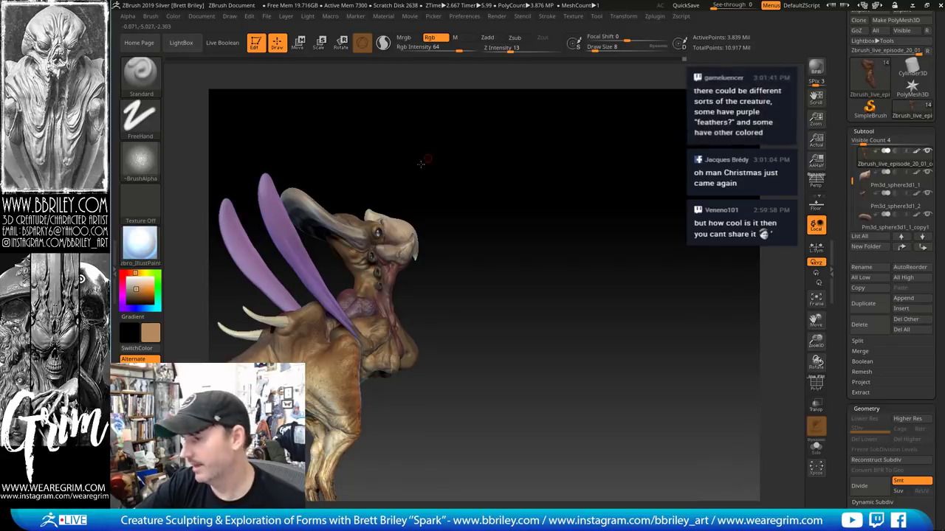
pyautogui.moveTo(423, 161); pyautogui.dragTo(366, 293)
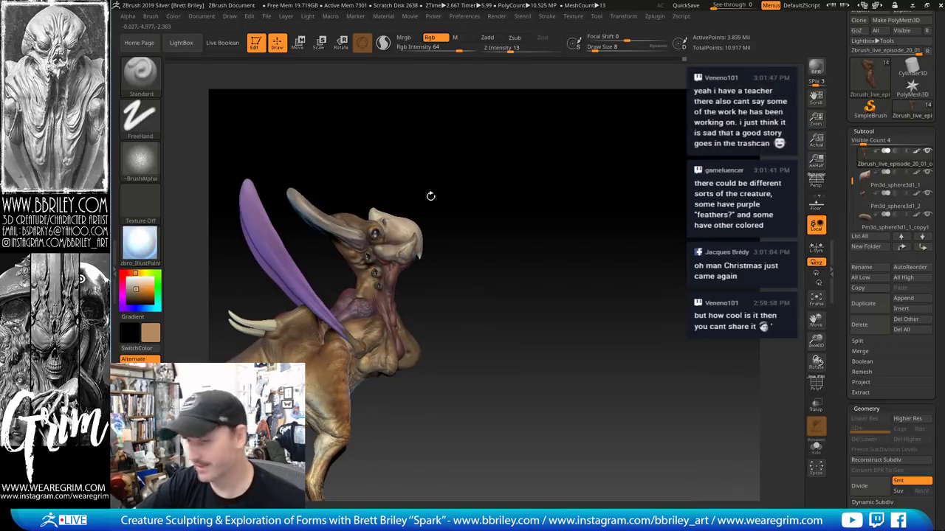
pyautogui.moveTo(431, 197); pyautogui.dragTo(472, 288)
# Select the largest eye and paint a pale pink highlight on it, with the draw size at 15
pyautogui.keyDown('alt'); pyautogui.click(376, 228); pyautogui.keyUp('alt')
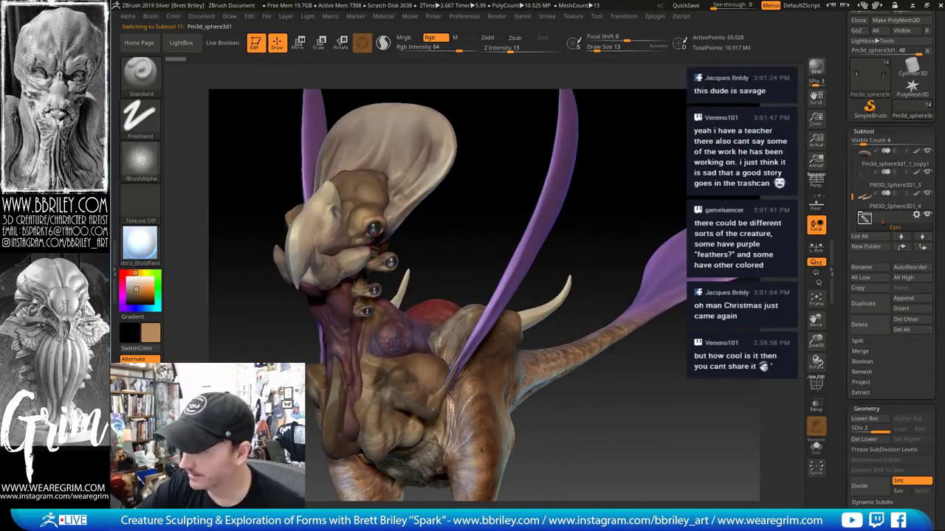
pyautogui.press('c')
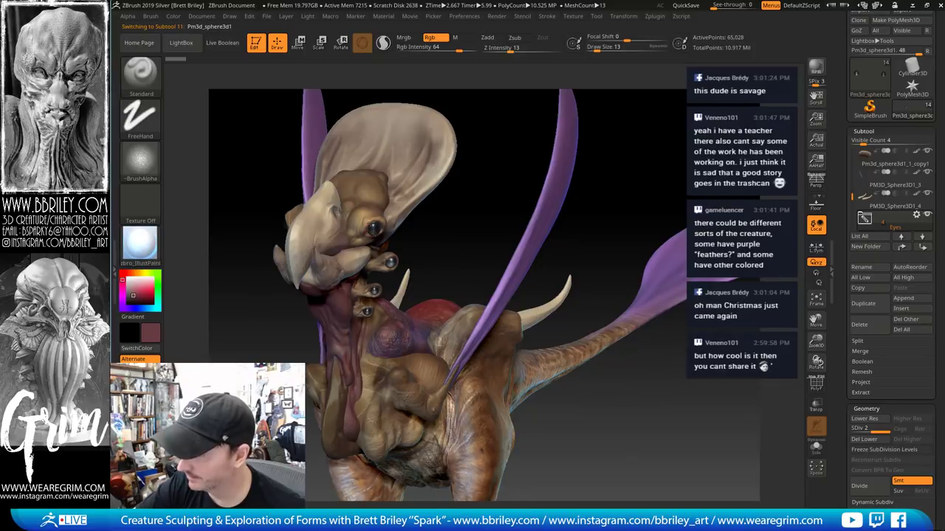
pyautogui.moveTo(466, 226); pyautogui.dragTo(448, 214)
pyautogui.click(127, 286)
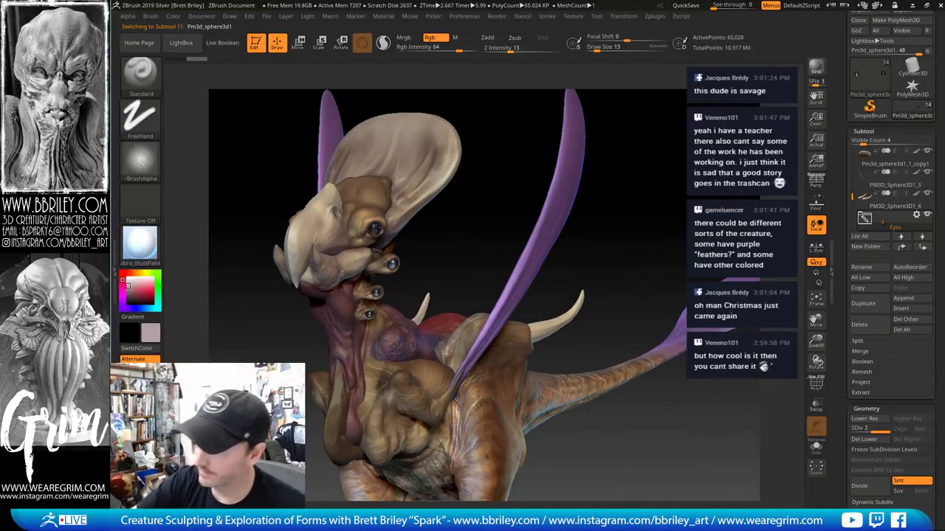
pyautogui.moveTo(374, 229); pyautogui.dragTo(393, 235, button='right')
pyautogui.press('s')
pyautogui.click(375, 232)
# Set the colour to white and paint highlights on the smaller eyes down the side of the neck
pyautogui.click(127, 278)
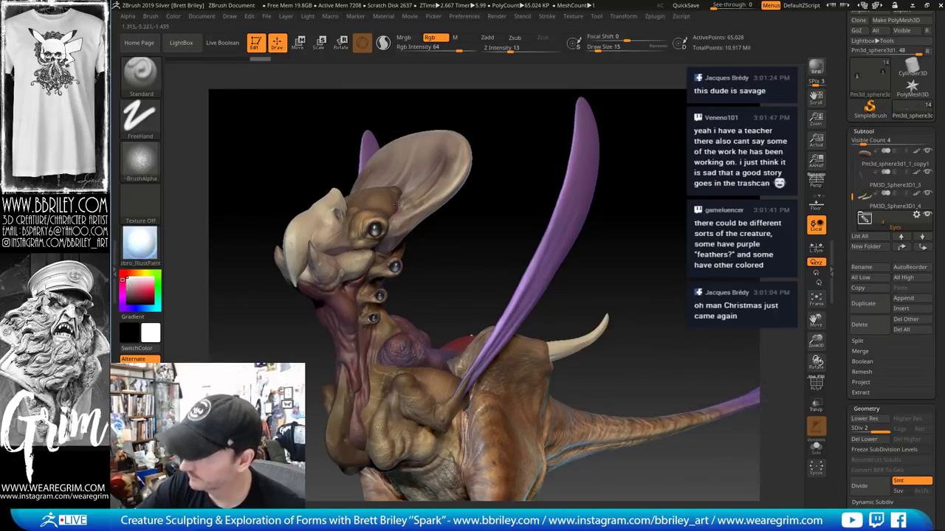
pyautogui.moveTo(474, 239); pyautogui.dragTo(452, 241)
pyautogui.keyDown('alt'); pyautogui.click(329, 248); pyautogui.keyUp('alt')
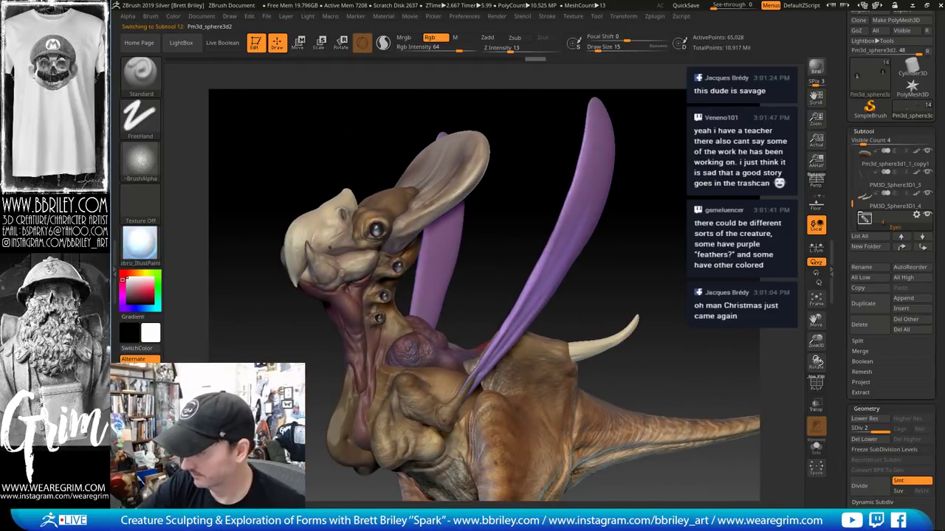
pyautogui.moveTo(463, 302); pyautogui.dragTo(381, 297)
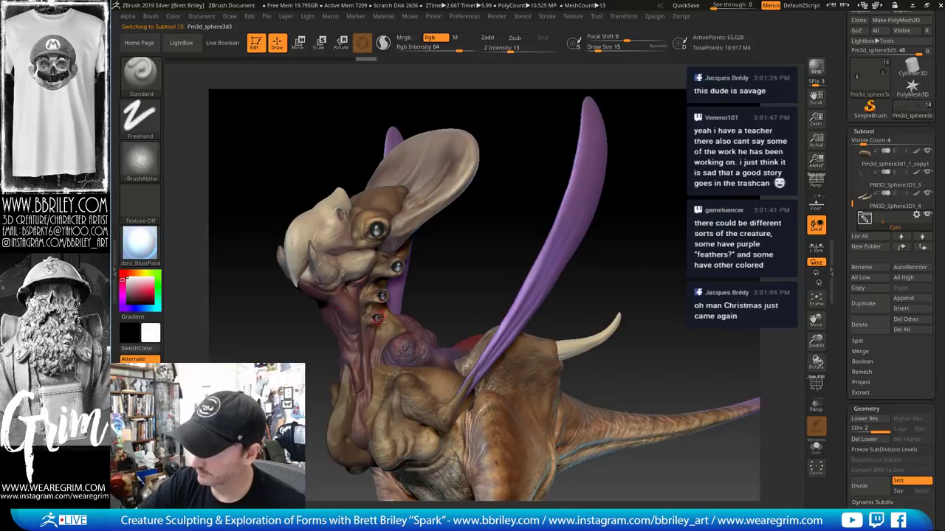
# Tint the upper beak with a pale blue using the DragRect stroke, draw size 23 and RGB intensity 43
pyautogui.moveTo(483, 211); pyautogui.dragTo(568, 215)
pyautogui.keyDown('alt'); pyautogui.click(406, 256); pyautogui.keyUp('alt')
pyautogui.keyDown('ctrl'); pyautogui.moveTo(406, 256); pyautogui.dragTo(405, 229, button='right'); pyautogui.keyUp('ctrl')
pyautogui.press('[')
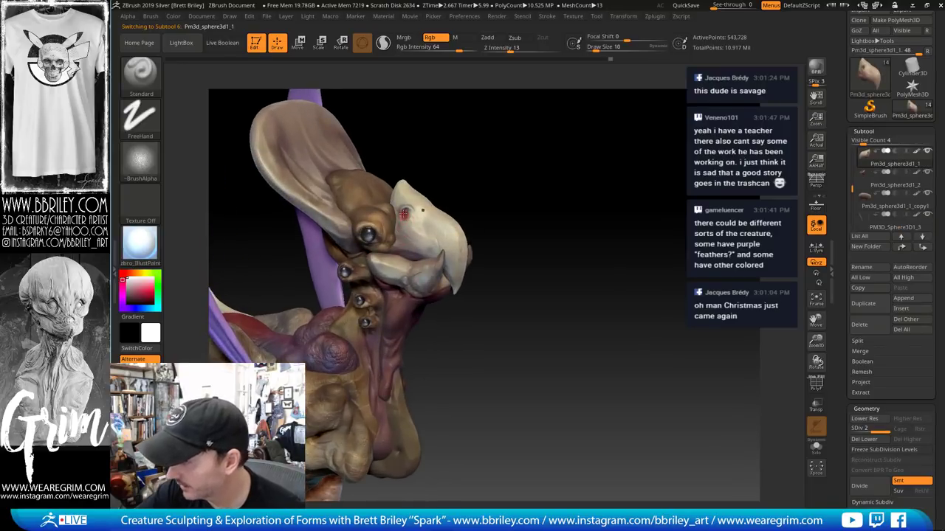
pyautogui.press('c')
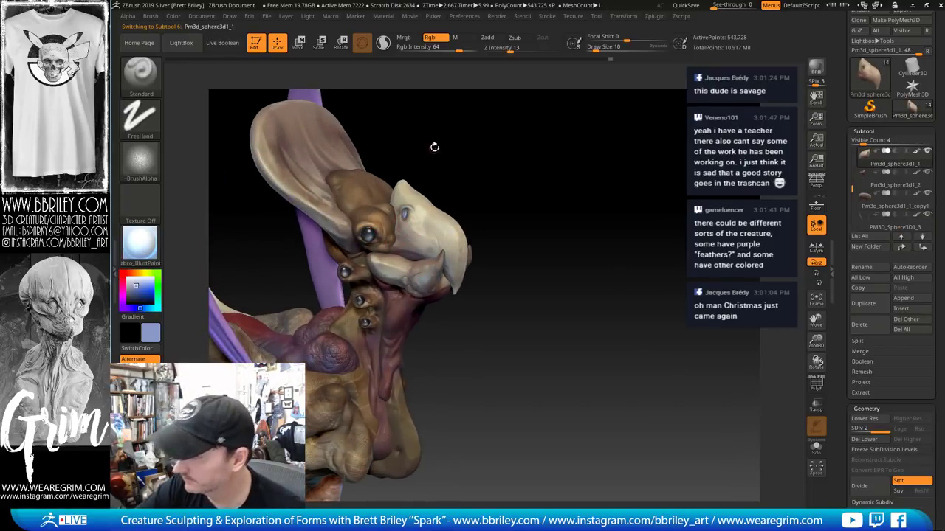
pyautogui.press('s')
pyautogui.moveTo(411, 215); pyautogui.dragTo(416, 216)
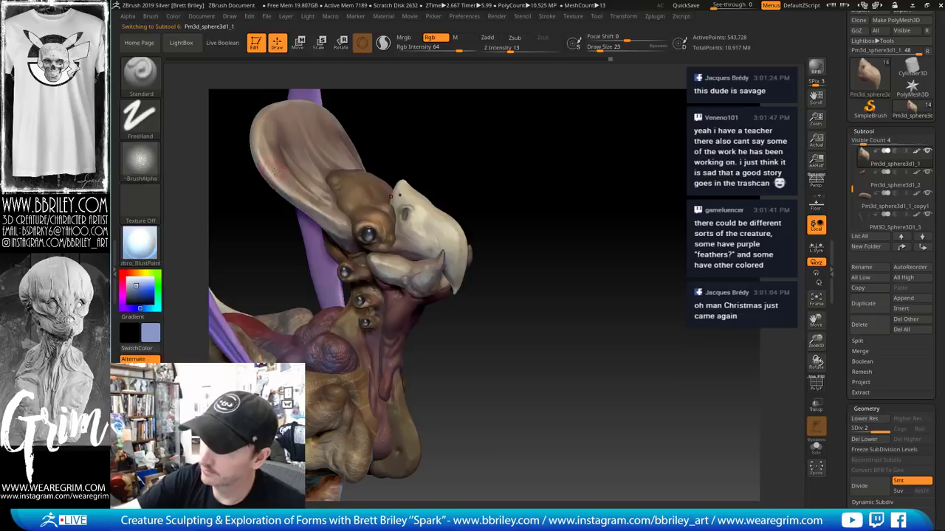
pyautogui.click(140, 114)
pyautogui.click(230, 133)
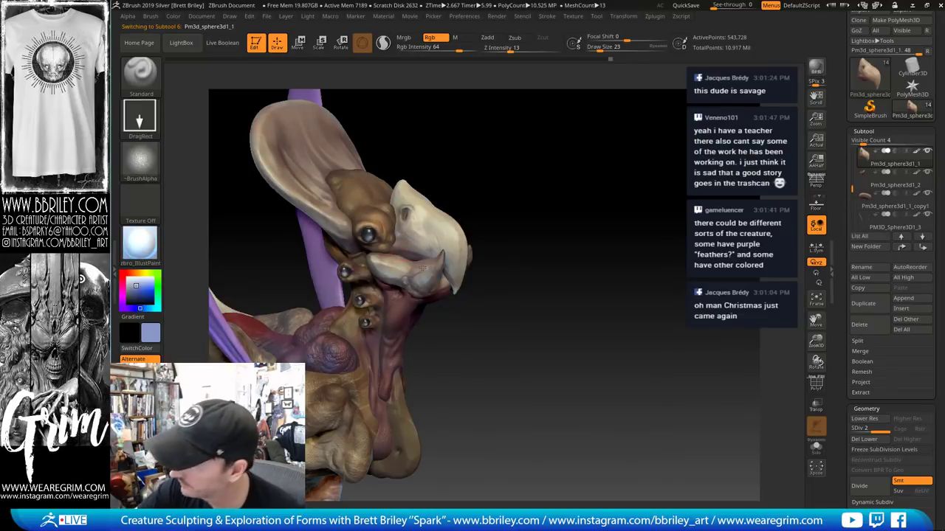
pyautogui.moveTo(459, 47); pyautogui.dragTo(430, 47)
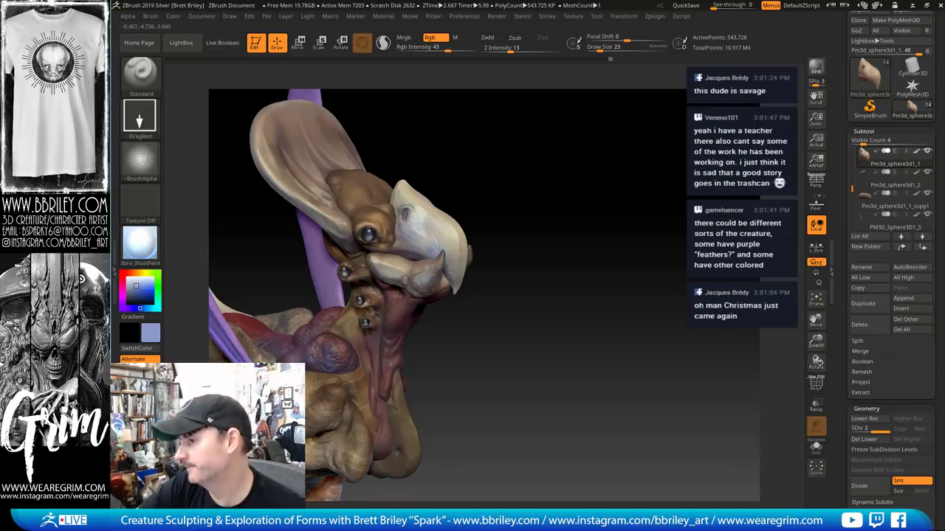
# Add the same pale blue tint to the lower jaw and to the body's skin around the side eyes
pyautogui.keyDown('alt'); pyautogui.click(399, 266); pyautogui.keyUp('alt')
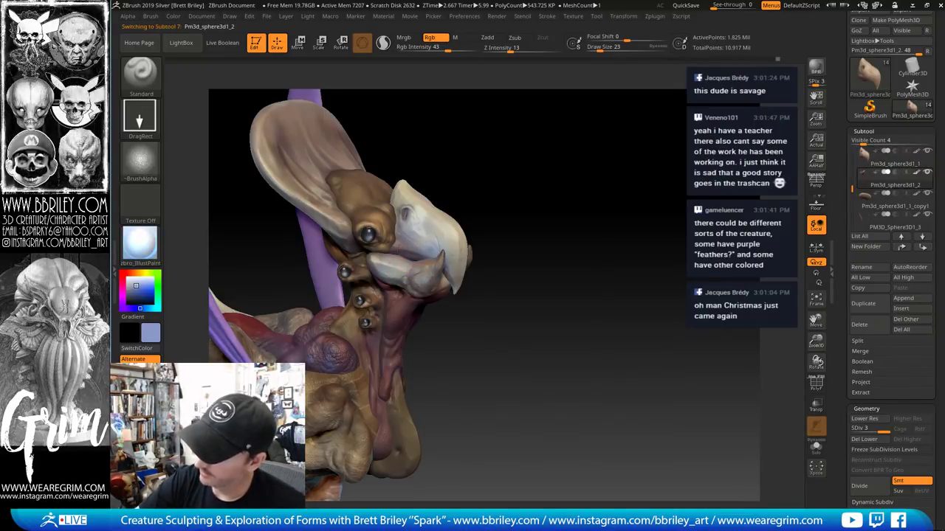
pyautogui.moveTo(476, 158); pyautogui.dragTo(394, 239)
pyautogui.keyDown('alt'); pyautogui.click(399, 255); pyautogui.keyUp('alt')
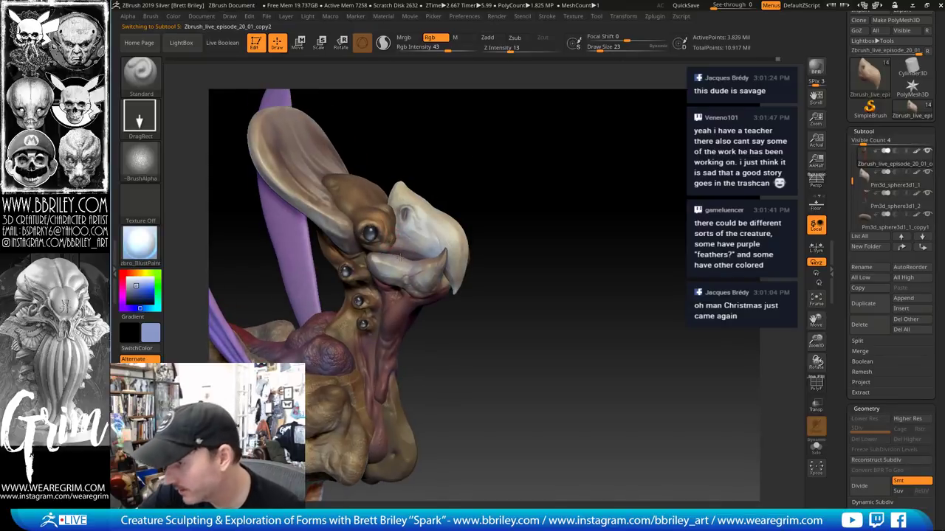
pyautogui.moveTo(445, 149); pyautogui.dragTo(376, 254)
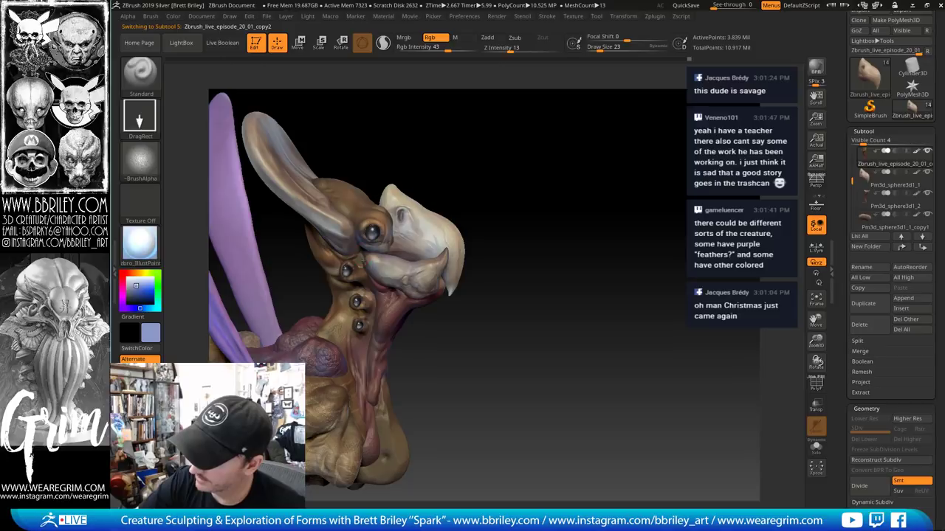
pyautogui.moveTo(444, 147); pyautogui.dragTo(362, 271)
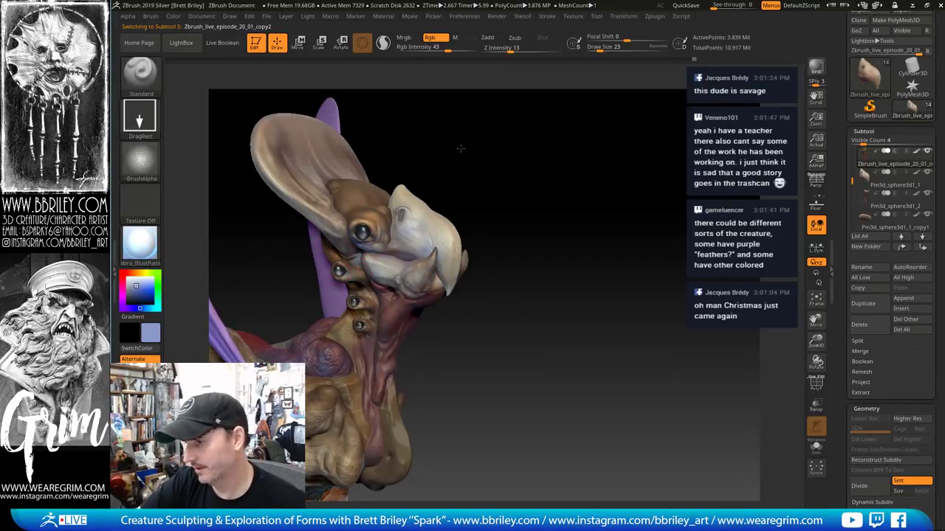
pyautogui.moveTo(460, 149); pyautogui.dragTo(357, 303)
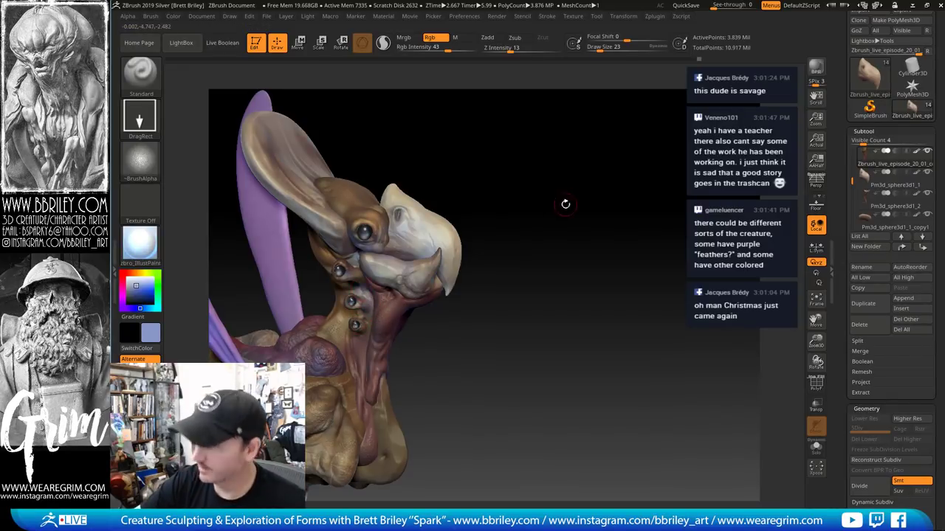
pyautogui.moveTo(565, 204)
pyautogui.mouseDown()
pyautogui.moveTo(549, 183)
pyautogui.moveTo(386, 282)
pyautogui.moveTo(499, 179)
pyautogui.moveTo(381, 263)
pyautogui.mouseUp()
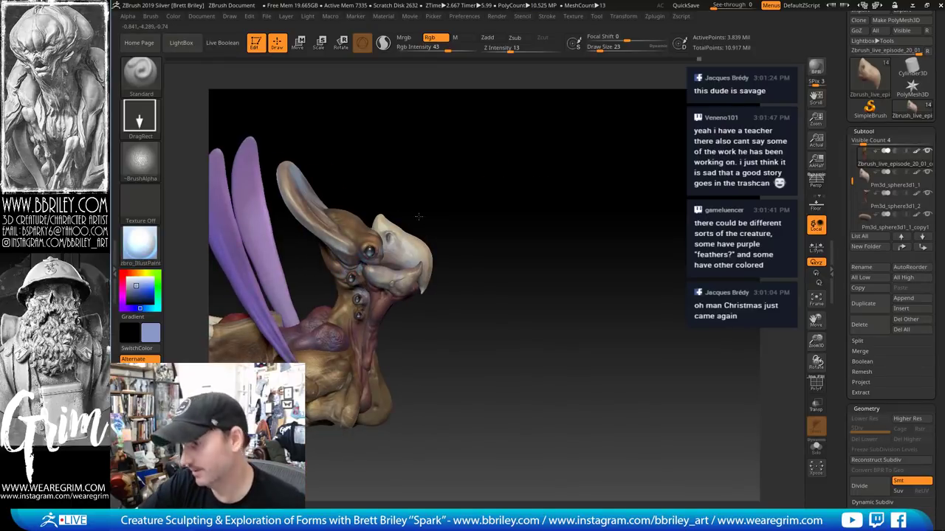
pyautogui.moveTo(418, 216); pyautogui.dragTo(376, 267)
# Sample a dark red and tint the body's skin around the eye sockets beside the jaw
pyautogui.press('c')
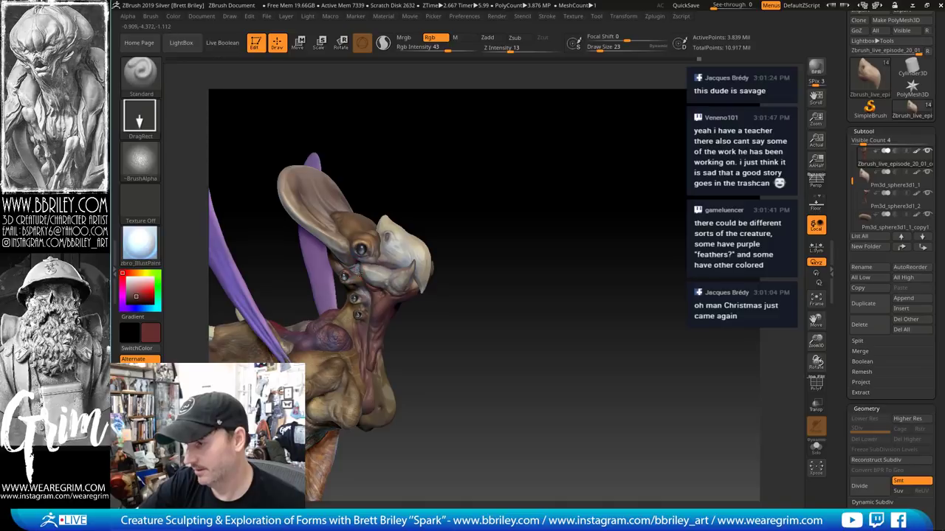
pyautogui.moveTo(420, 163)
pyautogui.mouseDown()
pyautogui.moveTo(457, 169)
pyautogui.moveTo(353, 263)
pyautogui.mouseUp()
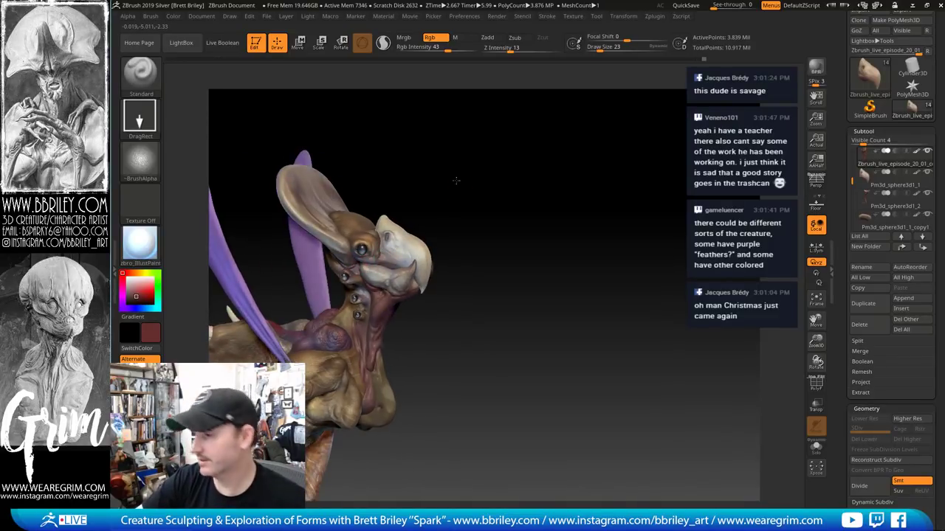
pyautogui.moveTo(457, 180)
pyautogui.mouseDown()
pyautogui.moveTo(488, 212)
pyautogui.moveTo(494, 199)
pyautogui.mouseUp()
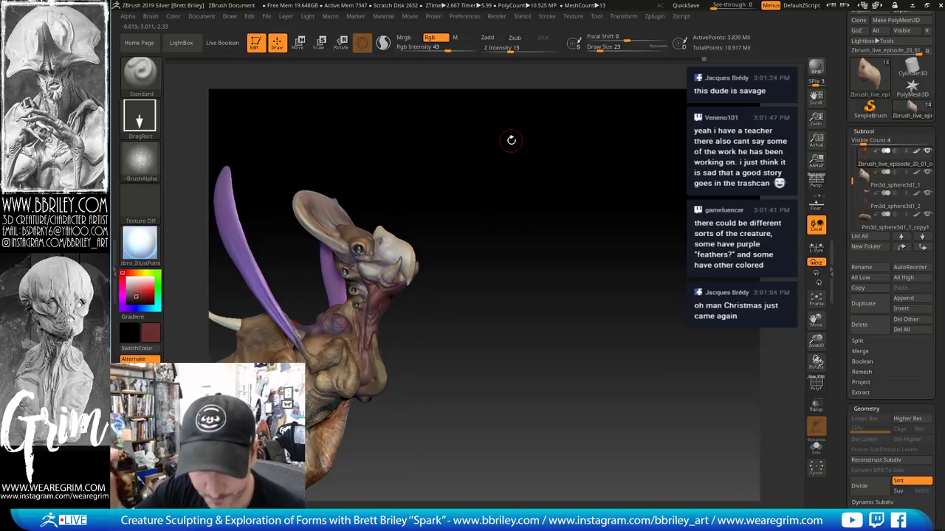
pyautogui.moveTo(572, 178)
pyautogui.mouseDown()
pyautogui.moveTo(606, 162)
pyautogui.moveTo(613, 223)
pyautogui.mouseUp()
pyautogui.moveTo(601, 177); pyautogui.dragTo(537, 203)
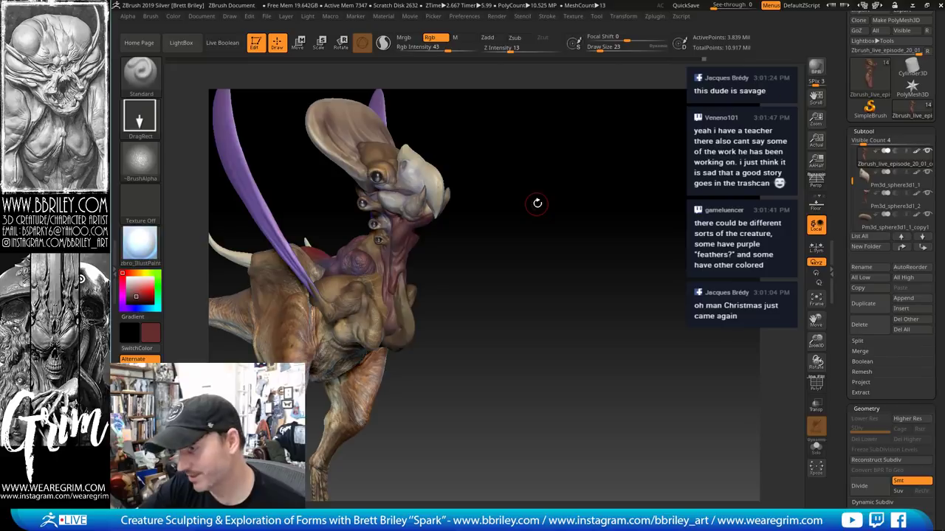
# Select the throat piece, pick a pale taupe and lighten the folds and pouch of the lower throat
pyautogui.moveTo(502, 164); pyautogui.dragTo(511, 221)
pyautogui.keyDown('alt'); pyautogui.click(406, 253); pyautogui.keyUp('alt')
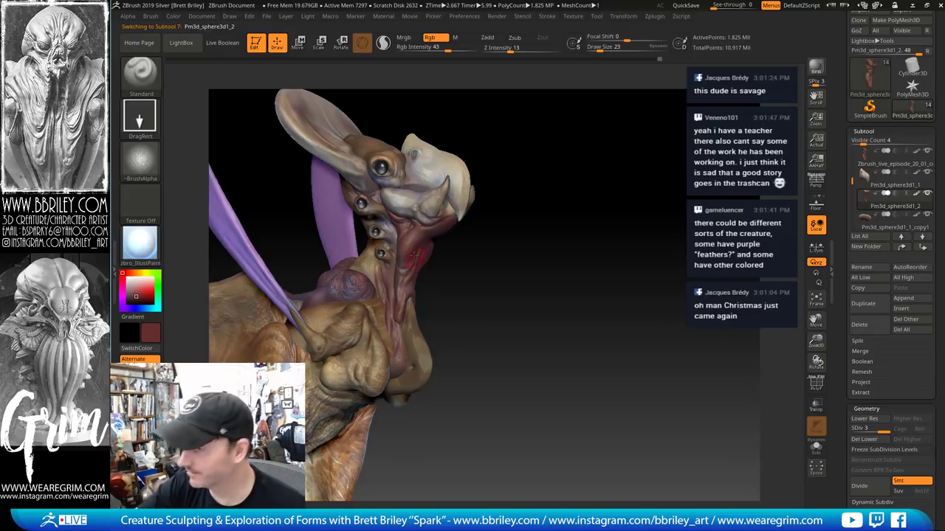
pyautogui.press('c')
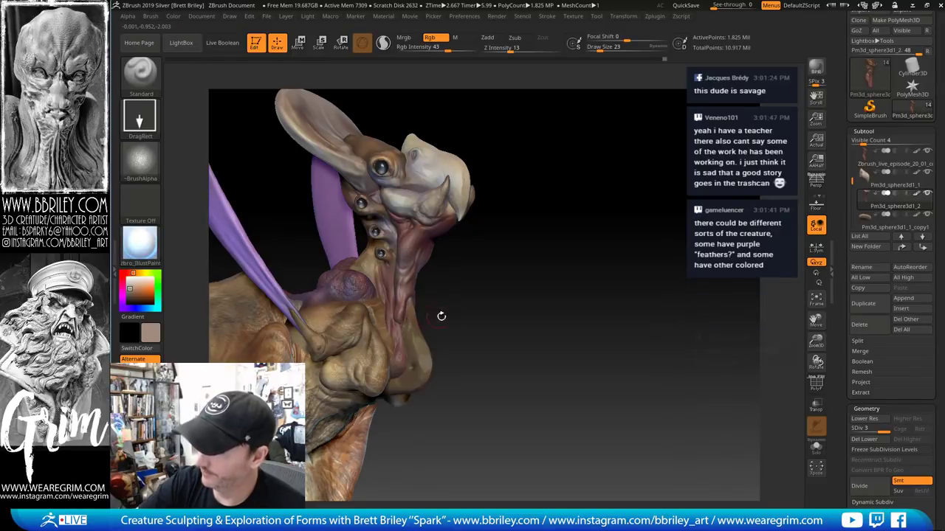
pyautogui.moveTo(440, 317)
pyautogui.mouseDown()
pyautogui.moveTo(466, 291)
pyautogui.moveTo(404, 315)
pyautogui.moveTo(393, 337)
pyautogui.mouseUp()
# Sample a greyish mauve and touch up the ridges of the lower throat at draw size 10
pyautogui.press('c')
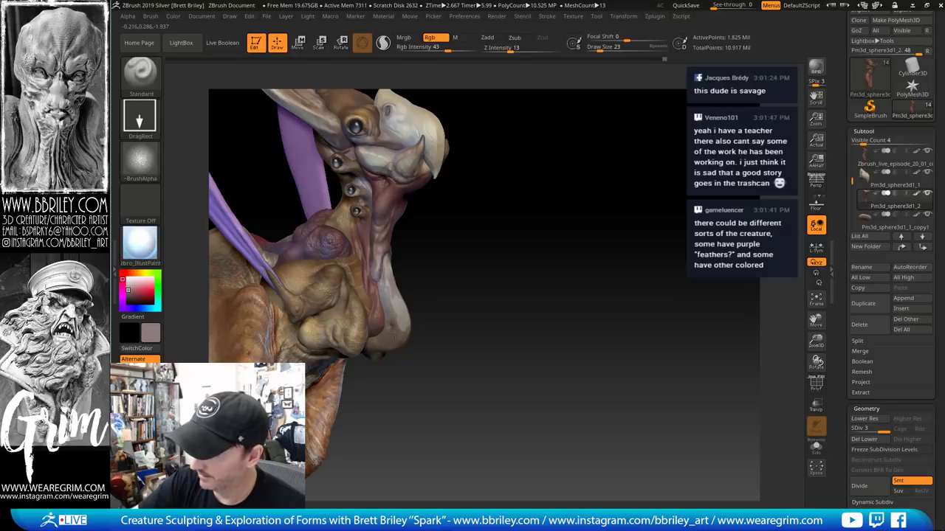
pyautogui.moveTo(420, 295)
pyautogui.mouseDown()
pyautogui.moveTo(435, 247)
pyautogui.moveTo(385, 287)
pyautogui.mouseUp()
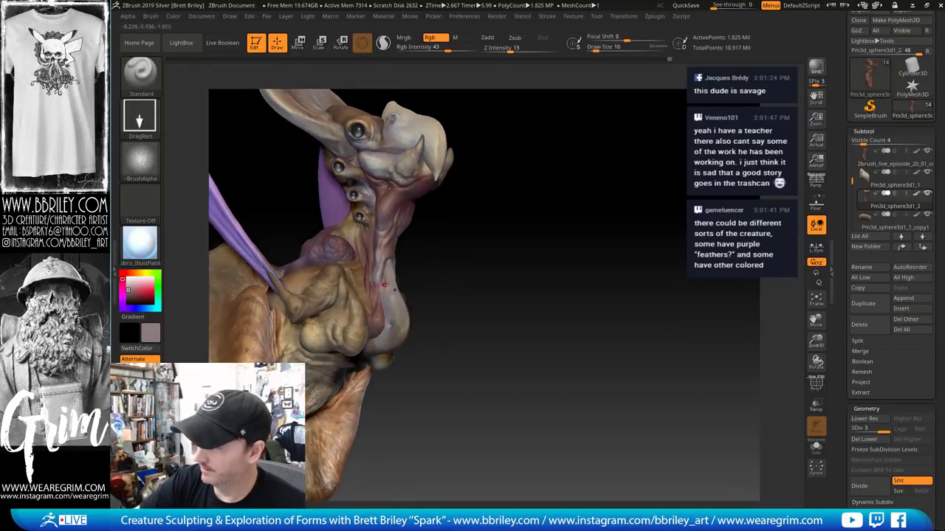
pyautogui.moveTo(438, 251); pyautogui.dragTo(393, 268)
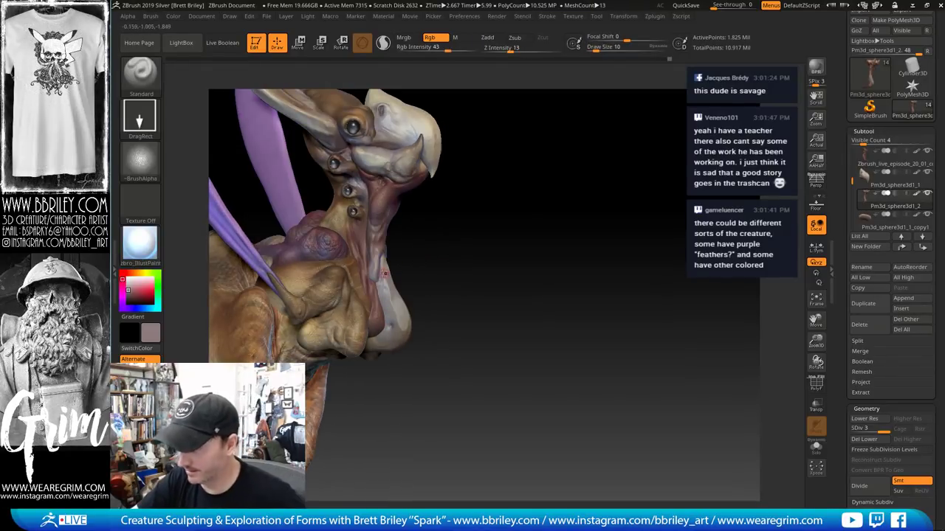
pyautogui.keyDown('ctrl'); pyautogui.moveTo(382, 269); pyautogui.dragTo(381, 284); pyautogui.keyUp('ctrl')
pyautogui.moveTo(412, 242); pyautogui.dragTo(387, 247)
pyautogui.moveTo(388, 300)
pyautogui.mouseDown()
pyautogui.moveTo(378, 266)
pyautogui.moveTo(389, 259)
pyautogui.mouseUp()
pyautogui.press('ctrl')
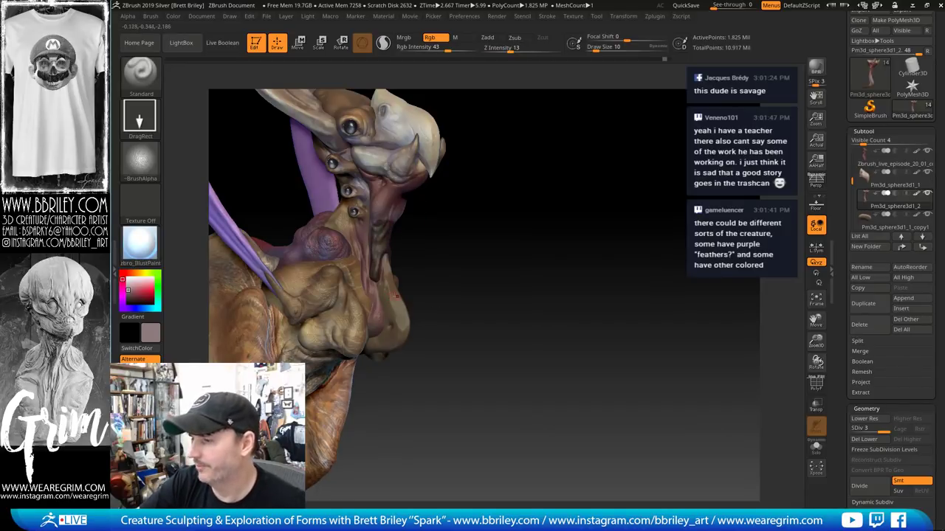
# Isolate the throat piece and mask its hooked, olive-brown lower end at draw size 25
pyautogui.click(816, 447)
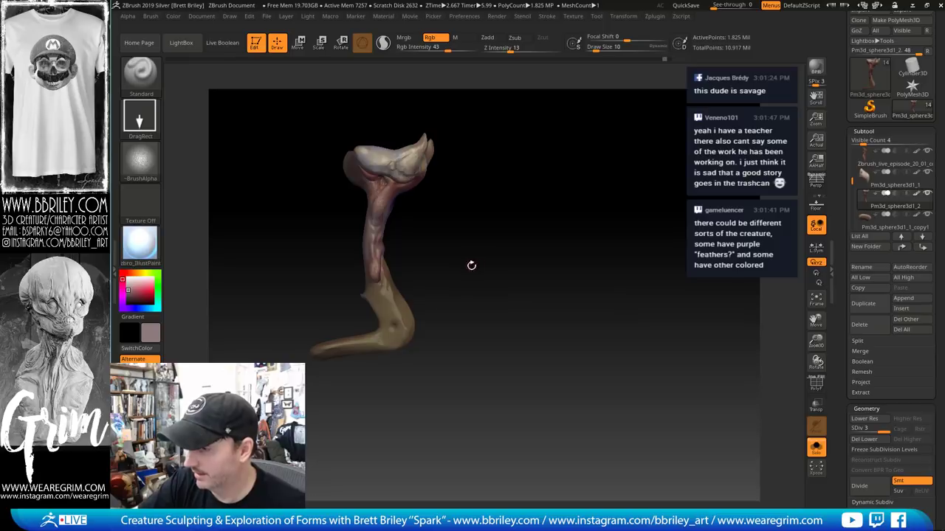
pyautogui.press('s')
pyautogui.click(375, 297)
pyautogui.moveTo(383, 263)
pyautogui.keyDown('ctrl'); pyautogui.mouseDown()
pyautogui.moveTo(398, 327)
pyautogui.moveTo(386, 348)
pyautogui.moveTo(318, 353)
pyautogui.mouseUp(); pyautogui.keyUp('ctrl')
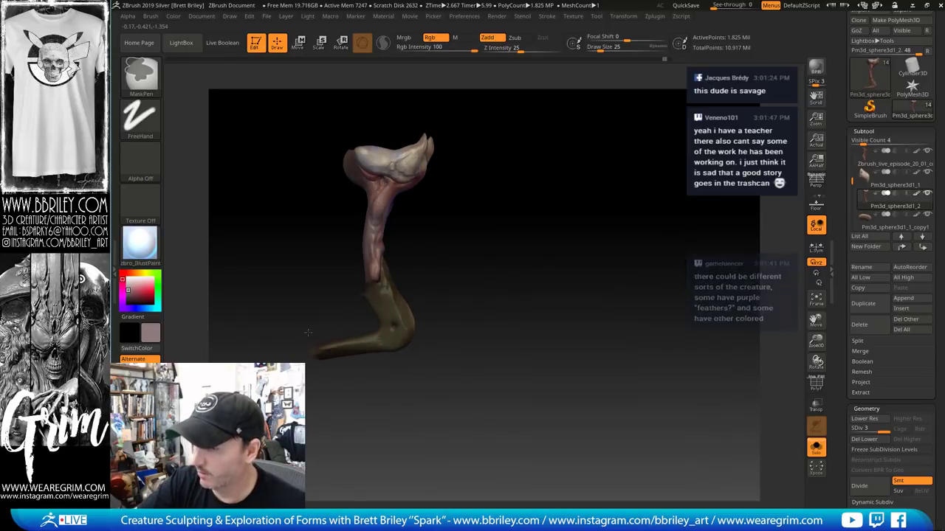
# Refine the mask where the lower end meets the throat flaps, invert it to protect the upper throat, and show all parts again
pyautogui.moveTo(473, 229)
pyautogui.mouseDown()
pyautogui.moveTo(393, 221)
pyautogui.moveTo(428, 289)
pyautogui.moveTo(406, 277)
pyautogui.mouseUp()
pyautogui.click(594, 48)
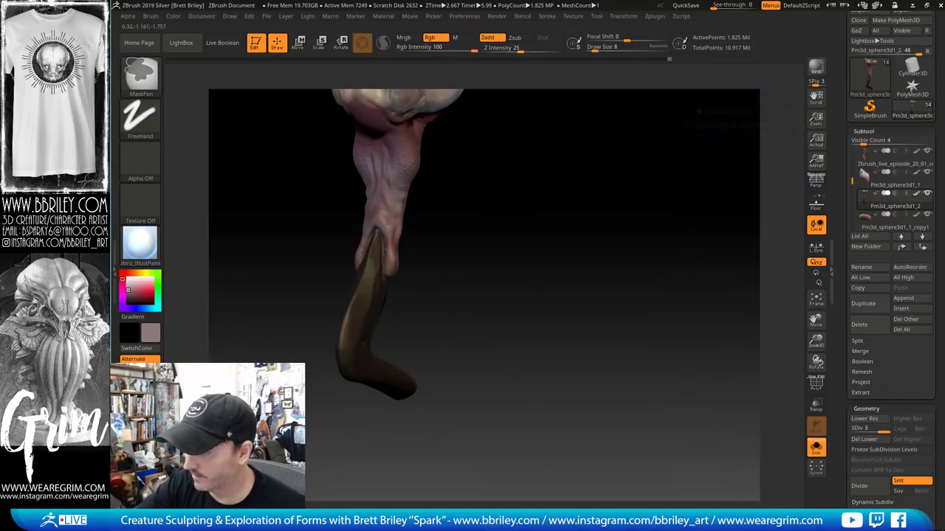
pyautogui.press(']')
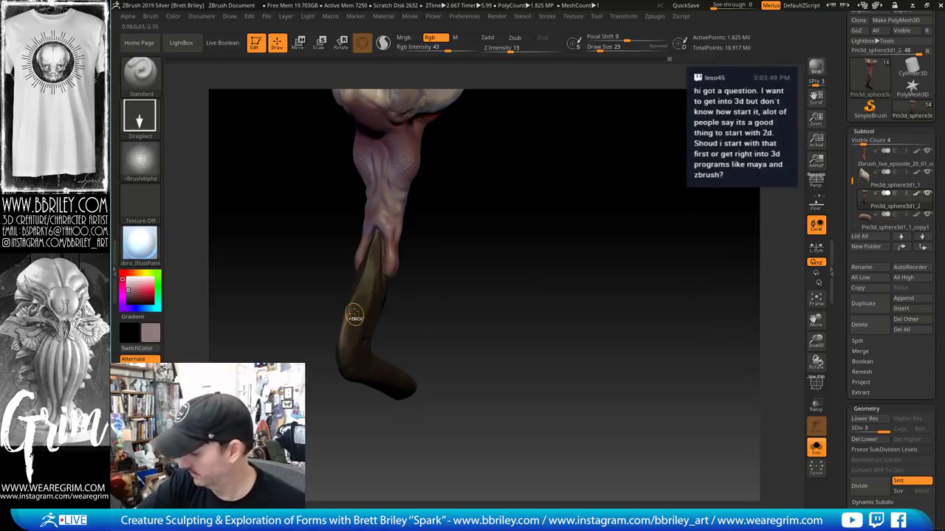
pyautogui.keyDown('ctrl'); pyautogui.moveTo(353, 334); pyautogui.dragTo(353, 310); pyautogui.keyUp('ctrl')
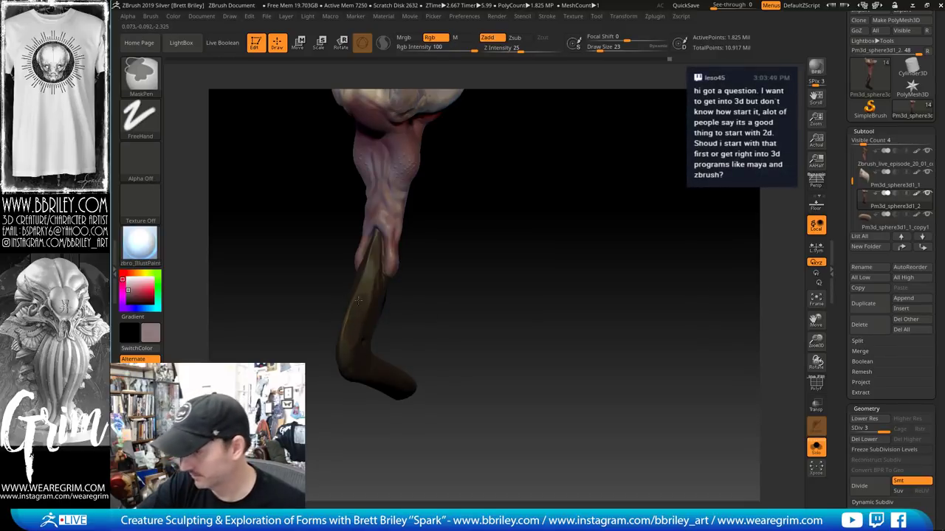
pyautogui.moveTo(405, 366)
pyautogui.mouseDown()
pyautogui.moveTo(492, 310)
pyautogui.moveTo(485, 276)
pyautogui.moveTo(641, 319)
pyautogui.mouseUp()
pyautogui.click(815, 448)
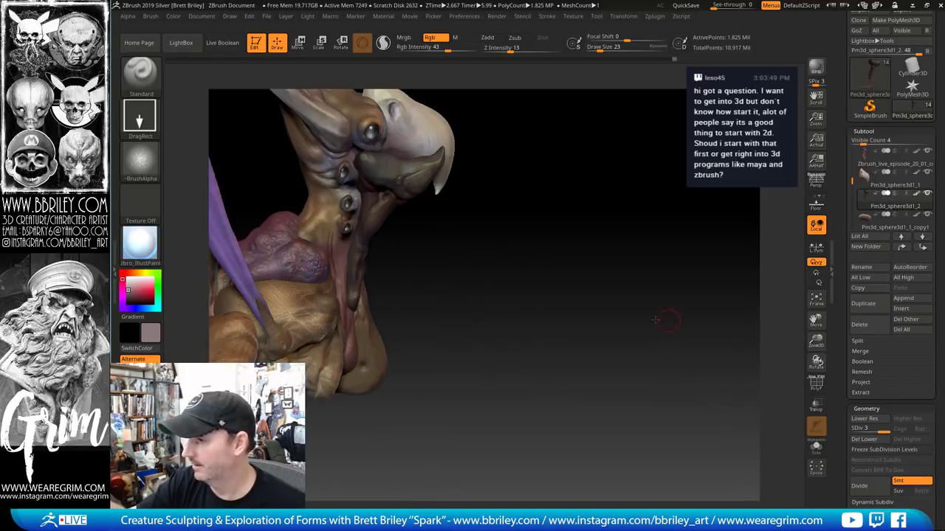
# Sample a greyish mauve (R 124, G 100, B 99) and fill the unmasked lower end of the throat piece with it
pyautogui.press('c')
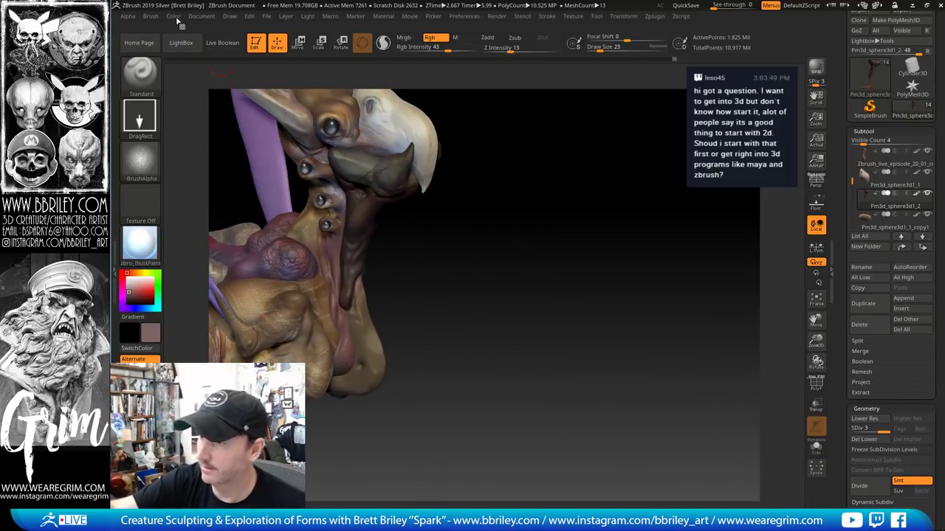
pyautogui.click(174, 16)
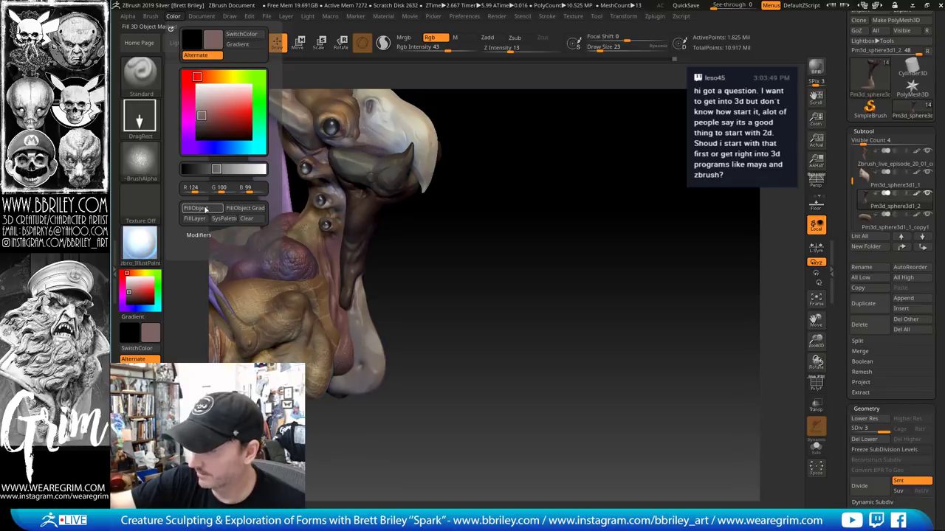
pyautogui.click(205, 209)
pyautogui.keyDown('alt'); pyautogui.moveTo(514, 295); pyautogui.dragTo(399, 185); pyautogui.keyUp('alt')
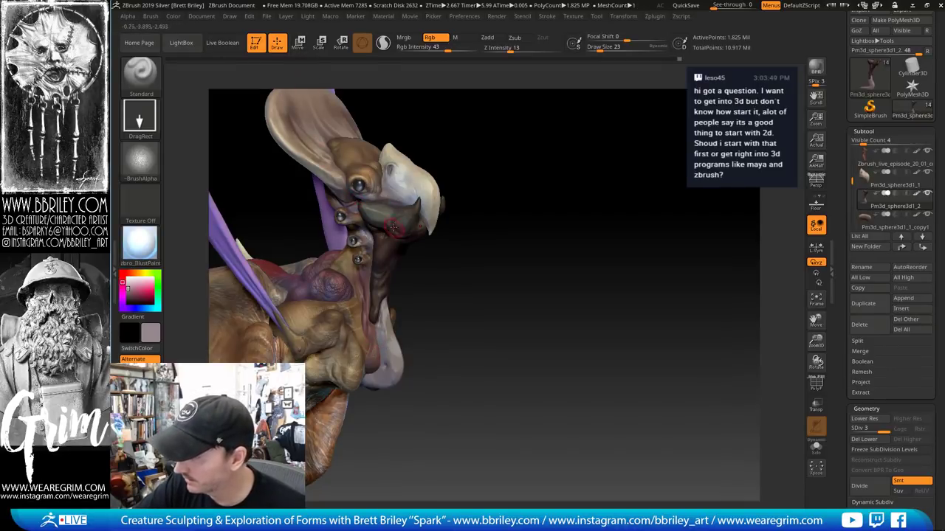
# Sample a dark brown and a light tan and tint the hooked lower end of the throat, reducing the draw size to 15
pyautogui.press('c')
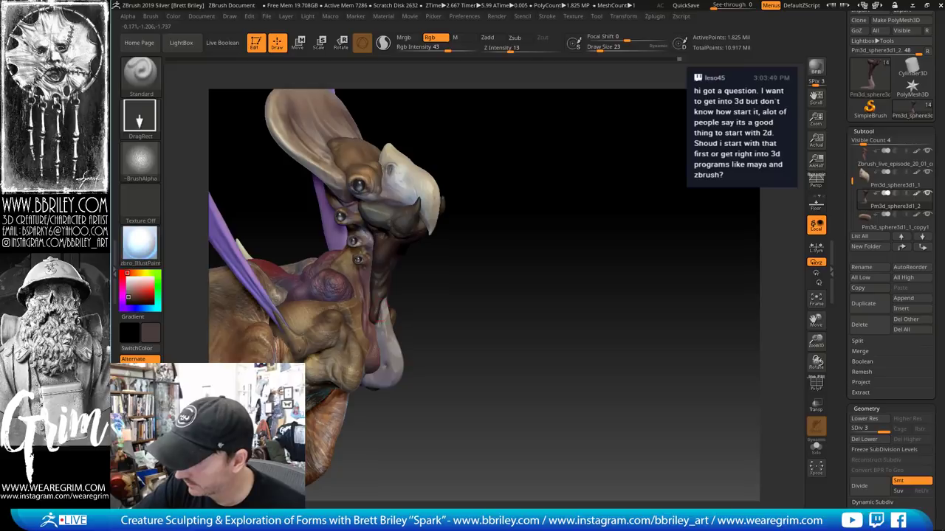
pyautogui.moveTo(377, 328); pyautogui.dragTo(386, 353, button='right')
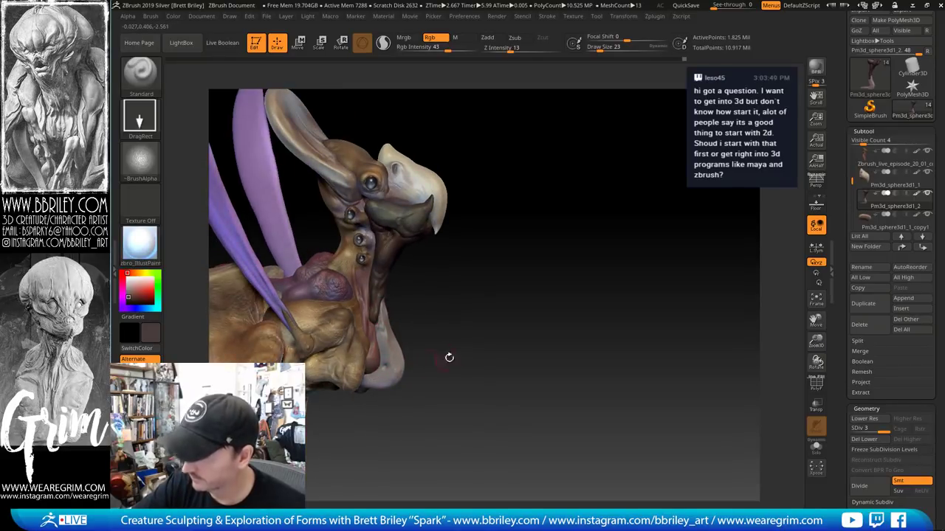
pyautogui.moveTo(449, 357); pyautogui.dragTo(402, 347, button='right')
pyautogui.moveTo(462, 346); pyautogui.dragTo(443, 211, button='right')
pyautogui.press('c')
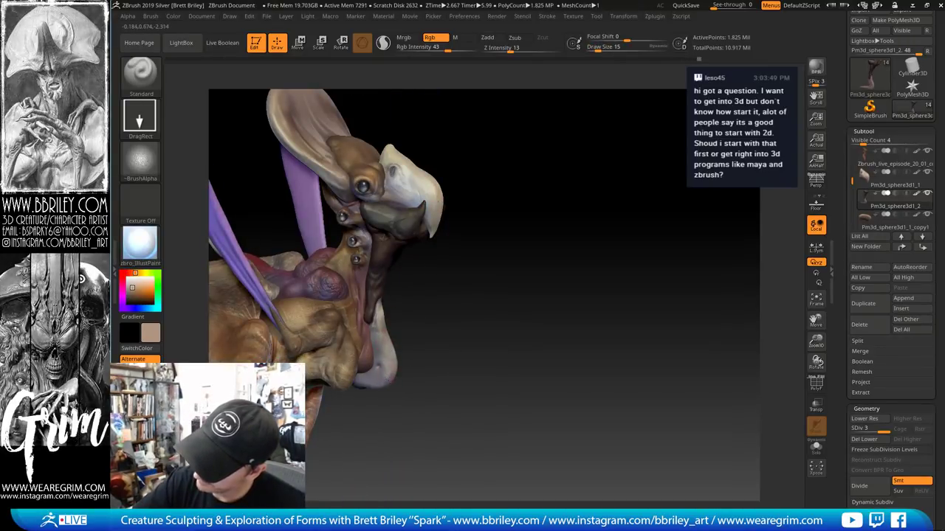
pyautogui.moveTo(412, 385); pyautogui.dragTo(392, 391, button='right')
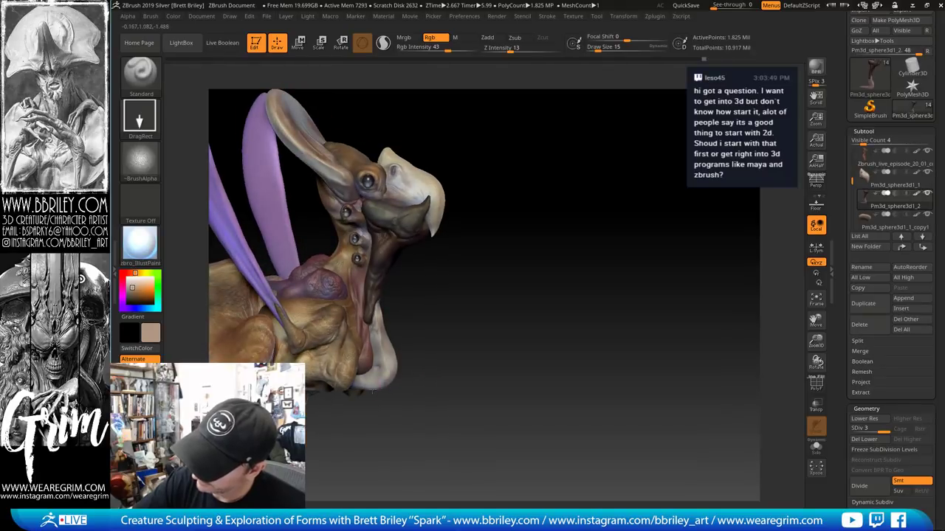
# Blend pale tan over the curved growth at the base of the creature's neck and save the tool
pyautogui.moveTo(428, 389); pyautogui.dragTo(364, 376)
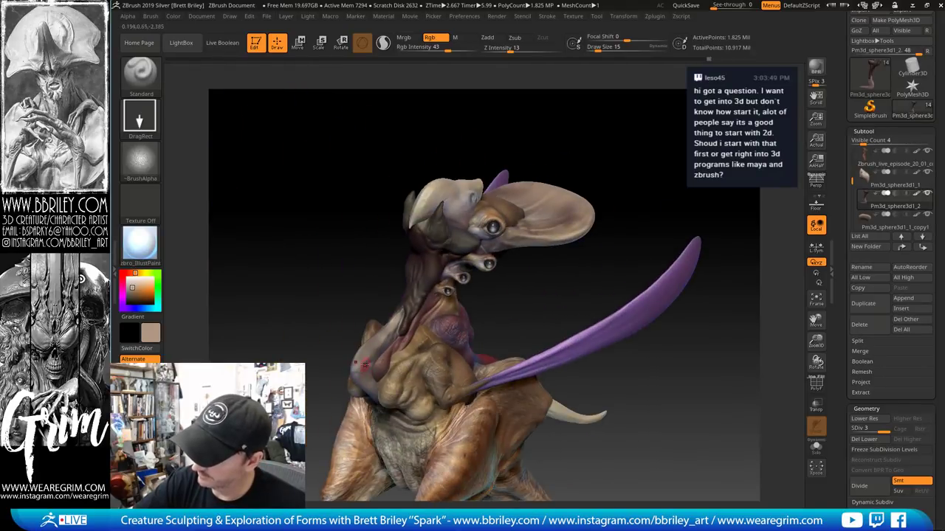
pyautogui.moveTo(363, 277); pyautogui.dragTo(331, 285)
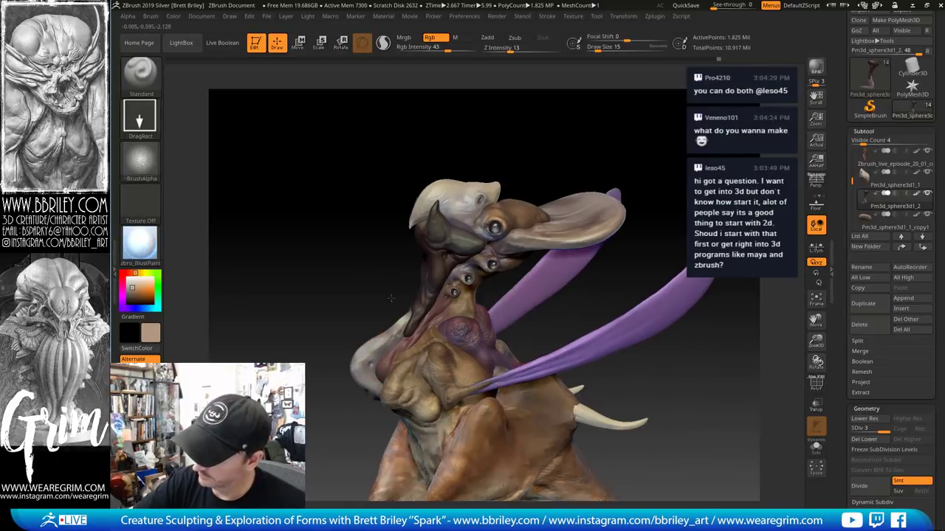
pyautogui.moveTo(373, 359); pyautogui.dragTo(389, 325, button='right')
pyautogui.moveTo(597, 342); pyautogui.dragTo(569, 218, button='right')
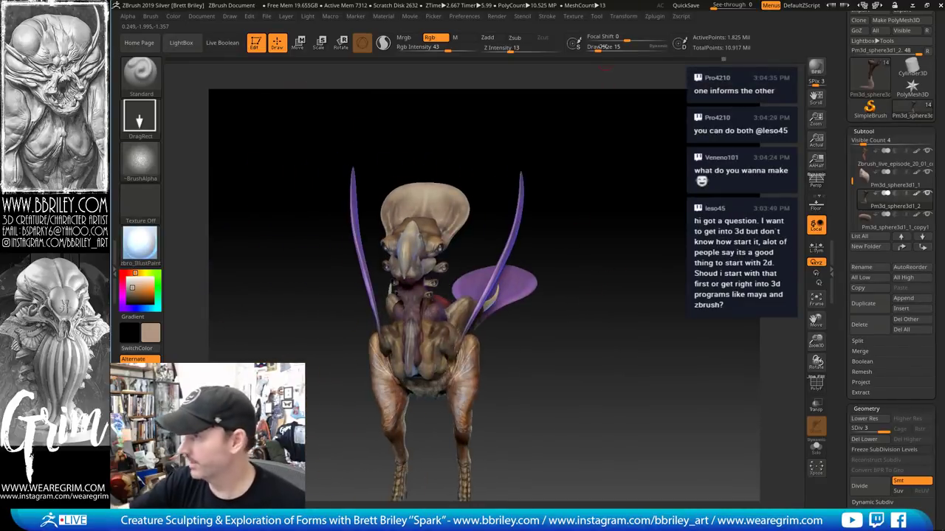
pyautogui.click(597, 15)
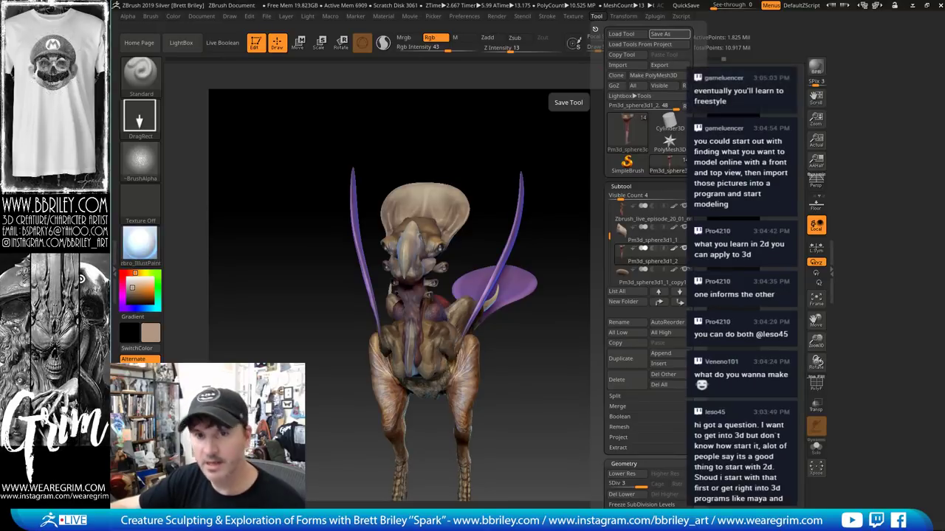
# Switch to the head crest subtool and paint a pale greyish pink over the crest
pyautogui.moveTo(293, 284); pyautogui.dragTo(458, 244)
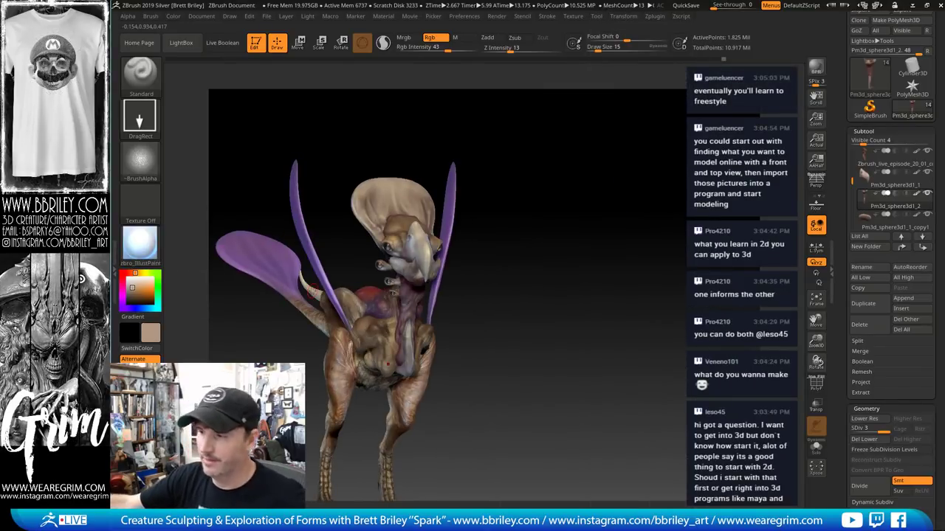
pyautogui.moveTo(579, 242); pyautogui.dragTo(596, 193)
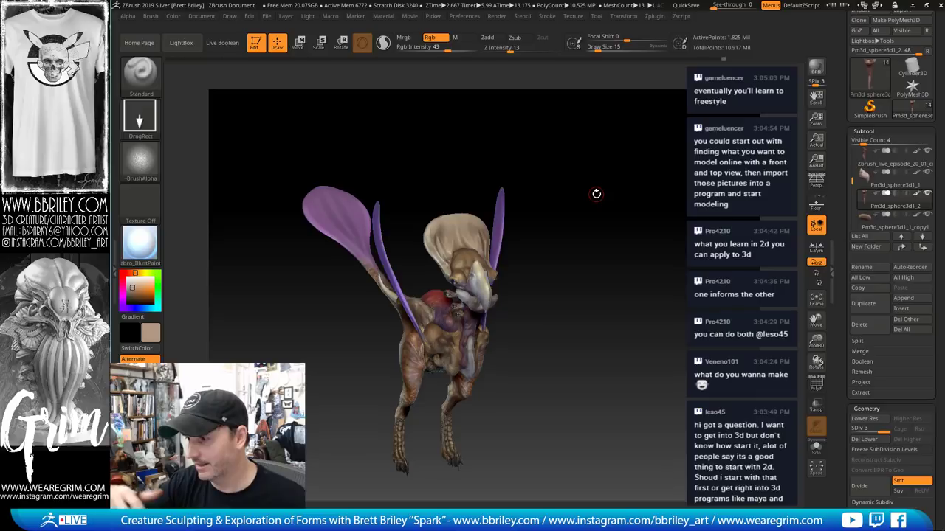
pyautogui.moveTo(633, 194); pyautogui.dragTo(683, 154)
pyautogui.keyDown('alt'); pyautogui.moveTo(642, 127); pyautogui.dragTo(608, 158); pyautogui.keyUp('alt')
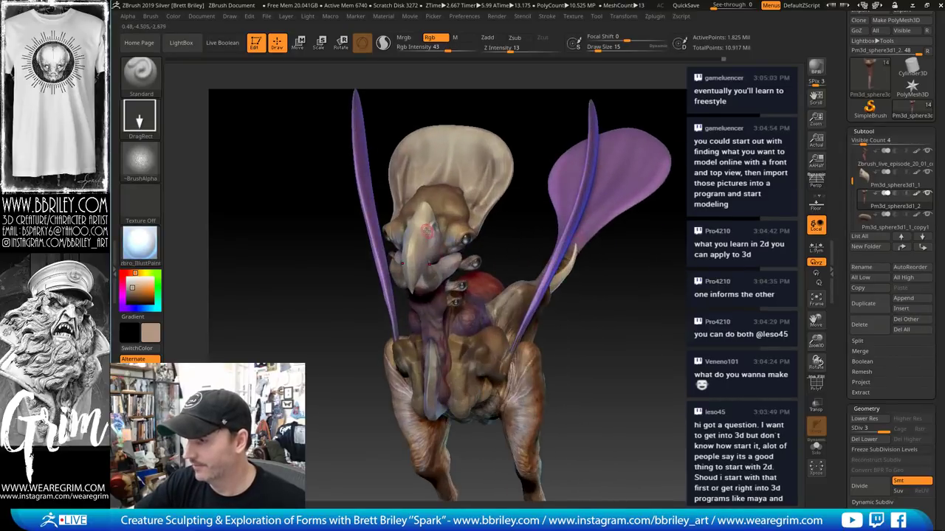
pyautogui.moveTo(521, 122); pyautogui.dragTo(448, 213)
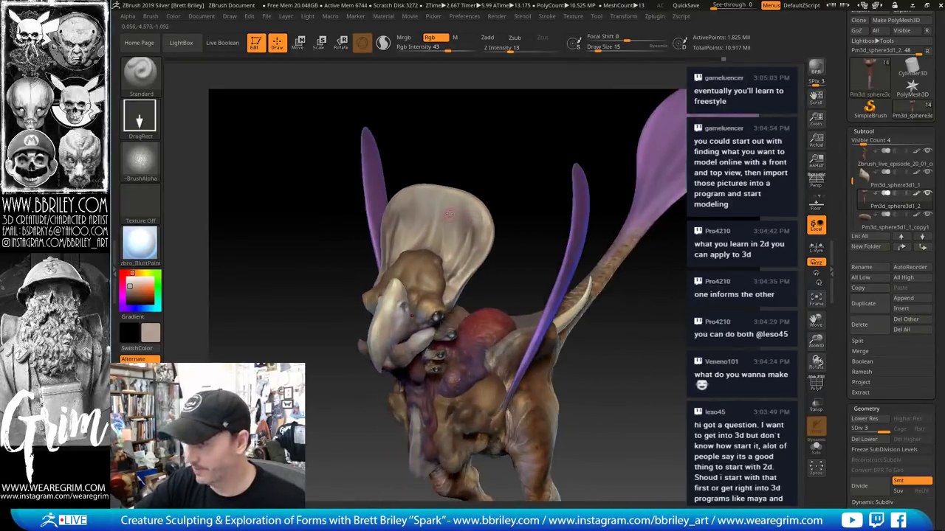
pyautogui.keyDown('alt'); pyautogui.click(457, 214); pyautogui.keyUp('alt')
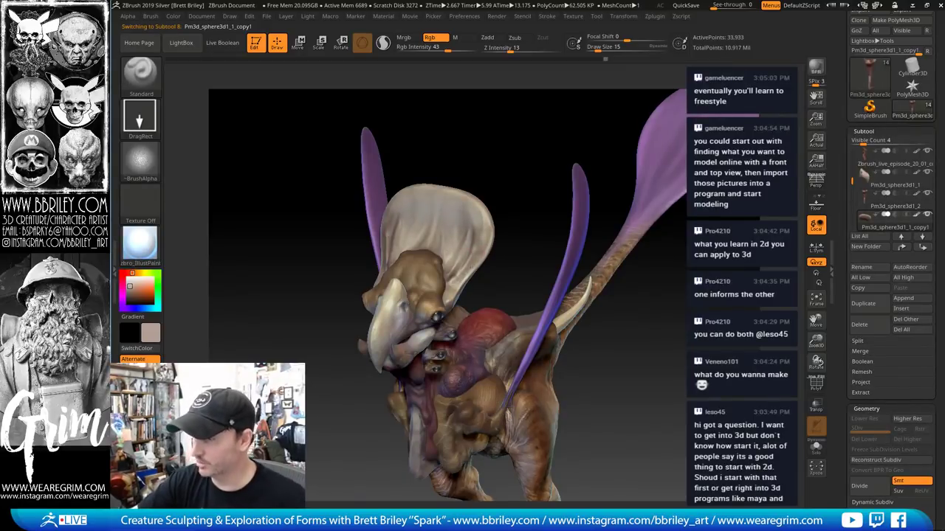
pyautogui.moveTo(518, 147); pyautogui.dragTo(478, 131)
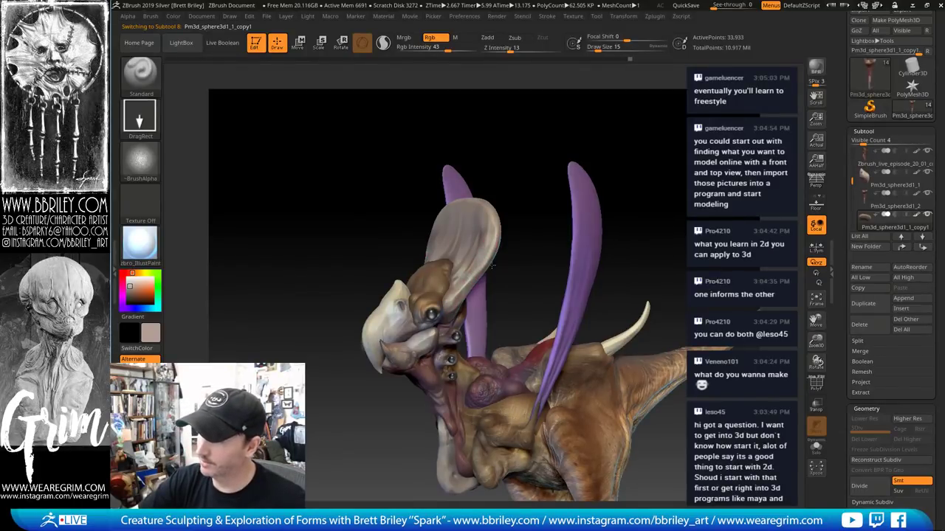
pyautogui.moveTo(533, 177); pyautogui.dragTo(529, 189)
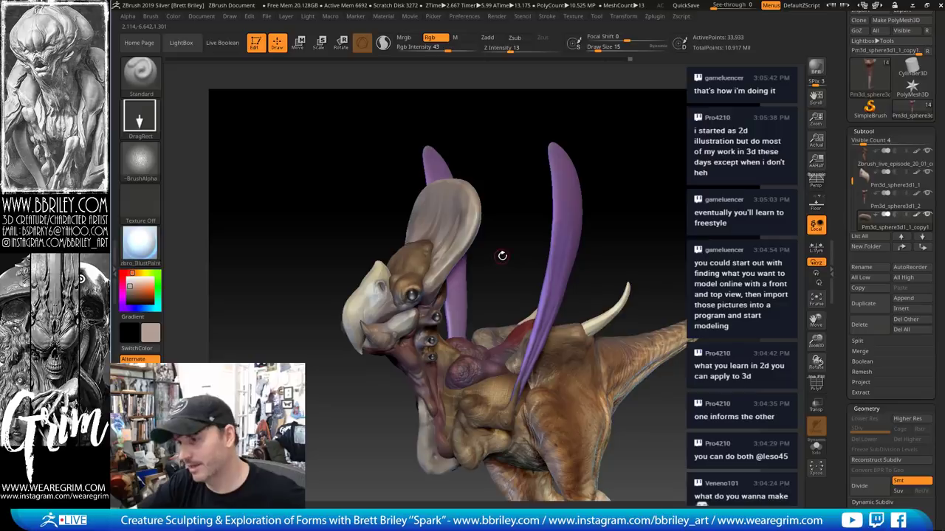
pyautogui.moveTo(501, 255); pyautogui.dragTo(475, 243)
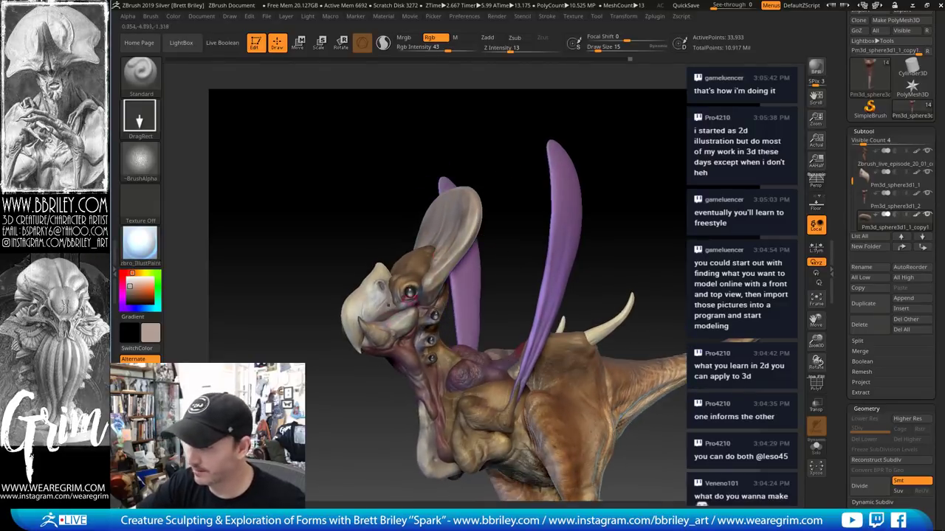
# Switch to the Pm3d_sphere3d1_2 subtool and touch up the beak with the pale greyish colour
pyautogui.keyDown('alt'); pyautogui.click(362, 325); pyautogui.keyUp('alt')
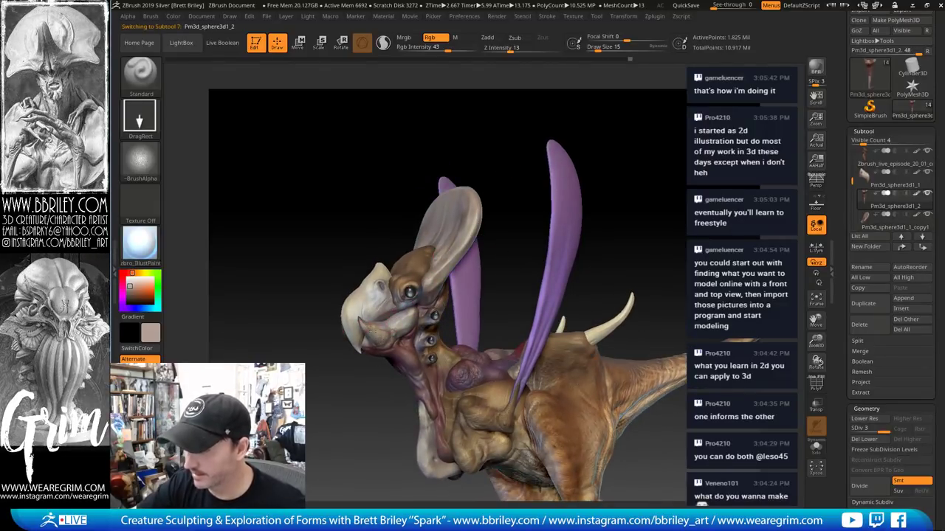
pyautogui.moveTo(381, 211); pyautogui.dragTo(364, 322)
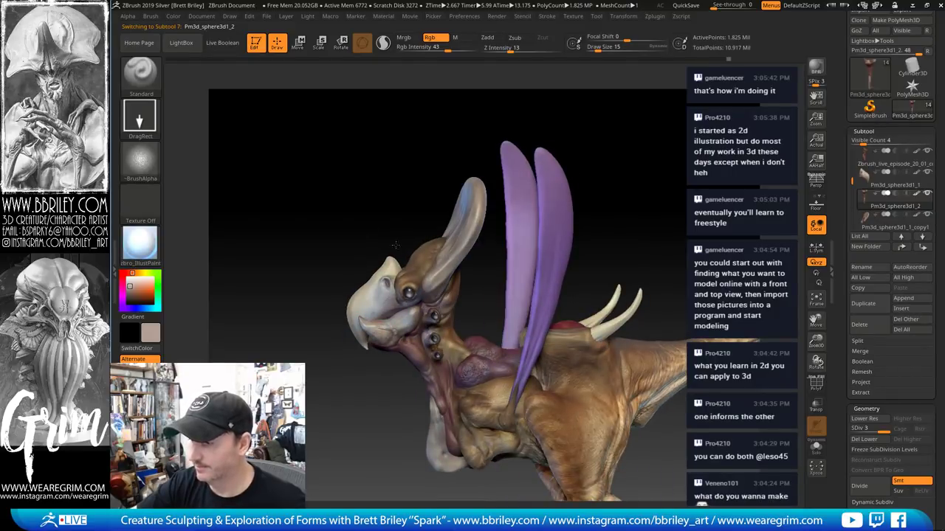
pyautogui.moveTo(396, 245)
pyautogui.mouseDown()
pyautogui.moveTo(540, 232)
pyautogui.moveTo(428, 265)
pyautogui.mouseUp()
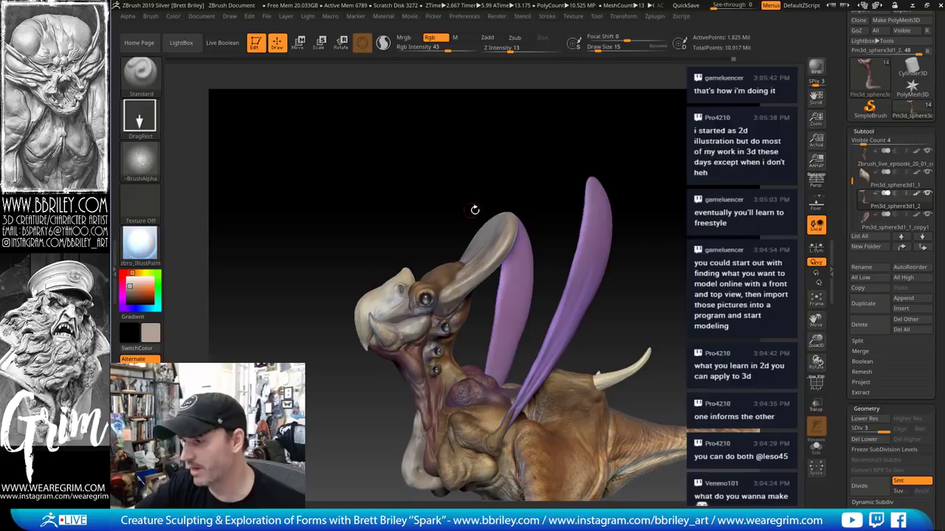
pyautogui.moveTo(475, 210)
pyautogui.mouseDown()
pyautogui.moveTo(548, 133)
pyautogui.moveTo(642, 210)
pyautogui.moveTo(573, 203)
pyautogui.moveTo(547, 259)
pyautogui.mouseUp()
# Switch to the back horns subtool, sample a dark reddish brown and paint it around the base of the horns
pyautogui.keyDown('alt'); pyautogui.click(432, 344); pyautogui.keyUp('alt')
pyautogui.keyDown('alt'); pyautogui.click(549, 262); pyautogui.keyUp('alt')
pyautogui.moveTo(580, 196); pyautogui.dragTo(552, 262)
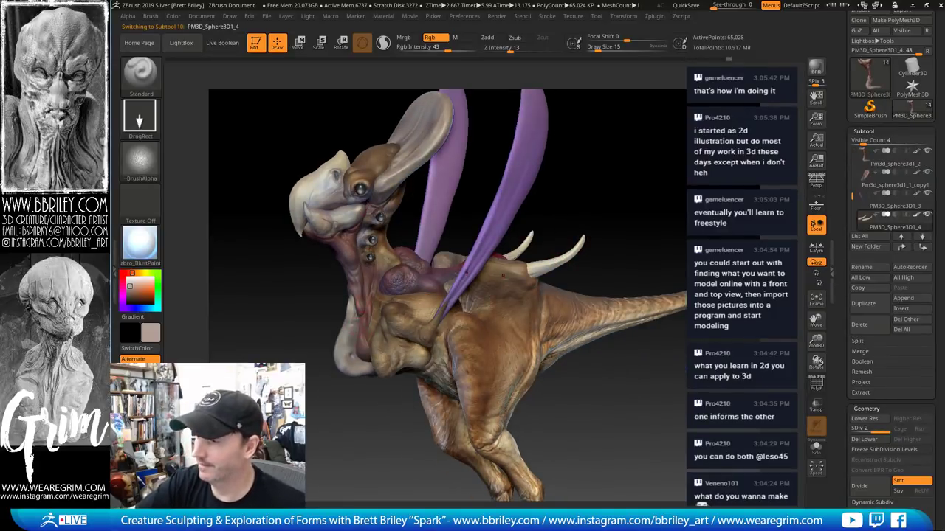
pyautogui.press('c')
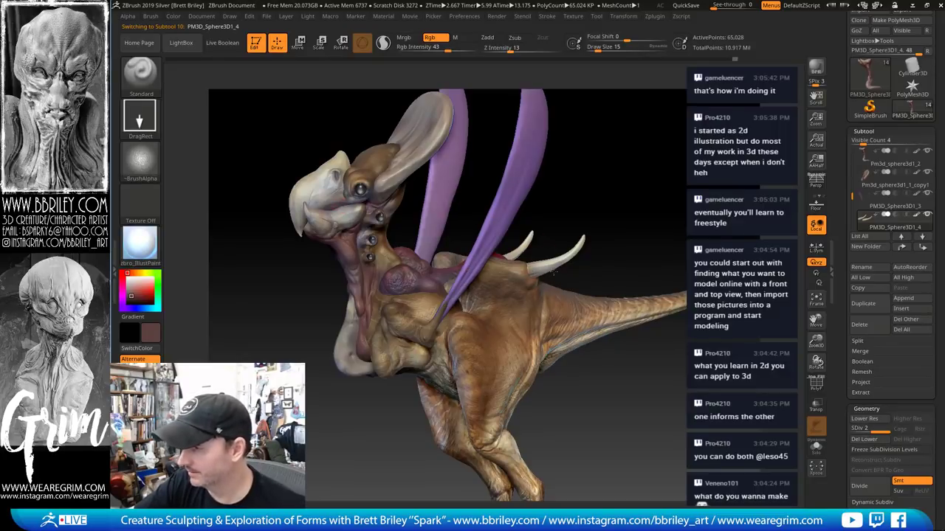
pyautogui.moveTo(572, 179); pyautogui.dragTo(574, 254)
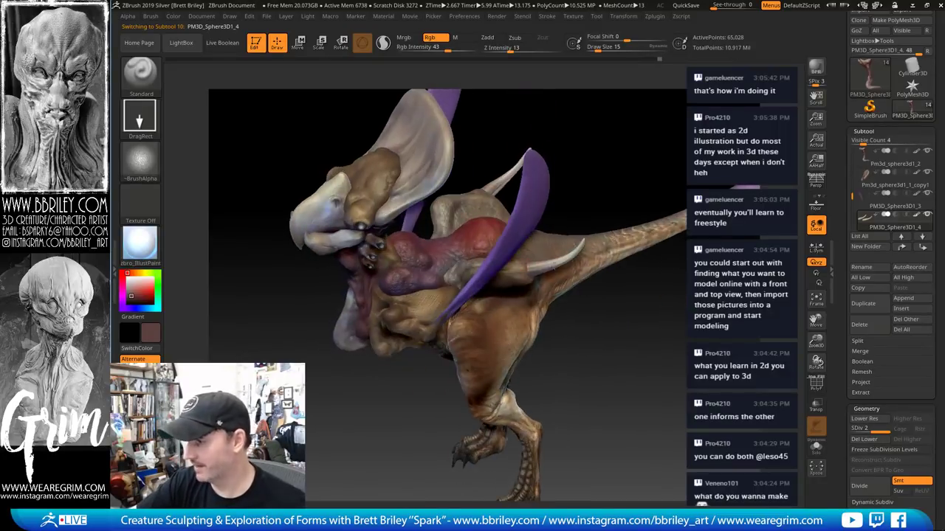
pyautogui.moveTo(611, 166); pyautogui.dragTo(555, 258, button='right')
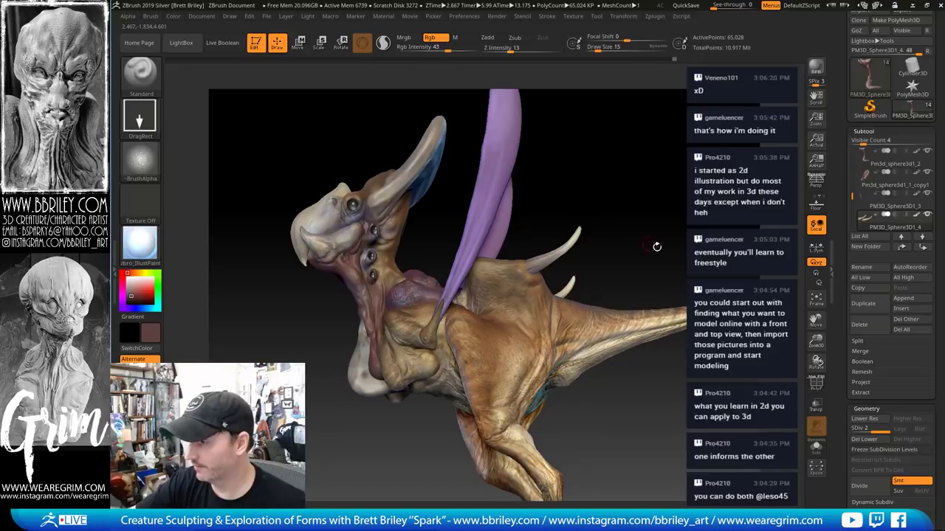
pyautogui.moveTo(656, 244); pyautogui.dragTo(583, 221, button='right')
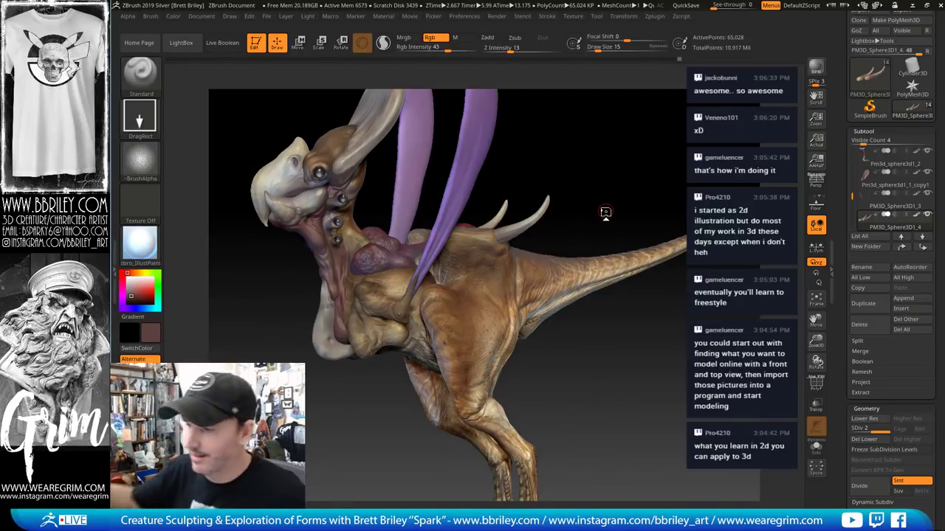
# Switch to the T-rex_final_mywork_1 leg subtool, sample a light tan from the skin and paint around the knee
pyautogui.moveTo(605, 211); pyautogui.dragTo(499, 316)
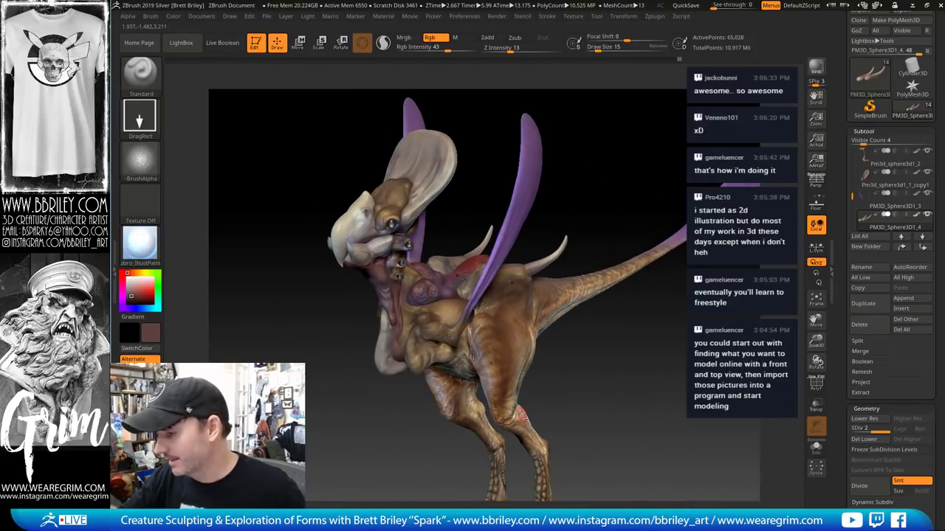
pyautogui.keyDown('alt'); pyautogui.click(521, 413); pyautogui.keyUp('alt')
pyautogui.keyDown('alt'); pyautogui.moveTo(521, 414); pyautogui.dragTo(493, 361, button='right'); pyautogui.keyUp('alt')
pyautogui.press('c')
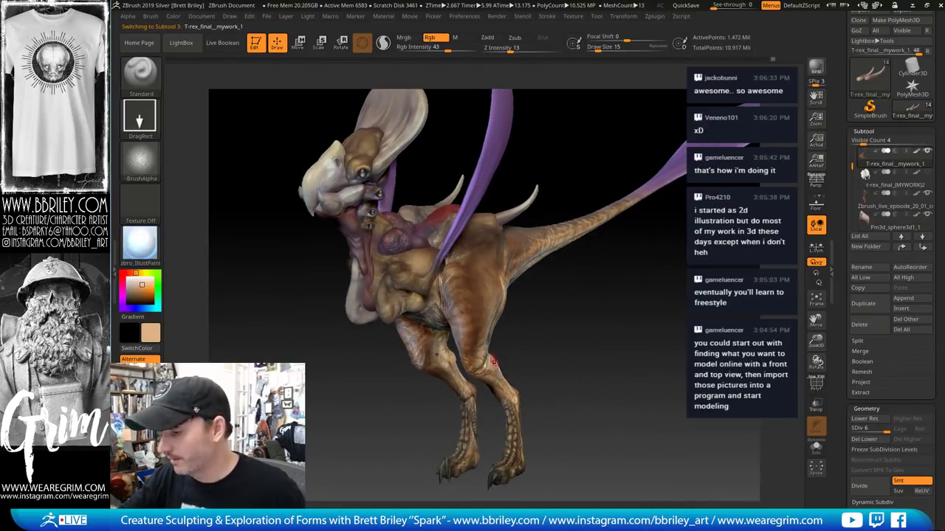
pyautogui.moveTo(526, 355); pyautogui.dragTo(509, 322)
# Blend light tan across the seam between the Zbrush_live_episode_20_04 torso and the T-rex_final_mywork_1 belly
pyautogui.keyDown('alt'); pyautogui.click(386, 309); pyautogui.keyUp('alt')
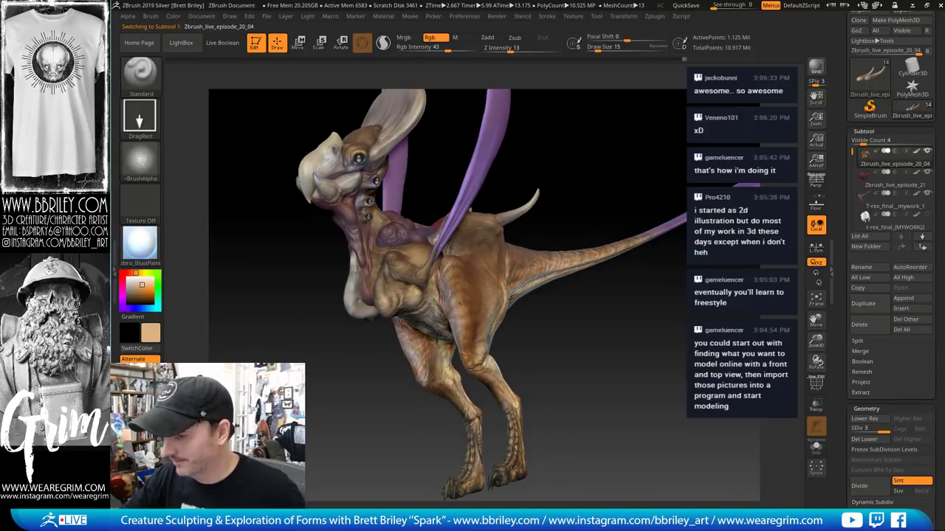
pyautogui.moveTo(578, 350); pyautogui.dragTo(417, 310)
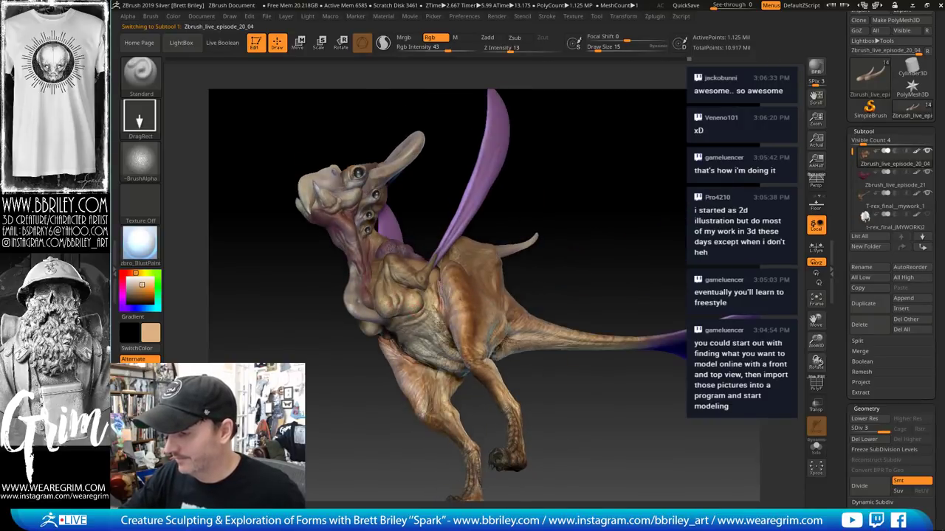
pyautogui.moveTo(527, 158); pyautogui.dragTo(542, 184)
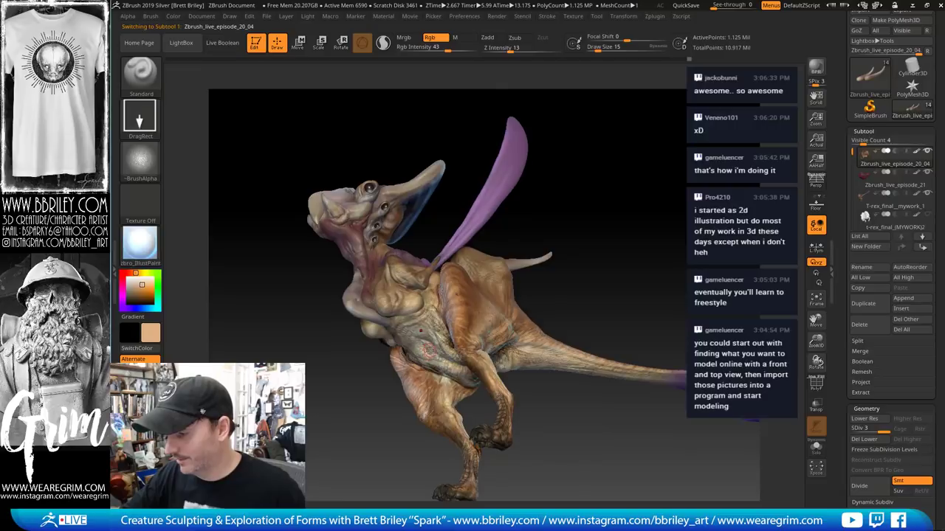
pyautogui.keyDown('alt'); pyautogui.click(420, 330); pyautogui.keyUp('alt')
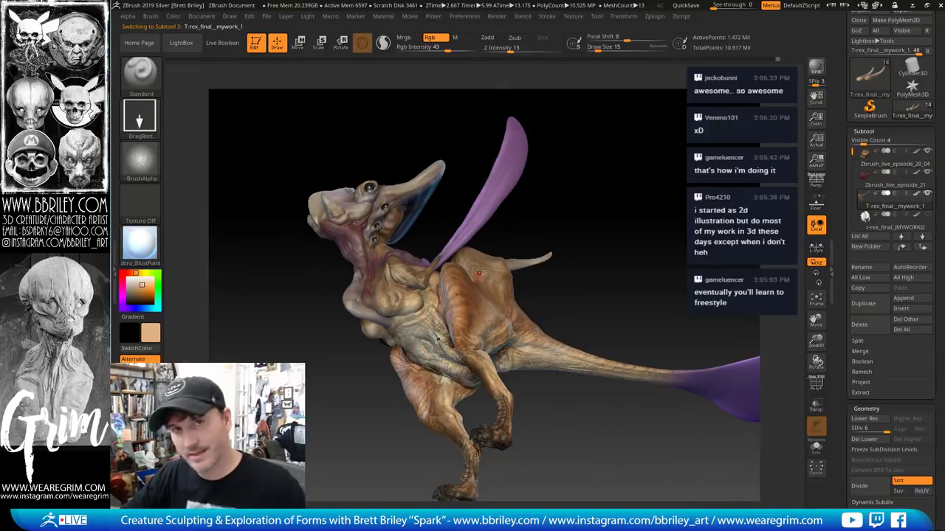
pyautogui.moveTo(592, 174); pyautogui.dragTo(572, 215)
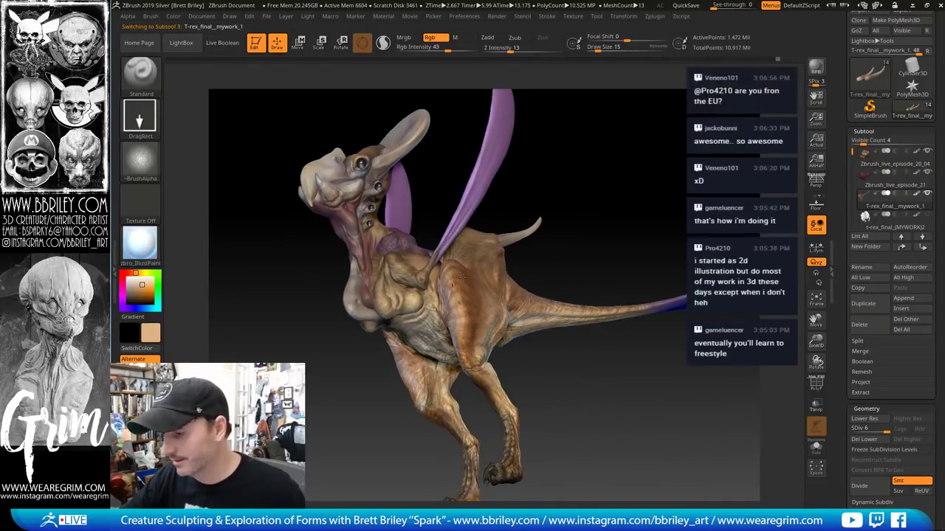
pyautogui.moveTo(576, 166); pyautogui.dragTo(572, 210)
# Switch back to the torso subtool and paint its chest with sampled dark red and brown tones
pyautogui.keyDown('alt'); pyautogui.click(382, 310); pyautogui.keyUp('alt')
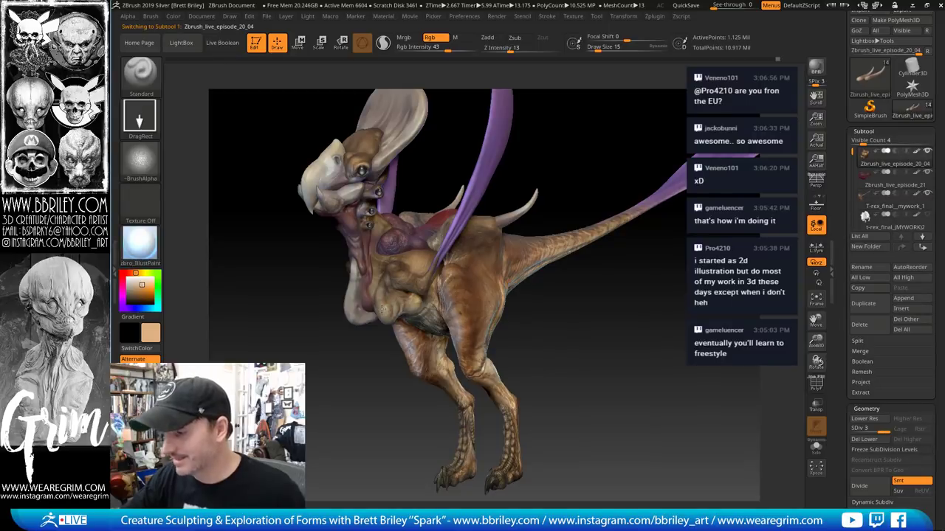
pyautogui.moveTo(580, 135); pyautogui.dragTo(561, 147)
pyautogui.press('c')
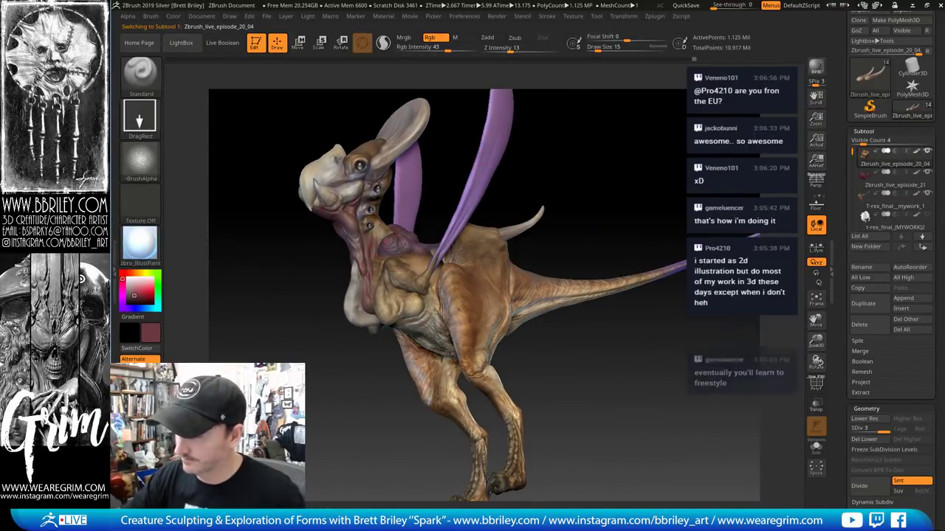
pyautogui.moveTo(539, 175); pyautogui.dragTo(510, 199)
pyautogui.moveTo(553, 143); pyautogui.dragTo(394, 396)
pyautogui.press('c')
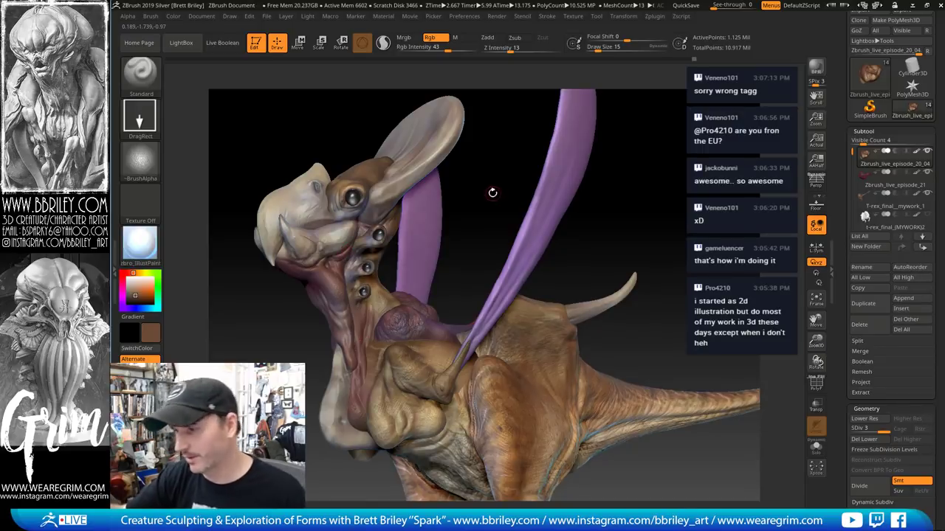
pyautogui.moveTo(493, 192); pyautogui.dragTo(476, 188)
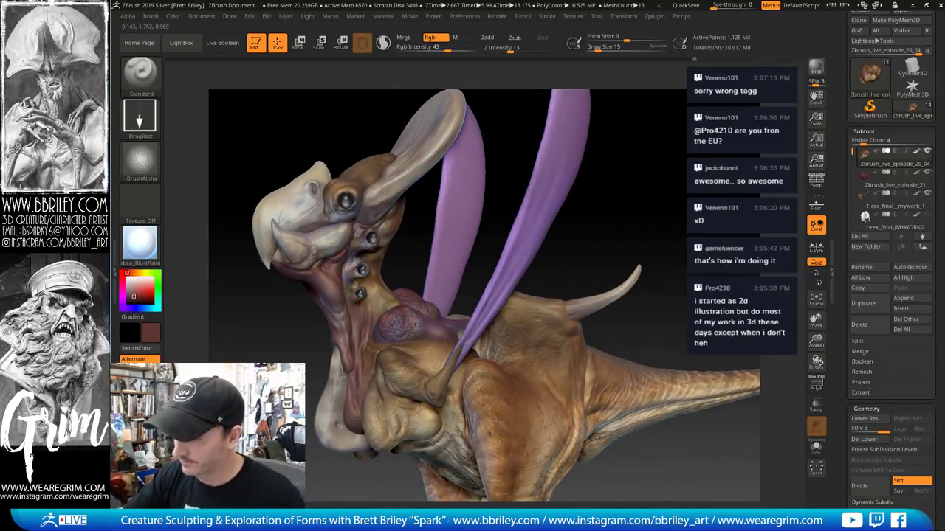
# Switch to the Zbrush_live_episode_20_01_copy2 neck subtool and paint dark red around the small neck eyes
pyautogui.keyDown('alt'); pyautogui.click(348, 268); pyautogui.keyUp('alt')
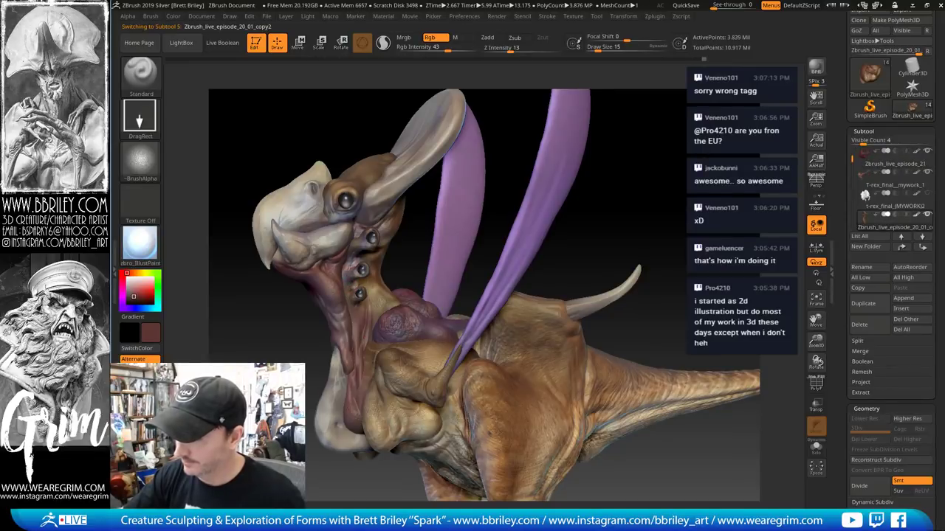
pyautogui.moveTo(656, 167); pyautogui.dragTo(493, 246)
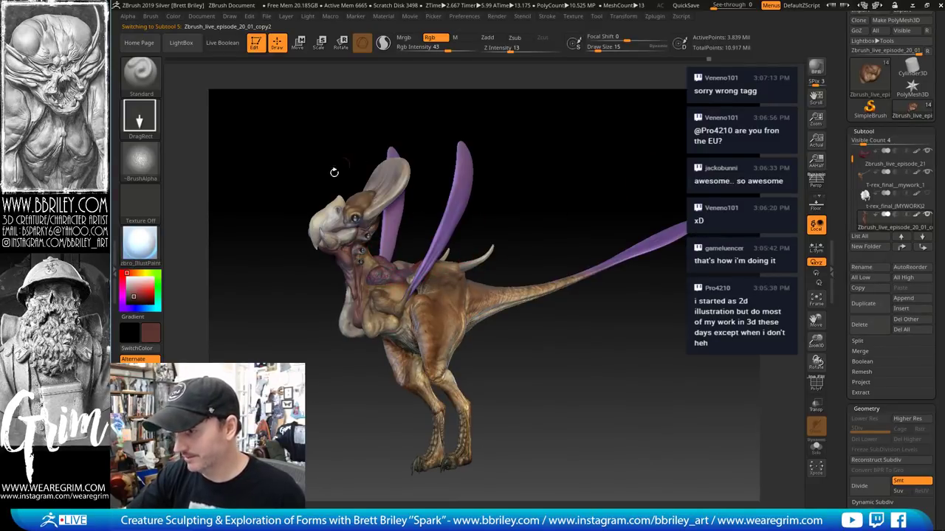
# Switch to the T-rex_final_mywork_1 leg and tail subtool, check the creature from several angles and sample a muted dark purple
pyautogui.moveTo(515, 220); pyautogui.dragTo(551, 295)
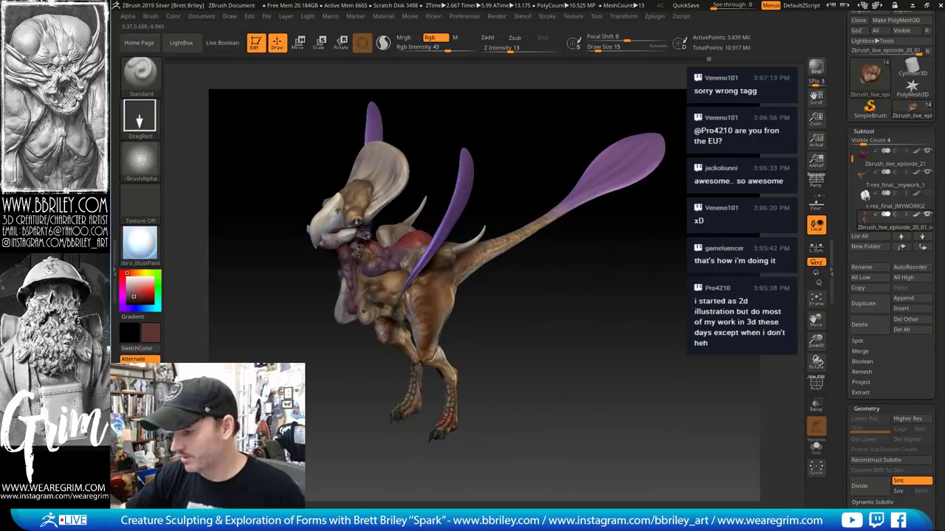
pyautogui.keyDown('alt'); pyautogui.click(438, 435); pyautogui.keyUp('alt')
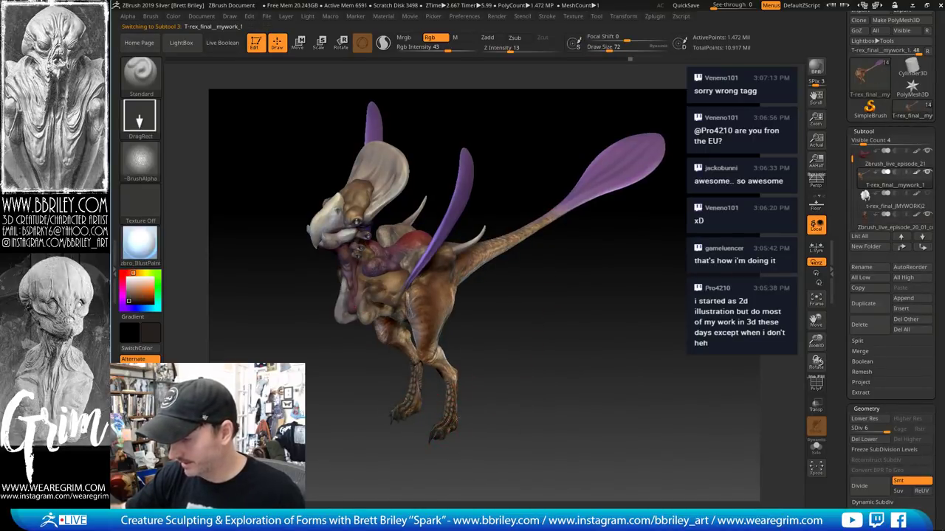
pyautogui.moveTo(515, 385); pyautogui.dragTo(472, 285)
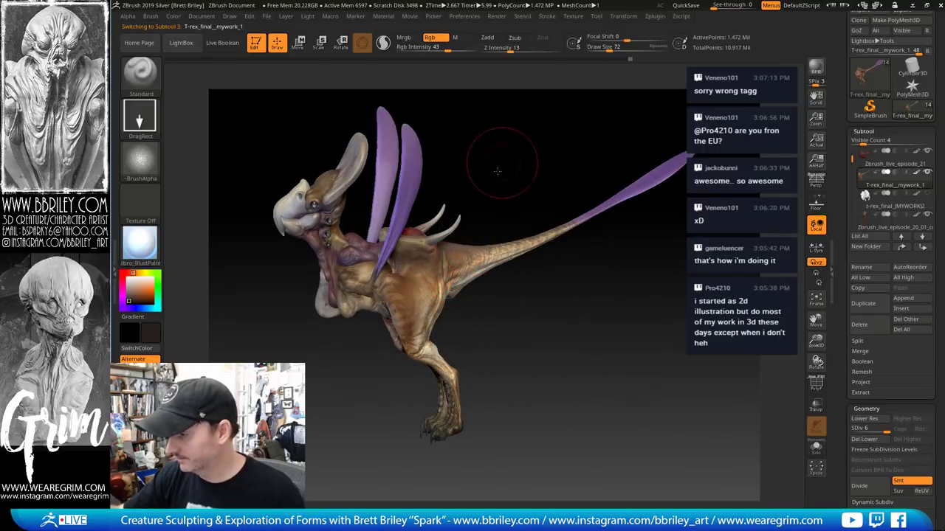
pyautogui.moveTo(495, 158); pyautogui.dragTo(422, 223)
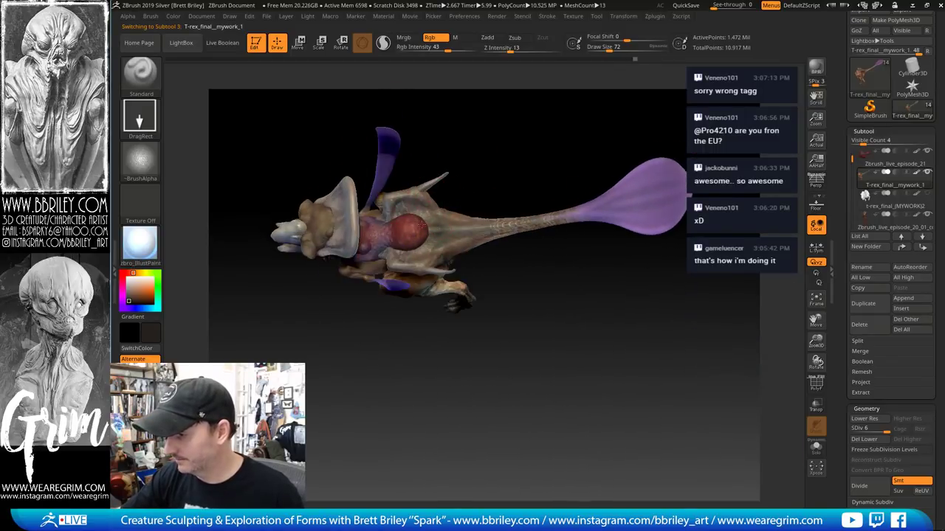
pyautogui.moveTo(553, 158); pyautogui.dragTo(602, 222)
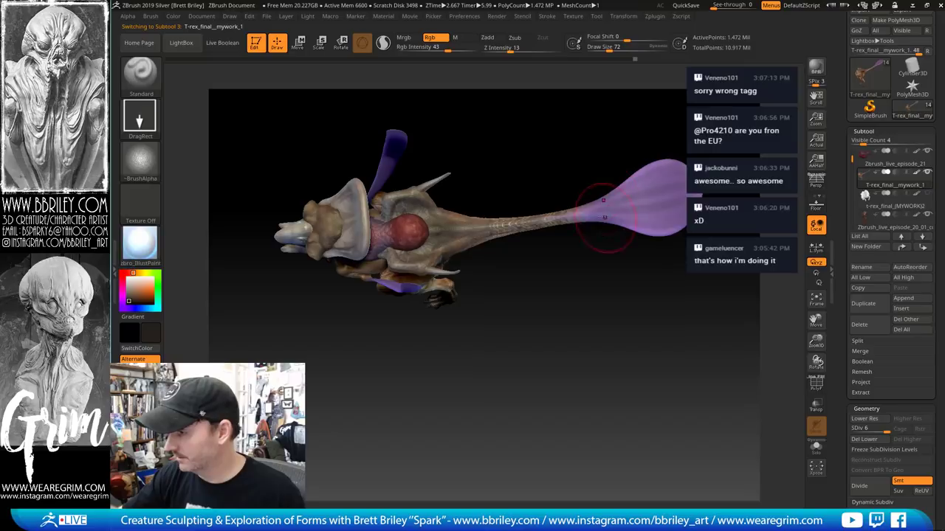
pyautogui.moveTo(652, 311); pyautogui.dragTo(619, 317)
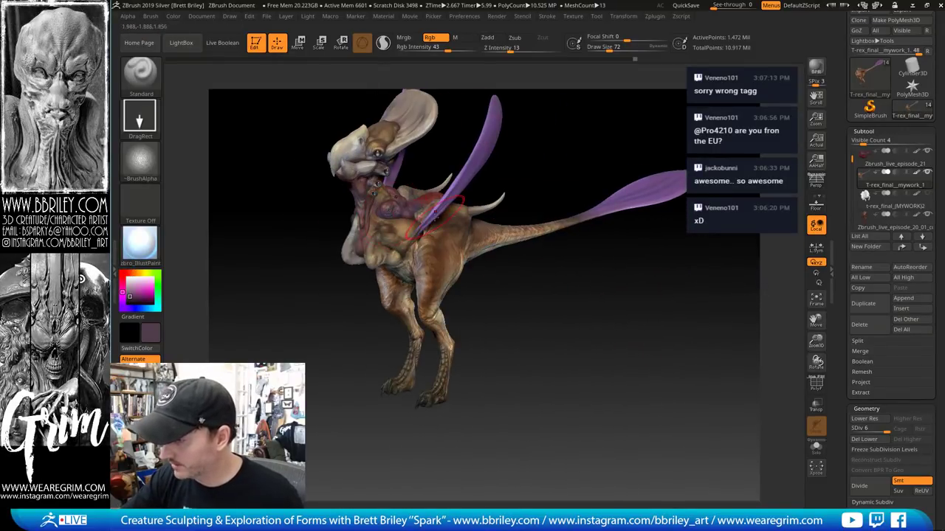
# Fill the PM3D_Sphere3D1_3 wing subtool with the muted dark purple (R 81, G 61, B 78)
pyautogui.keyDown('alt'); pyautogui.click(428, 217); pyautogui.keyUp('alt')
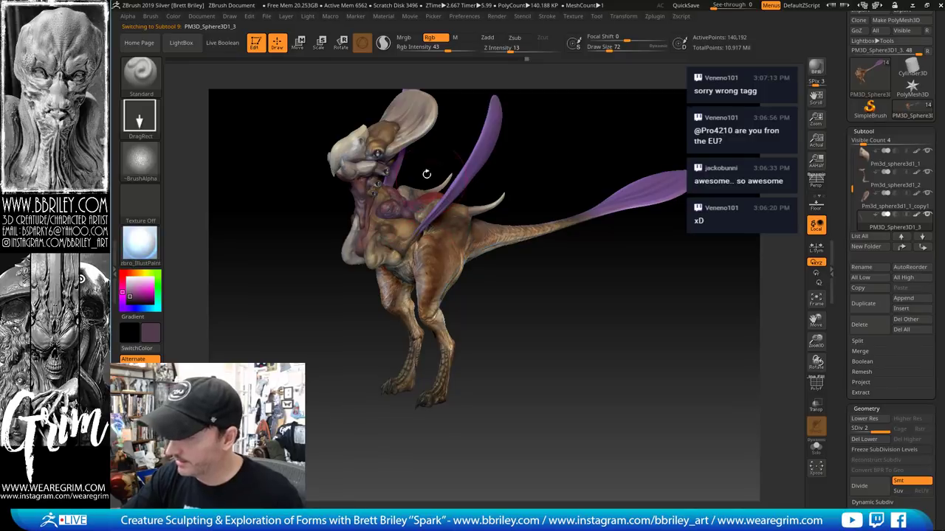
pyautogui.click(173, 15)
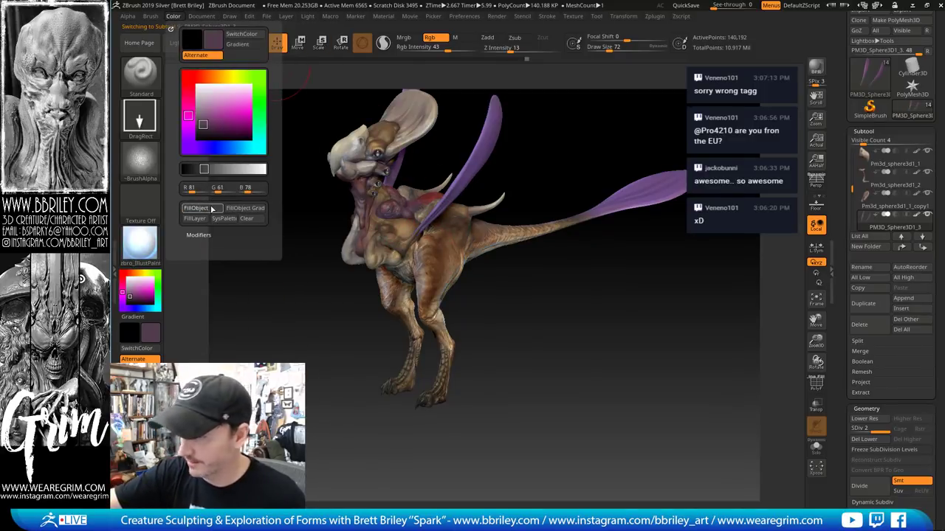
pyautogui.moveTo(640, 310); pyautogui.dragTo(600, 295)
# Switch back to the T-rex_final_mywork_1 subtool and tone its tail fin down with the muted purple
pyautogui.keyDown('alt'); pyautogui.click(595, 266); pyautogui.keyUp('alt')
pyautogui.moveTo(667, 175); pyautogui.dragTo(643, 148)
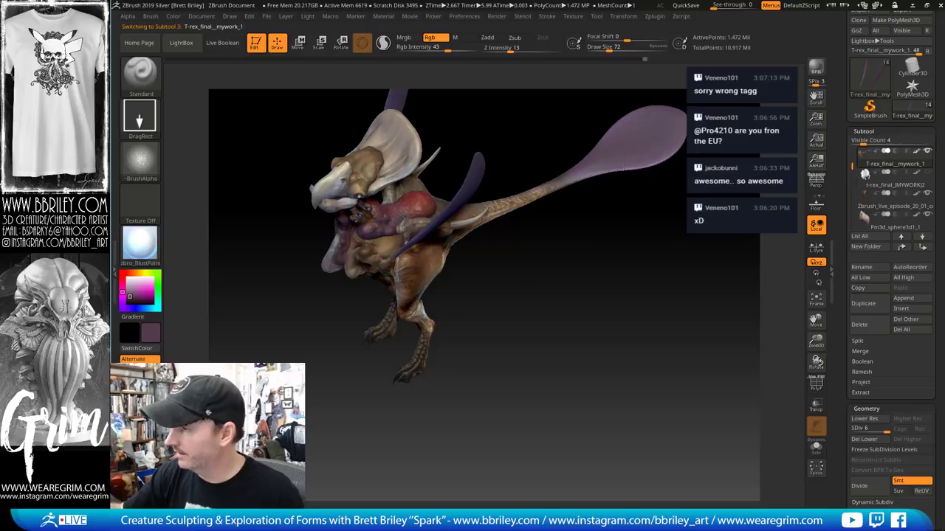
pyautogui.moveTo(669, 246); pyautogui.dragTo(660, 131)
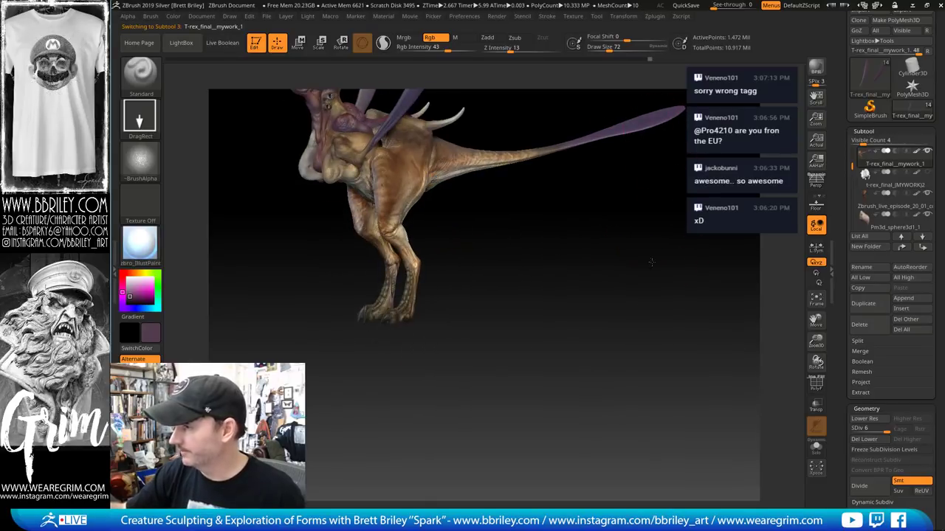
pyautogui.moveTo(651, 262); pyautogui.dragTo(398, 193)
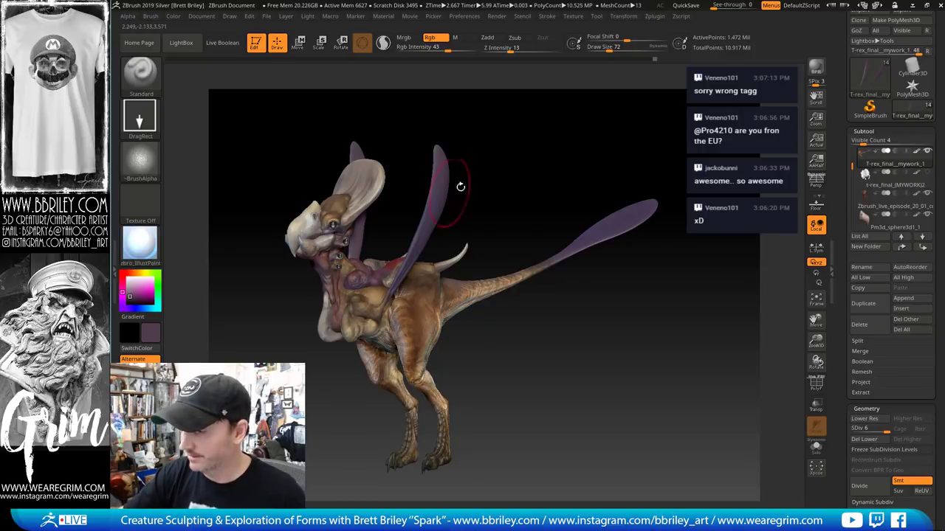
# Switch to the PM3D_Sphere3D1_3 wing subtool, sample a dull red and reduce the draw size to 9
pyautogui.moveTo(496, 163)
pyautogui.keyDown('alt'); pyautogui.mouseDown()
pyautogui.moveTo(498, 217)
pyautogui.moveTo(458, 296)
pyautogui.mouseUp(); pyautogui.keyUp('alt')
pyautogui.press('s')
pyautogui.click(299, 305)
pyautogui.keyDown('alt'); pyautogui.moveTo(451, 179); pyautogui.dragTo(604, 153); pyautogui.keyUp('alt')
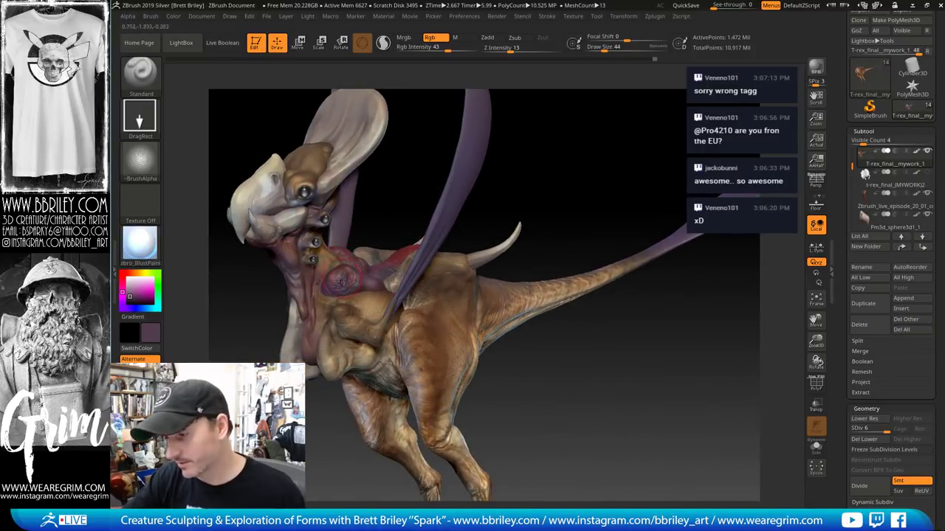
pyautogui.keyDown('alt'); pyautogui.click(413, 240); pyautogui.keyUp('alt')
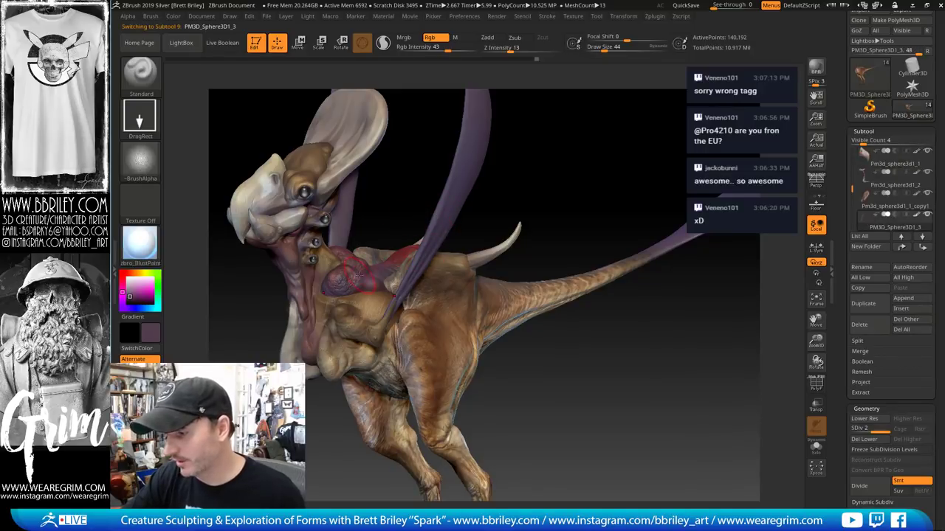
pyautogui.press('c')
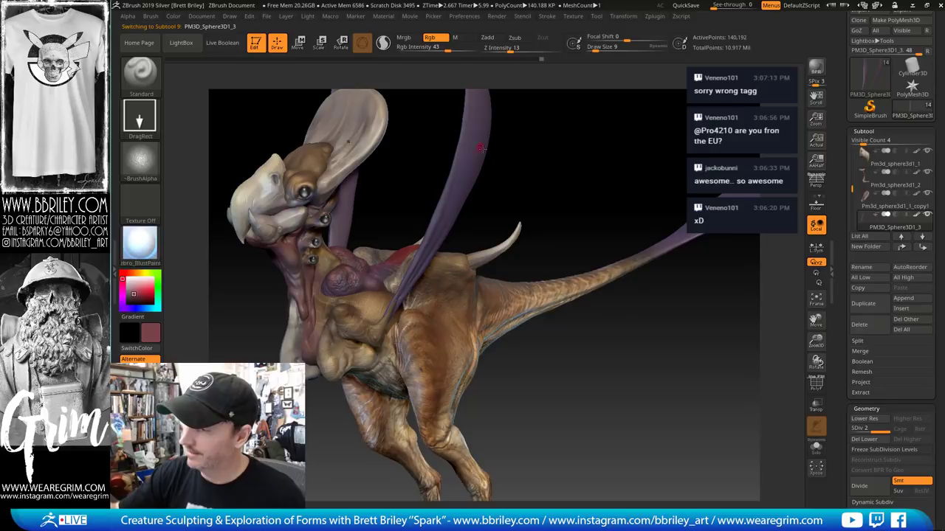
pyautogui.keyDown('alt'); pyautogui.moveTo(514, 171); pyautogui.dragTo(421, 287); pyautogui.keyUp('alt')
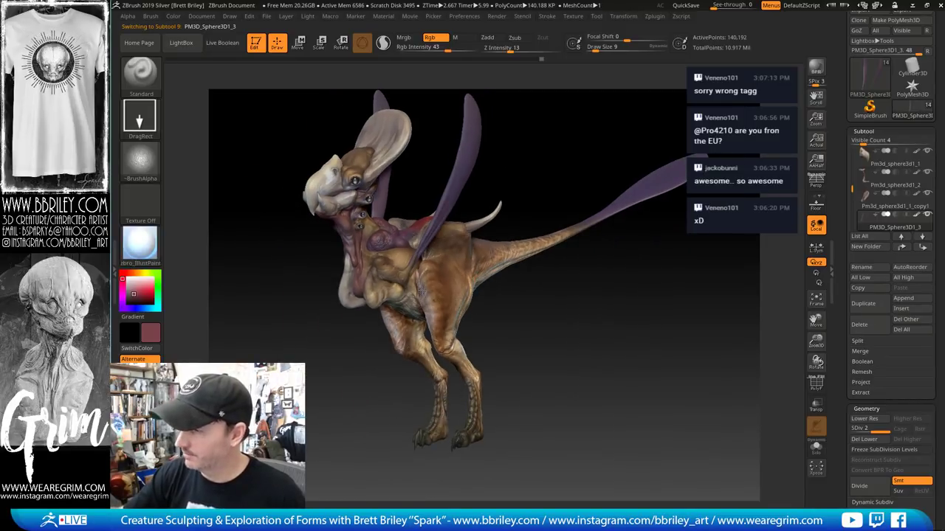
# Change the brush stroke from DragRect to Dots and paint dull red onto the lower part of the wings
pyautogui.click(140, 114)
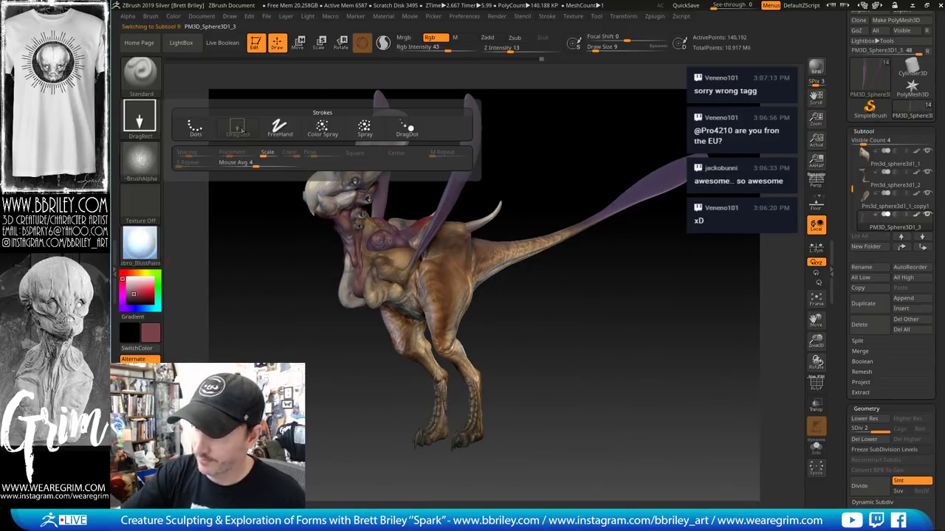
pyautogui.click(195, 127)
pyautogui.click(140, 158)
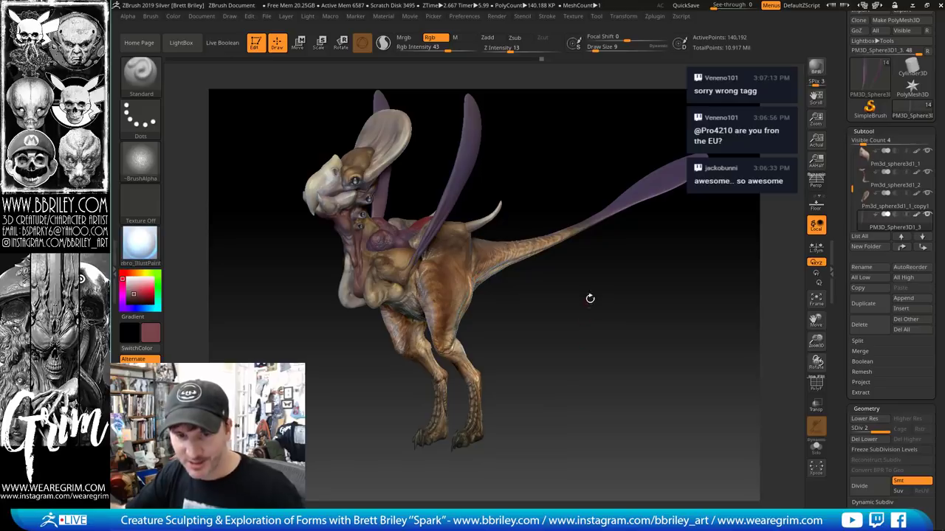
pyautogui.moveTo(607, 300); pyautogui.dragTo(498, 350)
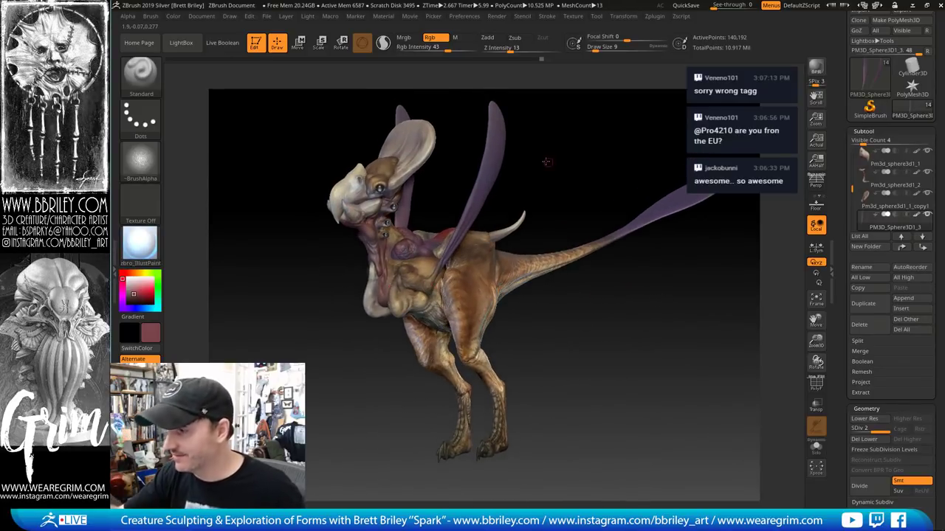
pyautogui.moveTo(546, 161); pyautogui.dragTo(469, 218)
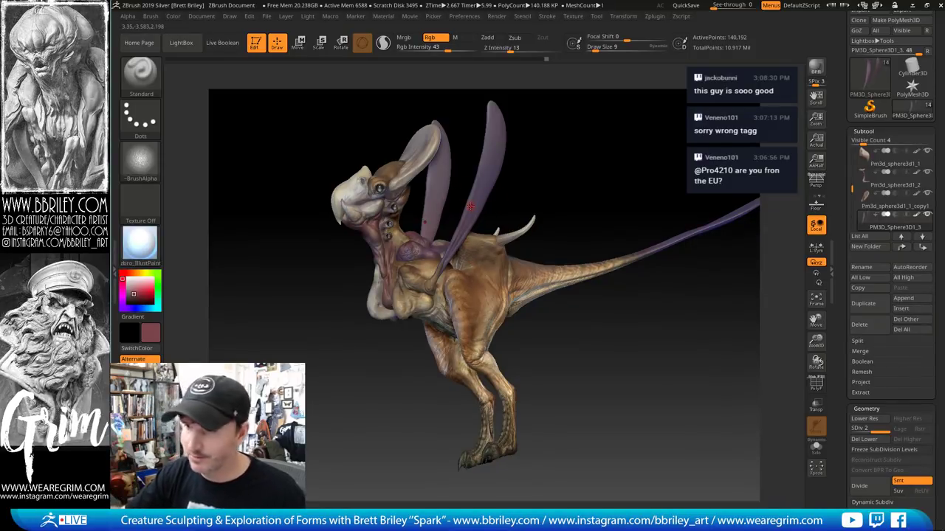
pyautogui.moveTo(518, 164); pyautogui.dragTo(468, 212)
# Sample a light greyish mauve and paint it over the wings with a draw size of 34
pyautogui.press('c')
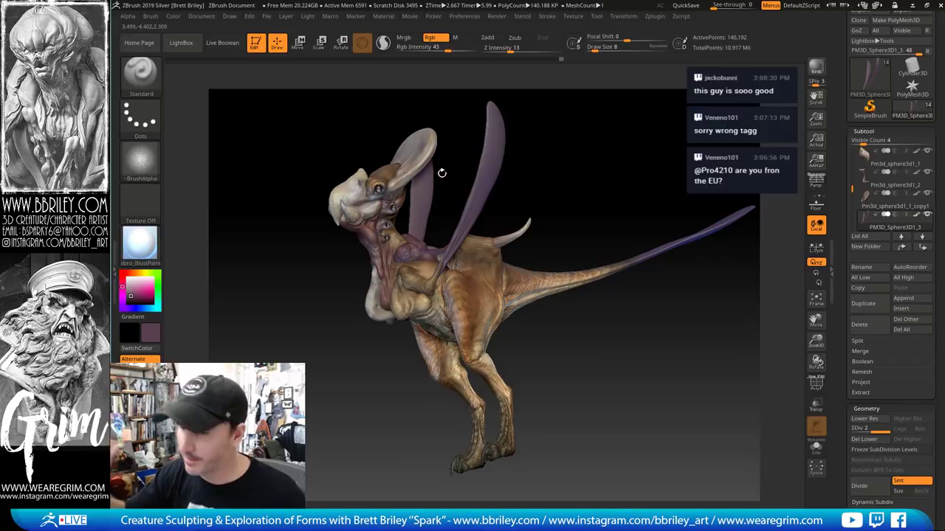
pyautogui.press('c')
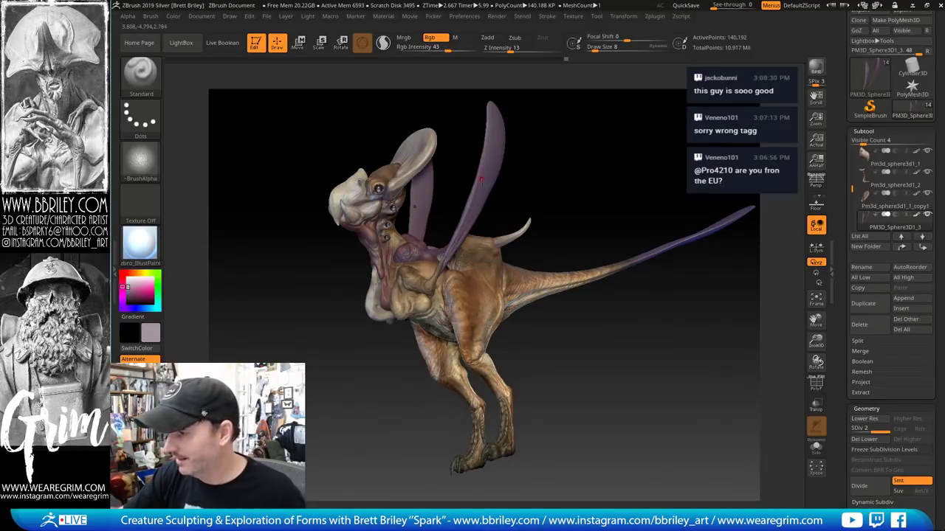
pyautogui.moveTo(529, 132); pyautogui.dragTo(501, 136)
pyautogui.press('s')
pyautogui.click(475, 221)
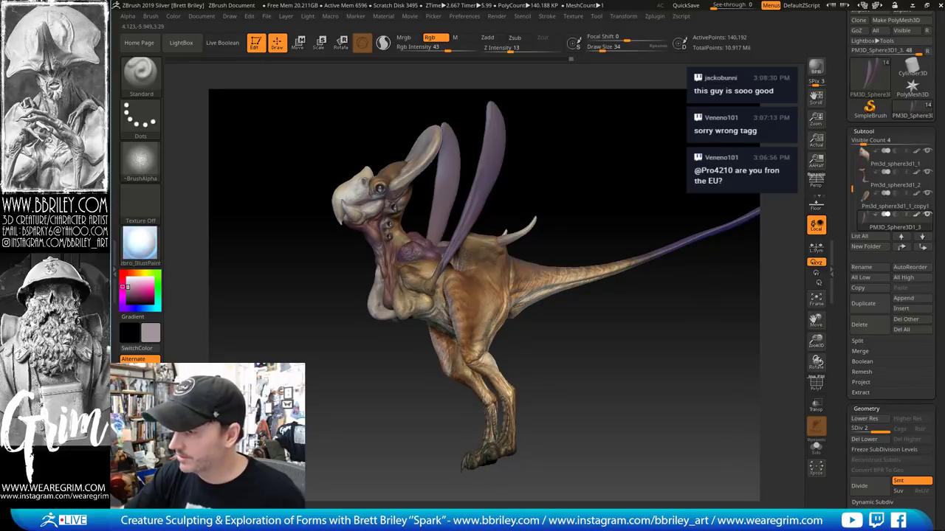
pyautogui.moveTo(601, 126); pyautogui.dragTo(539, 186)
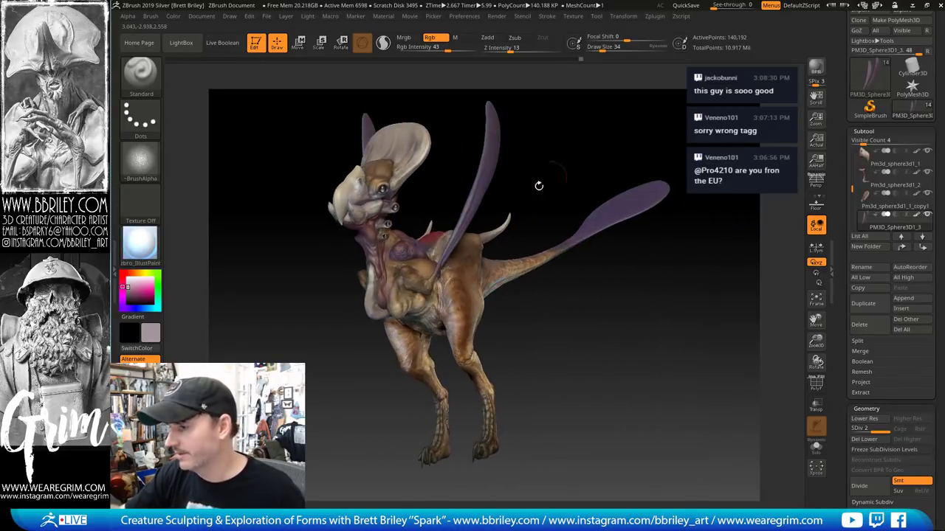
# Switch to the T-rex_final_mywork_1 subtool and paint light greyish mauve over the tail fin with a draw size of 20
pyautogui.keyDown('alt'); pyautogui.moveTo(675, 119); pyautogui.dragTo(580, 228); pyautogui.keyUp('alt')
pyautogui.keyDown('alt'); pyautogui.click(534, 256); pyautogui.keyUp('alt')
pyautogui.keyDown('alt'); pyautogui.moveTo(558, 137); pyautogui.dragTo(477, 336); pyautogui.keyUp('alt')
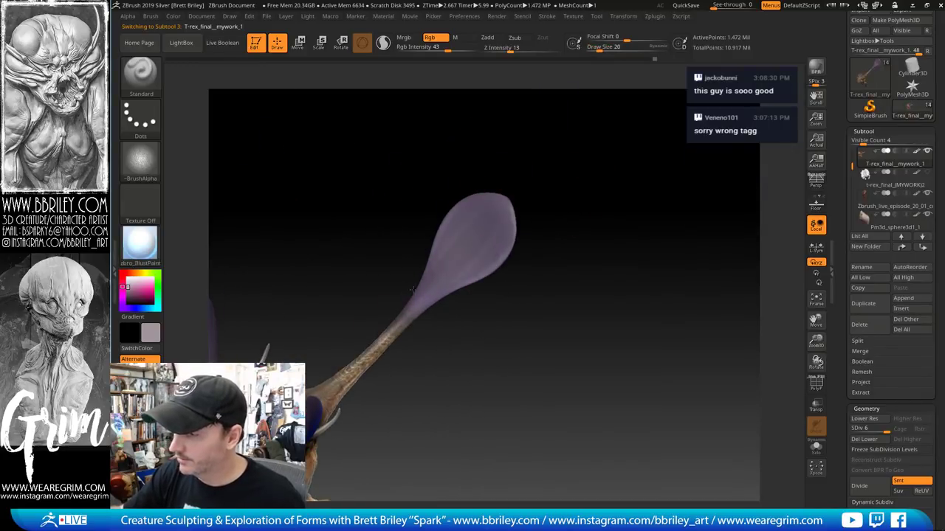
pyautogui.moveTo(567, 157); pyautogui.dragTo(509, 172)
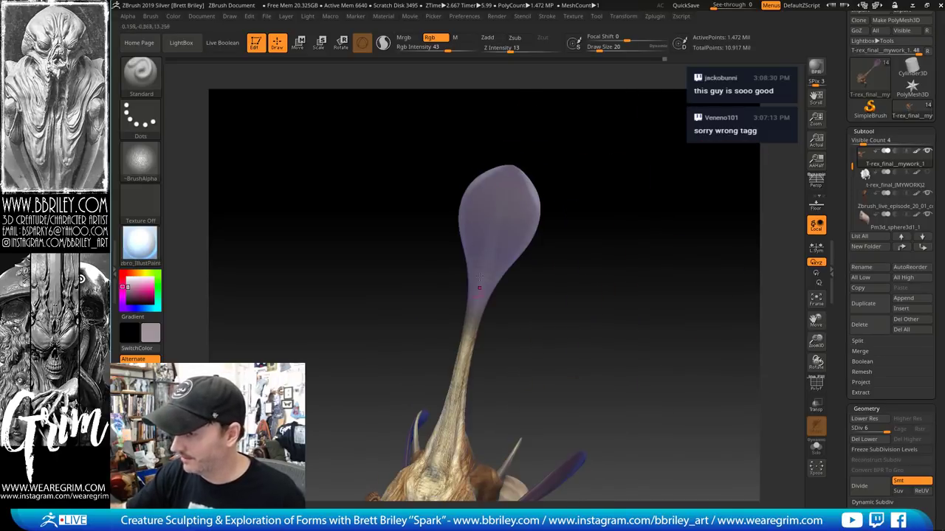
pyautogui.moveTo(473, 310); pyautogui.dragTo(516, 279)
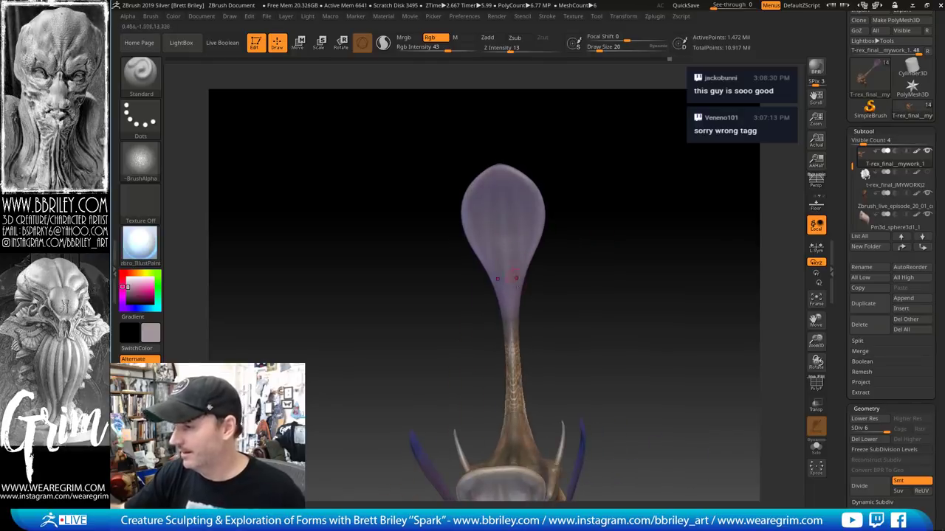
pyautogui.moveTo(577, 305); pyautogui.dragTo(509, 219)
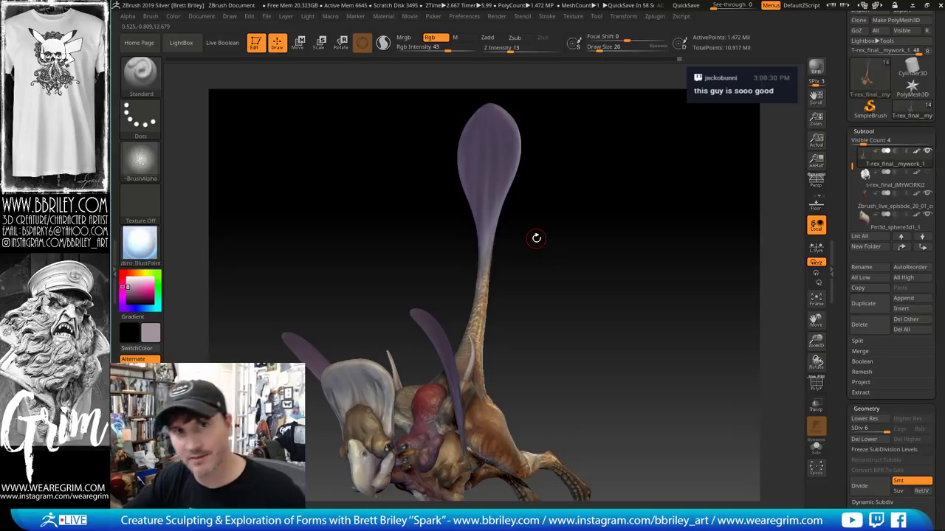
# Return to the PM3D_Sphere3D1_3 wing subtool and lighten the wings with greyish mauve, raising the draw size to 25
pyautogui.moveTo(578, 257); pyautogui.dragTo(591, 238)
pyautogui.keyDown('alt'); pyautogui.click(373, 259); pyautogui.keyUp('alt')
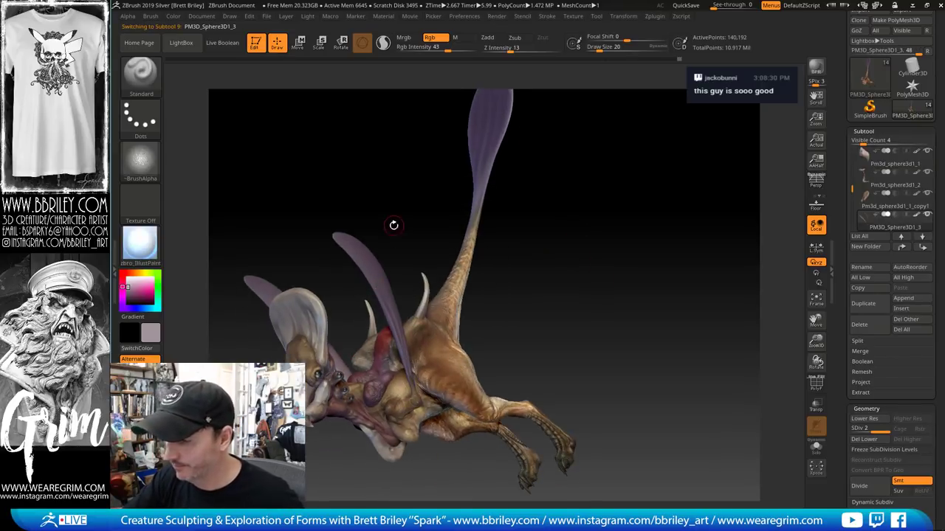
pyautogui.moveTo(393, 225); pyautogui.dragTo(323, 246)
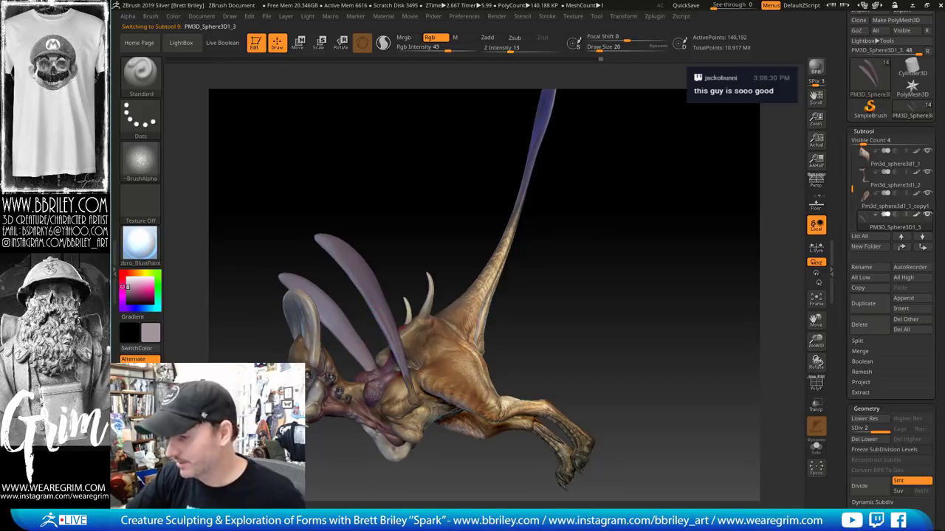
pyautogui.moveTo(430, 191); pyautogui.dragTo(469, 155)
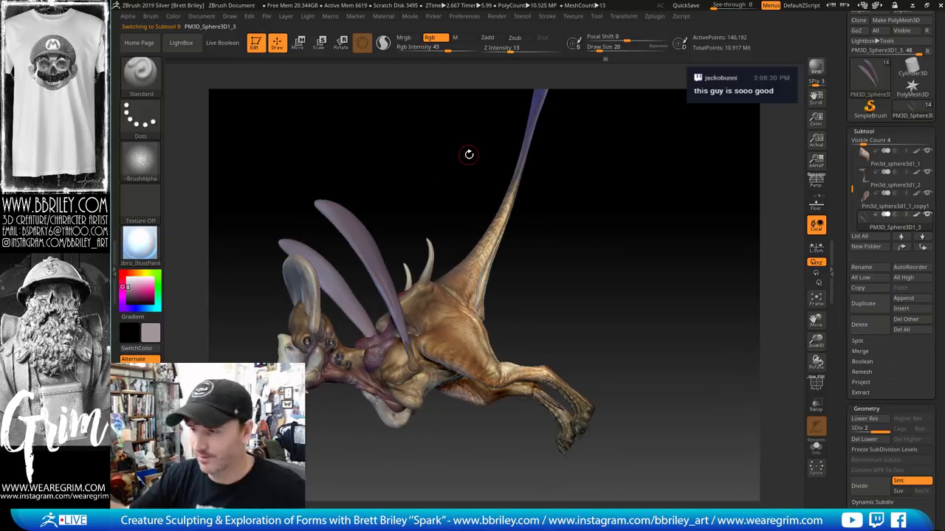
pyautogui.moveTo(601, 233); pyautogui.dragTo(630, 221)
pyautogui.press(']')
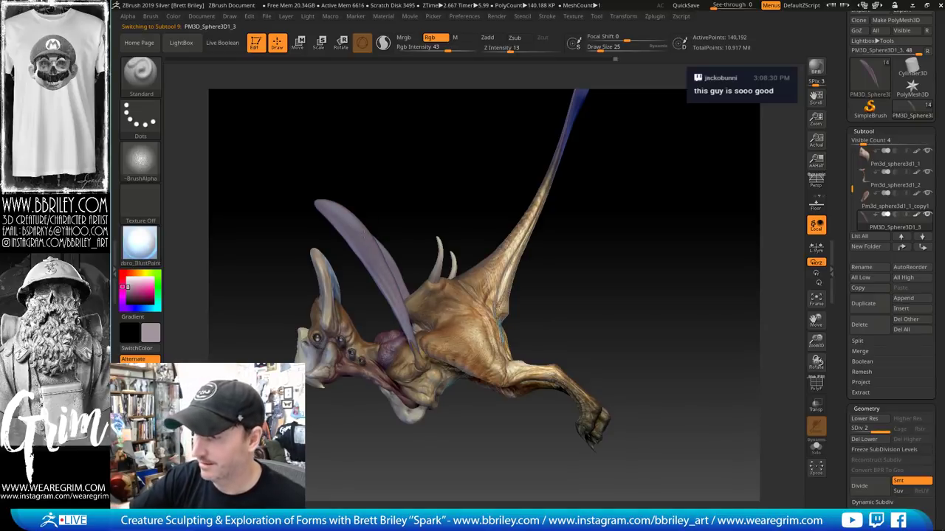
pyautogui.moveTo(473, 222); pyautogui.dragTo(557, 160)
# Sample a dark dull red and paint it around the base of the wings with a draw size of 15
pyautogui.press('c')
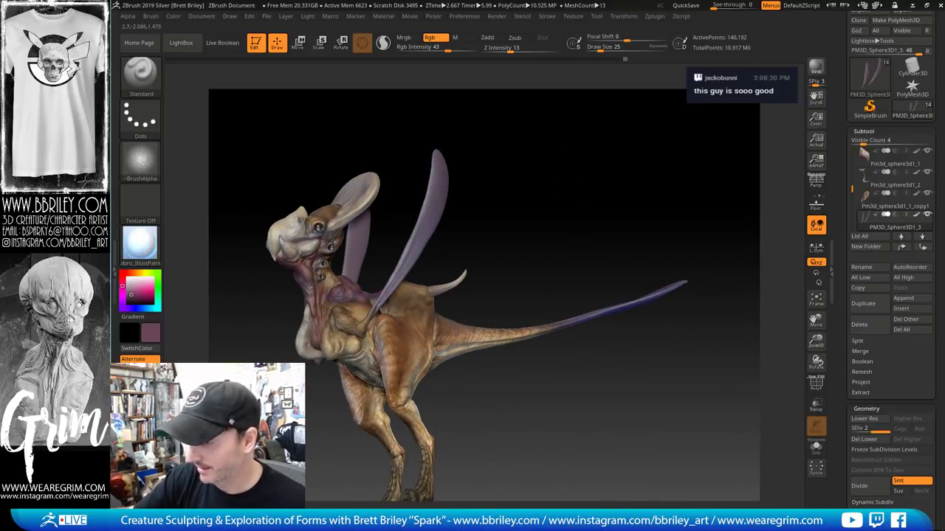
pyautogui.press('c')
pyautogui.press('s')
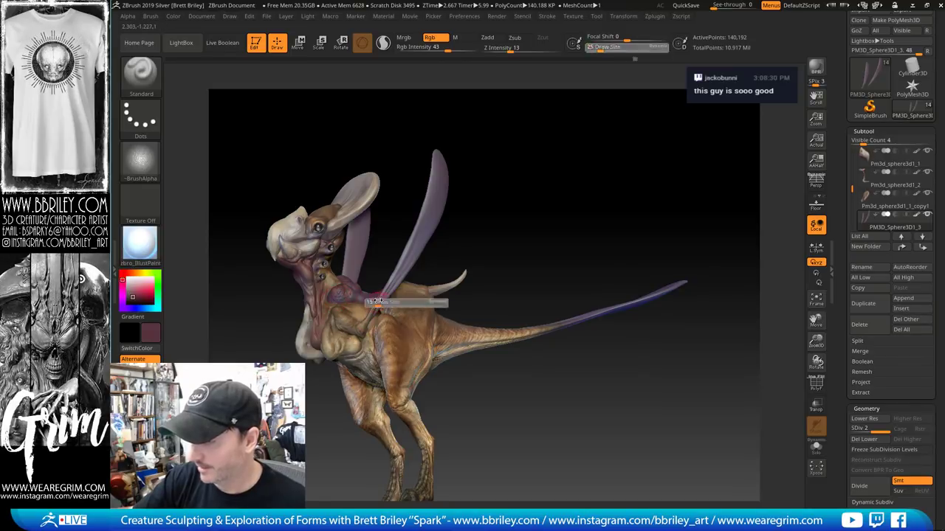
pyautogui.click(375, 303)
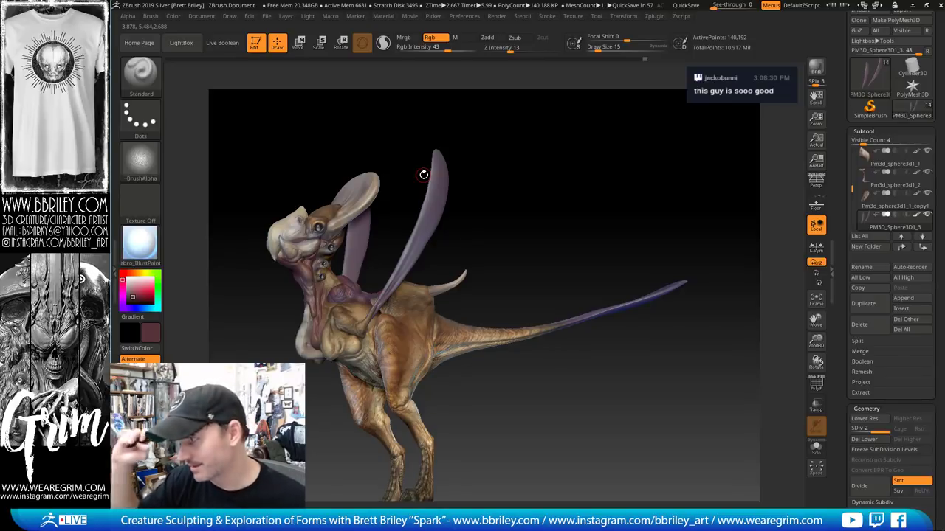
pyautogui.moveTo(536, 179); pyautogui.dragTo(517, 182)
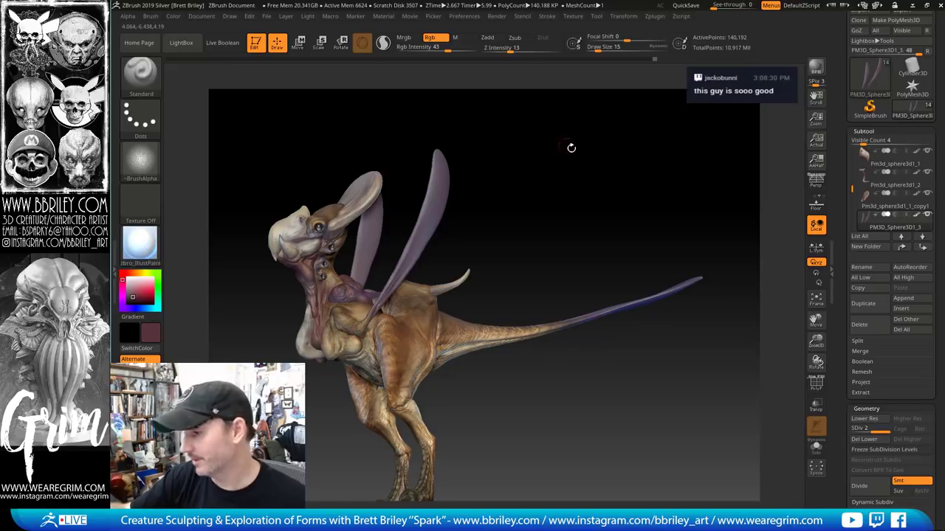
# Select the T-rex_final_mywork_1 subtool and paint a sampled dark dull red around the round sac on the back with a draw size of 25
pyautogui.moveTo(571, 147); pyautogui.dragTo(409, 296)
pyautogui.keyDown('alt'); pyautogui.click(406, 295); pyautogui.keyUp('alt')
pyautogui.moveTo(499, 185); pyautogui.dragTo(437, 296)
pyautogui.keyDown('alt'); pyautogui.click(437, 296); pyautogui.keyUp('alt')
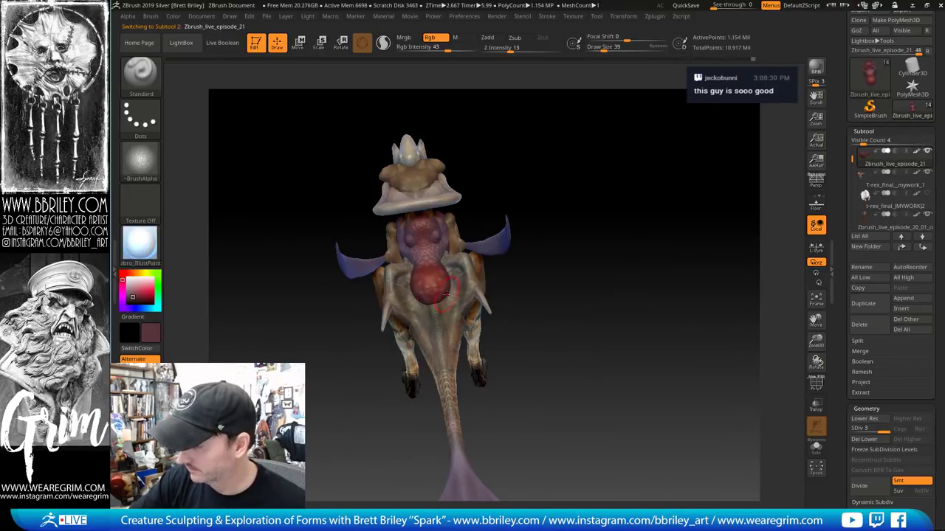
pyautogui.keyDown('alt'); pyautogui.click(447, 275); pyautogui.keyUp('alt')
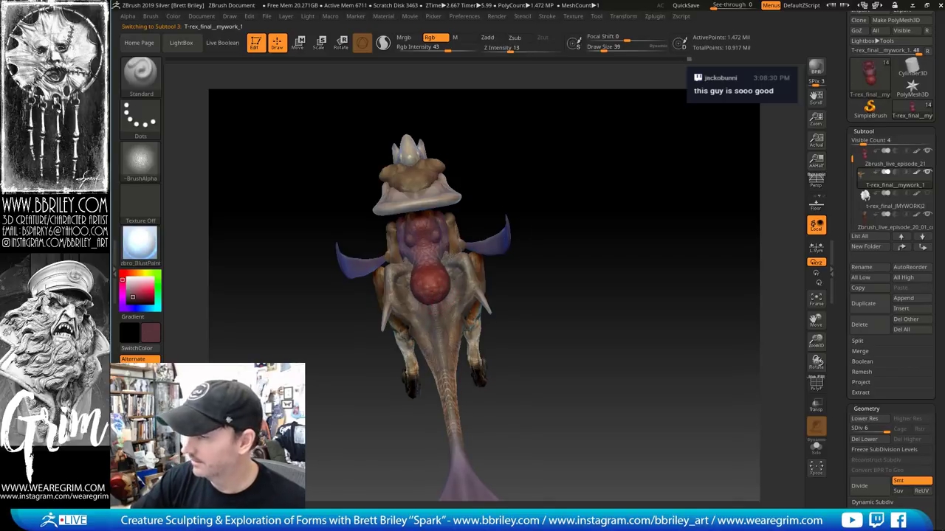
pyautogui.press('s')
pyautogui.moveTo(447, 253); pyautogui.dragTo(443, 254)
pyautogui.press('c')
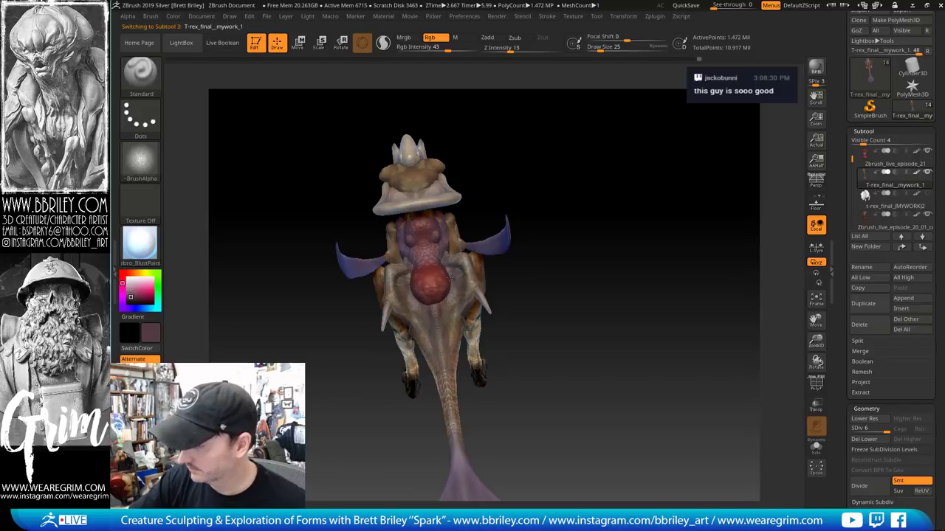
pyautogui.moveTo(576, 368); pyautogui.dragTo(550, 340)
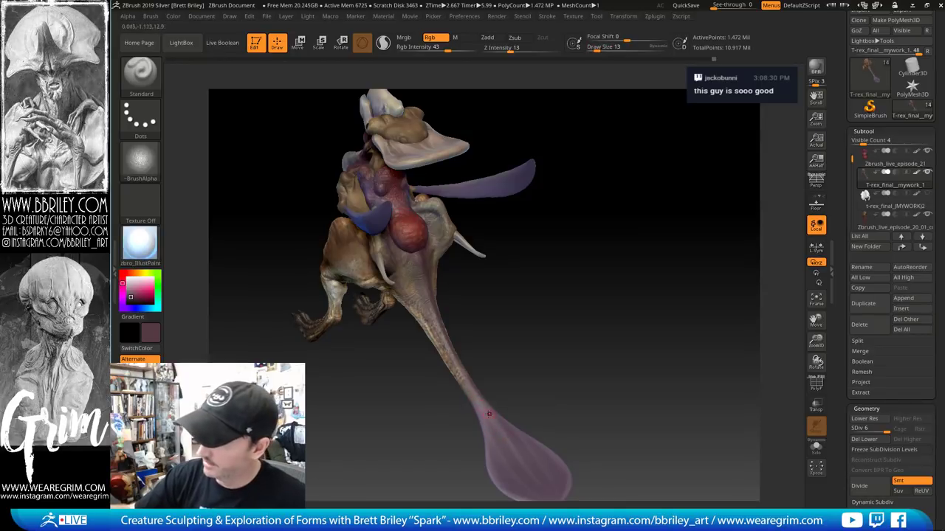
# Sample a greyish mauve and paint it along the top of the tail, using draw sizes of 13 and 6
pyautogui.press('[')
pyautogui.press('[')
pyautogui.moveTo(505, 310); pyautogui.dragTo(482, 309)
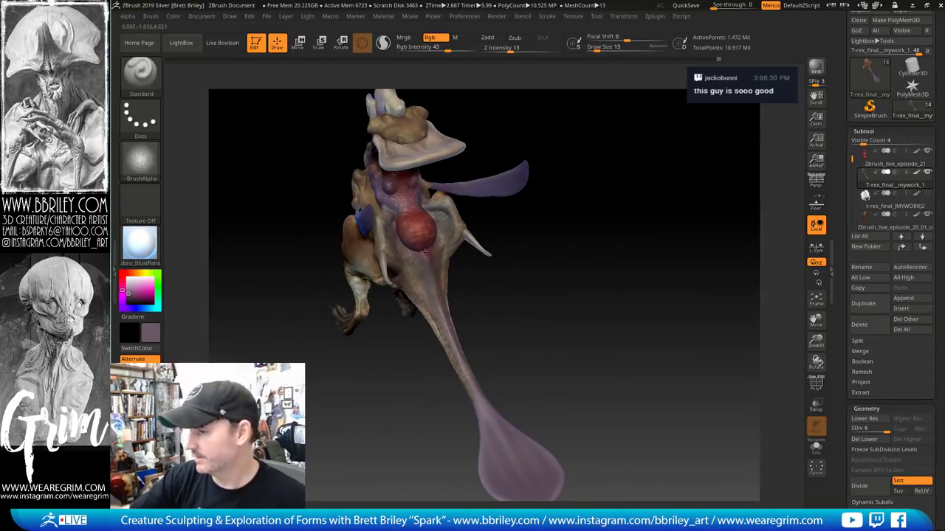
pyautogui.press('[')
pyautogui.press('[')
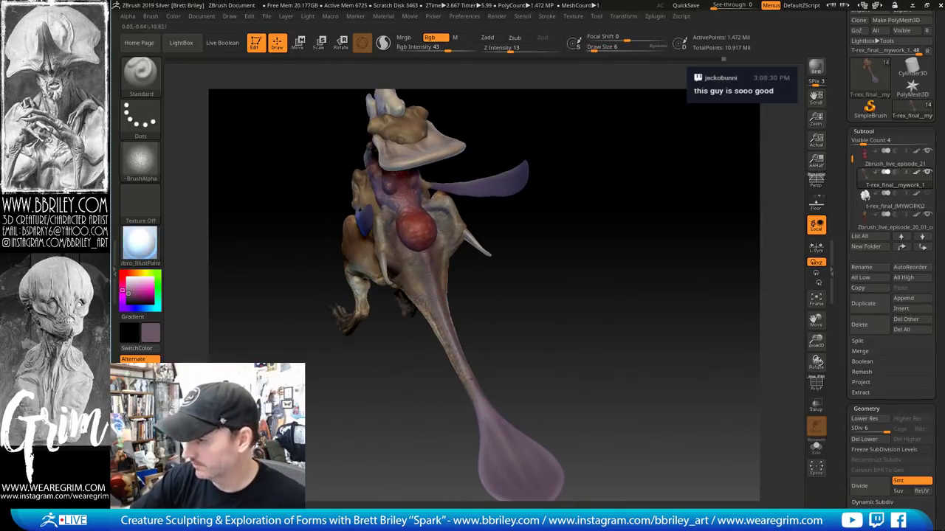
pyautogui.keyDown('alt'); pyautogui.moveTo(538, 367); pyautogui.dragTo(443, 317); pyautogui.keyUp('alt')
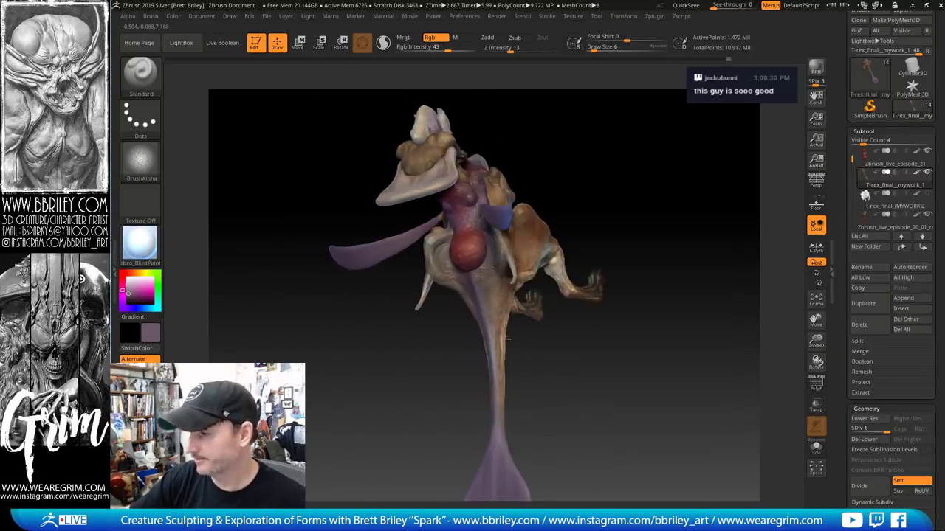
# Switch to the PM3D_Sphere3D1_3 wing subtool and touch up the base of the wings with greyish mauve at a draw size of 6
pyautogui.keyDown('alt'); pyautogui.click(400, 245); pyautogui.keyUp('alt')
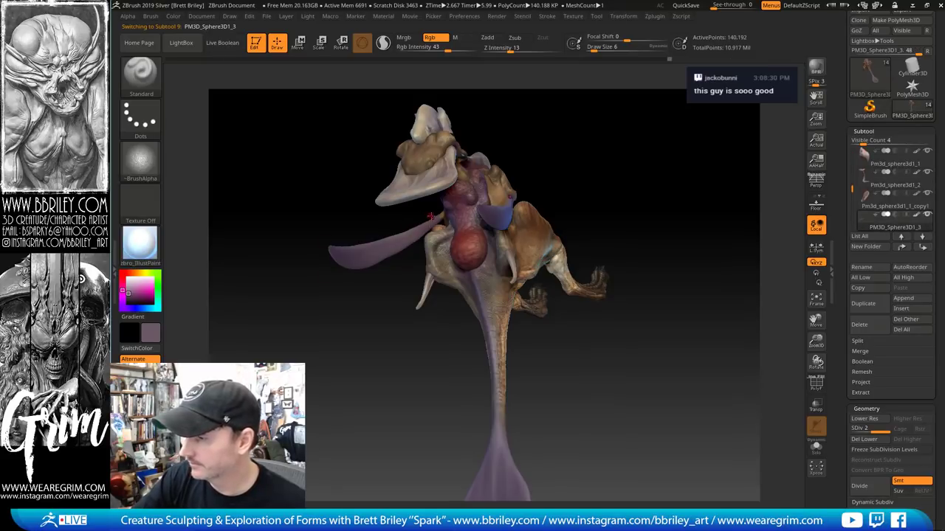
pyautogui.moveTo(406, 253)
pyautogui.mouseDown()
pyautogui.moveTo(686, 161)
pyautogui.moveTo(556, 262)
pyautogui.mouseUp()
pyautogui.moveTo(597, 136)
pyautogui.mouseDown()
pyautogui.moveTo(584, 173)
pyautogui.moveTo(432, 389)
pyautogui.mouseUp()
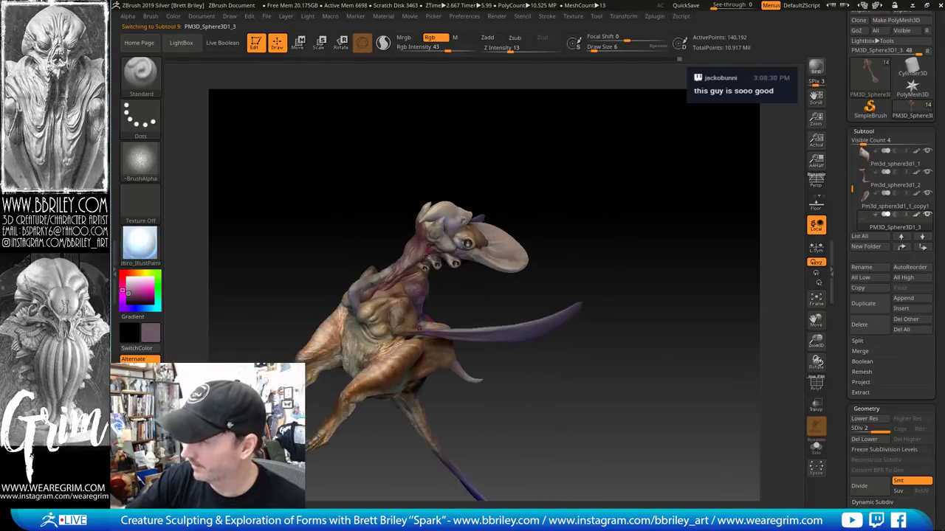
# Switch to the Pm3d_sphere3d1_2 subtool and blend greyish mauve into the neck behind the head with a draw size of 6
pyautogui.press('d')
pyautogui.keyDown('alt'); pyautogui.moveTo(515, 171); pyautogui.dragTo(441, 221); pyautogui.keyUp('alt')
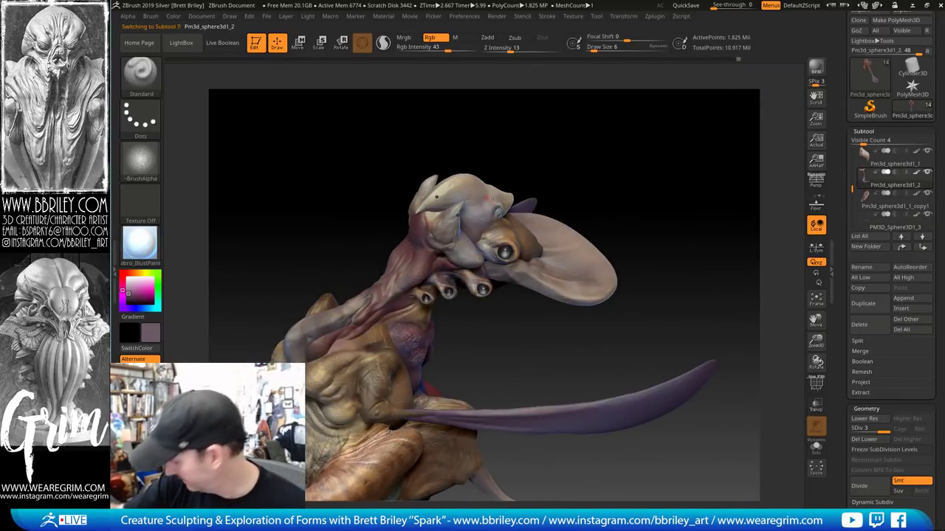
pyautogui.moveTo(556, 140); pyautogui.dragTo(431, 250)
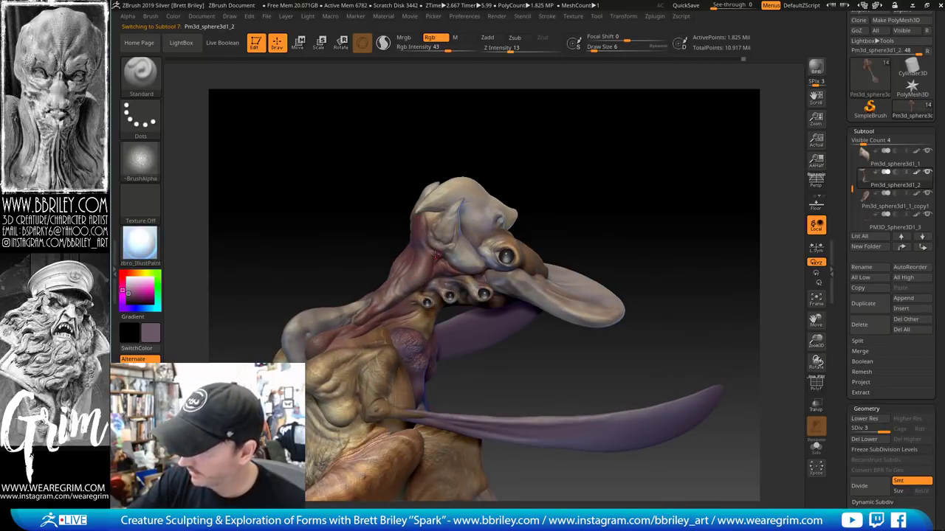
pyautogui.moveTo(523, 150); pyautogui.dragTo(496, 133)
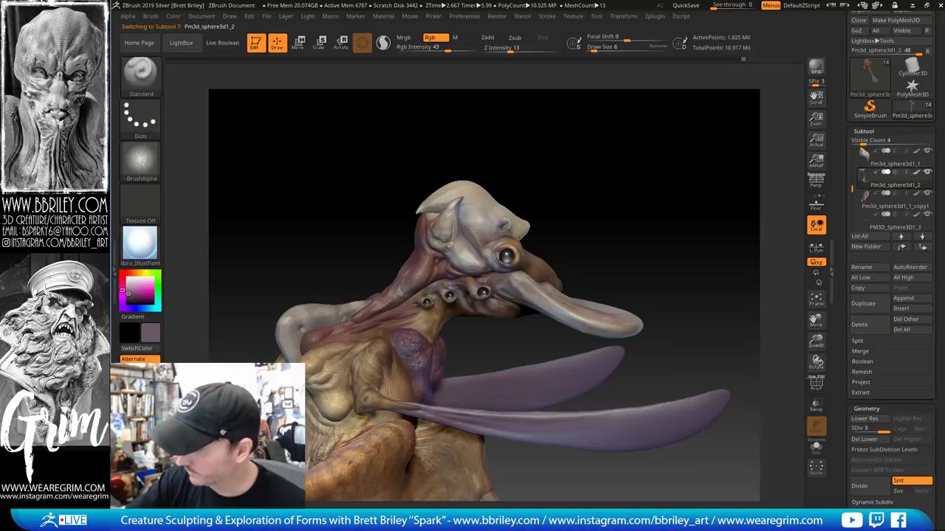
pyautogui.moveTo(594, 162); pyautogui.dragTo(430, 276)
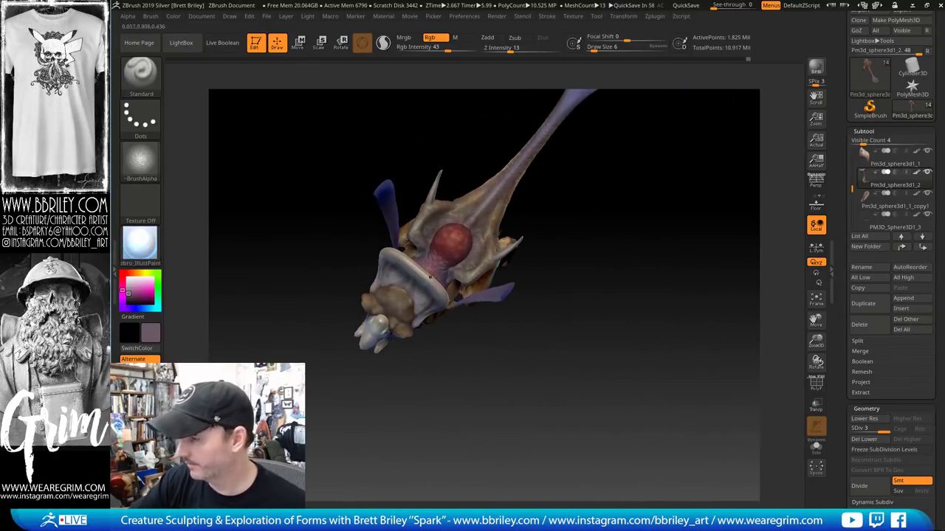
# Select the Zbrush_live_episode_21 subtool and soften its red sac with greyish mauve, using draw sizes of 56 and 34
pyautogui.keyDown('alt'); pyautogui.click(473, 219); pyautogui.keyUp('alt')
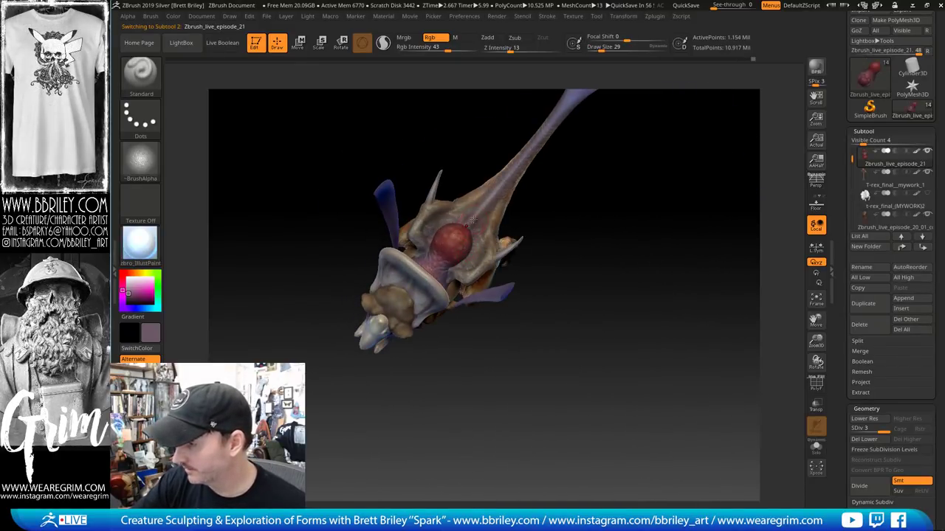
pyautogui.click(607, 47)
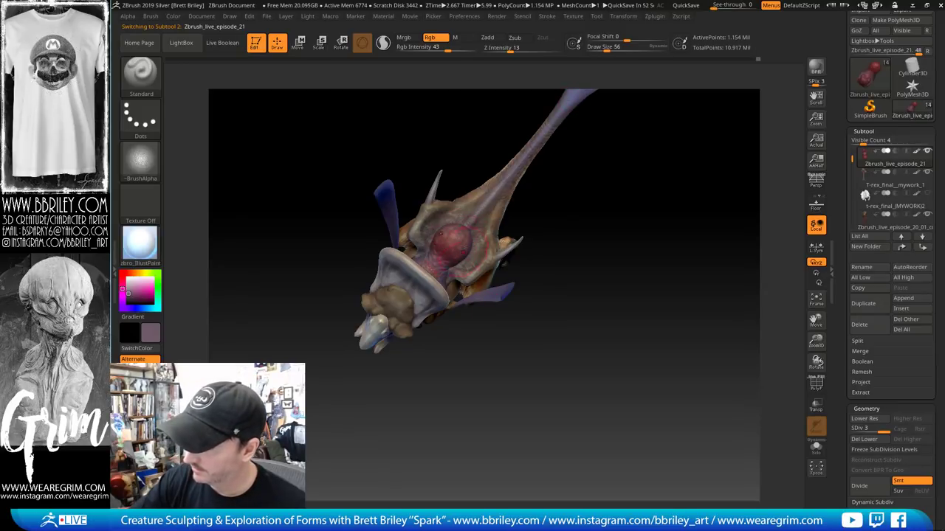
pyautogui.moveTo(573, 256); pyautogui.dragTo(444, 248)
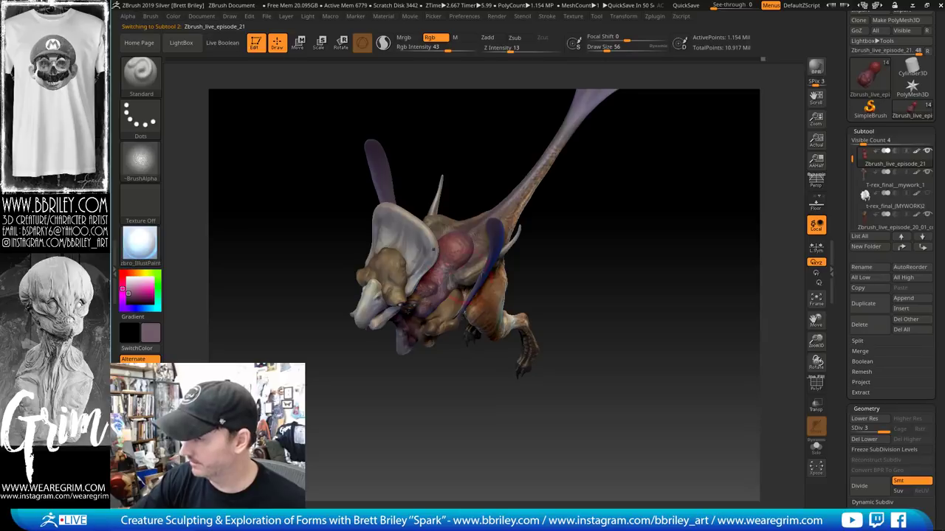
pyautogui.moveTo(621, 237); pyautogui.dragTo(562, 222)
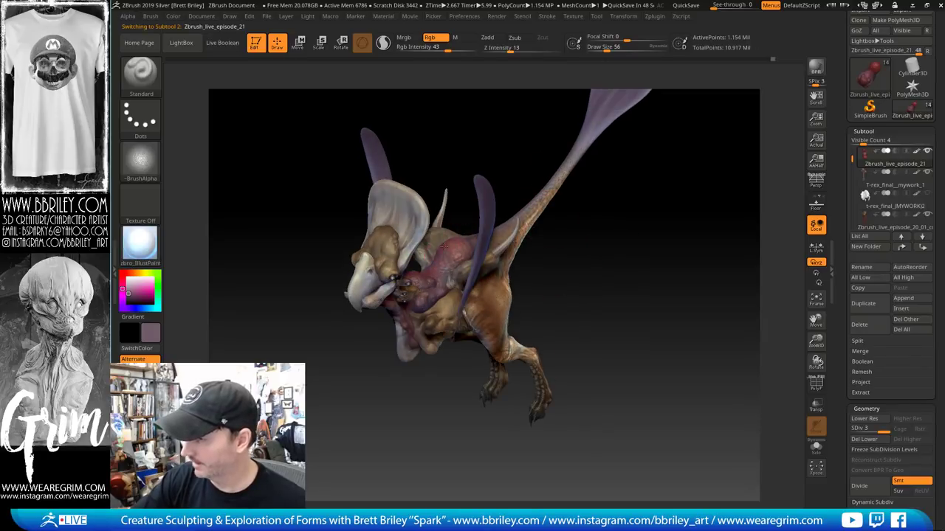
pyautogui.moveTo(592, 276)
pyautogui.mouseDown()
pyautogui.moveTo(399, 279)
pyautogui.moveTo(418, 270)
pyautogui.mouseUp()
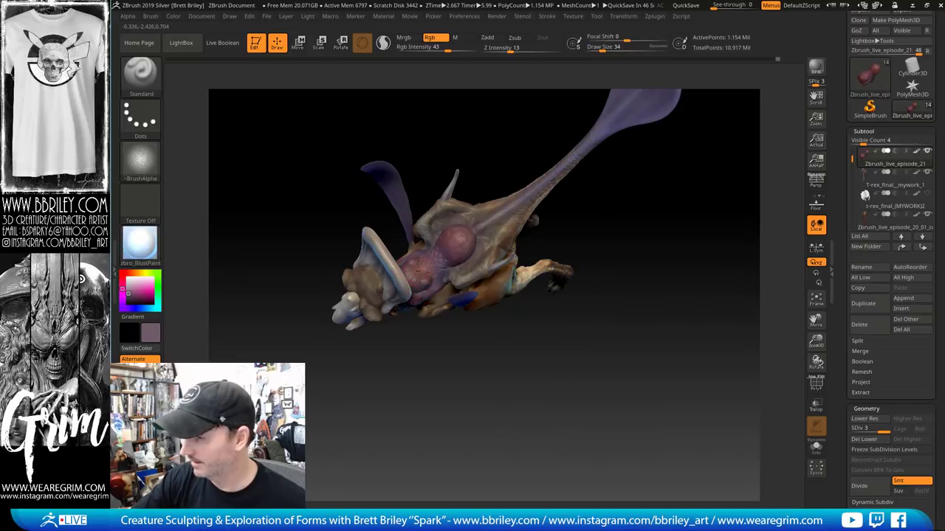
pyautogui.moveTo(643, 292); pyautogui.dragTo(488, 261)
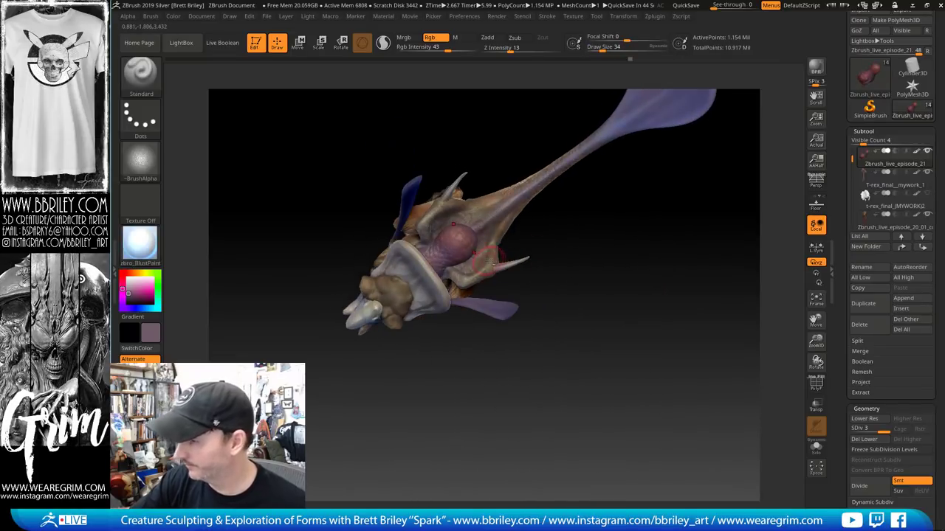
# Switch back to the T-rex_final_mywork_1 subtool, sample a dark dull red and paint it around the sac, reducing the draw size to 16
pyautogui.keyDown('alt'); pyautogui.click(477, 247); pyautogui.keyUp('alt')
pyautogui.press('c')
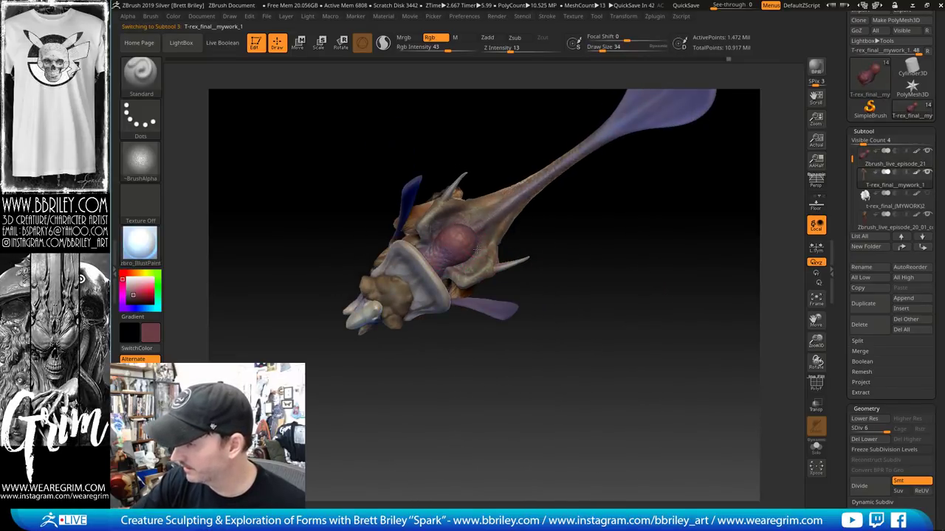
pyautogui.keyDown('alt'); pyautogui.moveTo(586, 235); pyautogui.dragTo(601, 325); pyautogui.keyUp('alt')
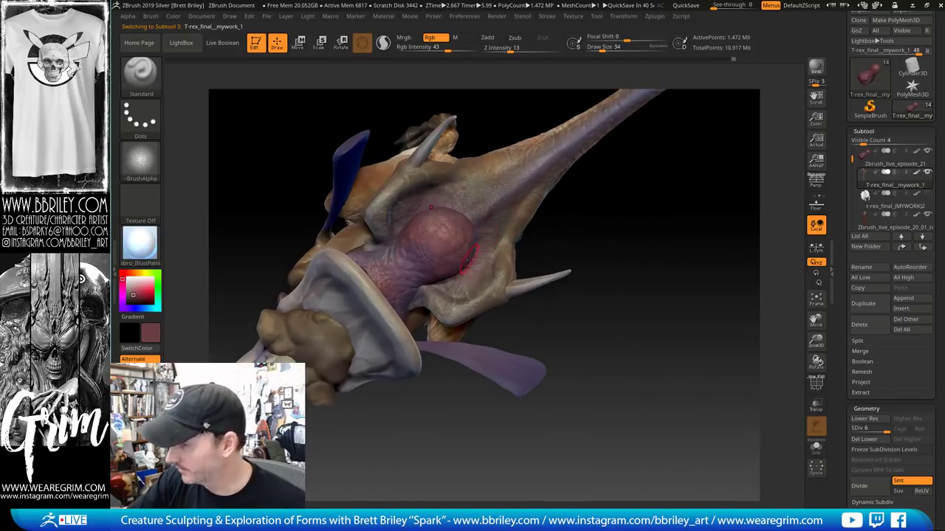
pyautogui.press('s')
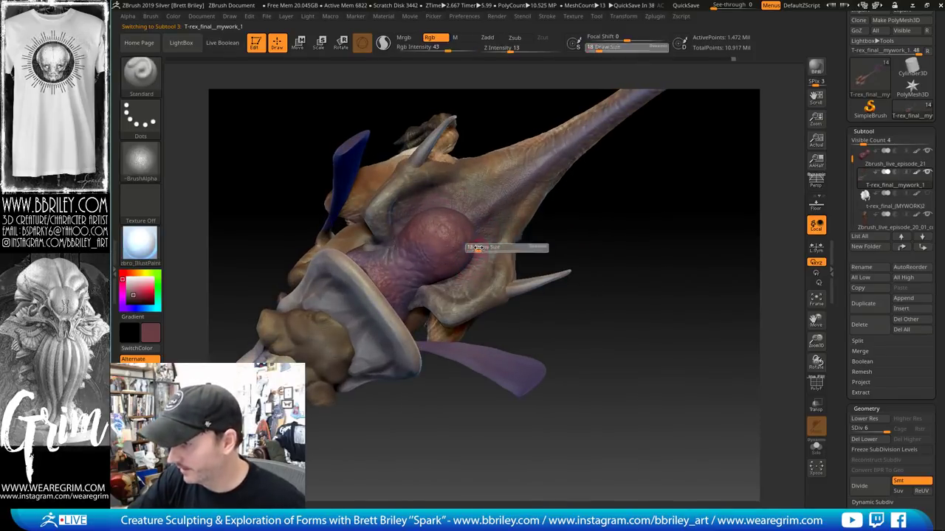
pyautogui.moveTo(478, 248); pyautogui.dragTo(475, 248)
# Set the Standard brush to sculpt with Zadd and no colour, using no alpha and the Dots stroke
pyautogui.click(144, 117)
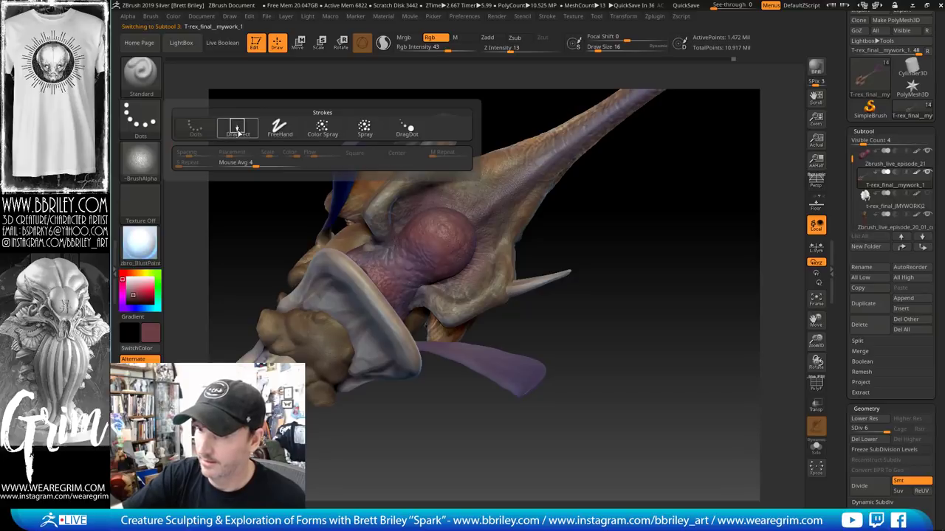
pyautogui.click(240, 127)
pyautogui.click(140, 159)
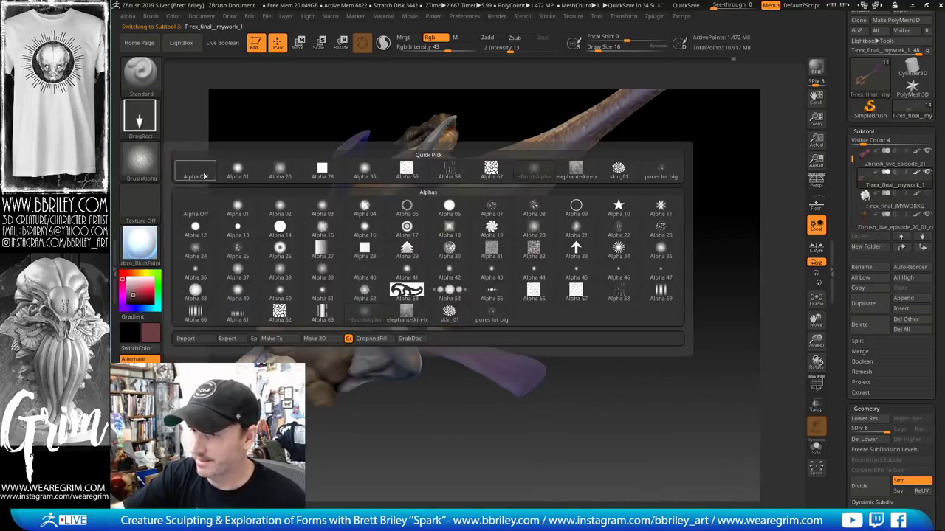
pyautogui.click(189, 164)
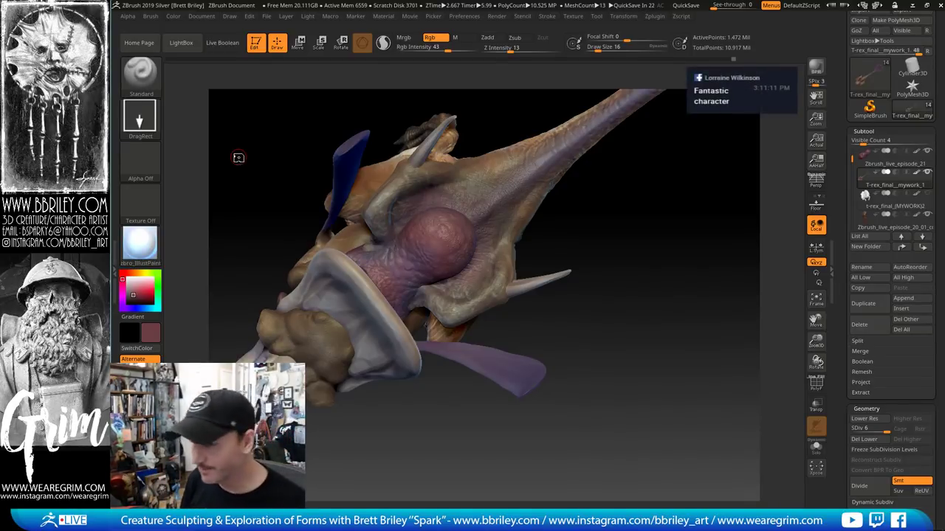
pyautogui.moveTo(611, 226); pyautogui.dragTo(480, 248)
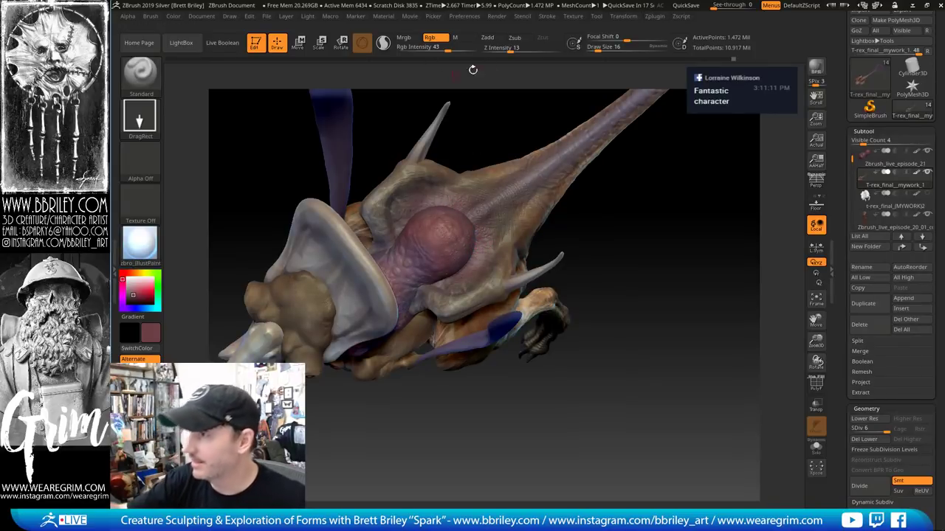
pyautogui.click(487, 37)
pyautogui.click(437, 39)
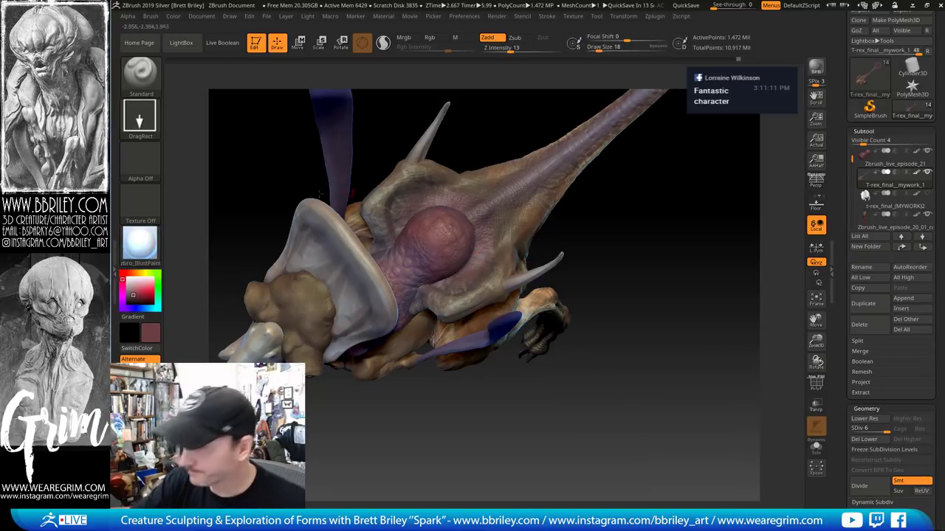
pyautogui.click(140, 116)
pyautogui.click(195, 127)
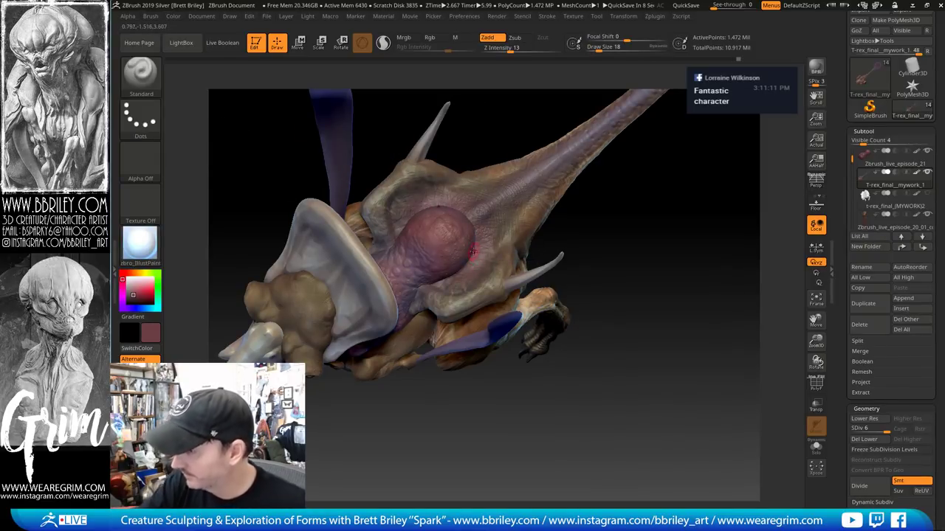
# Adjust the skin around the sac using the Move brush at a draw size of 32, and turn off polypaint display for all subtools
pyautogui.press('b')
pyautogui.press('m')
pyautogui.press('v')
pyautogui.moveTo(613, 223); pyautogui.dragTo(473, 235)
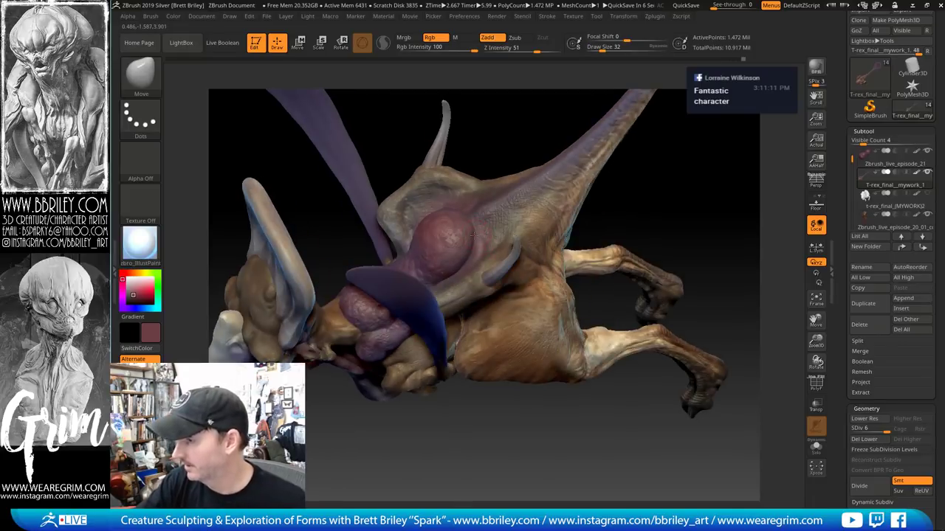
pyautogui.keyDown('shift'); pyautogui.click(916, 173); pyautogui.keyUp('shift')
pyautogui.moveTo(745, 186)
pyautogui.mouseDown()
pyautogui.moveTo(756, 214)
pyautogui.moveTo(469, 254)
pyautogui.mouseUp()
# Switch to the Standard brush with a draw size of 16 and save the project
pyautogui.press('b')
pyautogui.press('s')
pyautogui.press('t')
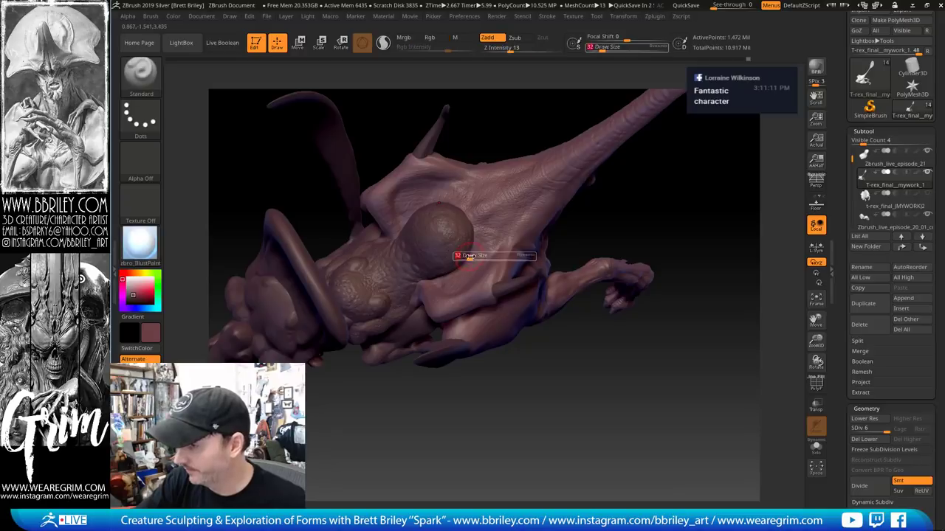
pyautogui.hotkey('ctrl', 's')
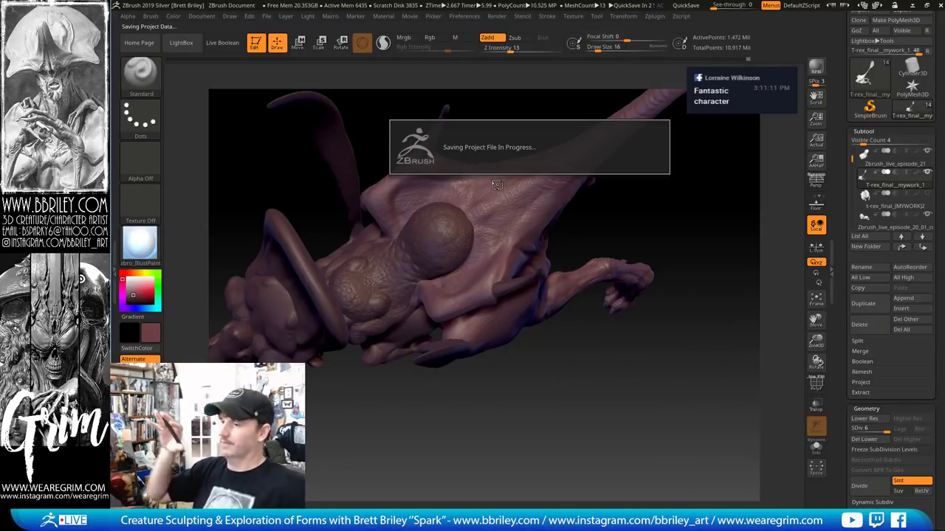
pyautogui.moveTo(679, 189); pyautogui.dragTo(711, 293)
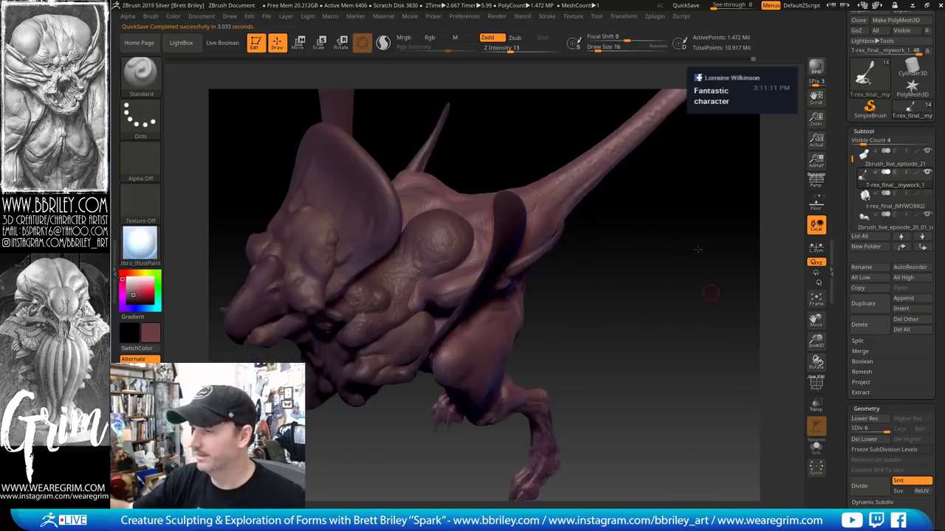
# Swell the skin around the base of the sac with the Inflat brush, setting the draw size to 18
pyautogui.moveTo(697, 250)
pyautogui.mouseDown()
pyautogui.moveTo(714, 262)
pyautogui.moveTo(701, 248)
pyautogui.mouseUp()
pyautogui.press('b')
pyautogui.press('i')
pyautogui.press('n')
pyautogui.press('s')
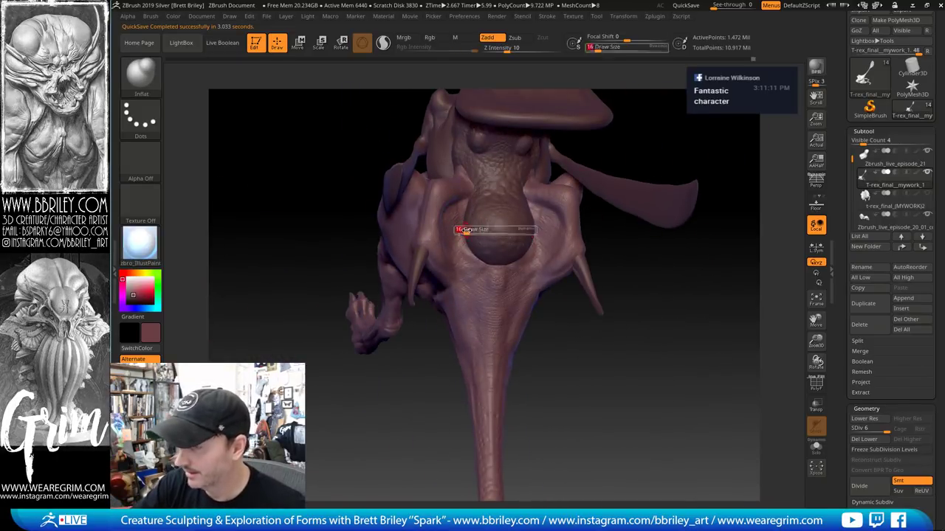
pyautogui.click(459, 232)
pyautogui.press('s')
pyautogui.click(461, 231)
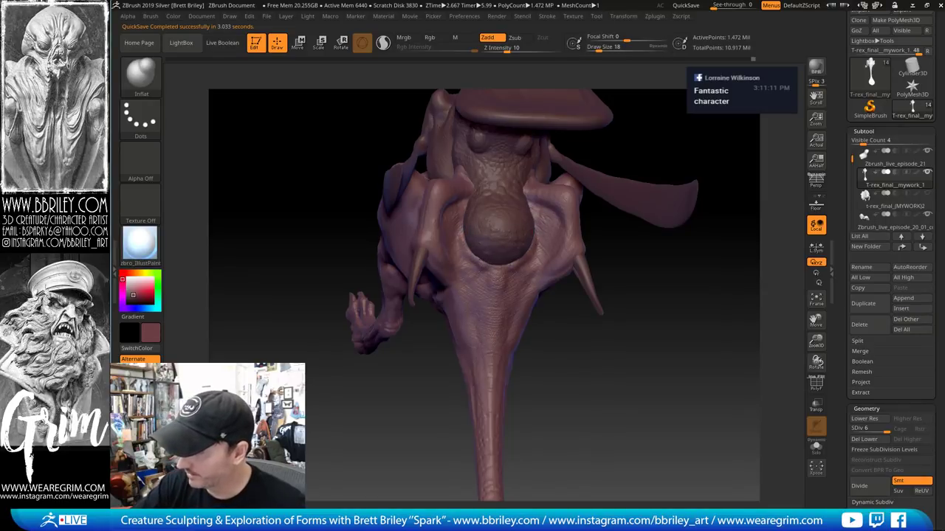
# Reshape the skin around the lower edge of the sac with the Move brush, reducing the draw size from 72 to 50
pyautogui.moveTo(668, 166); pyautogui.dragTo(668, 122)
pyautogui.press('b')
pyautogui.press('m')
pyautogui.press('v')
pyautogui.press('s')
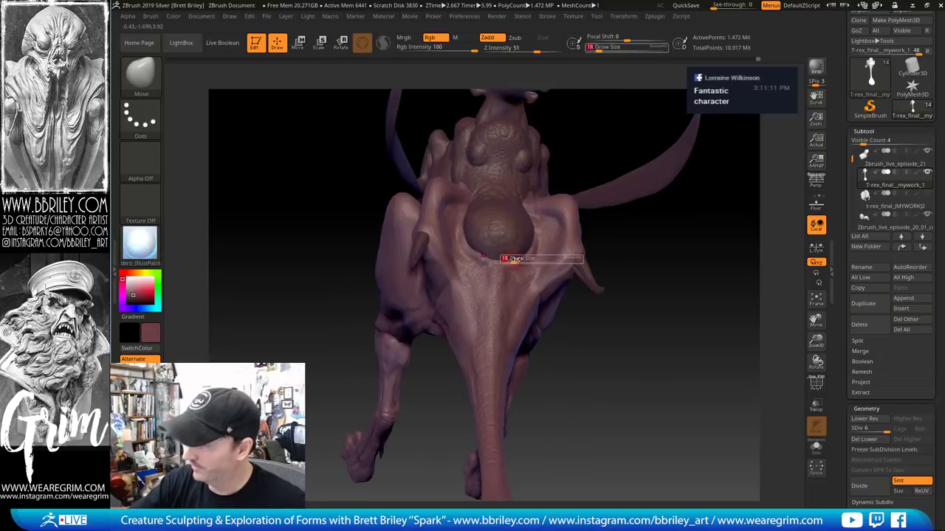
pyautogui.click(507, 262)
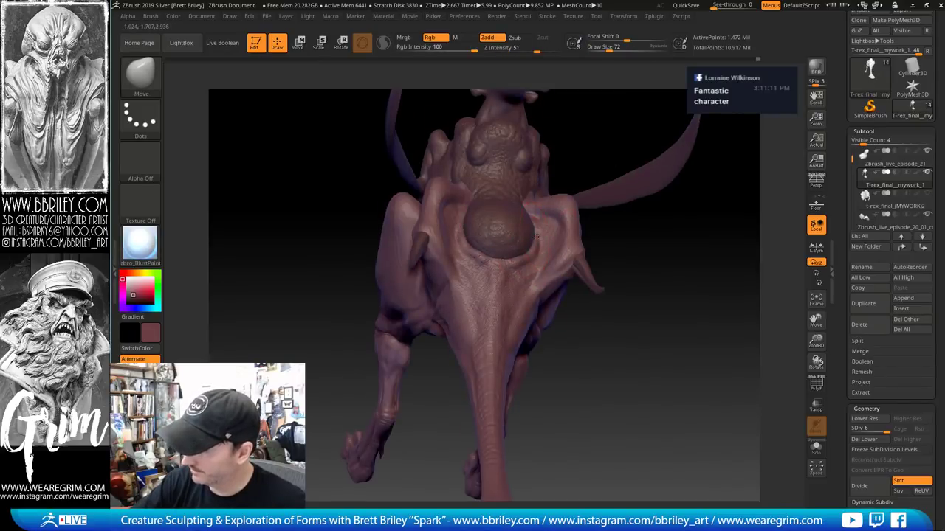
pyautogui.moveTo(610, 114); pyautogui.dragTo(620, 93)
pyautogui.press('[')
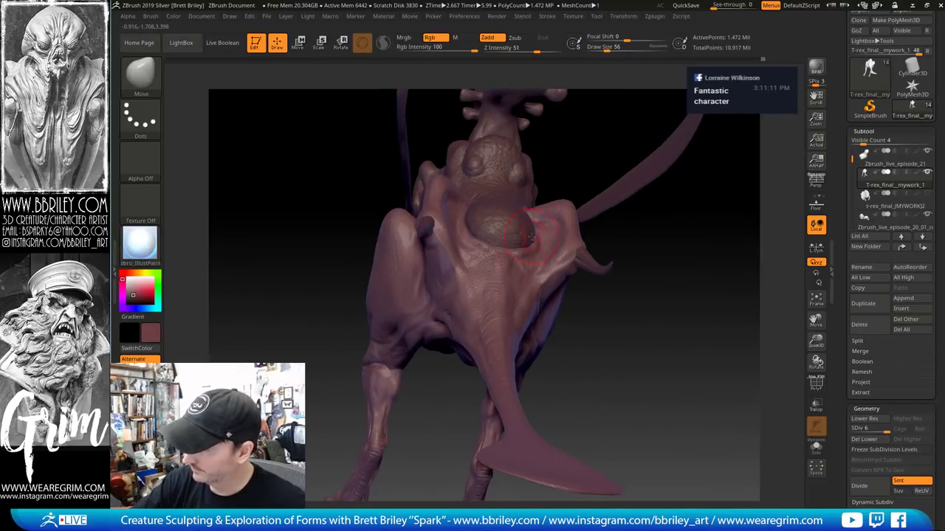
pyautogui.moveTo(535, 234); pyautogui.dragTo(526, 251)
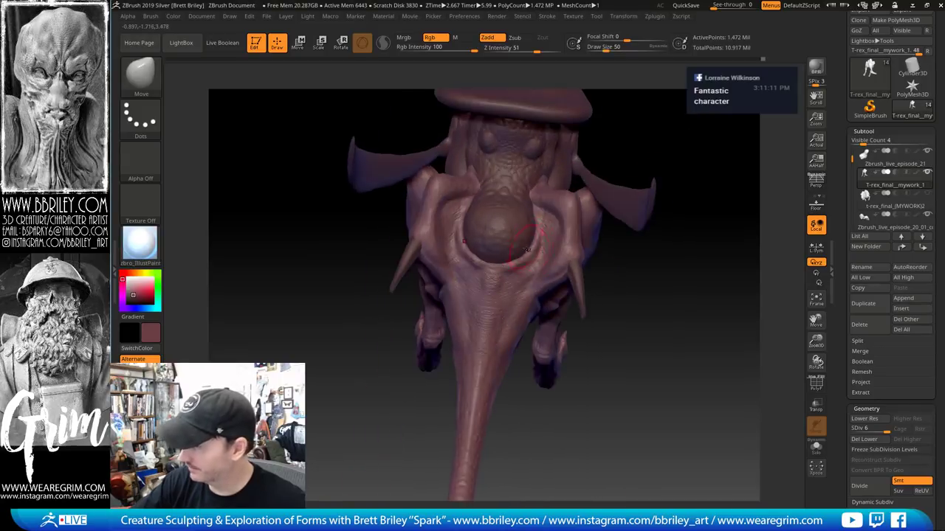
pyautogui.press('[')
# Carve wrinkles into the skin below the sac towards the tail using the DamStandard brush at a draw size of 15
pyautogui.press('b')
pyautogui.press('d')
pyautogui.press('s')
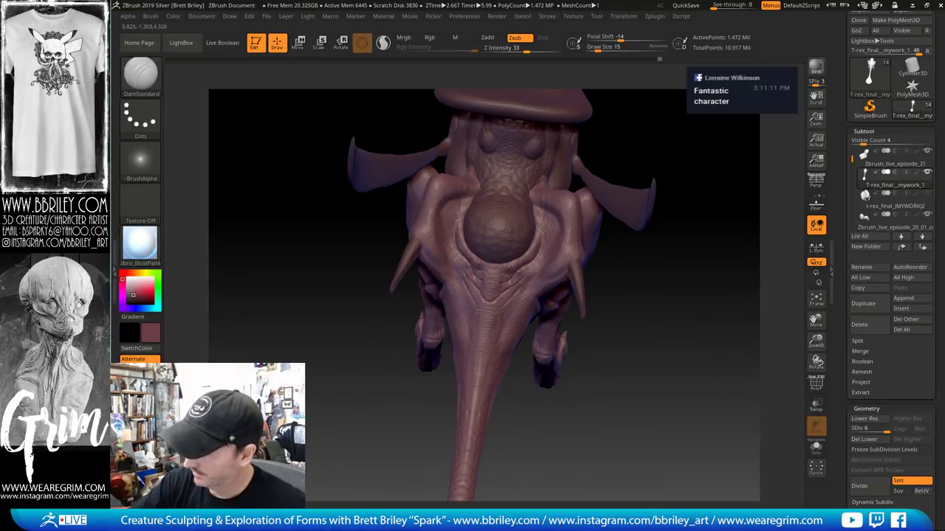
pyautogui.moveTo(665, 331)
pyautogui.keyDown('alt'); pyautogui.mouseDown()
pyautogui.moveTo(647, 298)
pyautogui.moveTo(694, 298)
pyautogui.mouseUp(); pyautogui.keyUp('alt')
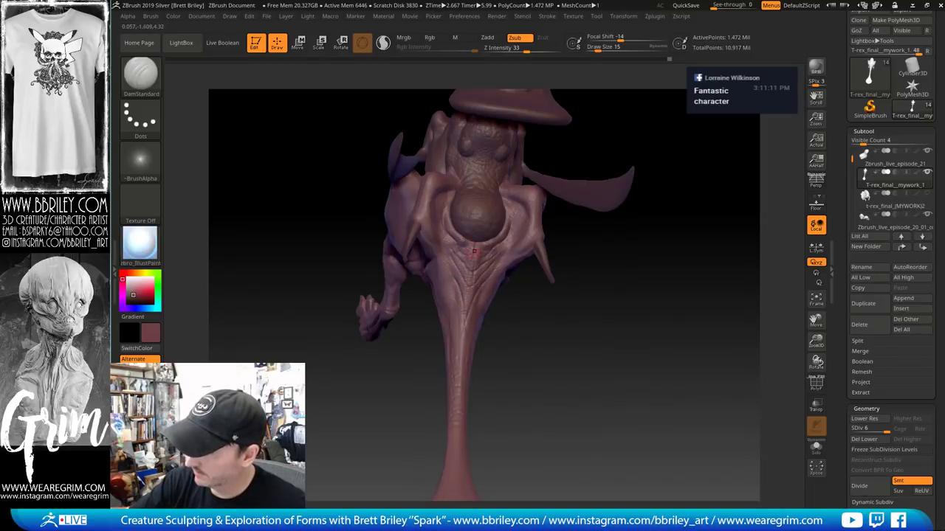
# Build up the skin folds between the sac and the tail with the Standard brush at a draw size of 15
pyautogui.press('b')
pyautogui.press('s')
pyautogui.press('t')
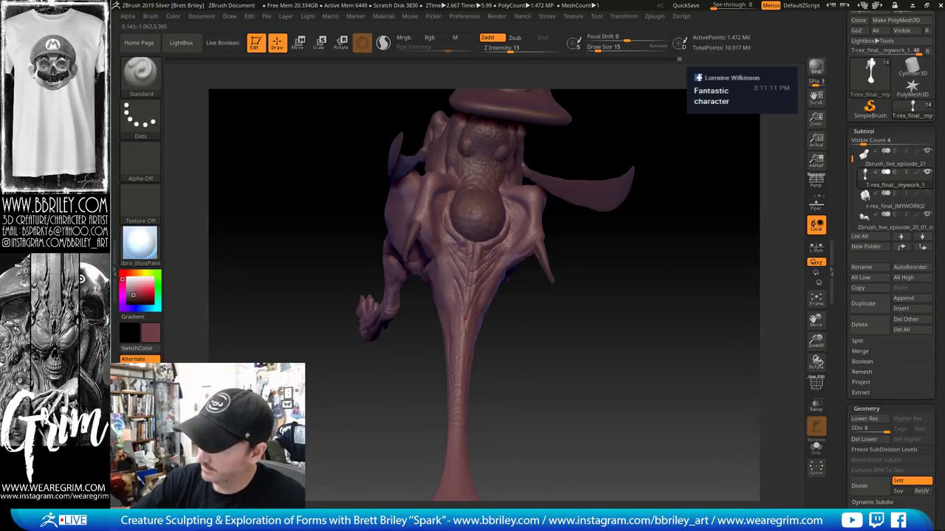
pyautogui.keyDown('alt'); pyautogui.moveTo(535, 318); pyautogui.dragTo(523, 262); pyautogui.keyUp('alt')
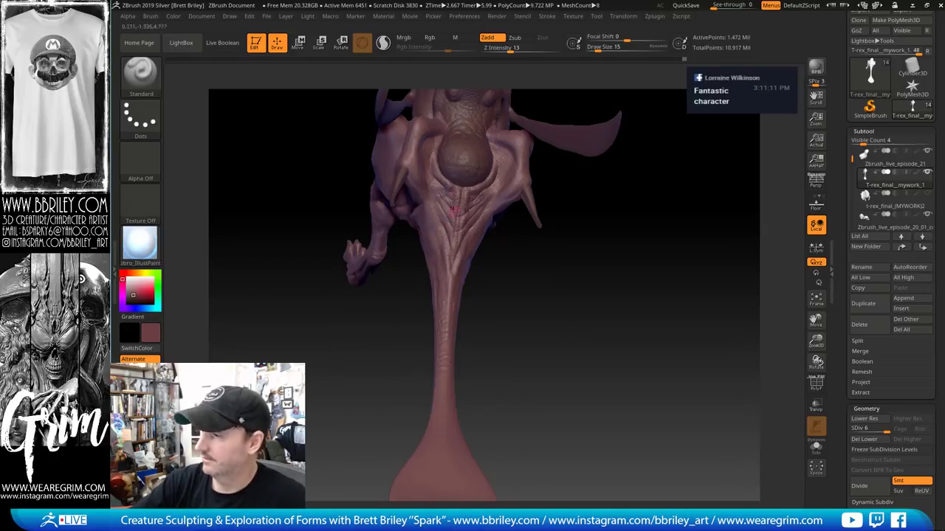
pyautogui.moveTo(614, 198)
pyautogui.keyDown('alt'); pyautogui.mouseDown()
pyautogui.moveTo(608, 266)
pyautogui.moveTo(591, 267)
pyautogui.mouseUp(); pyautogui.keyUp('alt')
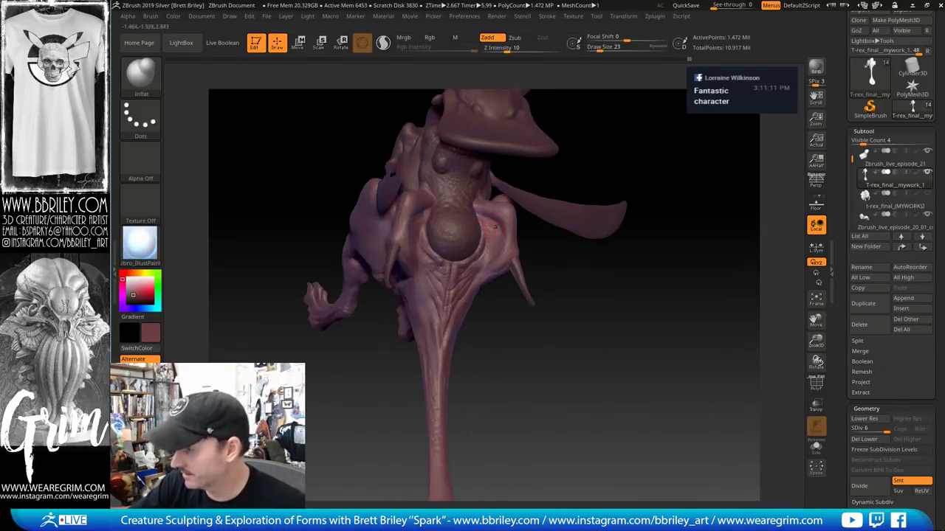
# Bulk up the skin beside the sac with the Clay brush at draw size 34 and the Inflat brush at draw size 50
pyautogui.press('b')
pyautogui.press('c')
pyautogui.press('l')
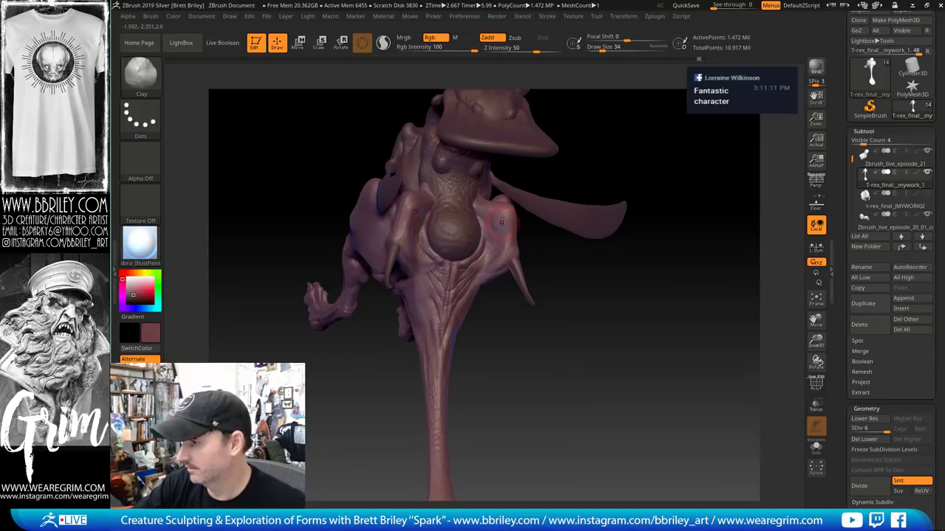
pyautogui.press('b')
pyautogui.press('i')
pyautogui.press('n')
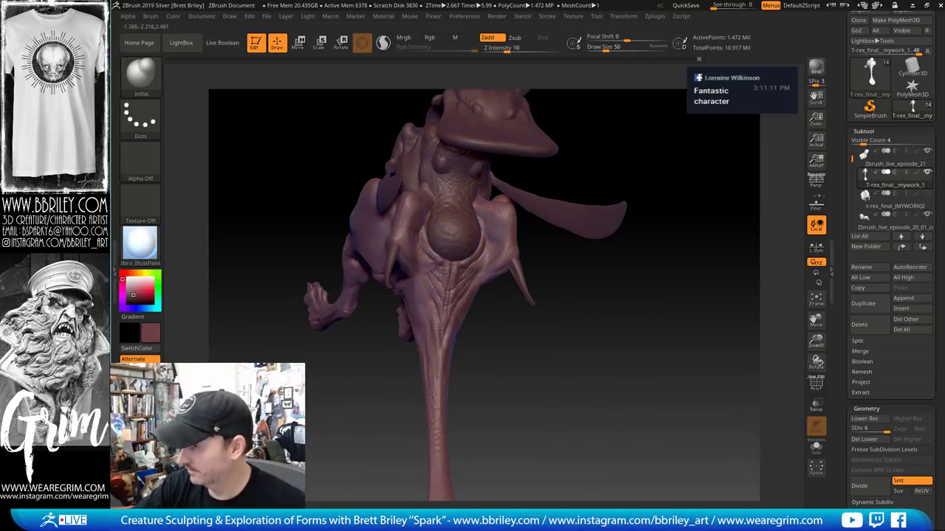
pyautogui.moveTo(542, 269); pyautogui.dragTo(493, 263)
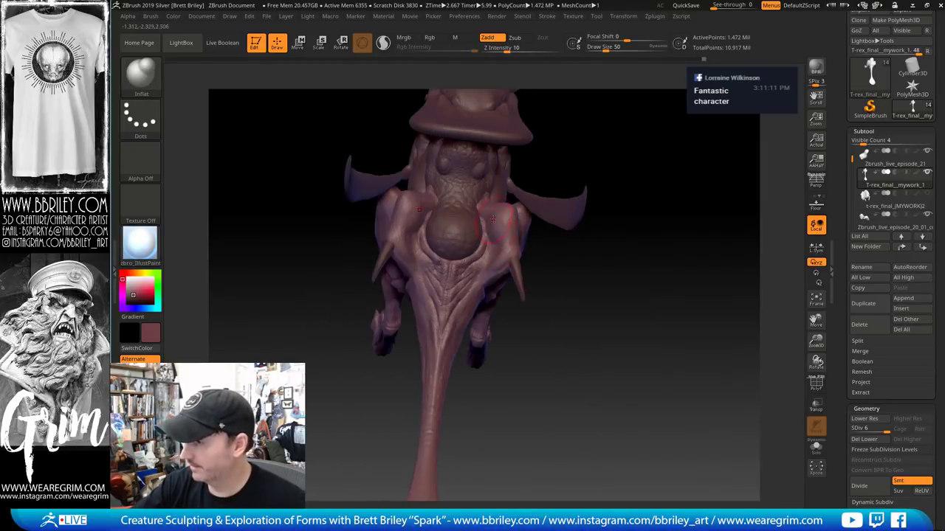
# Carve creases into the skin along the sides of the sac using the DamStandard brush at a draw size of 25
pyautogui.press('b')
pyautogui.press('d')
pyautogui.press('s')
pyautogui.press('s')
pyautogui.moveTo(494, 226); pyautogui.dragTo(487, 226)
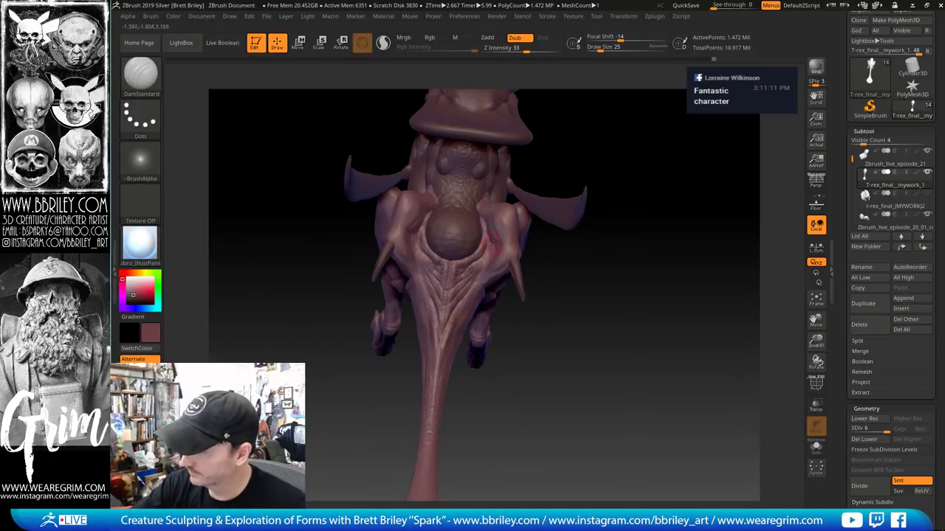
pyautogui.press('shift')
# Swell the folds between the creases around the sac with the Inflat brush at a draw size of 25
pyautogui.press('b')
pyautogui.press('i')
pyautogui.press('n')
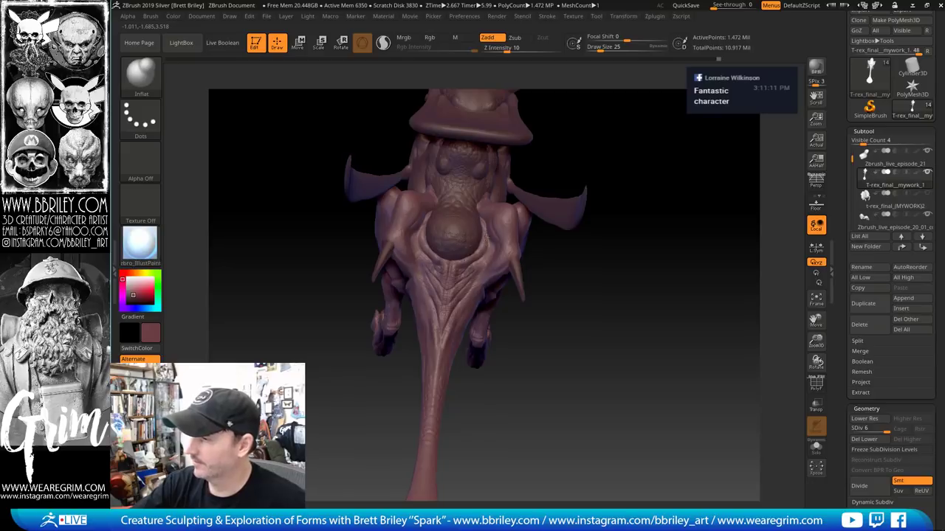
pyautogui.moveTo(561, 258)
pyautogui.mouseDown()
pyautogui.moveTo(652, 281)
pyautogui.moveTo(686, 305)
pyautogui.mouseUp()
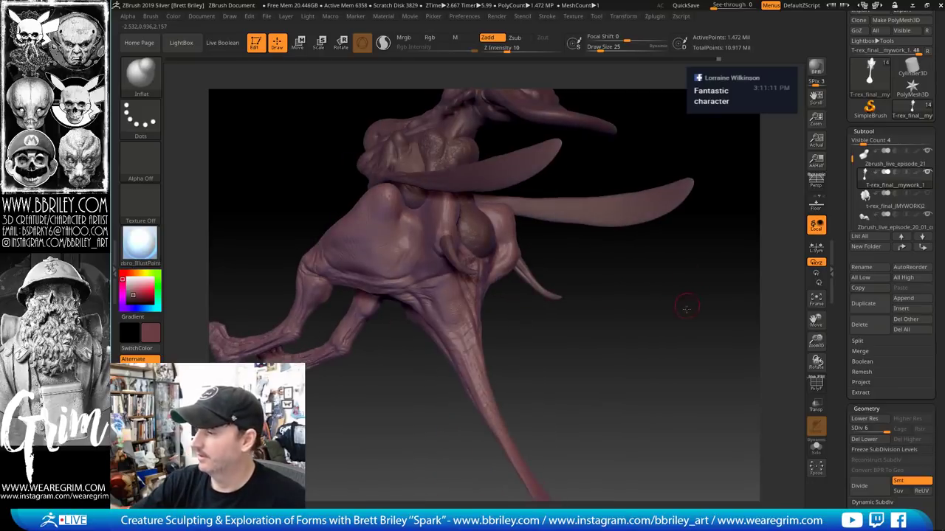
# Turn on polypaint display for all subtools and bring the sac and surrounding skin into view
pyautogui.press('shift')
pyautogui.keyDown('shift'); pyautogui.click(914, 173); pyautogui.keyUp('shift')
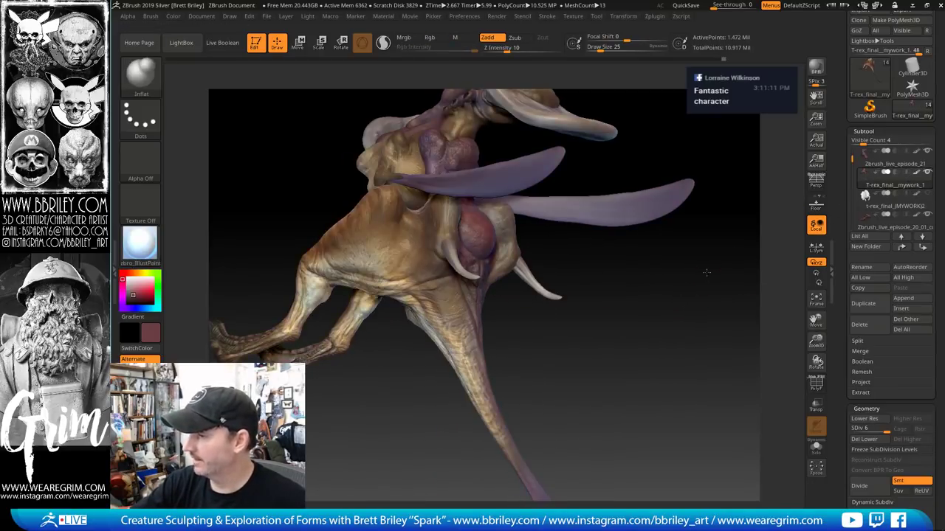
pyautogui.moveTo(707, 273)
pyautogui.mouseDown()
pyautogui.moveTo(674, 240)
pyautogui.moveTo(699, 243)
pyautogui.mouseUp()
pyautogui.moveTo(700, 242); pyautogui.dragTo(668, 235, button='right')
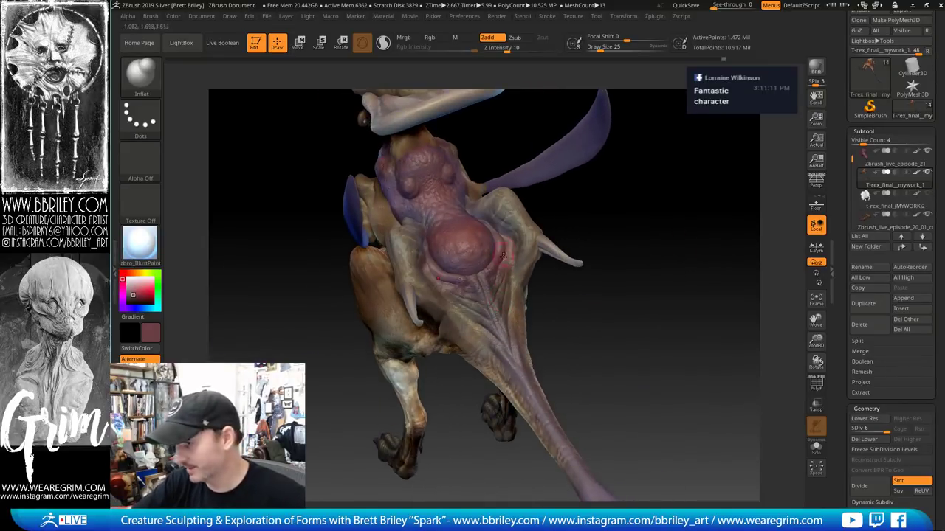
# Set the Standard brush to paint a sampled reddish brown with Rgb at intensity 43, no Zadd, the DragRect stroke and Alpha 20
pyautogui.press('b')
pyautogui.press('s')
pyautogui.press('t')
pyautogui.click(150, 127)
pyautogui.click(238, 129)
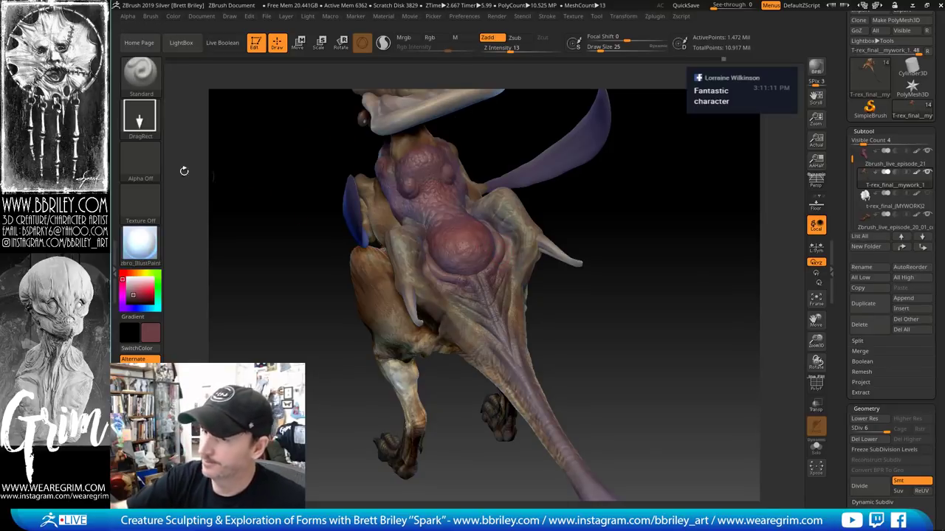
pyautogui.click(140, 159)
pyautogui.click(512, 267)
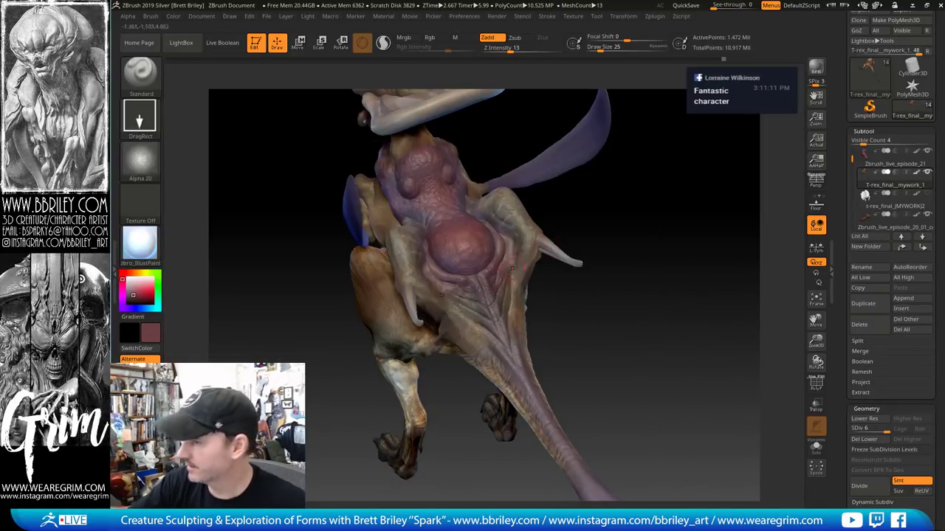
pyautogui.press('c')
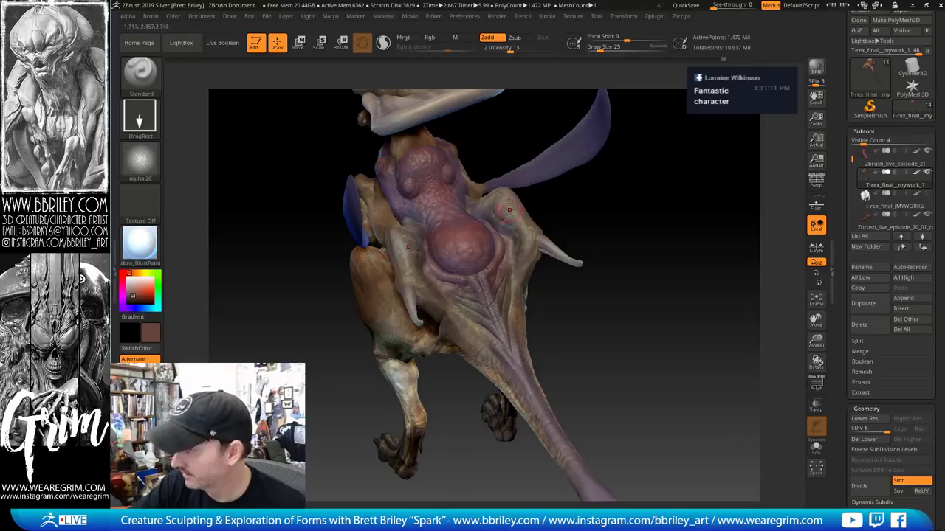
pyautogui.click(436, 39)
pyautogui.click(489, 37)
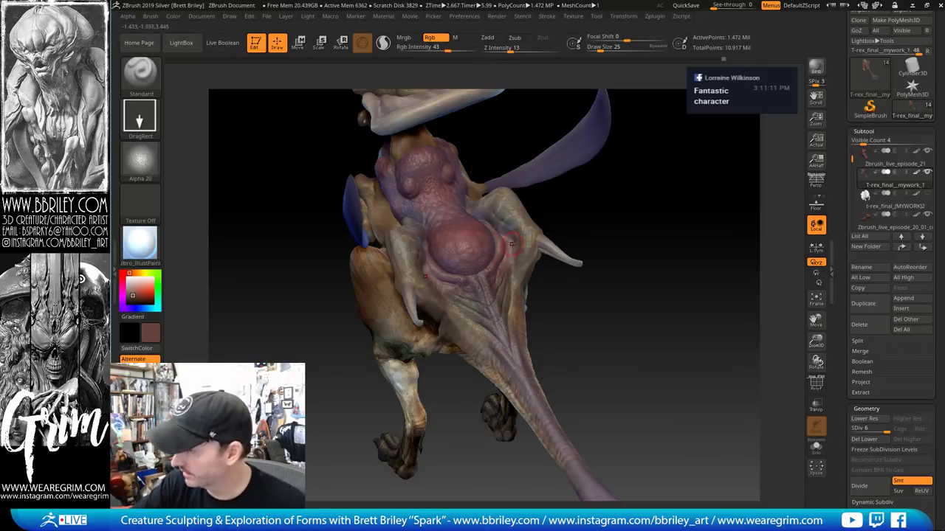
# Paint the skin folds around the rim of the sac with sampled brown and light tan skin colours
pyautogui.press('c')
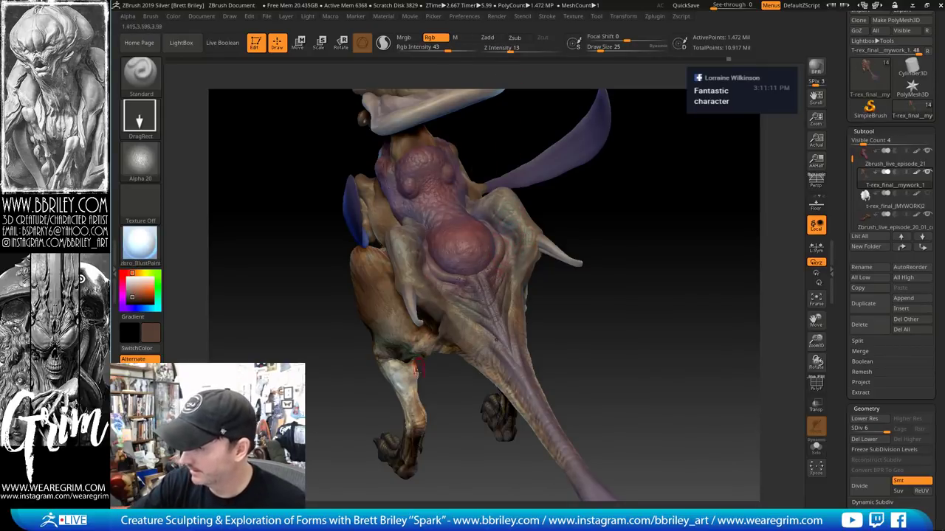
pyautogui.press('c')
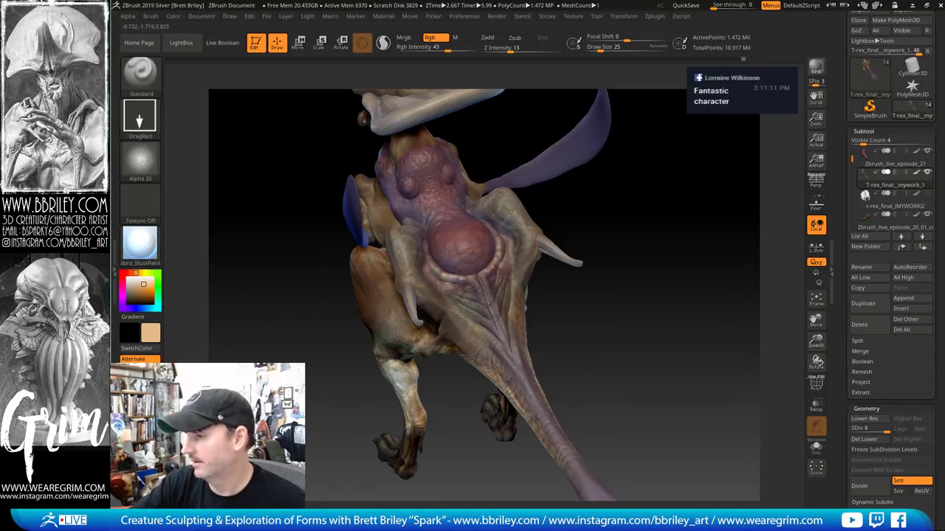
pyautogui.press('c')
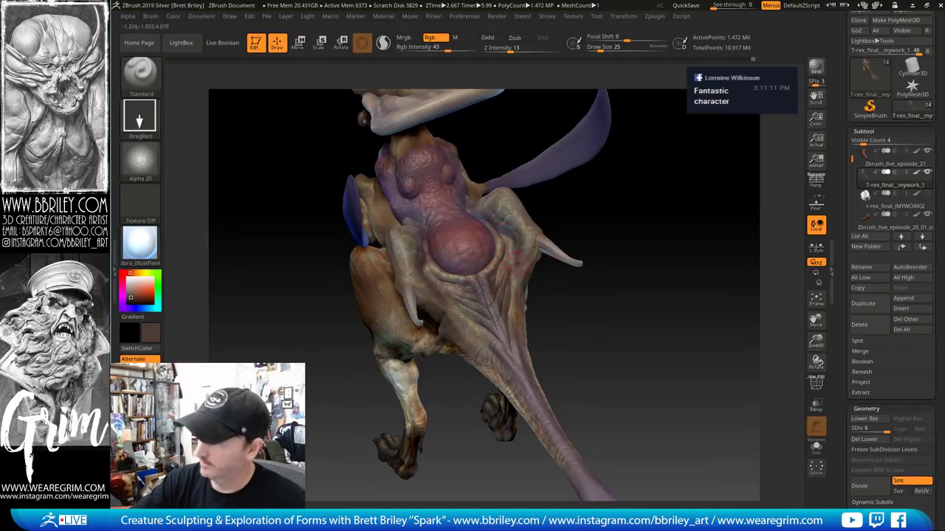
pyautogui.moveTo(624, 229); pyautogui.dragTo(527, 291)
# Blend the wrinkled skin below the sac into the tail using sampled brown and muted purple colours
pyautogui.press('c')
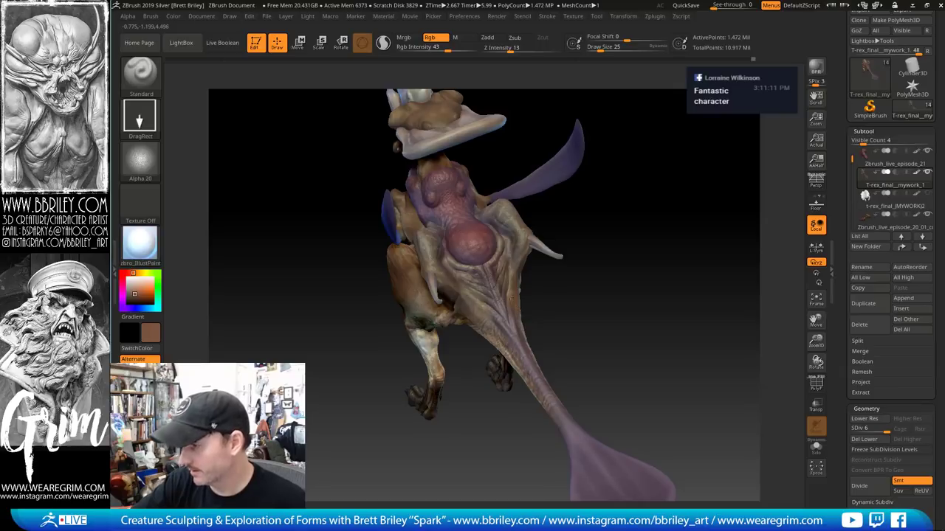
pyautogui.press('c')
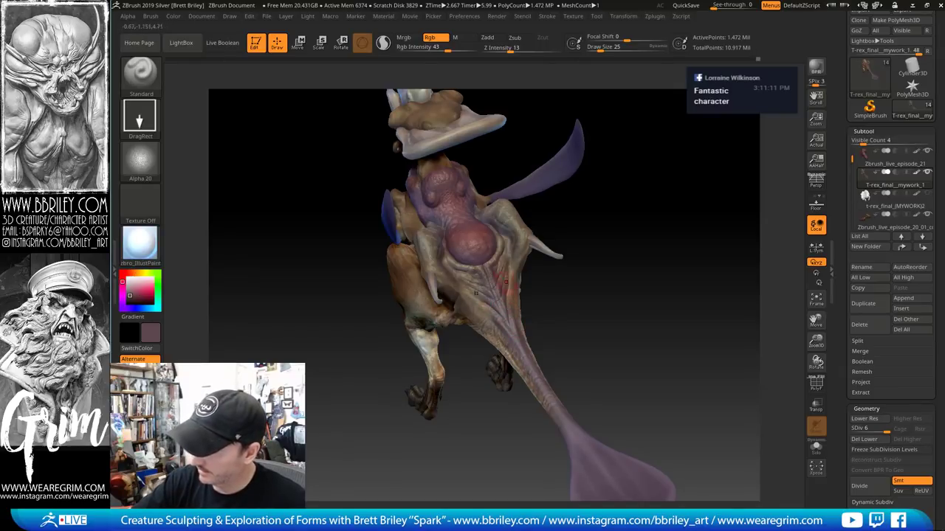
pyautogui.moveTo(675, 225)
pyautogui.mouseDown()
pyautogui.moveTo(629, 256)
pyautogui.moveTo(661, 234)
pyautogui.mouseUp()
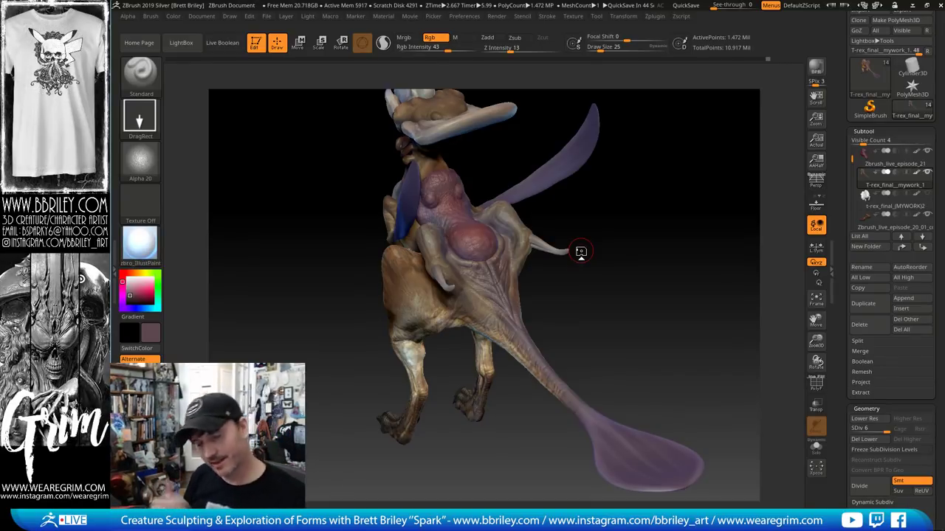
# Pull the skin below the sac up over it with the Move brush, using draw sizes of 90 and 72
pyautogui.moveTo(657, 208)
pyautogui.mouseDown()
pyautogui.moveTo(682, 202)
pyautogui.moveTo(642, 204)
pyautogui.moveTo(630, 263)
pyautogui.moveTo(595, 237)
pyautogui.moveTo(644, 354)
pyautogui.mouseUp()
pyautogui.press('b')
pyautogui.press('m')
pyautogui.press('v')
pyautogui.press('s')
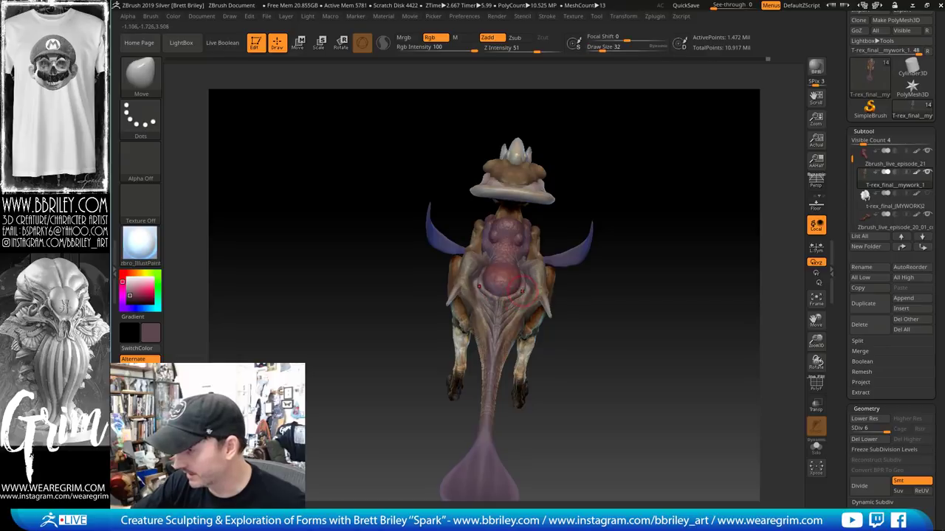
pyautogui.press('s')
pyautogui.moveTo(519, 295)
pyautogui.mouseDown()
pyautogui.moveTo(556, 294)
pyautogui.moveTo(511, 269)
pyautogui.mouseUp()
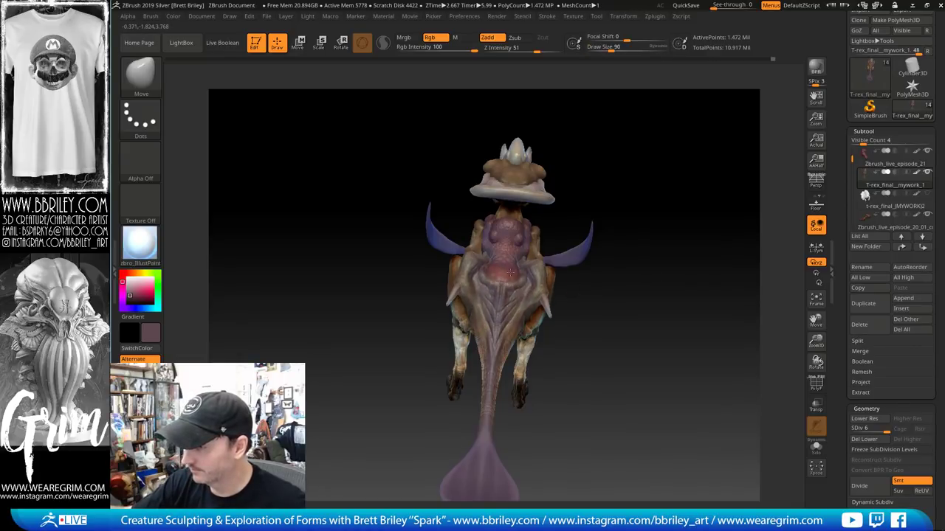
pyautogui.moveTo(624, 312); pyautogui.dragTo(685, 333)
pyautogui.moveTo(684, 353)
pyautogui.mouseDown()
pyautogui.moveTo(501, 294)
pyautogui.moveTo(503, 277)
pyautogui.mouseUp()
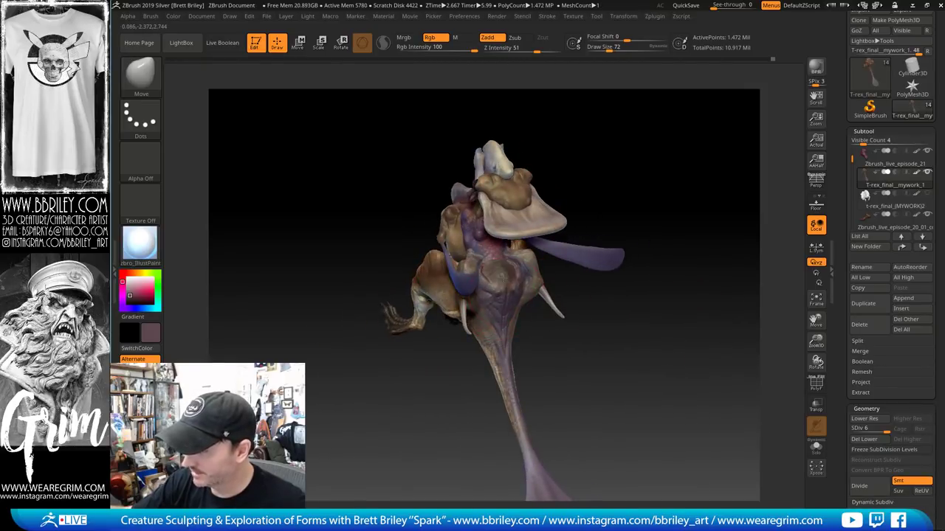
# Adjust the skin on the creature's side behind the purple growths with the Move brush, lowering the draw size to 34
pyautogui.moveTo(592, 316)
pyautogui.mouseDown()
pyautogui.moveTo(654, 241)
pyautogui.moveTo(670, 317)
pyautogui.moveTo(654, 224)
pyautogui.moveTo(611, 215)
pyautogui.moveTo(624, 155)
pyautogui.moveTo(618, 160)
pyautogui.moveTo(642, 174)
pyautogui.moveTo(616, 207)
pyautogui.mouseUp()
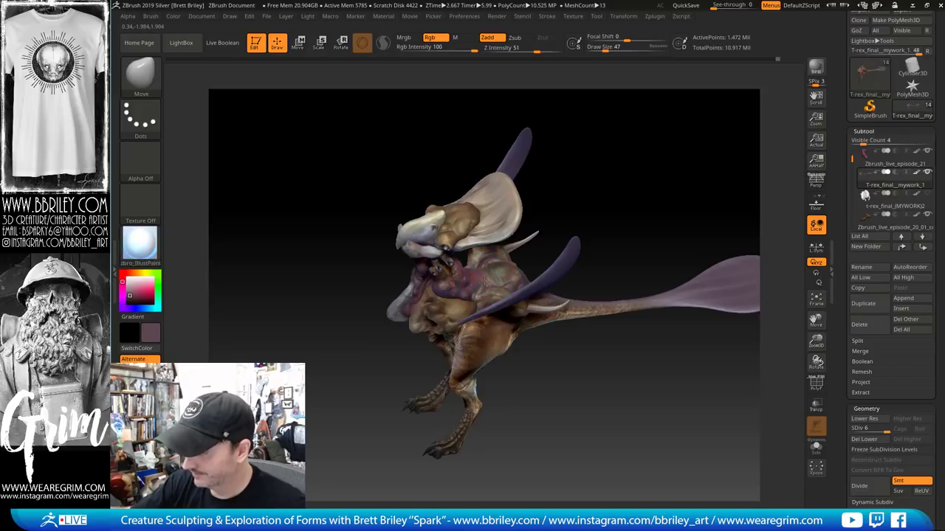
pyautogui.press('[')
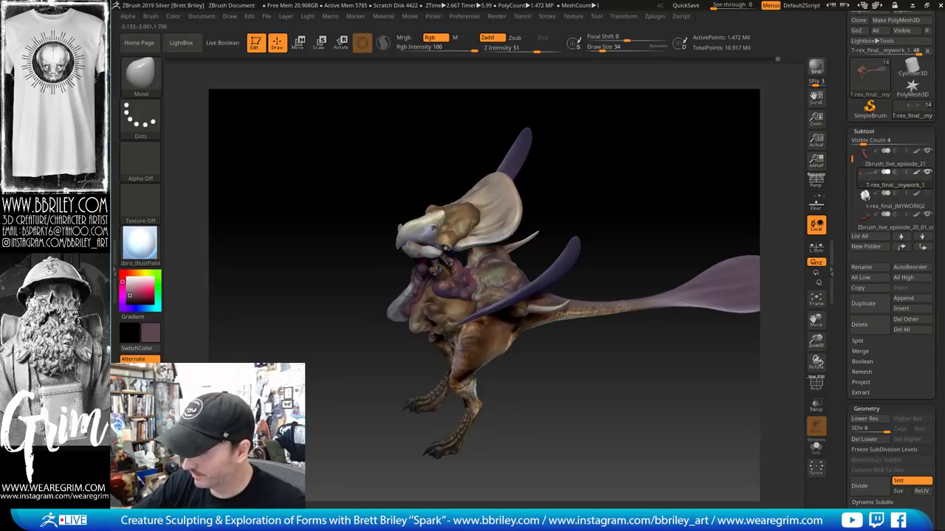
pyautogui.moveTo(554, 216)
pyautogui.mouseDown()
pyautogui.moveTo(508, 227)
pyautogui.moveTo(623, 184)
pyautogui.moveTo(588, 304)
pyautogui.mouseUp()
pyautogui.press('[')
# Carve creases where the side skin meets the purple growths using the DamStandard brush at a draw size of 12
pyautogui.press('b')
pyautogui.press('d')
pyautogui.press('s')
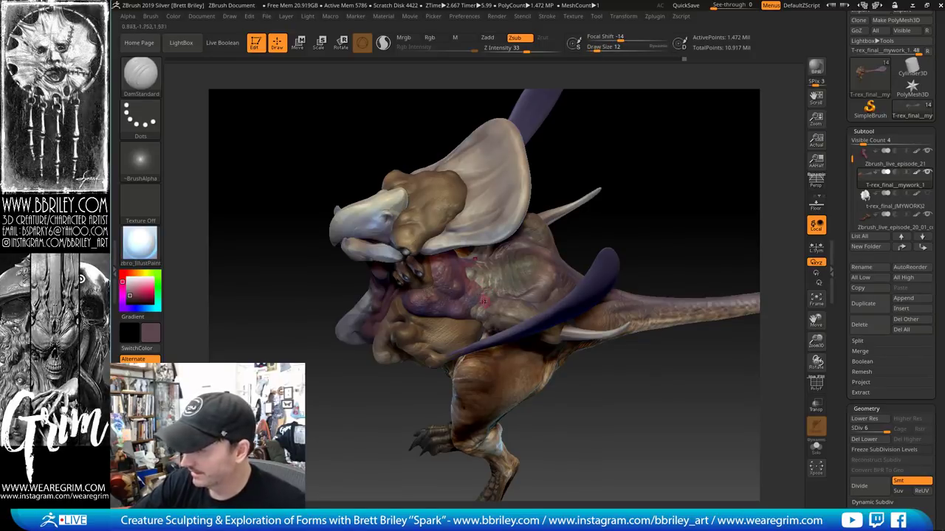
# Swell the side skin behind the purple growths with the Inflat brush and deepen its creases with DamStandard, both at draw size 21
pyautogui.press('b')
pyautogui.press('i')
pyautogui.press('n')
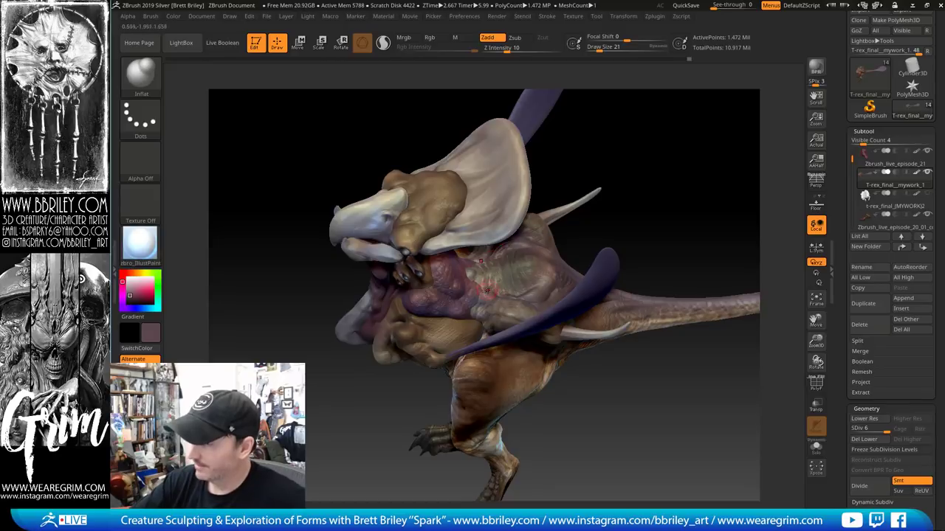
pyautogui.press('b')
pyautogui.press('d')
pyautogui.press('s')
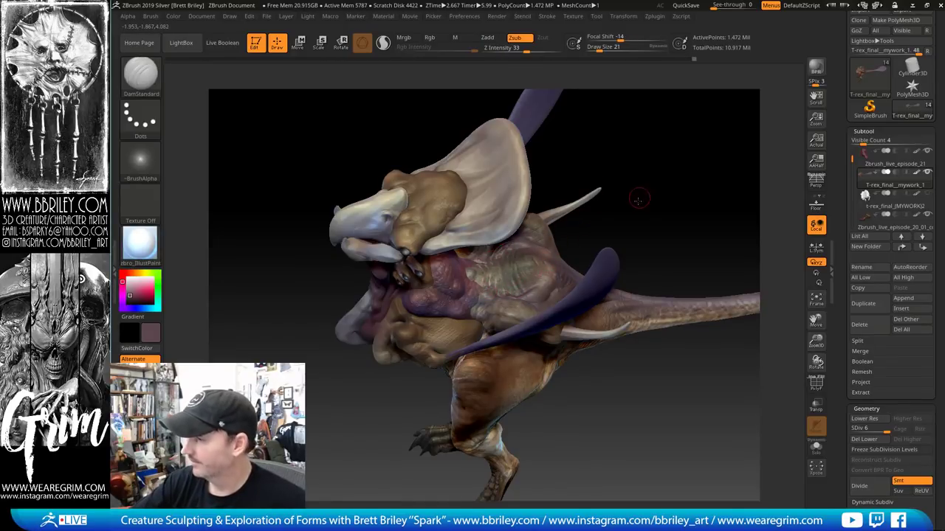
# Paint the skin around the back sac with sampled brown and purple tones, using the Standard brush at draw size 21 and RGB intensity 43
pyautogui.moveTo(634, 199); pyautogui.dragTo(527, 257)
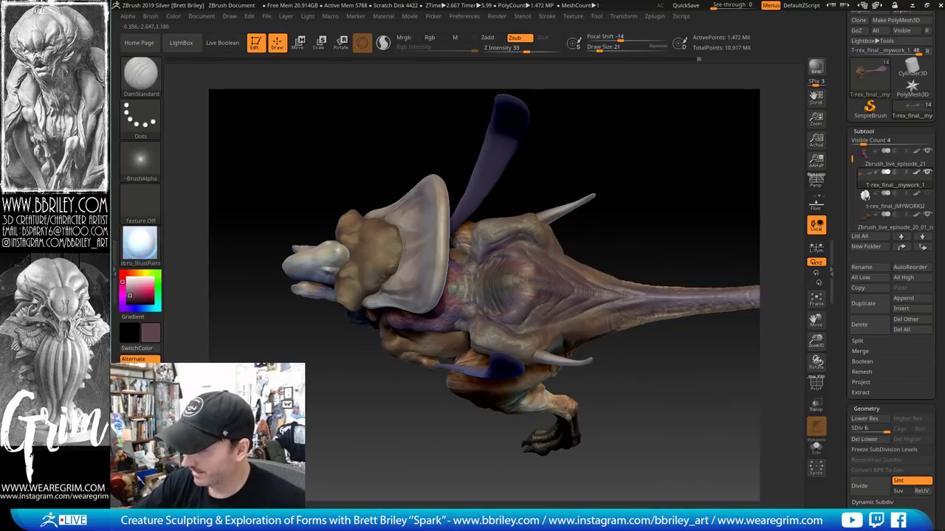
pyautogui.moveTo(666, 424); pyautogui.dragTo(547, 237)
pyautogui.press('b')
pyautogui.press('s')
pyautogui.press('t')
pyautogui.press('c')
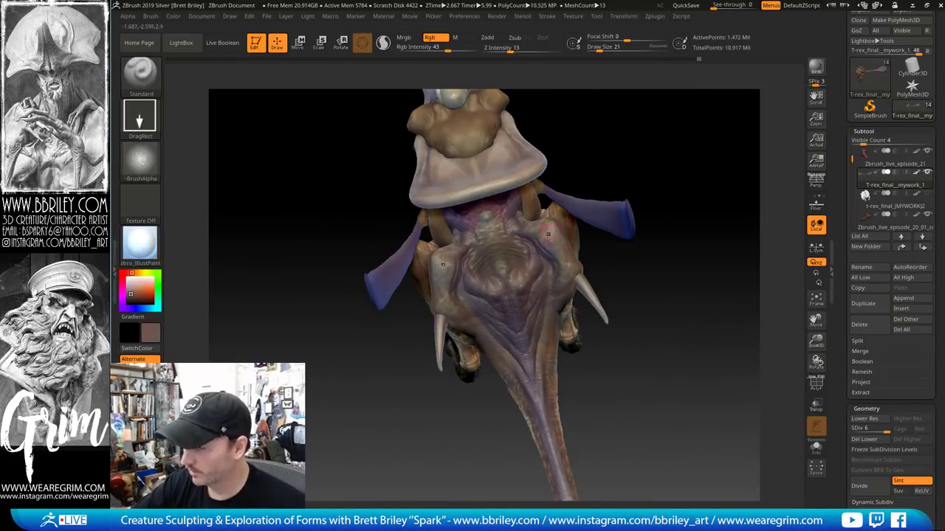
pyautogui.press('c')
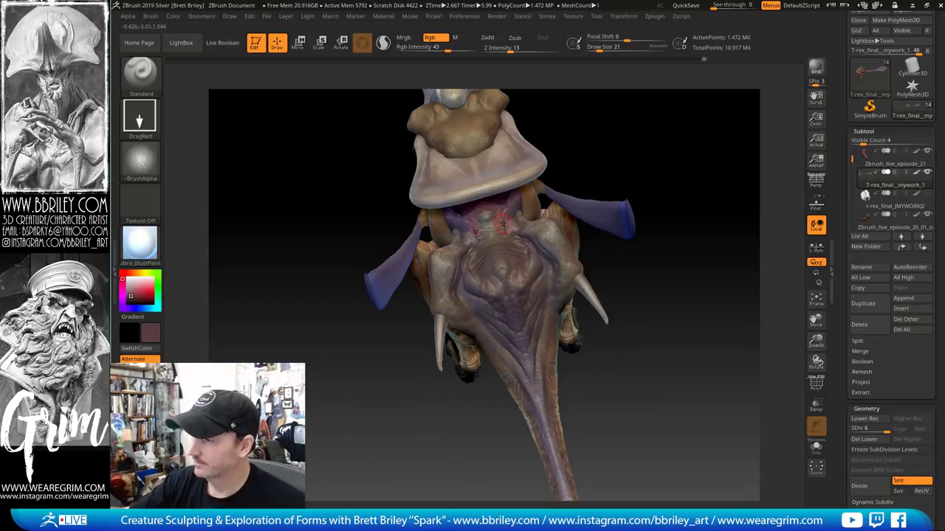
# Refine the skin around the sac with the Move brush and swell the side skin behind the purple growths with Inflat at draw size 56
pyautogui.press('b')
pyautogui.press('m')
pyautogui.press('v')
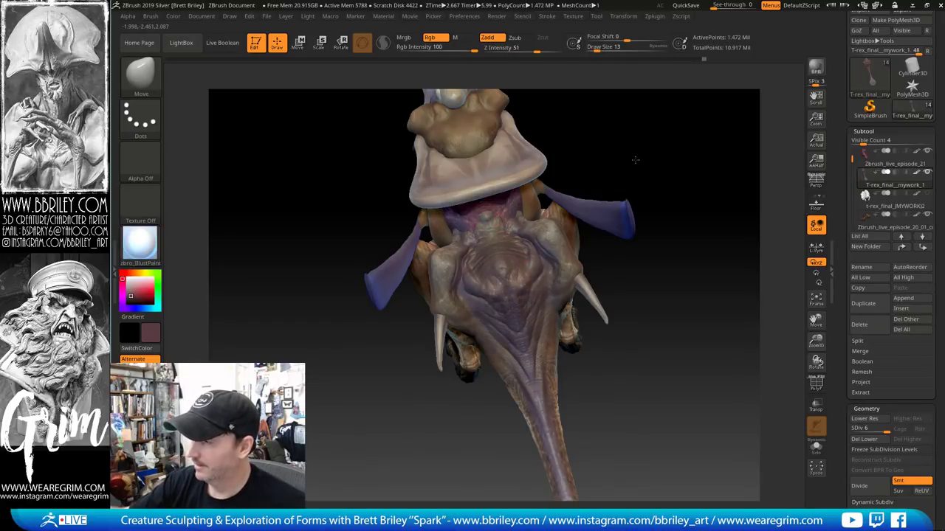
pyautogui.moveTo(634, 160); pyautogui.dragTo(509, 247)
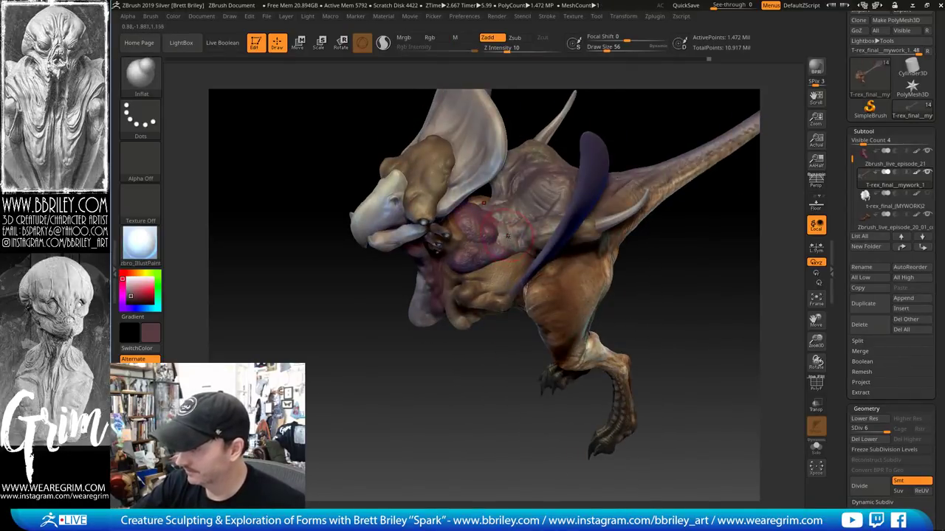
pyautogui.press('b')
pyautogui.press('i')
pyautogui.press('n')
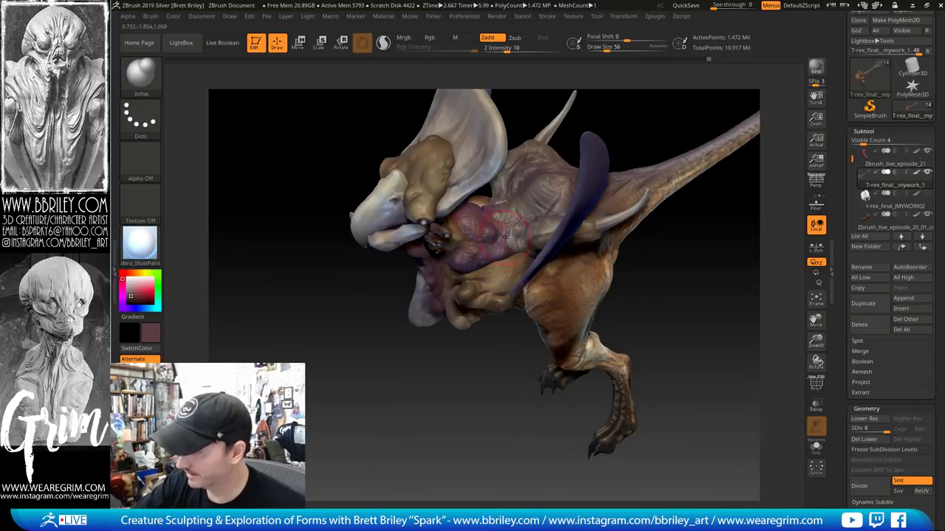
# Reshape the rear edge of the purple growths against the side skin with the Move brush, using draw sizes 59, 36, 65 and 47
pyautogui.keyDown('alt'); pyautogui.click(502, 234); pyautogui.keyUp('alt')
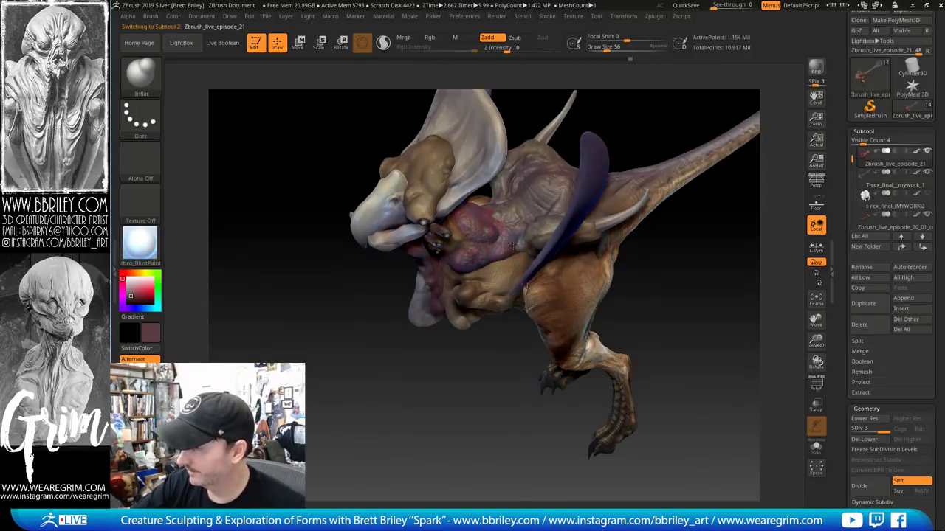
pyautogui.press('b')
pyautogui.press('m')
pyautogui.press('v')
pyautogui.press('s')
pyautogui.click(512, 235)
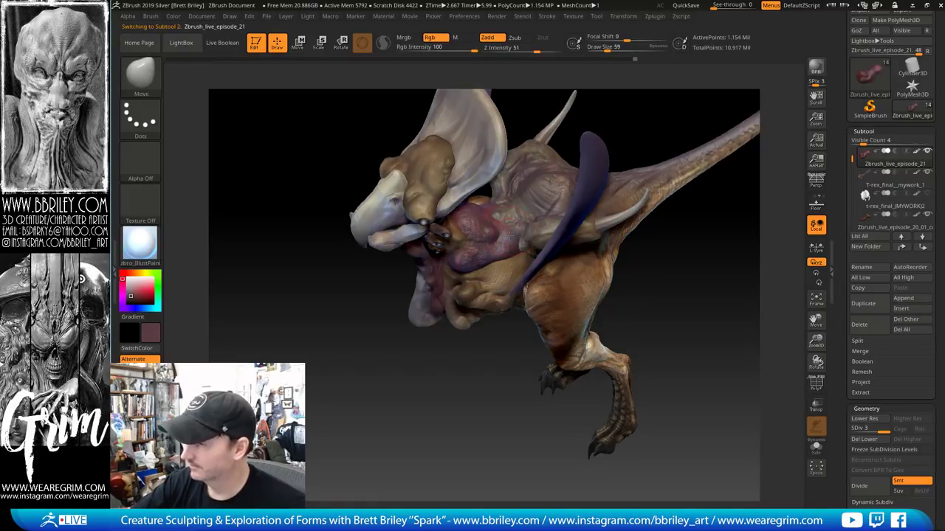
pyautogui.press('s')
pyautogui.moveTo(514, 220); pyautogui.dragTo(507, 219)
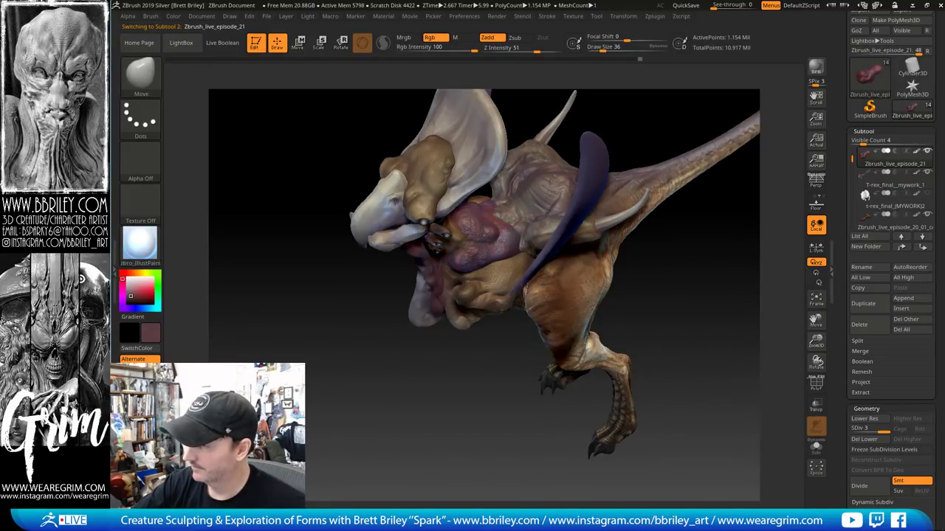
pyautogui.press('s')
pyautogui.click(512, 229)
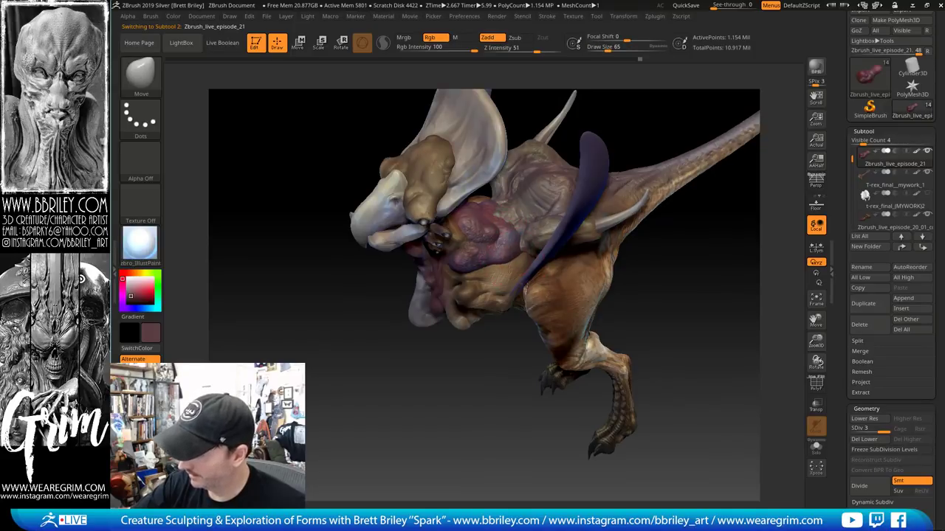
pyautogui.moveTo(654, 268); pyautogui.dragTo(643, 214)
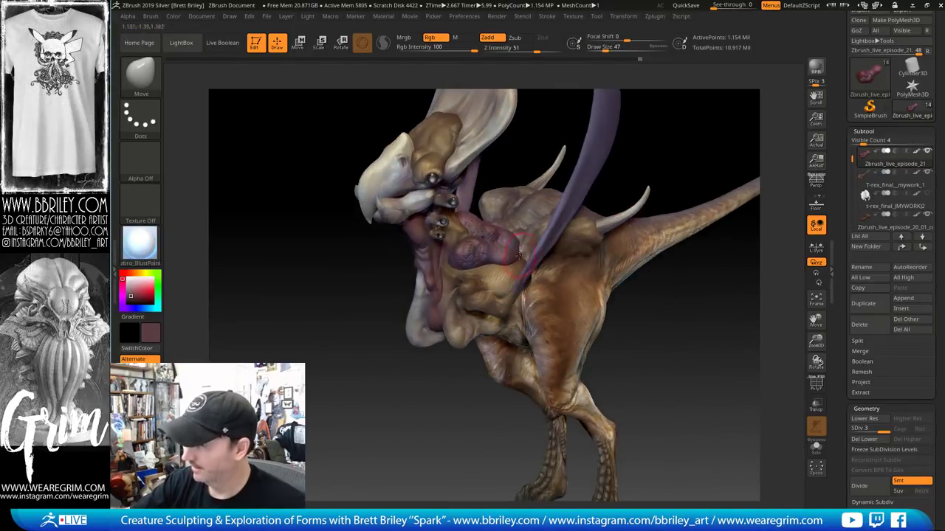
# Dab a sampled reddish brown onto the upper thigh of the leg mesh with the Standard brush at draw size 59
pyautogui.moveTo(706, 331)
pyautogui.mouseDown()
pyautogui.moveTo(725, 316)
pyautogui.moveTo(715, 339)
pyautogui.moveTo(618, 294)
pyautogui.mouseUp()
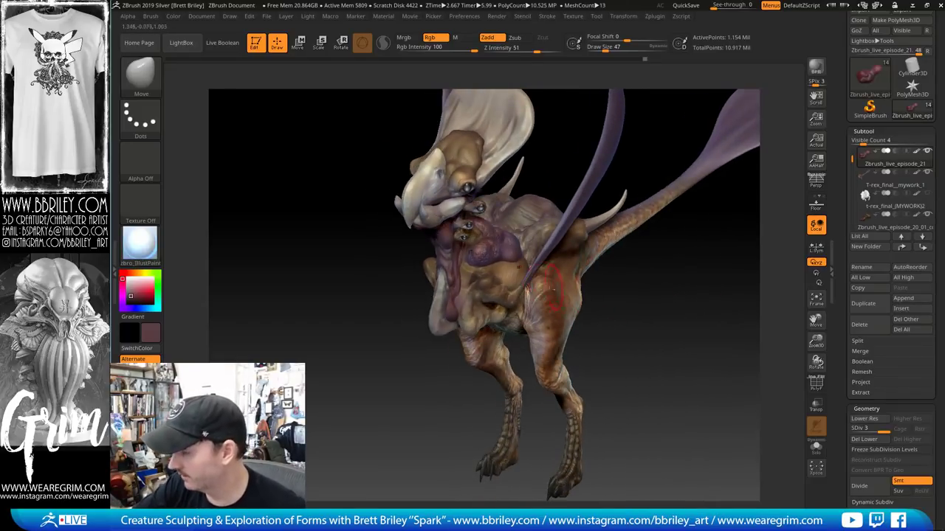
pyautogui.keyDown('alt'); pyautogui.click(553, 294); pyautogui.keyUp('alt')
pyautogui.press('c')
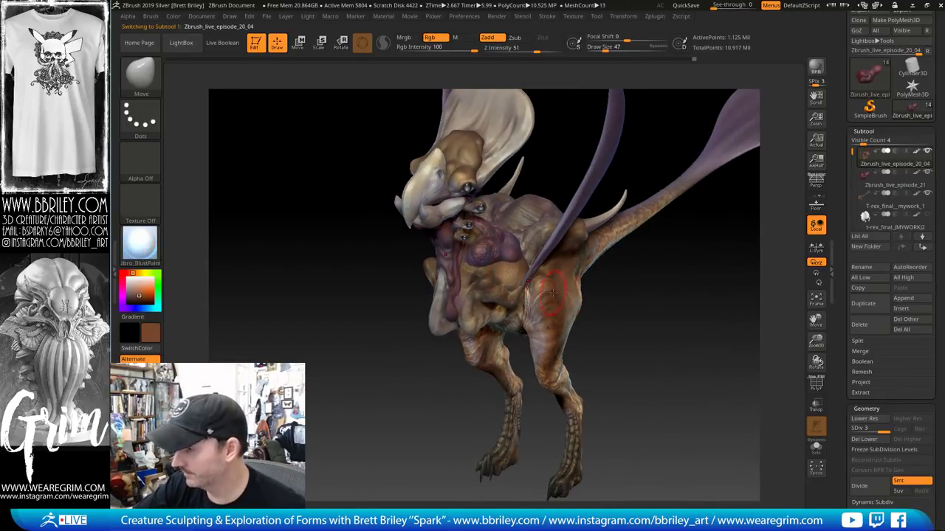
pyautogui.press('s')
pyautogui.click(511, 280)
pyautogui.press('b')
pyautogui.press('s')
pyautogui.press('t')
pyautogui.click(159, 123)
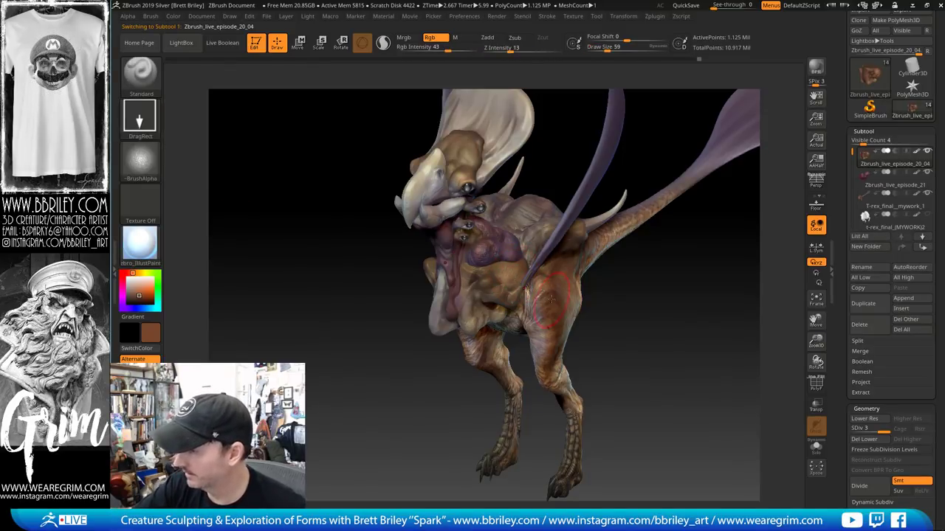
# Add streaky brown markings to the thigh using Alpha 58 with the DragRect stroke and RGB intensity 94
pyautogui.click(140, 158)
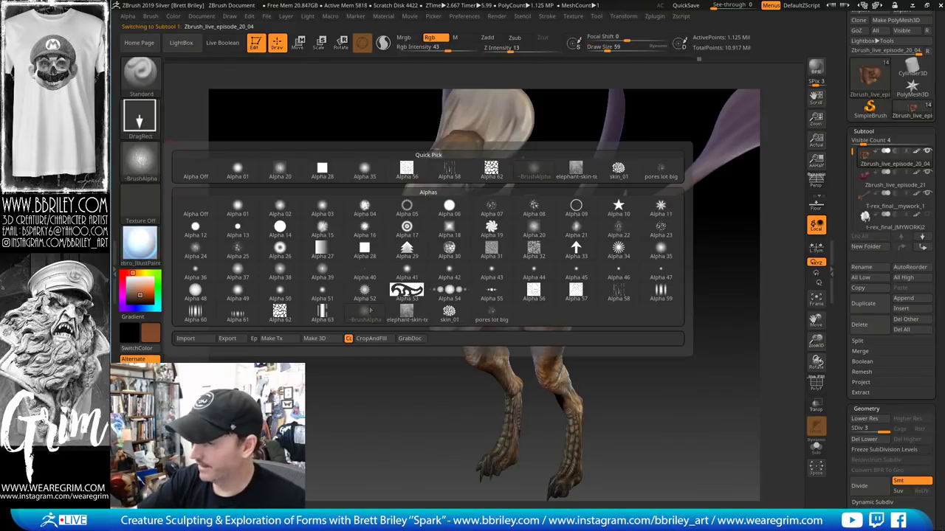
pyautogui.moveTo(682, 367); pyautogui.dragTo(569, 315)
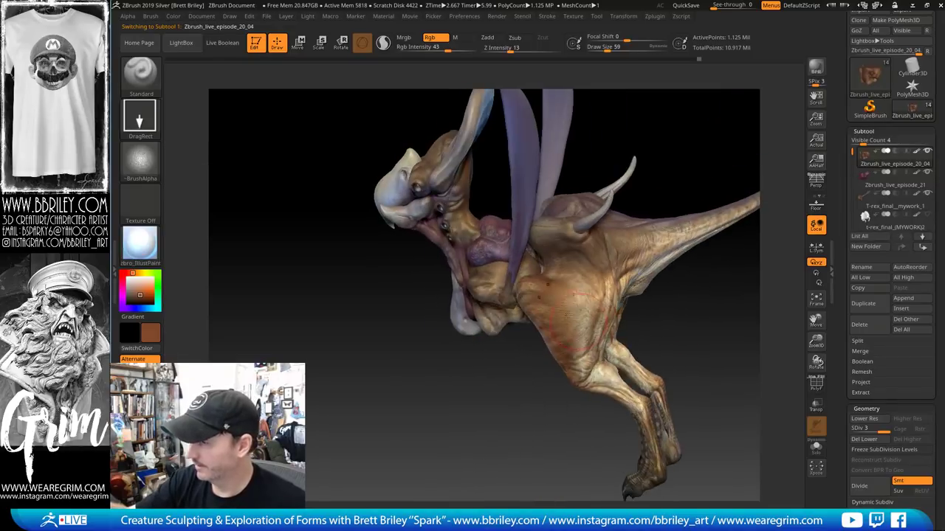
pyautogui.moveTo(712, 328); pyautogui.dragTo(746, 347)
pyautogui.click(141, 160)
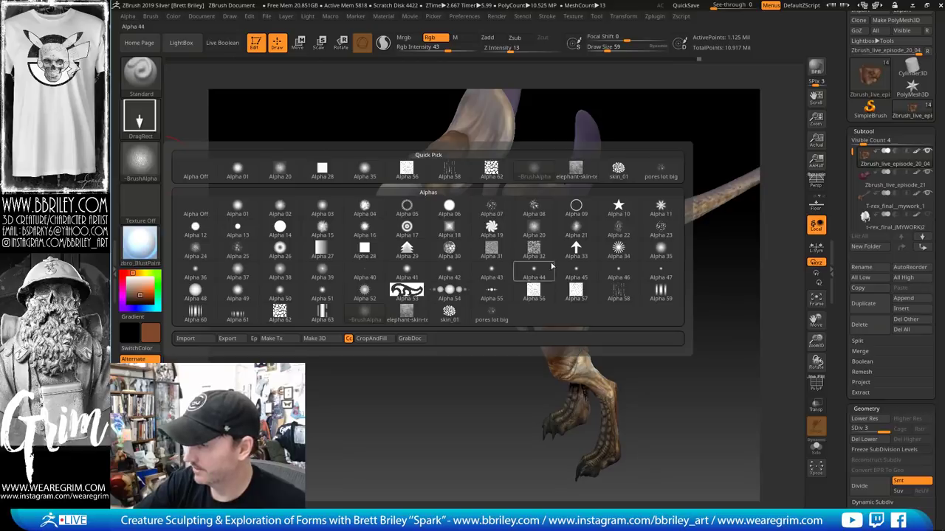
pyautogui.click(619, 291)
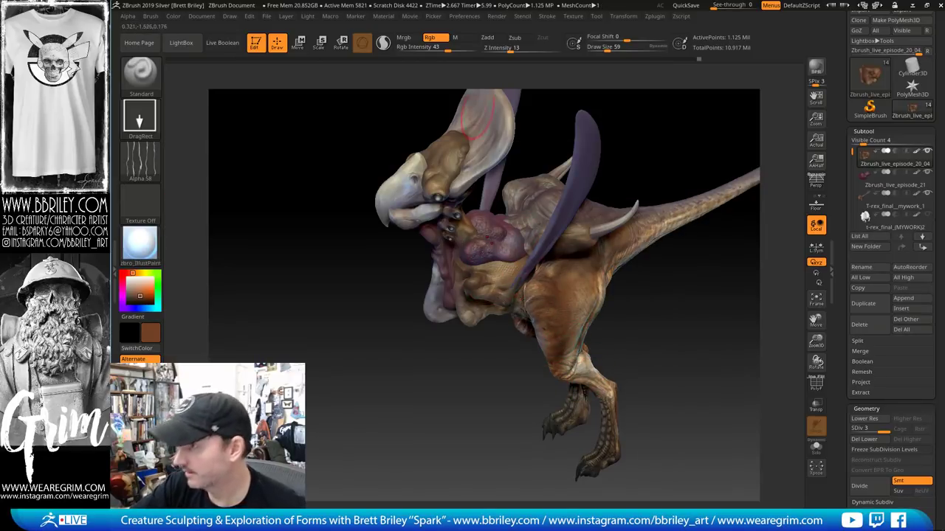
pyautogui.click(472, 49)
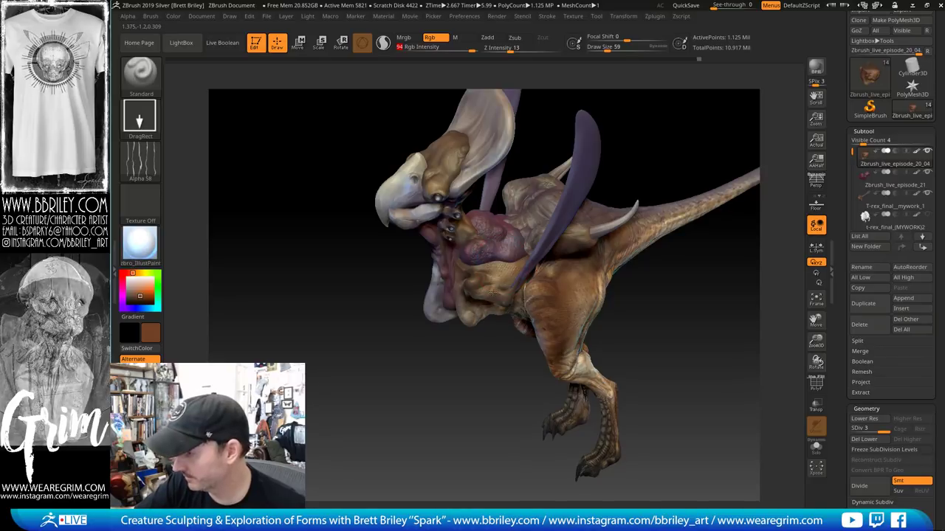
pyautogui.press('Return')
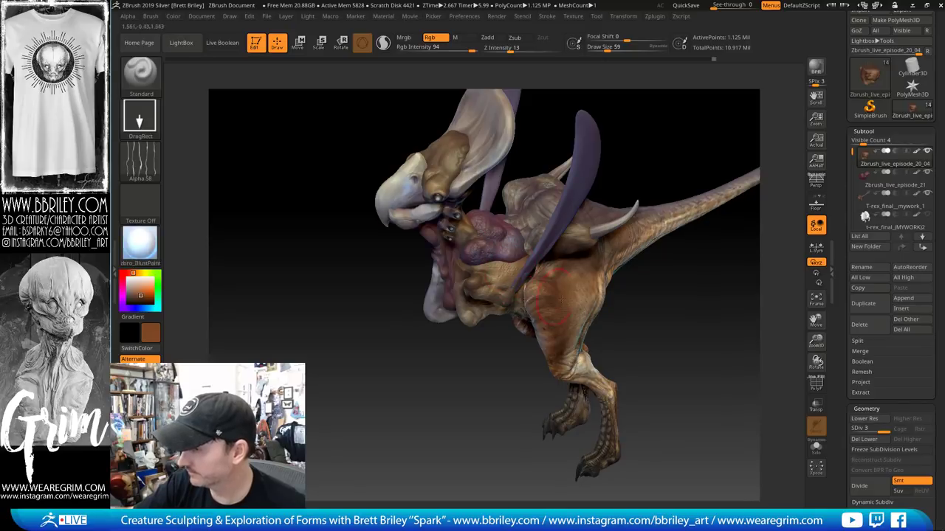
# Paint fine brown marks on the side skin below the purple growths with a Dots stroke and no alpha, at draw sizes 7 and 3
pyautogui.moveTo(661, 309); pyautogui.dragTo(628, 304)
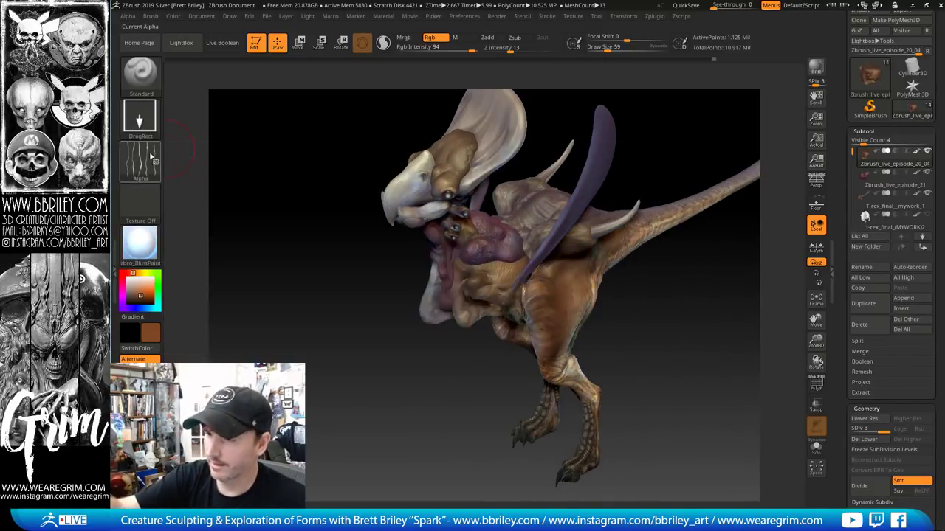
pyautogui.click(150, 156)
pyautogui.click(197, 169)
pyautogui.click(139, 117)
pyautogui.click(201, 134)
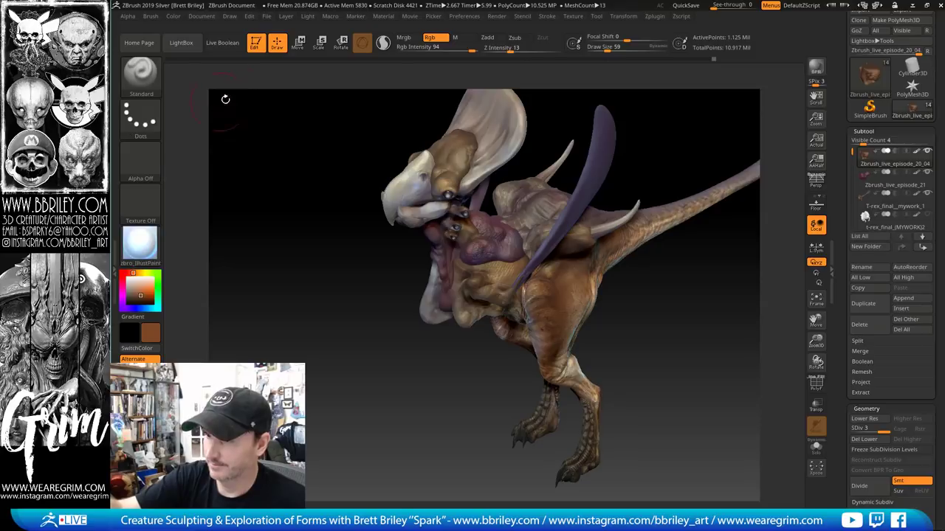
pyautogui.press('s')
pyautogui.click(496, 270)
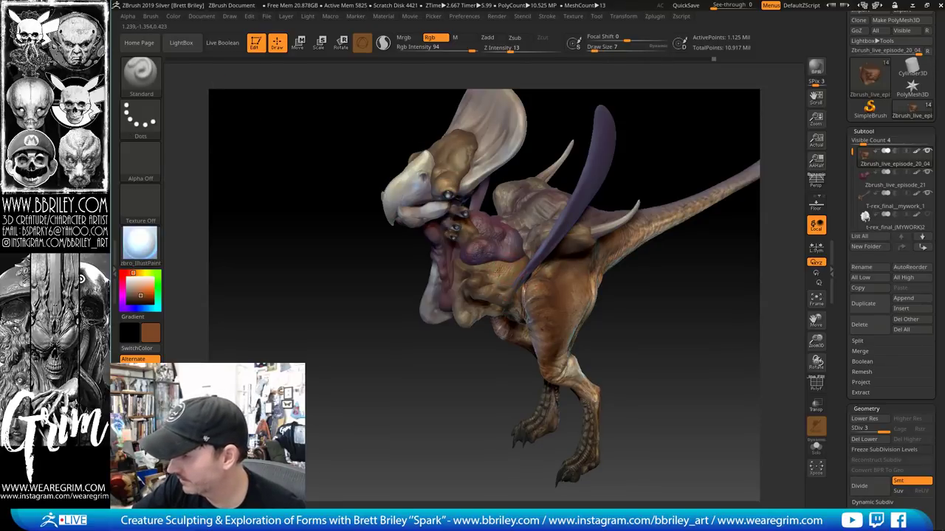
pyautogui.moveTo(501, 267); pyautogui.dragTo(501, 260)
pyautogui.press('c')
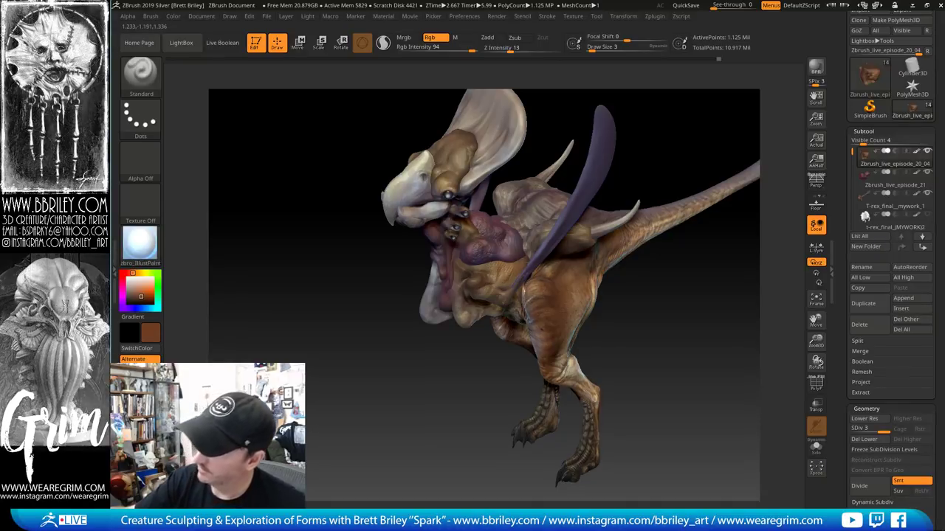
# Paint the creature's side and thigh with sampled browns, raising the draw size to 8 and 39
pyautogui.moveTo(680, 346); pyautogui.dragTo(727, 346)
pyautogui.press('s')
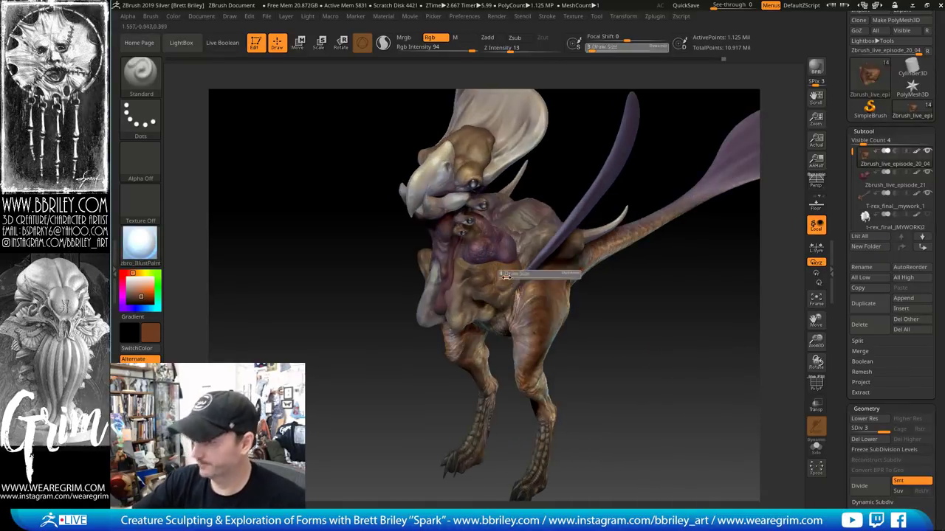
pyautogui.click(503, 276)
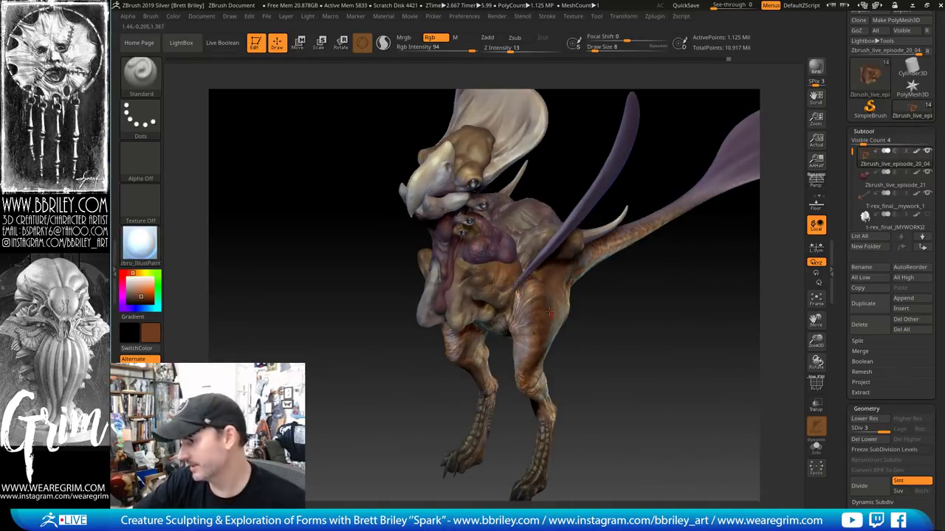
pyautogui.press('c')
pyautogui.press('s')
pyautogui.click(506, 283)
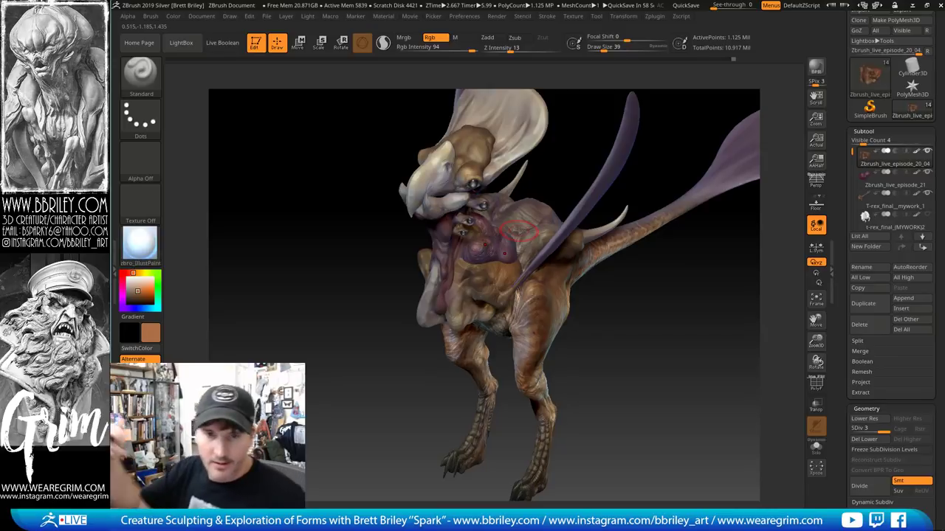
# Make the creature's neck mesh active for painting, with the head and neck in close view
pyautogui.moveTo(738, 314); pyautogui.dragTo(593, 283)
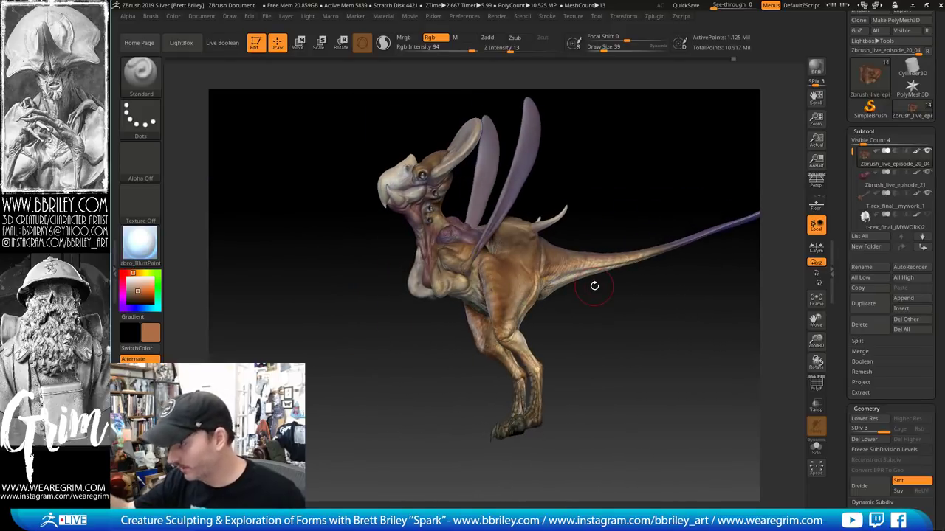
pyautogui.moveTo(661, 322); pyautogui.dragTo(502, 403)
pyautogui.moveTo(635, 349)
pyautogui.mouseDown()
pyautogui.moveTo(674, 362)
pyautogui.moveTo(656, 349)
pyautogui.mouseUp()
pyautogui.keyDown('alt'); pyautogui.moveTo(502, 152); pyautogui.dragTo(547, 229); pyautogui.keyUp('alt')
pyautogui.keyDown('alt'); pyautogui.click(437, 226); pyautogui.keyUp('alt')
pyautogui.keyDown('alt'); pyautogui.moveTo(497, 126); pyautogui.dragTo(435, 215); pyautogui.keyUp('alt')
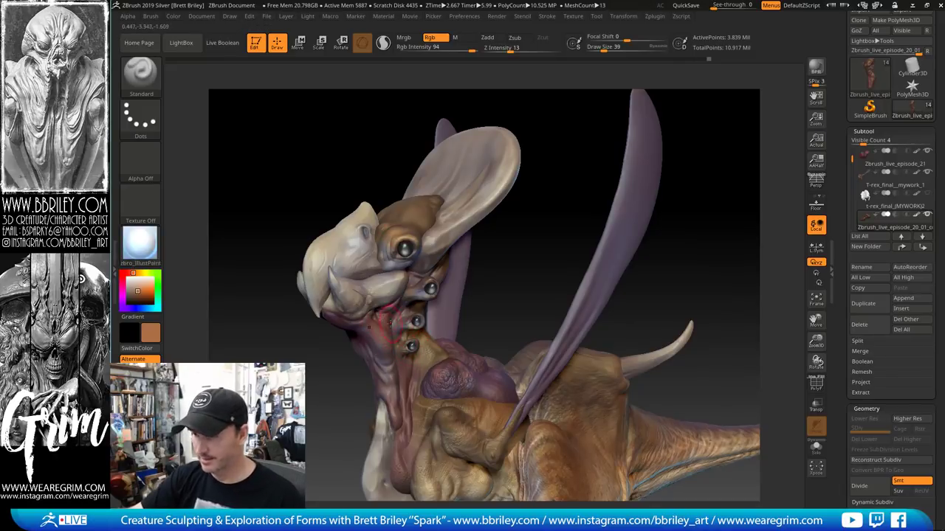
# Try to colour the skin behind the beak with the Clay brush at draw size 34, using black and a sampled dark red
pyautogui.press('v')
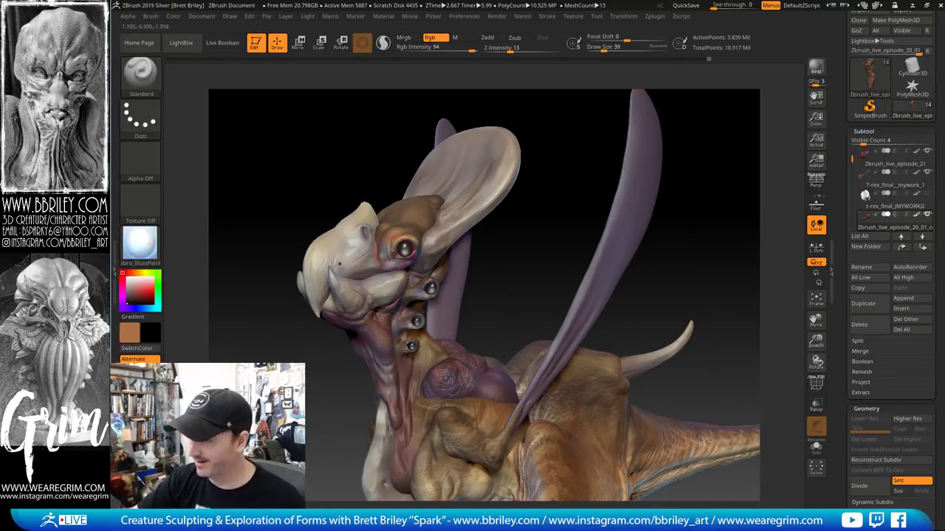
pyautogui.press('b')
pyautogui.press('c')
pyautogui.press('l')
pyautogui.moveTo(383, 237); pyautogui.dragTo(380, 255)
pyautogui.hotkey('ctrl', 'z')
pyautogui.click(487, 37)
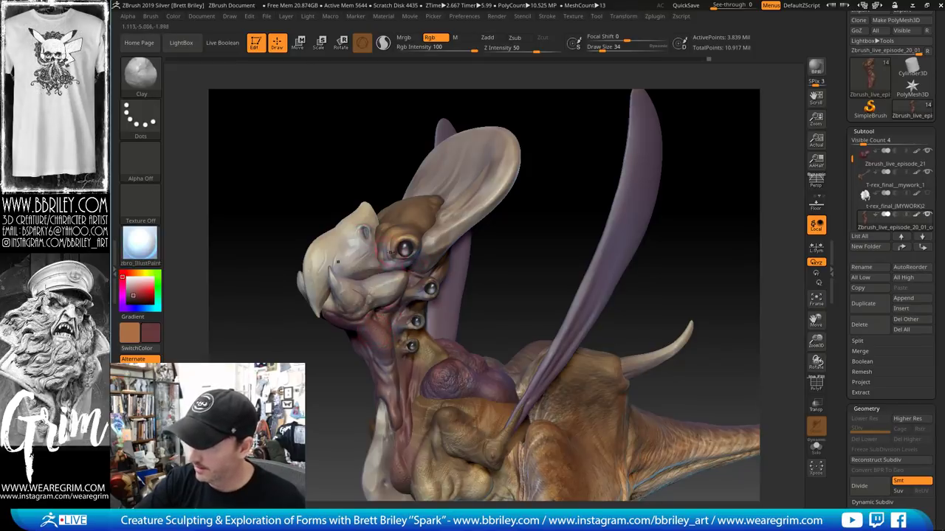
pyautogui.press('c')
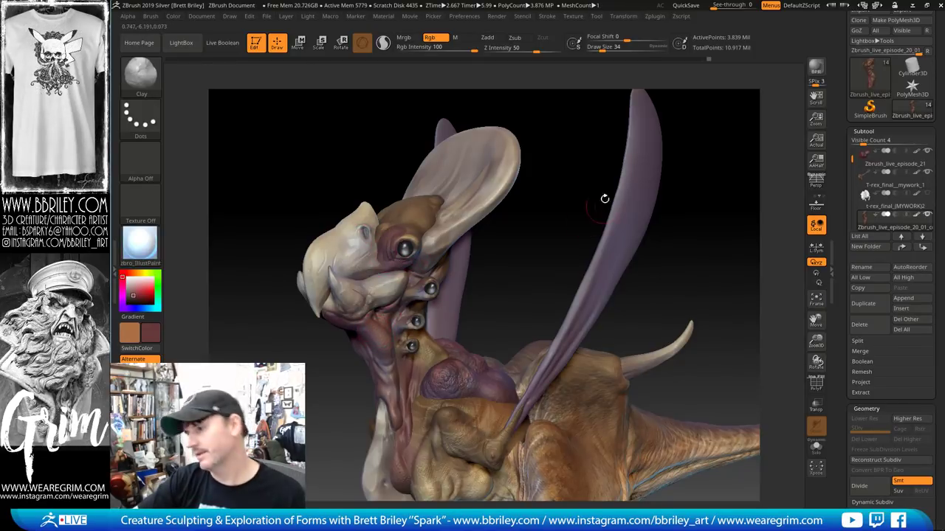
pyautogui.hotkey('ctrl', 'z')
# Shade the skin around the eye and the beak mesh with the Standard brush, using the DragRect stroke and Alpha 20
pyautogui.click(144, 119)
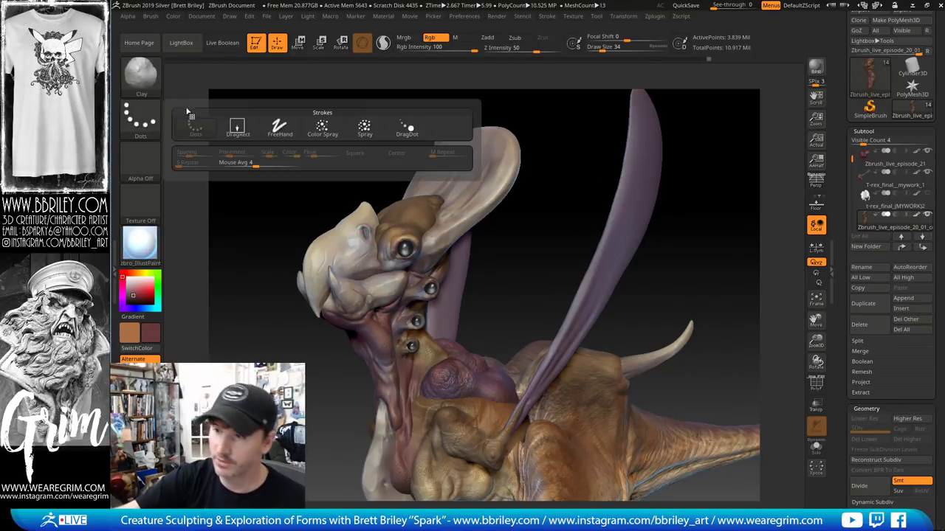
pyautogui.click(194, 127)
pyautogui.click(148, 123)
pyautogui.click(237, 127)
pyautogui.click(140, 158)
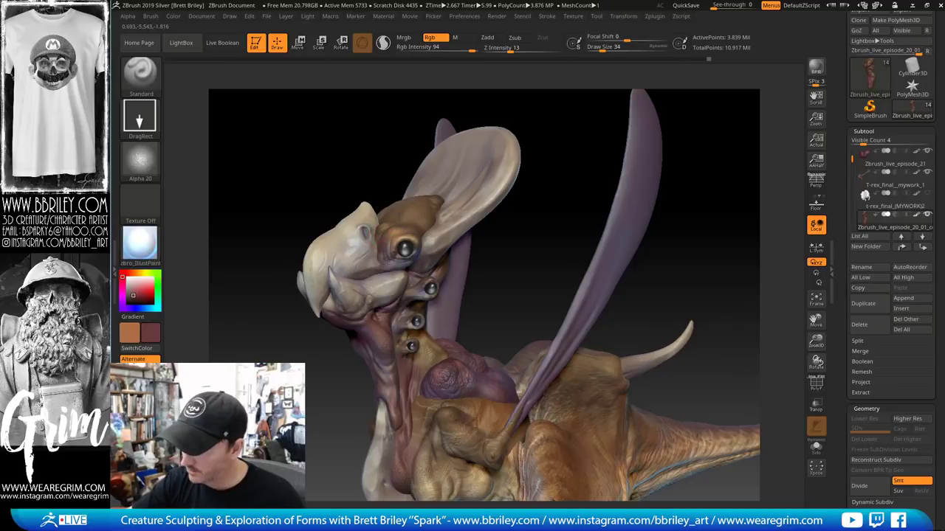
pyautogui.keyDown('alt'); pyautogui.click(363, 251); pyautogui.keyUp('alt')
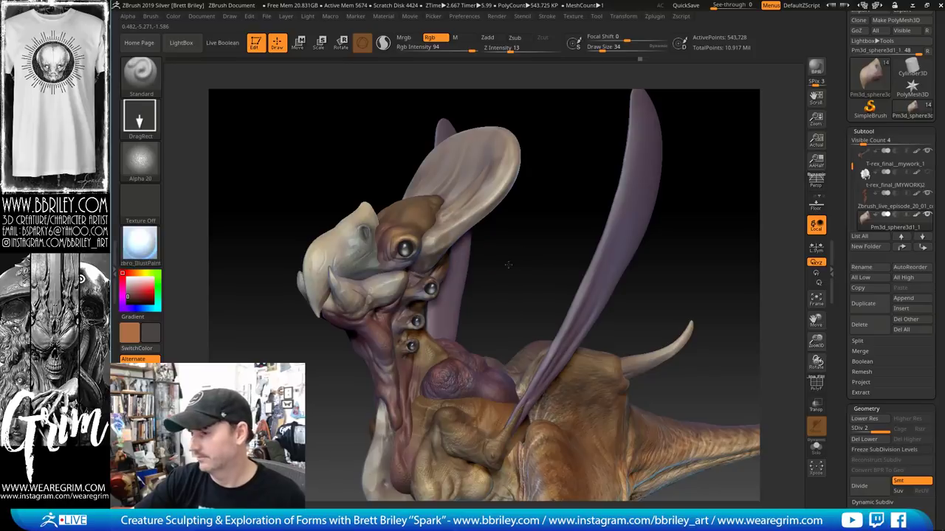
# Shade the creature's lower jaw mesh with sampled dark reds and browns using the DragRect stroke
pyautogui.moveTo(508, 264); pyautogui.dragTo(356, 269)
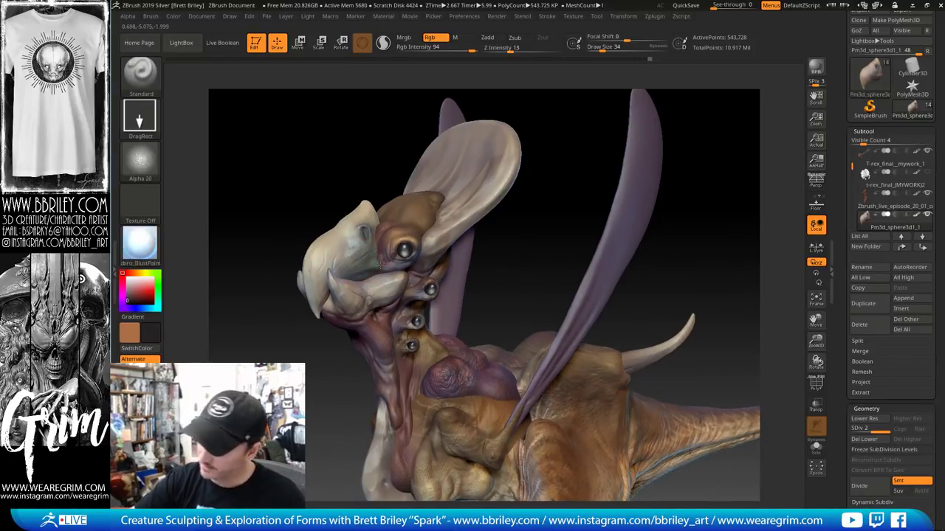
pyautogui.press('c')
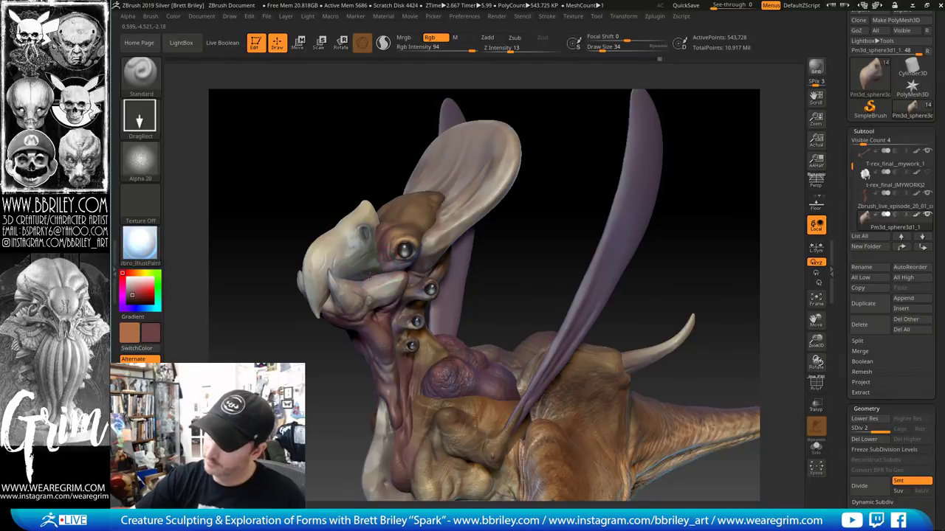
pyautogui.press('c')
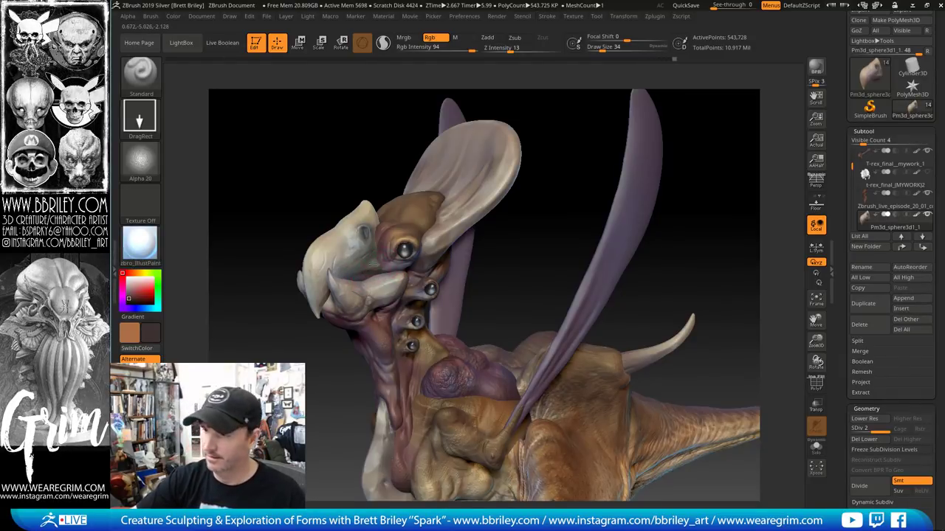
pyautogui.keyDown('alt'); pyautogui.click(382, 283); pyautogui.keyUp('alt')
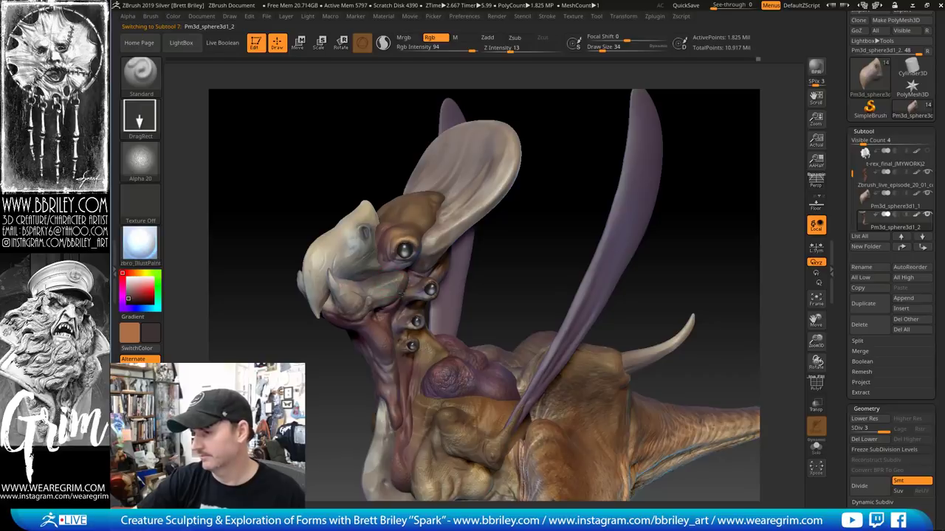
pyautogui.moveTo(542, 253); pyautogui.dragTo(561, 247)
pyautogui.moveTo(334, 277); pyautogui.dragTo(340, 283)
pyautogui.moveTo(510, 251); pyautogui.dragTo(461, 252)
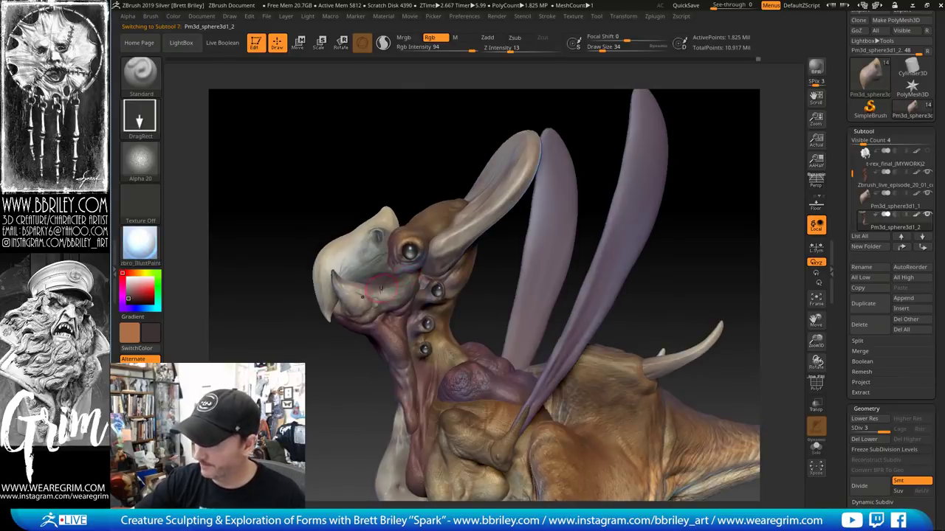
pyautogui.press('c')
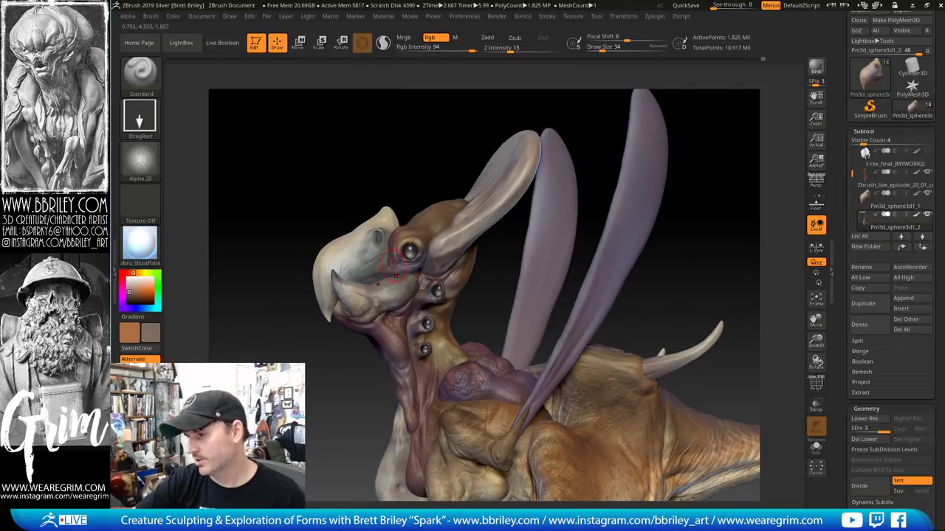
pyautogui.press('c')
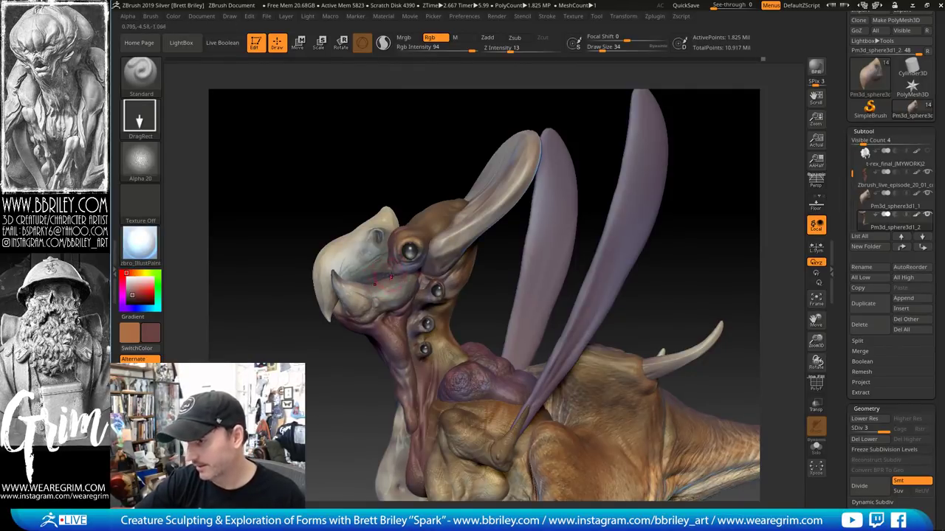
# Make the beak mesh active and darken its rear edge above the jaw with a sampled dark brown
pyautogui.keyDown('alt'); pyautogui.click(376, 278); pyautogui.keyUp('alt')
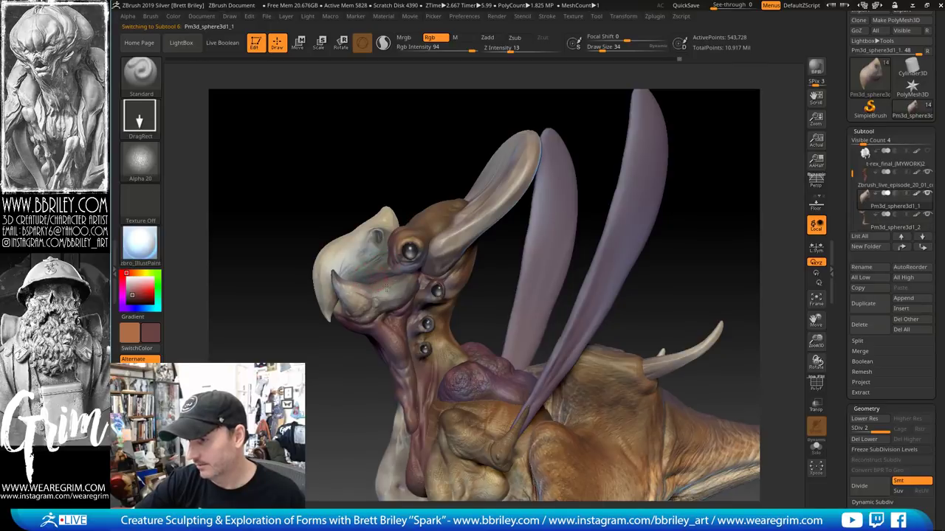
pyautogui.press('c')
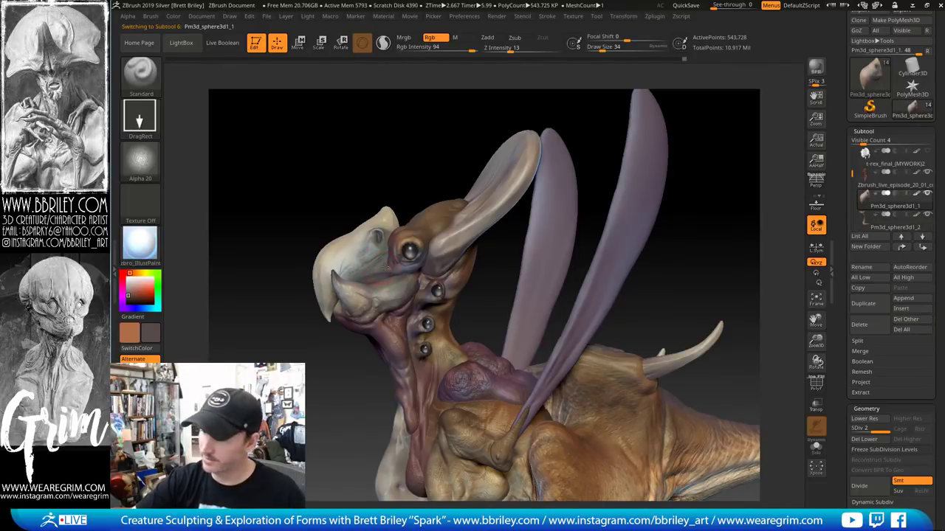
pyautogui.moveTo(413, 153); pyautogui.dragTo(461, 158)
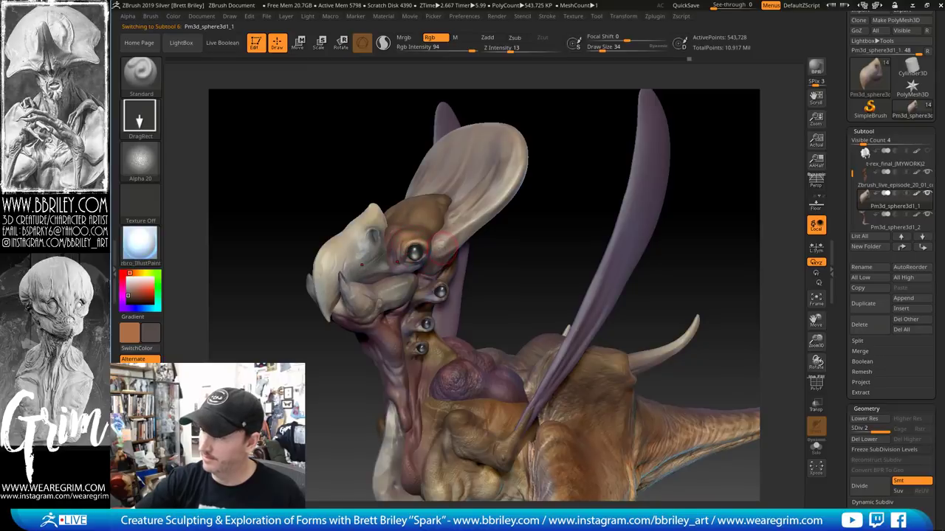
pyautogui.press('c')
# Shade the skin around the main eye and the base of the head crest on their separate meshes
pyautogui.keyDown('alt'); pyautogui.click(399, 260); pyautogui.keyUp('alt')
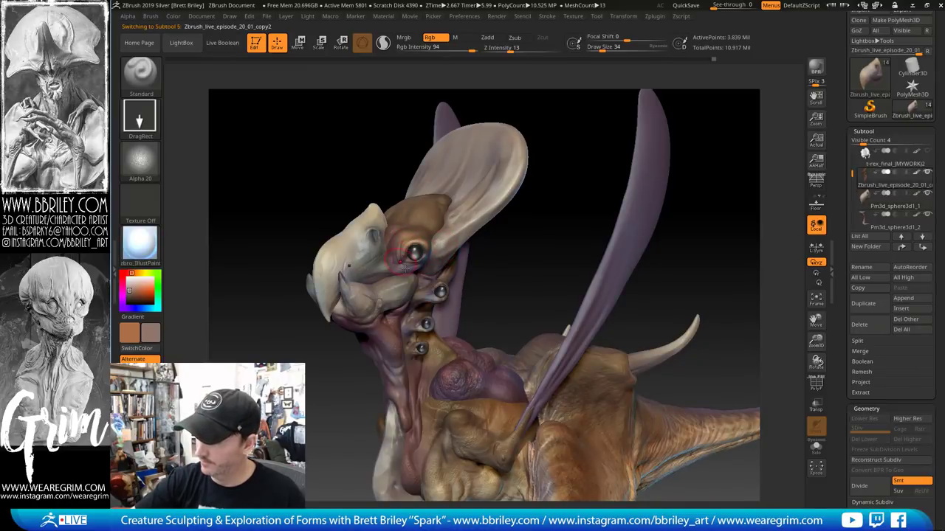
pyautogui.moveTo(499, 270); pyautogui.dragTo(452, 259)
pyautogui.keyDown('alt'); pyautogui.click(436, 260); pyautogui.keyUp('alt')
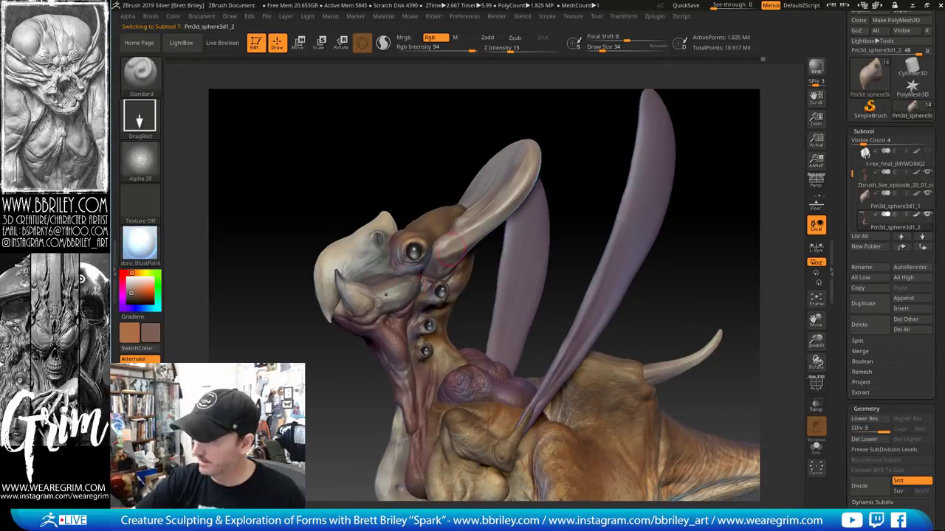
pyautogui.keyDown('alt'); pyautogui.click(441, 260); pyautogui.keyUp('alt')
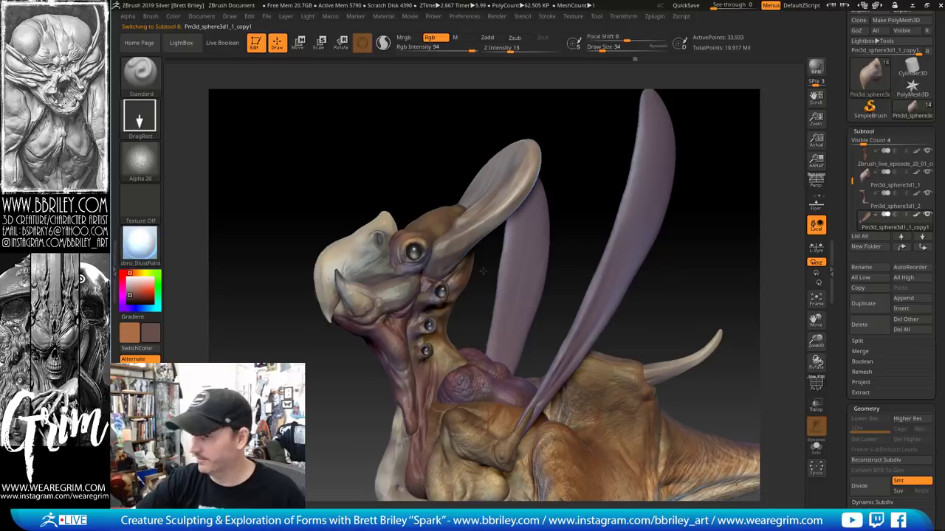
pyautogui.moveTo(502, 110); pyautogui.dragTo(466, 207)
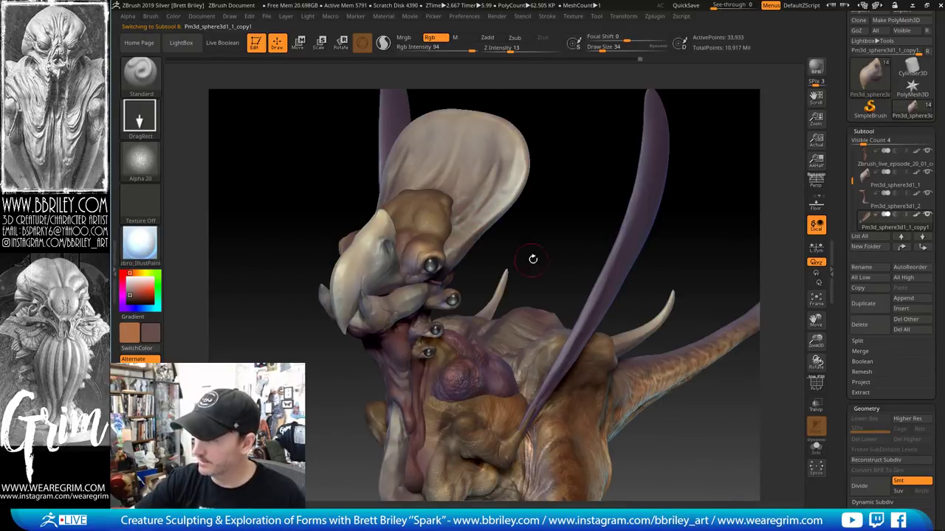
pyautogui.moveTo(533, 259); pyautogui.dragTo(443, 203)
# Frame the head mesh and set the Standard brush to the Dots stroke with no alpha and draw size 16
pyautogui.keyDown('alt'); pyautogui.click(428, 213); pyautogui.keyUp('alt')
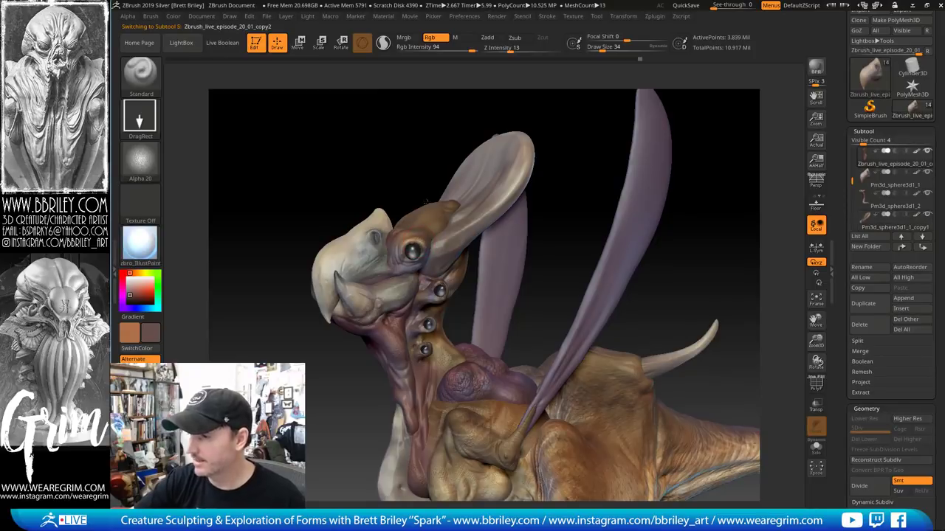
pyautogui.press('f')
pyautogui.click(140, 118)
pyautogui.click(198, 129)
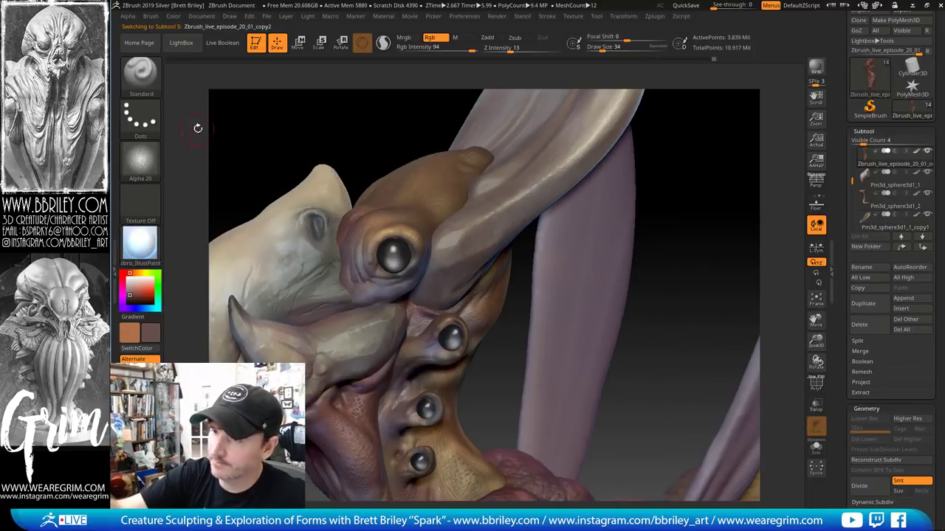
pyautogui.click(140, 161)
pyautogui.click(190, 171)
pyautogui.press('s')
pyautogui.click(378, 300)
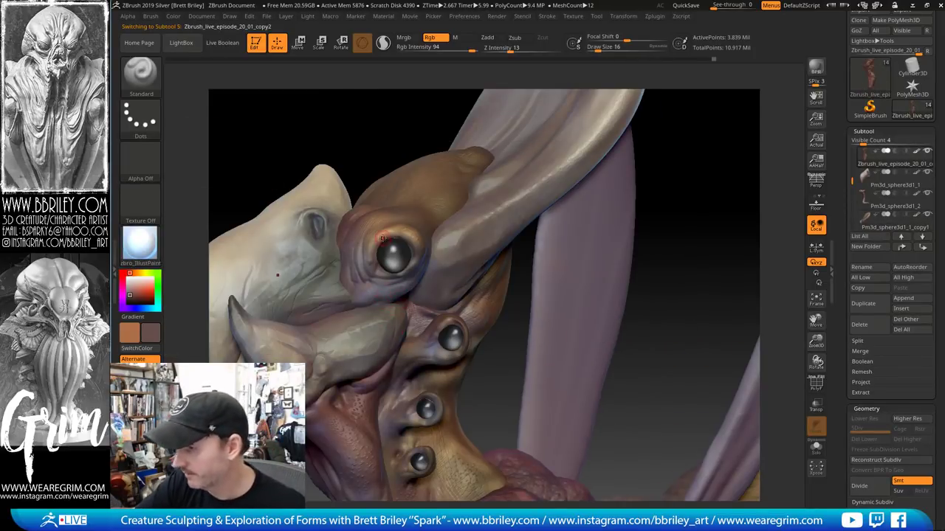
# Paint fine highlights on the folds around the main eye with a sampled pale colour, Rgb Intensity 38 and draw size 9
pyautogui.press('c')
pyautogui.press('s')
pyautogui.click(377, 249)
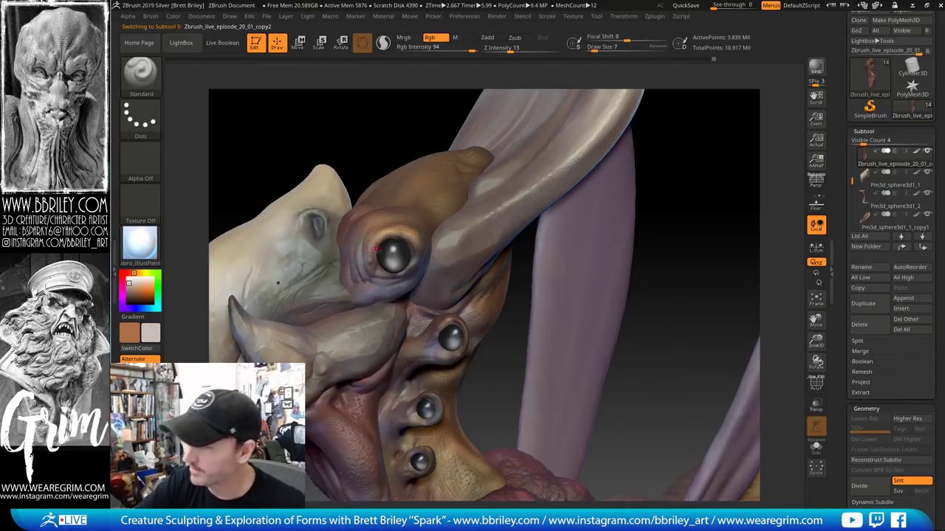
pyautogui.press('i')
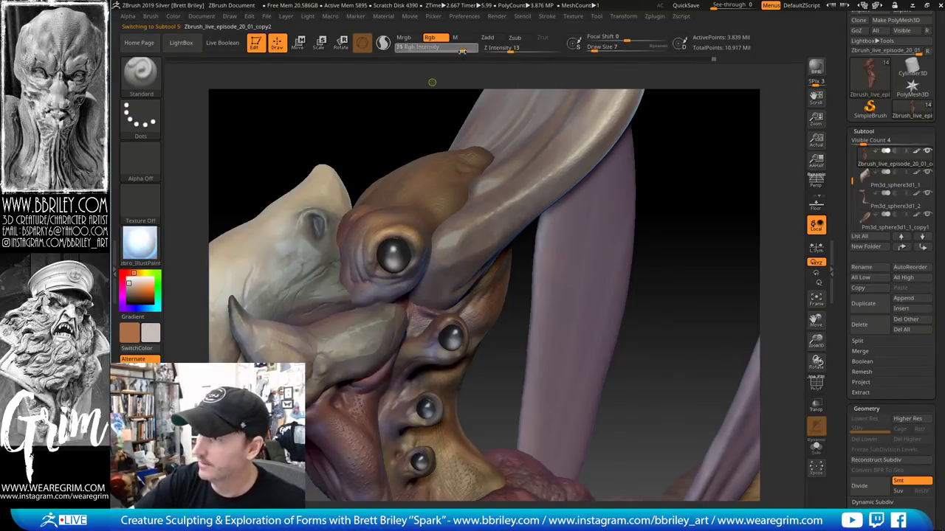
pyautogui.moveTo(462, 51); pyautogui.dragTo(444, 51)
pyautogui.press('s')
pyautogui.click(390, 256)
pyautogui.moveTo(373, 257); pyautogui.dragTo(374, 242)
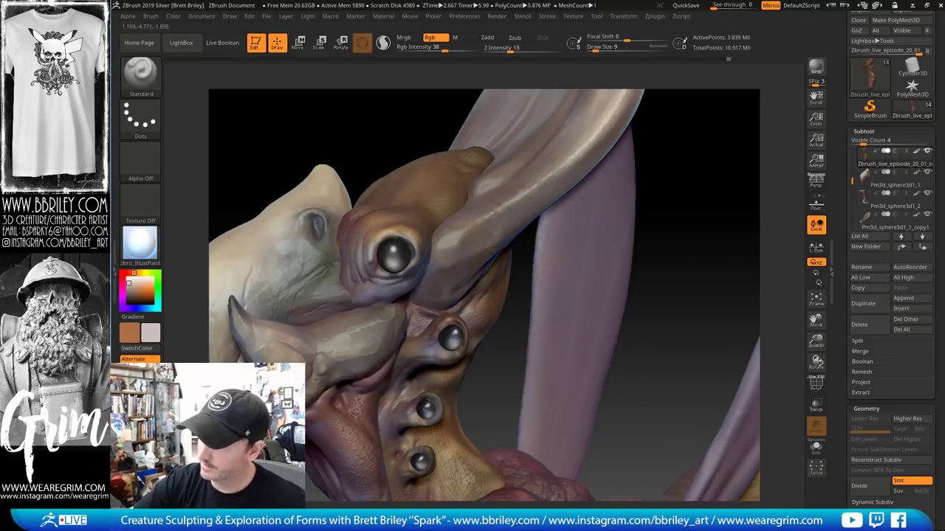
pyautogui.moveTo(363, 275); pyautogui.dragTo(359, 254)
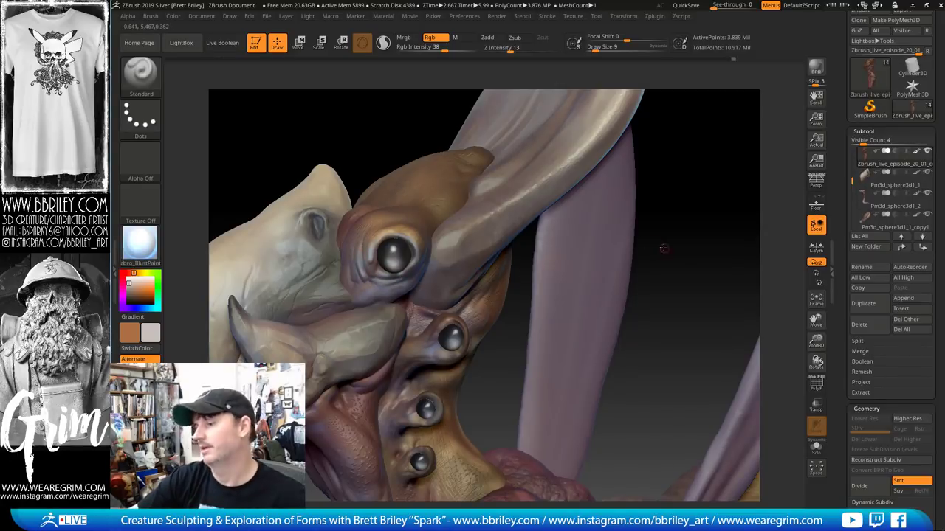
# Highlight the lids of the smaller eyes along the neck with the pale colour at draw size 9
pyautogui.keyDown('alt'); pyautogui.moveTo(662, 249); pyautogui.dragTo(657, 222); pyautogui.keyUp('alt')
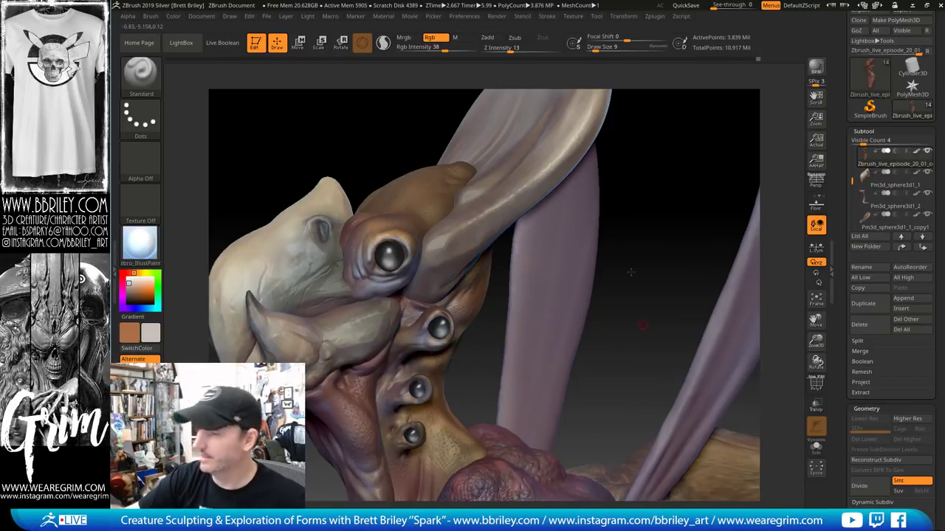
pyautogui.keyDown('alt'); pyautogui.moveTo(628, 272); pyautogui.dragTo(618, 215); pyautogui.keyUp('alt')
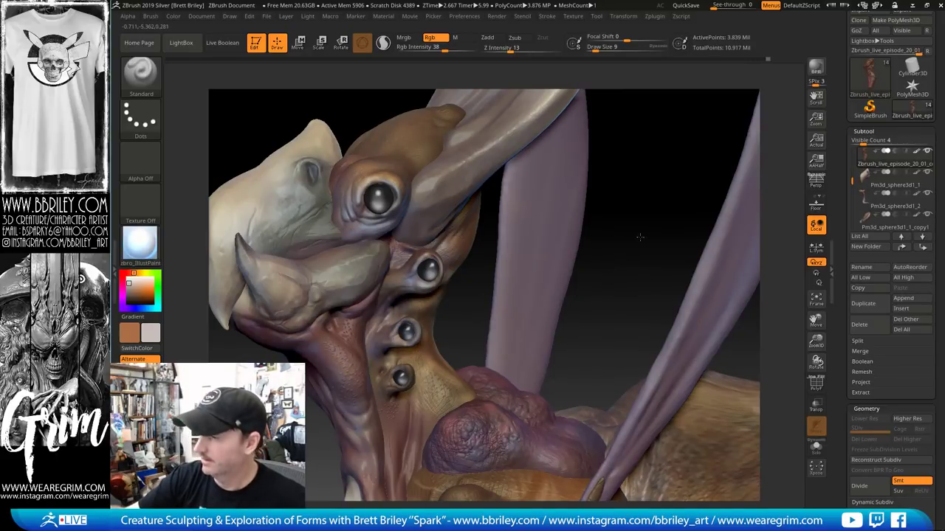
pyautogui.moveTo(640, 237); pyautogui.dragTo(668, 234)
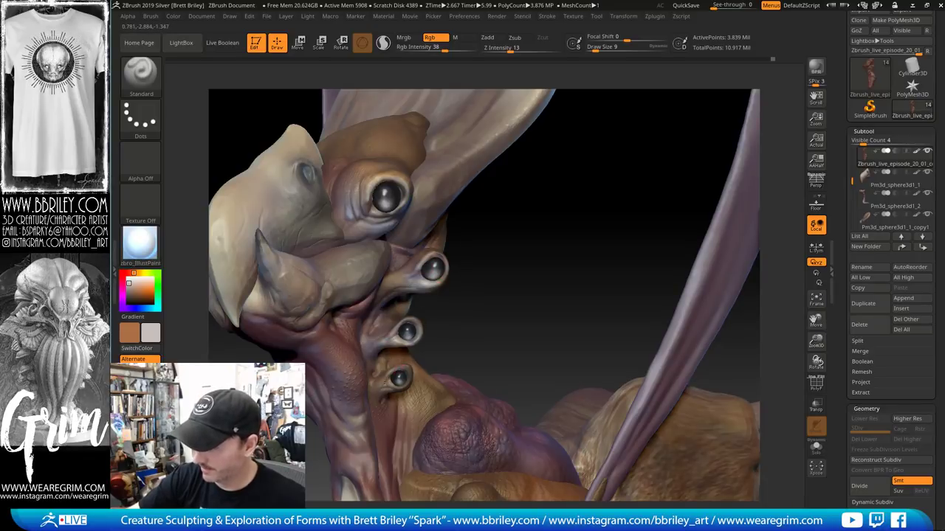
pyautogui.keyDown('alt'); pyautogui.moveTo(536, 312); pyautogui.dragTo(492, 259); pyautogui.keyUp('alt')
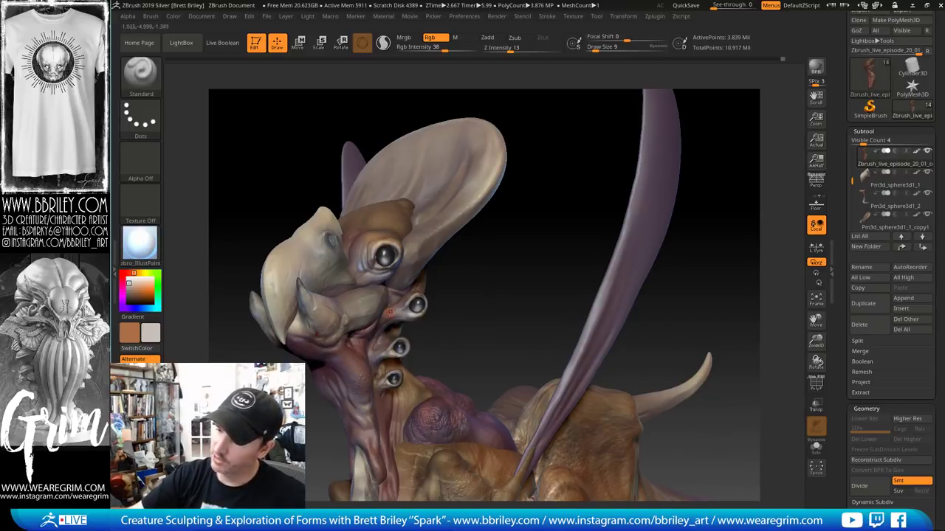
pyautogui.moveTo(501, 254); pyautogui.dragTo(392, 296)
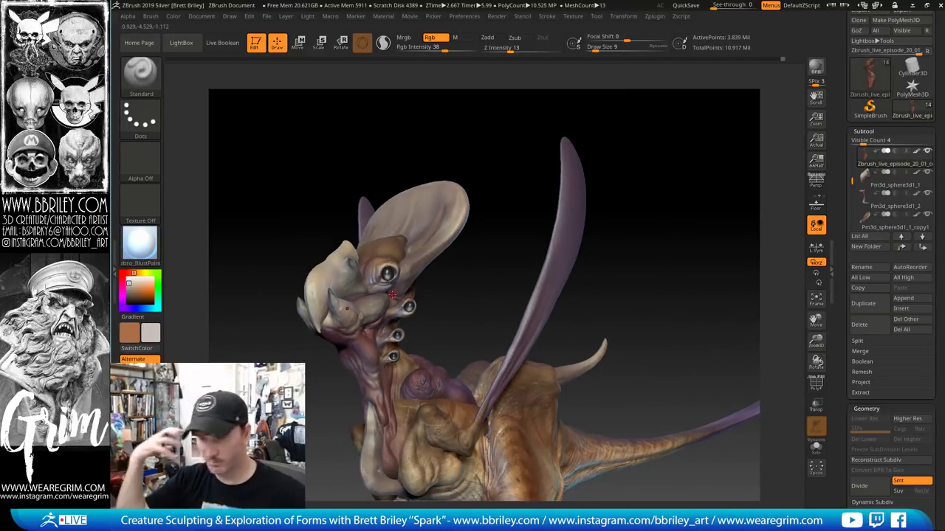
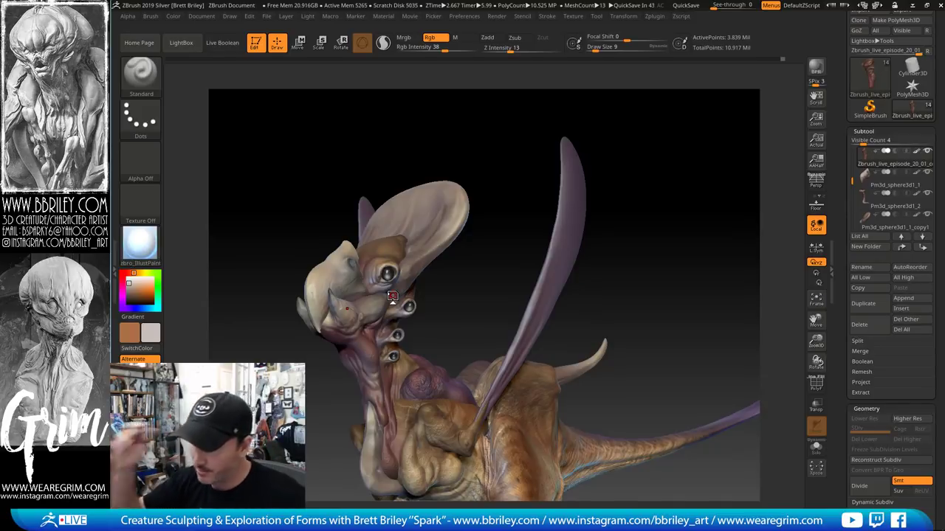
# Touch up the skin around the eyes and neck at draw sizes 18 and 8, sampling a muted tan
pyautogui.moveTo(508, 155); pyautogui.dragTo(499, 167)
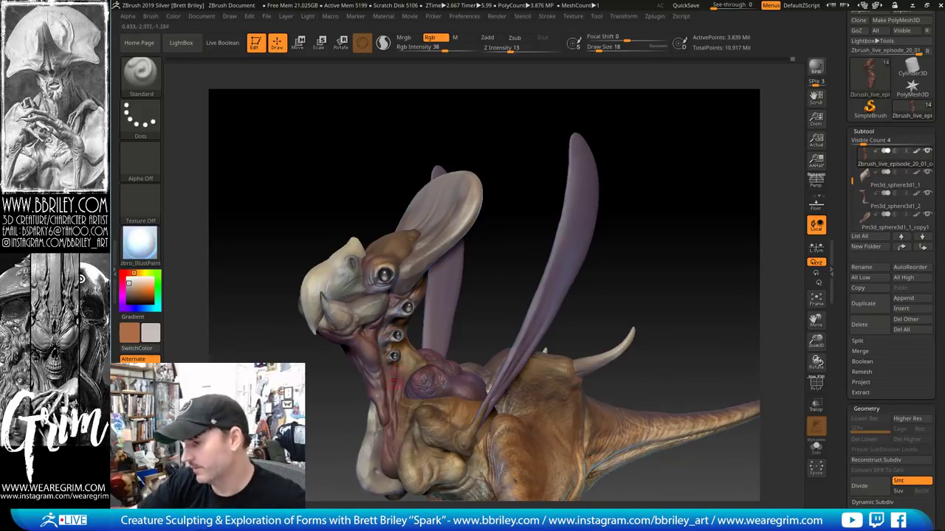
pyautogui.moveTo(496, 248); pyautogui.dragTo(407, 267)
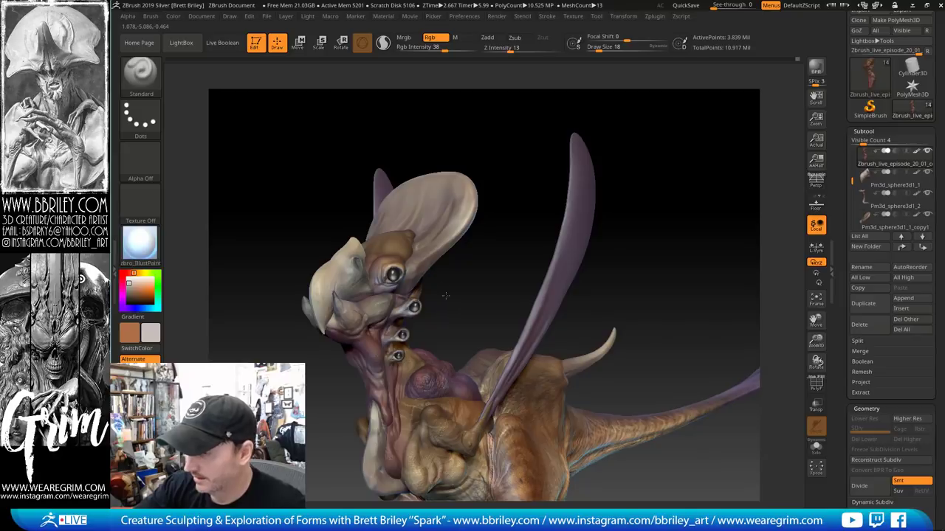
pyautogui.keyDown('alt'); pyautogui.moveTo(446, 295); pyautogui.dragTo(435, 318); pyautogui.keyUp('alt')
pyautogui.press('s')
pyautogui.click(376, 275)
pyautogui.press('c')
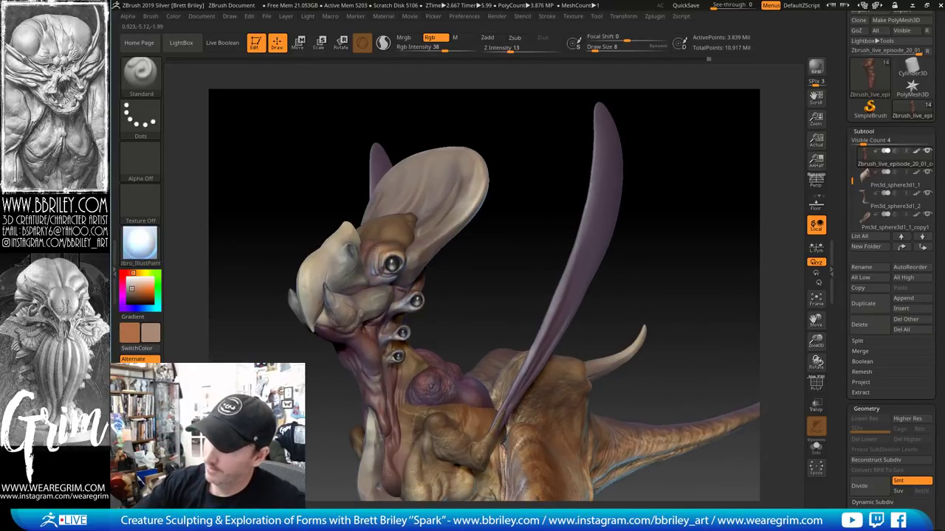
pyautogui.moveTo(498, 280); pyautogui.dragTo(362, 252)
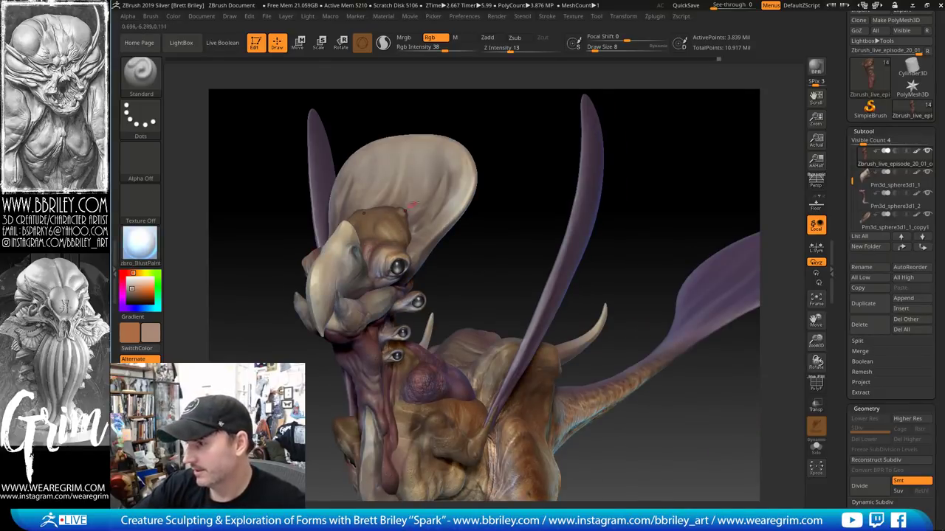
# Blend the tan over the brown skin on top of the head at draw size 36
pyautogui.moveTo(495, 233); pyautogui.dragTo(429, 230)
pyautogui.press('s')
pyautogui.click(406, 231)
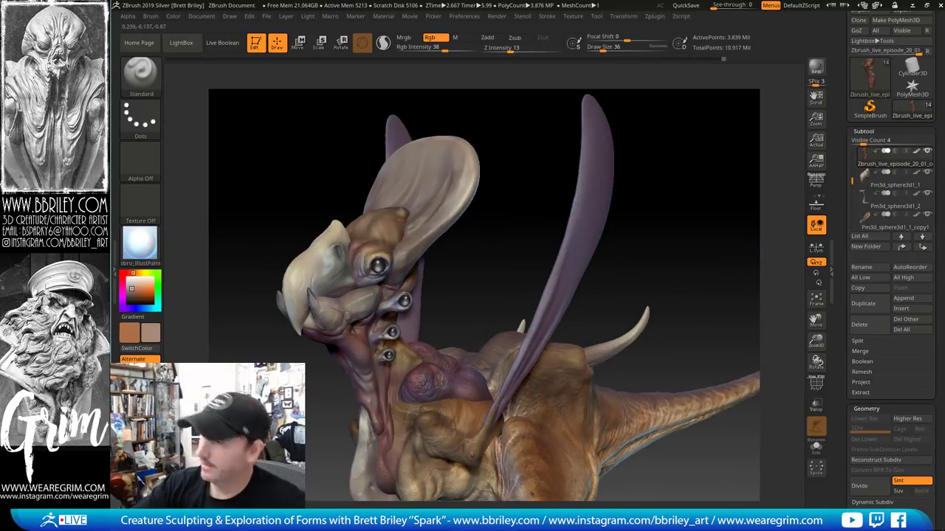
pyautogui.moveTo(472, 255); pyautogui.dragTo(384, 218)
# Set the Standard brush to draw size 34 with the DragRect stroke and the skin_01 alpha
pyautogui.press('s')
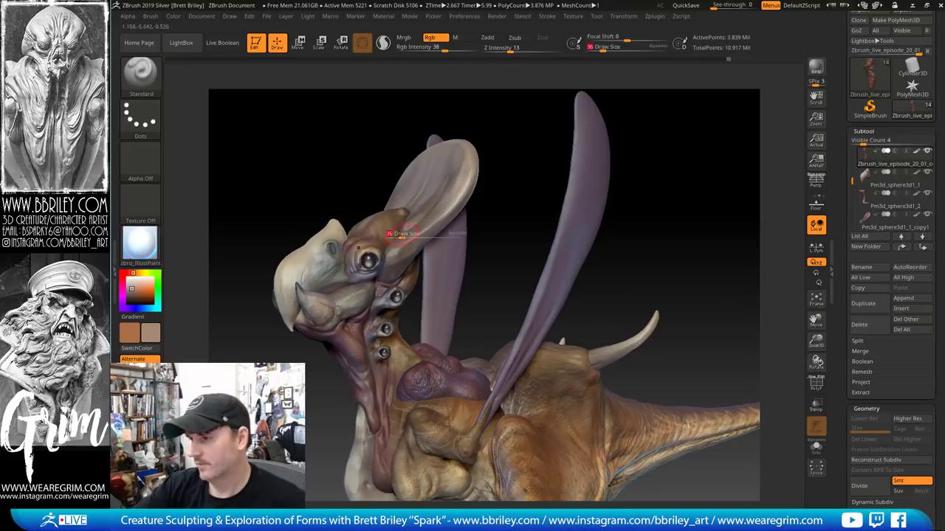
pyautogui.click(402, 234)
pyautogui.click(139, 118)
pyautogui.click(238, 127)
pyautogui.click(141, 161)
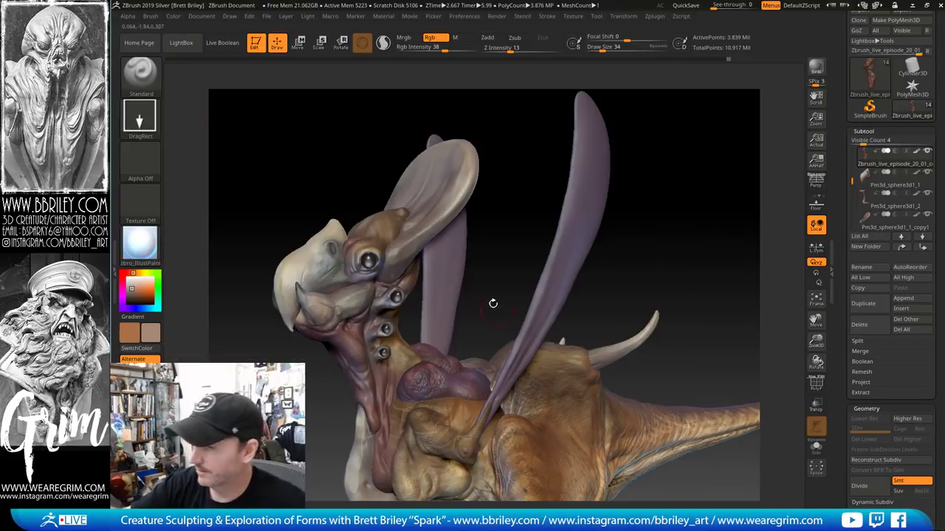
pyautogui.click(151, 169)
pyautogui.click(280, 313)
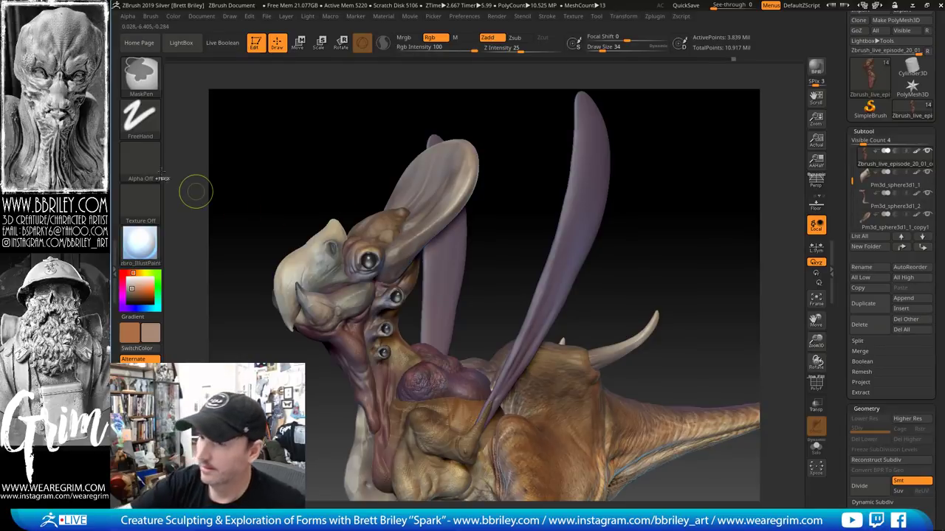
pyautogui.click(139, 159)
pyautogui.click(449, 312)
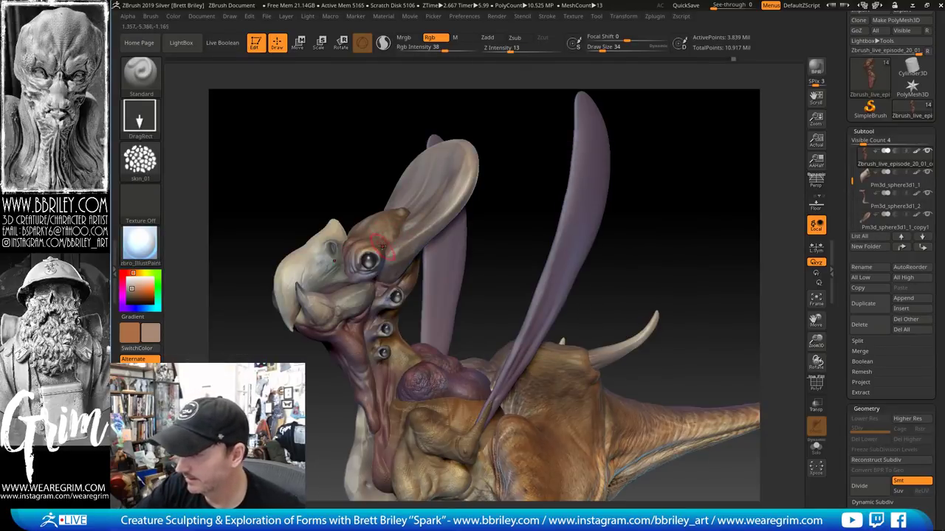
# Stamp mottled skin colour over the head and around the eyes with the skin_01 alpha, sampling browns and tans from the surface
pyautogui.moveTo(403, 124); pyautogui.dragTo(443, 166)
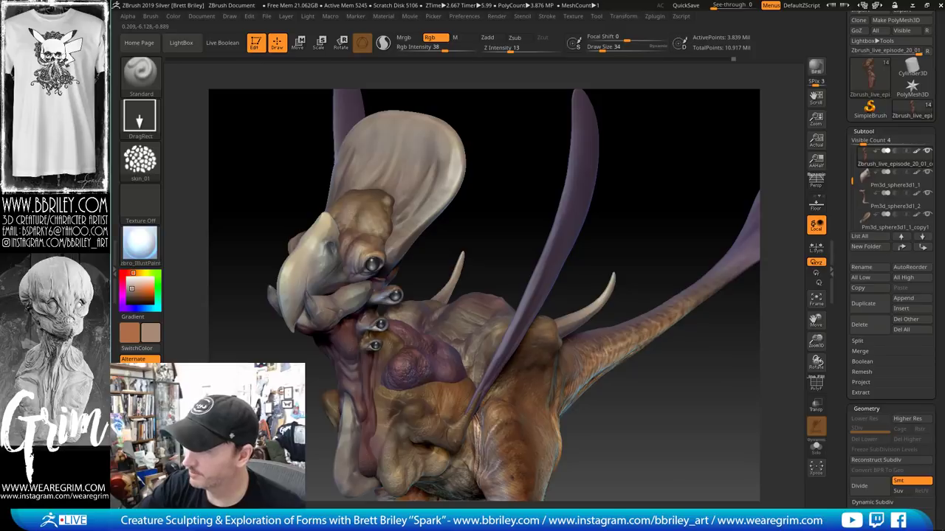
pyautogui.moveTo(467, 228); pyautogui.dragTo(410, 213)
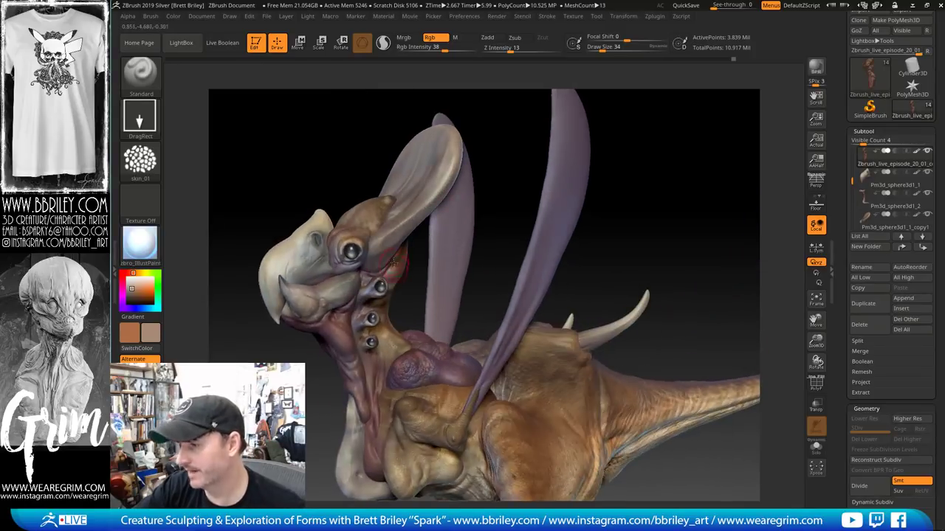
pyautogui.moveTo(413, 272); pyautogui.dragTo(443, 289)
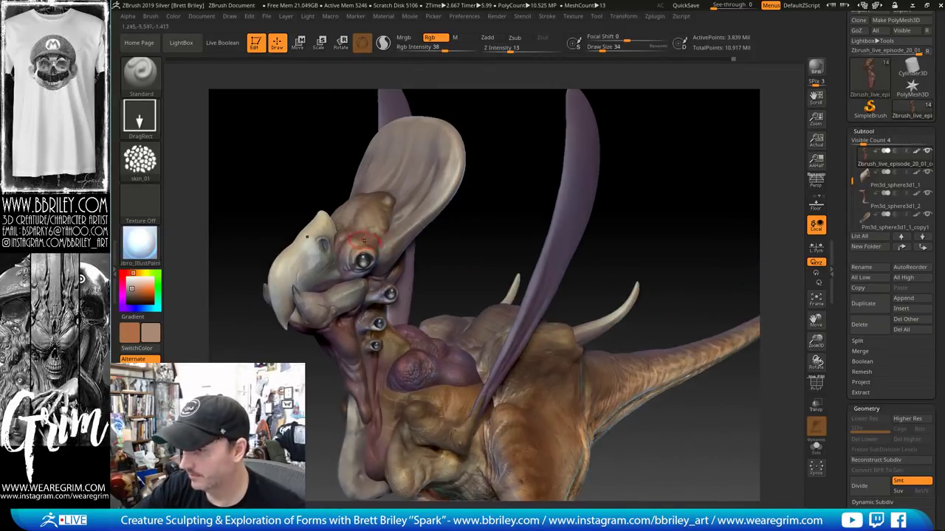
pyautogui.press('c')
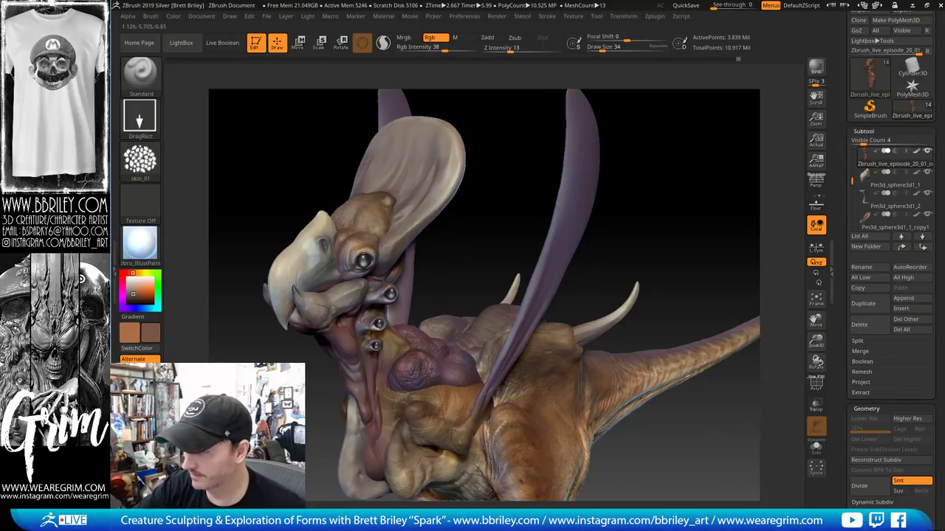
pyautogui.press('c')
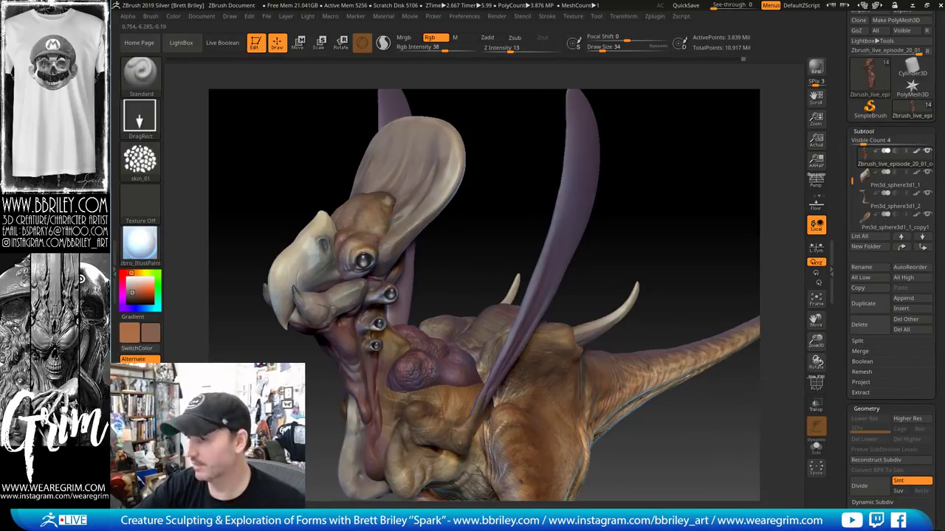
pyautogui.moveTo(406, 255)
pyautogui.mouseDown()
pyautogui.moveTo(414, 239)
pyautogui.moveTo(344, 246)
pyautogui.mouseUp()
pyautogui.press('c')
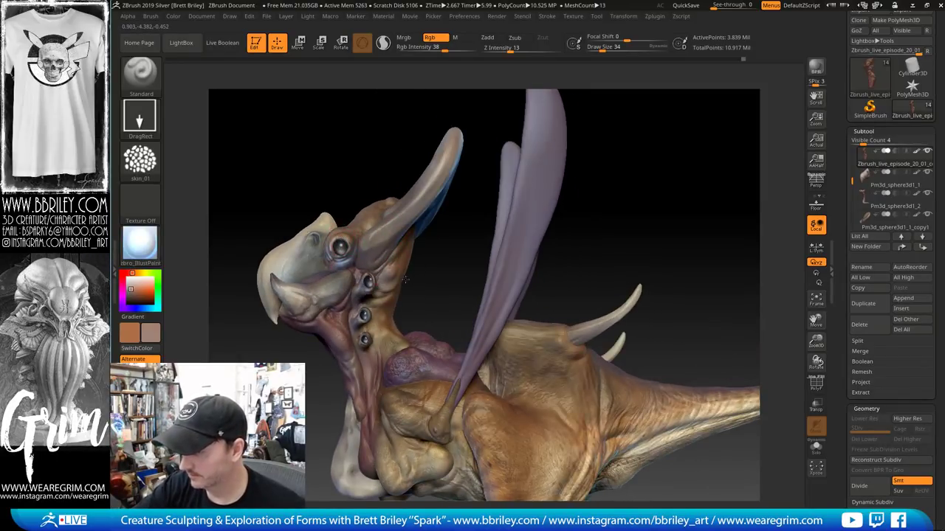
# Stamp the mottled skin colour down the neck and throat using sampled brown tones at draw size 34
pyautogui.moveTo(446, 296); pyautogui.dragTo(401, 285)
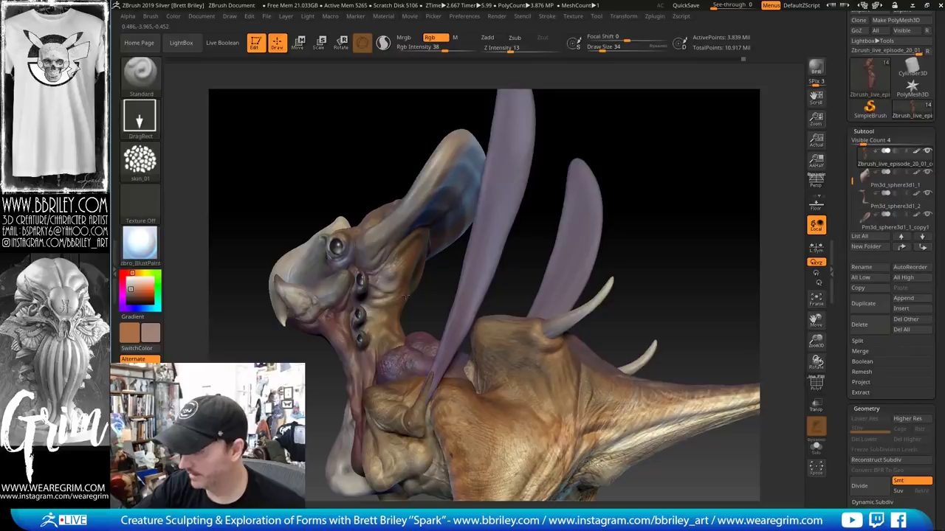
pyautogui.moveTo(419, 316)
pyautogui.mouseDown()
pyautogui.moveTo(380, 328)
pyautogui.moveTo(394, 335)
pyautogui.moveTo(386, 323)
pyautogui.mouseUp()
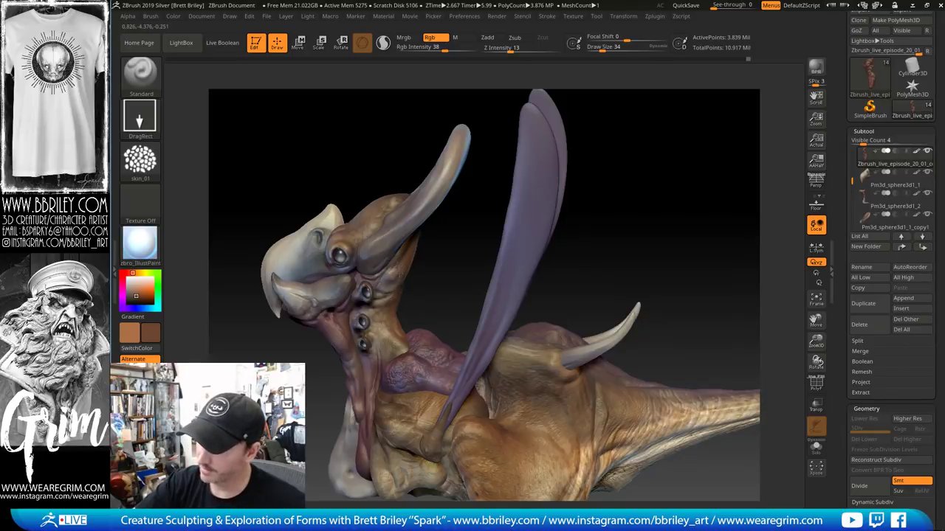
pyautogui.moveTo(429, 288); pyautogui.dragTo(374, 360)
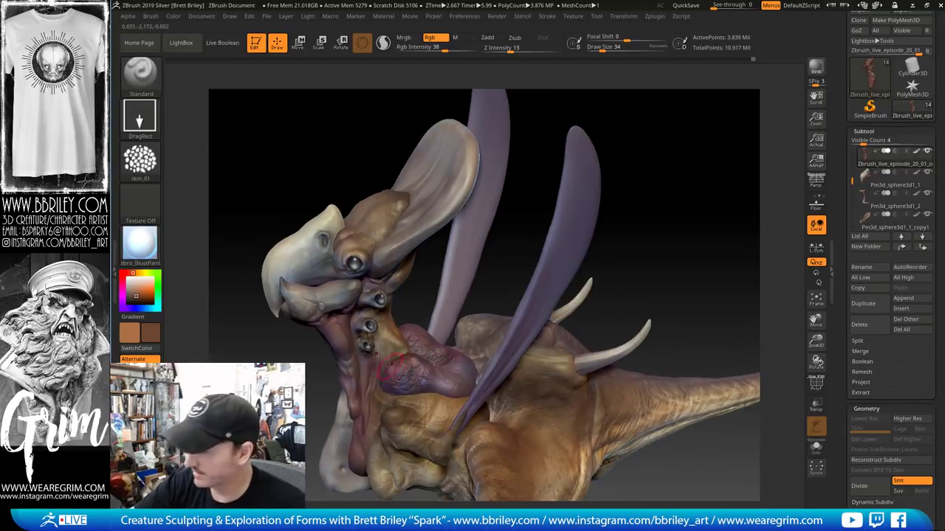
pyautogui.moveTo(405, 302)
pyautogui.mouseDown()
pyautogui.moveTo(440, 281)
pyautogui.moveTo(366, 315)
pyautogui.mouseUp()
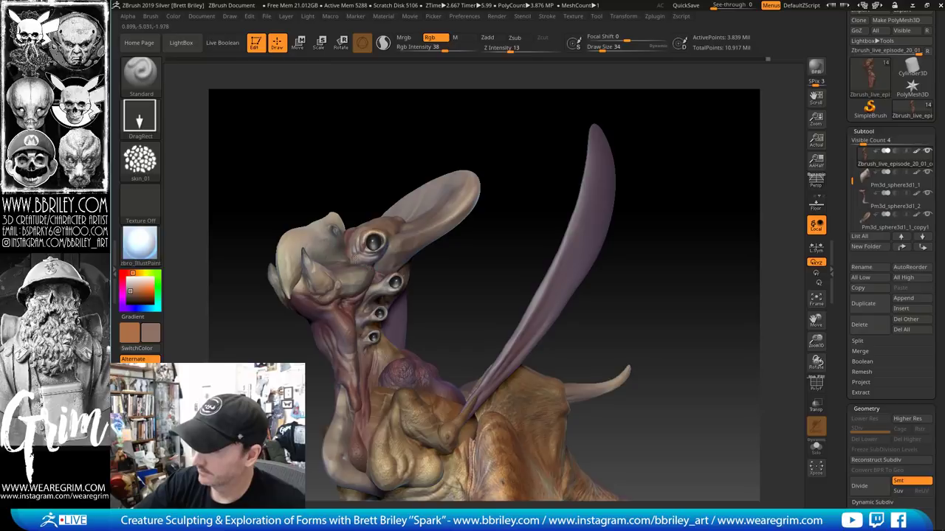
pyautogui.moveTo(479, 283)
pyautogui.mouseDown()
pyautogui.moveTo(498, 304)
pyautogui.moveTo(575, 330)
pyautogui.moveTo(443, 295)
pyautogui.mouseUp()
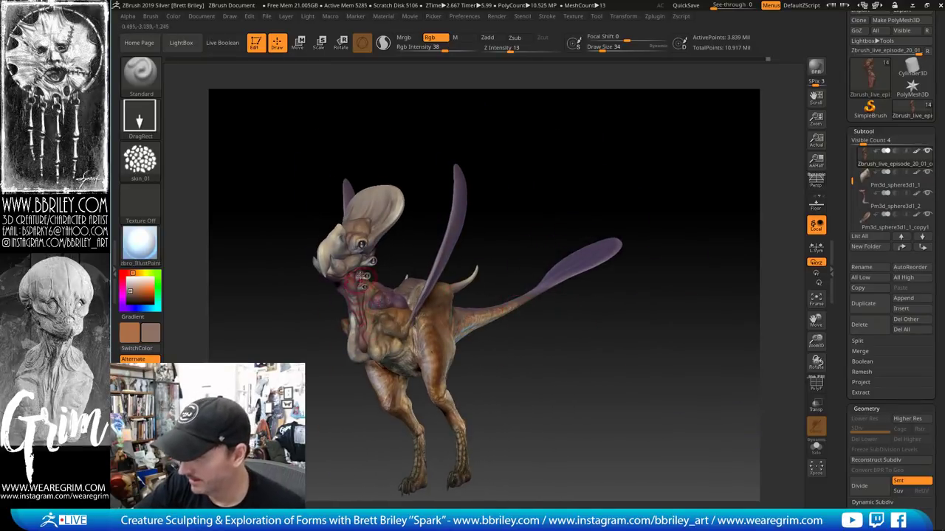
# Save the painted creature to disk and check the whole figure
pyautogui.moveTo(411, 217)
pyautogui.mouseDown()
pyautogui.moveTo(539, 339)
pyautogui.moveTo(561, 310)
pyautogui.moveTo(579, 220)
pyautogui.moveTo(568, 143)
pyautogui.mouseUp()
pyautogui.click(597, 16)
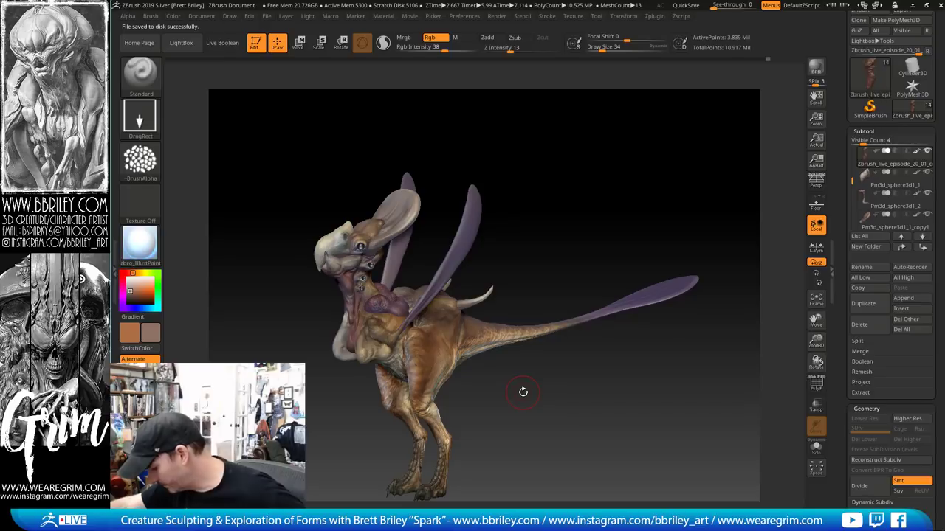
pyautogui.moveTo(547, 411); pyautogui.dragTo(733, 232)
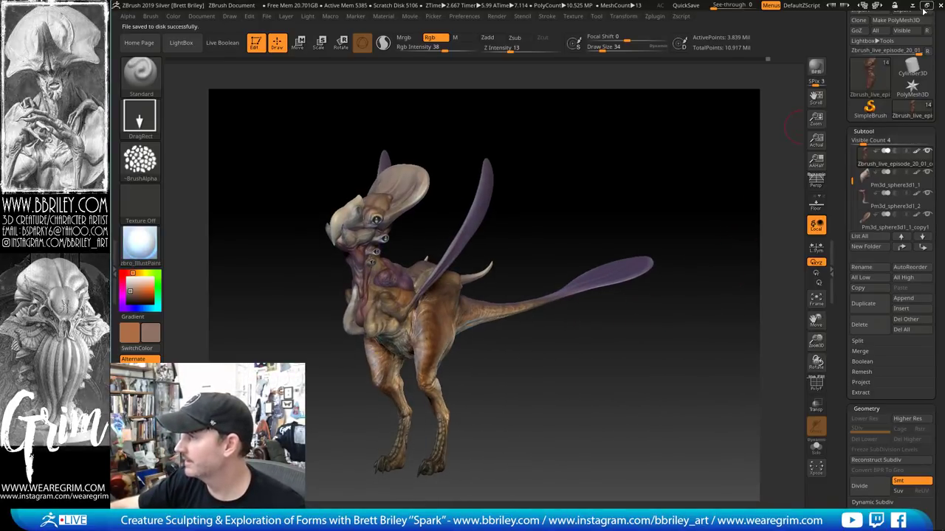
# Switch to the PolyMesh3D star, open the CartoonRender02 project and hide its floor grid
pyautogui.click(912, 87)
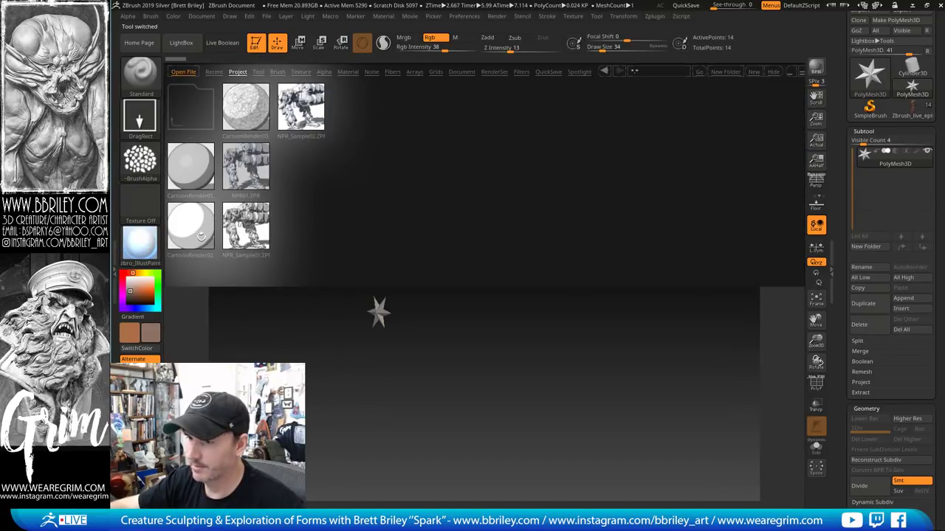
pyautogui.doubleClick(200, 235)
pyautogui.click(502, 304)
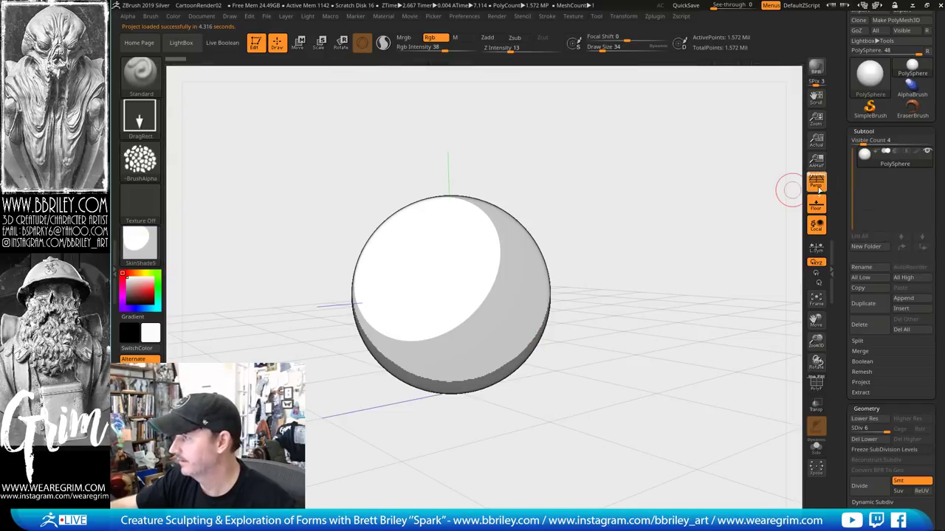
pyautogui.click(816, 205)
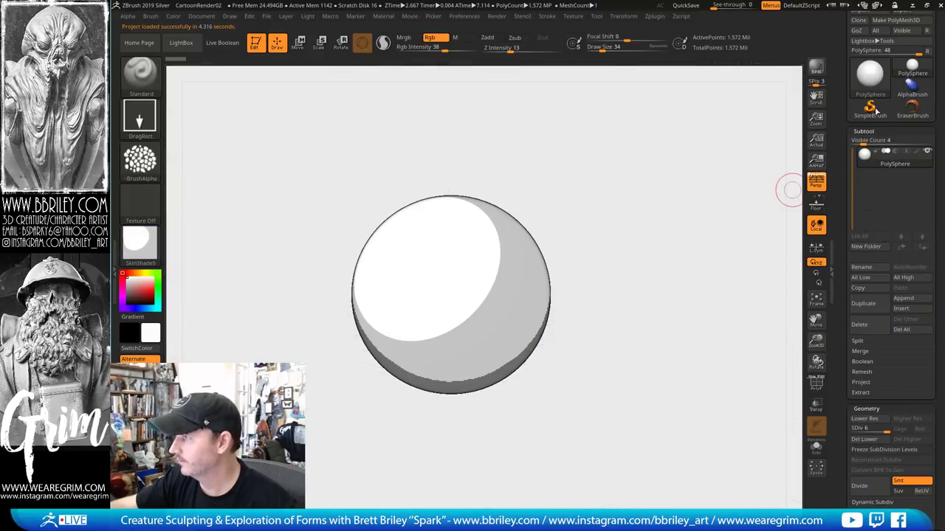
# Load the painted creature into the cartoon render project, enable local symmetry and frame the whole figure
pyautogui.scroll(2, 844, 62)
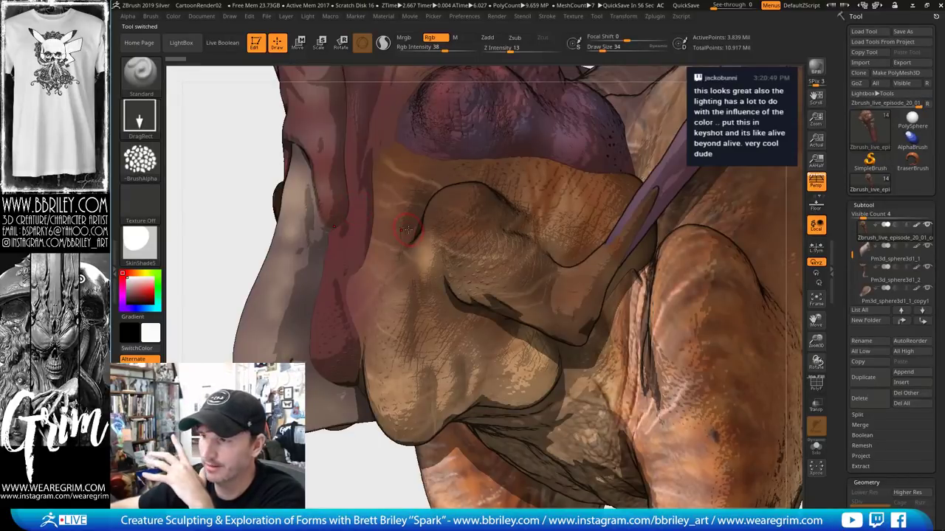
pyautogui.click(813, 250)
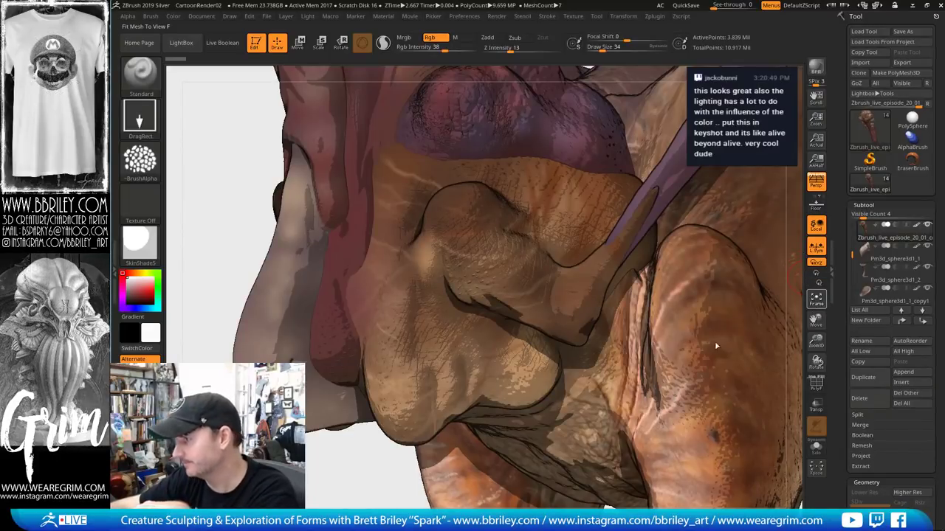
pyautogui.click(816, 301)
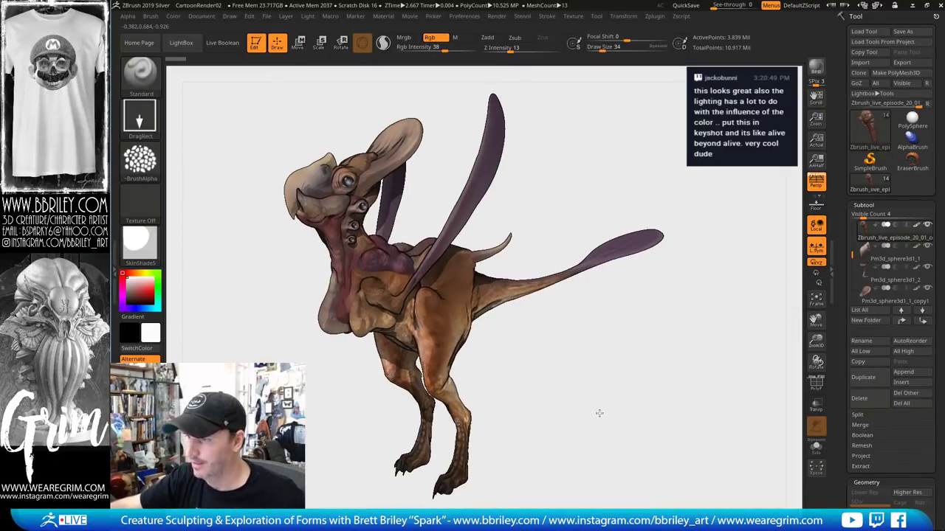
pyautogui.moveTo(600, 411)
pyautogui.mouseDown()
pyautogui.moveTo(594, 397)
pyautogui.moveTo(612, 396)
pyautogui.moveTo(592, 403)
pyautogui.moveTo(601, 401)
pyautogui.mouseUp()
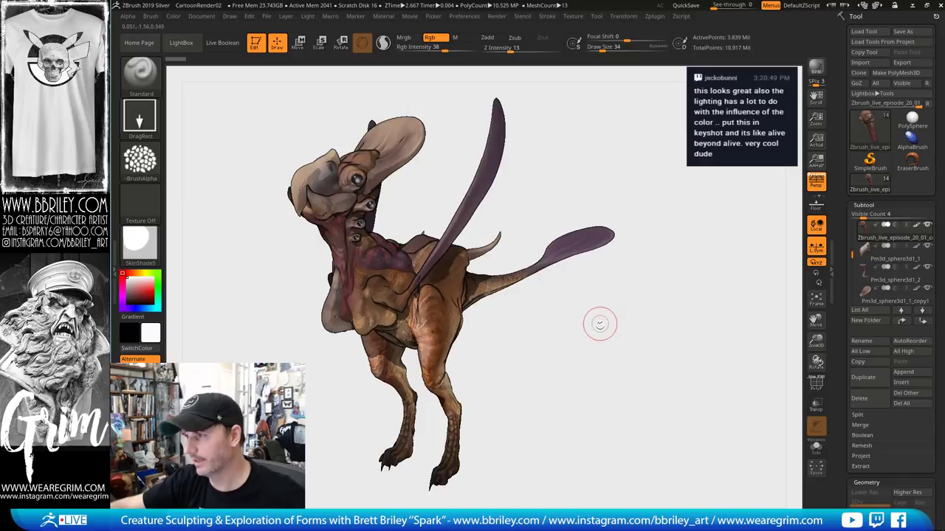
pyautogui.moveTo(615, 352); pyautogui.dragTo(606, 330)
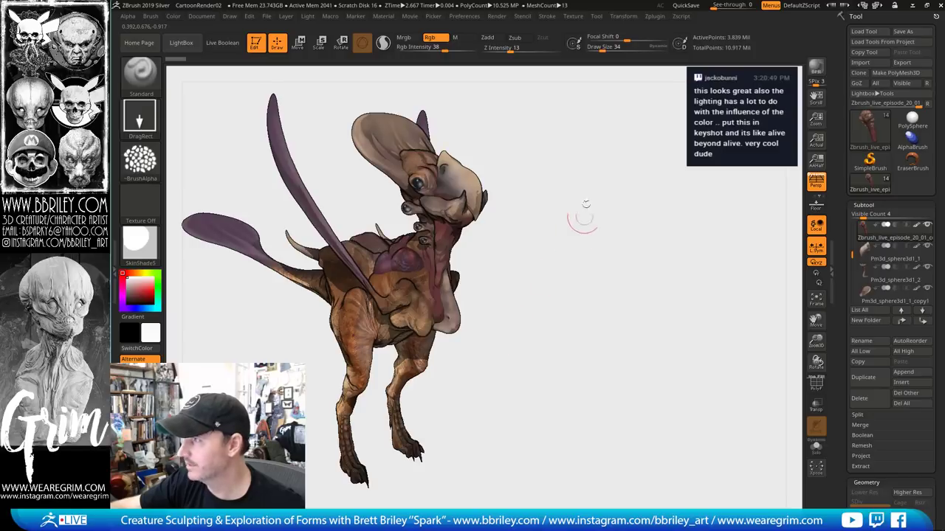
# Create a low-resolution posing mesh of all subtools with Transpose Master's TPoseMesh
pyautogui.click(654, 16)
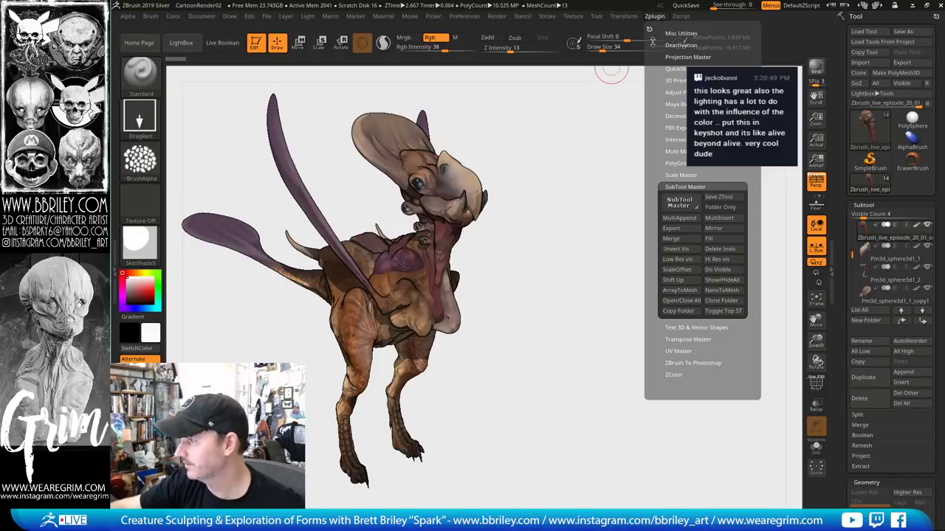
pyautogui.click(688, 186)
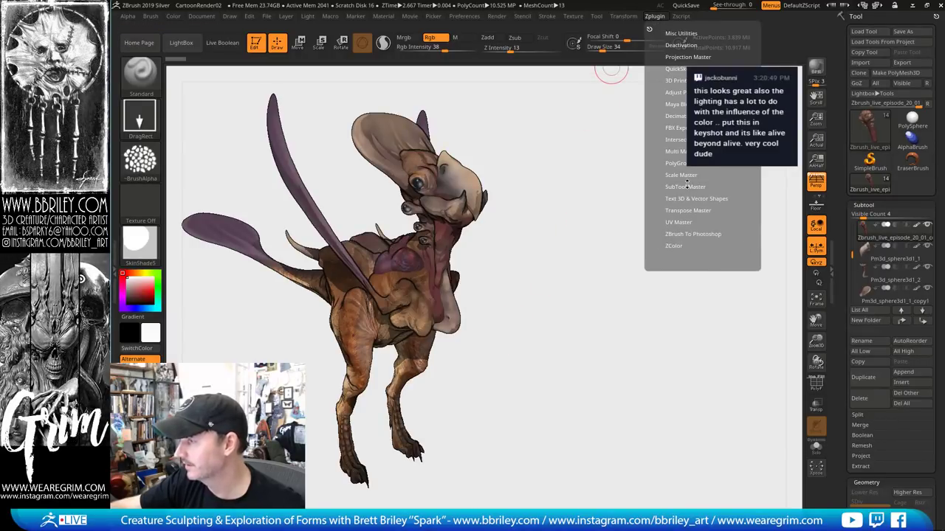
pyautogui.click(684, 211)
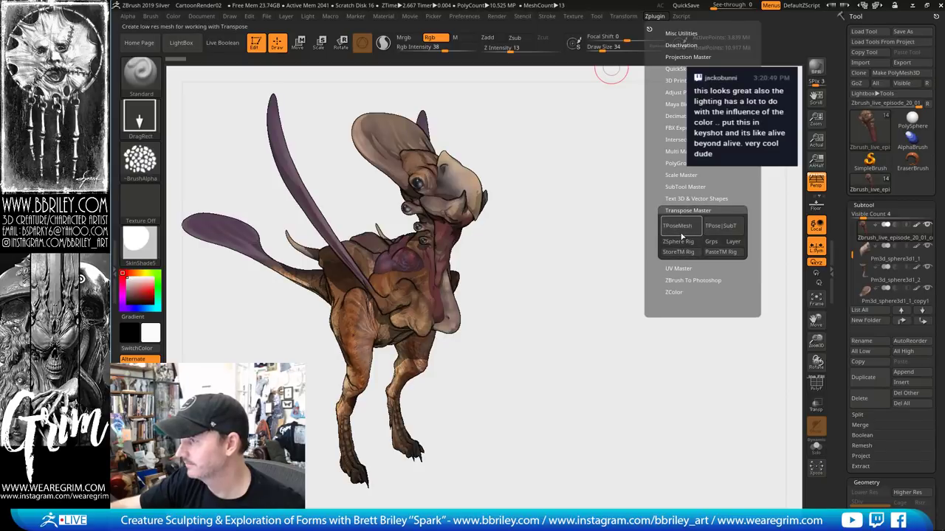
pyautogui.click(680, 233)
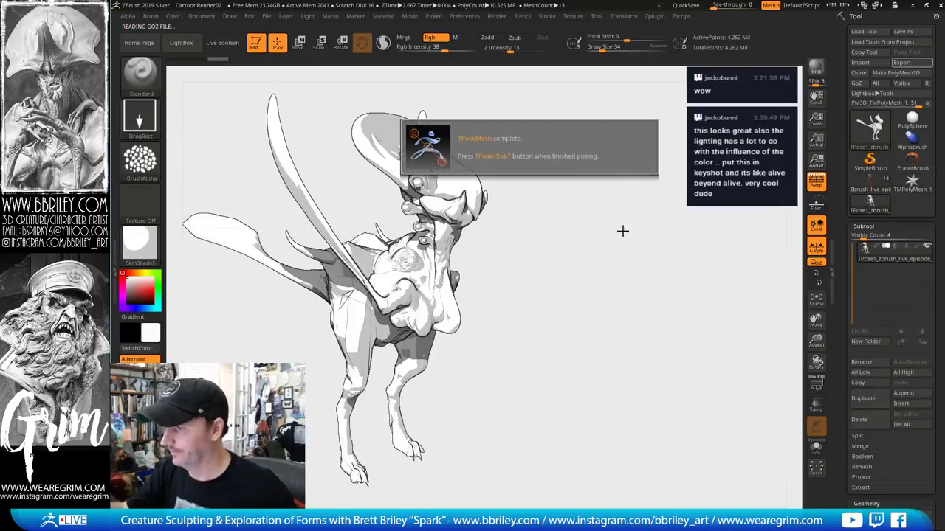
# Mask everything except the upper beak with the Move gizmo and turn off perspective
pyautogui.moveTo(628, 234); pyautogui.dragTo(510, 197)
pyautogui.click(299, 43)
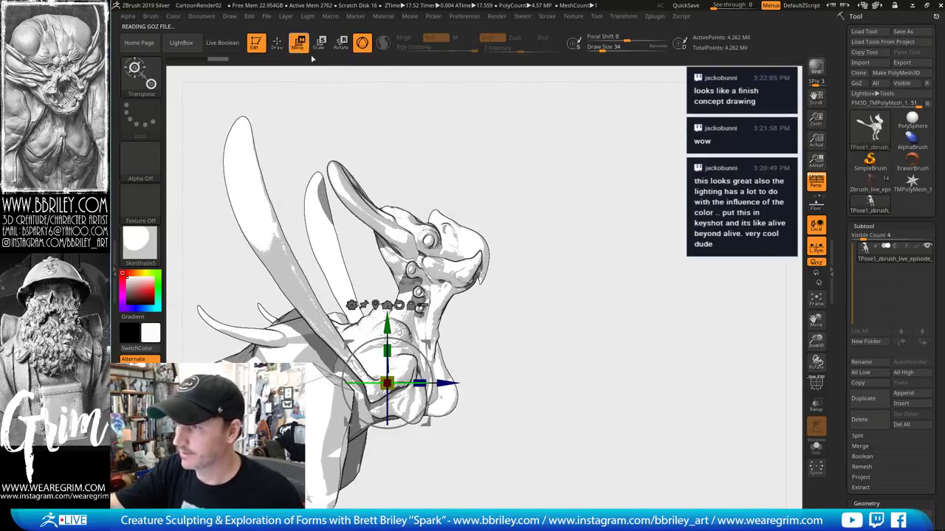
pyautogui.keyDown('ctrl'); pyautogui.click(476, 237); pyautogui.keyUp('ctrl')
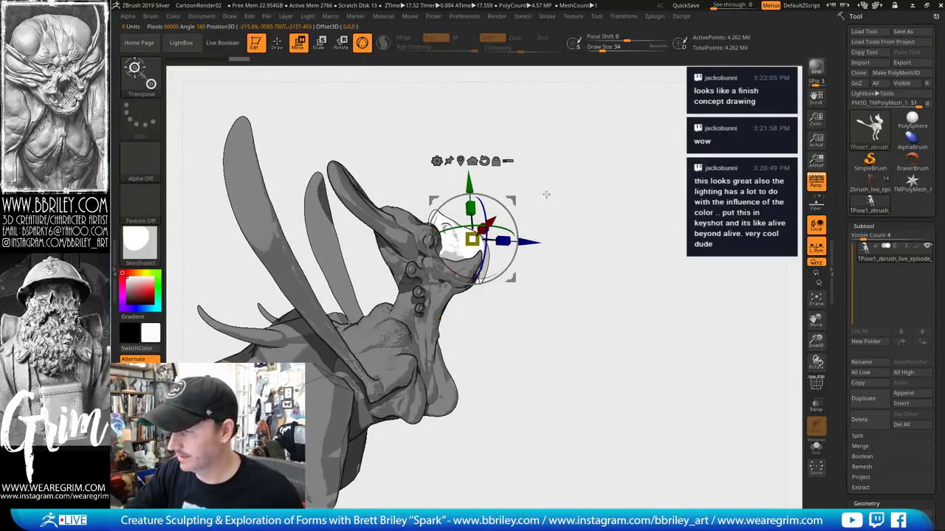
pyautogui.click(806, 178)
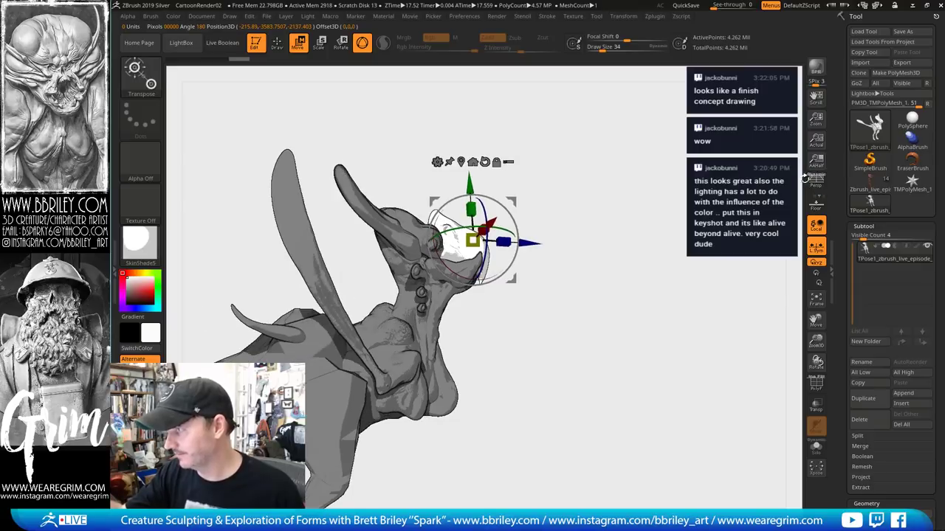
pyautogui.moveTo(660, 216); pyautogui.dragTo(656, 230)
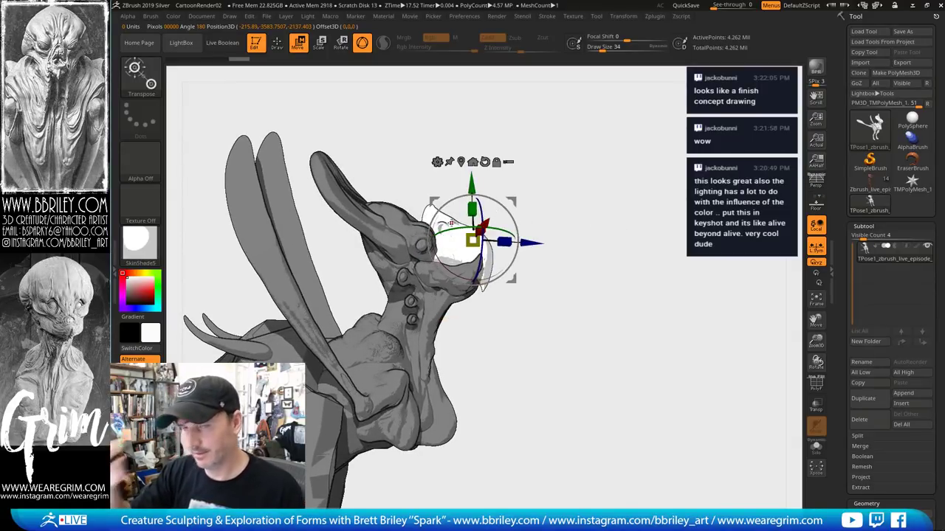
pyautogui.moveTo(570, 148); pyautogui.dragTo(575, 155)
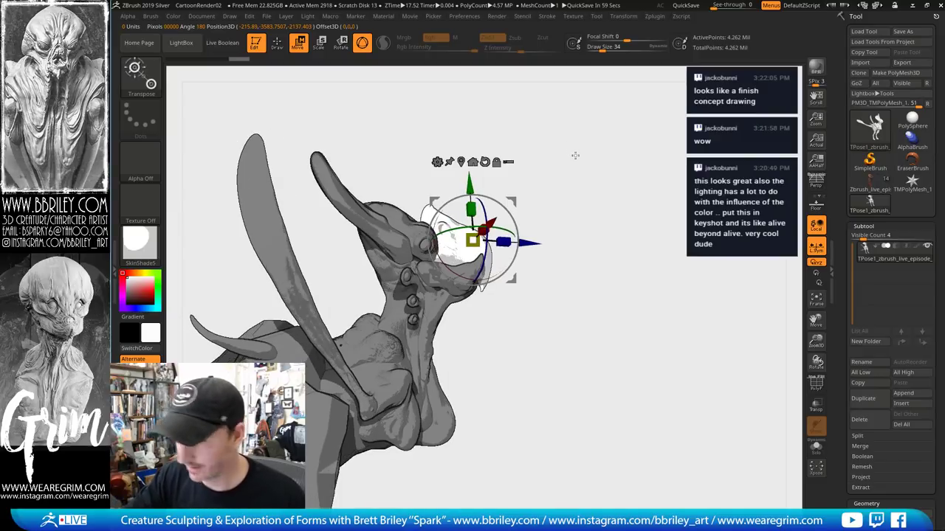
# Reset the gizmo's orientation, shift its pivot towards the beak's base, and rotate the upper beak slightly open
pyautogui.click(484, 162)
pyautogui.keyDown('alt'); pyautogui.moveTo(472, 239); pyautogui.dragTo(450, 251); pyautogui.keyUp('alt')
pyautogui.moveTo(484, 217); pyautogui.dragTo(479, 209)
pyautogui.press('q')
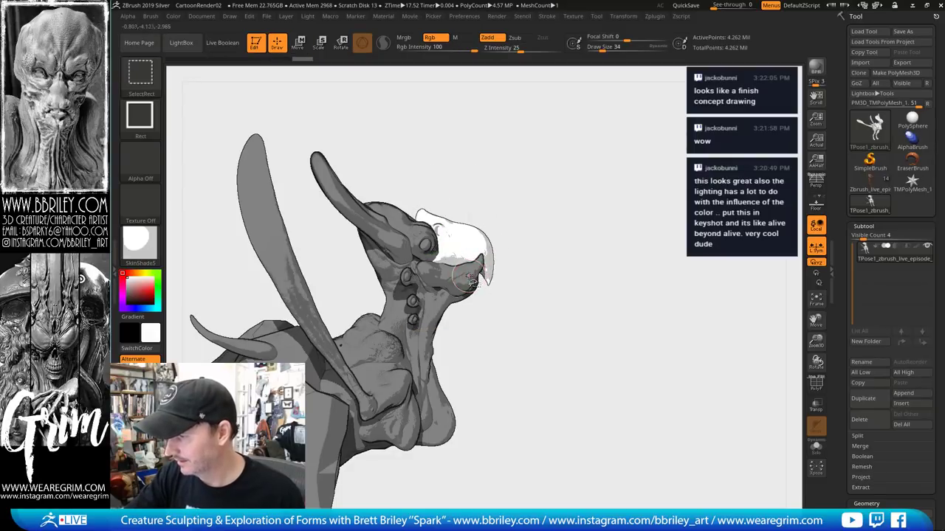
# Check the lower jaw and throat piece in isolation, show the whole mesh again, and mask everything except that piece
pyautogui.keyDown('ctrl'); pyautogui.keyDown('shift'); pyautogui.click(470, 279); pyautogui.keyUp('shift'); pyautogui.keyUp('ctrl')
pyautogui.press('w')
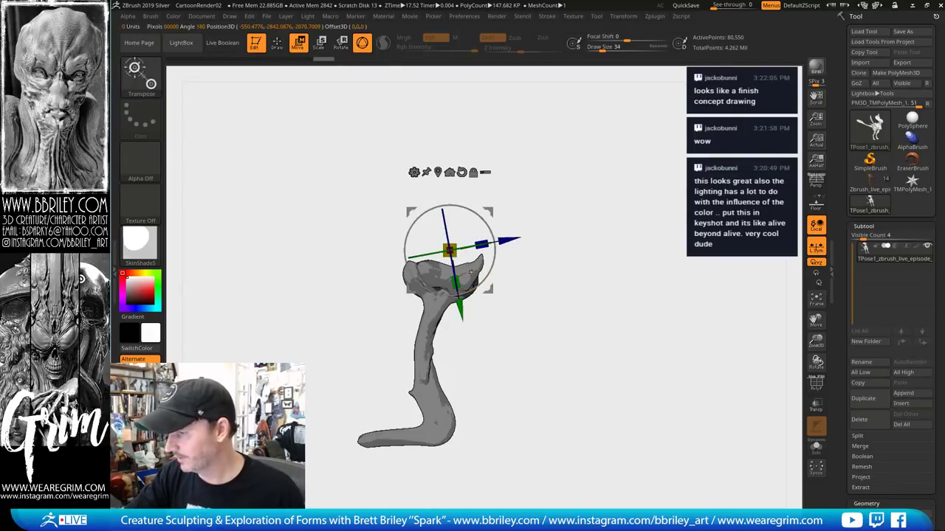
pyautogui.keyDown('ctrl'); pyautogui.keyDown('shift'); pyautogui.click(557, 223); pyautogui.keyUp('shift'); pyautogui.keyUp('ctrl')
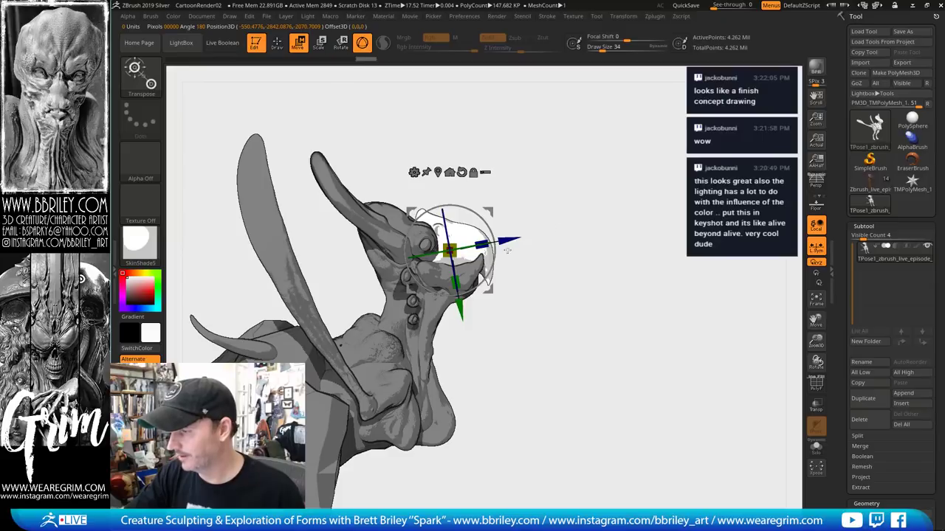
pyautogui.press('q')
pyautogui.press('w')
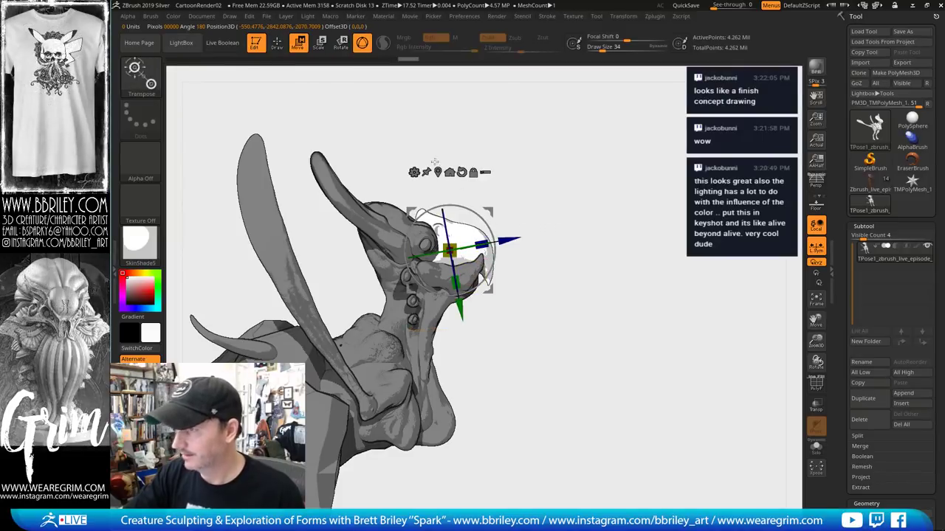
pyautogui.keyDown('alt'); pyautogui.click(429, 328); pyautogui.keyUp('alt')
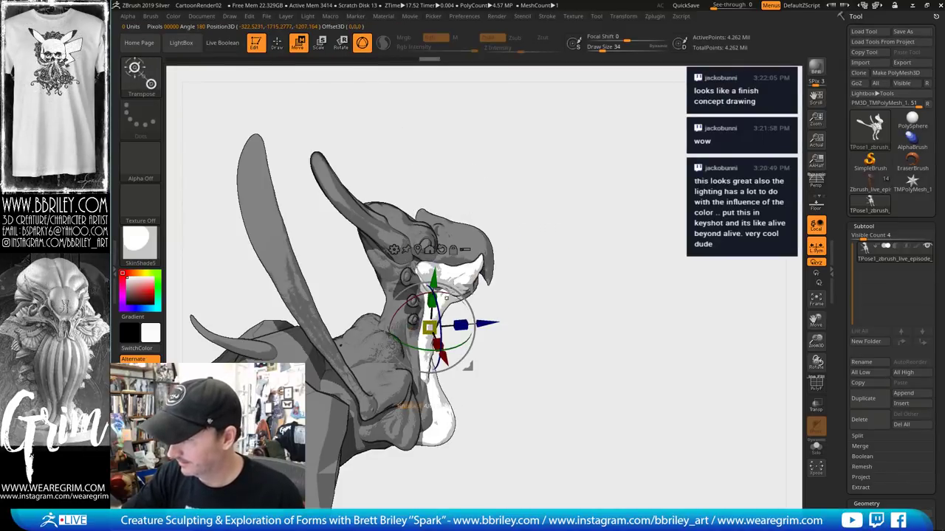
# Adjust the lower jaw's front tip beneath the upper beak with the Move brush and clear the mask
pyautogui.press('q')
pyautogui.press('s')
pyautogui.moveTo(470, 278); pyautogui.dragTo(503, 279)
pyautogui.moveTo(564, 245); pyautogui.dragTo(514, 252)
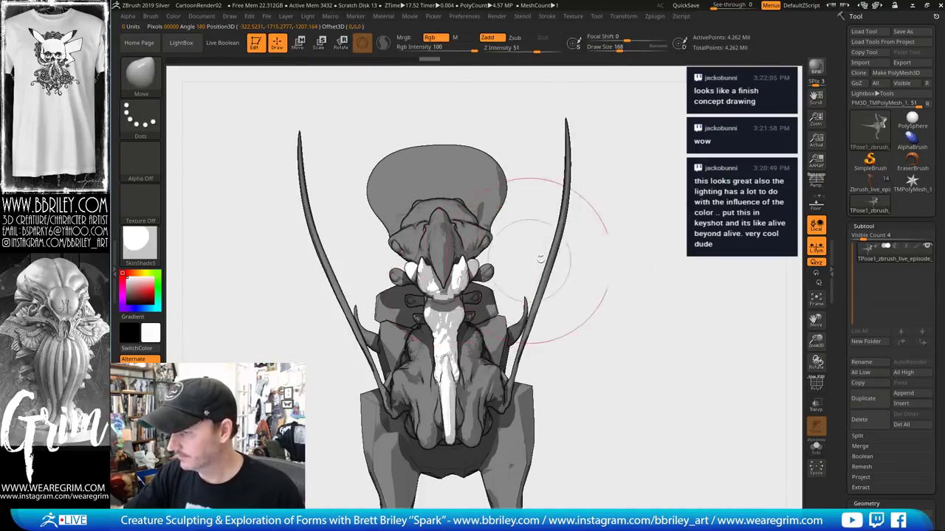
pyautogui.moveTo(642, 249); pyautogui.dragTo(677, 248)
pyautogui.press('[')
pyautogui.moveTo(480, 270); pyautogui.dragTo(483, 288)
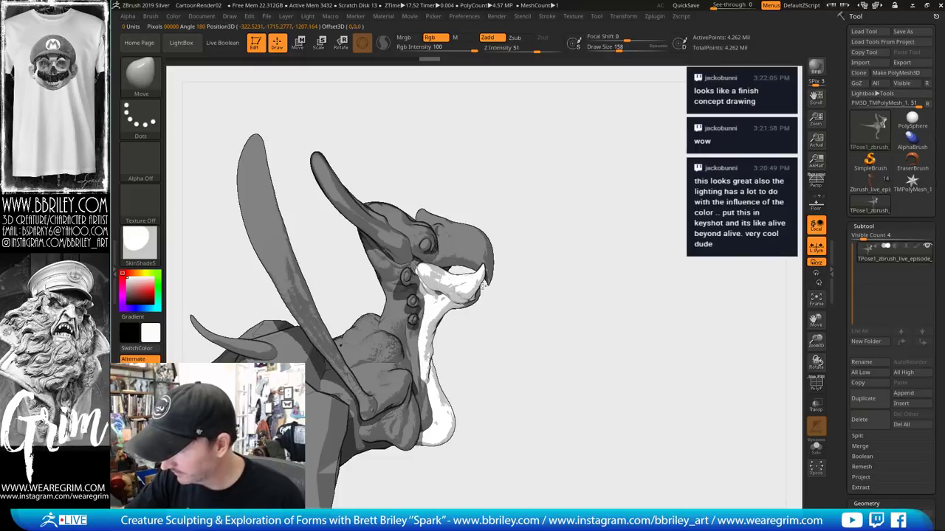
pyautogui.moveTo(527, 238)
pyautogui.mouseDown()
pyautogui.moveTo(527, 274)
pyautogui.moveTo(534, 226)
pyautogui.moveTo(519, 244)
pyautogui.moveTo(542, 264)
pyautogui.moveTo(481, 312)
pyautogui.moveTo(561, 295)
pyautogui.moveTo(553, 258)
pyautogui.moveTo(565, 247)
pyautogui.moveTo(516, 246)
pyautogui.mouseUp()
pyautogui.press('[')
pyautogui.press('[')
pyautogui.press('[')
pyautogui.press('[')
pyautogui.press('[')
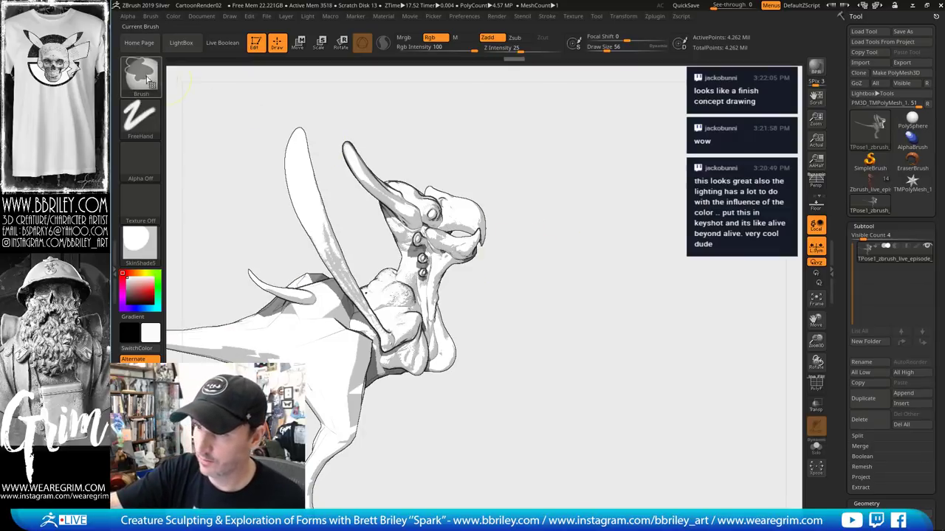
# Choose the MaskLasso brush and mask the body and wings, leaving the head and neck free
pyautogui.keyDown('ctrl'); pyautogui.click(147, 80); pyautogui.keyUp('ctrl')
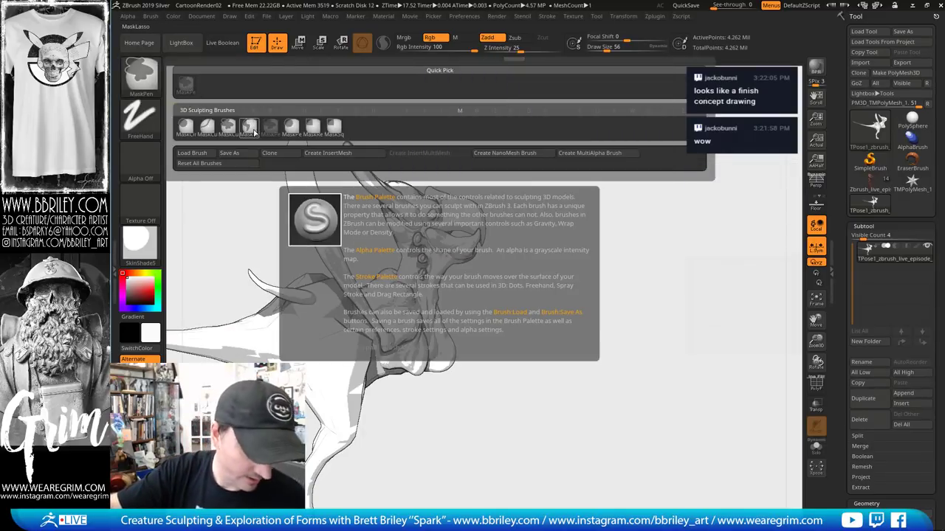
pyautogui.click(251, 129)
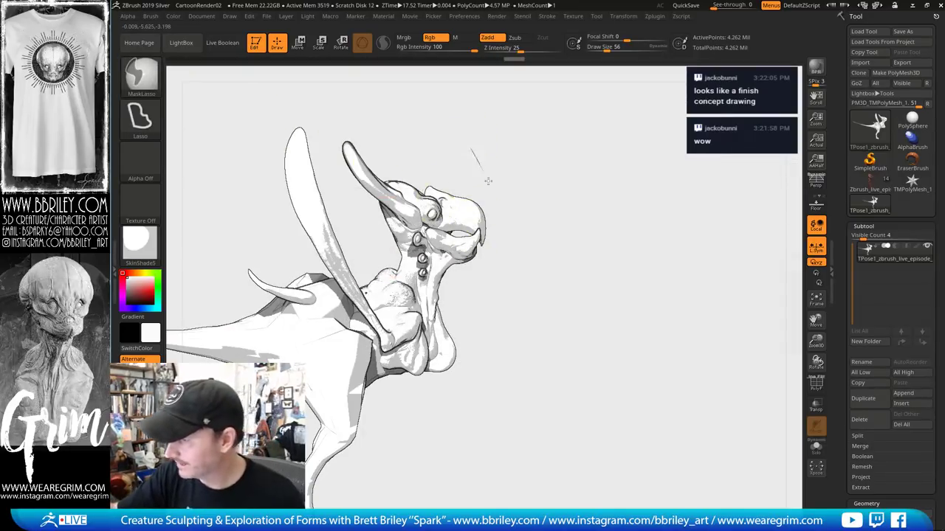
pyautogui.moveTo(470, 146)
pyautogui.keyDown('ctrl'); pyautogui.mouseDown()
pyautogui.moveTo(509, 282)
pyautogui.moveTo(483, 340)
pyautogui.moveTo(411, 310)
pyautogui.moveTo(319, 102)
pyautogui.moveTo(354, 71)
pyautogui.mouseUp(); pyautogui.keyUp('ctrl')
pyautogui.keyDown('ctrl'); pyautogui.click(516, 234); pyautogui.keyUp('ctrl')
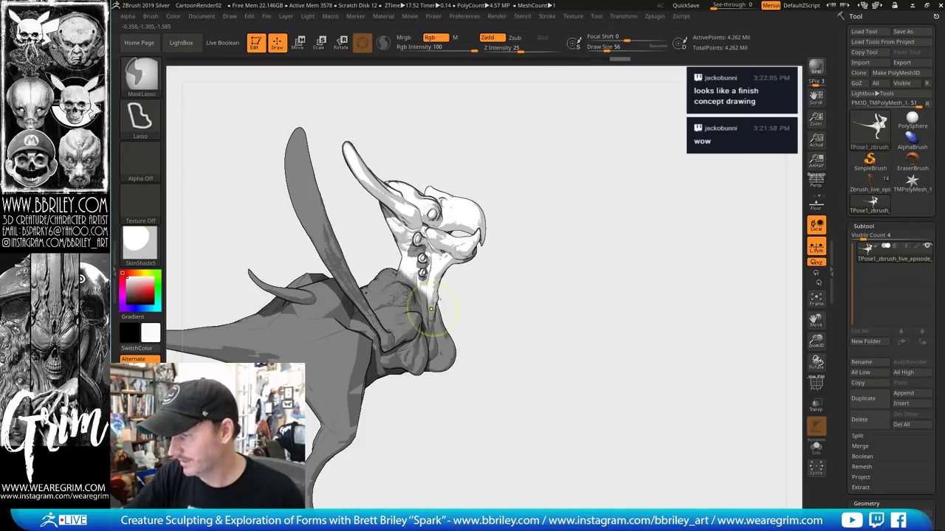
# Soften the mask's transition from the neck into the chest, keeping the head and neck unmasked
pyautogui.moveTo(575, 211)
pyautogui.mouseDown()
pyautogui.moveTo(550, 212)
pyautogui.moveTo(564, 212)
pyautogui.mouseUp()
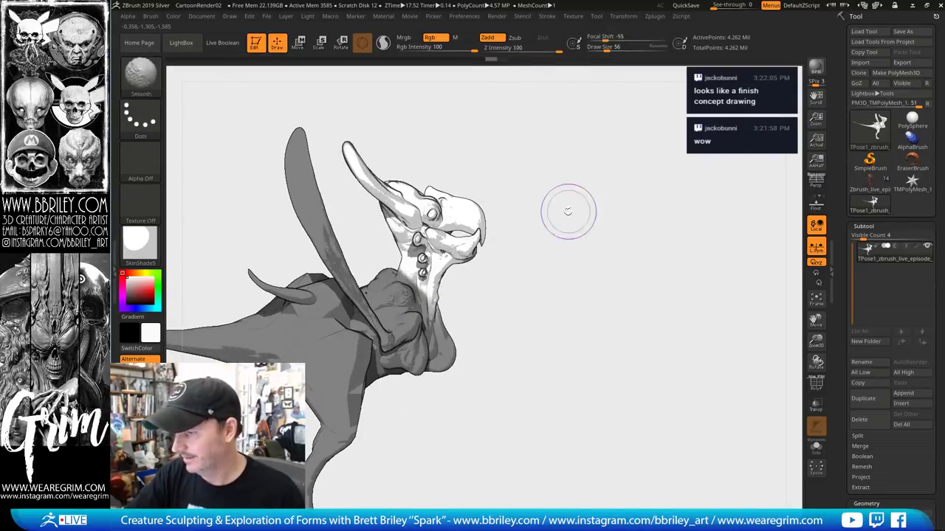
pyautogui.moveTo(534, 157)
pyautogui.keyDown('ctrl'); pyautogui.mouseDown()
pyautogui.moveTo(556, 327)
pyautogui.moveTo(439, 380)
pyautogui.moveTo(336, 215)
pyautogui.moveTo(530, 156)
pyautogui.mouseUp(); pyautogui.keyUp('ctrl')
pyautogui.keyDown('ctrl'); pyautogui.click(438, 270); pyautogui.keyUp('ctrl')
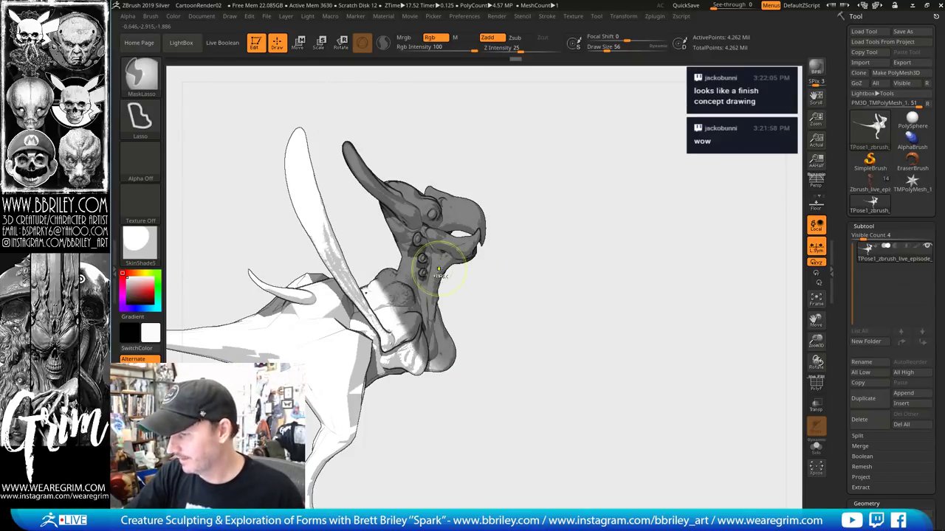
pyautogui.keyDown('ctrl'); pyautogui.click(439, 270); pyautogui.keyUp('ctrl')
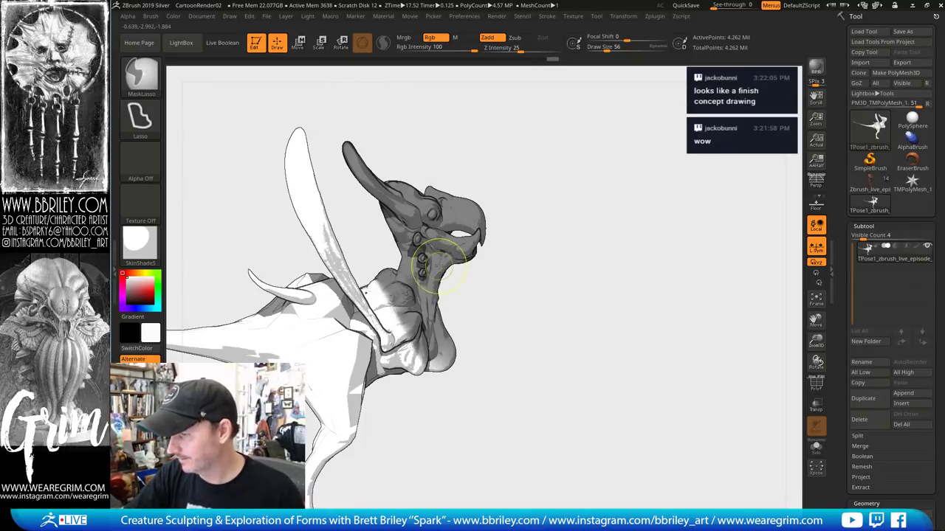
pyautogui.keyDown('ctrl'); pyautogui.click(574, 209); pyautogui.keyUp('ctrl')
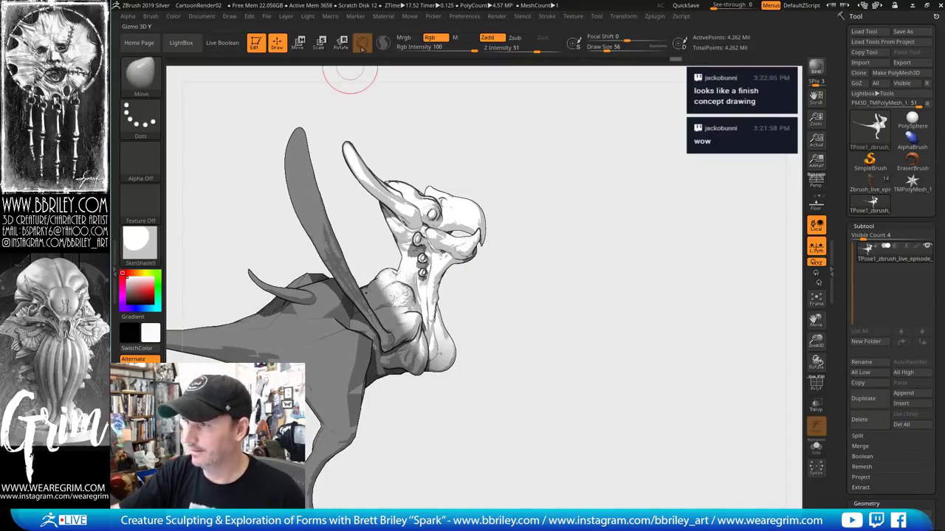
# Reset the Move gizmo's orientation and reposition its pivot towards the base of the neck
pyautogui.click(302, 46)
pyautogui.keyDown('shift'); pyautogui.moveTo(569, 184); pyautogui.dragTo(533, 185); pyautogui.keyUp('shift')
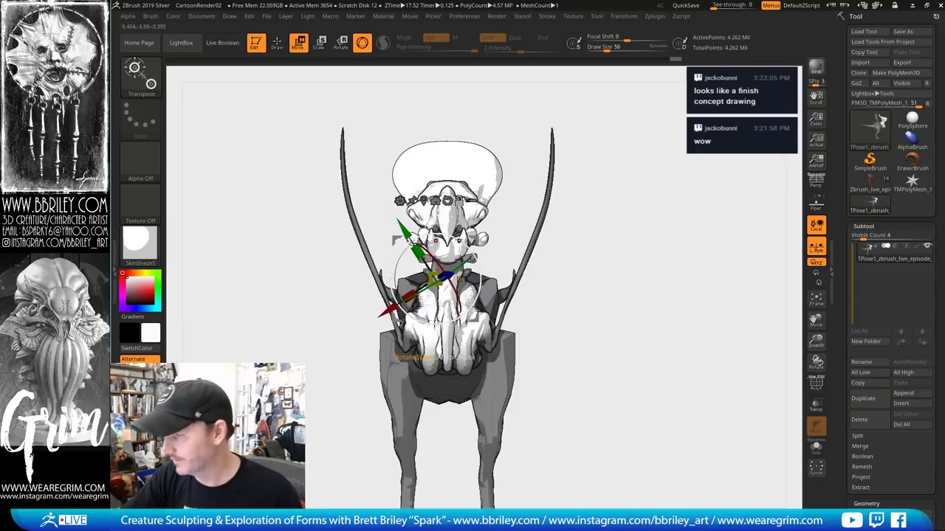
pyautogui.click(447, 200)
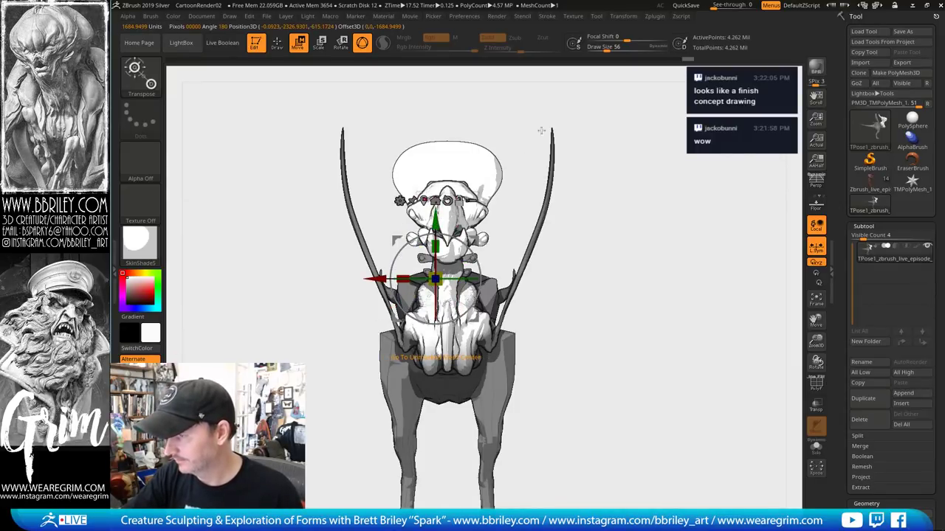
pyautogui.moveTo(541, 131); pyautogui.dragTo(555, 103)
pyautogui.keyDown('alt'); pyautogui.moveTo(447, 201); pyautogui.dragTo(448, 240); pyautogui.keyUp('alt')
pyautogui.moveTo(616, 264); pyautogui.dragTo(500, 287)
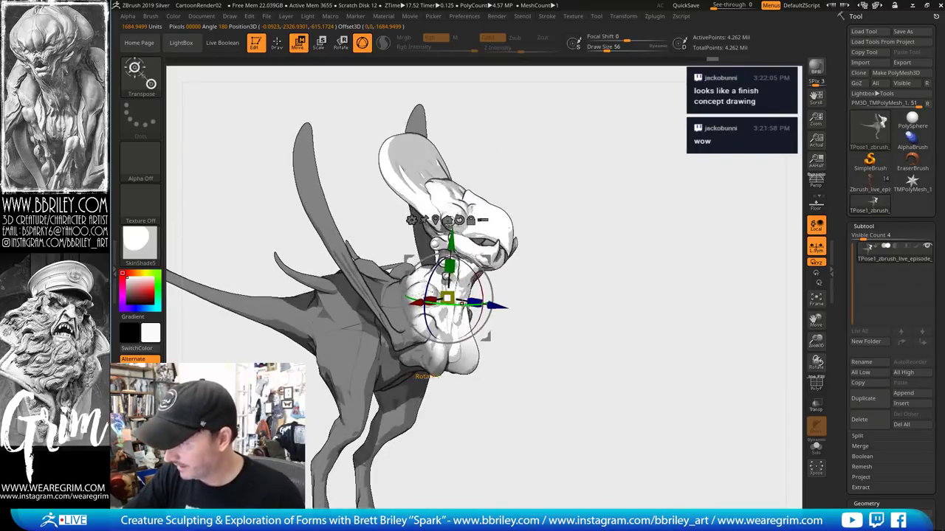
# Try to tilt the head sideways by rotating it about a Transpose line drawn down the front view's centre
pyautogui.press('y')
pyautogui.moveTo(568, 168); pyautogui.dragTo(502, 174)
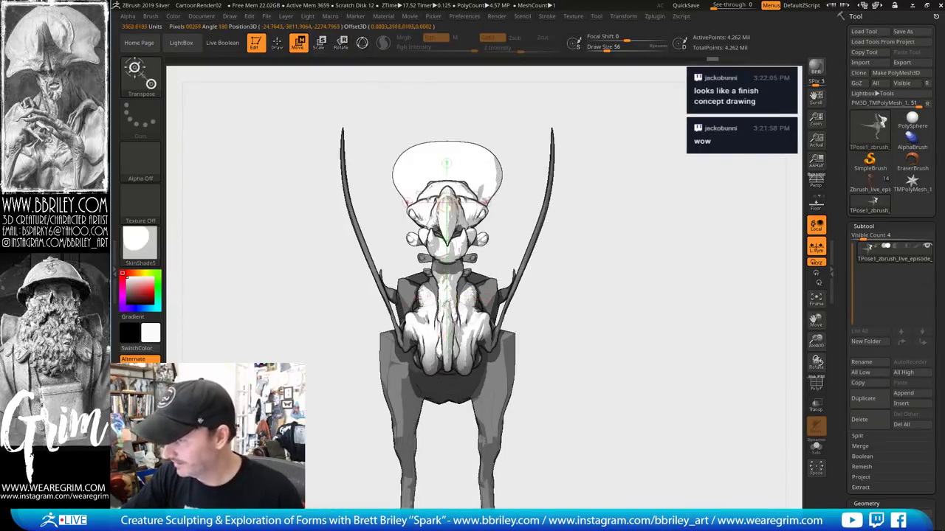
pyautogui.press('r')
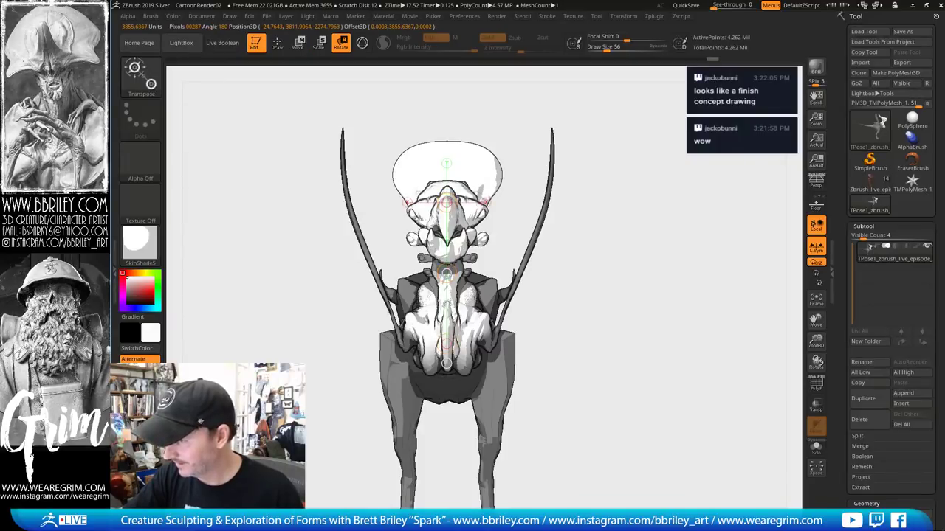
pyautogui.moveTo(447, 274); pyautogui.dragTo(441, 277)
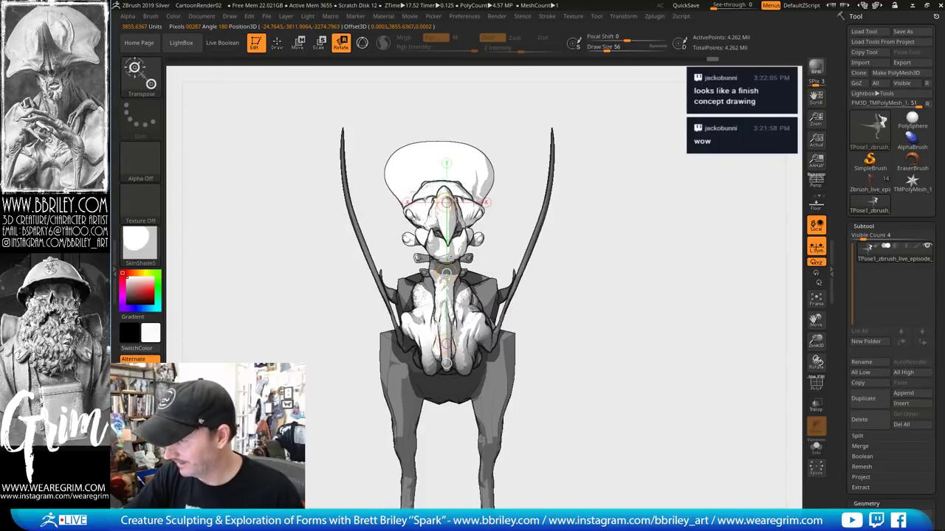
# Try to rotate the head and neck forward in side view with the Transpose line, and undo the head rotations
pyautogui.moveTo(645, 302); pyautogui.dragTo(478, 316)
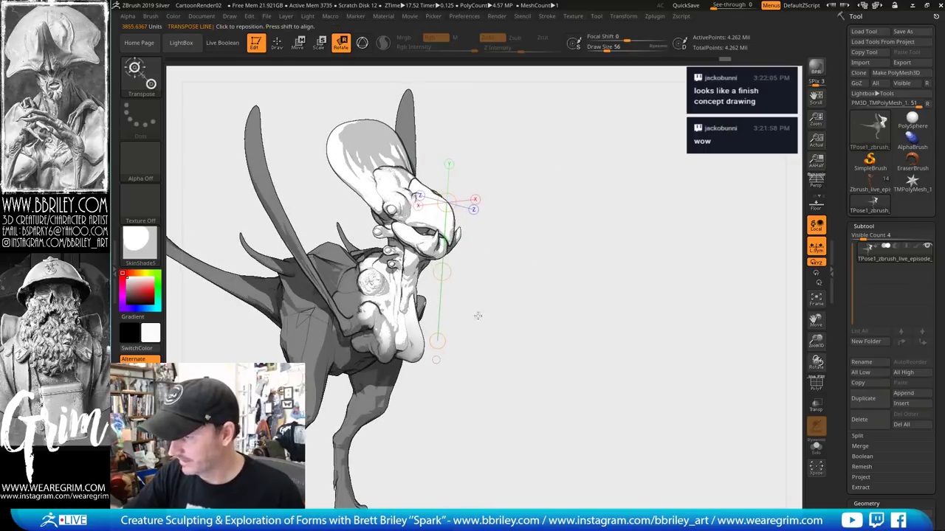
pyautogui.moveTo(574, 246); pyautogui.dragTo(591, 234)
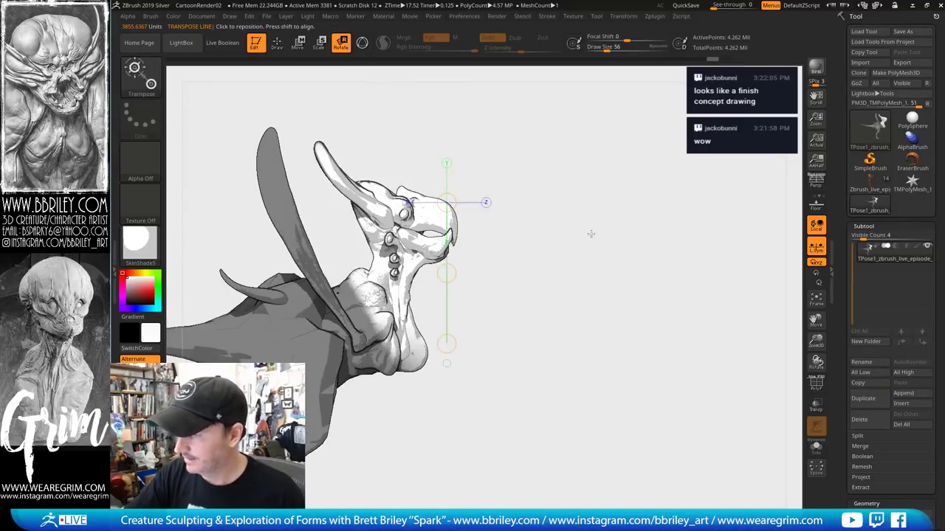
pyautogui.click(448, 203)
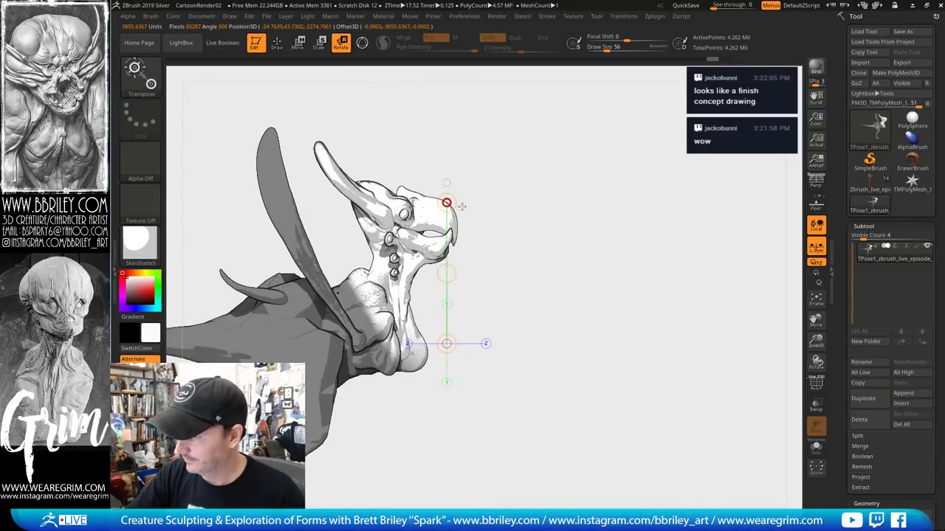
pyautogui.moveTo(462, 206); pyautogui.dragTo(465, 251)
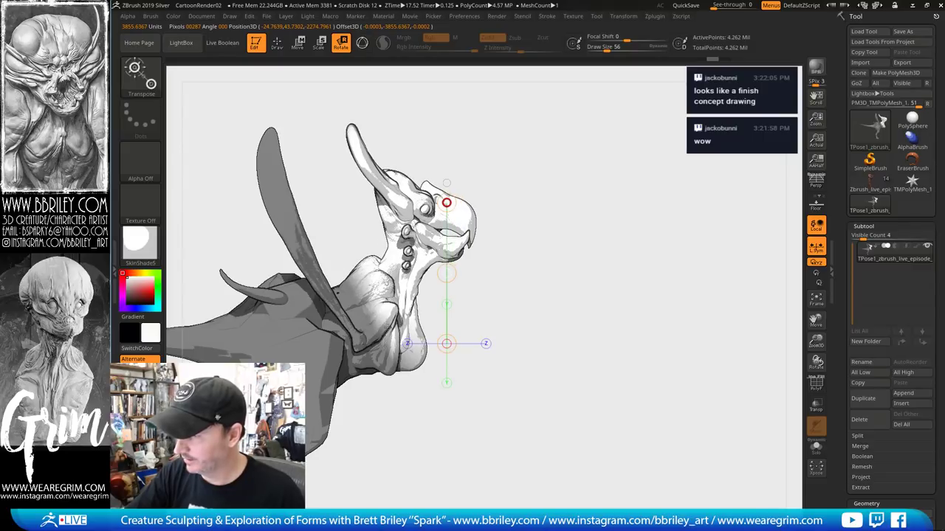
pyautogui.hotkey('ctrl', 'z')
pyautogui.press('q')
pyautogui.keyDown('alt'); pyautogui.moveTo(588, 264); pyautogui.dragTo(572, 207); pyautogui.keyUp('alt')
pyautogui.press('w')
pyautogui.hotkey('ctrl', 'z')
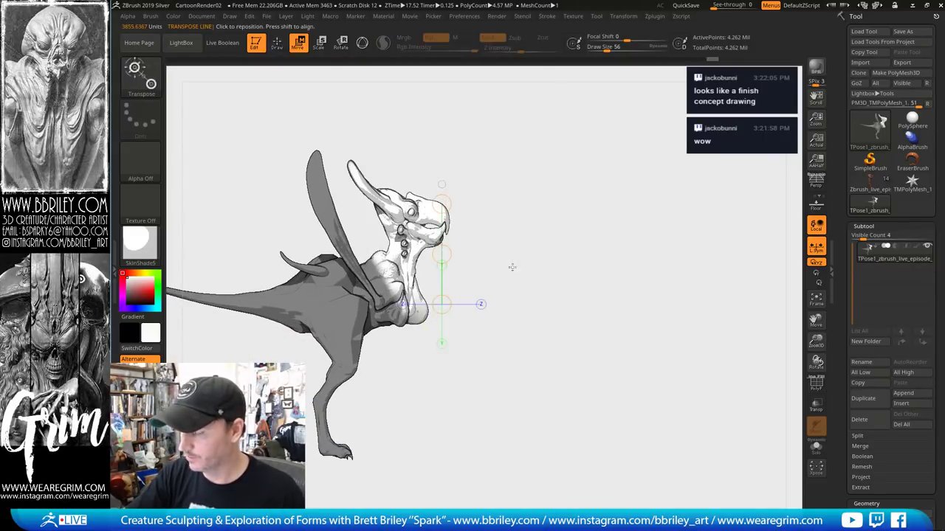
# Mask everything except the creature's left leg with a topological Transpose mask and soften the mask's edge at the hip
pyautogui.moveTo(512, 268); pyautogui.dragTo(487, 277)
pyautogui.click(349, 318)
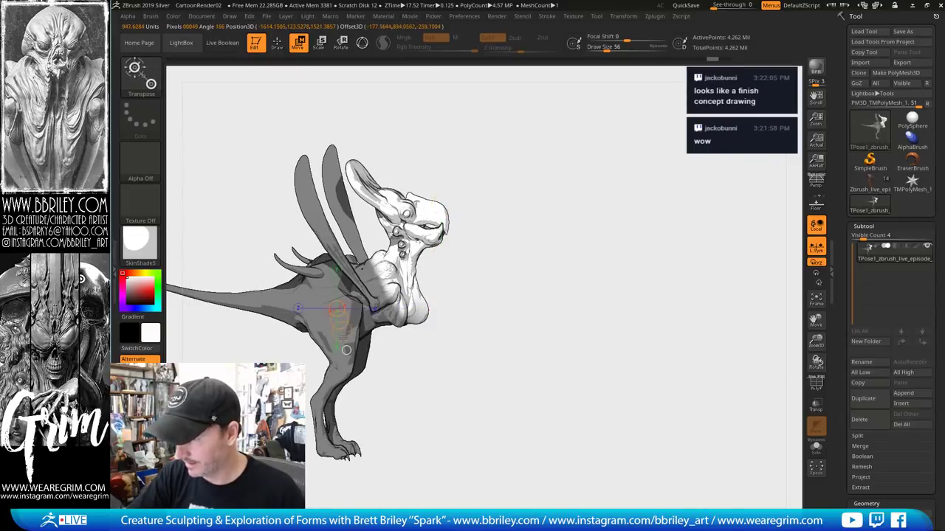
pyautogui.keyDown('ctrl'); pyautogui.moveTo(346, 350); pyautogui.dragTo(346, 357); pyautogui.keyUp('ctrl')
pyautogui.moveTo(437, 354); pyautogui.dragTo(403, 331)
pyautogui.moveTo(479, 339); pyautogui.dragTo(448, 304)
pyautogui.keyDown('ctrl'); pyautogui.click(418, 276); pyautogui.keyUp('ctrl')
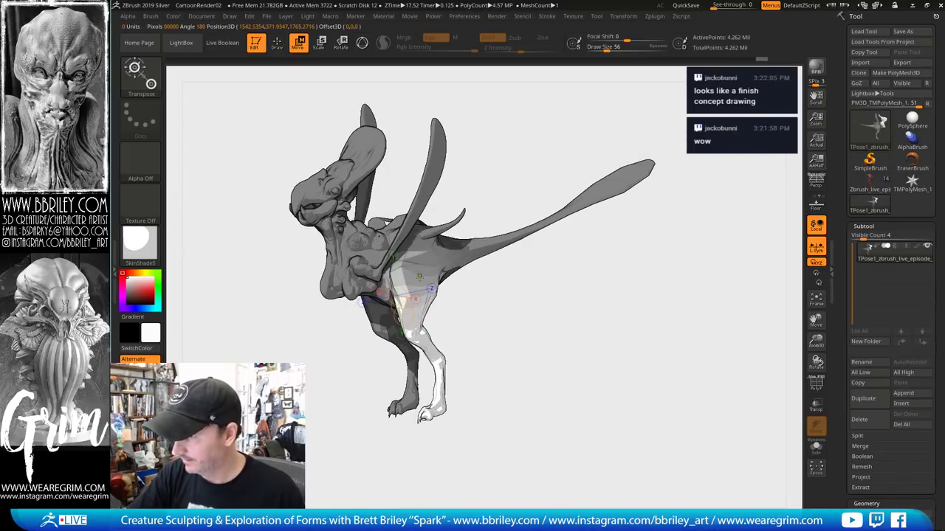
# Swing the left leg forward from the hip, mask its thigh, and rotate the lower leg backward at the knee
pyautogui.moveTo(431, 393); pyautogui.dragTo(432, 396)
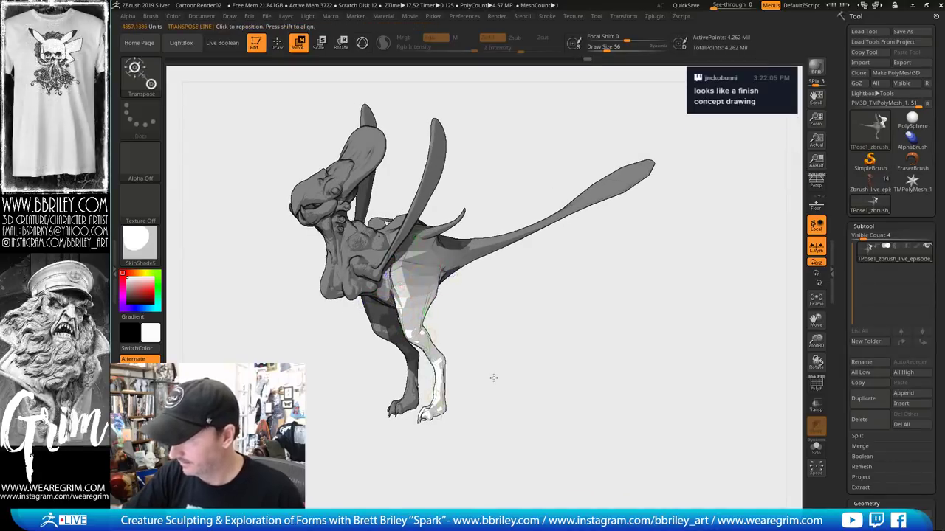
pyautogui.keyDown('shift'); pyautogui.moveTo(494, 377); pyautogui.dragTo(490, 378); pyautogui.keyUp('shift')
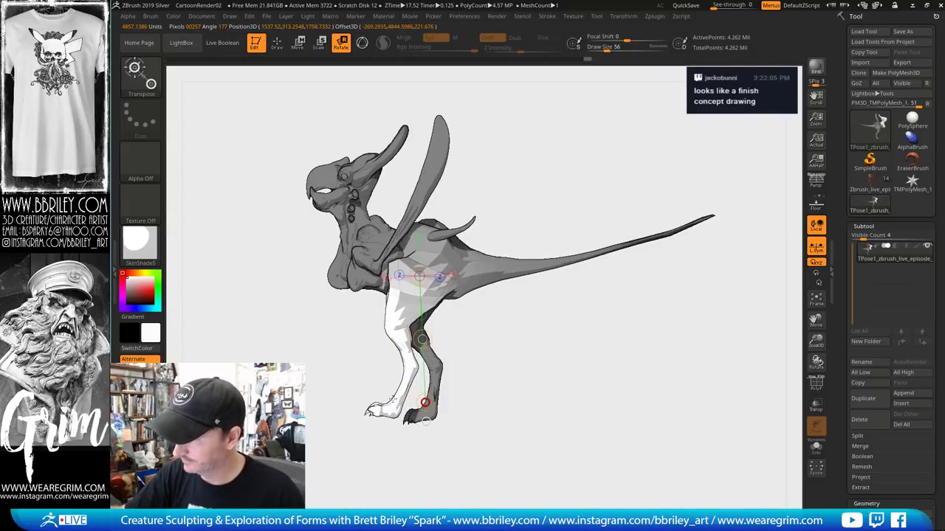
pyautogui.moveTo(483, 184)
pyautogui.keyDown('ctrl'); pyautogui.mouseDown()
pyautogui.moveTo(472, 248)
pyautogui.moveTo(342, 287)
pyautogui.moveTo(373, 147)
pyautogui.mouseUp(); pyautogui.keyUp('ctrl')
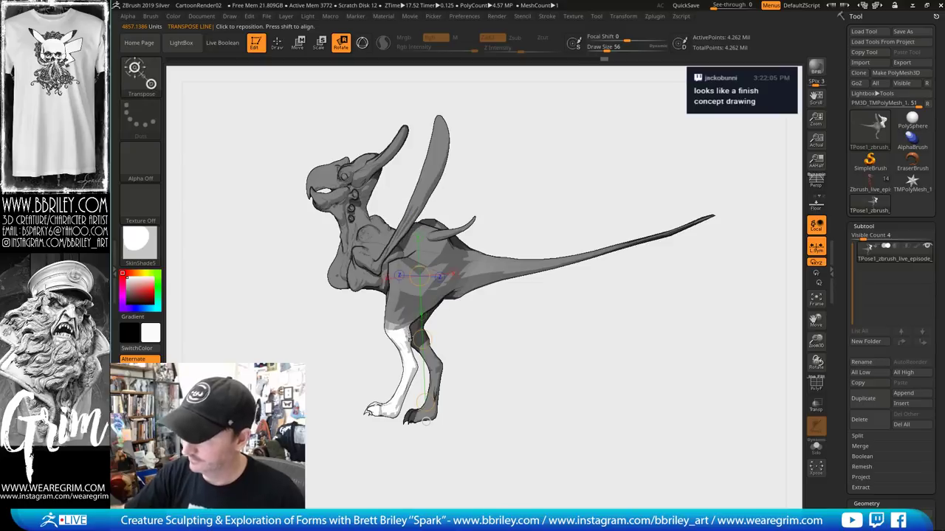
pyautogui.moveTo(399, 332)
pyautogui.mouseDown()
pyautogui.moveTo(413, 390)
pyautogui.moveTo(400, 405)
pyautogui.moveTo(419, 393)
pyautogui.mouseUp()
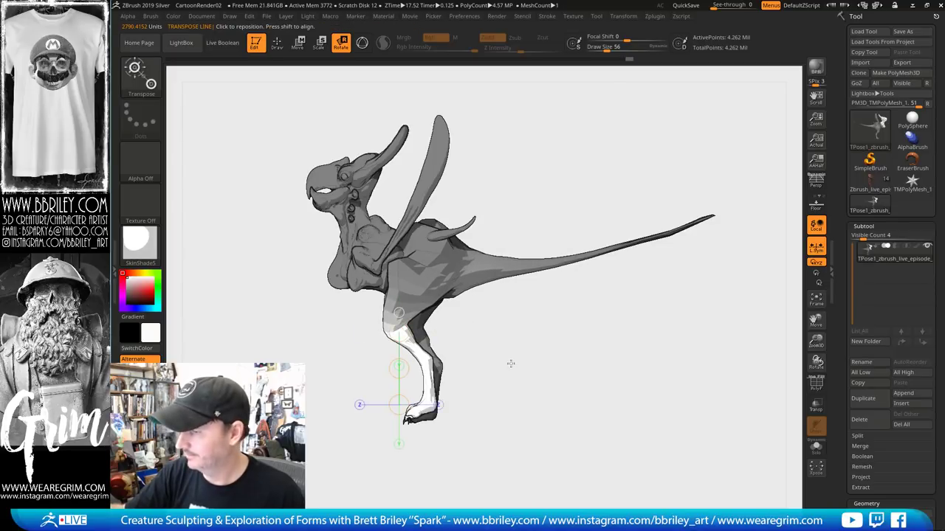
# Mask the left leg down to the ankle joint and rotate the foot section forward with the Transpose line
pyautogui.moveTo(510, 363); pyautogui.dragTo(507, 361)
pyautogui.moveTo(478, 190)
pyautogui.keyDown('ctrl'); pyautogui.mouseDown()
pyautogui.moveTo(445, 355)
pyautogui.moveTo(337, 223)
pyautogui.moveTo(347, 214)
pyautogui.mouseUp(); pyautogui.keyUp('ctrl')
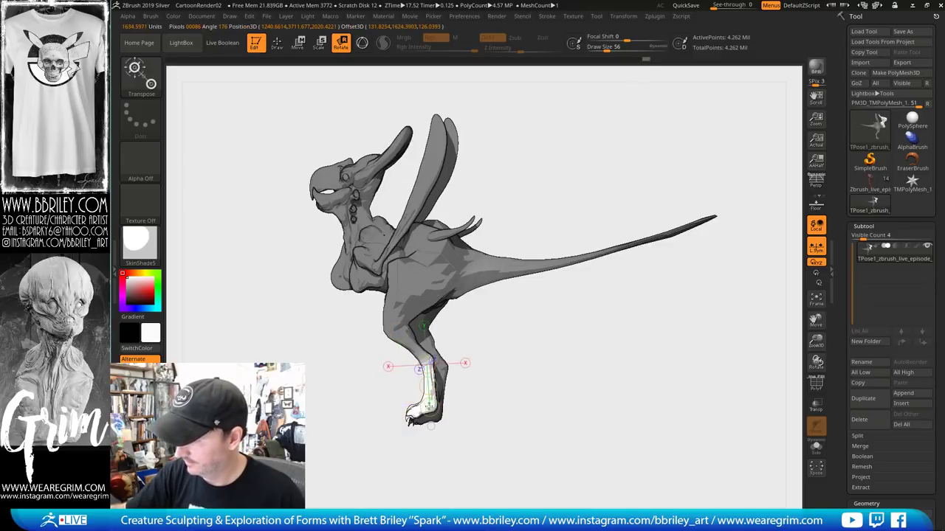
pyautogui.moveTo(429, 406)
pyautogui.mouseDown()
pyautogui.moveTo(413, 394)
pyautogui.moveTo(429, 407)
pyautogui.mouseUp()
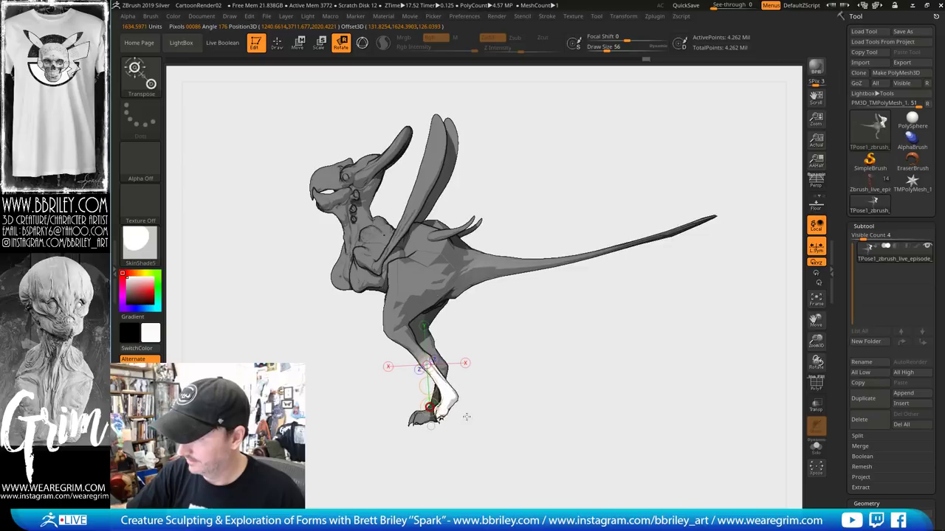
pyautogui.moveTo(521, 408); pyautogui.dragTo(420, 382)
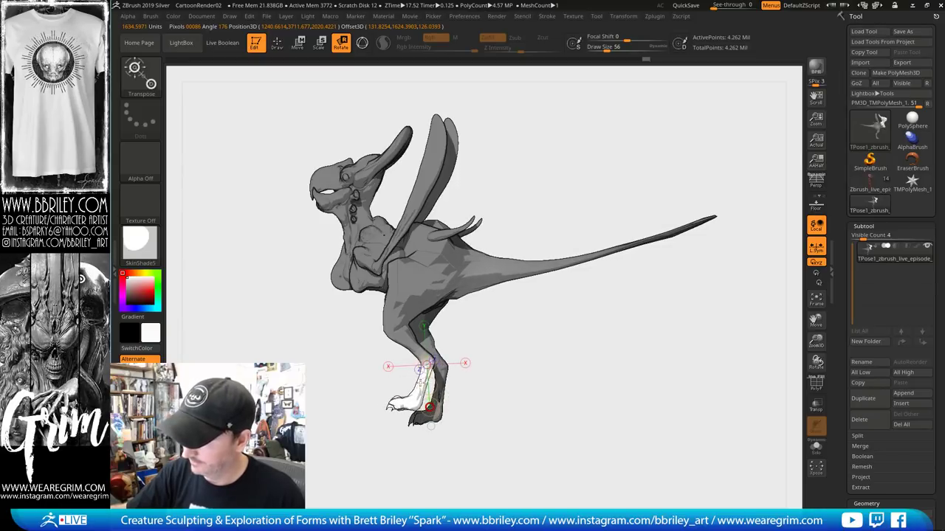
pyautogui.moveTo(521, 372)
pyautogui.mouseDown()
pyautogui.moveTo(584, 382)
pyautogui.moveTo(543, 384)
pyautogui.moveTo(578, 386)
pyautogui.moveTo(553, 332)
pyautogui.mouseUp()
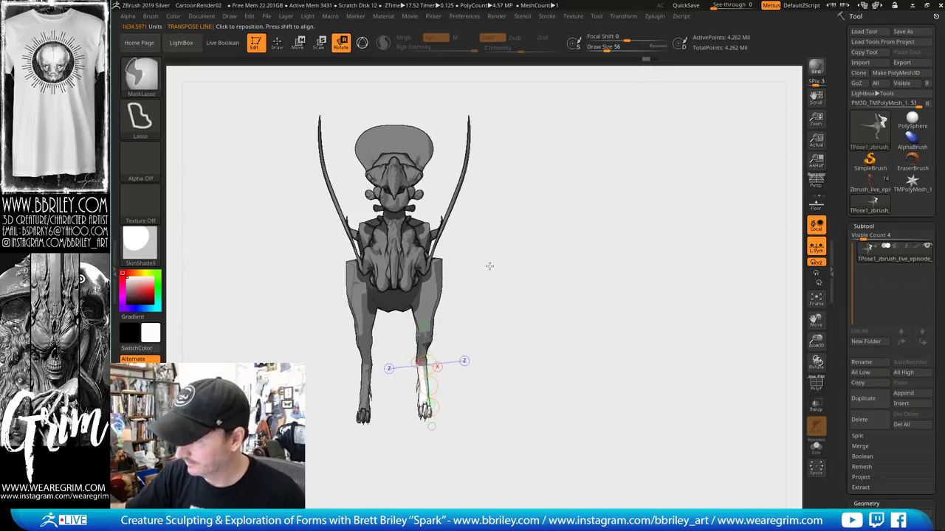
# Mask everything except the creature's left leg with a lasso mask and rotate the leg outward from the hip
pyautogui.keyDown('ctrl'); pyautogui.moveTo(489, 262); pyautogui.dragTo(399, 358); pyautogui.keyUp('ctrl')
pyautogui.moveTo(424, 280)
pyautogui.keyDown('ctrl'); pyautogui.mouseDown()
pyautogui.moveTo(443, 271)
pyautogui.moveTo(459, 424)
pyautogui.mouseUp(); pyautogui.keyUp('ctrl')
pyautogui.hotkey('ctrl', 'z')
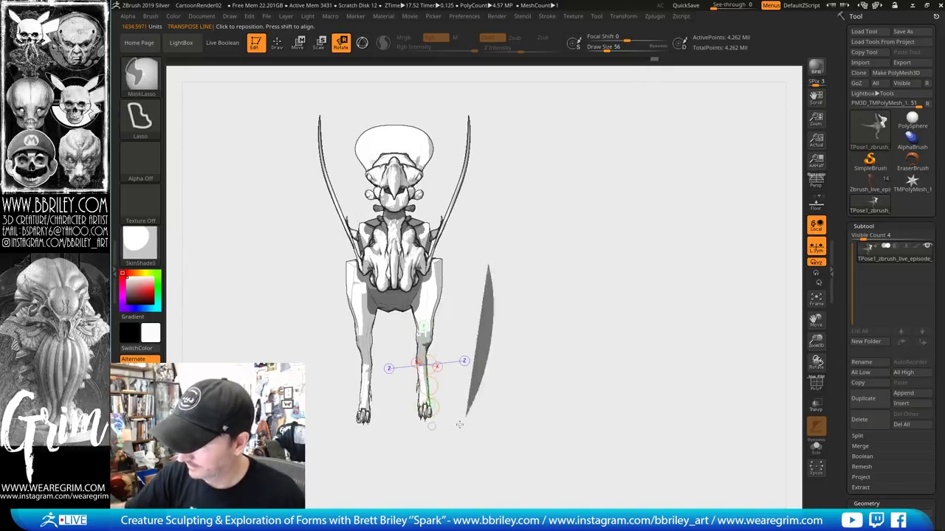
pyautogui.keyDown('ctrl'); pyautogui.click(480, 258); pyautogui.keyUp('ctrl')
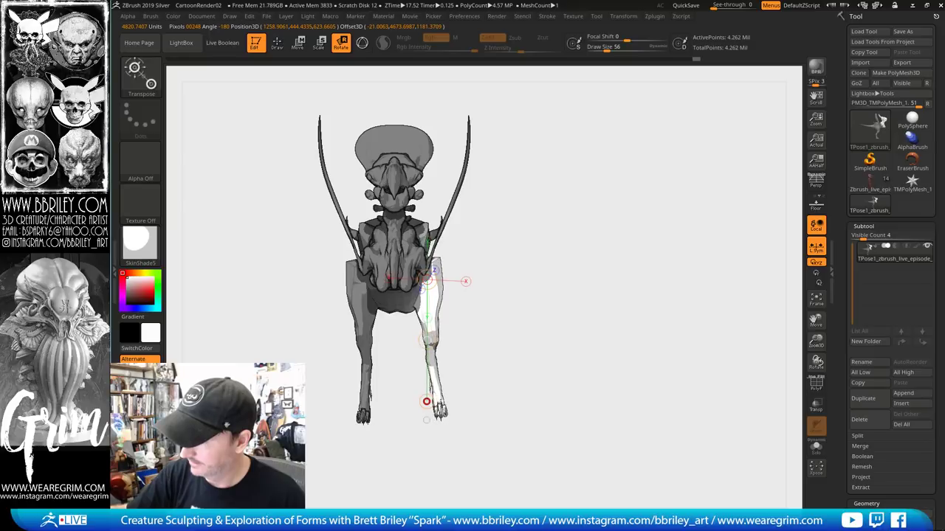
pyautogui.moveTo(534, 335); pyautogui.dragTo(492, 348)
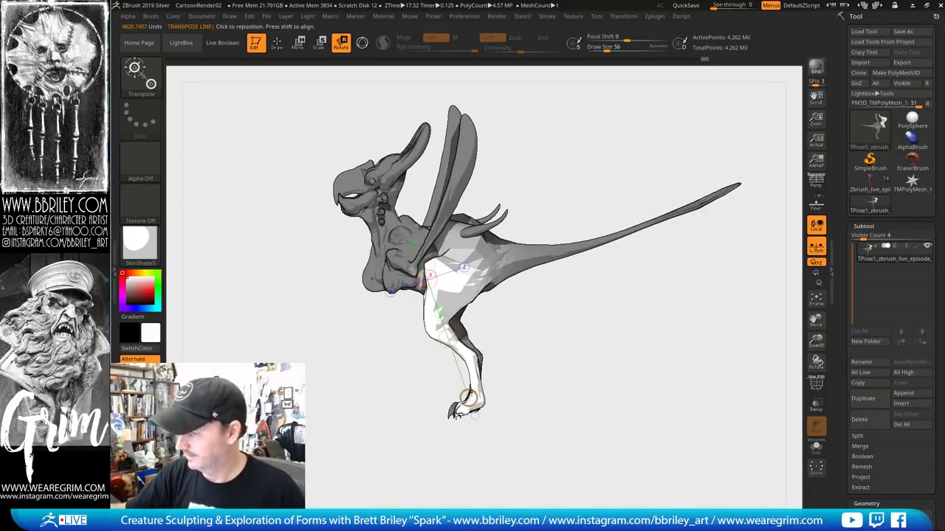
pyautogui.moveTo(448, 400); pyautogui.dragTo(443, 400)
pyautogui.moveTo(527, 350); pyautogui.dragTo(678, 329)
# Turn on perspective distortion and check the leg pose from the front and the side
pyautogui.click(816, 183)
pyautogui.moveTo(756, 214); pyautogui.dragTo(755, 256)
pyautogui.moveTo(694, 259); pyautogui.dragTo(690, 151)
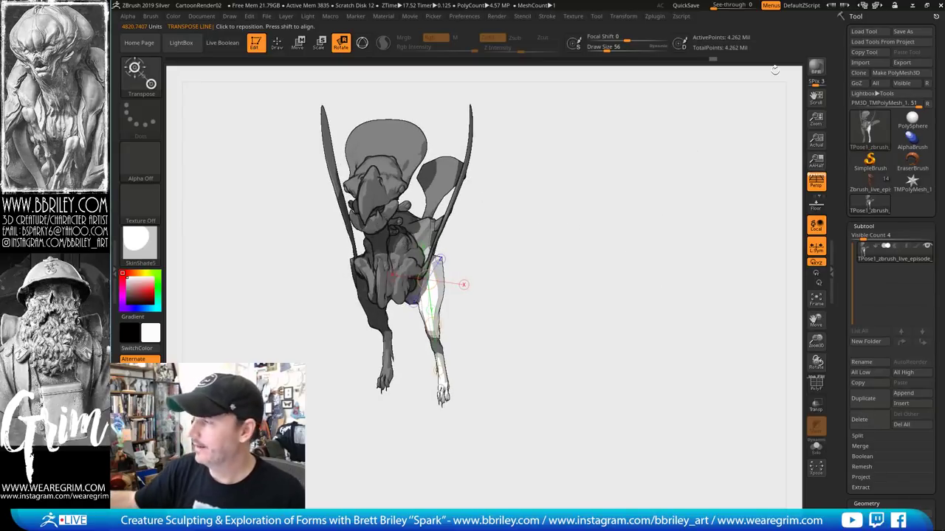
pyautogui.moveTo(686, 192); pyautogui.dragTo(780, 268)
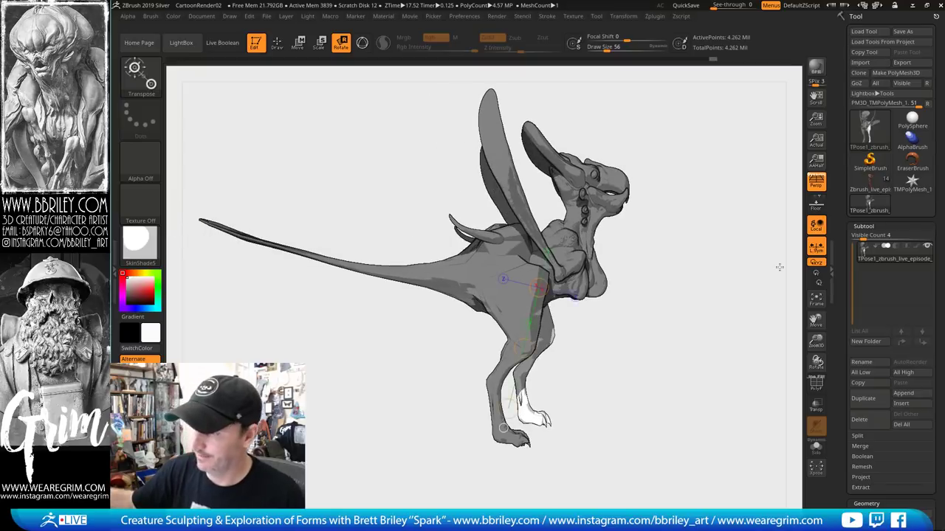
# Mask everything except the tail and rotate it upward from its base with the Transpose line
pyautogui.moveTo(394, 194)
pyautogui.keyDown('ctrl'); pyautogui.mouseDown()
pyautogui.moveTo(415, 219)
pyautogui.moveTo(243, 312)
pyautogui.moveTo(376, 186)
pyautogui.mouseUp(); pyautogui.keyUp('ctrl')
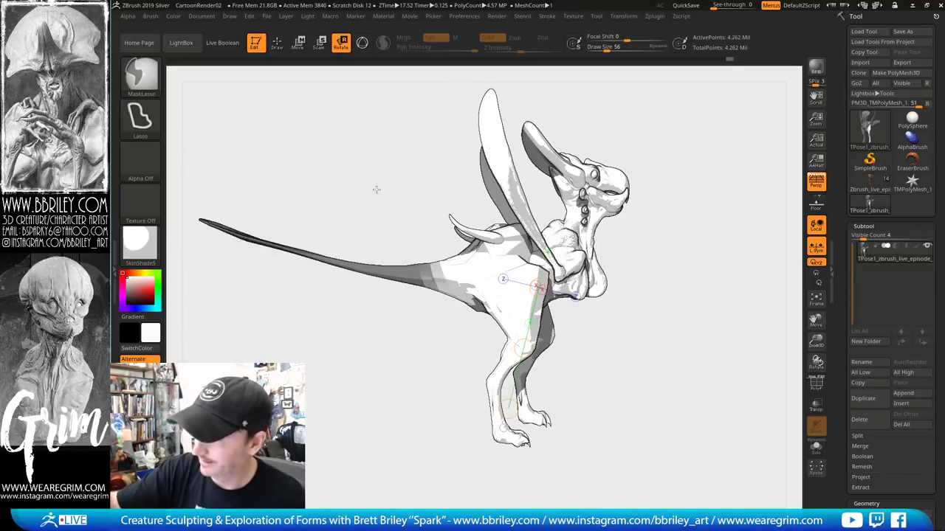
pyautogui.keyDown('ctrl'); pyautogui.click(424, 239); pyautogui.keyUp('ctrl')
pyautogui.moveTo(432, 272); pyautogui.dragTo(257, 234)
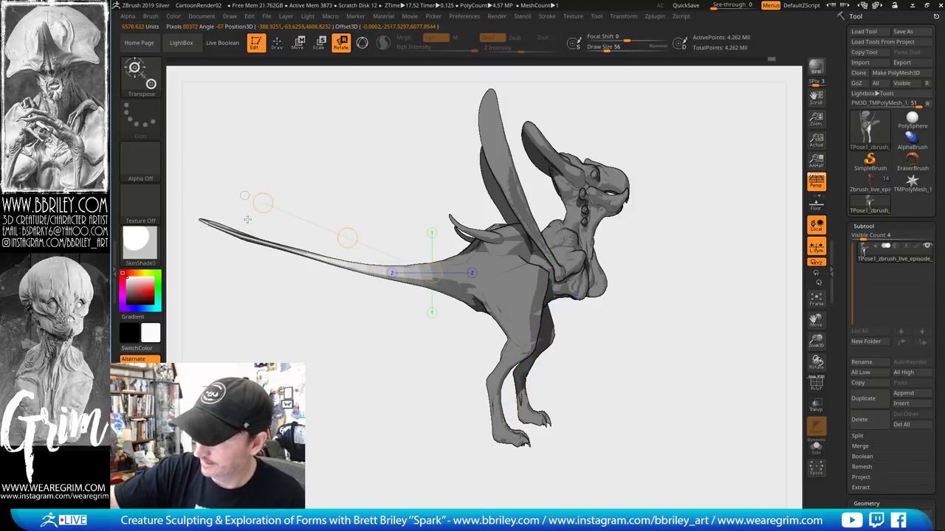
pyautogui.moveTo(268, 200); pyautogui.dragTo(283, 162)
# Bend the raised tail into a smoother curve with the Move brush at a draw size of 320
pyautogui.press('q')
pyautogui.press(']')
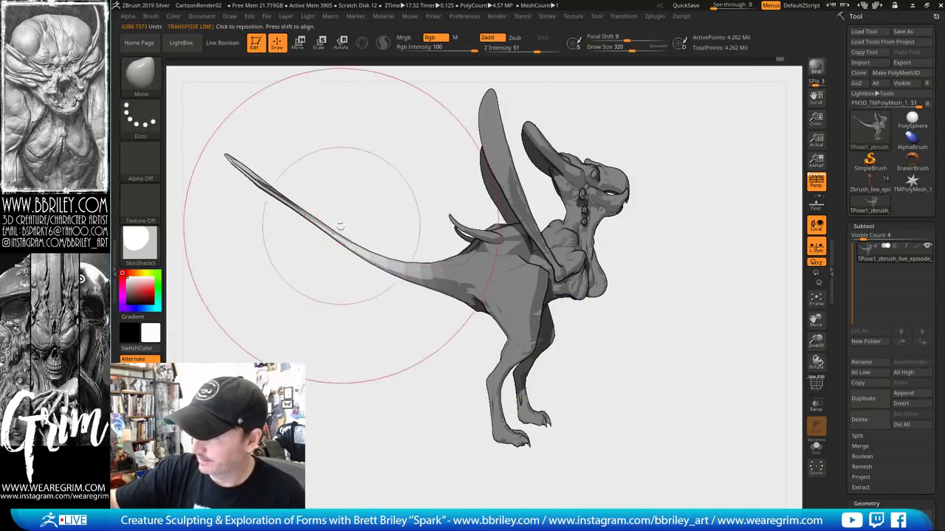
pyautogui.moveTo(340, 228)
pyautogui.mouseDown()
pyautogui.moveTo(327, 226)
pyautogui.moveTo(338, 196)
pyautogui.moveTo(361, 177)
pyautogui.moveTo(395, 185)
pyautogui.moveTo(370, 242)
pyautogui.moveTo(489, 122)
pyautogui.moveTo(614, 198)
pyautogui.moveTo(635, 185)
pyautogui.moveTo(650, 214)
pyautogui.moveTo(593, 270)
pyautogui.moveTo(612, 263)
pyautogui.moveTo(578, 266)
pyautogui.mouseUp()
pyautogui.press('[')
pyautogui.press('s')
# Isolate the wings to mask the creature's right one, show the whole model again and invert the mask
pyautogui.press('ctrl')
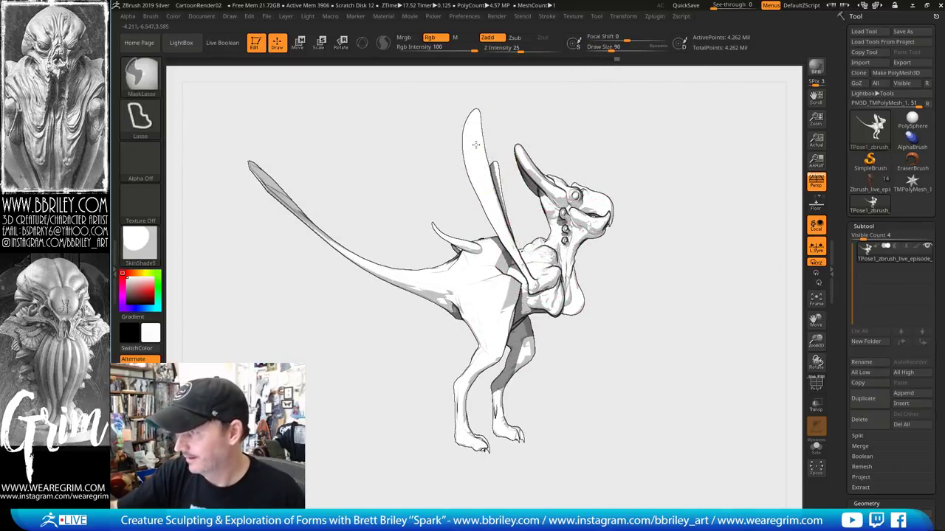
pyautogui.moveTo(491, 98); pyautogui.dragTo(469, 101)
pyautogui.keyDown('ctrl'); pyautogui.keyDown('shift'); pyautogui.click(480, 149); pyautogui.keyUp('shift'); pyautogui.keyUp('ctrl')
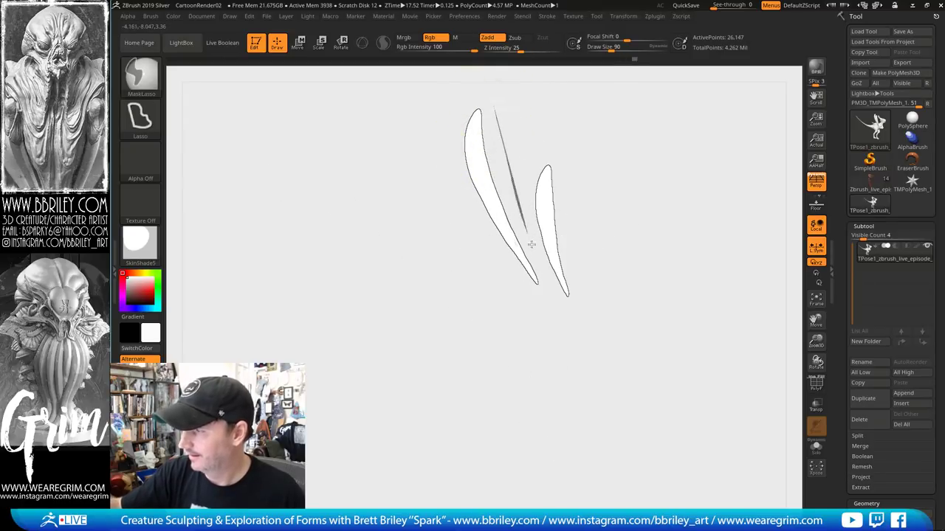
pyautogui.moveTo(532, 244)
pyautogui.keyDown('ctrl'); pyautogui.mouseDown()
pyautogui.moveTo(501, 301)
pyautogui.moveTo(559, 143)
pyautogui.mouseUp(); pyautogui.keyUp('ctrl')
pyautogui.keyDown('ctrl'); pyautogui.keyDown('shift'); pyautogui.click(661, 201); pyautogui.keyUp('shift'); pyautogui.keyUp('ctrl')
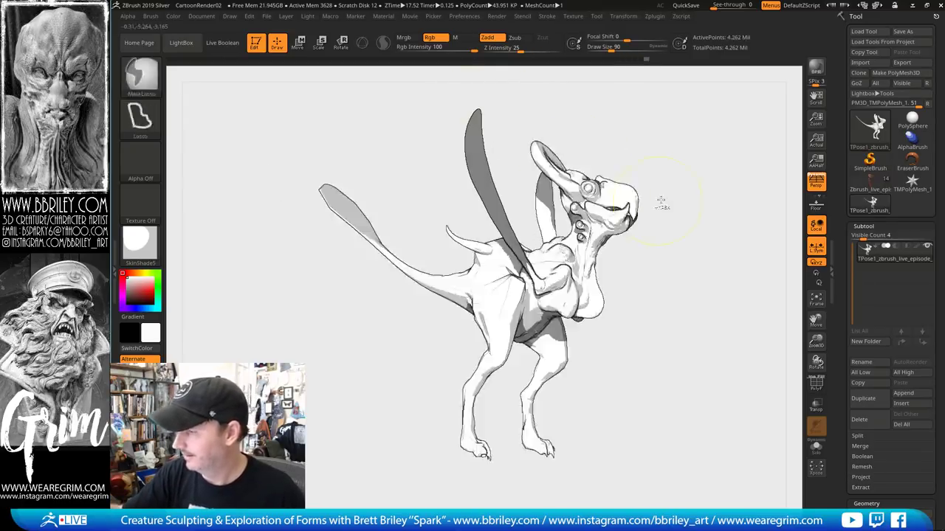
pyautogui.moveTo(692, 197)
pyautogui.mouseDown()
pyautogui.moveTo(717, 175)
pyautogui.moveTo(708, 126)
pyautogui.moveTo(732, 268)
pyautogui.moveTo(711, 285)
pyautogui.moveTo(694, 280)
pyautogui.mouseUp()
pyautogui.press('ctrl')
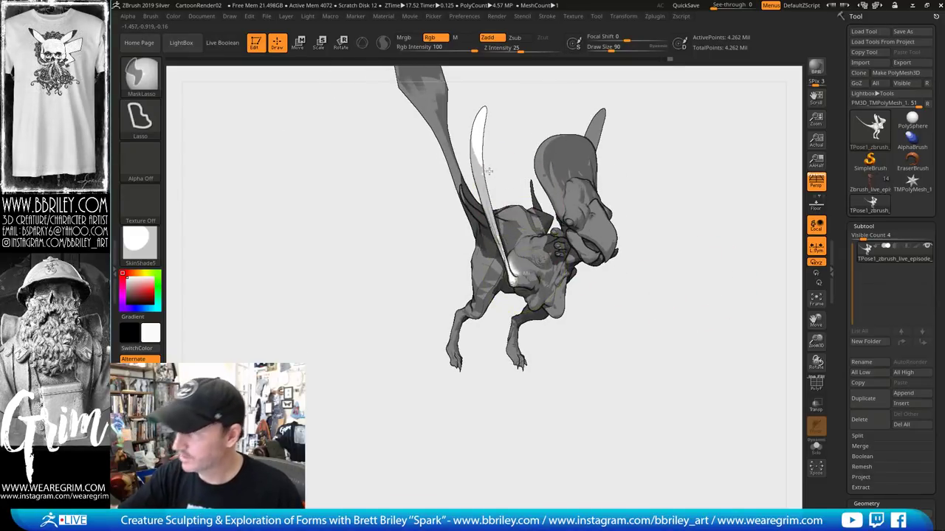
# Draw a Transpose line along the creature's right wing from its base and rotate the wing about that base
pyautogui.click(299, 43)
pyautogui.moveTo(506, 274); pyautogui.dragTo(528, 117)
pyautogui.press('r')
pyautogui.moveTo(446, 160); pyautogui.dragTo(422, 151)
pyautogui.moveTo(708, 237); pyautogui.dragTo(539, 238)
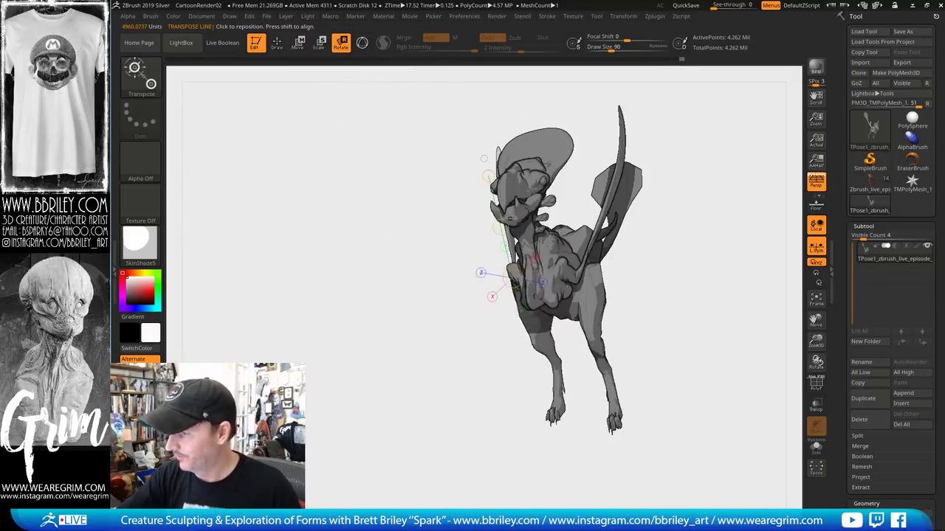
# Mask everything except the head and neck and align a Transpose line from the head down to the neck's base
pyautogui.moveTo(666, 186)
pyautogui.mouseDown()
pyautogui.moveTo(742, 208)
pyautogui.moveTo(671, 177)
pyautogui.moveTo(624, 176)
pyautogui.moveTo(585, 254)
pyautogui.moveTo(518, 245)
pyautogui.moveTo(561, 93)
pyautogui.moveTo(610, 173)
pyautogui.mouseUp()
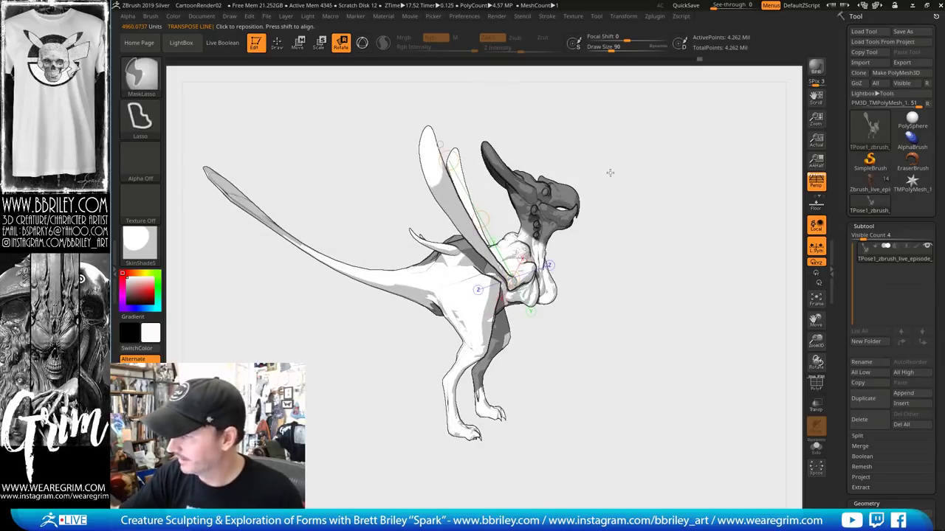
pyautogui.keyDown('ctrl'); pyautogui.click(610, 172); pyautogui.keyUp('ctrl')
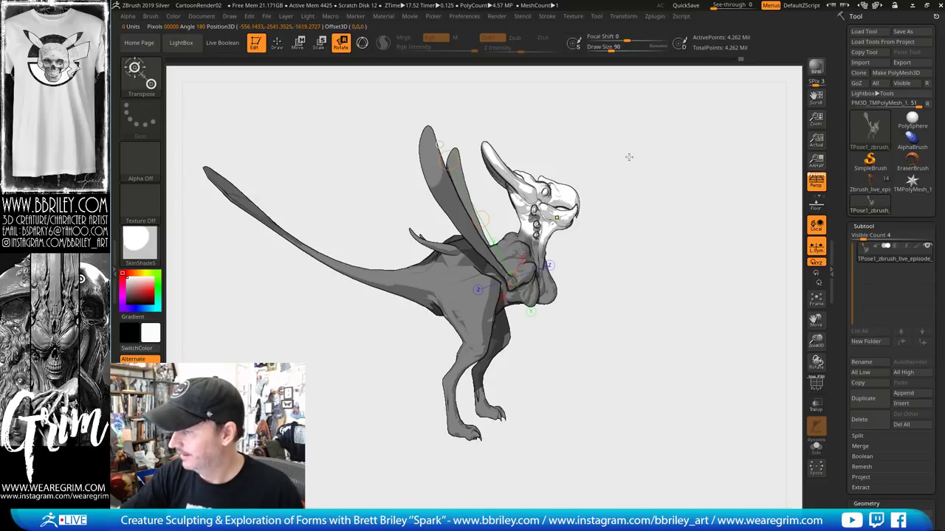
pyautogui.moveTo(651, 148)
pyautogui.mouseDown()
pyautogui.moveTo(665, 143)
pyautogui.moveTo(657, 131)
pyautogui.moveTo(638, 150)
pyautogui.moveTo(664, 148)
pyautogui.mouseUp()
pyautogui.moveTo(522, 164); pyautogui.dragTo(519, 320)
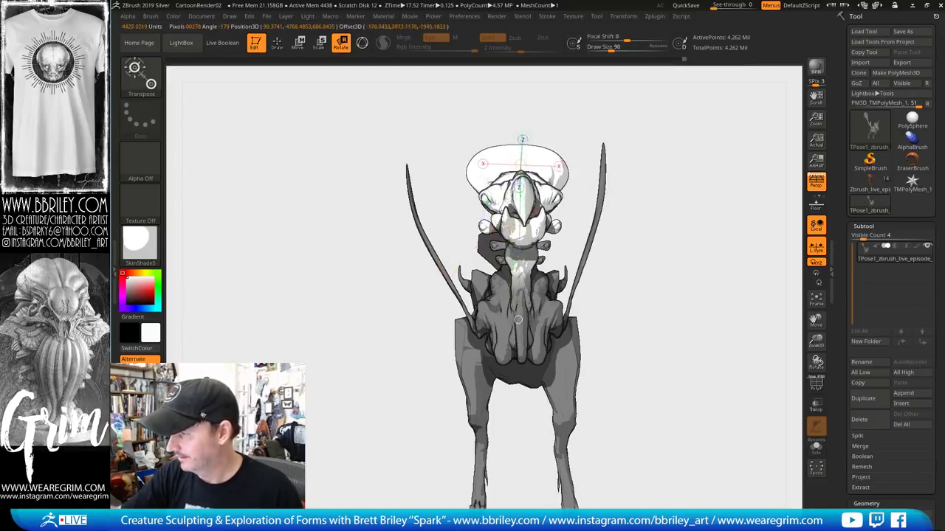
pyautogui.moveTo(686, 257); pyautogui.dragTo(674, 226)
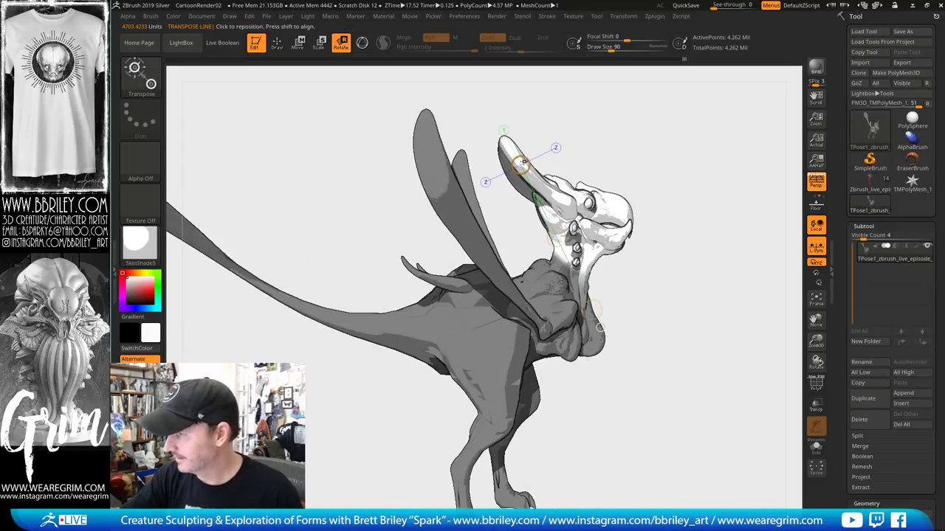
pyautogui.moveTo(523, 161); pyautogui.dragTo(545, 176)
pyautogui.moveTo(681, 241); pyautogui.dragTo(681, 241)
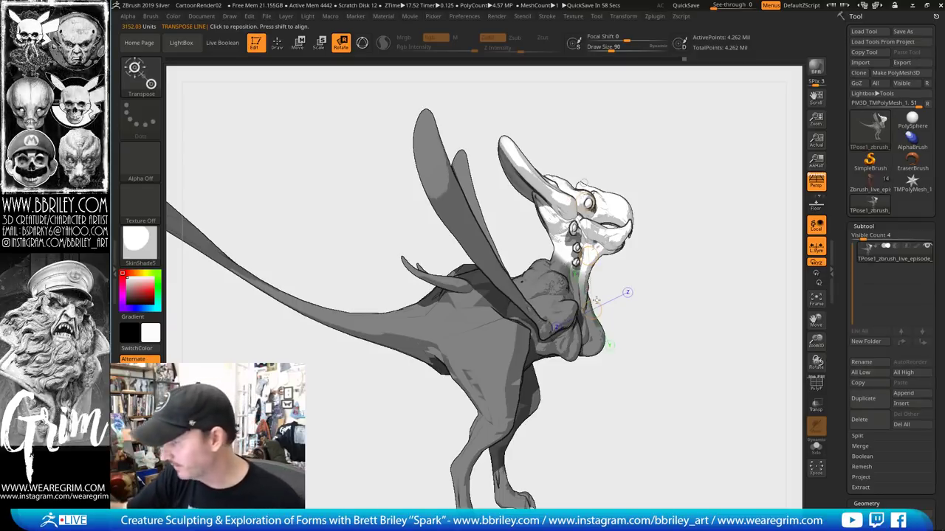
pyautogui.moveTo(593, 309); pyautogui.dragTo(578, 307)
# Turn the head and neck toward the creature's right side by rotating with the Transpose line
pyautogui.moveTo(676, 264); pyautogui.dragTo(590, 287)
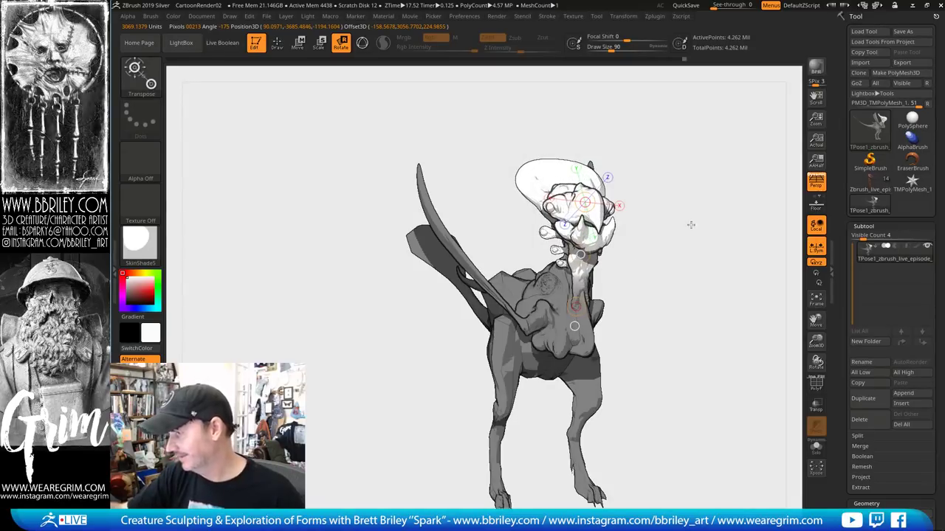
pyautogui.moveTo(692, 223); pyautogui.dragTo(687, 186)
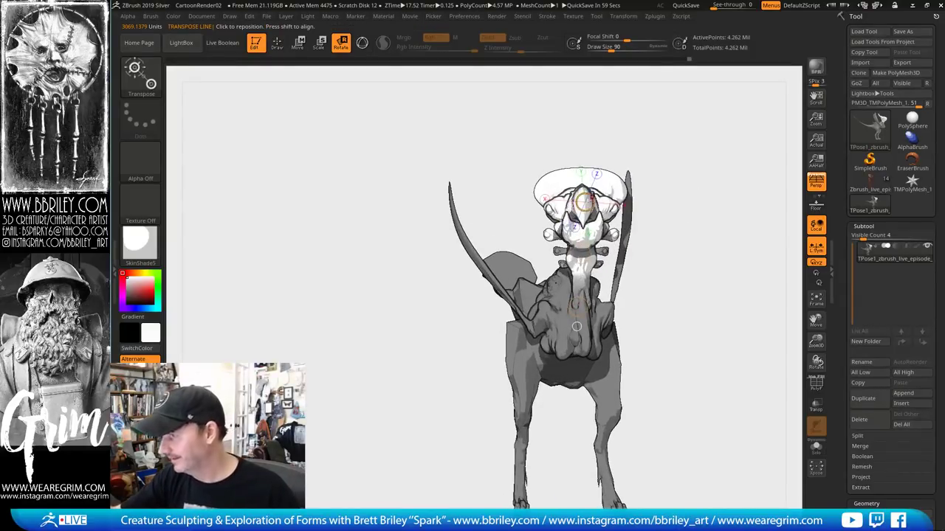
pyautogui.moveTo(585, 200)
pyautogui.mouseDown()
pyautogui.moveTo(594, 198)
pyautogui.moveTo(584, 200)
pyautogui.mouseUp()
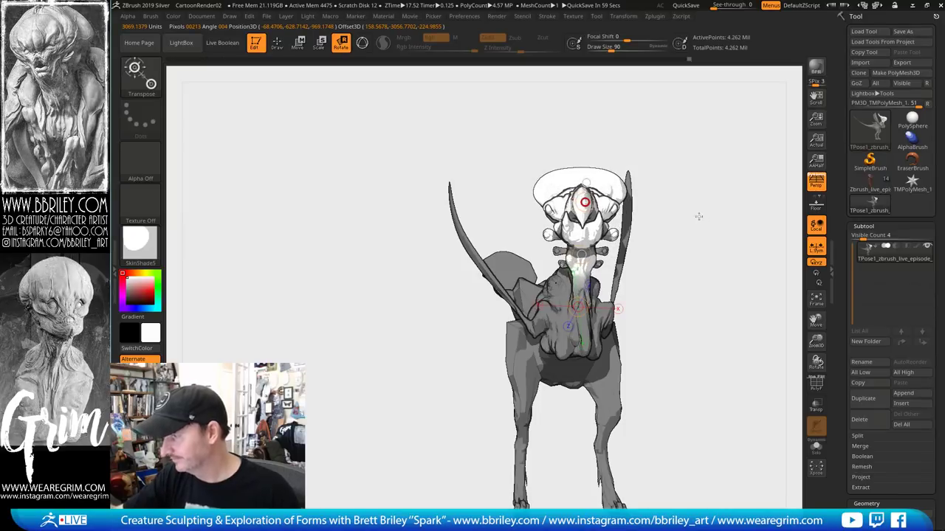
pyautogui.moveTo(690, 240)
pyautogui.mouseDown()
pyautogui.moveTo(723, 251)
pyautogui.moveTo(698, 210)
pyautogui.moveTo(574, 327)
pyautogui.mouseUp()
# Mask all but the left leg's lower section, rotate that section outward and clear the mask
pyautogui.moveTo(555, 384)
pyautogui.keyDown('ctrl'); pyautogui.mouseDown()
pyautogui.moveTo(486, 337)
pyautogui.moveTo(514, 385)
pyautogui.mouseUp(); pyautogui.keyUp('ctrl')
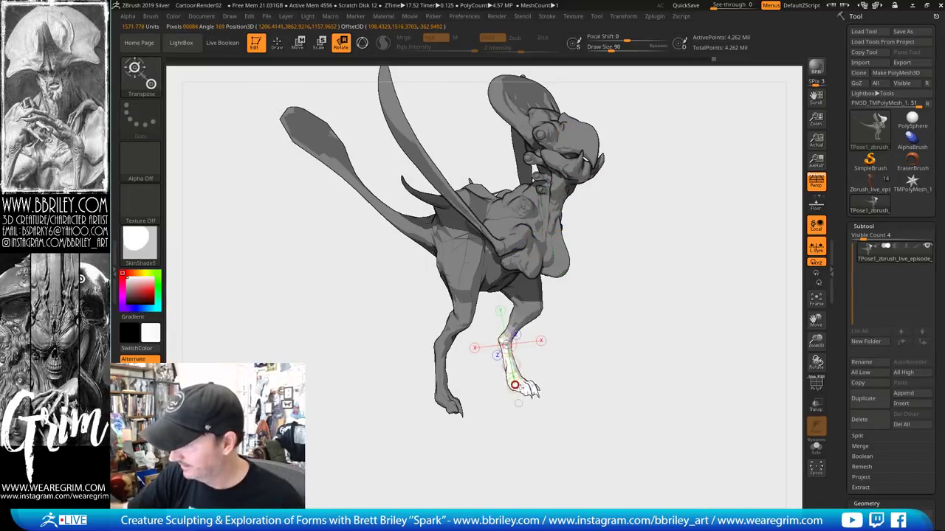
pyautogui.moveTo(640, 332); pyautogui.dragTo(547, 330)
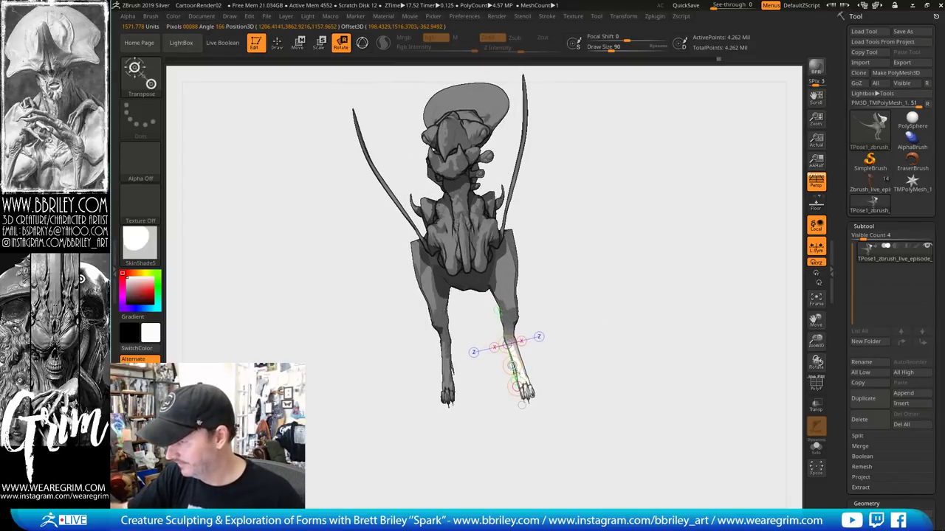
pyautogui.keyDown('ctrl'); pyautogui.click(547, 303); pyautogui.keyUp('ctrl')
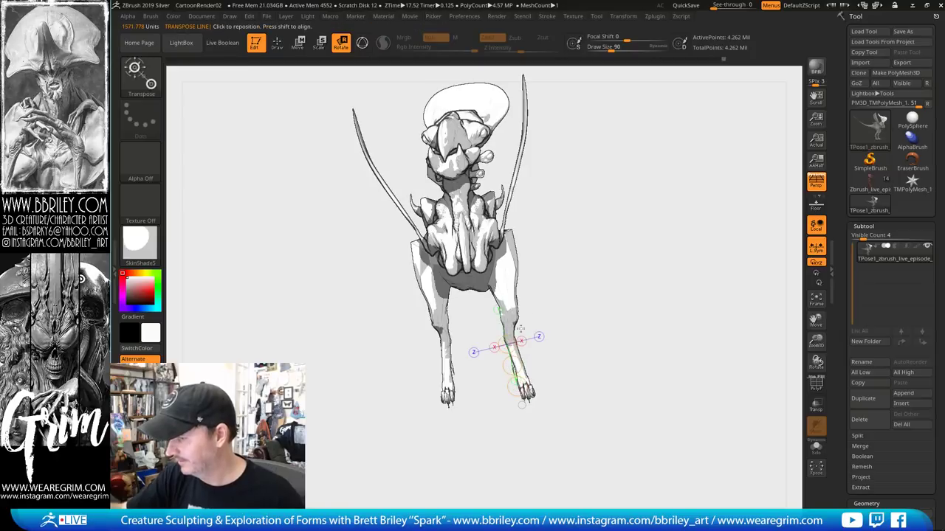
# Adjust the shape of the lower left leg with the Move brush at a draw size of 56
pyautogui.press('q')
pyautogui.press('b')
pyautogui.press('m')
pyautogui.press('v')
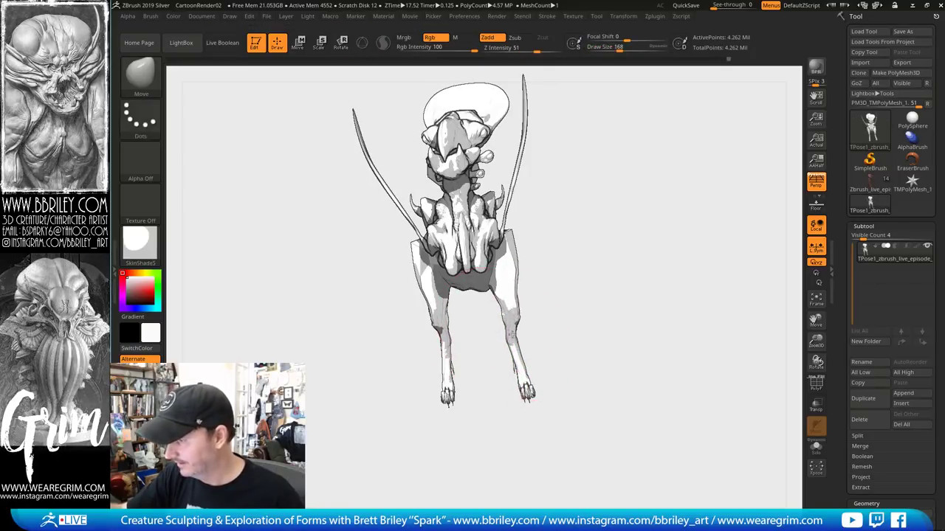
pyautogui.moveTo(567, 321); pyautogui.dragTo(518, 338)
pyautogui.press('s')
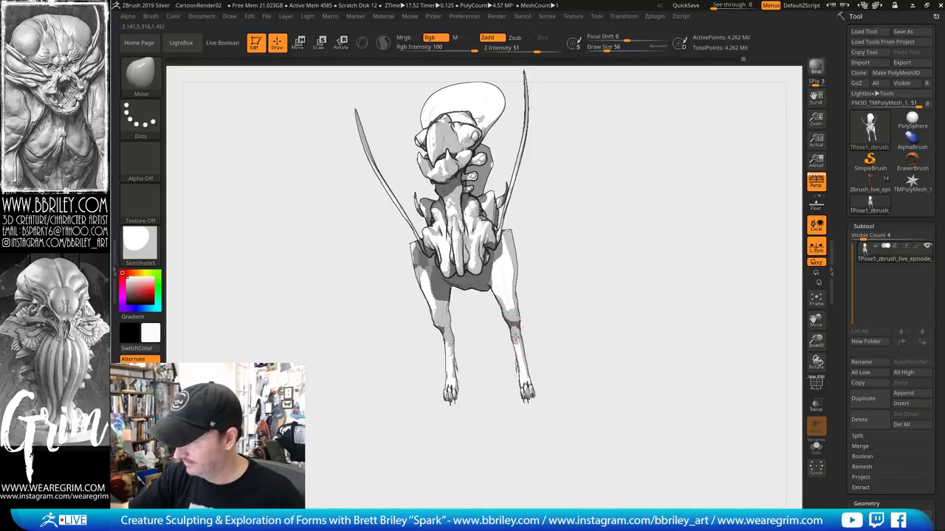
# Compare the creature's pose with and without perspective distortion and inspect it from several angles
pyautogui.moveTo(564, 296); pyautogui.dragTo(684, 307)
pyautogui.click(812, 190)
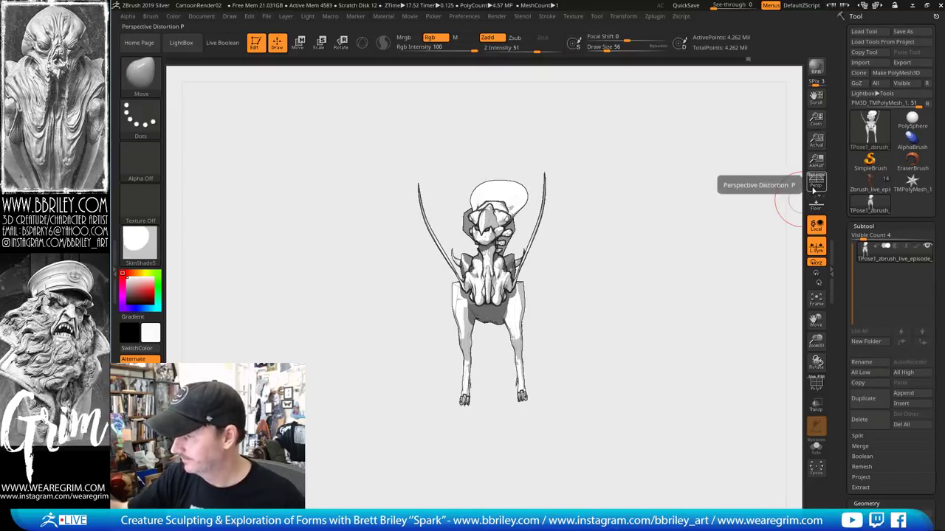
pyautogui.click(813, 190)
pyautogui.moveTo(698, 268)
pyautogui.mouseDown()
pyautogui.moveTo(696, 282)
pyautogui.moveTo(548, 316)
pyautogui.moveTo(615, 274)
pyautogui.moveTo(584, 285)
pyautogui.mouseUp()
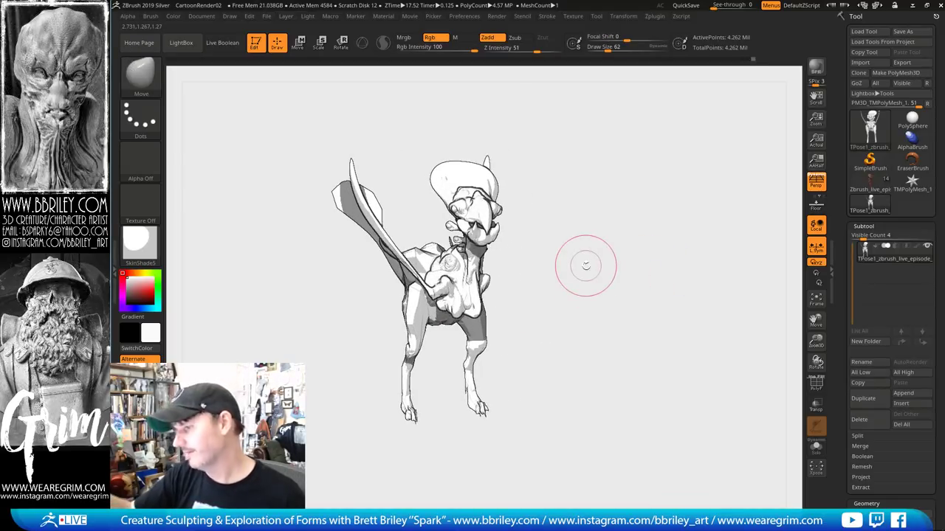
pyautogui.moveTo(648, 231)
pyautogui.mouseDown()
pyautogui.moveTo(679, 249)
pyautogui.moveTo(567, 266)
pyautogui.moveTo(624, 269)
pyautogui.moveTo(624, 257)
pyautogui.moveTo(620, 282)
pyautogui.moveTo(634, 254)
pyautogui.mouseUp()
# Mask everything except the creature's left wing with a lasso mask and an inverted selection
pyautogui.keyDown('ctrl'); pyautogui.moveTo(461, 208); pyautogui.dragTo(445, 242); pyautogui.keyUp('ctrl')
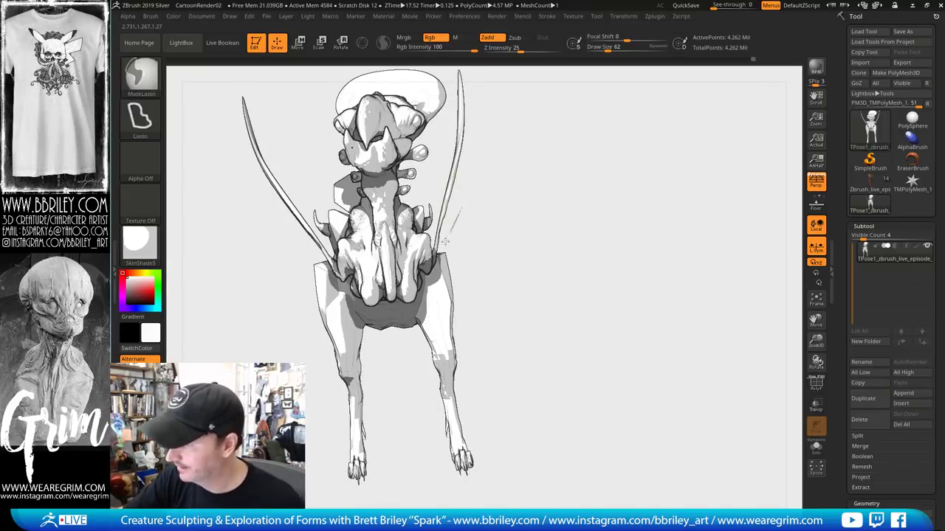
pyautogui.keyDown('ctrl'); pyautogui.moveTo(443, 186); pyautogui.dragTo(509, 78); pyautogui.keyUp('ctrl')
pyautogui.keyDown('alt'); pyautogui.moveTo(542, 243); pyautogui.dragTo(541, 336); pyautogui.keyUp('alt')
pyautogui.moveTo(491, 185)
pyautogui.keyDown('ctrl'); pyautogui.mouseDown()
pyautogui.moveTo(480, 232)
pyautogui.moveTo(515, 266)
pyautogui.moveTo(426, 350)
pyautogui.mouseUp(); pyautogui.keyUp('ctrl')
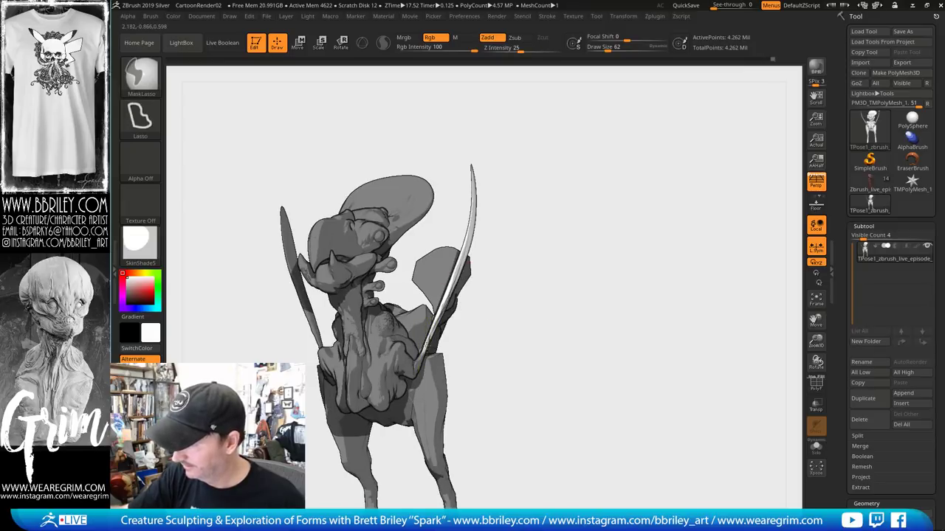
# Place a Transpose line along the left wing from its base and rotate the wing outward
pyautogui.press('w')
pyautogui.moveTo(559, 200); pyautogui.dragTo(464, 222)
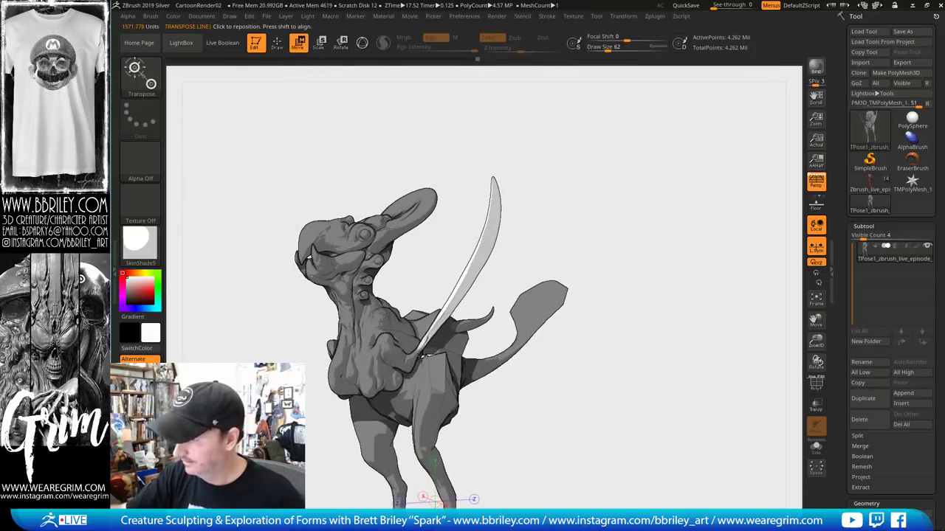
pyautogui.keyDown('alt'); pyautogui.click(414, 361); pyautogui.keyUp('alt')
pyautogui.moveTo(544, 179); pyautogui.dragTo(561, 203)
pyautogui.press('r')
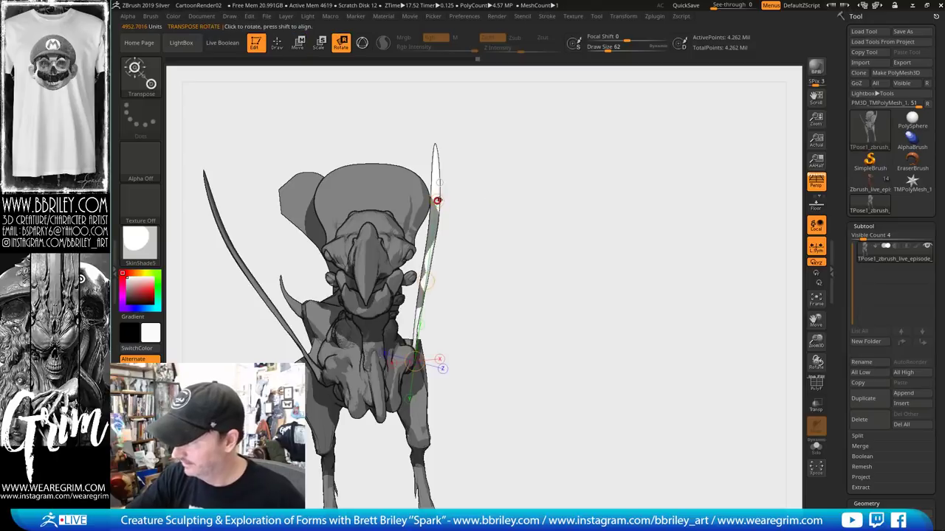
pyautogui.moveTo(437, 201); pyautogui.dragTo(496, 289)
# Refine the left wing's base with the Move brush at a draw size of 25
pyautogui.press('q')
pyautogui.press('s')
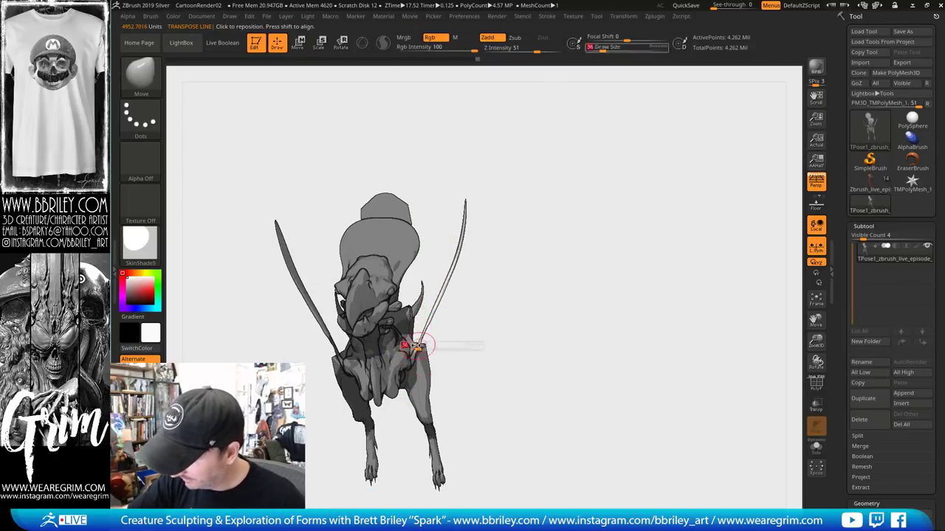
pyautogui.moveTo(442, 278); pyautogui.dragTo(650, 66)
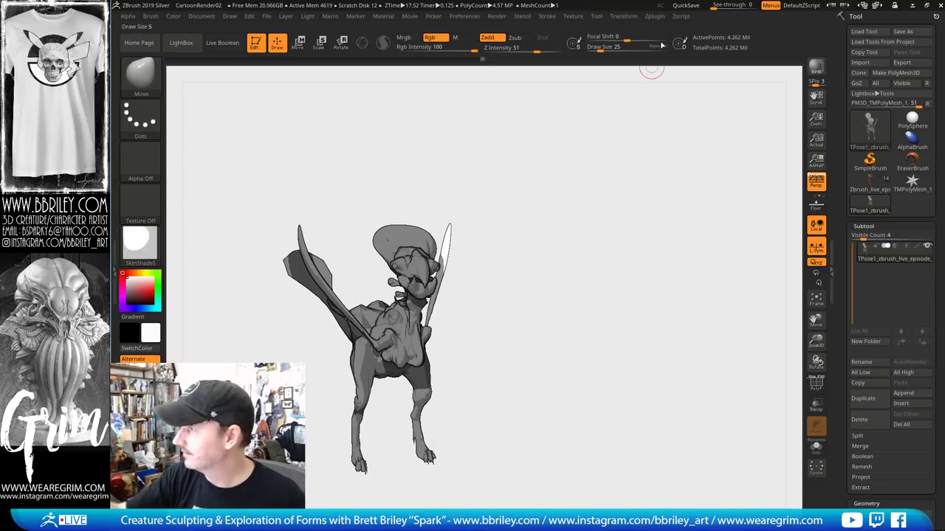
# Transfer the finished pose from the Transpose Master mesh back to the original subtools
pyautogui.click(654, 16)
pyautogui.click(719, 228)
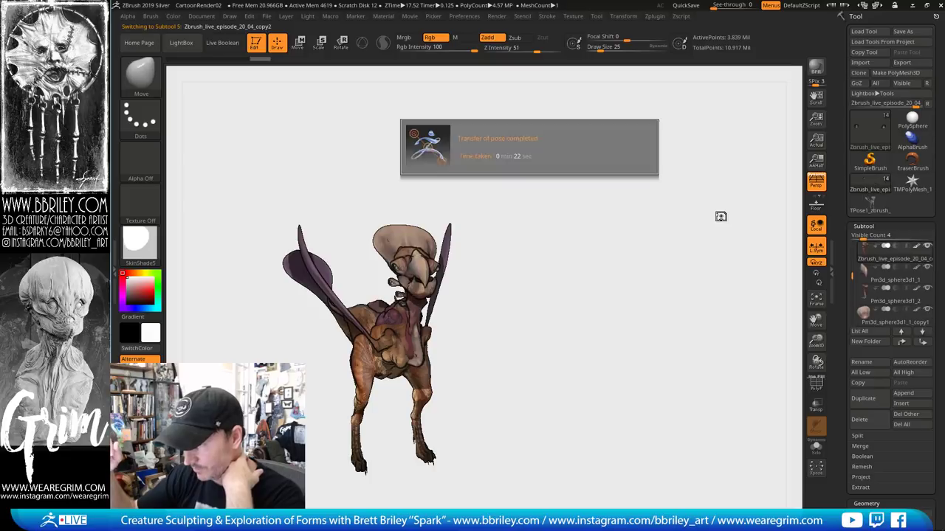
# Switch from the newly posed creature tool to the Zbrush_live_episode_20_01 version of the creature
pyautogui.moveTo(639, 220); pyautogui.dragTo(589, 262)
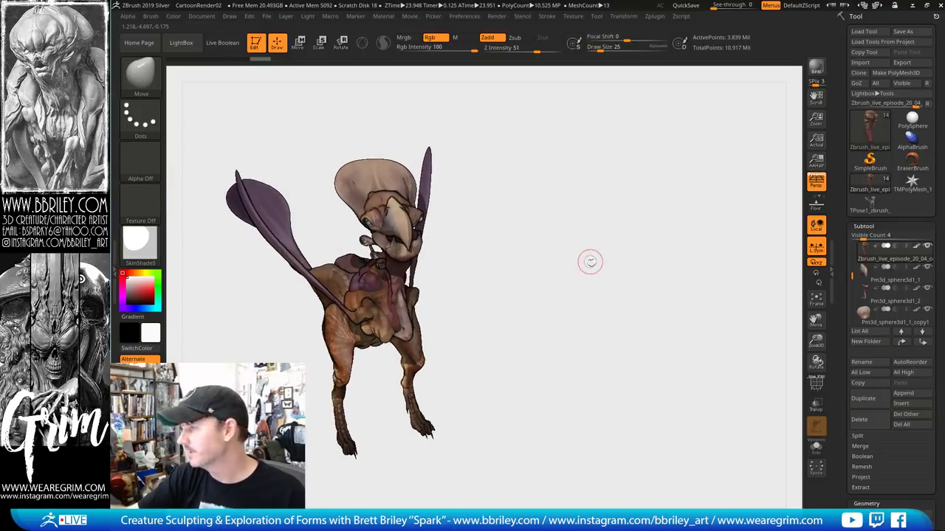
pyautogui.click(912, 183)
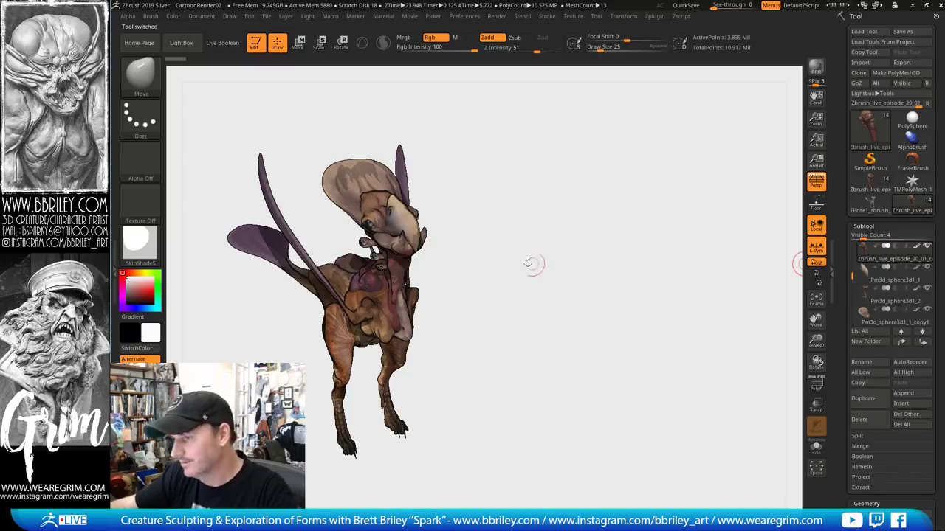
pyautogui.moveTo(476, 264); pyautogui.dragTo(592, 276)
# Apply the IllustrationFlatColors render filter preset and render the creature with BPR from a three-quarter view
pyautogui.press(',')
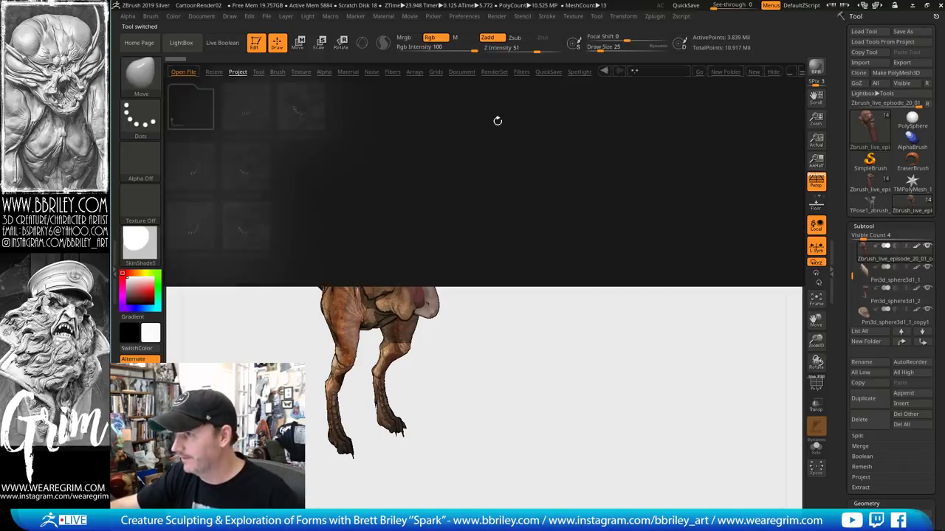
pyautogui.click(521, 72)
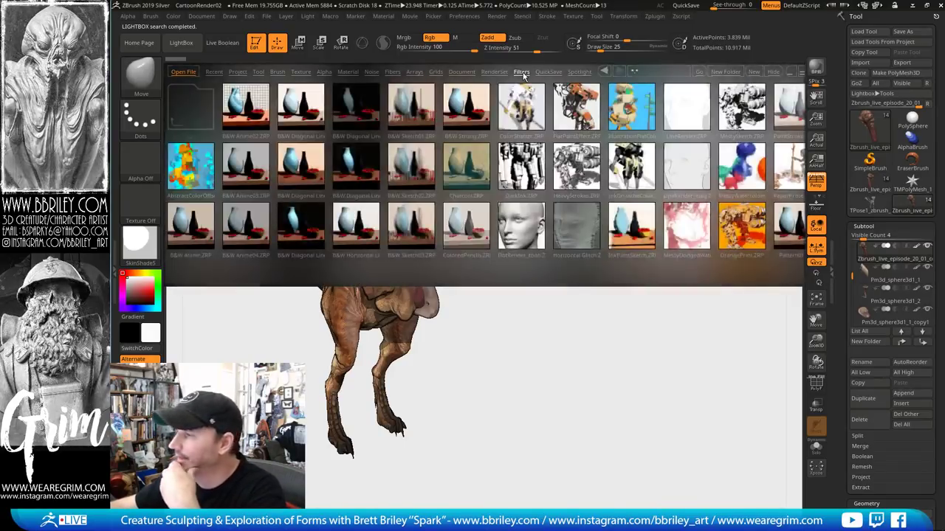
pyautogui.doubleClick(633, 117)
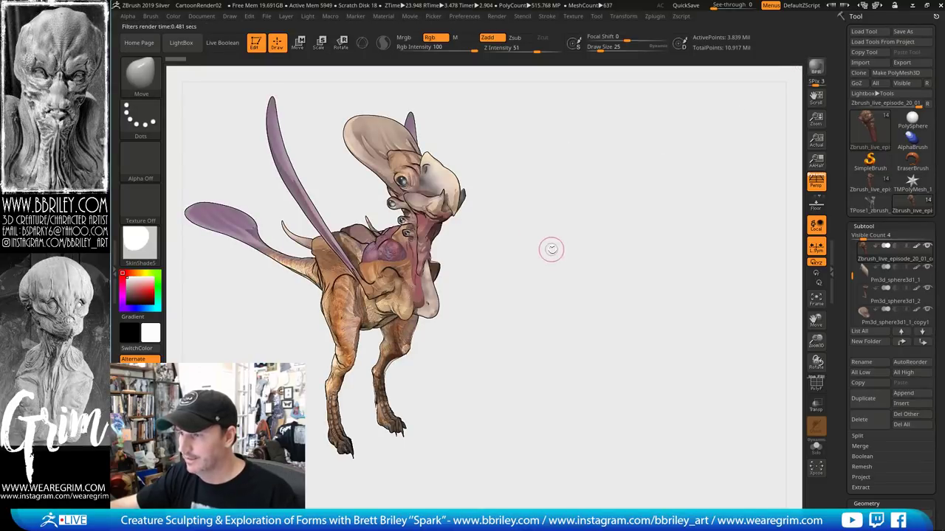
pyautogui.moveTo(562, 241)
pyautogui.mouseDown()
pyautogui.moveTo(563, 217)
pyautogui.moveTo(563, 226)
pyautogui.moveTo(597, 228)
pyautogui.moveTo(652, 204)
pyautogui.mouseUp()
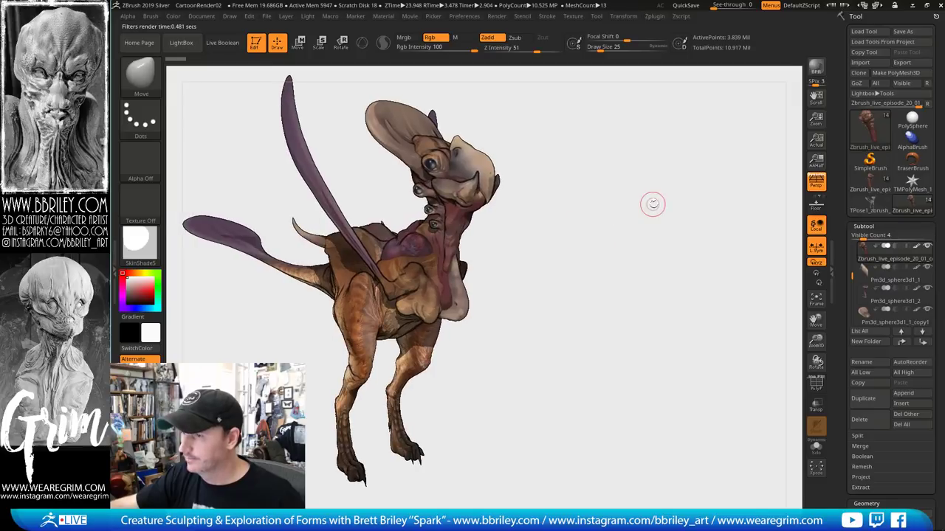
pyautogui.click(816, 70)
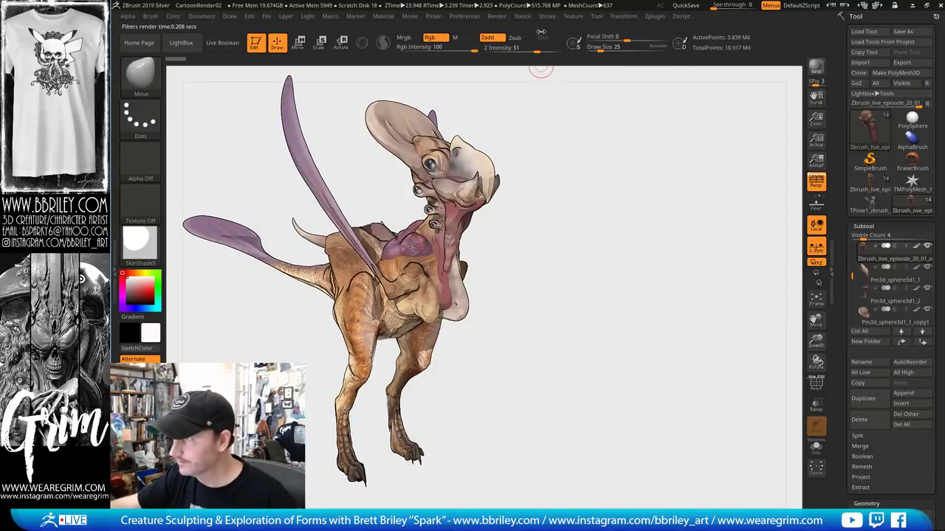
# Try other filter presets on the rendered creature, including ColorShatter, Charcoal, DarkInk, HeavyStrokes and InkGouacheColor
pyautogui.press(',')
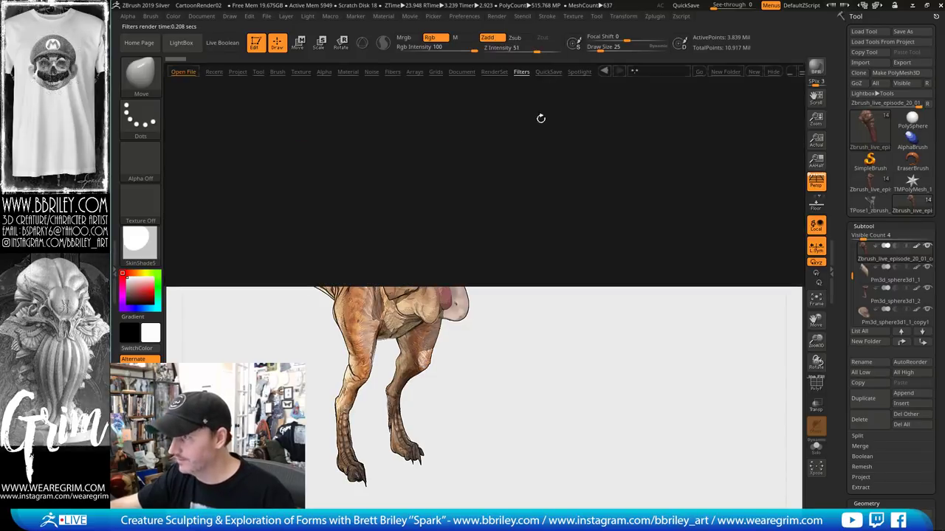
pyautogui.doubleClick(522, 116)
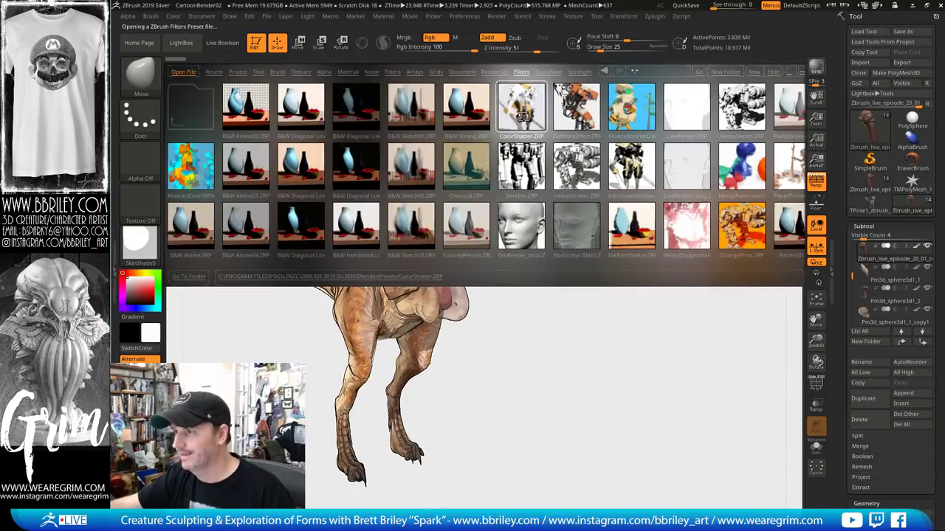
pyautogui.doubleClick(466, 110)
pyautogui.doubleClick(402, 111)
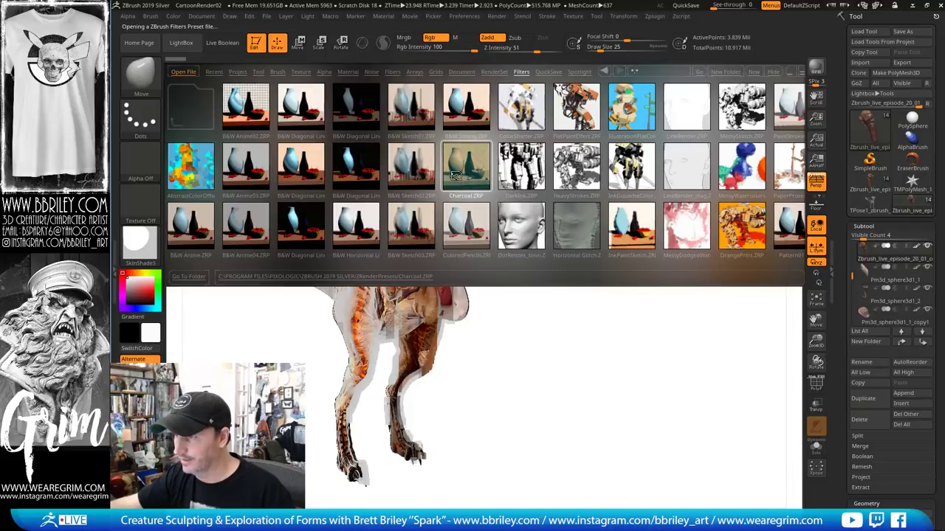
pyautogui.doubleClick(519, 168)
pyautogui.doubleClick(560, 161)
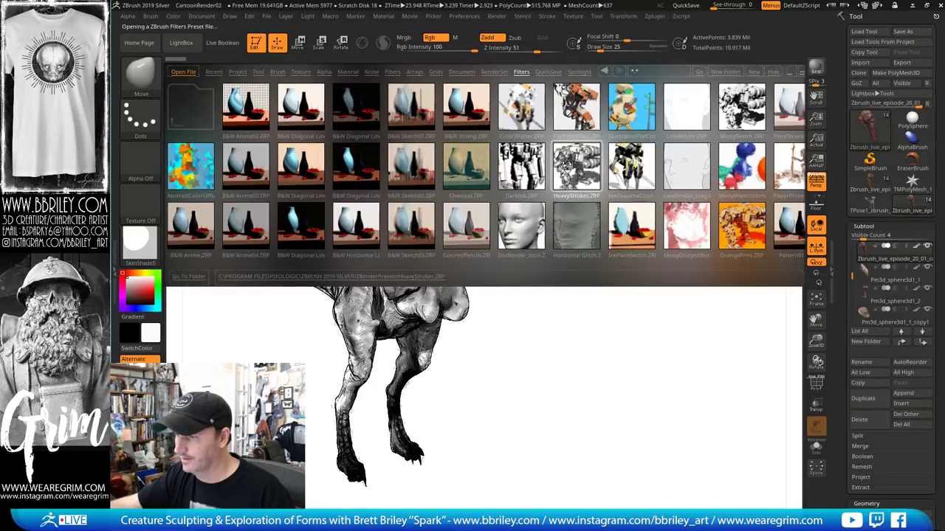
pyautogui.doubleClick(568, 167)
pyautogui.doubleClick(623, 163)
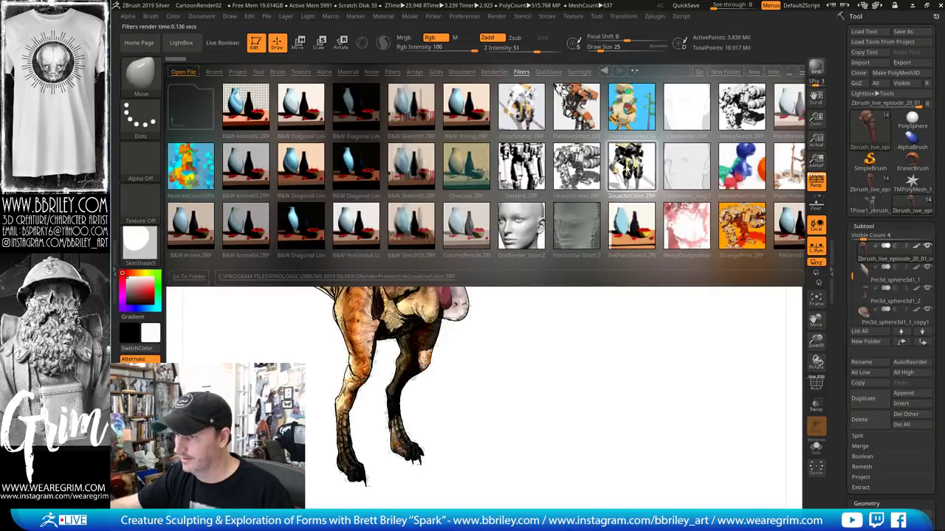
pyautogui.doubleClick(679, 163)
pyautogui.press(',')
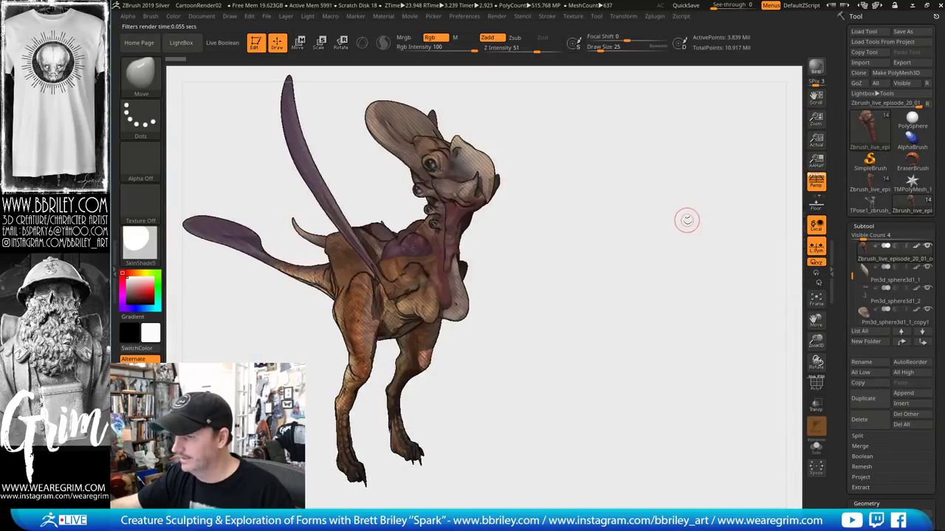
# Preview the InkPaintSketch, DotRender and OrangePrint filter presets on the rendered creature
pyautogui.press(',')
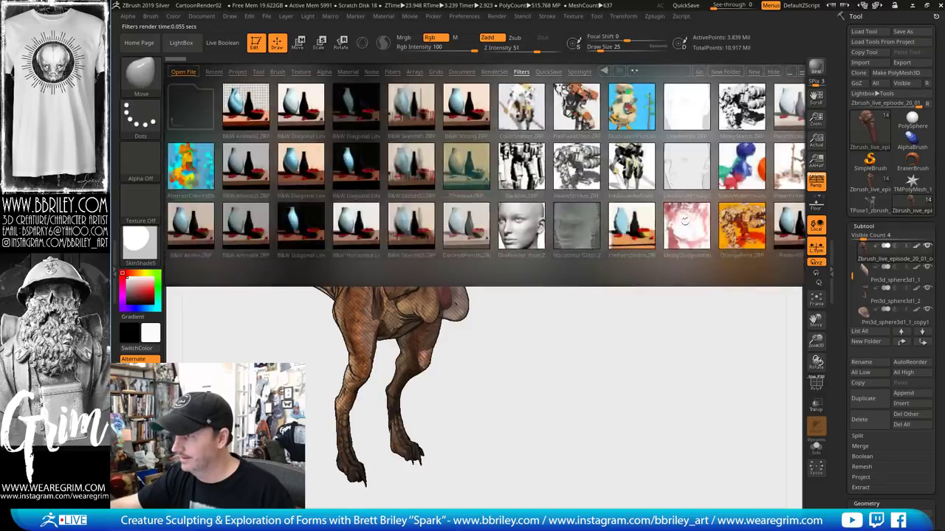
pyautogui.doubleClick(646, 219)
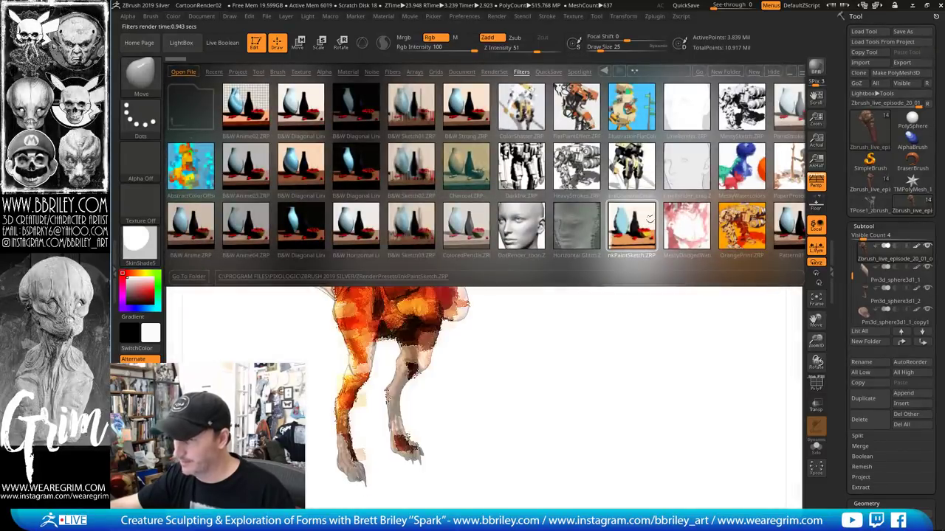
pyautogui.doubleClick(524, 230)
pyautogui.press(',')
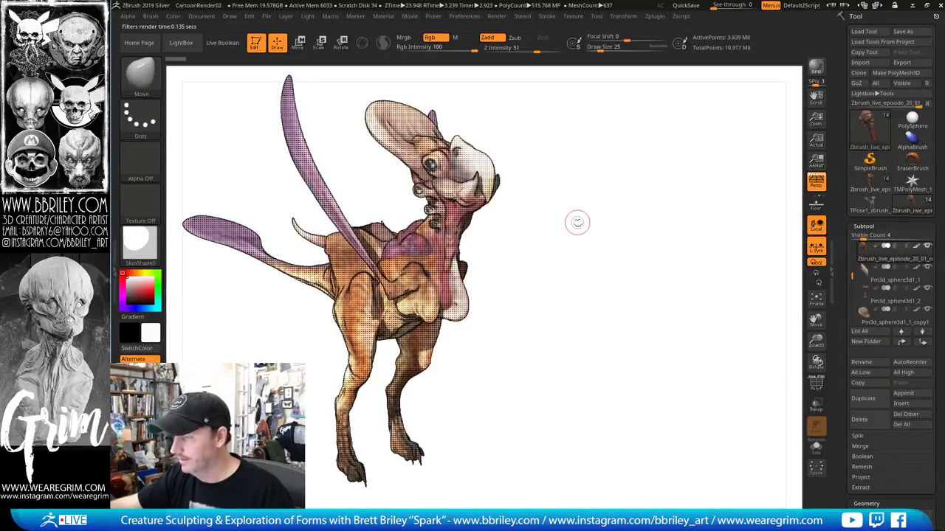
pyautogui.press(',')
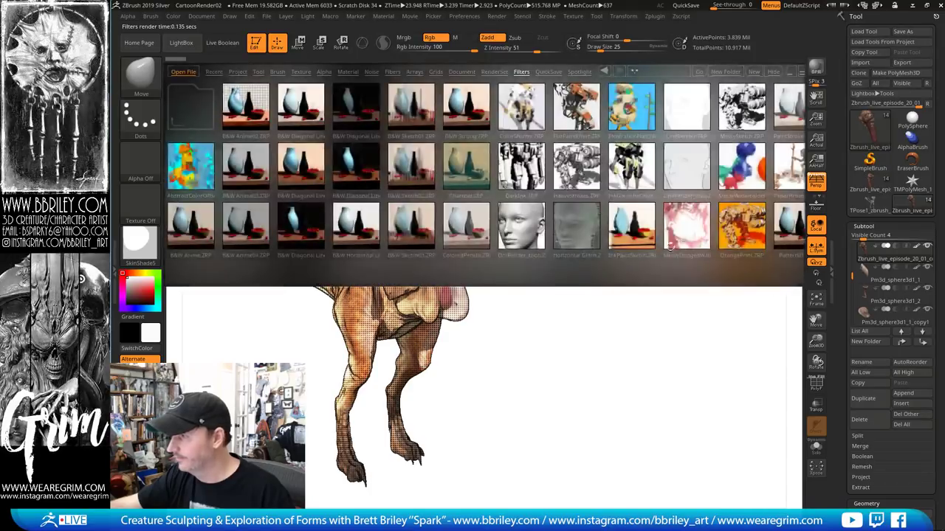
pyautogui.doubleClick(726, 221)
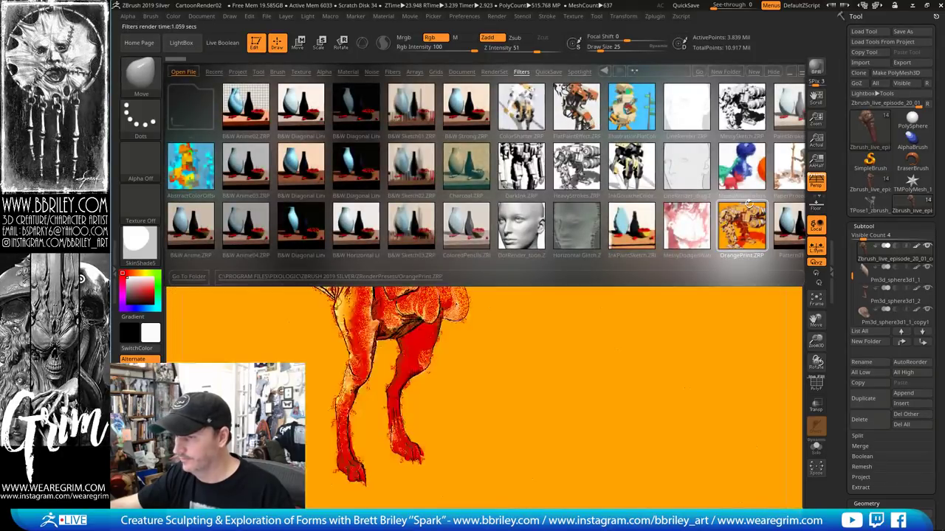
# Compare the Pattern01, PaperProtectedColorPencils, PaintStrokesDirty, MessySketch, B&W Anime03 and B&W Diagonal Lines02 filter presets on the render
pyautogui.press(',')
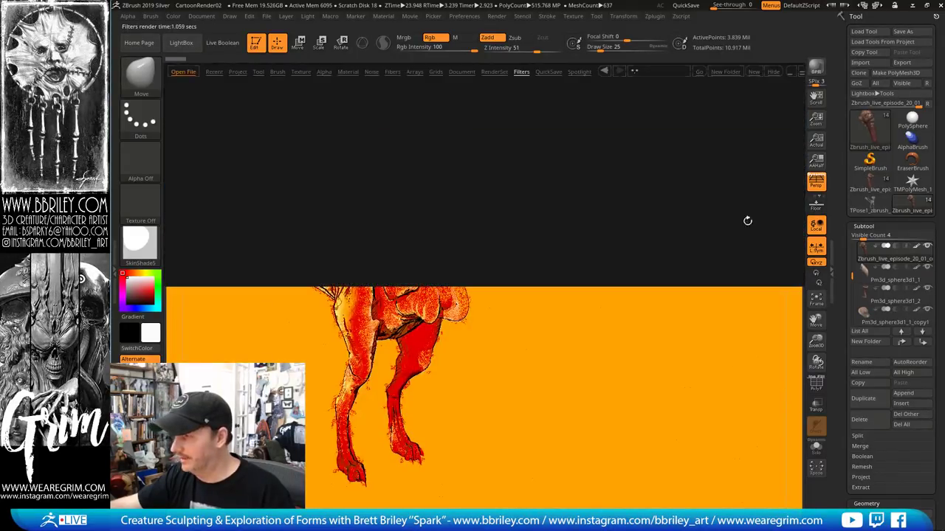
pyautogui.click(688, 223)
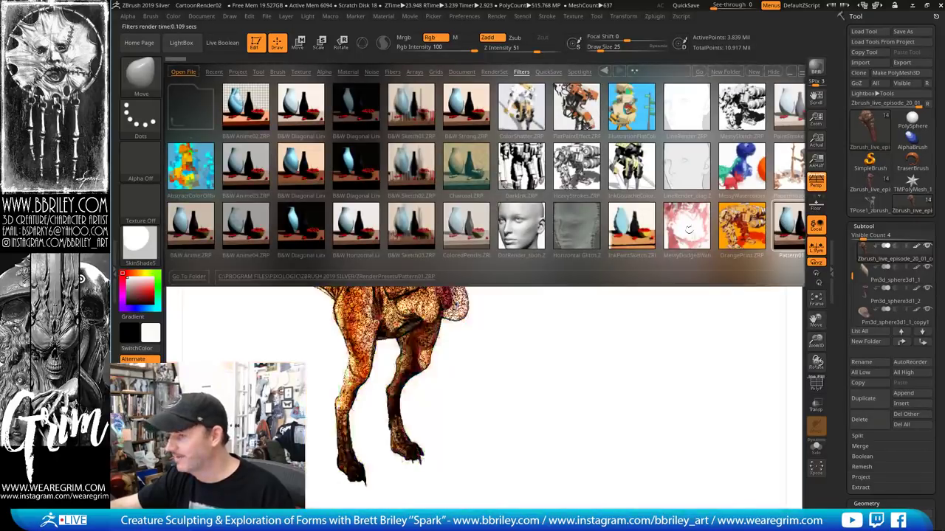
pyautogui.click(784, 166)
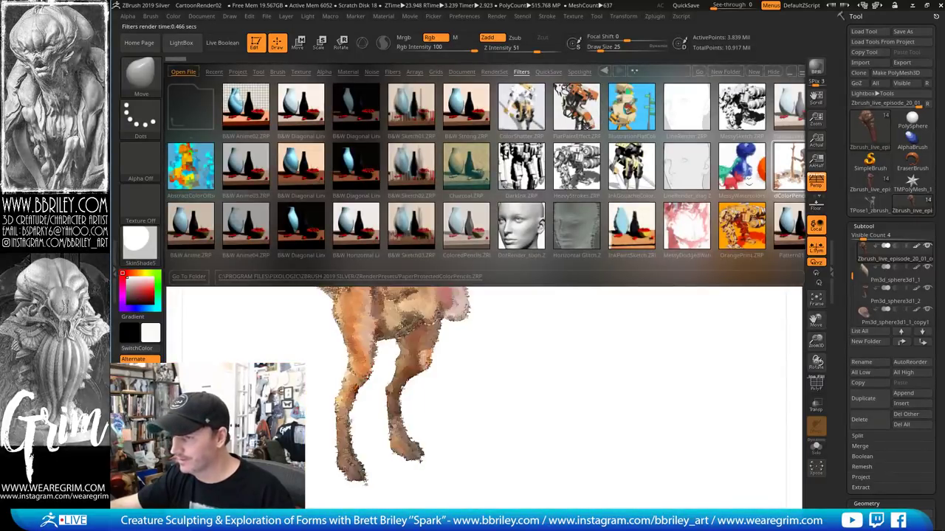
pyautogui.click(784, 107)
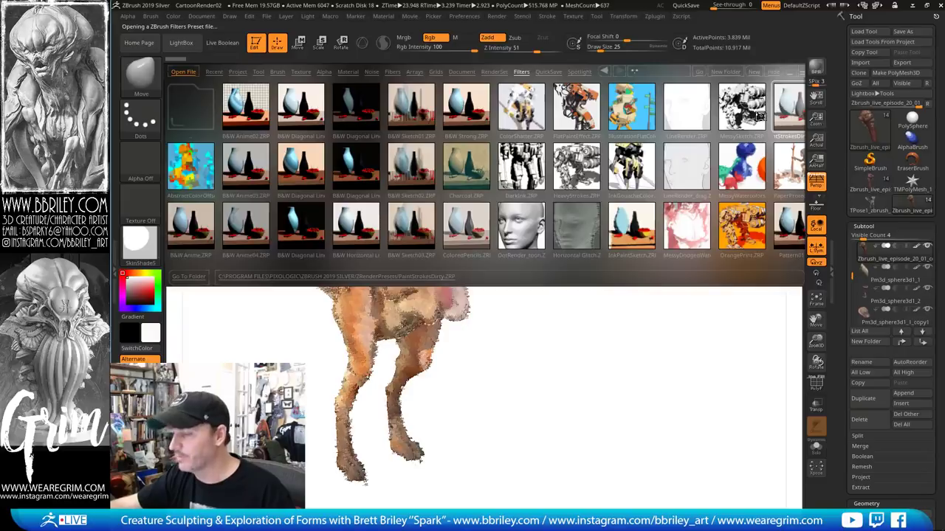
pyautogui.click(741, 109)
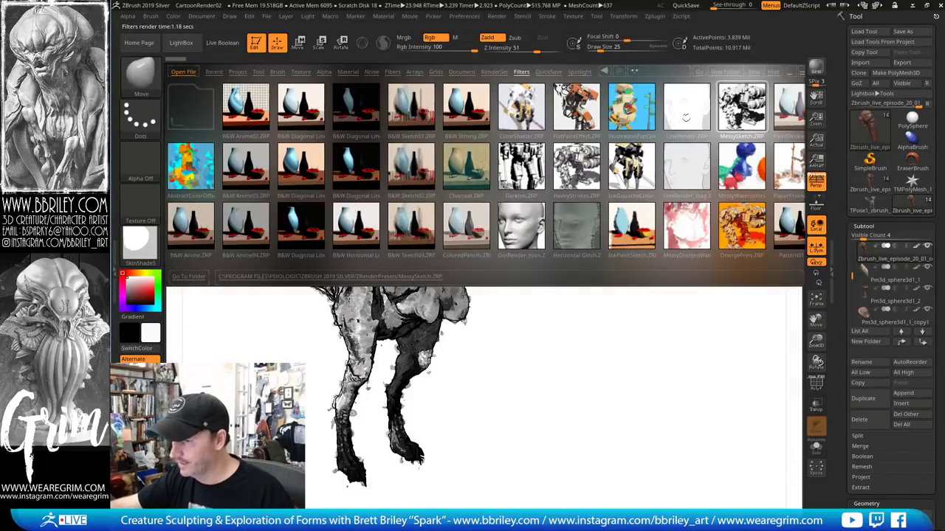
pyautogui.click(246, 166)
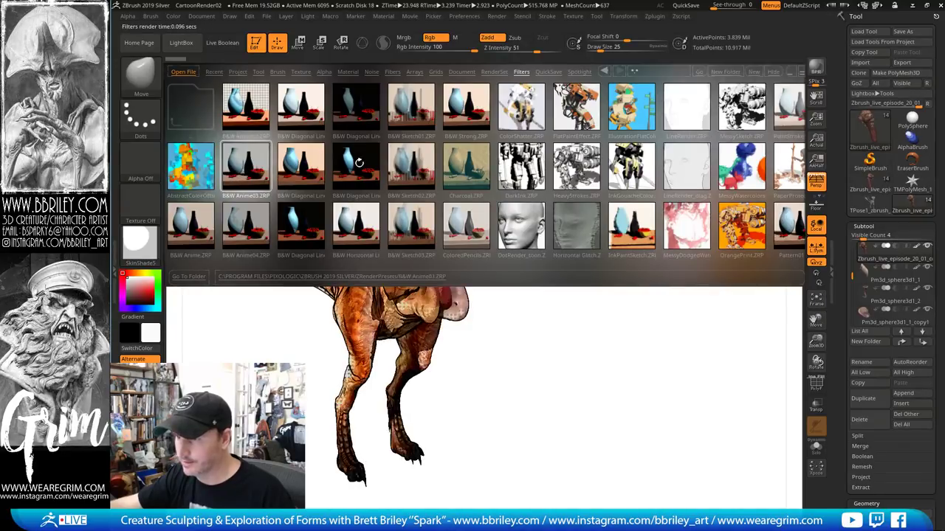
pyautogui.click(302, 166)
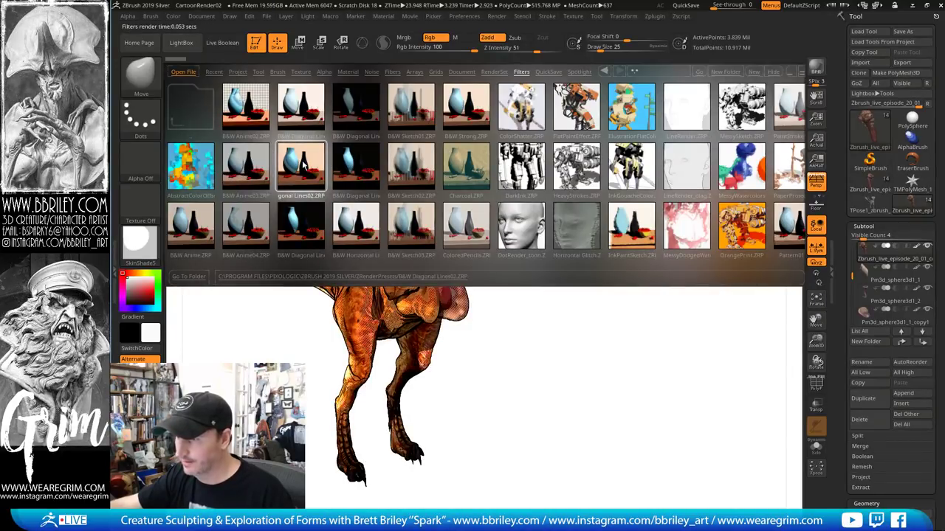
# Reapply the IllustrationFlatColors filter preset and zoom the document out until the whole canvas fits the workspace
pyautogui.click(635, 114)
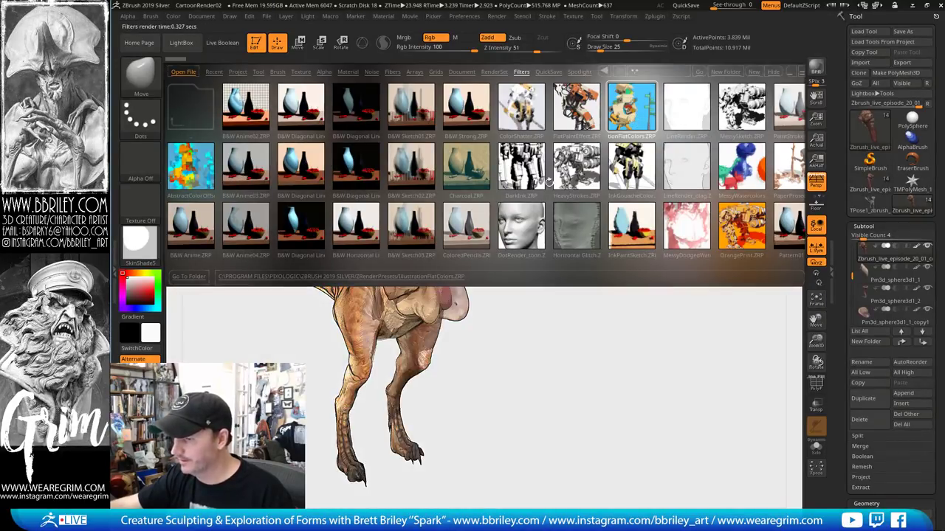
pyautogui.press(',')
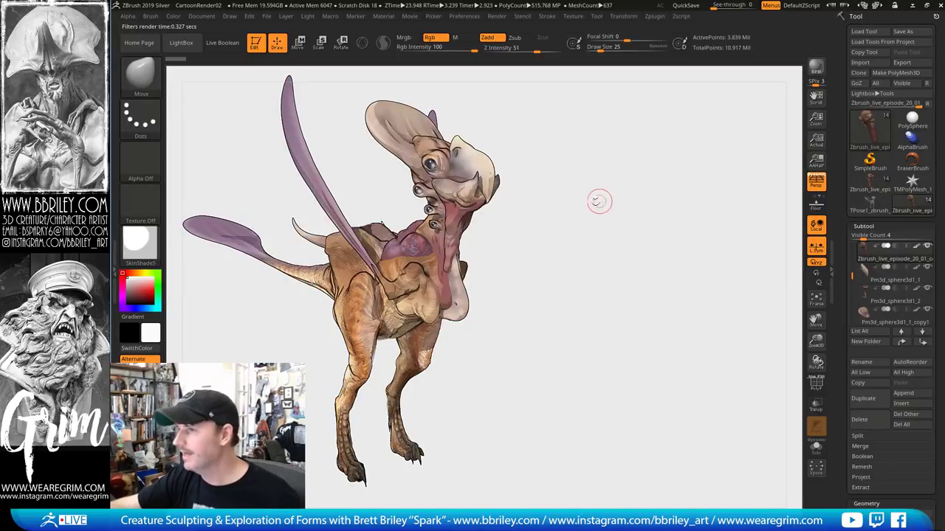
pyautogui.click(201, 17)
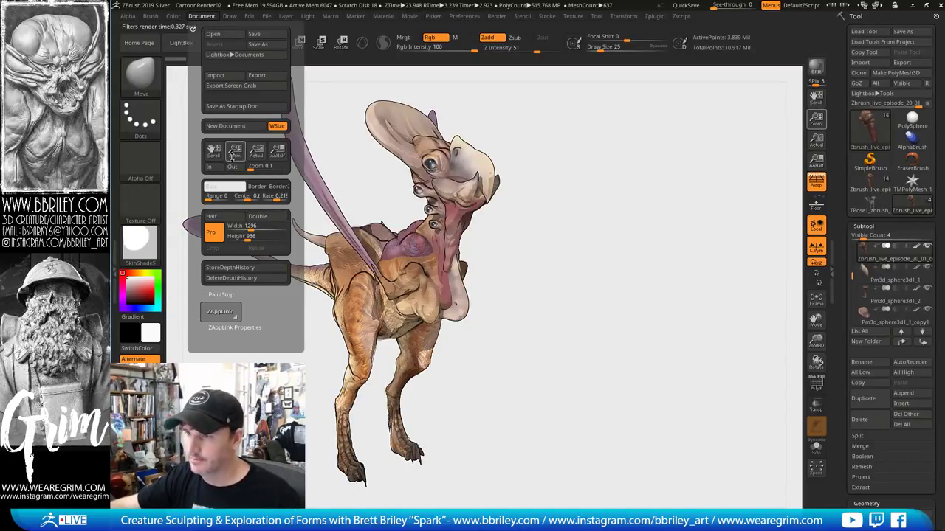
pyautogui.moveTo(240, 152); pyautogui.dragTo(243, 138)
pyautogui.moveTo(536, 223); pyautogui.dragTo(588, 264)
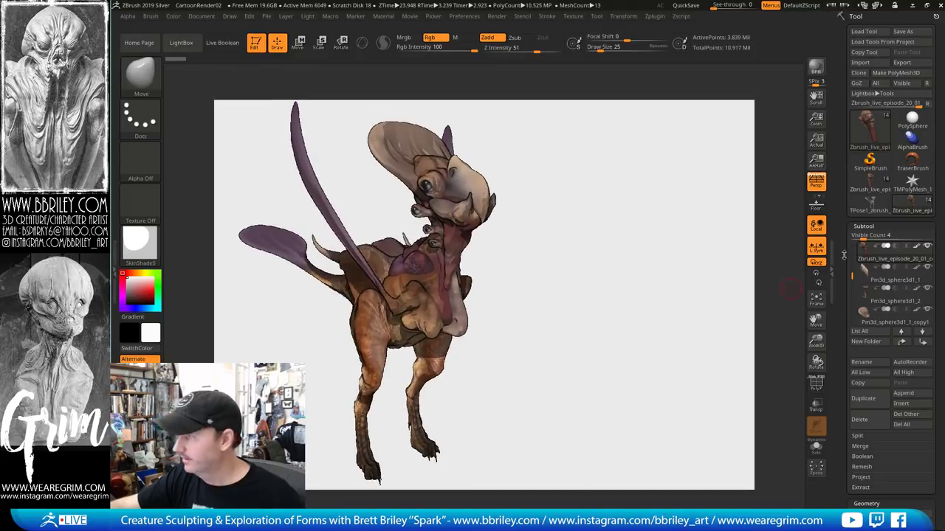
# Try a 50 mm camera focal length, set it to 28 mm instead, and render the creature with BPR
pyautogui.click(230, 16)
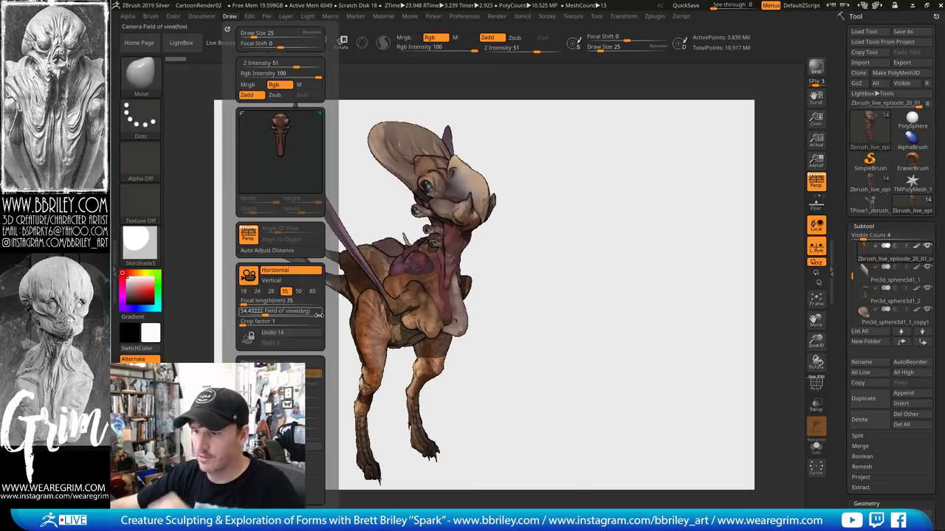
pyautogui.click(299, 291)
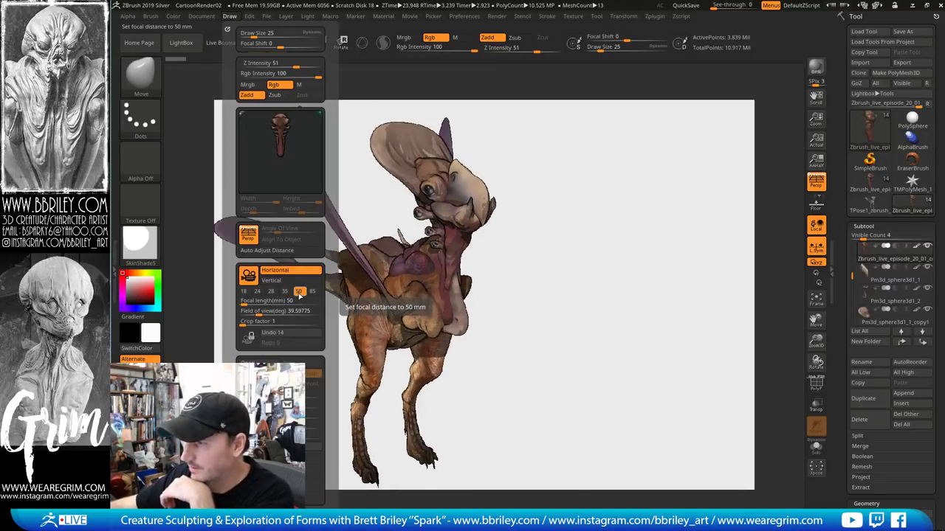
pyautogui.click(274, 292)
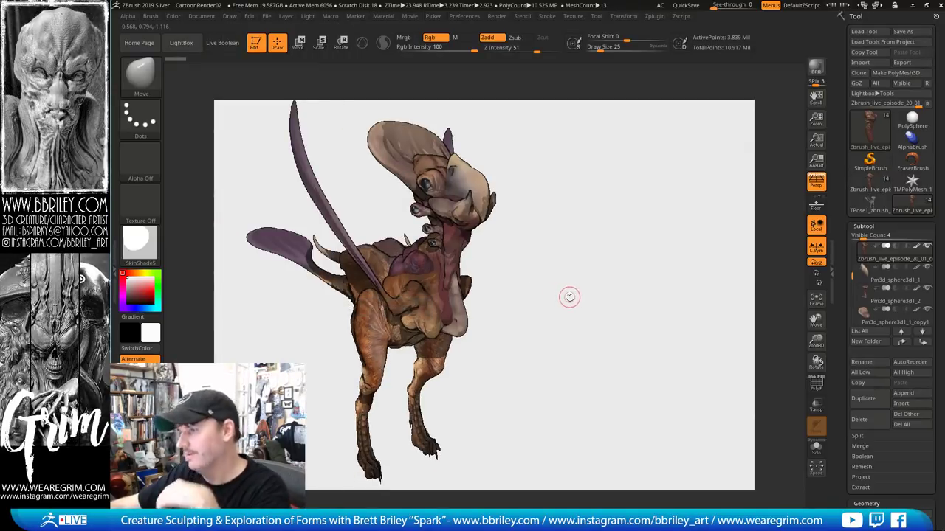
pyautogui.moveTo(569, 298); pyautogui.dragTo(602, 306)
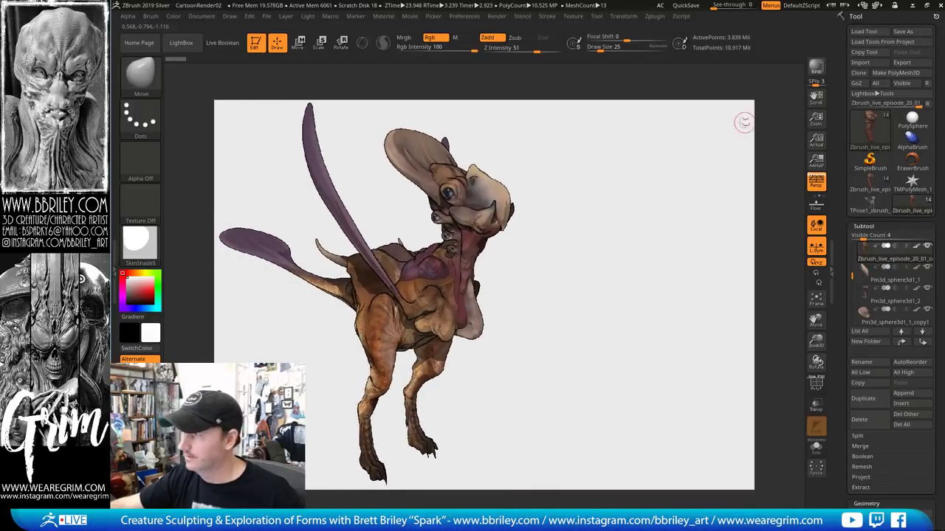
pyautogui.click(816, 67)
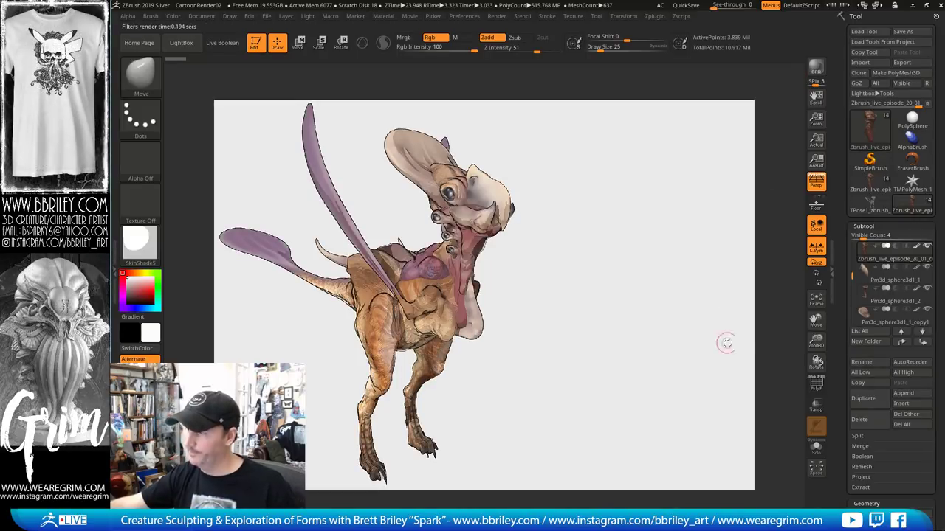
# Turn off polypaint on all of the creature's subtools at once
pyautogui.keyDown('shift'); pyautogui.click(914, 247); pyautogui.keyUp('shift')
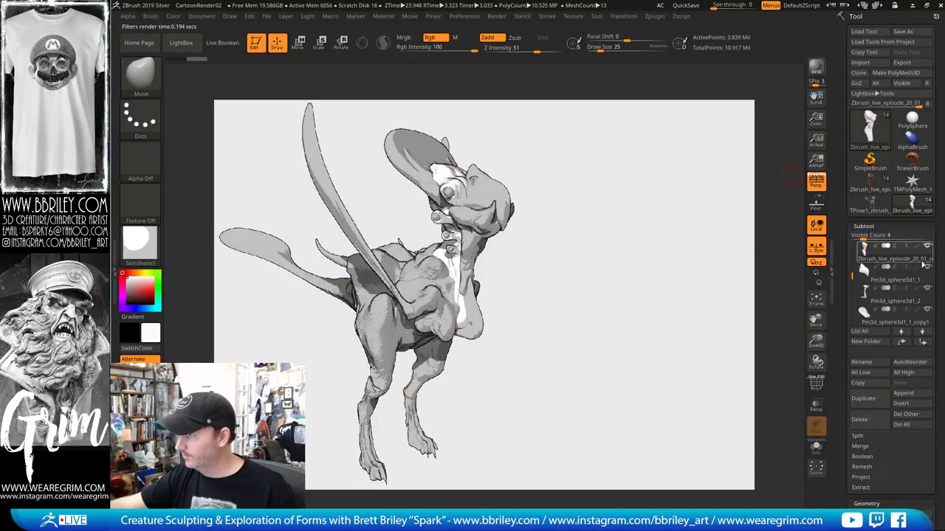
pyautogui.moveTo(913, 257)
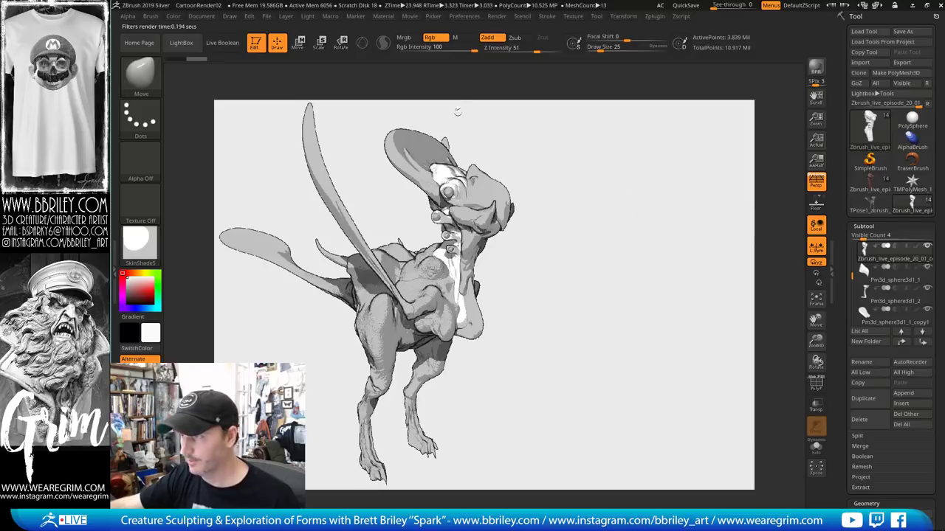
pyautogui.click(465, 17)
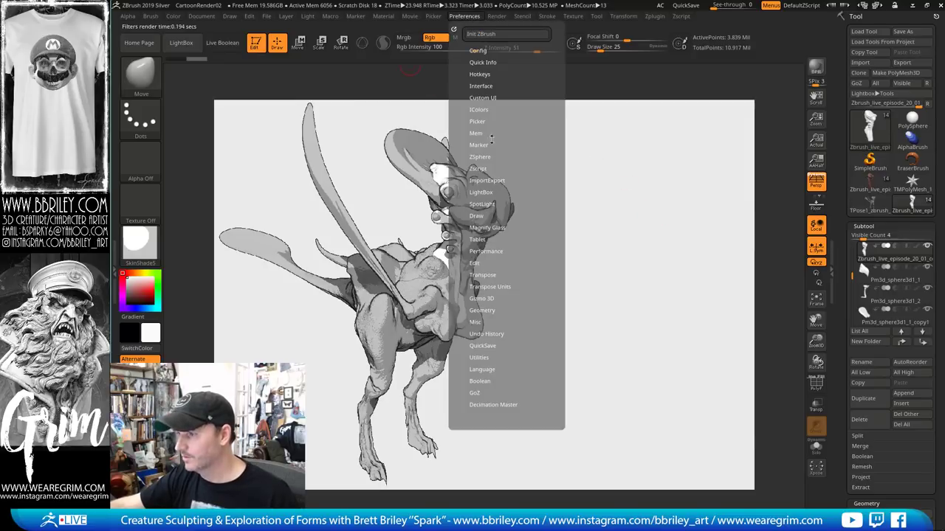
pyautogui.click(486, 260)
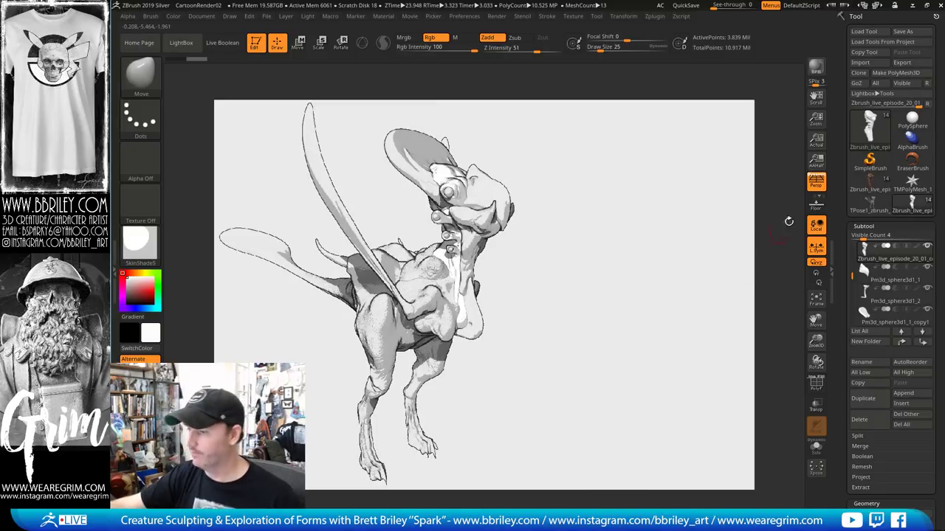
# Turn polypaint back on for all of the creature's subtools and render it with BPR from a front three-quarter view
pyautogui.click(922, 251)
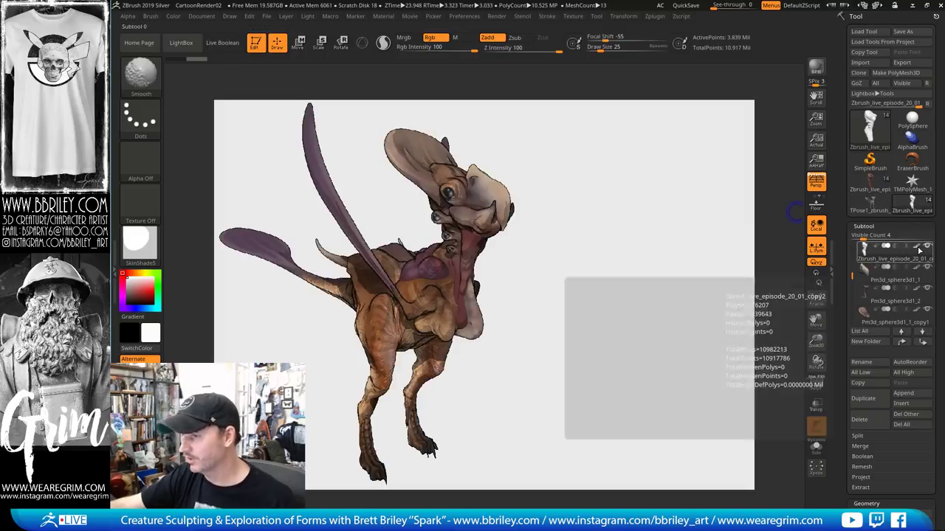
pyautogui.moveTo(693, 288); pyautogui.dragTo(633, 284)
pyautogui.hotkey('shift', 'r')
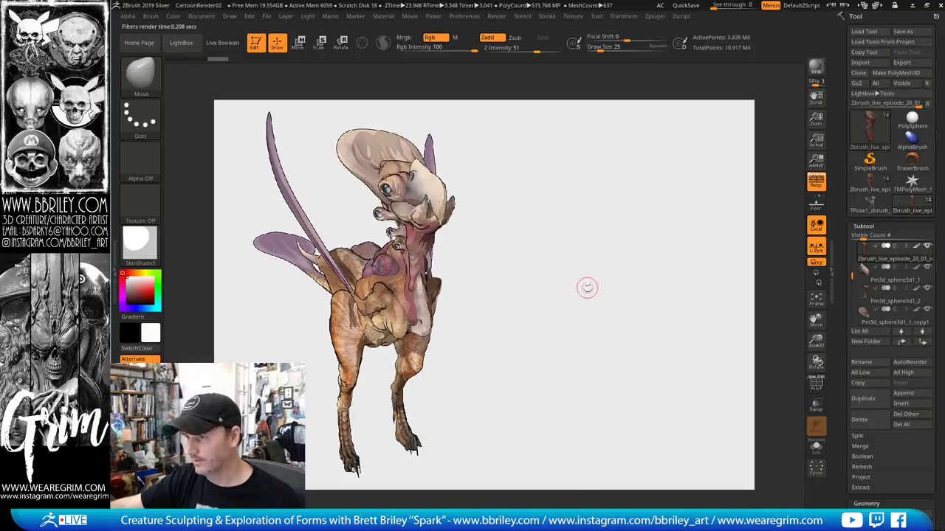
pyautogui.moveTo(589, 288); pyautogui.dragTo(569, 288)
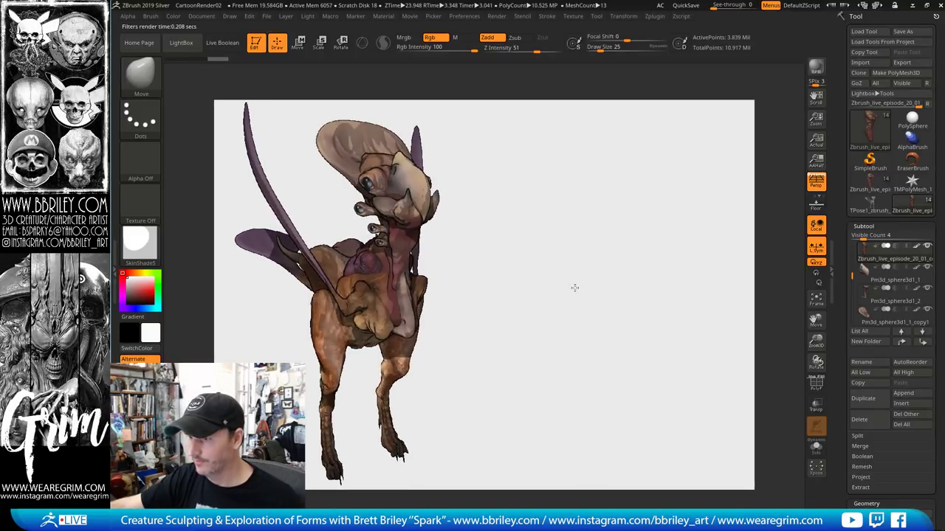
pyautogui.click(814, 68)
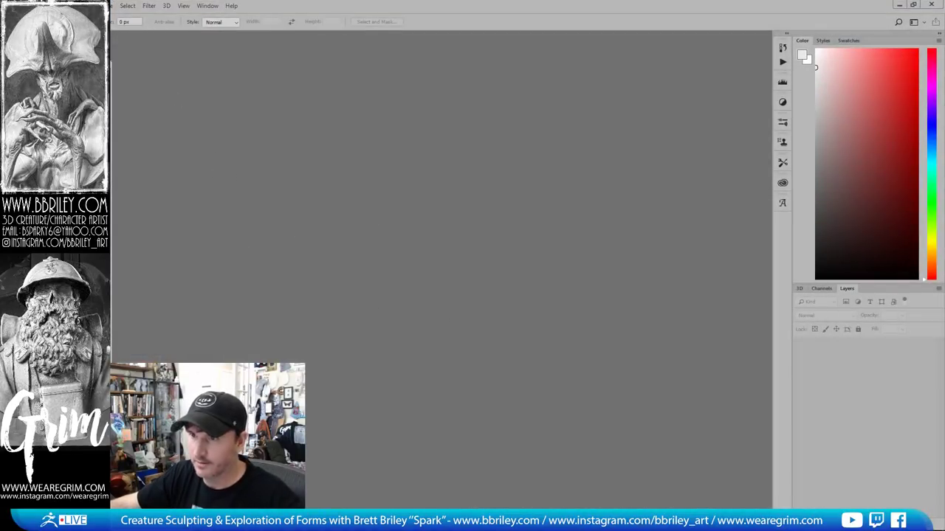
# Switch to Photoshop, create a new document and paste in a screenshot of the front three-quarter render from ZBrush
pyautogui.hotkey('ctrl', 'n')
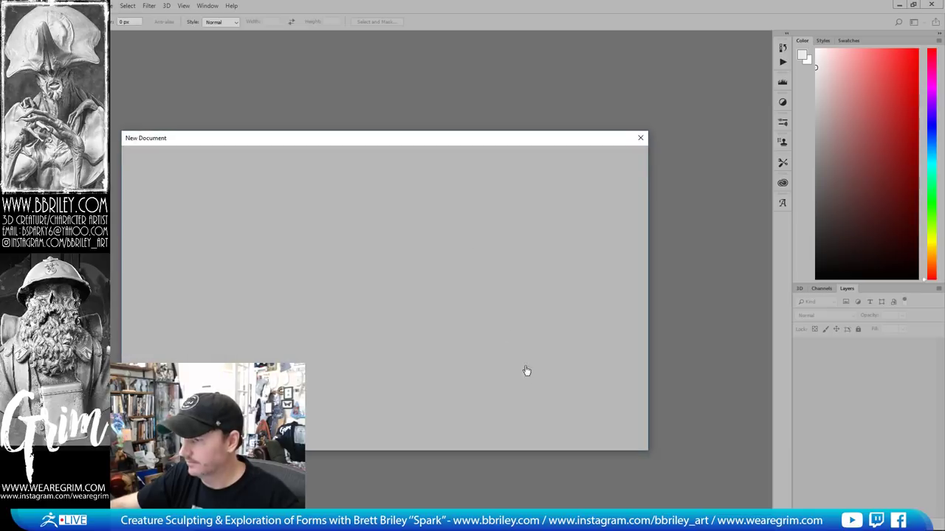
pyautogui.click(574, 433)
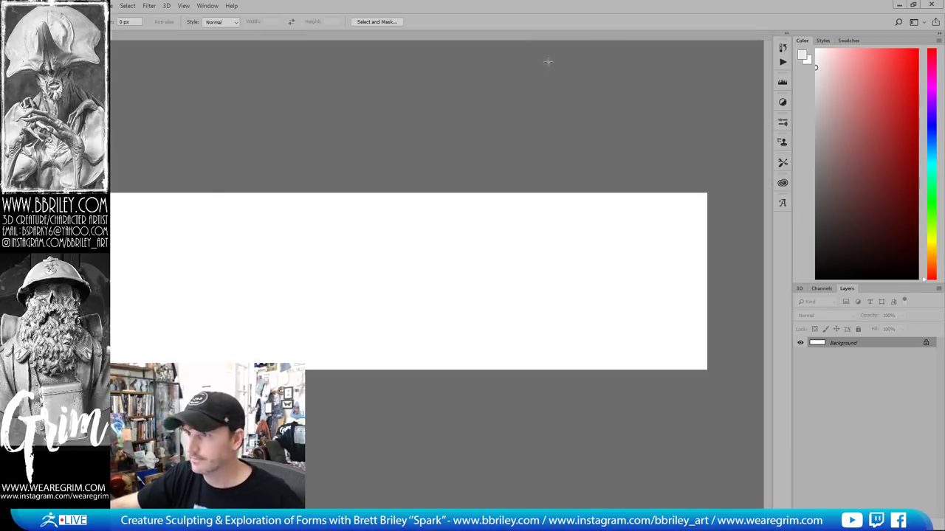
pyautogui.hotkey('alt', 'Tab')
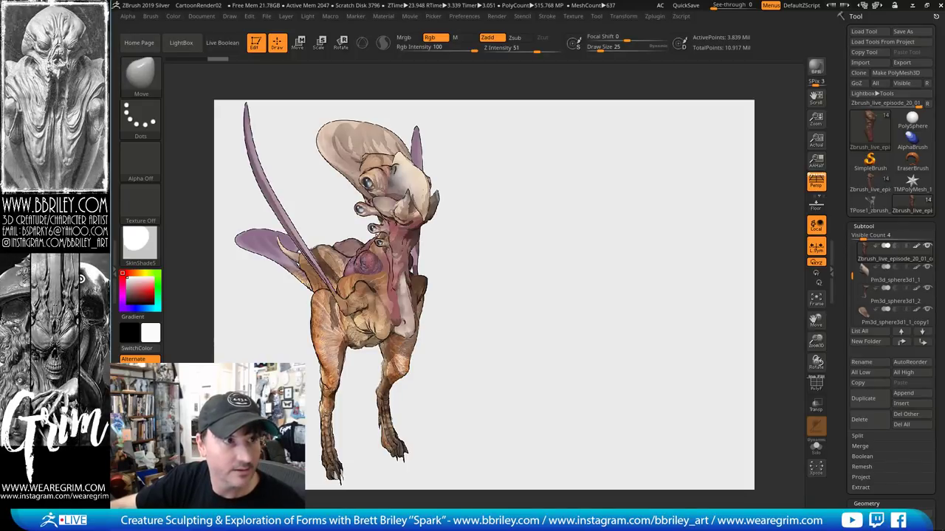
pyautogui.hotkey('alt', 'Tab')
pyautogui.press('z')
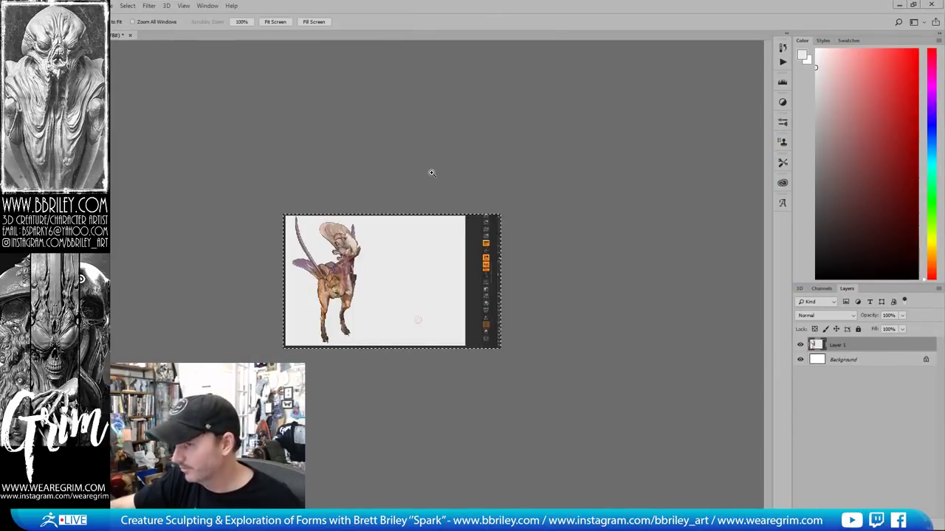
pyautogui.click(433, 173)
pyautogui.click(448, 175)
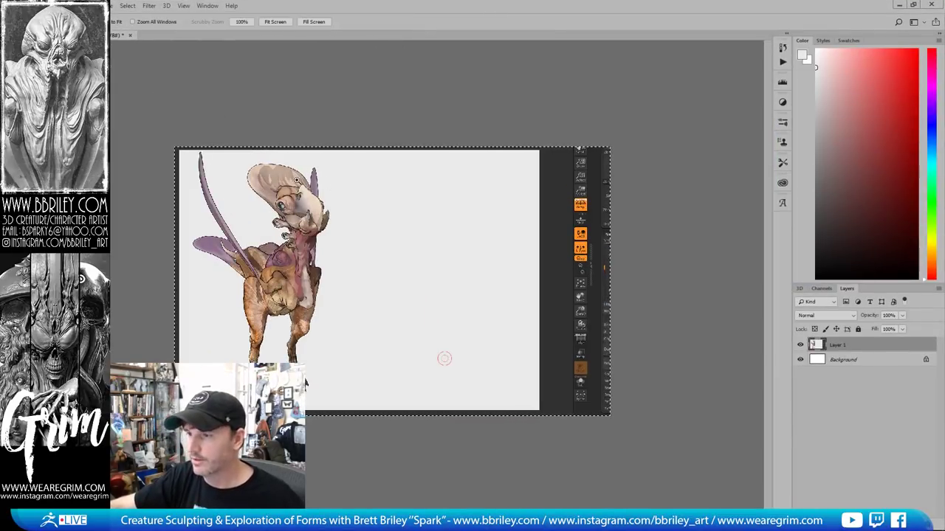
pyautogui.click(298, 180)
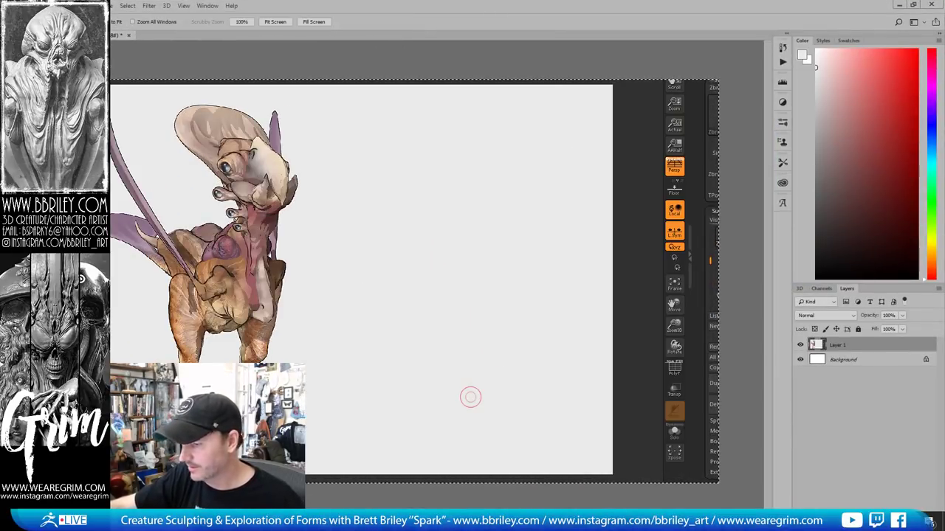
# Switch to ZBrush, render the creature with BPR from the side, and paste a screenshot of it into the Photoshop document
pyautogui.hotkey('alt', 'Tab')
pyautogui.moveTo(538, 332); pyautogui.dragTo(702, 332)
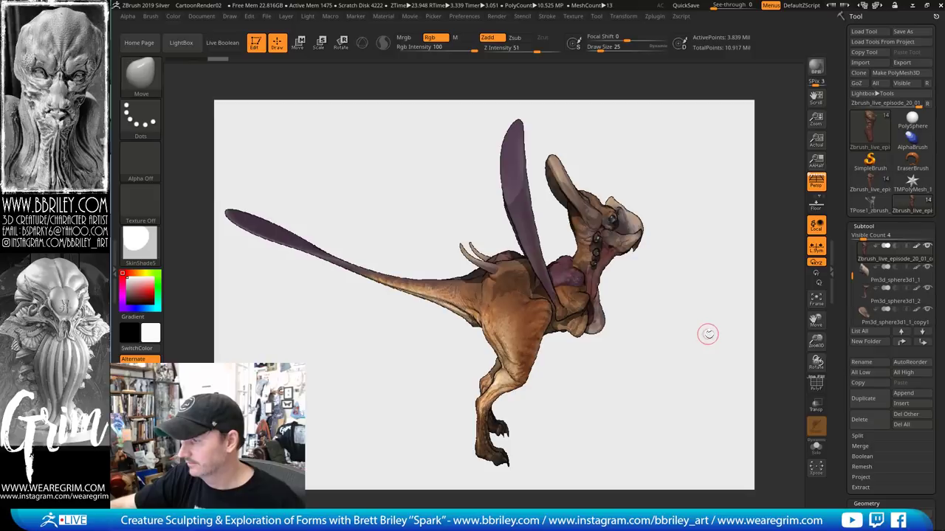
pyautogui.click(820, 70)
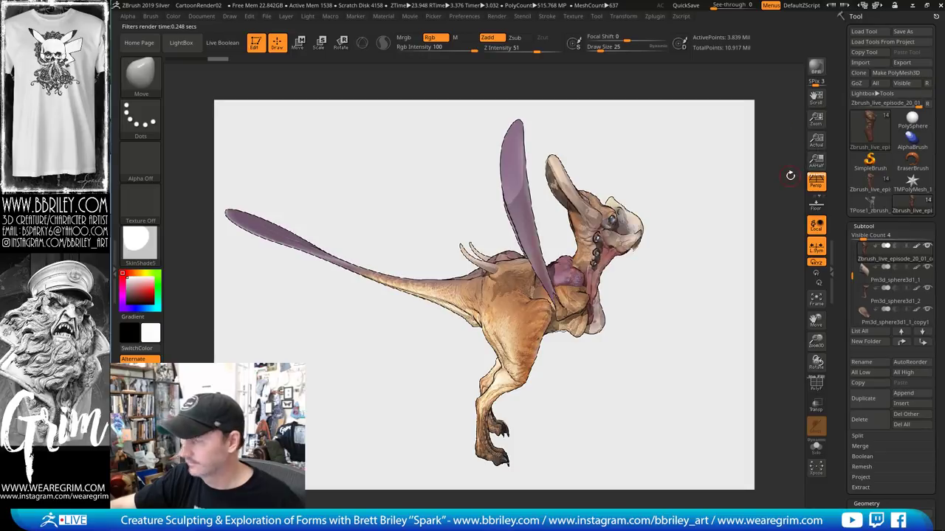
pyautogui.hotkey('alt', 'Tab')
pyautogui.hotkey('ctrl', 'v')
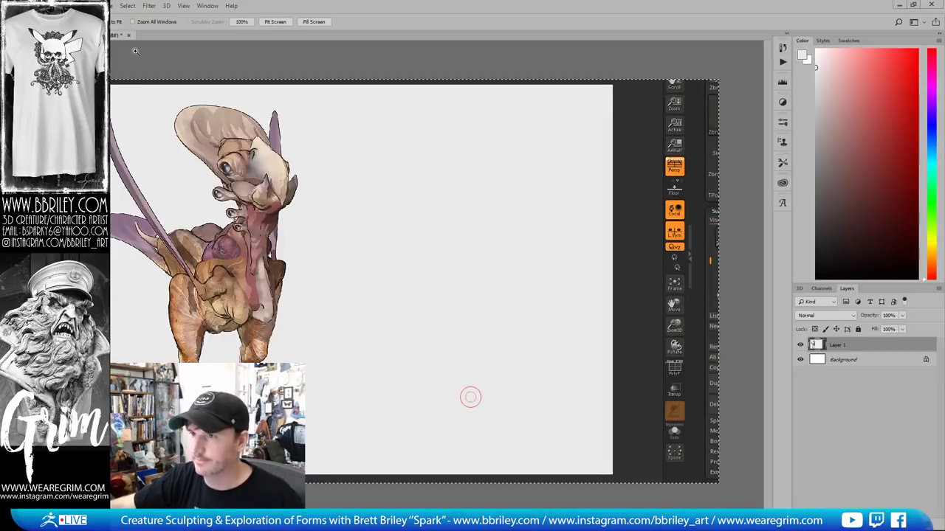
pyautogui.hotkey('ctrl', 'v')
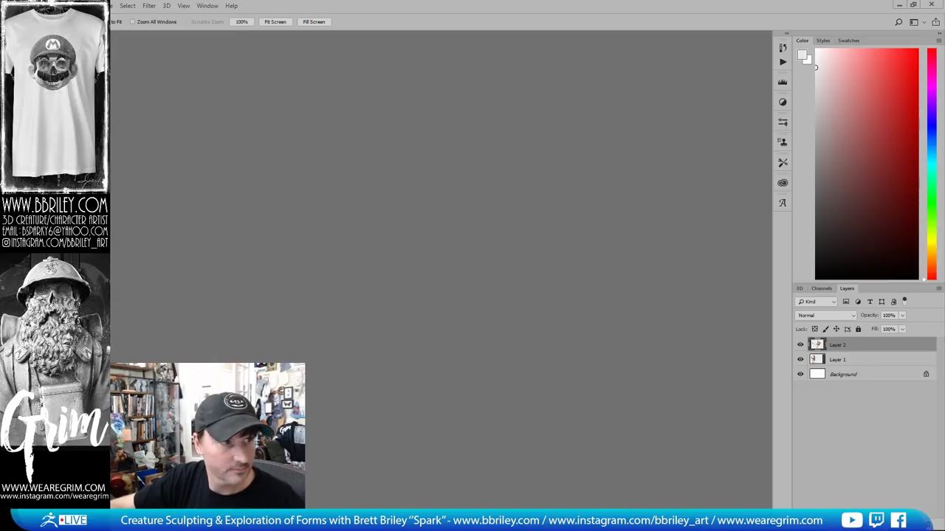
# Cut the side-view render area out of its screenshot onto its own layer and delete the leftover Layer 2
pyautogui.press('m')
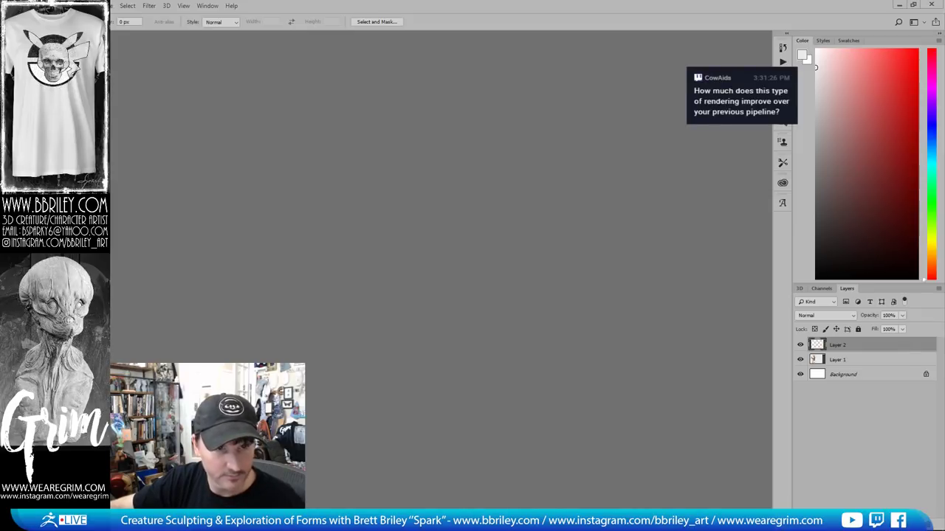
pyautogui.hotkey('ctrl', 'v')
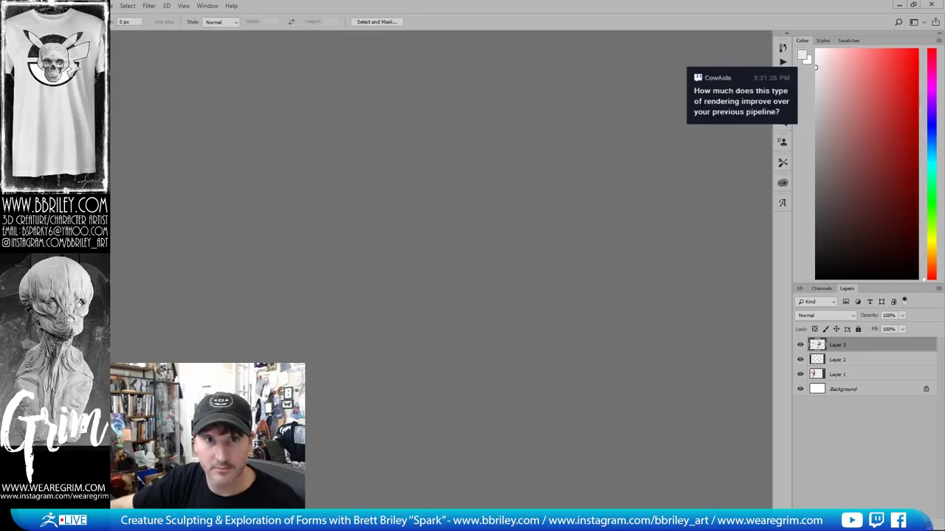
pyautogui.click(856, 361)
pyautogui.click(931, 524)
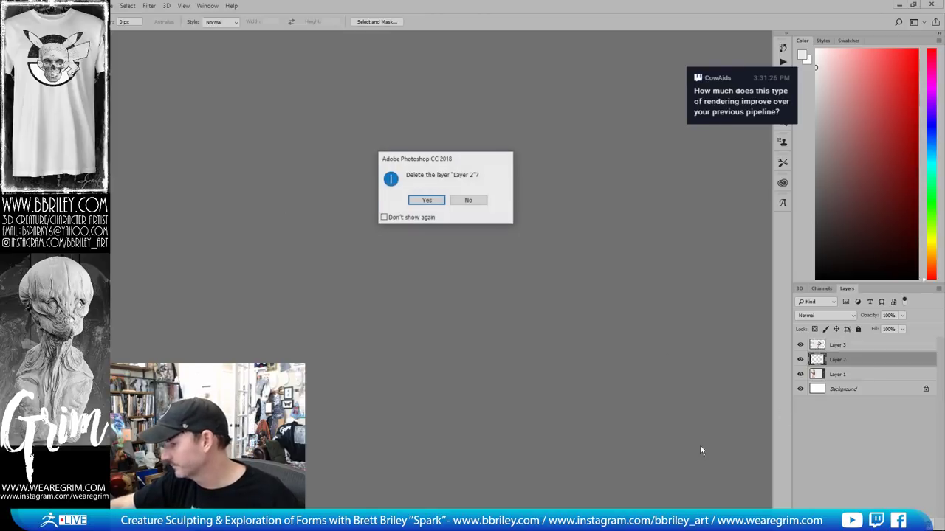
pyautogui.click(428, 202)
# Scale the front three-quarter screenshot on Layer 1 down proportionally and move it toward the canvas's upper left
pyautogui.moveTo(1, 53); pyautogui.dragTo(379, 54)
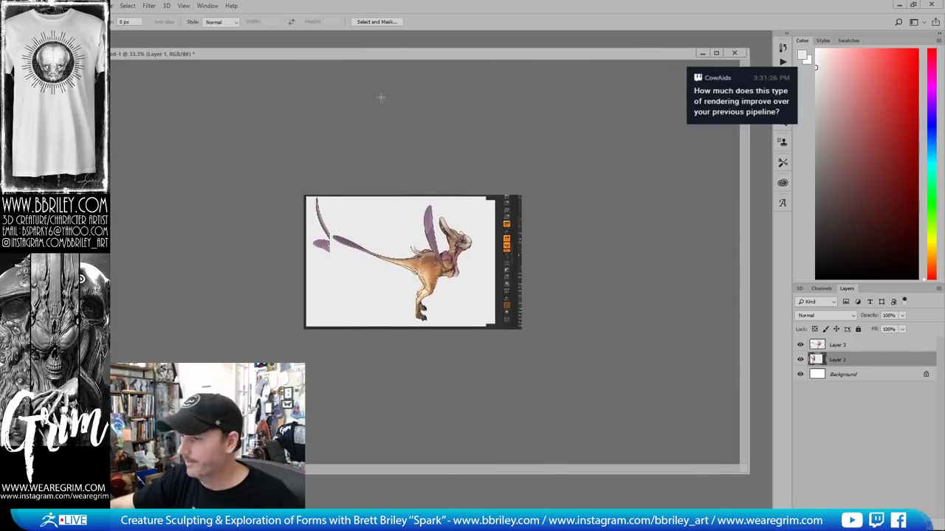
pyautogui.press('z')
pyautogui.click(436, 238)
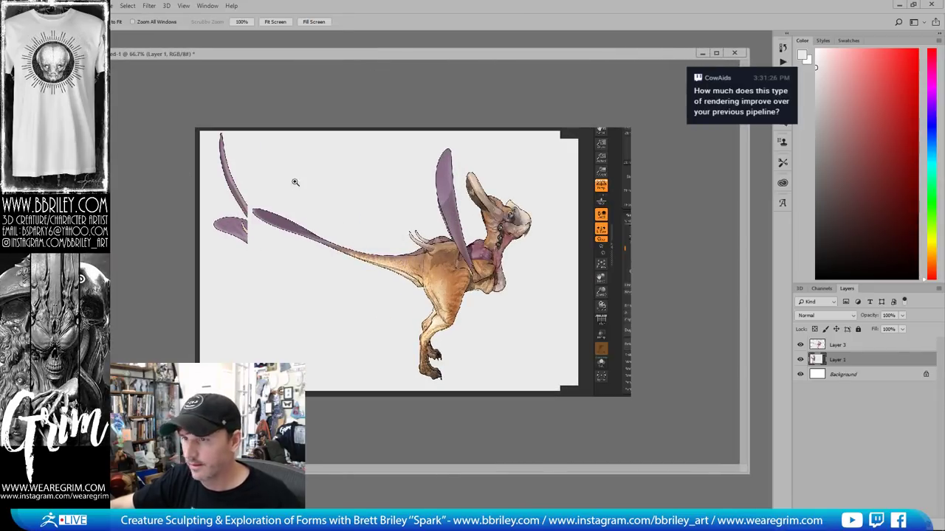
pyautogui.hotkey('ctrl', 't')
pyautogui.keyDown('shift'); pyautogui.moveTo(198, 129); pyautogui.dragTo(311, 162); pyautogui.keyUp('shift')
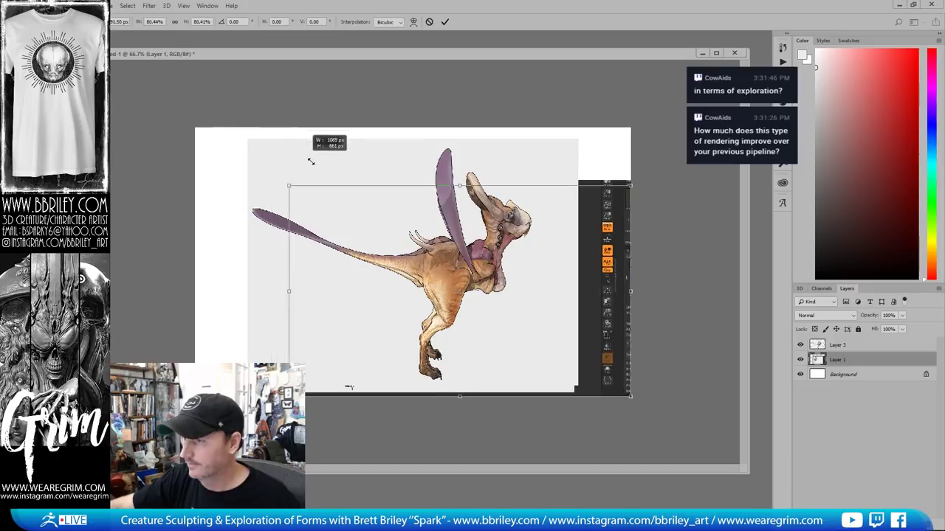
pyautogui.press('Return')
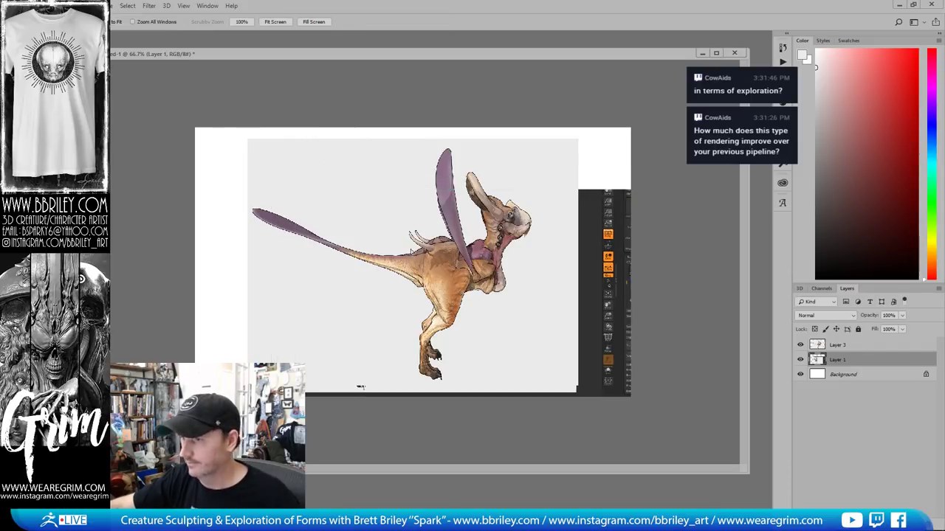
pyautogui.keyDown('ctrl'); pyautogui.moveTo(449, 240); pyautogui.dragTo(336, 209); pyautogui.keyUp('ctrl')
# Enlarge the canvas to 4000 by 4000 pixels with the existing artwork anchored in the centre
pyautogui.click(61, 5)
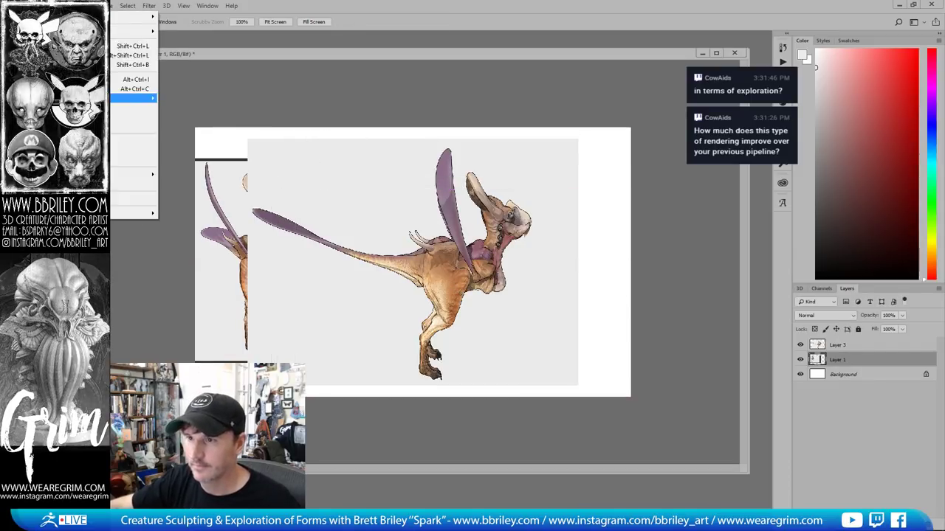
pyautogui.click(96, 89)
pyautogui.doubleClick(182, 192)
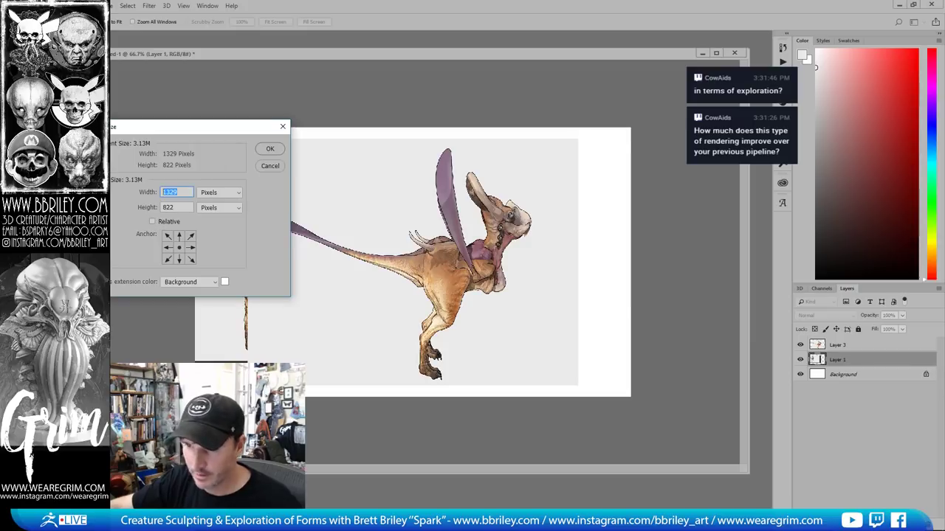
pyautogui.write('4000')
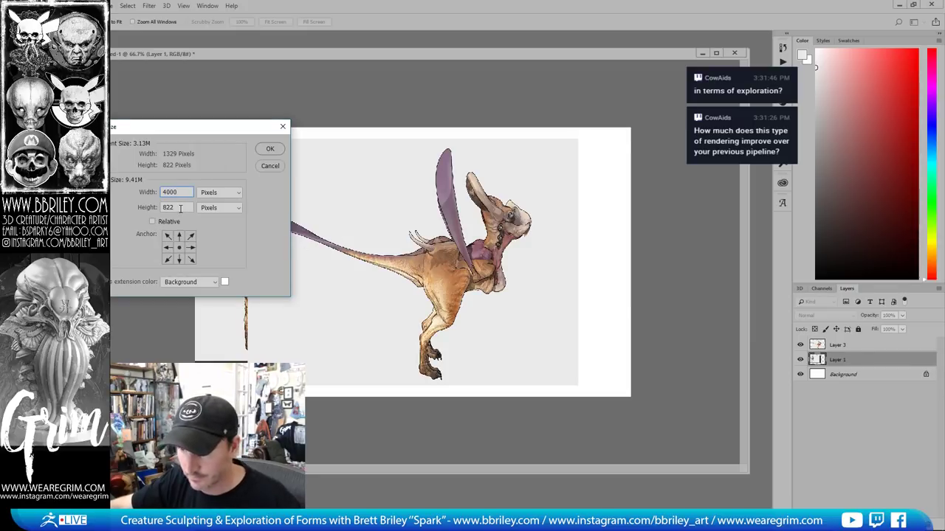
pyautogui.doubleClick(180, 209)
pyautogui.write('4000')
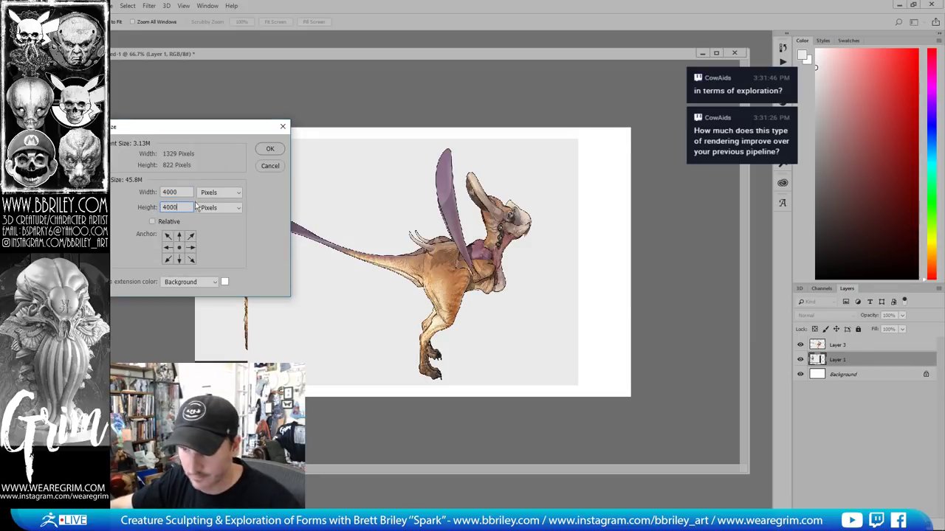
pyautogui.click(268, 150)
# Move the front three-quarter screenshot to the canvas's upper left and enlarge it to about 220%
pyautogui.keyDown('alt'); pyautogui.click(391, 280); pyautogui.keyUp('alt')
pyautogui.keyDown('alt'); pyautogui.click(392, 280); pyautogui.keyUp('alt')
pyautogui.keyDown('alt'); pyautogui.click(391, 280); pyautogui.keyUp('alt')
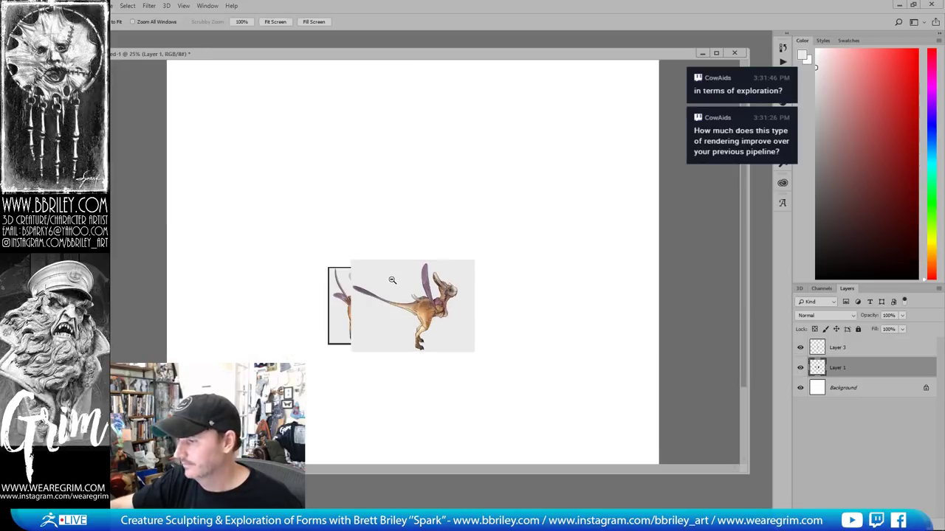
pyautogui.moveTo(408, 307); pyautogui.dragTo(384, 251)
pyautogui.hotkey('ctrl', 't')
pyautogui.moveTo(297, 213); pyautogui.dragTo(174, 85)
pyautogui.moveTo(291, 195); pyautogui.dragTo(321, 194)
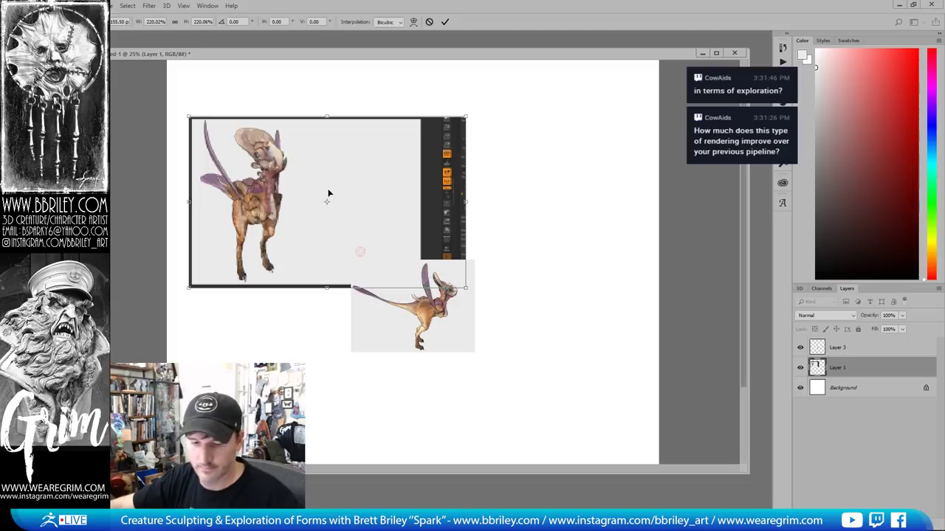
pyautogui.press('Return')
# Select the empty area and interface strip beside the front three-quarter creature on Layer 1 and delete them
pyautogui.press('z')
pyautogui.press('m')
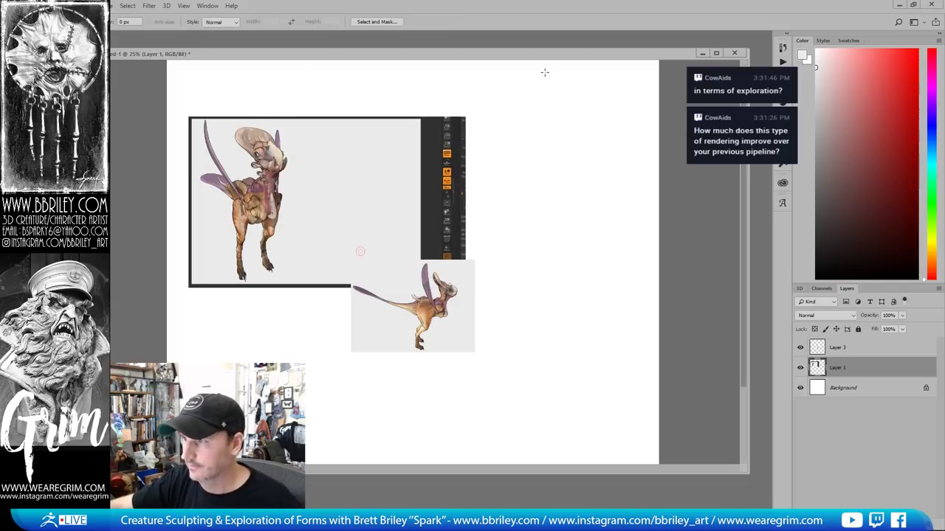
pyautogui.moveTo(542, 74); pyautogui.dragTo(300, 331)
pyautogui.press('Delete')
pyautogui.press('Delete')
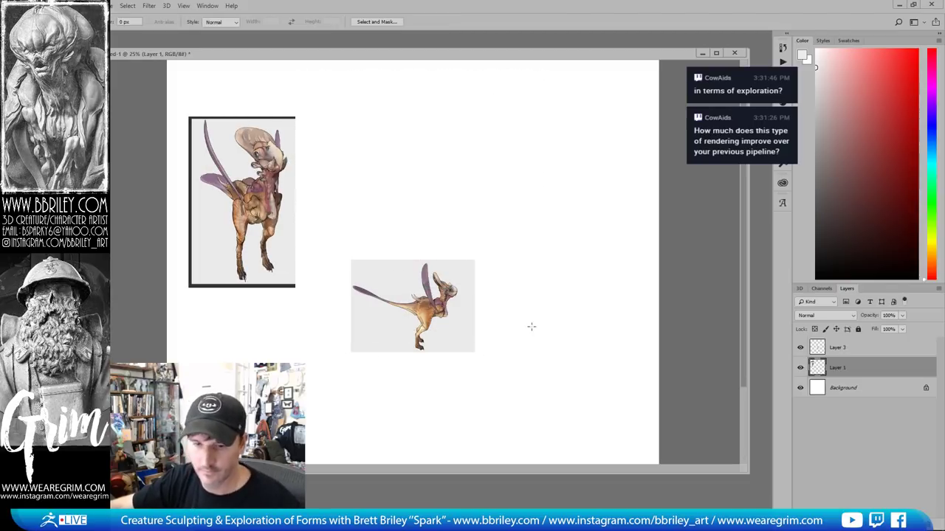
# Place the side-view render on Layer 3 directly beside the front view and enlarge it until both creatures are similar in height
pyautogui.click(837, 349)
pyautogui.keyDown('ctrl'); pyautogui.moveTo(510, 331); pyautogui.dragTo(457, 216); pyautogui.keyUp('ctrl')
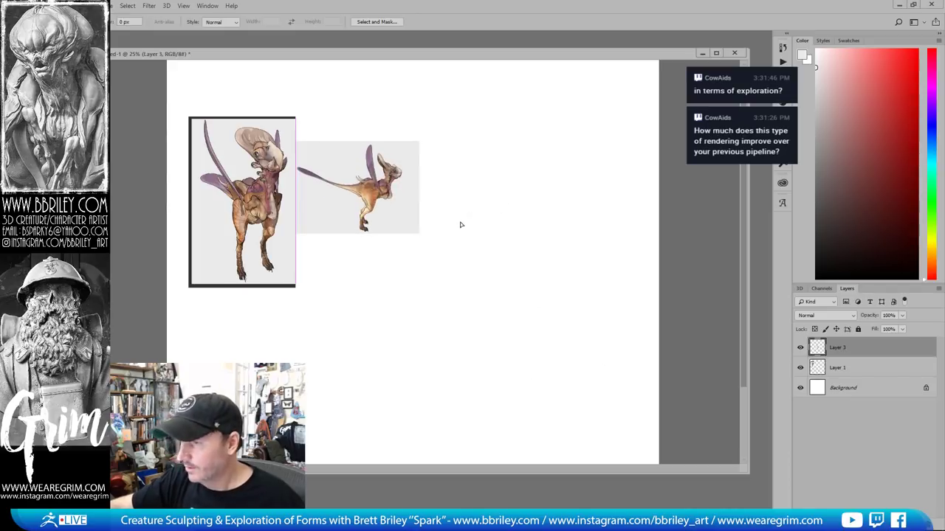
pyautogui.hotkey('ctrl', 't')
pyautogui.moveTo(418, 139); pyautogui.dragTo(569, 31)
pyautogui.moveTo(532, 152); pyautogui.dragTo(512, 234)
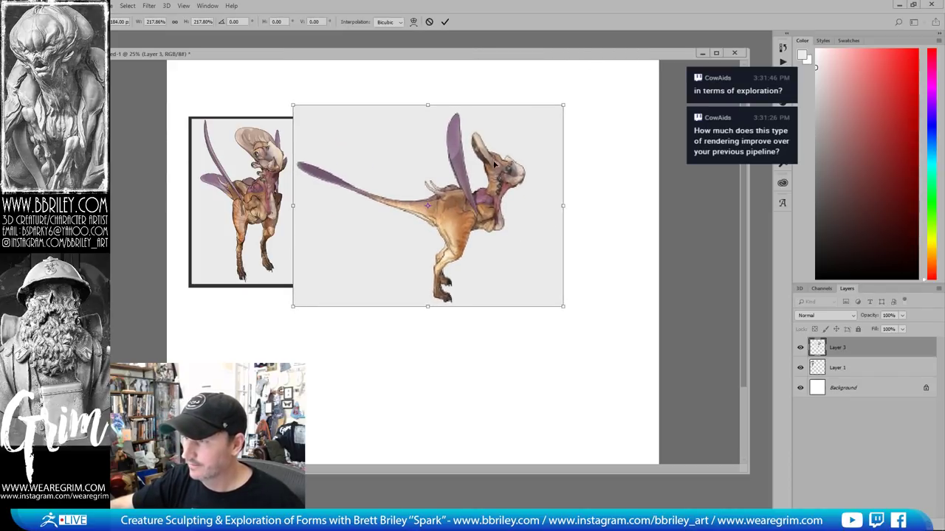
pyautogui.keyDown('shift'); pyautogui.moveTo(560, 105); pyautogui.dragTo(540, 150); pyautogui.keyUp('shift')
pyautogui.moveTo(527, 188); pyautogui.dragTo(525, 173)
pyautogui.press('Return')
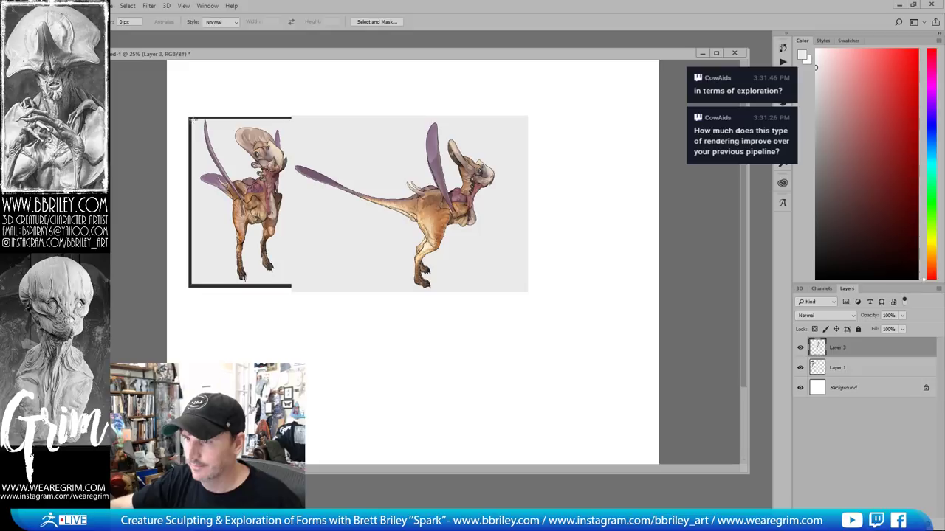
# Crop the canvas to a rectangular area enclosing the front three-quarter and side-view creatures, and clear the selection
pyautogui.moveTo(191, 118); pyautogui.dragTo(507, 290)
pyautogui.click(65, 6)
pyautogui.click(89, 106)
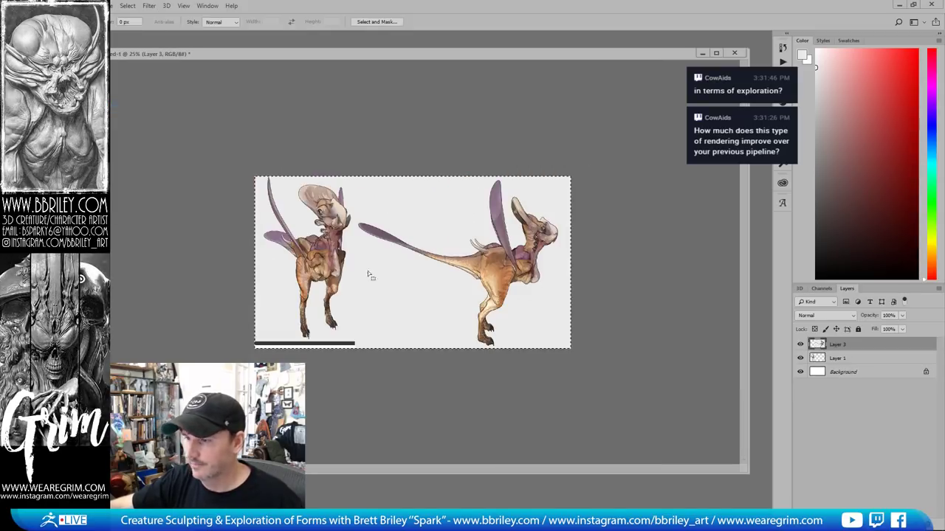
pyautogui.press('z')
pyautogui.click(371, 276)
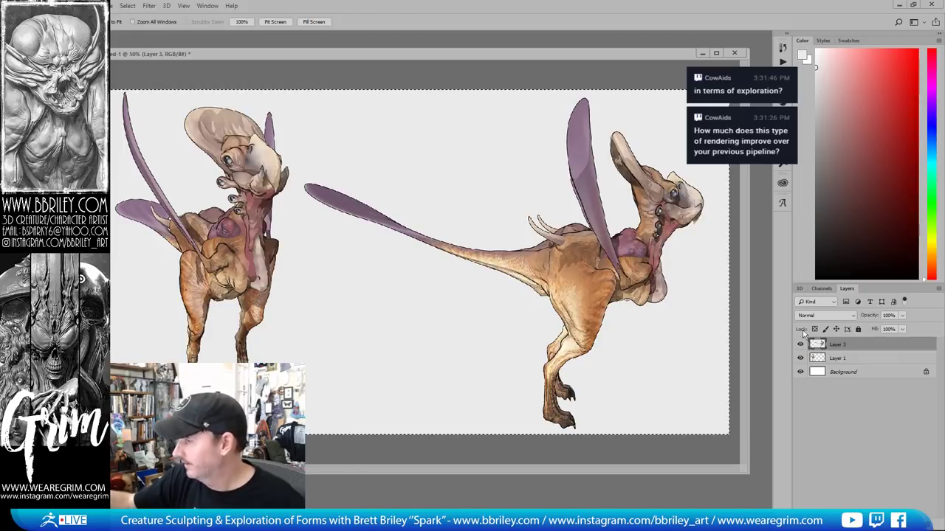
pyautogui.press('l')
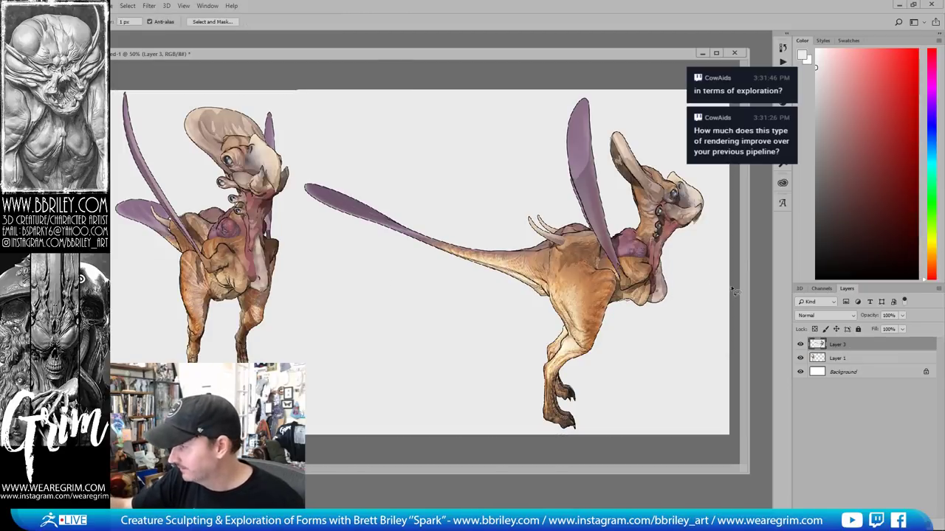
pyautogui.press('b')
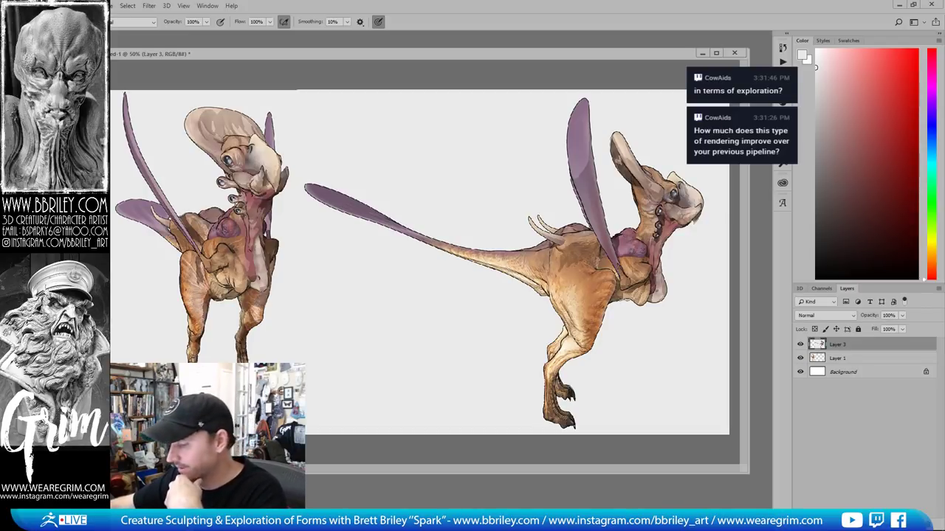
# Switch to ZBrush, turn the creature from the side view towards the front, and disable perspective
pyautogui.hotkey('alt', 'Tab')
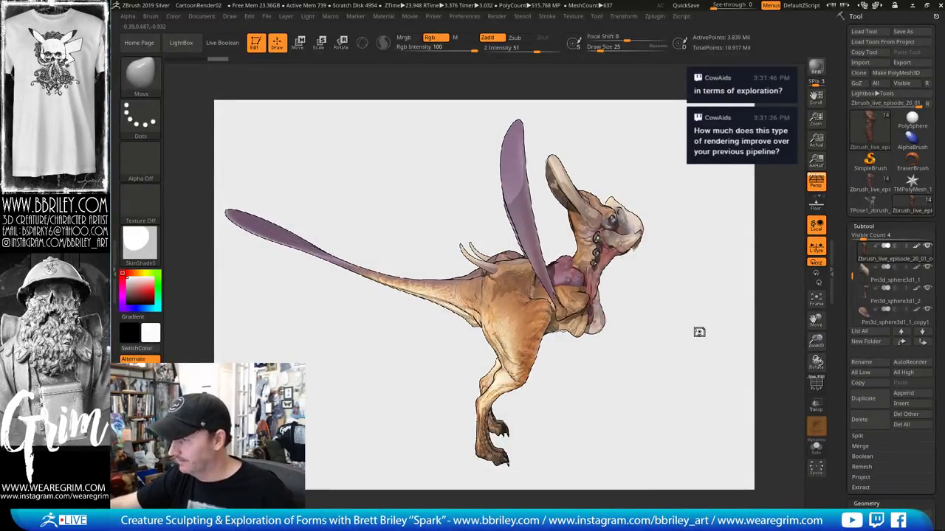
pyautogui.moveTo(699, 333); pyautogui.dragTo(536, 318)
pyautogui.click(815, 181)
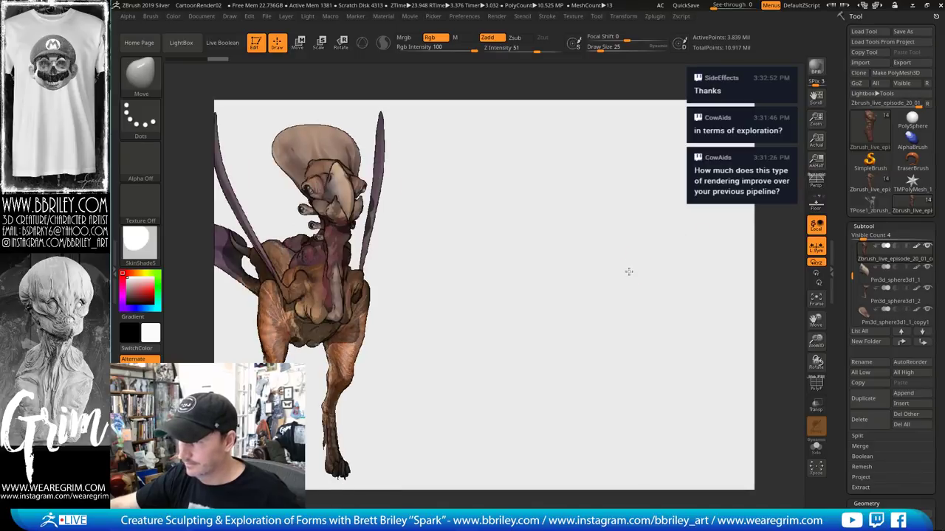
# Snapshot the straight front view onto the canvas beside a three-quarter view of the creature and render both with BPR
pyautogui.moveTo(629, 271); pyautogui.dragTo(744, 334)
pyautogui.hotkey('shift', 's')
pyautogui.click(816, 68)
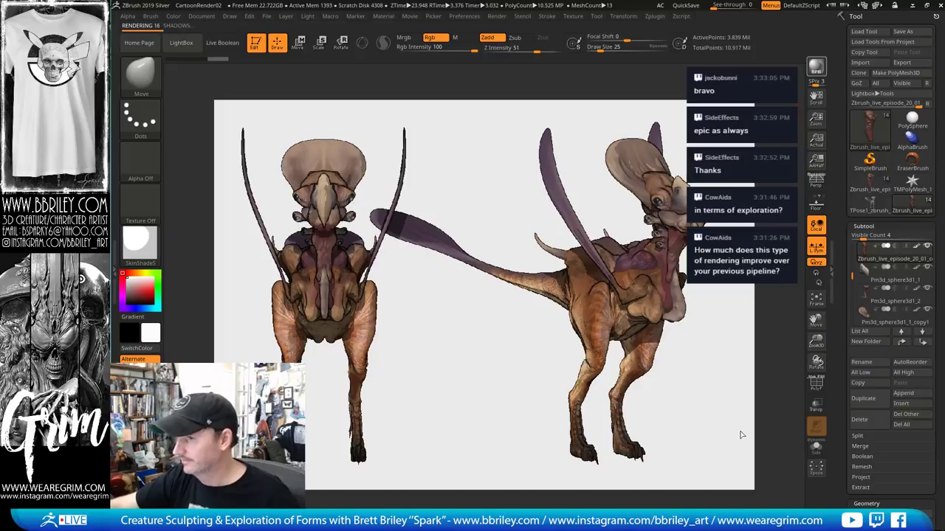